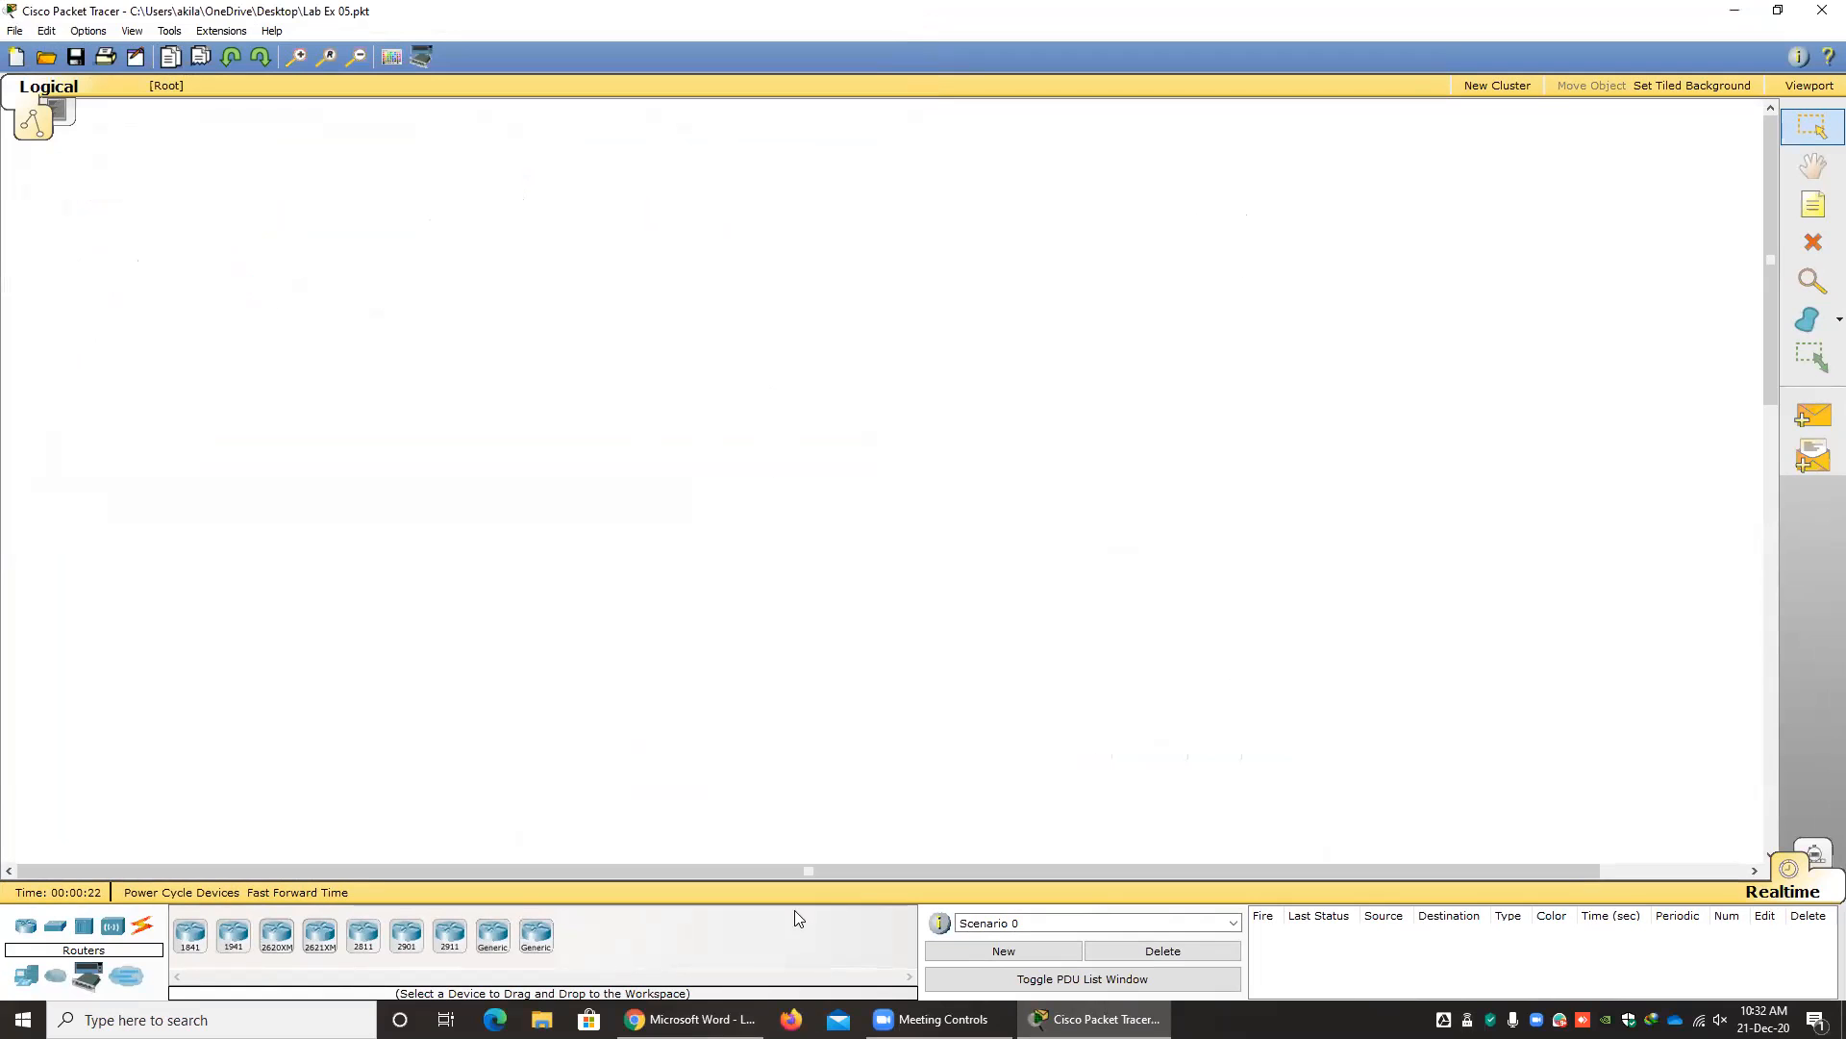
Check the lab sheet's routing topology and place two generic Router-PT routers side by side in the upper part of the workspace.
{"action": "left_click", "coordinate": [689, 1018]}
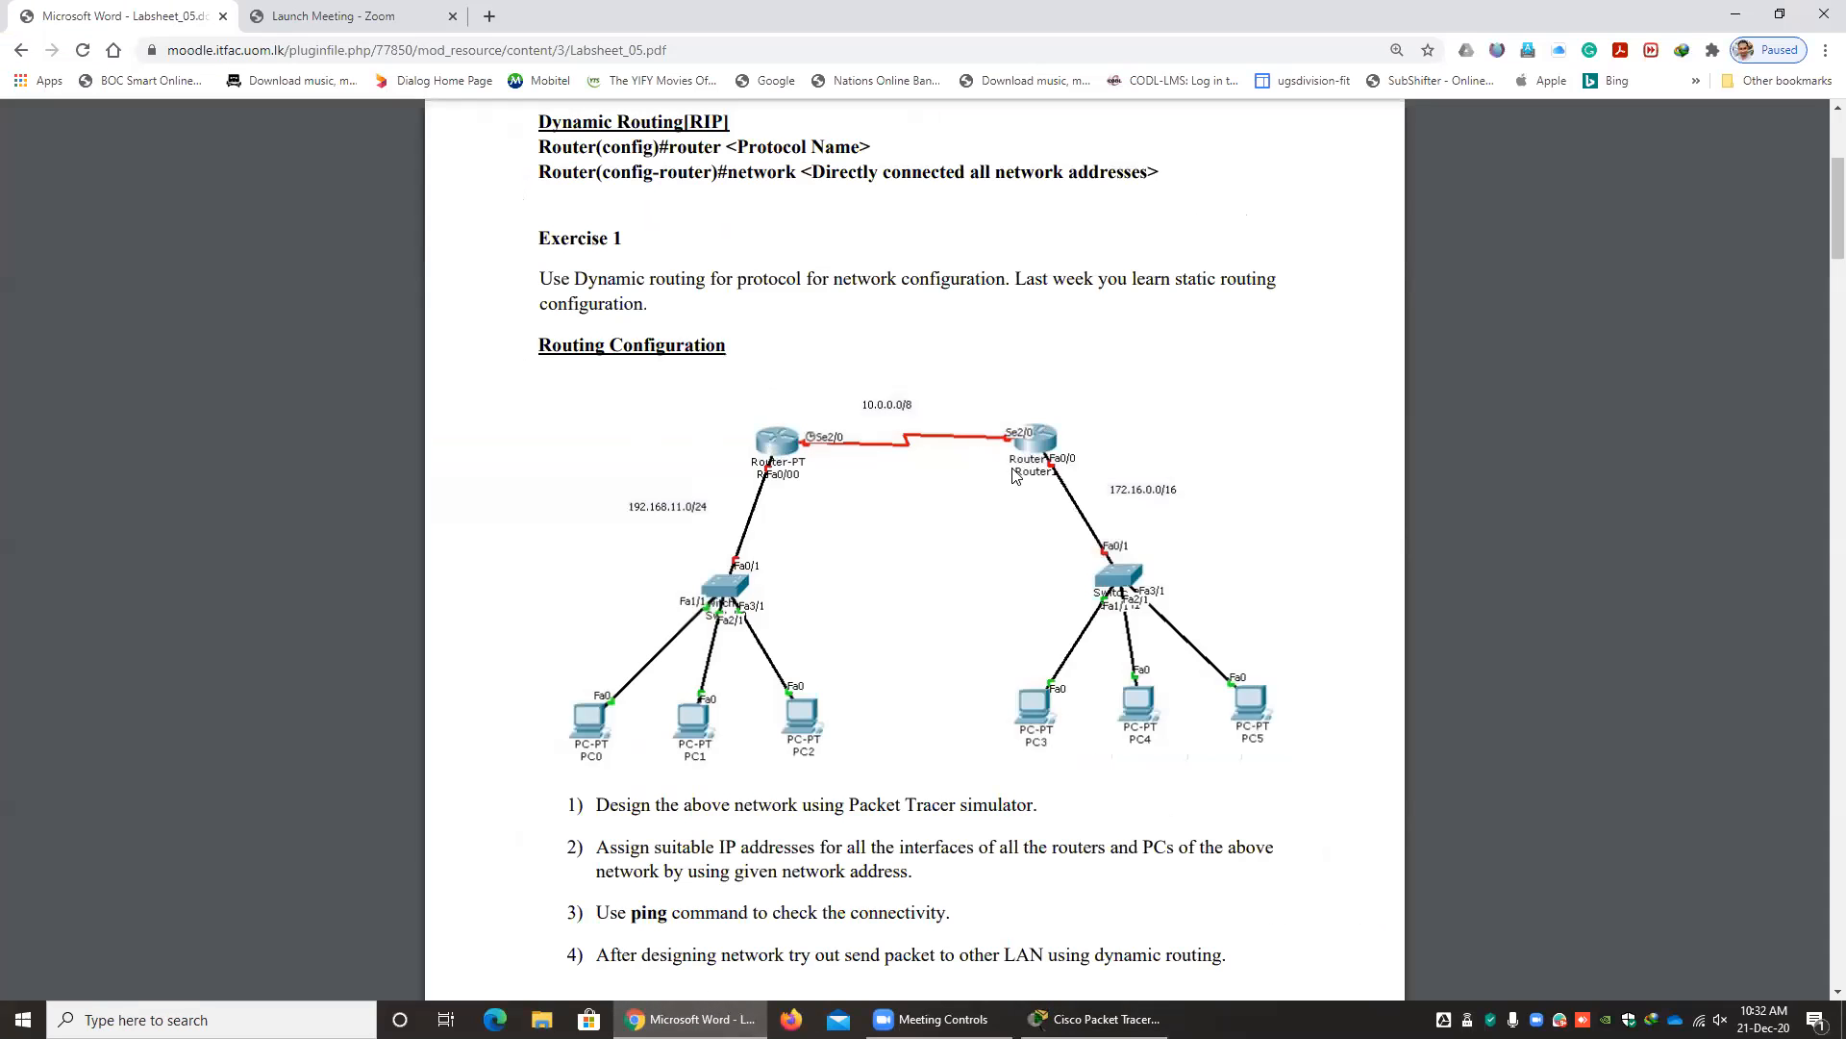
{"action": "left_click", "coordinate": [1094, 1019]}
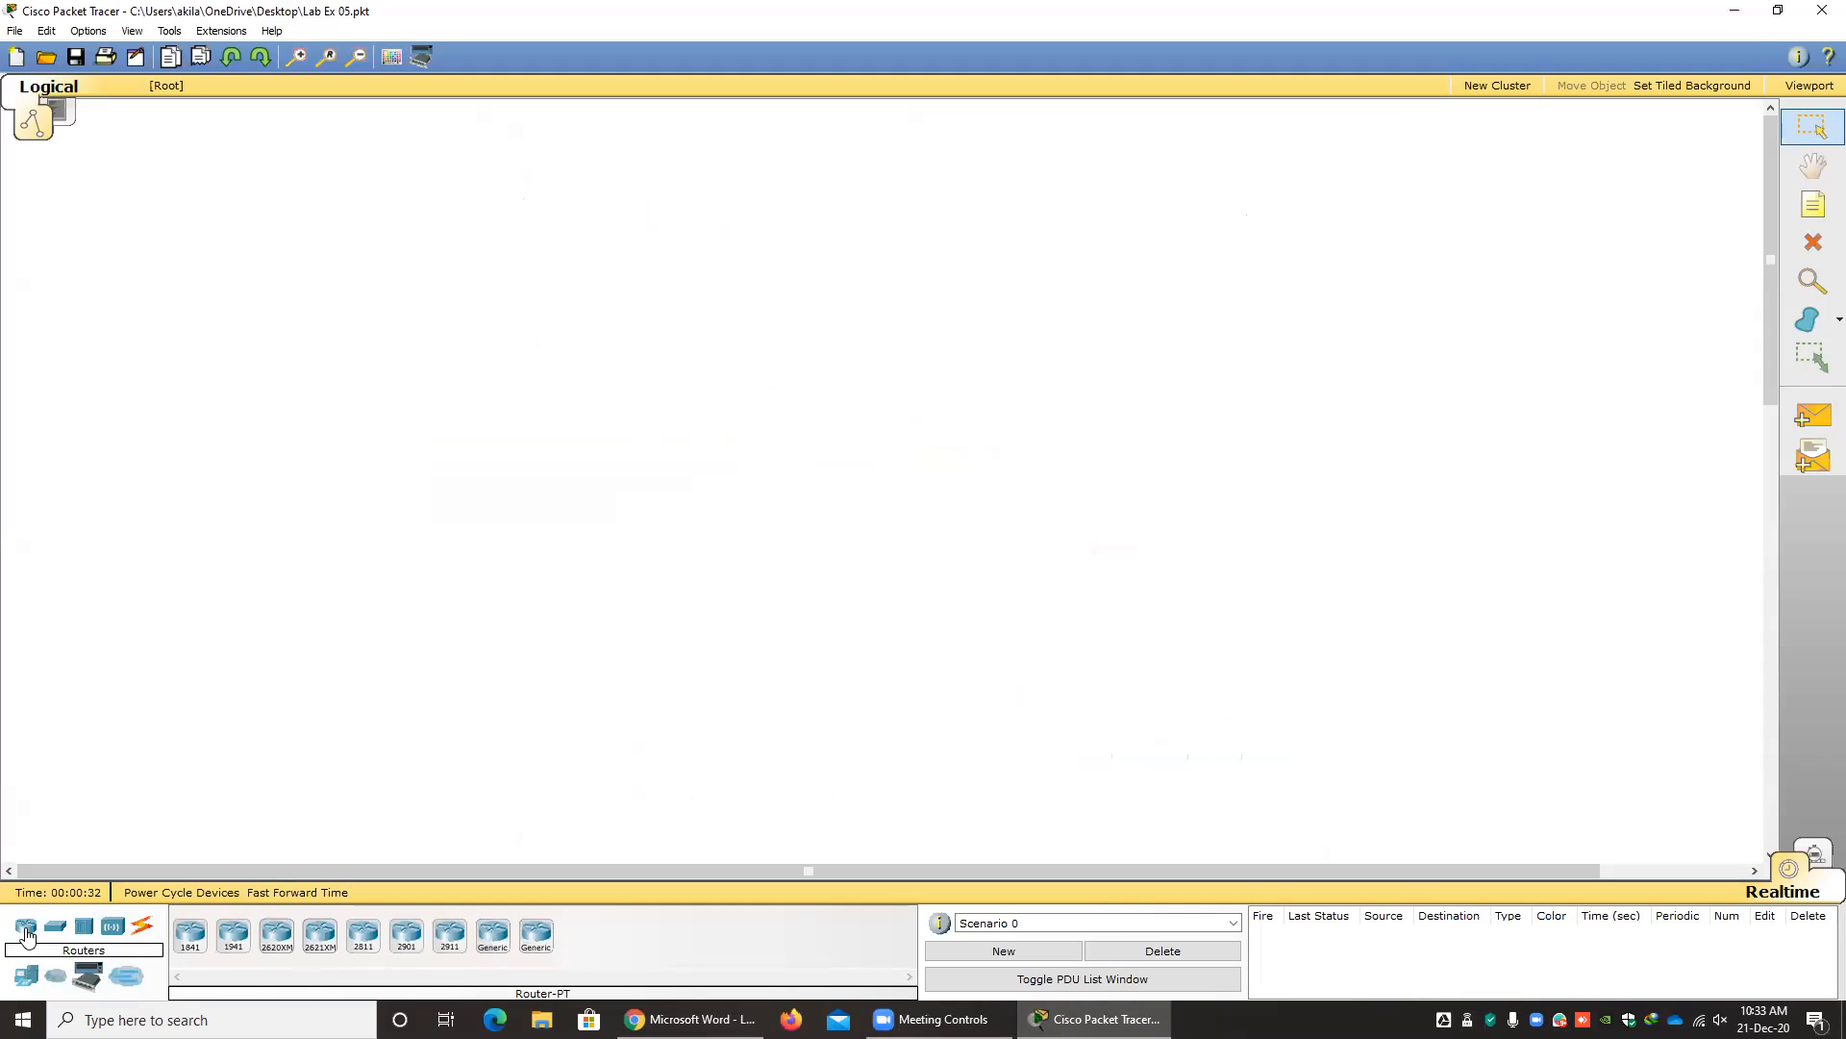
{"action": "left_click", "coordinate": [492, 939]}
{"action": "left_click", "coordinate": [614, 262]}
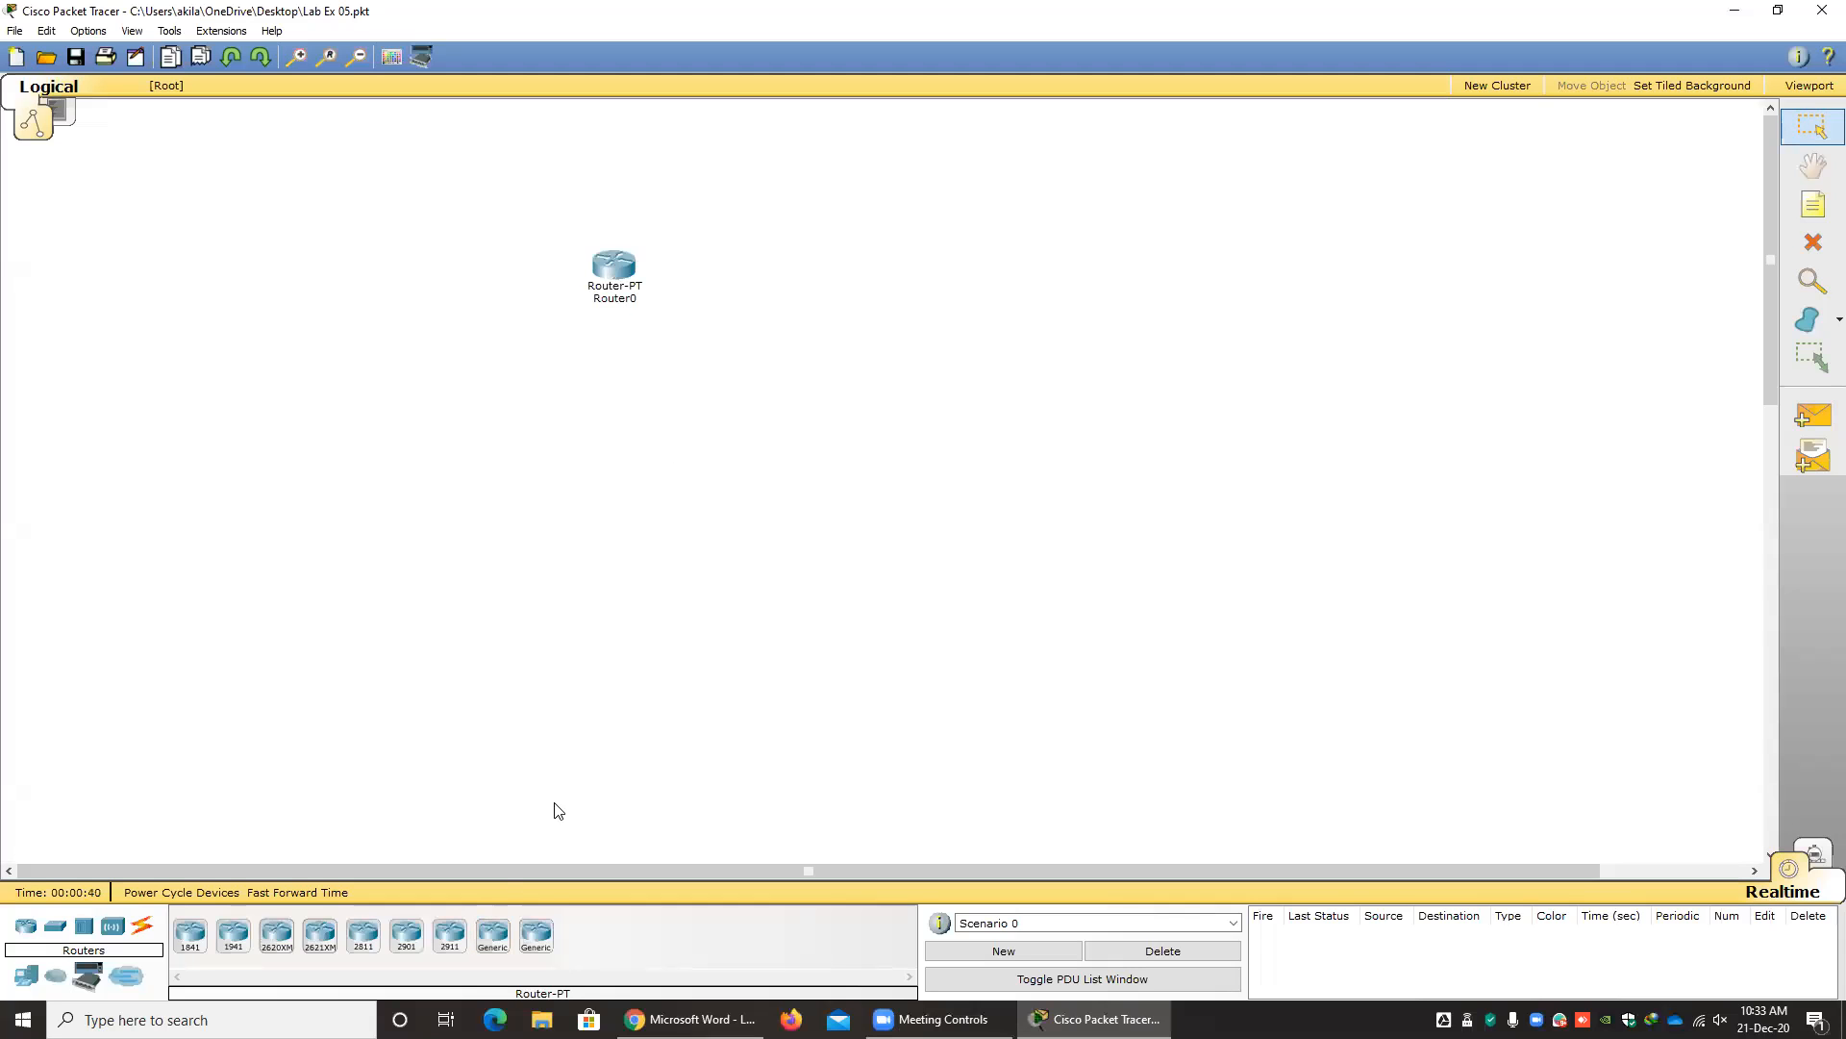
{"action": "left_click", "coordinate": [947, 271]}
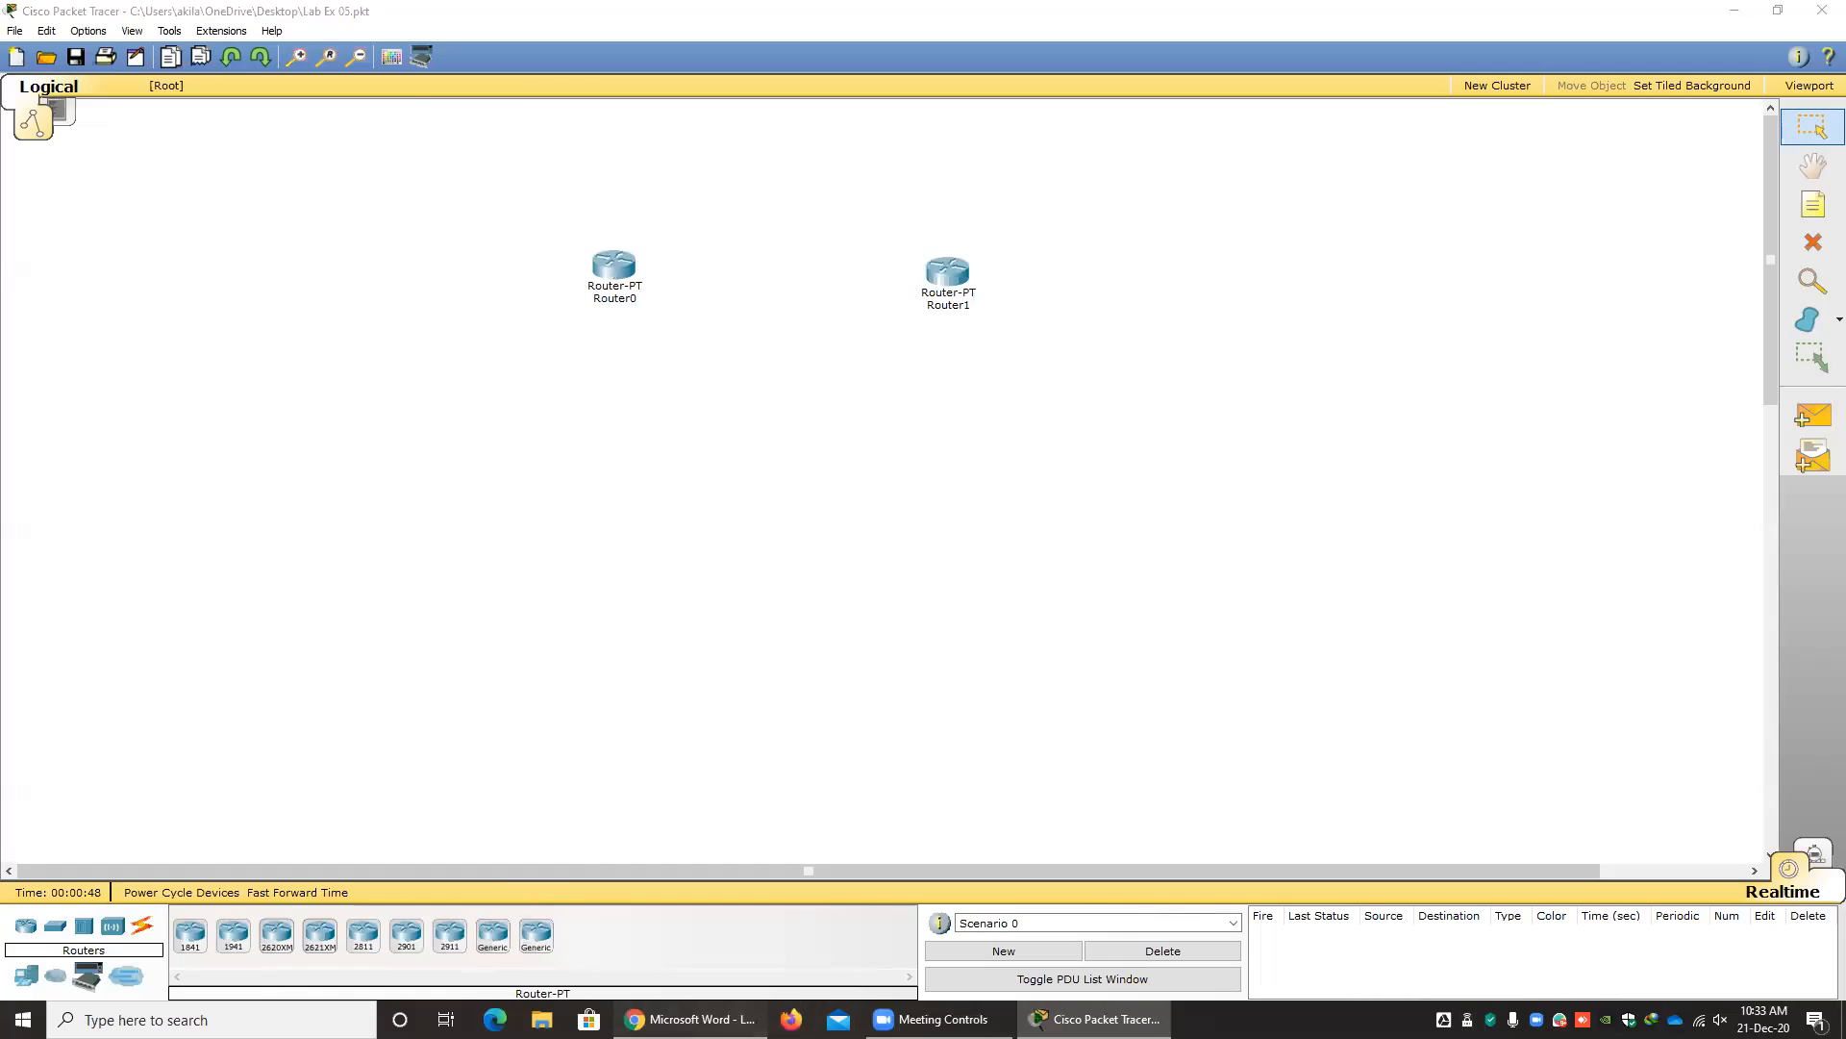
Consult the Exercise 1 diagram and place two 2950-24 switches, one below each router.
{"action": "left_click", "coordinate": [691, 1019]}
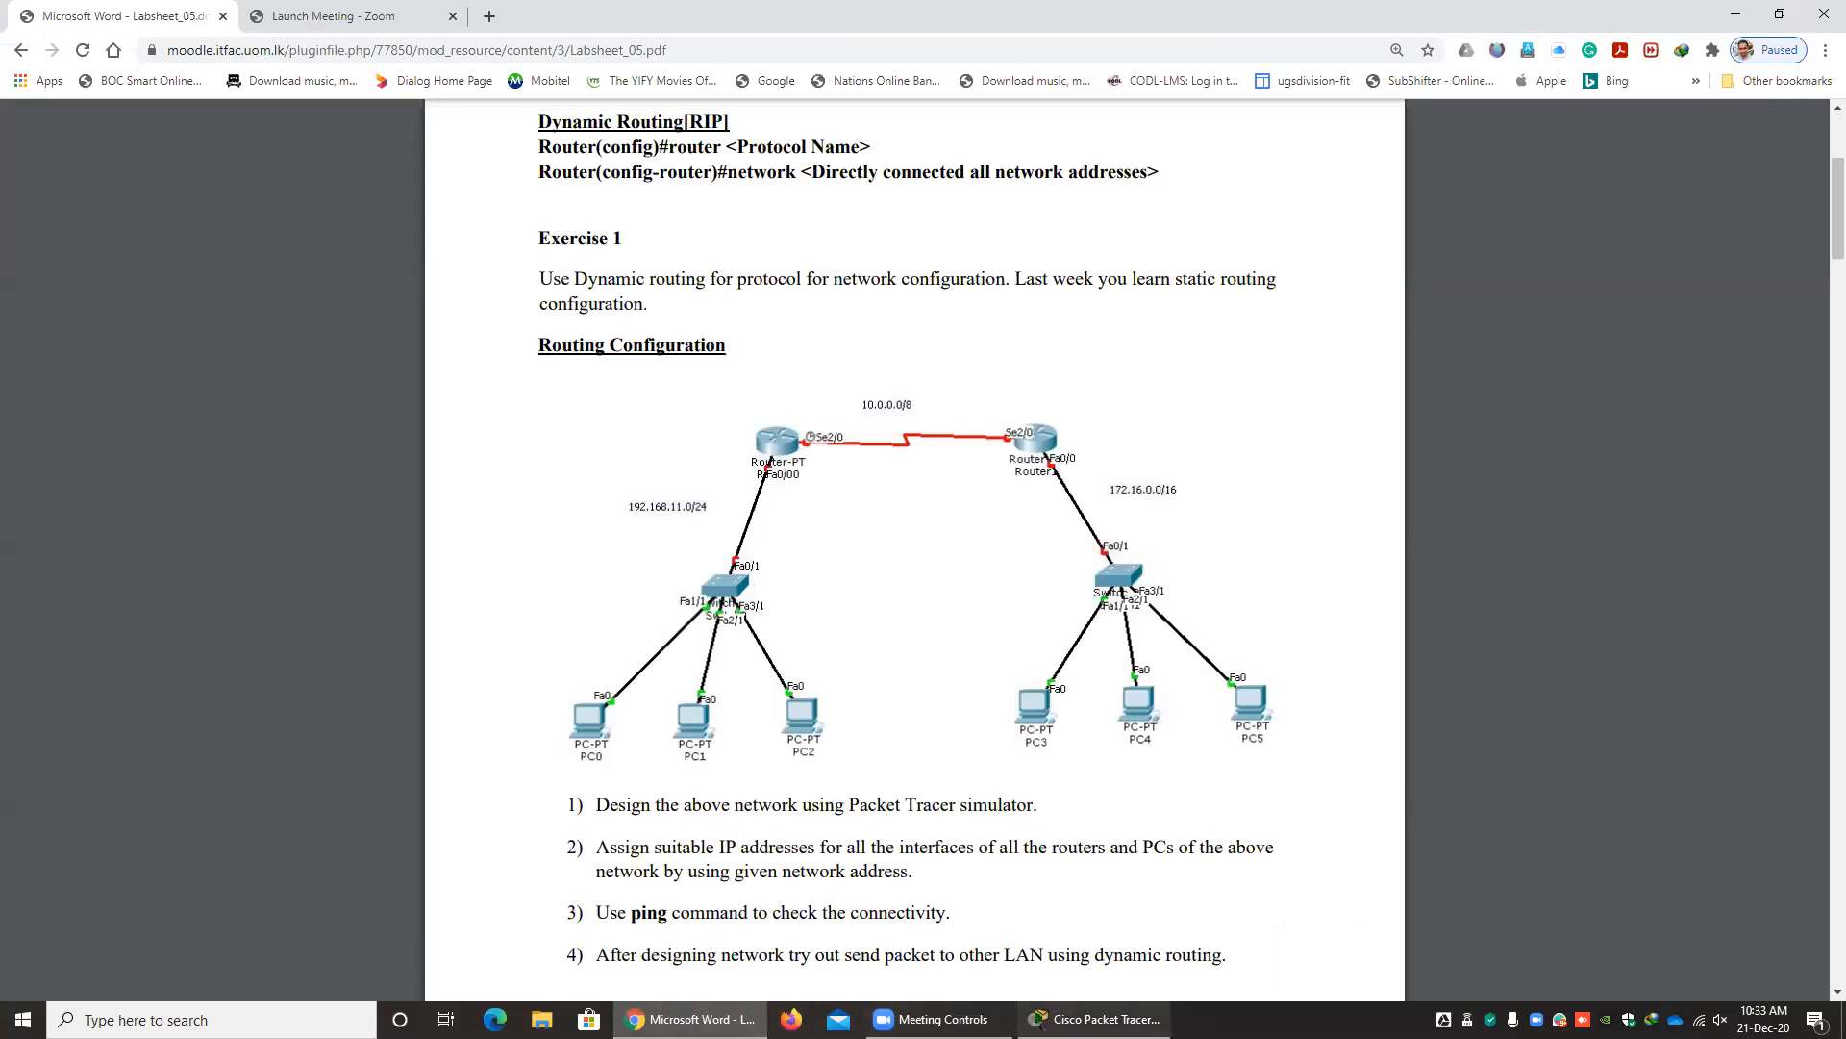
{"action": "left_click", "coordinate": [1096, 1019]}
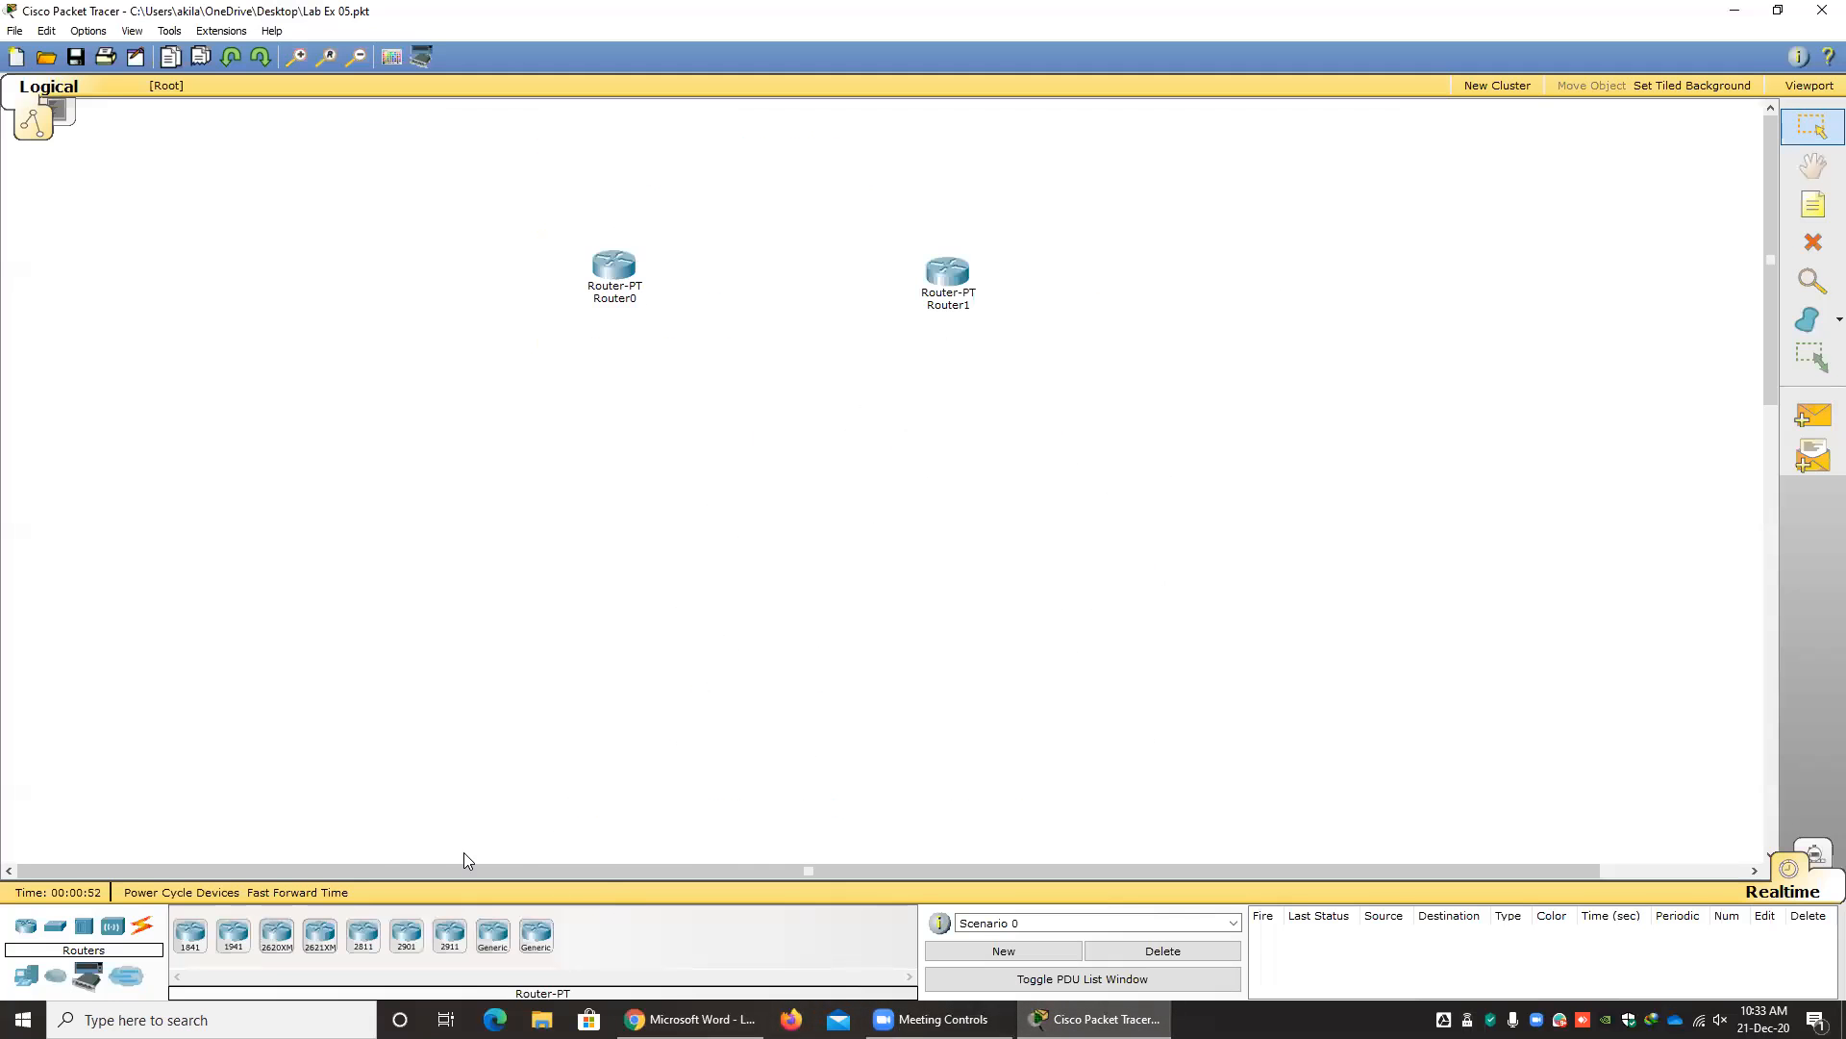
{"action": "left_click", "coordinate": [55, 931]}
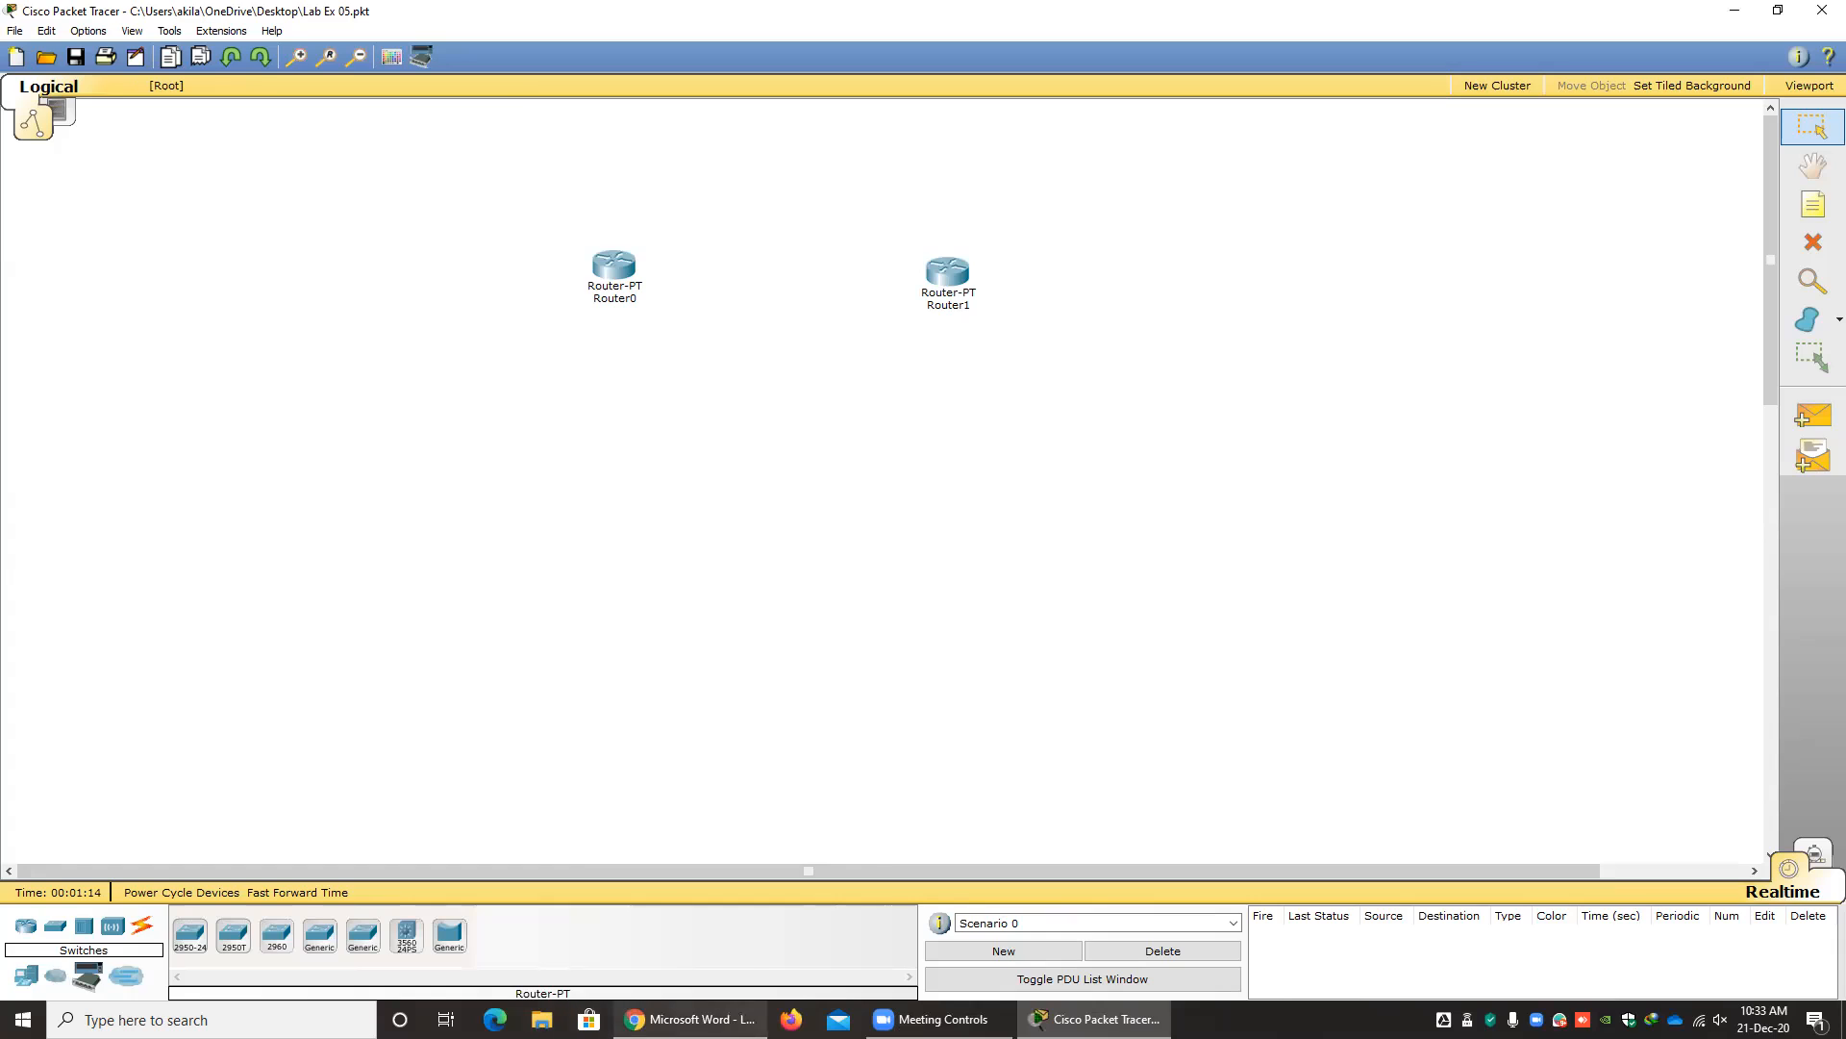
{"action": "left_click", "coordinate": [688, 1019]}
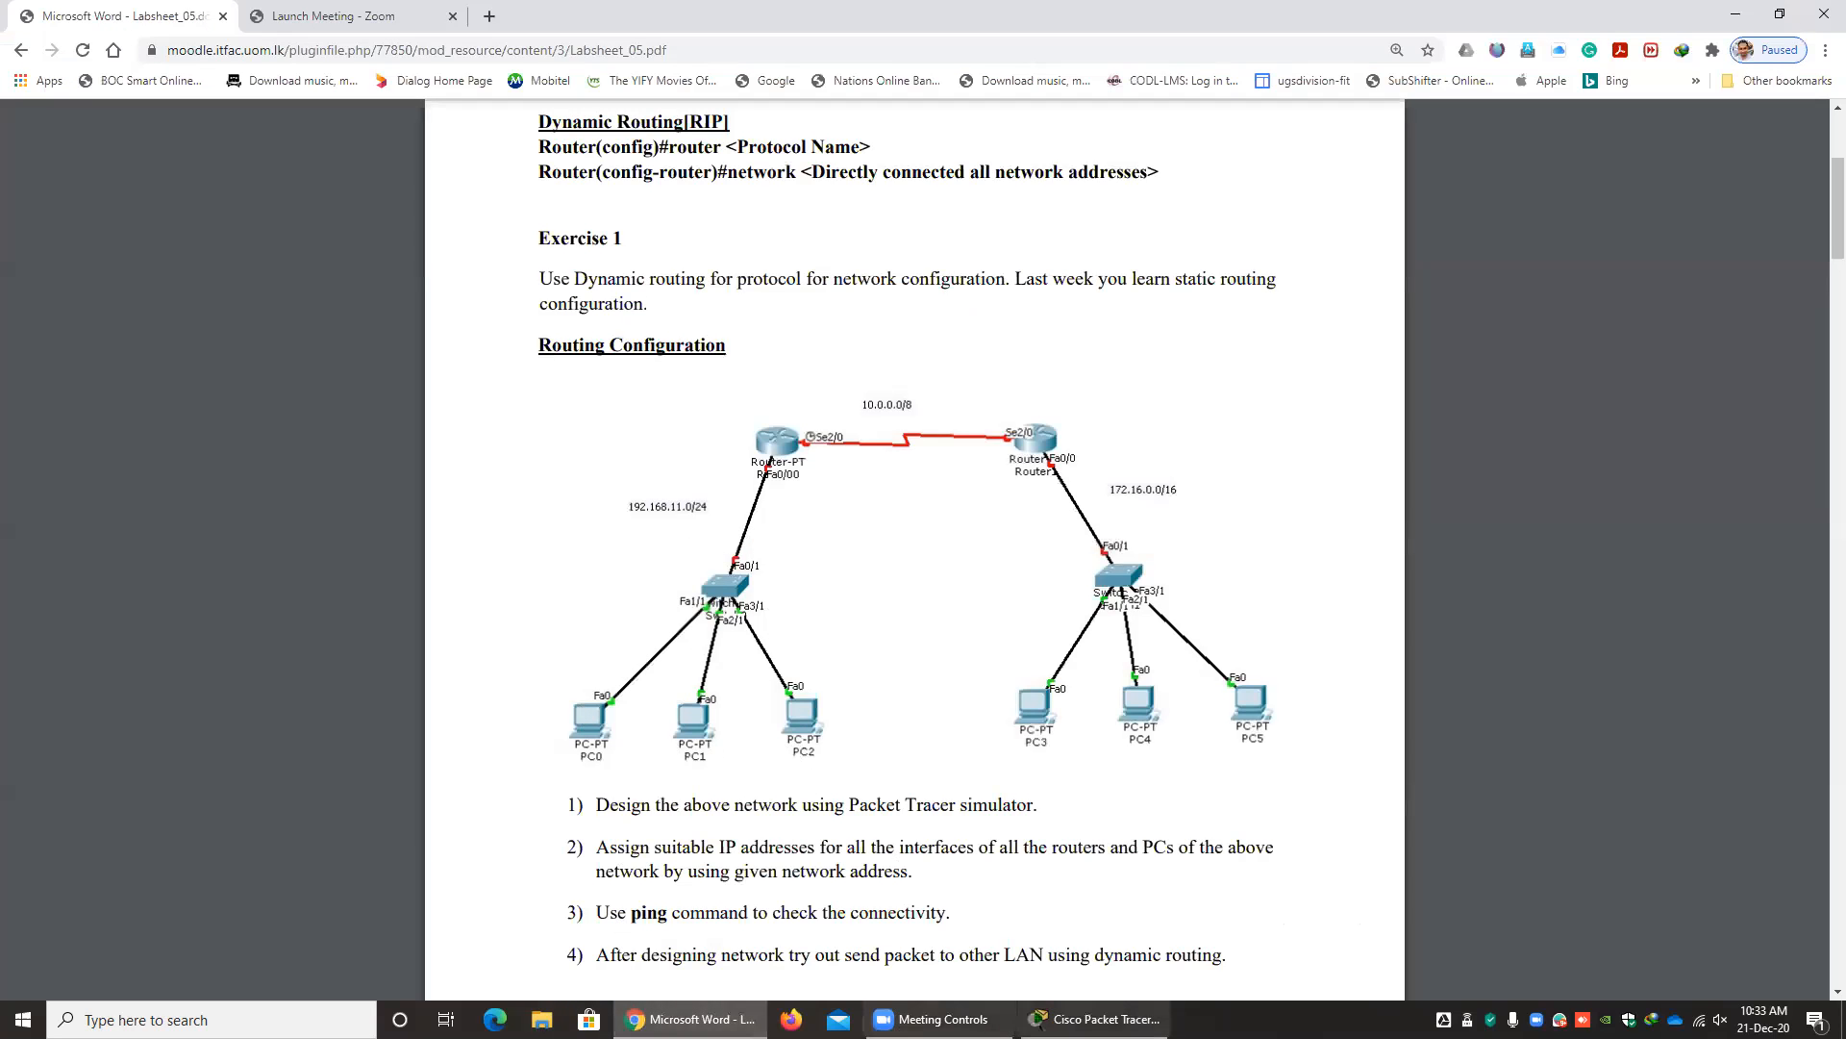
{"action": "left_click", "coordinate": [1096, 1018]}
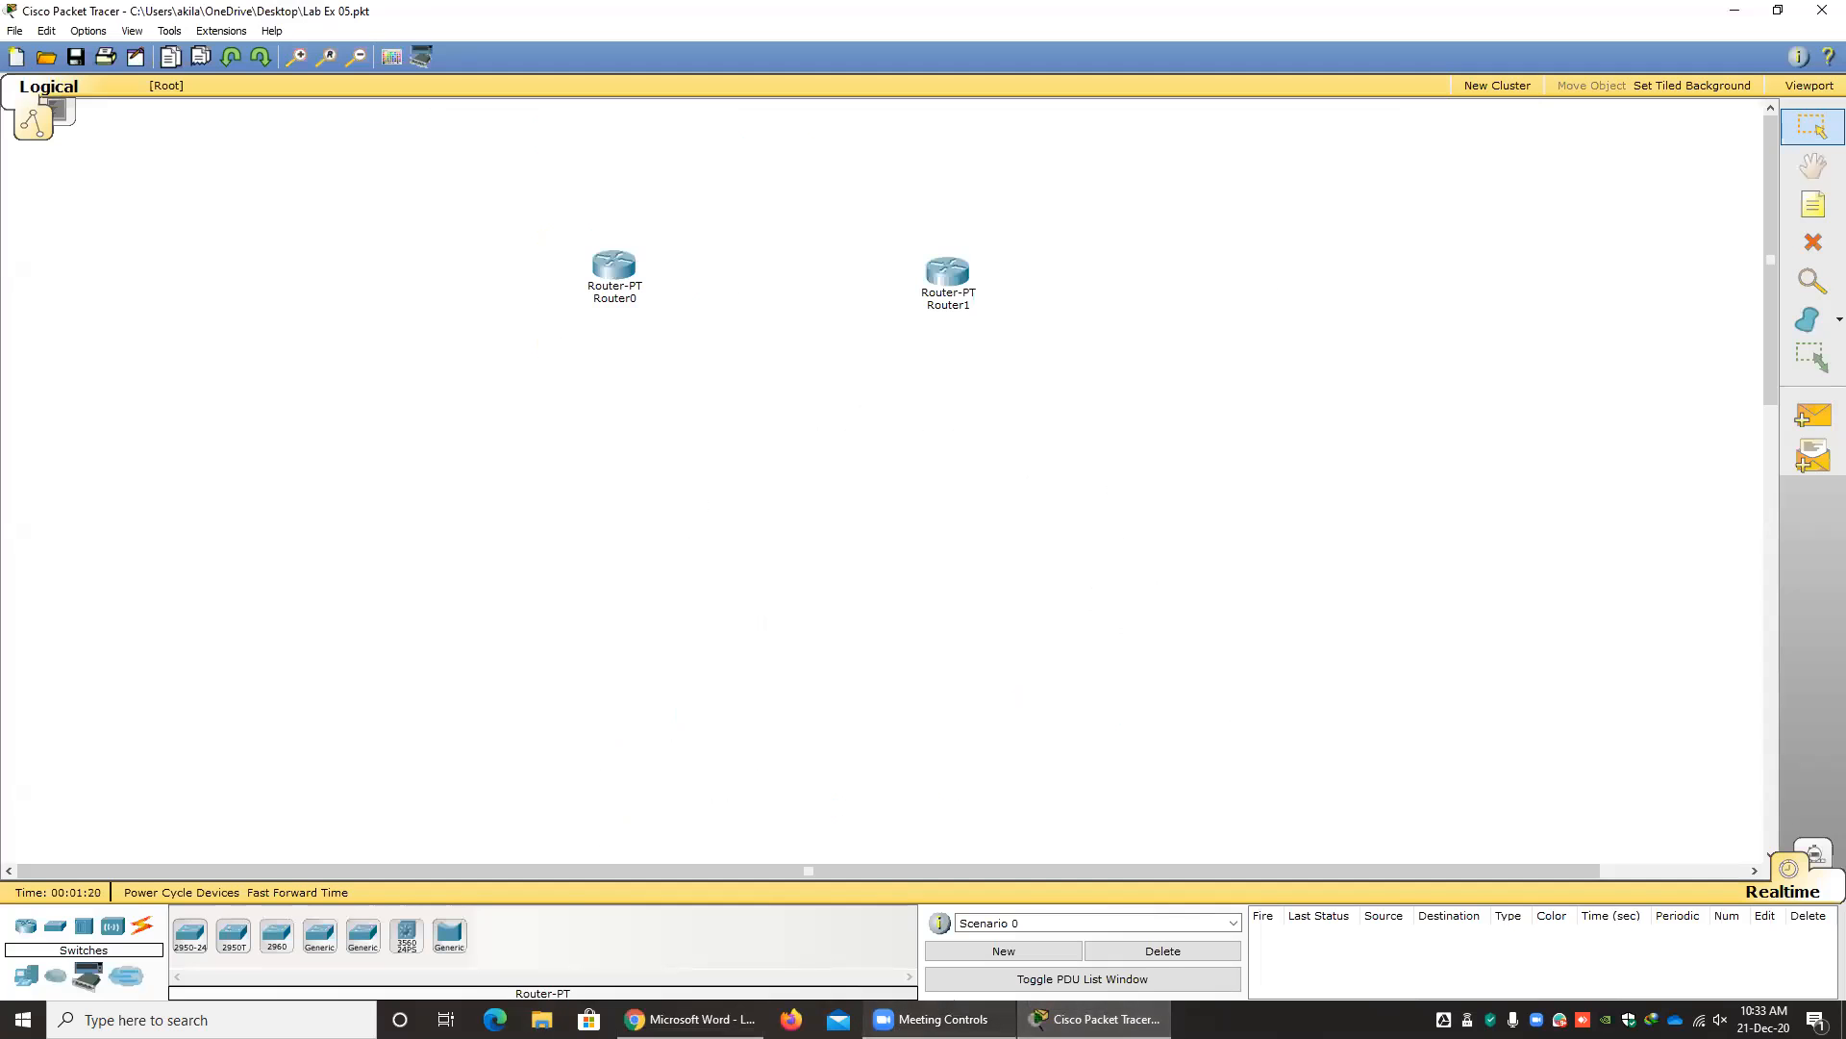
{"action": "left_click", "coordinate": [688, 1018]}
{"action": "scroll", "coordinate": [741, 709], "scroll_direction": "down", "scroll_amount": 7}
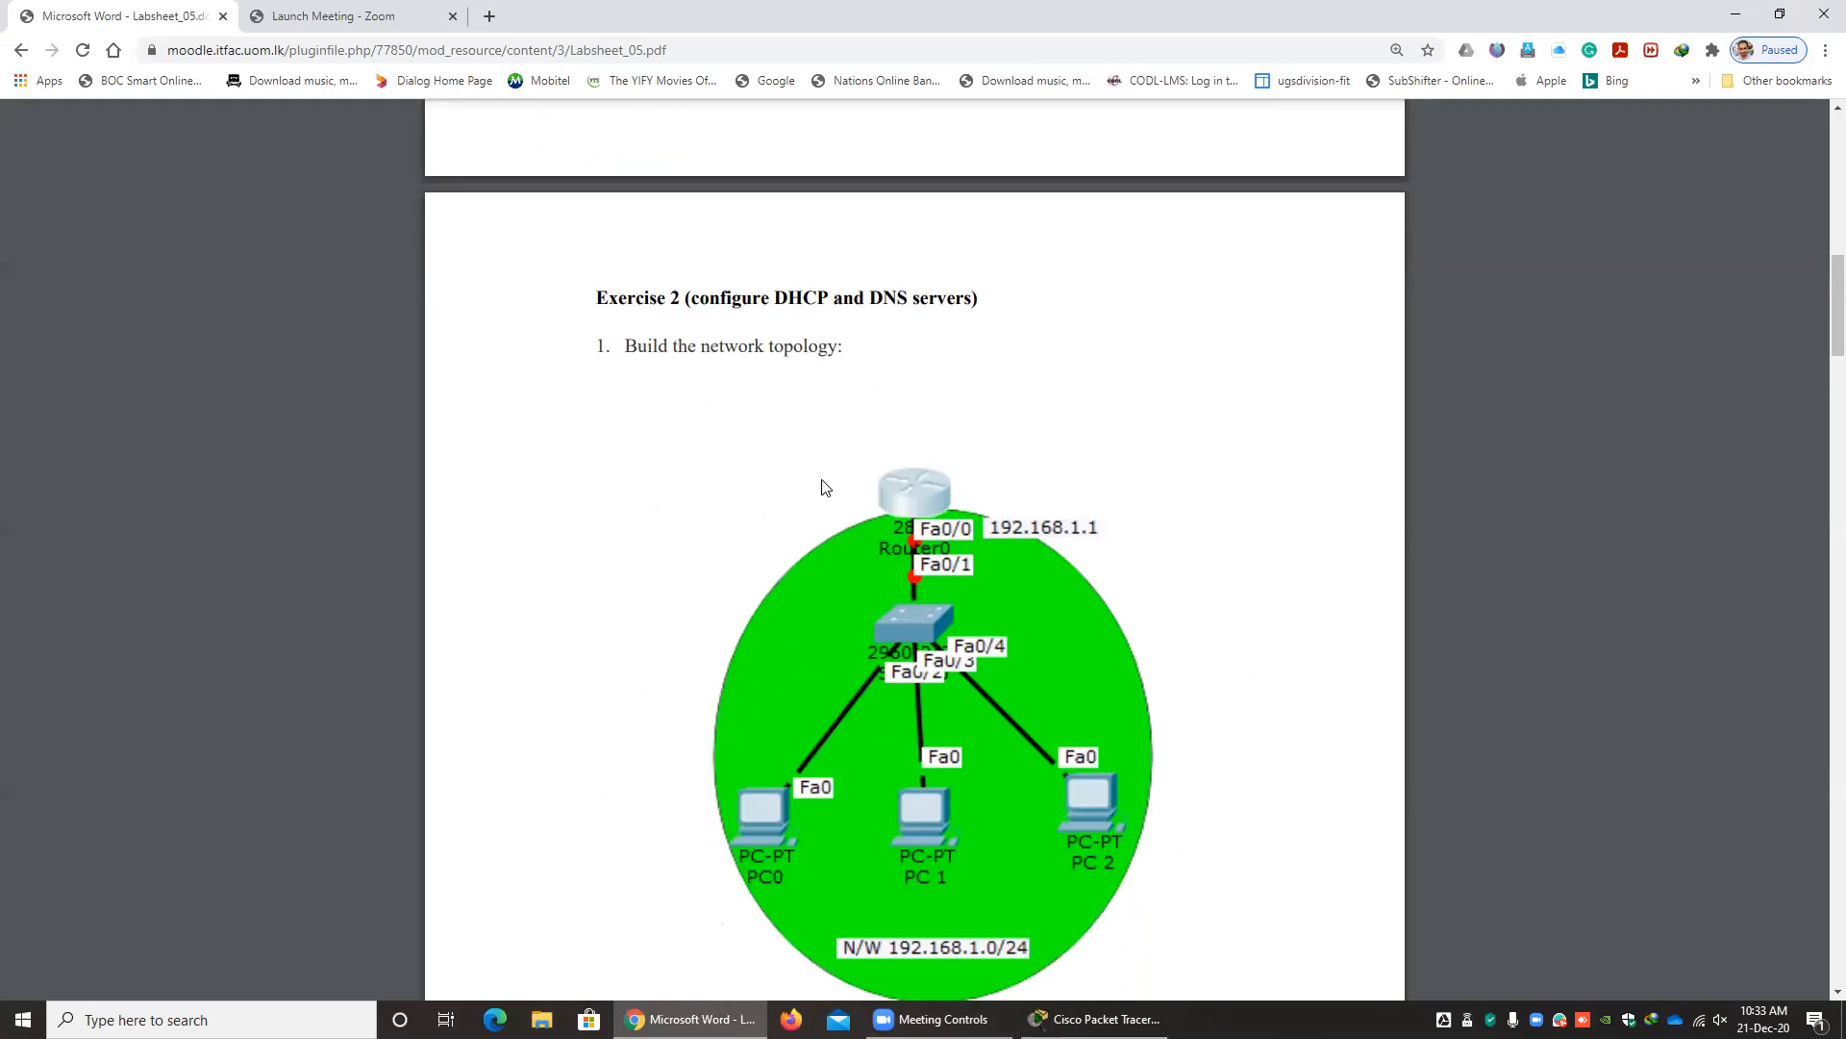
{"action": "scroll", "coordinate": [822, 487], "scroll_direction": "up", "scroll_amount": 10}
{"action": "left_click", "coordinate": [1096, 1019]}
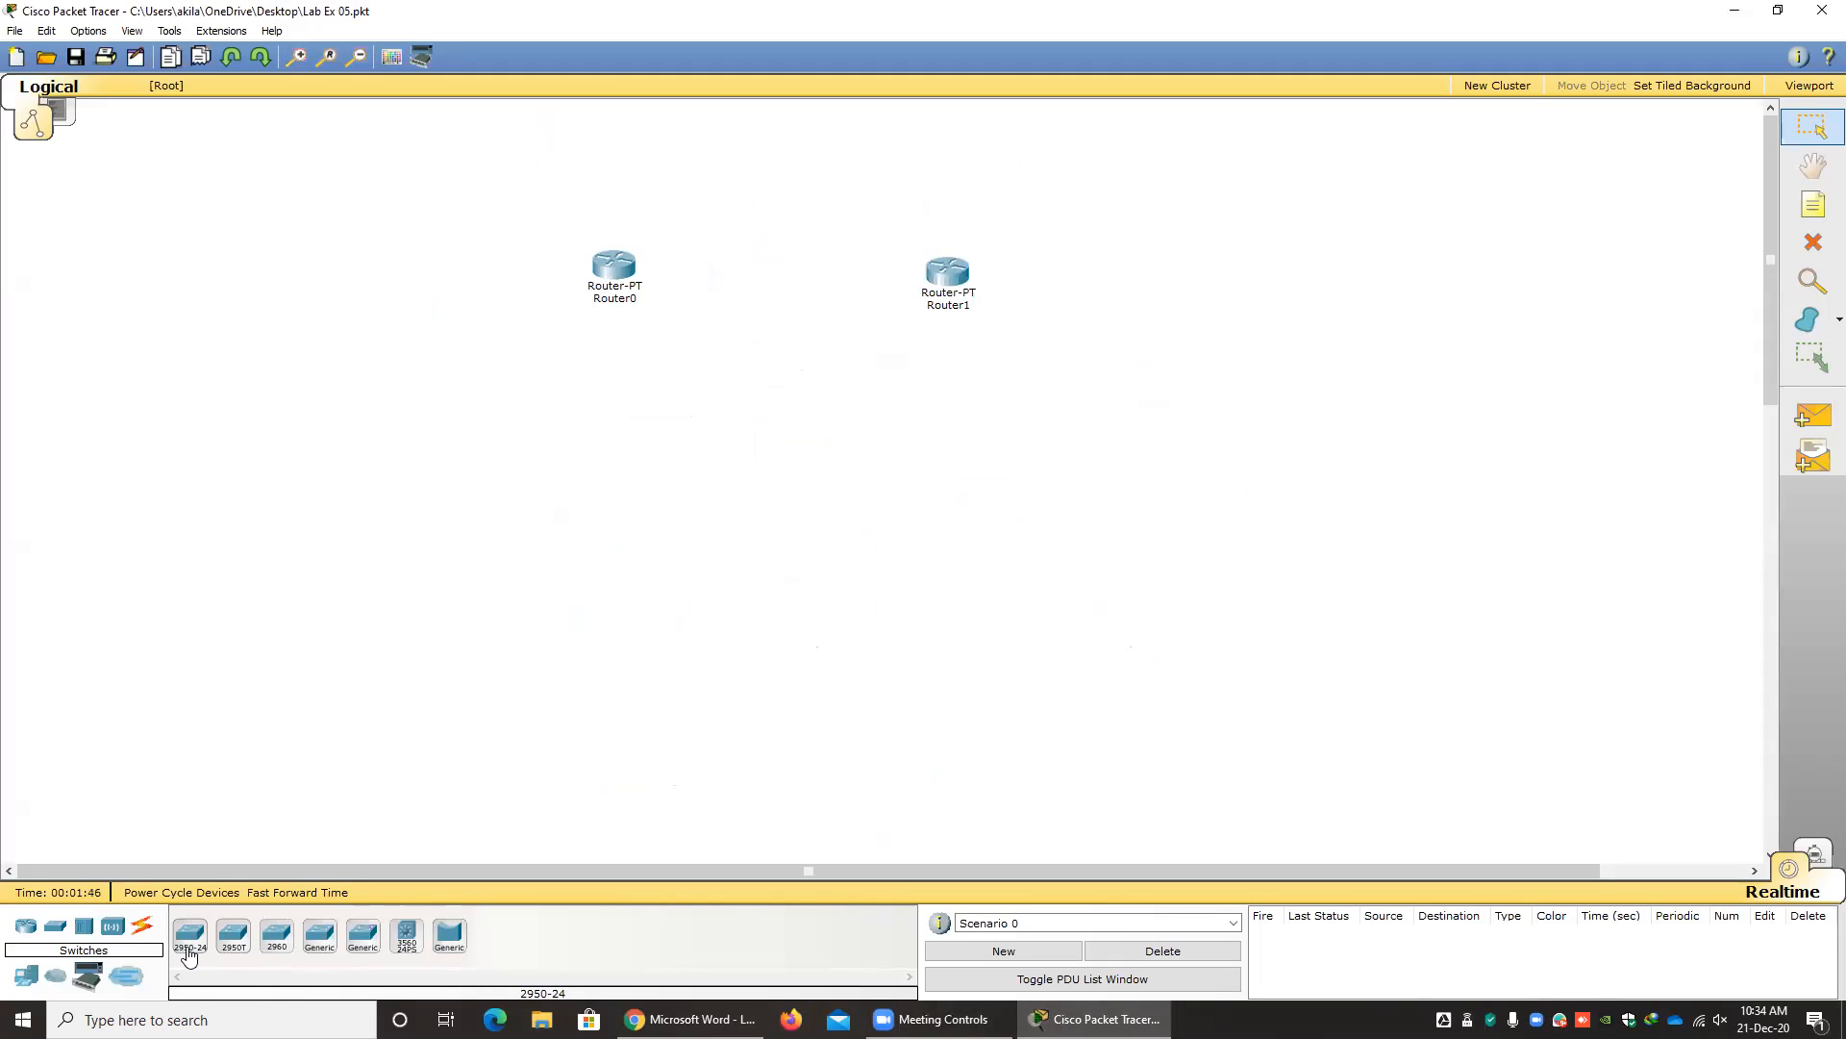
{"action": "left_click_drag", "start_coordinate": [190, 947], "coordinate": [523, 457]}
{"action": "left_click_drag", "start_coordinate": [191, 936], "coordinate": [983, 467]}
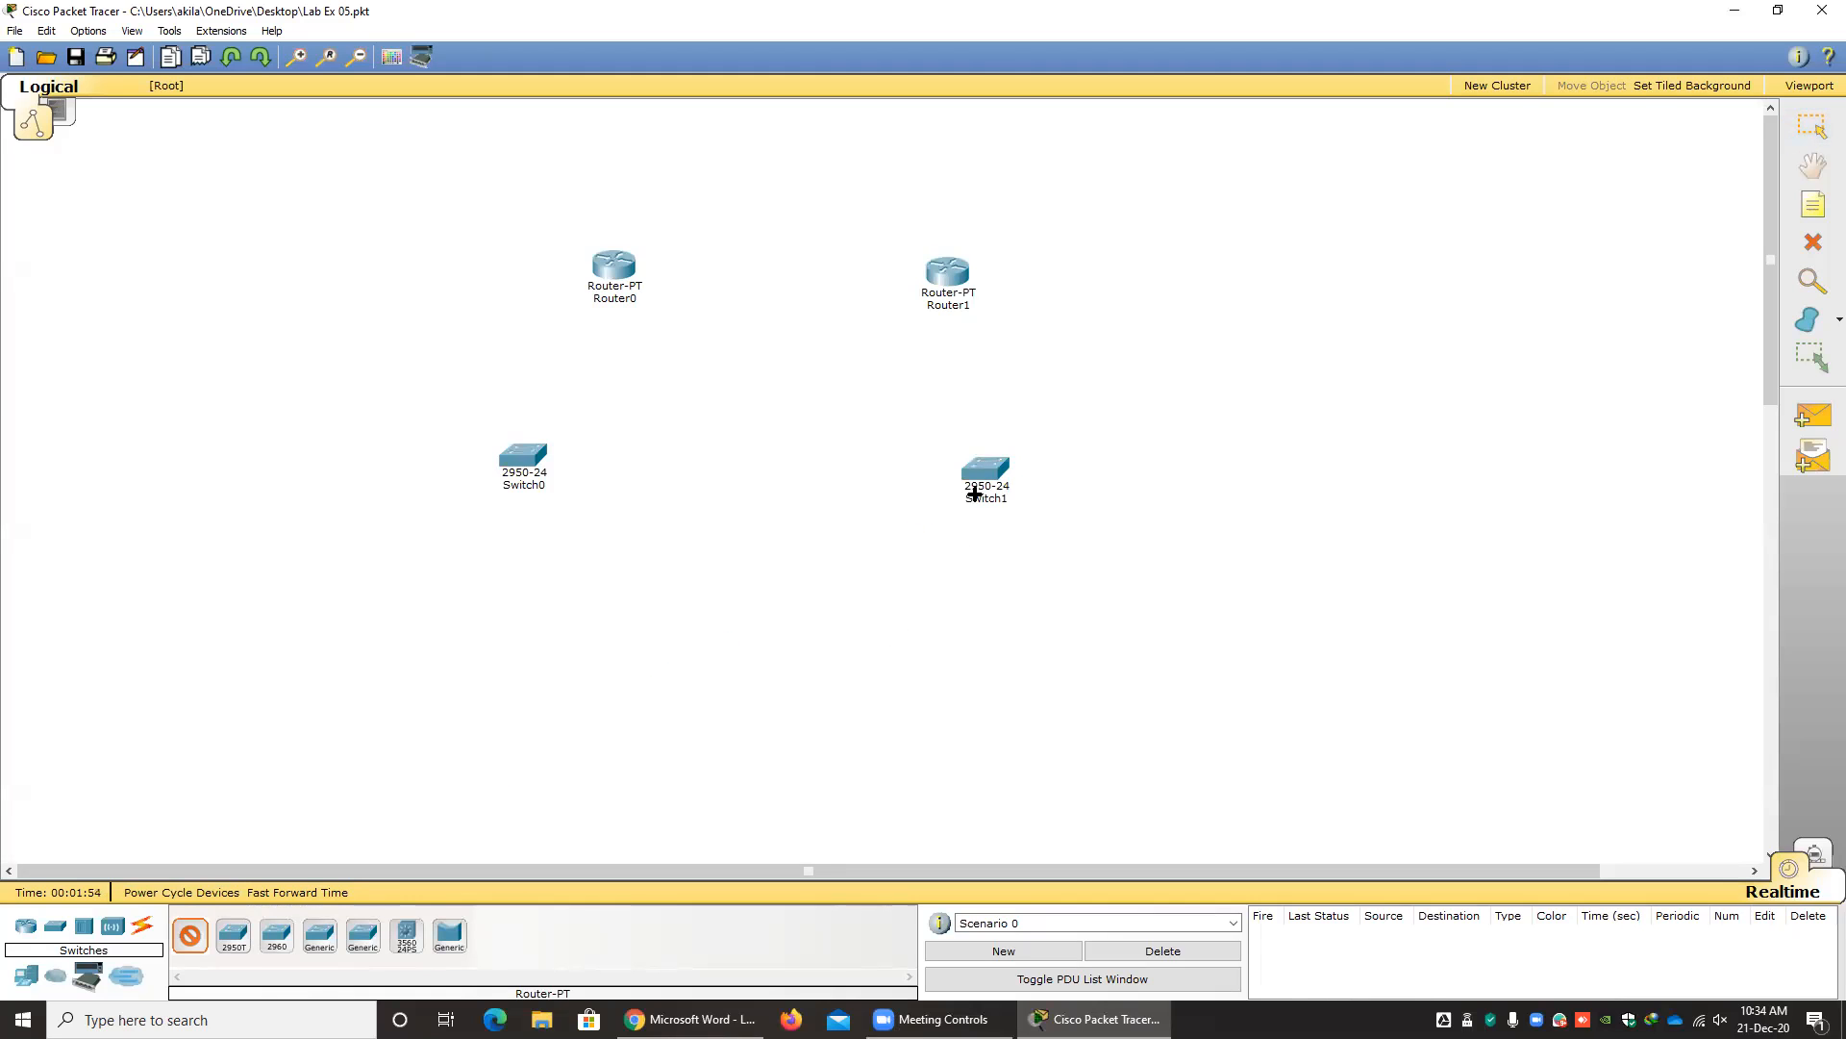
{"action": "mouse_move", "coordinate": [995, 489]}
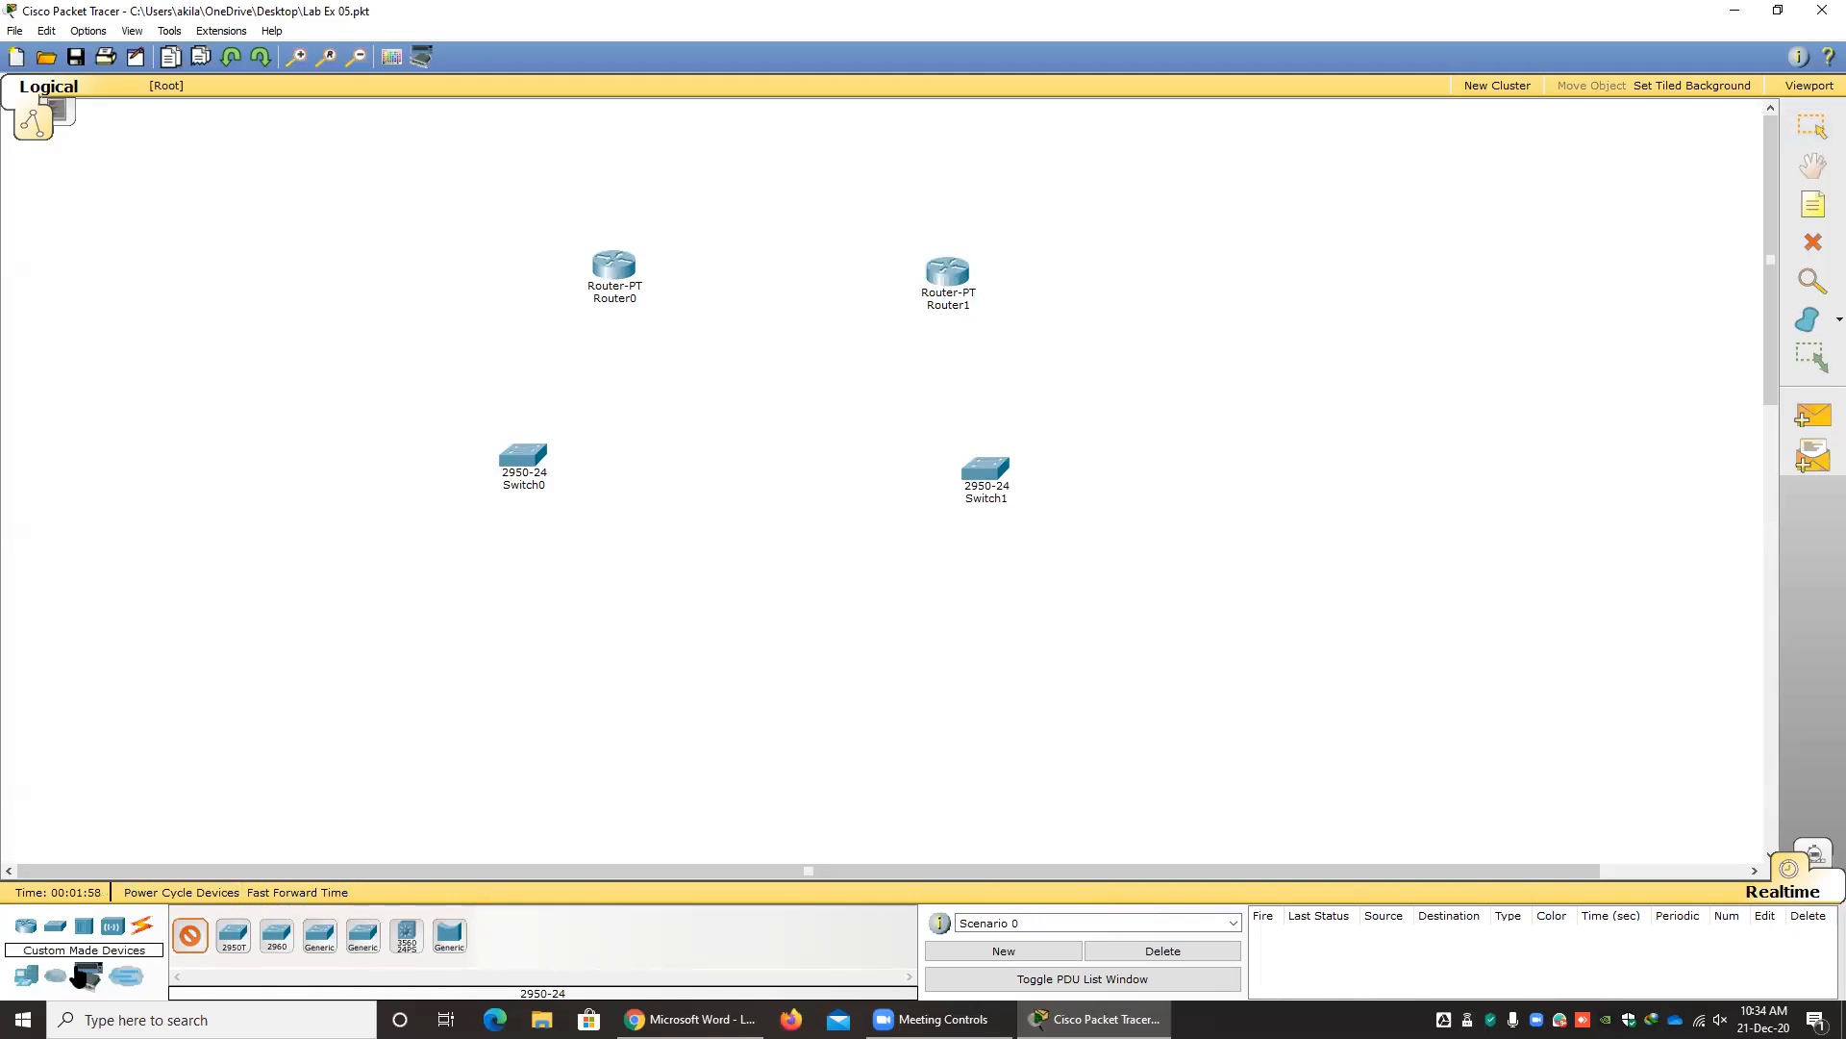
Following the lab sheet diagram, place six generic PC-PT end devices, three below each switch.
{"action": "left_click", "coordinate": [30, 981]}
{"action": "left_click", "coordinate": [697, 1018]}
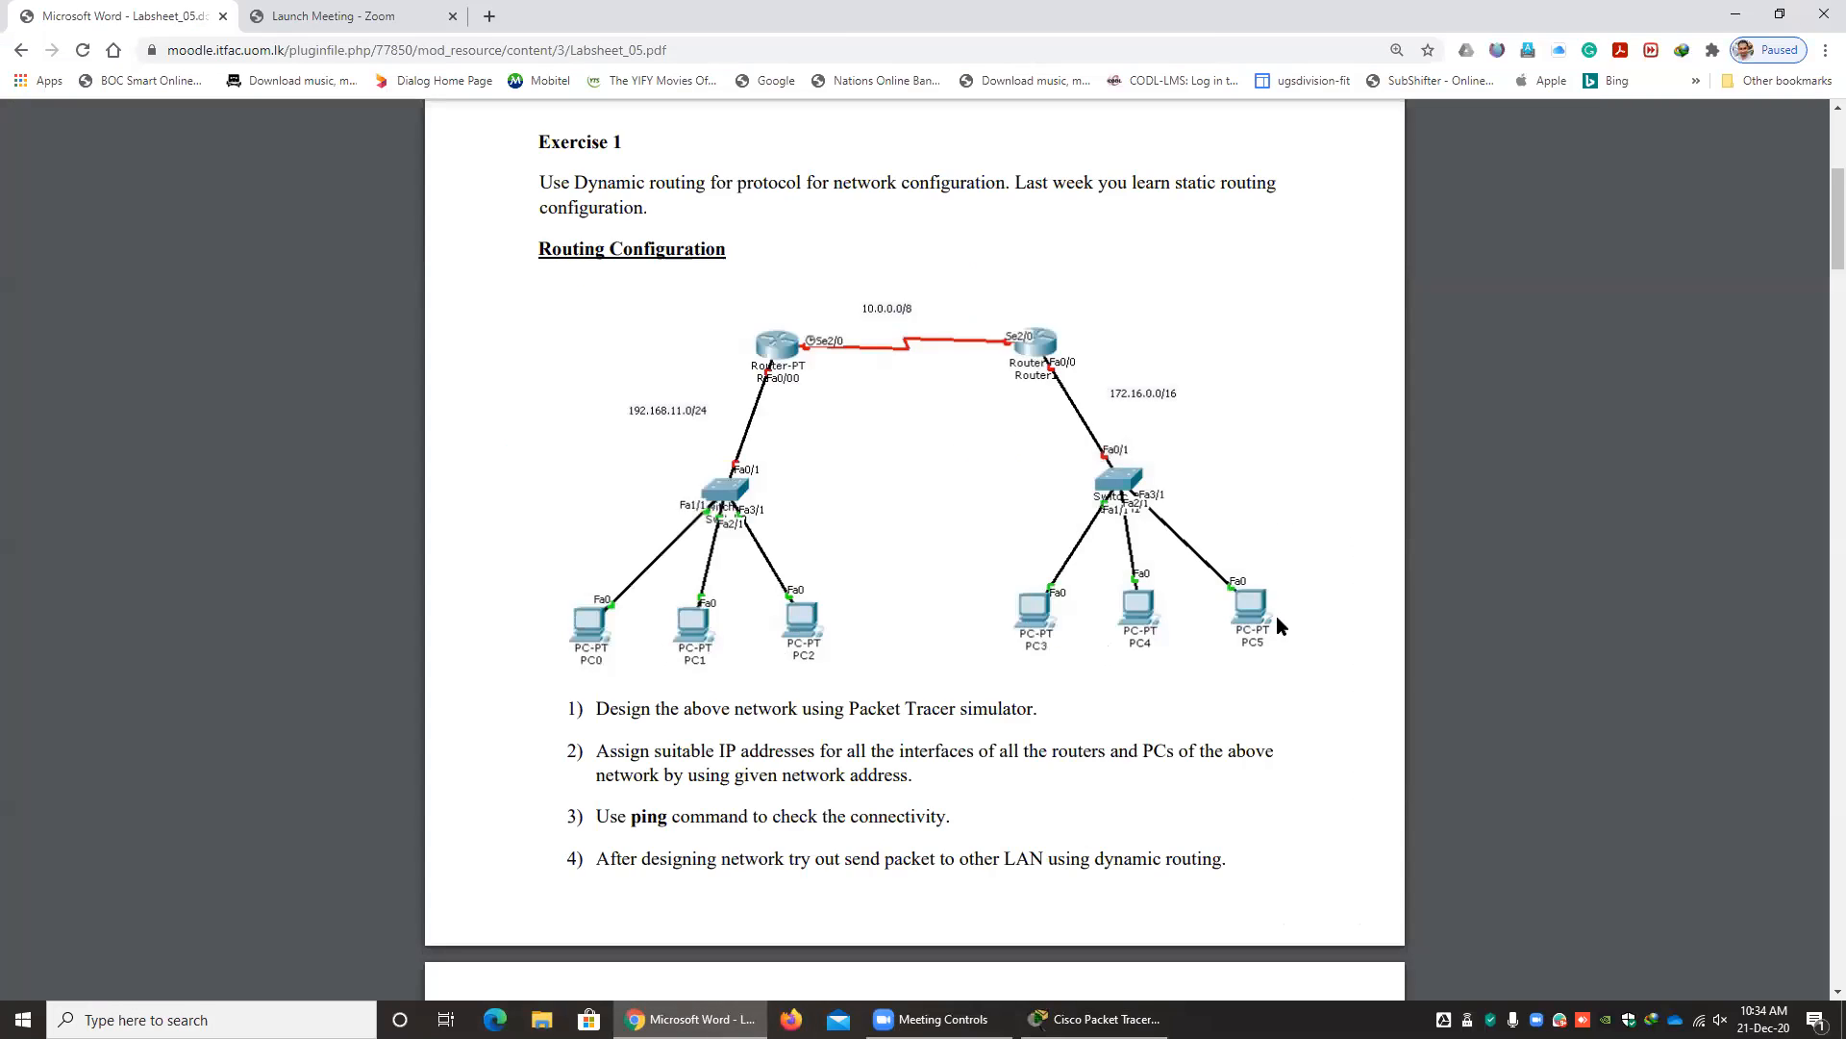
{"action": "left_click", "coordinate": [1096, 1018]}
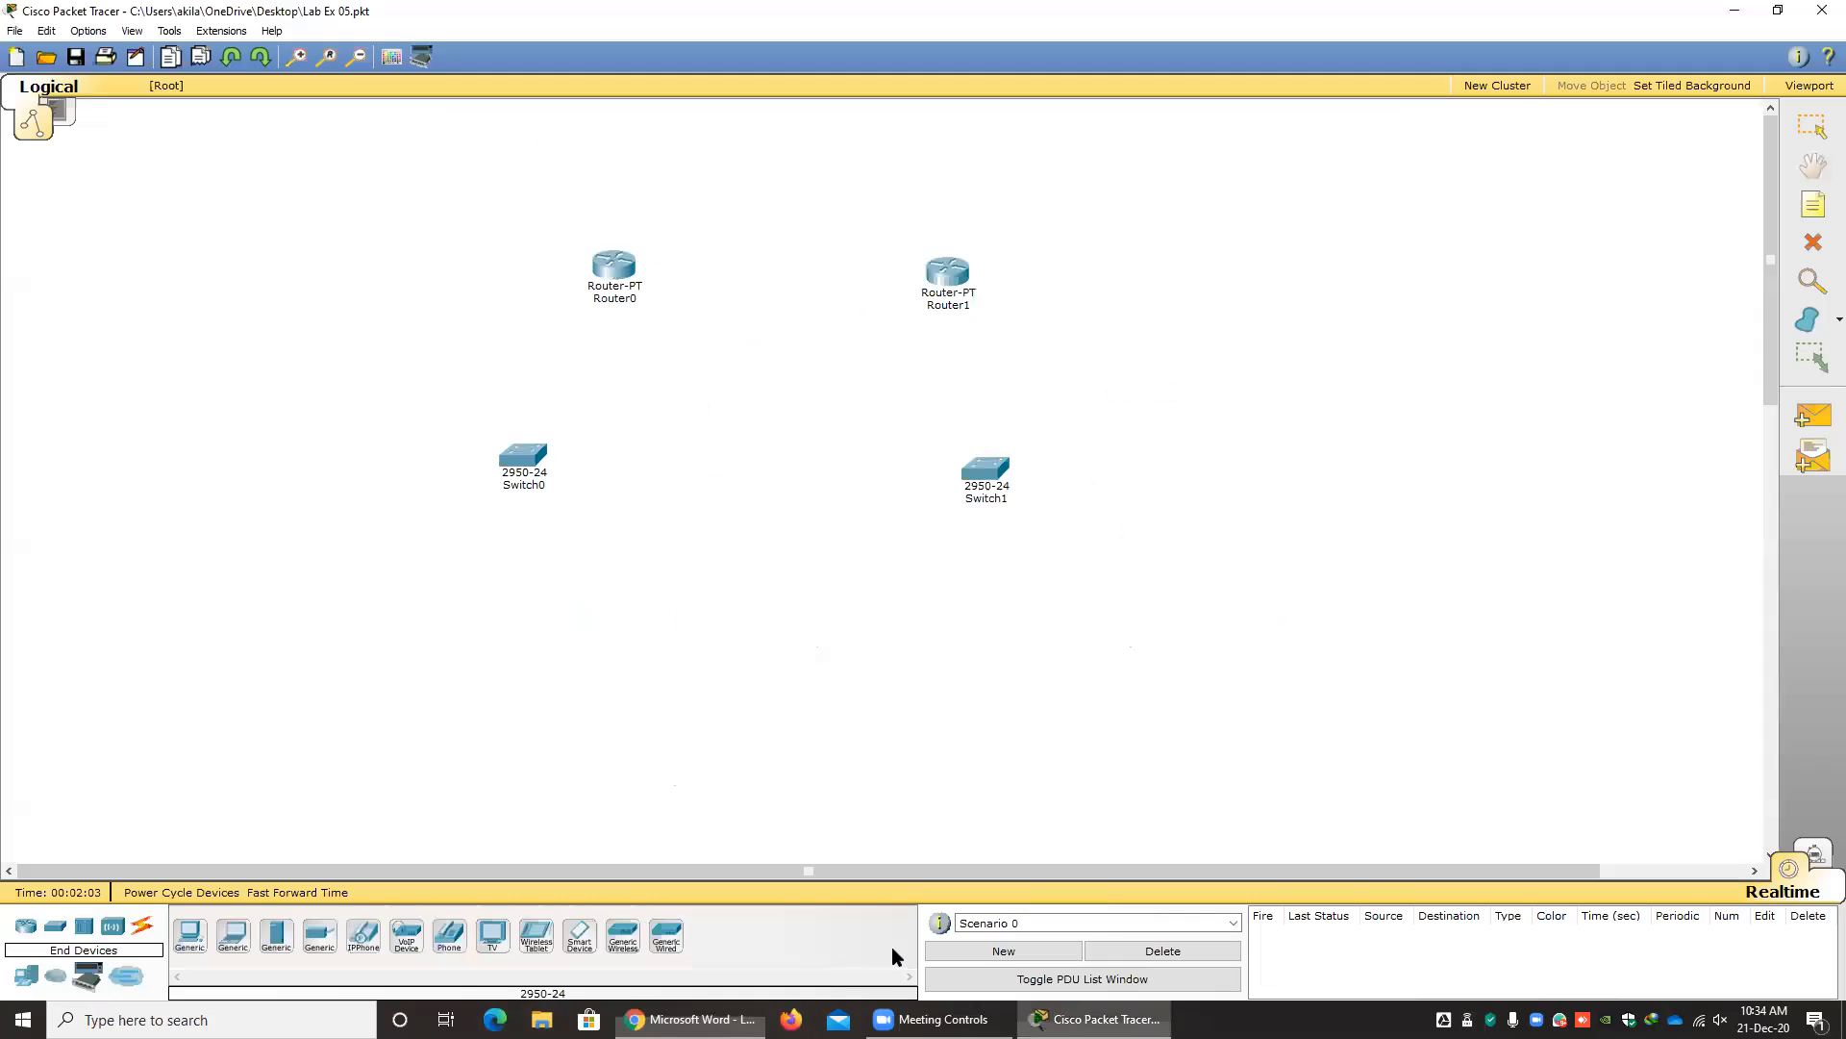
{"action": "left_click", "coordinate": [191, 940]}
{"action": "left_click", "coordinate": [238, 594]}
{"action": "left_click", "coordinate": [352, 657]}
{"action": "left_click", "coordinate": [520, 660]}
{"action": "left_click", "coordinate": [956, 701]}
{"action": "left_click", "coordinate": [1121, 677]}
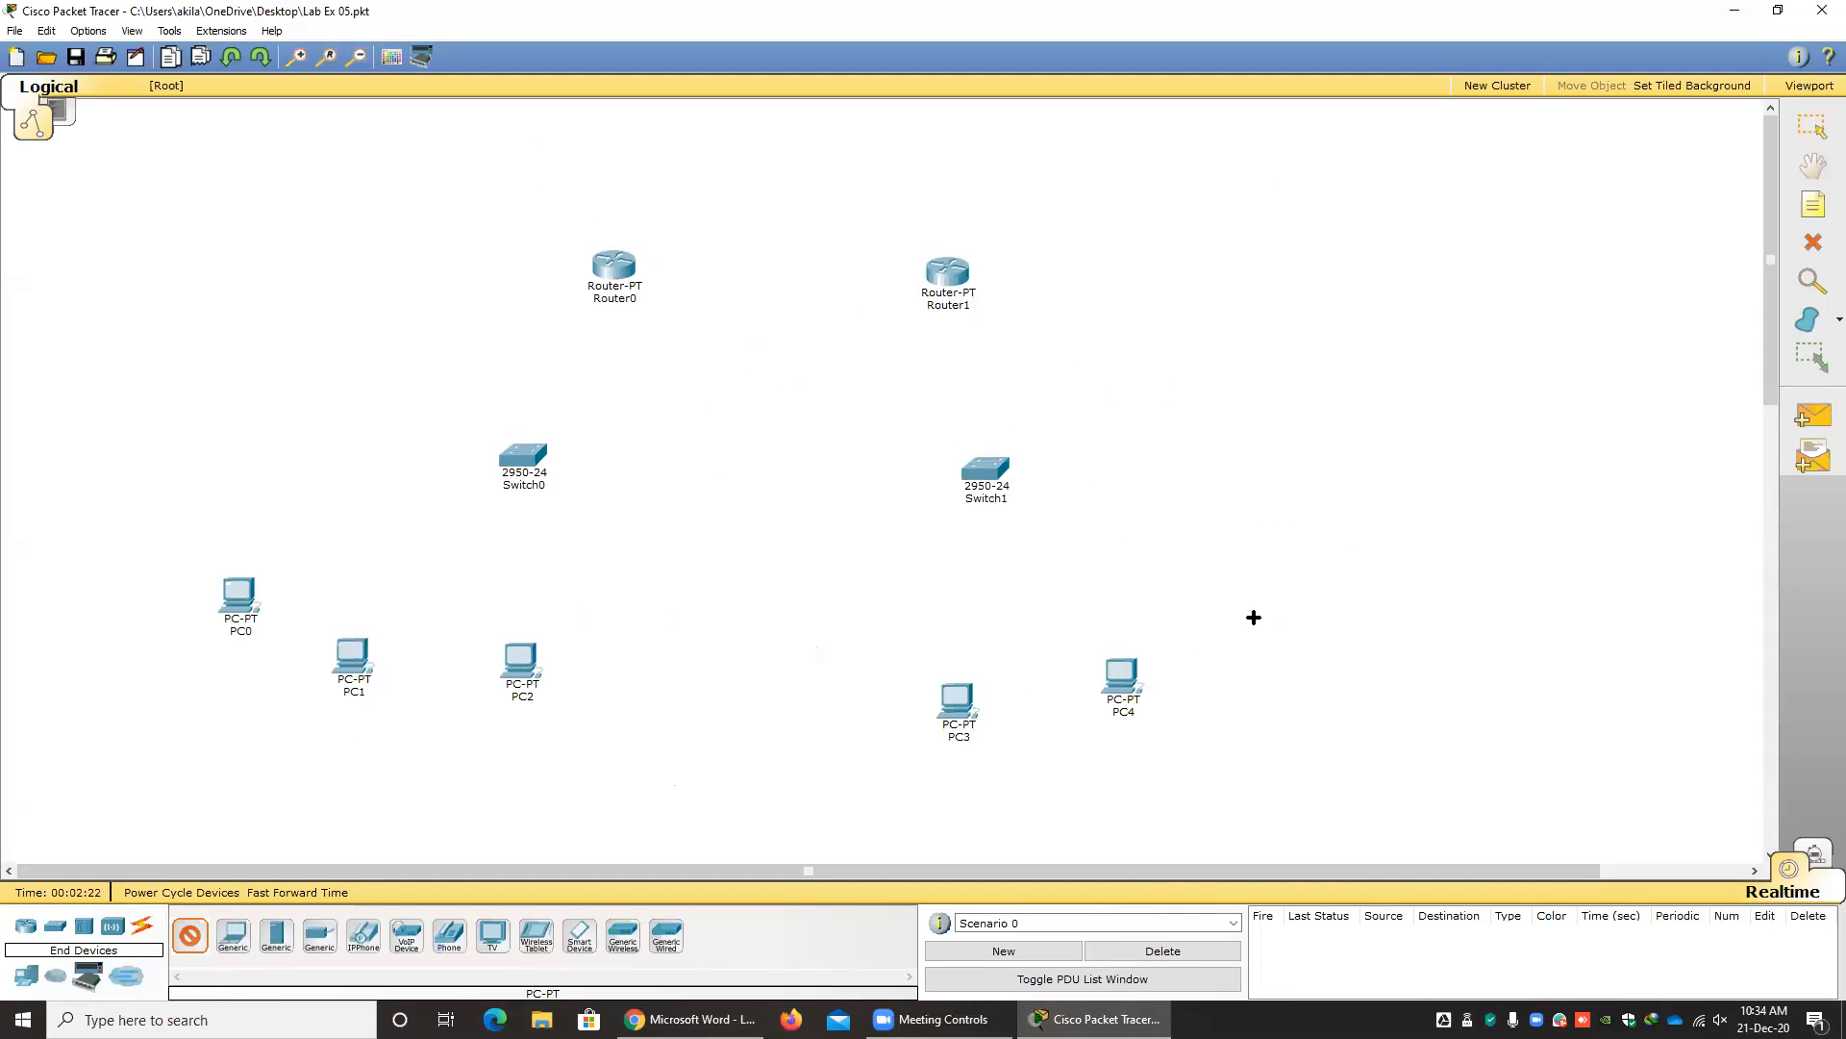
{"action": "left_click", "coordinate": [1253, 617]}
{"action": "key", "text": "Escape"}
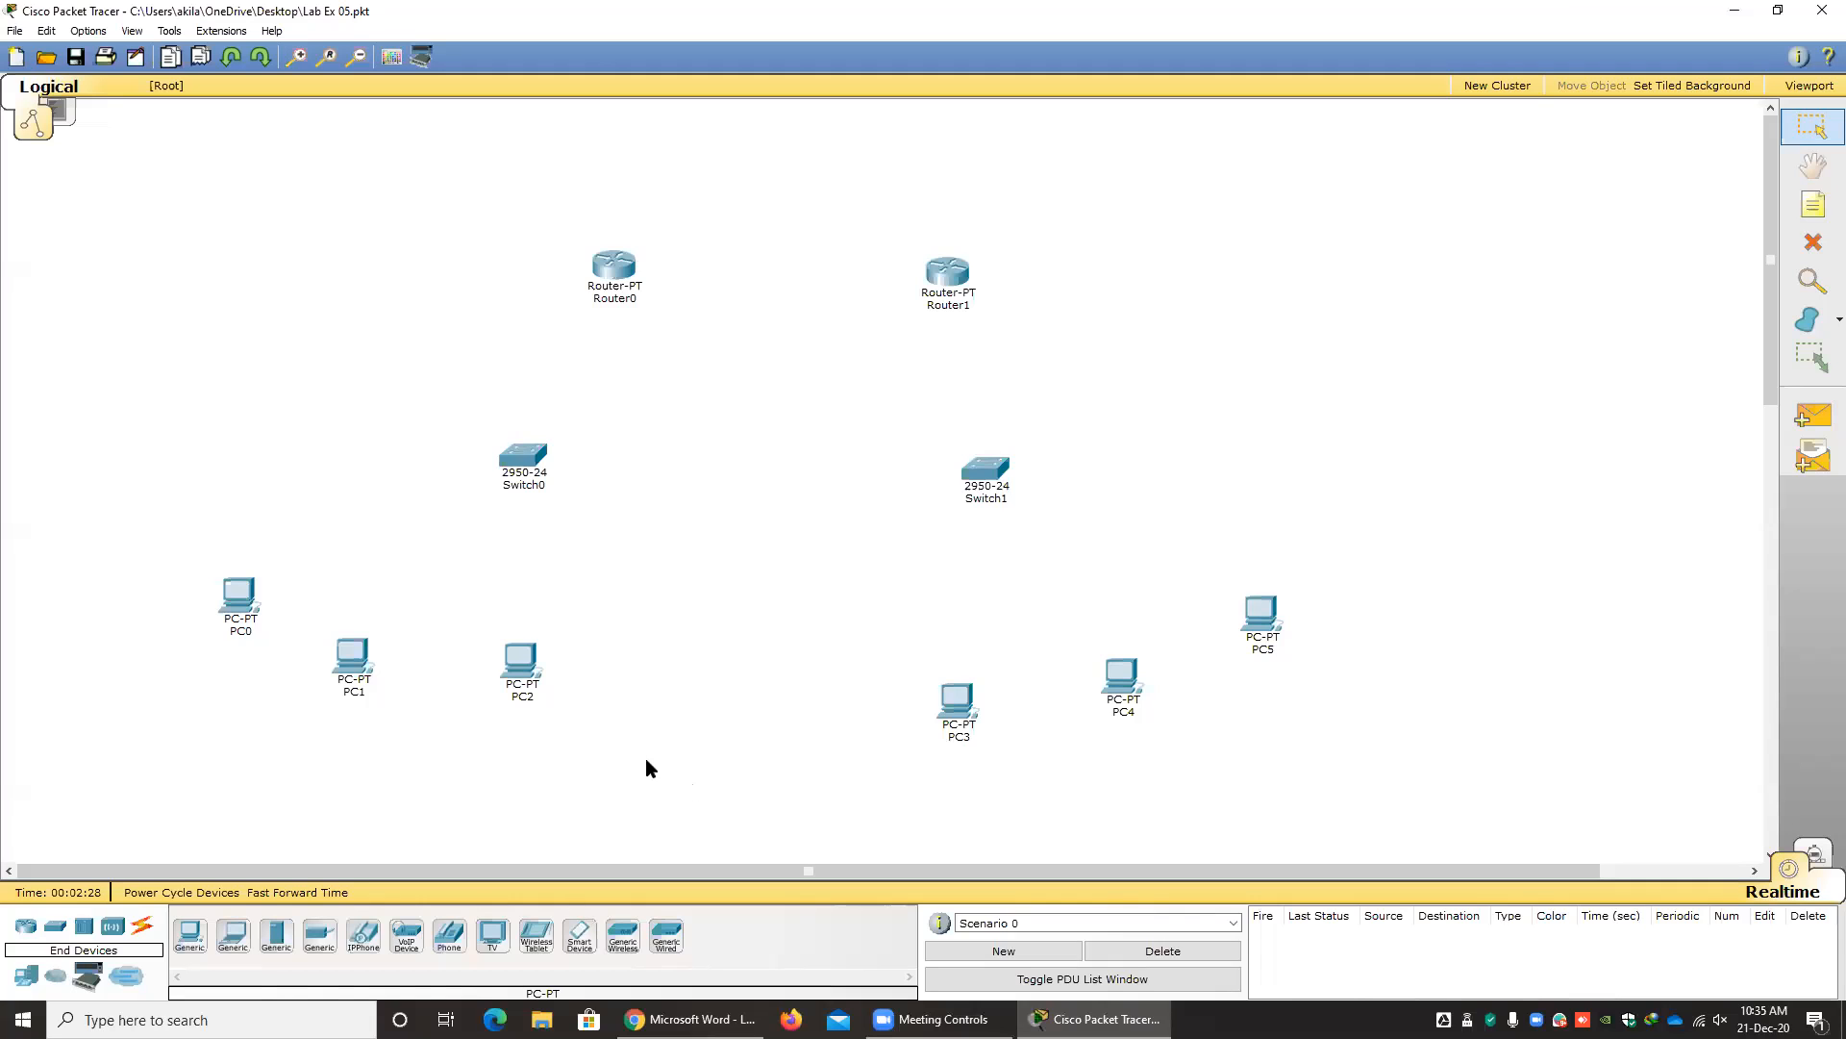
Connect Serial2/0 of Router0 to Serial2/0 of Router1 with a Serial DCE cable.
{"action": "left_click", "coordinate": [142, 929]}
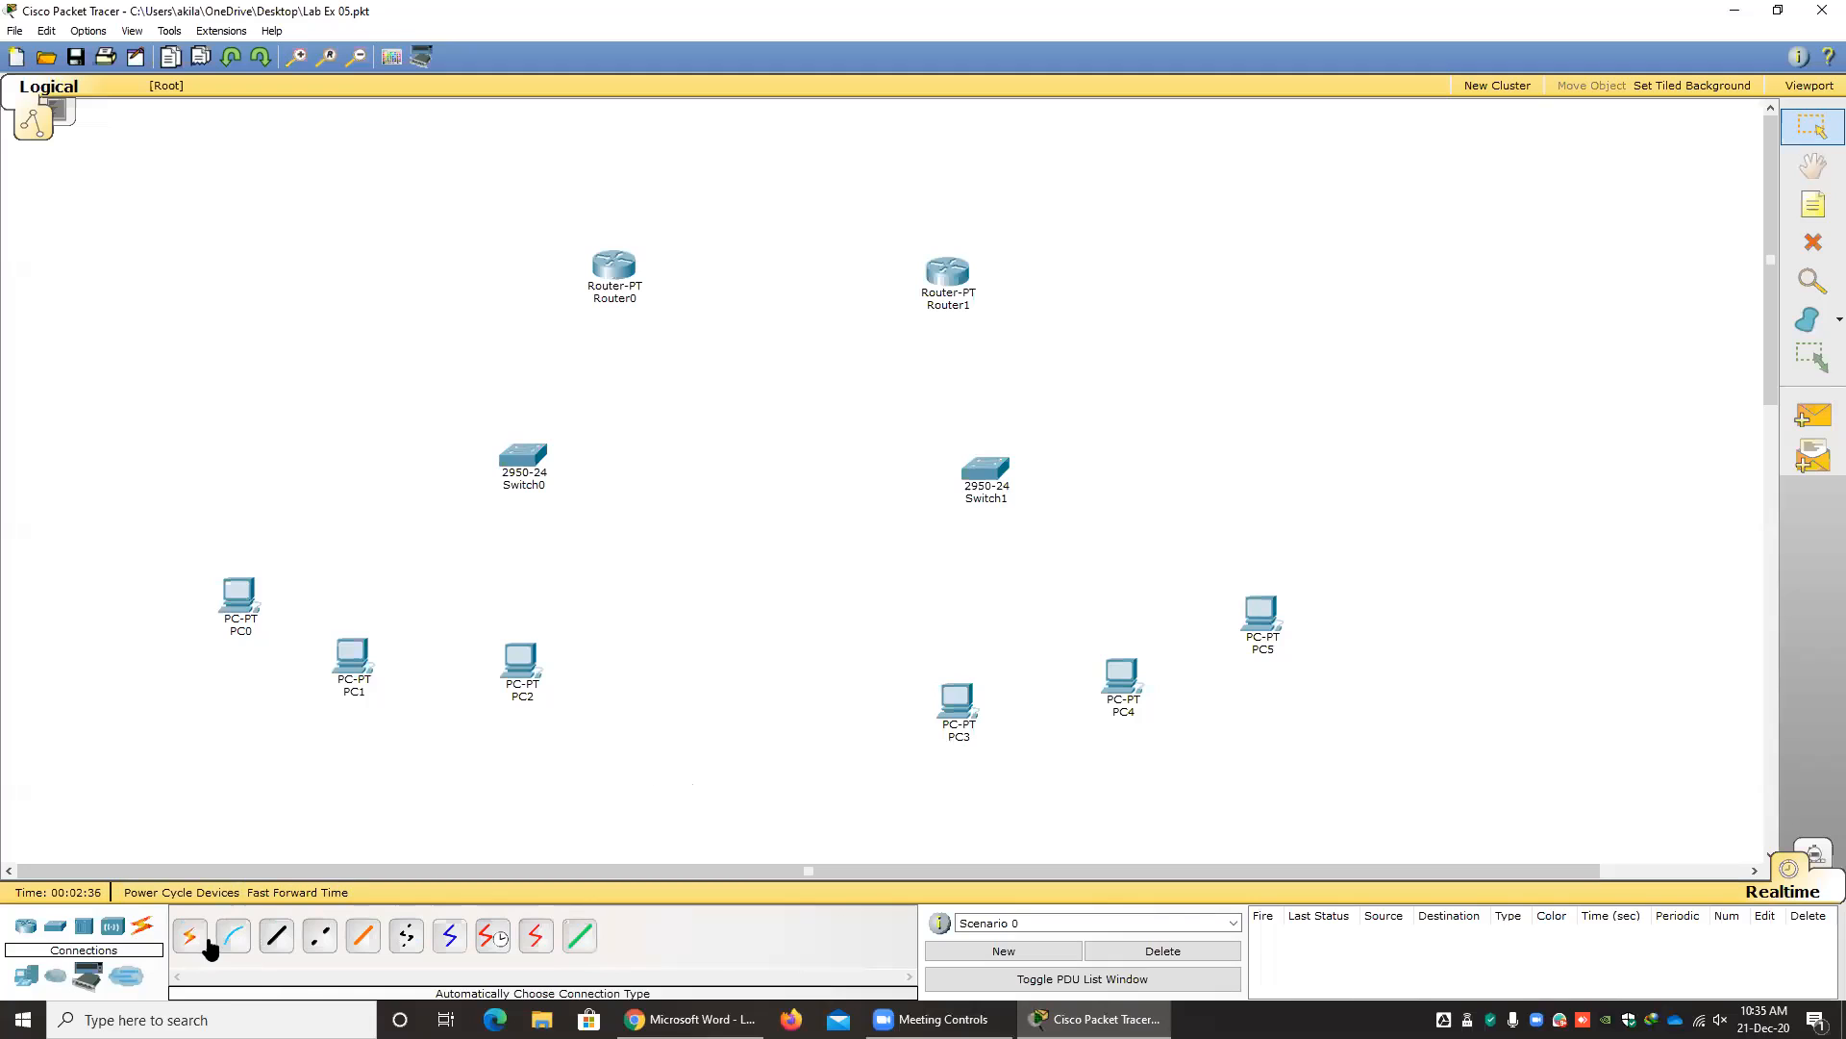
{"action": "left_click", "coordinate": [493, 938]}
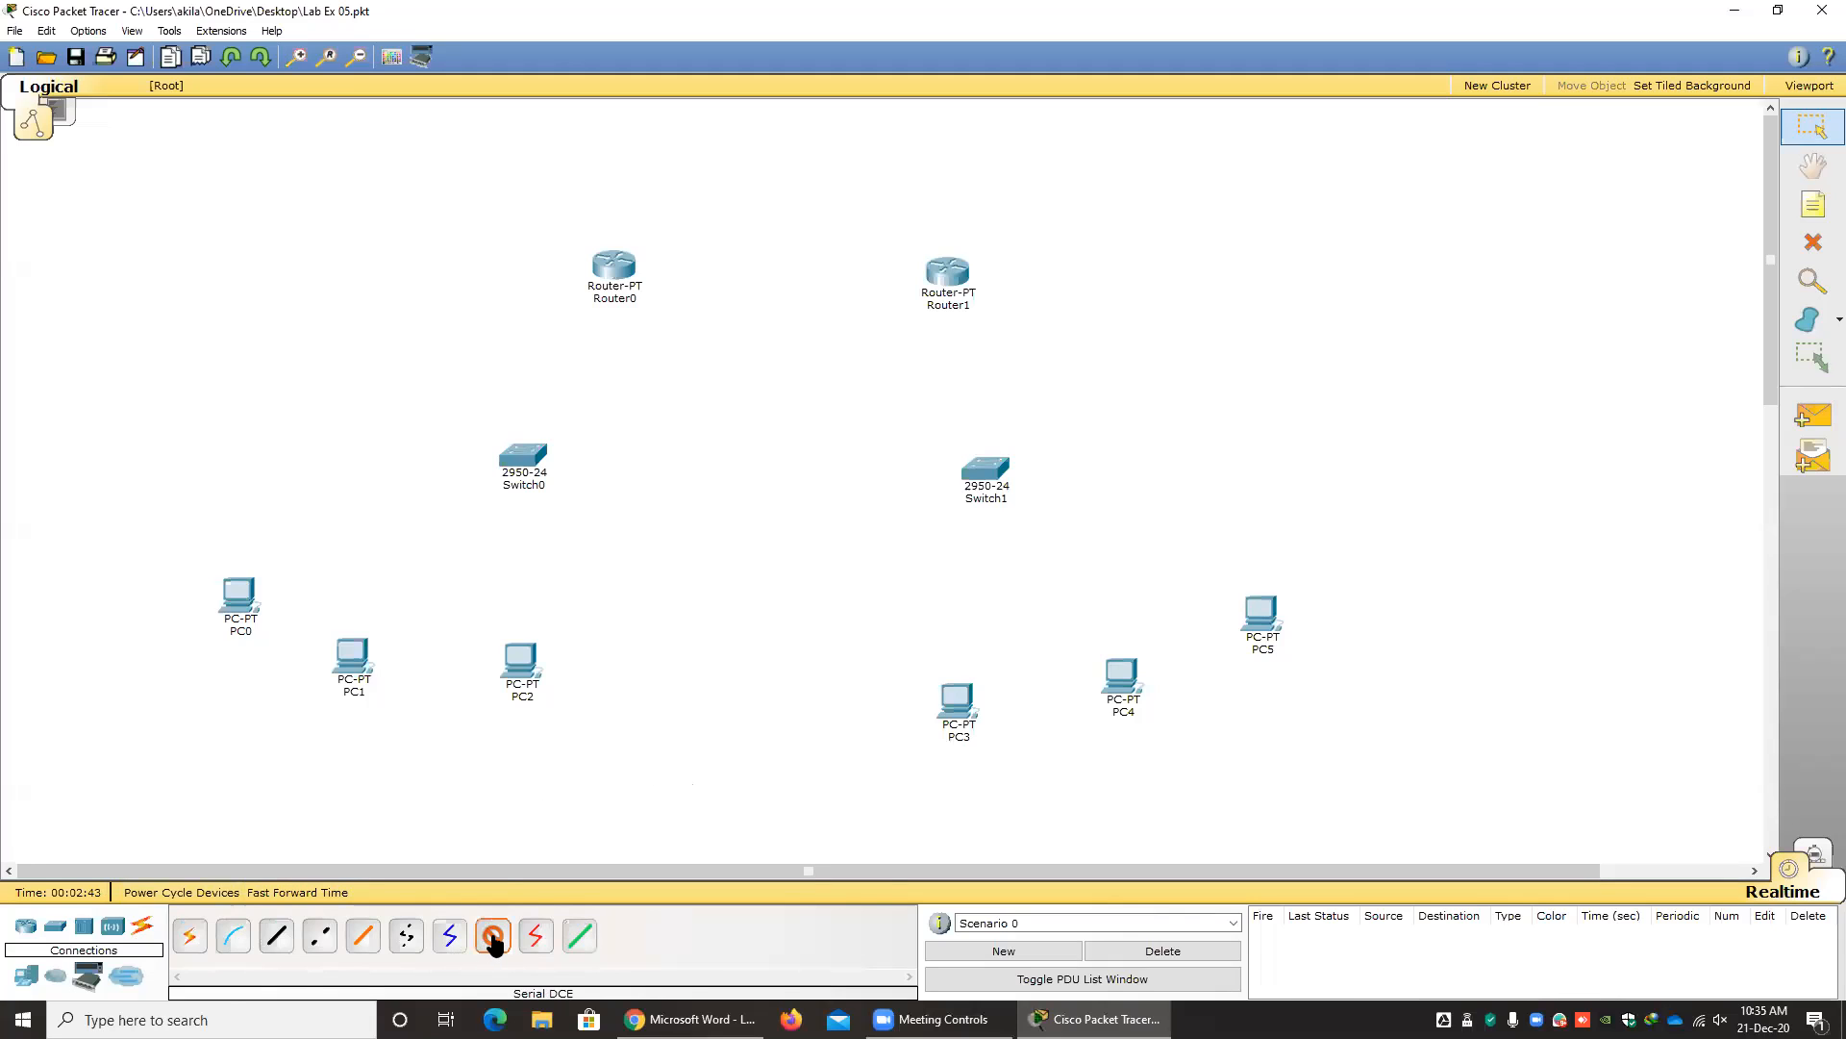
{"action": "left_click", "coordinate": [623, 266]}
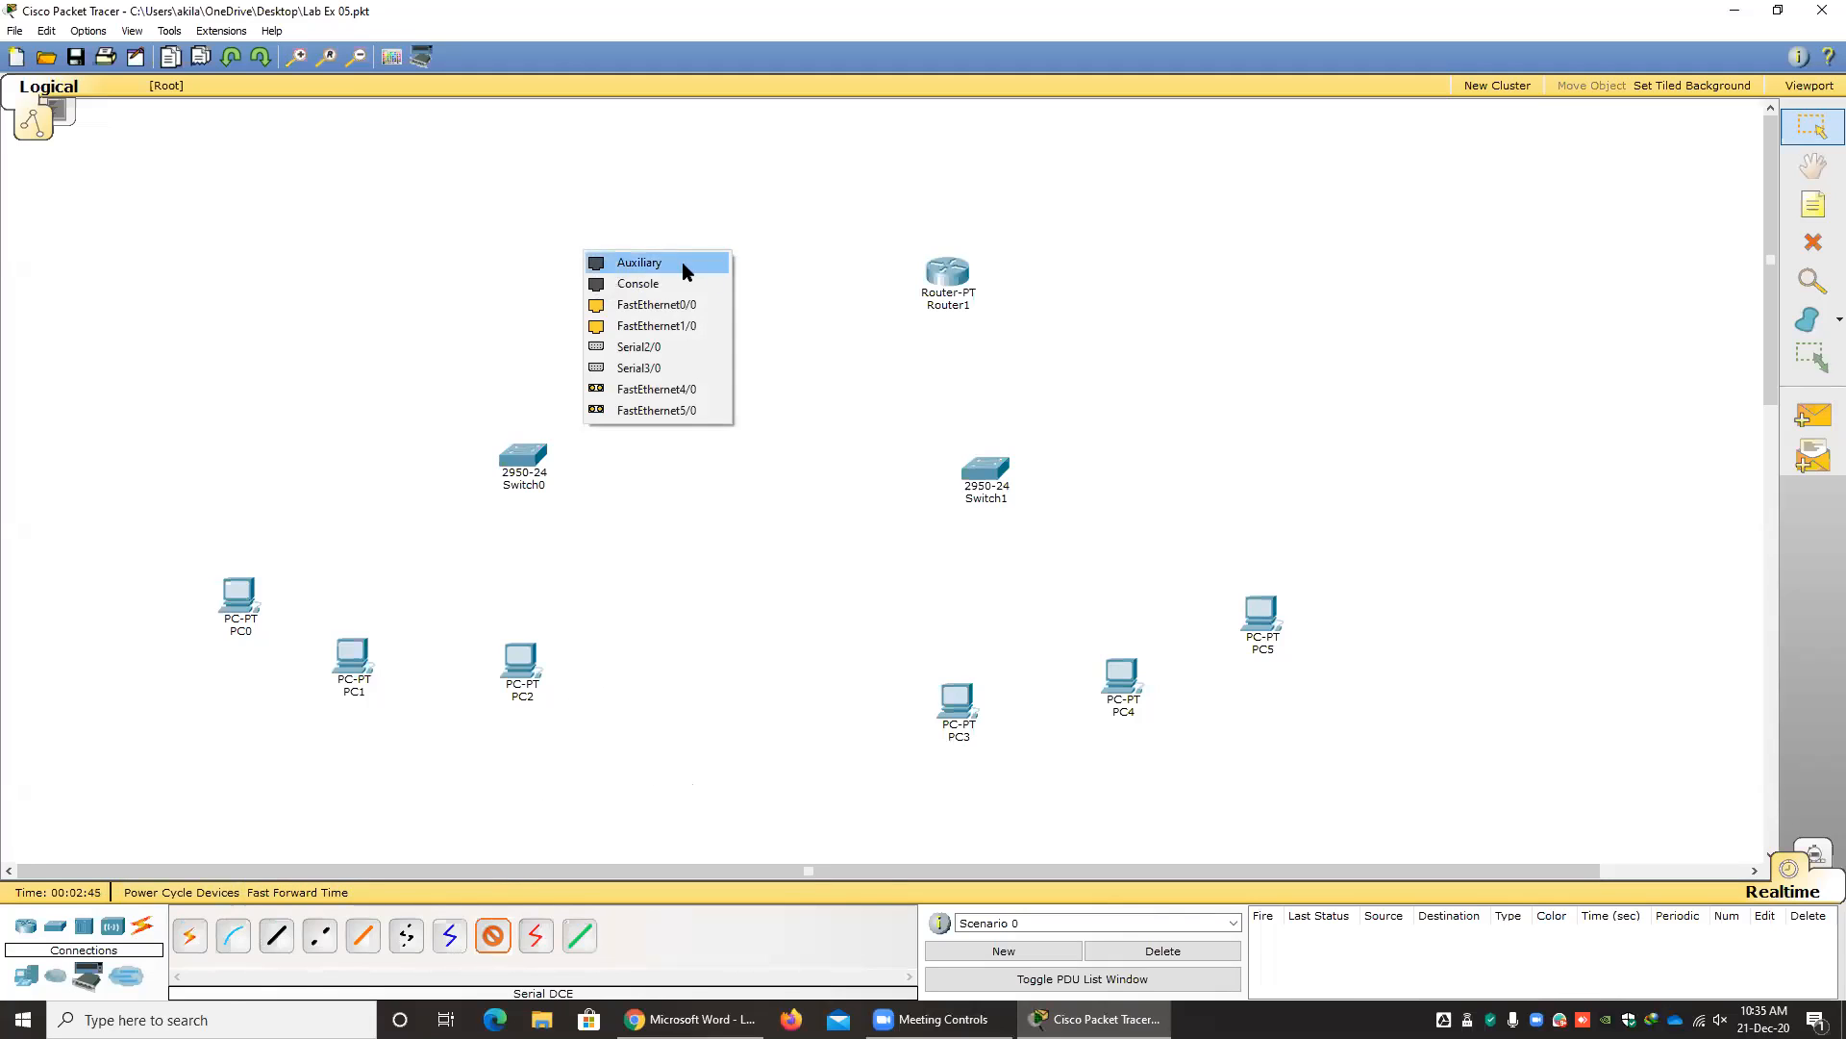
{"action": "left_click", "coordinate": [651, 350]}
{"action": "left_click", "coordinate": [947, 279]}
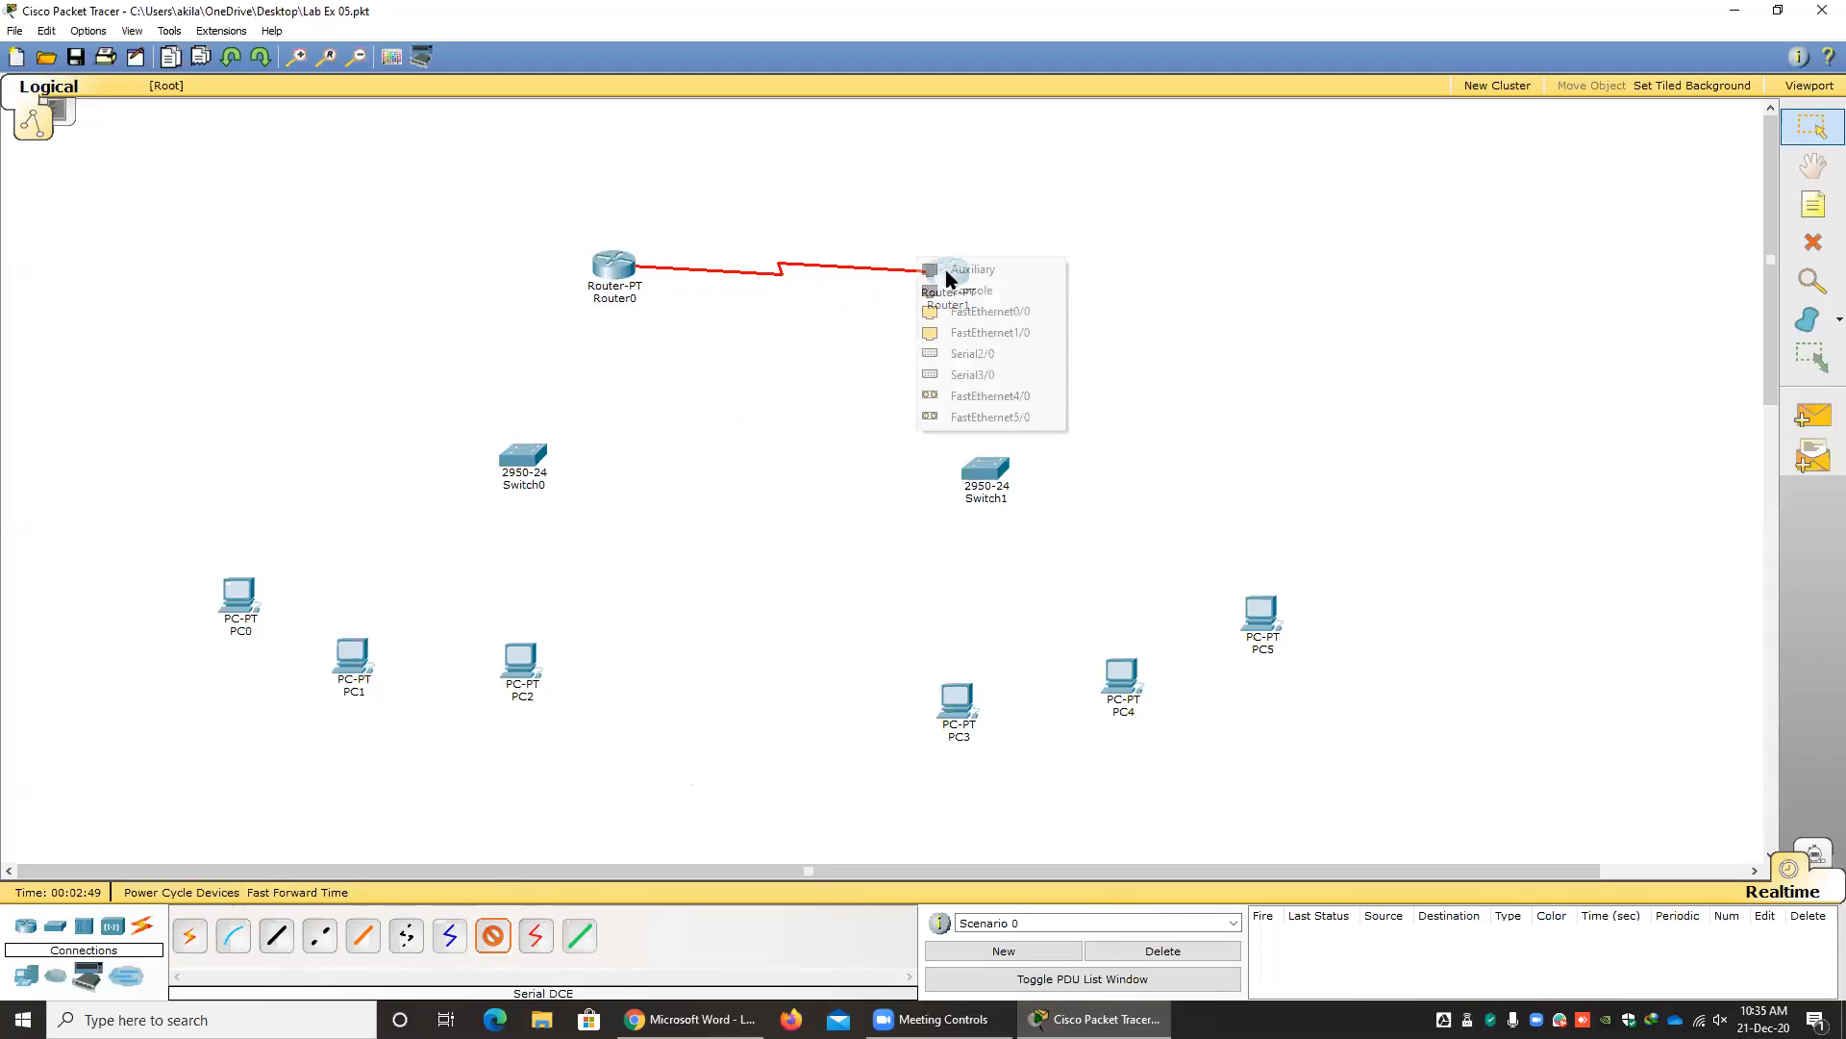
{"action": "left_click", "coordinate": [980, 354]}
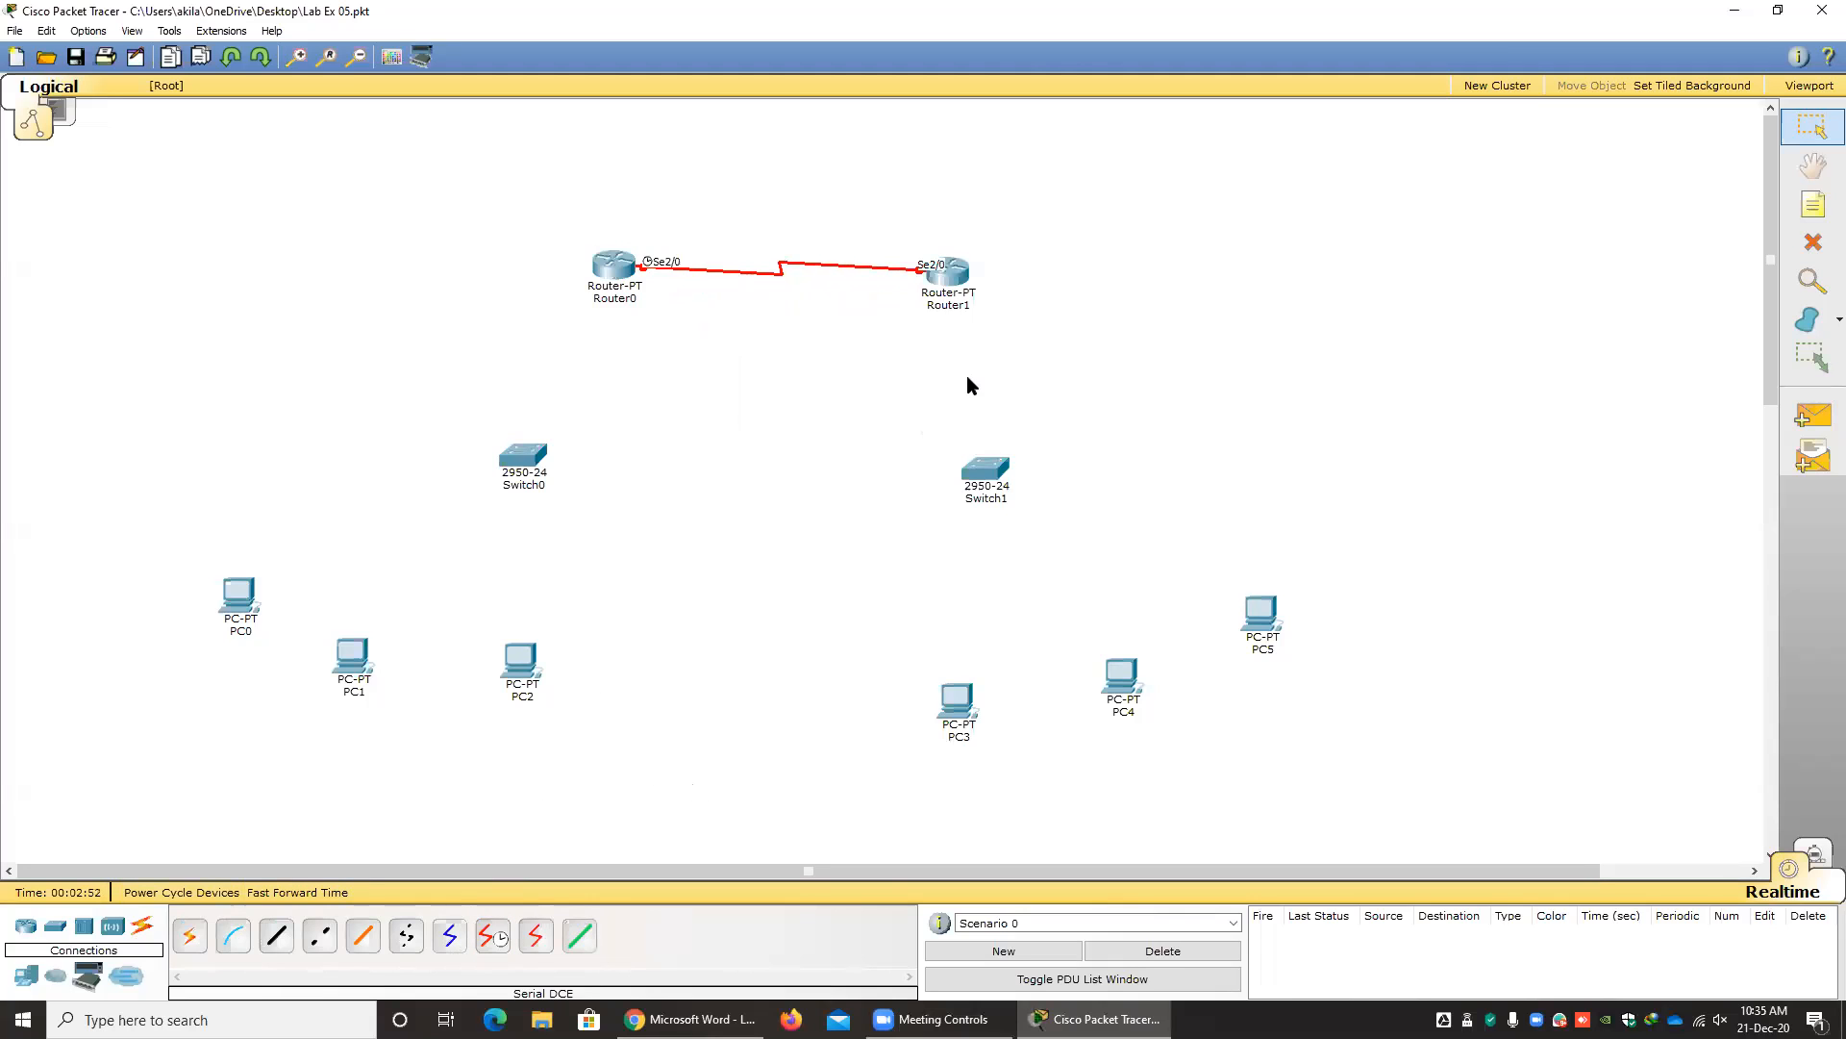
Check the lab sheet's ports and connect Router0 FastEthernet0/0 to Switch0 FastEthernet0/1 with a copper straight-through cable.
{"action": "left_click", "coordinate": [689, 1019]}
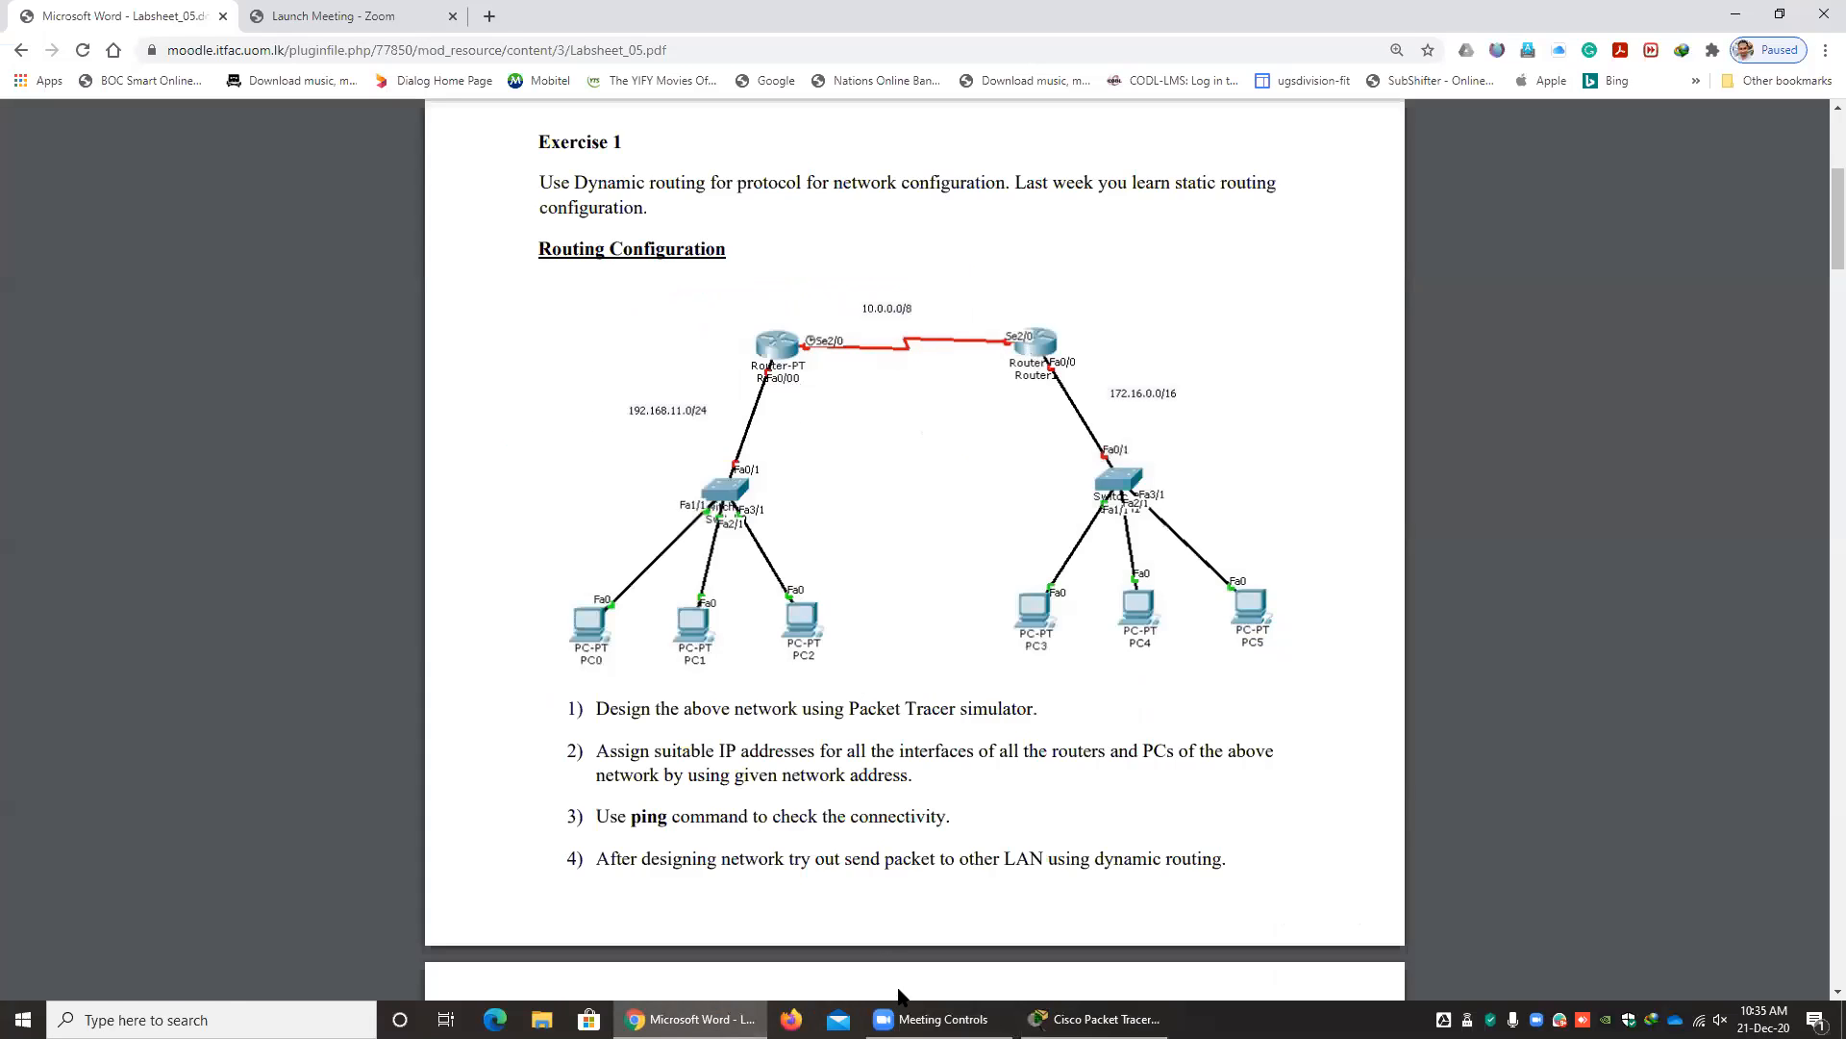
{"action": "left_click", "coordinate": [1096, 1018]}
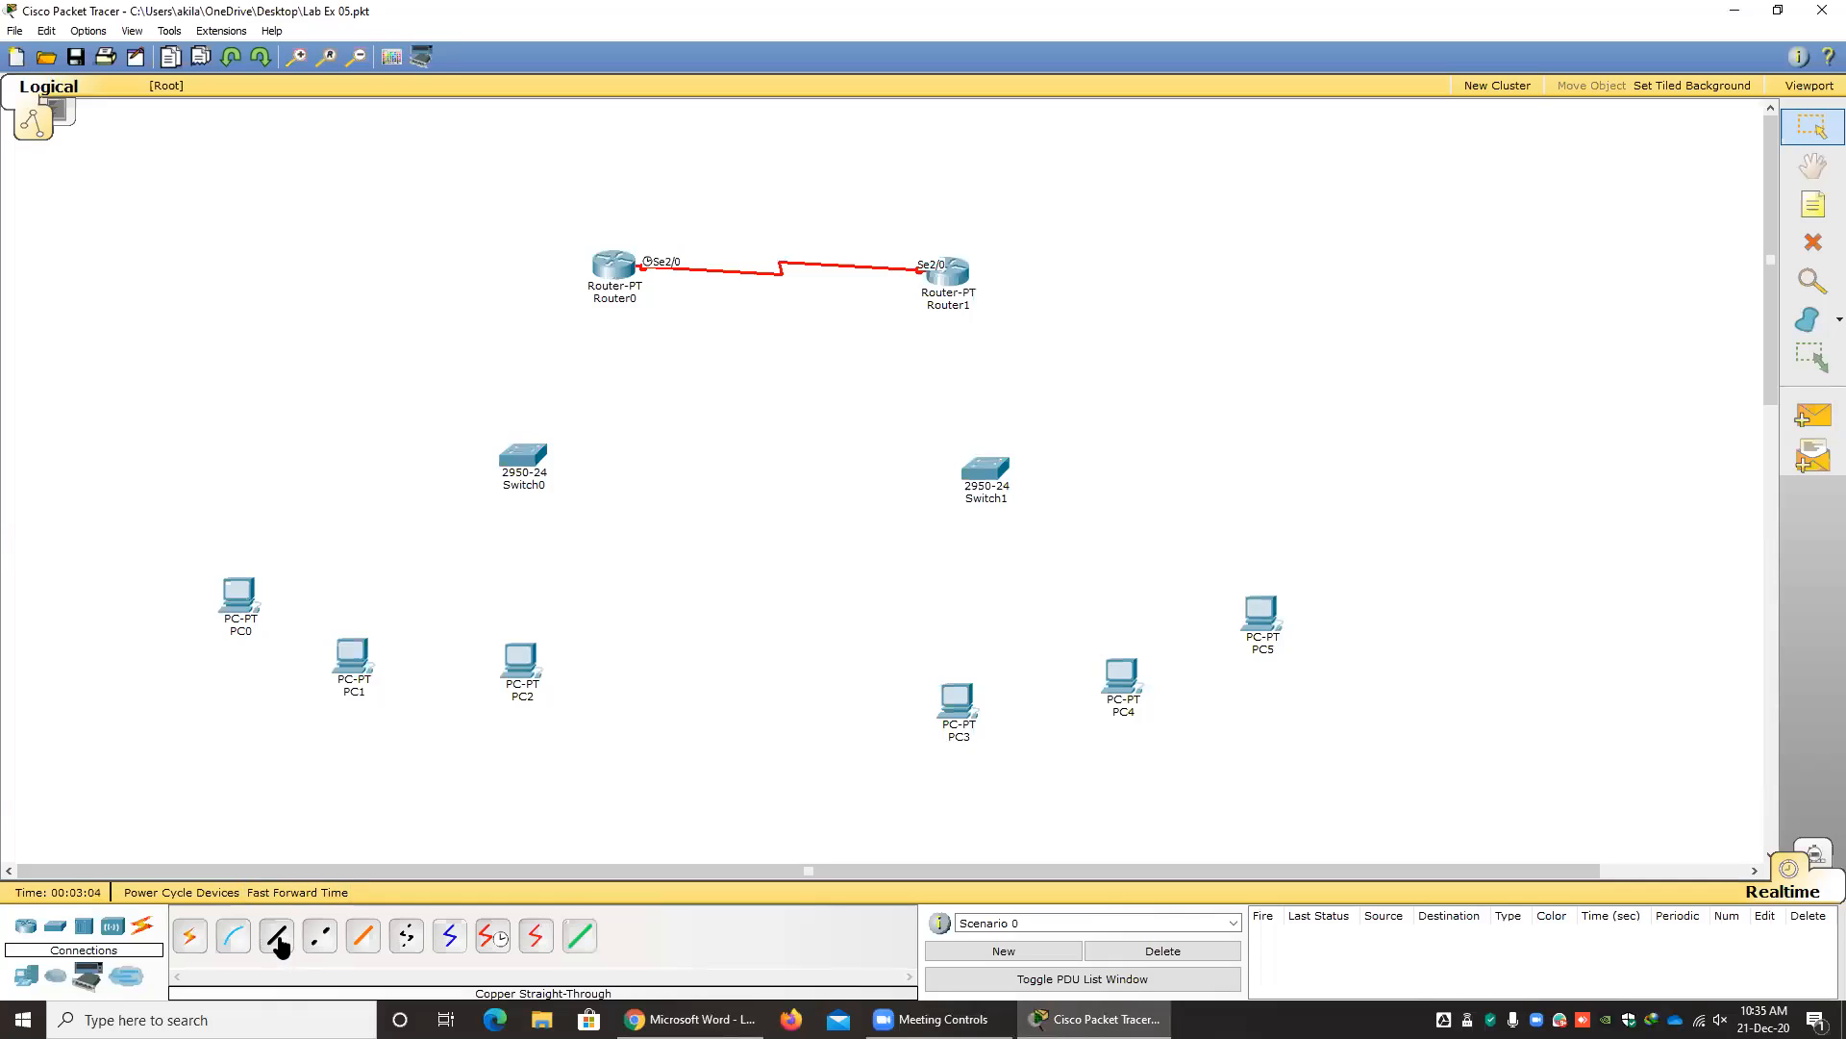
{"action": "key", "text": "alt+Tab"}
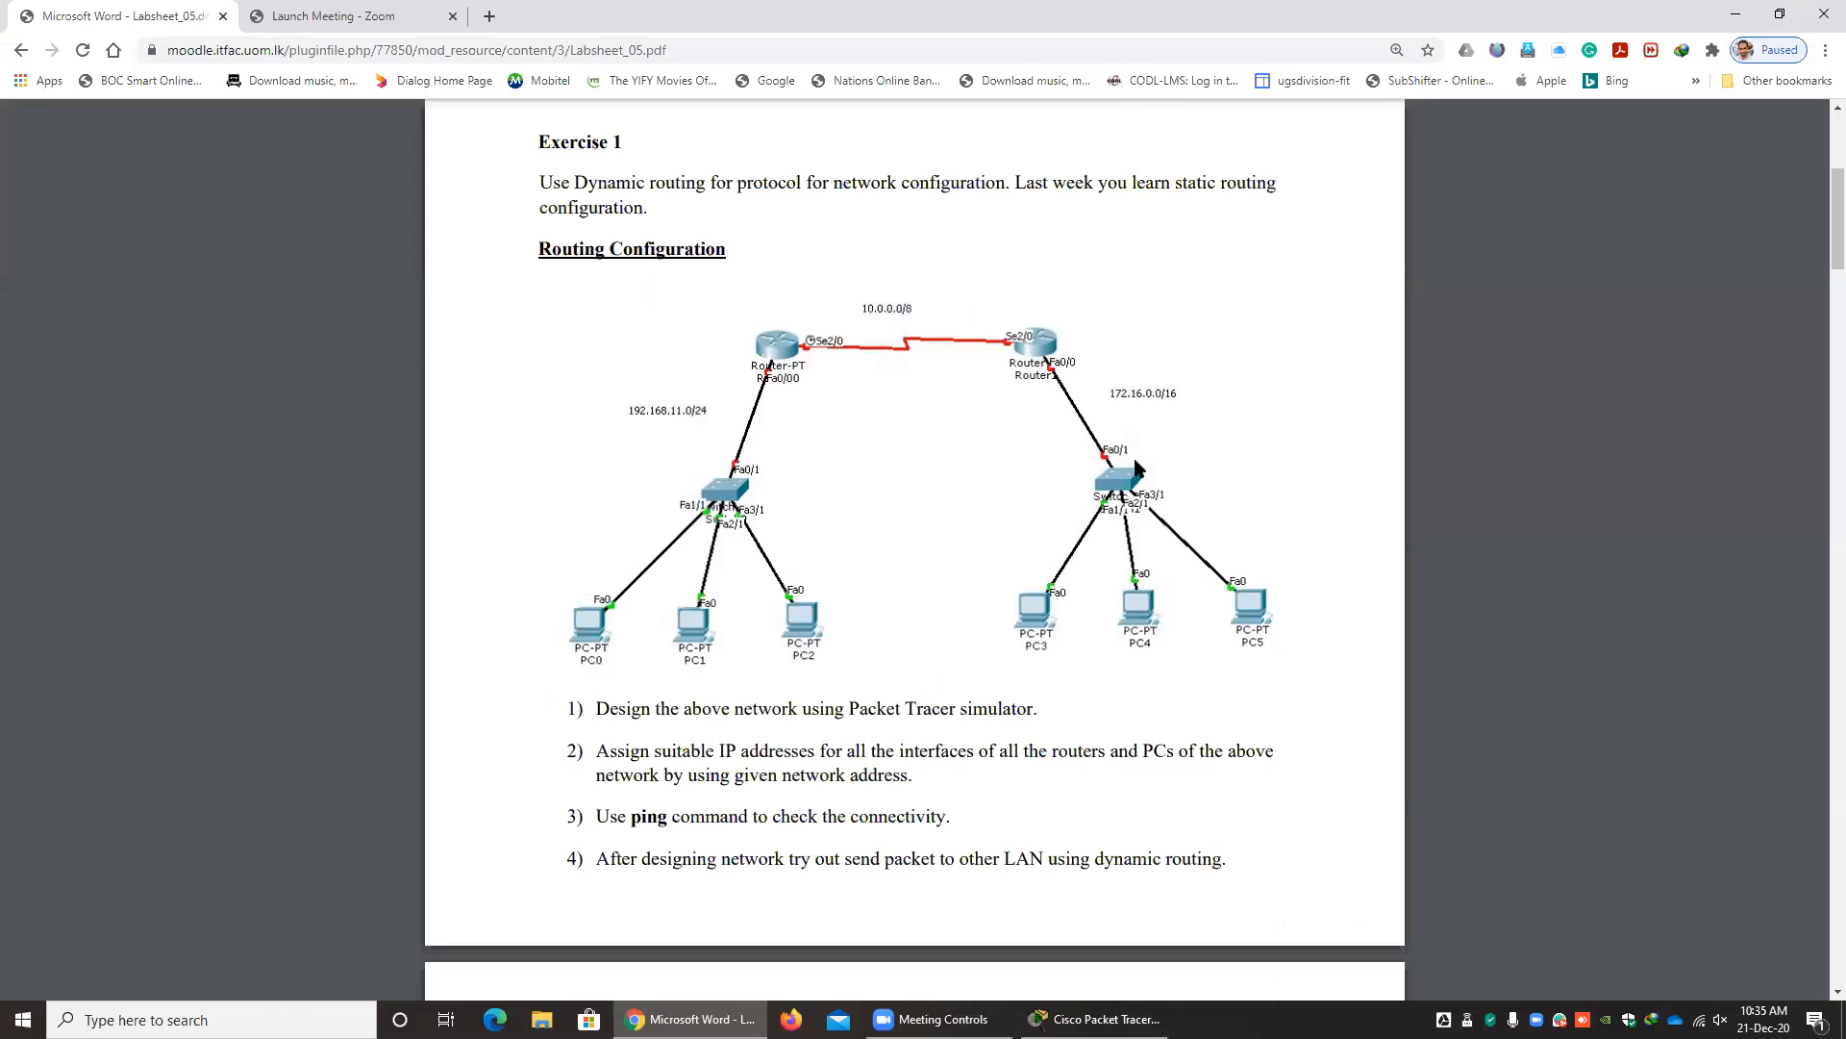
{"action": "key", "text": "alt+Tab"}
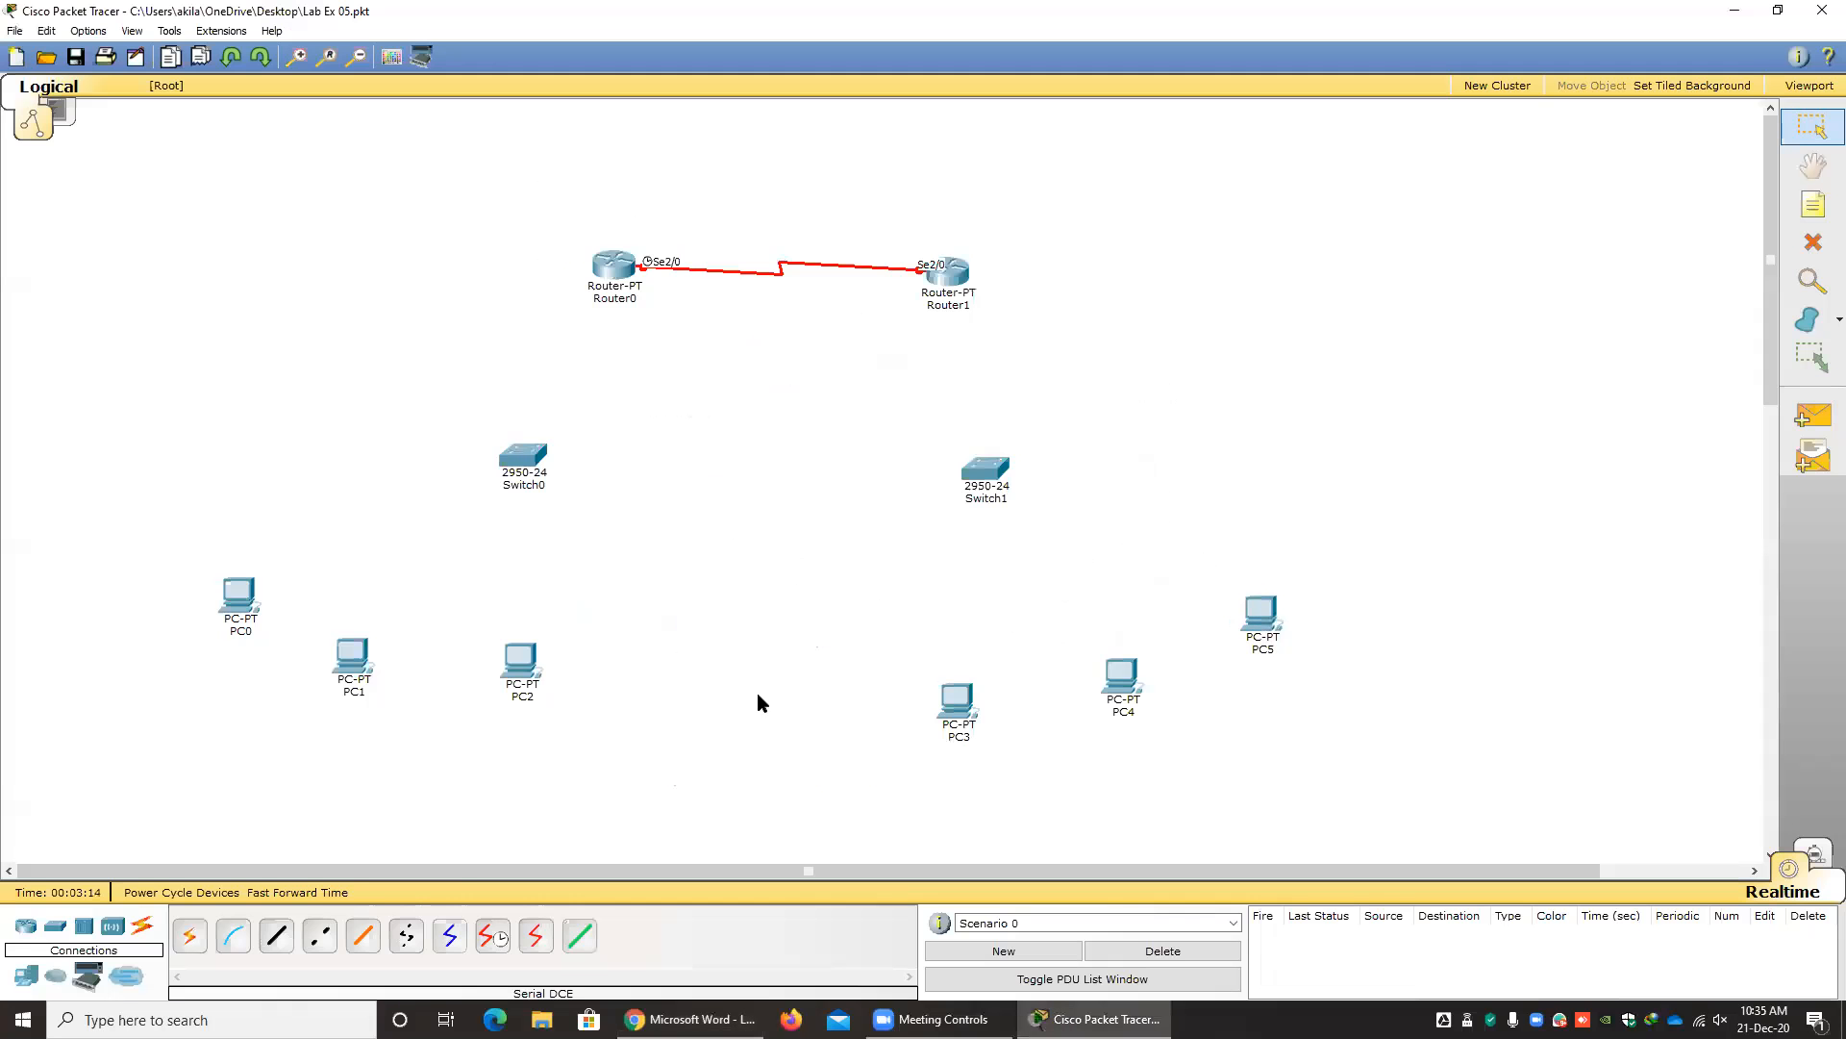
{"action": "left_click", "coordinate": [279, 937]}
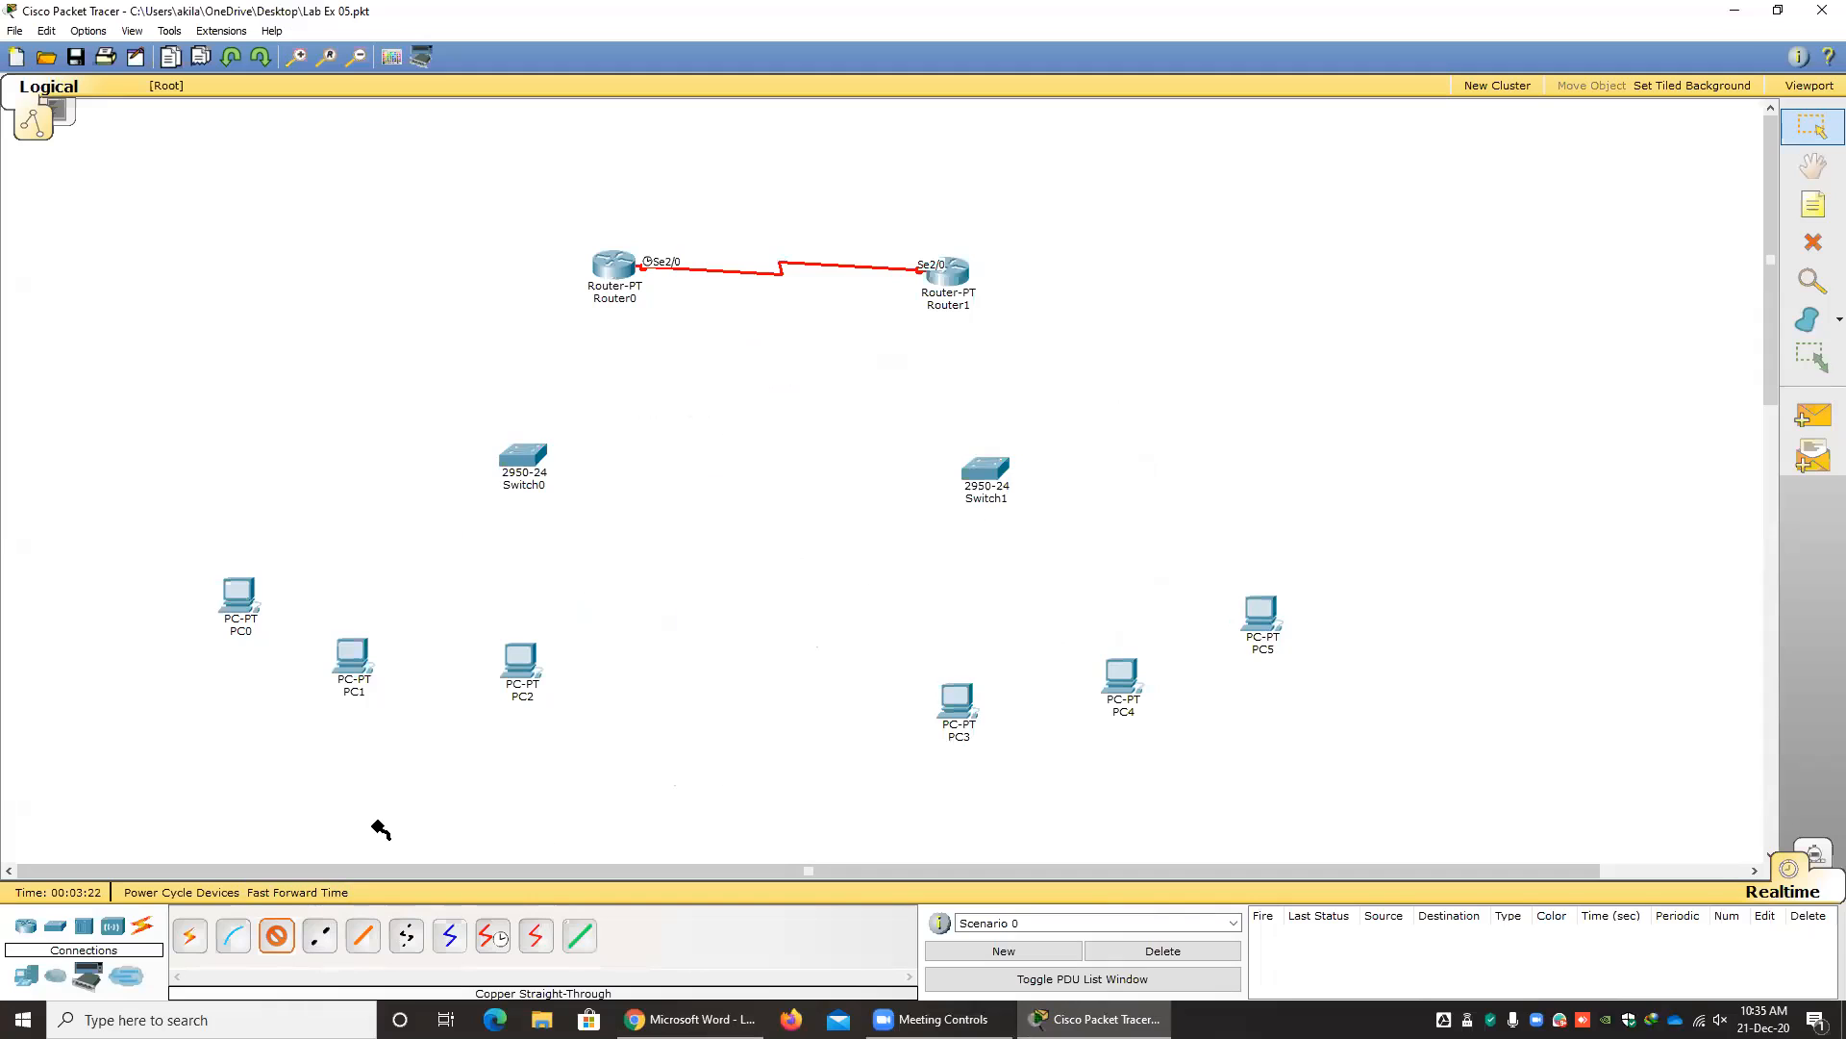
{"action": "left_click", "coordinate": [610, 267]}
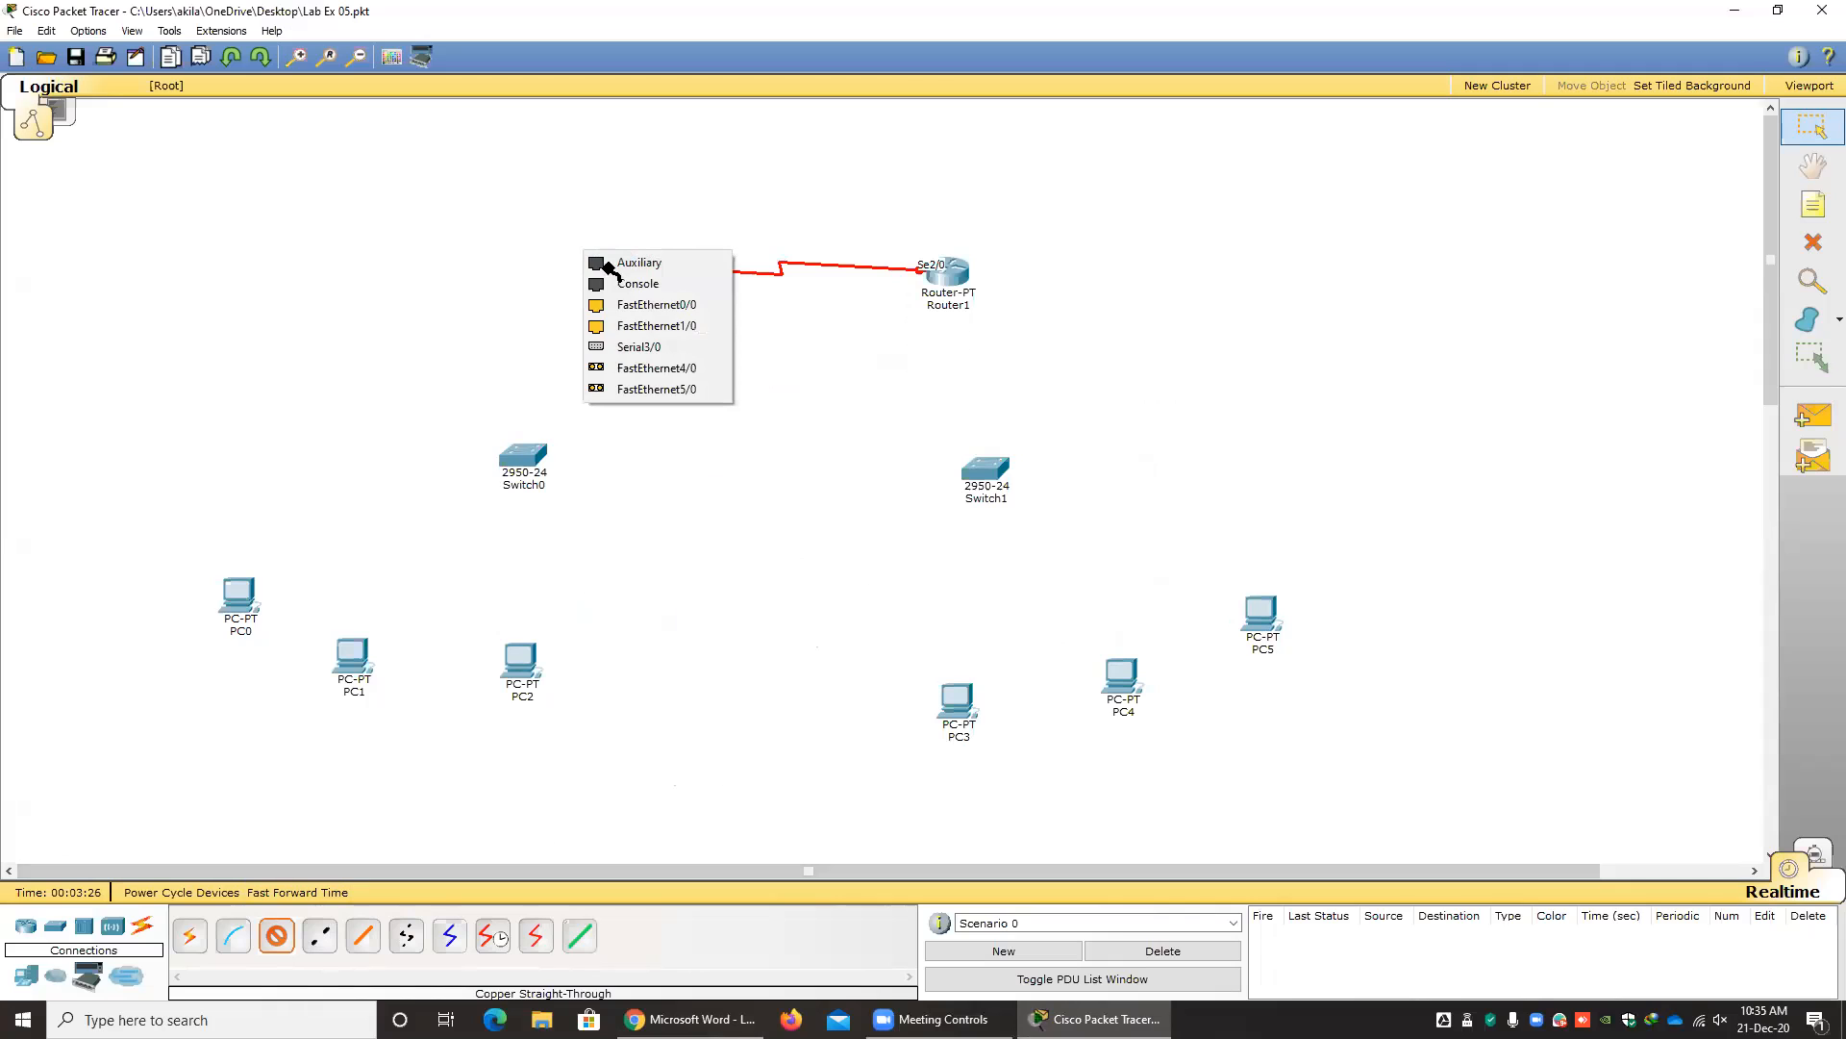
{"action": "left_click", "coordinate": [654, 305]}
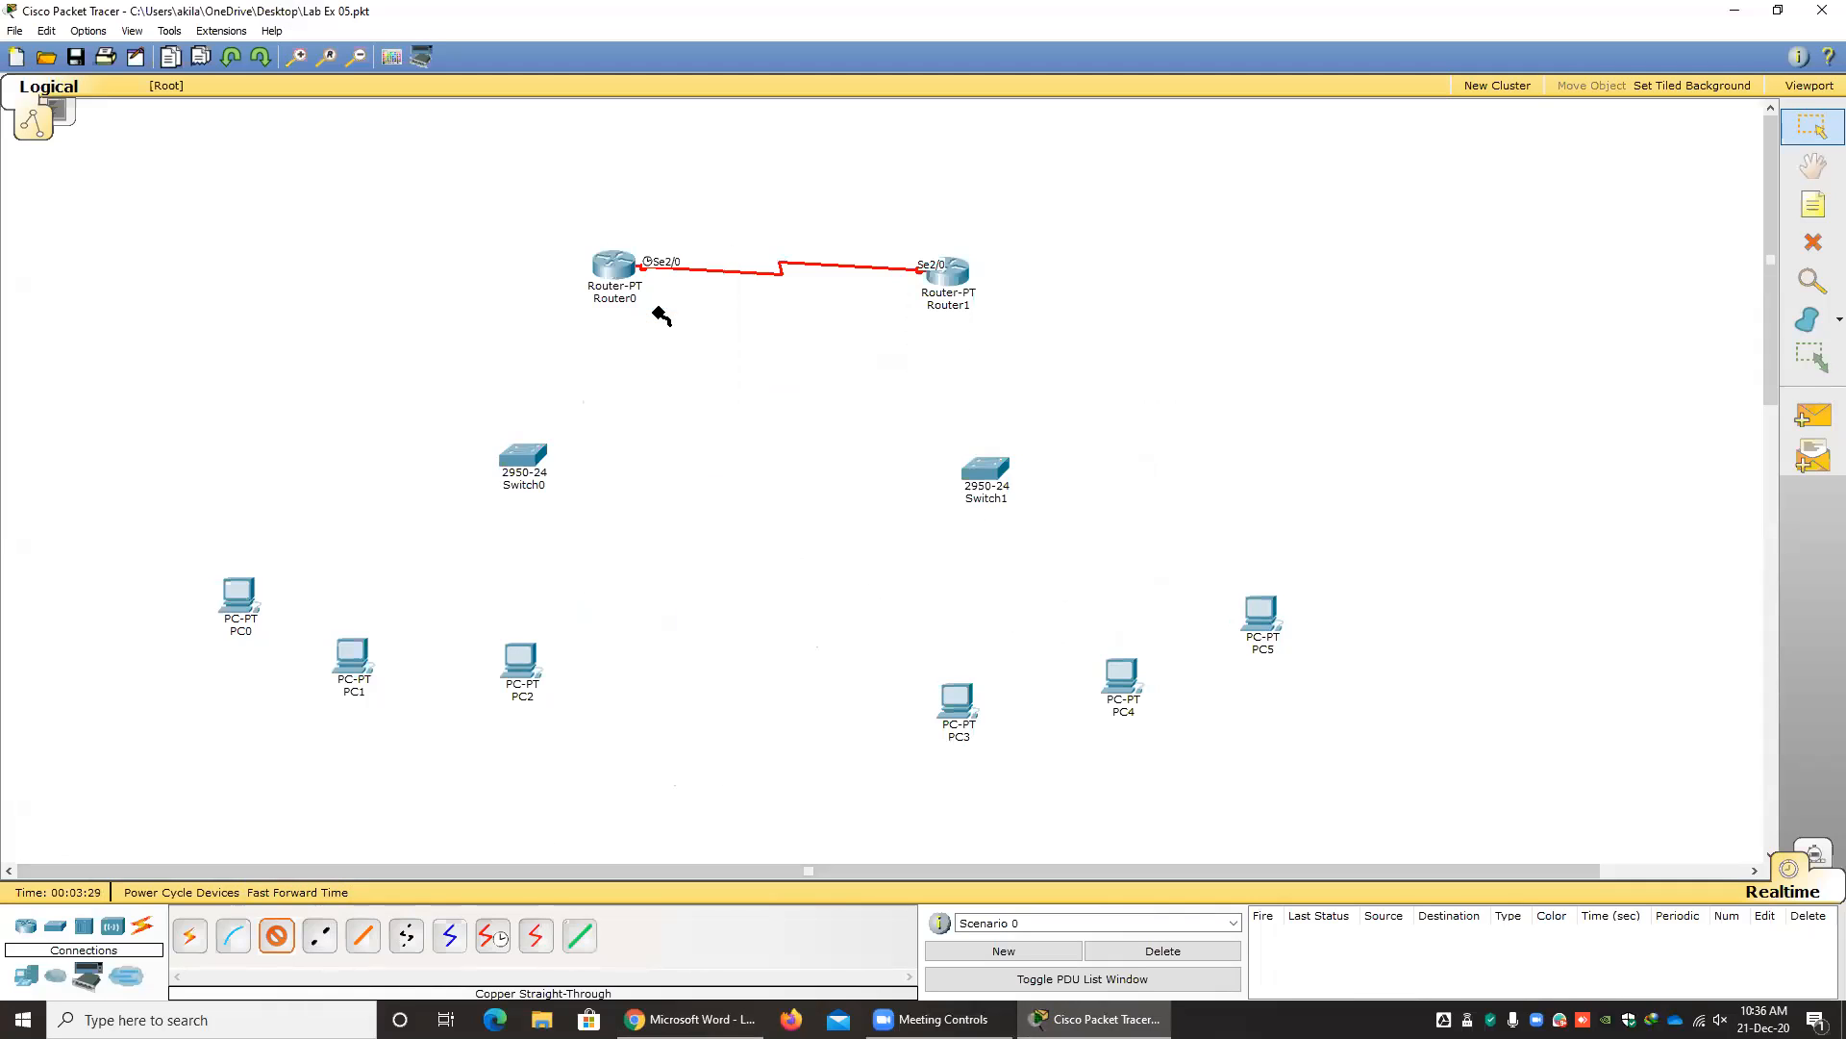
{"action": "left_click", "coordinate": [531, 458]}
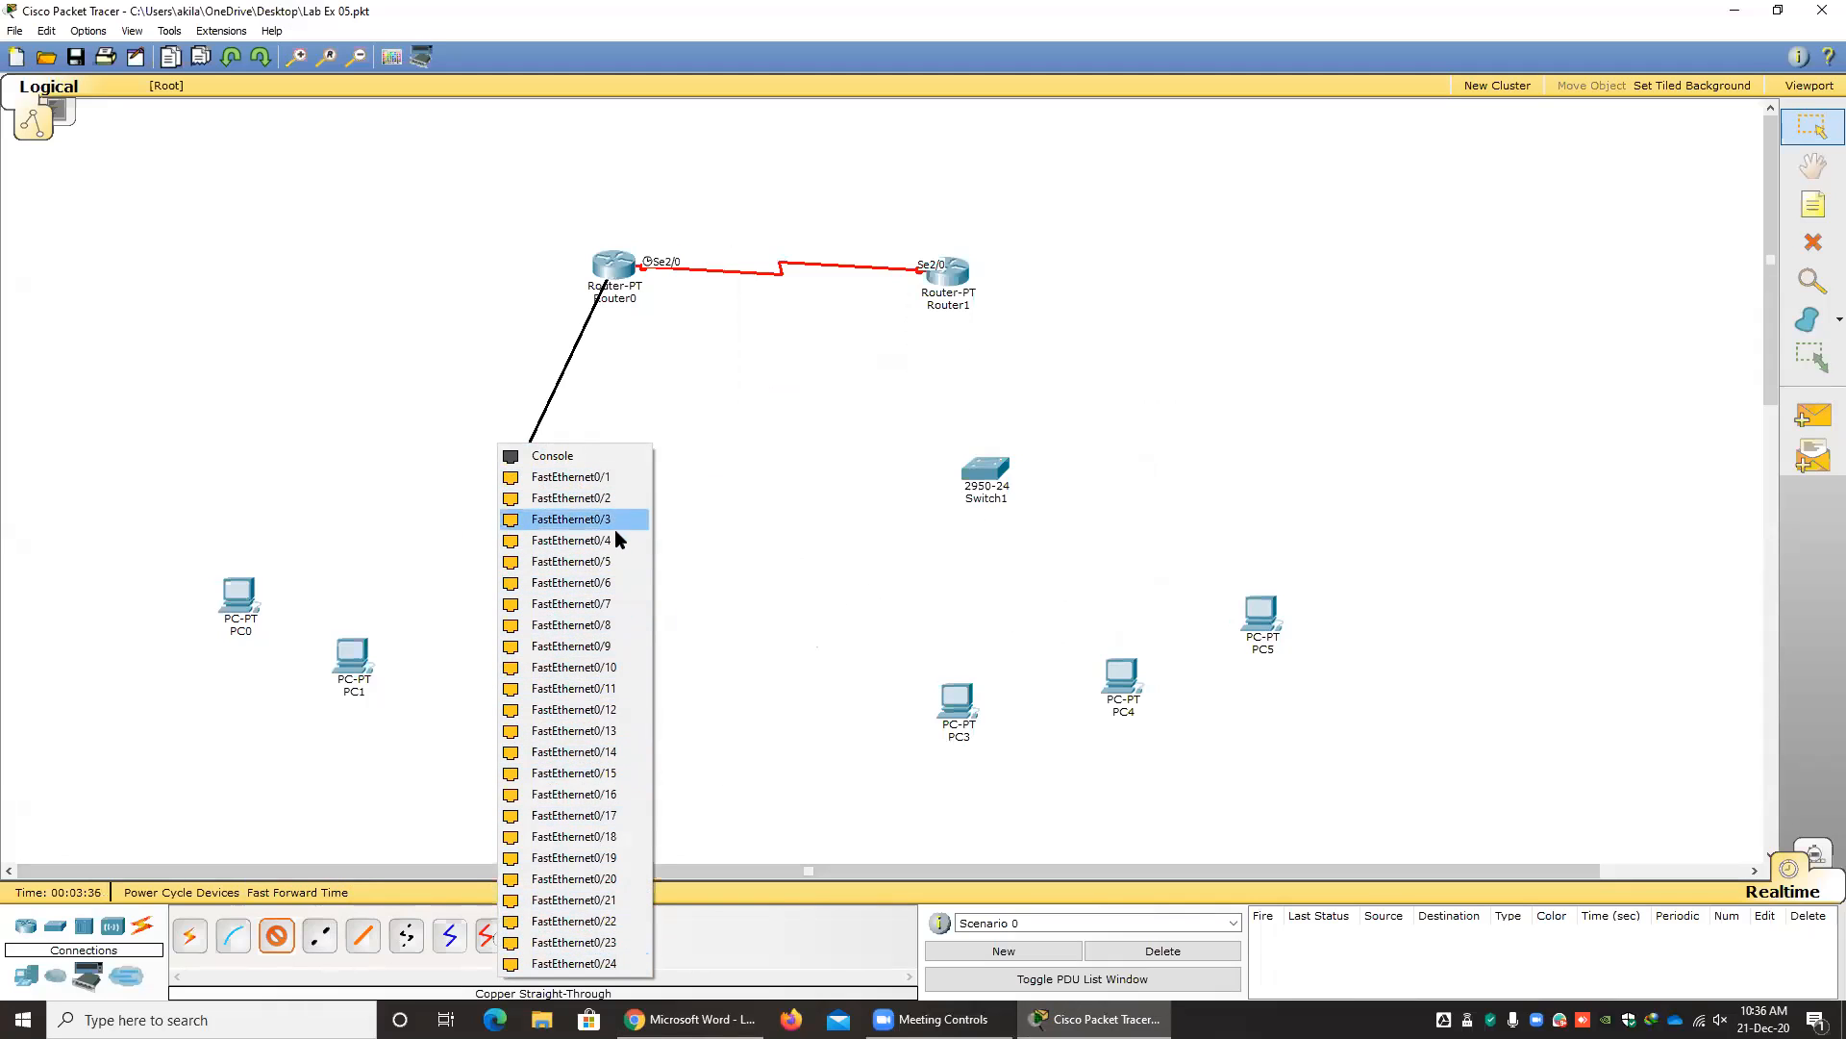
{"action": "left_click", "coordinate": [590, 477]}
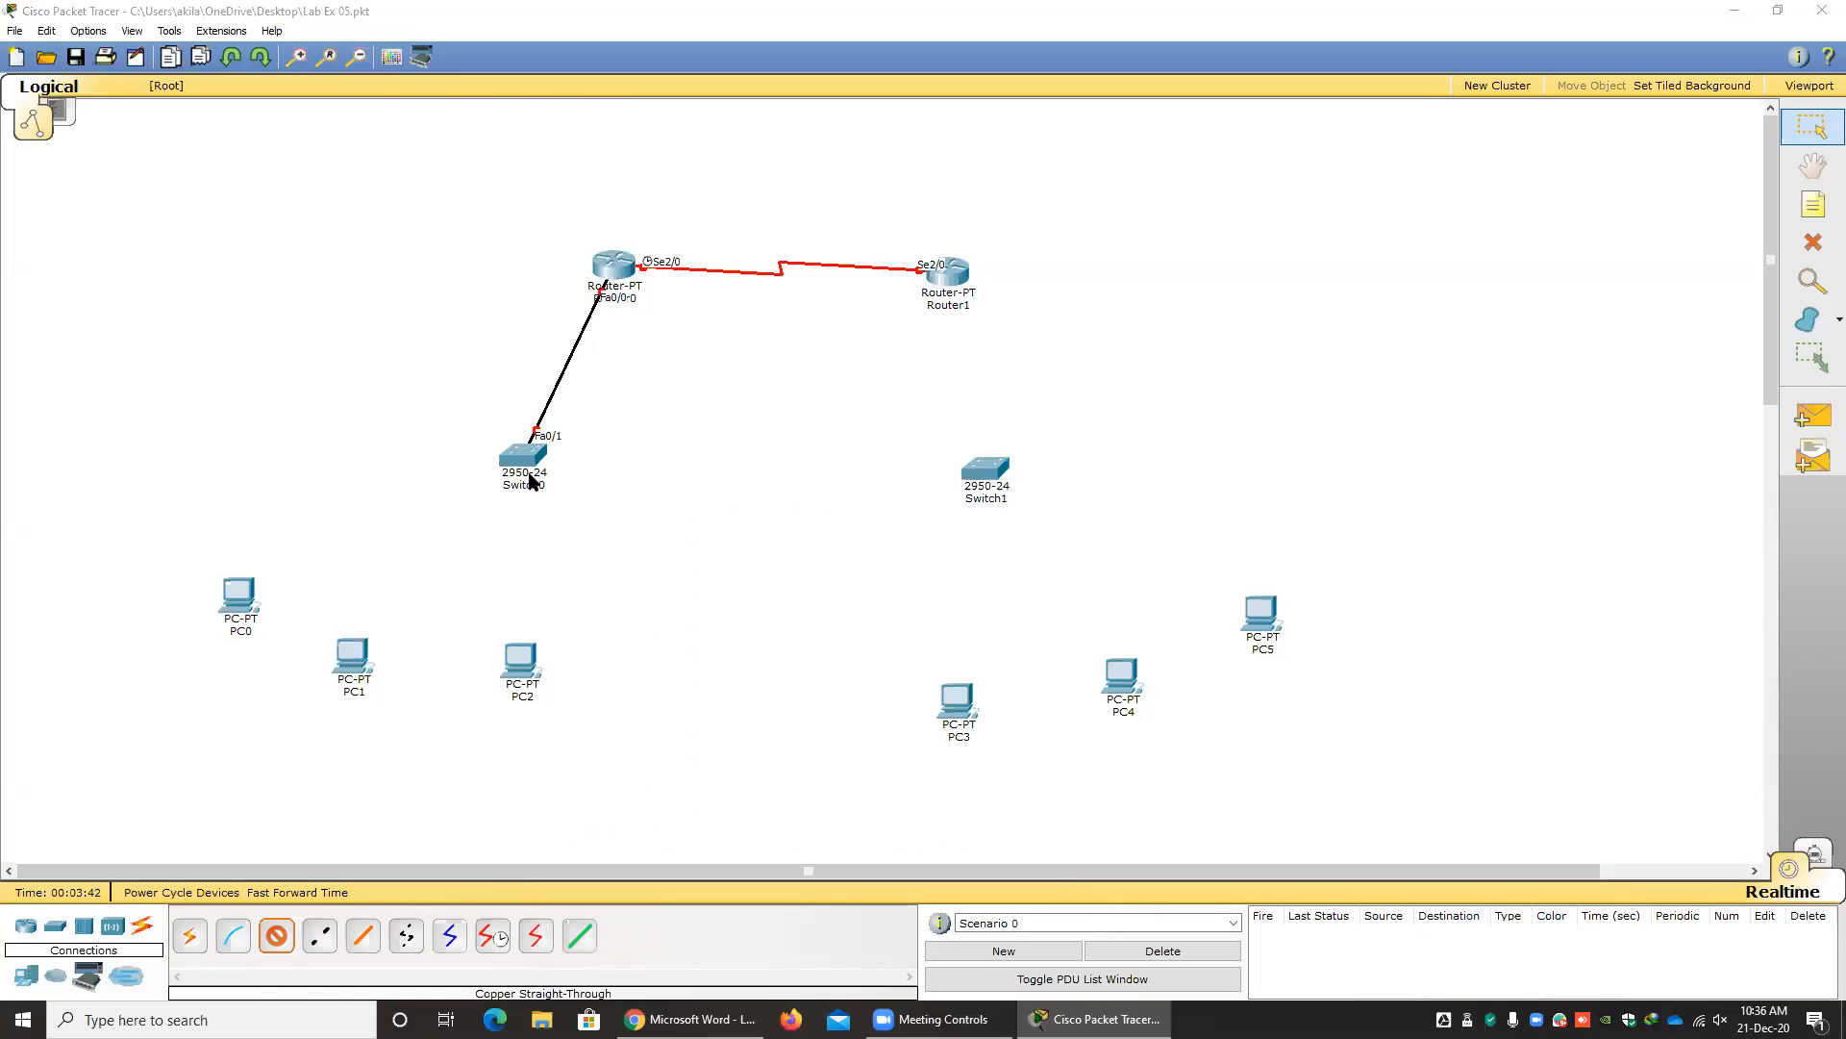
Following the lab sheet, link Switch0 FastEthernet0/2 to PC0 and FastEthernet0/3 to PC1 with straight-through cables on the PCs' Fa0 ports.
{"action": "key", "text": "alt+Tab"}
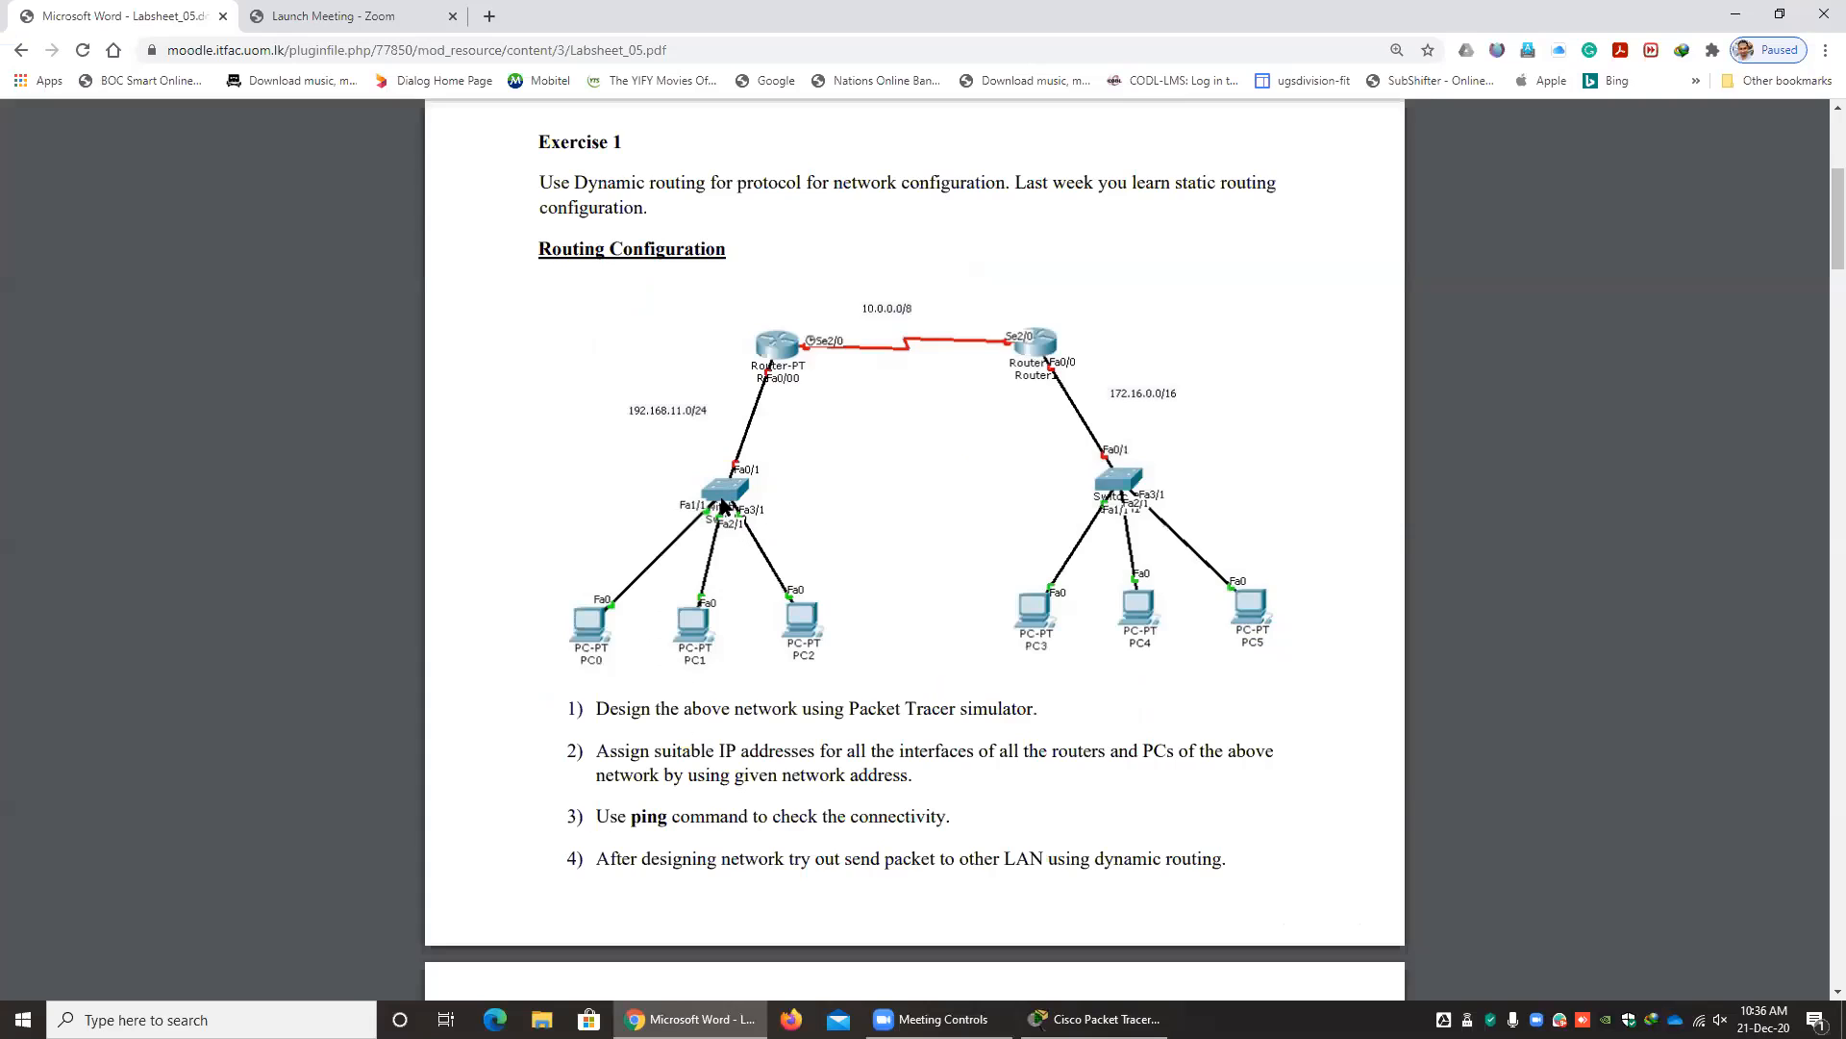
{"action": "key", "text": "alt+Tab"}
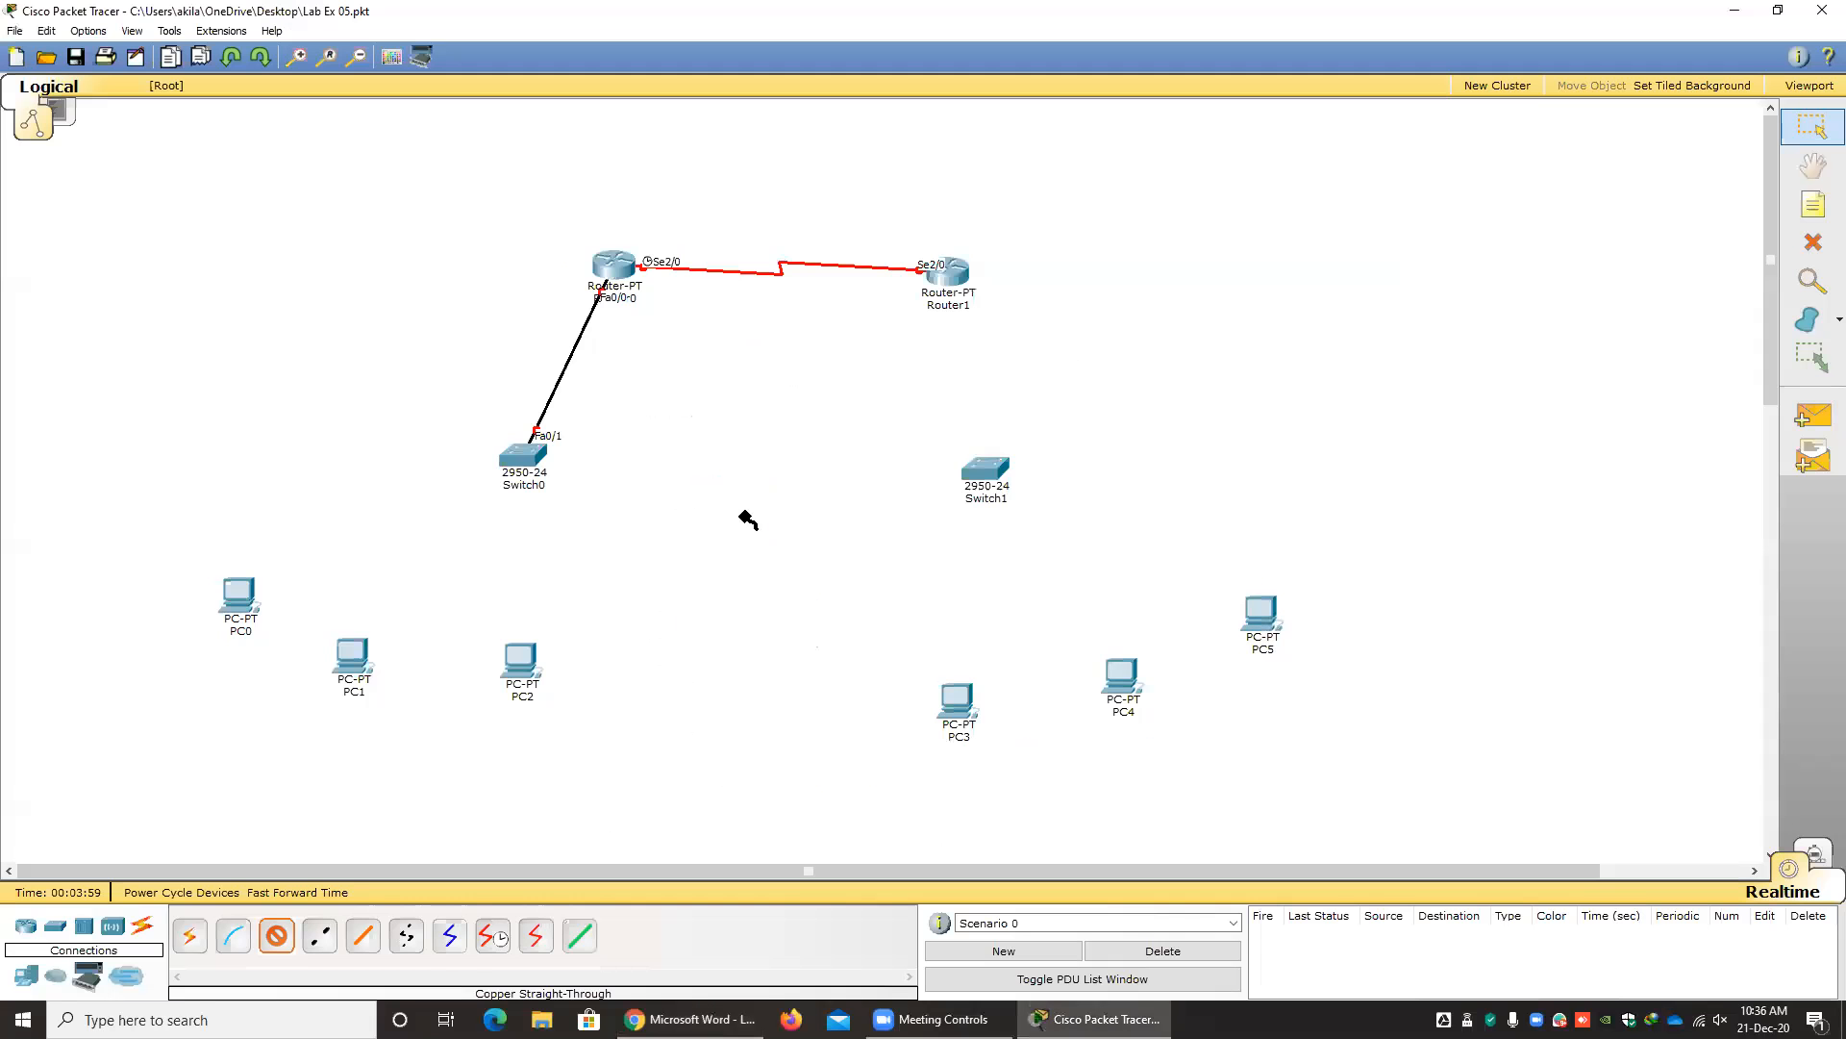
{"action": "left_click", "coordinate": [524, 455]}
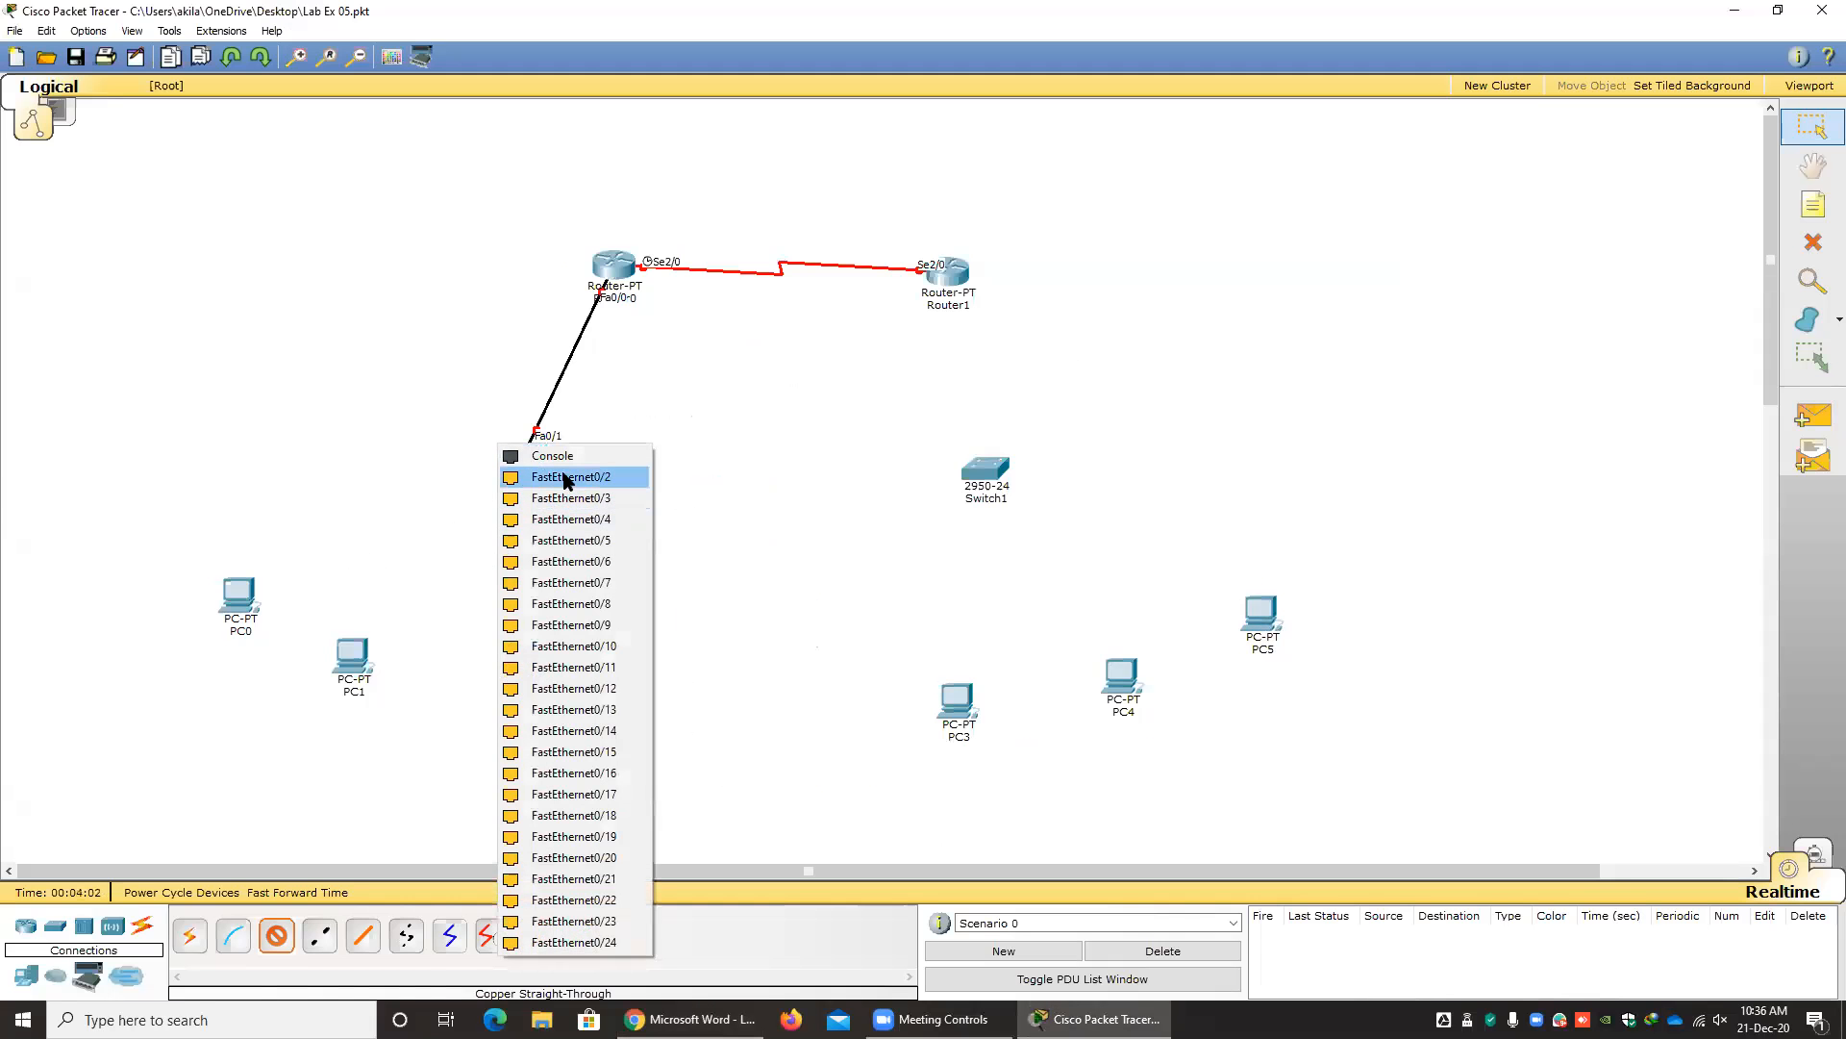
{"action": "left_click", "coordinate": [571, 477]}
{"action": "left_click", "coordinate": [240, 597]}
{"action": "left_click", "coordinate": [277, 613]}
{"action": "left_click", "coordinate": [516, 467]}
{"action": "left_click", "coordinate": [544, 487]}
{"action": "left_click", "coordinate": [358, 642]}
{"action": "left_click", "coordinate": [384, 670]}
Connect Switch0 FastEthernet0/4 to PC2's Fa0 port with a copper straight-through cable.
{"action": "left_click", "coordinate": [516, 464]}
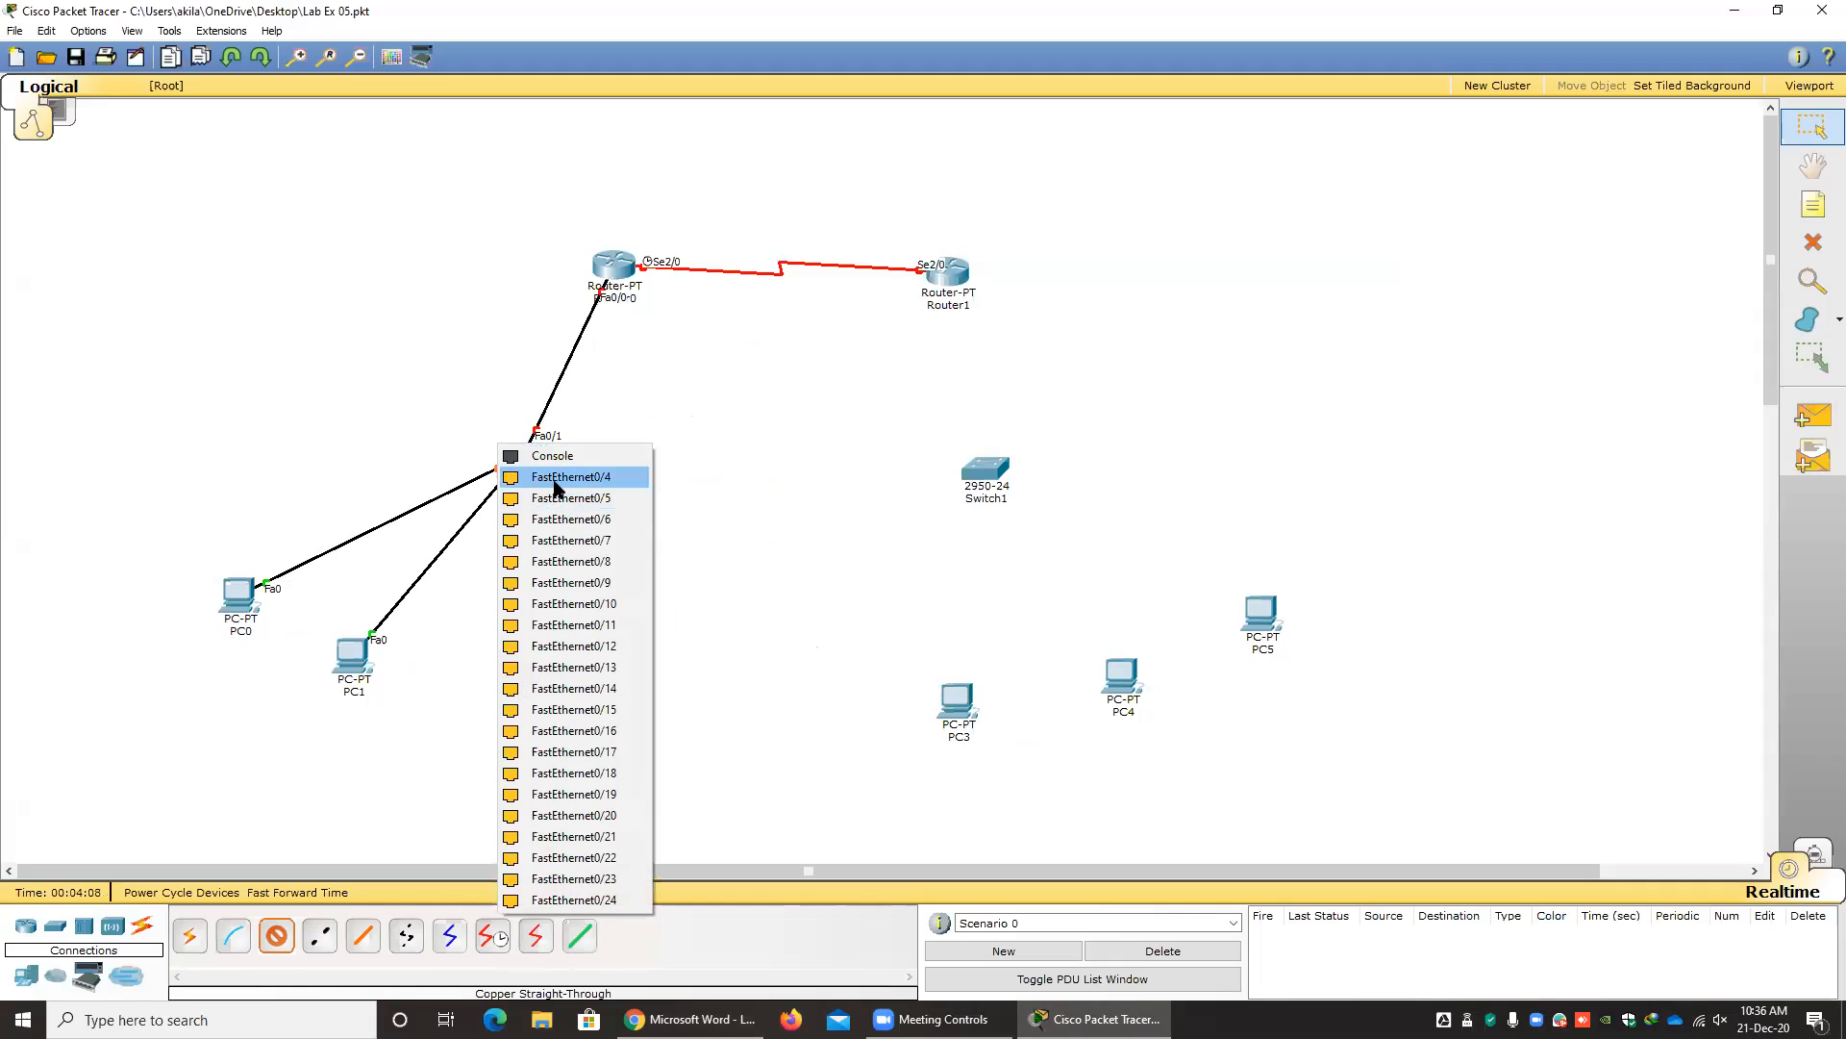
{"action": "left_click", "coordinate": [555, 477]}
{"action": "left_click", "coordinate": [521, 660]}
{"action": "left_click", "coordinate": [575, 673]}
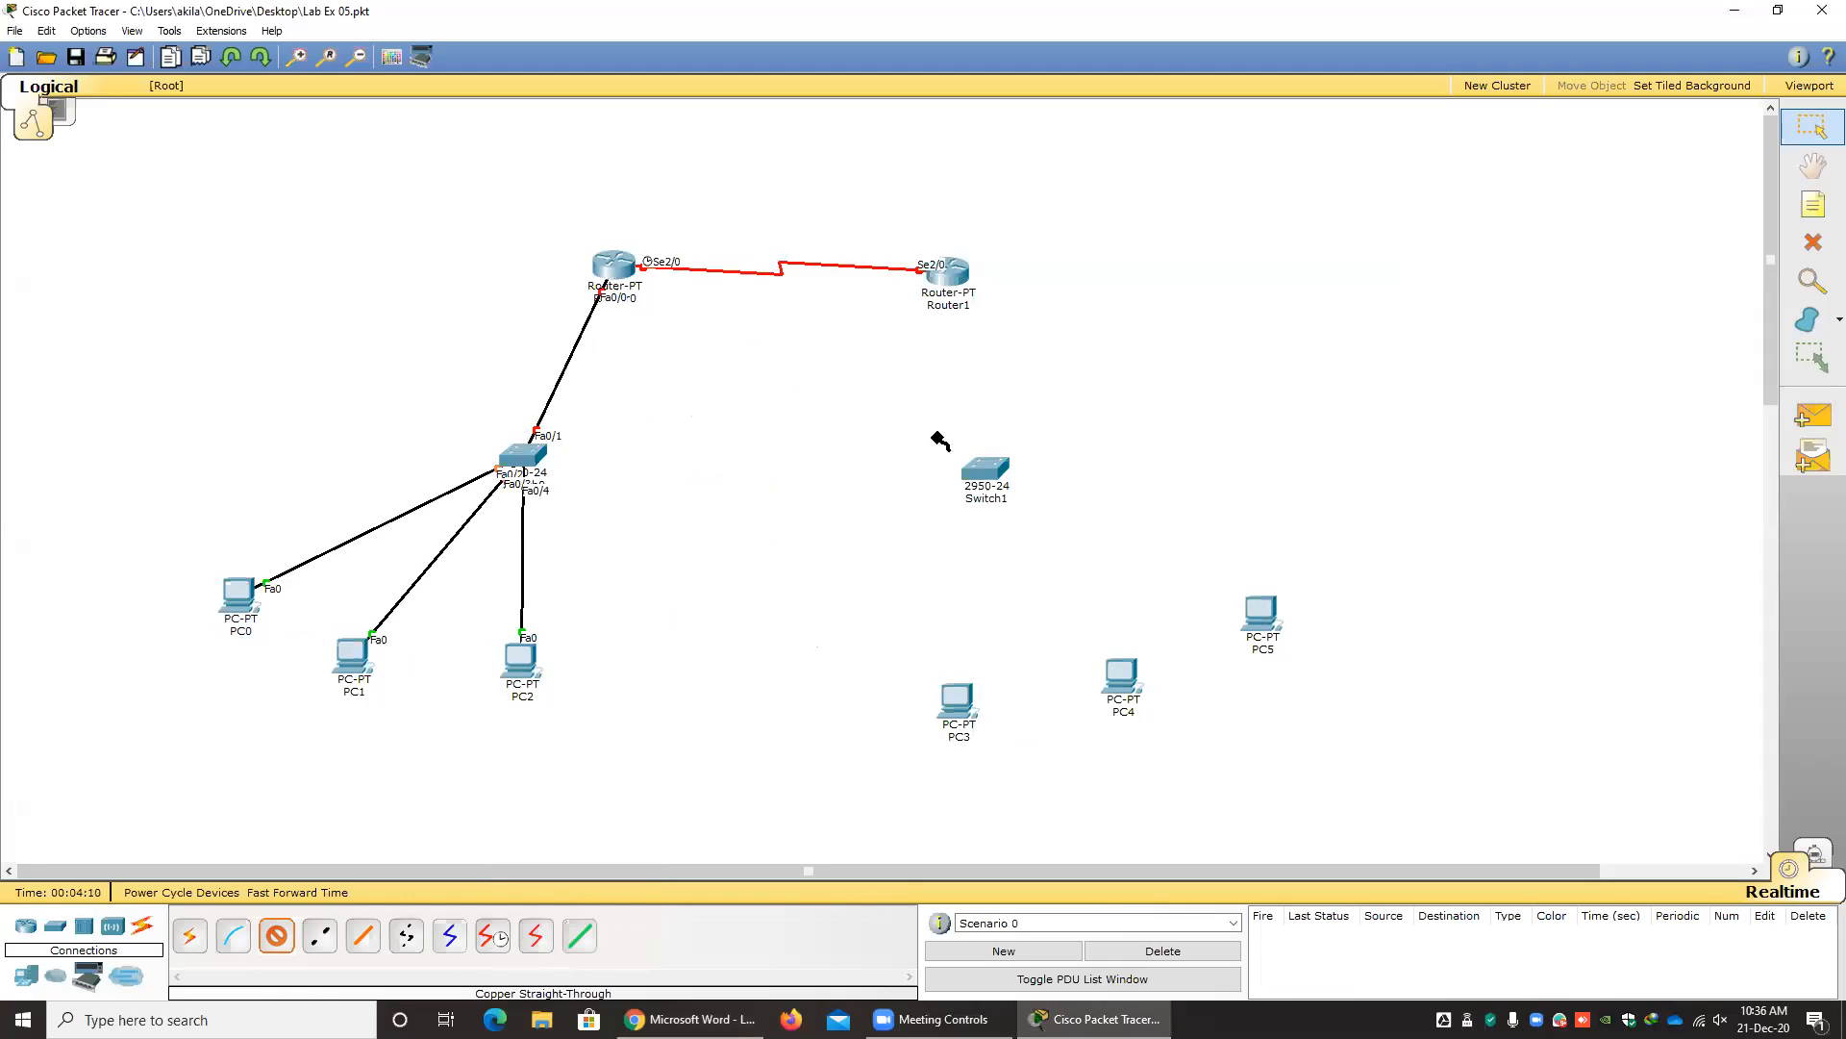
Connect Router1 FastEthernet0/0 to Switch1 FastEthernet0/1 with a copper straight-through cable.
{"action": "left_click", "coordinate": [951, 277]}
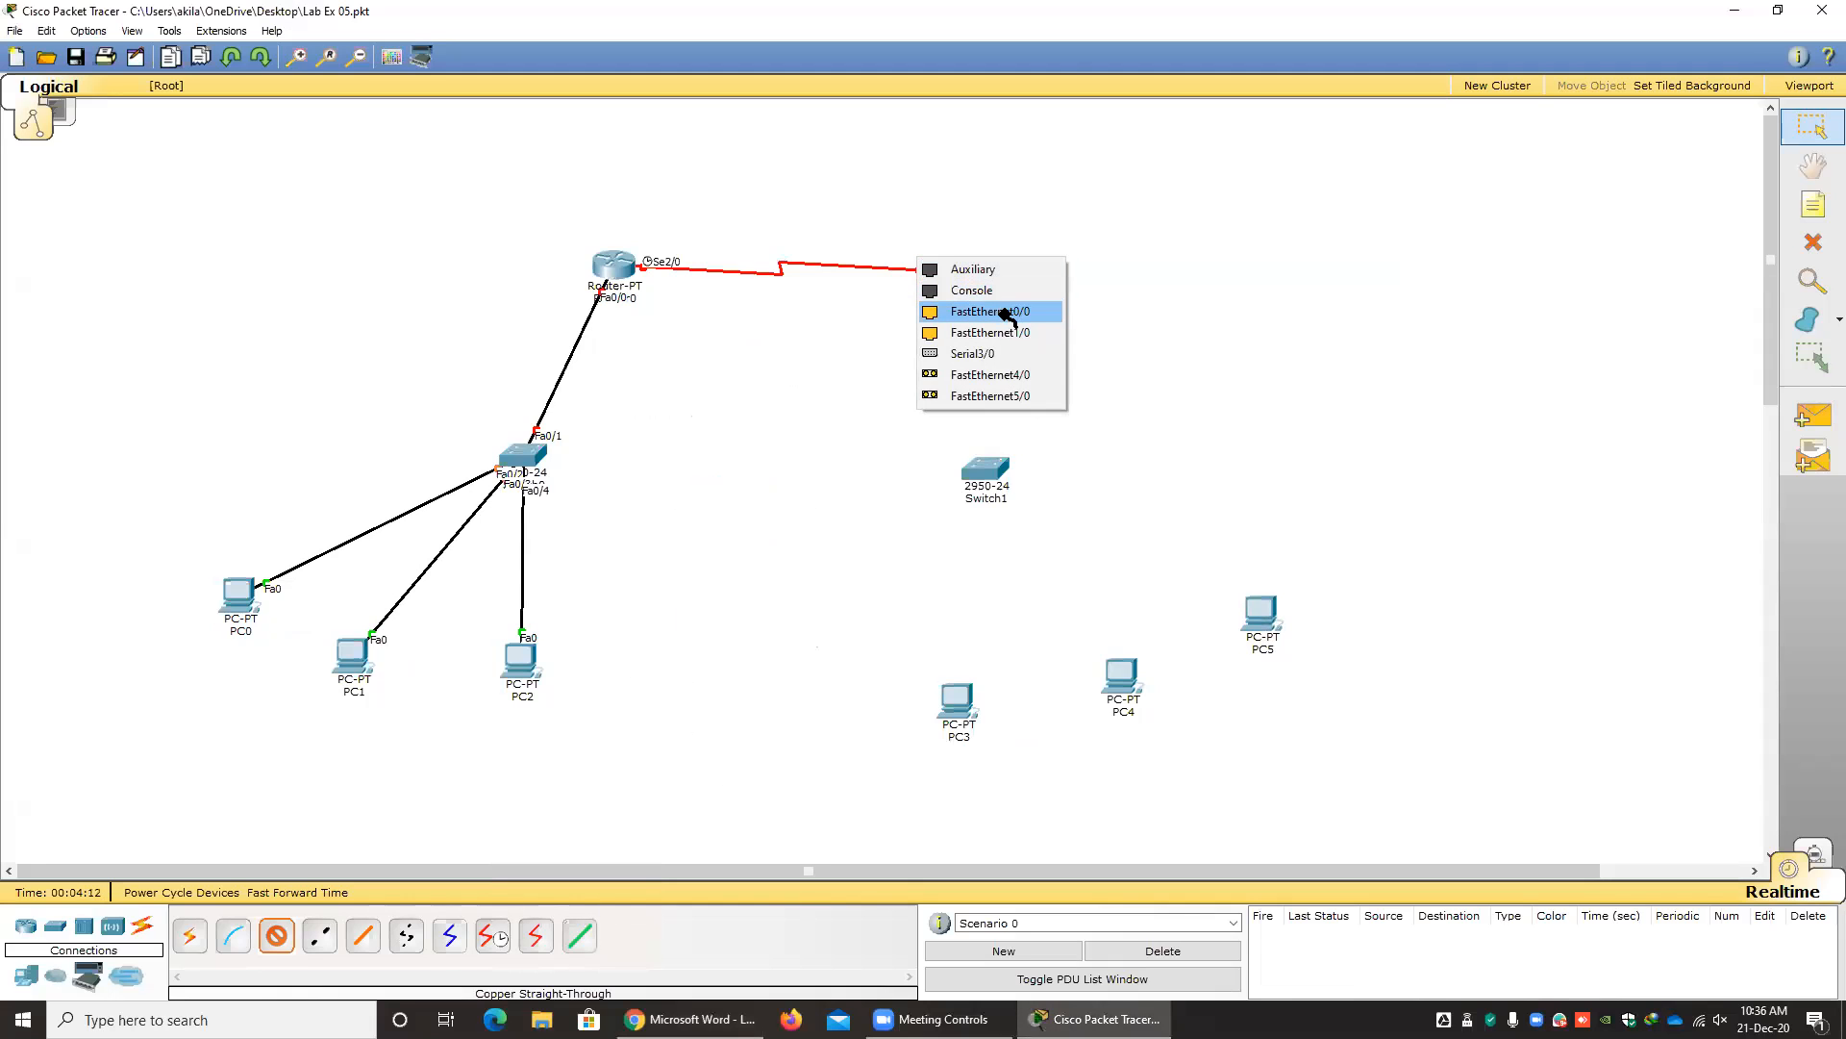
{"action": "left_click", "coordinate": [990, 312]}
{"action": "left_click", "coordinate": [984, 471]}
{"action": "left_click", "coordinate": [1004, 494]}
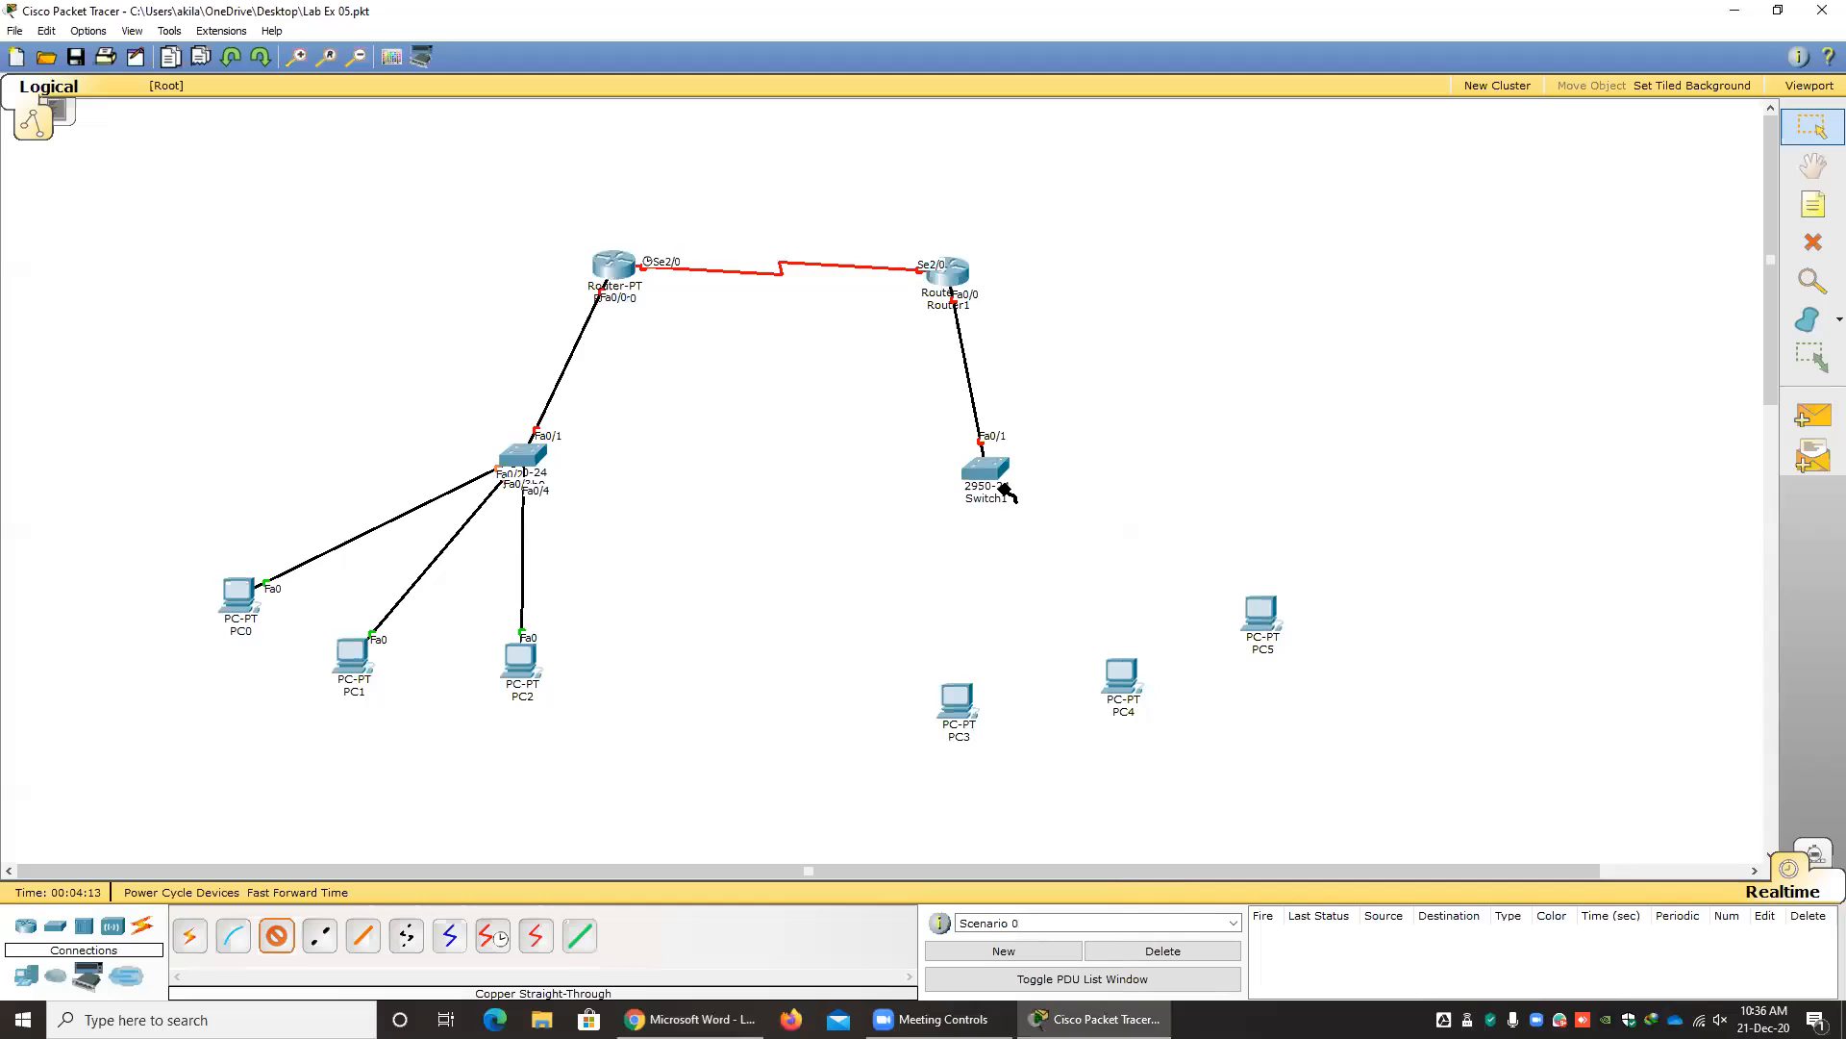
Link Switch1 FastEthernet0/2 to PC3 and FastEthernet0/3 to PC4 with straight-through cables on the PCs' Fa0 ports.
{"action": "left_click", "coordinate": [987, 480]}
{"action": "left_click", "coordinate": [990, 492]}
{"action": "left_click", "coordinate": [958, 685]}
{"action": "left_click", "coordinate": [1008, 712]}
{"action": "left_click", "coordinate": [991, 471]}
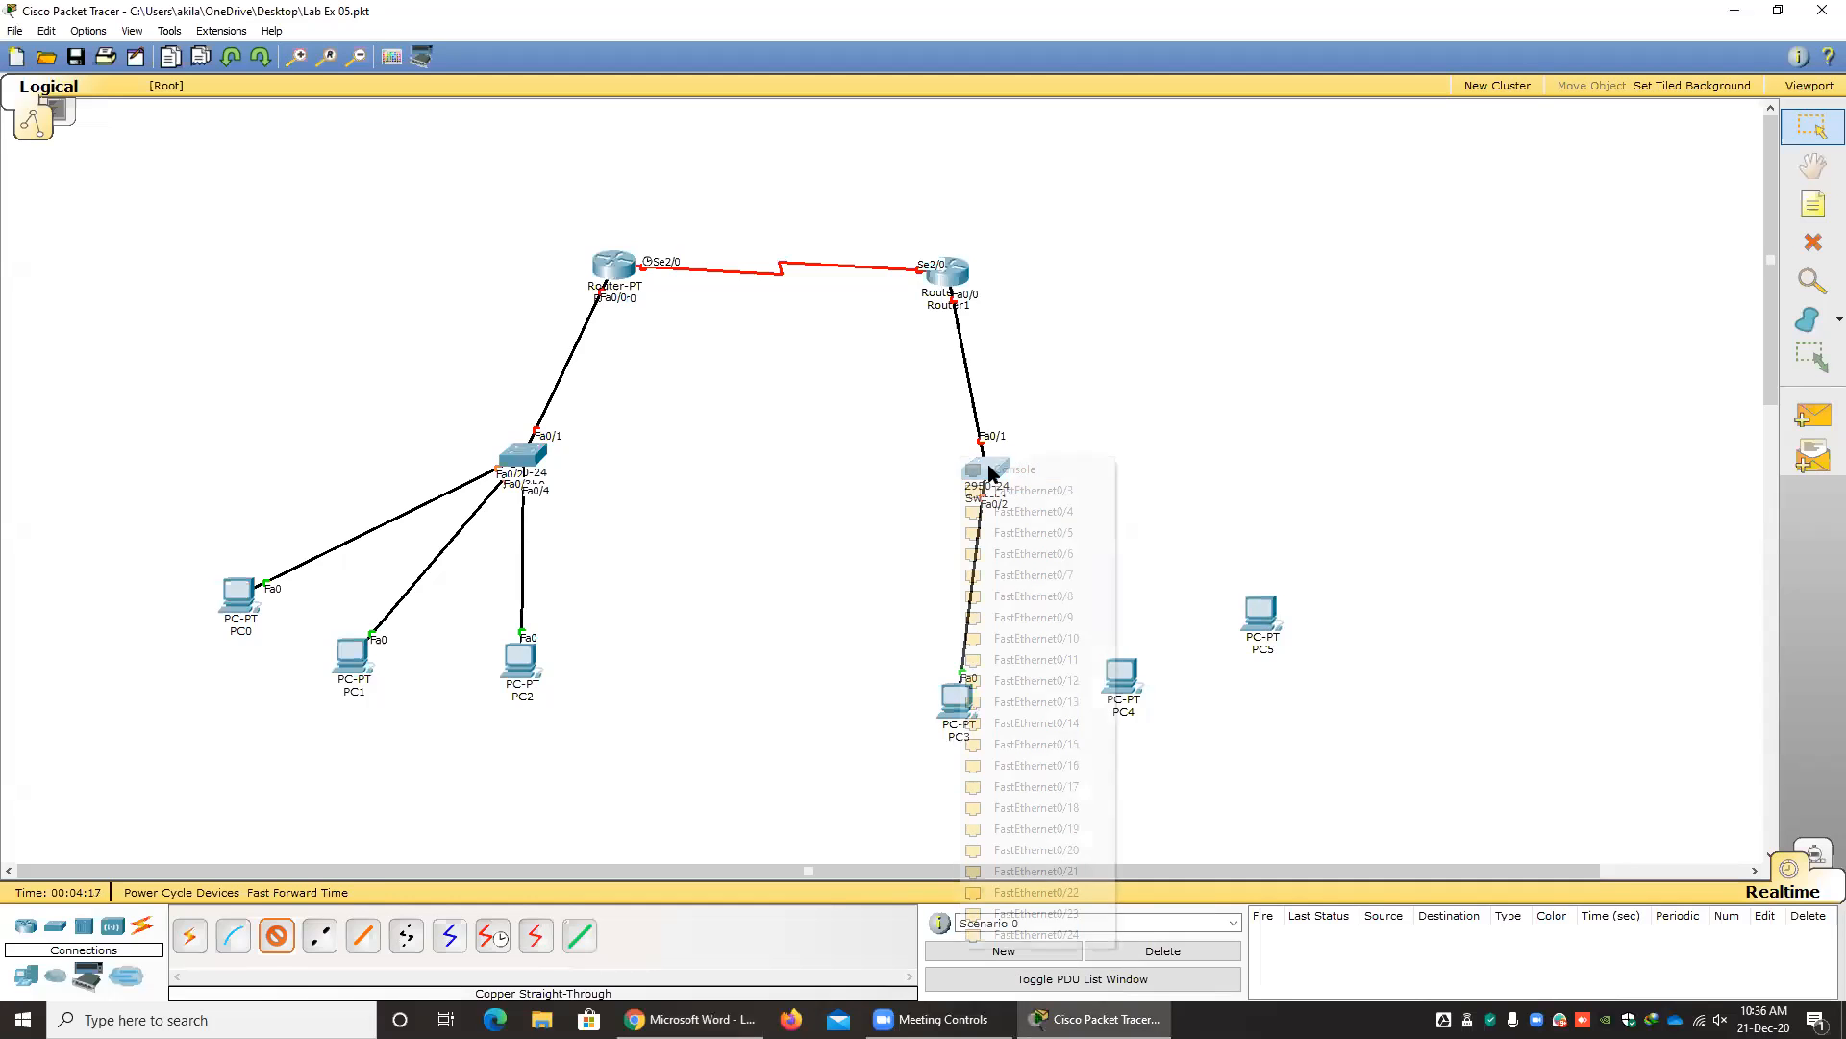
{"action": "left_click", "coordinate": [1001, 491]}
{"action": "left_click", "coordinate": [1119, 676]}
{"action": "left_click", "coordinate": [1154, 692]}
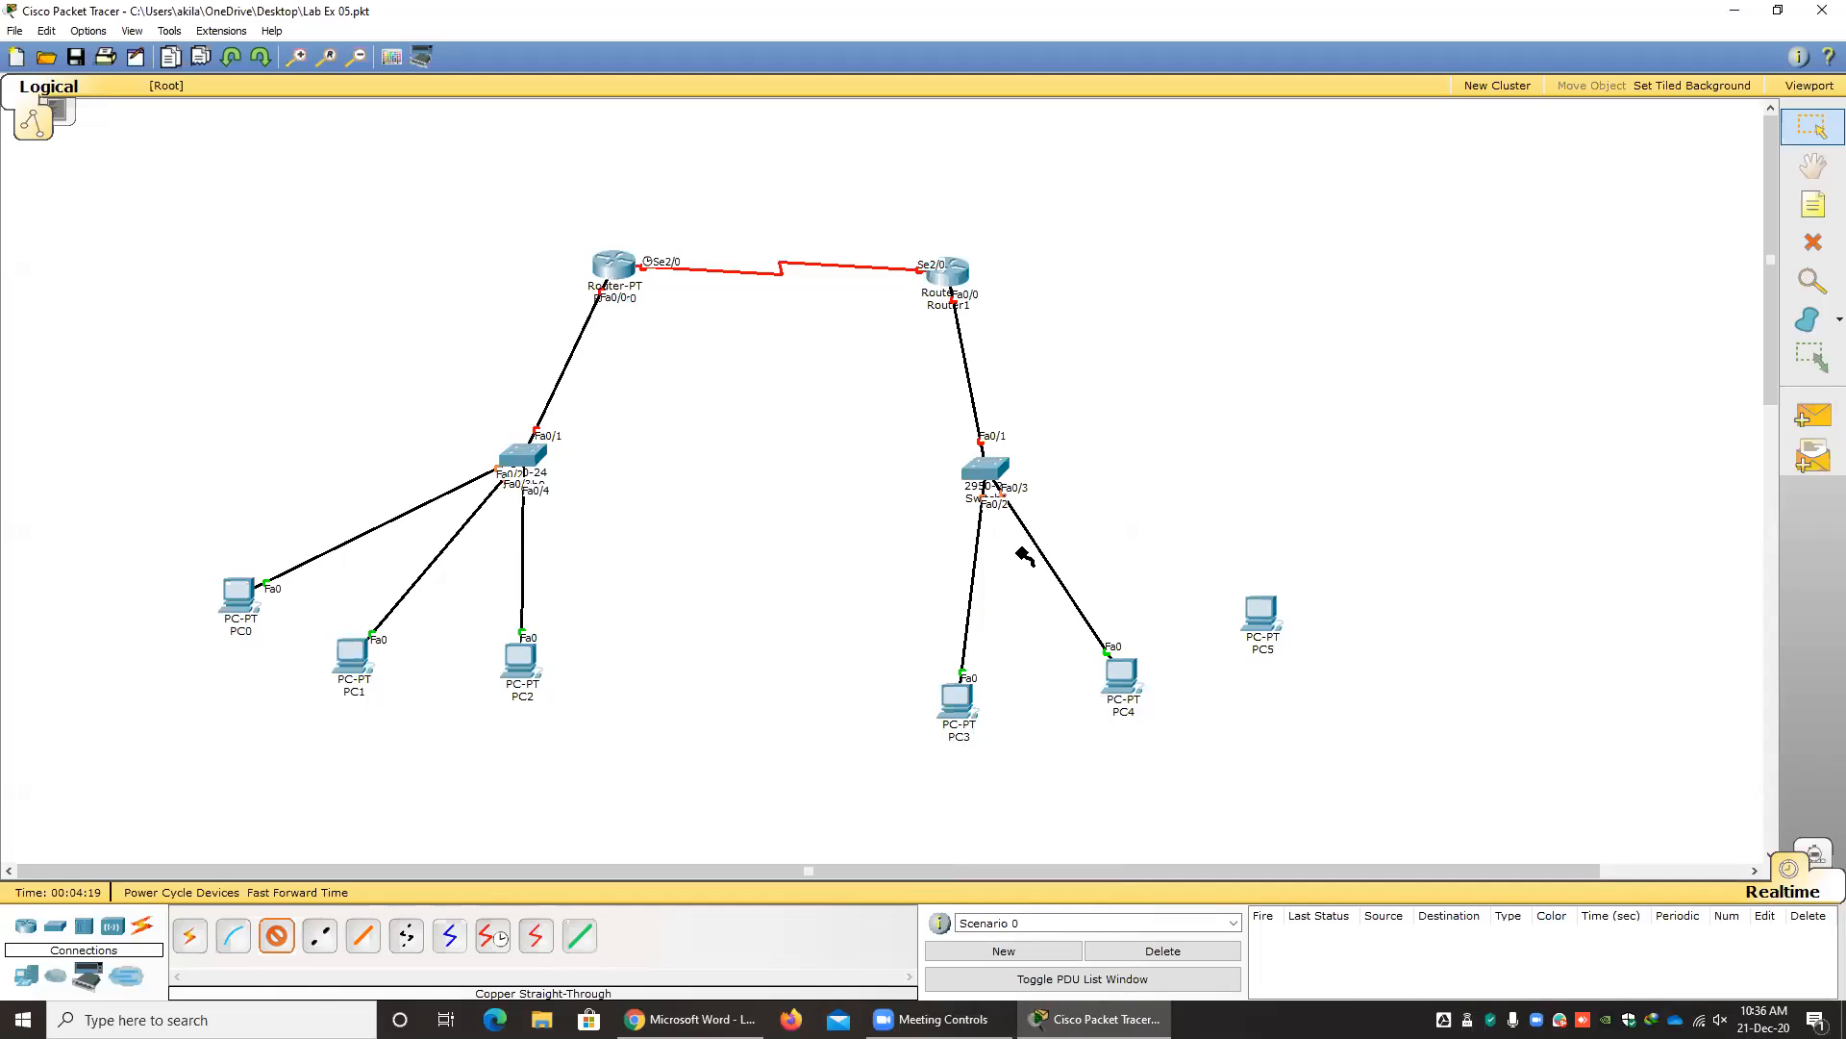
Connect Switch1 FastEthernet0/4 to PC5's Fa0 port with a straight-through cable and end the cabling.
{"action": "left_click", "coordinate": [985, 472]}
{"action": "left_click", "coordinate": [1036, 500]}
{"action": "left_click", "coordinate": [1257, 627]}
{"action": "left_click", "coordinate": [1308, 631]}
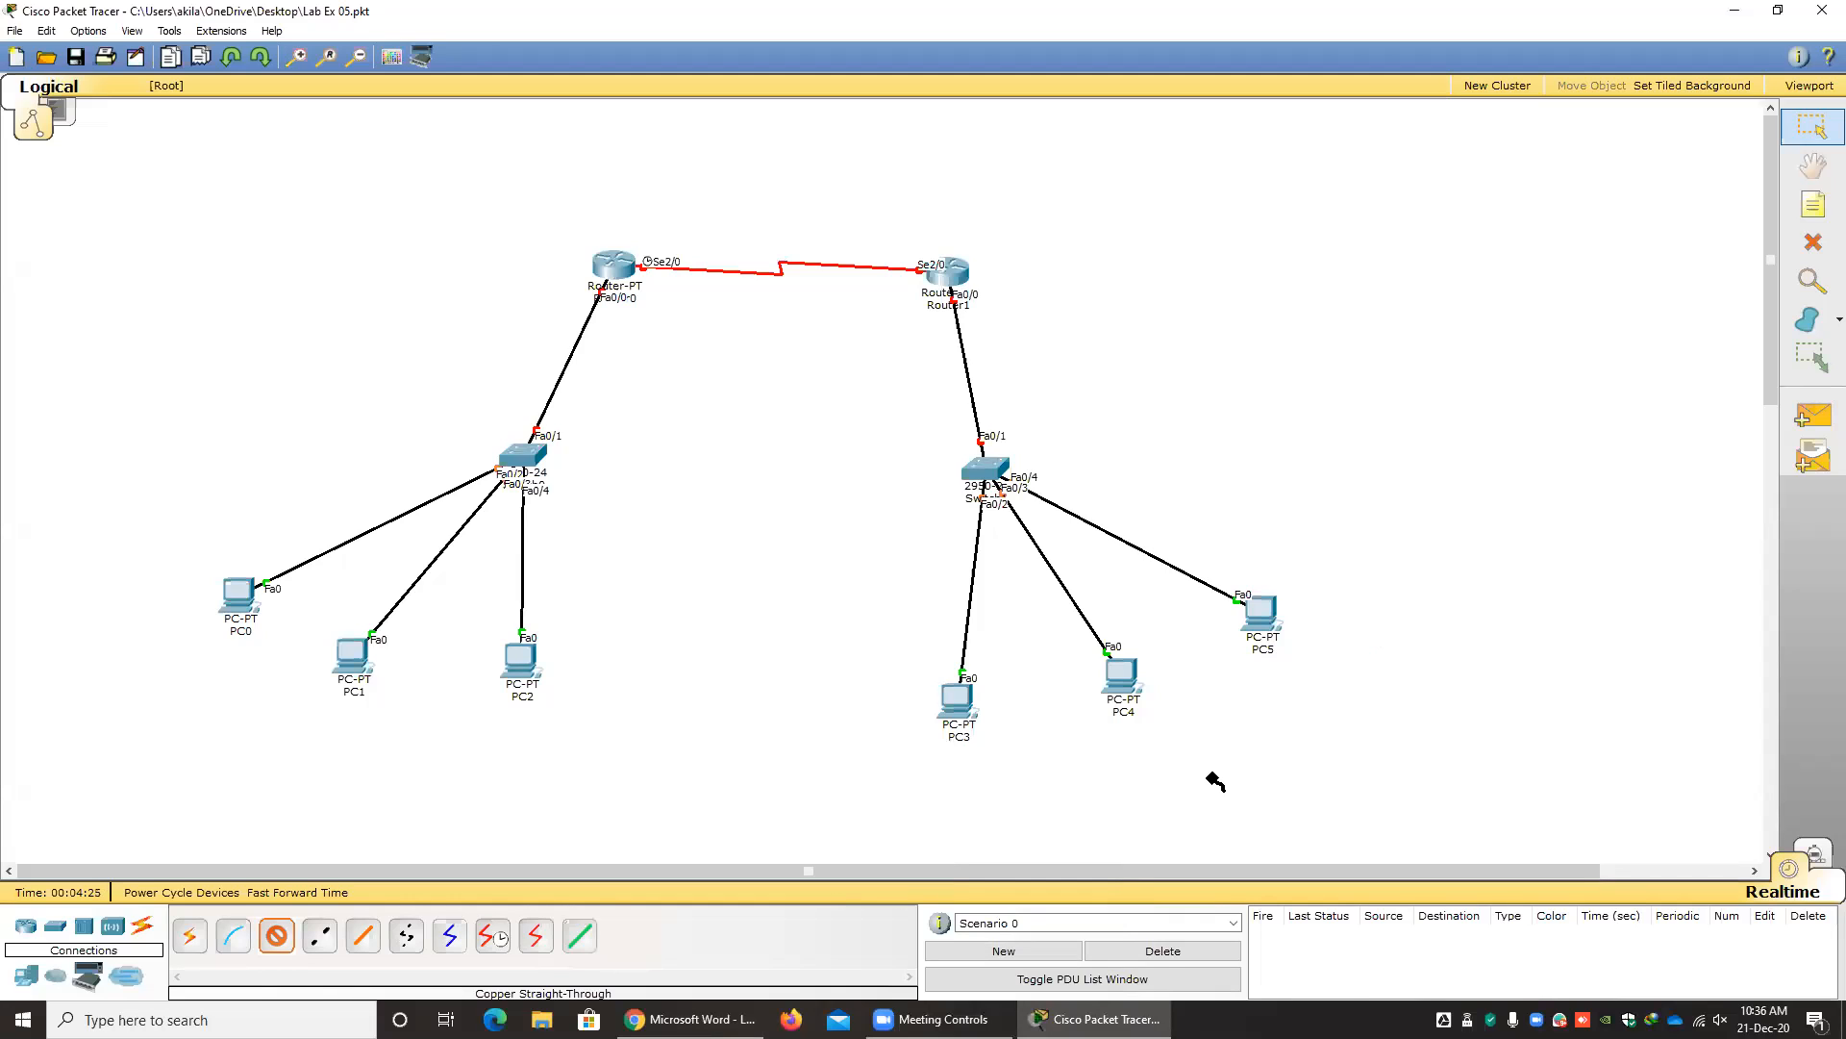
{"action": "key", "text": "Escape"}
Check the network addresses on the lab sheet and place a note reading 192.168.11.0/24 to the upper left of Switch0.
{"action": "left_click", "coordinate": [691, 1019]}
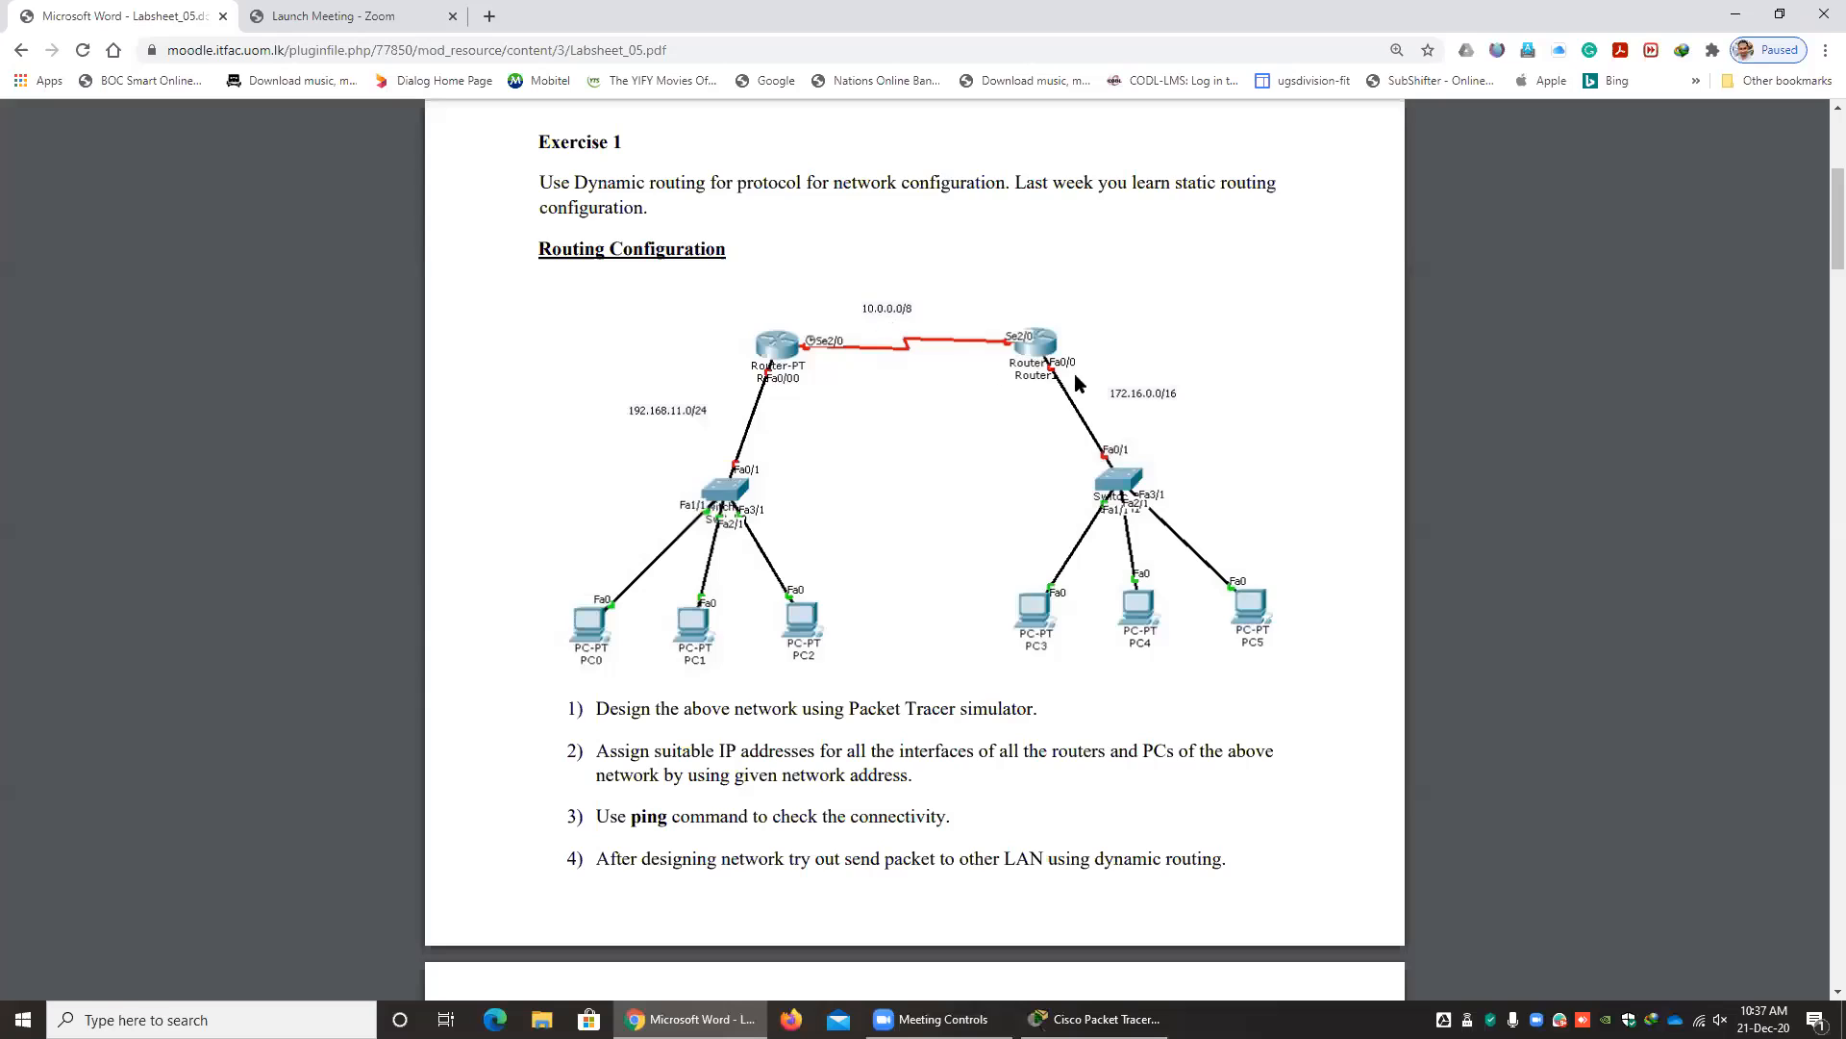
{"action": "key", "text": "alt+Tab"}
{"action": "key", "text": "alt+Tab"}
{"action": "key", "text": "alt+Tab"}
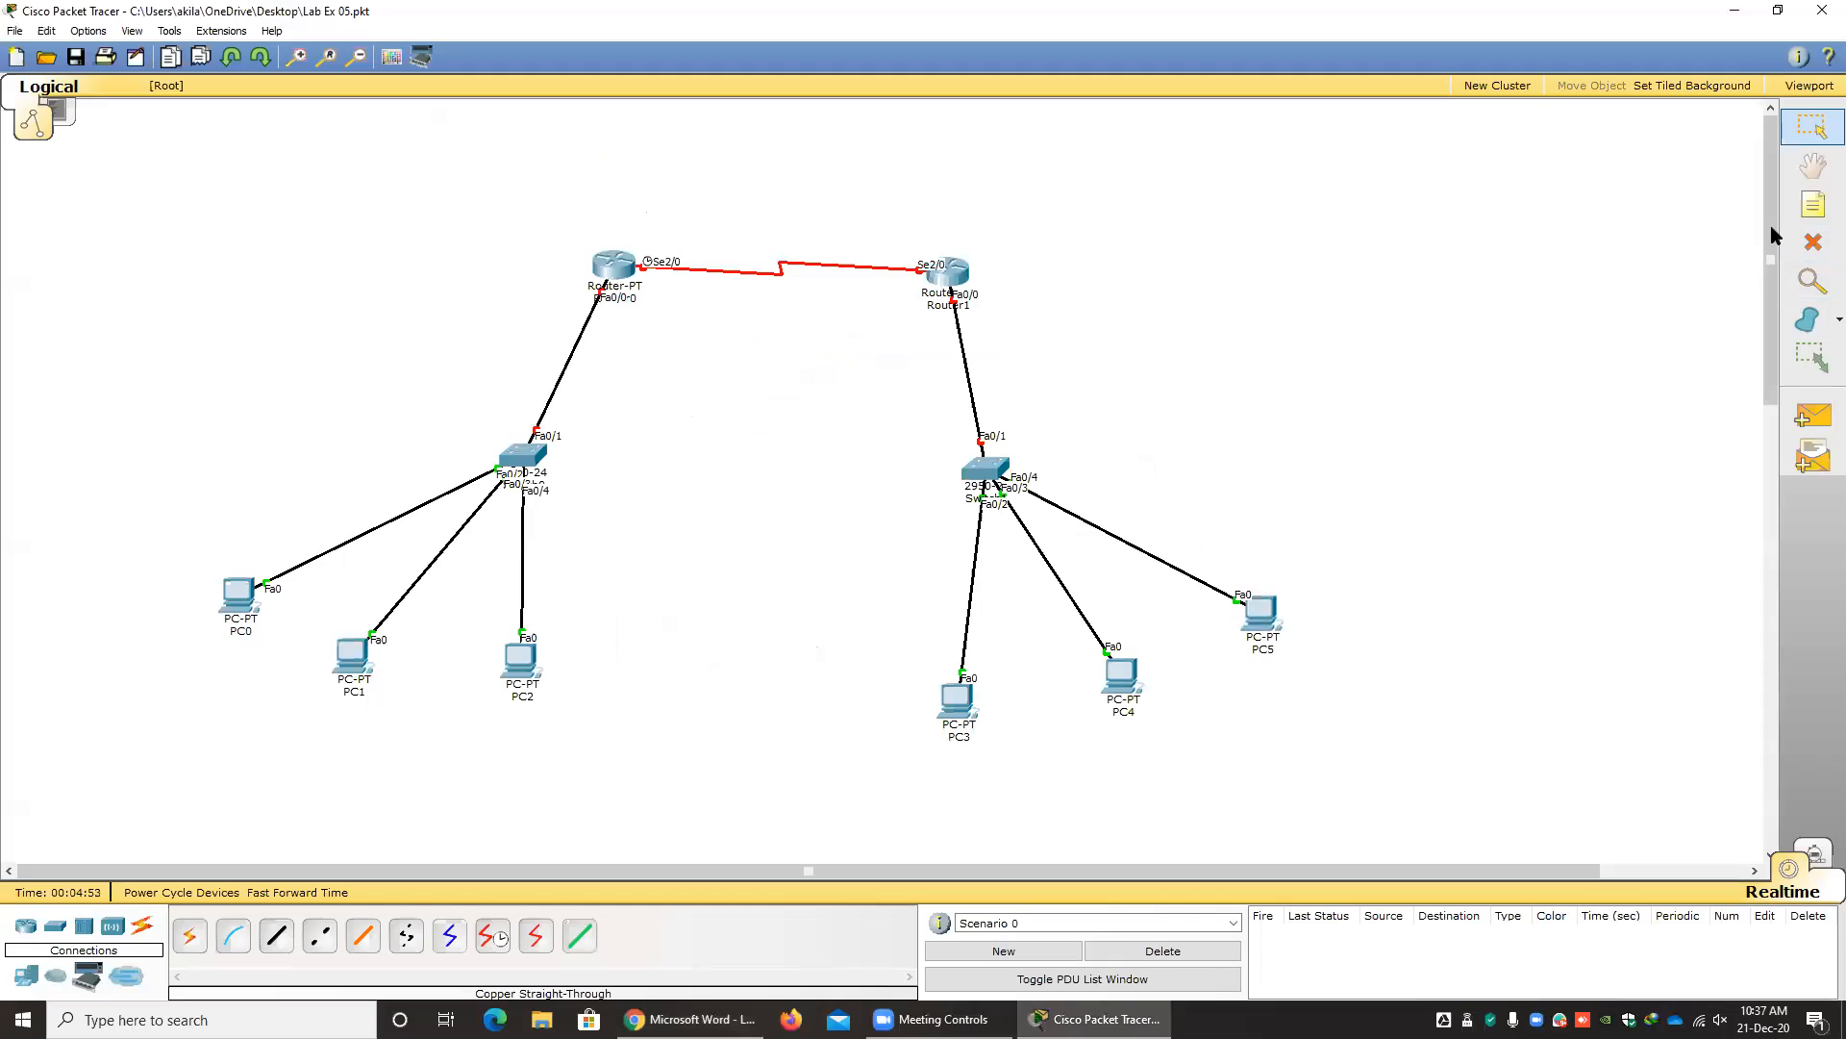
{"action": "left_click", "coordinate": [1813, 204]}
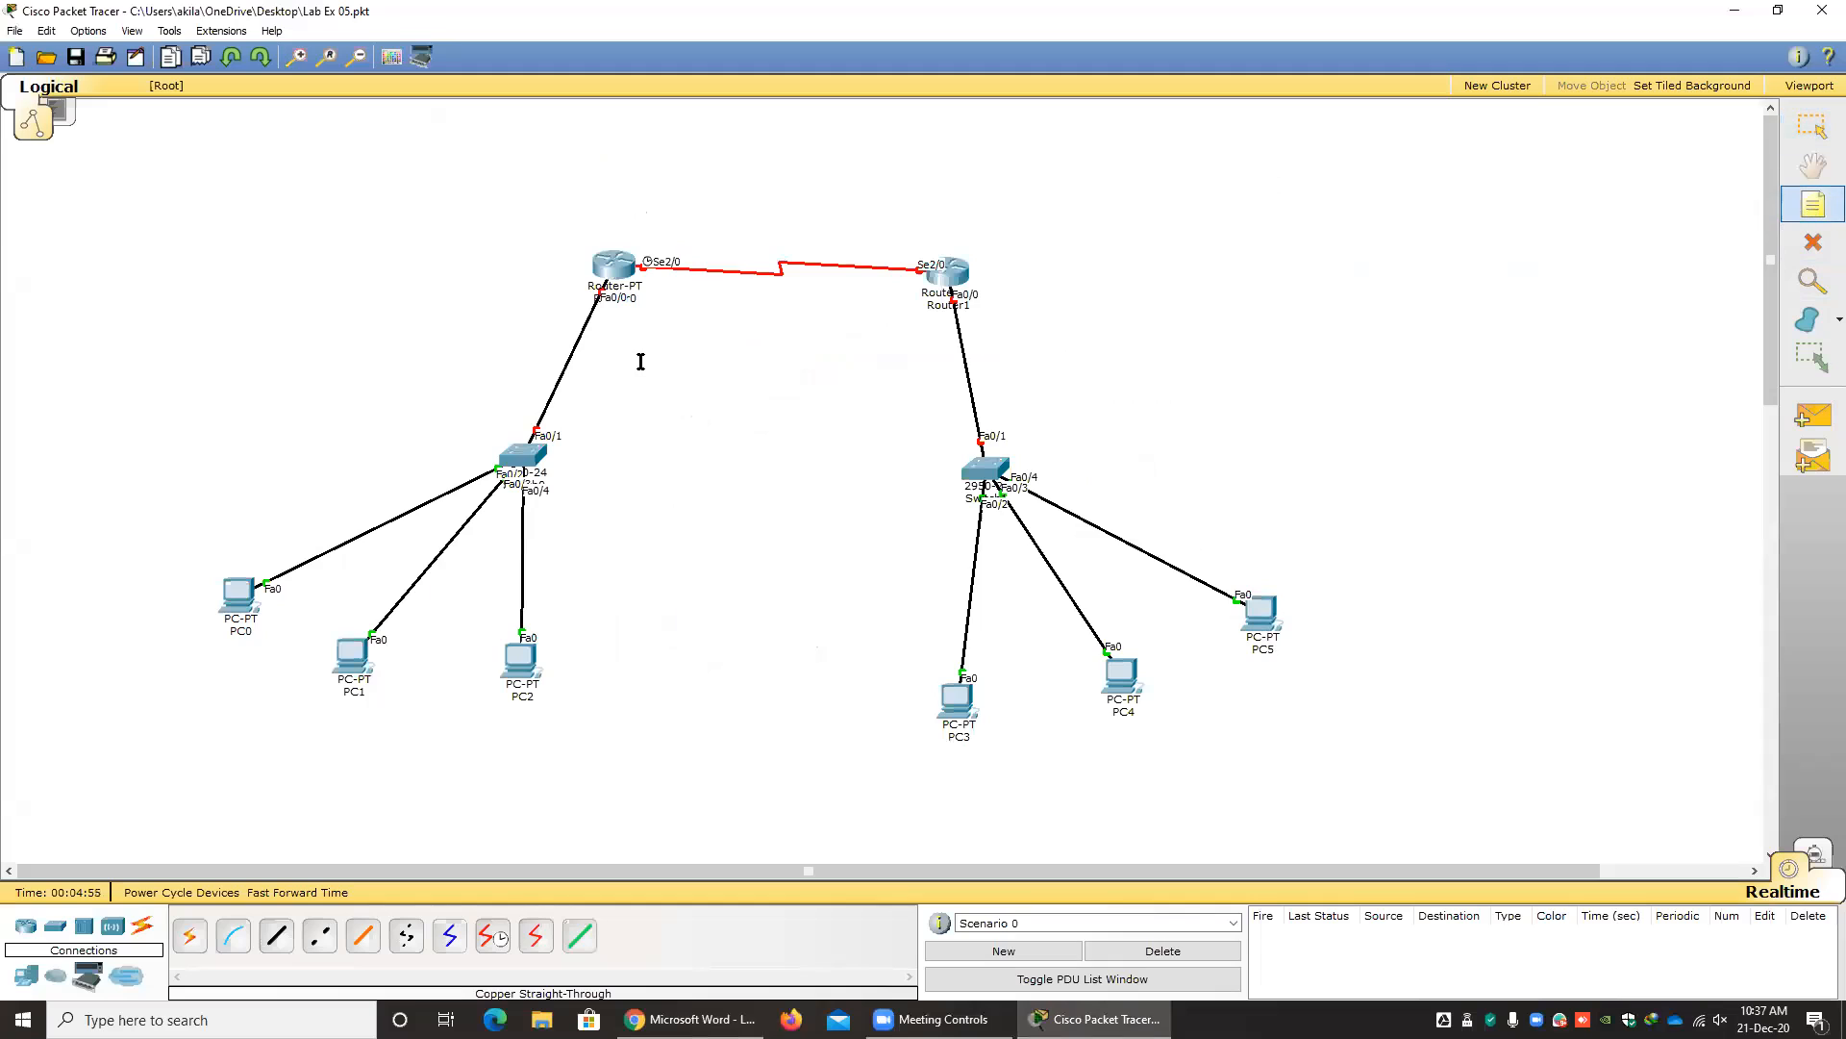
{"action": "left_click", "coordinate": [247, 382]}
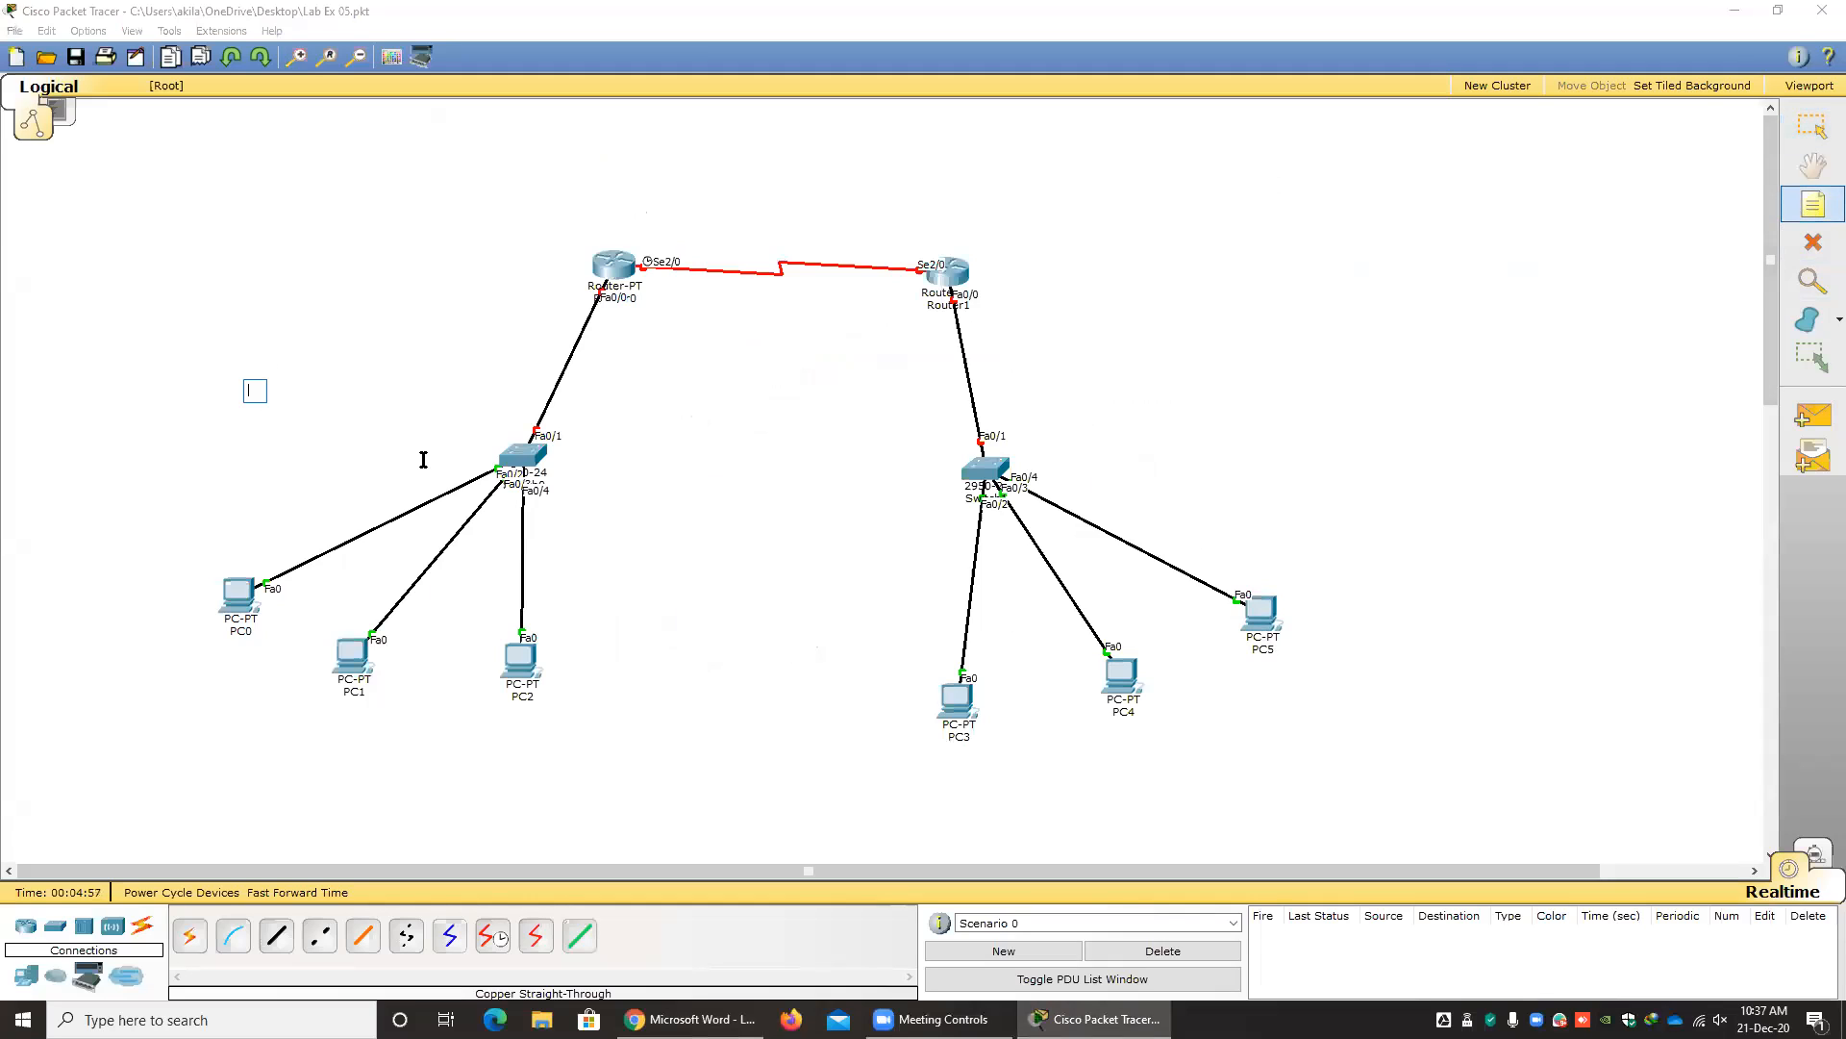
{"action": "type", "text": "192.168.11.0/24"}
{"action": "key", "text": "Escape"}
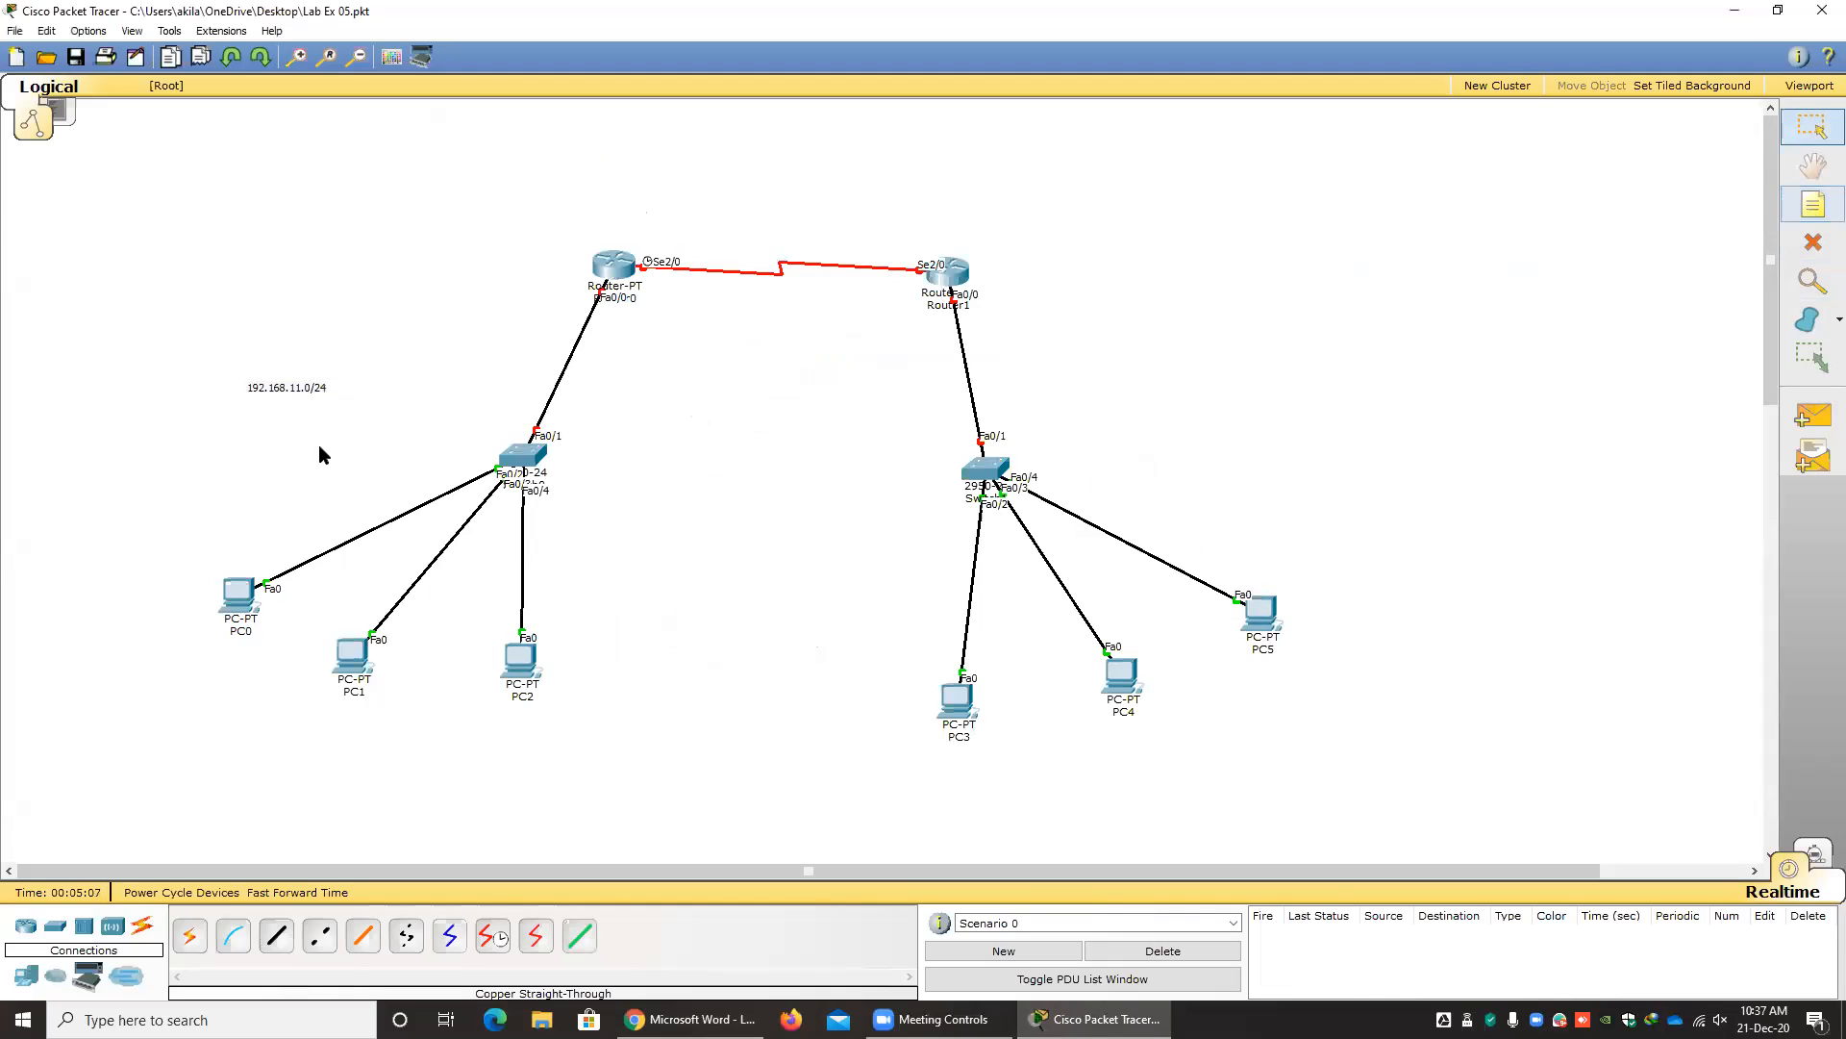
Check the lab sheet, make several copies of the 192.168.11.0/24 note, spread them out, and place one beside Switch0.
{"action": "left_click", "coordinate": [691, 1018]}
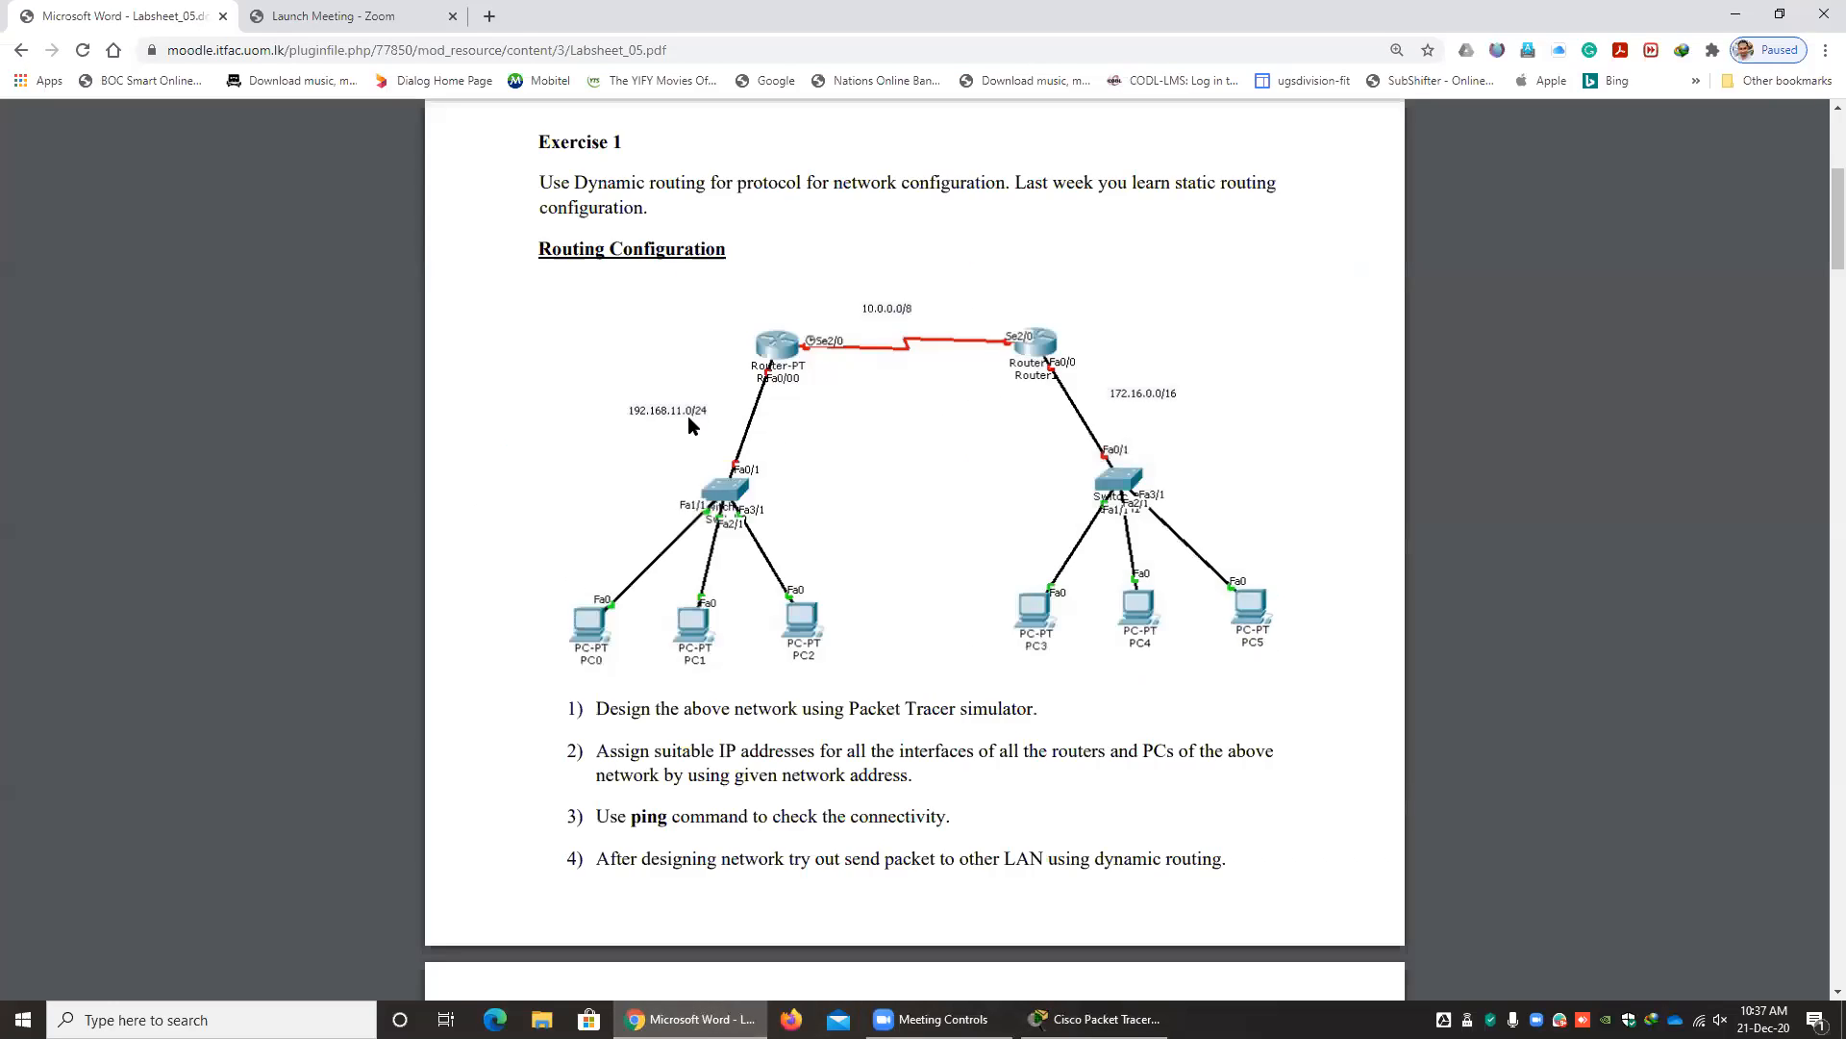
{"action": "key", "text": "alt+Tab"}
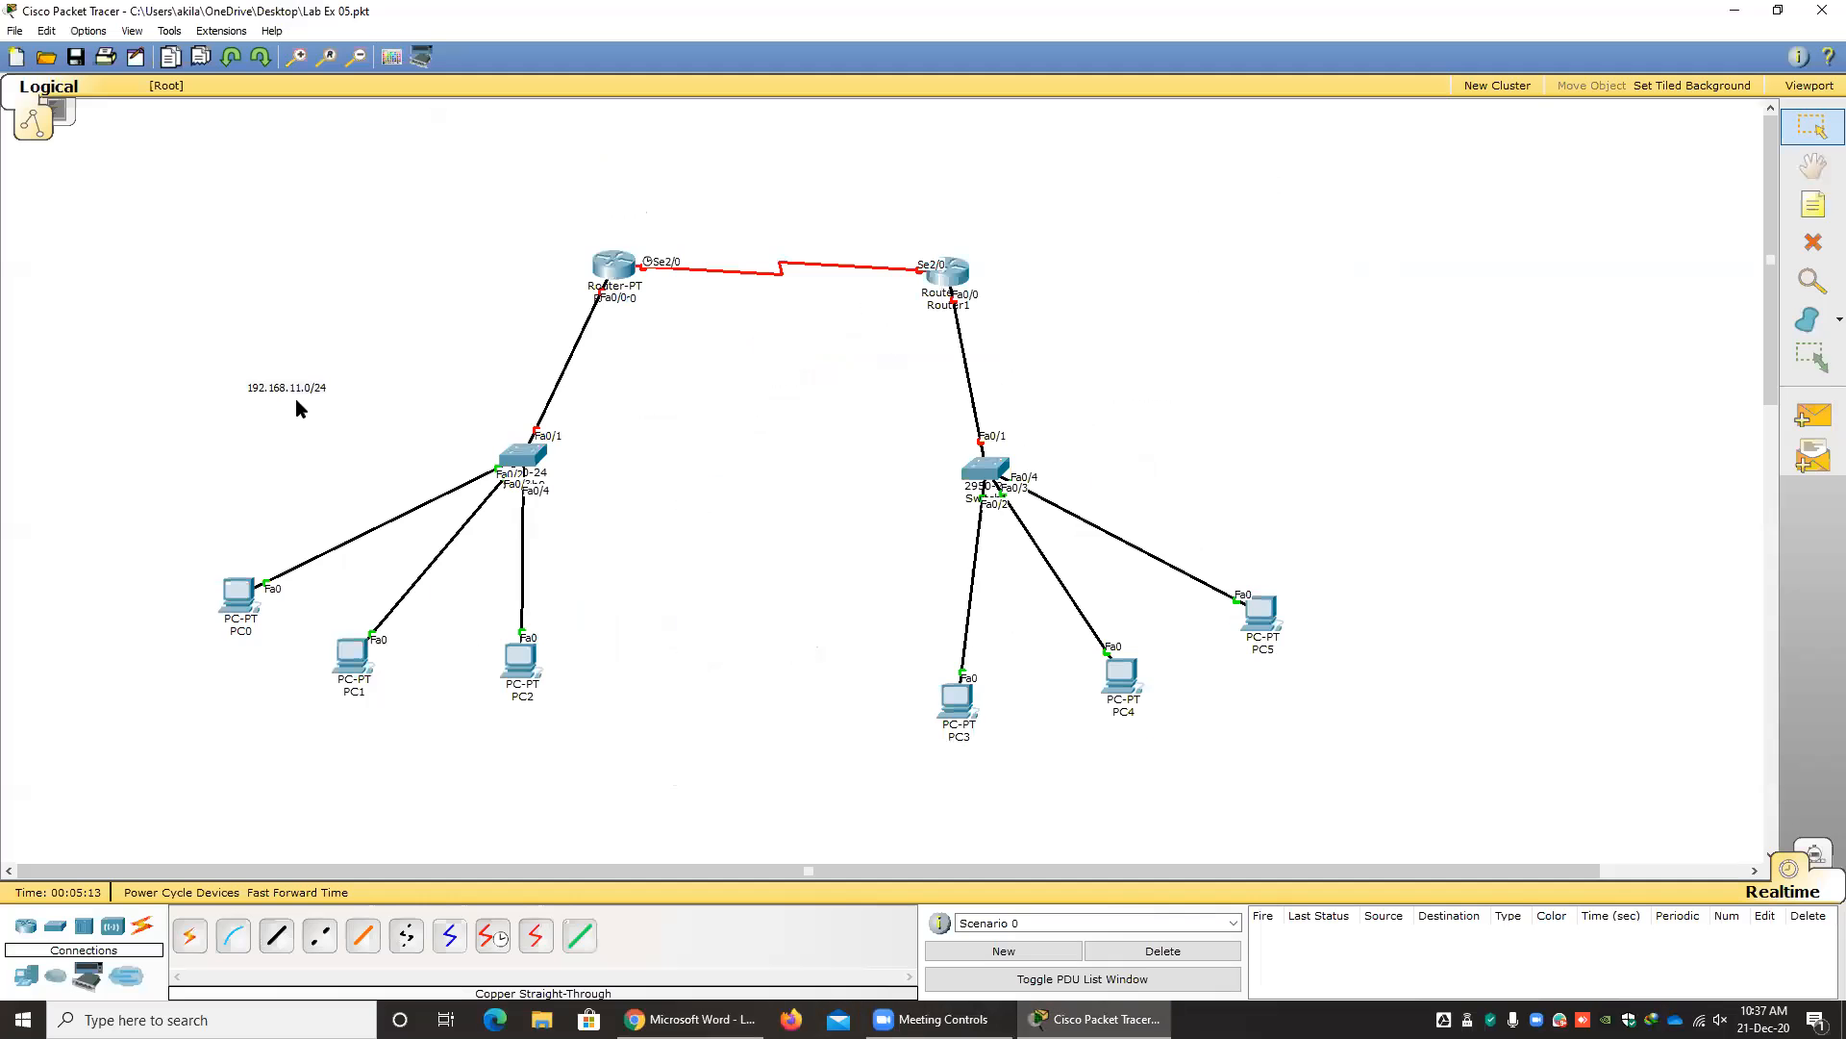
{"action": "left_click_drag", "start_coordinate": [288, 388], "coordinate": [275, 400]}
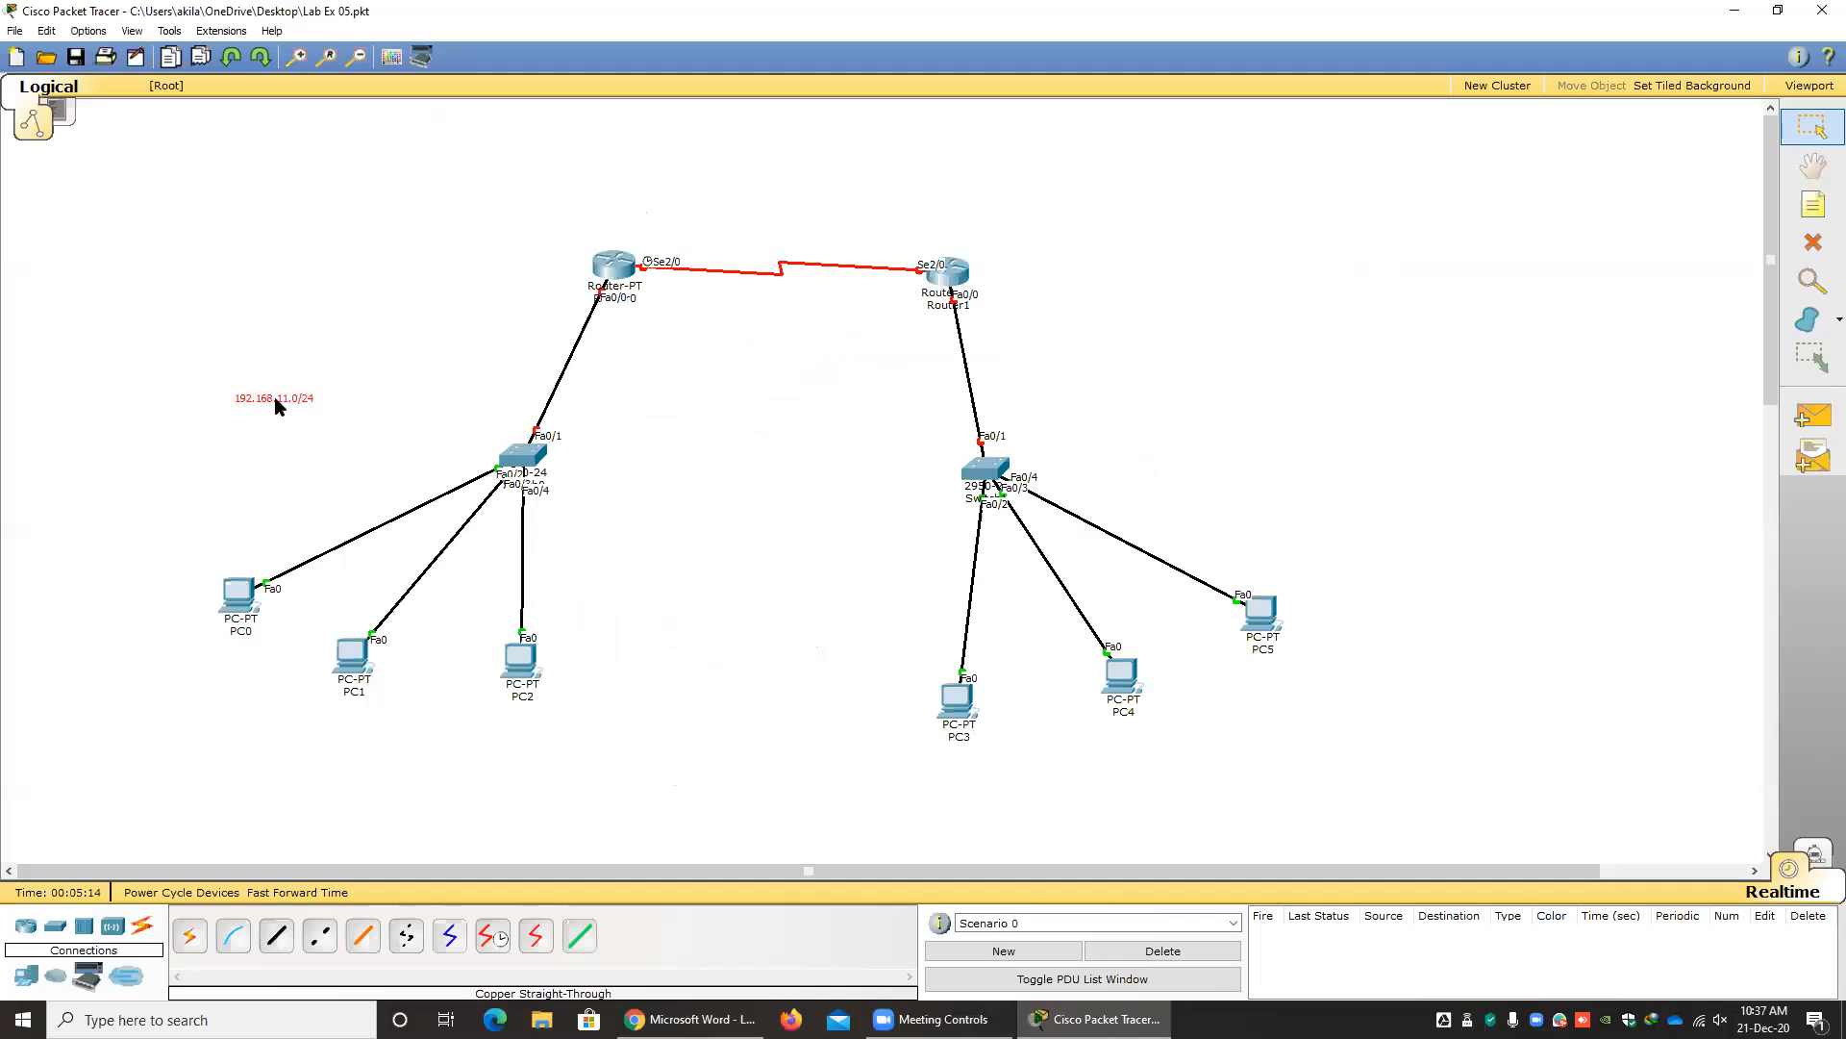
{"action": "key", "text": "ctrl+v"}
{"action": "left_click", "coordinate": [303, 445]}
{"action": "key", "text": "ctrl+v"}
{"action": "key", "text": "ctrl+v"}
{"action": "left_click_drag", "start_coordinate": [281, 356], "coordinate": [195, 298]}
{"action": "left_click_drag", "start_coordinate": [279, 354], "coordinate": [180, 285]}
{"action": "left_click_drag", "start_coordinate": [271, 408], "coordinate": [246, 442]}
{"action": "left_click_drag", "start_coordinate": [327, 315], "coordinate": [347, 348]}
{"action": "left_click_drag", "start_coordinate": [295, 267], "coordinate": [321, 304]}
{"action": "left_click_drag", "start_coordinate": [194, 287], "coordinate": [230, 327]}
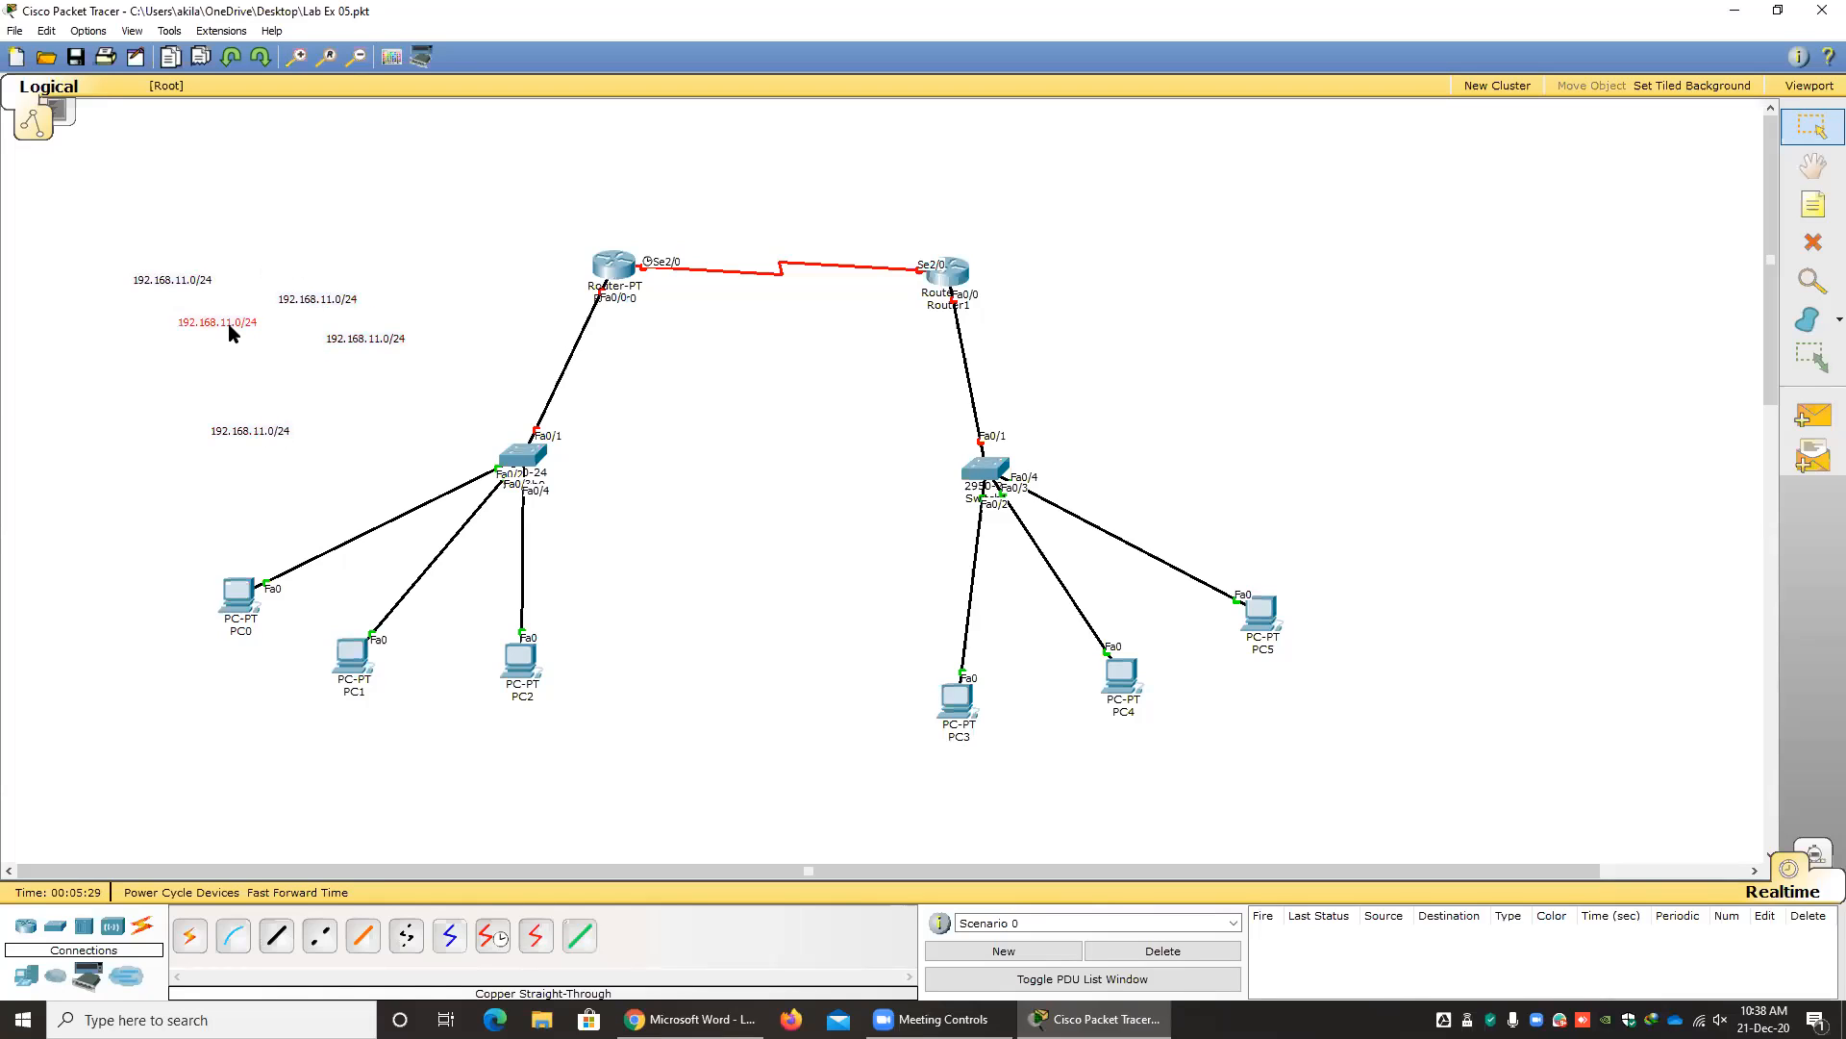
{"action": "left_click", "coordinate": [361, 432]}
{"action": "left_click_drag", "start_coordinate": [258, 431], "coordinate": [378, 422]}
Move a note copy above the serial link between the routers and change its text to 10.0.0.0/8 per the lab sheet.
{"action": "left_click_drag", "start_coordinate": [375, 336], "coordinate": [791, 232]}
{"action": "key", "text": "alt+Tab"}
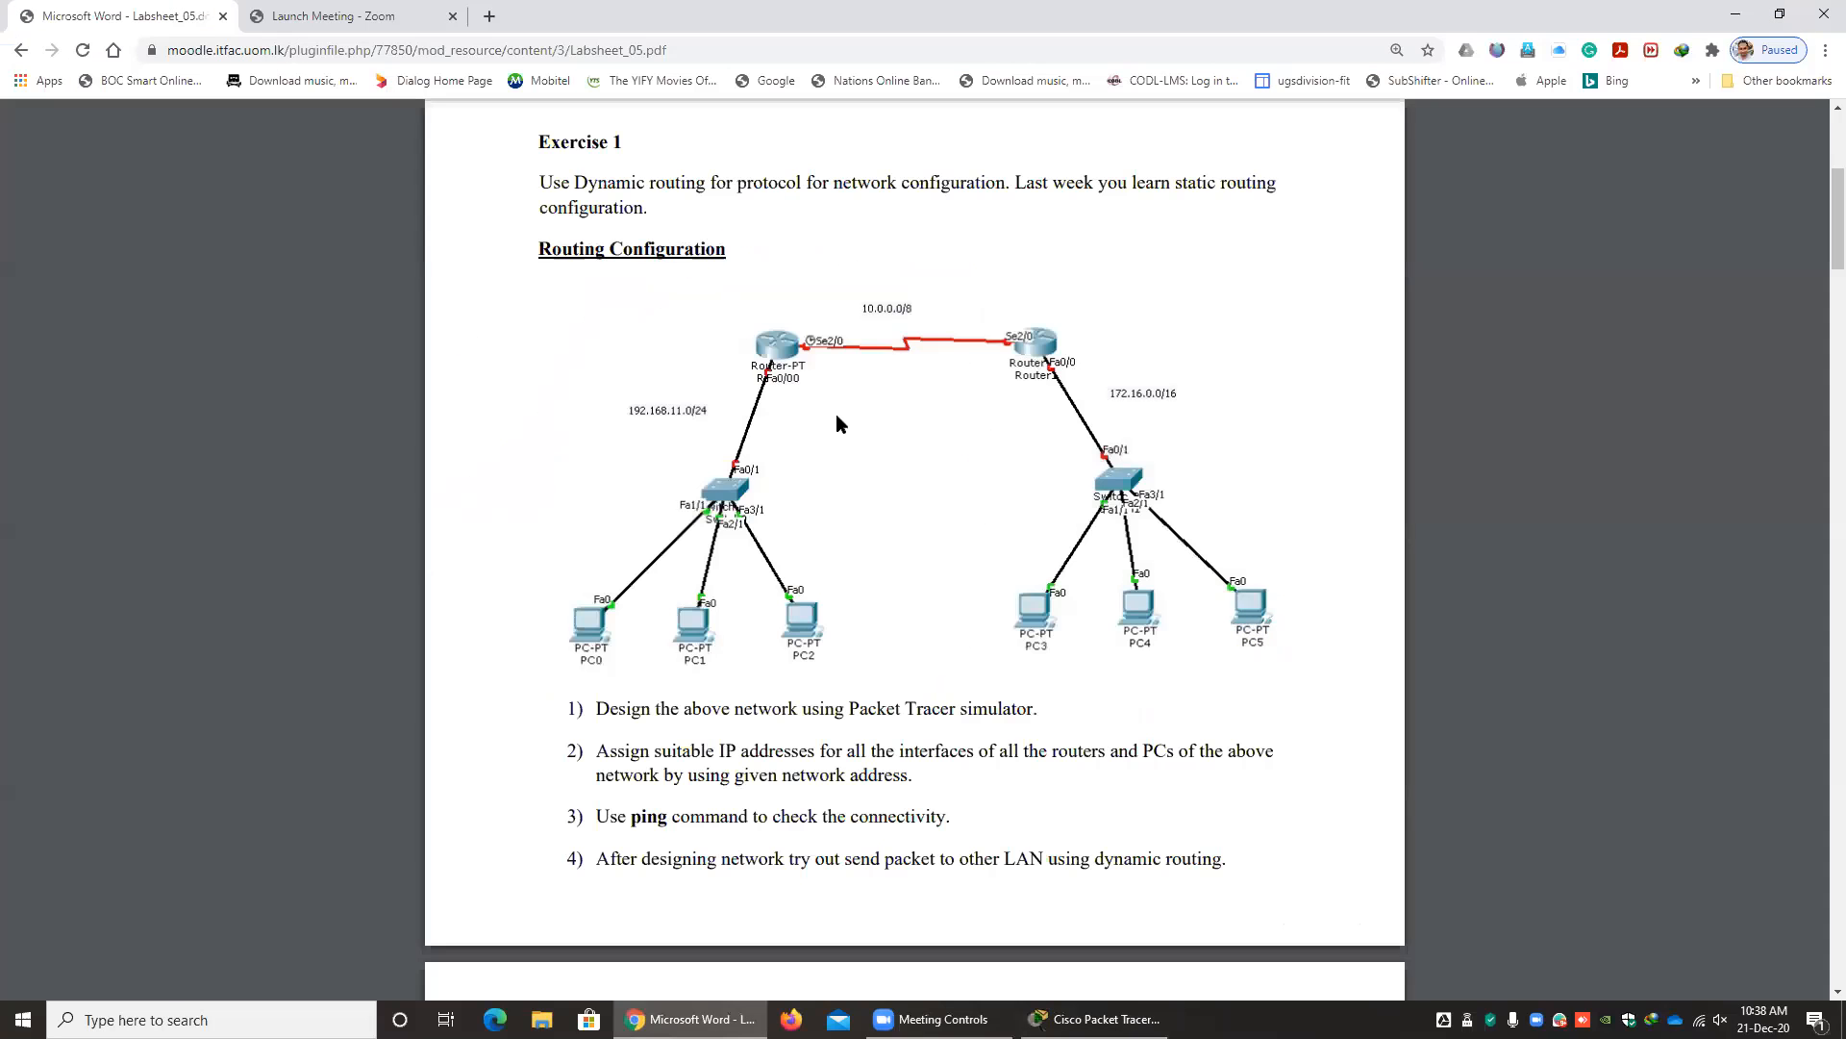
{"action": "key", "text": "alt+Tab"}
{"action": "double_click", "coordinate": [789, 239]}
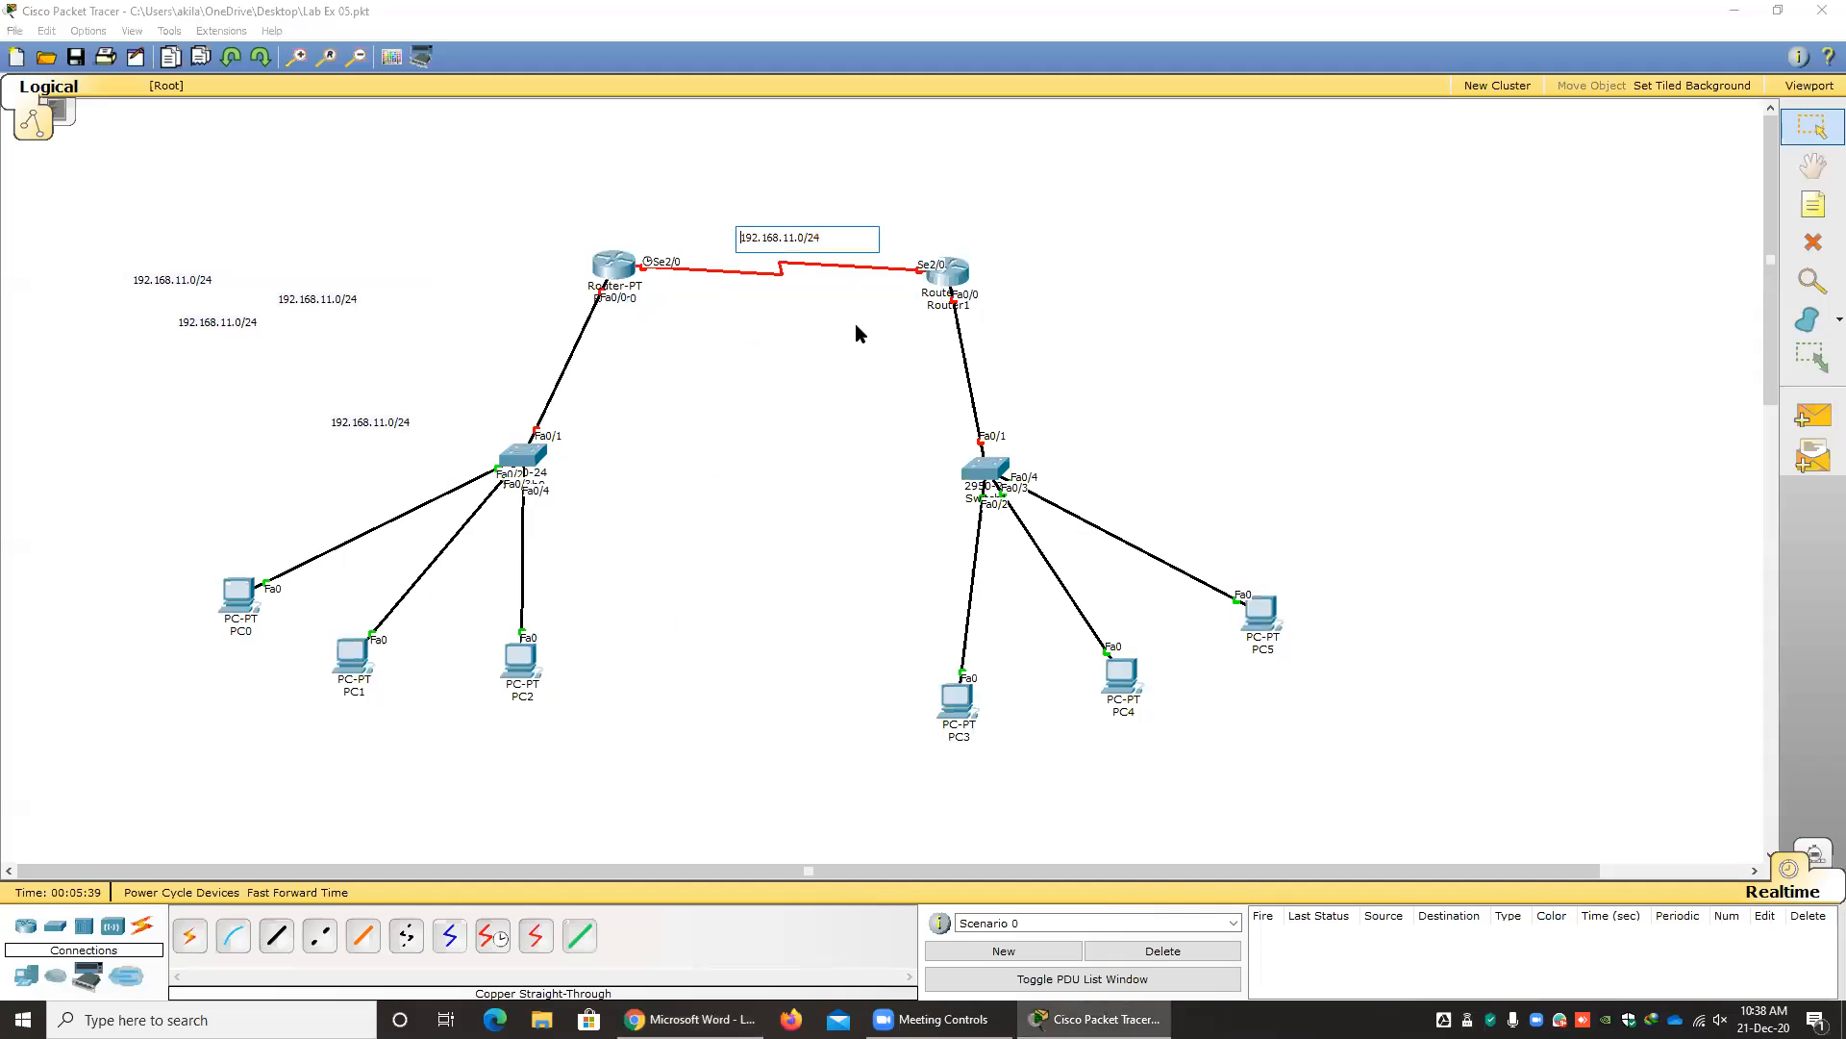
{"action": "left_click_drag", "start_coordinate": [832, 239], "coordinate": [671, 233]}
{"action": "type", "text": "10.0.0.0/8"}
{"action": "left_click", "coordinate": [799, 417]}
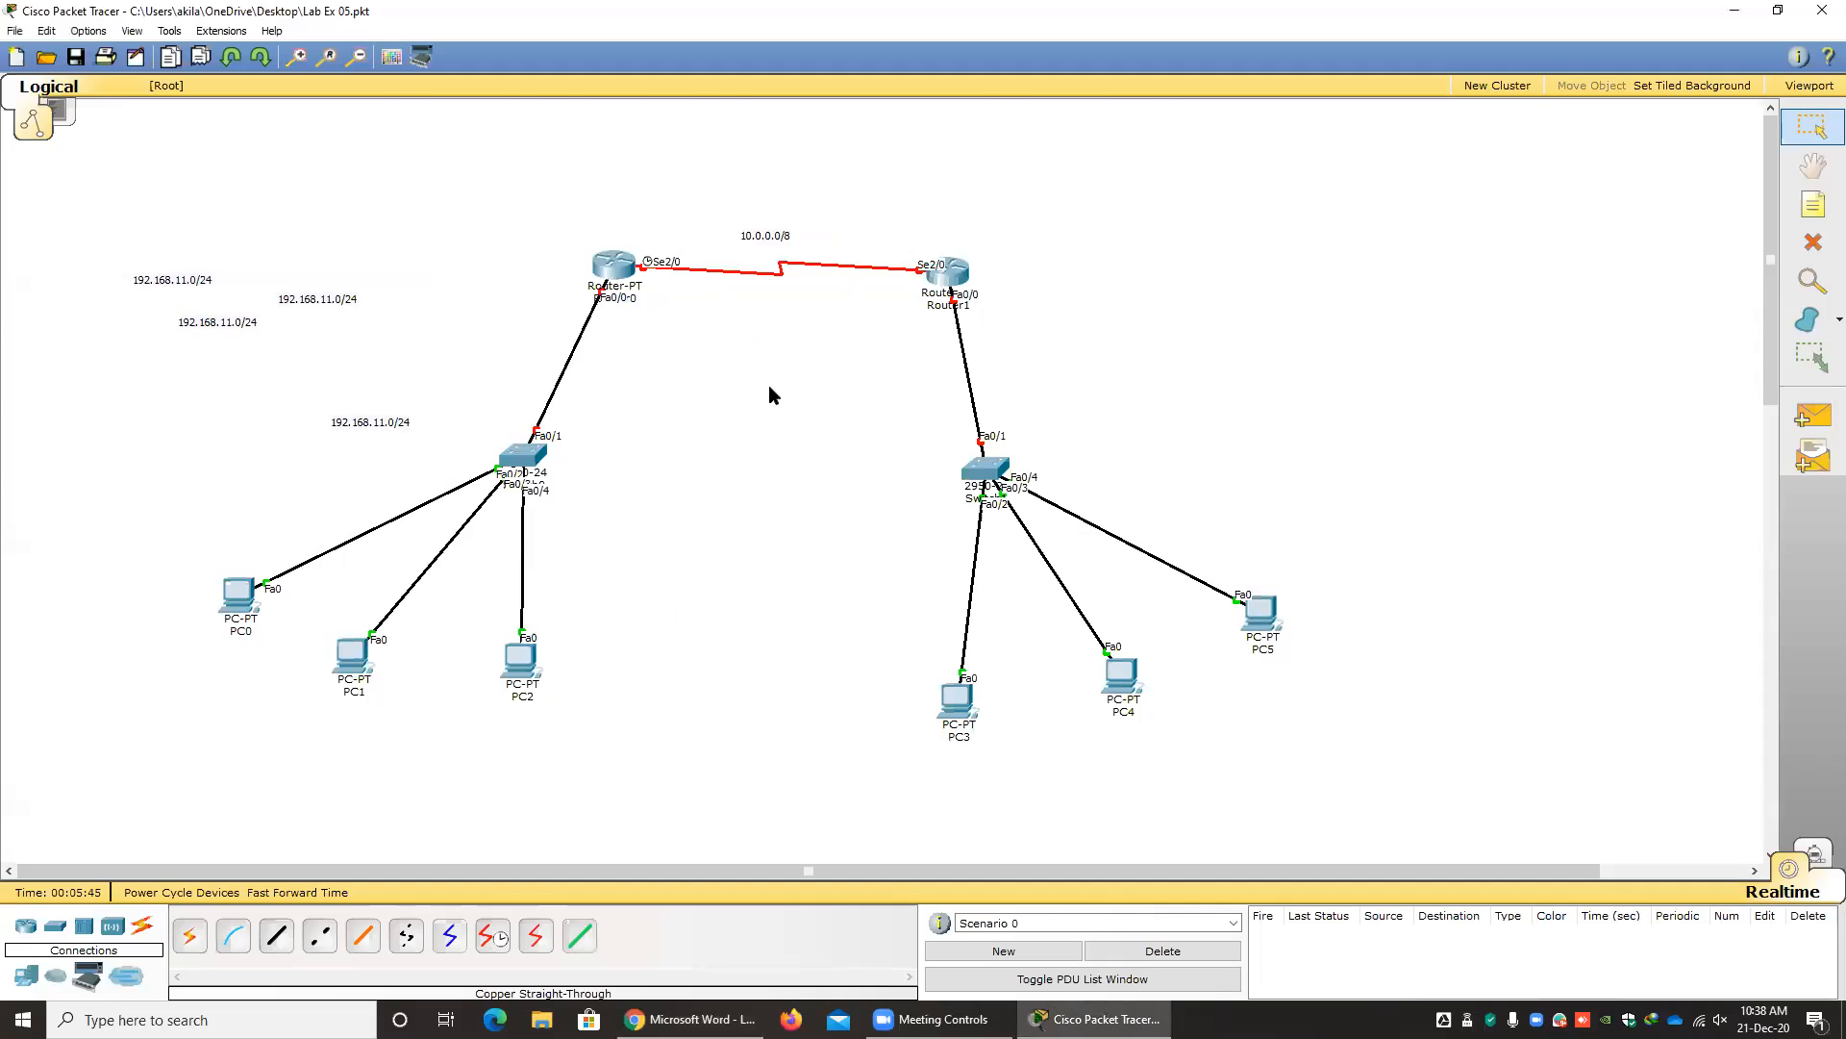
Following the lab sheet, move a note copy beside the Router1–Switch1 link and change its text to 172.16.0.0/16.
{"action": "key", "text": "alt+Tab"}
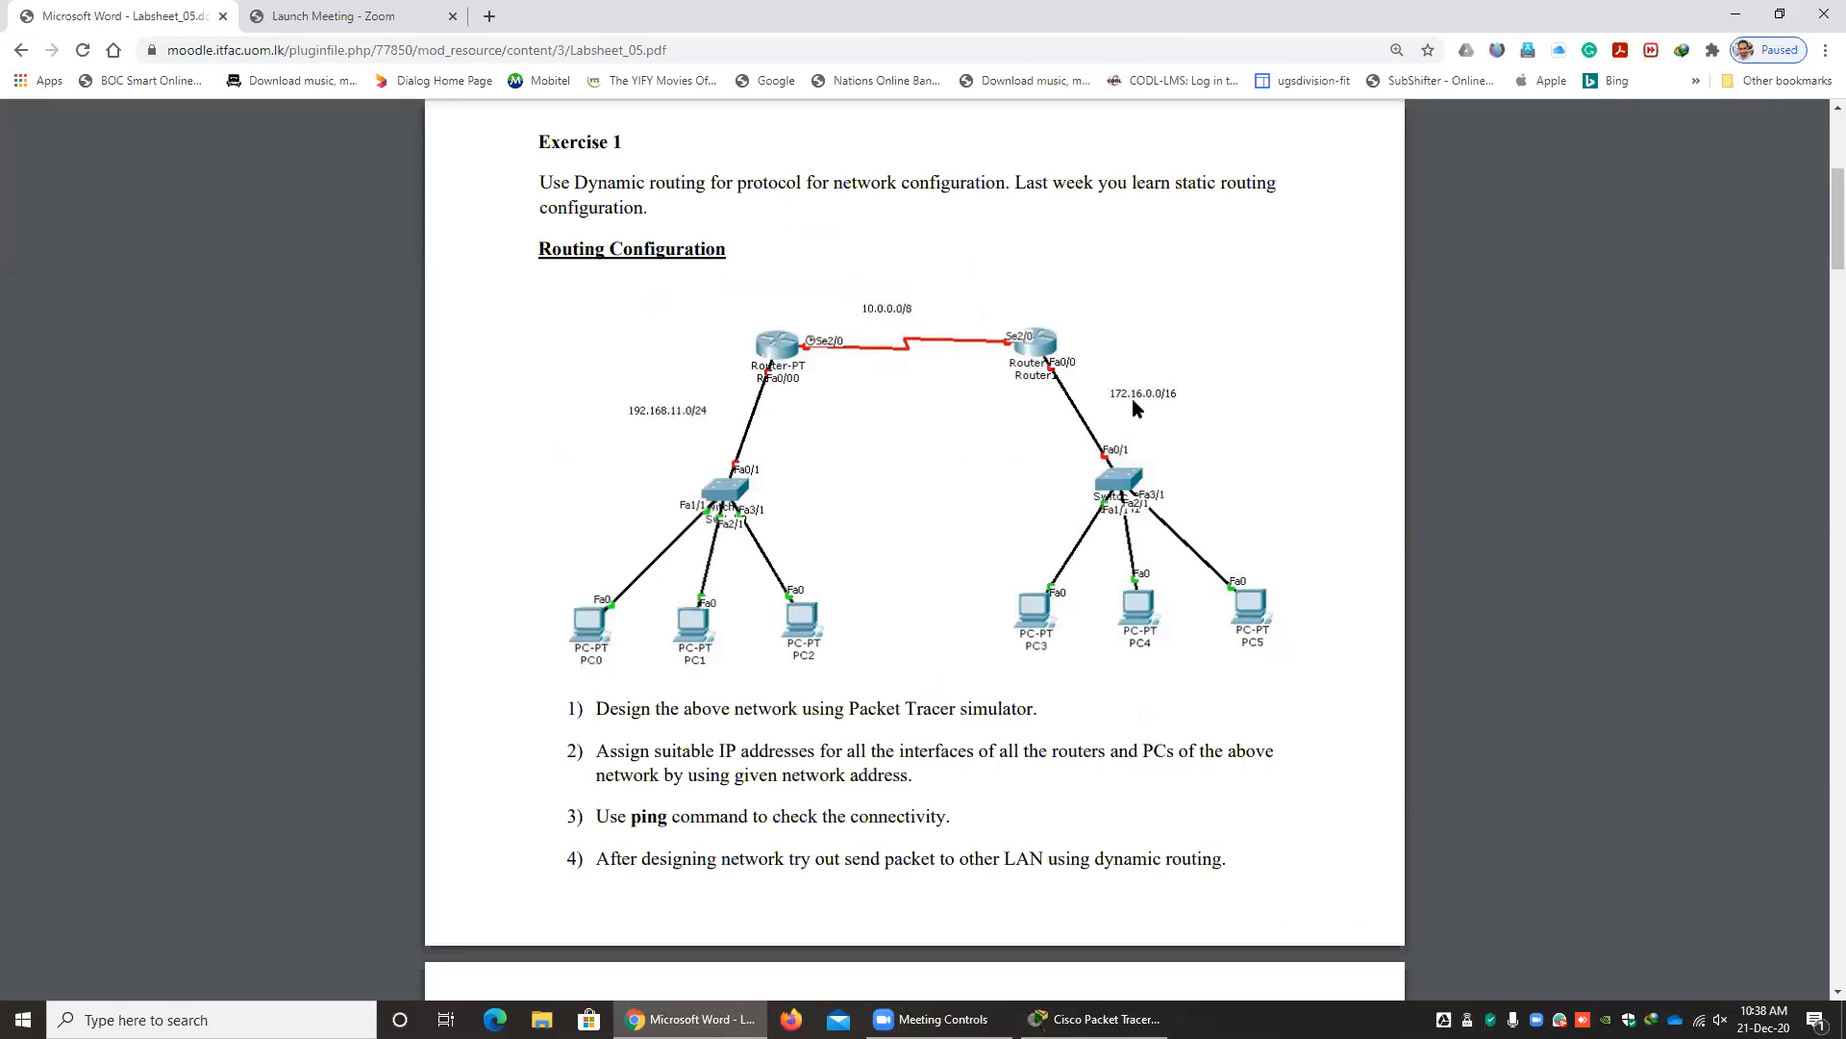
{"action": "key", "text": "alt+Tab"}
{"action": "left_click_drag", "start_coordinate": [325, 309], "coordinate": [1055, 371]}
{"action": "left_click_drag", "start_coordinate": [1101, 438], "coordinate": [1106, 412]}
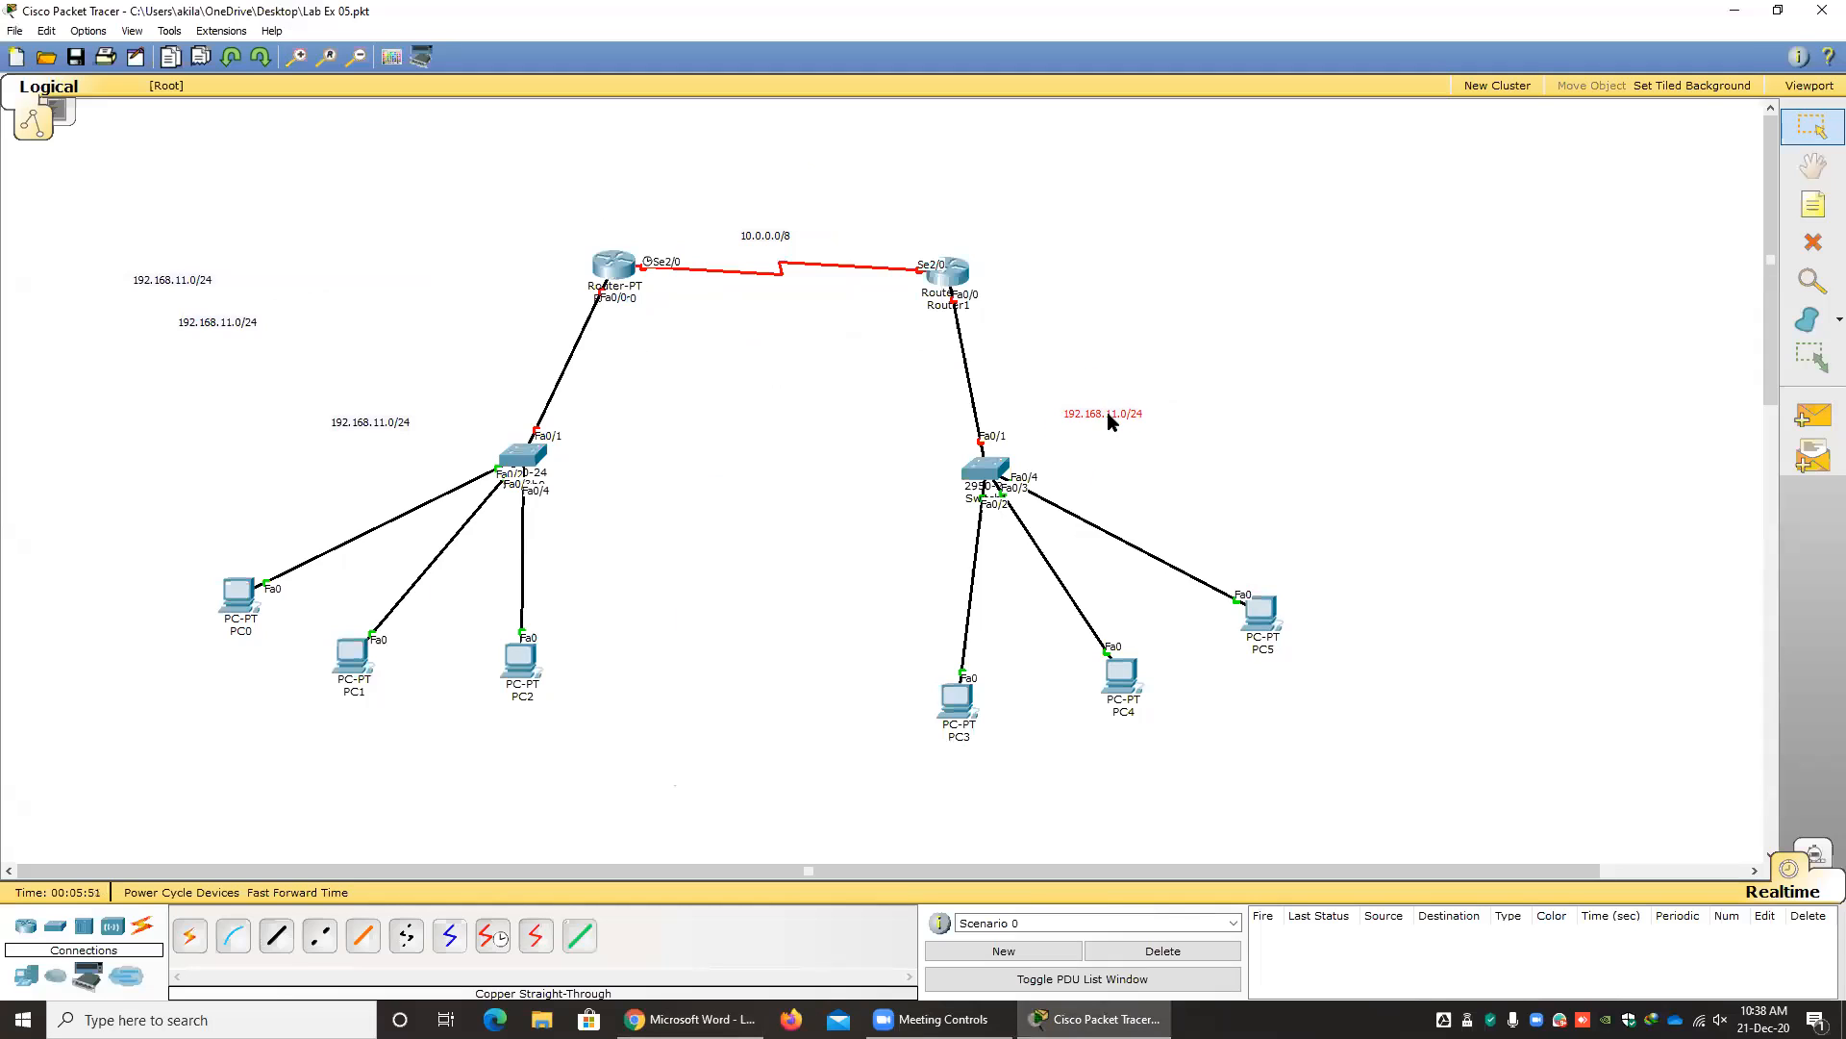
{"action": "double_click", "coordinate": [1110, 413]}
{"action": "key", "text": "ctrl+a"}
{"action": "type", "text": "172.16"}
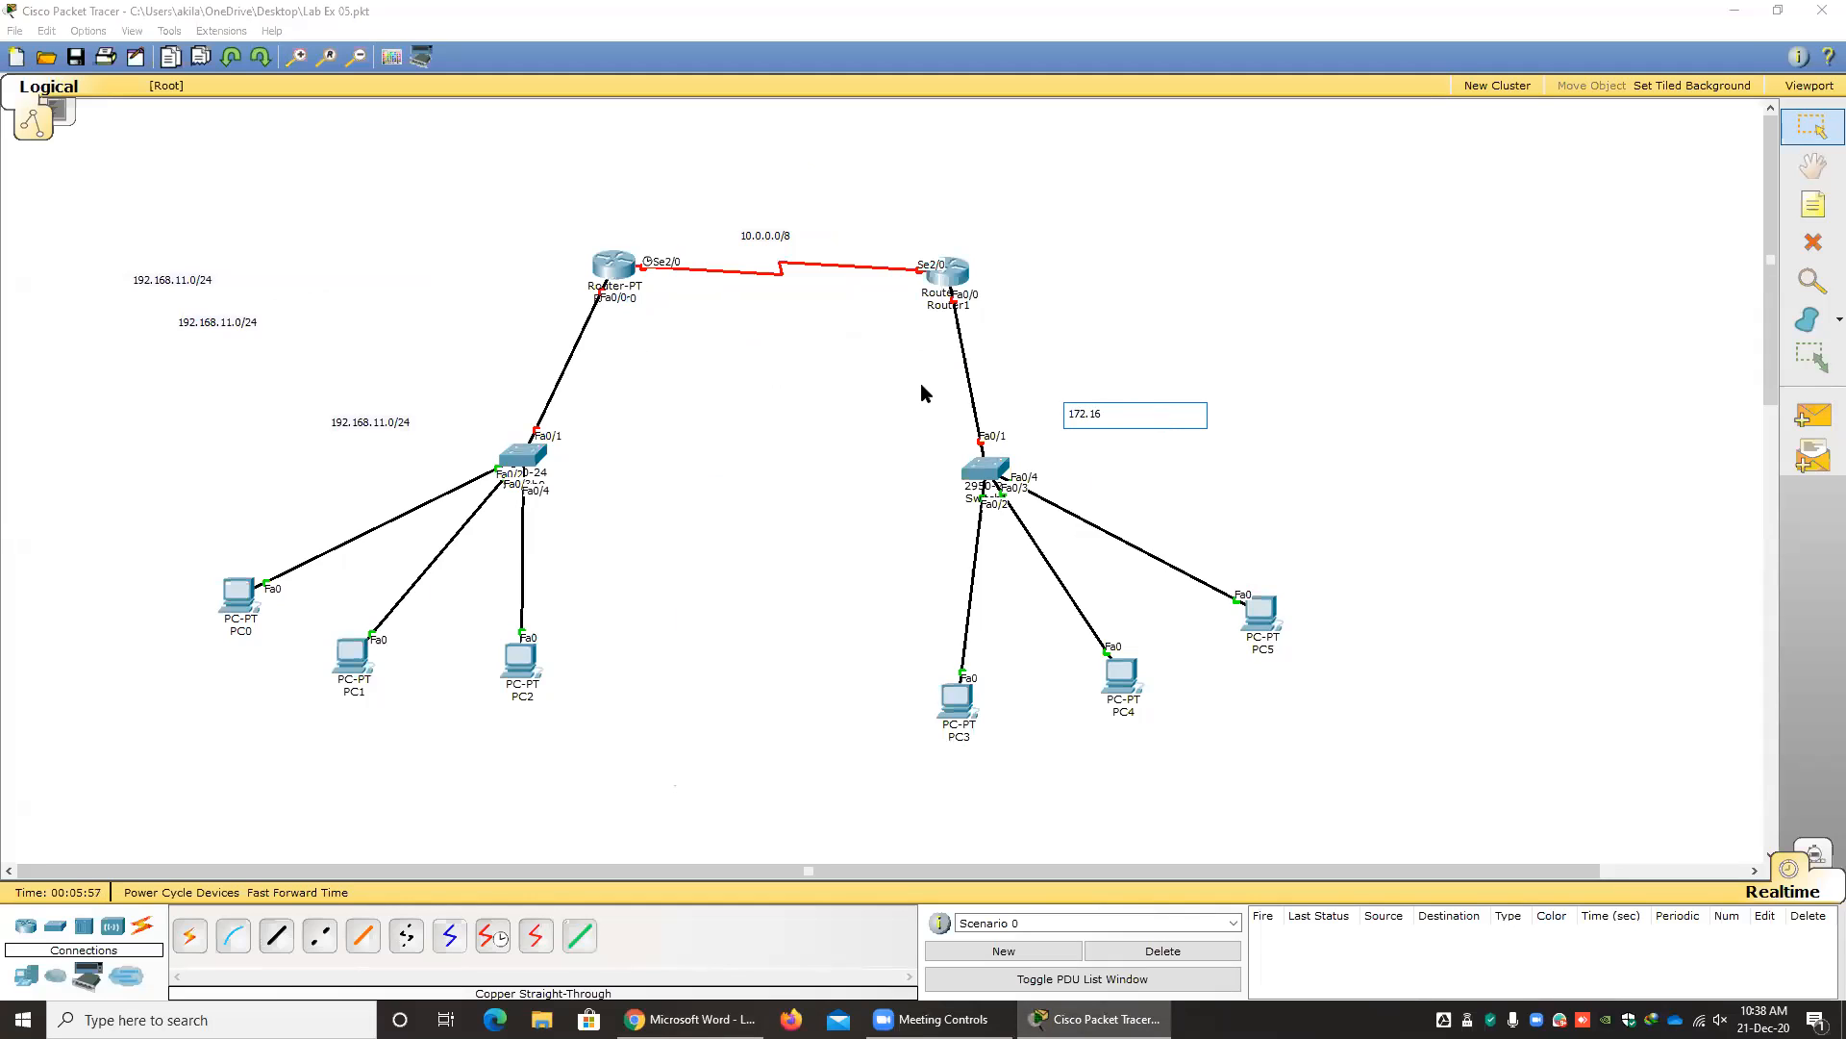
{"action": "type", "text": ".0.0/16"}
{"action": "left_click", "coordinate": [1261, 444]}
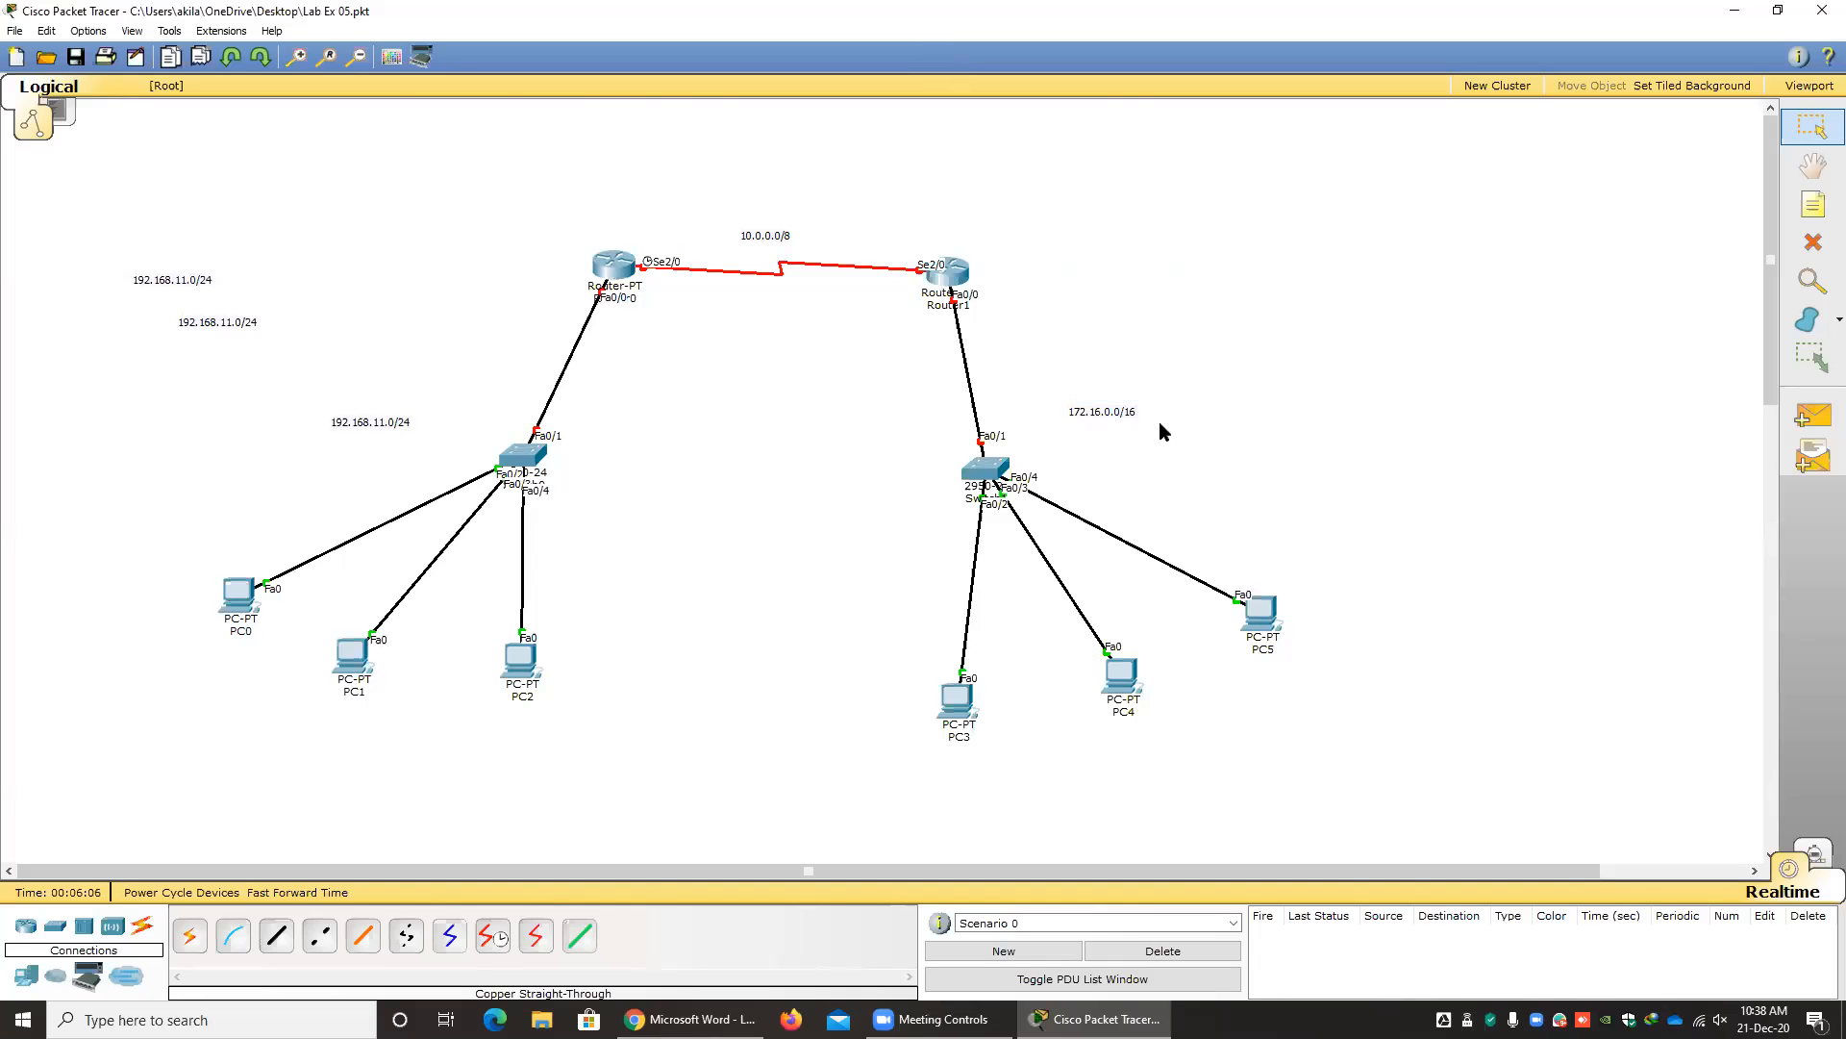
Recheck the lab sheet, place a note copy below PC0 and change its text to 192.168.11.1/24.
{"action": "key", "text": "alt+Tab"}
{"action": "key", "text": "alt+Tab"}
{"action": "key", "text": "alt+Tab"}
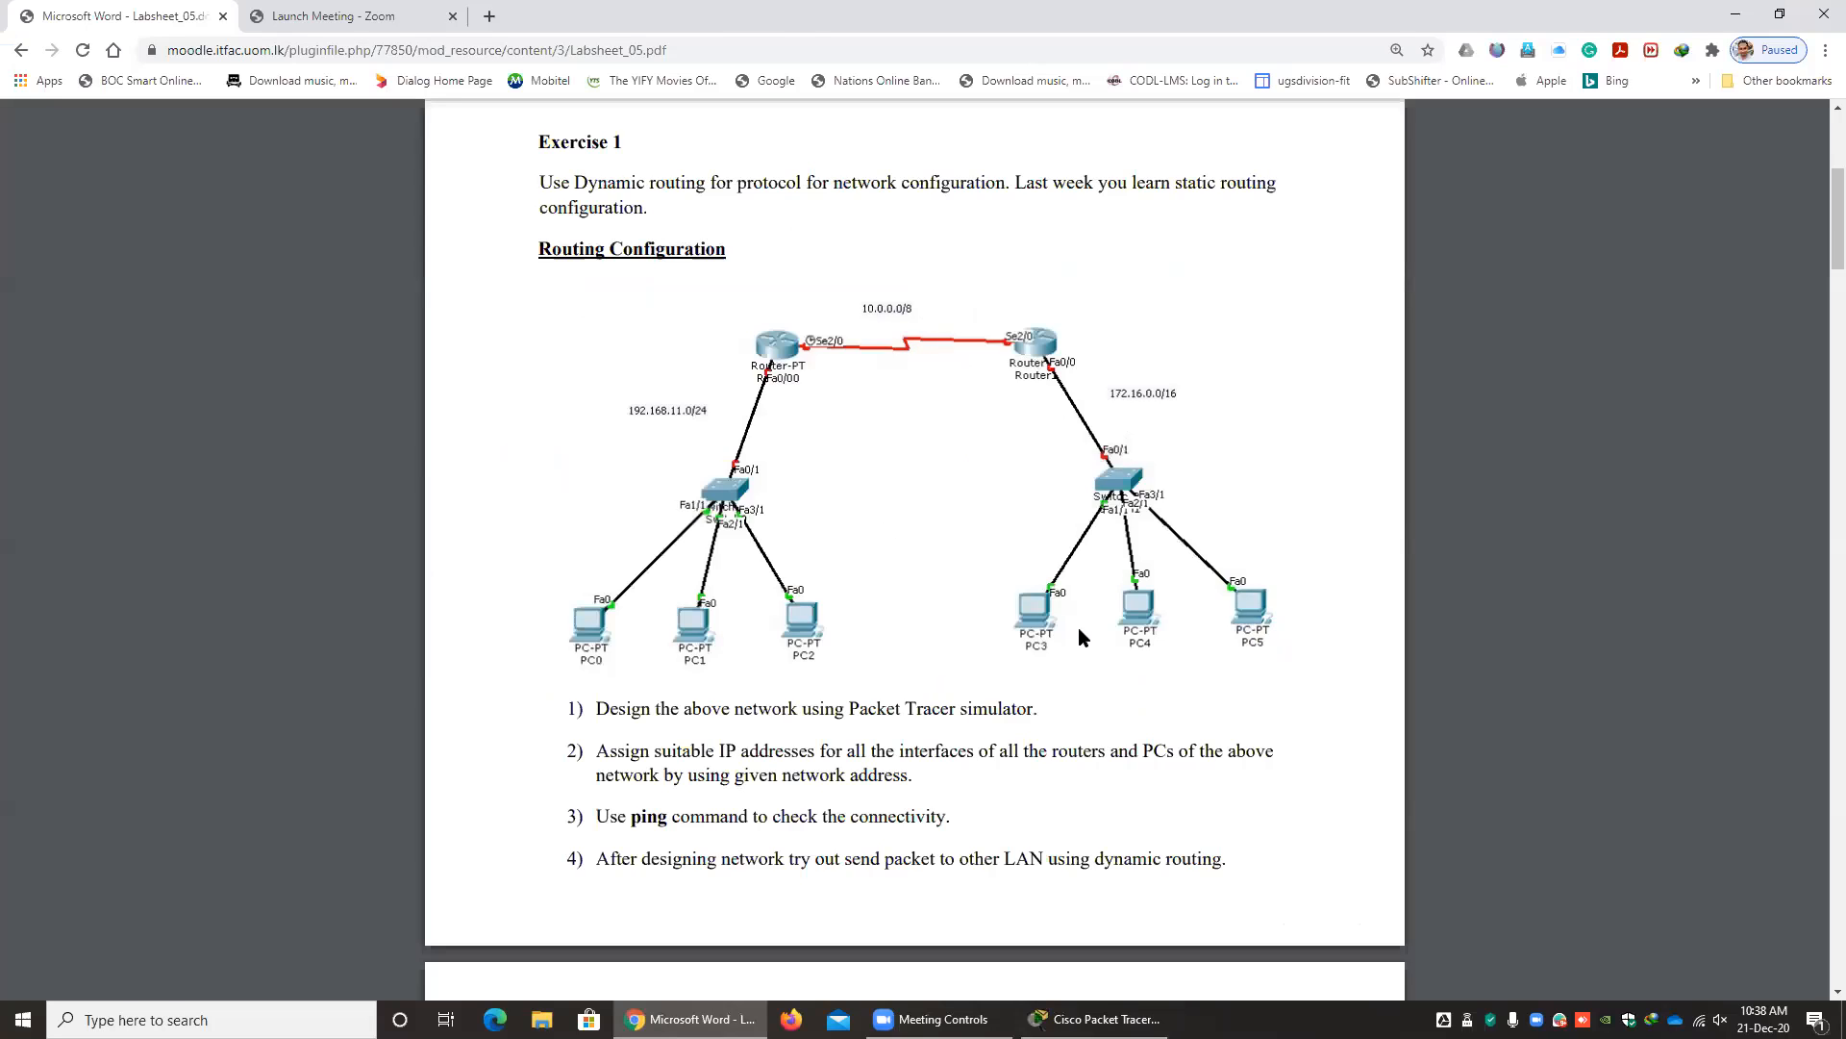
{"action": "key", "text": "alt+Tab"}
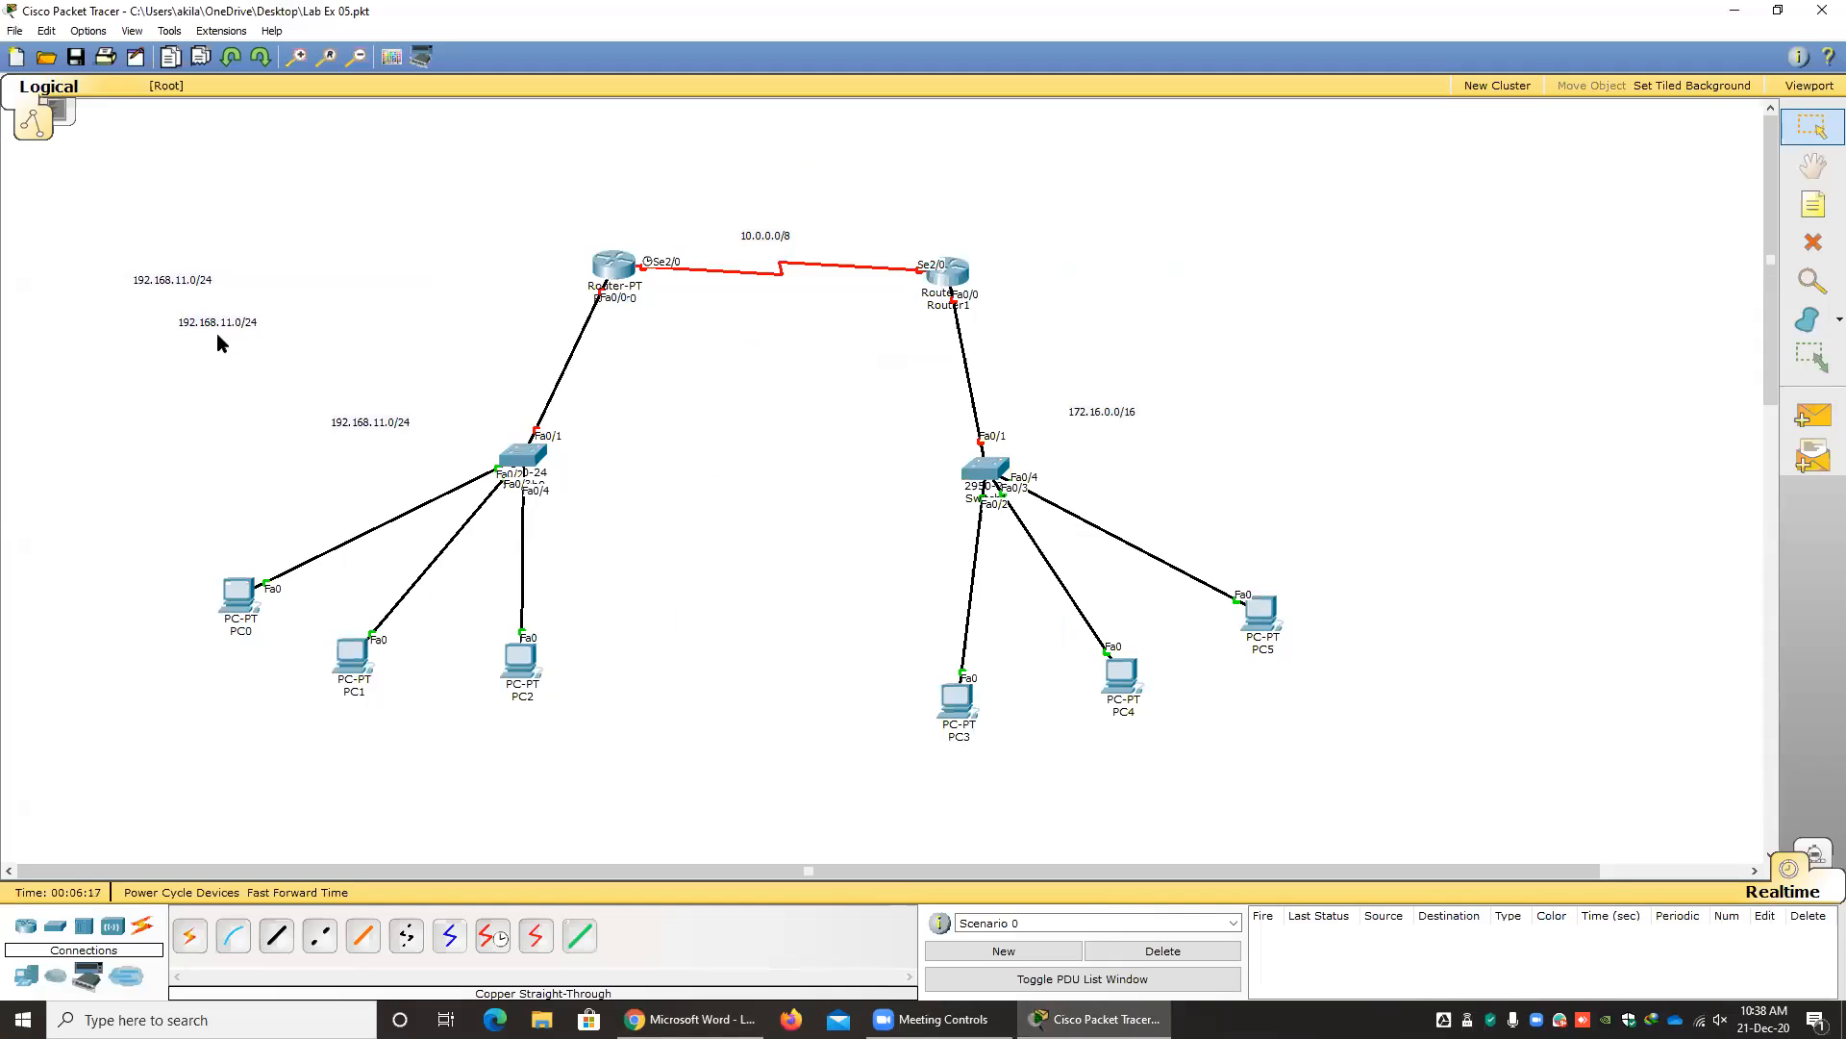
{"action": "left_click_drag", "start_coordinate": [170, 279], "coordinate": [136, 646]}
{"action": "double_click", "coordinate": [227, 650]}
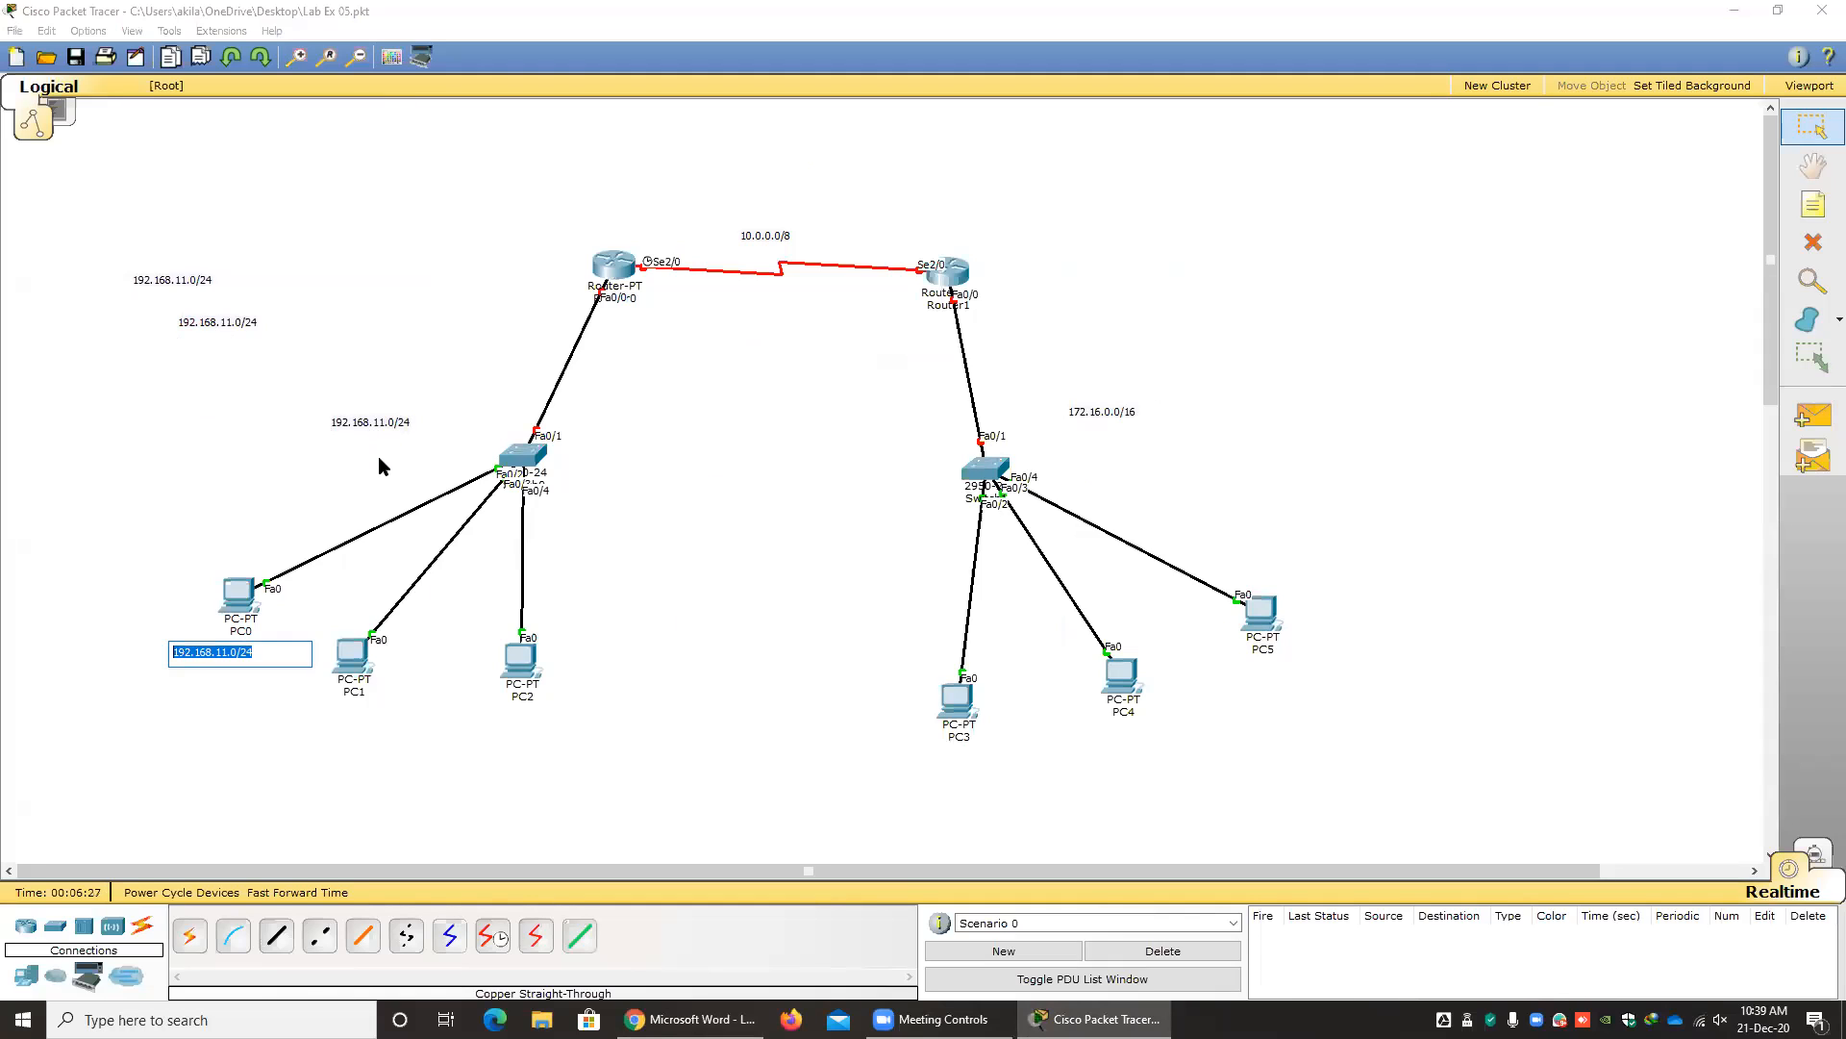
{"action": "key", "text": "Right"}
{"action": "key", "text": "Left"}
{"action": "key", "text": "Left"}
{"action": "key", "text": "Left"}
{"action": "key", "text": "BackSpace"}
{"action": "type", "text": "1"}
{"action": "left_click", "coordinate": [250, 700]}
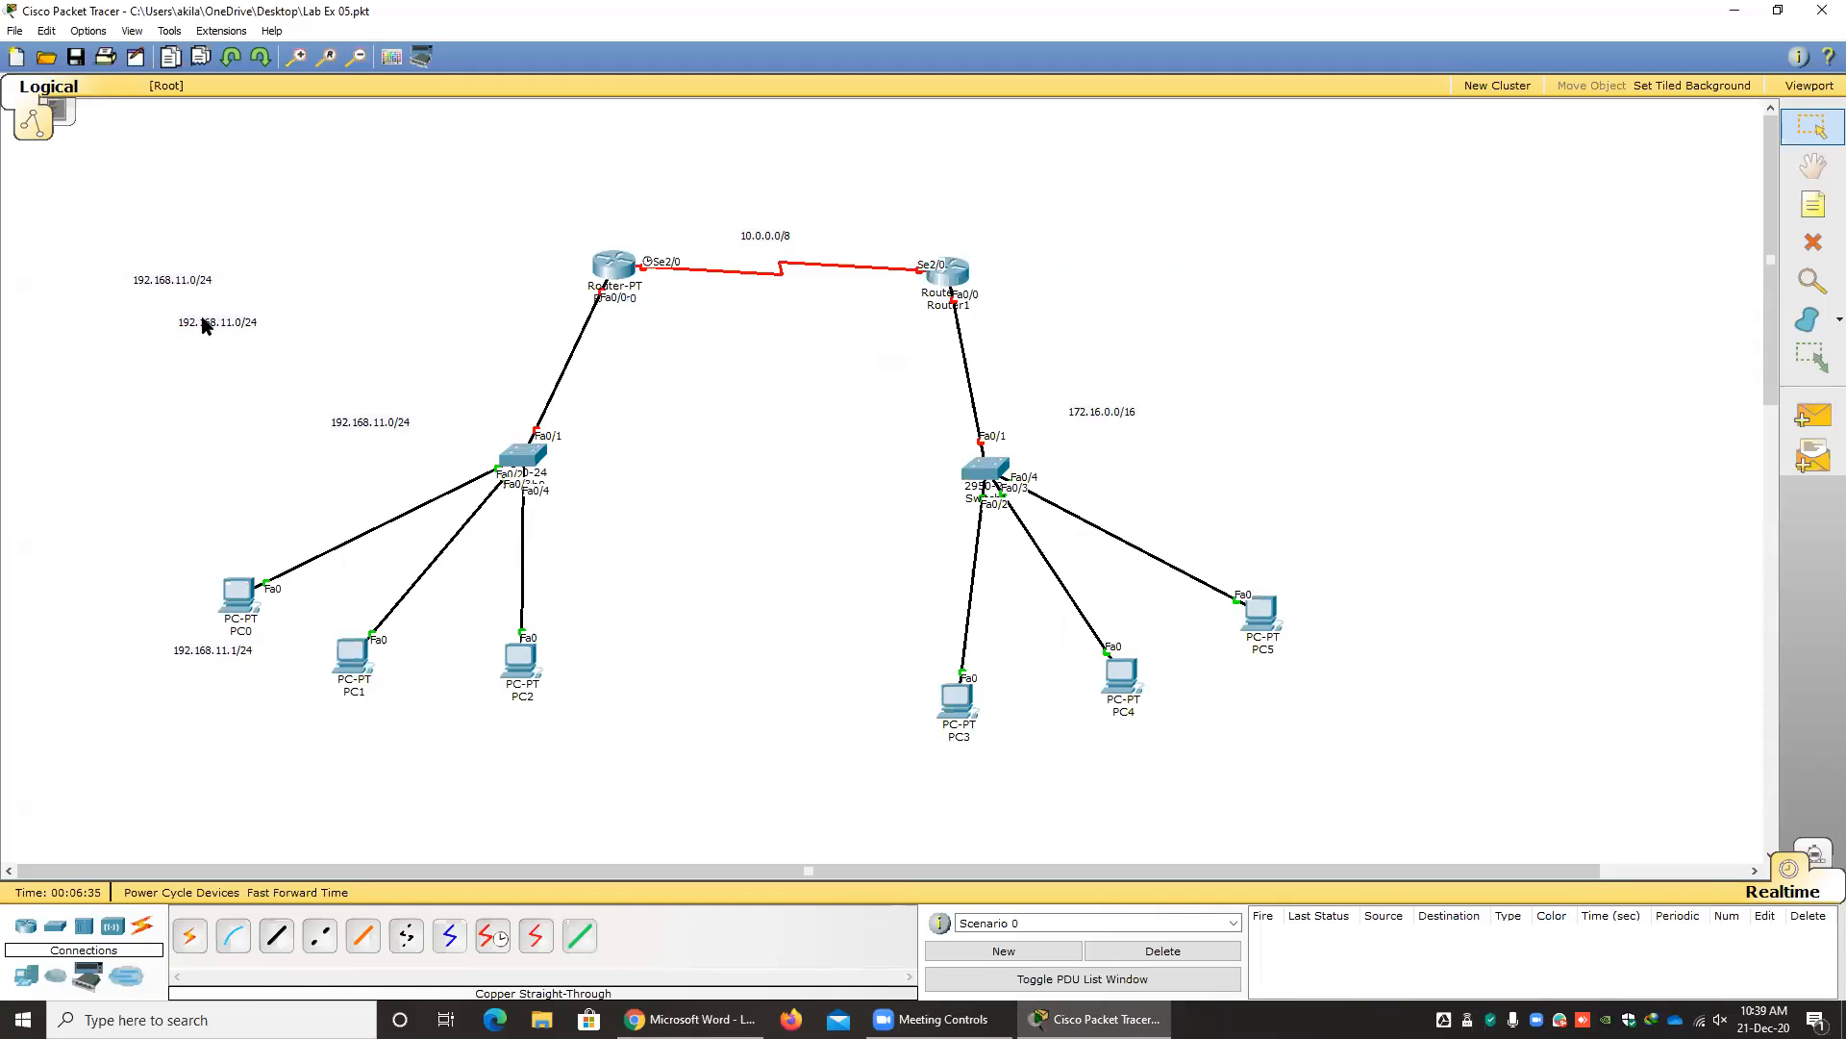
Place a note copy below PC1 and change its text to 192.168.11.2/24.
{"action": "left_click_drag", "start_coordinate": [206, 313], "coordinate": [352, 696]}
{"action": "left_click", "coordinate": [364, 721]}
{"action": "left_click", "coordinate": [364, 722]}
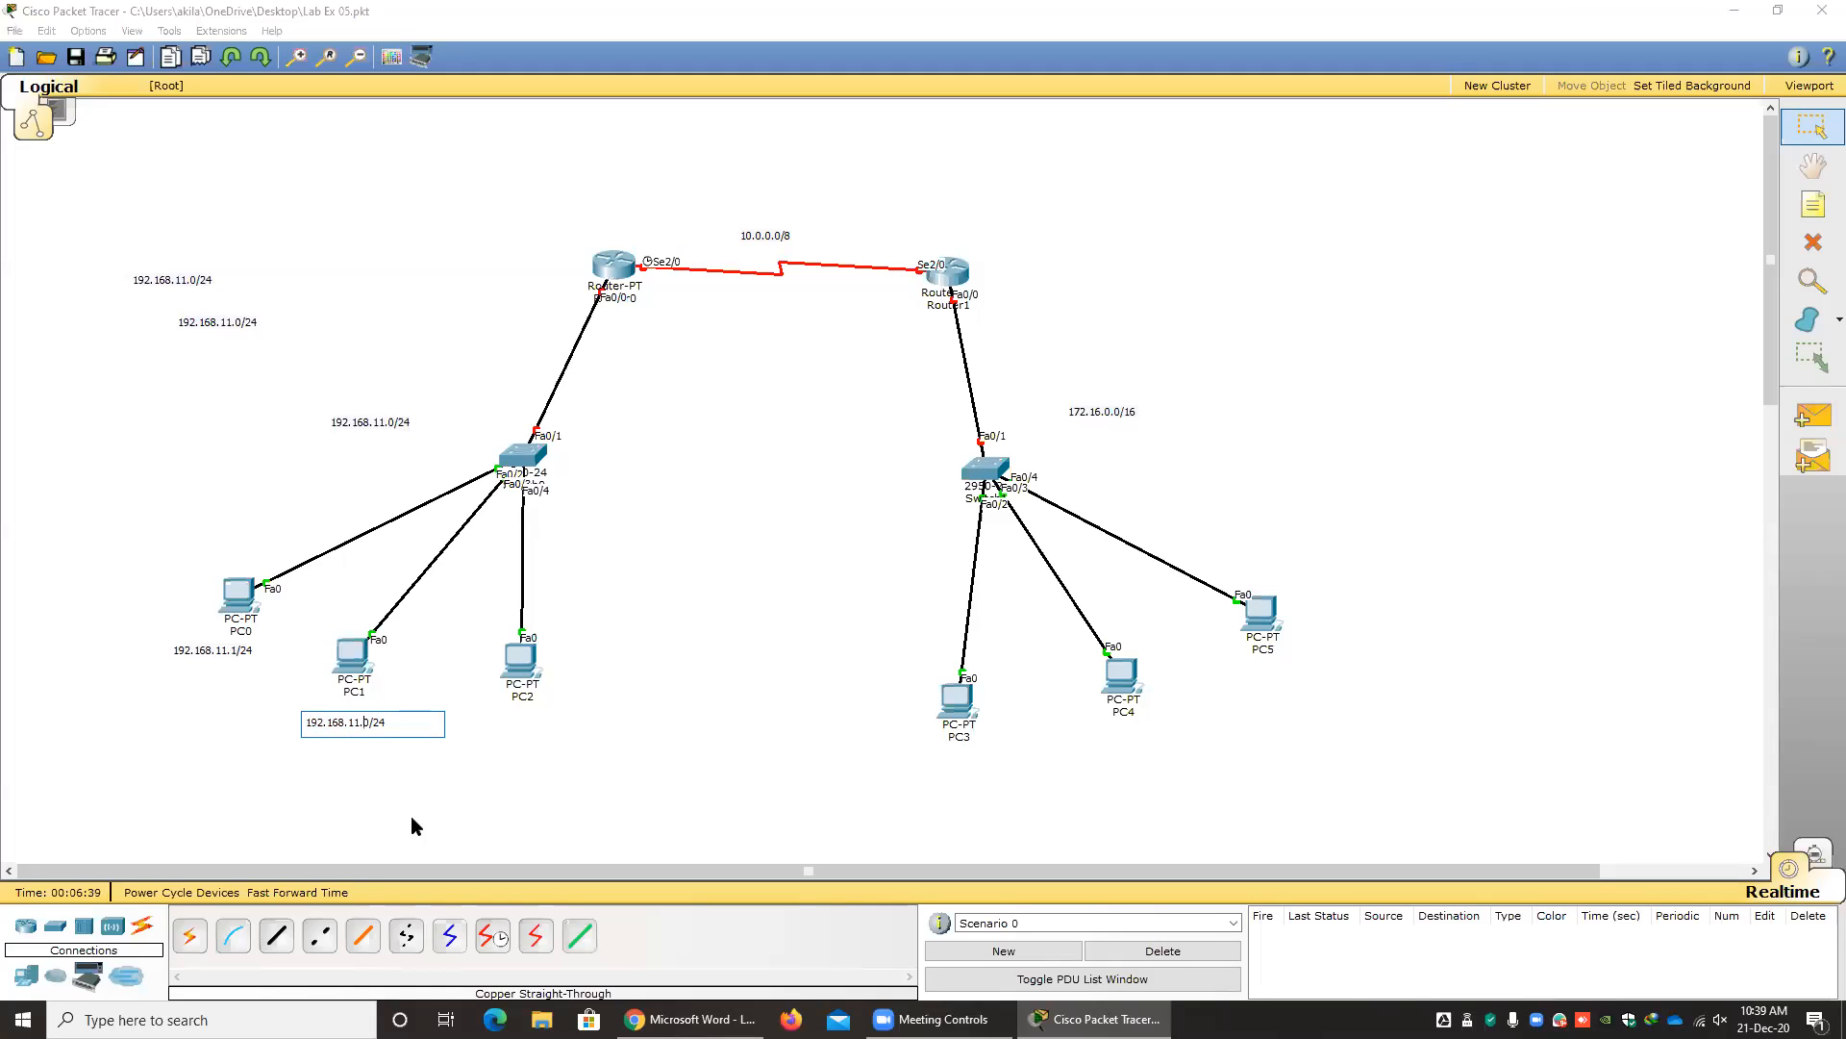
{"action": "key", "text": "Delete"}
{"action": "type", "text": "2"}
{"action": "left_click", "coordinate": [518, 771]}
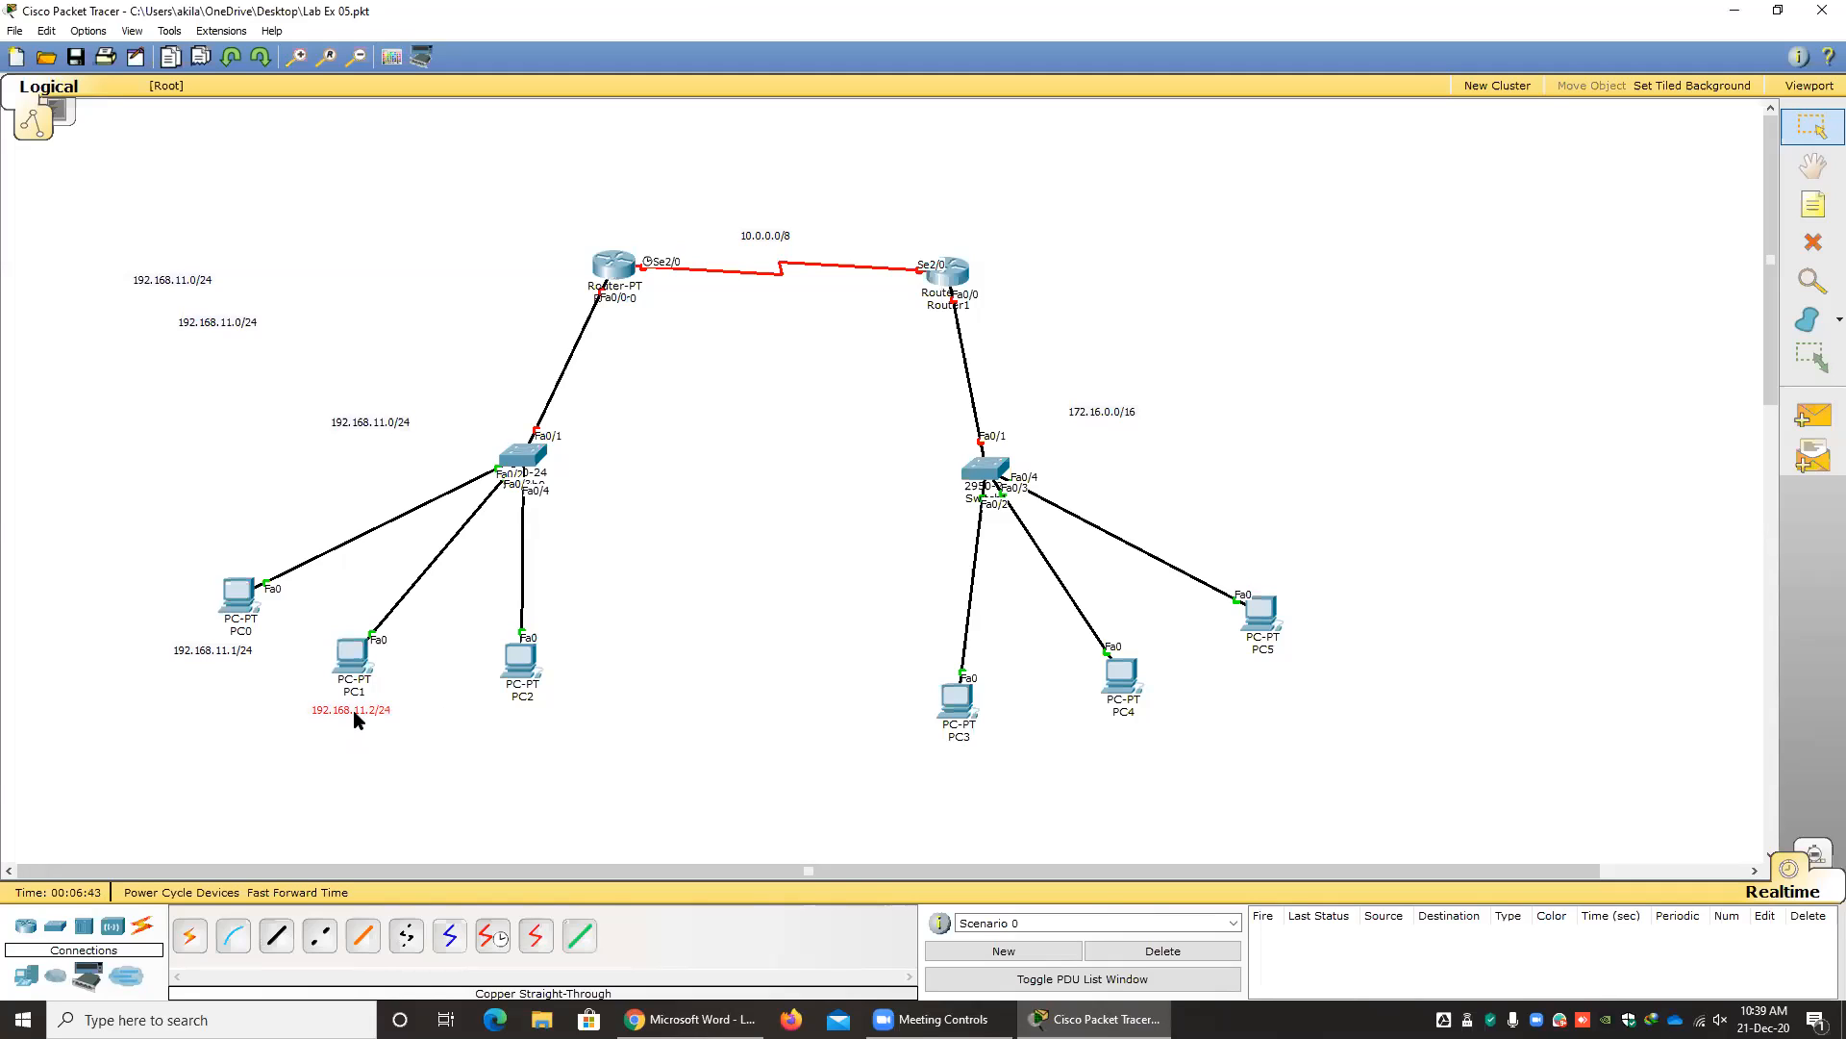
Place a note copy below PC2 and change its text to 192.168.11.3/24.
{"action": "left_click_drag", "start_coordinate": [158, 279], "coordinate": [506, 721]}
{"action": "double_click", "coordinate": [528, 721]}
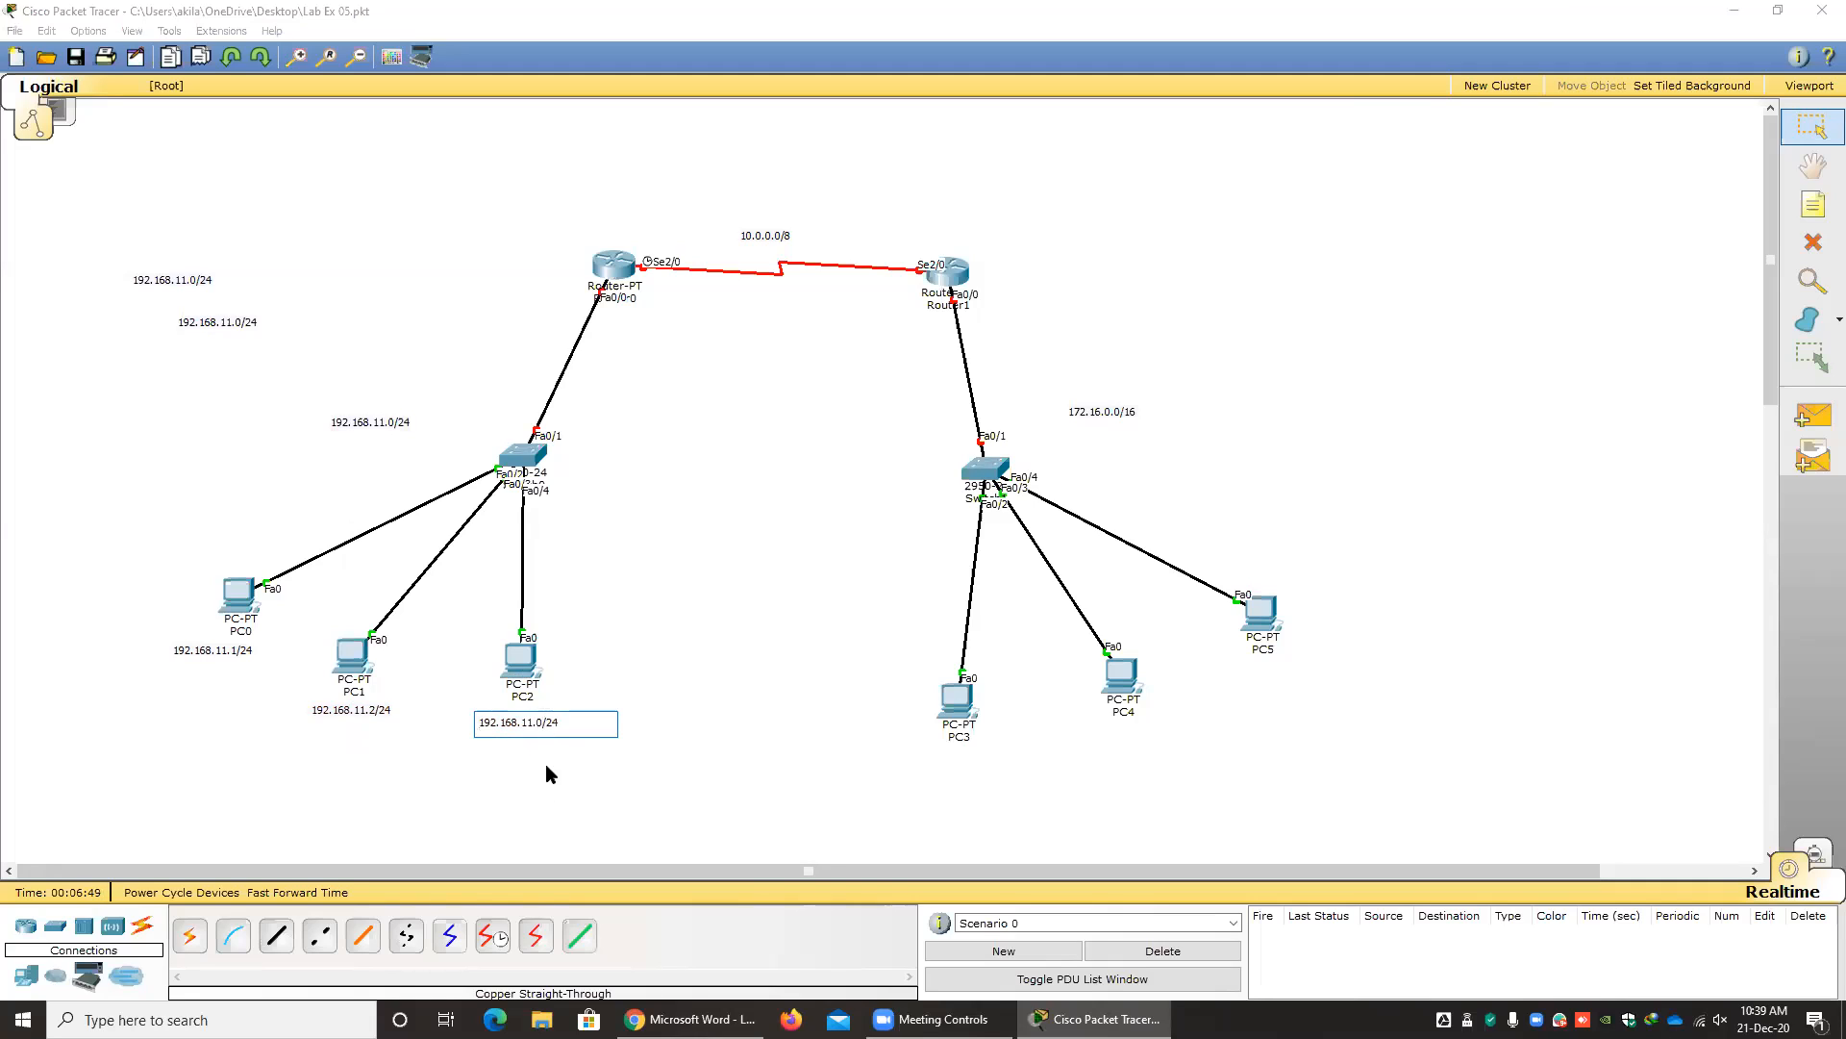
{"action": "left_click", "coordinate": [724, 638]}
Place a note copy below PC3 and change its text to 172.16.0.1/16.
{"action": "left_click_drag", "start_coordinate": [193, 323], "coordinate": [966, 781]}
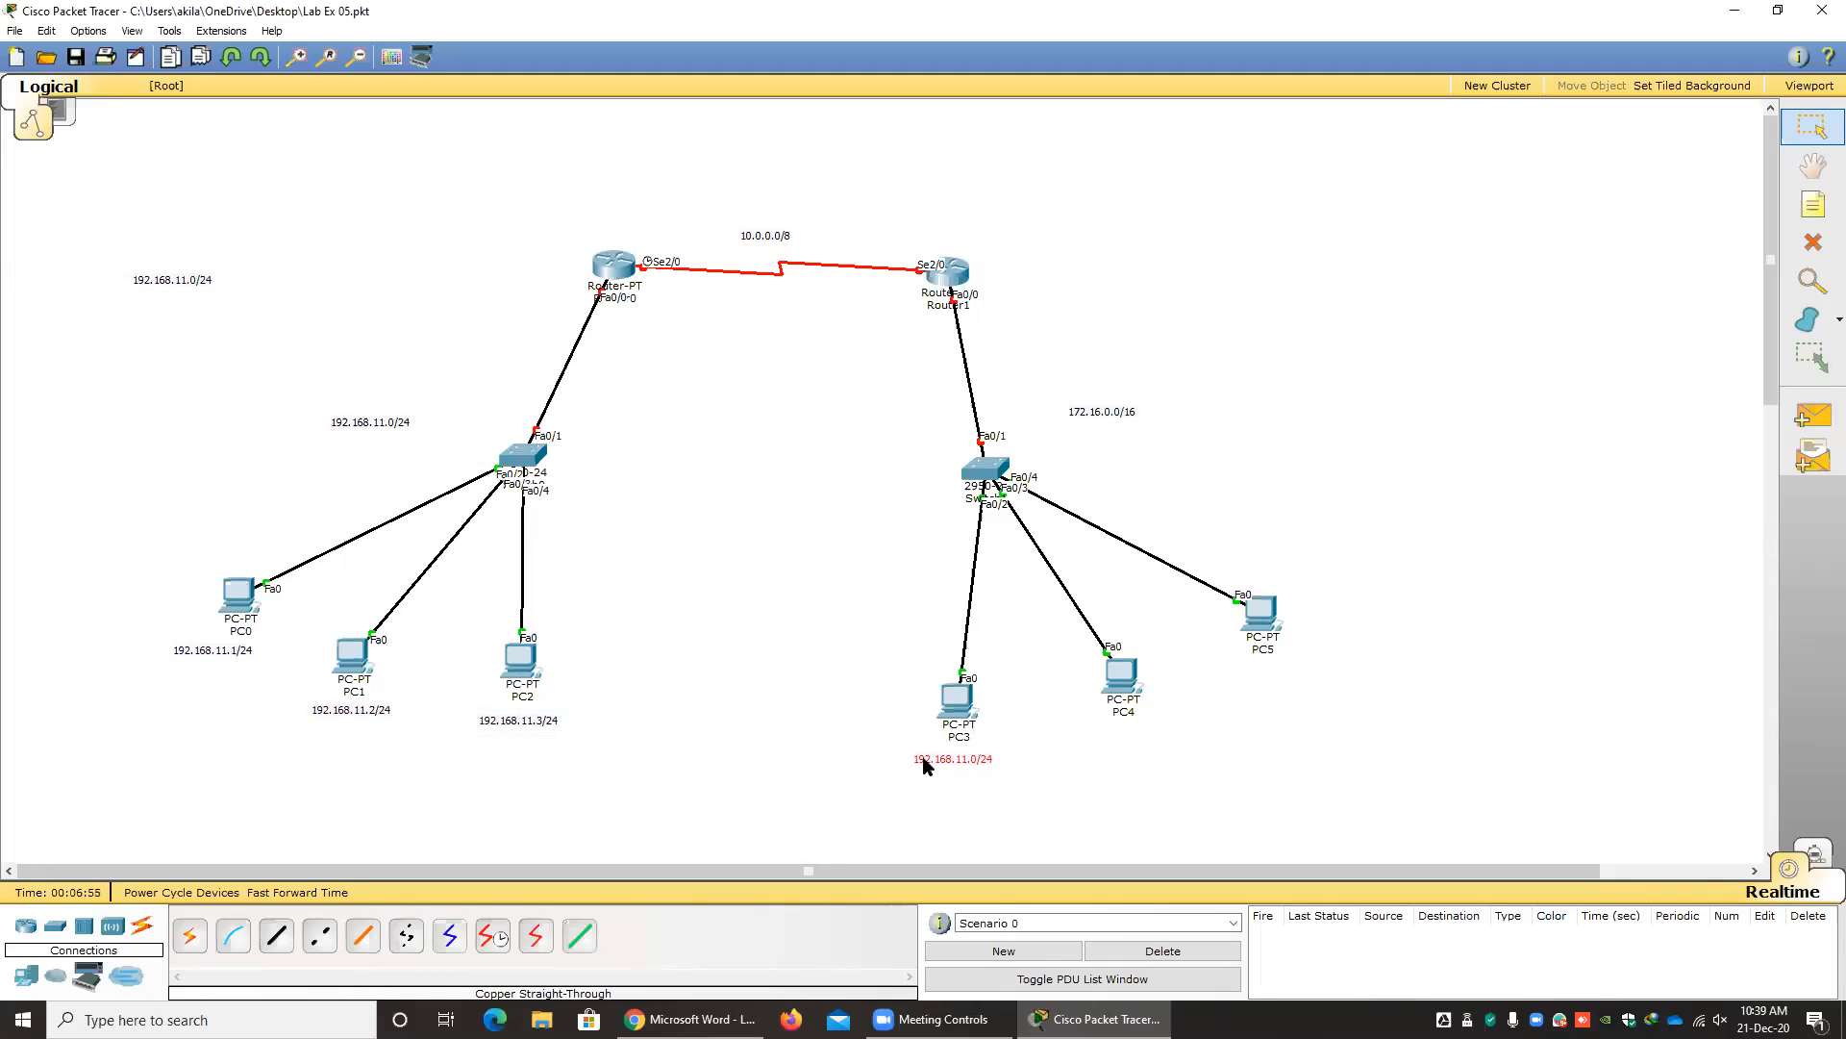
{"action": "double_click", "coordinate": [961, 755]}
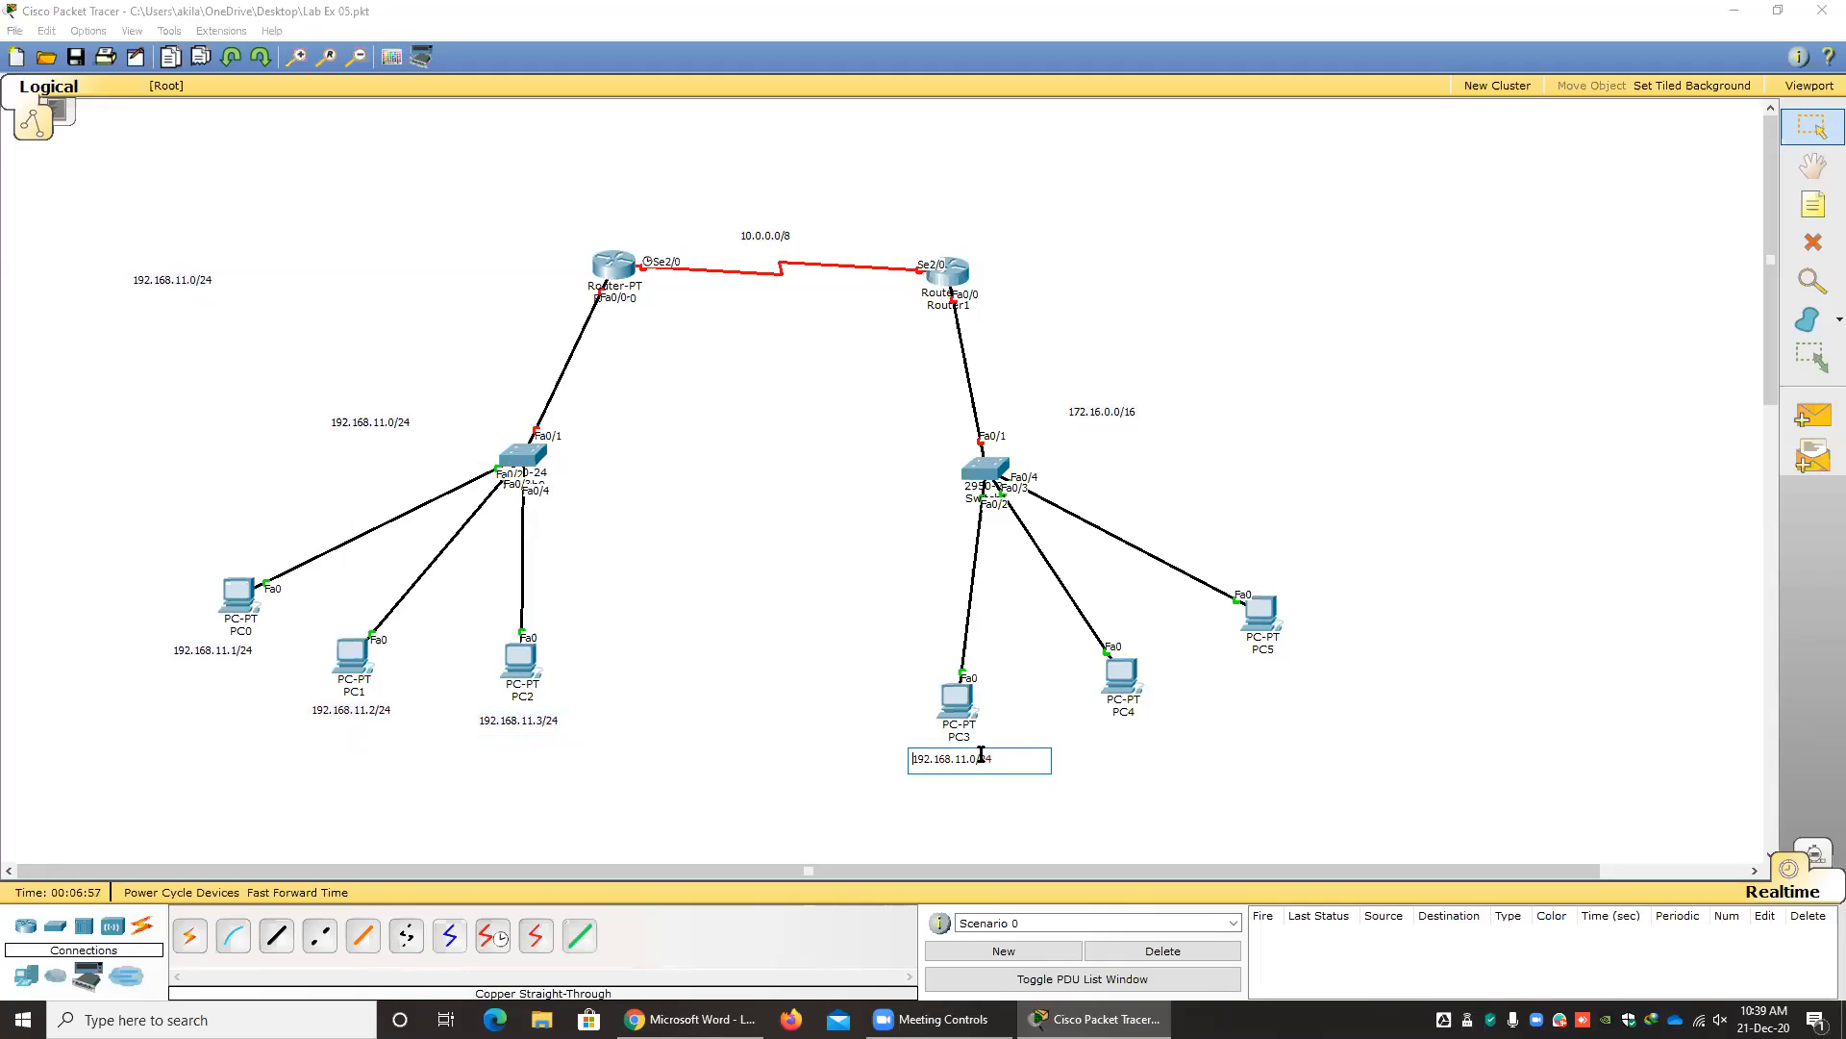
{"action": "type", "text": "172"}
{"action": "type", "text": ".0.1"}
{"action": "left_click", "coordinate": [771, 748]}
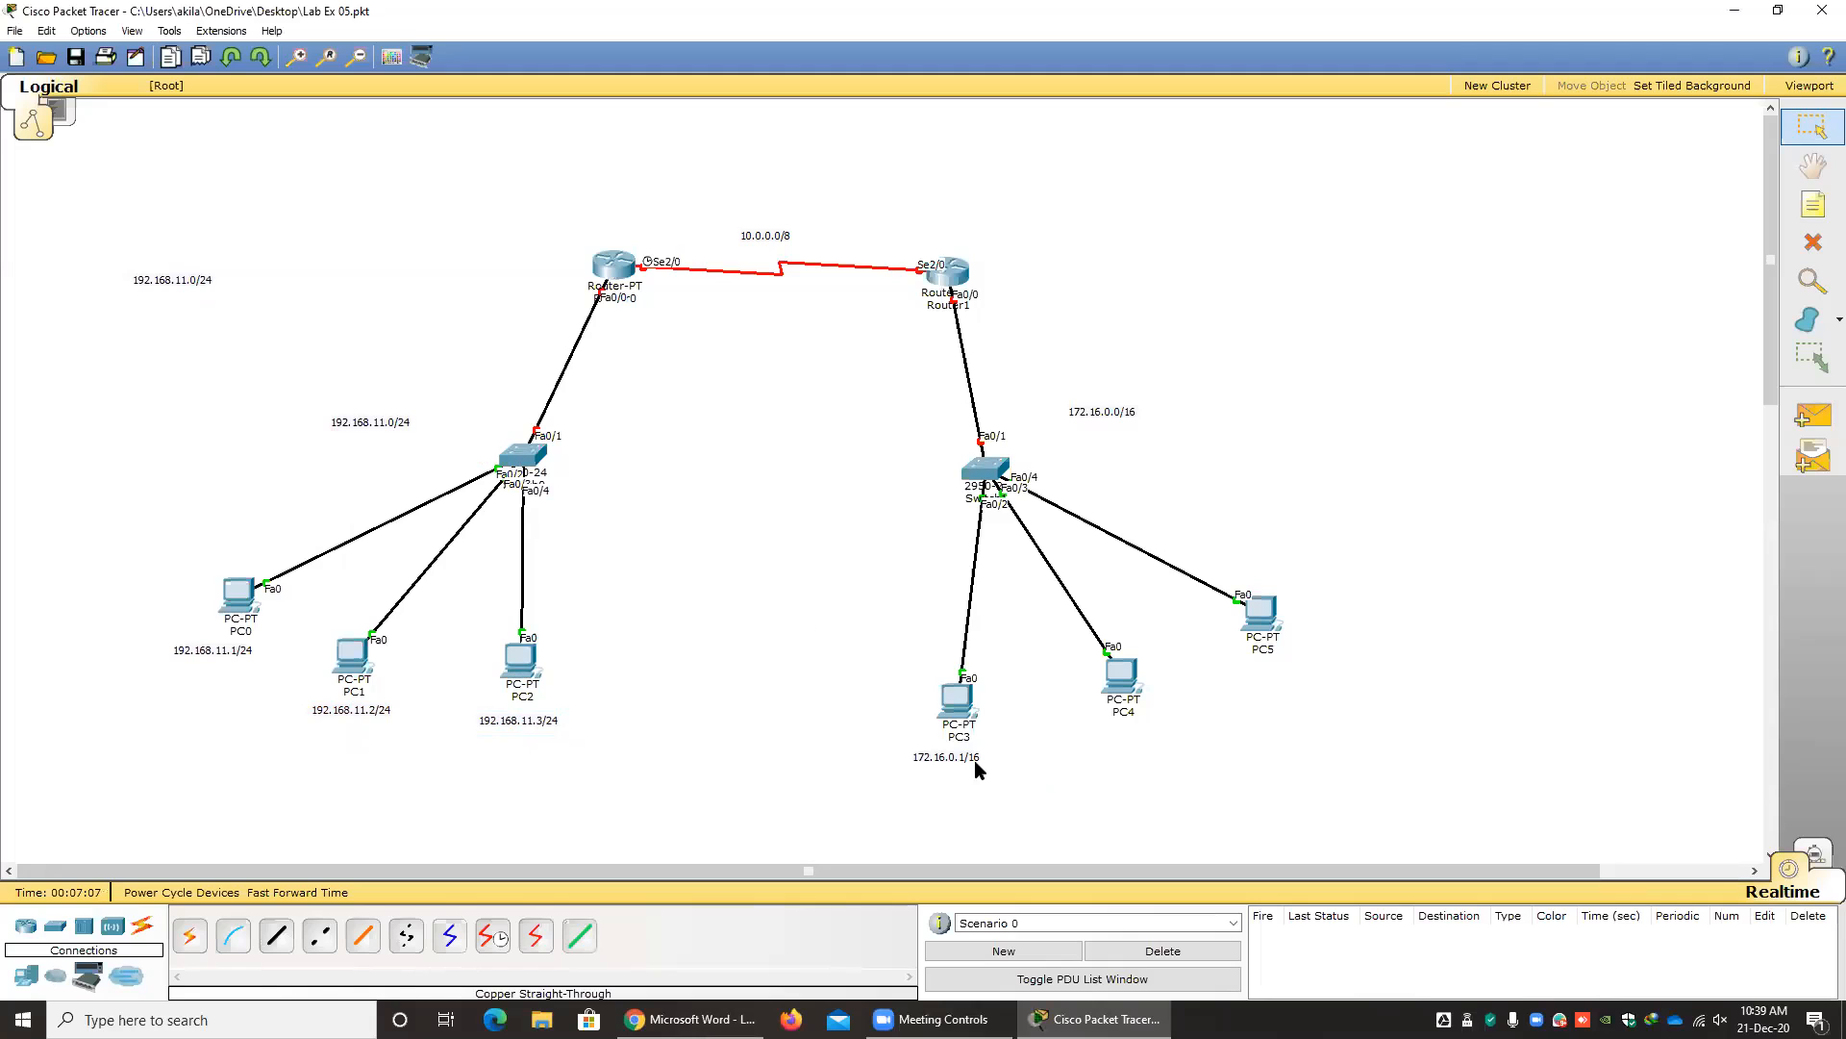
Place a note copy below PC4 and change its text to 172.16.0.2/16.
{"action": "left_click_drag", "start_coordinate": [171, 279], "coordinate": [1133, 733]}
{"action": "double_click", "coordinate": [1142, 734]}
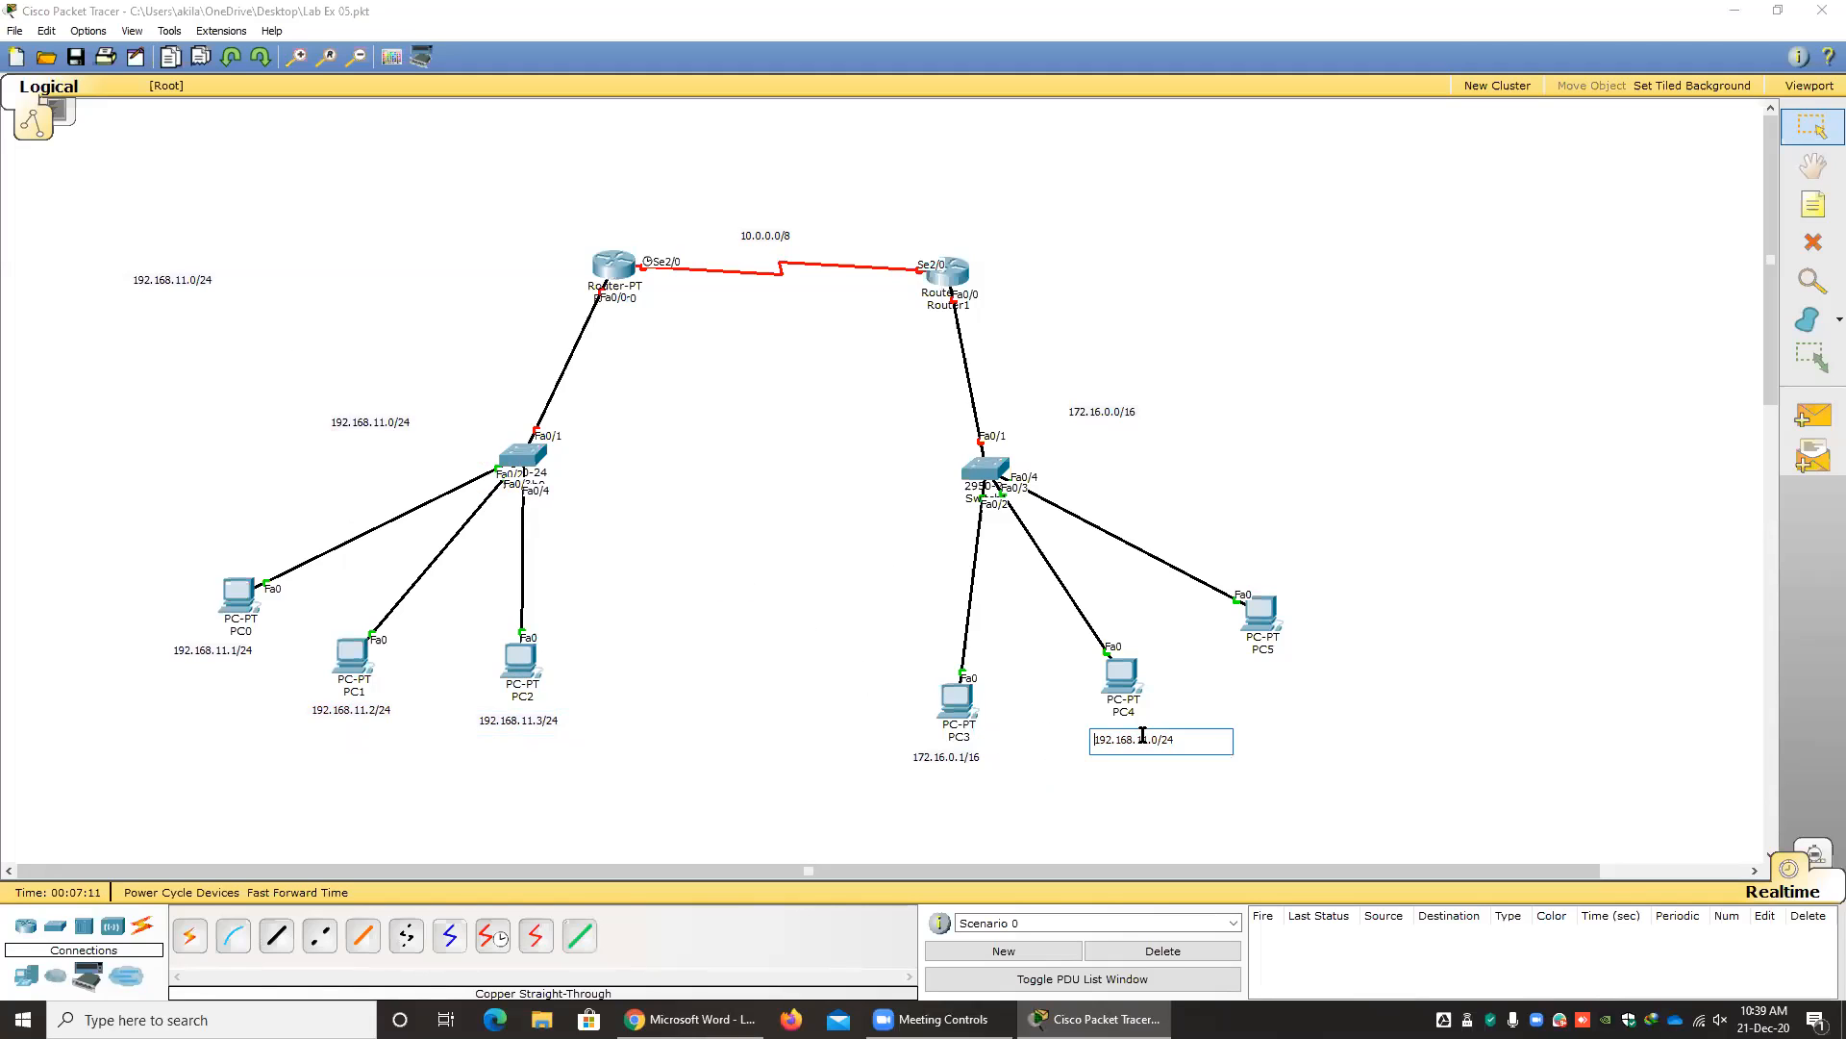
{"action": "double_click", "coordinate": [981, 757]}
{"action": "left_click_drag", "start_coordinate": [981, 759], "coordinate": [848, 762]}
{"action": "key", "text": "ctrl+c"}
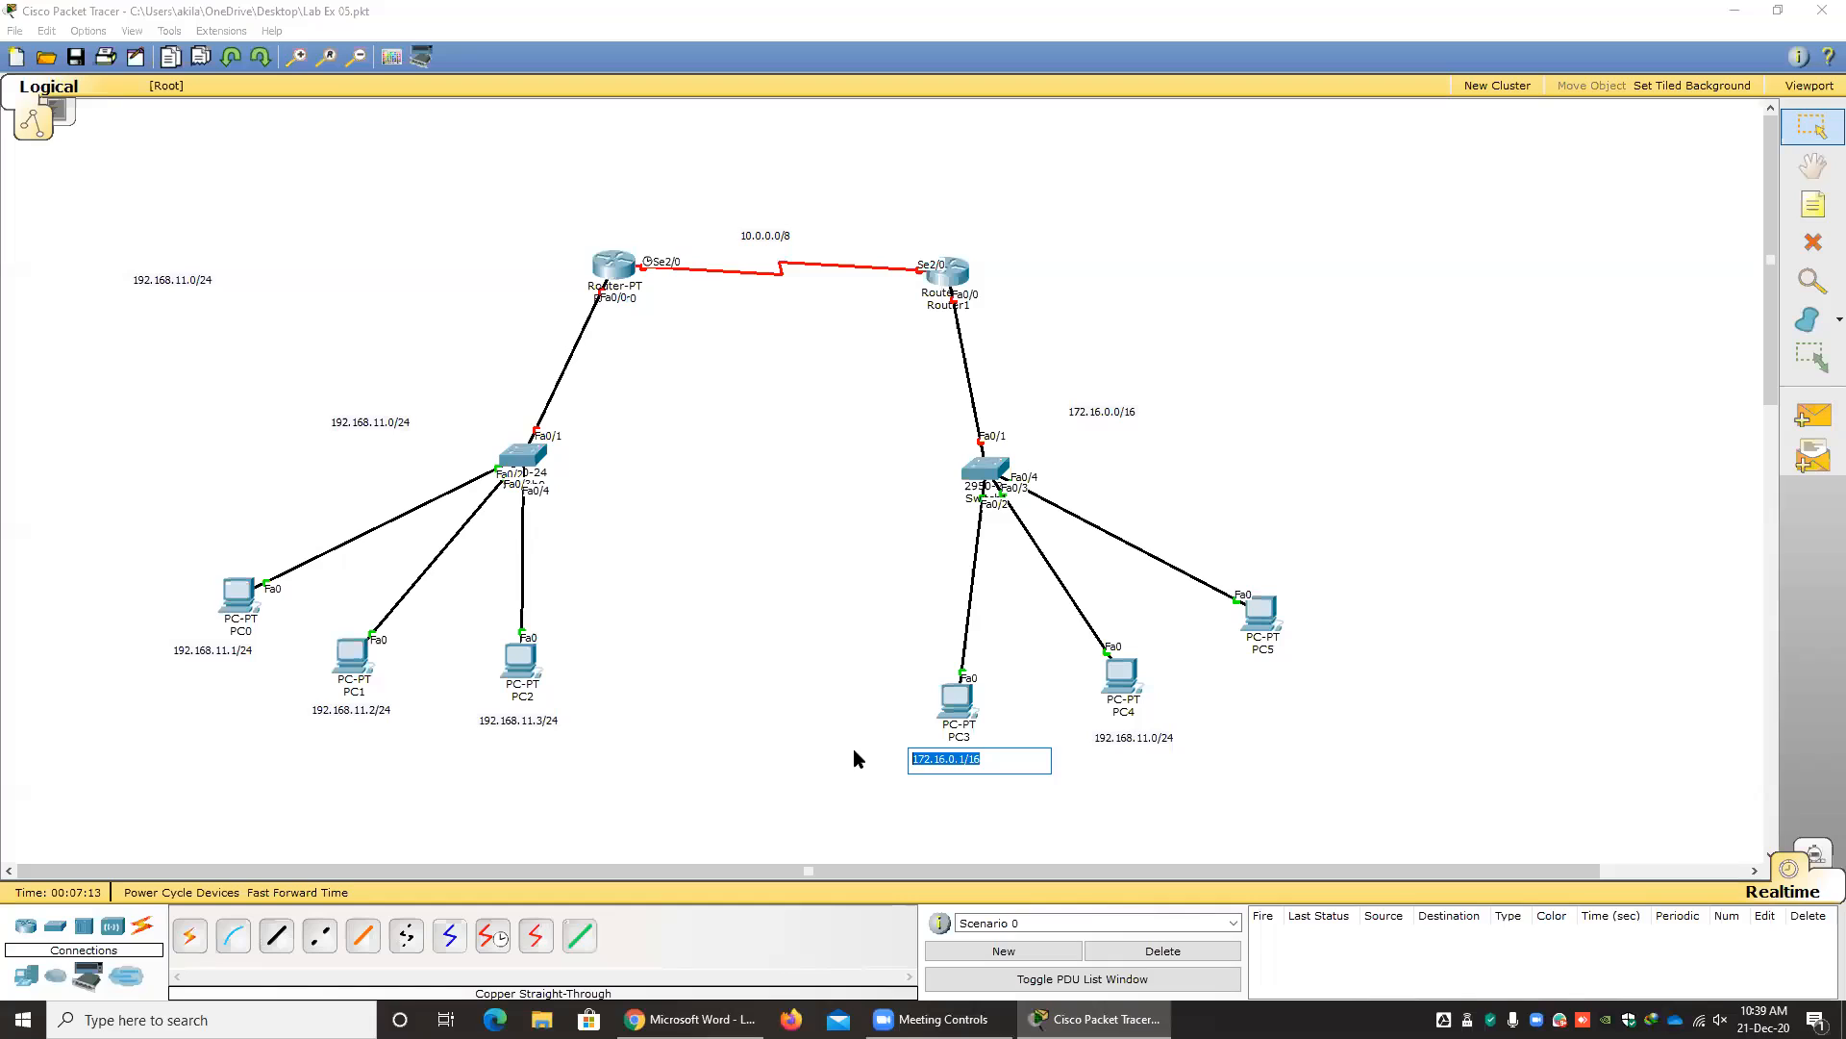
{"action": "double_click", "coordinate": [1154, 740]}
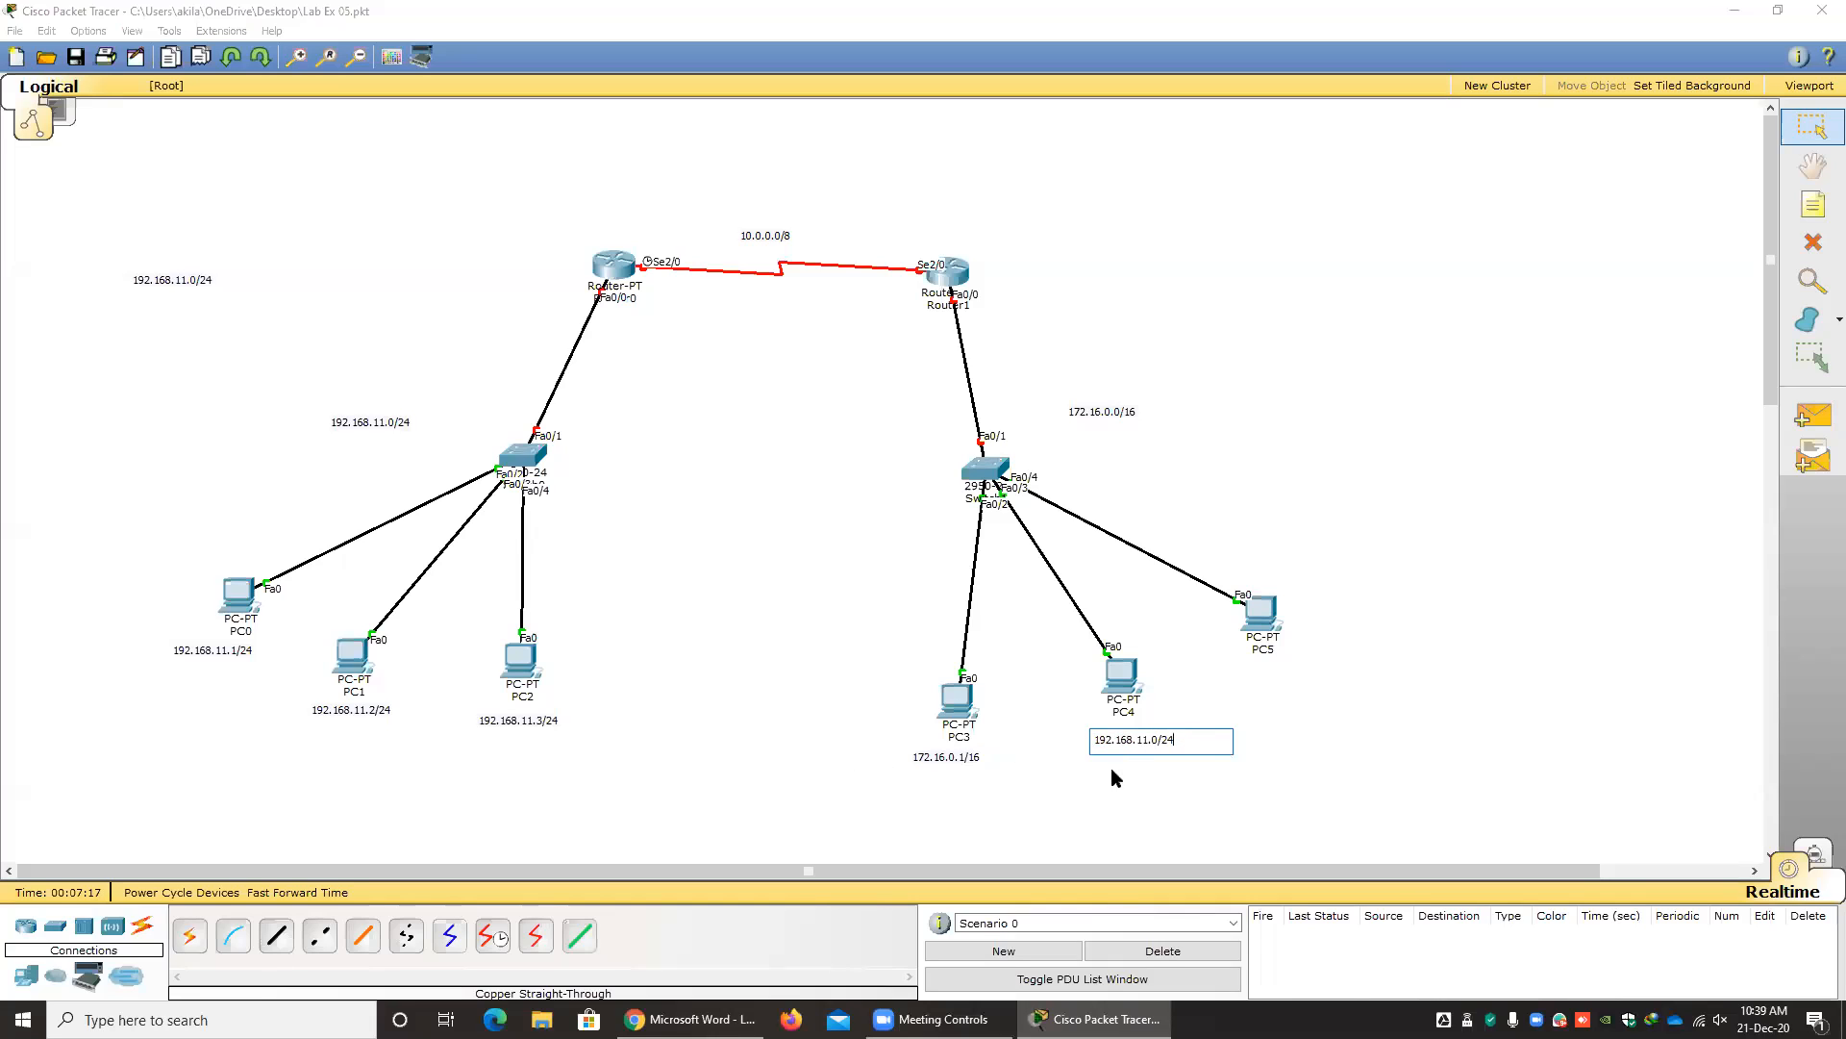
{"action": "left_click_drag", "start_coordinate": [1179, 741], "coordinate": [1070, 732]}
{"action": "key", "text": "ctrl+v"}
{"action": "key", "text": "BackSpace"}
{"action": "type", "text": "2"}
{"action": "left_click", "coordinate": [1372, 717]}
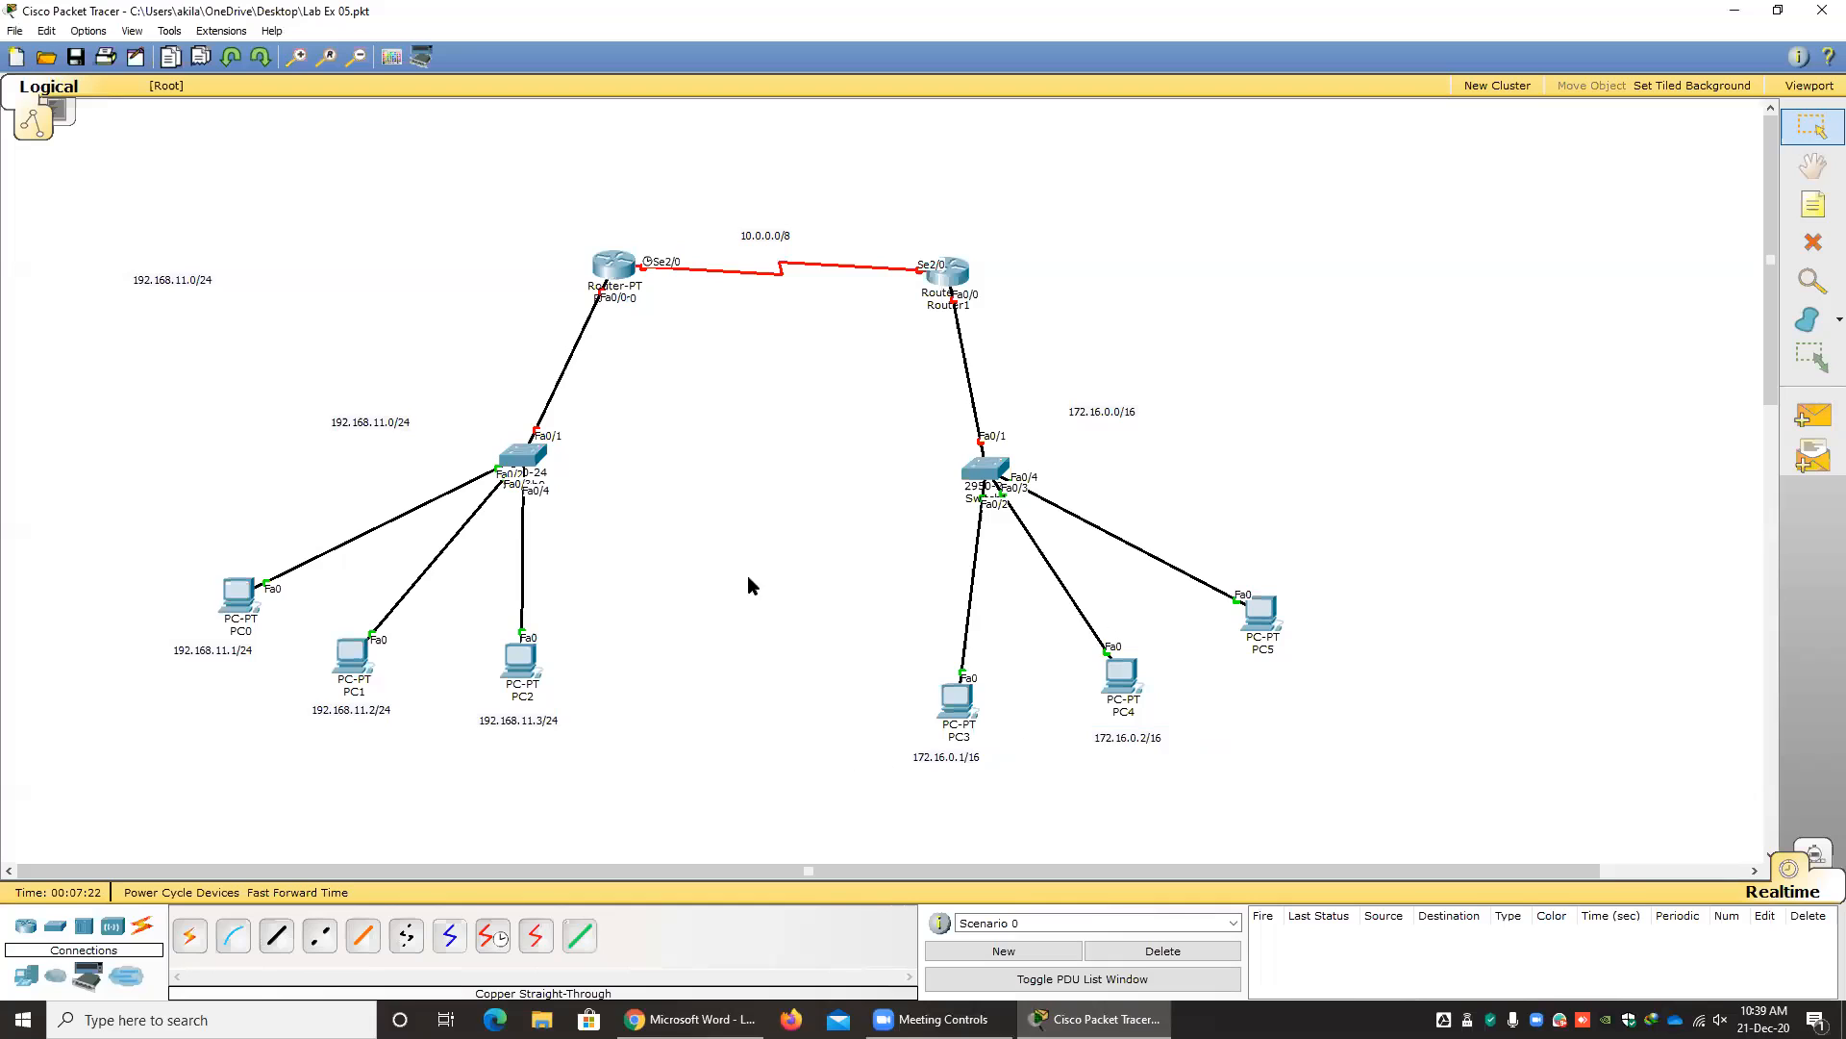
Place a note copy below PC5 and change its text to 172.16.0.3/16.
{"action": "type", "text": "192.168.11.0/24"}
{"action": "left_click", "coordinate": [1289, 675]}
{"action": "left_click_drag", "start_coordinate": [1332, 685], "coordinate": [1201, 674]}
{"action": "type", "text": "172.16.0.1/16"}
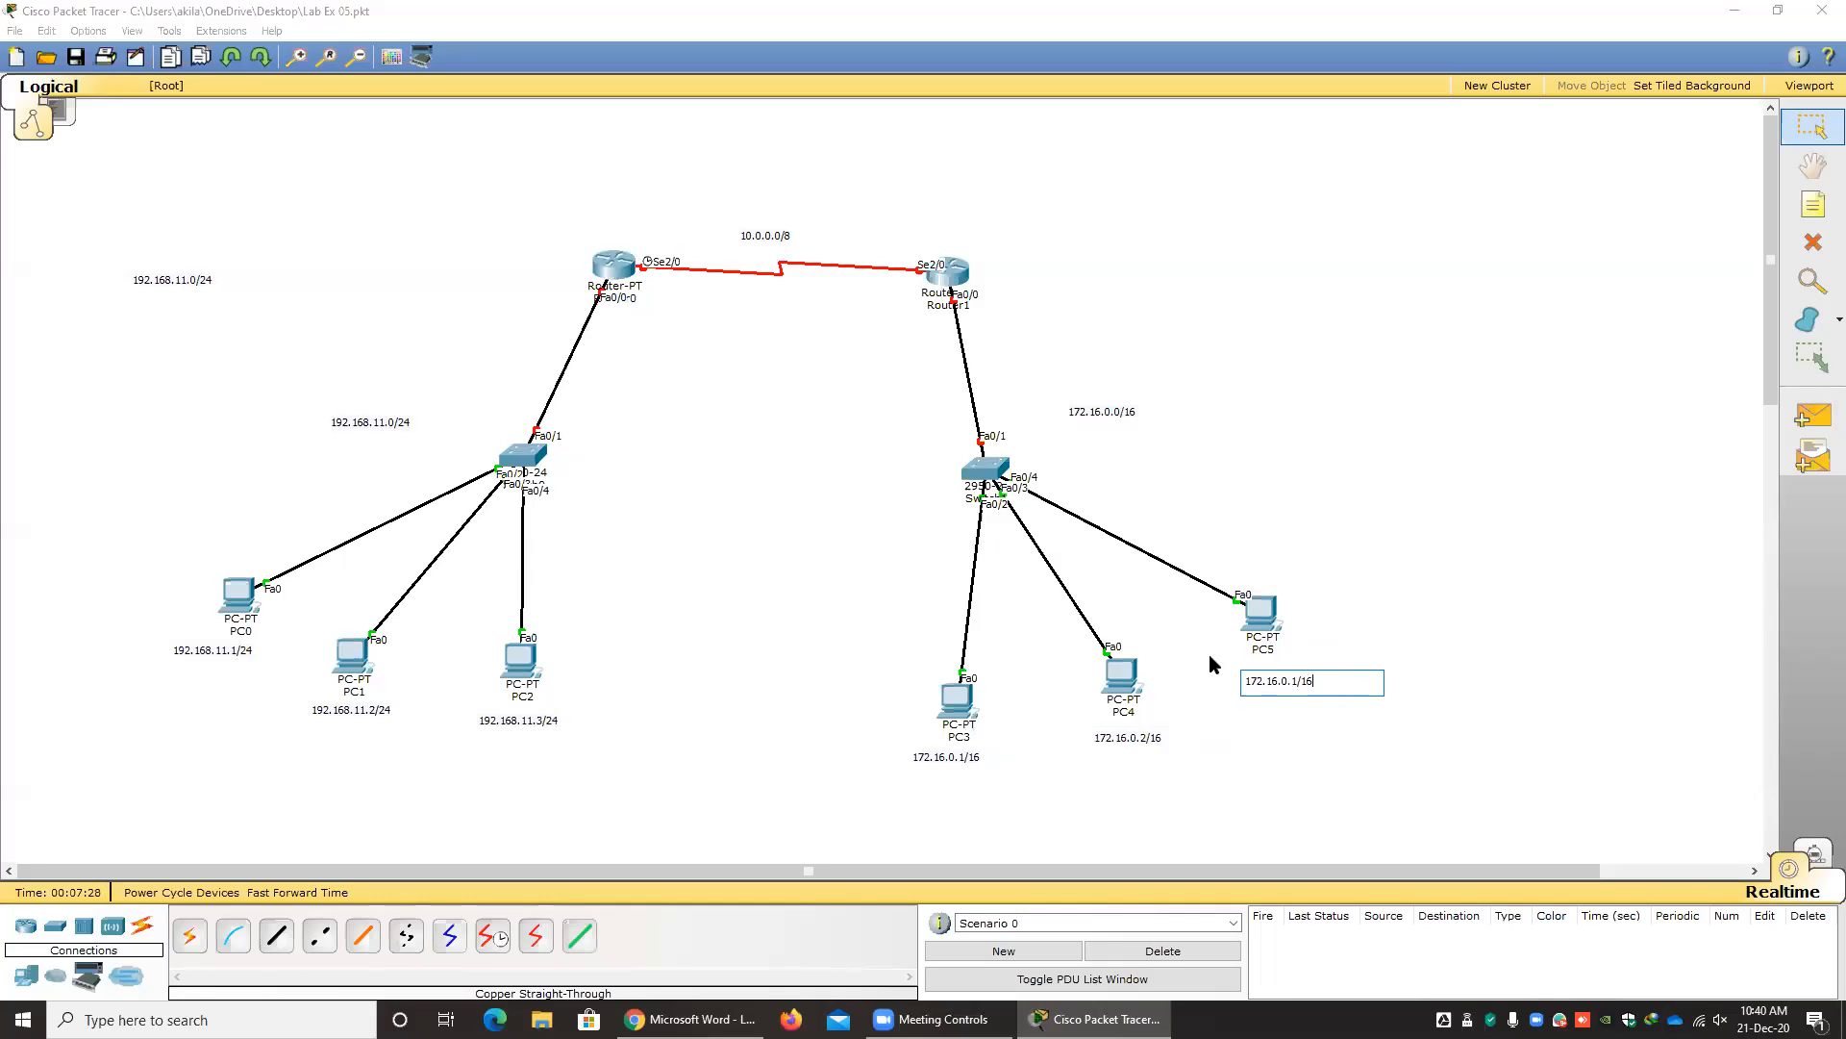
{"action": "key", "text": "BackSpace"}
{"action": "type", "text": "3"}
{"action": "left_click", "coordinate": [1372, 768]}
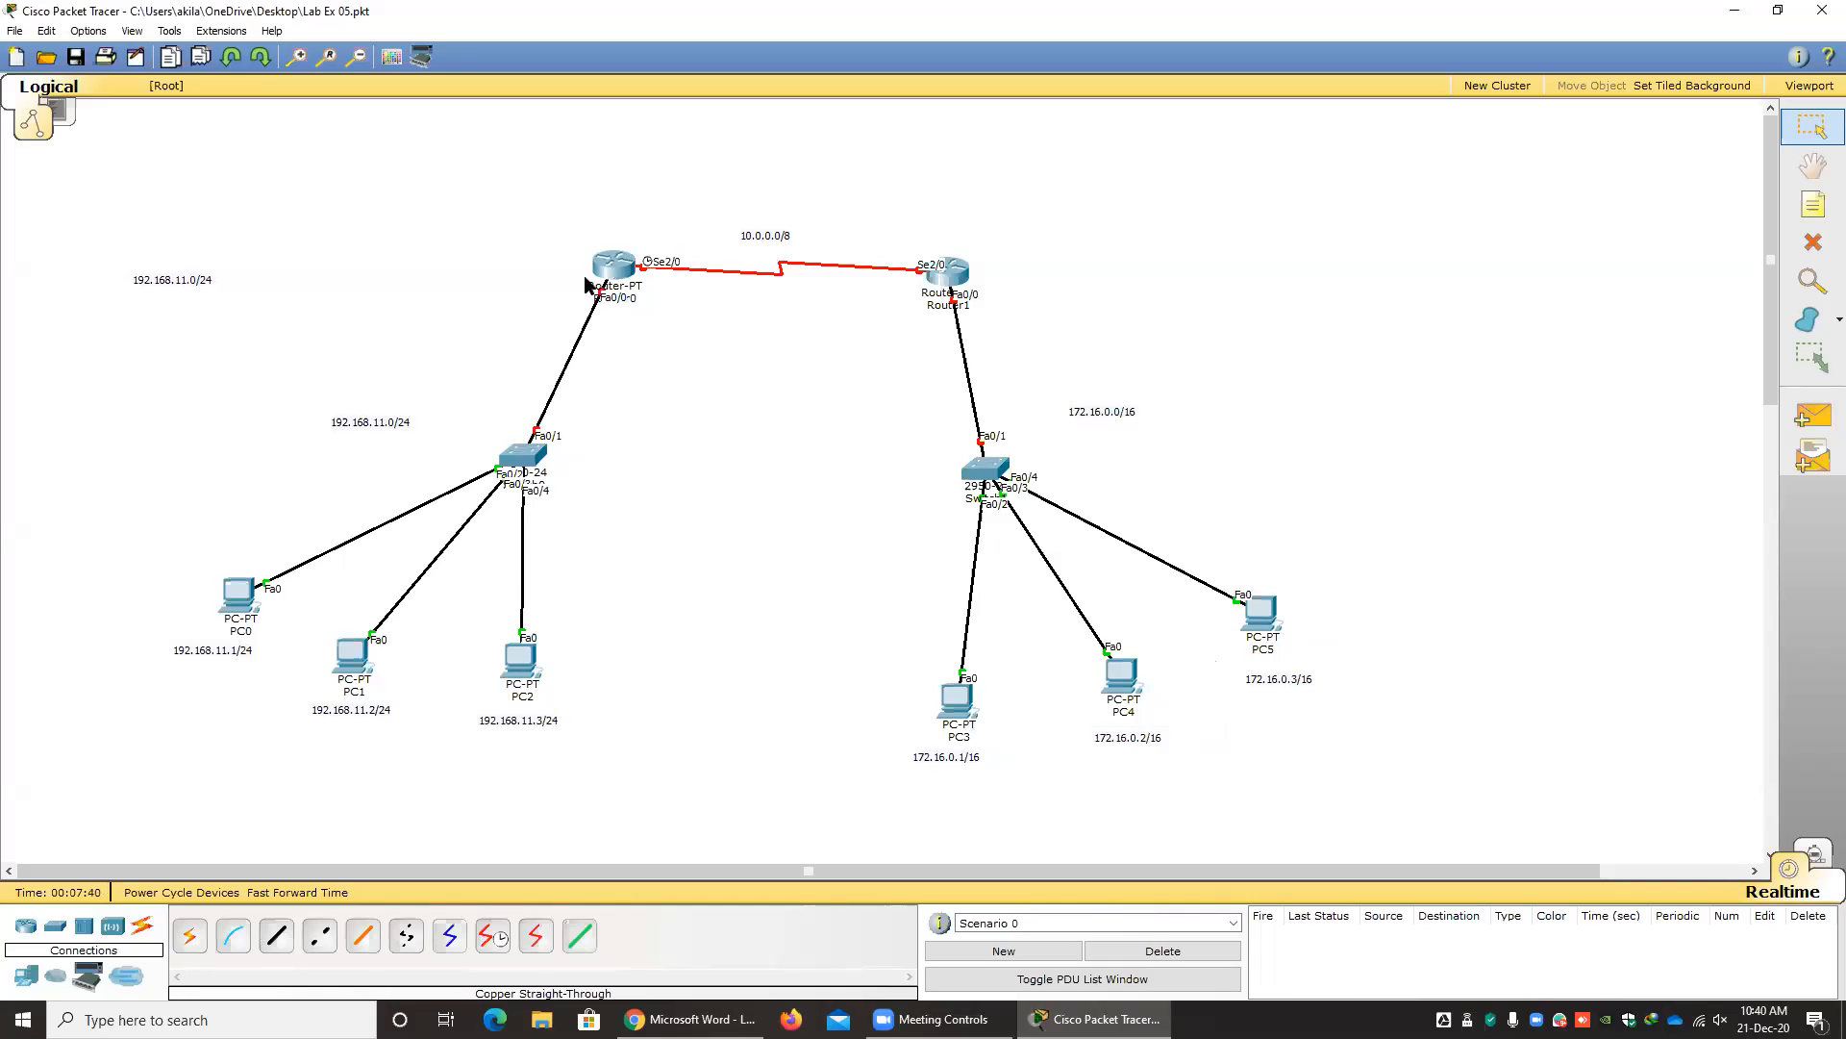
Place a note copy beside the 192.168.11.0 network's router and change its text to 192.168.11.100/24.
{"action": "left_click_drag", "start_coordinate": [198, 292], "coordinate": [560, 279]}
{"action": "double_click", "coordinate": [566, 279]}
{"action": "key", "text": "BackSpace"}
{"action": "type", "text": "100/24"}
{"action": "left_click", "coordinate": [781, 375]}
{"action": "left_click_drag", "start_coordinate": [544, 278], "coordinate": [538, 280]}
Place a note copy beside Router1 and change its text to 172.16.0.100/16.
{"action": "left_click_drag", "start_coordinate": [191, 278], "coordinate": [1031, 286], "text": "ctrl"}
{"action": "double_click", "coordinate": [1031, 283]}
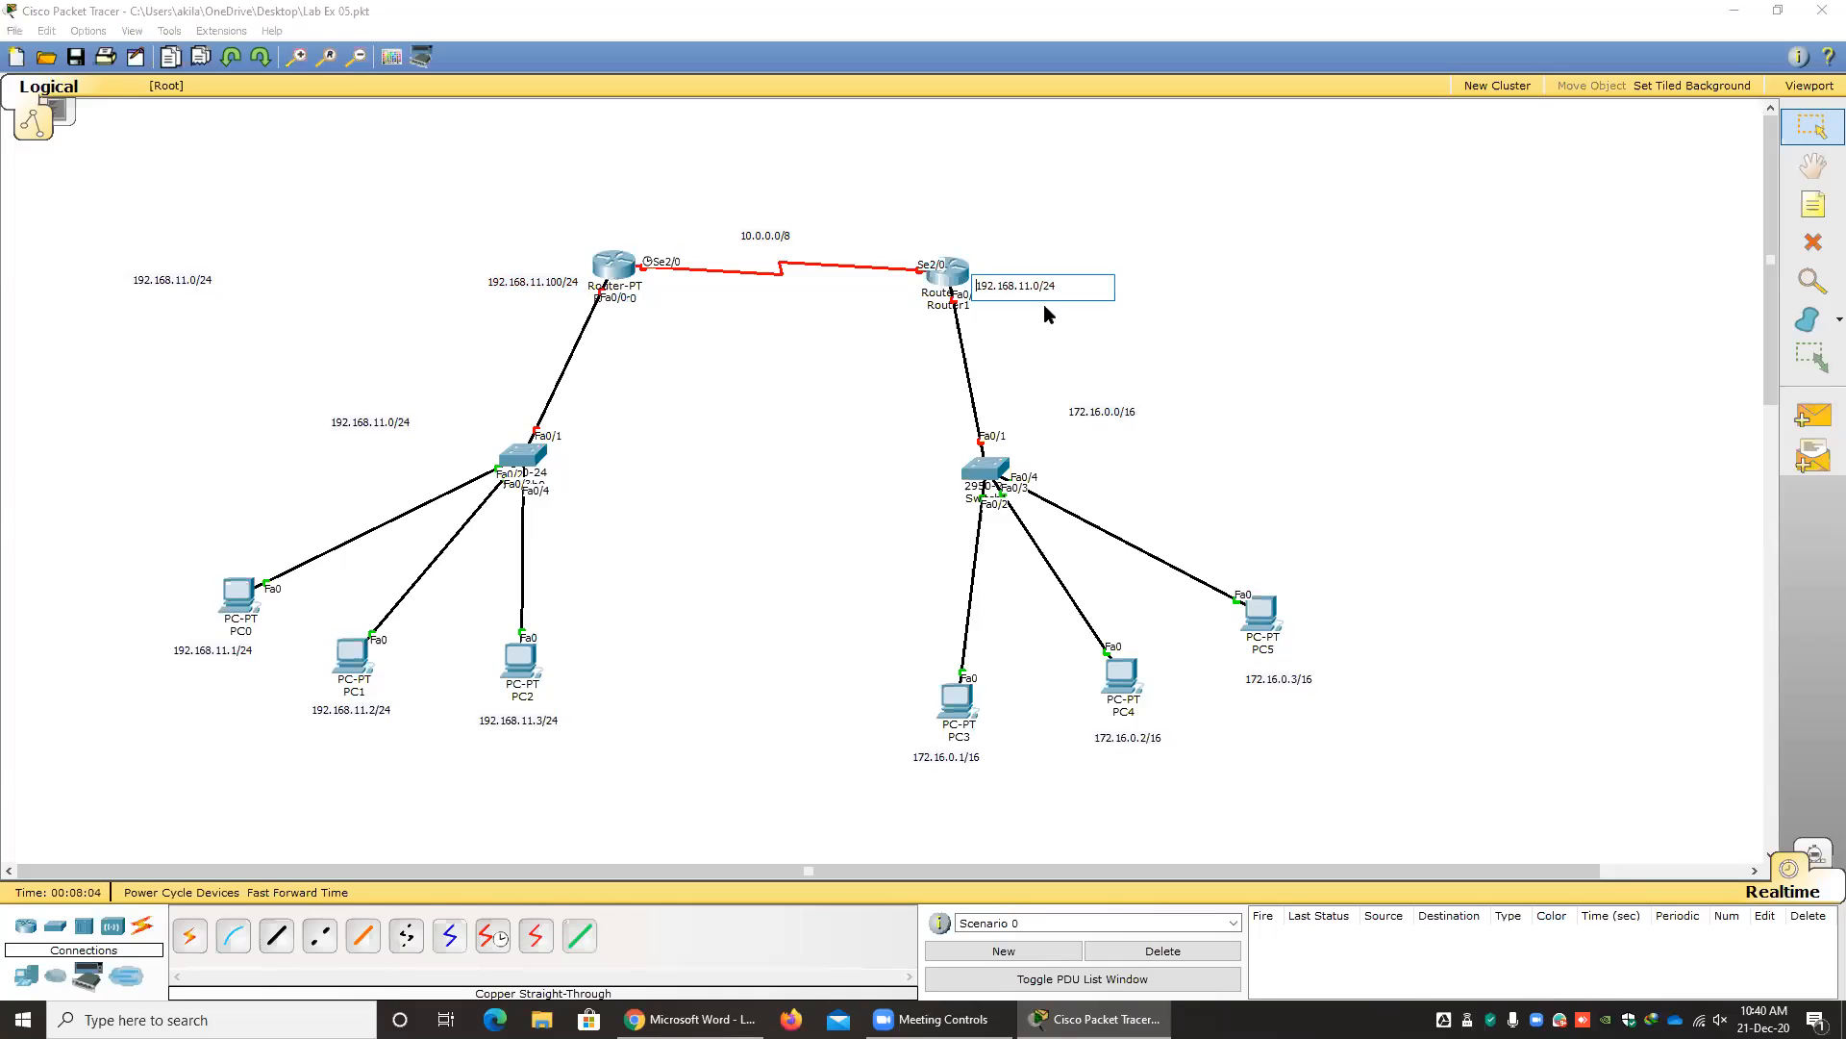
{"action": "left_click_drag", "start_coordinate": [1058, 283], "coordinate": [937, 291]}
{"action": "key", "text": "ctrl+v"}
{"action": "type", "text": "00"}
{"action": "left_click", "coordinate": [1214, 288]}
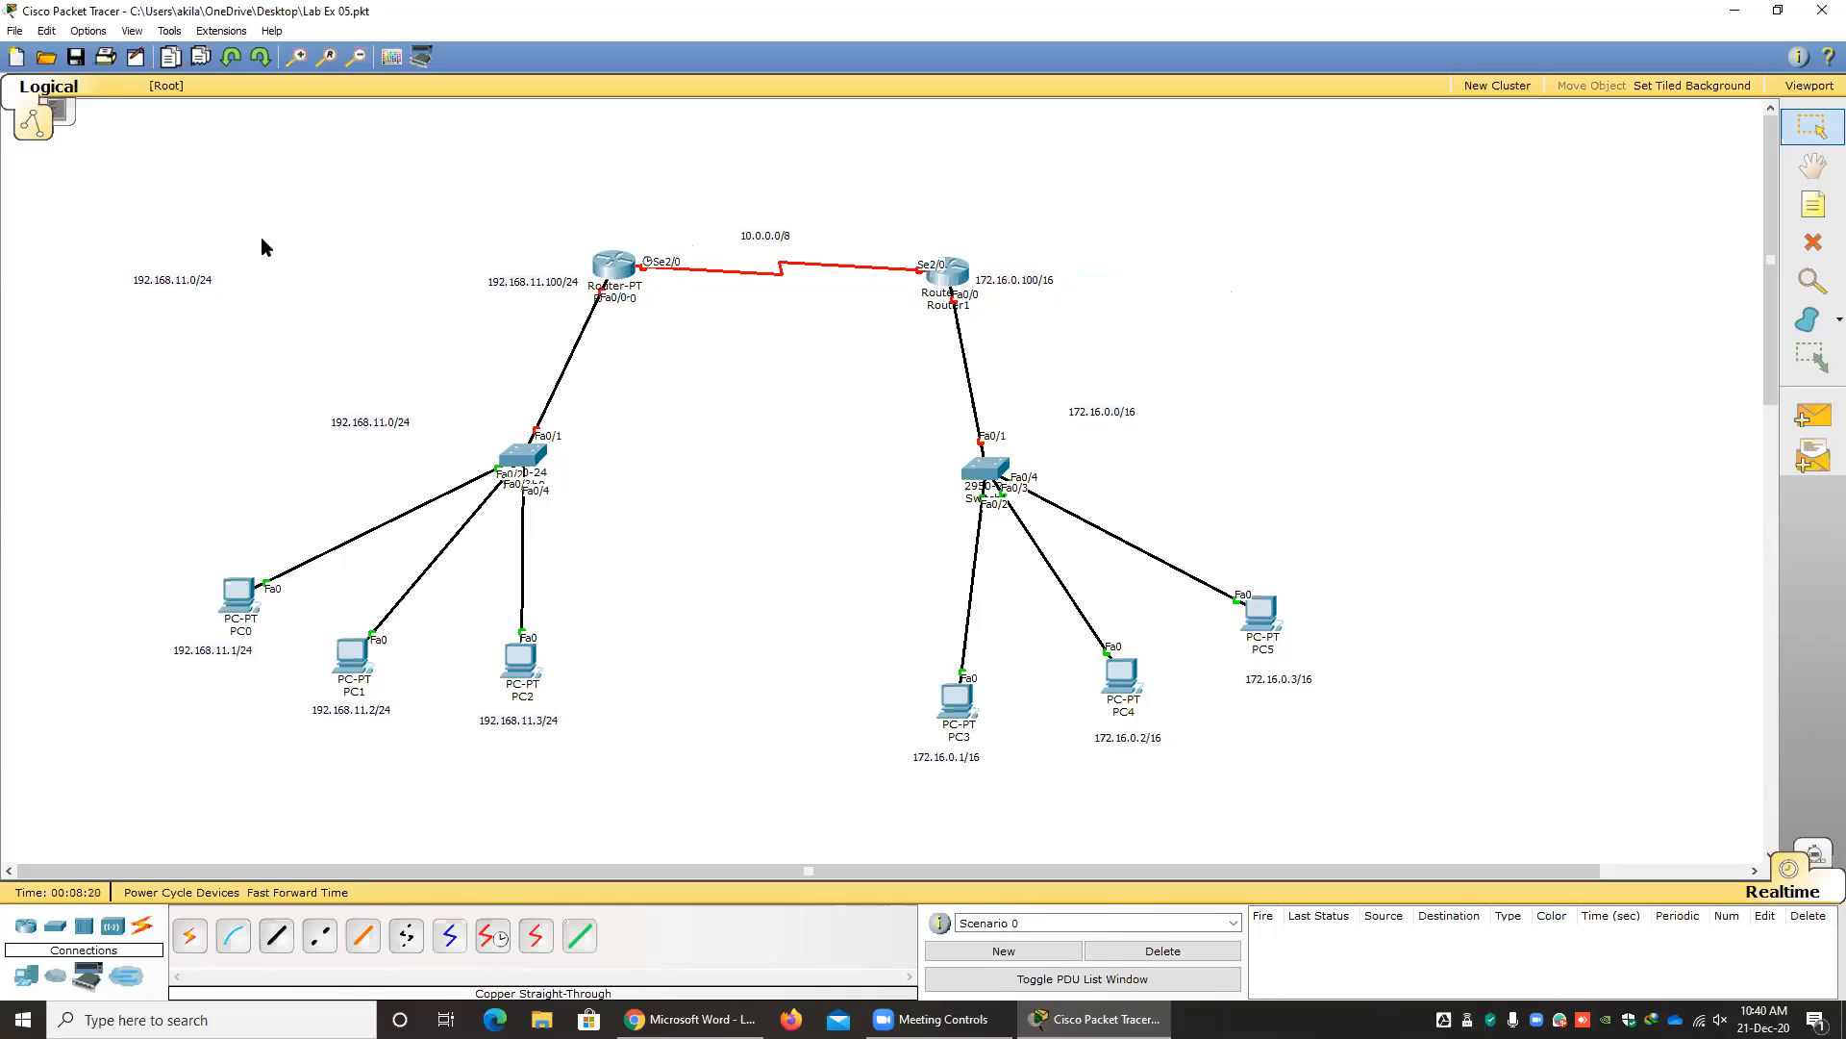
Place a note copy above the serial port of the 192.168.11.0 network's router and change its text to 10.0.0.1/8.
{"action": "left_click_drag", "start_coordinate": [195, 282], "coordinate": [554, 234]}
{"action": "left_click", "coordinate": [681, 250]}
{"action": "type", "text": "10.0."}
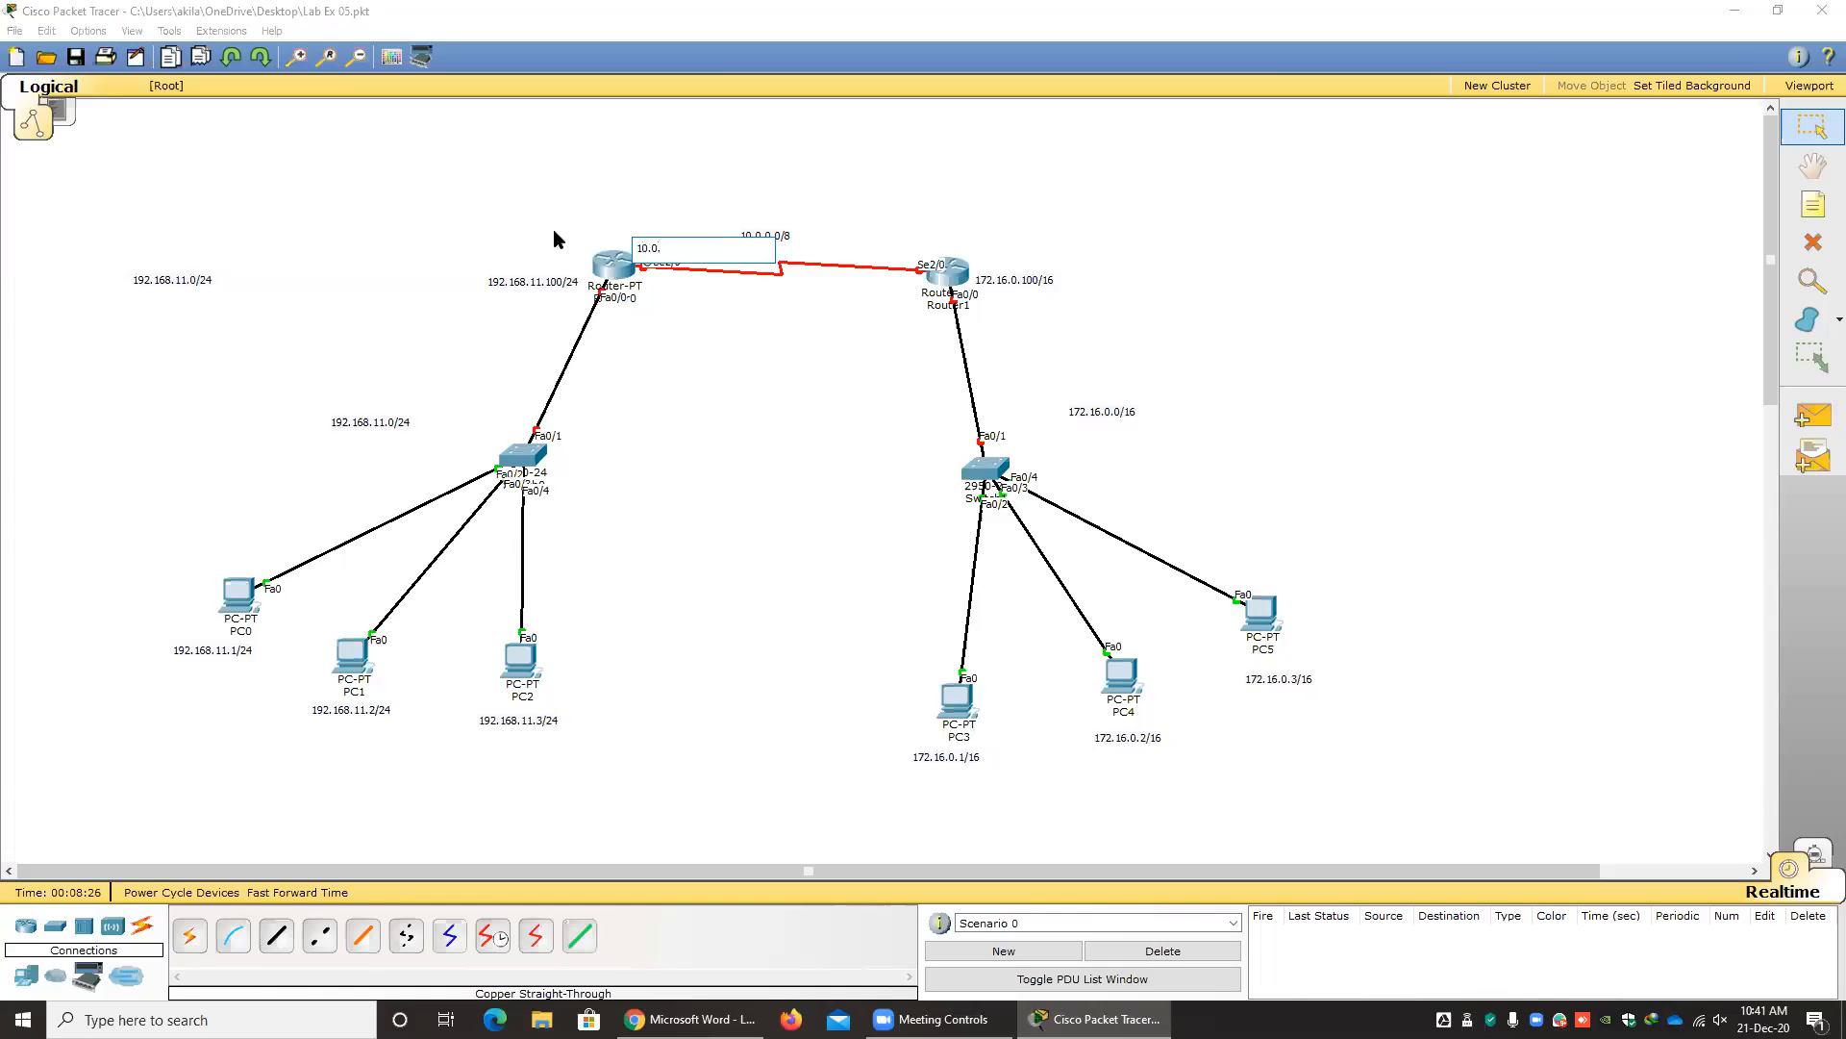
{"action": "type", "text": "0.1/8"}
{"action": "left_click", "coordinate": [754, 356]}
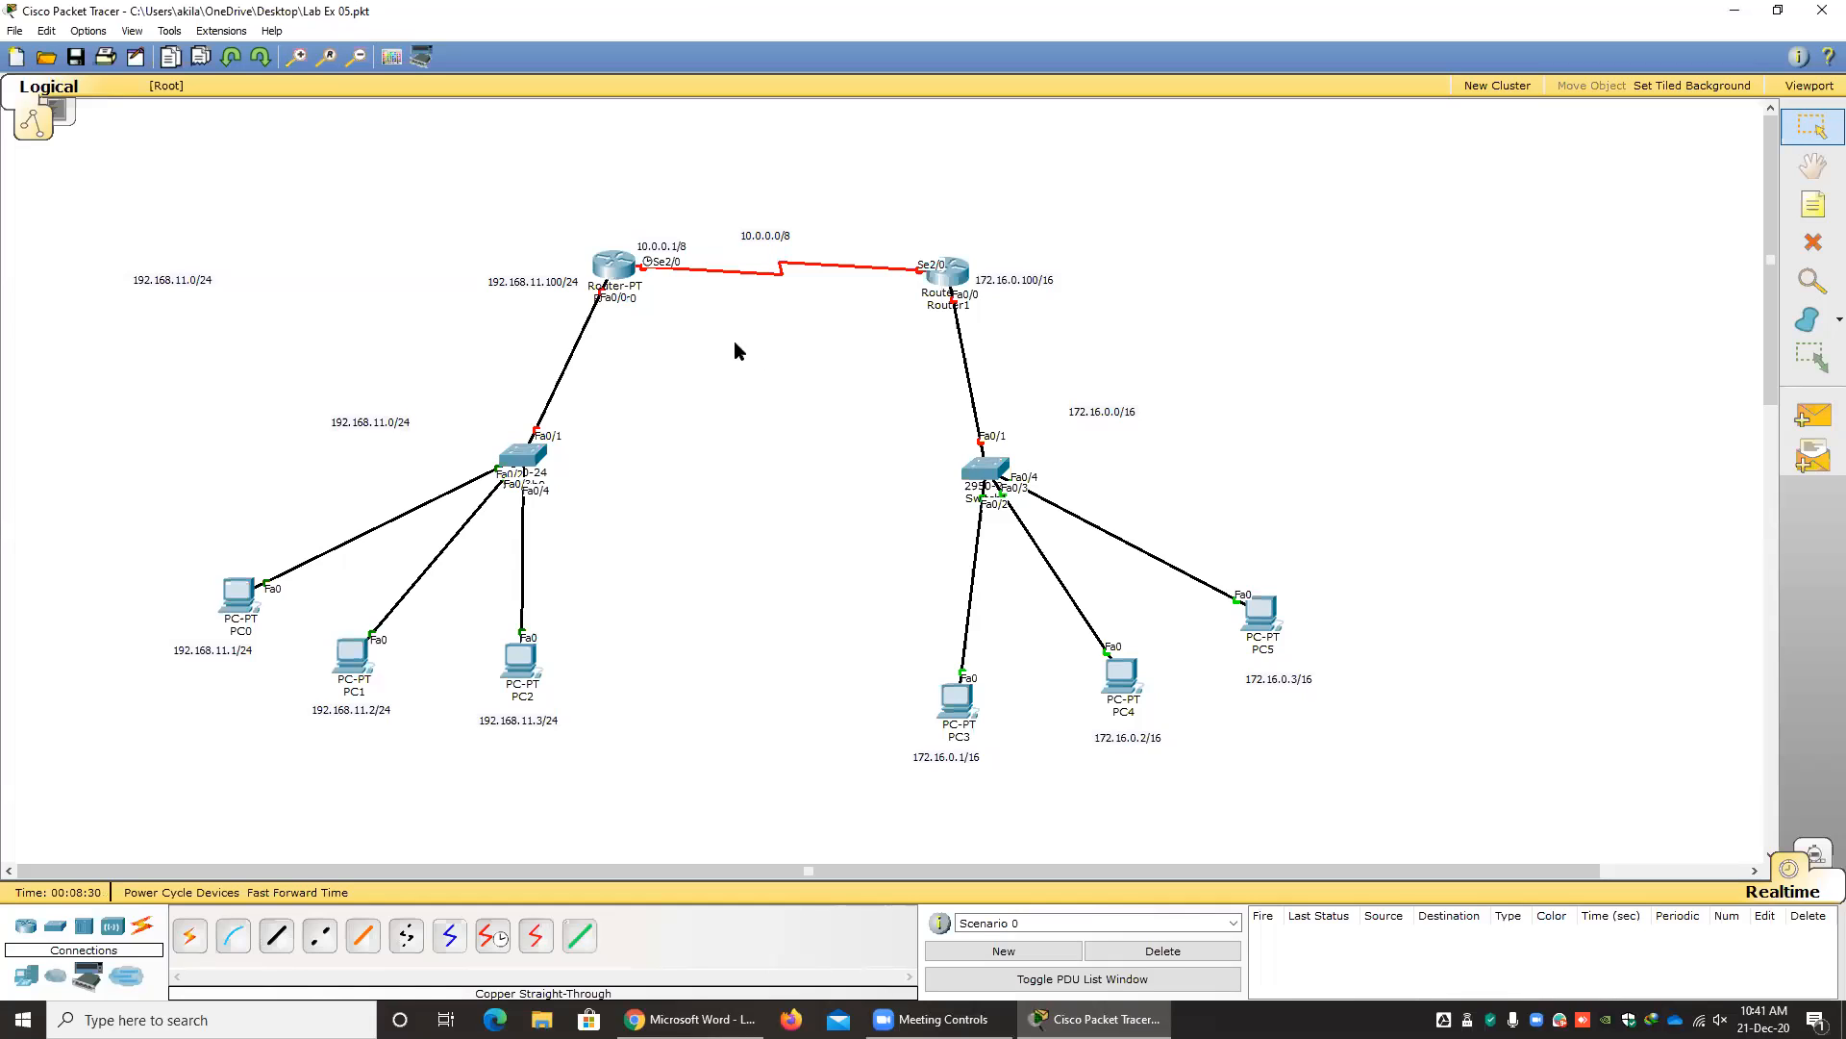
Place a note copy near Router1's serial port and change its text to 10.0.0.2/8.
{"action": "left_click_drag", "start_coordinate": [183, 280], "coordinate": [777, 252]}
{"action": "double_click", "coordinate": [914, 252]}
{"action": "type", "text": "10.0.0.2/8"}
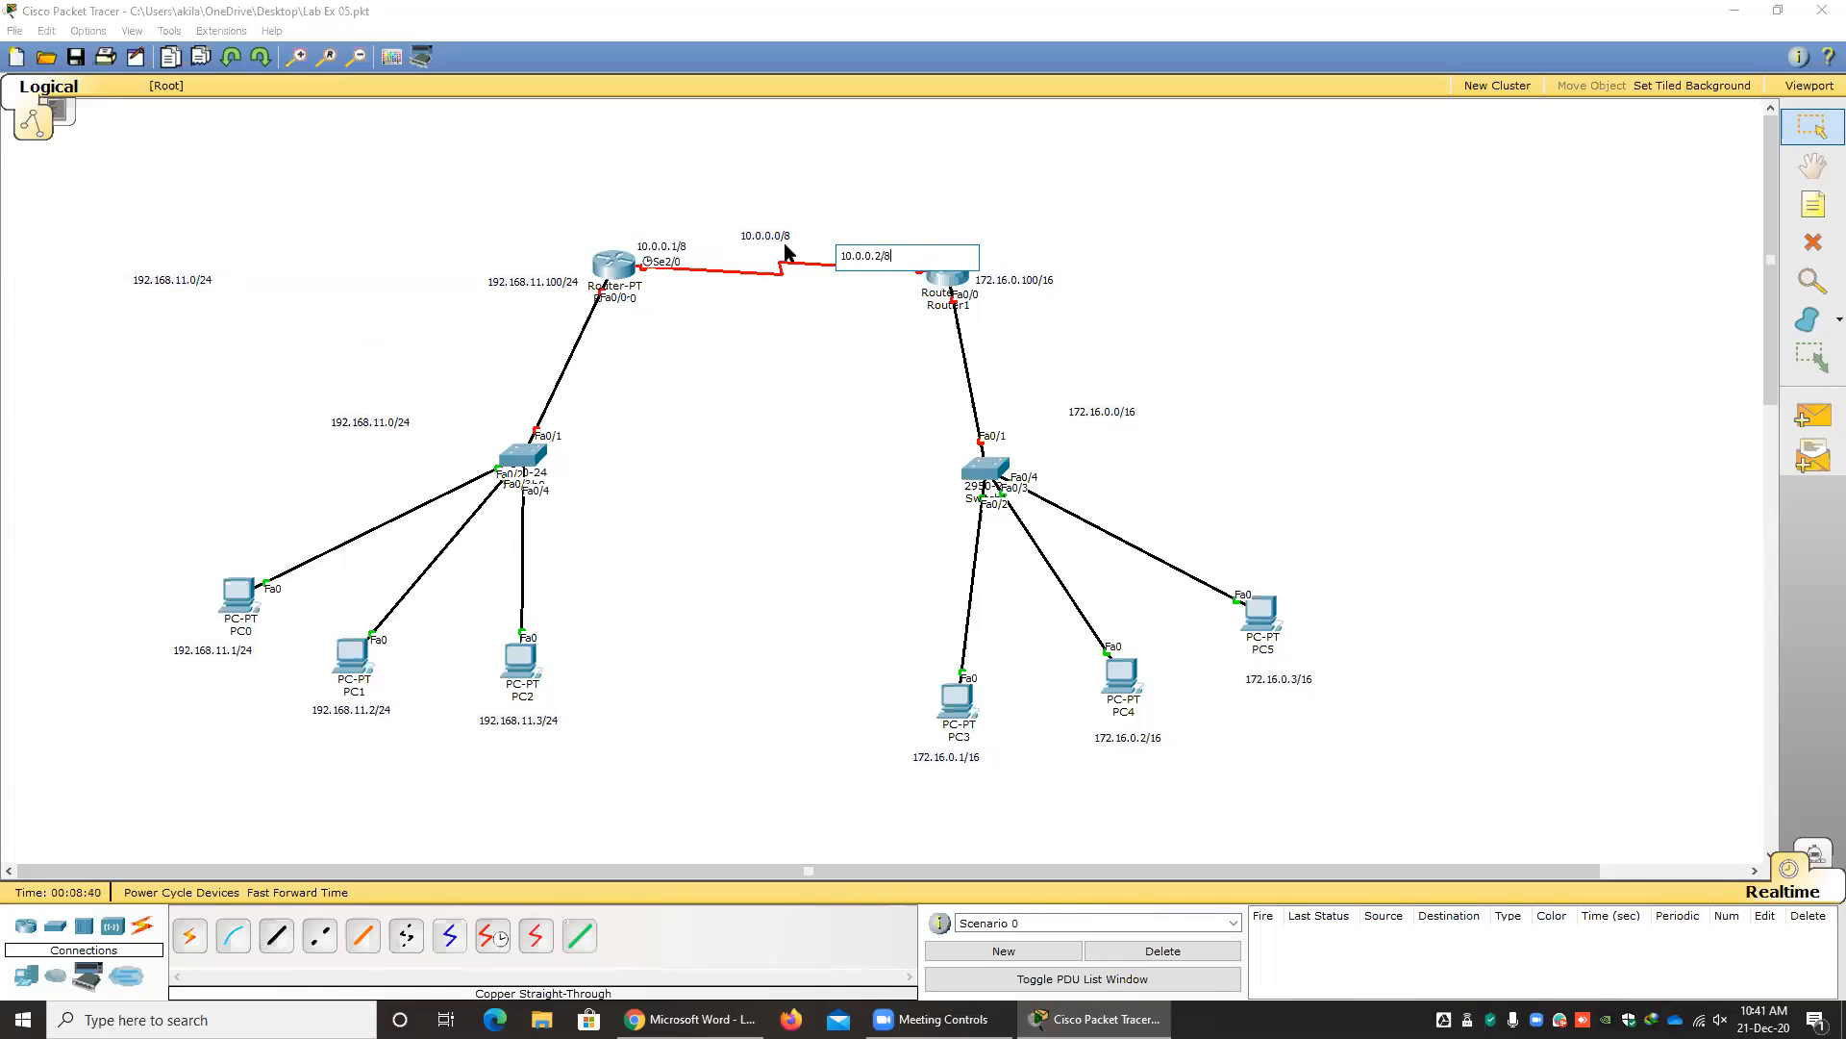
{"action": "left_click", "coordinate": [920, 325]}
Move the 10.0.0.2/8, 10.0.0.0/8 and 172.16.0.3/16 notes closer to Router1, the serial link and PC5 respectively.
{"action": "left_click_drag", "start_coordinate": [870, 254], "coordinate": [895, 253]}
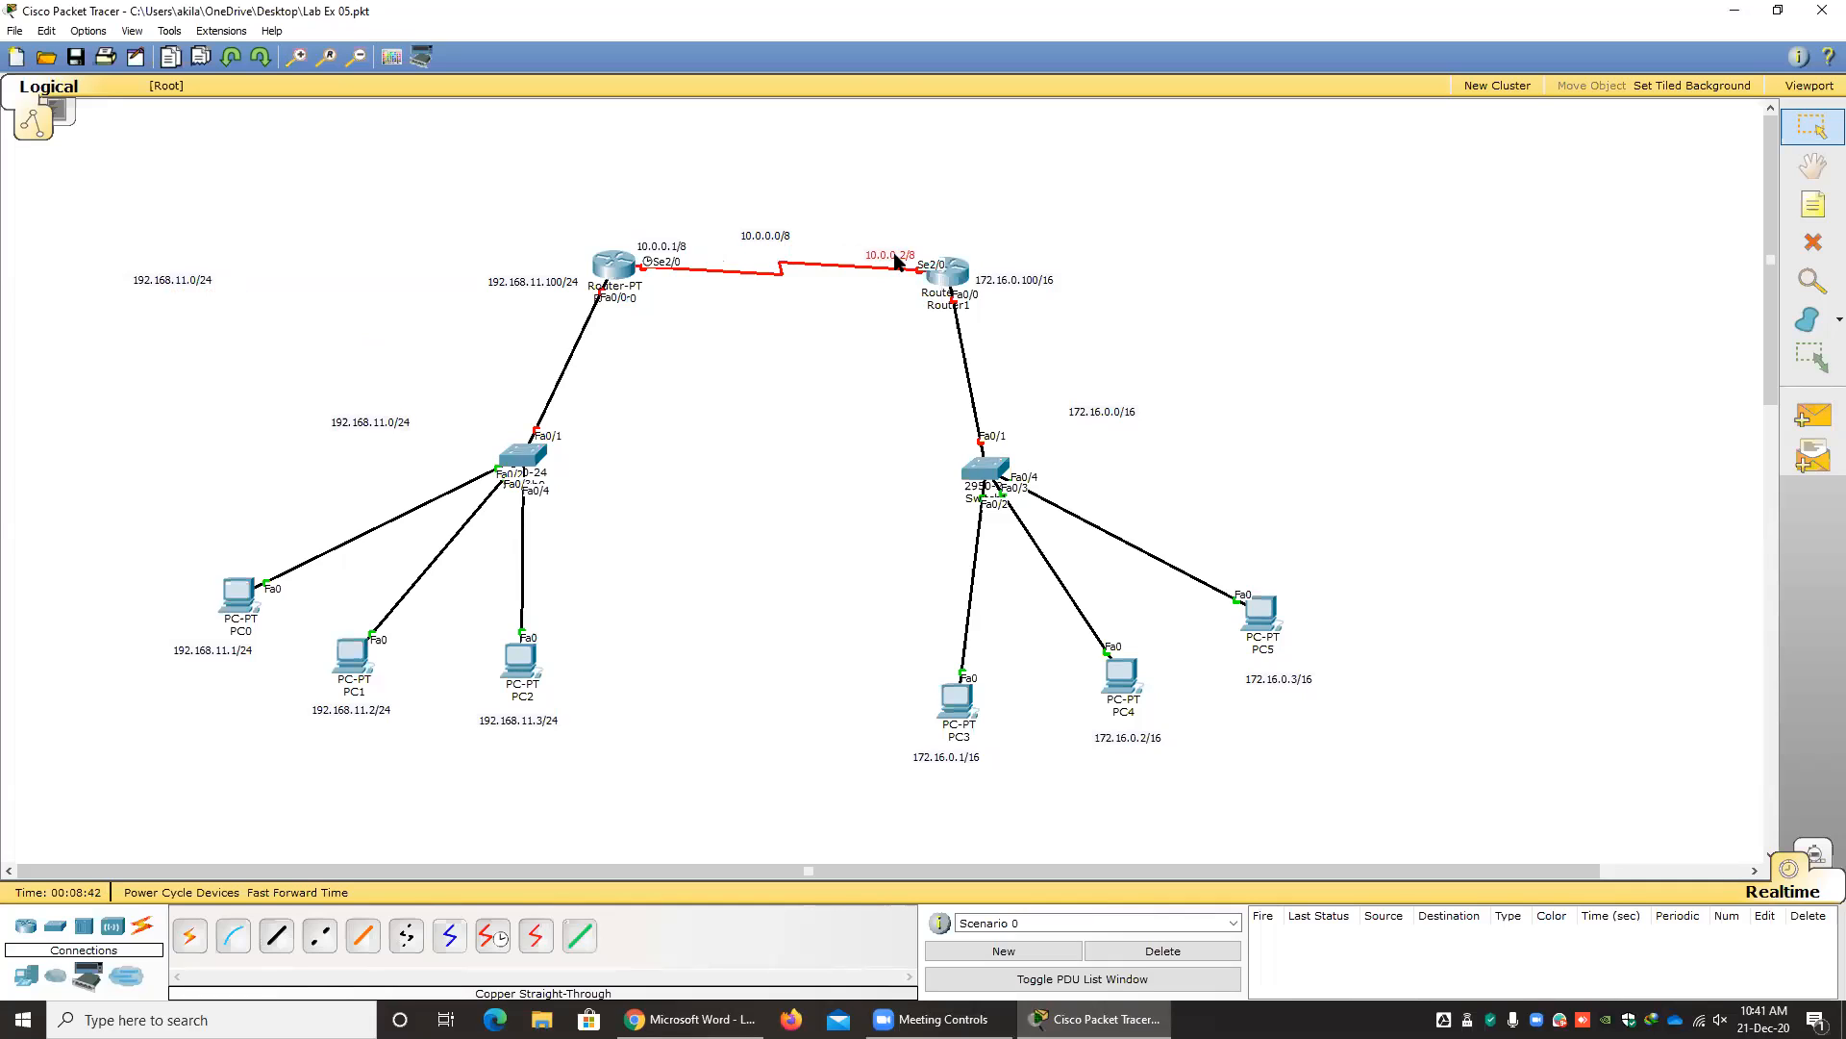
{"action": "left_click", "coordinate": [881, 382]}
{"action": "left_click_drag", "start_coordinate": [776, 242], "coordinate": [794, 260]}
{"action": "left_click_drag", "start_coordinate": [1266, 679], "coordinate": [1272, 665]}
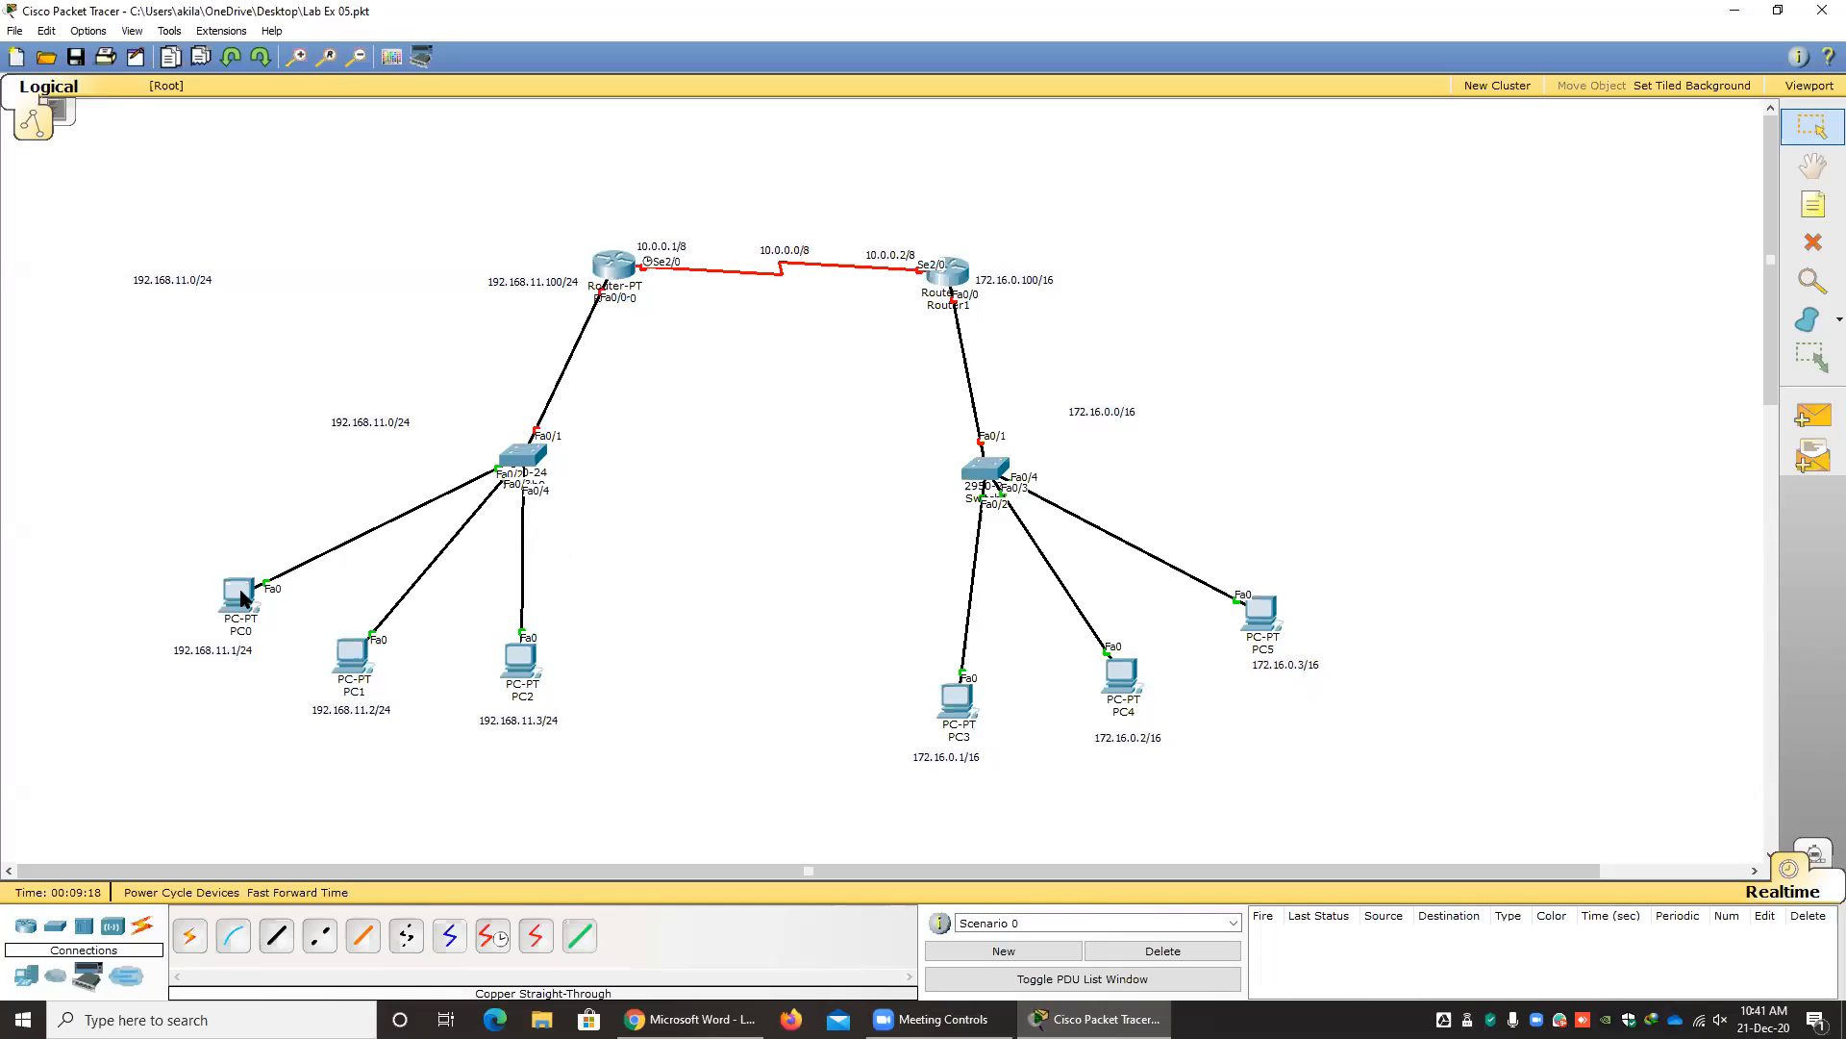
Set PC0's static IP address to 192.168.11.1 with subnet mask 255.255.255.0.
{"action": "mouse_move", "coordinate": [260, 660]}
{"action": "left_click", "coordinate": [245, 597]}
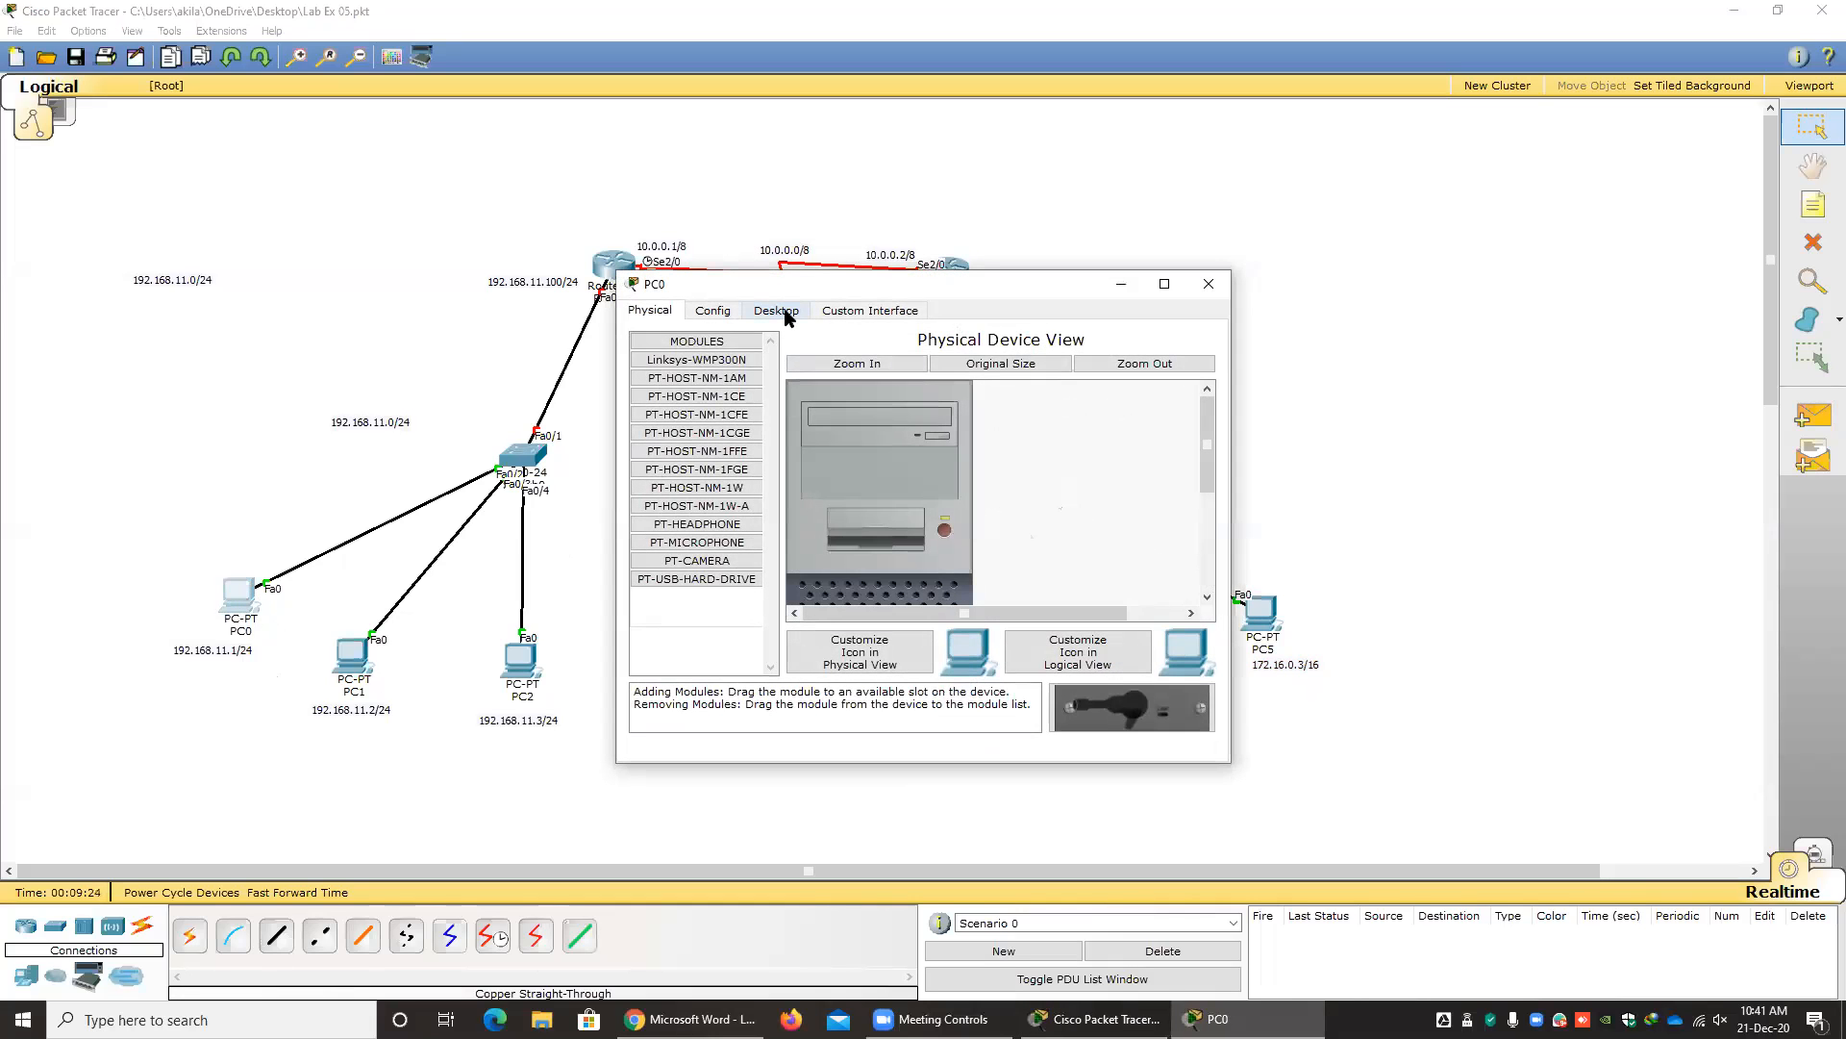
{"action": "left_click", "coordinate": [776, 311]}
{"action": "left_click", "coordinate": [694, 427]}
{"action": "left_click", "coordinate": [795, 429]}
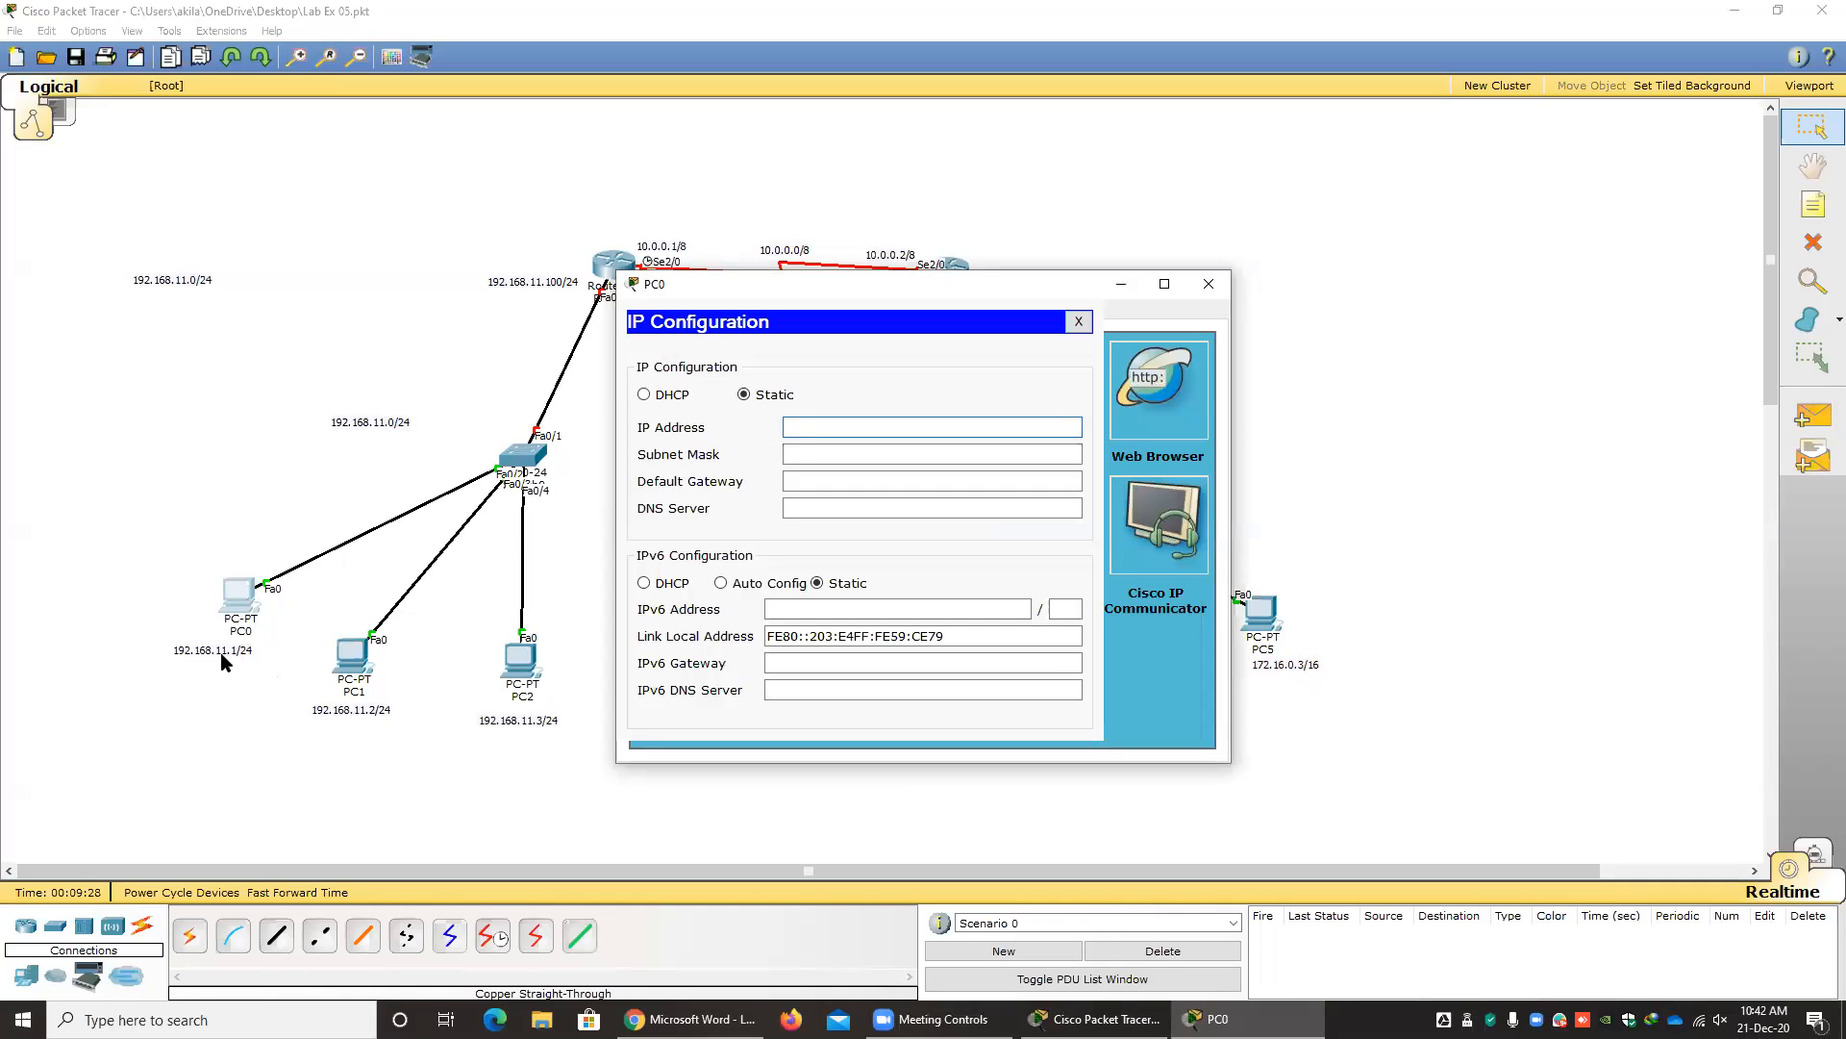
{"action": "type", "text": "192.168.11.1"}
{"action": "key", "text": "Tab"}
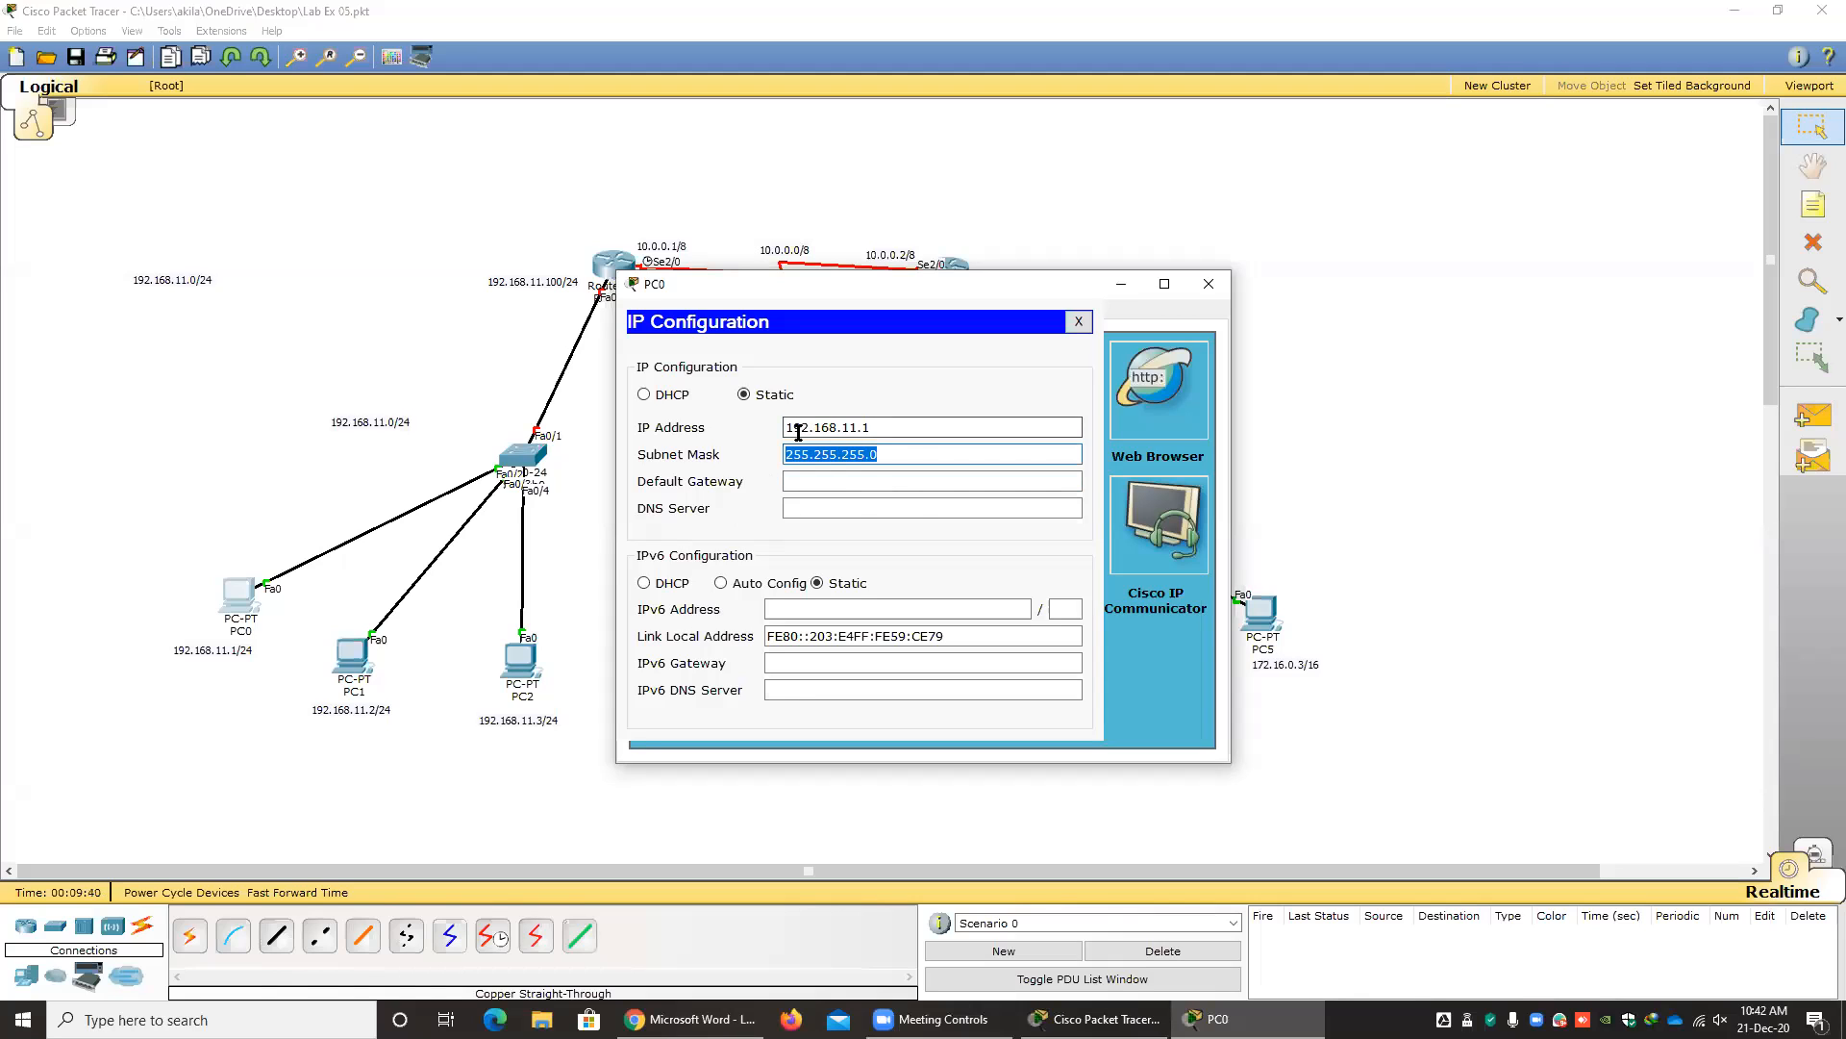
{"action": "left_click_drag", "start_coordinate": [795, 426], "coordinate": [808, 426]}
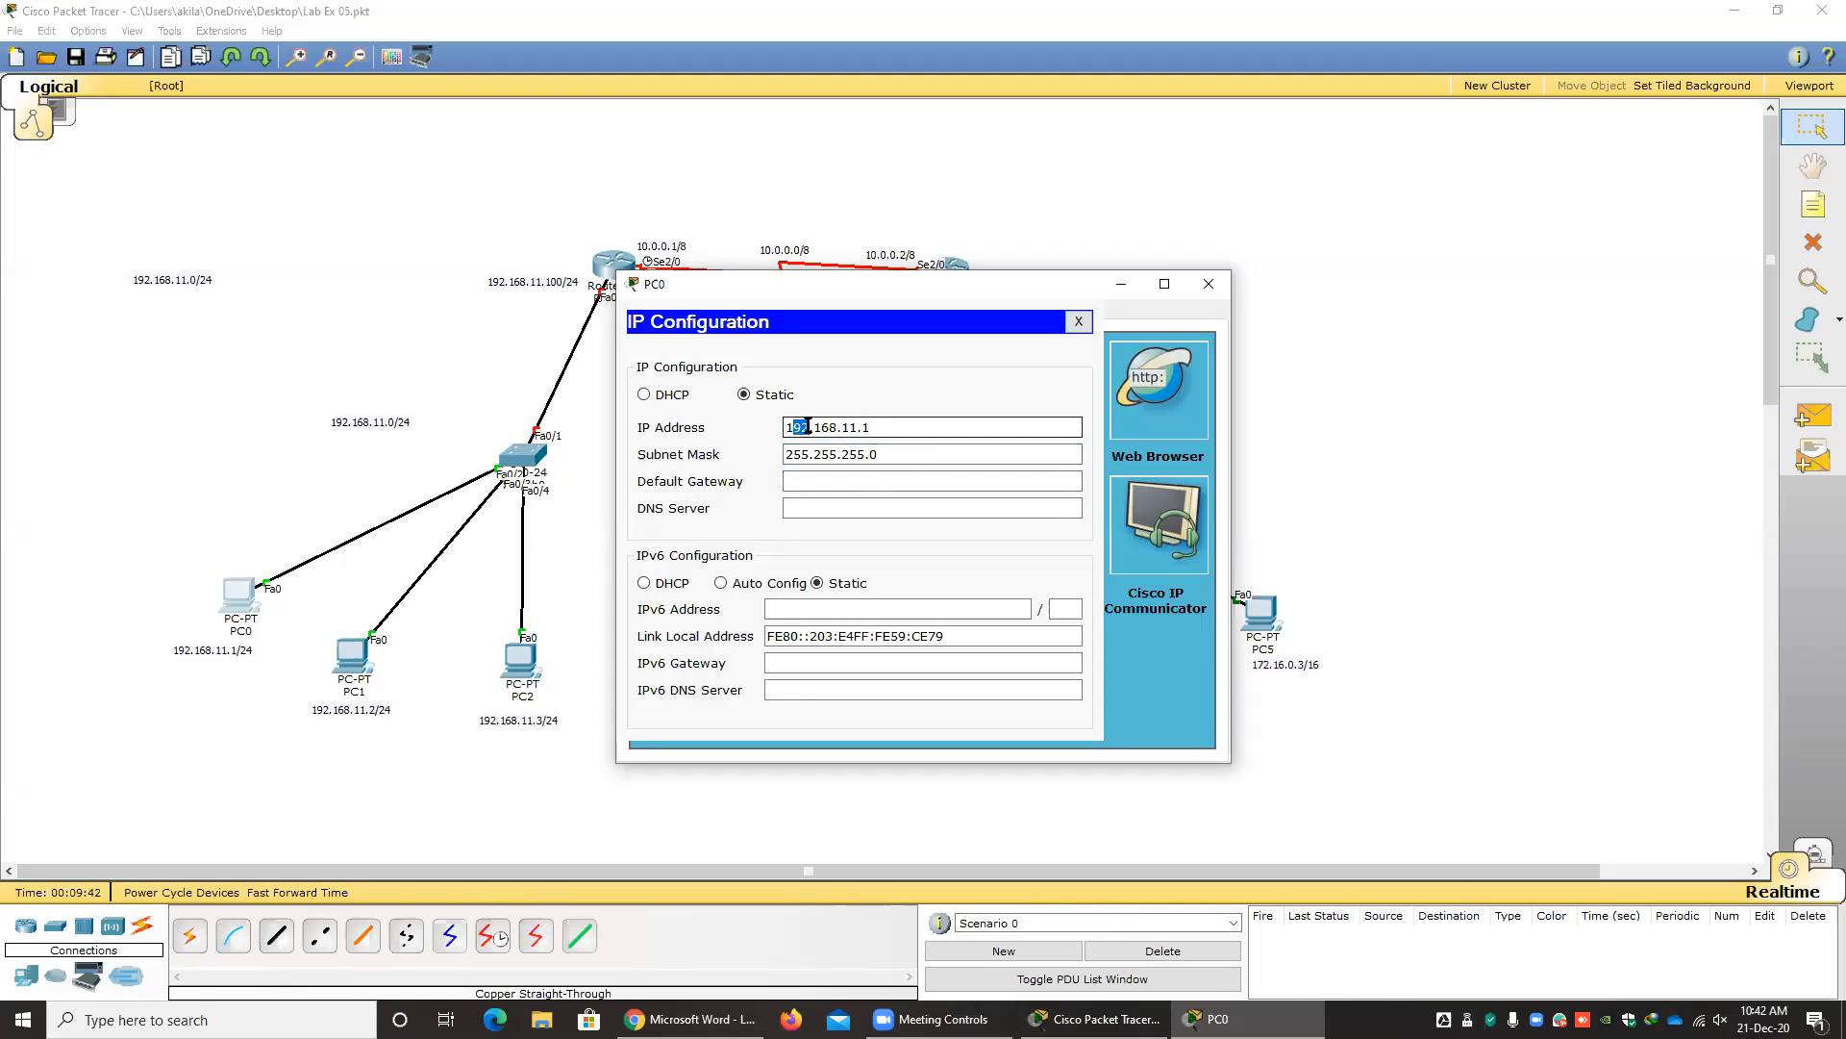
{"action": "left_click_drag", "start_coordinate": [888, 430], "coordinate": [756, 433]}
{"action": "key", "text": "Tab"}
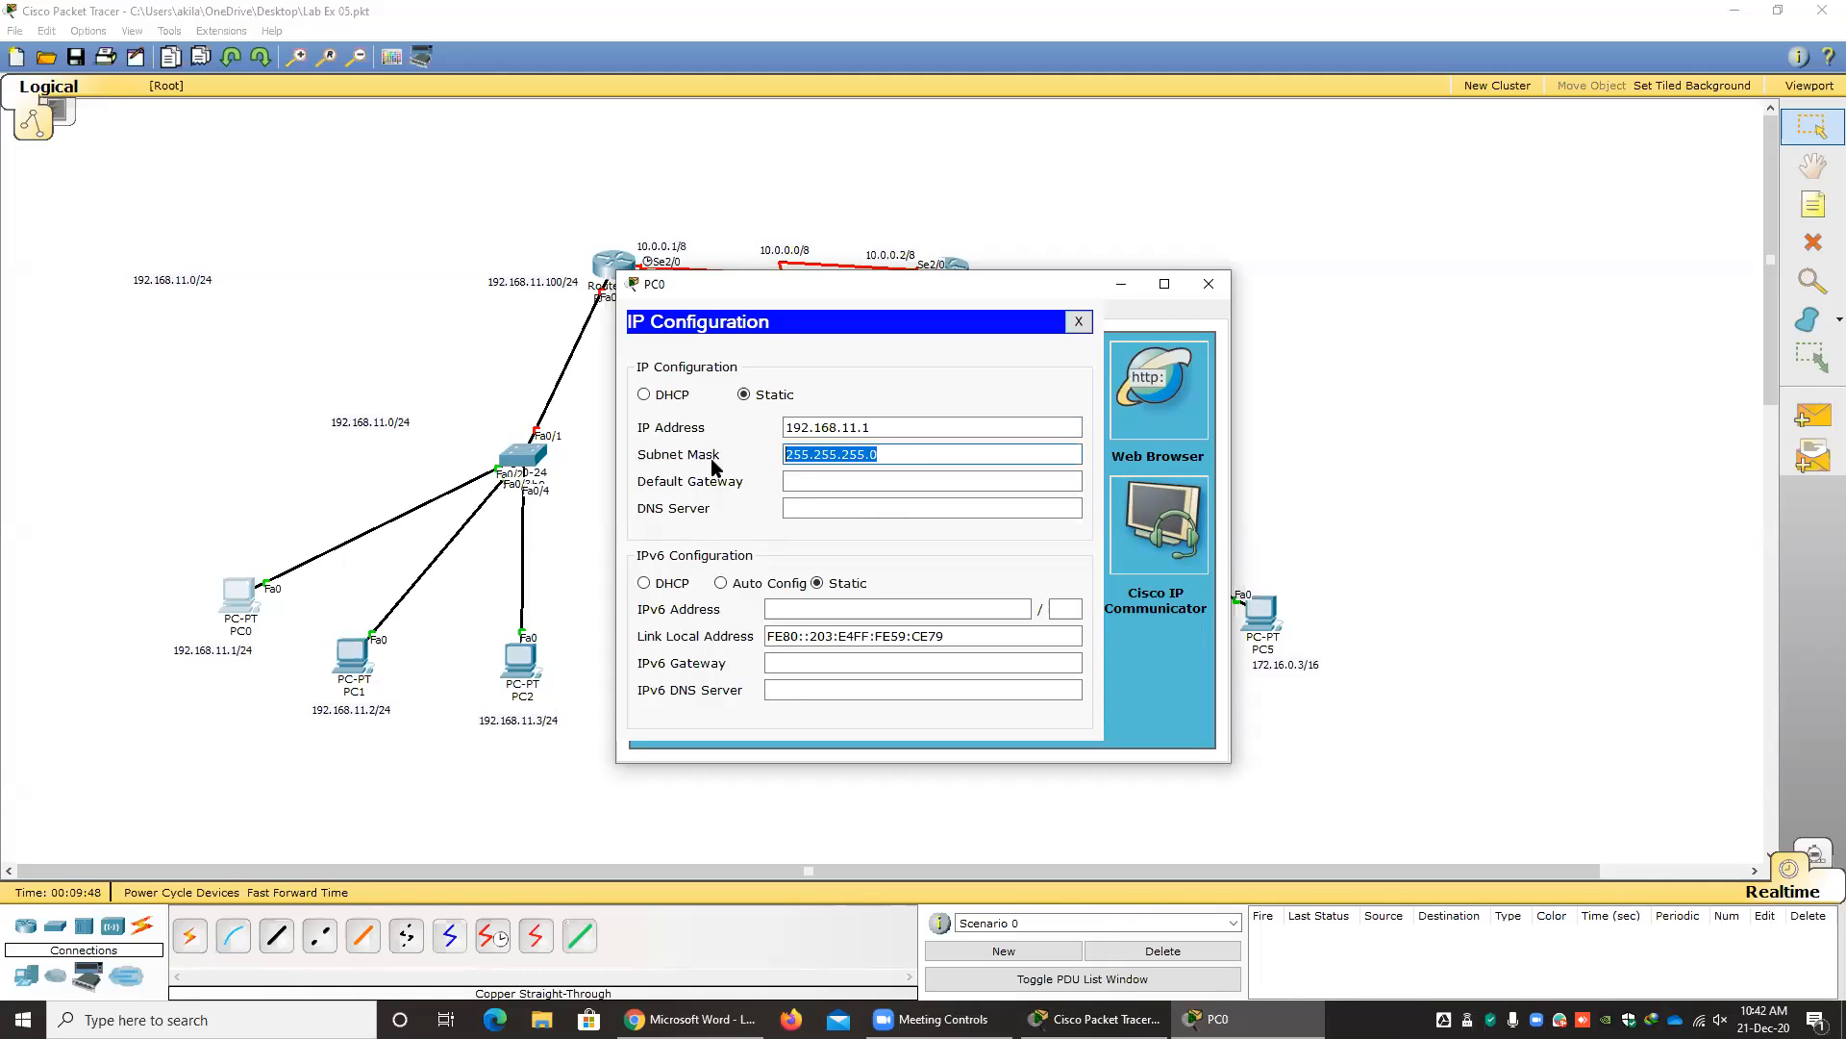
{"action": "left_click", "coordinate": [893, 480]}
{"action": "left_click", "coordinate": [894, 458]}
{"action": "key", "text": "BackSpace"}
{"action": "type", "text": "192"}
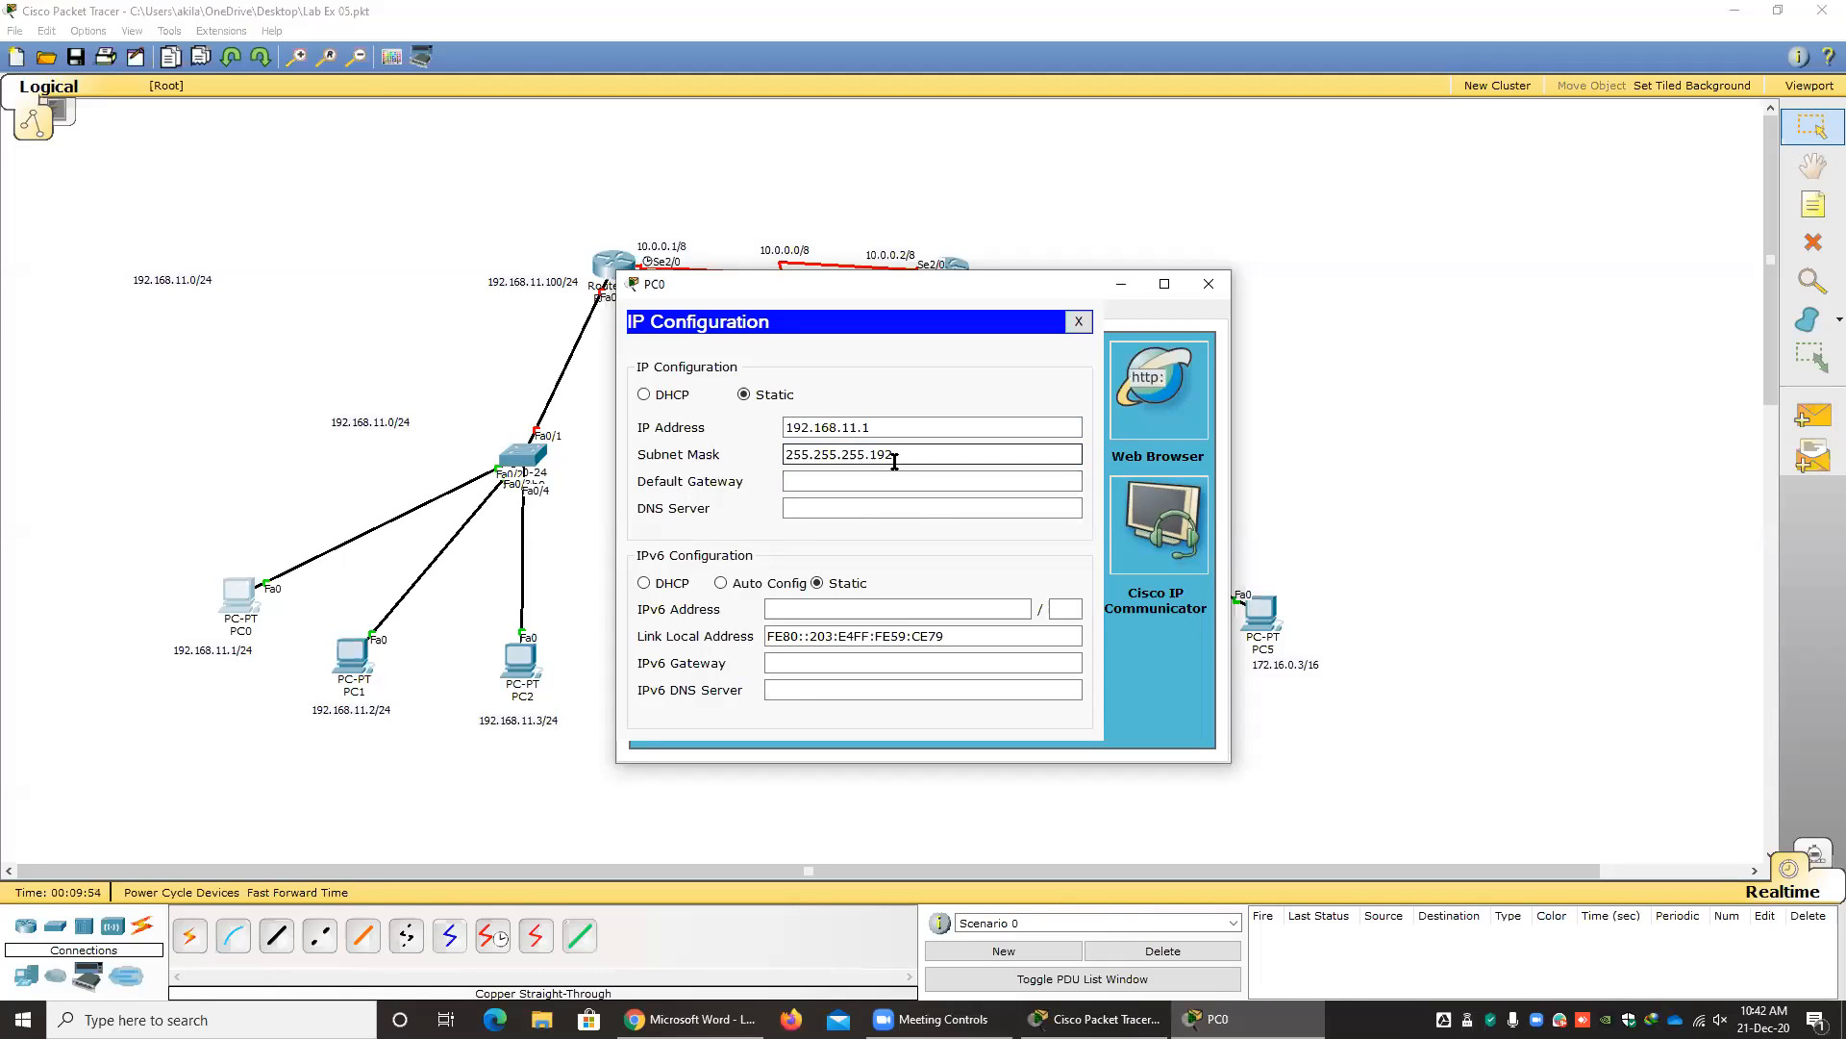
{"action": "key", "text": "BackSpace"}
{"action": "key", "text": "BackSpace"}
{"action": "type", "text": "0"}
Set PC0's default gateway to 192.168.11.100 and close its configuration window.
{"action": "left_click", "coordinate": [835, 489]}
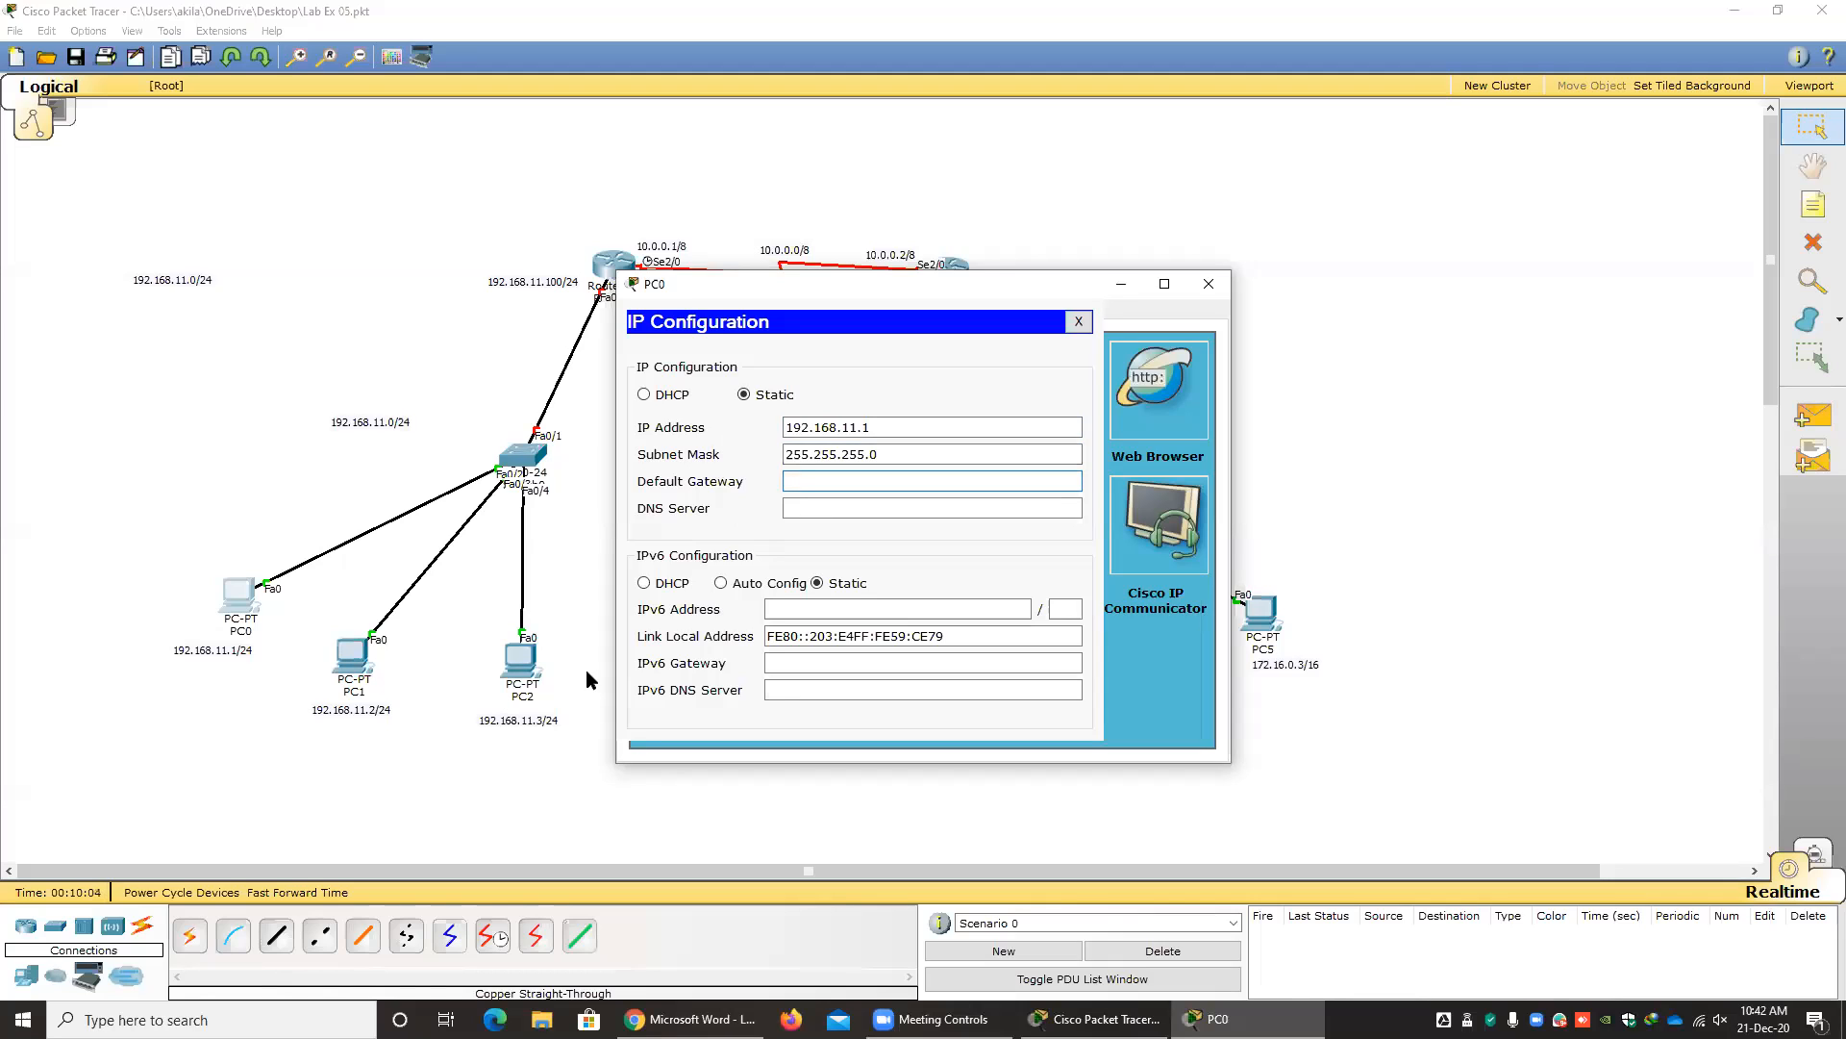
{"action": "left_click_drag", "start_coordinate": [902, 452], "coordinate": [691, 456]}
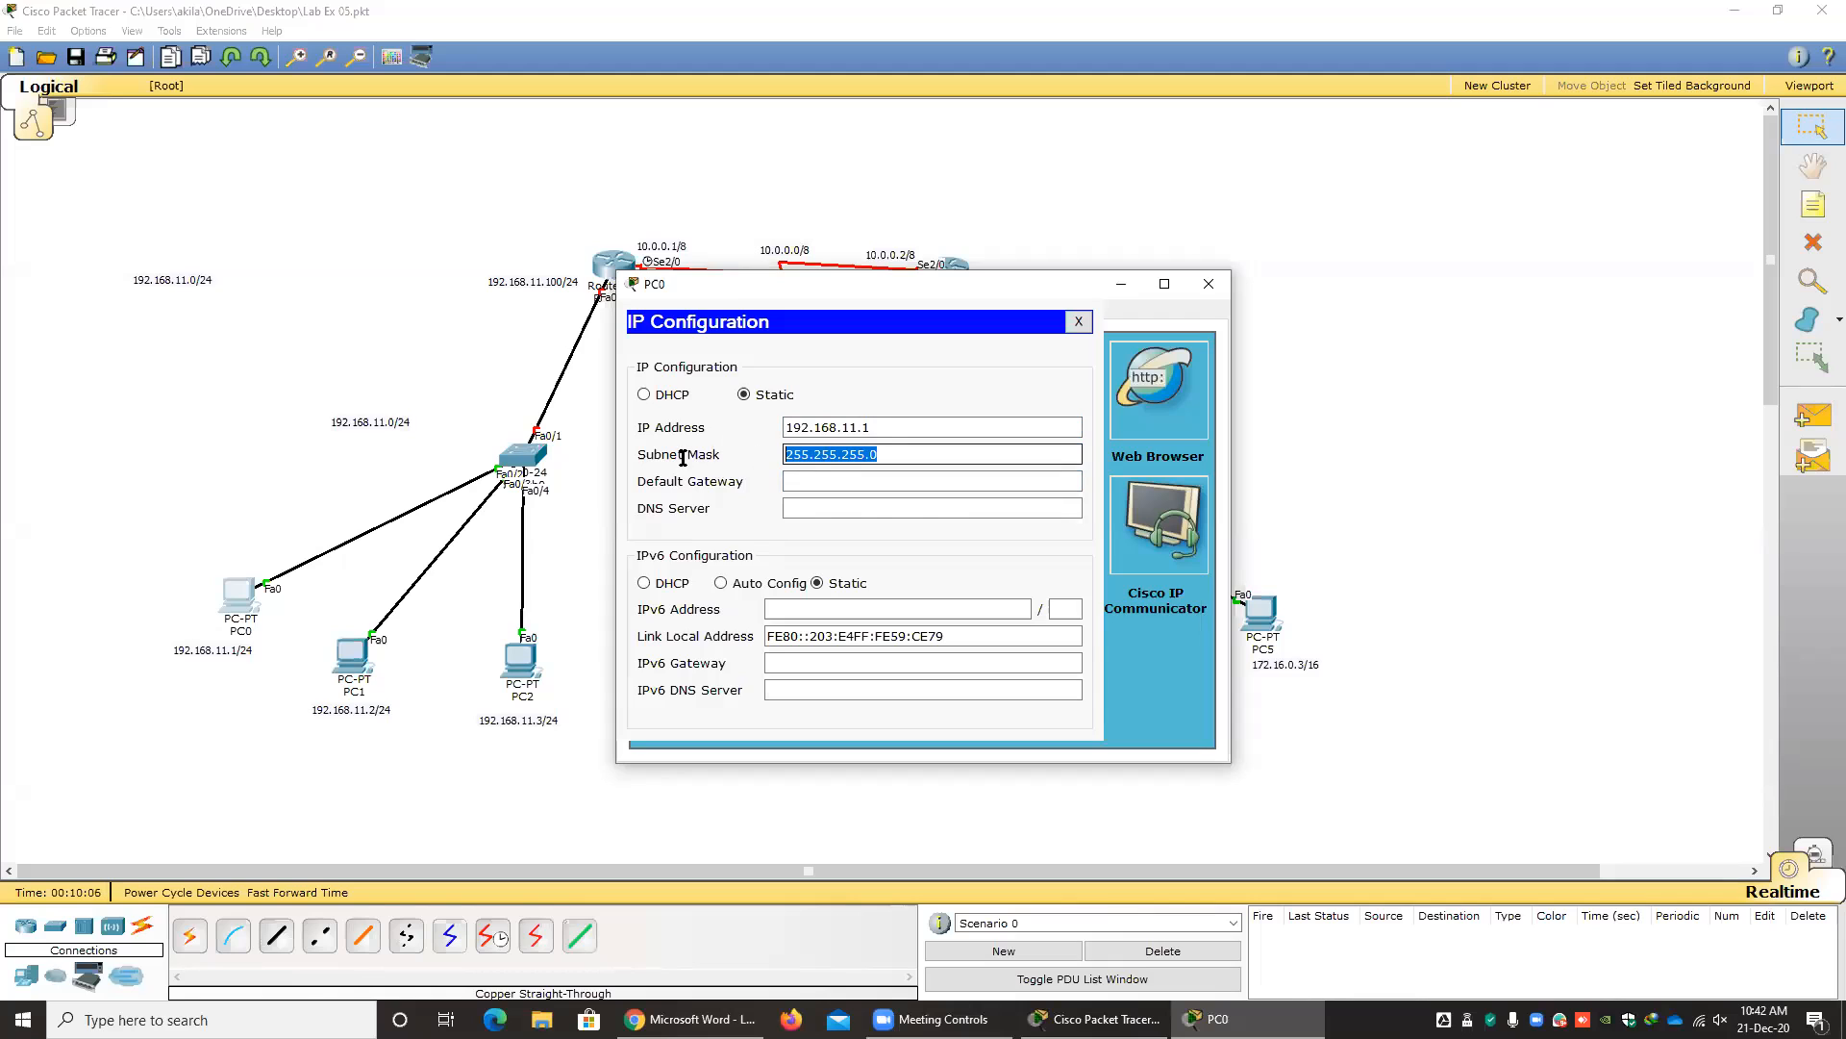
{"action": "left_click", "coordinate": [830, 481]}
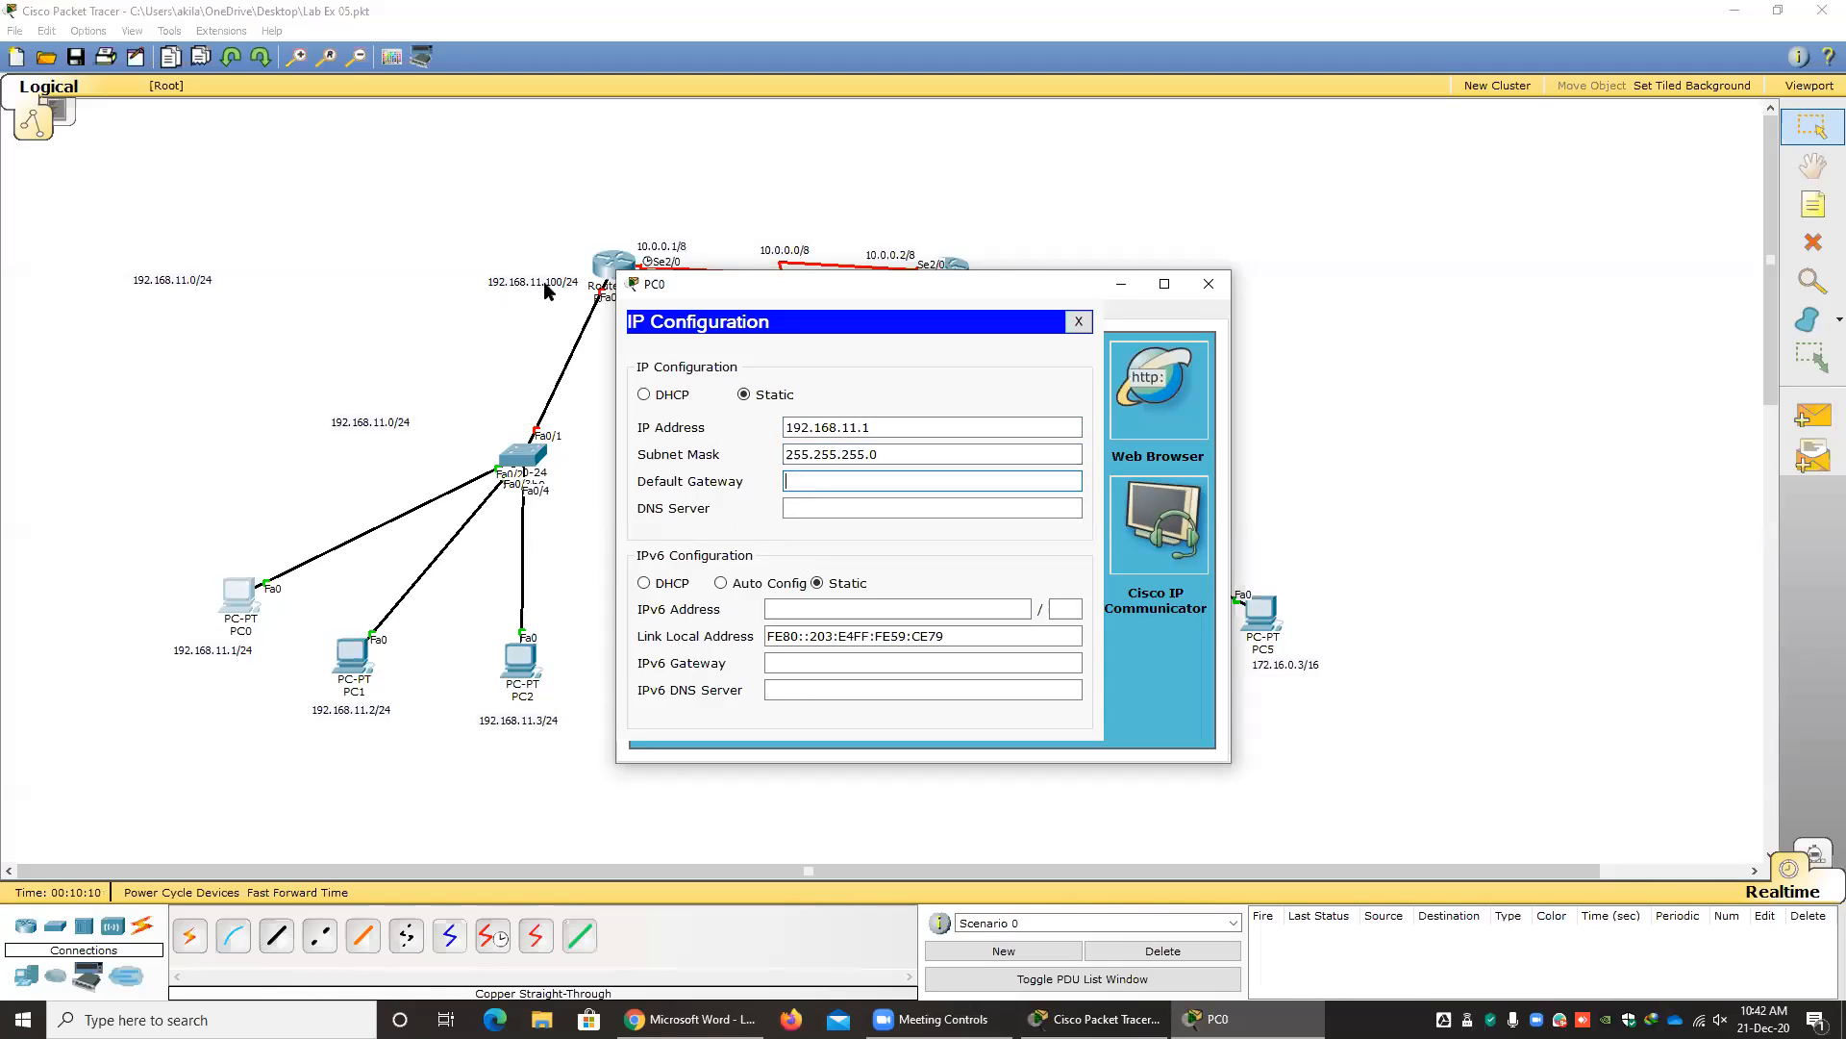
{"action": "type", "text": "192.168.11.100"}
{"action": "left_click", "coordinate": [802, 508]}
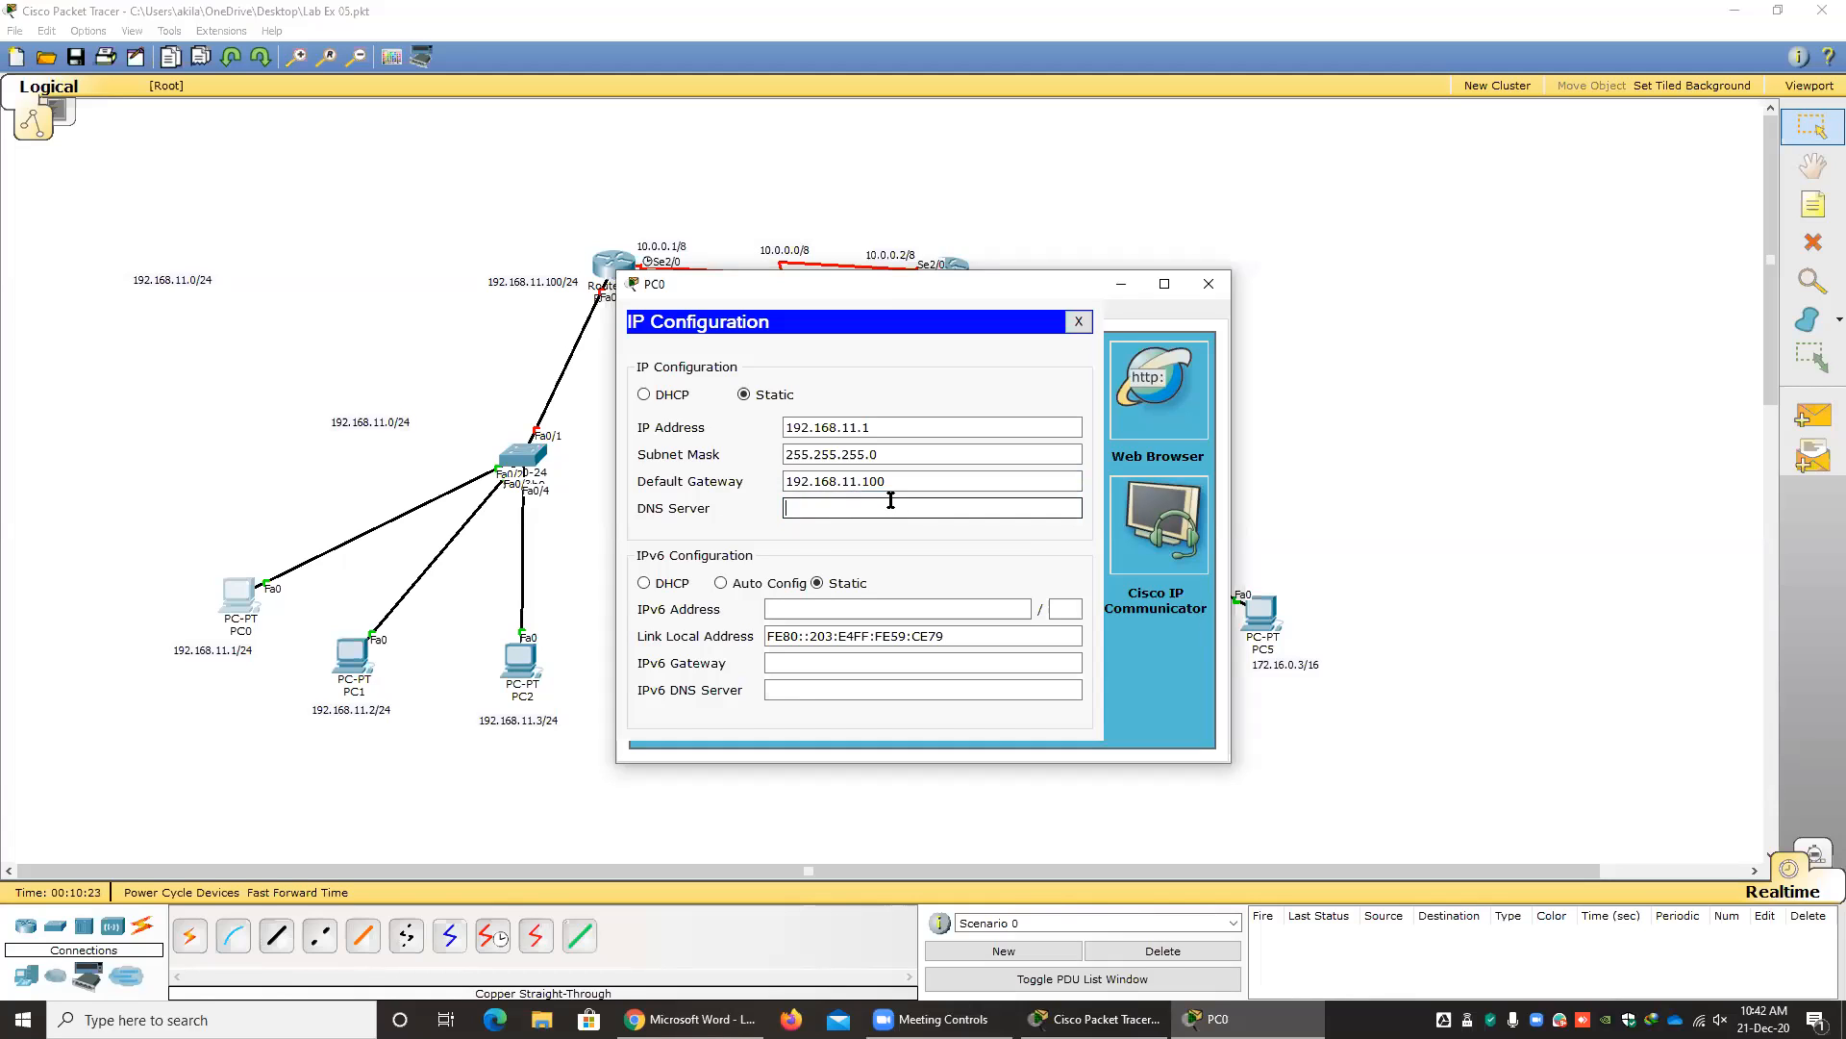
{"action": "left_click", "coordinate": [1079, 321]}
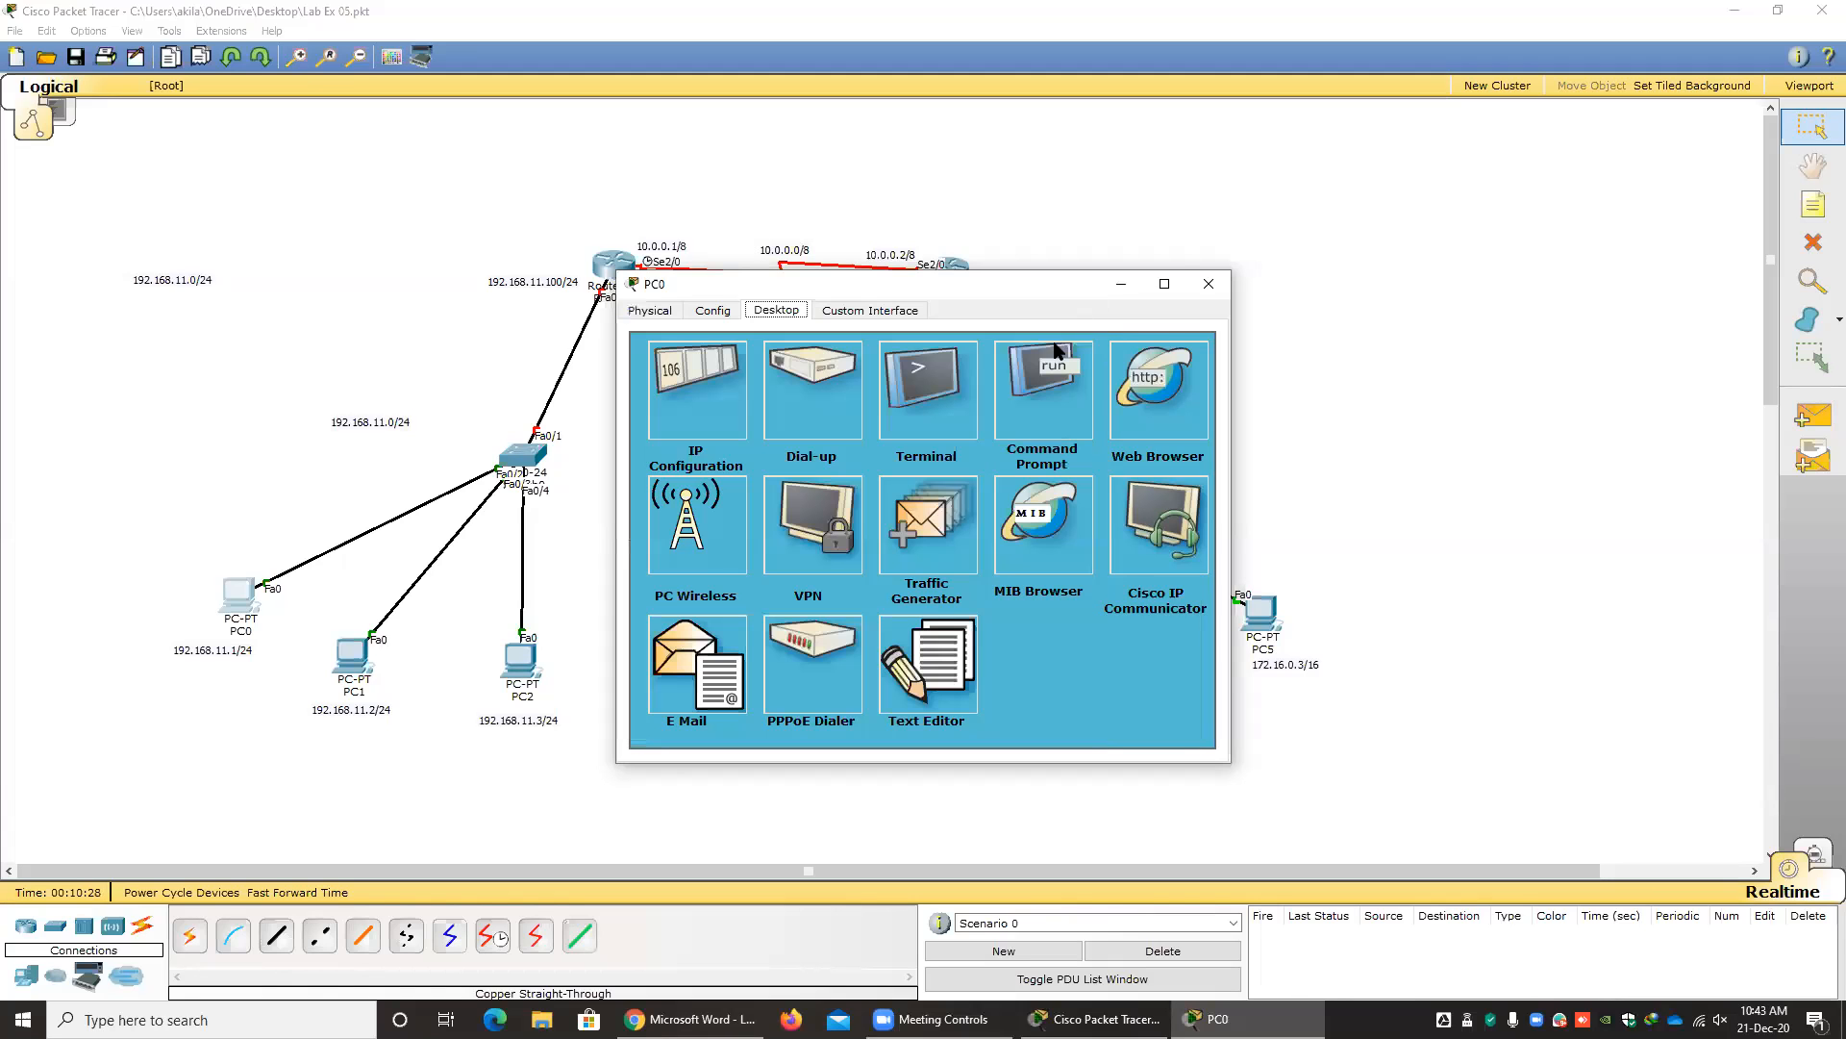
{"action": "left_click", "coordinate": [1209, 284]}
Set PC1's static IP address to 192.168.11.2 with subnet mask 255.255.255.0.
{"action": "left_click", "coordinate": [344, 659]}
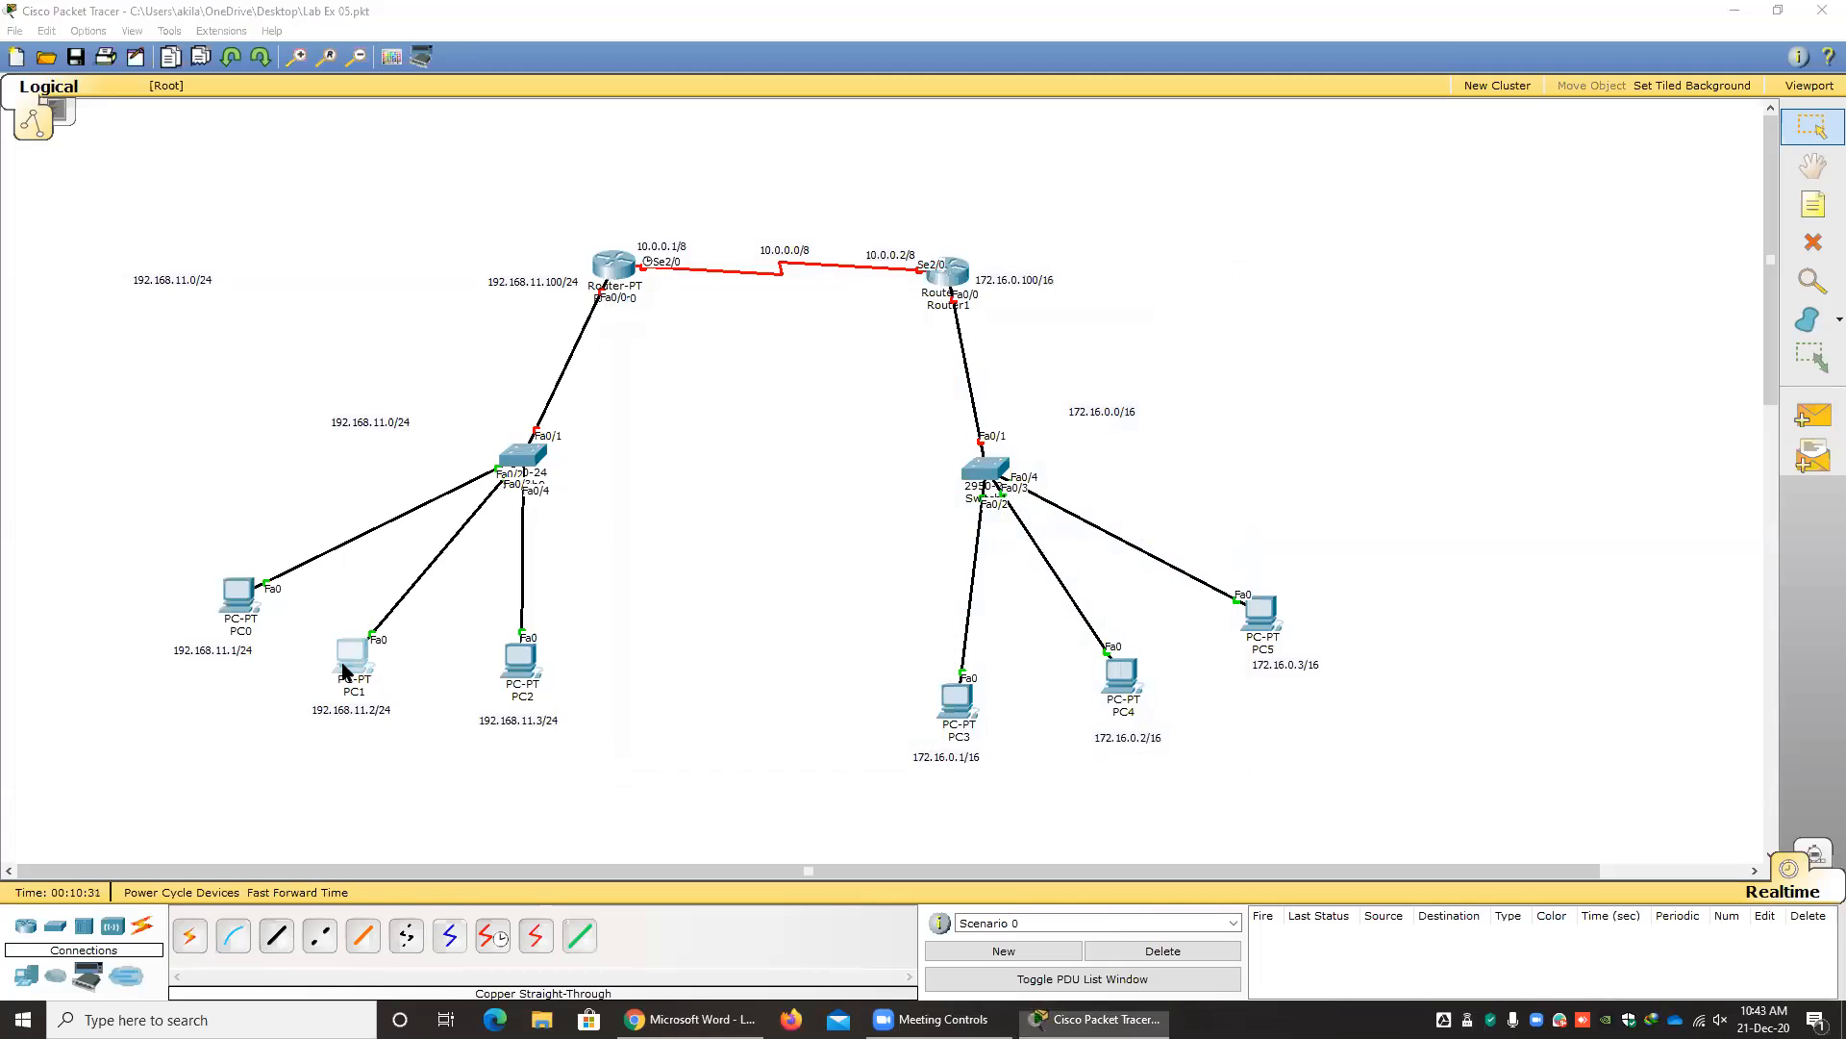
{"action": "left_click", "coordinate": [774, 309]}
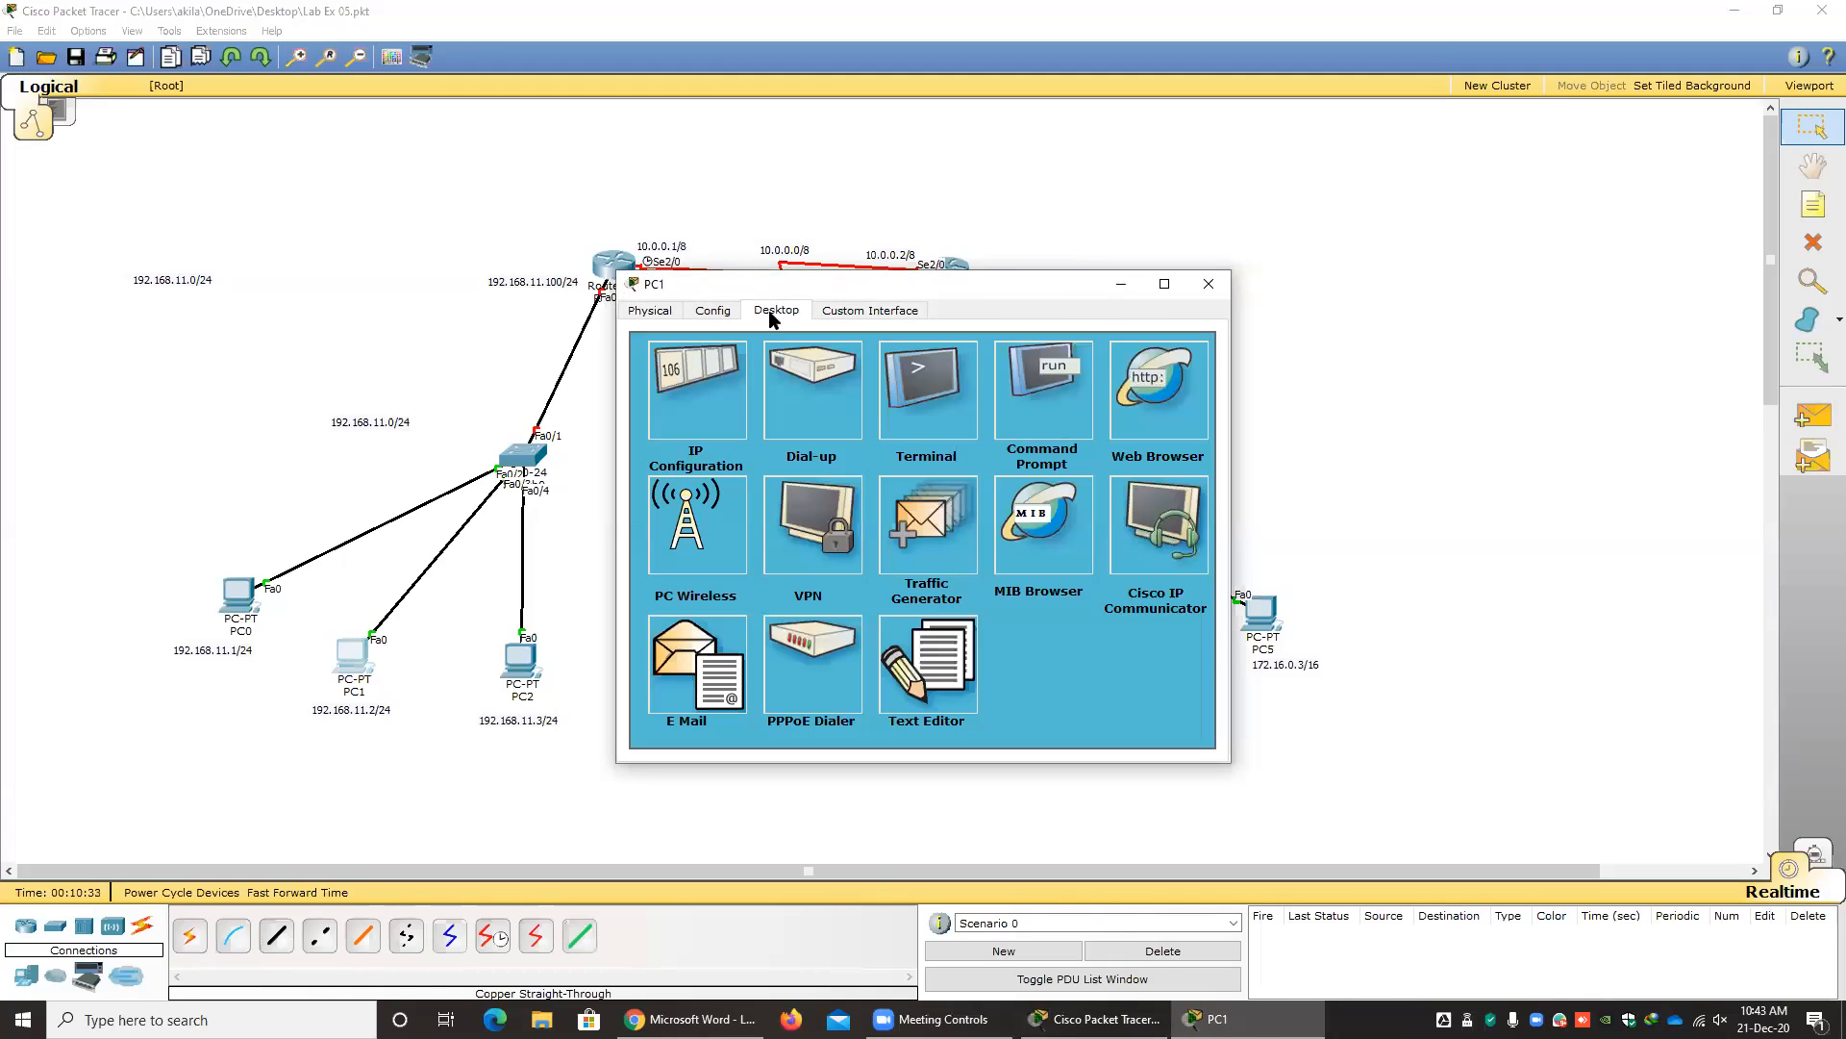
{"action": "left_click", "coordinate": [717, 394]}
{"action": "left_click", "coordinate": [804, 423]}
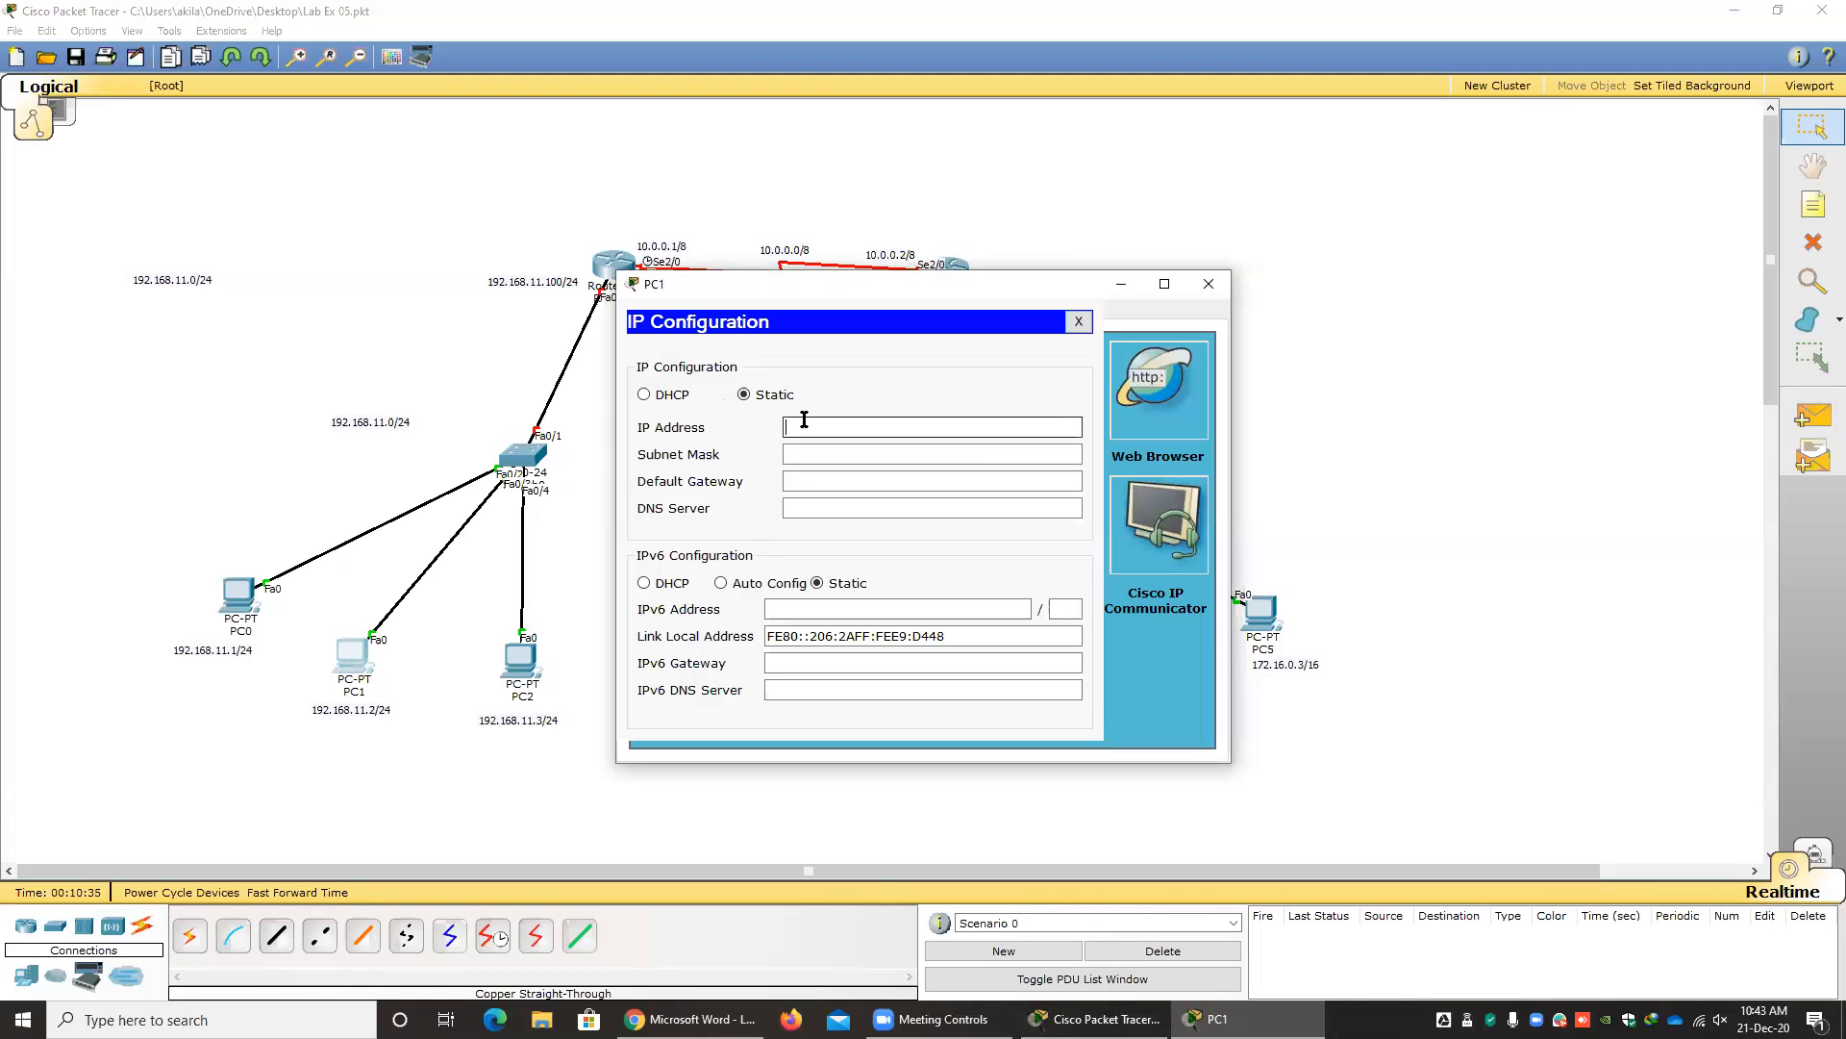
{"action": "type", "text": "192.168.11.2"}
{"action": "key", "text": "Tab"}
{"action": "key", "text": "Tab"}
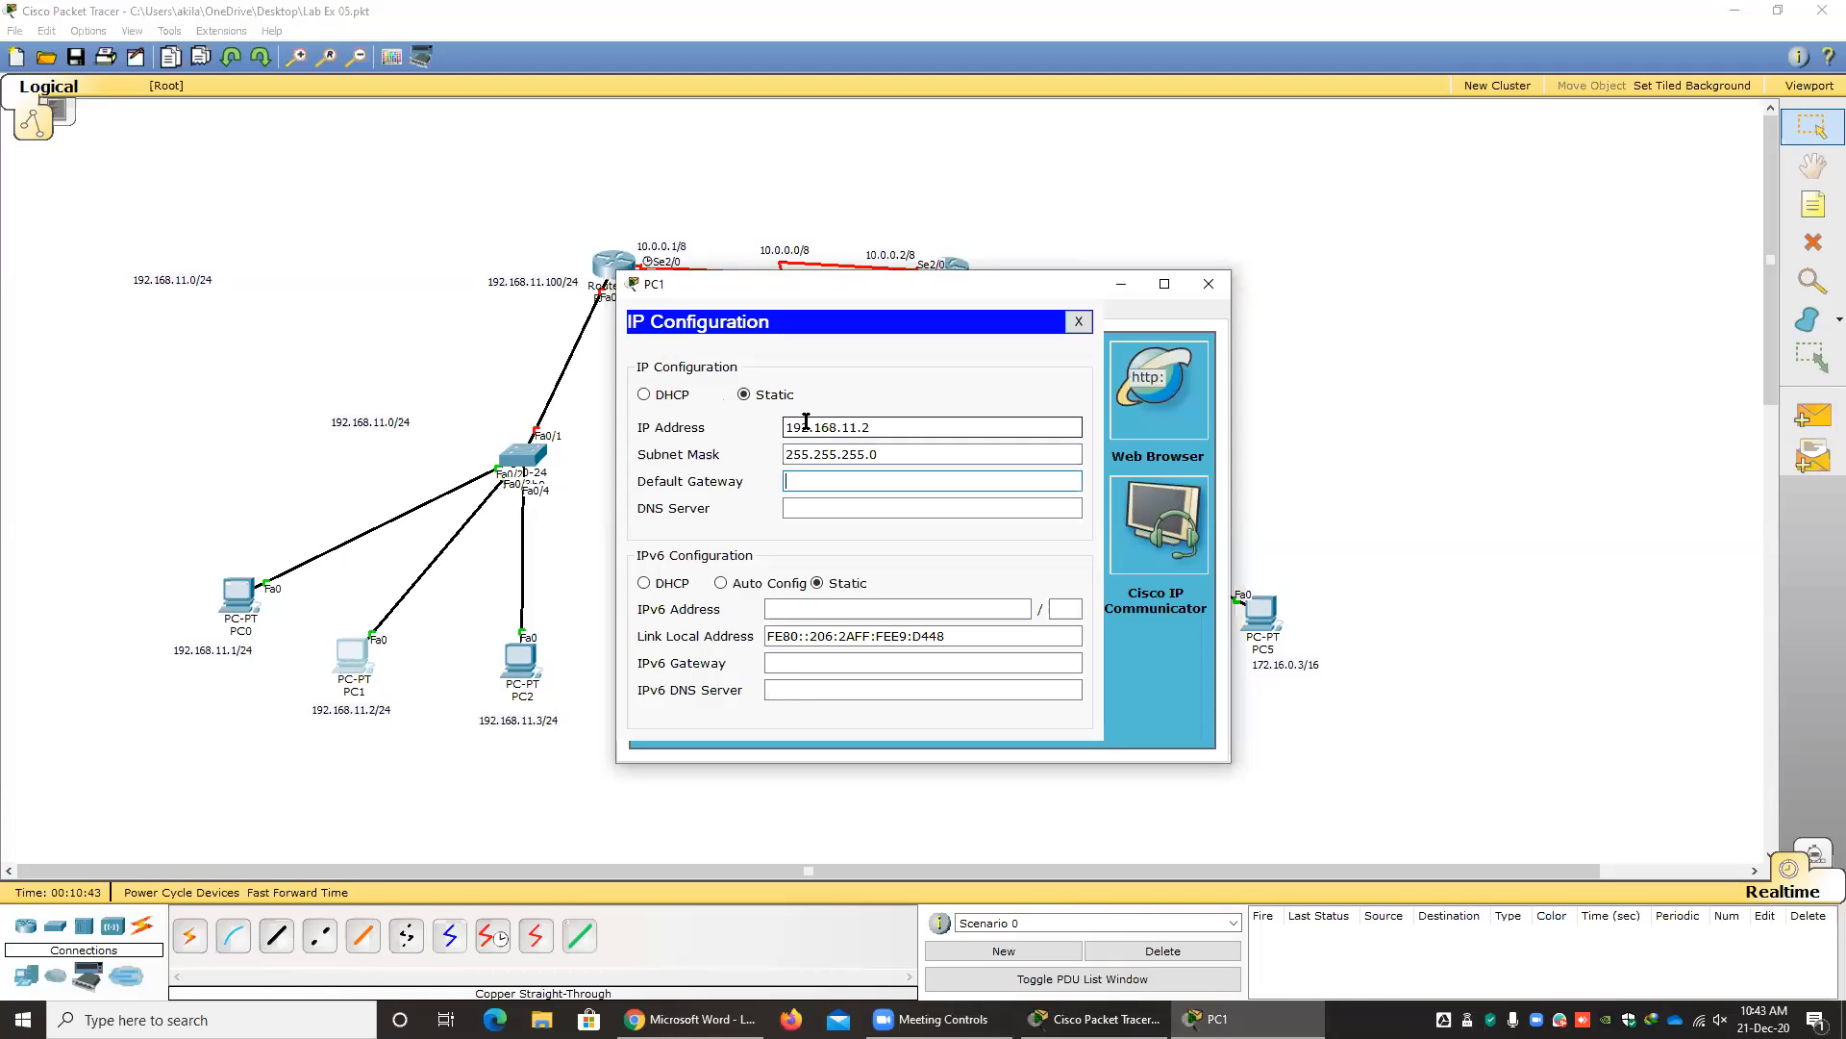
Set PC1's default gateway to 192.168.11.100 and close its configuration window.
{"action": "type", "text": "192.168.11.100"}
{"action": "left_click", "coordinate": [1079, 321]}
{"action": "left_click", "coordinate": [1208, 284]}
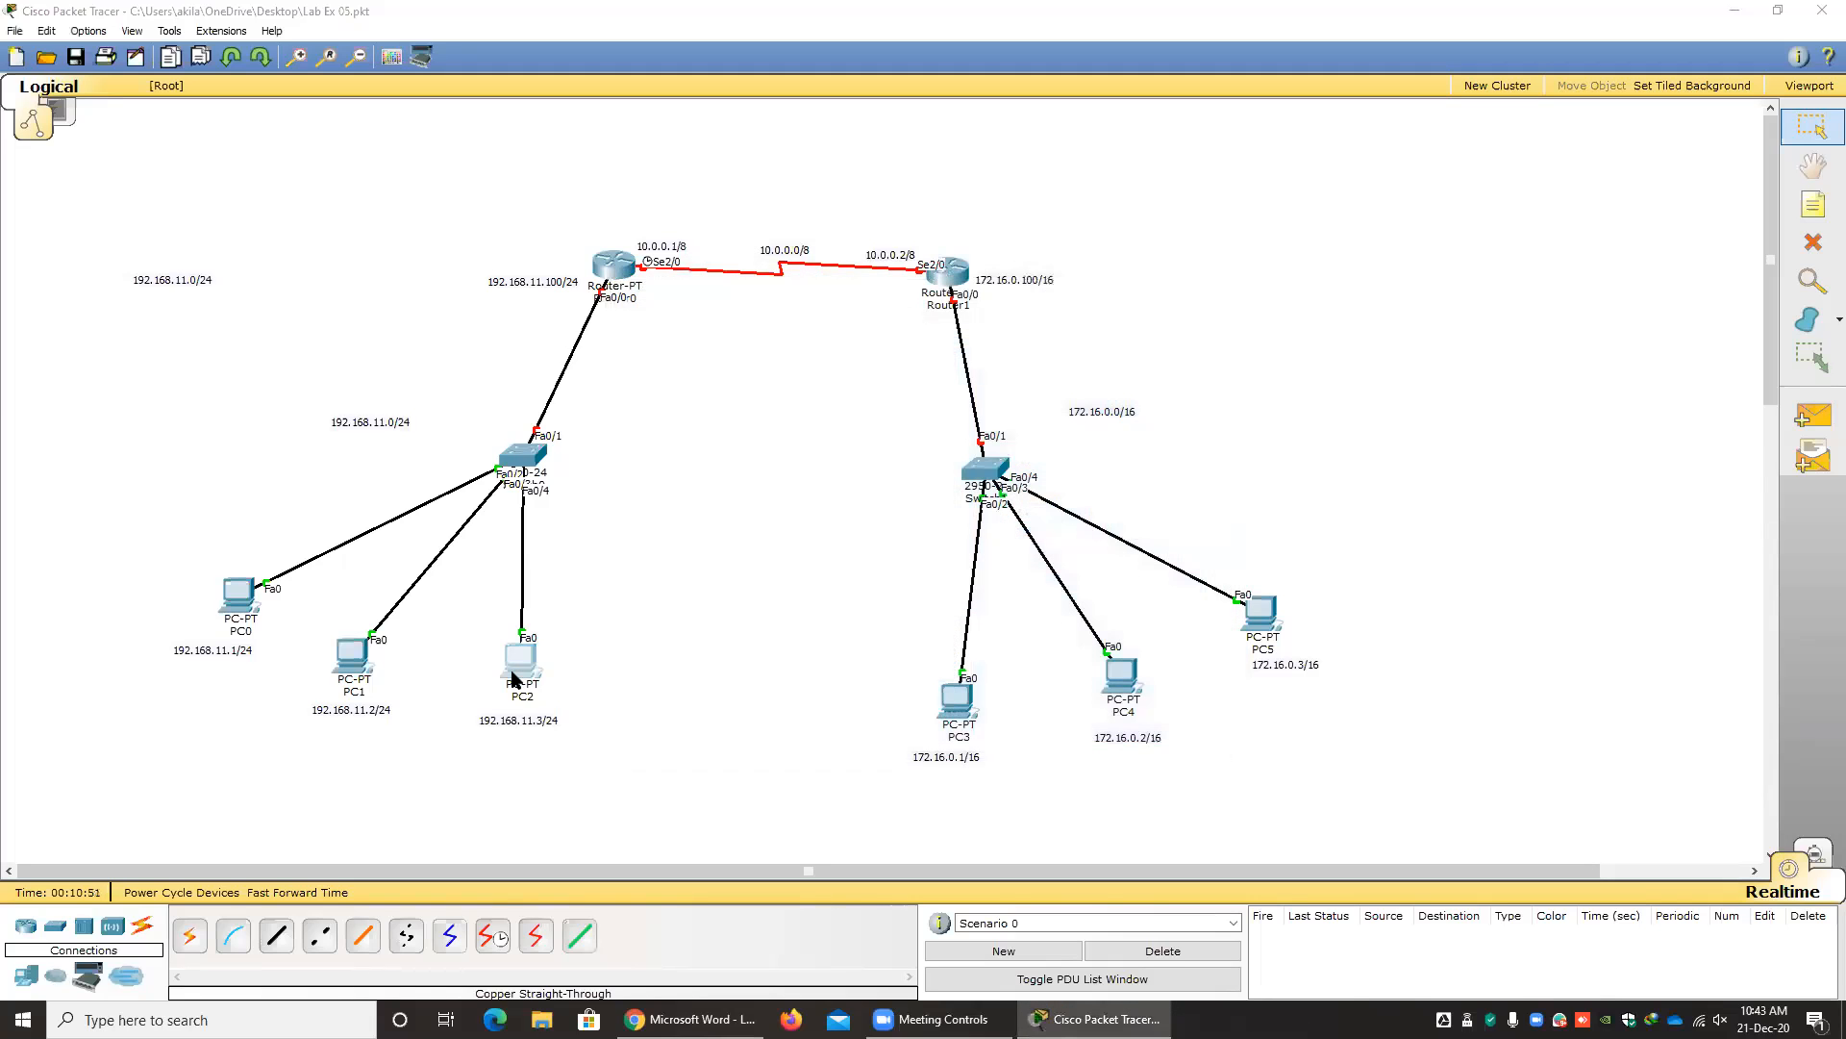
Set PC2's static IP address to 192.168.11.3 with subnet mask 255.255.255.0.
{"action": "left_click", "coordinate": [520, 662]}
{"action": "left_click", "coordinate": [776, 312]}
{"action": "left_click", "coordinate": [712, 385]}
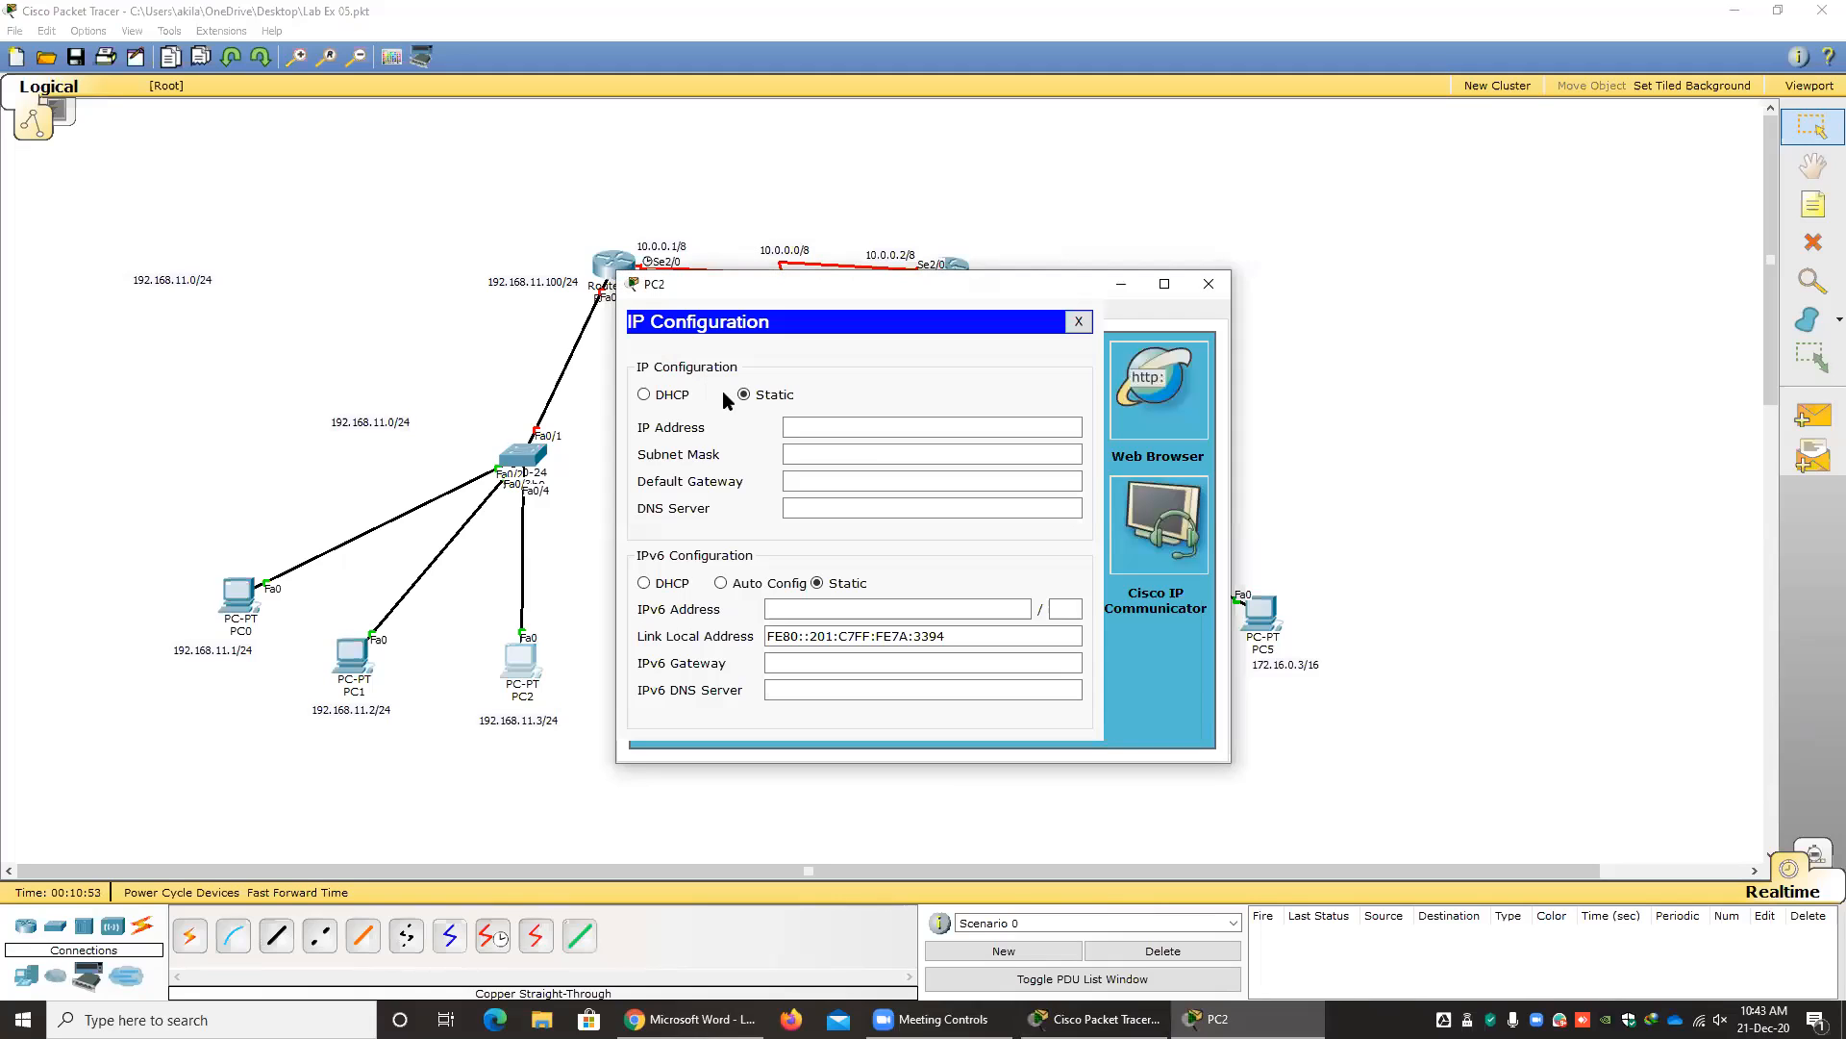
{"action": "type", "text": "192.1"}
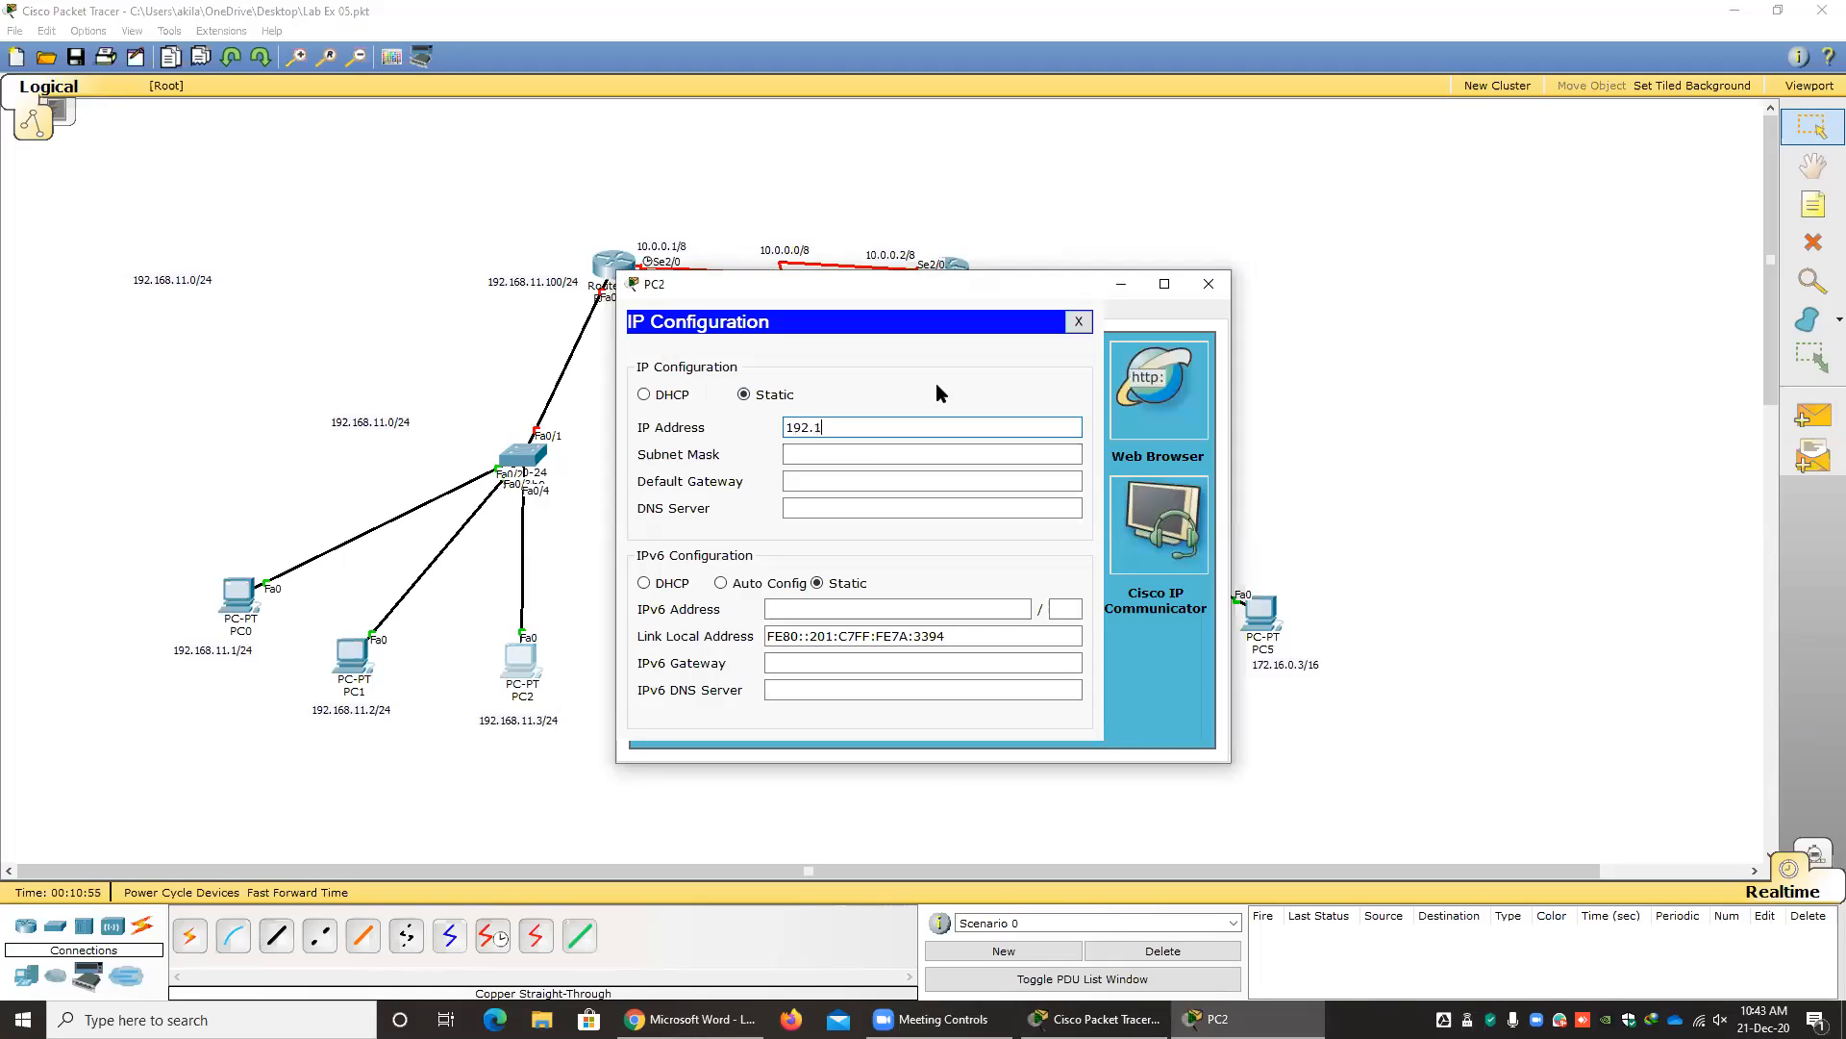
{"action": "type", "text": "68.11.3"}
{"action": "key", "text": "Tab"}
{"action": "key", "text": "Tab"}
Set PC2's default gateway to 192.168.11.100 and close its configuration window.
{"action": "type", "text": "192.168"}
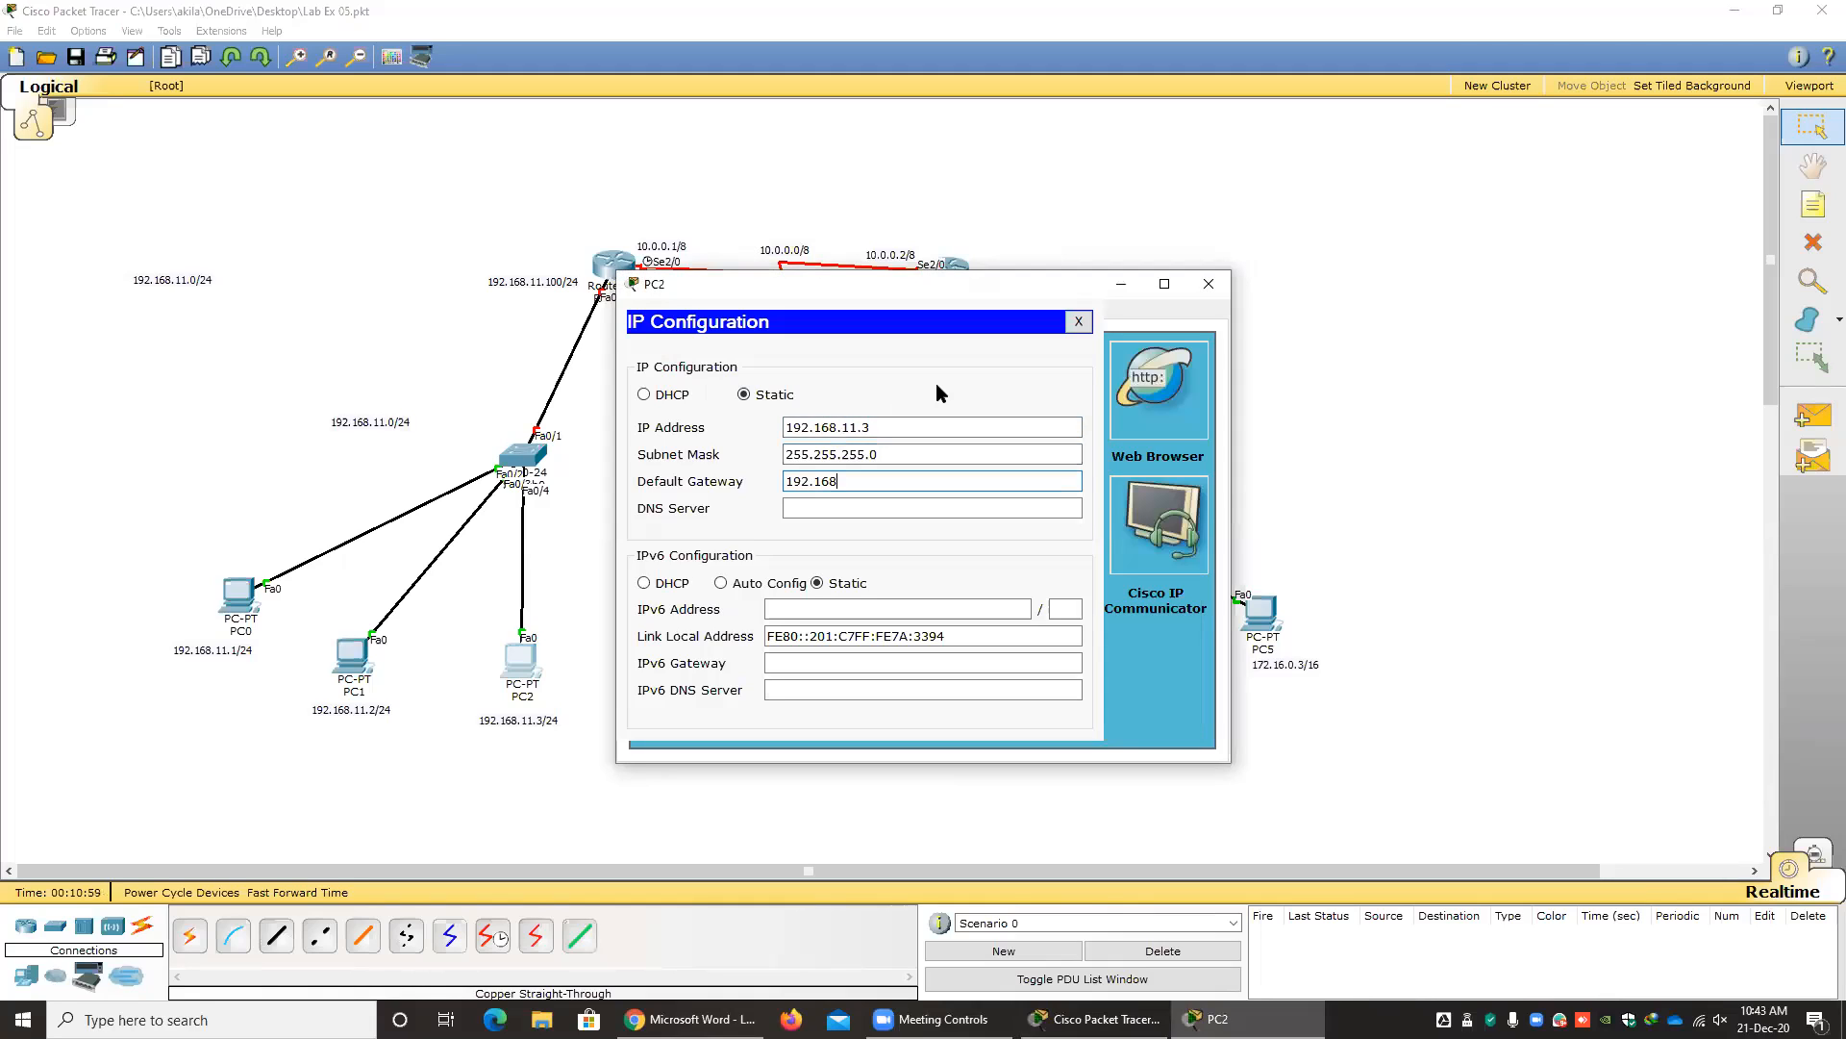
{"action": "type", "text": ".11.100"}
{"action": "left_click", "coordinate": [1078, 322]}
{"action": "left_click", "coordinate": [1207, 283]}
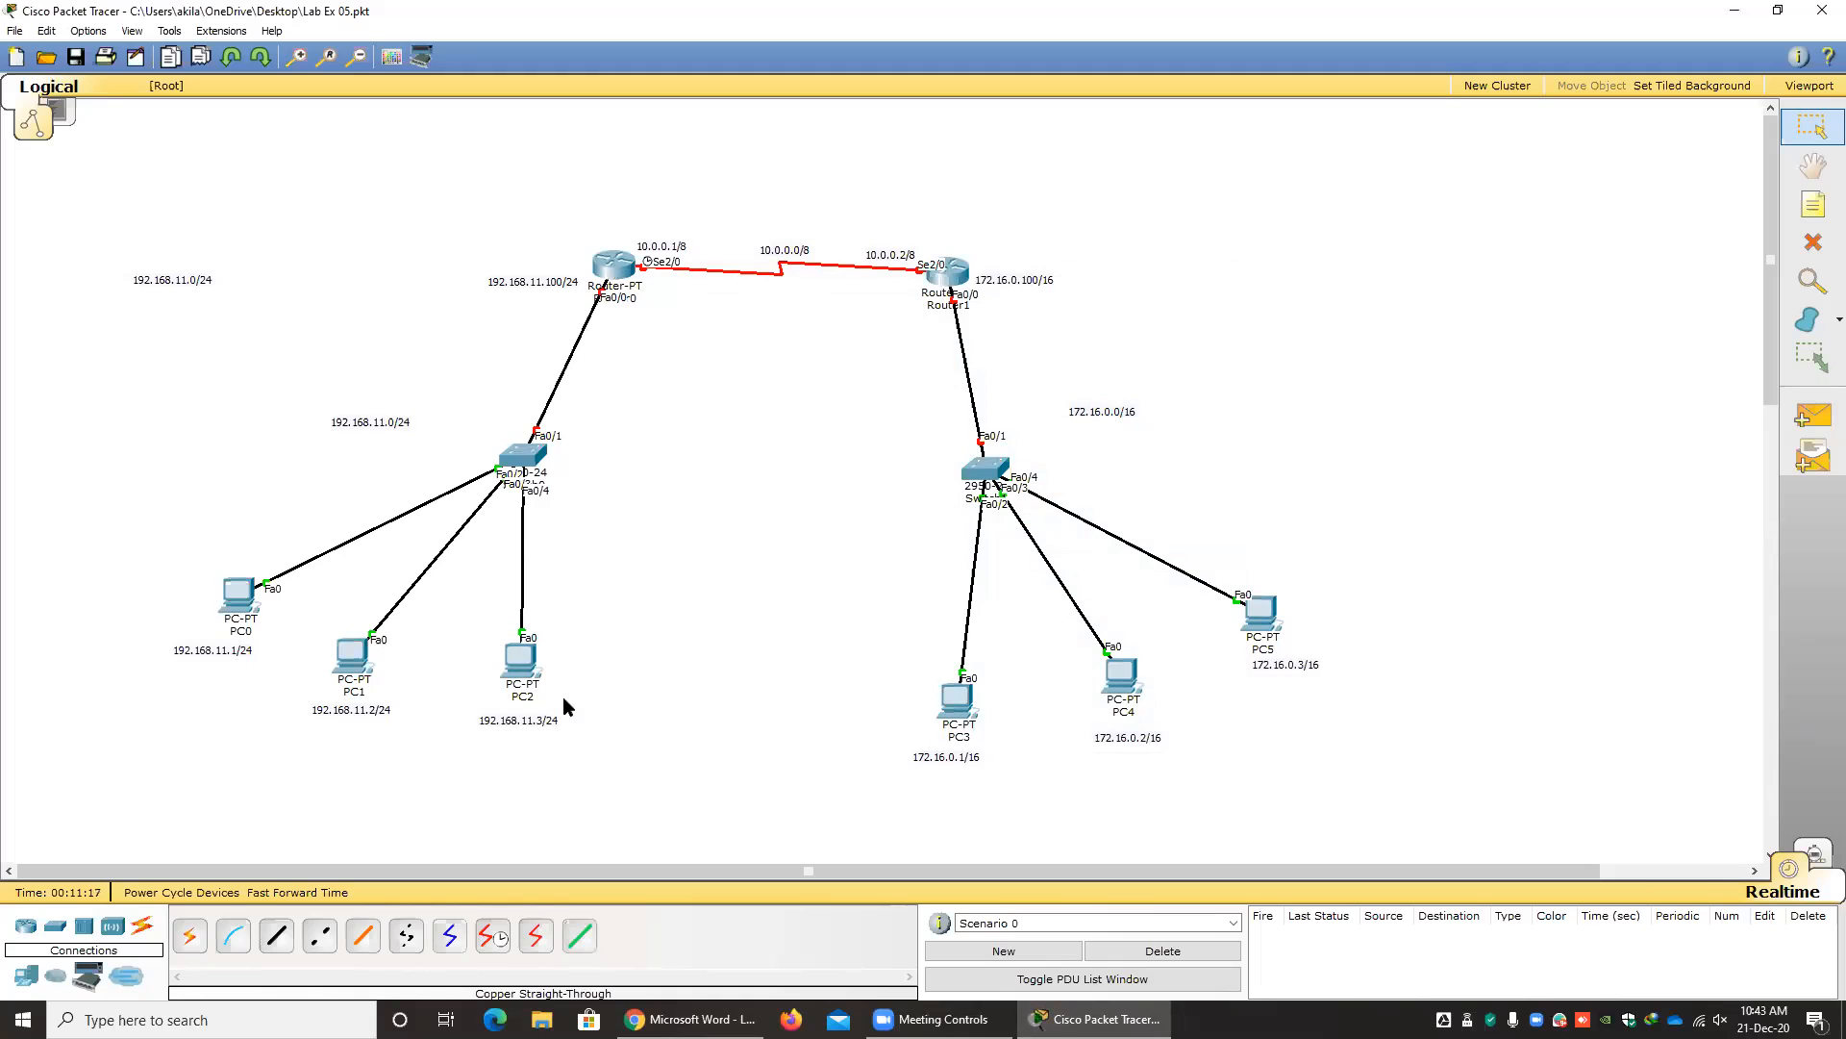
Review PC2's IP configuration, and check the address and gateway details of PC2, PC1 and PC0 in the topology.
{"action": "left_click", "coordinate": [524, 667]}
{"action": "left_click", "coordinate": [723, 377]}
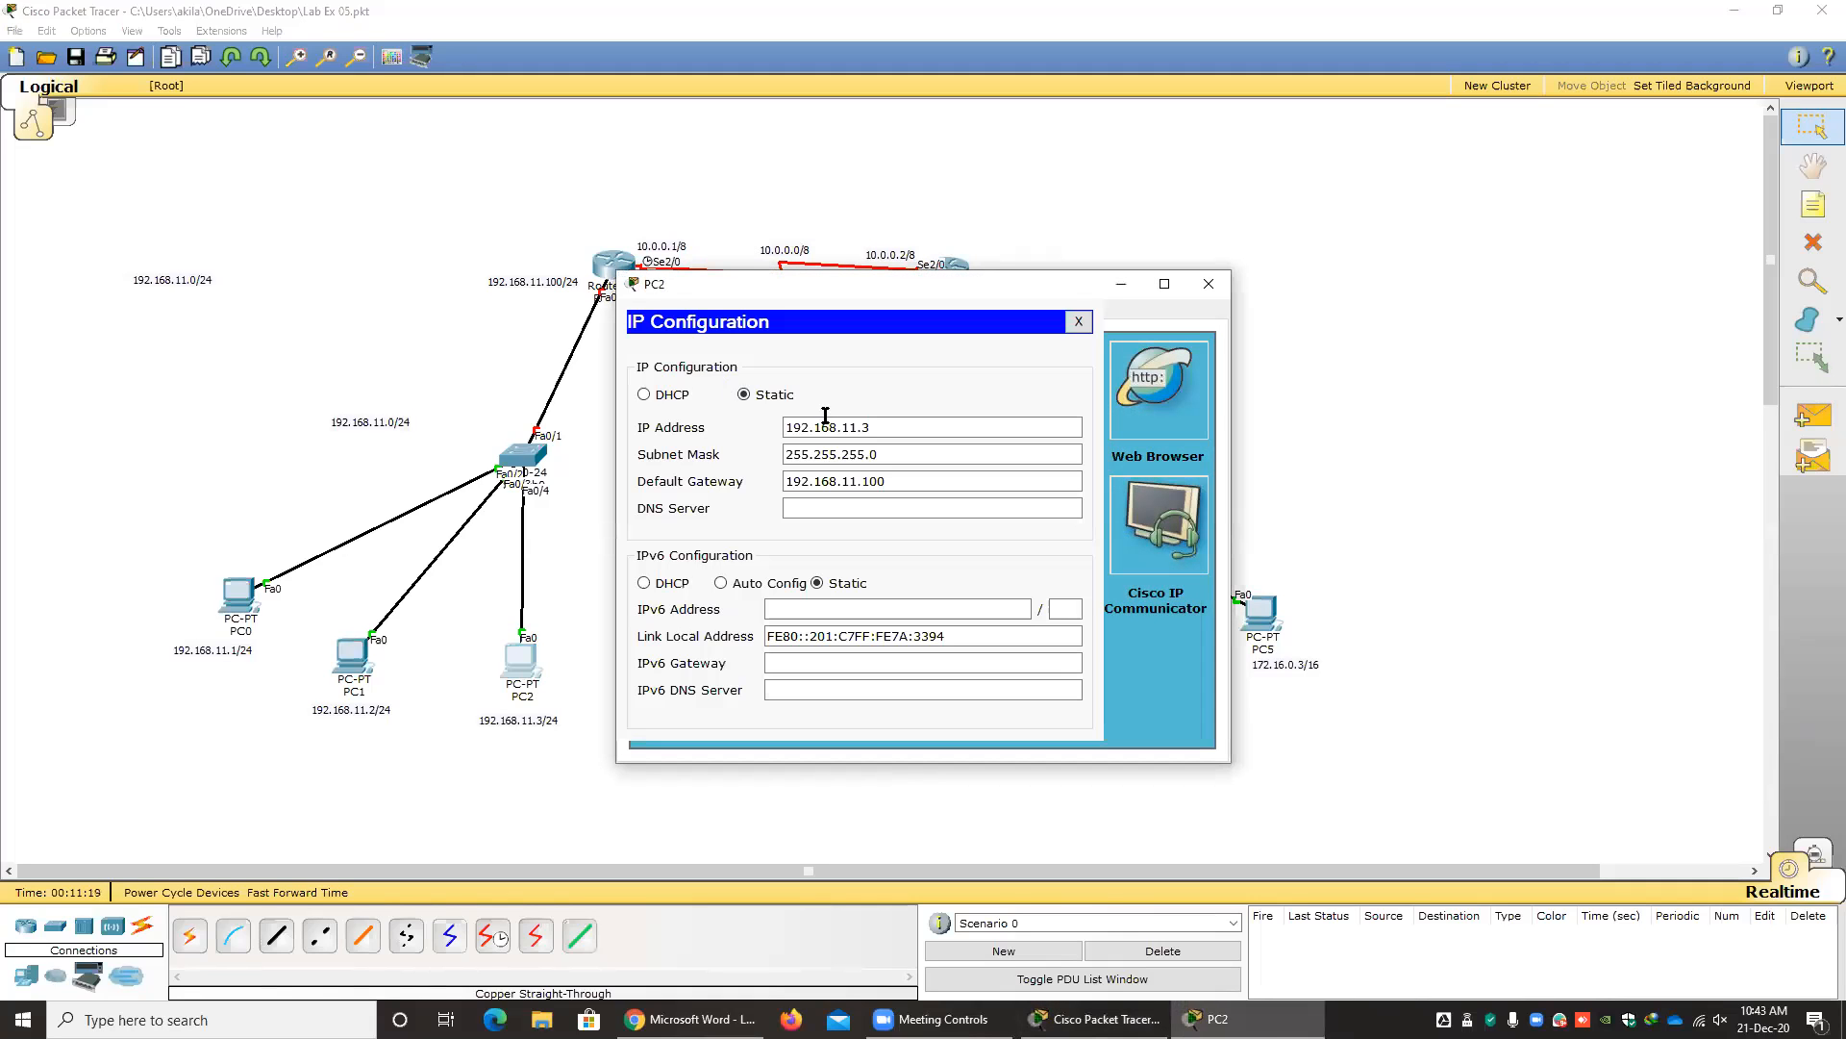
{"action": "left_click", "coordinate": [1079, 322]}
{"action": "left_click", "coordinate": [1208, 283]}
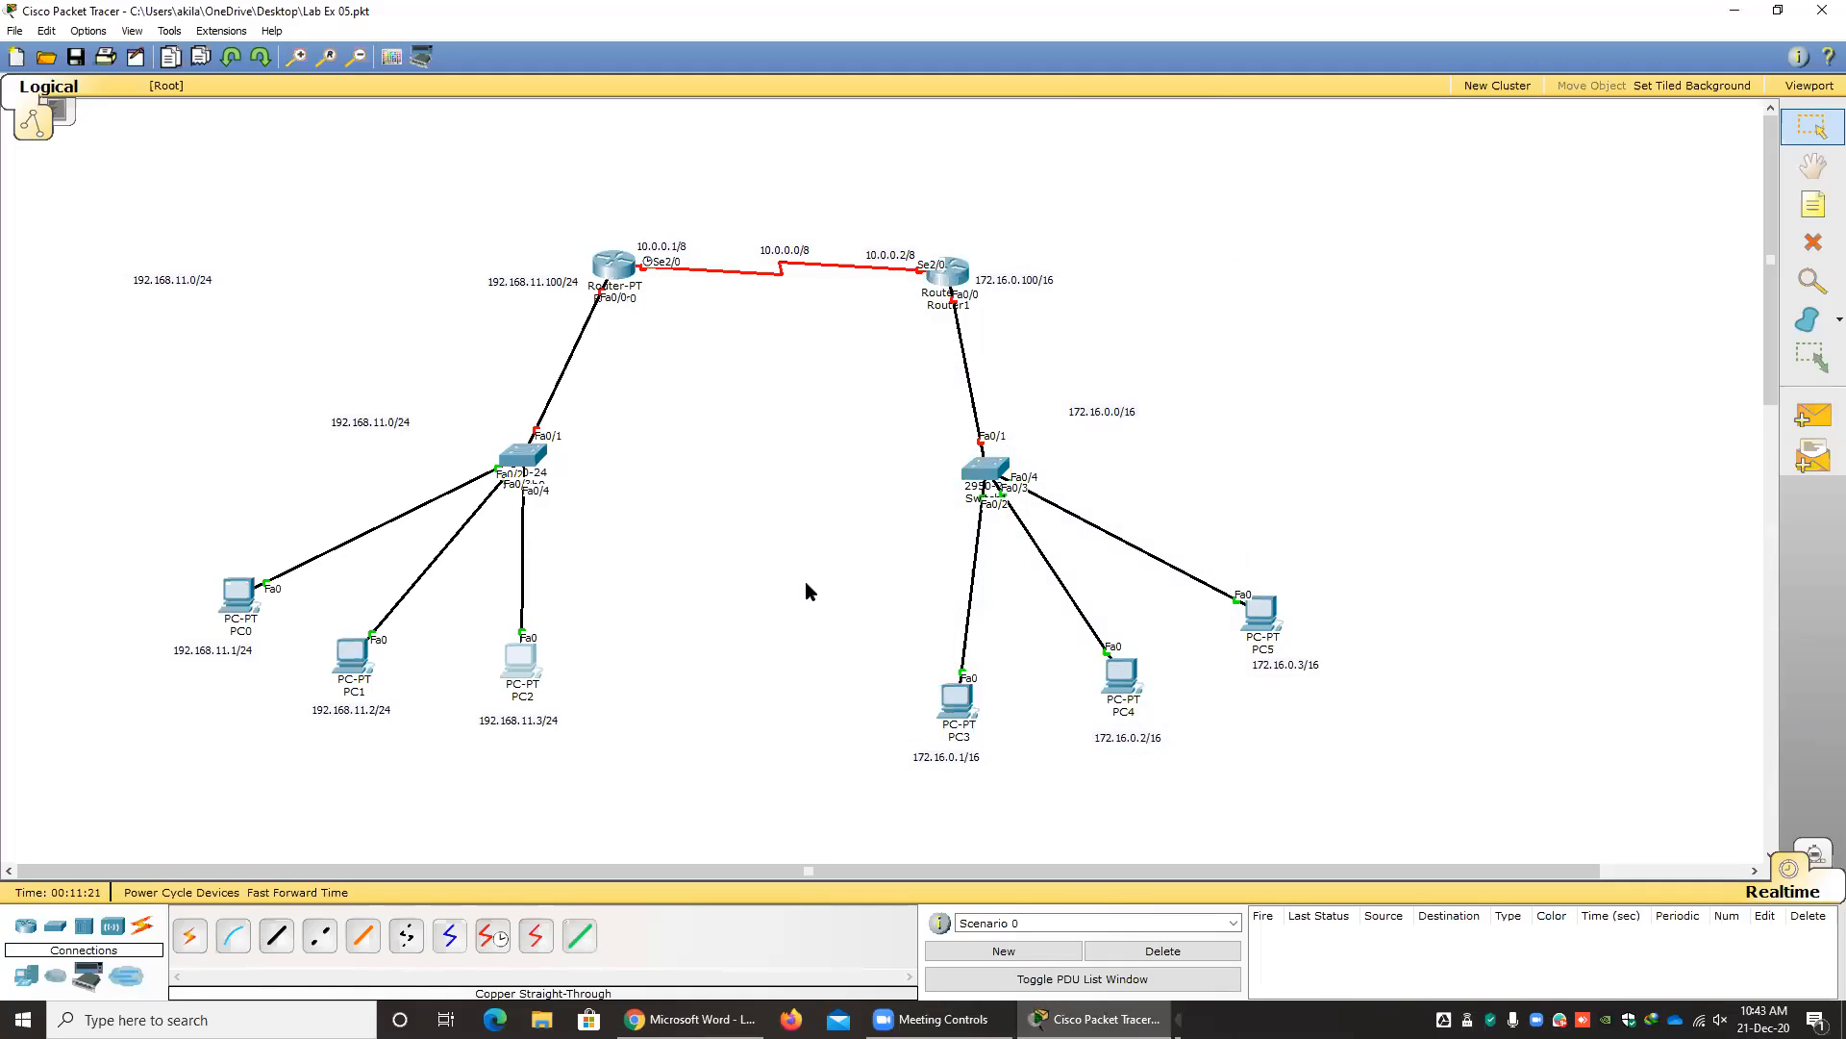
{"action": "mouse_move", "coordinate": [524, 666]}
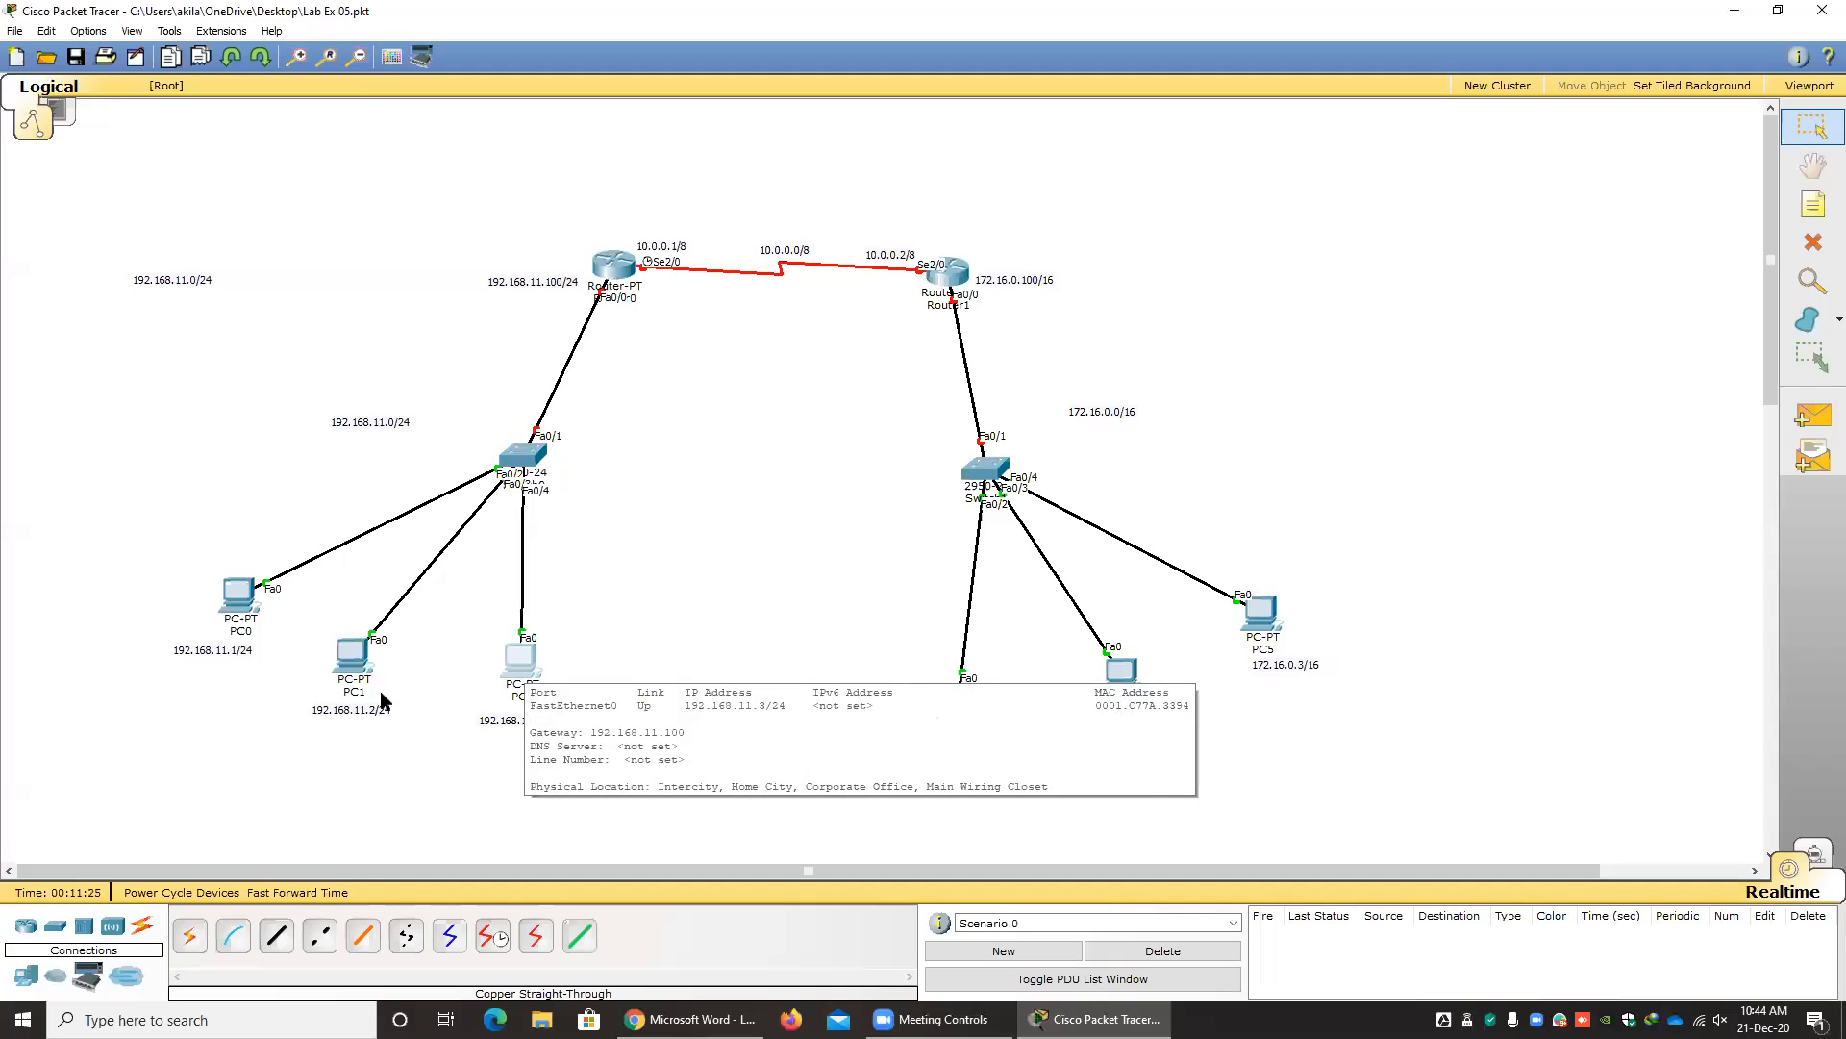
{"action": "mouse_move", "coordinate": [356, 666]}
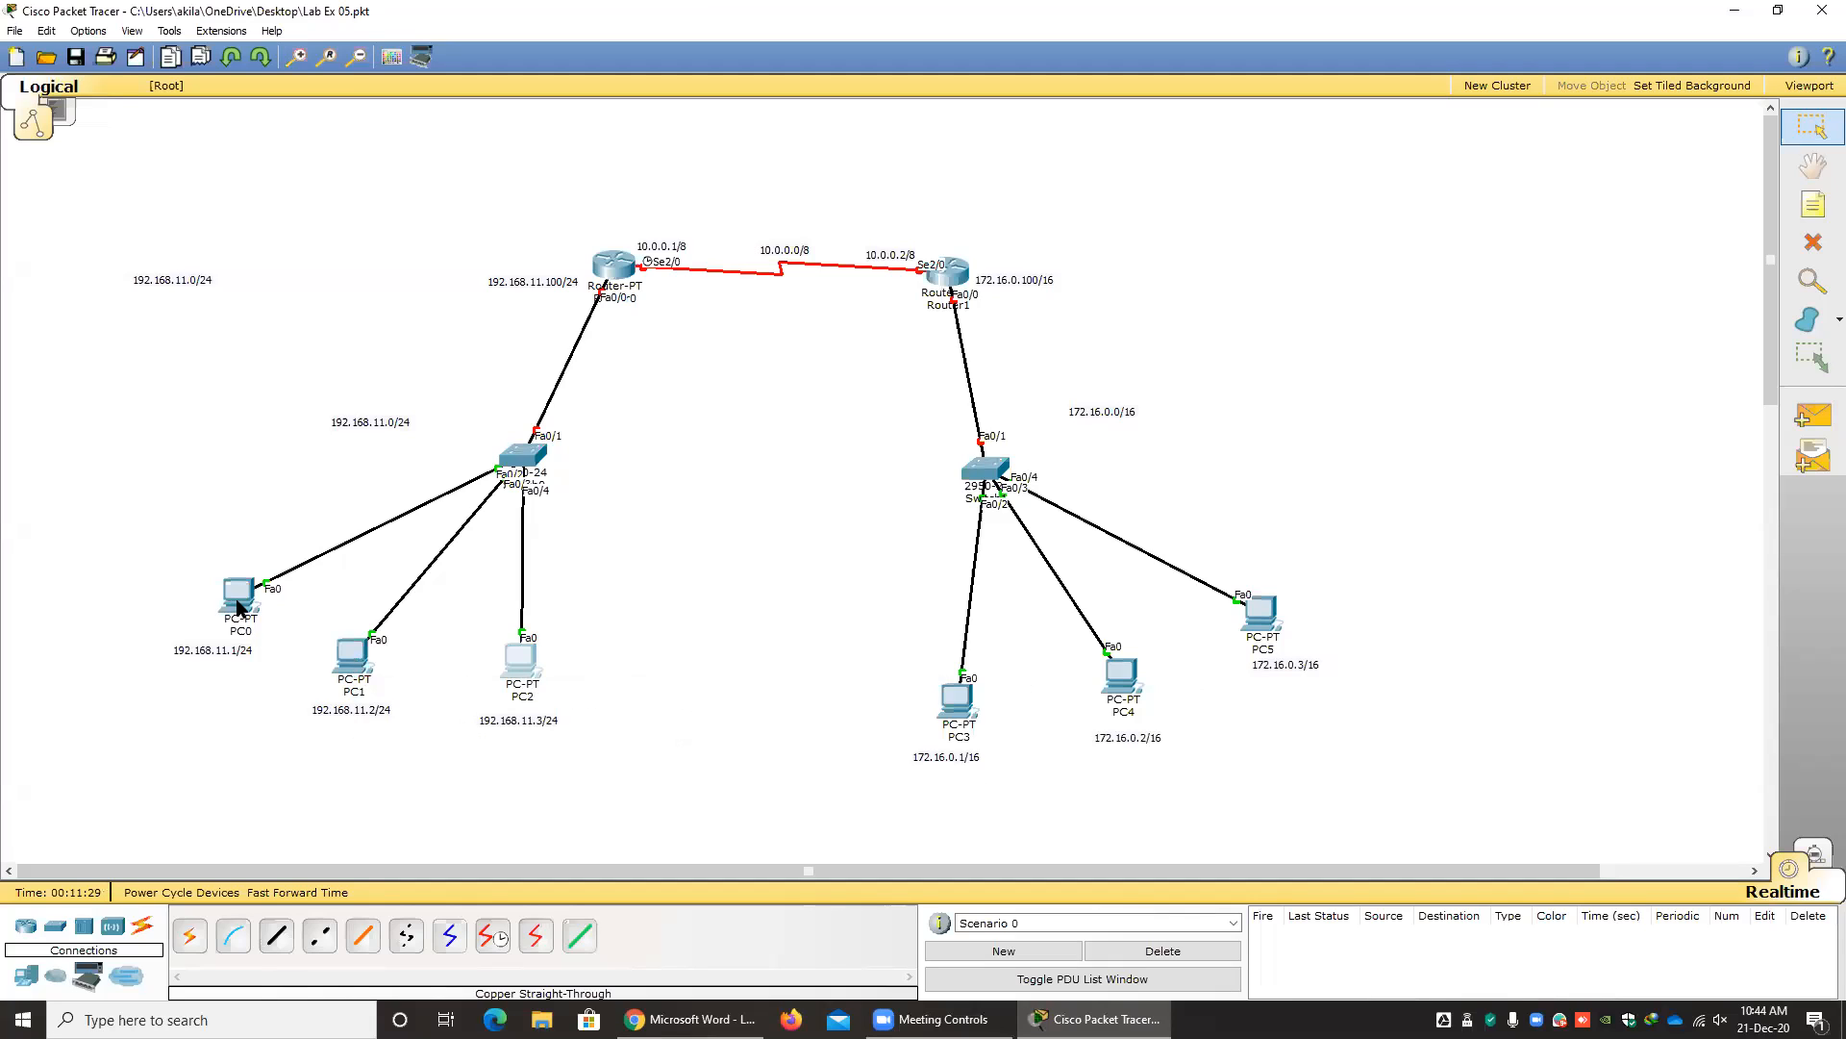
{"action": "mouse_move", "coordinate": [238, 606]}
Set PC3's static IP address to 172.16.0.1 with subnet mask 255.255.0.0.
{"action": "left_click", "coordinate": [956, 701]}
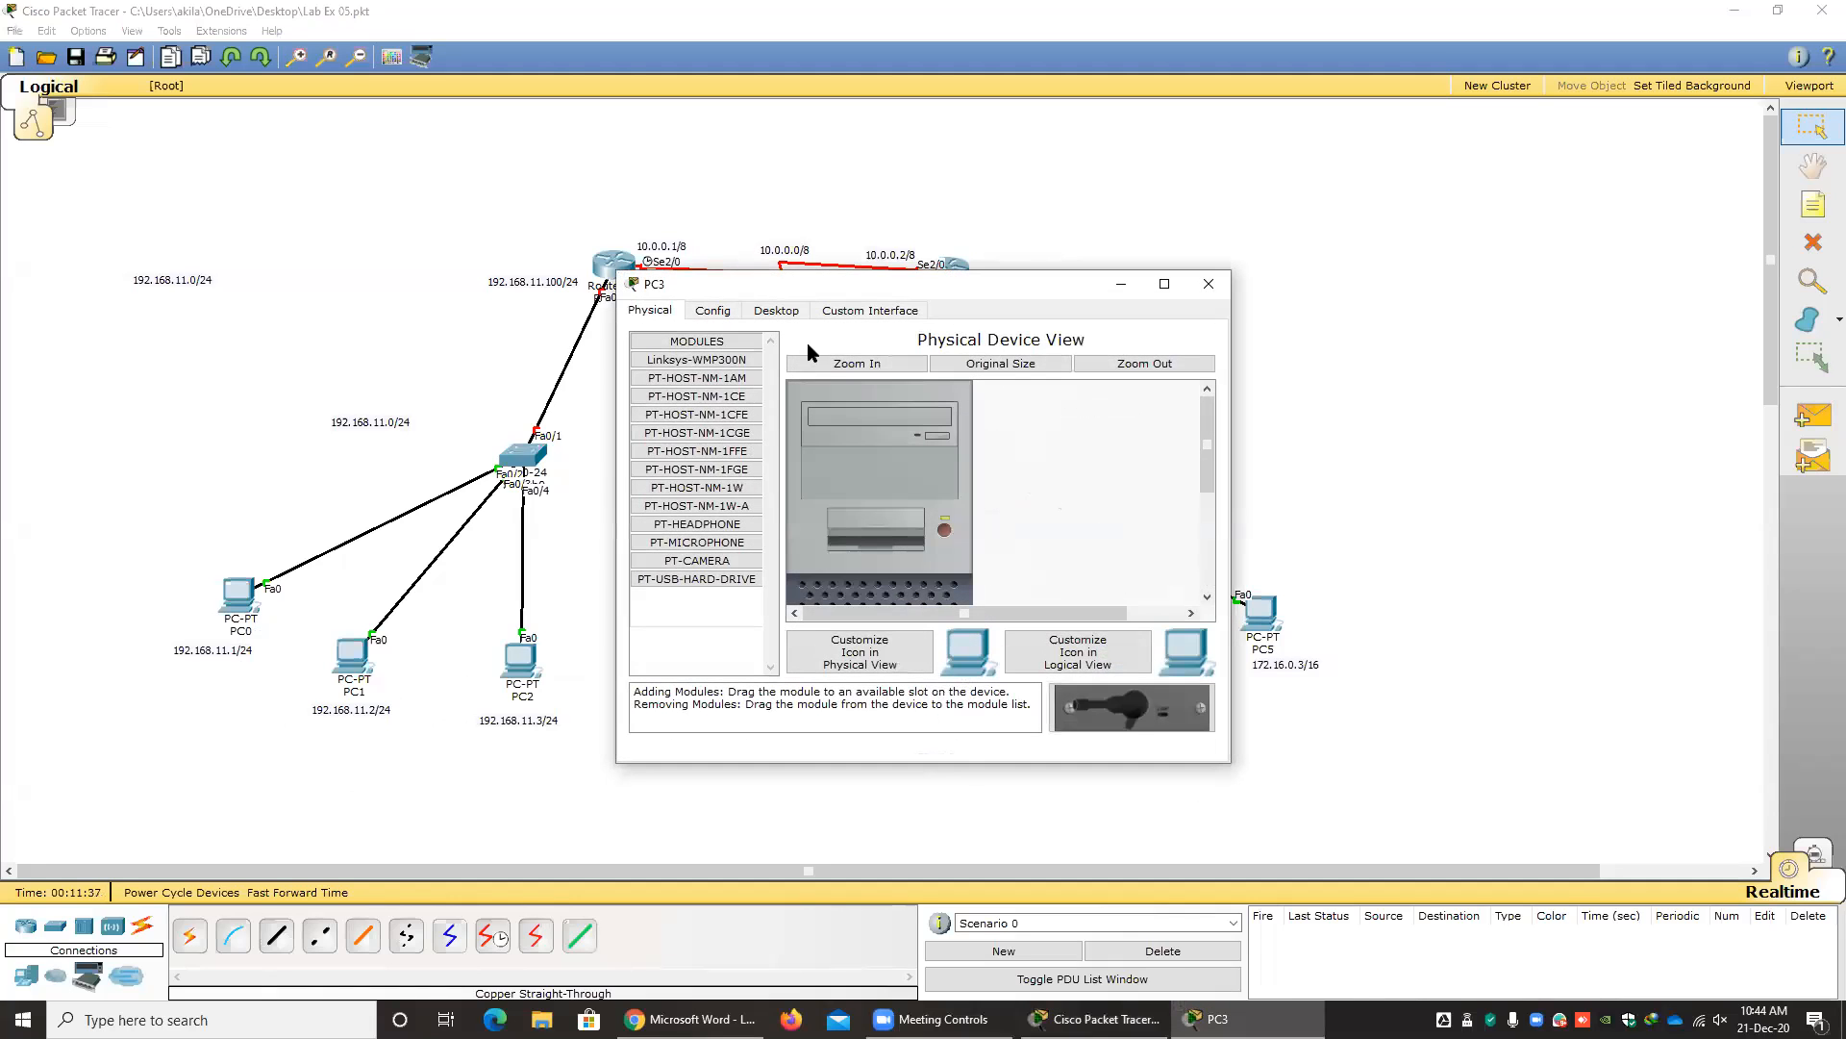
{"action": "left_click", "coordinate": [776, 310]}
{"action": "left_click", "coordinate": [707, 377]}
{"action": "left_click", "coordinate": [804, 423]}
{"action": "type", "text": "172.16.0.1"}
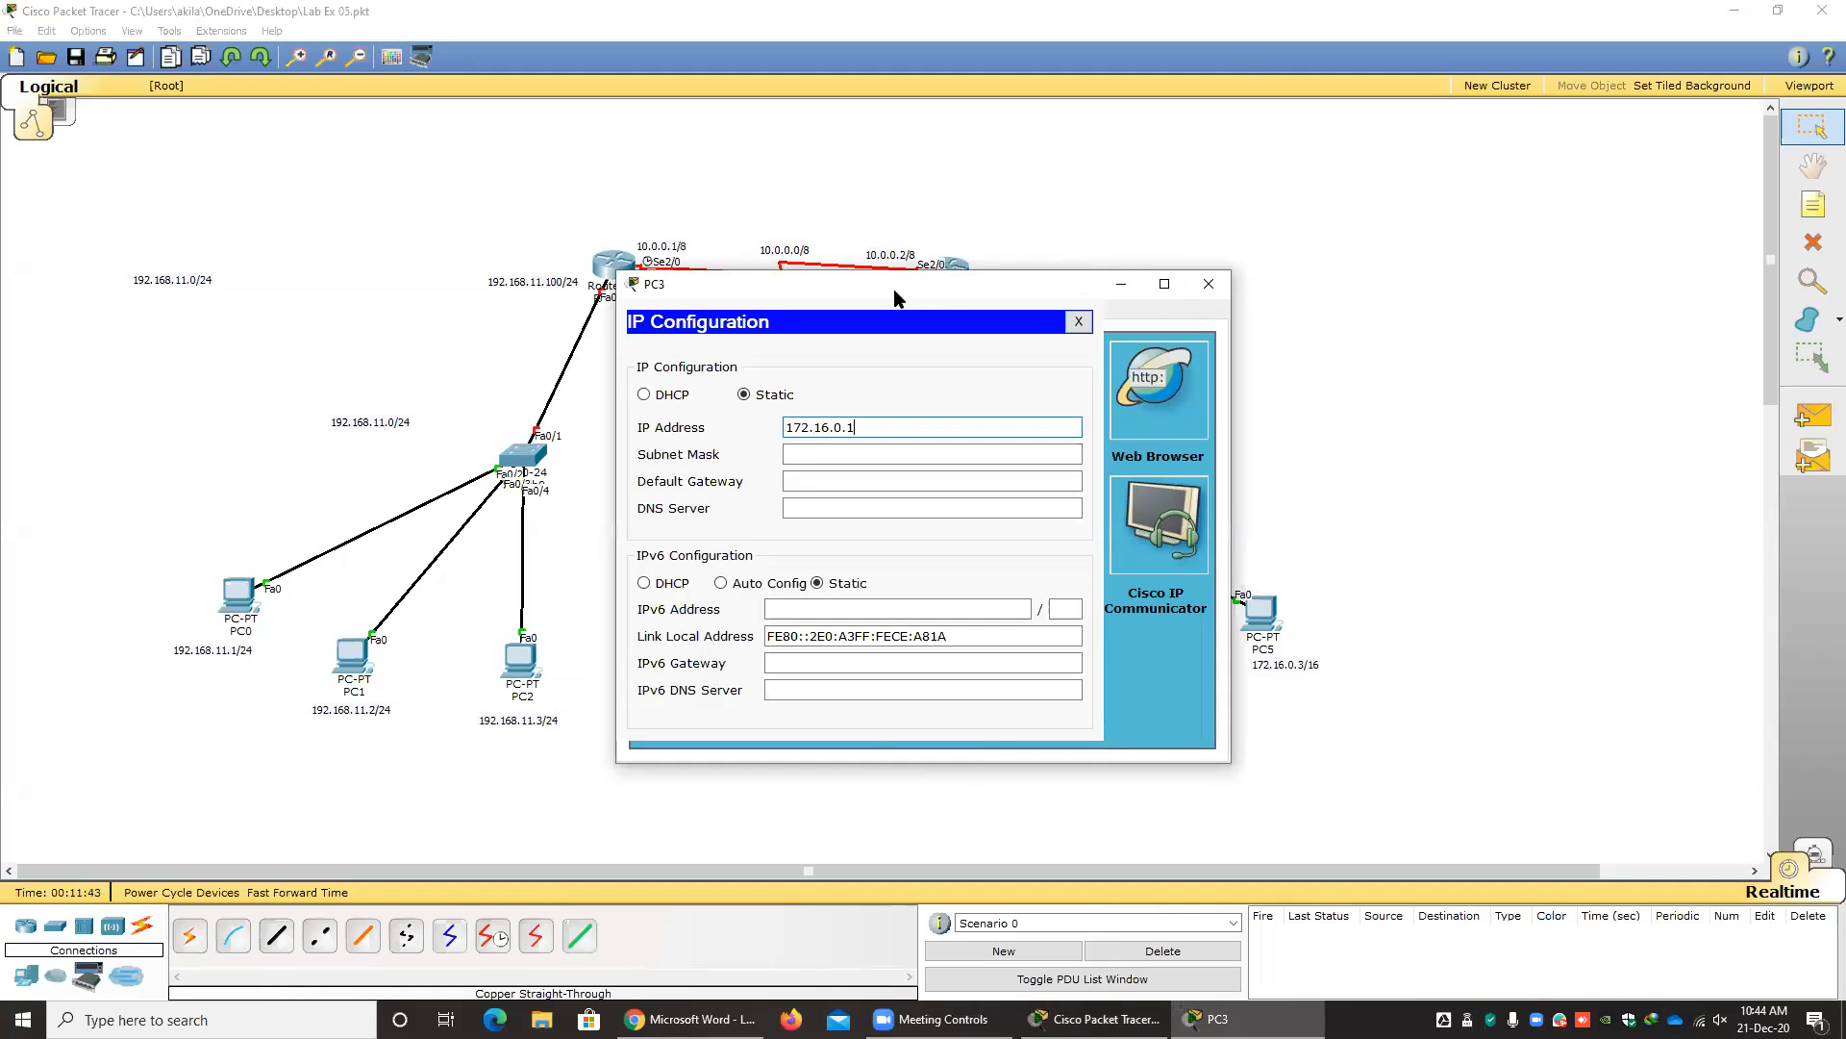
{"action": "left_click_drag", "start_coordinate": [897, 285], "coordinate": [659, 191]}
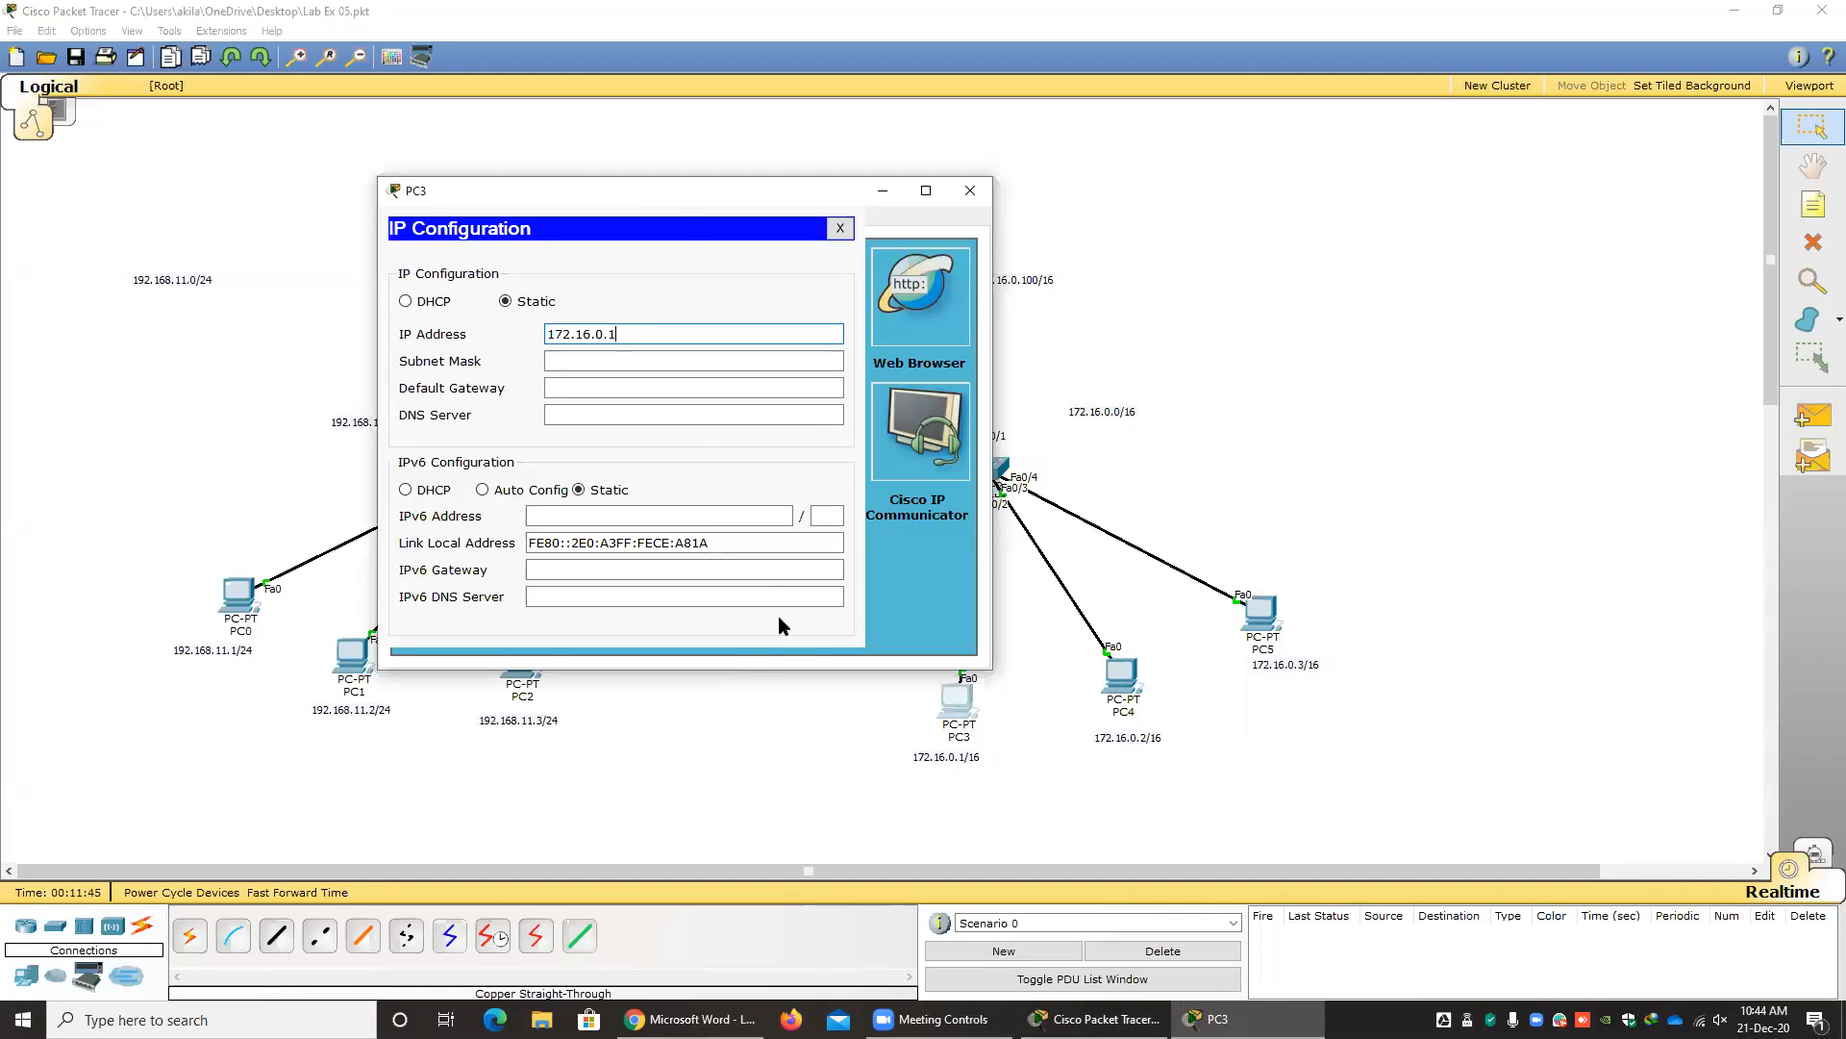
{"action": "key", "text": "Tab"}
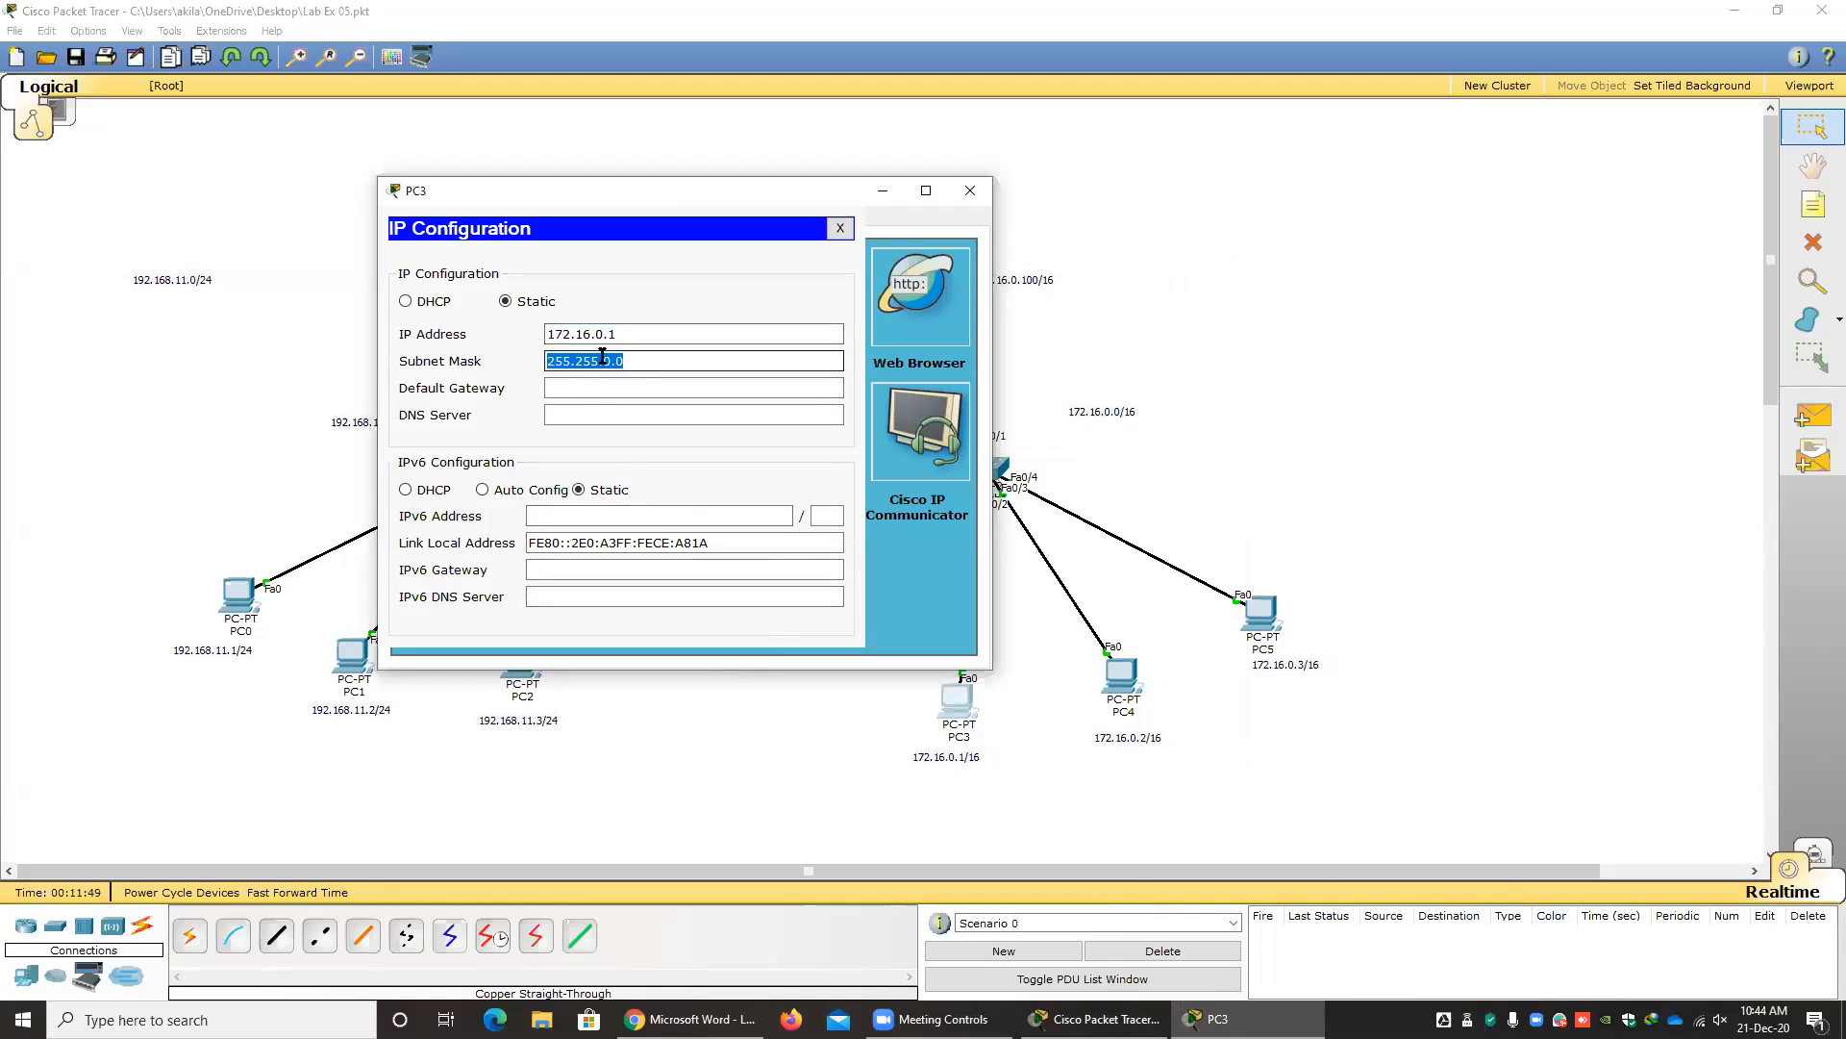
Set PC3's default gateway to 172.16.0.100 and close its configuration window.
{"action": "key", "text": "Tab"}
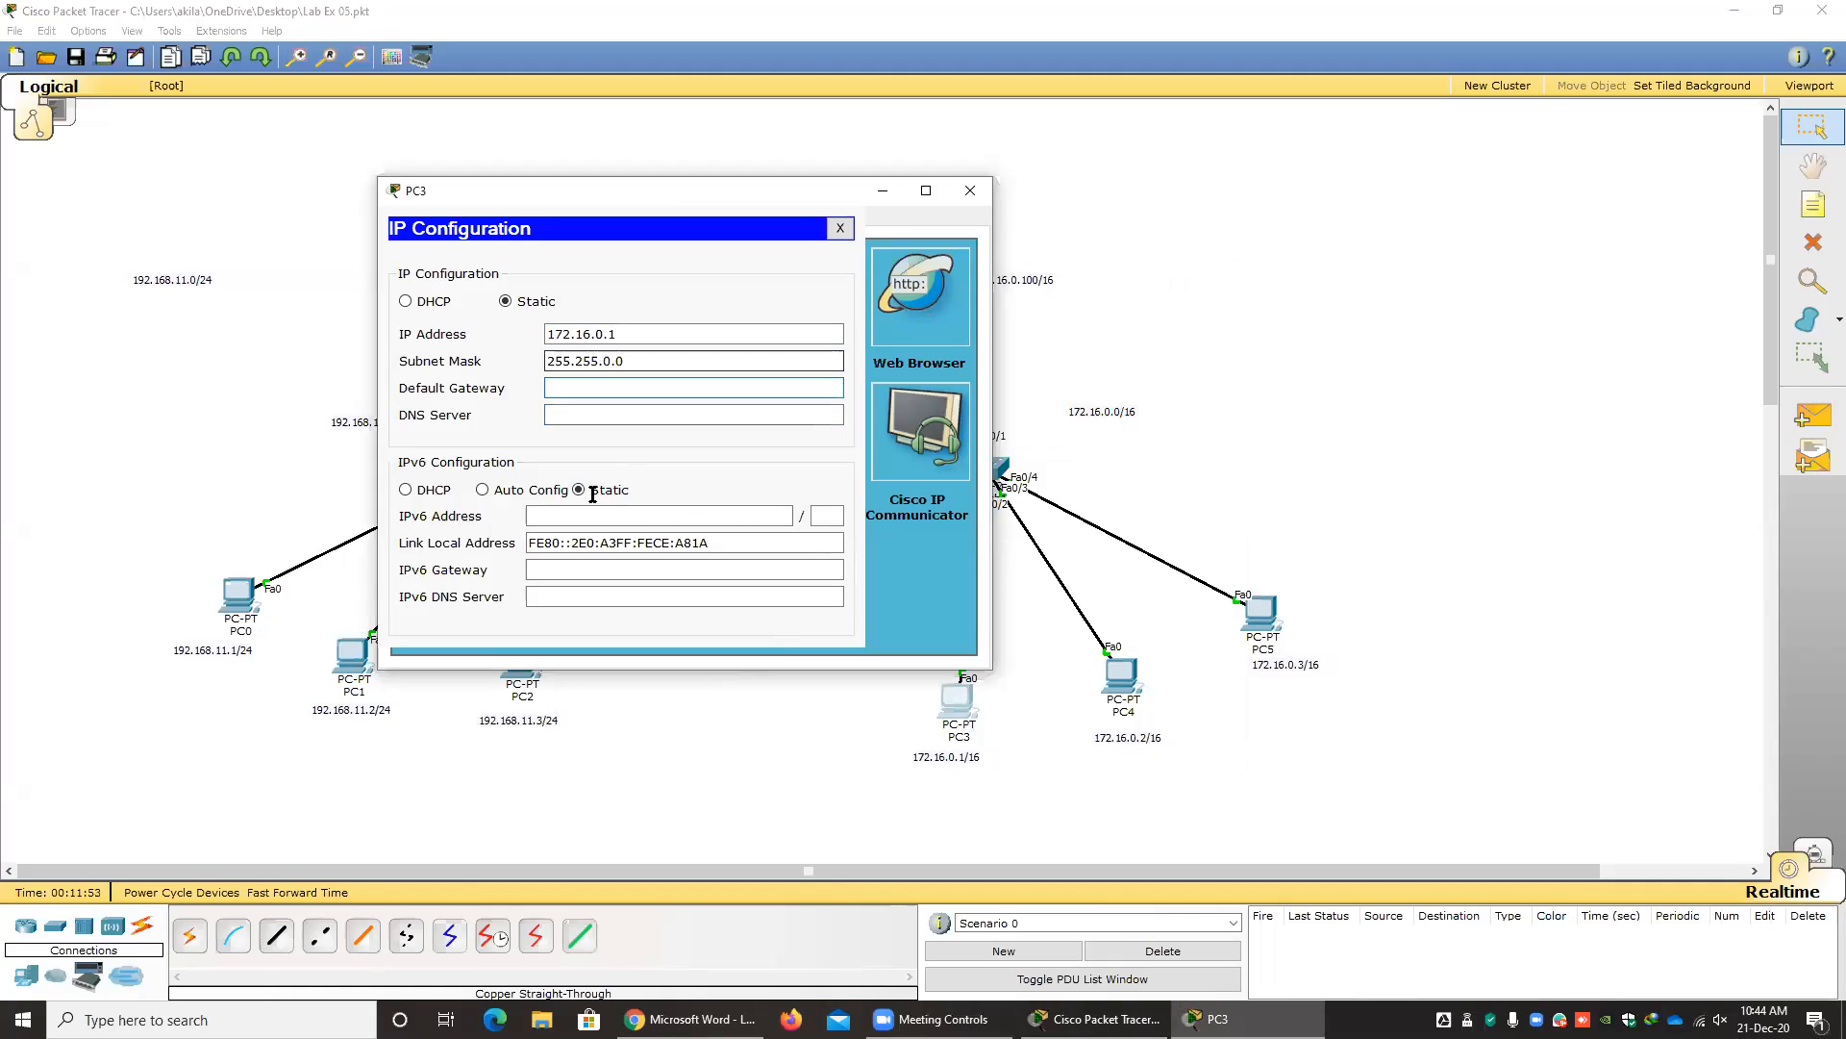
{"action": "type", "text": "172.16.0.100"}
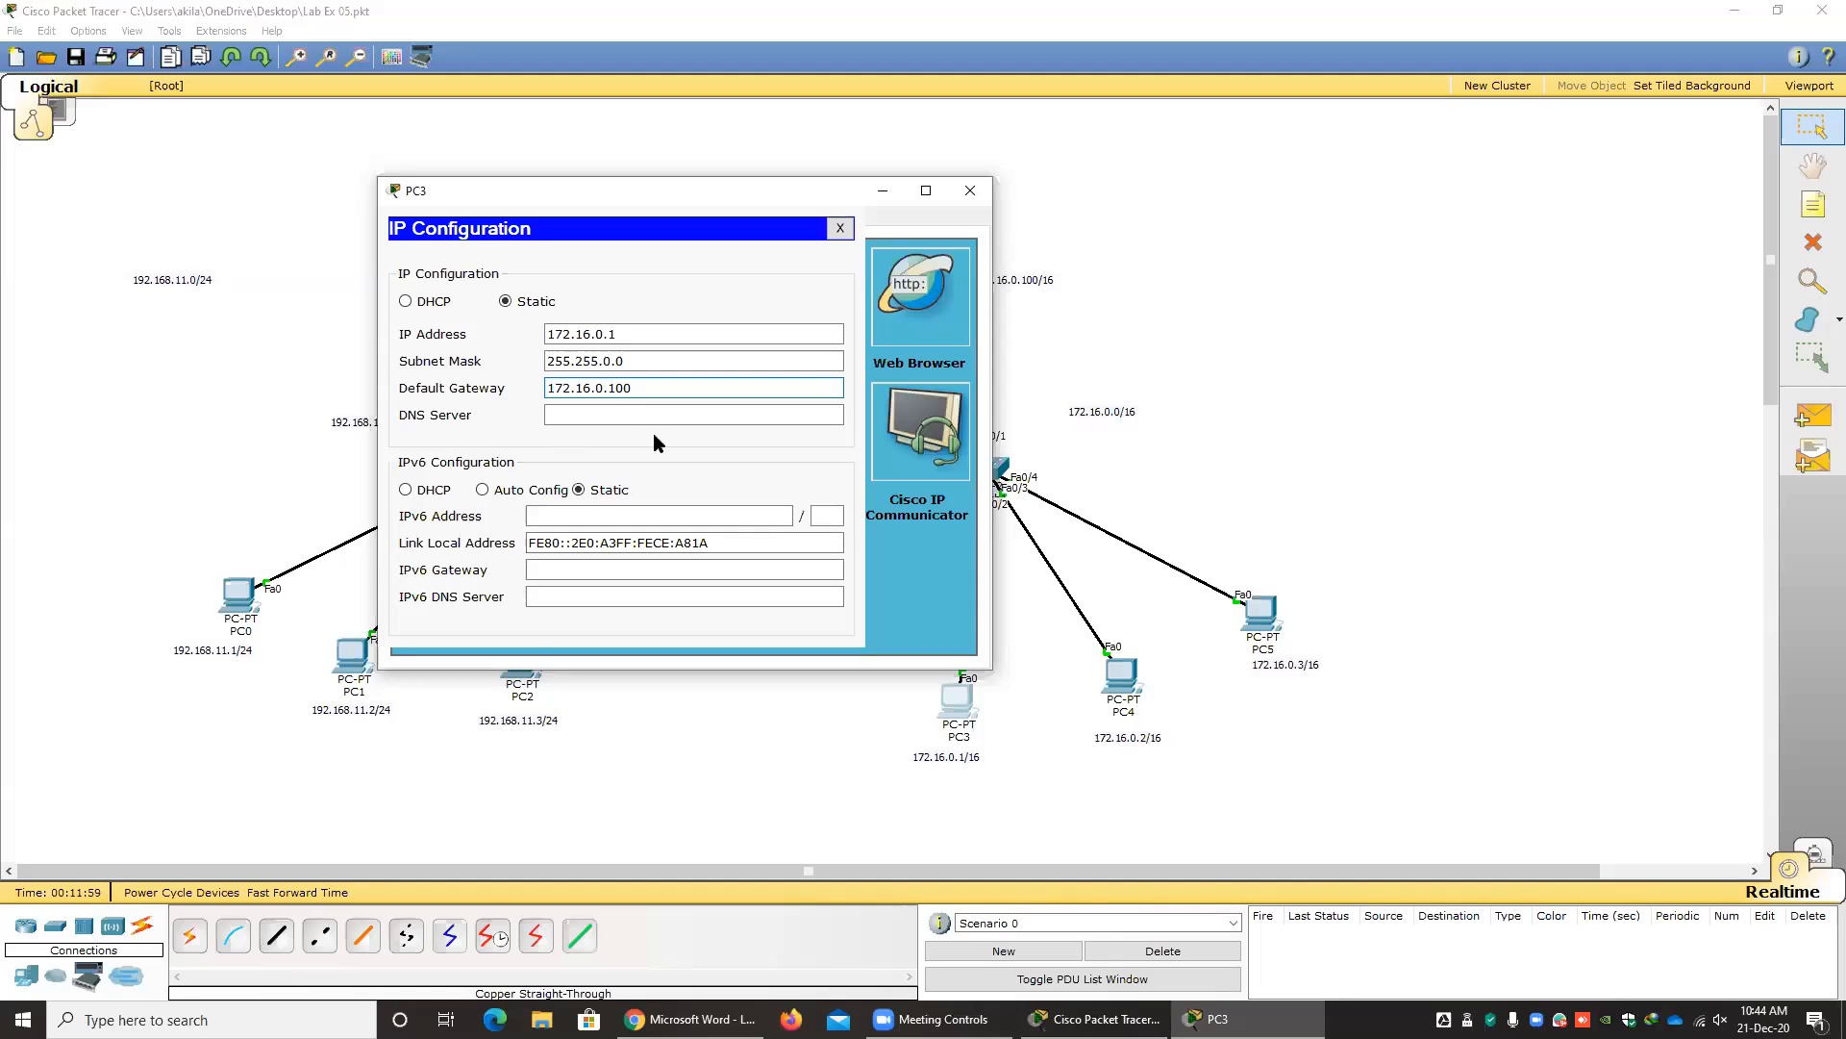
{"action": "left_click_drag", "start_coordinate": [638, 189], "coordinate": [478, 185]}
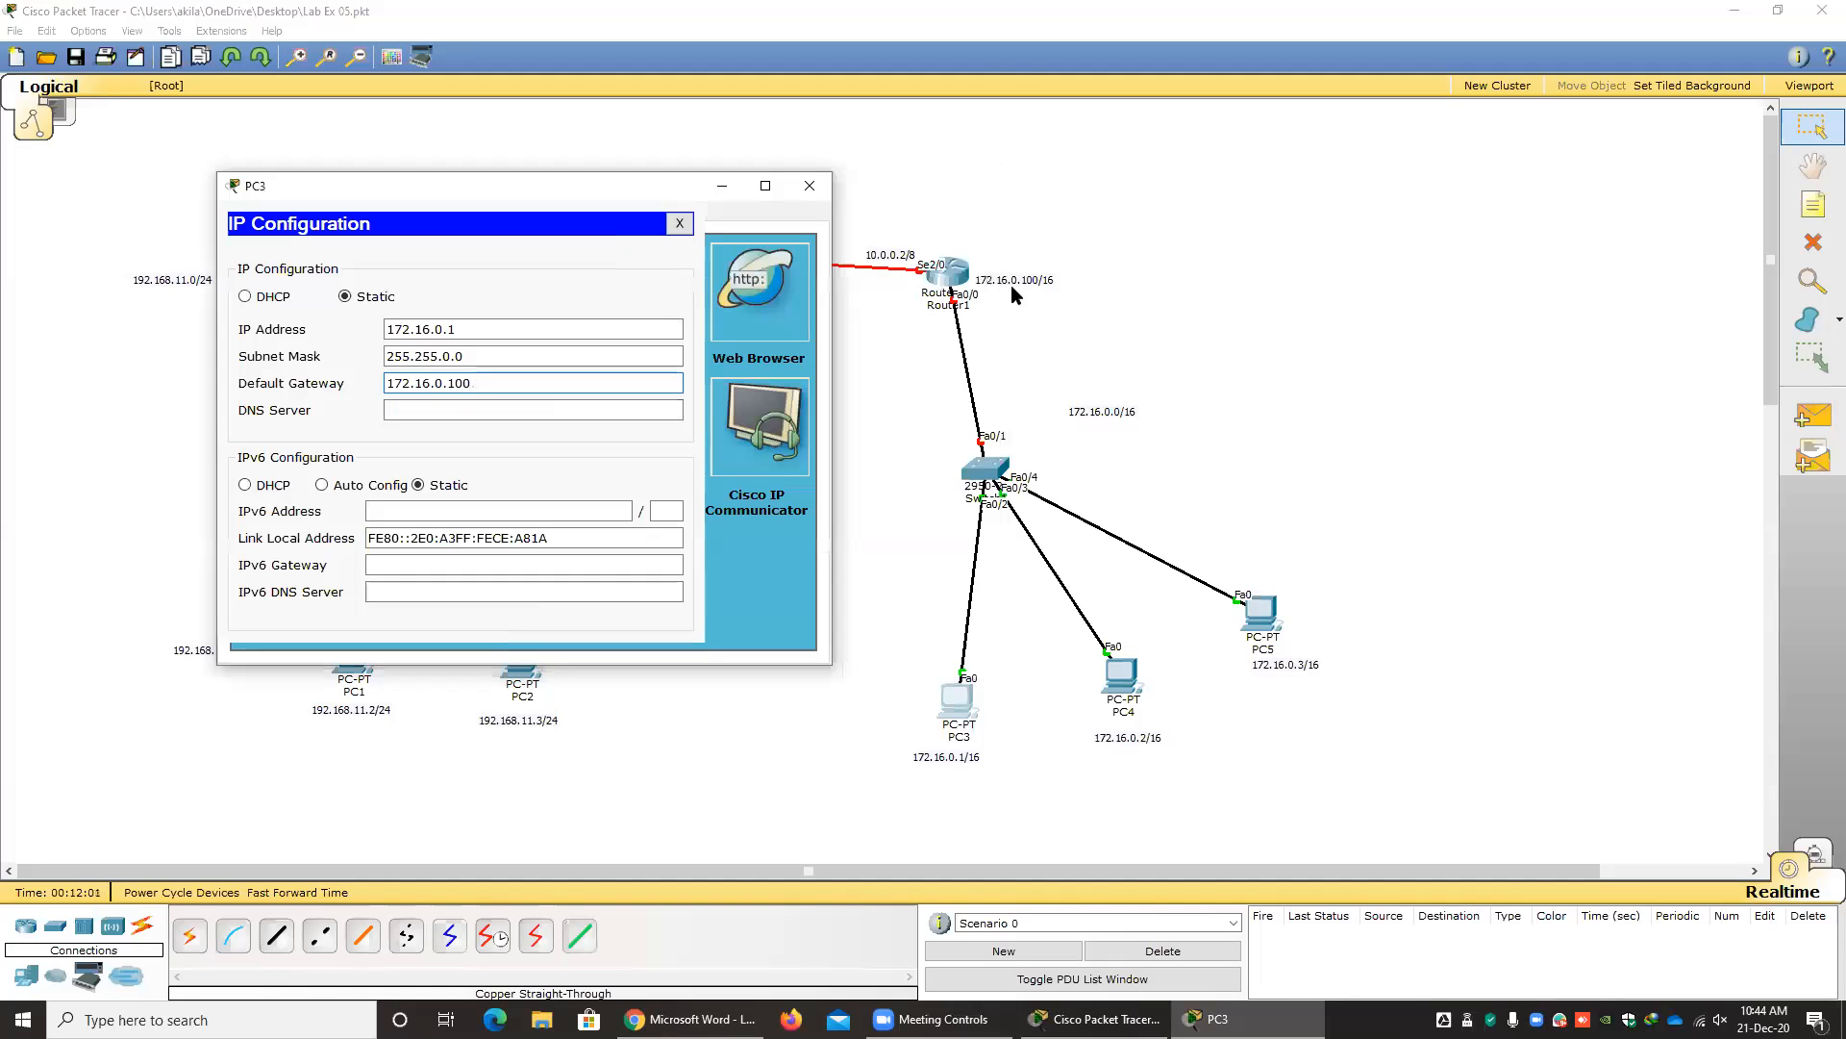
{"action": "left_click", "coordinate": [680, 223]}
{"action": "left_click", "coordinate": [808, 185]}
Set PC4's static IP address to 172.16.0.2 with subnet mask 255.255.0.0.
{"action": "left_click", "coordinate": [1121, 675]}
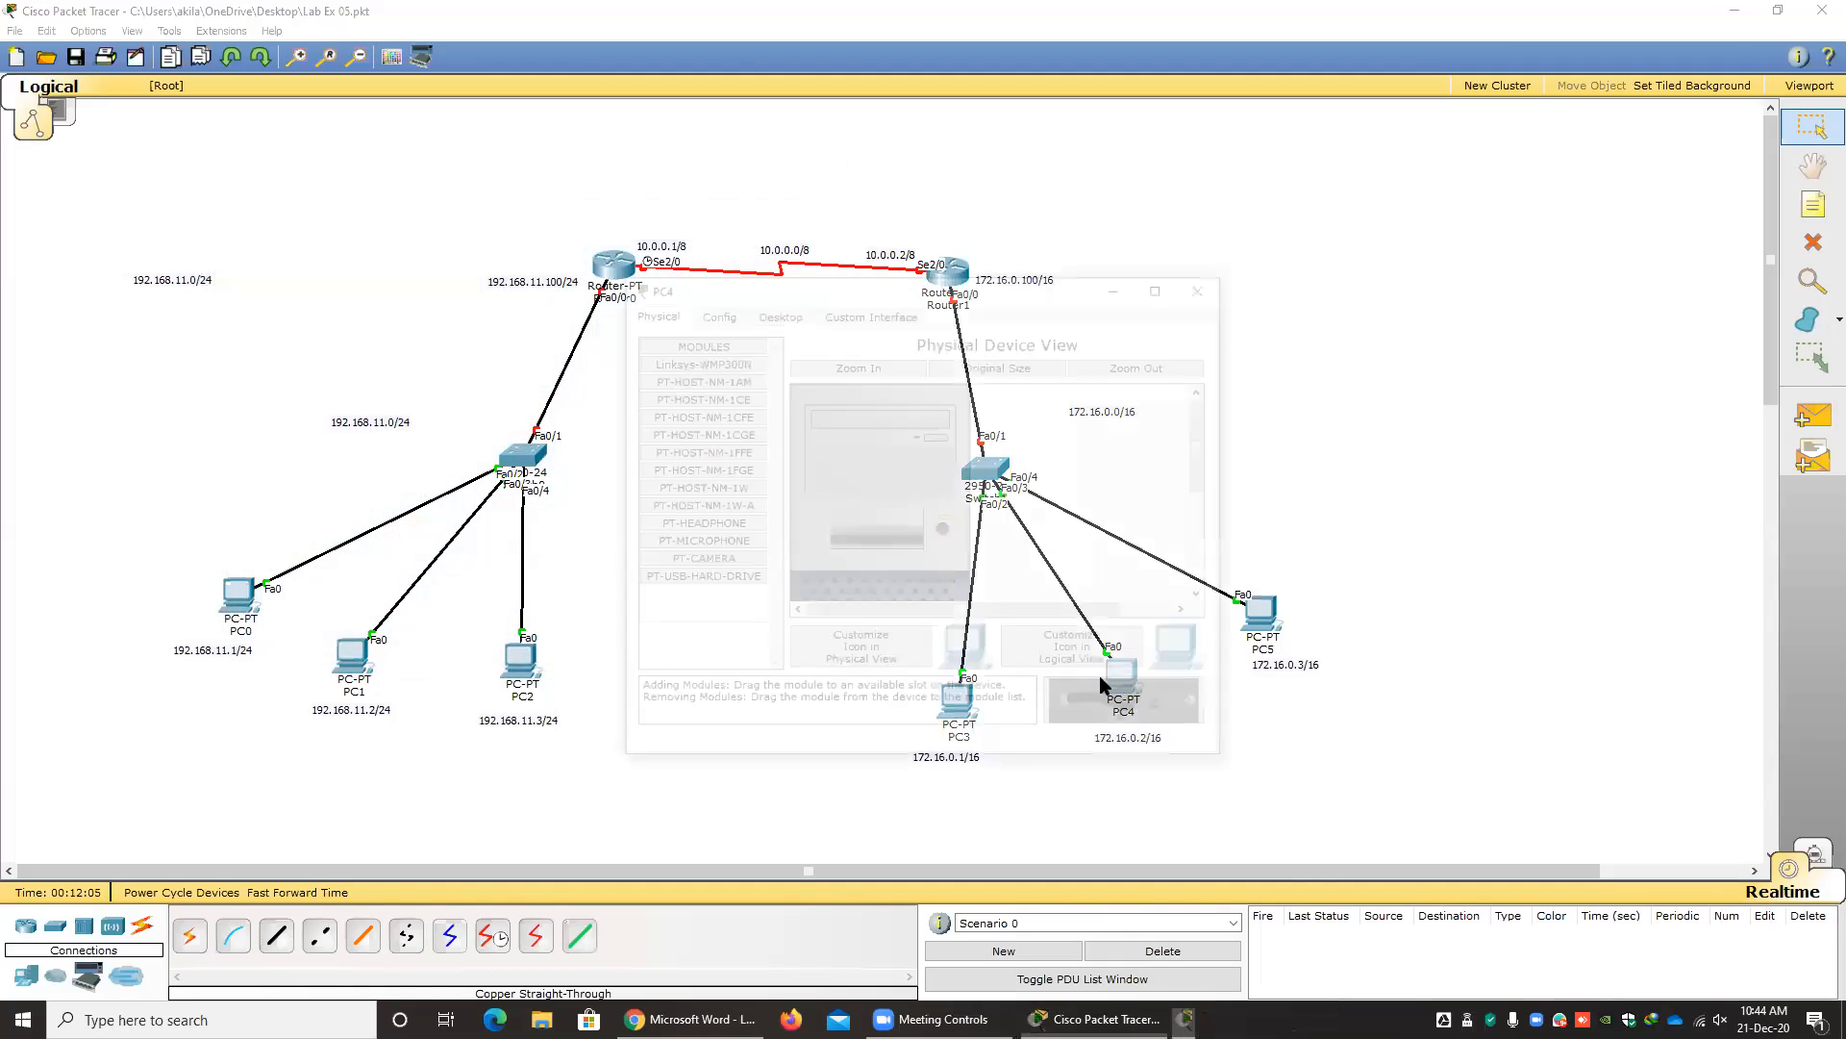
{"action": "left_click_drag", "start_coordinate": [752, 287], "coordinate": [389, 303]}
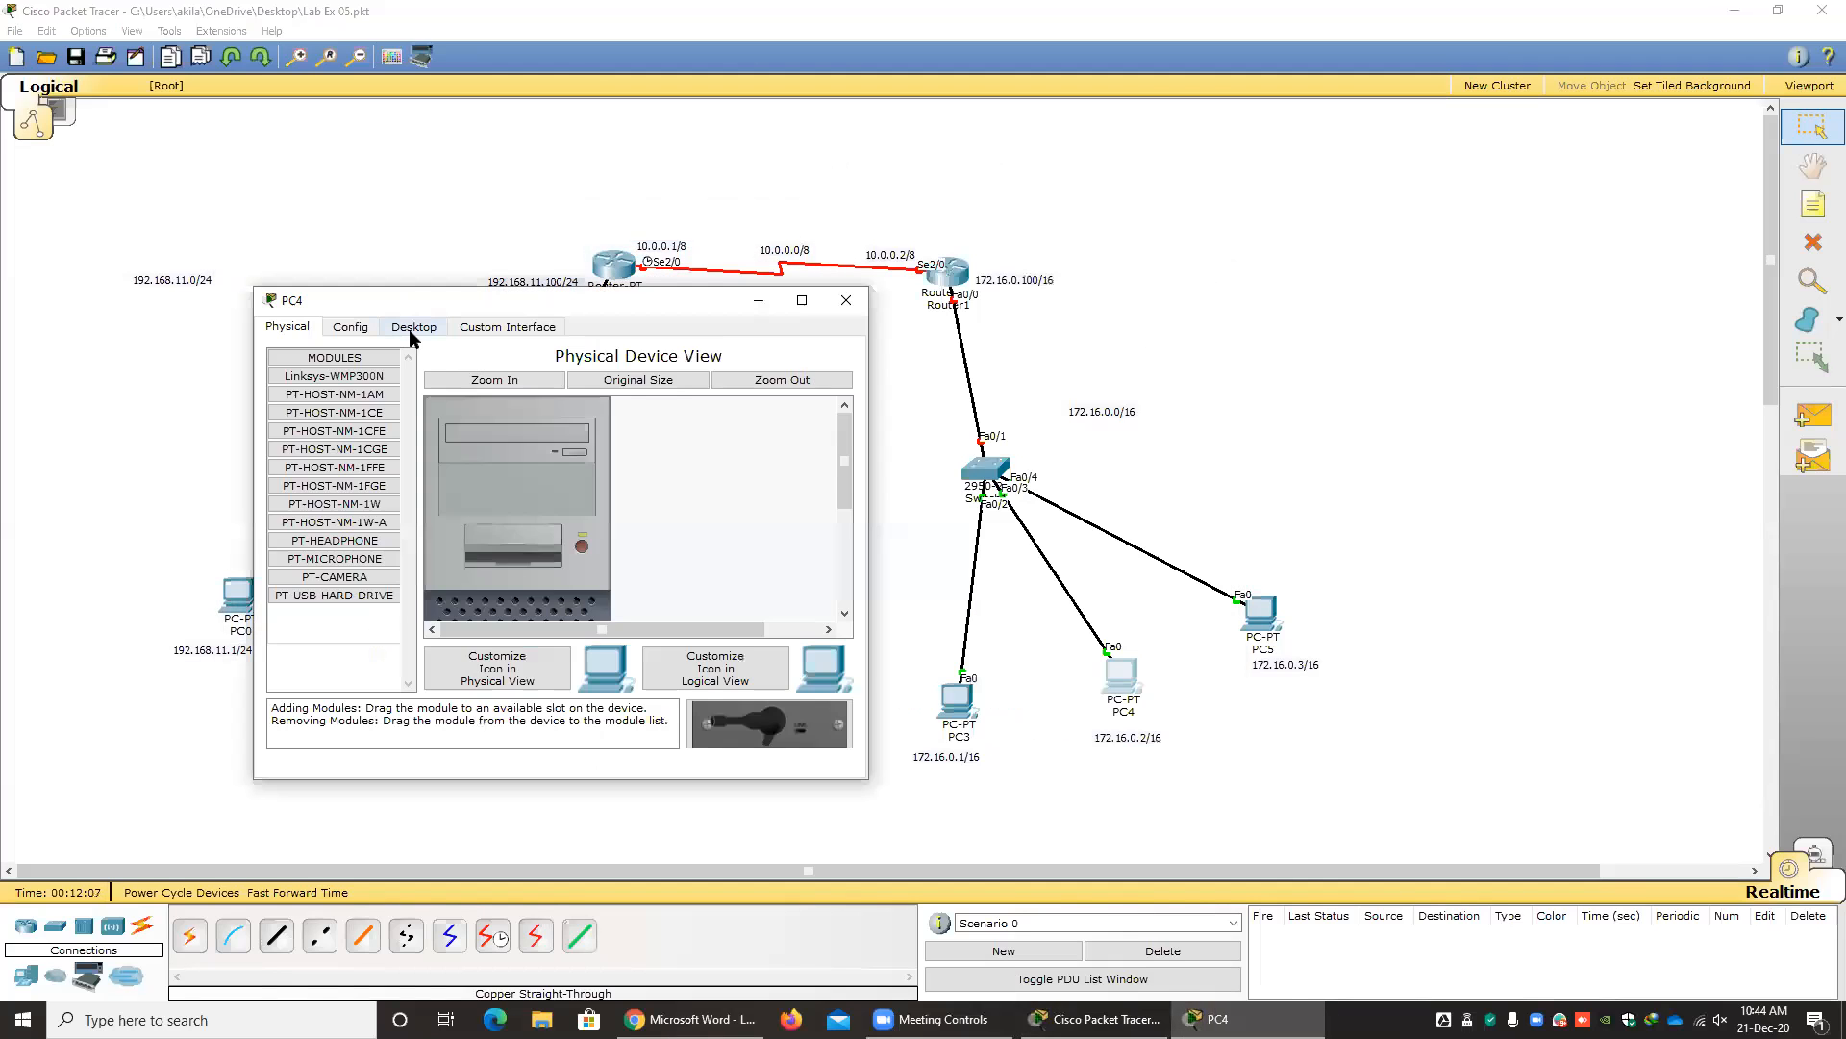
{"action": "left_click", "coordinate": [413, 327]}
{"action": "left_click", "coordinate": [365, 442]}
{"action": "left_click", "coordinate": [437, 443]}
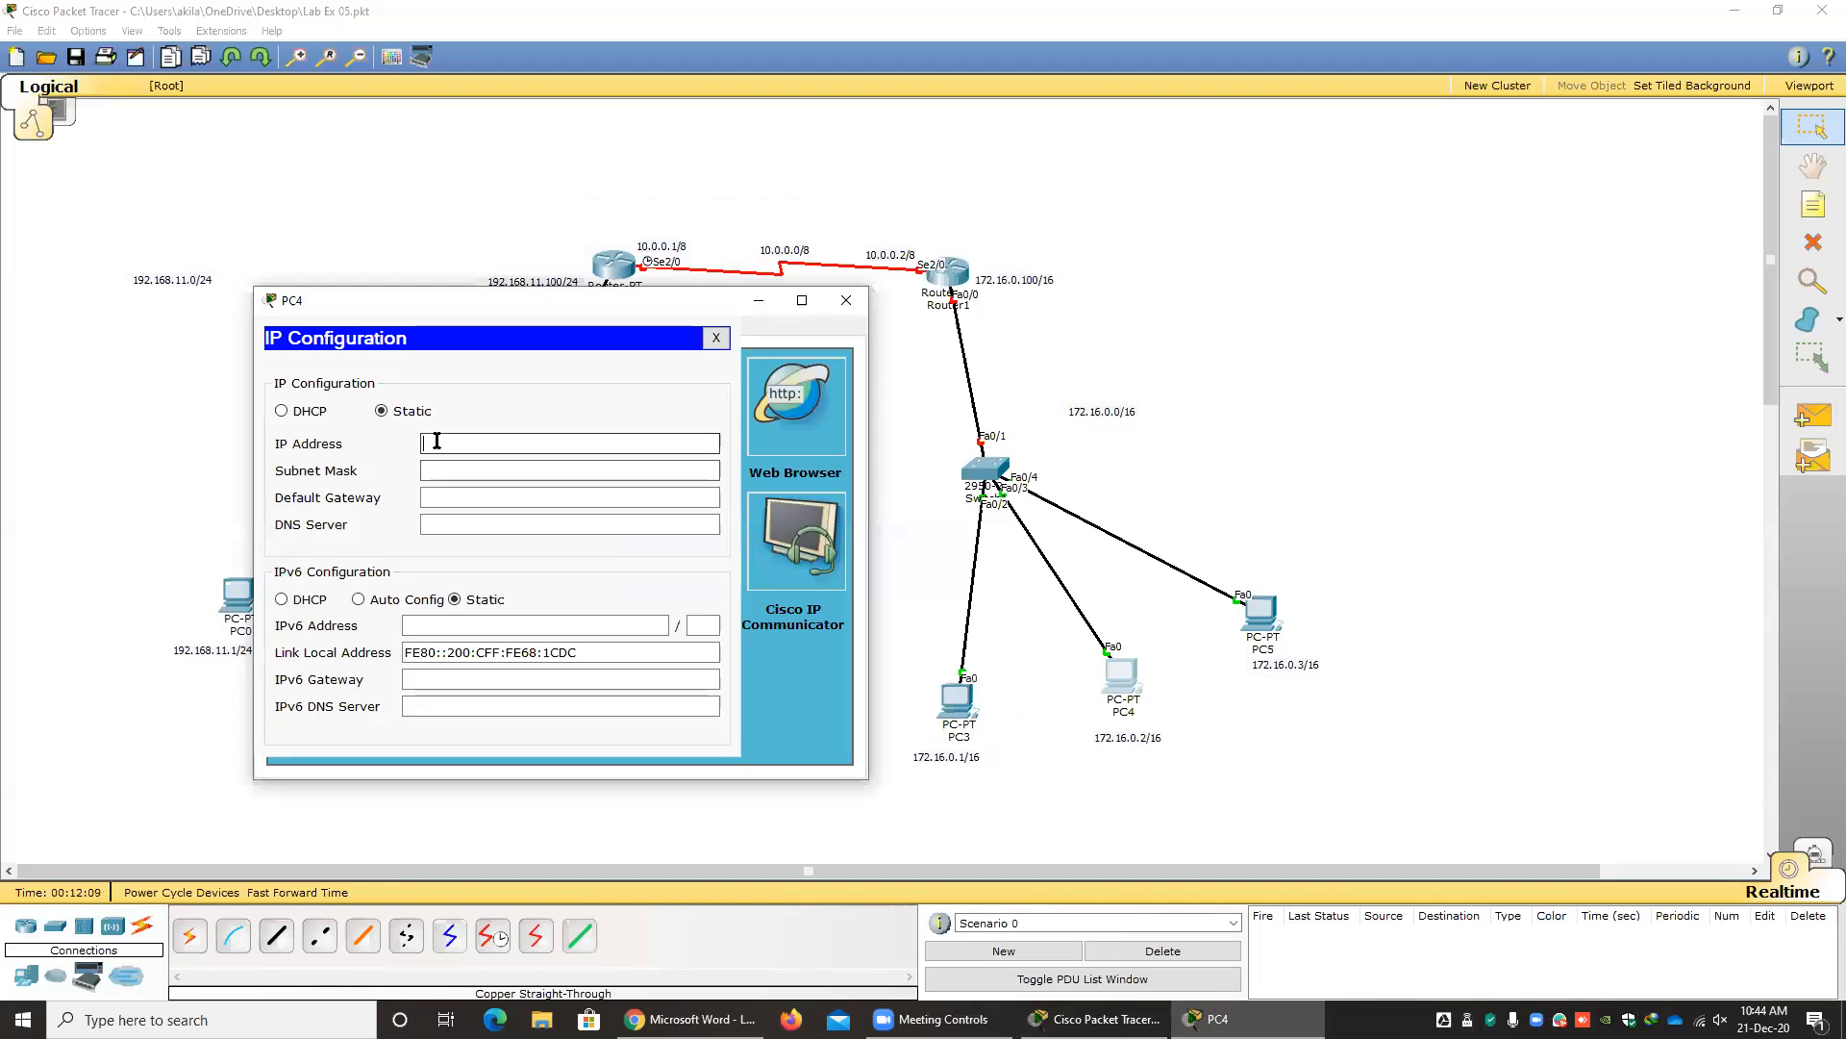
{"action": "type", "text": "172.16.0.0"}
{"action": "key", "text": "BackSpace"}
{"action": "type", "text": "2"}
{"action": "key", "text": "Tab"}
{"action": "key", "text": "Tab"}
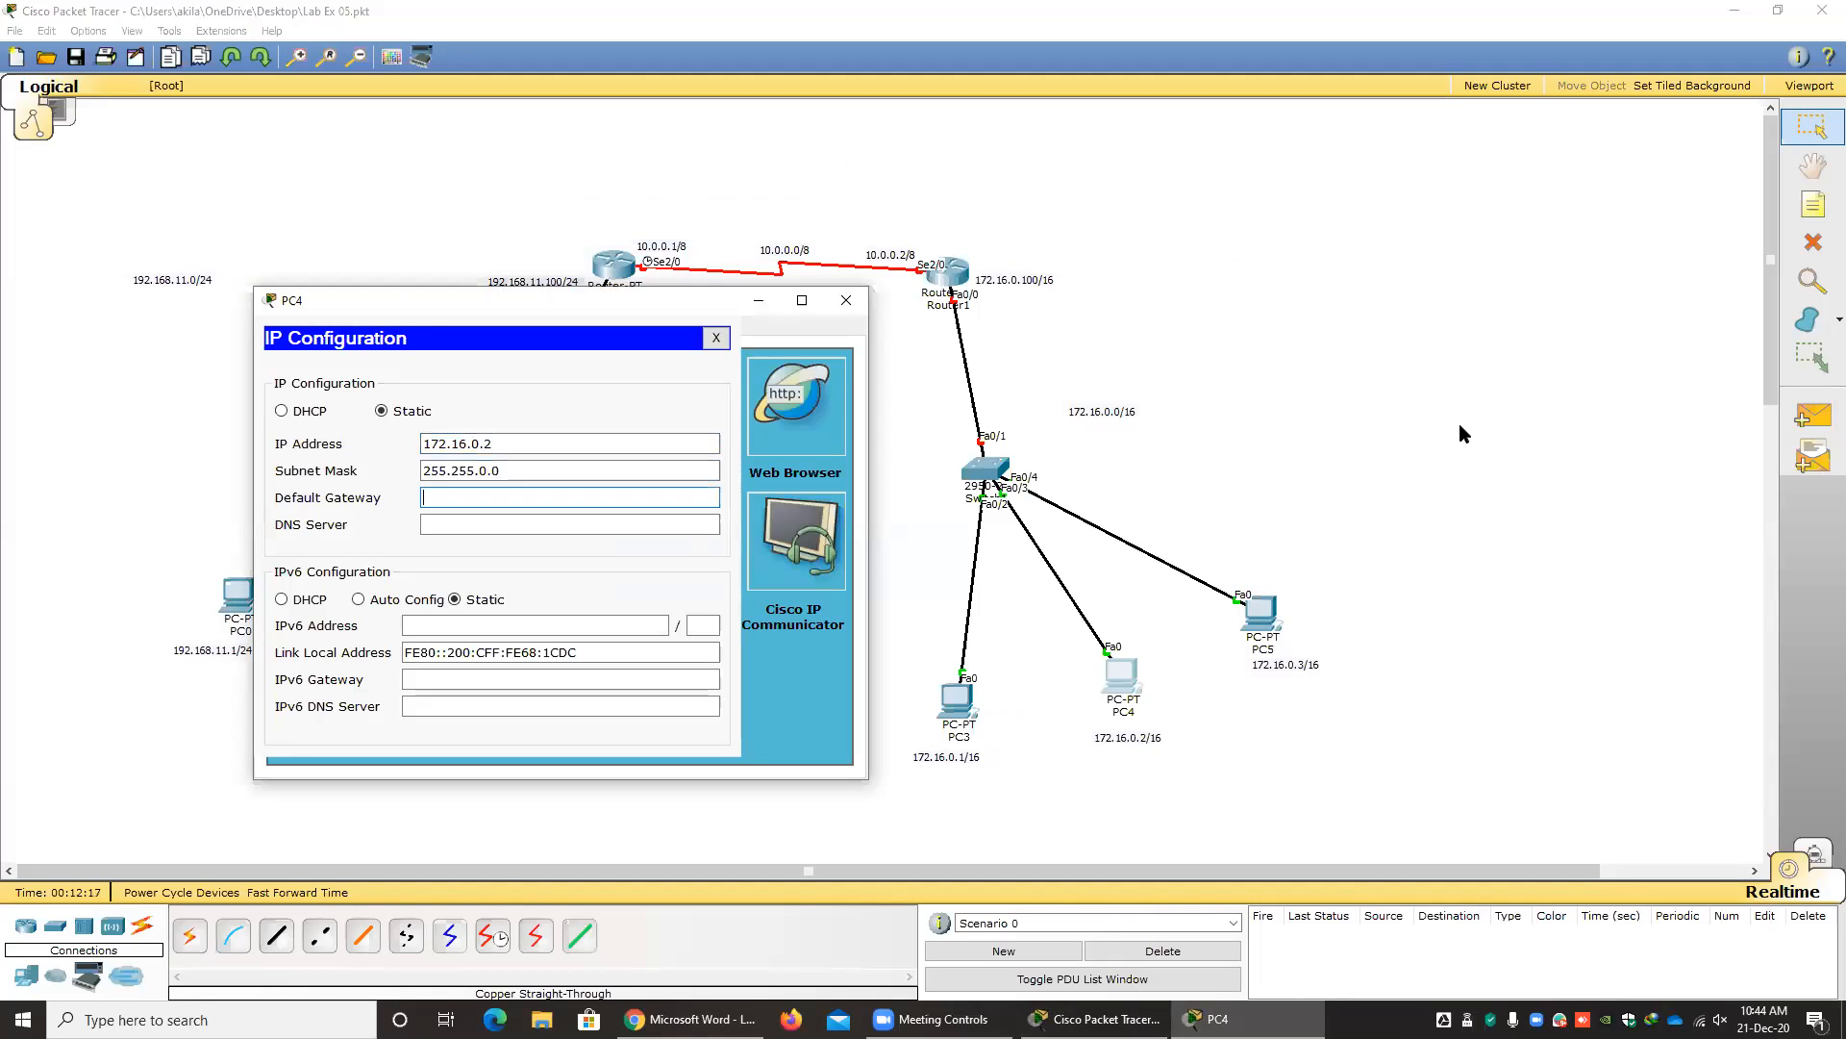
Set PC4's default gateway to 172.16.0.100 and close its configuration window.
{"action": "type", "text": "172.16.0.100"}
{"action": "left_click", "coordinate": [717, 337]}
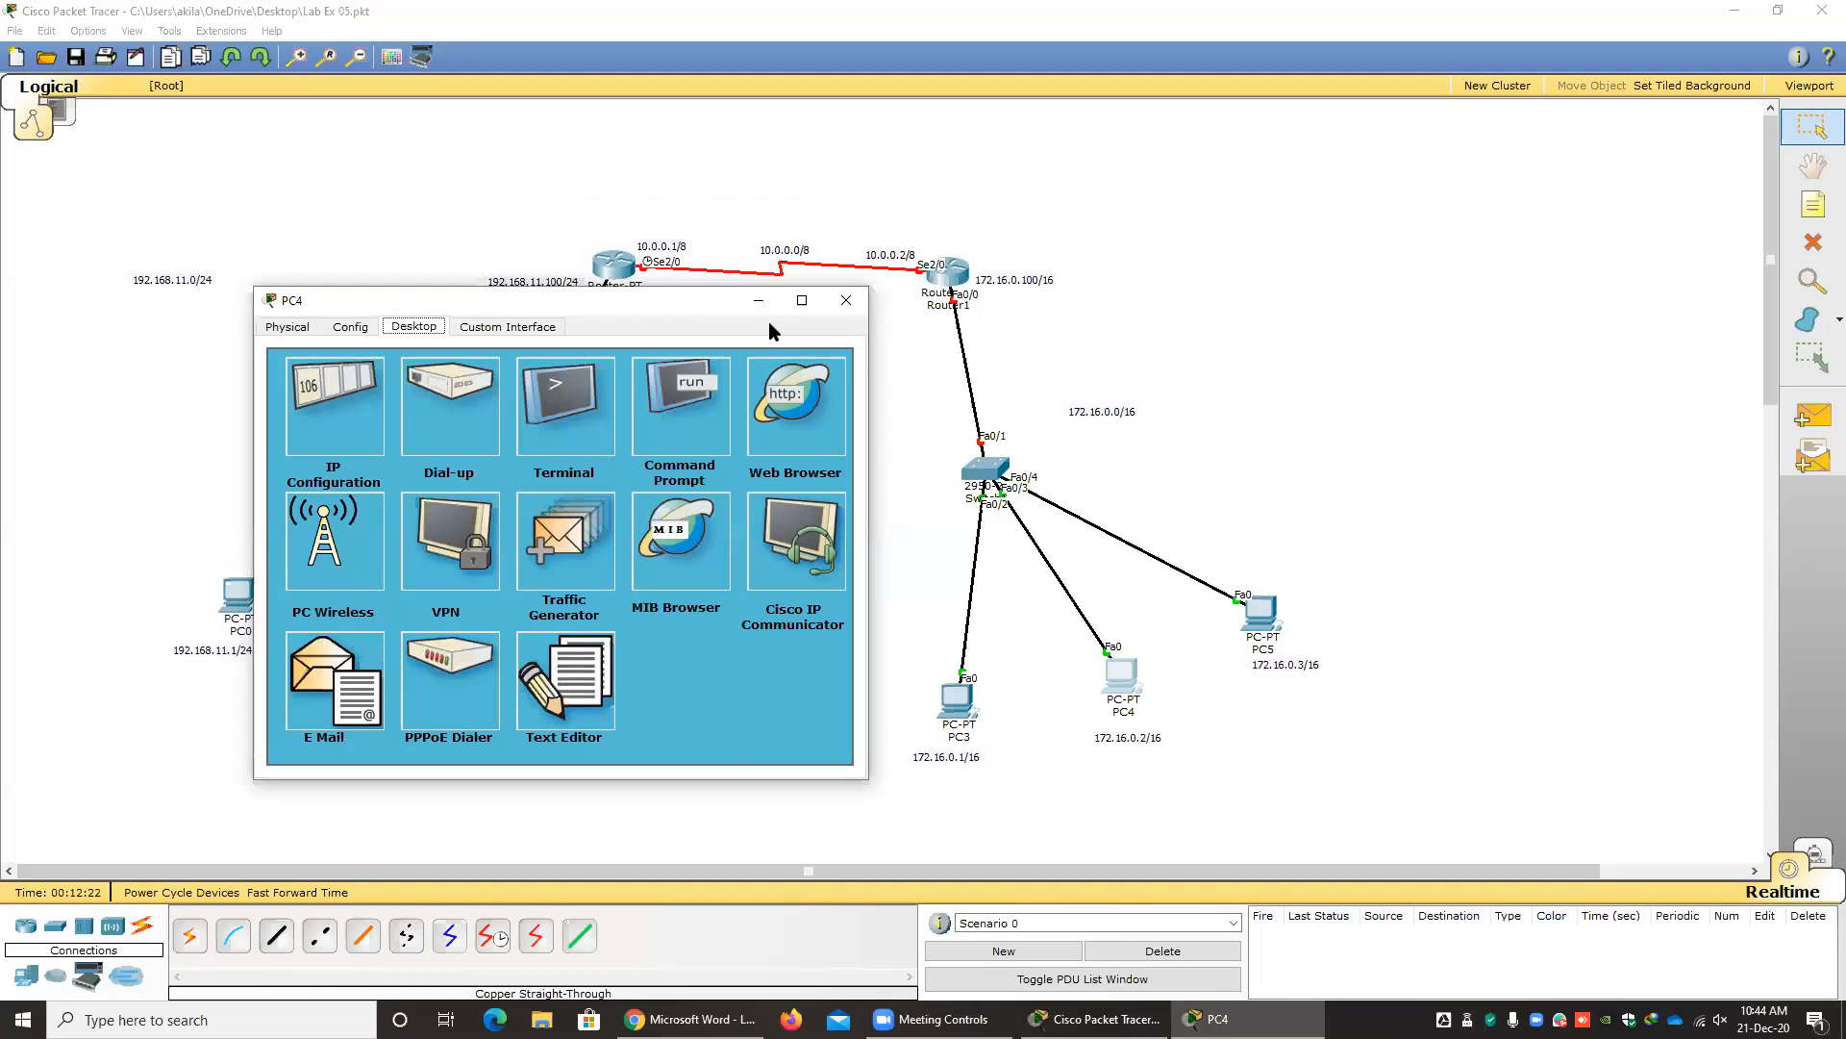
{"action": "left_click", "coordinate": [845, 301]}
Set PC5's static IP address to 172.16.0.3 with subnet mask 255.255.0.0.
{"action": "left_click", "coordinate": [1259, 610]}
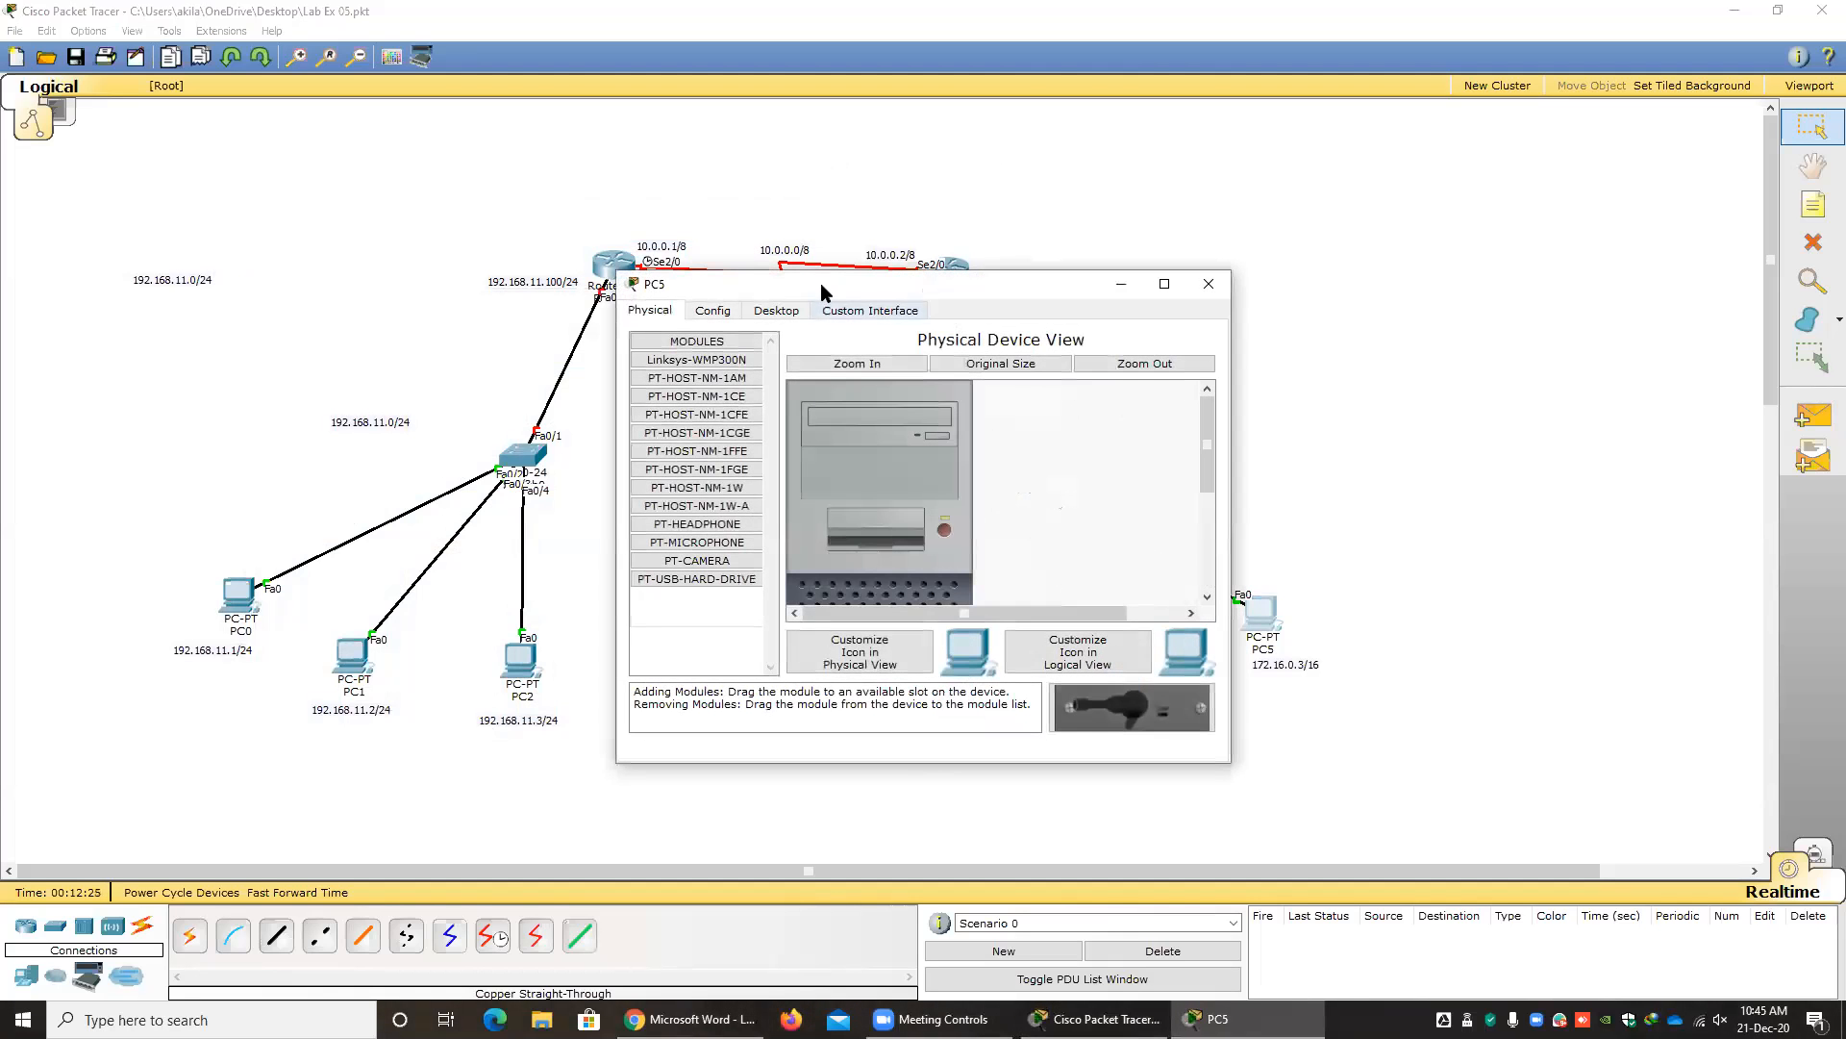
{"action": "left_click_drag", "start_coordinate": [810, 285], "coordinate": [367, 224]}
{"action": "left_click", "coordinate": [332, 250]}
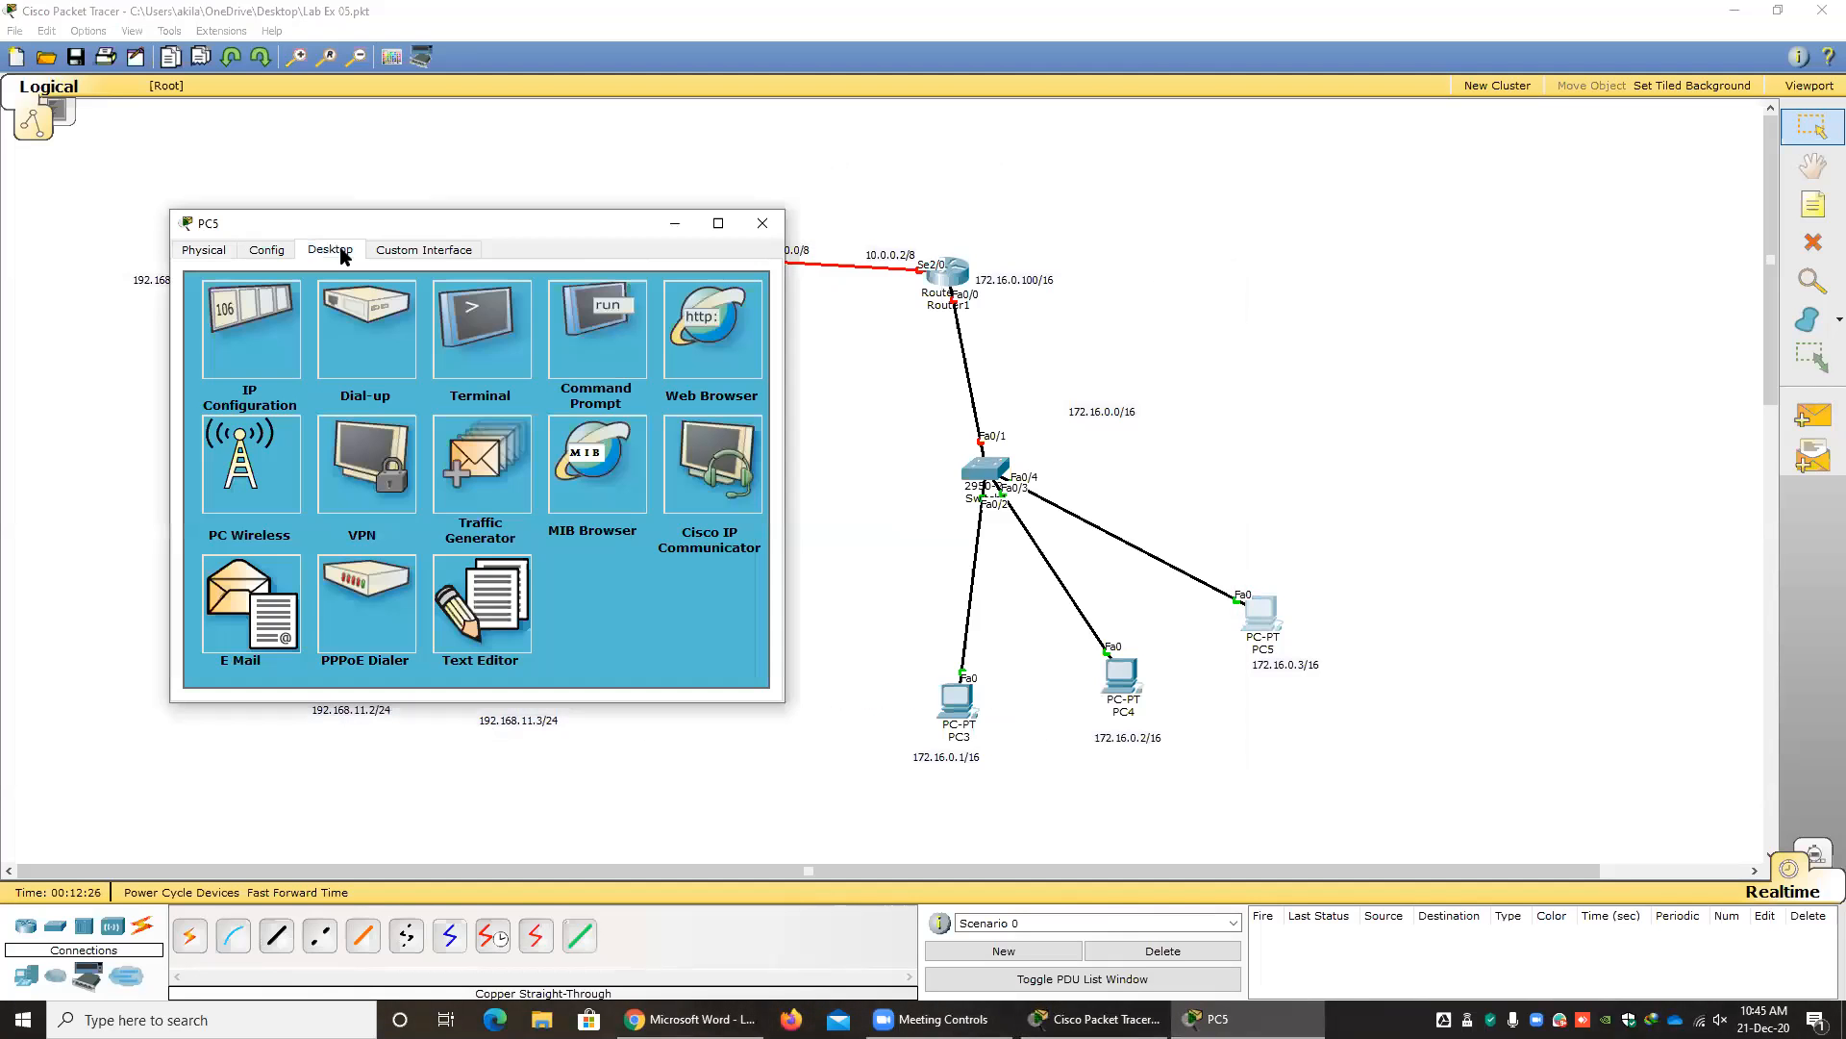
{"action": "left_click", "coordinate": [260, 358]}
{"action": "left_click", "coordinate": [367, 373]}
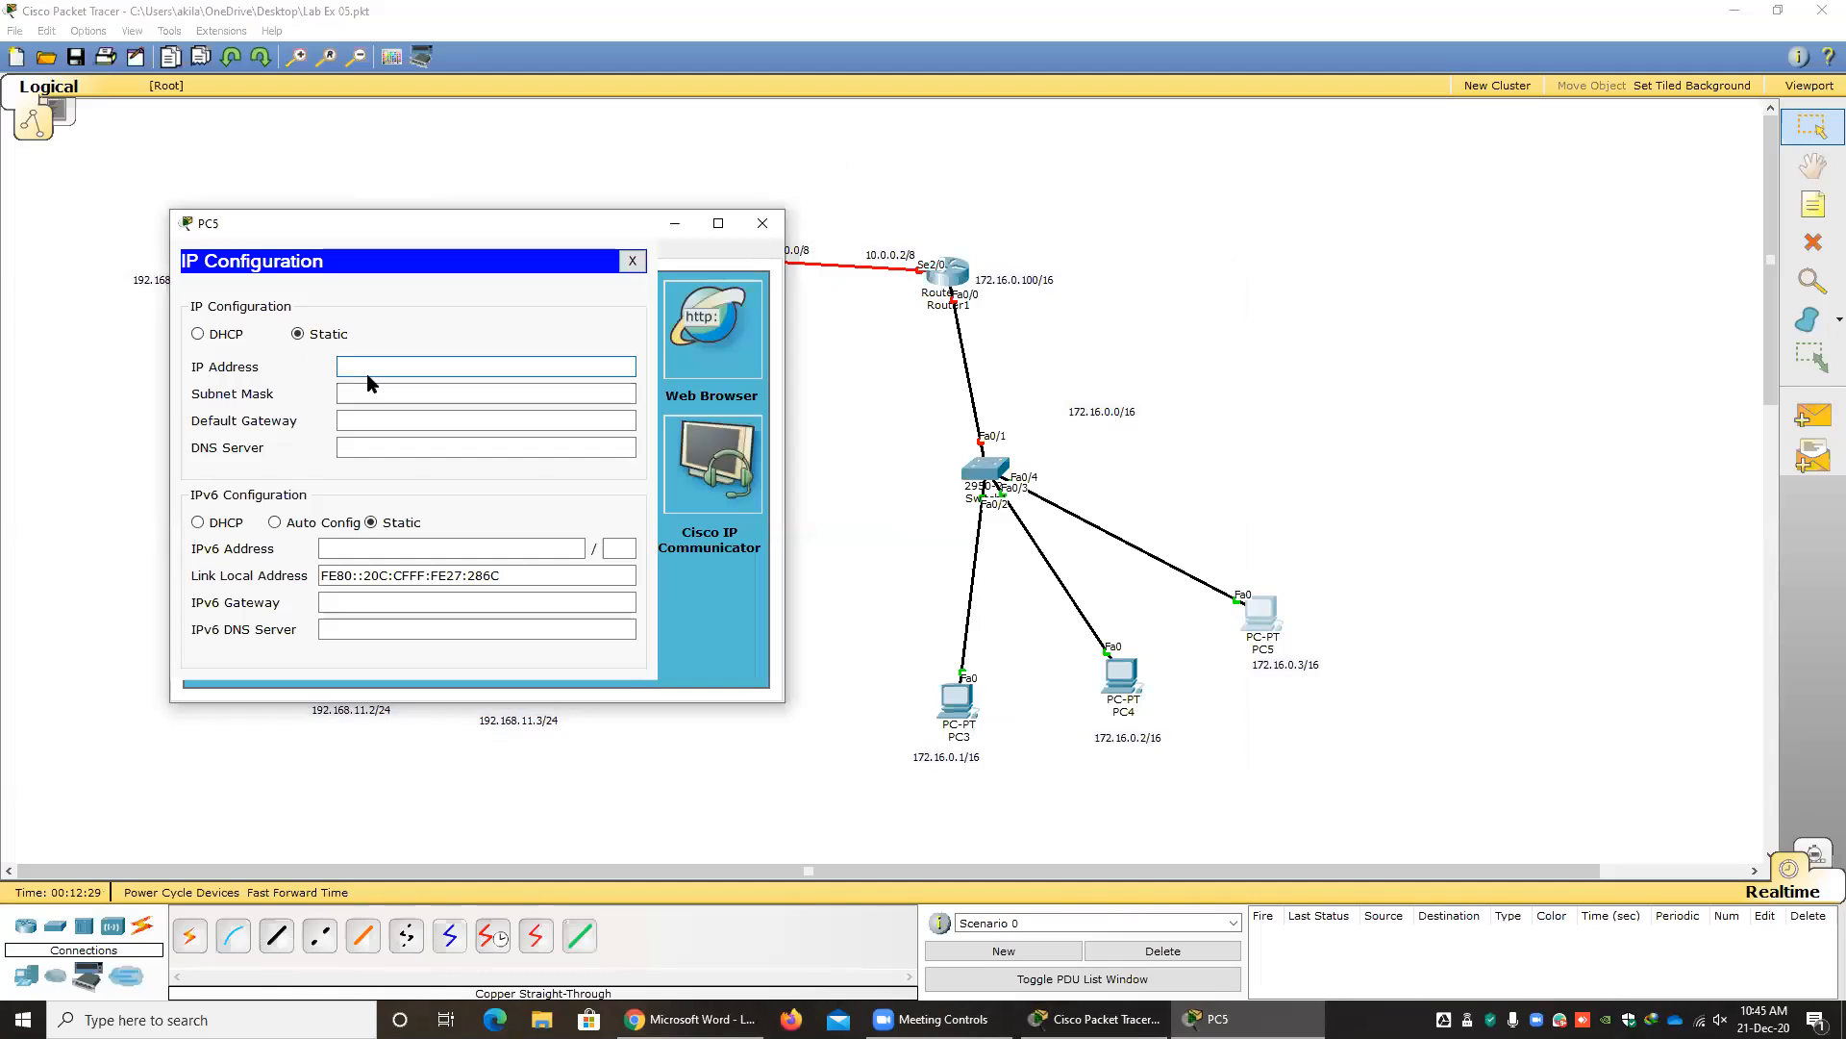
{"action": "type", "text": "172.16.0.3"}
{"action": "key", "text": "Tab"}
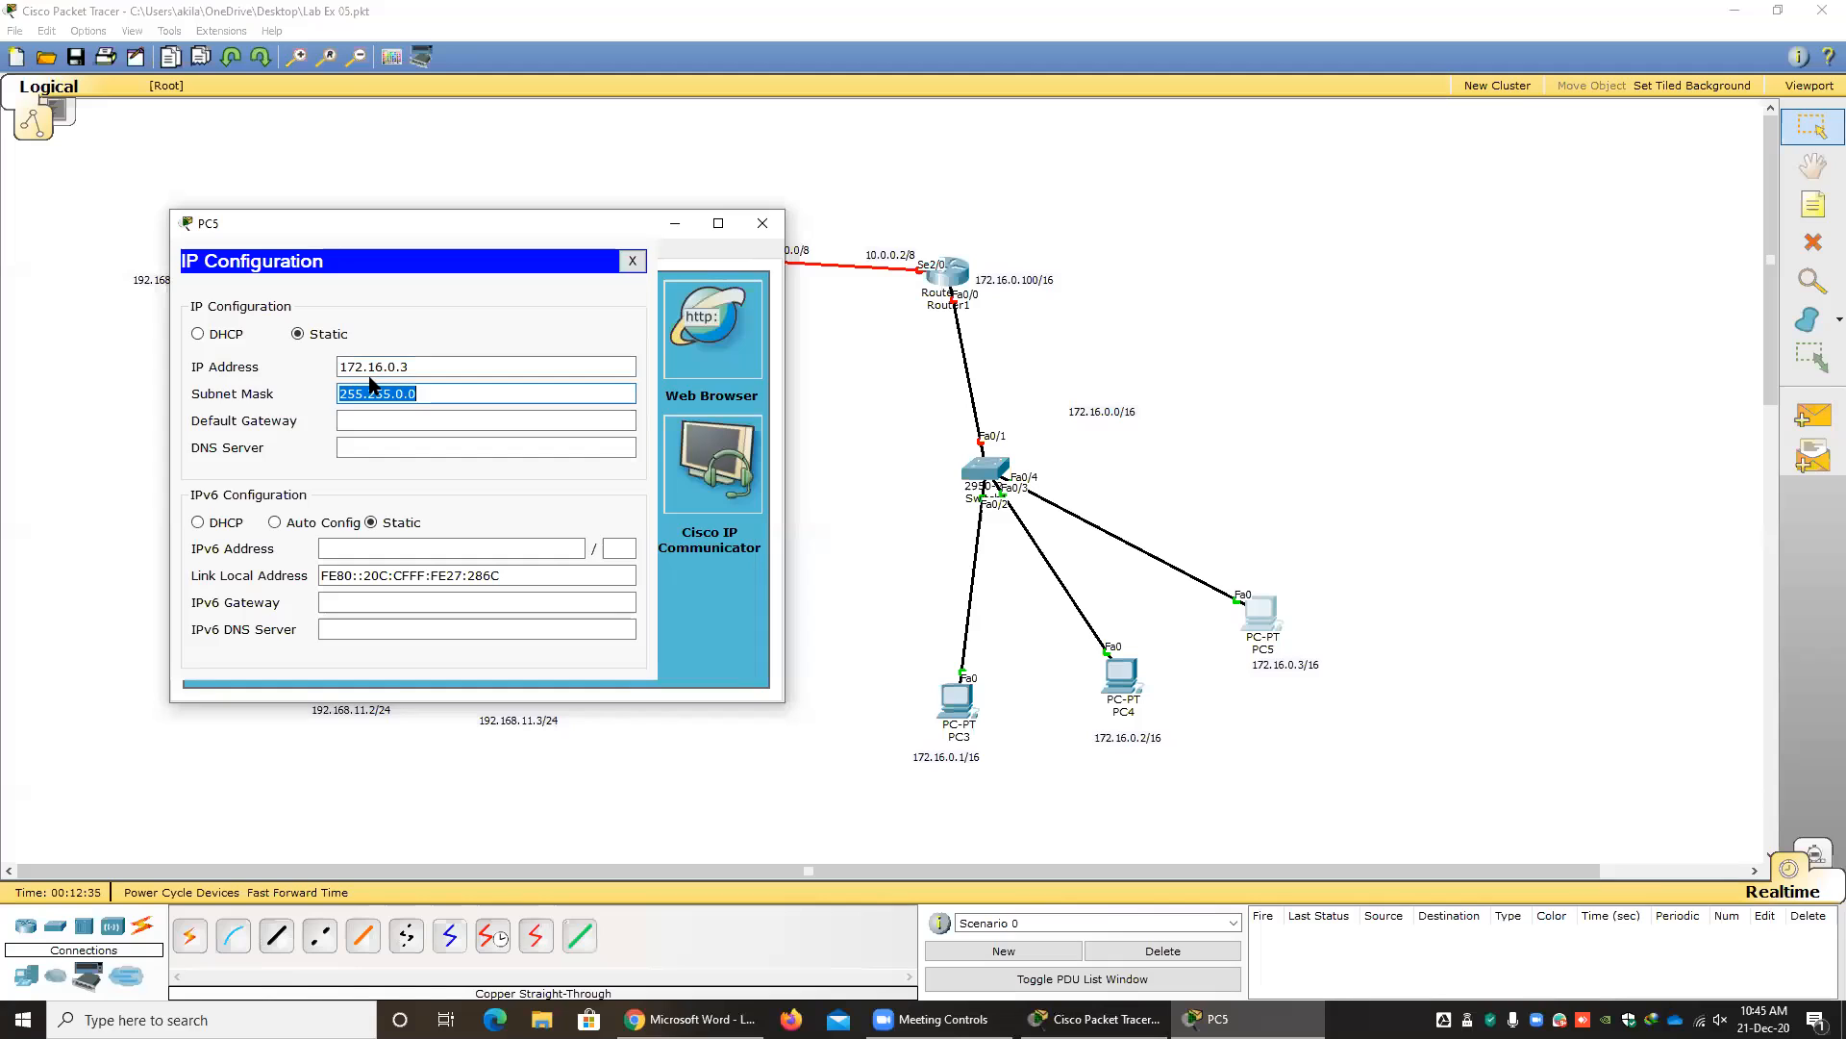
Set PC5's default gateway to 172.16.0.100 and close its configuration window.
{"action": "key", "text": "Tab"}
{"action": "type", "text": "172.16.0.100"}
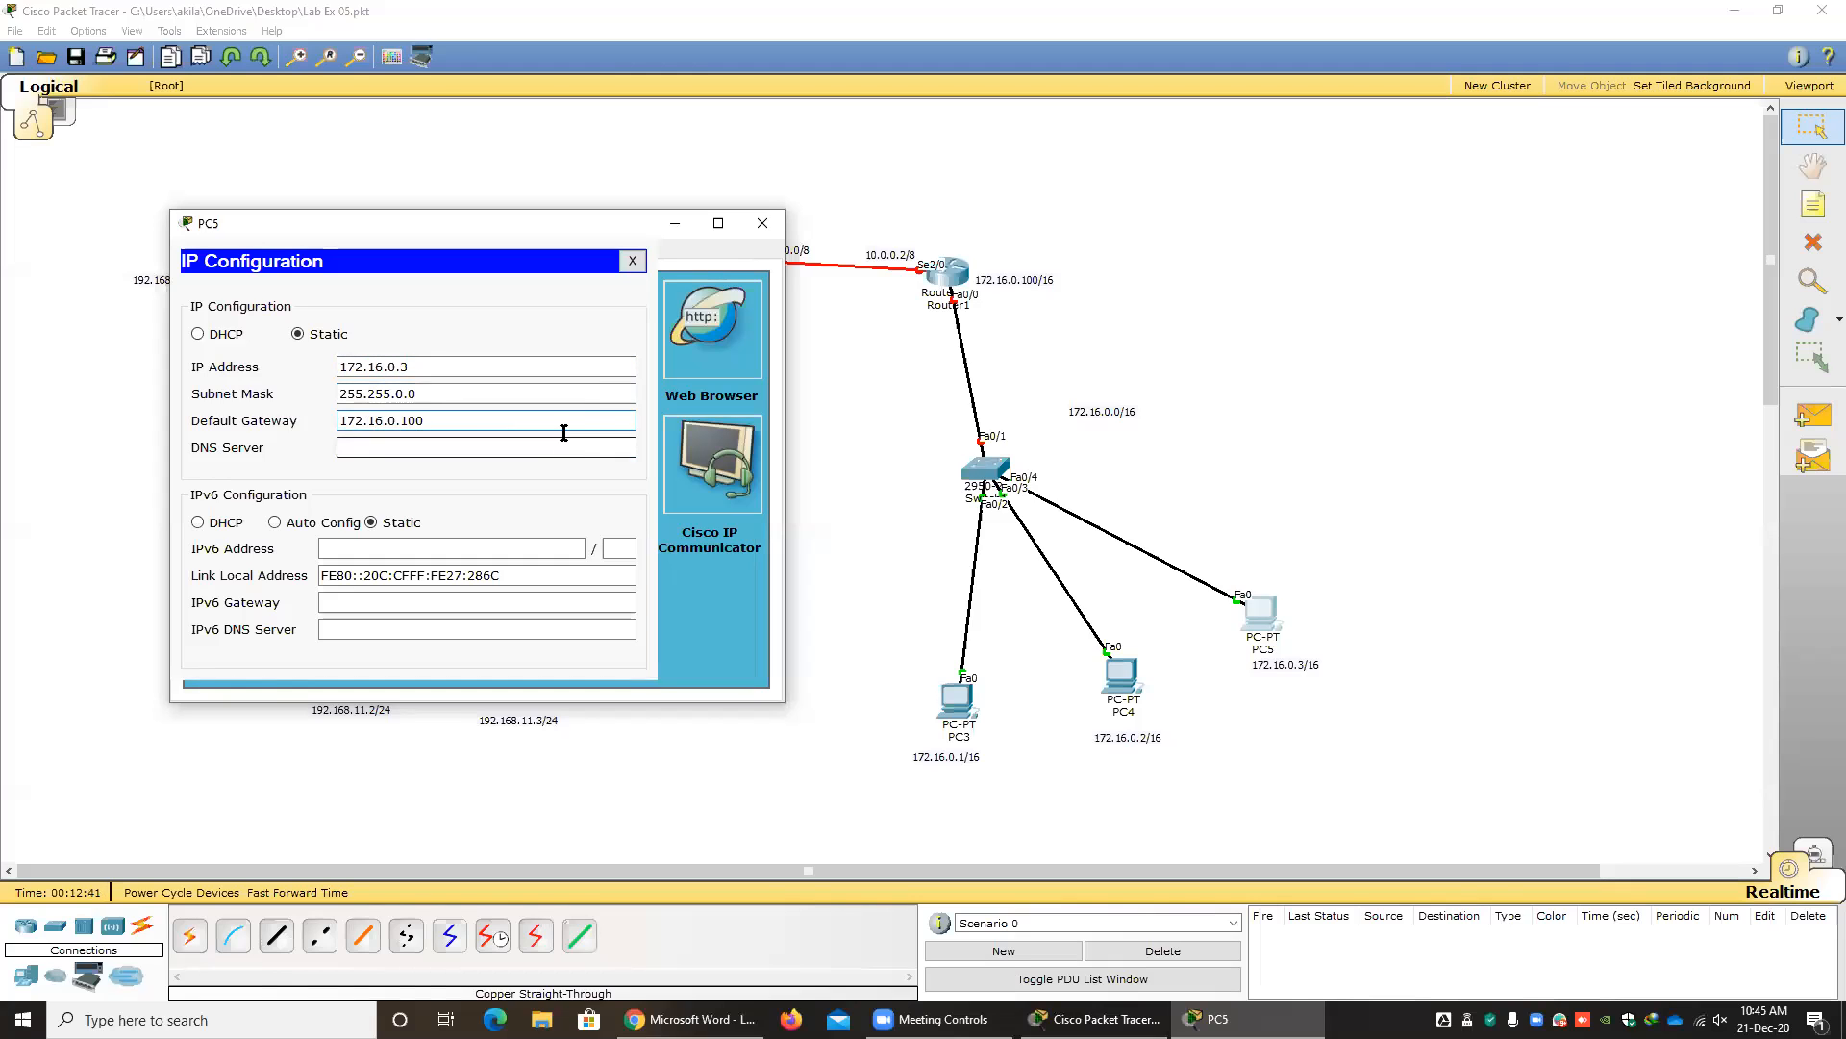
{"action": "left_click", "coordinate": [632, 261]}
{"action": "left_click", "coordinate": [769, 223]}
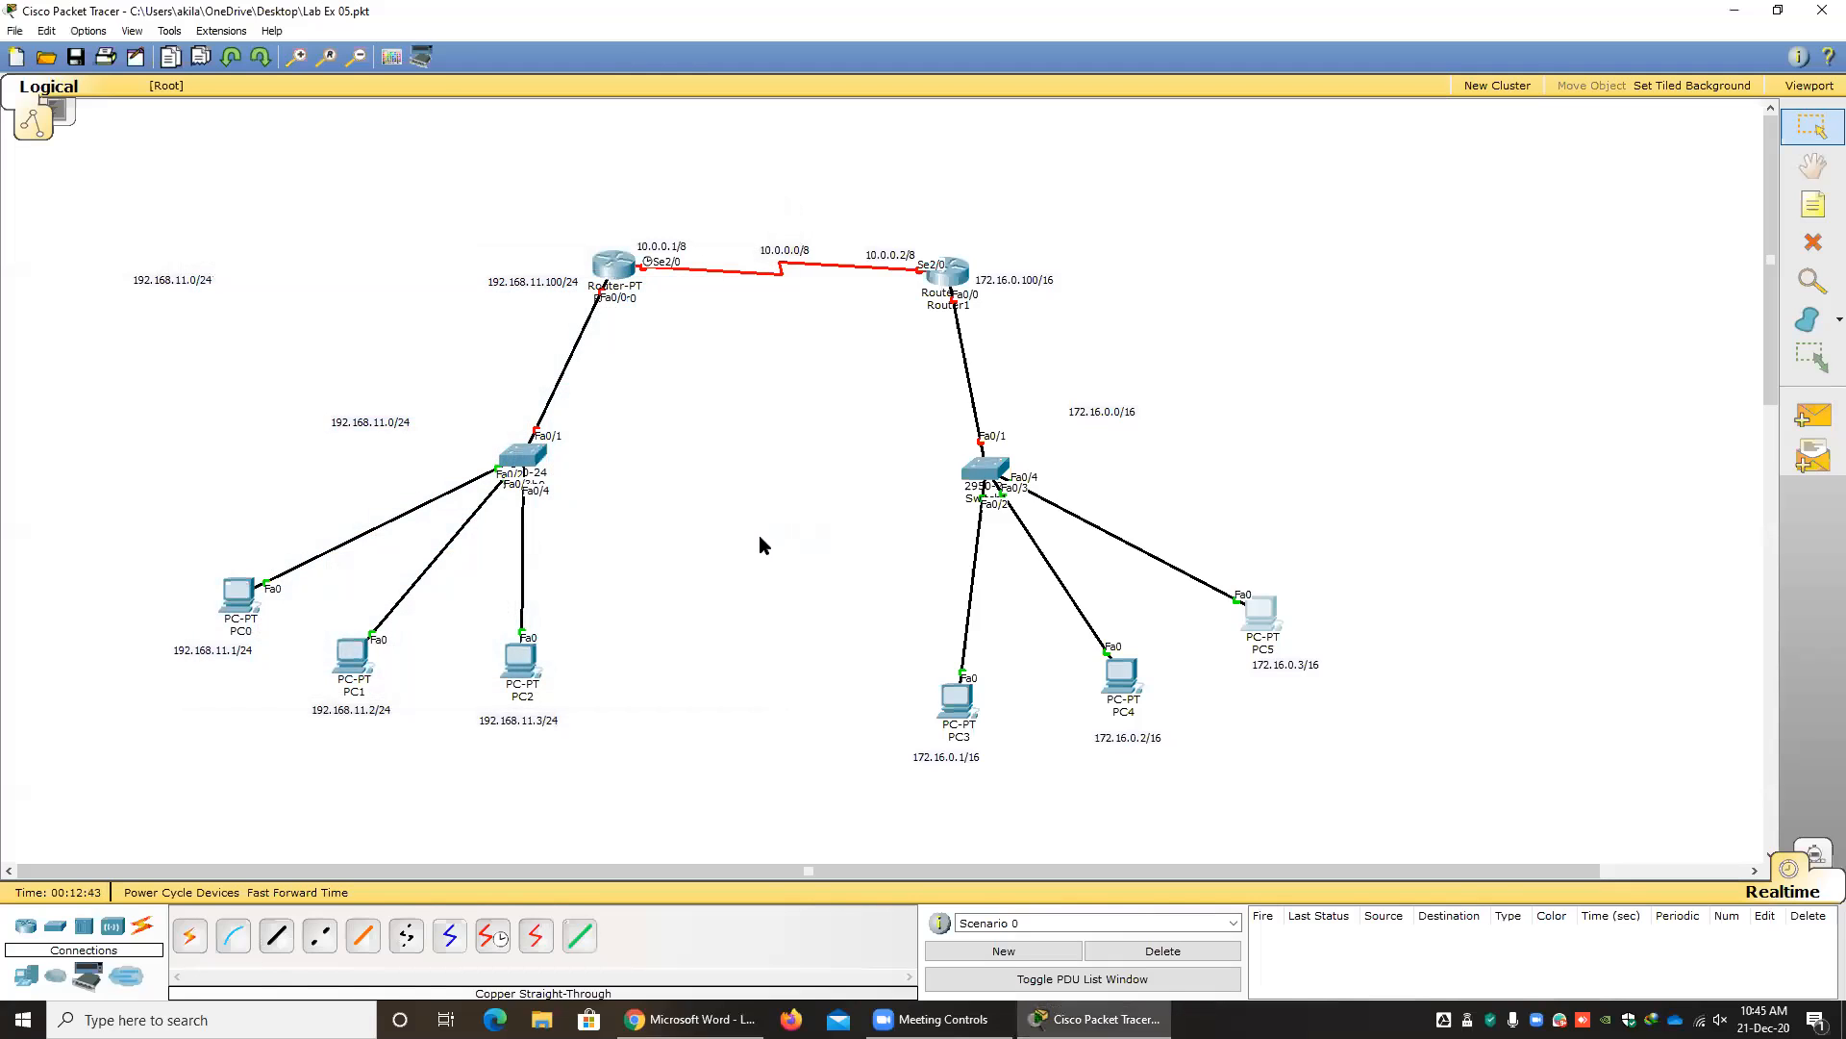
Save the topology file and delete the stray duplicate 192.168.11.0/24 label far to the left of Router0.
{"action": "left_click", "coordinate": [76, 59]}
{"action": "left_click_drag", "start_coordinate": [259, 319], "coordinate": [75, 214]}
{"action": "key", "text": "Delete"}
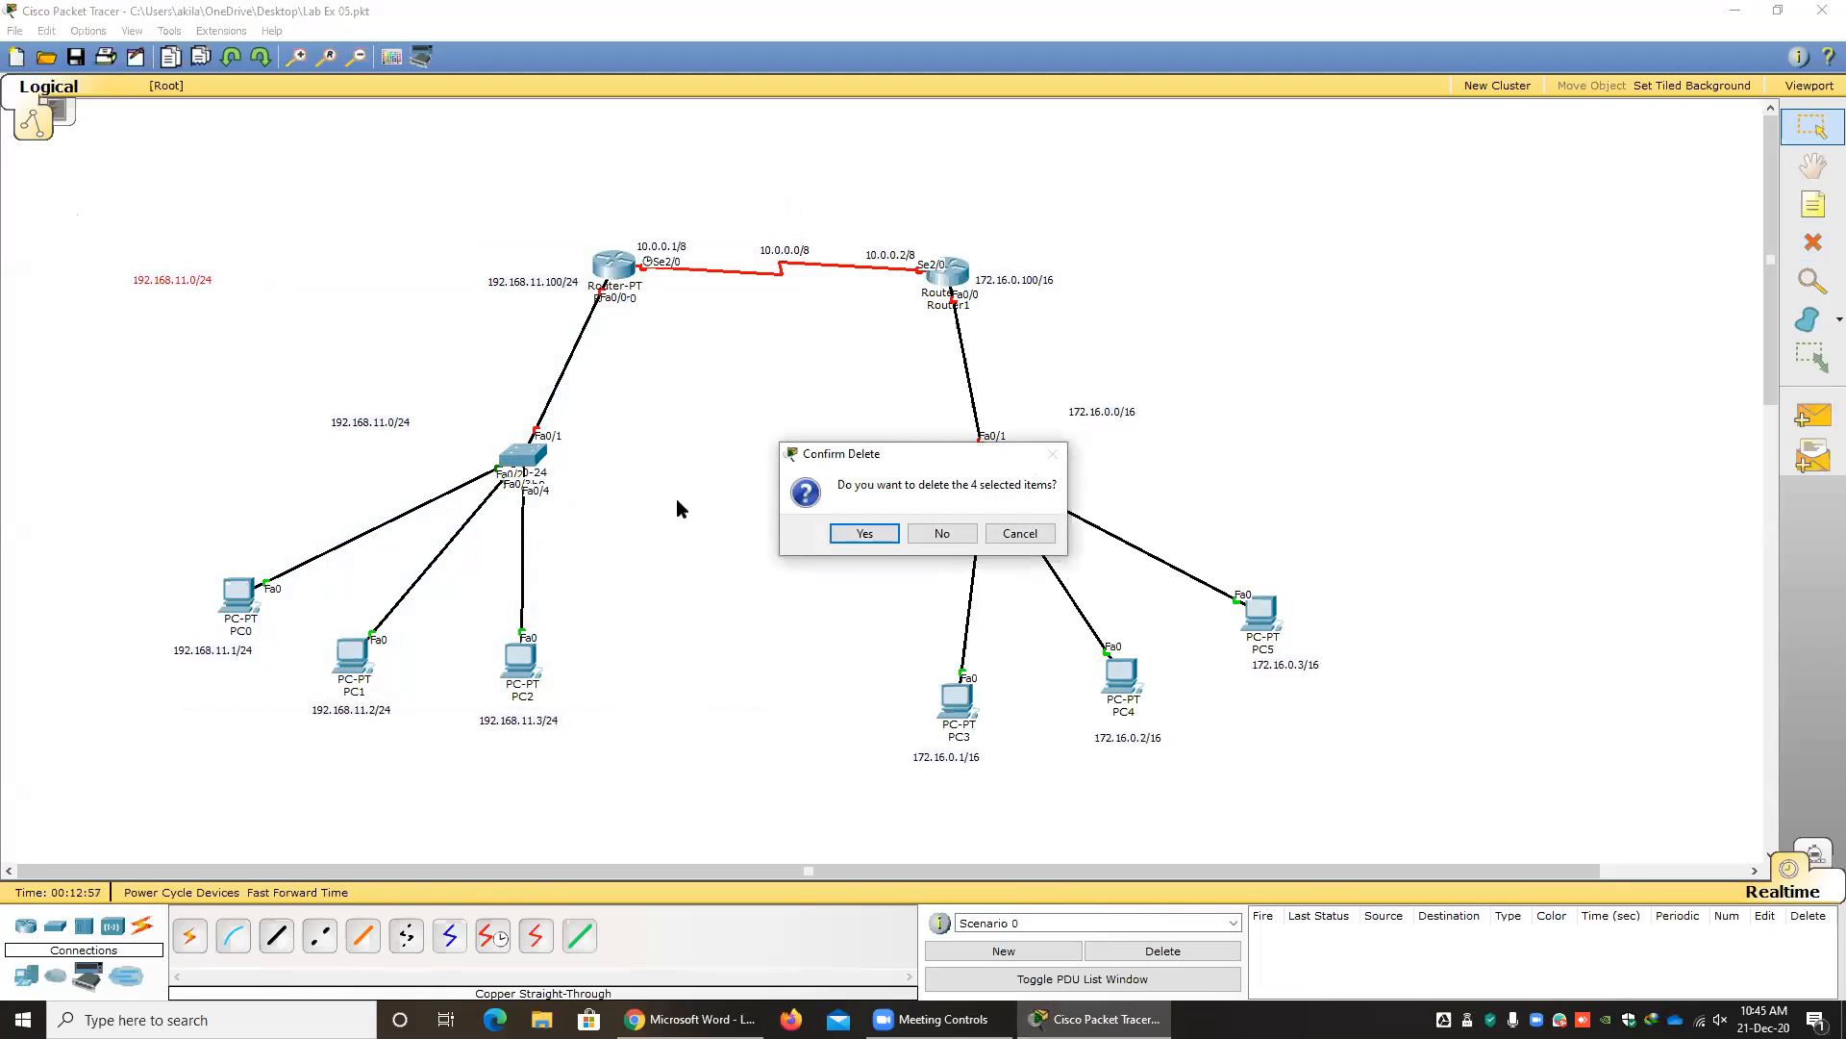
{"action": "left_click", "coordinate": [866, 537]}
{"action": "key", "text": "Escape"}
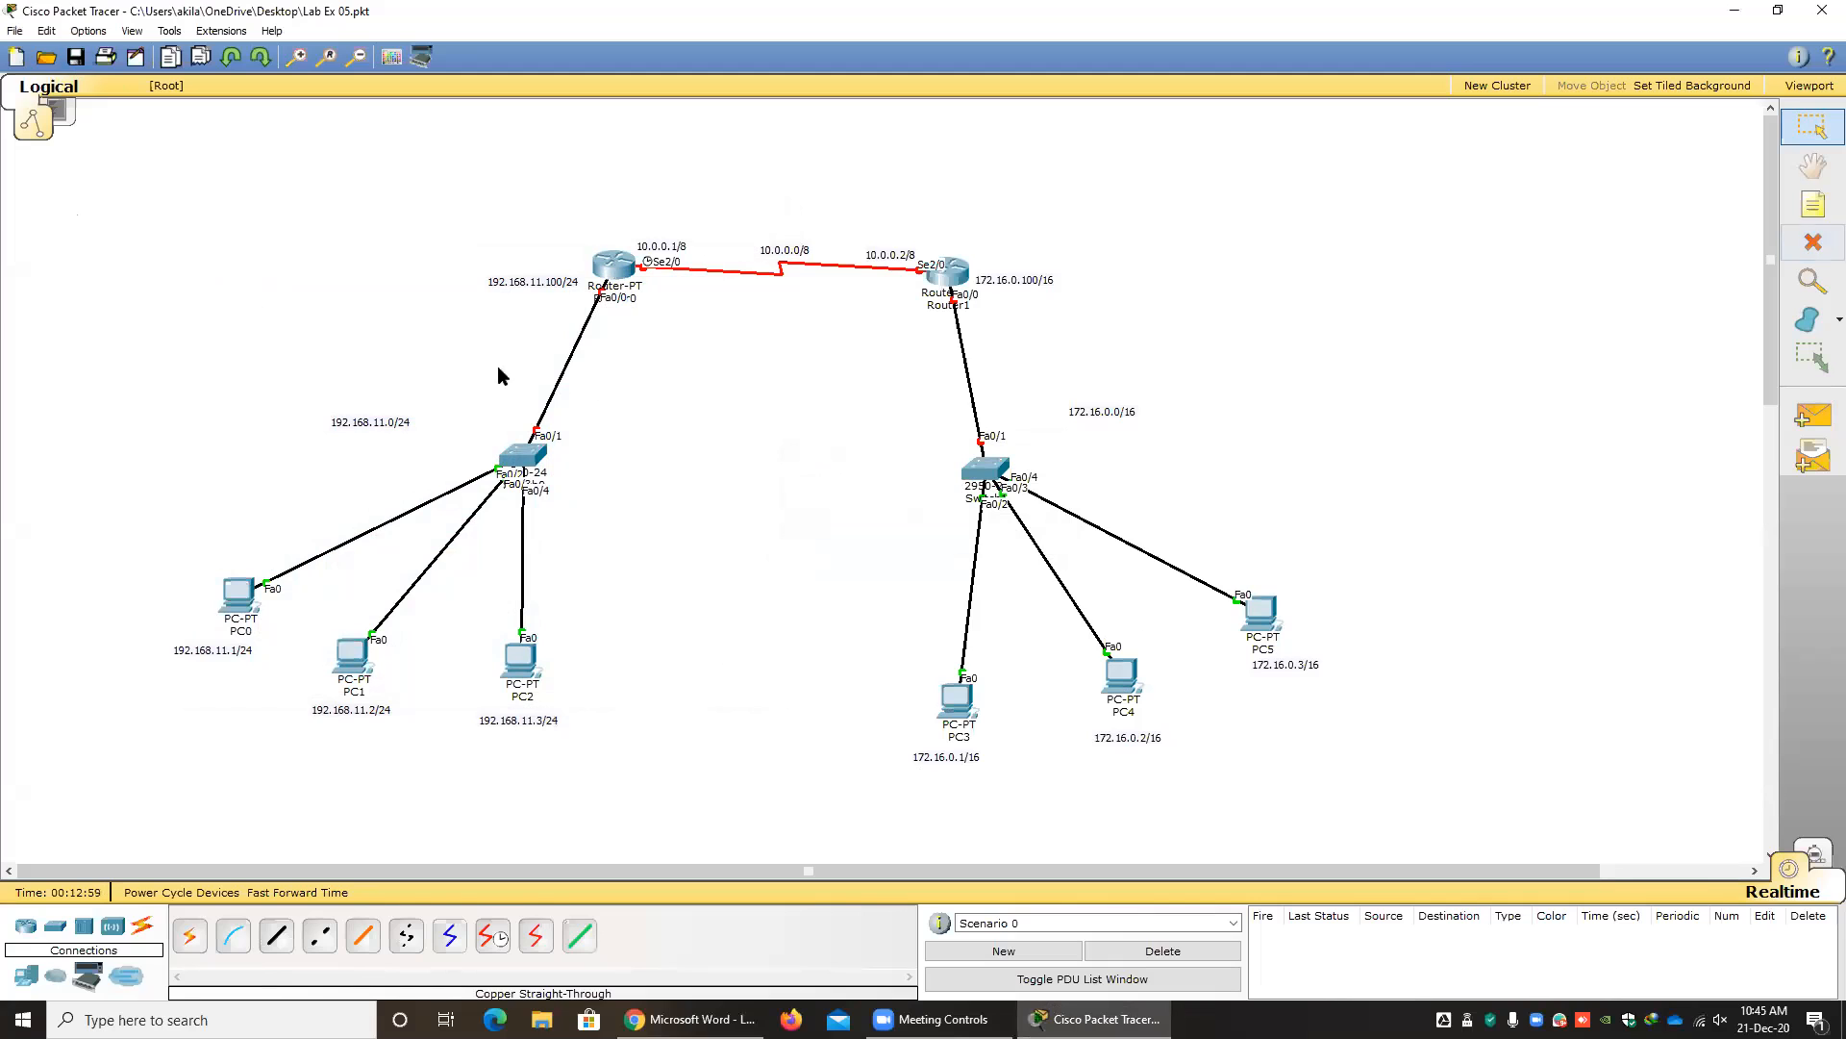
Open Router0's command line interface in a widened window and decline the initial configuration dialog with n.
{"action": "left_click", "coordinate": [616, 271]}
{"action": "left_click_drag", "start_coordinate": [740, 295], "coordinate": [635, 231]}
{"action": "left_click", "coordinate": [659, 367]}
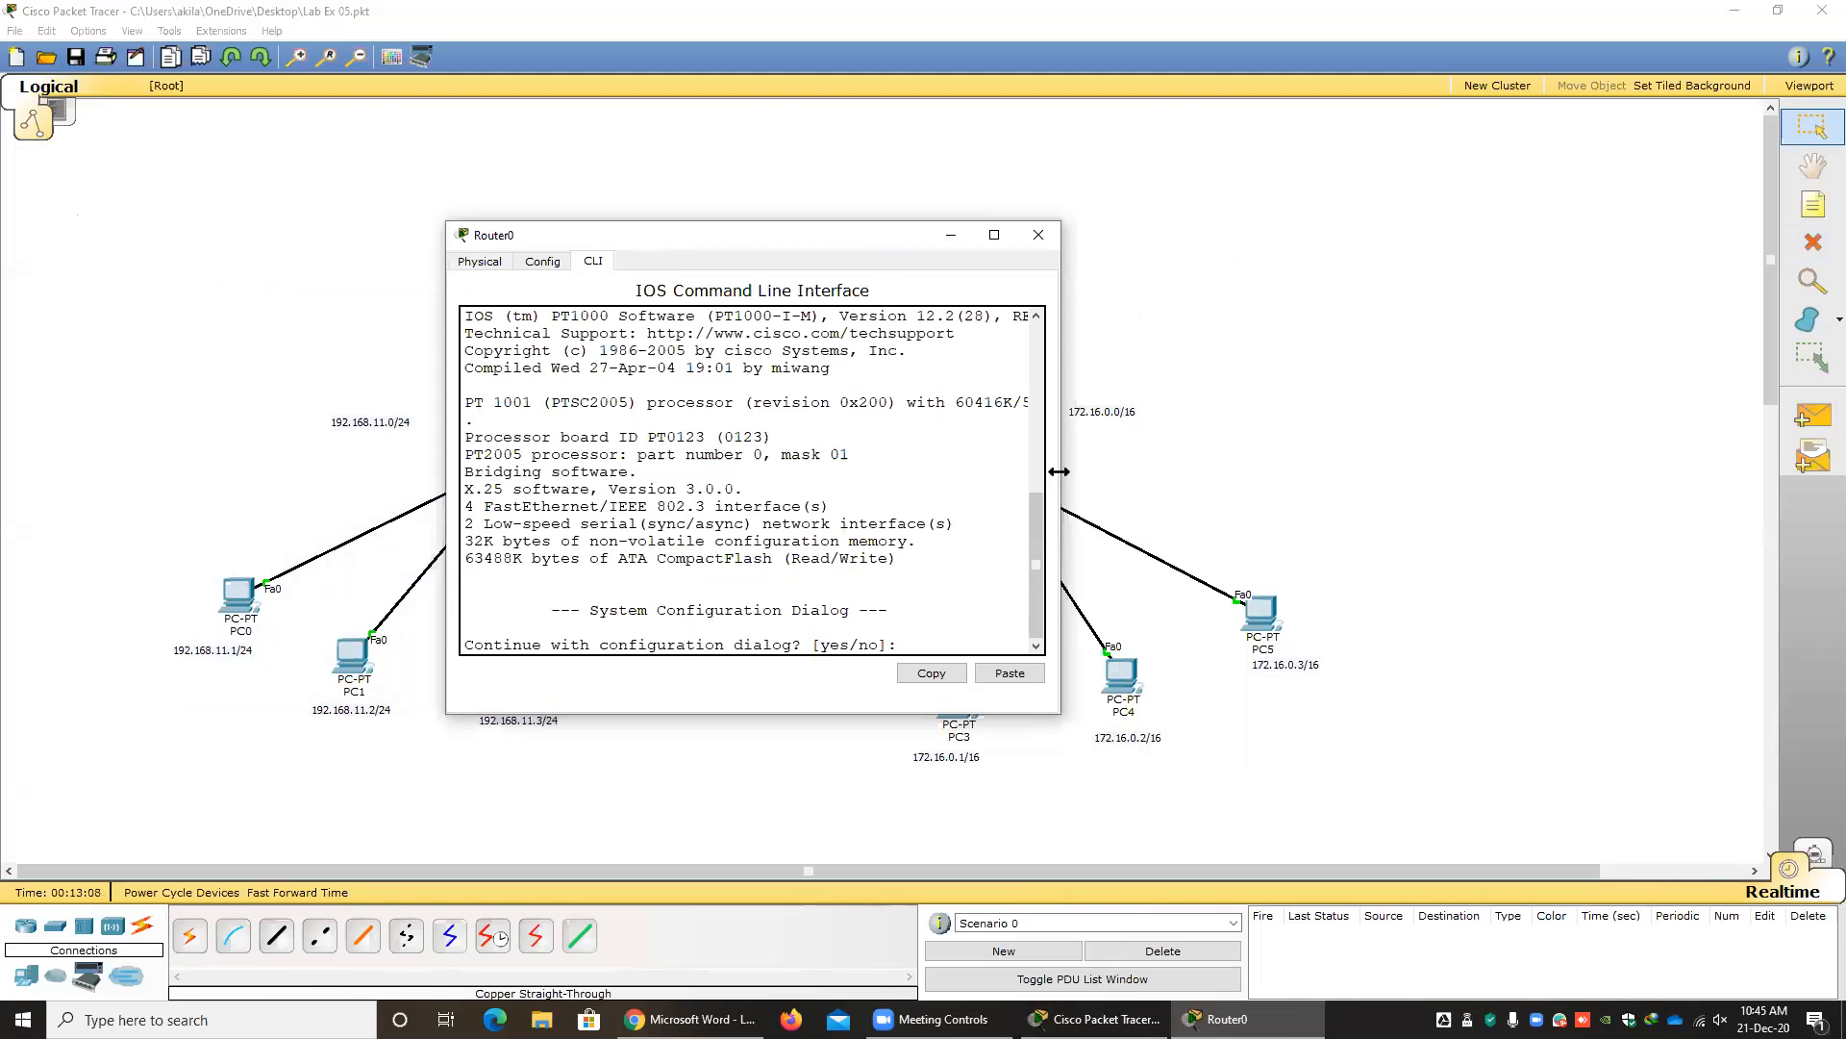
{"action": "left_click_drag", "start_coordinate": [1058, 471], "coordinate": [1431, 471]}
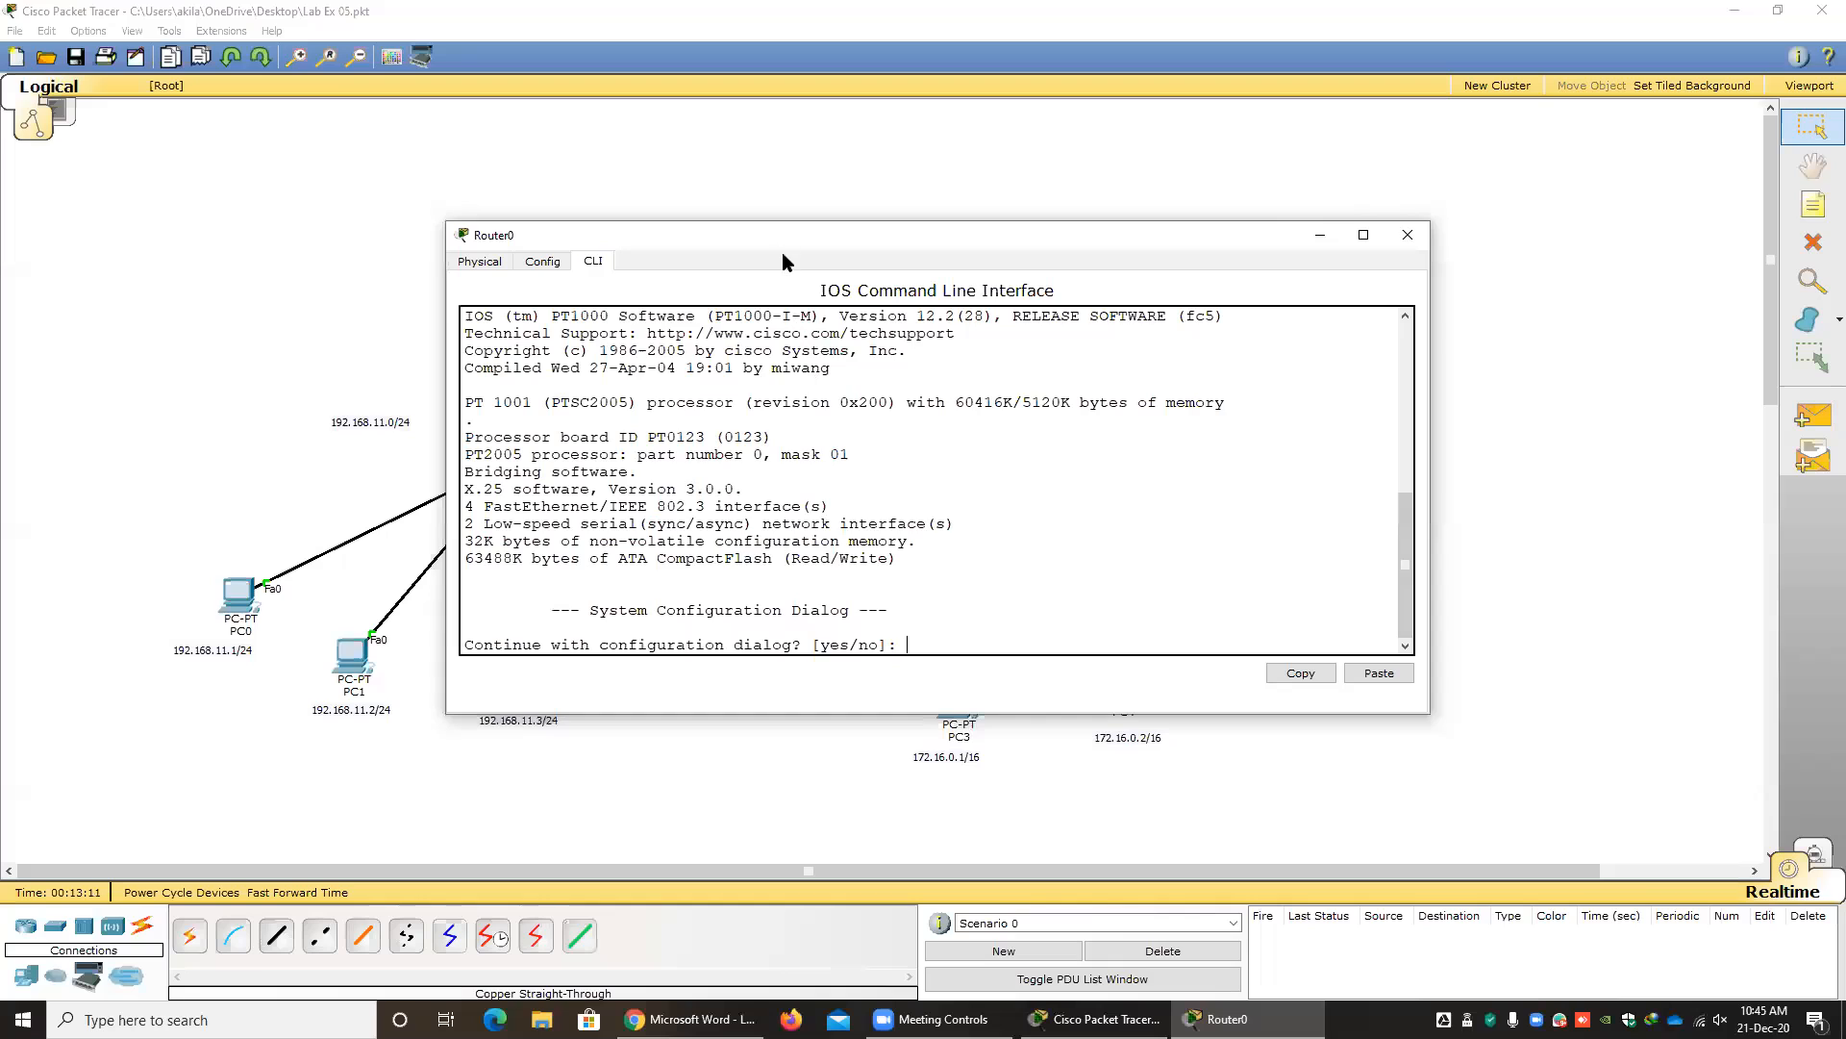
{"action": "left_click_drag", "start_coordinate": [769, 237], "coordinate": [688, 237]}
{"action": "type", "text": "n"}
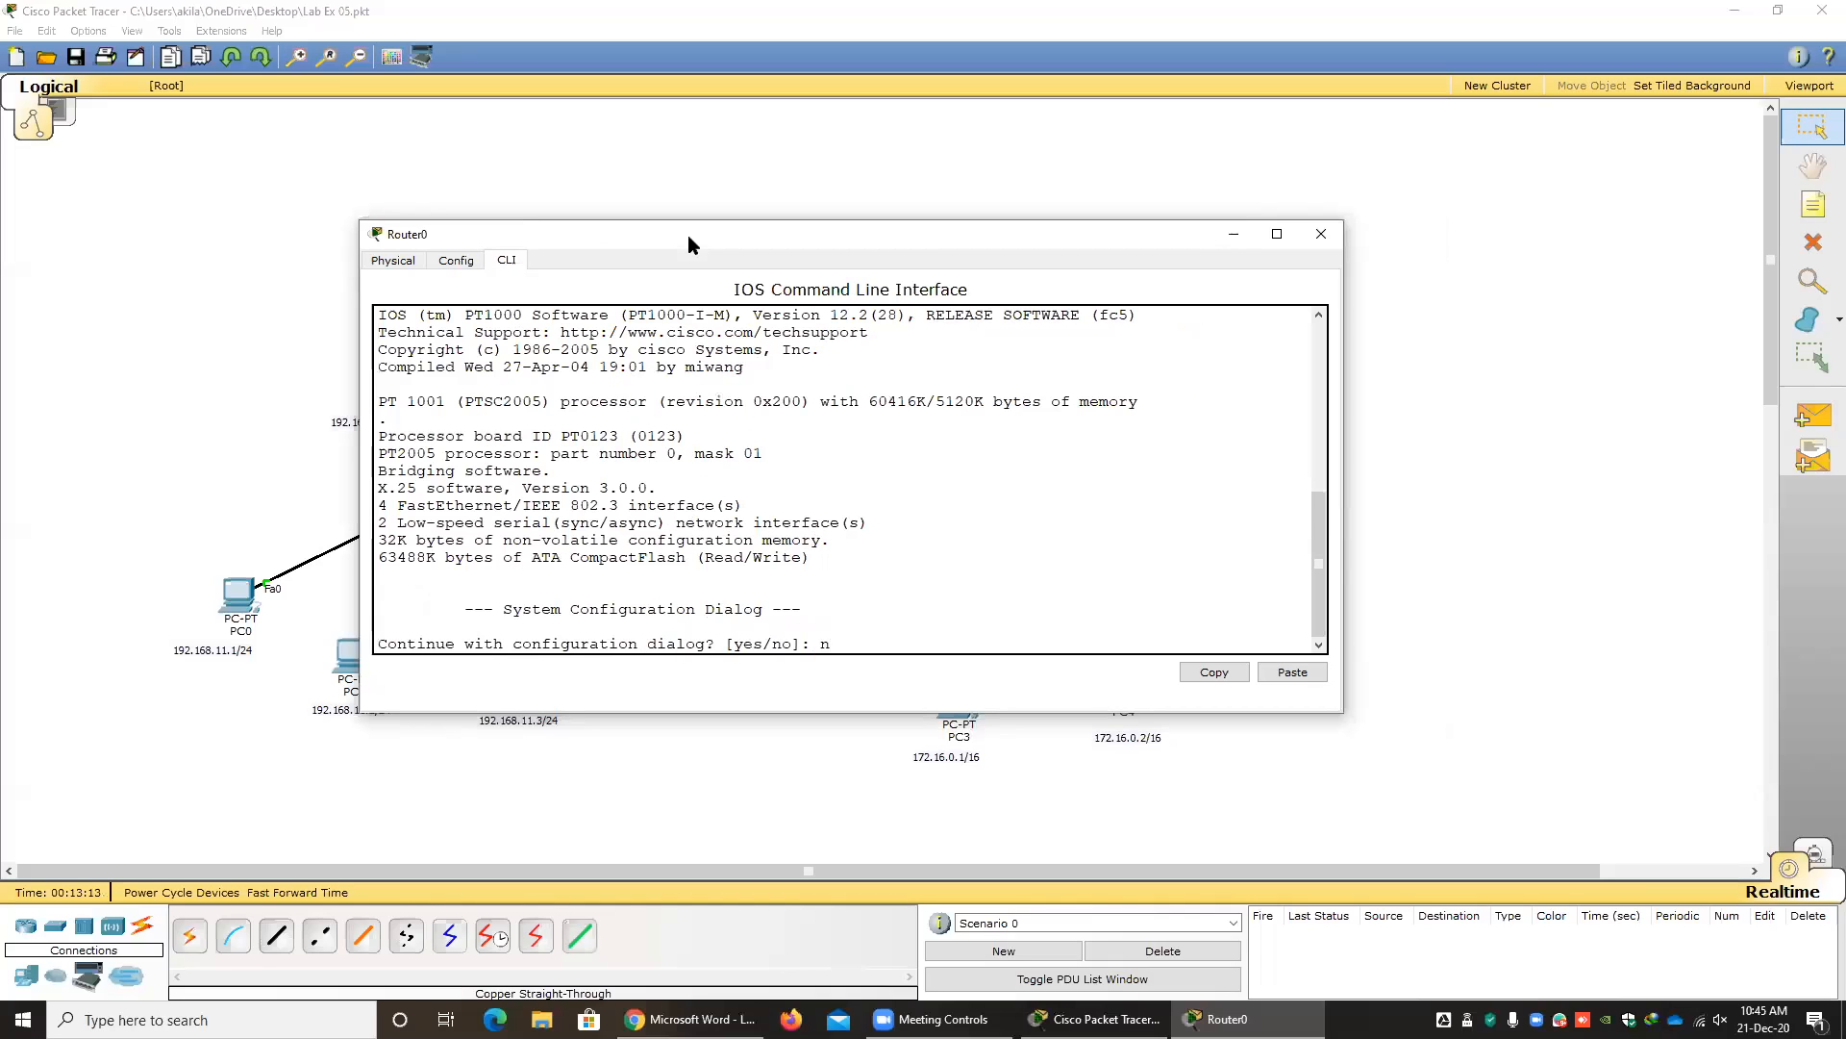
{"action": "key", "text": "Return"}
Enter privileged mode on Router0 with en, and enter global configuration mode with configure terminal.
{"action": "key", "text": "Return"}
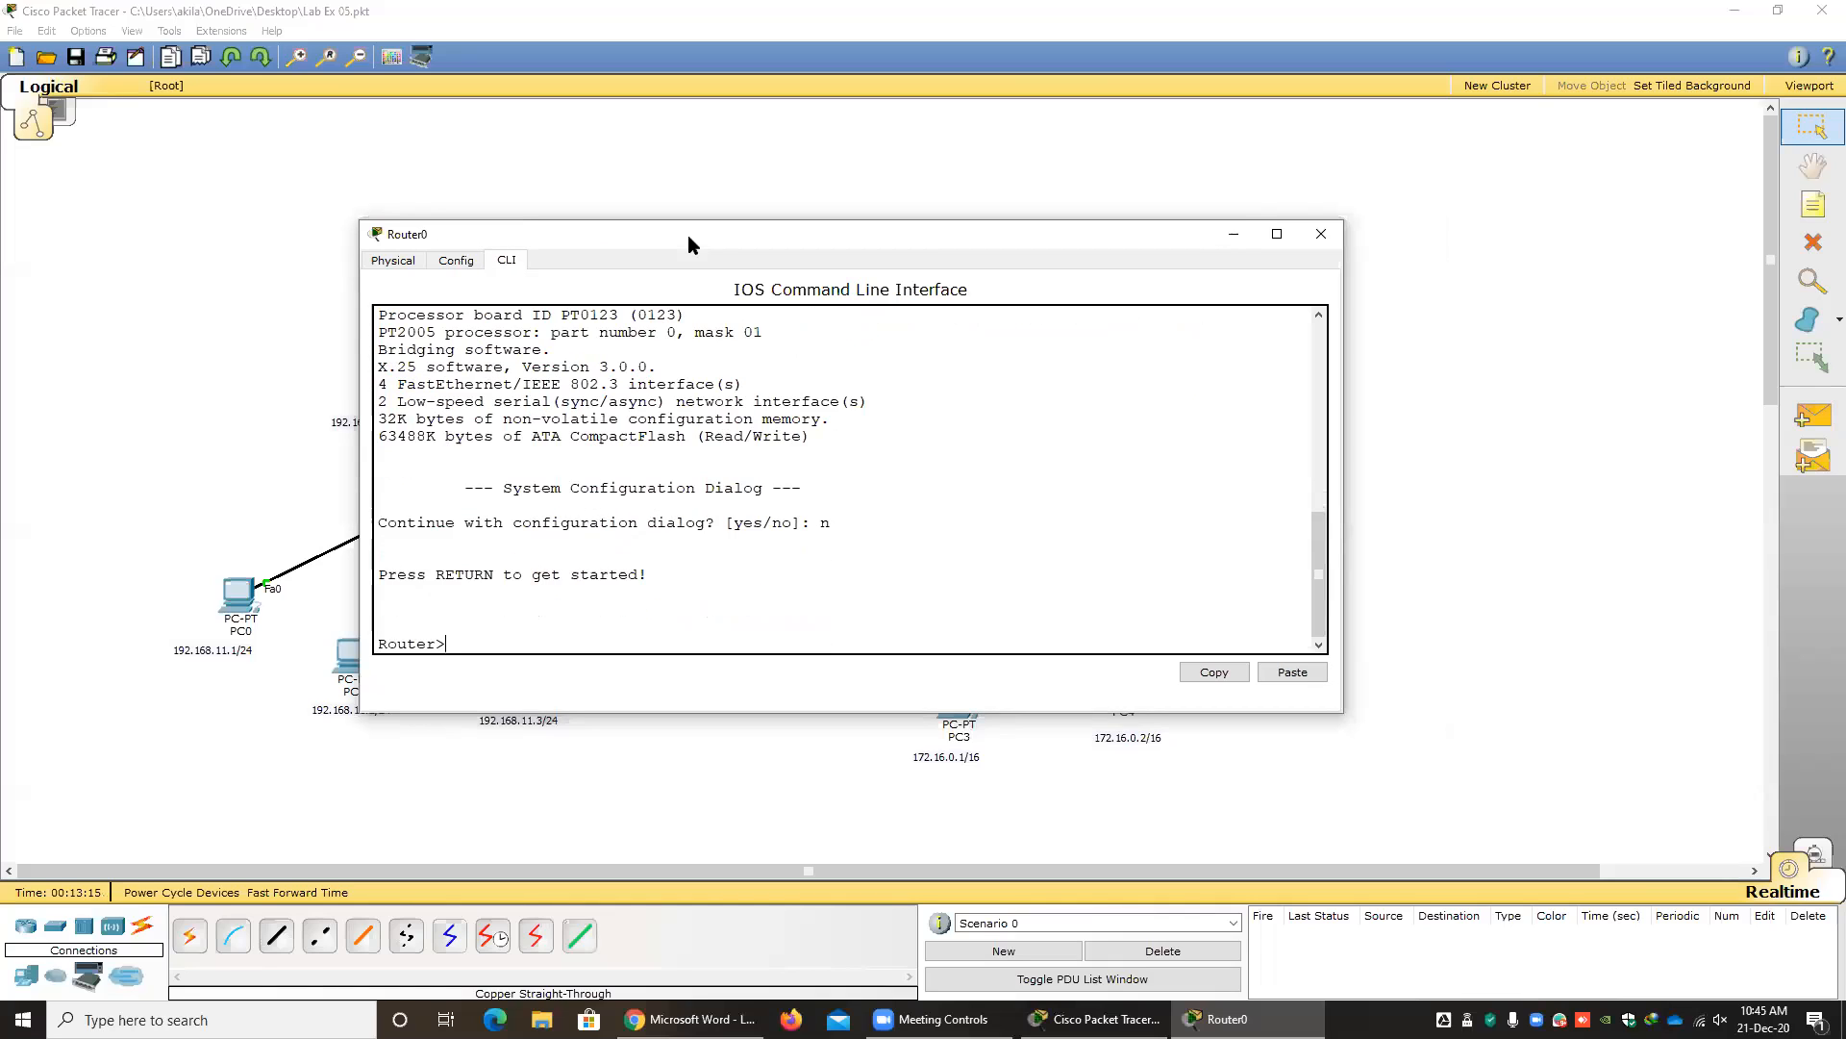
{"action": "type", "text": "en"}
{"action": "key", "text": "Return"}
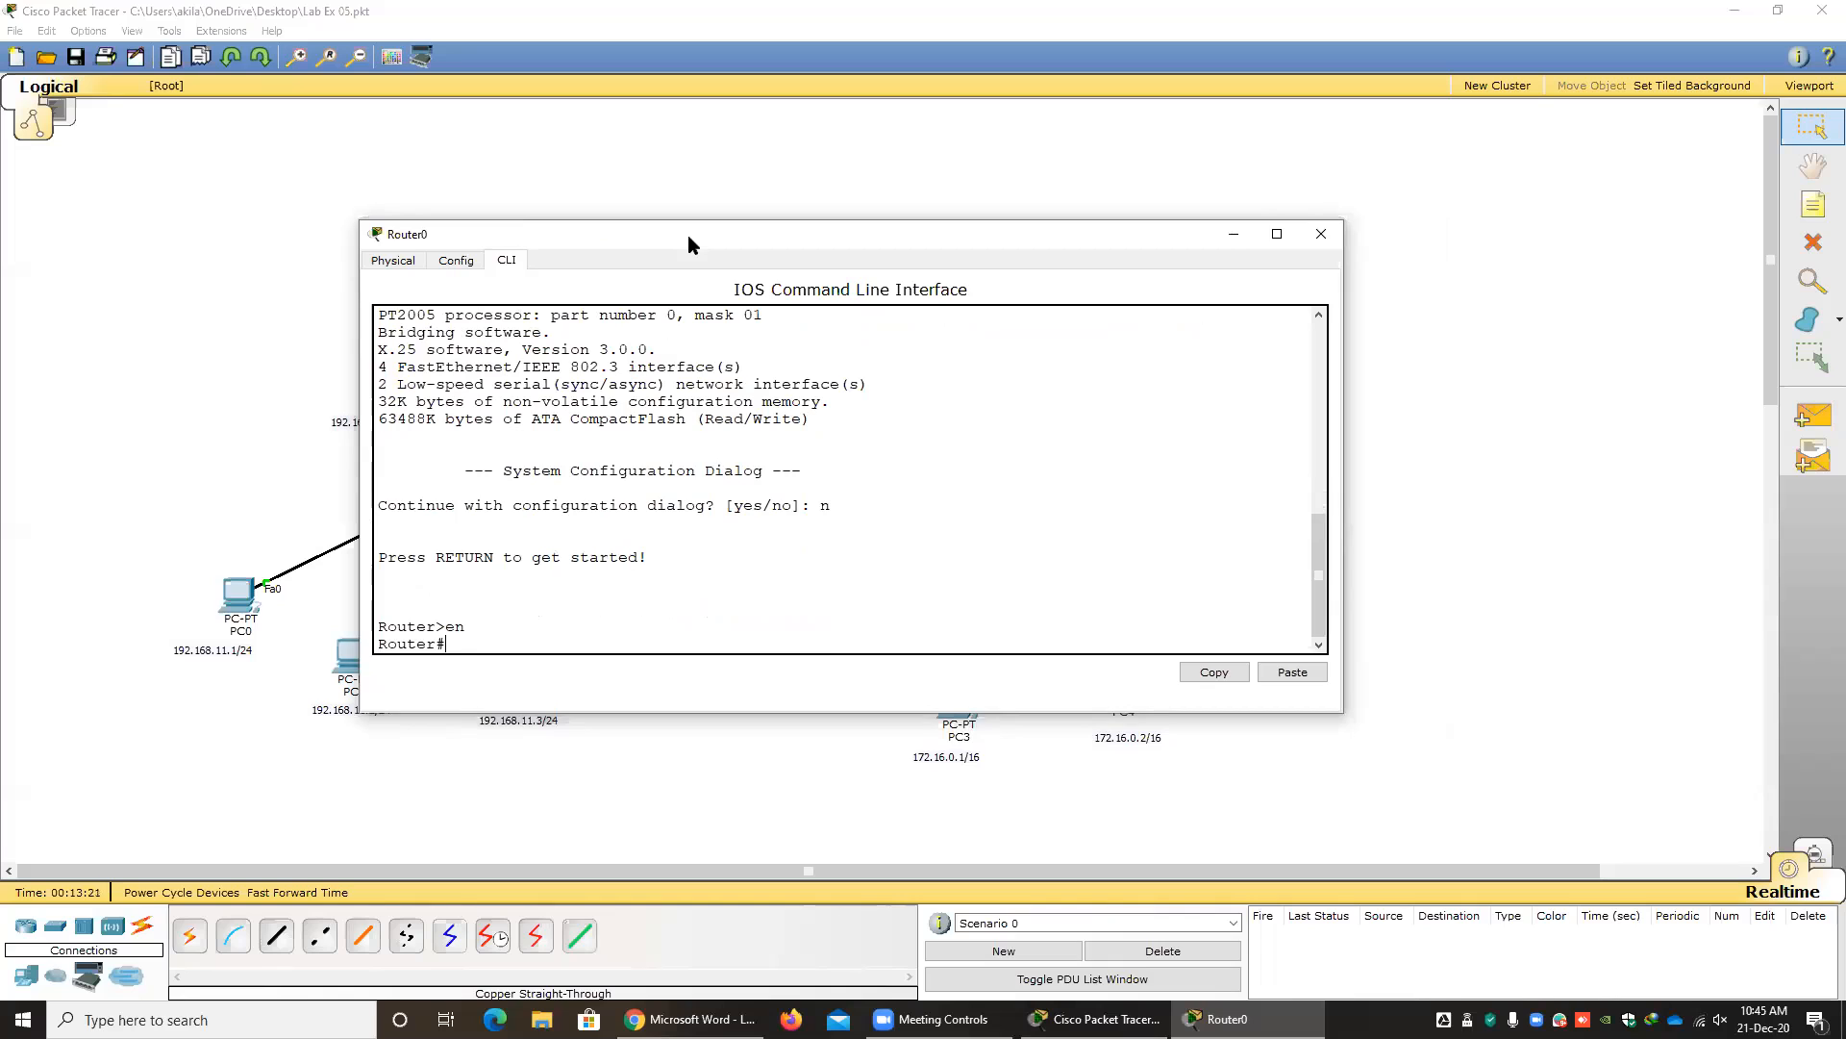
{"action": "type", "text": "conf"}
{"action": "key", "text": "Tab"}
{"action": "type", "text": "t"}
{"action": "key", "text": "Tab"}
{"action": "key", "text": "Return"}
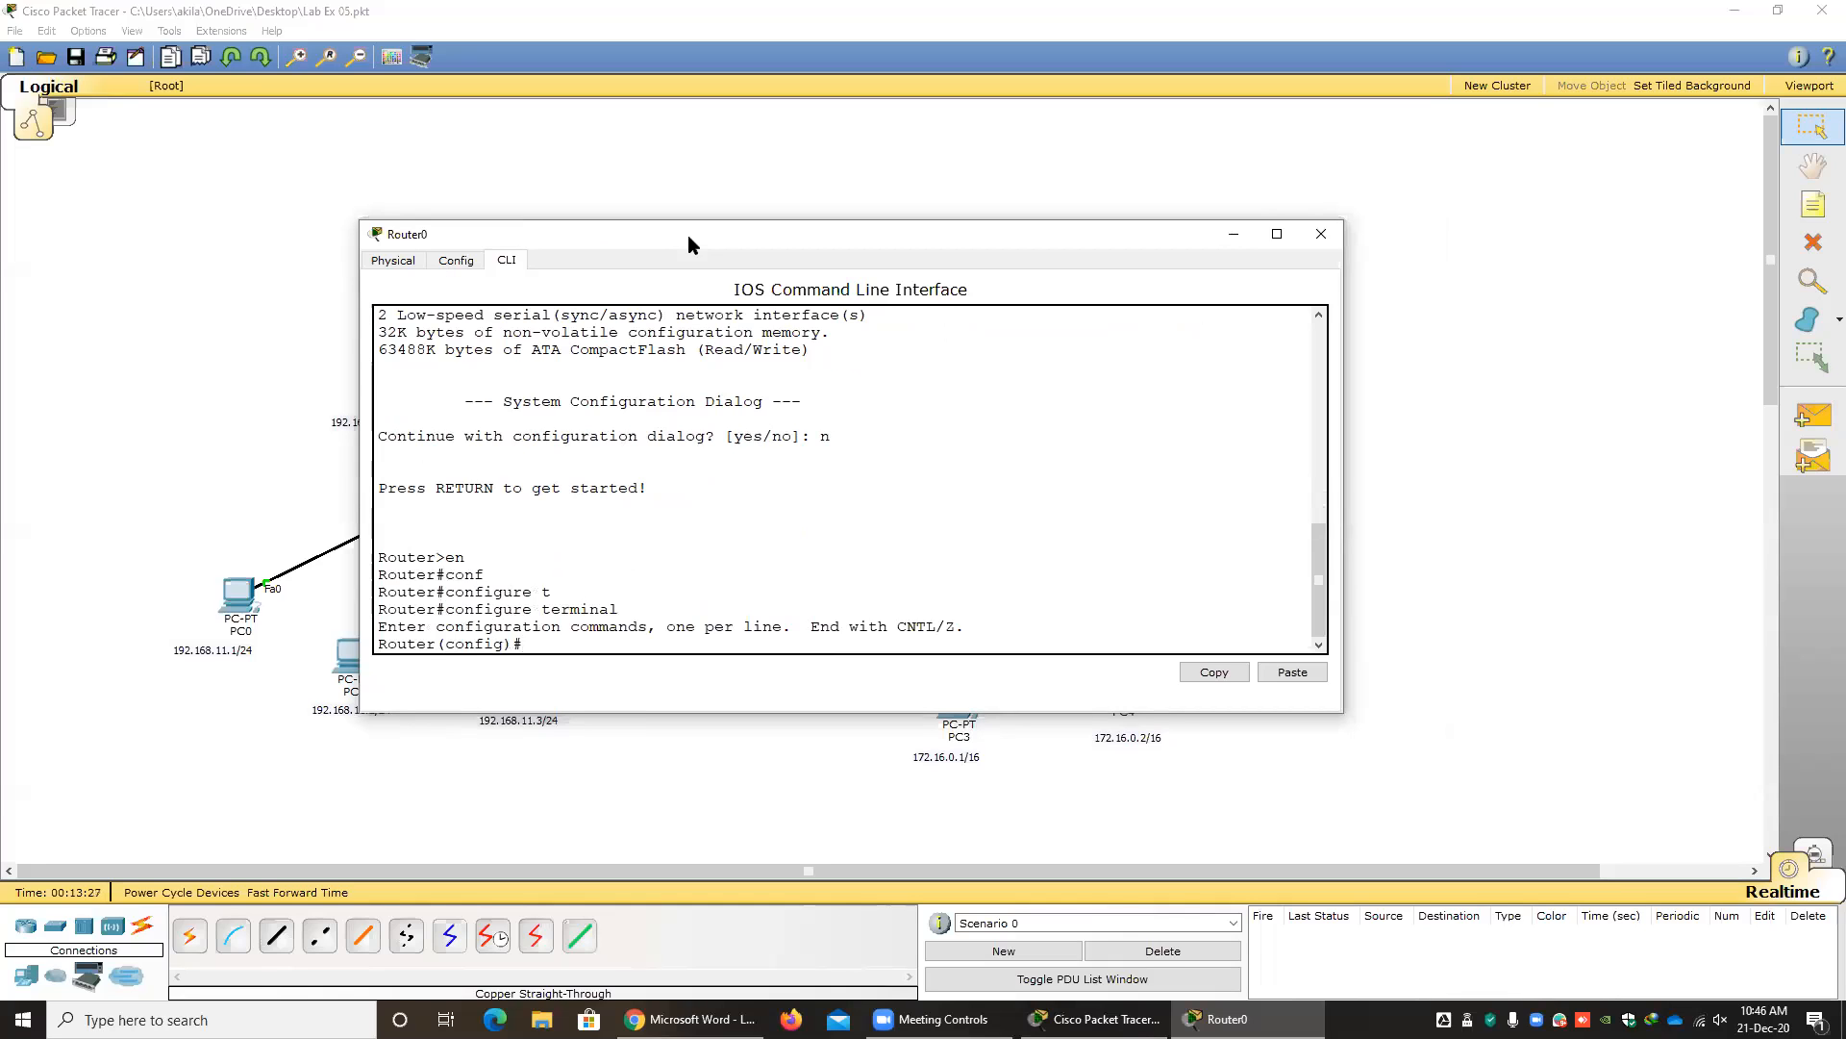
Enter configuration mode for Router0's interface fastEthernet 0/0, keeping the router labels in the topology uncovered.
{"action": "left_click_drag", "start_coordinate": [689, 234], "coordinate": [931, 330]}
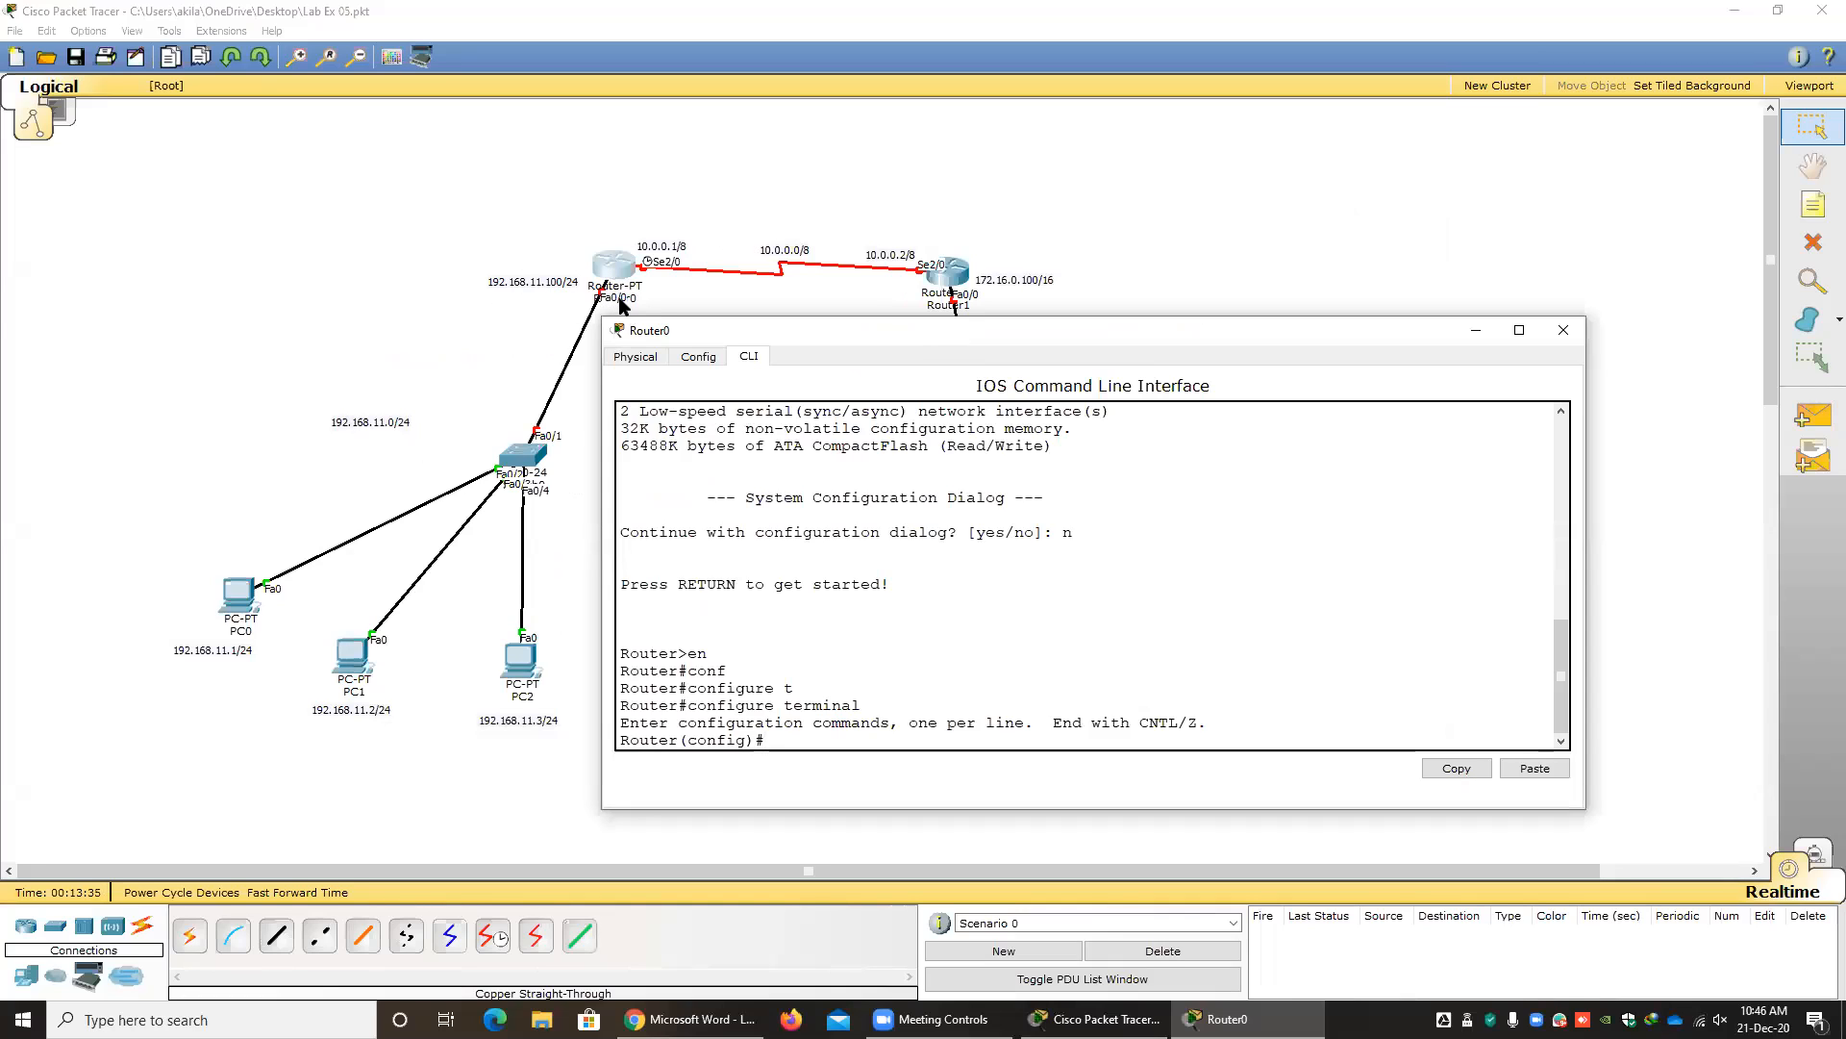
{"action": "type", "text": "in"}
{"action": "key", "text": "Tab"}
{"action": "type", "text": "f"}
{"action": "key", "text": "Tab"}
{"action": "type", "text": "0"}
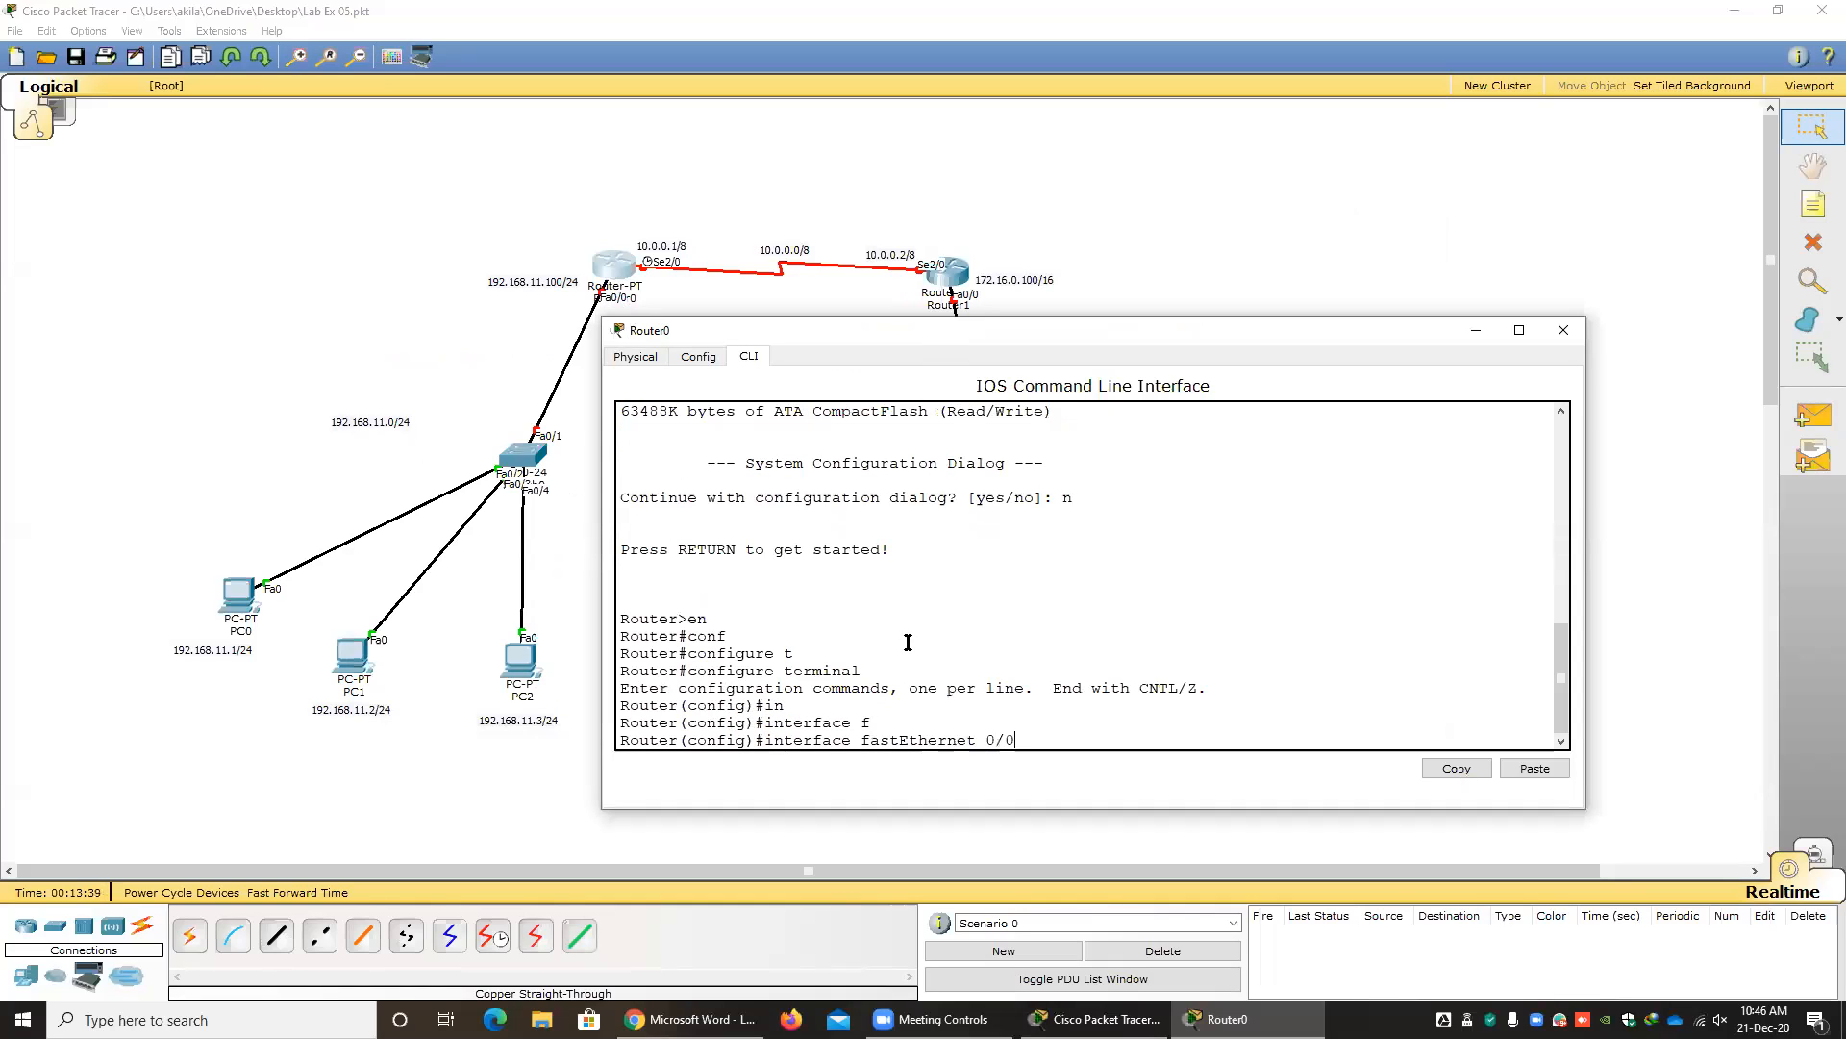
{"action": "key", "text": "Return"}
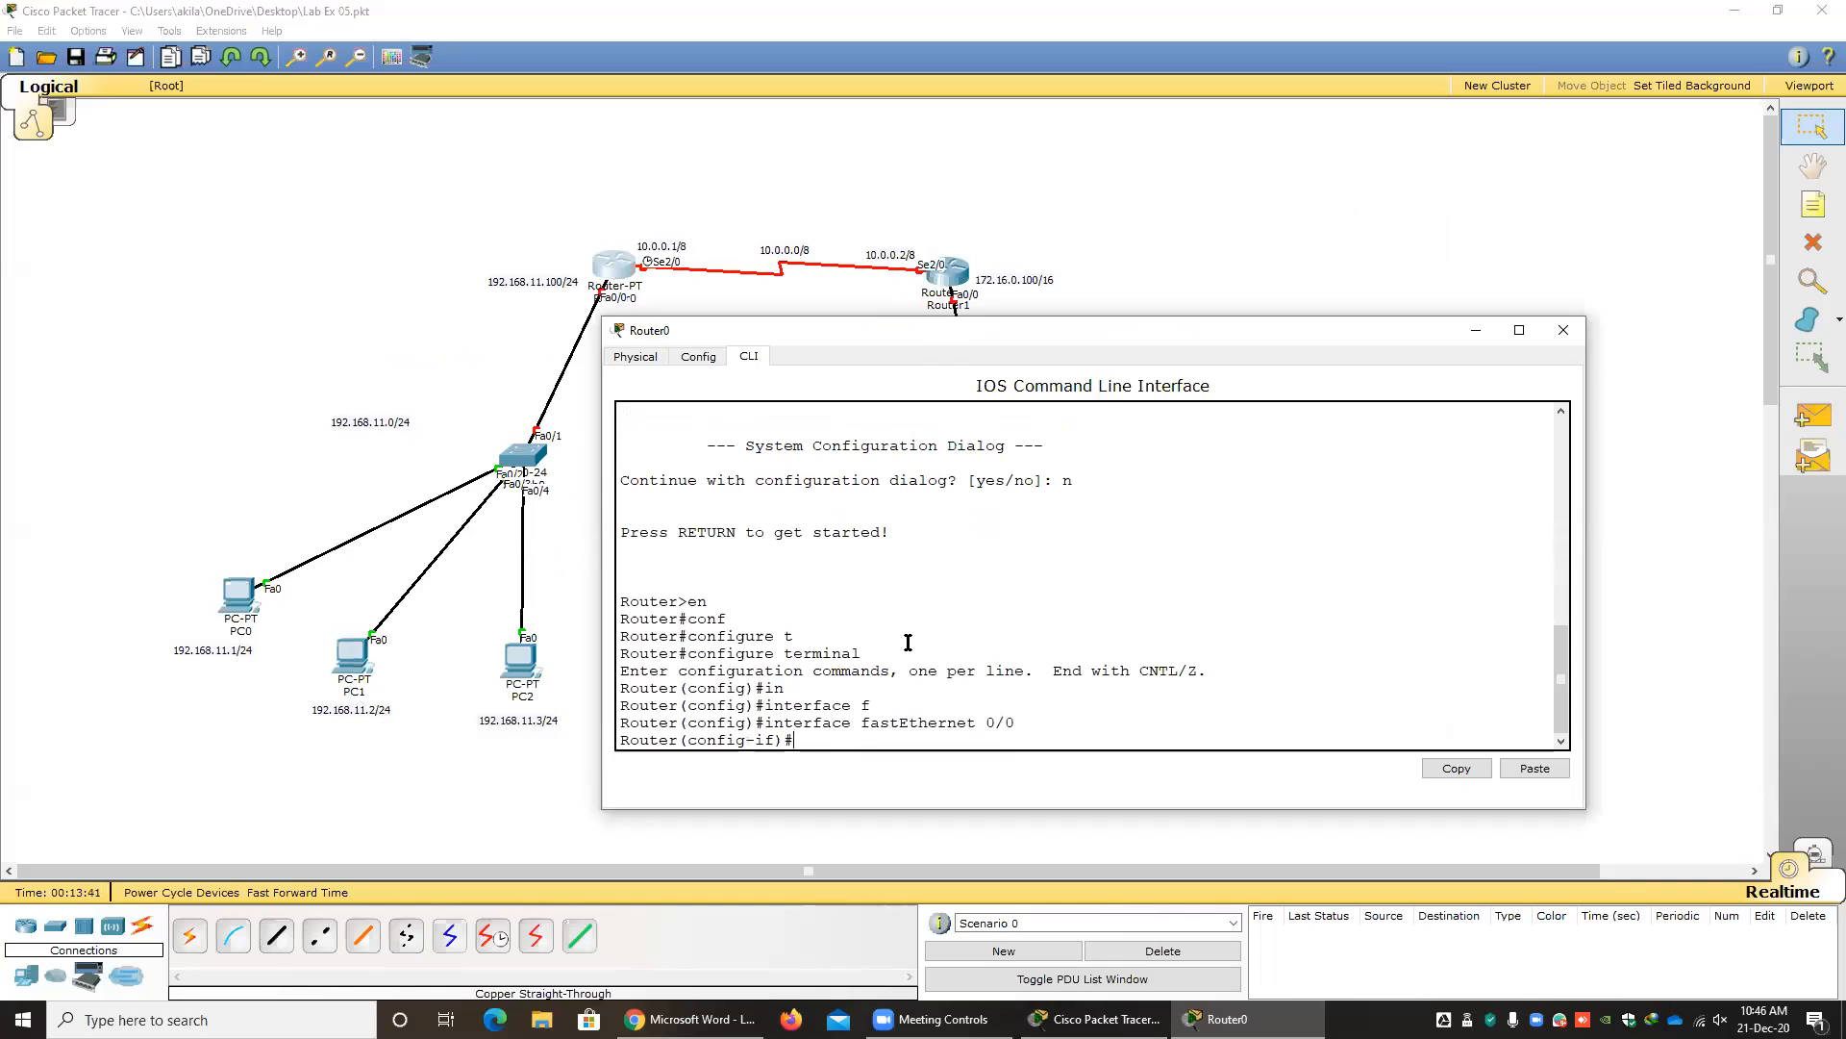
Assign IP address 192.168.11.100 with mask 255.255.255.0 to Router0's interface fastEthernet 0/0.
{"action": "type", "text": "ip ad"}
{"action": "key", "text": "Tab"}
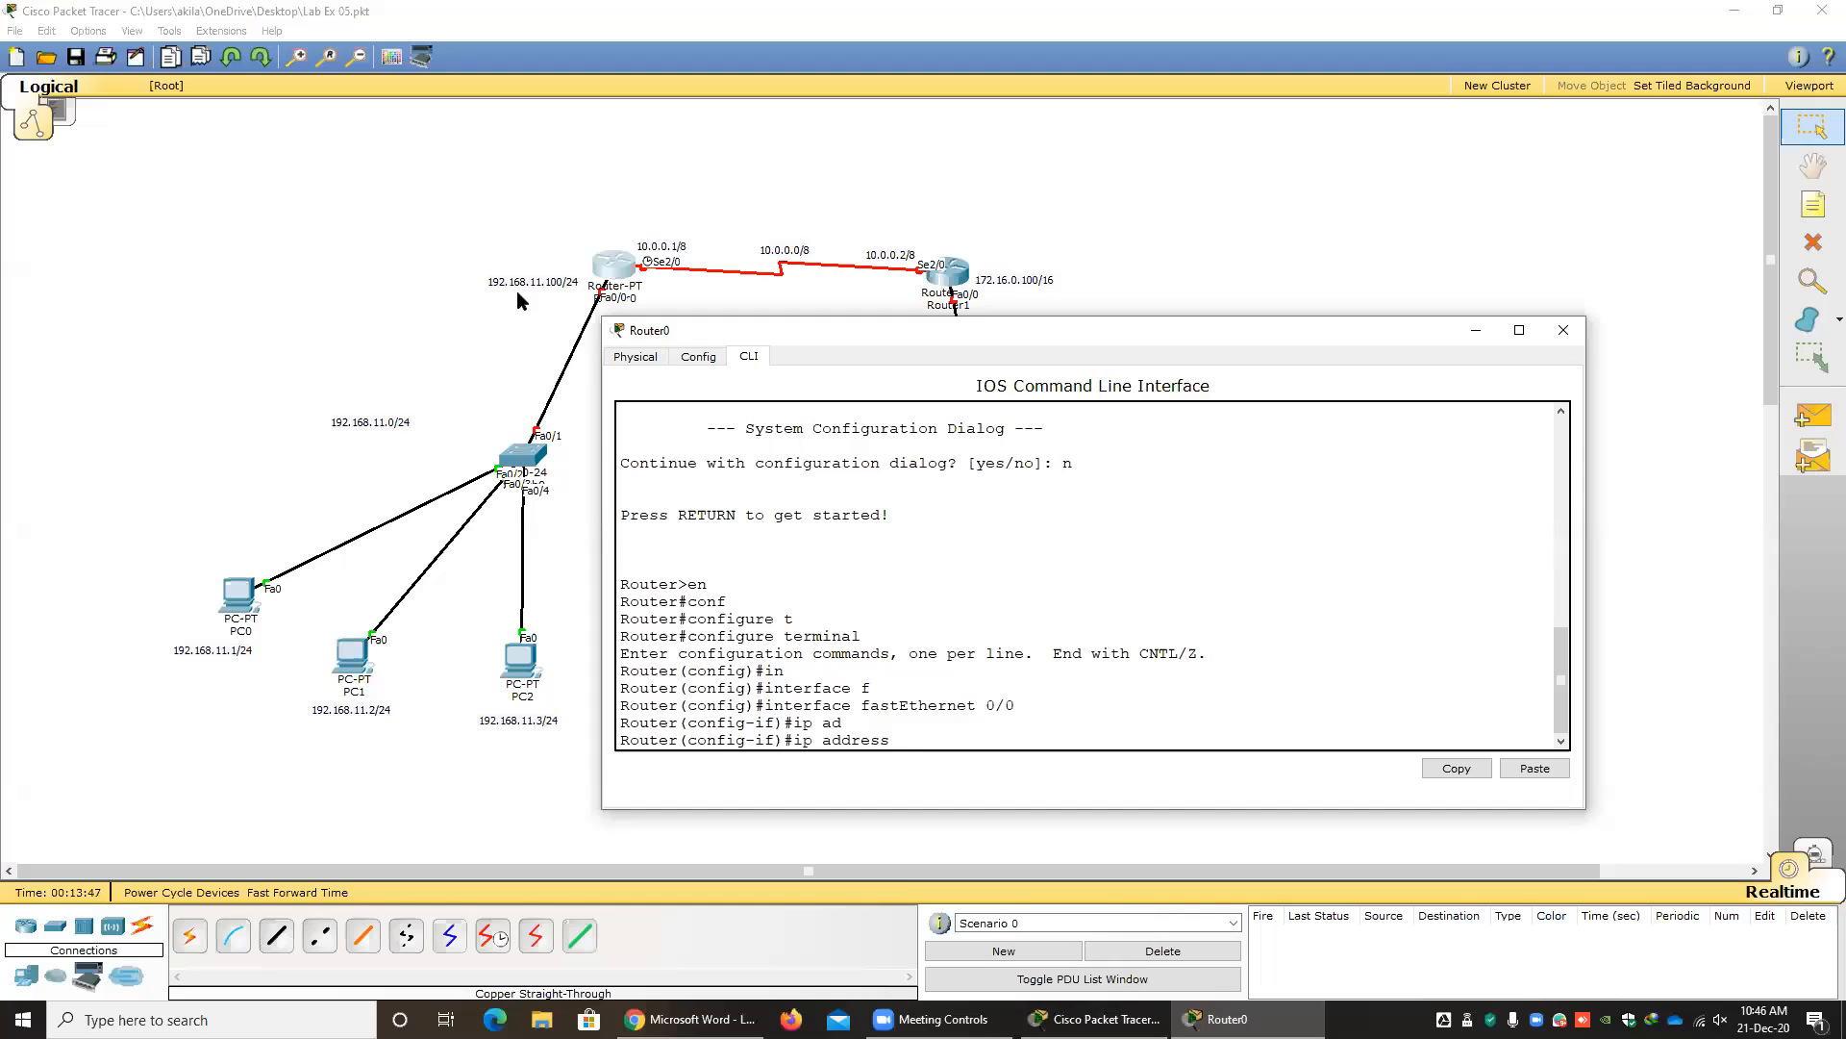
{"action": "type", "text": "192.168.11.100 2"}
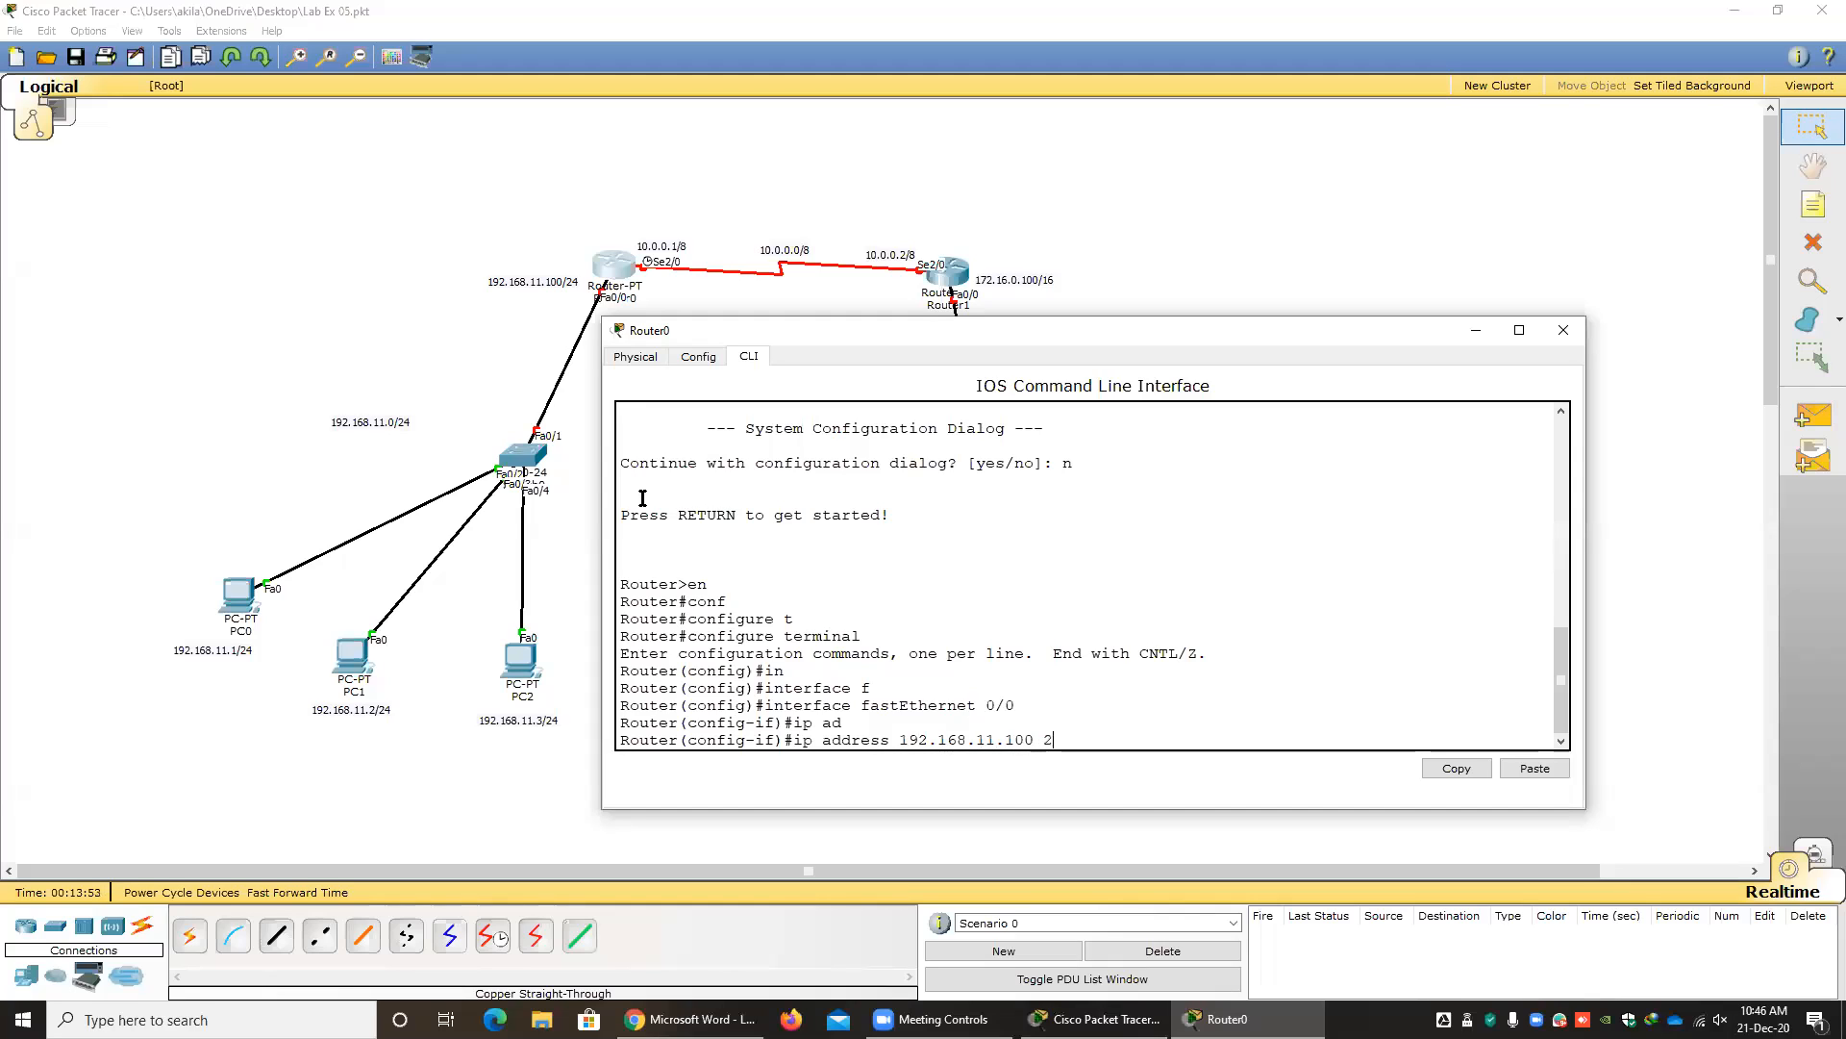
{"action": "type", "text": "55.255.255.0"}
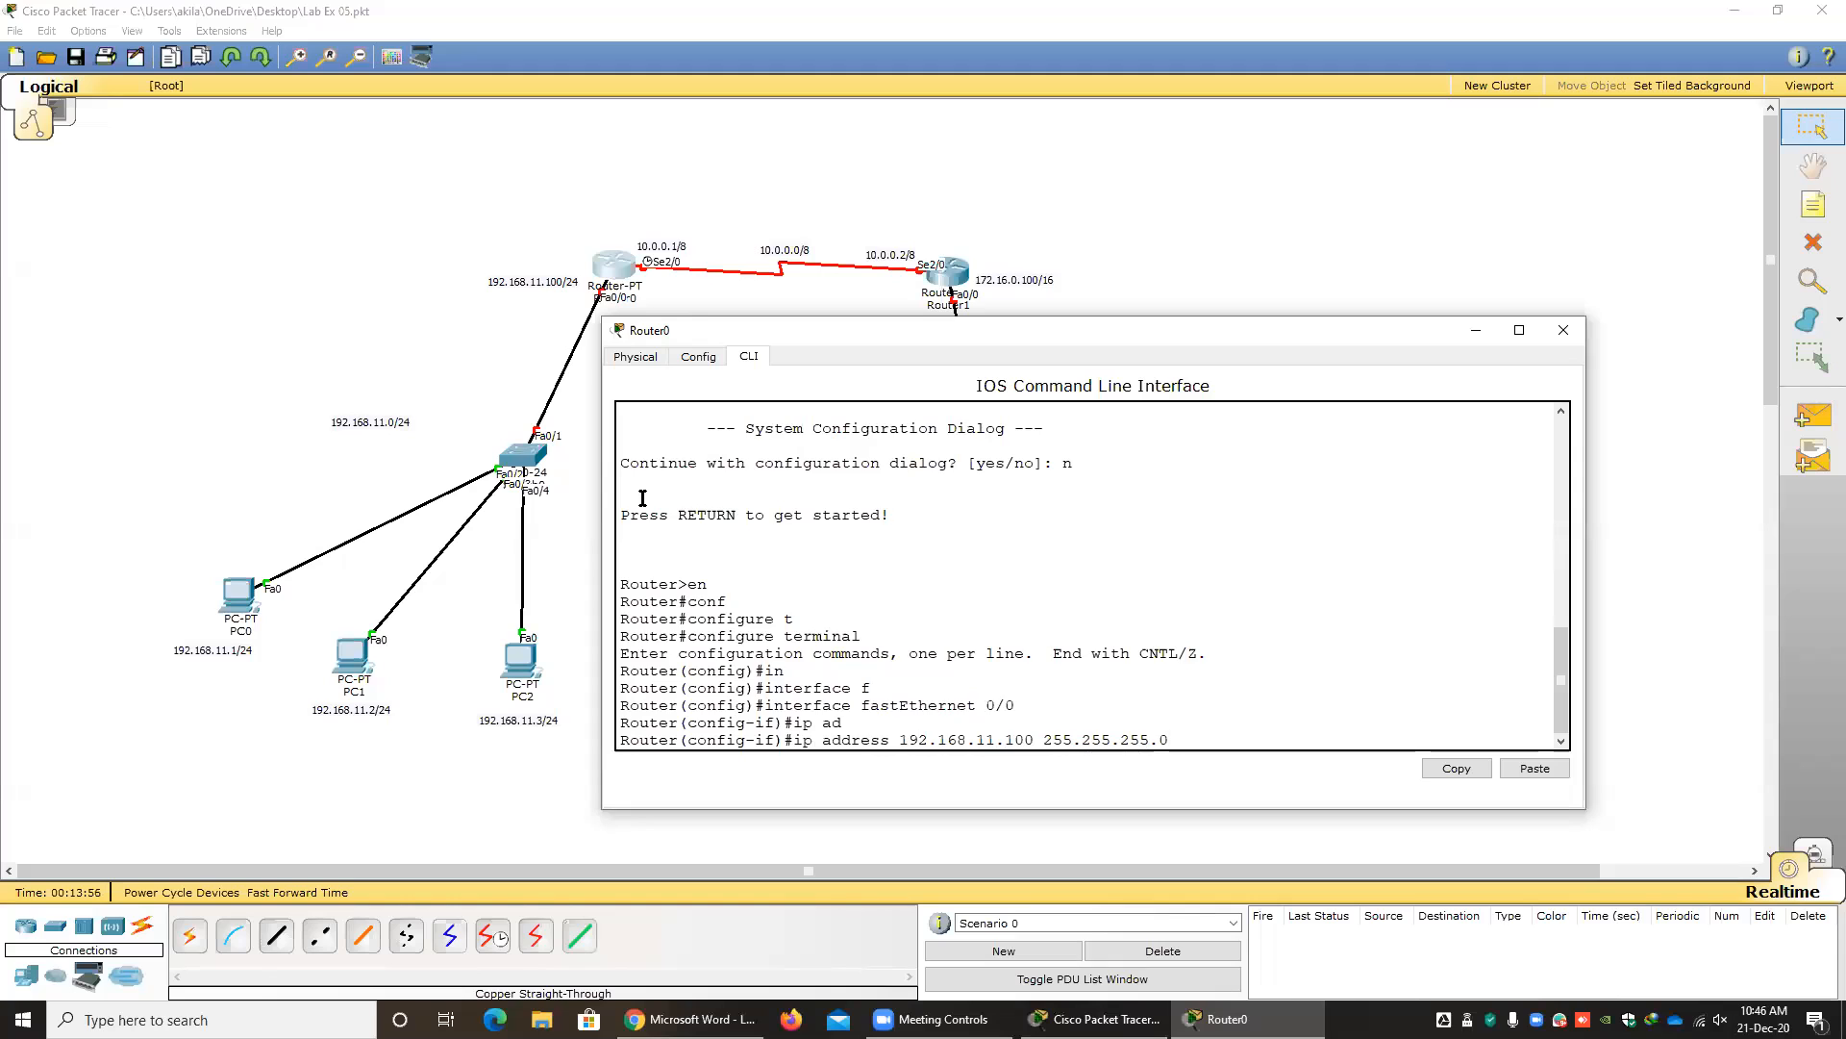
{"action": "key", "text": "Return"}
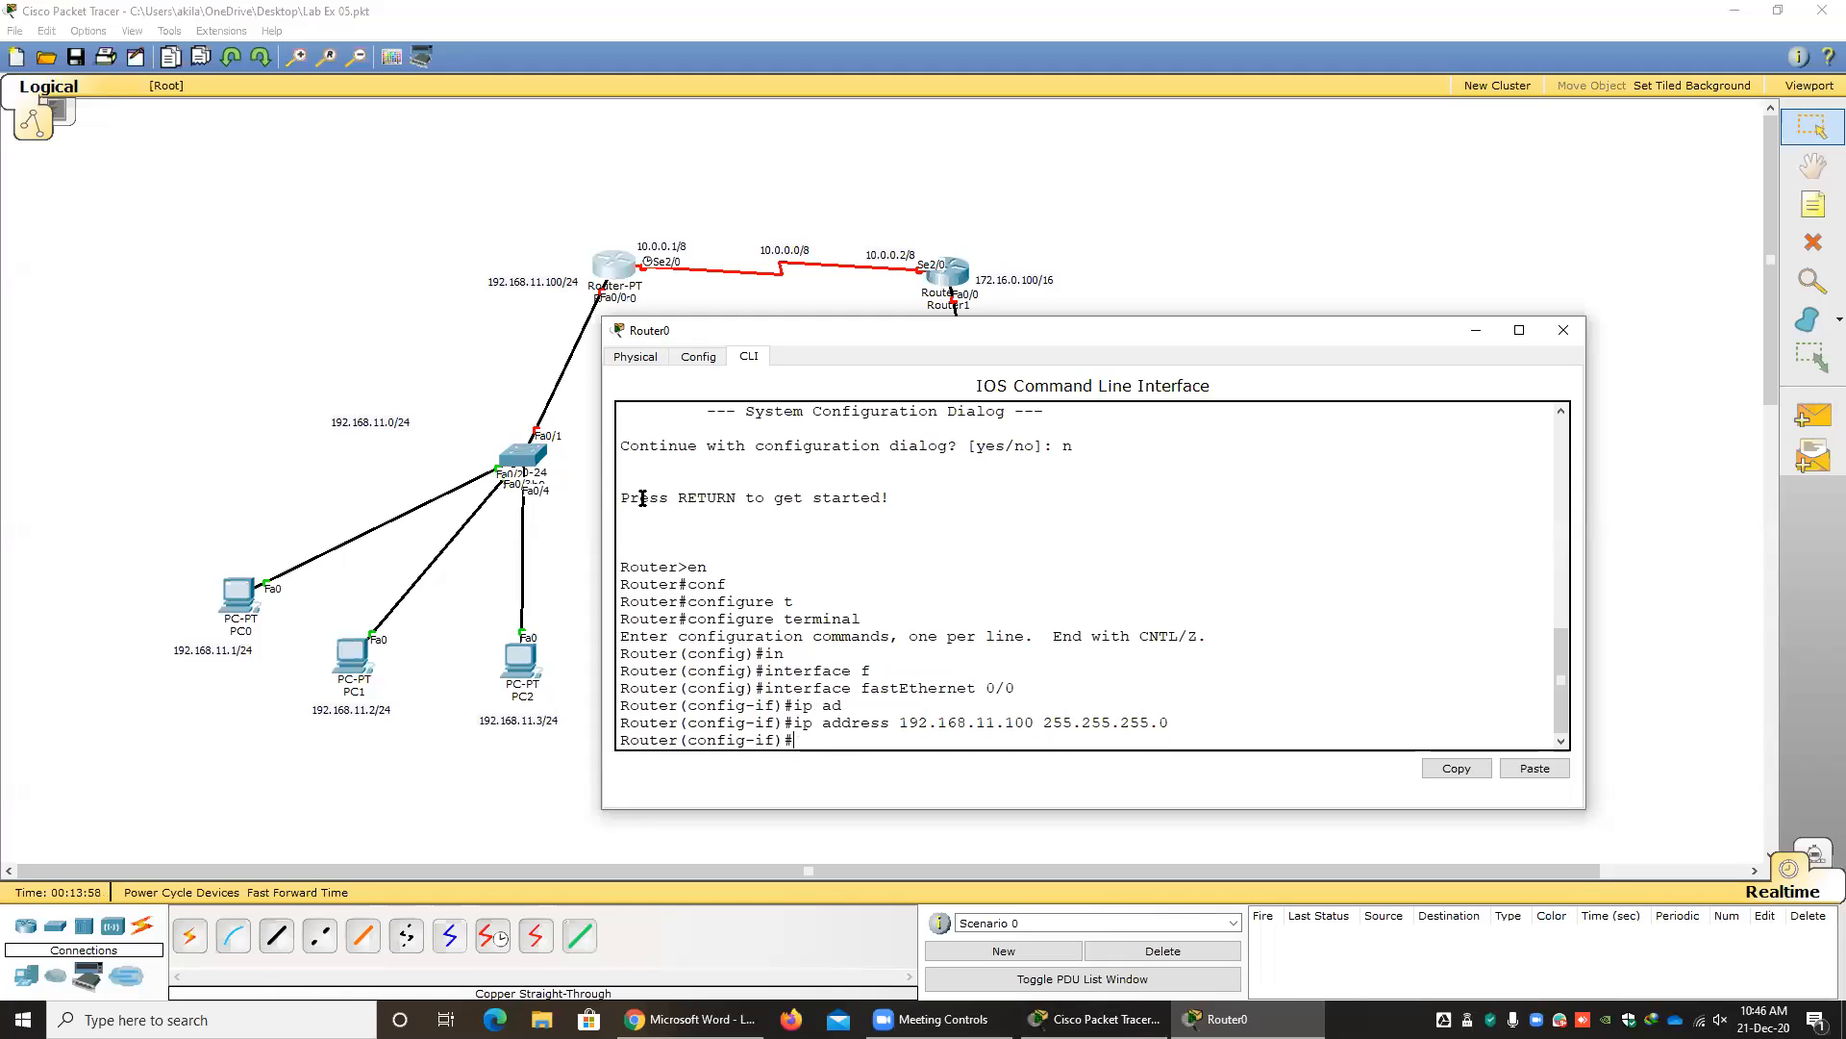
Enable Router0's fastEthernet 0/0 with no shutdown, and exit to global configuration mode.
{"action": "type", "text": "no sh"}
{"action": "key", "text": "Tab"}
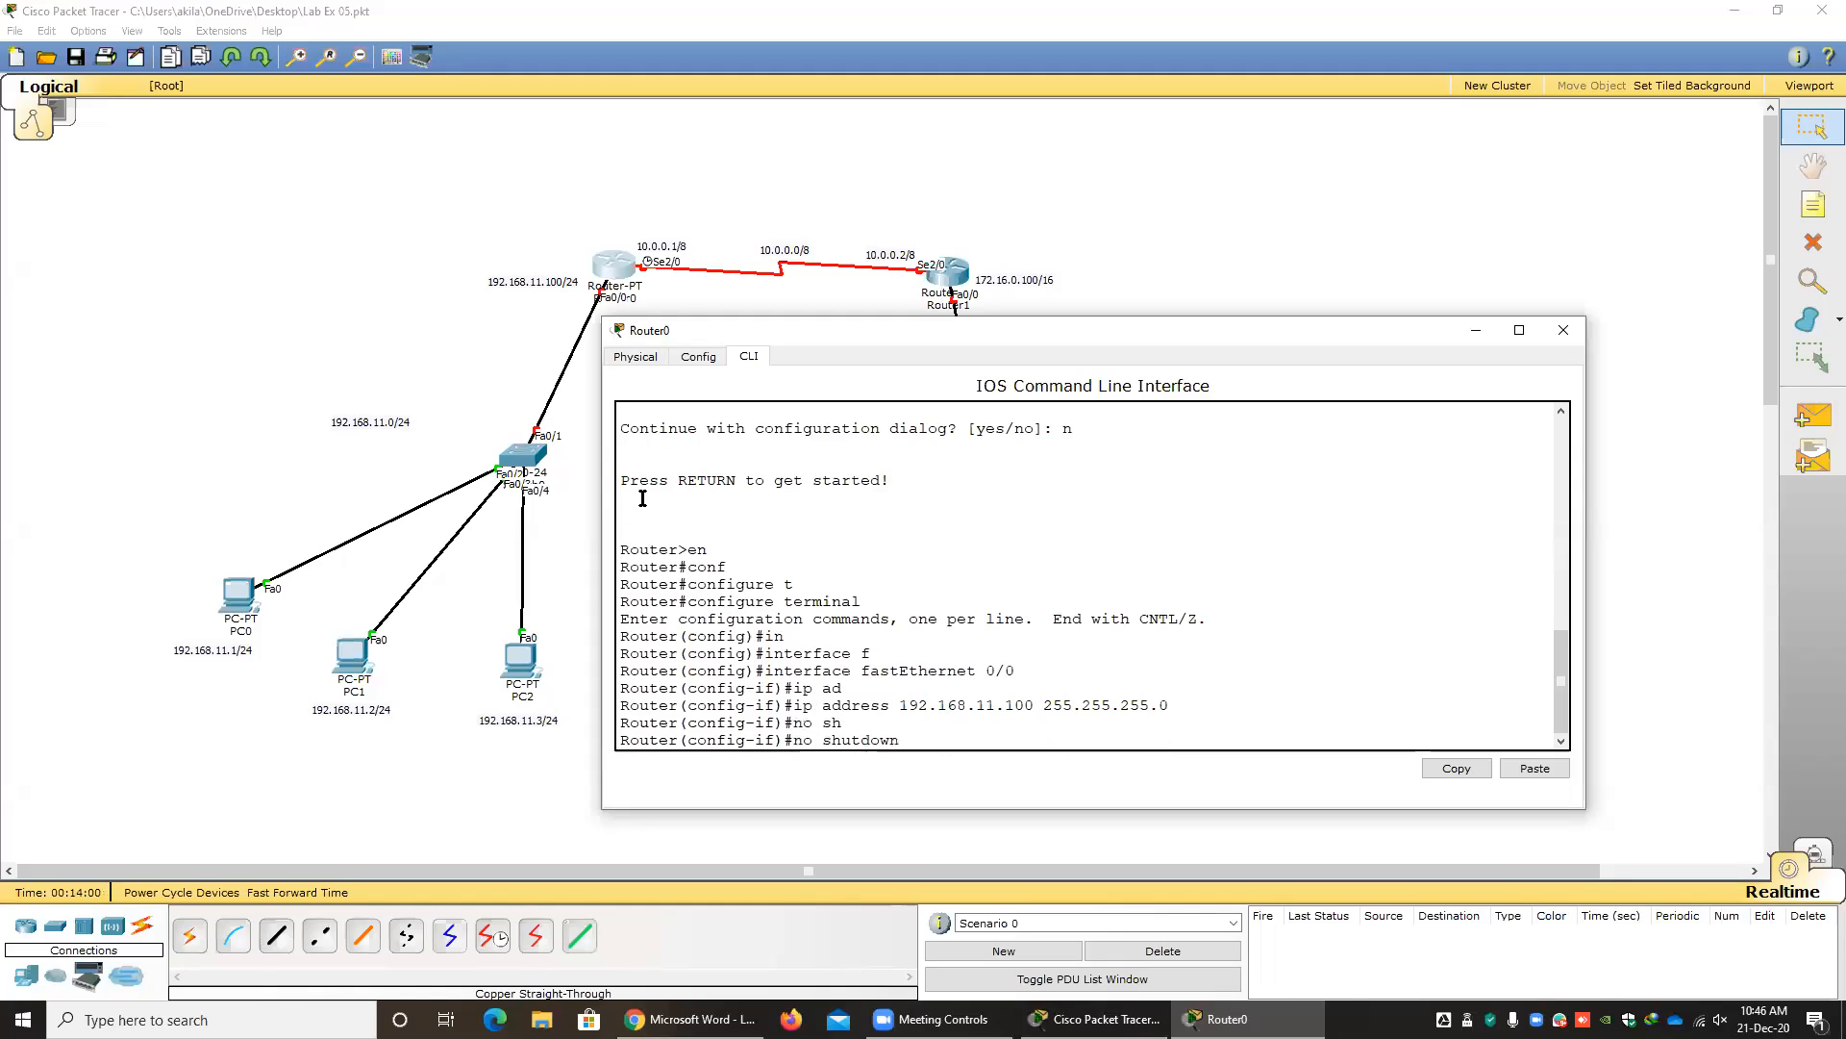
{"action": "key", "text": "Return"}
{"action": "key", "text": "Return"}
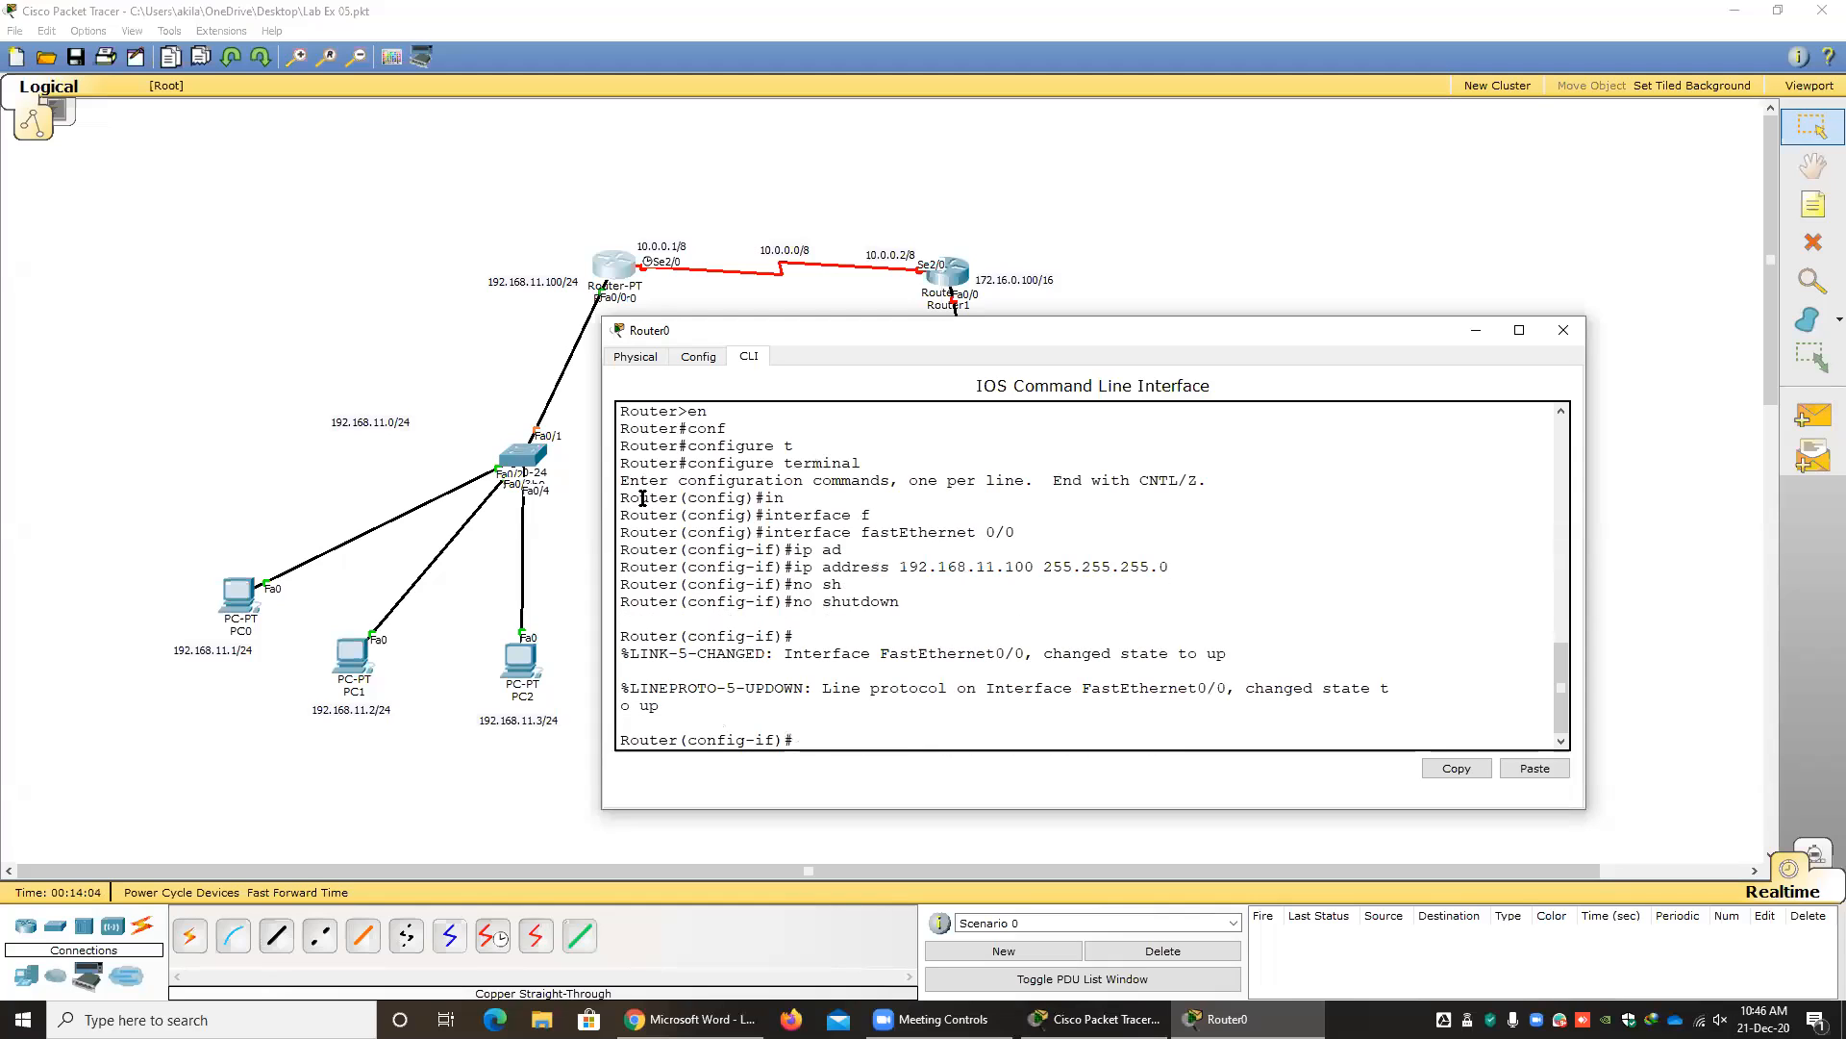
{"action": "type", "text": "exit"}
{"action": "key", "text": "Return"}
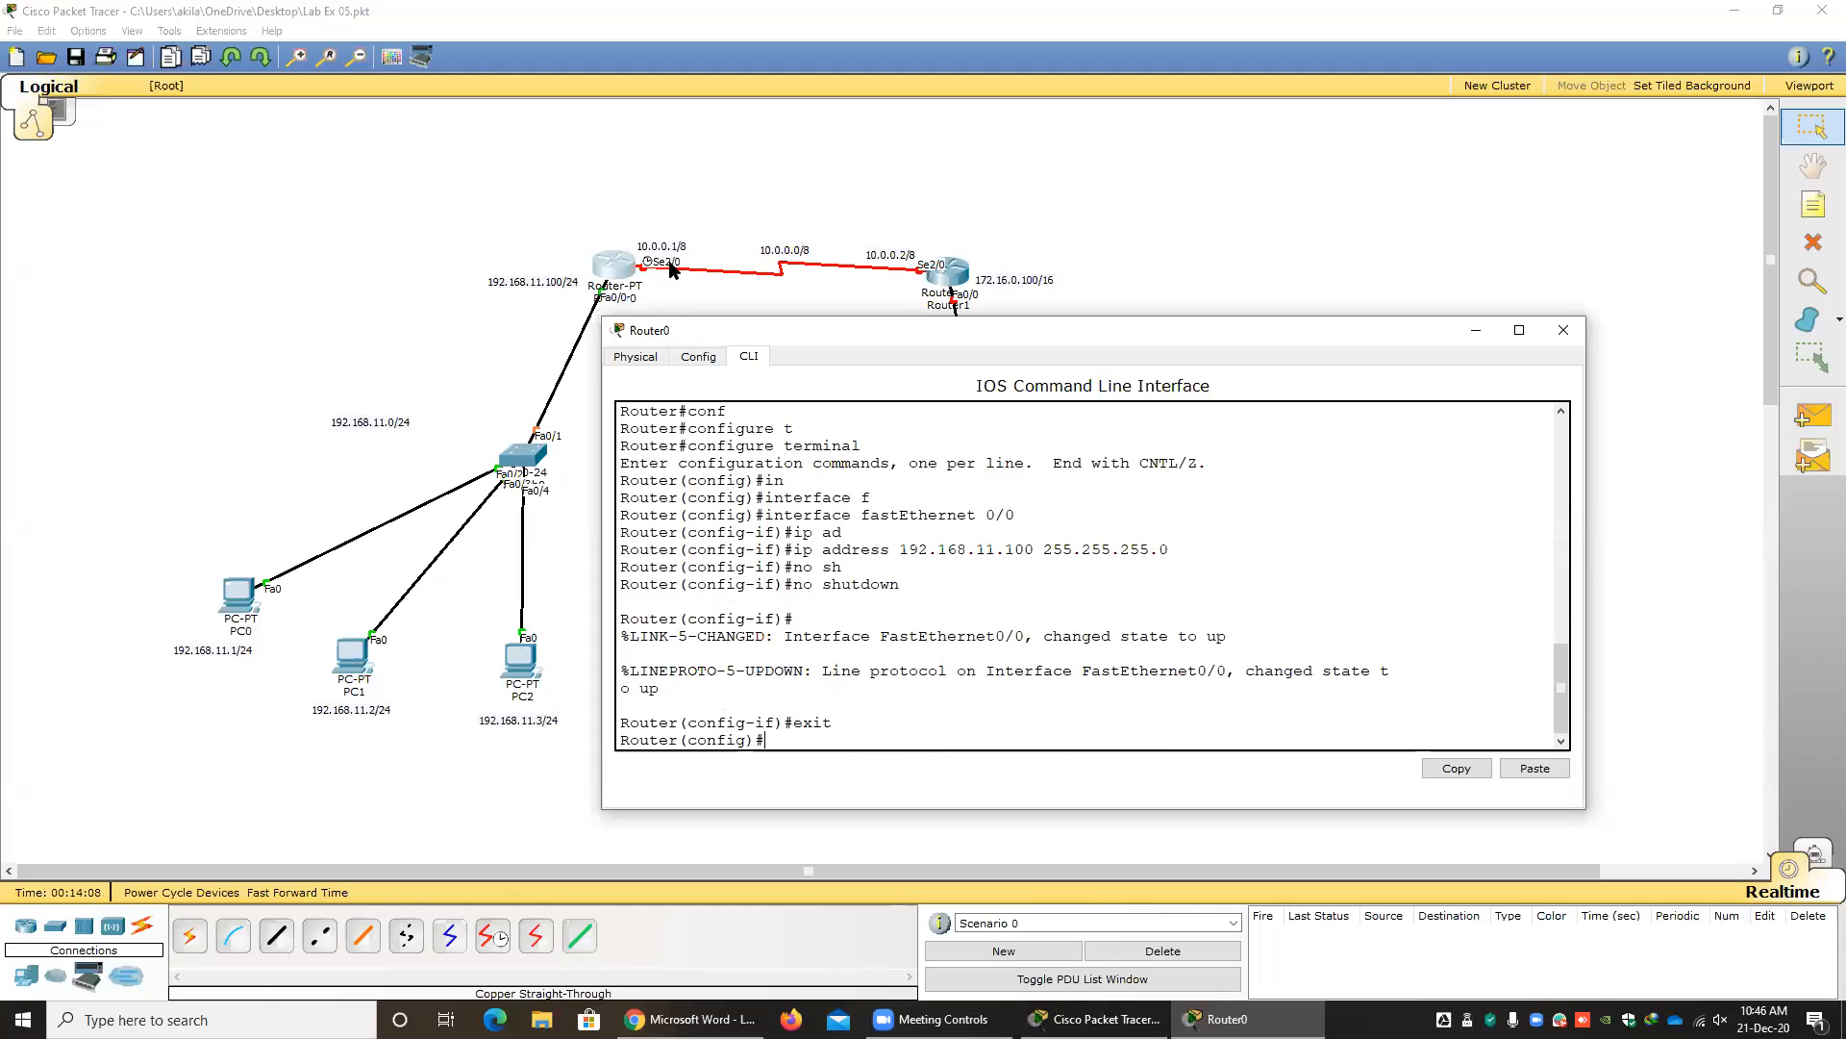
Enter configuration mode for Router0's interface serial 2/0.
{"action": "type", "text": "in"}
{"action": "key", "text": "Tab"}
{"action": "type", "text": "se"}
{"action": "key", "text": "Tab"}
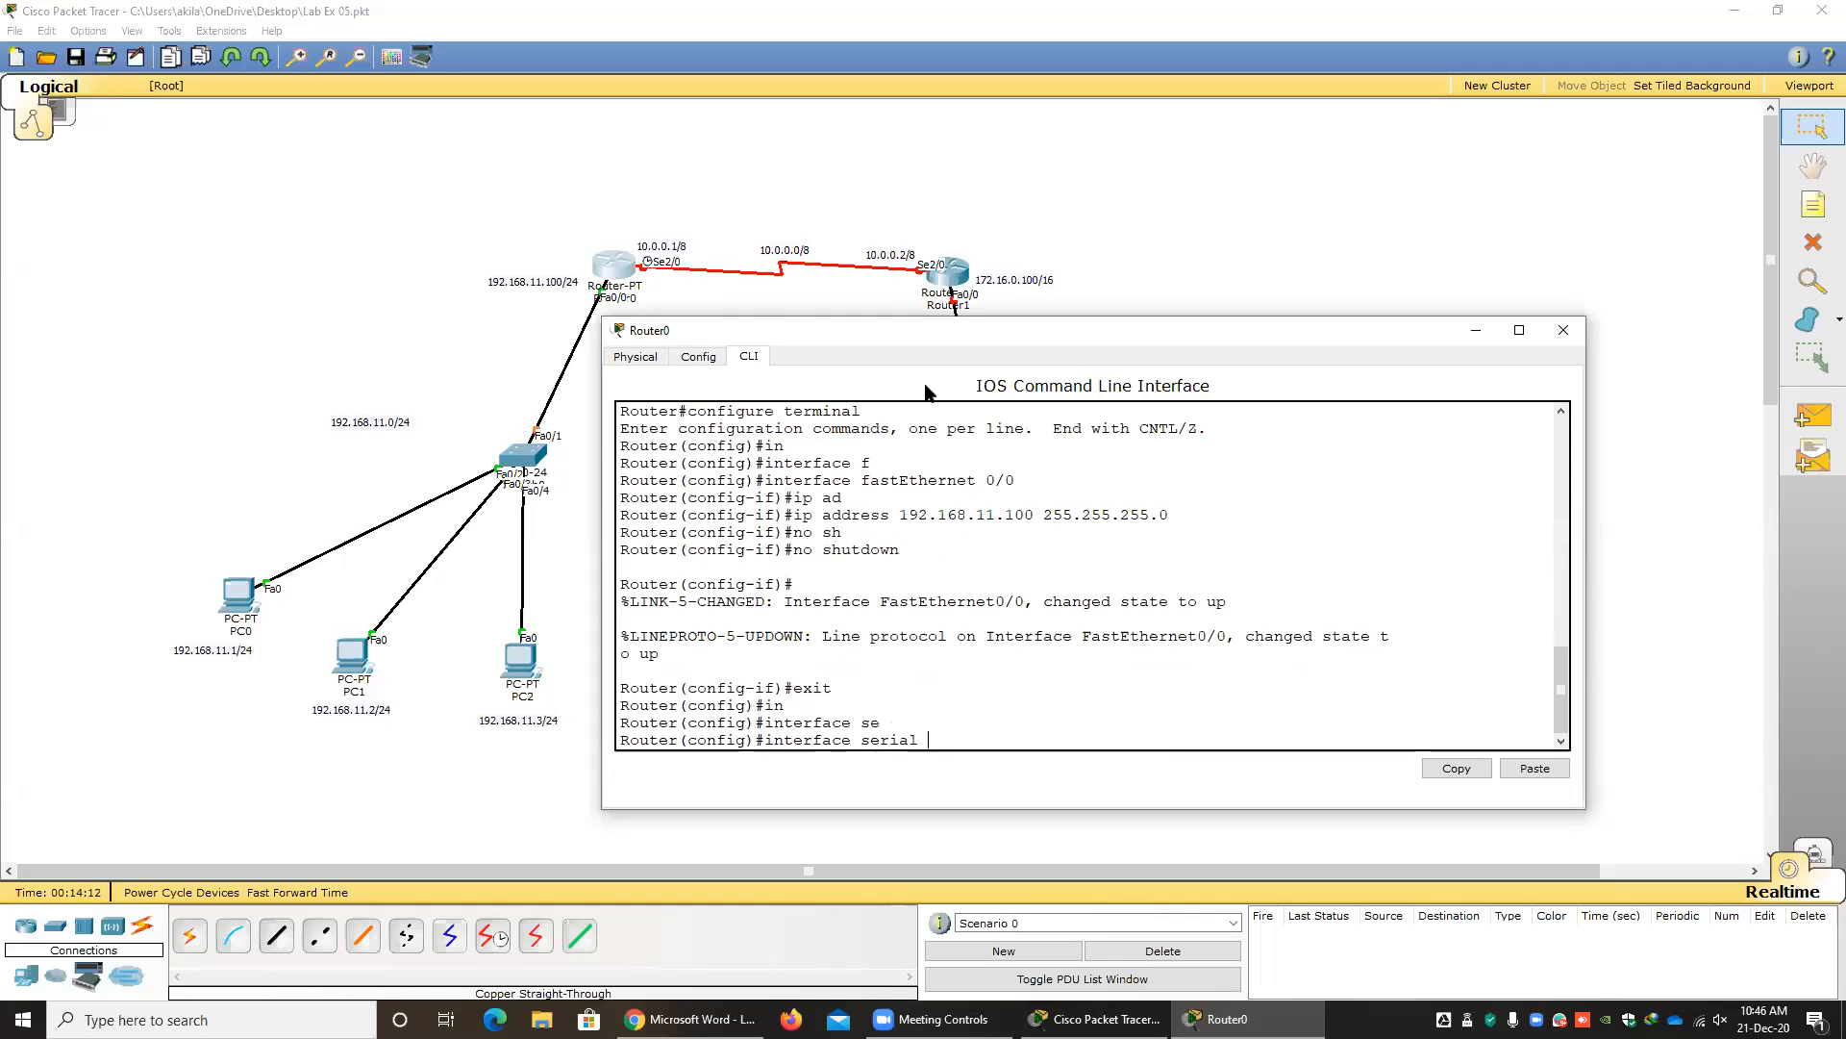
{"action": "type", "text": "2/0"}
{"action": "key", "text": "Return"}
Assign IP address 10.0.0.1 with mask 255.0.0.0 to Router0's interface serial 2/0.
{"action": "type", "text": "ip ad"}
{"action": "key", "text": "Tab"}
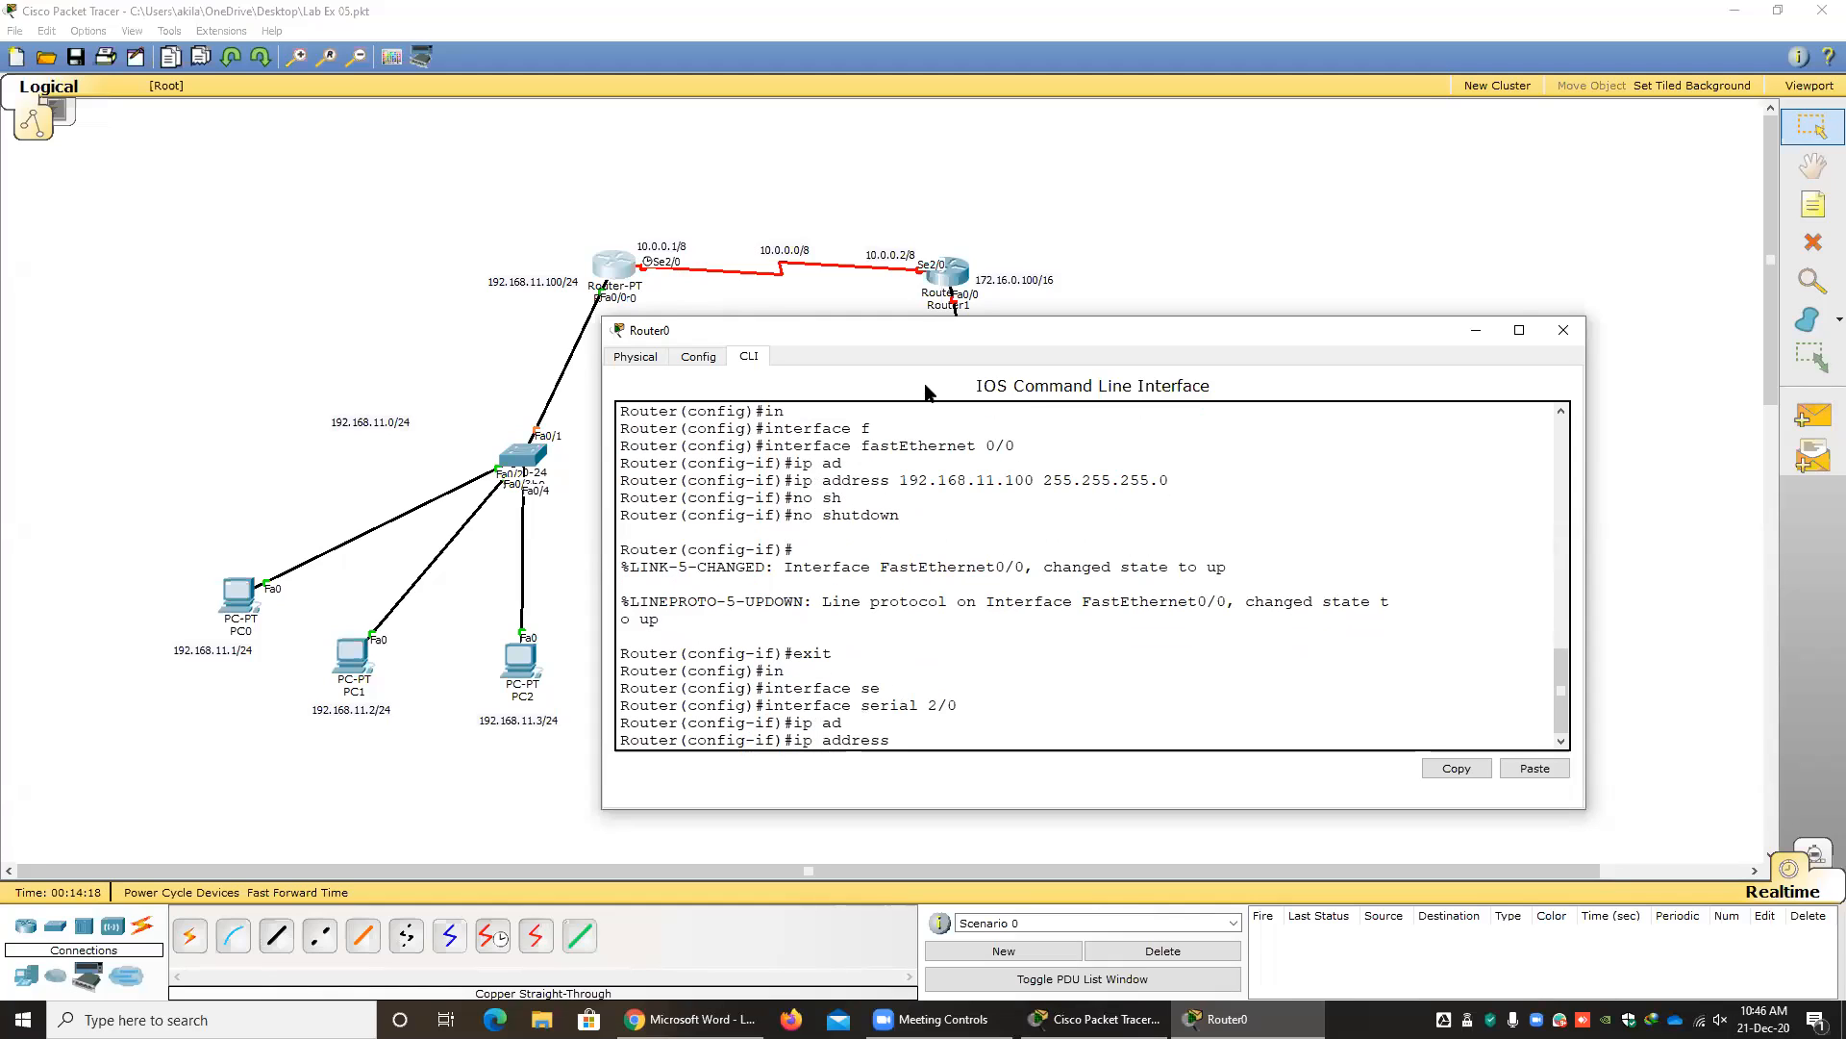
{"action": "type", "text": "10.0.0.1 255.0.0.0"}
{"action": "key", "text": "Return"}
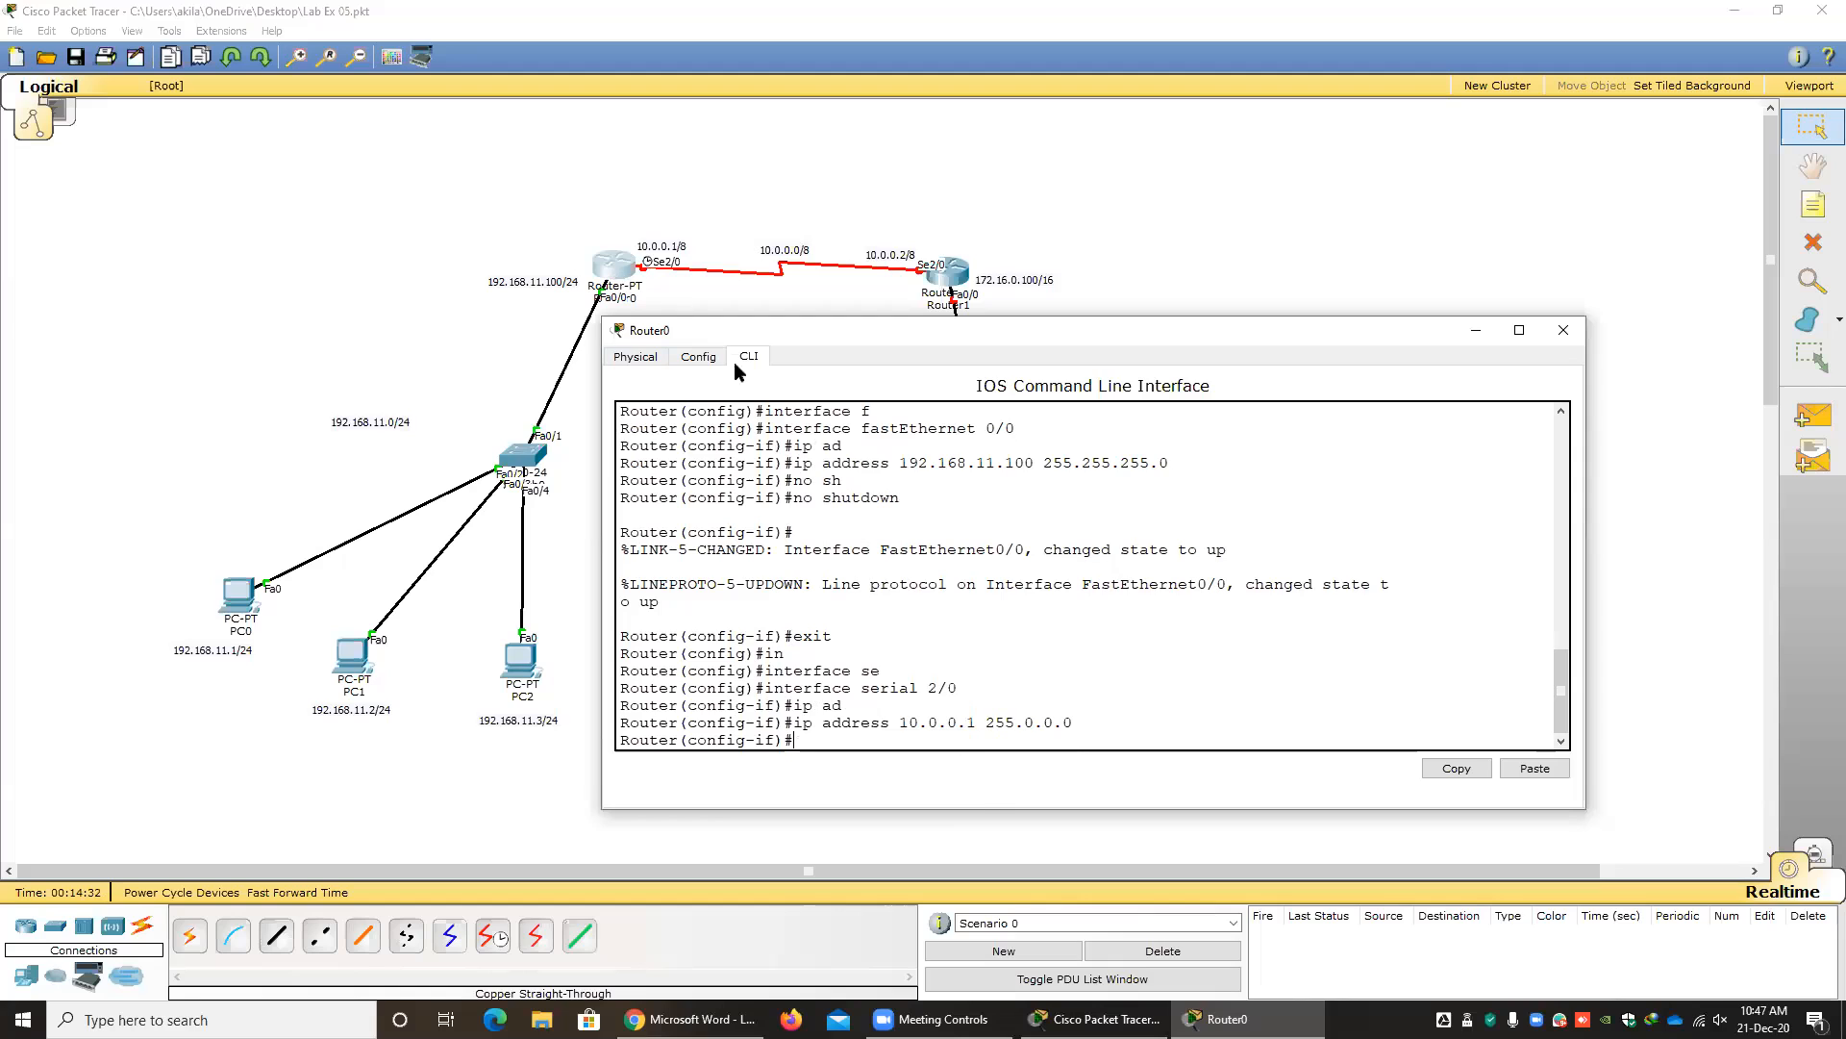
Set the clock rate of Router0's interface serial 2/0 to 64000.
{"action": "type", "text": "clo"}
{"action": "key", "text": "Tab"}
{"action": "type", "text": "6"}
{"action": "key", "text": "BackSpace"}
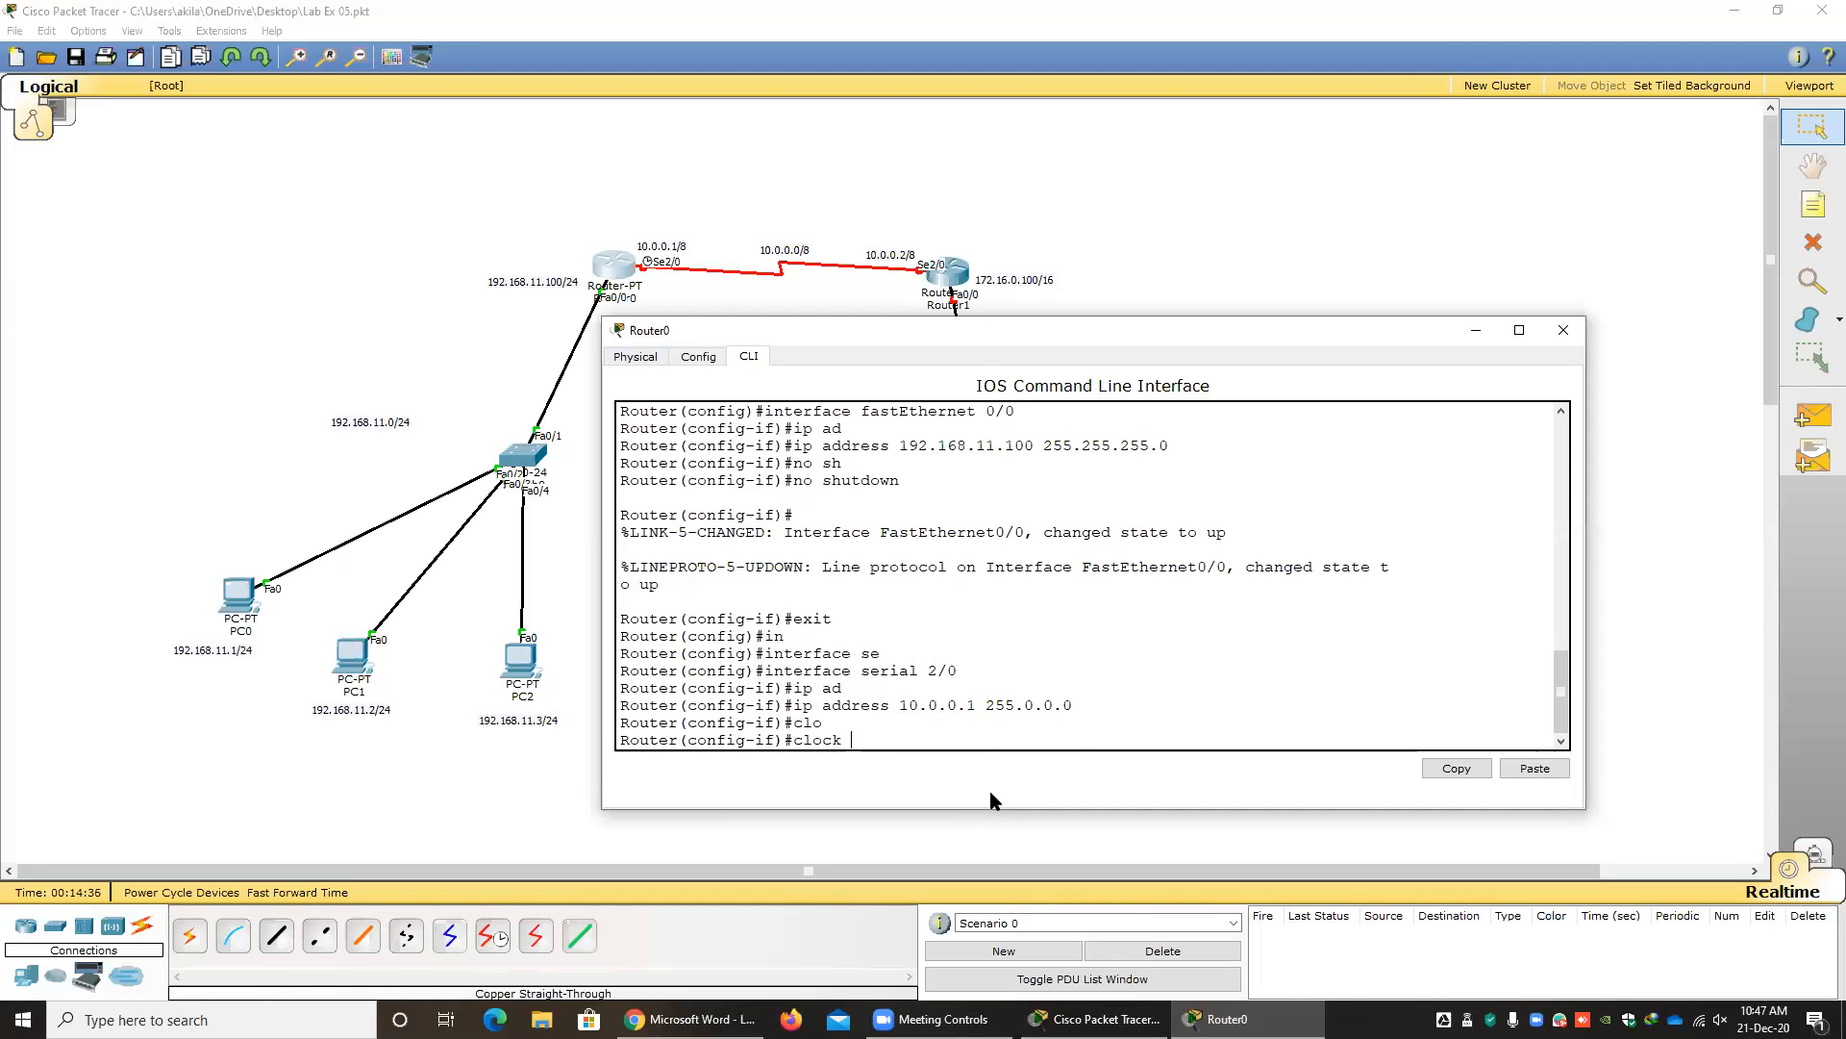
{"action": "type", "text": "r"}
{"action": "key", "text": "Tab"}
{"action": "type", "text": "6400"}
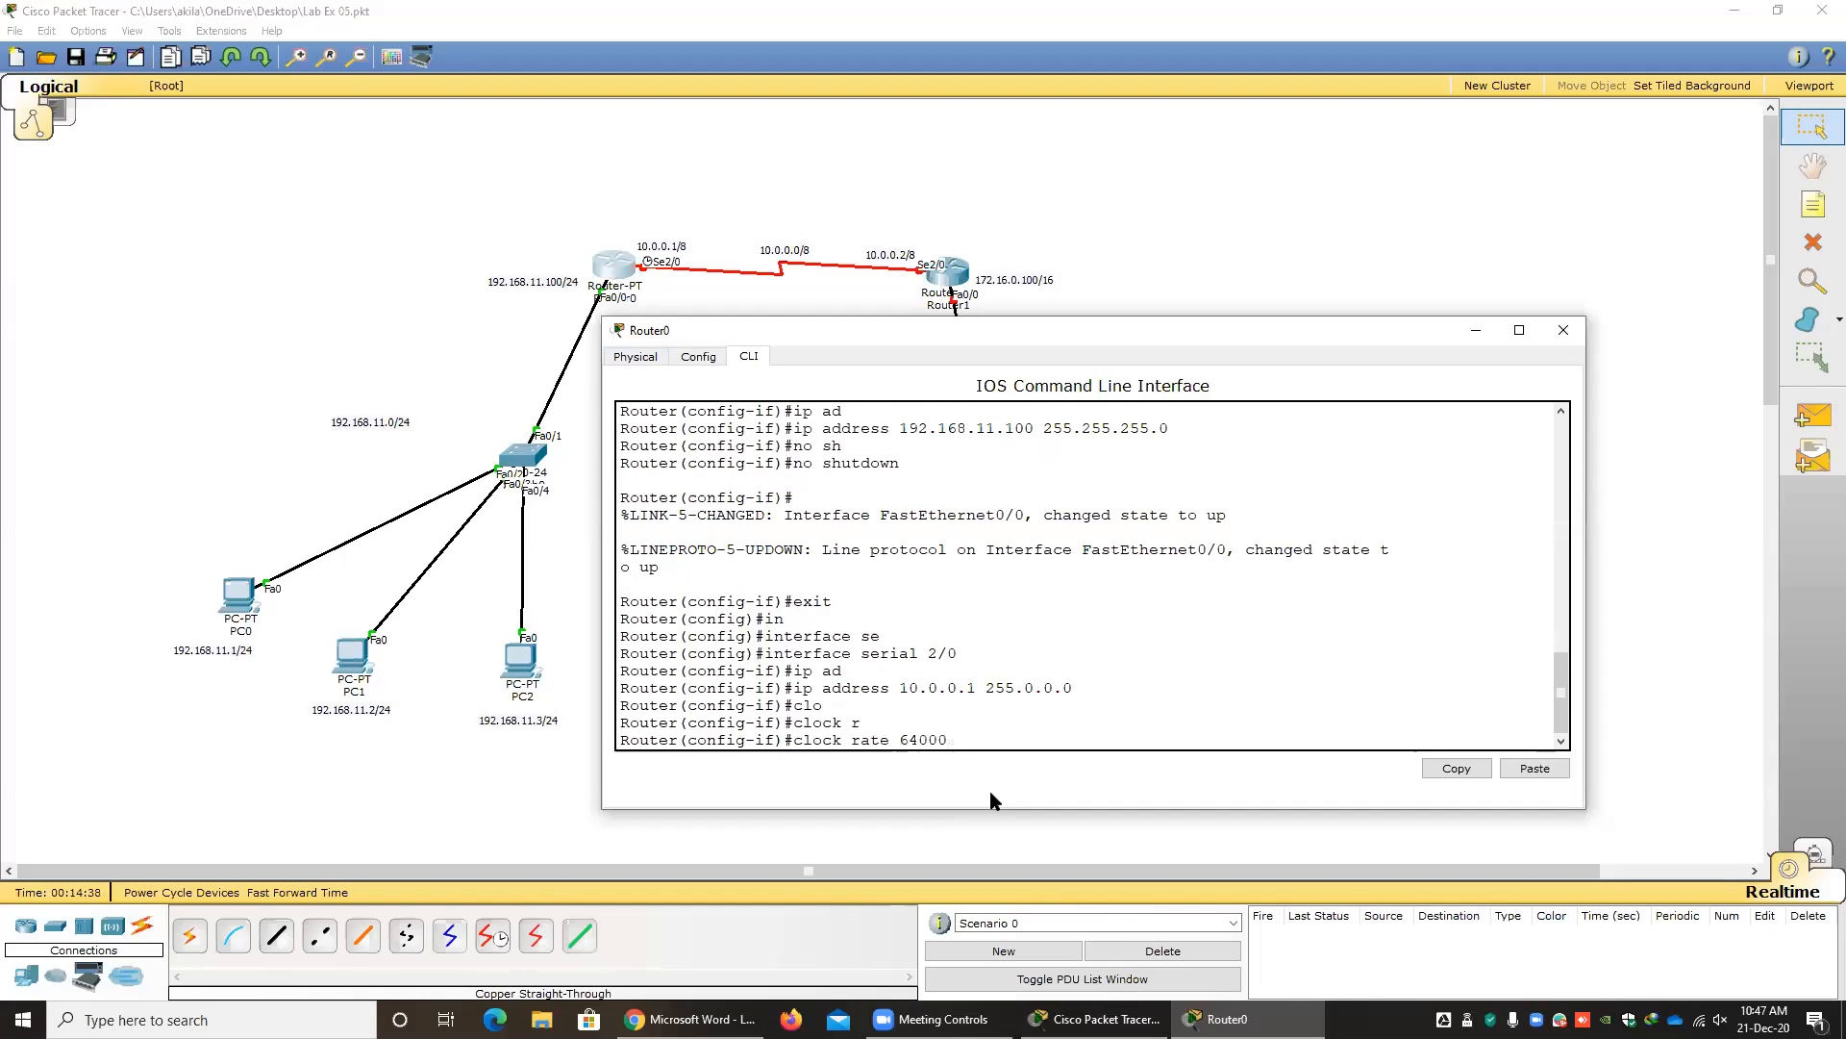
{"action": "type", "text": "0"}
{"action": "key", "text": "Return"}
Enable Router0's serial 2/0 with no shutdown, and close Router0's window.
{"action": "type", "text": "no sh"}
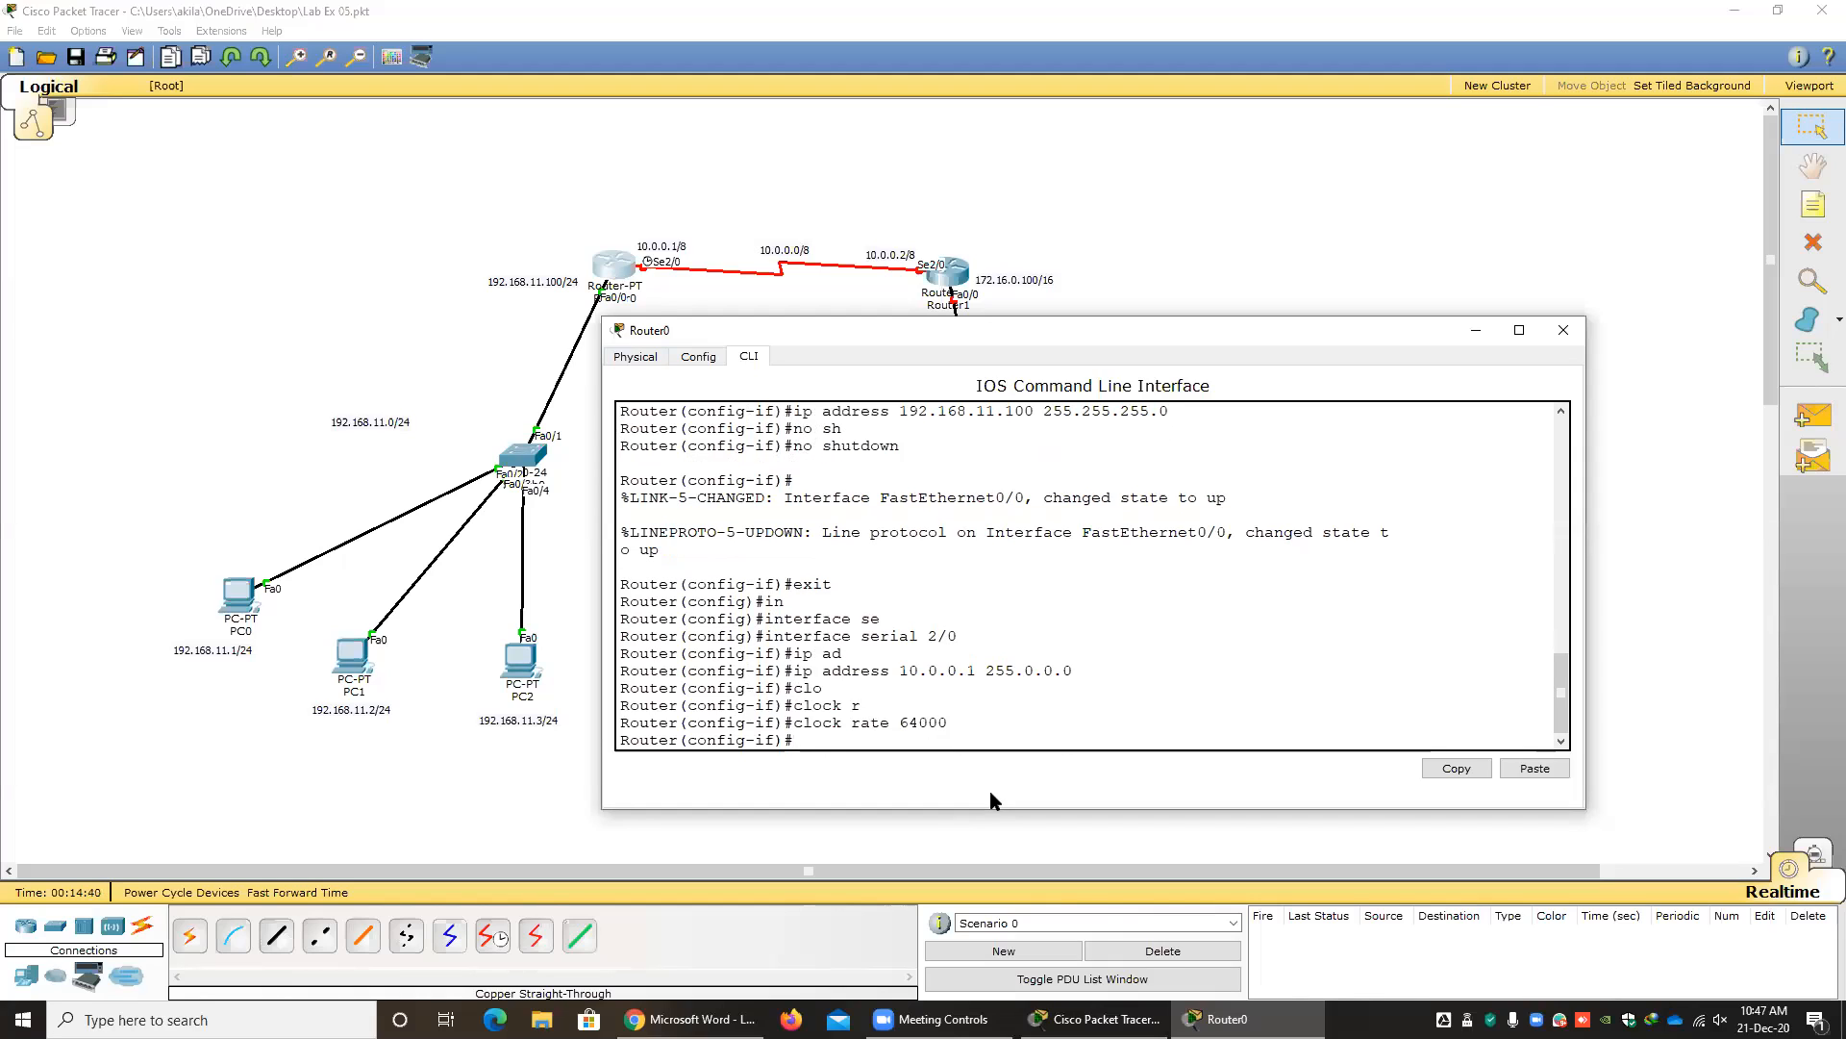
{"action": "key", "text": "Tab"}
{"action": "key", "text": "Return"}
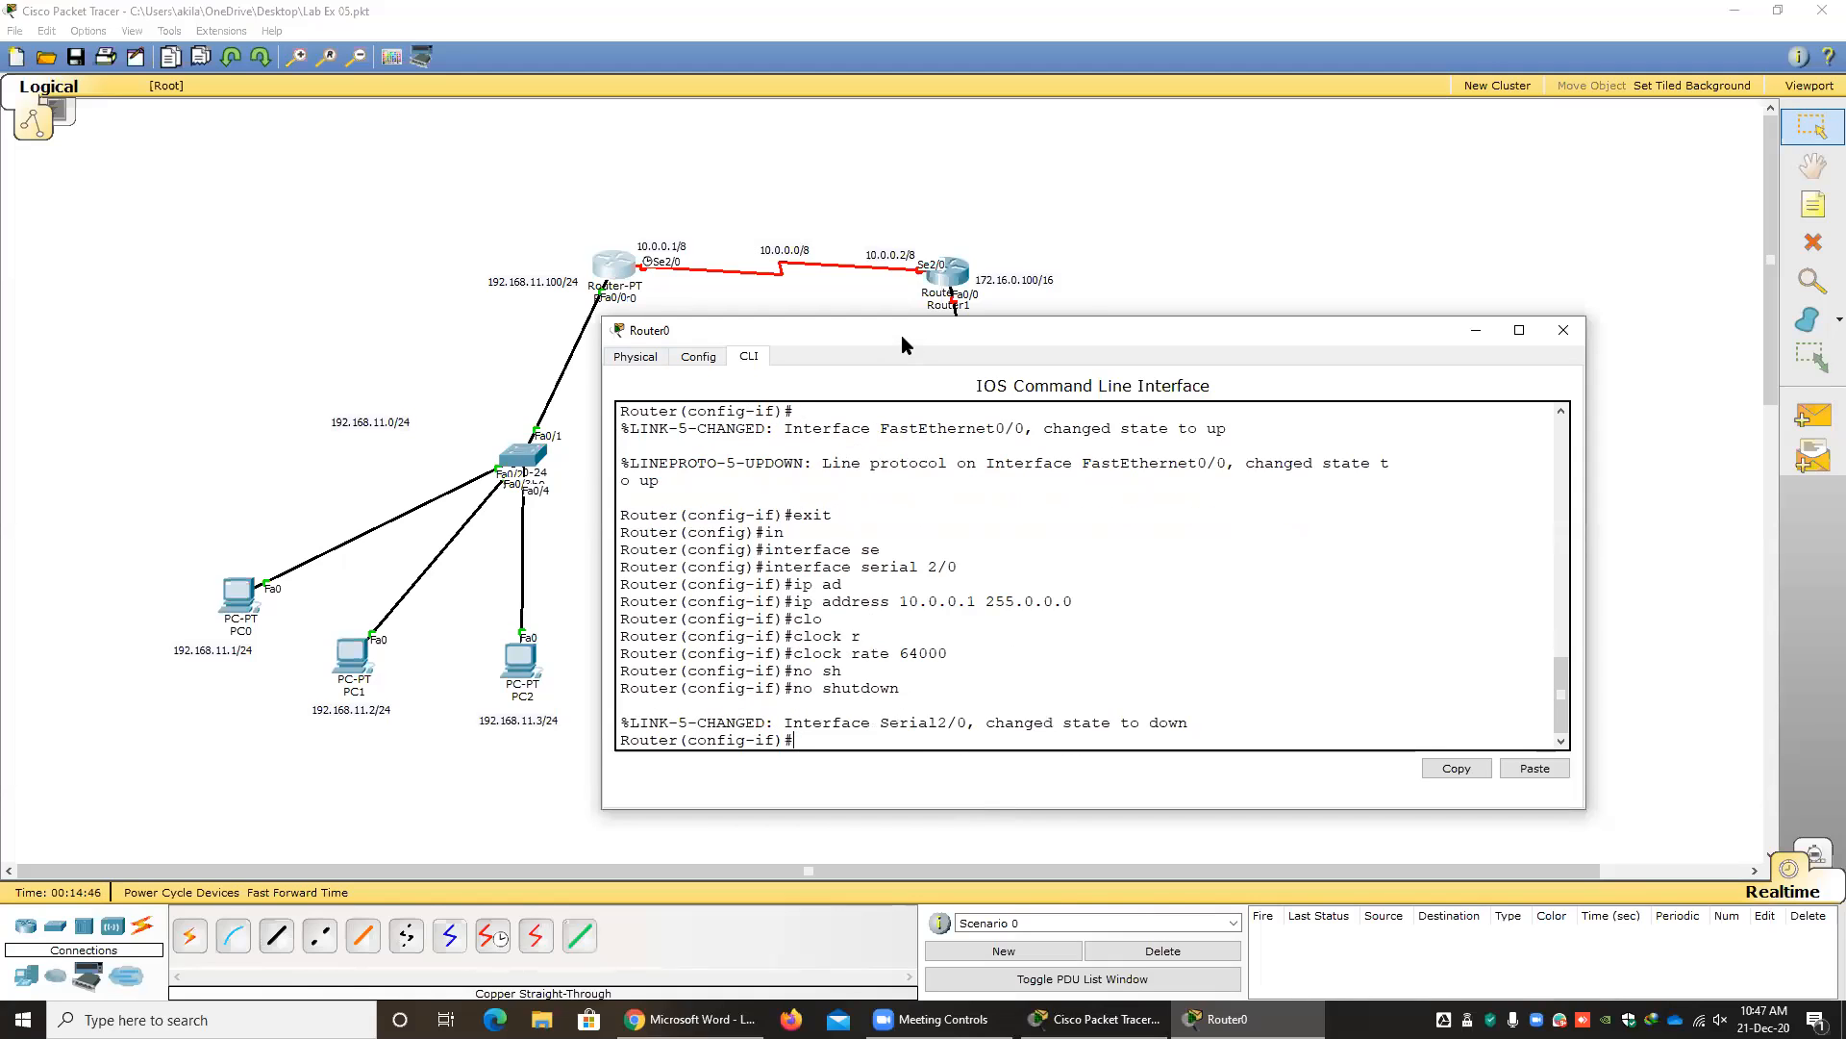
{"action": "left_click_drag", "start_coordinate": [880, 332], "coordinate": [508, 313]}
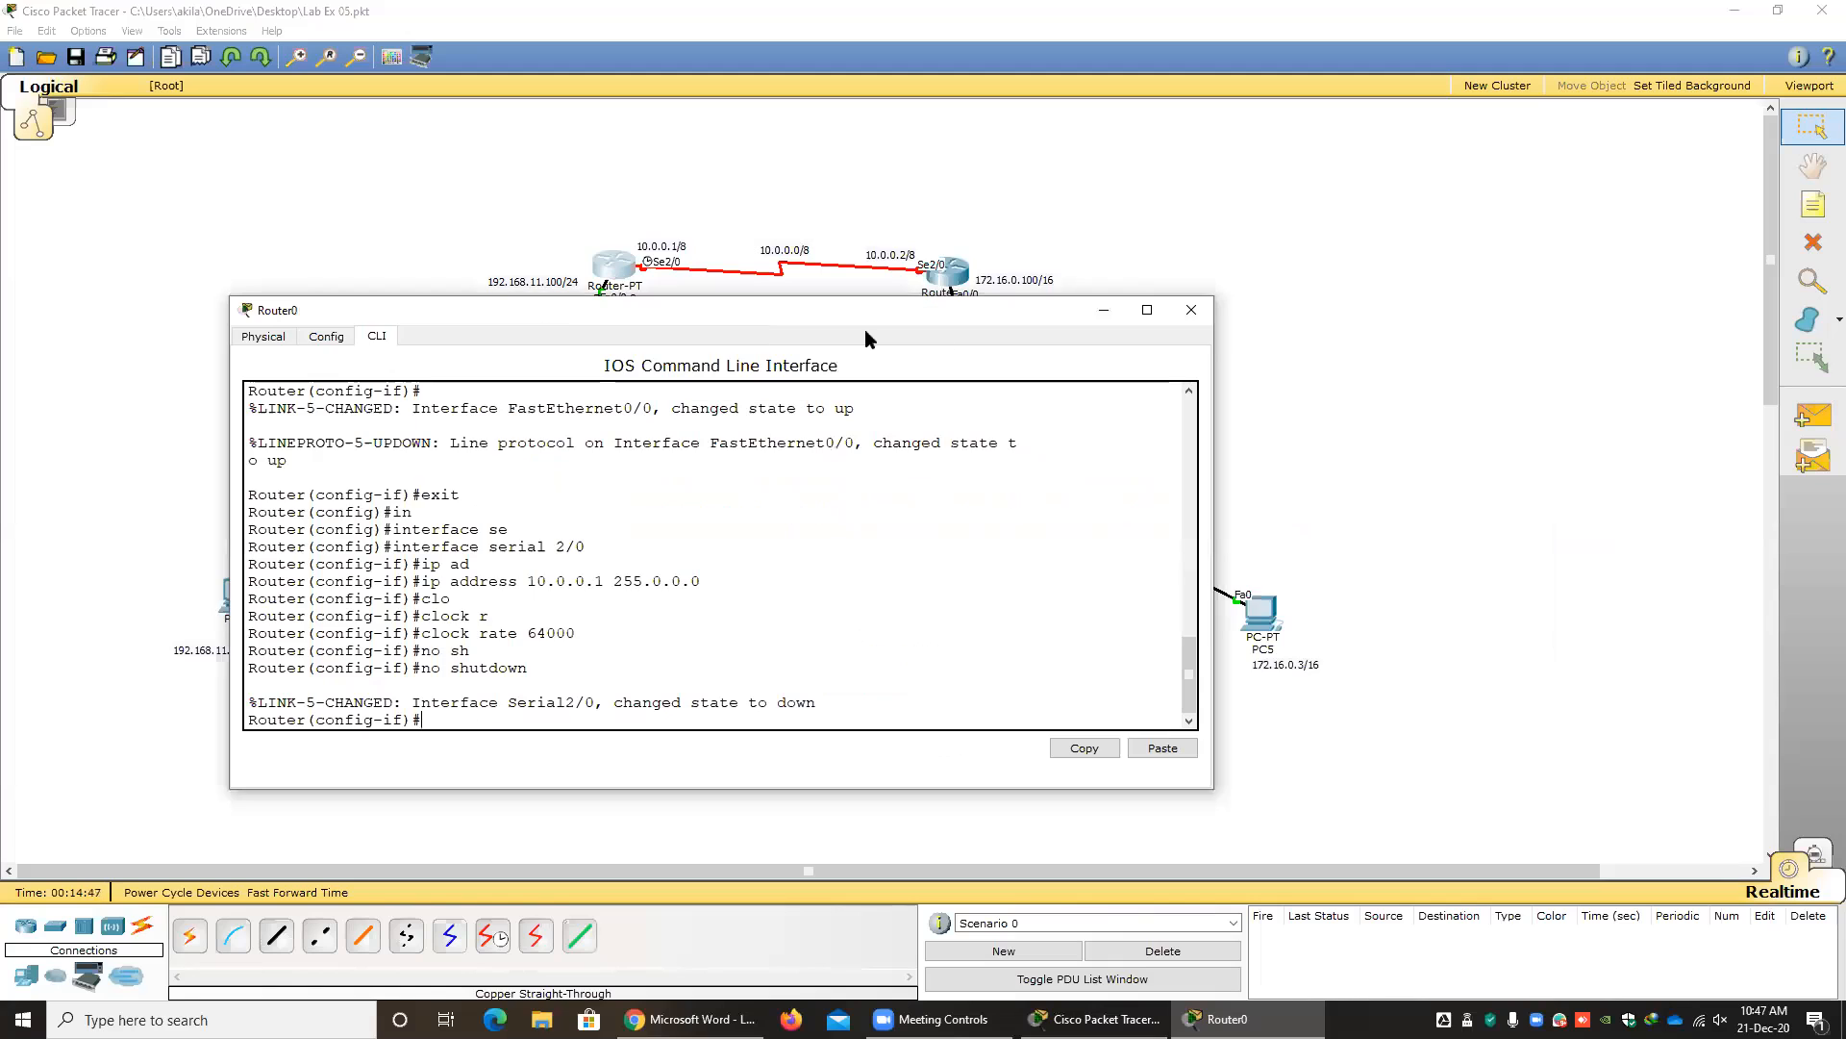
{"action": "left_click", "coordinate": [1191, 310]}
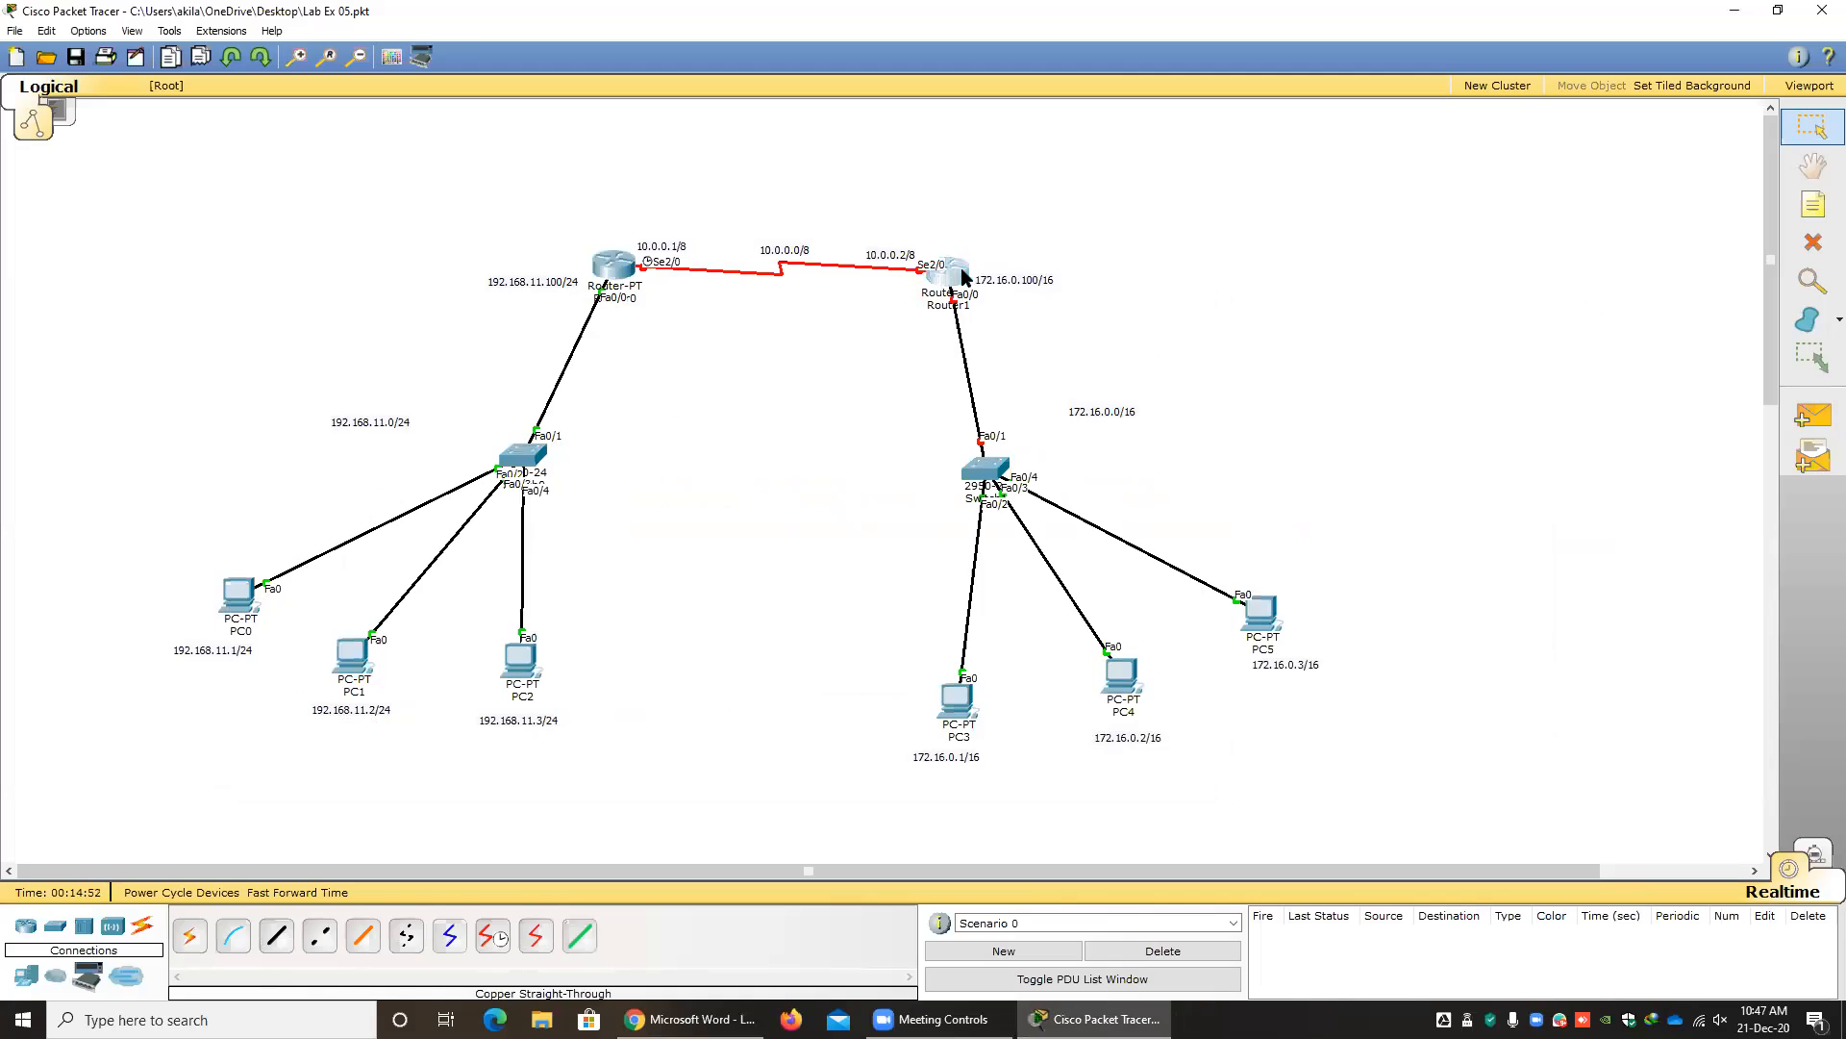
Open Router1's command line interface in a widened window and decline the initial configuration dialog with n.
{"action": "left_click", "coordinate": [963, 277]}
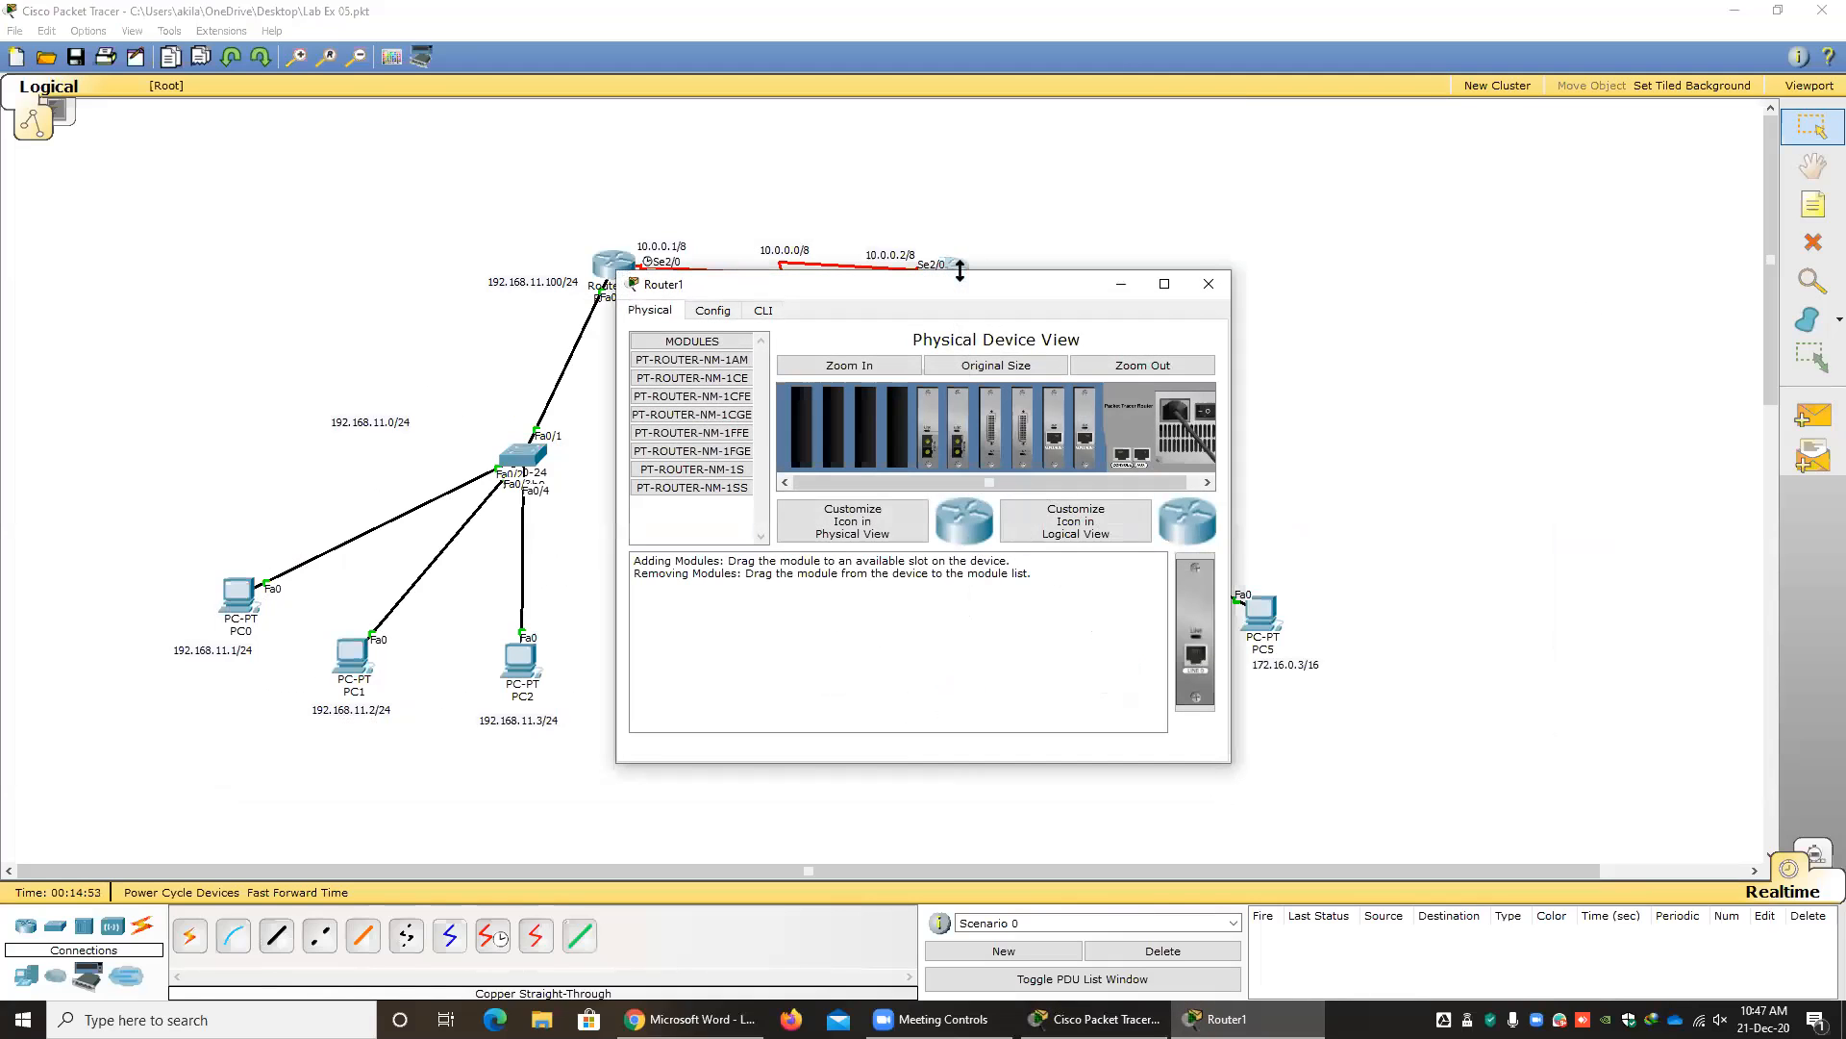
{"action": "left_click", "coordinate": [762, 312]}
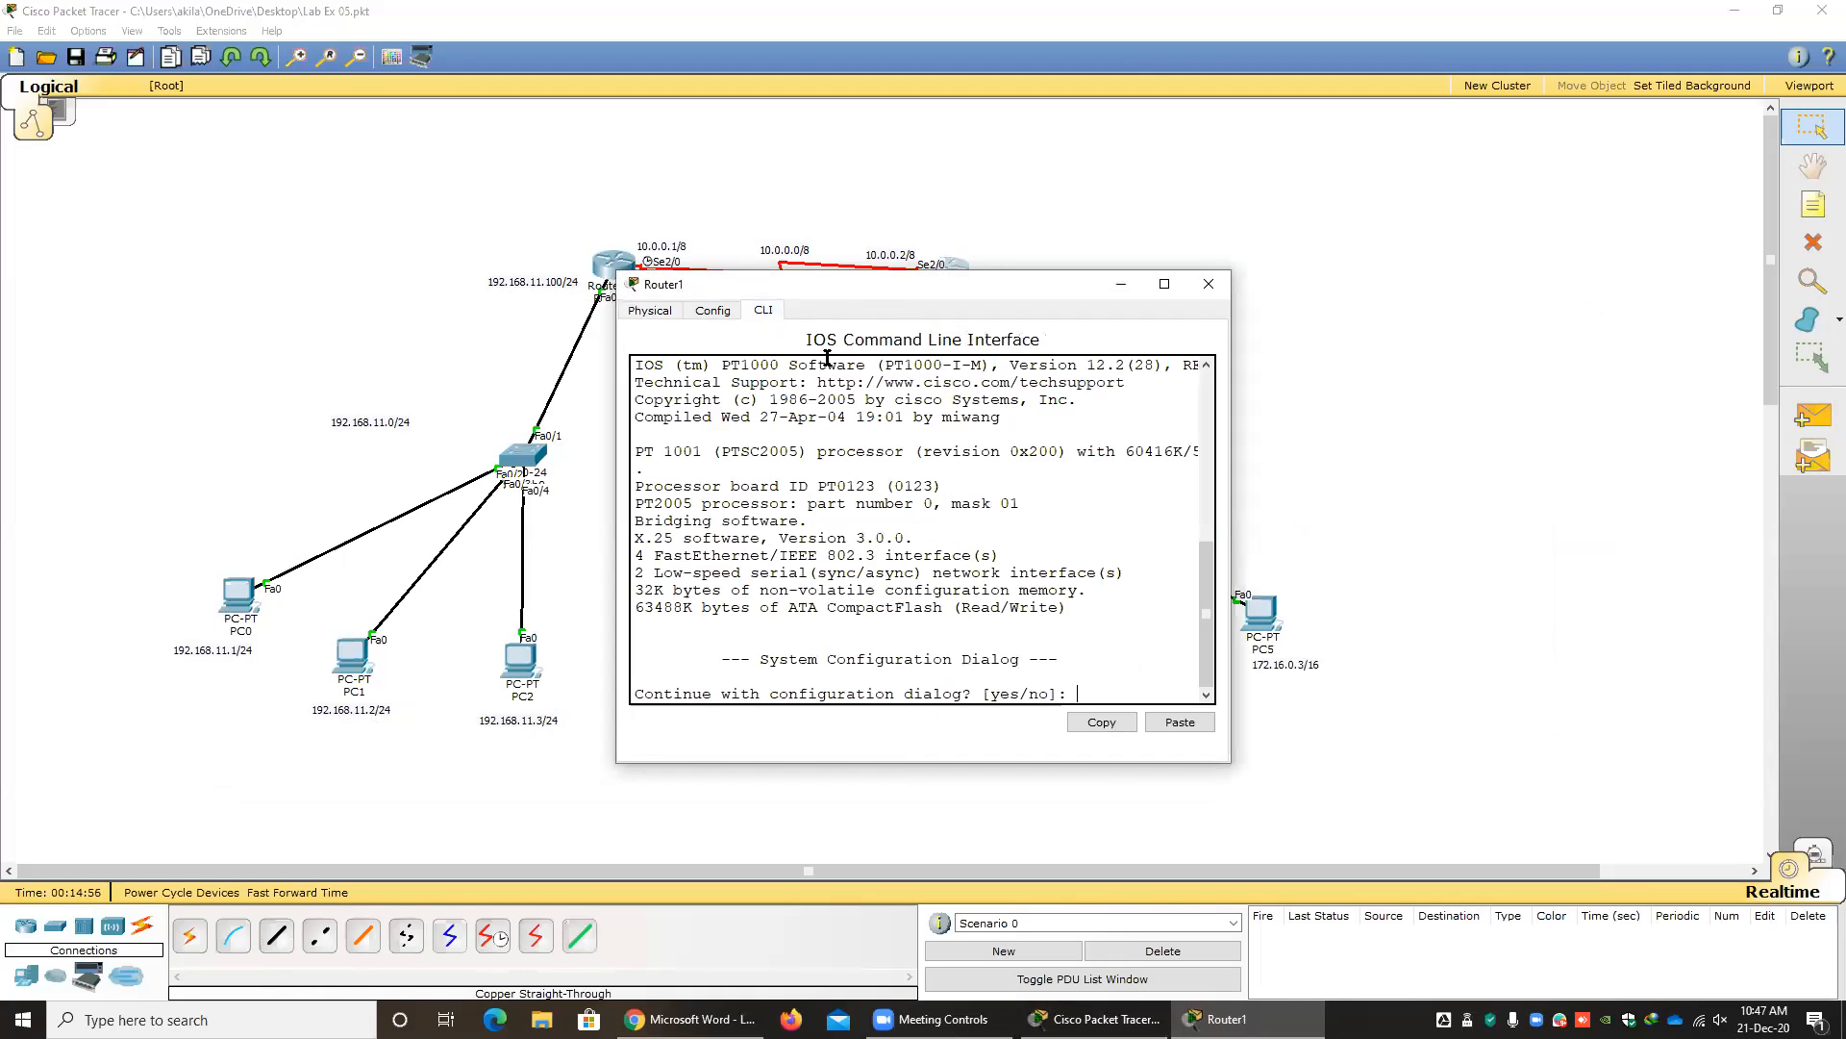
{"action": "left_click_drag", "start_coordinate": [777, 277], "coordinate": [537, 280]}
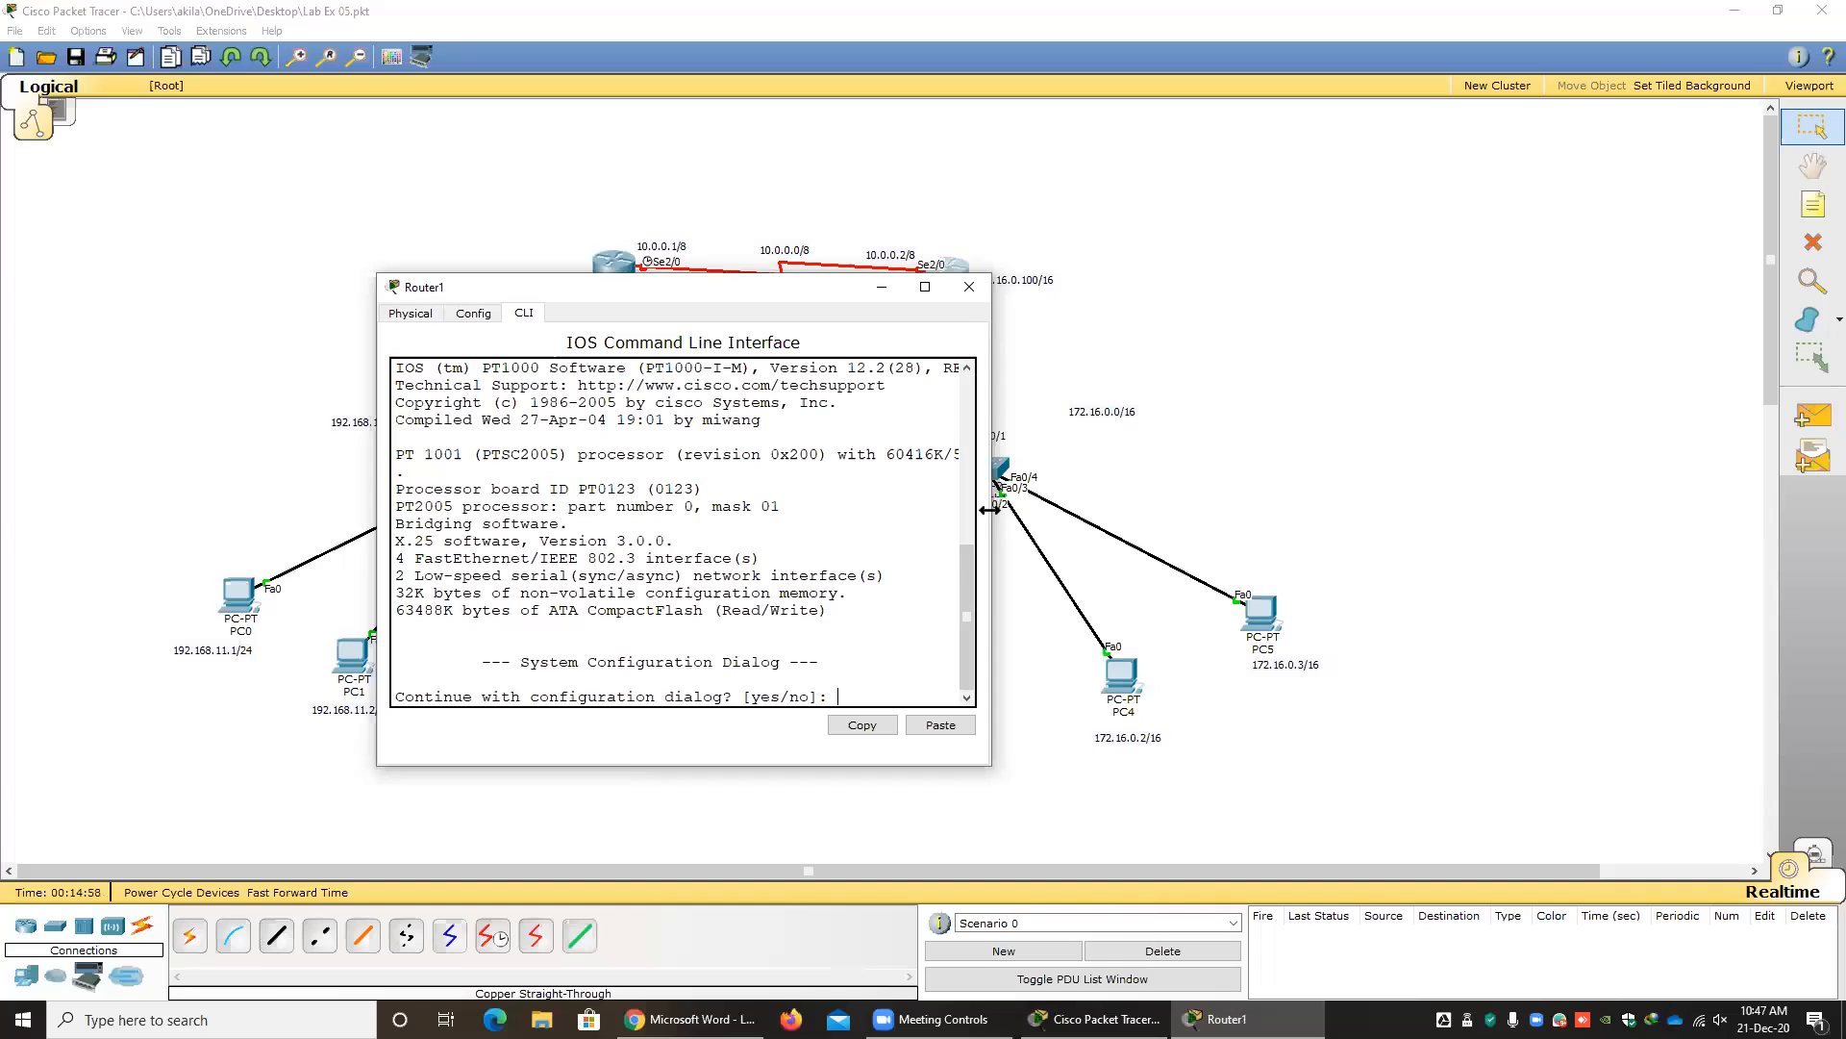
{"action": "left_click_drag", "start_coordinate": [993, 512], "coordinate": [1311, 521]}
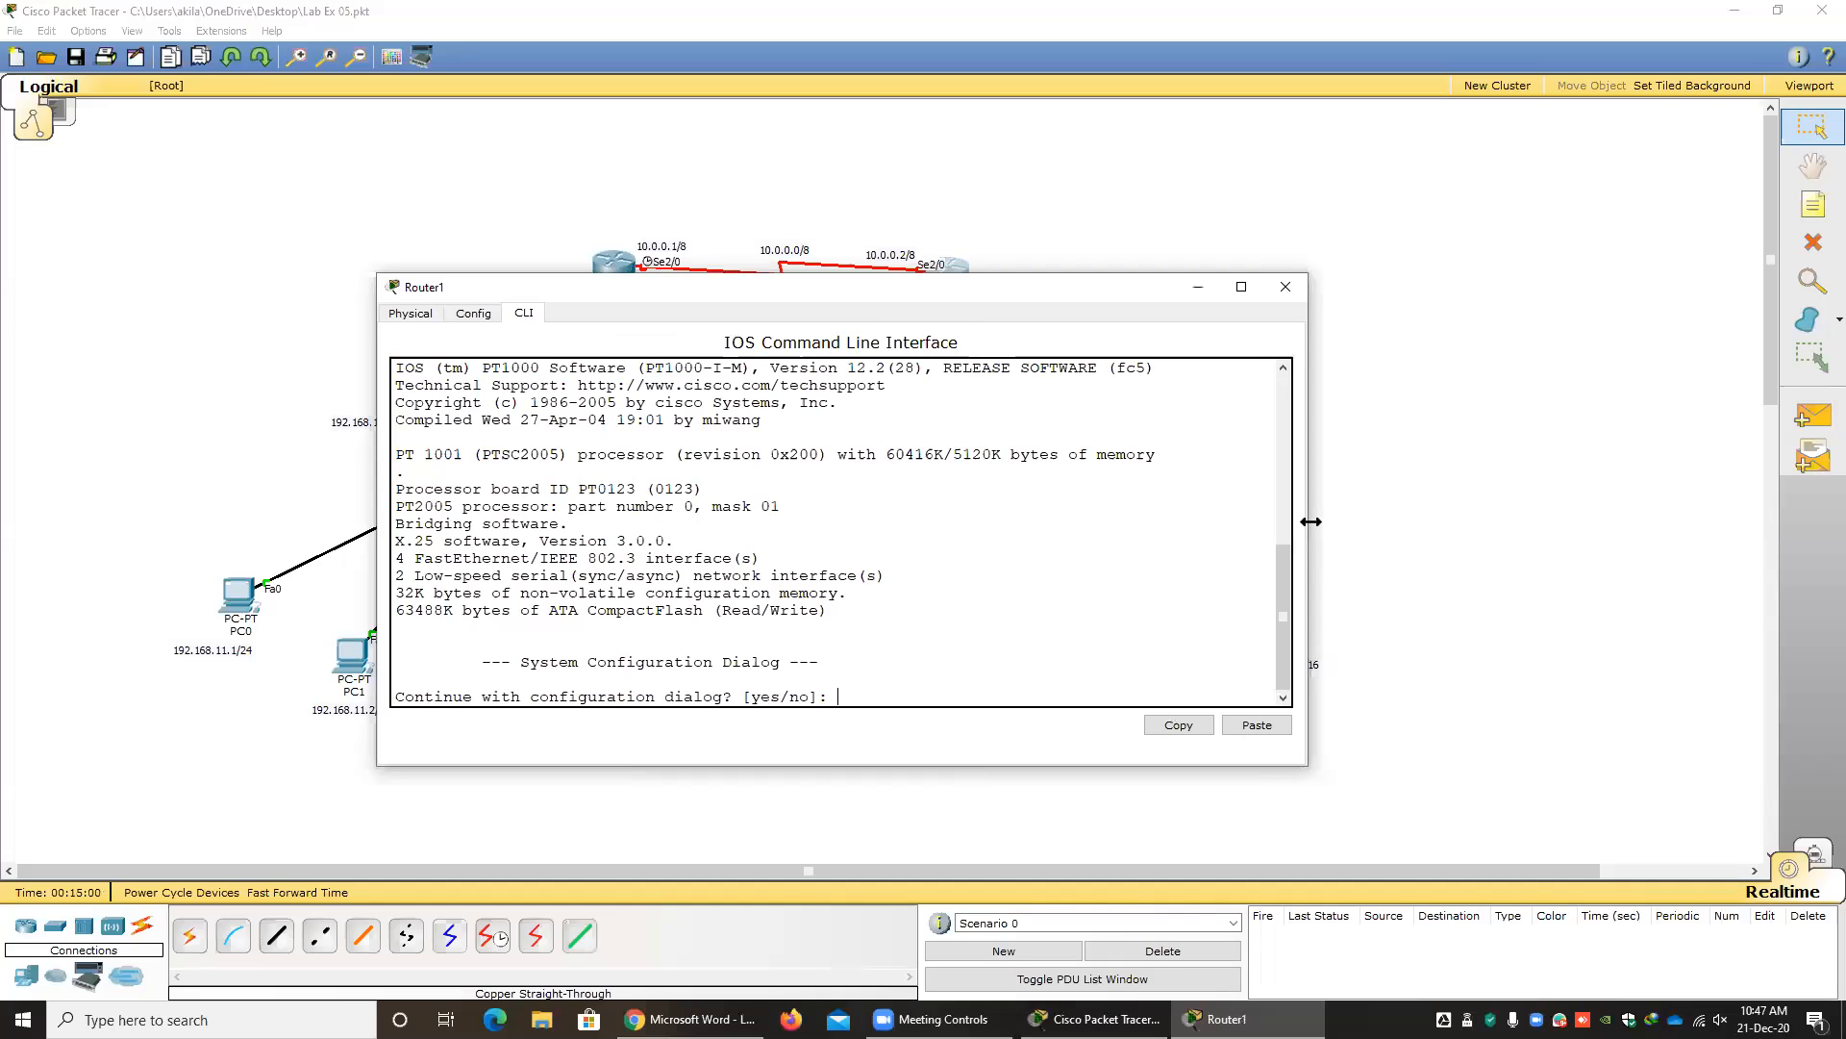
{"action": "type", "text": "n"}
{"action": "key", "text": "Return"}
Enter privileged mode on Router1 with enable, and enter global configuration mode with configure terminal.
{"action": "key", "text": "Return"}
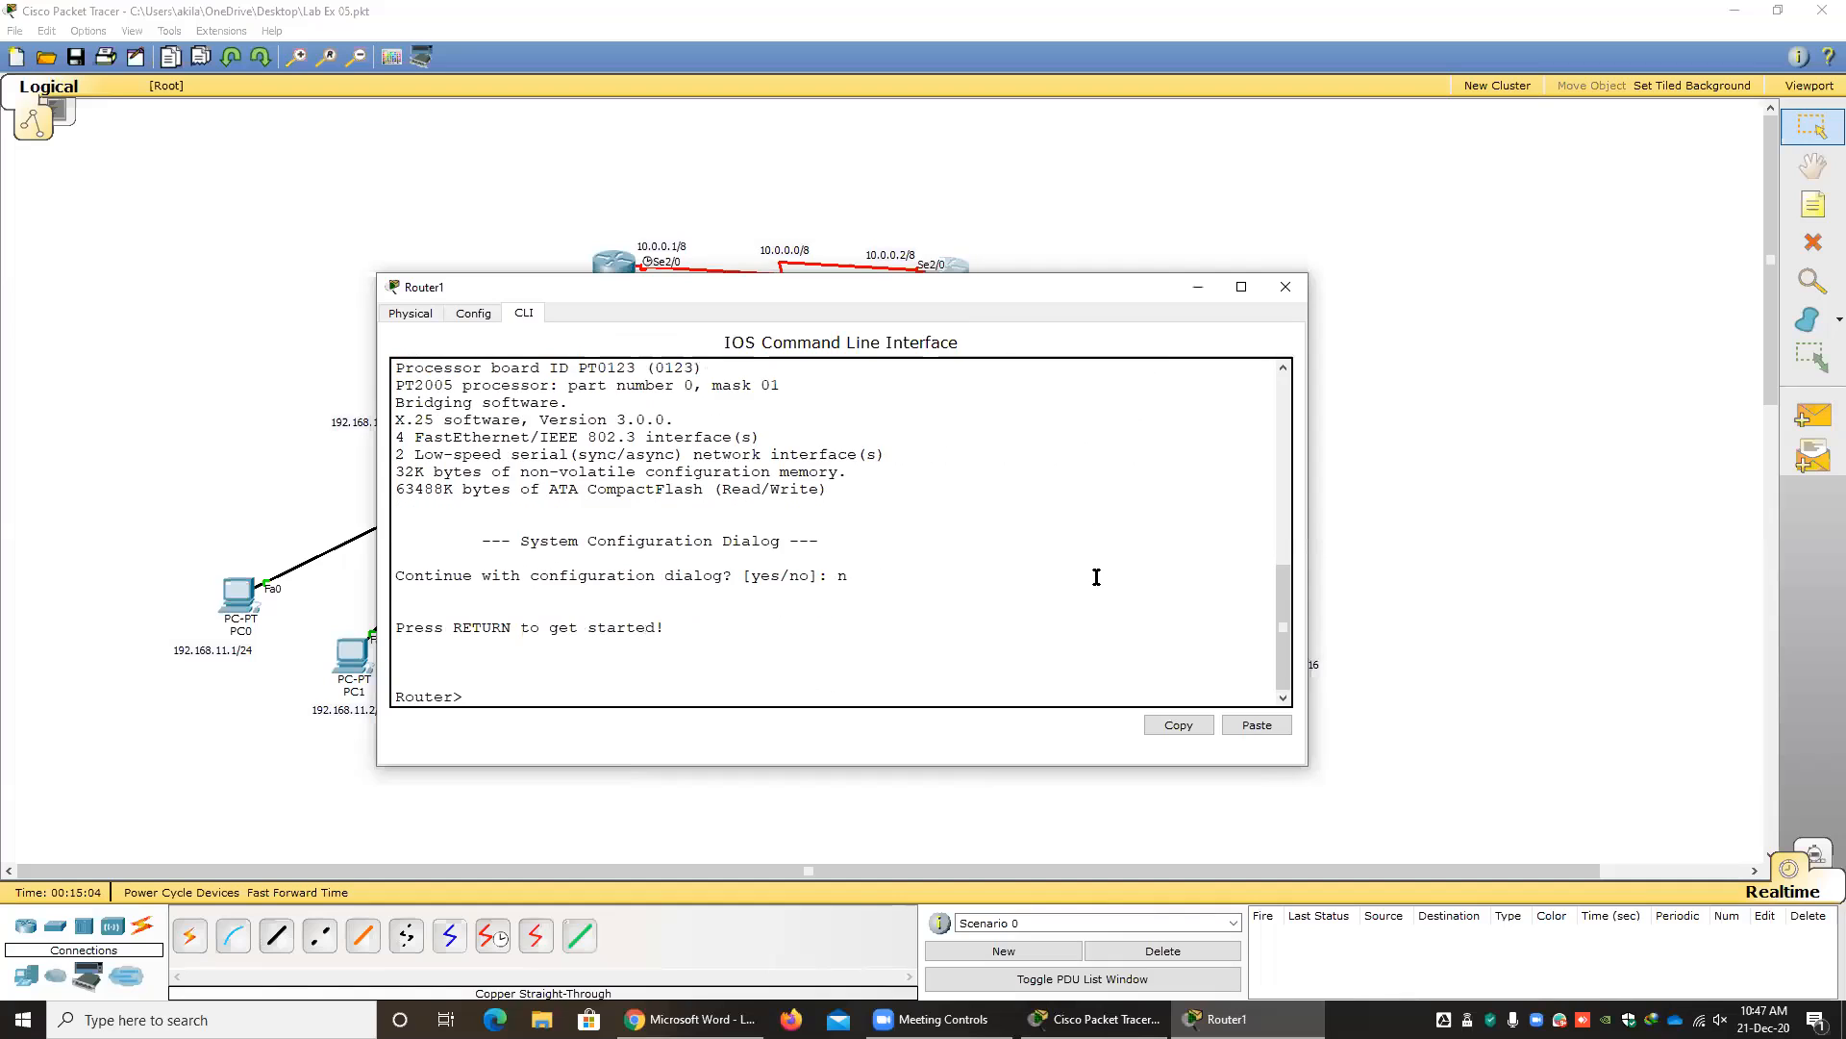
{"action": "type", "text": "en"}
{"action": "key", "text": "Tab"}
{"action": "key", "text": "Return"}
{"action": "type", "text": "conf"}
{"action": "key", "text": "Tab"}
{"action": "type", "text": "t"}
{"action": "key", "text": "Tab"}
Enter configuration mode for Router1's interface fastEthernet 0/0.
{"action": "key", "text": "Return"}
{"action": "type", "text": "in"}
{"action": "key", "text": "Tab"}
{"action": "type", "text": "f"}
{"action": "key", "text": "Tab"}
{"action": "key", "text": "Tab"}
{"action": "type", "text": "0/0"}
{"action": "key", "text": "Return"}
Assign IP address 172.16.0.100 with mask 255.255.0.0 to Router1's interface fastEthernet 0/0.
{"action": "type", "text": "ip "}
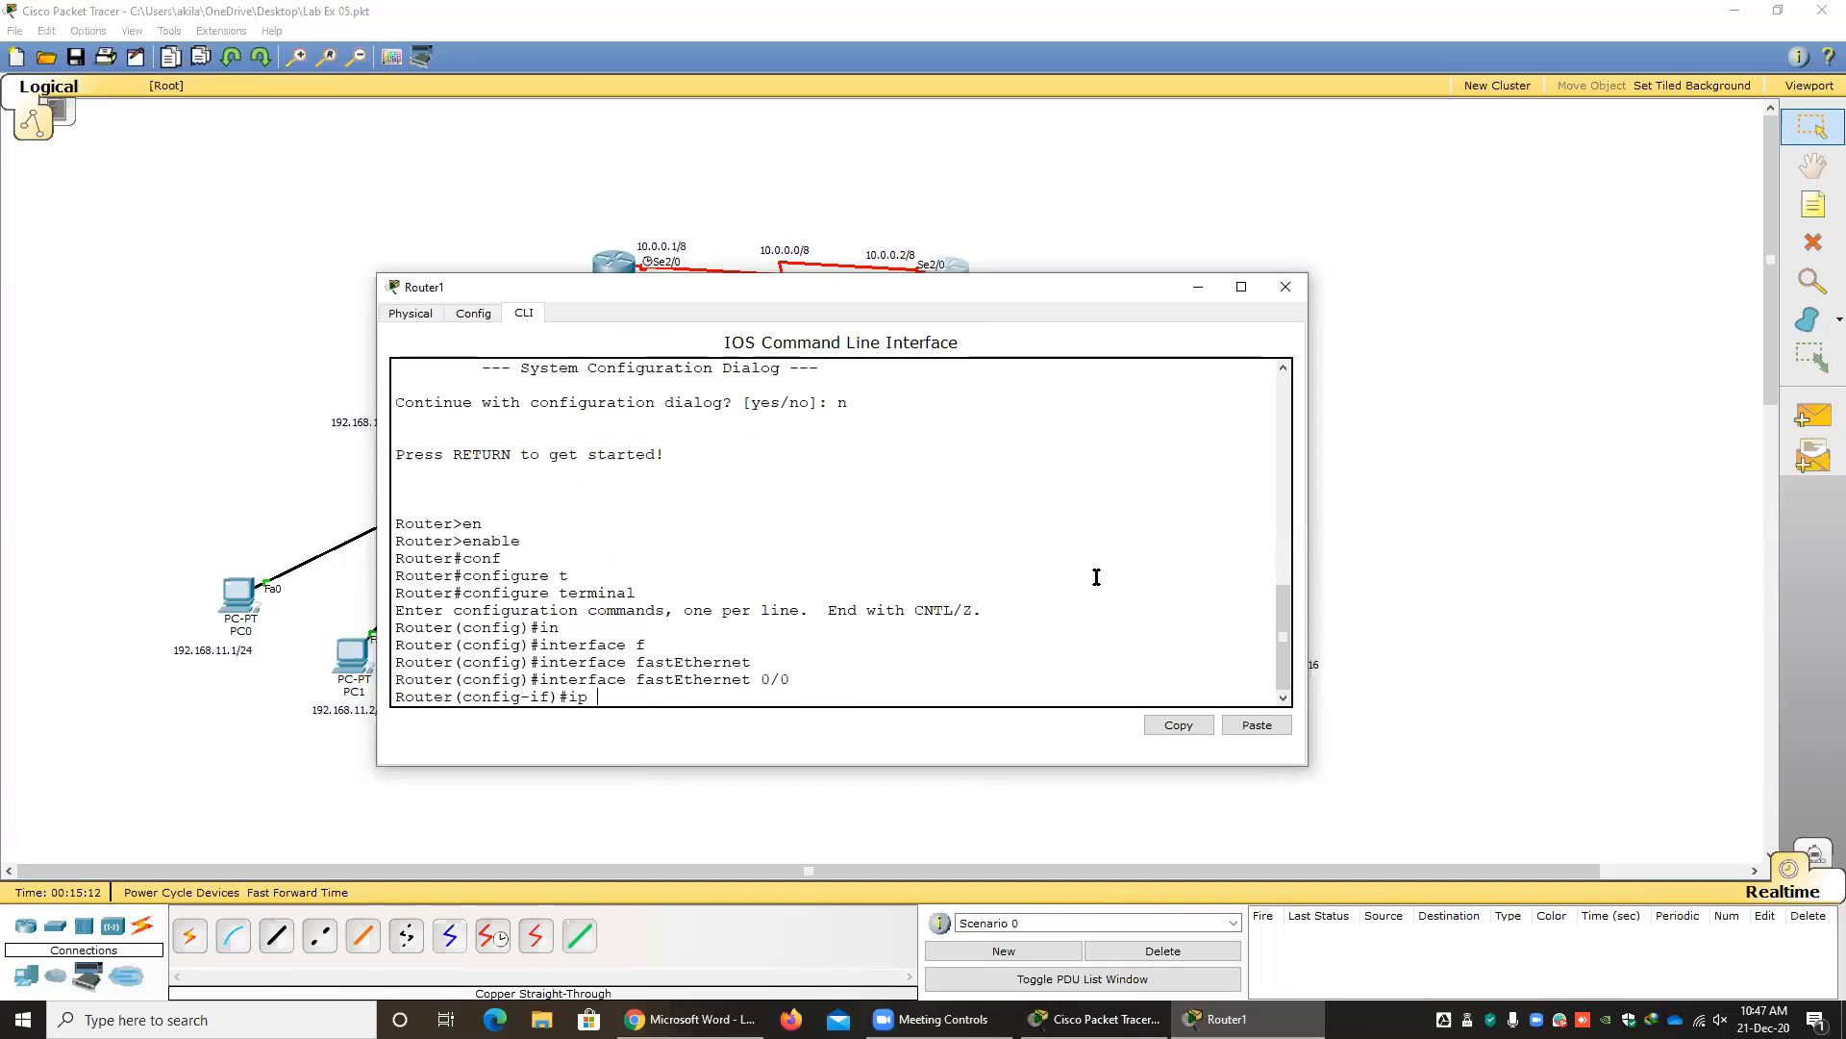
{"action": "type", "text": "ad"}
{"action": "key", "text": "Tab"}
{"action": "type", "text": "172.16.0.100 25525"}
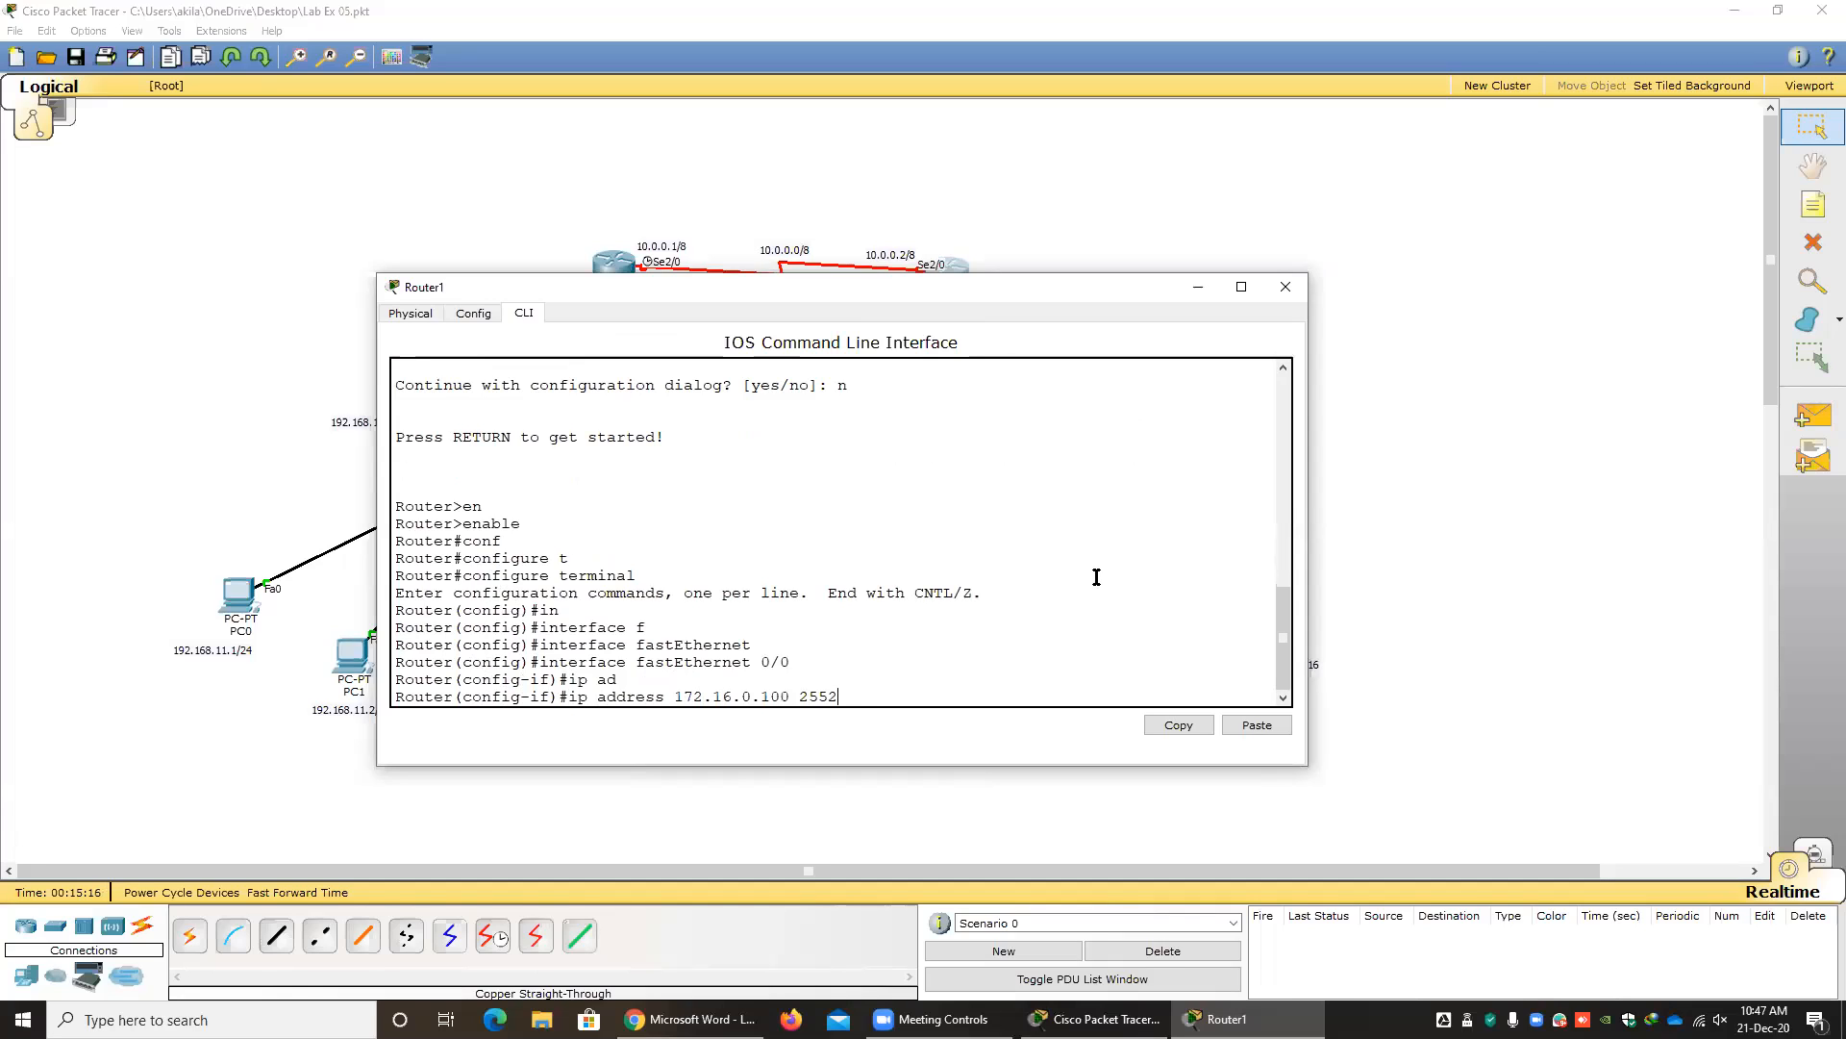
{"action": "key", "text": "BackSpace"}
{"action": "key", "text": "BackSpace"}
{"action": "type", "text": ".255.0.0"}
{"action": "key", "text": "Return"}
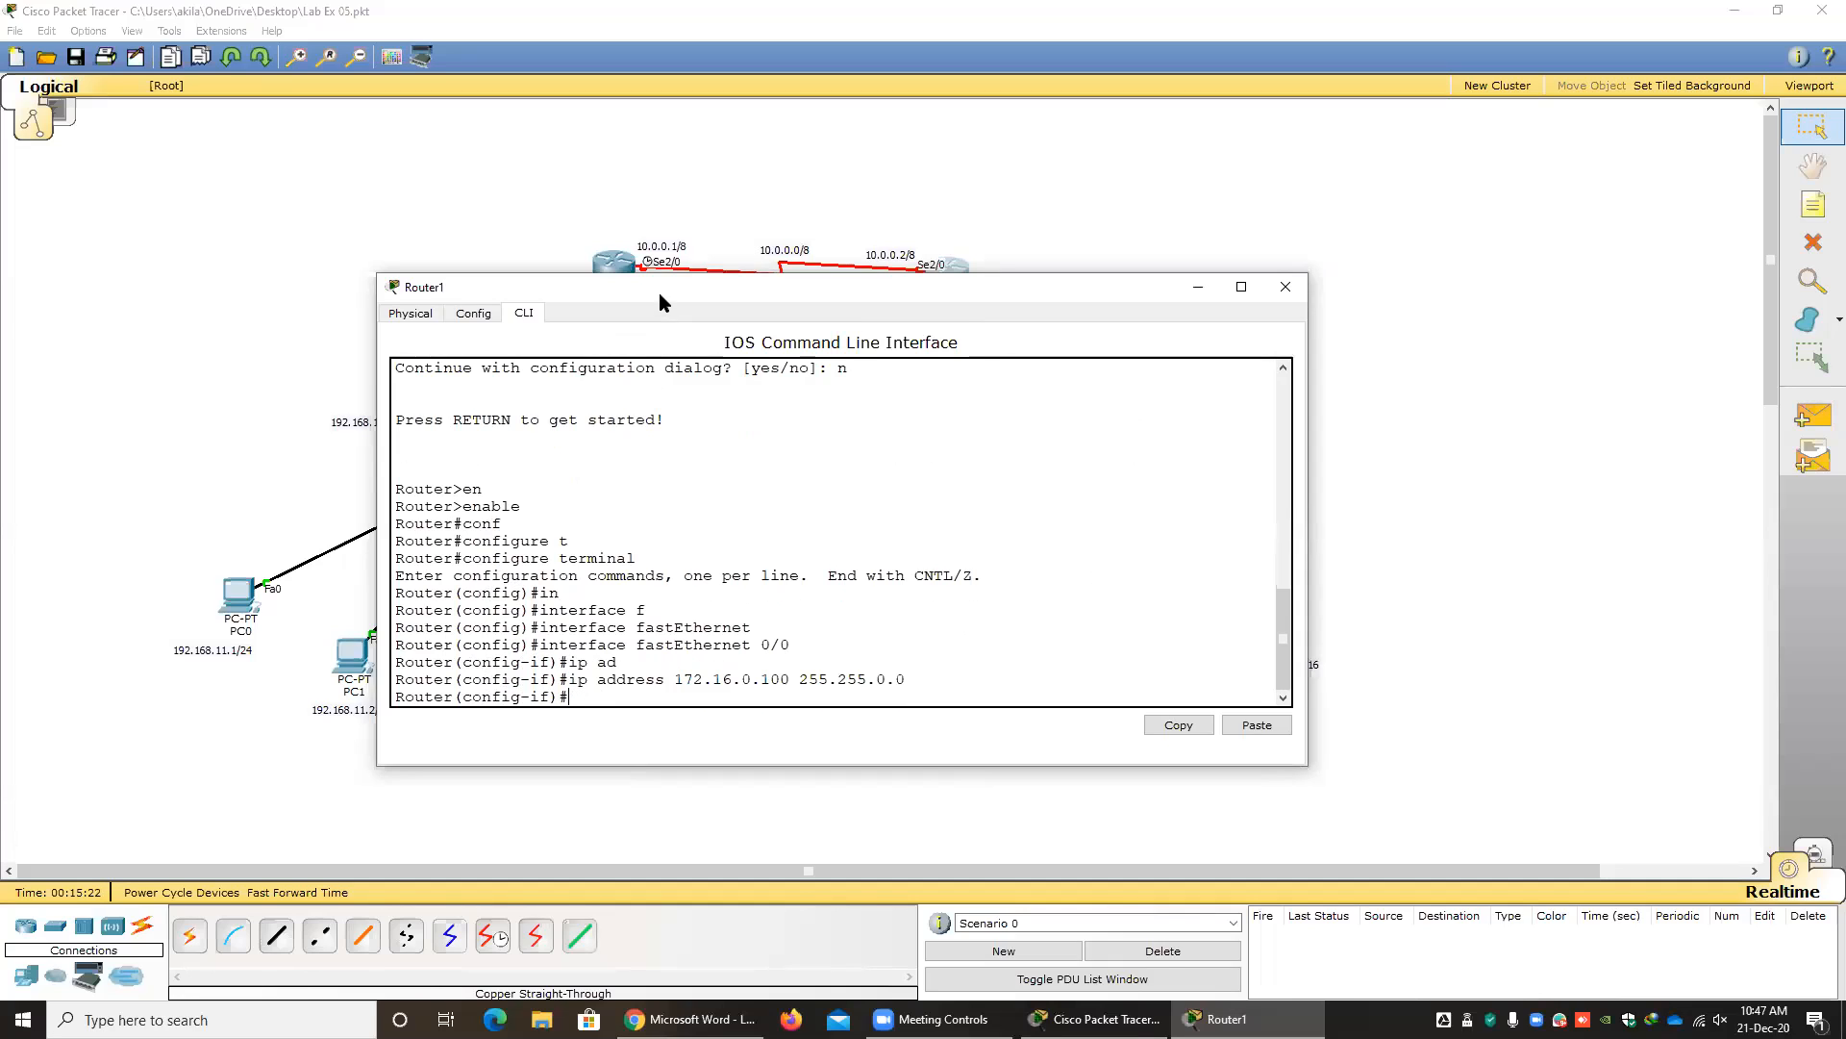
Enable Router1's fastEthernet 0/0 with no shutdown, moving the window so the router labels stay uncovered.
{"action": "left_click_drag", "start_coordinate": [664, 292], "coordinate": [654, 409]}
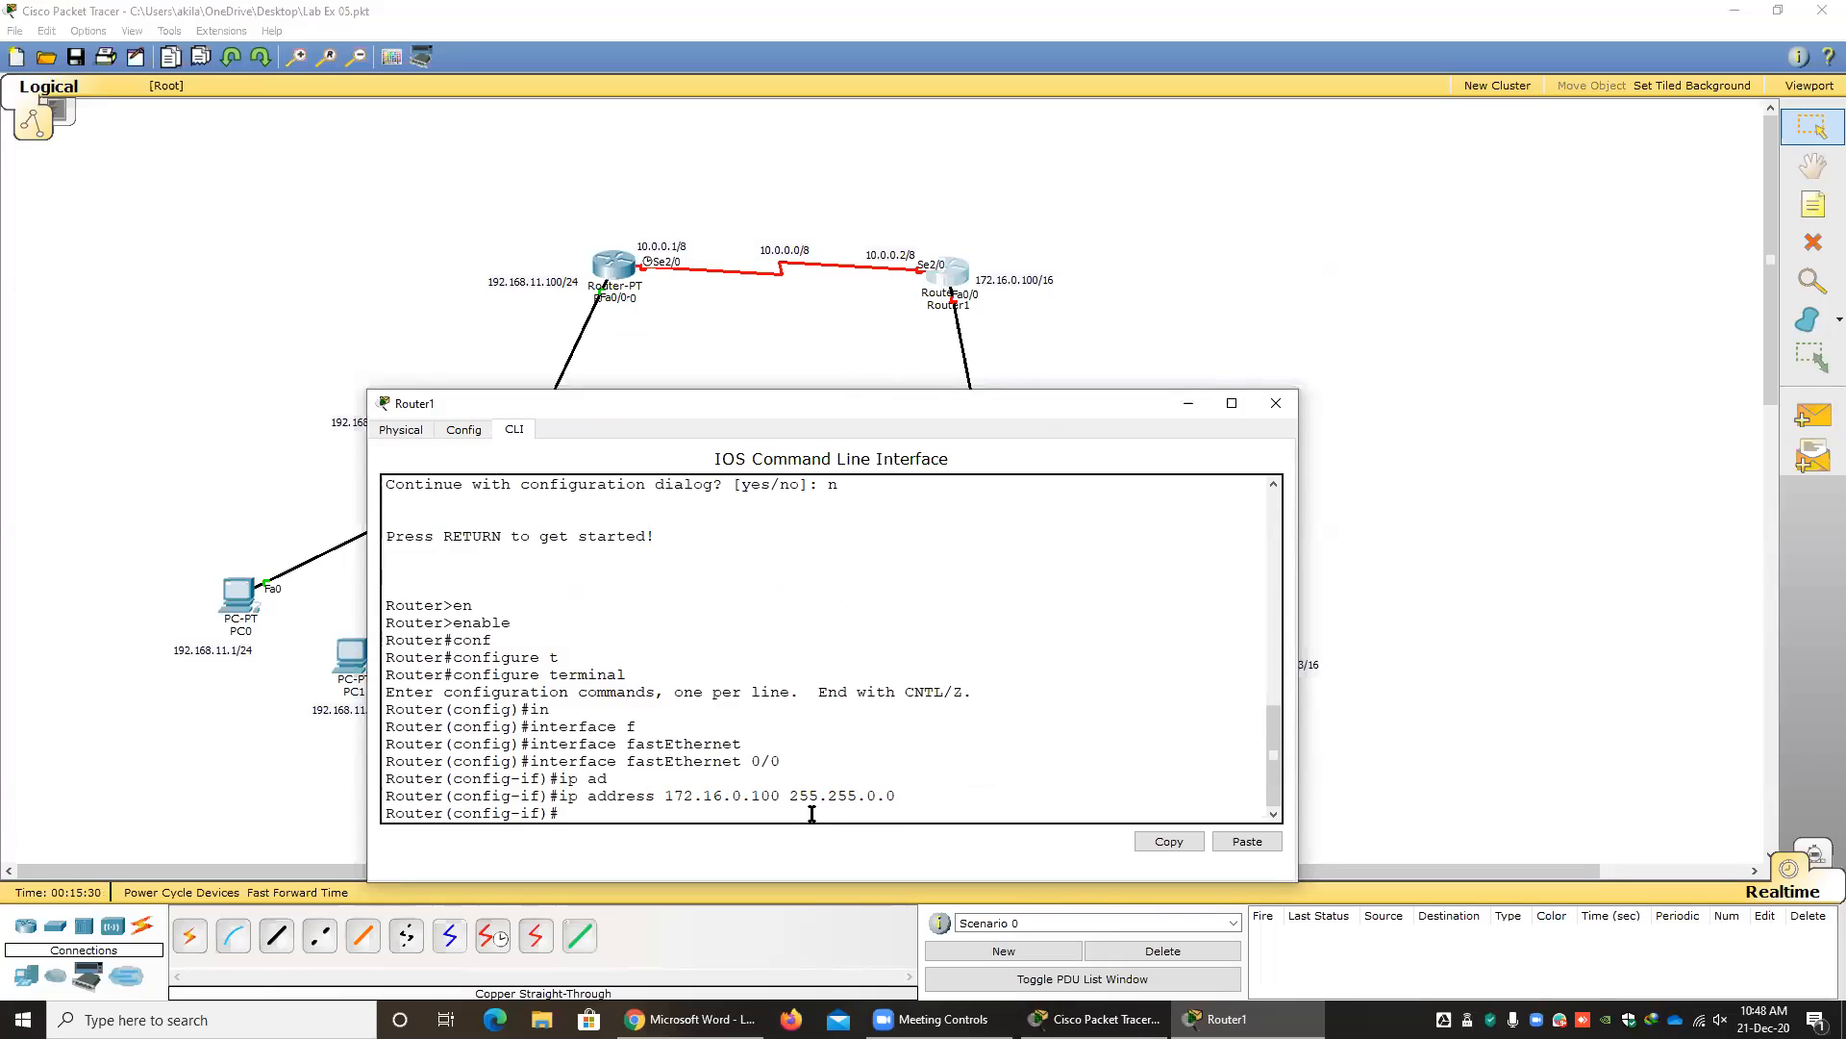
{"action": "type", "text": "no sh"}
{"action": "key", "text": "Tab"}
{"action": "key", "text": "Return"}
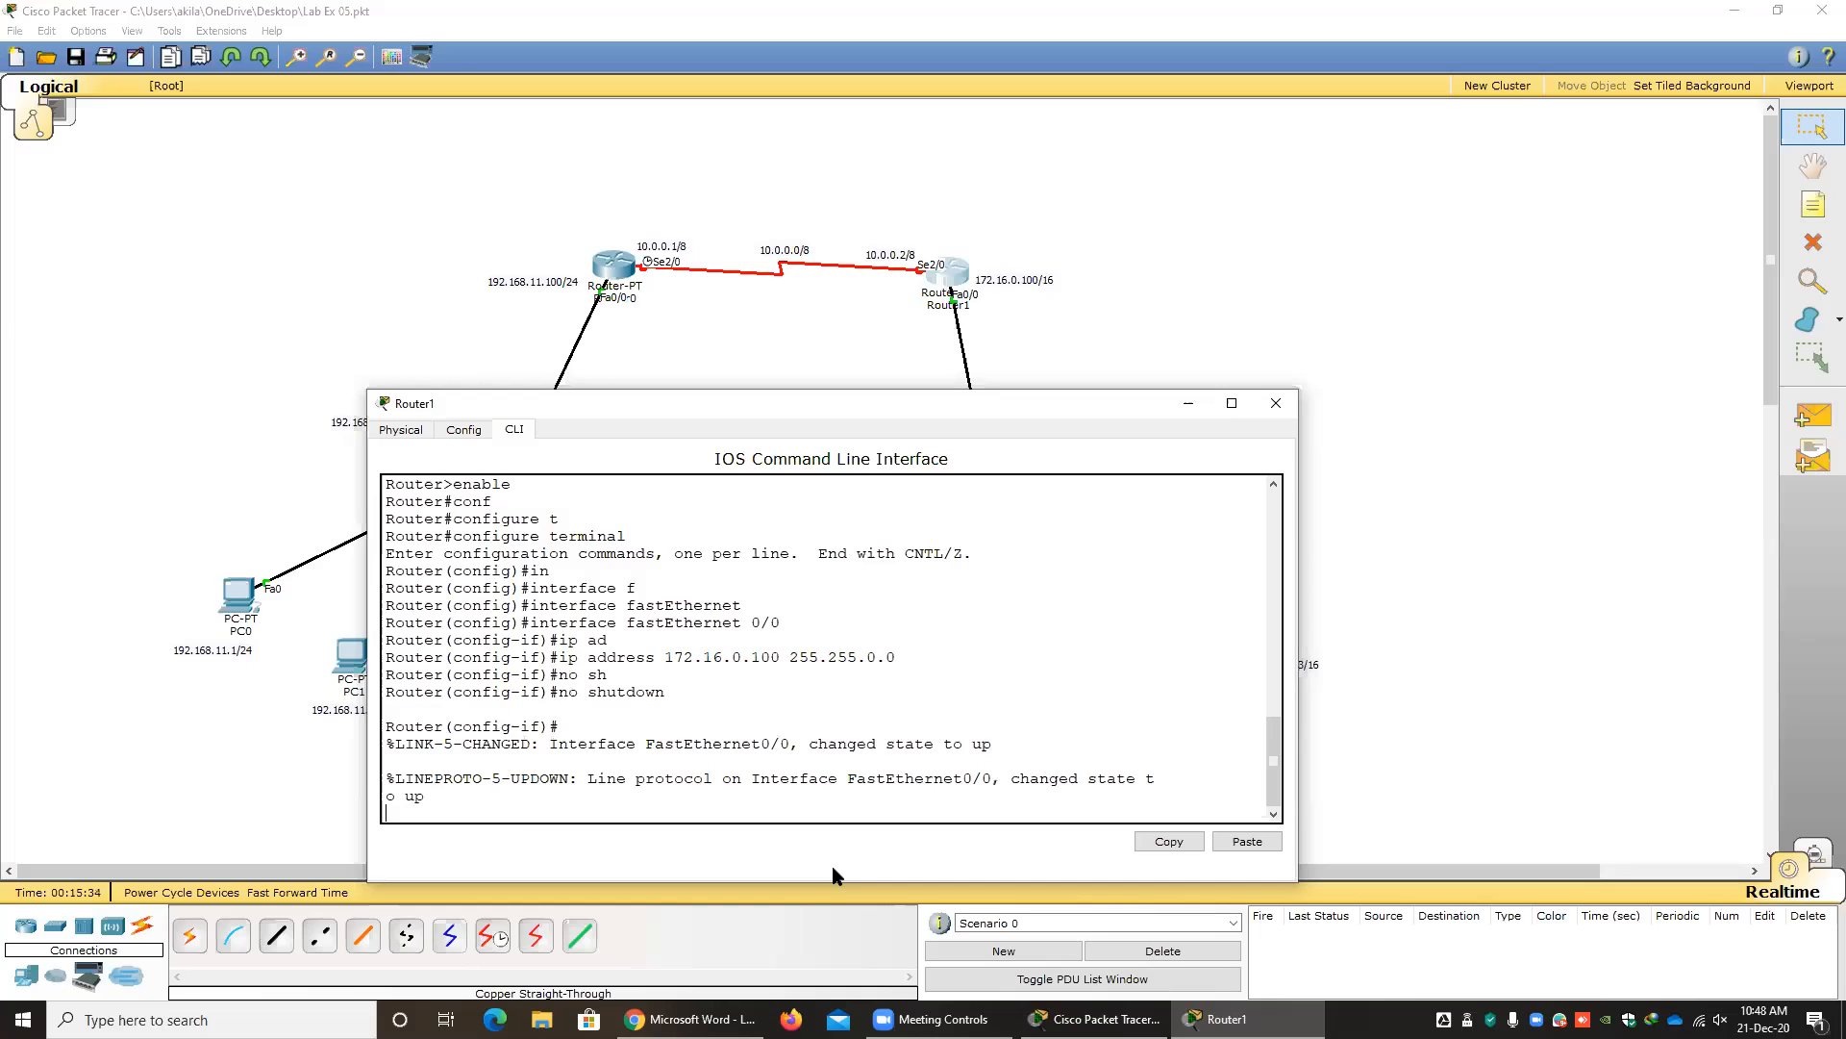
{"action": "key", "text": "Return"}
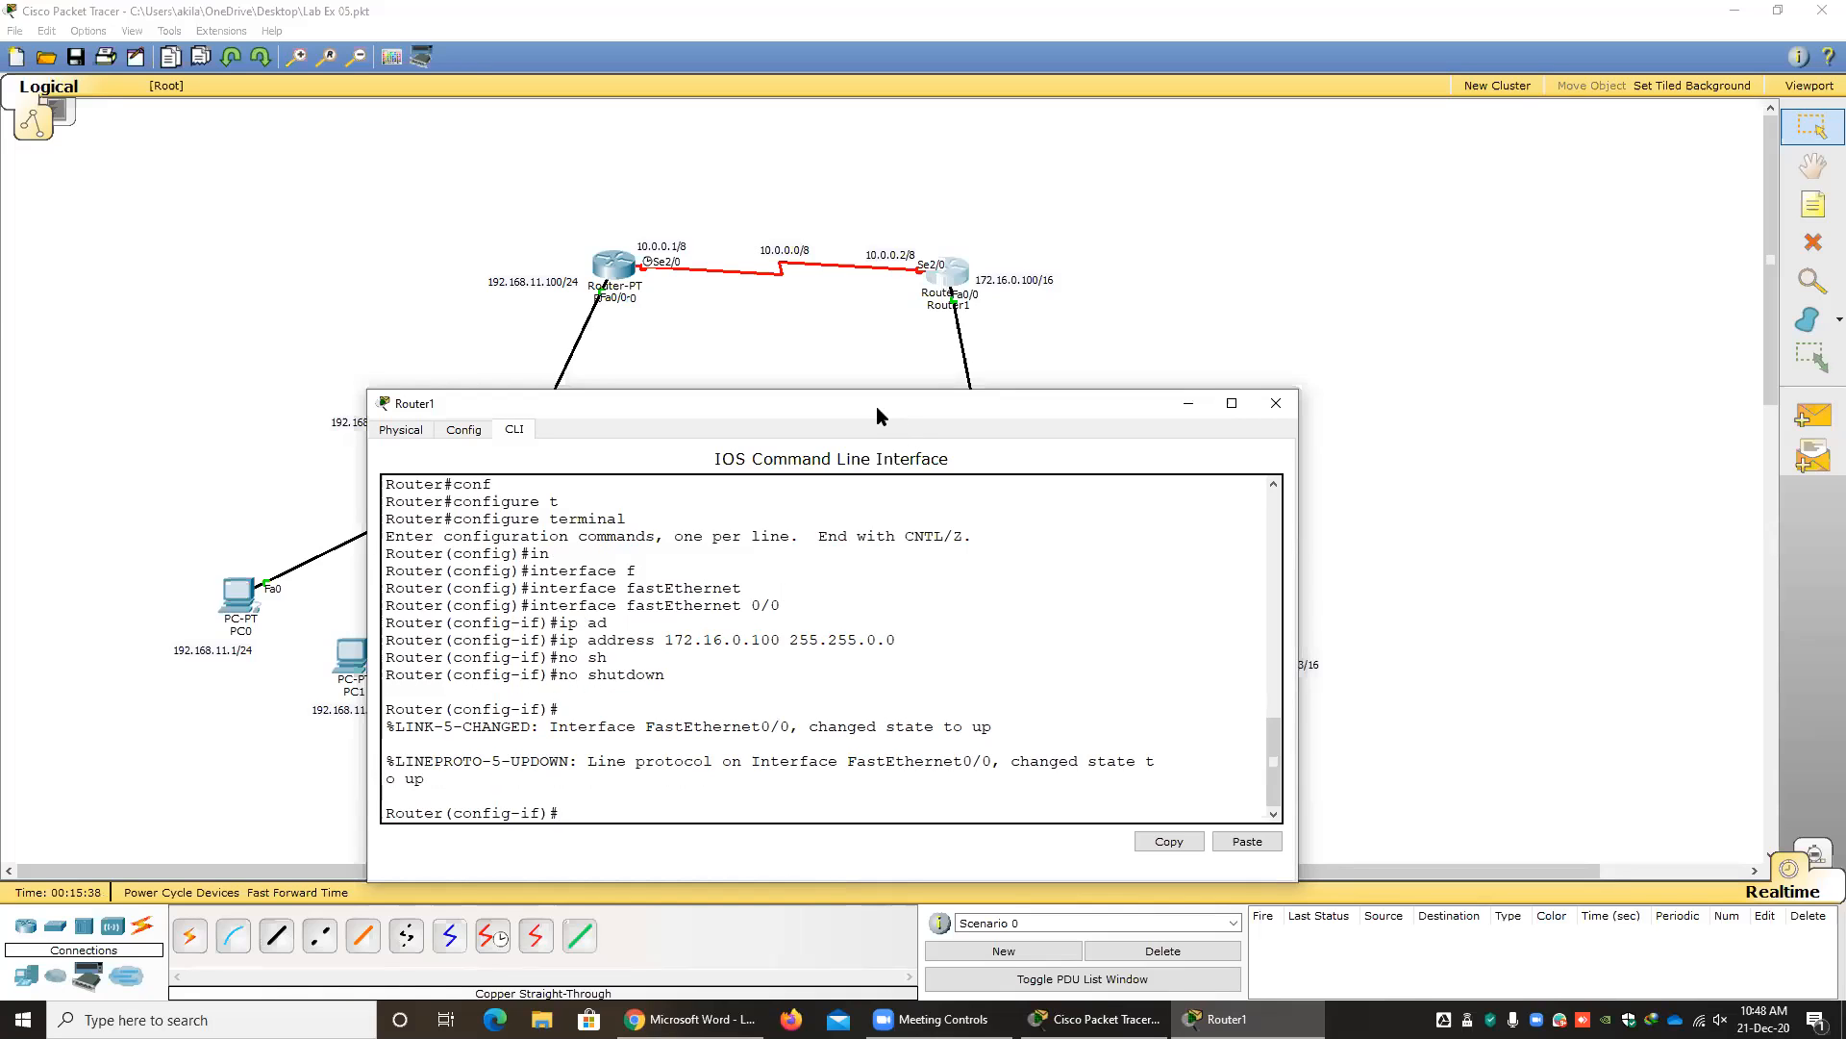
{"action": "left_click_drag", "start_coordinate": [877, 408], "coordinate": [522, 478]}
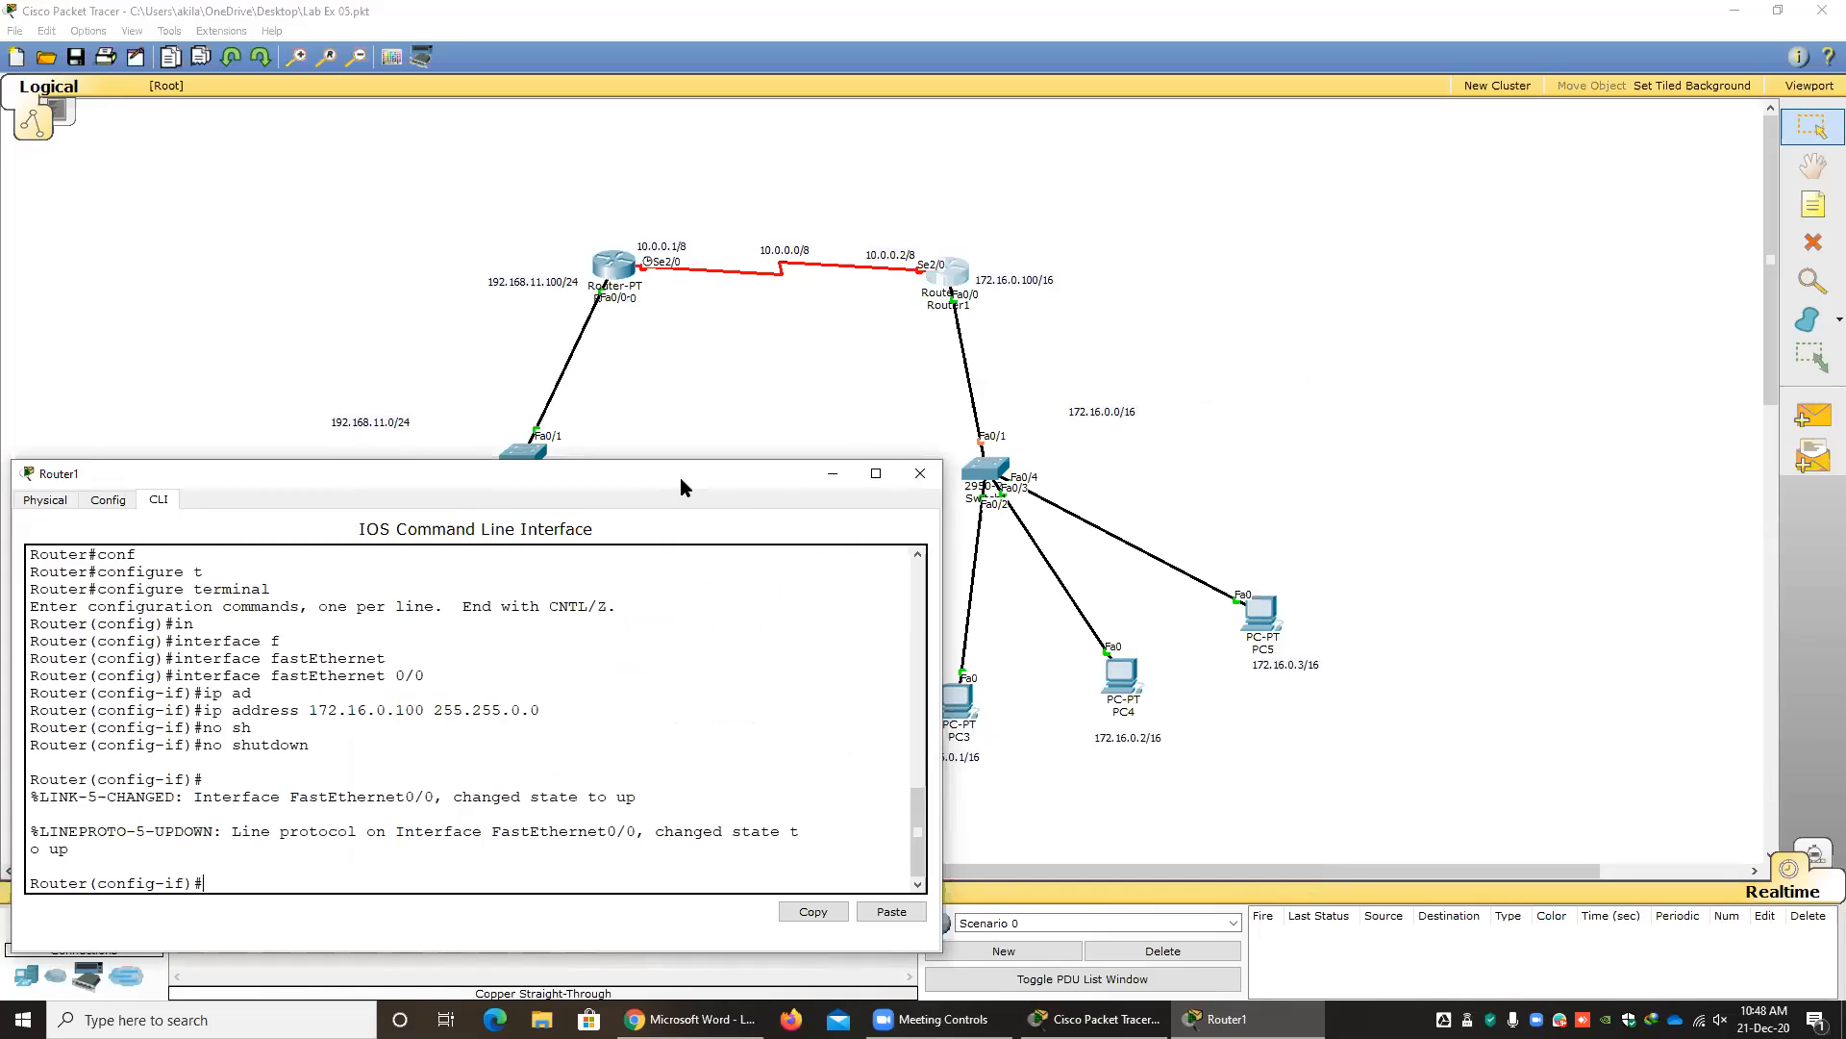
{"action": "left_click_drag", "start_coordinate": [679, 477], "coordinate": [988, 335]}
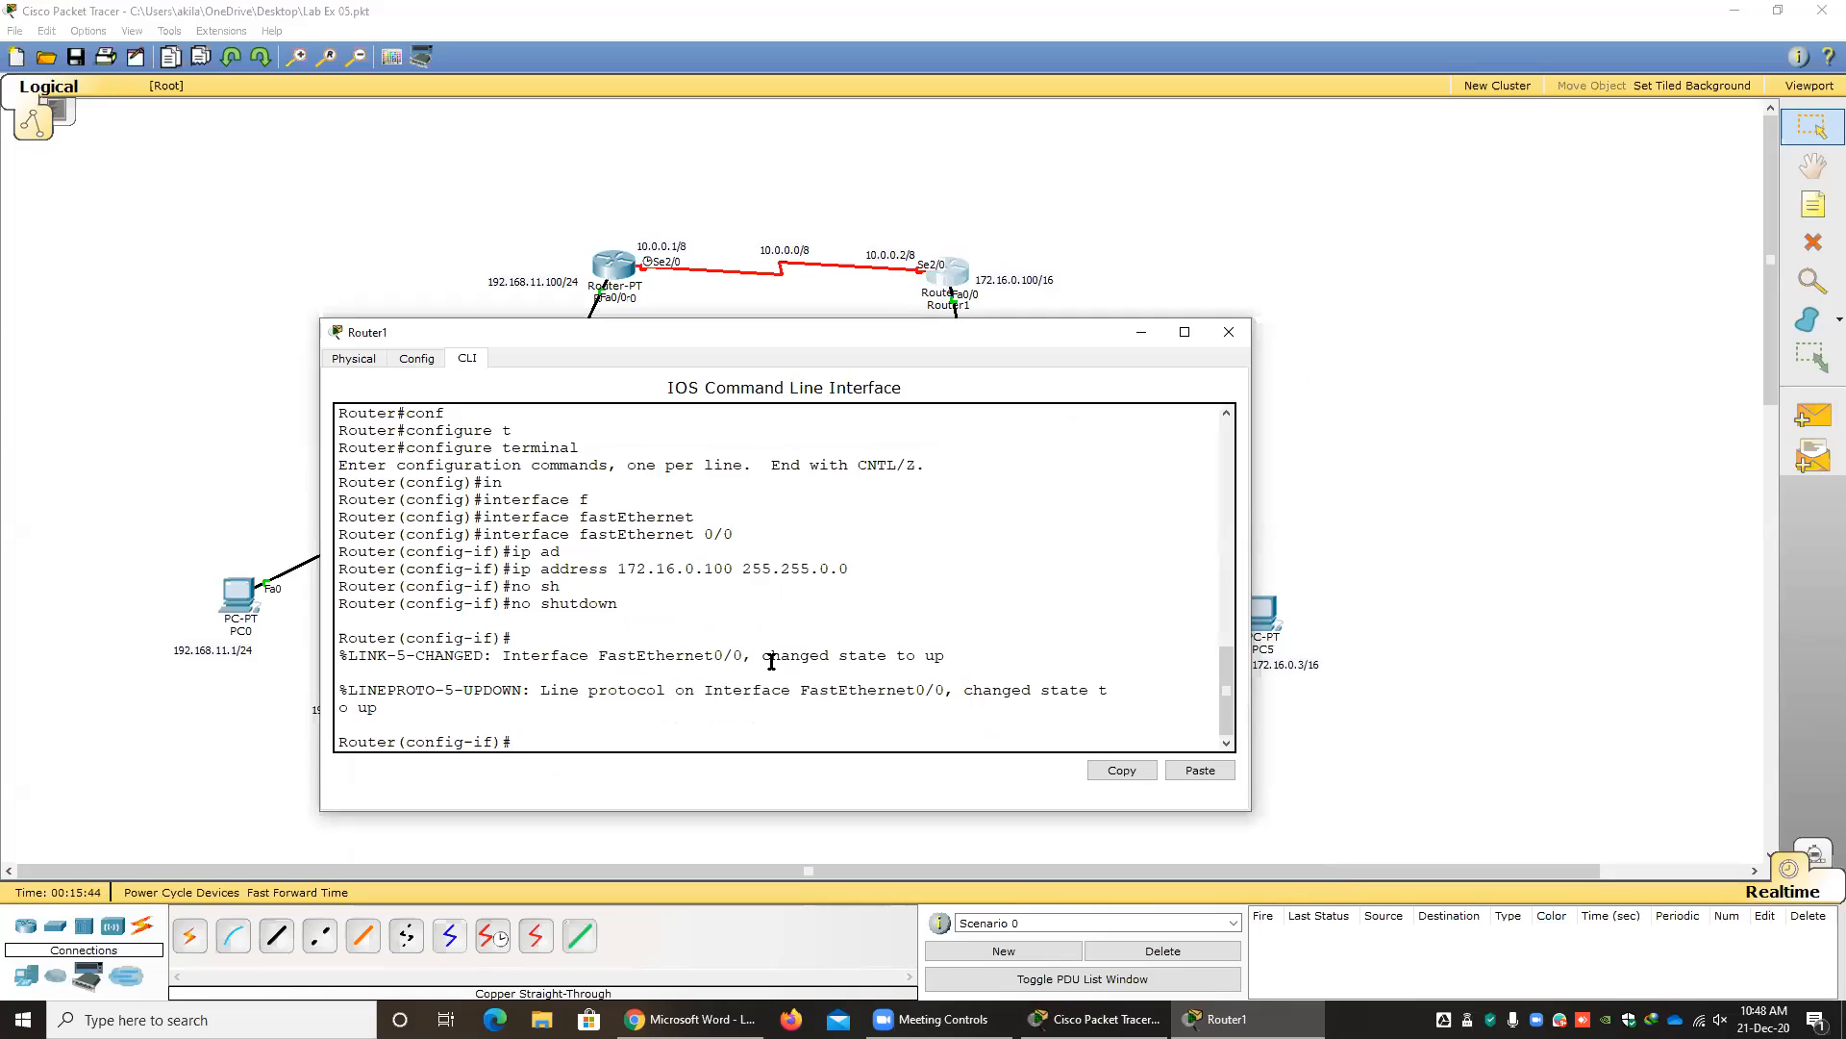
Exit the fastEthernet configuration on Router1 and enter configuration mode for its interface serial 2/0.
{"action": "key", "text": "Return"}
{"action": "type", "text": "in"}
{"action": "key", "text": "Tab"}
{"action": "type", "text": "se"}
{"action": "key", "text": "Tab"}
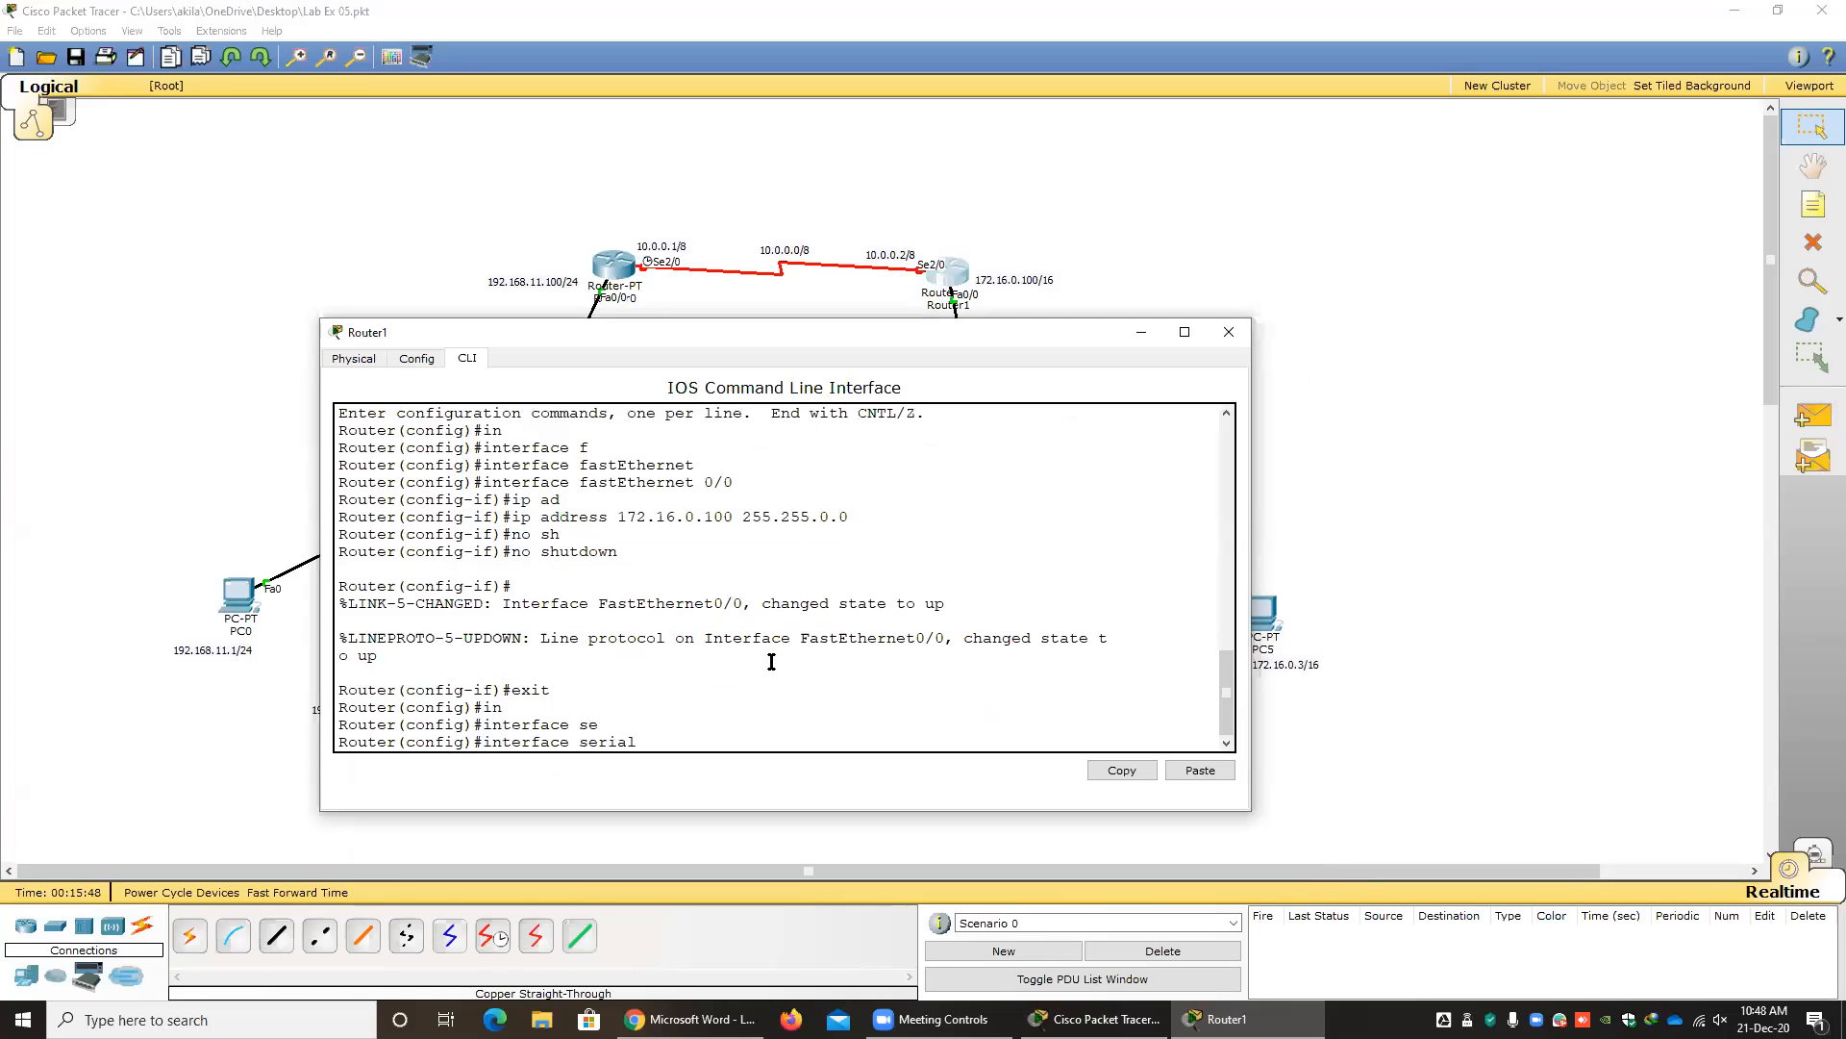
{"action": "type", "text": "2/0"}
{"action": "key", "text": "Return"}
Assign IP address 10.0.0.2 with mask 255.0.0.0 to Router1's interface serial 2/0.
{"action": "type", "text": "ip ad"}
{"action": "key", "text": "Tab"}
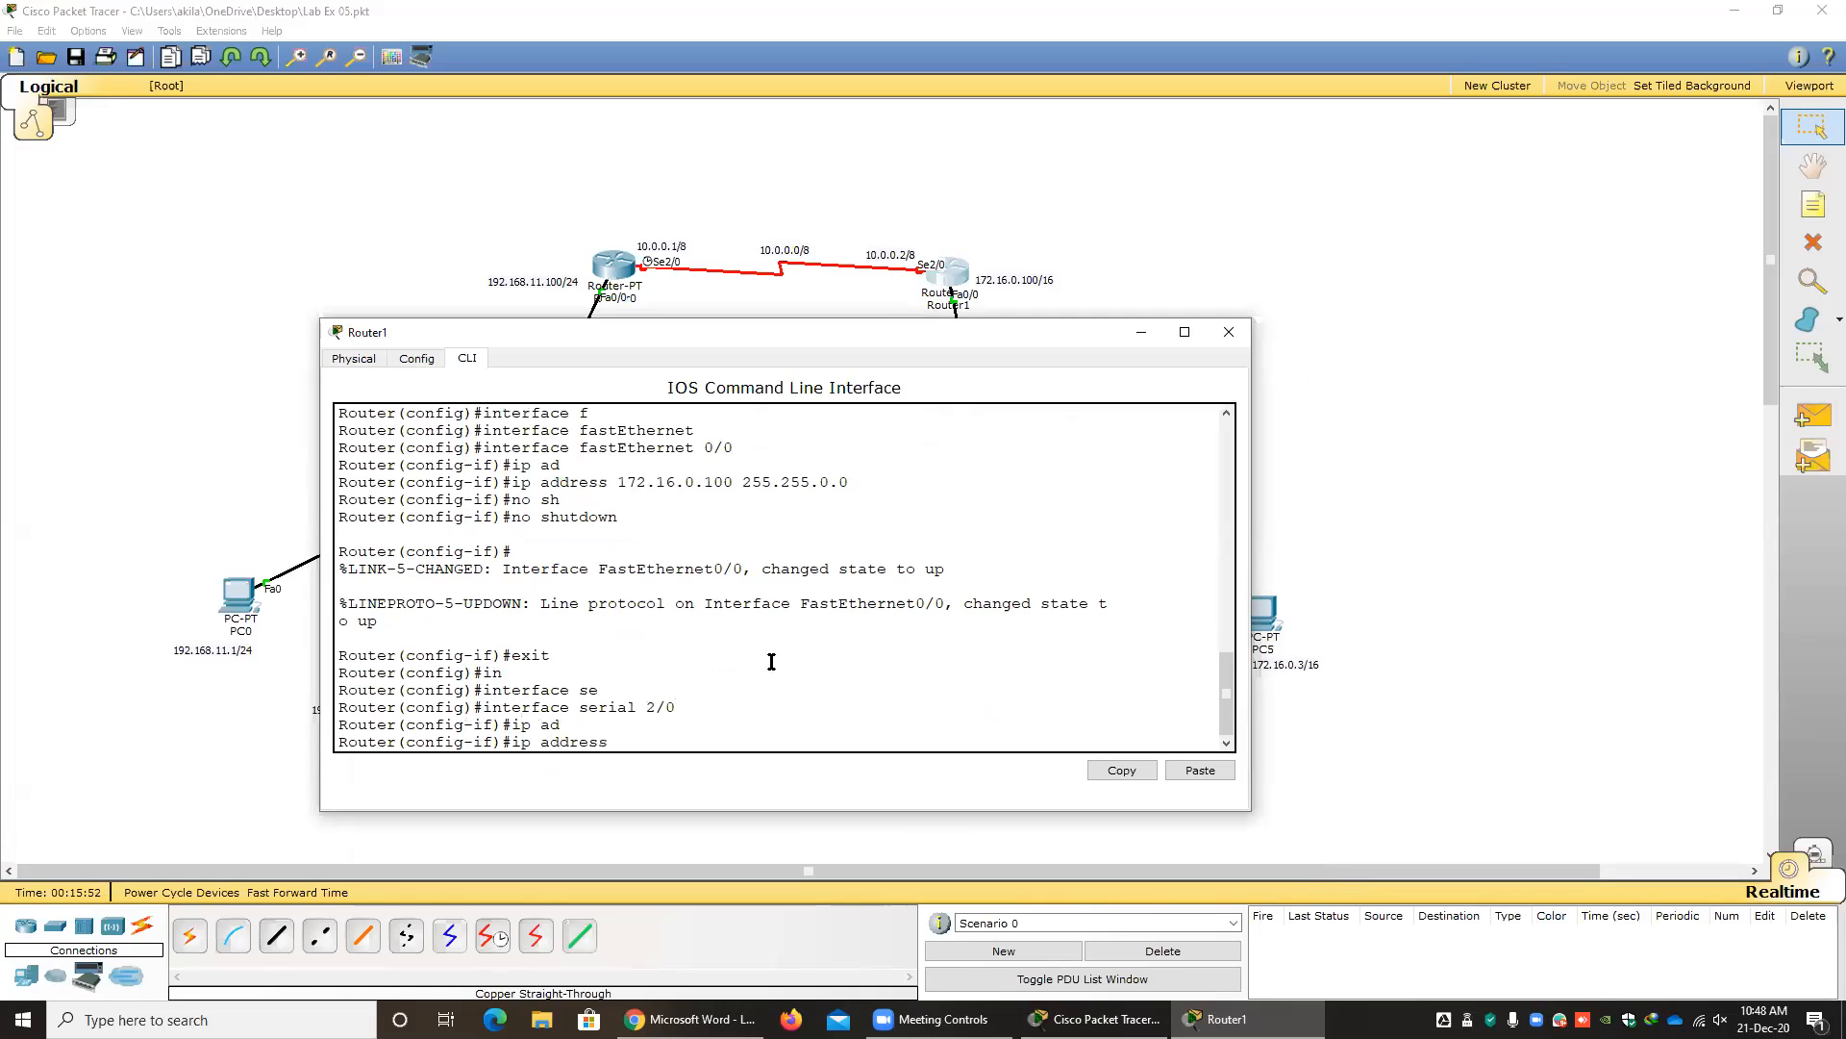
{"action": "type", "text": "10.0.0"}
{"action": "type", "text": ".2/8"}
{"action": "type", "text": "255.0.0.0"}
{"action": "key", "text": "Return"}
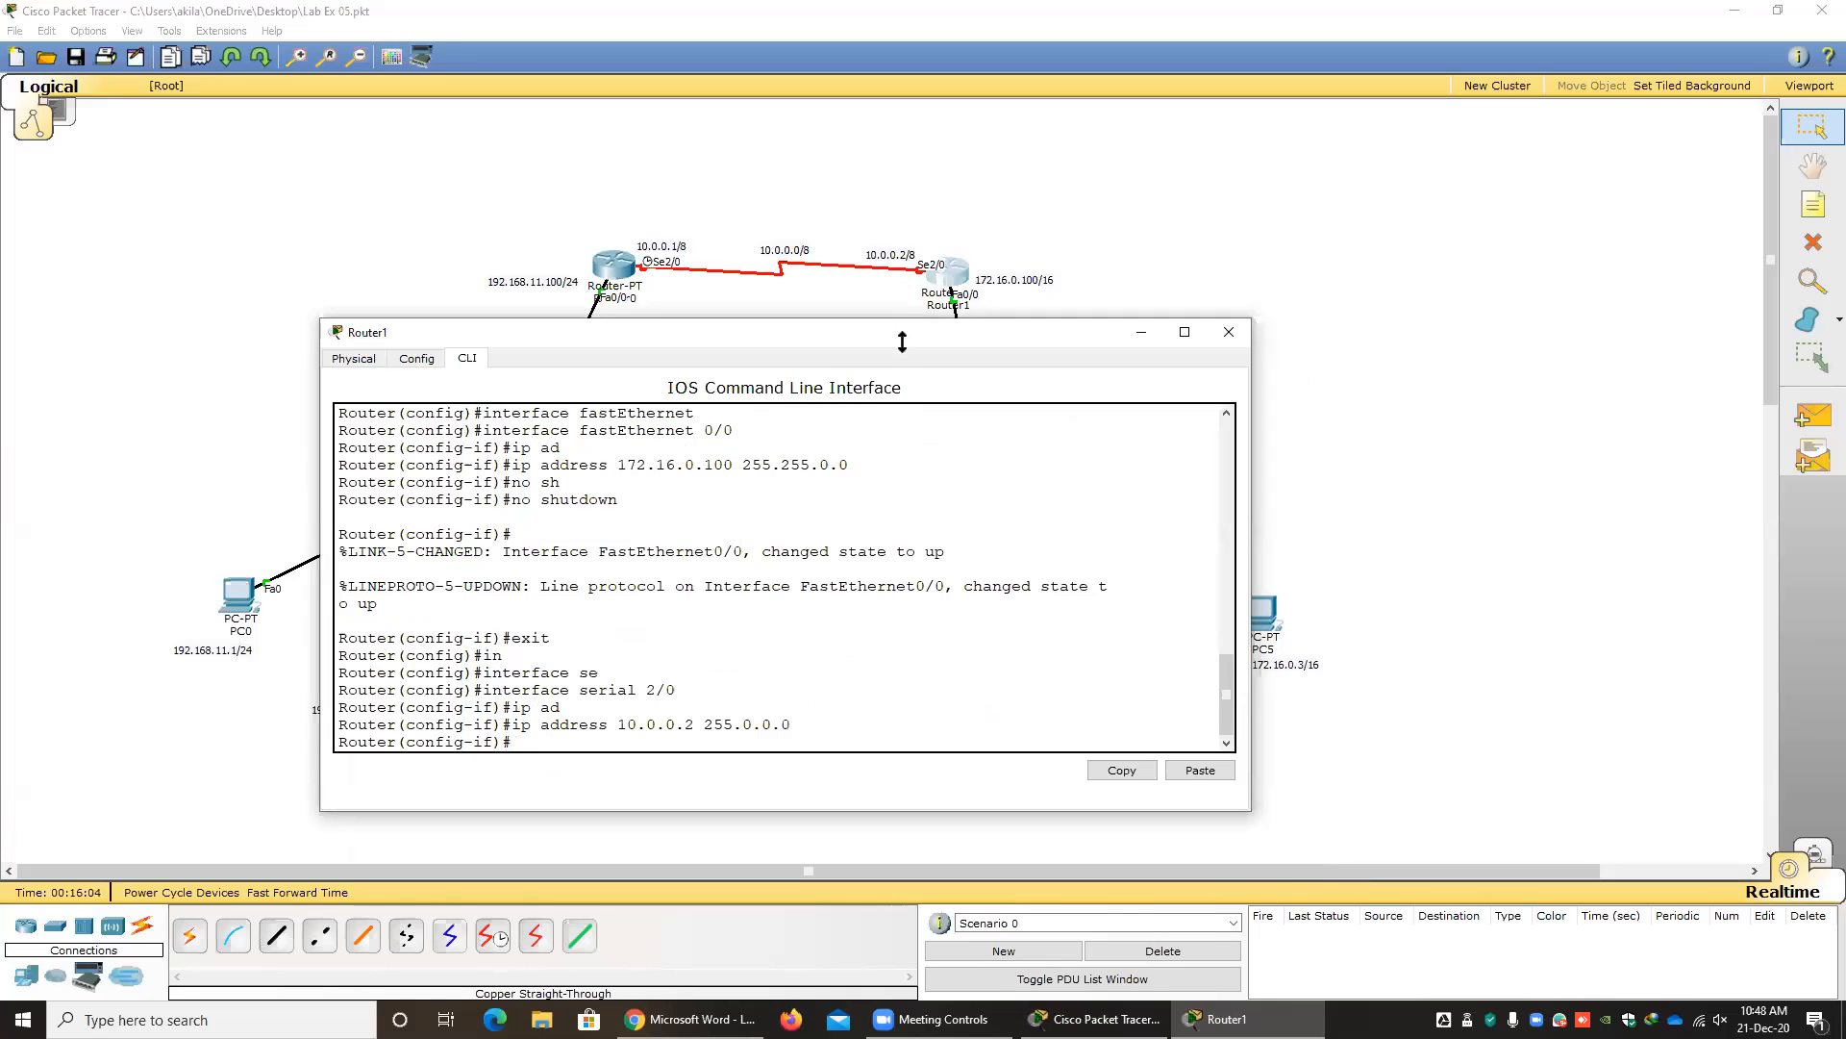
Enable Router1's serial 2/0 with no shutdown, and close Router1's window.
{"action": "type", "text": "no sh"}
{"action": "key", "text": "Tab"}
{"action": "key", "text": "Return"}
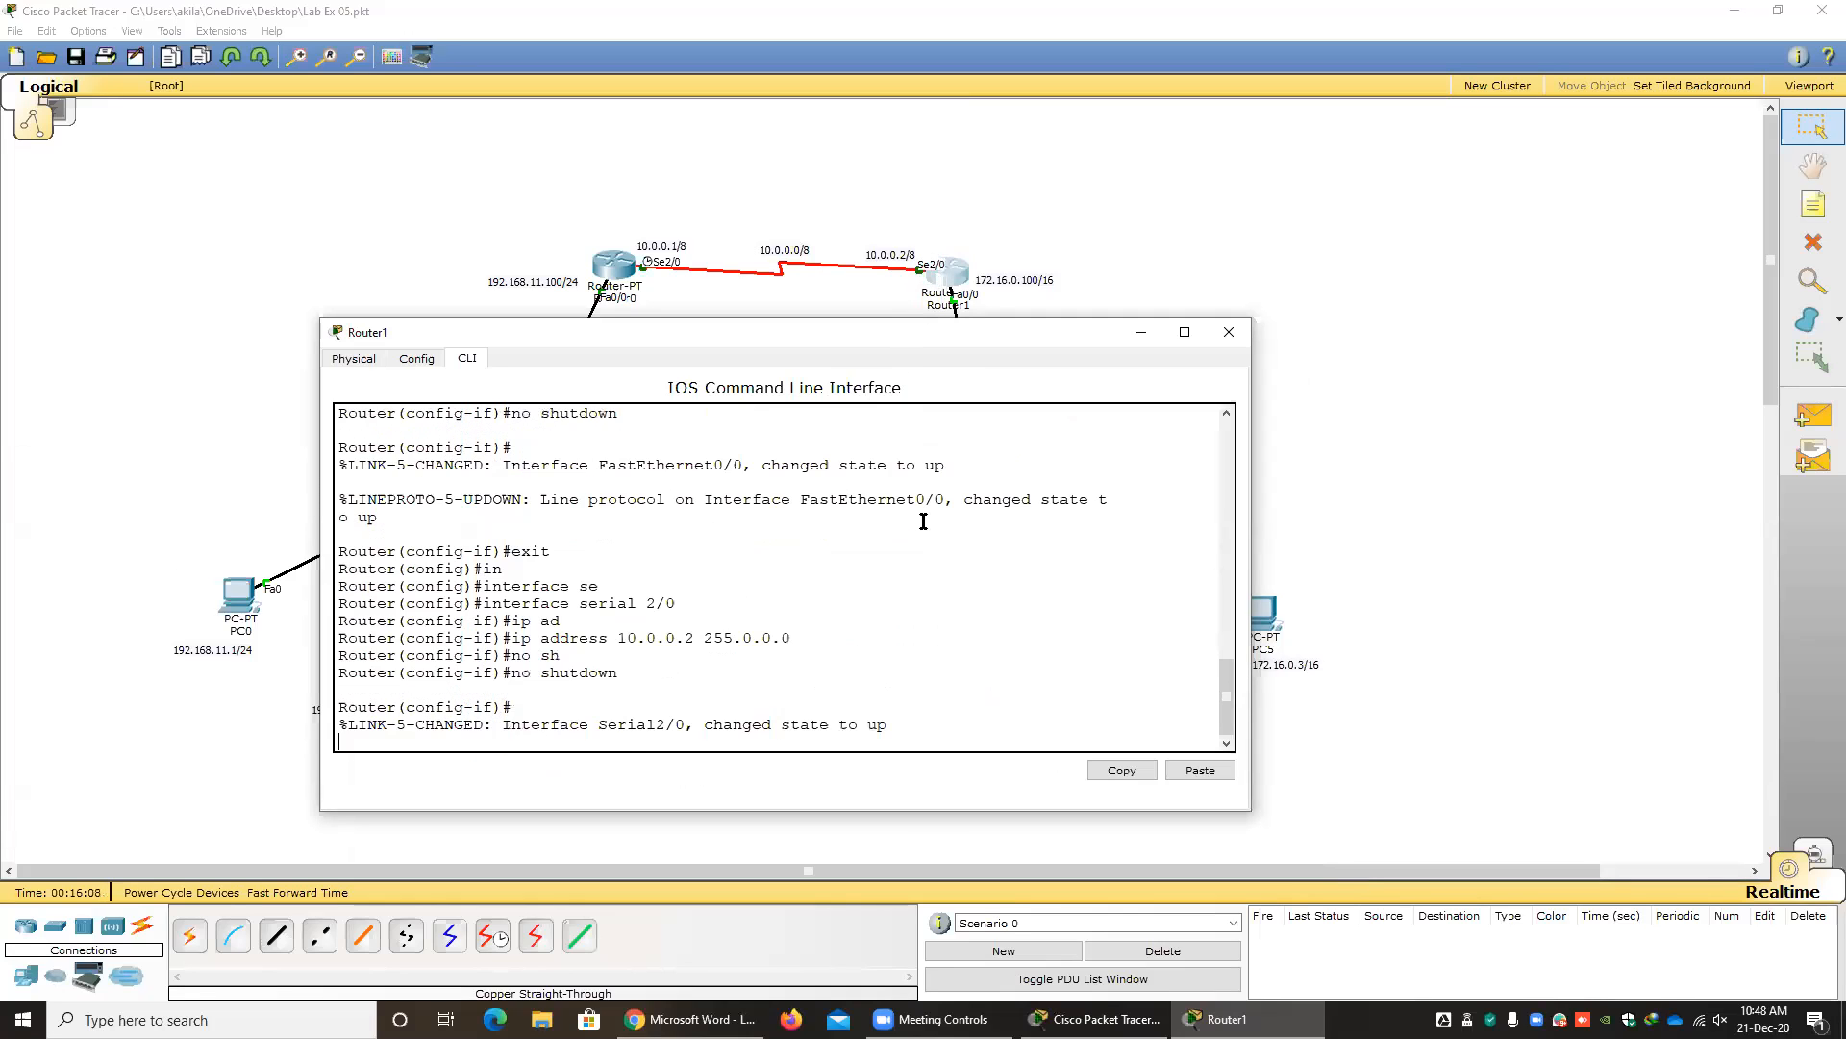
{"action": "key", "text": "Return"}
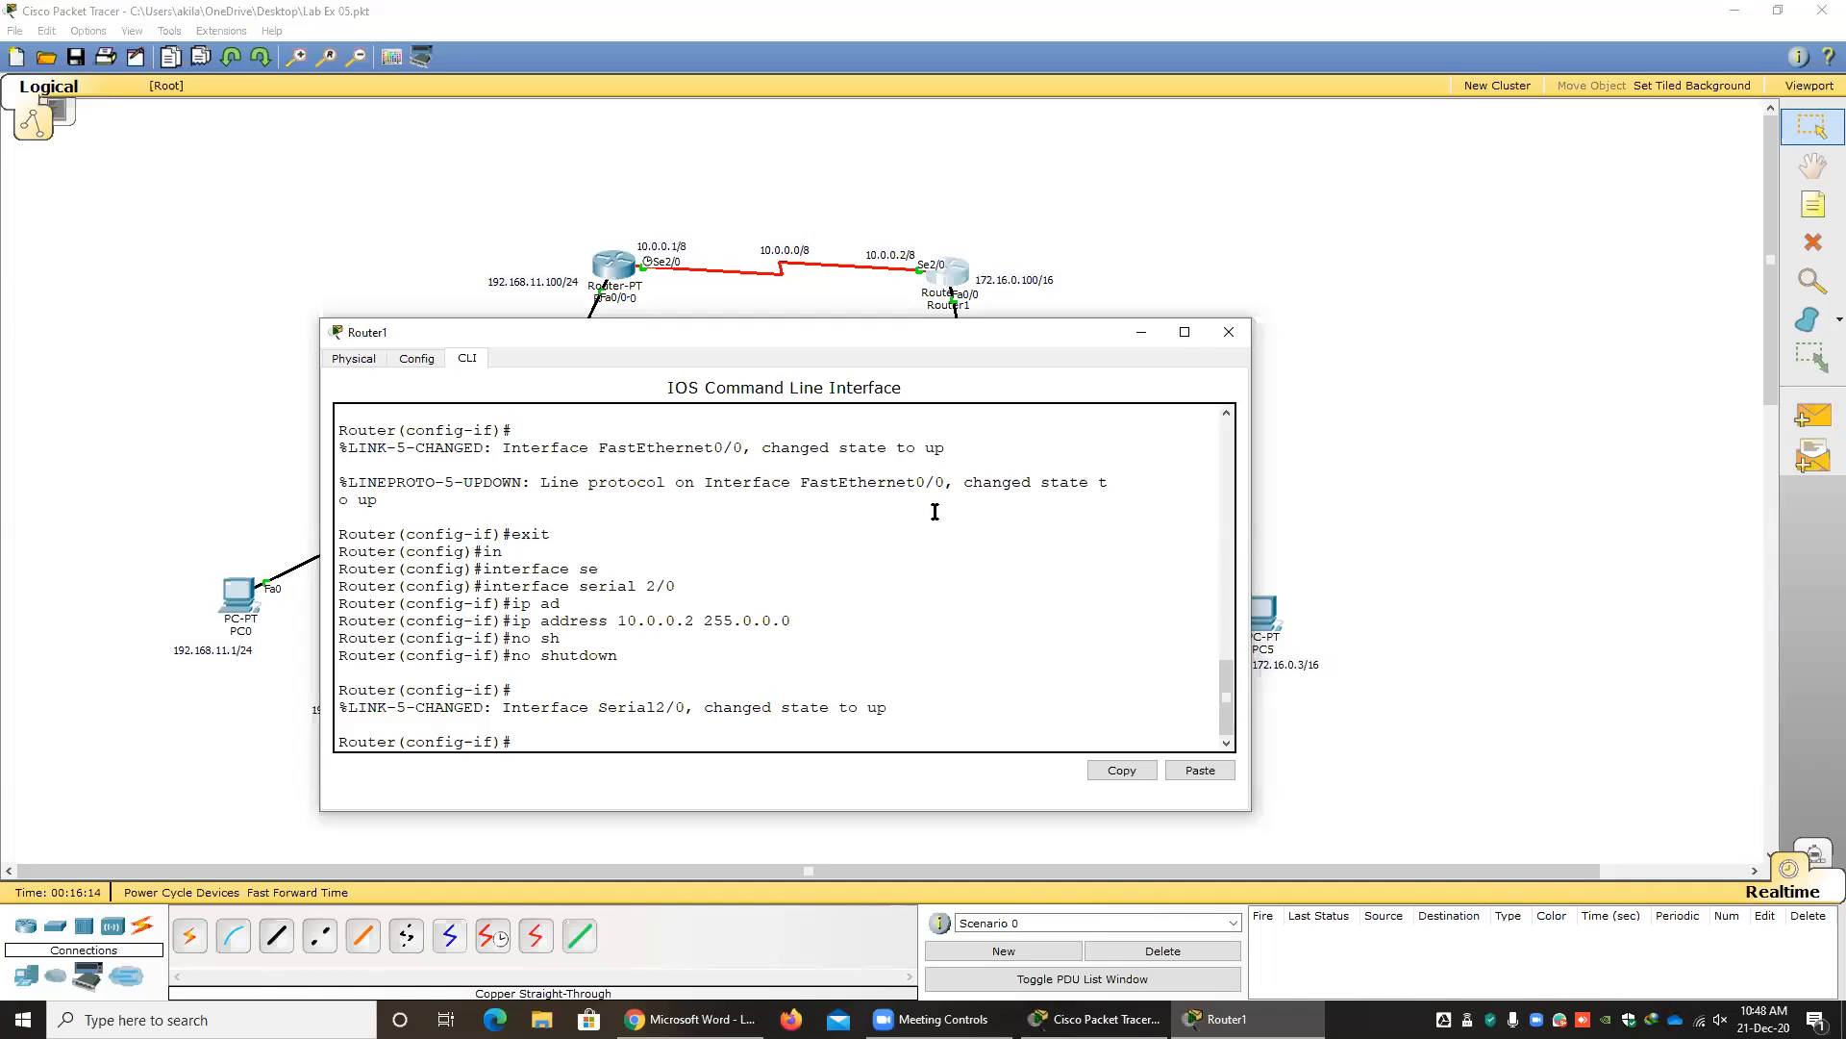
{"action": "left_click", "coordinate": [1229, 333]}
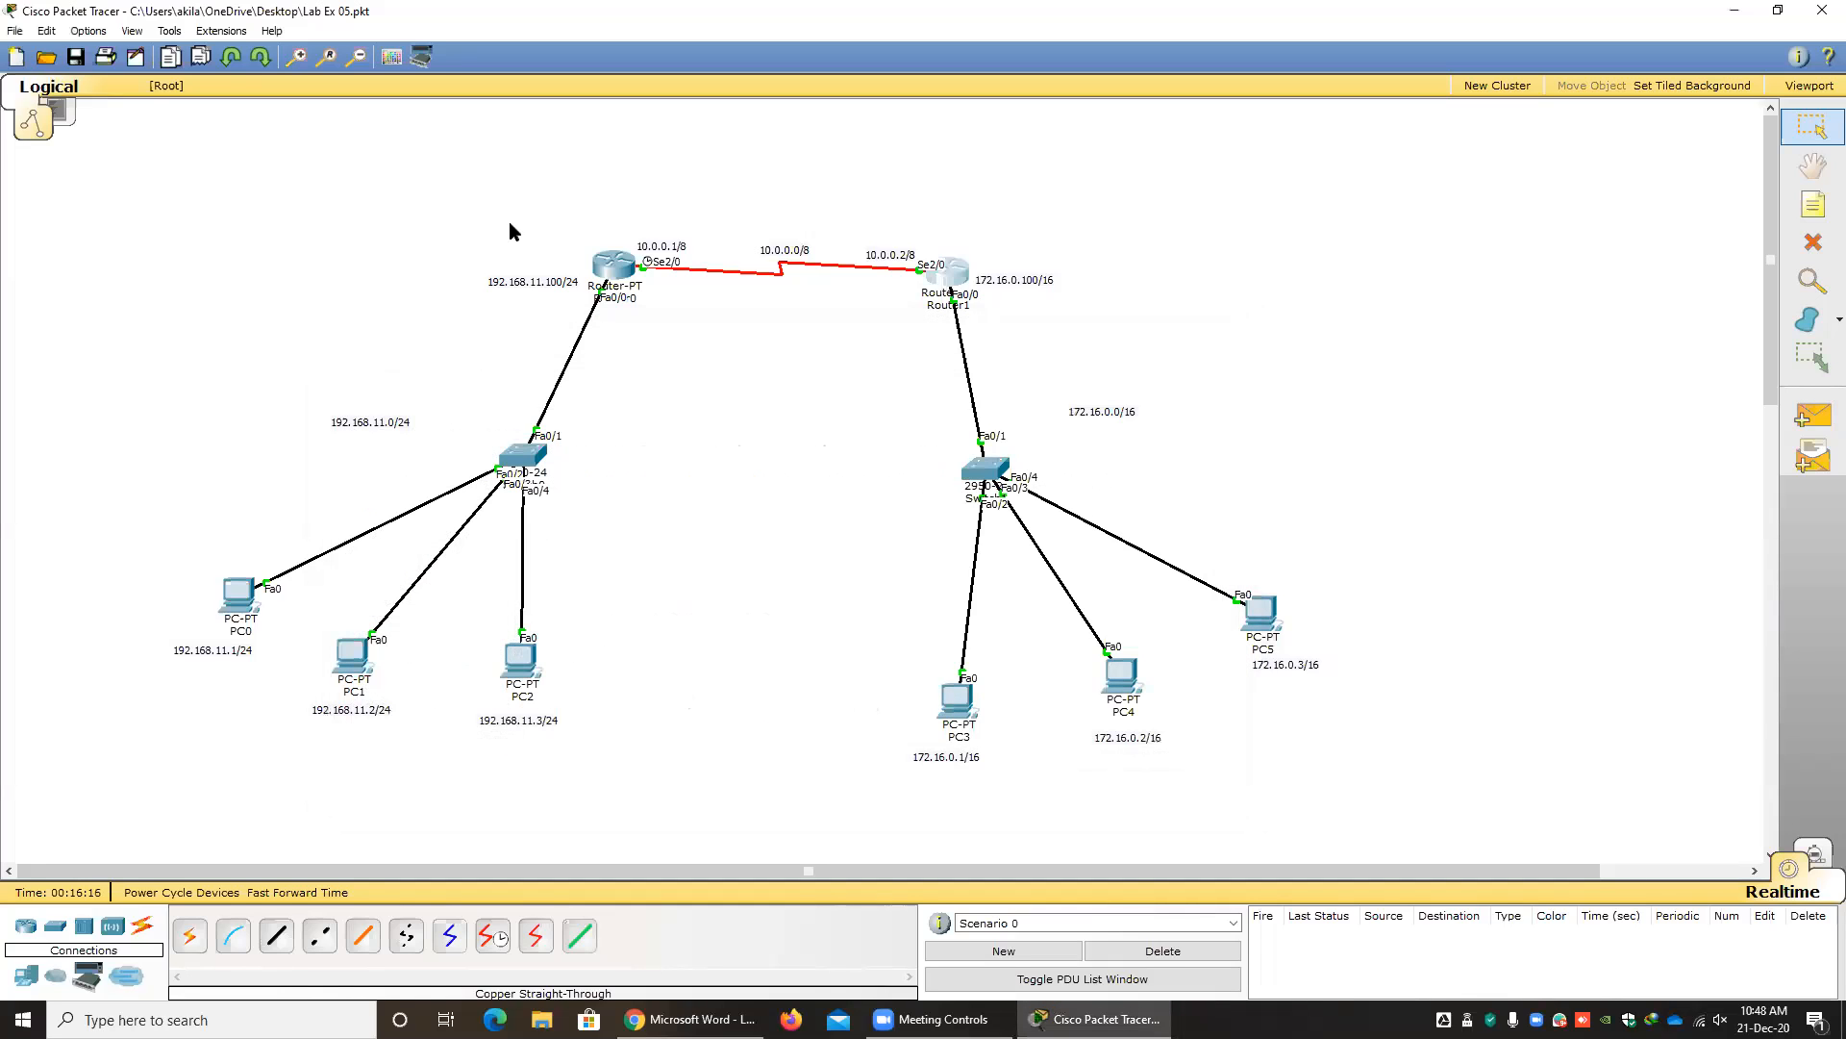
Save the Lab Ex 05 network file.
{"action": "left_click", "coordinate": [79, 61]}
{"action": "key", "text": "alt+Tab"}
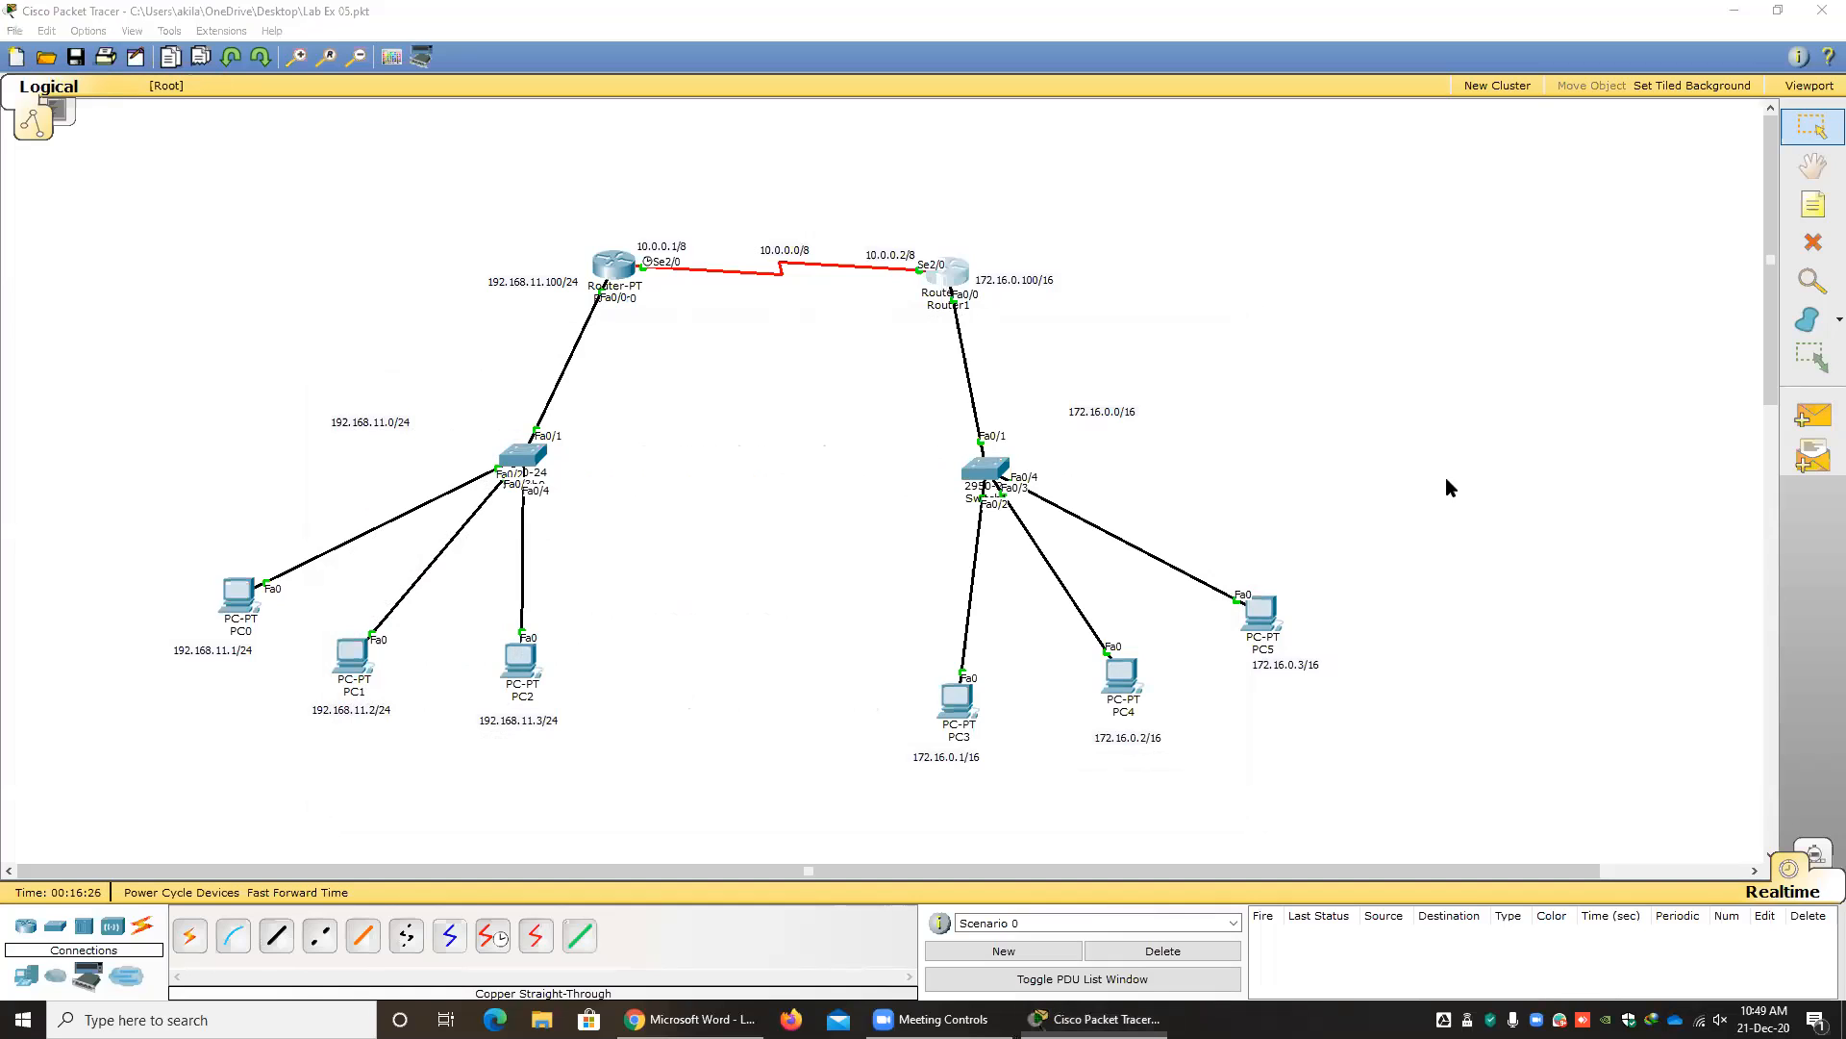
Test the 192.168.11.0 network with simple PDUs from PC0 to PC1 and from PC1 to PC2, and delete the test scenario.
{"action": "left_click", "coordinate": [1812, 416]}
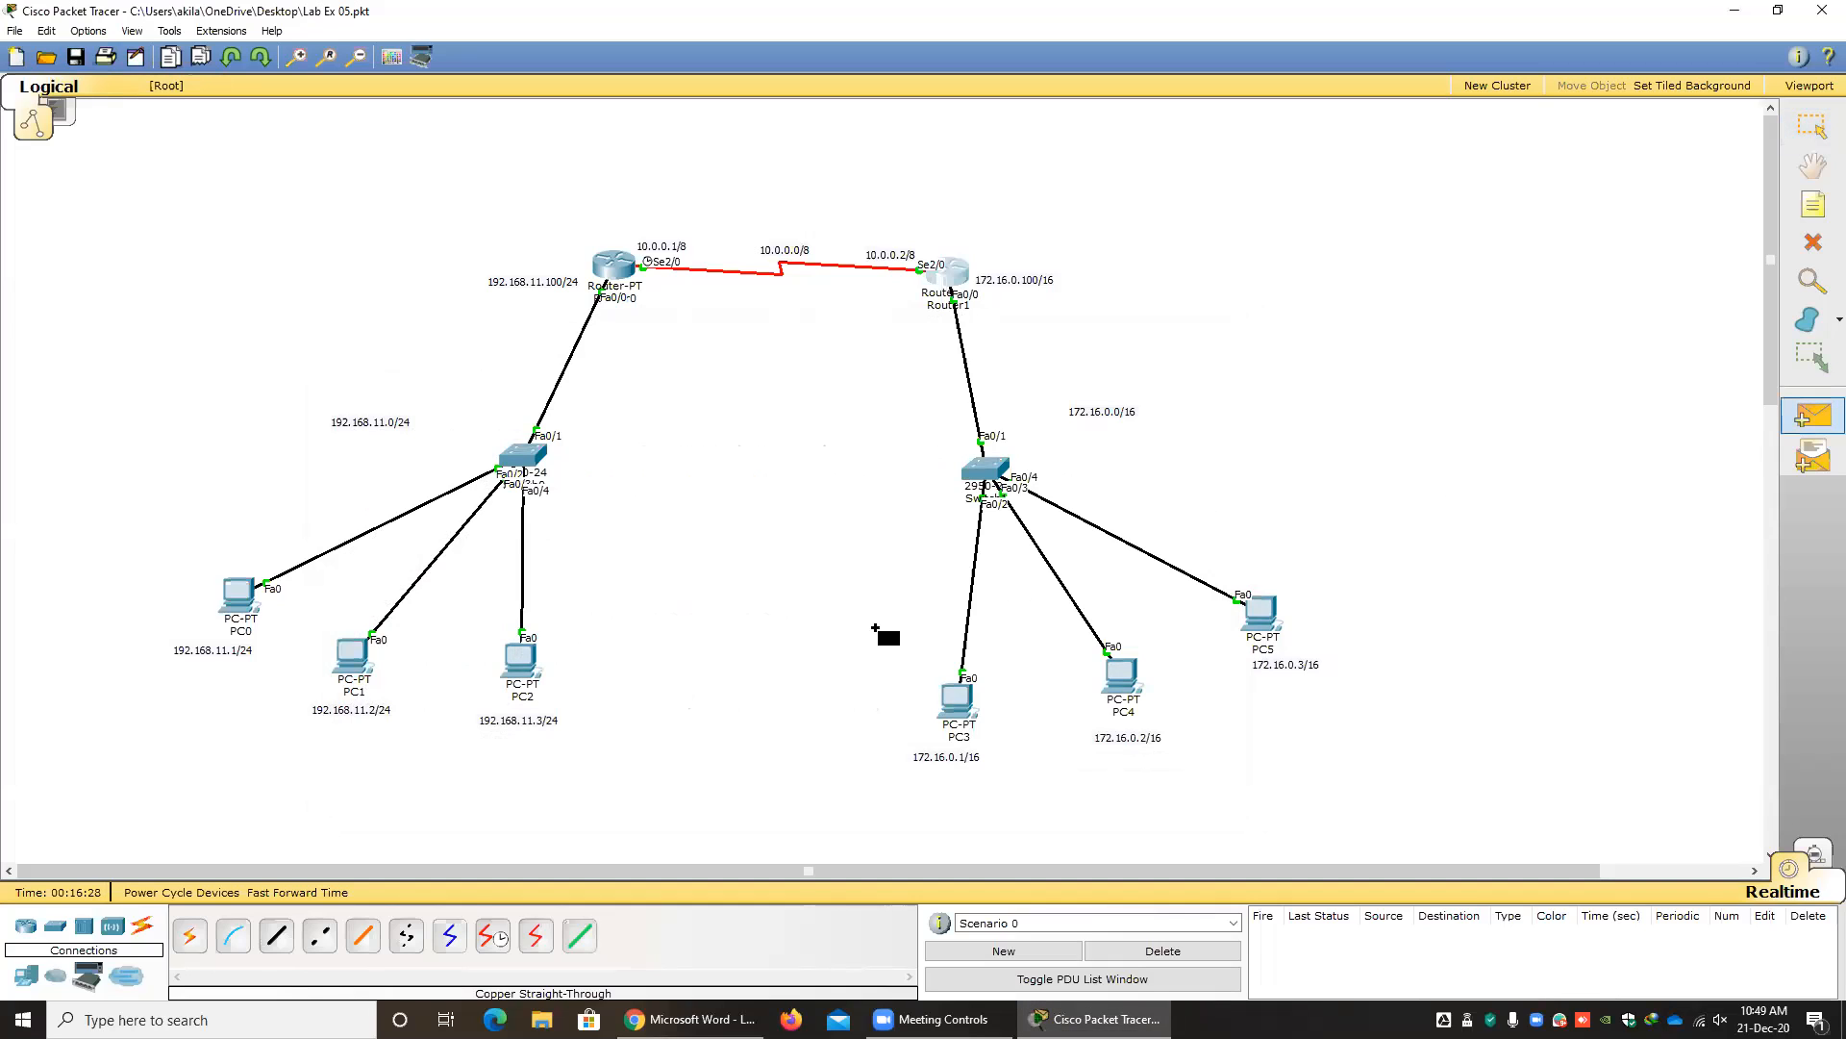
{"action": "left_click", "coordinate": [239, 595]}
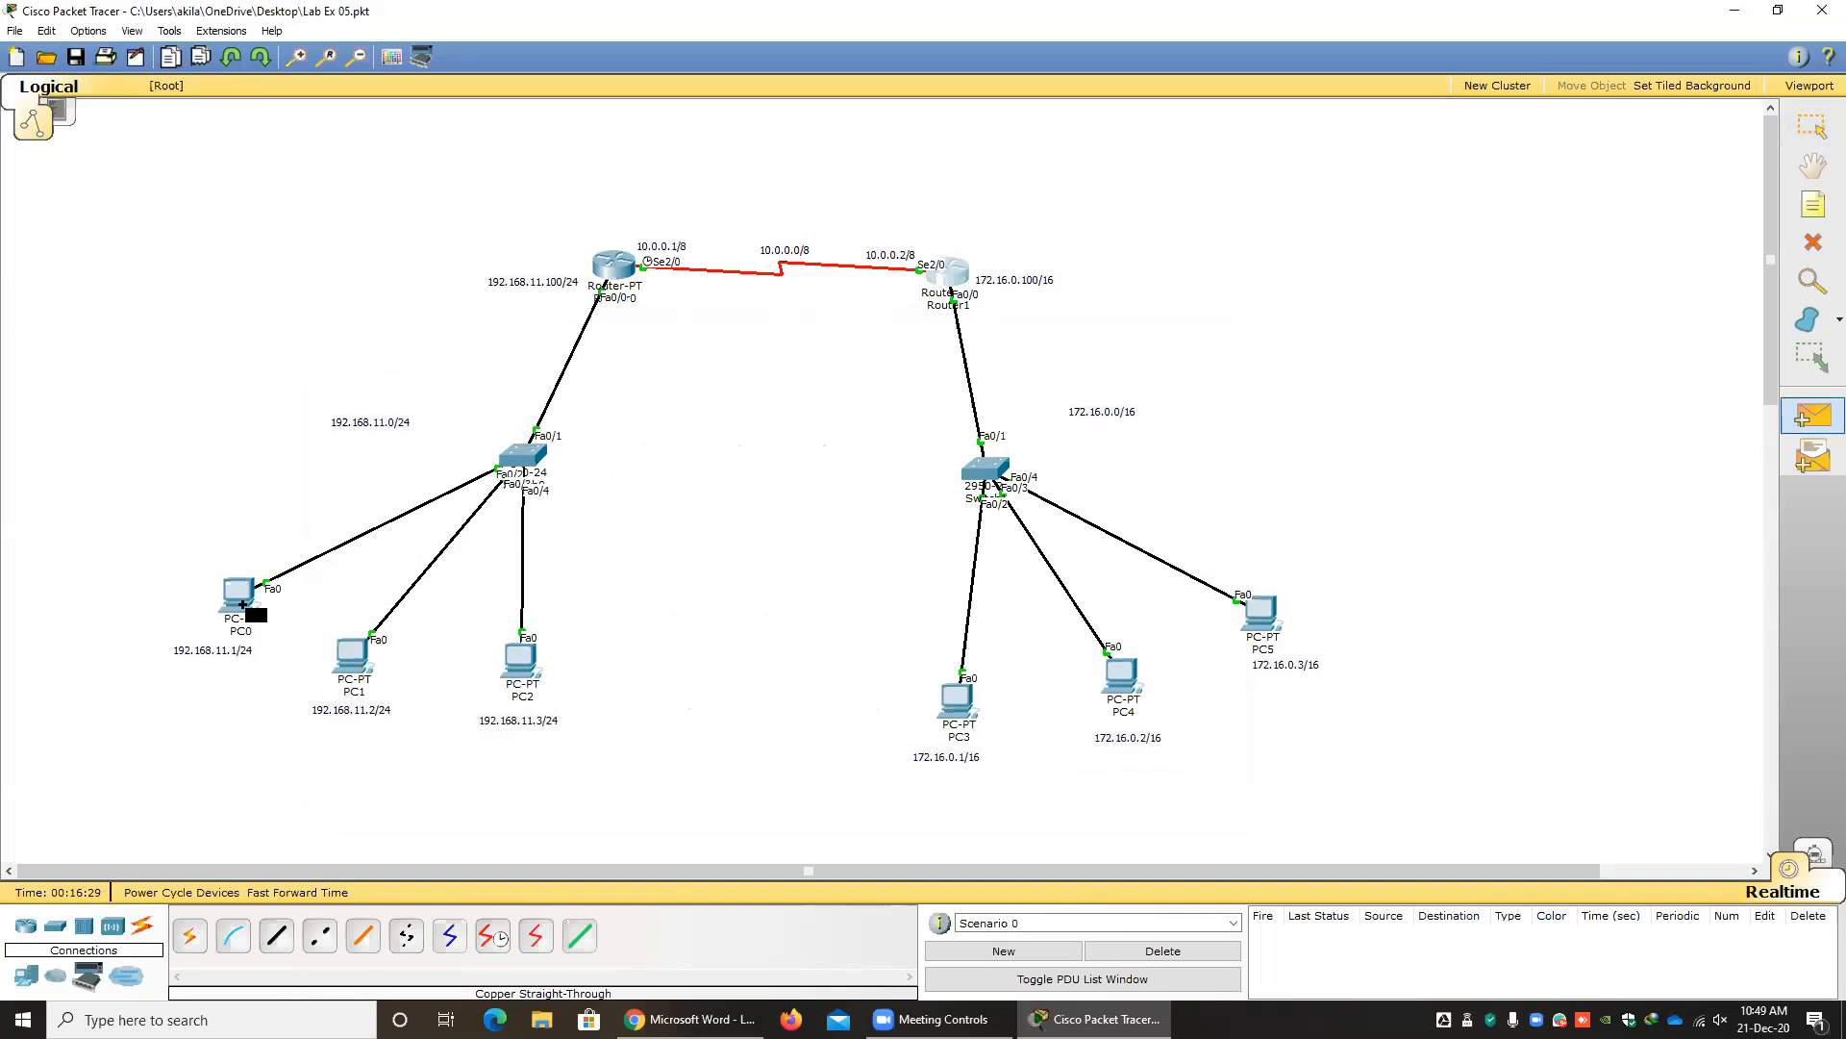
{"action": "left_click", "coordinate": [353, 654]}
{"action": "left_click", "coordinate": [1813, 416]}
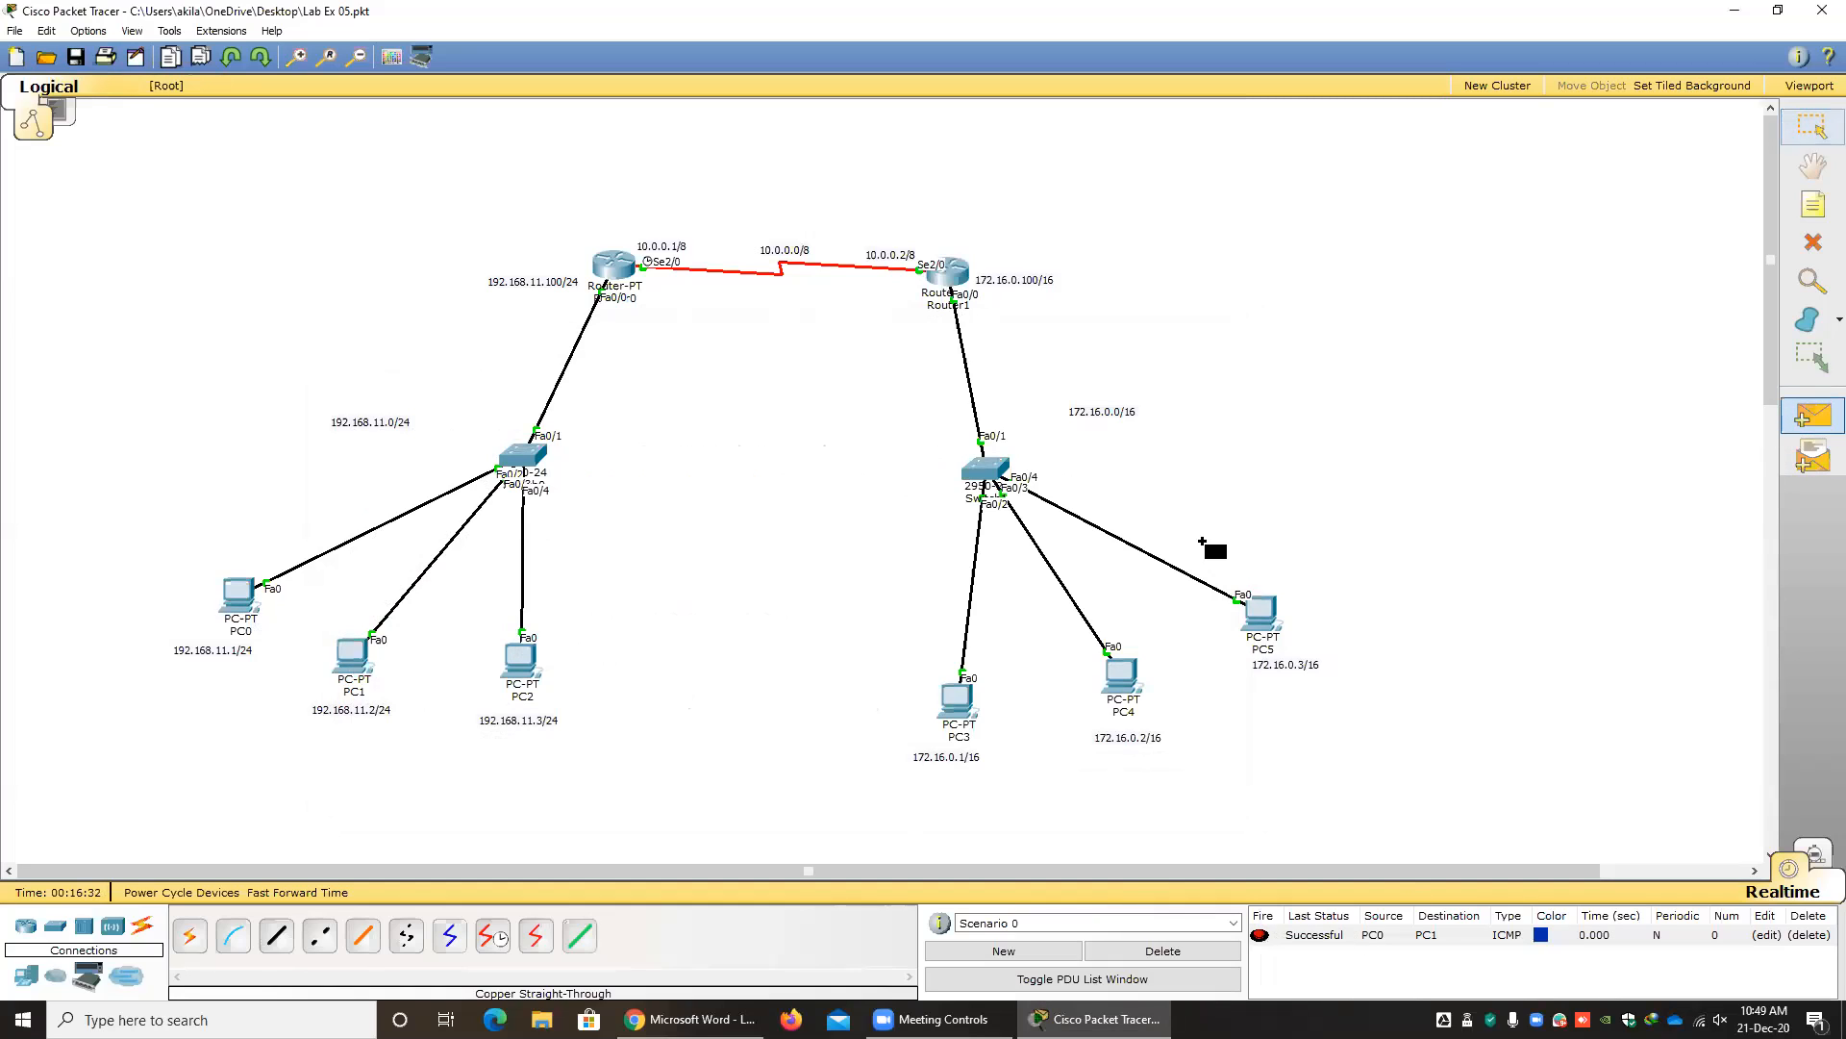
{"action": "left_click", "coordinate": [352, 659]}
{"action": "left_click", "coordinate": [521, 661]}
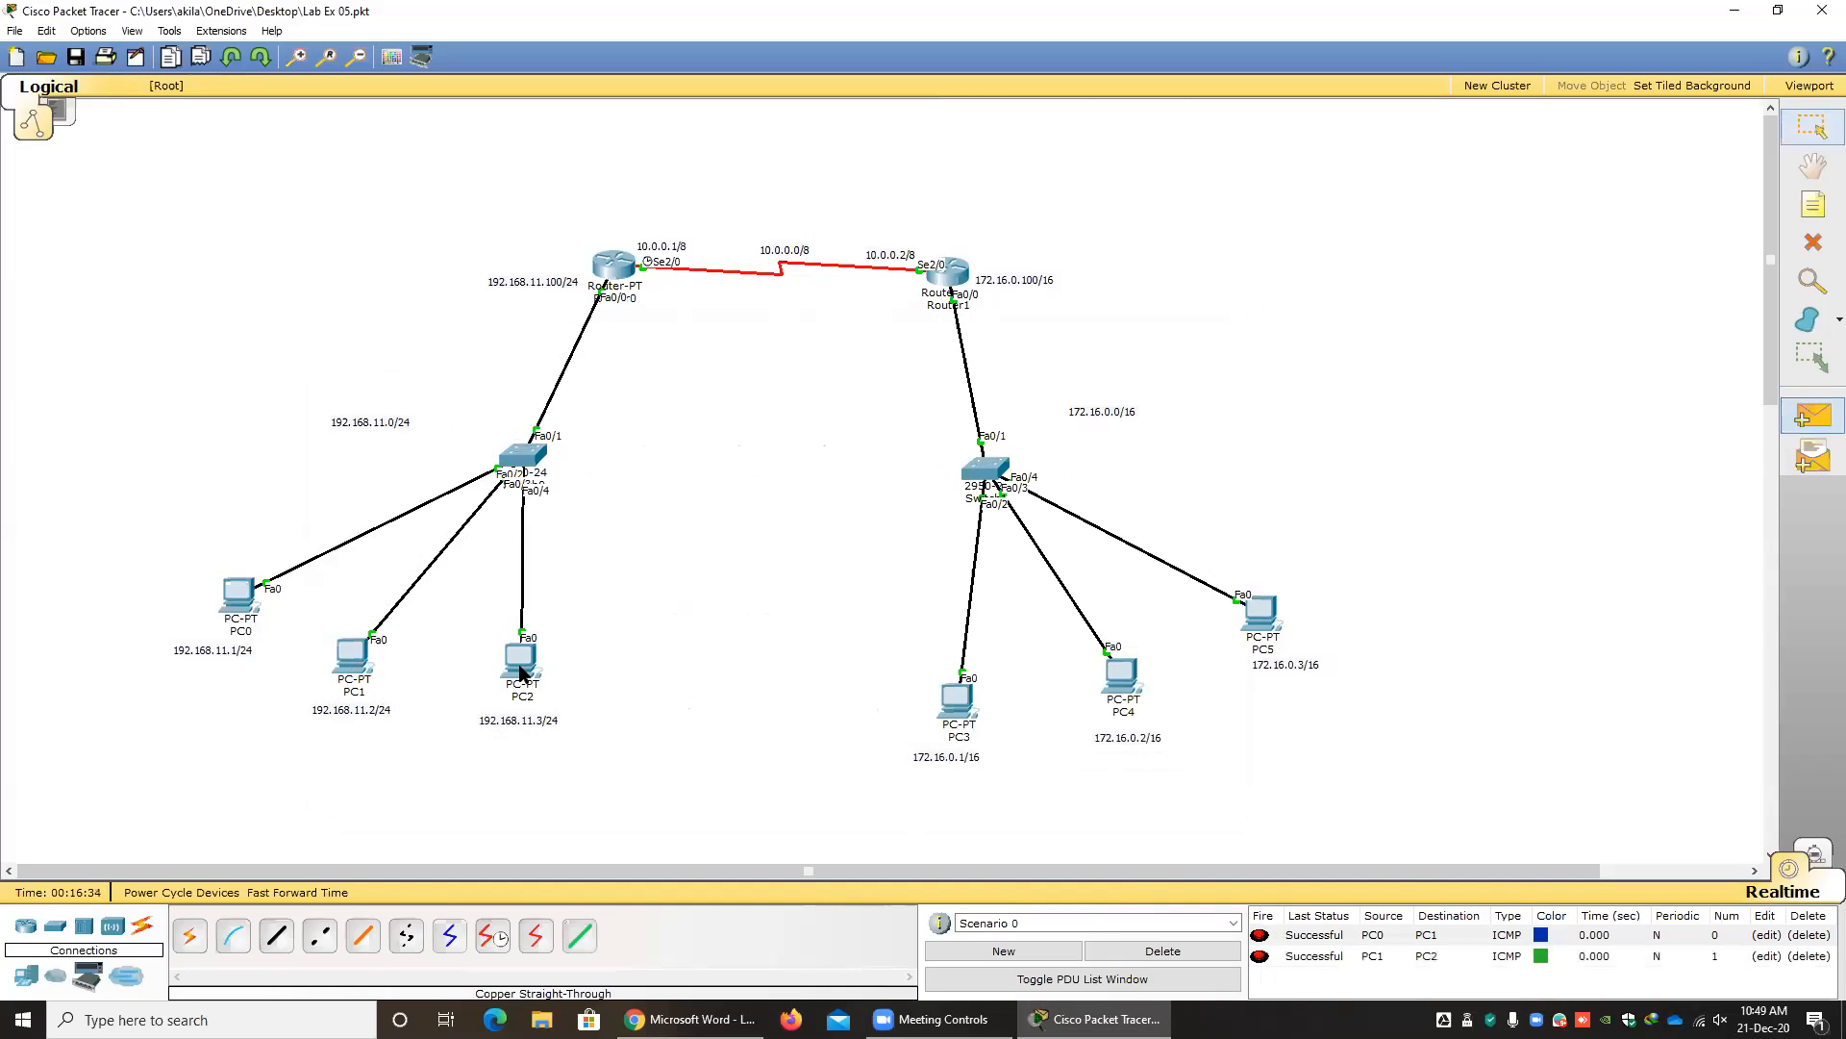
{"action": "left_click", "coordinate": [1169, 954]}
Test connectivity between the two LANs with repeated simple PDUs from PC0 to PC3, and delete the test scenario.
{"action": "left_click", "coordinate": [1809, 427]}
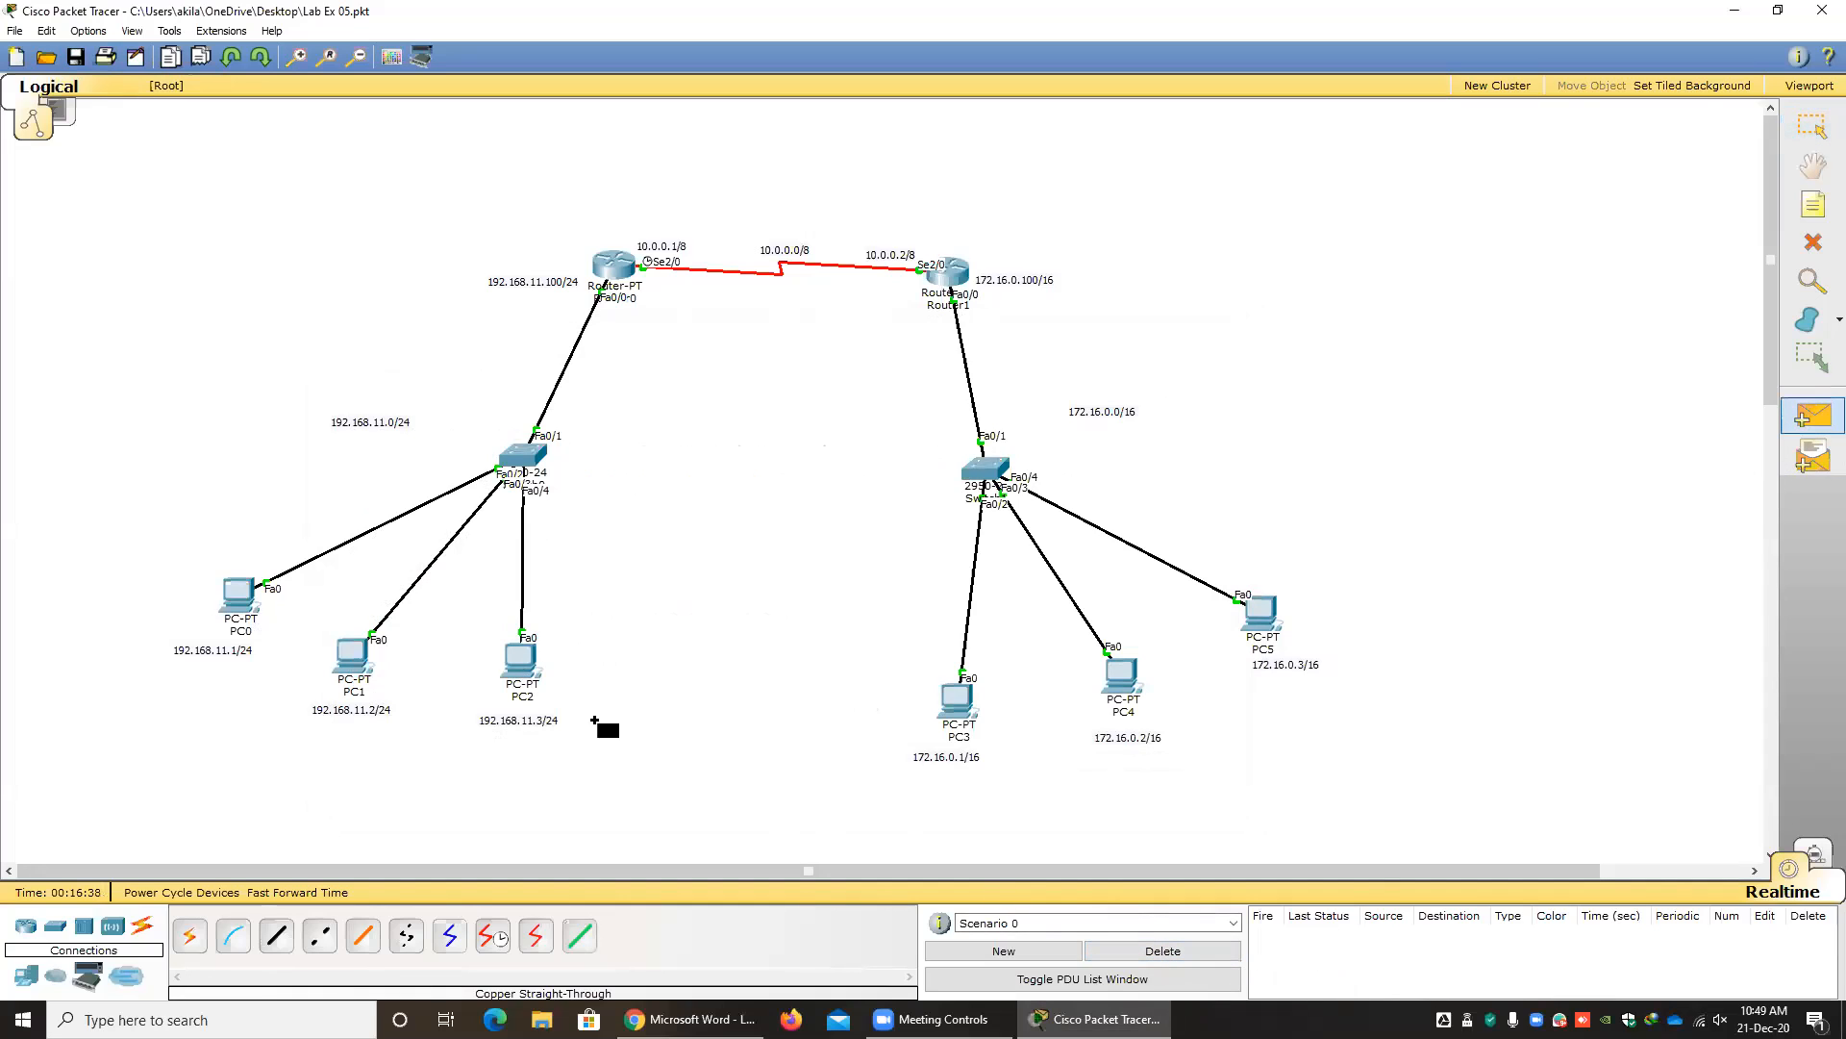
{"action": "left_click", "coordinate": [239, 595]}
{"action": "left_click", "coordinate": [958, 702]}
{"action": "left_click", "coordinate": [1813, 415]}
{"action": "left_click", "coordinate": [244, 612]}
{"action": "left_click", "coordinate": [955, 704]}
{"action": "left_click", "coordinate": [246, 606]}
{"action": "key", "text": "Escape"}
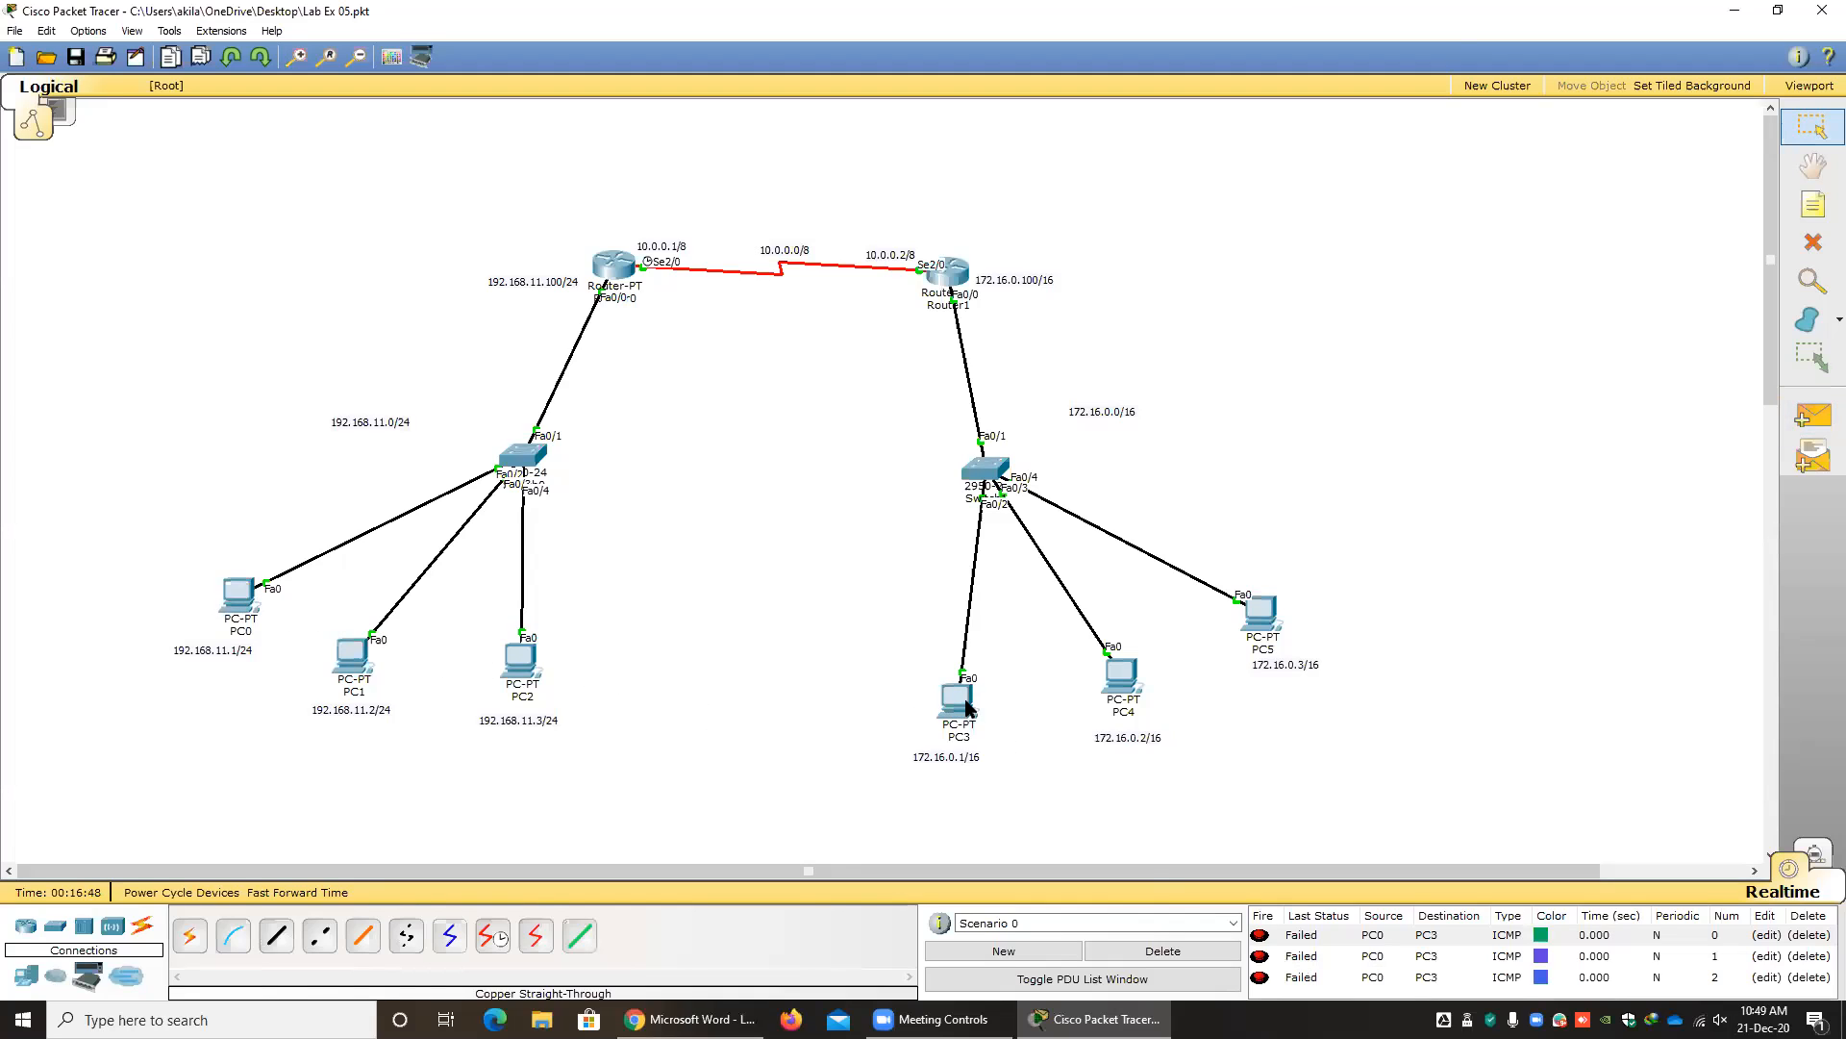
{"action": "left_click", "coordinate": [1166, 950]}
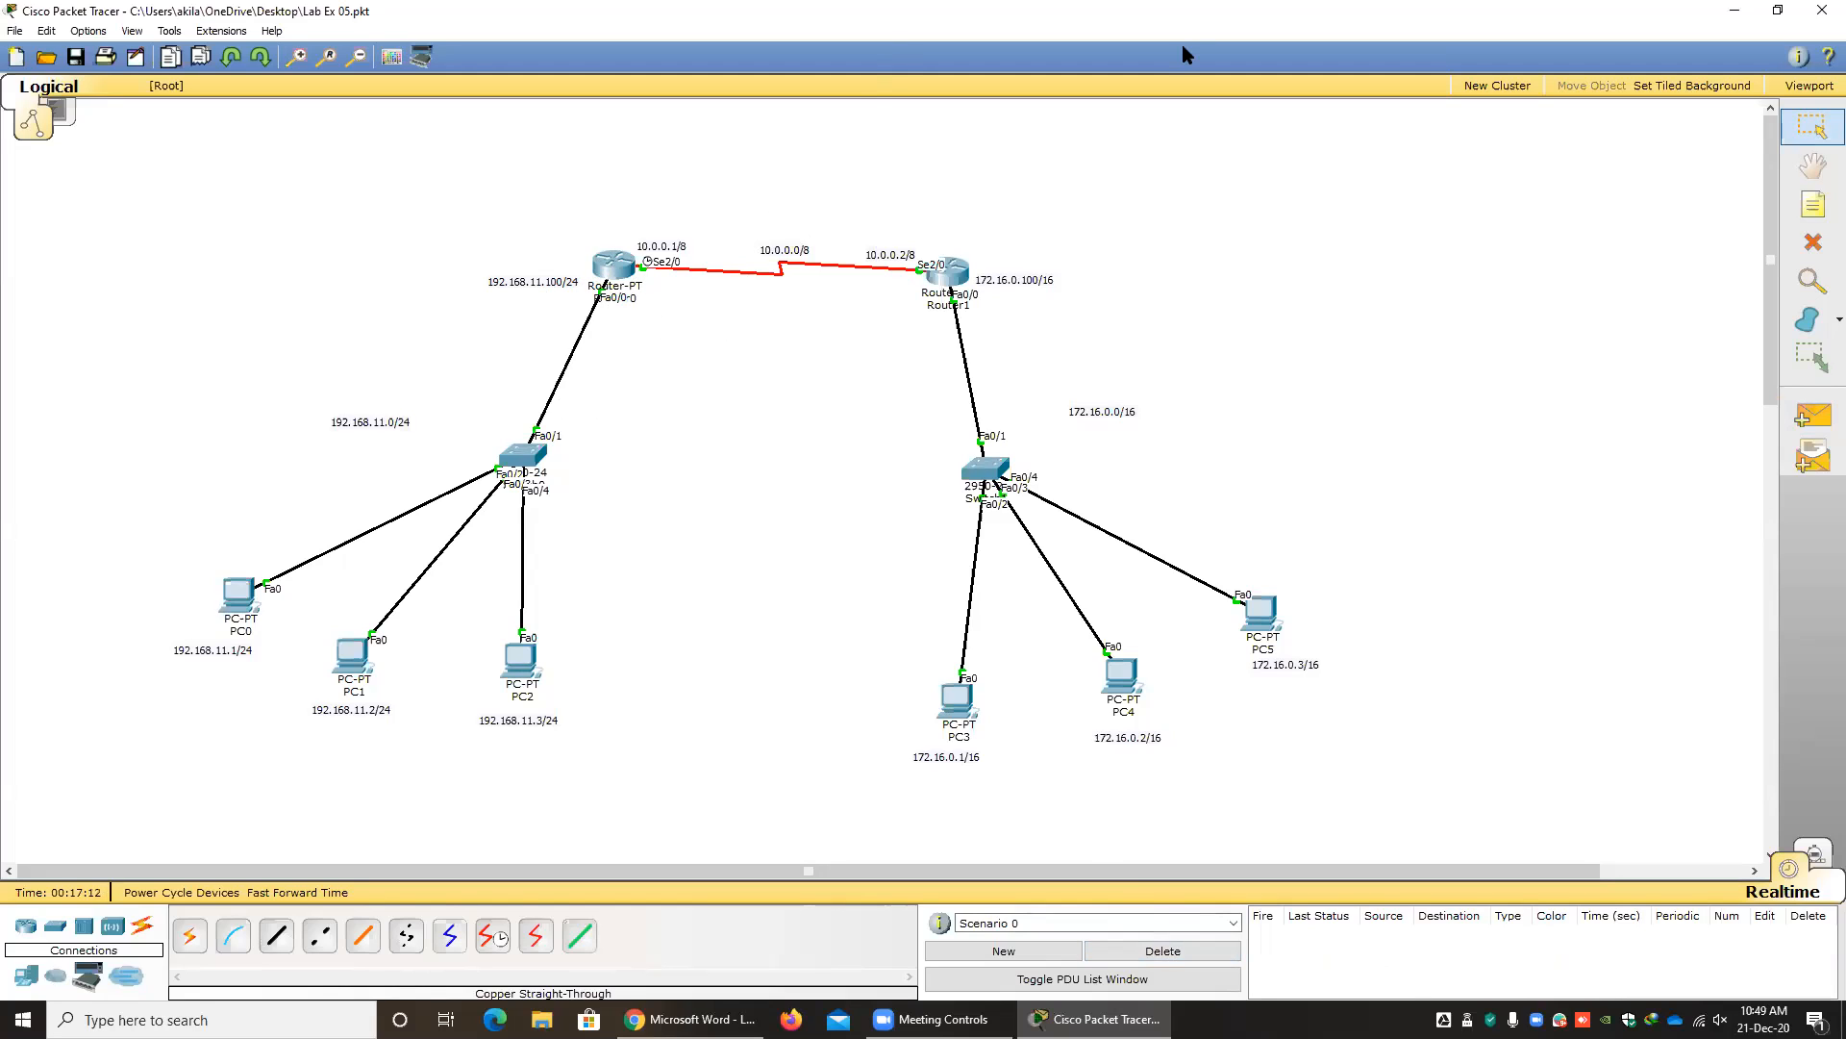
{"action": "mouse_move", "coordinate": [414, 275]}
{"action": "left_mouse_down"}
{"action": "mouse_move", "coordinate": [252, 615]}
{"action": "mouse_move", "coordinate": [385, 716]}
{"action": "mouse_move", "coordinate": [597, 279]}
{"action": "left_mouse_up"}
{"action": "mouse_move", "coordinate": [760, 235]}
{"action": "left_mouse_down"}
{"action": "mouse_move", "coordinate": [650, 272]}
{"action": "mouse_move", "coordinate": [908, 325]}
{"action": "mouse_move", "coordinate": [781, 226]}
{"action": "mouse_move", "coordinate": [656, 248]}
{"action": "left_mouse_up"}
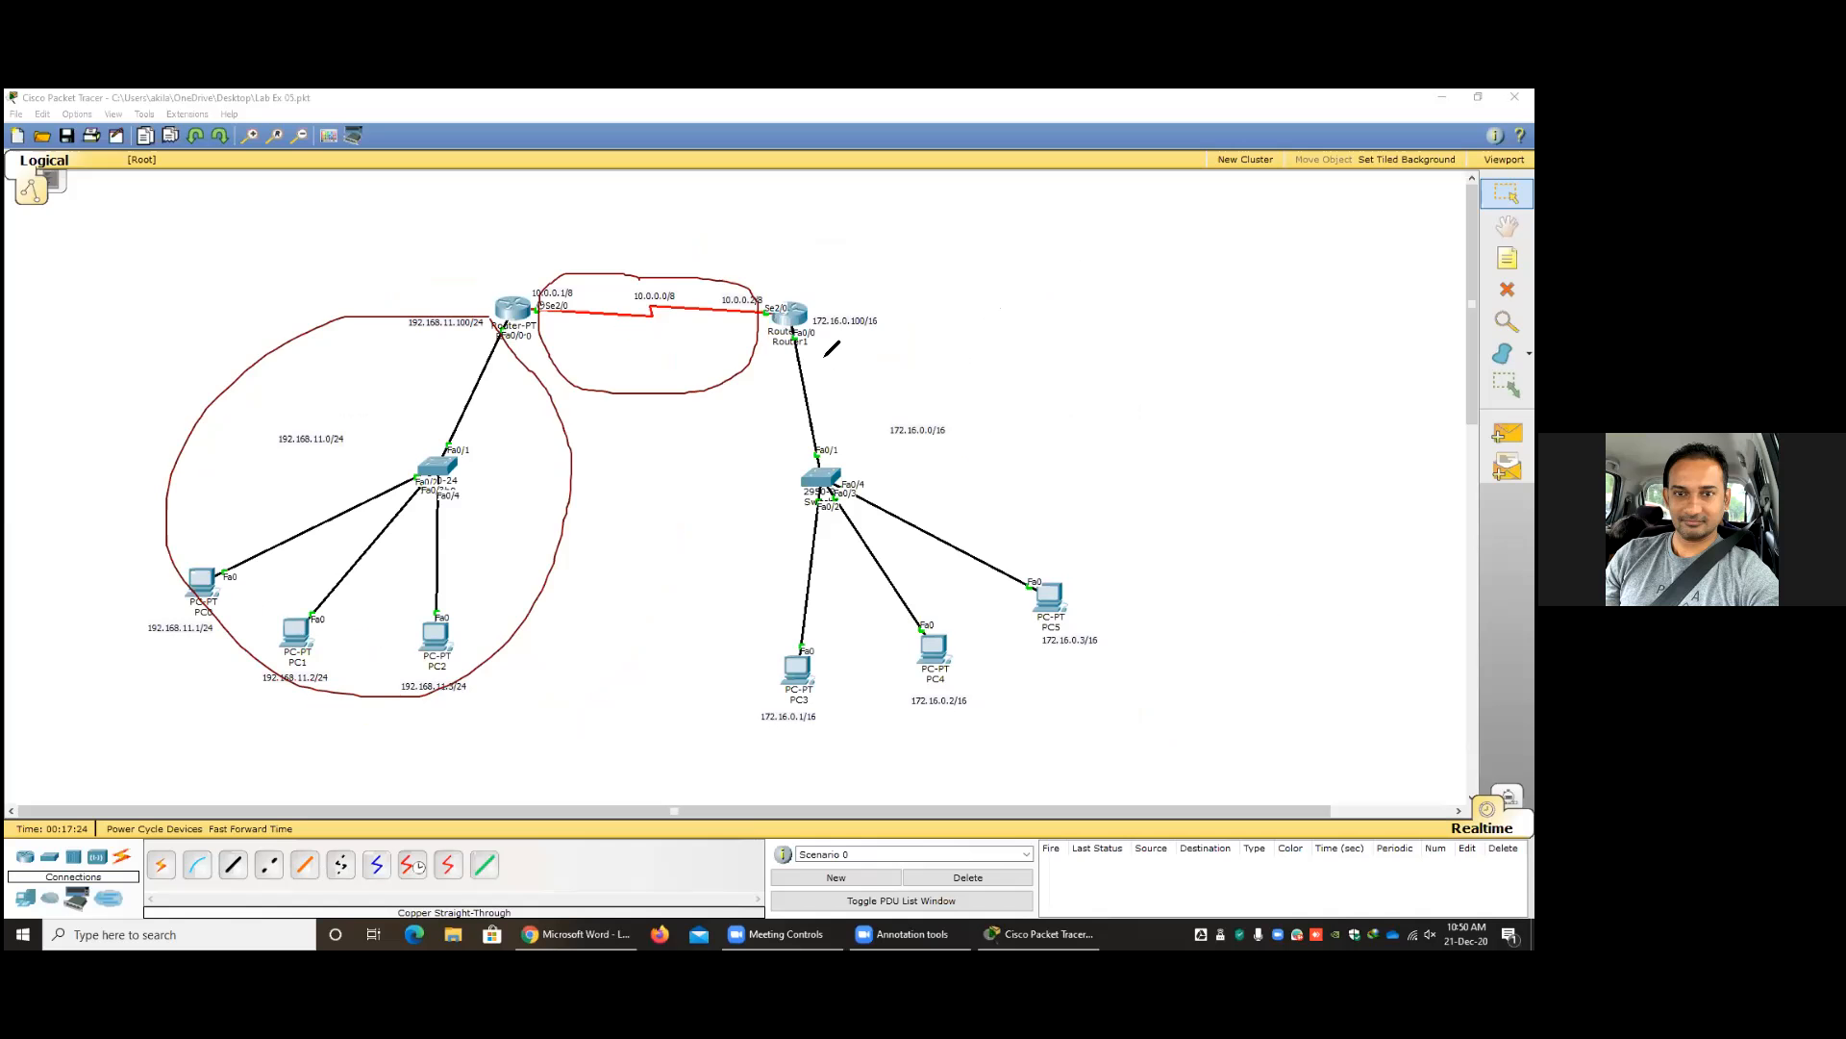
{"action": "mouse_move", "coordinate": [832, 348]}
{"action": "left_mouse_down"}
{"action": "mouse_move", "coordinate": [734, 660]}
{"action": "mouse_move", "coordinate": [1122, 631]}
{"action": "mouse_move", "coordinate": [956, 387]}
{"action": "mouse_move", "coordinate": [822, 344]}
{"action": "left_mouse_up"}
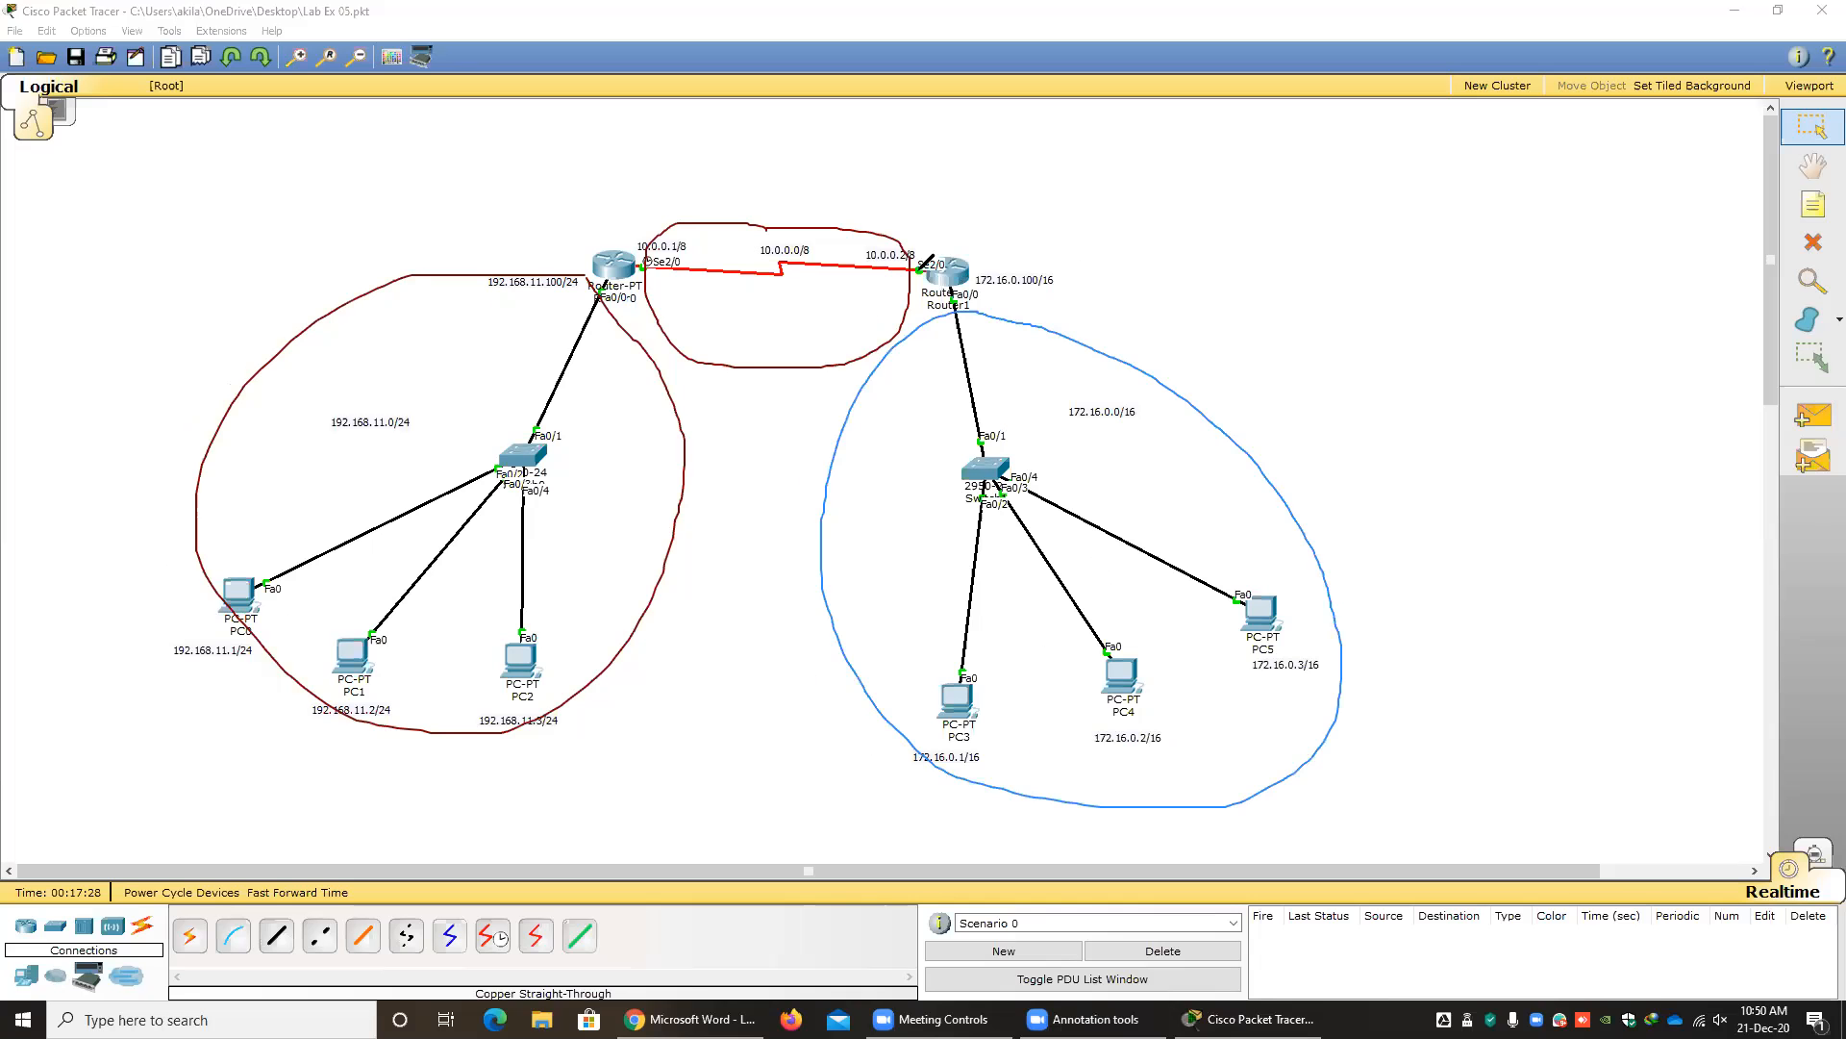
{"action": "mouse_move", "coordinate": [918, 248]}
{"action": "left_mouse_down"}
{"action": "mouse_move", "coordinate": [712, 226]}
{"action": "mouse_move", "coordinate": [818, 354]}
{"action": "mouse_move", "coordinate": [918, 277]}
{"action": "left_mouse_up"}
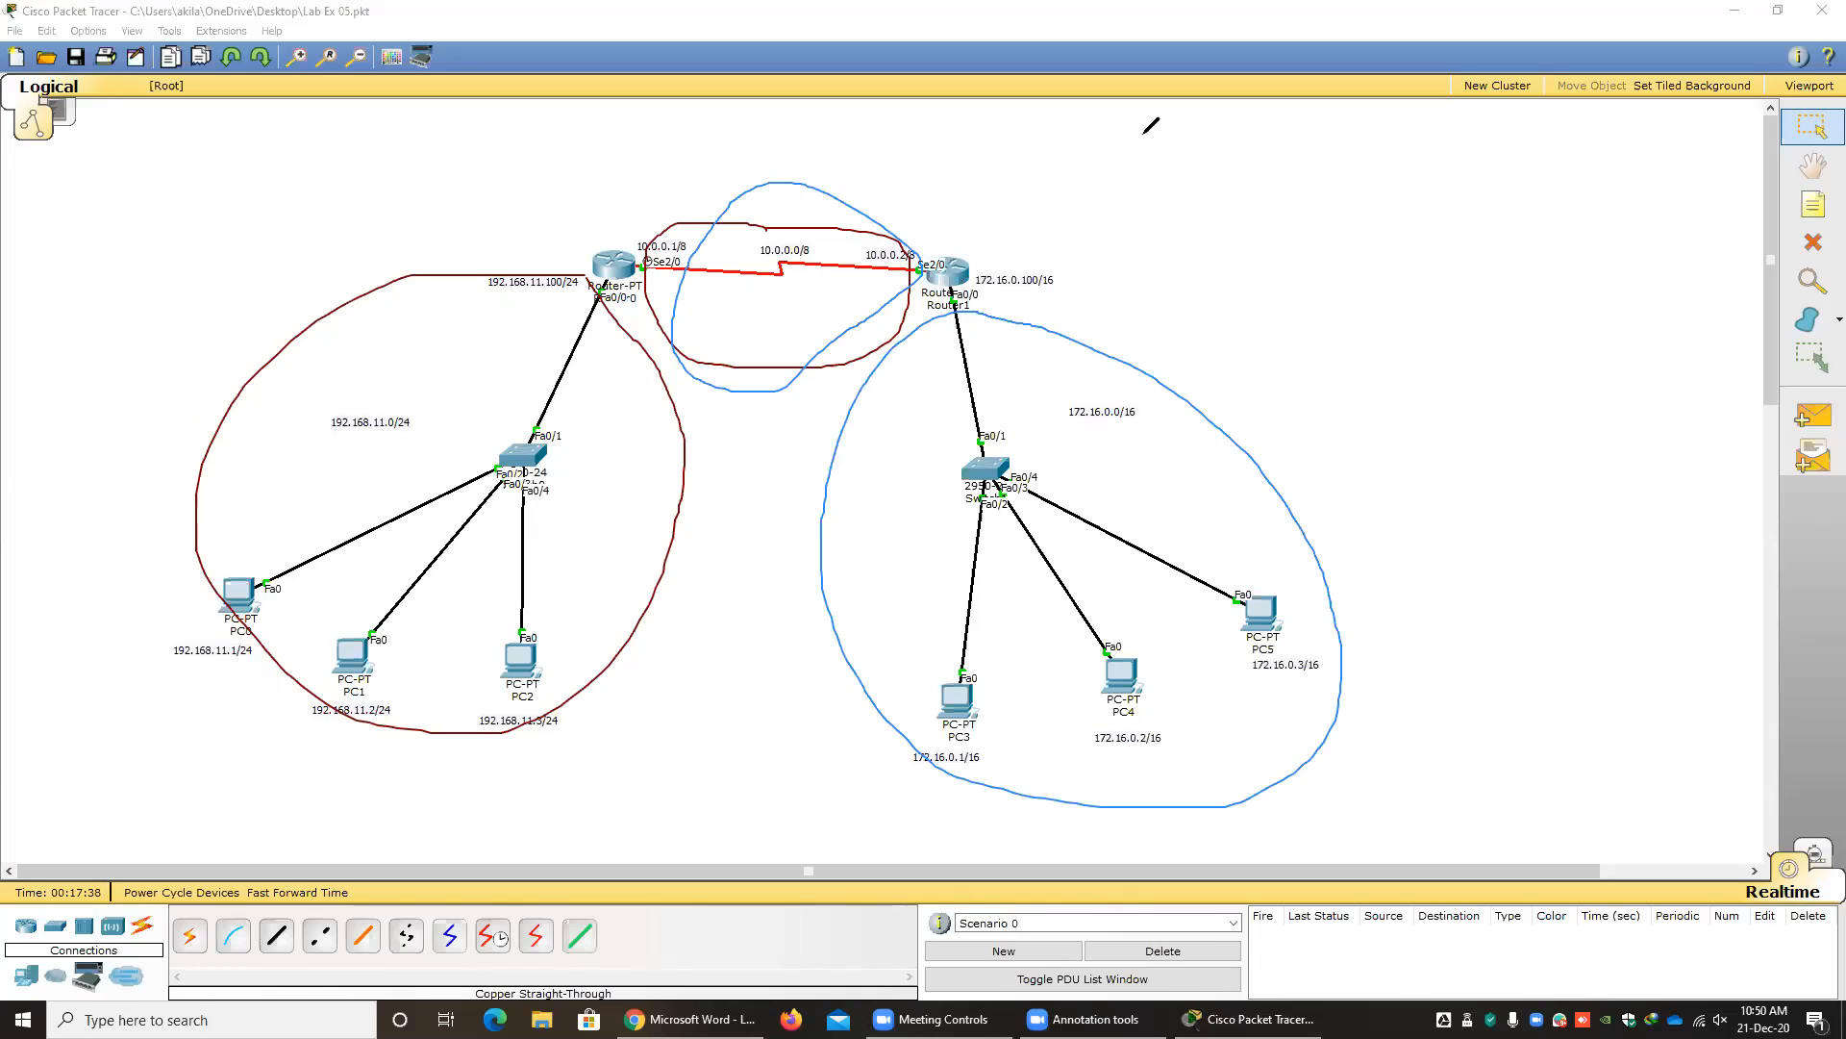
{"action": "left_click", "coordinate": [796, 188]}
{"action": "left_click", "coordinate": [1152, 222]}
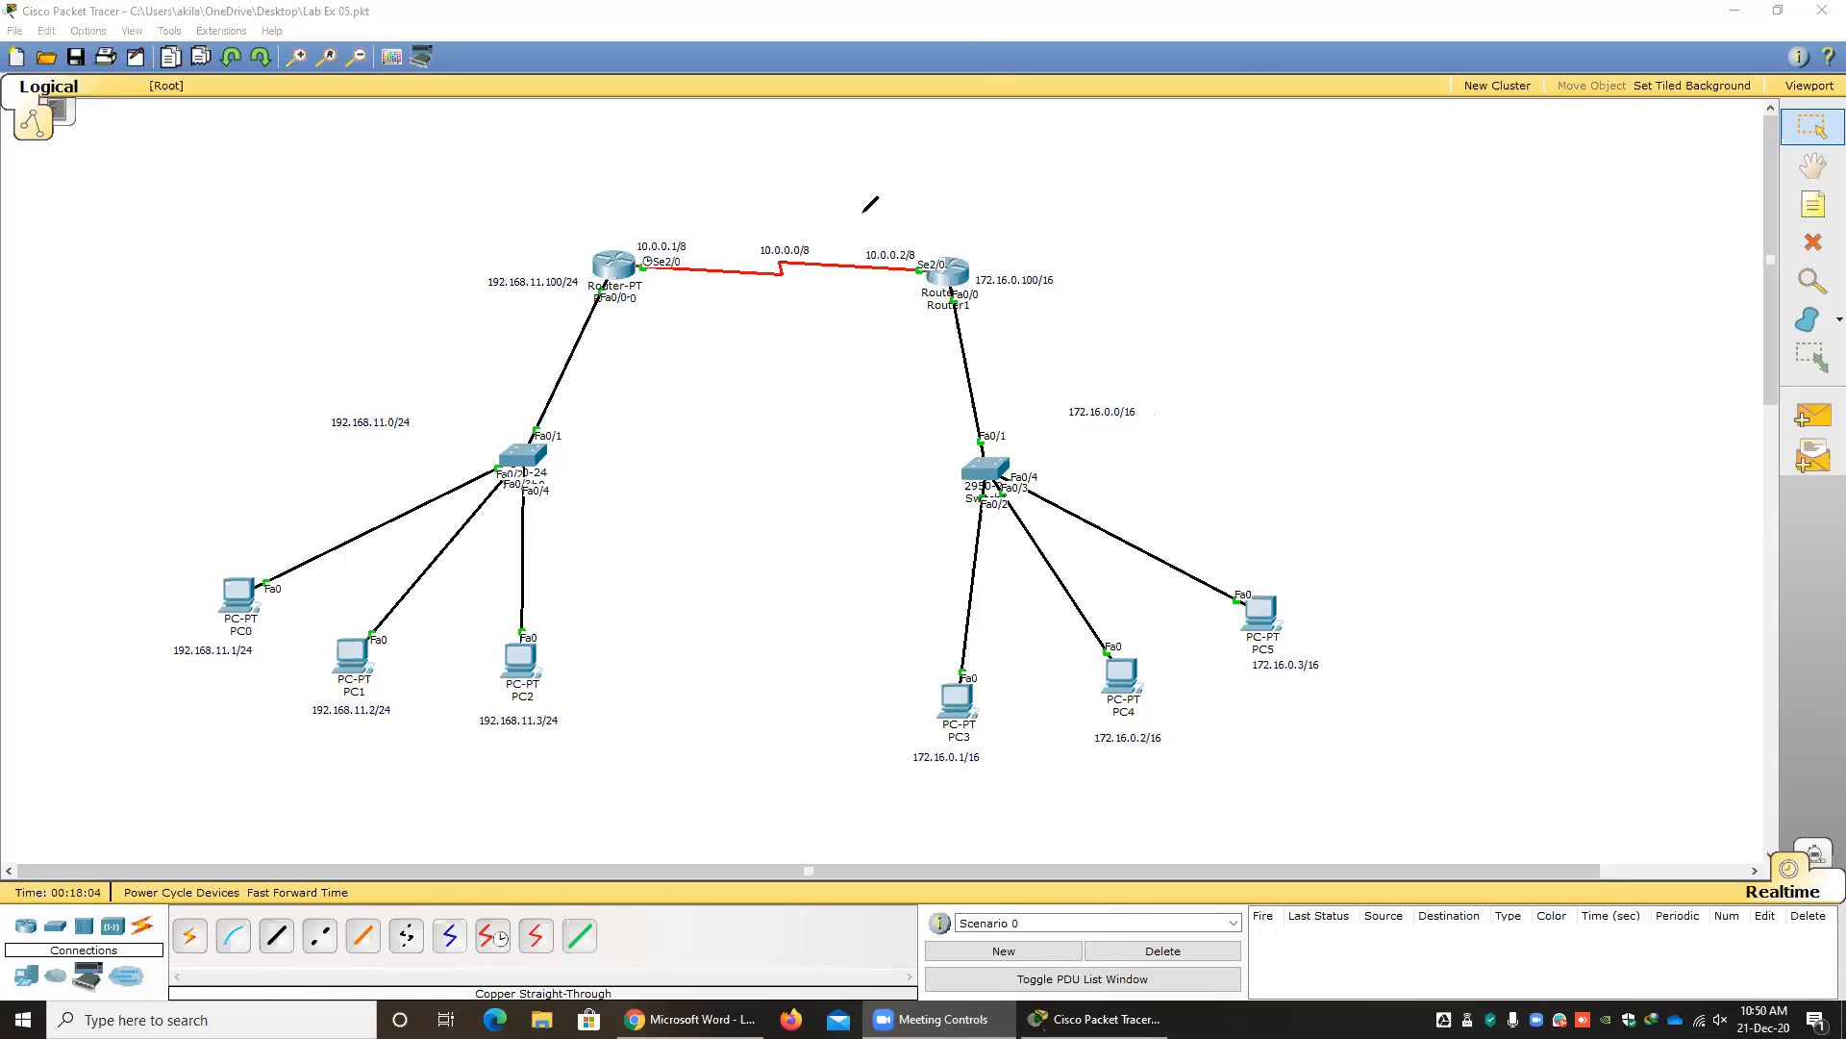
{"action": "left_click_drag", "start_coordinate": [584, 218], "coordinate": [620, 217]}
{"action": "mouse_move", "coordinate": [1152, 380]}
{"action": "left_mouse_down"}
{"action": "mouse_move", "coordinate": [1081, 376]}
{"action": "mouse_move", "coordinate": [862, 697]}
{"action": "mouse_move", "coordinate": [1339, 631]}
{"action": "mouse_move", "coordinate": [1167, 384]}
{"action": "mouse_move", "coordinate": [1146, 390]}
{"action": "left_mouse_up"}
{"action": "mouse_move", "coordinate": [684, 320]}
{"action": "left_mouse_down"}
{"action": "mouse_move", "coordinate": [830, 400]}
{"action": "mouse_move", "coordinate": [821, 467]}
{"action": "left_mouse_up"}
{"action": "mouse_move", "coordinate": [801, 343]}
{"action": "left_mouse_down"}
{"action": "mouse_move", "coordinate": [844, 350]}
{"action": "mouse_move", "coordinate": [828, 408]}
{"action": "mouse_move", "coordinate": [735, 535]}
{"action": "left_mouse_up"}
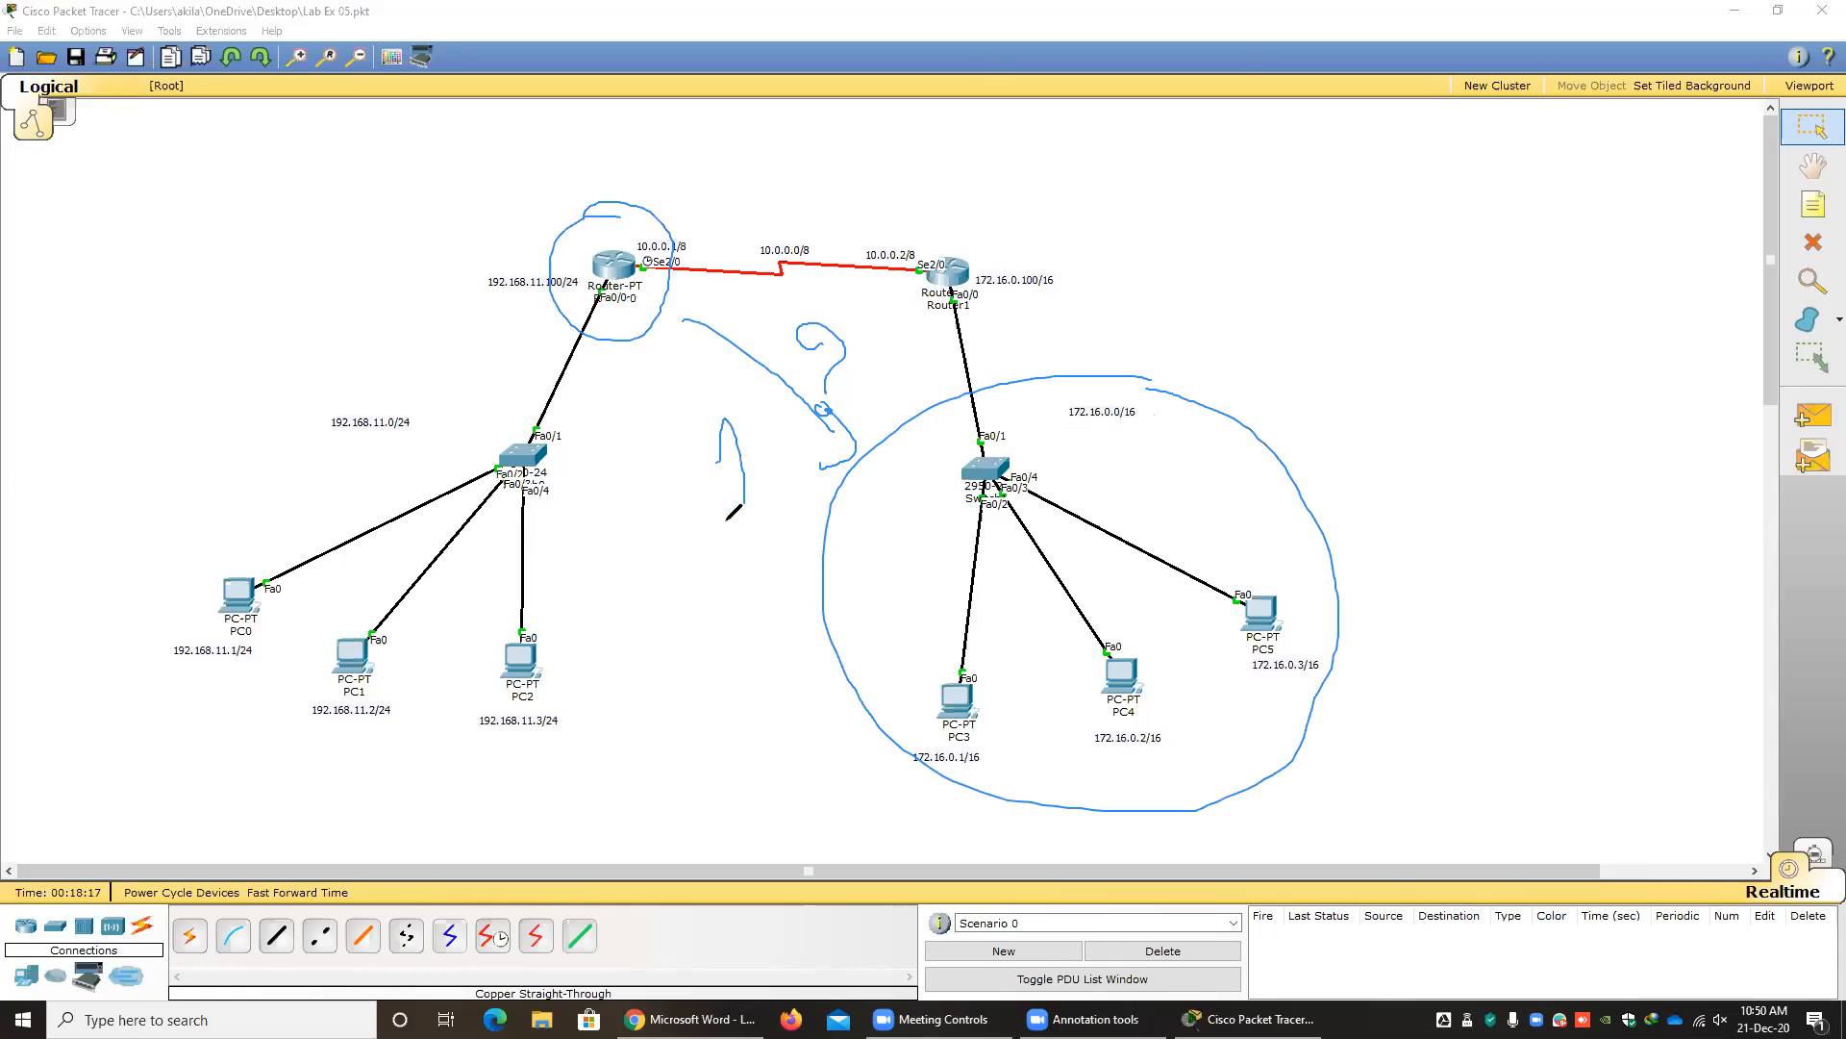
{"action": "left_click", "coordinate": [749, 576]}
{"action": "left_click", "coordinate": [1190, 141]}
{"action": "mouse_move", "coordinate": [590, 231]}
{"action": "left_mouse_down"}
{"action": "mouse_move", "coordinate": [664, 322]}
{"action": "mouse_move", "coordinate": [637, 221]}
{"action": "mouse_move", "coordinate": [583, 252]}
{"action": "left_mouse_up"}
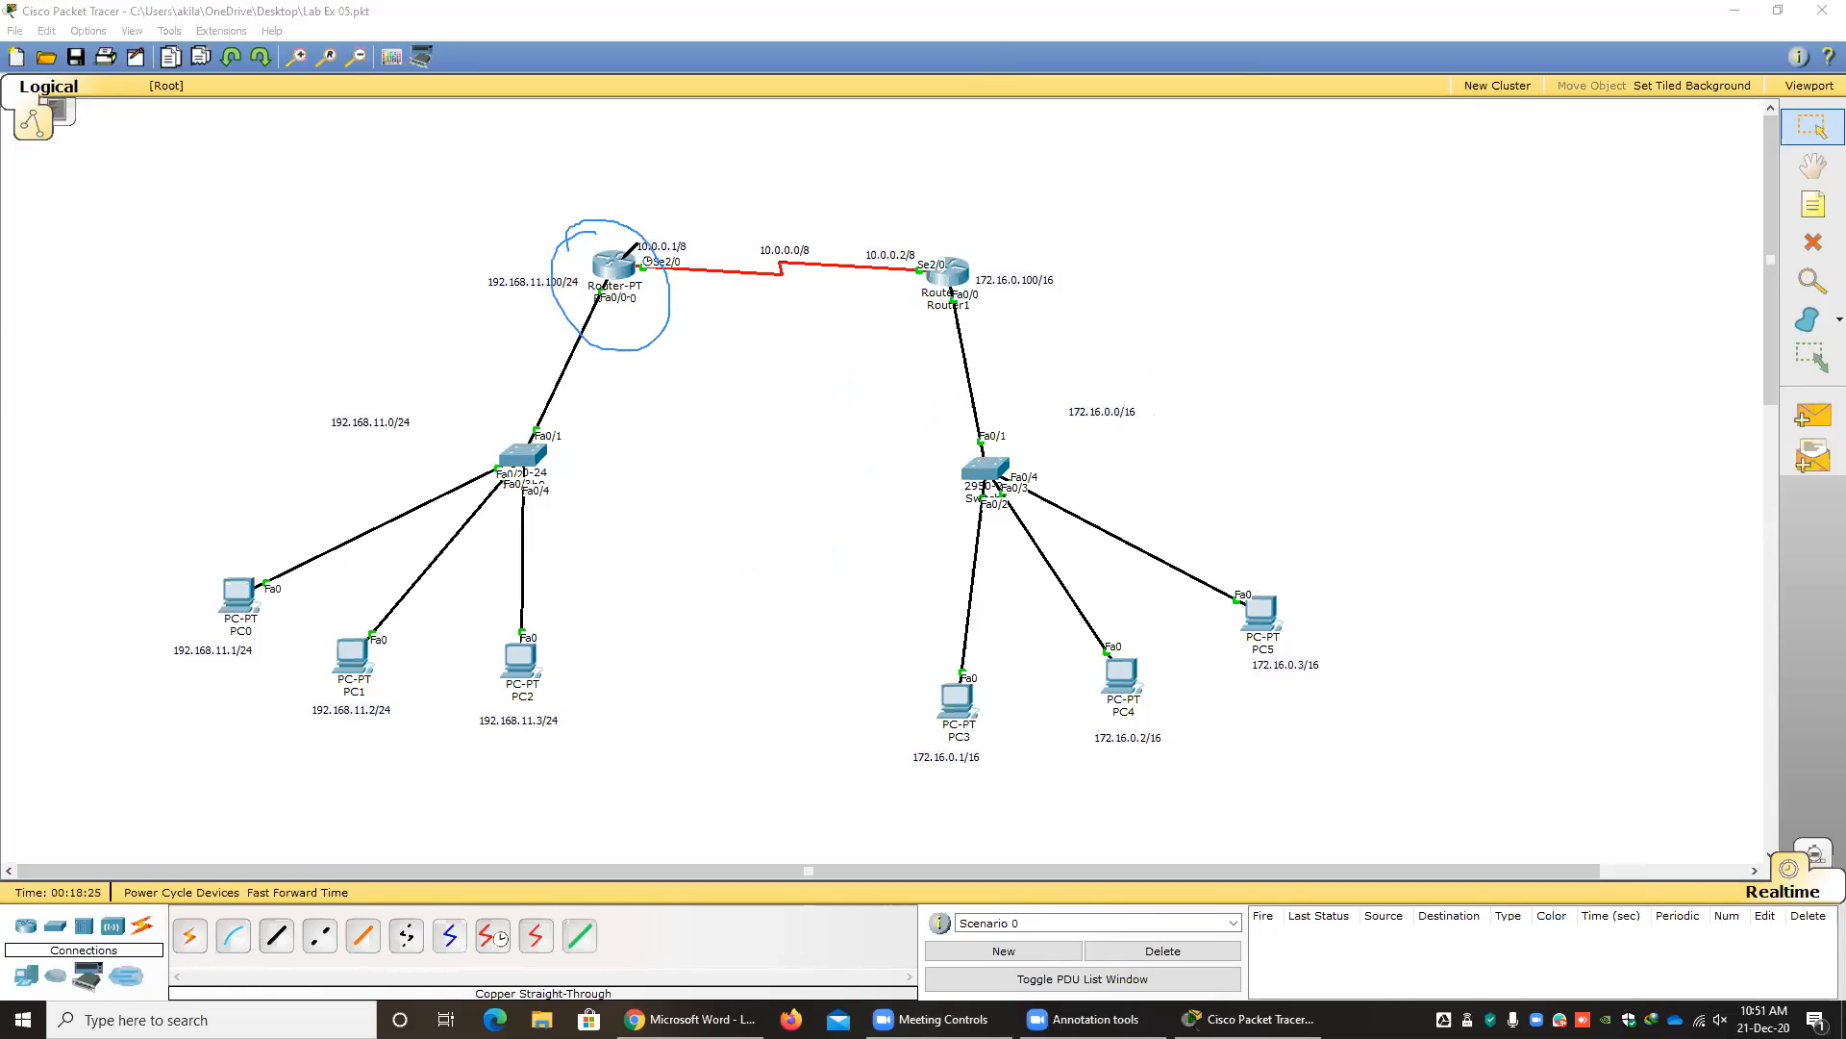
{"action": "mouse_move", "coordinate": [1048, 416]}
{"action": "left_mouse_down"}
{"action": "mouse_move", "coordinate": [1166, 400]}
{"action": "mouse_move", "coordinate": [1079, 446]}
{"action": "left_mouse_up"}
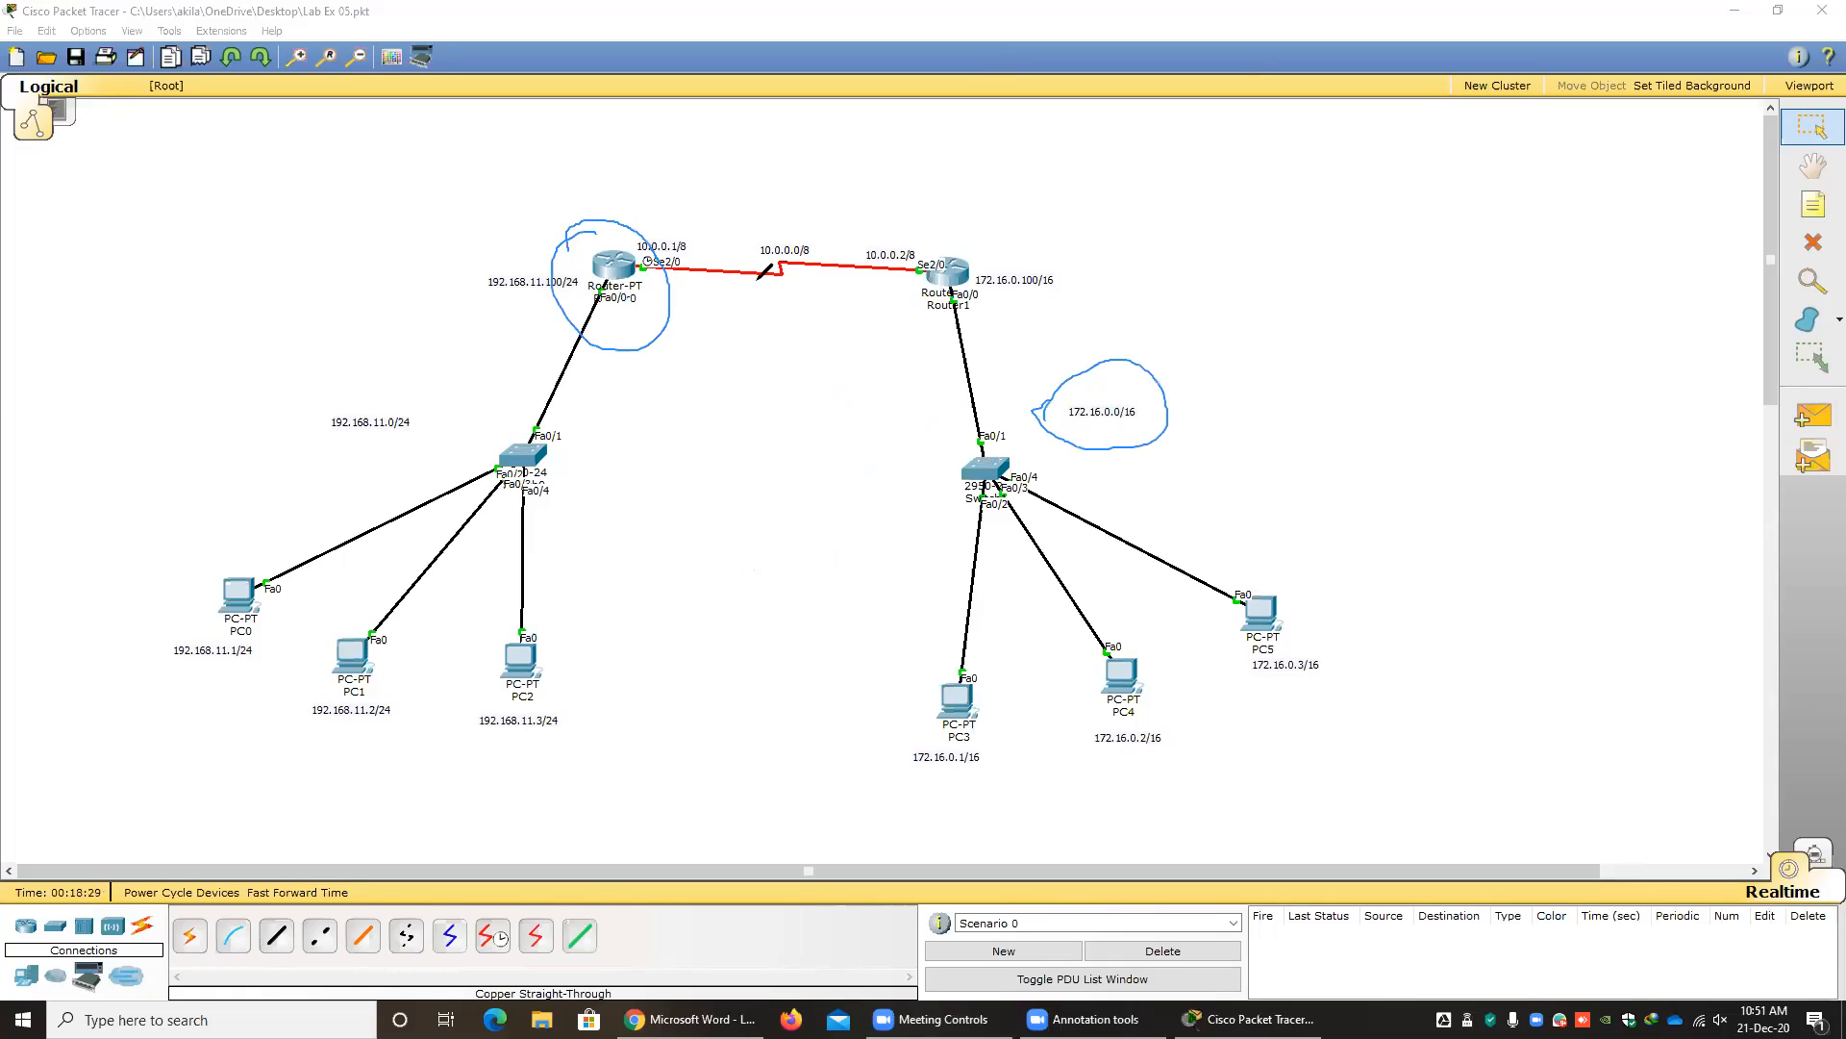
{"action": "mouse_move", "coordinate": [627, 224]}
{"action": "left_mouse_down"}
{"action": "mouse_move", "coordinate": [734, 178]}
{"action": "mouse_move", "coordinate": [894, 241]}
{"action": "mouse_move", "coordinate": [896, 198]}
{"action": "mouse_move", "coordinate": [906, 239]}
{"action": "left_mouse_up"}
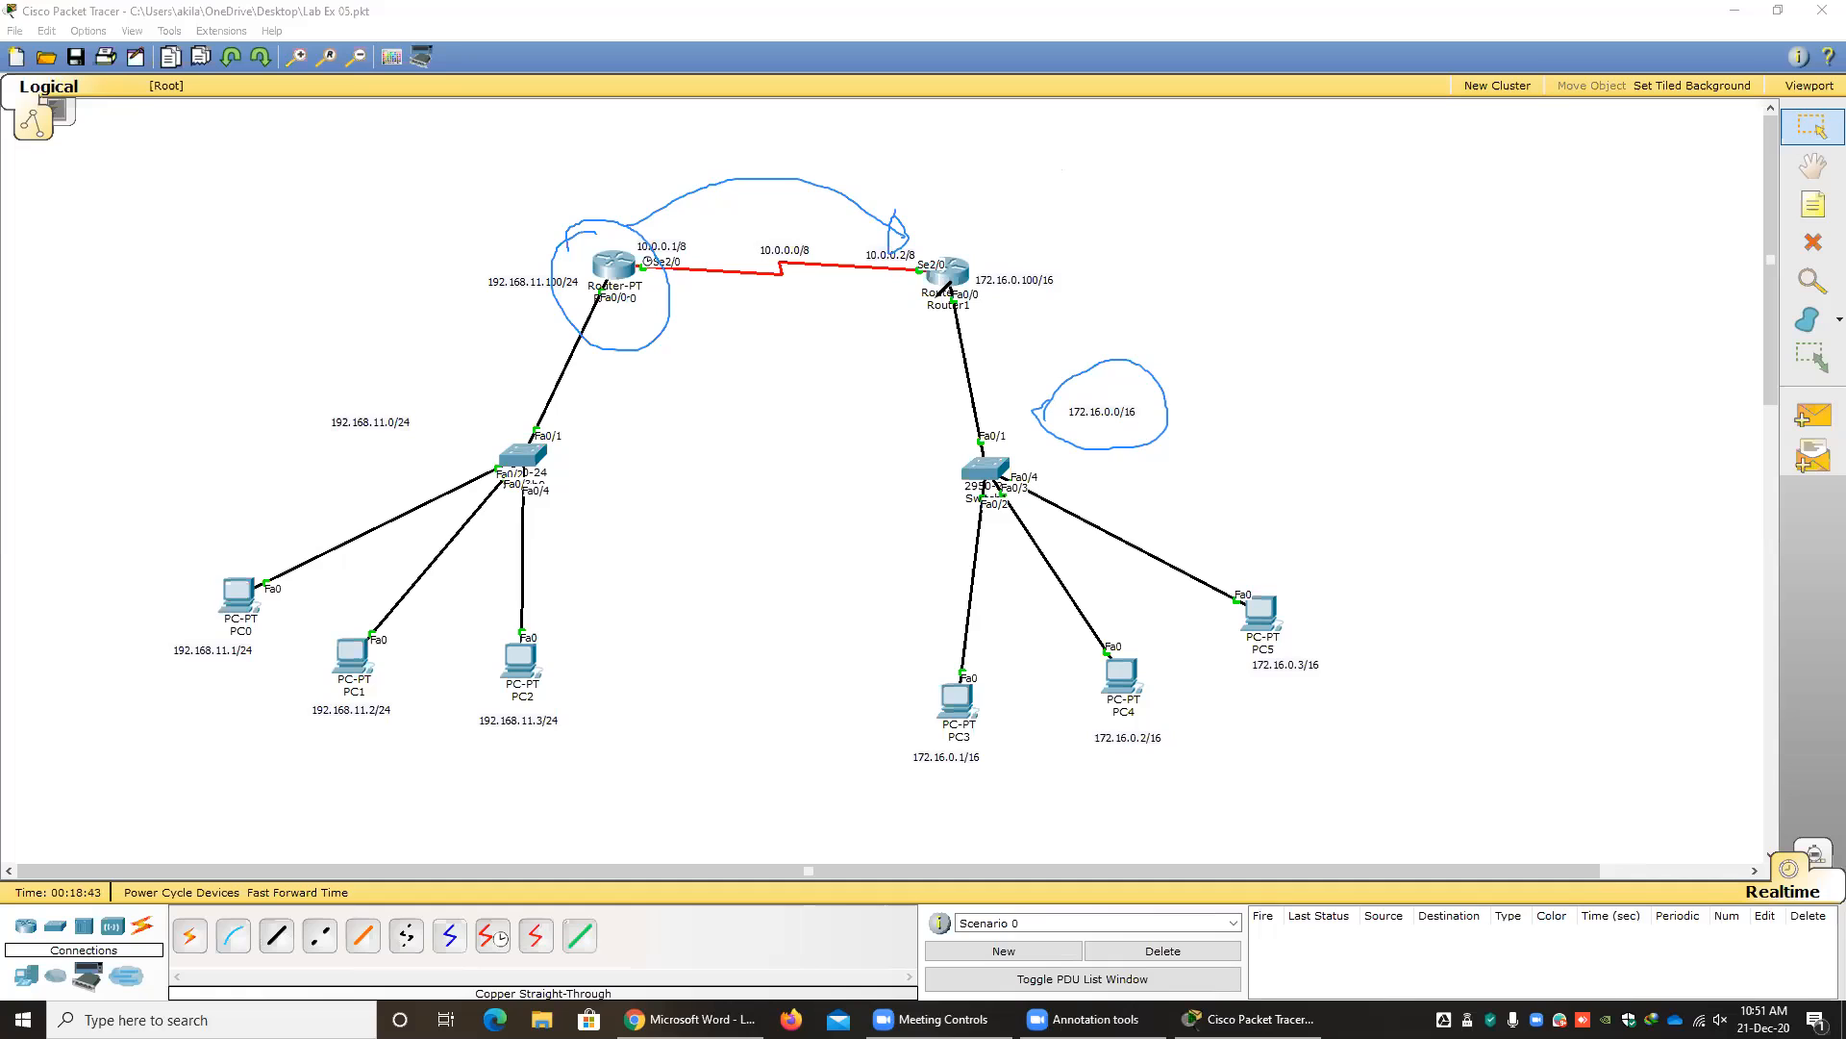
{"action": "left_click", "coordinate": [1193, 137]}
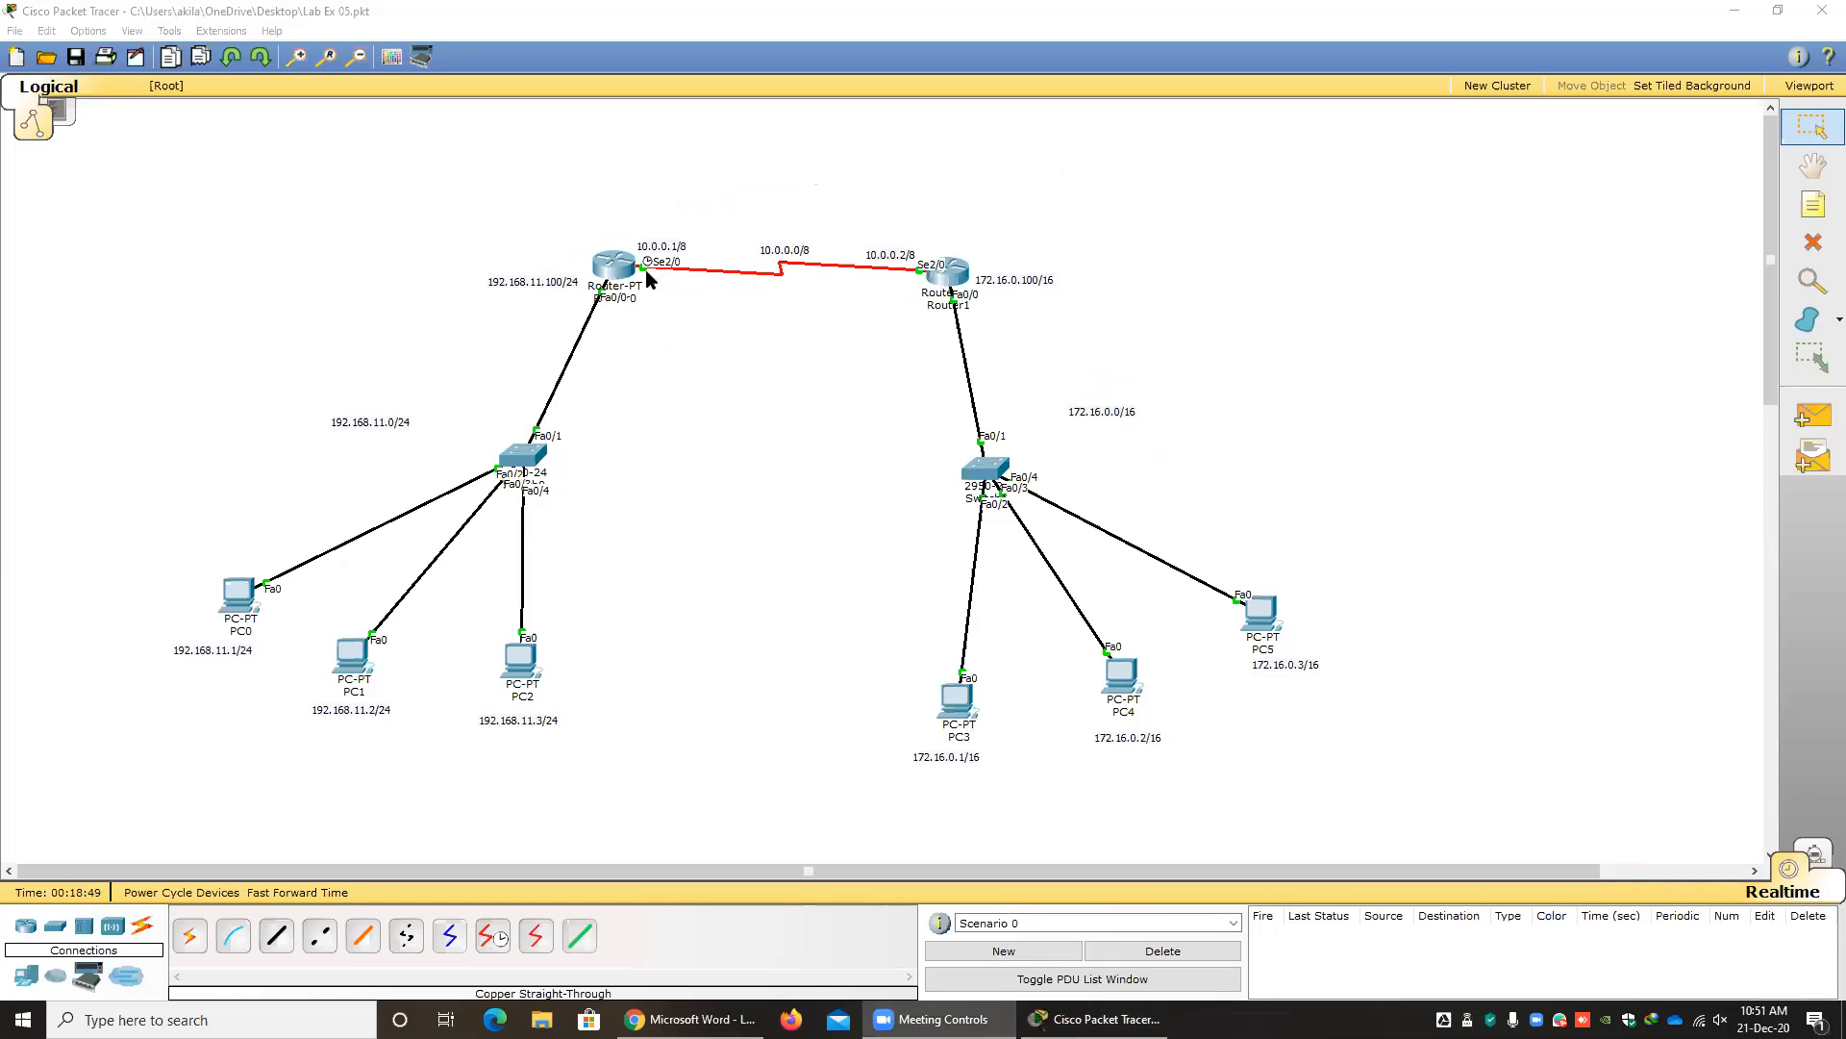
Open Router0's command line, exit to global configuration mode, and widen and move its window clear of both routers.
{"action": "left_click", "coordinate": [613, 265]}
{"action": "key", "text": "Return"}
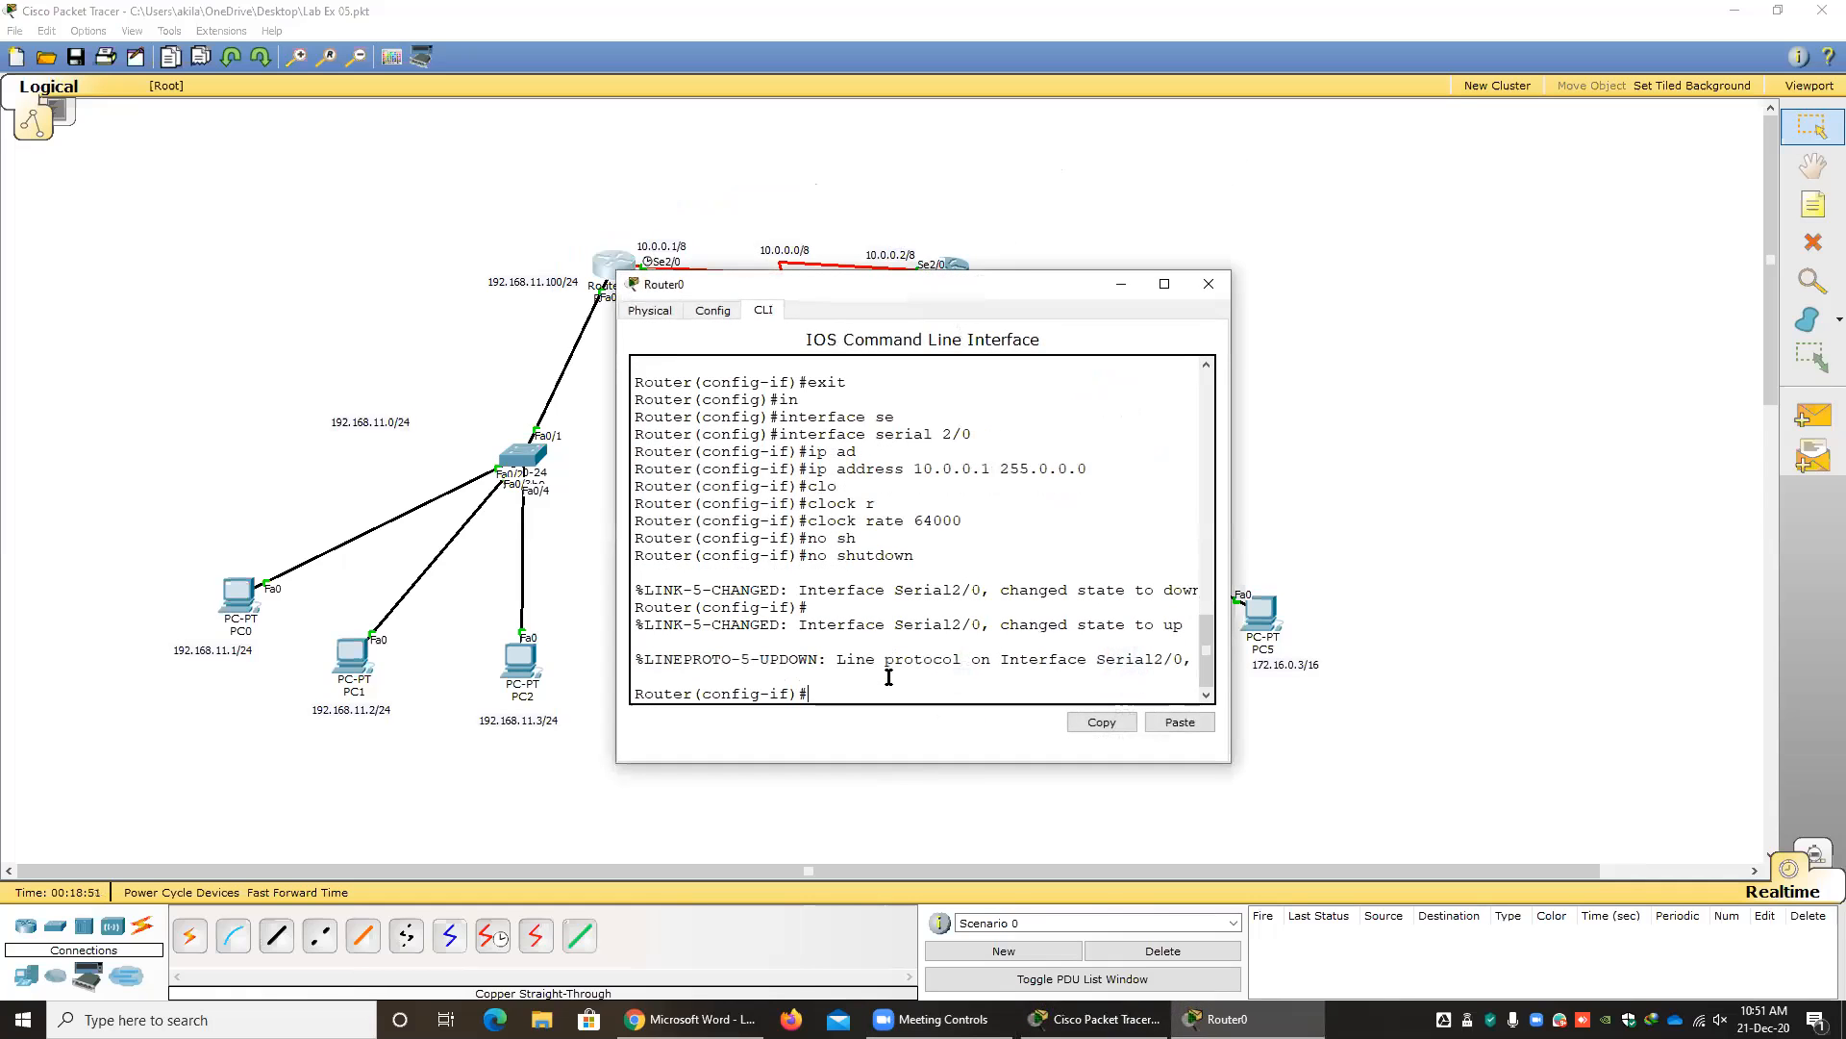
{"action": "type", "text": "exit"}
{"action": "key", "text": "Return"}
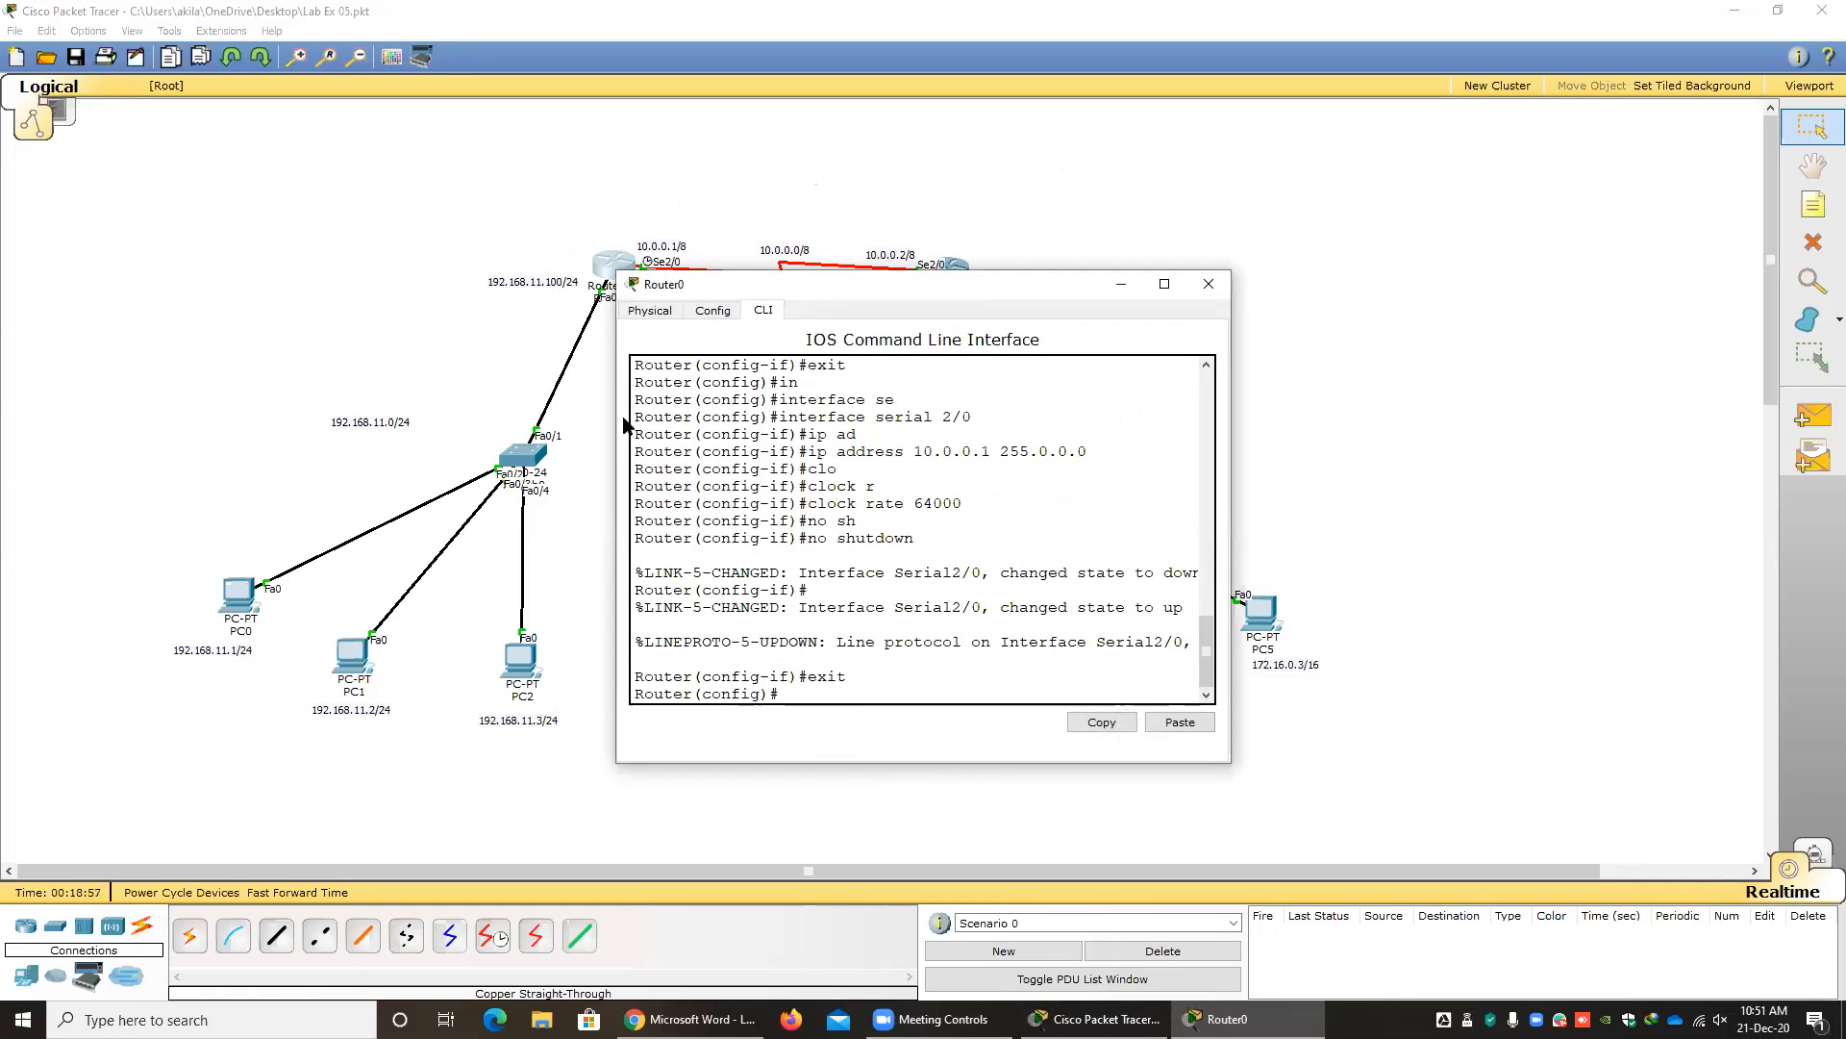
{"action": "left_click_drag", "start_coordinate": [613, 421], "coordinate": [391, 422]}
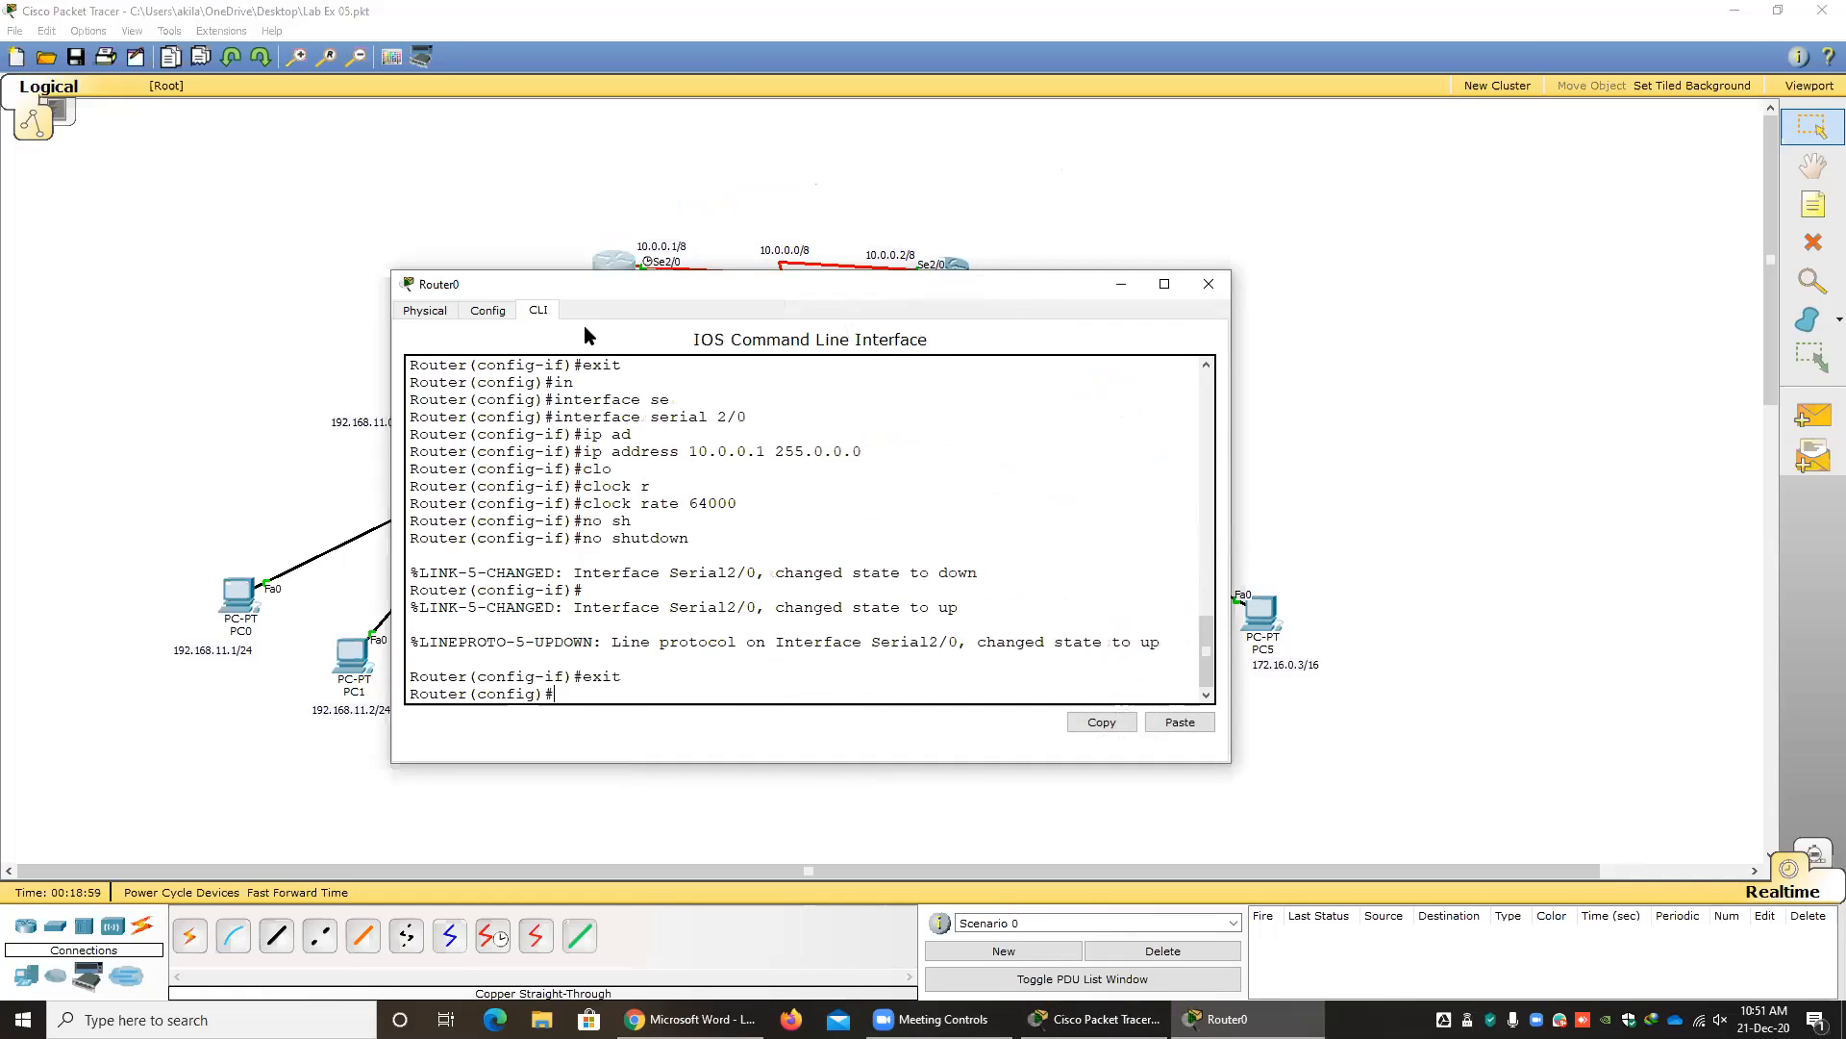
{"action": "left_click_drag", "start_coordinate": [564, 294], "coordinate": [228, 360]}
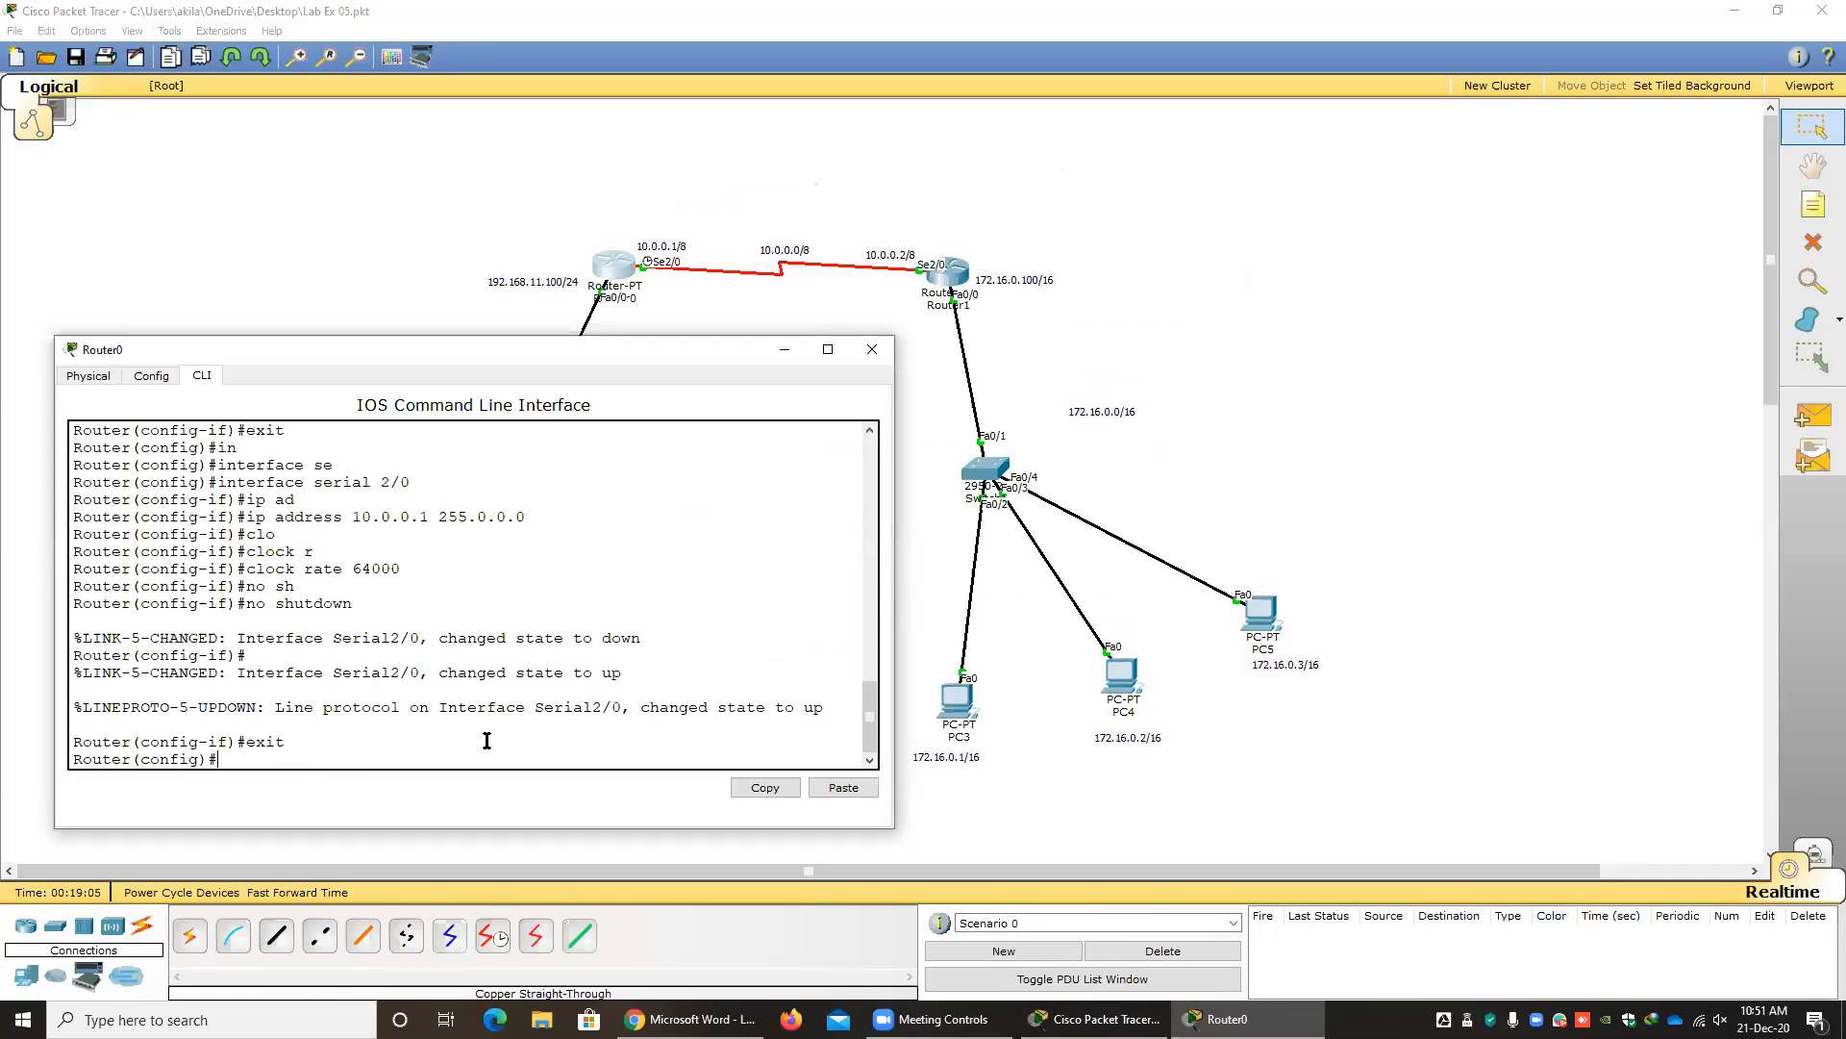
Write the static route command ip route 172.16.0.0 255.255.0.0 10.0.0.2 at Router0's configuration prompt without running it.
{"action": "type", "text": "ro"}
{"action": "key", "text": "Tab"}
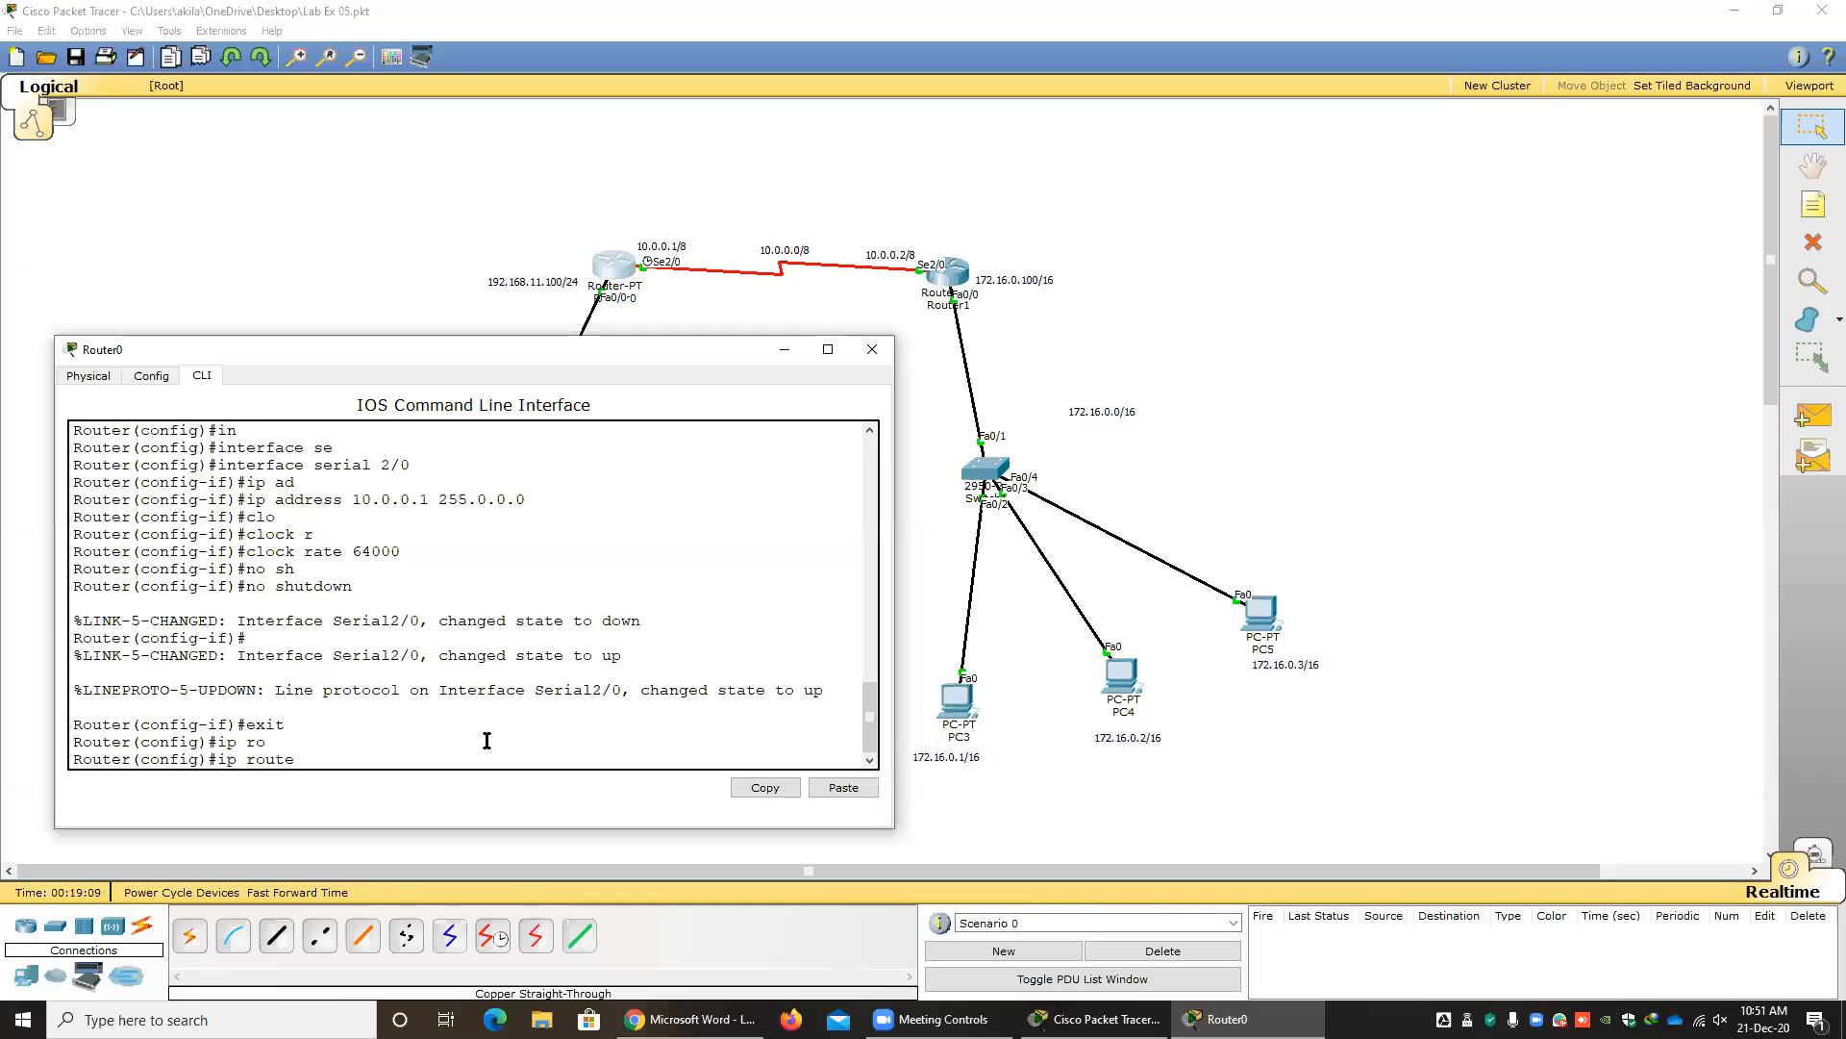
{"action": "type", "text": "172.16.0.0 255.255.0.0 10.0.0"}
{"action": "type", "text": ".2"}
{"action": "left_click_drag", "start_coordinate": [631, 757], "coordinate": [217, 764]}
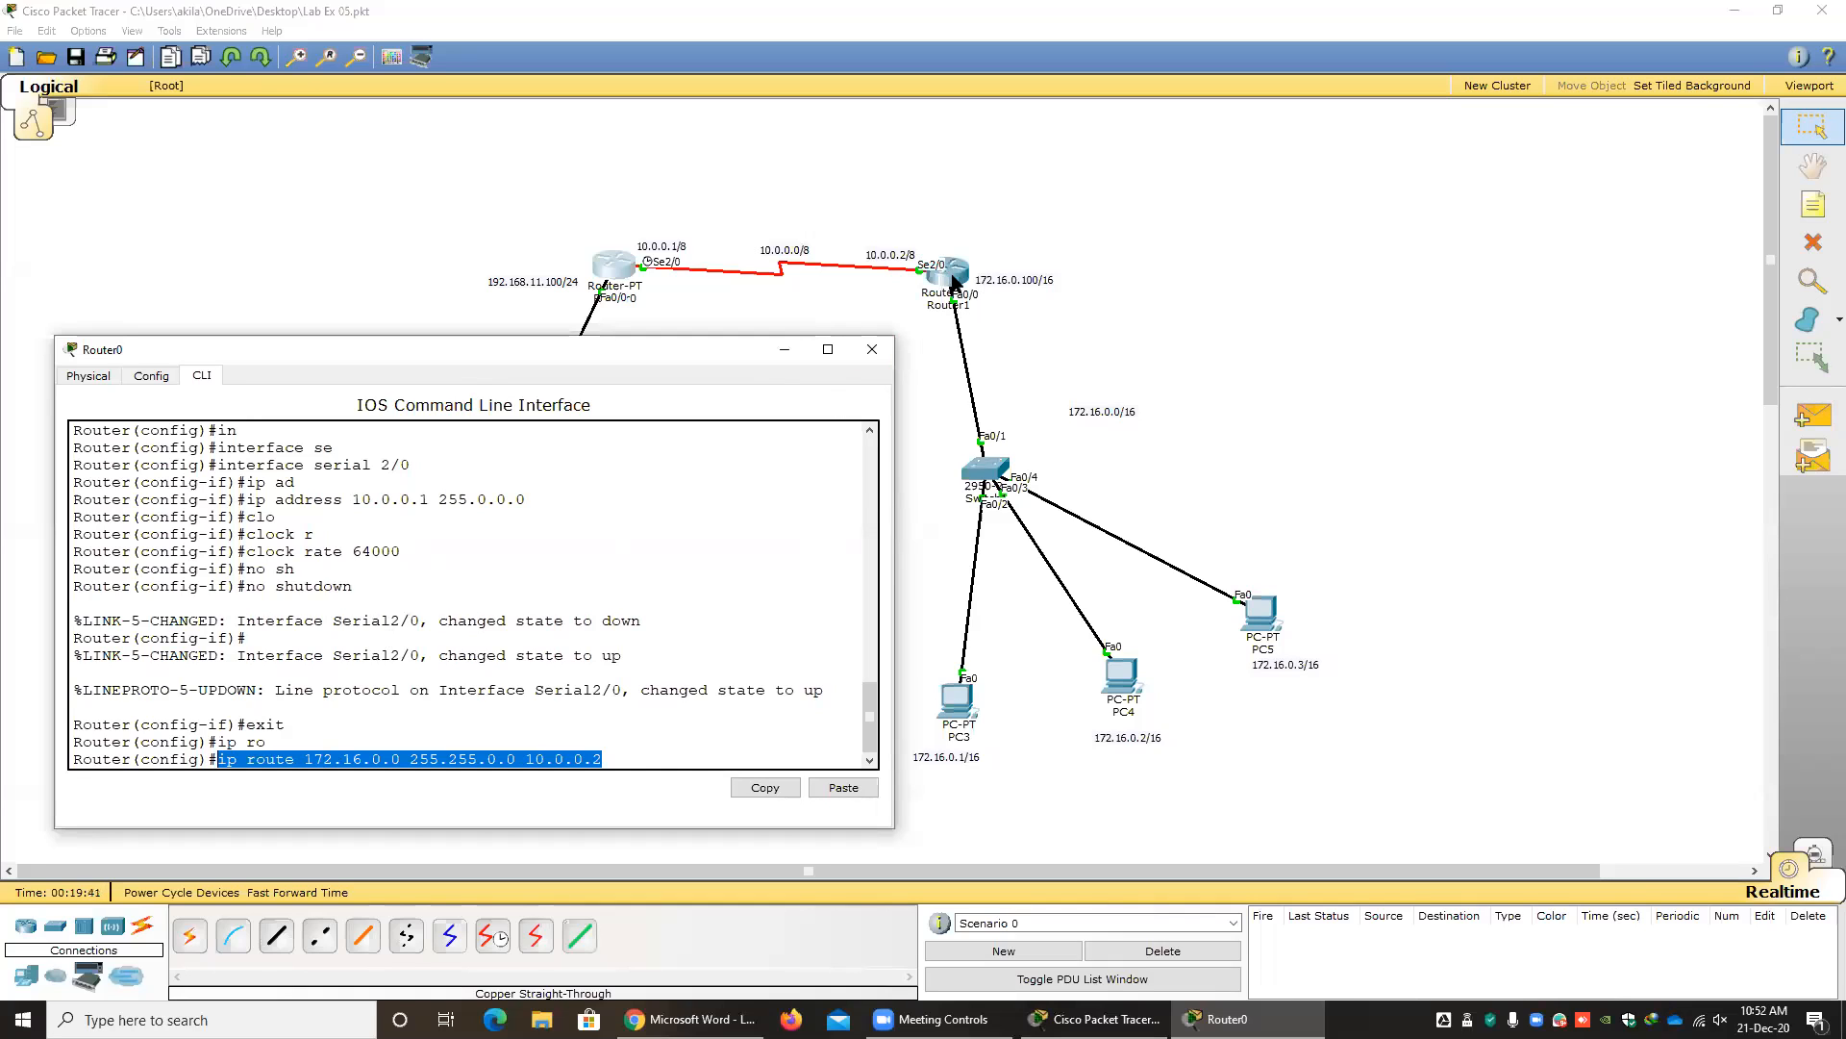
{"action": "left_click", "coordinate": [635, 759]}
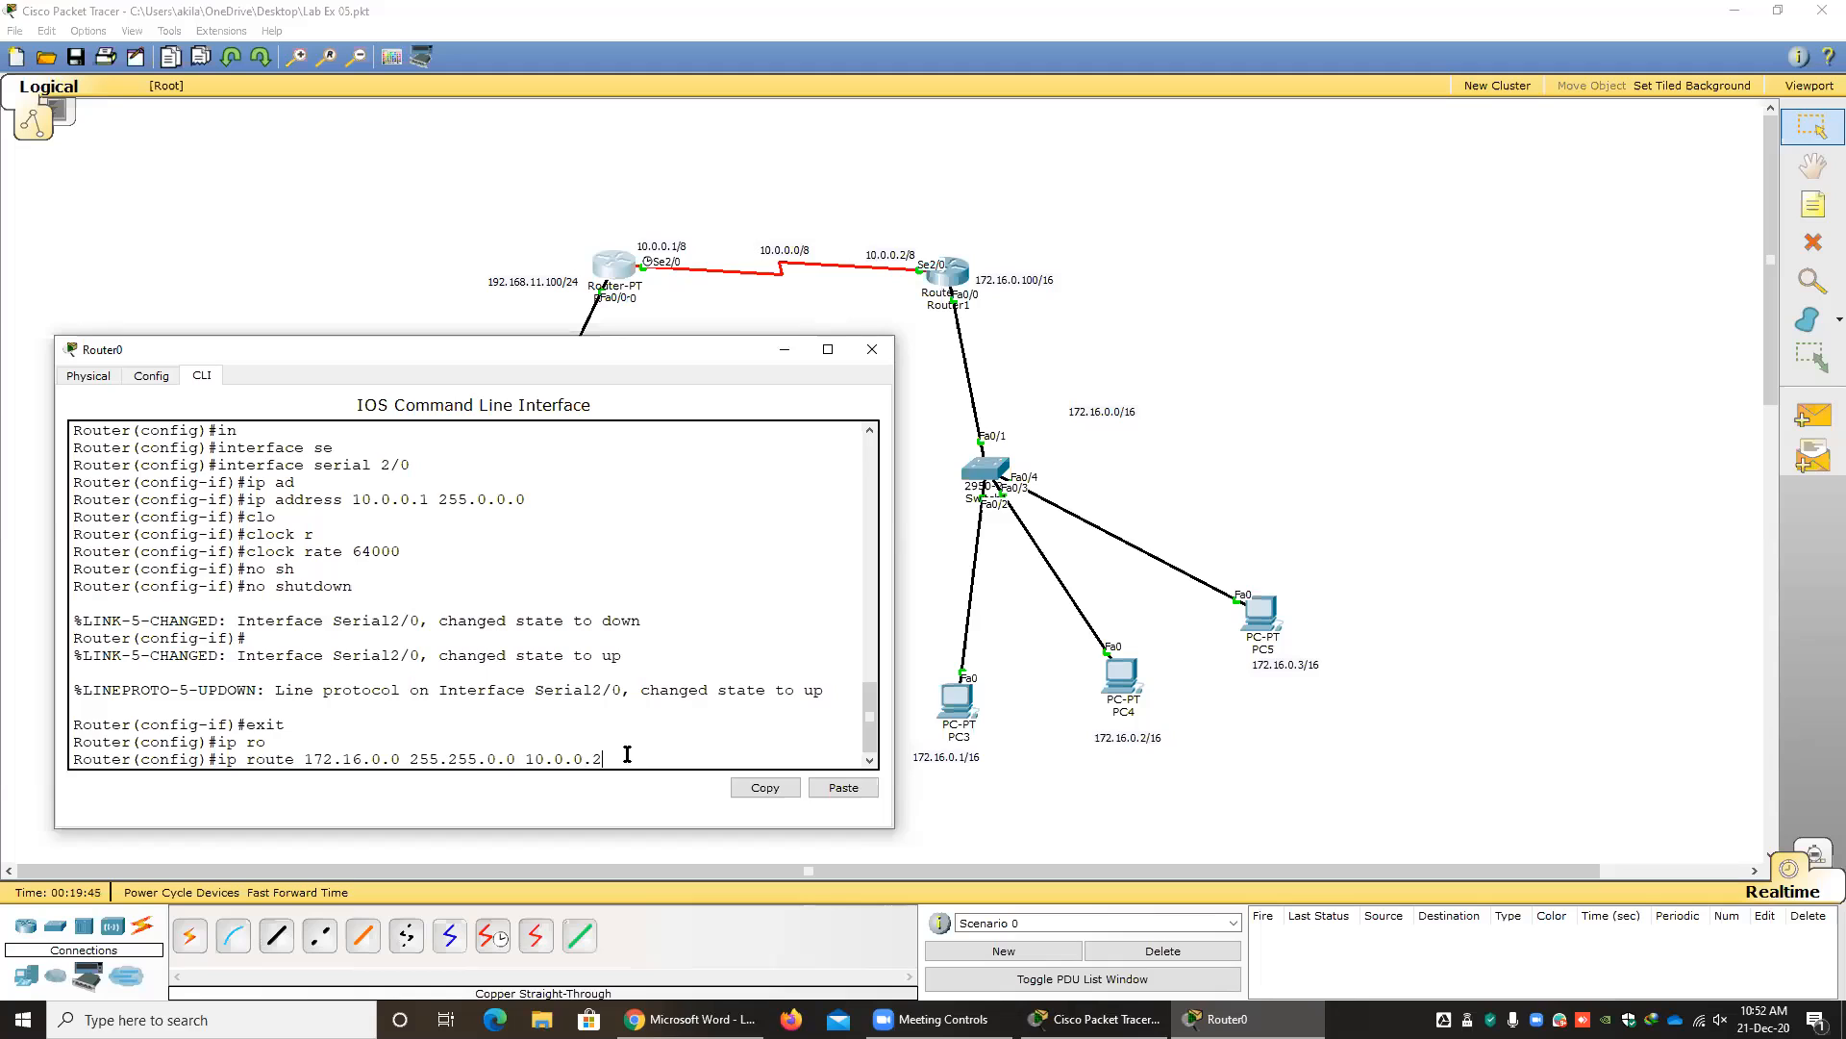
{"action": "triple_click", "coordinate": [591, 759]}
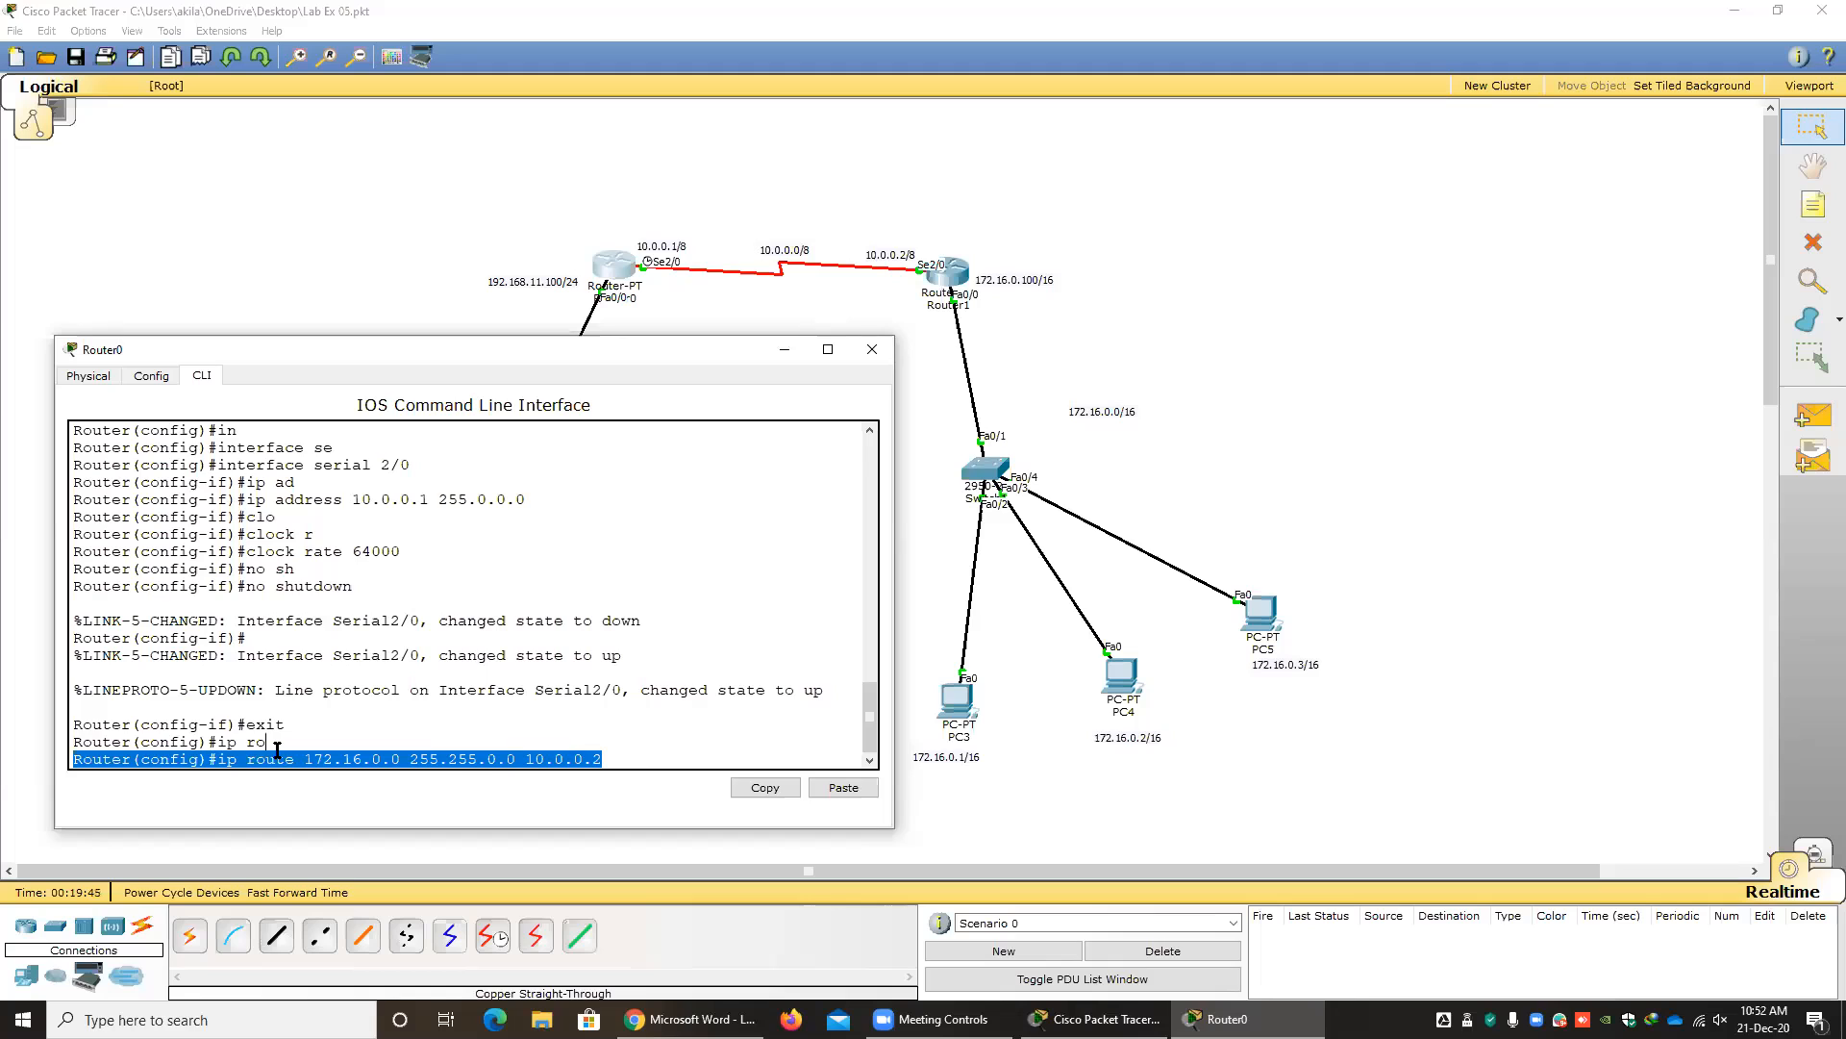
{"action": "left_click", "coordinate": [1302, 267]}
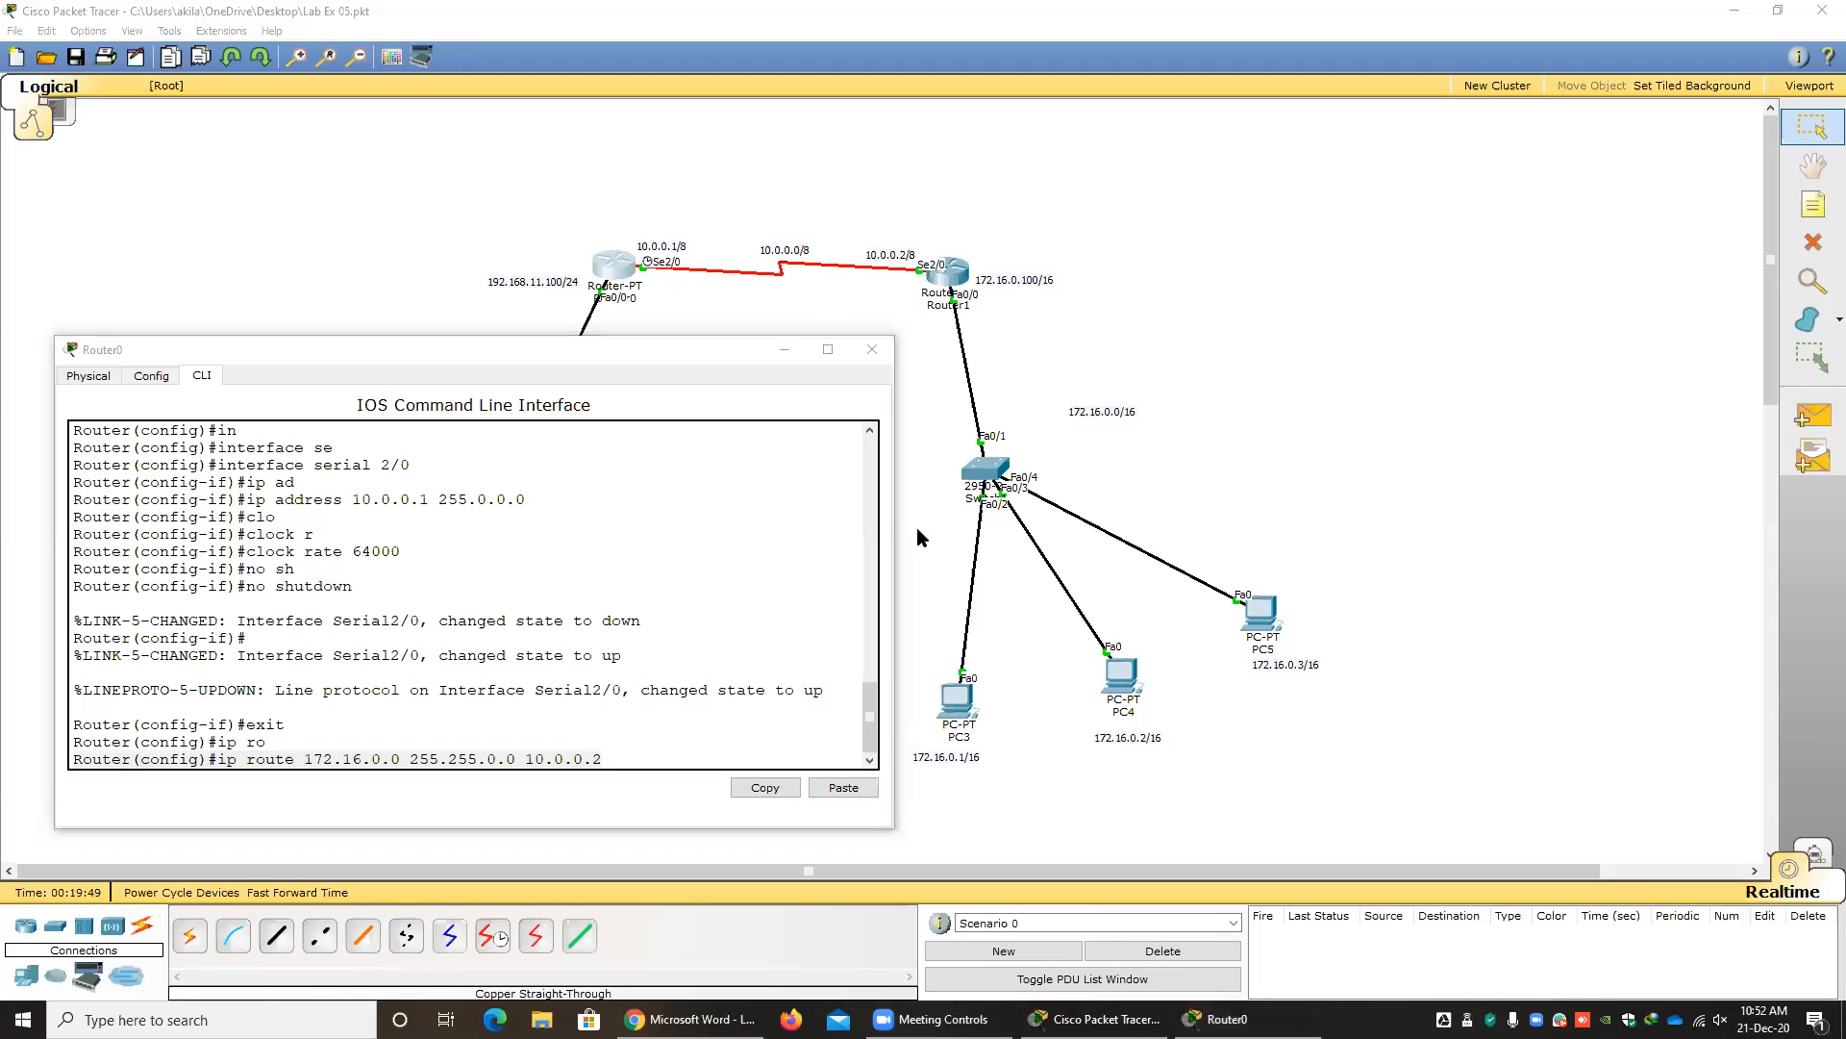
Place a 2950-24 switch to the upper right of Router1 and connect the router to it with an automatically chosen connection.
{"action": "left_click", "coordinate": [713, 298]}
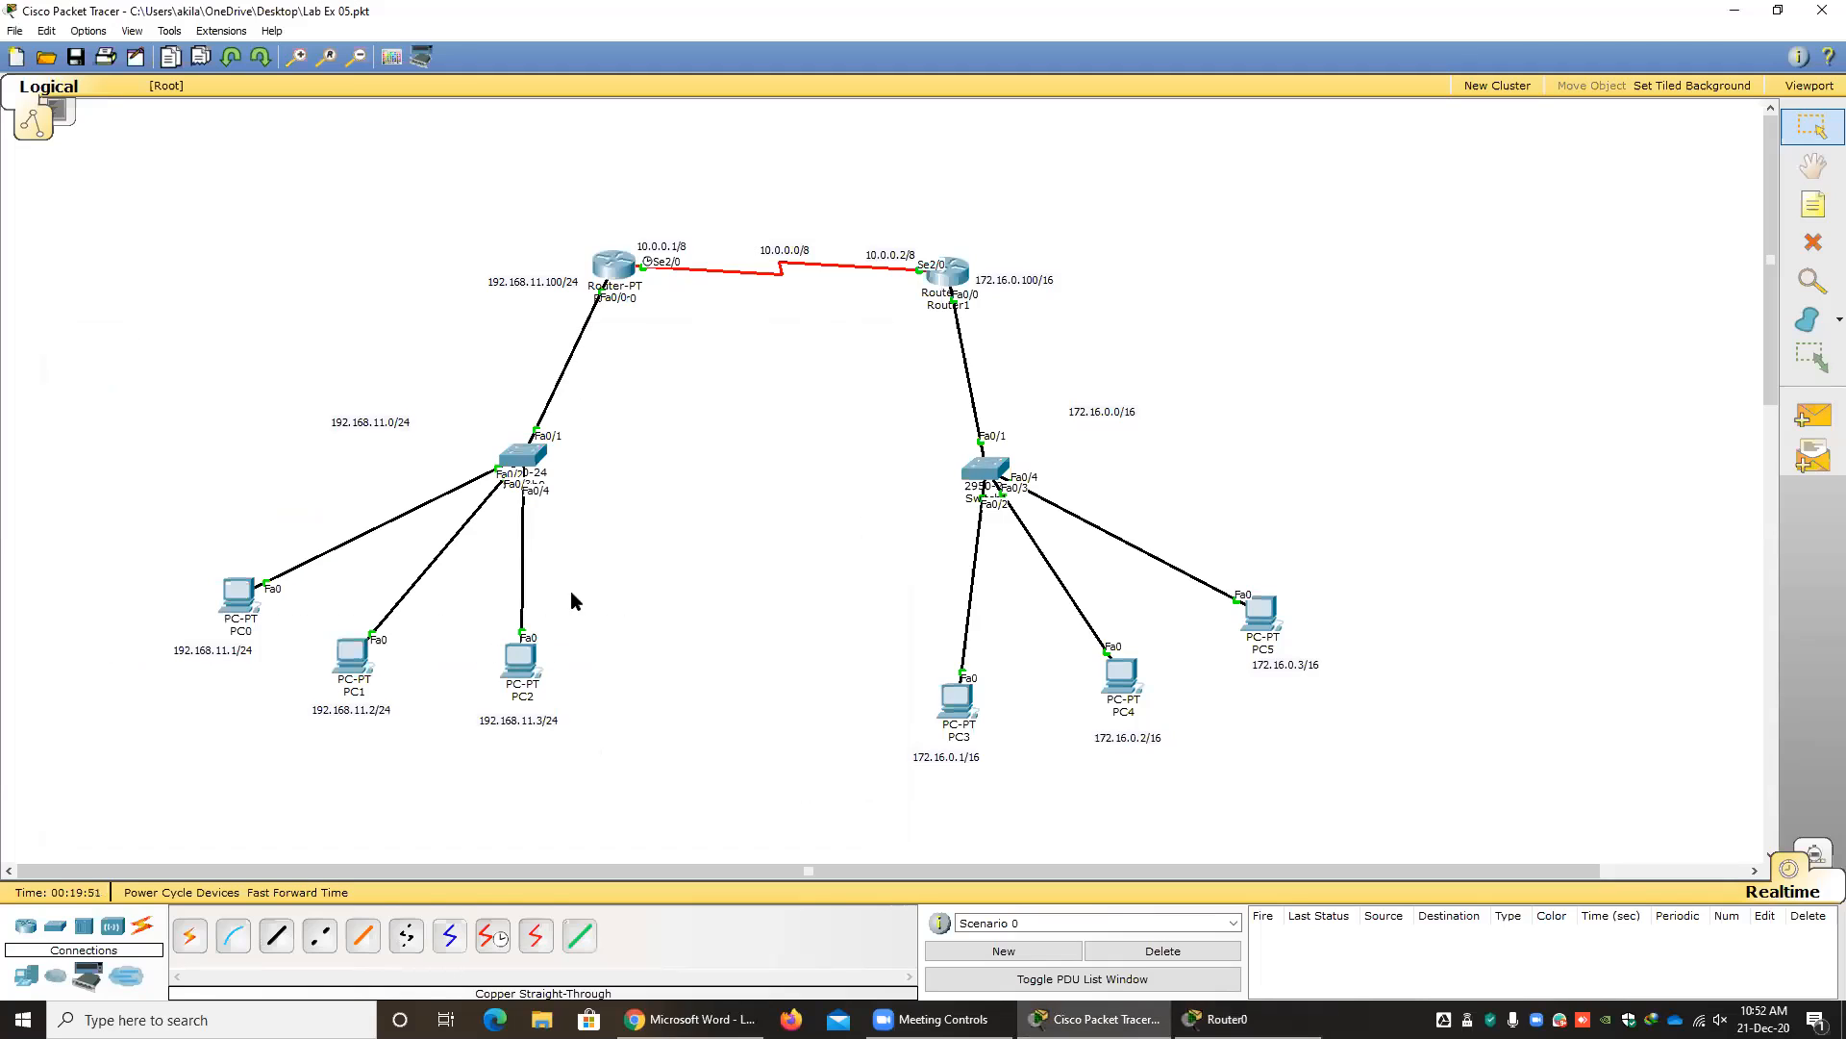
{"action": "left_click", "coordinate": [58, 929]}
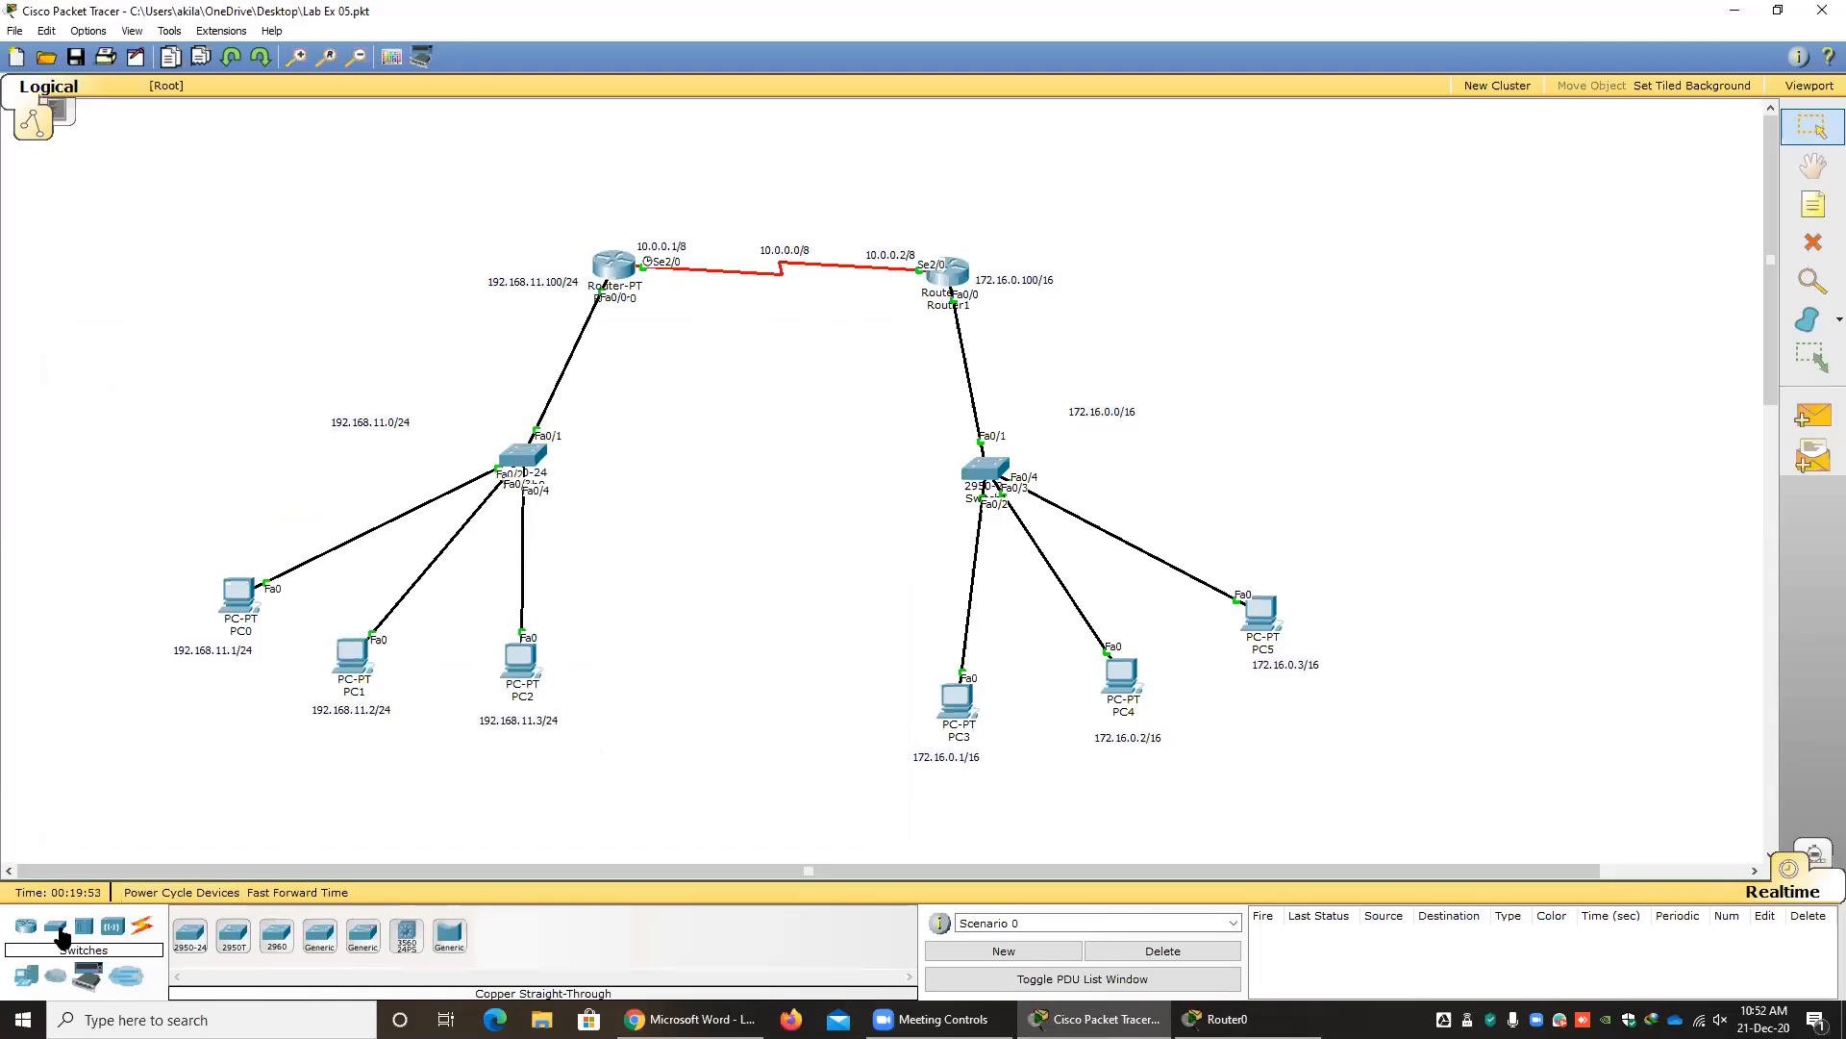
{"action": "left_click", "coordinate": [189, 938]}
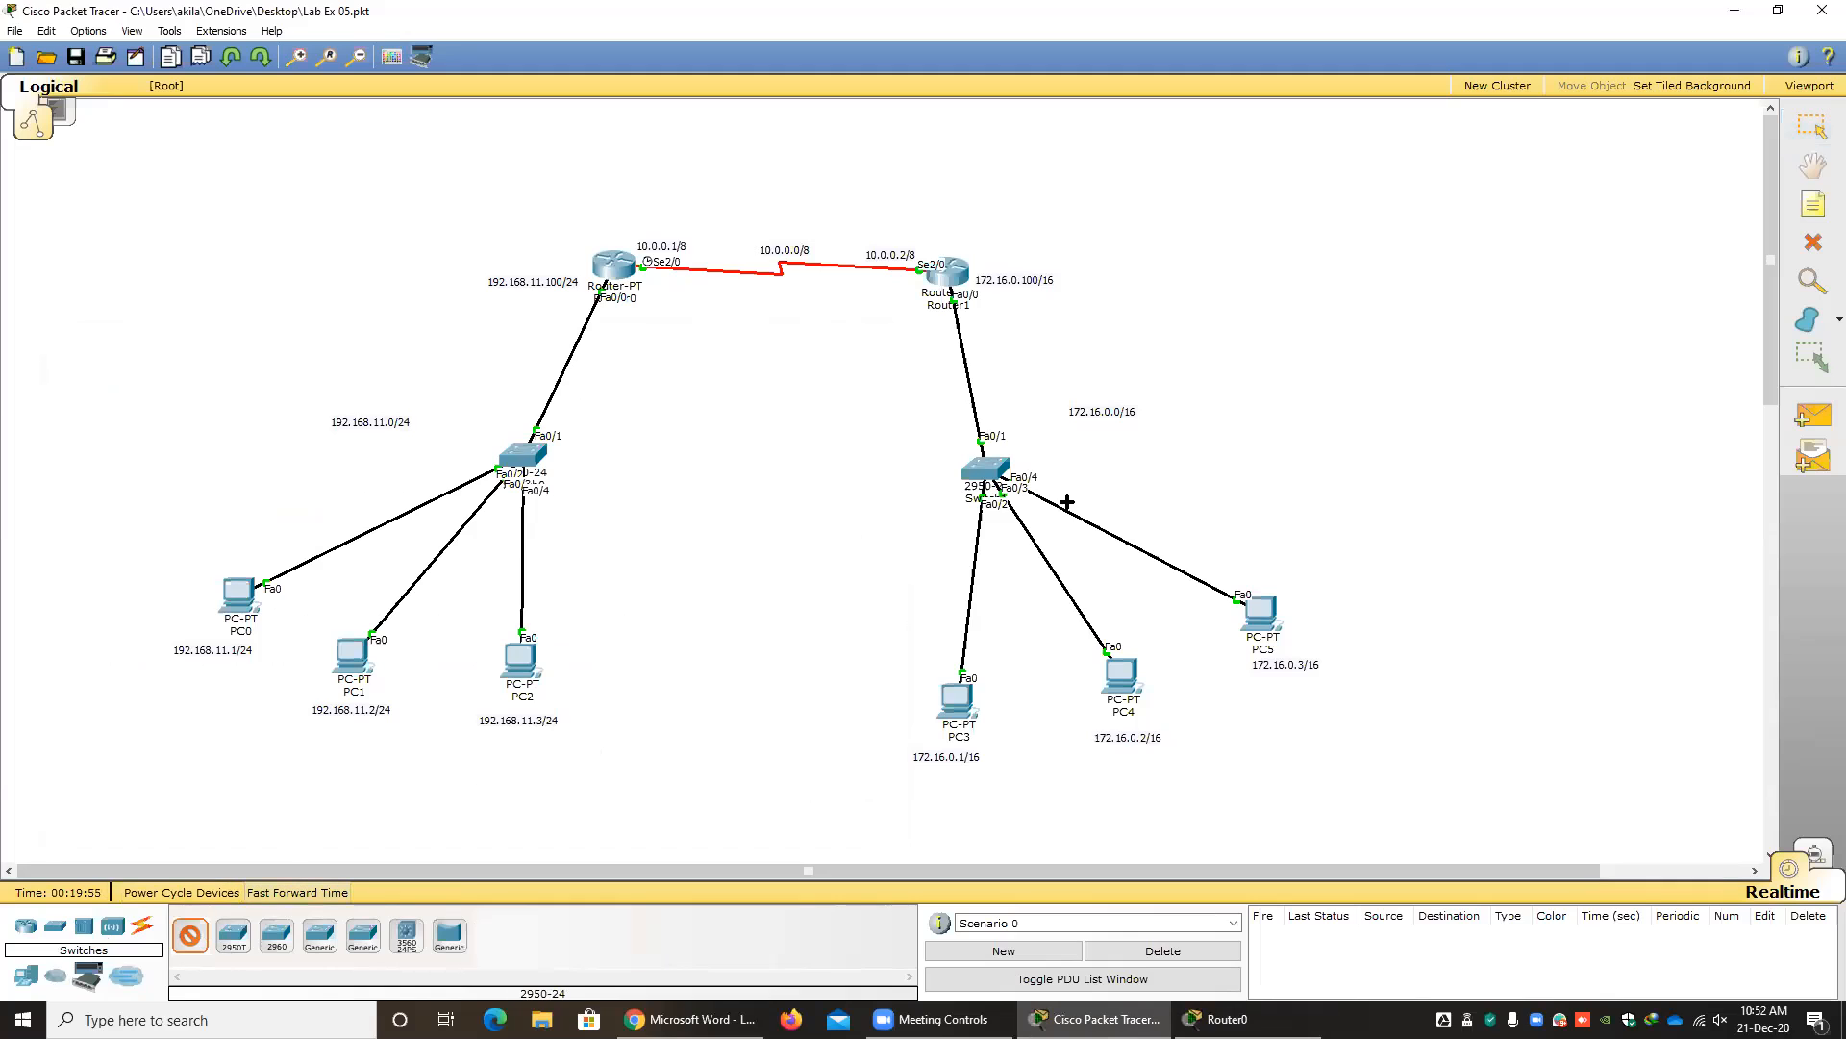
{"action": "left_click", "coordinate": [1215, 240]}
{"action": "left_click", "coordinate": [113, 928]}
{"action": "left_click", "coordinate": [142, 925]}
{"action": "left_click", "coordinate": [958, 276]}
{"action": "left_click", "coordinate": [1214, 240]}
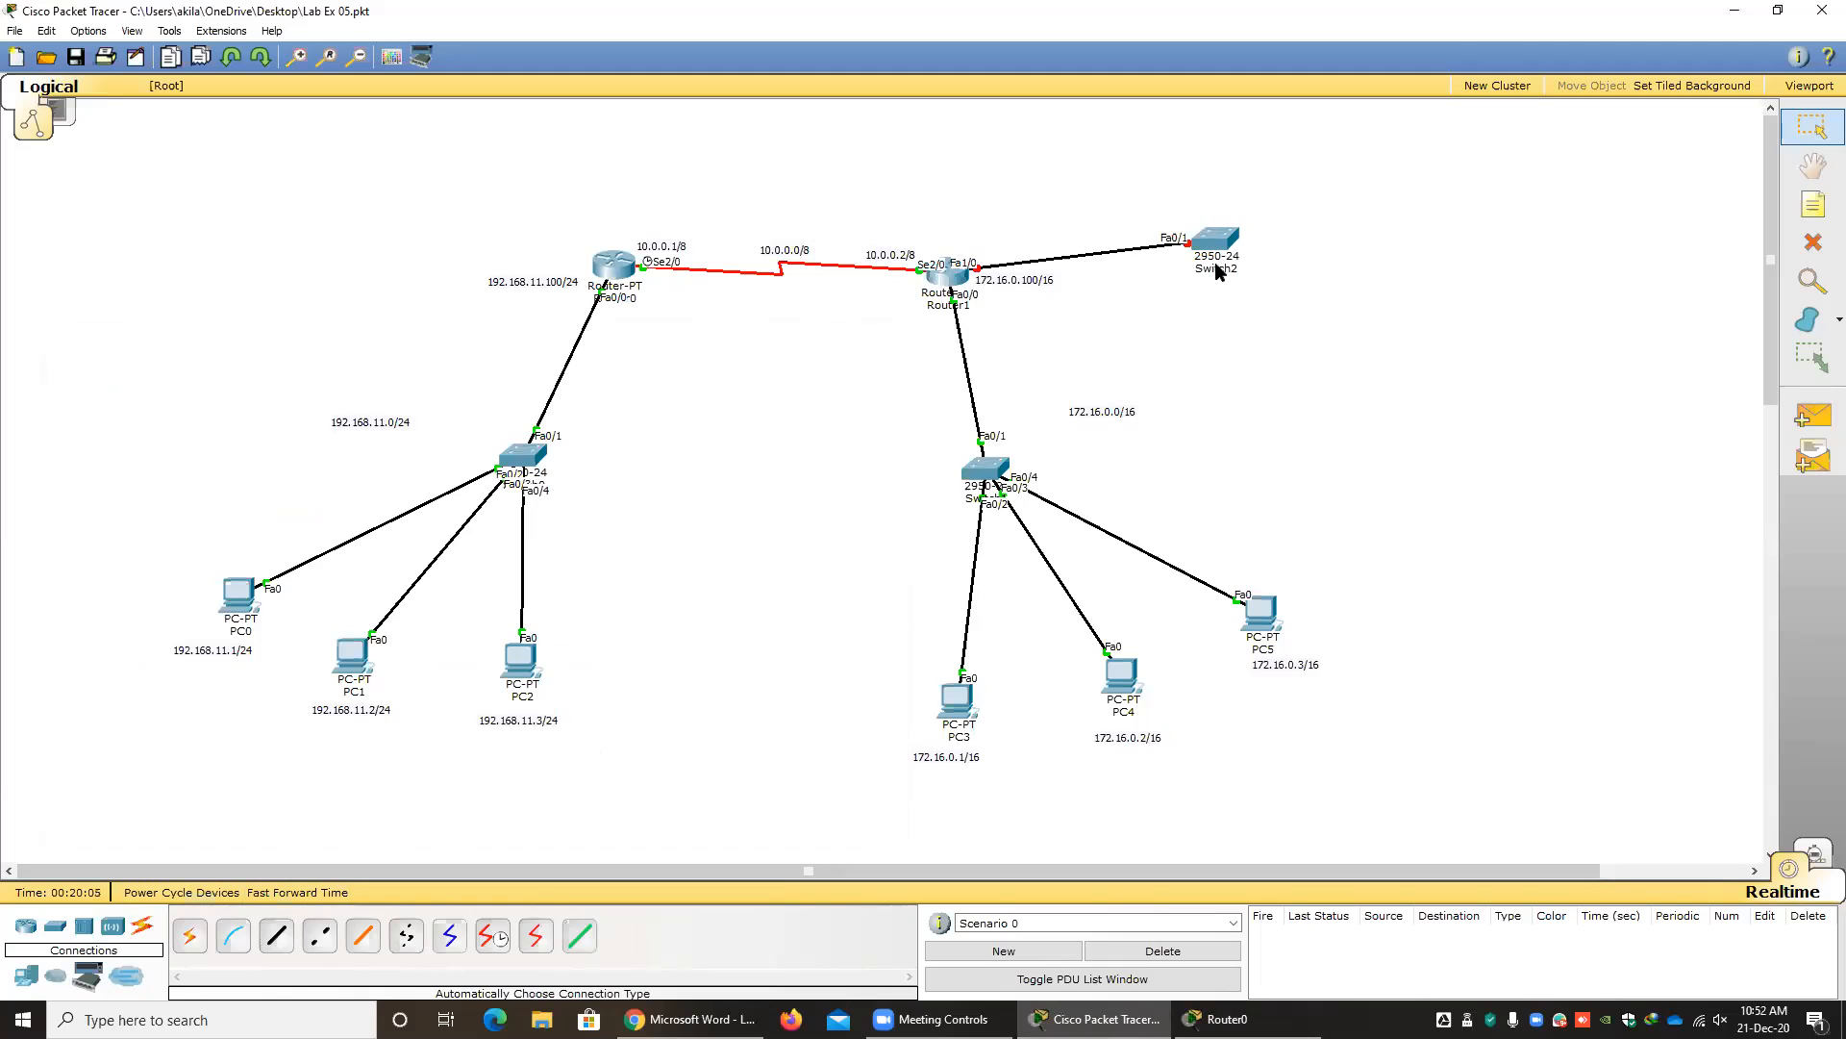
{"action": "left_click_drag", "start_coordinate": [1192, 183], "coordinate": [1311, 332]}
{"action": "key", "text": "alt+Tab"}
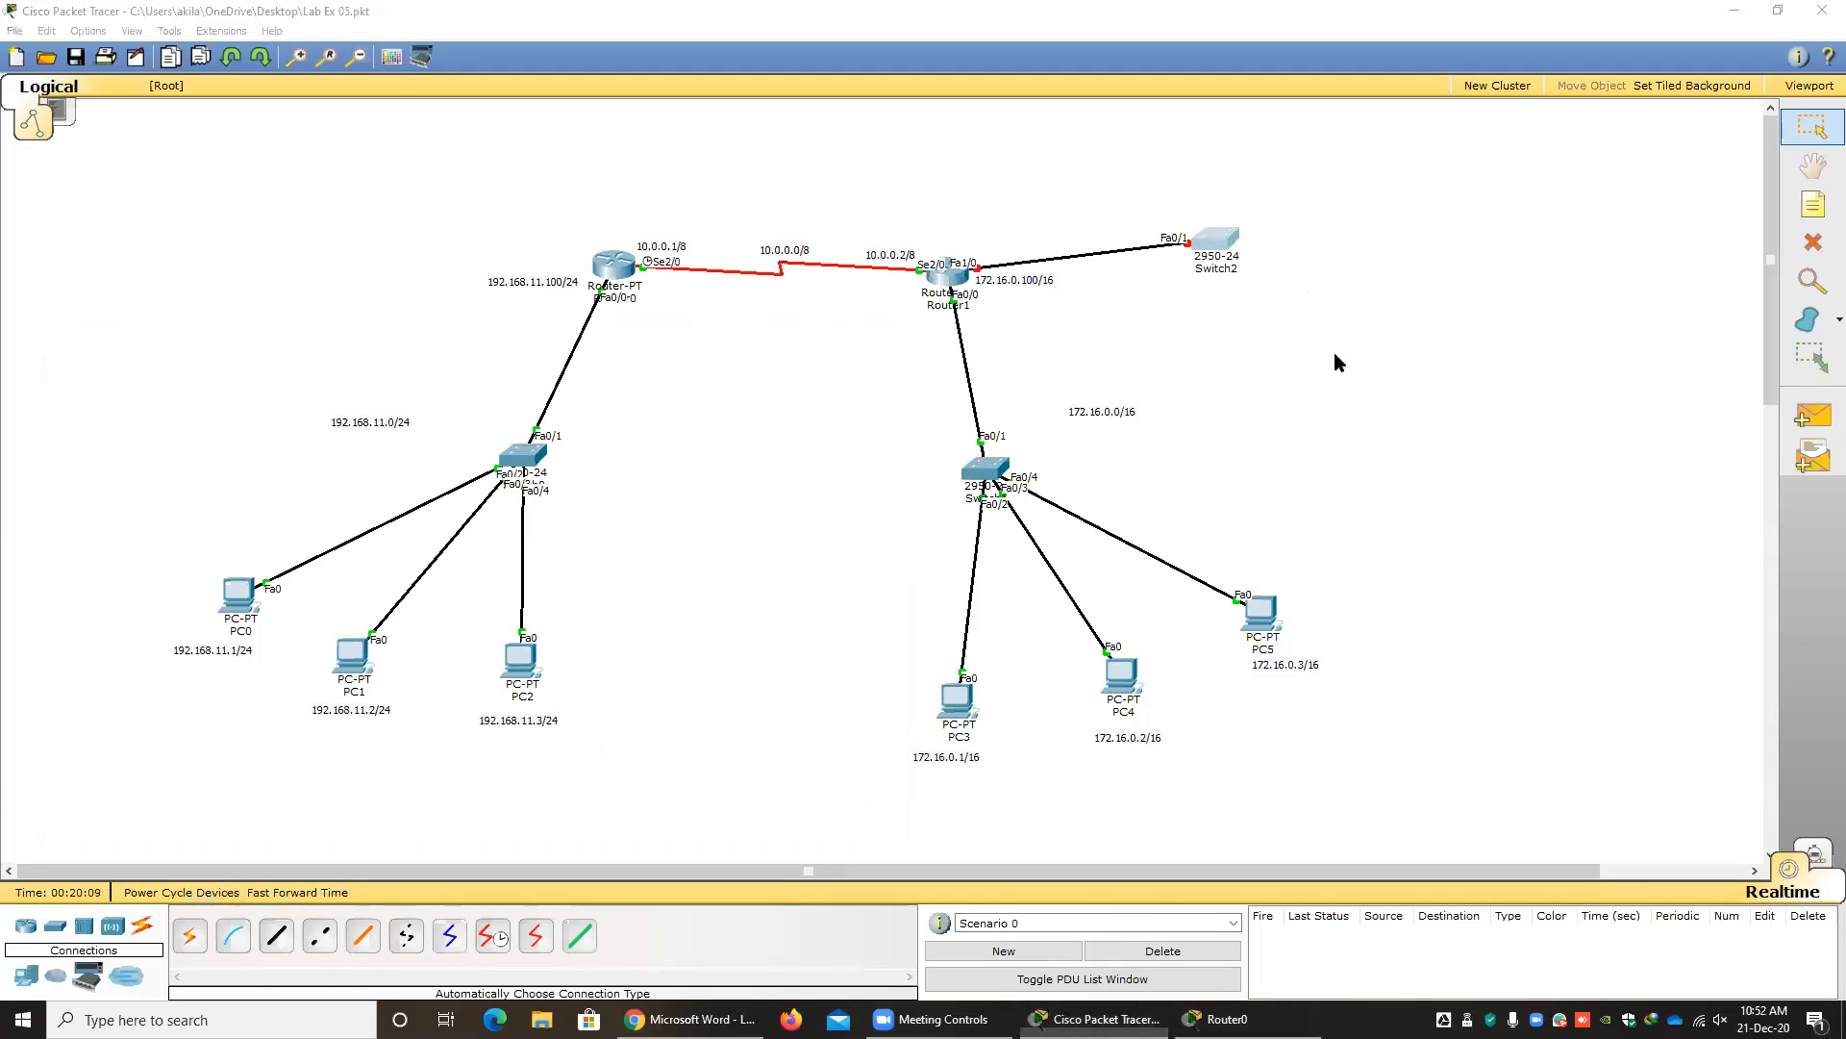
{"action": "left_click", "coordinate": [614, 267]}
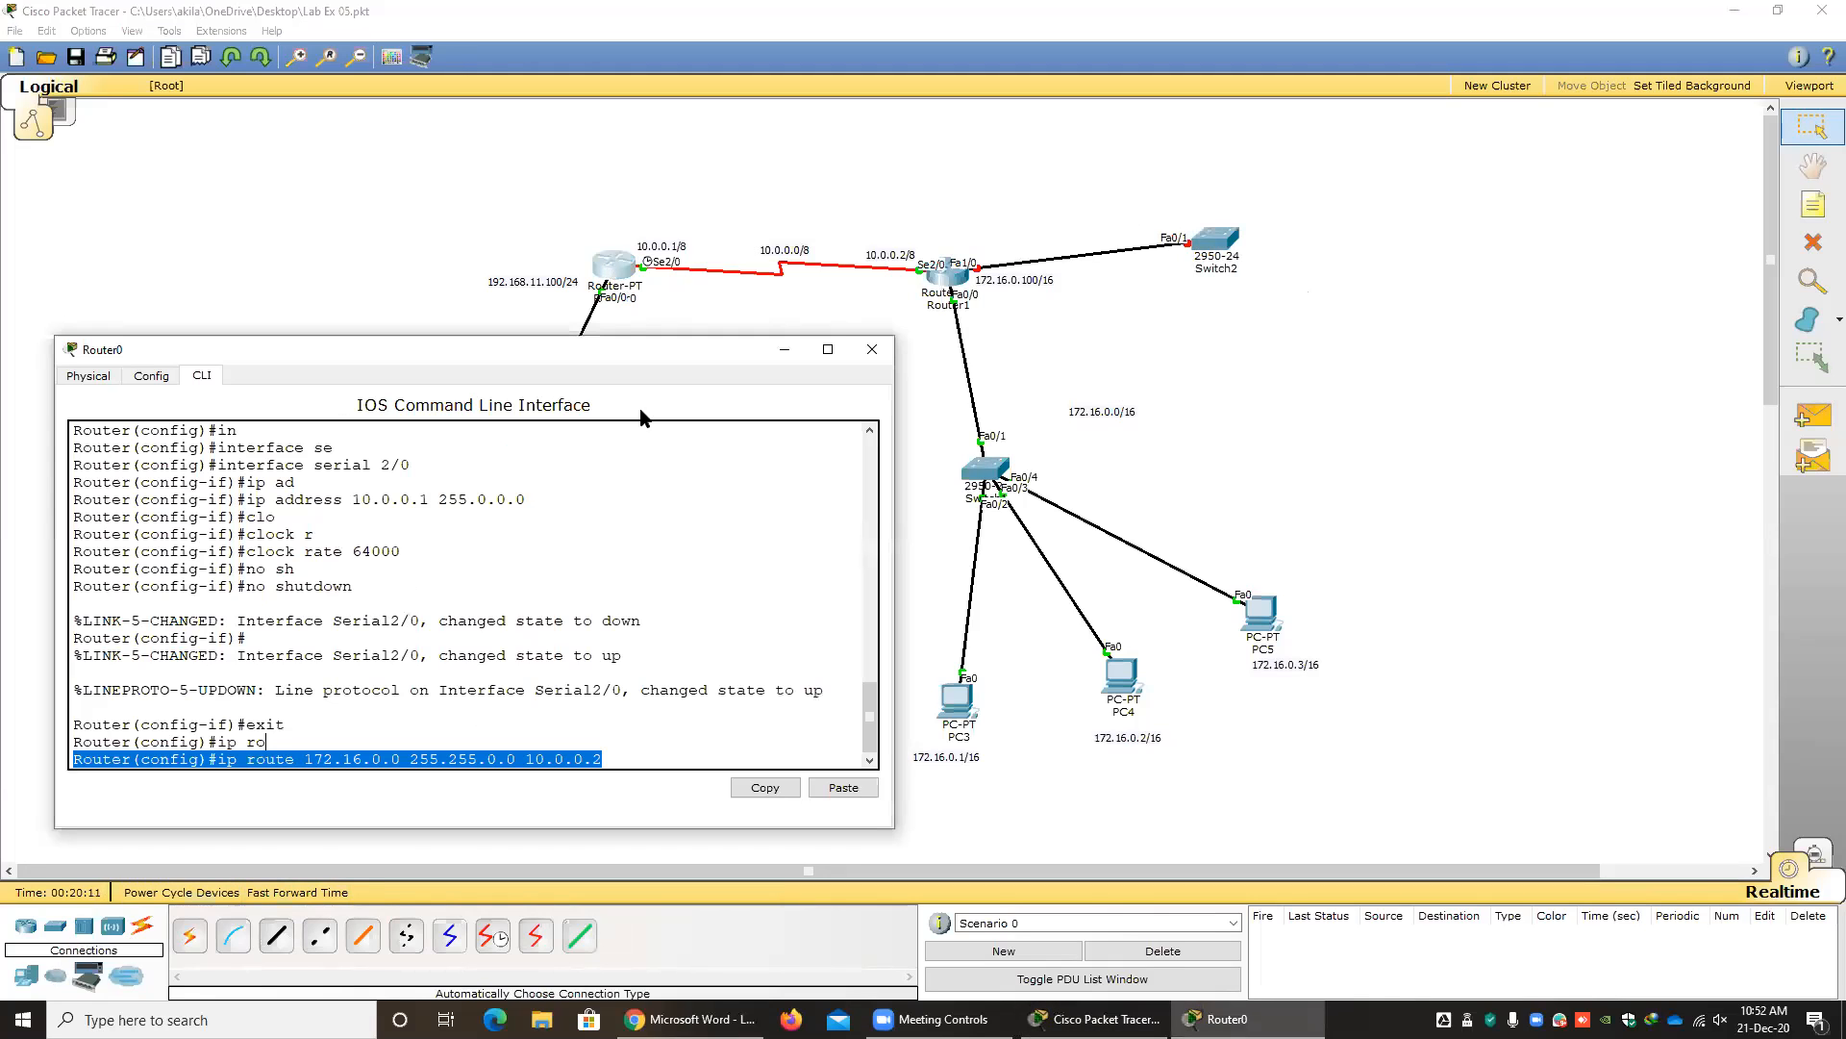
{"action": "left_click", "coordinate": [1114, 359]}
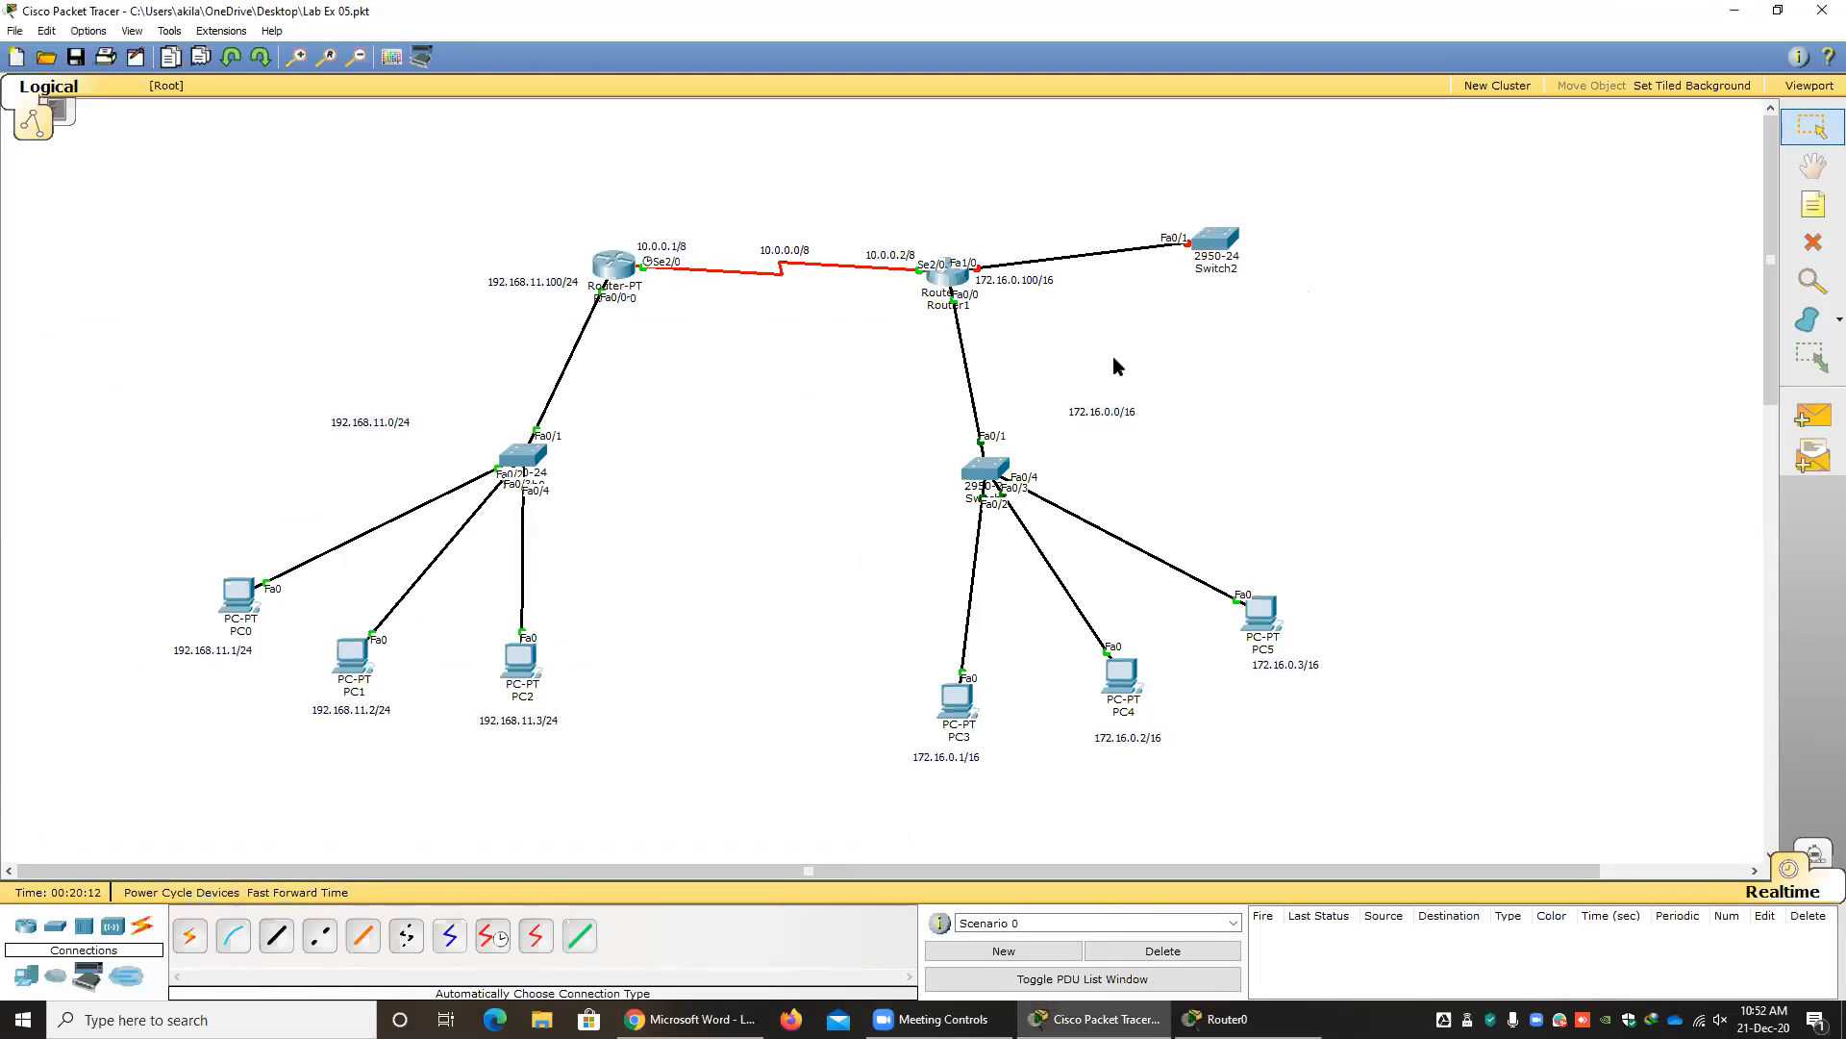
Copy the 192.168.11.0/24 network label to the new switch and change the copy's text to 192.168.12.0/24.
{"action": "double_click", "coordinate": [381, 424]}
{"action": "key", "text": "ctrl+v"}
{"action": "double_click", "coordinate": [1296, 202]}
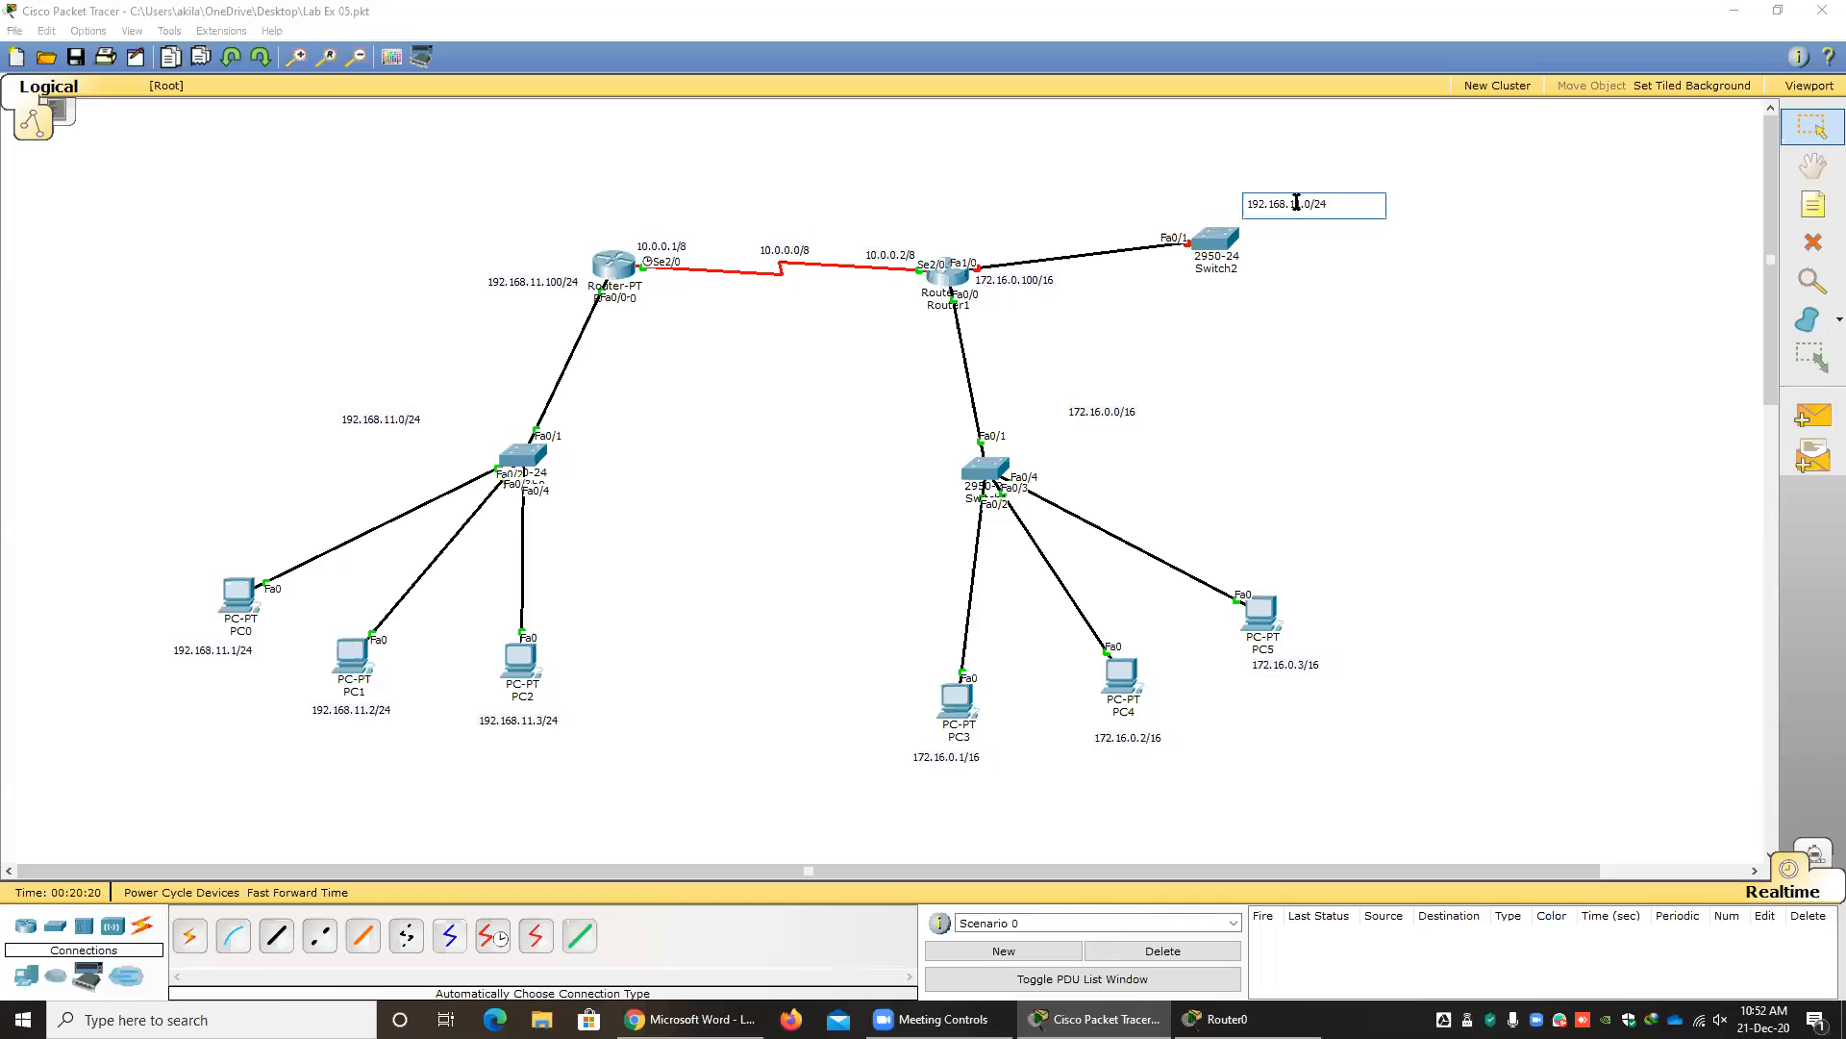
{"action": "key", "text": "BackSpace"}
{"action": "type", "text": "2"}
{"action": "left_click", "coordinate": [1325, 379]}
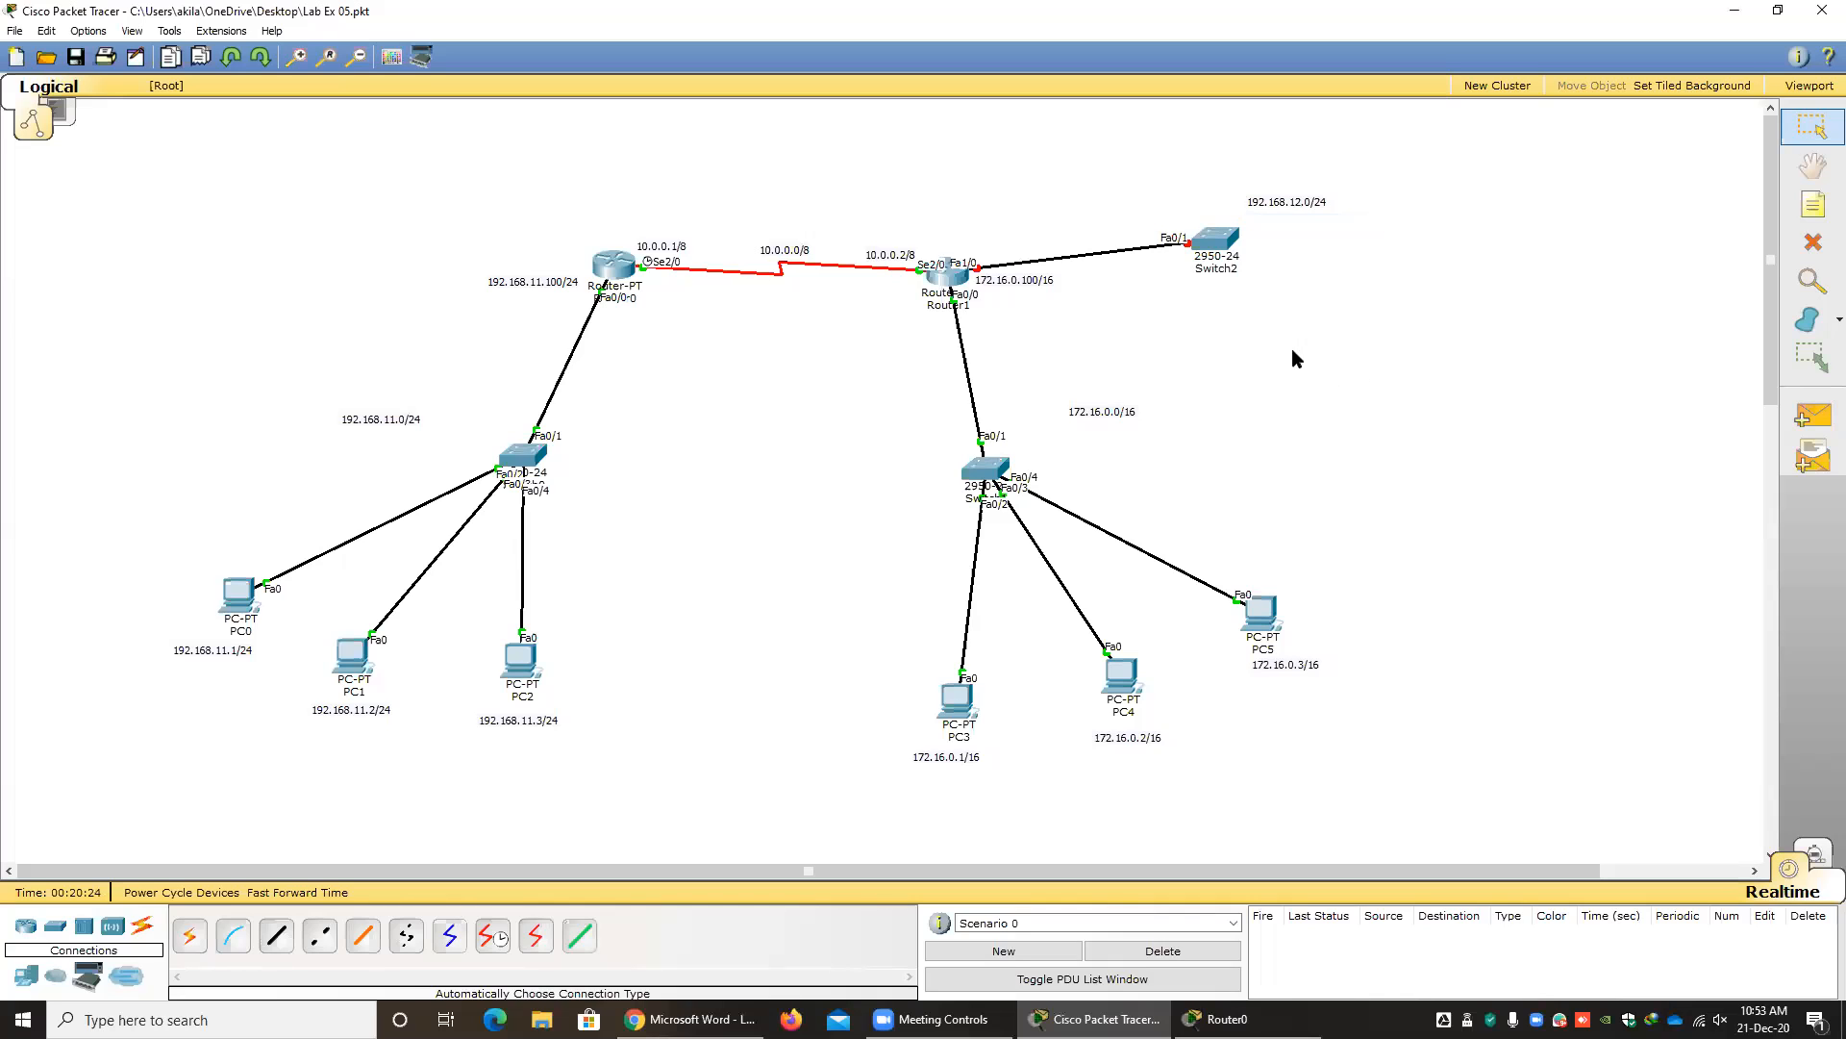
Rewrite Router0's pending command as ip route 192.168.12.0 255.255.255.0 10.0.0.2 without running it, and close the router's window.
{"action": "left_click", "coordinate": [614, 267]}
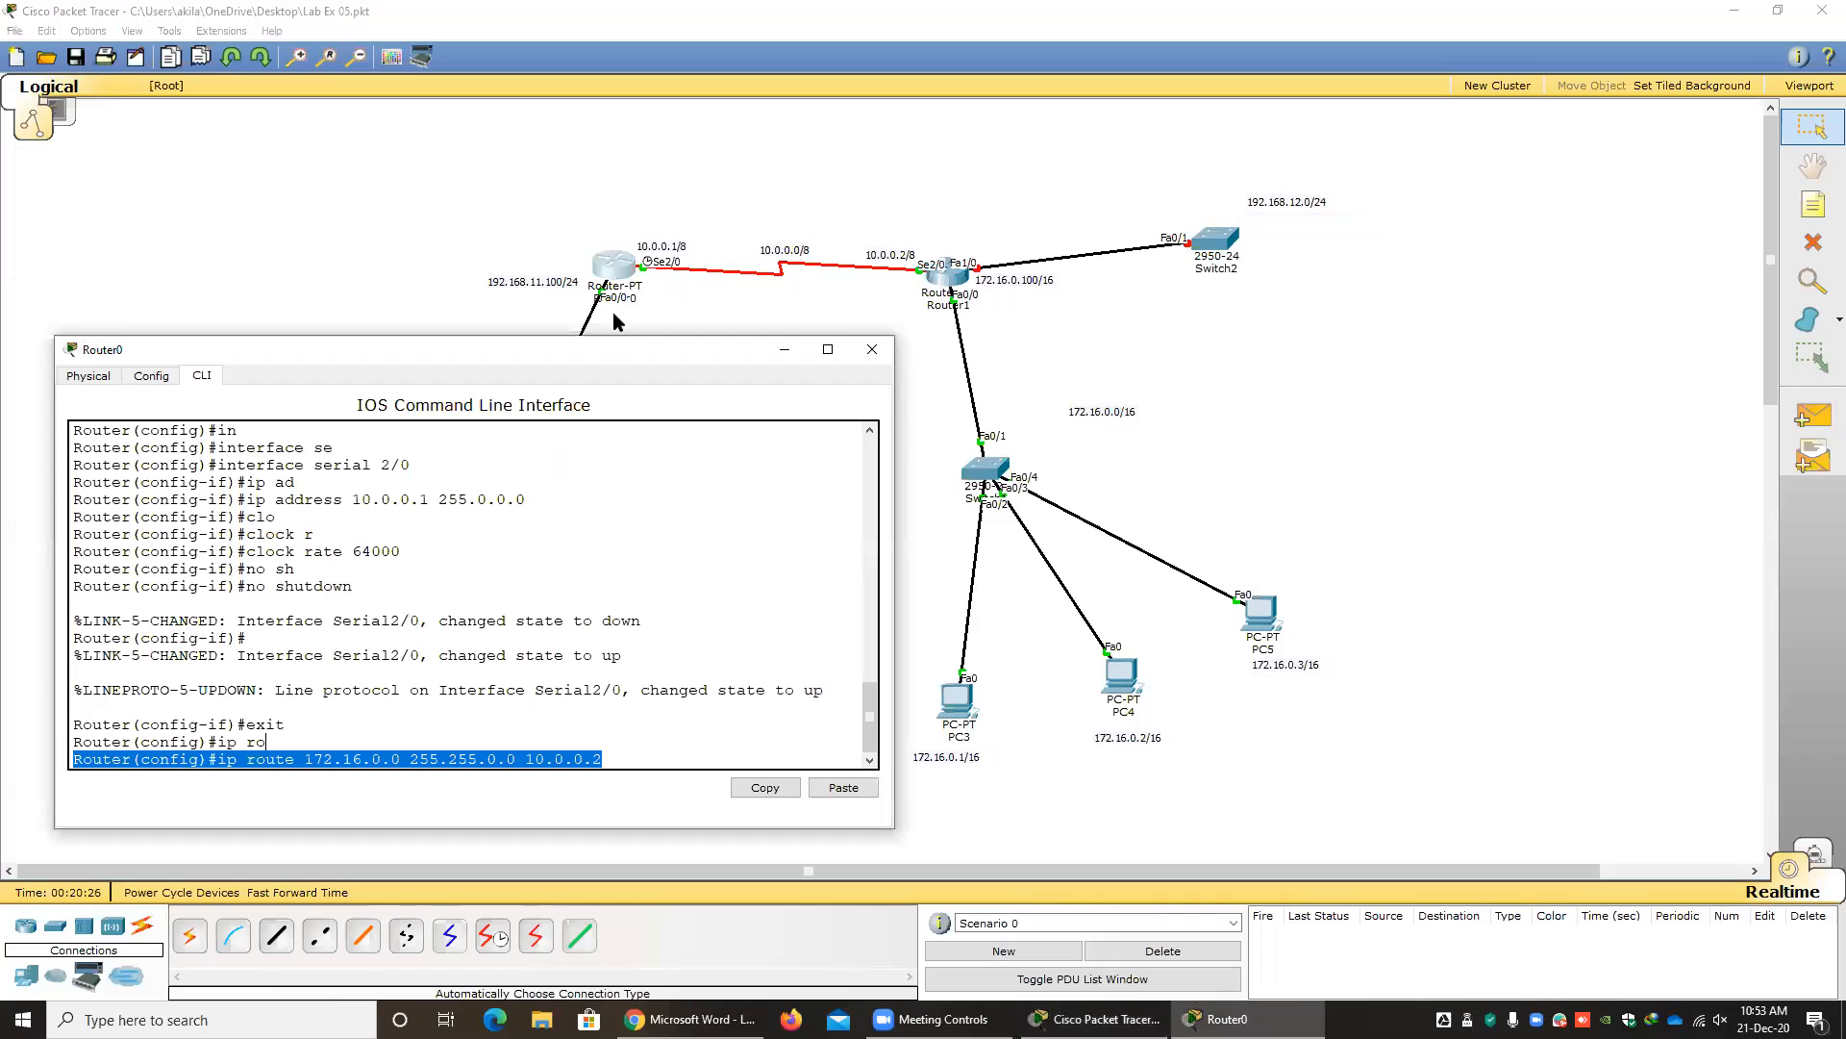
{"action": "left_click", "coordinate": [577, 760]}
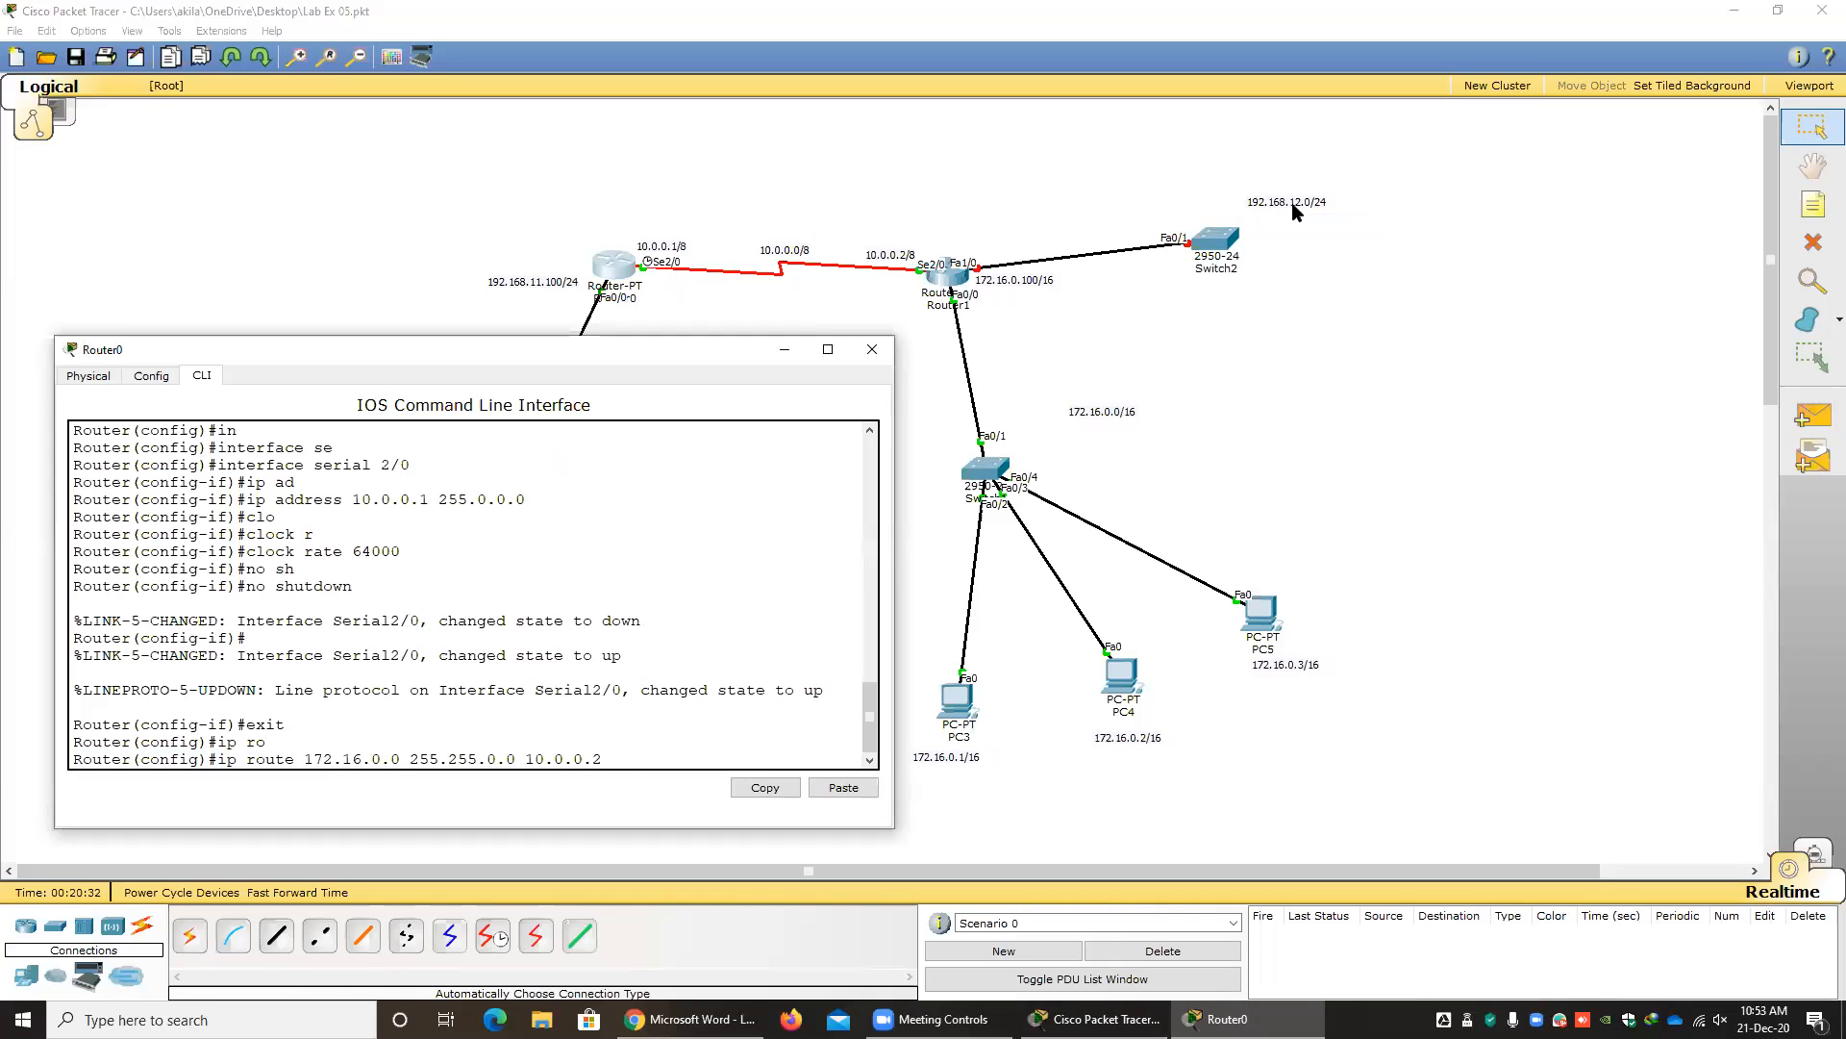
{"action": "left_click_drag", "start_coordinate": [400, 757], "coordinate": [304, 758]}
{"action": "key", "text": "BackSpace"}
{"action": "key", "text": "BackSpace"}
{"action": "key", "text": "BackSpace"}
{"action": "key", "text": "BackSpace"}
{"action": "key", "text": "BackSpace"}
{"action": "key", "text": "BackSpace"}
{"action": "key", "text": "BackSpace"}
{"action": "key", "text": "BackSpace"}
{"action": "key", "text": "BackSpace"}
{"action": "key", "text": "BackSpace"}
{"action": "key", "text": "BackSpace"}
{"action": "key", "text": "BackSpace"}
{"action": "key", "text": "BackSpace"}
{"action": "key", "text": "BackSpace"}
{"action": "key", "text": "BackSpace"}
{"action": "key", "text": "BackSpace"}
{"action": "key", "text": "BackSpace"}
{"action": "key", "text": "BackSpace"}
{"action": "key", "text": "BackSpace"}
{"action": "key", "text": "BackSpace"}
{"action": "key", "text": "BackSpace"}
{"action": "key", "text": "BackSpace"}
{"action": "key", "text": "BackSpace"}
{"action": "key", "text": "BackSpace"}
{"action": "key", "text": "BackSpace"}
{"action": "key", "text": "BackSpace"}
{"action": "type", "text": "1"}
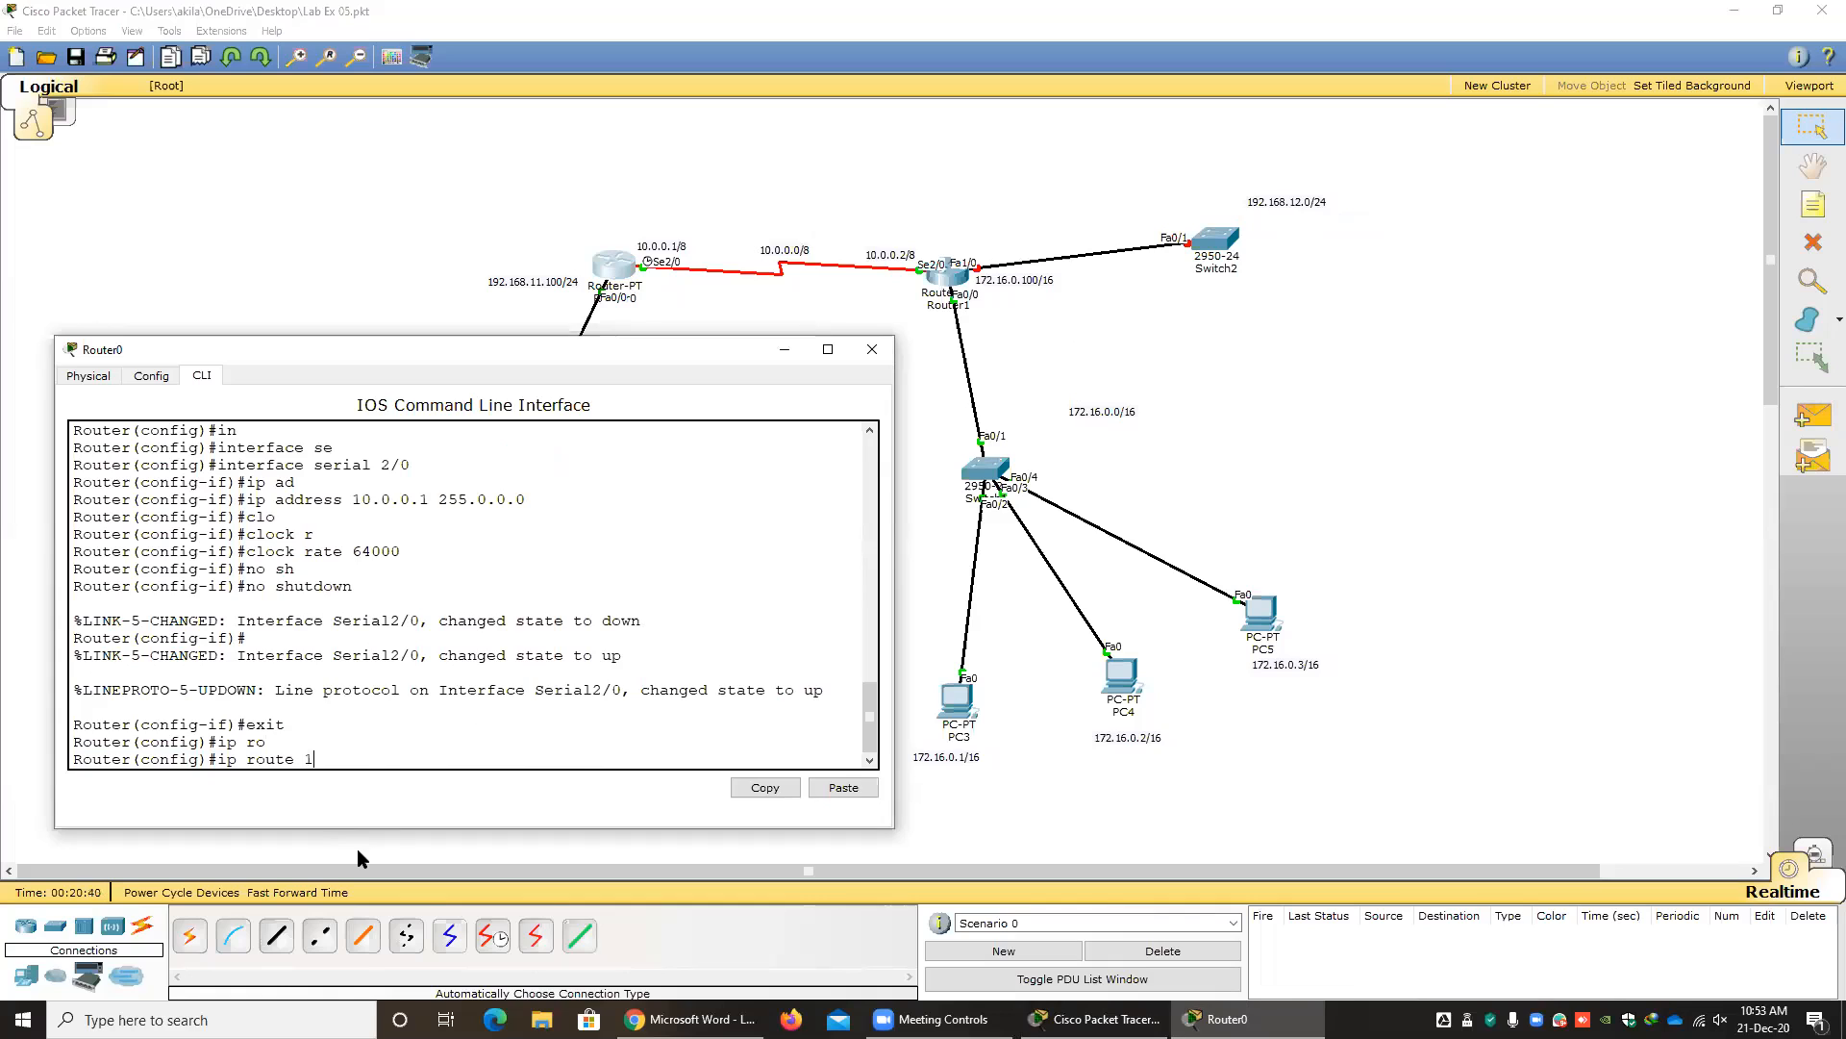
{"action": "type", "text": "92.168.12.0 255.255.255.0"}
{"action": "type", "text": "10.0.0.2"}
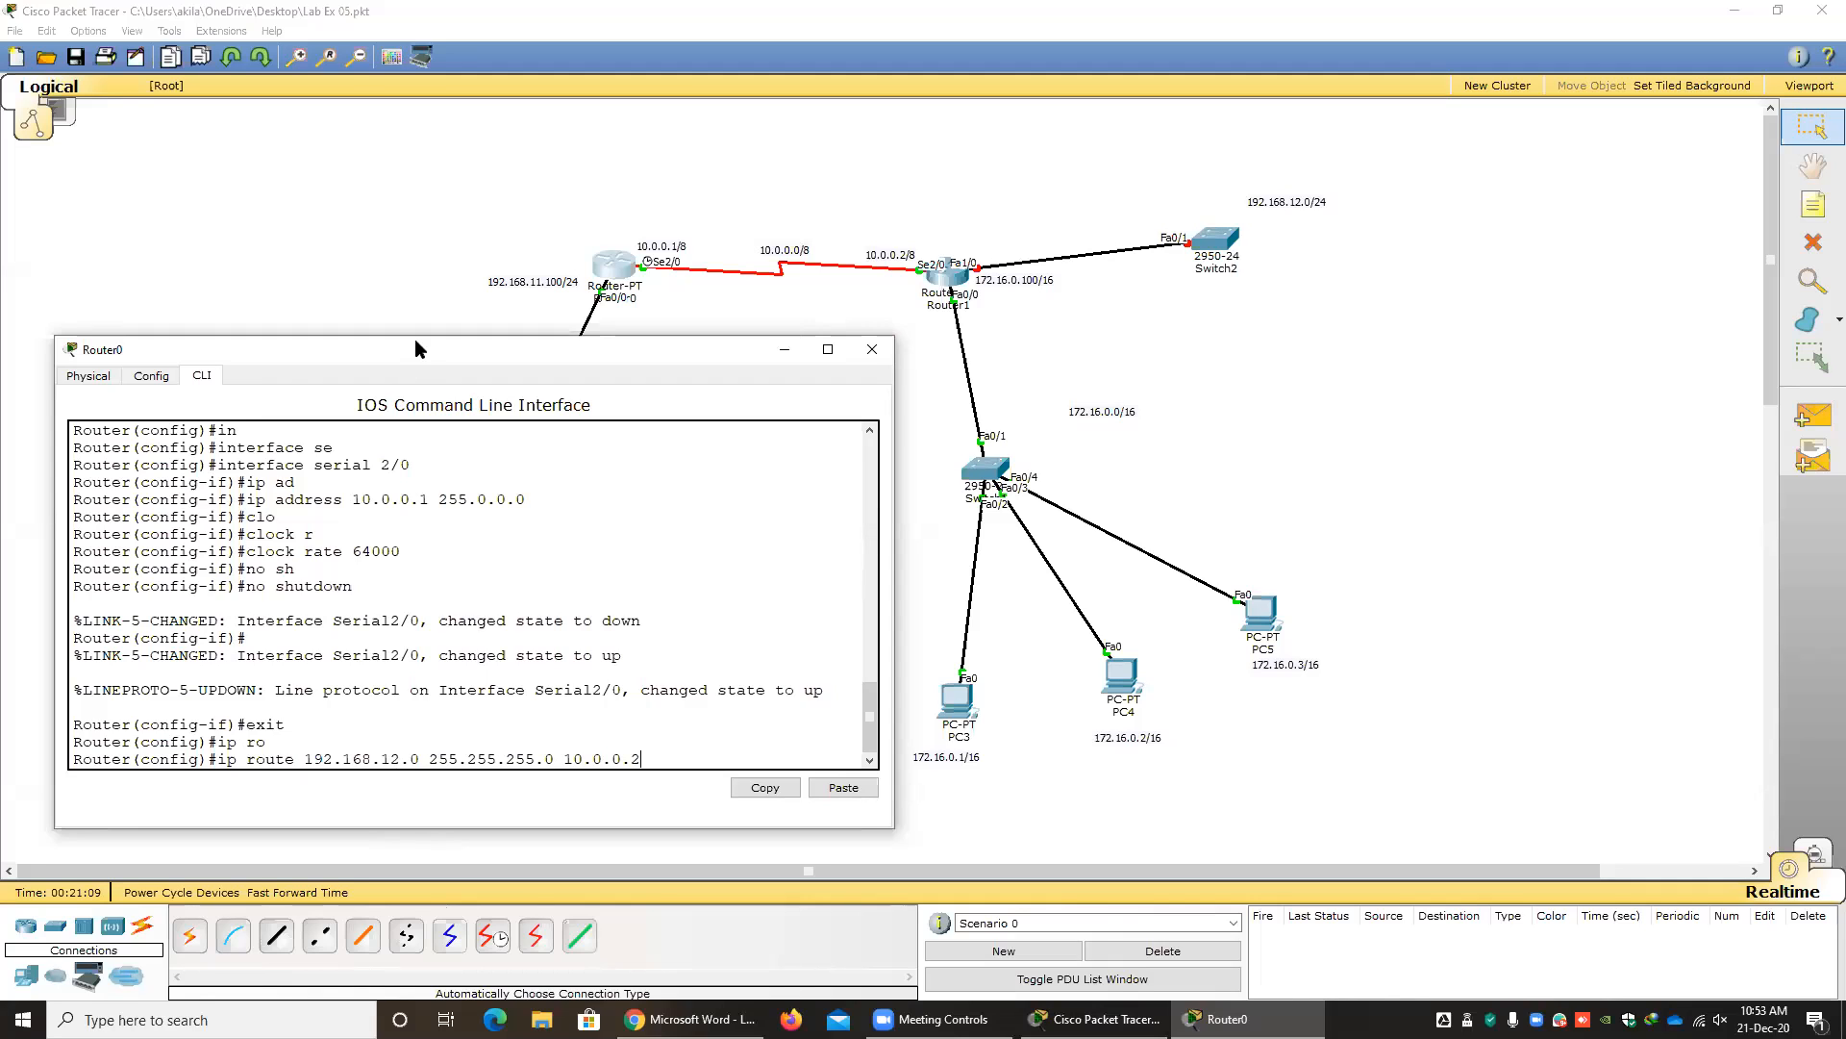
{"action": "left_click_drag", "start_coordinate": [415, 345], "coordinate": [425, 387]}
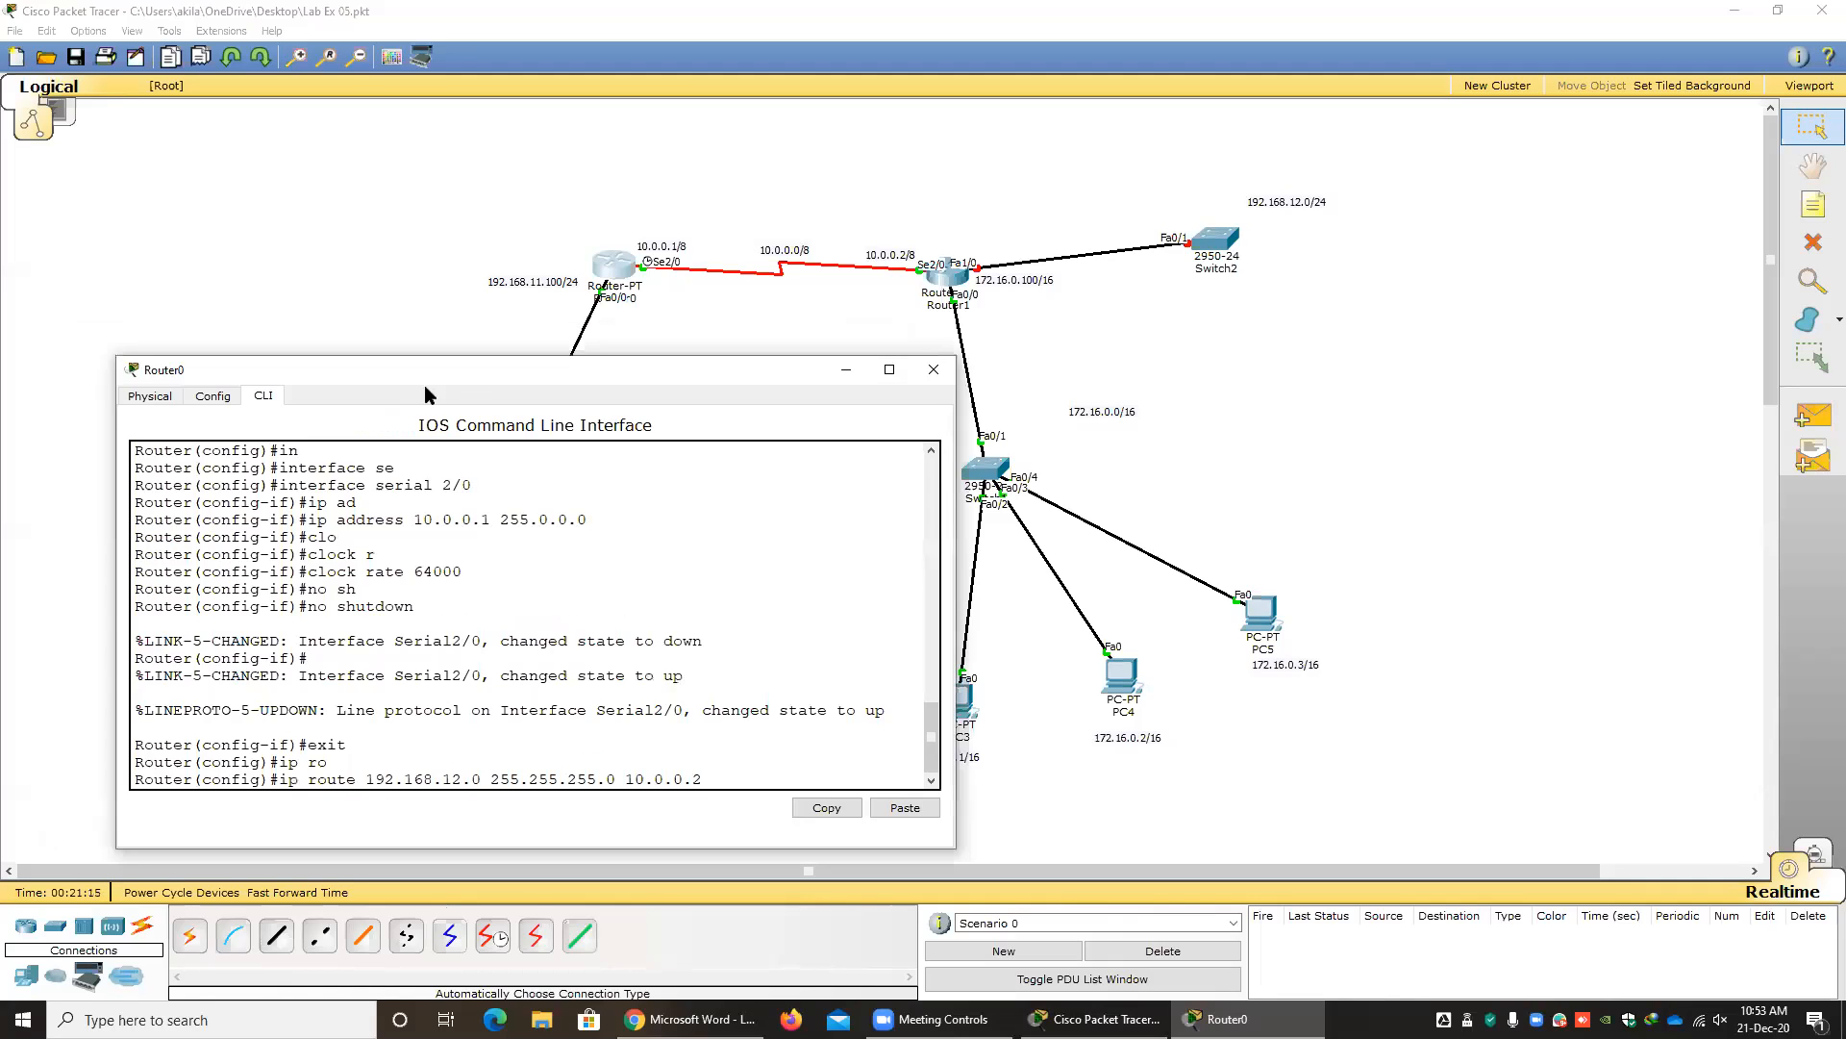
{"action": "left_click", "coordinate": [938, 374]}
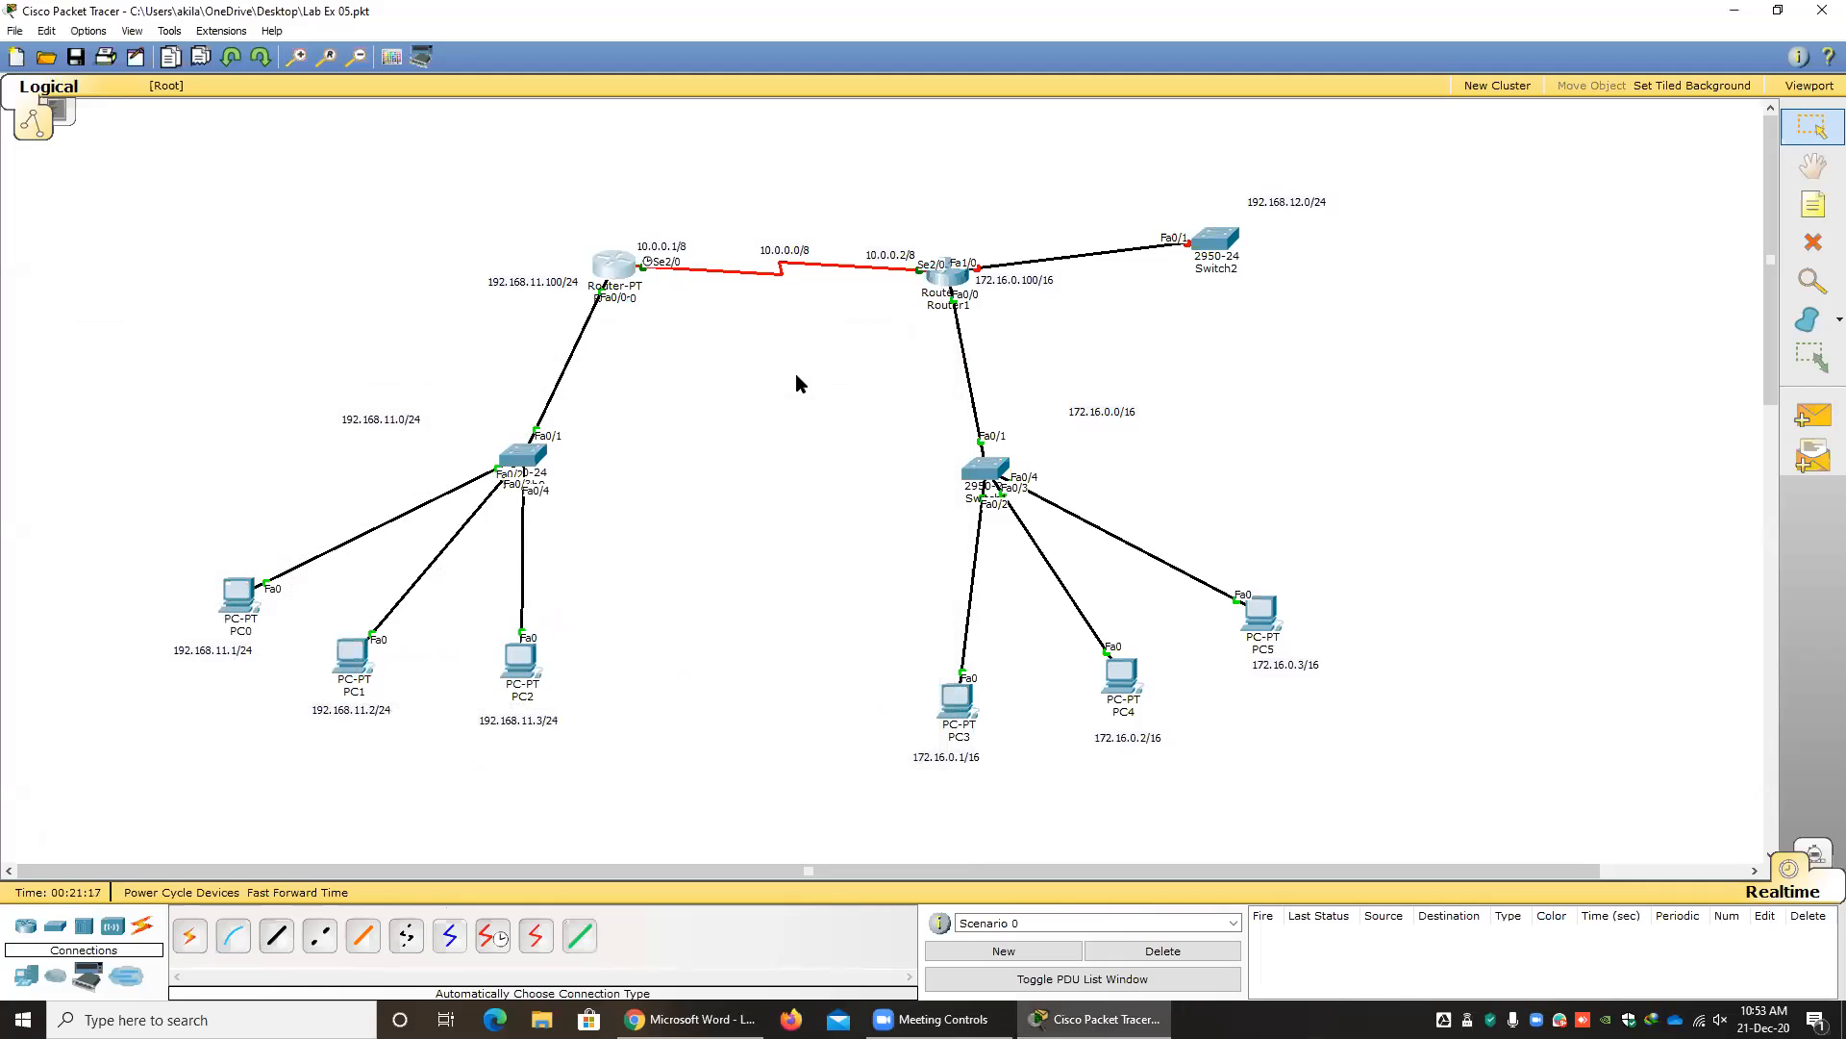
Place an 1841 router above the serial link and connect Router0 to it with an automatically chosen connection.
{"action": "left_click", "coordinate": [26, 928]}
{"action": "left_click", "coordinate": [195, 931]}
{"action": "left_click", "coordinate": [794, 169]}
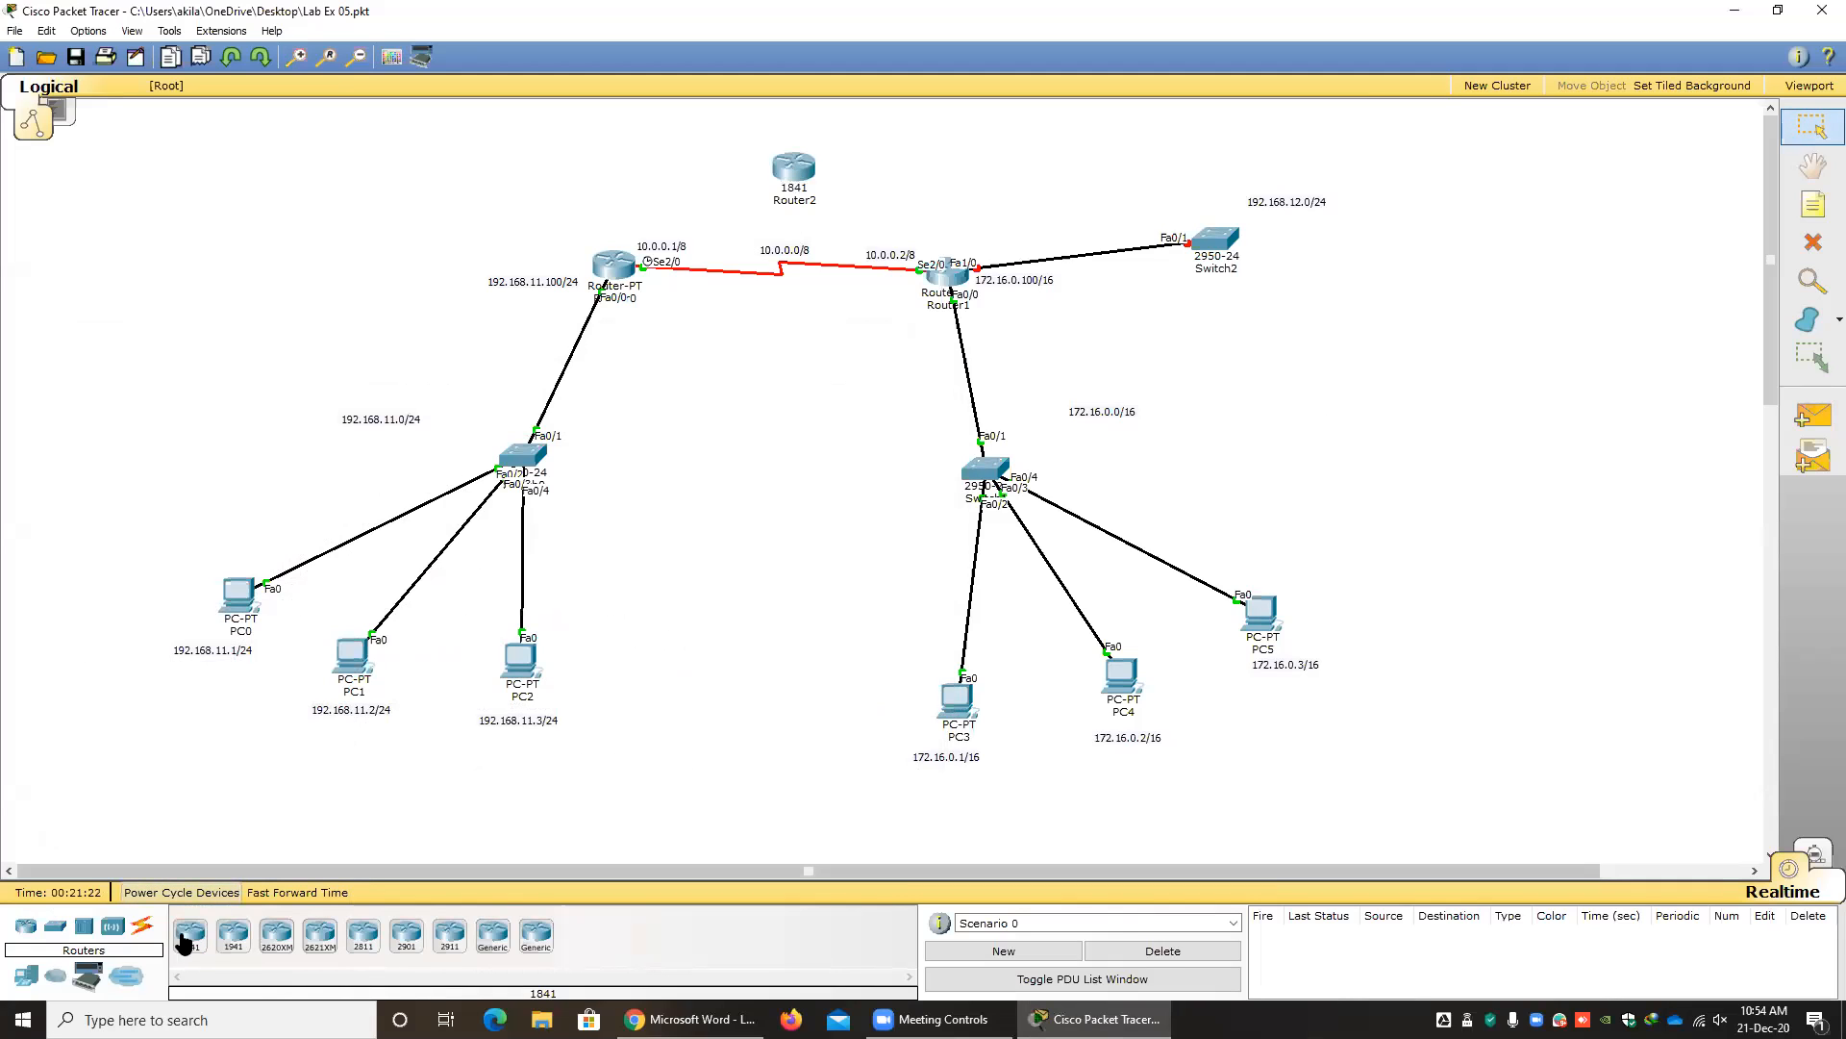
{"action": "left_click", "coordinate": [141, 927]}
{"action": "left_click", "coordinate": [204, 950]}
{"action": "left_click", "coordinate": [617, 267]}
{"action": "left_click", "coordinate": [784, 167]}
{"action": "left_click", "coordinate": [784, 168]}
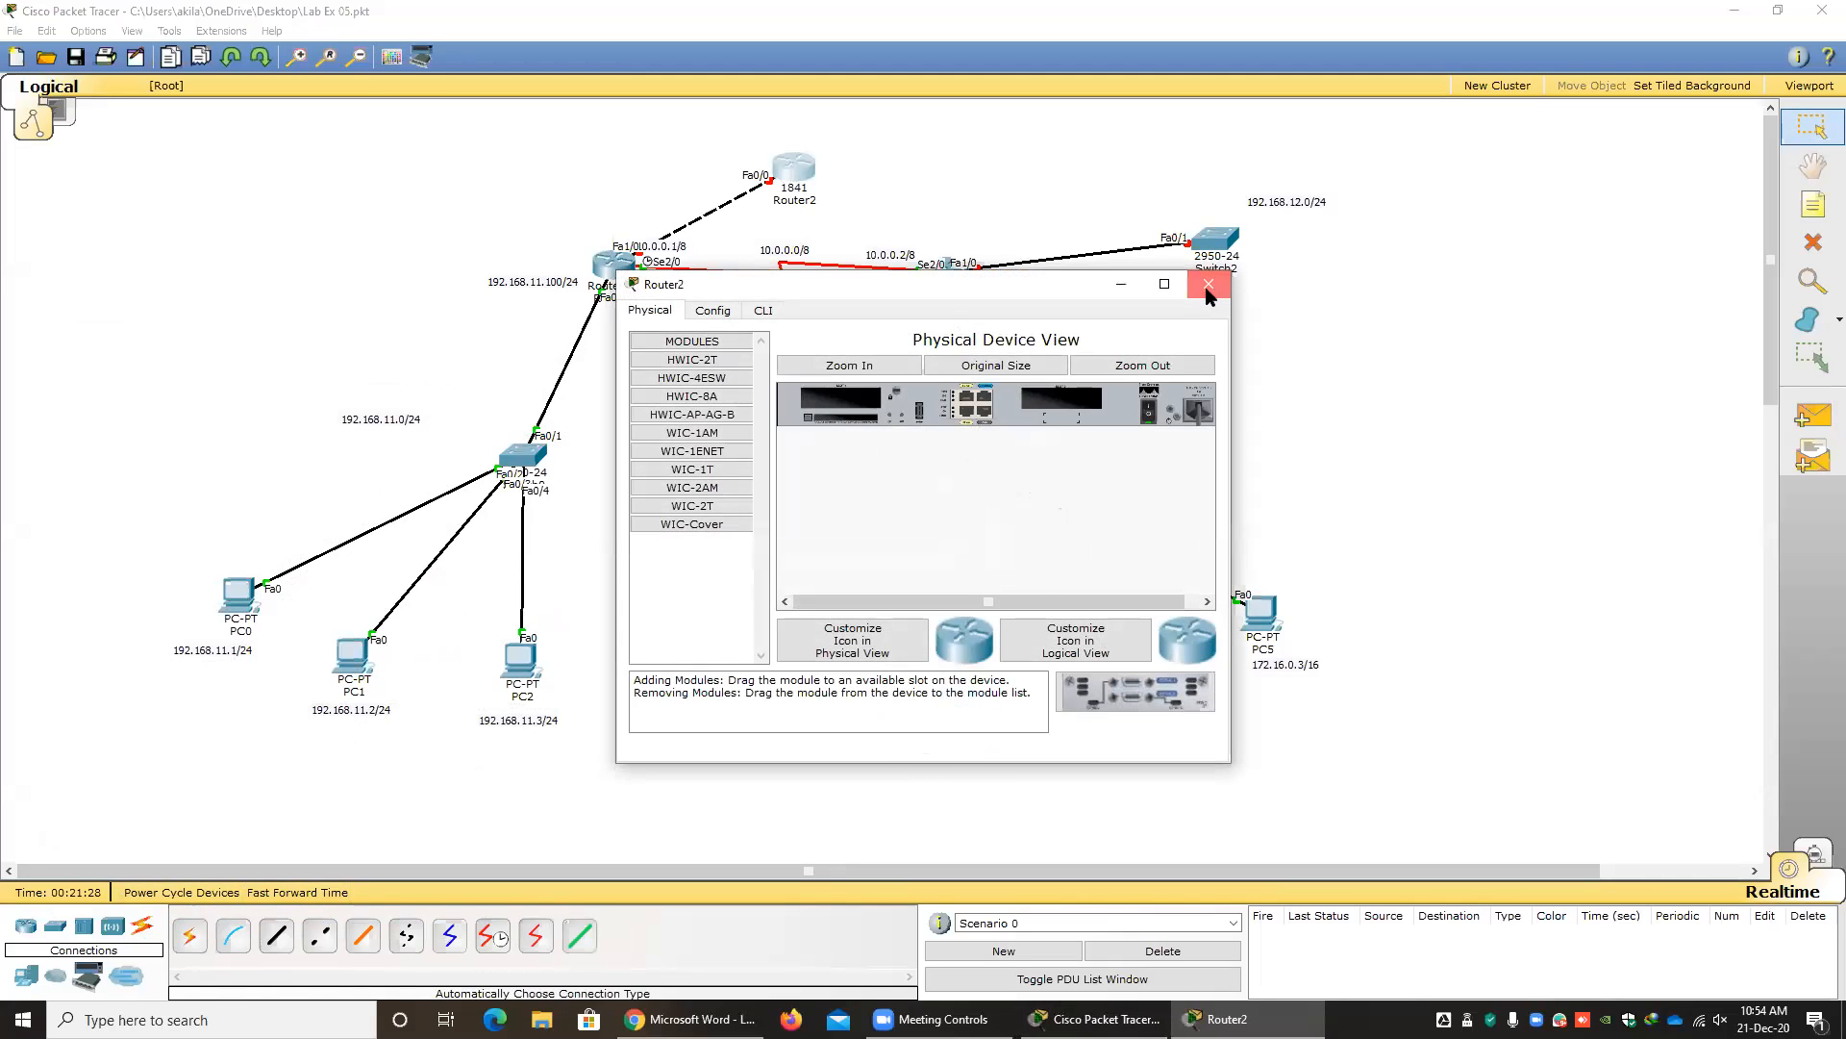
Close the 1841 router's window, move that router below the serial link and delete it with its connection.
{"action": "left_click", "coordinate": [1209, 285]}
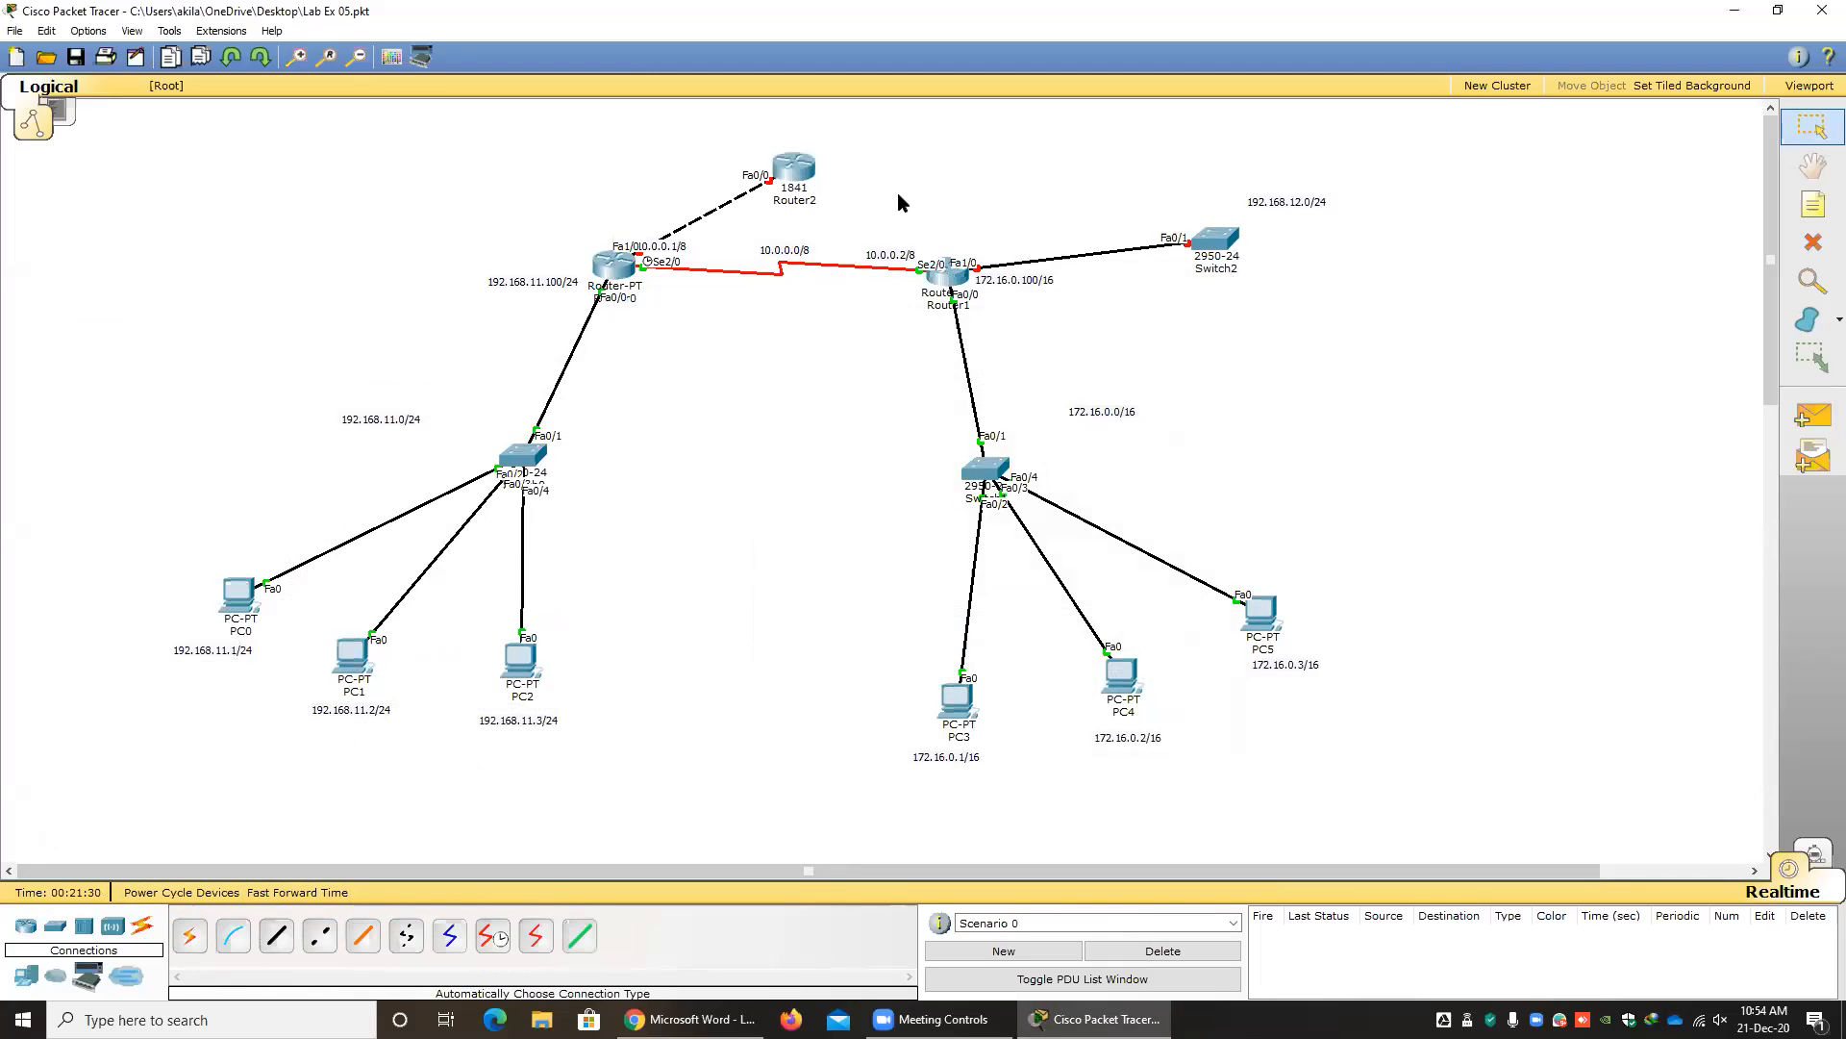
{"action": "left_click_drag", "start_coordinate": [806, 181], "coordinate": [813, 452]}
{"action": "key", "text": "Delete"}
{"action": "left_click", "coordinate": [947, 527]}
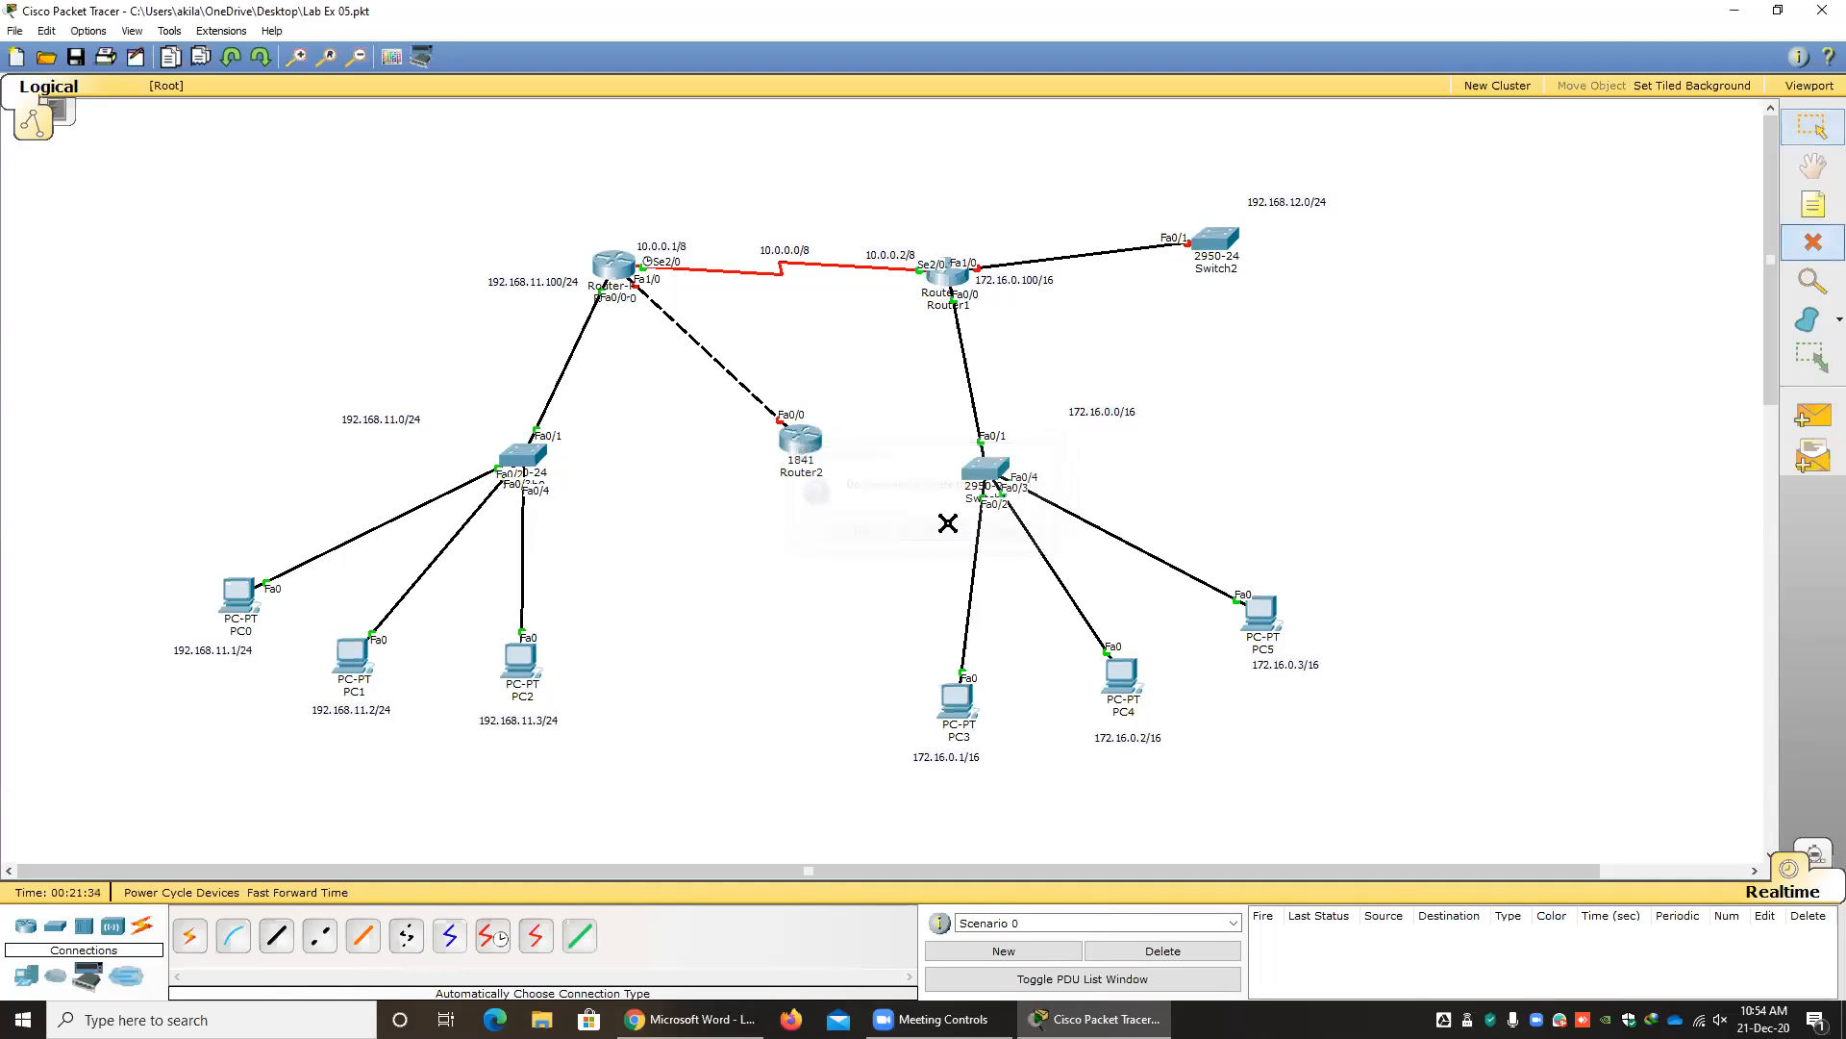
{"action": "left_click", "coordinate": [816, 443]}
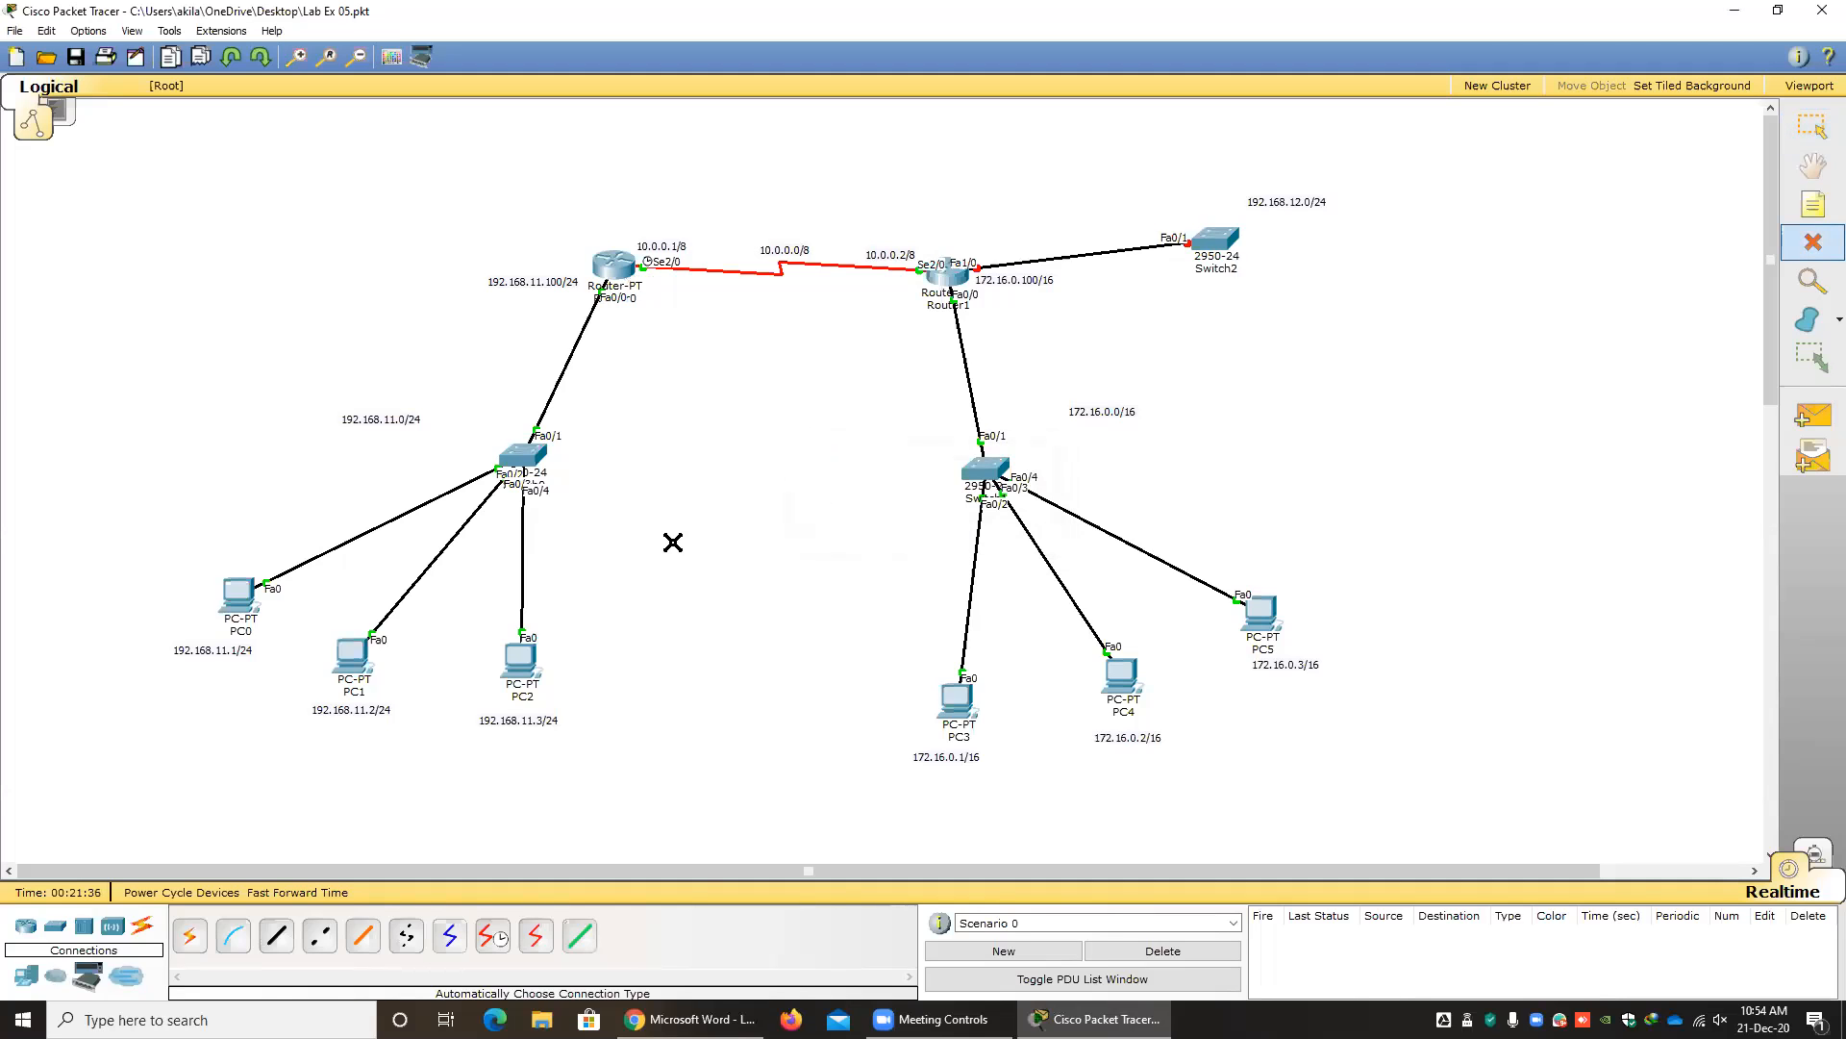
{"action": "key", "text": "Escape"}
Place a generic Router-PT router above the serial link between Router0 and Router1.
{"action": "left_click", "coordinate": [25, 925]}
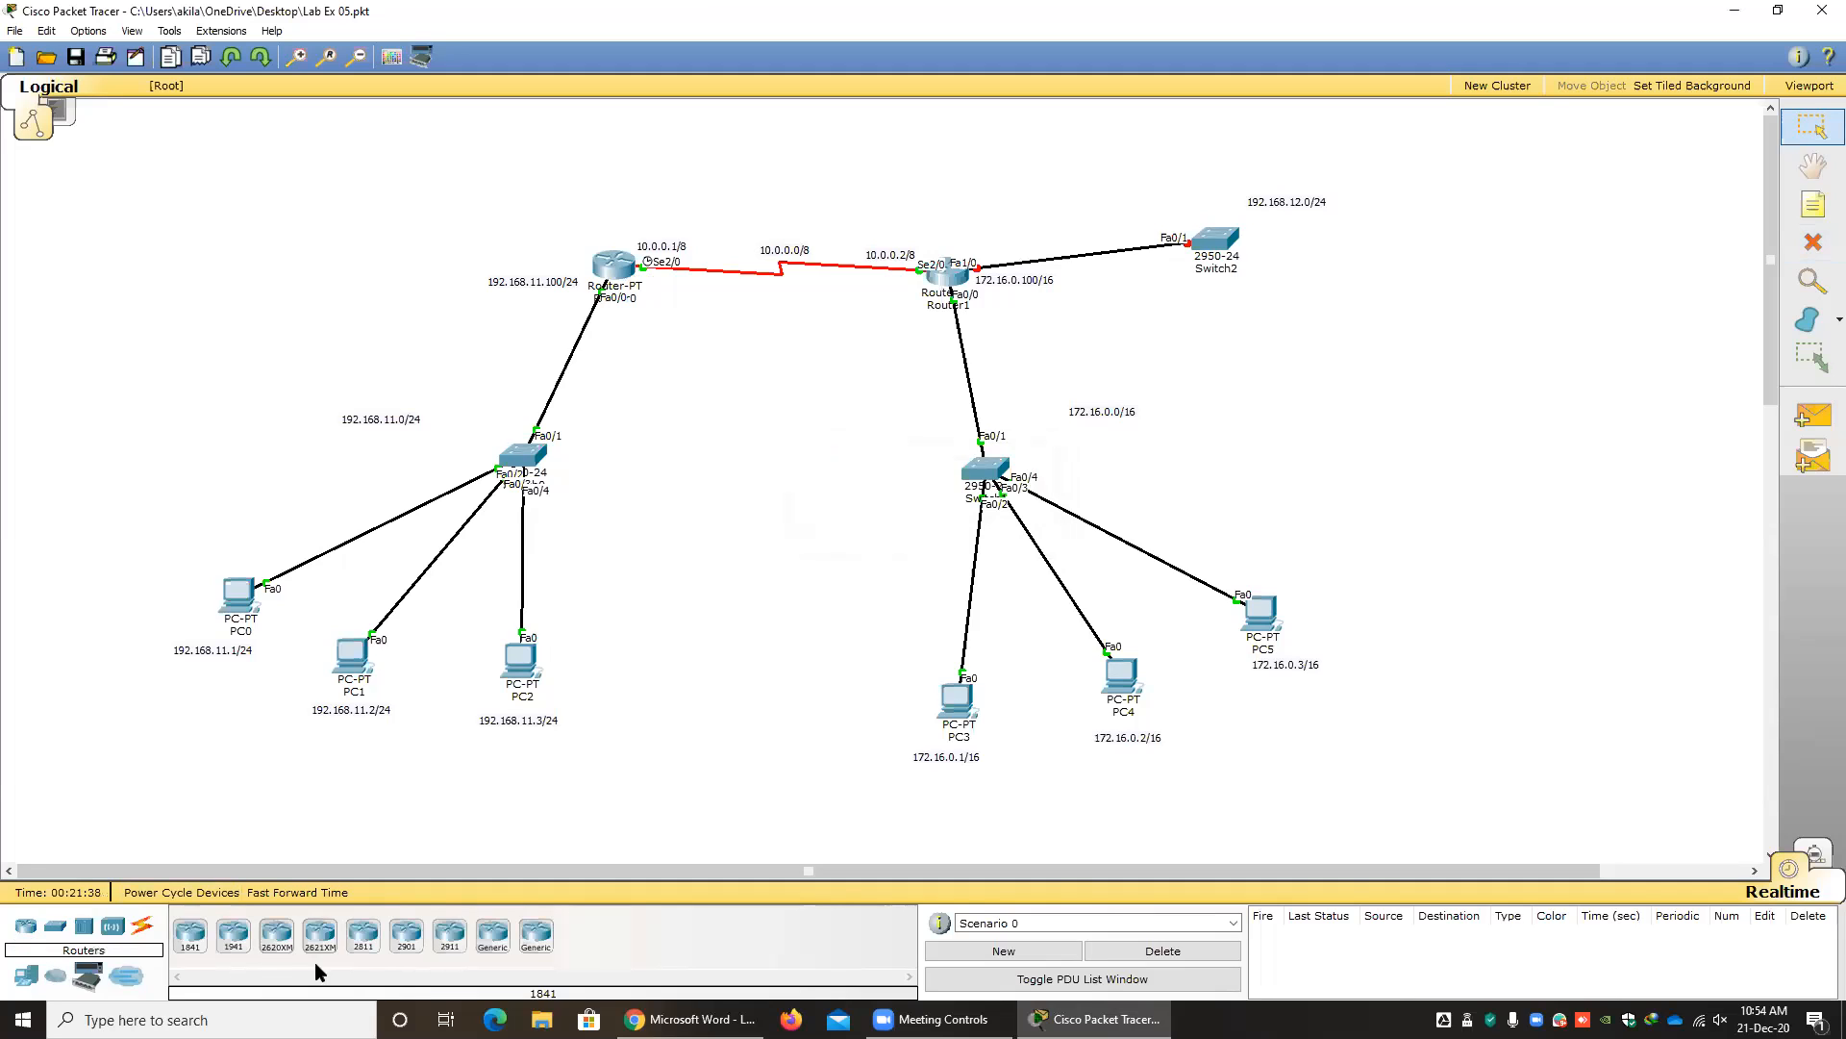
{"action": "left_click", "coordinate": [490, 936]}
{"action": "left_click", "coordinate": [811, 162]}
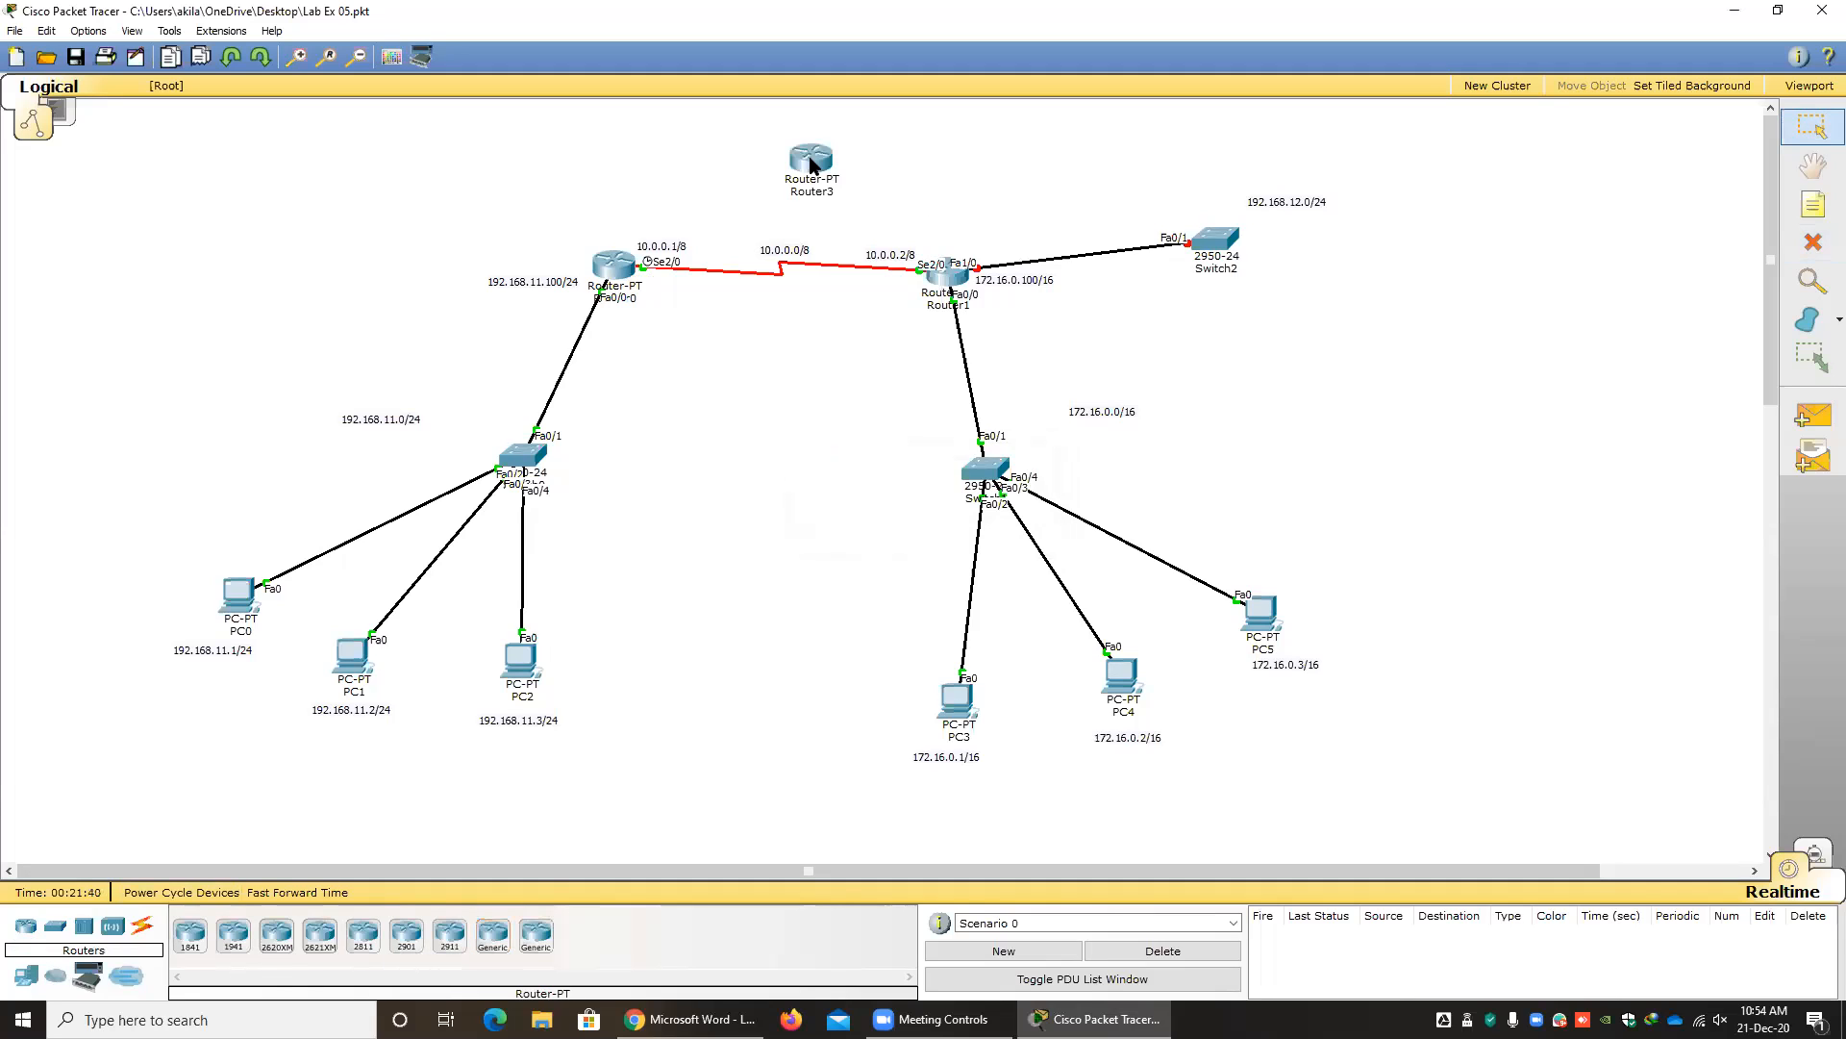
Connect the new router to both Router0 and Router1 with automatically chosen connections.
{"action": "left_click", "coordinate": [143, 925]}
{"action": "left_click", "coordinate": [191, 938]}
{"action": "left_click", "coordinate": [627, 269]}
{"action": "left_click", "coordinate": [811, 160]}
{"action": "left_click", "coordinate": [189, 935]}
{"action": "left_click", "coordinate": [812, 161]}
{"action": "left_click", "coordinate": [957, 277]}
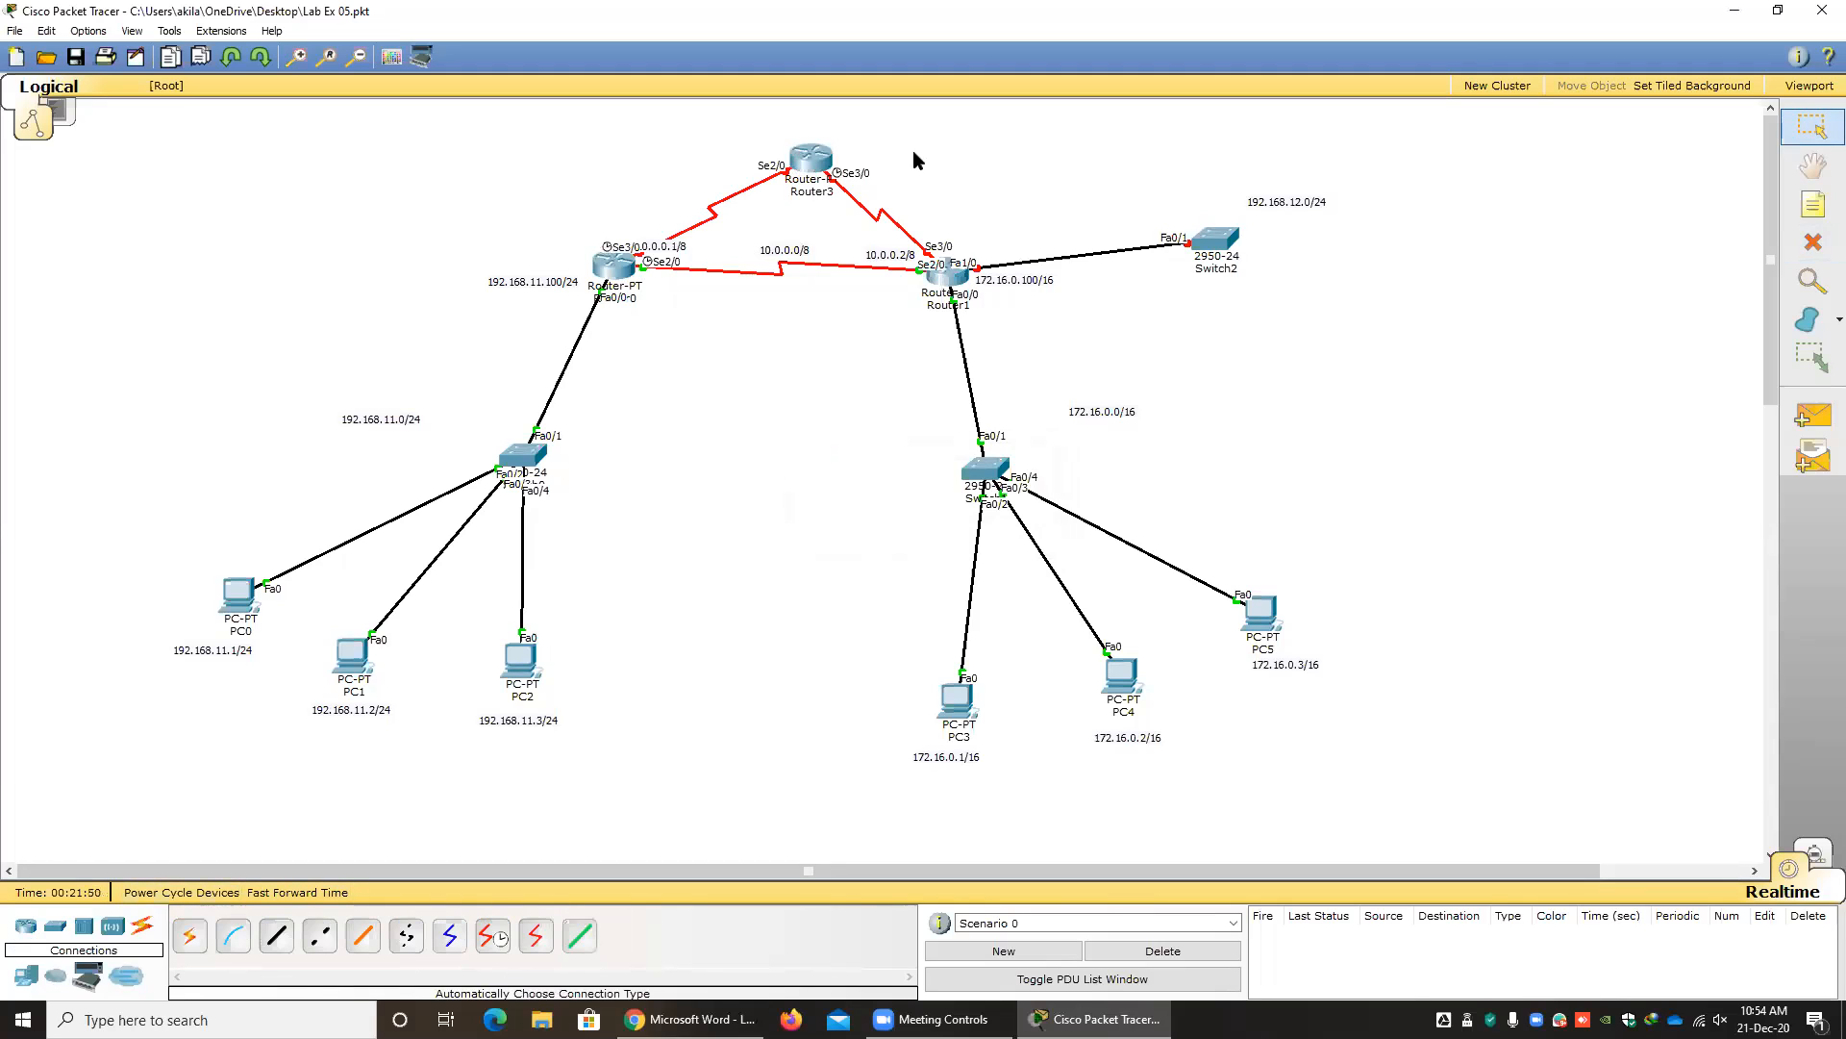
Place a 2950-24 switch to the upper right of Router3 and connect the router to it with an automatically chosen connection.
{"action": "left_click", "coordinate": [55, 930]}
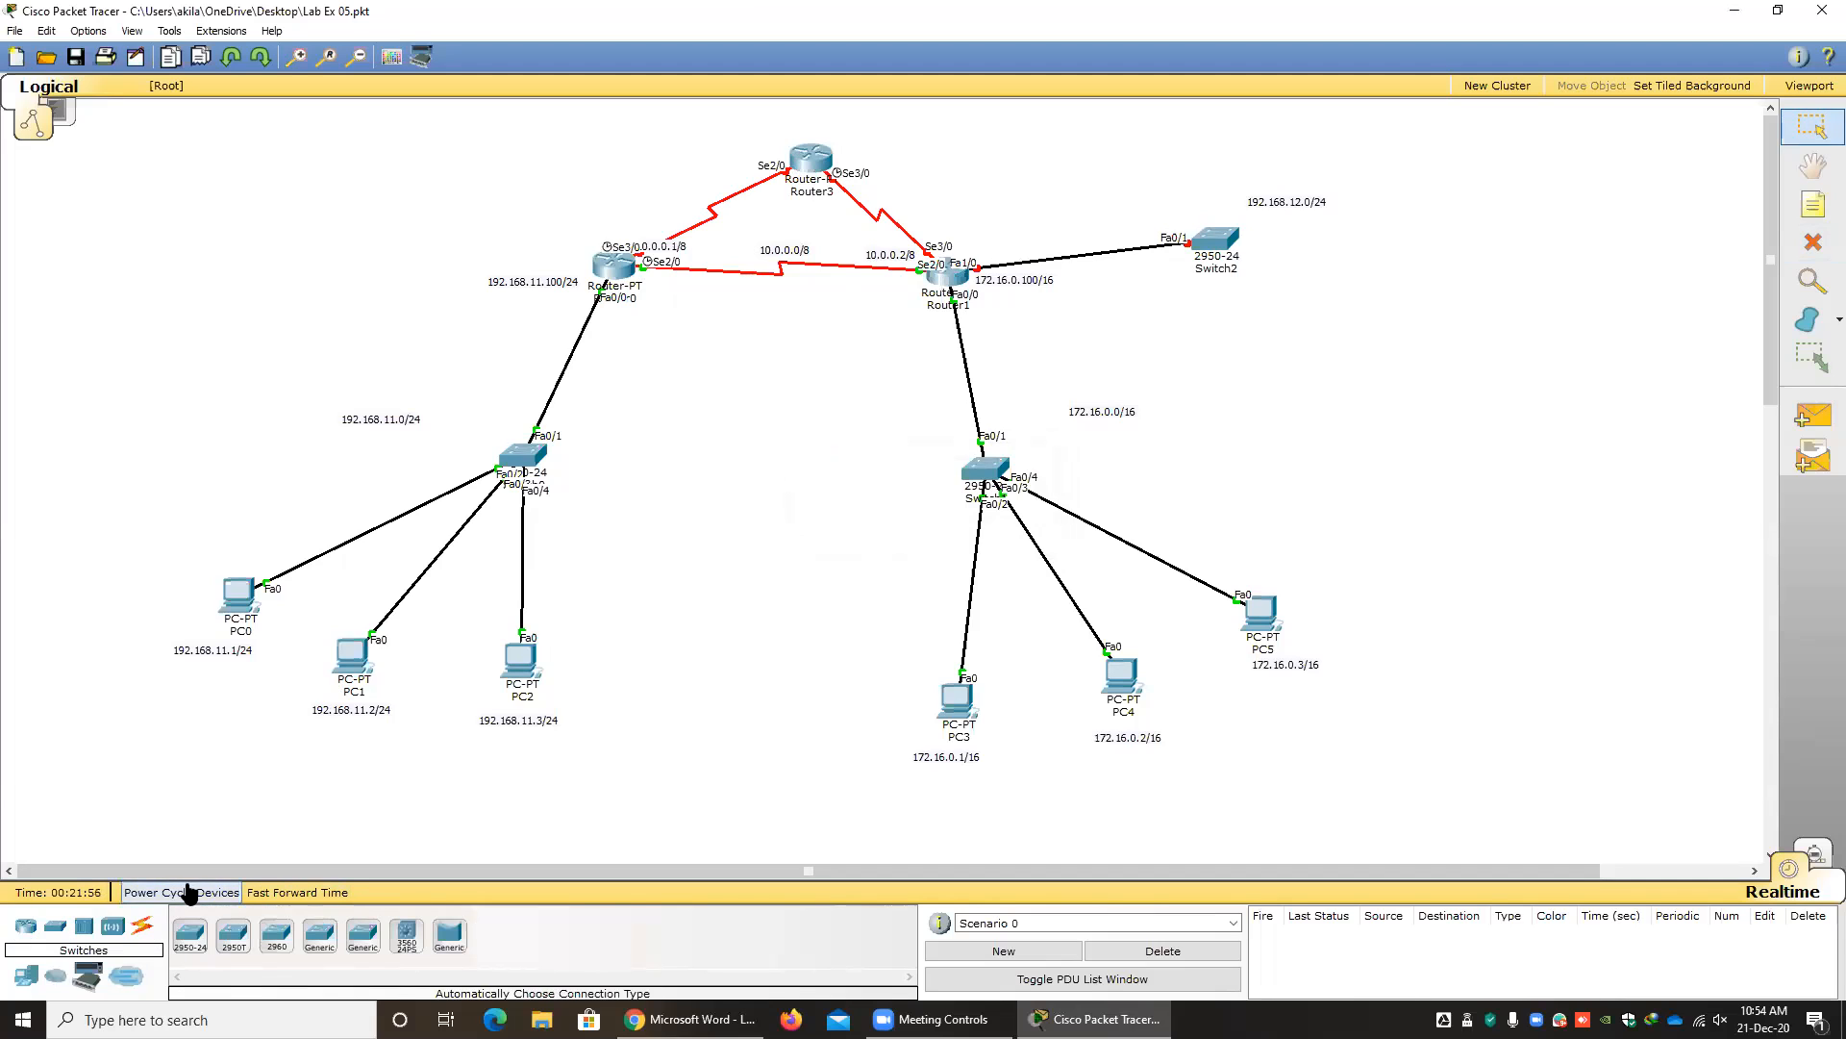
{"action": "left_click", "coordinate": [189, 933]}
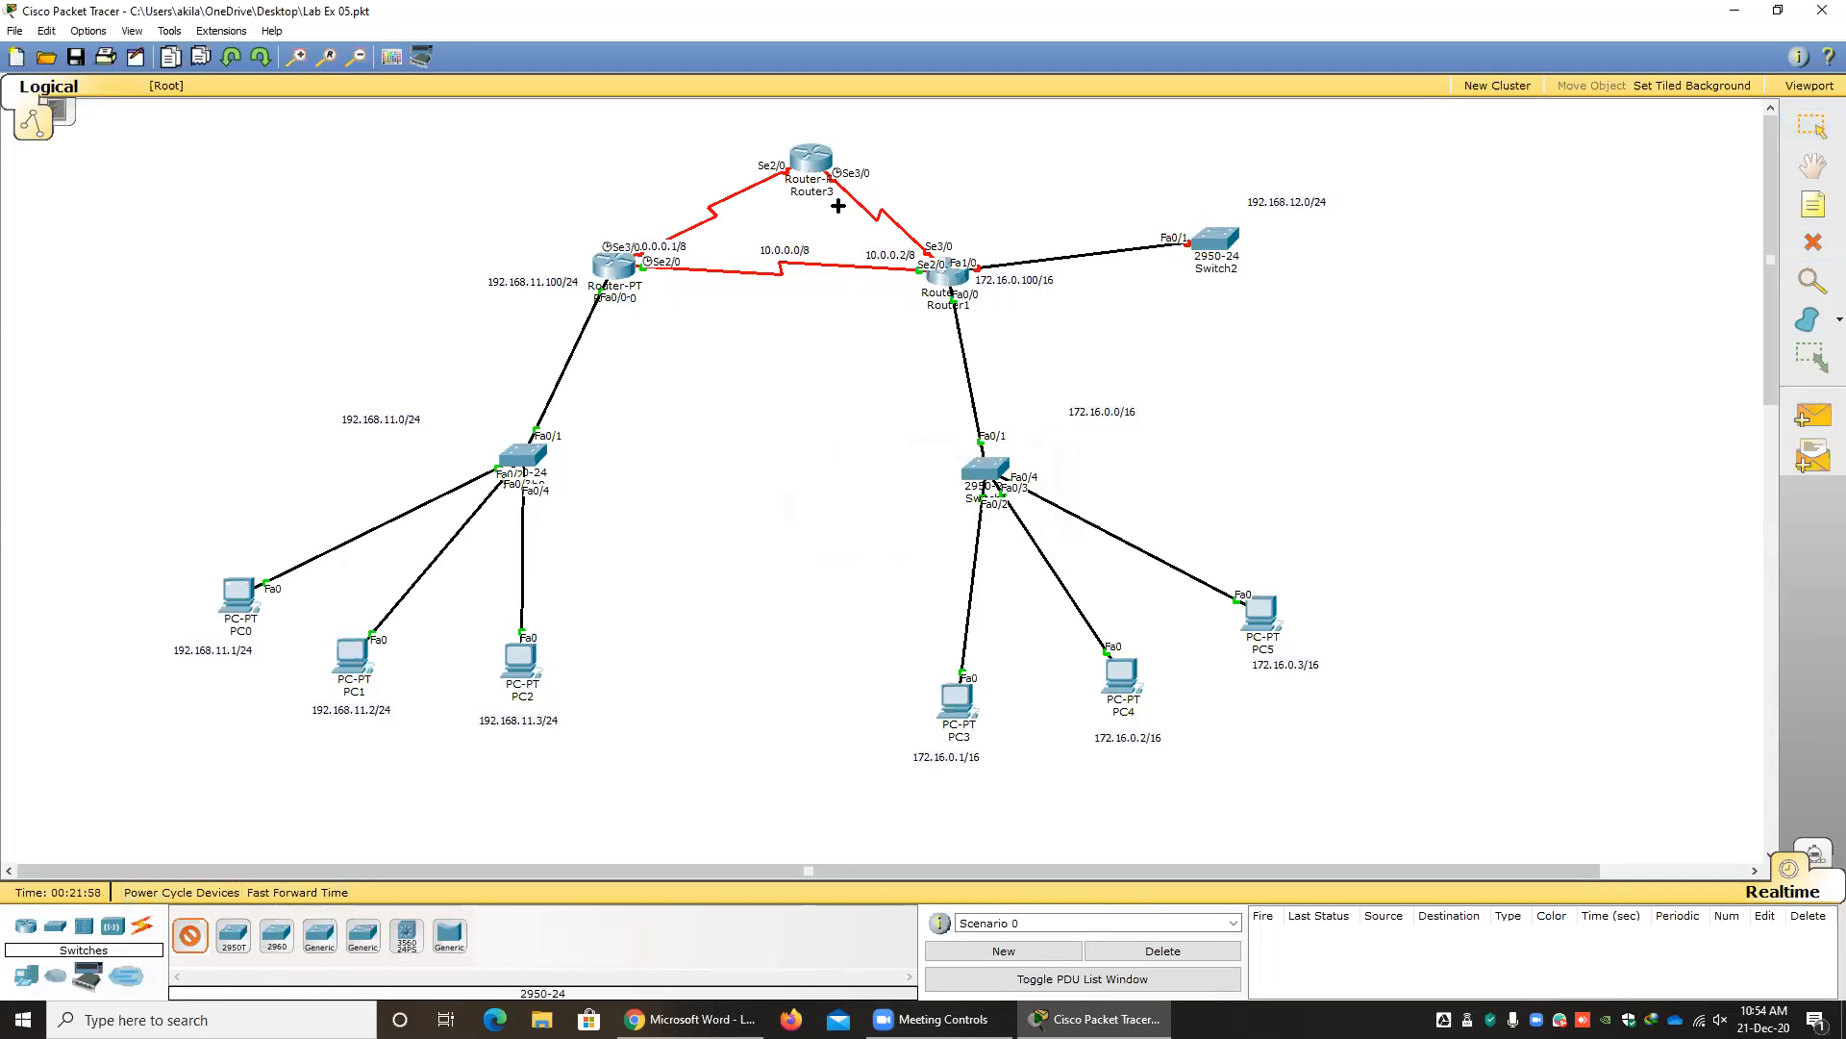
{"action": "left_click", "coordinate": [921, 137]}
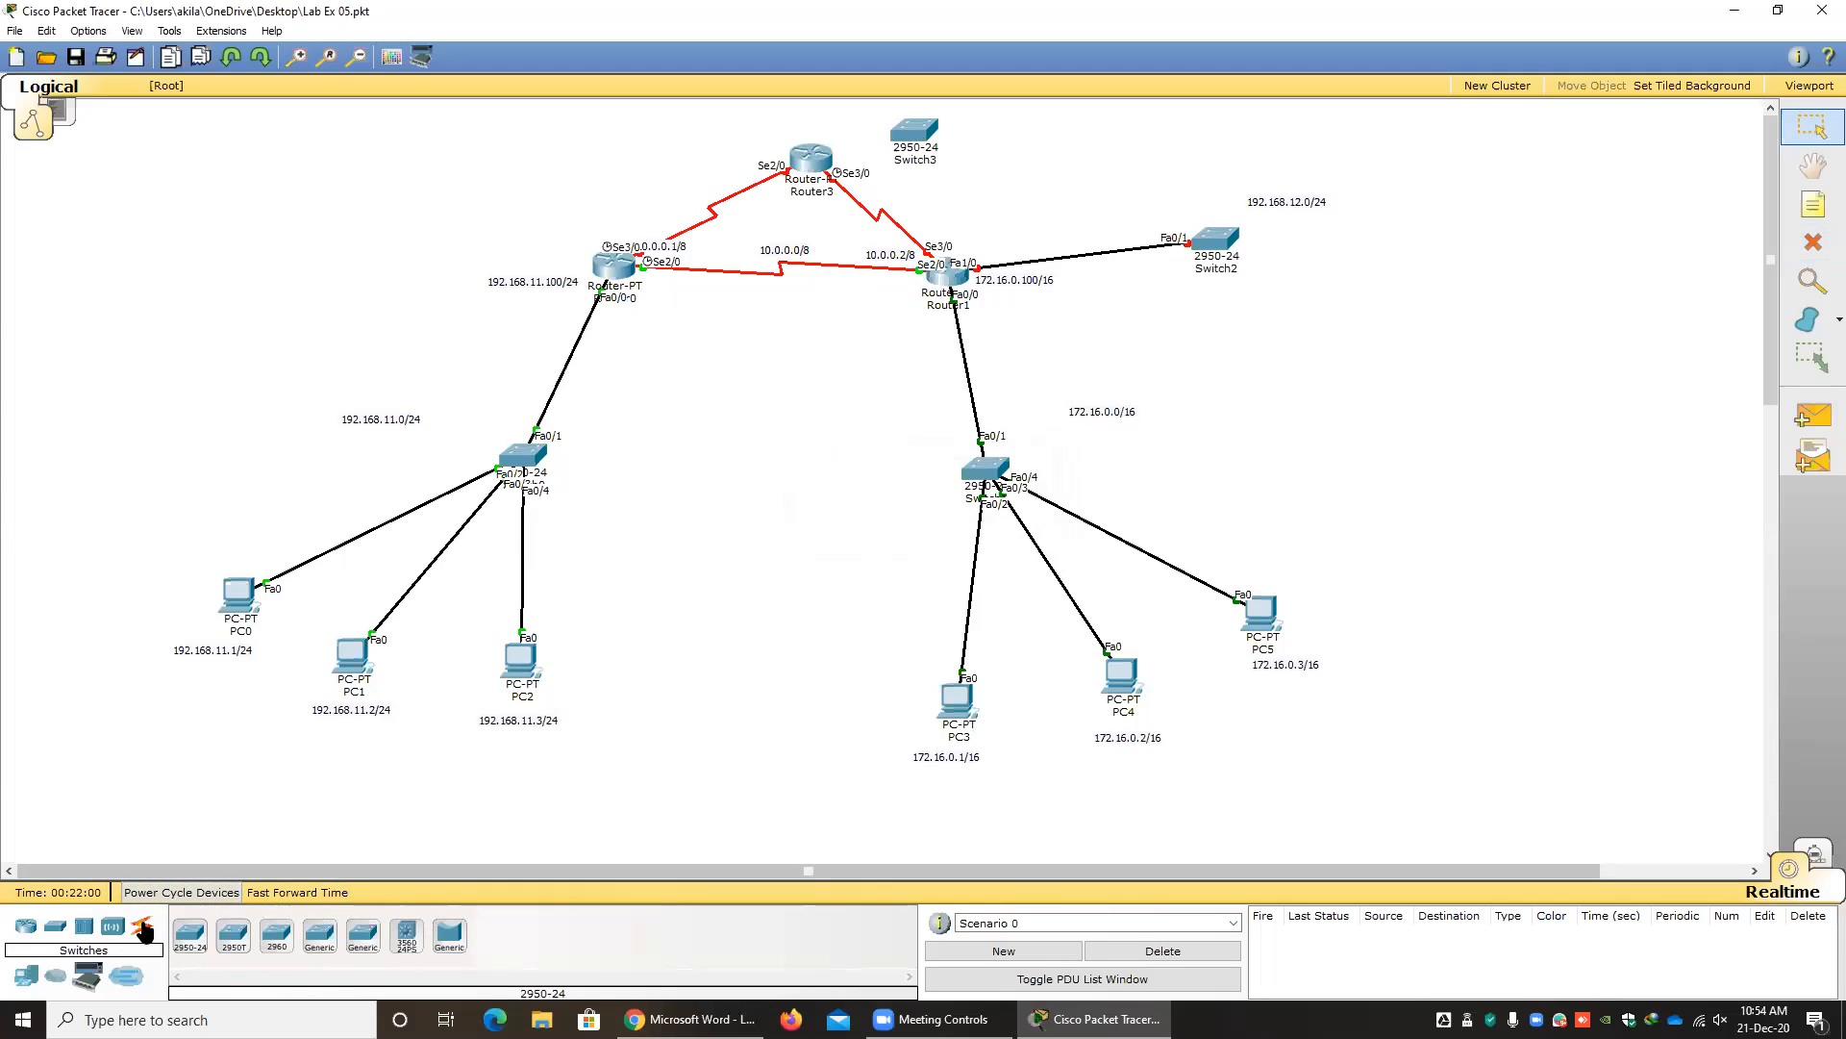
{"action": "left_click", "coordinate": [141, 926]}
{"action": "left_click", "coordinate": [189, 935]}
{"action": "left_click", "coordinate": [810, 157]}
{"action": "left_click", "coordinate": [916, 133]}
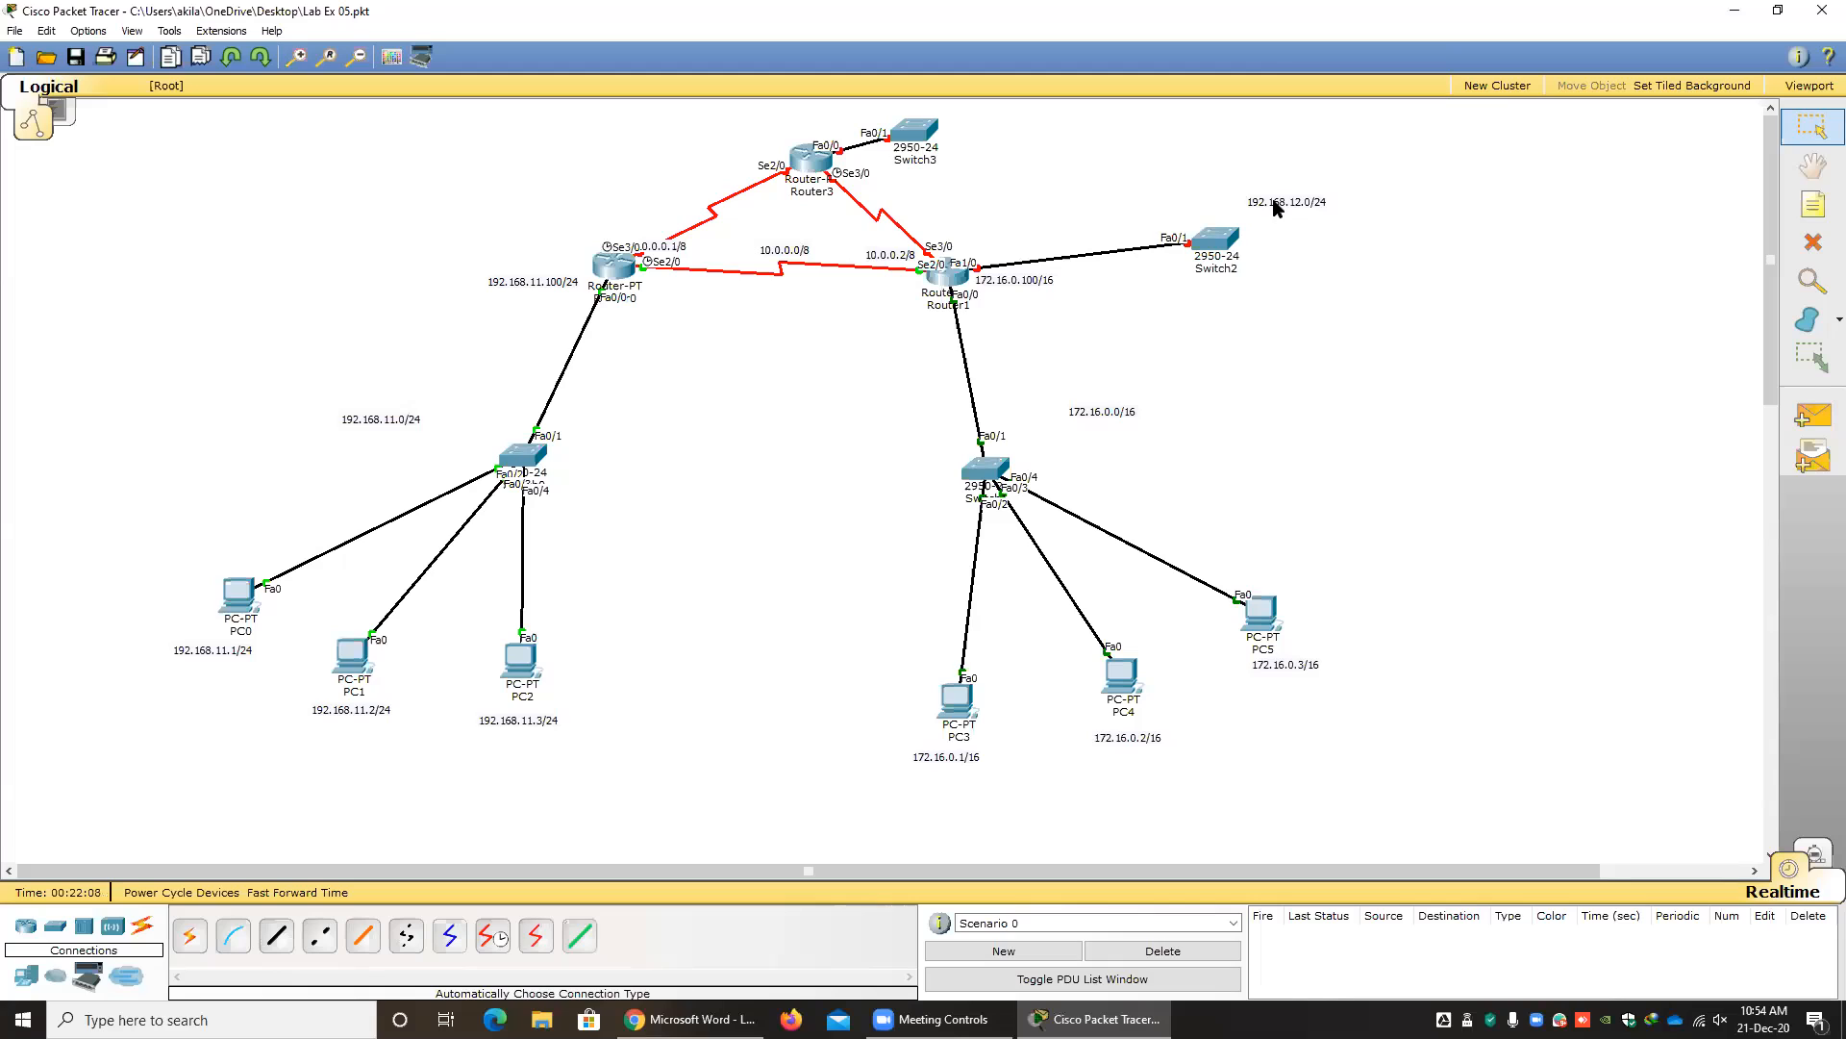
Copy the 192.168.12.0/24 label beside Router3's switch and change the copy's text to 192.168.13.0/24.
{"action": "left_click_drag", "start_coordinate": [1276, 209], "coordinate": [1007, 129]}
{"action": "double_click", "coordinate": [1007, 129]}
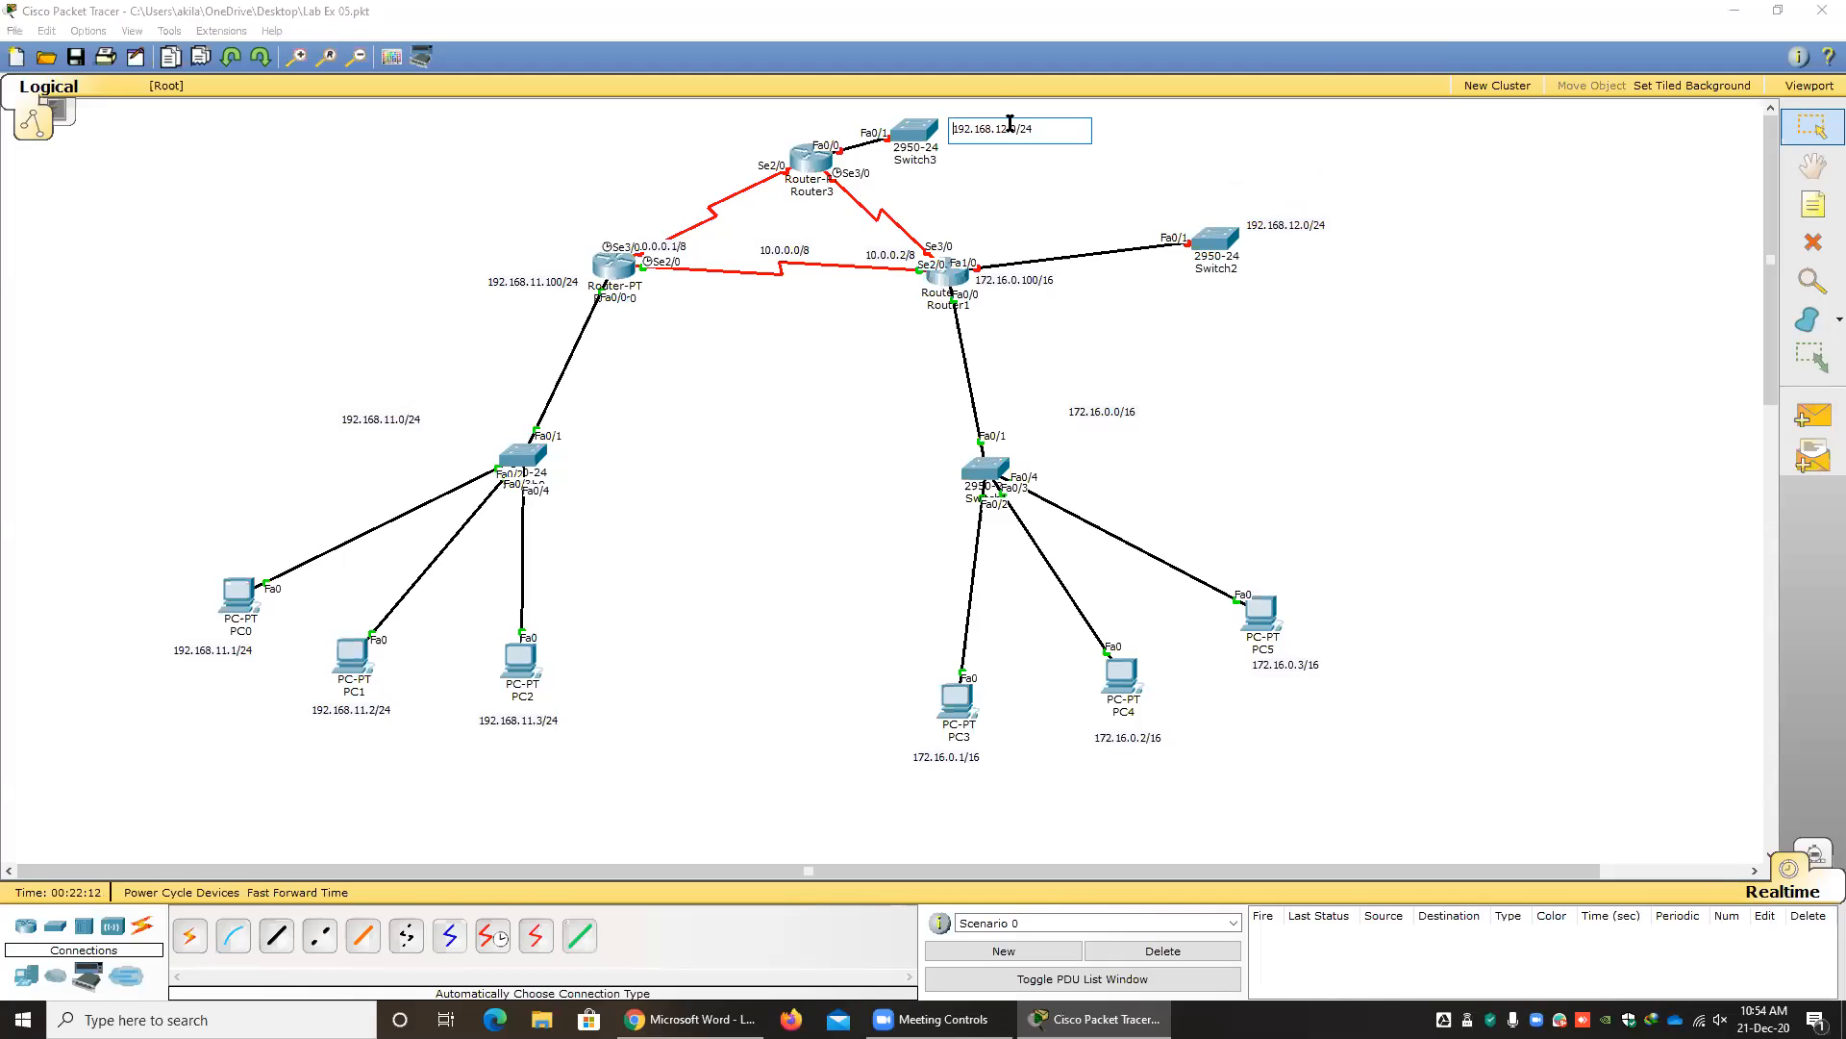
{"action": "left_click", "coordinate": [1000, 183]}
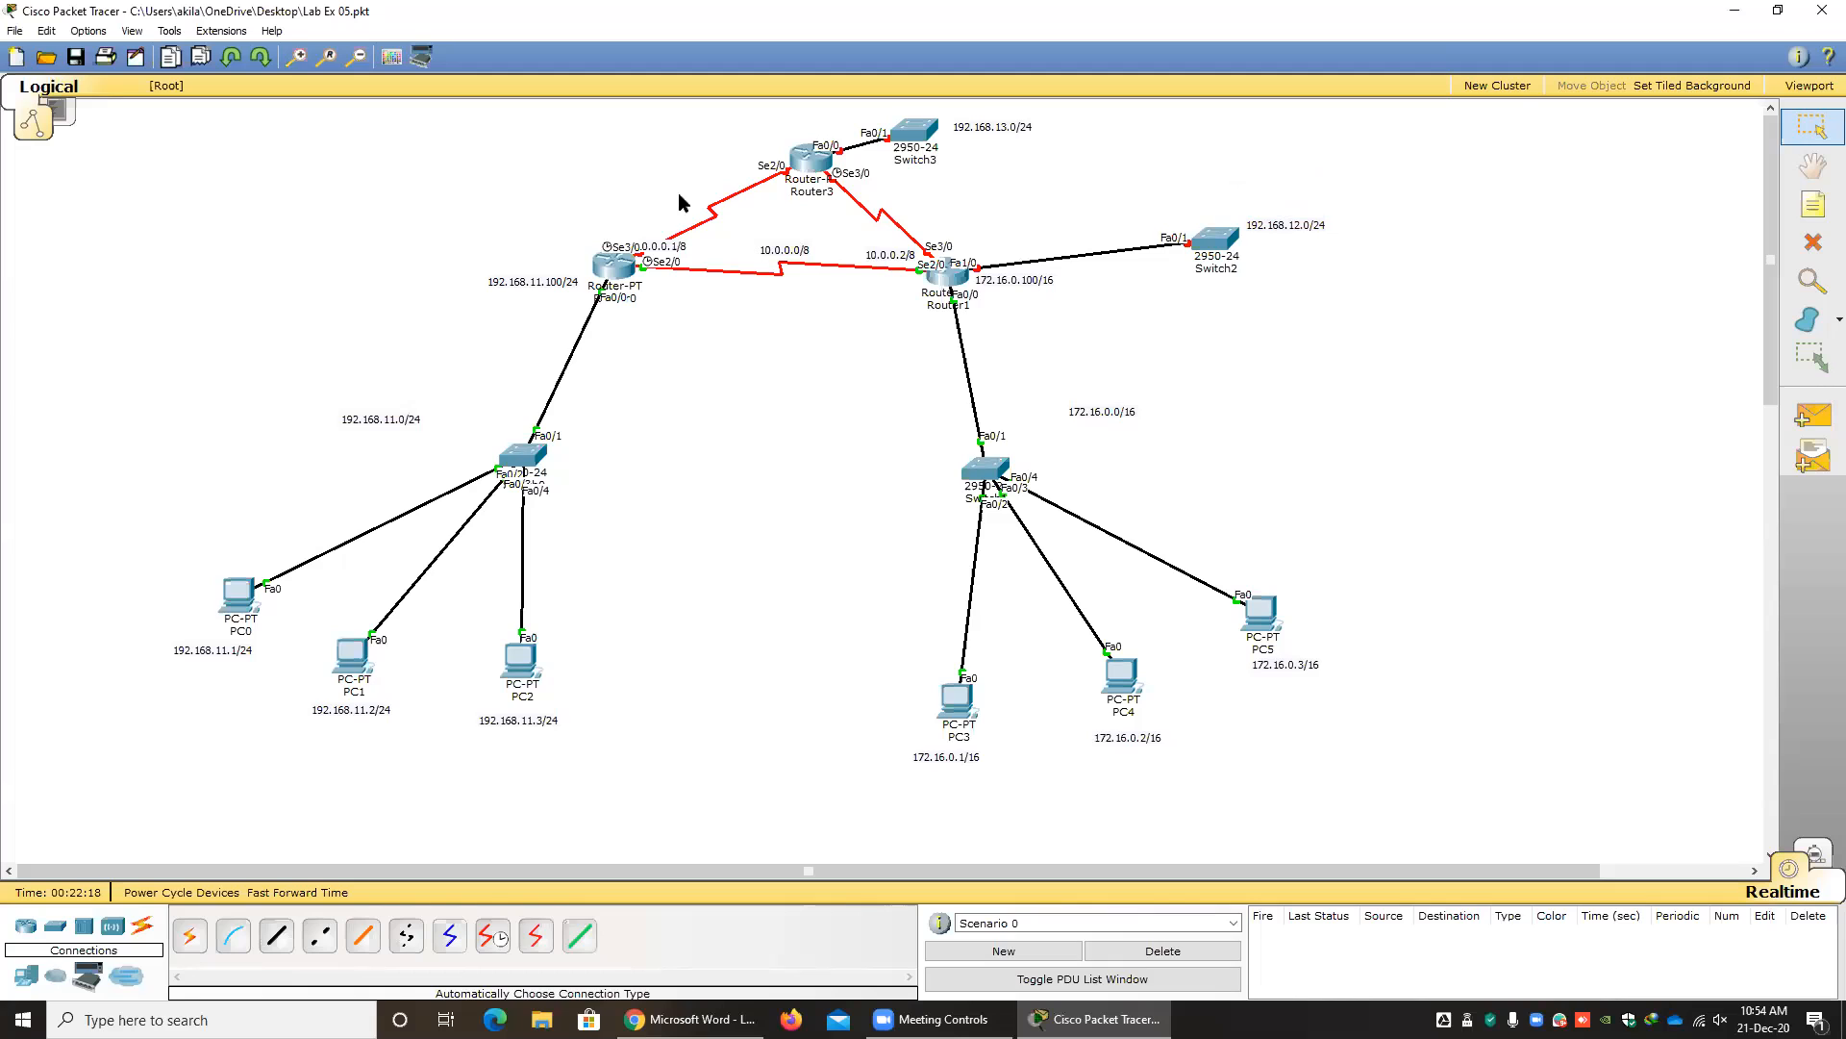
Retype the network label on the serial link between Router0 and Router1 as 10.0.0.0/8.
{"action": "double_click", "coordinate": [784, 253]}
{"action": "type", "text": "172.16.0.1/16"}
{"action": "left_click", "coordinate": [805, 350]}
{"action": "double_click", "coordinate": [814, 252]}
{"action": "left_click_drag", "start_coordinate": [863, 255], "coordinate": [692, 248]}
{"action": "type", "text": "10.0.0."}
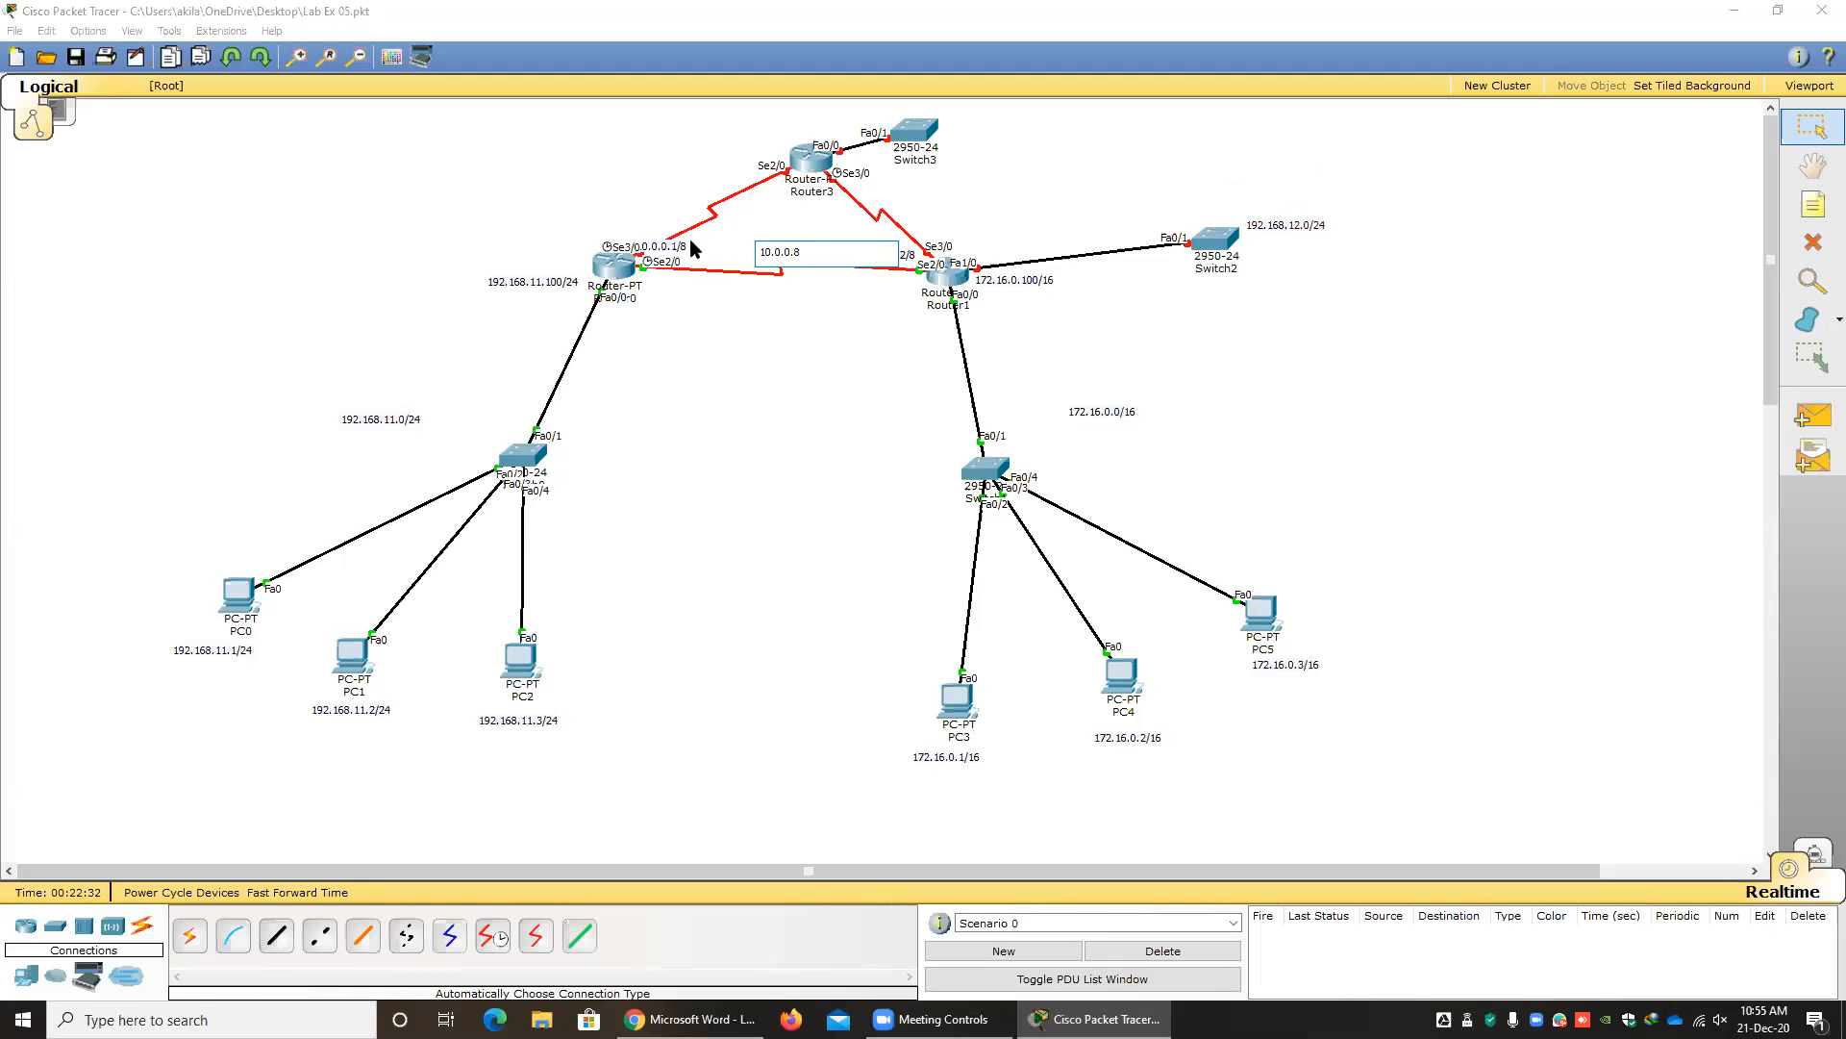
{"action": "type", "text": "0/"}
{"action": "left_click", "coordinate": [781, 364]}
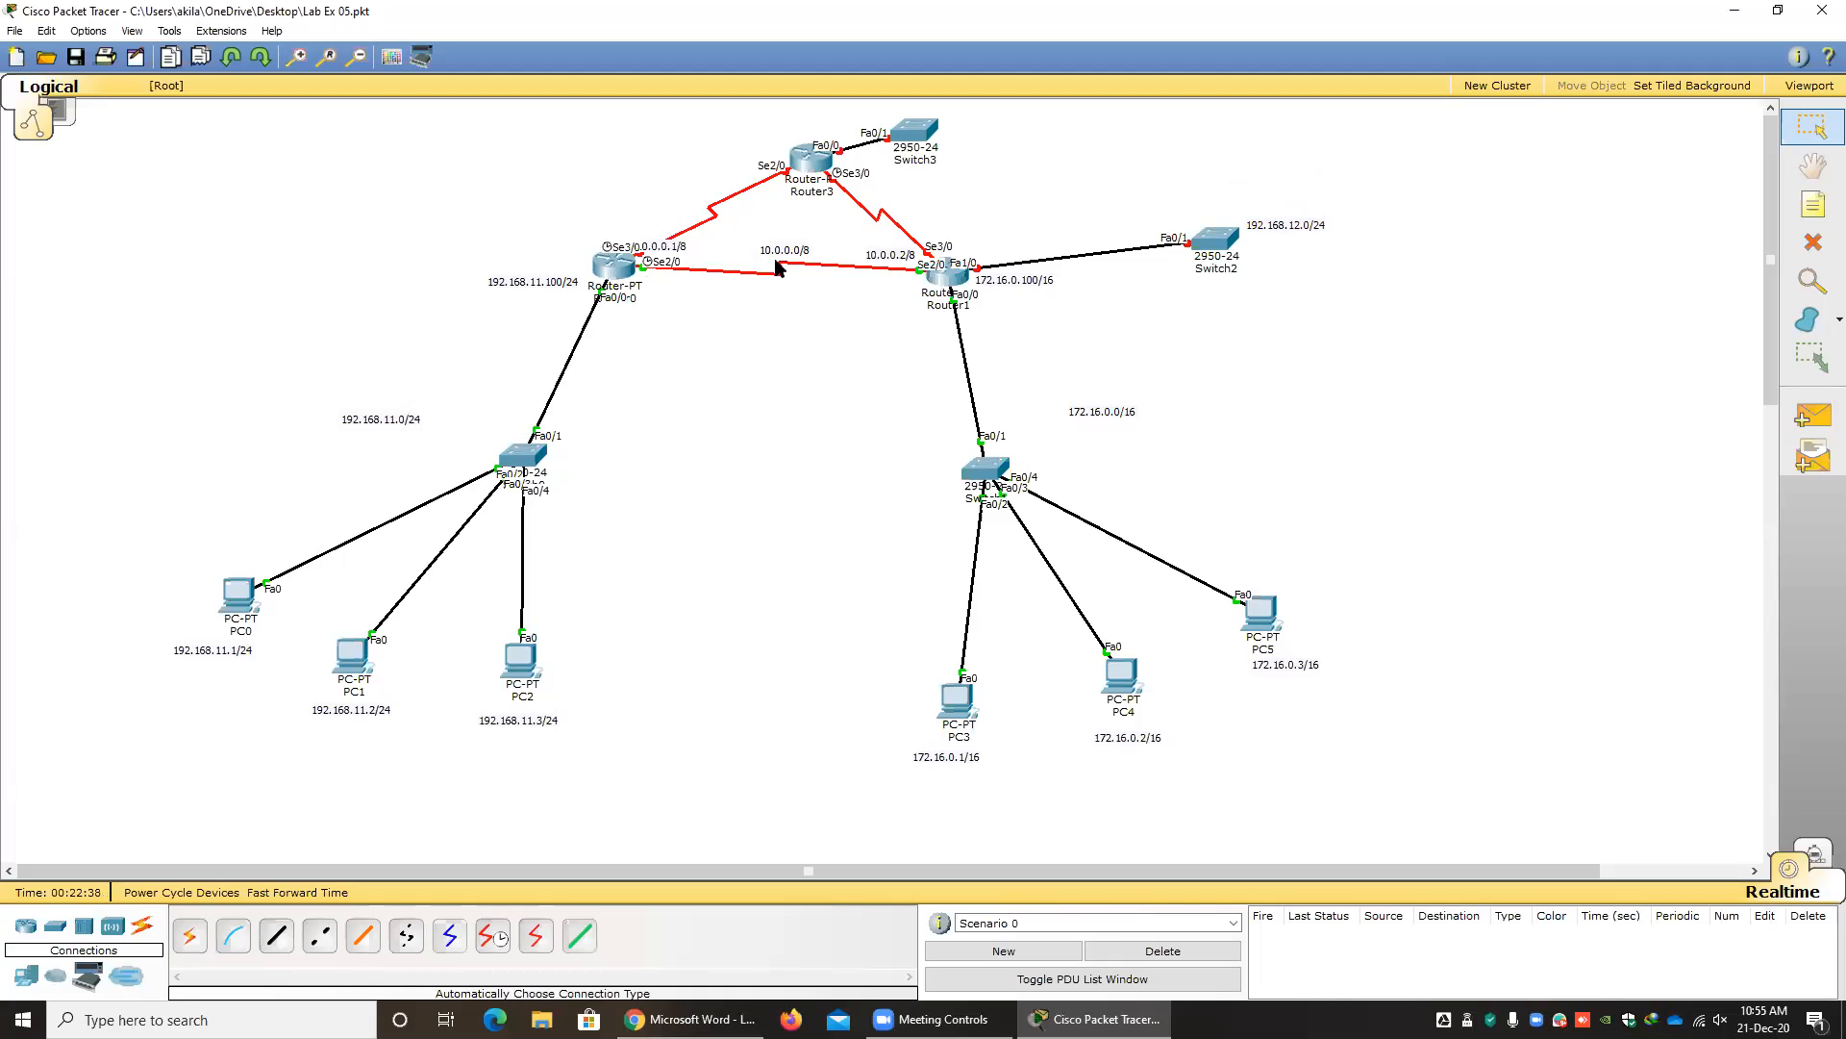
Copy the 10.0.0.0/8 label to the link between Router0 and Router3 and change that label's text to 11.0.0.0/8.
{"action": "left_click_drag", "start_coordinate": [780, 249], "coordinate": [702, 189]}
{"action": "key", "text": "ctrl+v"}
{"action": "double_click", "coordinate": [694, 183]}
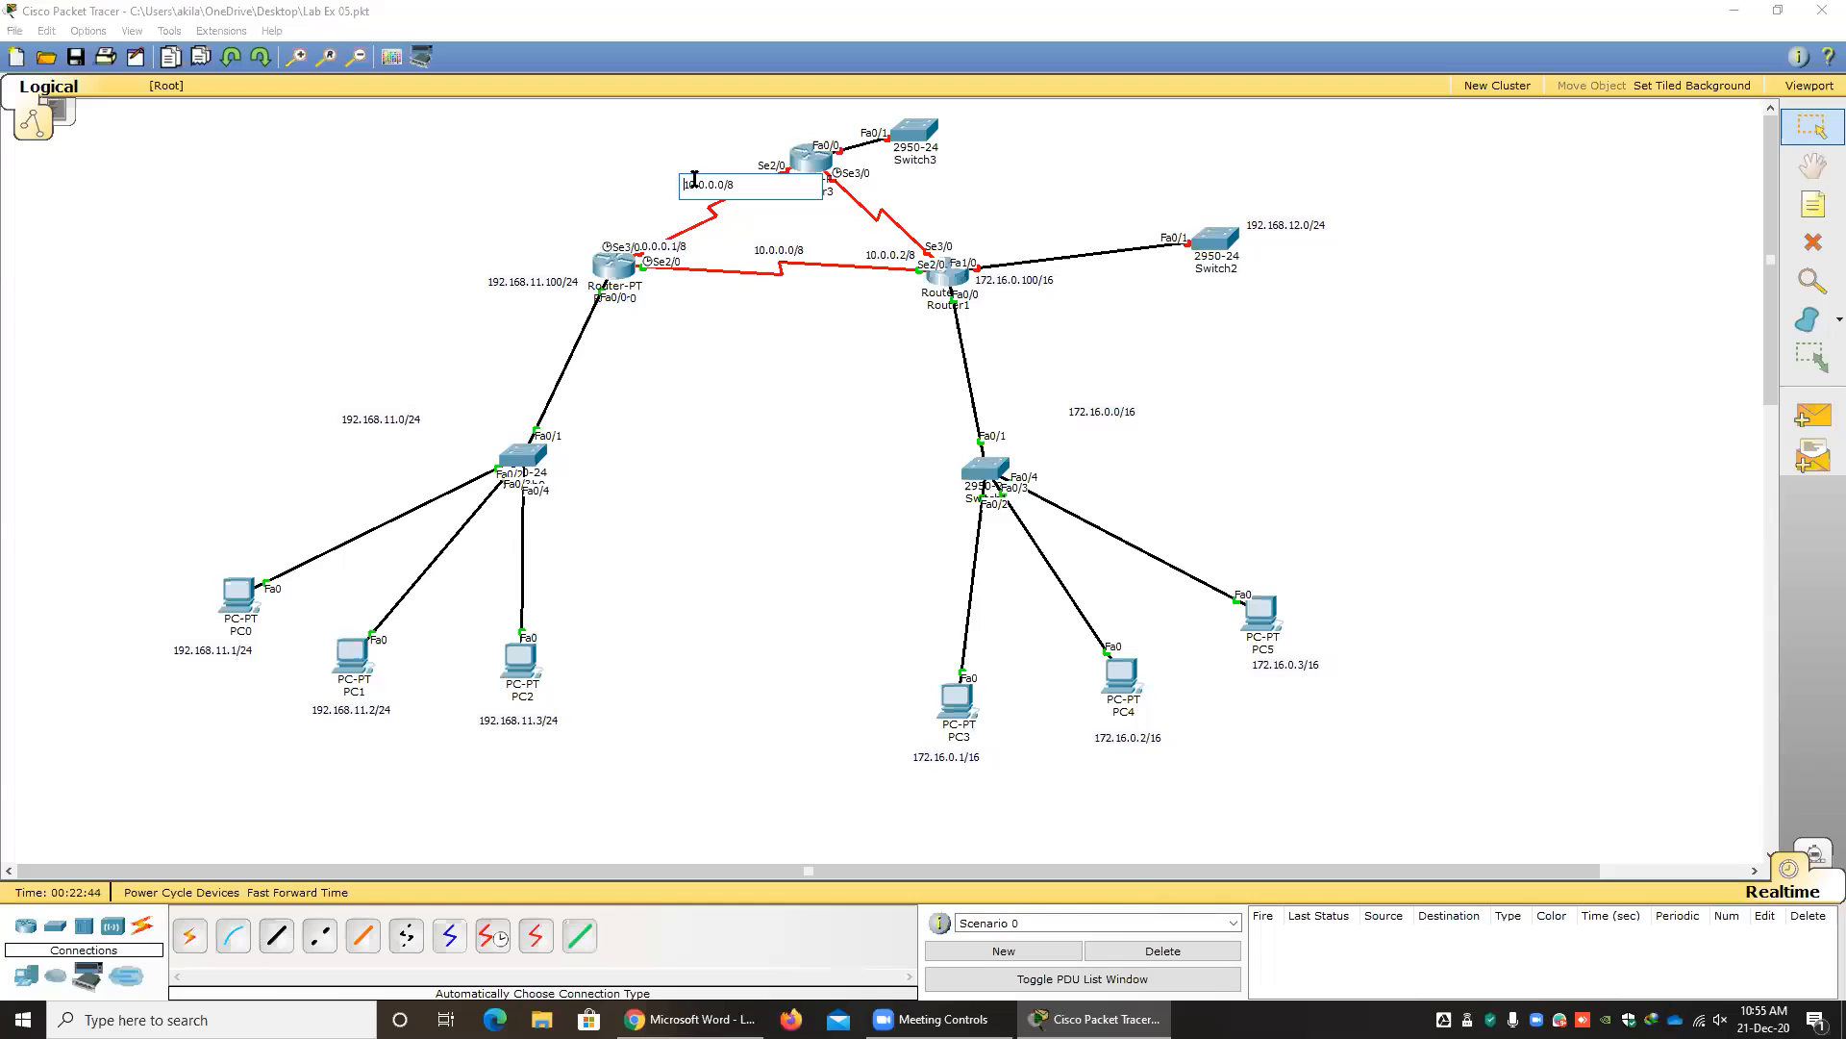
{"action": "key", "text": "BackSpace"}
{"action": "type", "text": "1"}
{"action": "left_click", "coordinate": [775, 333]}
Paste another 10.0.0.0/8 label, place it on the link between Router3 and Router1, and change its text to 12.0.0.0/8.
{"action": "key", "text": "ctrl+v"}
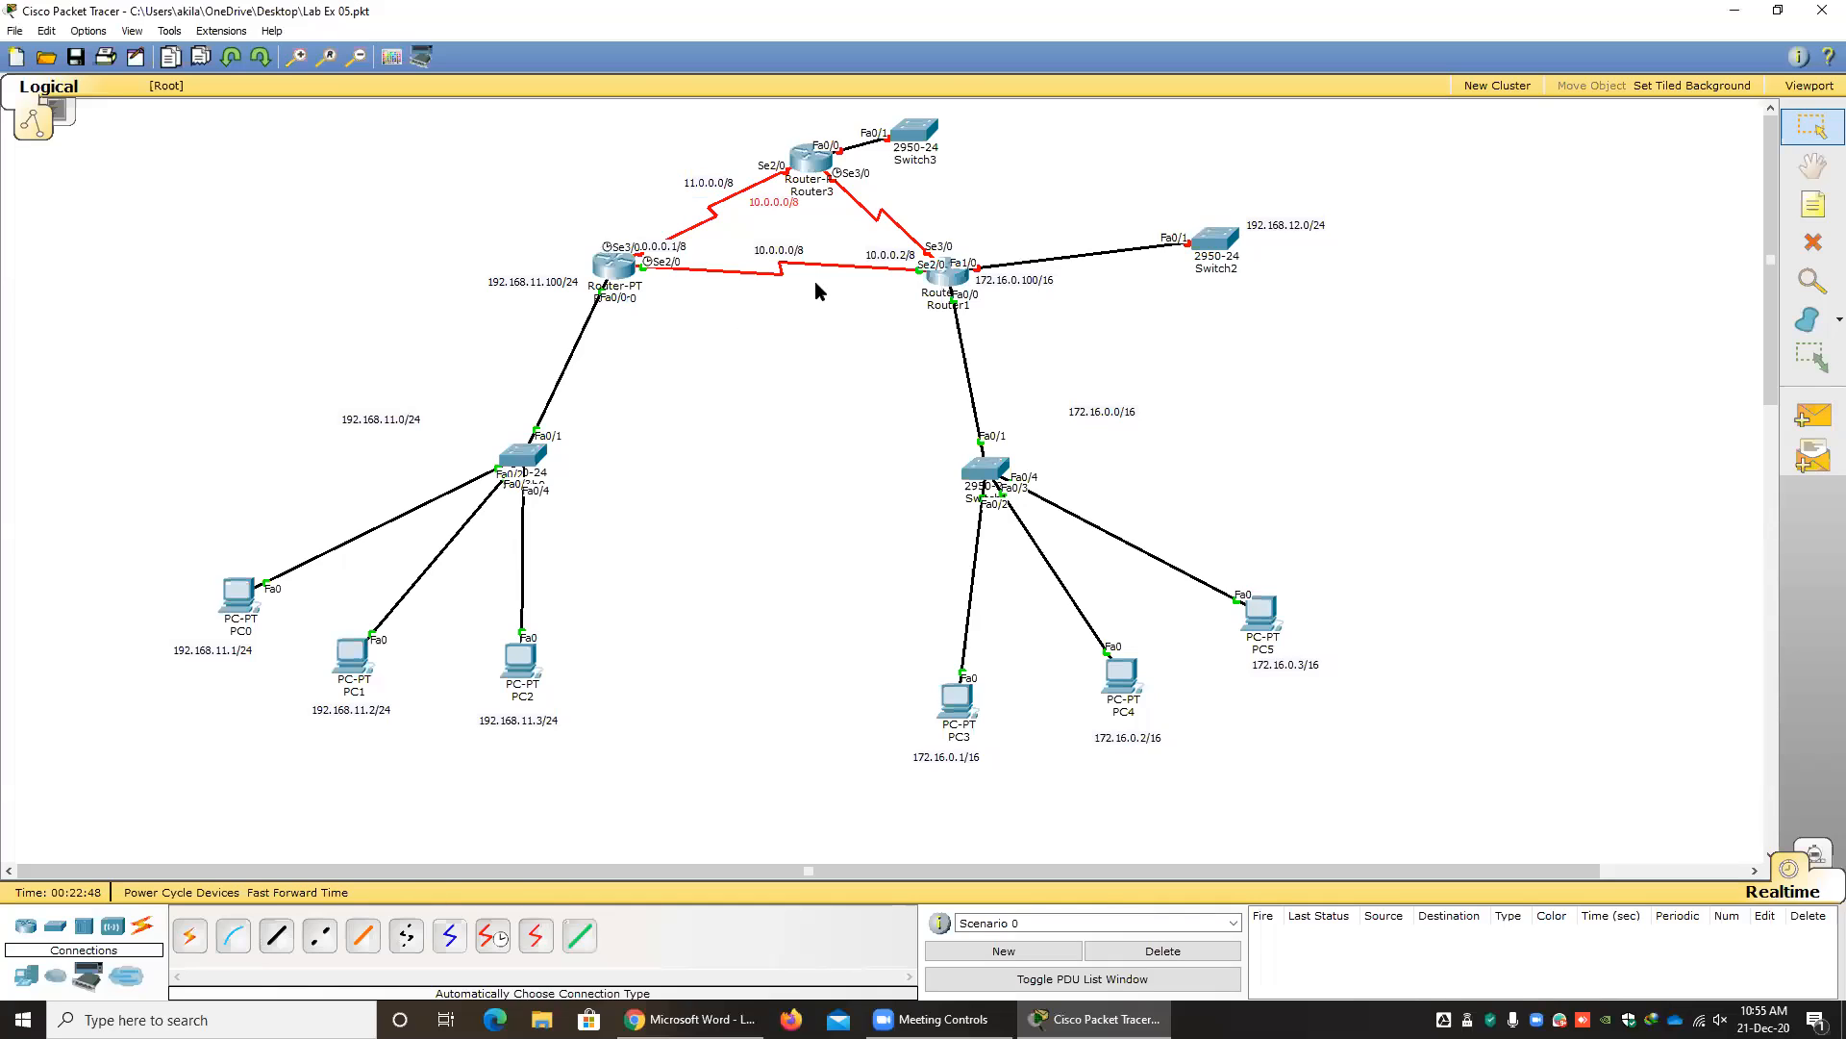
{"action": "left_click_drag", "start_coordinate": [772, 203], "coordinate": [945, 197]}
{"action": "double_click", "coordinate": [907, 204]}
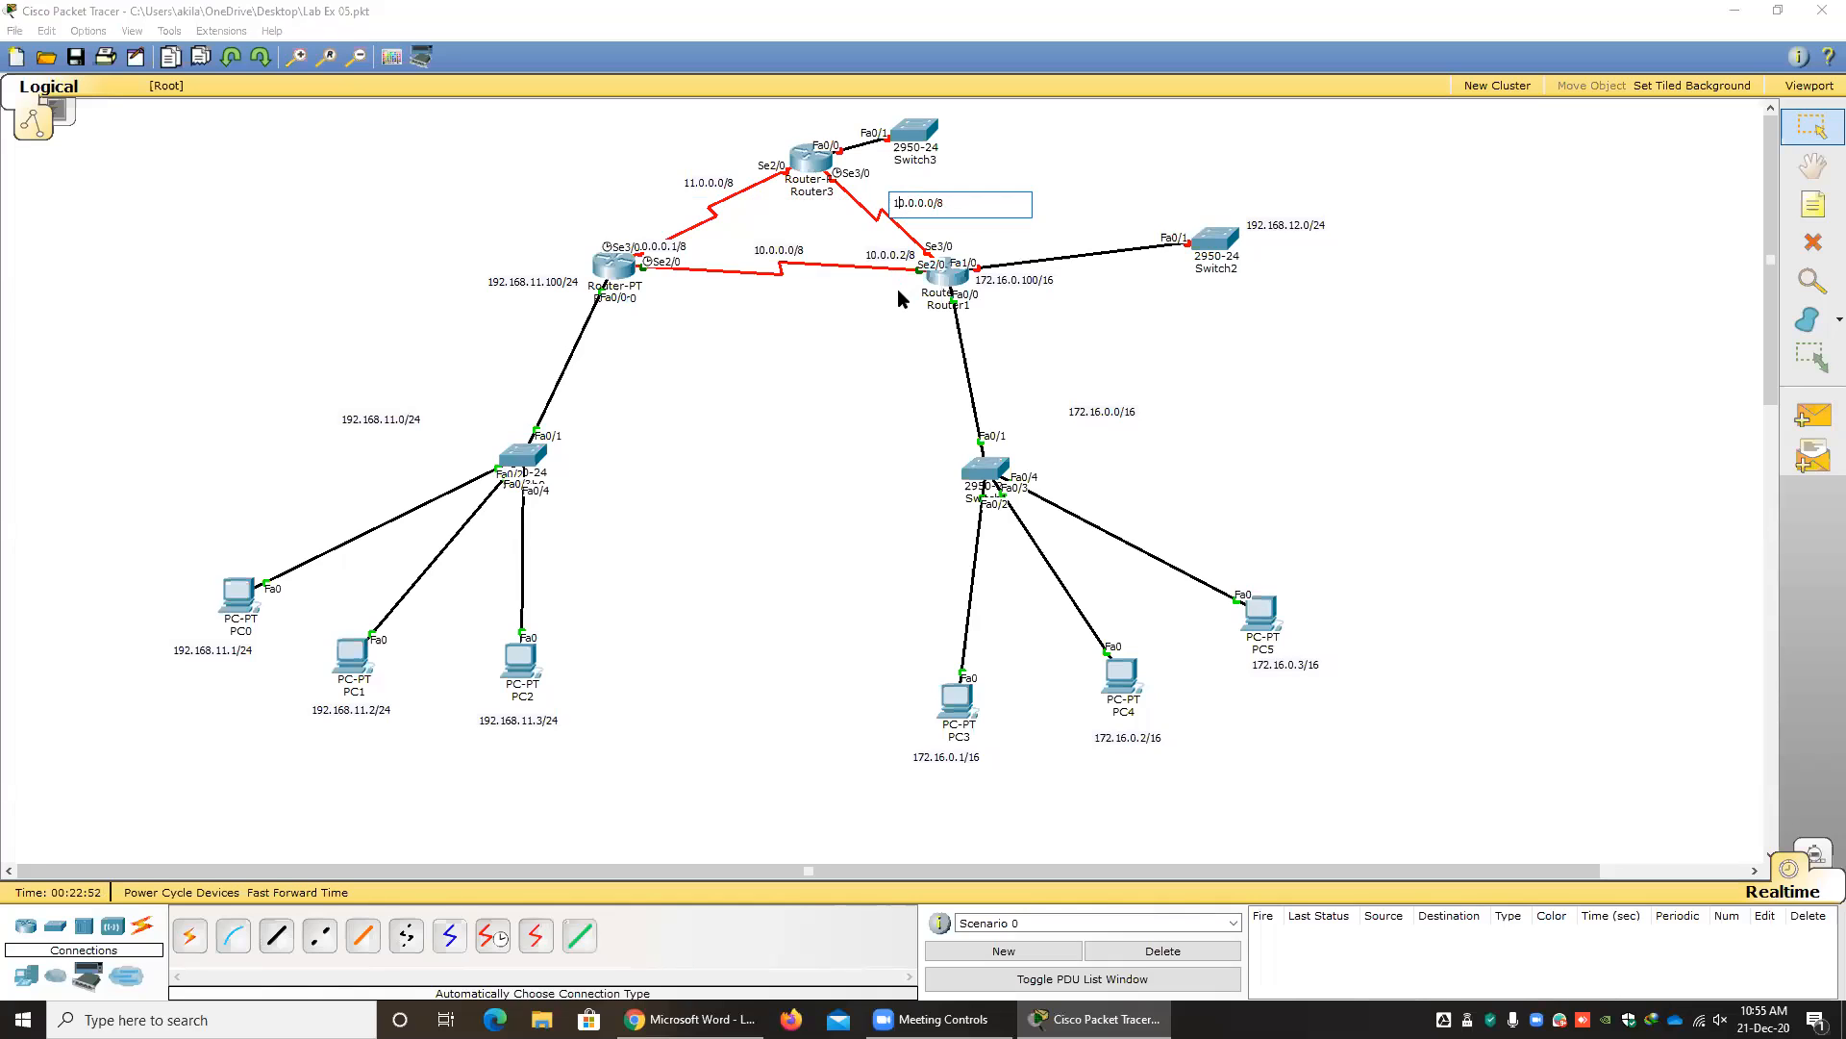
{"action": "key", "text": "Delete"}
{"action": "type", "text": "2"}
{"action": "left_click", "coordinate": [866, 372]}
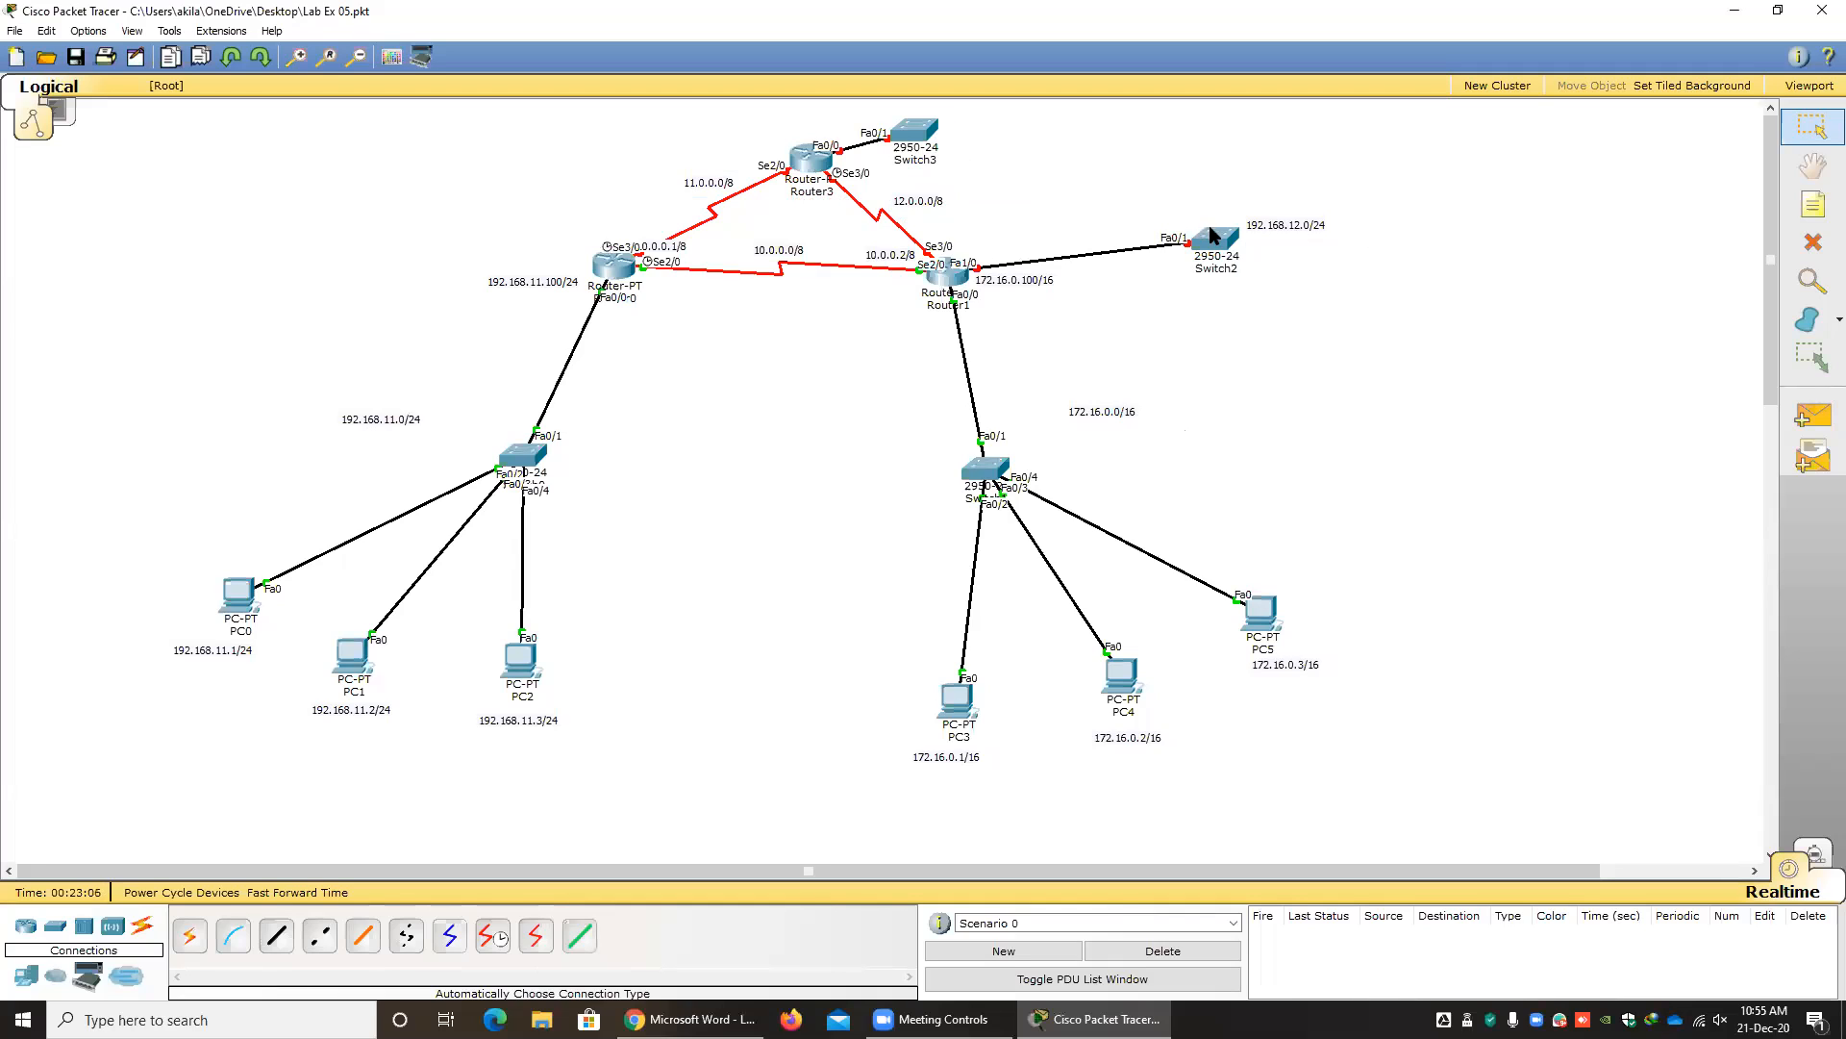
Label the network of Router3's switch 192.168.13.0/24, using an edited copy of the 192.168.12.0/24 label.
{"action": "left_click_drag", "start_coordinate": [1279, 231], "coordinate": [1274, 229]}
{"action": "key", "text": "ctrl+c"}
{"action": "key", "text": "ctrl+v"}
{"action": "left_click_drag", "start_coordinate": [1093, 146], "coordinate": [1000, 131]}
{"action": "double_click", "coordinate": [1000, 120]}
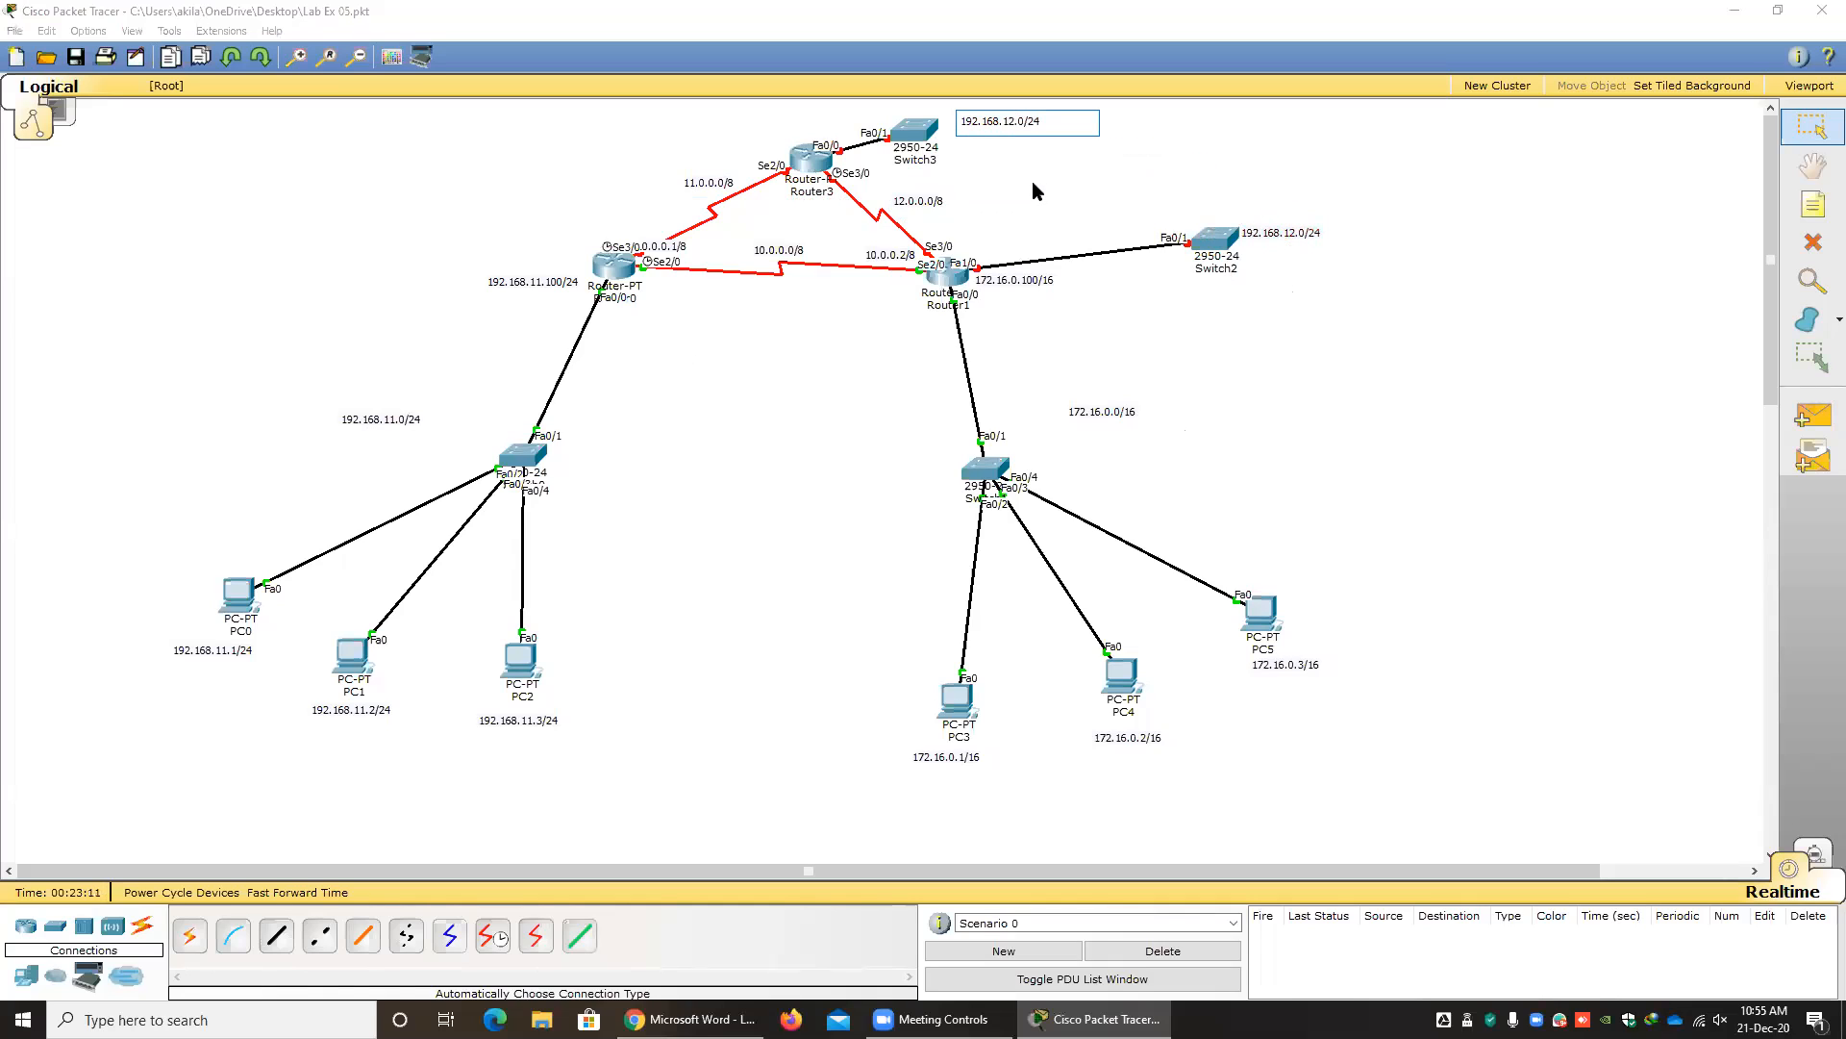
{"action": "key", "text": "BackSpace"}
{"action": "type", "text": "3"}
{"action": "left_click", "coordinate": [1031, 183]}
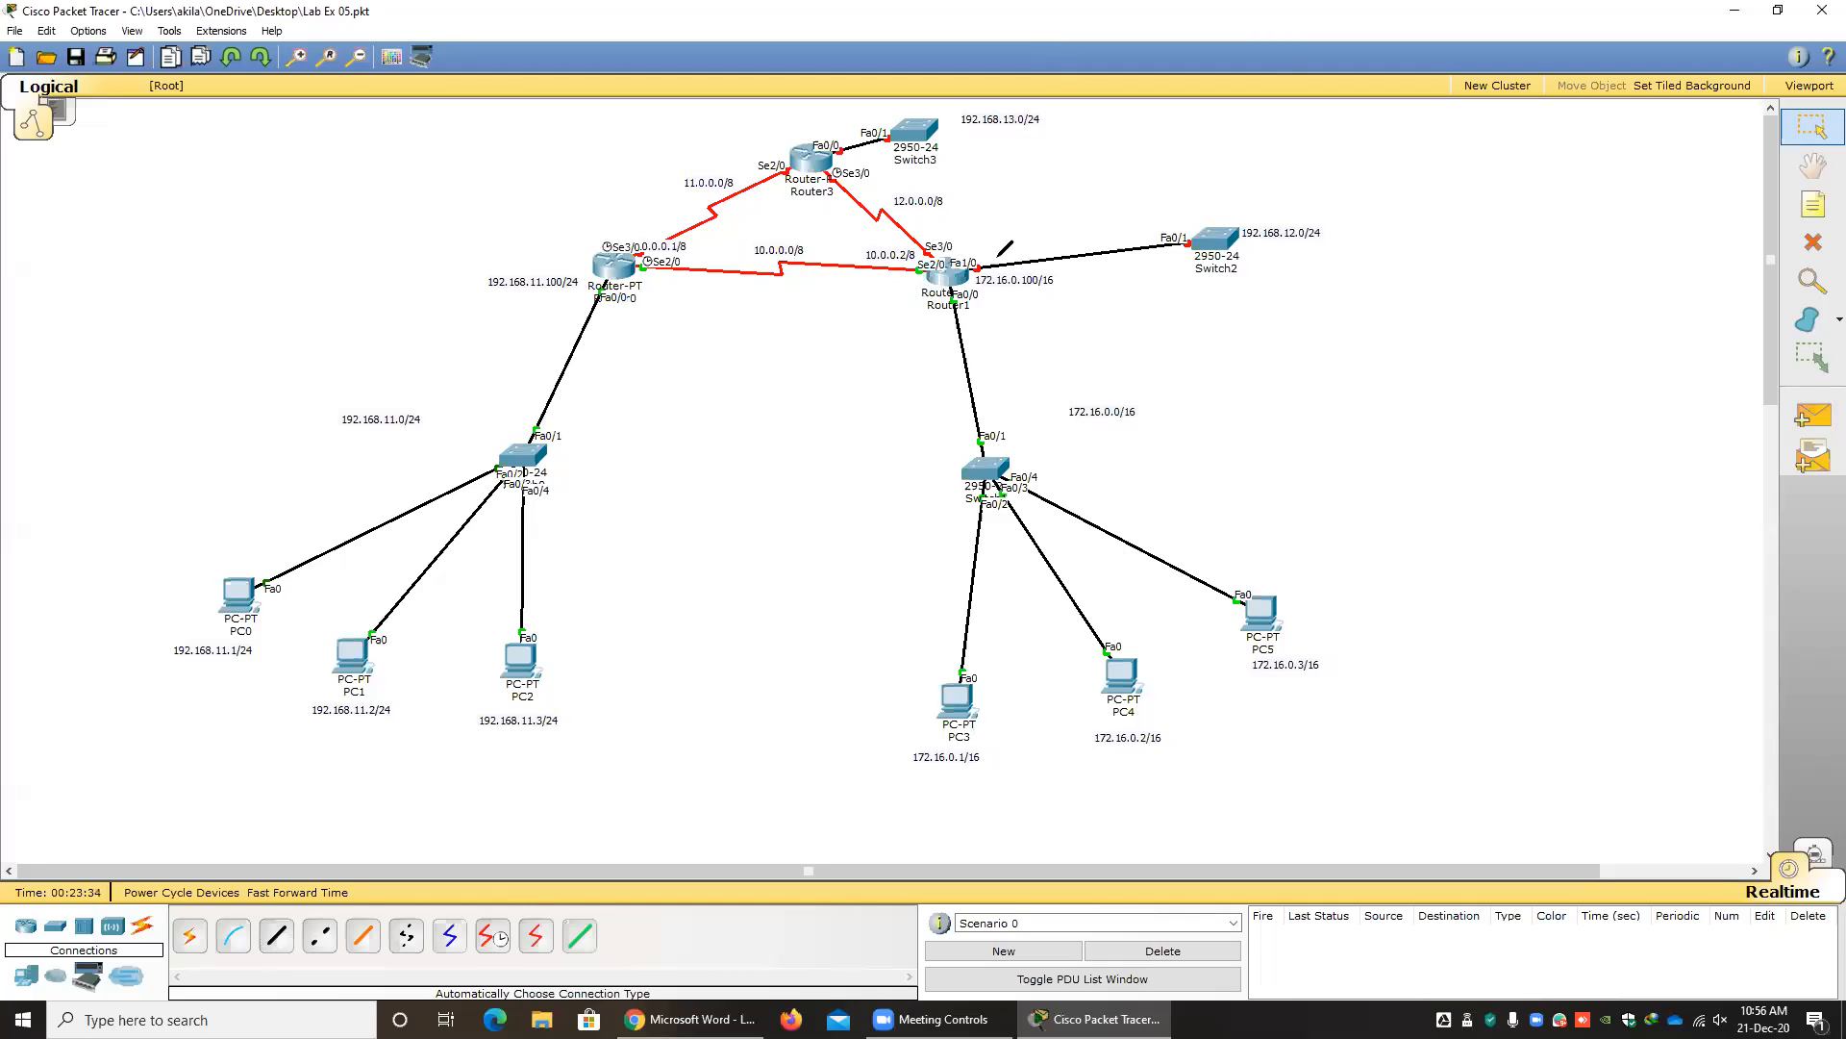
Annotate the direct path from Router0 to Router3 and the path through Router1, crossing out the direct path and circling Router3's link end.
{"action": "mouse_move", "coordinate": [662, 284]}
{"action": "left_mouse_down"}
{"action": "mouse_move", "coordinate": [952, 306]}
{"action": "mouse_move", "coordinate": [1010, 235]}
{"action": "mouse_move", "coordinate": [897, 163]}
{"action": "left_mouse_up"}
{"action": "mouse_move", "coordinate": [635, 226]}
{"action": "left_mouse_down"}
{"action": "mouse_move", "coordinate": [741, 132]}
{"action": "mouse_move", "coordinate": [735, 176]}
{"action": "left_mouse_up"}
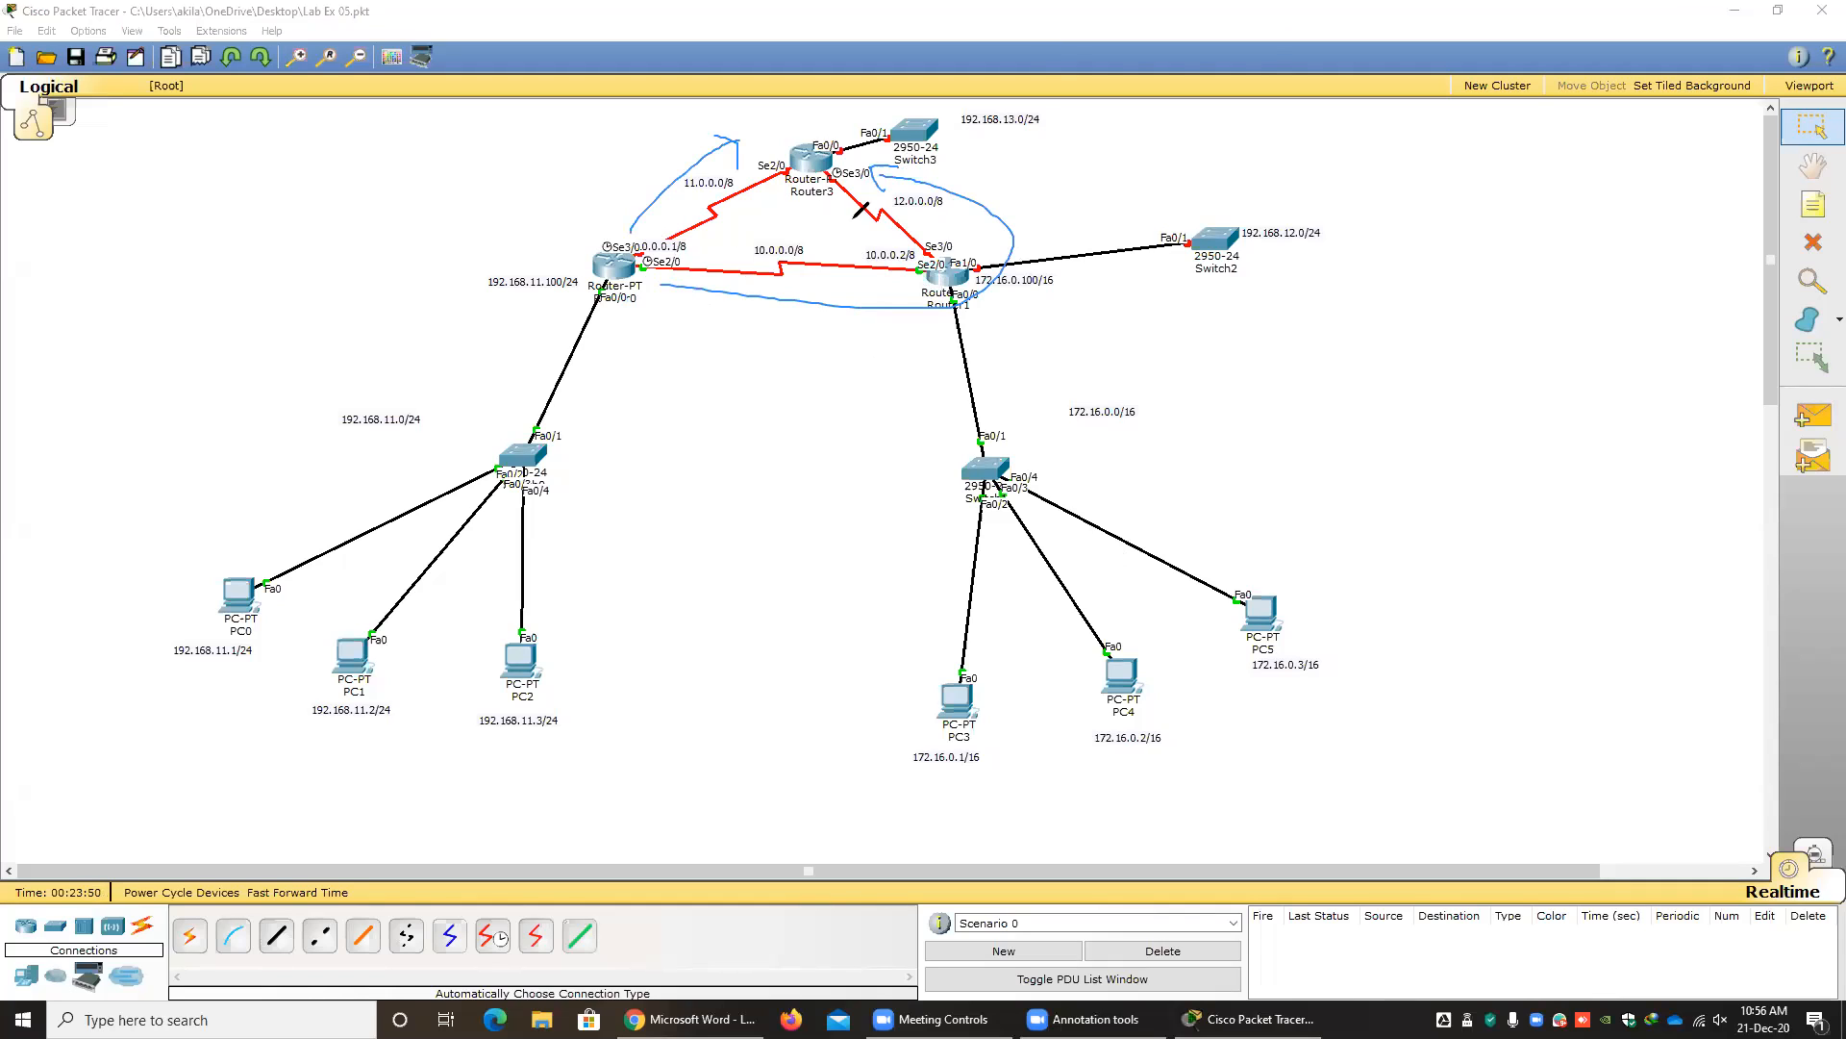
{"action": "mouse_move", "coordinate": [786, 147]}
{"action": "left_mouse_down"}
{"action": "mouse_move", "coordinate": [772, 190]}
{"action": "mouse_move", "coordinate": [798, 152]}
{"action": "mouse_move", "coordinate": [796, 183]}
{"action": "left_mouse_up"}
{"action": "mouse_move", "coordinate": [633, 218]}
{"action": "left_mouse_down"}
{"action": "mouse_move", "coordinate": [707, 149]}
{"action": "mouse_move", "coordinate": [685, 204]}
{"action": "left_mouse_up"}
{"action": "mouse_move", "coordinate": [673, 301]}
{"action": "left_mouse_down"}
{"action": "mouse_move", "coordinate": [854, 319]}
{"action": "mouse_move", "coordinate": [840, 336]}
{"action": "left_mouse_up"}
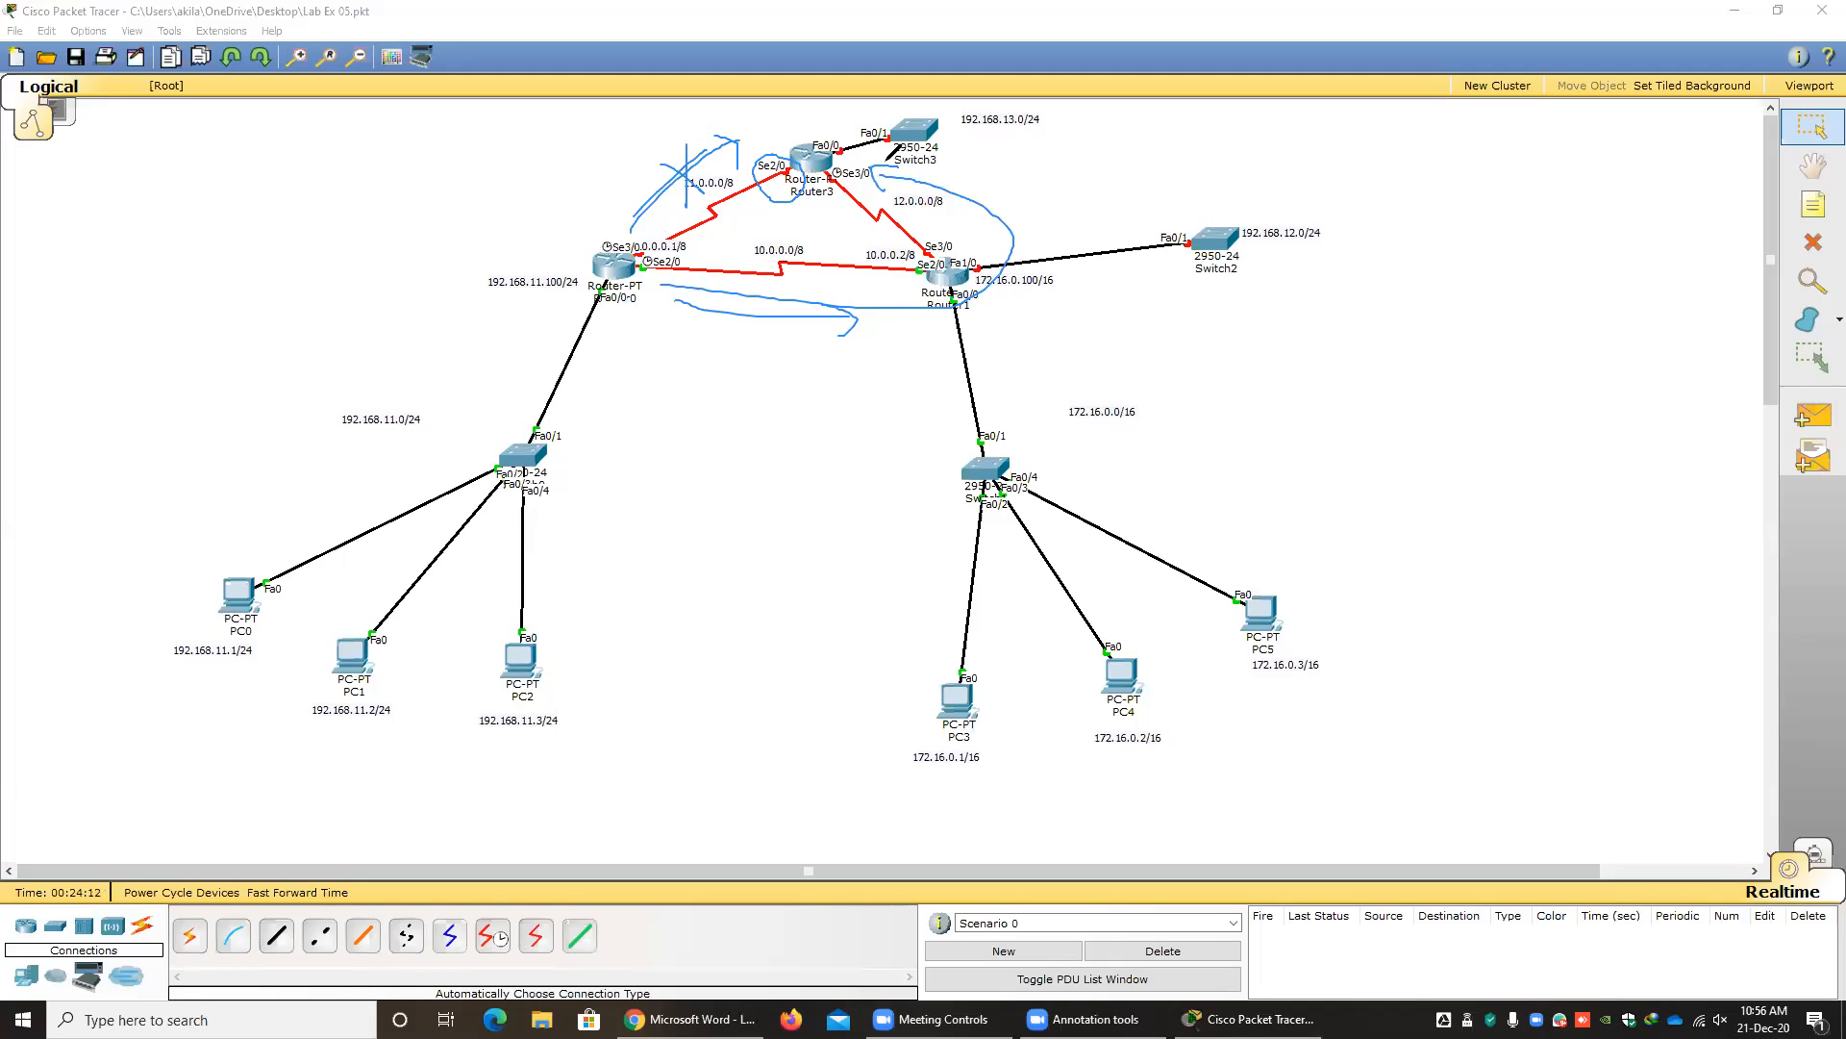
Circle the 192.168.13.0/24 network and PC0, trace the paths between Router0, Router1 and Router3, and clear all annotations.
{"action": "mouse_move", "coordinate": [977, 140]}
{"action": "left_mouse_down"}
{"action": "mouse_move", "coordinate": [1063, 130]}
{"action": "mouse_move", "coordinate": [973, 142]}
{"action": "left_mouse_up"}
{"action": "mouse_move", "coordinate": [976, 244]}
{"action": "left_mouse_down"}
{"action": "mouse_move", "coordinate": [894, 192]}
{"action": "mouse_move", "coordinate": [918, 171]}
{"action": "mouse_move", "coordinate": [929, 221]}
{"action": "left_mouse_up"}
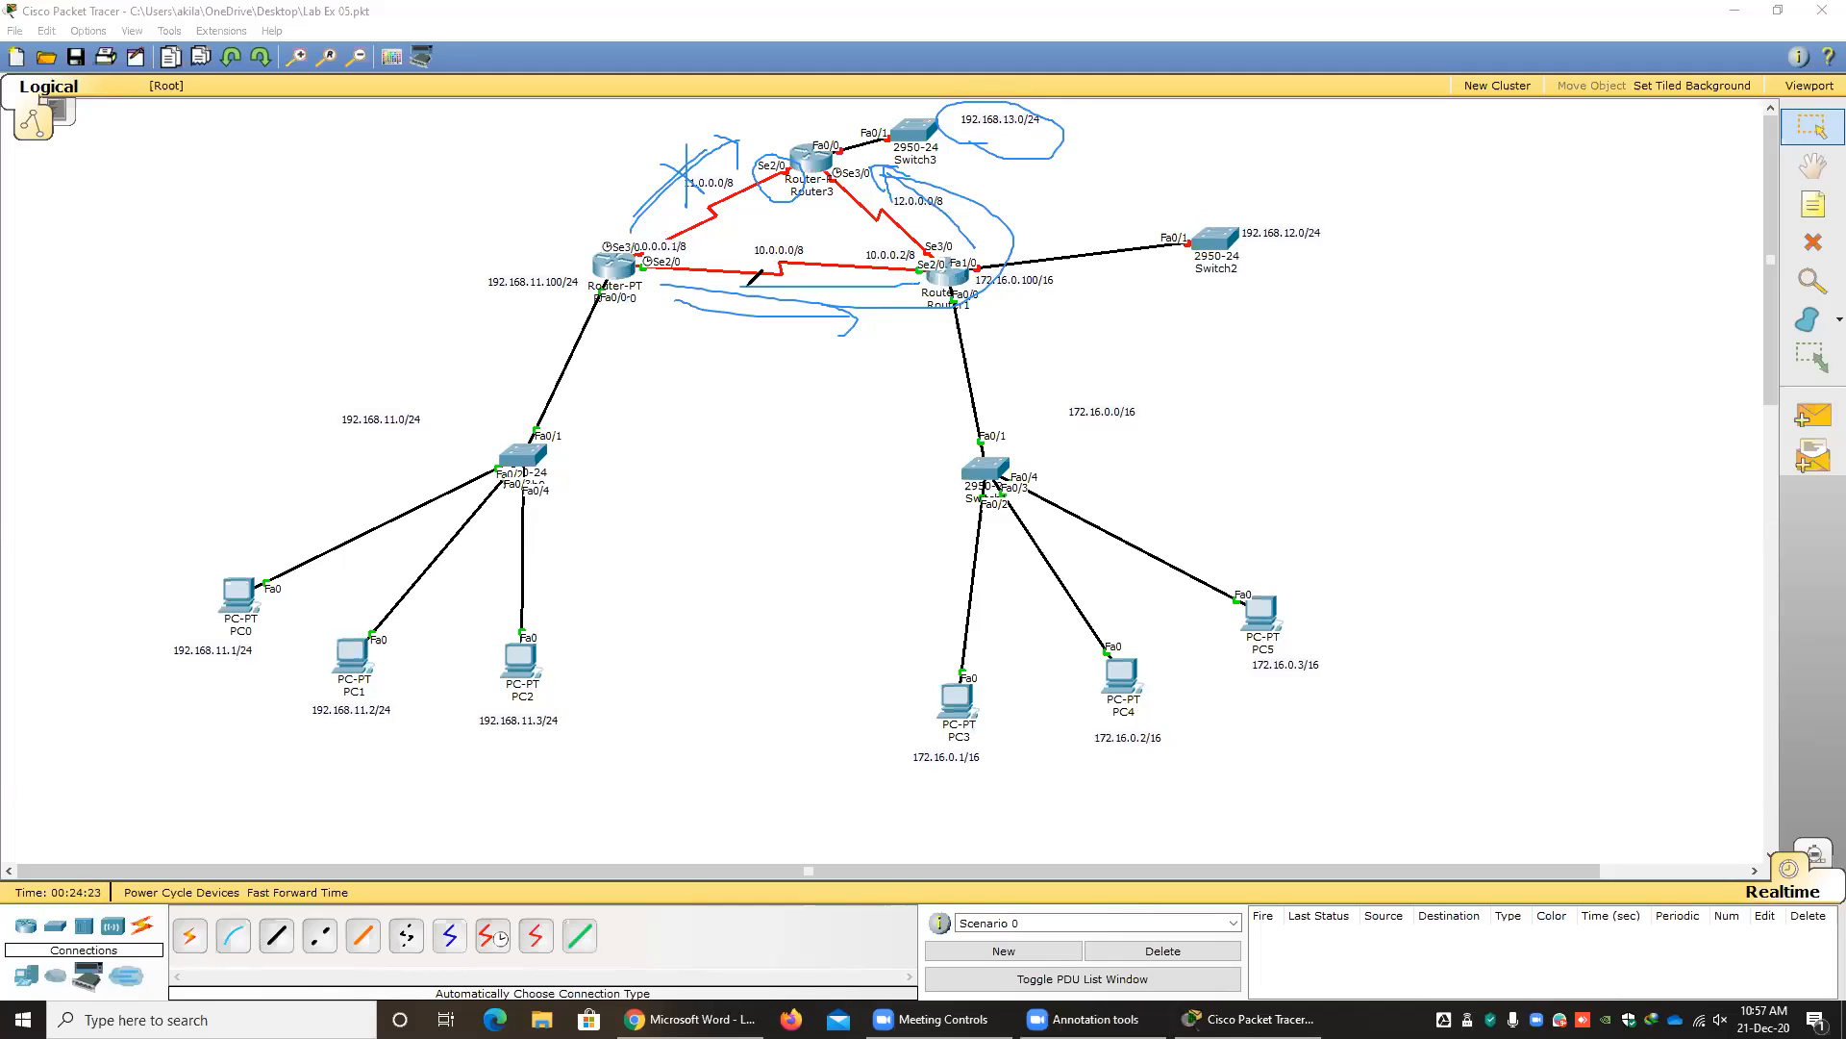
{"action": "mouse_move", "coordinate": [329, 429]}
{"action": "left_mouse_down"}
{"action": "mouse_move", "coordinate": [362, 381]}
{"action": "mouse_move", "coordinate": [415, 382]}
{"action": "left_mouse_up"}
{"action": "mouse_move", "coordinate": [139, 629]}
{"action": "left_mouse_down"}
{"action": "mouse_move", "coordinate": [200, 575]}
{"action": "mouse_move", "coordinate": [221, 689]}
{"action": "mouse_move", "coordinate": [134, 610]}
{"action": "left_mouse_up"}
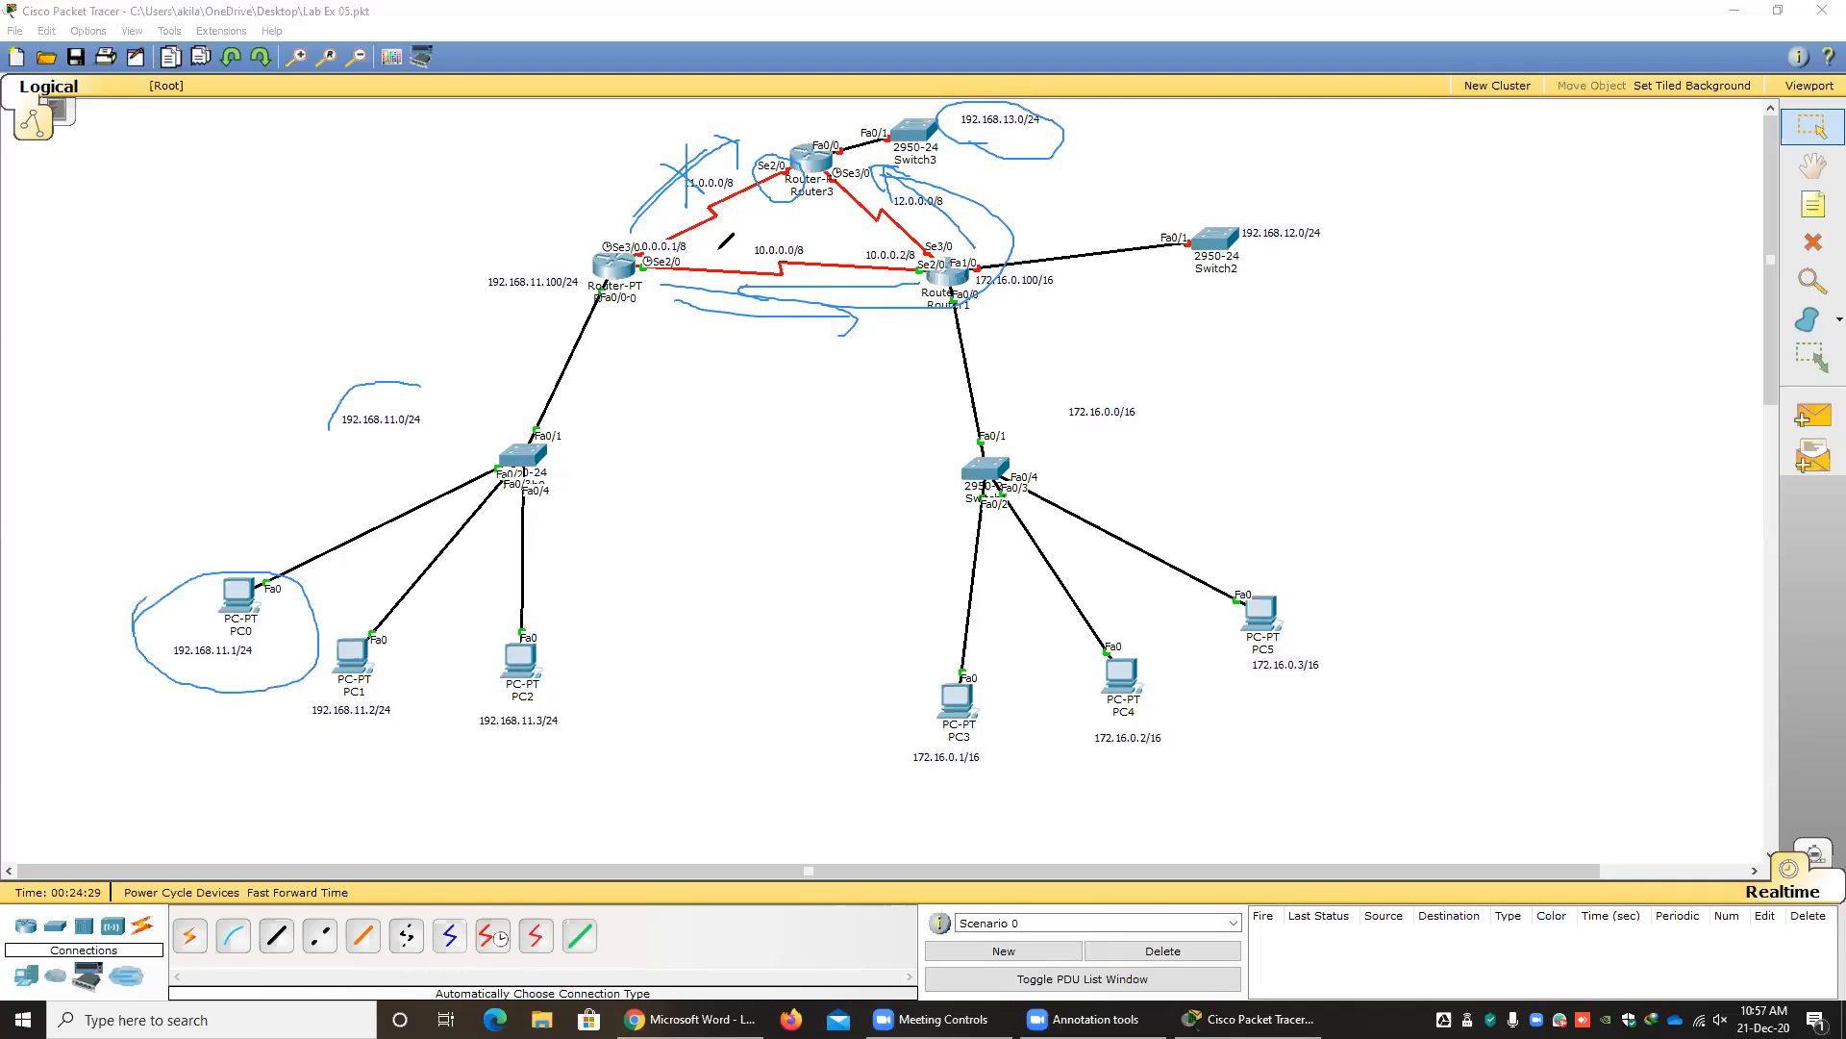
{"action": "mouse_move", "coordinate": [676, 299]}
{"action": "left_mouse_down"}
{"action": "mouse_move", "coordinate": [864, 346]}
{"action": "mouse_move", "coordinate": [856, 392]}
{"action": "left_mouse_up"}
{"action": "left_click", "coordinate": [1141, 654]}
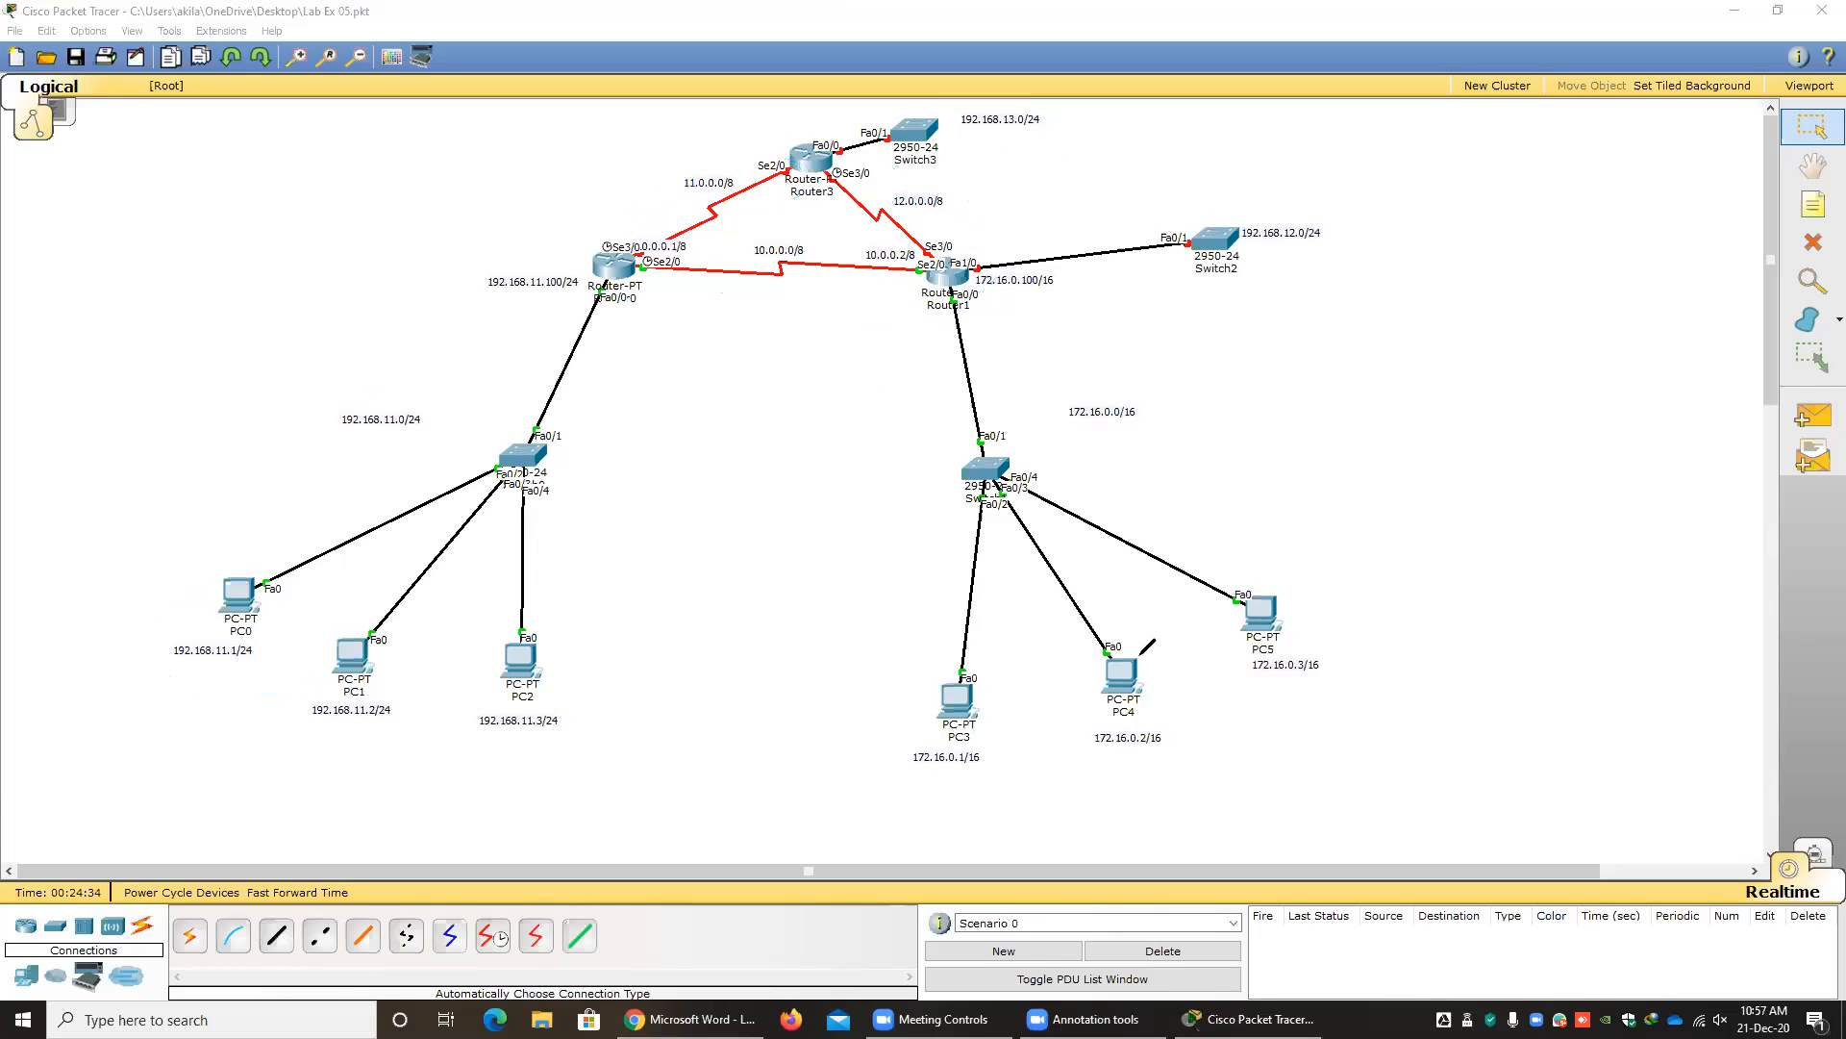
Annotate a routing loop between Router0 and Router1 with opposing arrows, and write TTL and 128 on the workspace.
{"action": "mouse_move", "coordinate": [678, 300]}
{"action": "left_mouse_down"}
{"action": "mouse_move", "coordinate": [865, 314]}
{"action": "mouse_move", "coordinate": [877, 334]}
{"action": "left_mouse_up"}
{"action": "mouse_move", "coordinate": [876, 337]}
{"action": "left_mouse_down"}
{"action": "mouse_move", "coordinate": [676, 344]}
{"action": "mouse_move", "coordinate": [688, 368]}
{"action": "left_mouse_up"}
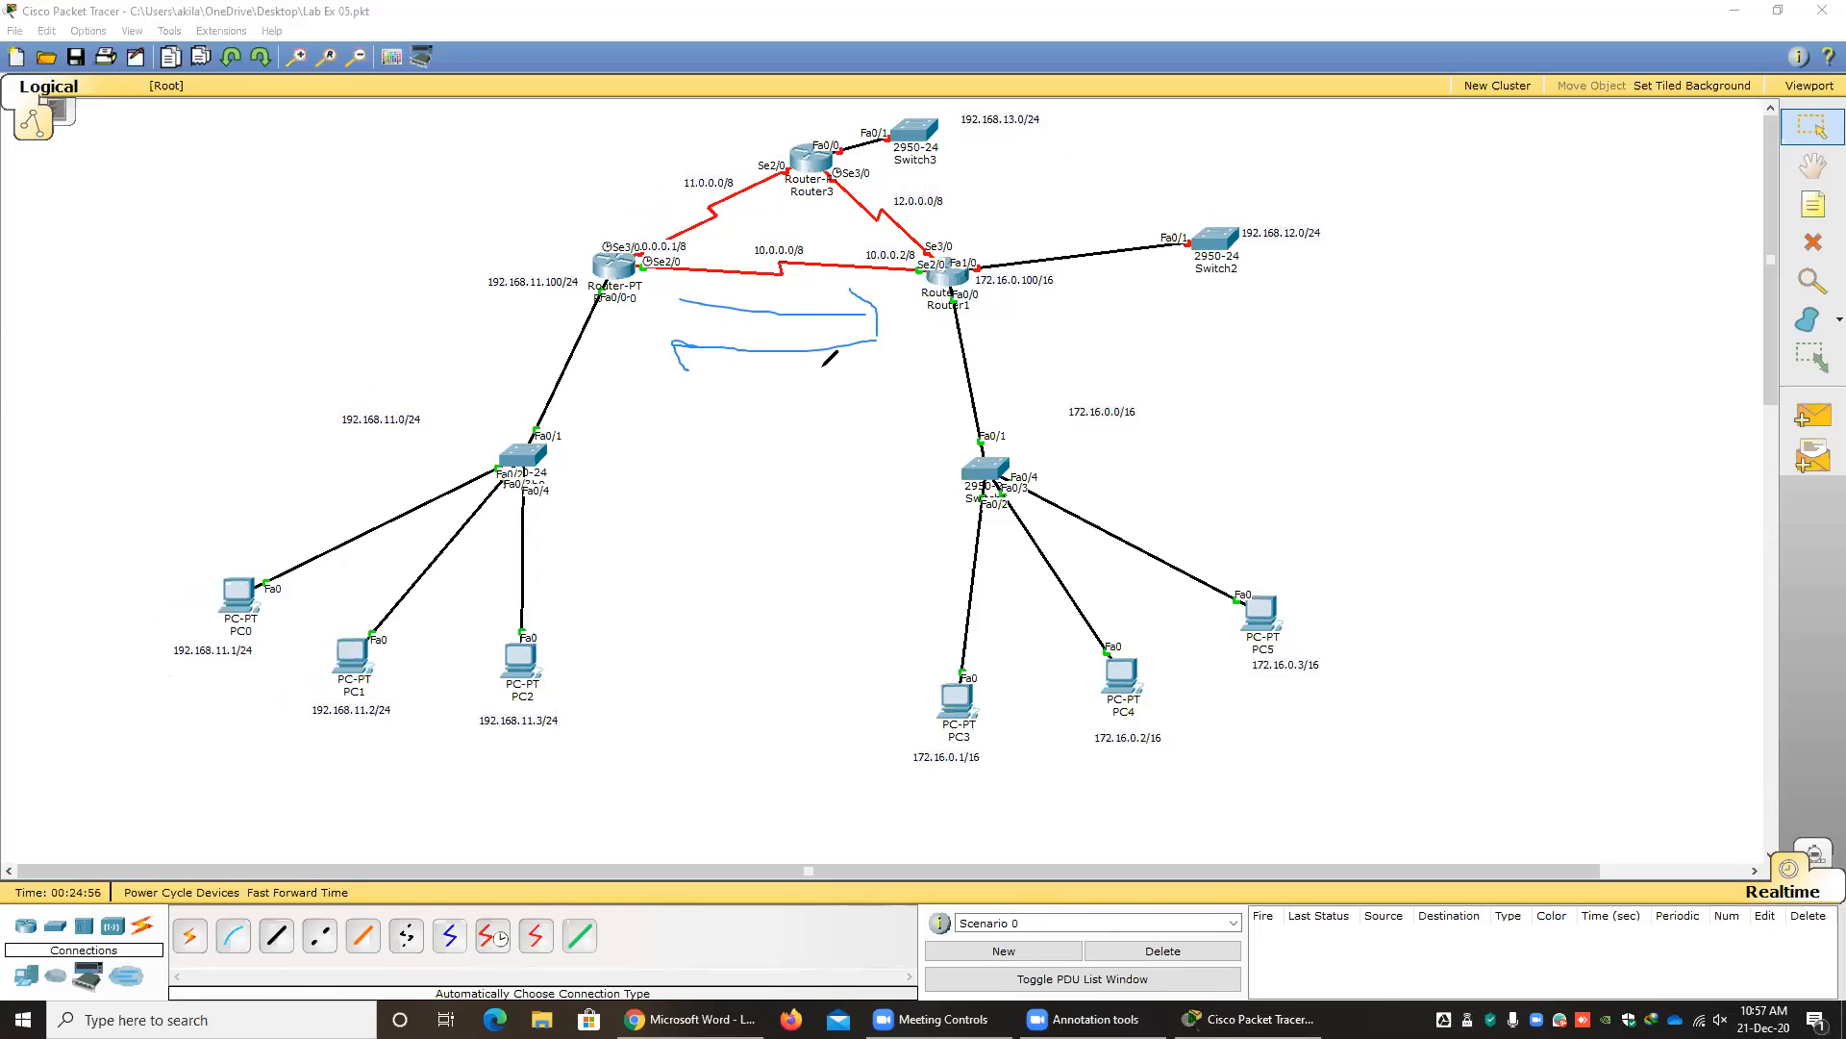
{"action": "left_click_drag", "start_coordinate": [1313, 348], "coordinate": [1307, 416]}
{"action": "mouse_move", "coordinate": [1270, 381]}
{"action": "left_mouse_down"}
{"action": "mouse_move", "coordinate": [1341, 341]}
{"action": "mouse_move", "coordinate": [1388, 406]}
{"action": "mouse_move", "coordinate": [1398, 335]}
{"action": "mouse_move", "coordinate": [1448, 375]}
{"action": "left_mouse_up"}
{"action": "mouse_move", "coordinate": [182, 408]}
{"action": "left_mouse_down"}
{"action": "mouse_move", "coordinate": [156, 329]}
{"action": "mouse_move", "coordinate": [227, 385]}
{"action": "mouse_move", "coordinate": [265, 369]}
{"action": "left_mouse_up"}
{"action": "mouse_move", "coordinate": [291, 287]}
{"action": "left_mouse_down"}
{"action": "mouse_move", "coordinate": [308, 329]}
{"action": "mouse_move", "coordinate": [288, 344]}
{"action": "left_mouse_up"}
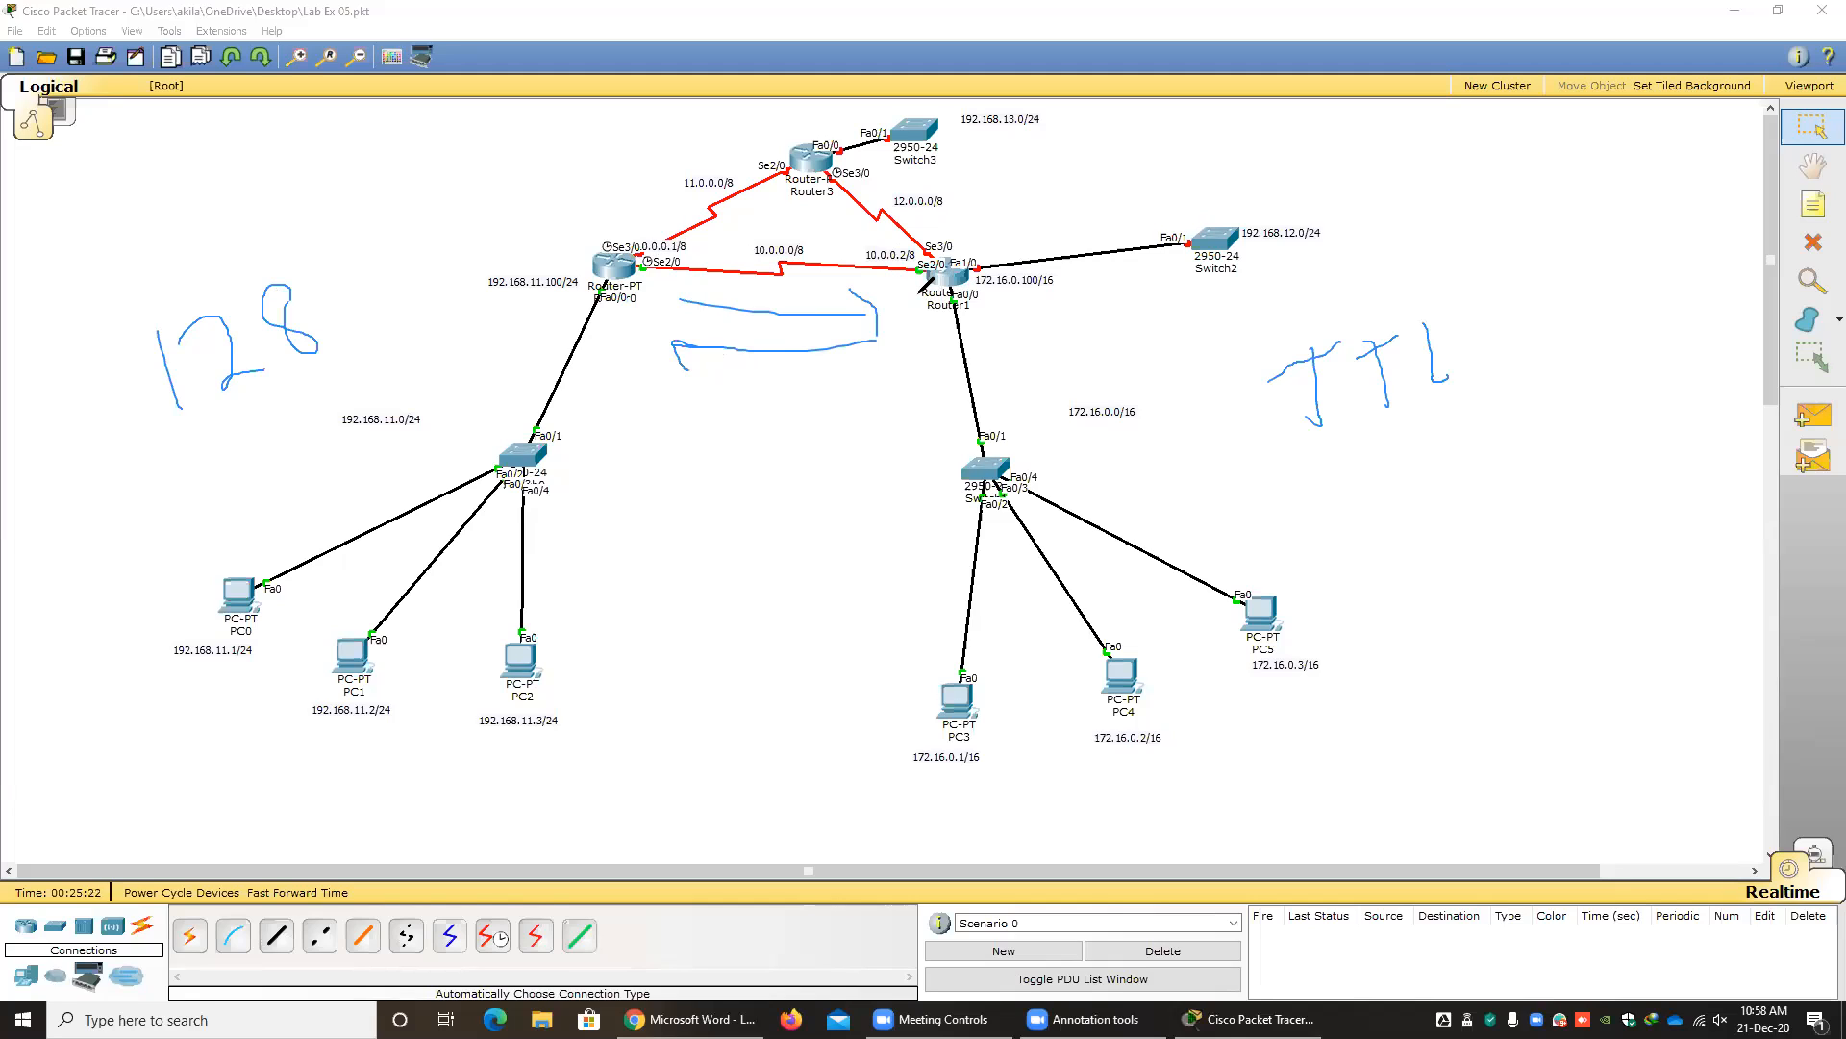
Trace a packet through Router0 to Router1, write the TTL countdown as -1, 127, 126 and 0, circle 128, and clear the annotations.
{"action": "mouse_move", "coordinate": [516, 421]}
{"action": "left_mouse_down"}
{"action": "mouse_move", "coordinate": [599, 286]}
{"action": "mouse_move", "coordinate": [619, 318]}
{"action": "left_mouse_up"}
{"action": "mouse_move", "coordinate": [643, 285]}
{"action": "left_mouse_down"}
{"action": "mouse_move", "coordinate": [829, 281]}
{"action": "mouse_move", "coordinate": [827, 307]}
{"action": "left_mouse_up"}
{"action": "mouse_move", "coordinate": [247, 216]}
{"action": "left_mouse_down"}
{"action": "mouse_move", "coordinate": [293, 204]}
{"action": "mouse_move", "coordinate": [332, 228]}
{"action": "left_mouse_up"}
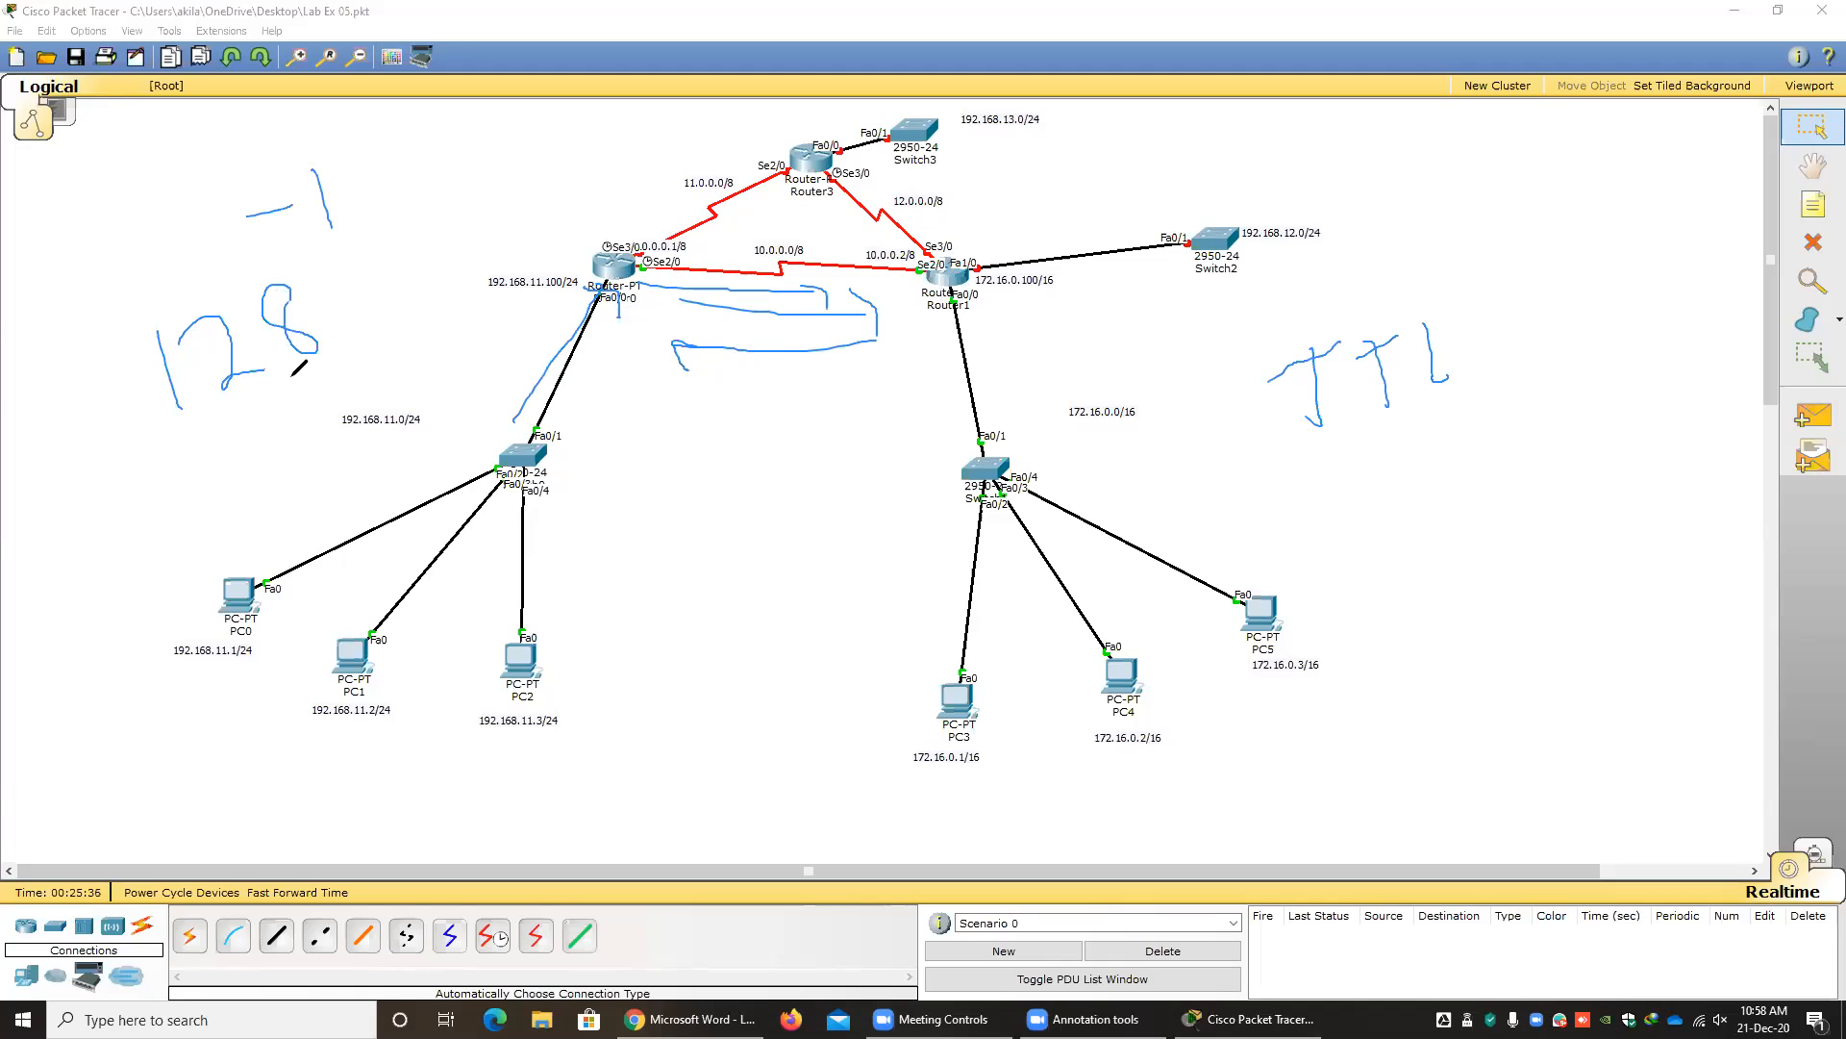
{"action": "mouse_move", "coordinate": [1018, 325]}
{"action": "left_mouse_down"}
{"action": "mouse_move", "coordinate": [1016, 358]}
{"action": "mouse_move", "coordinate": [1060, 362]}
{"action": "mouse_move", "coordinate": [1087, 327]}
{"action": "left_mouse_up"}
{"action": "mouse_move", "coordinate": [579, 193]}
{"action": "left_mouse_down"}
{"action": "mouse_move", "coordinate": [586, 222]}
{"action": "mouse_move", "coordinate": [639, 214]}
{"action": "left_mouse_up"}
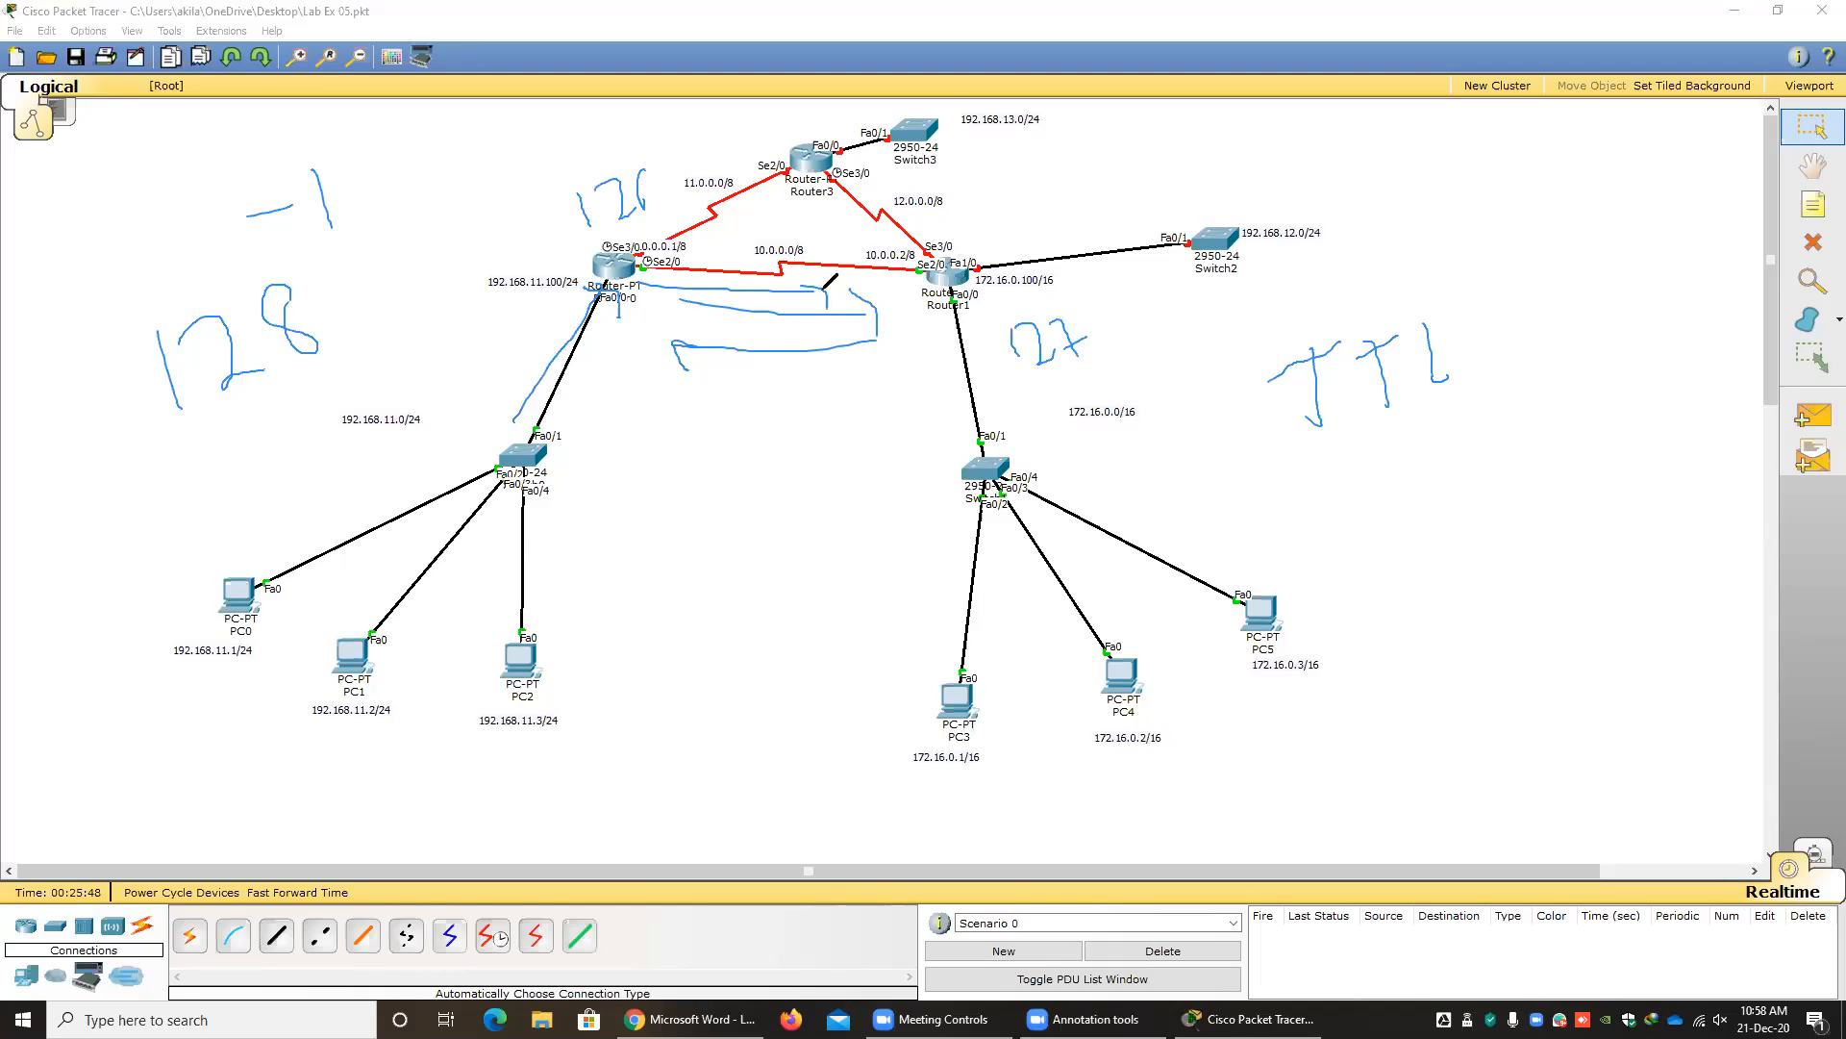
{"action": "left_click_drag", "start_coordinate": [415, 202], "coordinate": [400, 198]}
{"action": "mouse_move", "coordinate": [134, 348]}
{"action": "left_mouse_down"}
{"action": "mouse_move", "coordinate": [361, 289]}
{"action": "mouse_move", "coordinate": [166, 360]}
{"action": "mouse_move", "coordinate": [152, 334]}
{"action": "left_mouse_up"}
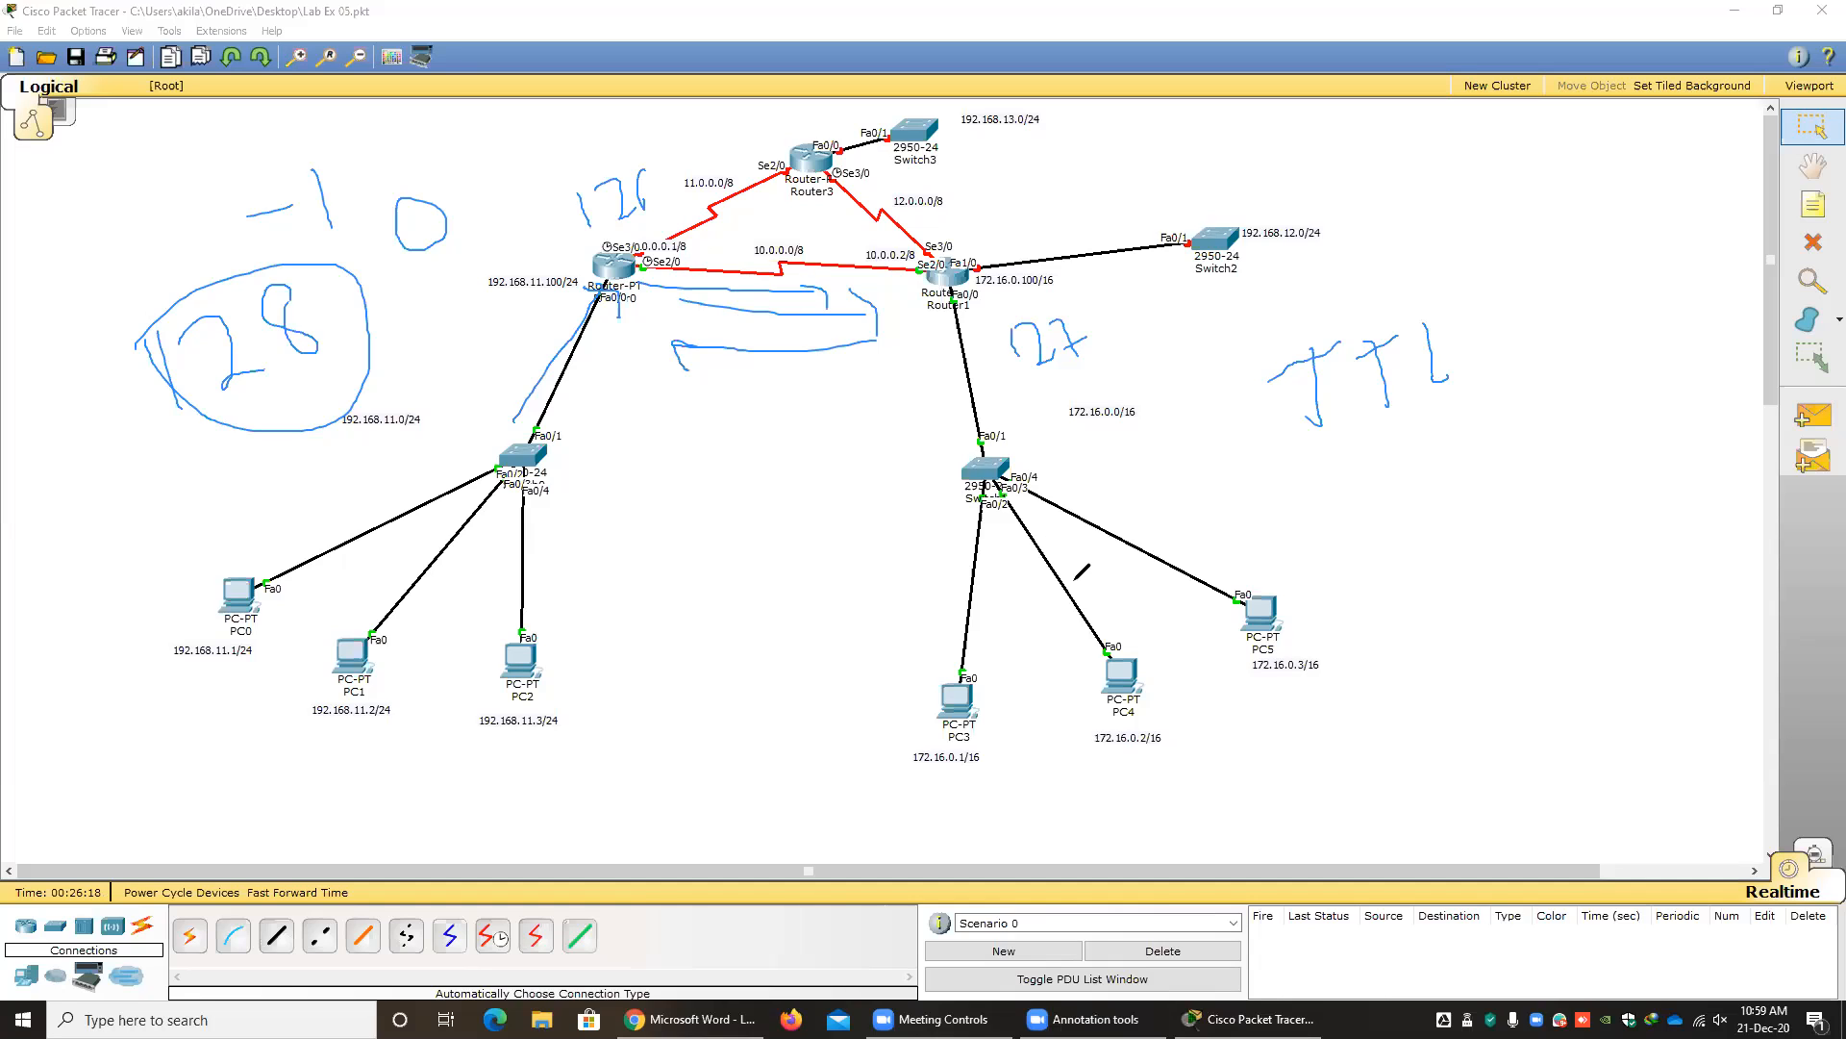
{"action": "left_click", "coordinate": [957, 183]}
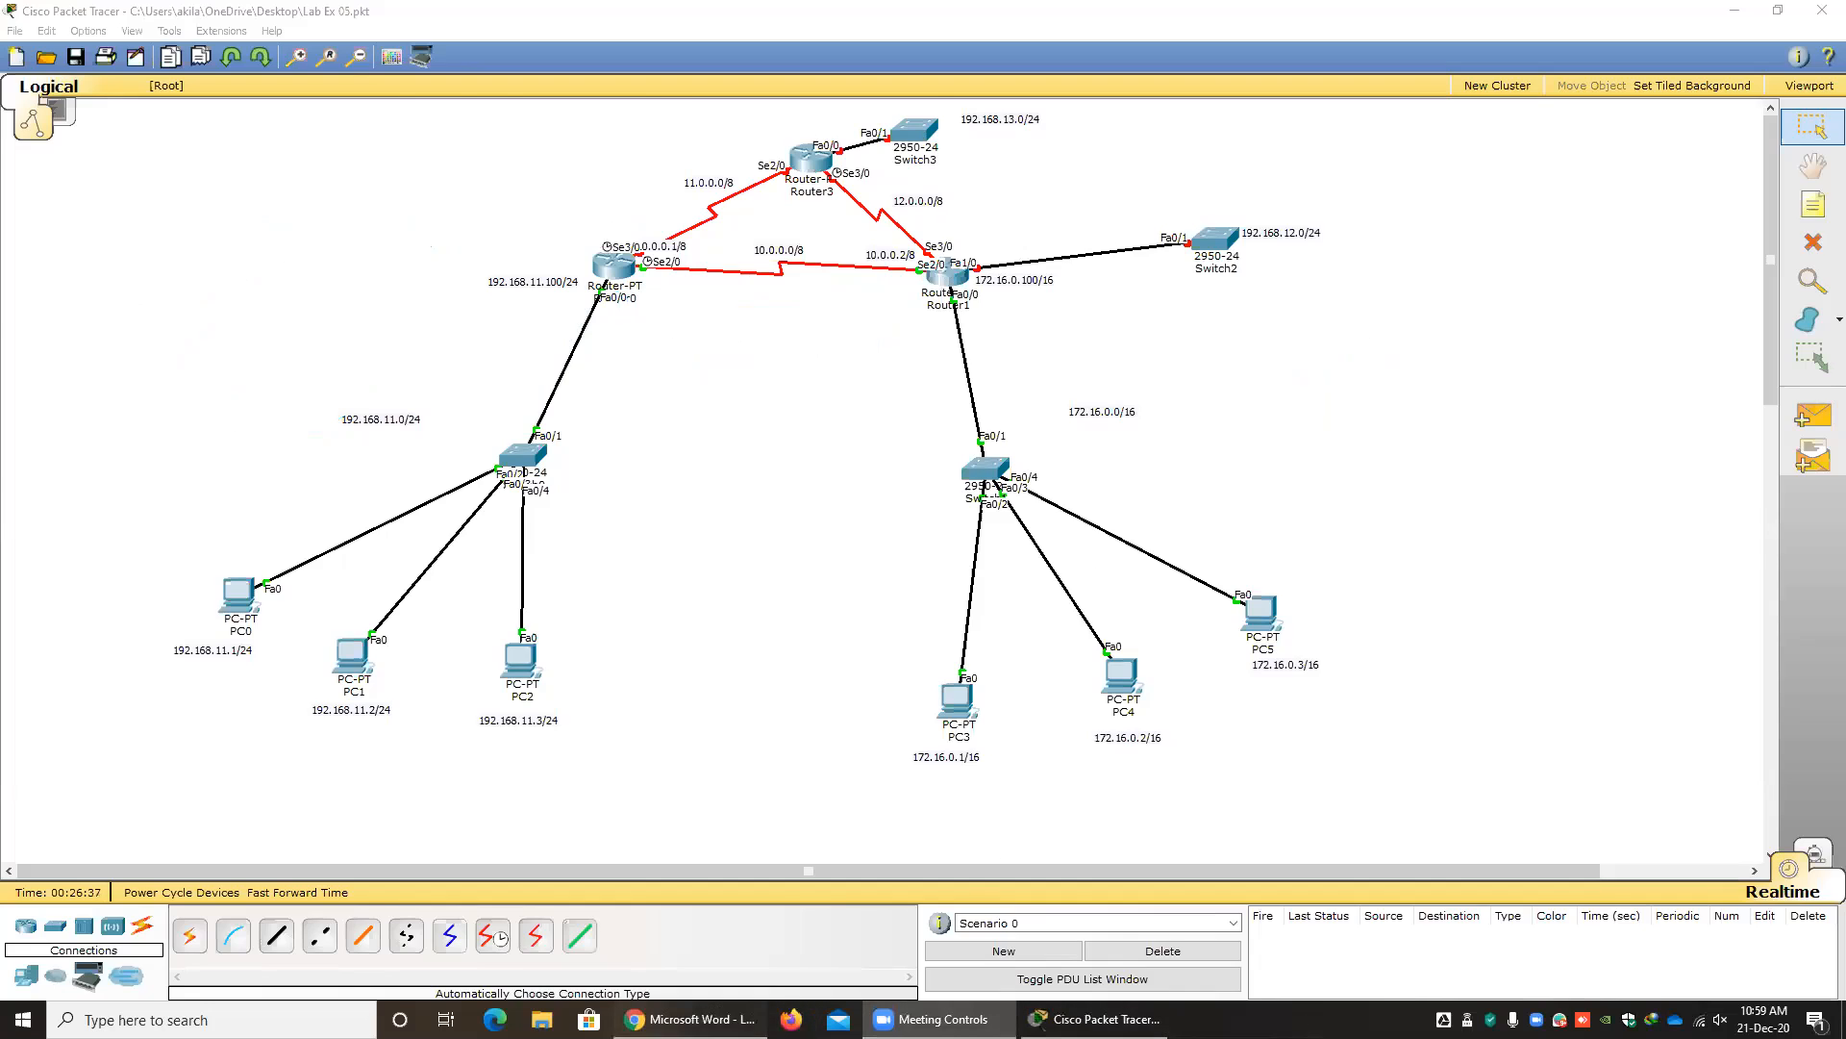
Switch to the Labsheet_05 PDF in Chrome to check the Exercise 1 topology, and return to Packet Tracer.
{"action": "left_click", "coordinate": [691, 1020]}
{"action": "scroll", "coordinate": [649, 320], "scroll_direction": "up", "scroll_amount": 3}
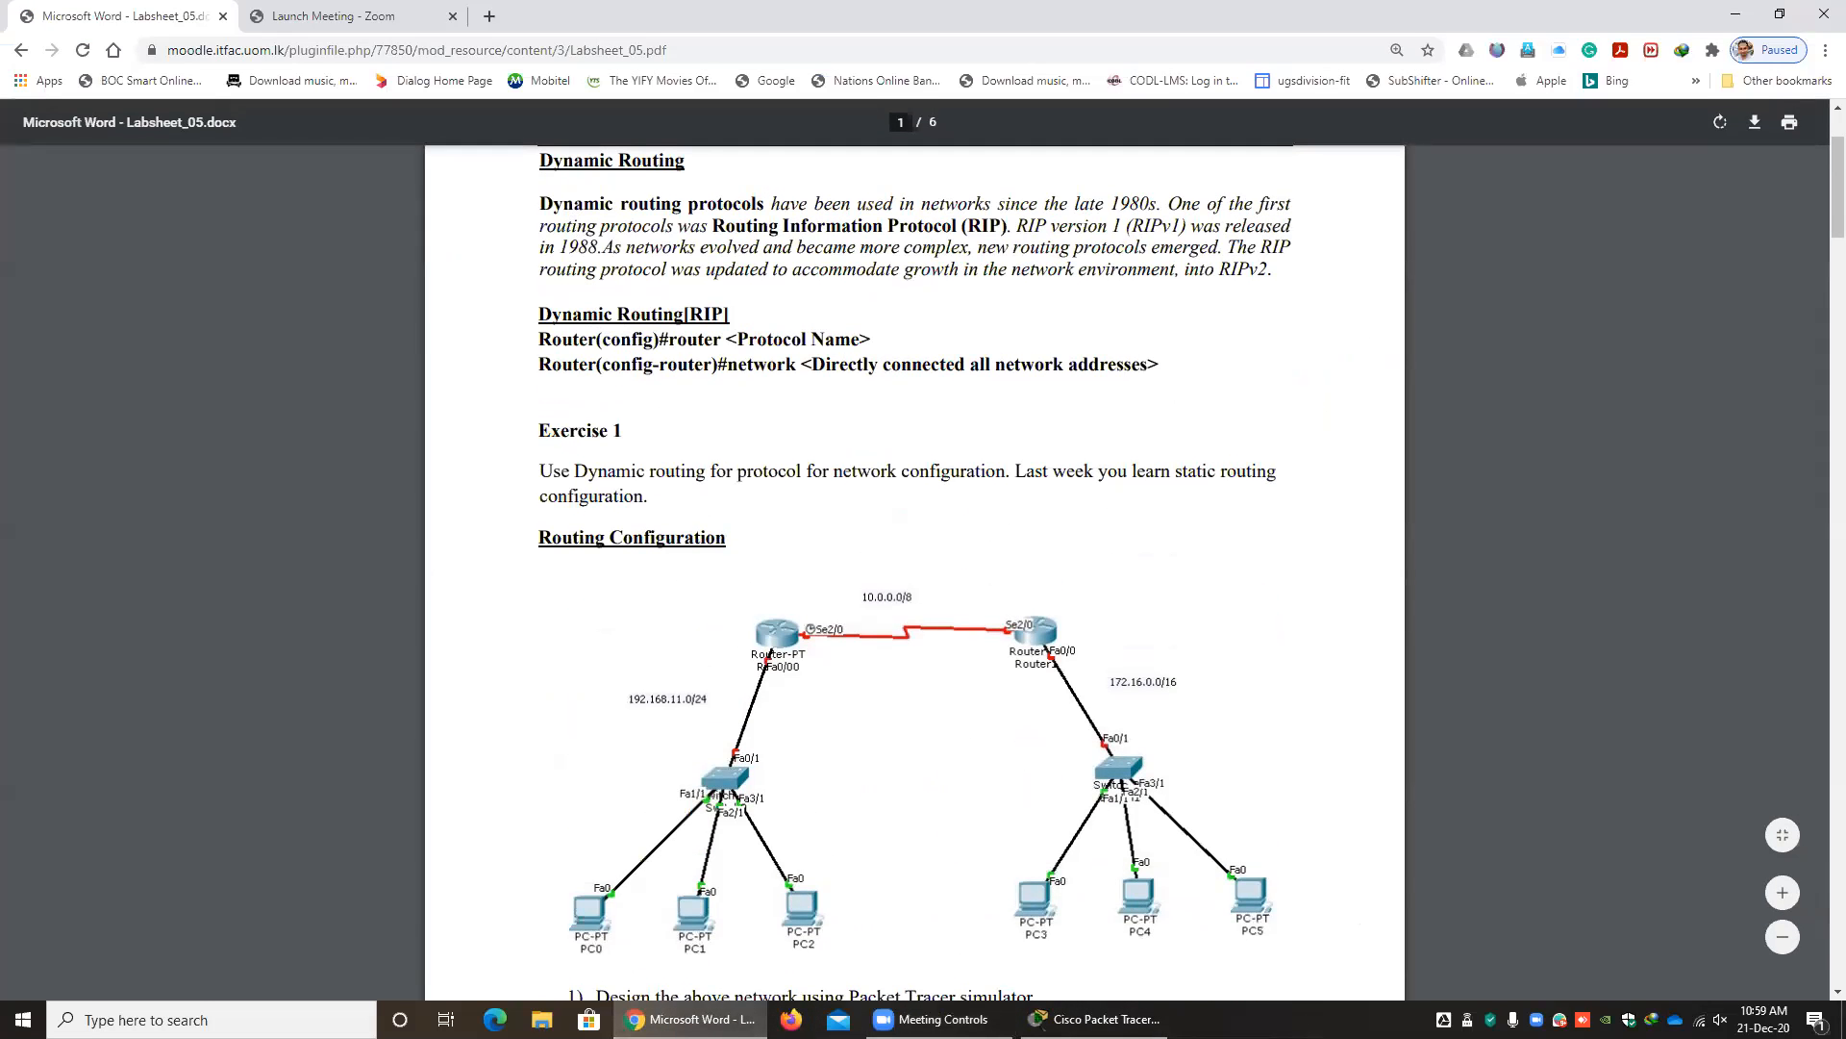
{"action": "left_click", "coordinate": [1101, 1018]}
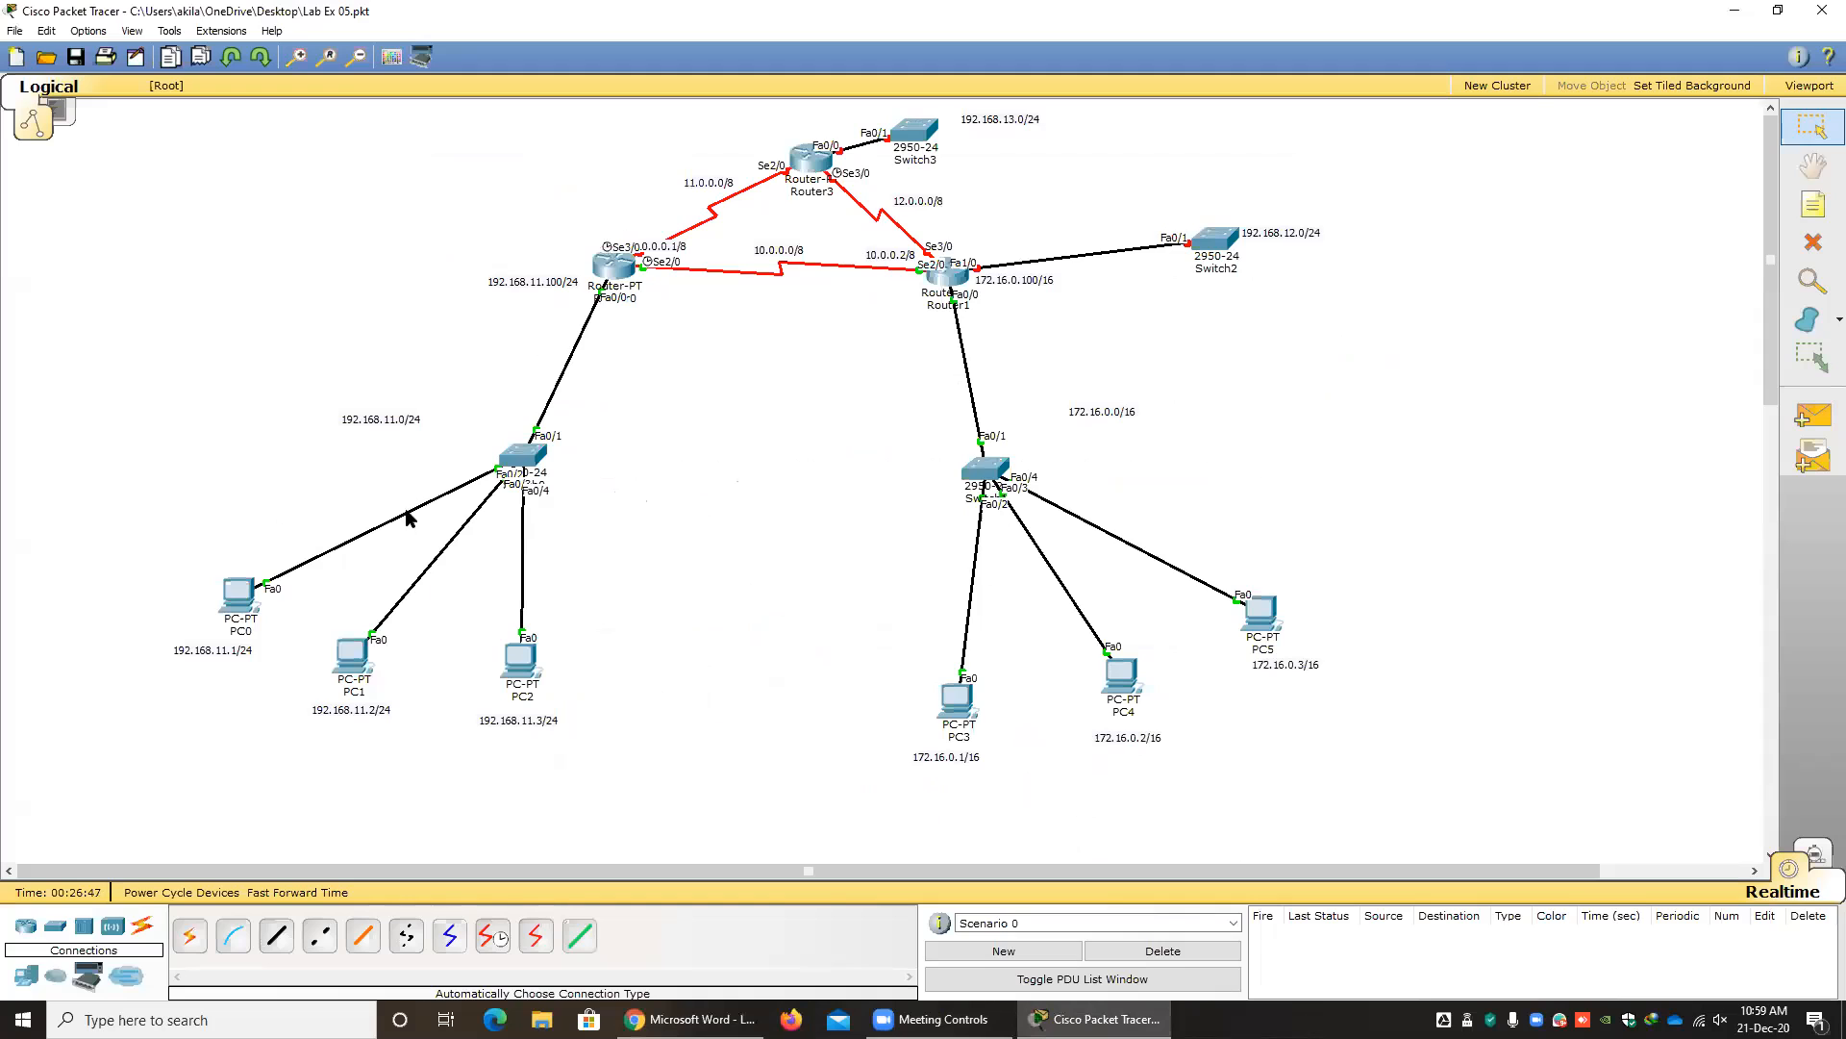
Delete Router3, Switch3 and Switch2 together with the 11.0.0.0/8, 12.0.0.0/8, 192.168.12.0/24 and 192.168.13.0/24 labels.
{"action": "key", "text": "Delete"}
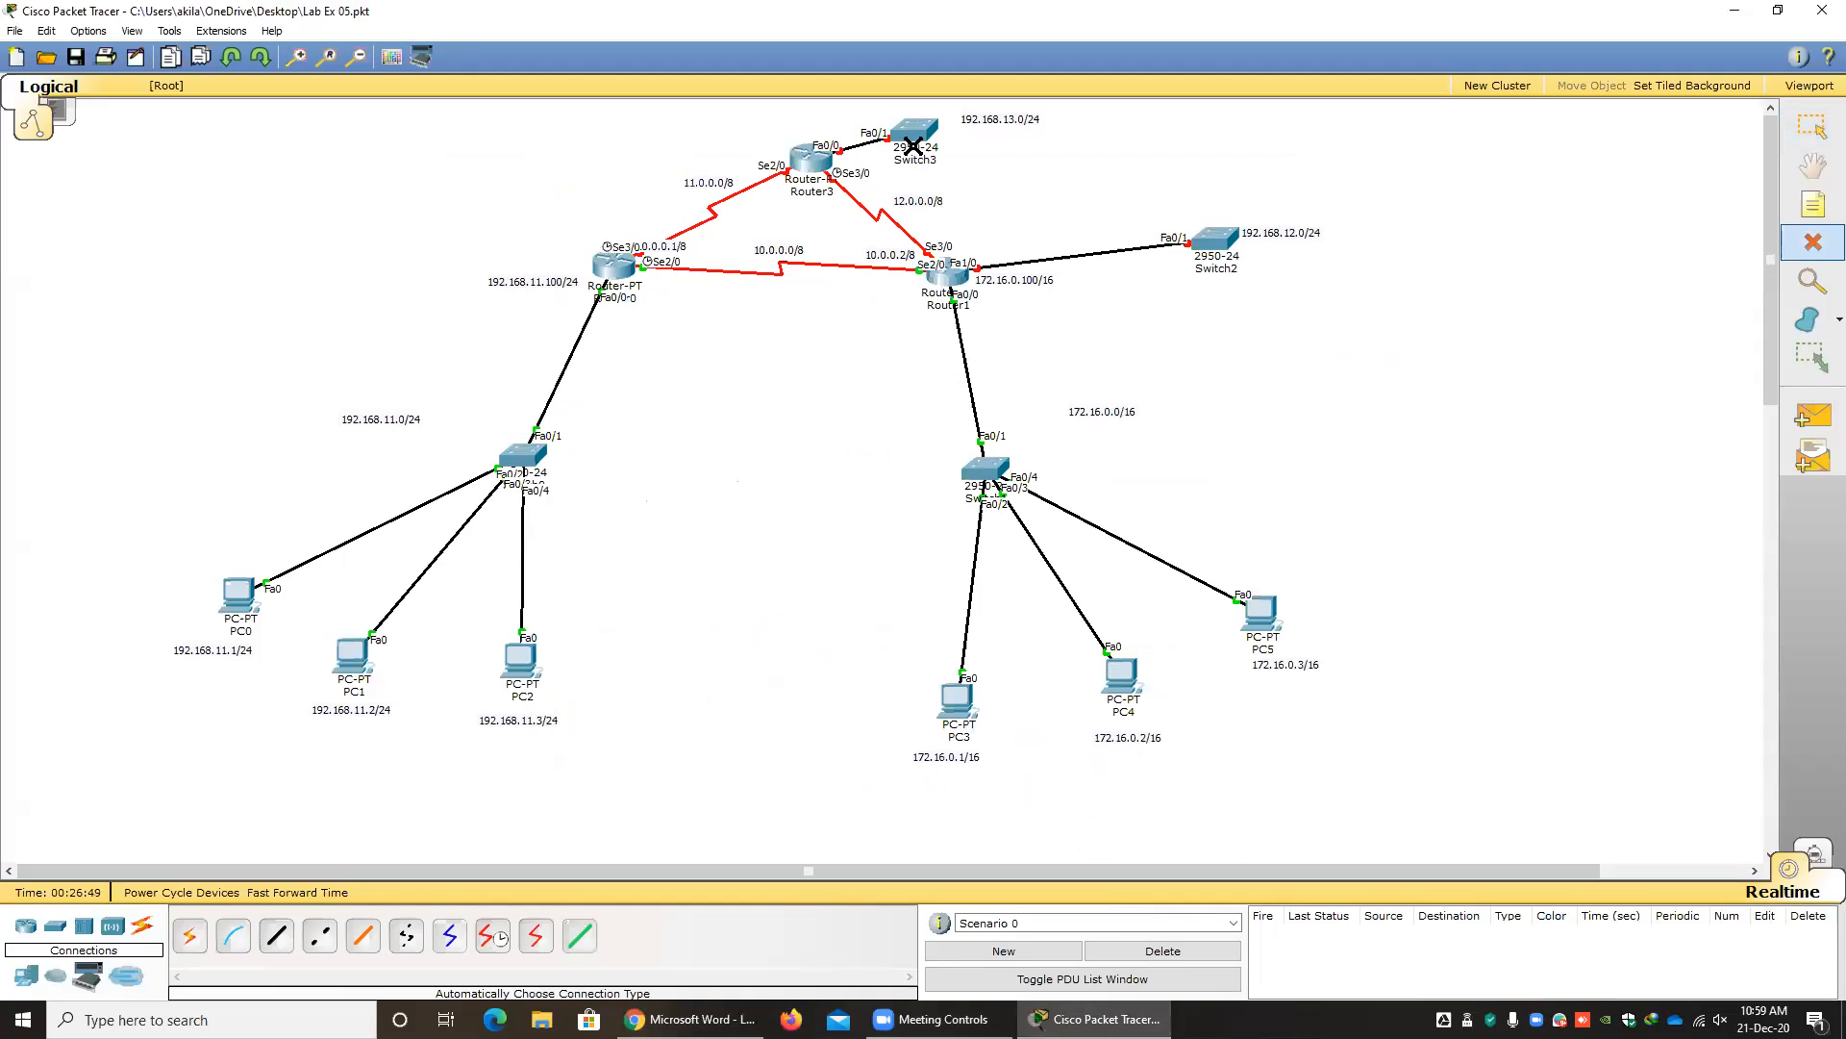
{"action": "left_click", "coordinate": [913, 139]}
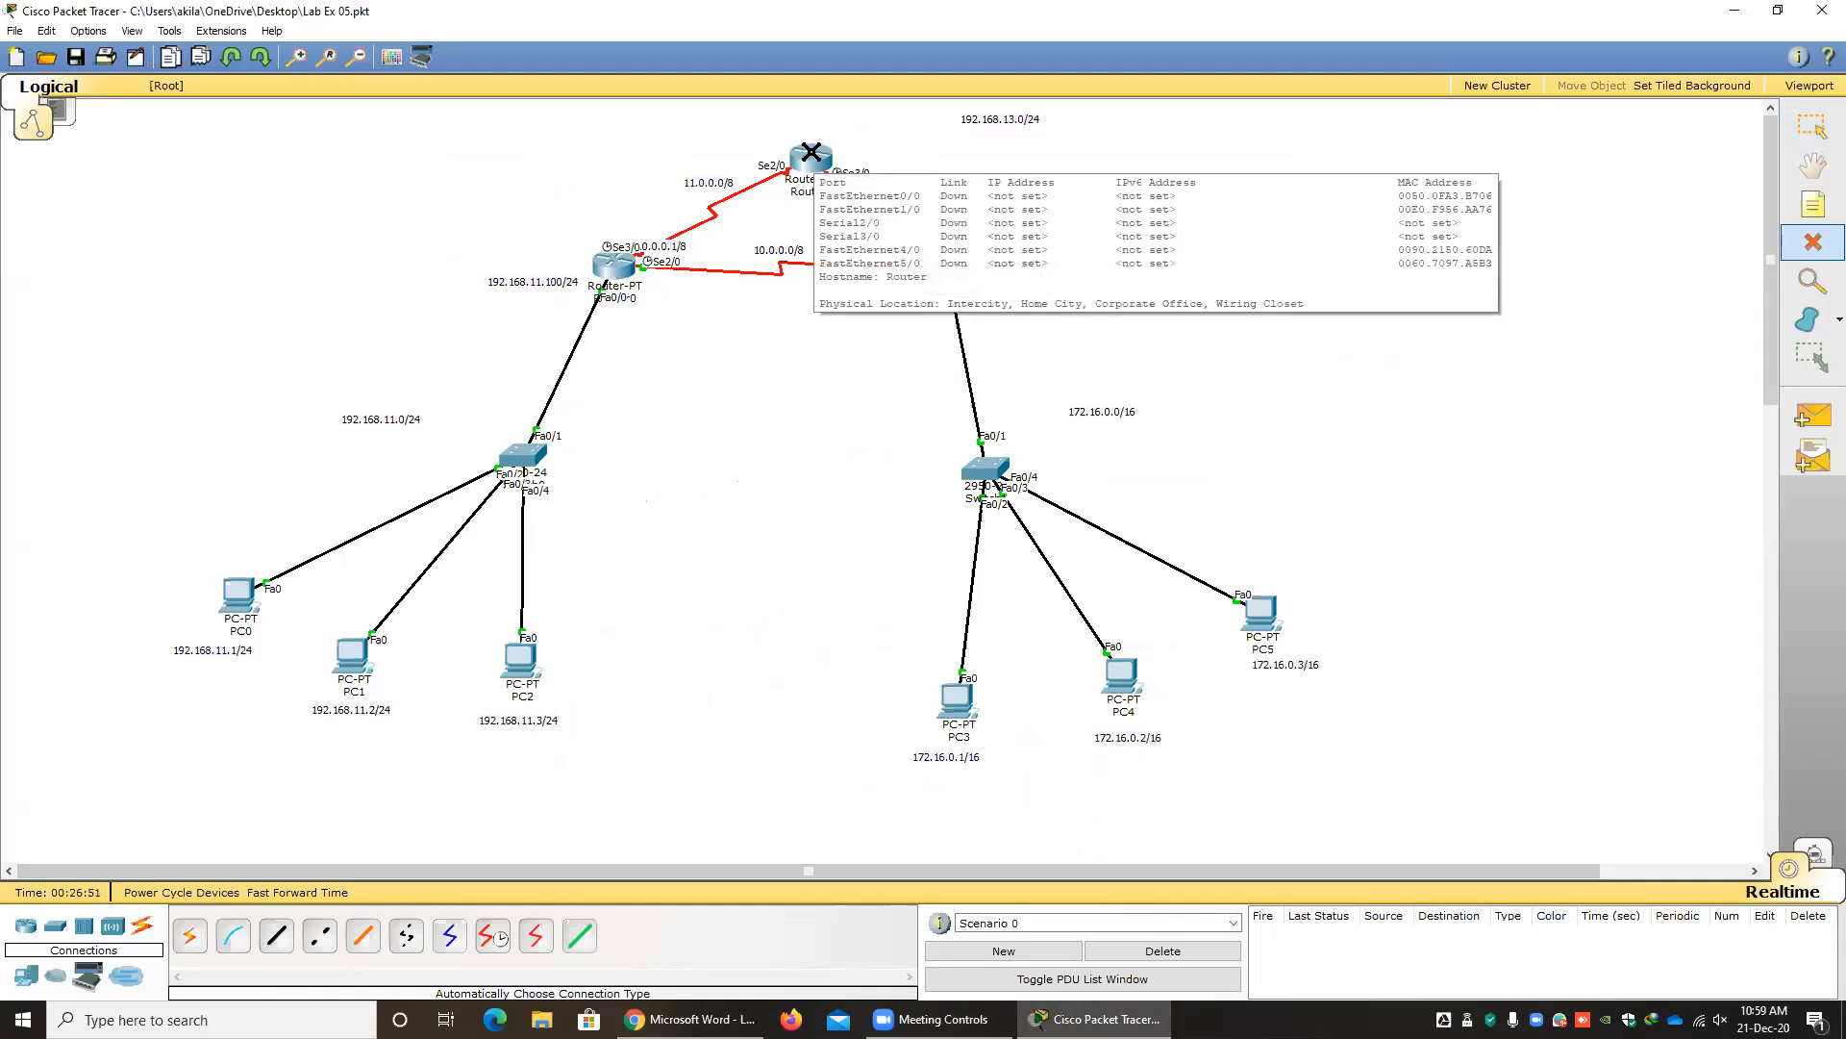
{"action": "left_click", "coordinate": [827, 156]}
{"action": "left_click", "coordinate": [919, 202]}
{"action": "left_click", "coordinate": [1002, 119]}
{"action": "left_click", "coordinate": [1216, 240]}
{"action": "left_click", "coordinate": [1266, 246]}
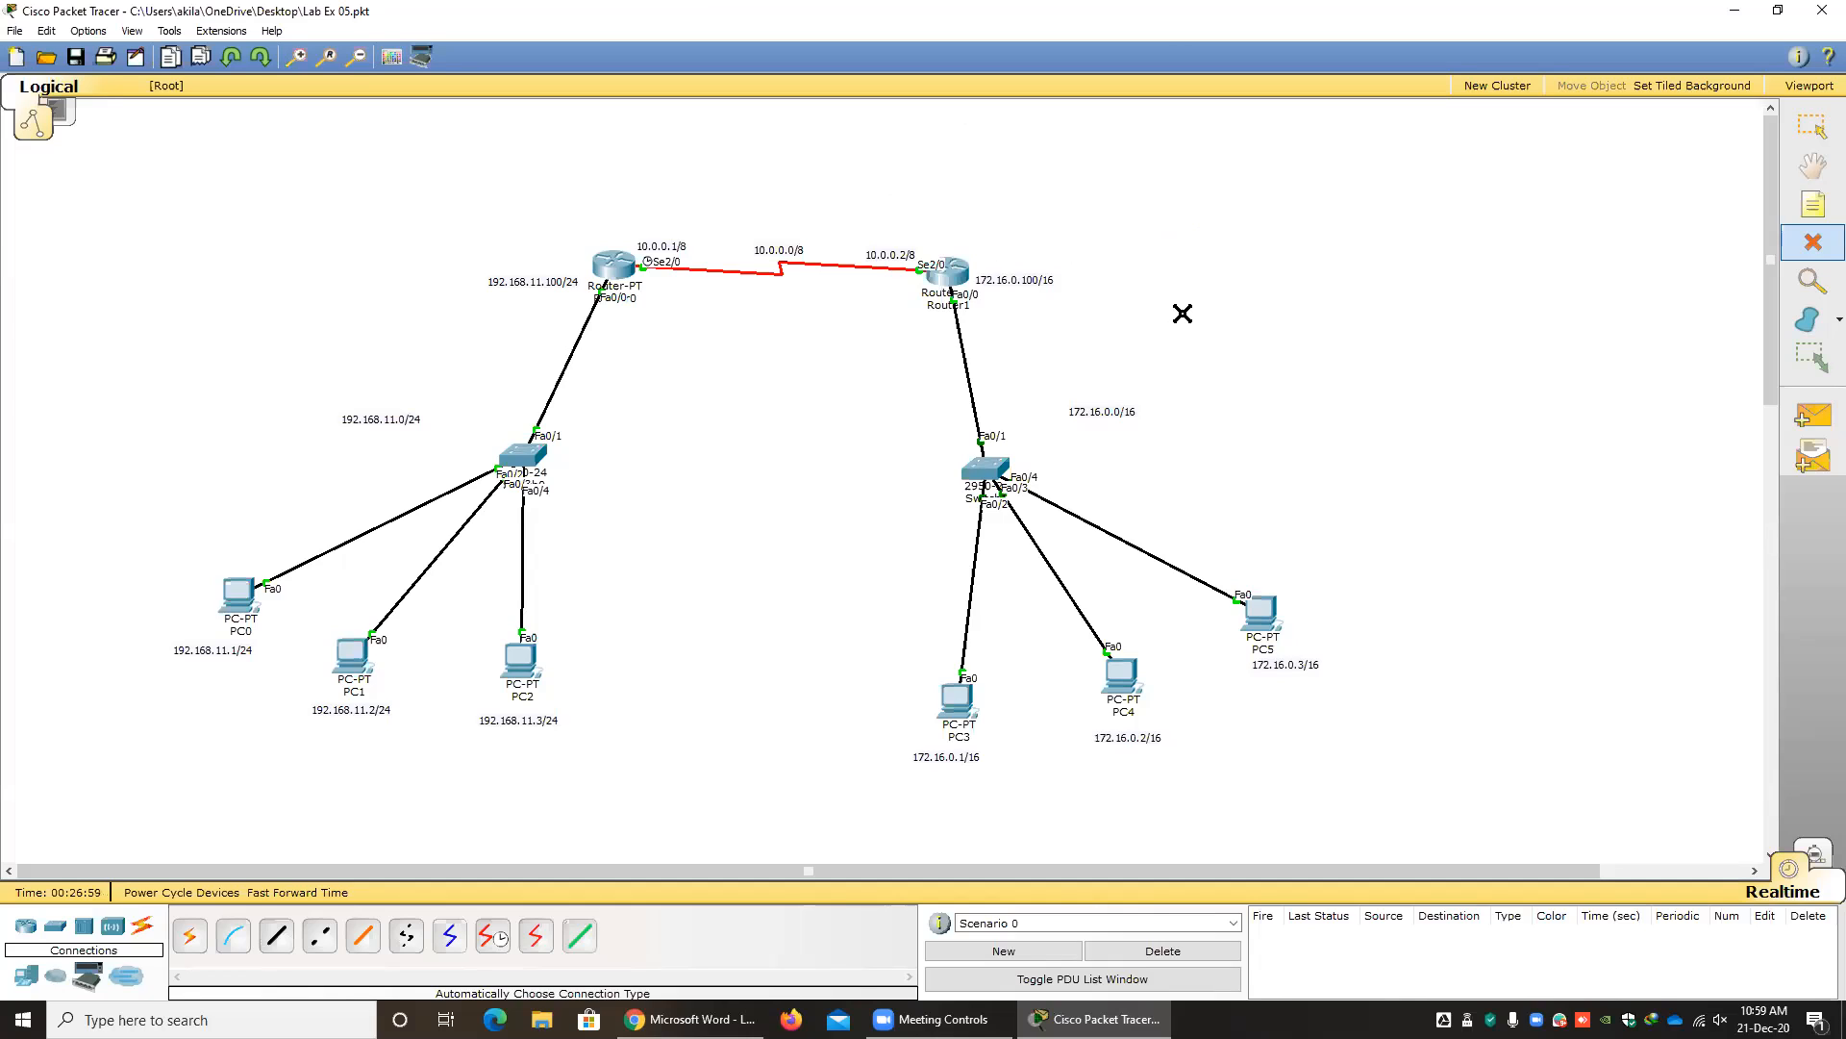
{"action": "key", "text": "Escape"}
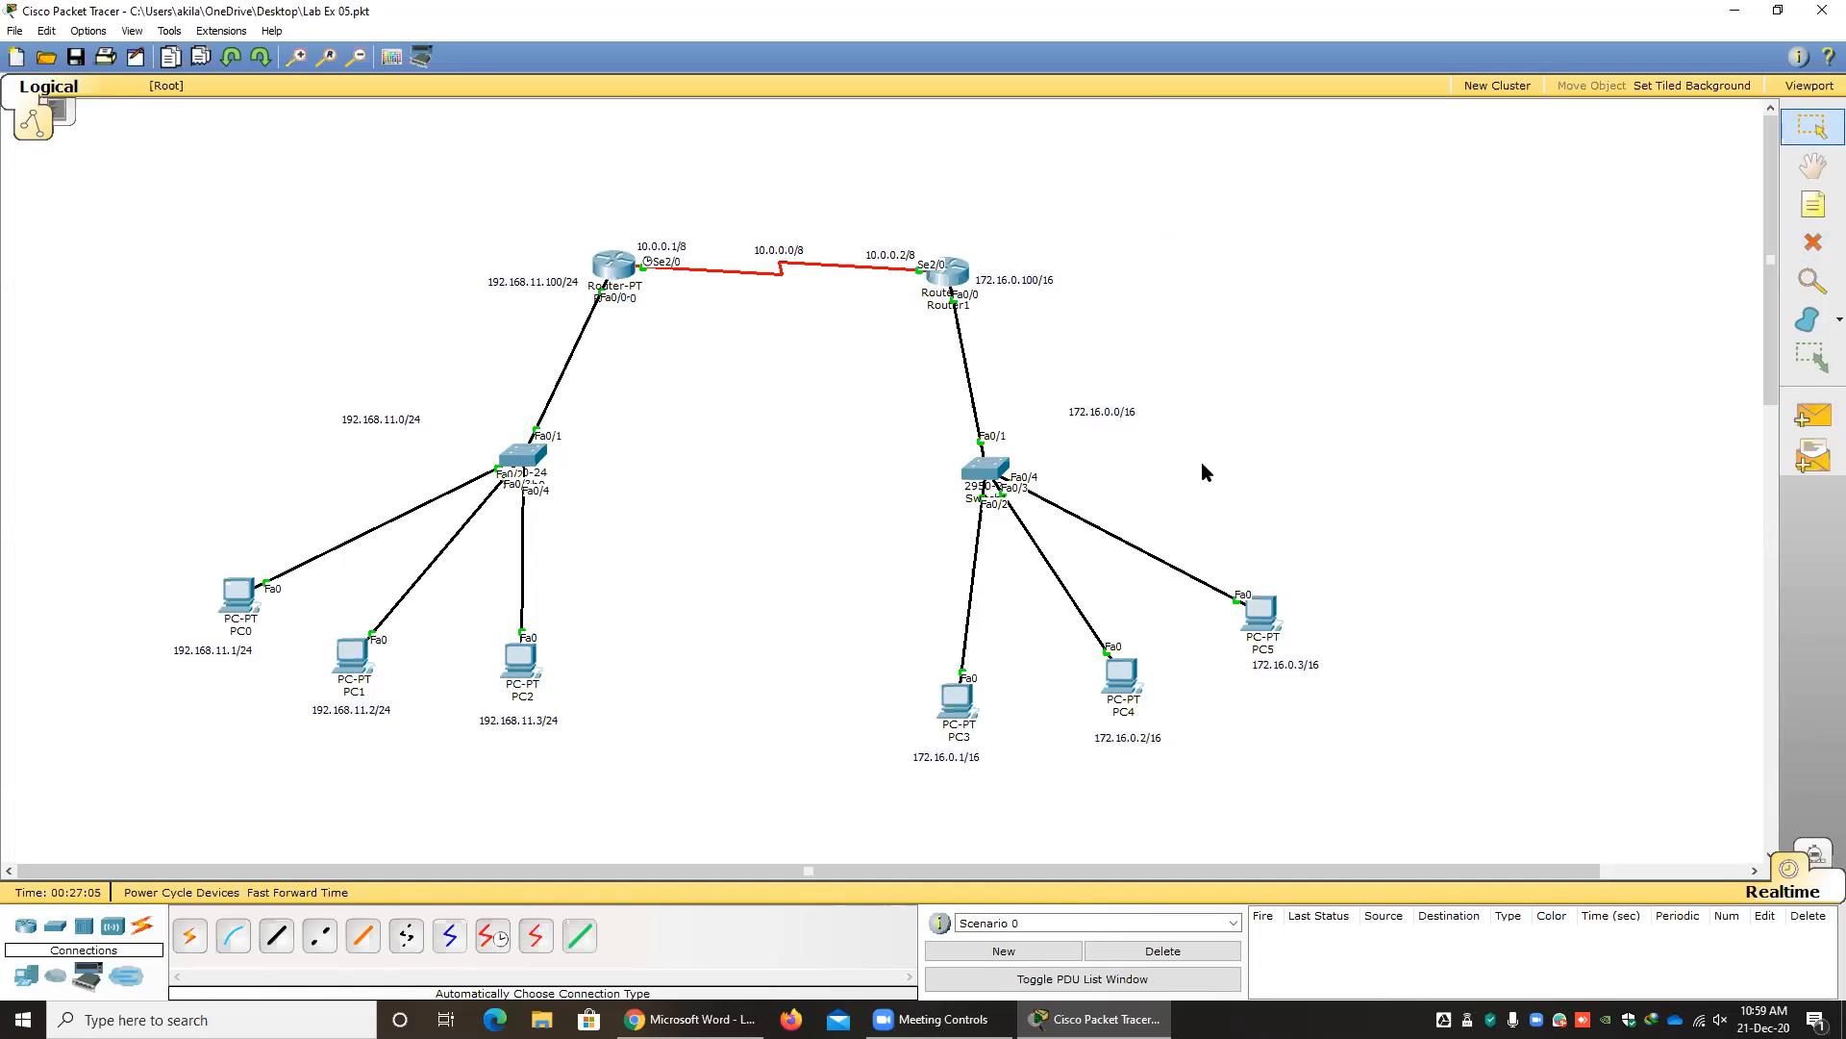
Switch to the Labsheet_05 PDF in Chrome to check the RIP command syntax, and return to Packet Tracer.
{"action": "key", "text": "alt+Tab"}
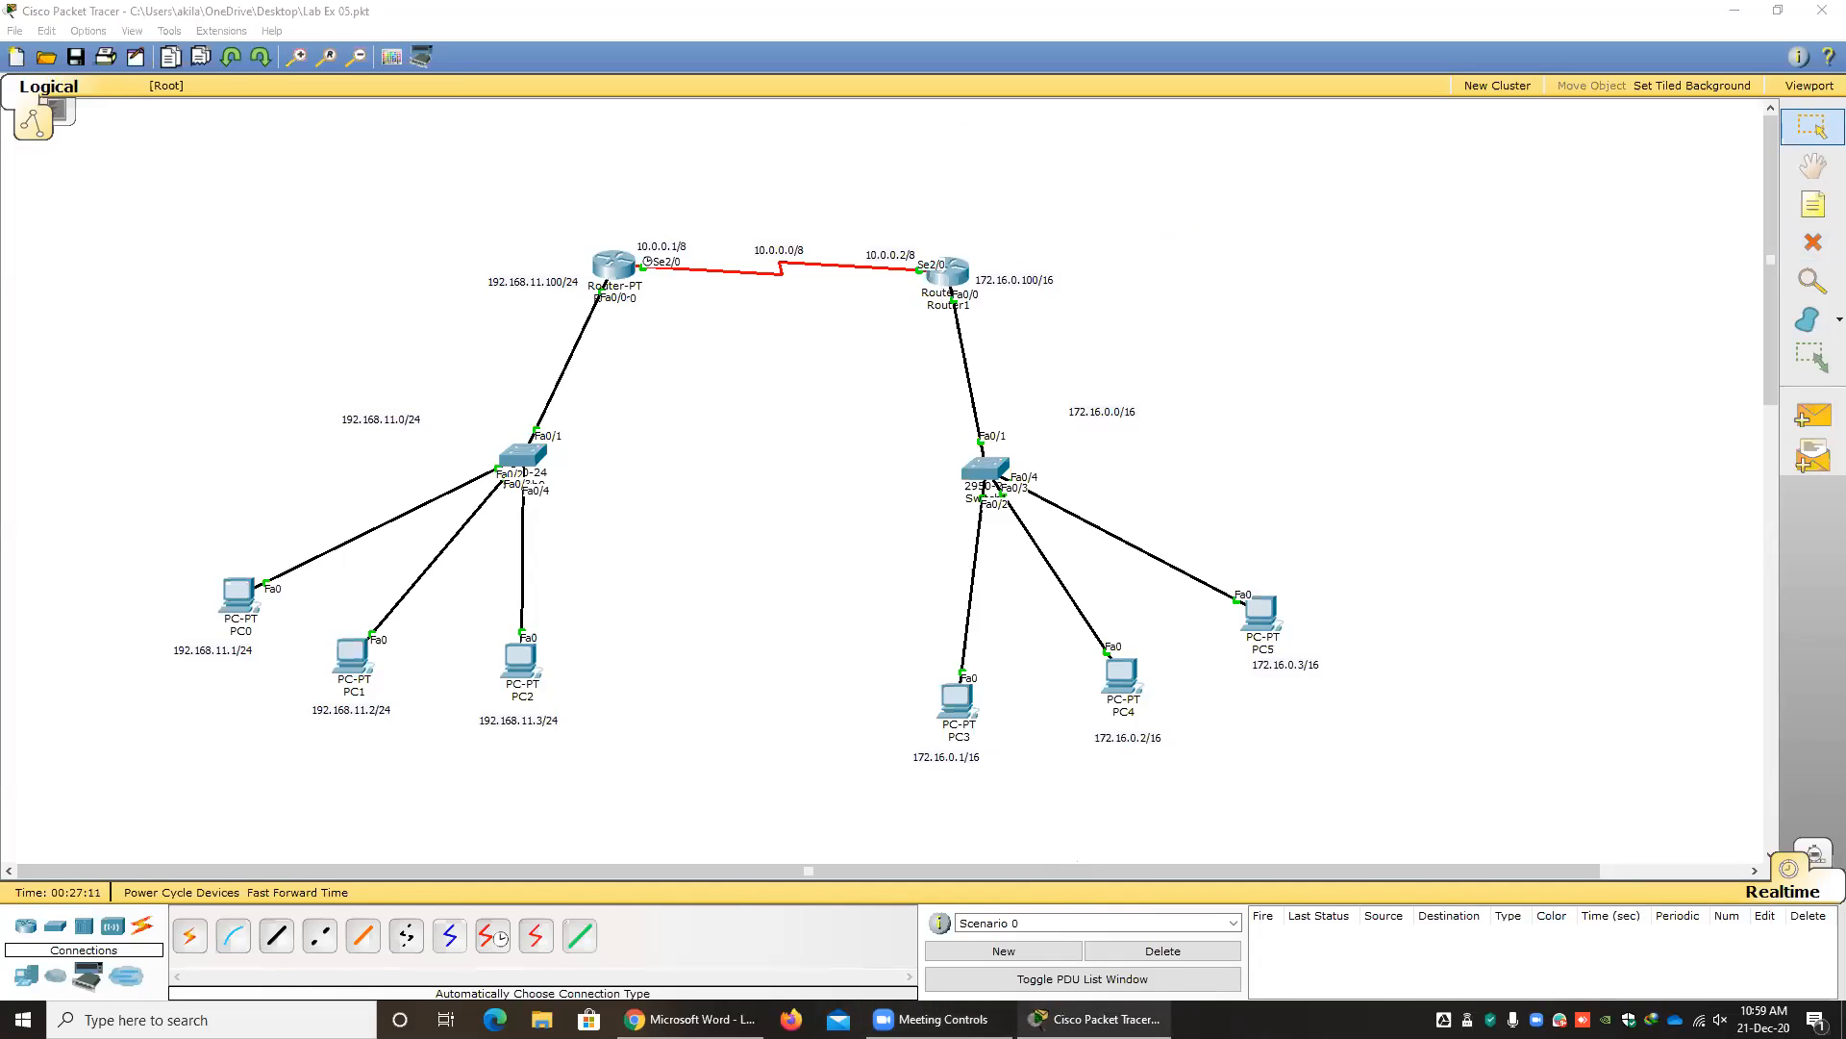
{"action": "left_click", "coordinate": [689, 1019]}
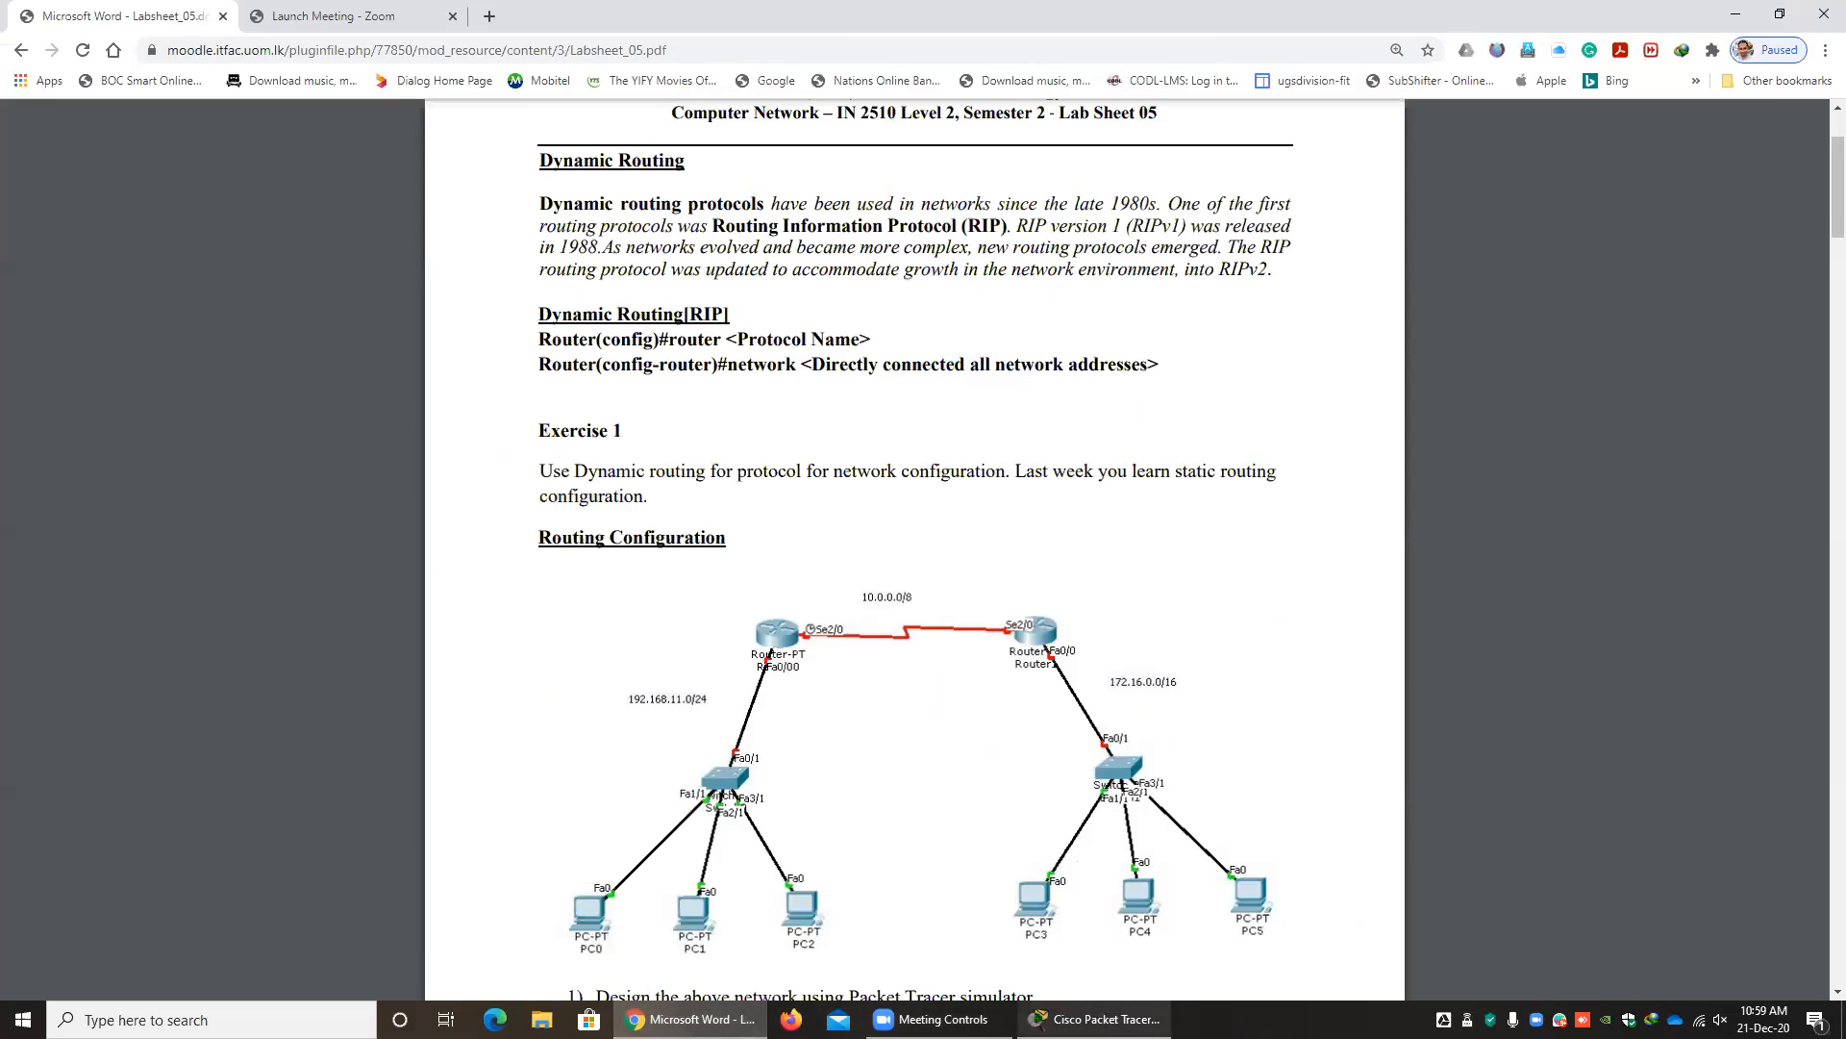
{"action": "left_click", "coordinate": [1097, 1019]}
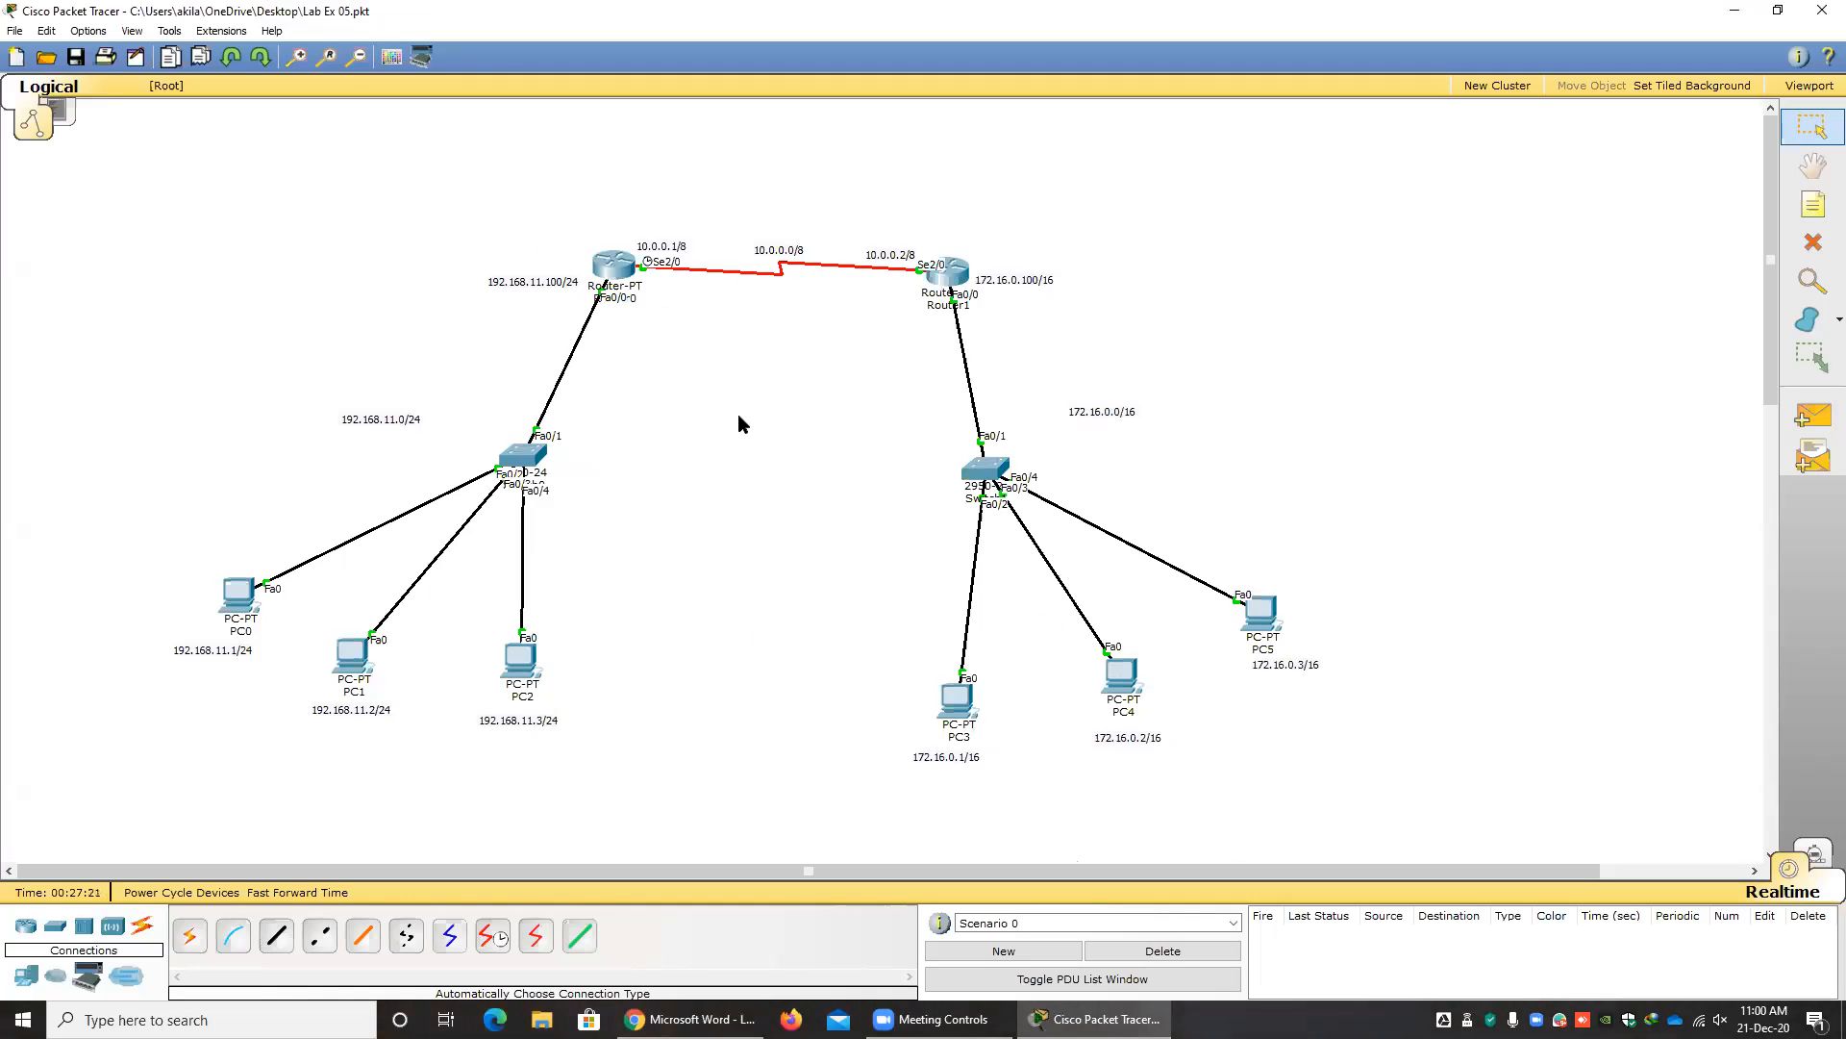
Open Router0's CLI in a wider window and erase the pending ip route 192.168.12.0 255.255.255.0 10.0.0.2 command.
{"action": "left_click", "coordinate": [611, 268]}
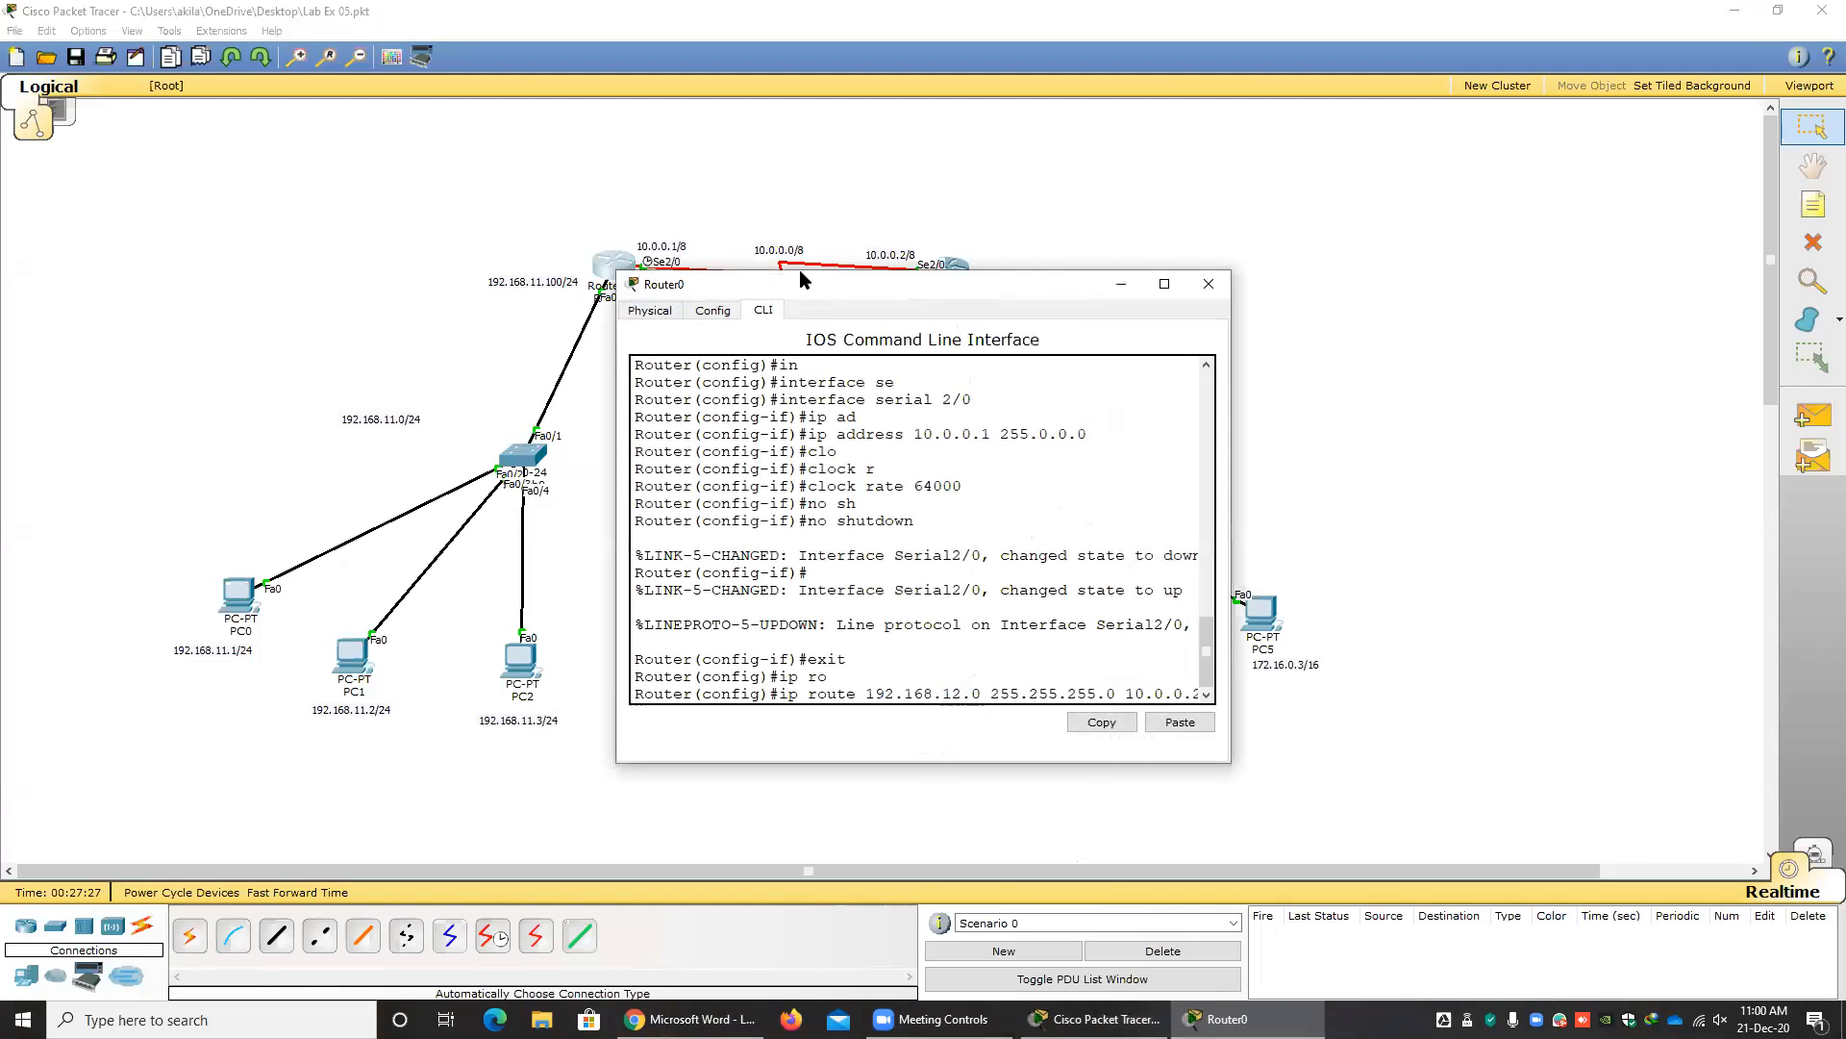
{"action": "left_click_drag", "start_coordinate": [800, 276], "coordinate": [713, 168]}
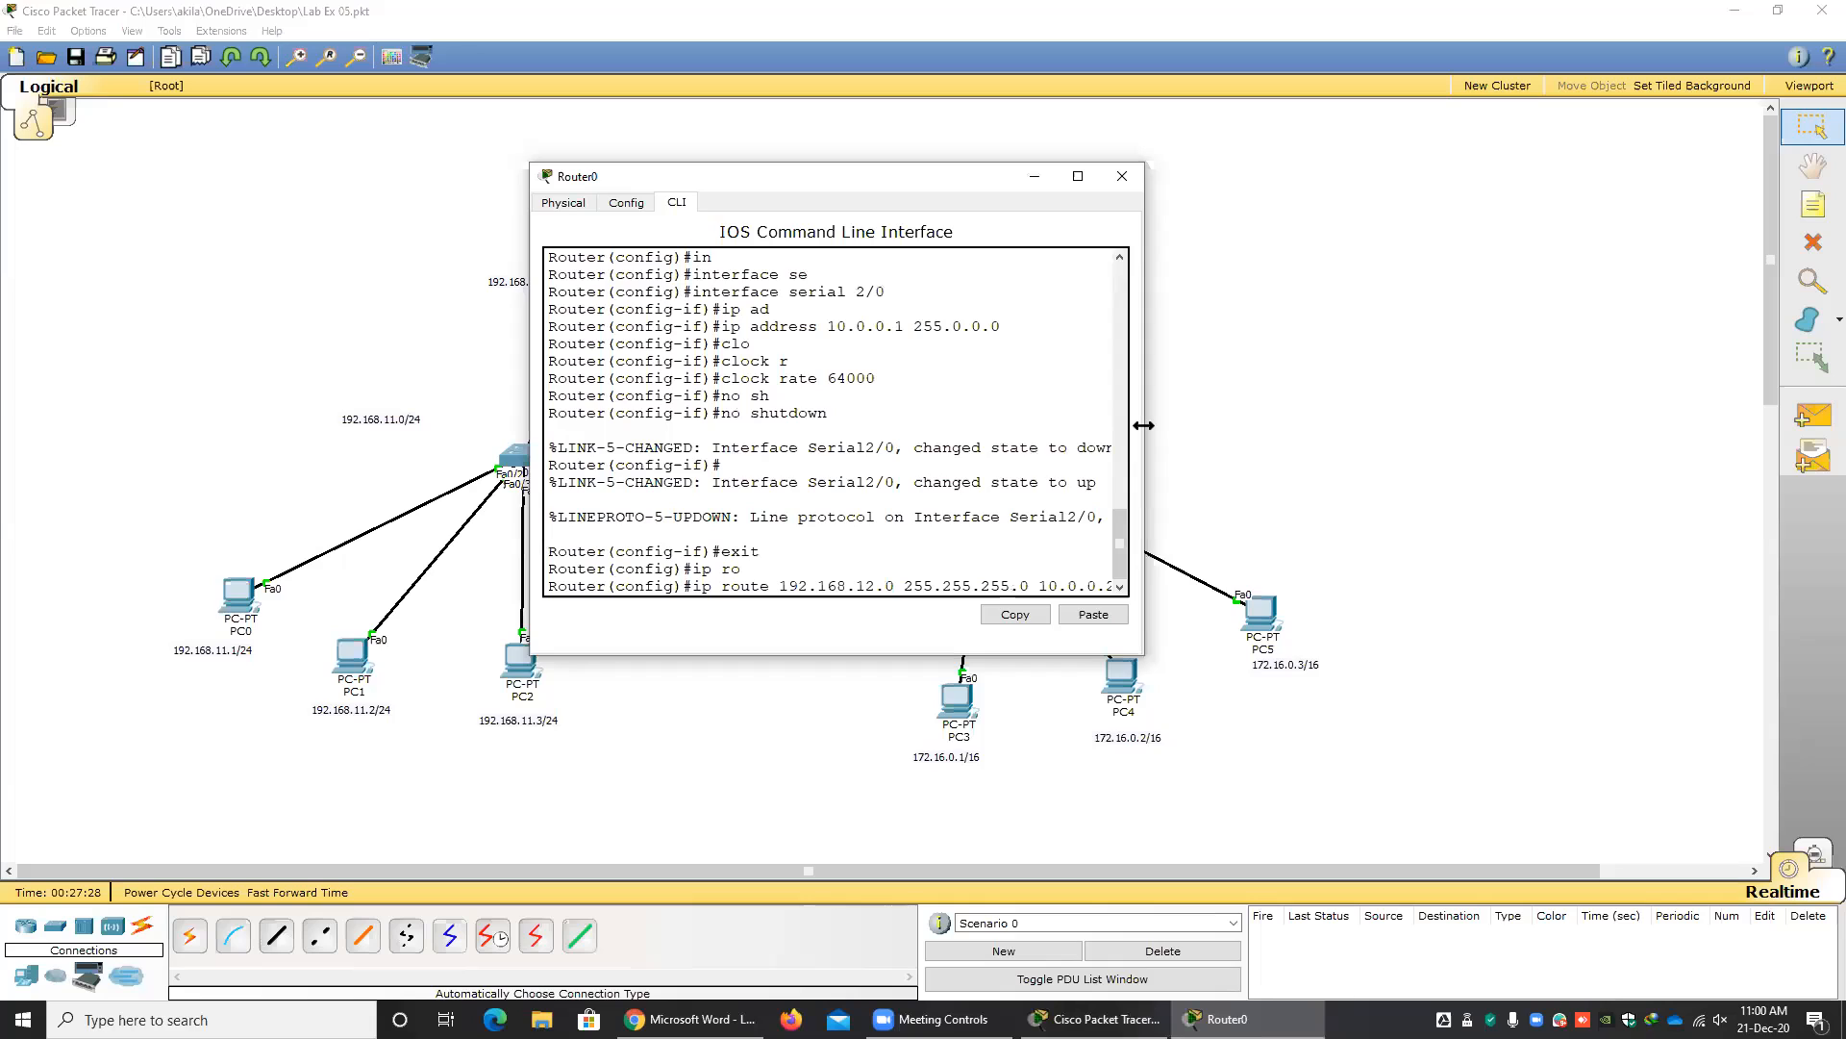
{"action": "left_click_drag", "start_coordinate": [1143, 425], "coordinate": [1427, 425]}
{"action": "left_click_drag", "start_coordinate": [1118, 586], "coordinate": [705, 588]}
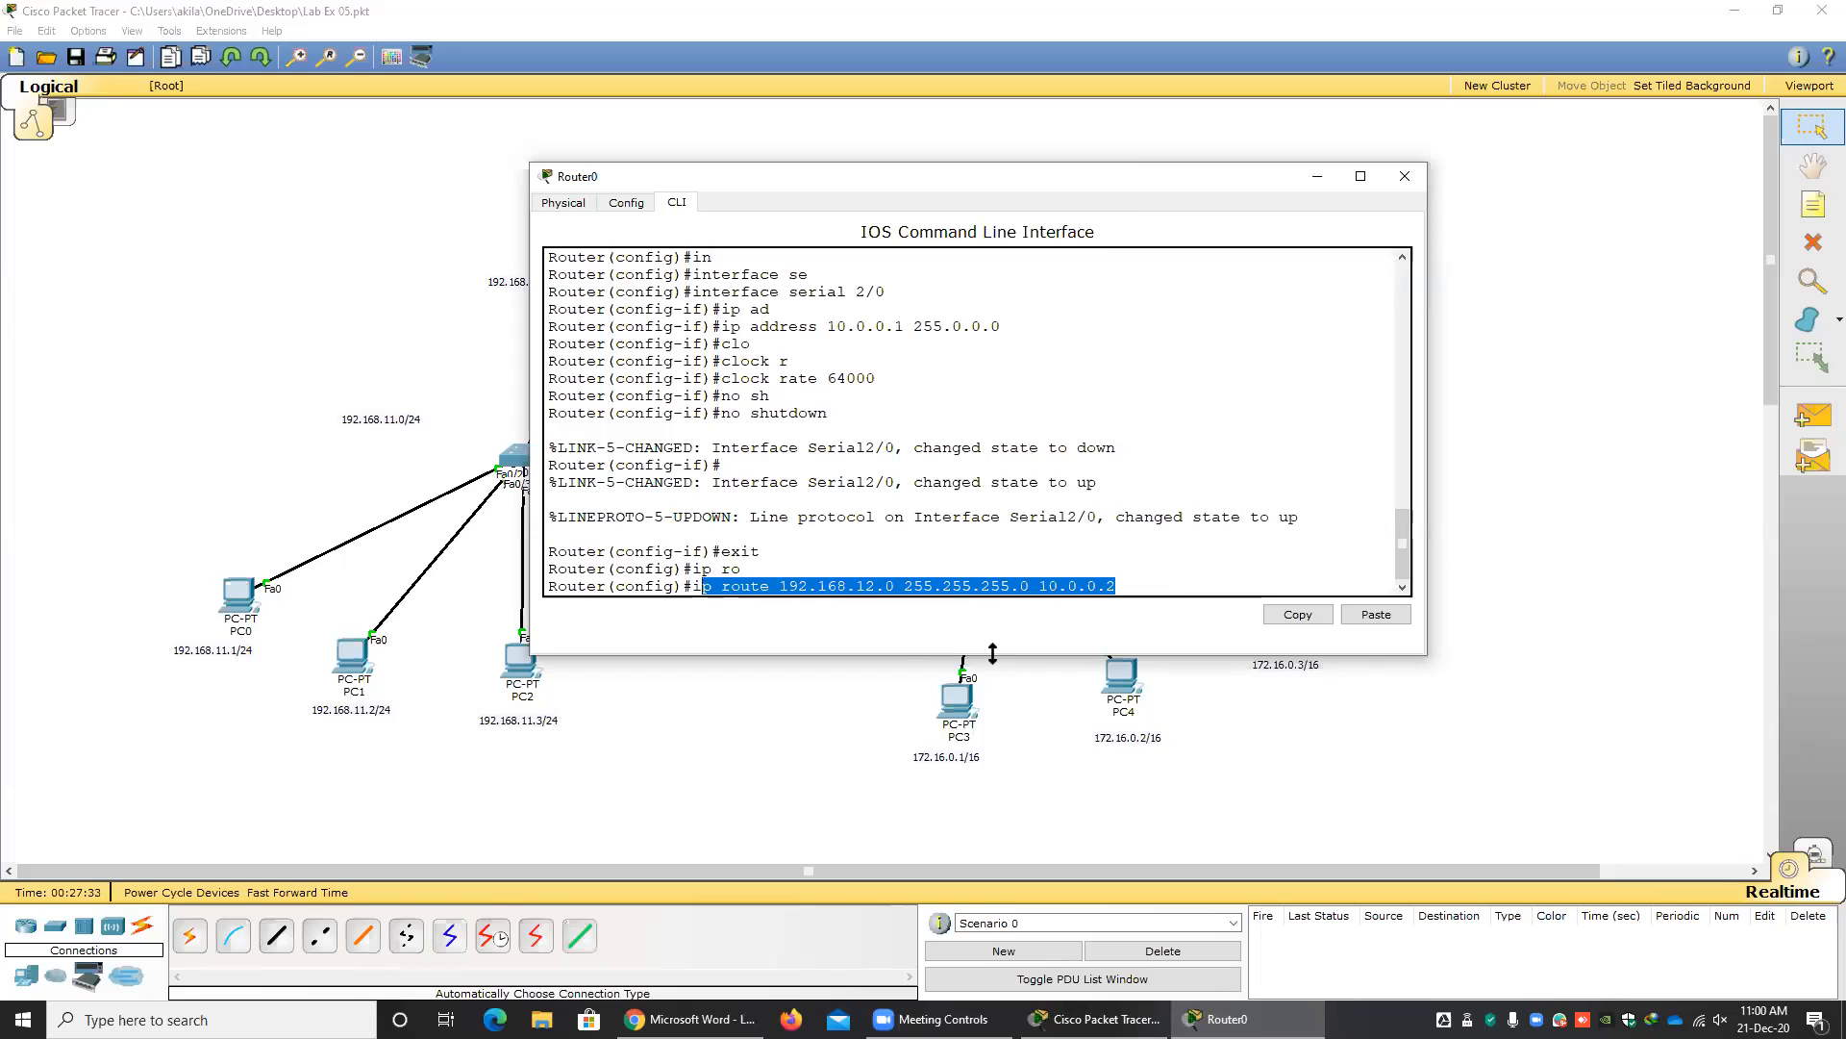
{"action": "left_click", "coordinate": [1137, 589]}
{"action": "key", "text": "BackSpace"}
{"action": "key", "text": "BackSpace"}
{"action": "key", "text": "BackSpace"}
{"action": "key", "text": "BackSpace"}
{"action": "key", "text": "BackSpace"}
{"action": "key", "text": "BackSpace"}
{"action": "key", "text": "BackSpace"}
{"action": "key", "text": "BackSpace"}
{"action": "key", "text": "BackSpace"}
{"action": "key", "text": "BackSpace"}
{"action": "key", "text": "BackSpace"}
{"action": "key", "text": "BackSpace"}
{"action": "key", "text": "BackSpace"}
{"action": "key", "text": "BackSpace"}
{"action": "key", "text": "BackSpace"}
{"action": "key", "text": "BackSpace"}
{"action": "key", "text": "BackSpace"}
{"action": "key", "text": "BackSpace"}
{"action": "key", "text": "BackSpace"}
{"action": "key", "text": "BackSpace"}
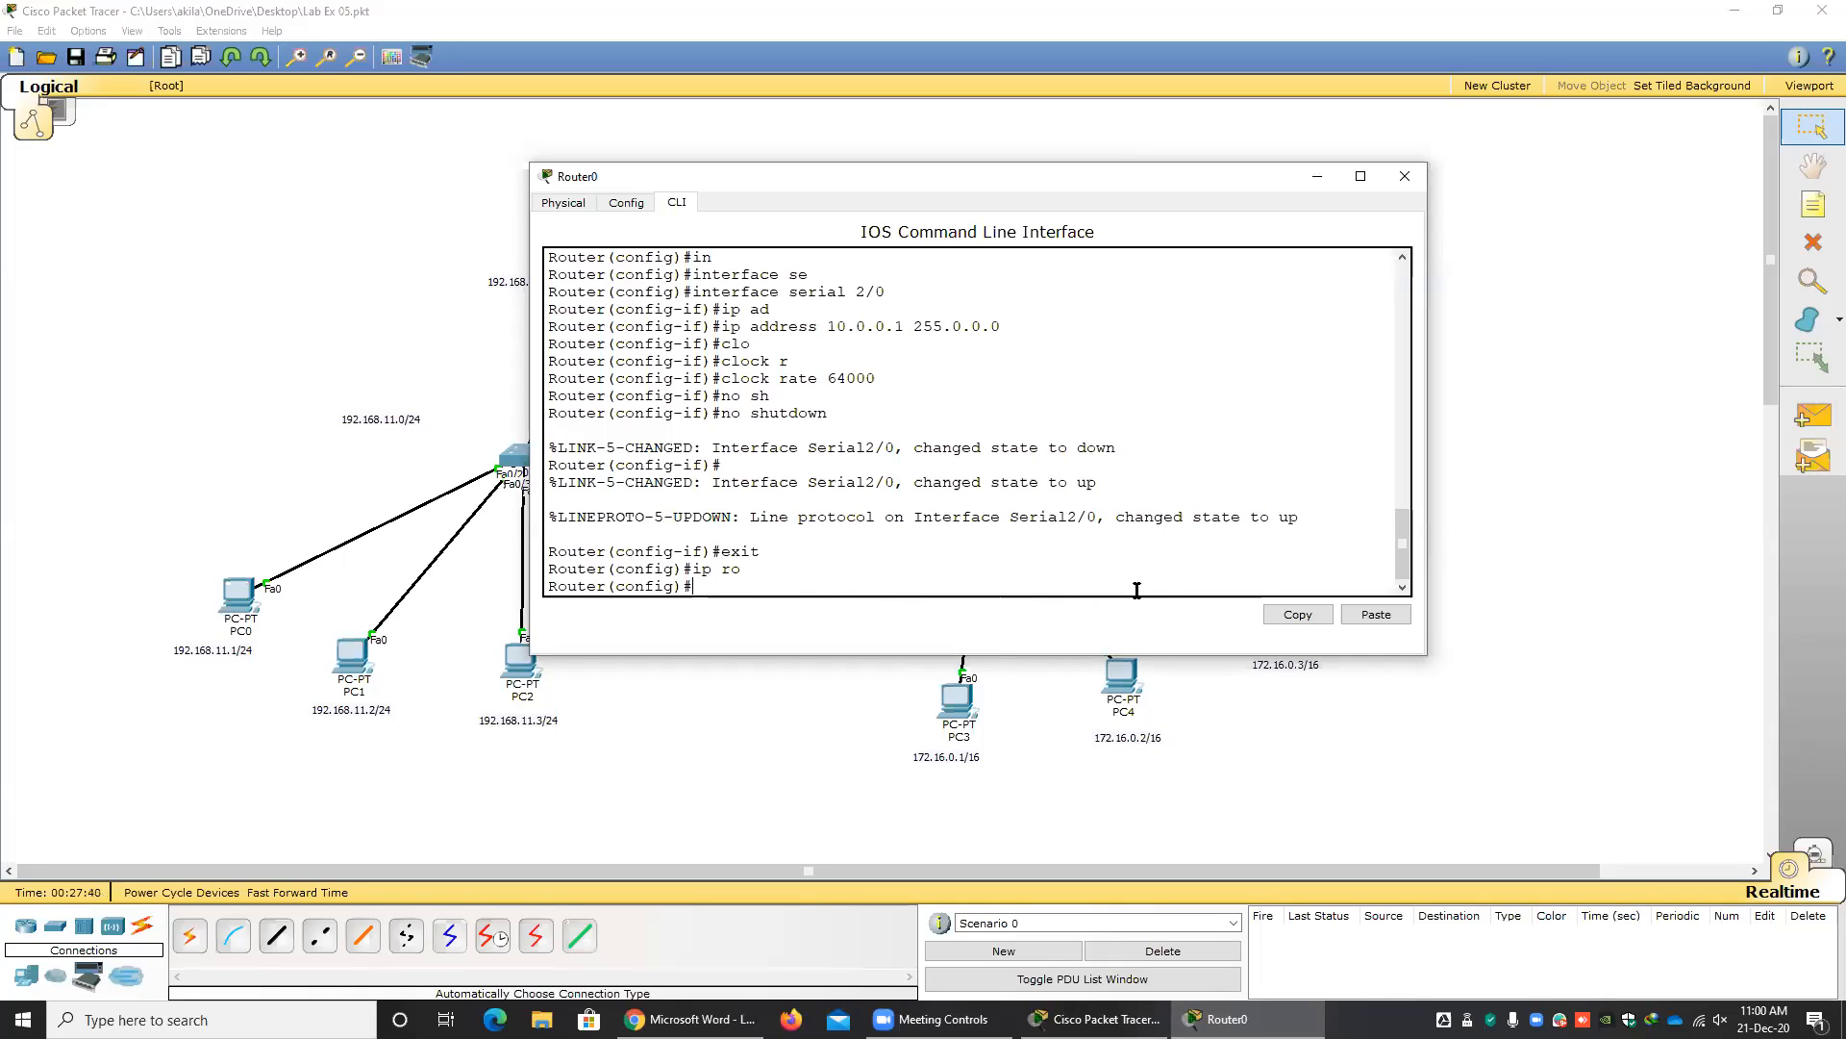
Enter RIP configuration mode on Router0 with router rip, and highlight the protocol name and the config-router prompt.
{"action": "type", "text": "ro"}
{"action": "key", "text": "Tab"}
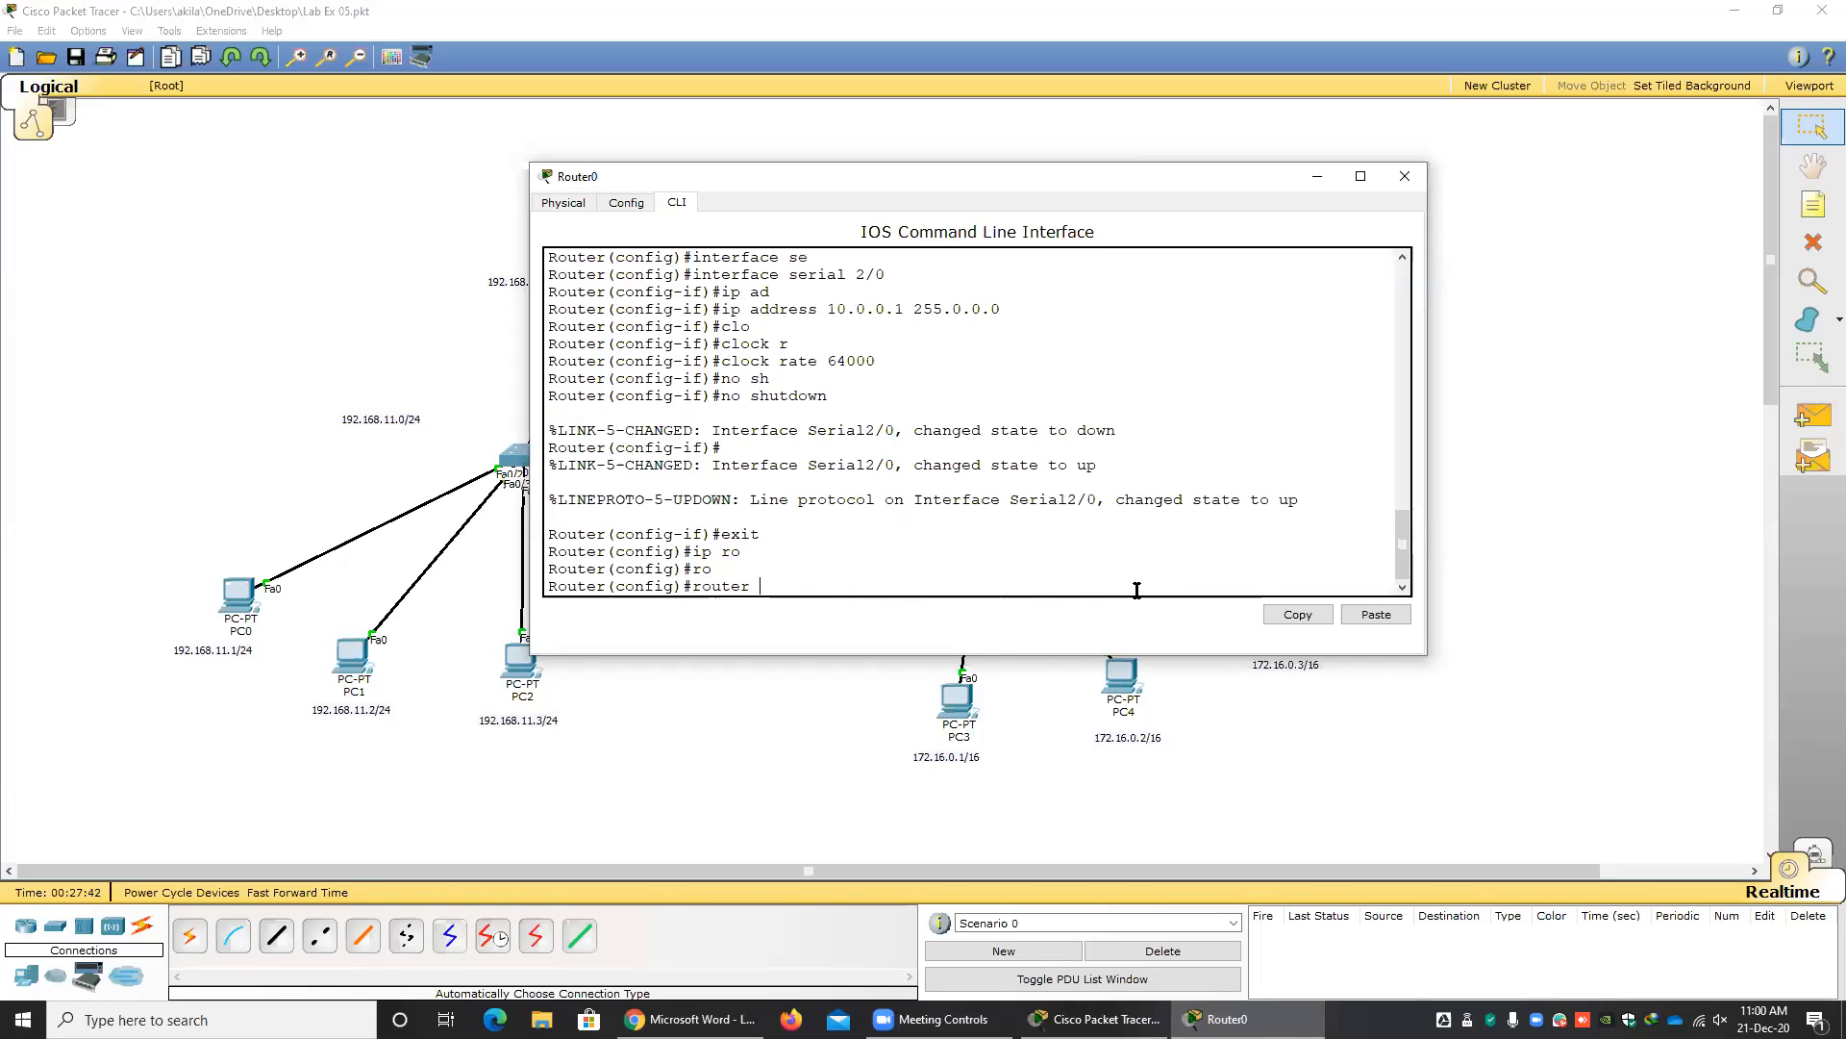
{"action": "type", "text": "rip"}
{"action": "key", "text": "Return"}
{"action": "left_click_drag", "start_coordinate": [789, 570], "coordinate": [763, 566]}
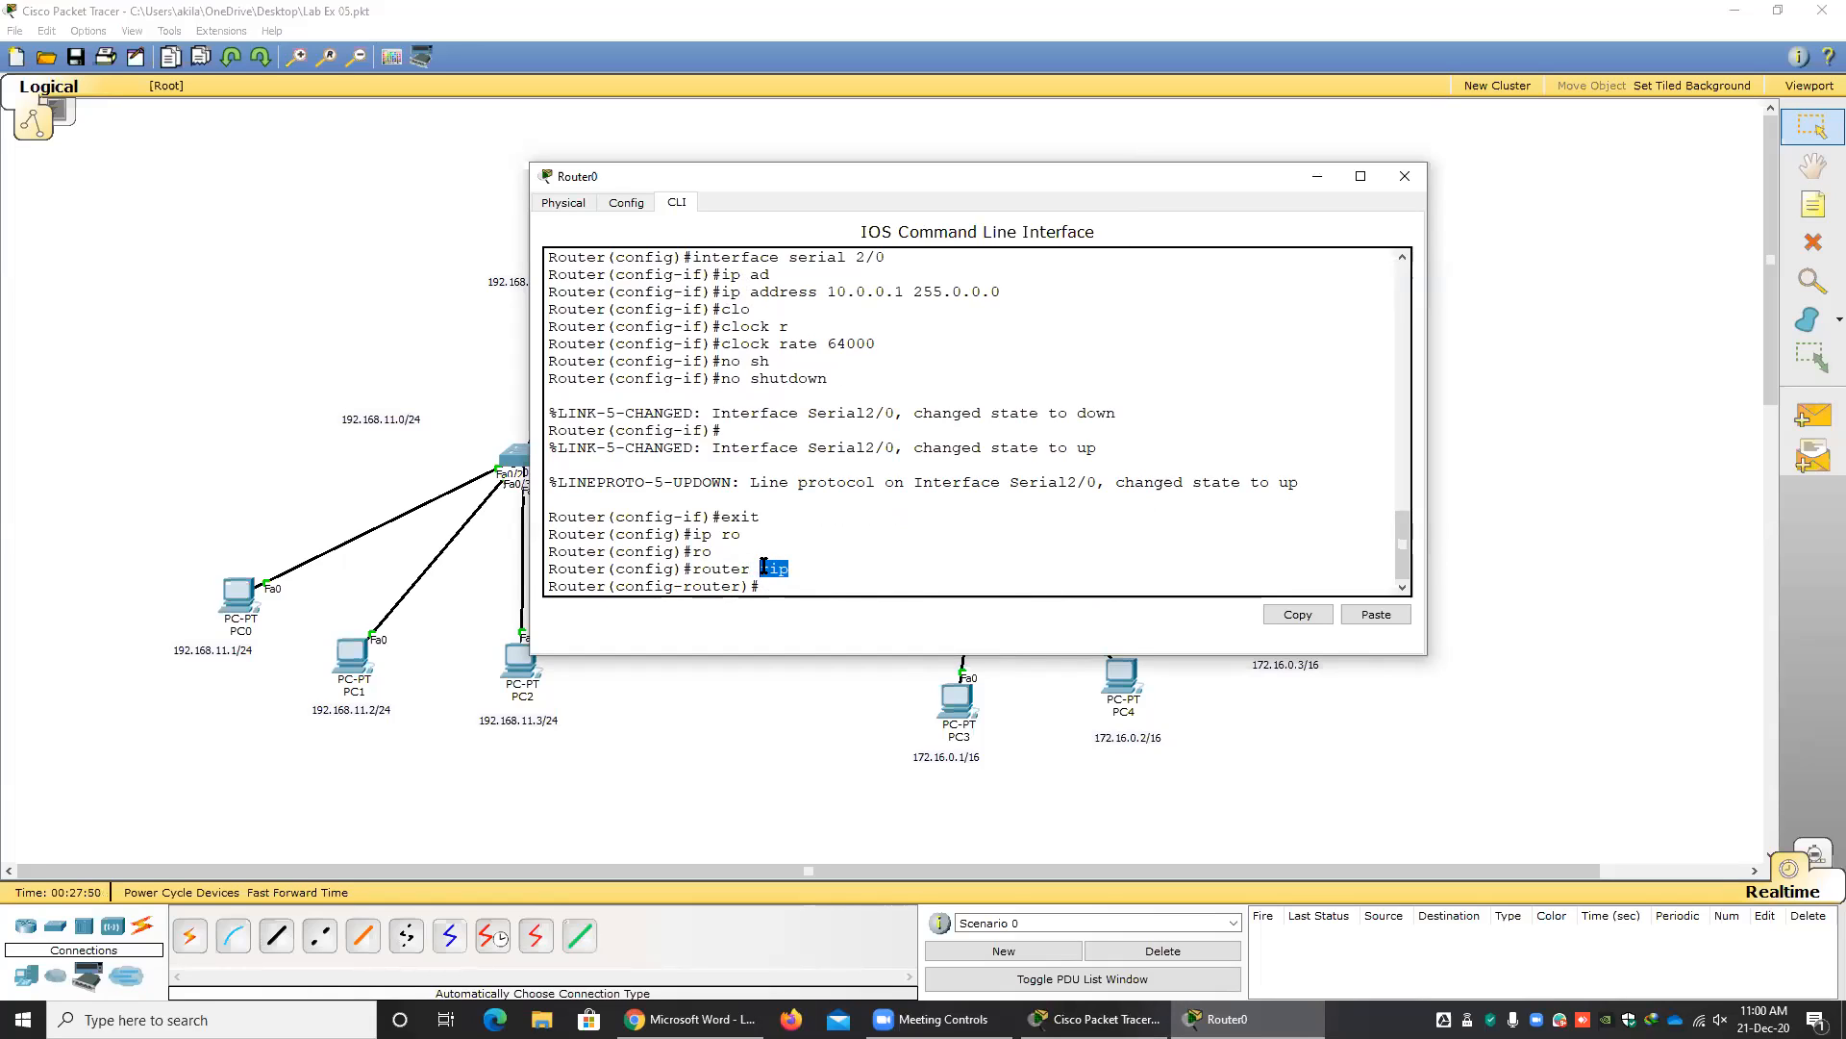
{"action": "left_click_drag", "start_coordinate": [732, 589], "coordinate": [630, 589]}
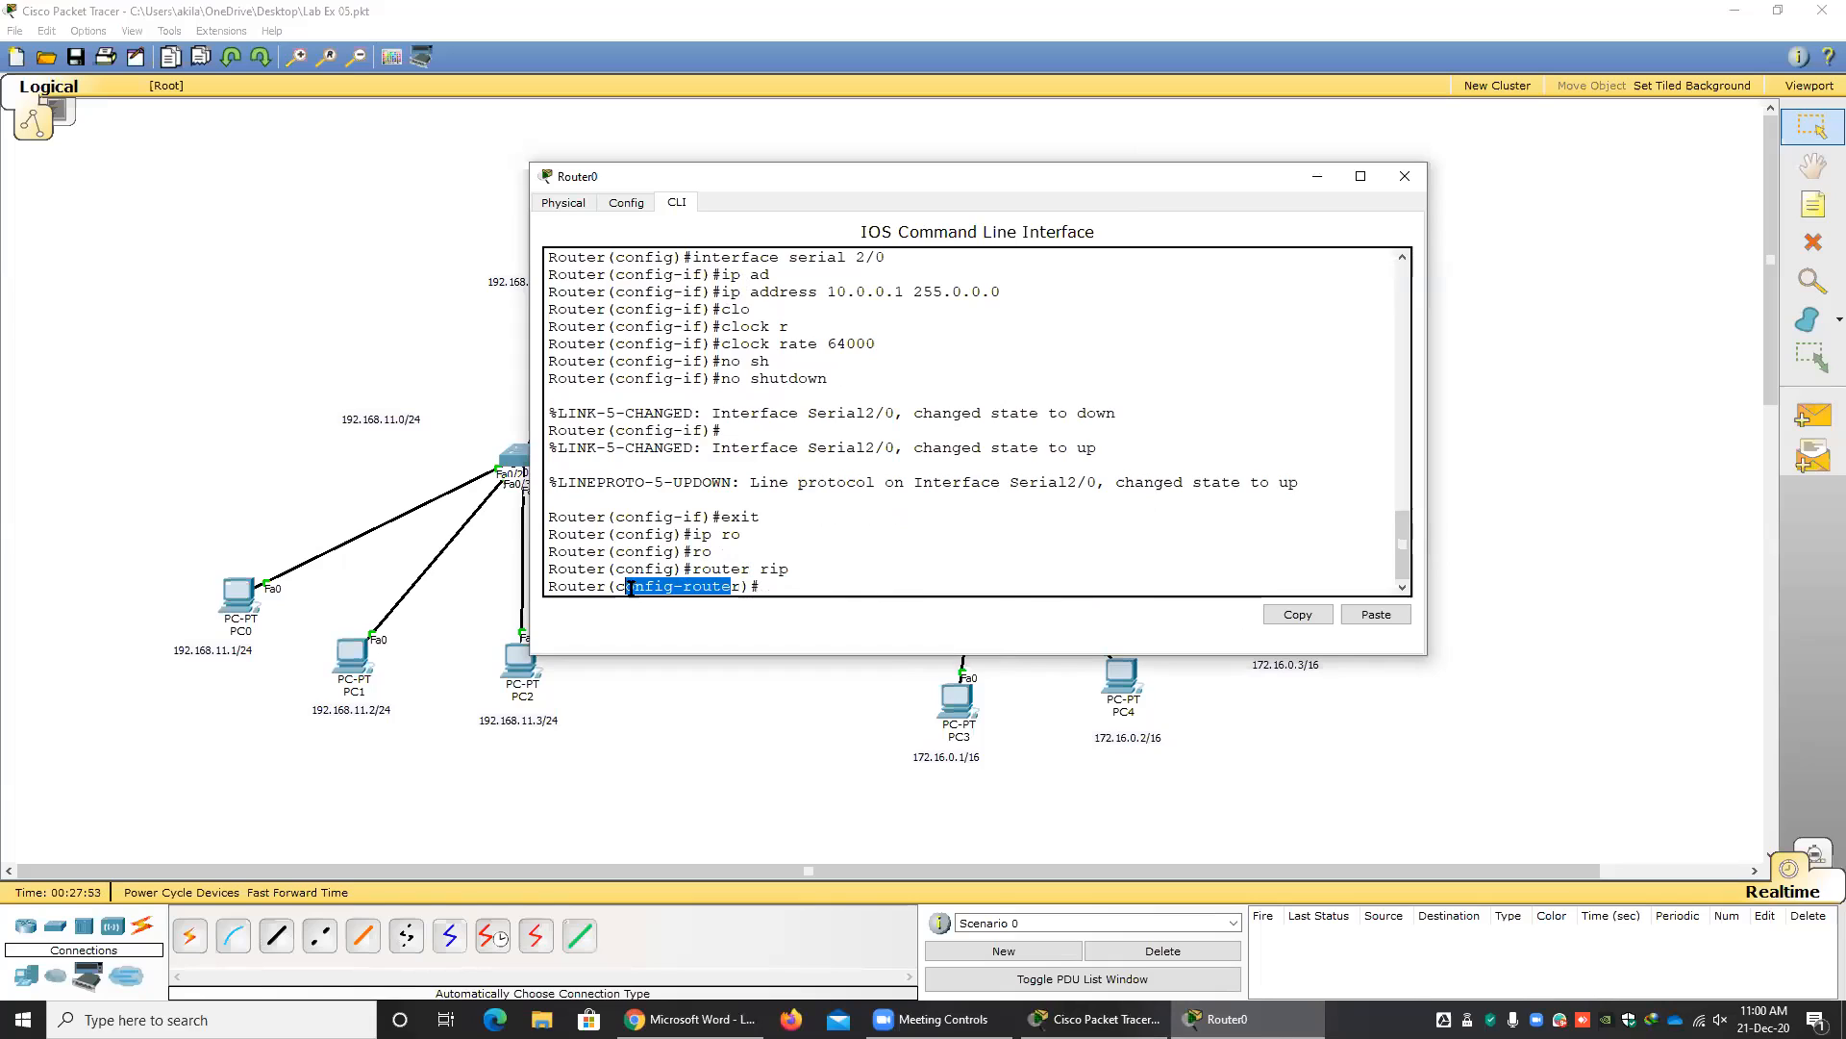
{"action": "left_click", "coordinate": [778, 580]}
Bring the workspace forward and circle Router0's directly connected networks, the 192.168.11.0/24 LAN and the 10.0.0.0/8 link, with their labels.
{"action": "left_click_drag", "start_coordinate": [694, 188], "coordinate": [823, 353]}
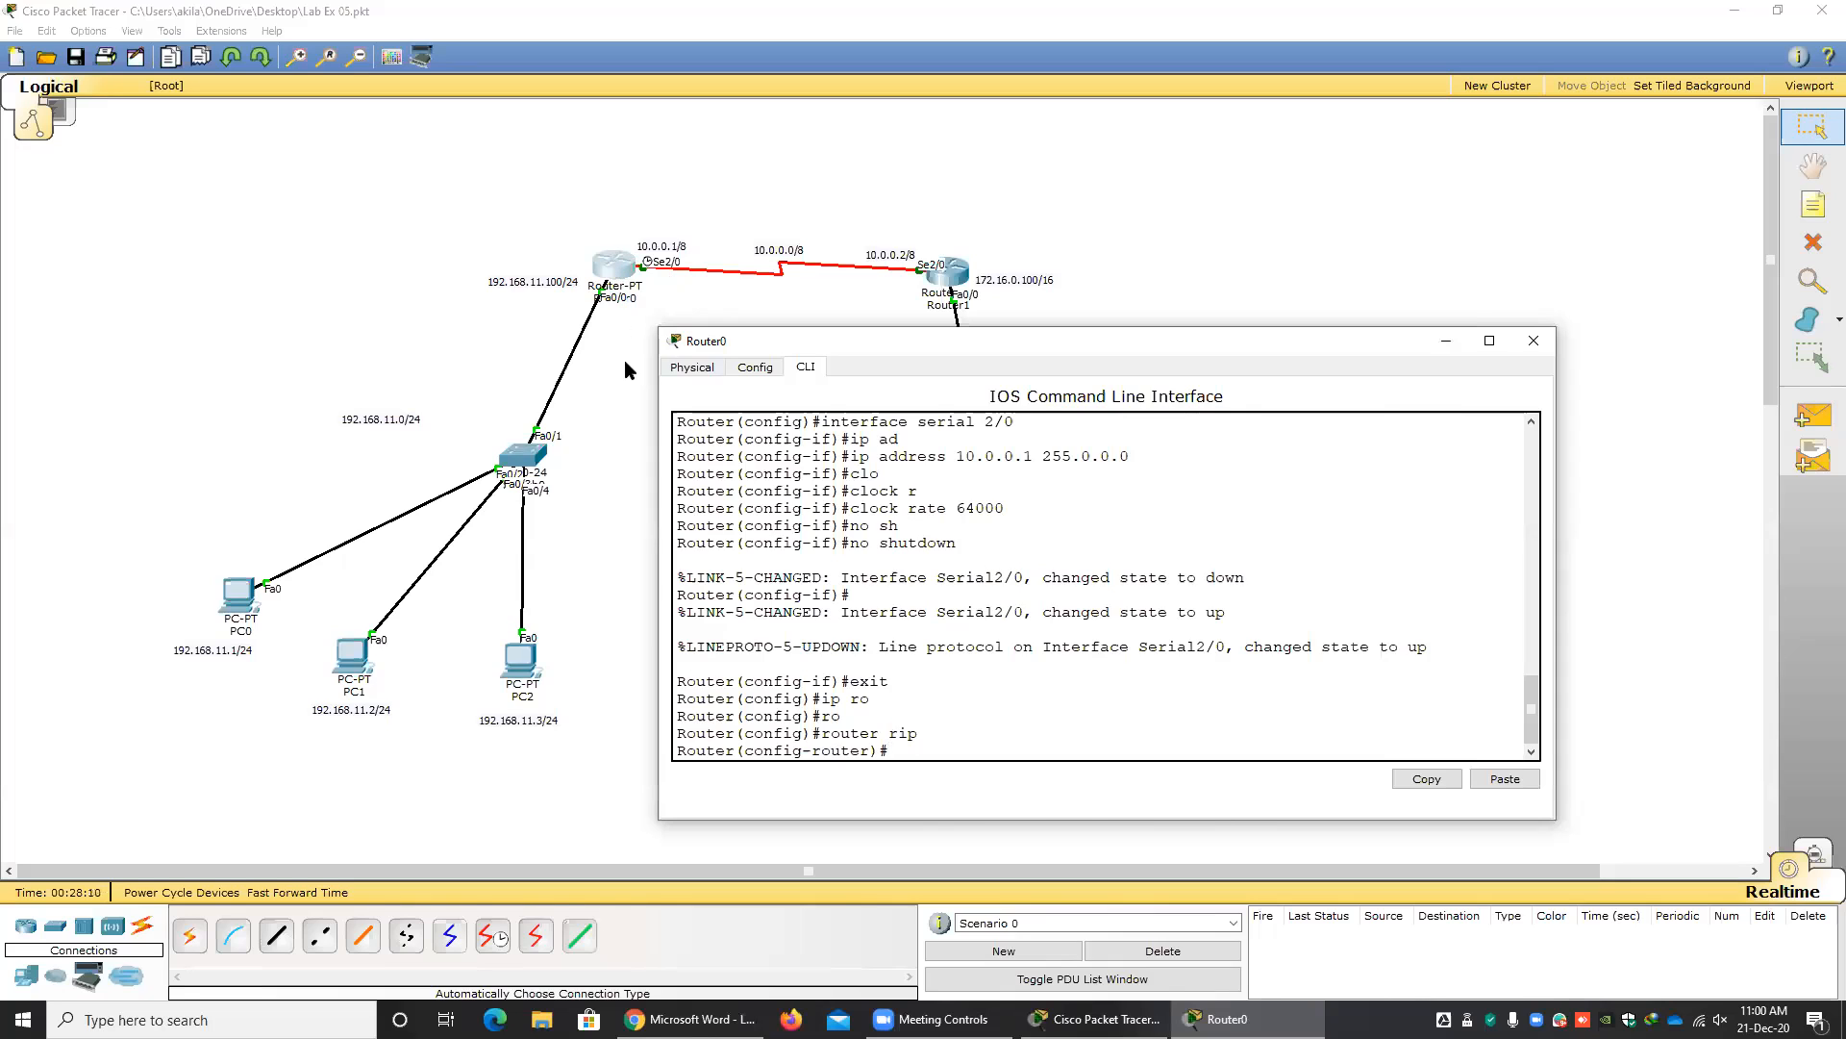
{"action": "left_click", "coordinate": [620, 273]}
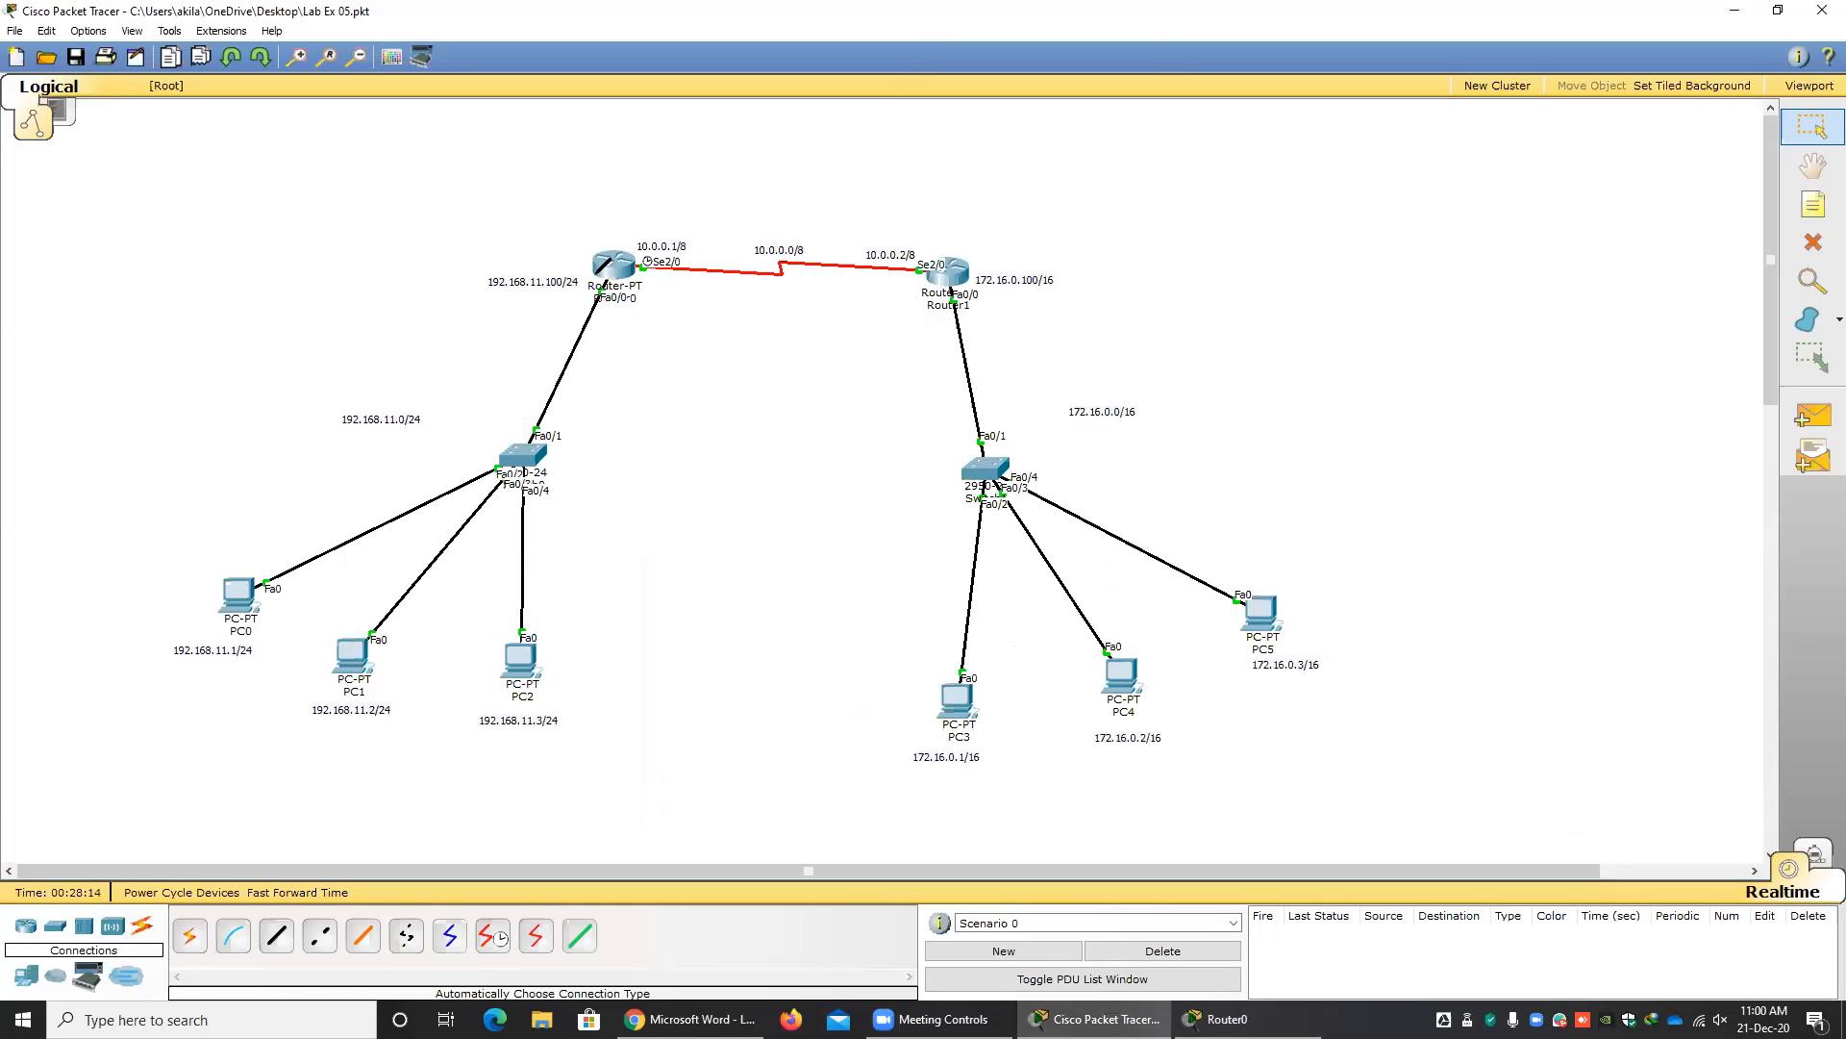
{"action": "mouse_move", "coordinate": [598, 274]}
{"action": "left_mouse_down"}
{"action": "mouse_move", "coordinate": [722, 639]}
{"action": "mouse_move", "coordinate": [647, 327]}
{"action": "mouse_move", "coordinate": [610, 279]}
{"action": "left_mouse_up"}
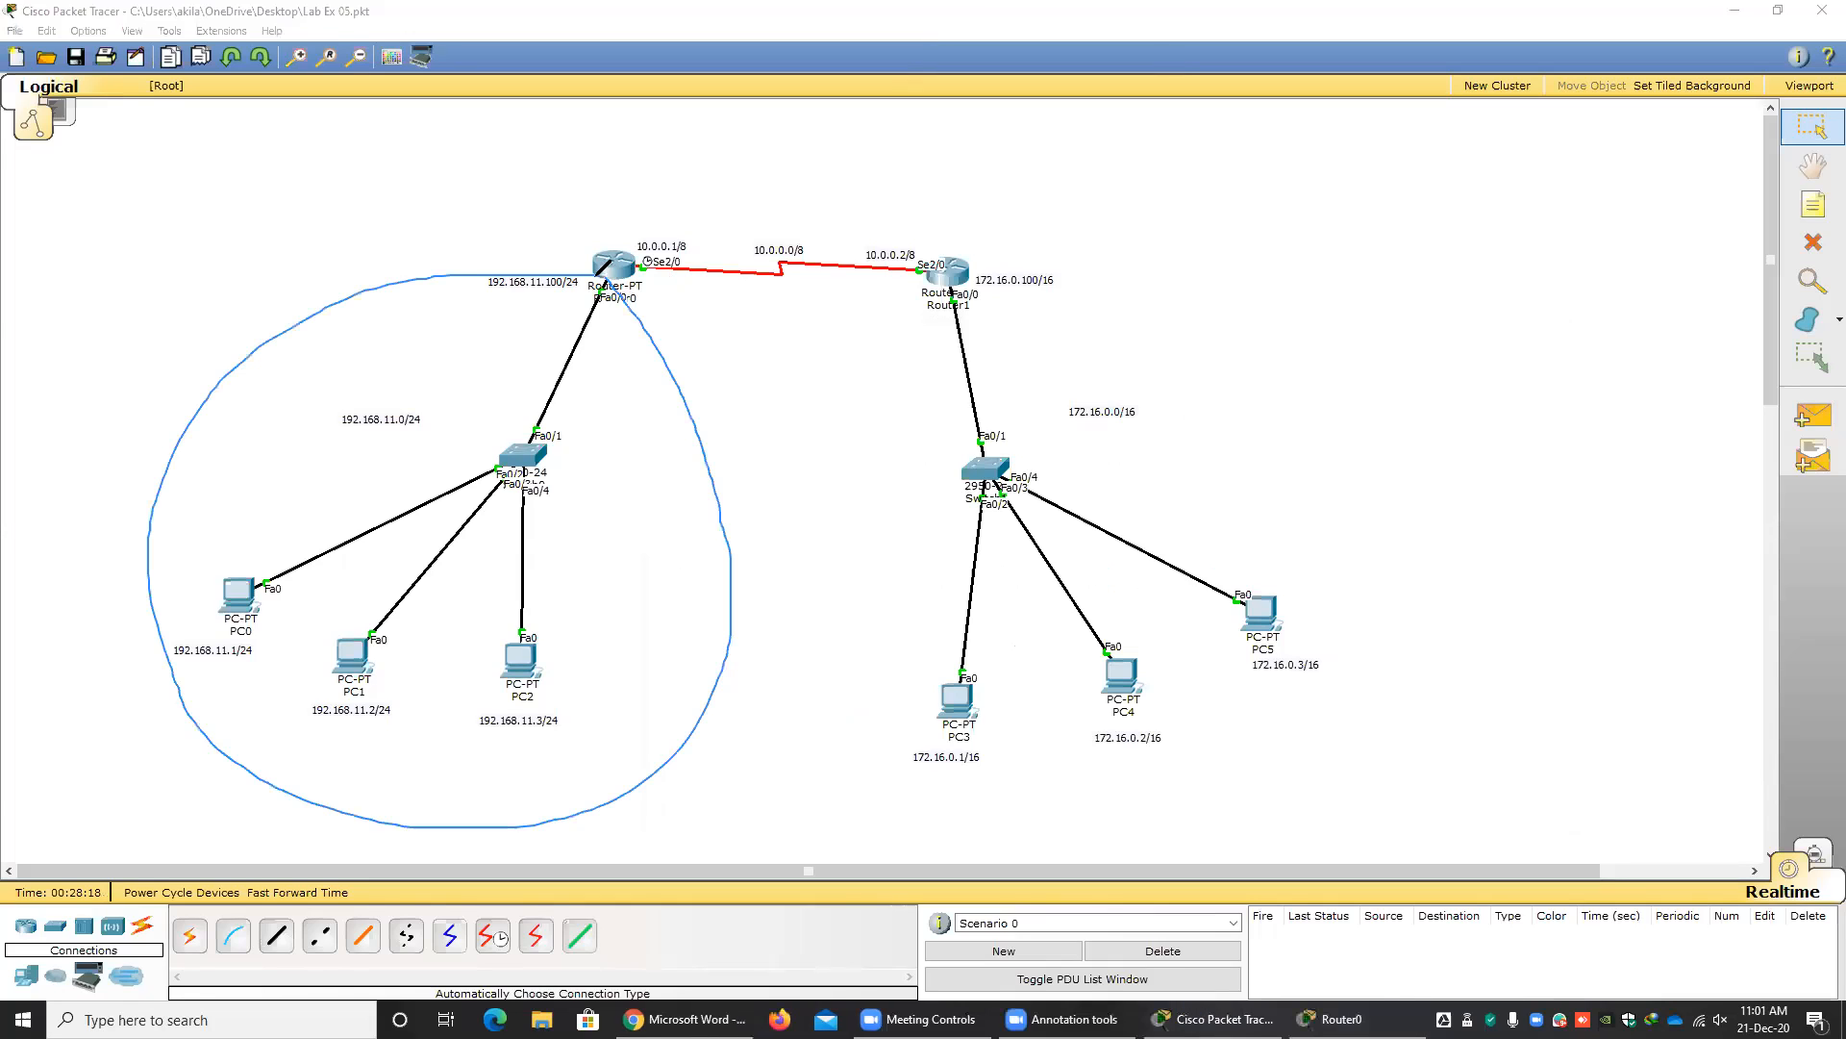
{"action": "mouse_move", "coordinate": [402, 380]}
{"action": "left_mouse_down"}
{"action": "mouse_move", "coordinate": [435, 470]}
{"action": "mouse_move", "coordinate": [368, 368]}
{"action": "left_mouse_up"}
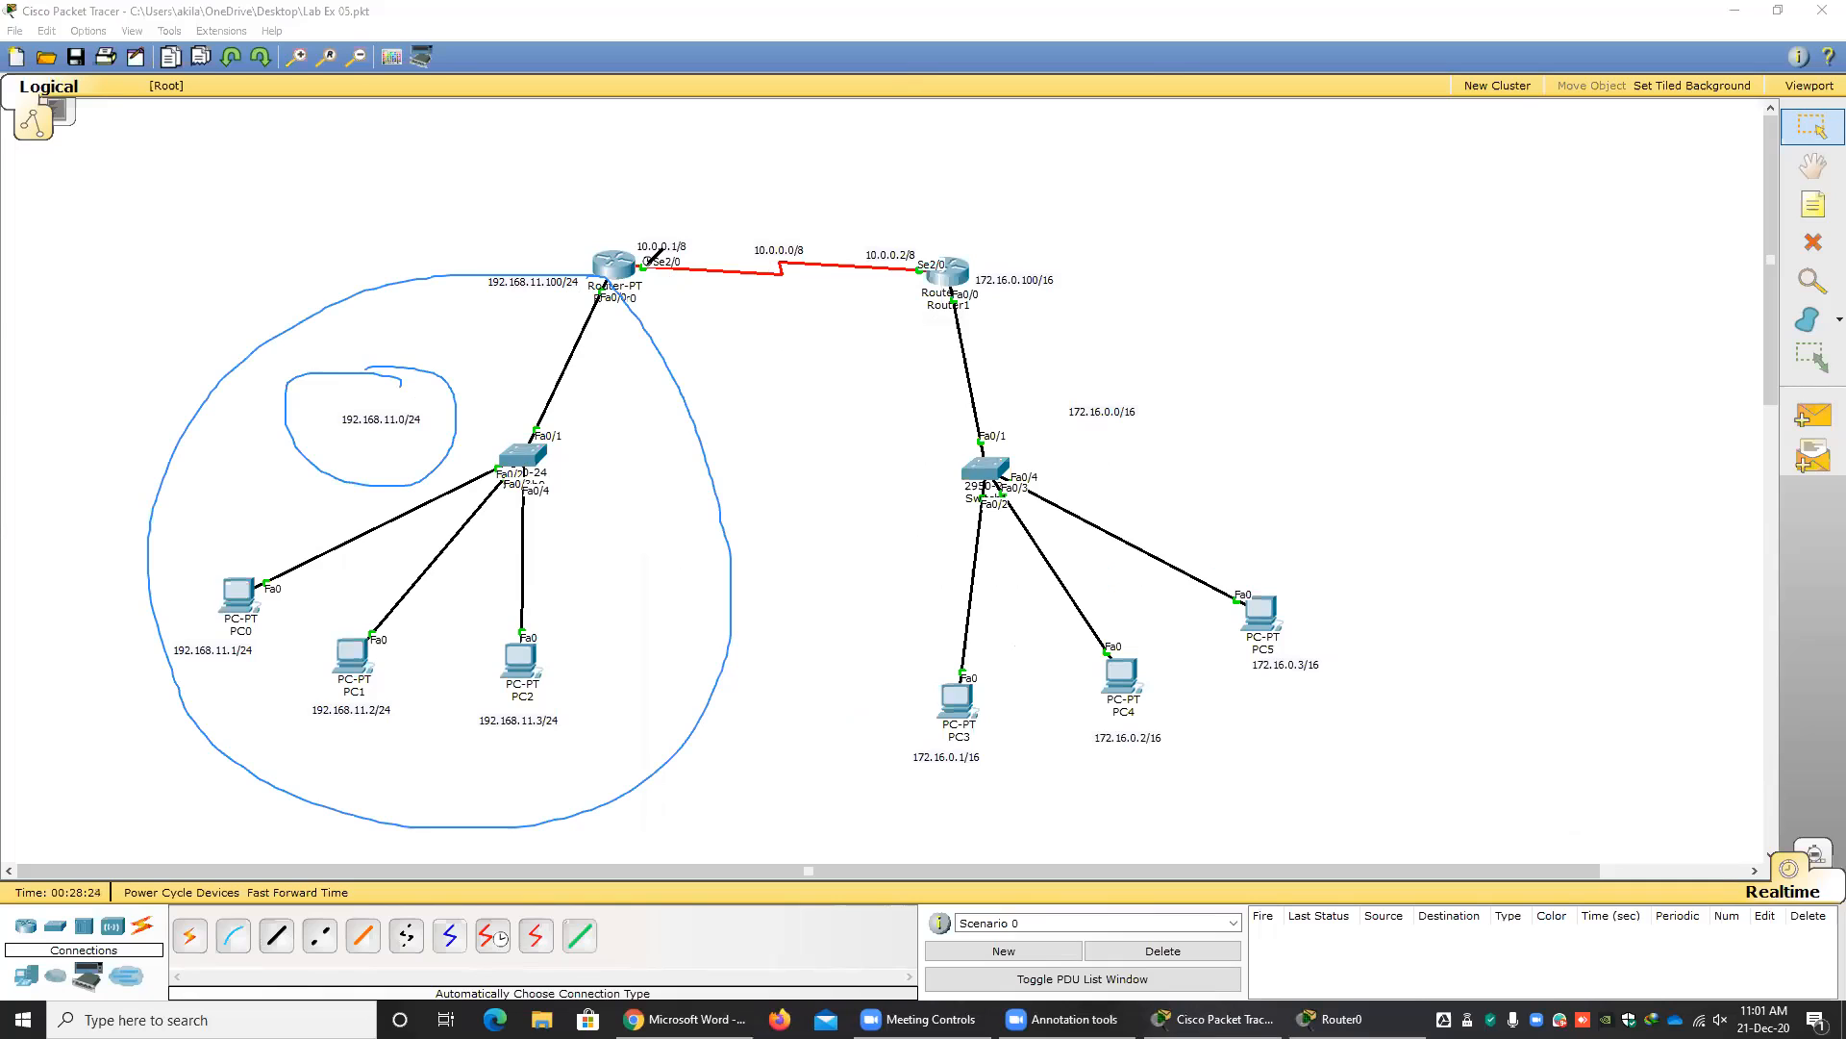
{"action": "mouse_move", "coordinate": [646, 260]}
{"action": "left_mouse_down"}
{"action": "mouse_move", "coordinate": [795, 192]}
{"action": "mouse_move", "coordinate": [927, 233]}
{"action": "mouse_move", "coordinate": [856, 321]}
{"action": "mouse_move", "coordinate": [642, 260]}
{"action": "left_mouse_up"}
{"action": "left_click", "coordinate": [747, 244]}
{"action": "mouse_move", "coordinate": [806, 233]}
{"action": "left_mouse_down"}
{"action": "mouse_move", "coordinate": [746, 265]}
{"action": "mouse_move", "coordinate": [760, 235]}
{"action": "left_mouse_up"}
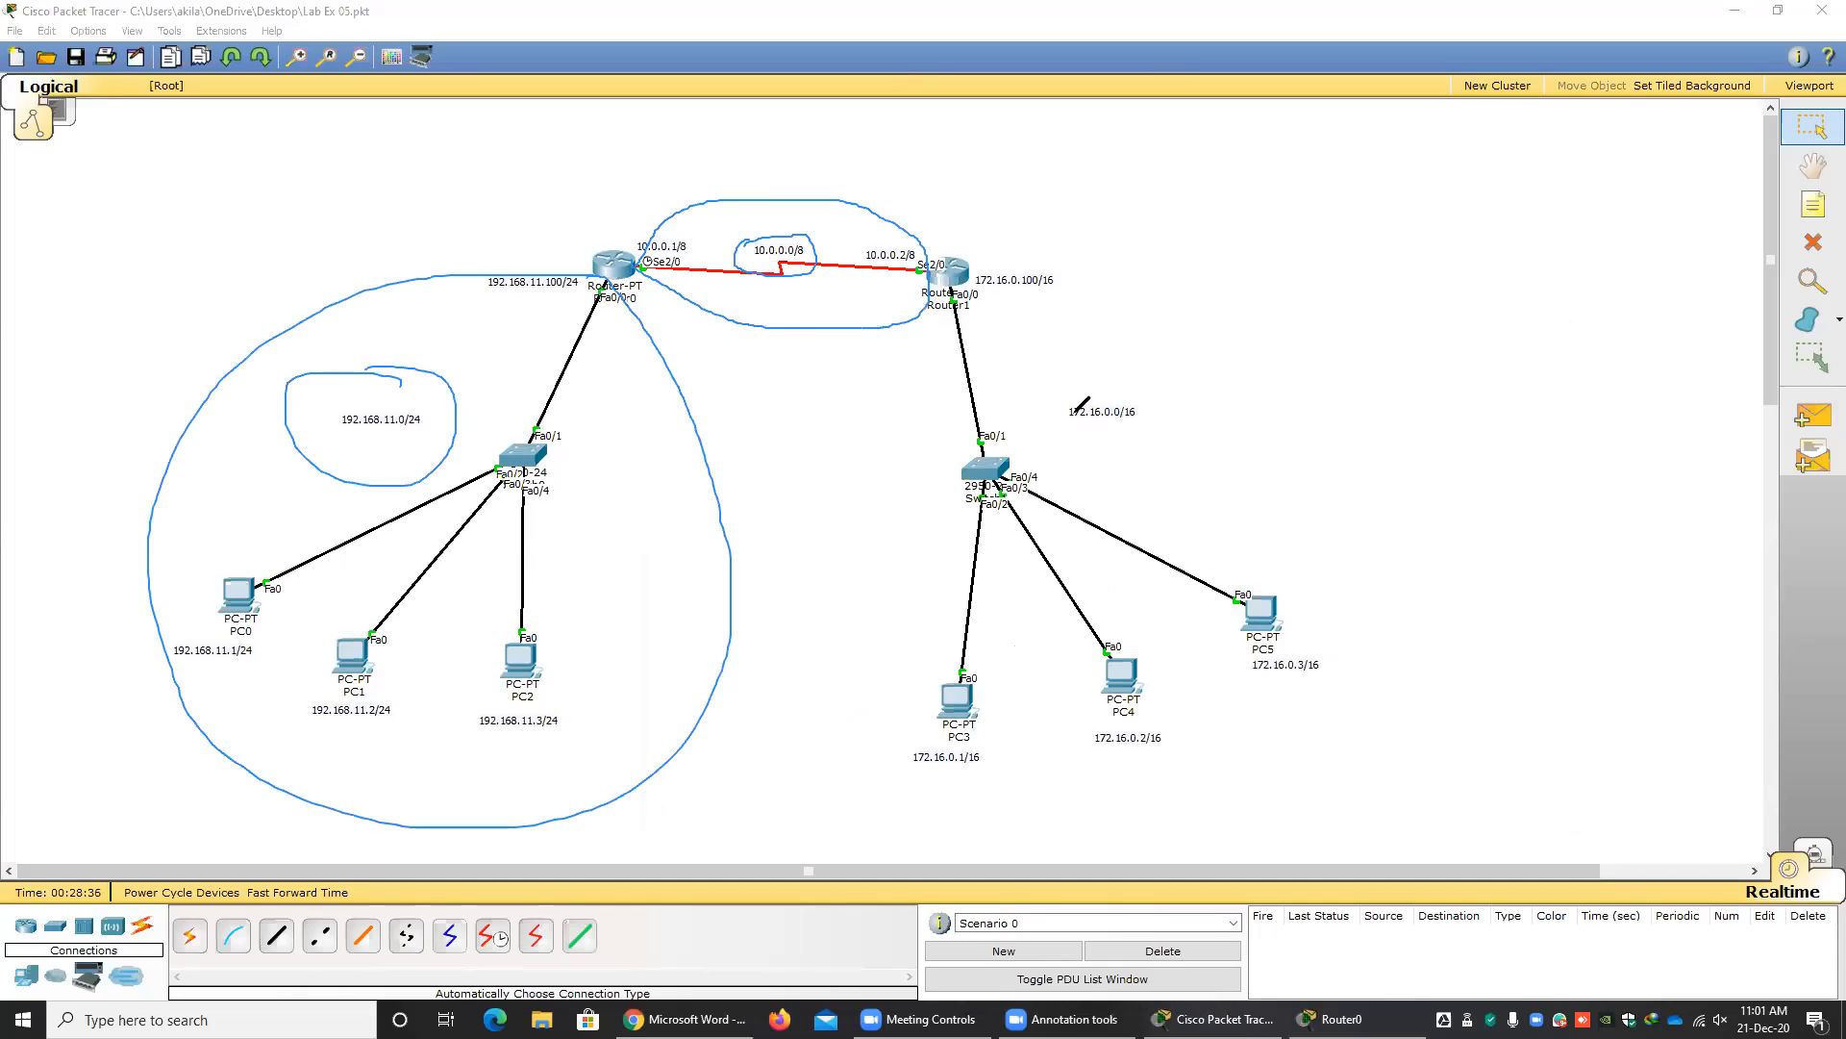
Circle the 172.16.0.0/16 label and its whole LAN, and undo both circles.
{"action": "left_click_drag", "start_coordinate": [1054, 411], "coordinate": [1053, 418]}
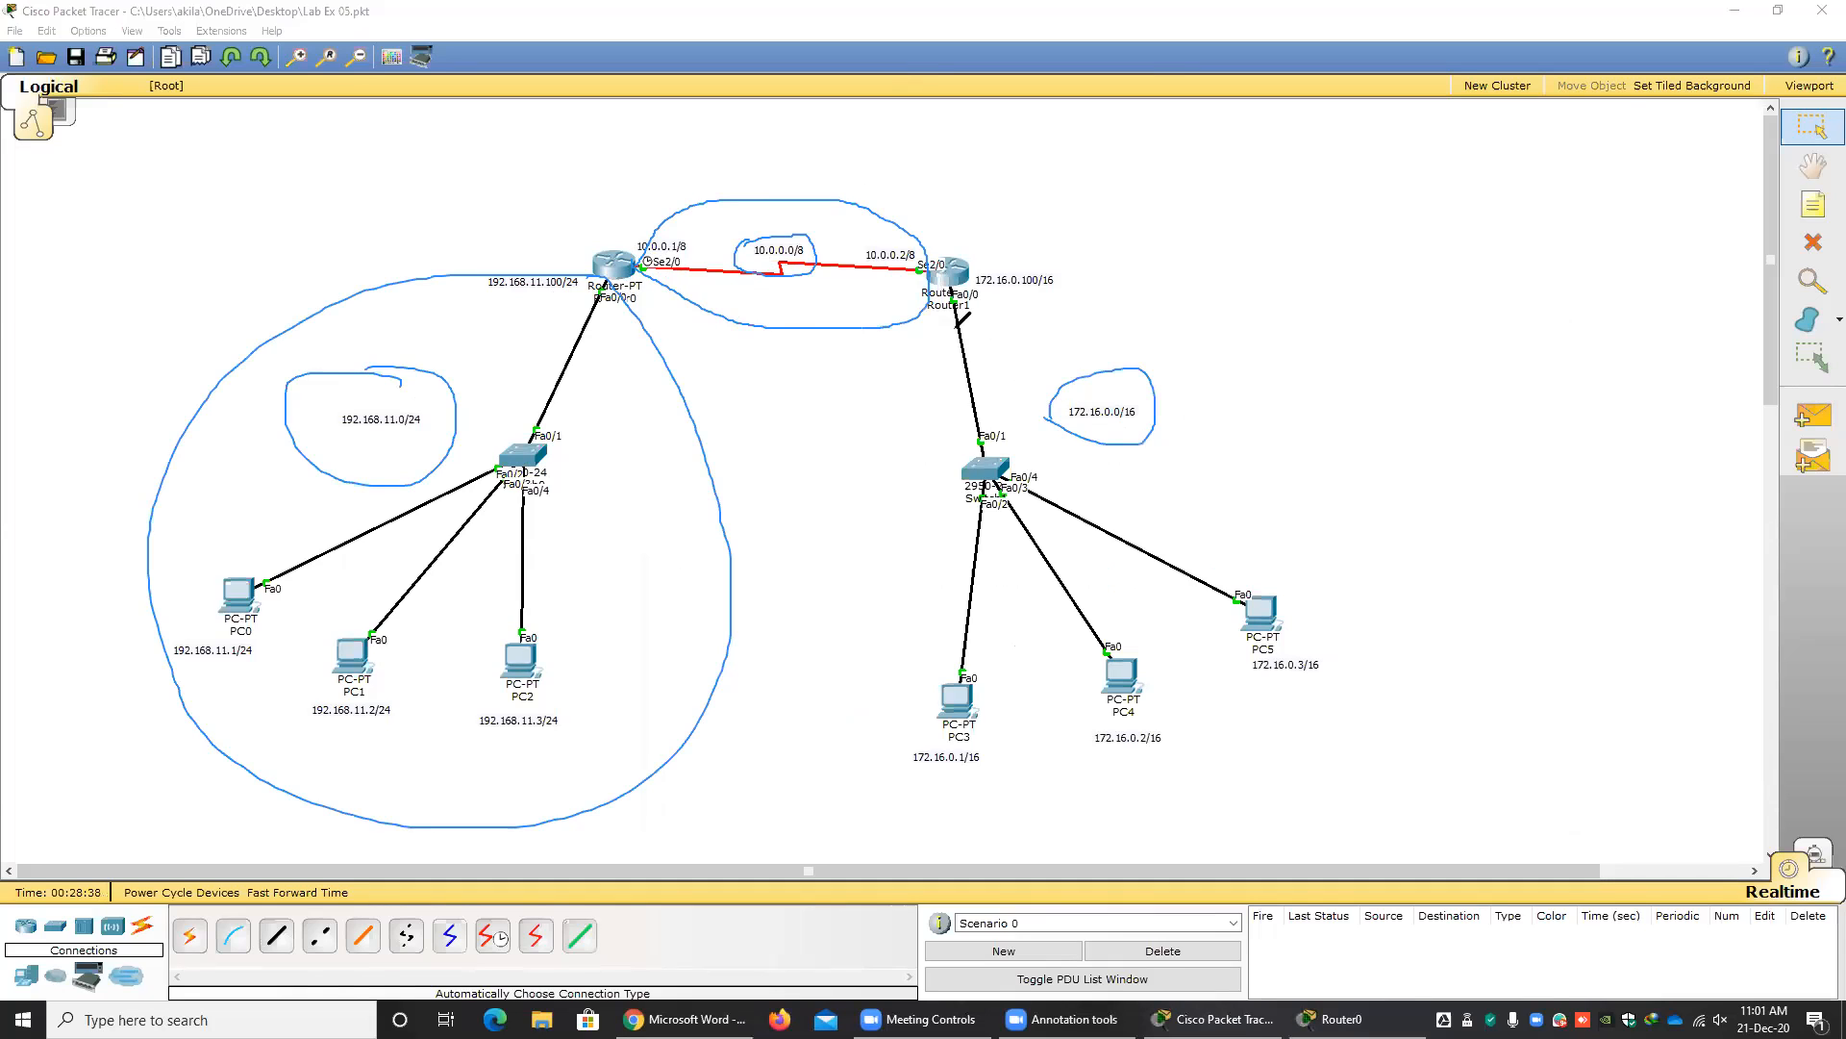
{"action": "mouse_move", "coordinate": [912, 385]}
{"action": "left_mouse_down"}
{"action": "mouse_move", "coordinate": [890, 452]}
{"action": "mouse_move", "coordinate": [1373, 583]}
{"action": "left_mouse_up"}
{"action": "mouse_move", "coordinate": [1339, 471]}
{"action": "left_mouse_down"}
{"action": "mouse_move", "coordinate": [996, 344]}
{"action": "mouse_move", "coordinate": [900, 396]}
{"action": "left_mouse_up"}
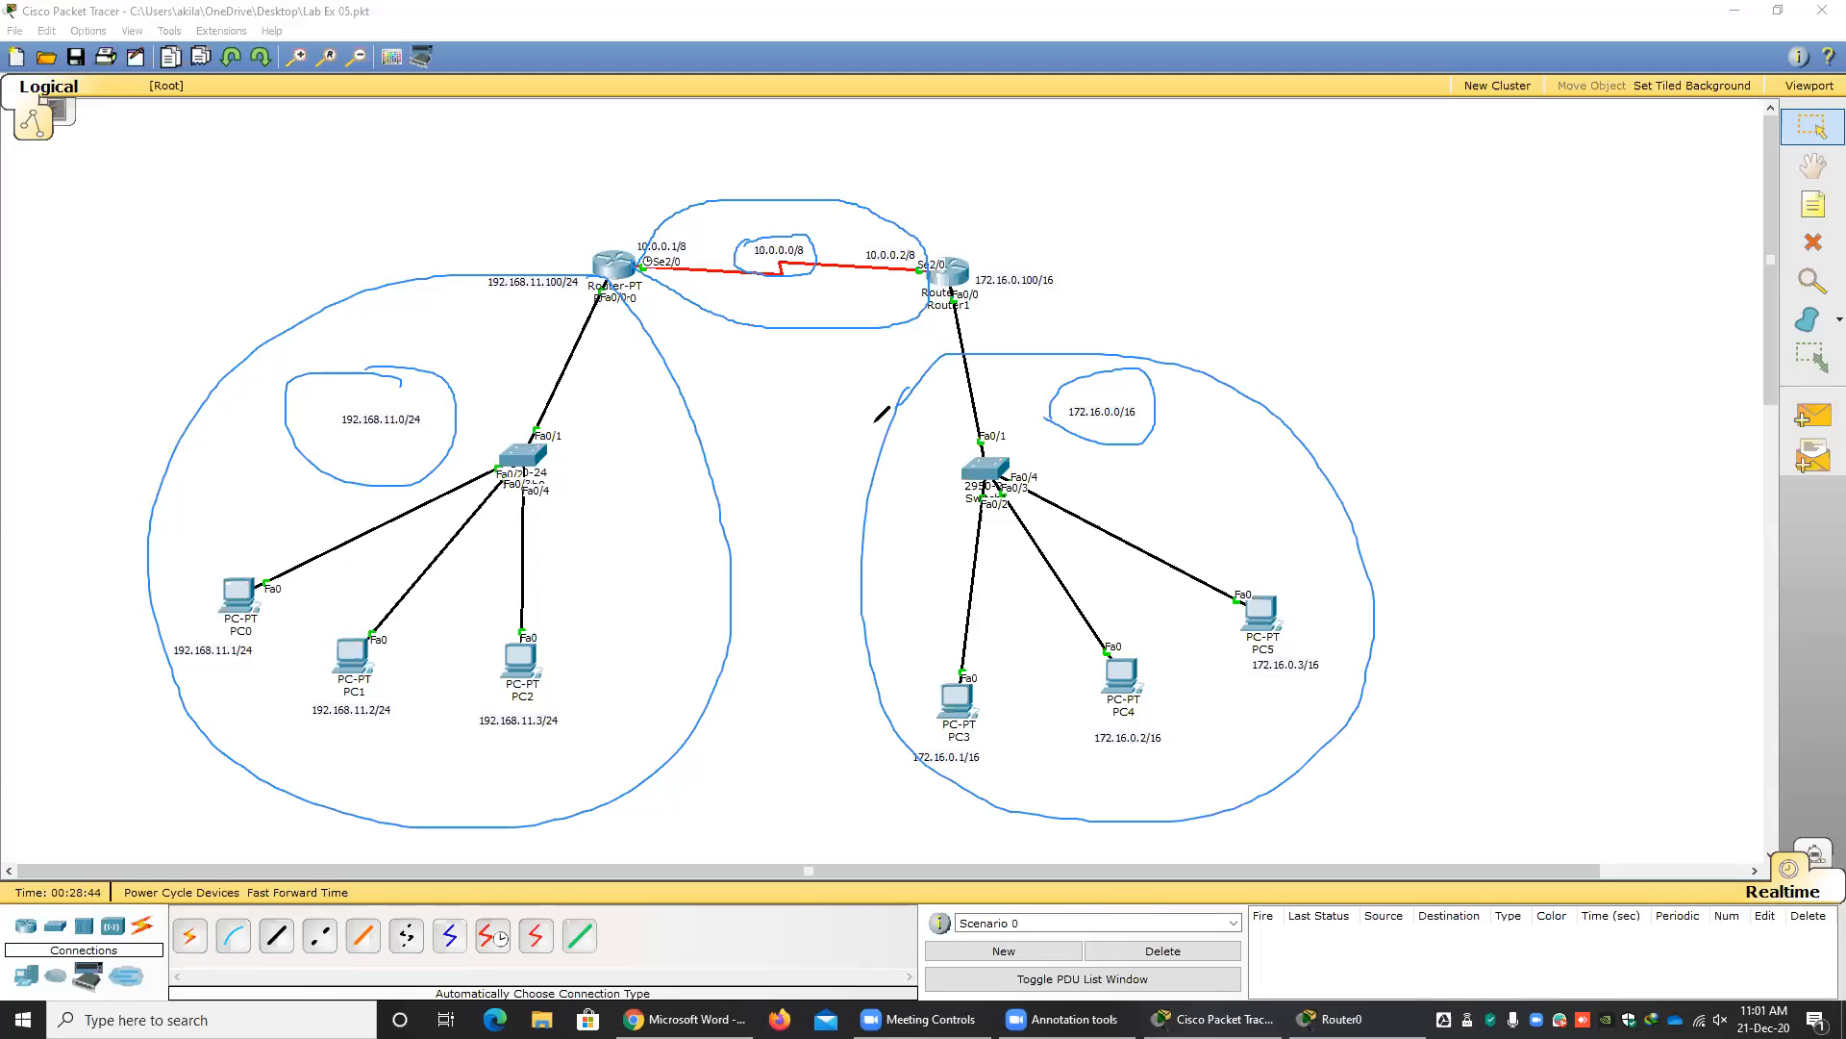
{"action": "key", "text": "ctrl+z"}
{"action": "key", "text": "ctrl+z"}
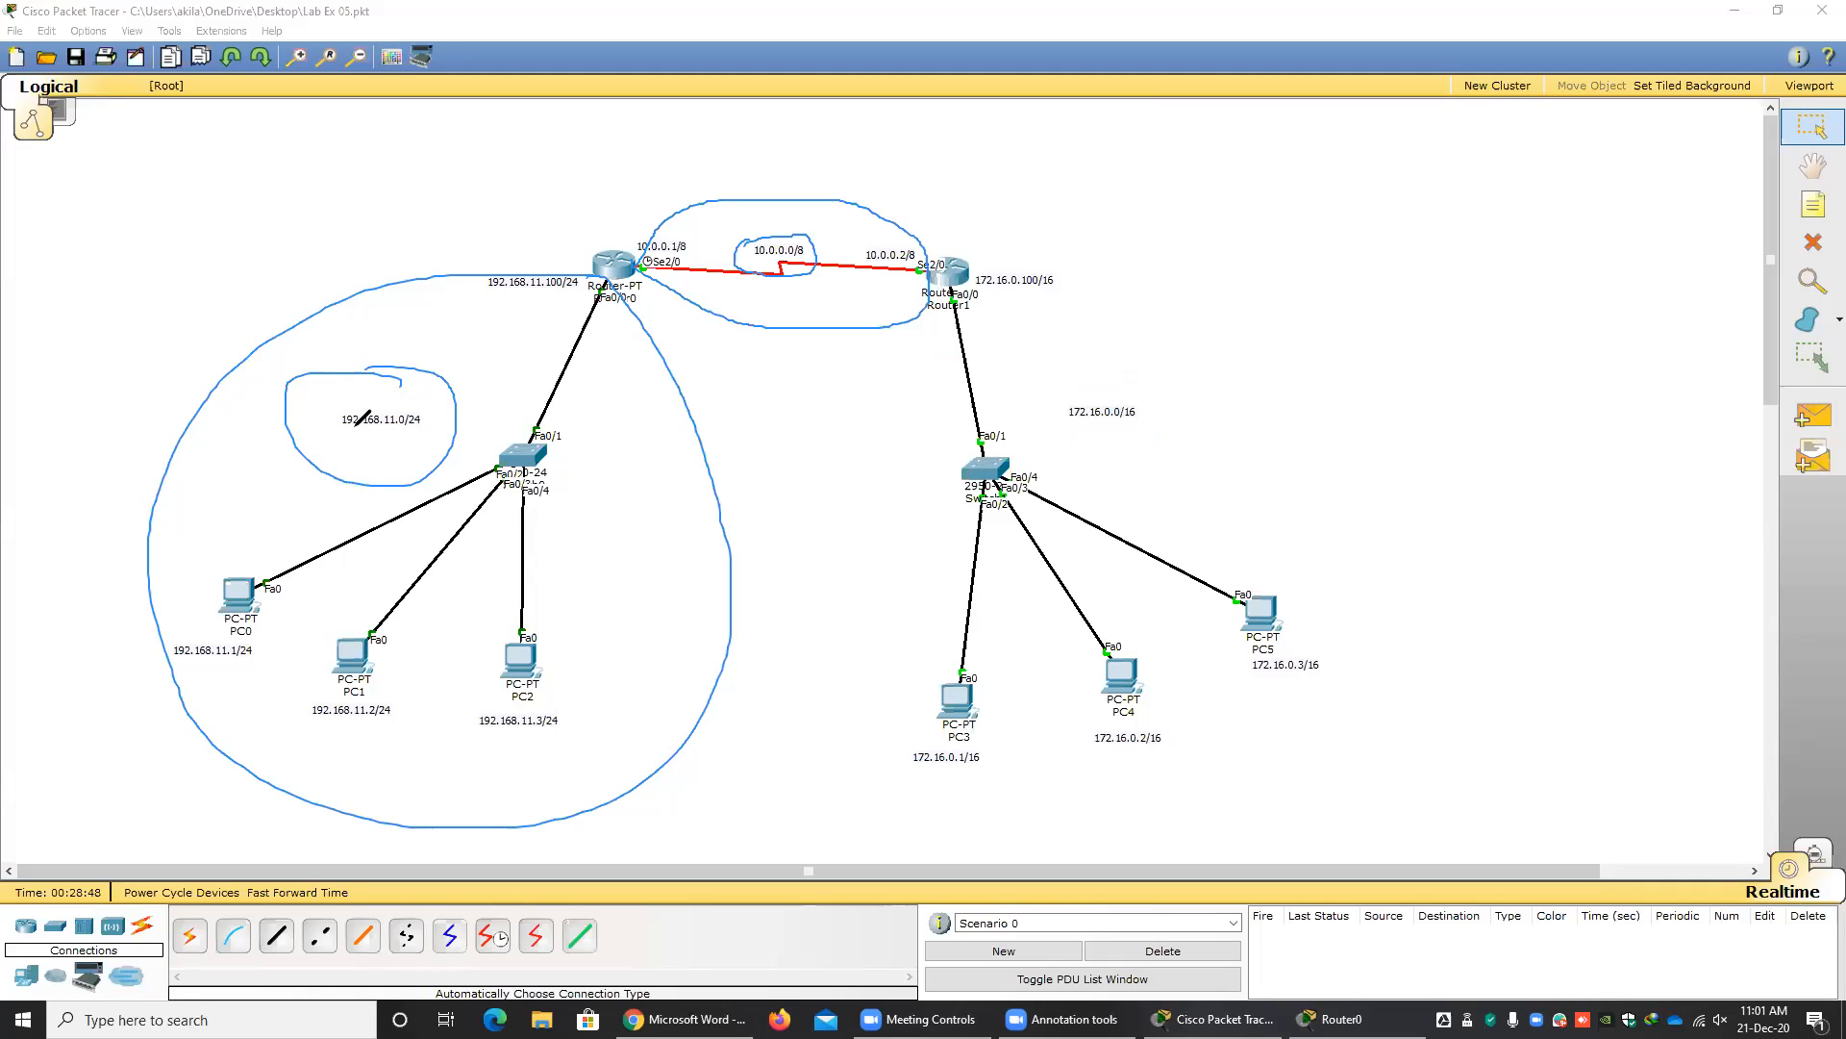
Circle the 192.168.11.0/24 and 10.0.0.0/8 labels a second time, and bring back the Router0 CLI beside them.
{"action": "mouse_move", "coordinate": [355, 396]}
{"action": "left_mouse_down"}
{"action": "mouse_move", "coordinate": [332, 405]}
{"action": "mouse_move", "coordinate": [448, 427]}
{"action": "mouse_move", "coordinate": [375, 384]}
{"action": "mouse_move", "coordinate": [352, 396]}
{"action": "left_mouse_up"}
{"action": "mouse_move", "coordinate": [795, 252]}
{"action": "left_mouse_down"}
{"action": "mouse_move", "coordinate": [803, 236]}
{"action": "mouse_move", "coordinate": [742, 270]}
{"action": "mouse_move", "coordinate": [825, 262]}
{"action": "mouse_move", "coordinate": [789, 232]}
{"action": "left_mouse_up"}
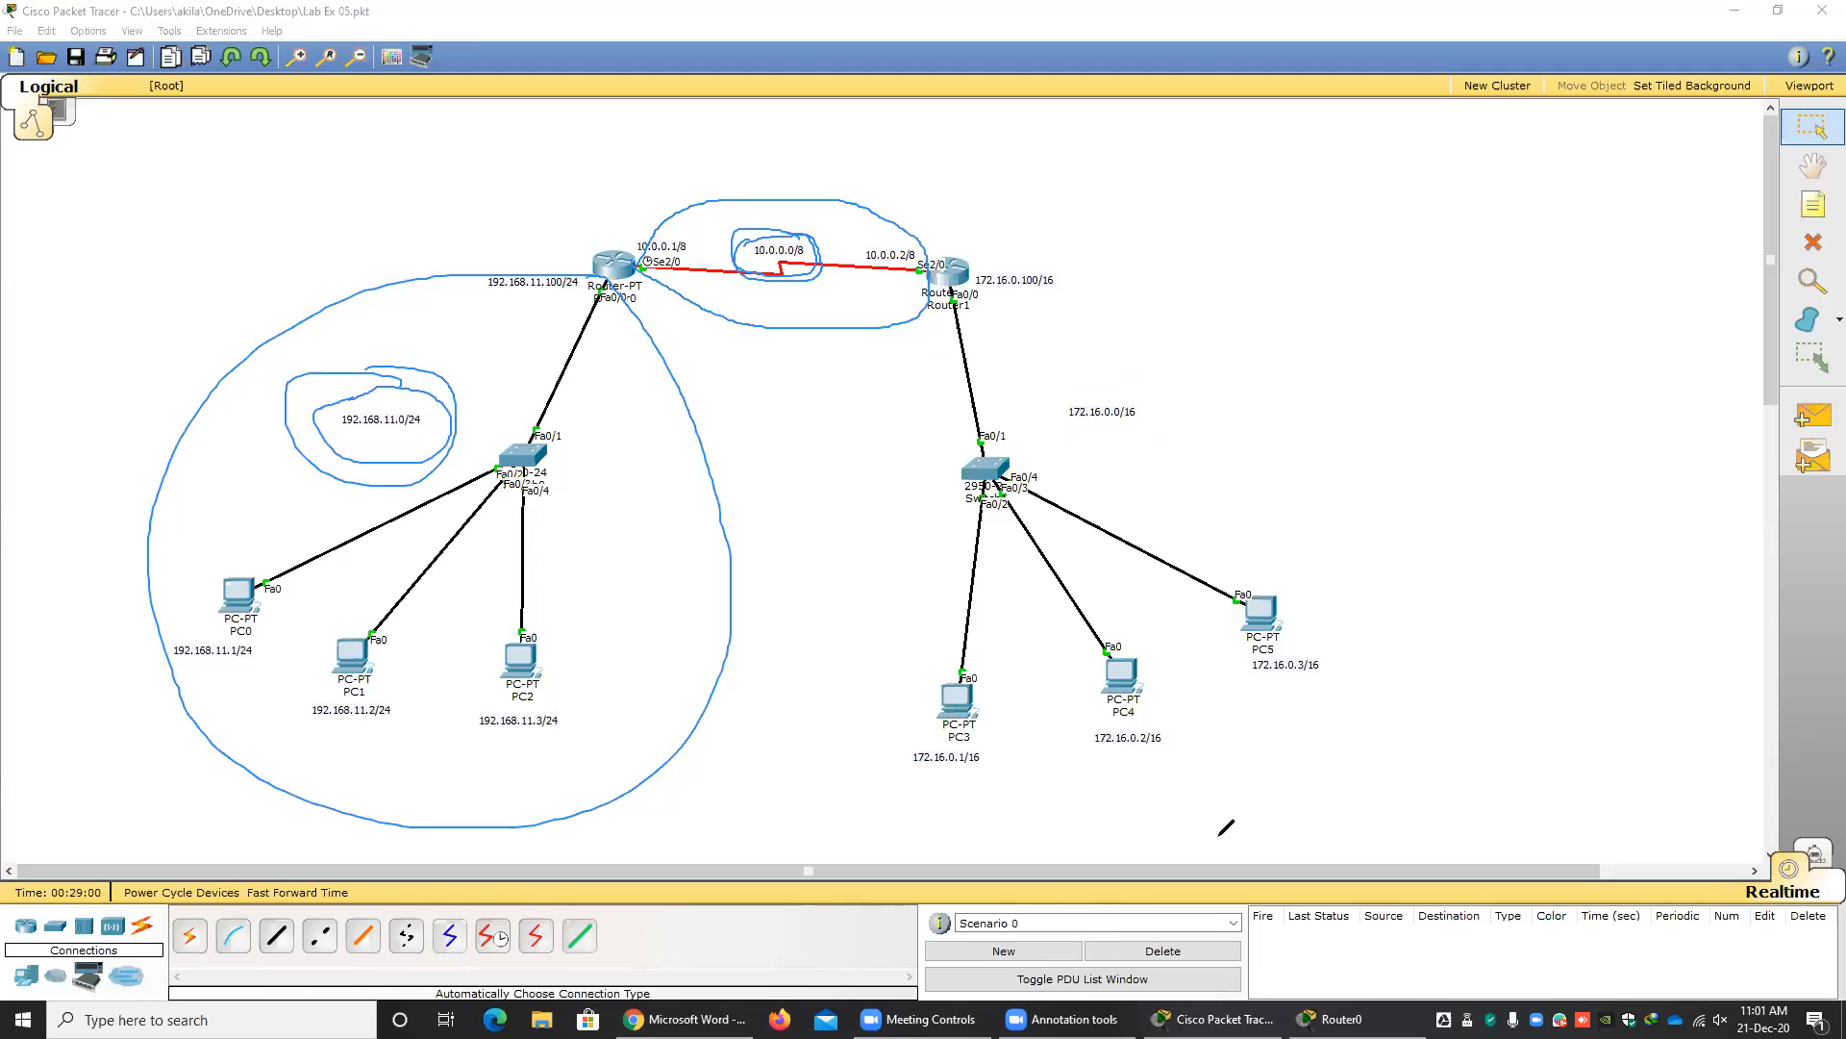
{"action": "left_click", "coordinate": [1231, 1018]}
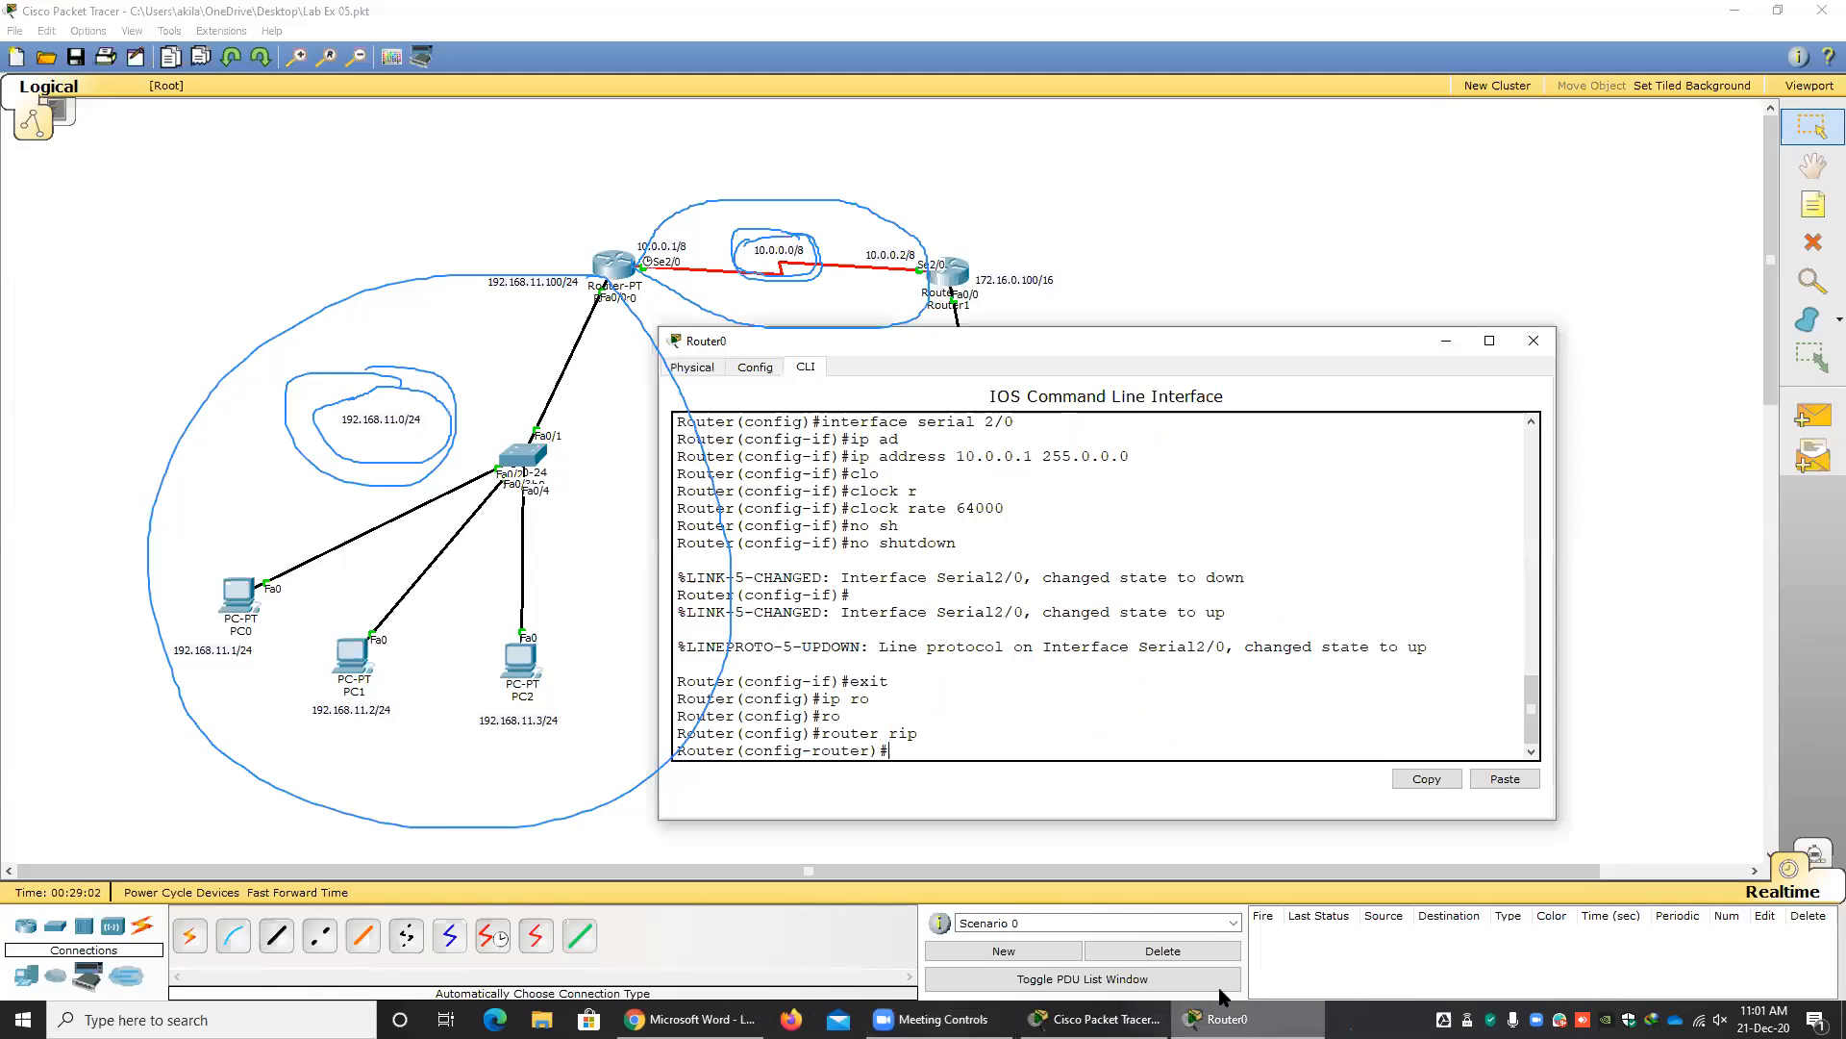
{"action": "left_click_drag", "start_coordinate": [954, 343], "coordinate": [1092, 342]}
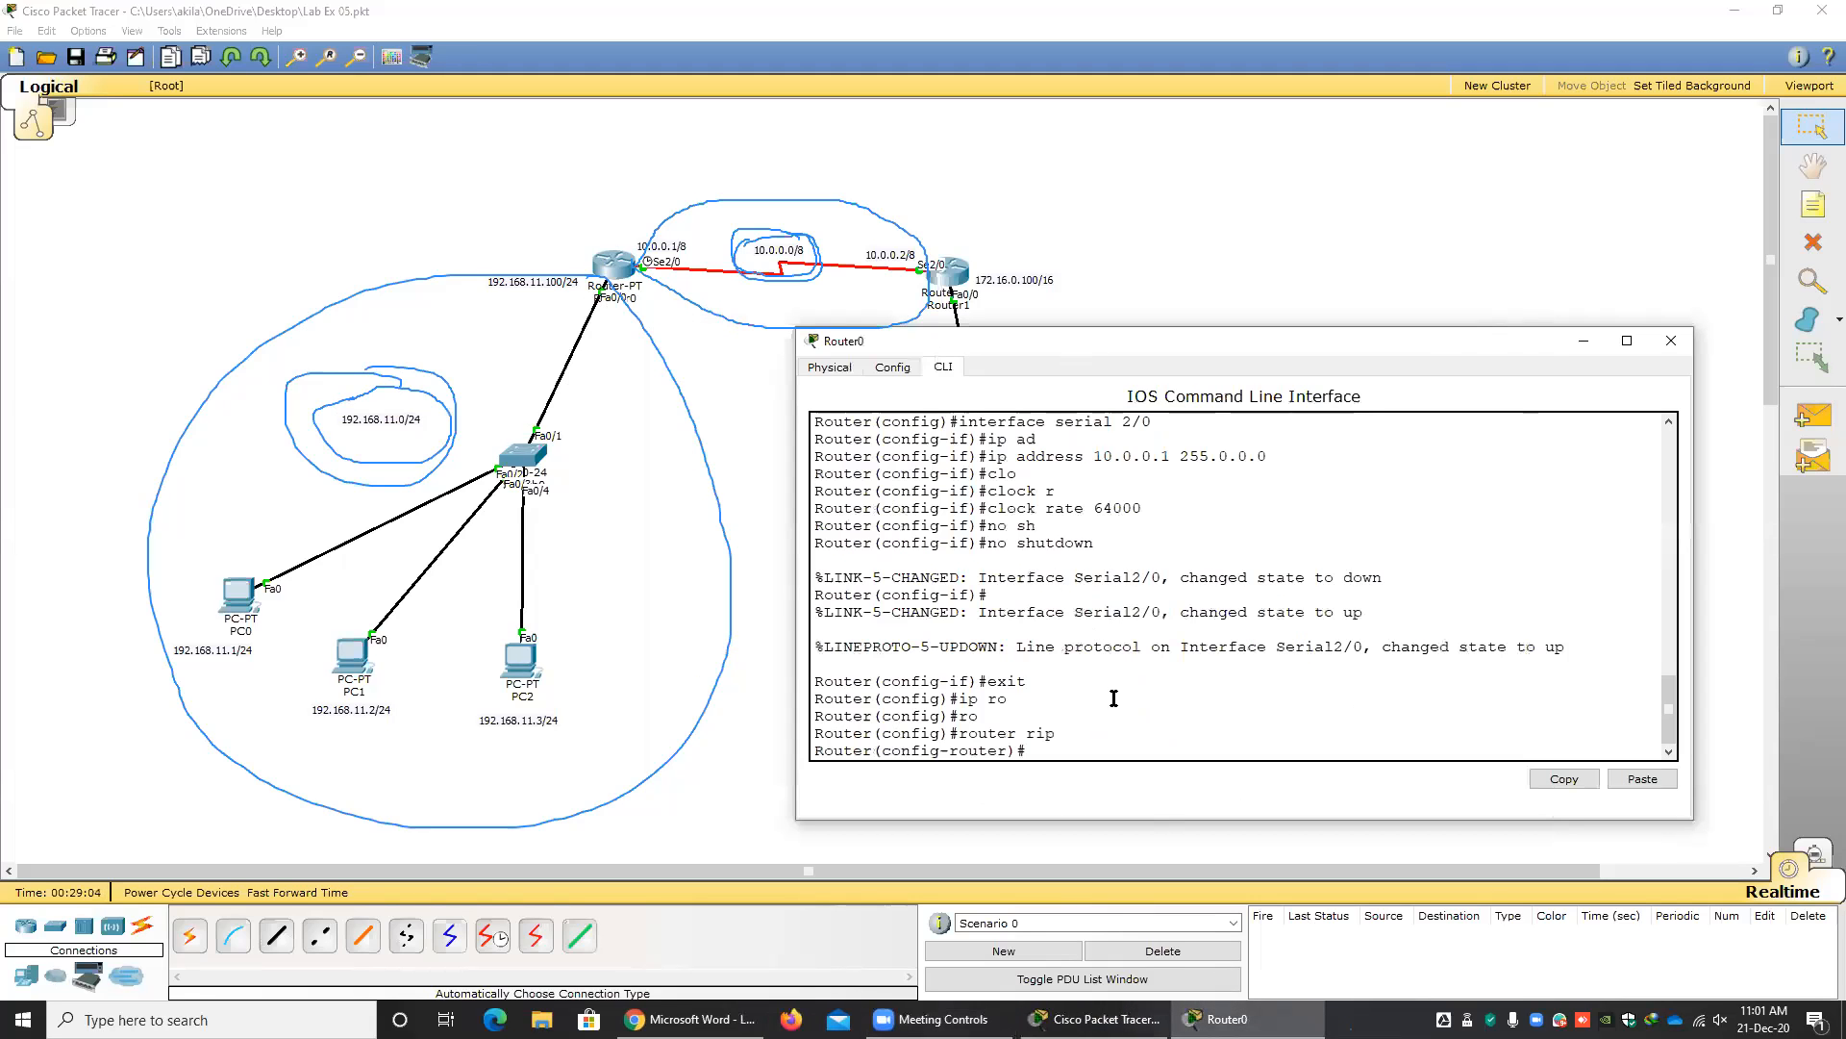
Advertise Router0's LAN in RIP with network 192.168.11.0.
{"action": "type", "text": "ne"}
{"action": "key", "text": "Tab"}
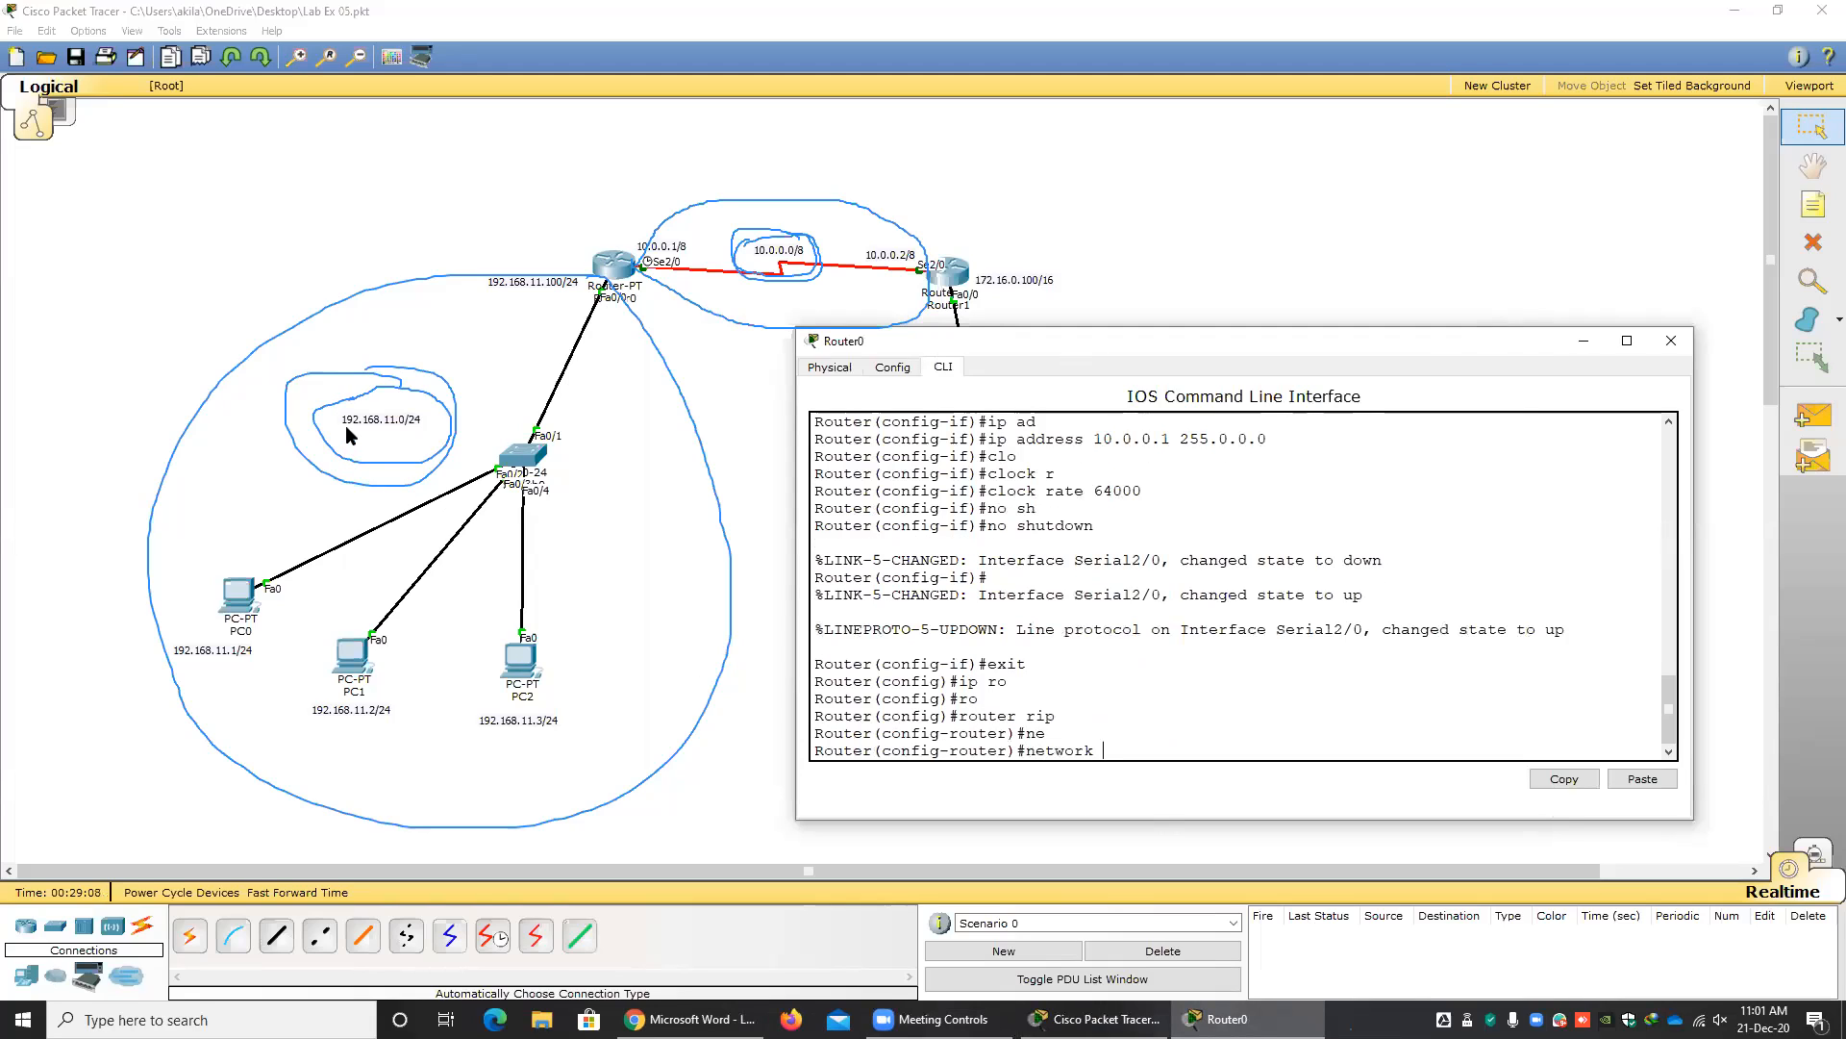
{"action": "type", "text": "192.168.11.0"}
{"action": "key", "text": "Return"}
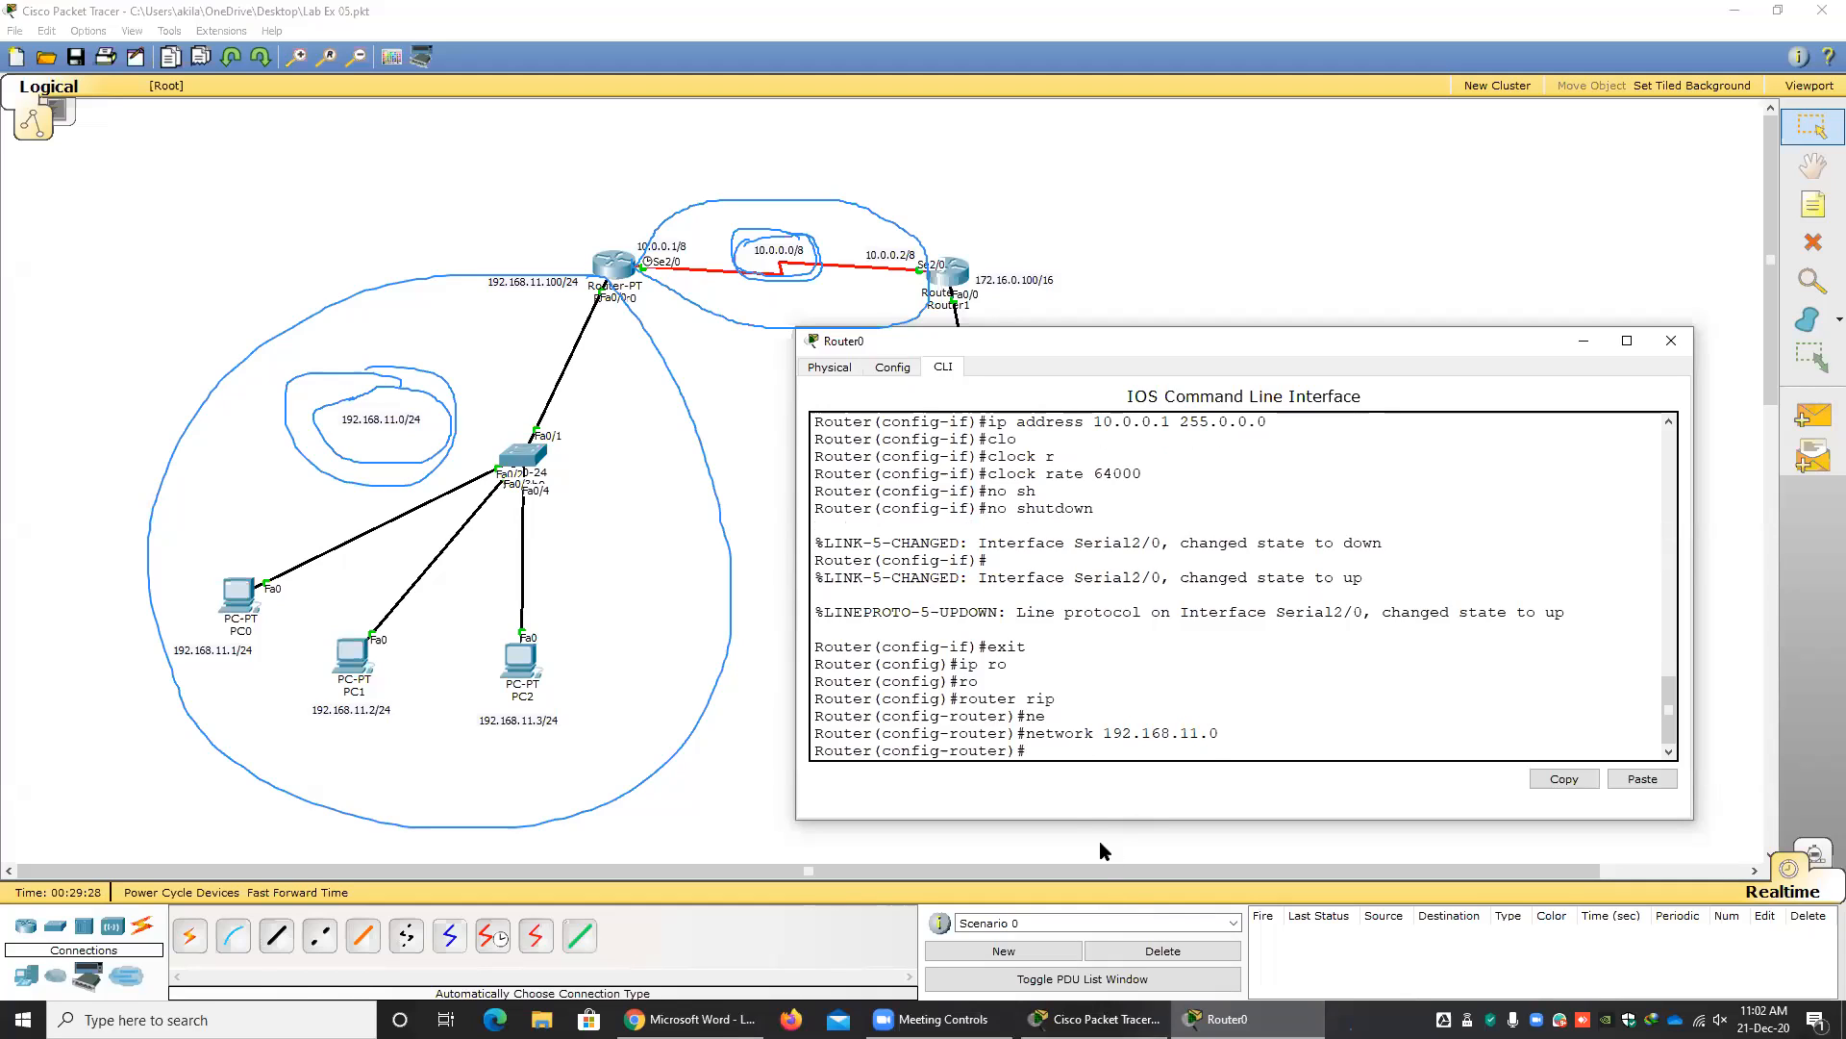
Advertise the serial link network in Router0's RIP configuration with network 10.0.0.0.
{"action": "key", "text": "Up"}
{"action": "key", "text": "BackSpace"}
{"action": "key", "text": "BackSpace"}
{"action": "key", "text": "BackSpace"}
{"action": "key", "text": "BackSpace"}
{"action": "key", "text": "BackSpace"}
{"action": "key", "text": "BackSpace"}
{"action": "key", "text": "BackSpace"}
{"action": "key", "text": "BackSpace"}
{"action": "key", "text": "BackSpace"}
{"action": "type", "text": "10.0.0.0"}
{"action": "key", "text": "Return"}
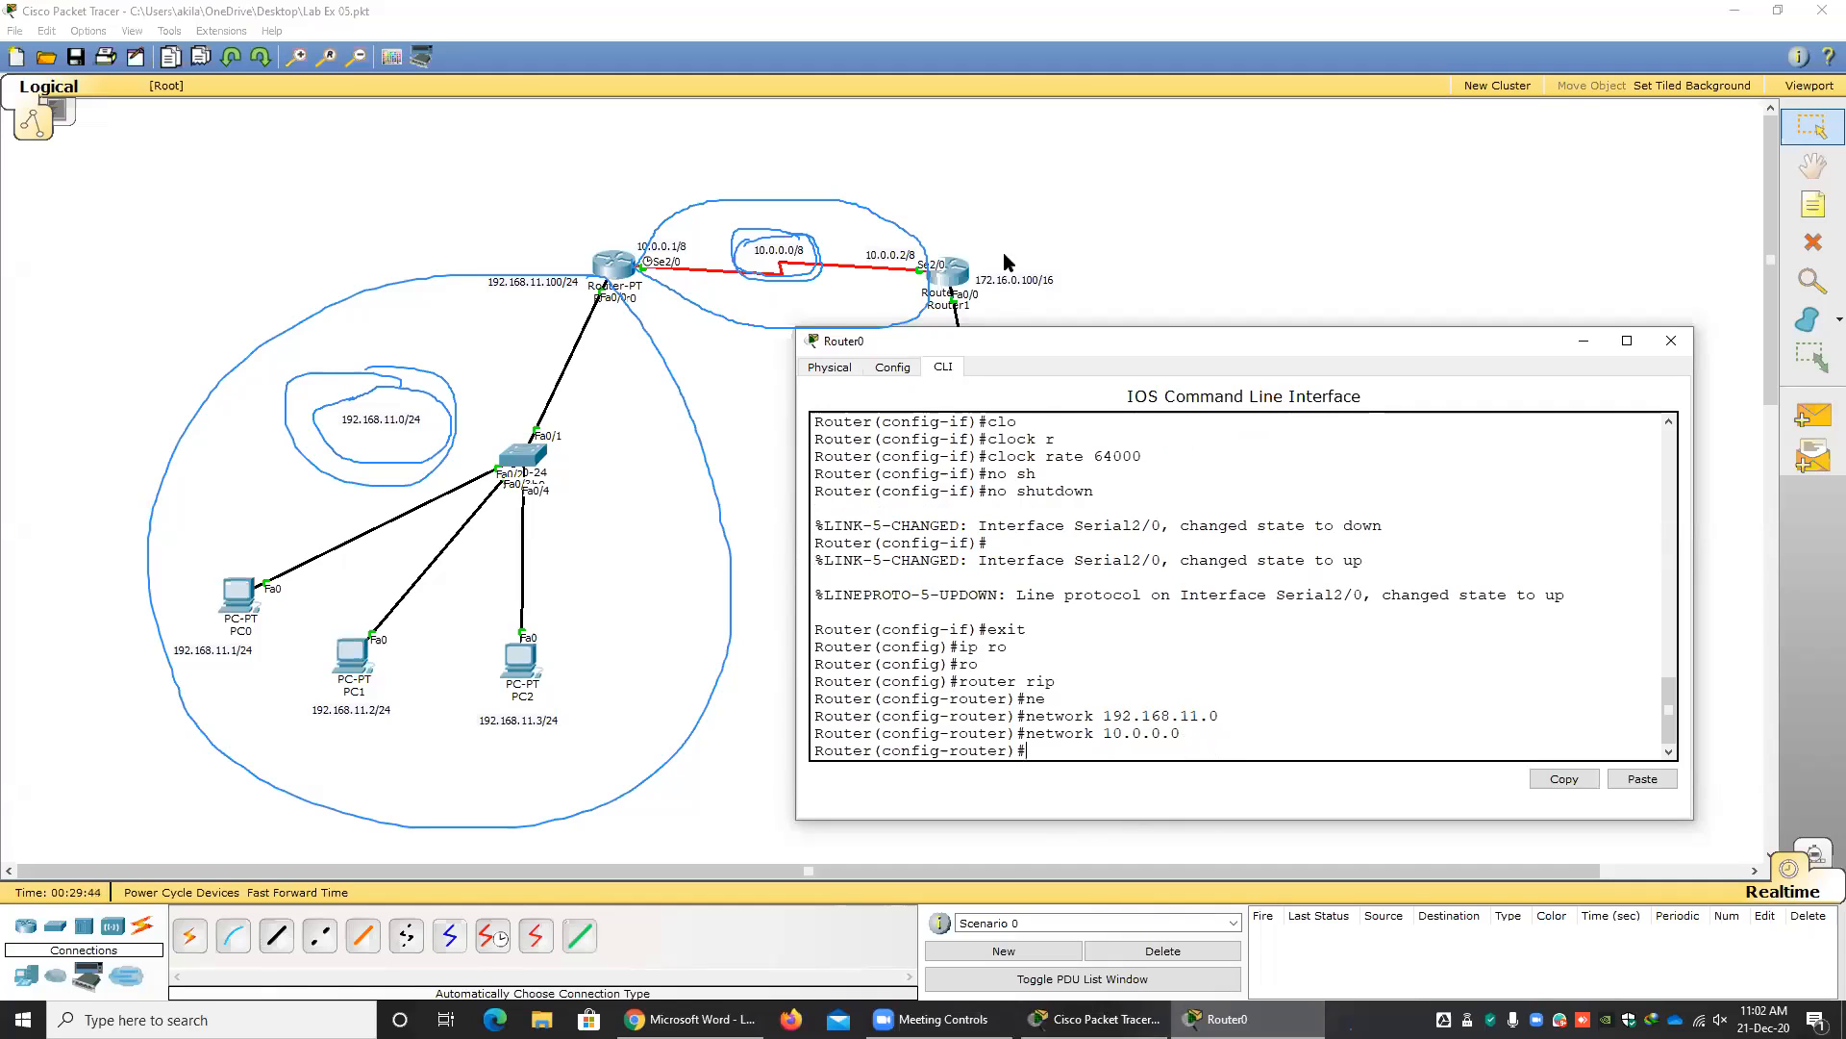
Clear all annotations from the workspace and close the Router0 window.
{"action": "left_click", "coordinate": [1079, 162]}
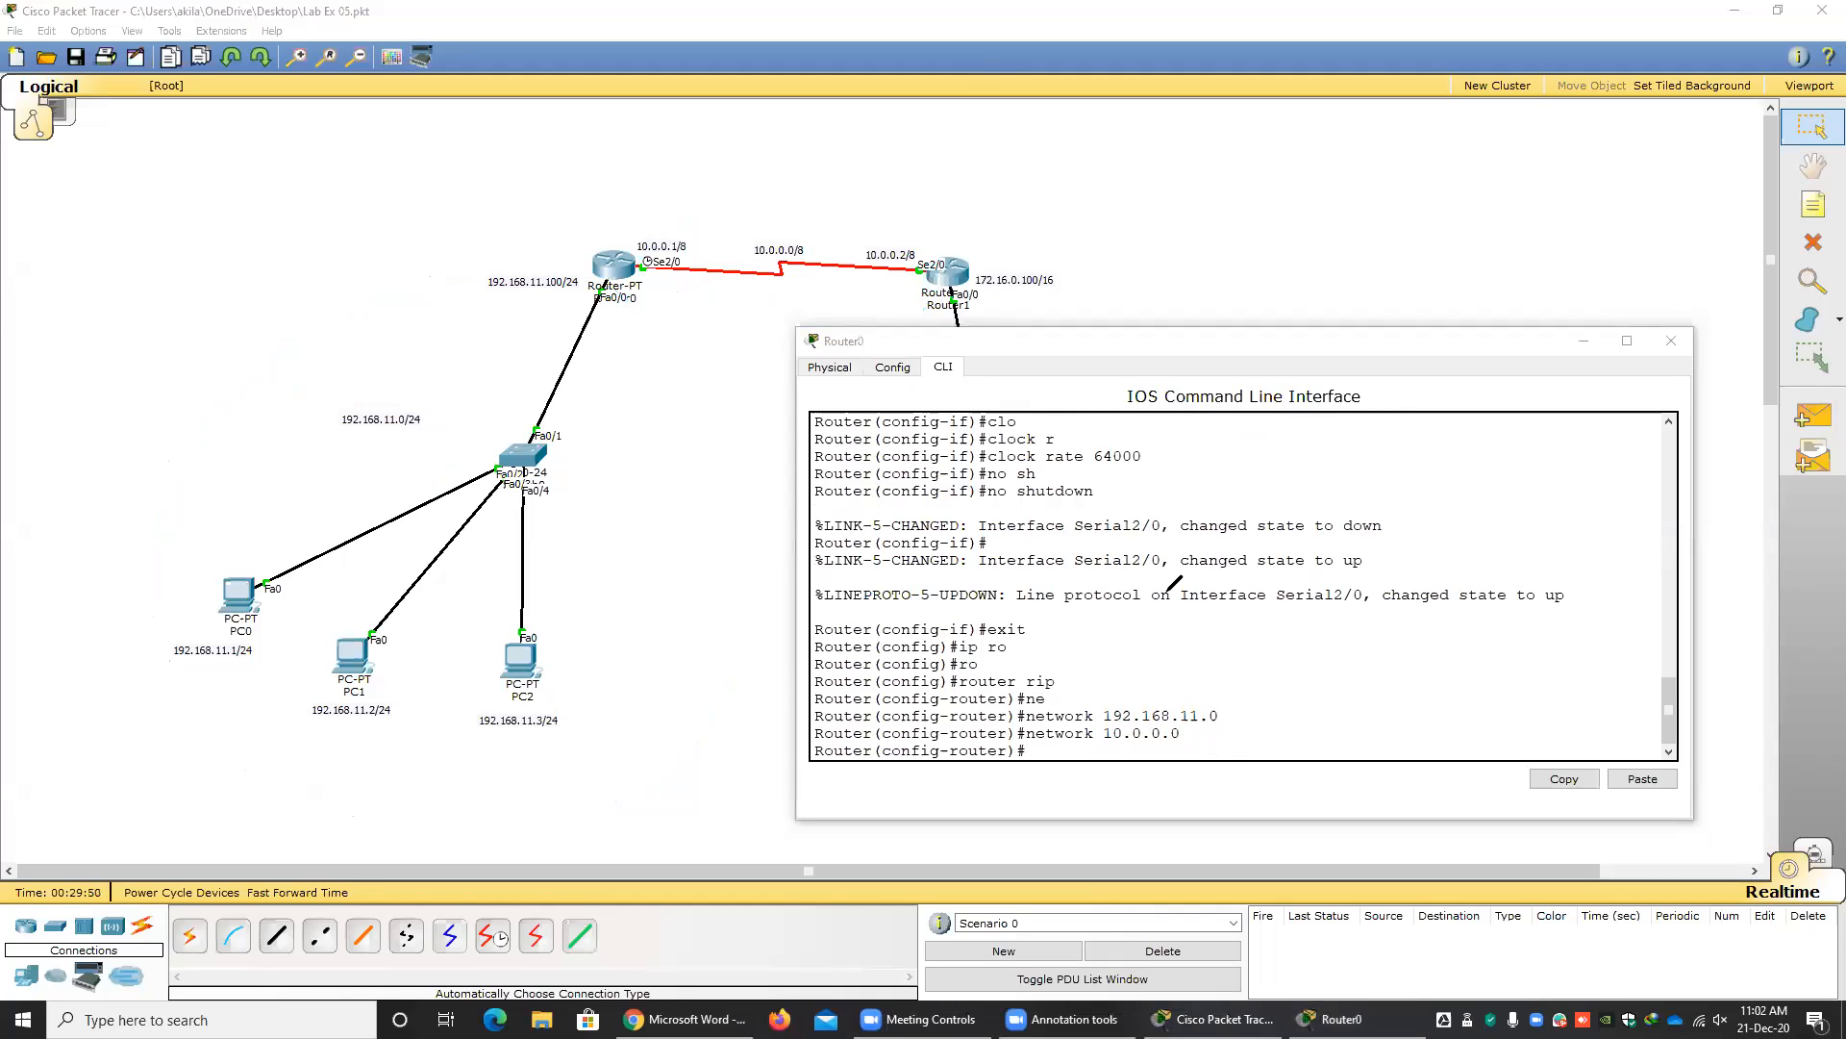
{"action": "left_click_drag", "start_coordinate": [1102, 343], "coordinate": [623, 323]}
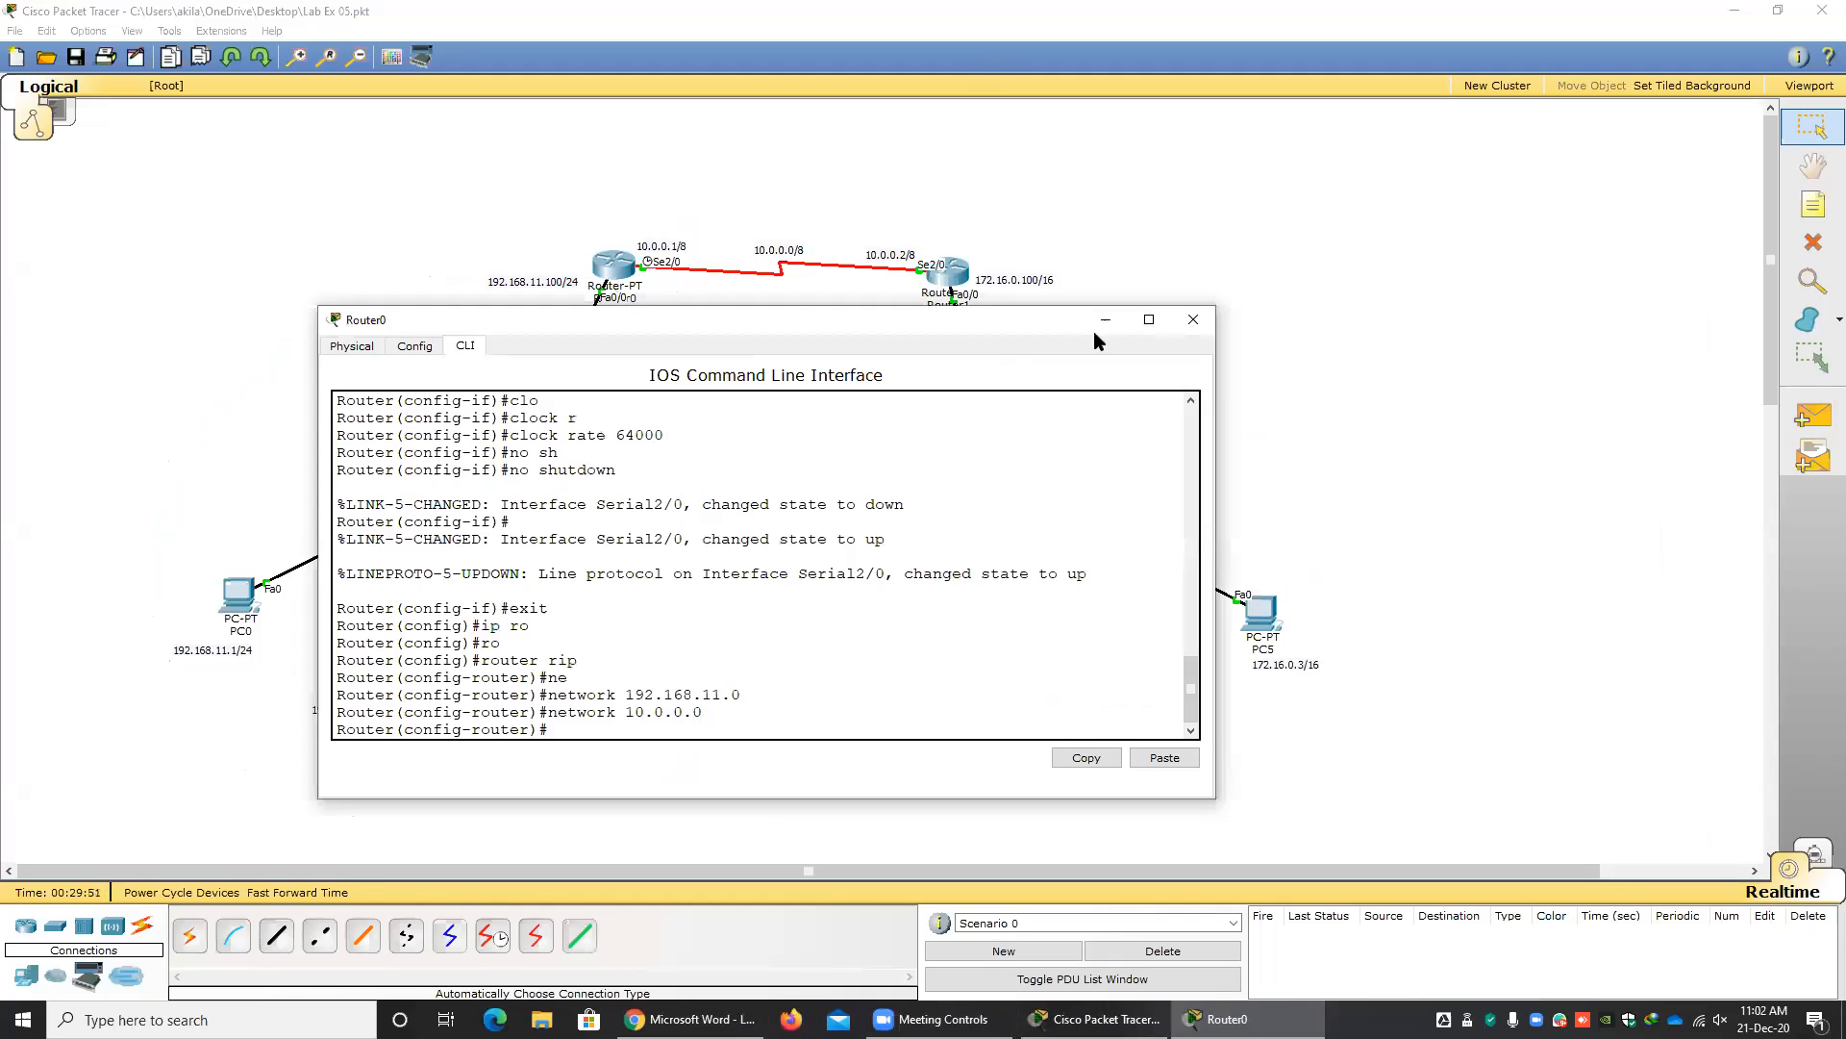
{"action": "left_click", "coordinate": [1181, 320]}
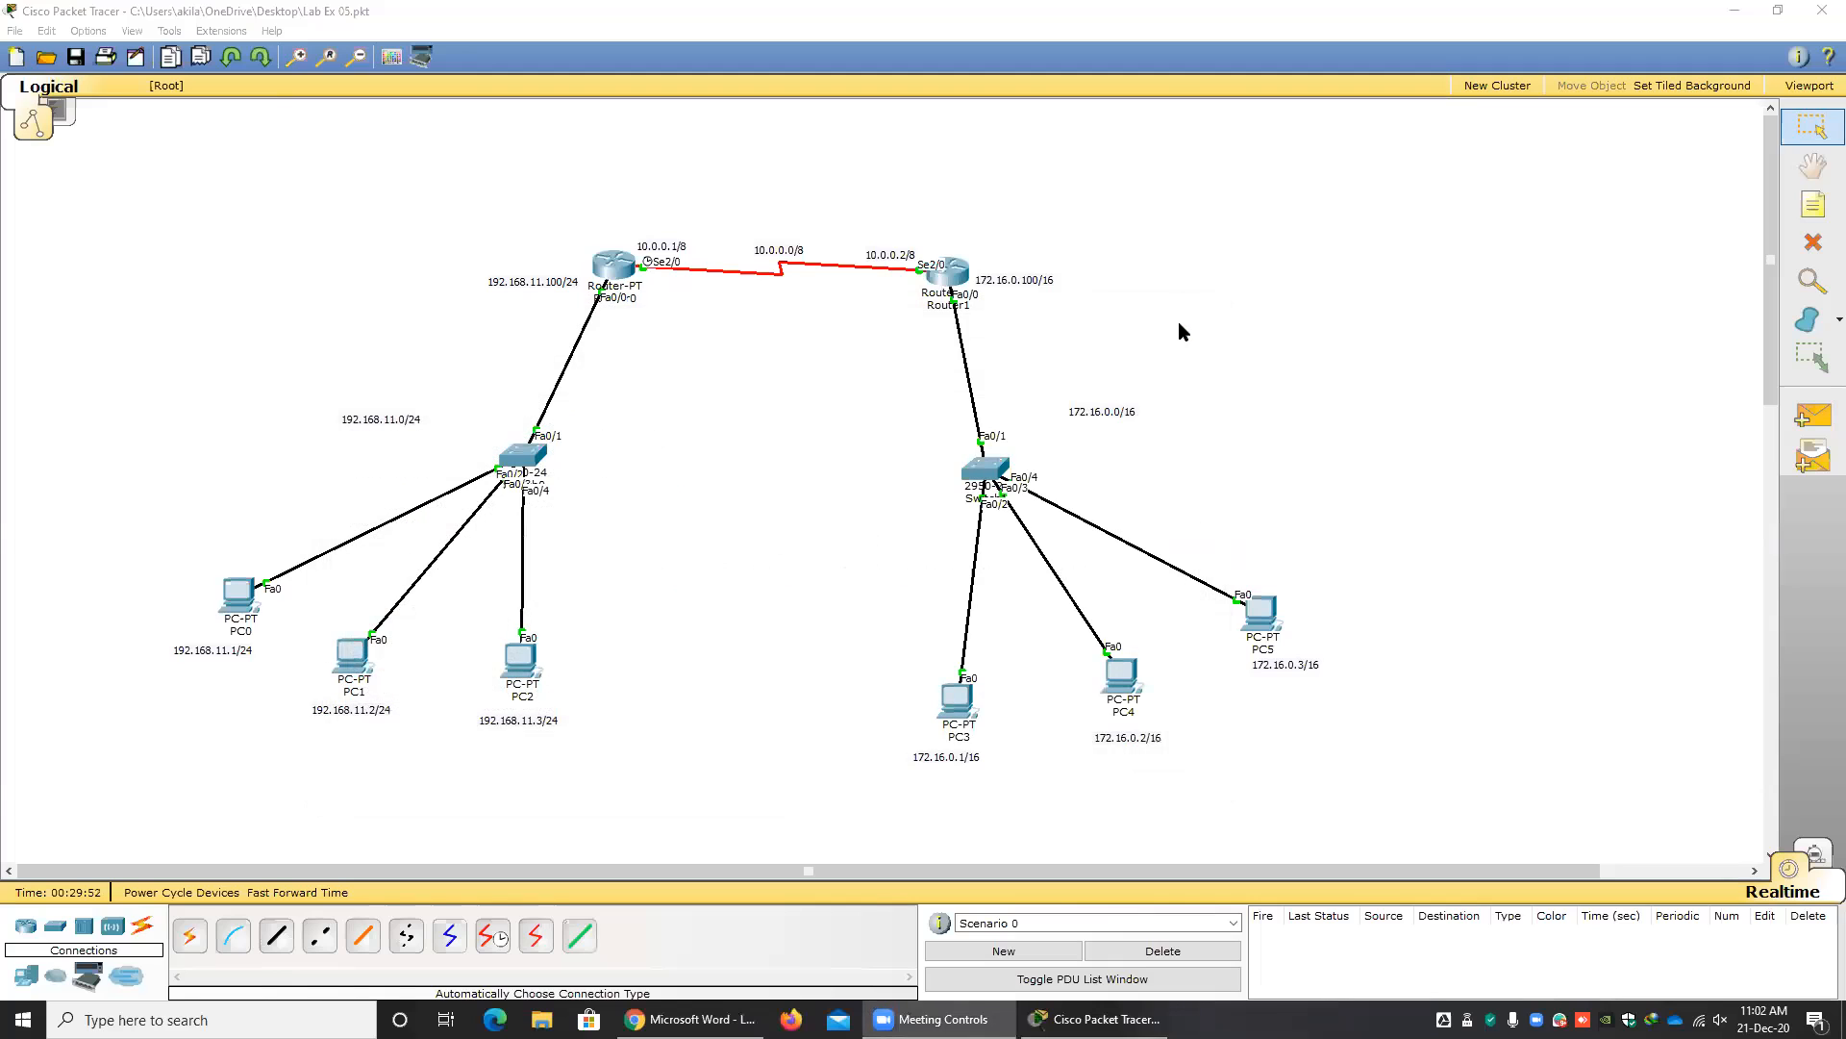
Open Router1's CLI, place its window clear of the routers, and start the console session.
{"action": "left_click", "coordinate": [952, 279]}
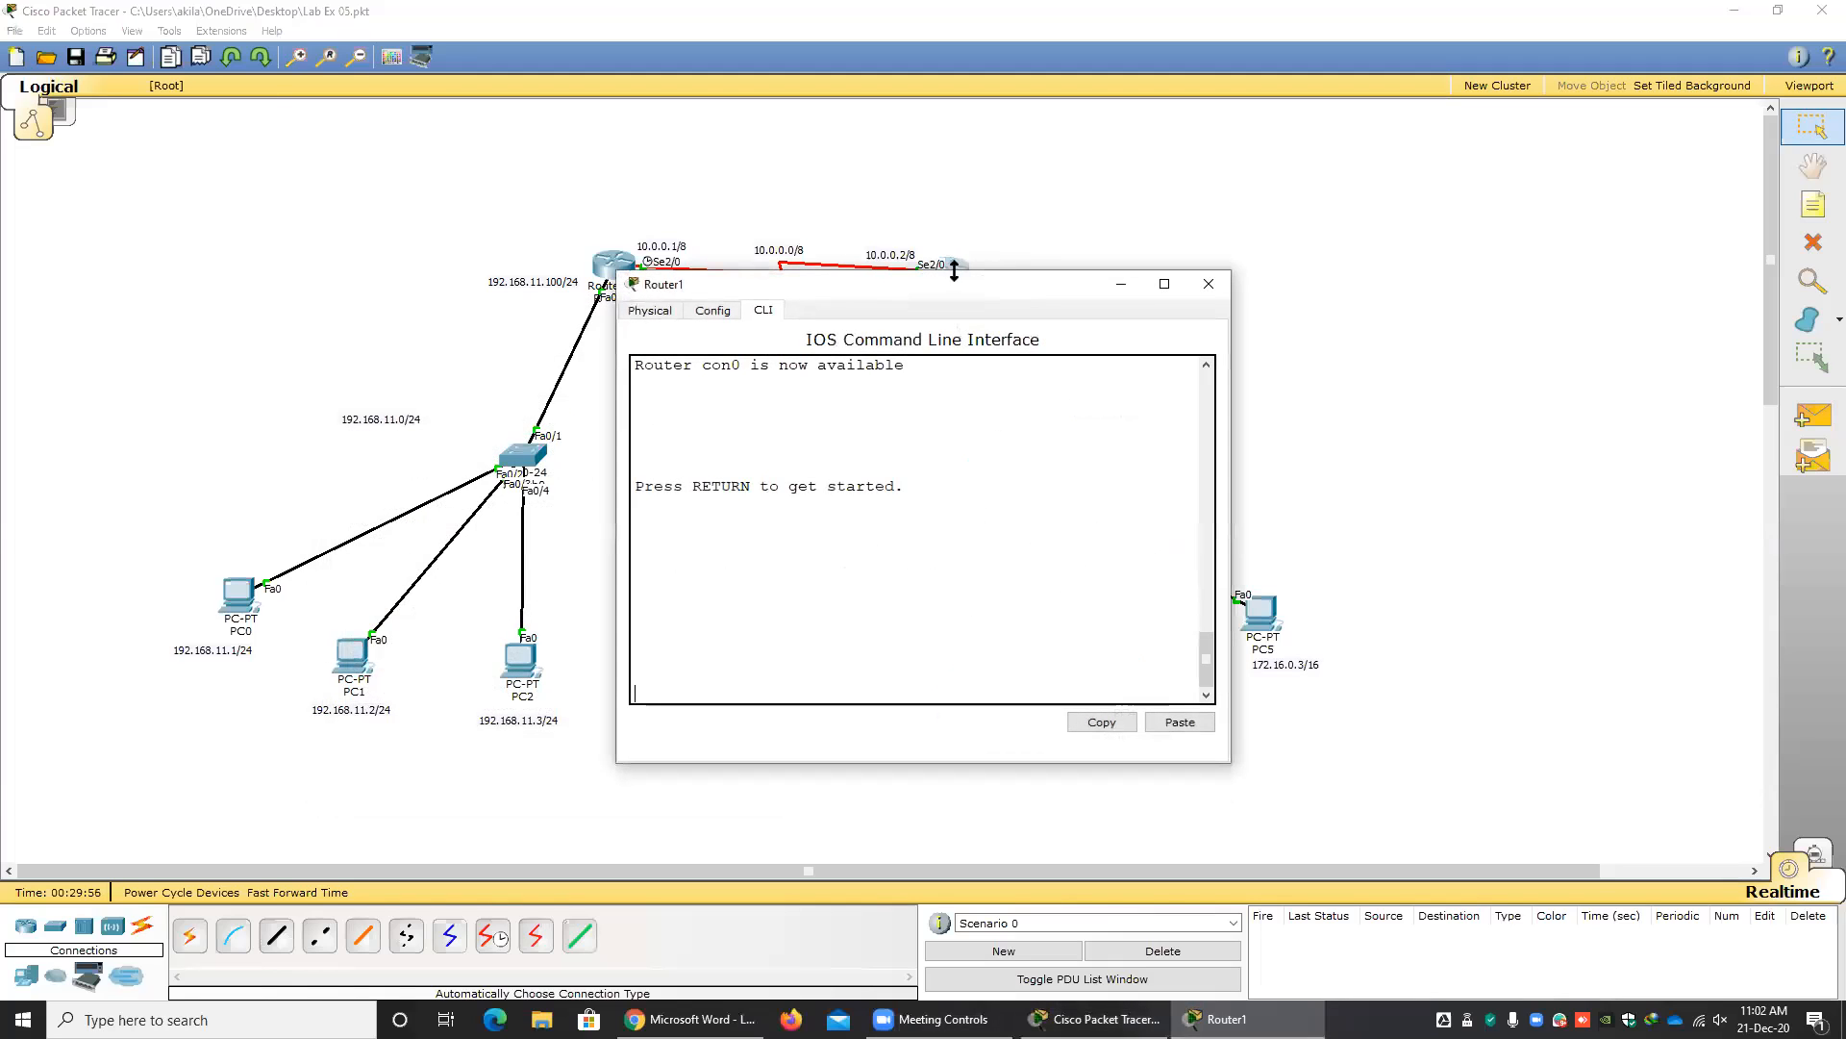
{"action": "left_click_drag", "start_coordinate": [941, 288], "coordinate": [964, 381]}
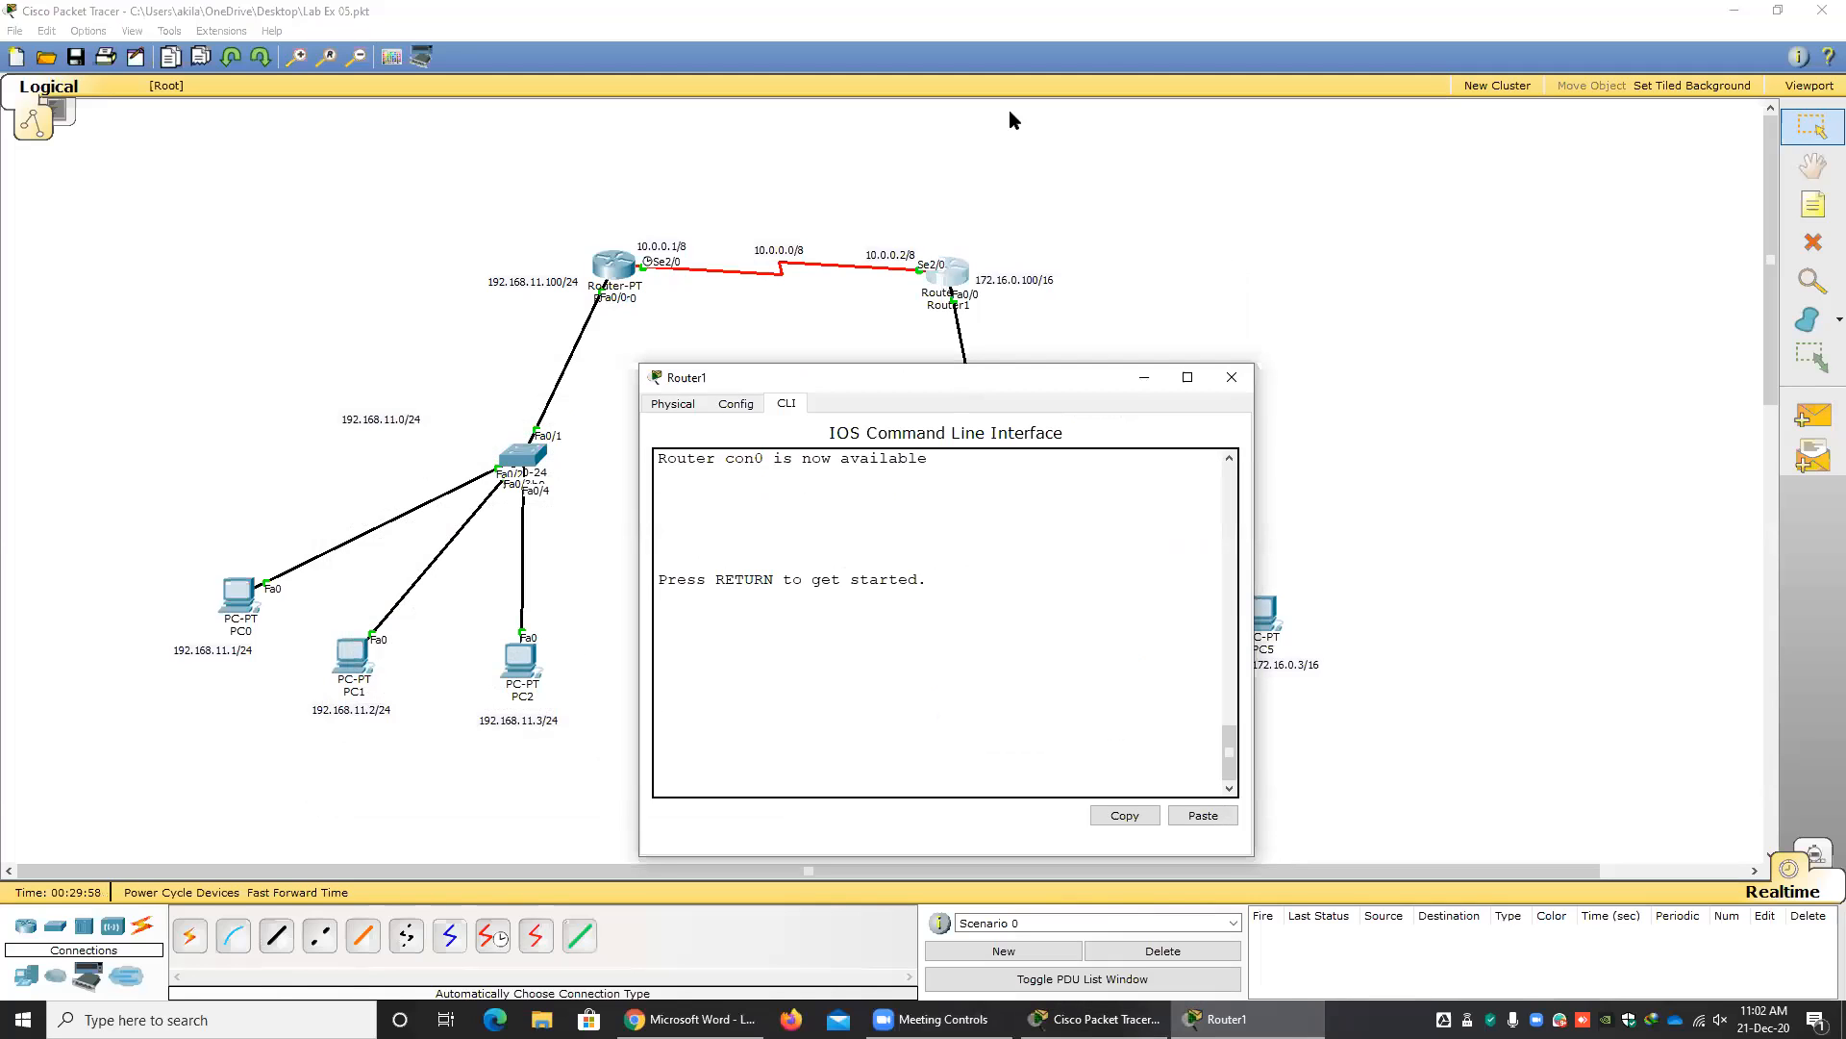
{"action": "left_click_drag", "start_coordinate": [892, 379], "coordinate": [1059, 387]}
{"action": "key", "text": "Return"}
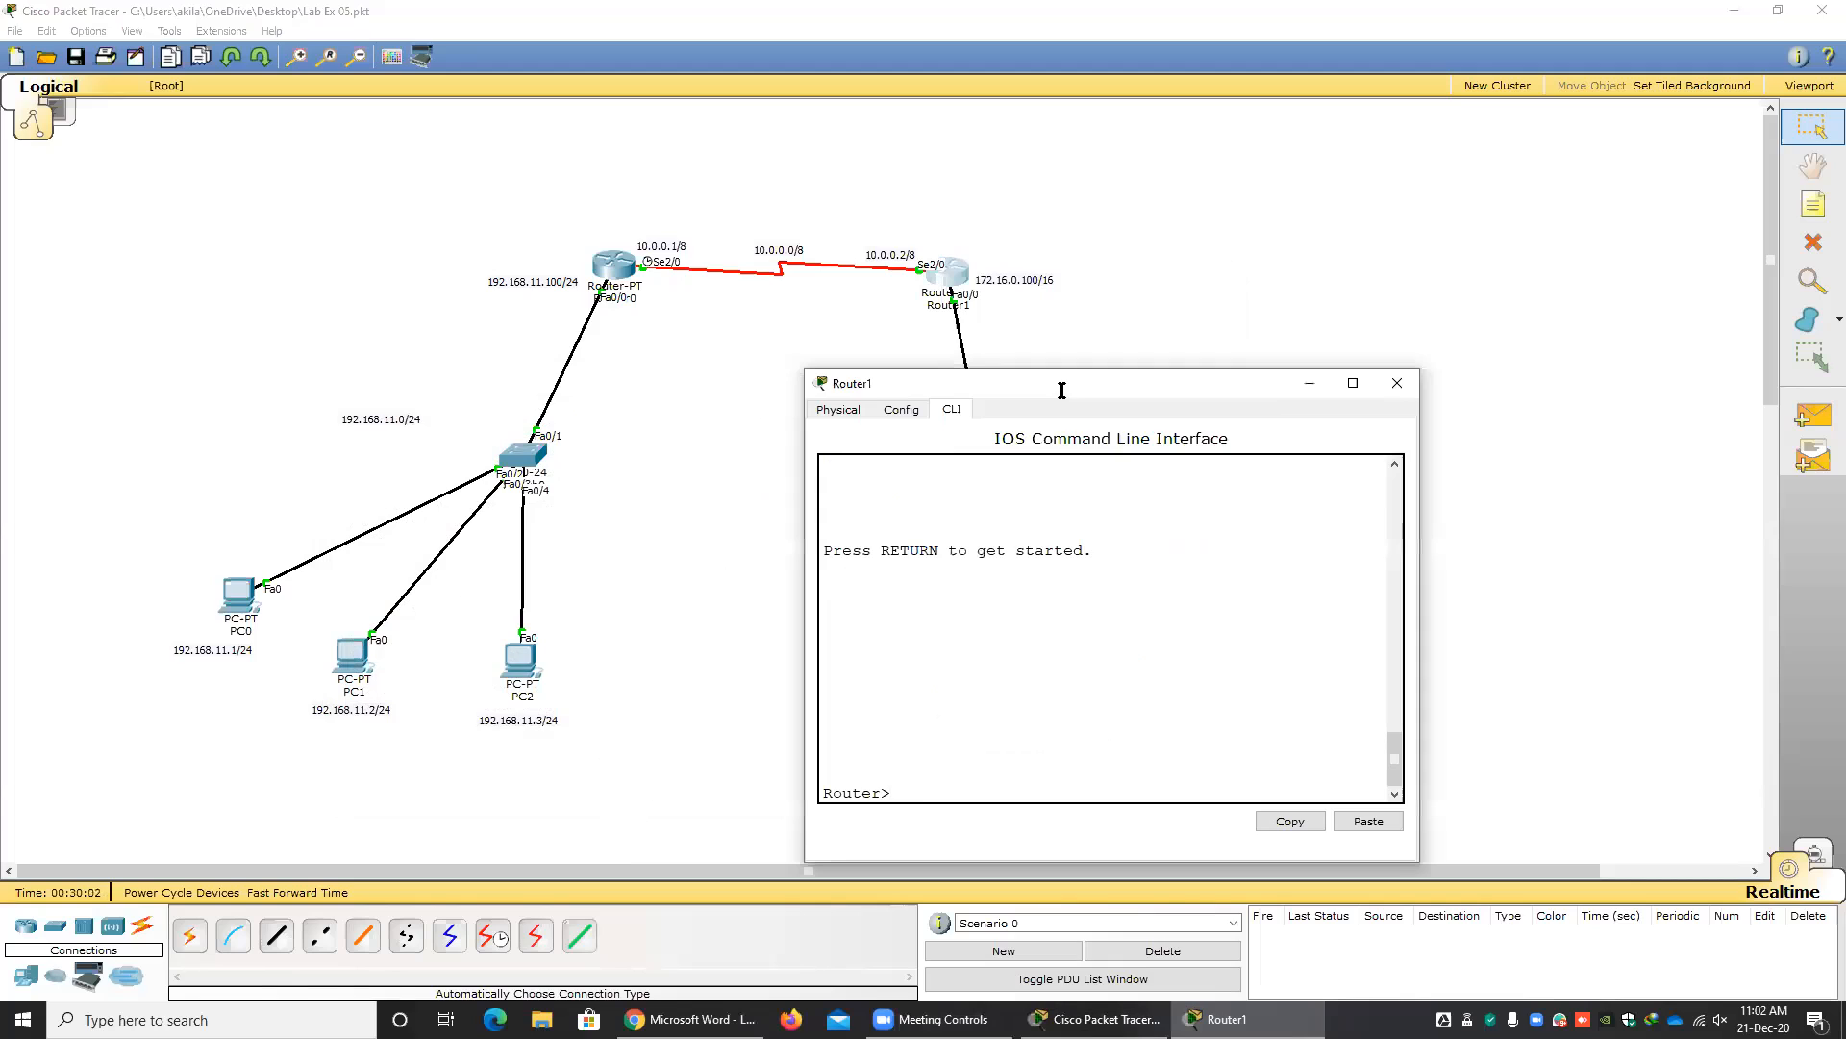
Enter privileged mode on Router1 with en and switch to global configuration with configure terminal.
{"action": "type", "text": "en"}
{"action": "key", "text": "Return"}
{"action": "type", "text": "conf"}
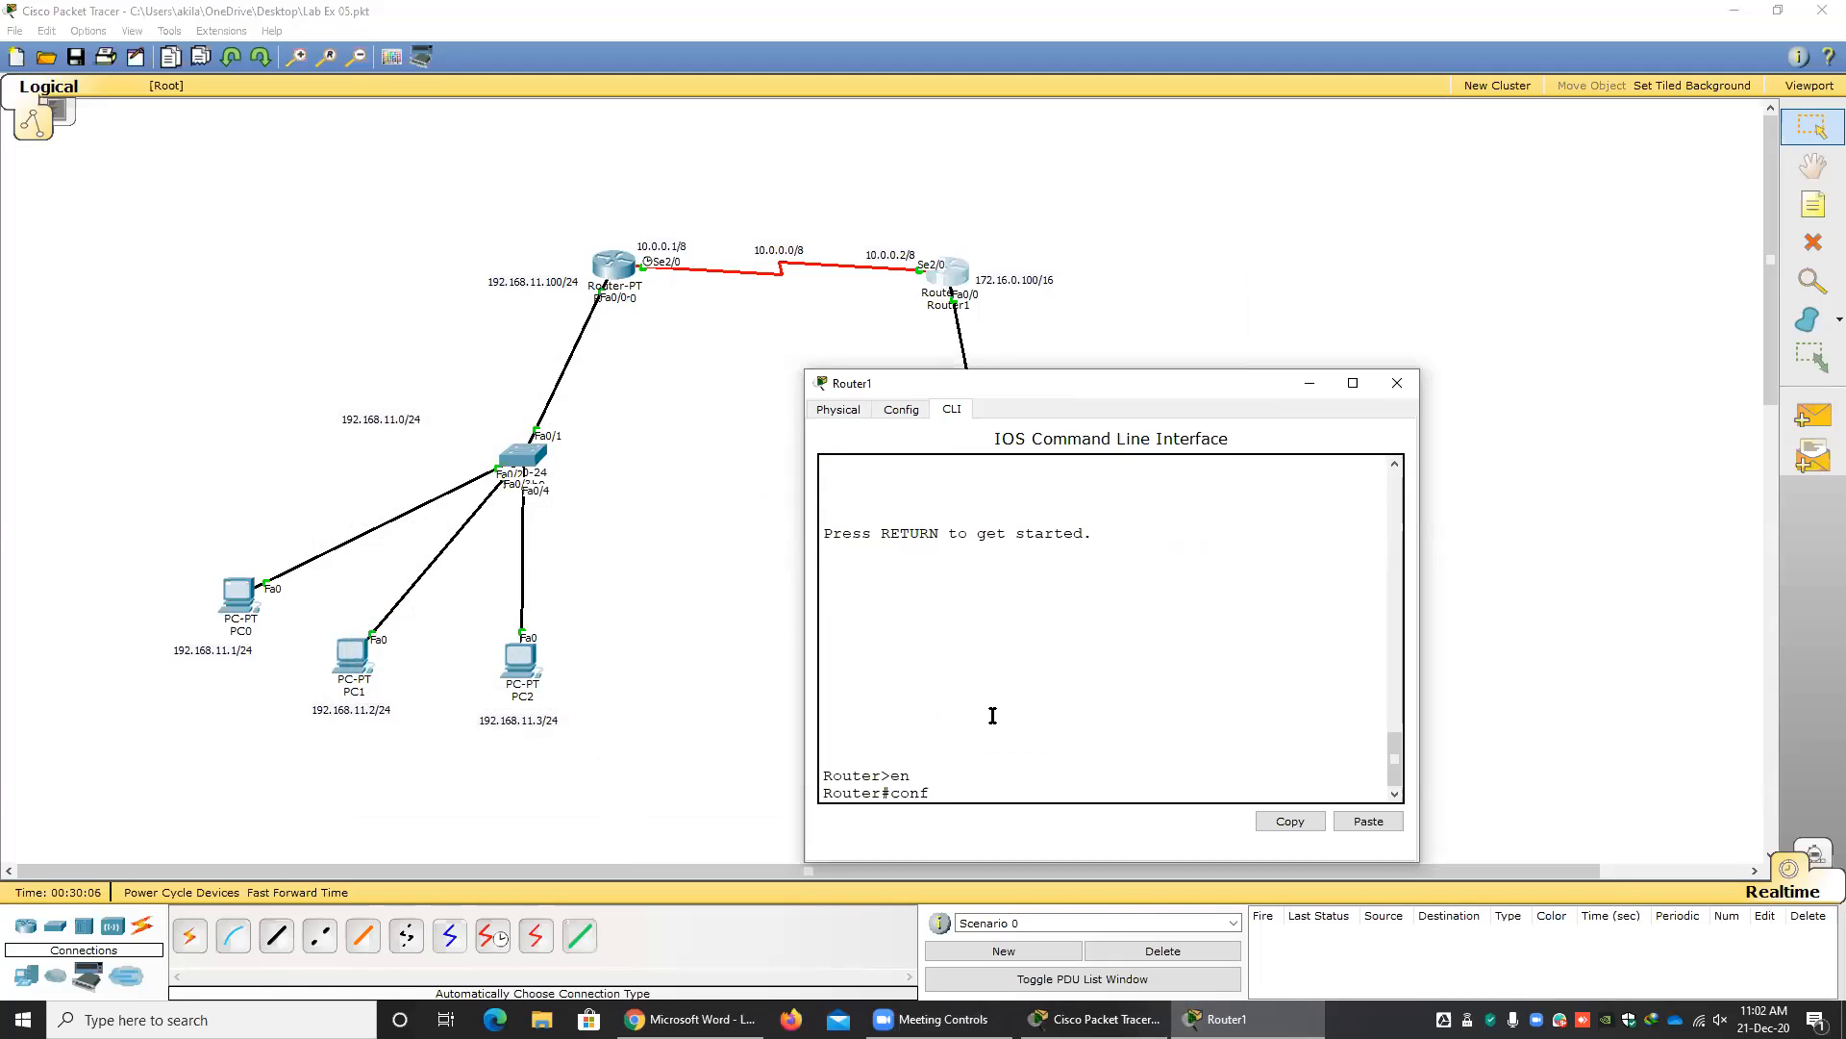
{"action": "key", "text": "Tab"}
{"action": "type", "text": "t"}
{"action": "key", "text": "Tab"}
{"action": "key", "text": "Return"}
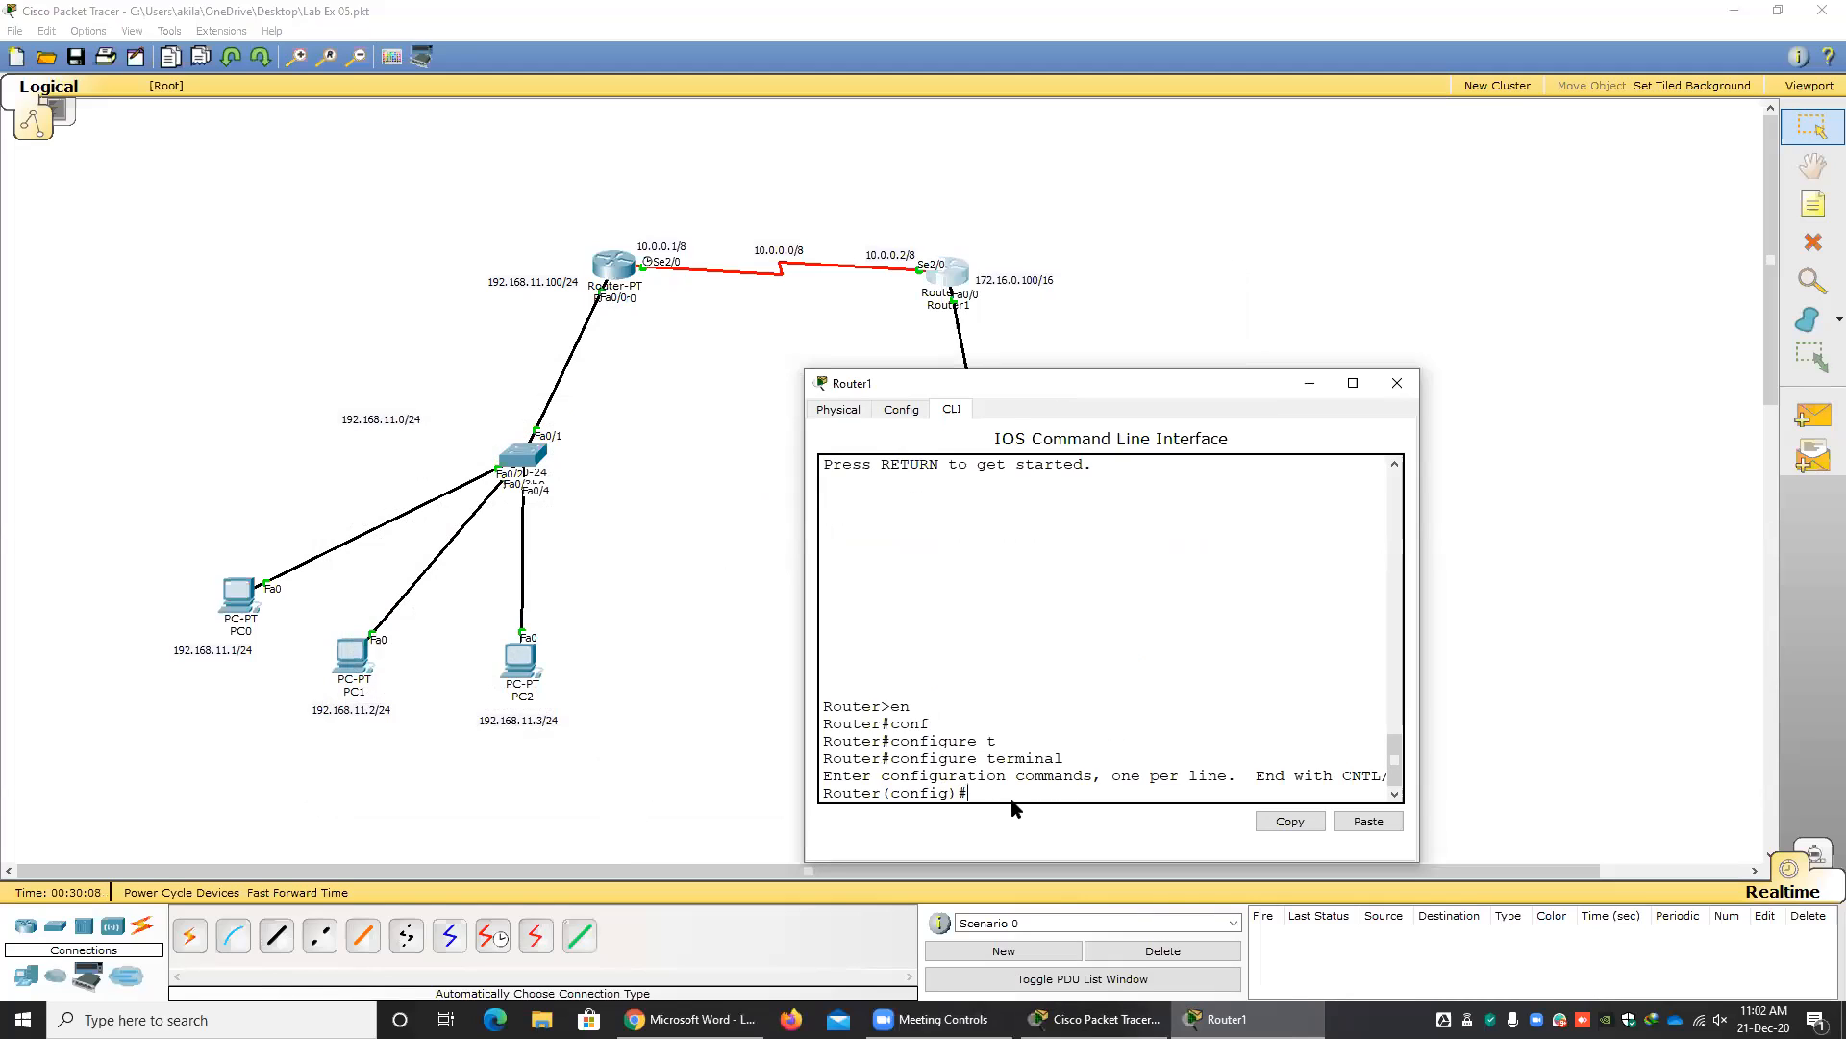
{"action": "type", "text": "r"}
{"action": "type", "text": "o"}
Start RIP configuration on Router1 with the command router rip.
{"action": "type", "text": "router r"}
{"action": "key", "text": "Tab"}
{"action": "key", "text": "Return"}
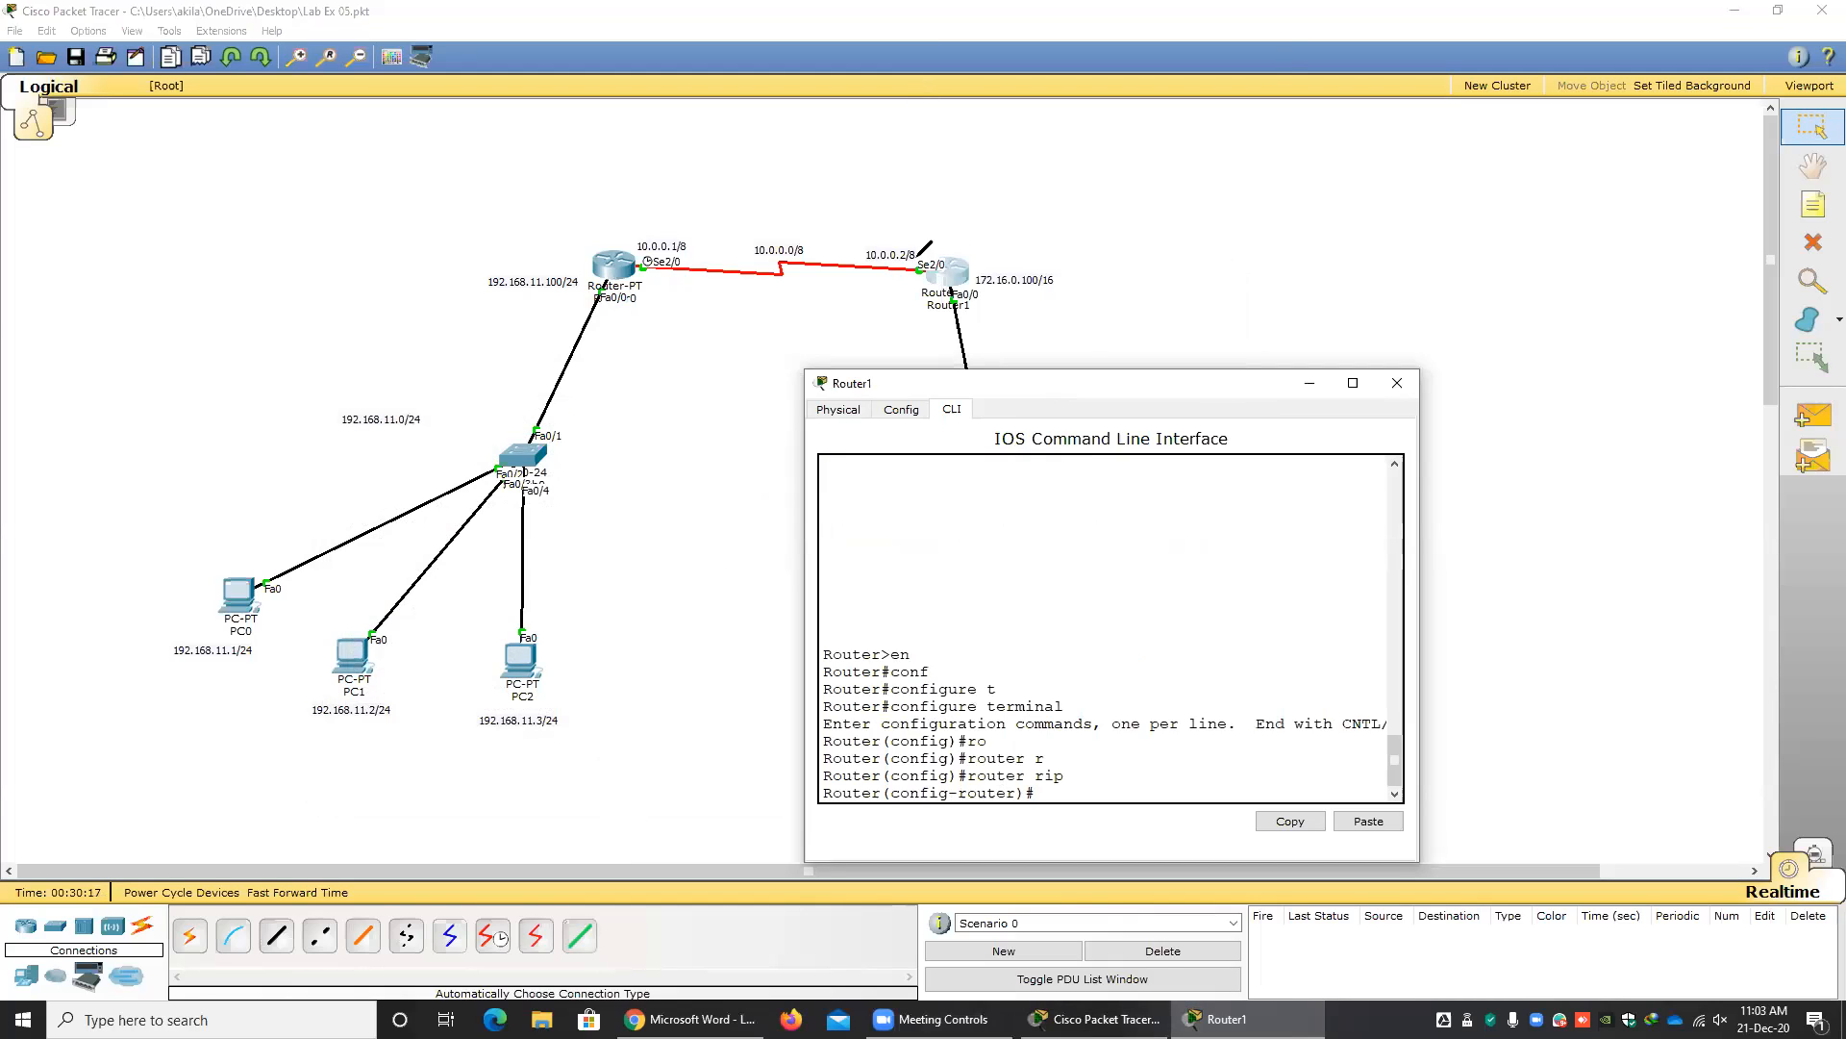
Circle the 10.0.0.0/8 link and the 172.16.0.0/16 LAN as annotations, keeping the Router1 window clear of both.
{"action": "left_click", "coordinate": [1058, 424]}
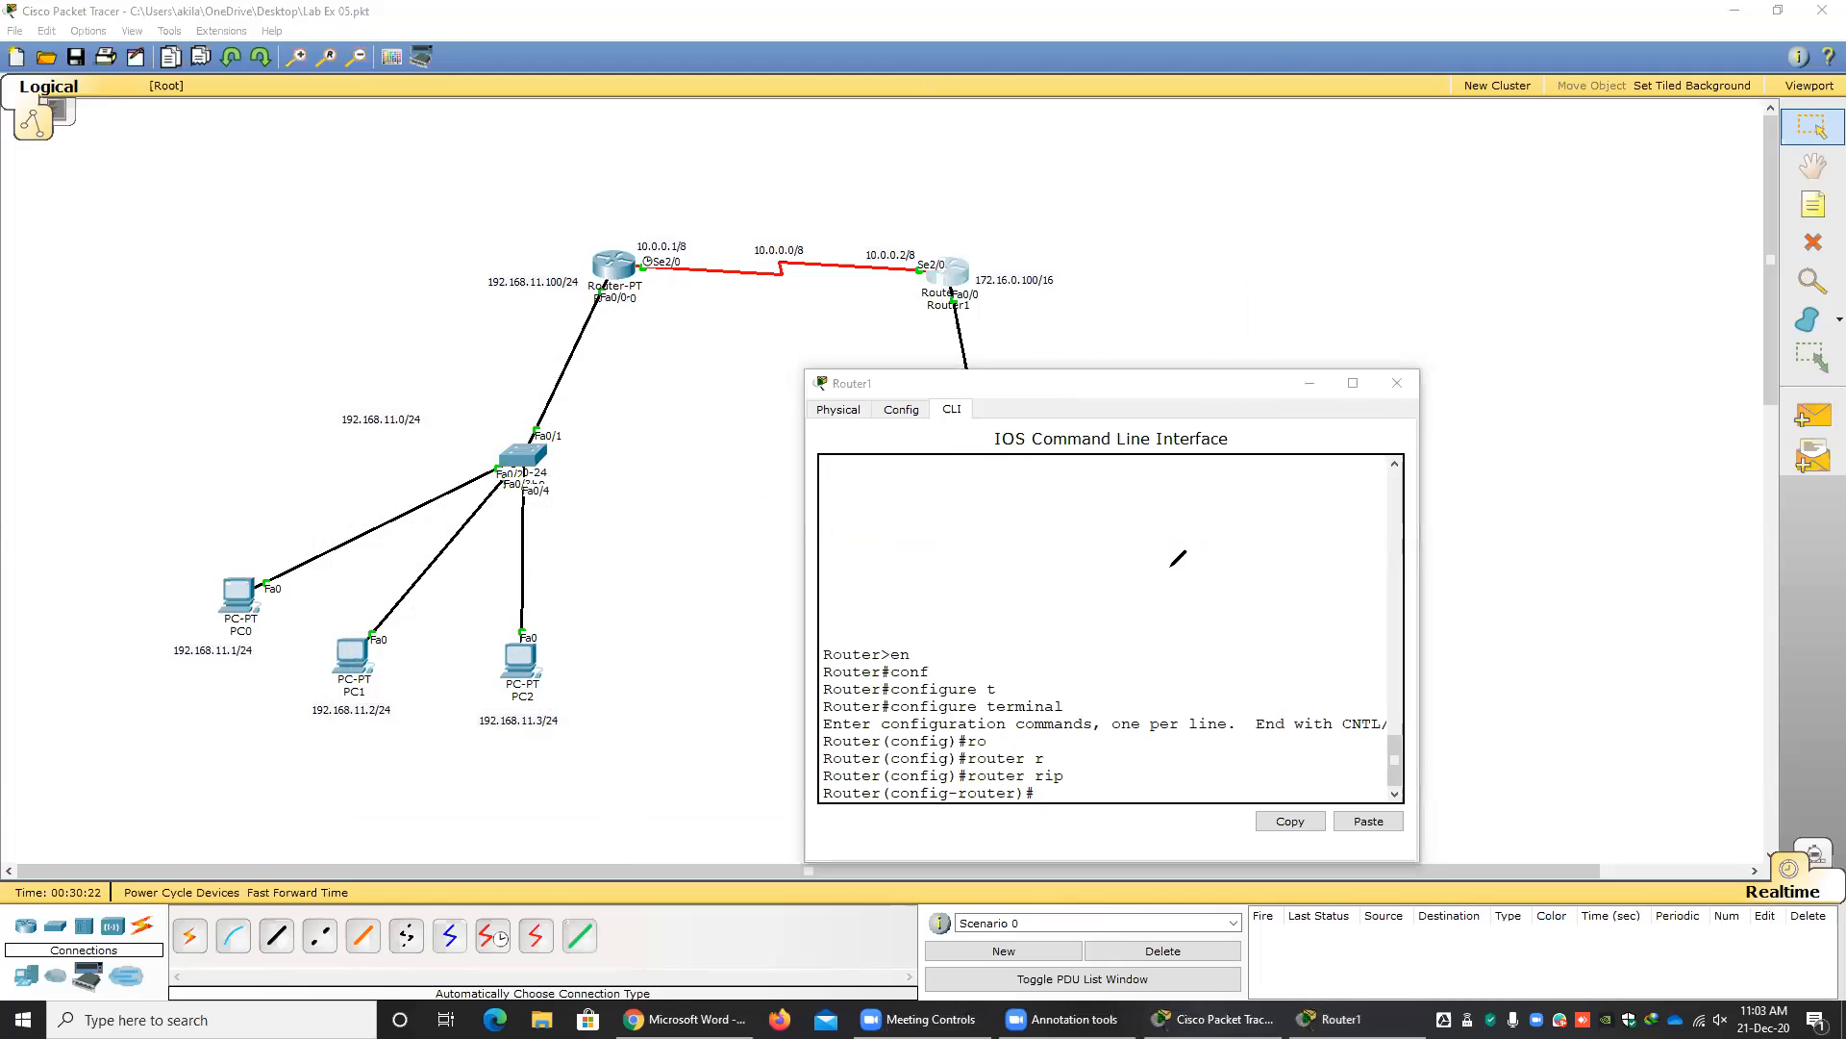
{"action": "left_click", "coordinate": [1087, 397]}
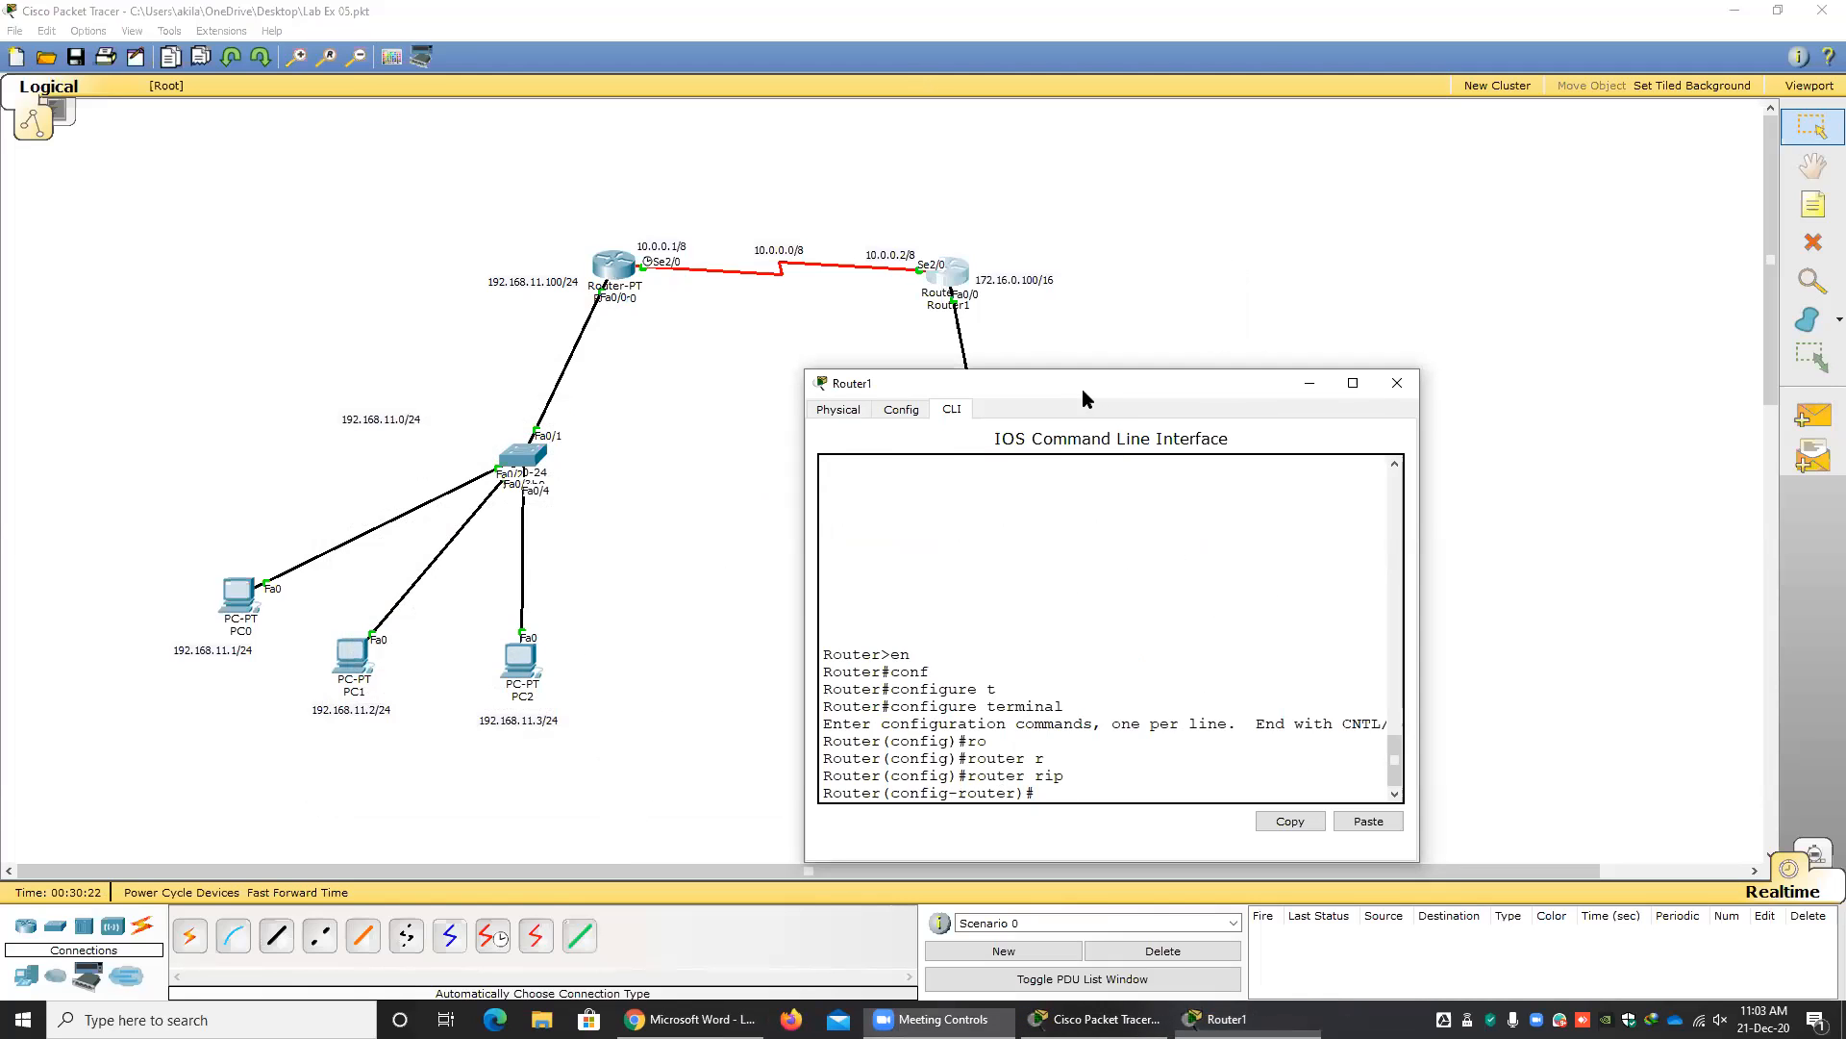
{"action": "left_click_drag", "start_coordinate": [1083, 397], "coordinate": [1648, 577]}
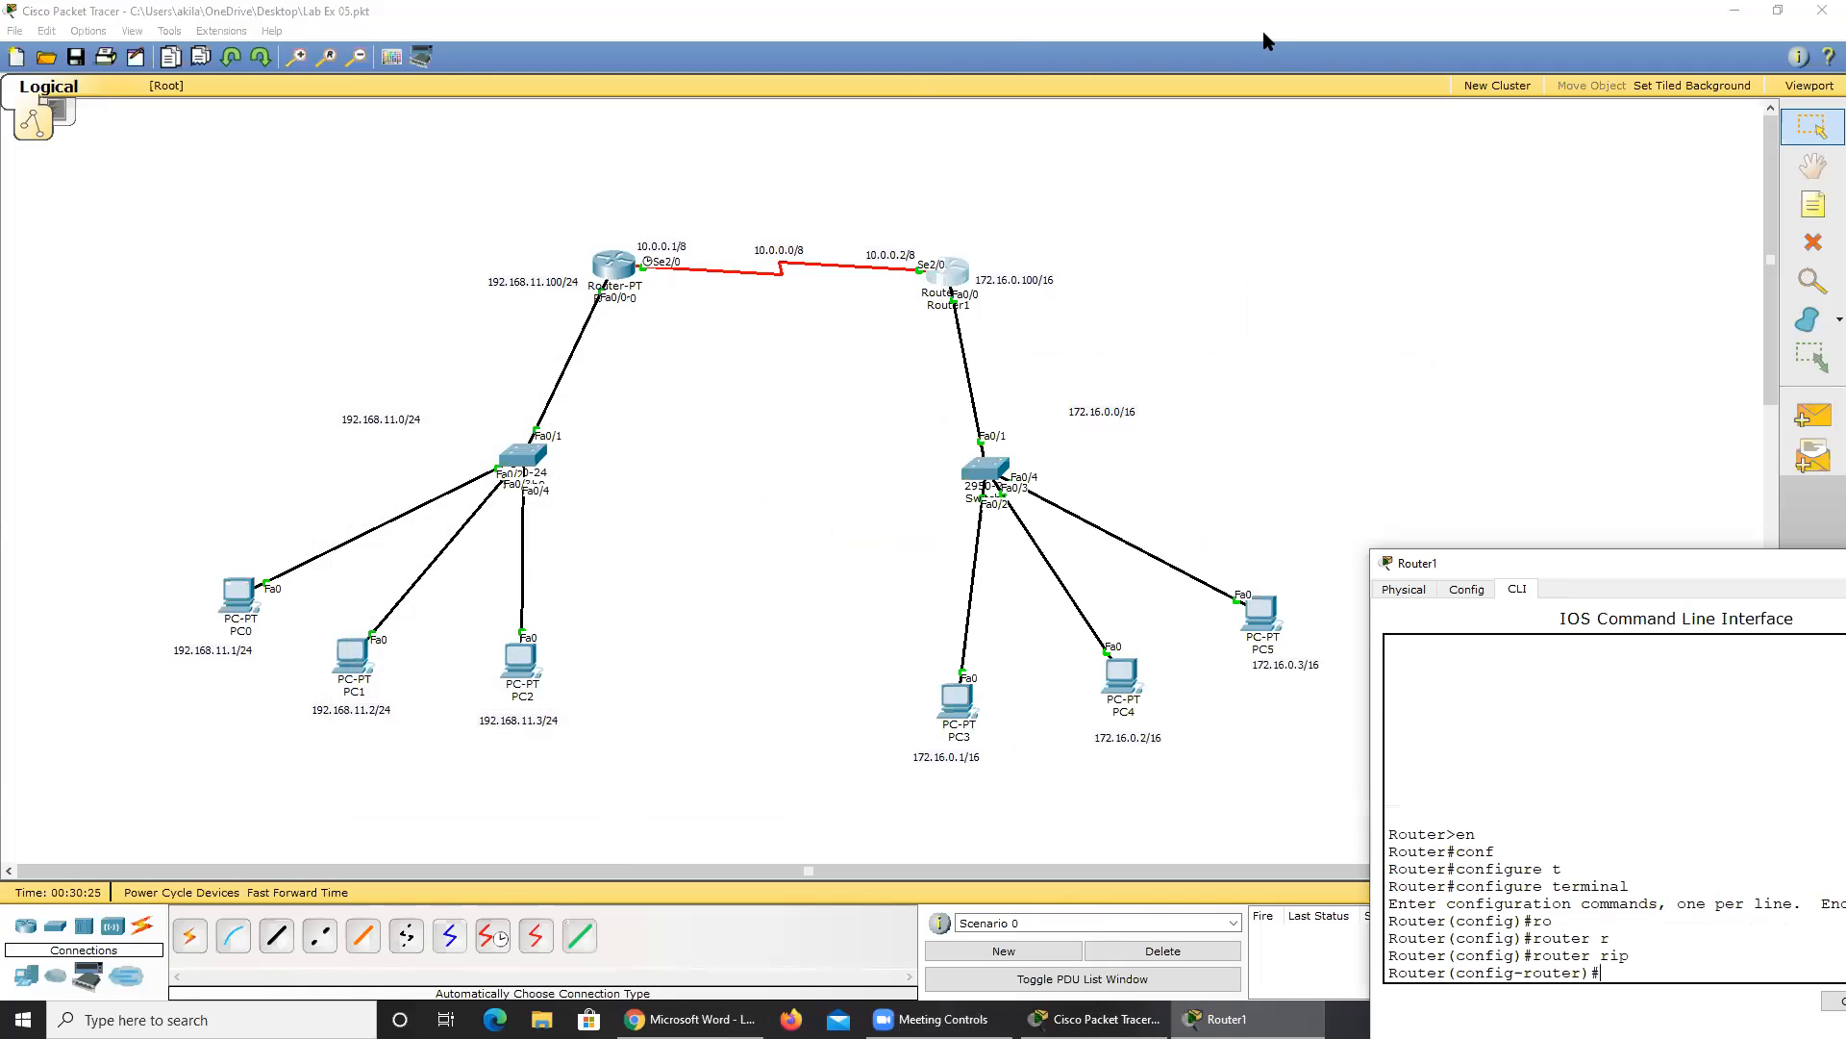
{"action": "mouse_move", "coordinate": [936, 245]}
{"action": "left_mouse_down"}
{"action": "mouse_move", "coordinate": [690, 191]}
{"action": "mouse_move", "coordinate": [650, 307]}
{"action": "mouse_move", "coordinate": [835, 328]}
{"action": "mouse_move", "coordinate": [931, 248]}
{"action": "mouse_move", "coordinate": [815, 543]}
{"action": "mouse_move", "coordinate": [967, 766]}
{"action": "left_mouse_up"}
{"action": "mouse_move", "coordinate": [1111, 759]}
{"action": "left_mouse_down"}
{"action": "mouse_move", "coordinate": [1295, 532]}
{"action": "mouse_move", "coordinate": [1011, 318]}
{"action": "mouse_move", "coordinate": [948, 314]}
{"action": "left_mouse_up"}
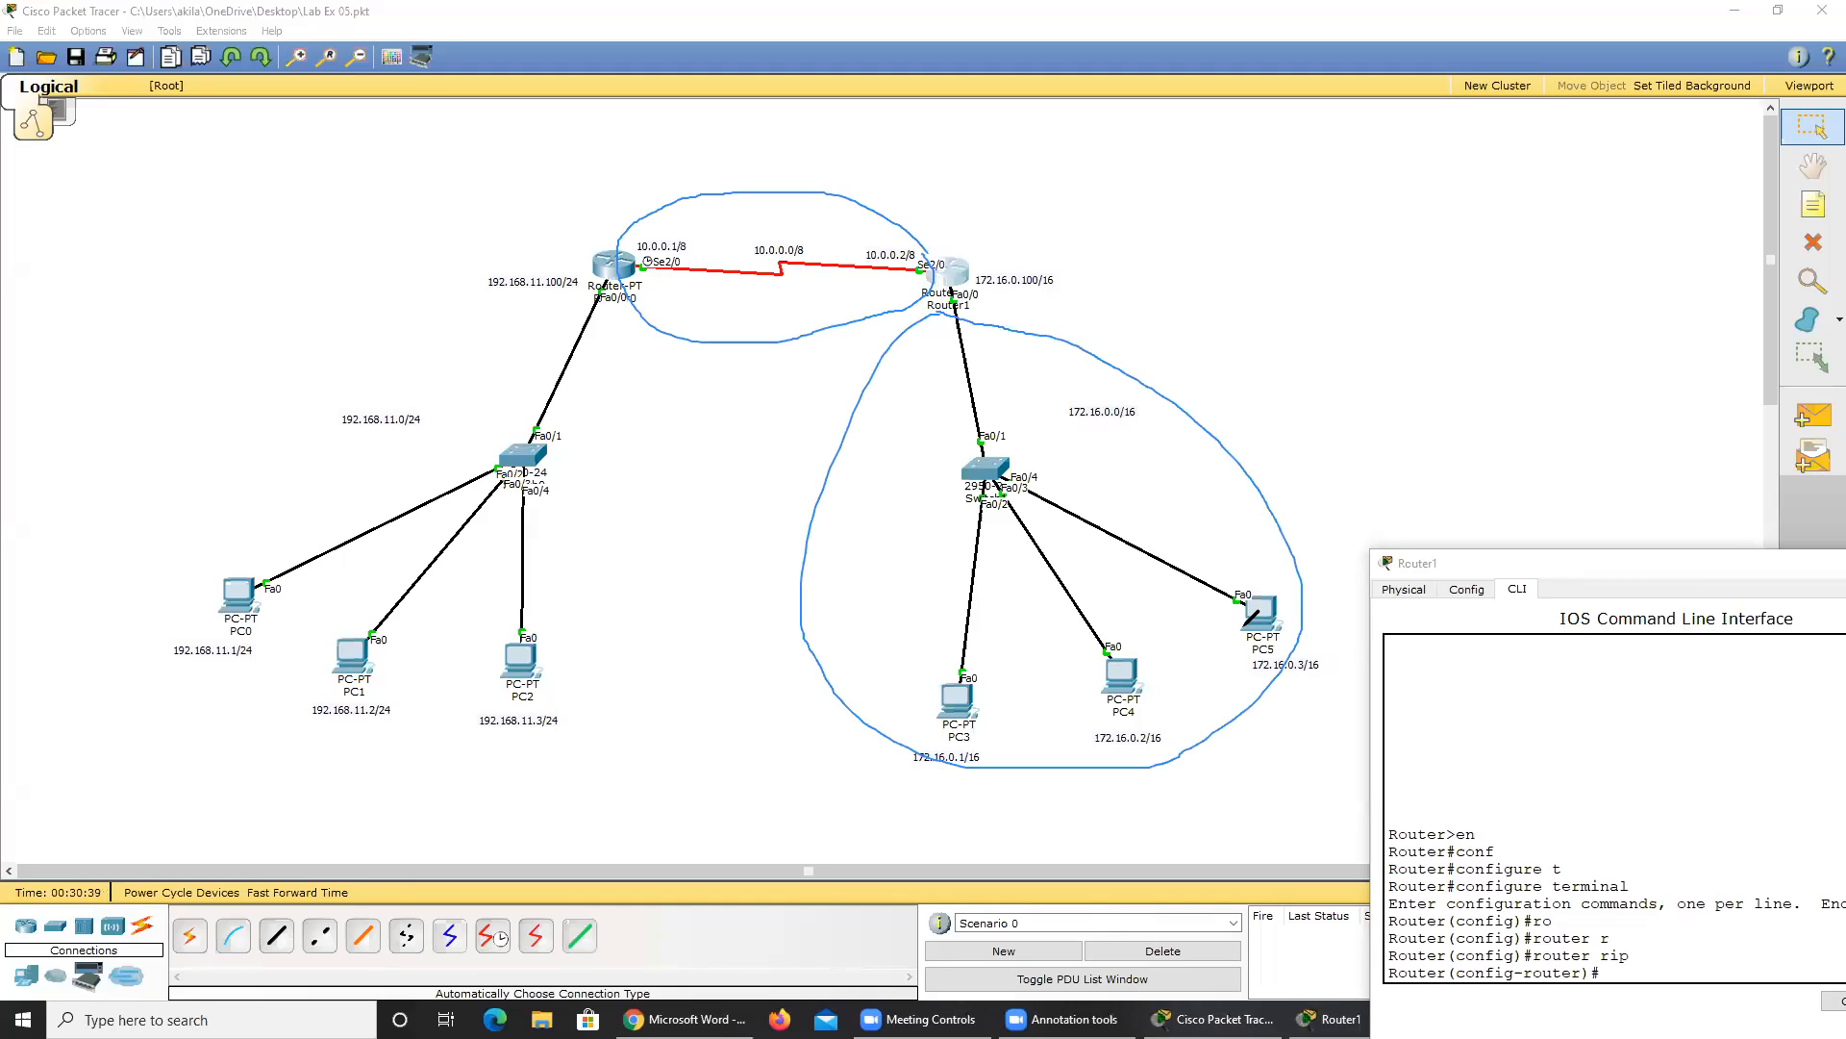
{"action": "key", "text": "Escape"}
{"action": "left_click", "coordinate": [1482, 558]}
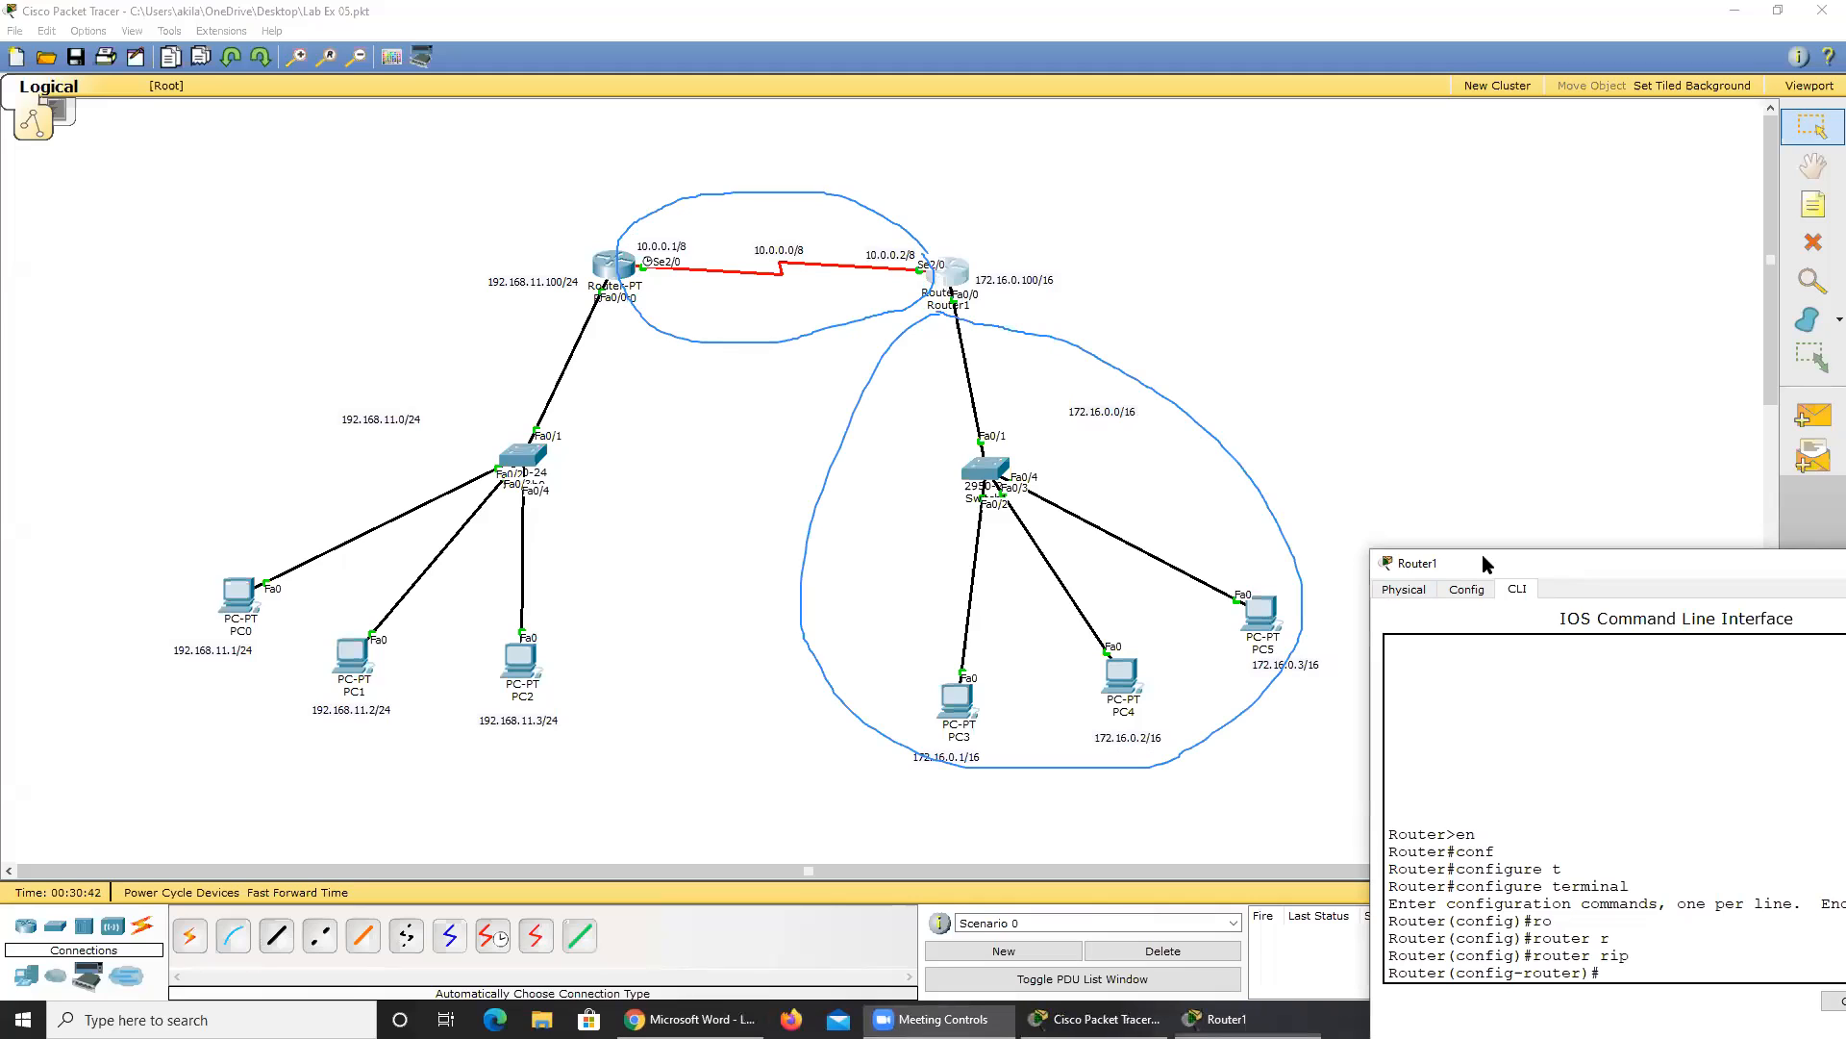
{"action": "left_click_drag", "start_coordinate": [1484, 558], "coordinate": [1147, 353]}
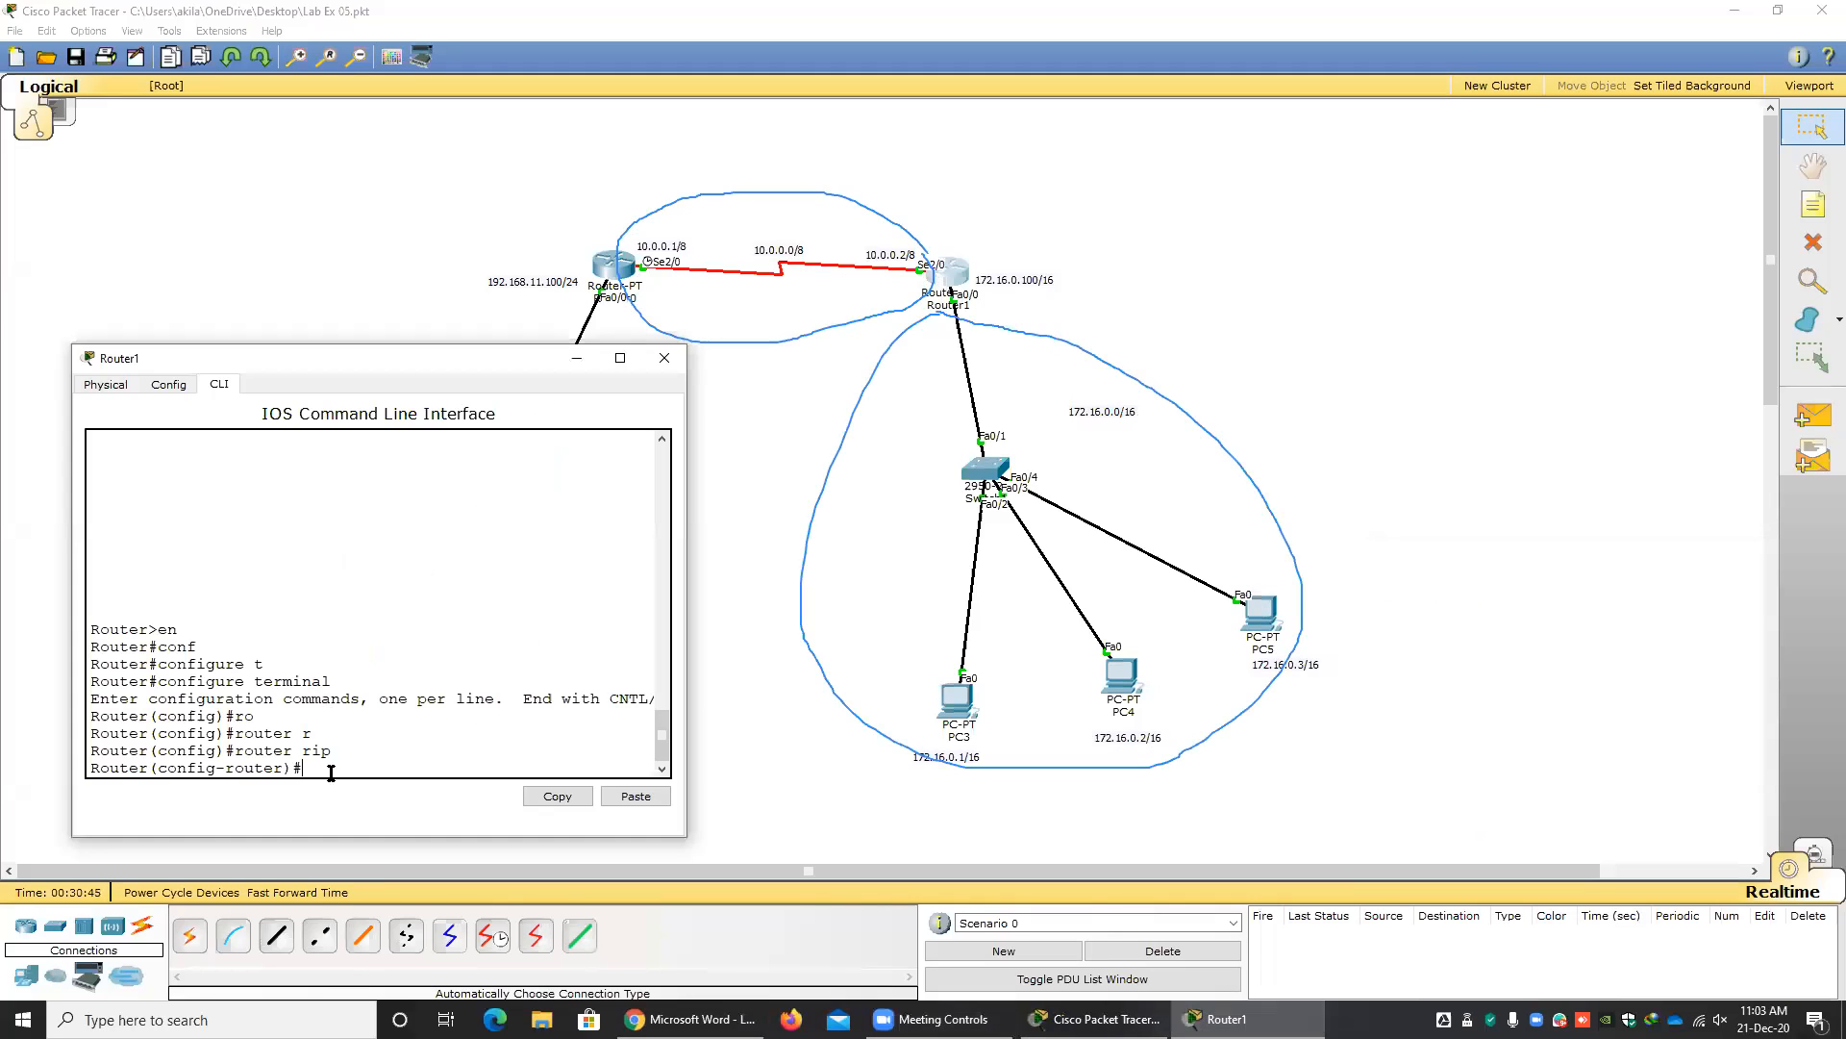
{"action": "type", "text": "172.16.0.0."}
{"action": "key", "text": "BackSpace"}
{"action": "key", "text": "BackSpace"}
{"action": "key", "text": "BackSpace"}
{"action": "key", "text": "BackSpace"}
{"action": "key", "text": "BackSpace"}
{"action": "key", "text": "BackSpace"}
{"action": "key", "text": "BackSpace"}
{"action": "key", "text": "BackSpace"}
{"action": "key", "text": "BackSpace"}
{"action": "key", "text": "BackSpace"}
Advertise Router1's LAN in RIP with network 172.16.0.0.
{"action": "type", "text": "ne"}
{"action": "key", "text": "Tab"}
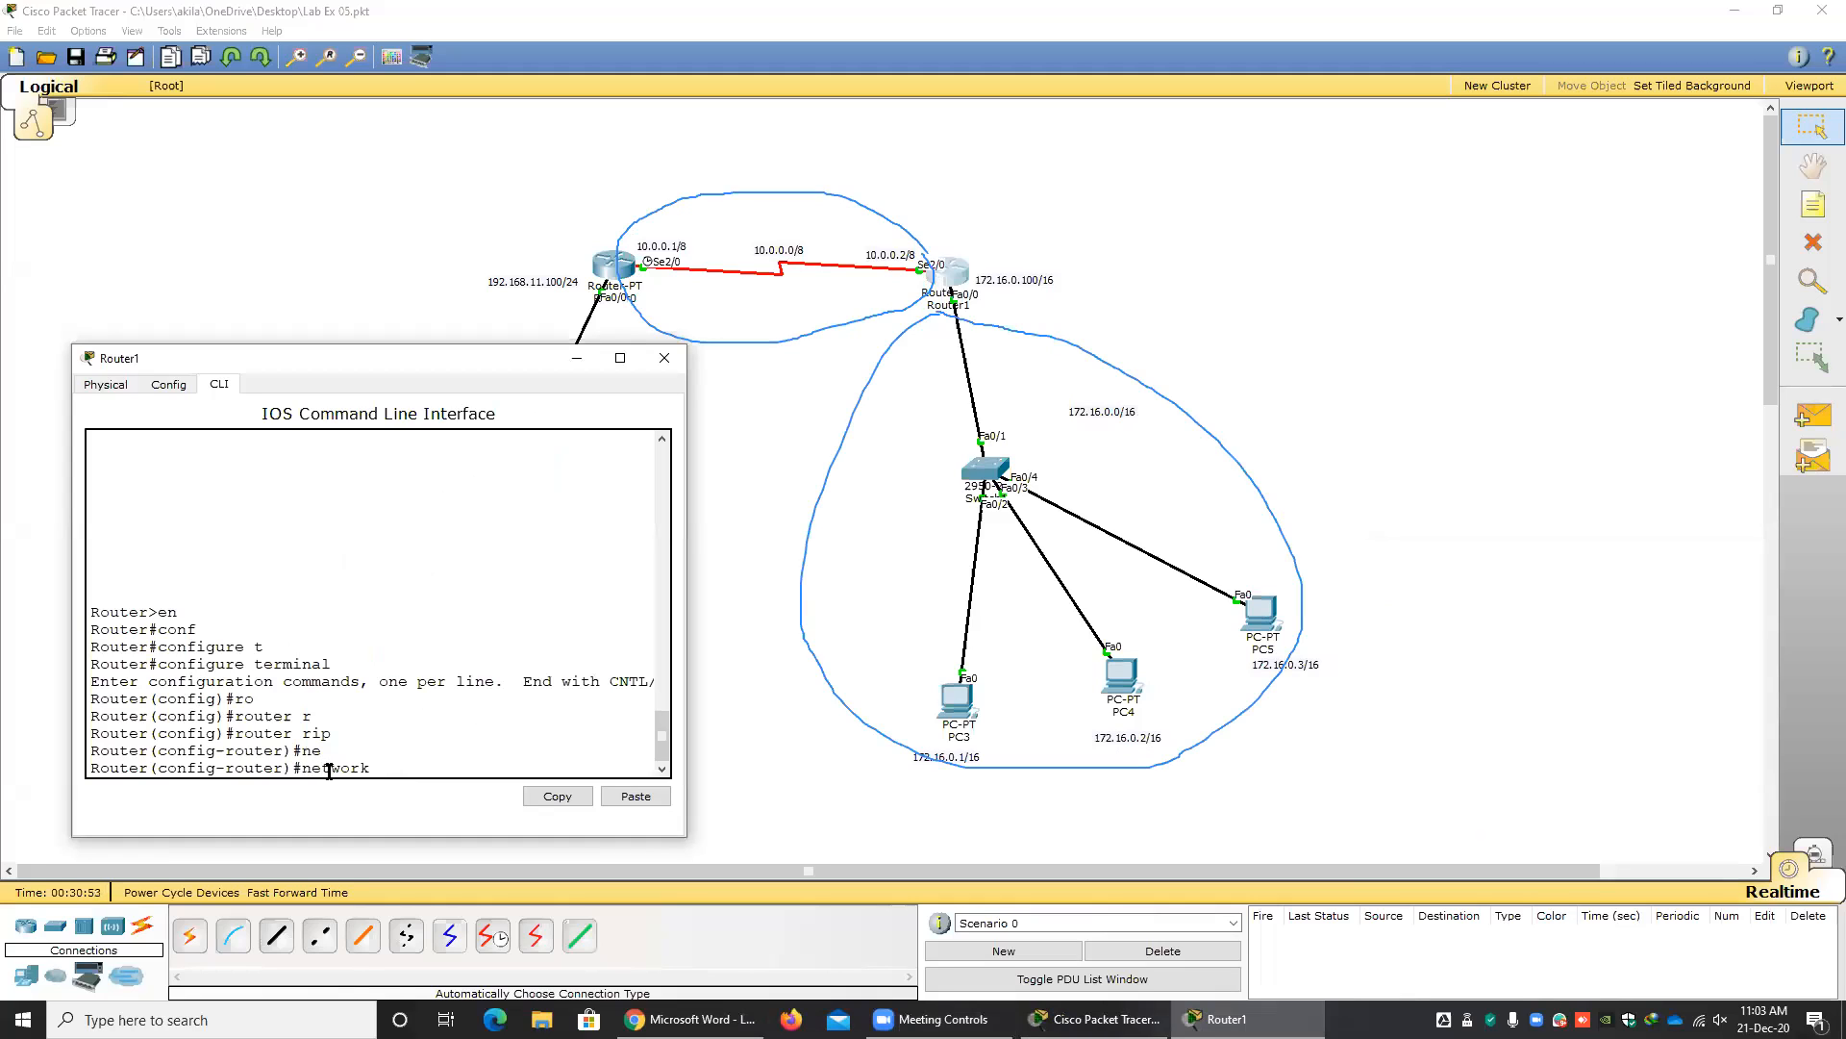
{"action": "type", "text": "172.16.0.0"}
{"action": "key", "text": "Return"}
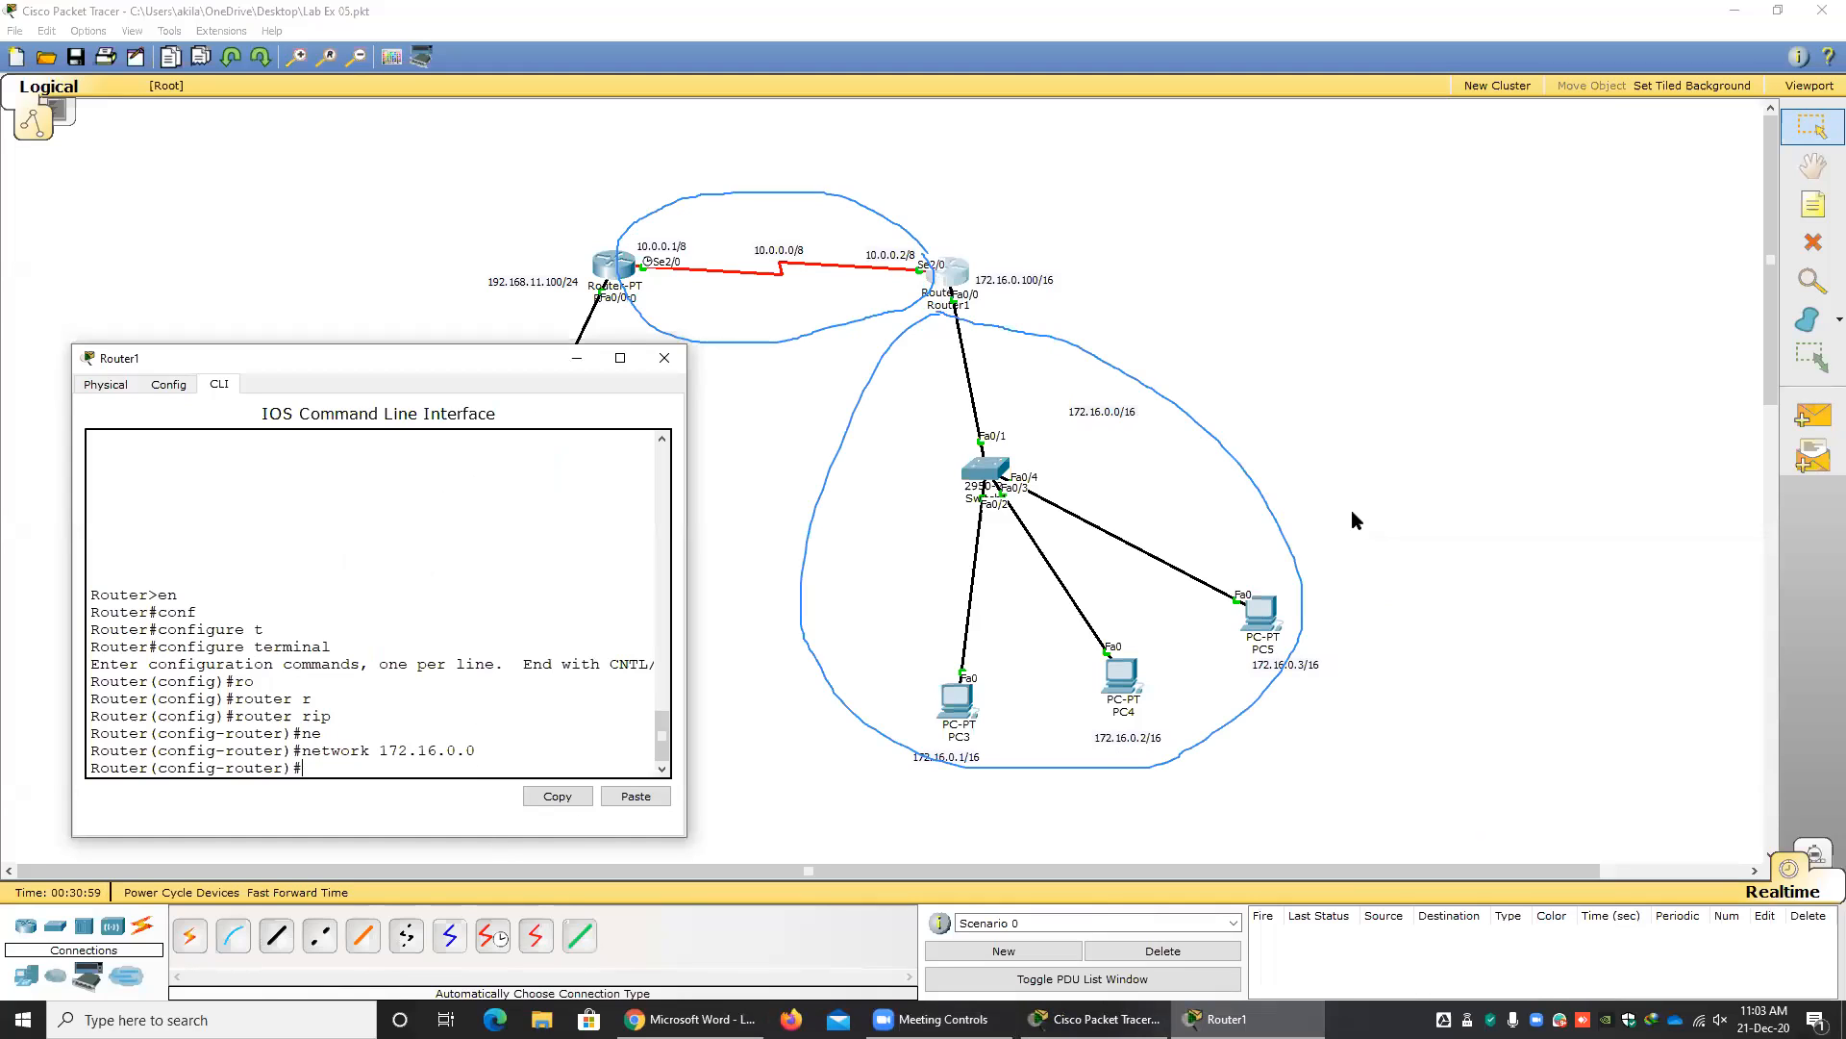
Advertise the serial link network in Router1's RIP configuration with network 10.0.0.0.
{"action": "key", "text": "Up"}
{"action": "key", "text": "BackSpace"}
{"action": "key", "text": "BackSpace"}
{"action": "key", "text": "BackSpace"}
{"action": "key", "text": "BackSpace"}
{"action": "key", "text": "BackSpace"}
{"action": "key", "text": "BackSpace"}
{"action": "key", "text": "BackSpace"}
{"action": "key", "text": "BackSpace"}
{"action": "key", "text": "BackSpace"}
{"action": "key", "text": "BackSpace"}
{"action": "type", "text": "10.0.0.0"}
{"action": "key", "text": "Return"}
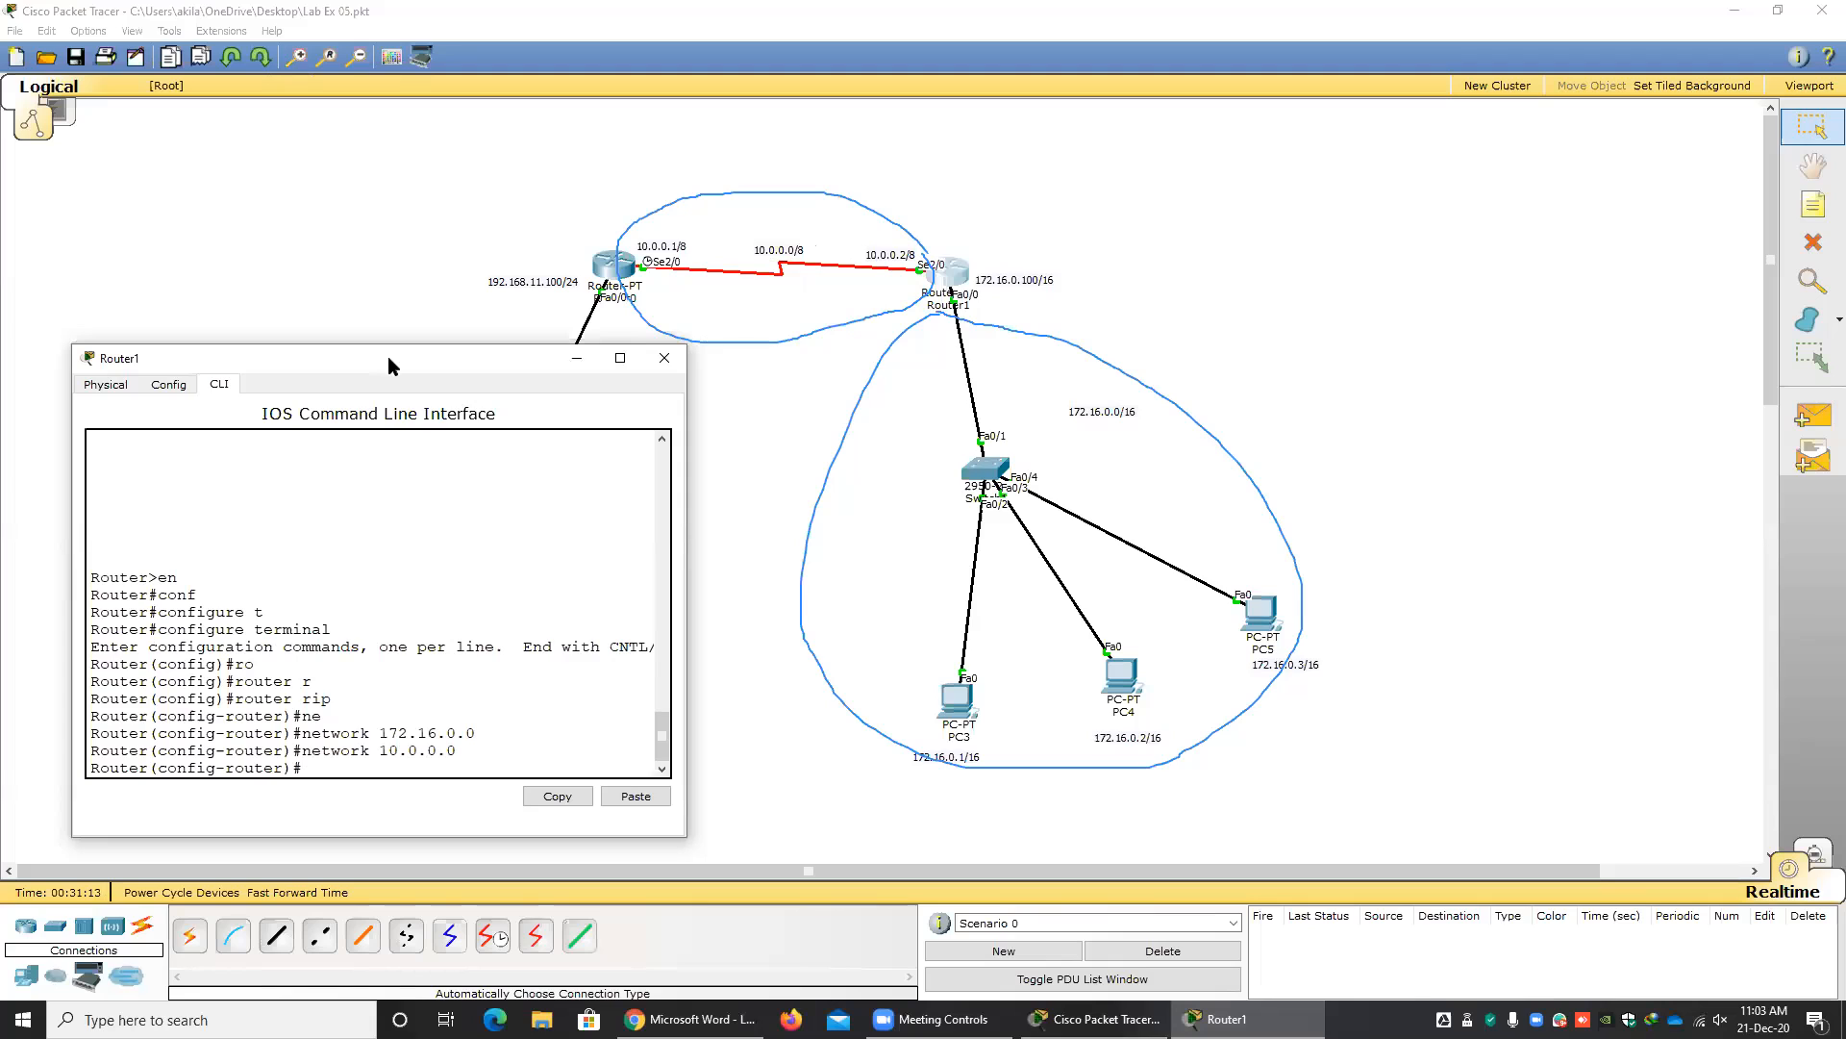
Clear the annotations around the two networks and close the Router1 window.
{"action": "left_click_drag", "start_coordinate": [388, 356], "coordinate": [1605, 411]}
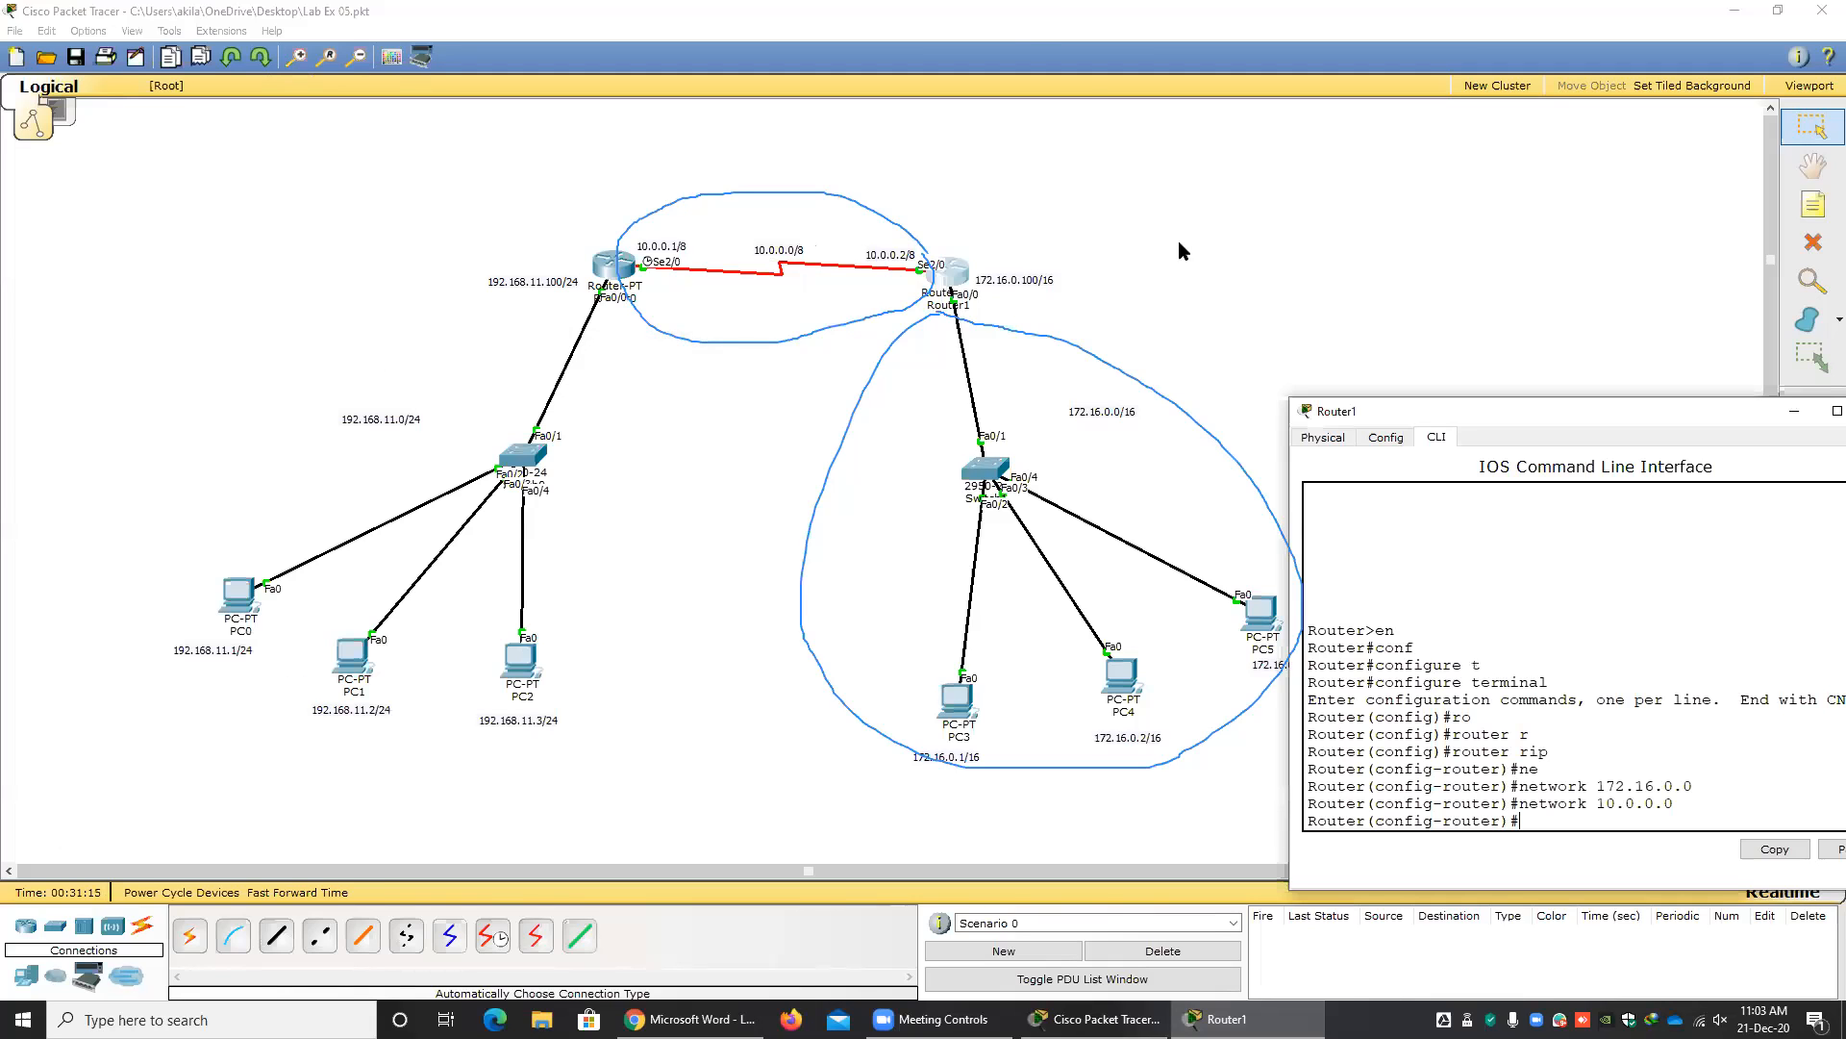
{"action": "left_click", "coordinate": [1021, 32]}
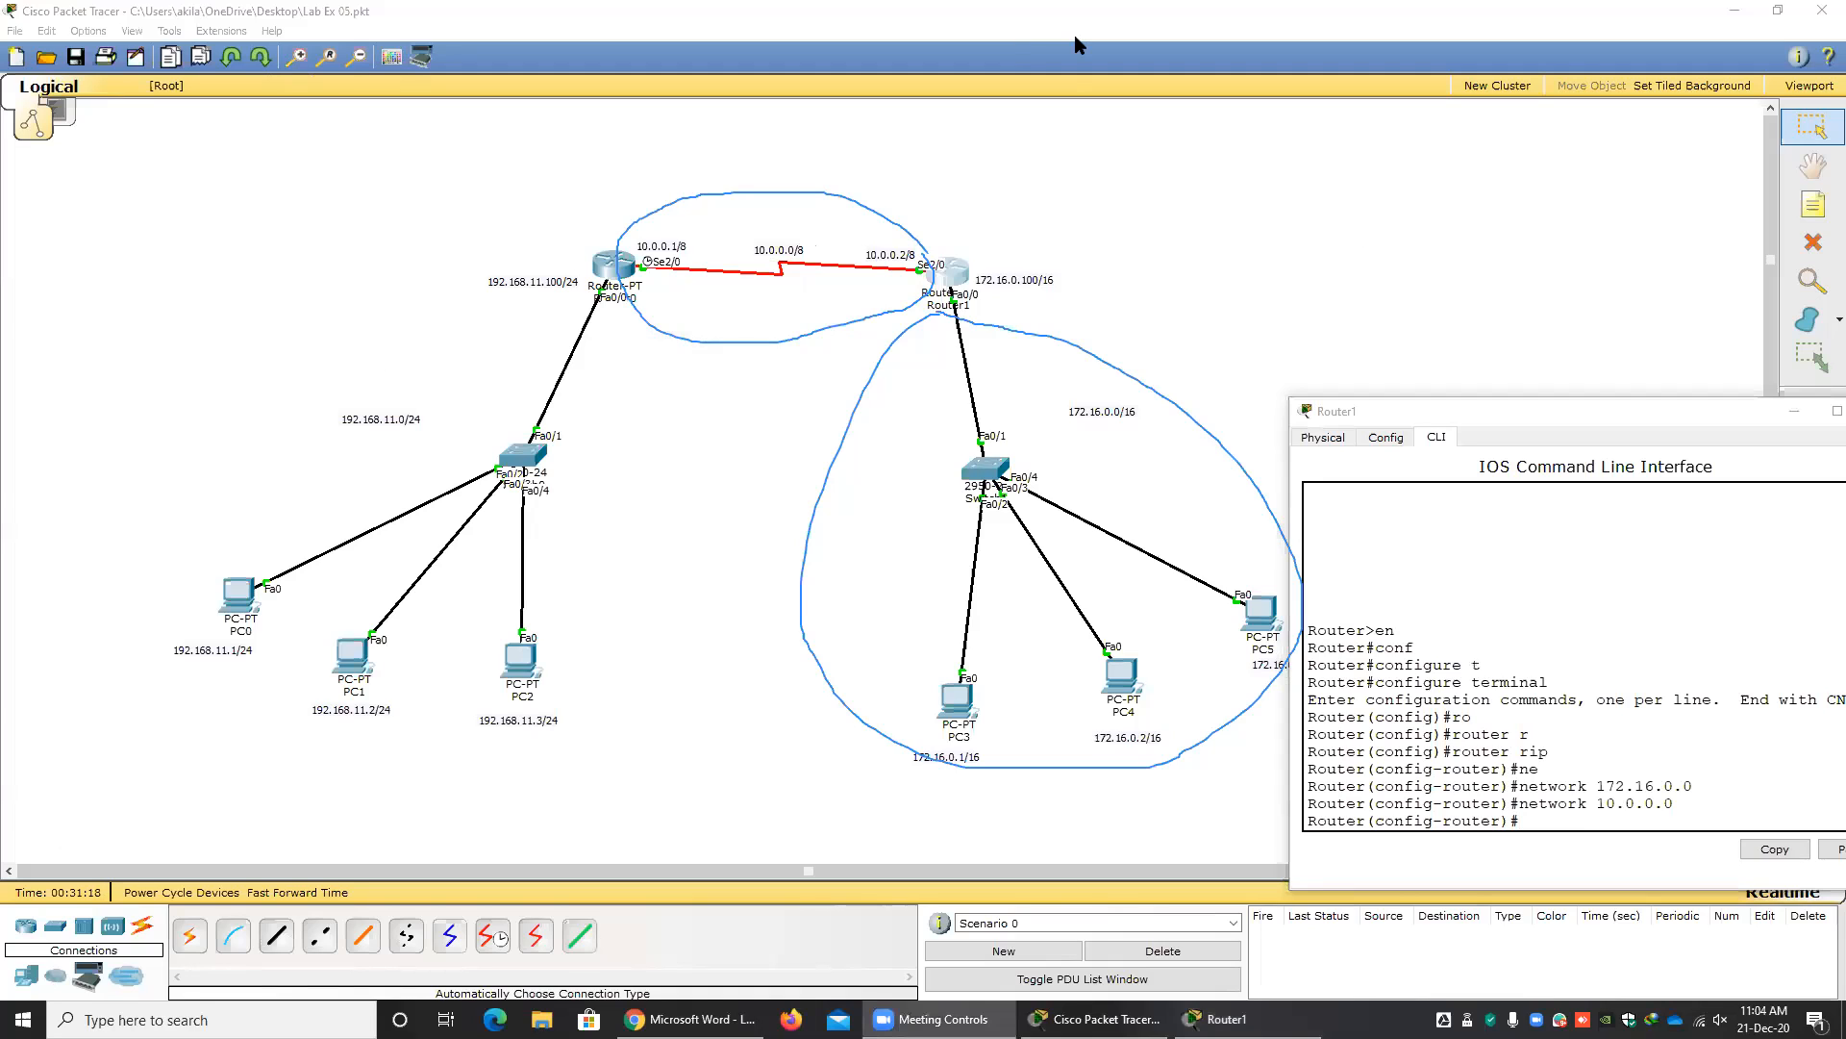
{"action": "left_click", "coordinate": [1331, 45]}
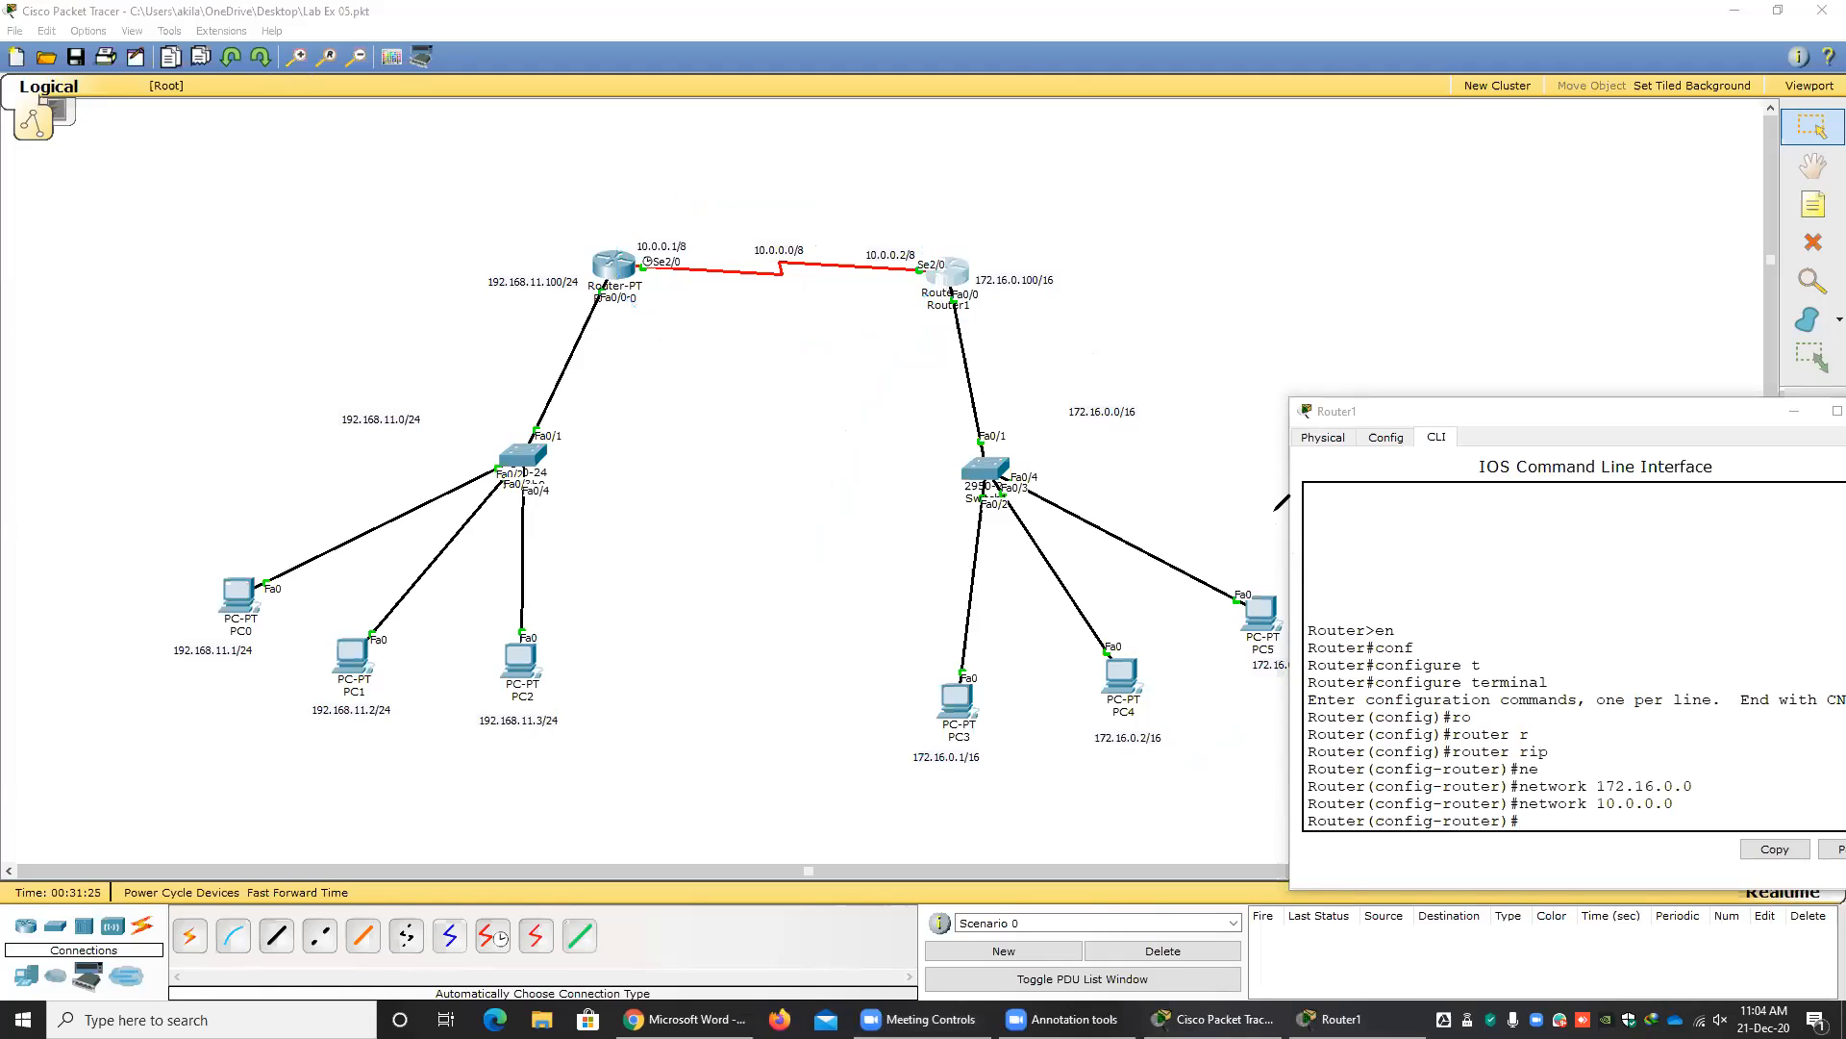
{"action": "key", "text": "Escape"}
{"action": "left_click_drag", "start_coordinate": [1348, 410], "coordinate": [678, 285]}
{"action": "left_click", "coordinate": [1213, 288]}
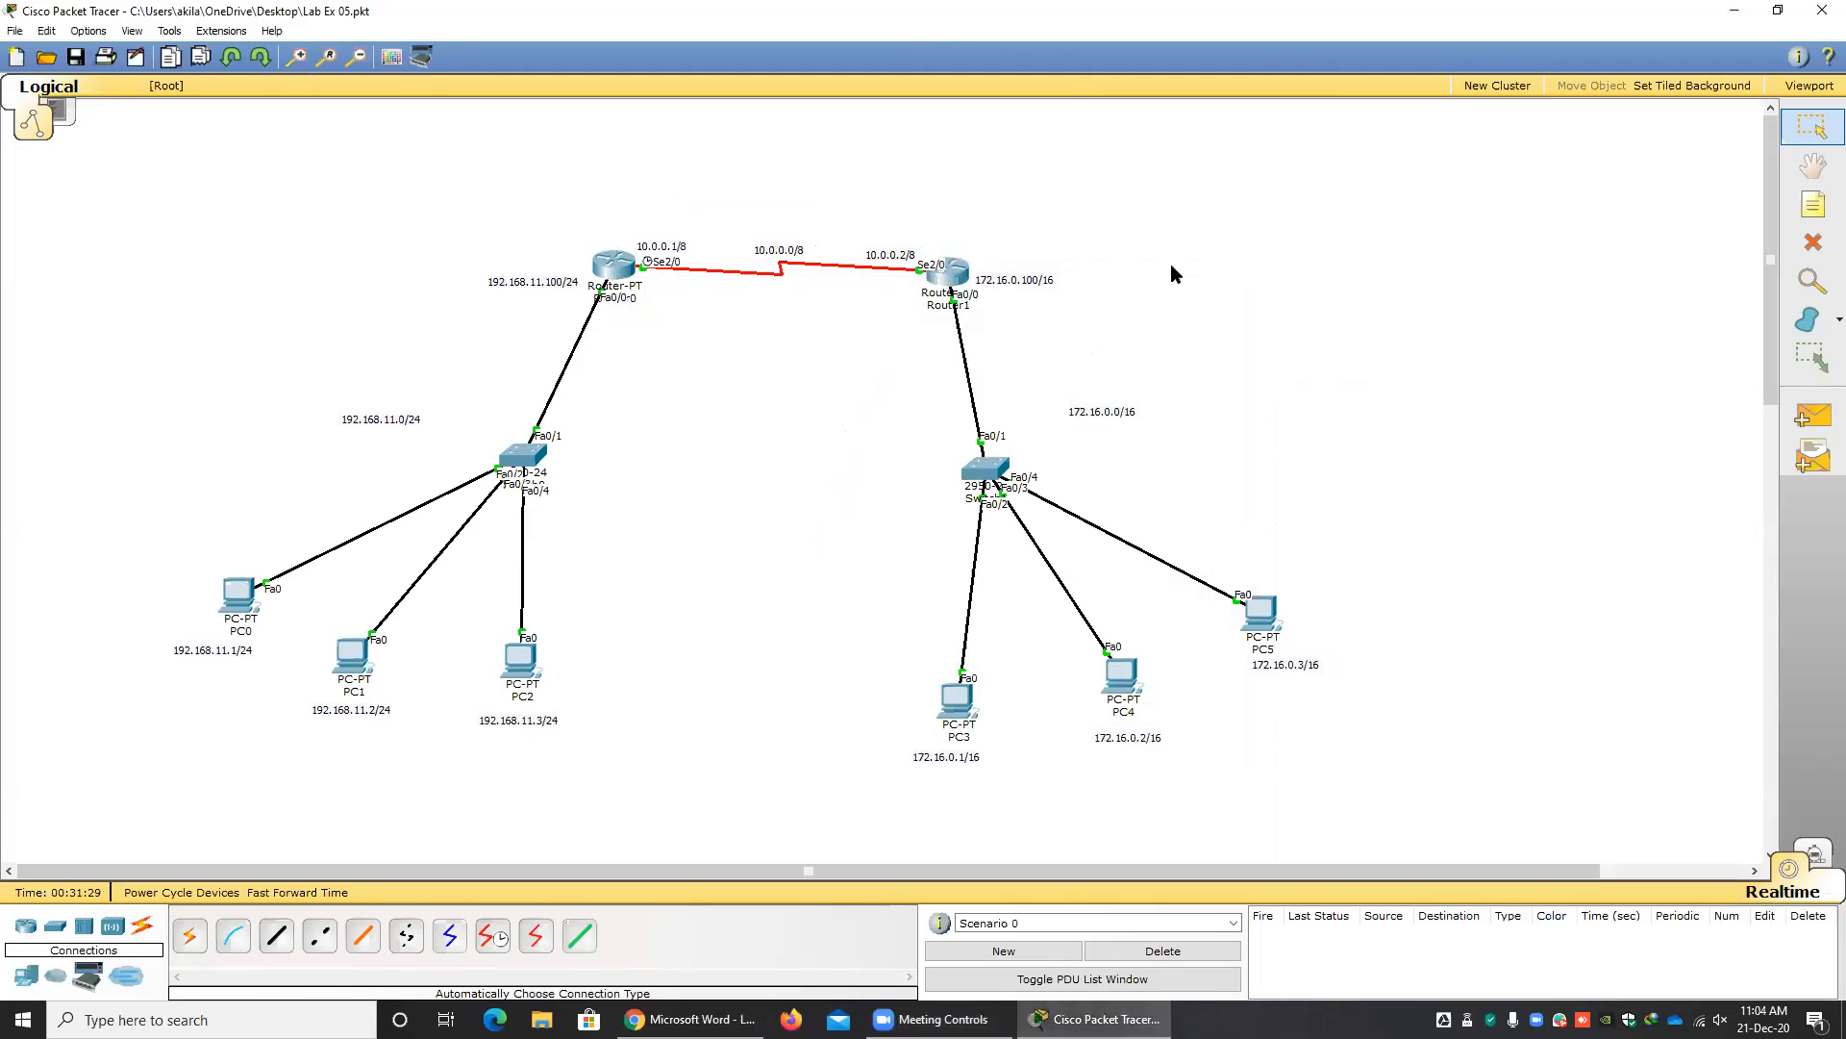
Test connectivity between the LANs by sending a simple PDU from PC0 to PC3 twice.
{"action": "left_click", "coordinate": [1814, 416]}
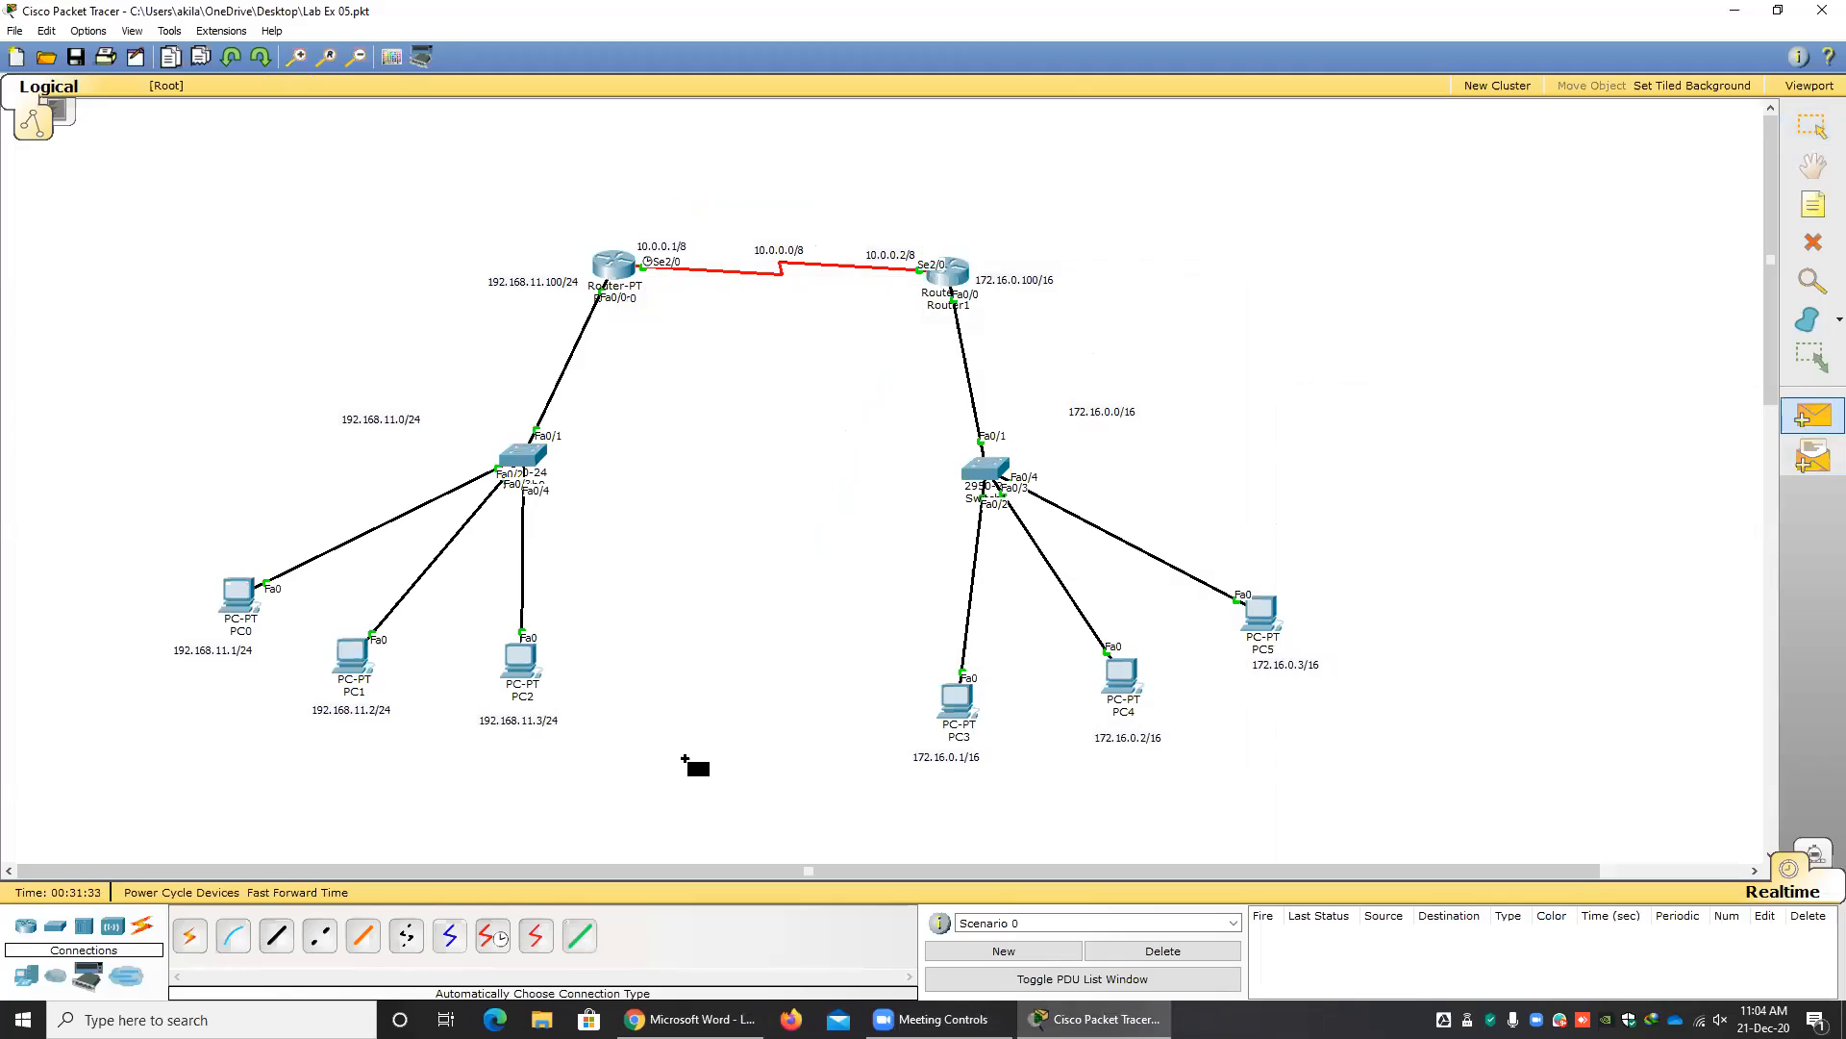
{"action": "left_click", "coordinate": [248, 603]}
{"action": "left_click", "coordinate": [957, 713]}
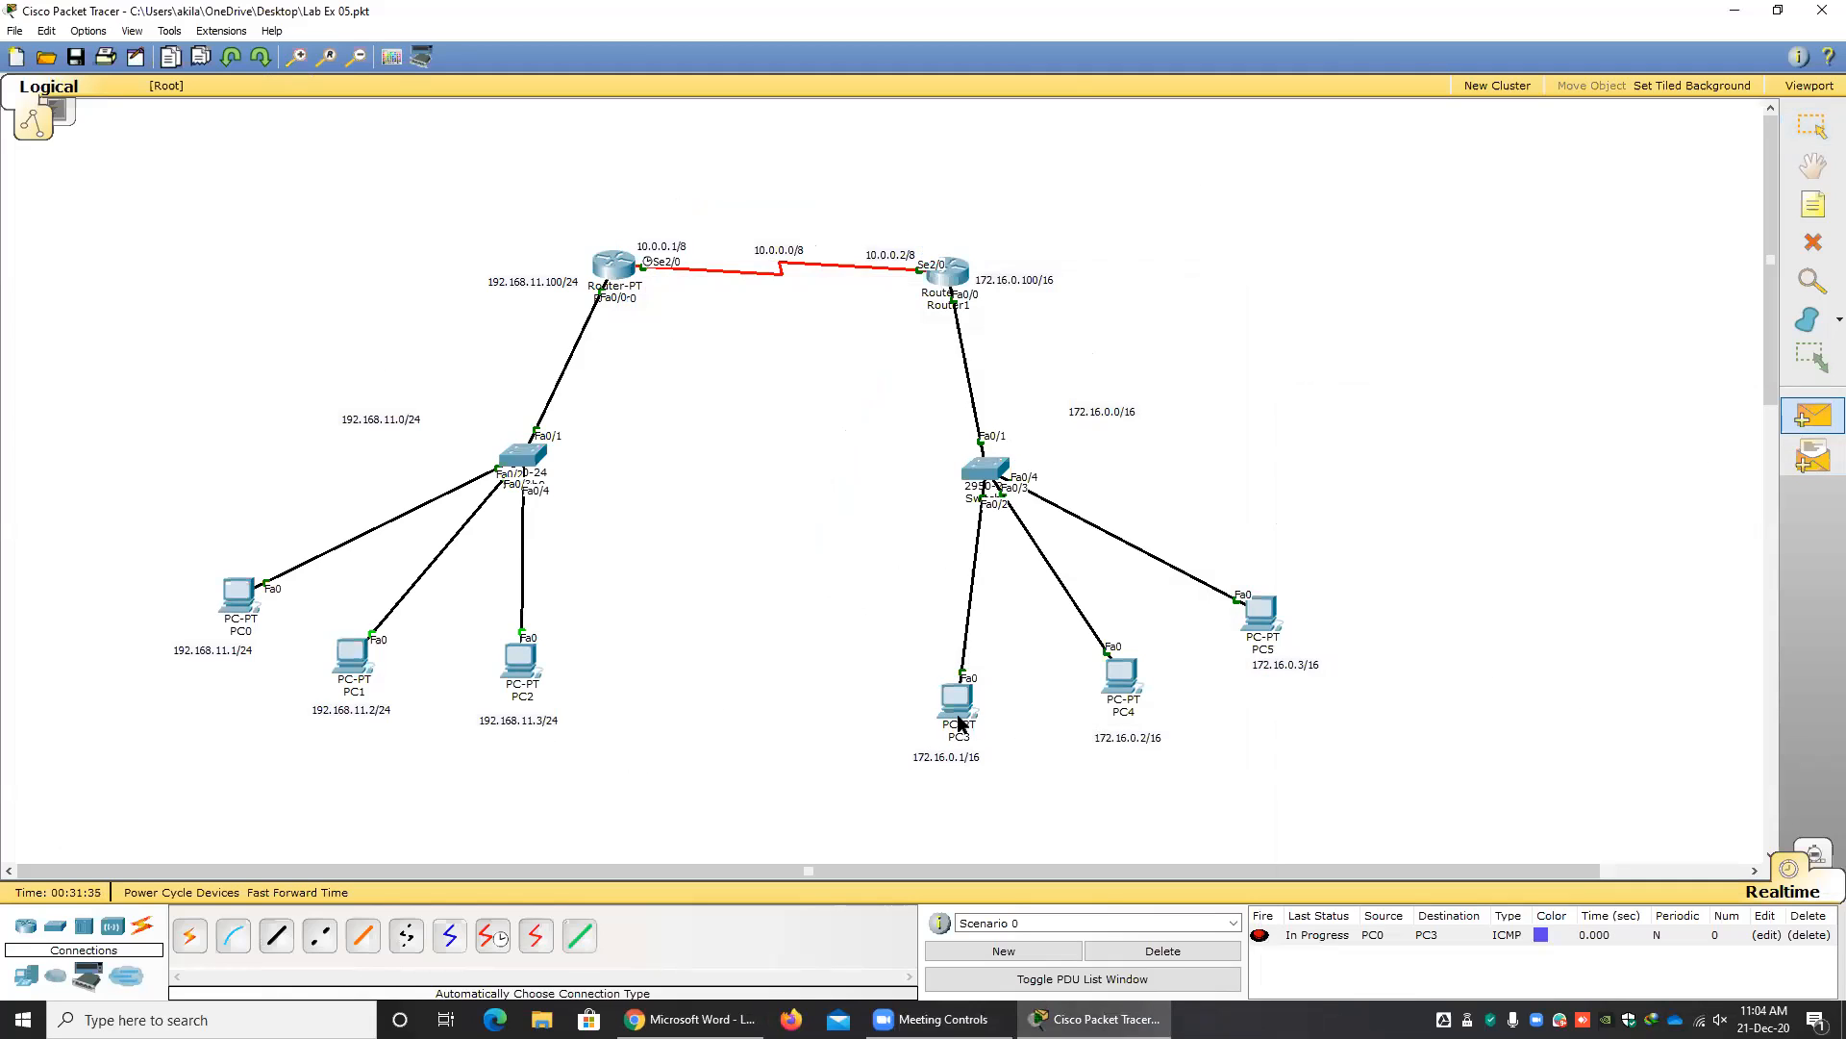
{"action": "left_click", "coordinate": [1813, 415]}
{"action": "left_click", "coordinate": [242, 605]}
{"action": "left_click", "coordinate": [957, 713]}
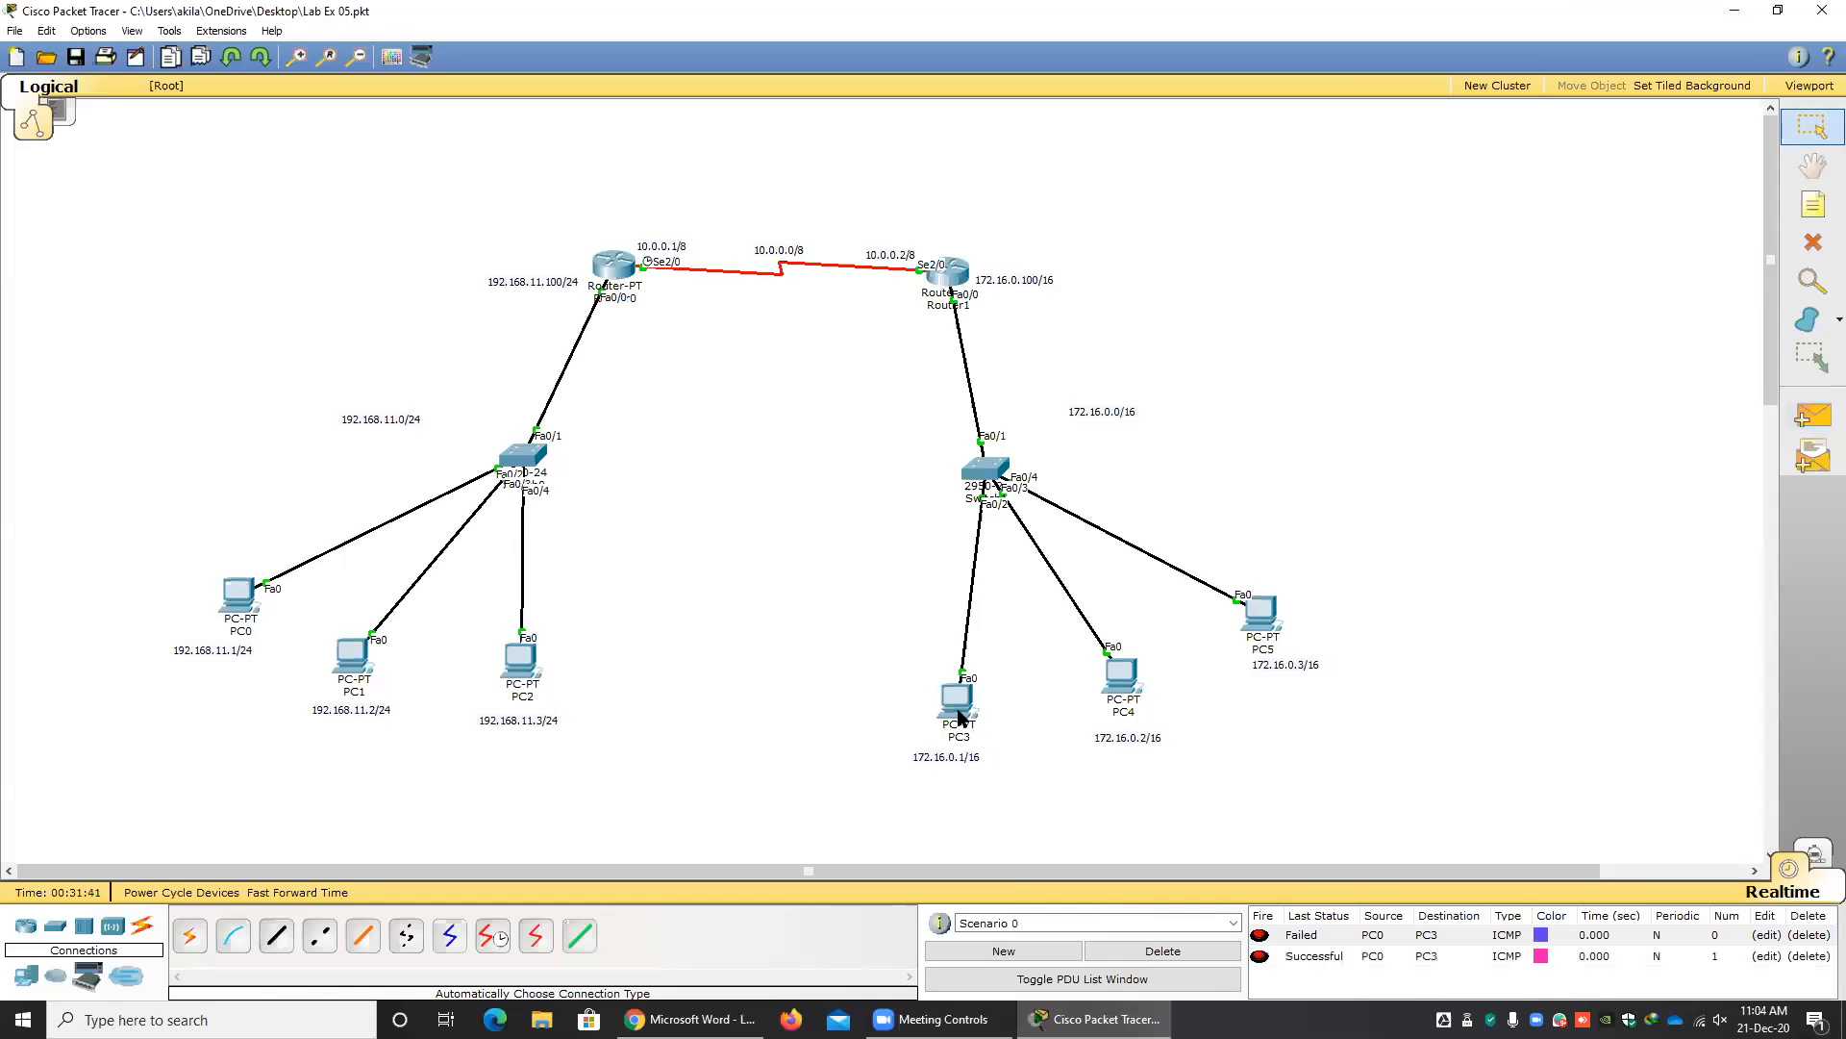
Send a simple PDU from PC1 to PC5 twice to test the route between the LANs.
{"action": "left_click", "coordinate": [1804, 426]}
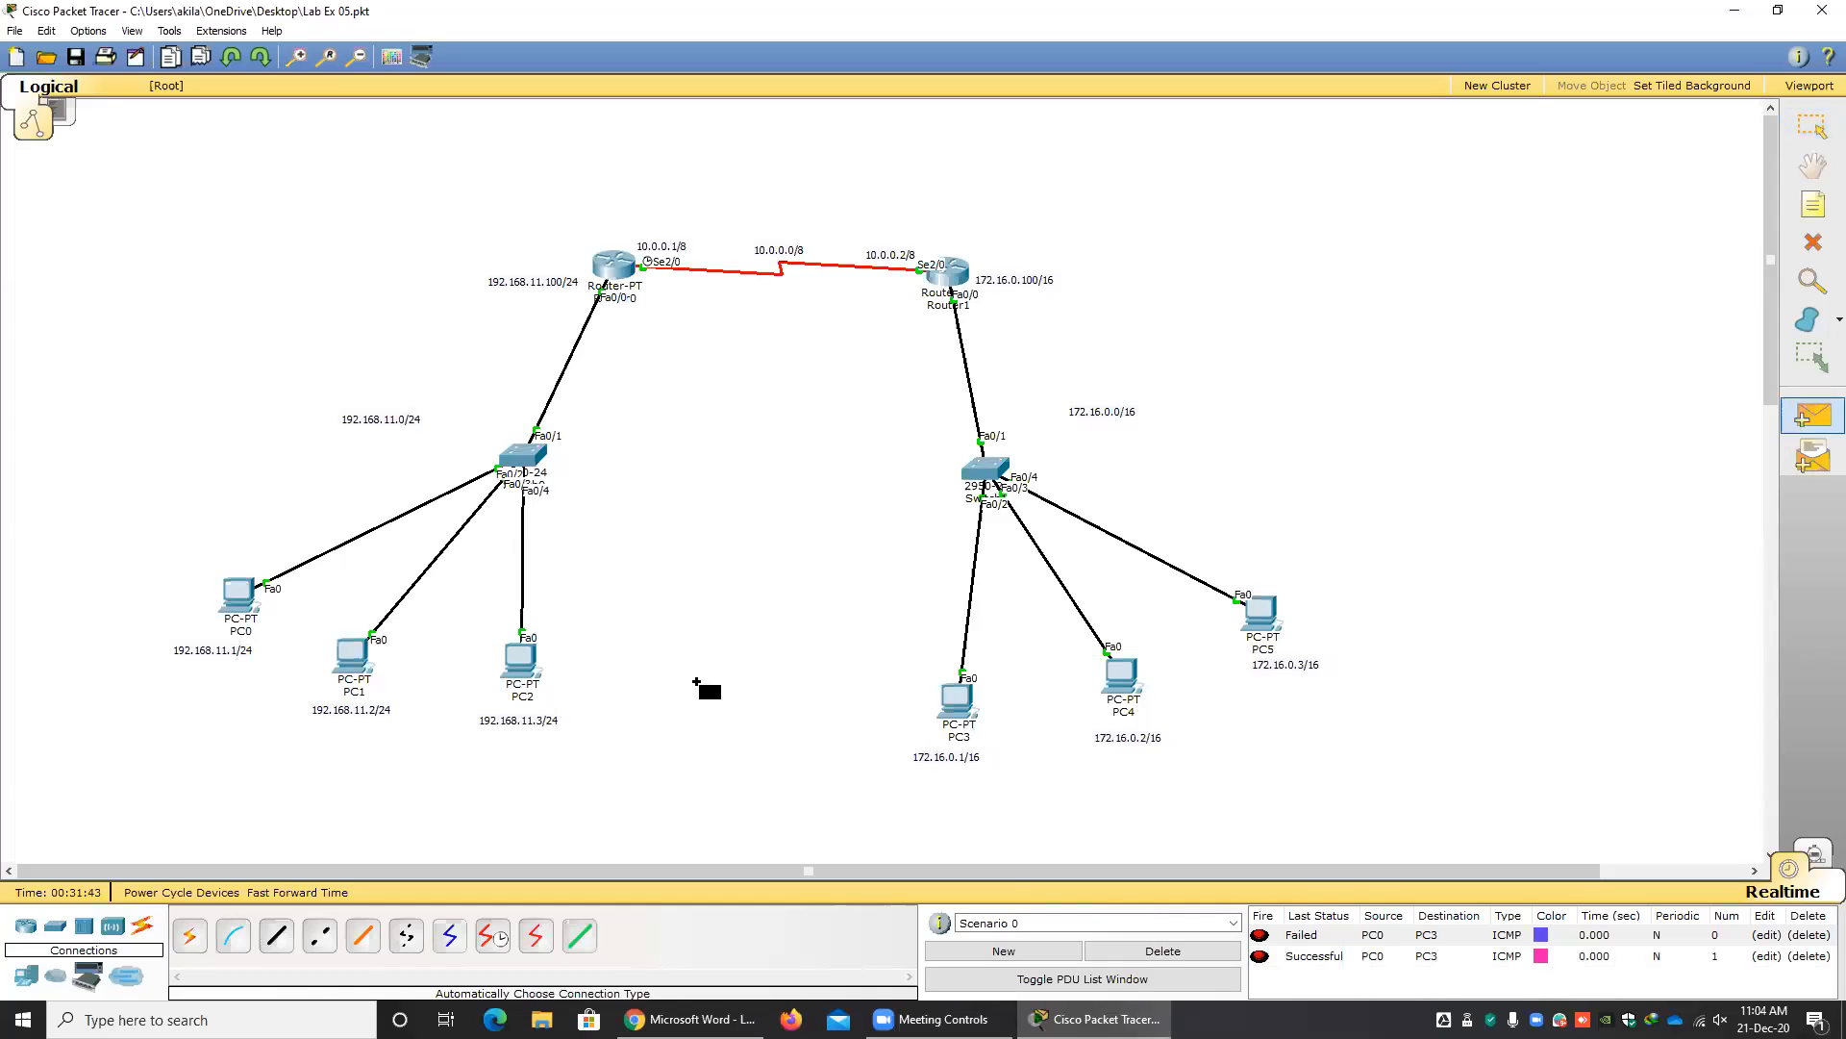
{"action": "left_click", "coordinate": [363, 660]}
{"action": "left_click", "coordinate": [1262, 615]}
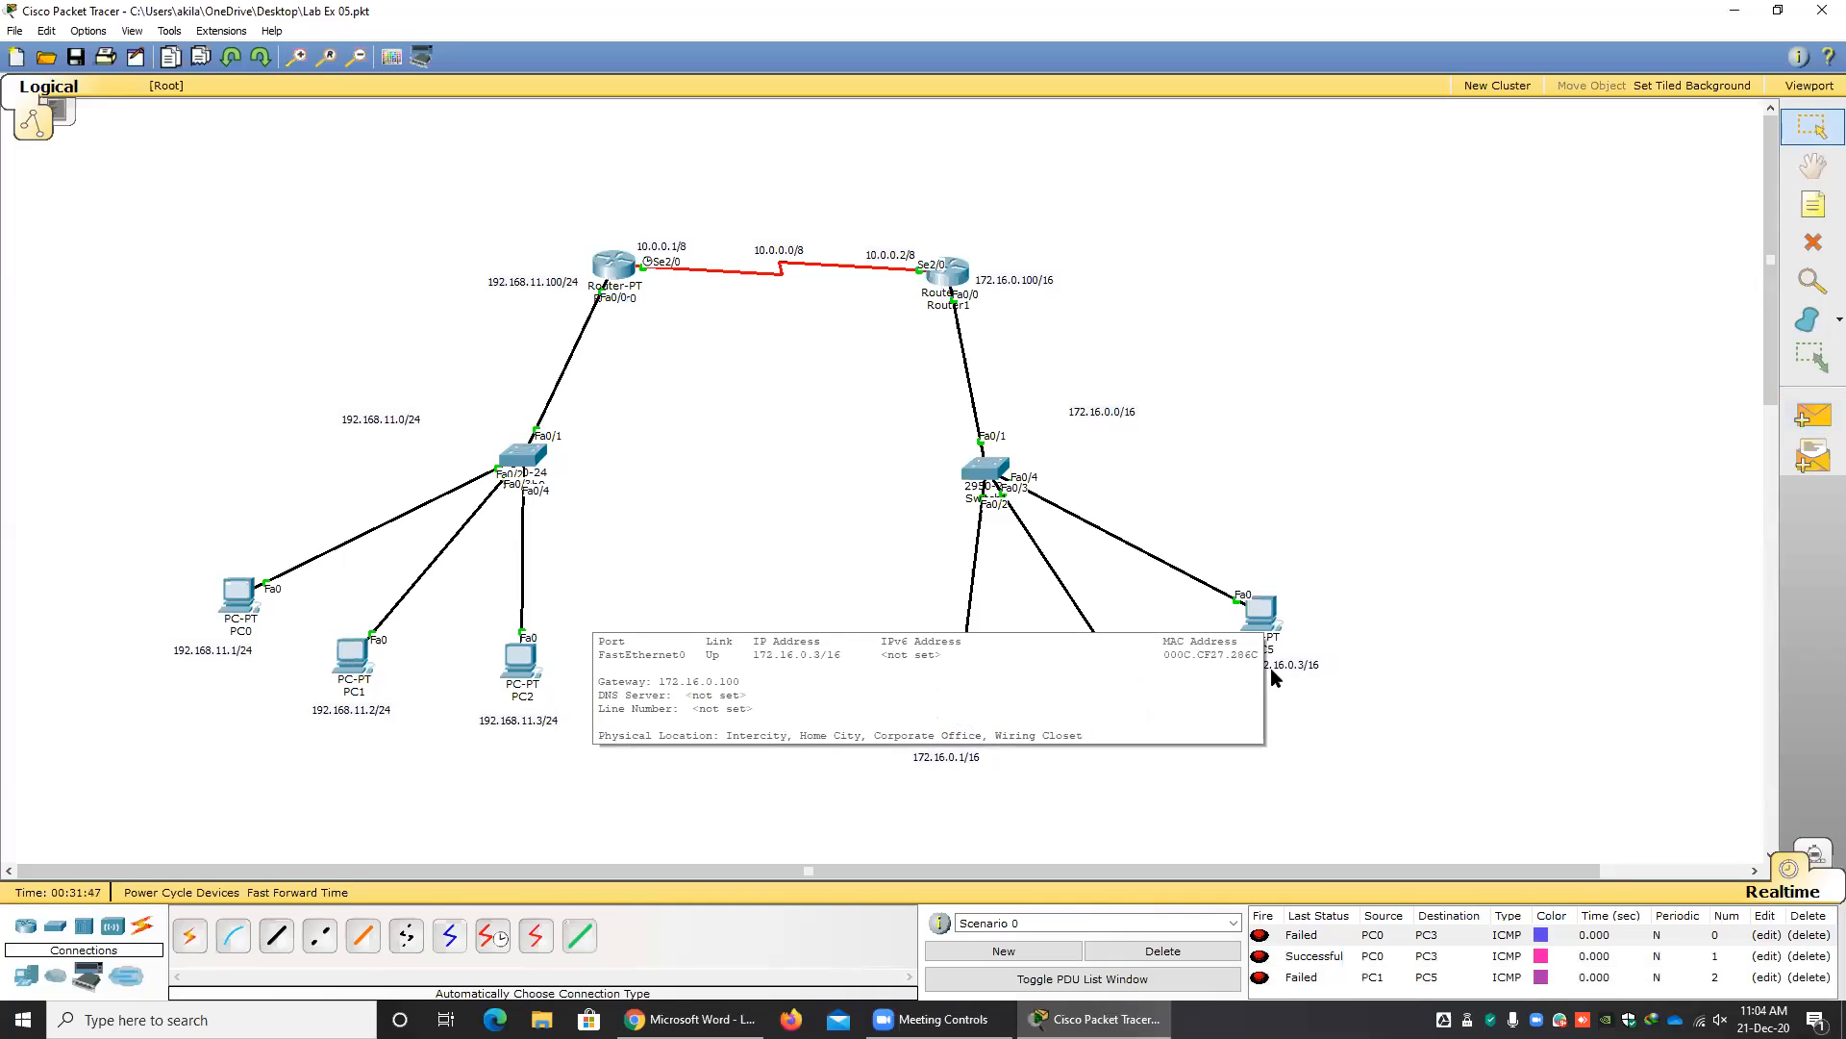
{"action": "left_click", "coordinate": [1812, 420]}
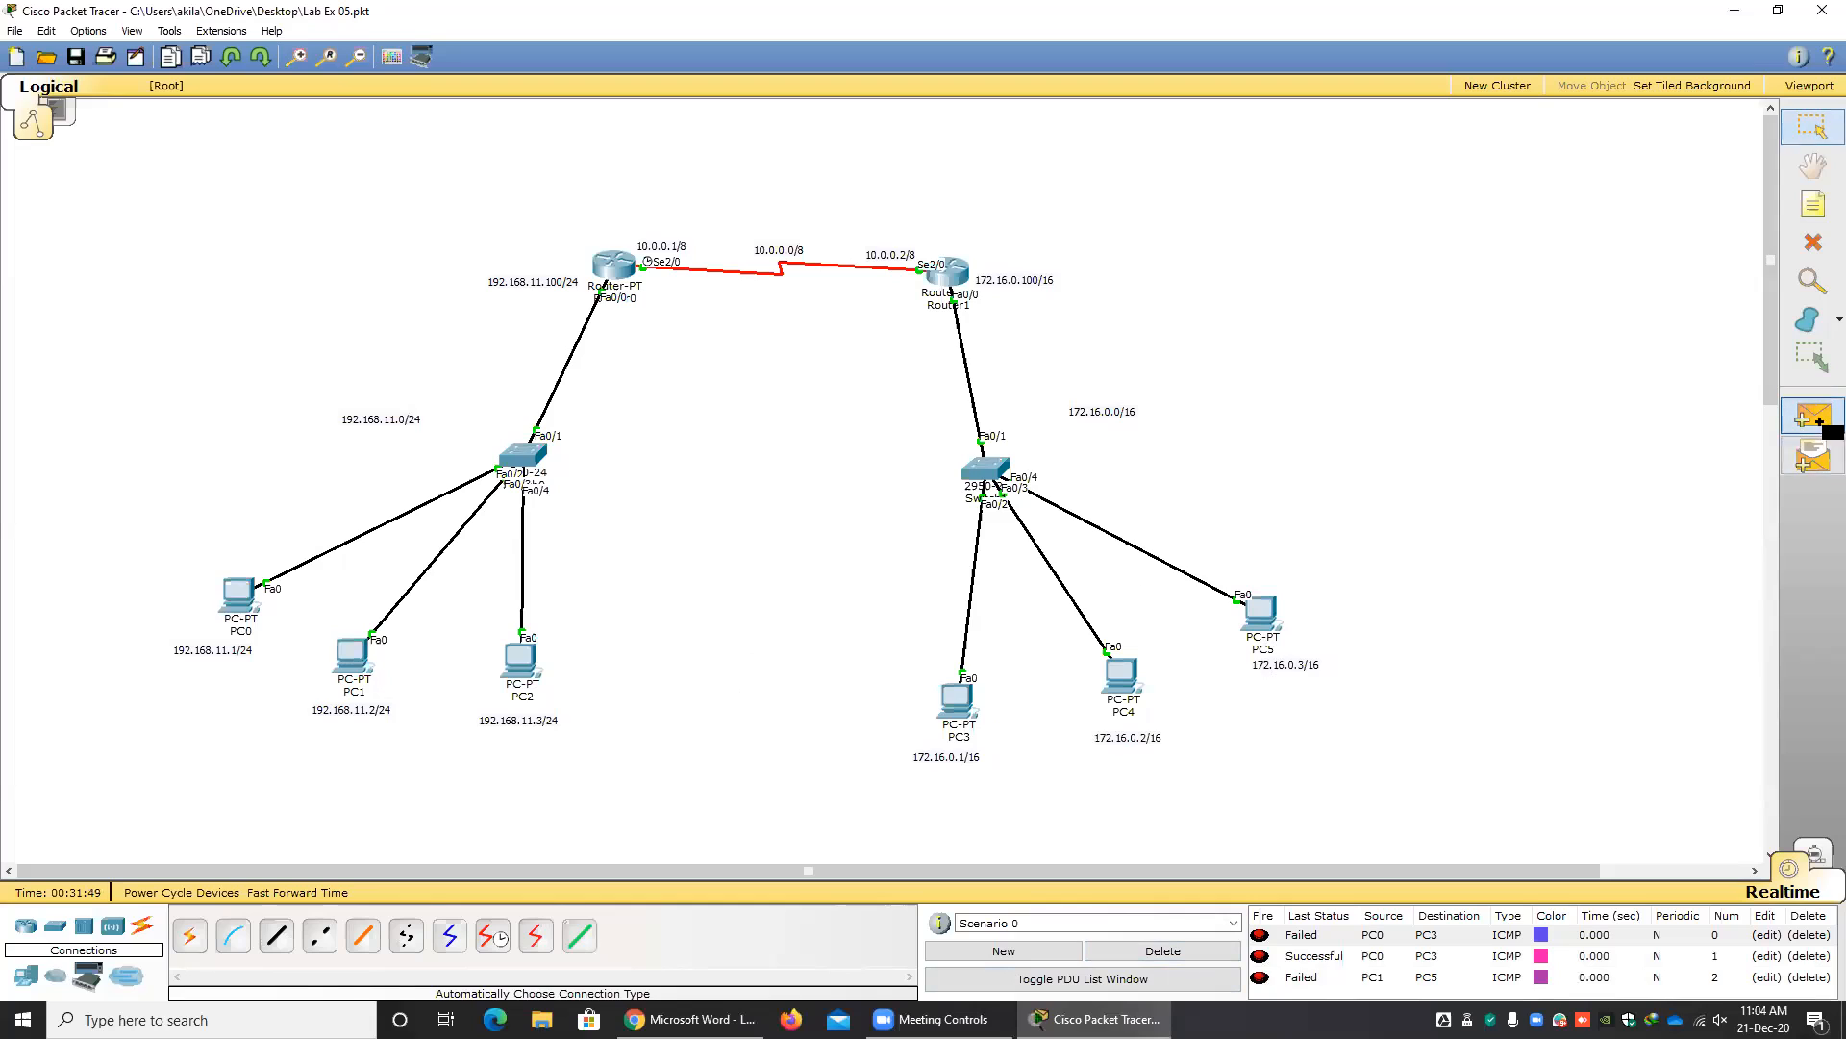
{"action": "left_click", "coordinate": [352, 654]}
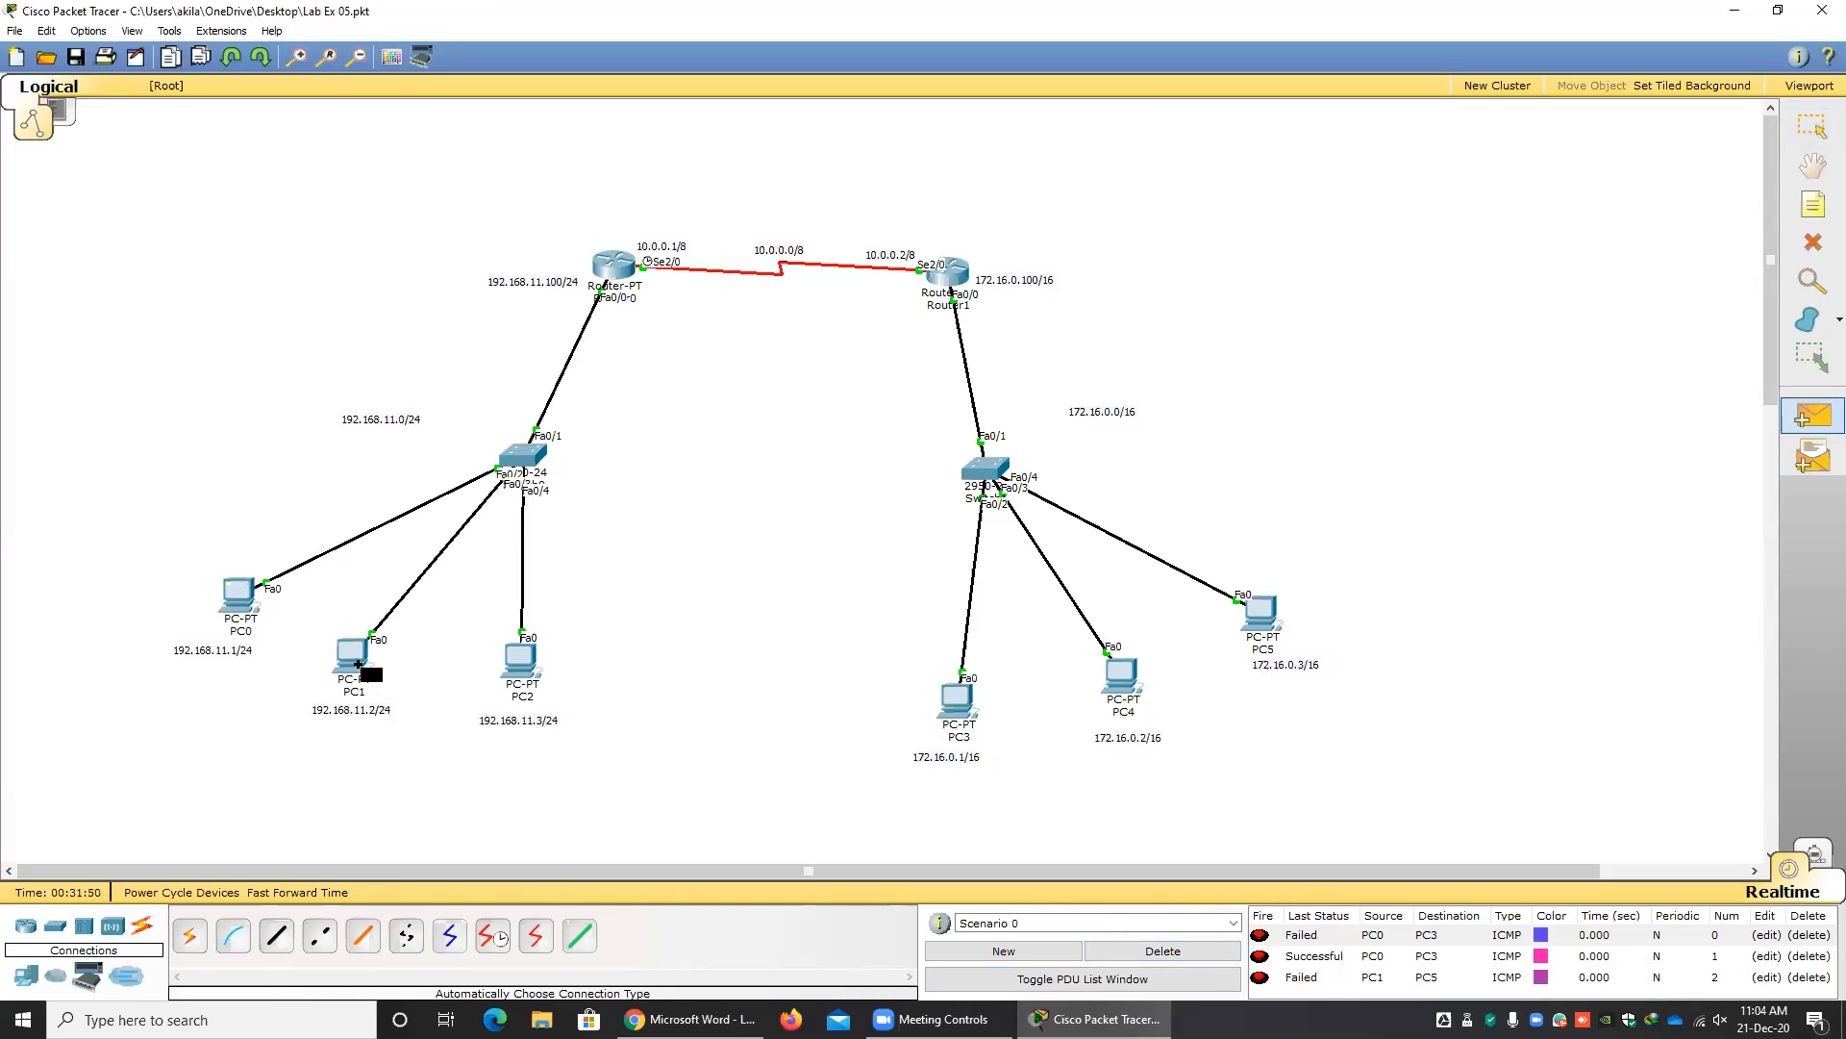
{"action": "left_click", "coordinate": [1260, 615]}
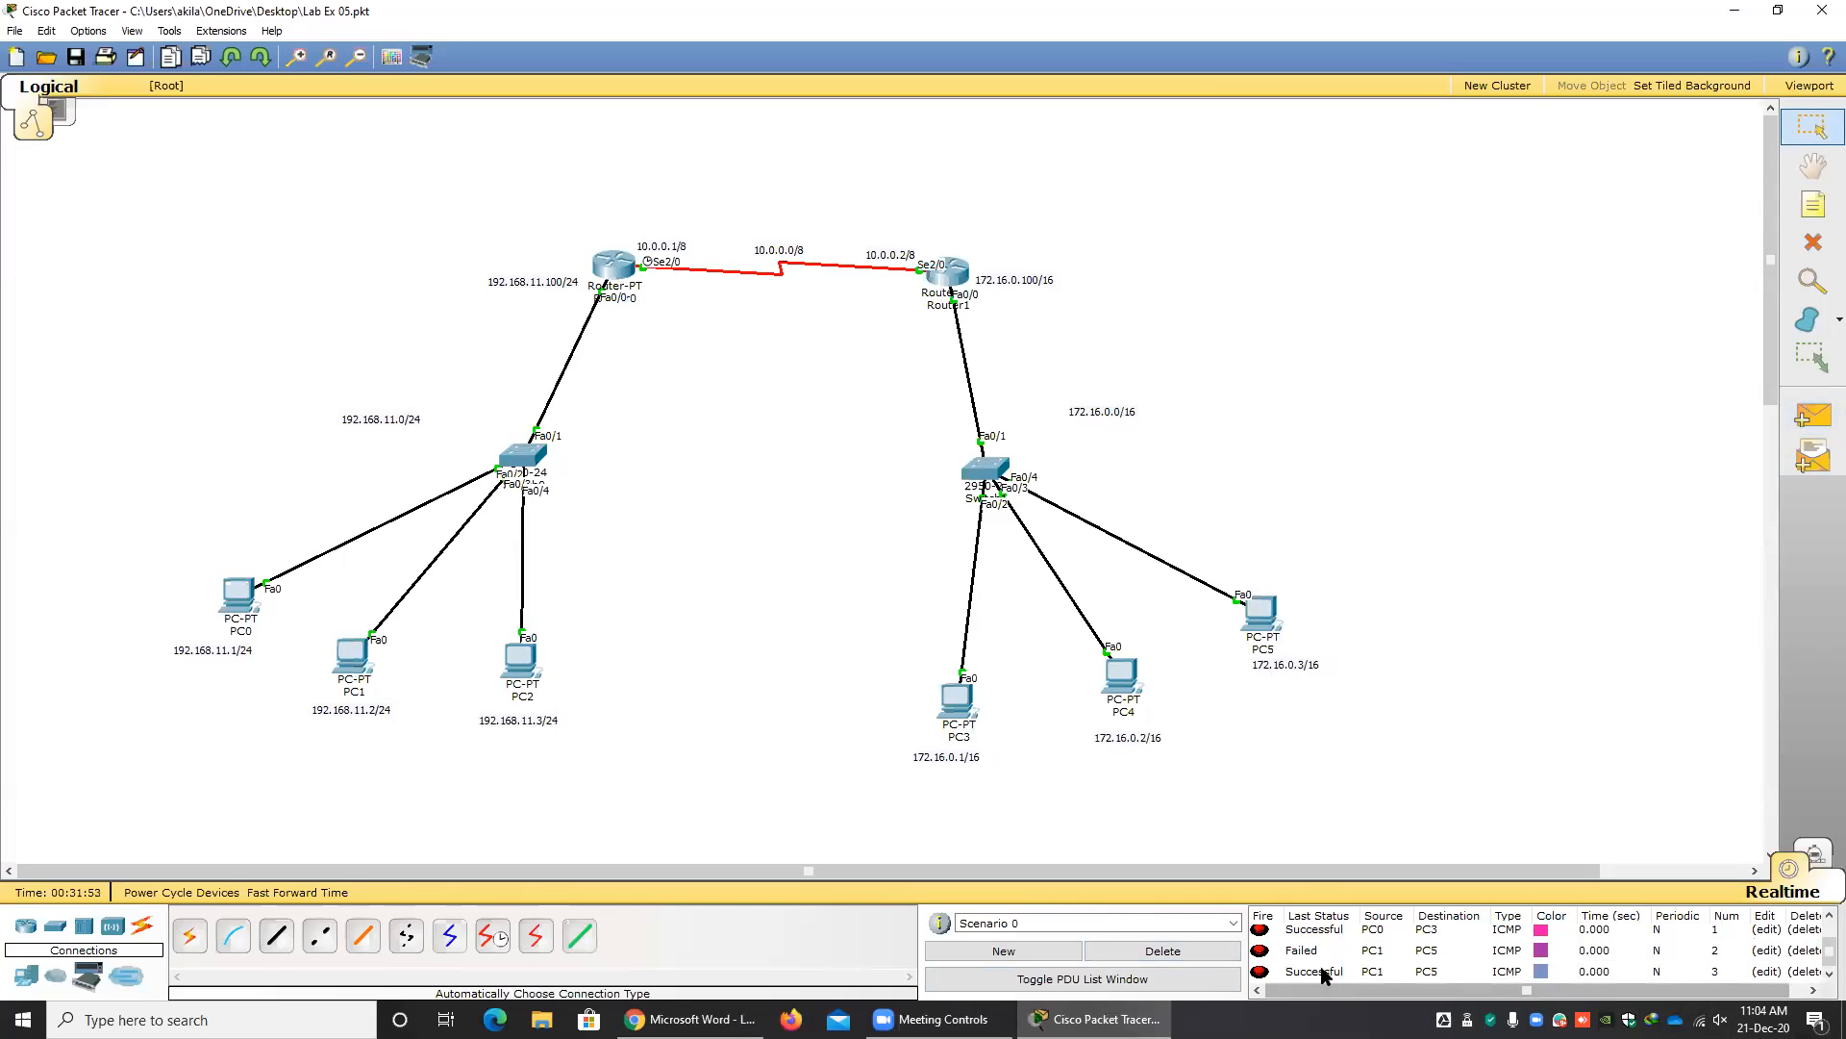
Delete the current PDU scenario and send a fresh simple PDU from PC1 to PC3.
{"action": "left_click", "coordinate": [1163, 951]}
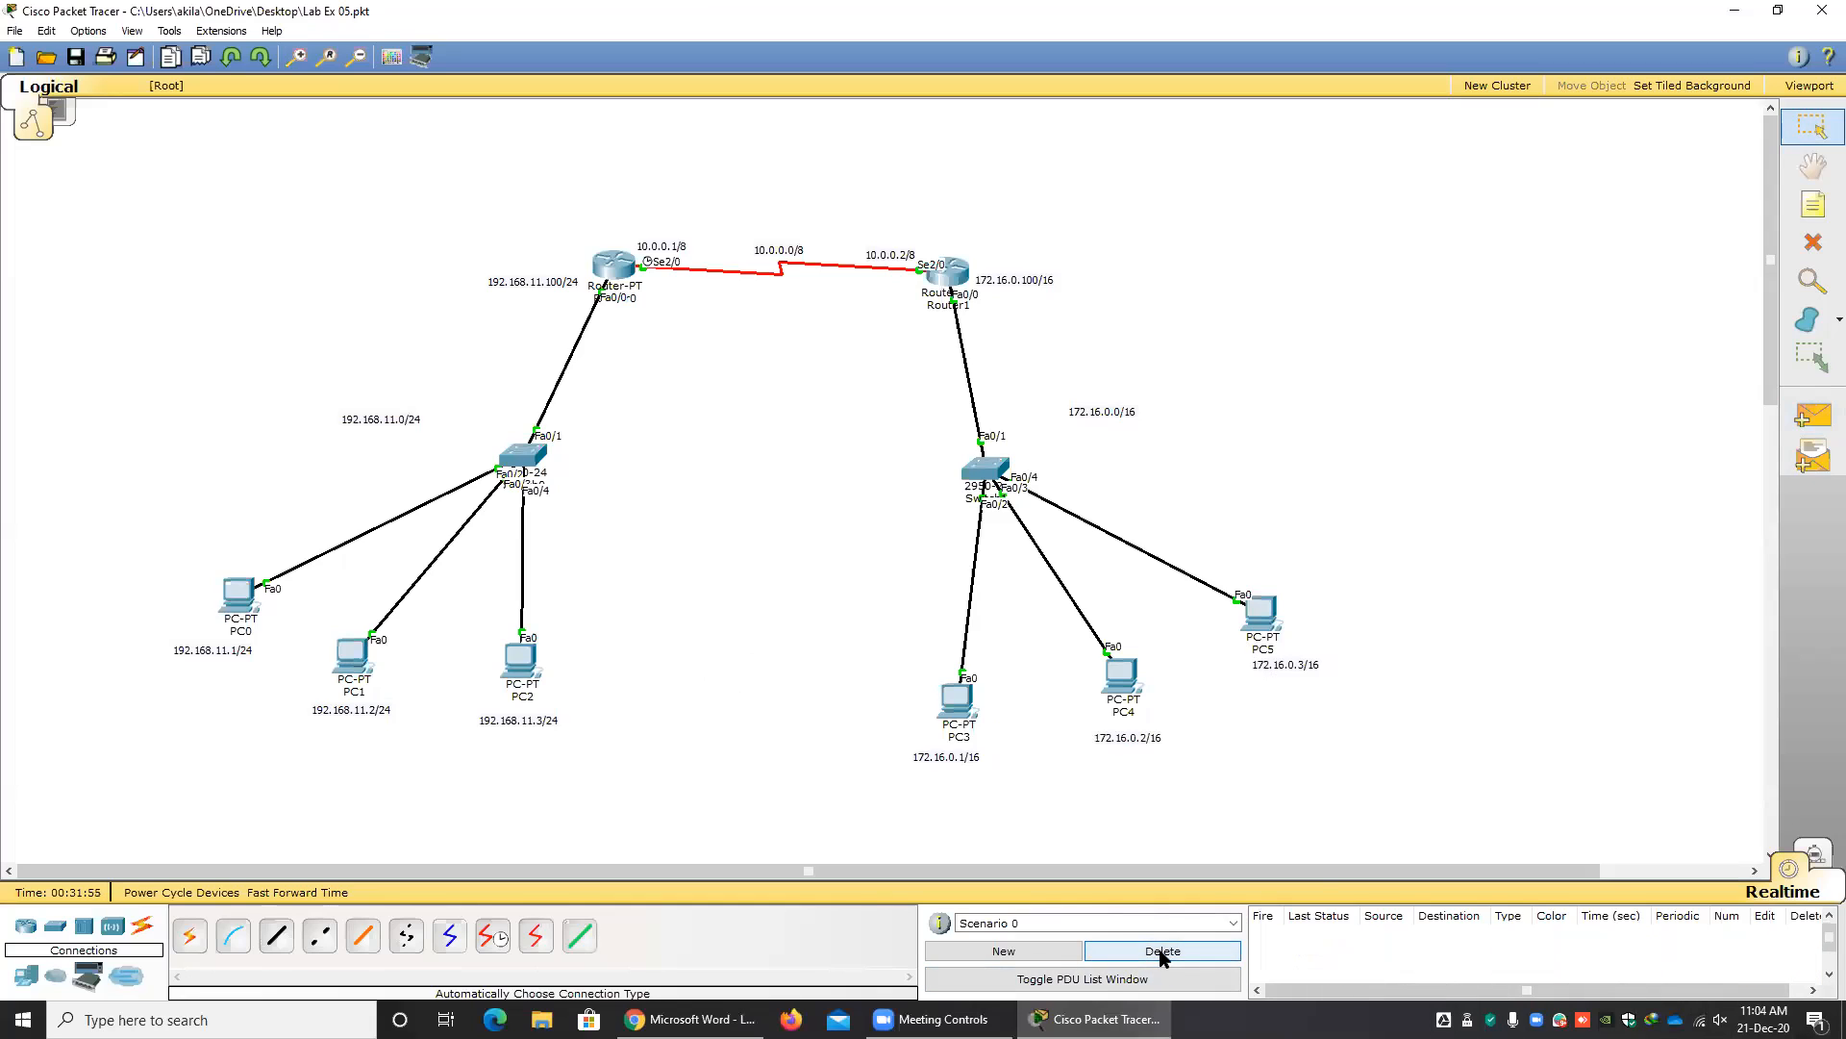
{"action": "left_click", "coordinate": [1813, 415]}
{"action": "left_click", "coordinate": [361, 661]}
{"action": "left_click", "coordinate": [960, 696]}
Send a simple PDU from PC2 to PC4 twice.
{"action": "left_click", "coordinate": [1813, 415]}
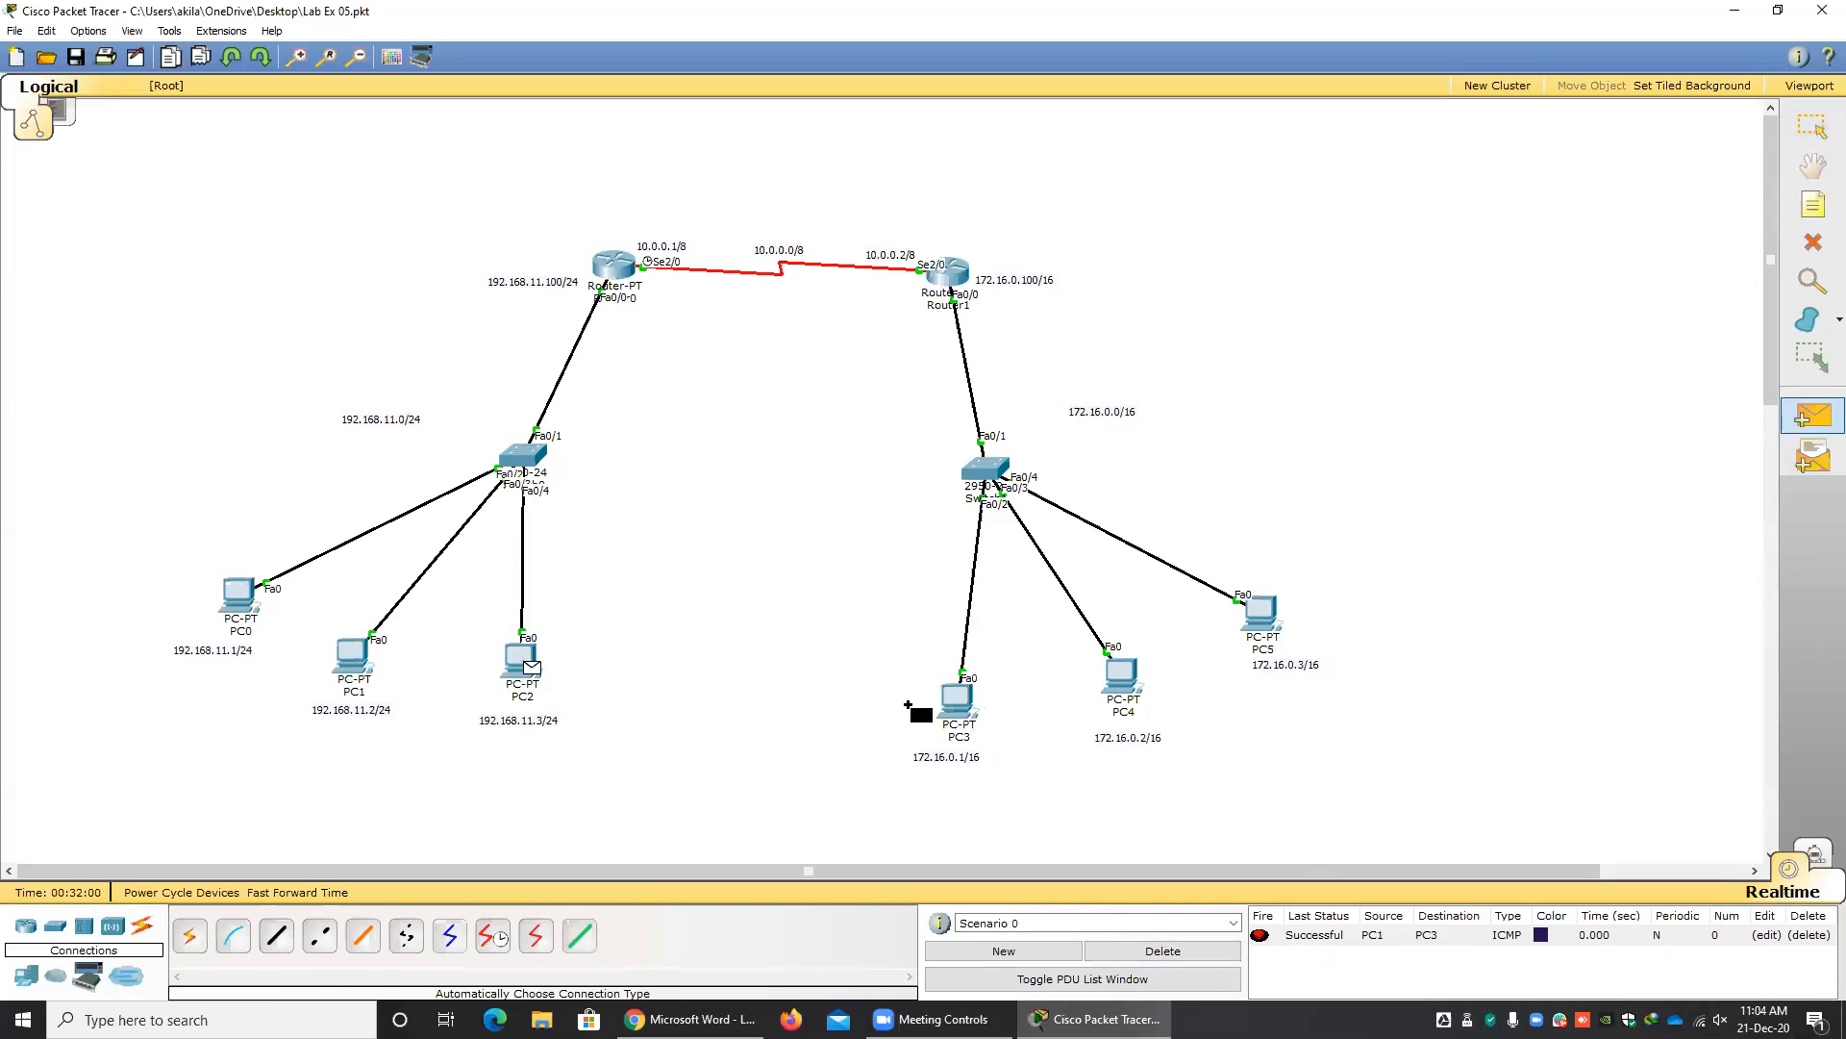
{"action": "left_click", "coordinate": [1129, 691]}
{"action": "left_click", "coordinate": [1813, 415]}
{"action": "left_click", "coordinate": [524, 665]}
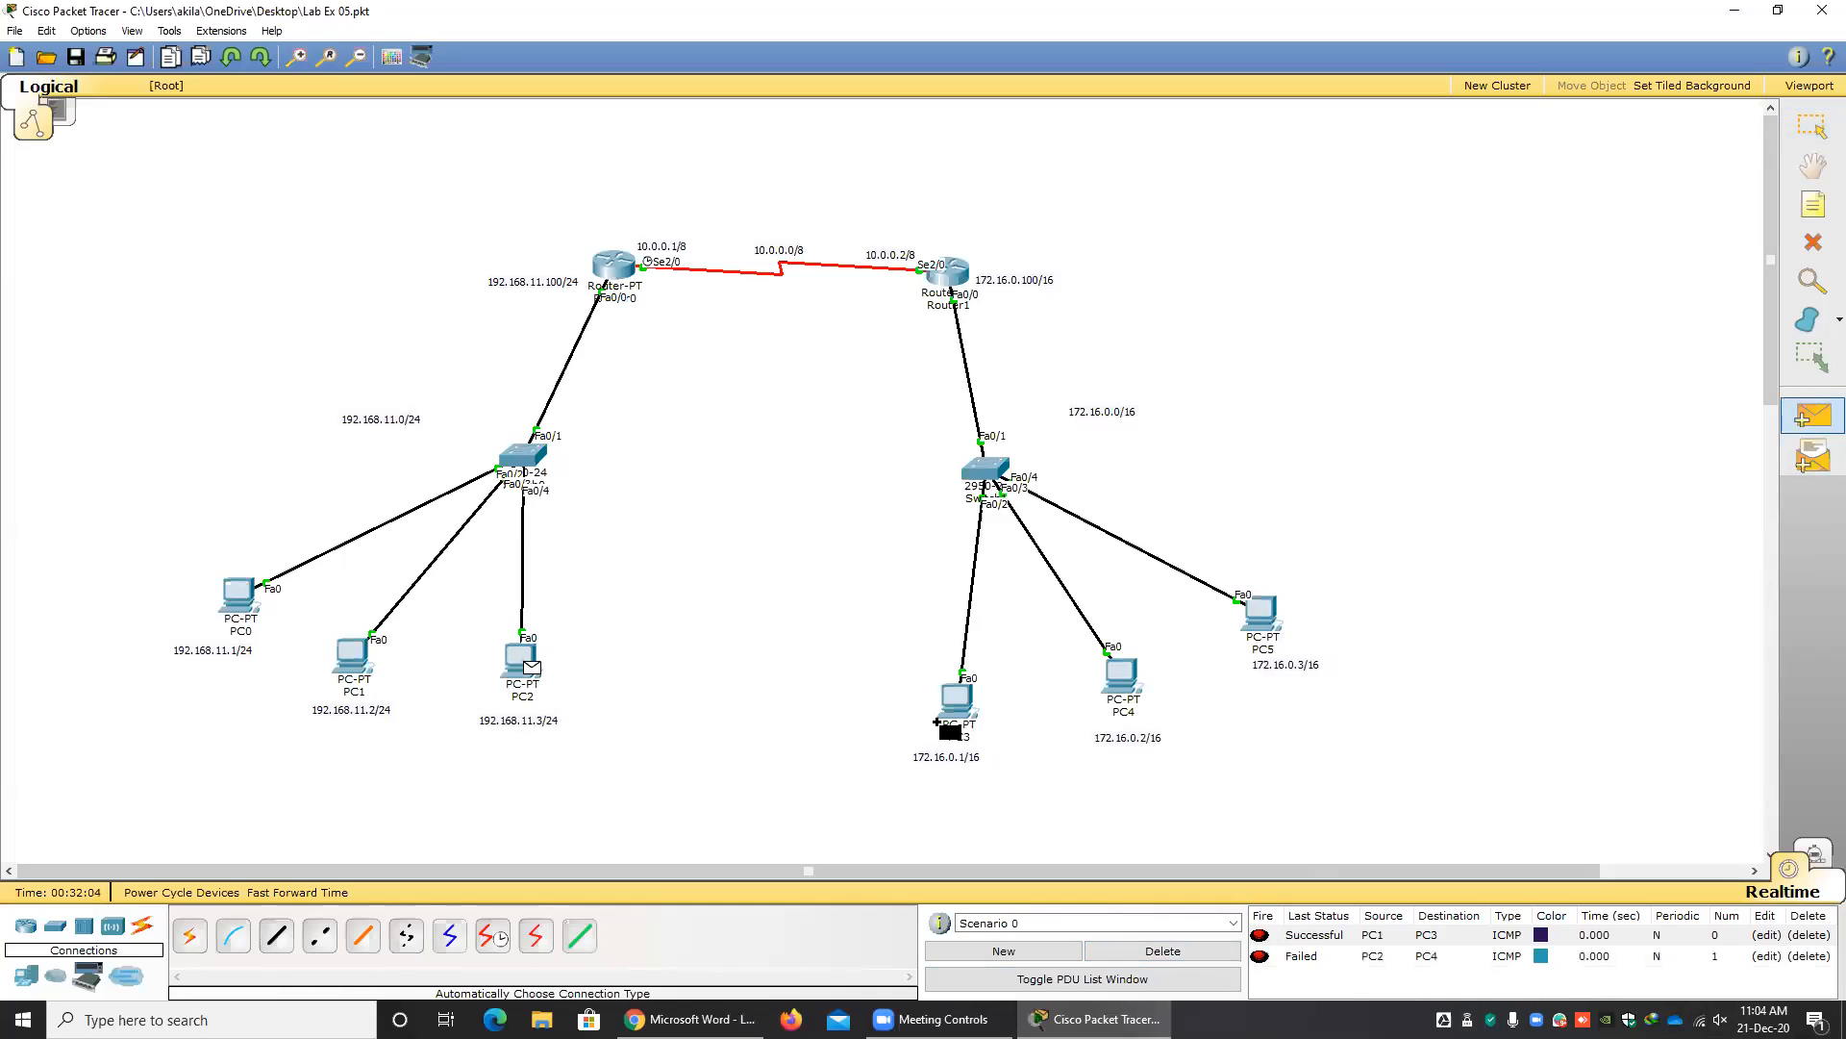
{"action": "left_click", "coordinate": [1120, 678]}
Empty the PDU list and test the reverse direction with a simple PDU from PC5 to PC0.
{"action": "left_click", "coordinate": [1180, 960]}
{"action": "left_click", "coordinate": [1813, 416]}
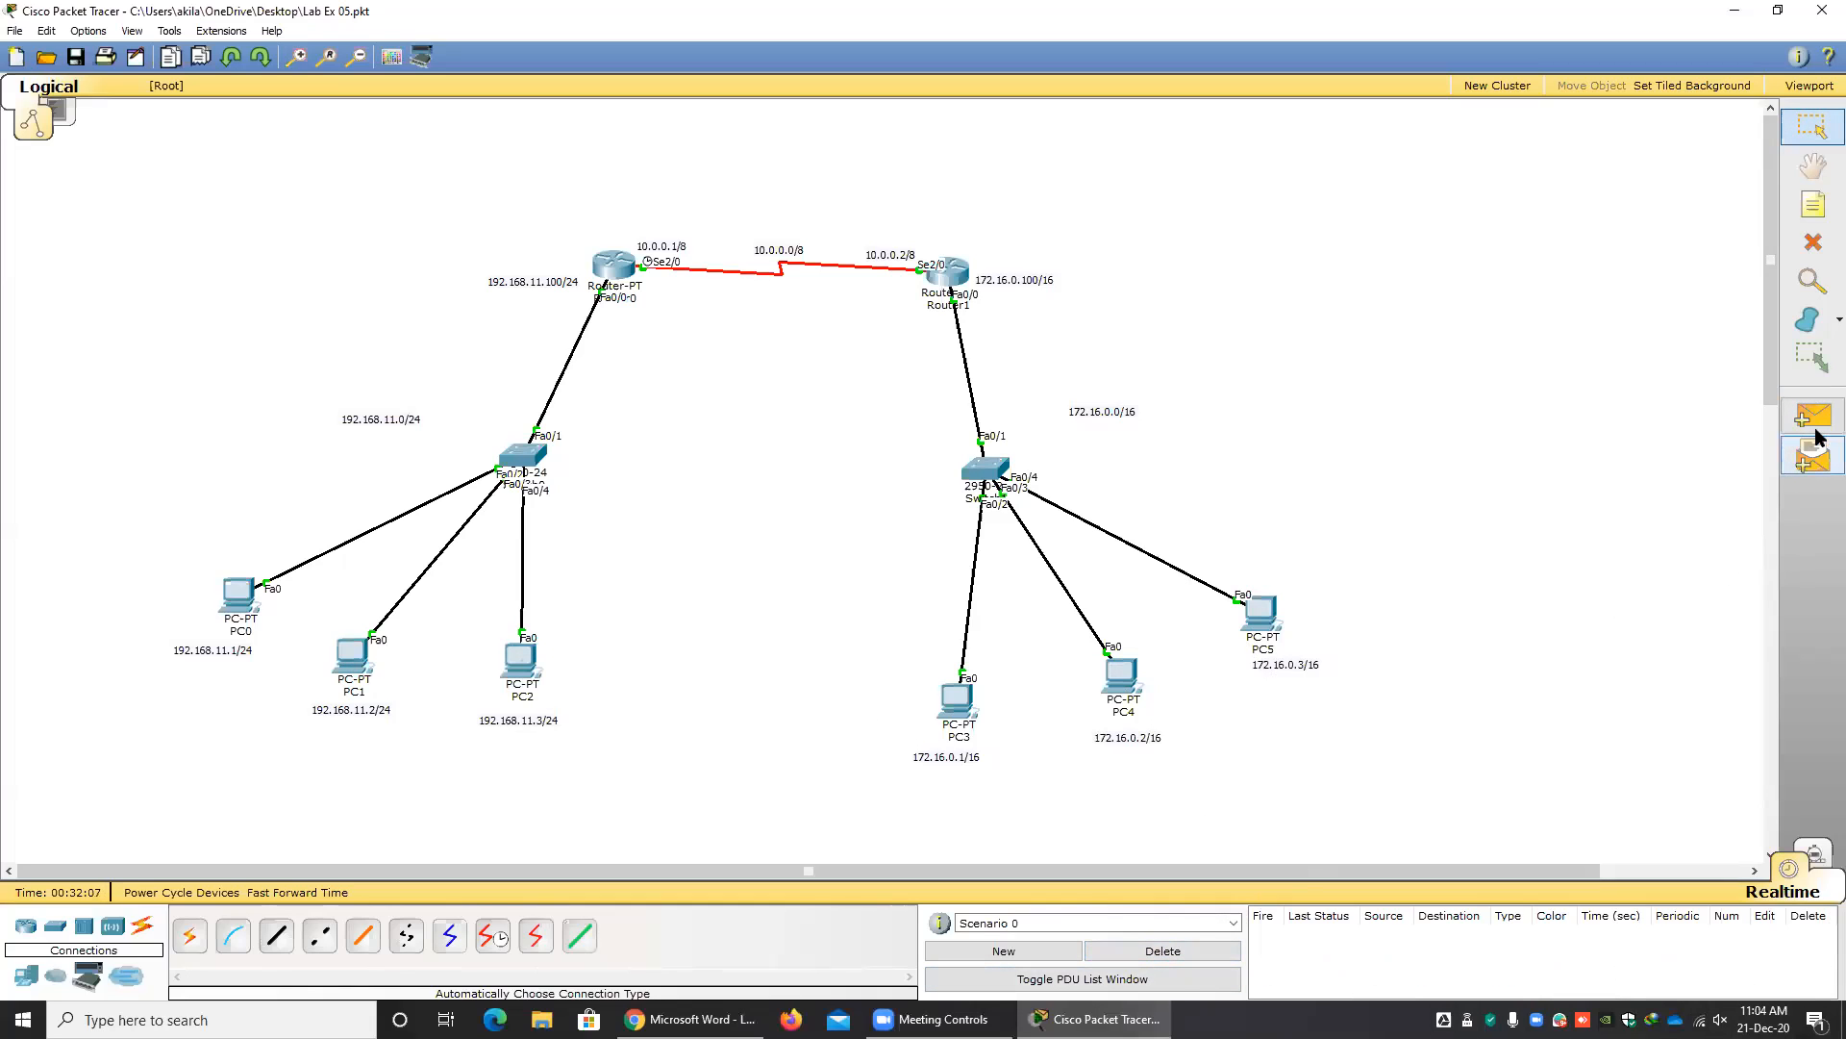
{"action": "left_click", "coordinate": [1263, 613]}
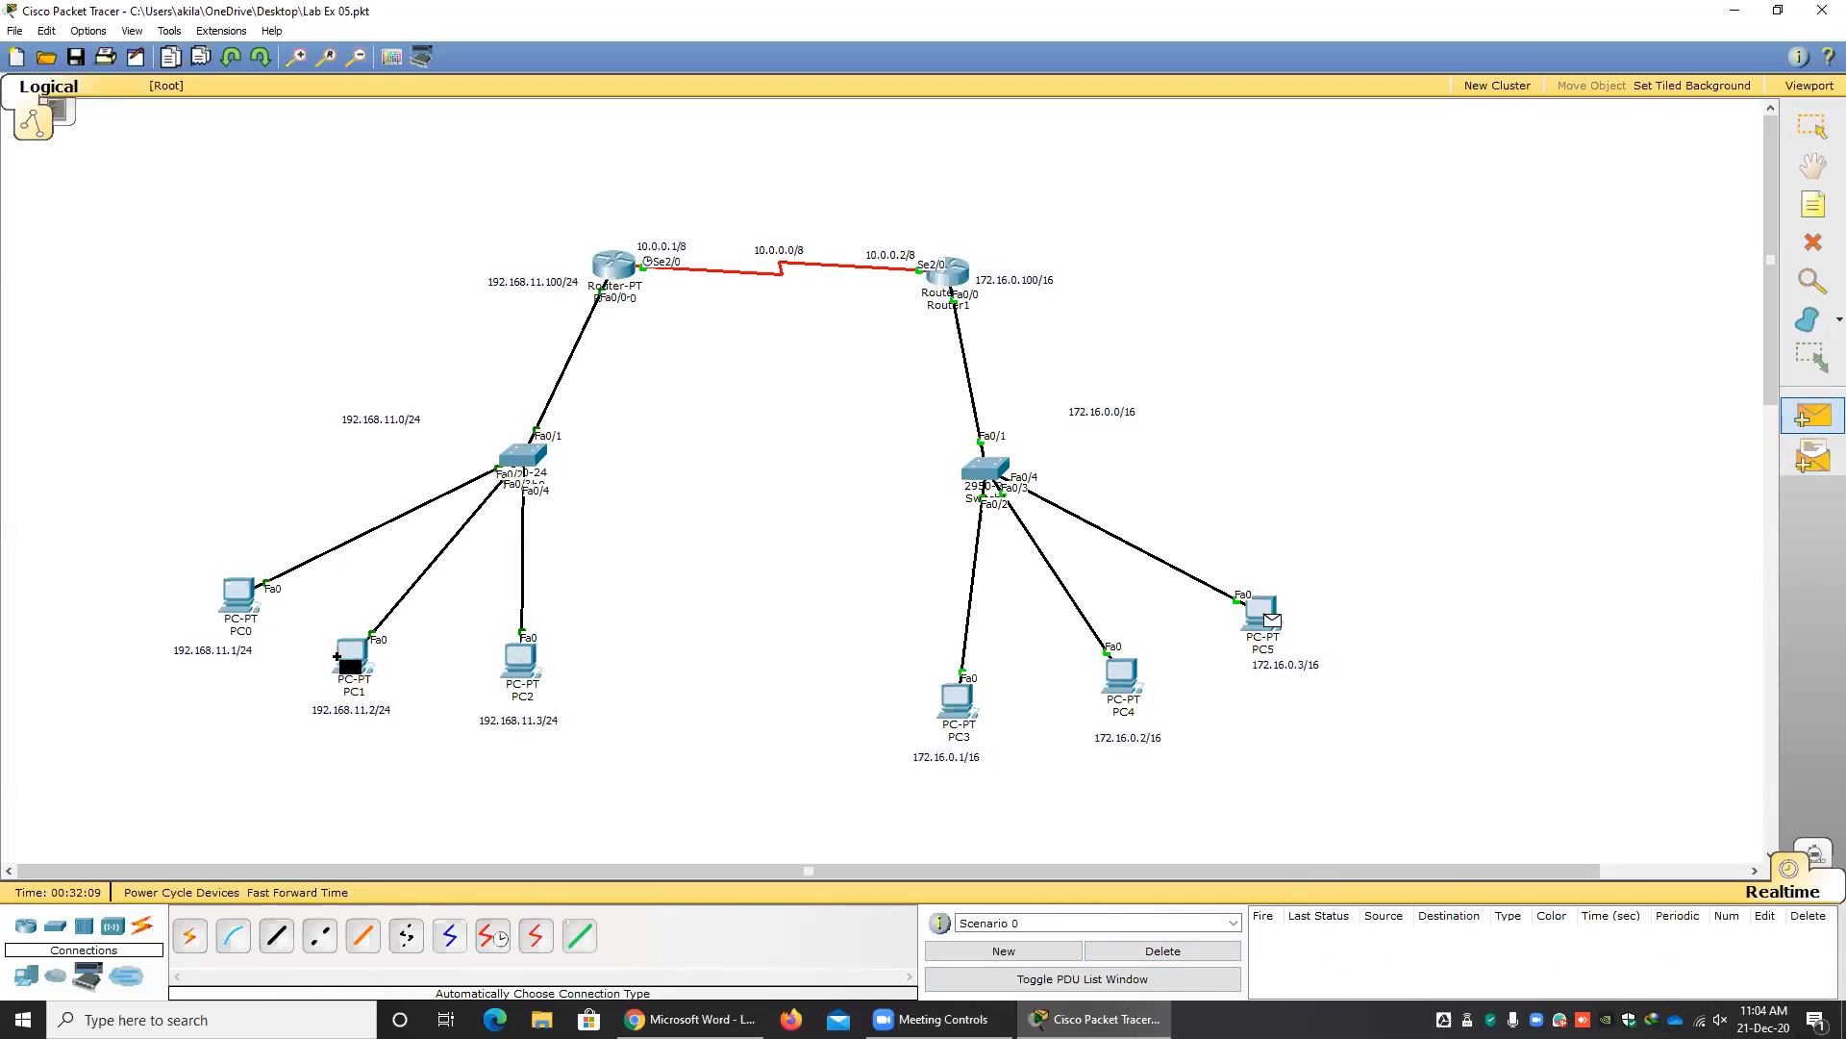
{"action": "left_click", "coordinate": [250, 608]}
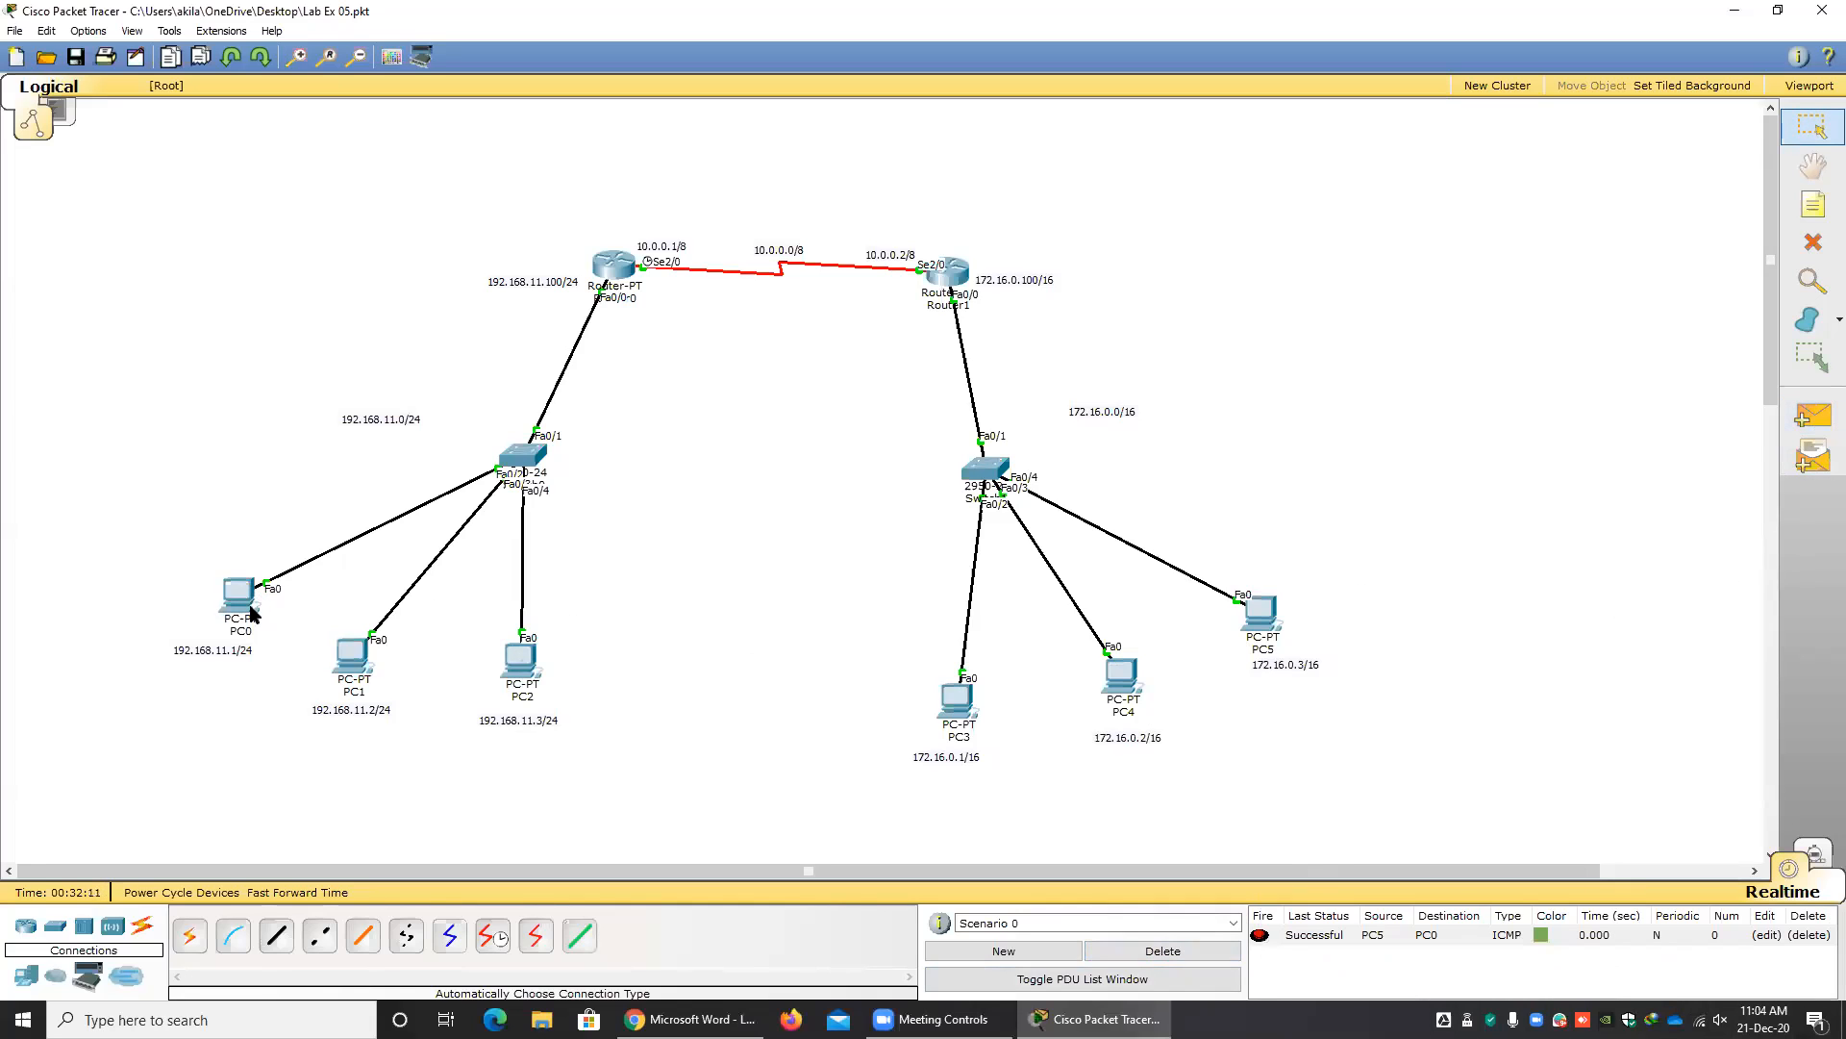
Send another simple PDU from PC1 to PC3 and delete the scenario's test results.
{"action": "mouse_move", "coordinate": [249, 612]}
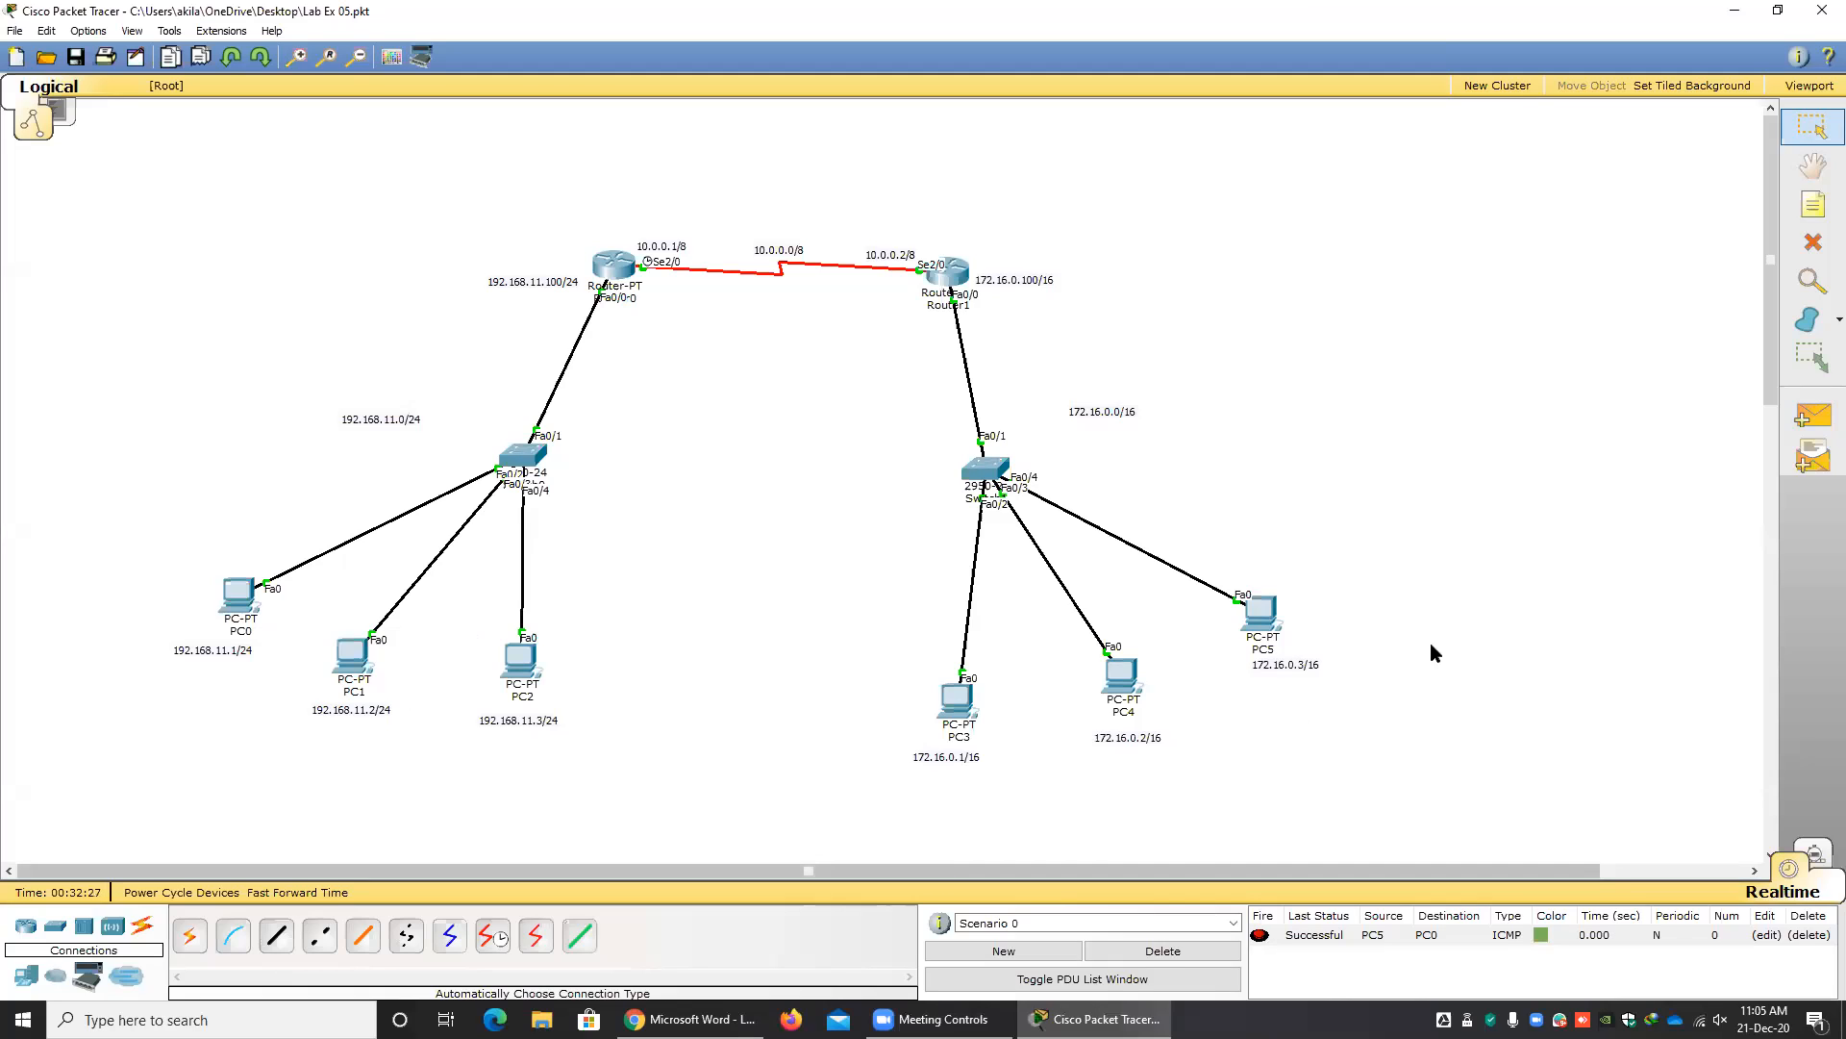
{"action": "left_click", "coordinate": [1813, 415]}
{"action": "left_click", "coordinate": [371, 660]}
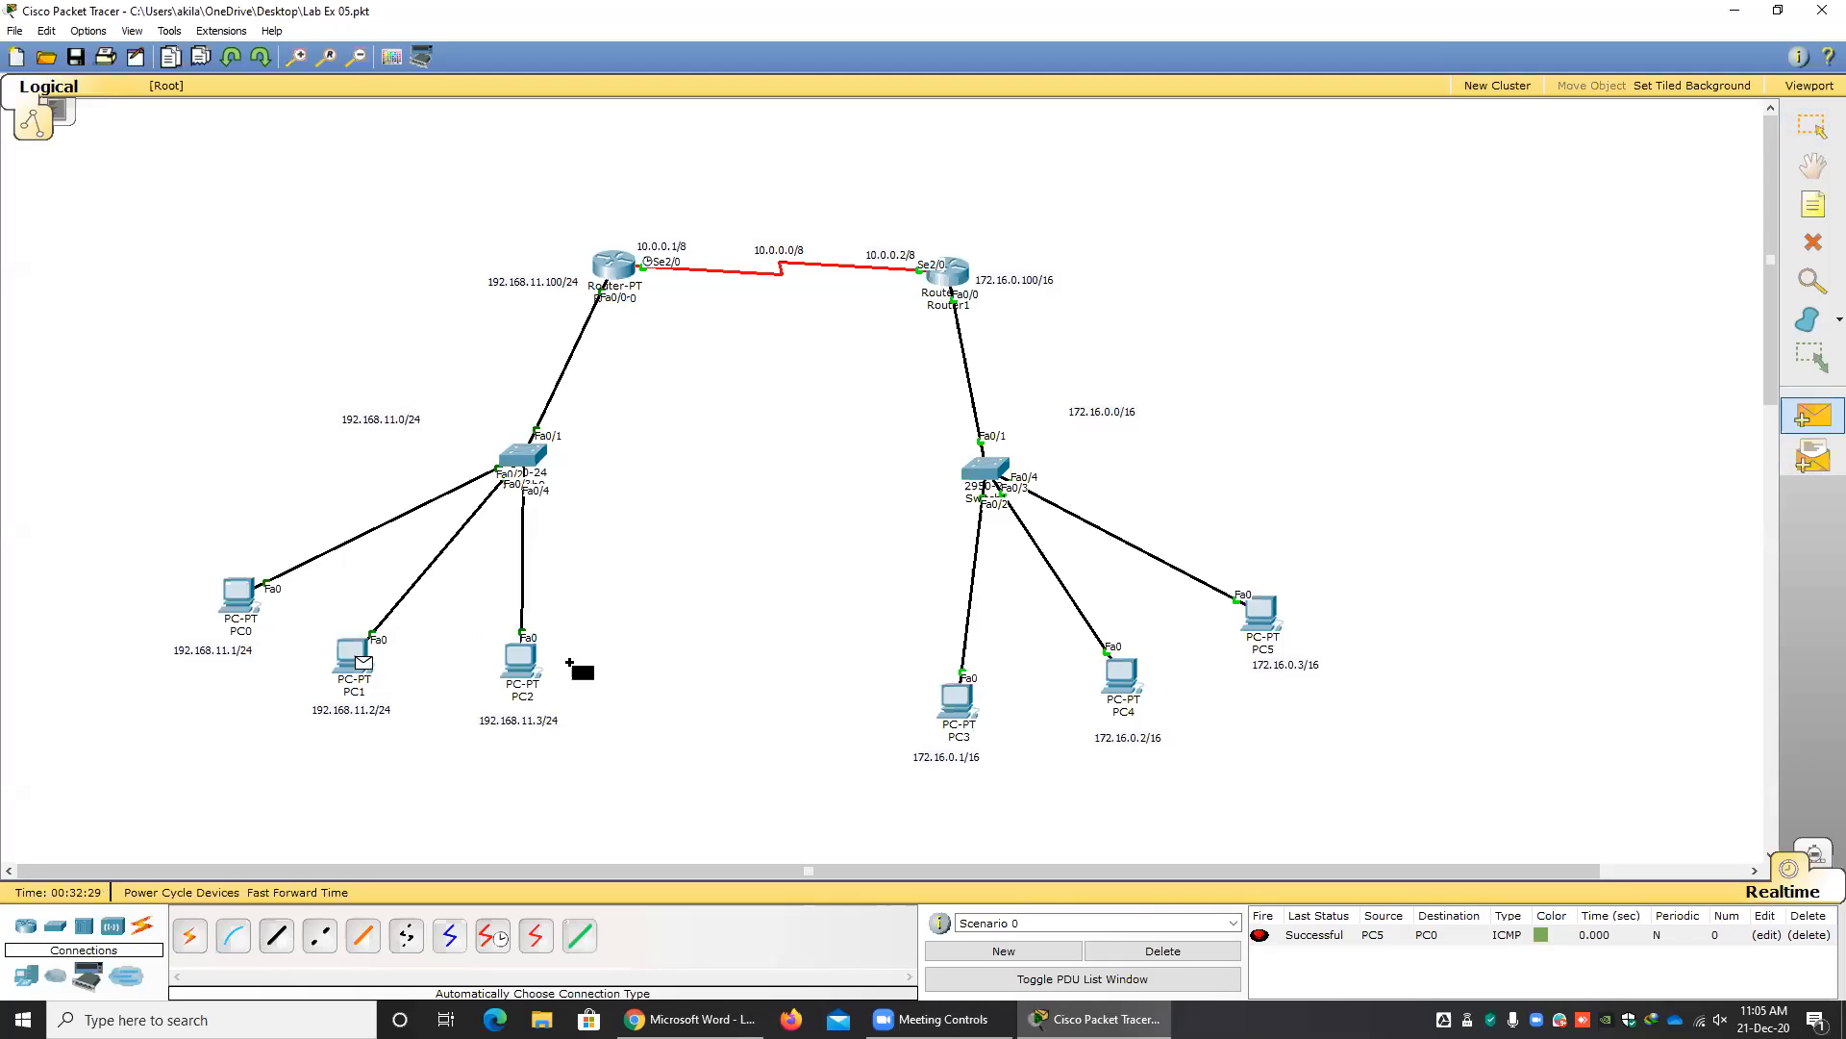
{"action": "left_click", "coordinate": [957, 702]}
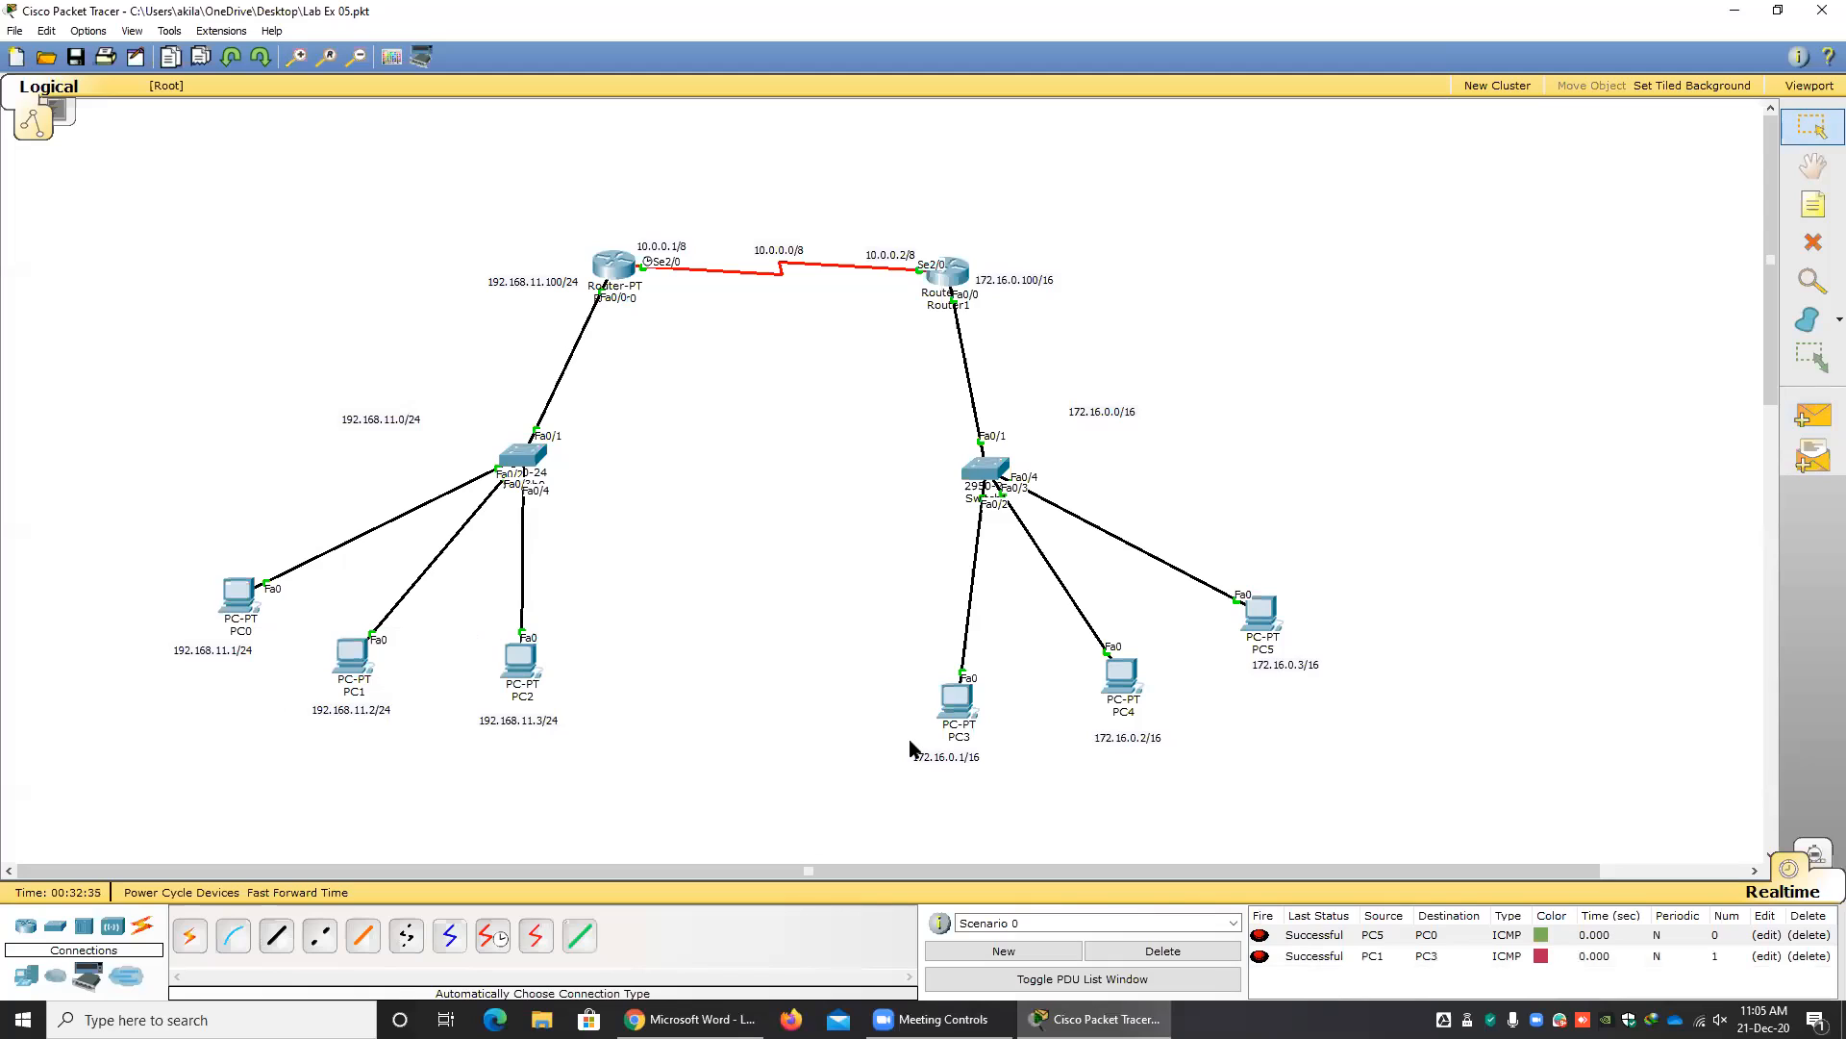
{"action": "left_click", "coordinate": [1187, 954]}
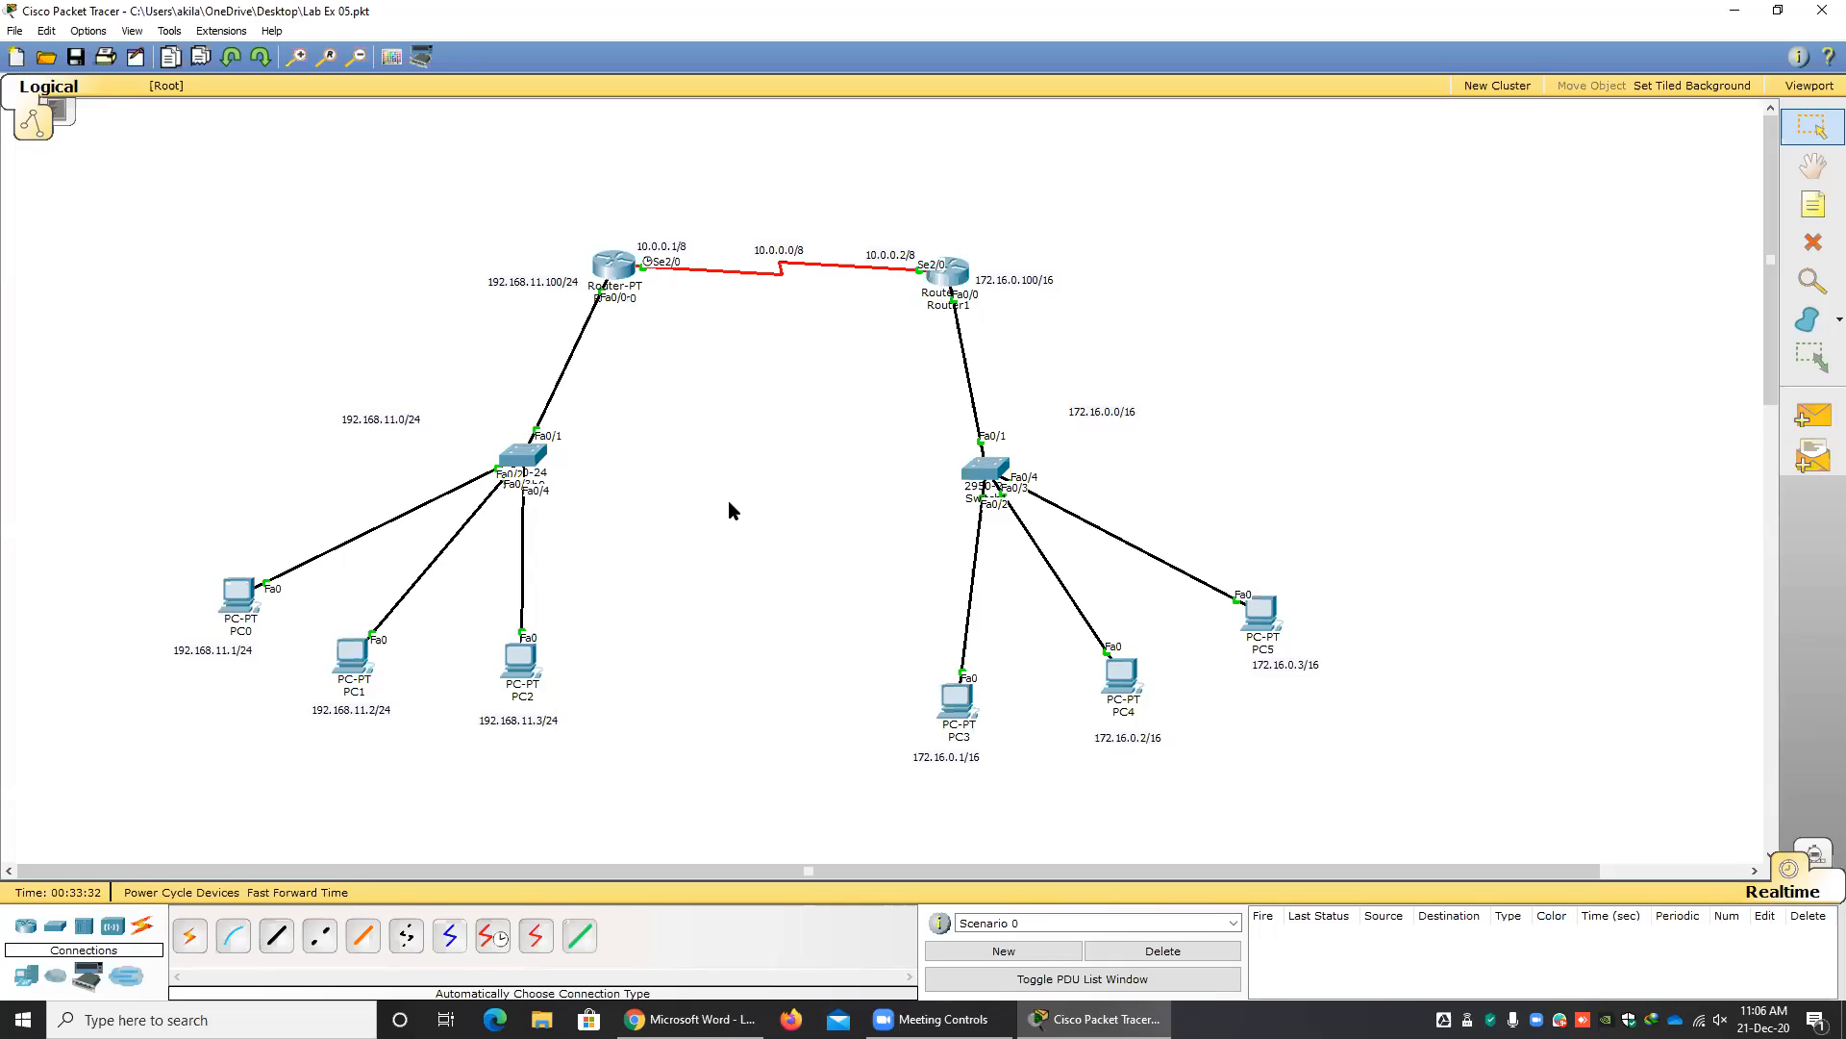
Open Router0's command line and exit RIP router configuration mode.
{"action": "left_click", "coordinate": [620, 269]}
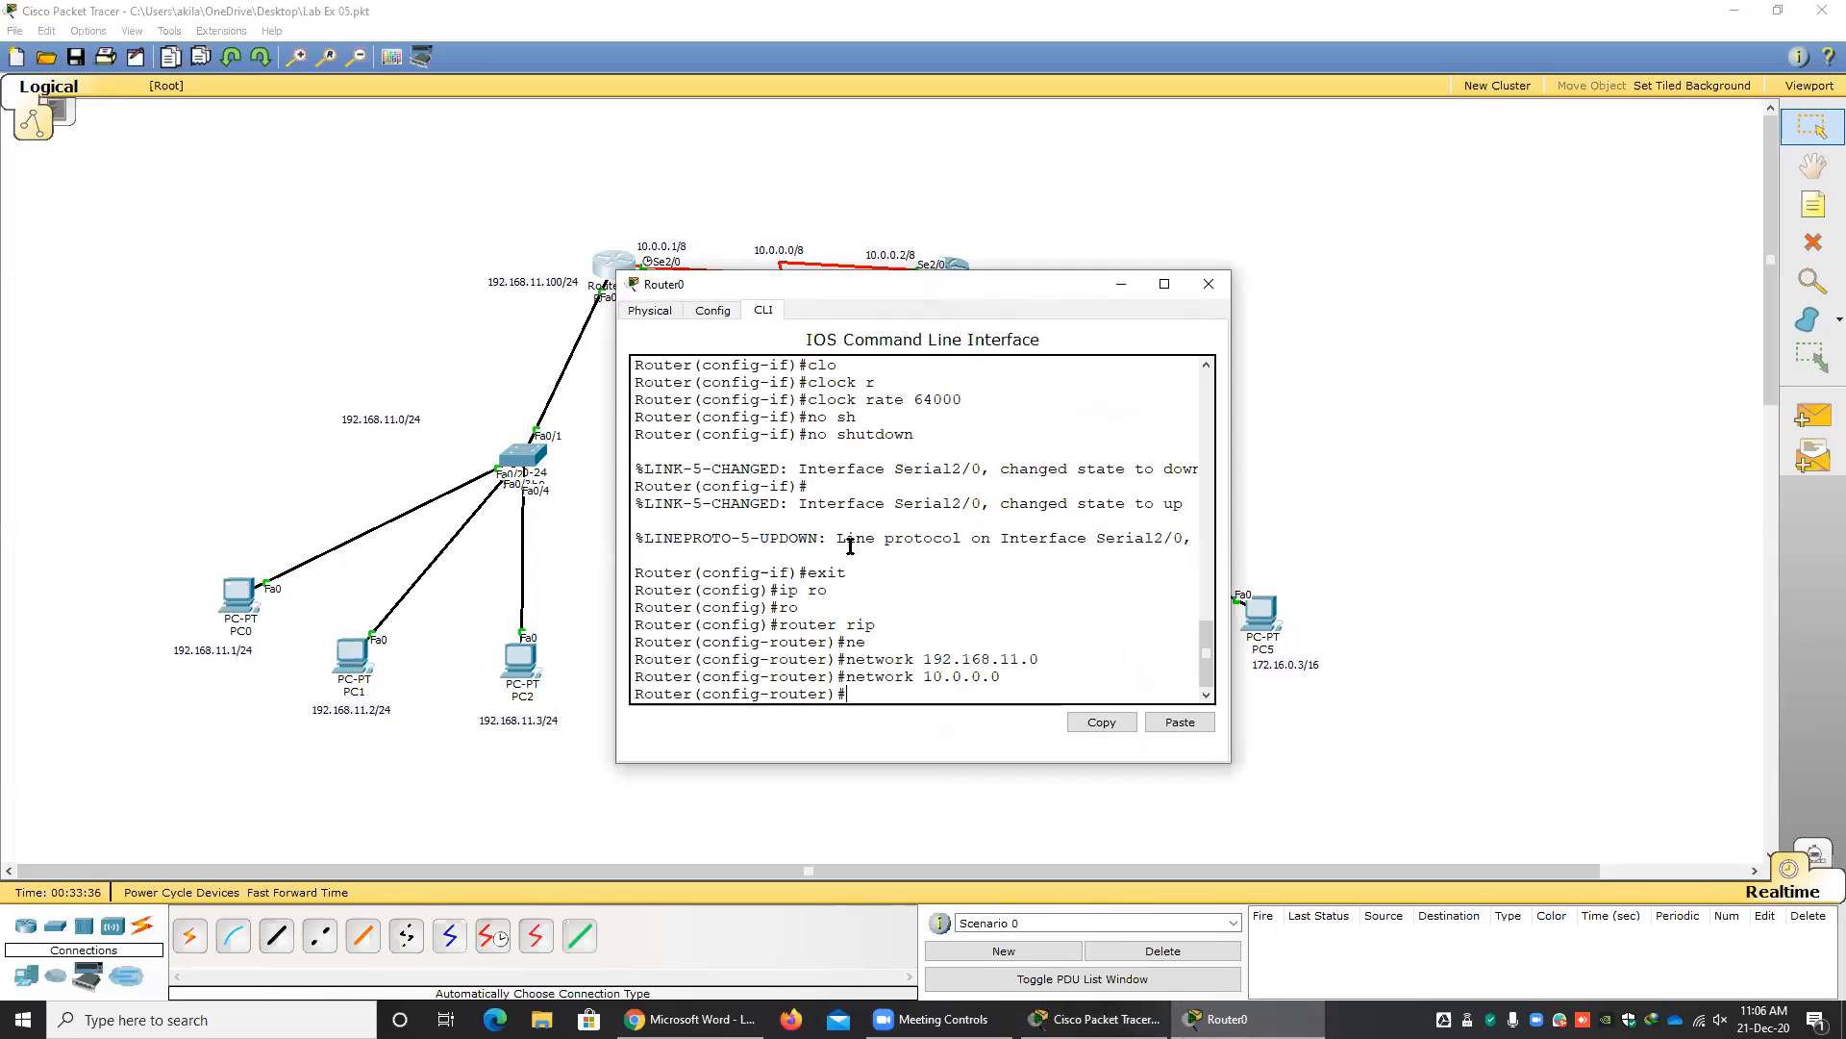
{"action": "mouse_move", "coordinate": [788, 694]}
{"action": "left_mouse_down"}
{"action": "mouse_move", "coordinate": [741, 693]}
{"action": "mouse_move", "coordinate": [815, 695]}
{"action": "left_mouse_up"}
{"action": "left_click", "coordinate": [825, 695]}
{"action": "type", "text": "exit"}
{"action": "key", "text": "Return"}
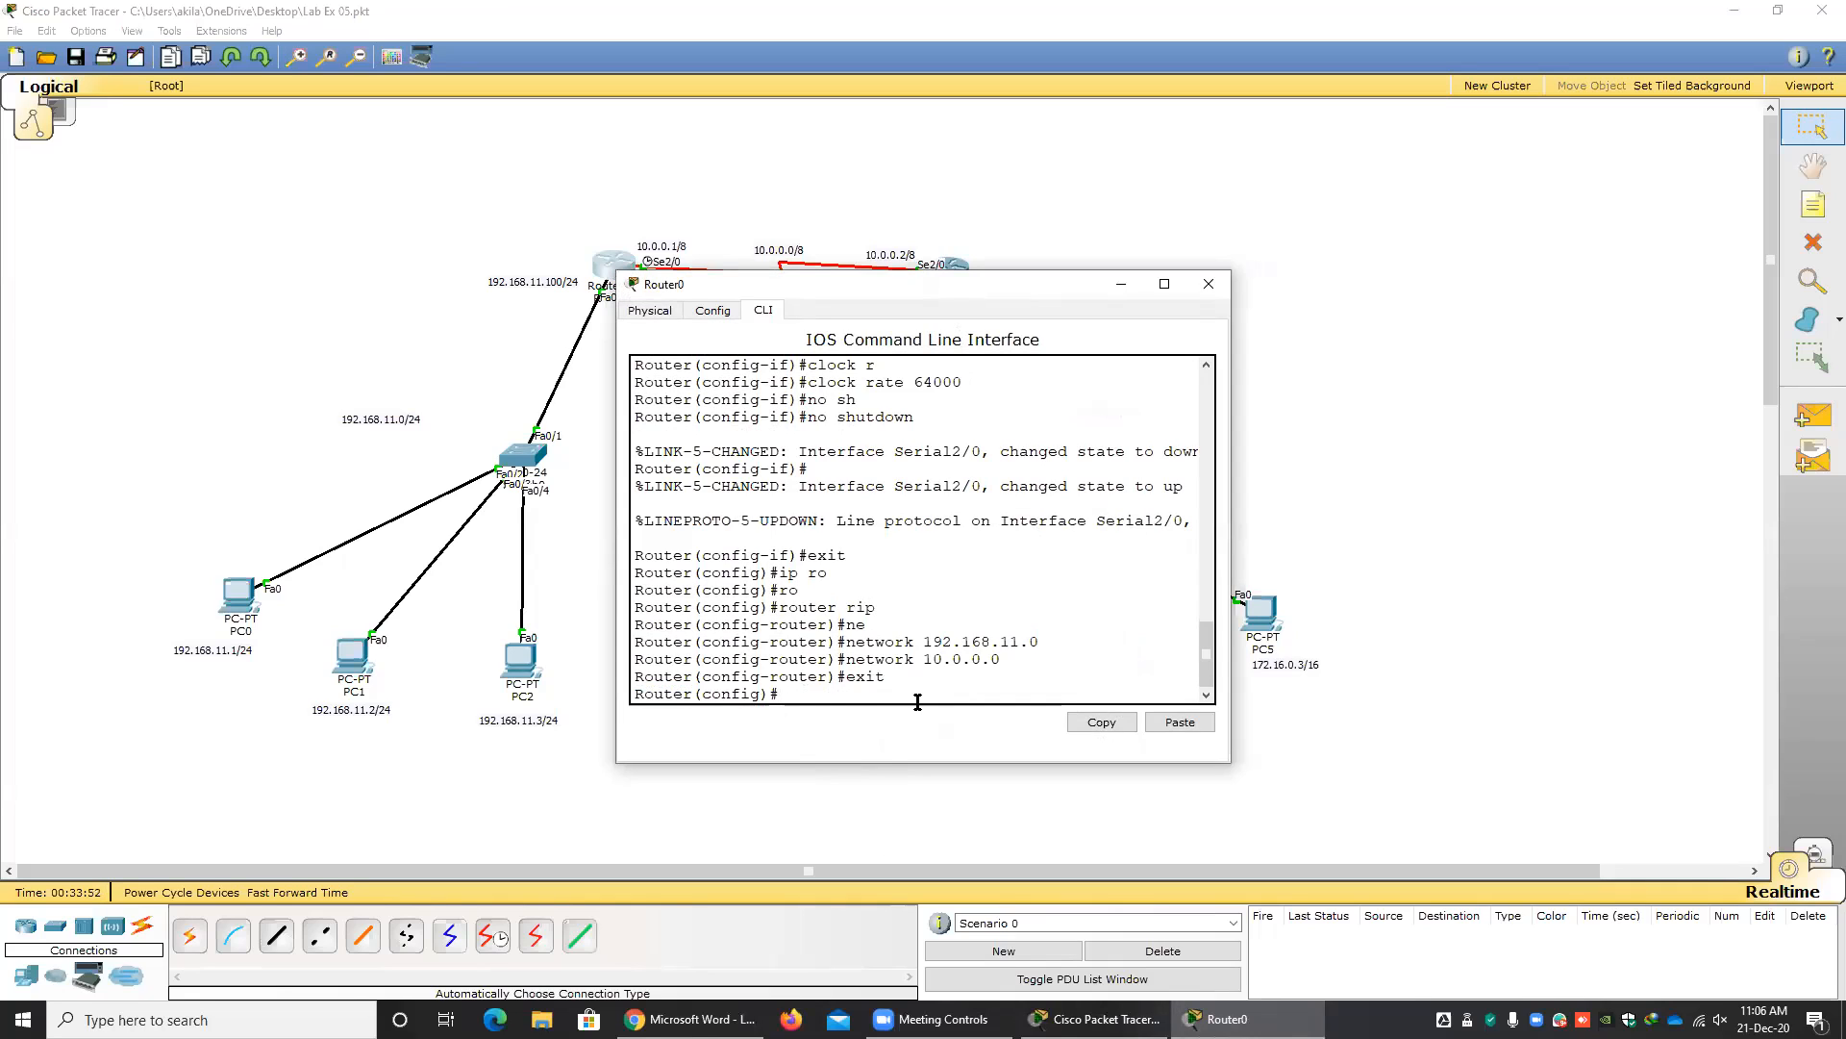
Remove RIP routing from Router0 with the command "no router rip" and close its window.
{"action": "type", "text": "ro"}
{"action": "key", "text": "Tab"}
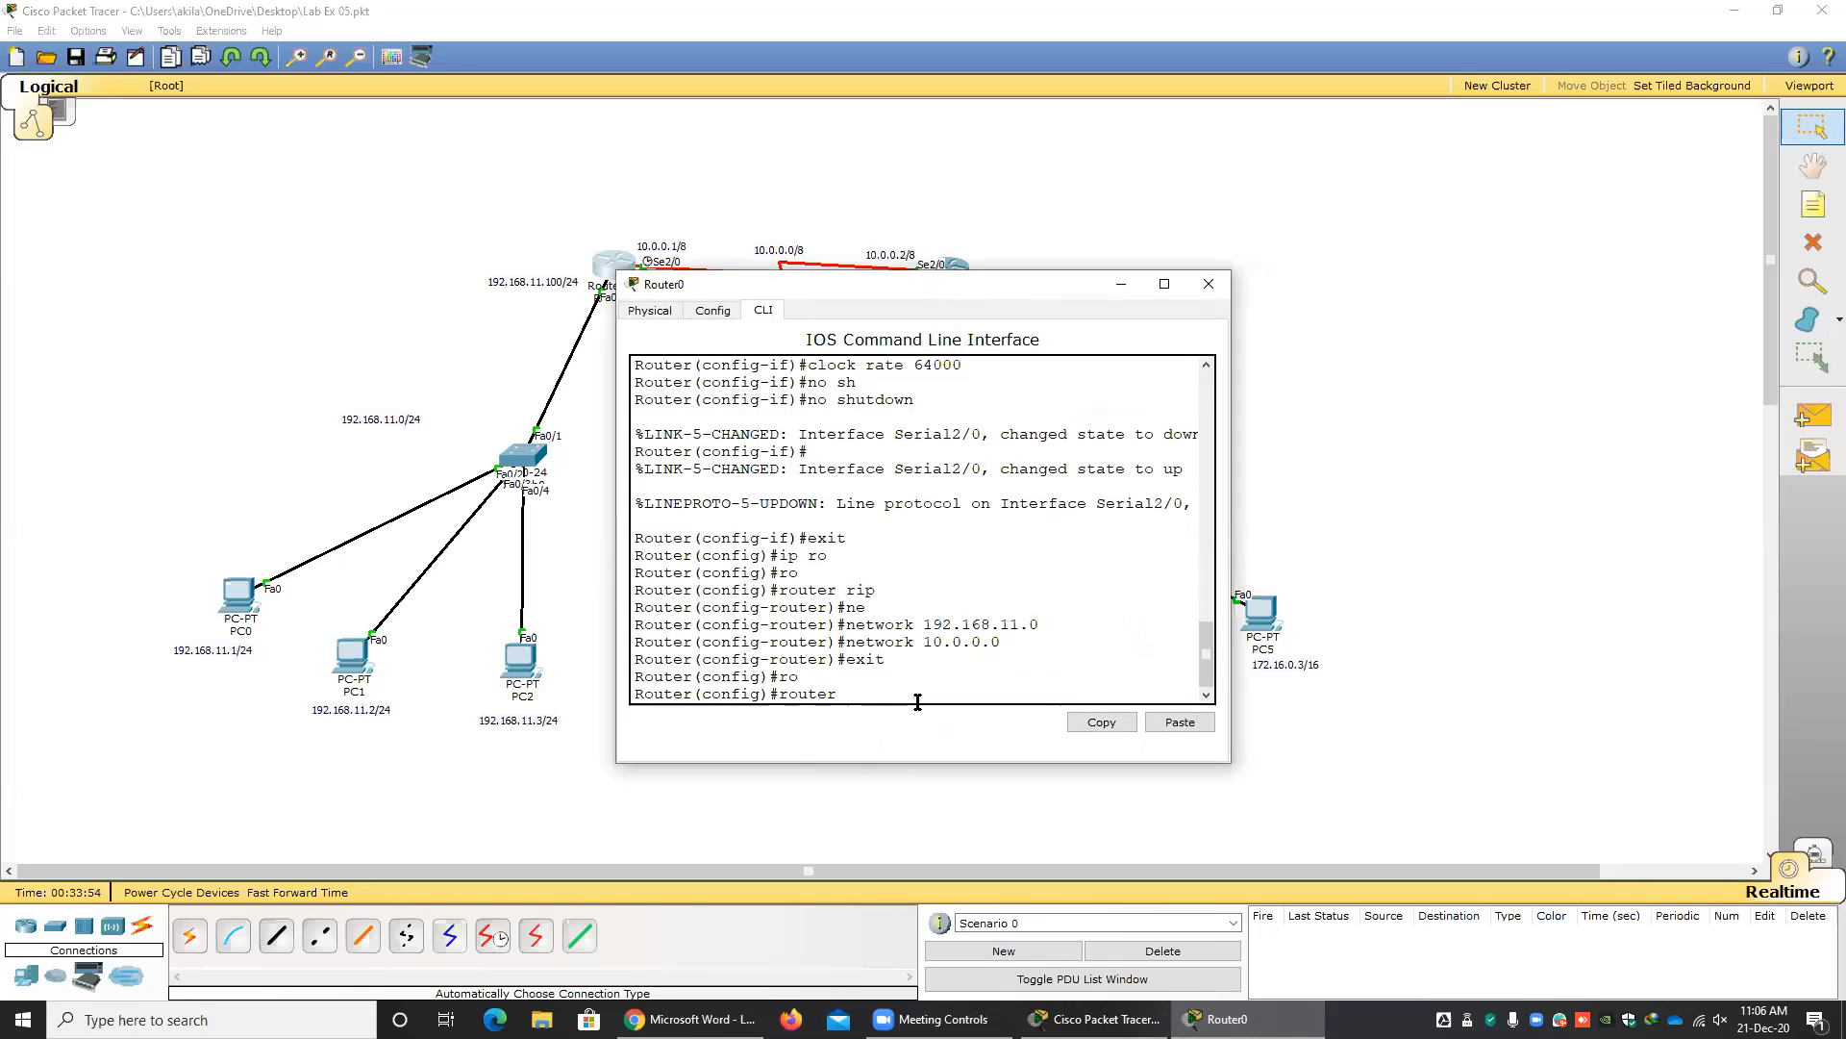
{"action": "type", "text": "r"}
{"action": "key", "text": "Tab"}
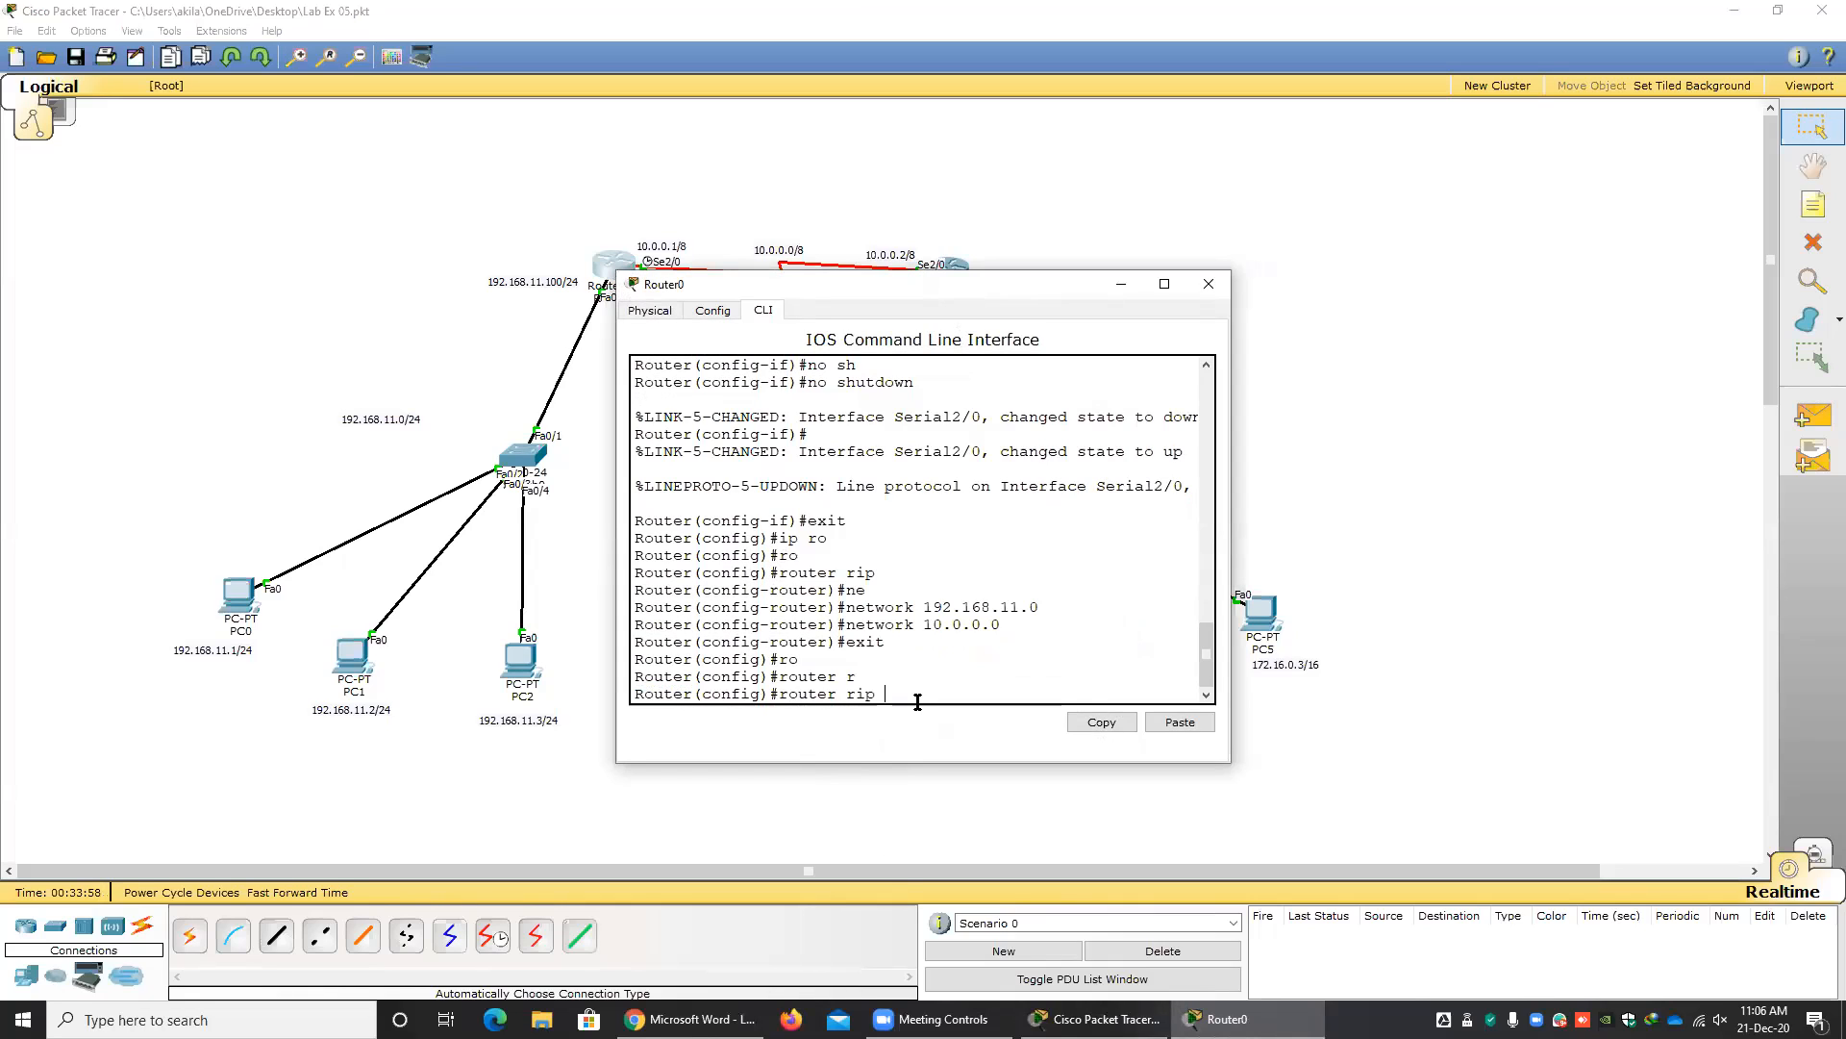
{"action": "key", "text": "Left"}
{"action": "key", "text": "Left"}
{"action": "key", "text": "Left"}
{"action": "key", "text": "Left"}
{"action": "key", "text": "Left"}
{"action": "key", "text": "Left"}
{"action": "key", "text": "Left"}
{"action": "key", "text": "Left"}
{"action": "type", "text": "no"}
{"action": "key", "text": "Return"}
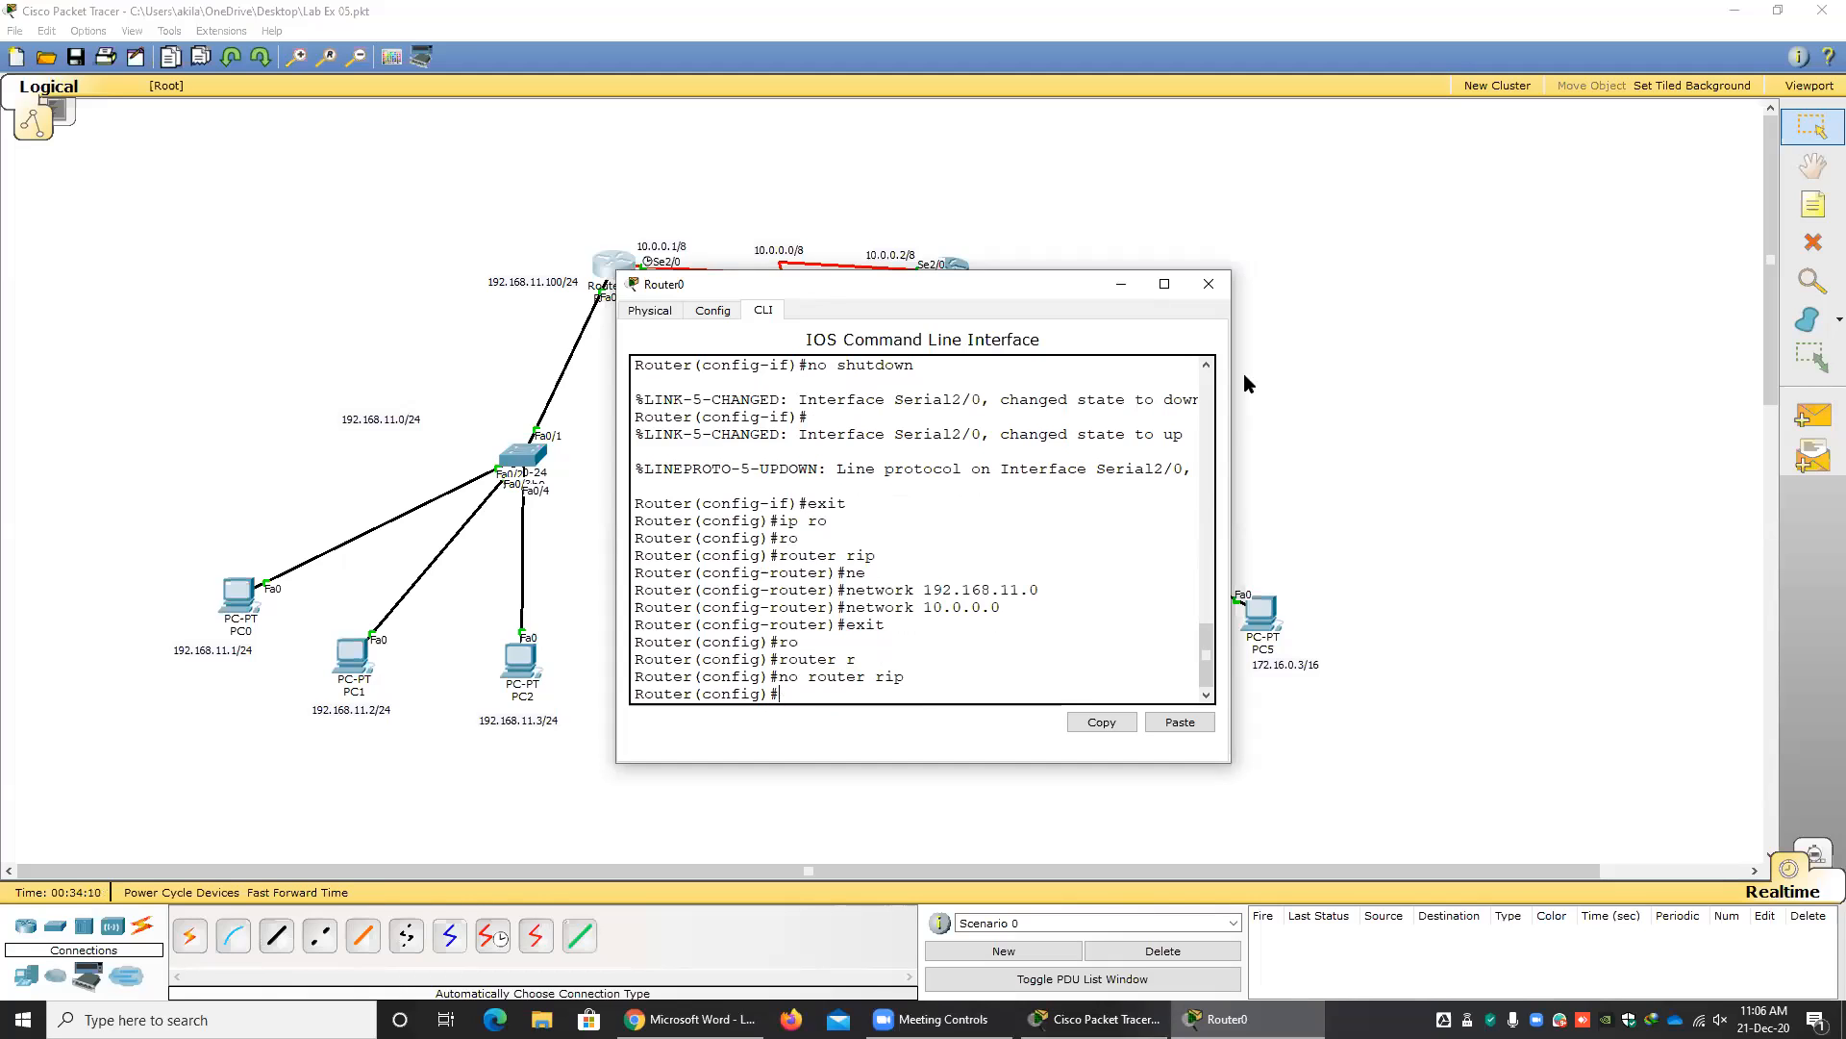
{"action": "left_click", "coordinate": [1209, 284]}
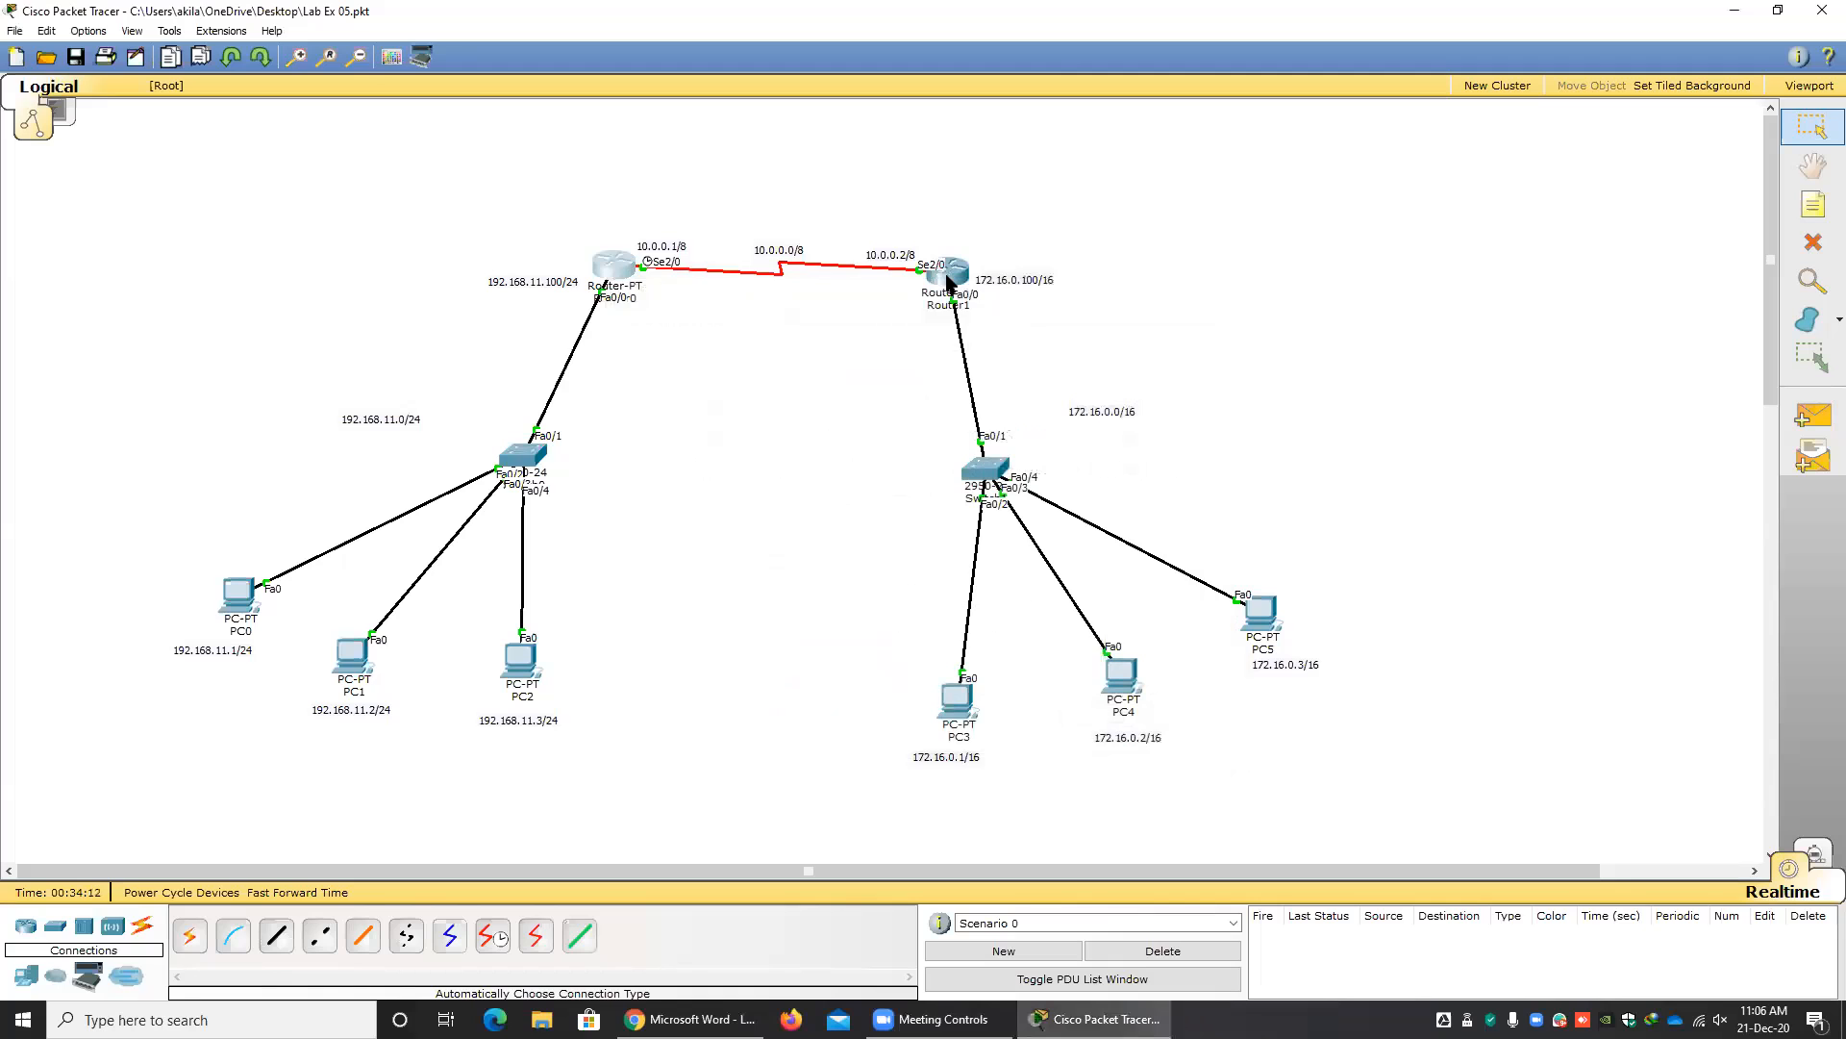
On Router1, exit router configuration mode and remove RIP with "no router rip", closing its window when done.
{"action": "left_click", "coordinate": [948, 279]}
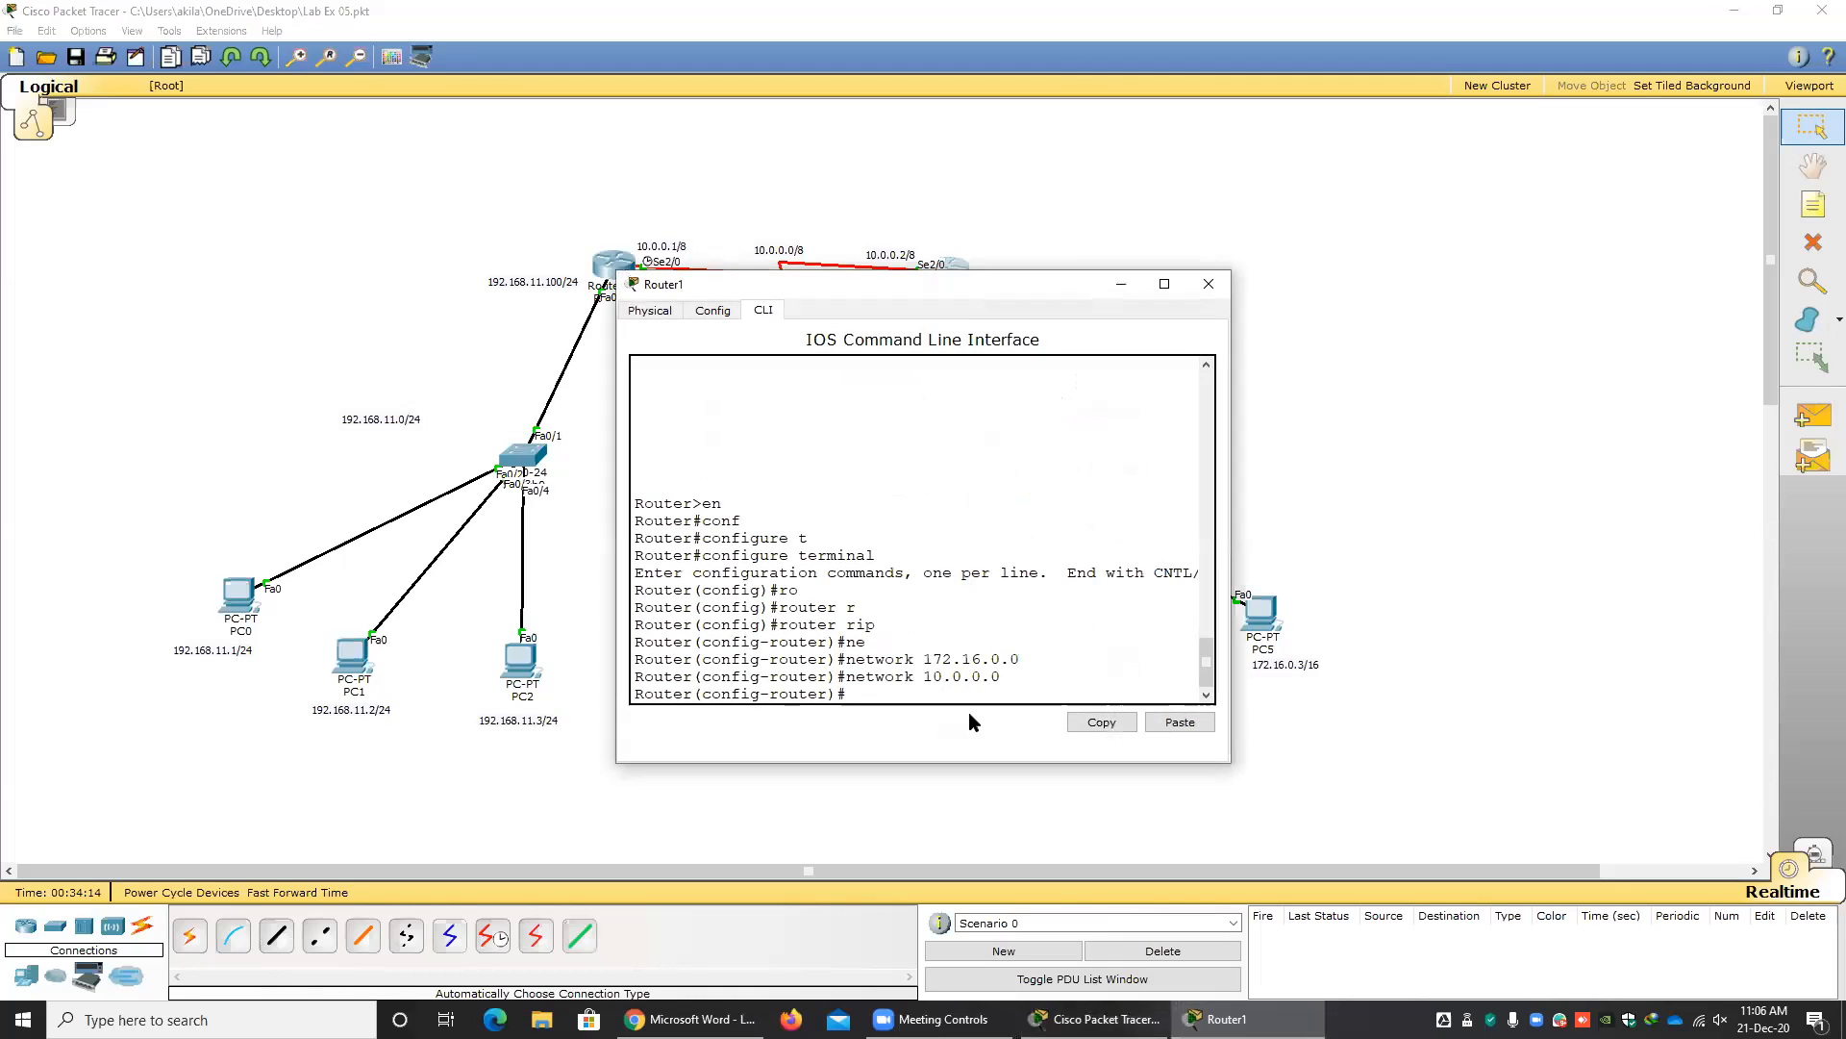
{"action": "type", "text": "exit"}
{"action": "key", "text": "Return"}
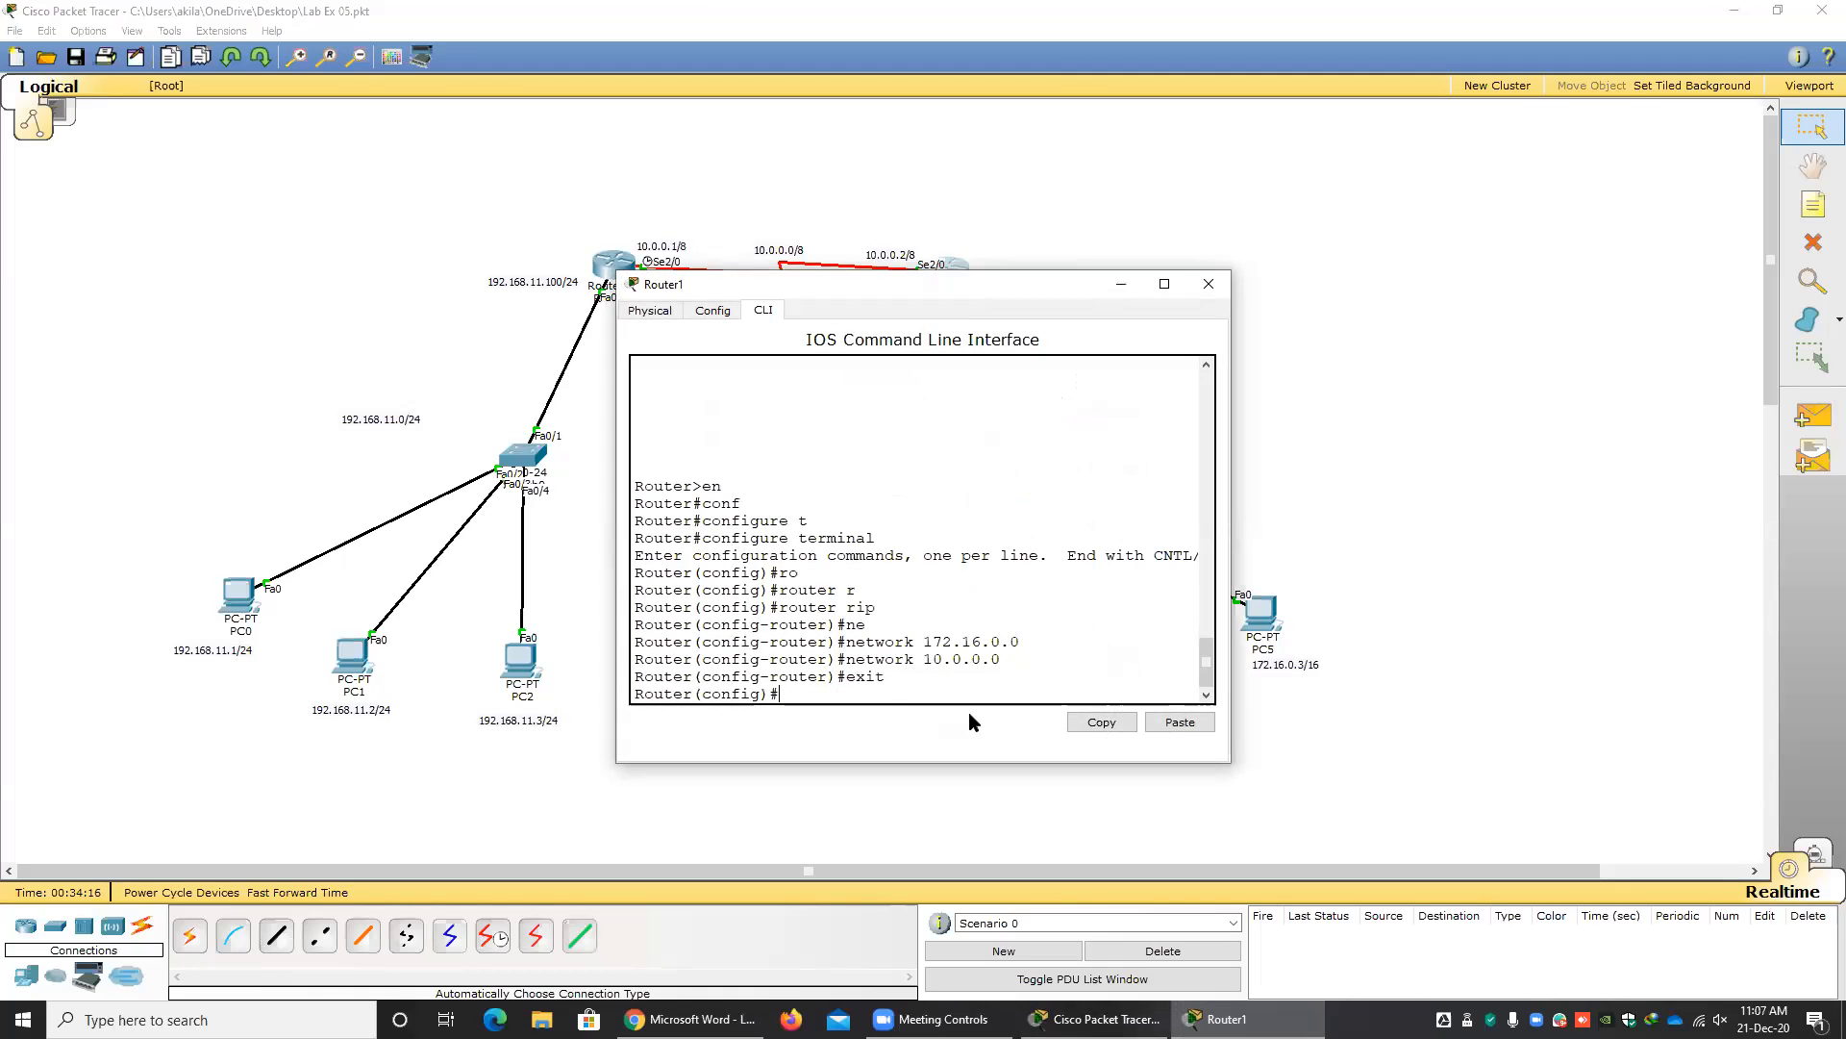
{"action": "type", "text": "no ro"}
{"action": "key", "text": "Tab"}
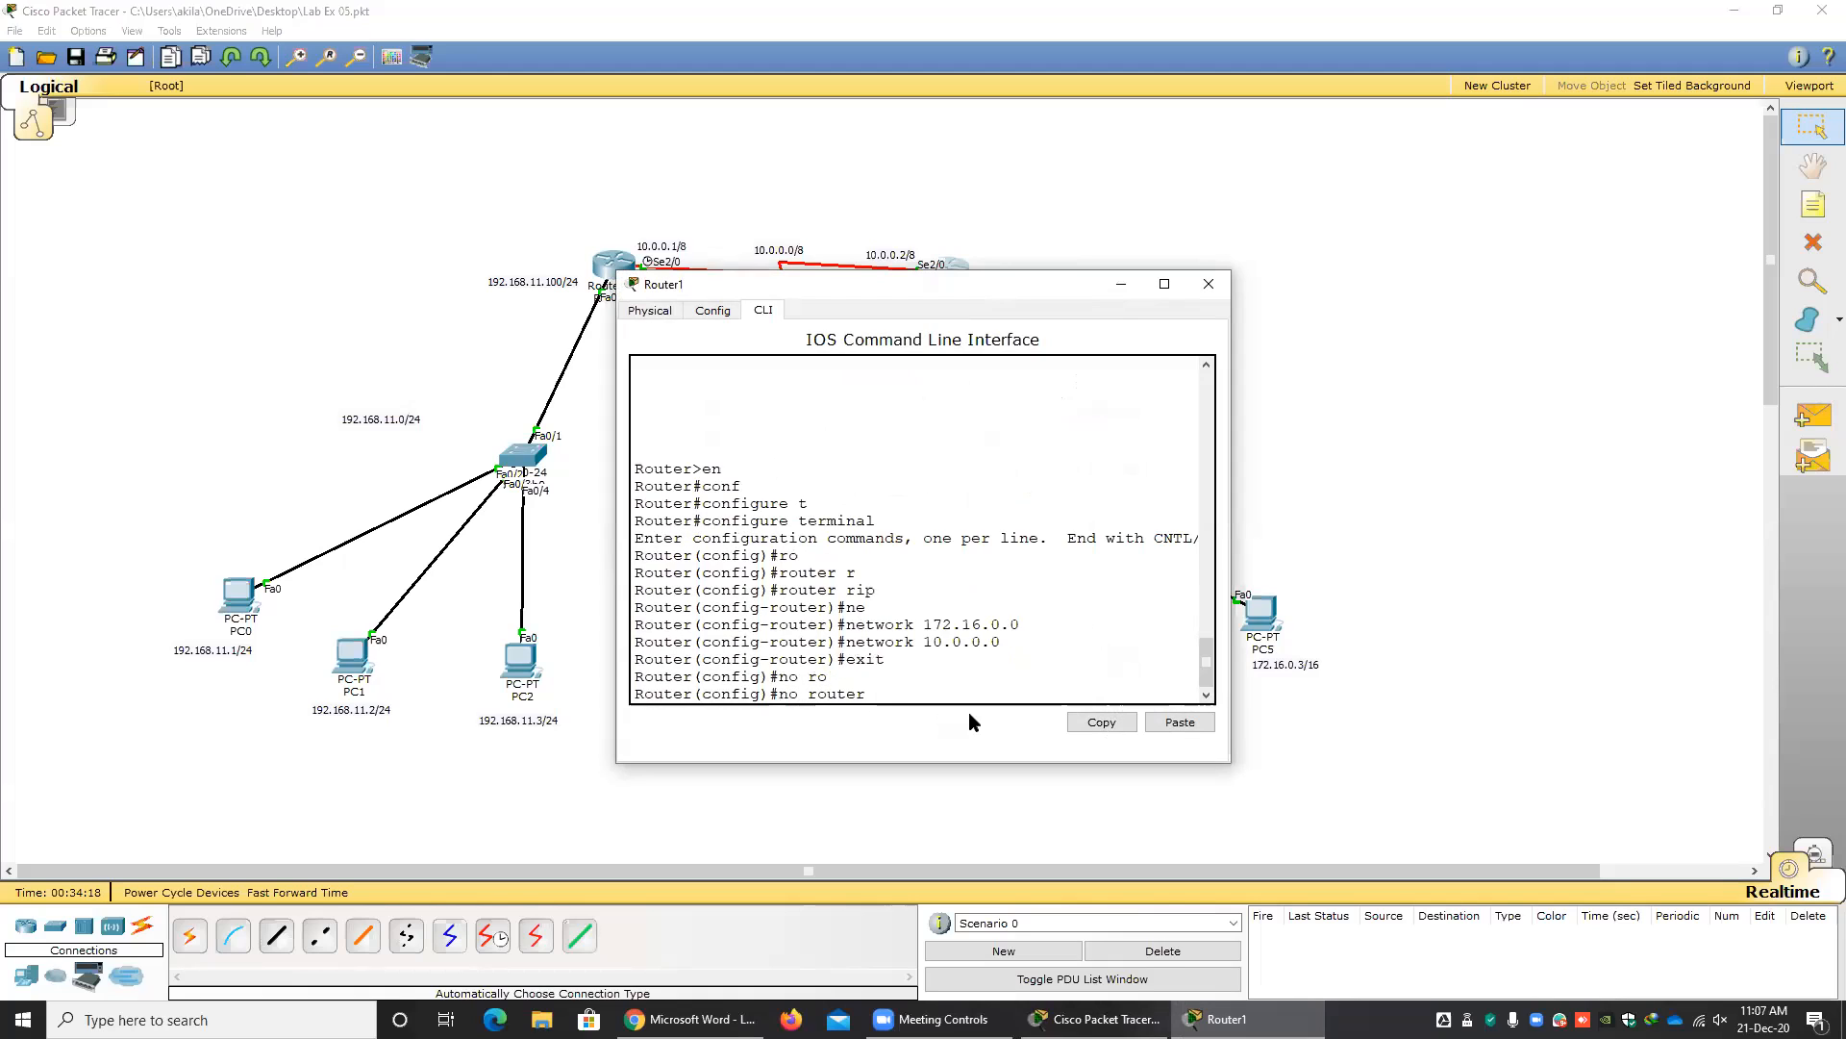
{"action": "type", "text": "r"}
{"action": "key", "text": "Tab"}
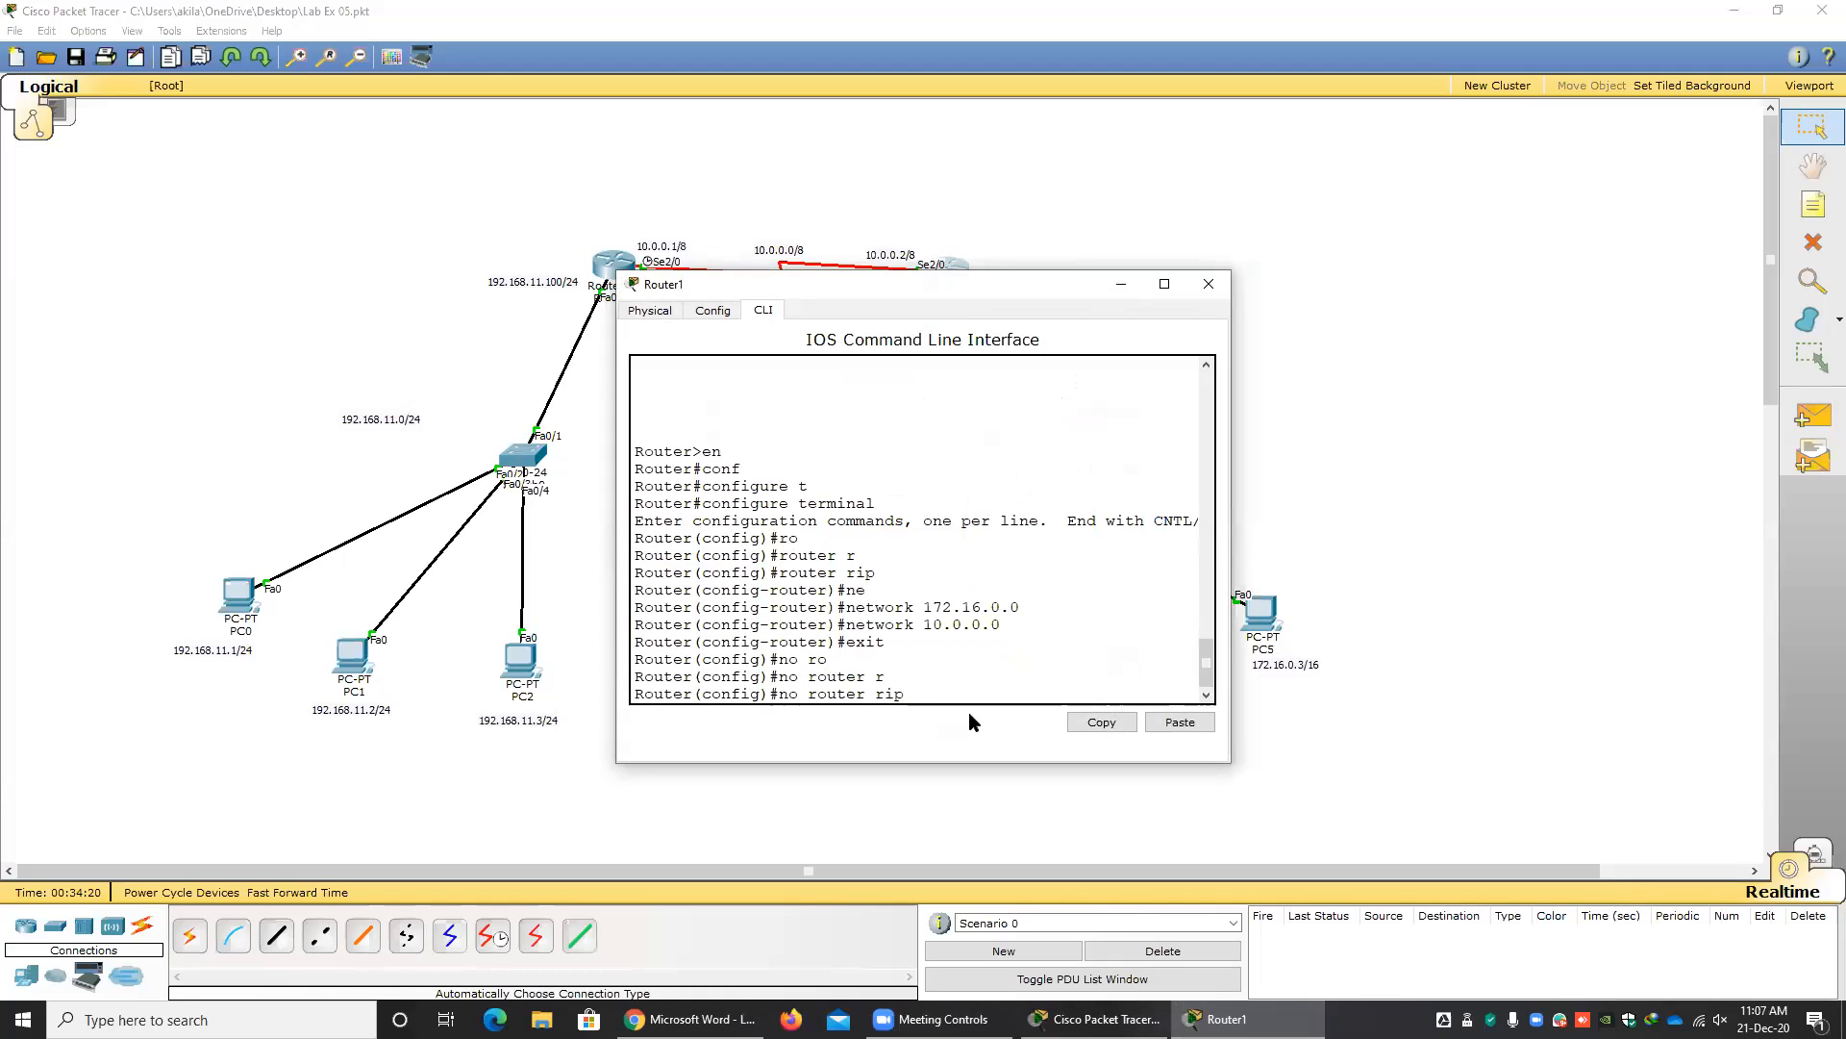
{"action": "key", "text": "Return"}
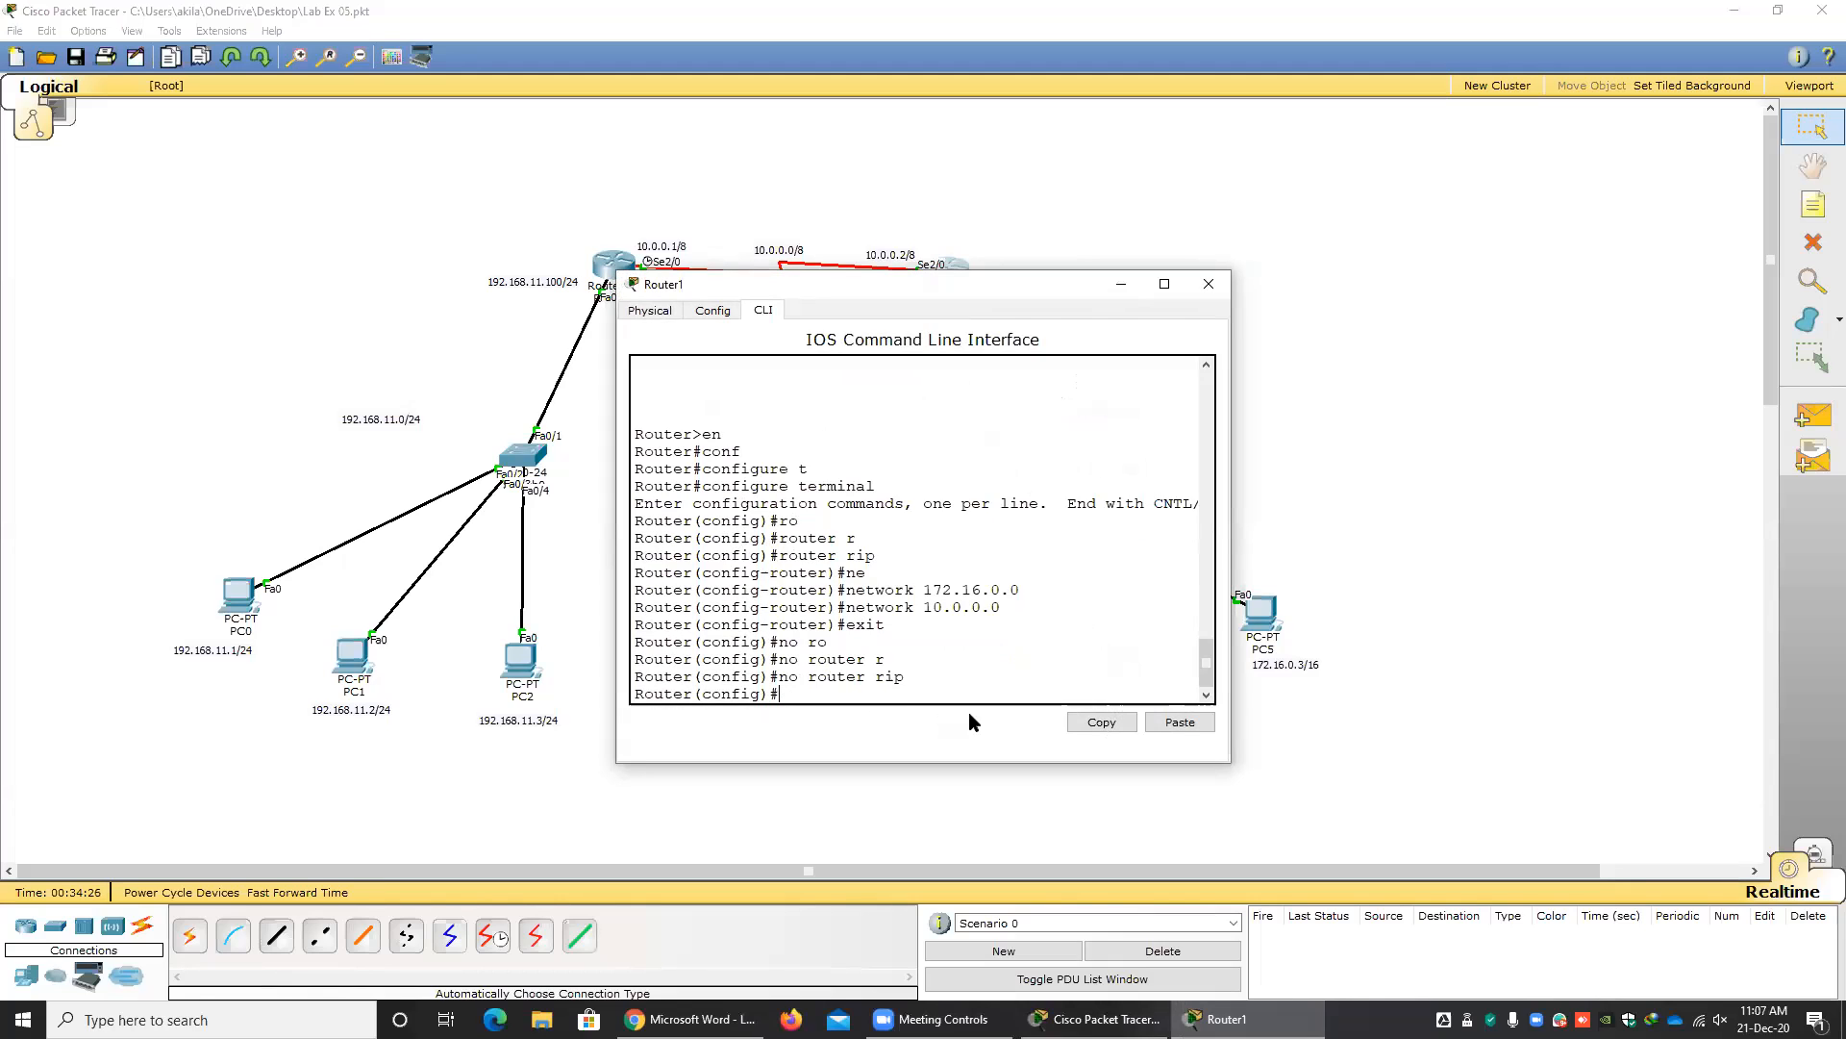
{"action": "left_click", "coordinate": [1209, 284]}
Test connectivity between the LANs without RIP by sending a simple PDU from PC2 to PC3 three times.
{"action": "left_click", "coordinate": [1802, 421]}
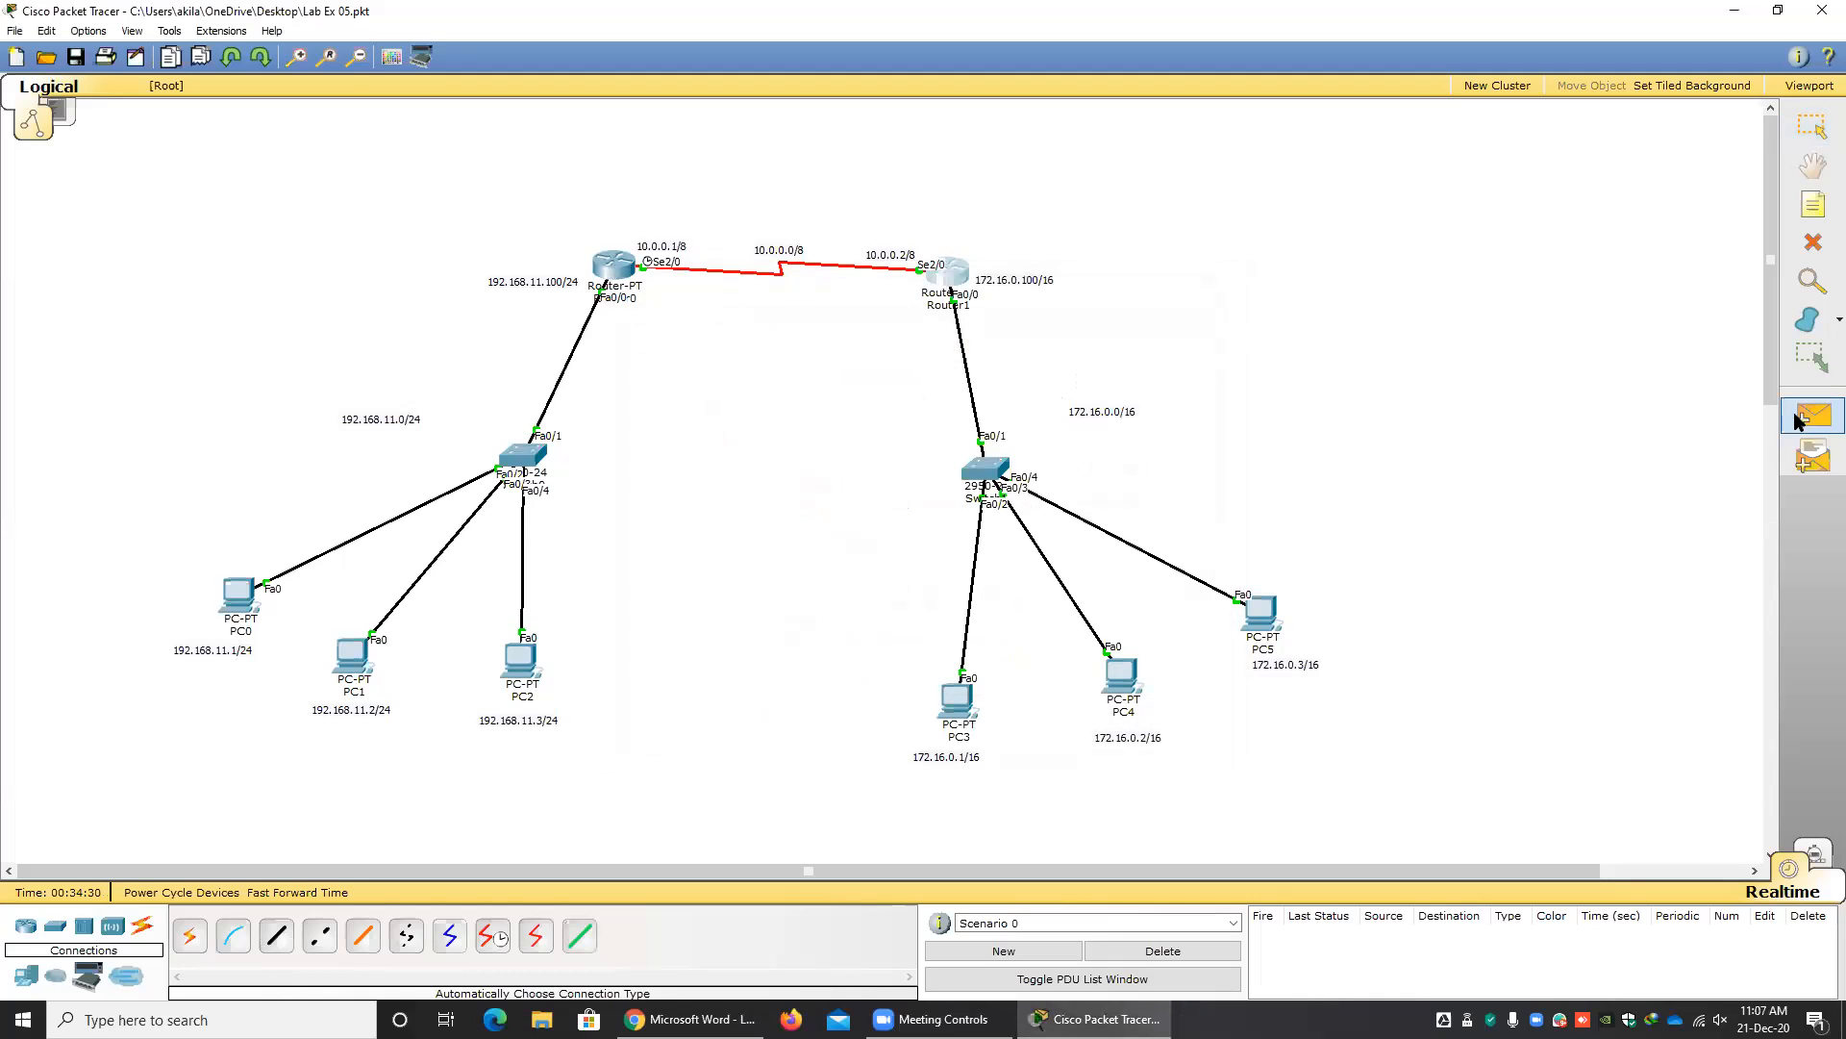
{"action": "left_click", "coordinate": [521, 659]}
{"action": "left_click", "coordinate": [936, 713]}
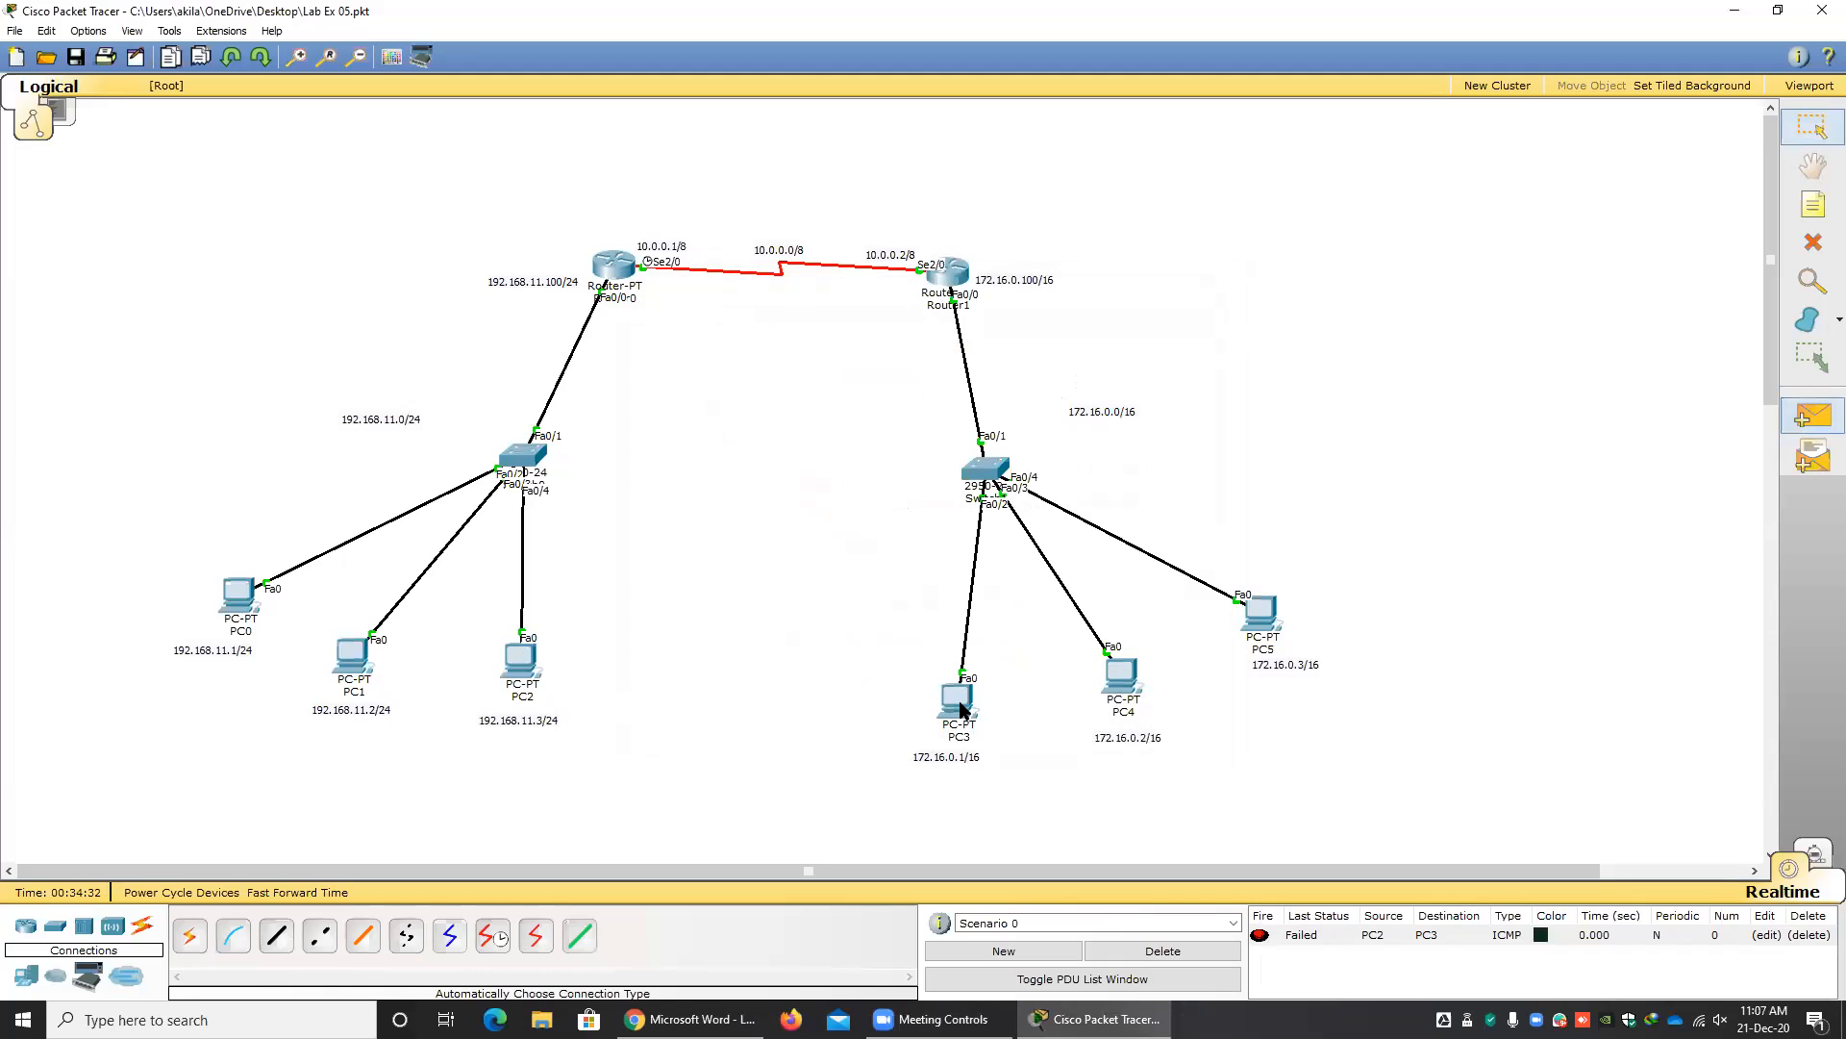
{"action": "left_click", "coordinate": [521, 662]}
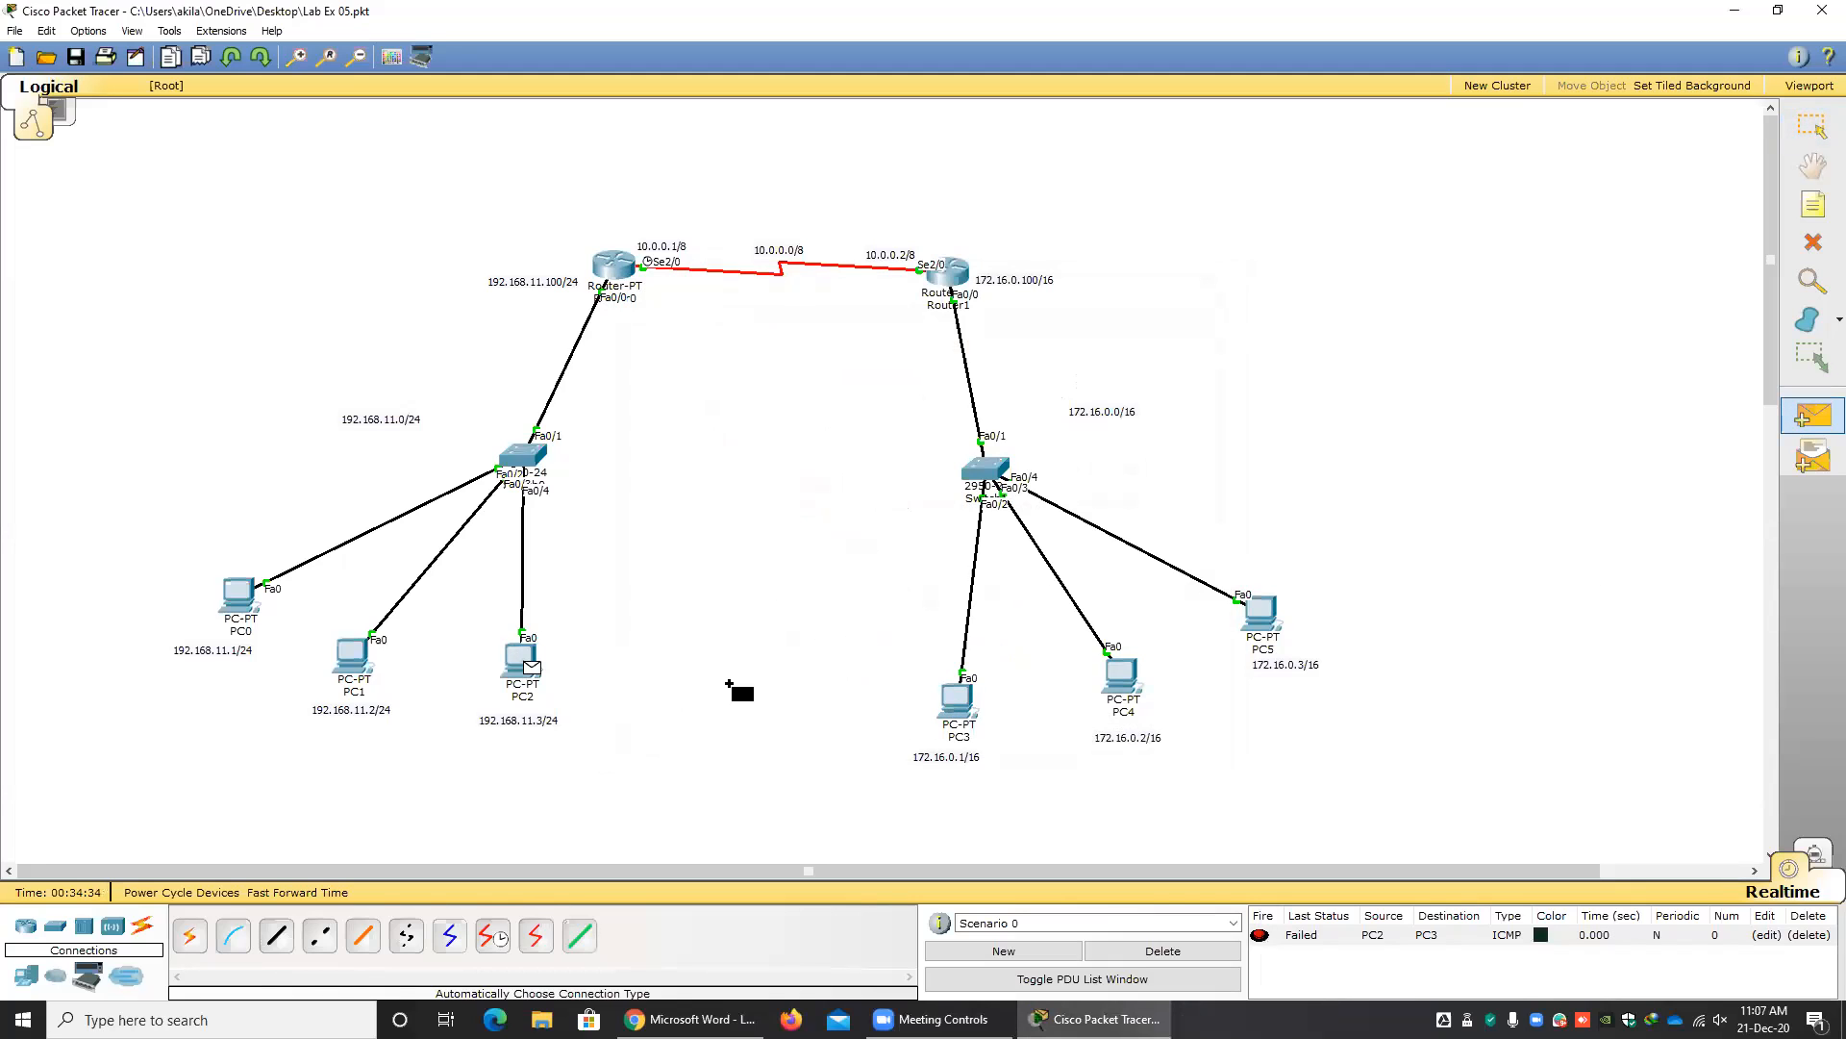
{"action": "left_click", "coordinate": [949, 704]}
{"action": "left_click", "coordinate": [1816, 435]}
{"action": "left_click", "coordinate": [527, 662]}
{"action": "left_click", "coordinate": [974, 708]}
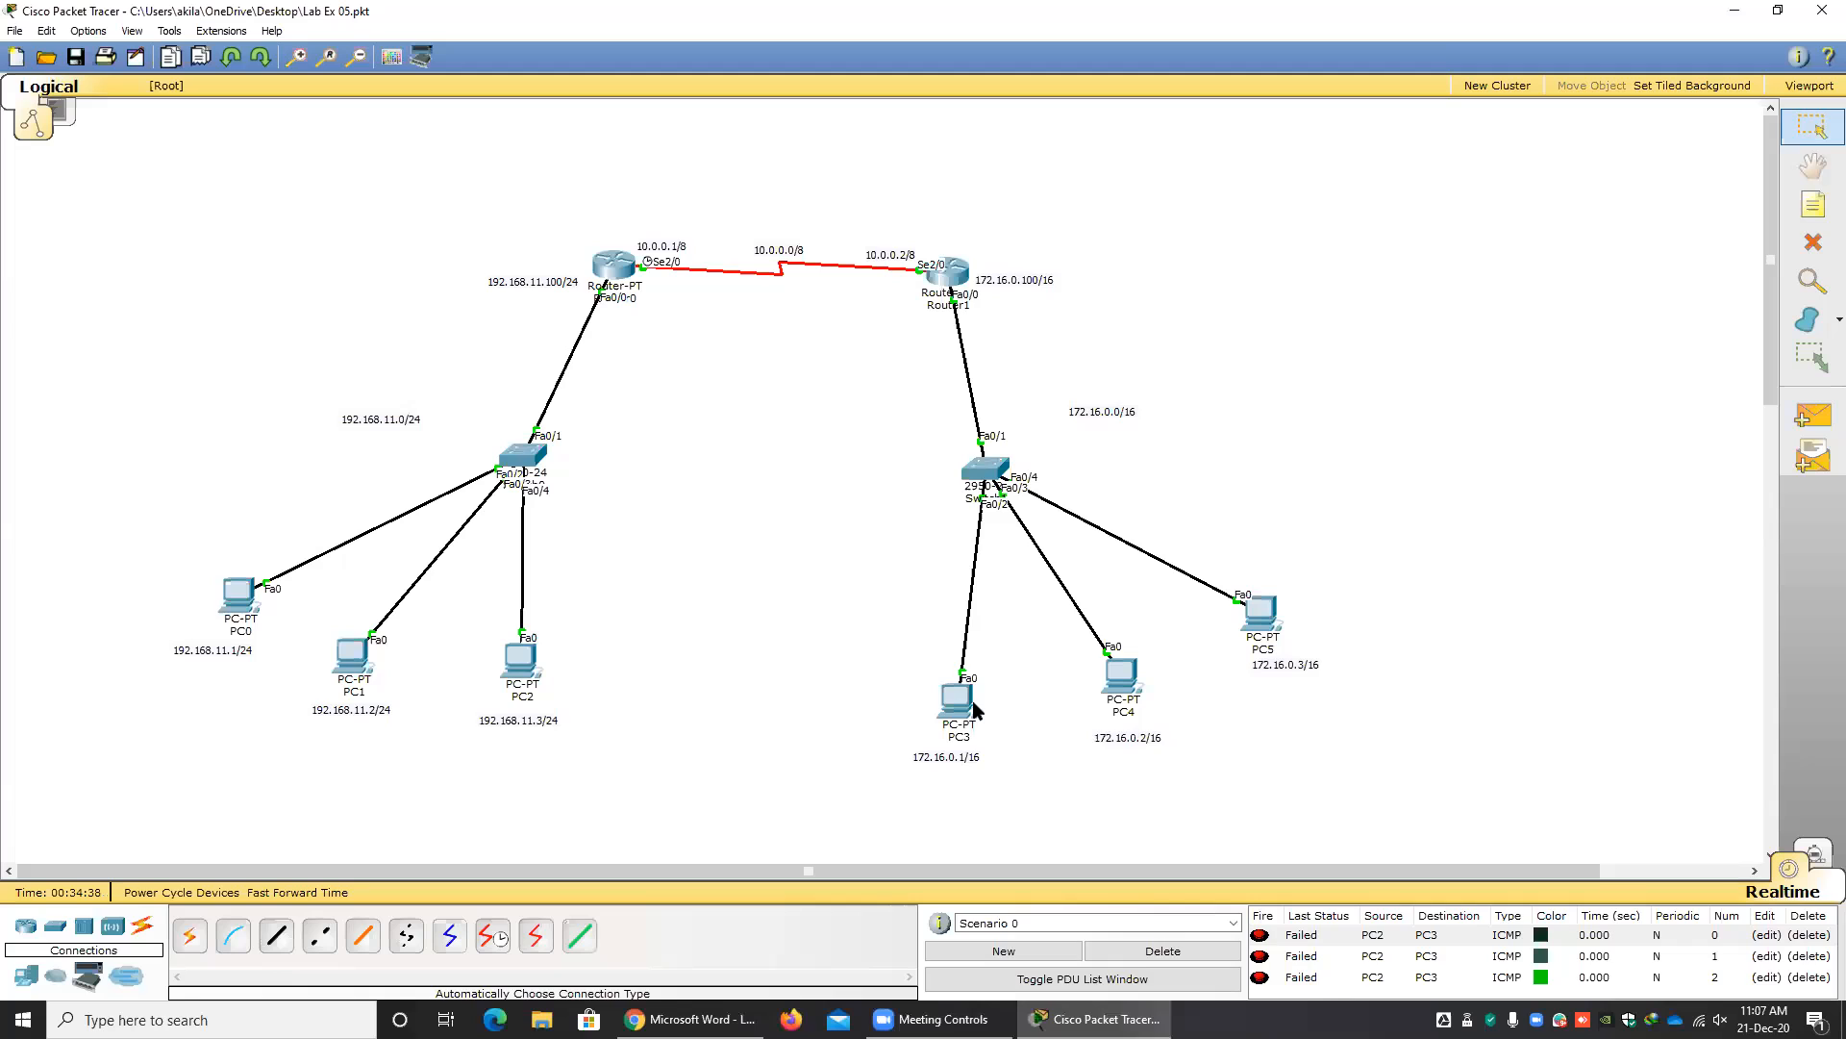
Delete the scenario's test results and send simple PDUs from PC1 to PC4 and from PC0 to PC5.
{"action": "left_click", "coordinate": [1202, 950]}
{"action": "left_click", "coordinate": [1790, 421]}
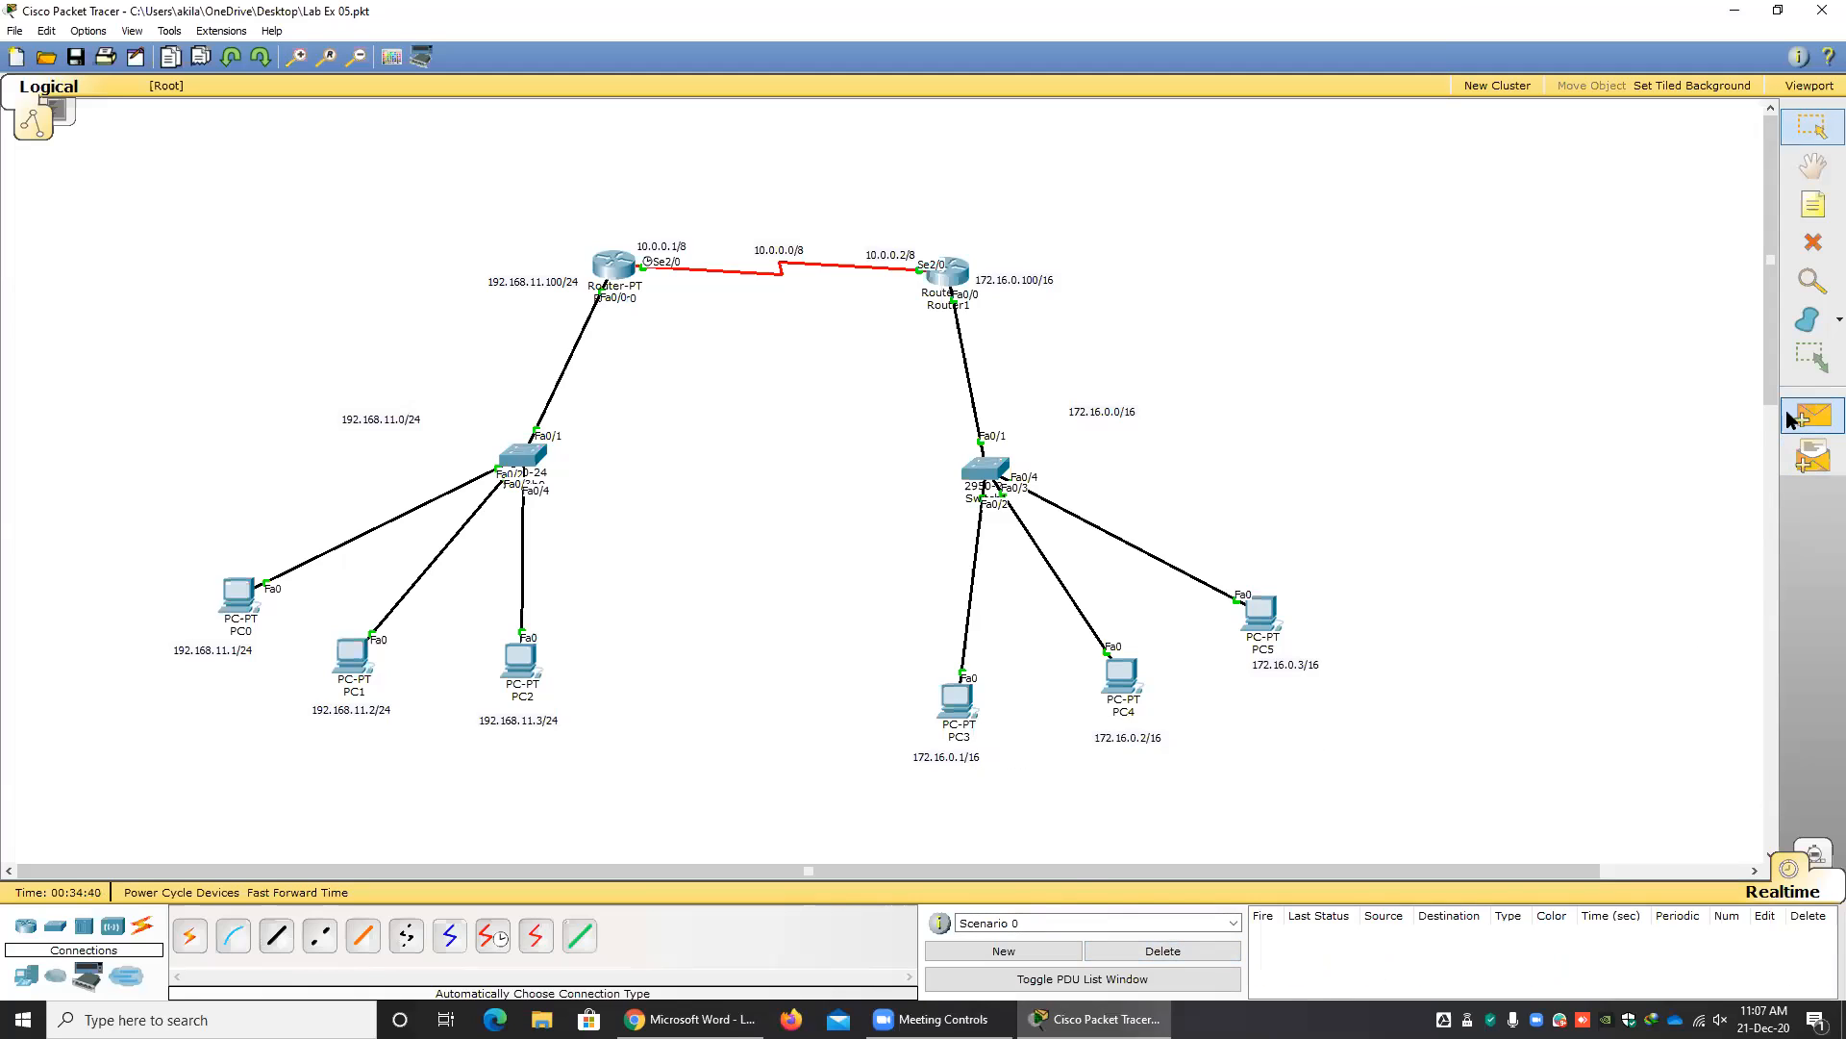
{"action": "left_click", "coordinate": [363, 663]}
{"action": "left_click", "coordinate": [1111, 689]}
{"action": "left_click", "coordinate": [1813, 415]}
{"action": "left_click", "coordinate": [249, 606]}
{"action": "left_click", "coordinate": [1259, 614]}
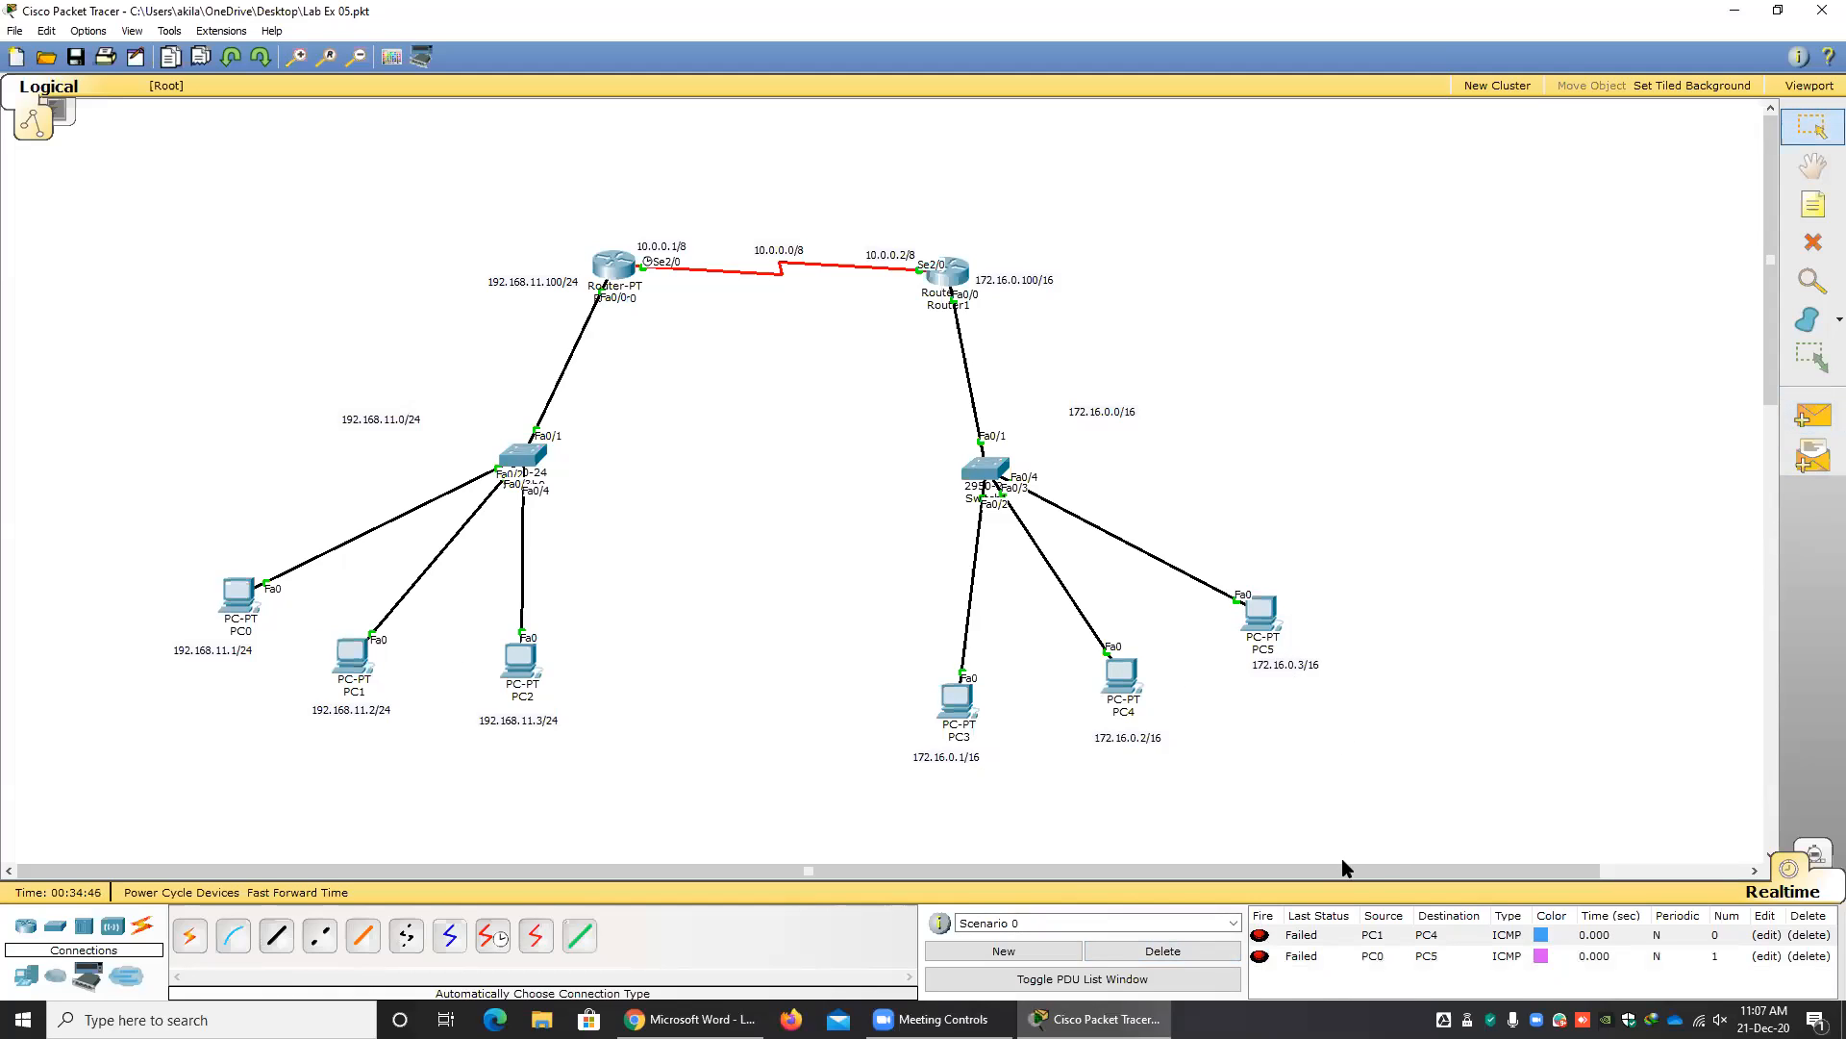
Clear the PDU list, test connectivity within the LAN from PC1 to PC2, and delete the scenario's results.
{"action": "left_click", "coordinate": [1197, 952]}
{"action": "left_click", "coordinate": [1816, 431]}
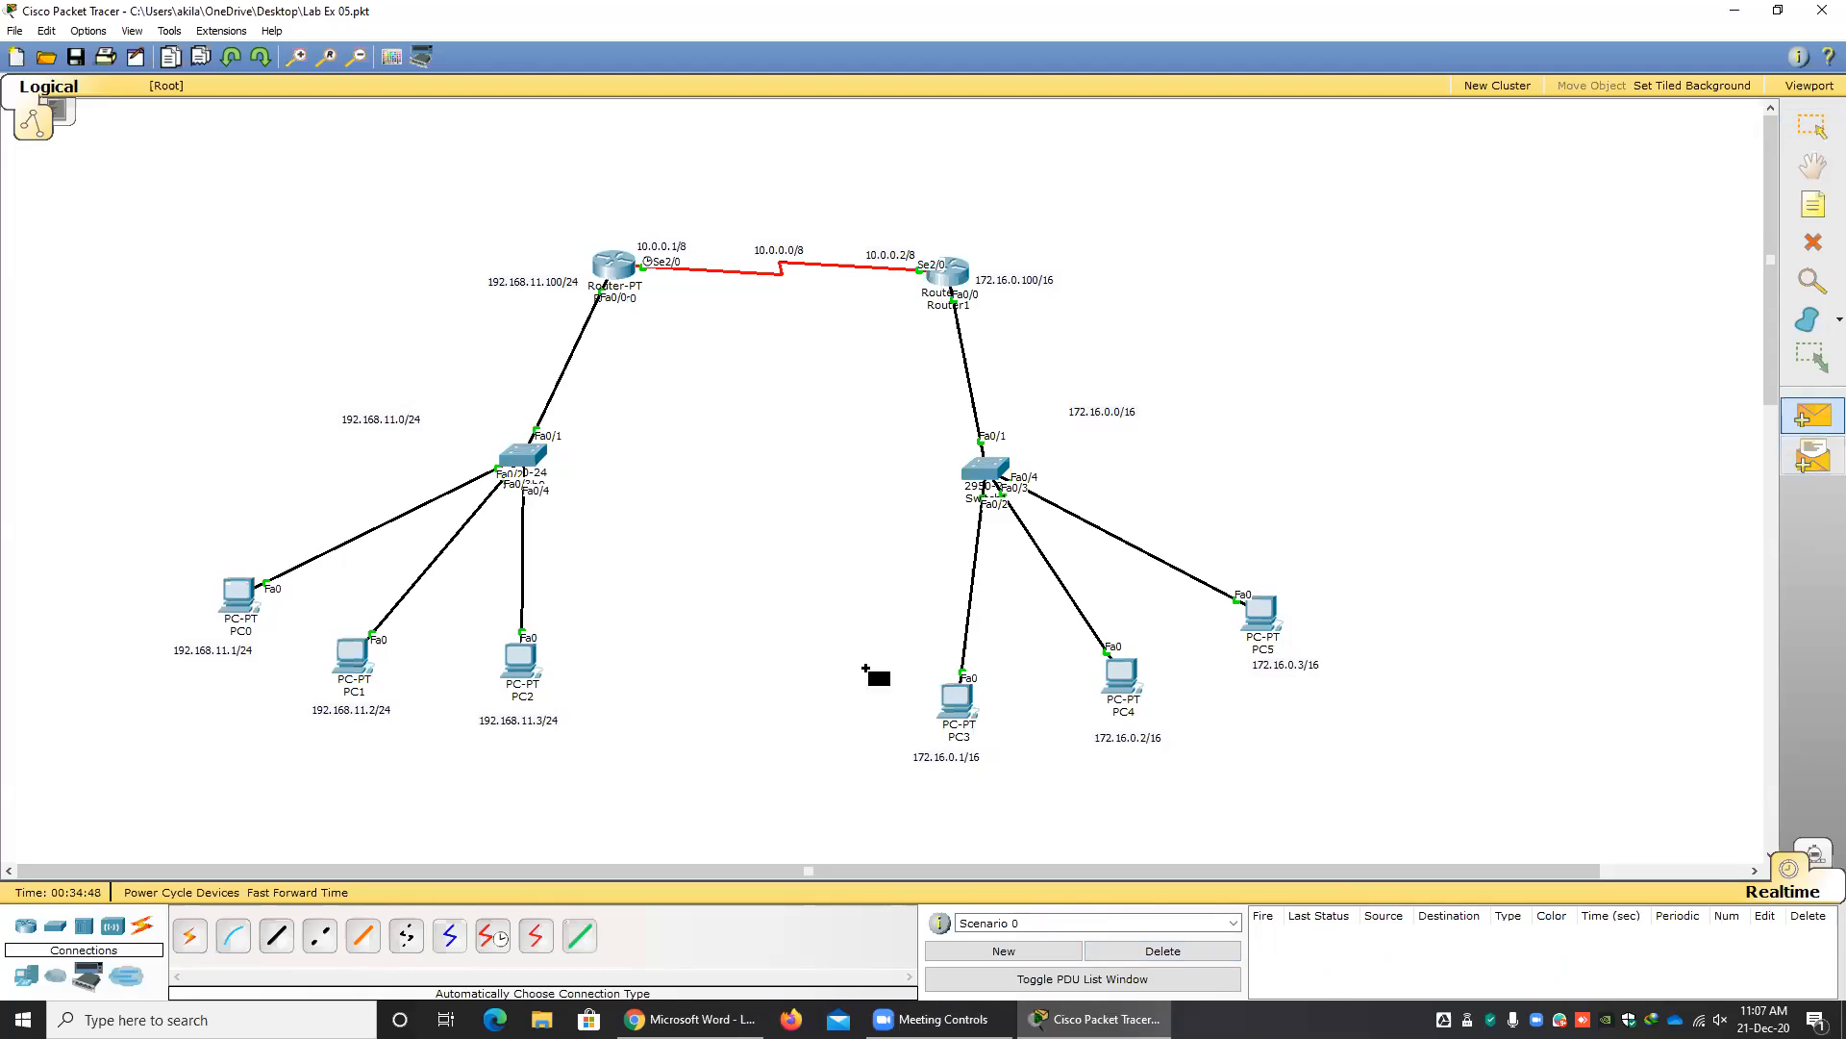
{"action": "left_click", "coordinate": [354, 656]}
{"action": "left_click", "coordinate": [519, 664]}
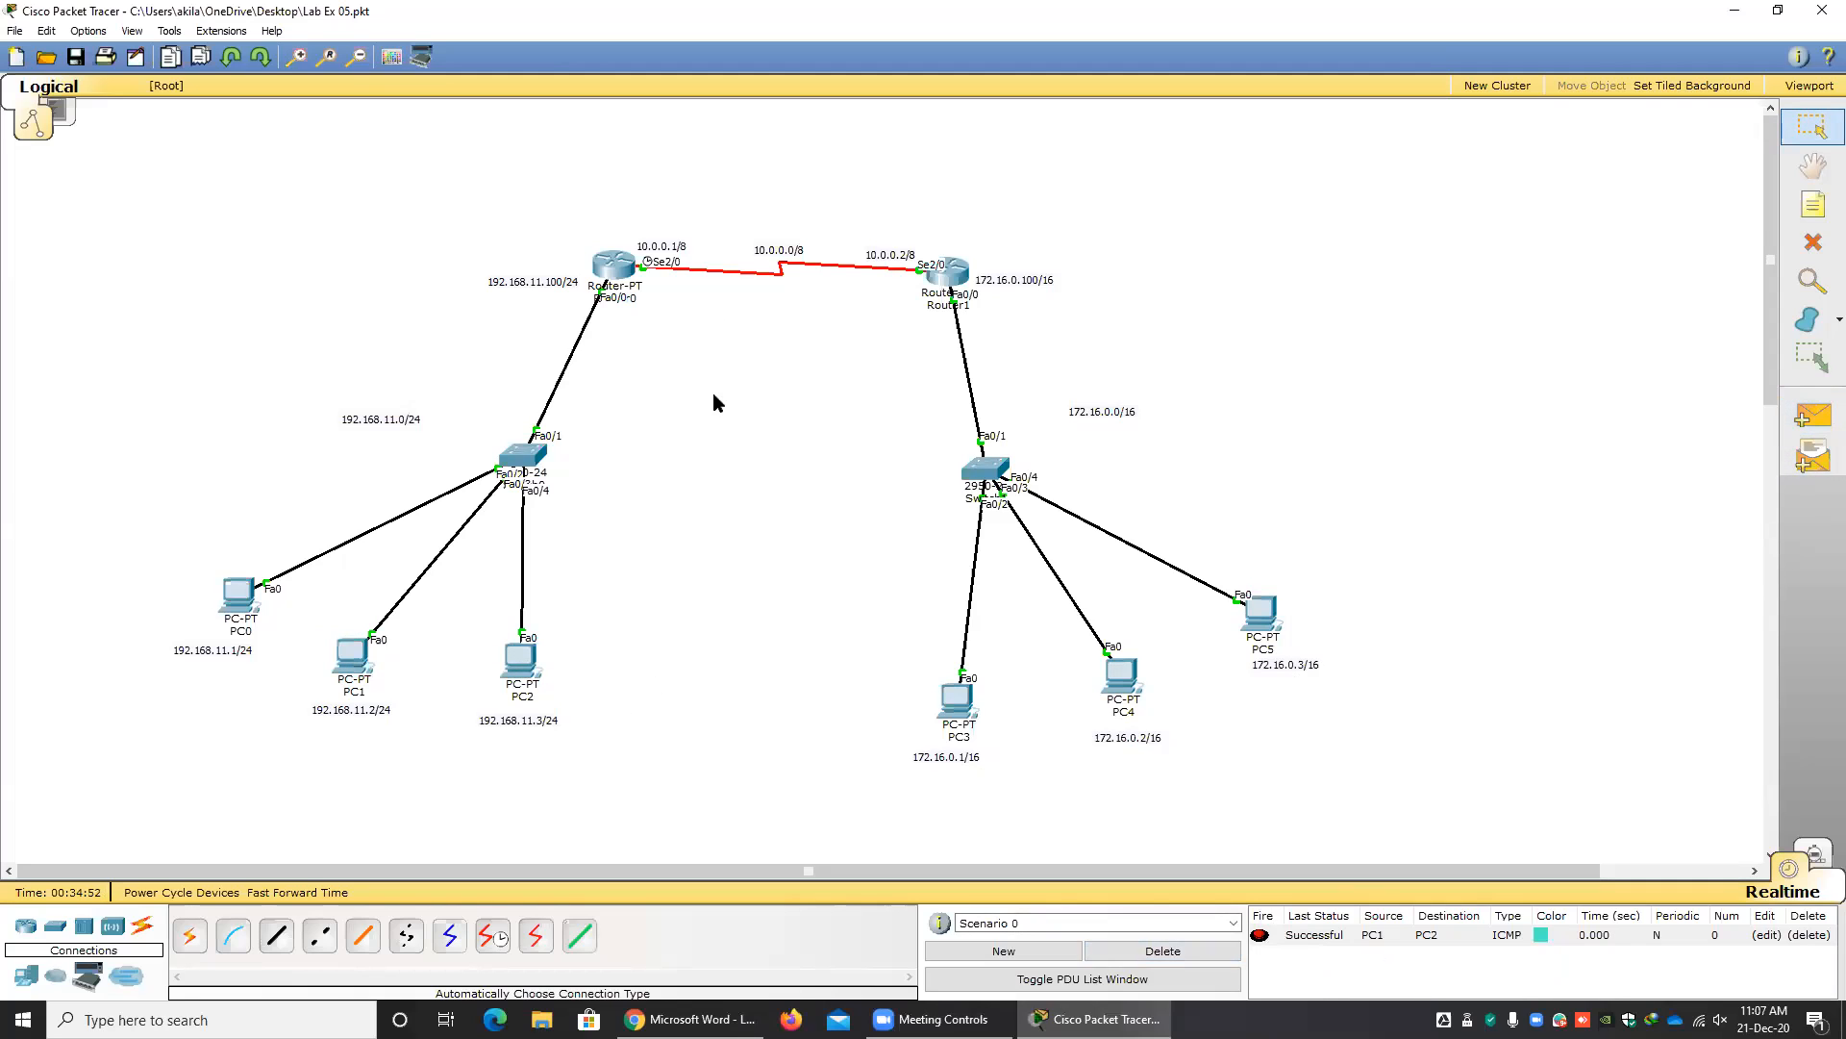
{"action": "mouse_move", "coordinate": [1247, 650]}
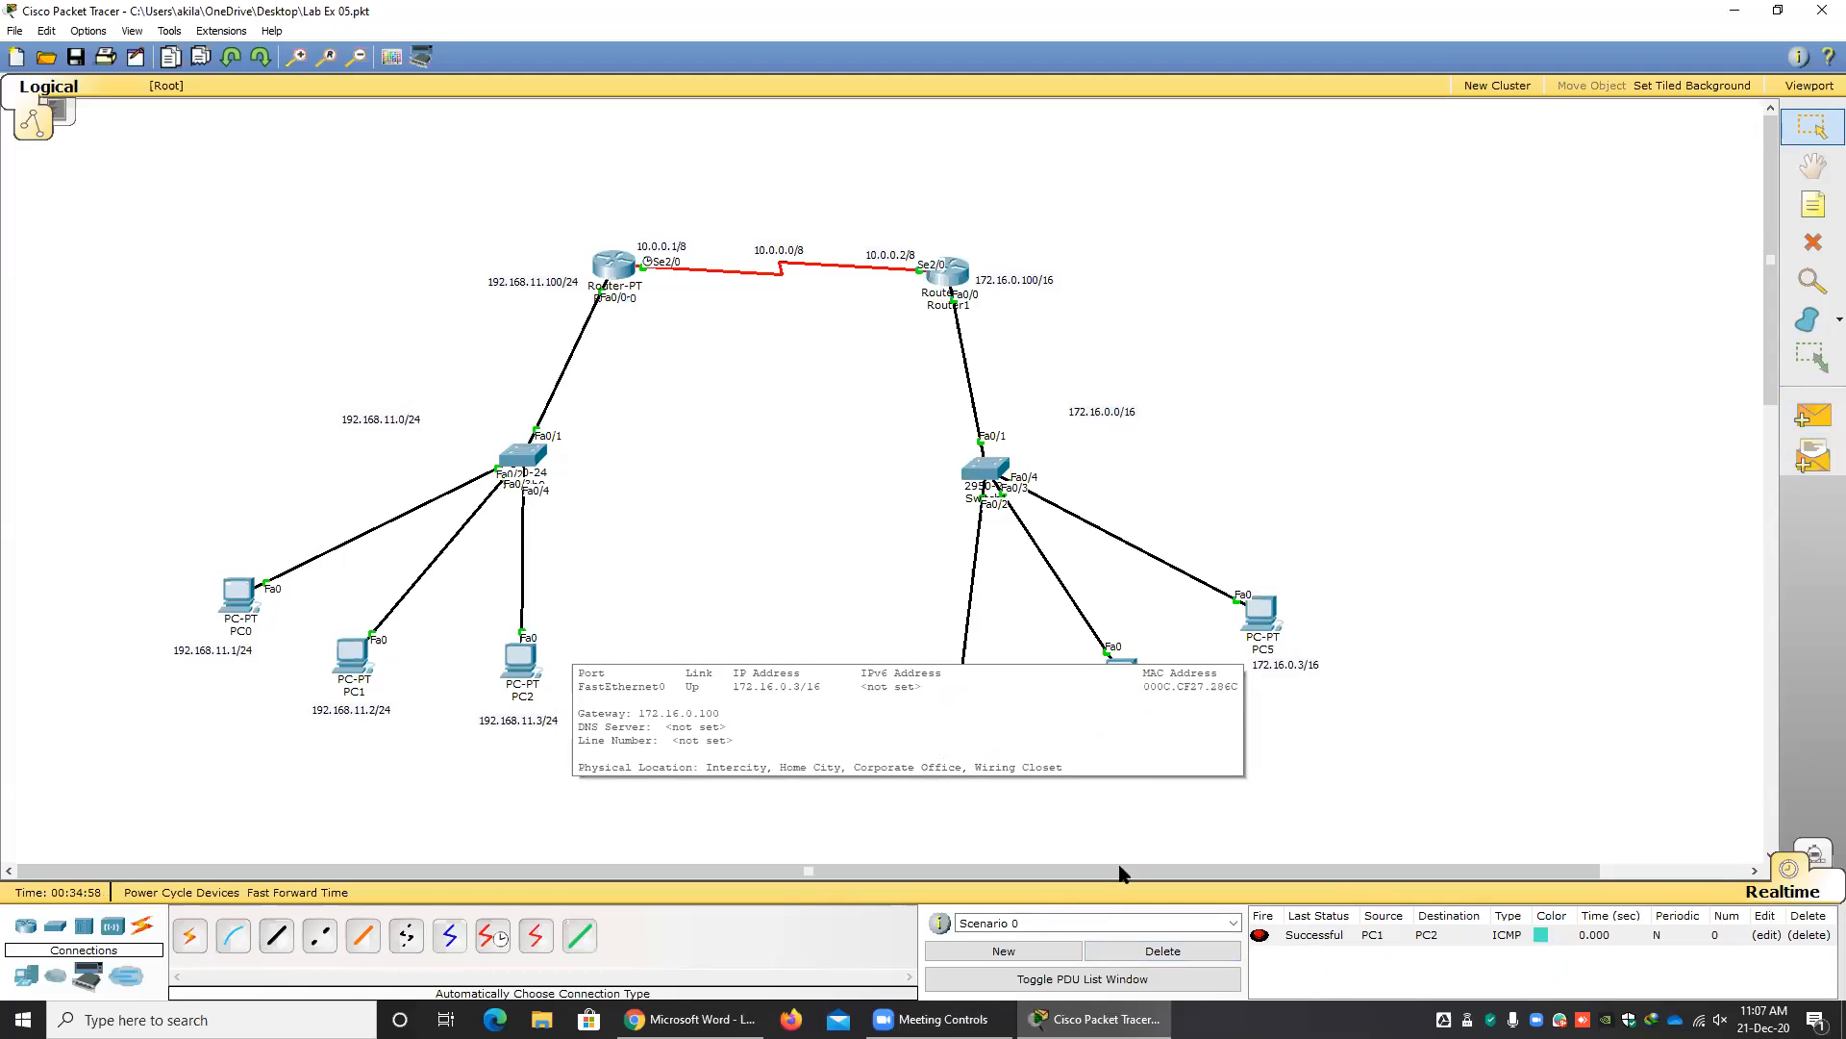
{"action": "left_click", "coordinate": [1165, 951]}
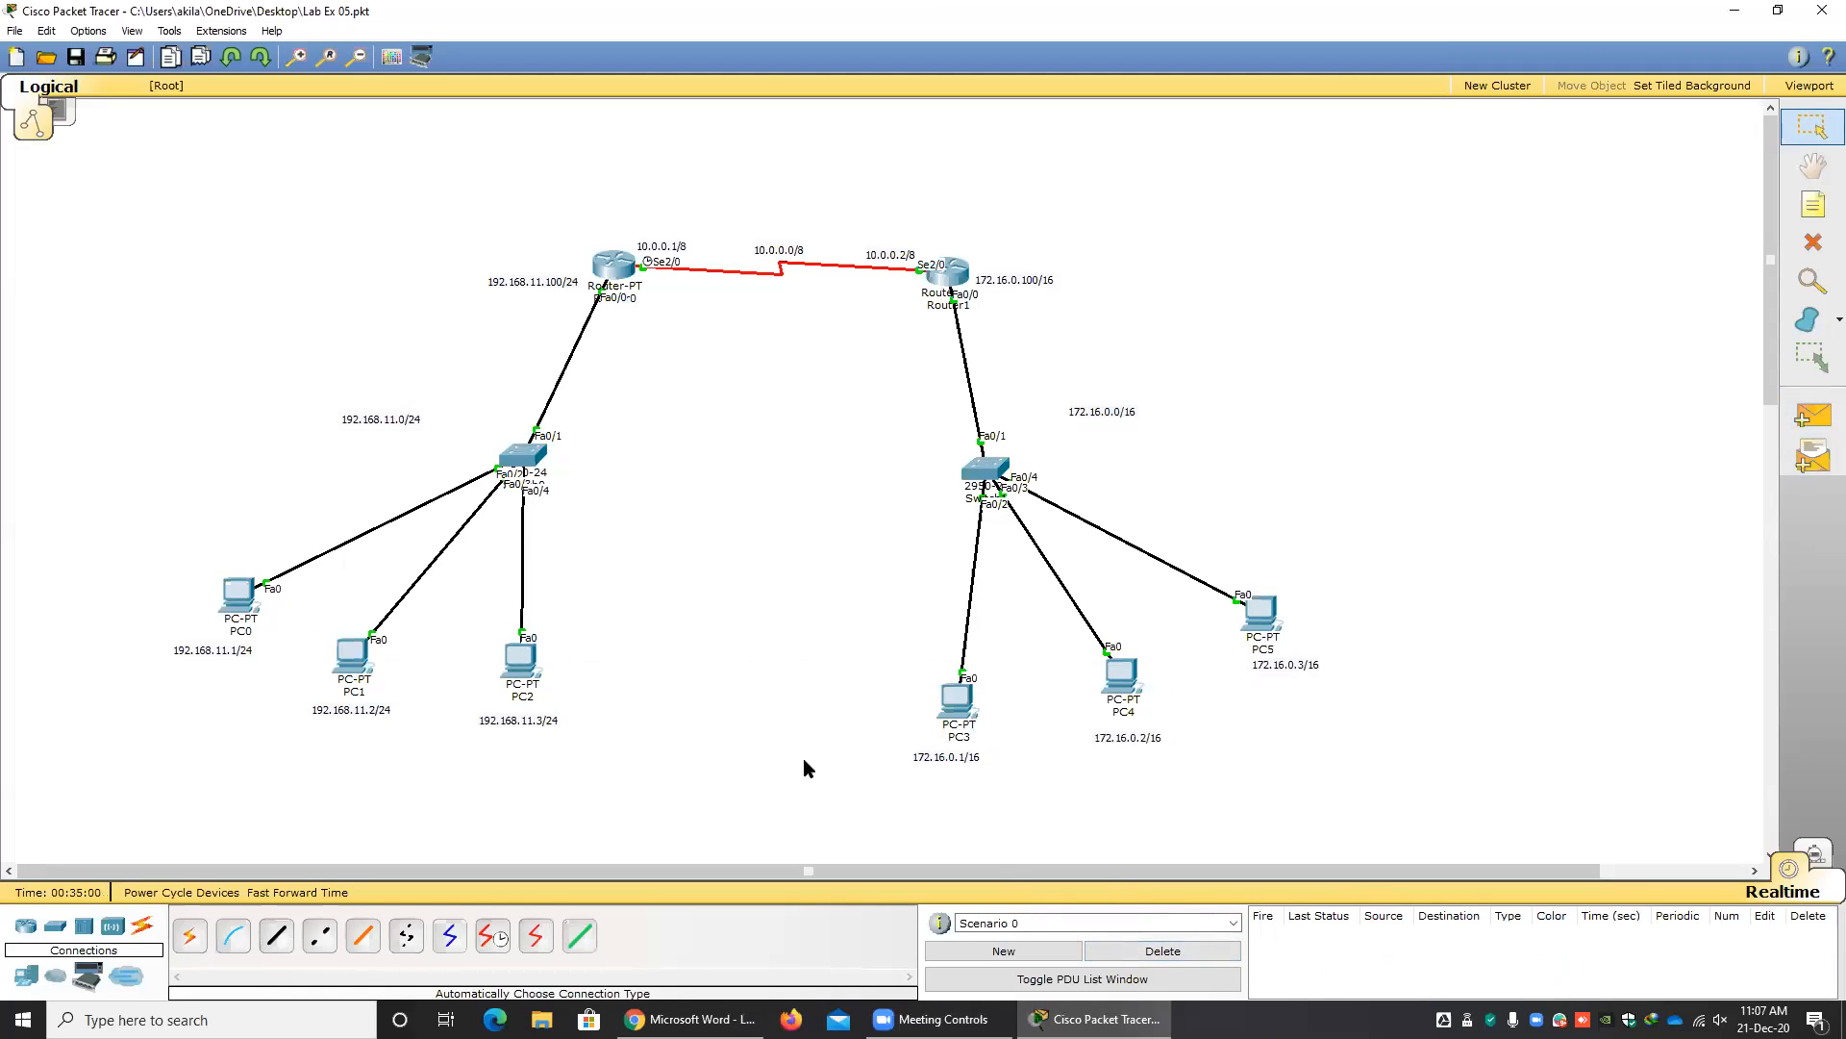
Open Router0's command line and list the available routing protocols with "router ?".
{"action": "mouse_move", "coordinate": [613, 278]}
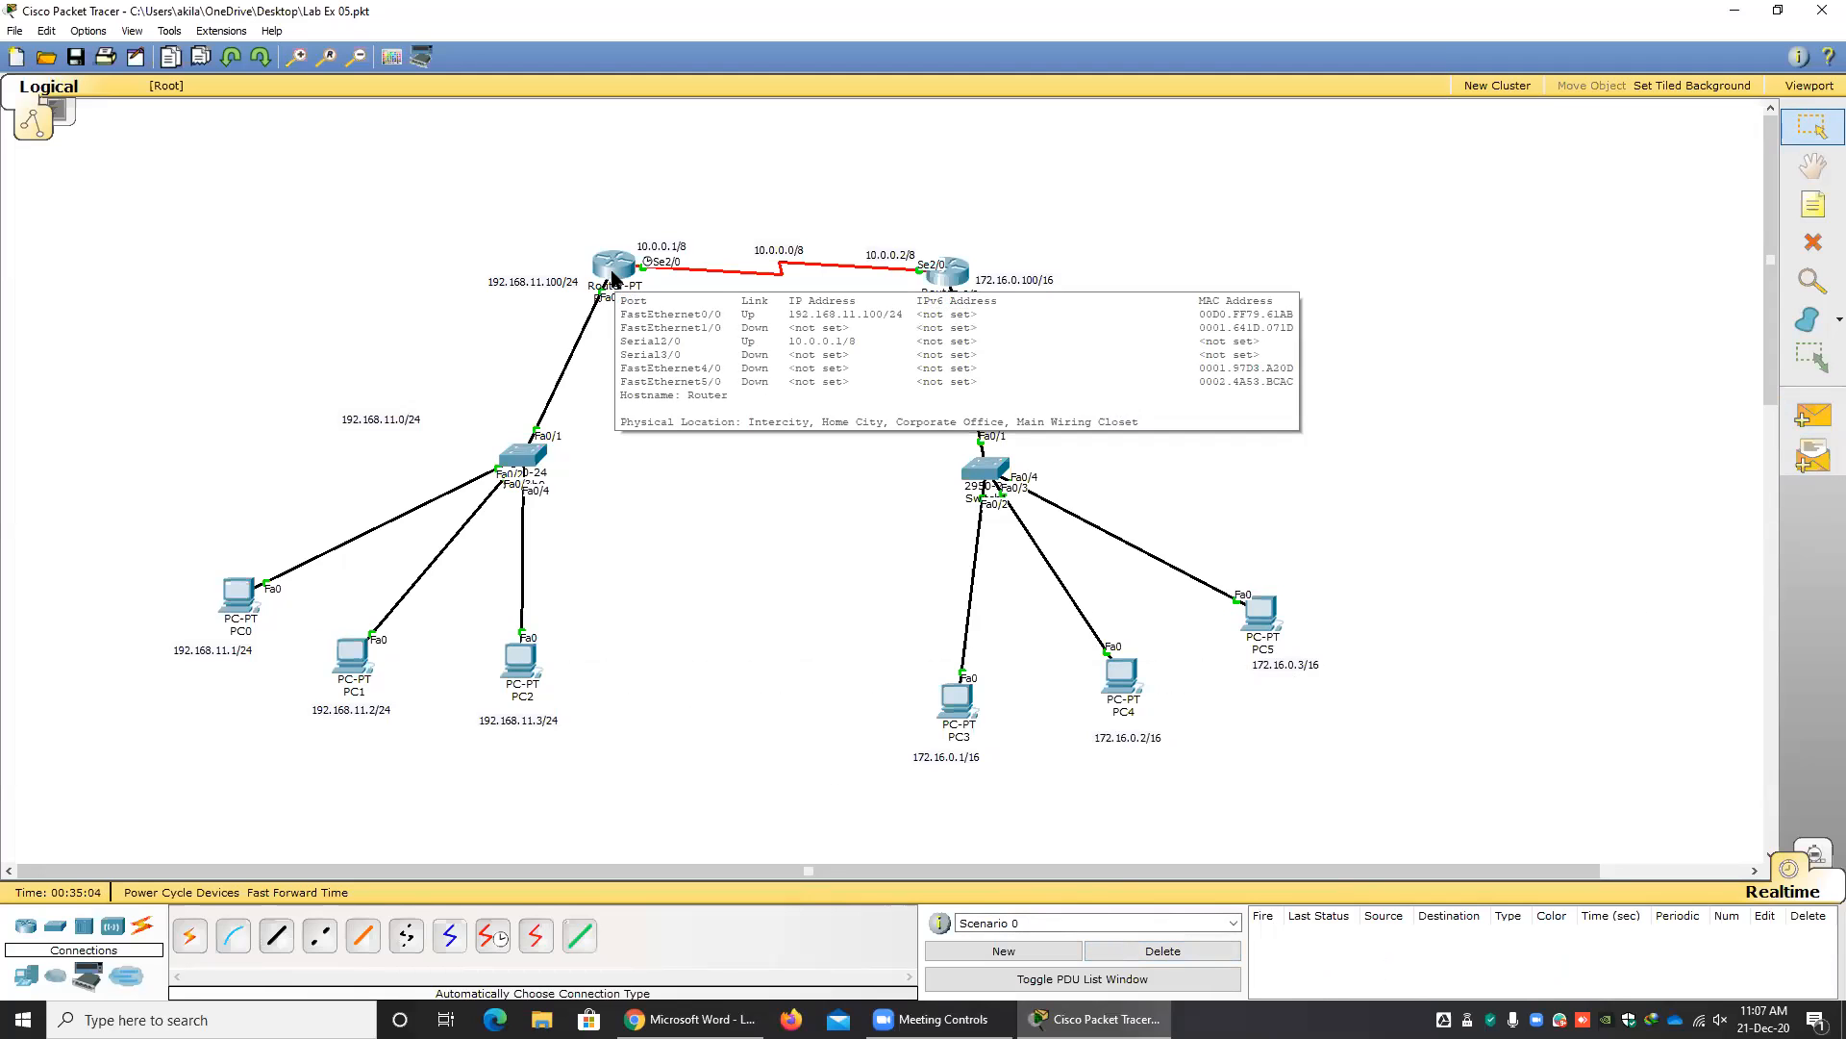
{"action": "left_click", "coordinate": [612, 278]}
{"action": "left_click_drag", "start_coordinate": [789, 695], "coordinate": [632, 699]}
{"action": "left_click", "coordinate": [803, 691]}
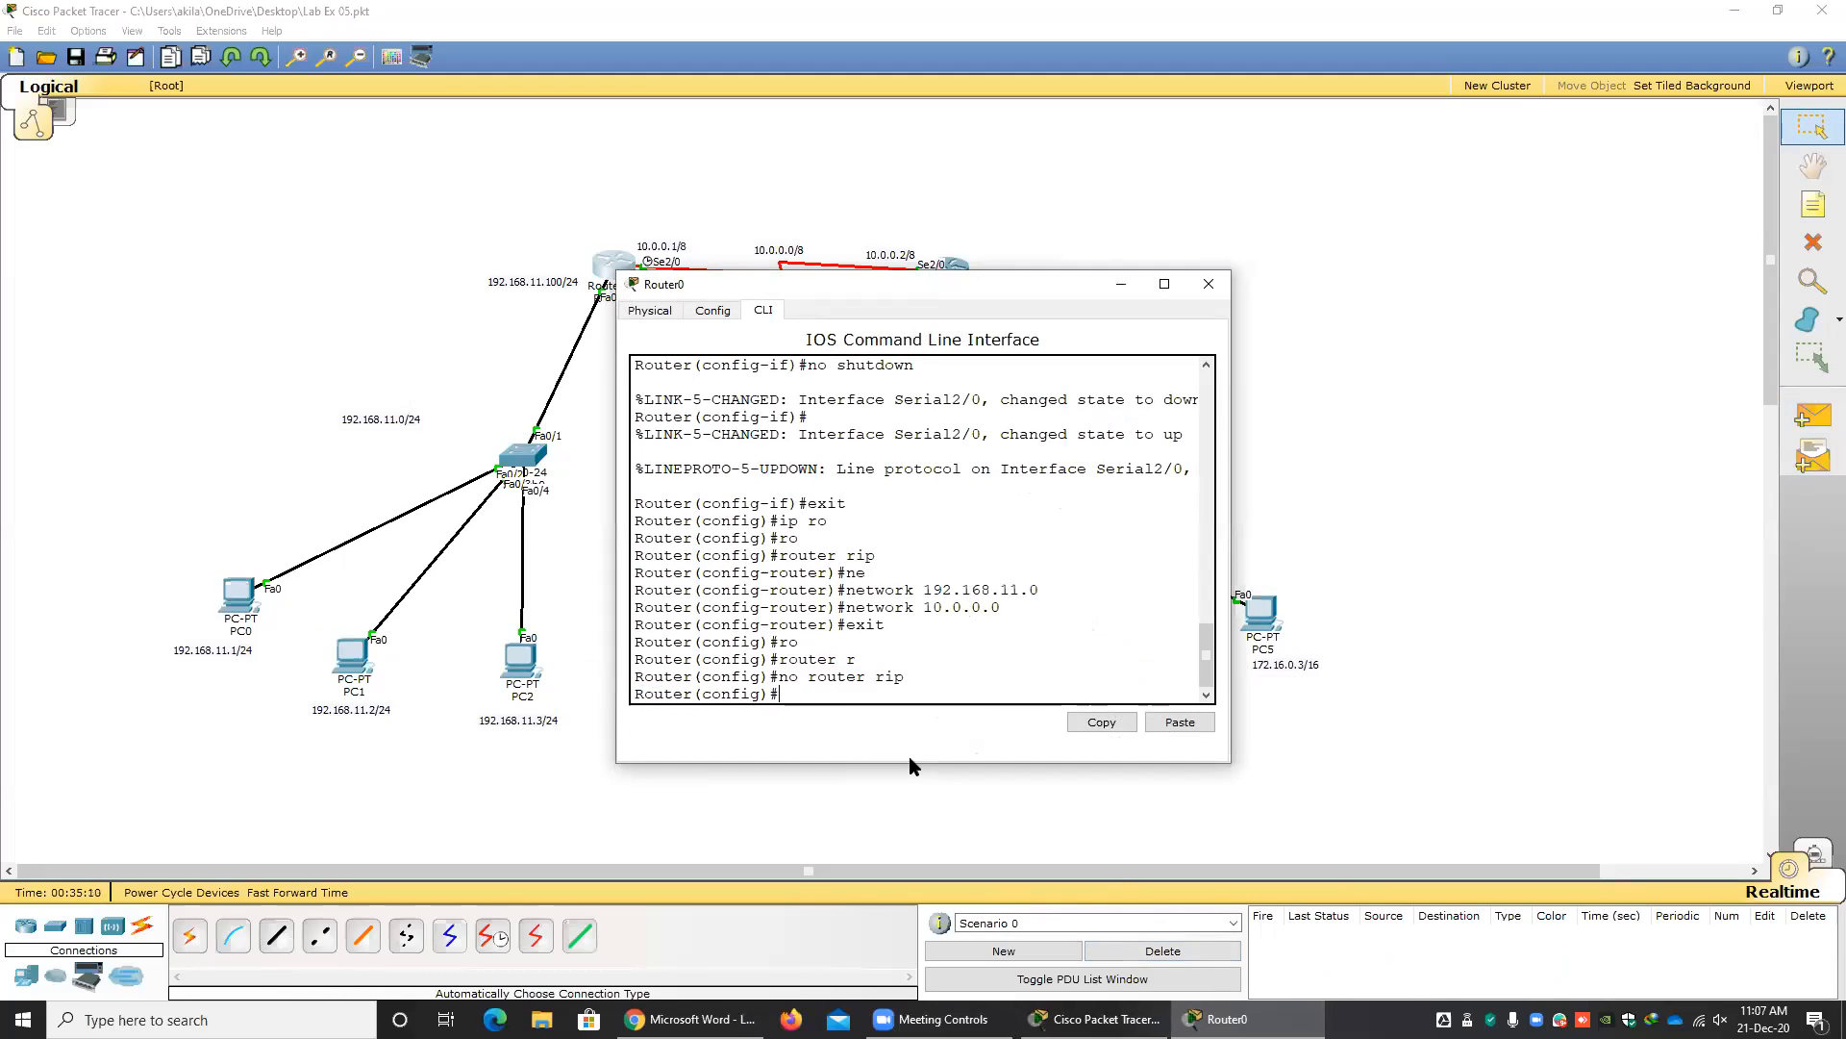
{"action": "type", "text": "ro"}
{"action": "key", "text": "Tab"}
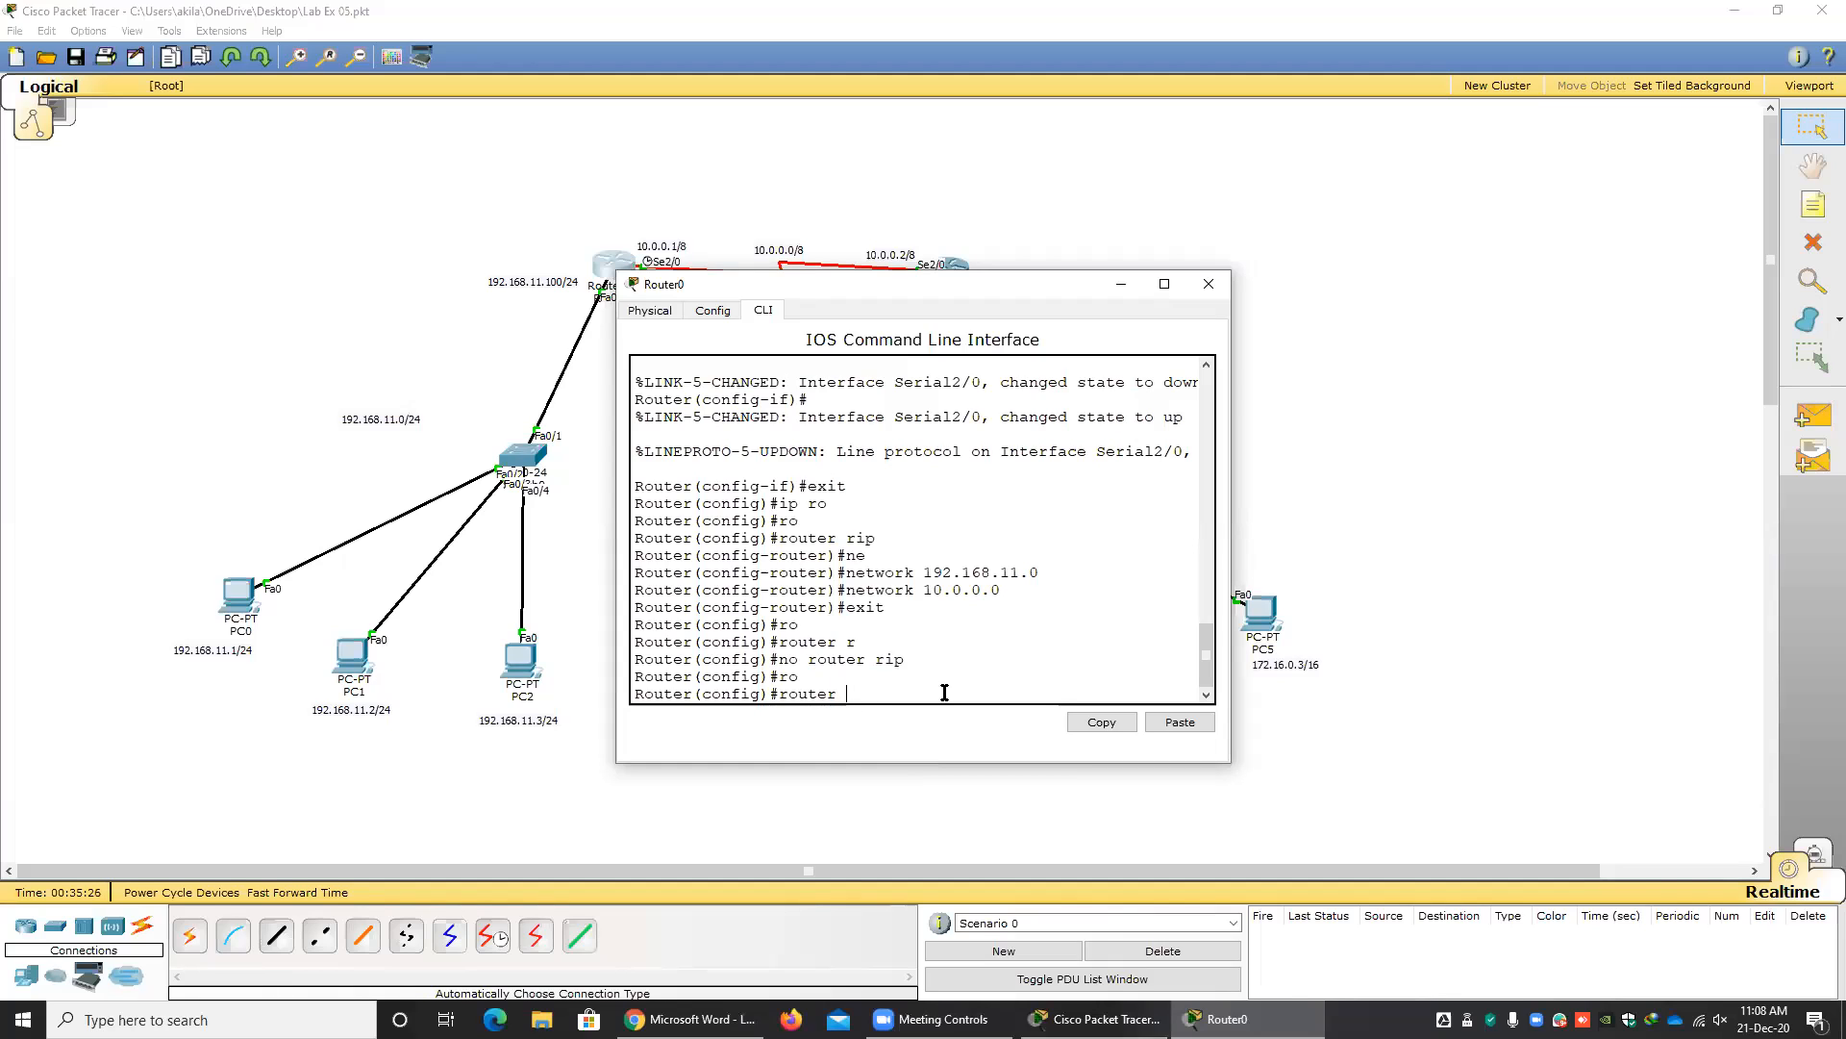
{"action": "type", "text": "?"}
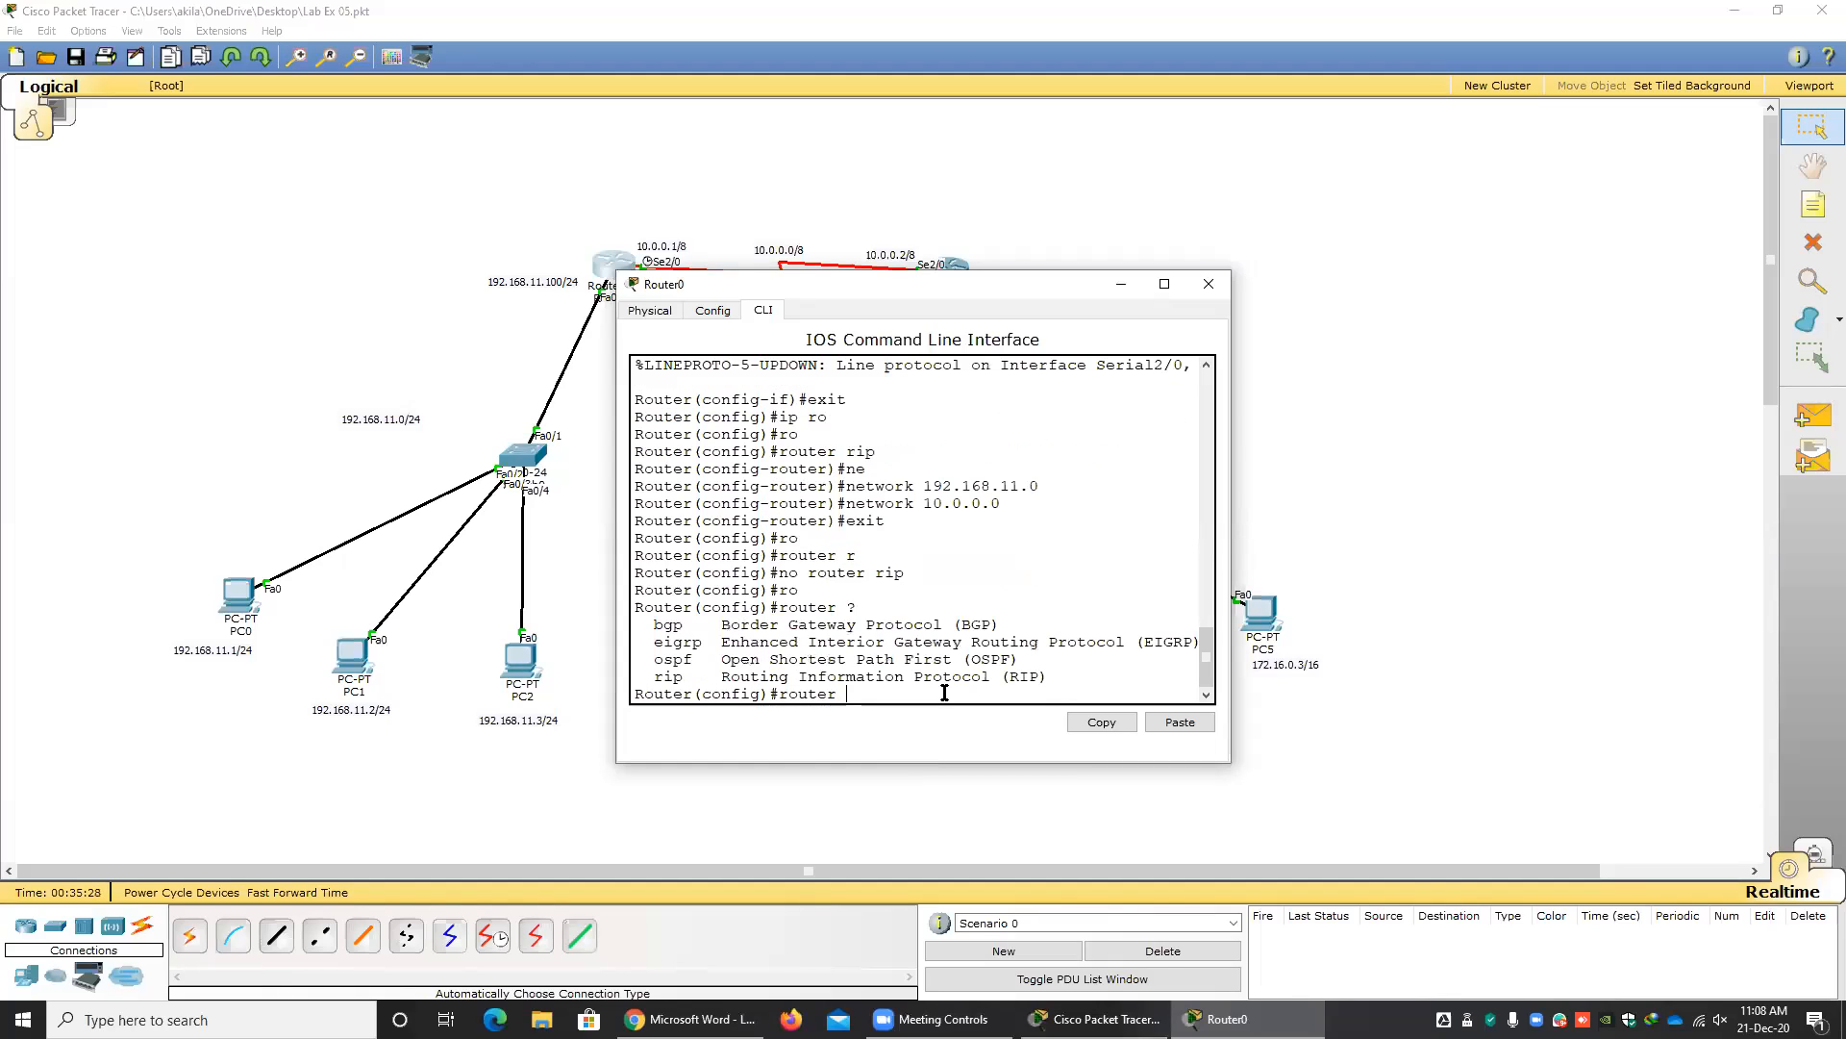
Examine the listed routing protocols bgp, eigrp, ospf and rip, comparing eigrp with rip.
{"action": "left_click_drag", "start_coordinate": [655, 624], "coordinate": [708, 642]}
{"action": "left_click", "coordinate": [659, 643]}
{"action": "mouse_move", "coordinate": [664, 660]}
{"action": "left_mouse_down"}
{"action": "mouse_move", "coordinate": [696, 662]}
{"action": "mouse_move", "coordinate": [684, 677]}
{"action": "left_mouse_up"}
{"action": "left_click_drag", "start_coordinate": [1040, 677], "coordinate": [1000, 678]}
{"action": "left_click_drag", "start_coordinate": [883, 676], "coordinate": [658, 671]}
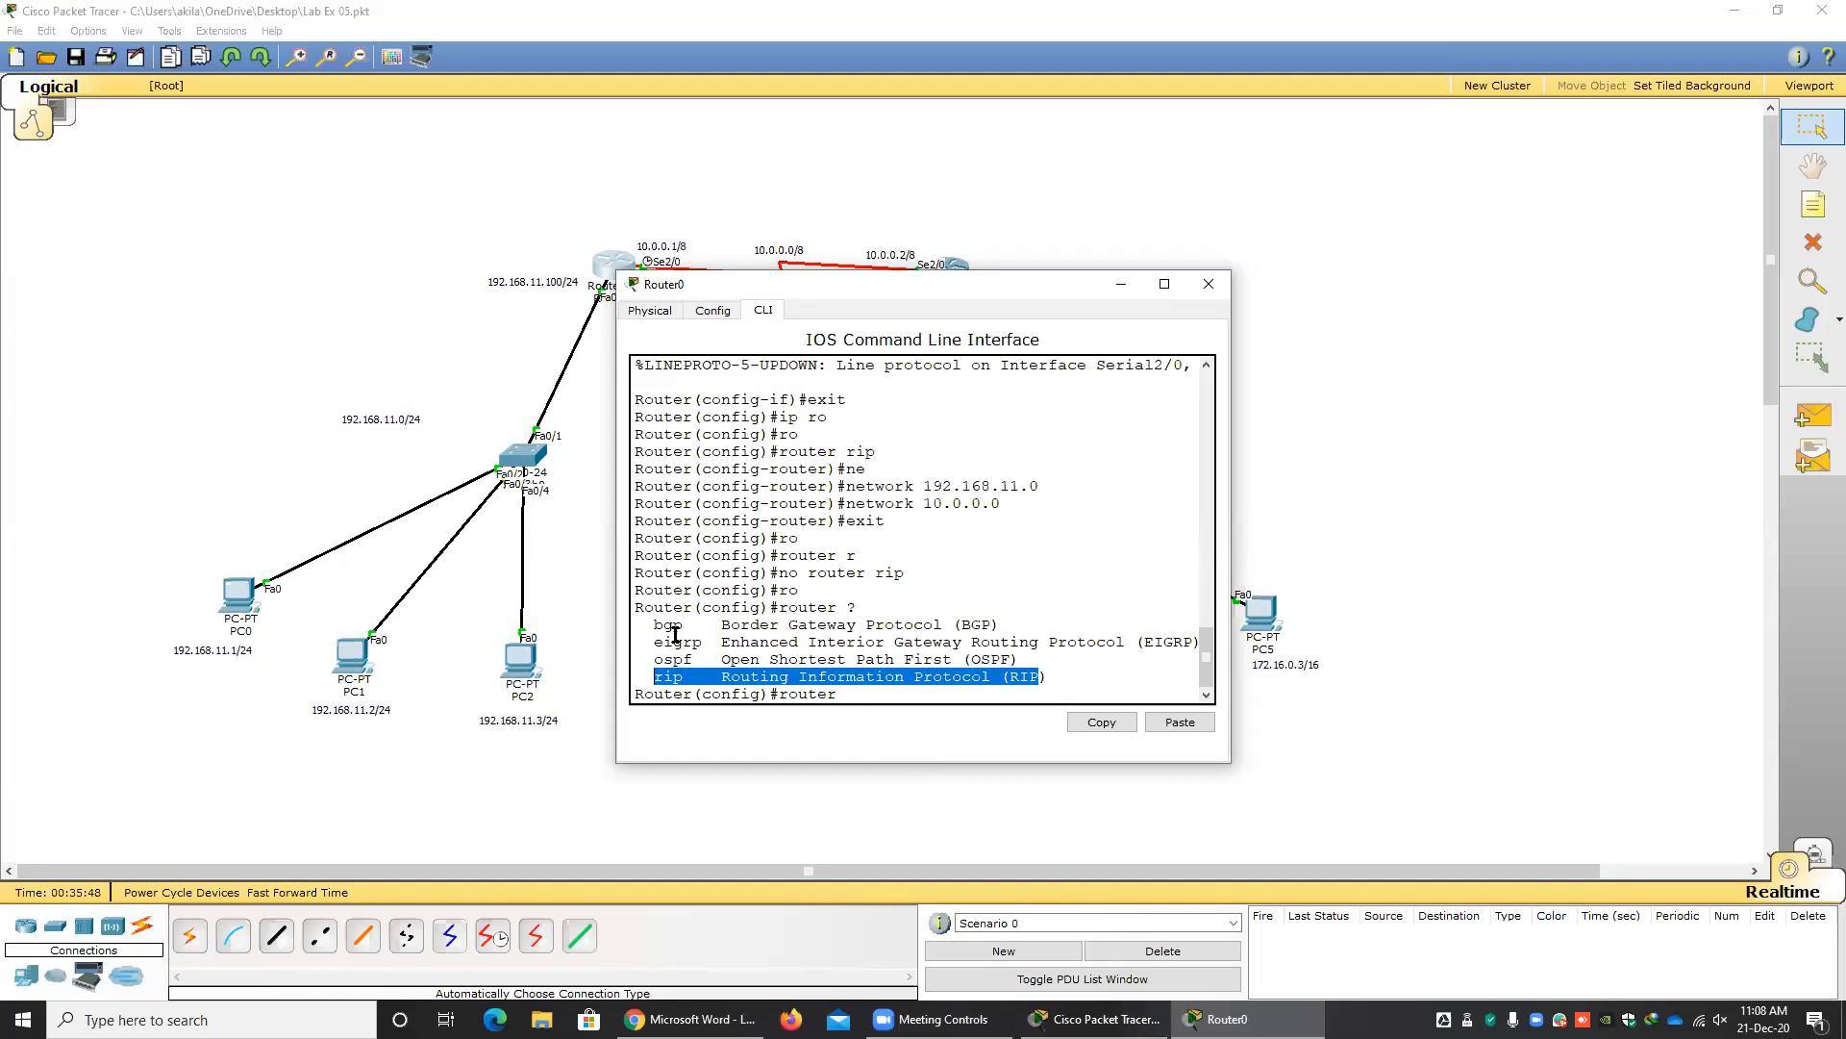
{"action": "left_click", "coordinate": [675, 640]}
{"action": "double_click", "coordinate": [676, 641]}
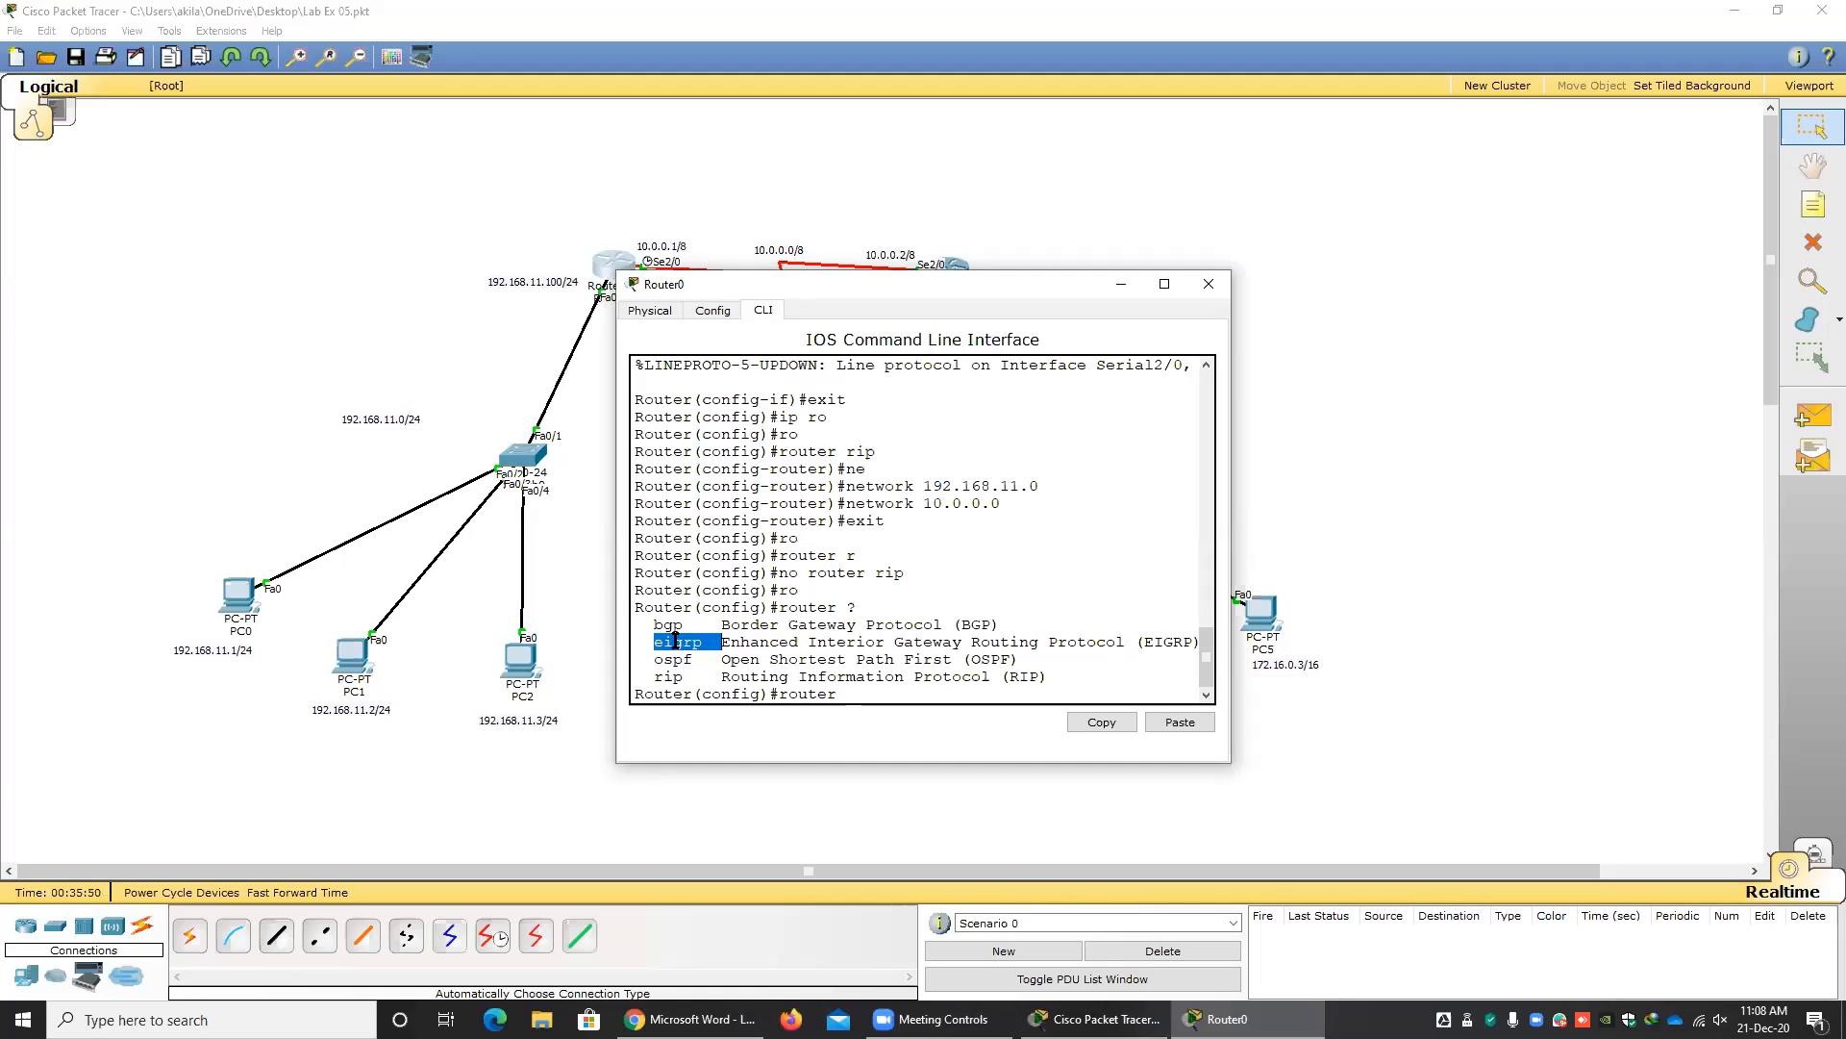
{"action": "left_click", "coordinate": [669, 681]}
{"action": "double_click", "coordinate": [670, 679]}
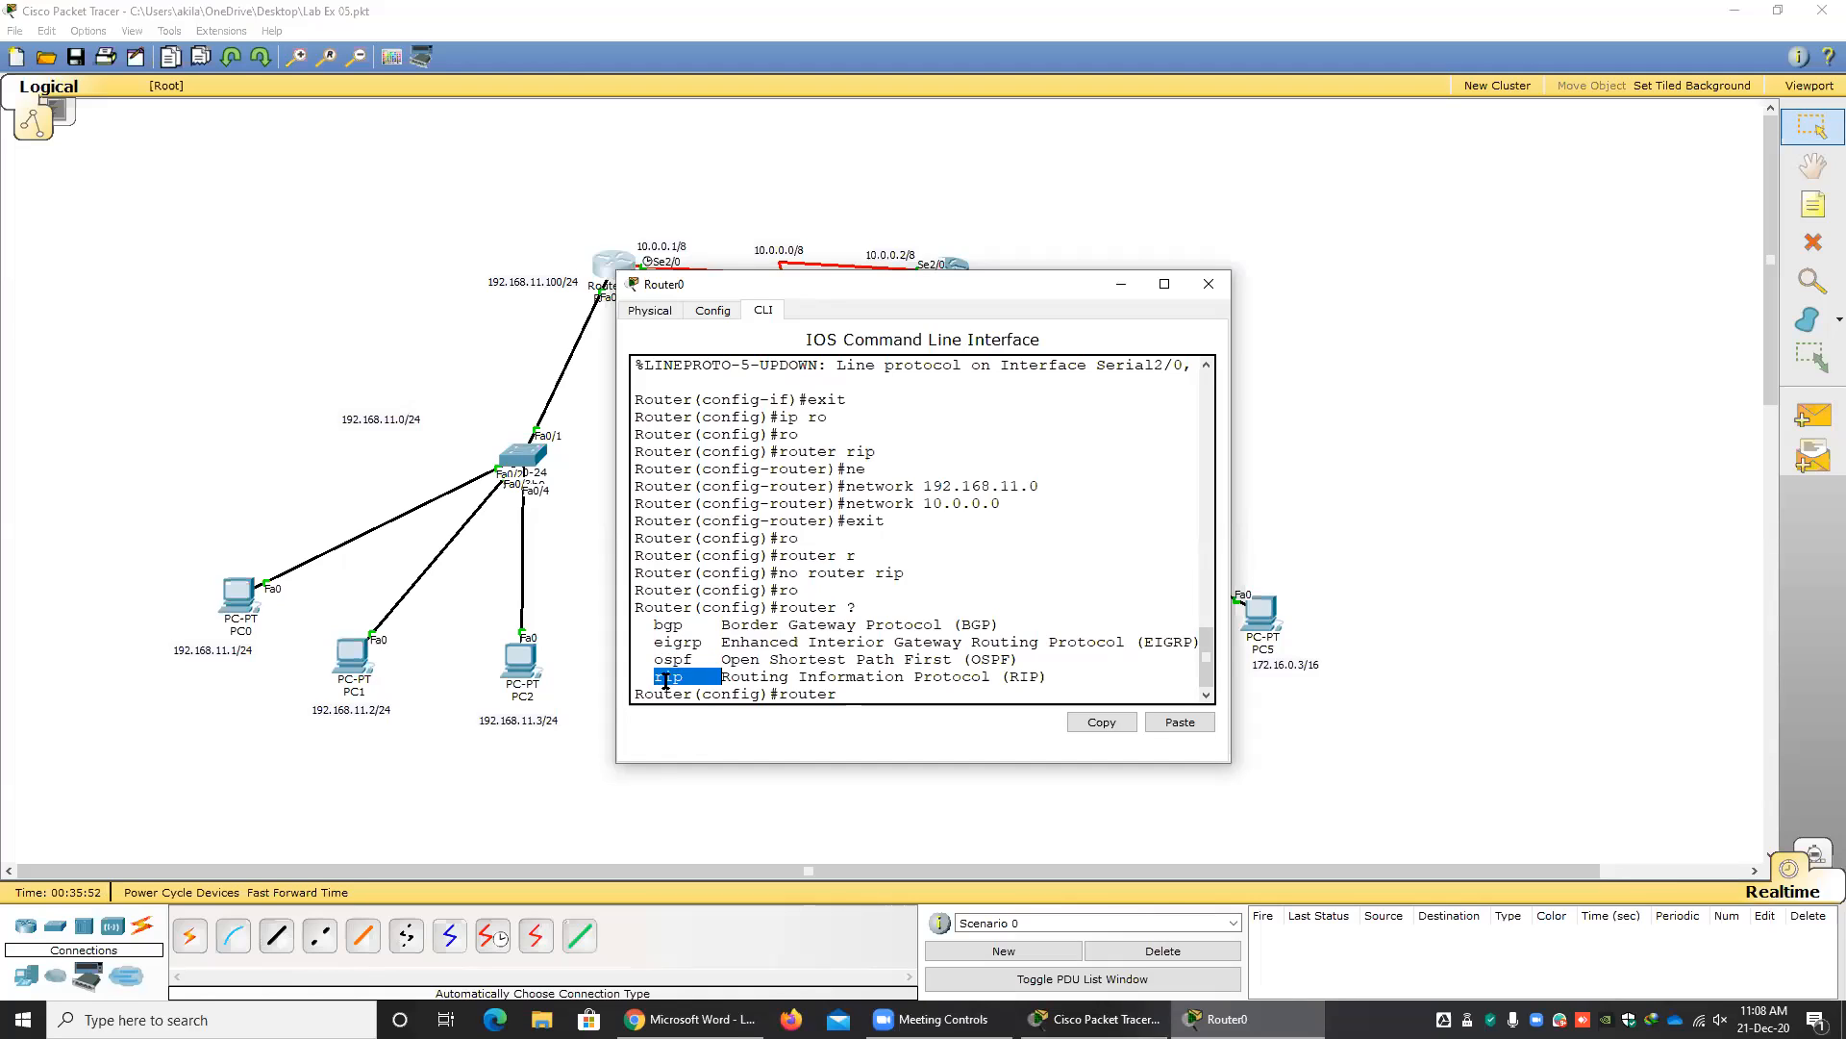
{"action": "double_click", "coordinate": [671, 640]}
{"action": "left_click", "coordinate": [670, 640]}
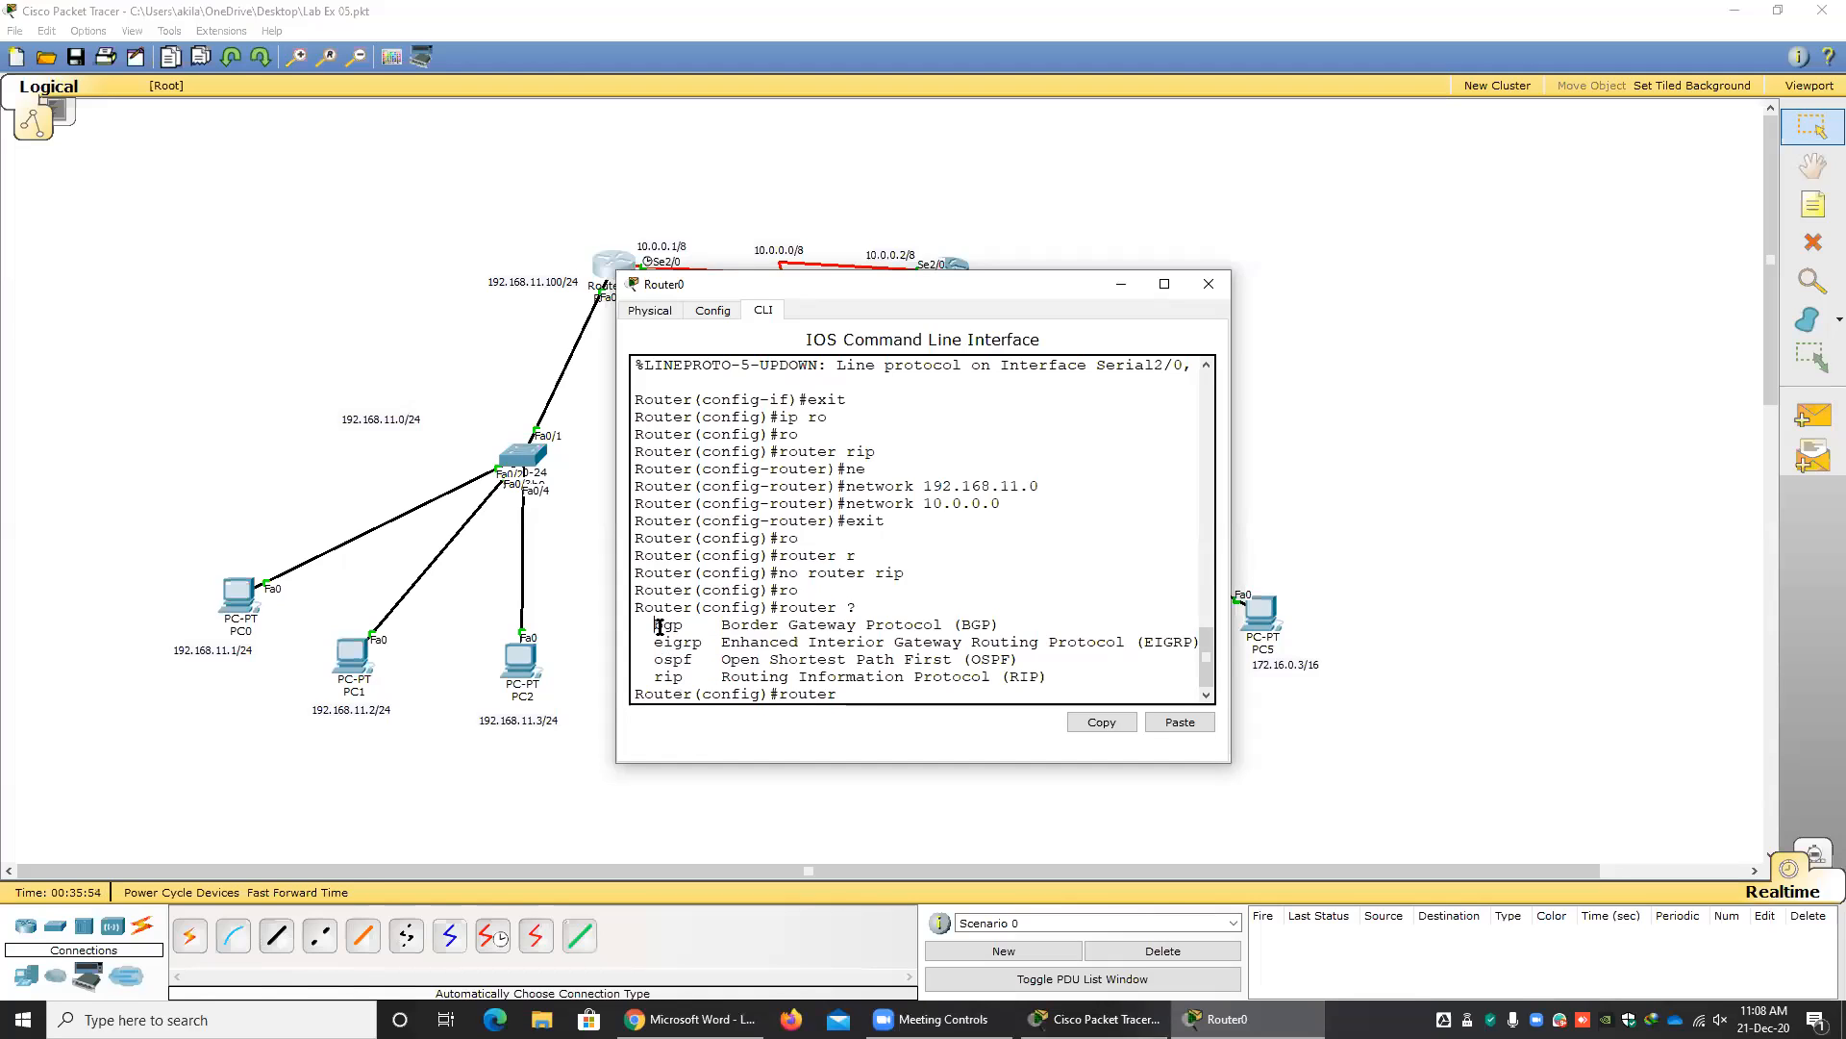
{"action": "double_click", "coordinate": [670, 660]}
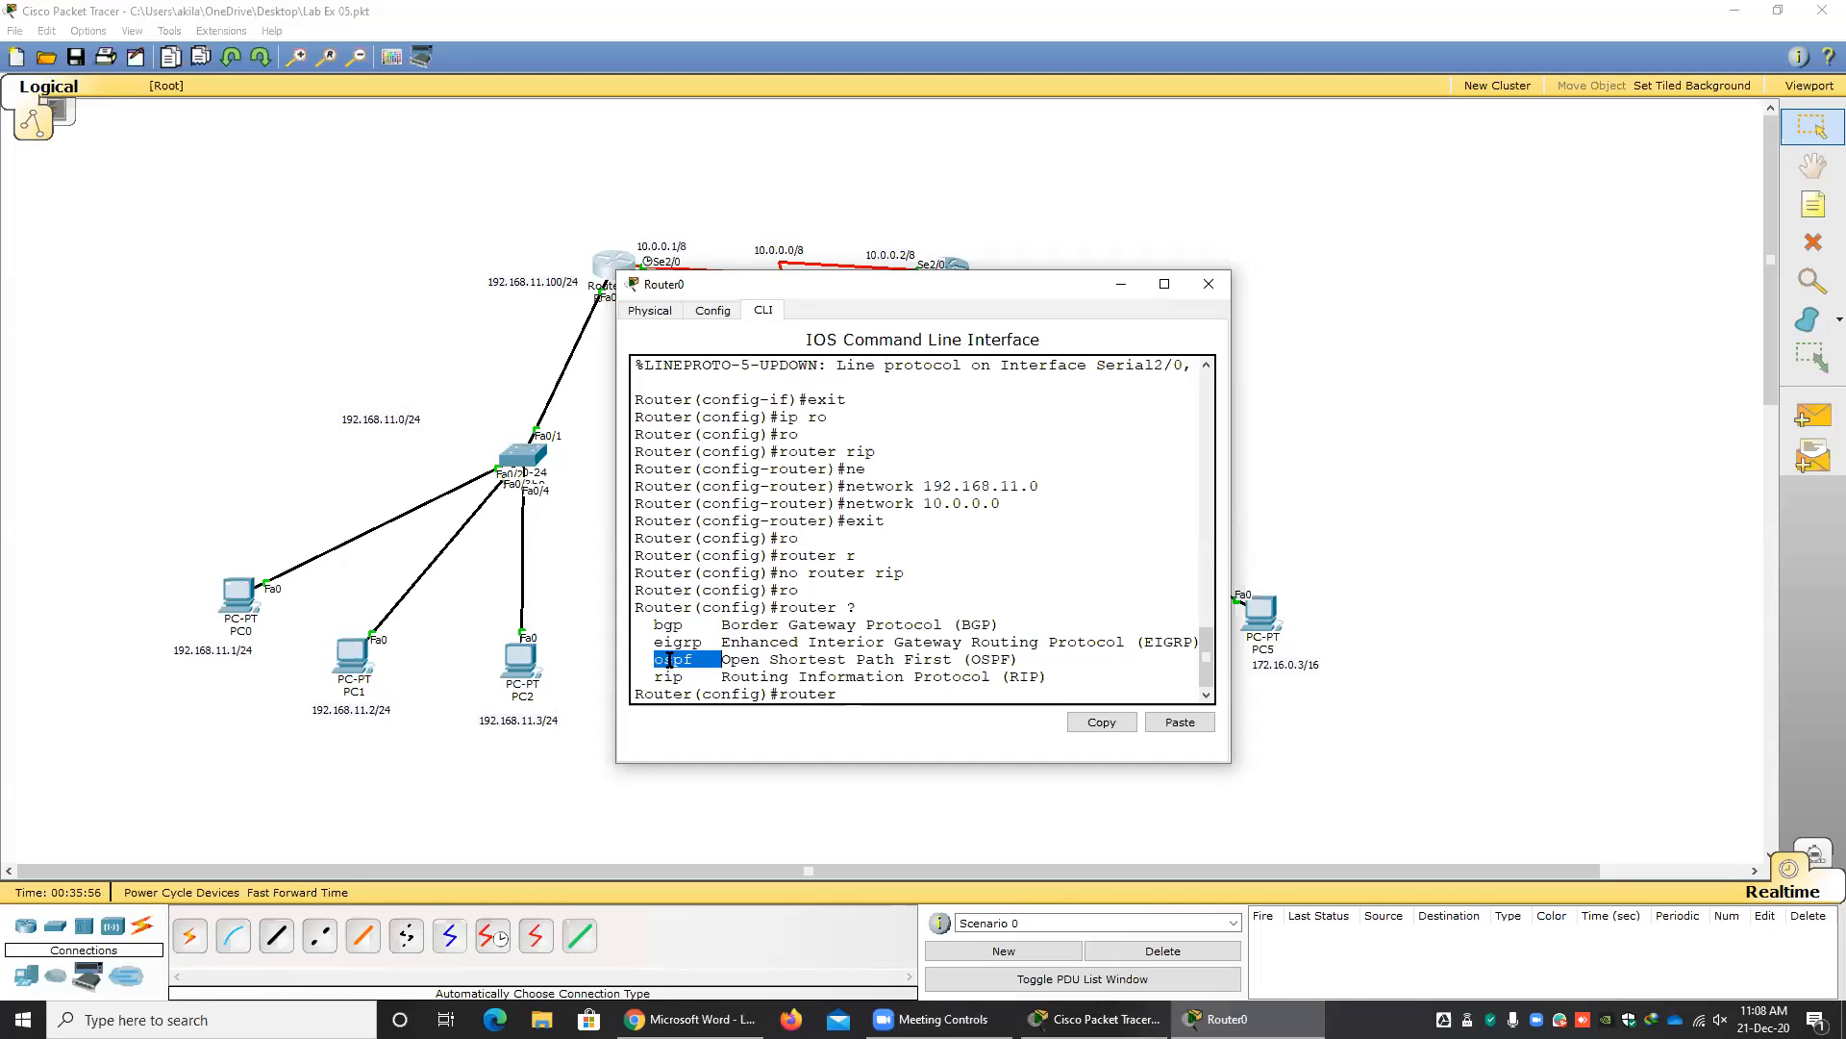
{"action": "left_click", "coordinate": [668, 679]}
{"action": "double_click", "coordinate": [671, 677]}
{"action": "double_click", "coordinate": [681, 640]}
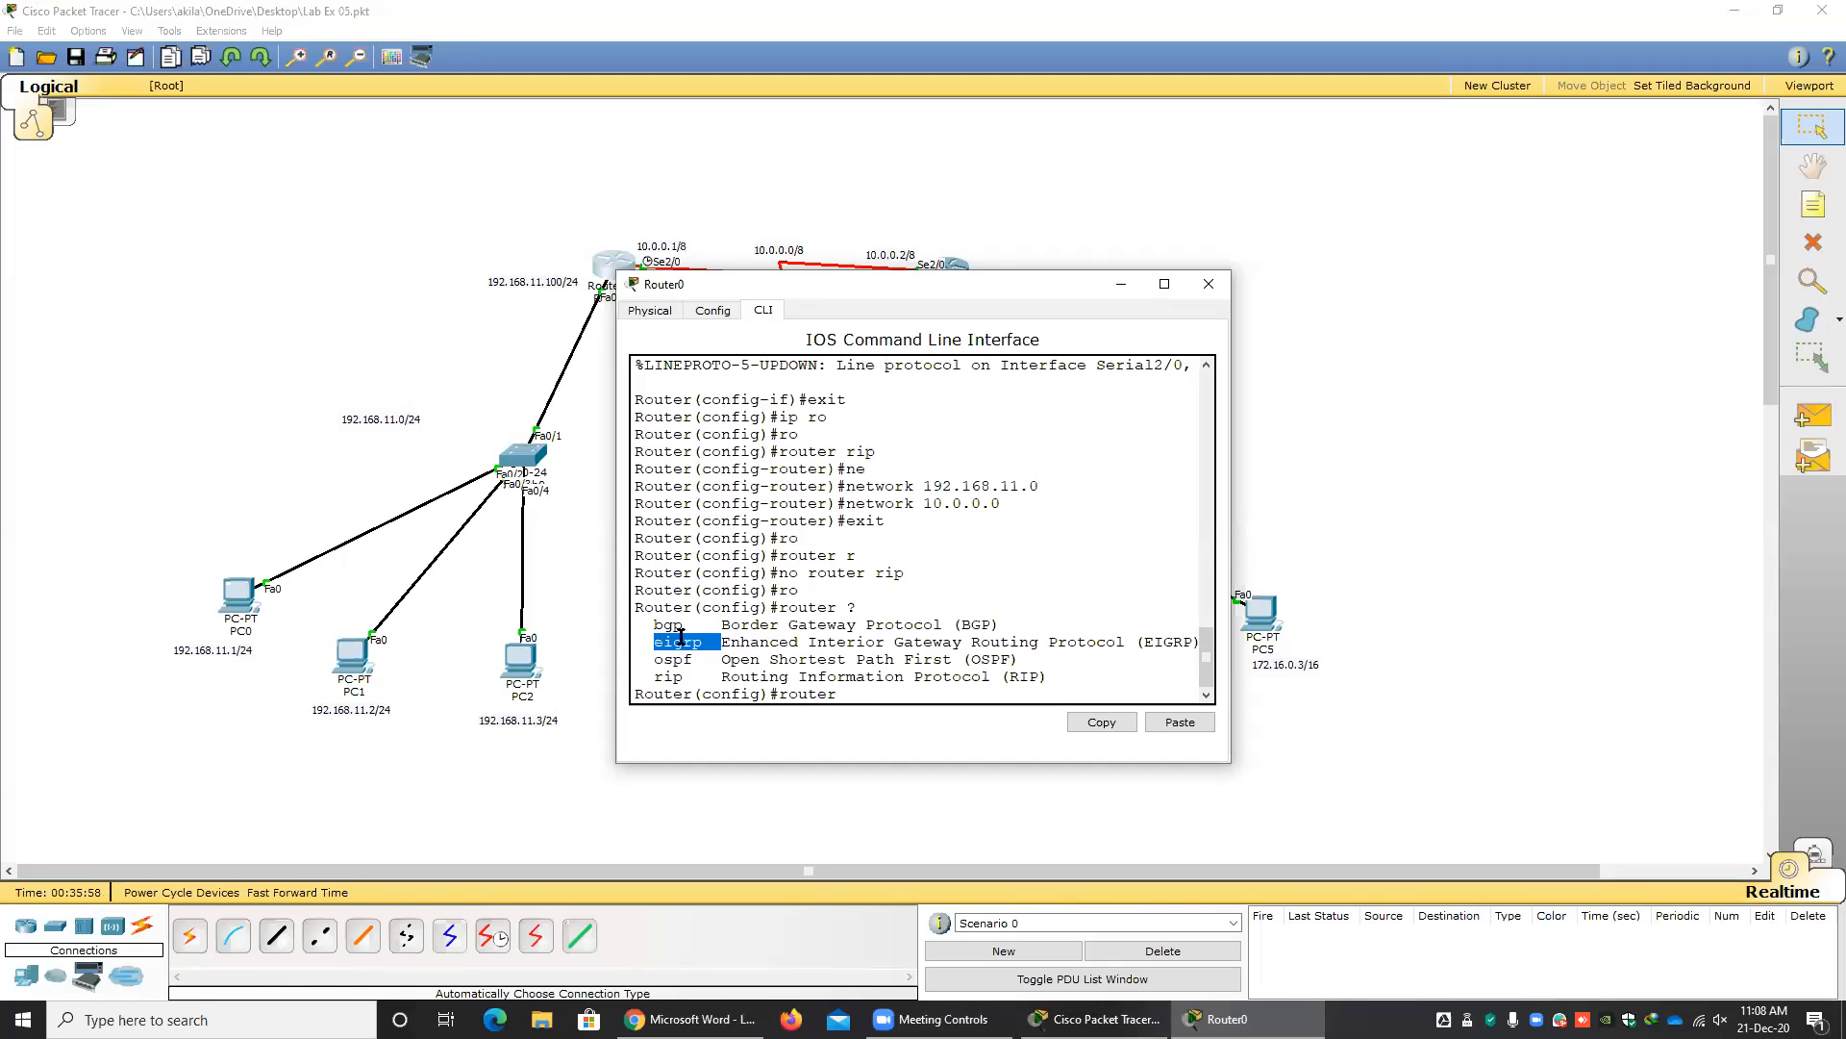
{"action": "double_click", "coordinate": [674, 676]}
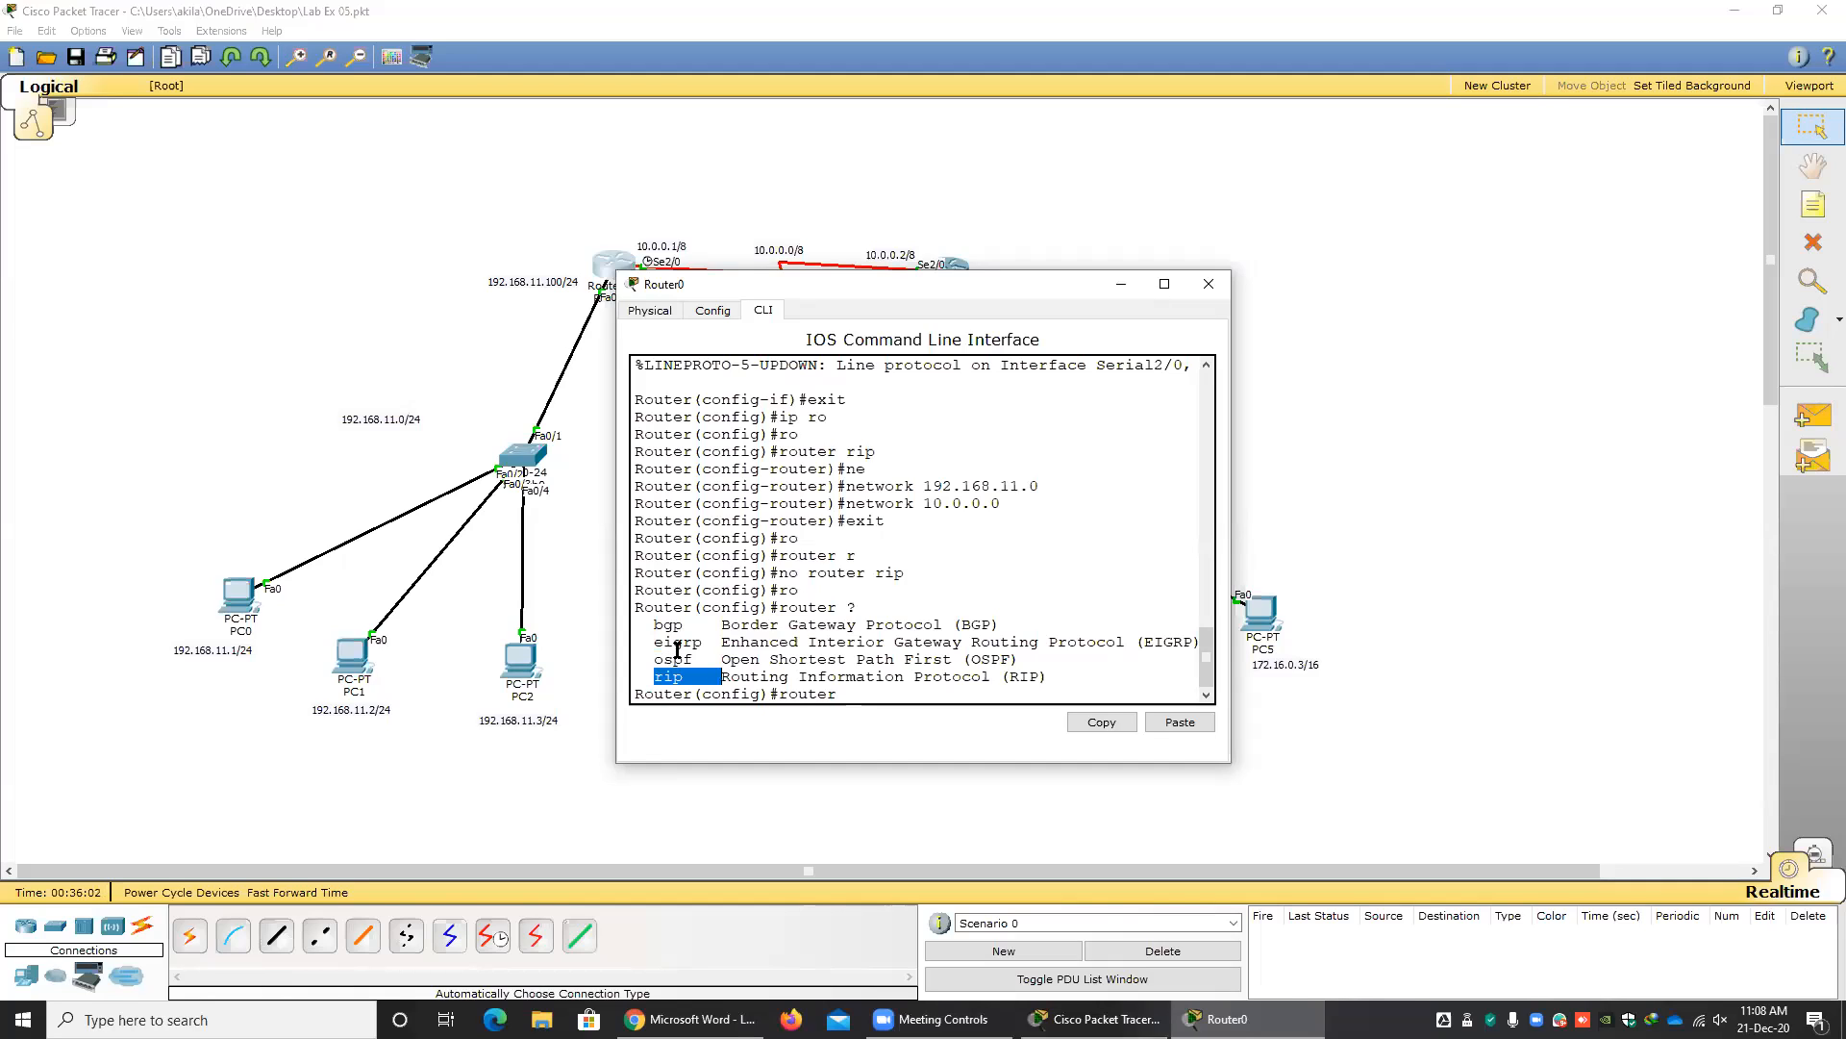
{"action": "double_click", "coordinate": [678, 641]}
Show the autonomous system number range with "router eigrp ?" and start EIGRP 3 on Router0.
{"action": "left_click", "coordinate": [871, 694]}
{"action": "type", "text": "e"}
{"action": "key", "text": "Tab"}
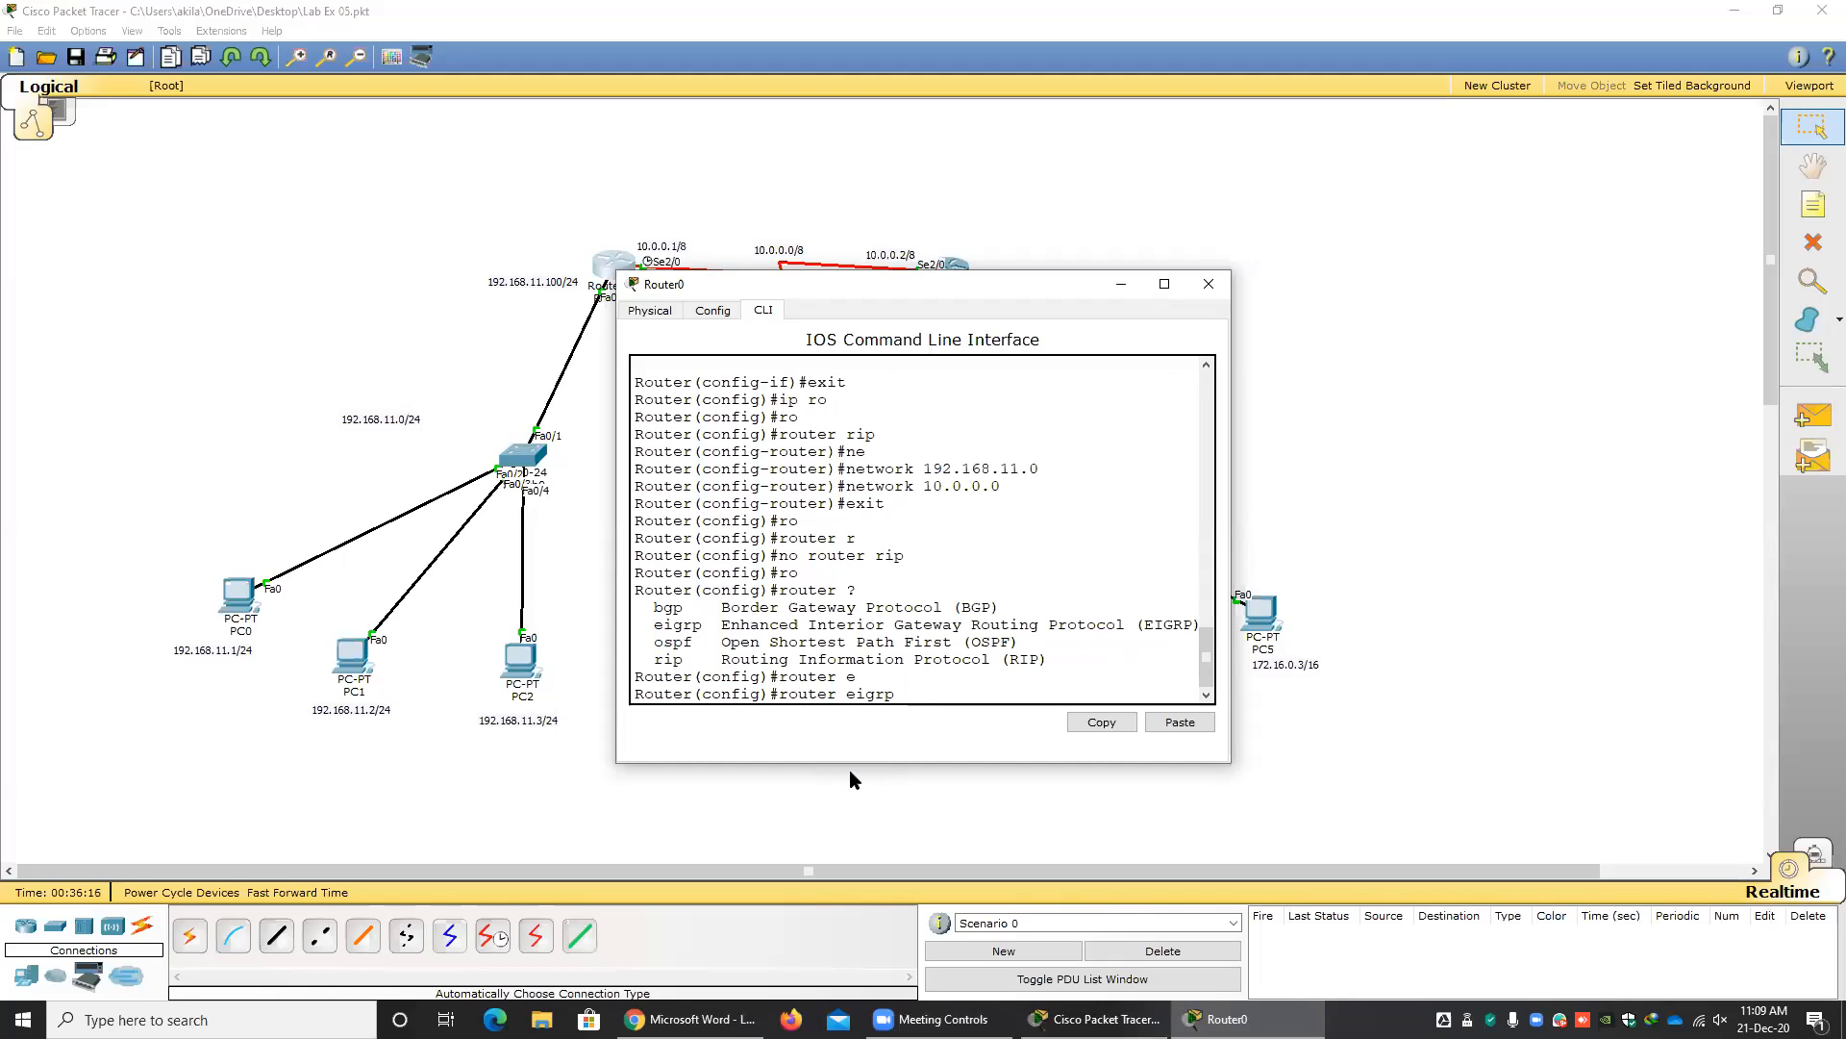
{"action": "type", "text": "?"}
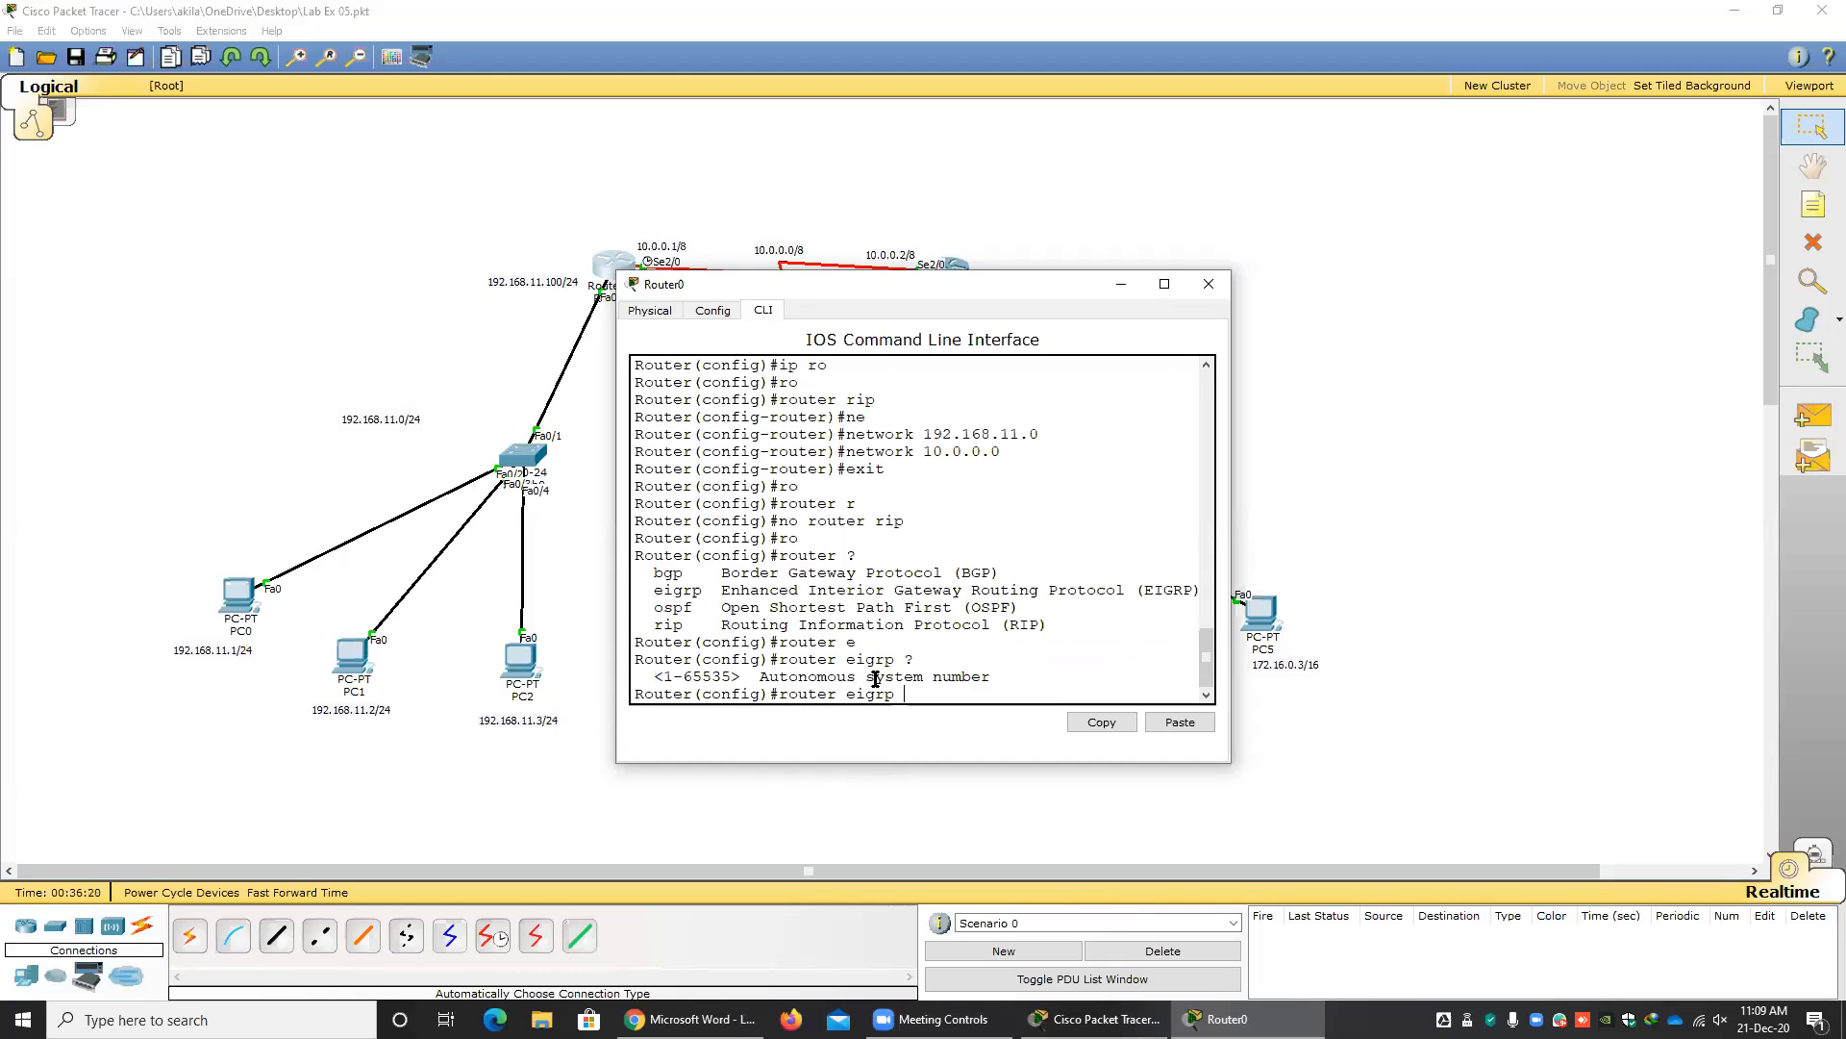
{"action": "double_click", "coordinate": [710, 677]}
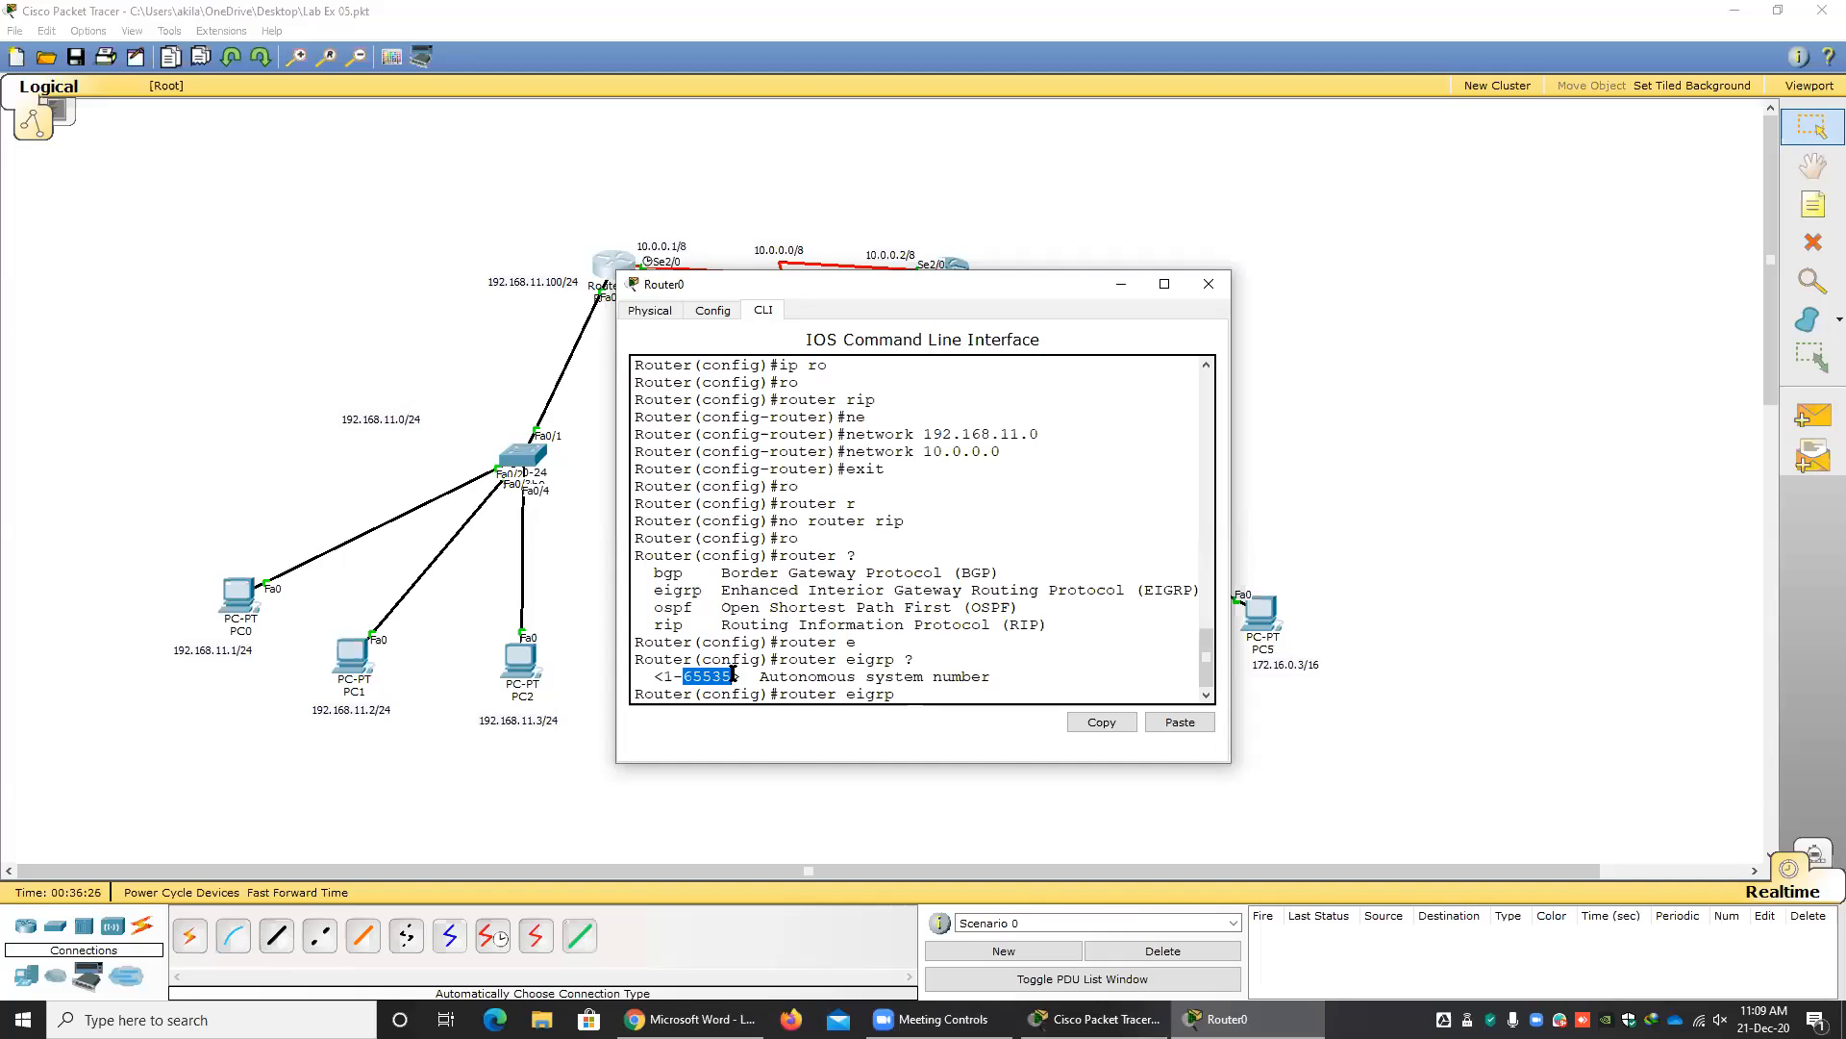
{"action": "left_click", "coordinate": [910, 694]}
{"action": "key", "text": "Return"}
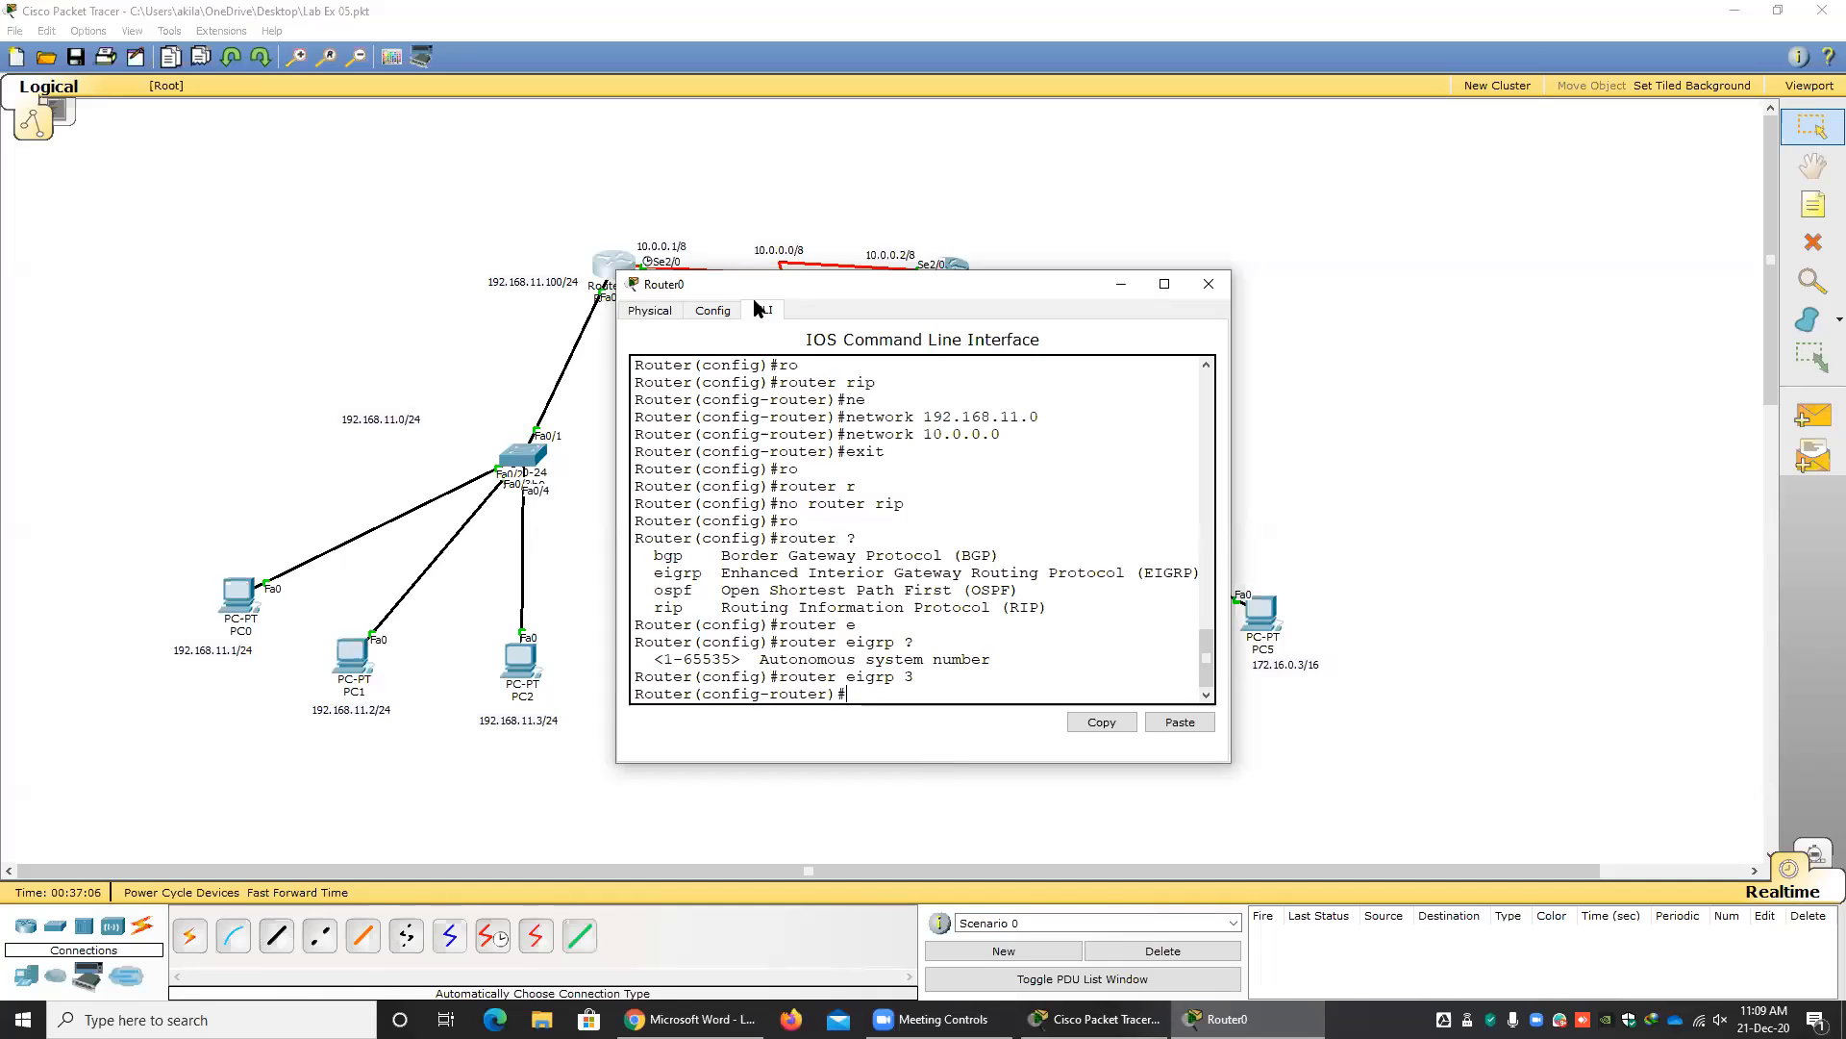
Advertise network 192.168.11.0 in Router0's EIGRP configuration.
{"action": "left_click_drag", "start_coordinate": [756, 291], "coordinate": [798, 379]}
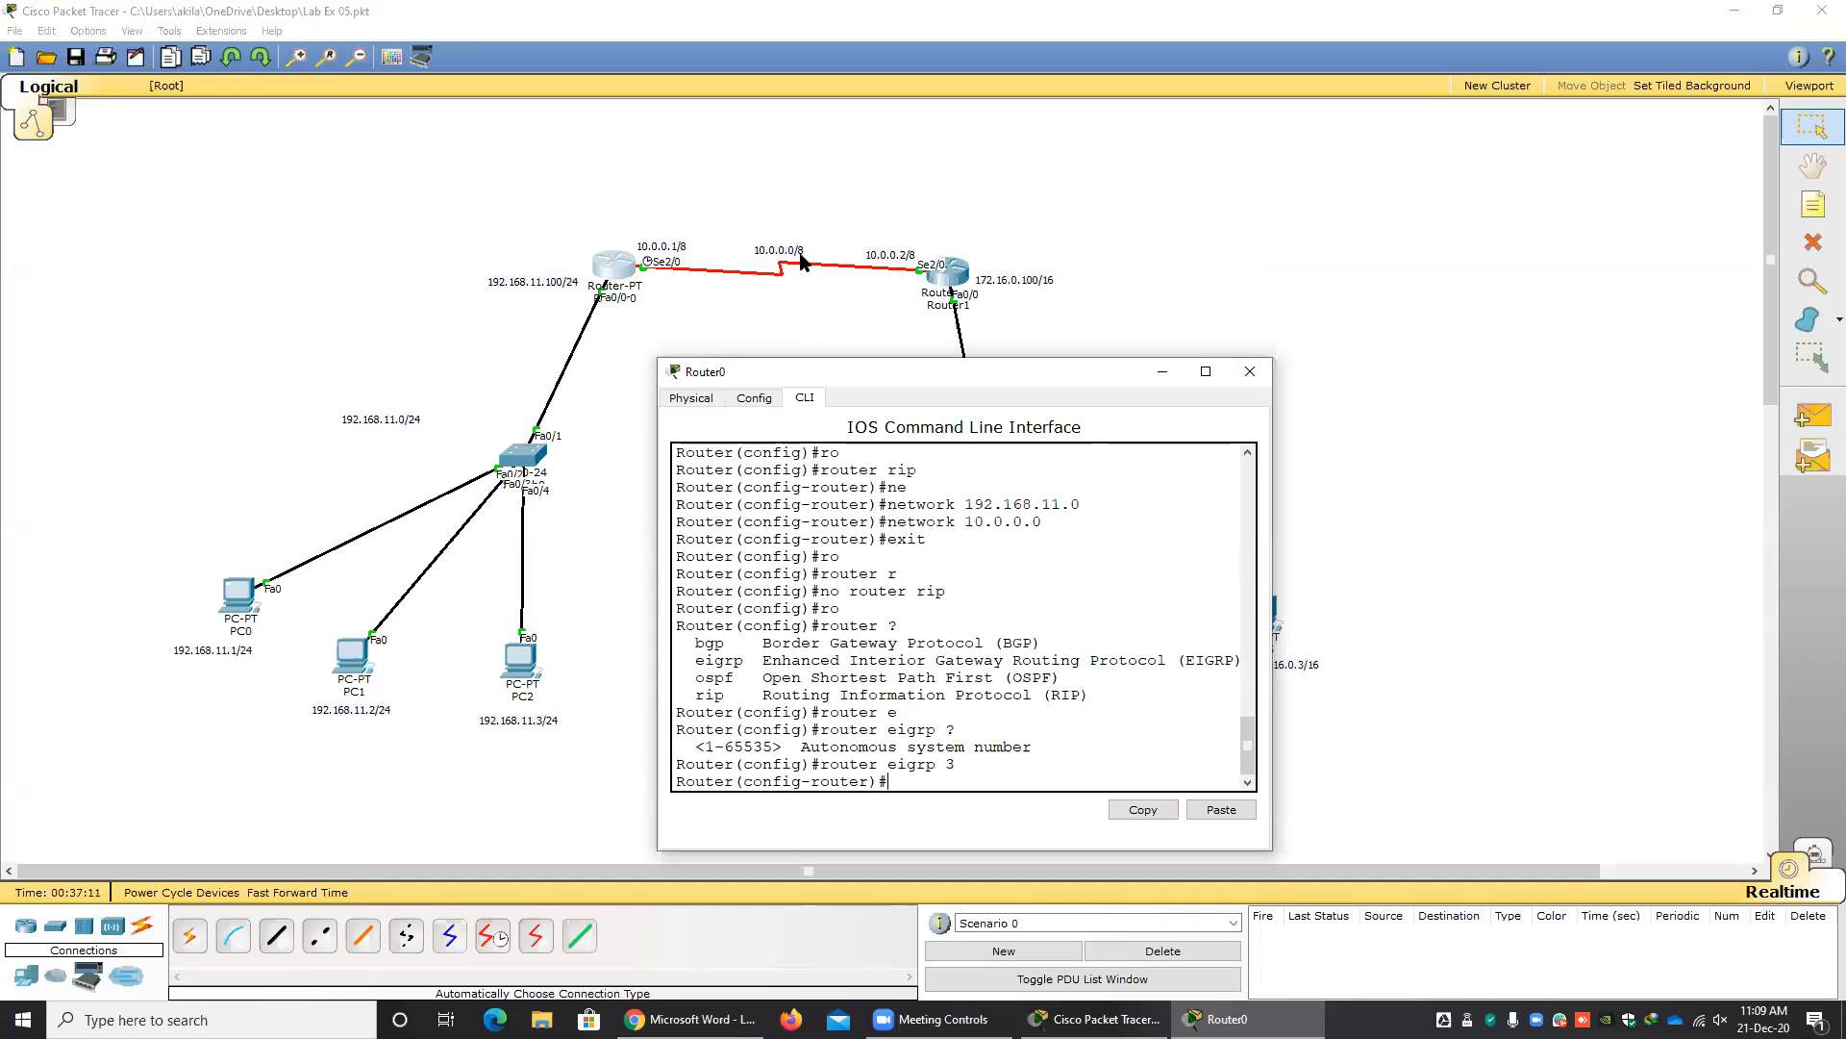
{"action": "left_click_drag", "start_coordinate": [921, 385], "coordinate": [983, 331]}
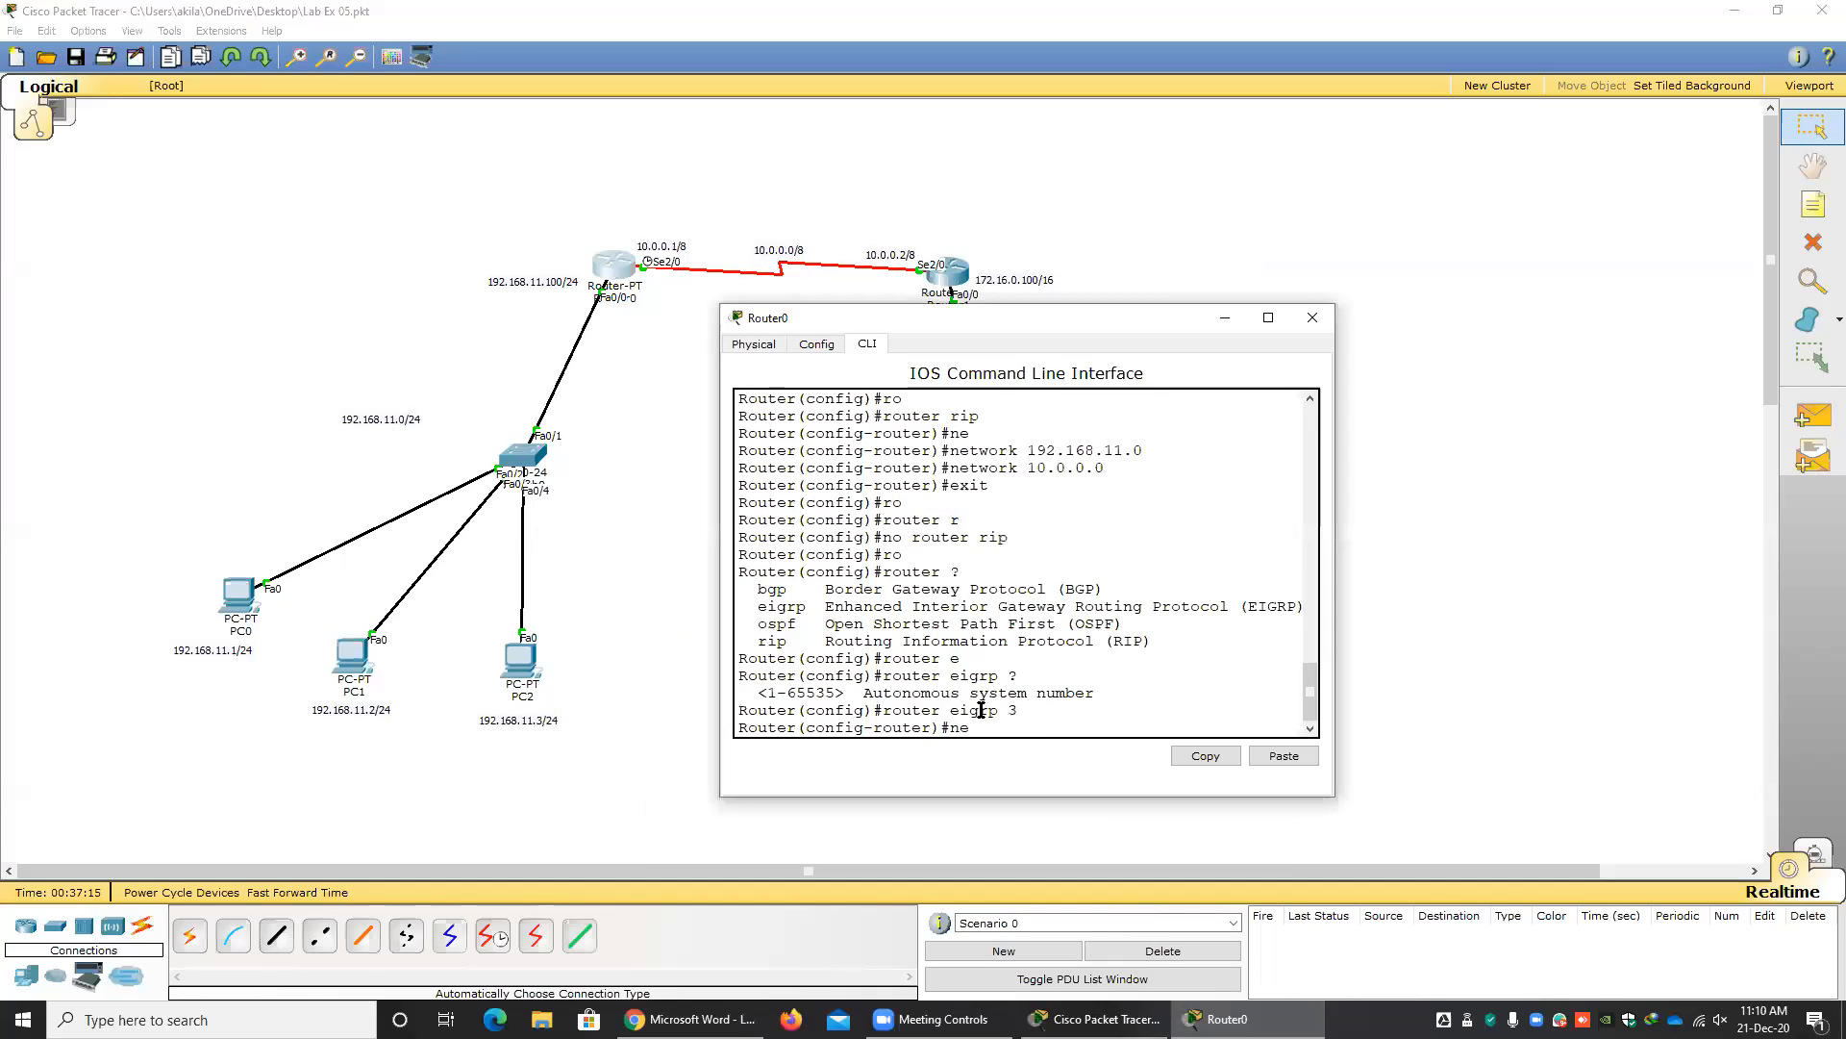
{"action": "key", "text": "Tab"}
{"action": "type", "text": "192.1"}
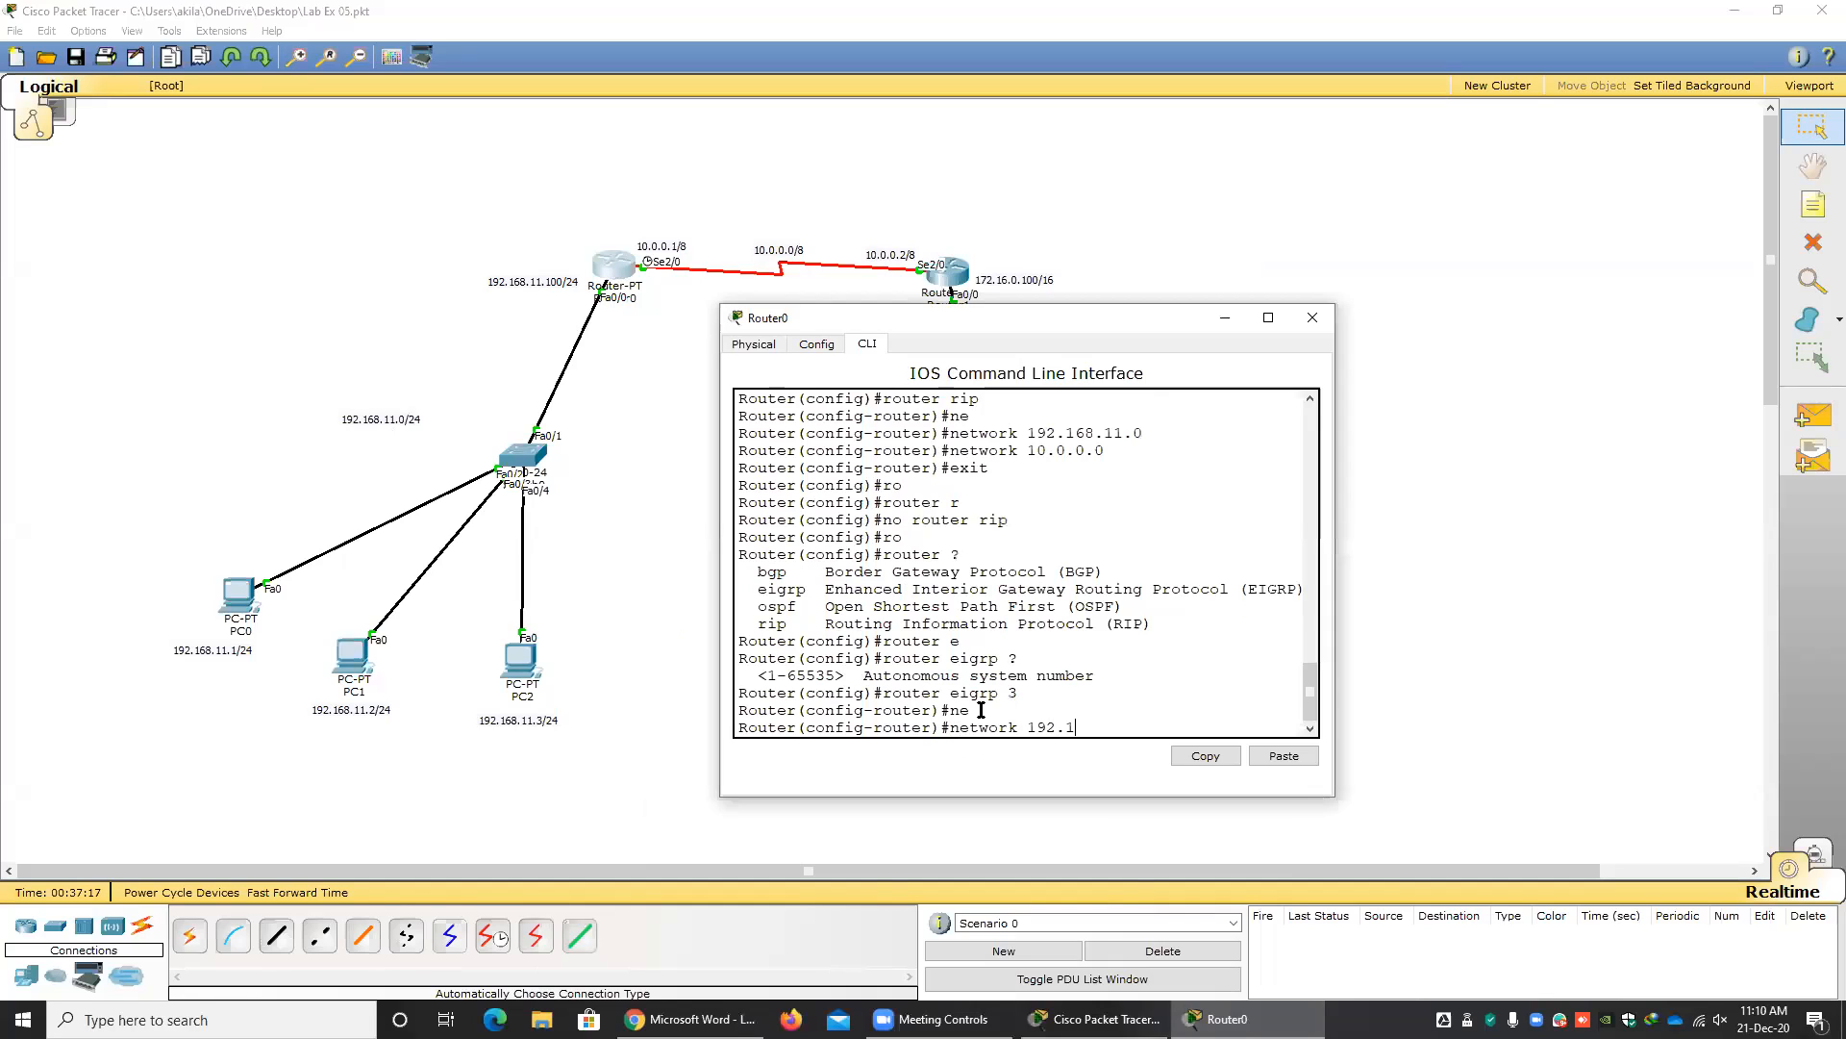
{"action": "type", "text": "68.11.0"}
{"action": "key", "text": "Return"}
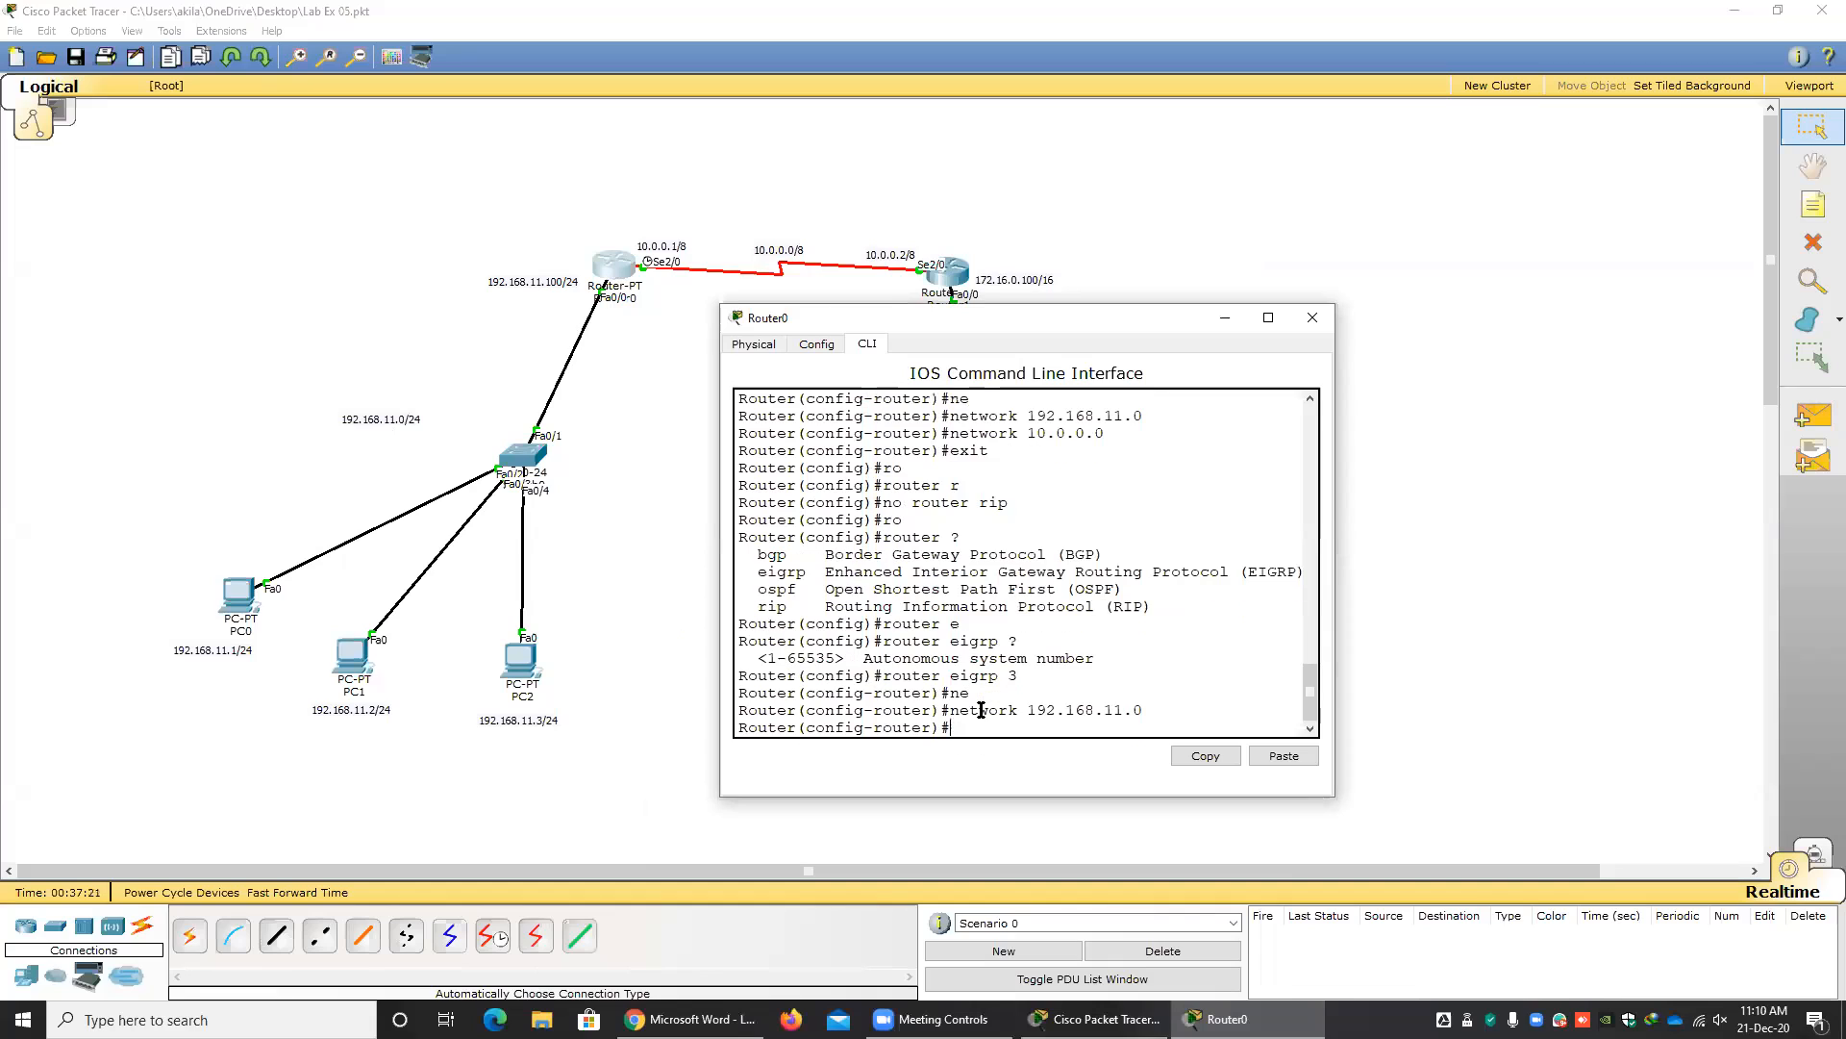
Advertise network 10.0.0.0 in Router0's EIGRP configuration and close the router's window.
{"action": "key", "text": "Up"}
{"action": "key", "text": "BackSpace"}
{"action": "key", "text": "BackSpace"}
{"action": "key", "text": "BackSpace"}
{"action": "key", "text": "BackSpace"}
{"action": "key", "text": "BackSpace"}
{"action": "key", "text": "BackSpace"}
{"action": "key", "text": "BackSpace"}
{"action": "key", "text": "BackSpace"}
{"action": "key", "text": "BackSpace"}
{"action": "key", "text": "BackSpace"}
{"action": "key", "text": "BackSpace"}
{"action": "type", "text": "0.0.0.0"}
{"action": "key", "text": "Return"}
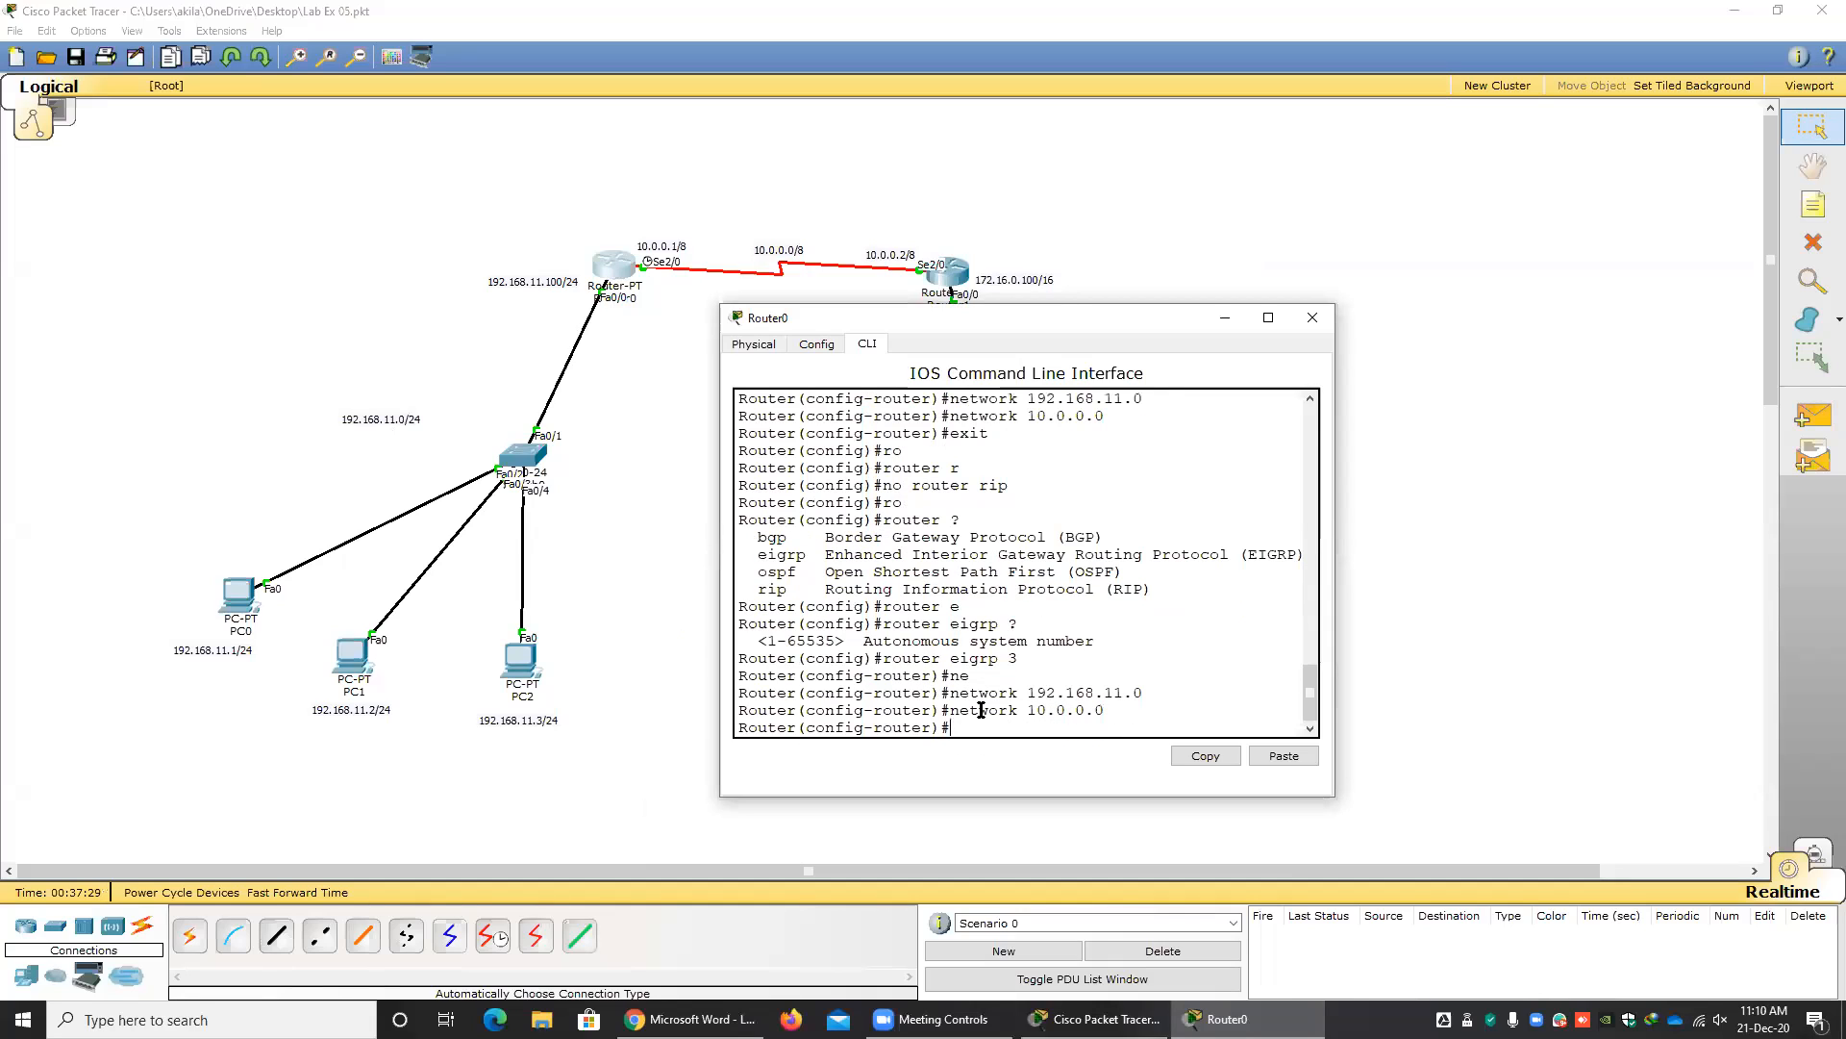
{"action": "left_click", "coordinate": [1314, 318]}
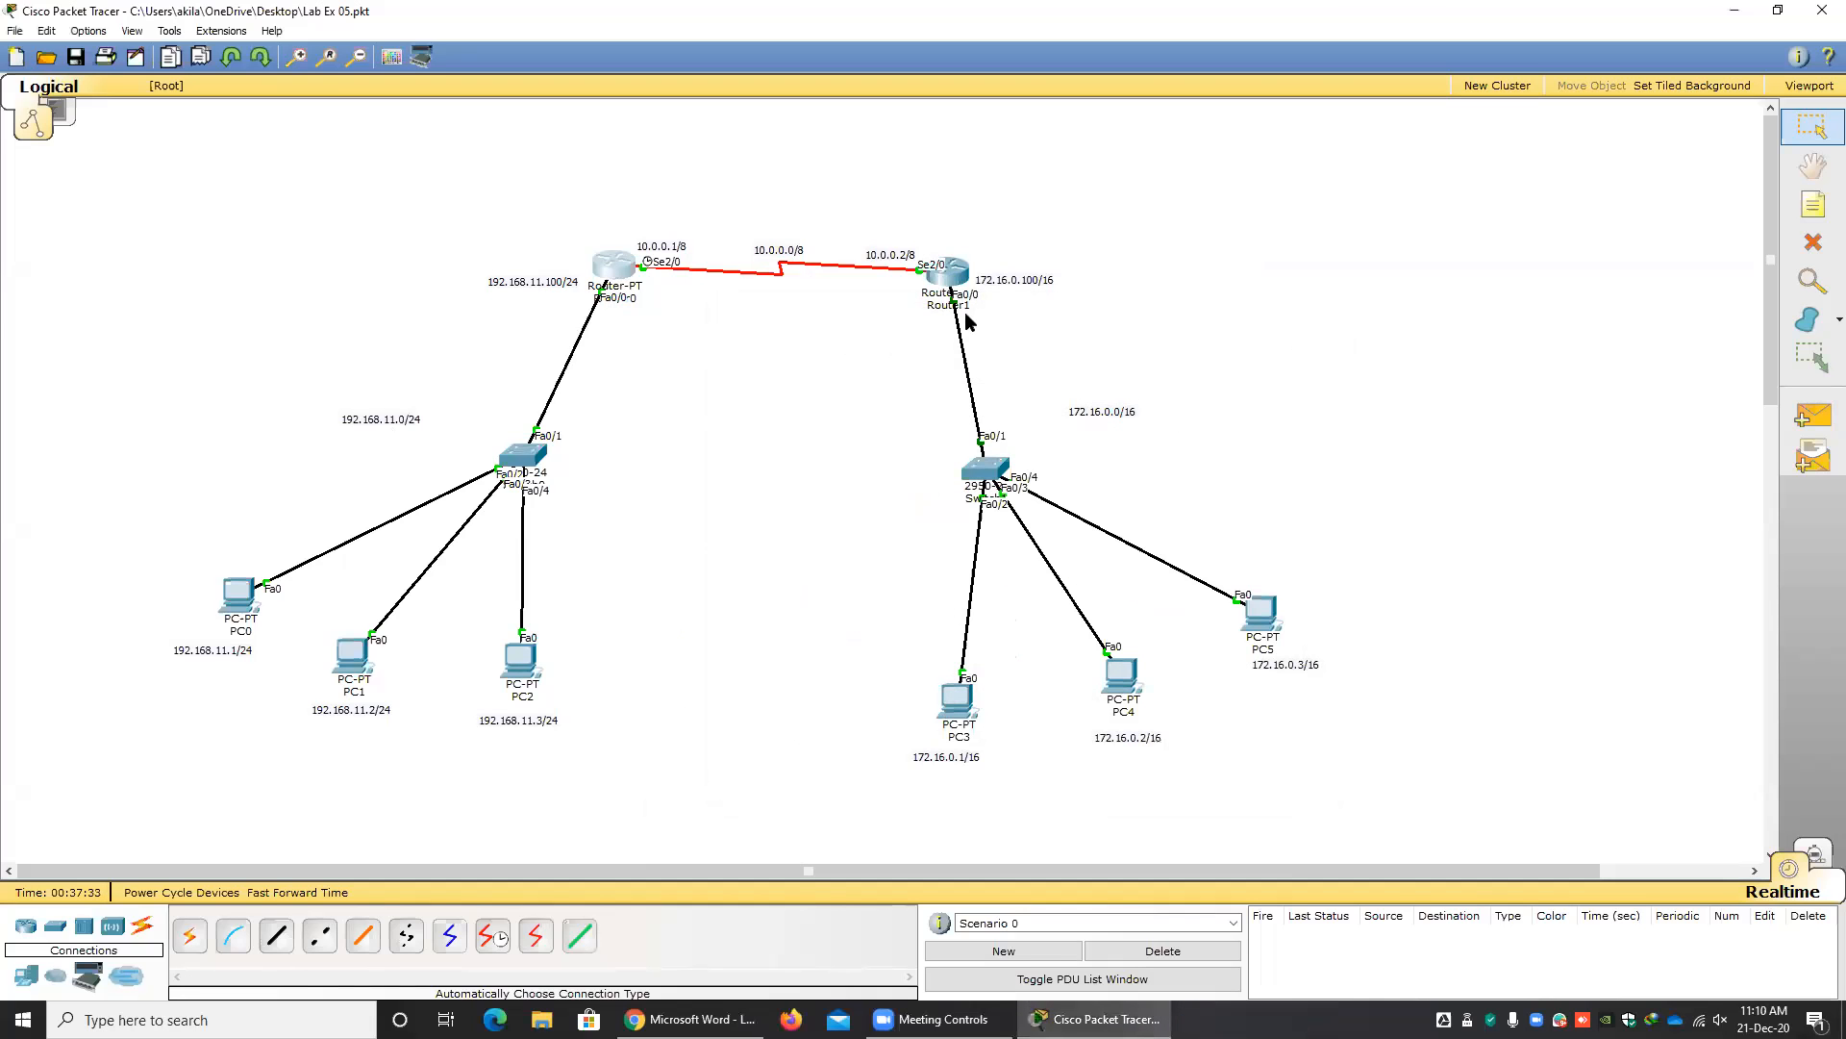
Open Router1's command line and start EIGRP with autonomous system number 3, matching Router0.
{"action": "left_click", "coordinate": [942, 279]}
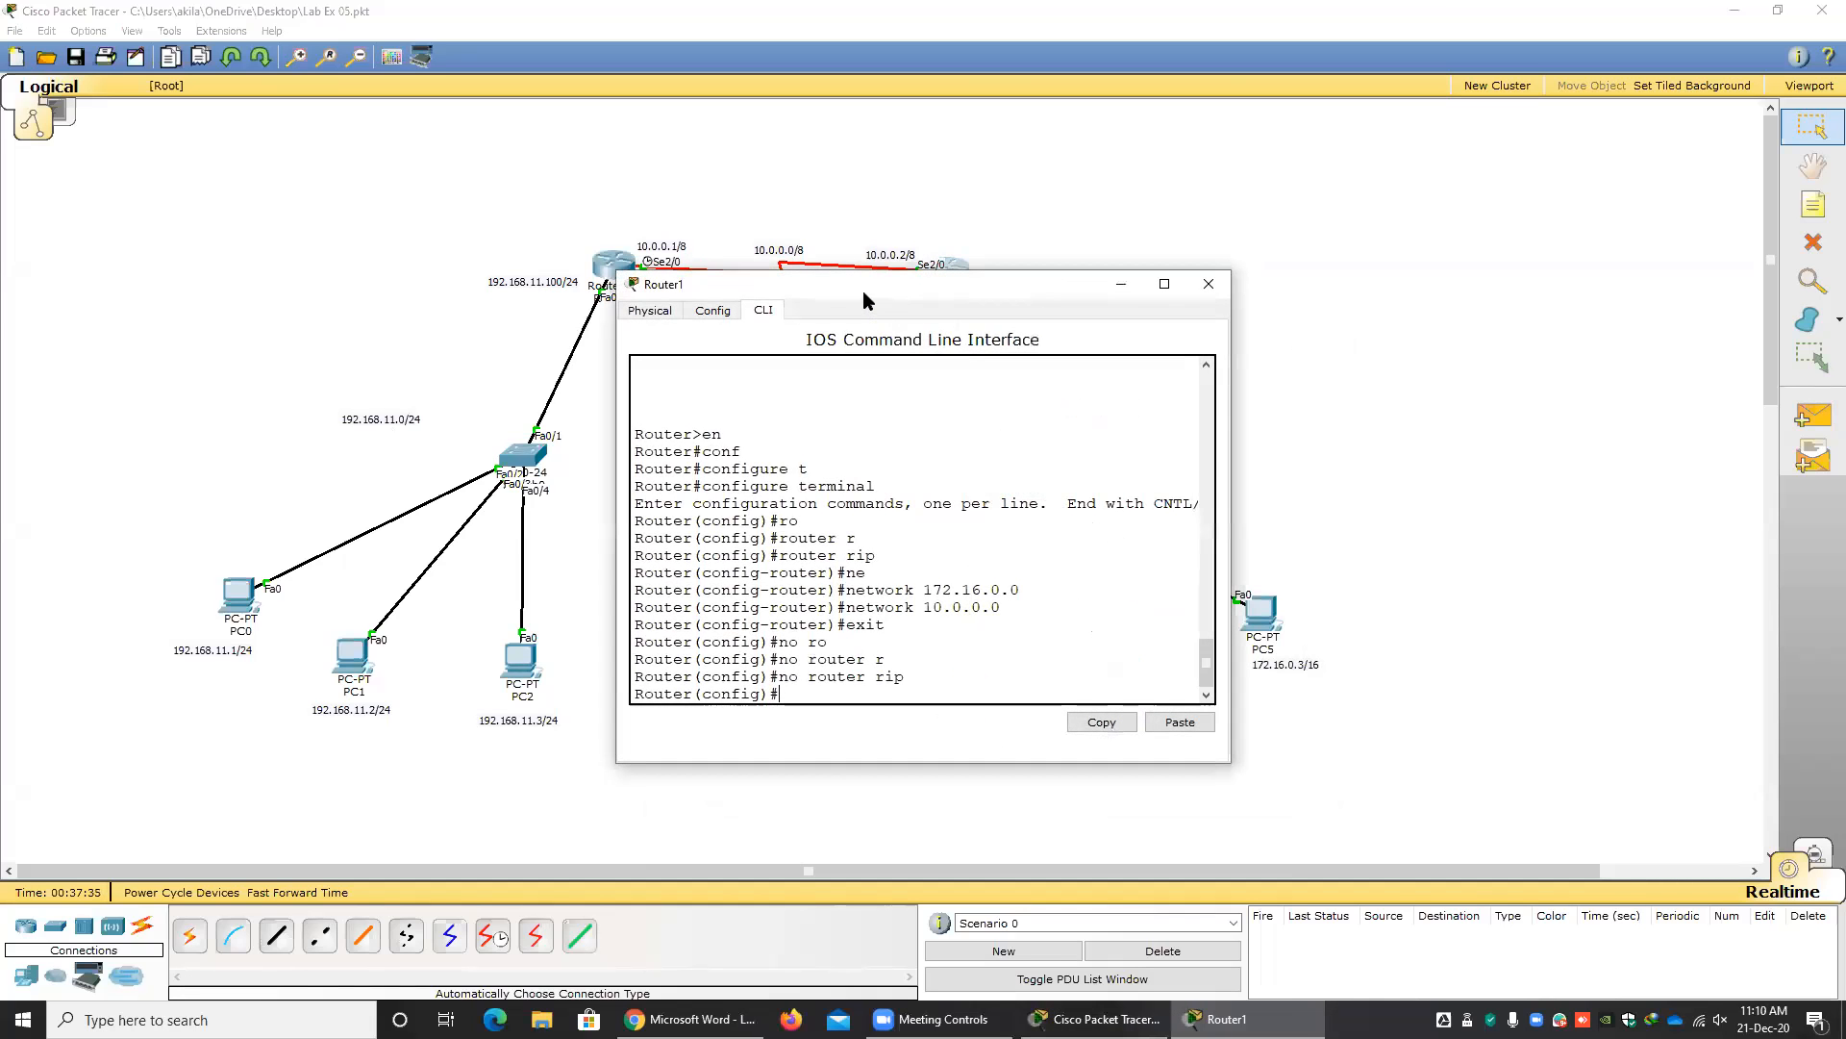
{"action": "left_click_drag", "start_coordinate": [881, 291], "coordinate": [1106, 293]}
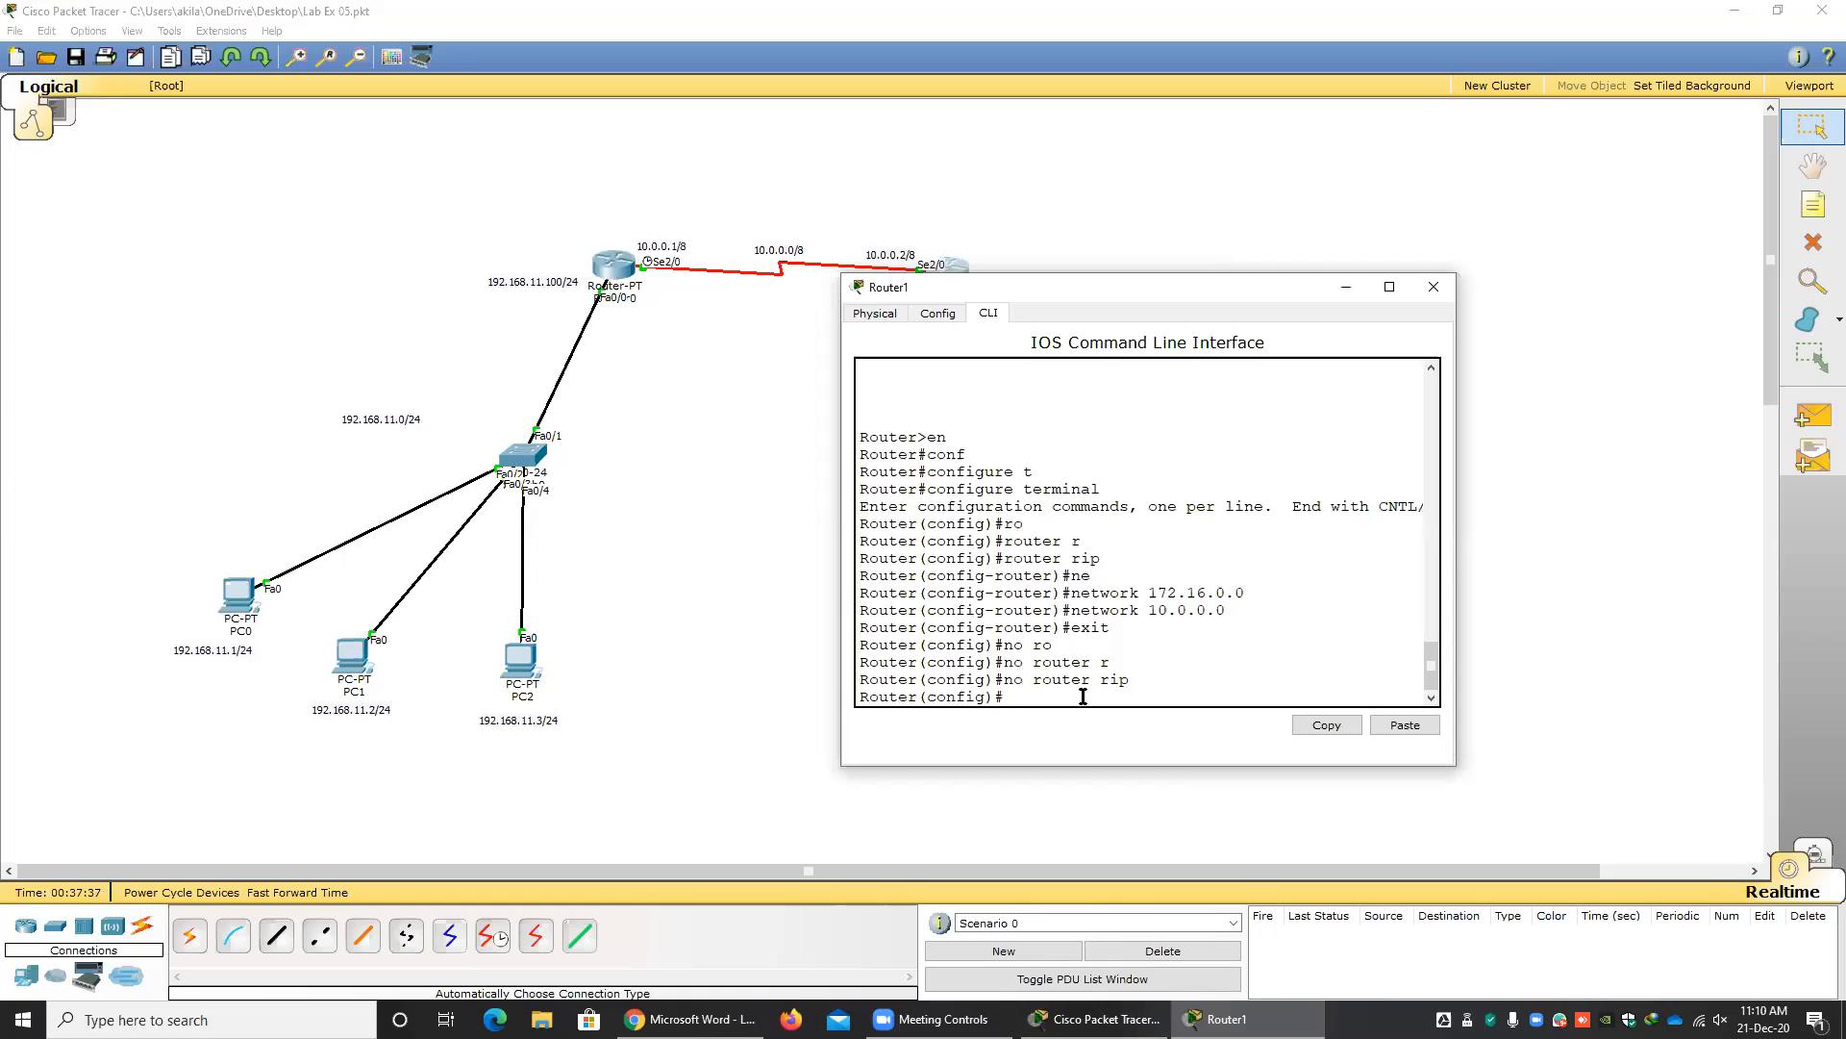
{"action": "left_click_drag", "start_coordinate": [1122, 680], "coordinate": [1008, 681]}
{"action": "type", "text": "ro"}
{"action": "key", "text": "Tab"}
{"action": "type", "text": "e"}
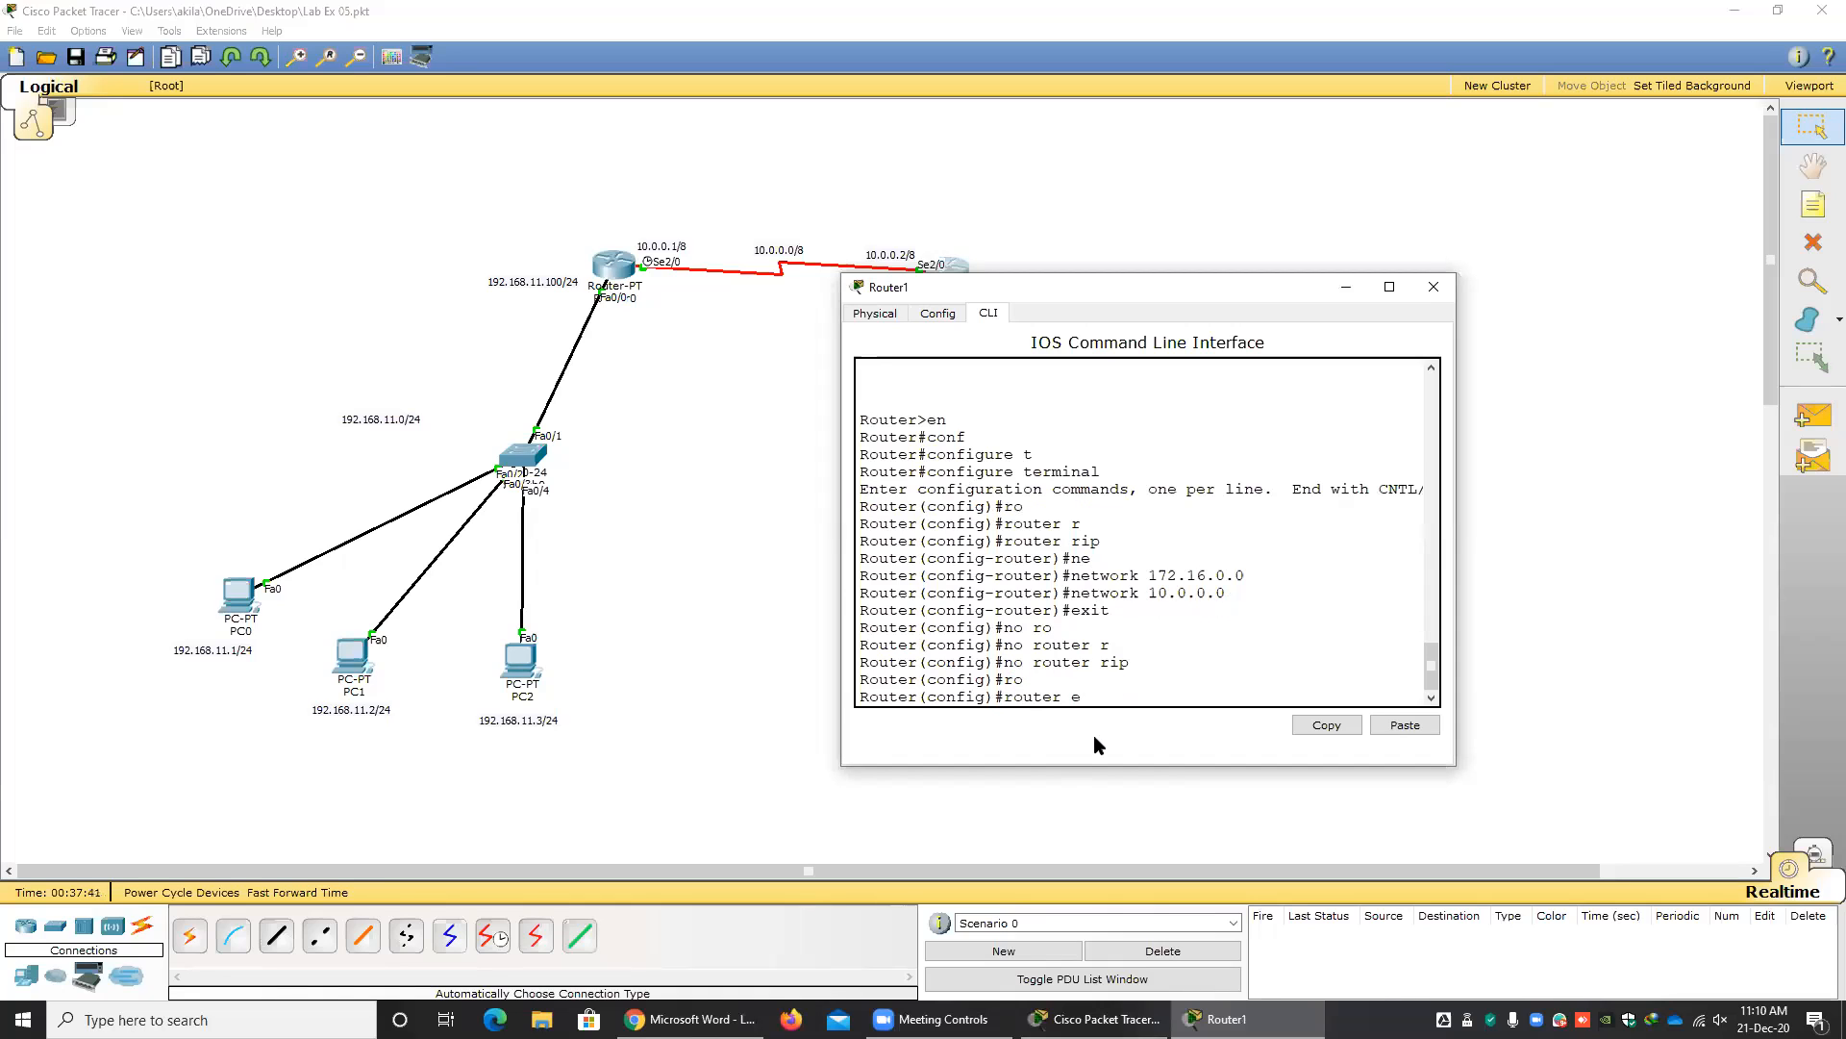
{"action": "key", "text": "Tab"}
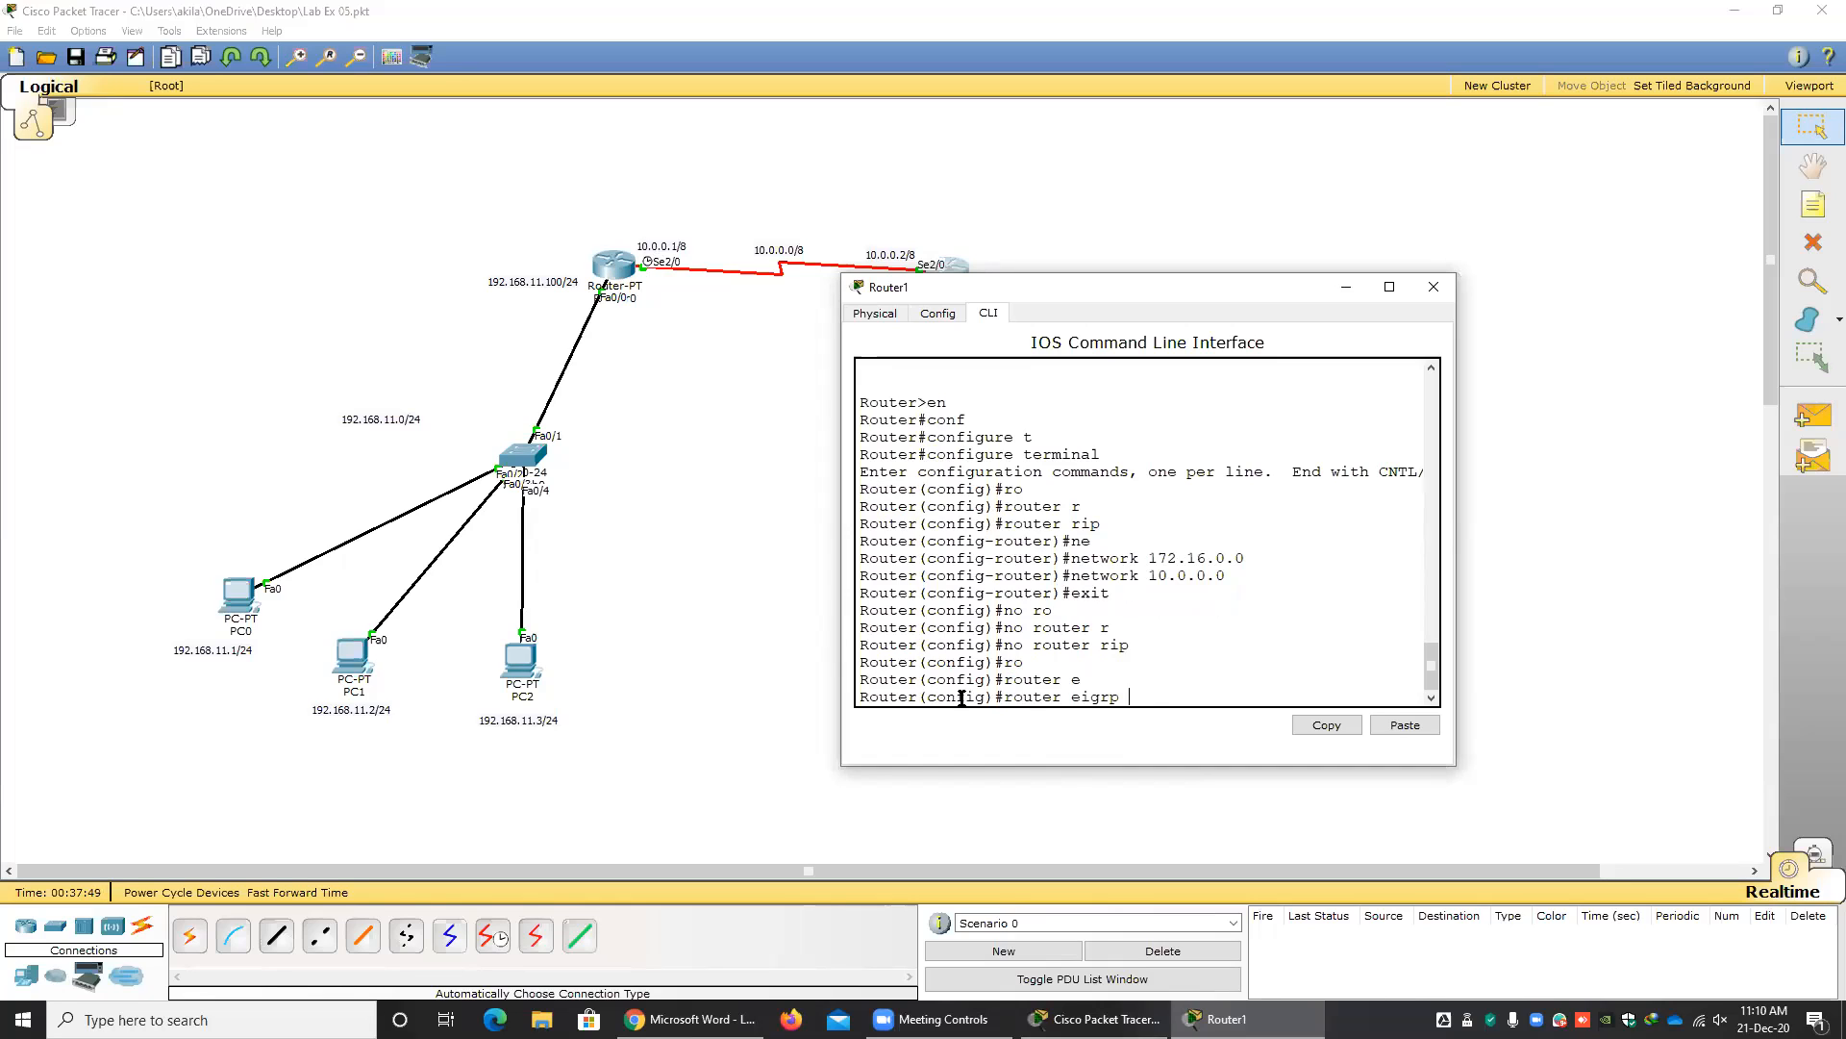
{"action": "type", "text": "5"}
{"action": "left_click_drag", "start_coordinate": [1013, 696], "coordinate": [1115, 699]}
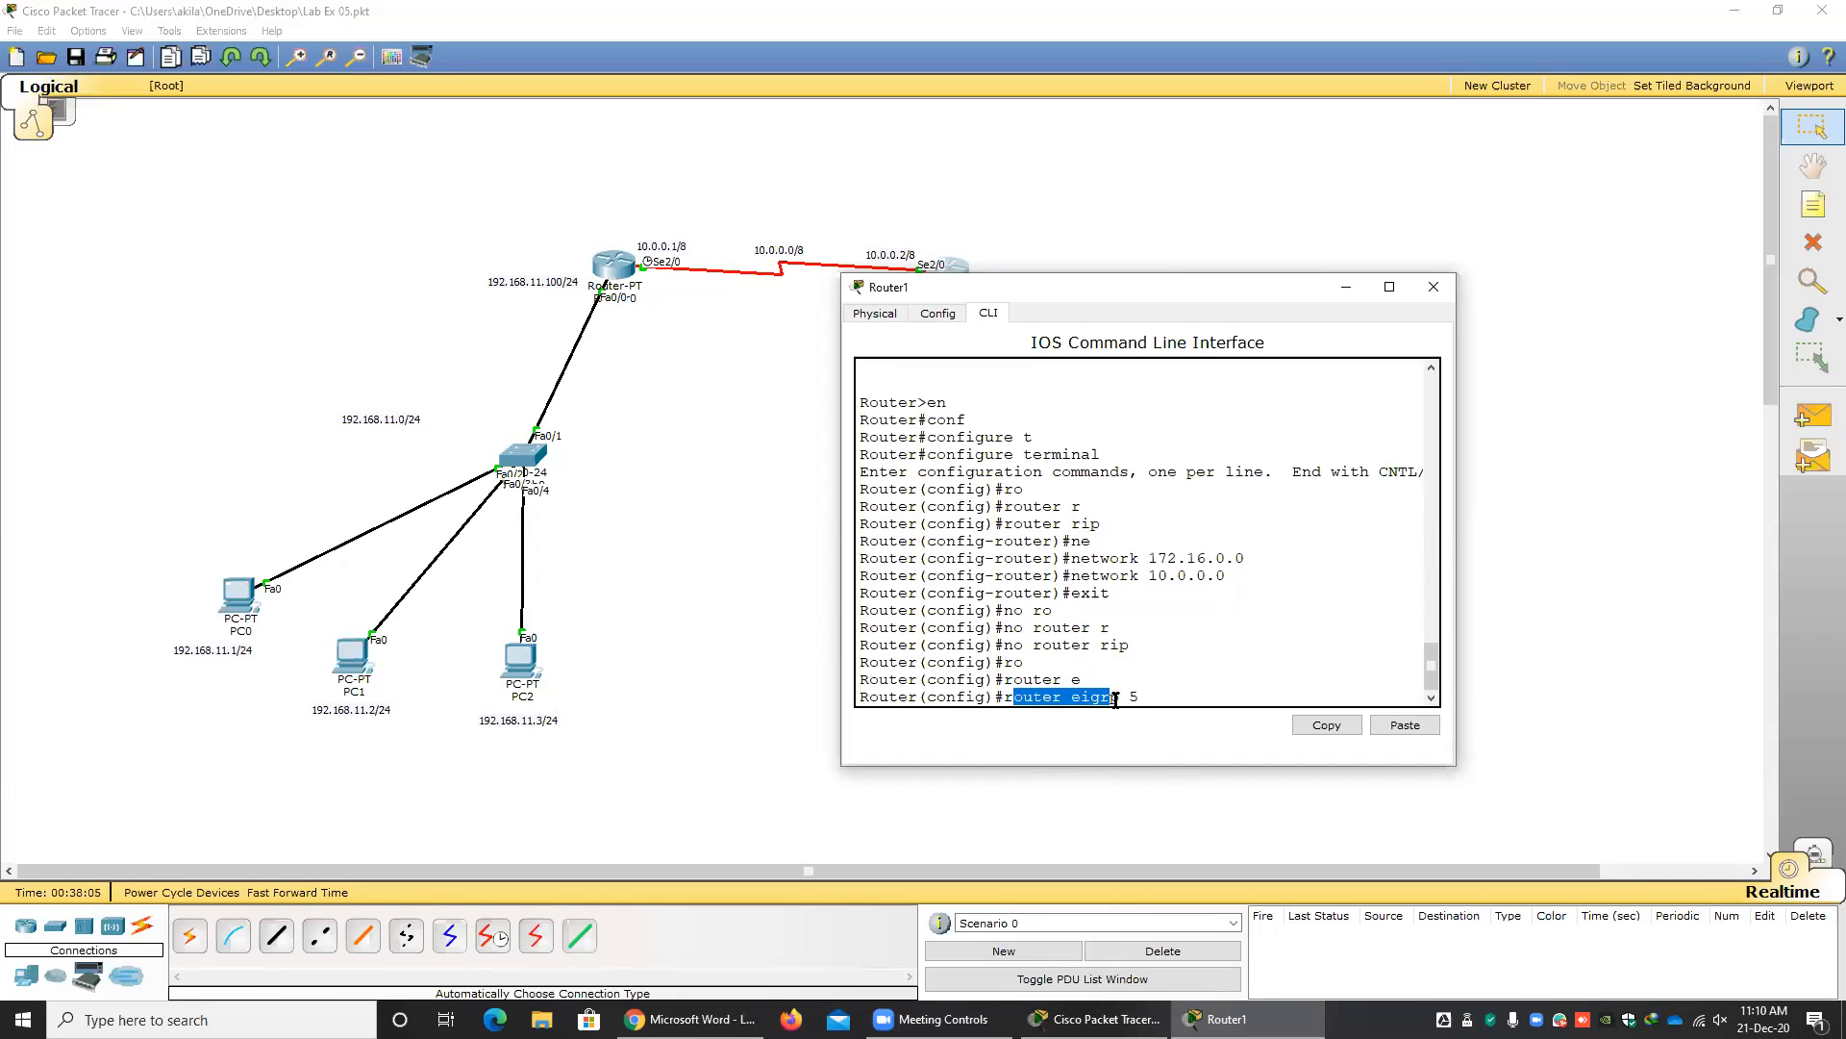
{"action": "left_click", "coordinate": [1127, 698]}
{"action": "key", "text": "BackSpace"}
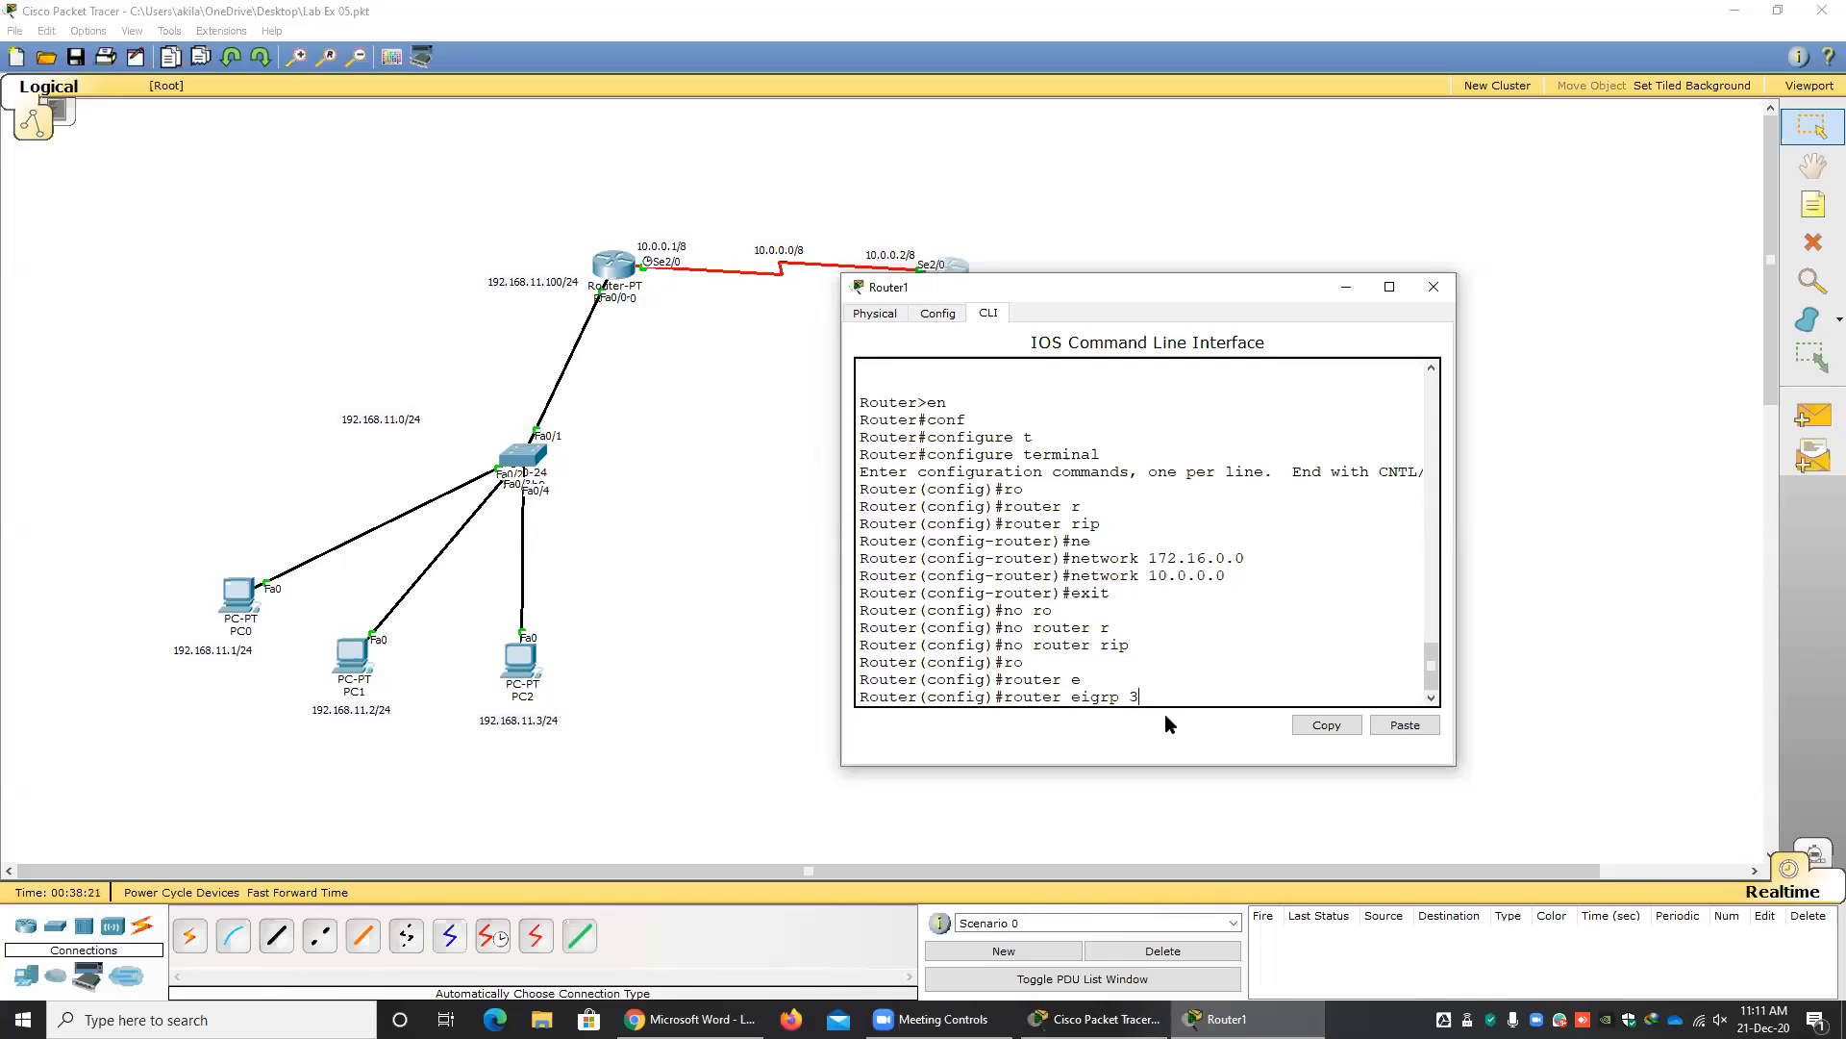
{"action": "key", "text": "Return"}
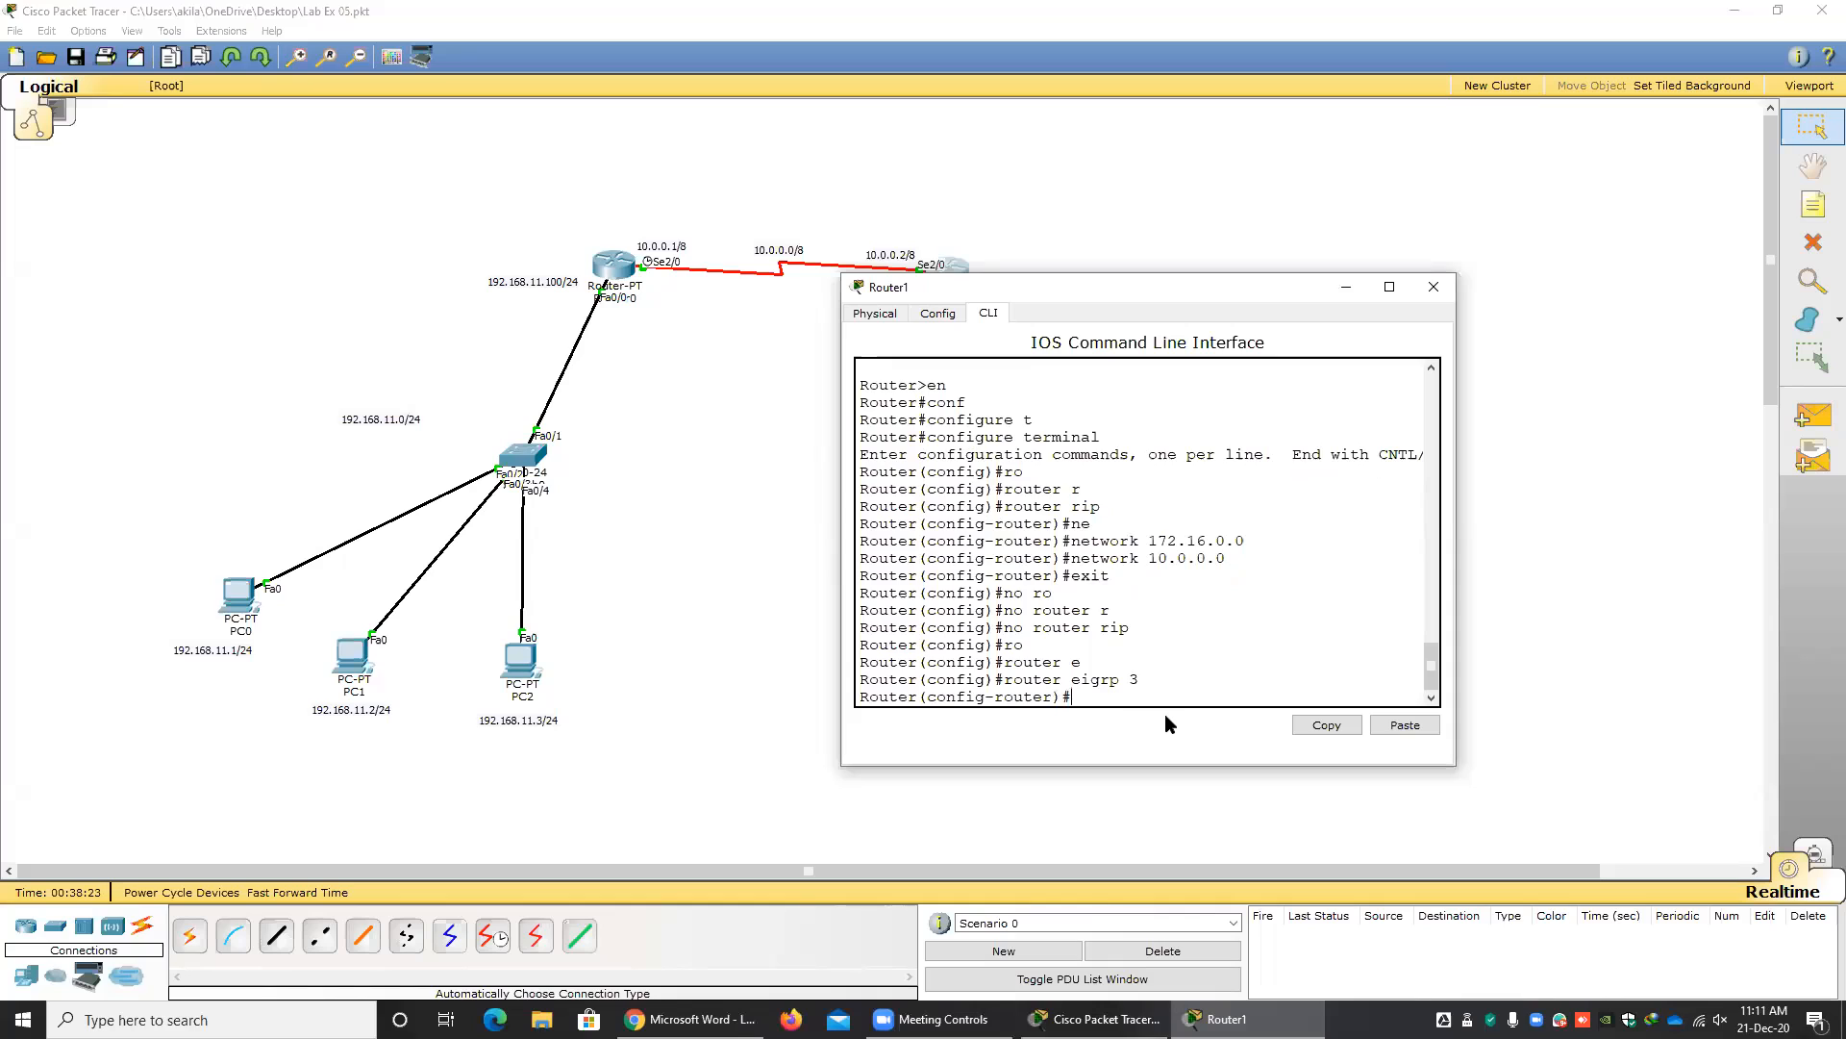
Advertise network 10.0.0.0 in Router1's EIGRP configuration.
{"action": "type", "text": "ne"}
{"action": "key", "text": "Tab"}
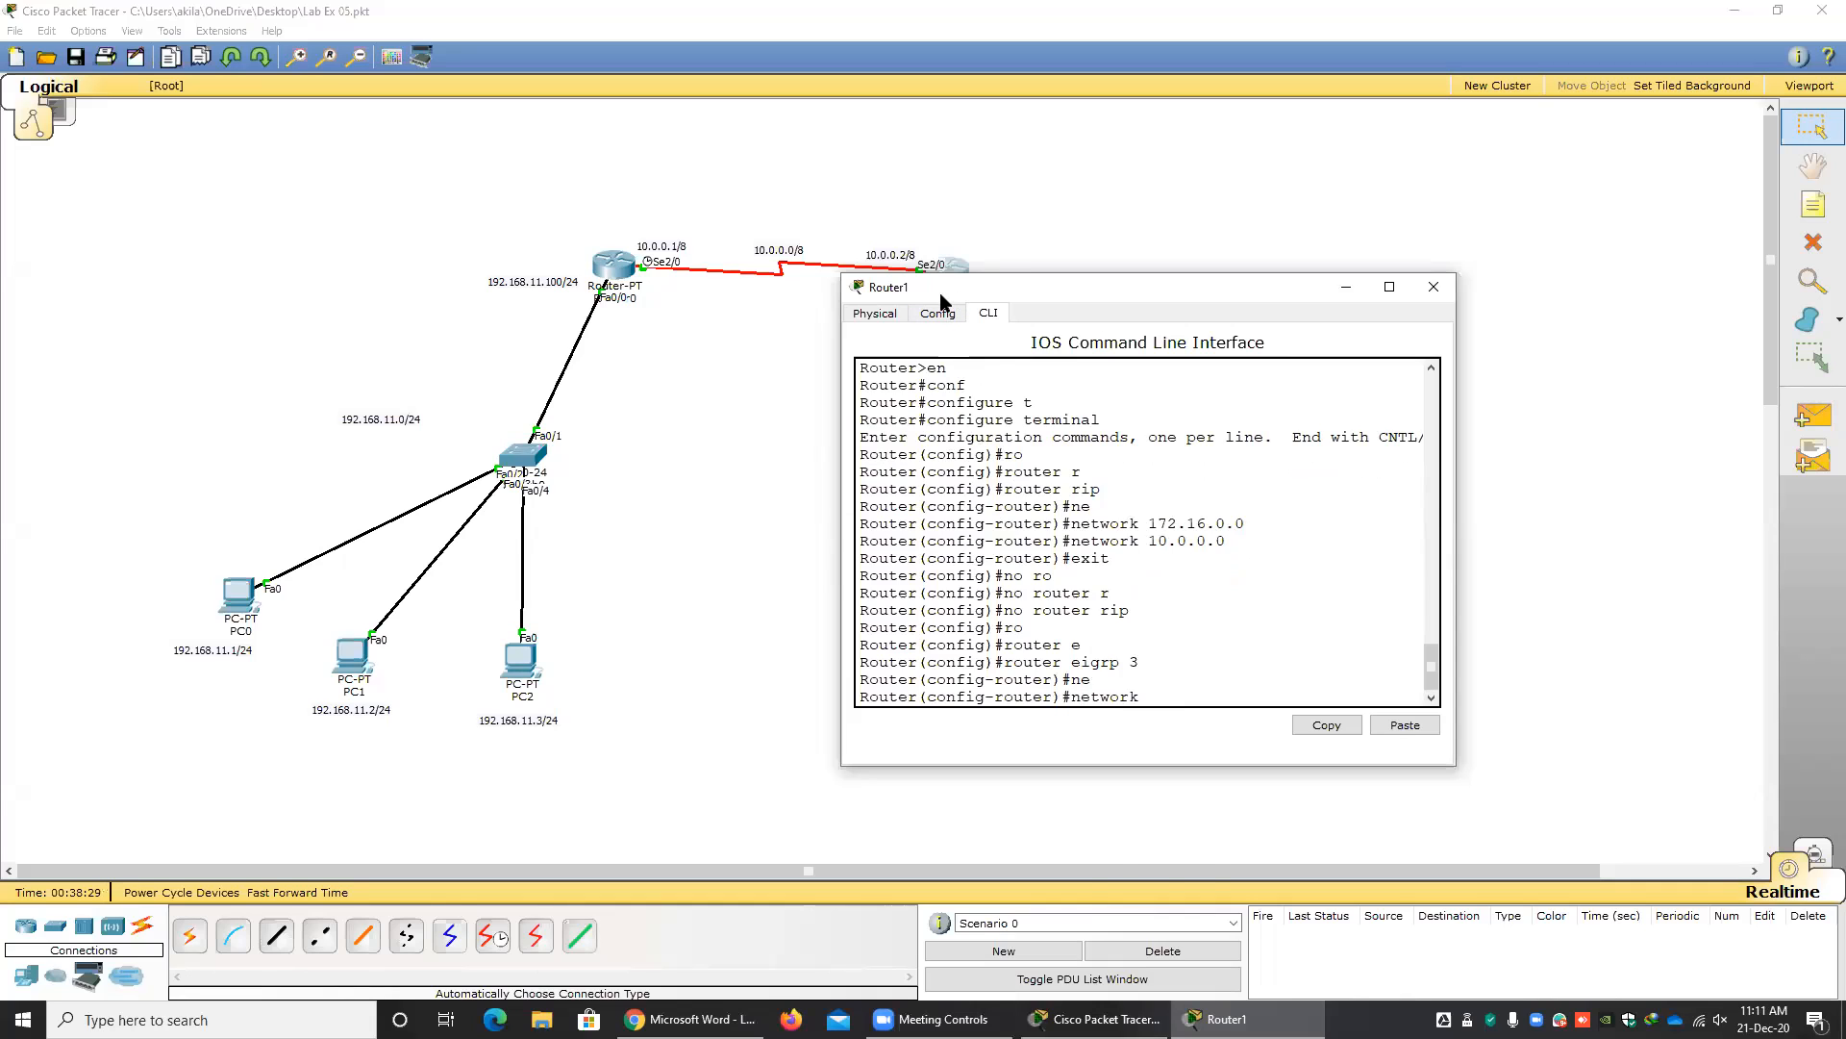
{"action": "left_click_drag", "start_coordinate": [943, 288], "coordinate": [695, 441]}
{"action": "type", "text": "10.0.0.0"}
{"action": "key", "text": "Return"}
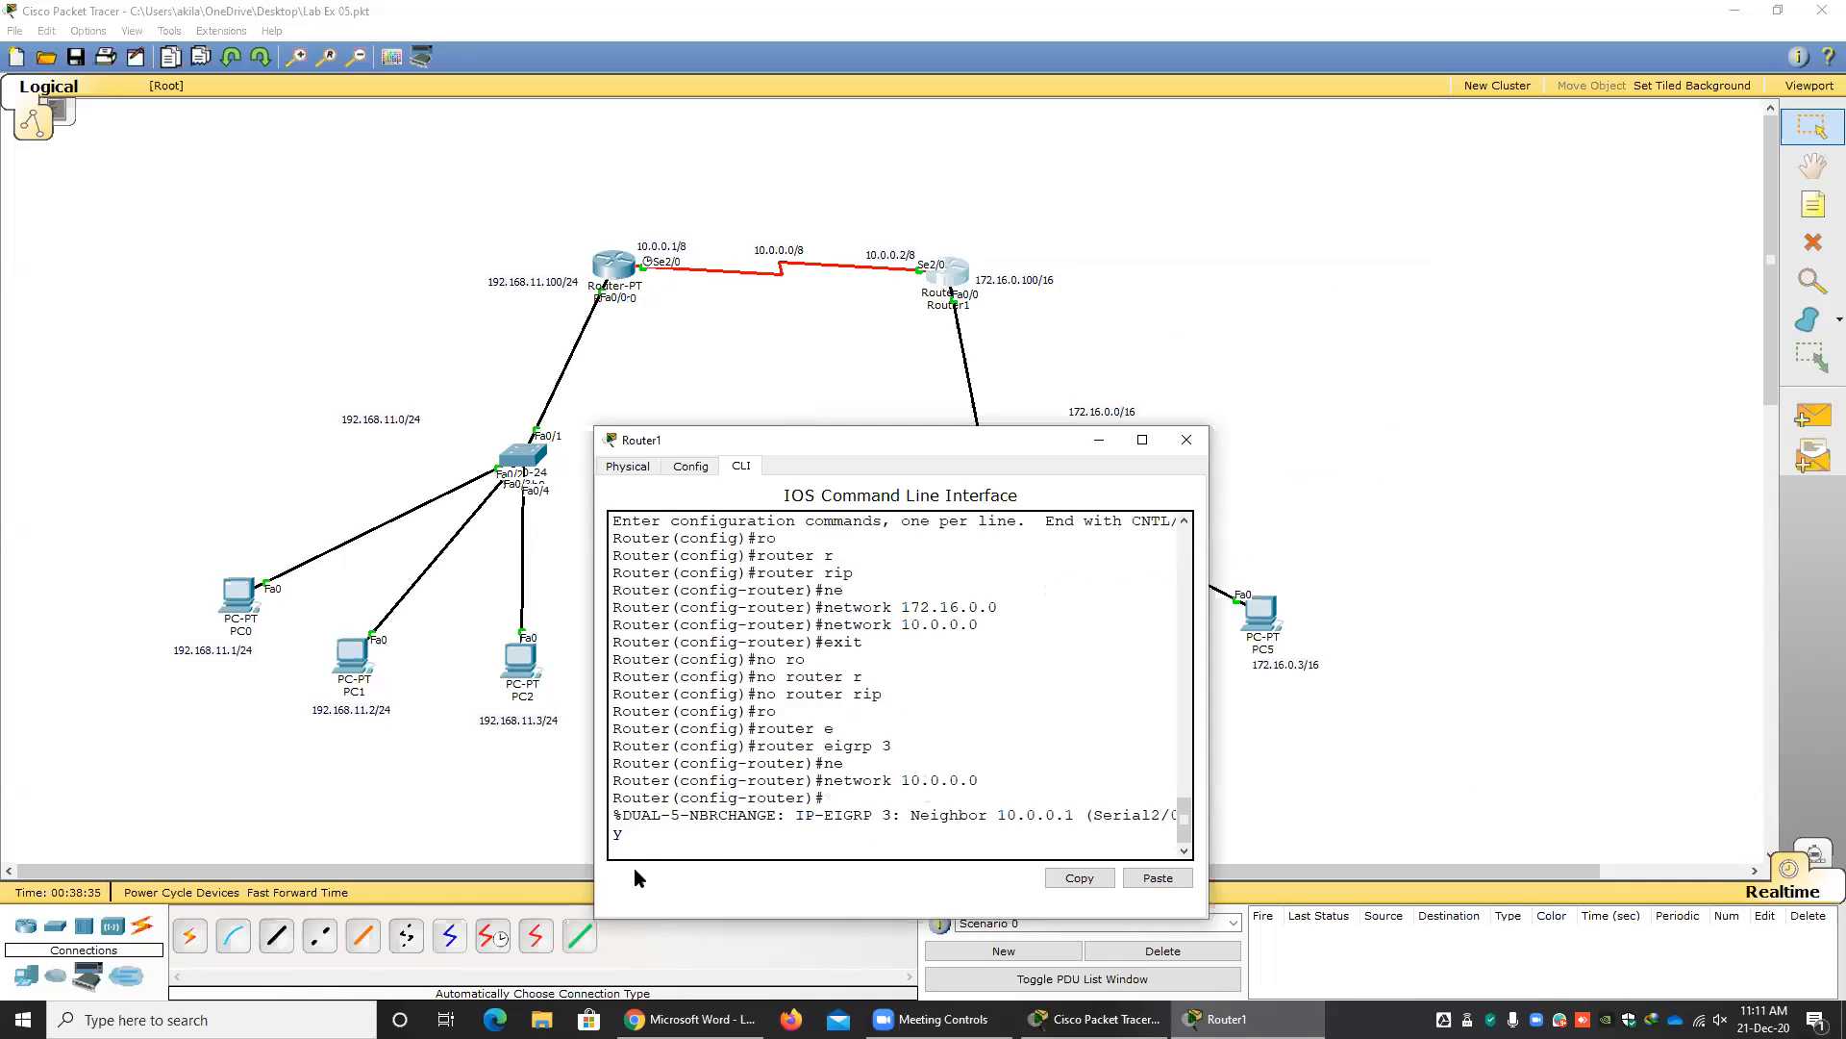
Widen Router1's window and examine the EIGRP neighbor message, comparing it with the 10.0.0.0 link between the routers.
{"action": "left_click_drag", "start_coordinate": [622, 816], "coordinate": [1068, 818]}
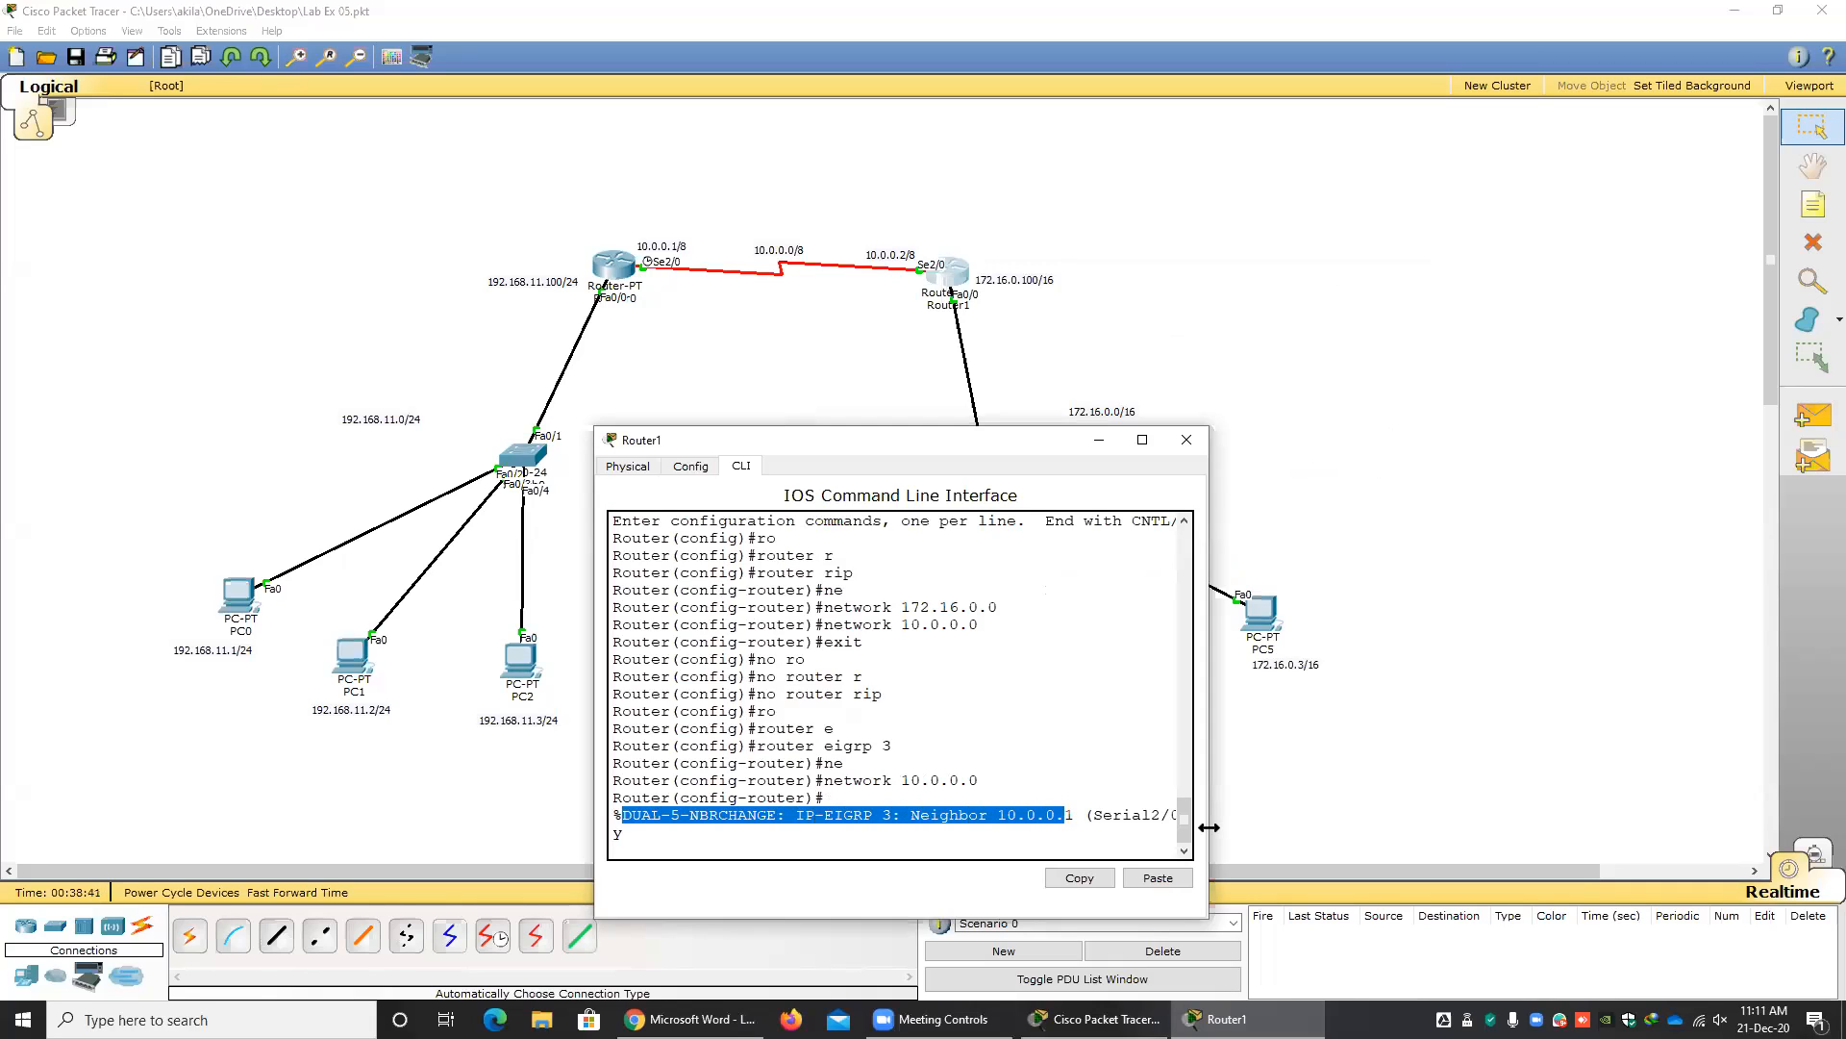
{"action": "left_click_drag", "start_coordinate": [1209, 827], "coordinate": [1577, 827]}
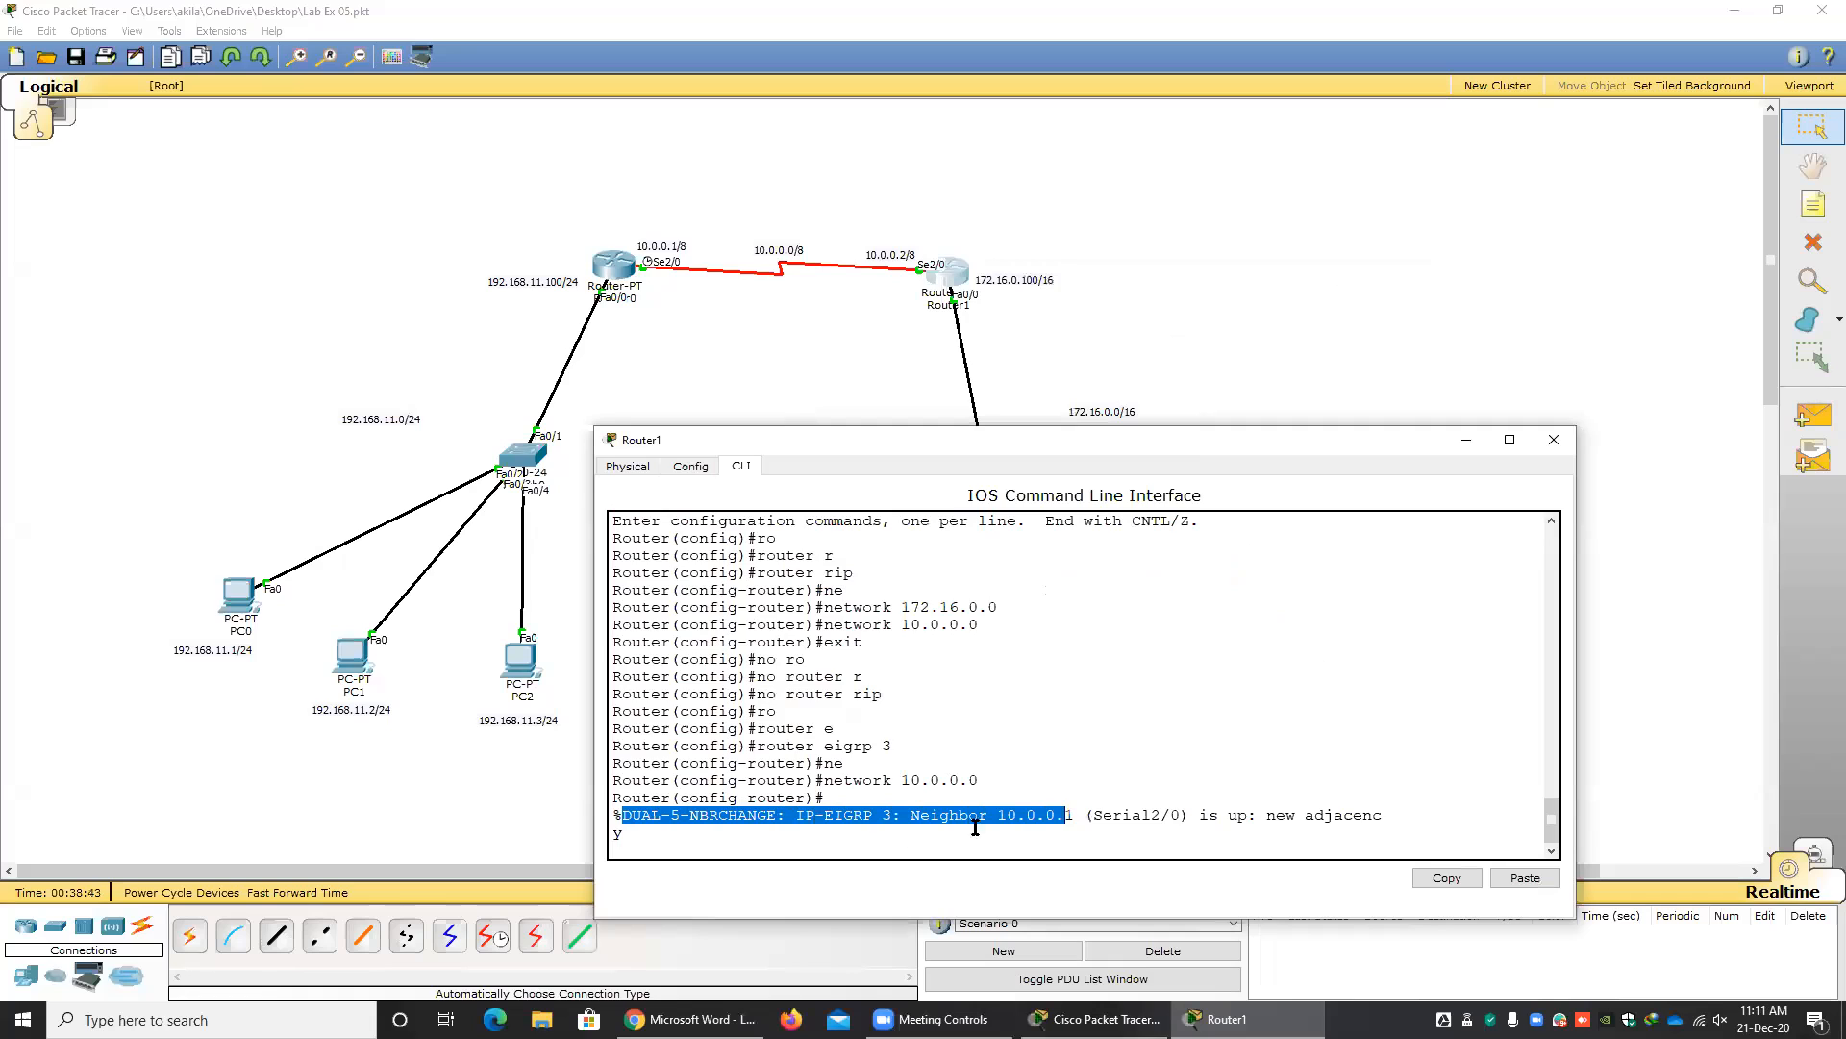
{"action": "left_click_drag", "start_coordinate": [627, 834], "coordinate": [591, 818]}
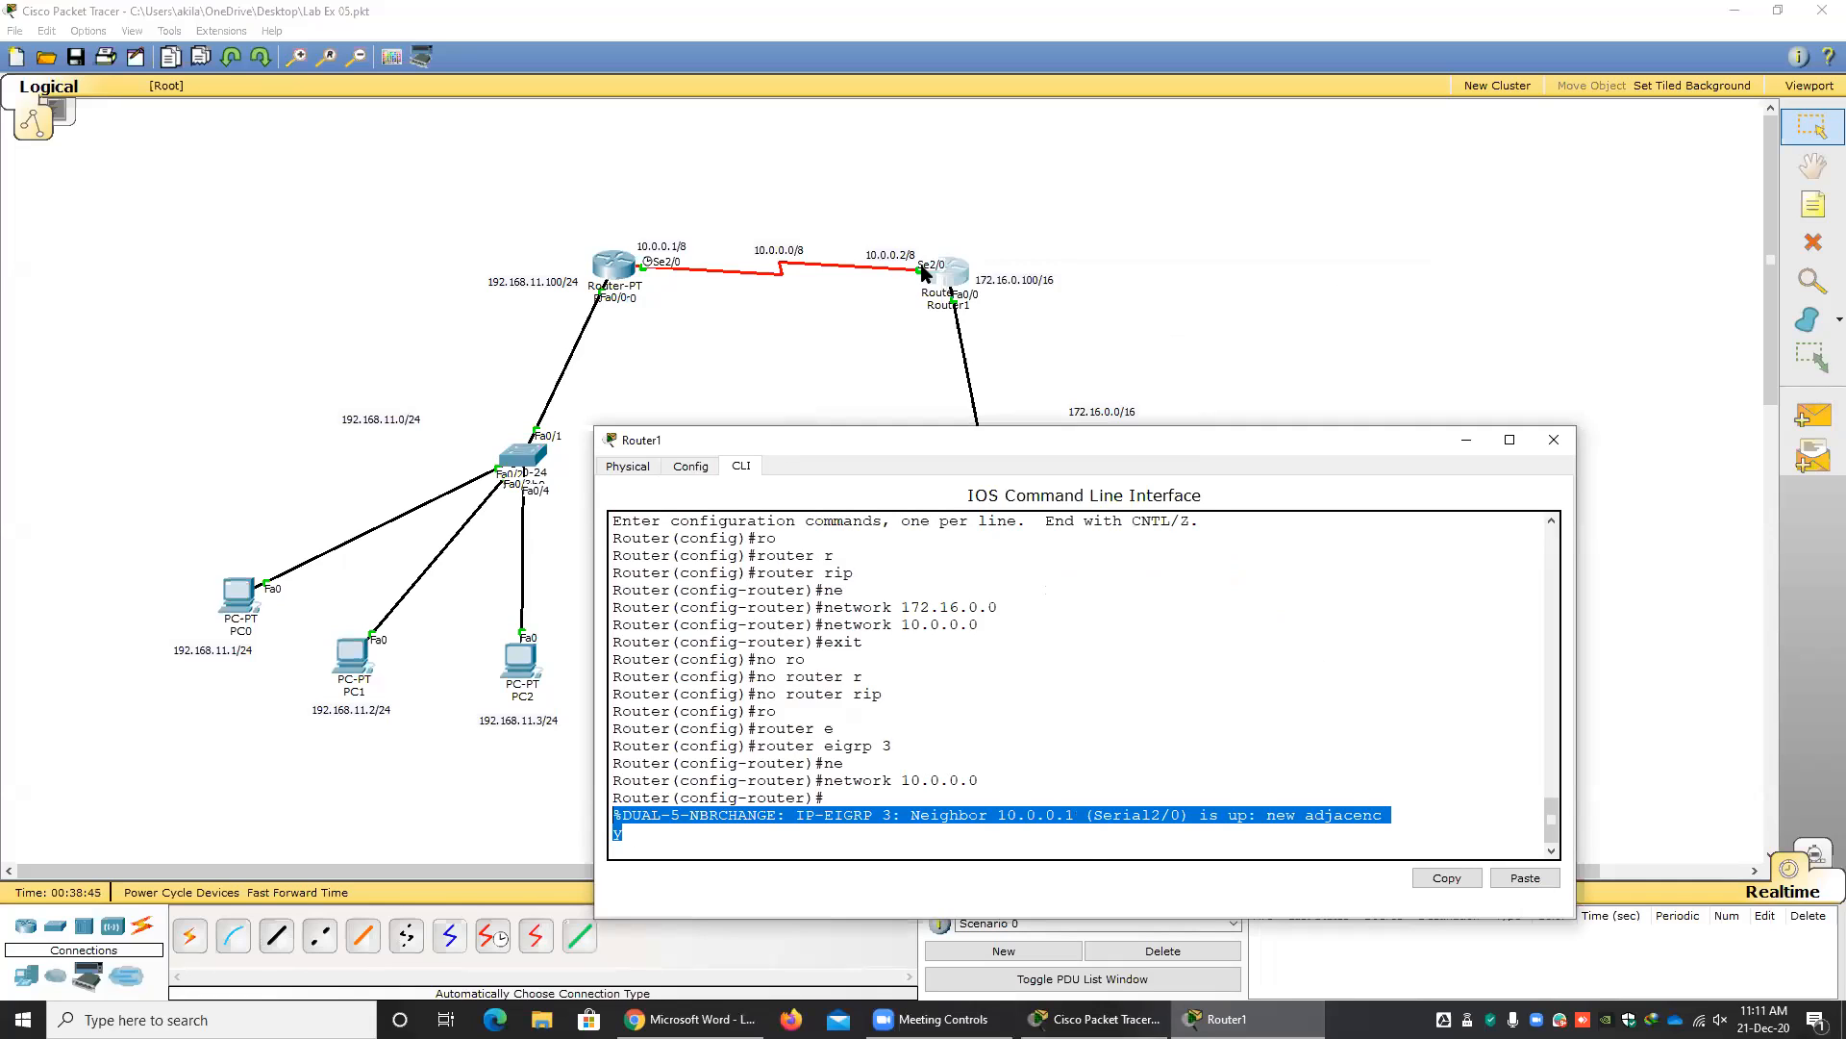
{"action": "left_click_drag", "start_coordinate": [894, 779], "coordinate": [998, 775]}
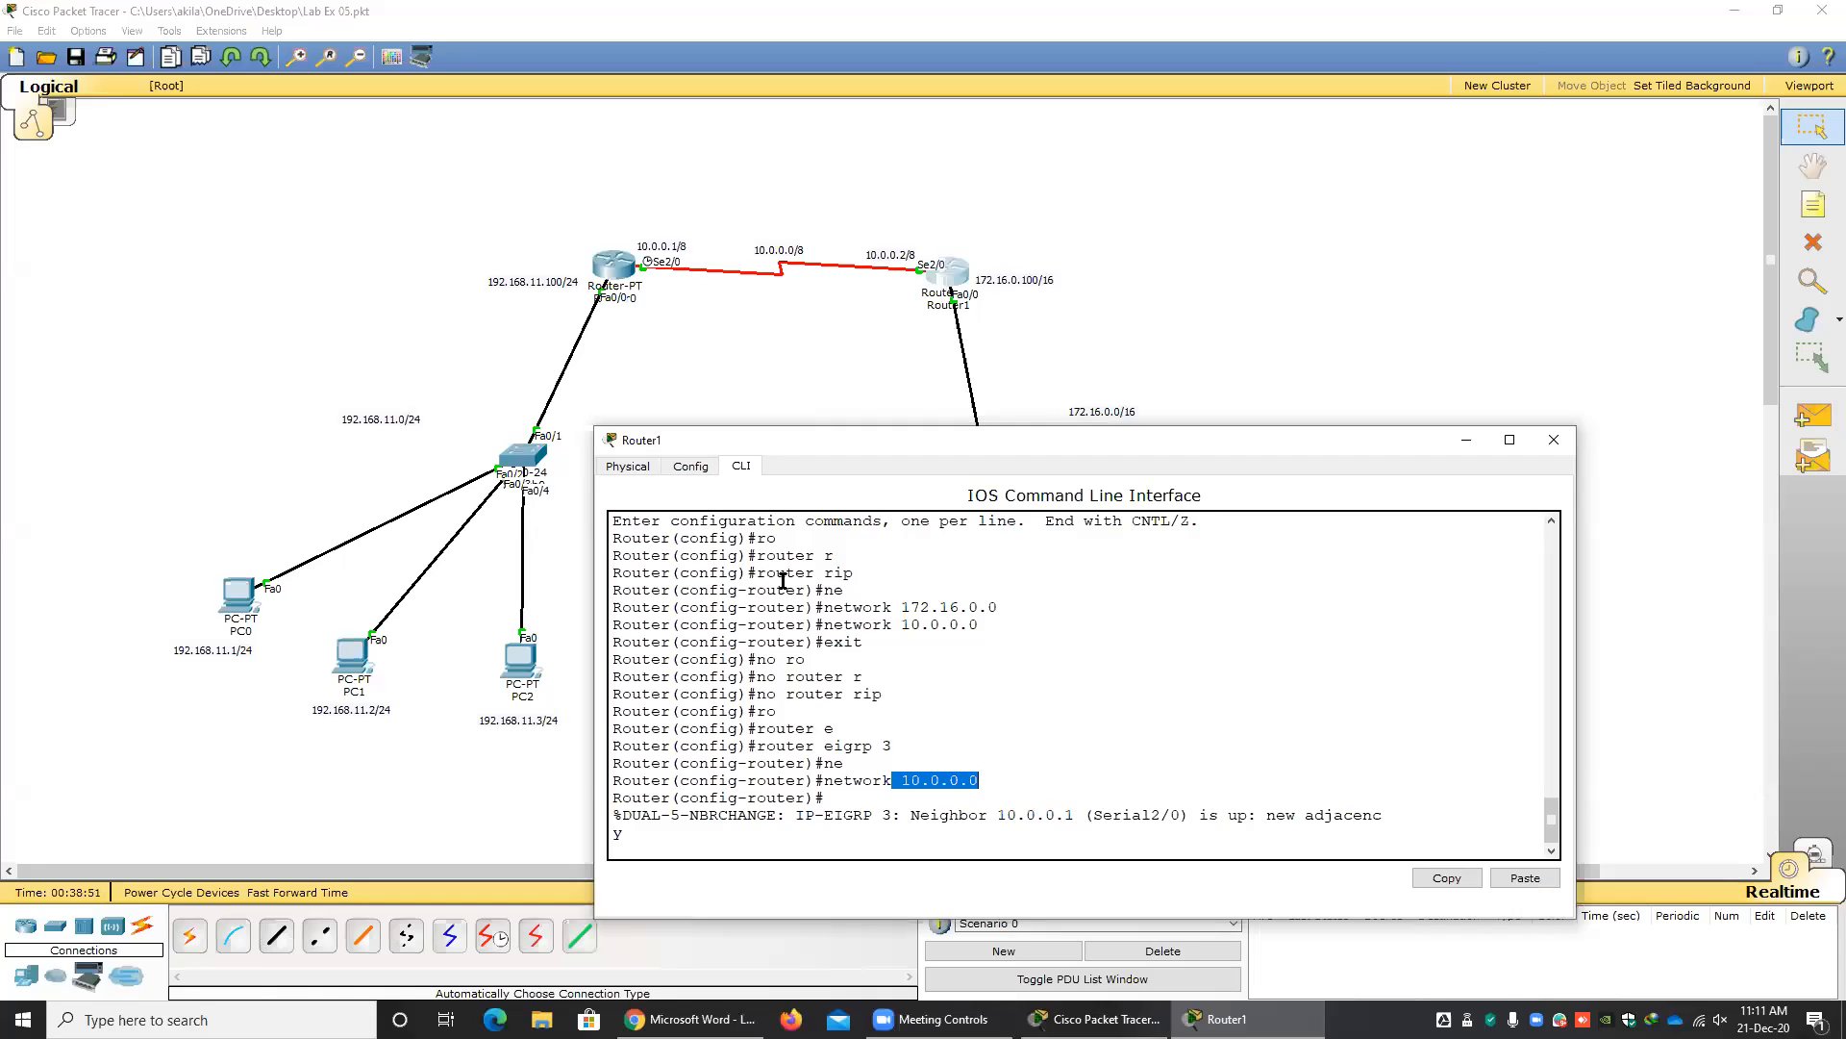
{"action": "left_click", "coordinate": [906, 779]}
{"action": "left_click_drag", "start_coordinate": [906, 779], "coordinate": [979, 780]}
{"action": "left_click", "coordinate": [805, 228]}
{"action": "left_click_drag", "start_coordinate": [808, 227], "coordinate": [740, 371]}
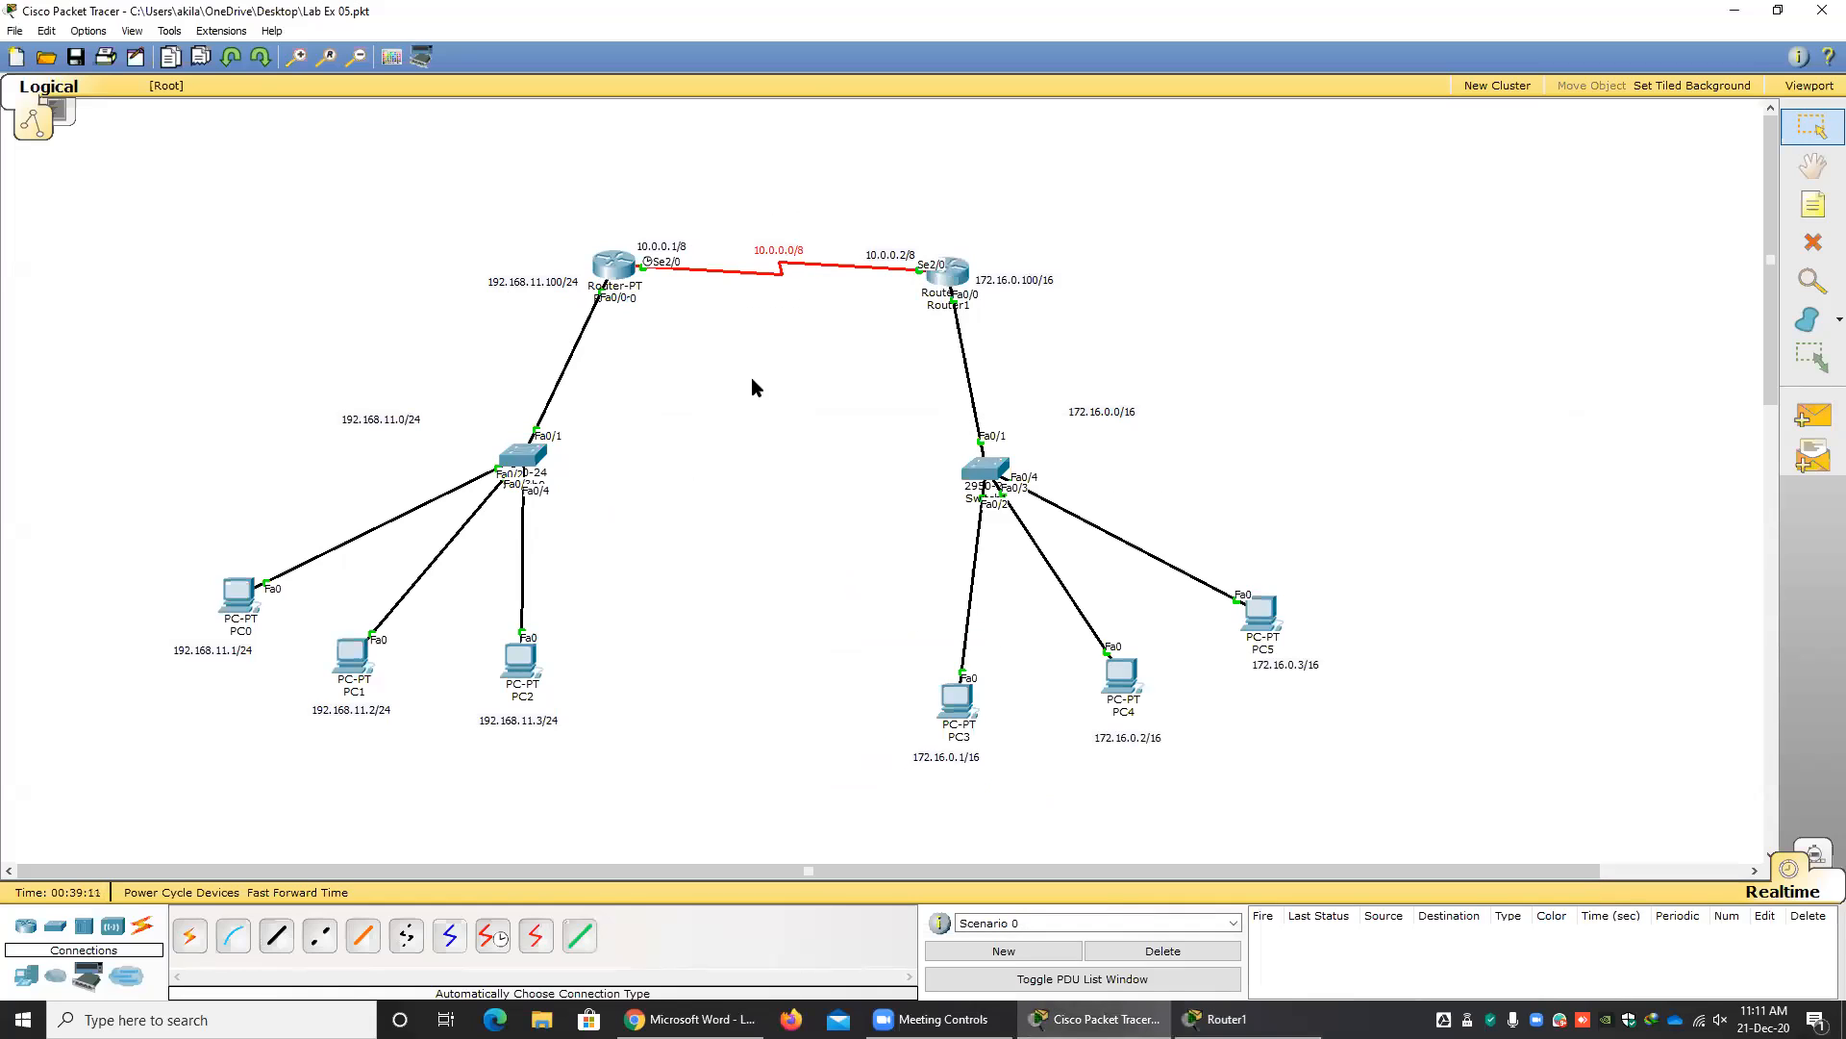
{"action": "left_click_drag", "start_coordinate": [727, 202], "coordinate": [850, 382]}
{"action": "left_click", "coordinate": [1224, 1019]}
{"action": "left_click", "coordinate": [809, 818]}
{"action": "left_click_drag", "start_coordinate": [641, 816], "coordinate": [1156, 835]}
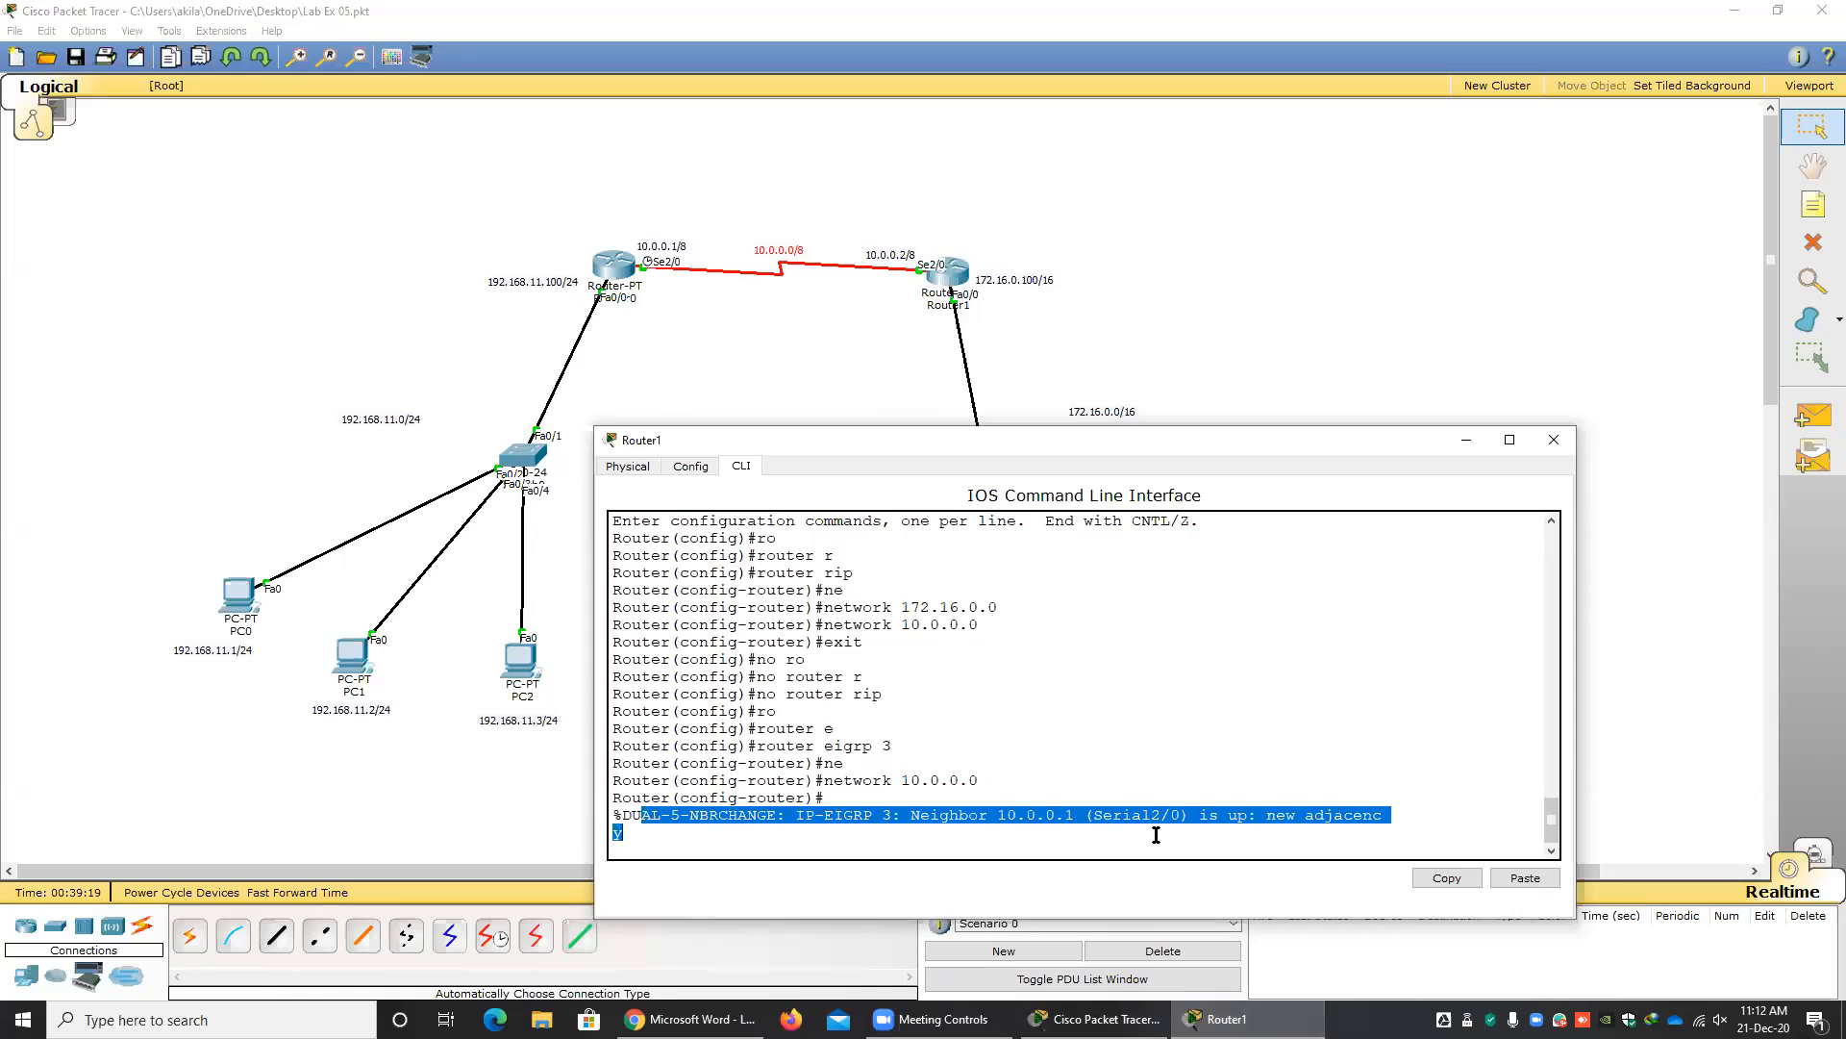
{"action": "left_click", "coordinate": [1026, 833]}
{"action": "left_click_drag", "start_coordinate": [1006, 817], "coordinate": [1075, 816]}
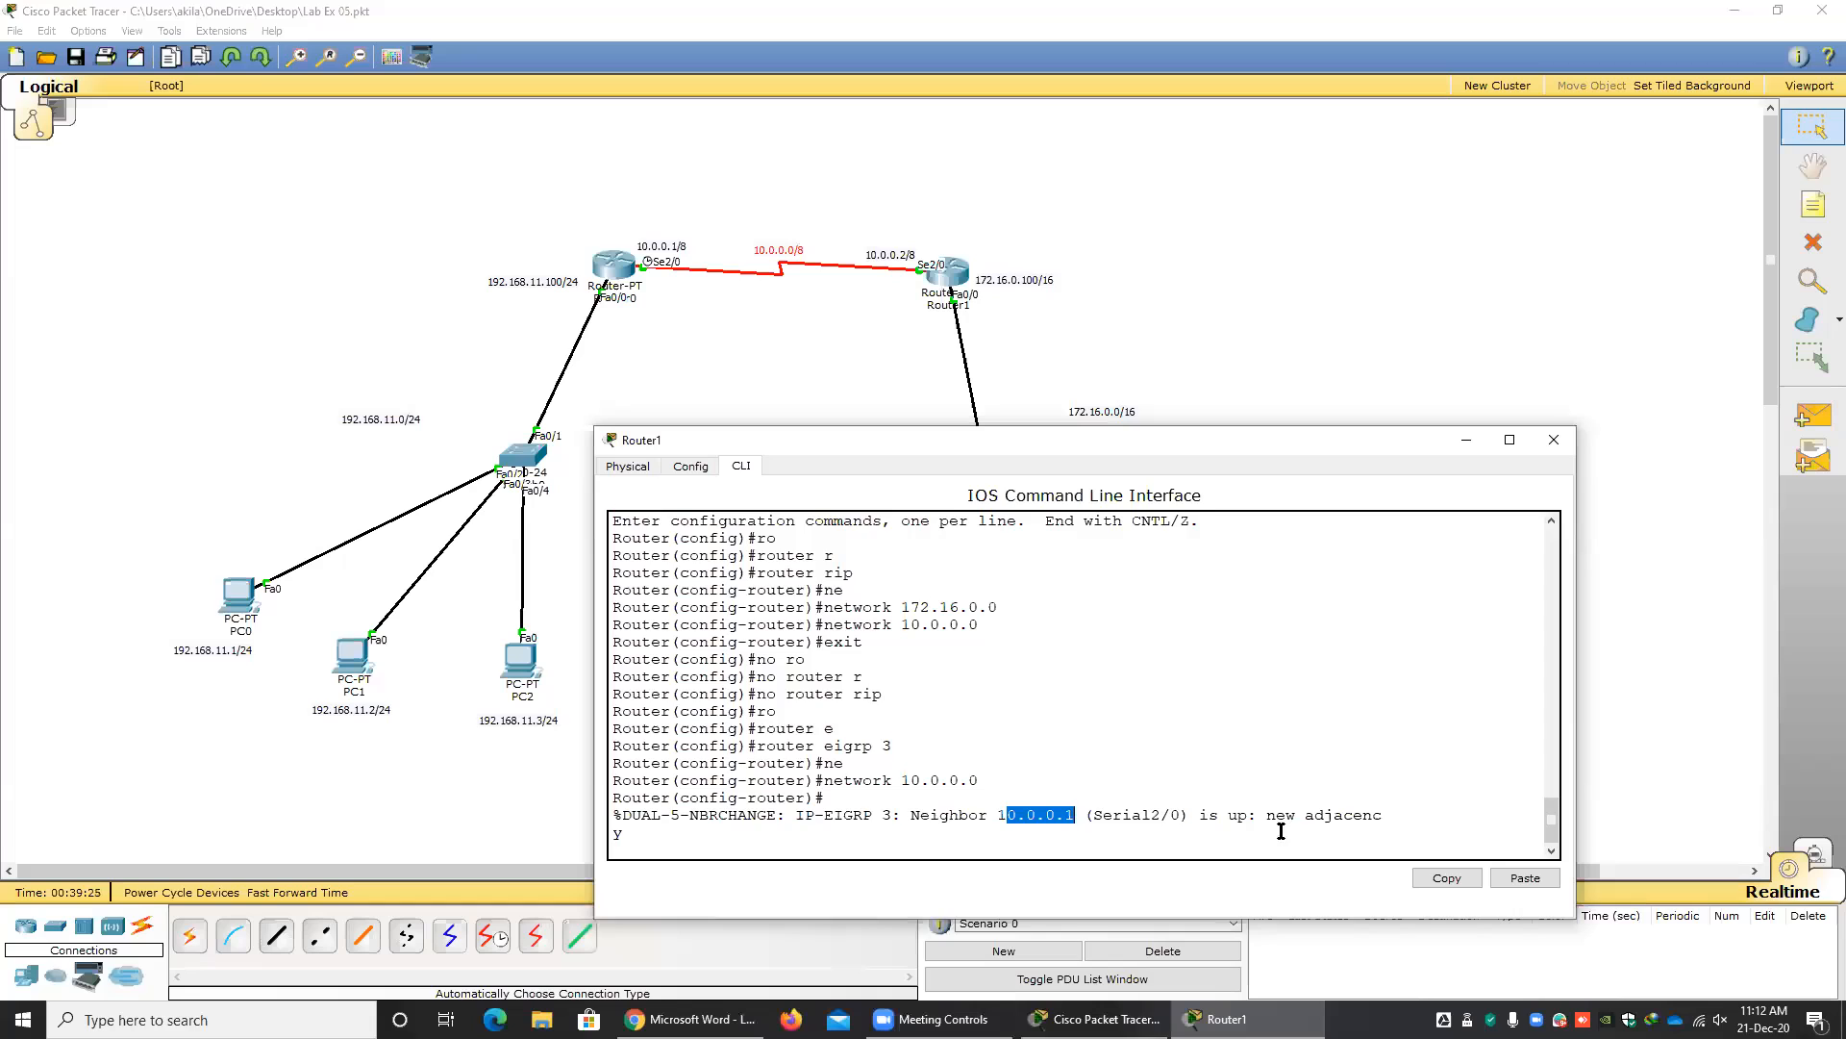
Return to Router1's prompt, advertise network 172.16.0.0 in its EIGRP configuration, and close the router's window.
{"action": "left_click", "coordinate": [796, 845]}
{"action": "key", "text": "Return"}
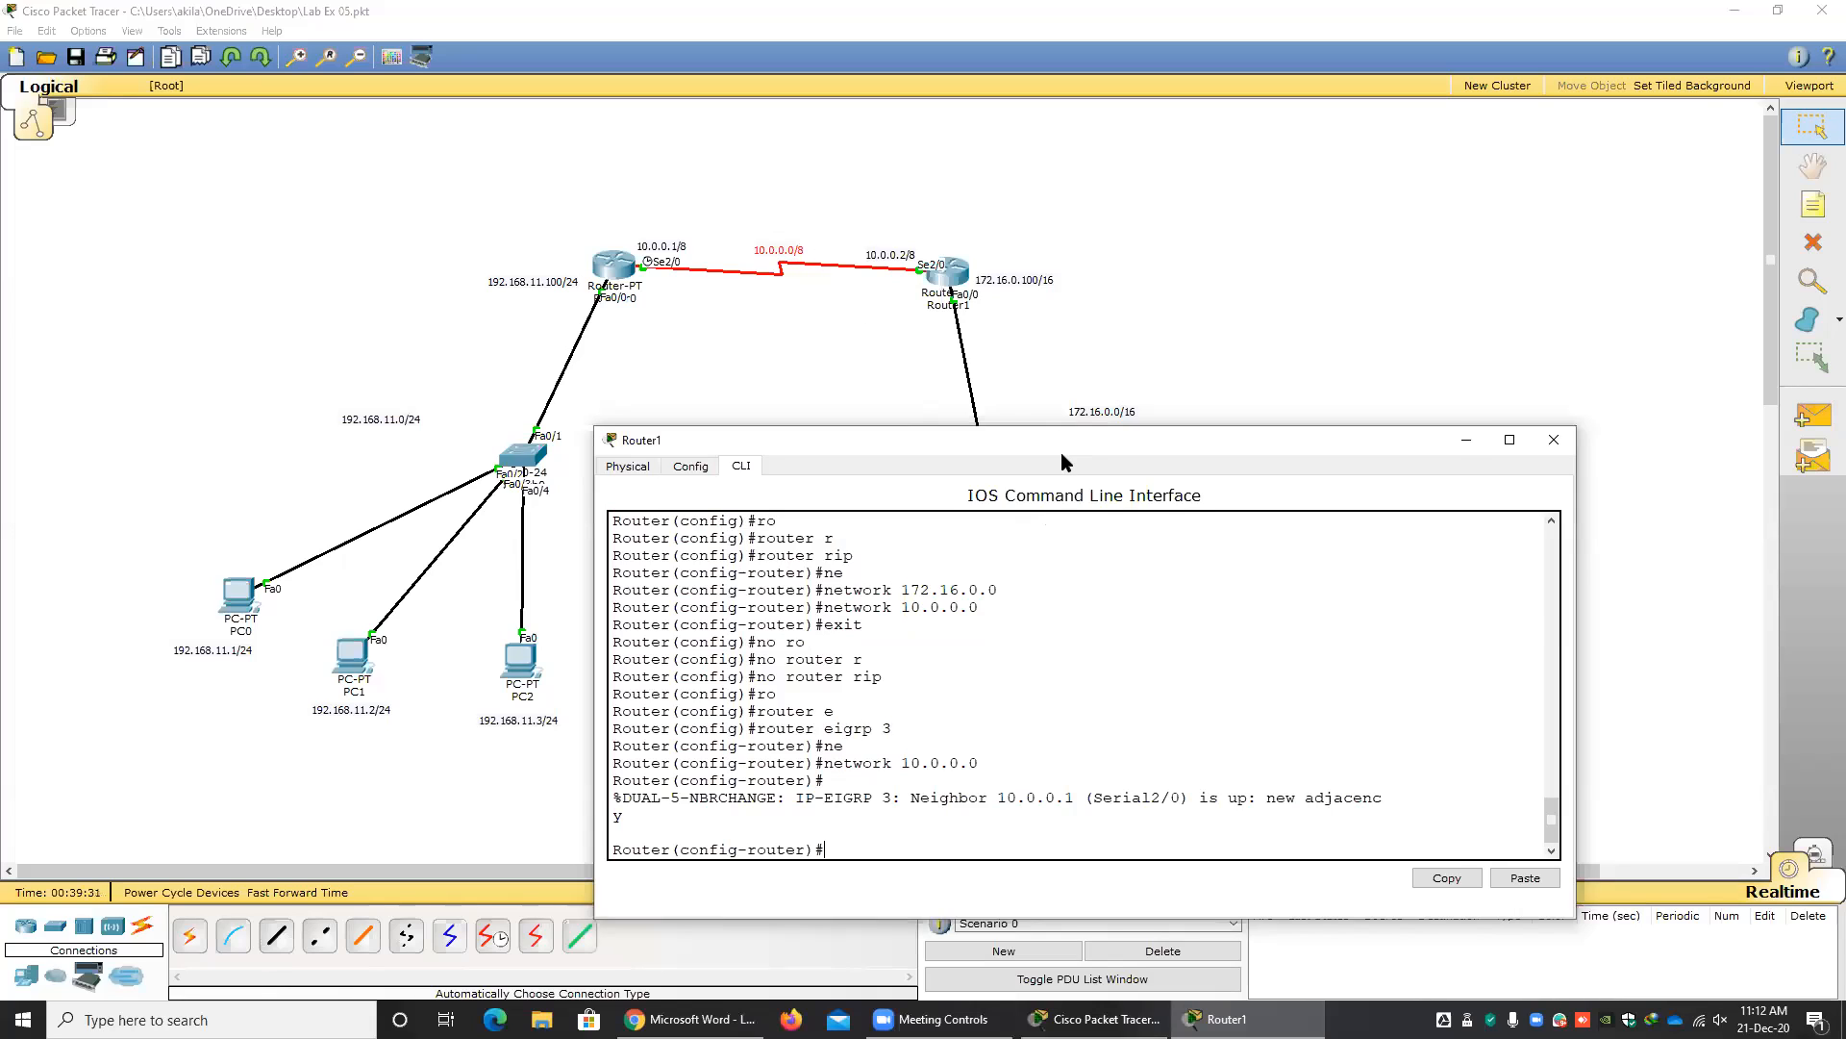
{"action": "left_click_drag", "start_coordinate": [1062, 454], "coordinate": [988, 561]}
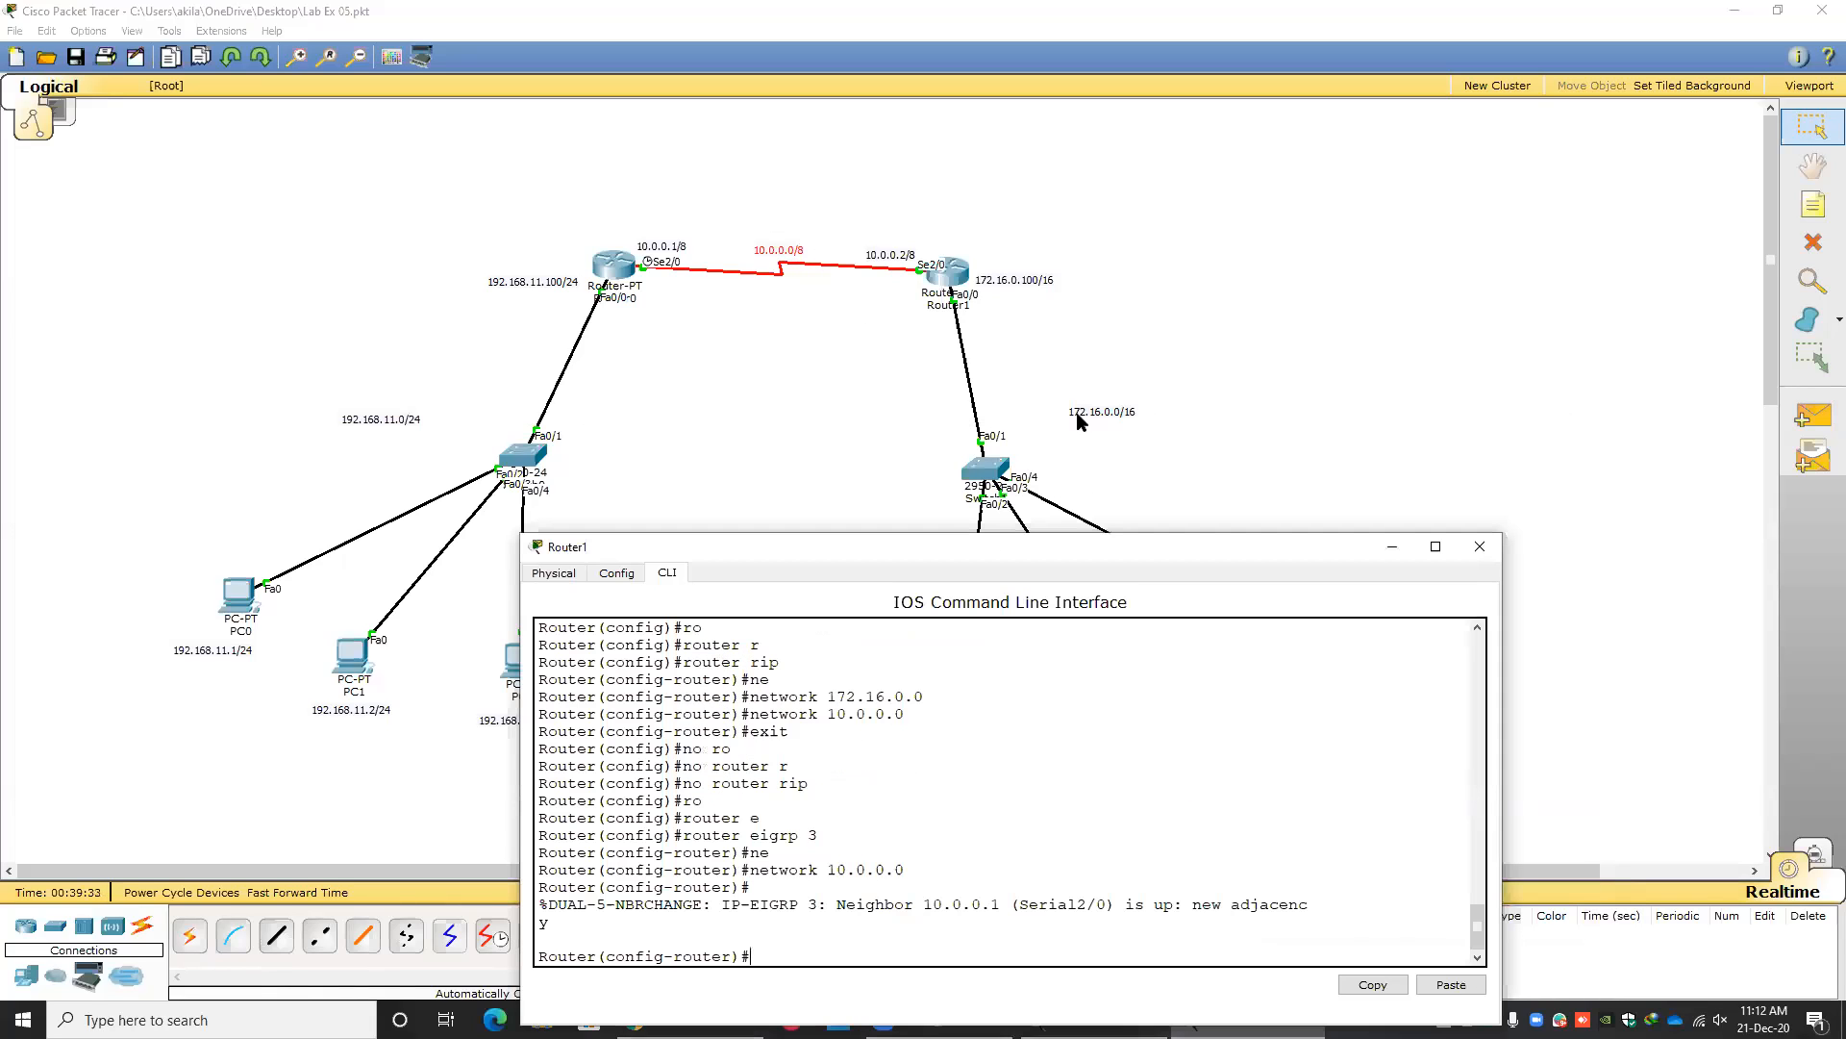
{"action": "left_click_drag", "start_coordinate": [965, 540], "coordinate": [983, 356]}
{"action": "key", "text": "Up"}
{"action": "key", "text": "BackSpace"}
{"action": "key", "text": "BackSpace"}
{"action": "key", "text": "BackSpace"}
{"action": "key", "text": "BackSpace"}
{"action": "key", "text": "BackSpace"}
{"action": "key", "text": "BackSpace"}
{"action": "key", "text": "BackSpace"}
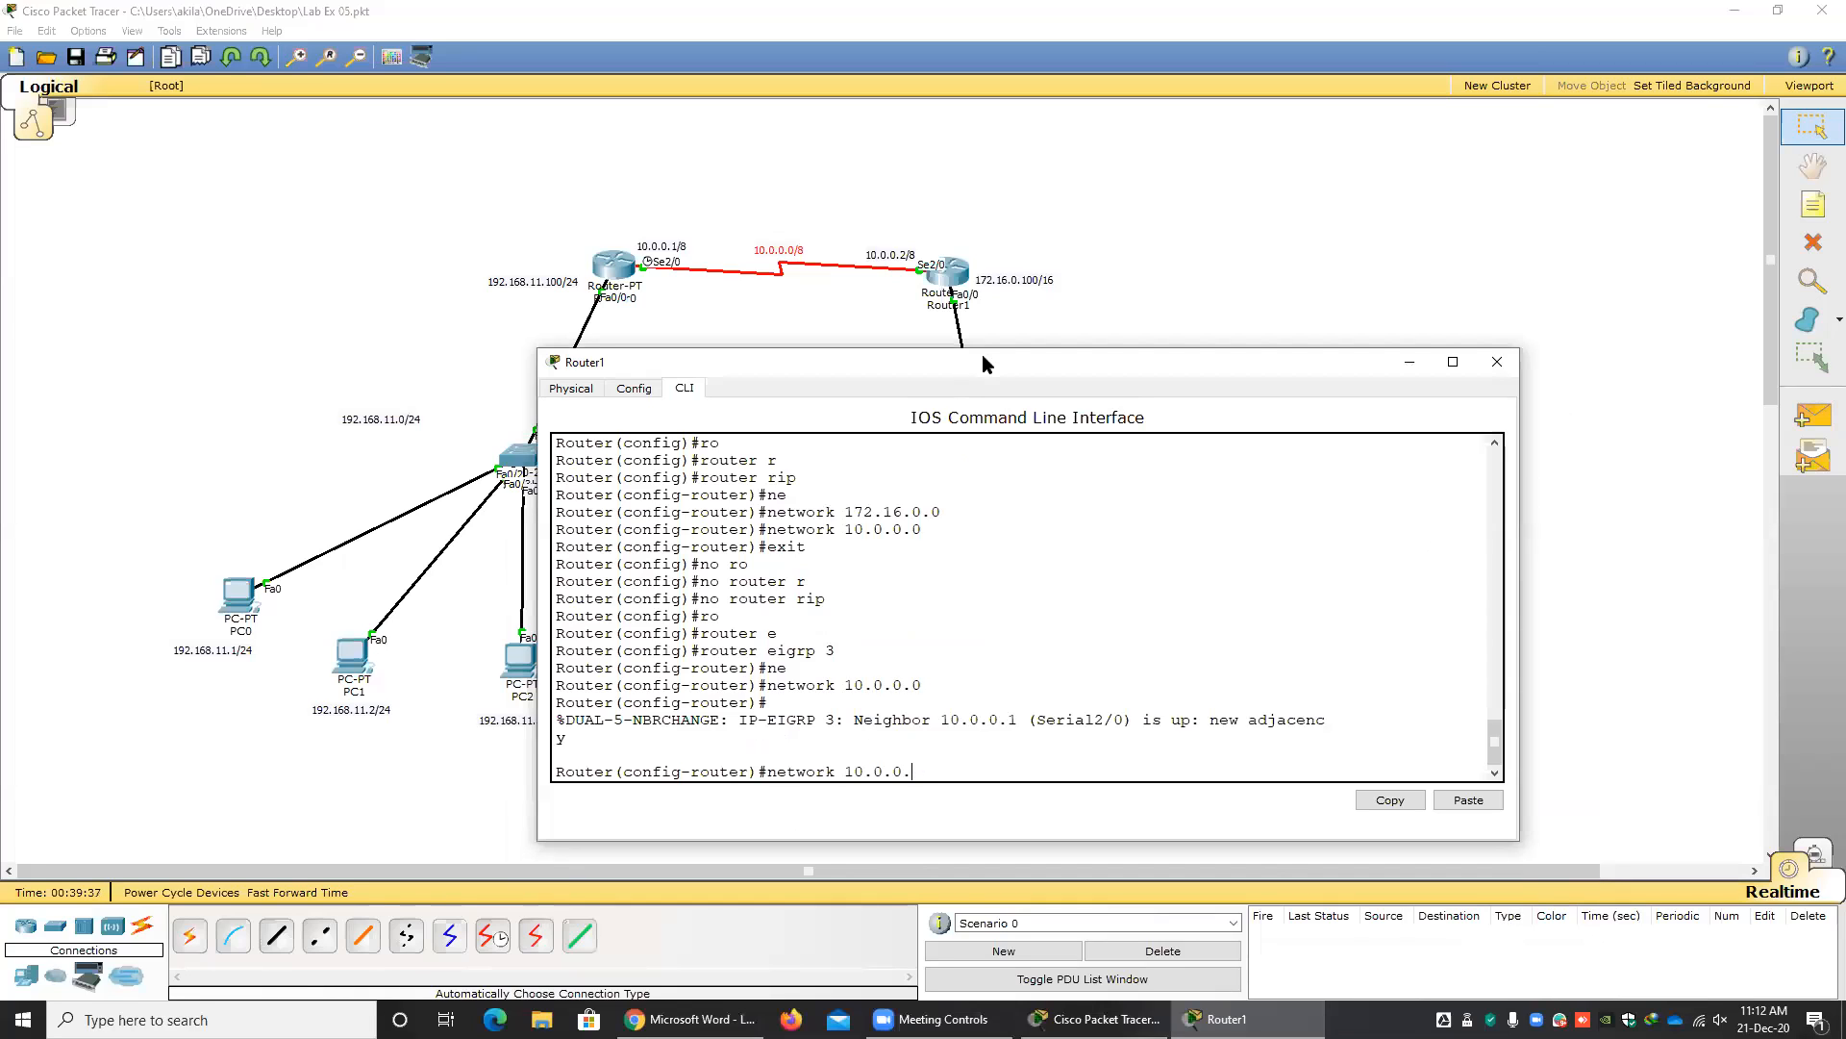
{"action": "type", "text": "172.16.0.0"}
{"action": "key", "text": "Return"}
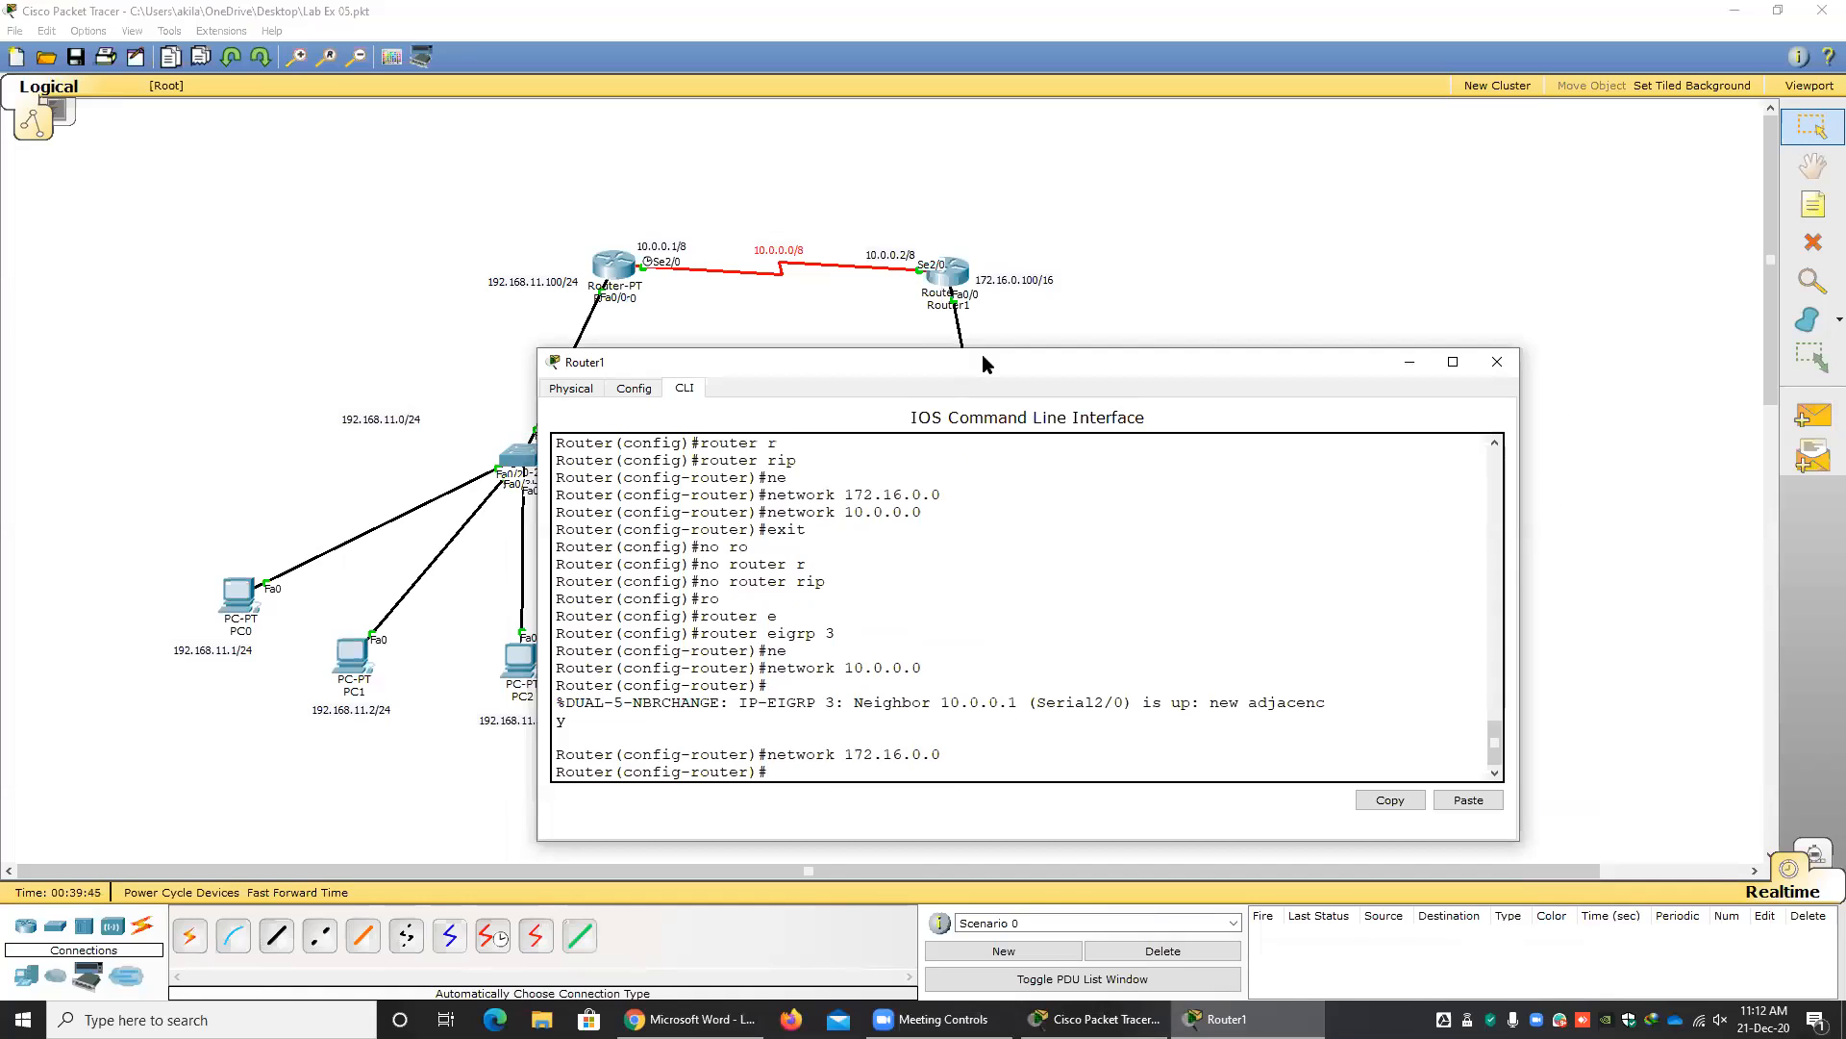
{"action": "left_click_drag", "start_coordinate": [983, 355], "coordinate": [818, 365]}
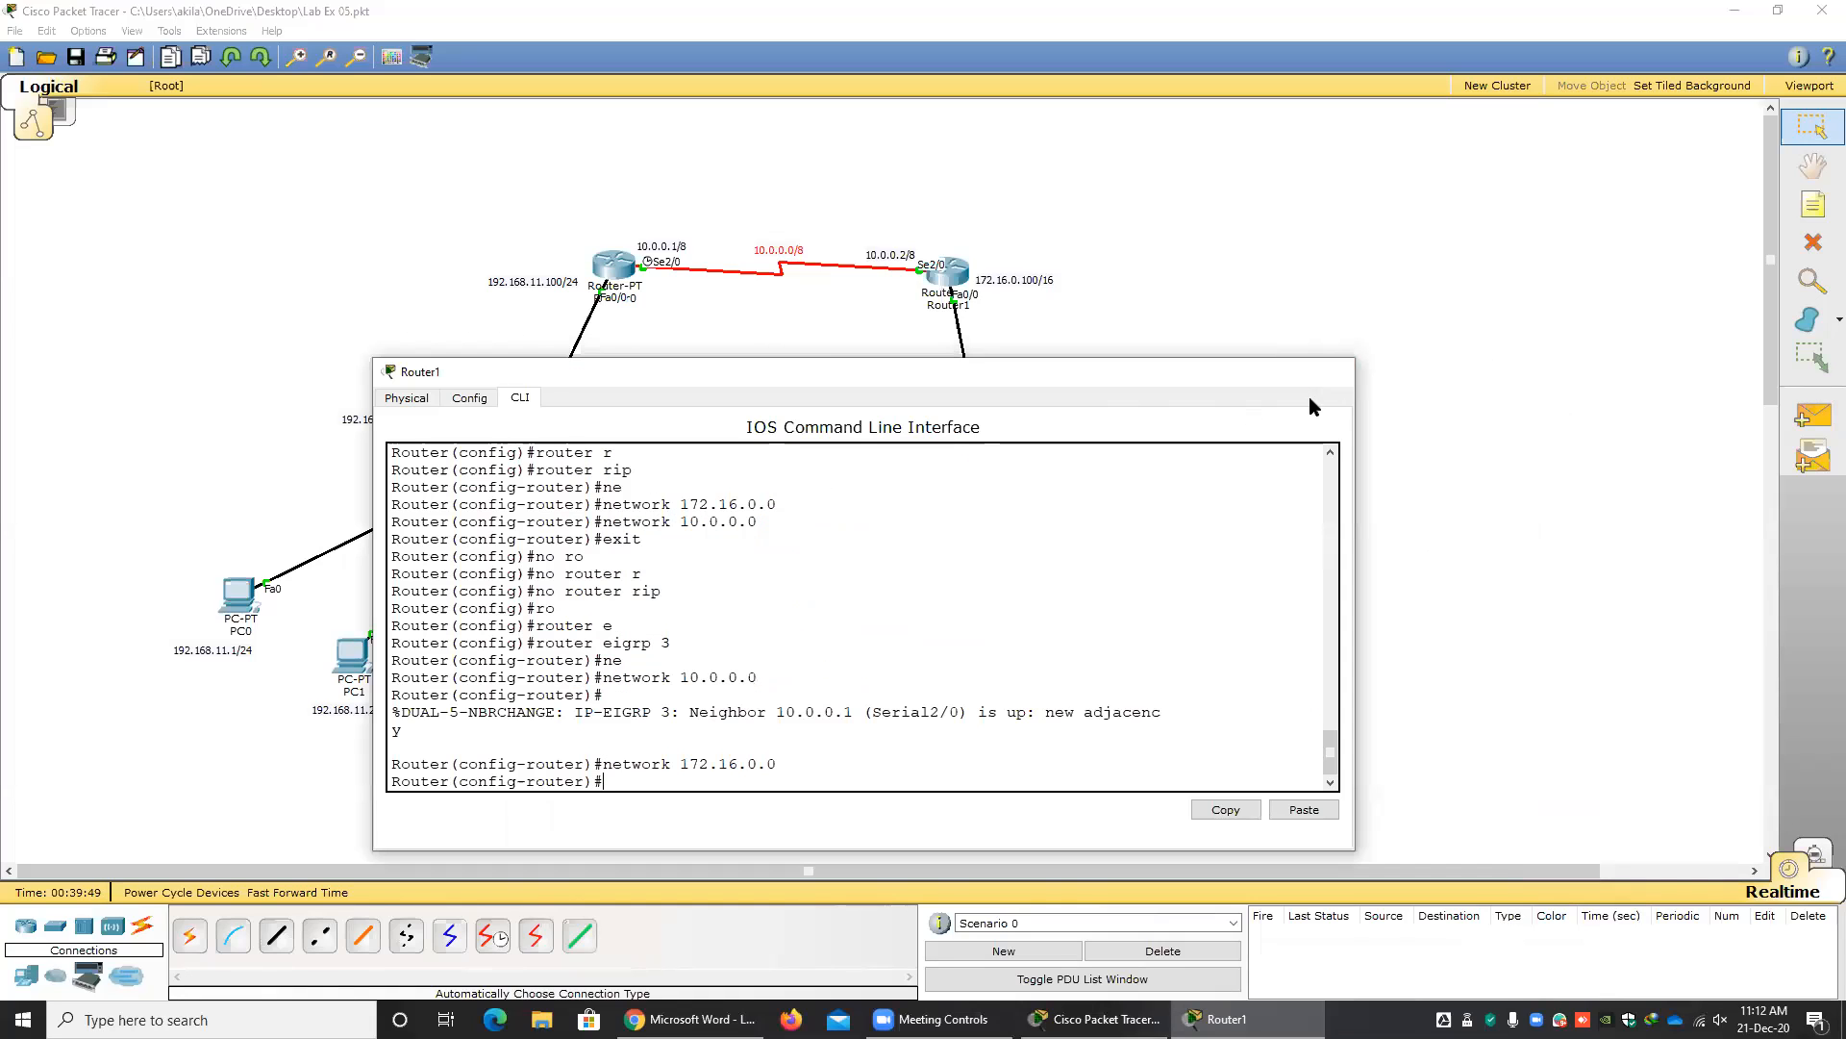
{"action": "left_click", "coordinate": [1338, 371]}
Send simple PDUs from PC2 to PC3 and from PC1 to PC4.
{"action": "left_click", "coordinate": [1813, 415]}
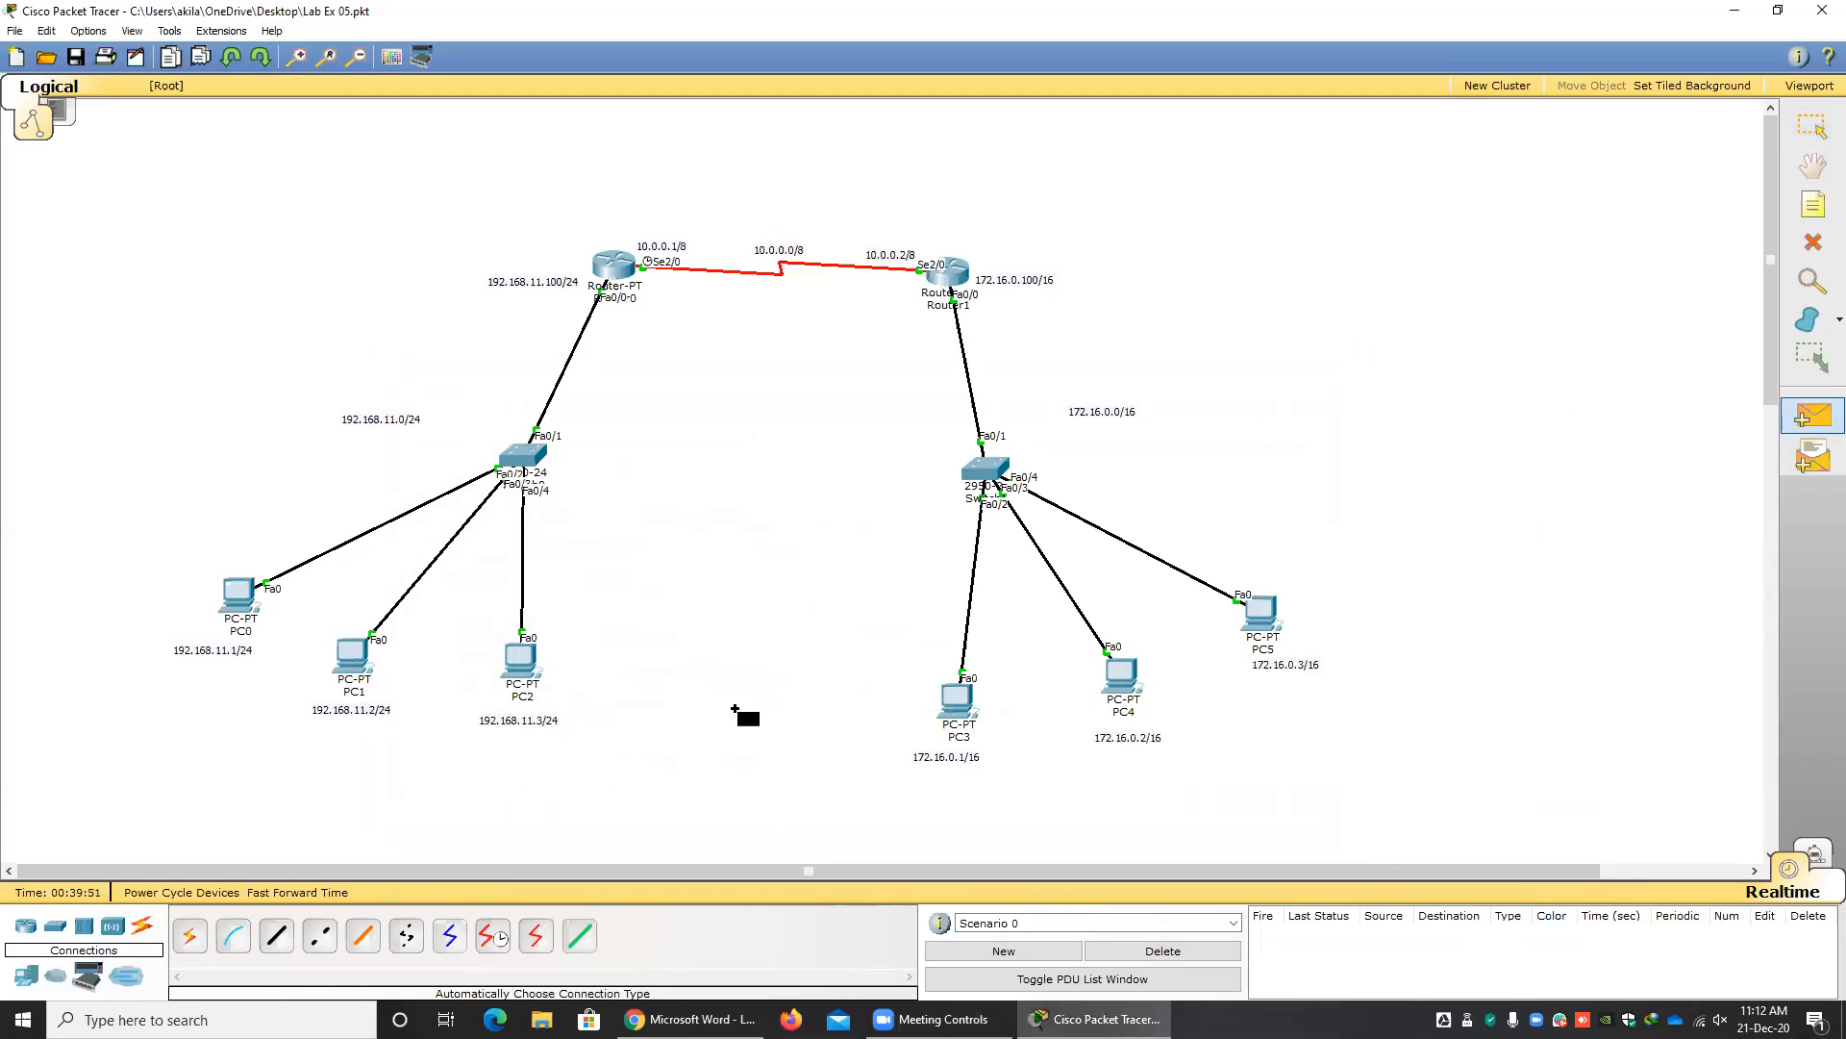
{"action": "left_click", "coordinate": [520, 662]}
{"action": "left_click", "coordinate": [957, 710]}
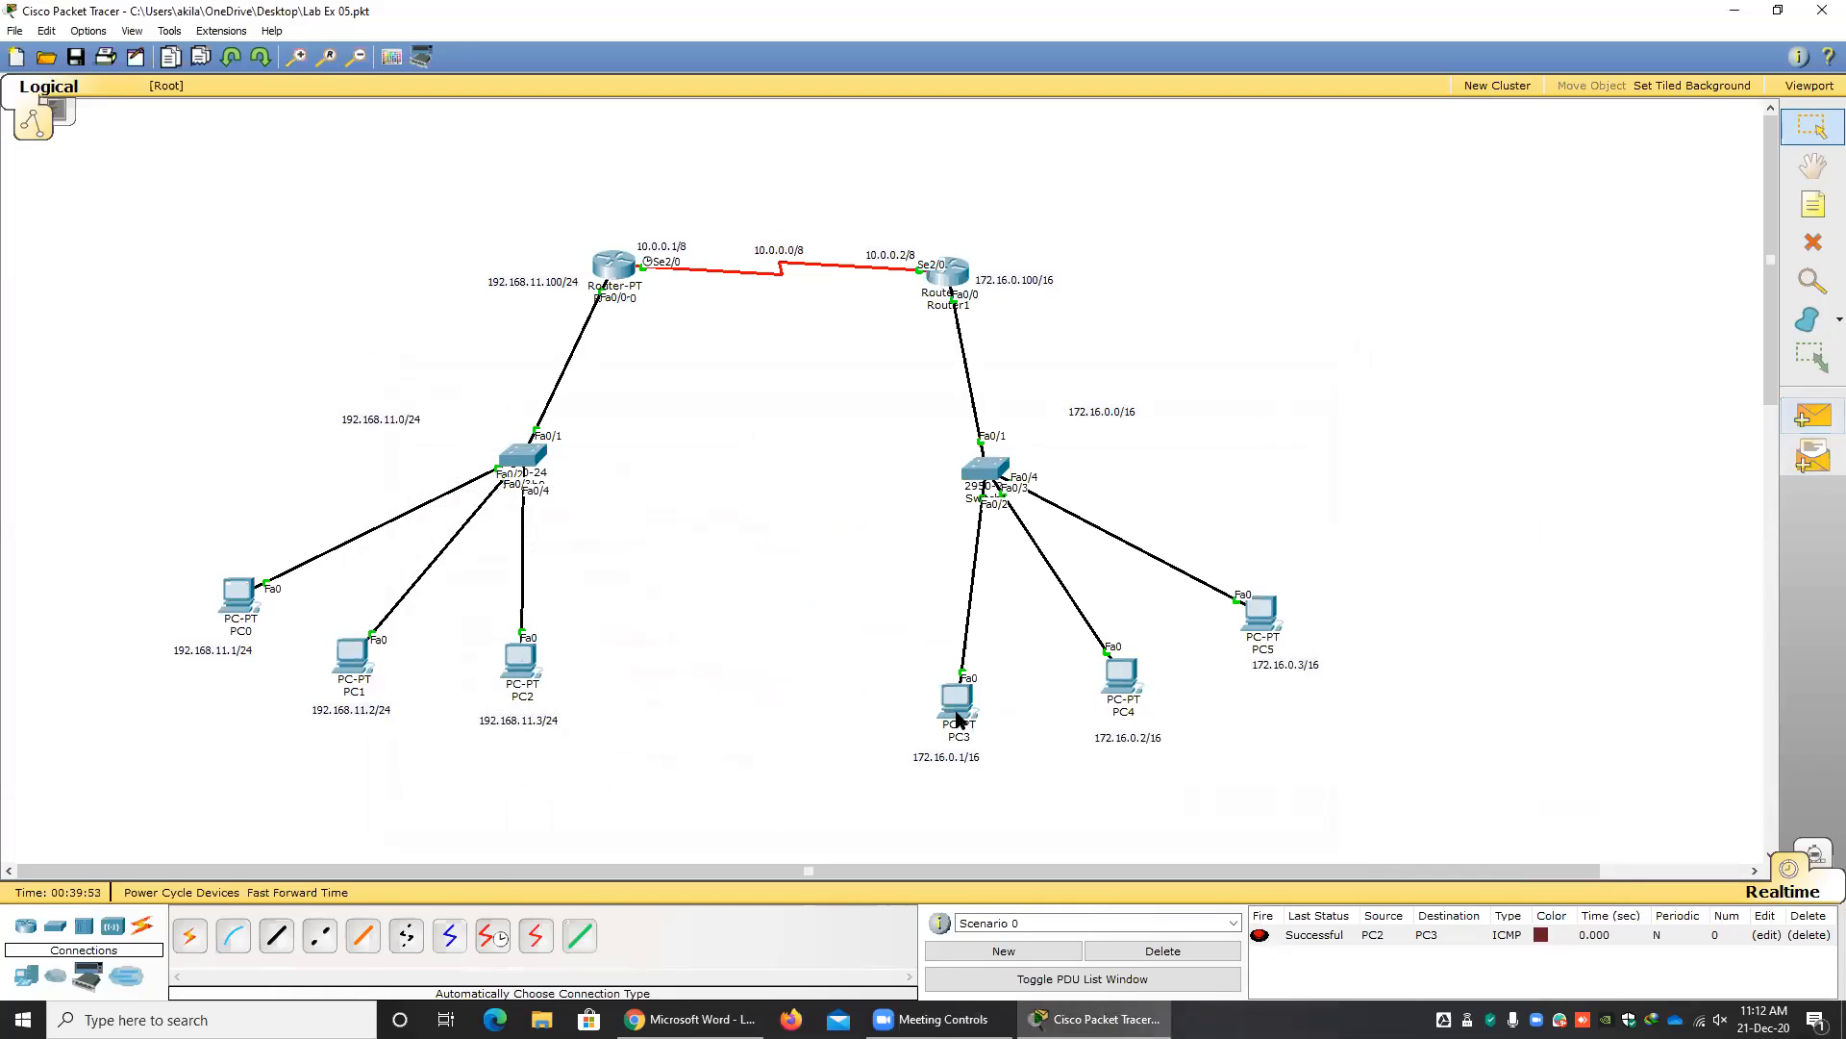
{"action": "left_click", "coordinate": [1813, 416]}
{"action": "left_click", "coordinate": [354, 662]}
{"action": "left_click", "coordinate": [1121, 678]}
{"action": "left_click", "coordinate": [1806, 421]}
{"action": "left_click", "coordinate": [245, 604]}
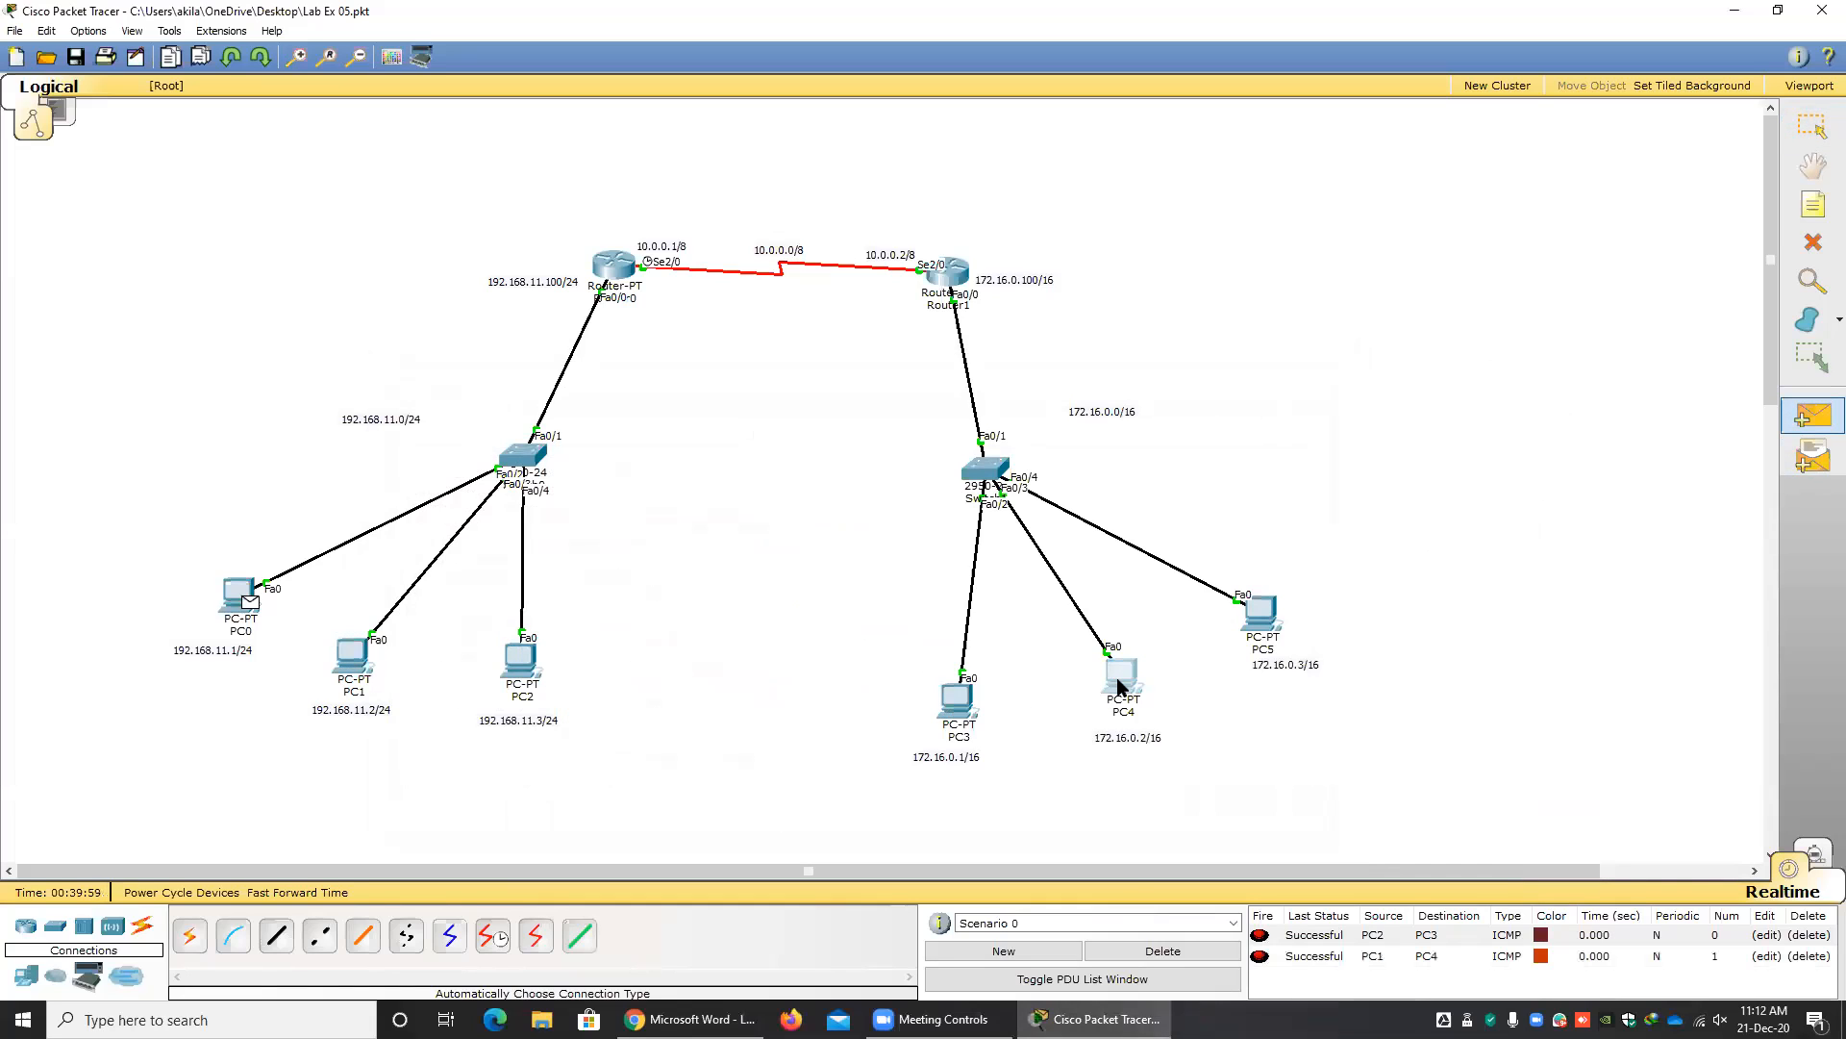
{"action": "key", "text": "Escape"}
Send a simple PDU from PC5 to PC2, deleting the scenario's results before and after the test.
{"action": "left_click", "coordinate": [1163, 952]}
{"action": "left_click", "coordinate": [1813, 416]}
{"action": "left_click", "coordinate": [1267, 621]}
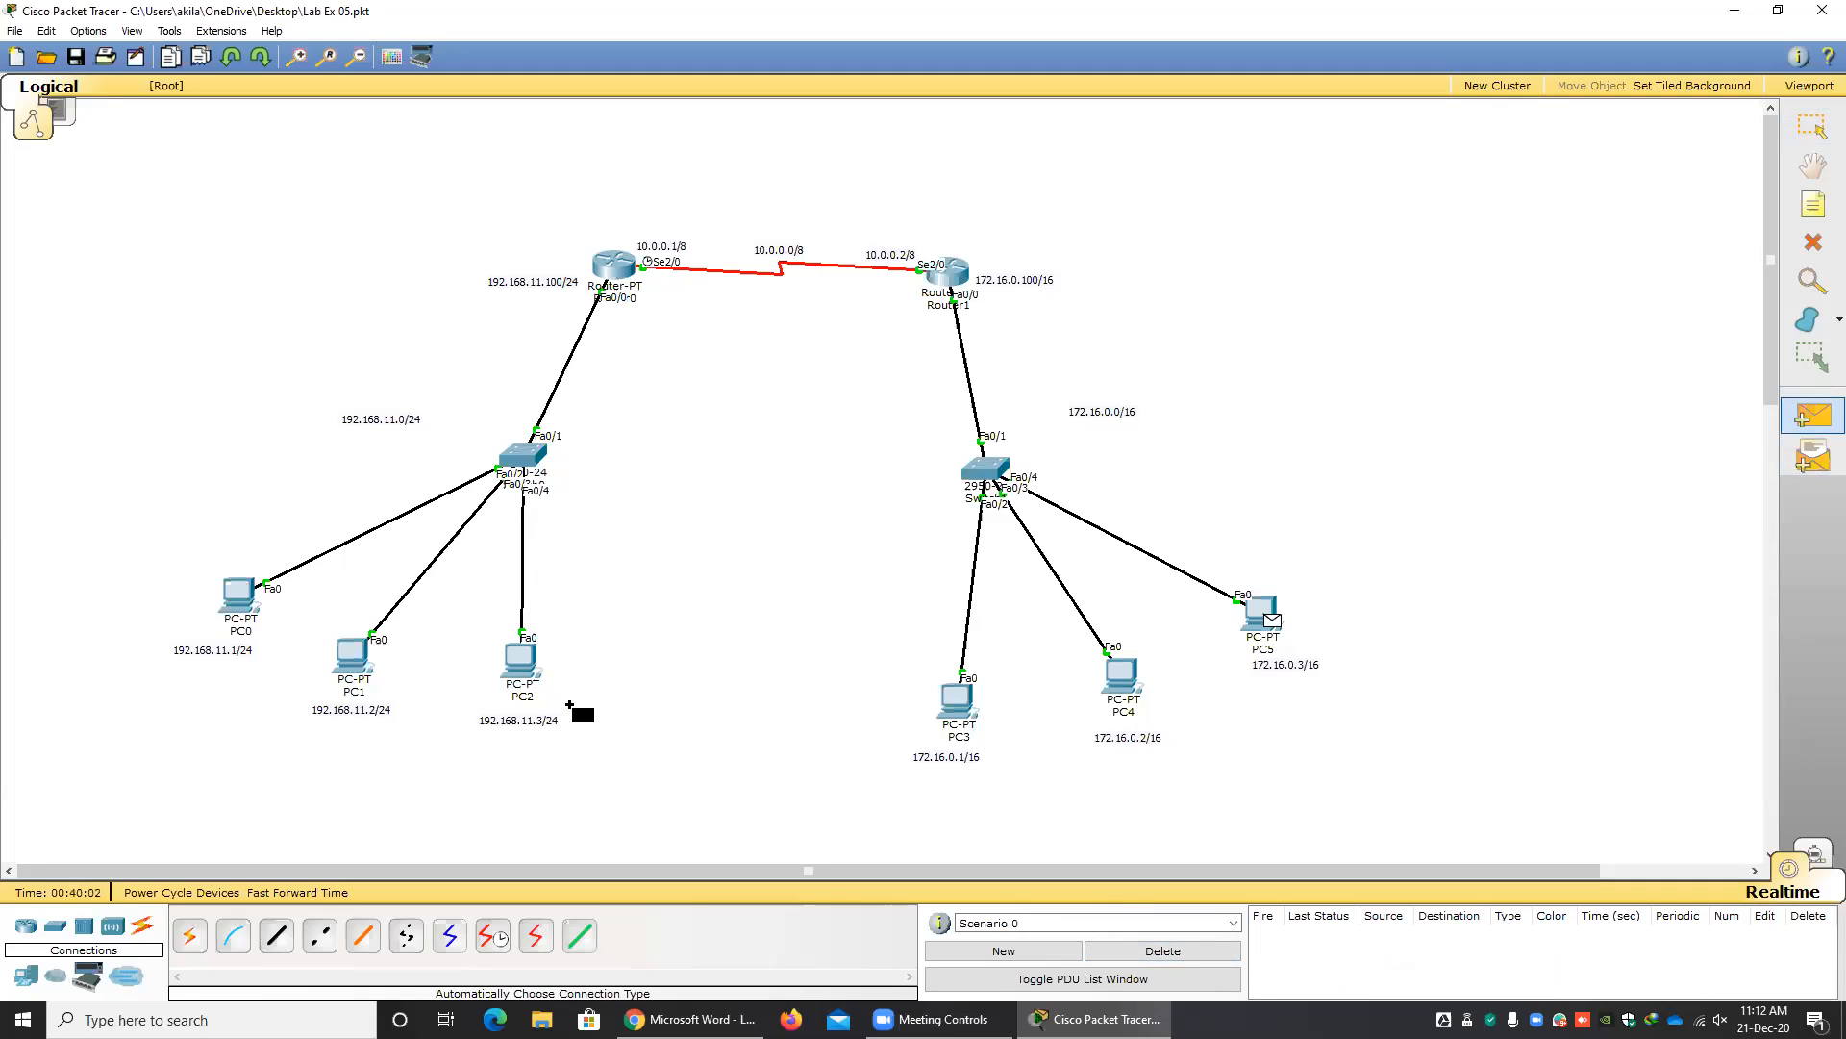
{"action": "left_click", "coordinate": [525, 681]}
{"action": "left_click", "coordinate": [1146, 950]}
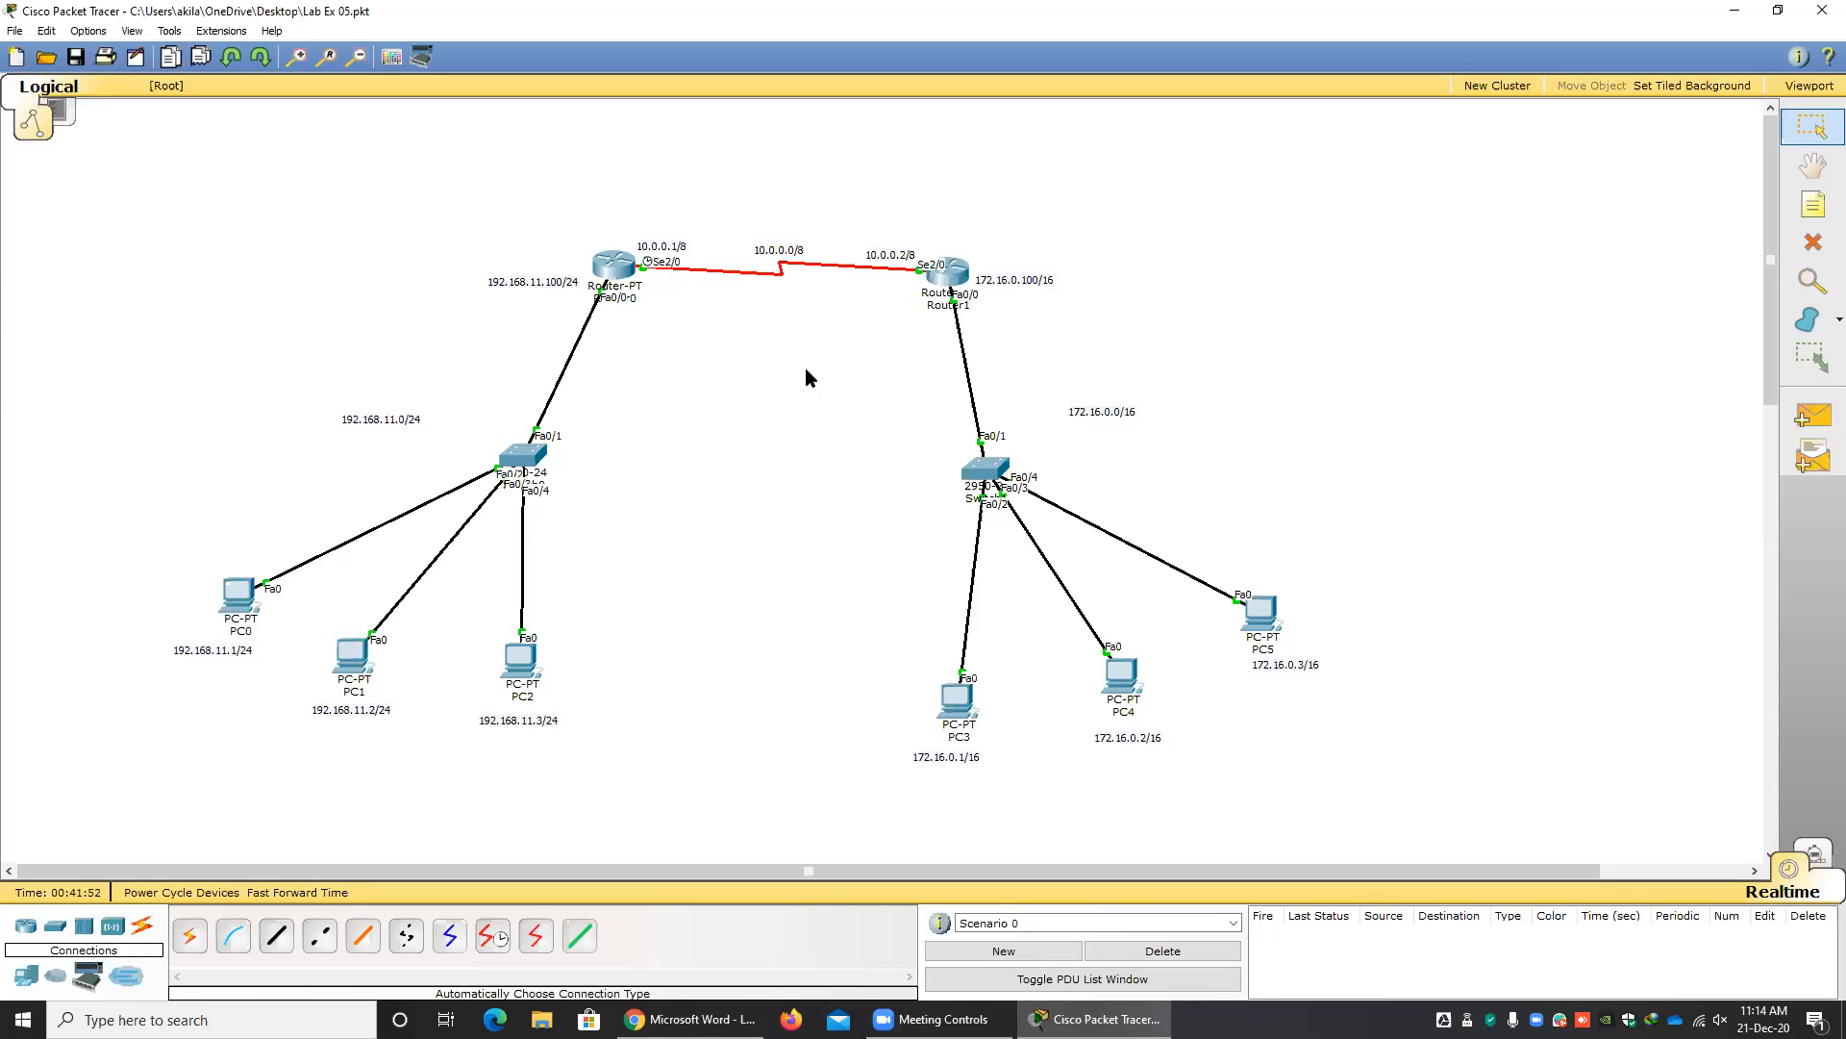
Switch to the lab sheet in Chrome and examine the topology for Exercise 2 on configuring DHCP and DNS servers.
{"action": "left_click", "coordinate": [687, 1019]}
{"action": "scroll", "coordinate": [828, 681], "scroll_direction": "down", "scroll_amount": 12}
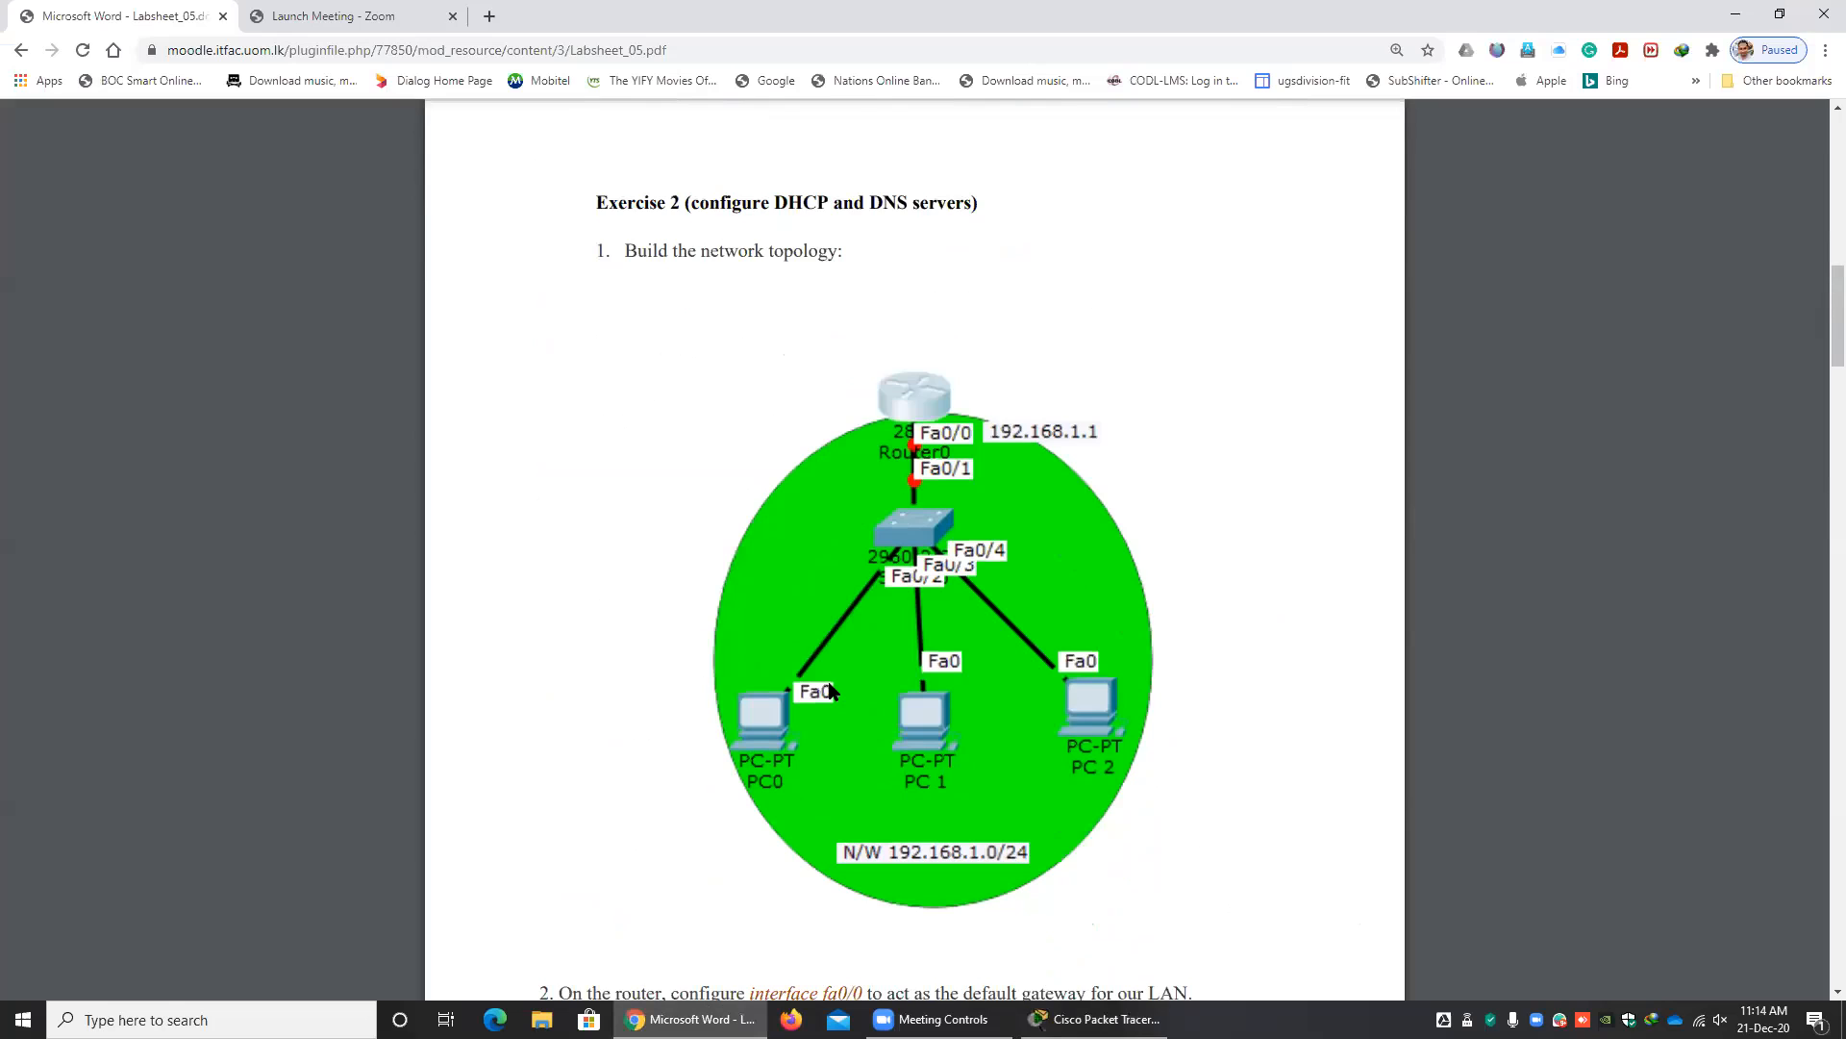
{"action": "scroll", "coordinate": [829, 682], "scroll_direction": "down", "scroll_amount": 1}
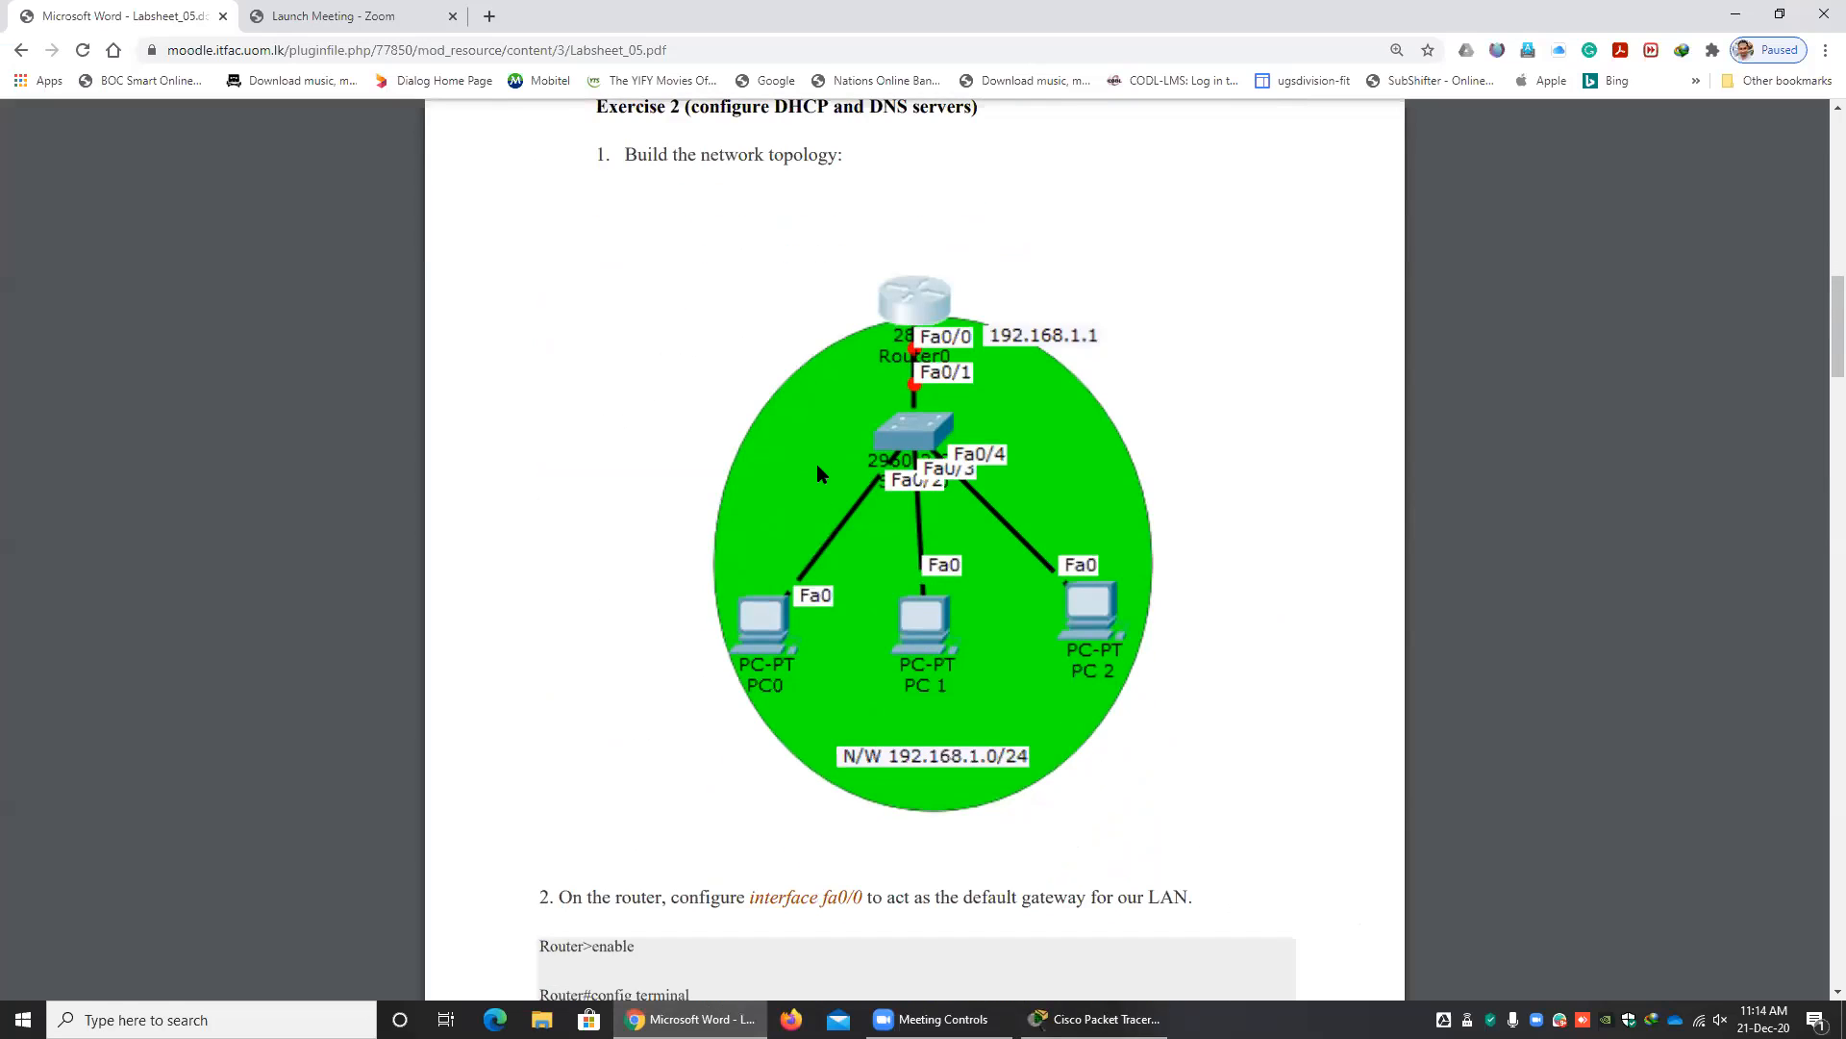
{"action": "scroll", "coordinate": [817, 466], "scroll_direction": "up", "scroll_amount": 3}
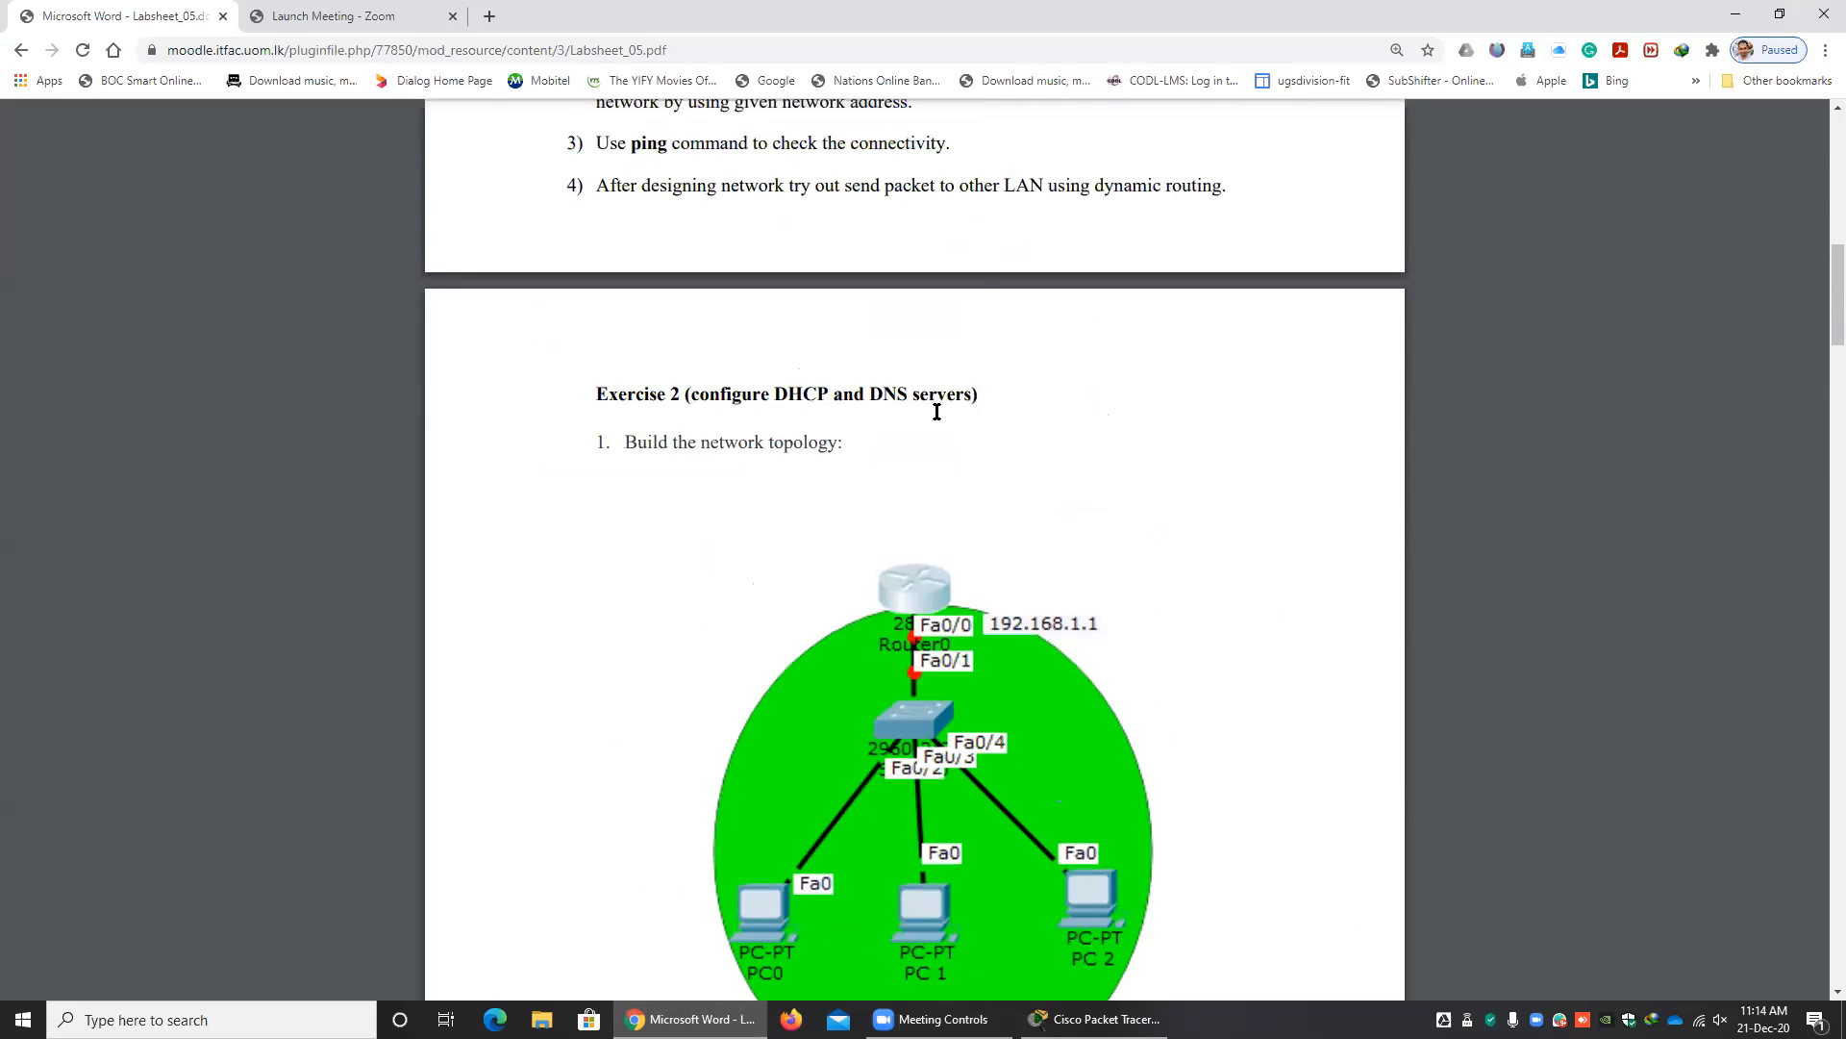
Switch to Packet Tracer and check the IP configuration of PC0 and PC1, closing each window after viewing it.
{"action": "left_click", "coordinate": [1082, 1015]}
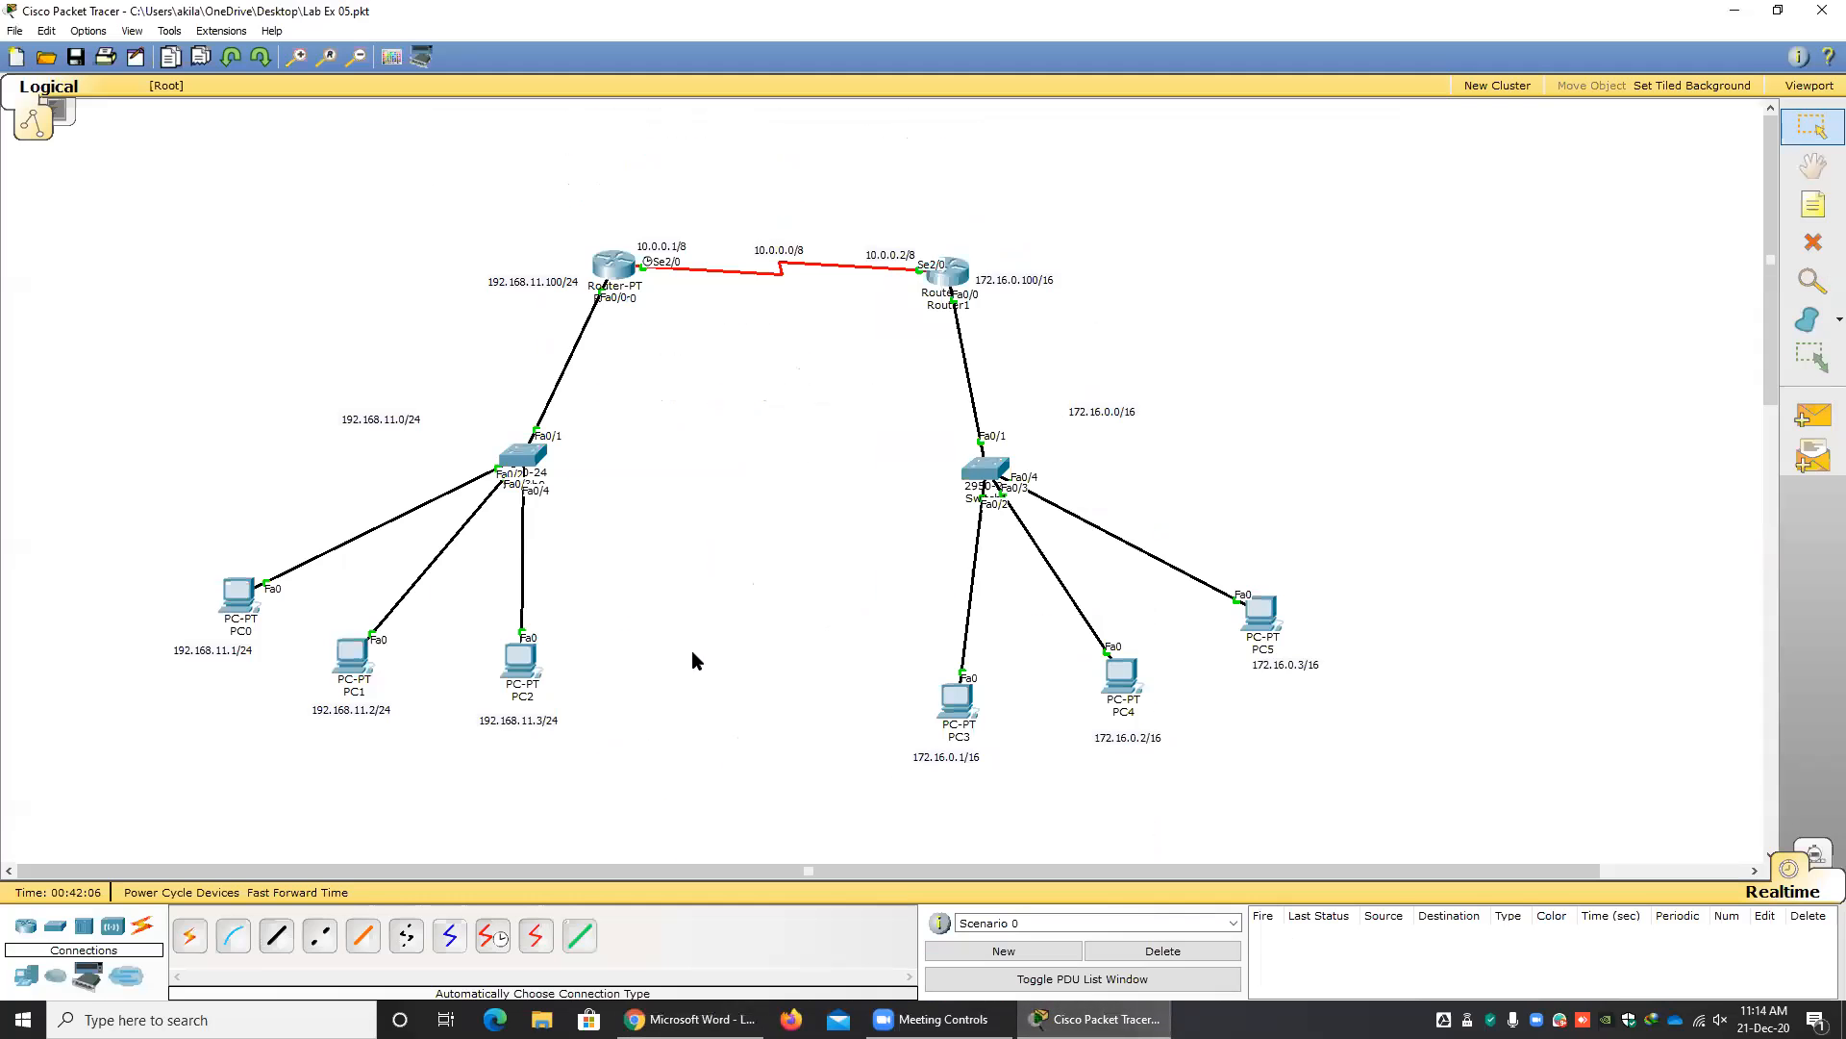
{"action": "left_click", "coordinate": [240, 598]}
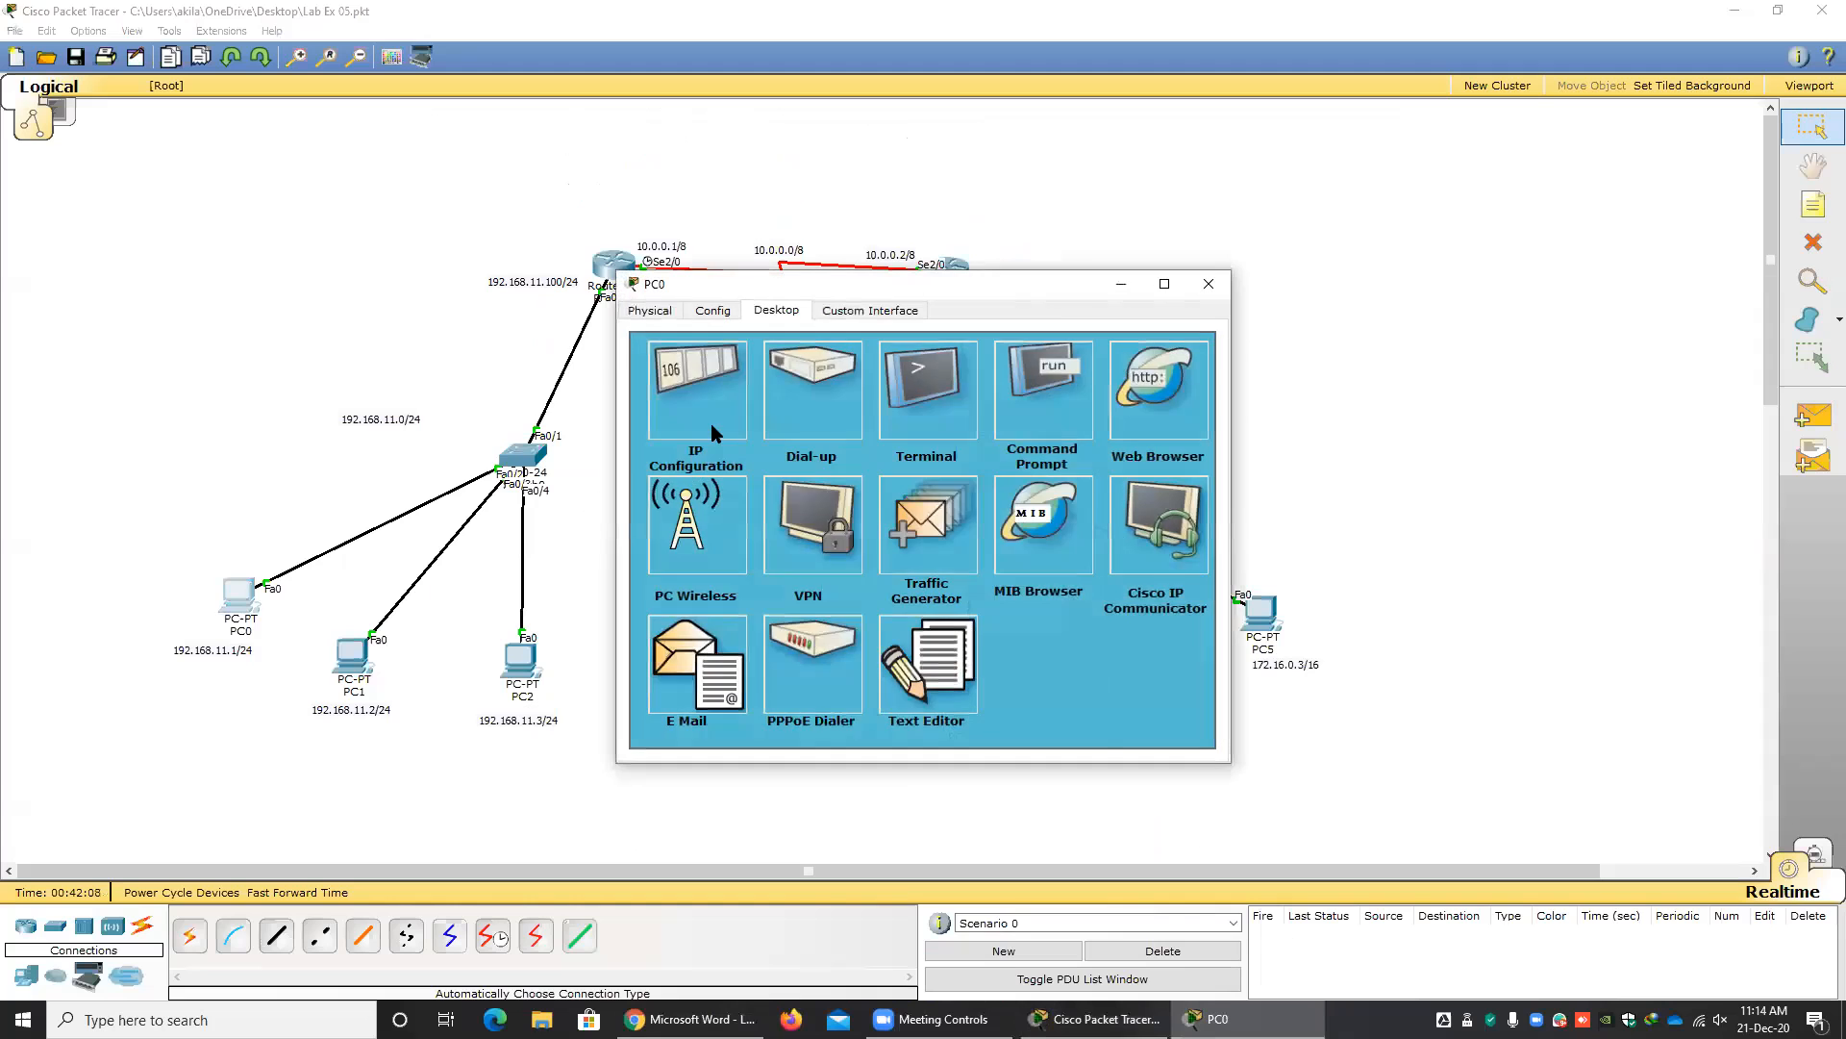
{"action": "left_click", "coordinate": [711, 423]}
{"action": "left_click", "coordinate": [1078, 321]}
{"action": "left_click", "coordinate": [1205, 286]}
{"action": "left_click", "coordinate": [353, 659]}
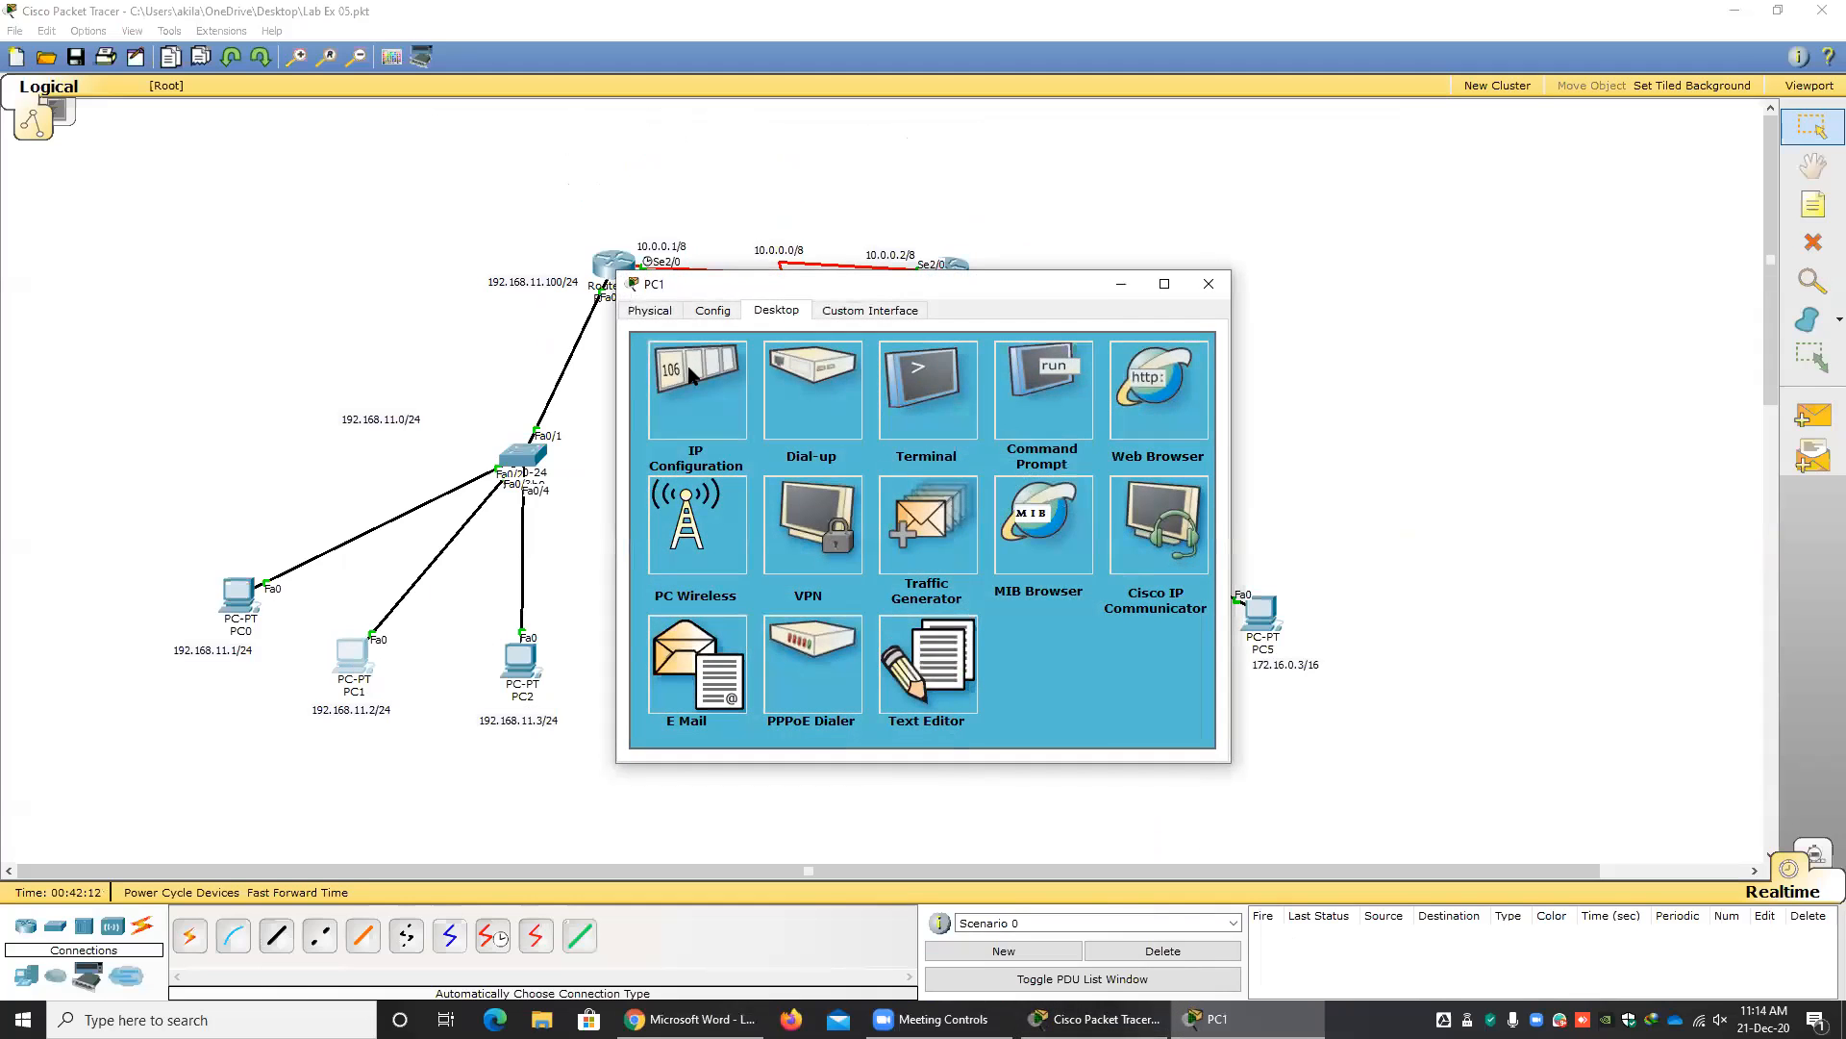
{"action": "left_click", "coordinate": [689, 366]}
{"action": "left_click", "coordinate": [1078, 321]}
{"action": "left_click", "coordinate": [1209, 283]}
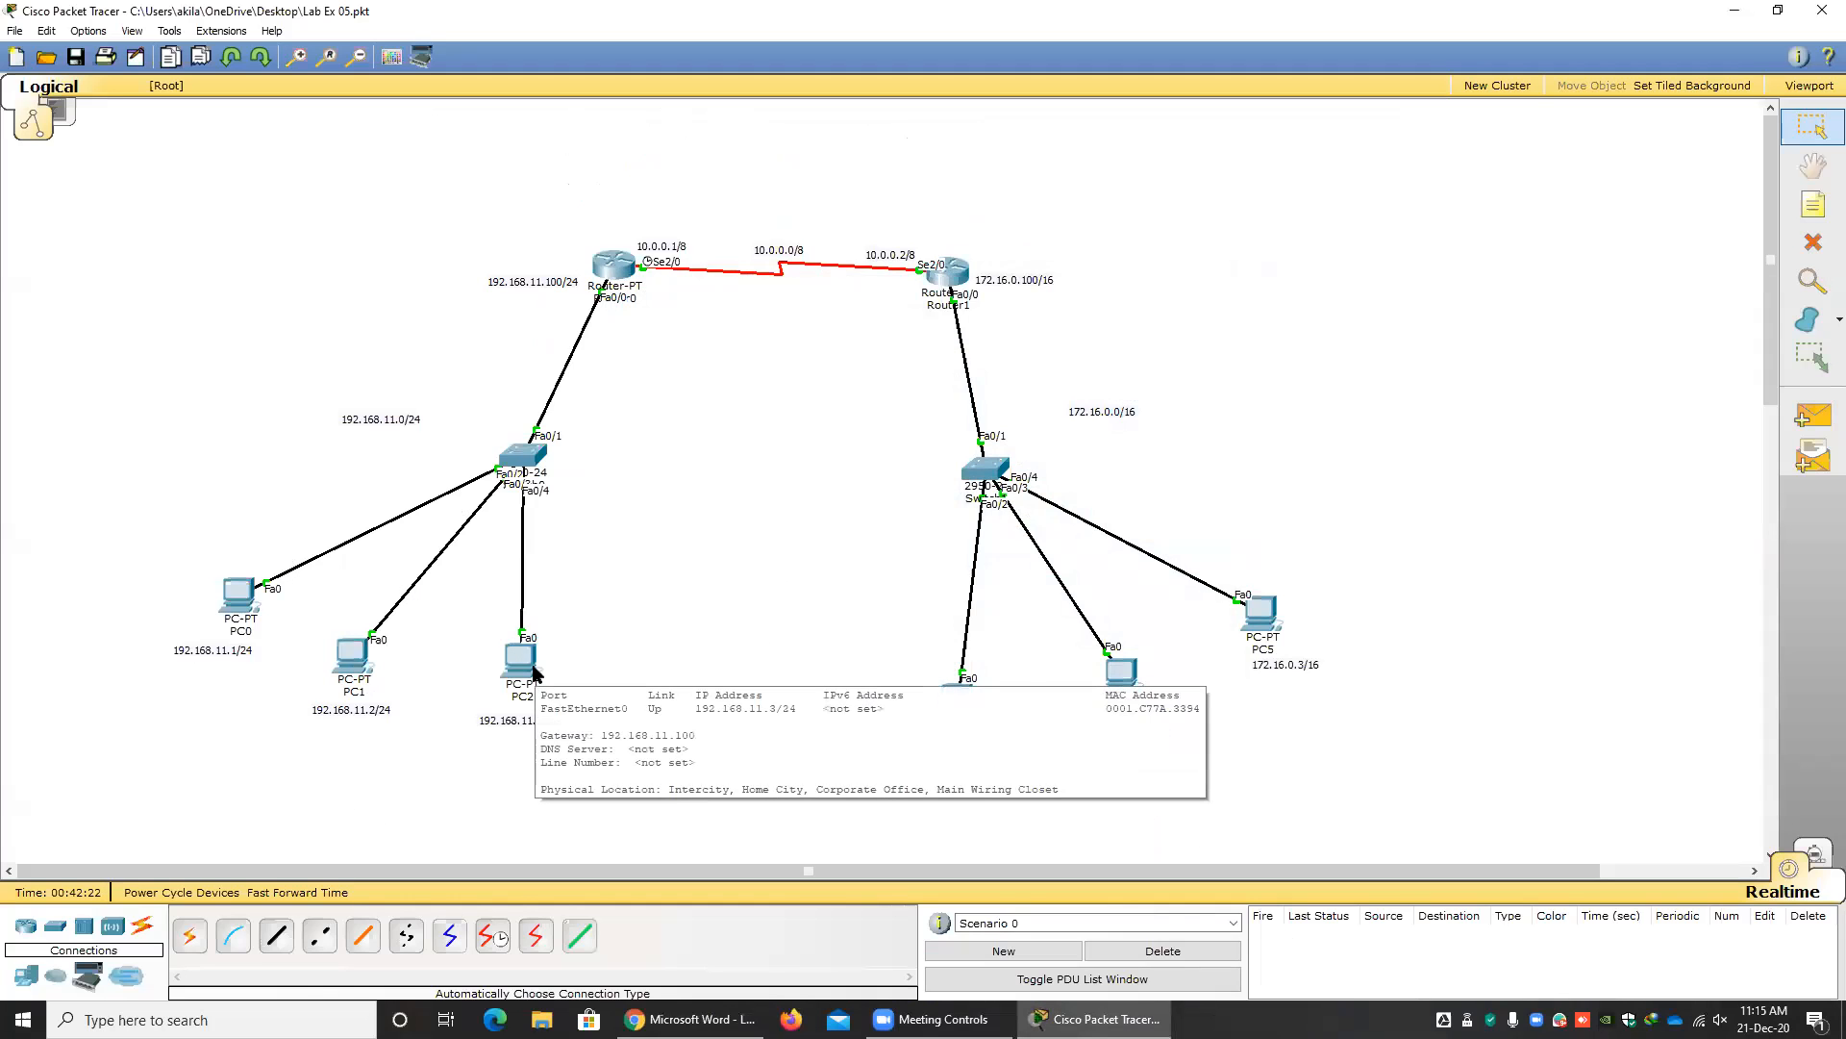
Examine PC0's IP address, subnet mask, default gateway and DNS server fields, close it, and recheck the Exercise 2 title in the lab sheet.
{"action": "left_click", "coordinate": [239, 598]}
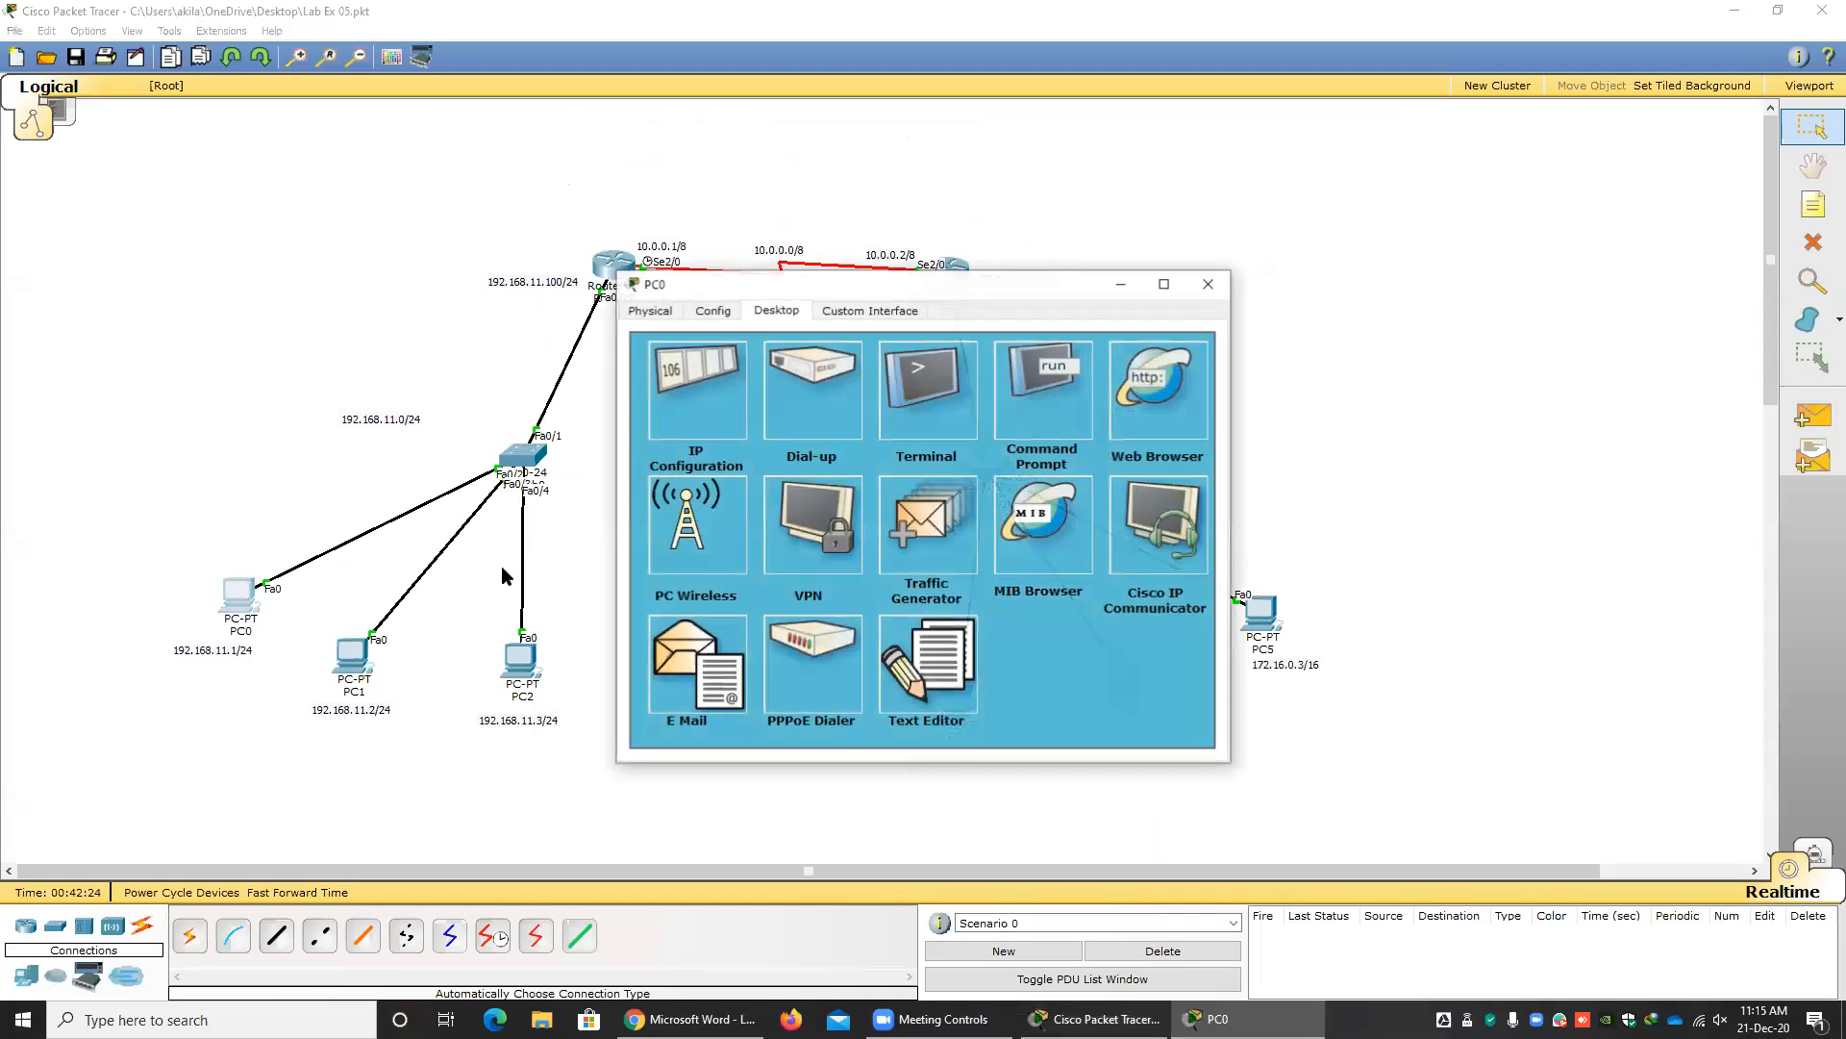
{"action": "left_click", "coordinate": [690, 431]}
{"action": "left_click_drag", "start_coordinate": [894, 427], "coordinate": [713, 427]}
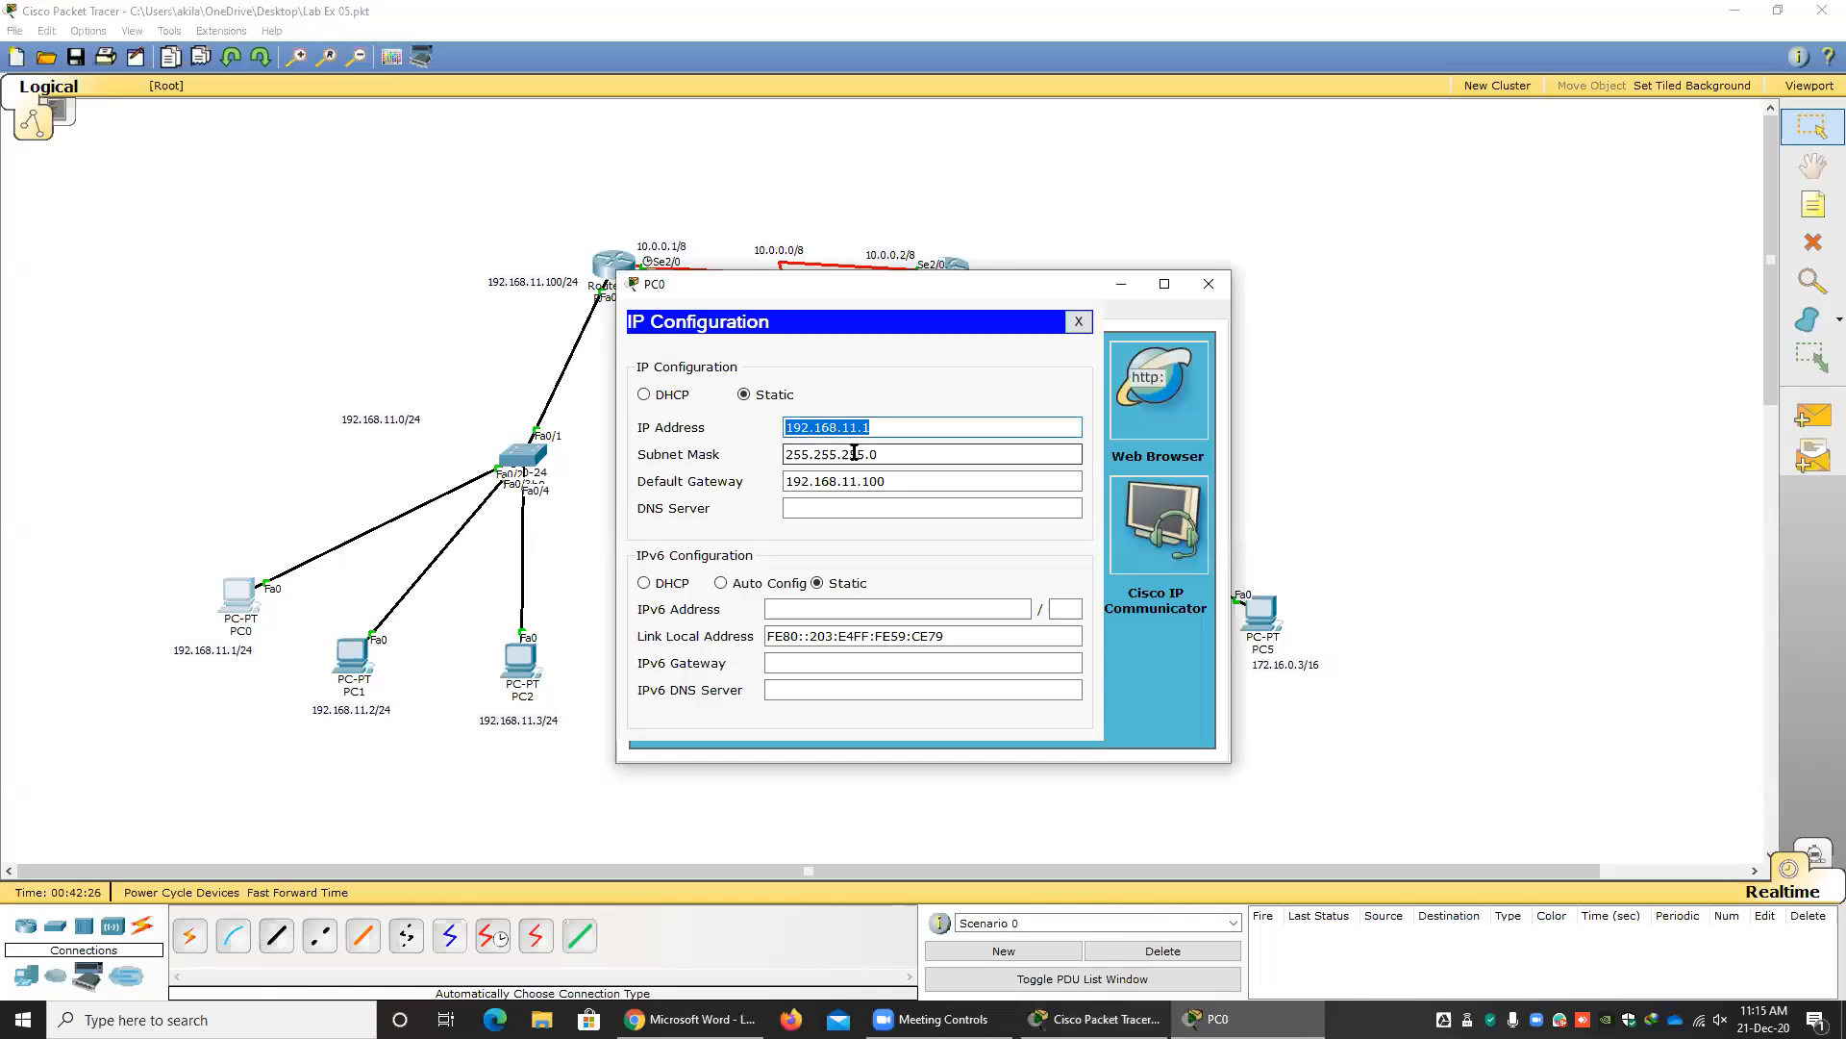
{"action": "left_click_drag", "start_coordinate": [904, 453], "coordinate": [719, 448]}
{"action": "left_click_drag", "start_coordinate": [899, 481], "coordinate": [707, 479]}
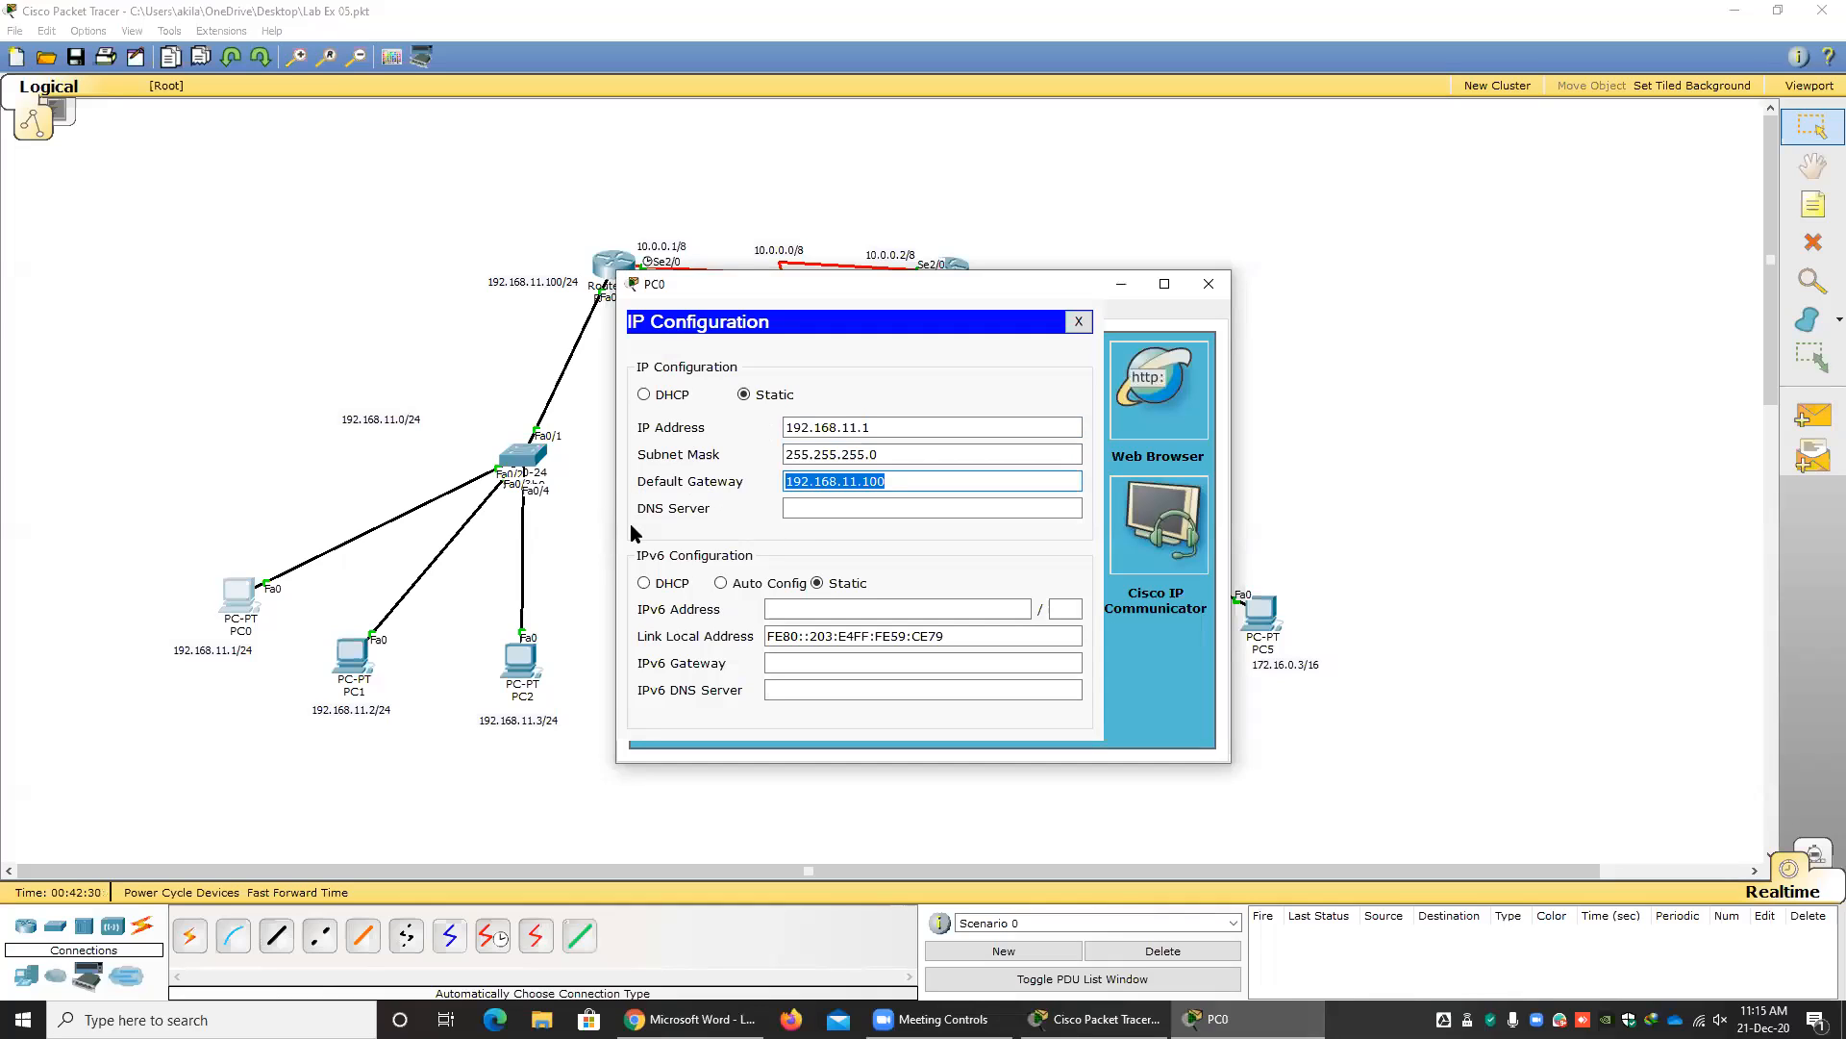
{"action": "left_click", "coordinate": [932, 509]}
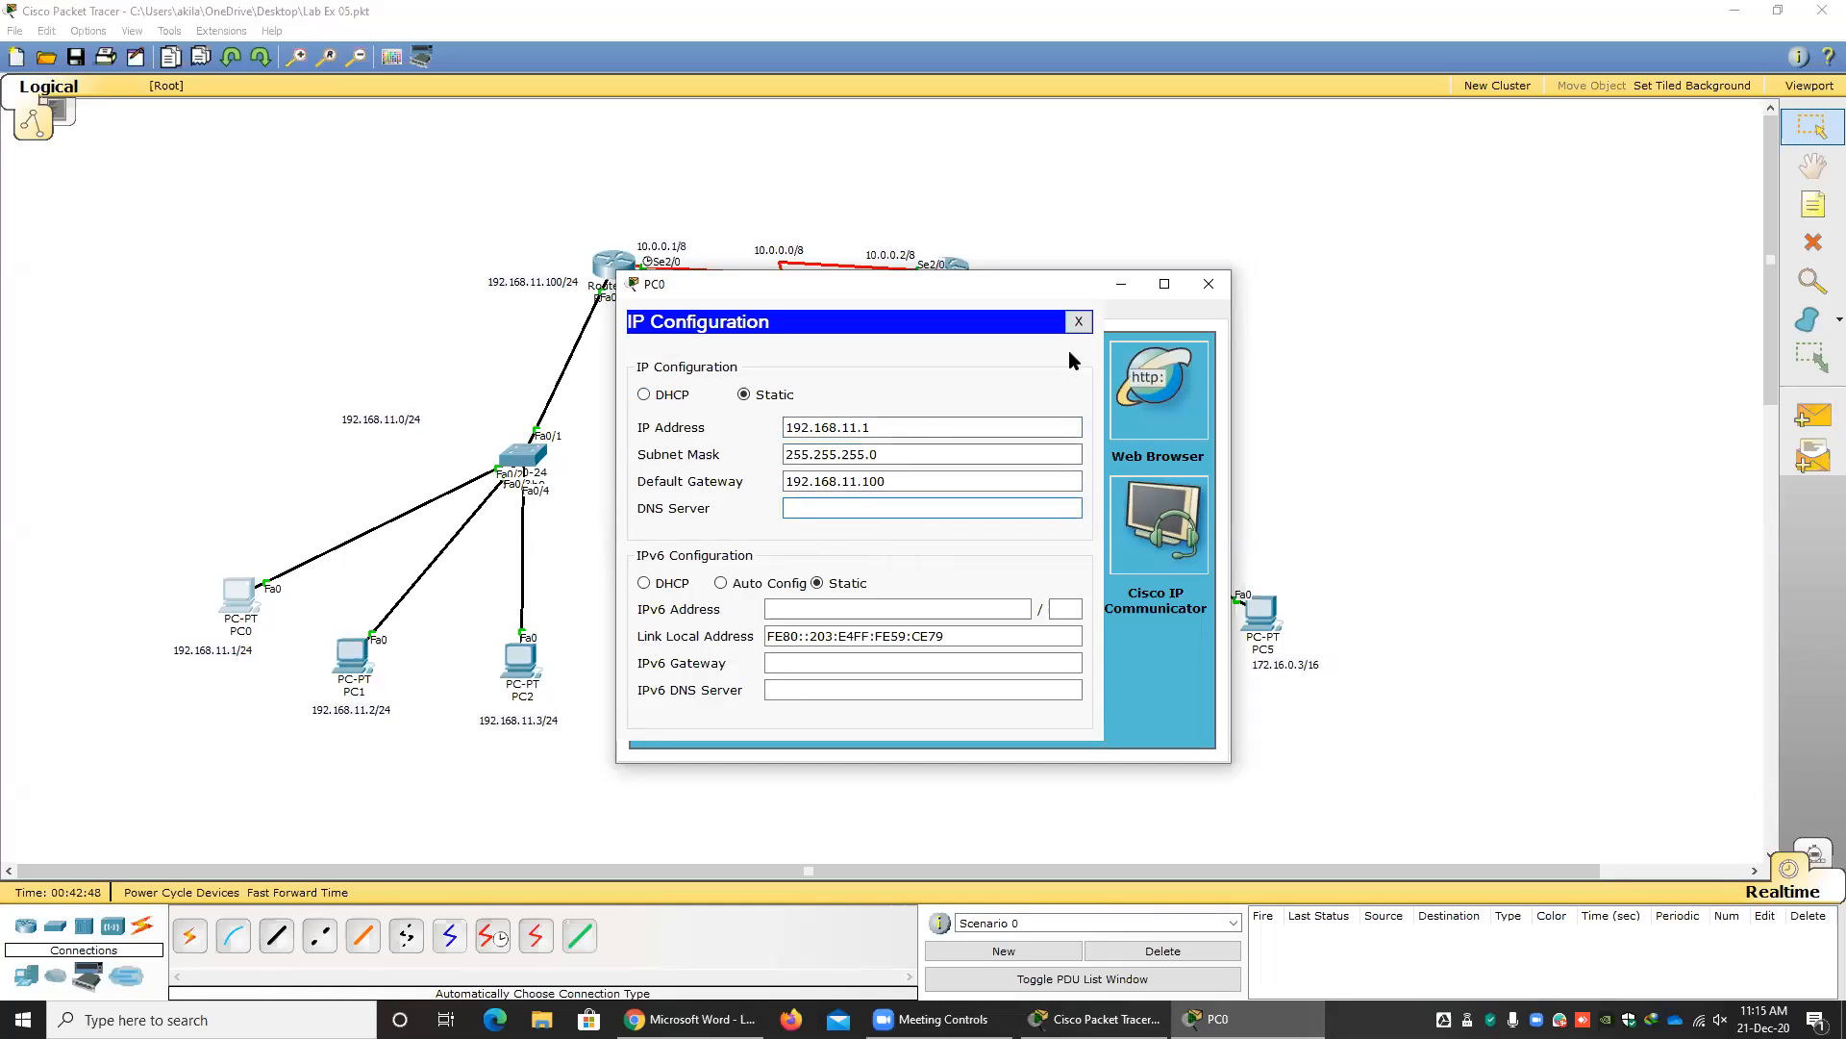
{"action": "left_click", "coordinate": [1079, 321]}
{"action": "left_click", "coordinate": [1226, 293]}
{"action": "left_click", "coordinate": [689, 1019]}
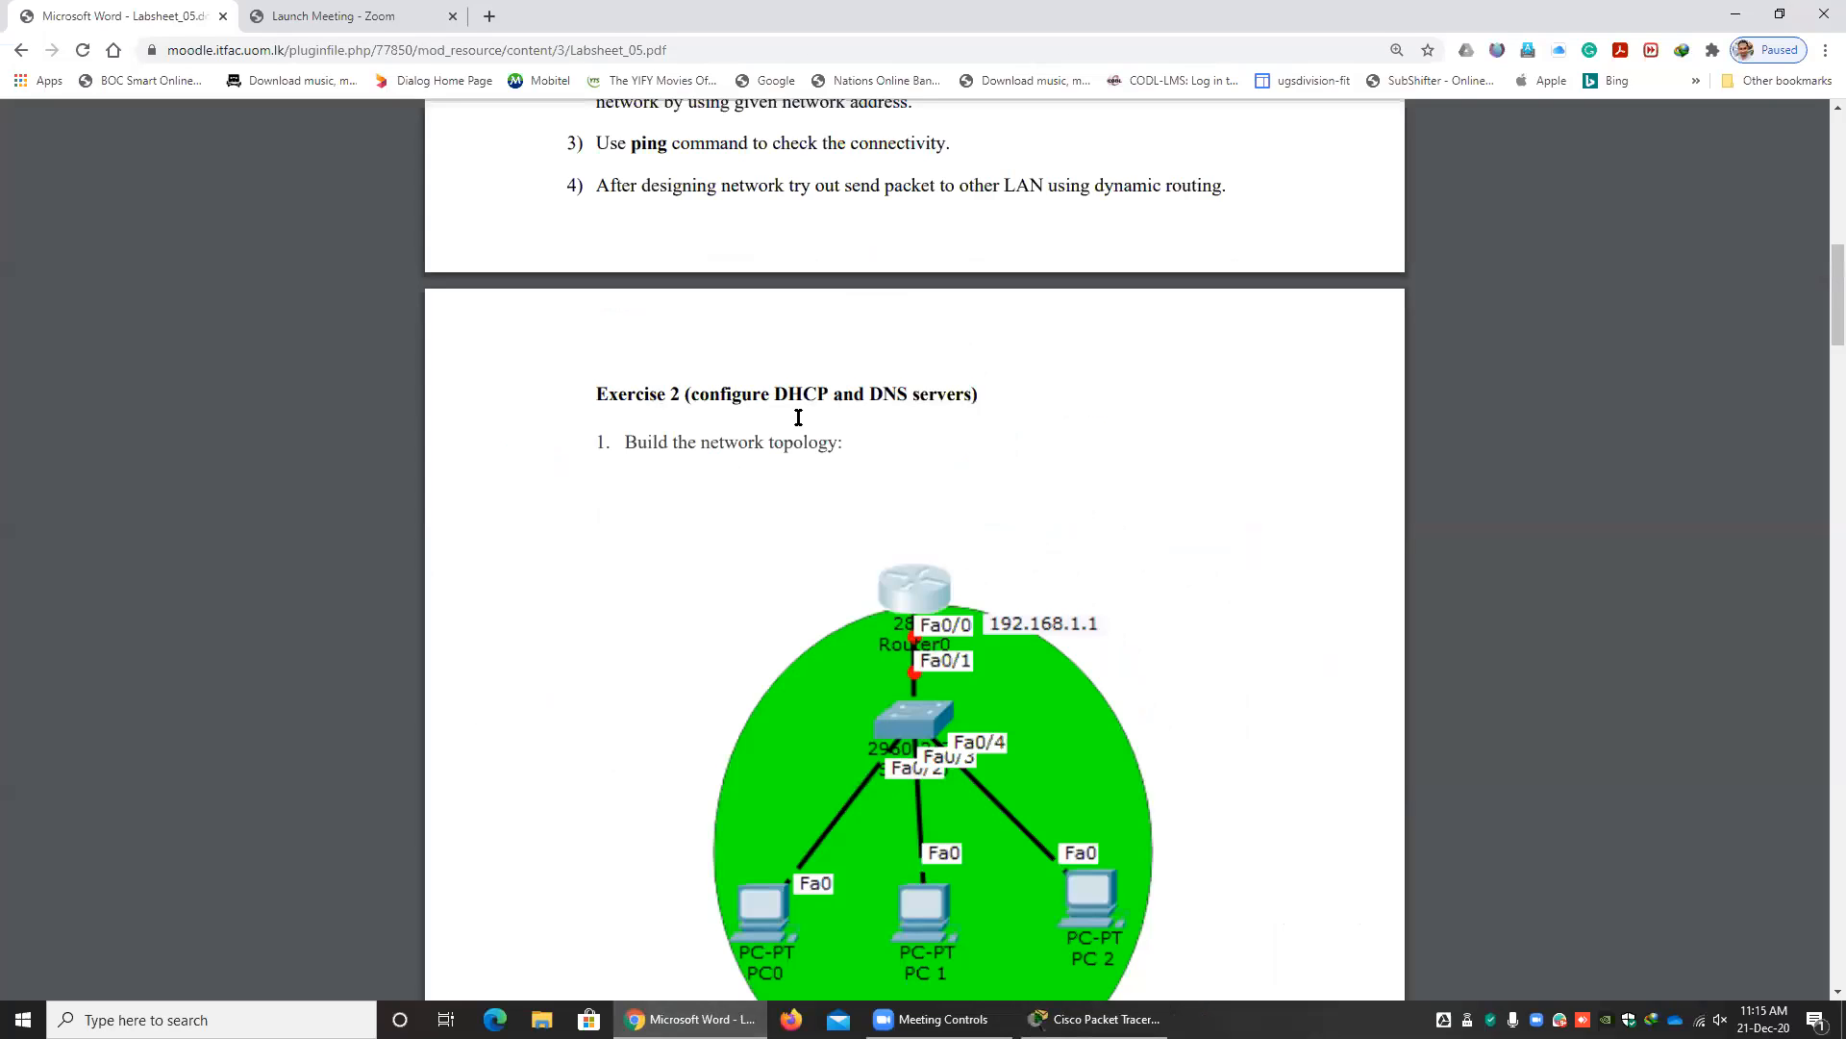
{"action": "left_click", "coordinate": [1096, 1019]}
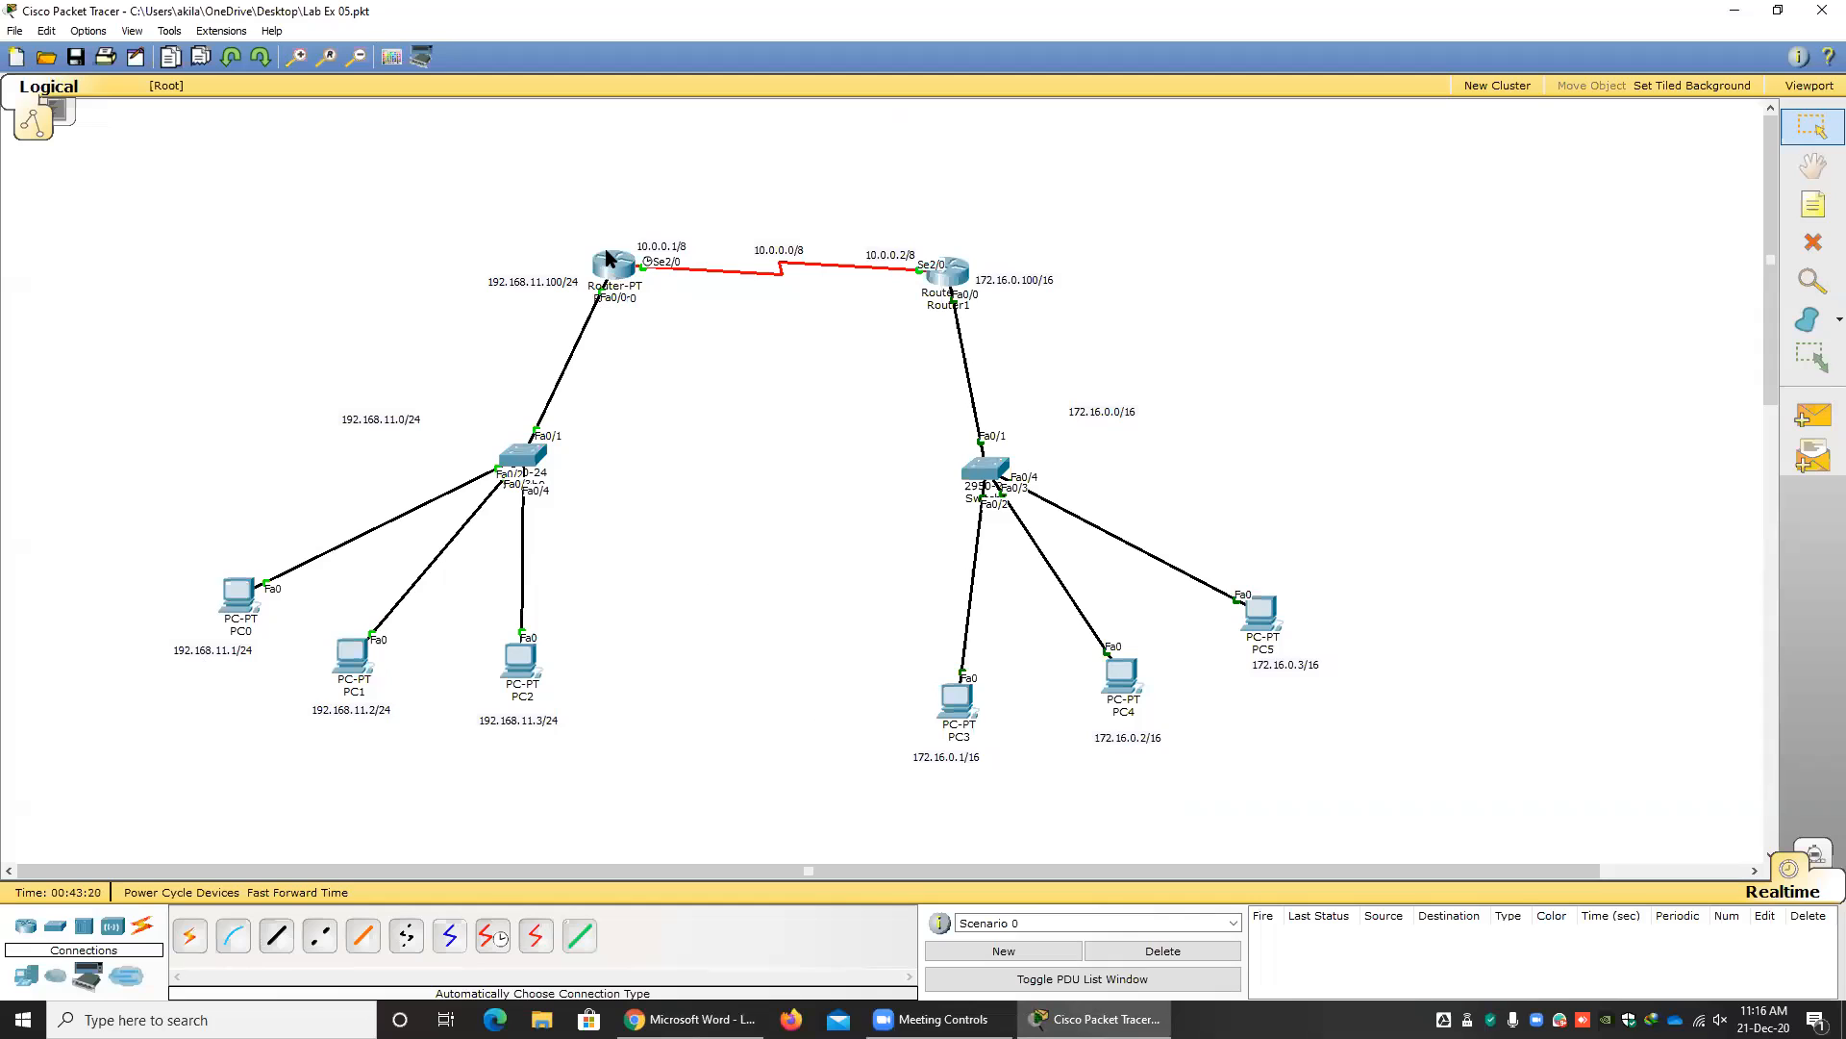
Open Router0's command line and exit the EIGRP router configuration to global configuration mode.
{"action": "mouse_move", "coordinate": [622, 268]}
{"action": "mouse_move", "coordinate": [537, 698]}
{"action": "mouse_move", "coordinate": [623, 272]}
{"action": "left_click", "coordinate": [607, 270]}
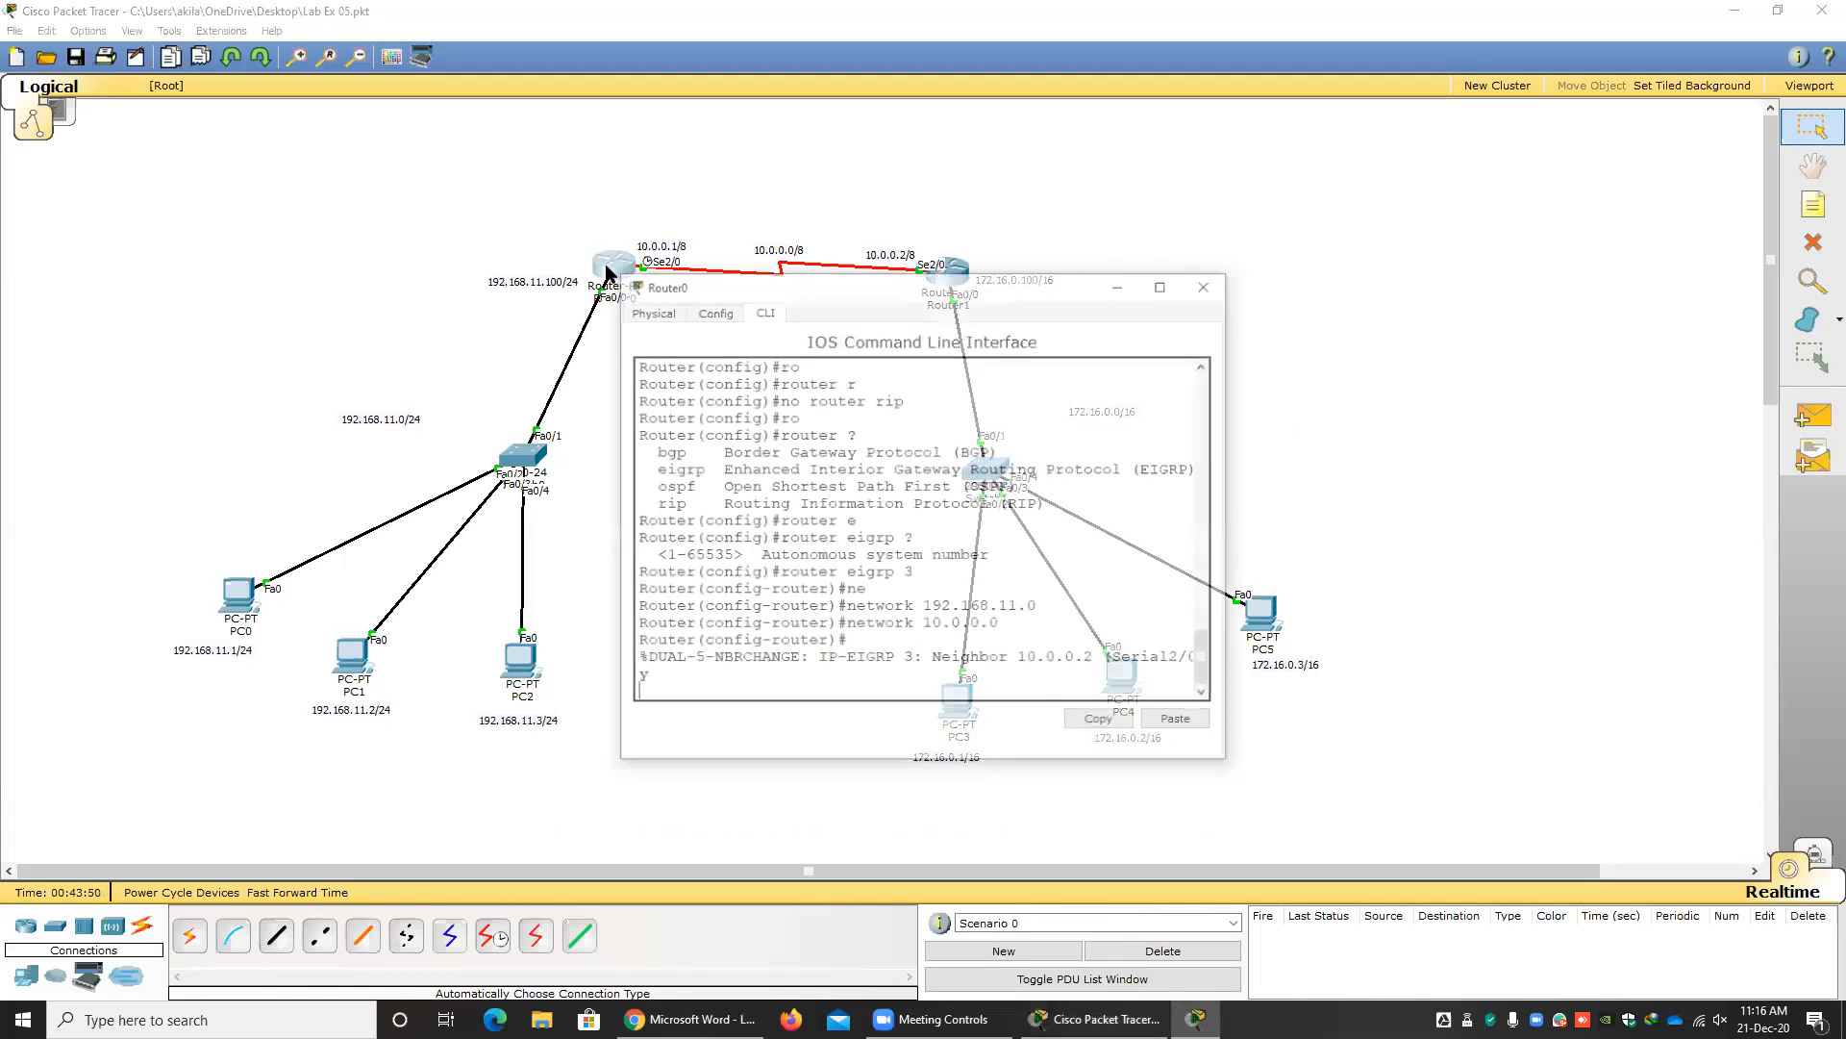
{"action": "left_click_drag", "start_coordinate": [722, 294], "coordinate": [569, 274]}
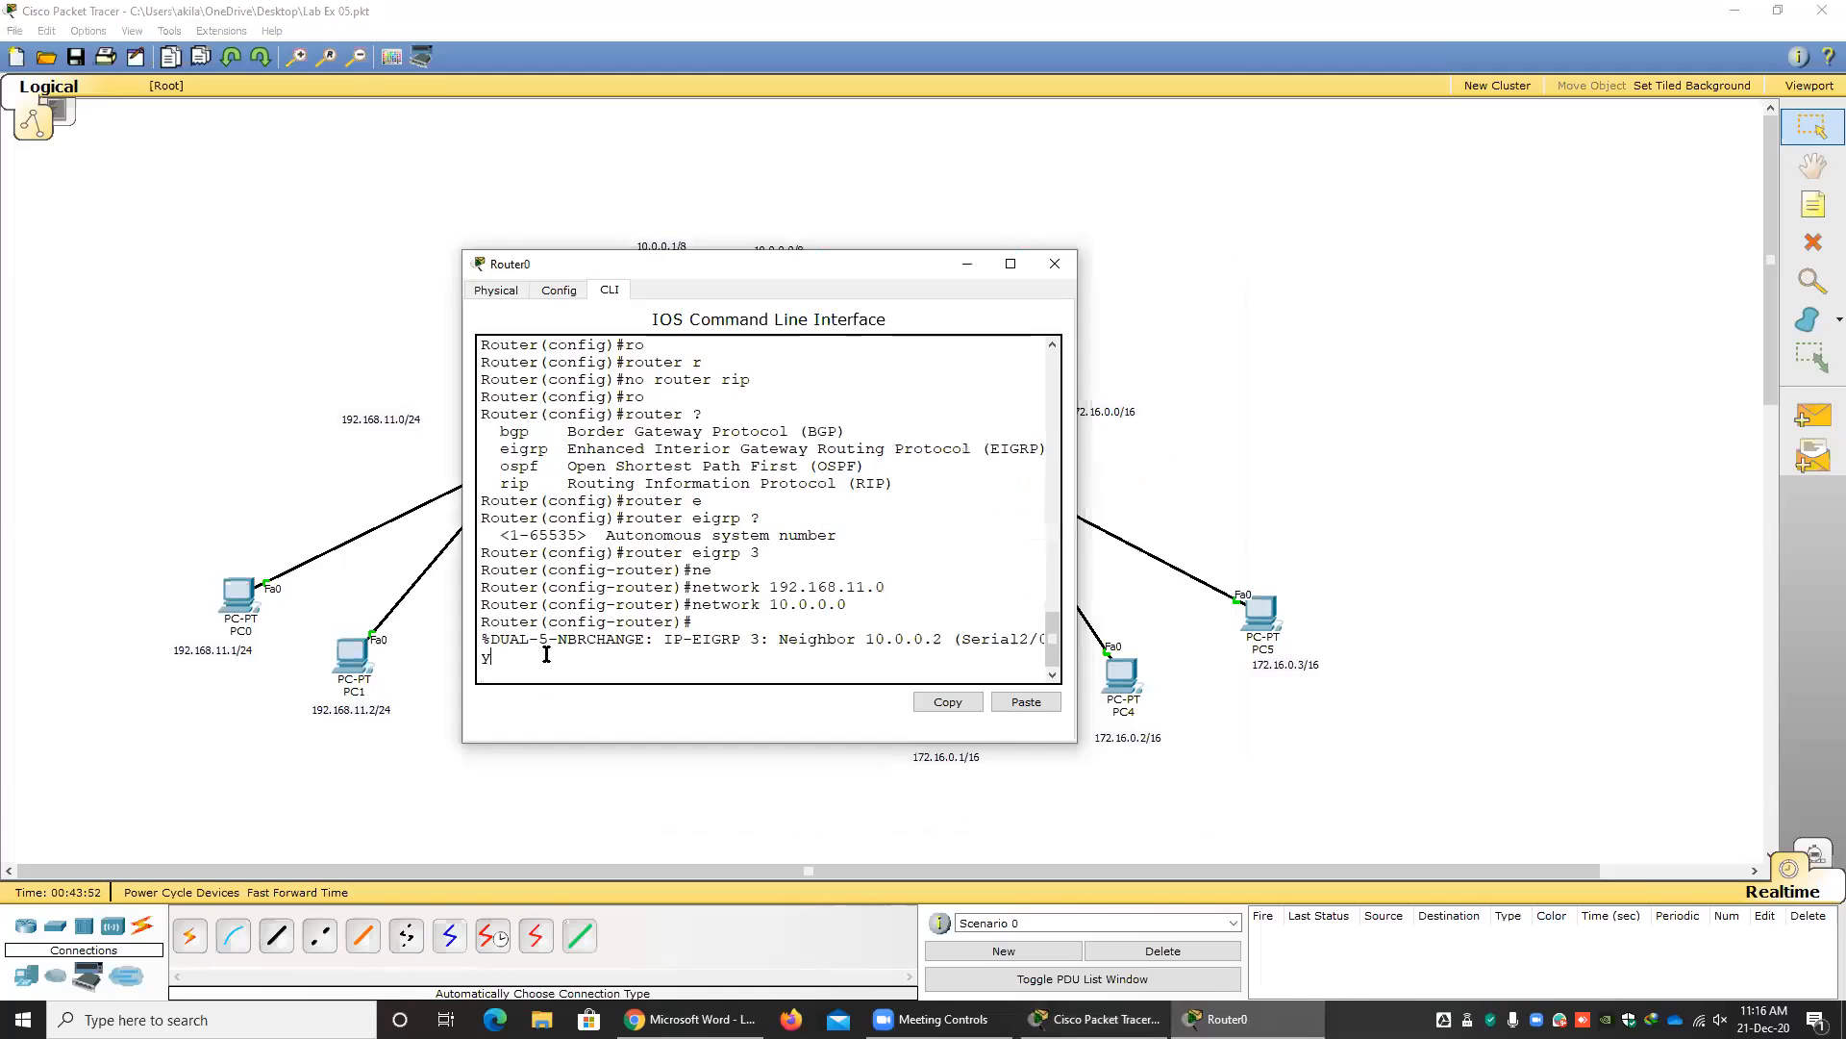
{"action": "key", "text": "Return"}
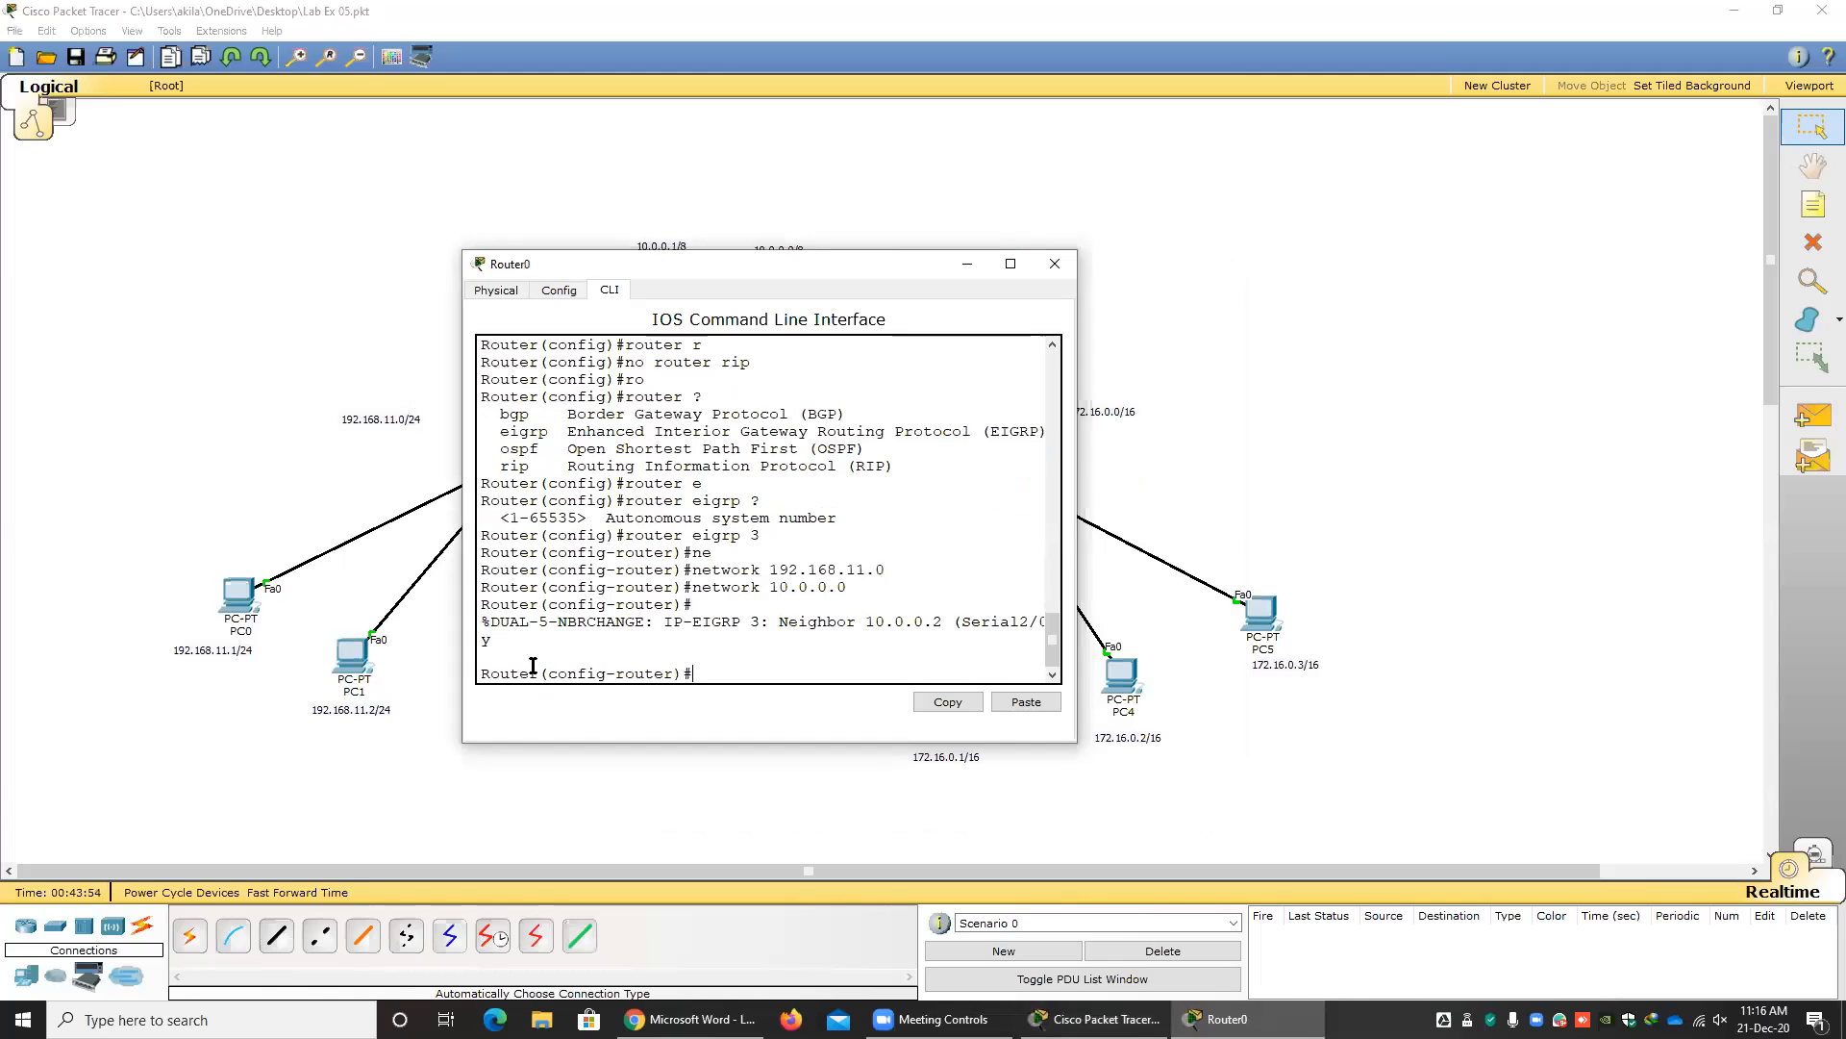
{"action": "left_click_drag", "start_coordinate": [664, 673], "coordinate": [569, 677]}
{"action": "left_click", "coordinate": [710, 666]}
{"action": "type", "text": "exit"}
{"action": "key", "text": "Return"}
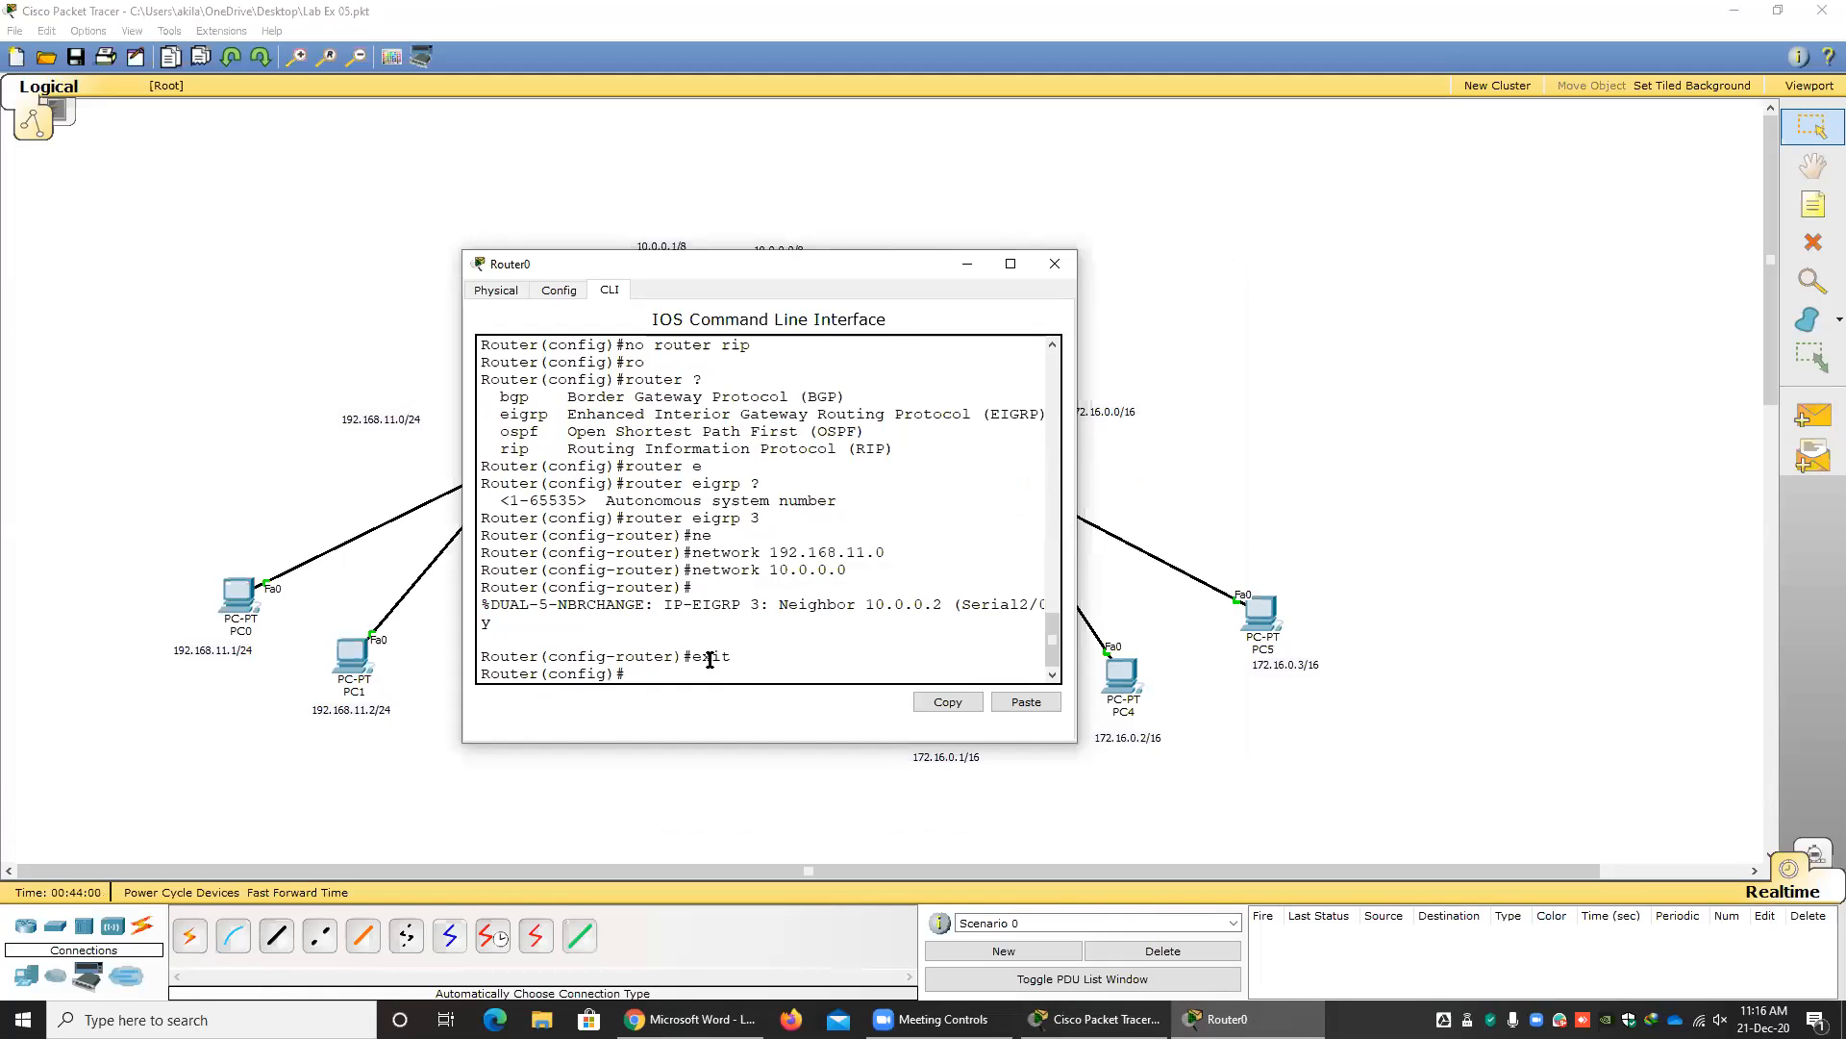
Create a DHCP pool named mypool01 on Router0 from global configuration mode.
{"action": "left_click_drag", "start_coordinate": [627, 676], "coordinate": [458, 686]}
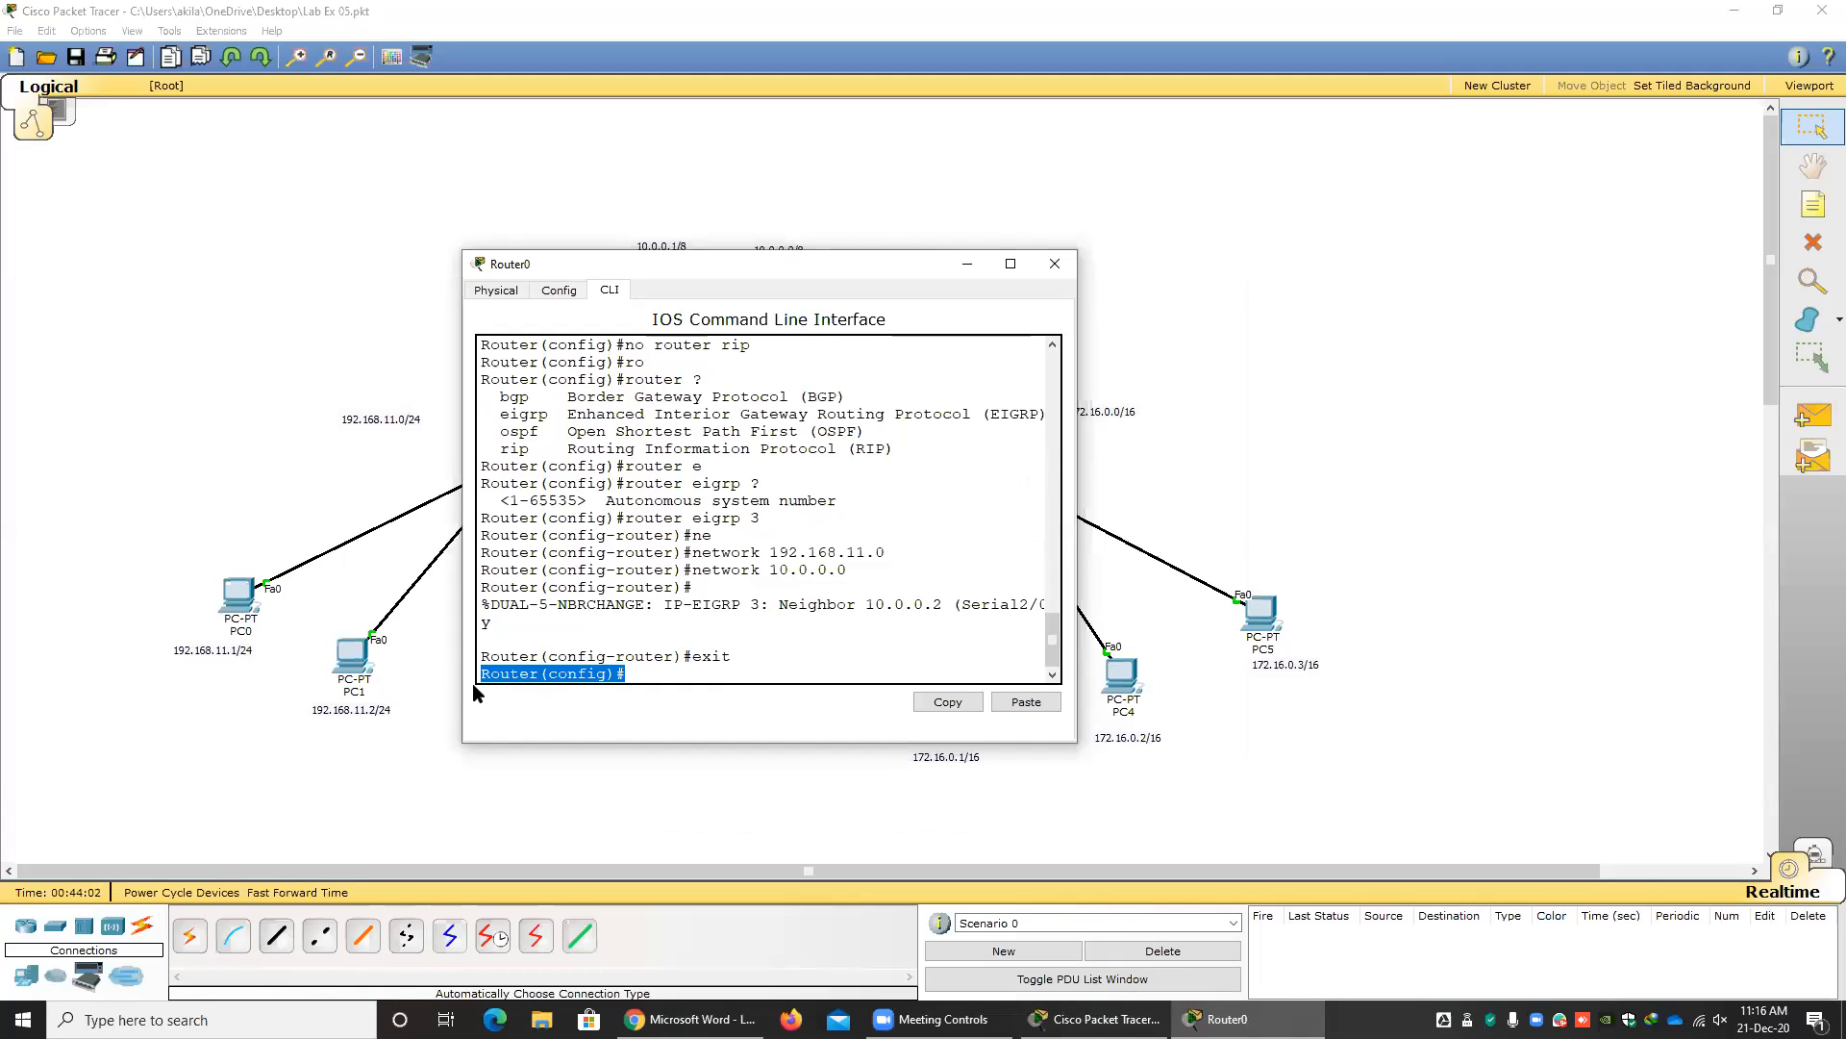
{"action": "left_click", "coordinate": [639, 671]}
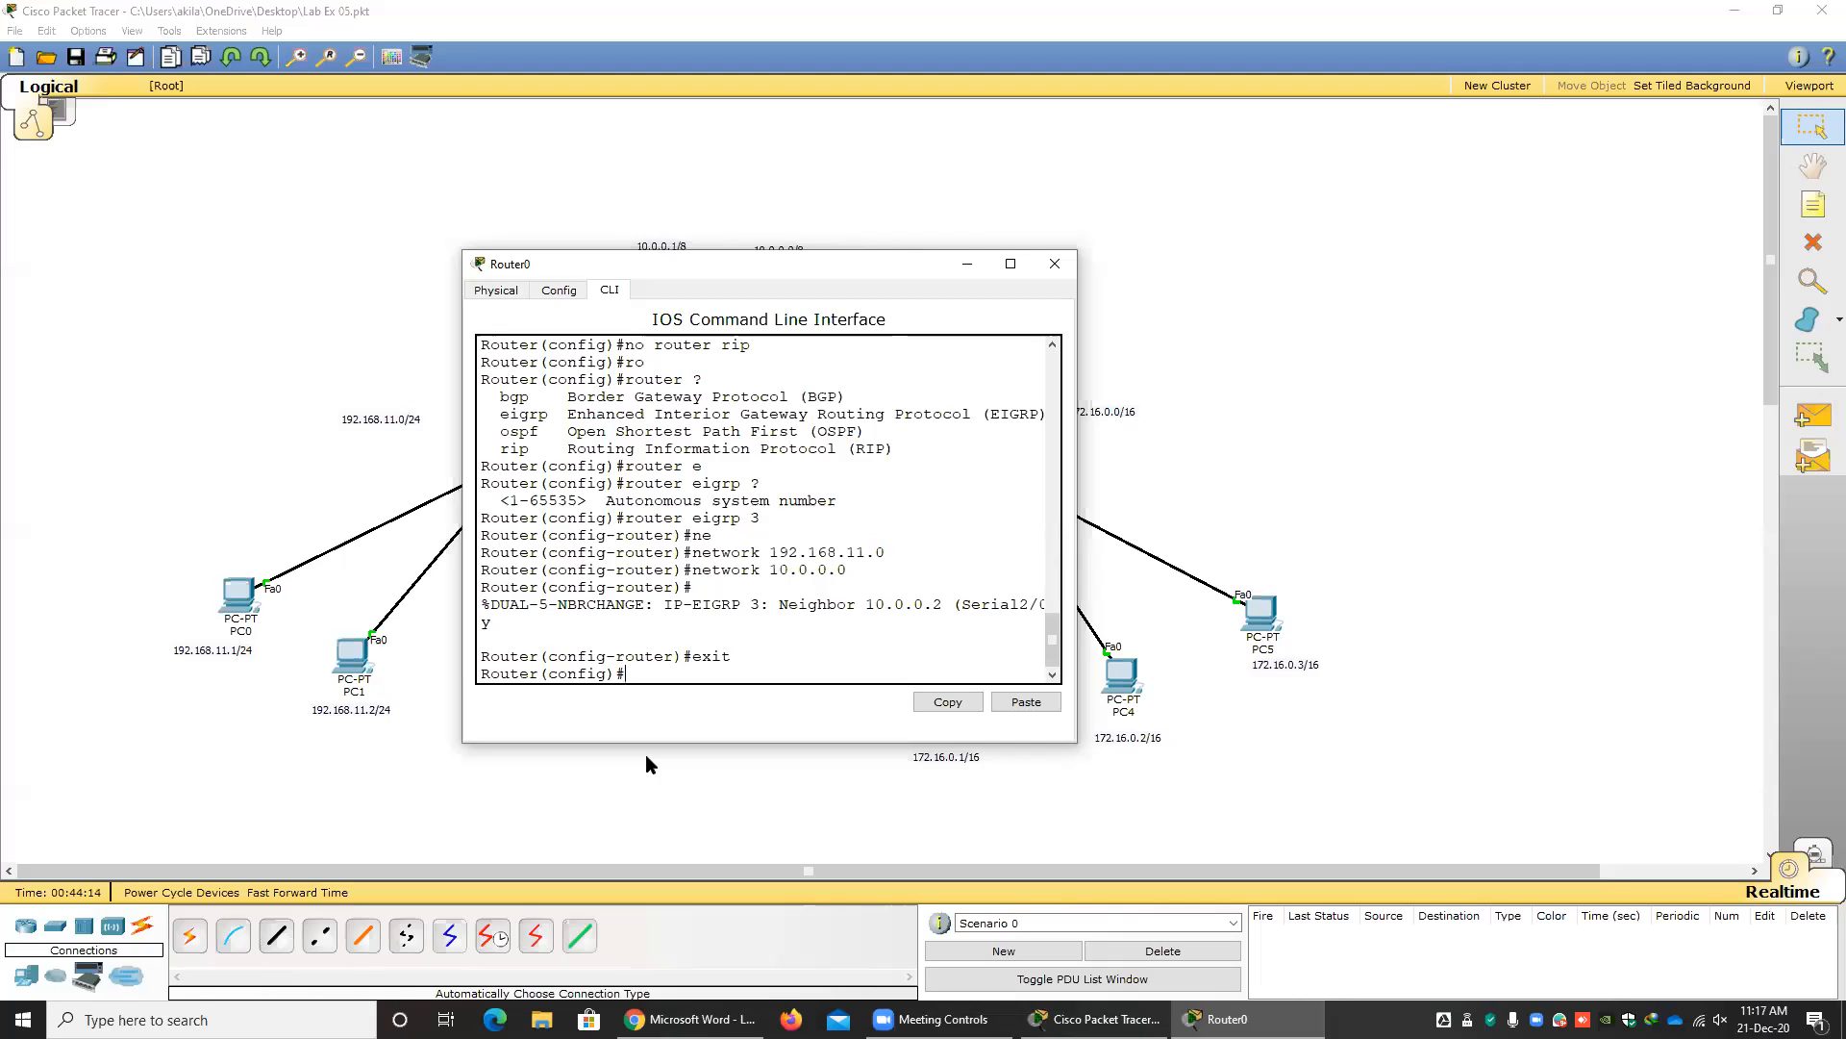
{"action": "type", "text": "ip d"}
{"action": "key", "text": "Tab"}
{"action": "type", "text": "h"}
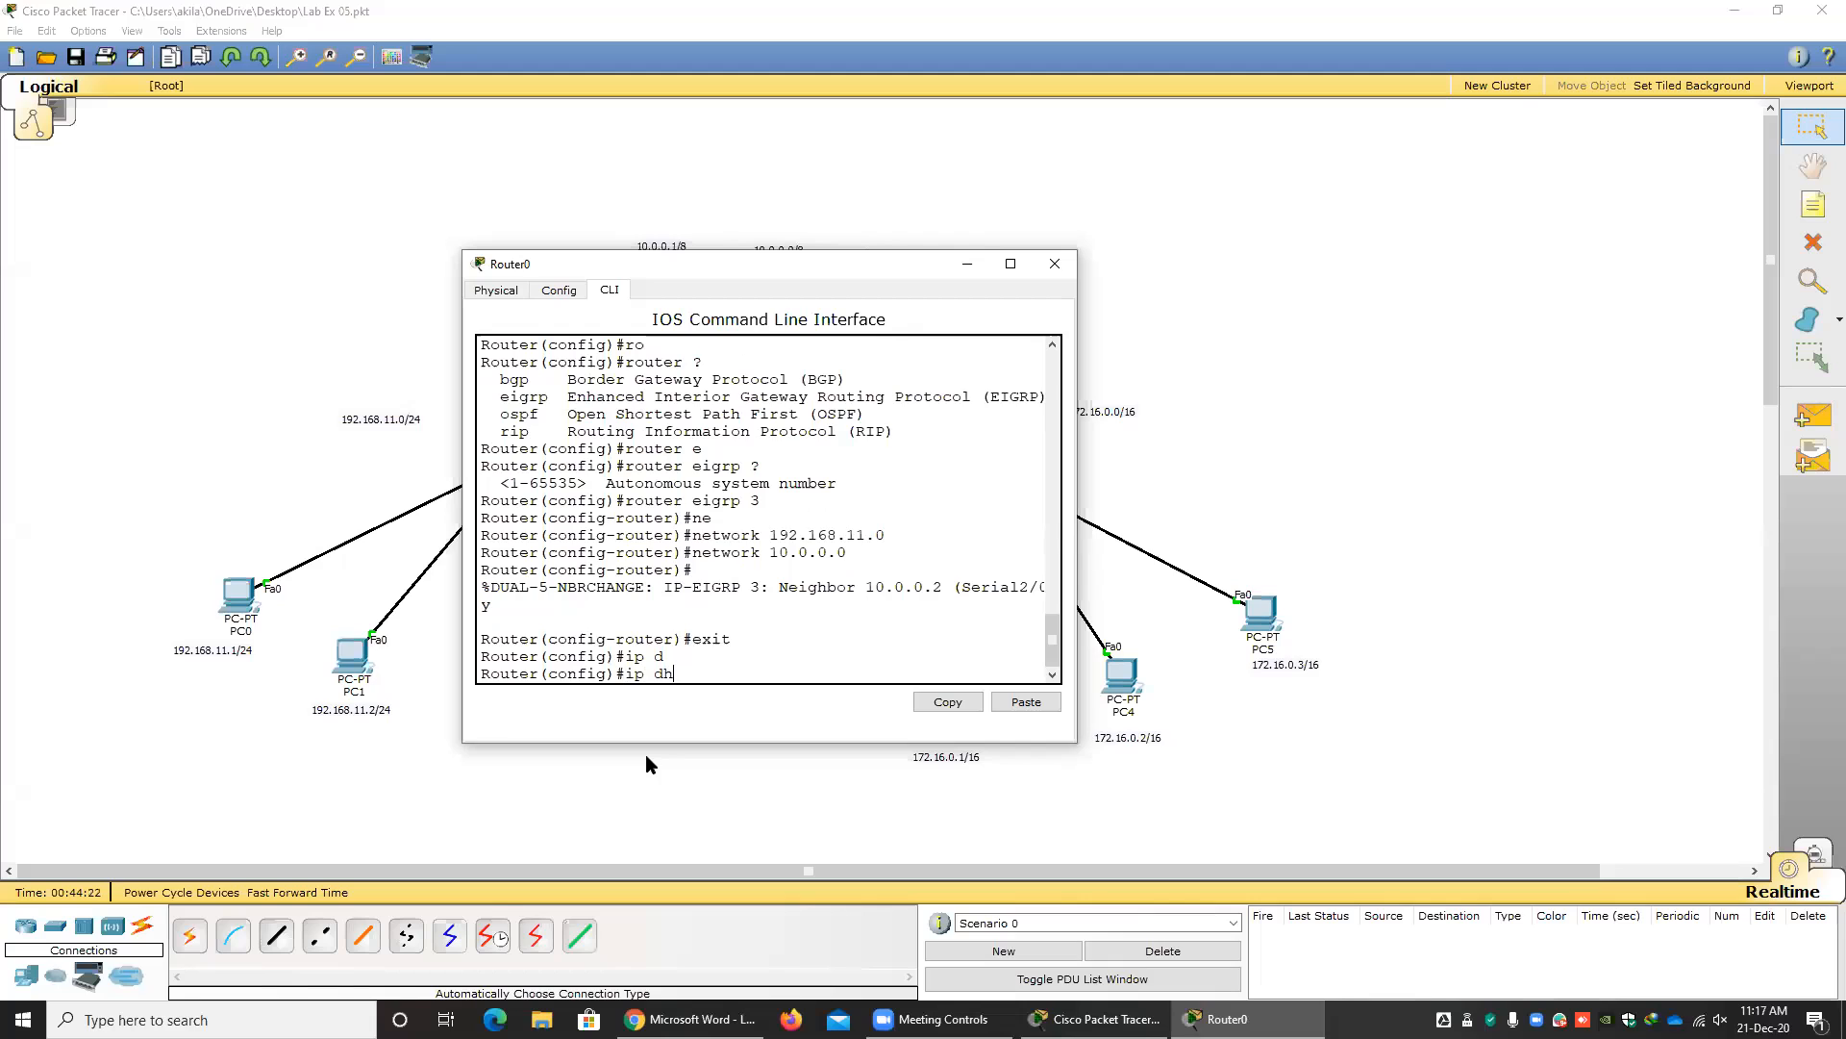
{"action": "key", "text": "Tab"}
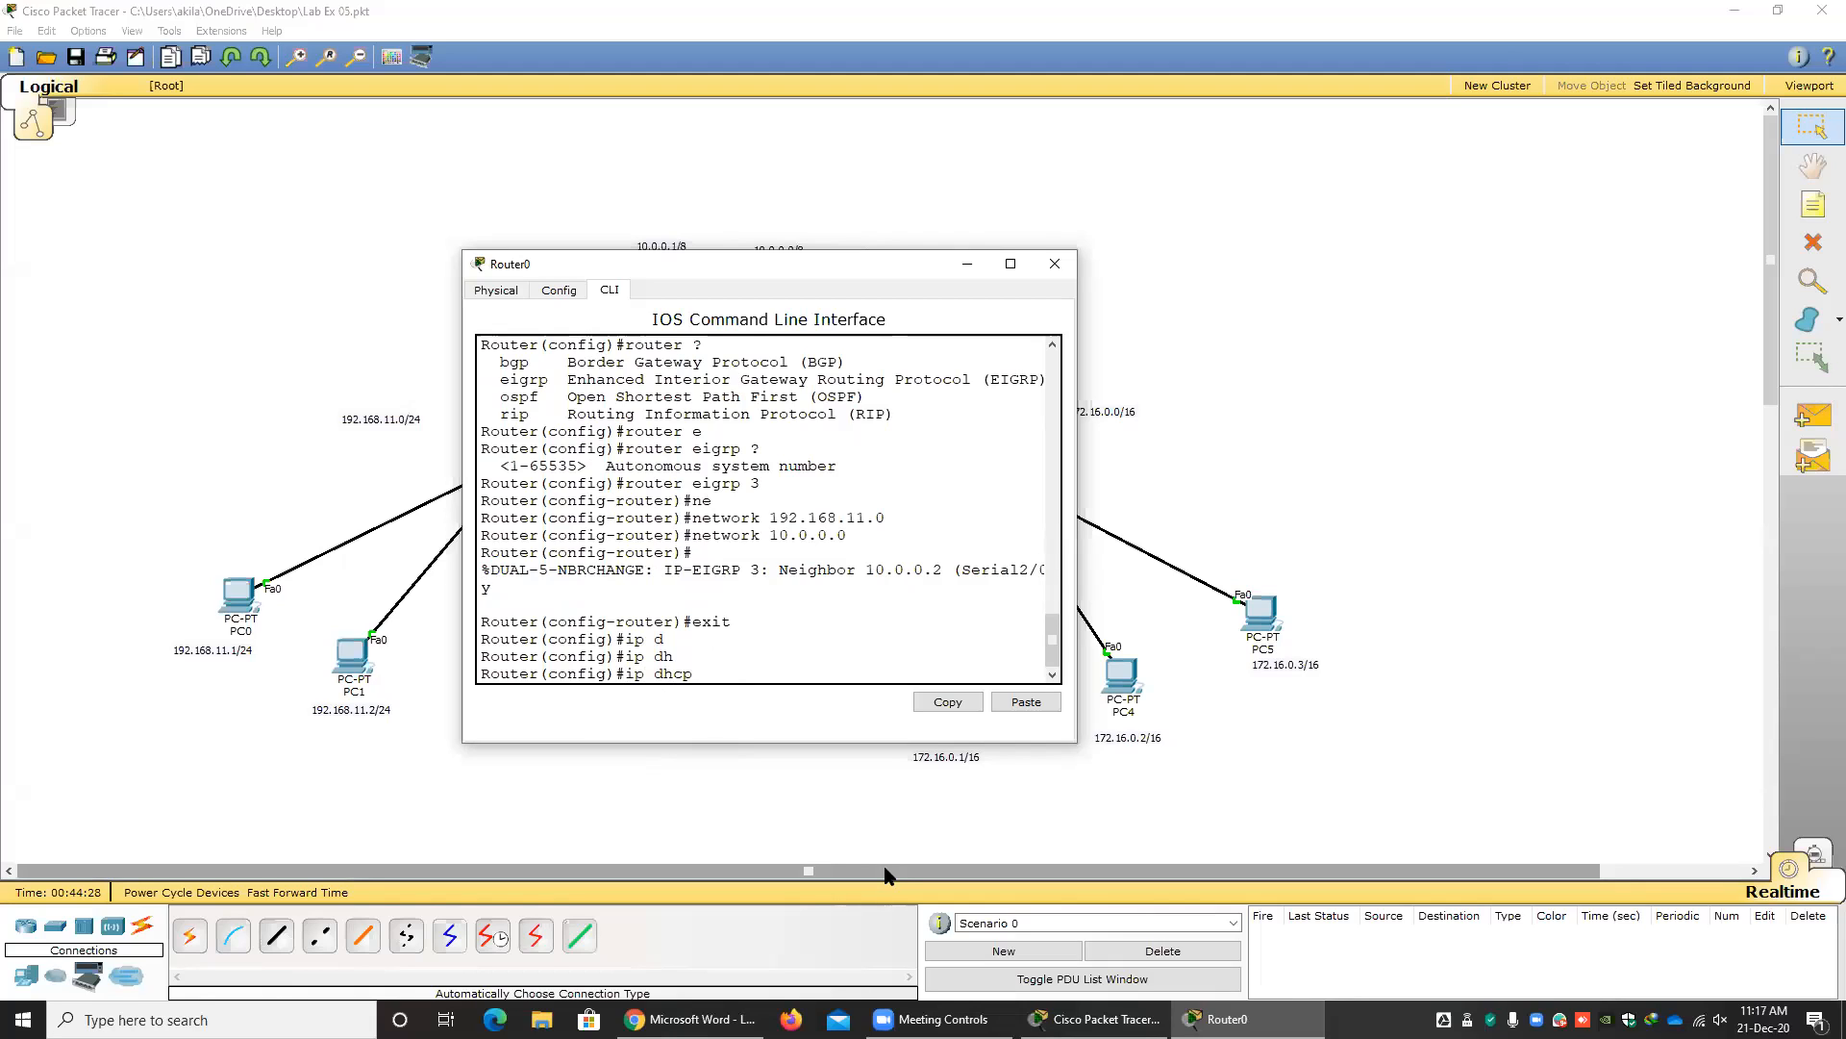
{"action": "type", "text": "p"}
{"action": "key", "text": "Tab"}
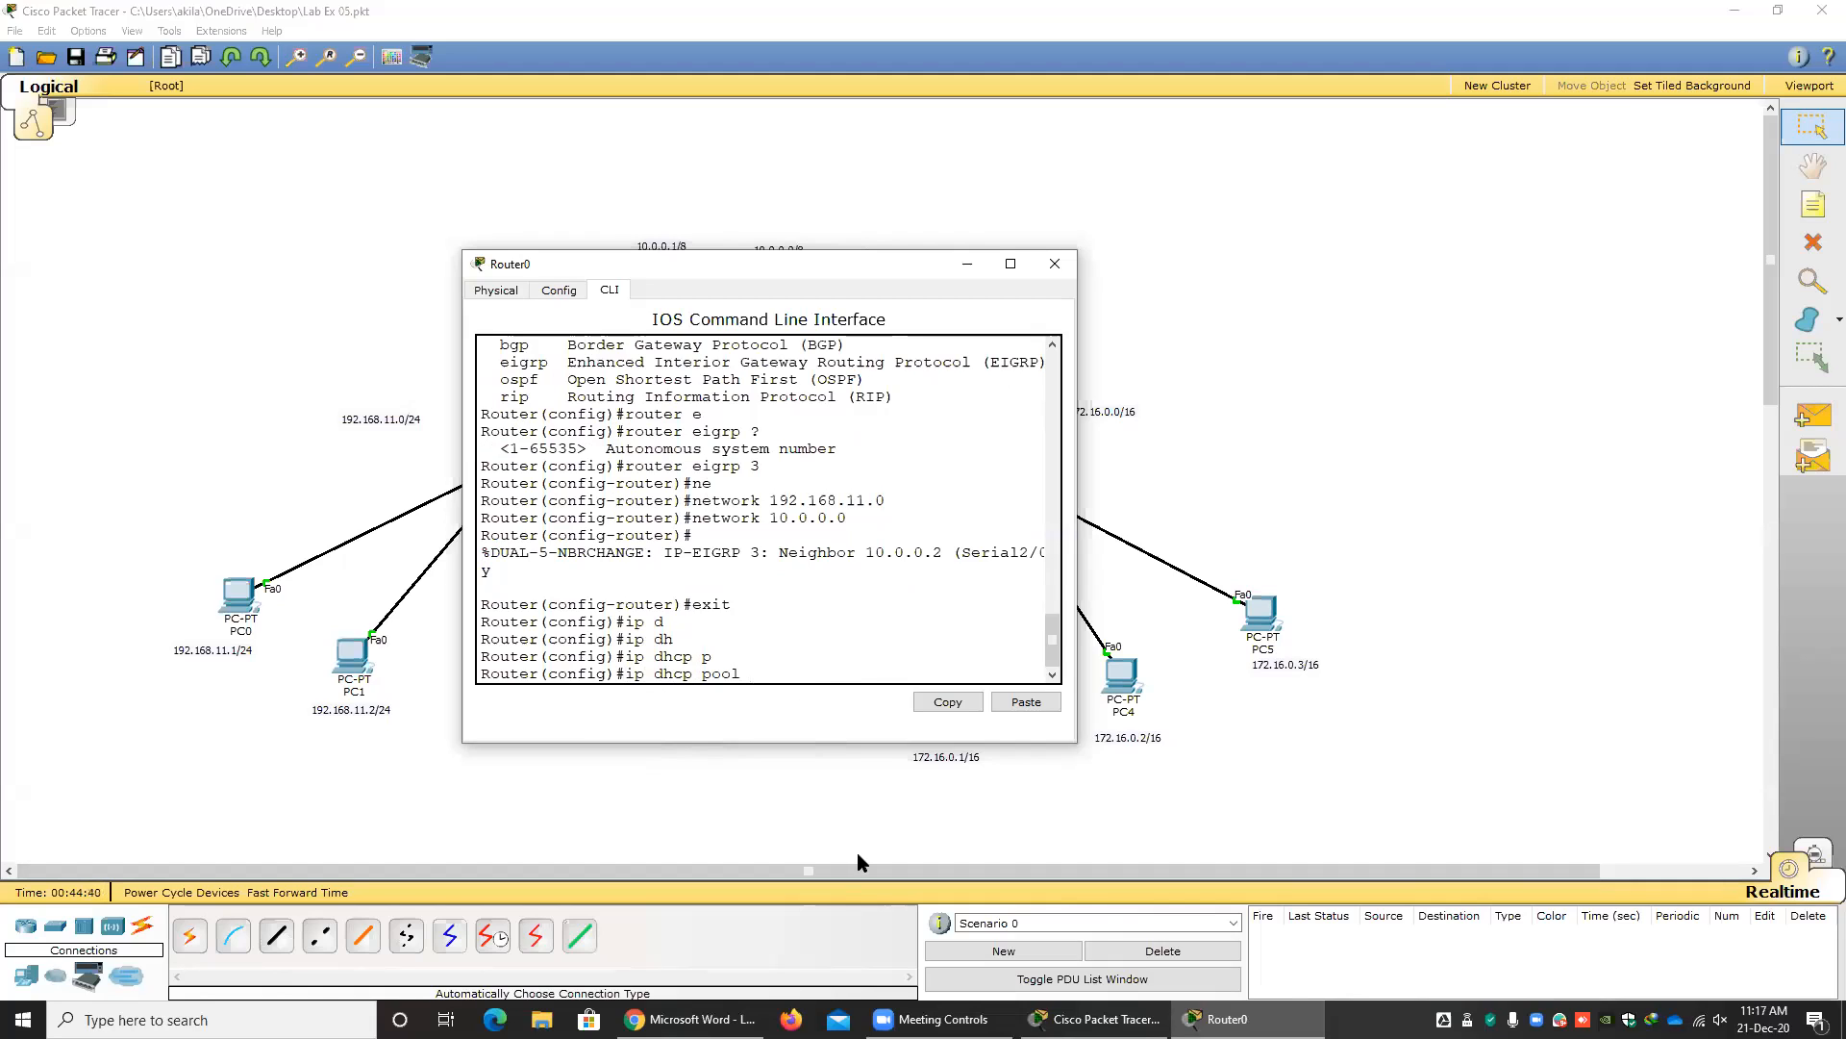
{"action": "type", "text": "mypool01"}
{"action": "key", "text": "Return"}
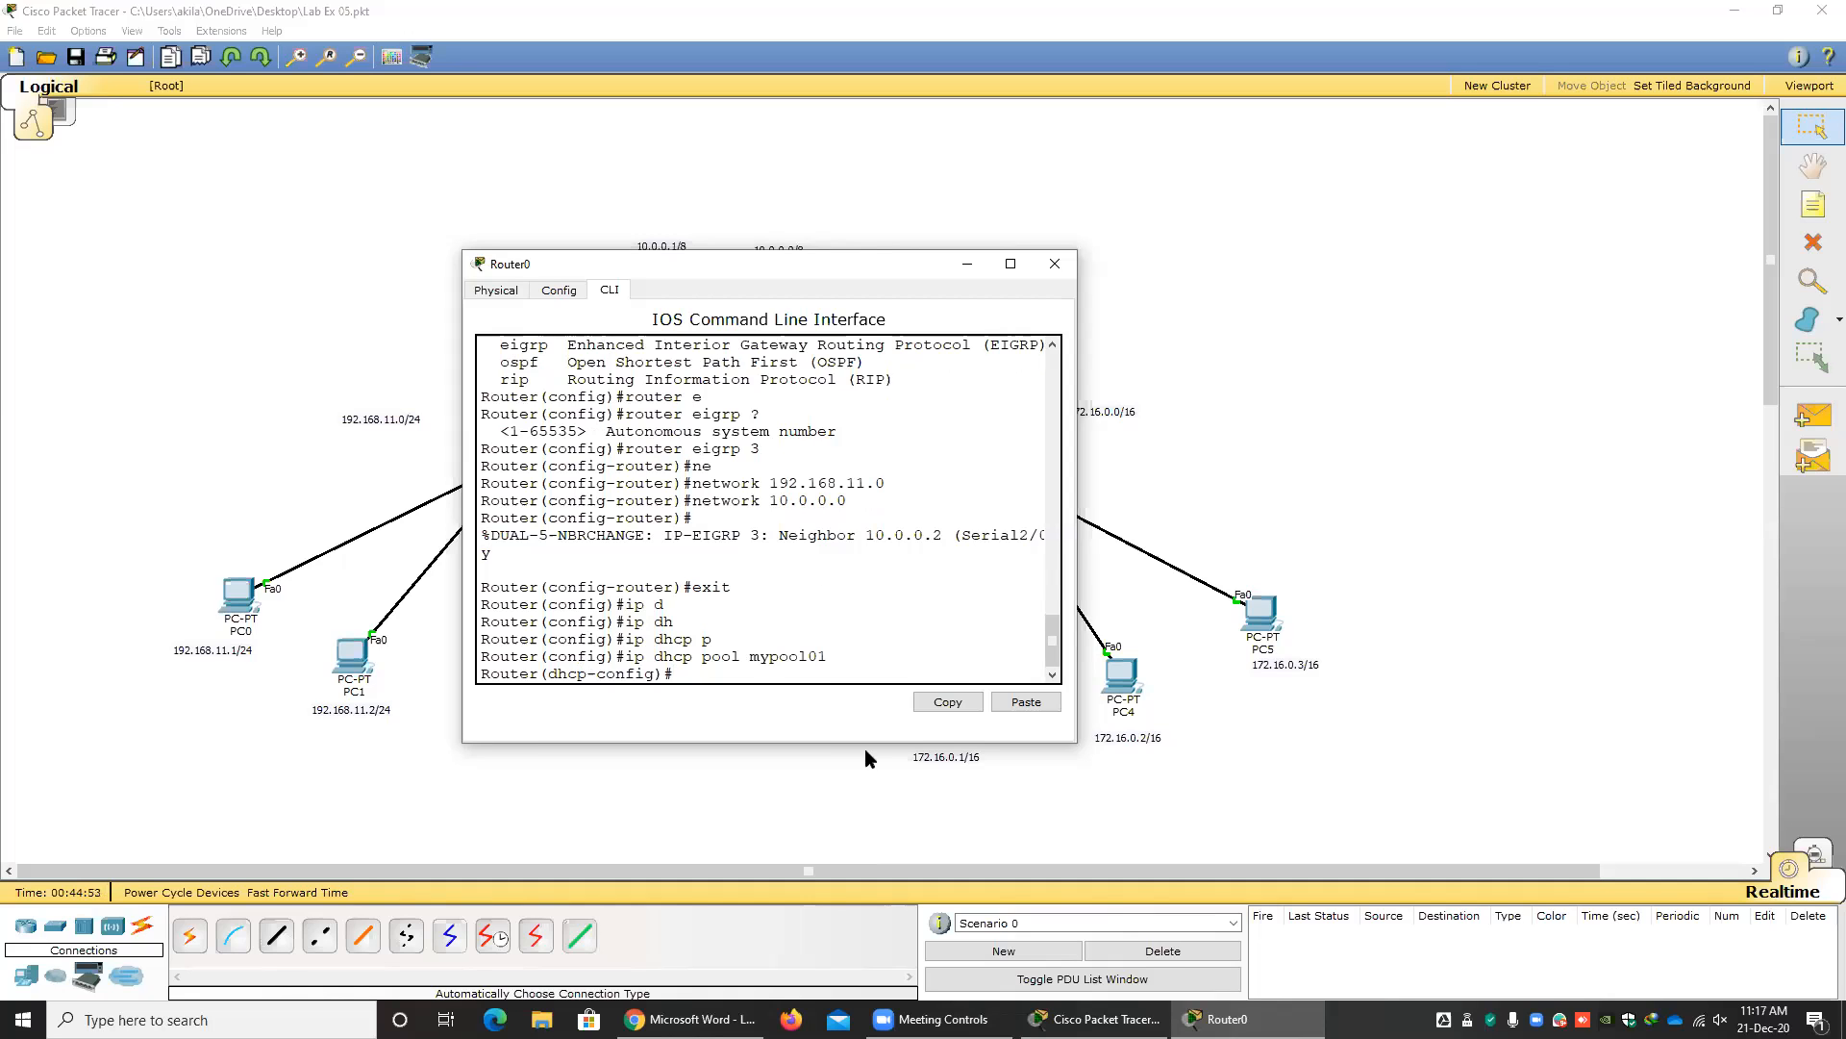
Move Router0's window aside and review PC0's static IP address, subnet mask, default gateway and DNS server fields.
{"action": "left_click_drag", "start_coordinate": [707, 258], "coordinate": [1019, 258]}
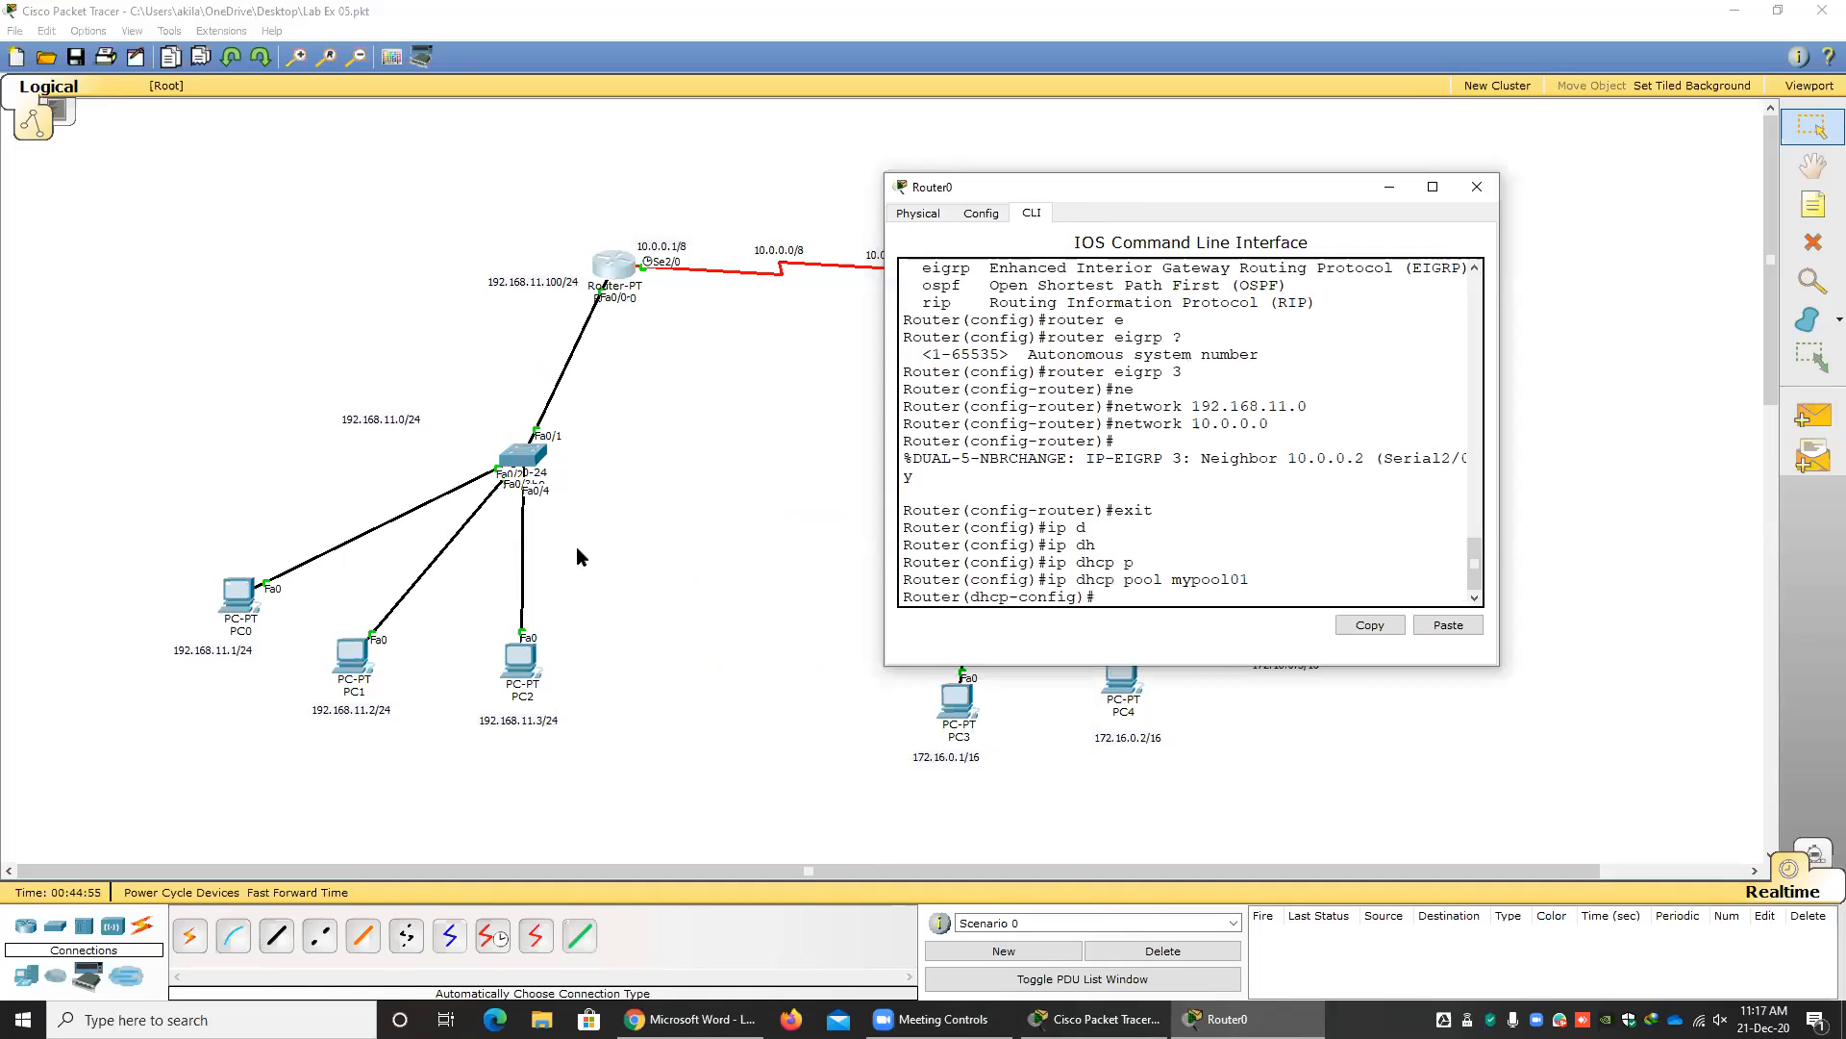
{"action": "left_click", "coordinate": [612, 577]}
{"action": "left_click", "coordinate": [232, 602]}
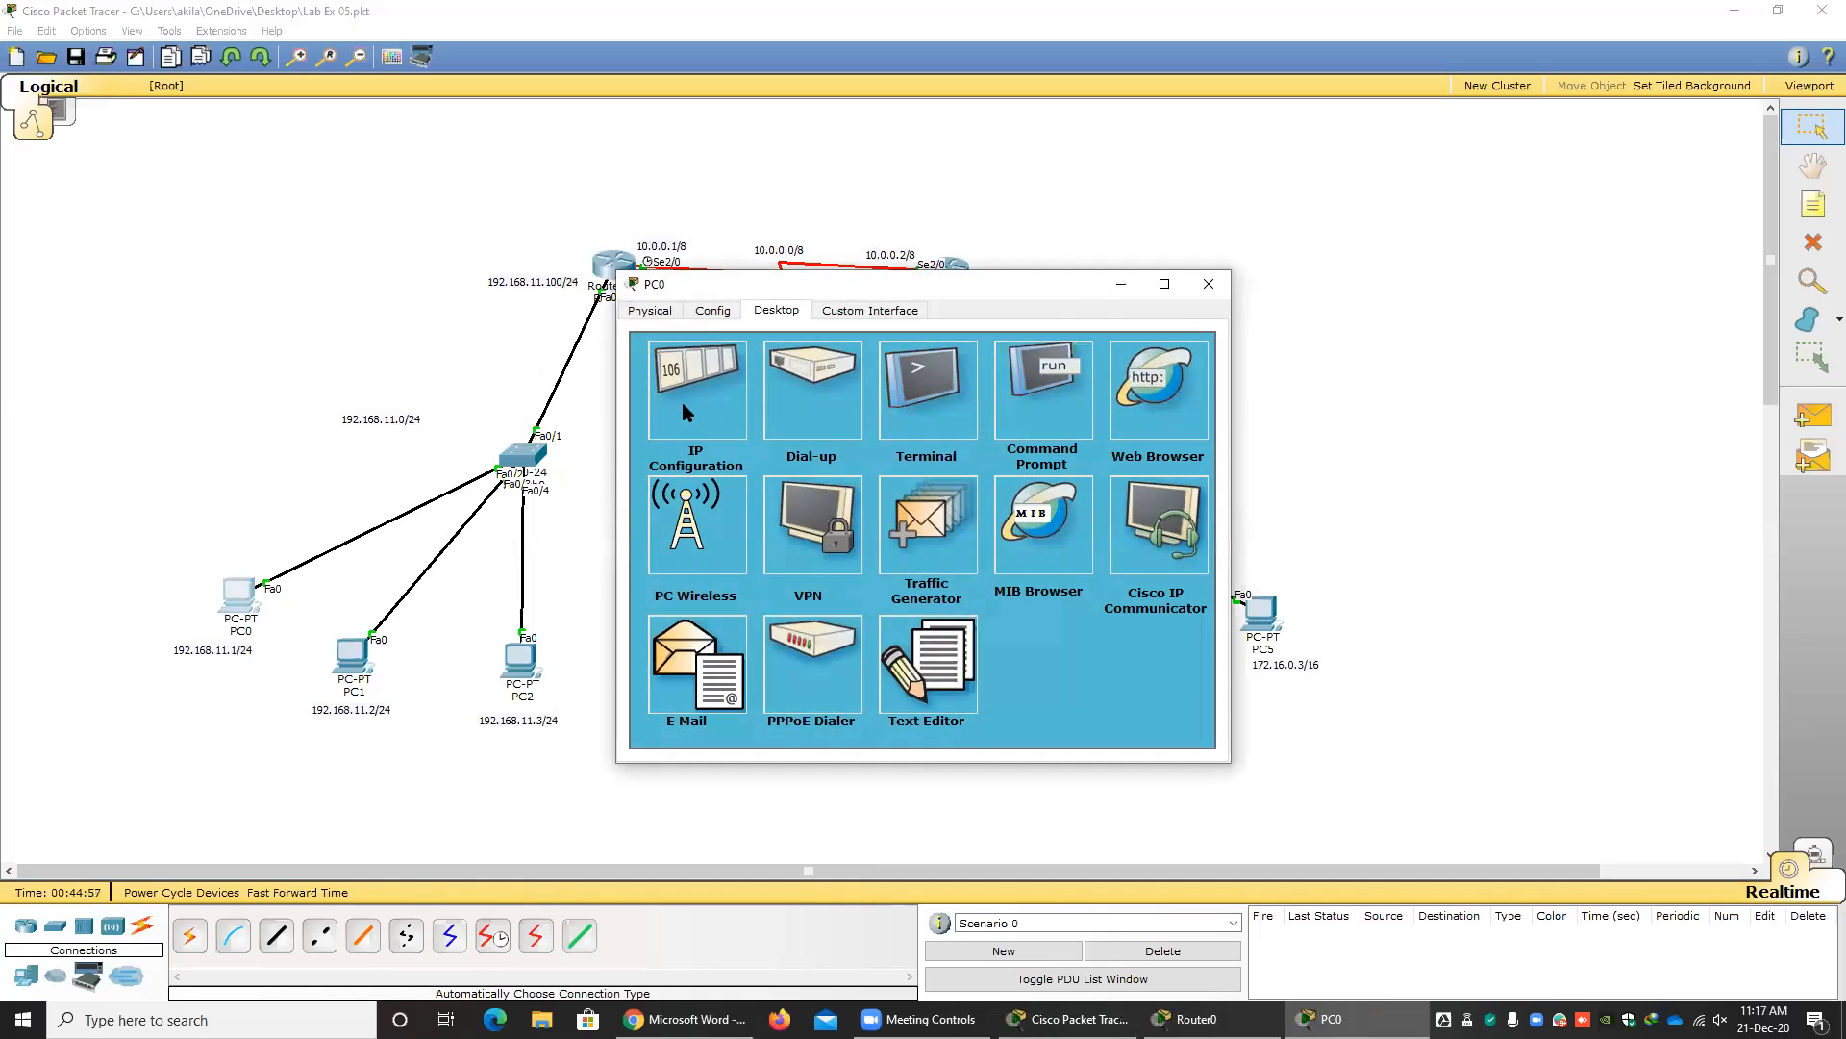
{"action": "left_click", "coordinate": [683, 402]}
{"action": "left_click_drag", "start_coordinate": [871, 427], "coordinate": [781, 459]}
{"action": "left_click_drag", "start_coordinate": [902, 480], "coordinate": [741, 490]}
{"action": "left_click_drag", "start_coordinate": [894, 427], "coordinate": [727, 423]}
{"action": "left_click_drag", "start_coordinate": [882, 455], "coordinate": [758, 471]}
{"action": "left_click", "coordinate": [901, 502]}
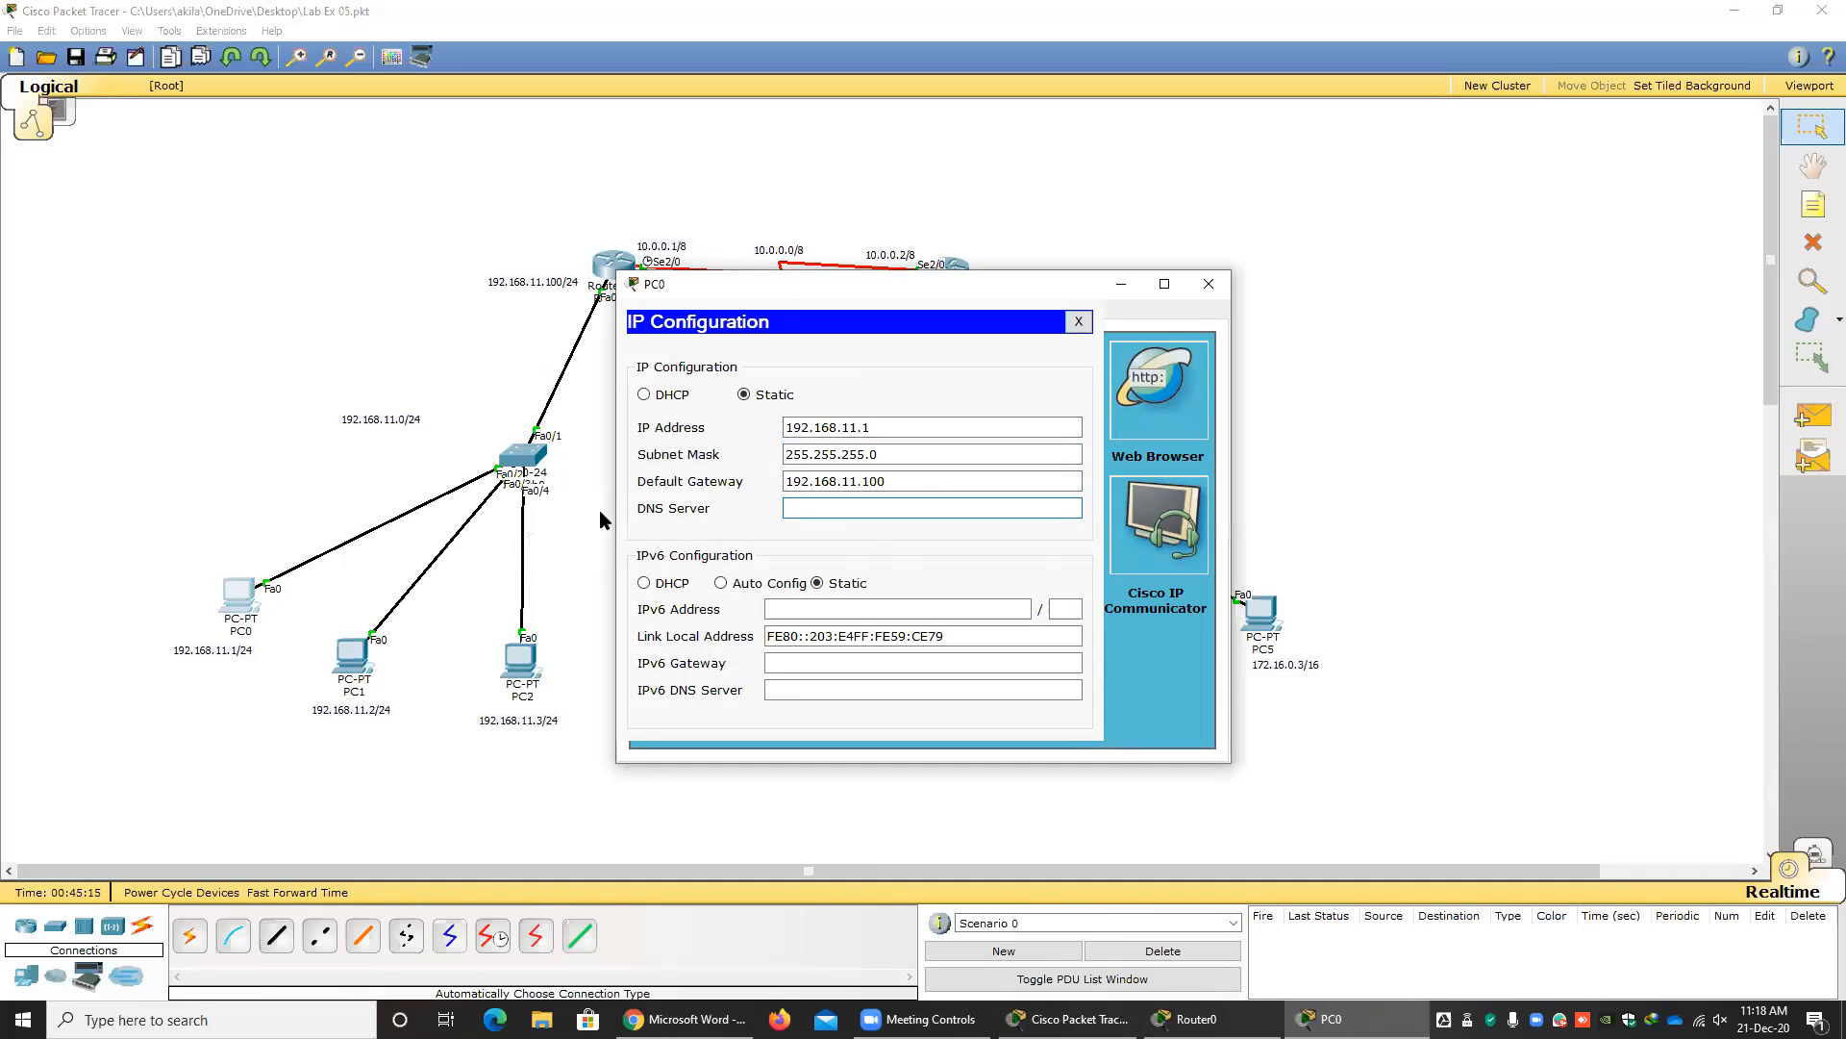
Switch to Chrome, load facebook.com in a new tab as a domain name example, and close that tab.
{"action": "left_click", "coordinate": [684, 1019]}
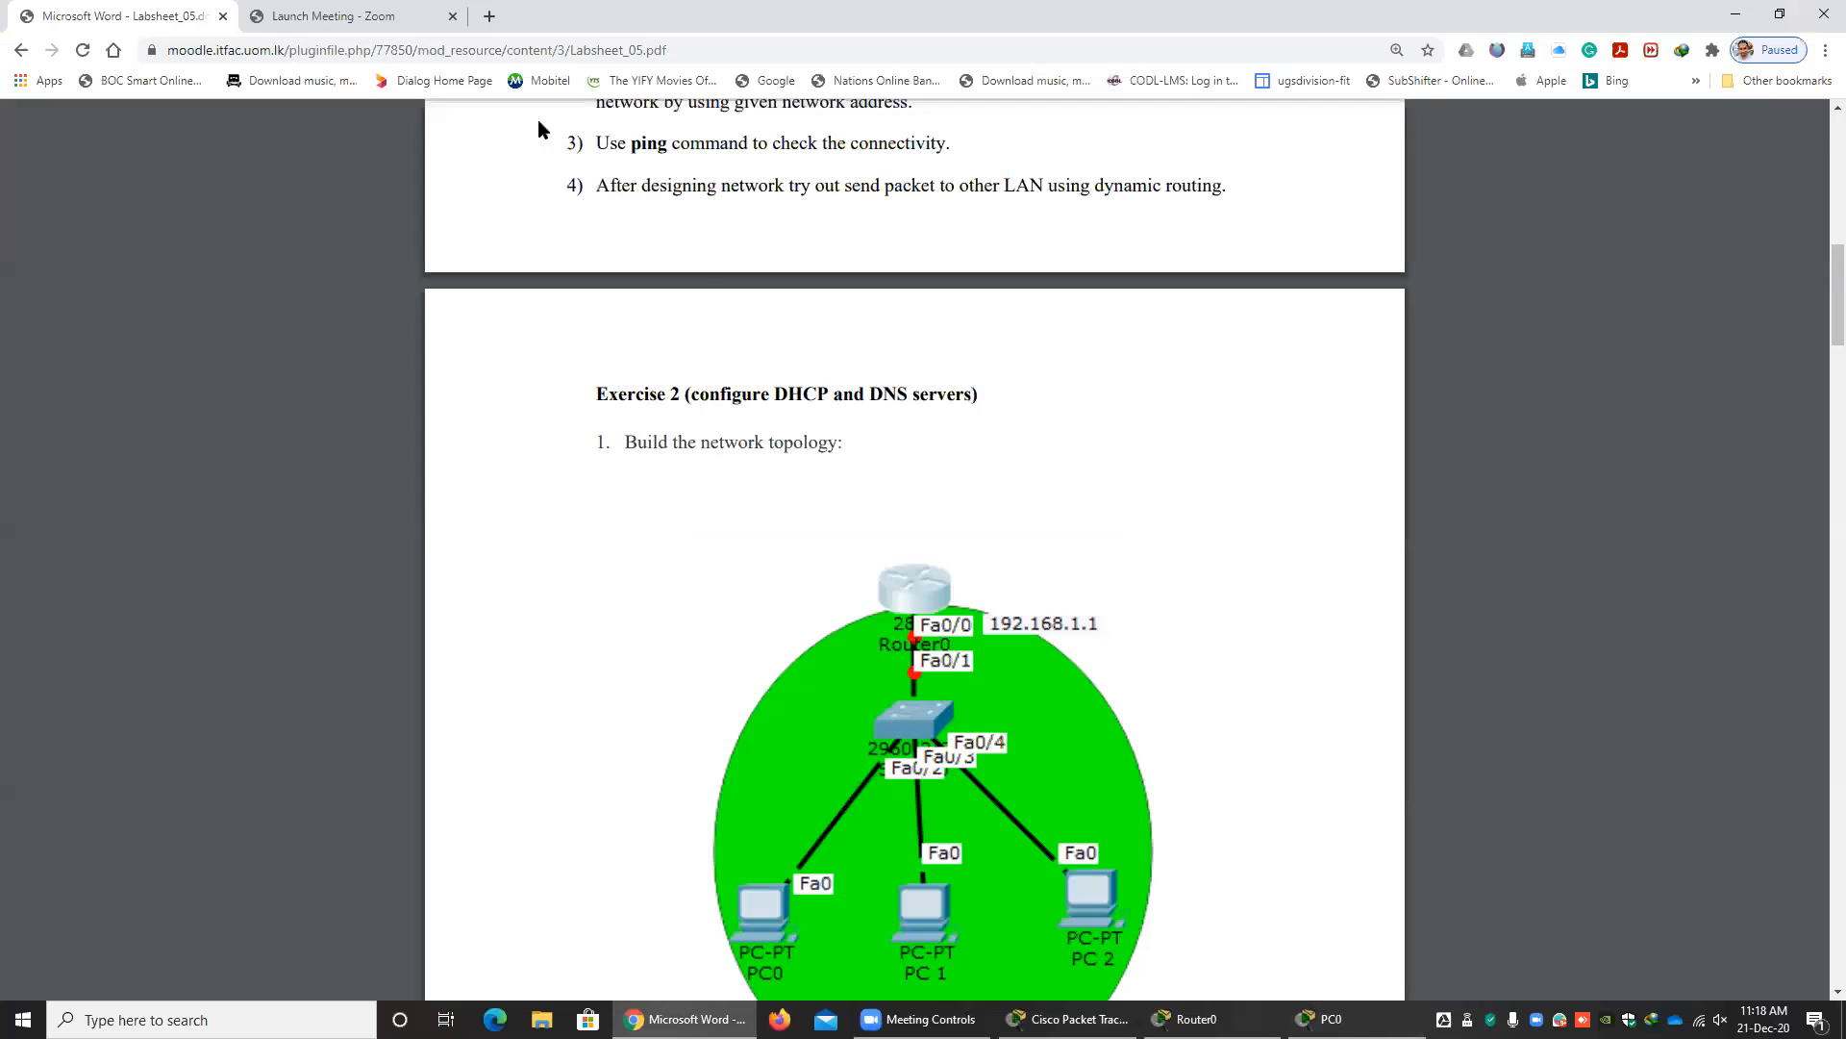
{"action": "left_click", "coordinate": [490, 17]}
{"action": "type", "text": "facebook.com"}
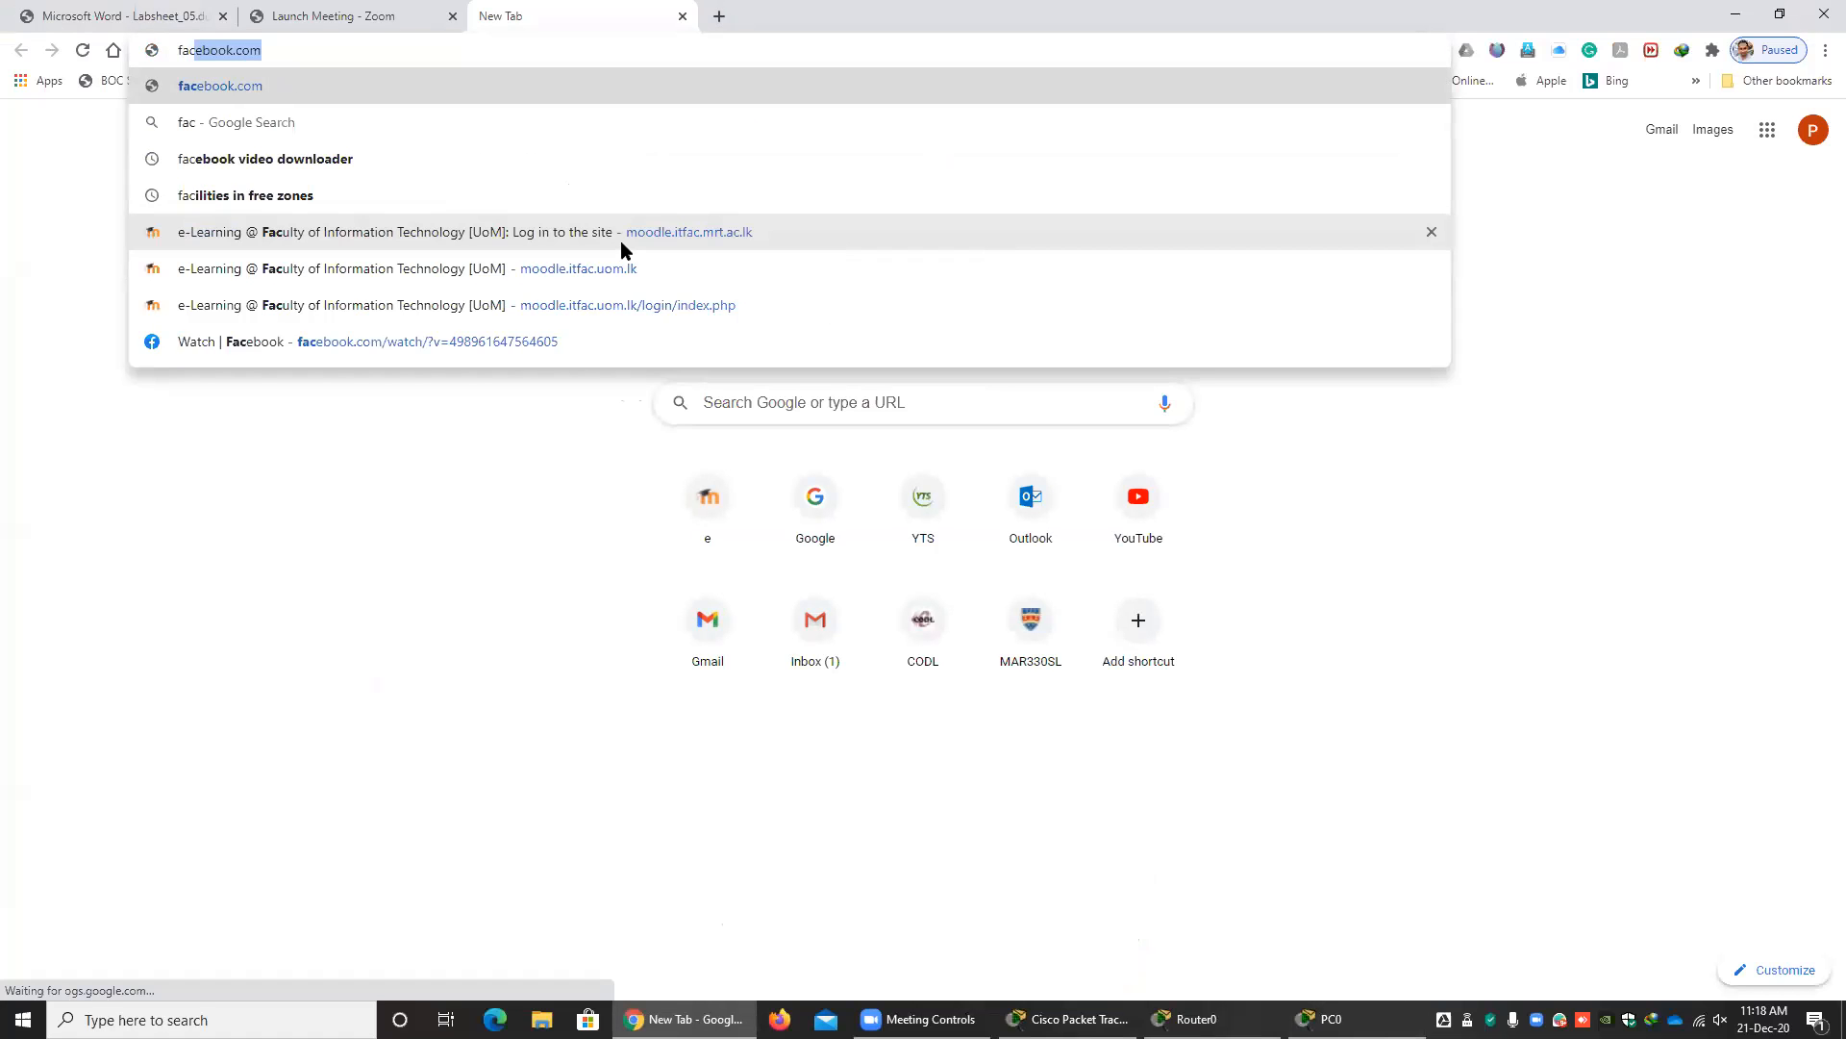
{"action": "key", "text": "Return"}
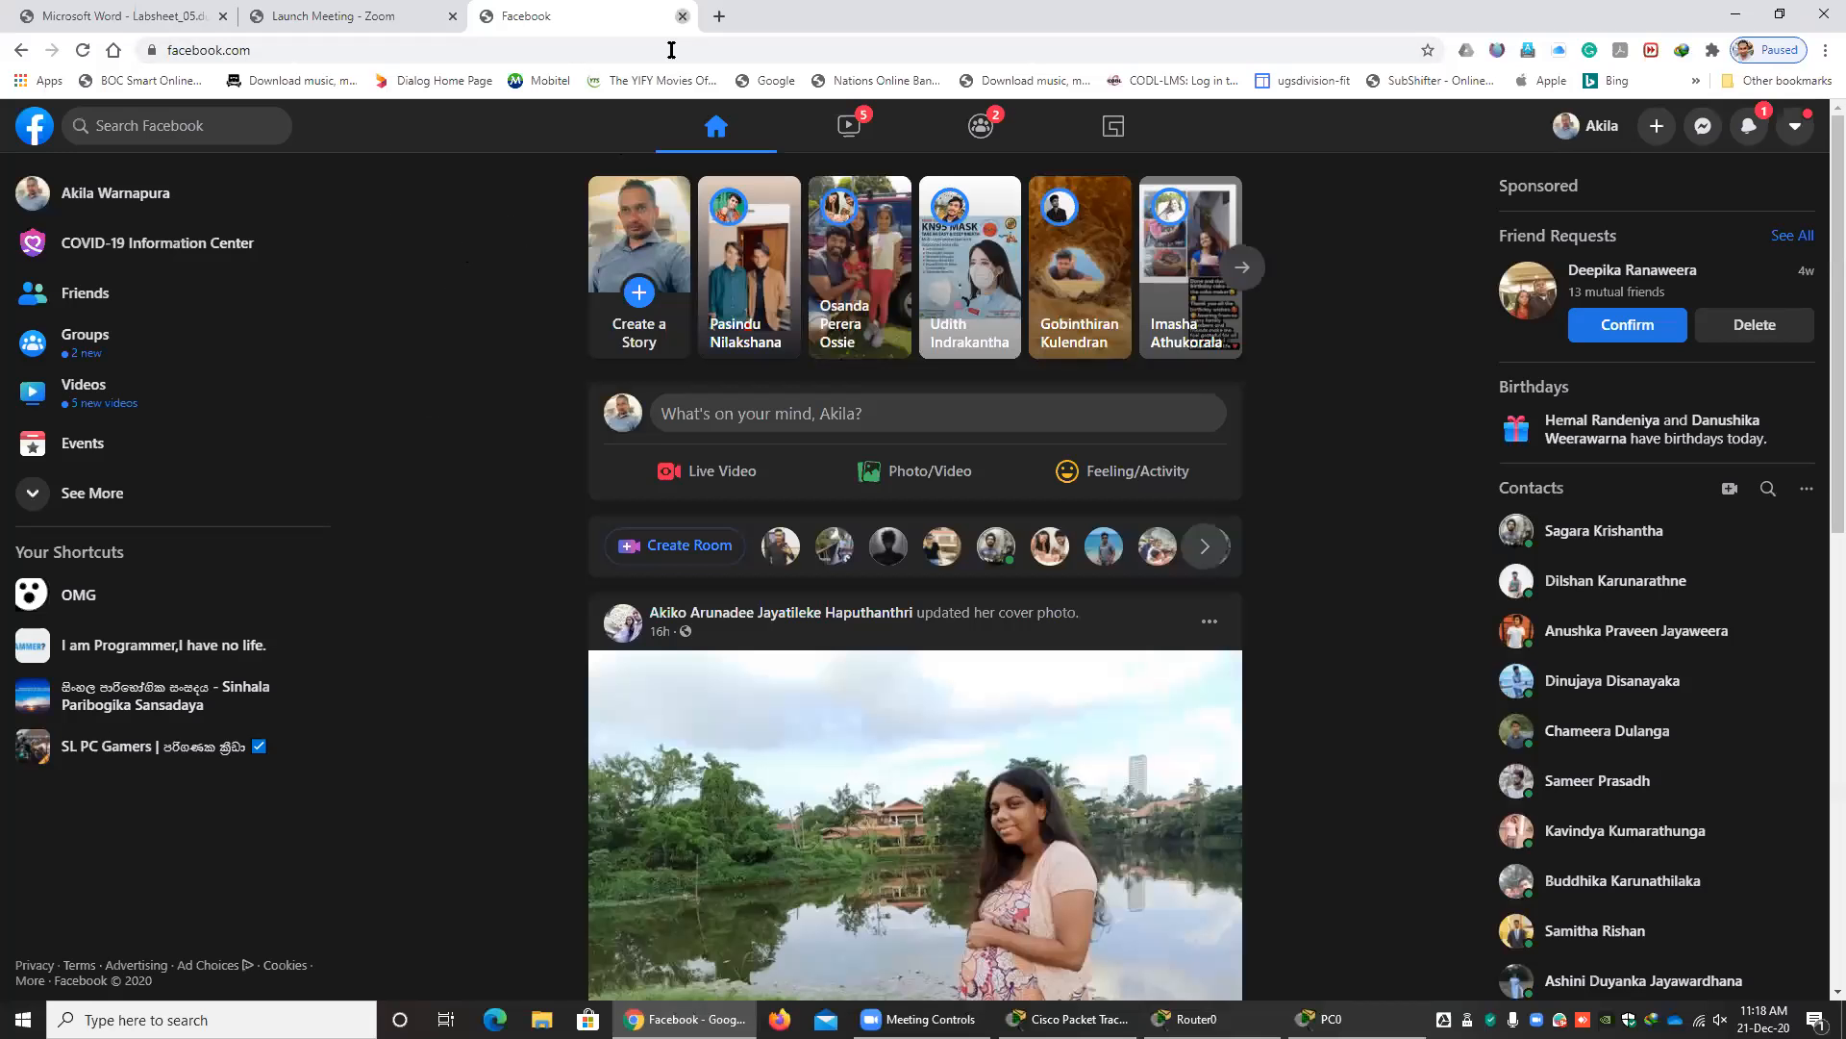
{"action": "left_click", "coordinate": [683, 17]}
Load cisco.com in a new browser tab.
{"action": "left_click", "coordinate": [488, 16]}
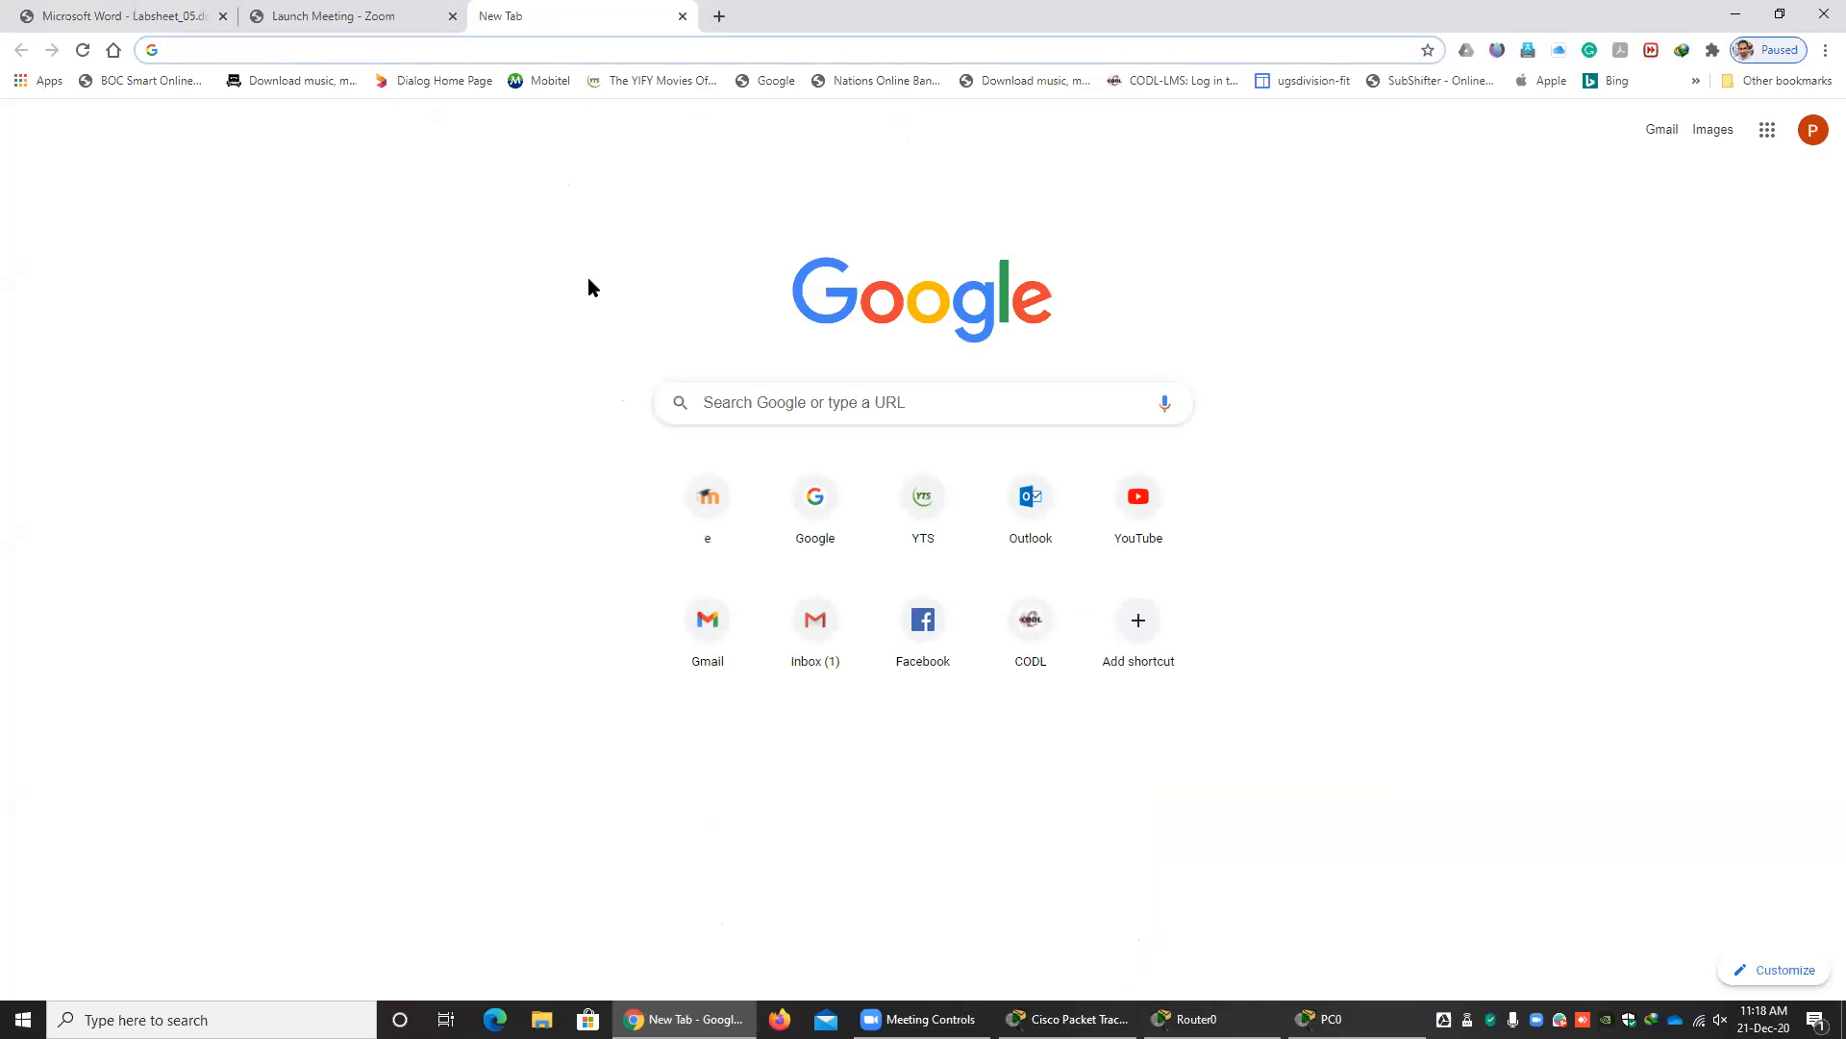
{"action": "type", "text": "cisco.com"}
{"action": "key", "text": "Return"}
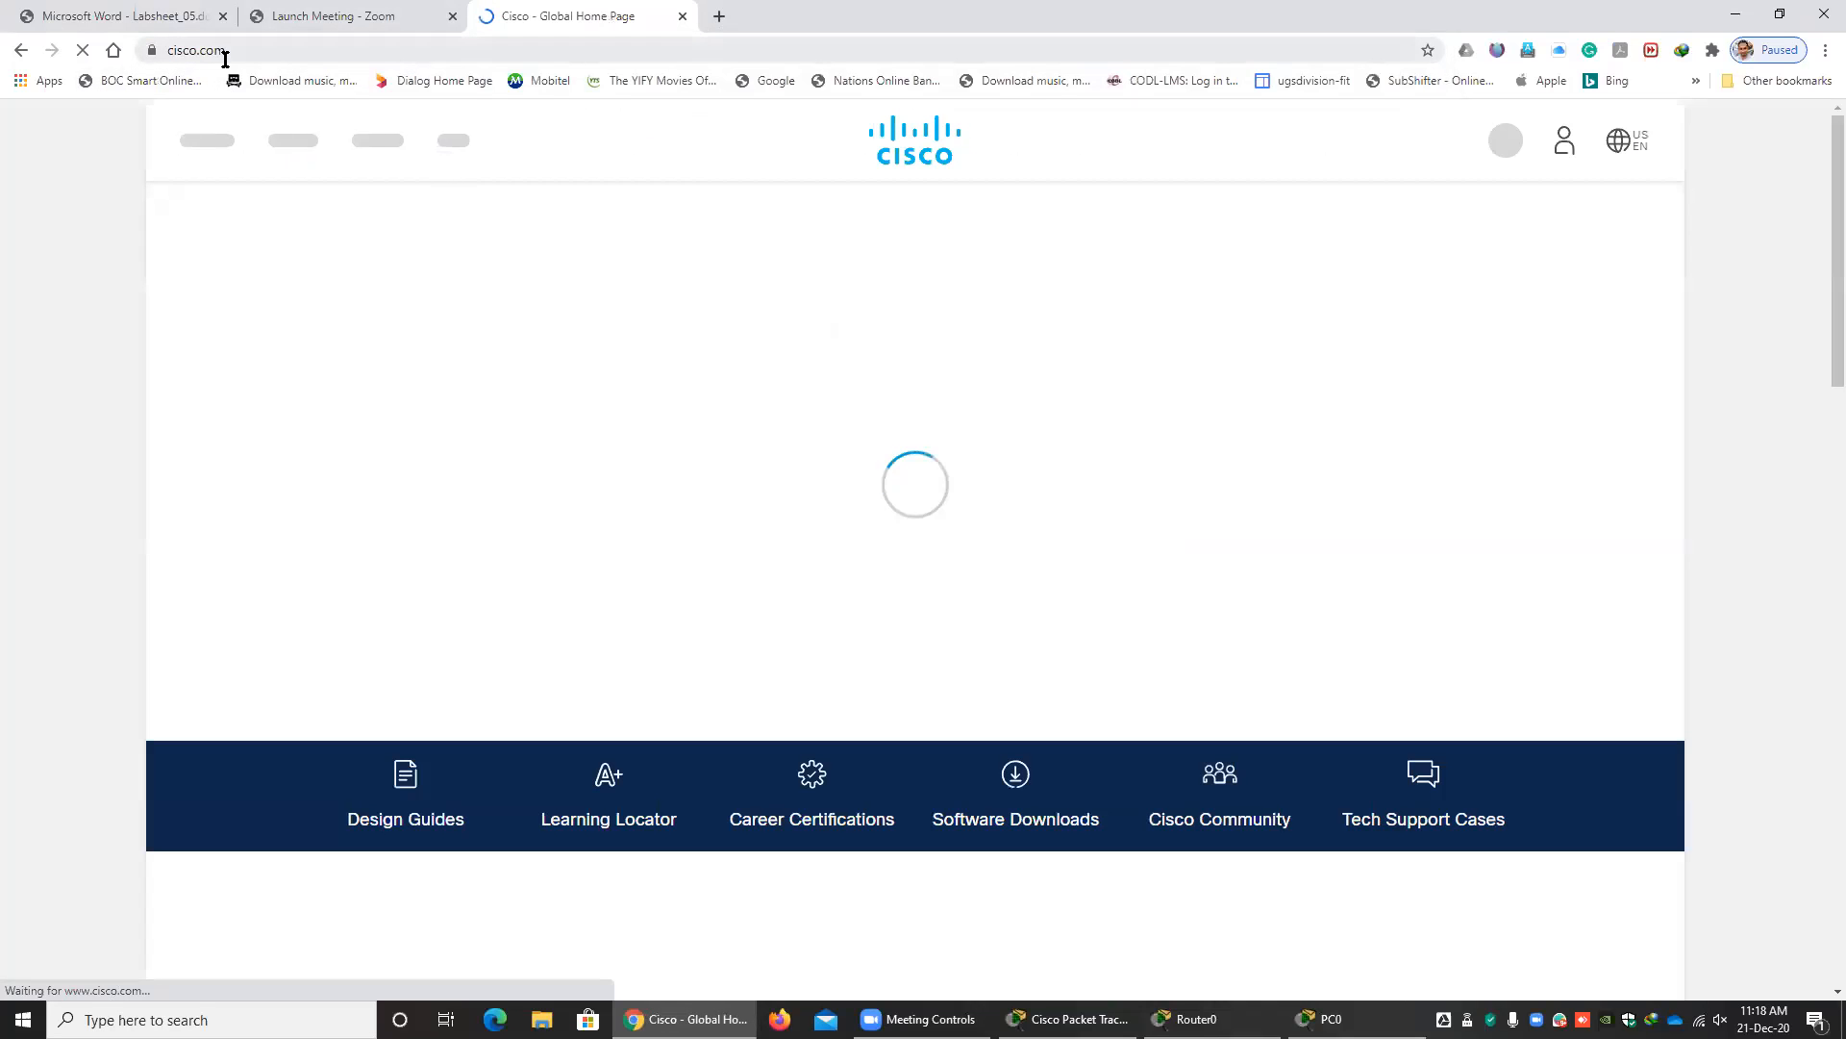
Replace the cisco.com URL in the address field with the example IP address 145.54.12.97 without loading it, and highlight the address.
{"action": "left_click", "coordinate": [215, 50]}
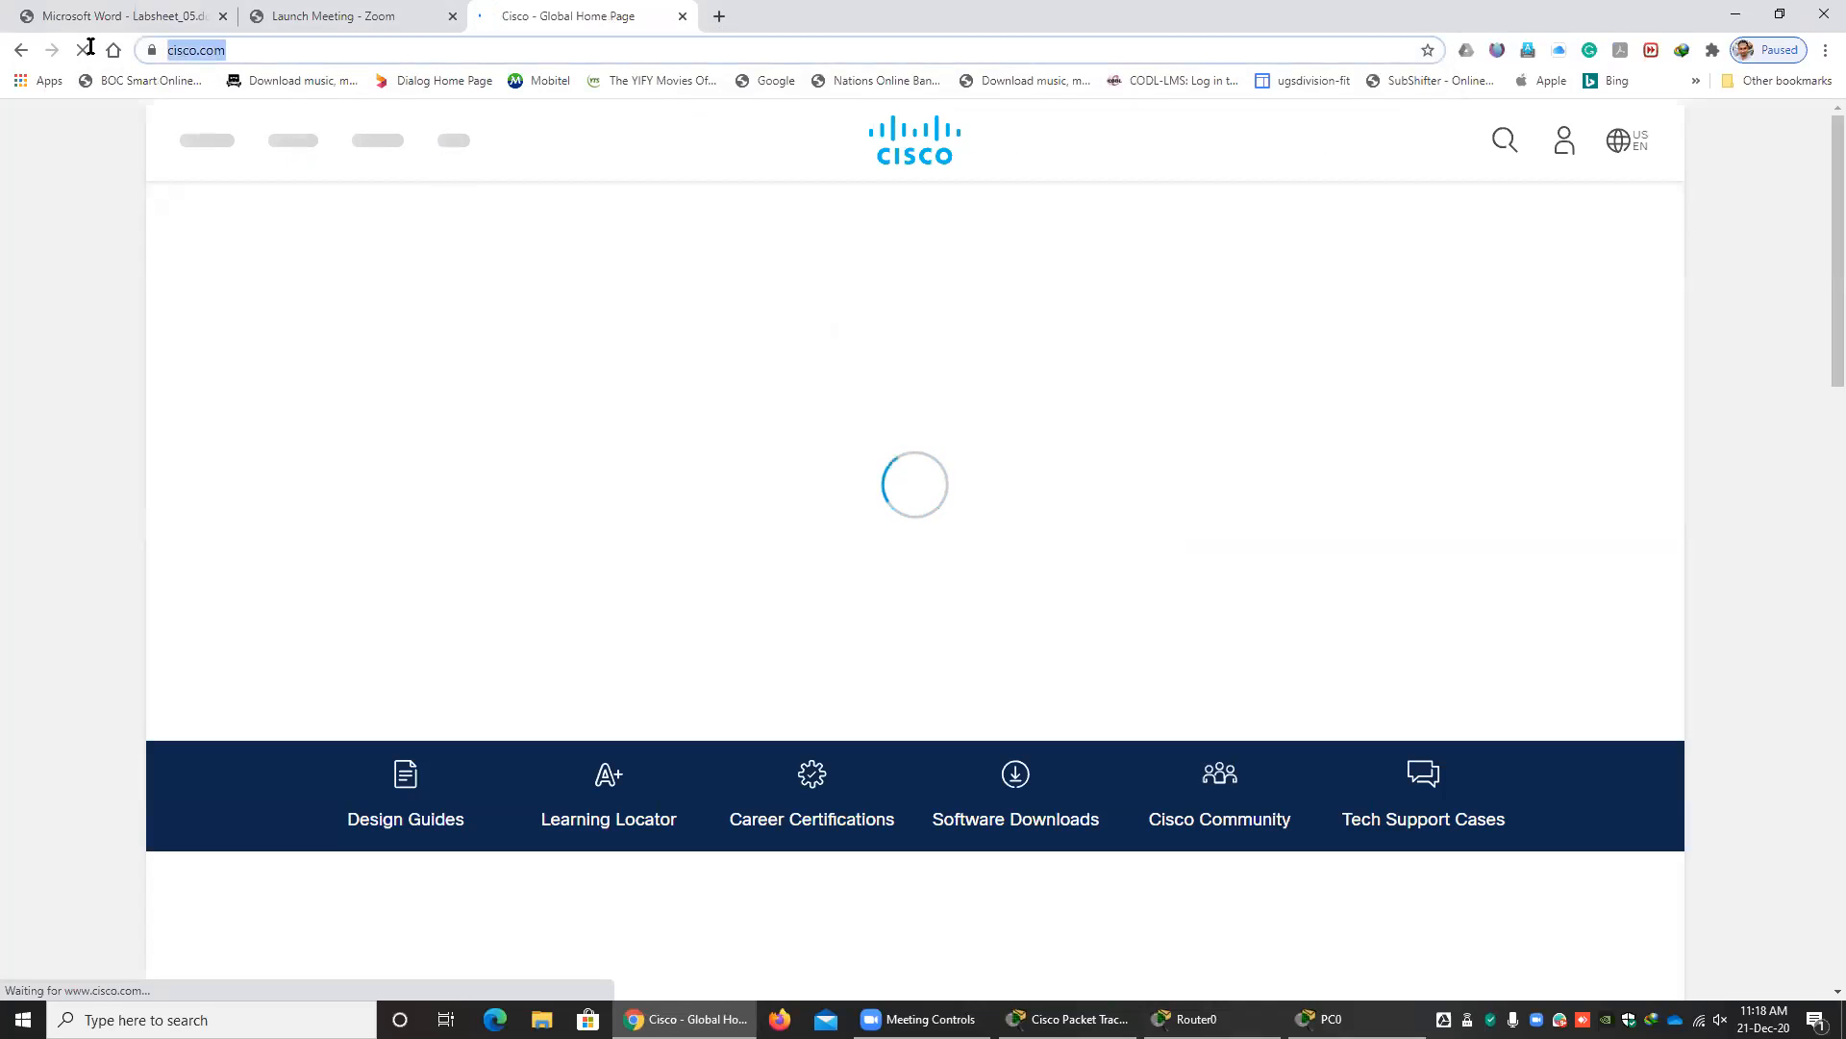
{"action": "left_click", "coordinate": [337, 50]}
{"action": "left_click_drag", "start_coordinate": [336, 50], "coordinate": [129, 53]}
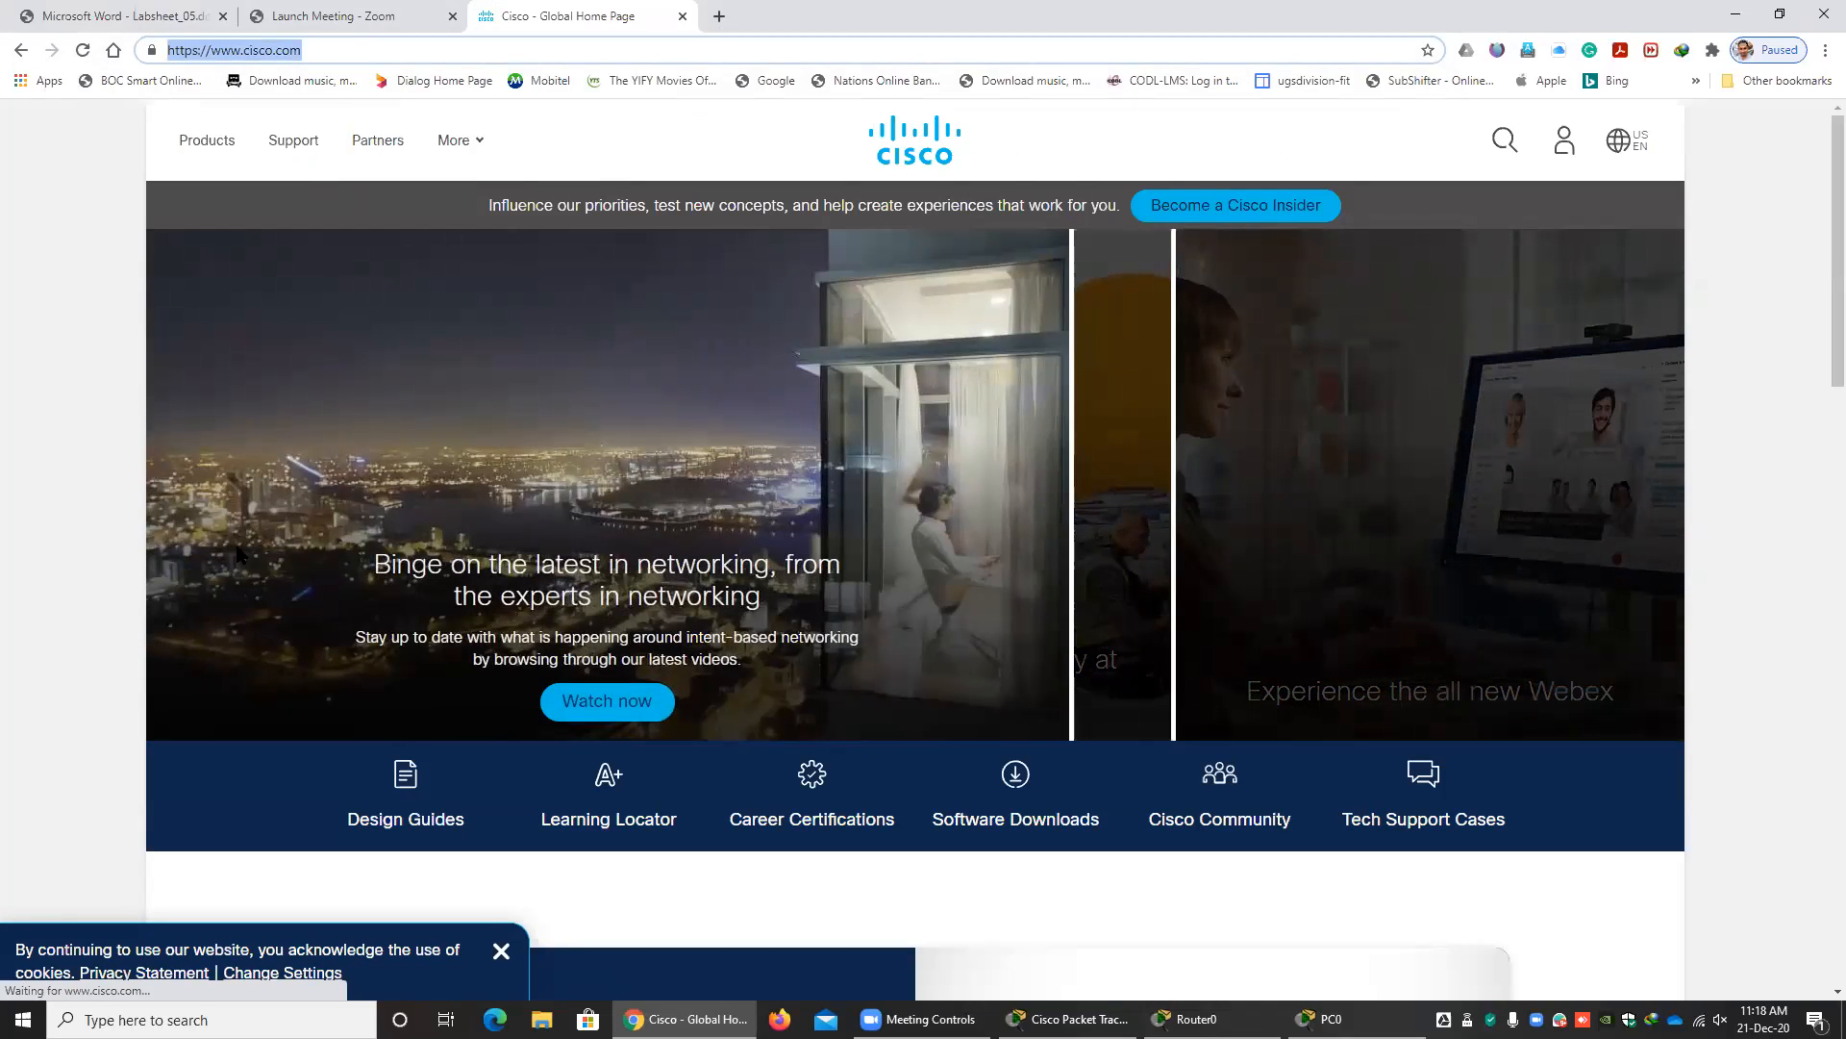
{"action": "type", "text": "145"}
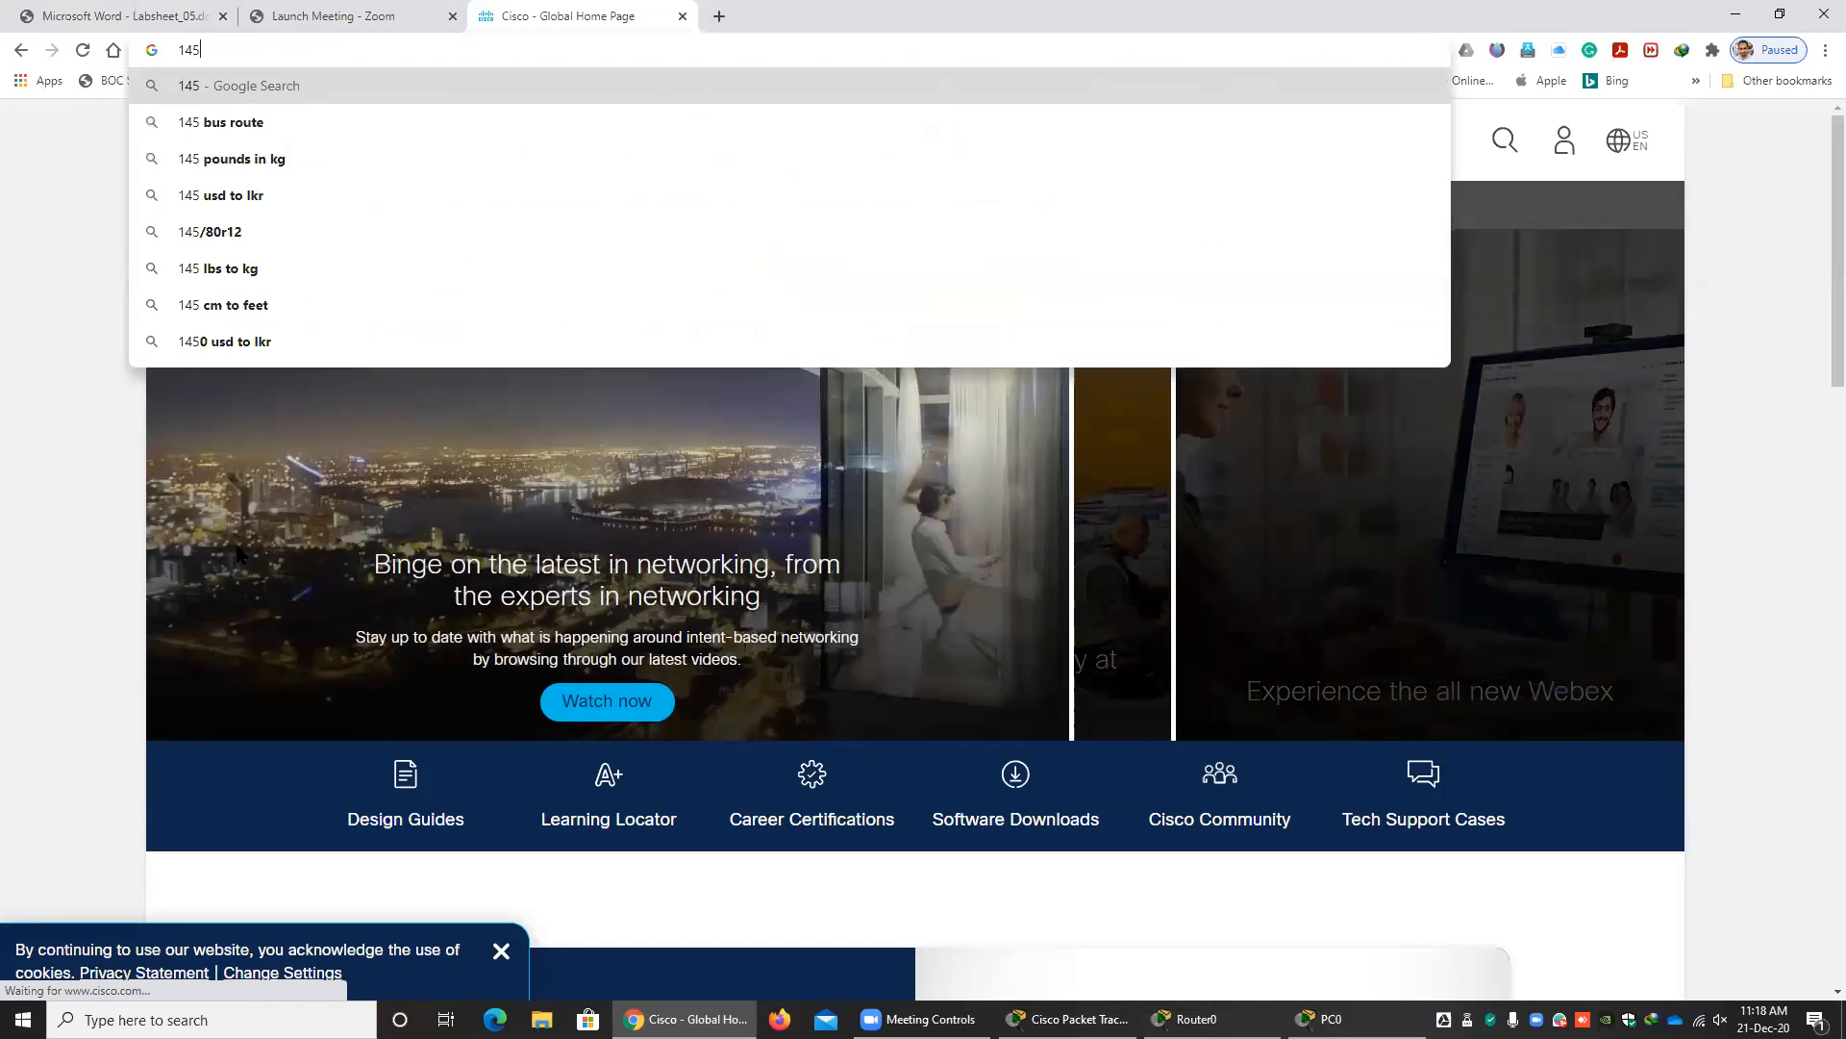
{"action": "type", "text": ".54"}
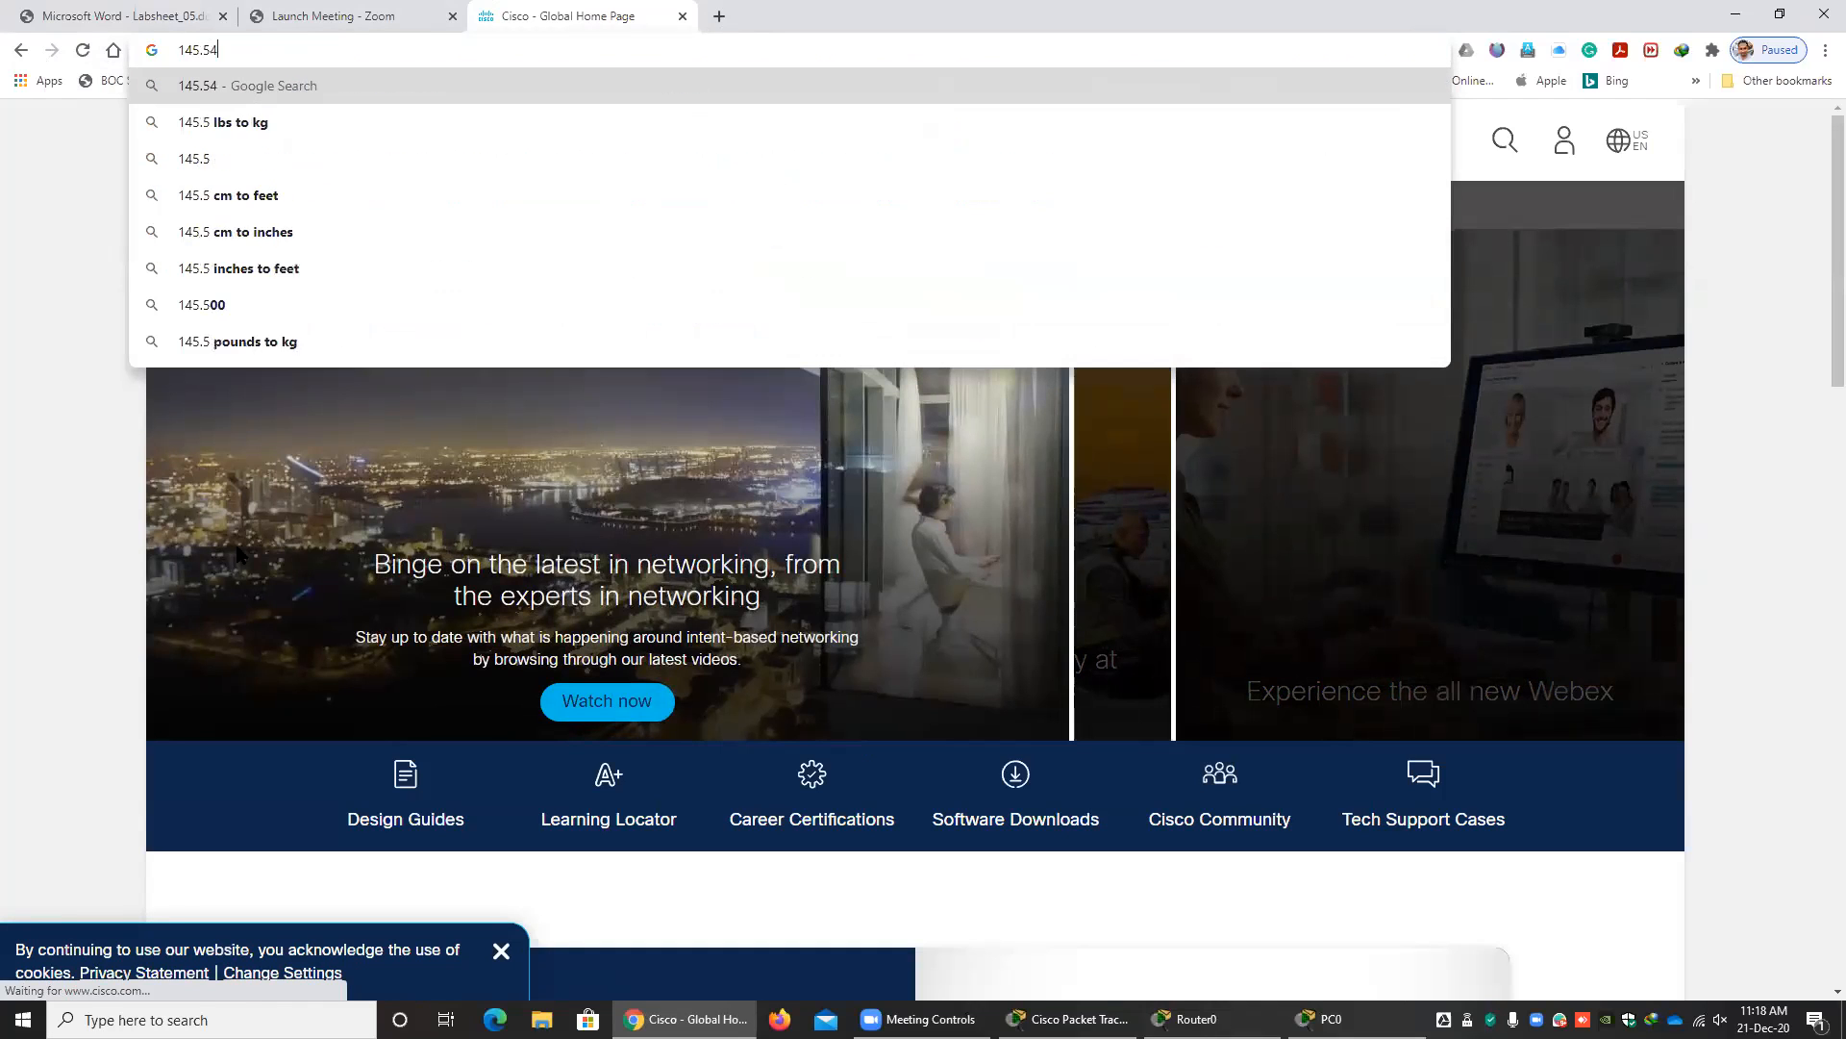
{"action": "type", "text": ".12.97"}
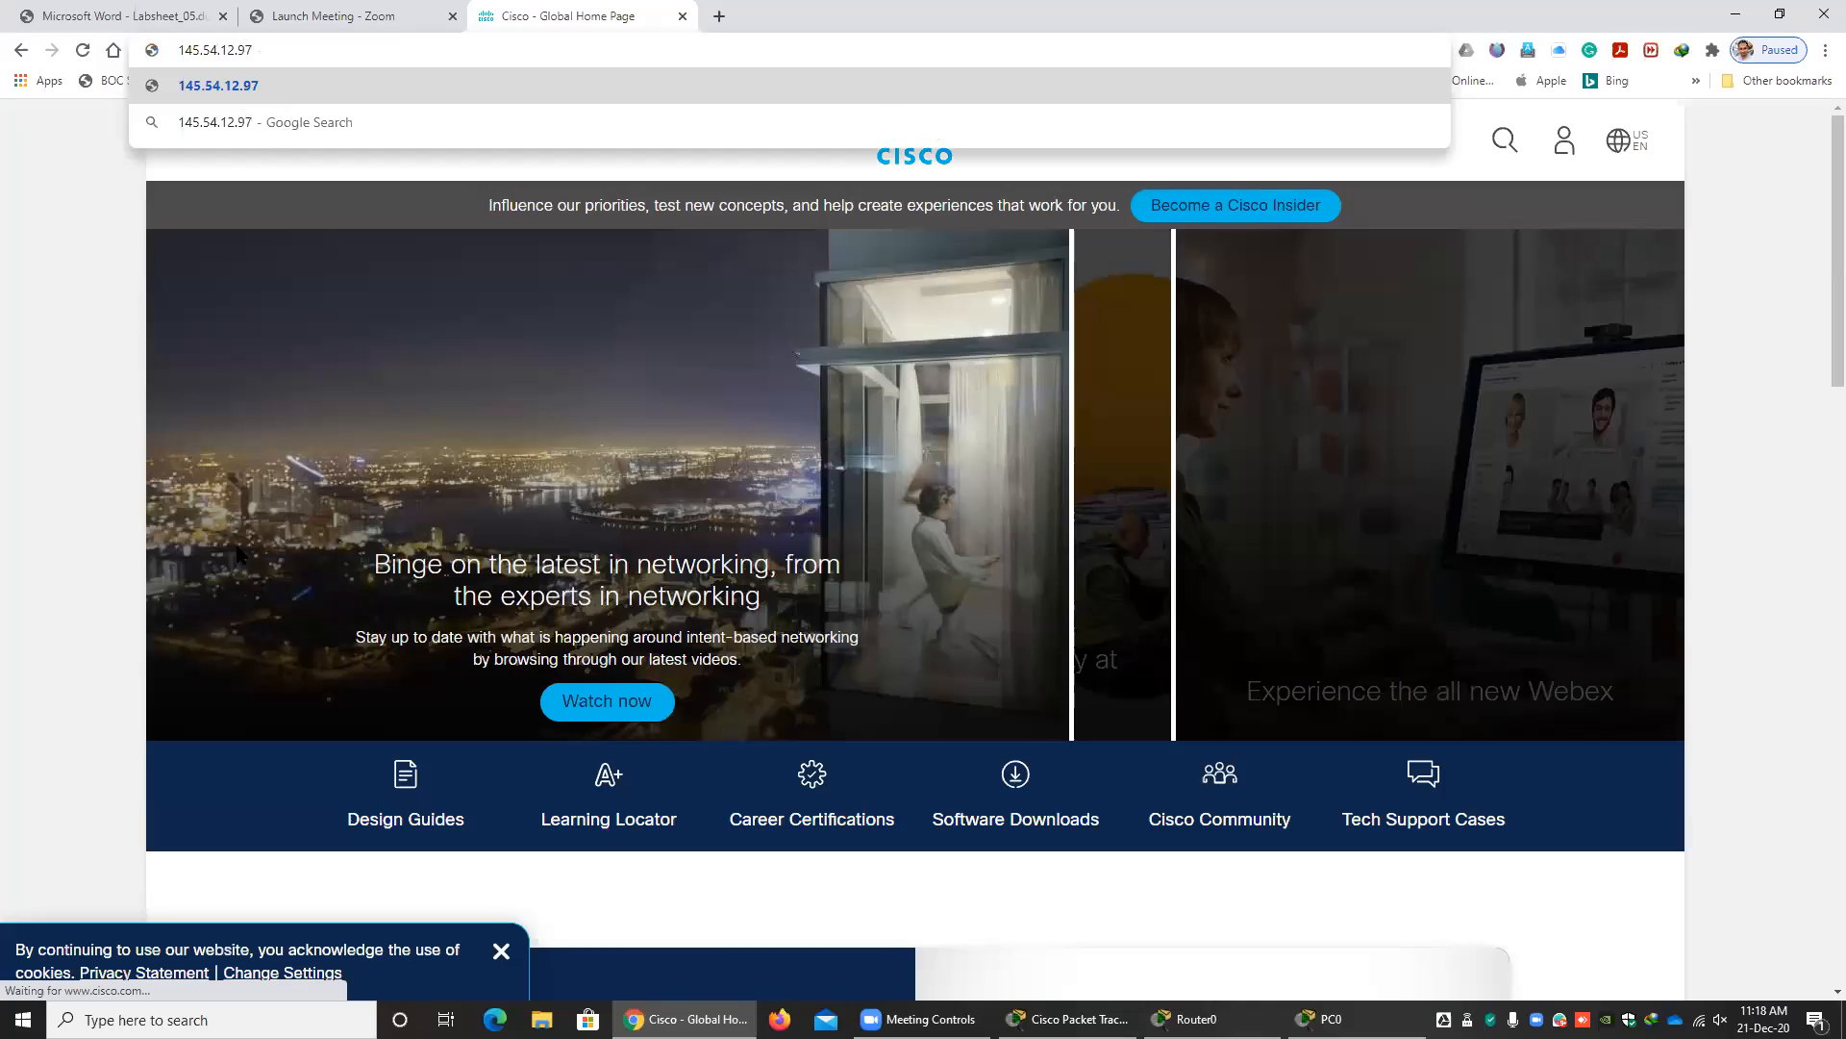
{"action": "left_click_drag", "start_coordinate": [271, 52], "coordinate": [91, 29]}
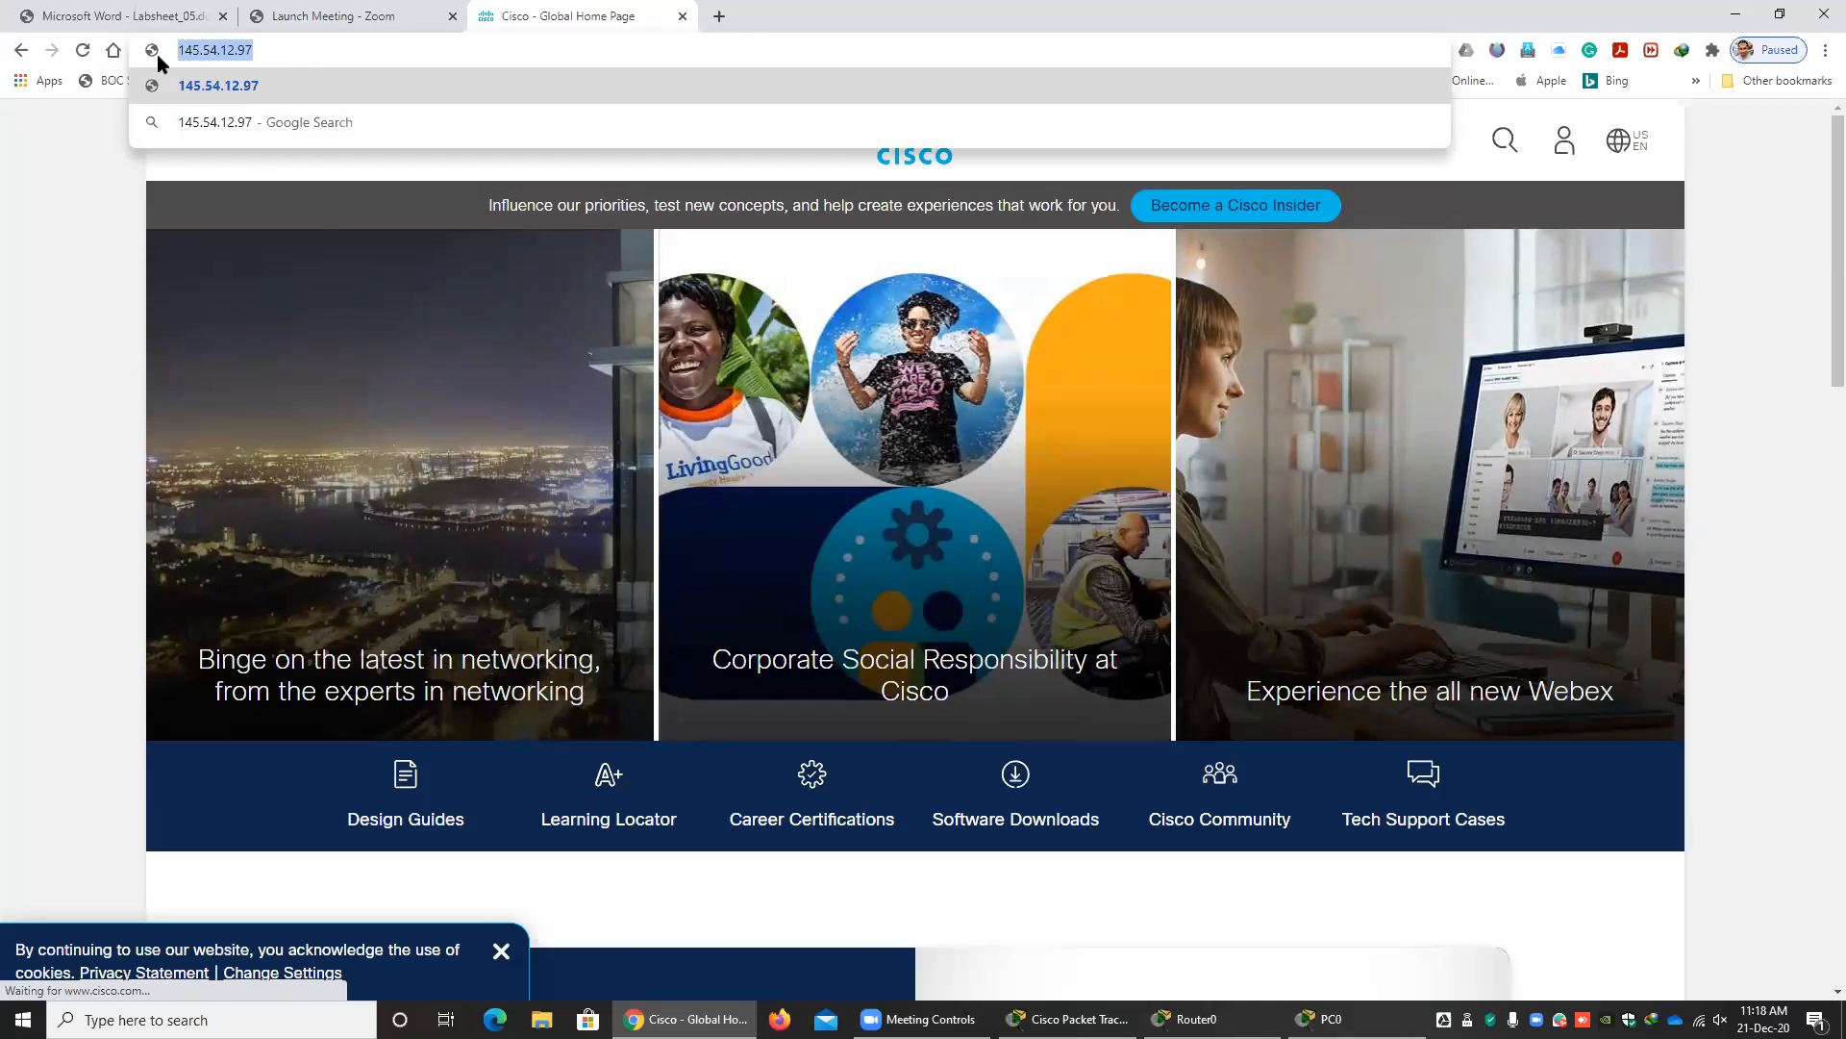
{"action": "left_click", "coordinate": [278, 50]}
{"action": "left_click_drag", "start_coordinate": [279, 50], "coordinate": [148, 43]}
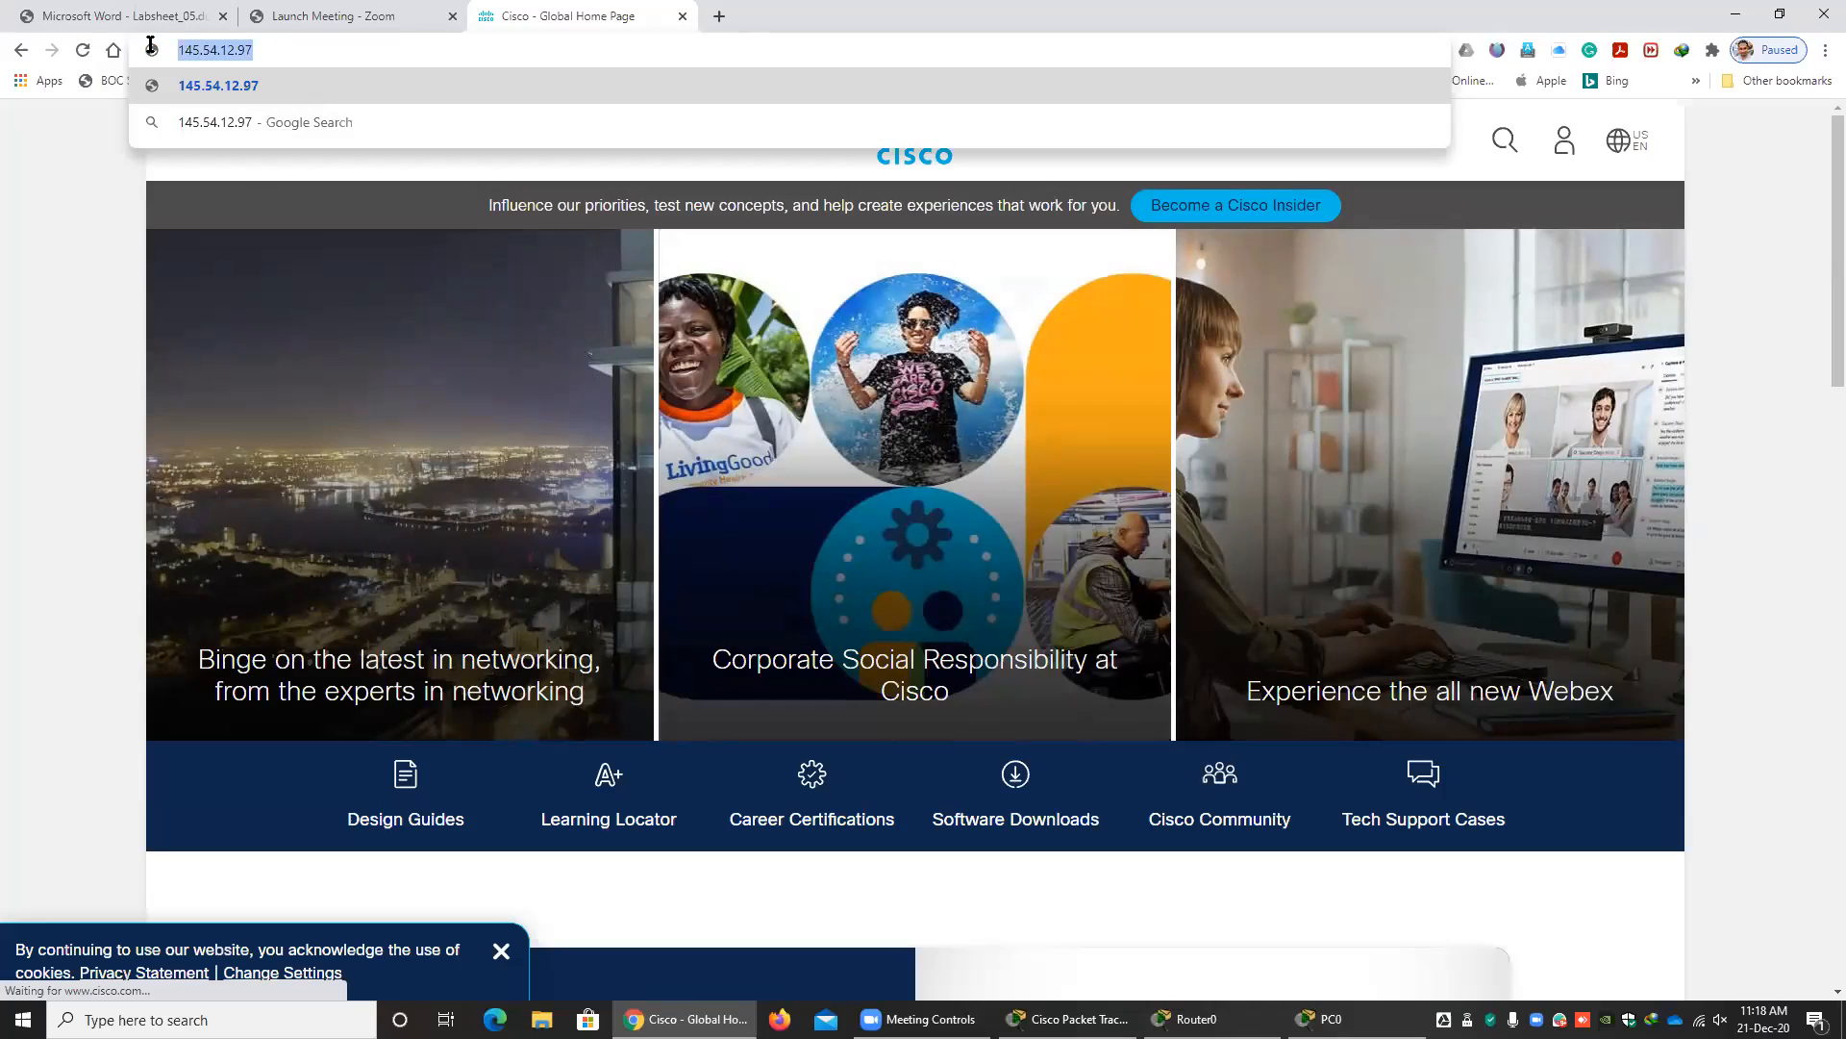
{"action": "left_click", "coordinate": [271, 50]}
{"action": "left_click_drag", "start_coordinate": [284, 48], "coordinate": [152, 48]}
Load cisco.com again by its domain name in the same tab and view its full URL.
{"action": "type", "text": "s"}
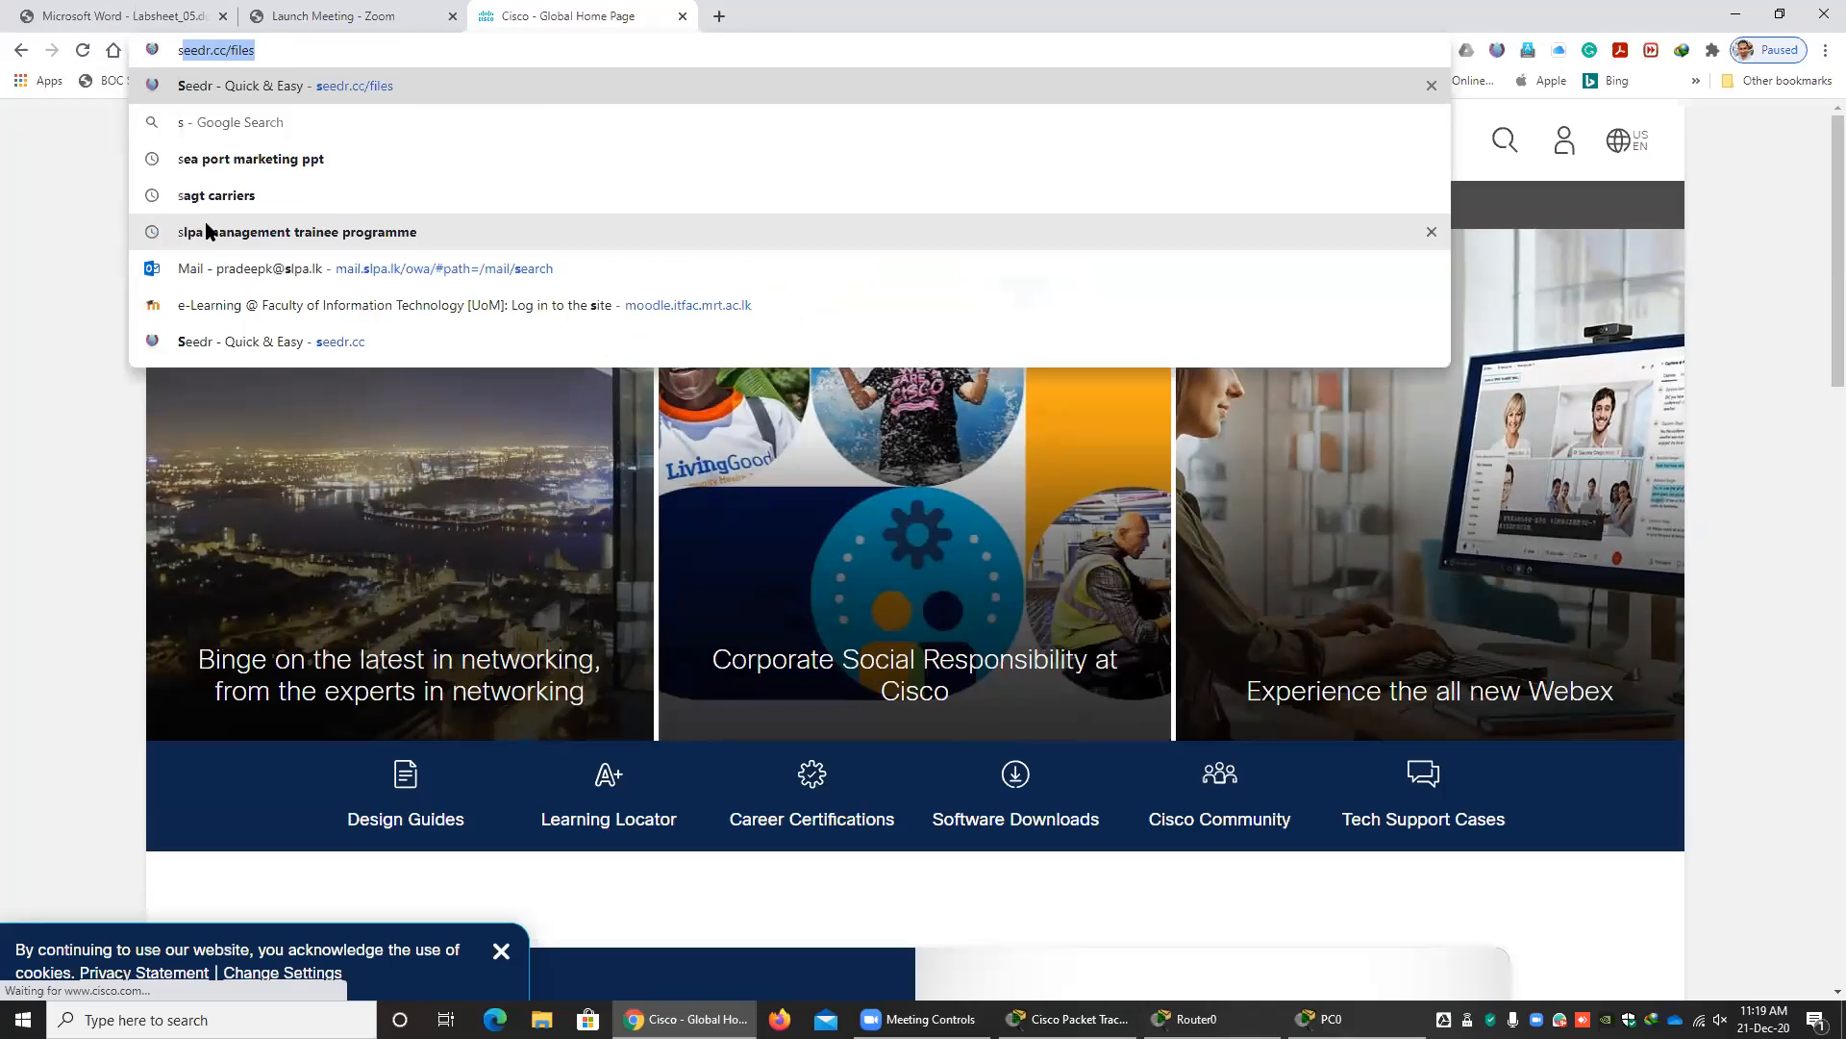
{"action": "key", "text": "BackSpace"}
{"action": "type", "text": "cisco.com"}
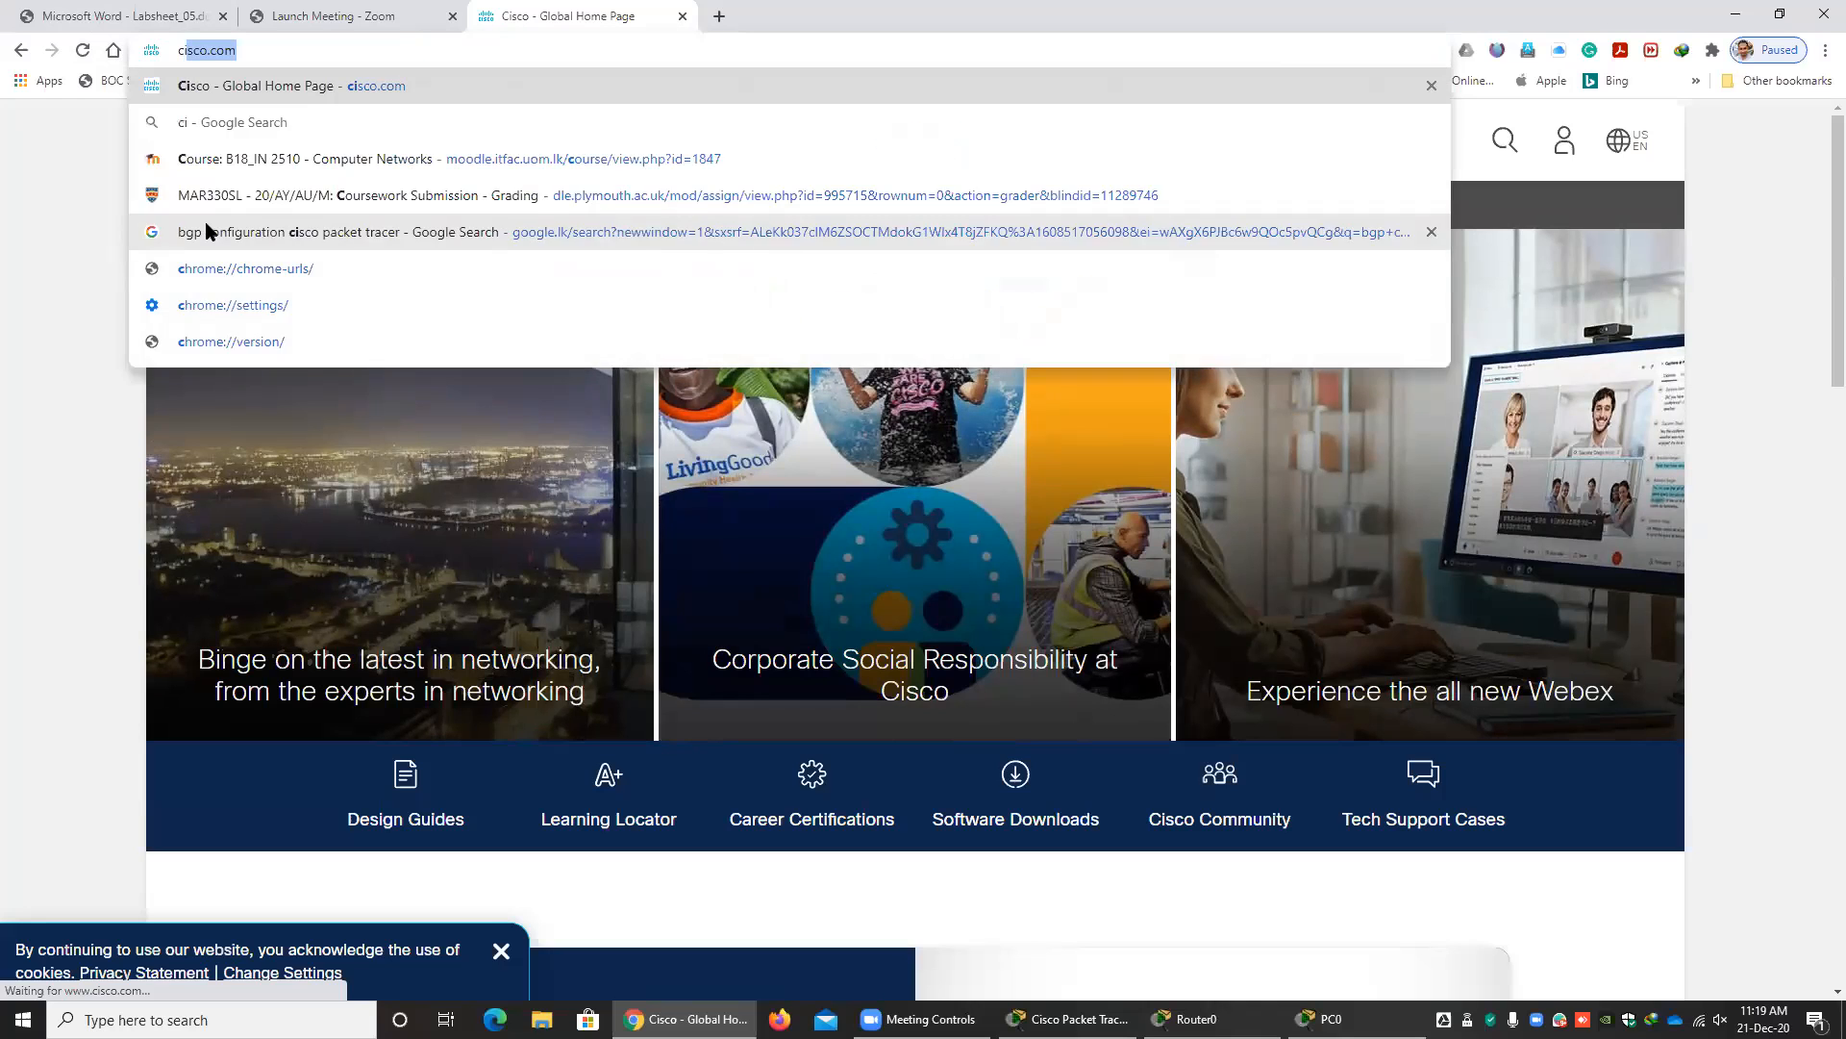
{"action": "key", "text": "Return"}
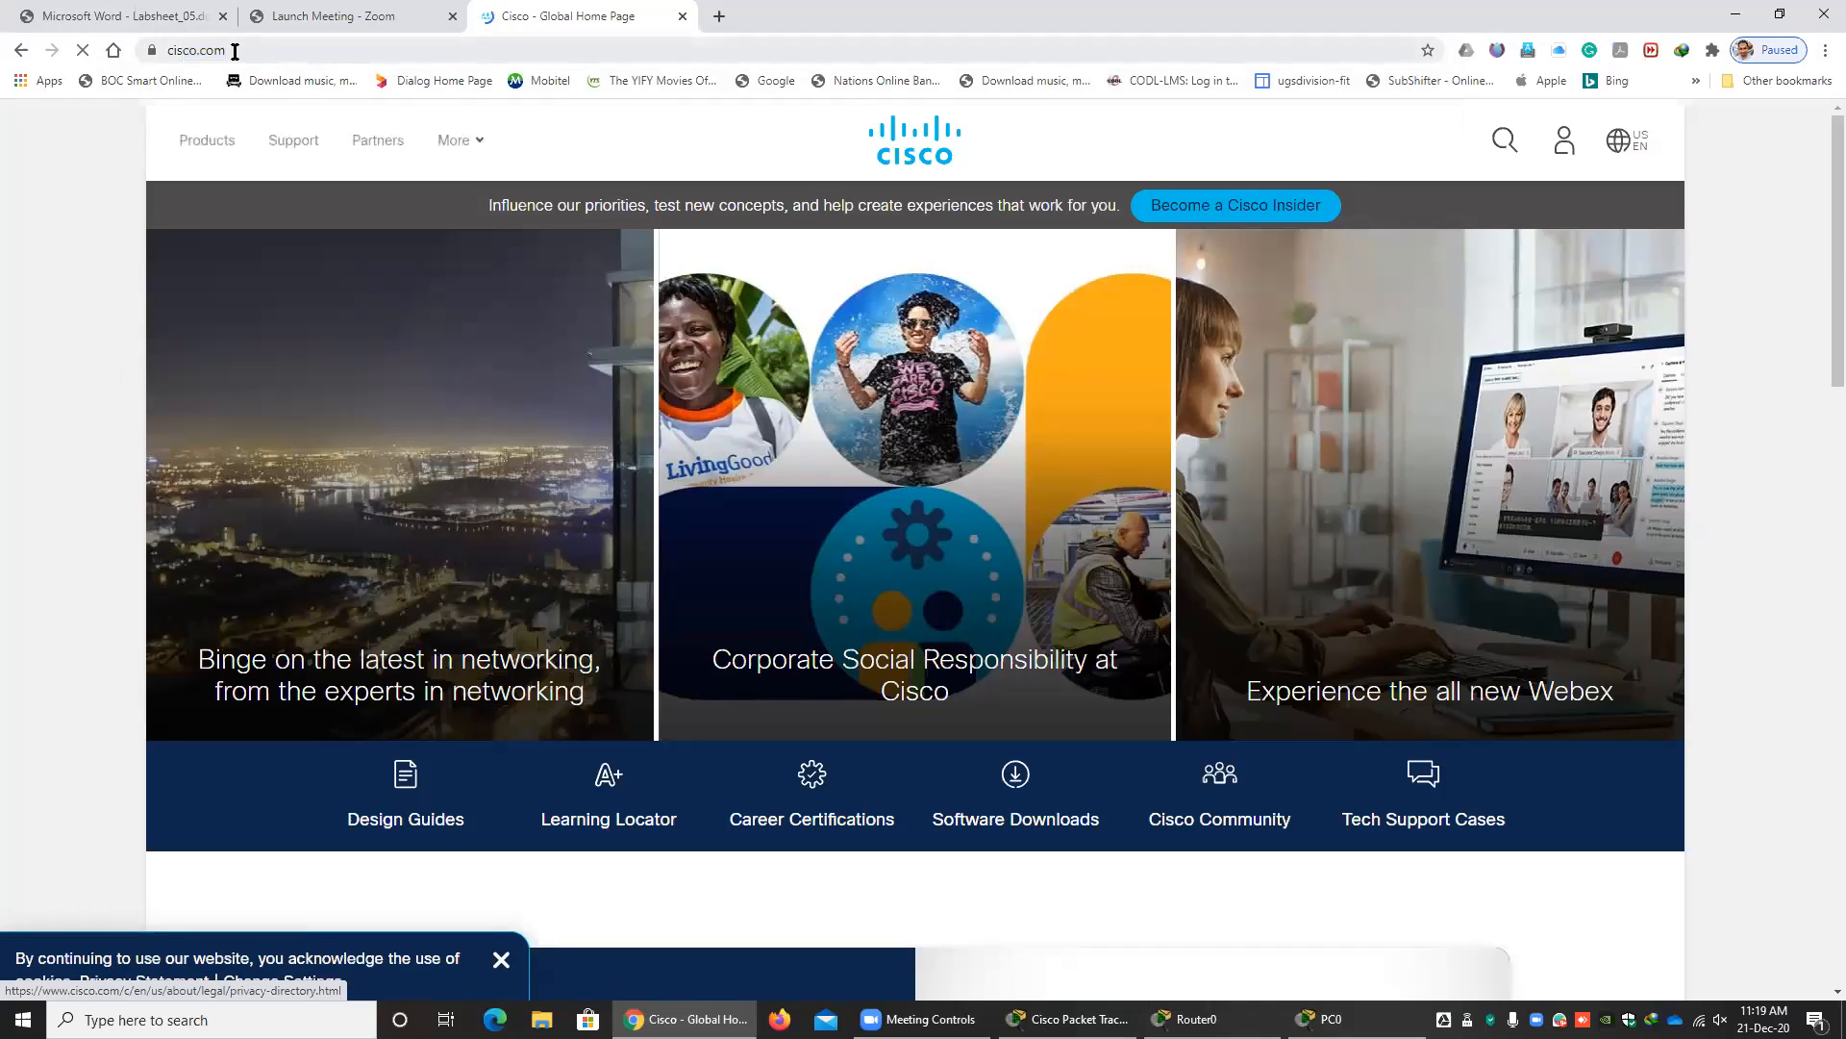
{"action": "left_click", "coordinate": [241, 53]}
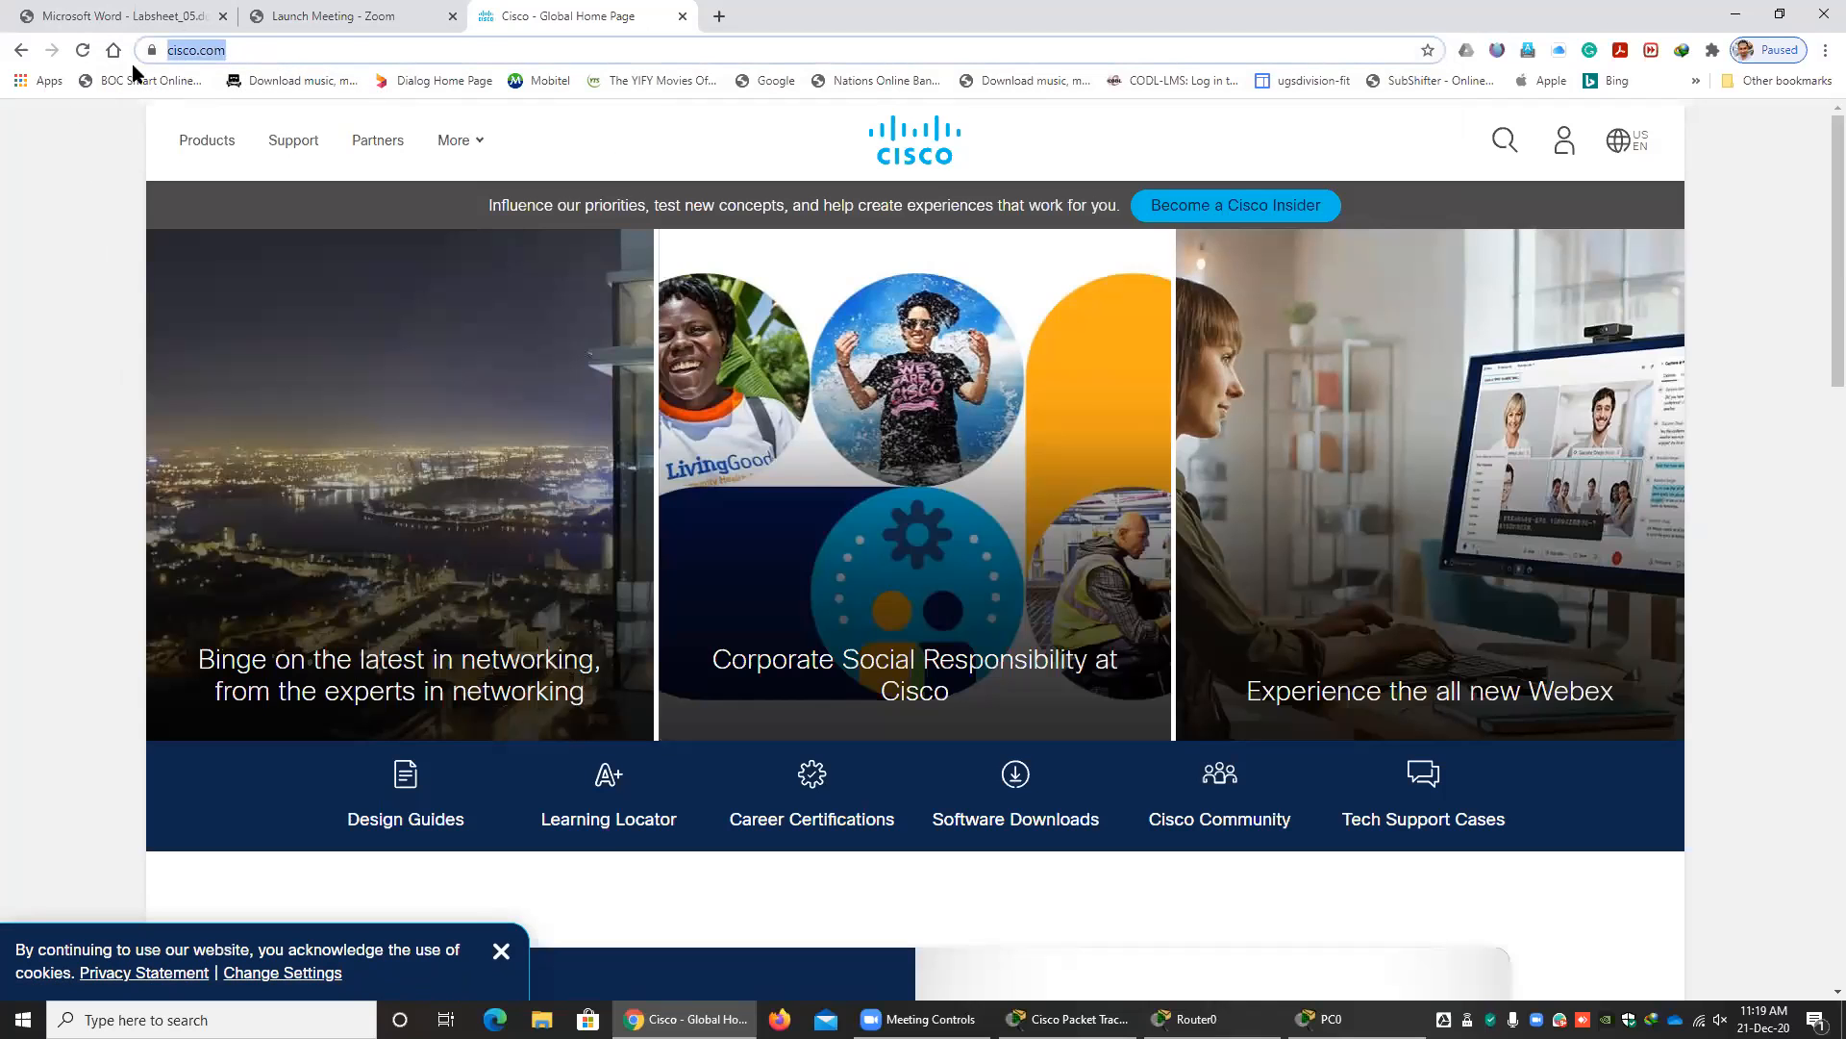
{"action": "left_click", "coordinate": [291, 53]}
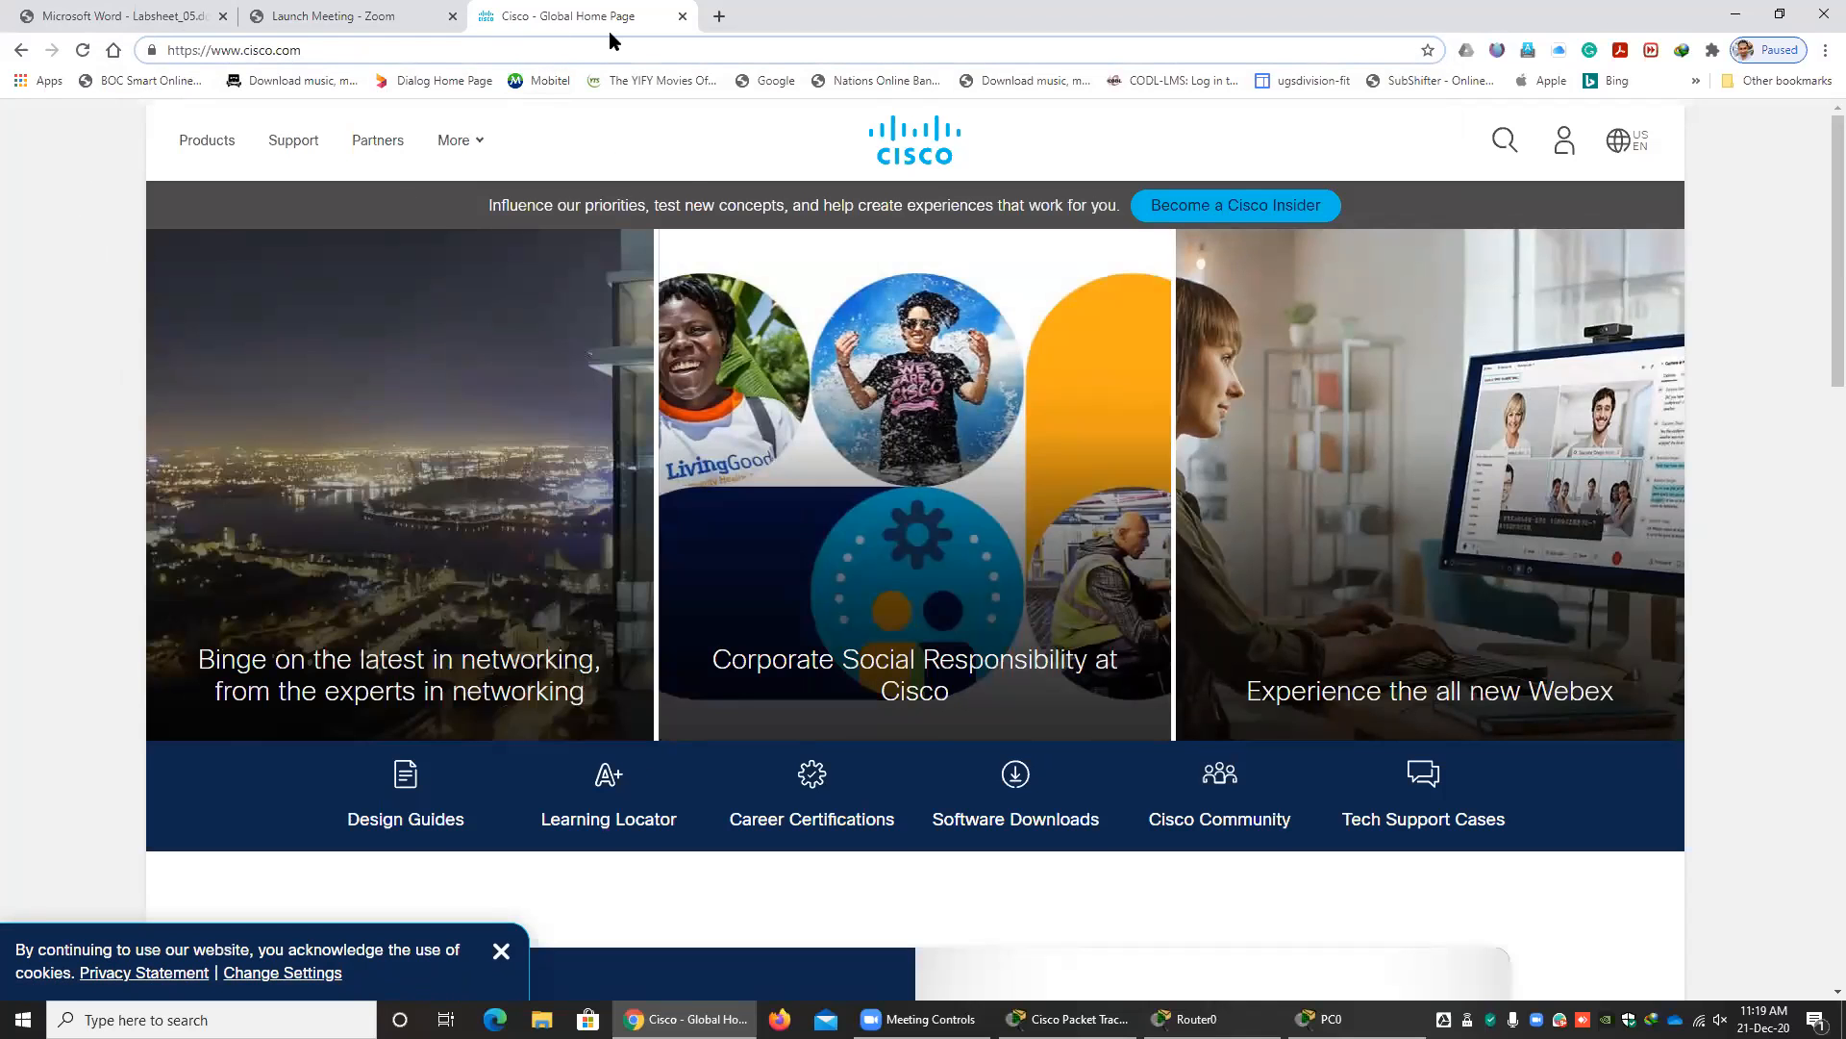
Switch to Packet Tracer, review PC0's DNS server, IP address, subnet mask and default gateway fields, and move its window aside.
{"action": "left_click", "coordinate": [1331, 1018]}
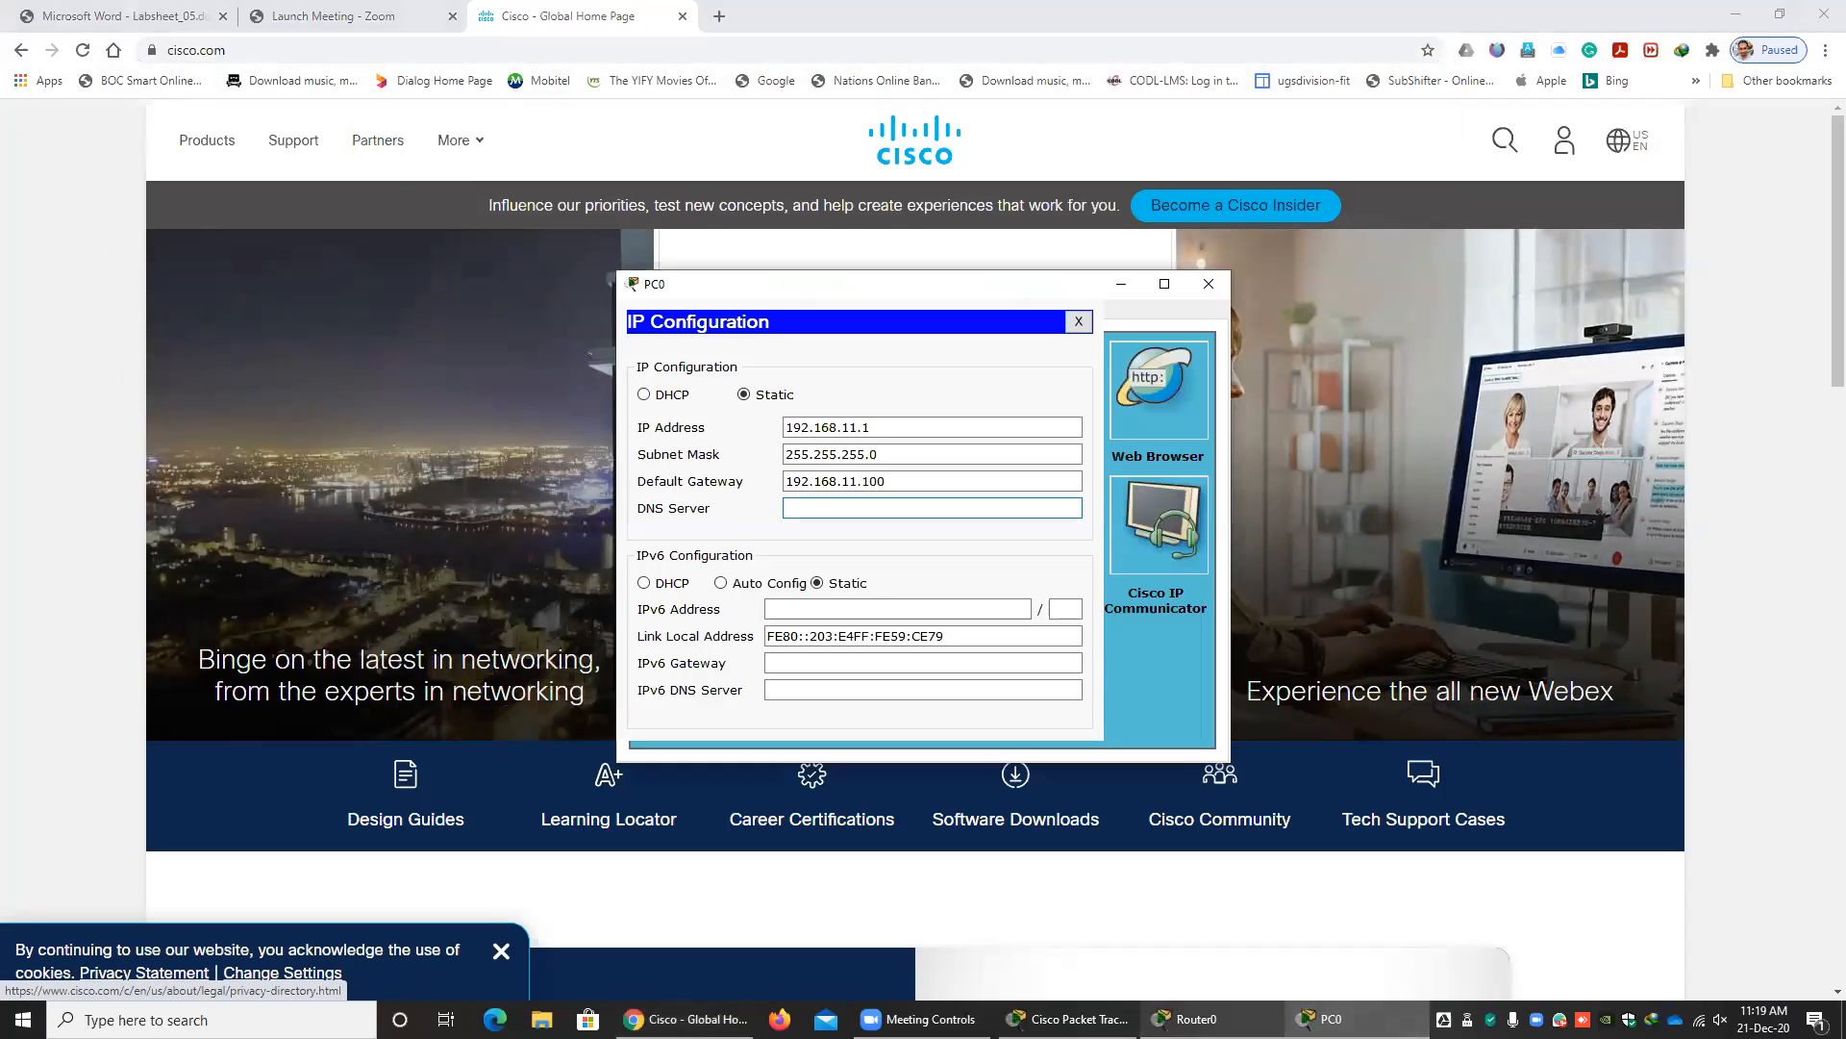
{"action": "left_click", "coordinate": [892, 511]}
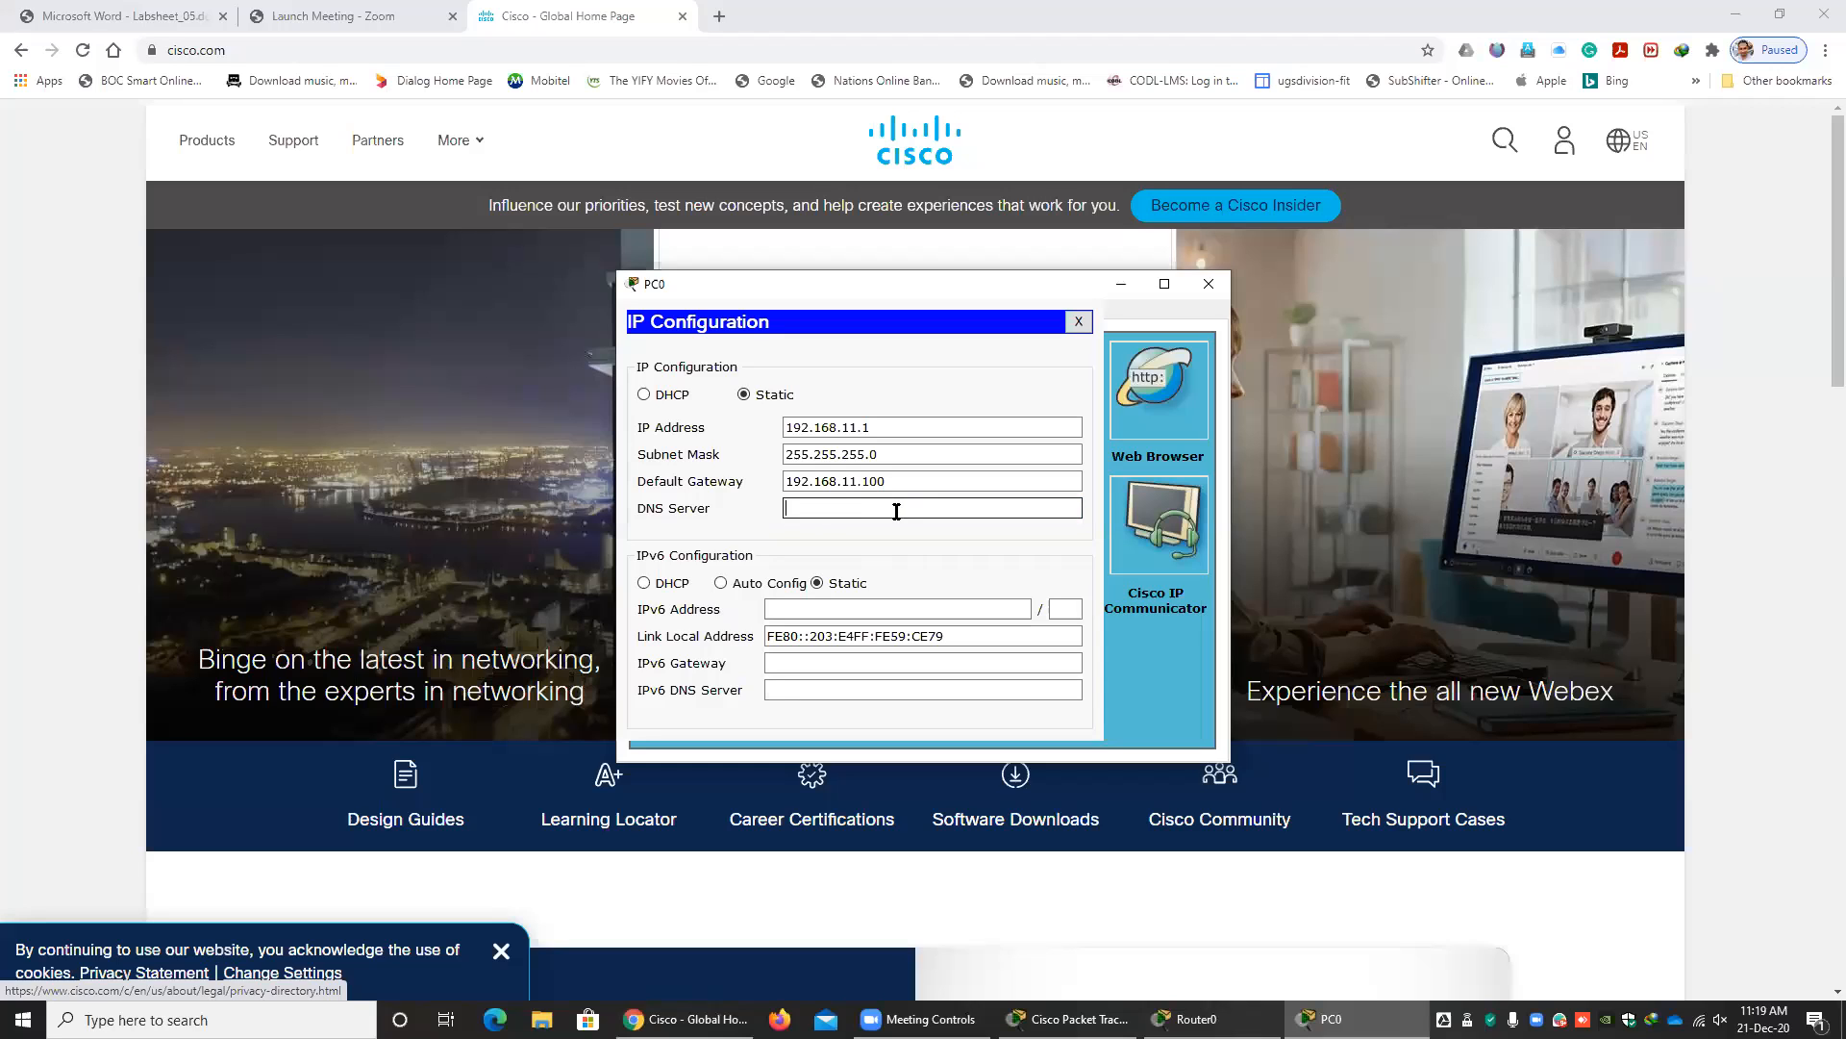
{"action": "left_click", "coordinate": [1058, 1019]}
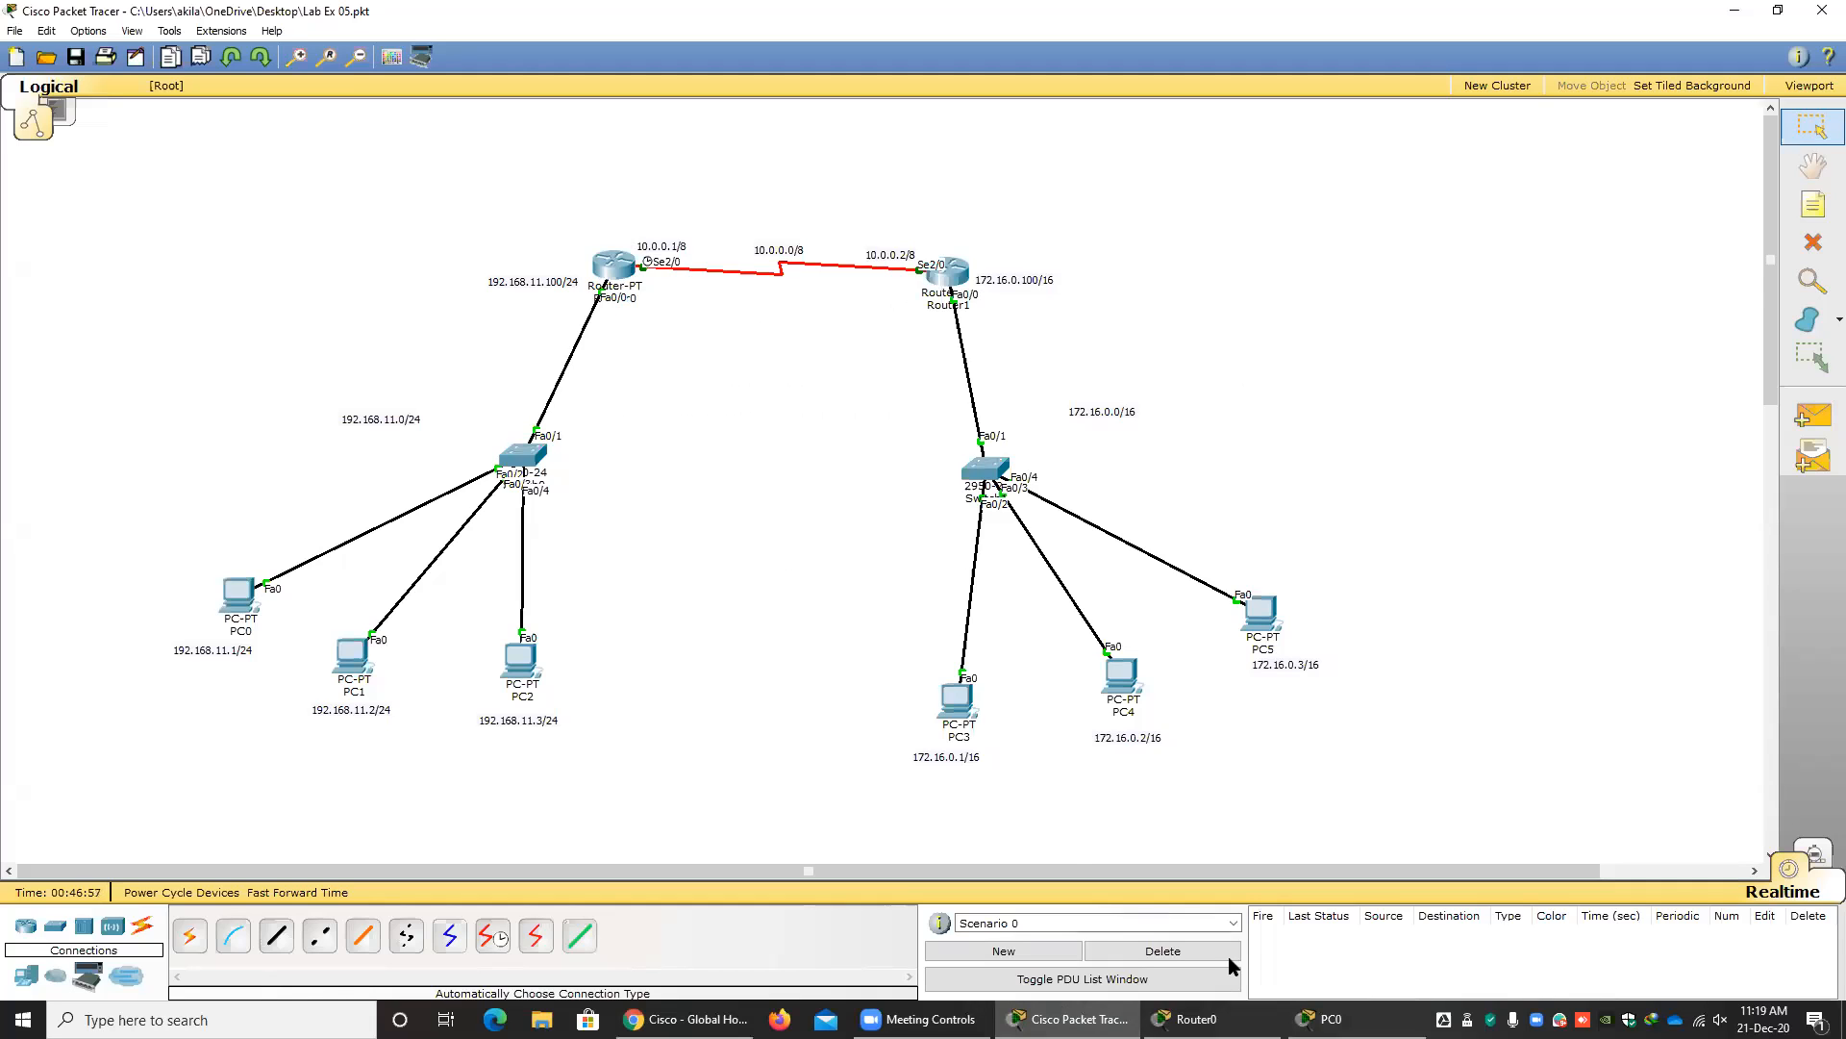
{"action": "left_click", "coordinate": [1325, 1018]}
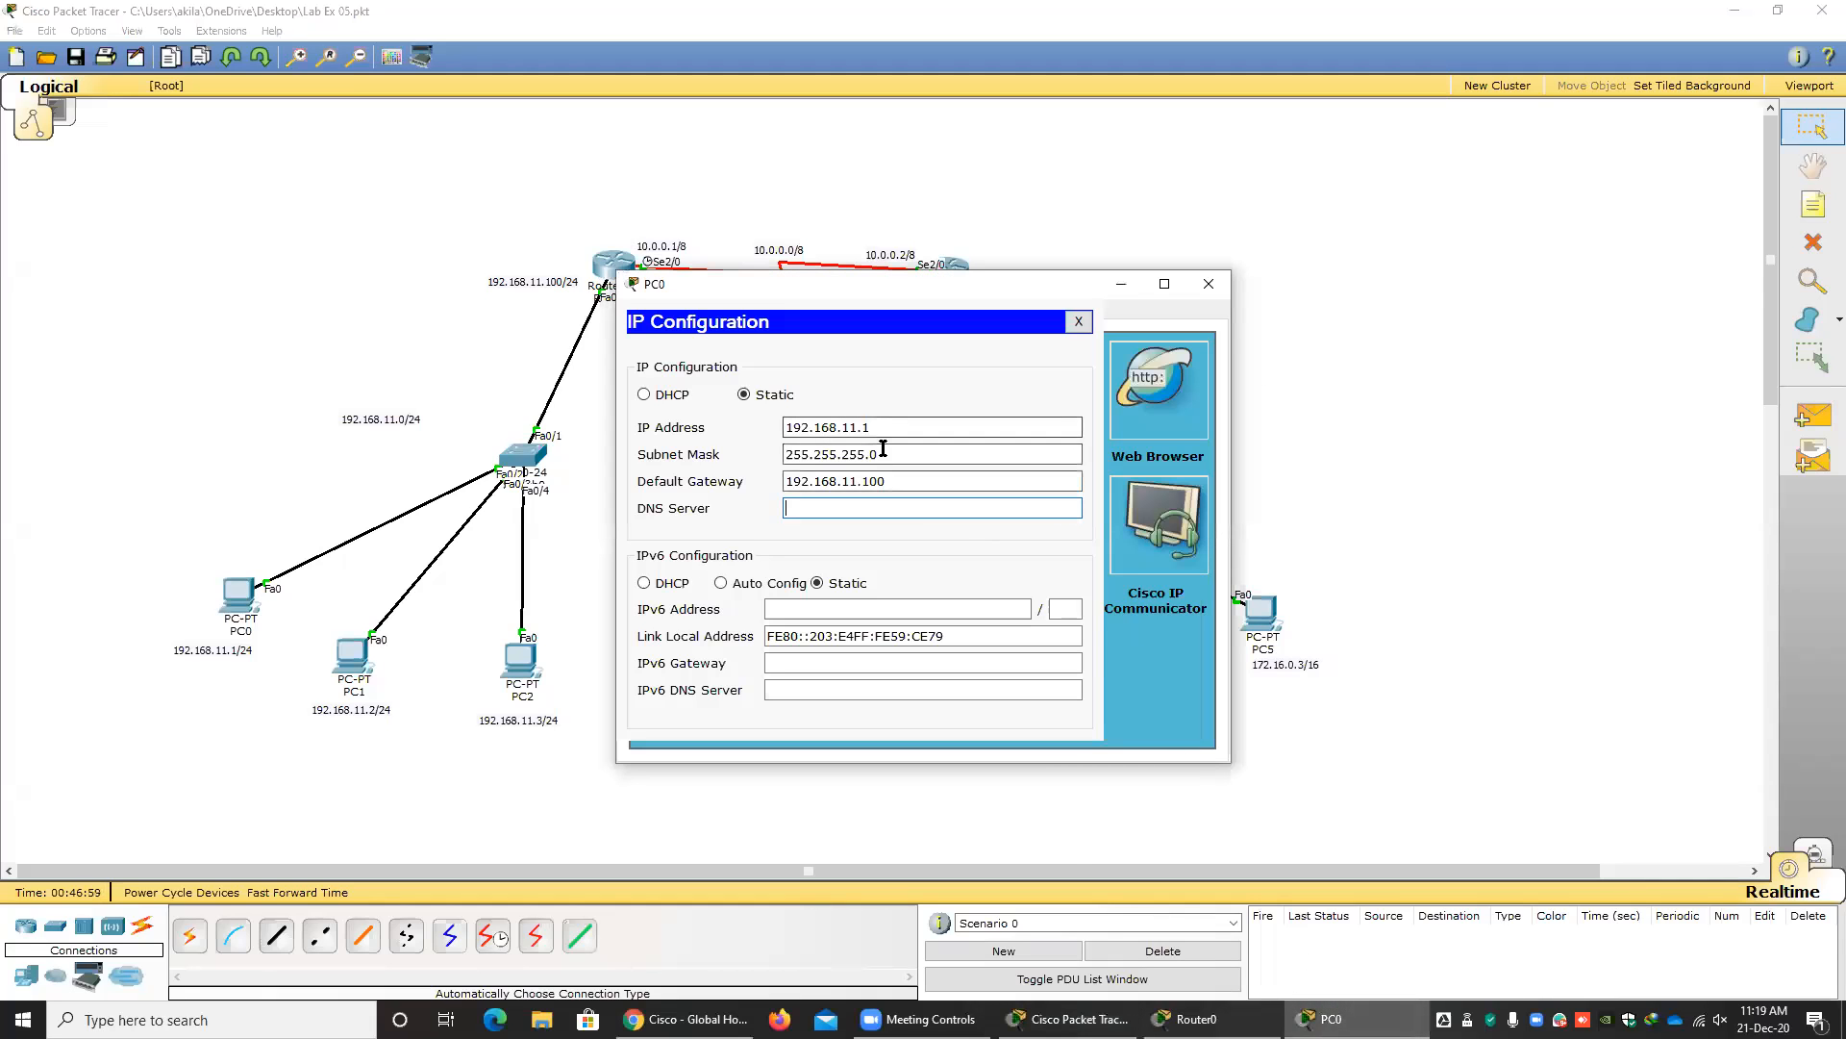
{"action": "left_click", "coordinate": [841, 430]}
{"action": "left_click_drag", "start_coordinate": [898, 428], "coordinate": [730, 435]}
{"action": "key", "text": "Tab"}
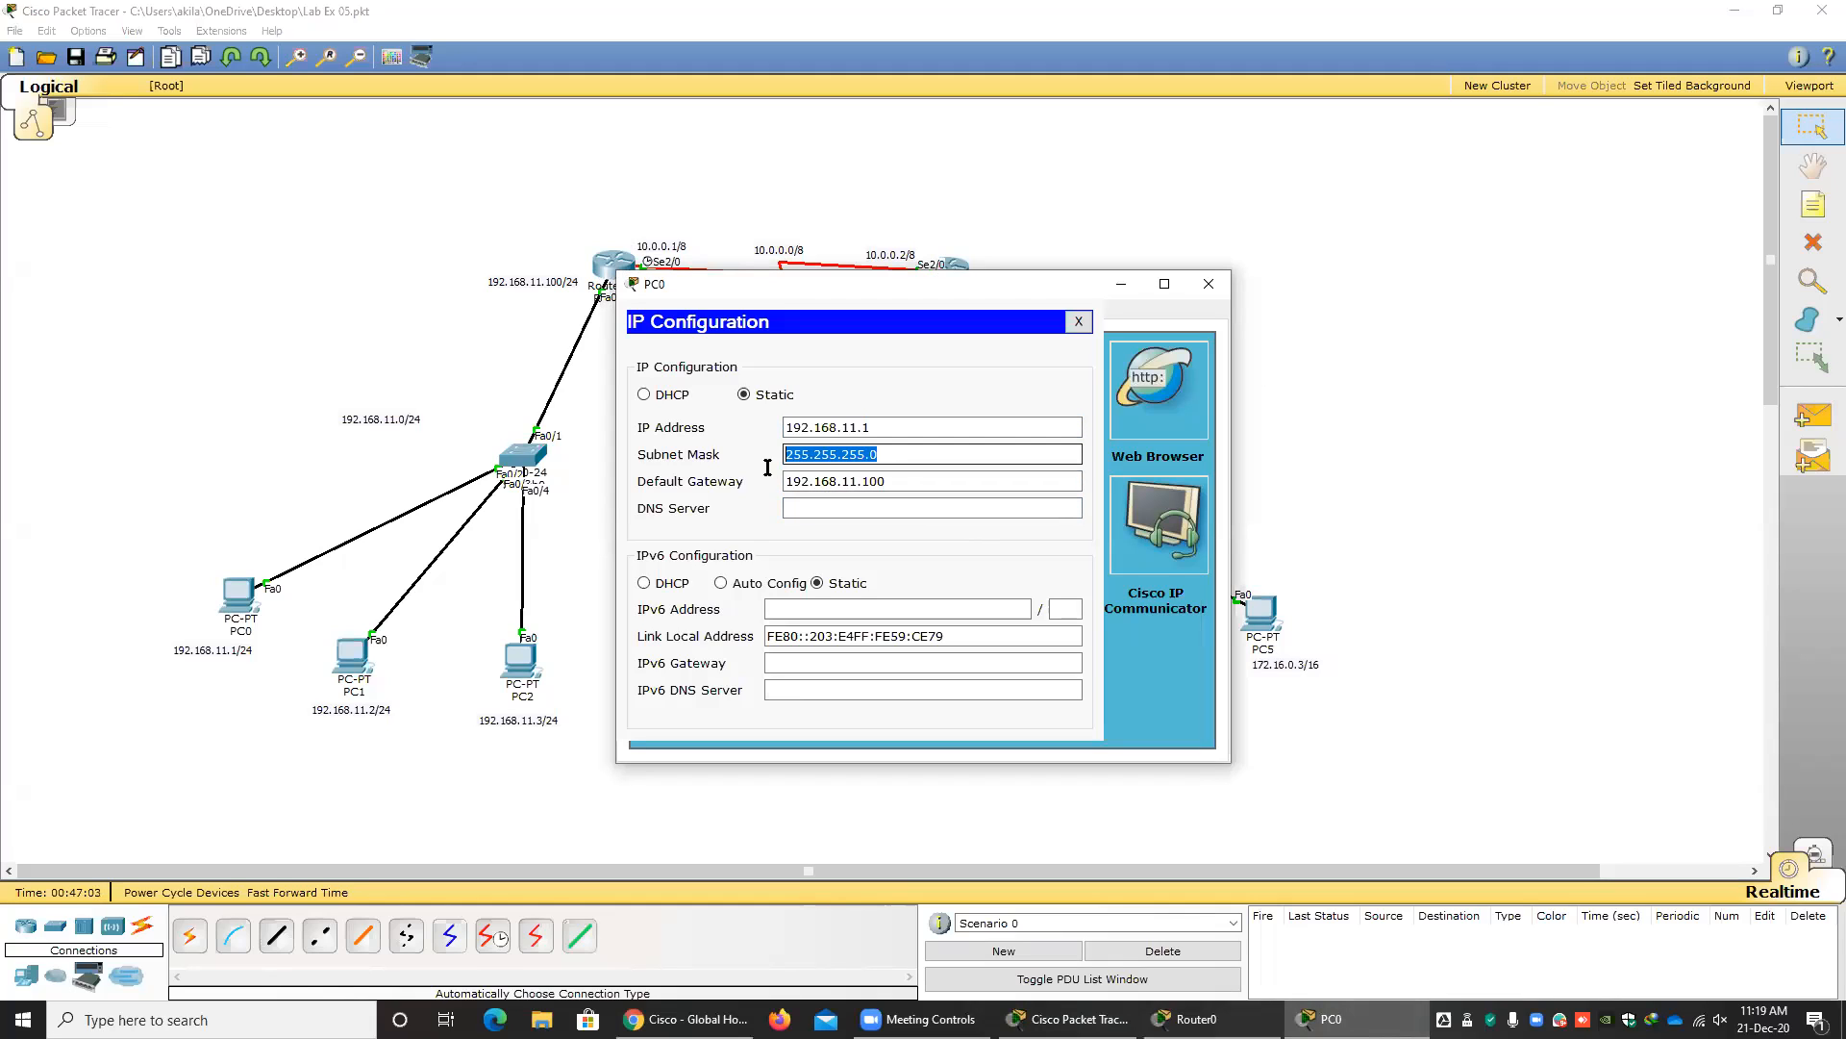
{"action": "key", "text": "Tab"}
{"action": "left_click_drag", "start_coordinate": [853, 281], "coordinate": [630, 273]}
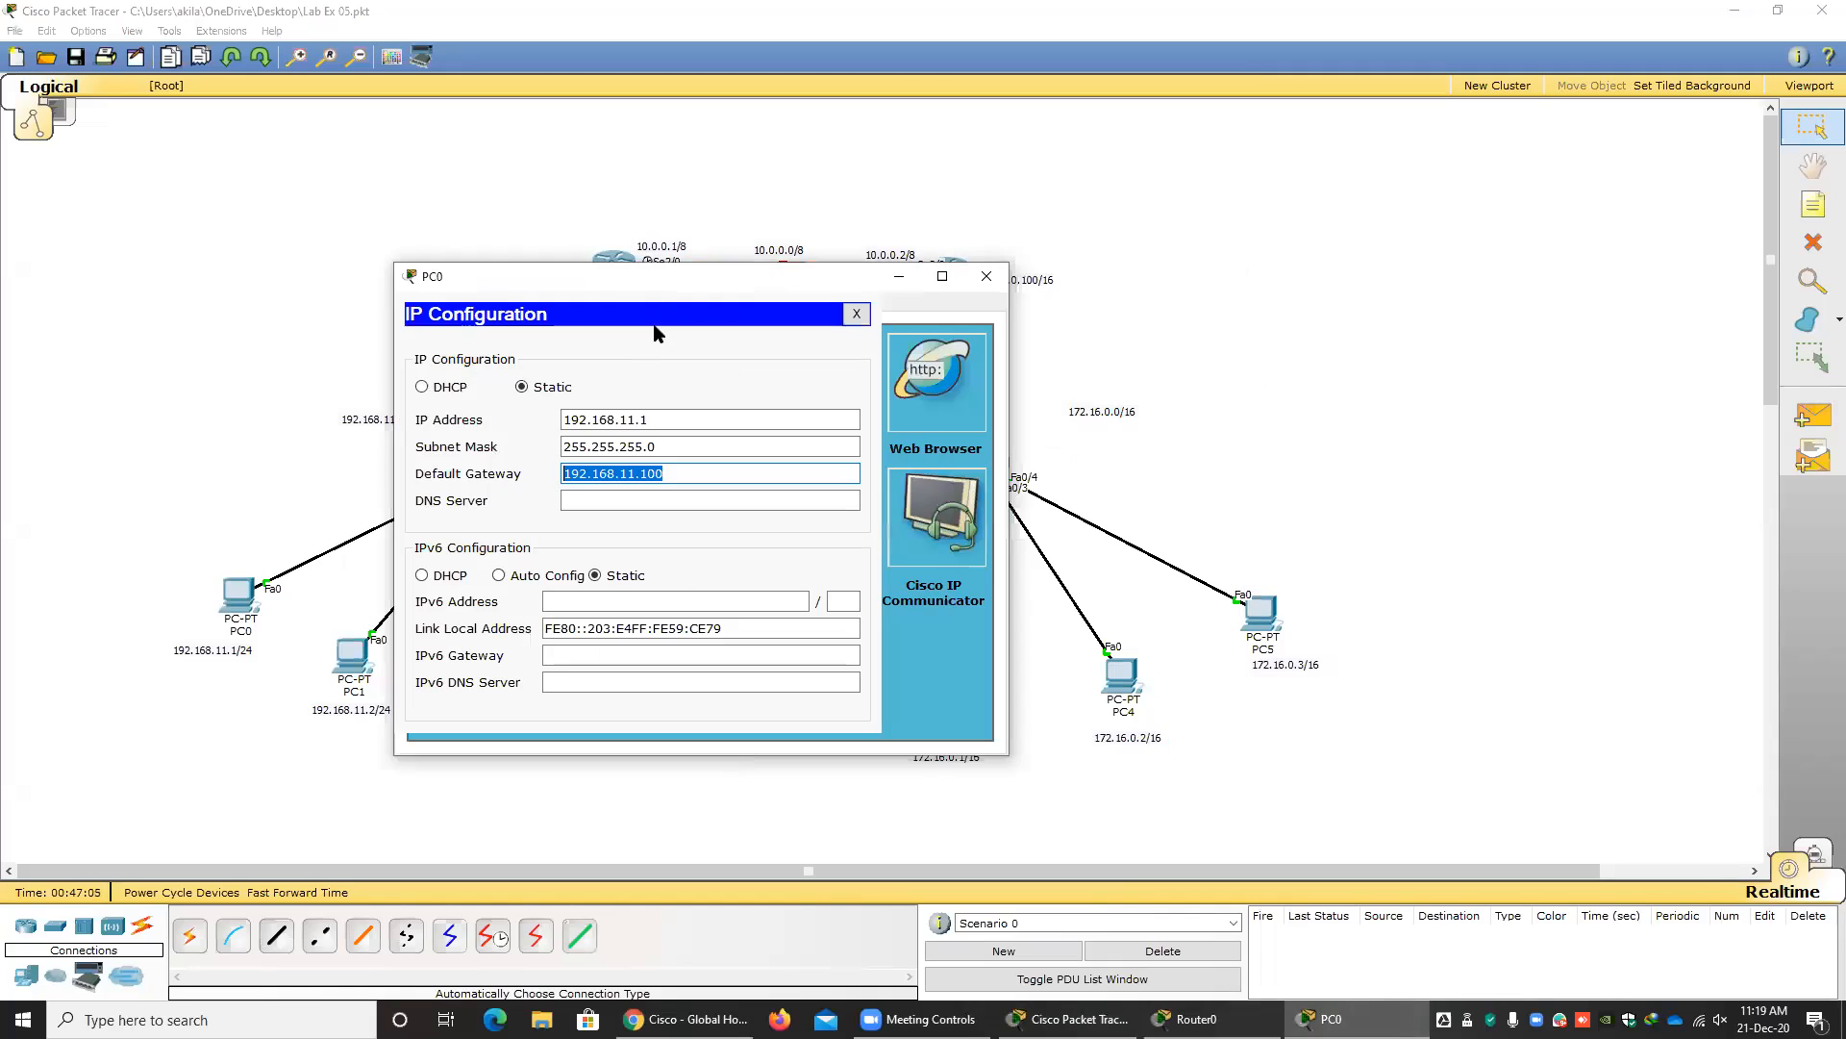
Bring up Router0's command line beside PC0's window and compare the mypool01 pool command with PC0's IP address field.
{"action": "left_click", "coordinate": [1193, 1019]}
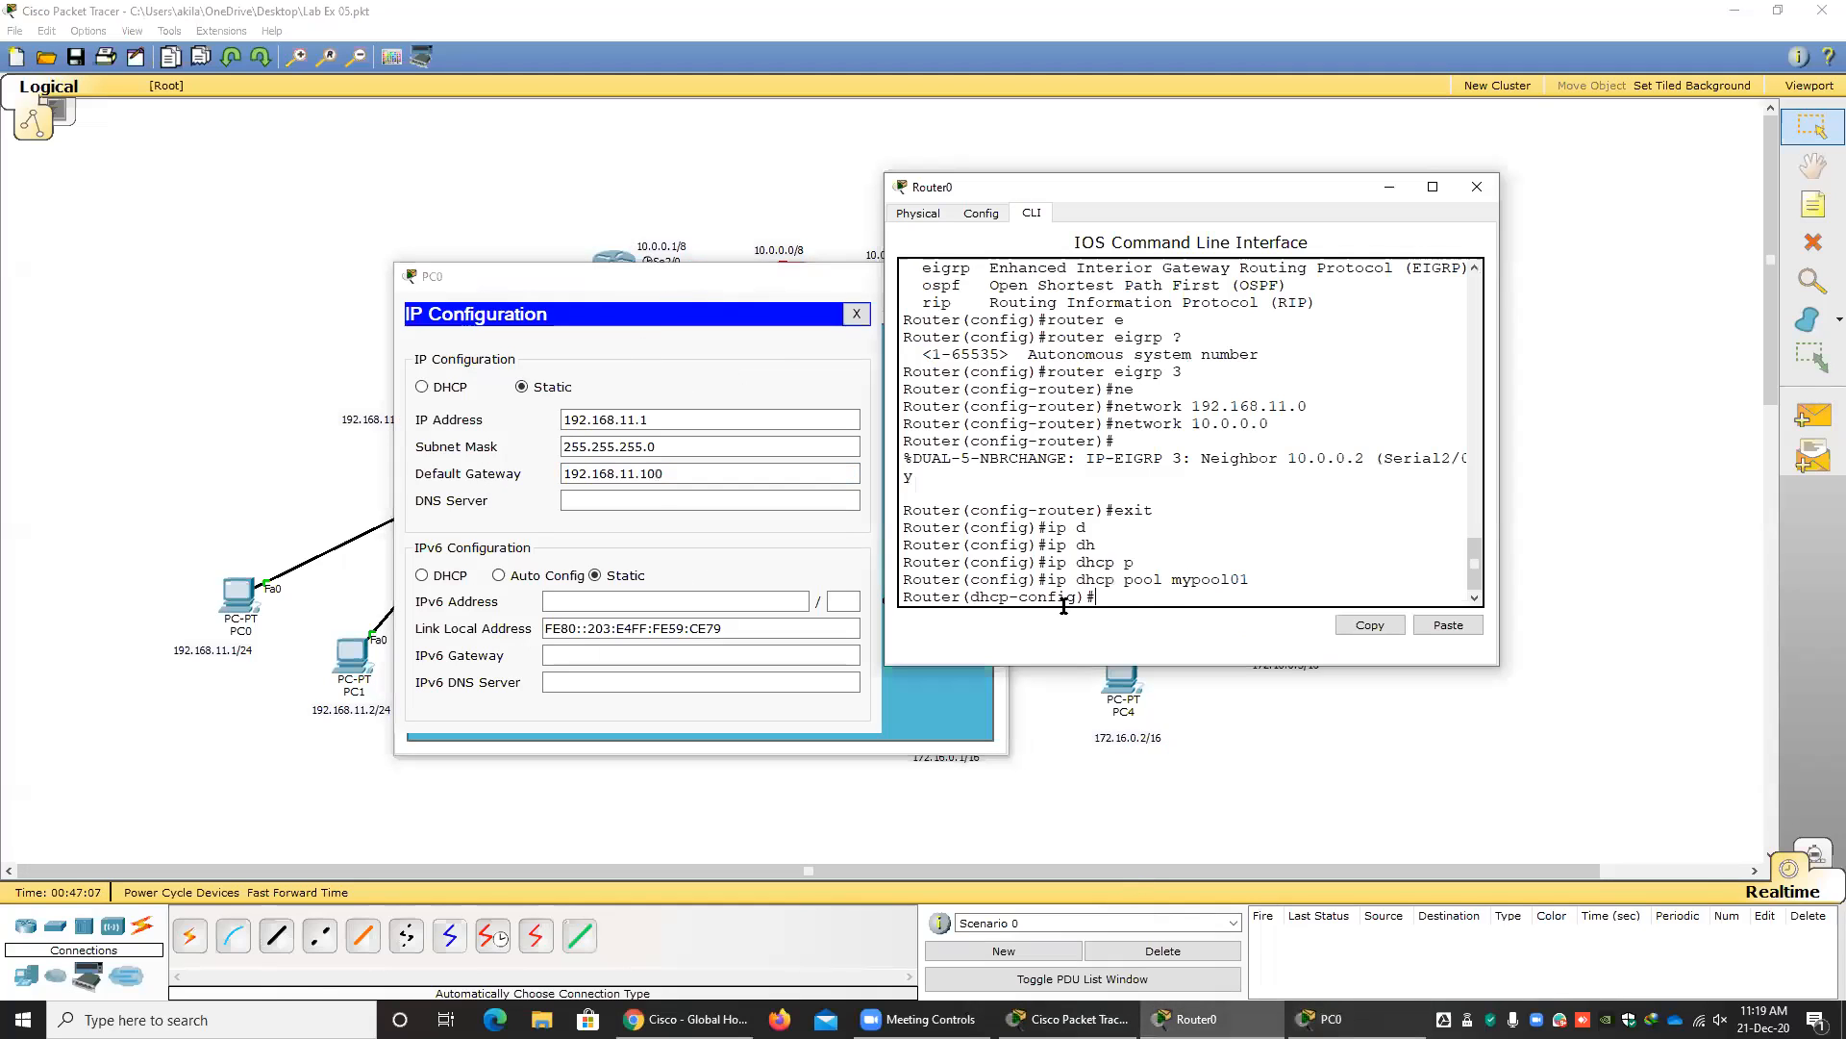
{"action": "left_click_drag", "start_coordinate": [1048, 579], "coordinate": [1183, 580]}
{"action": "left_click", "coordinate": [1127, 600]}
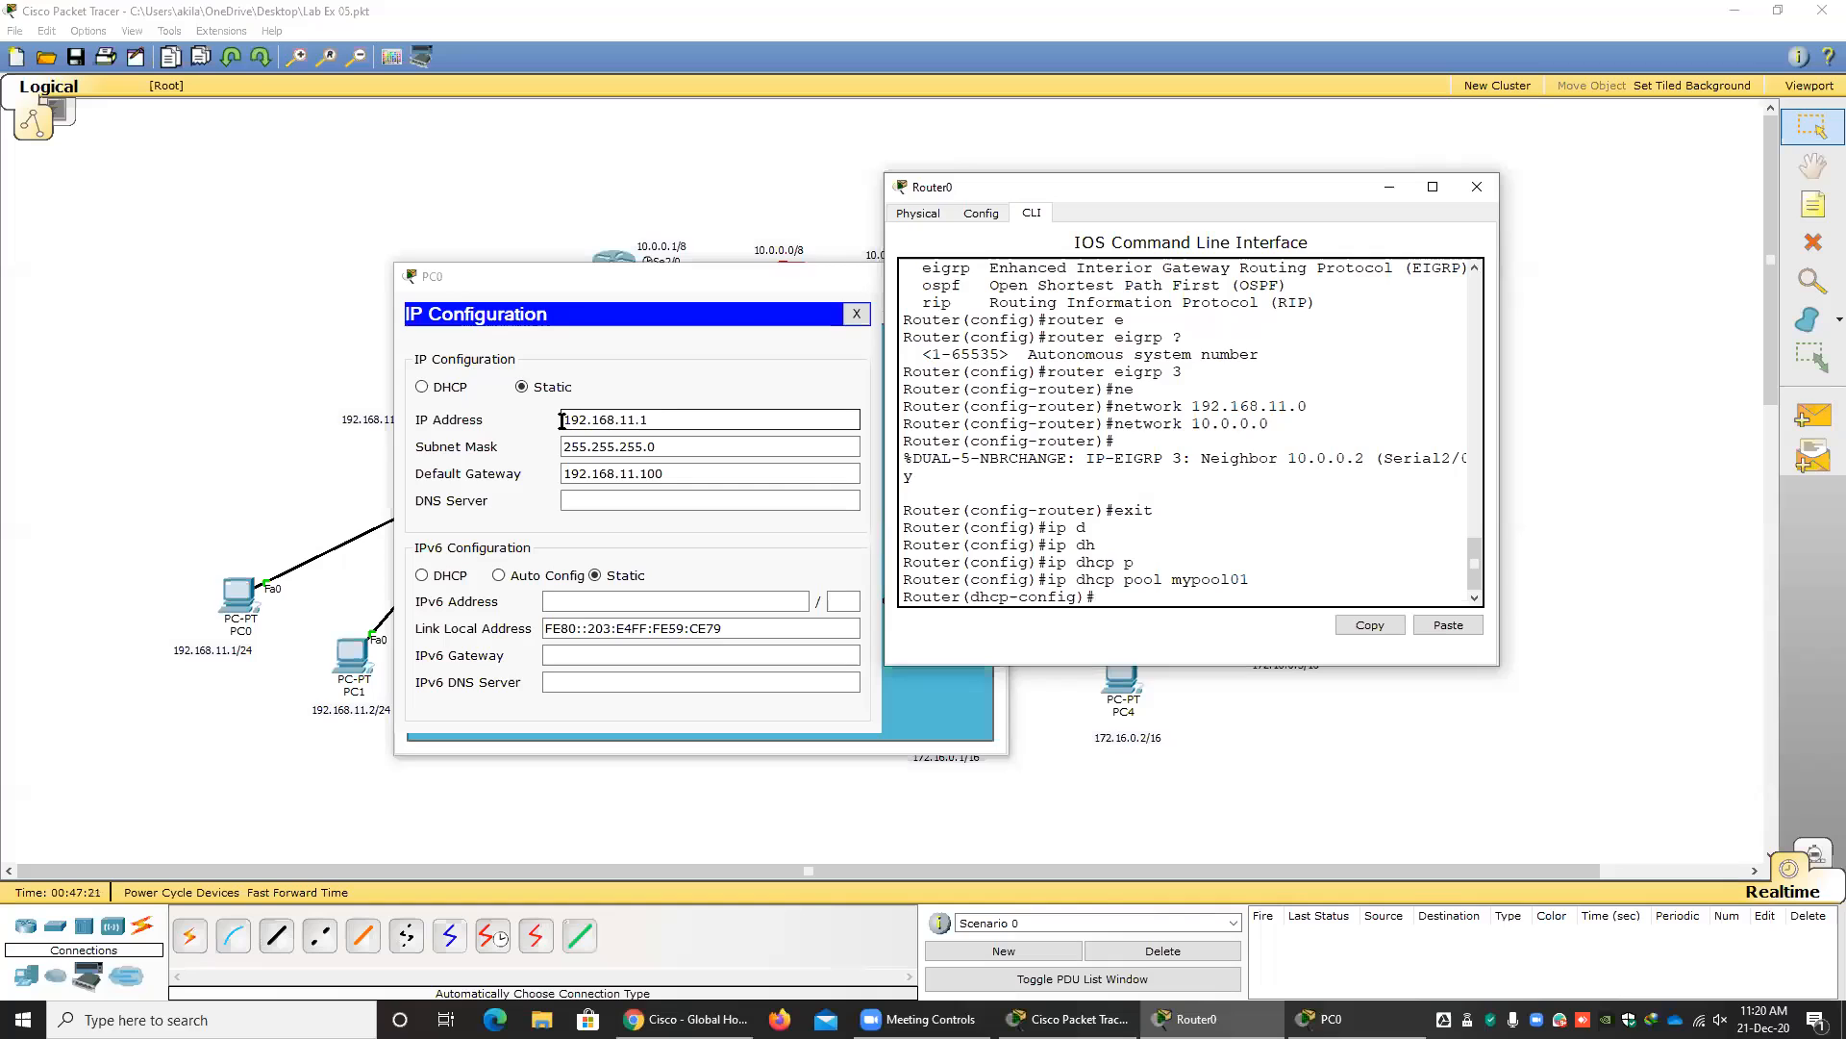
{"action": "left_click_drag", "start_coordinate": [562, 419], "coordinate": [656, 419]}
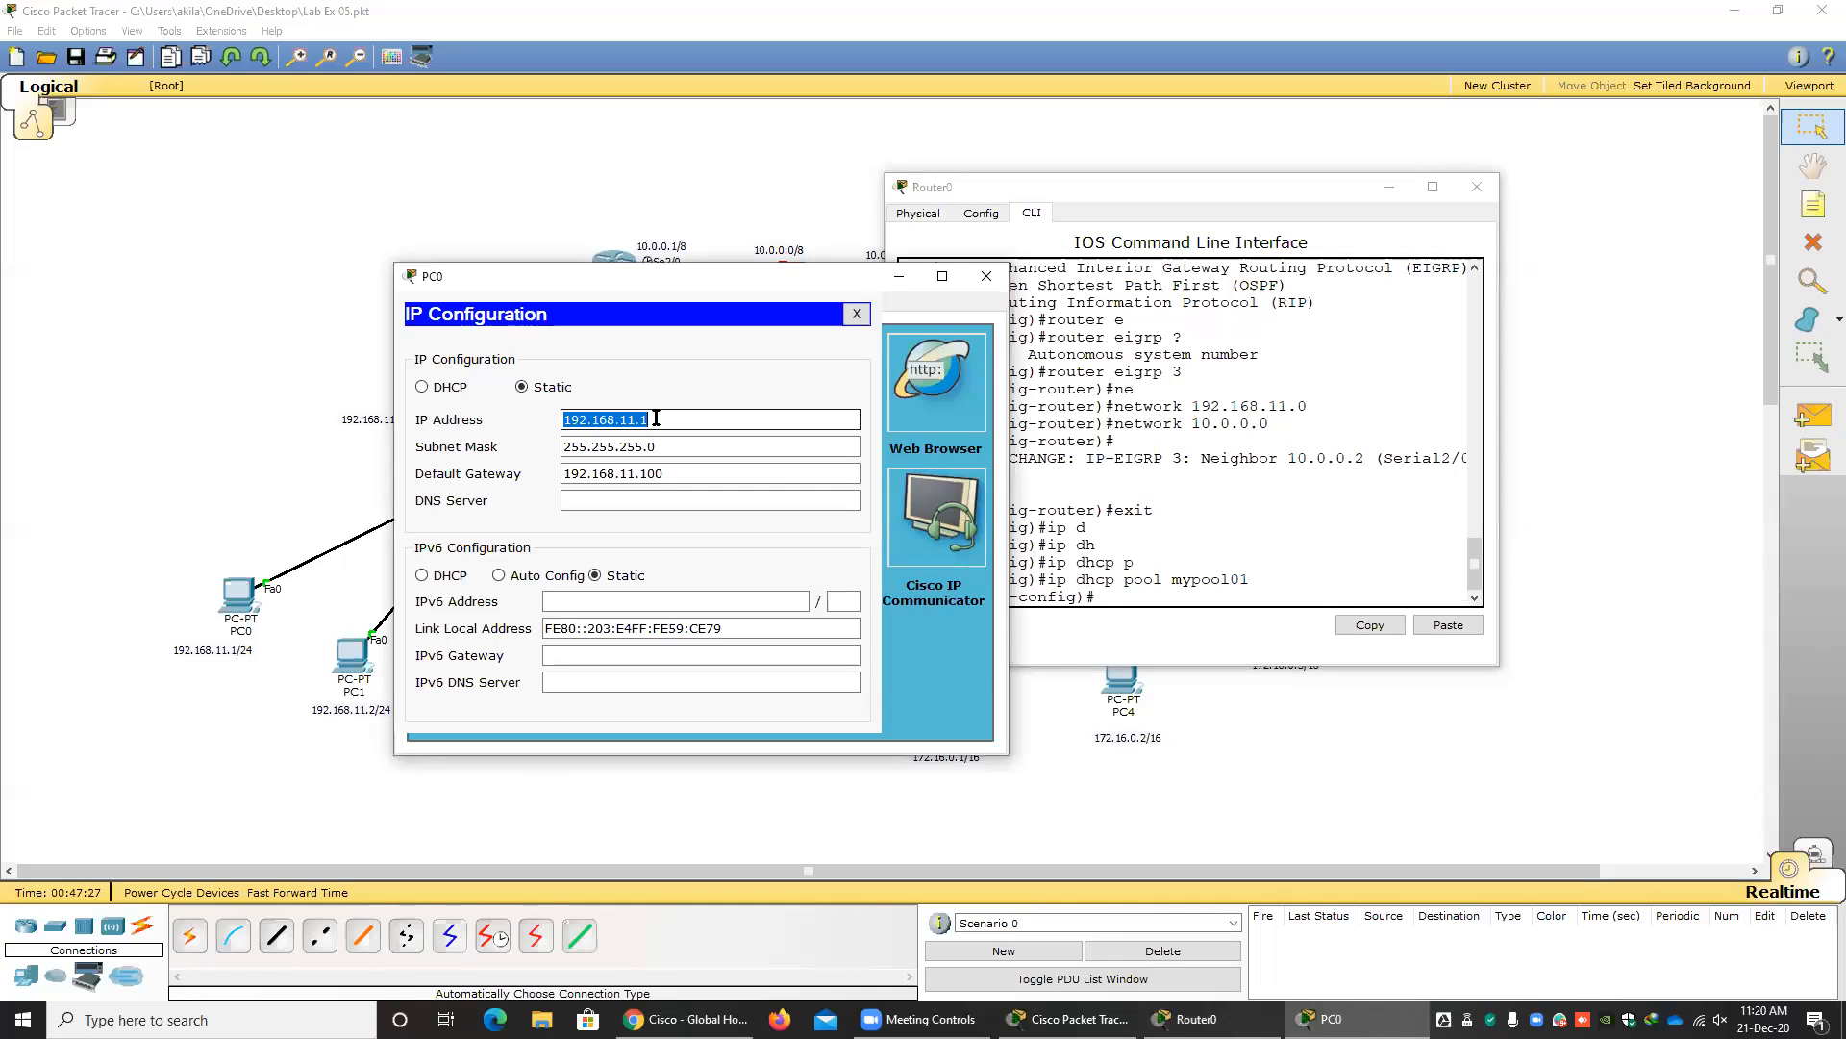
Assign network 192.168.11.0 with subnet mask 255.255.255.0 to the mypool01 DHCP pool on Router0.
{"action": "left_click", "coordinate": [1117, 600]}
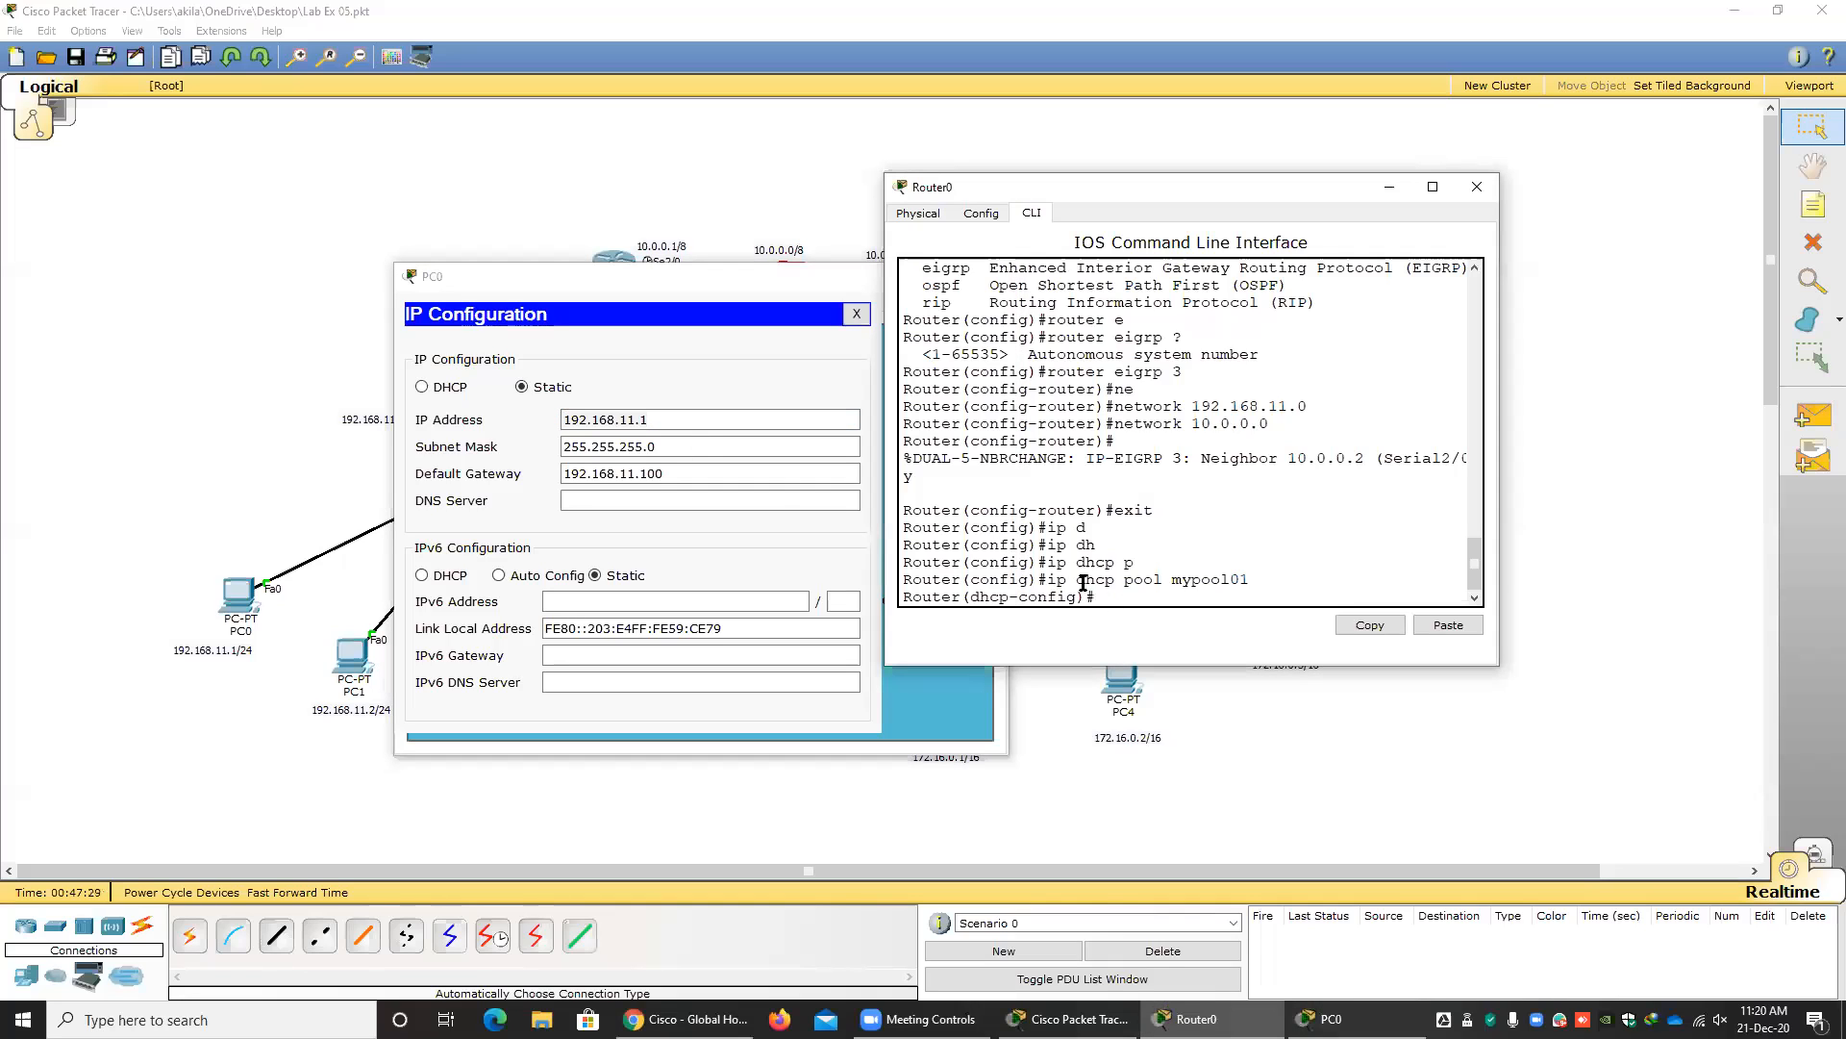
{"action": "type", "text": "net"}
{"action": "key", "text": "Tab"}
{"action": "type", "text": "192.168"}
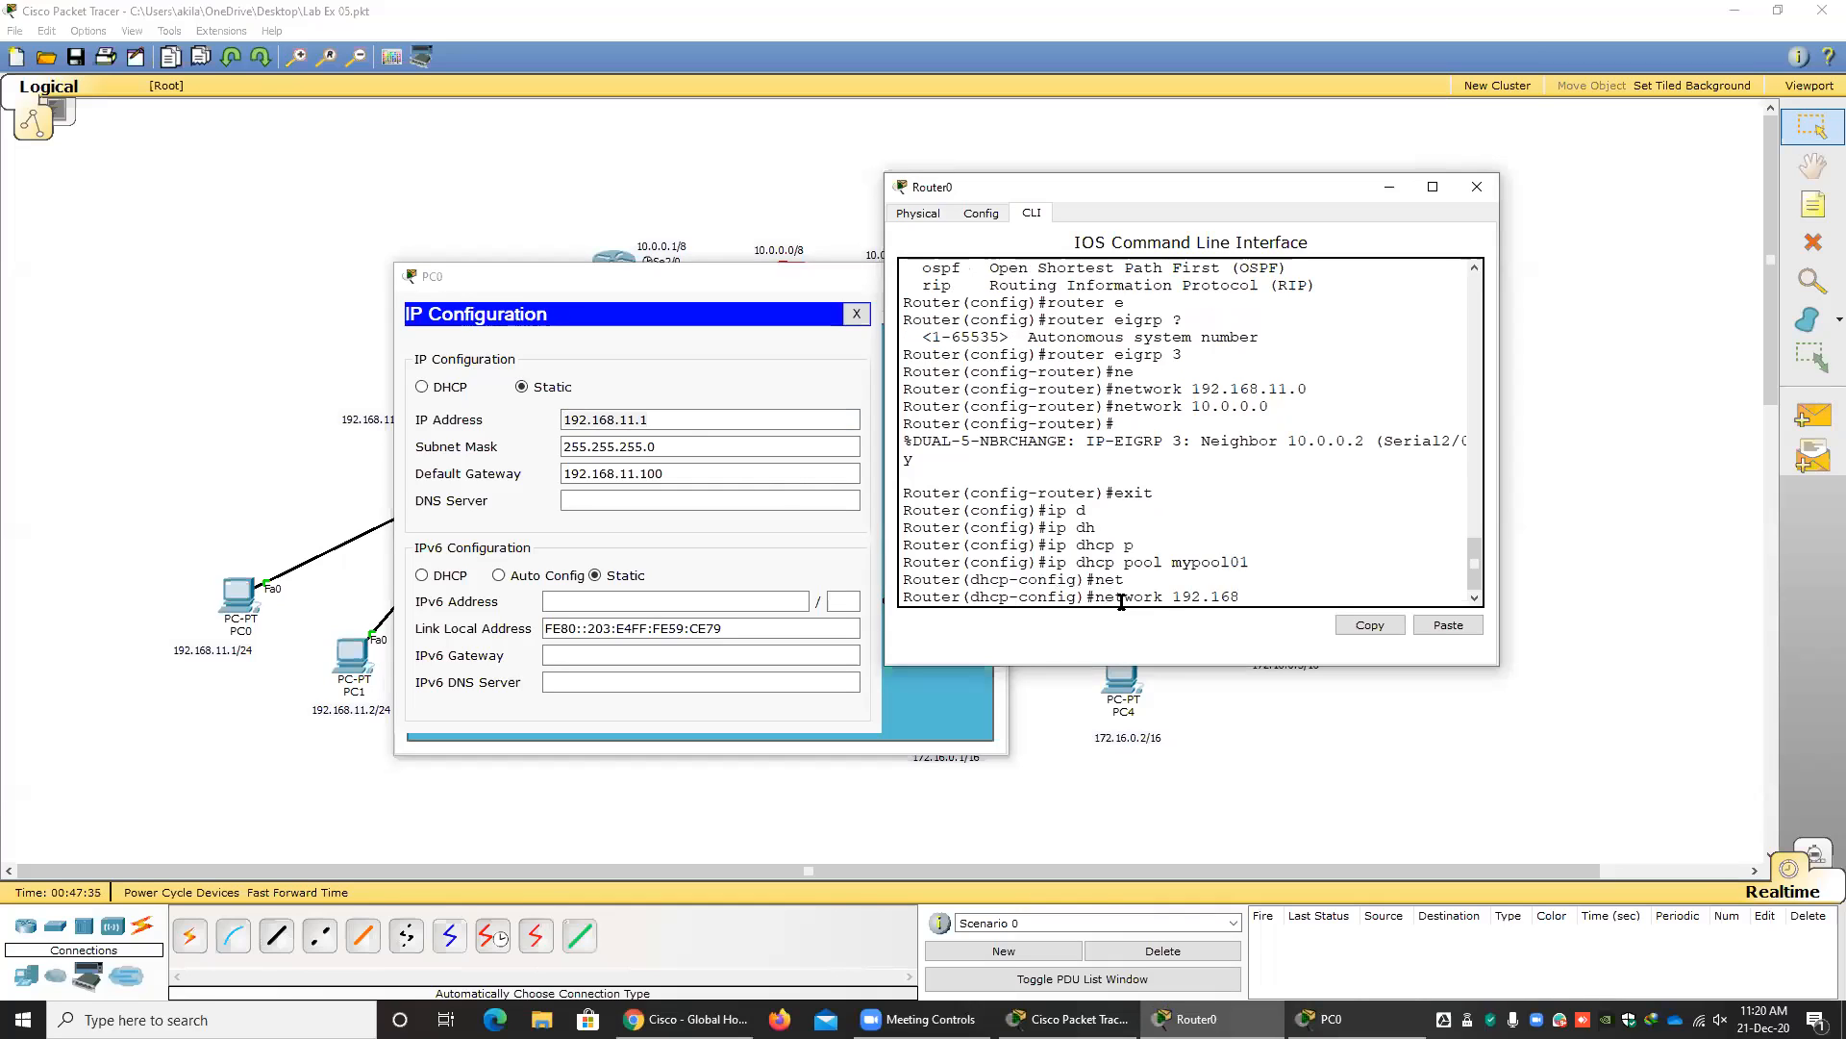
{"action": "type", "text": ".11.0"}
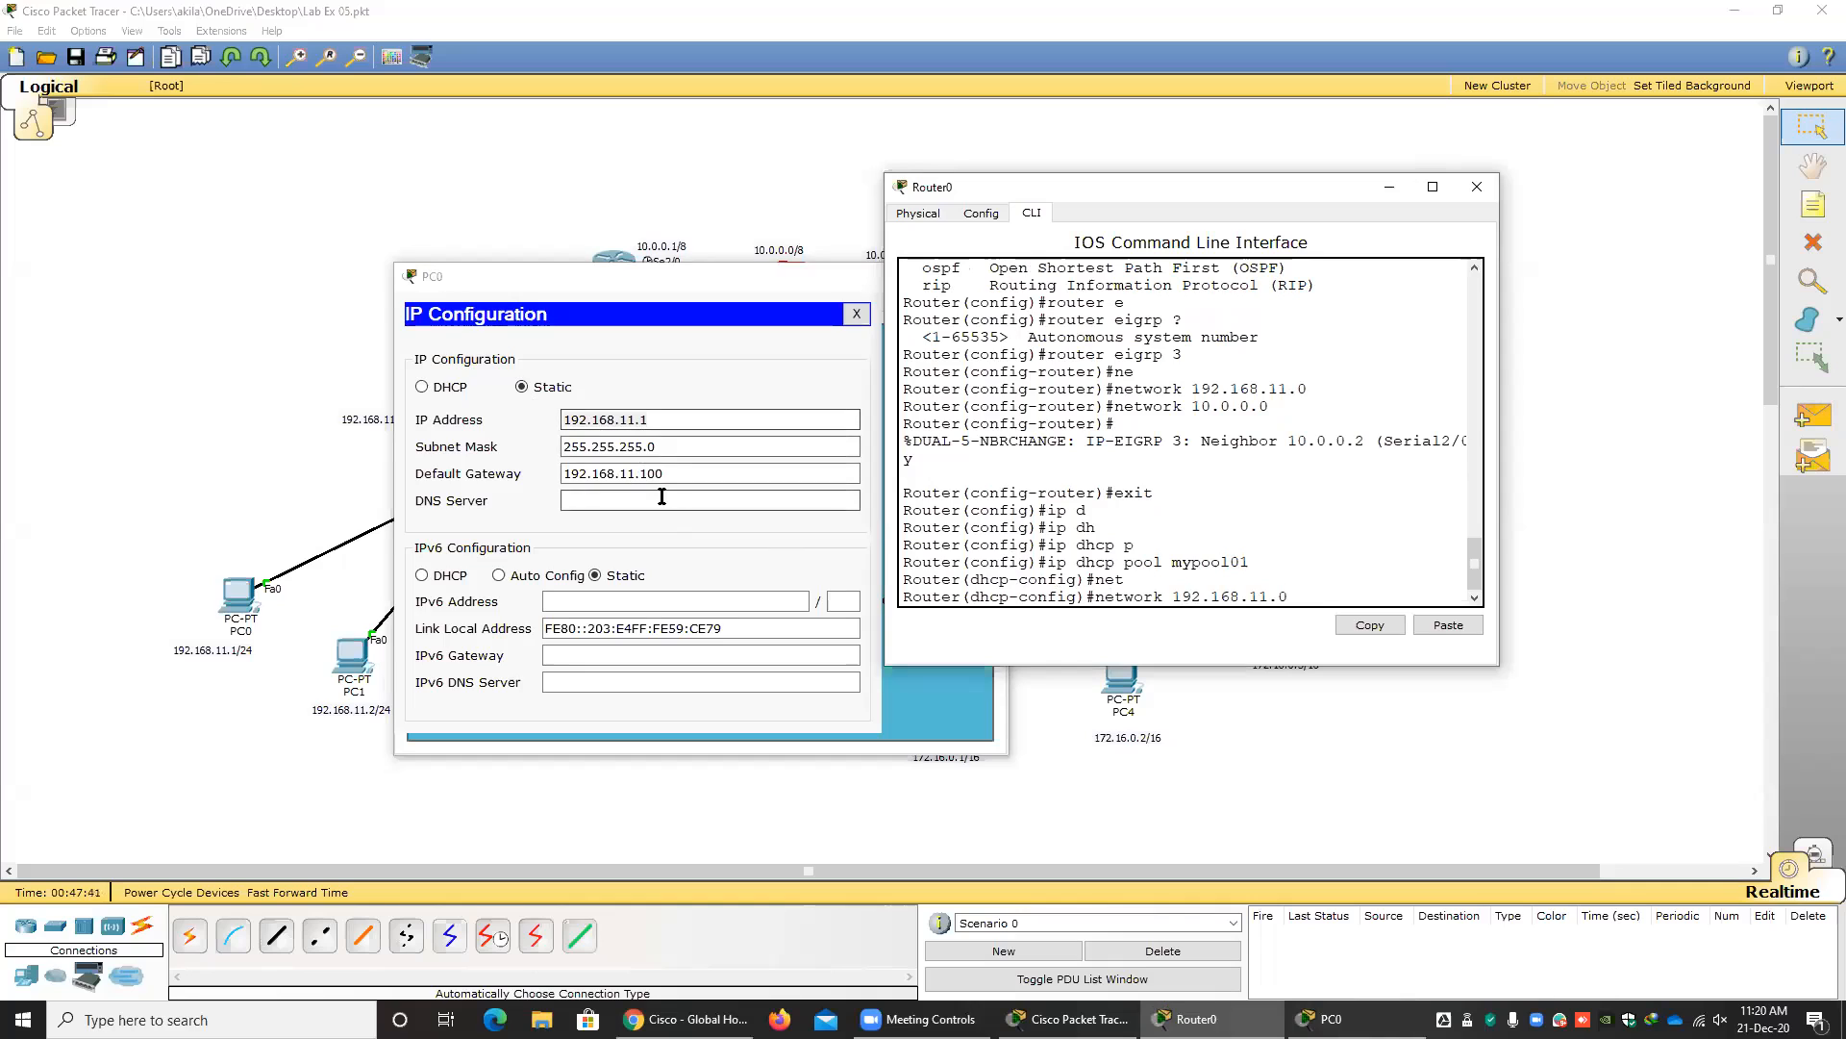
{"action": "left_click_drag", "start_coordinate": [1312, 596], "coordinate": [1210, 581]}
{"action": "left_click", "coordinate": [1302, 594]}
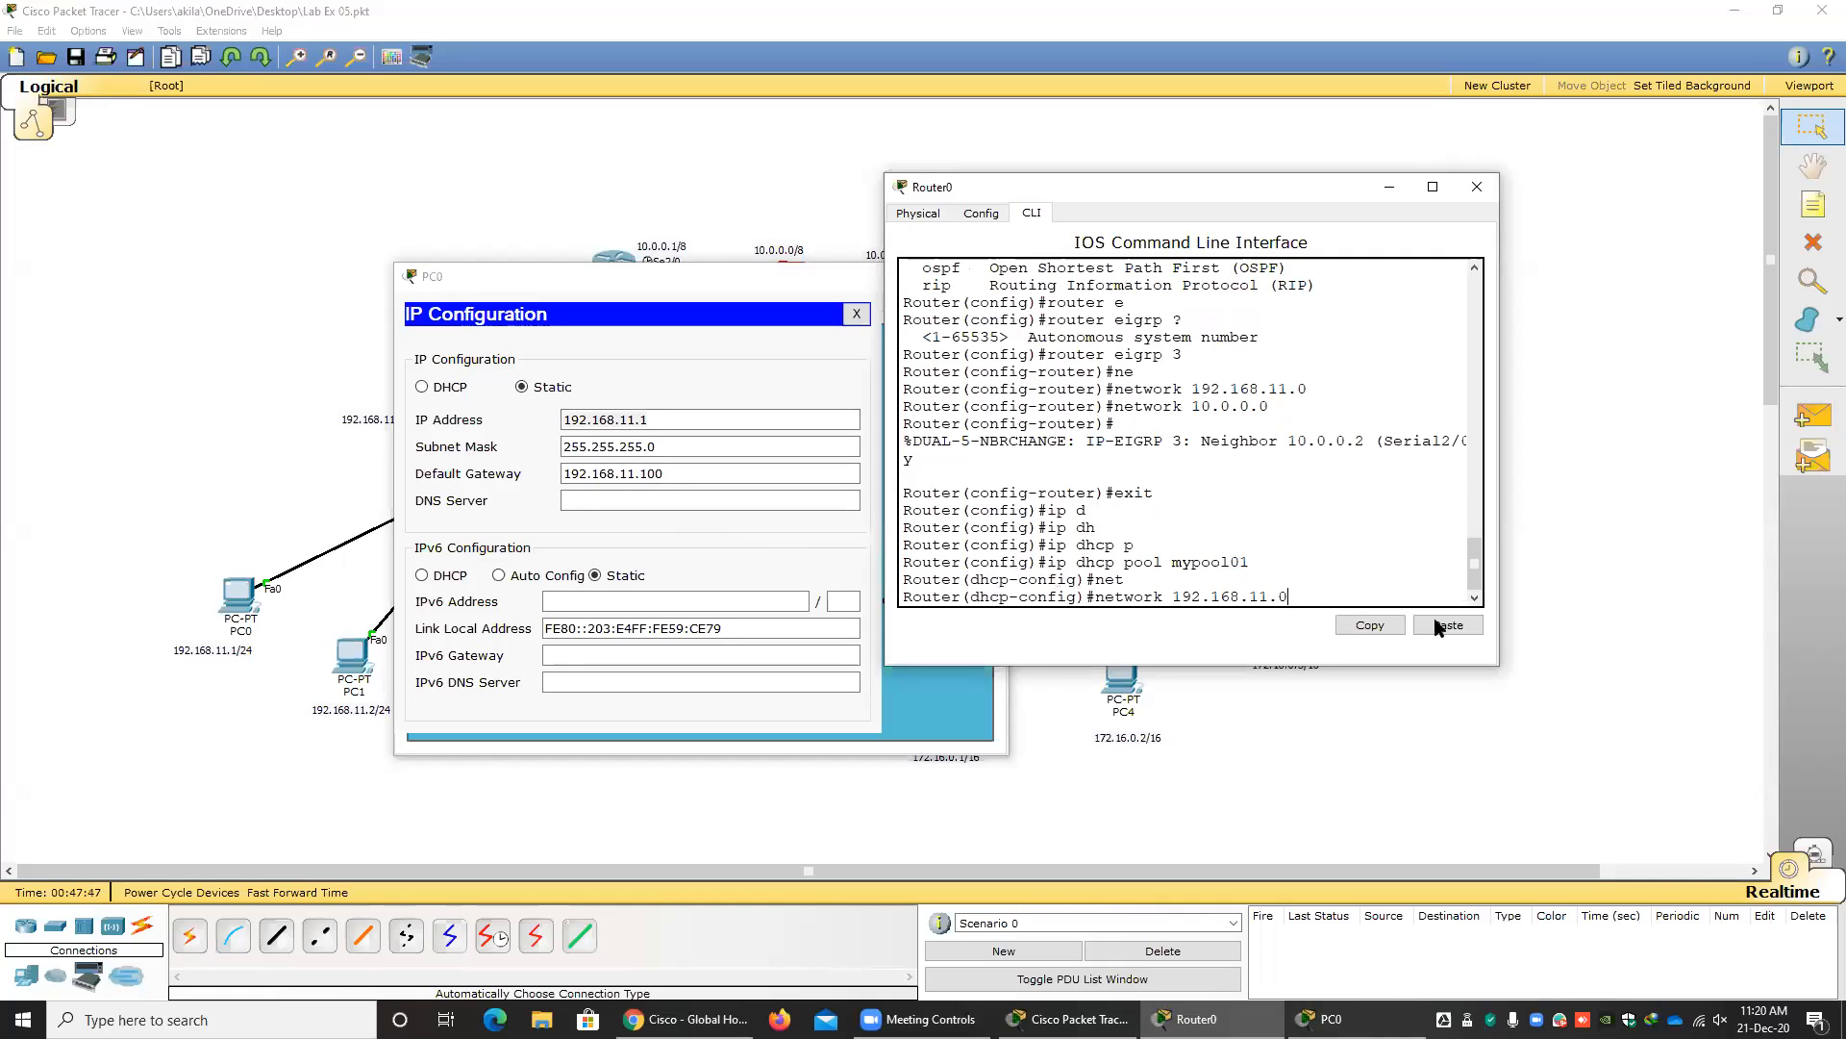
{"action": "type", "text": "255.255.255.0"}
{"action": "left_click", "coordinate": [562, 450]}
{"action": "key", "text": "Return"}
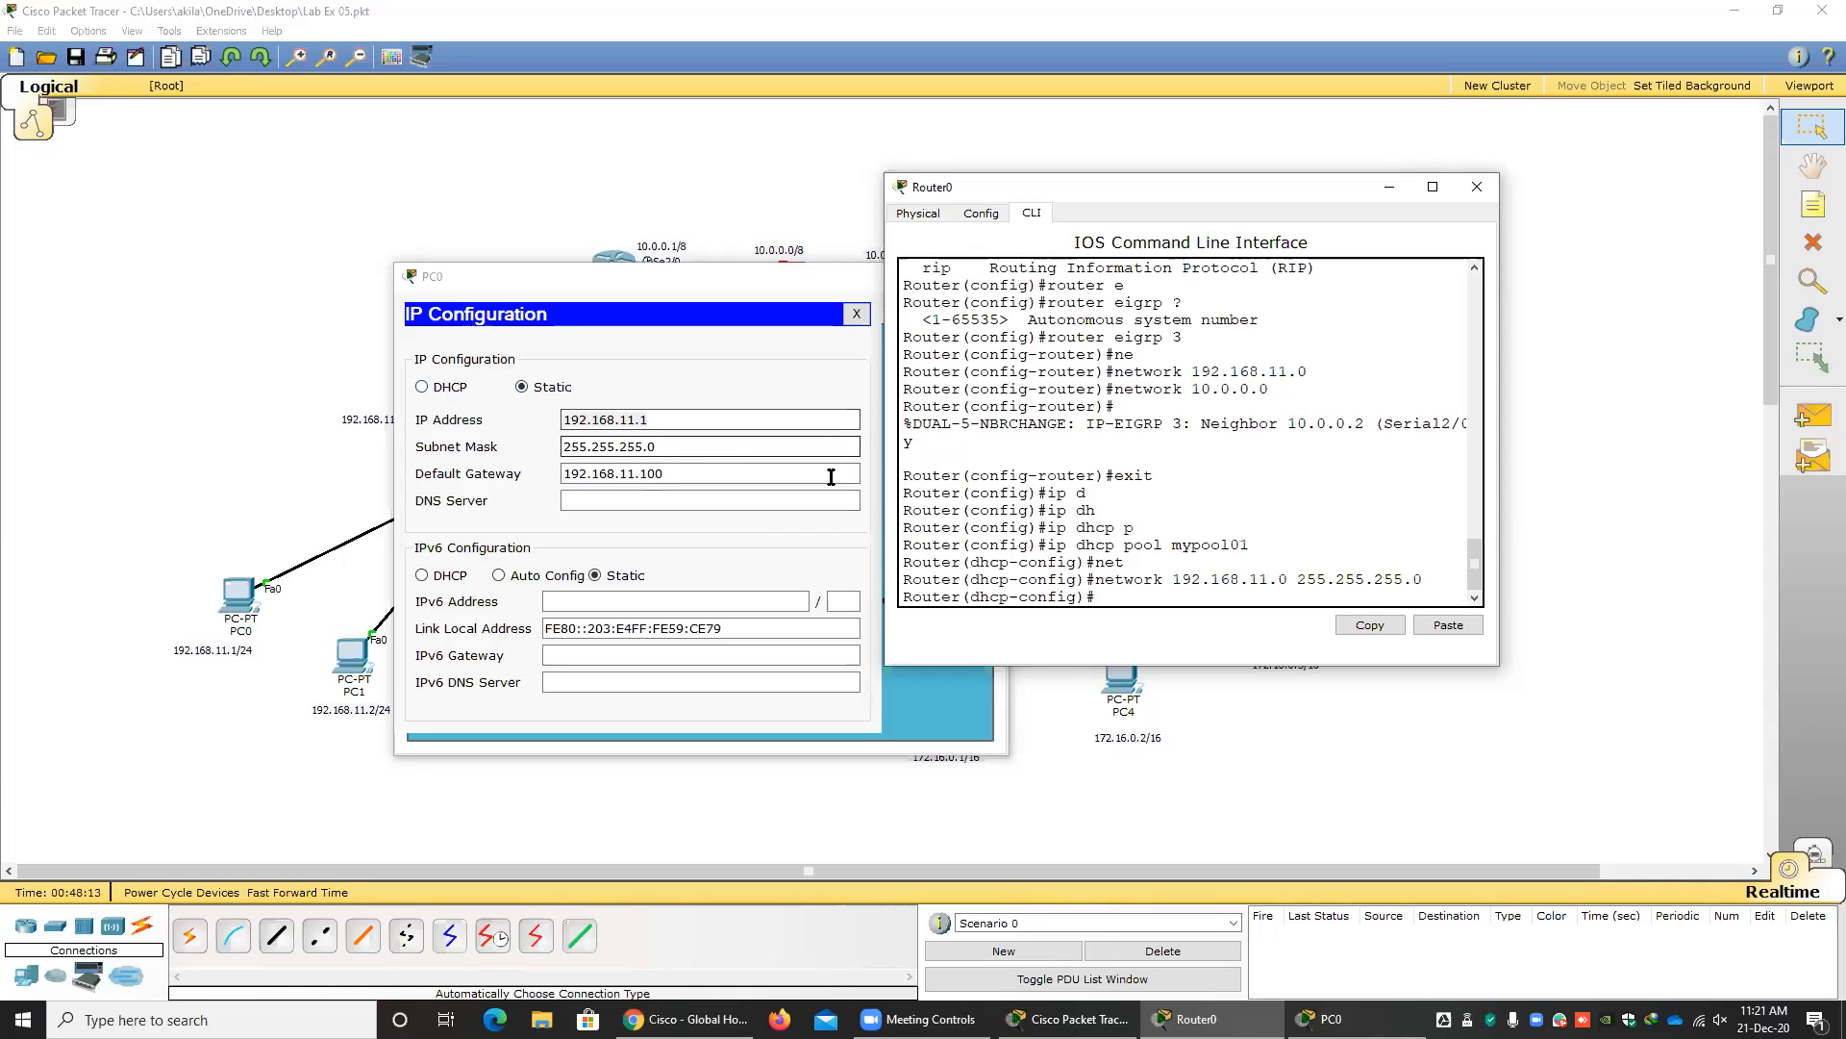
Compare the pool's network and mask on Router0 with PC0's IP address and subnet mask, and examine PC0's default gateway.
{"action": "left_click_drag", "start_coordinate": [1306, 578], "coordinate": [1392, 579]}
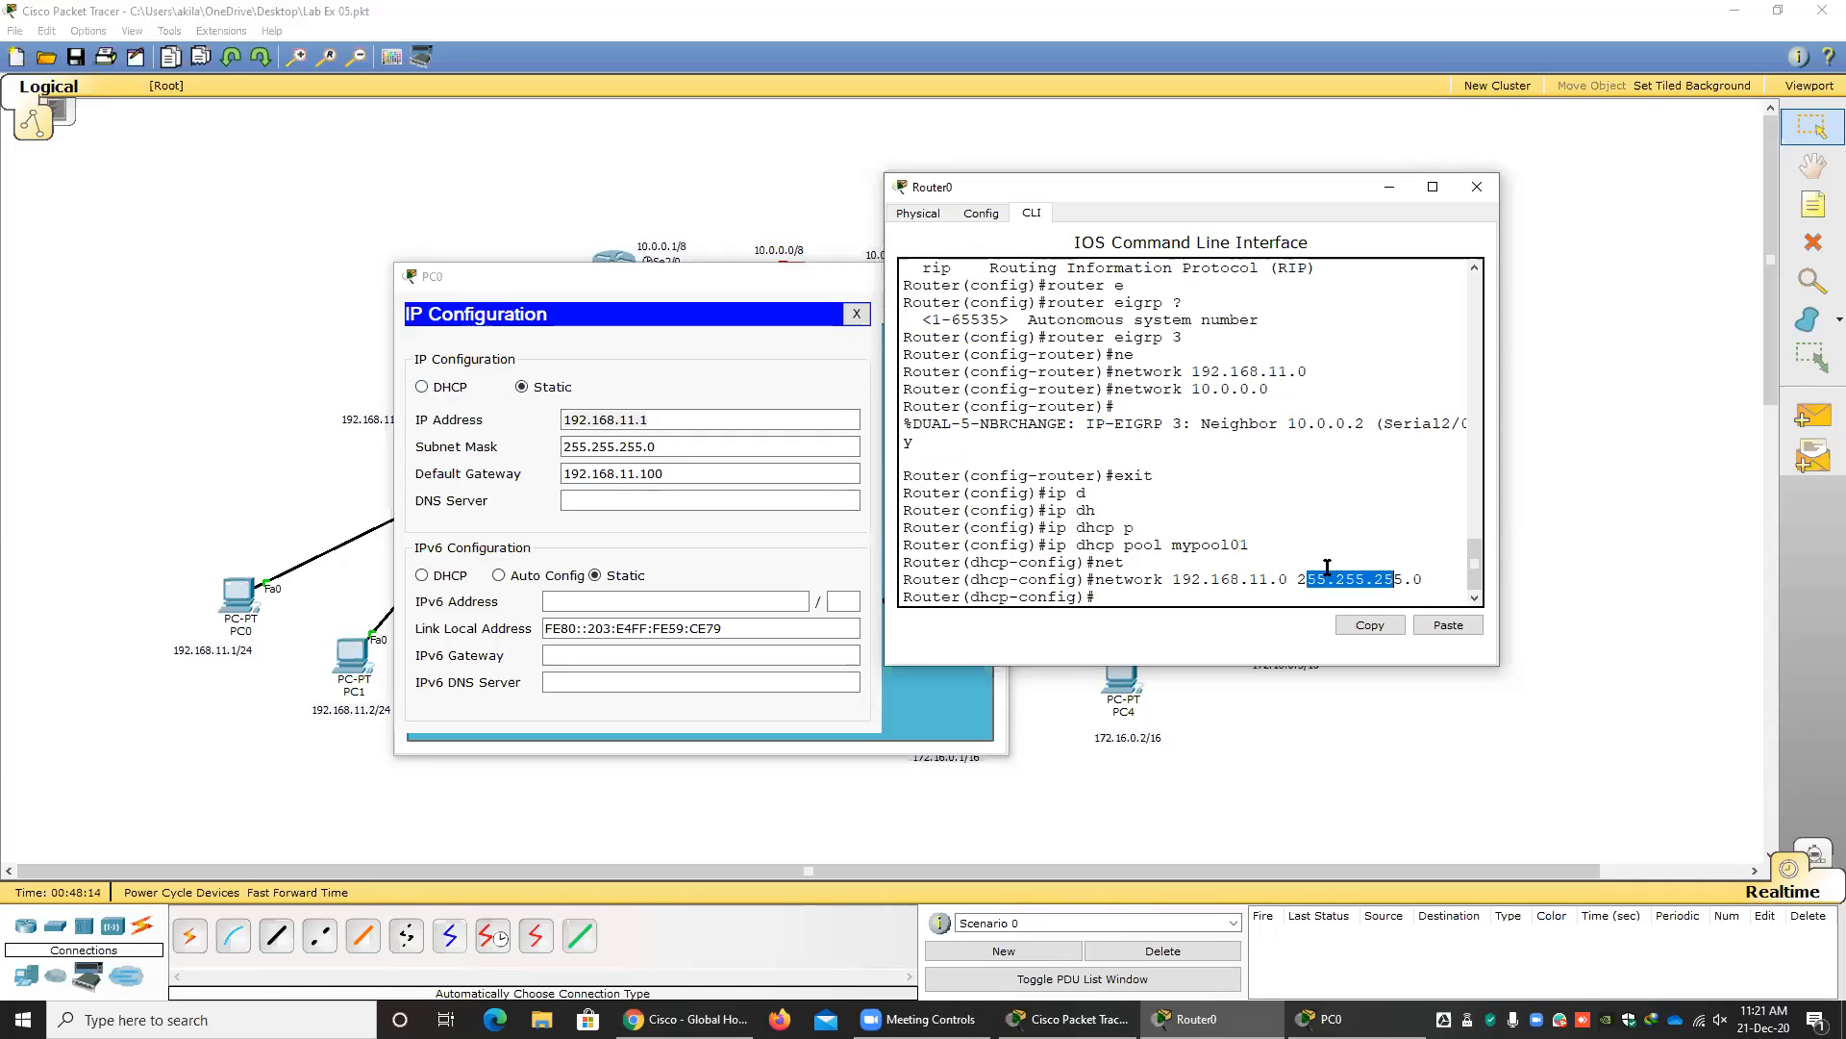
{"action": "left_click", "coordinate": [650, 449]}
{"action": "left_click", "coordinate": [656, 420]}
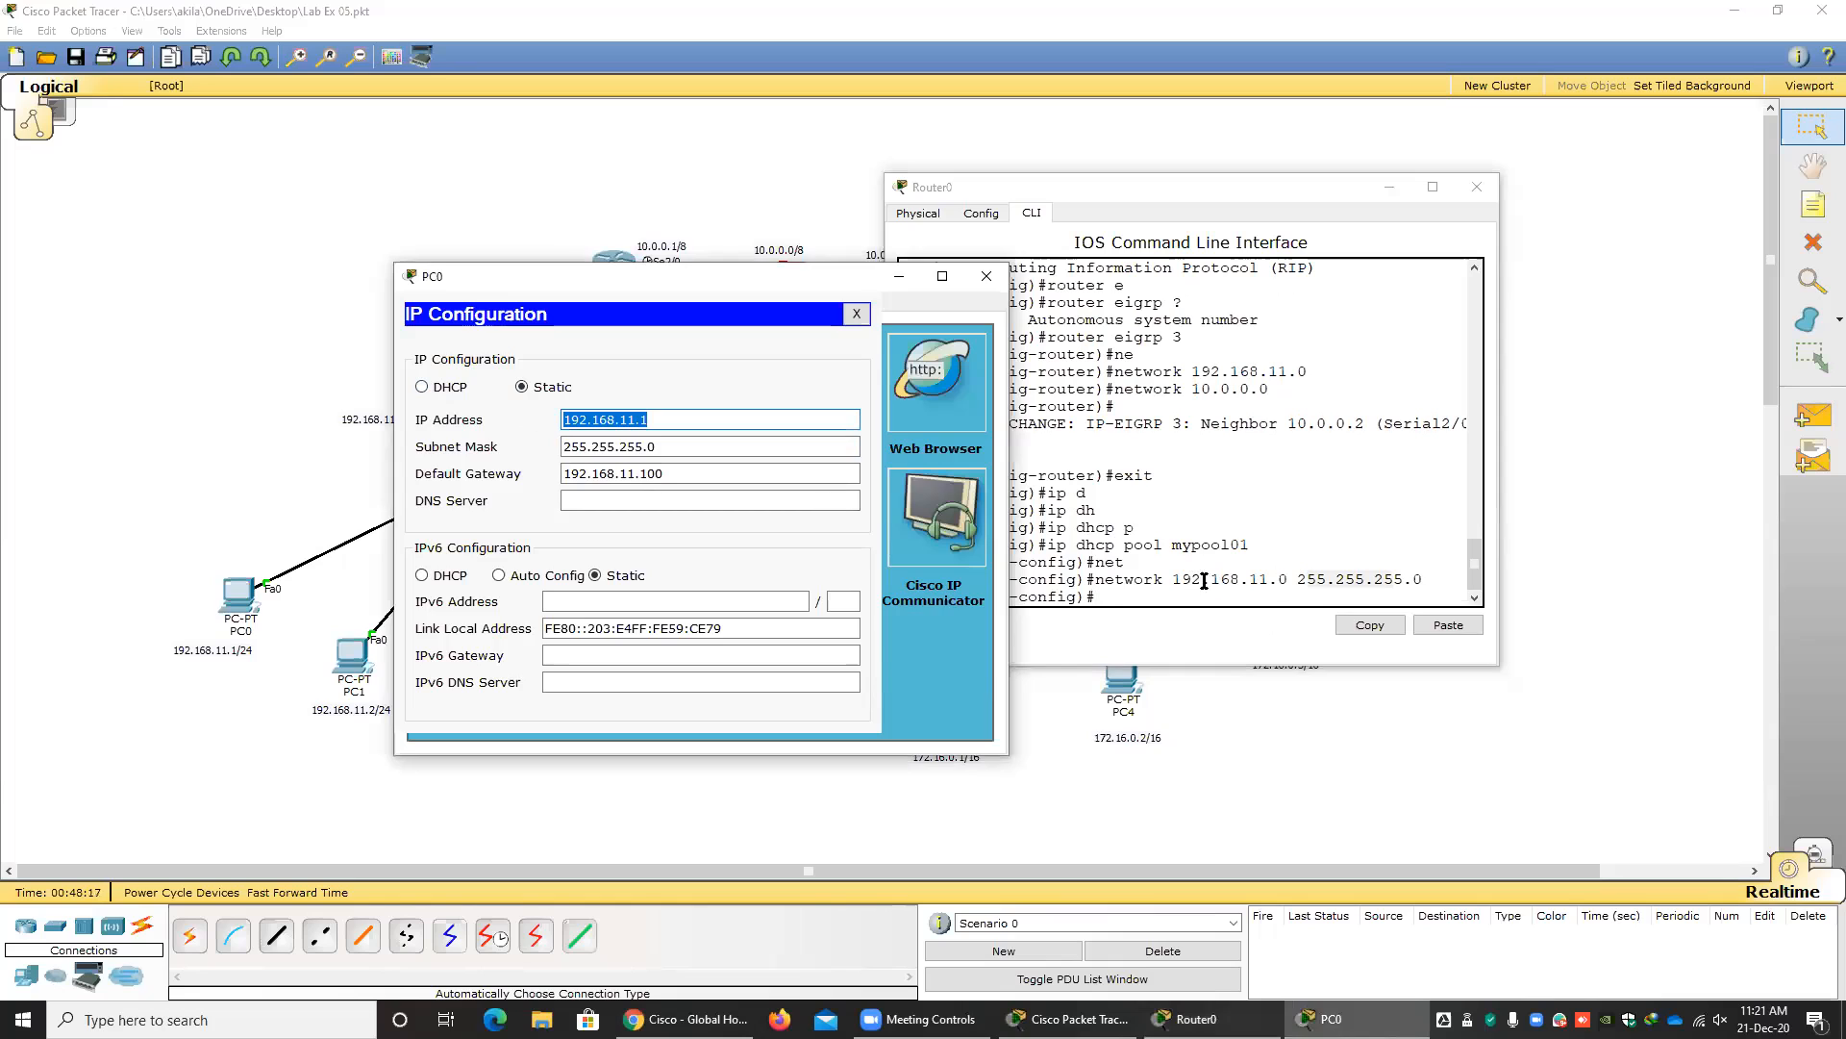
{"action": "left_click_drag", "start_coordinate": [1204, 582], "coordinate": [1410, 581]}
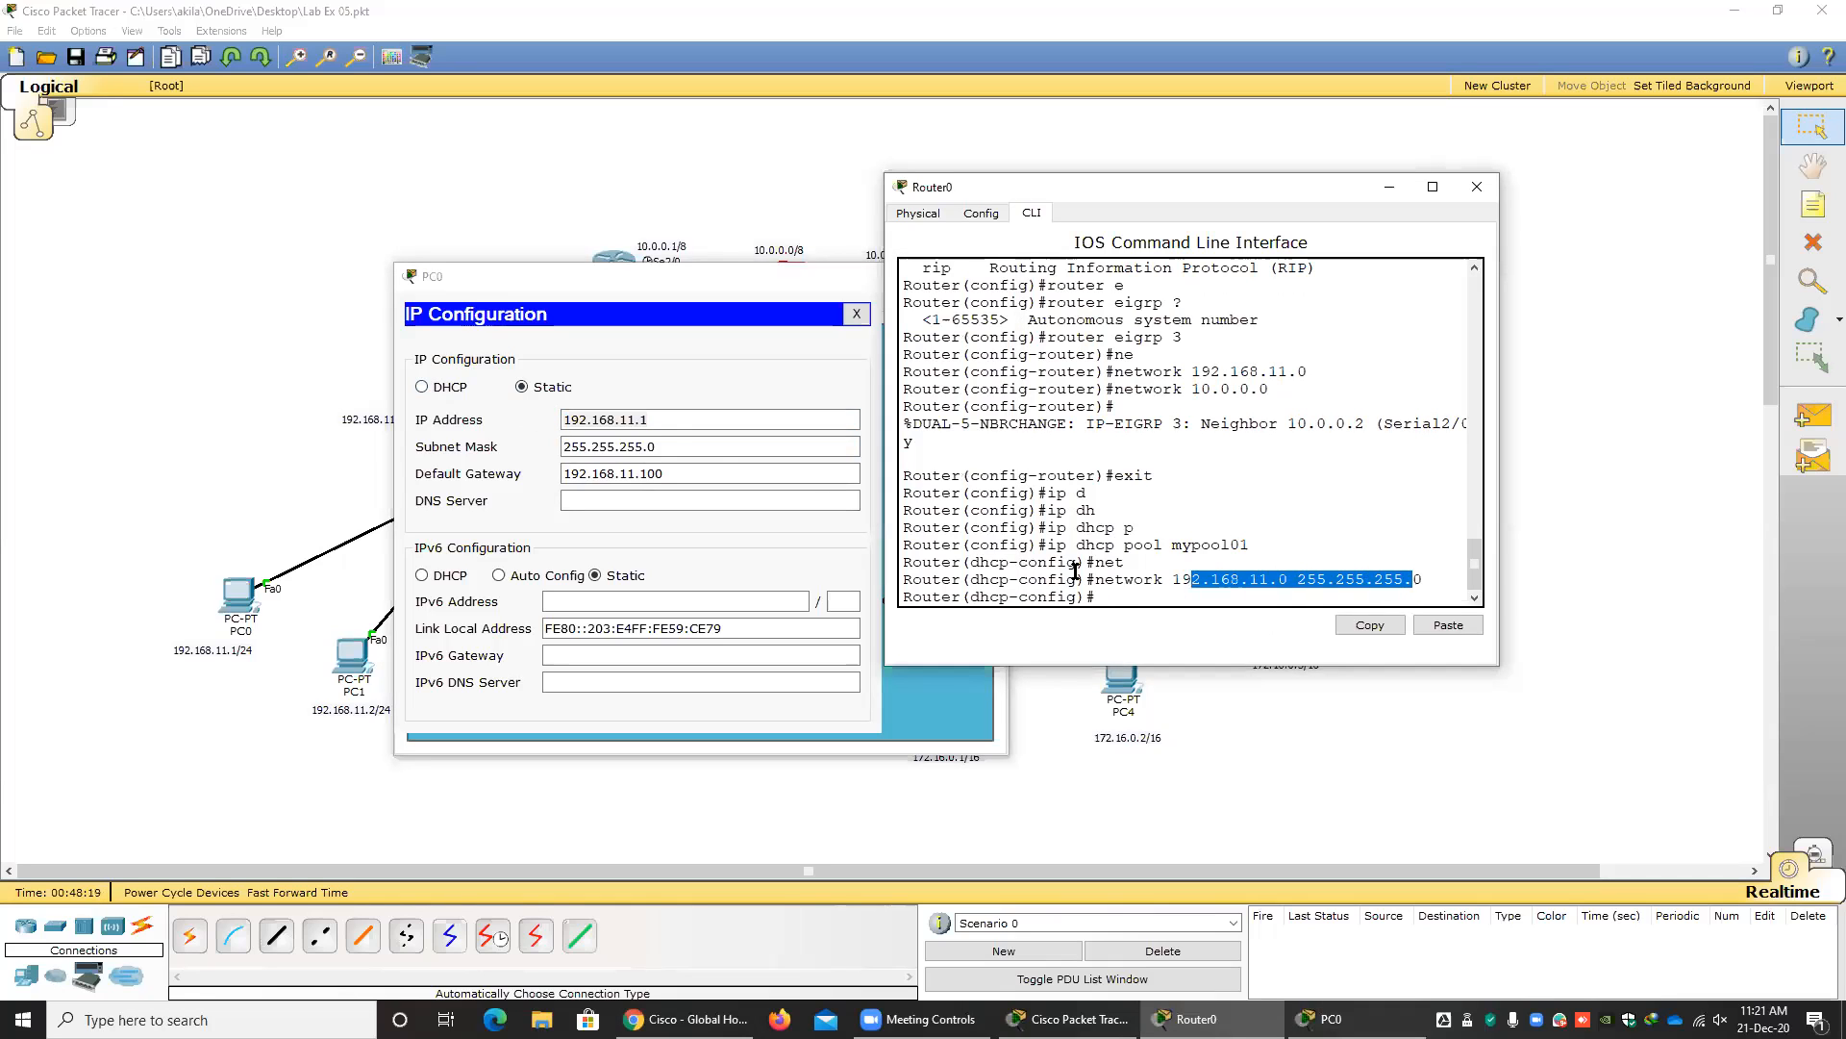
{"action": "left_click", "coordinate": [673, 447]}
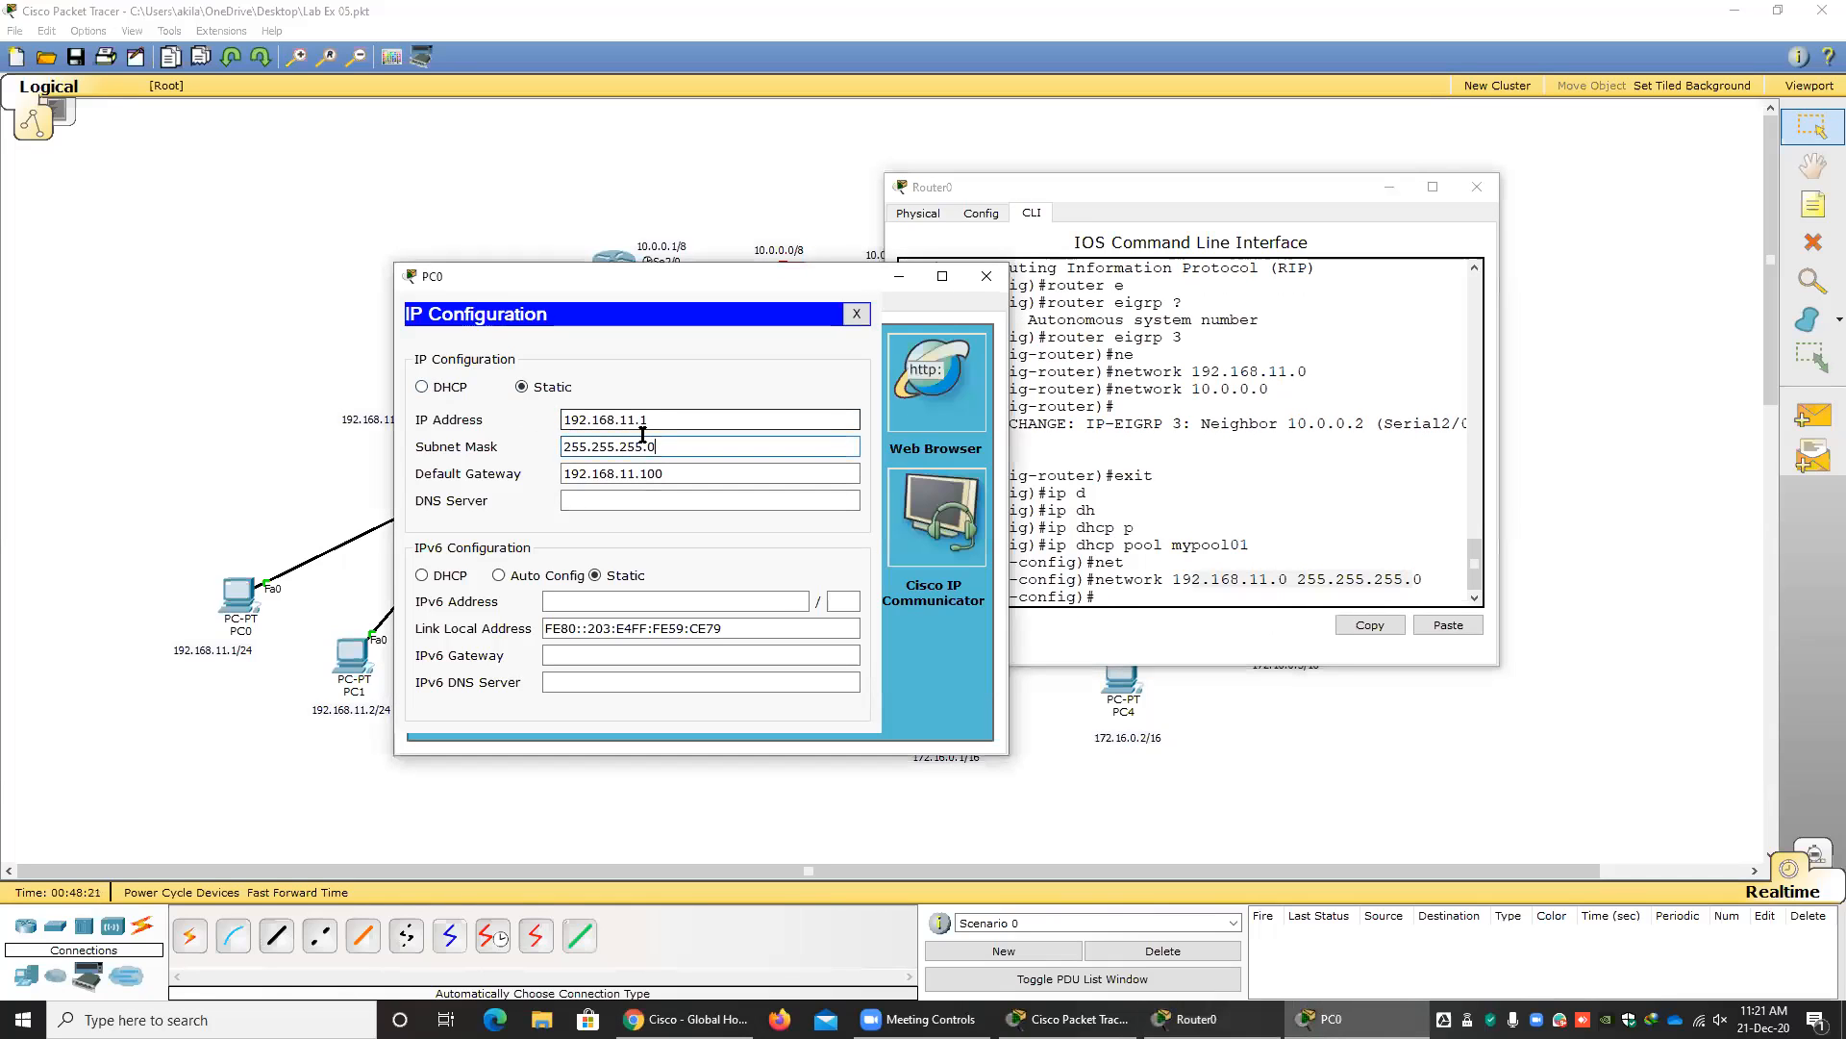
{"action": "left_click_drag", "start_coordinate": [701, 476], "coordinate": [509, 481]}
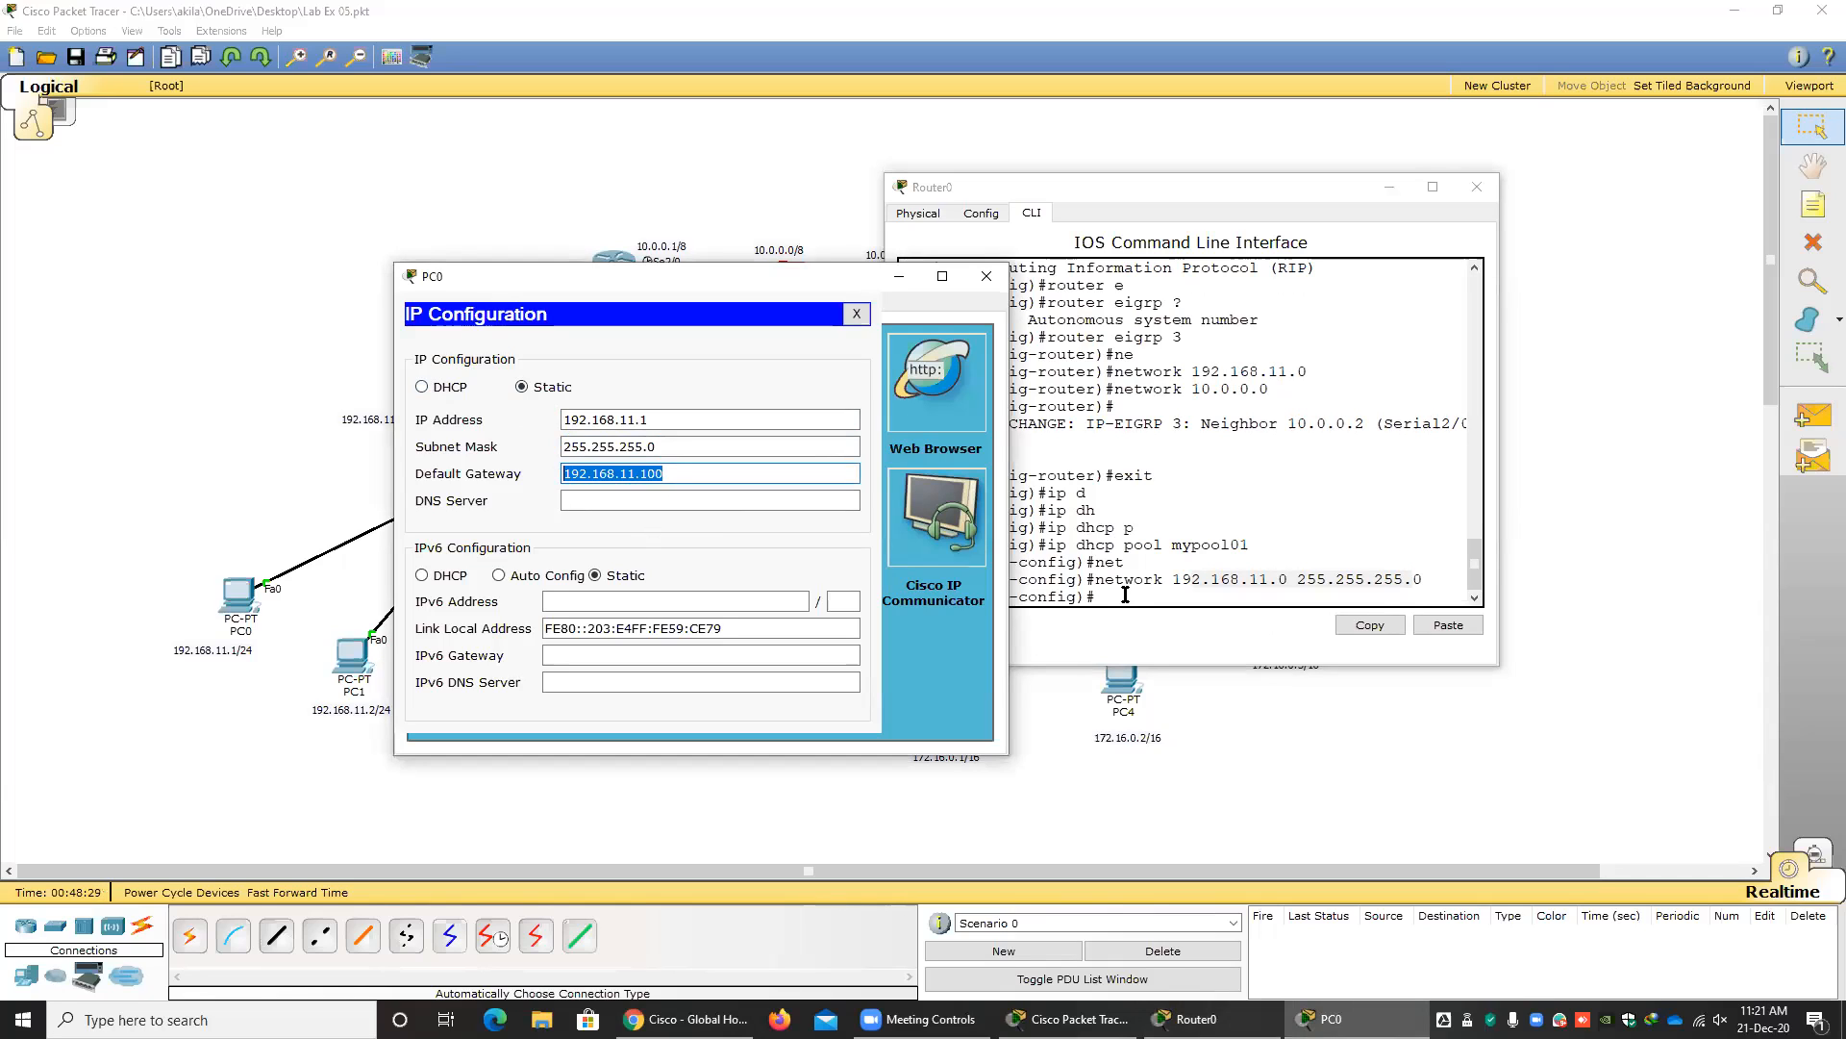
{"action": "left_click_drag", "start_coordinate": [684, 473], "coordinate": [504, 473]}
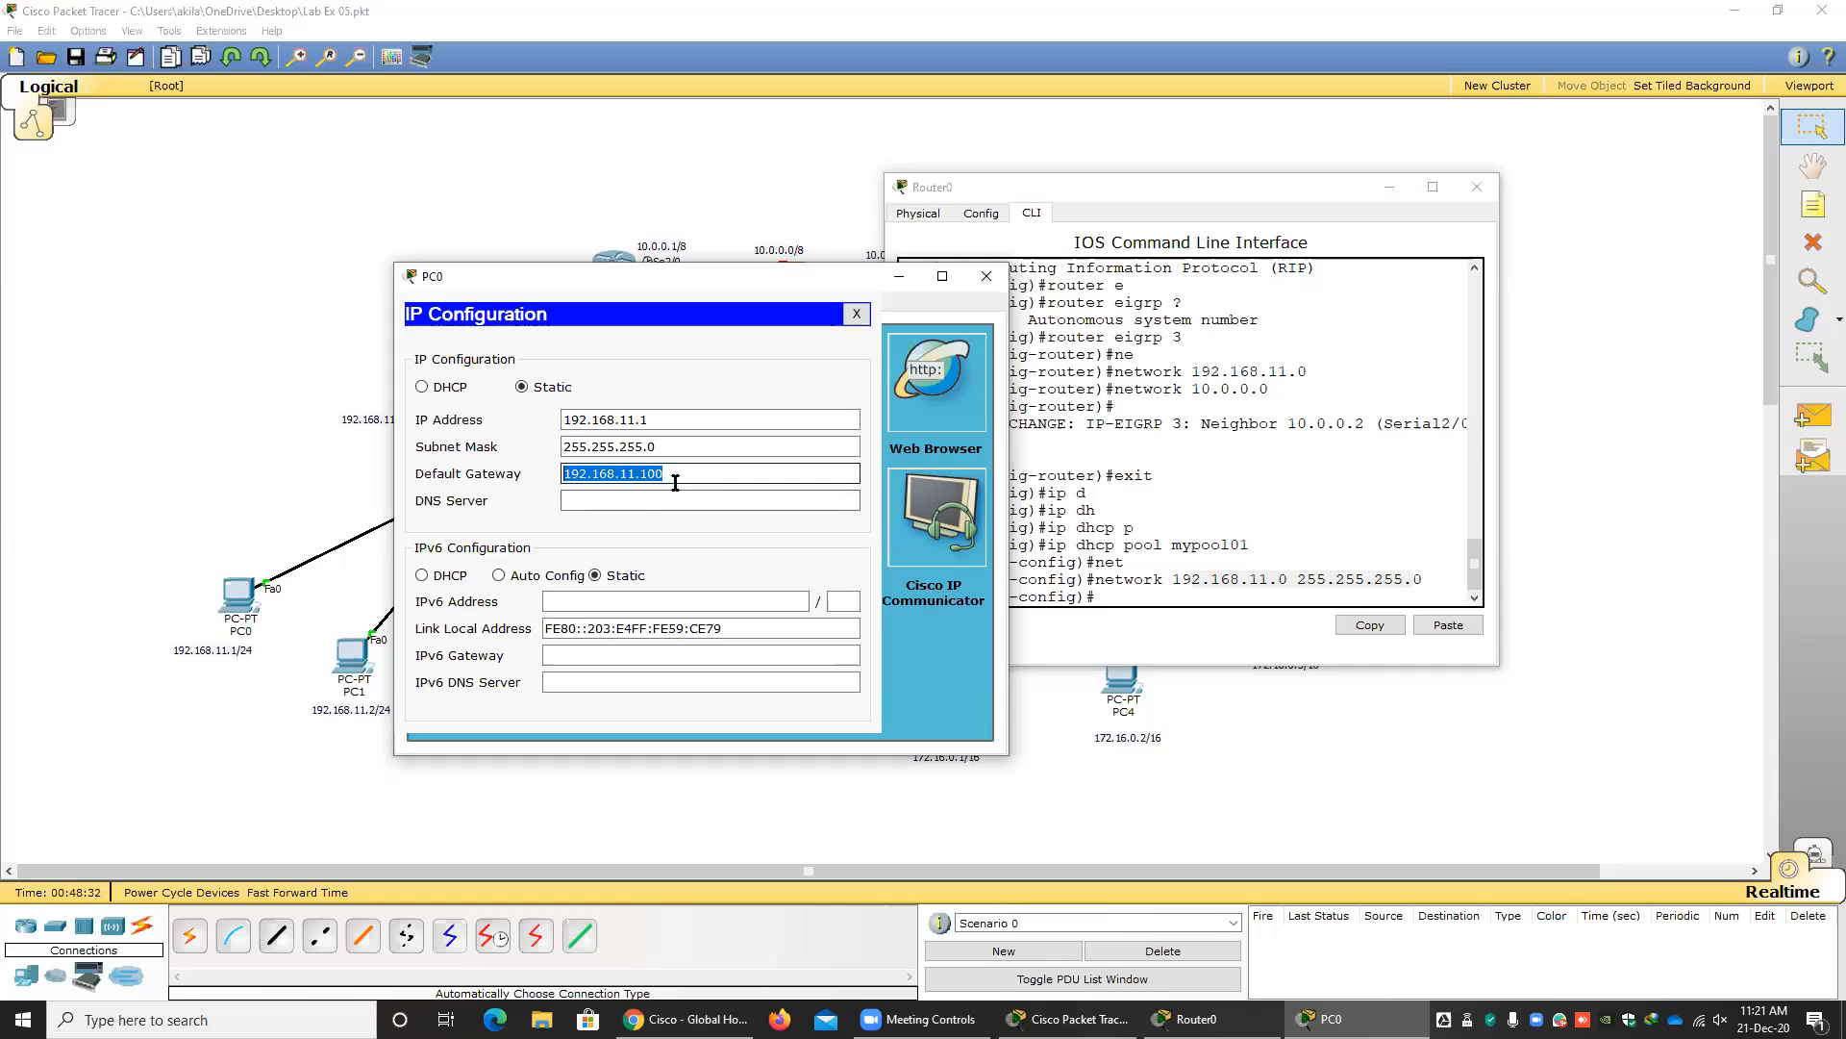
{"action": "left_click_drag", "start_coordinate": [664, 420], "coordinate": [533, 420]}
{"action": "left_click_drag", "start_coordinate": [664, 474], "coordinate": [484, 477]}
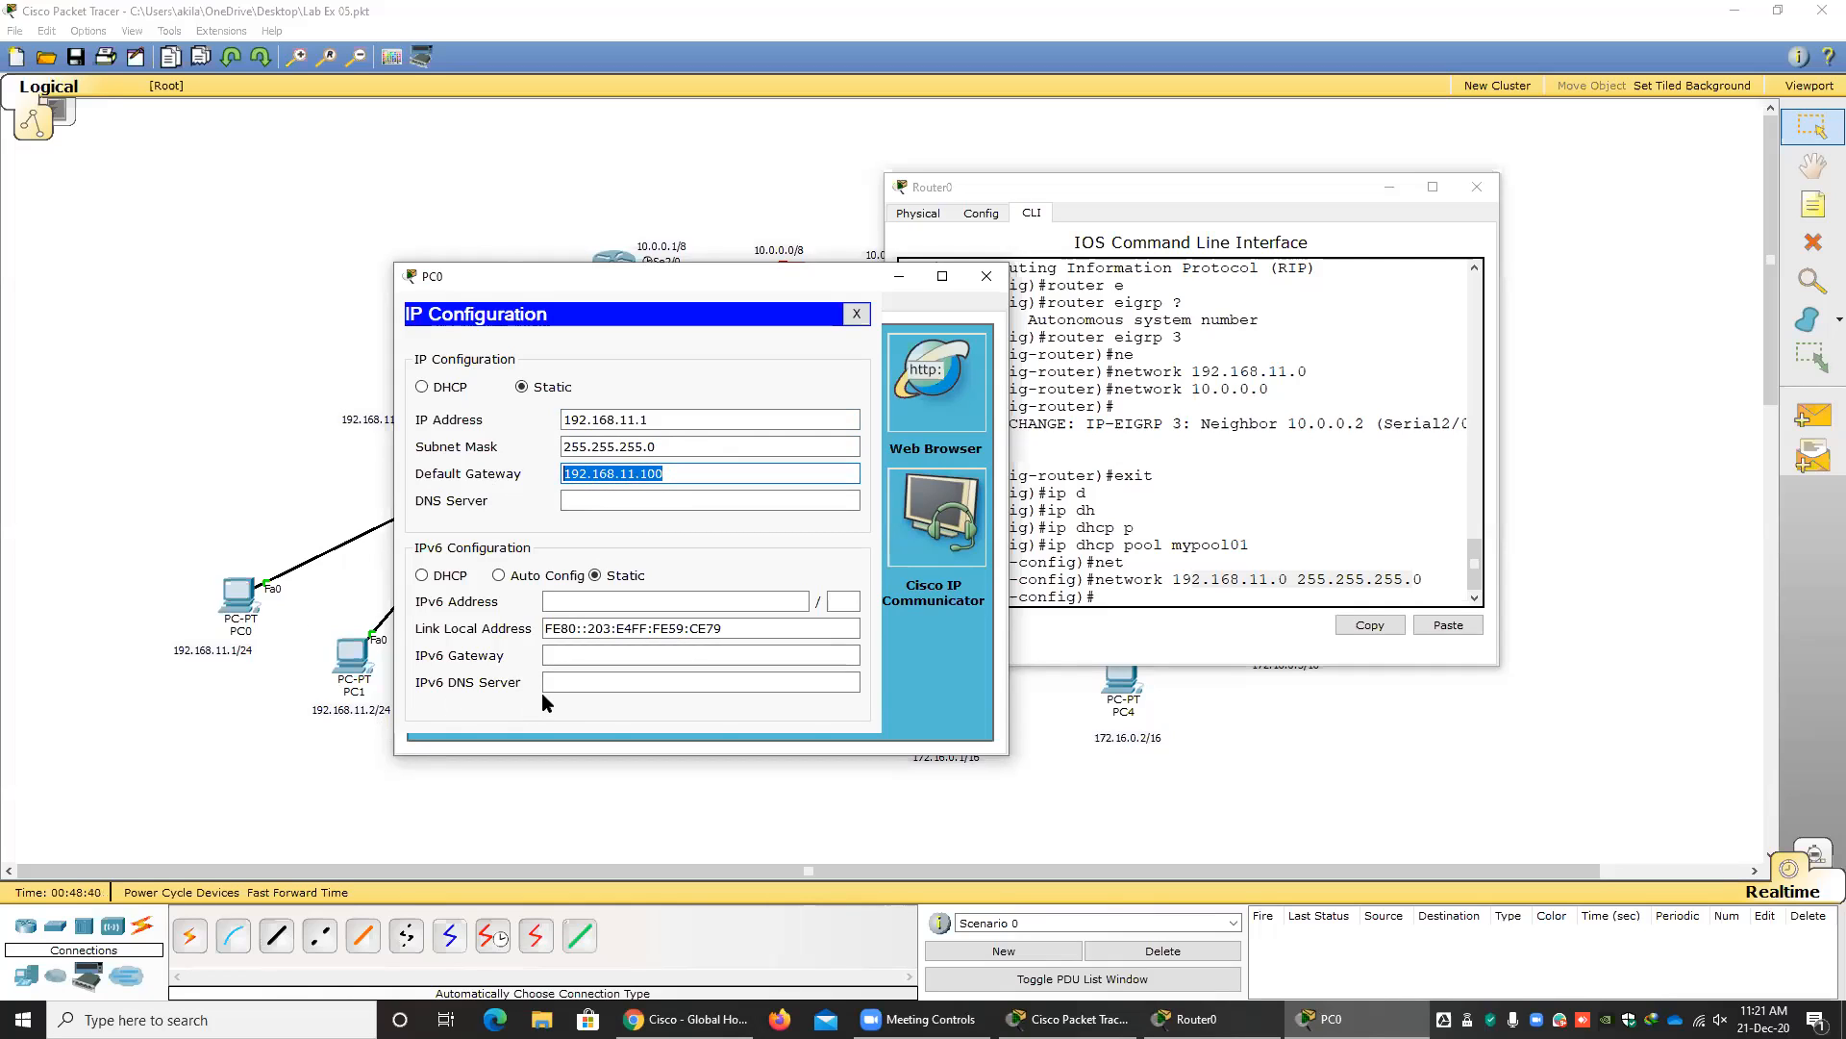
Set the mypool01 DHCP pool's default router to 192.168.11.100 on Router0, with PC0's window moved clear for reference.
{"action": "left_click", "coordinate": [1132, 614]}
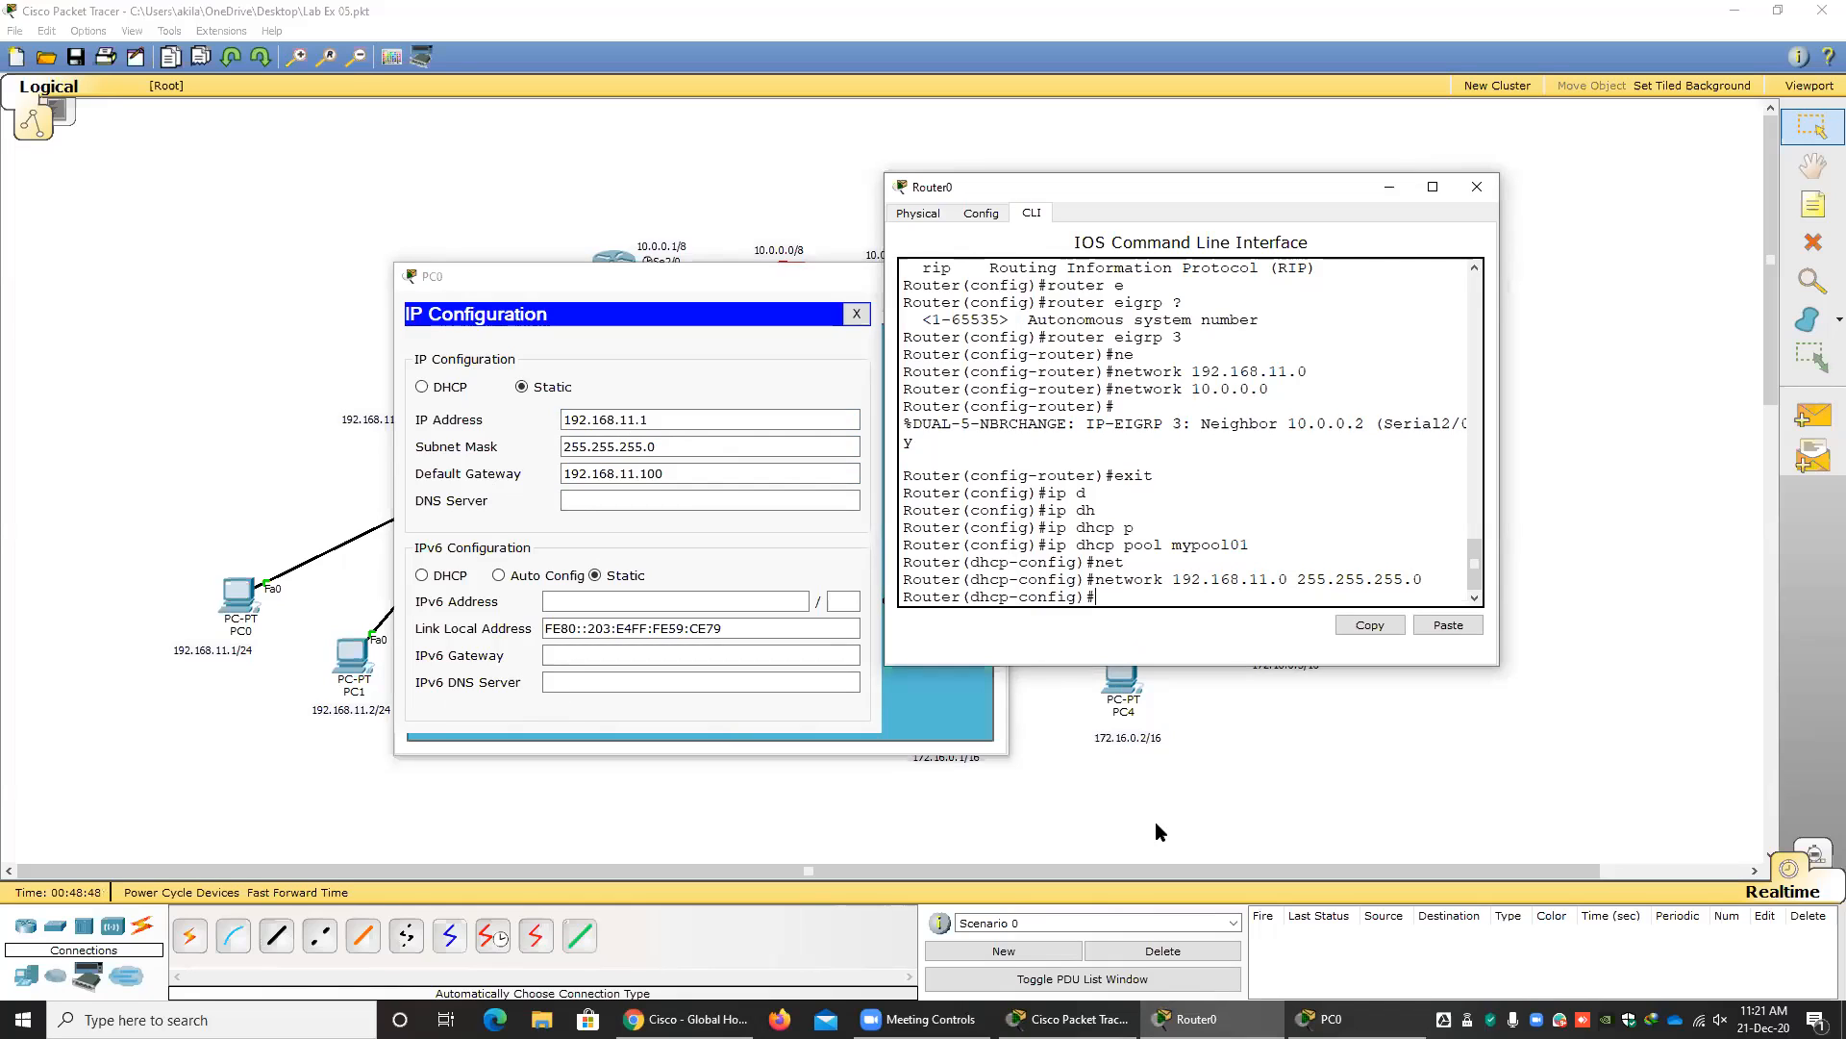
{"action": "type", "text": "d"}
{"action": "key", "text": "Tab"}
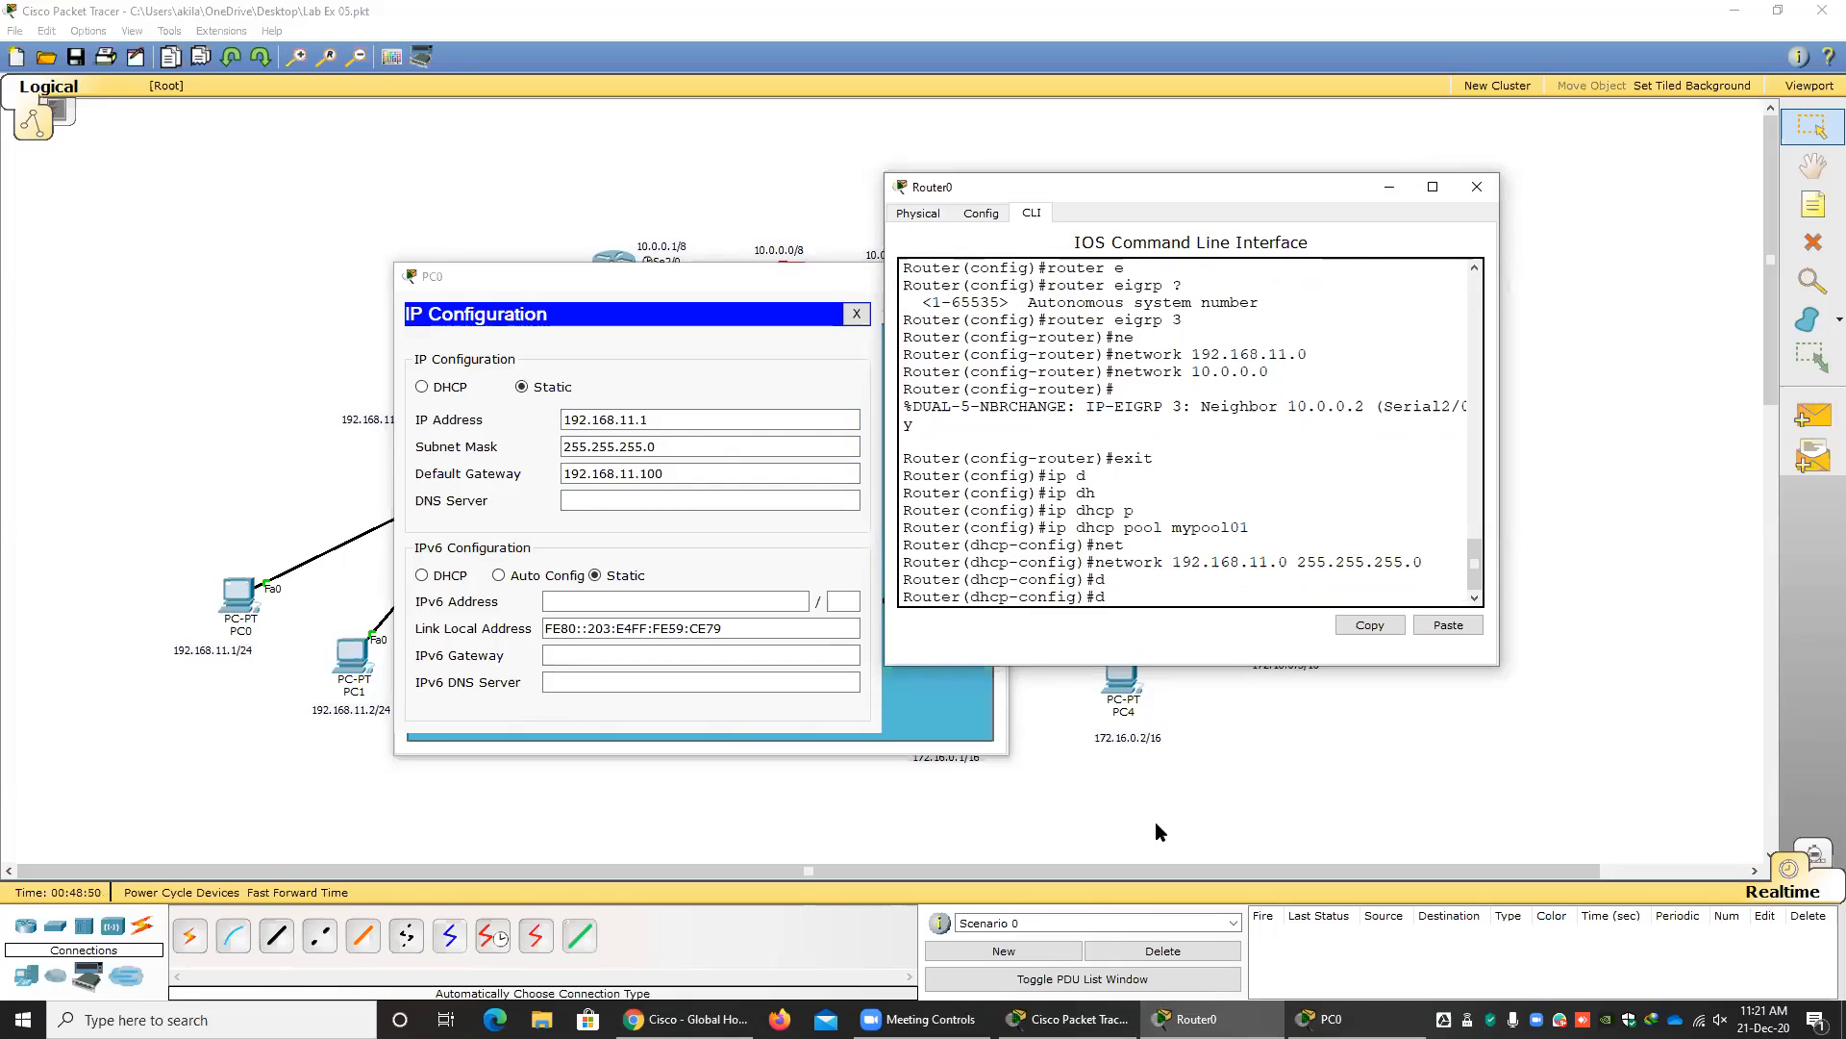
{"action": "type", "text": "e"}
{"action": "key", "text": "Tab"}
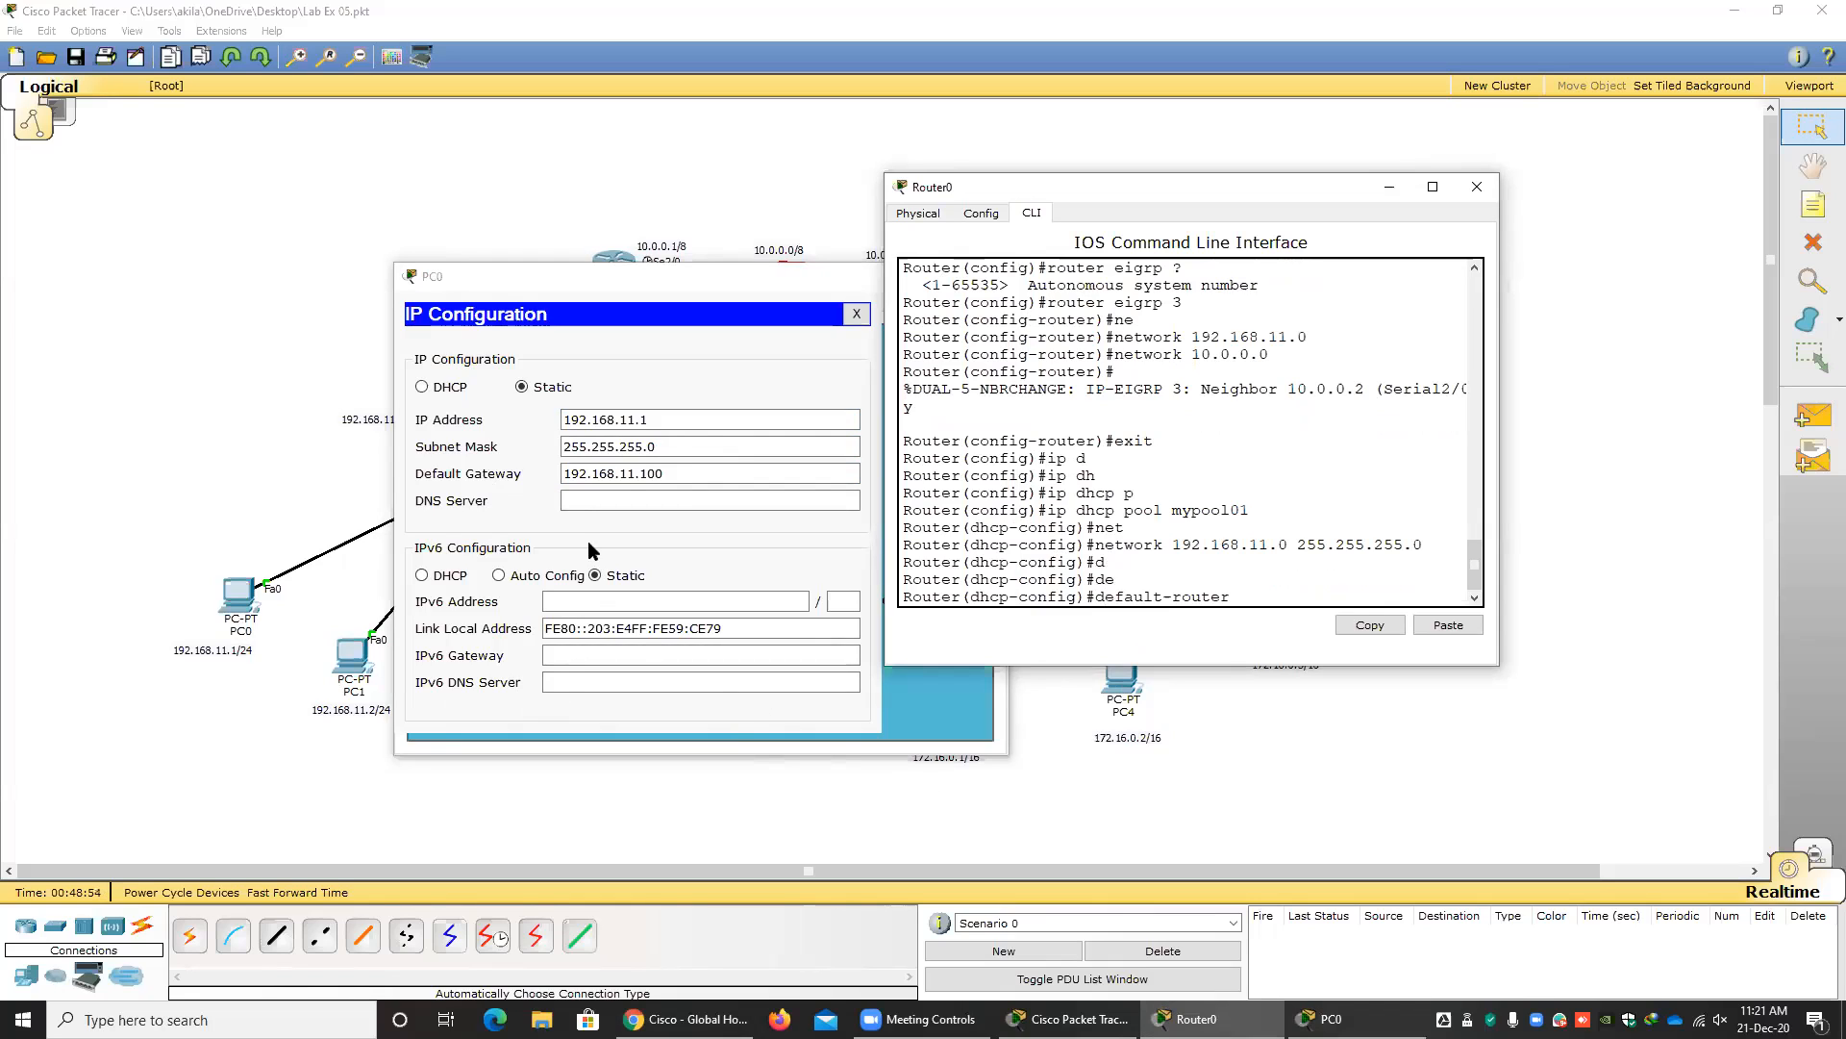
{"action": "left_click", "coordinate": [545, 294]}
{"action": "left_click_drag", "start_coordinate": [545, 293], "coordinate": [258, 387]}
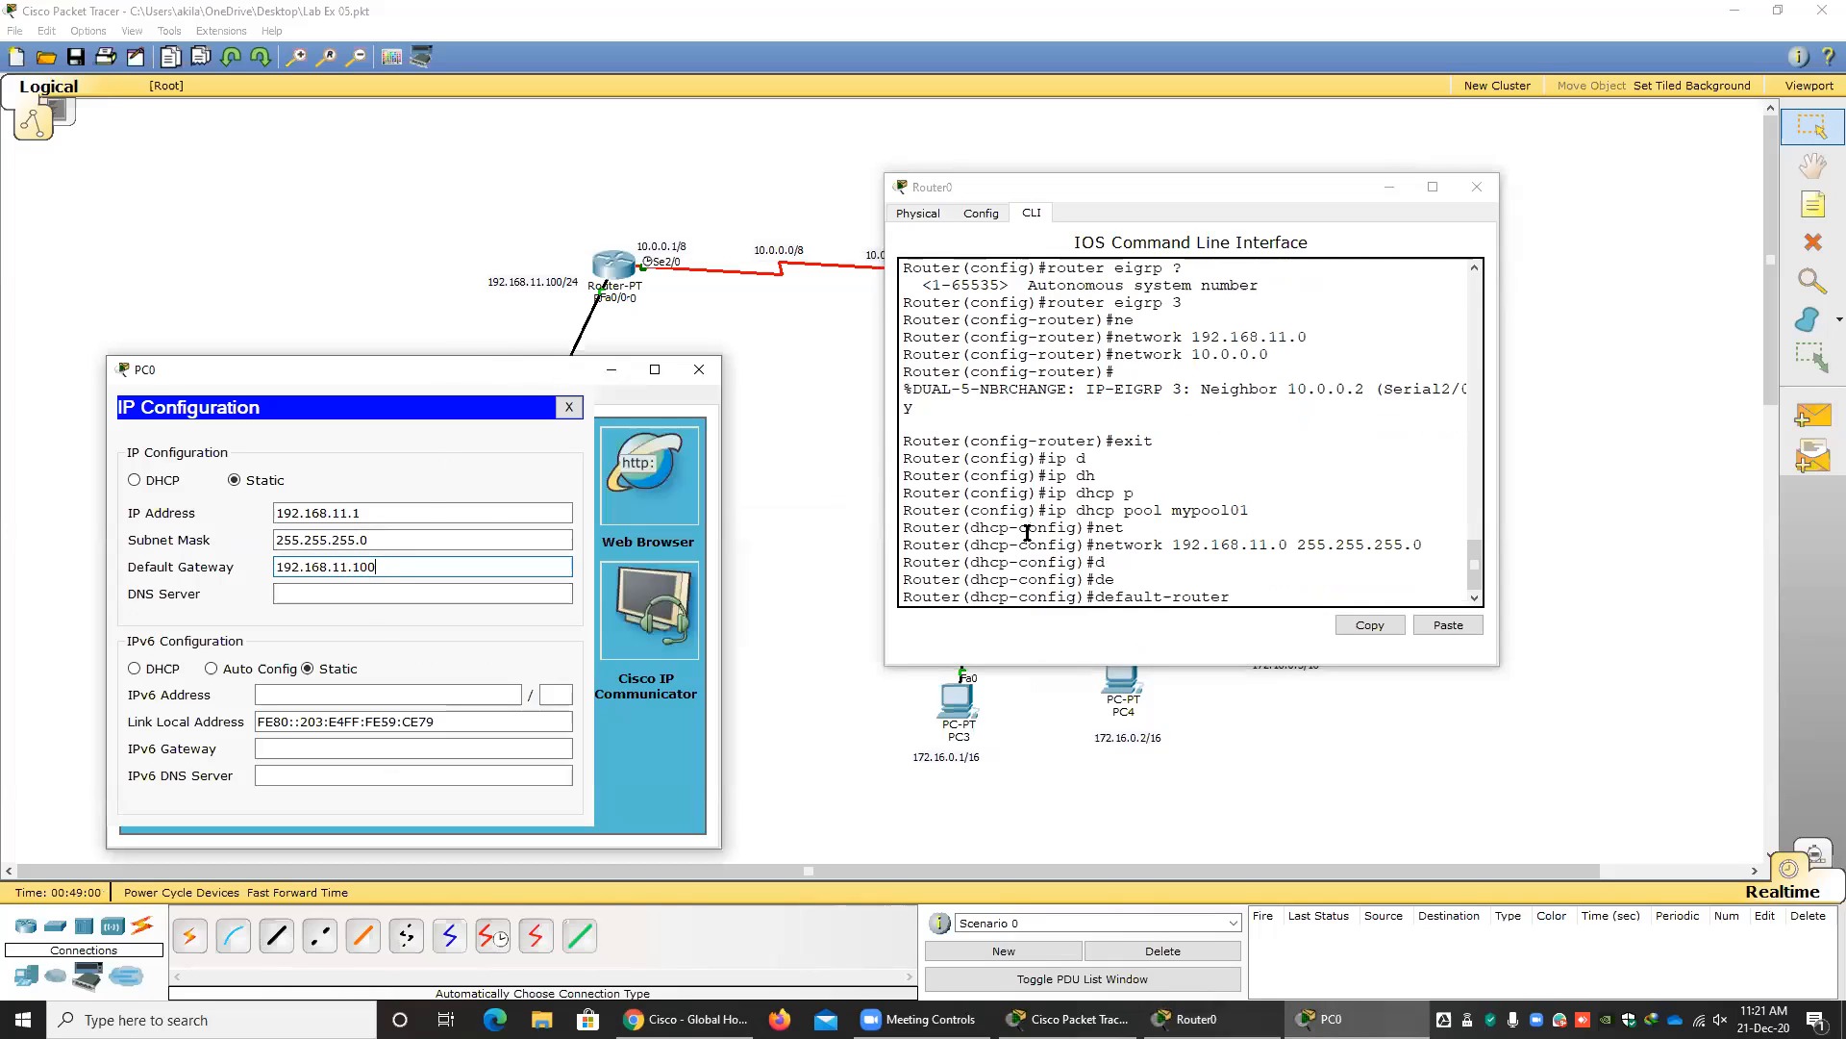
{"action": "left_click", "coordinate": [1258, 599]}
{"action": "type", "text": "192.168.11.100"}
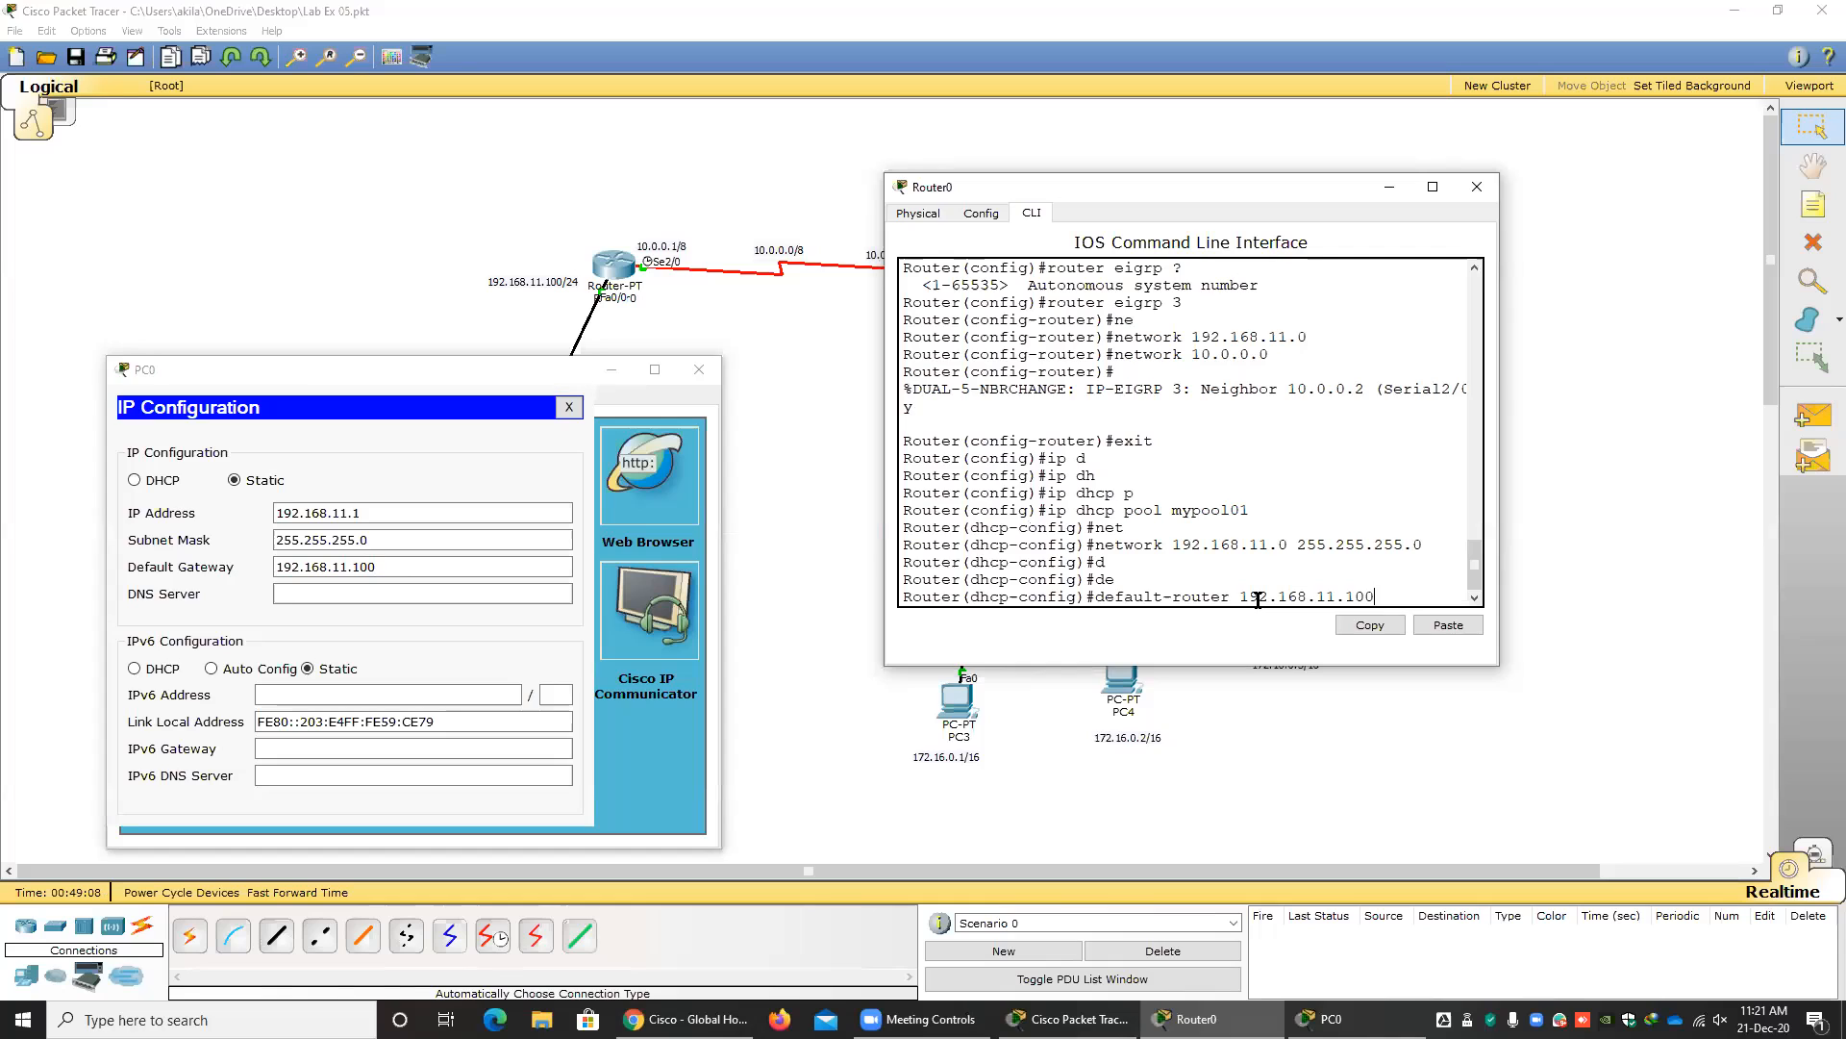
{"action": "key", "text": "Return"}
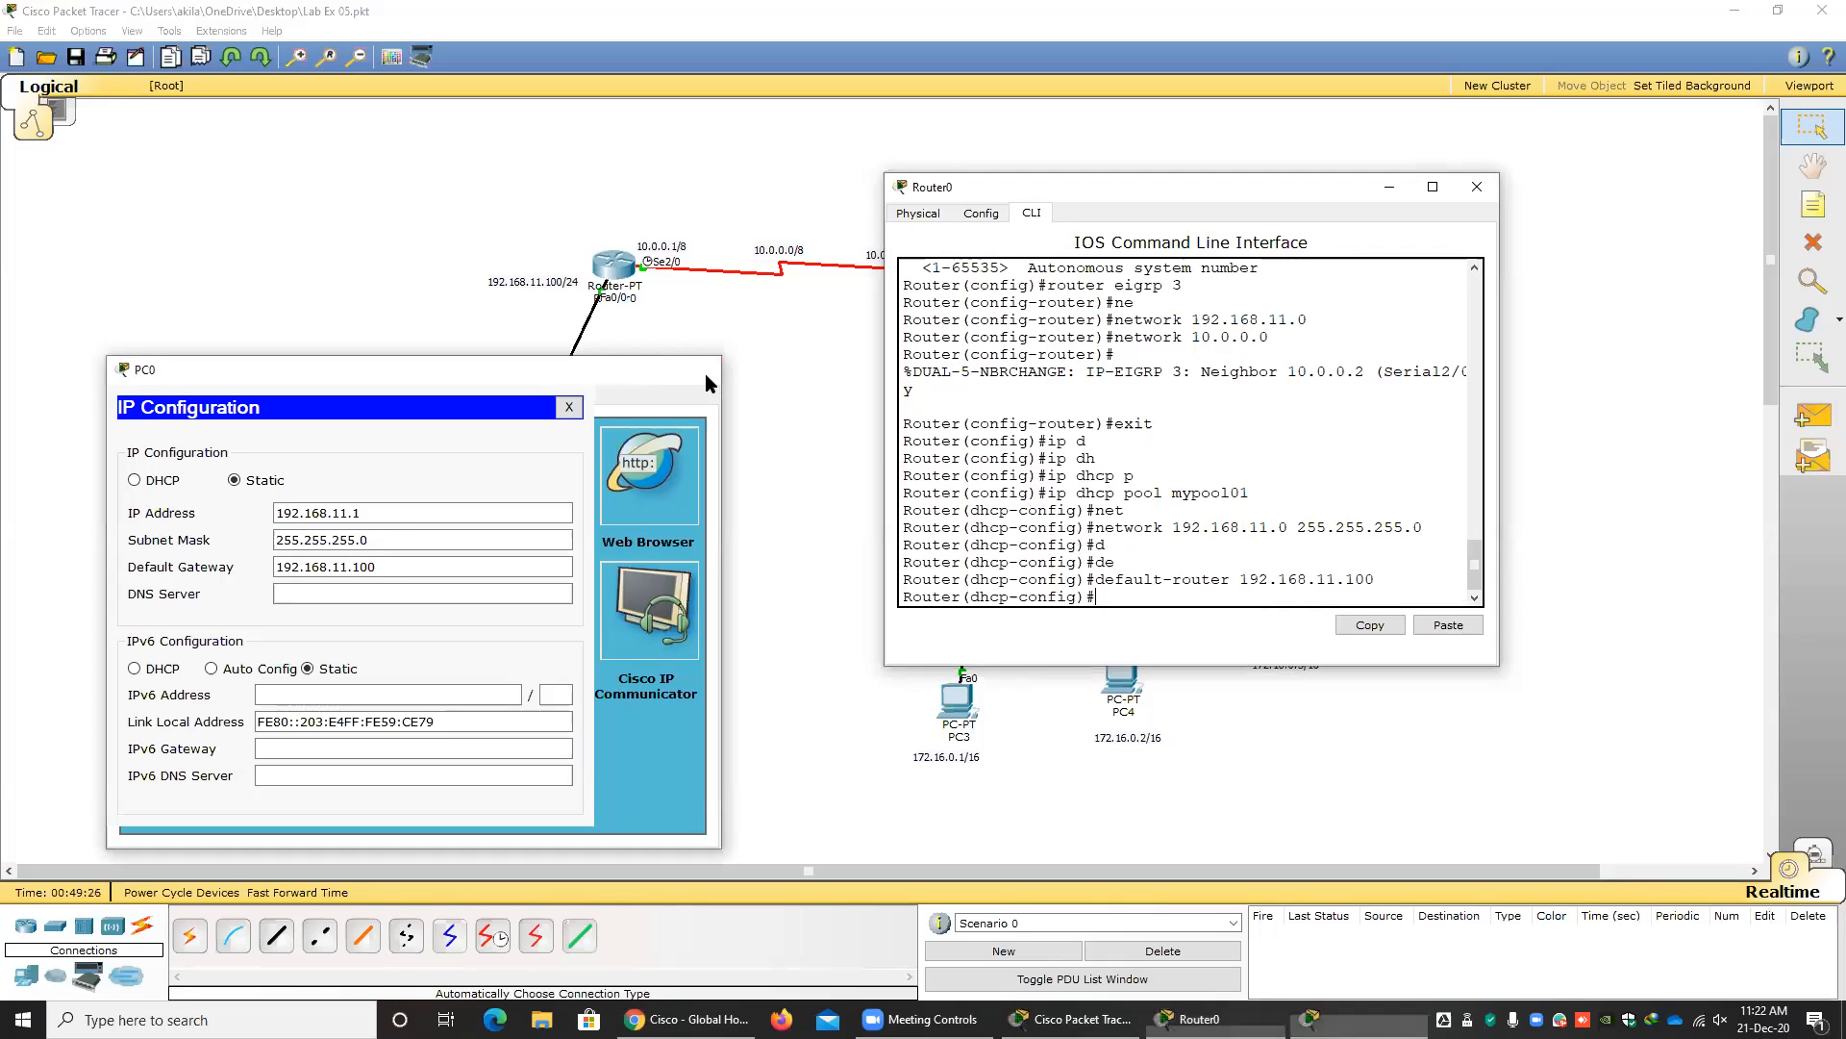
Clear the PC0 and Router0 windows and place a generic Server-PT to the right of the 192.168.11.0/24 network's switch.
{"action": "left_click", "coordinate": [706, 379]}
{"action": "left_click", "coordinate": [690, 569]}
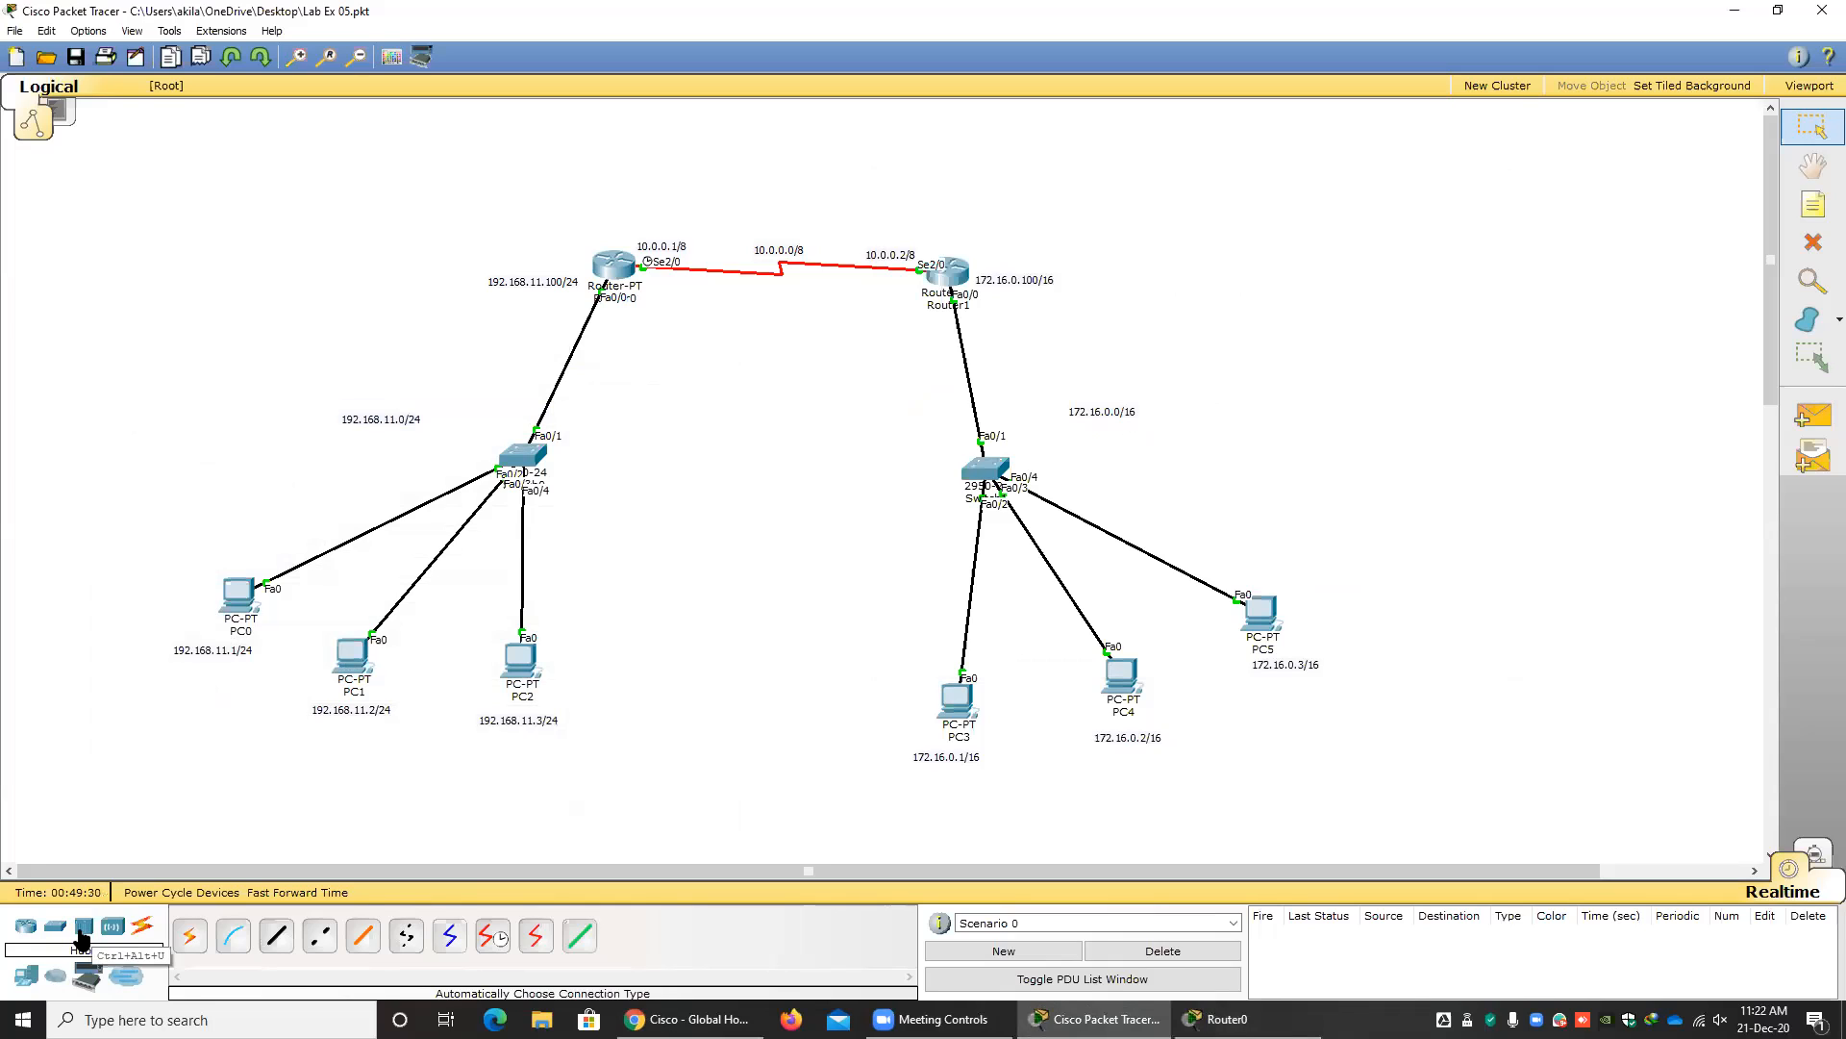
{"action": "left_click", "coordinate": [34, 979]}
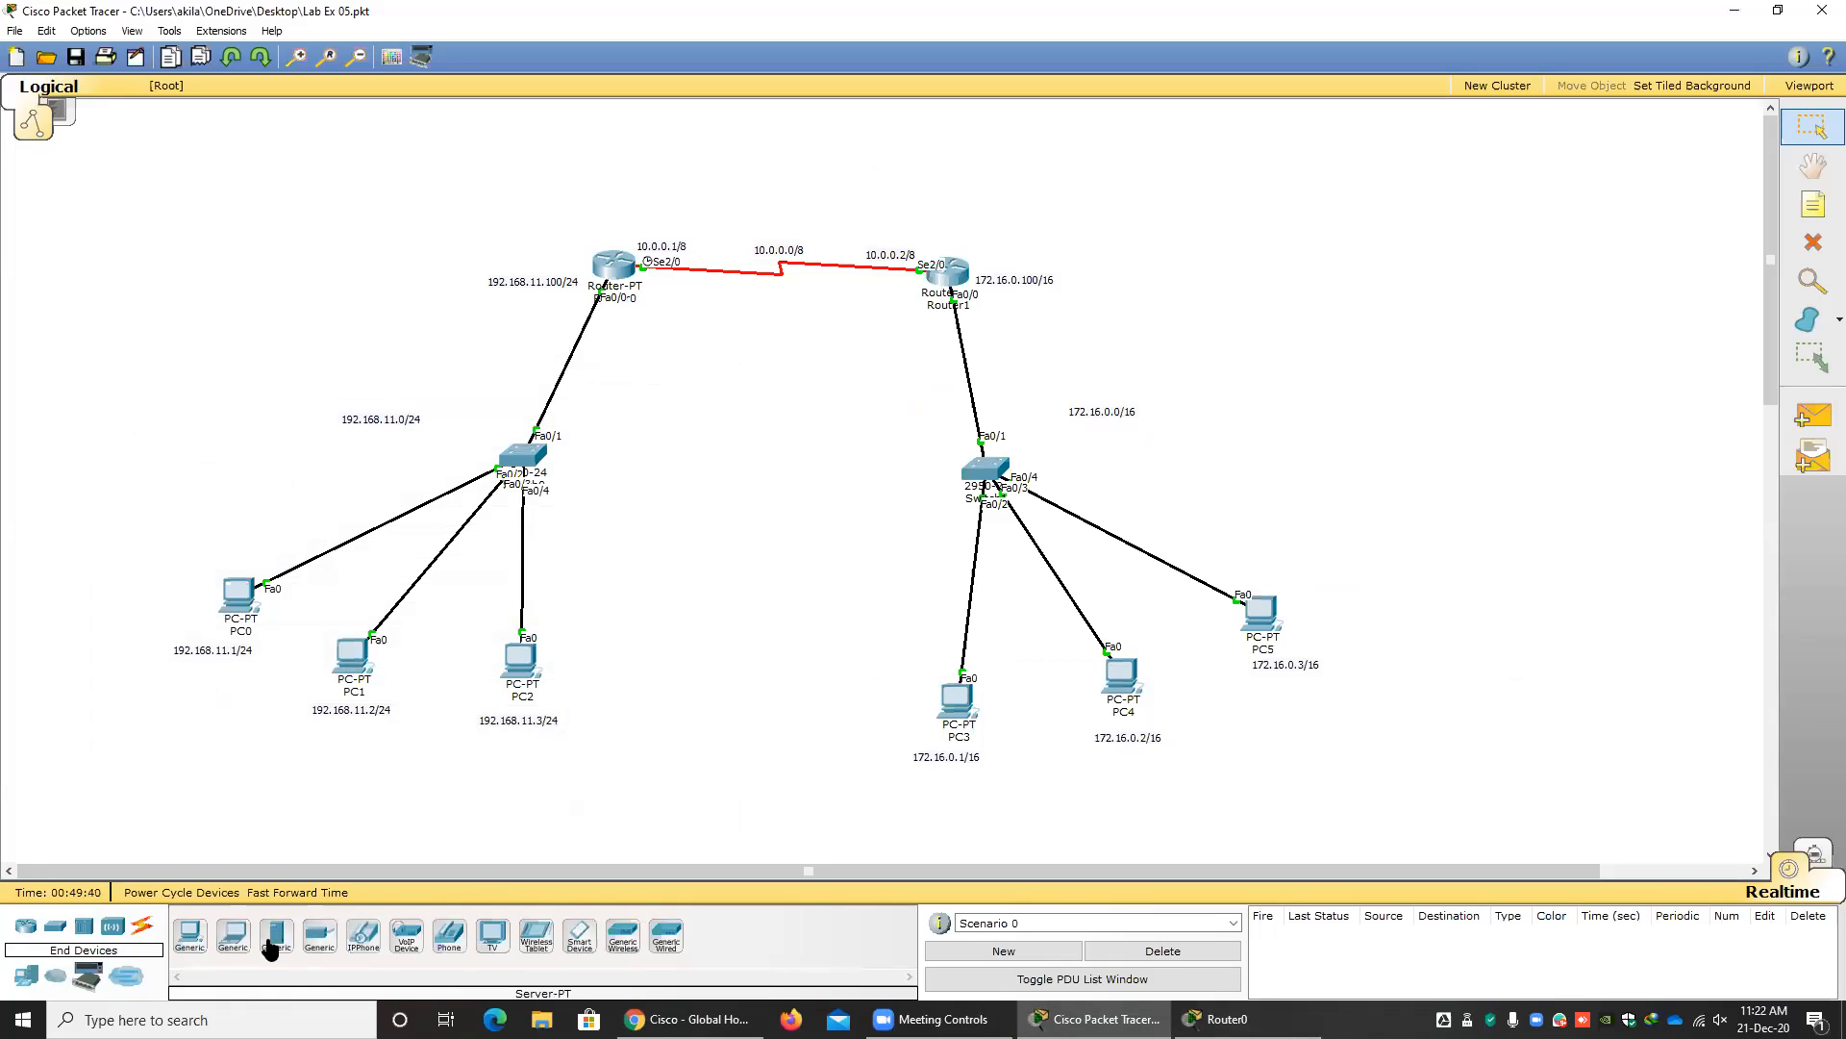
{"action": "left_click_drag", "start_coordinate": [270, 948], "coordinate": [676, 567]}
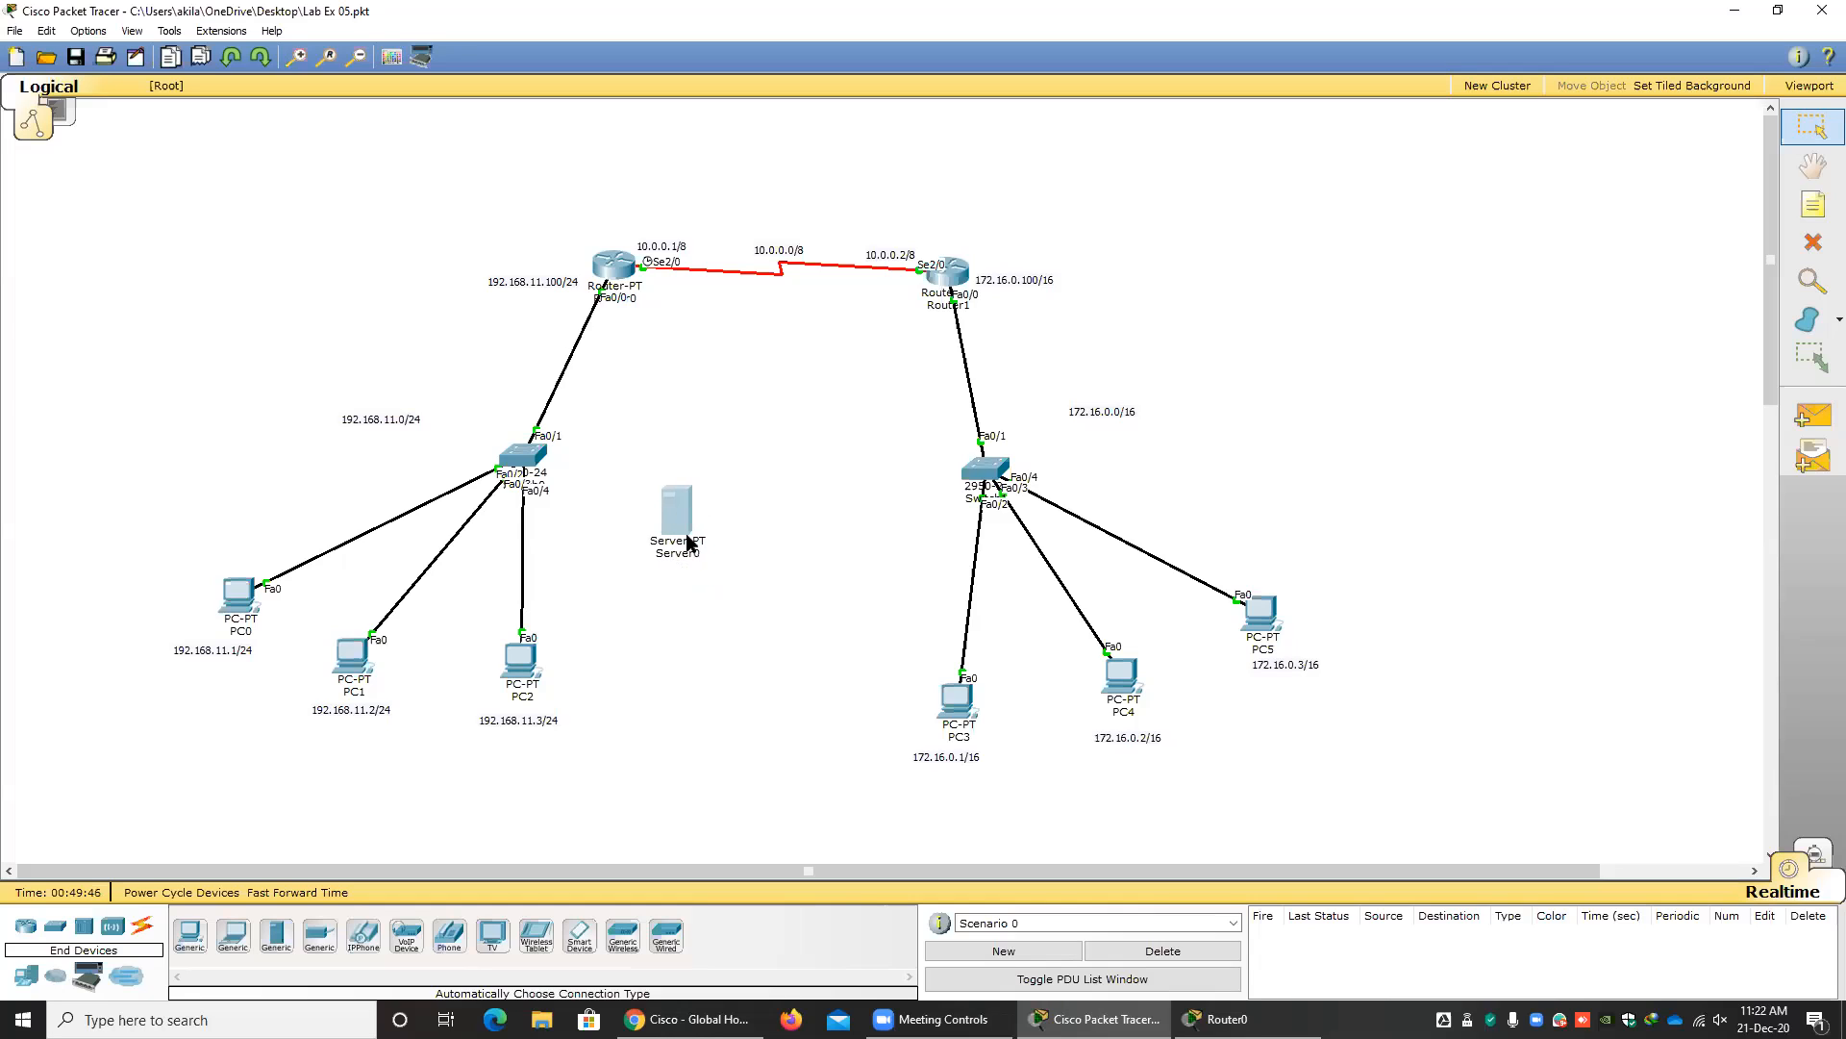
Duplicate the 192.168.11.0/24 label, change the copy's text to "DNS Server" and place it beside the new server.
{"action": "left_click_drag", "start_coordinate": [381, 423], "coordinate": [388, 425]}
{"action": "key", "text": "ctrl+v"}
{"action": "double_click", "coordinate": [700, 575]}
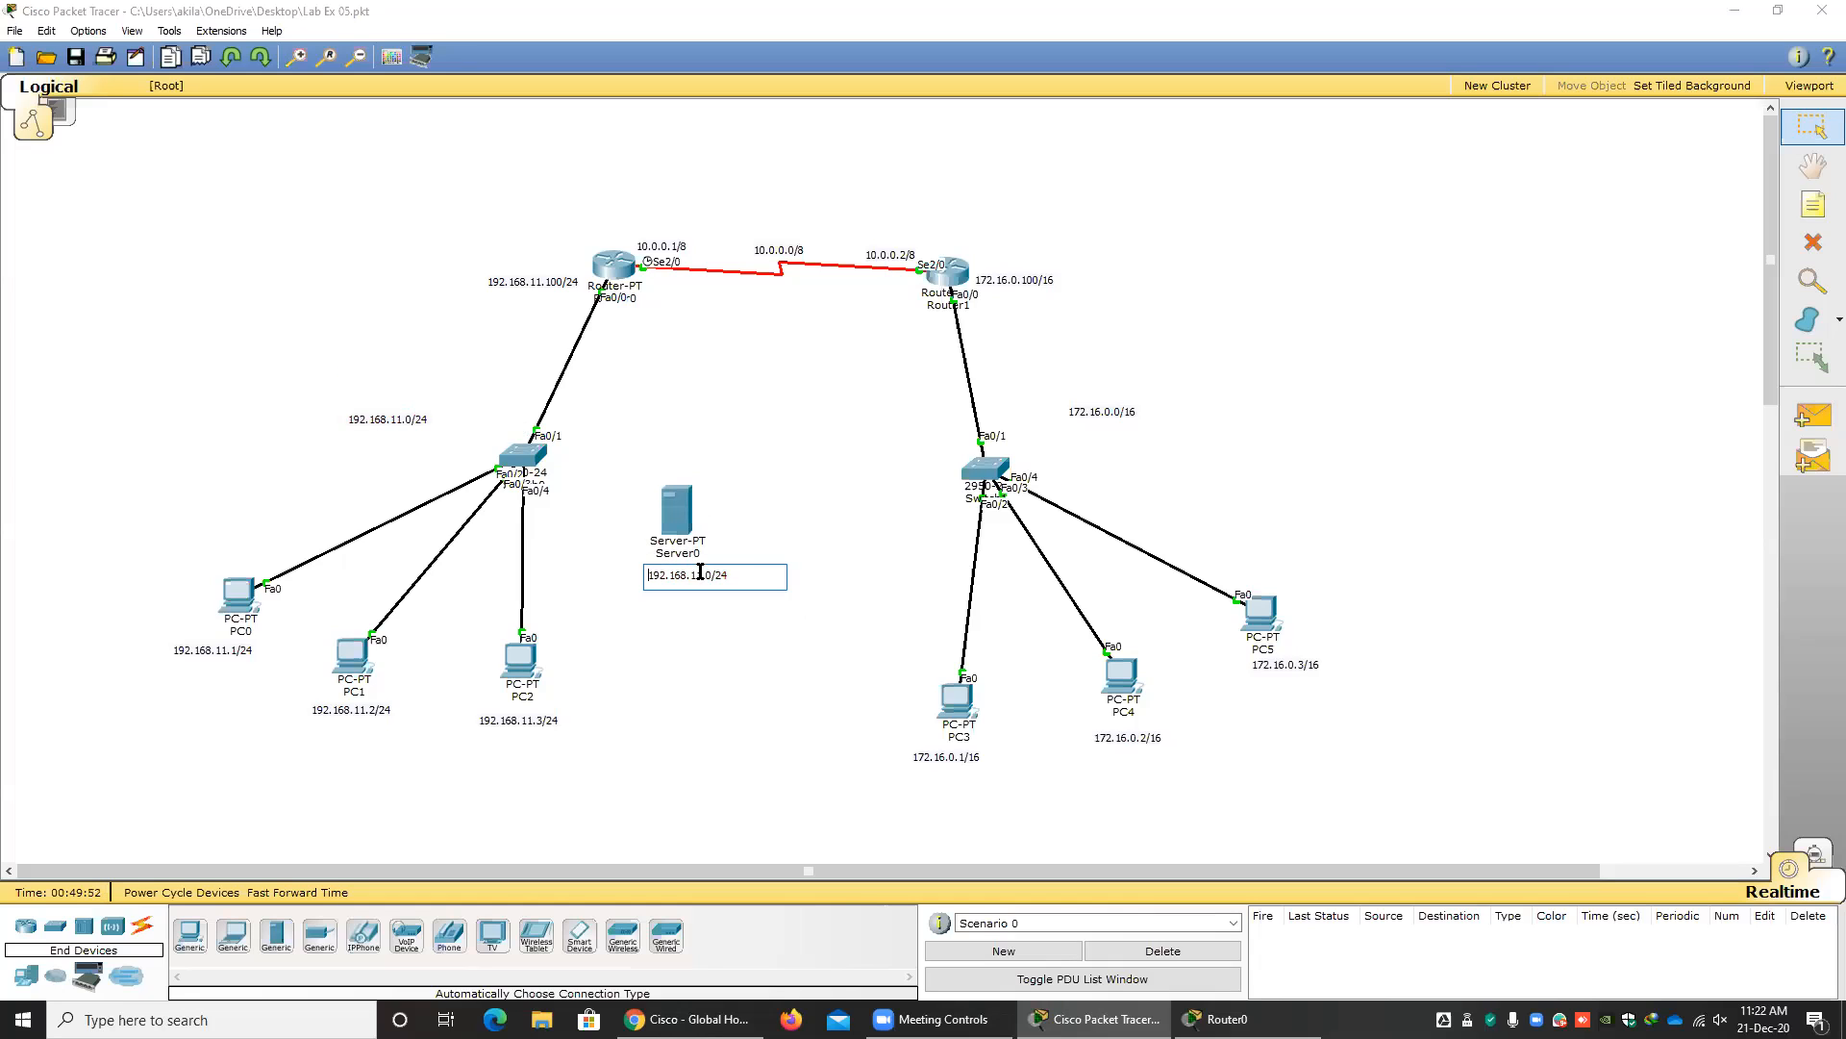
{"action": "left_click_drag", "start_coordinate": [746, 575], "coordinate": [567, 563]}
{"action": "type", "text": "DNS Server"}
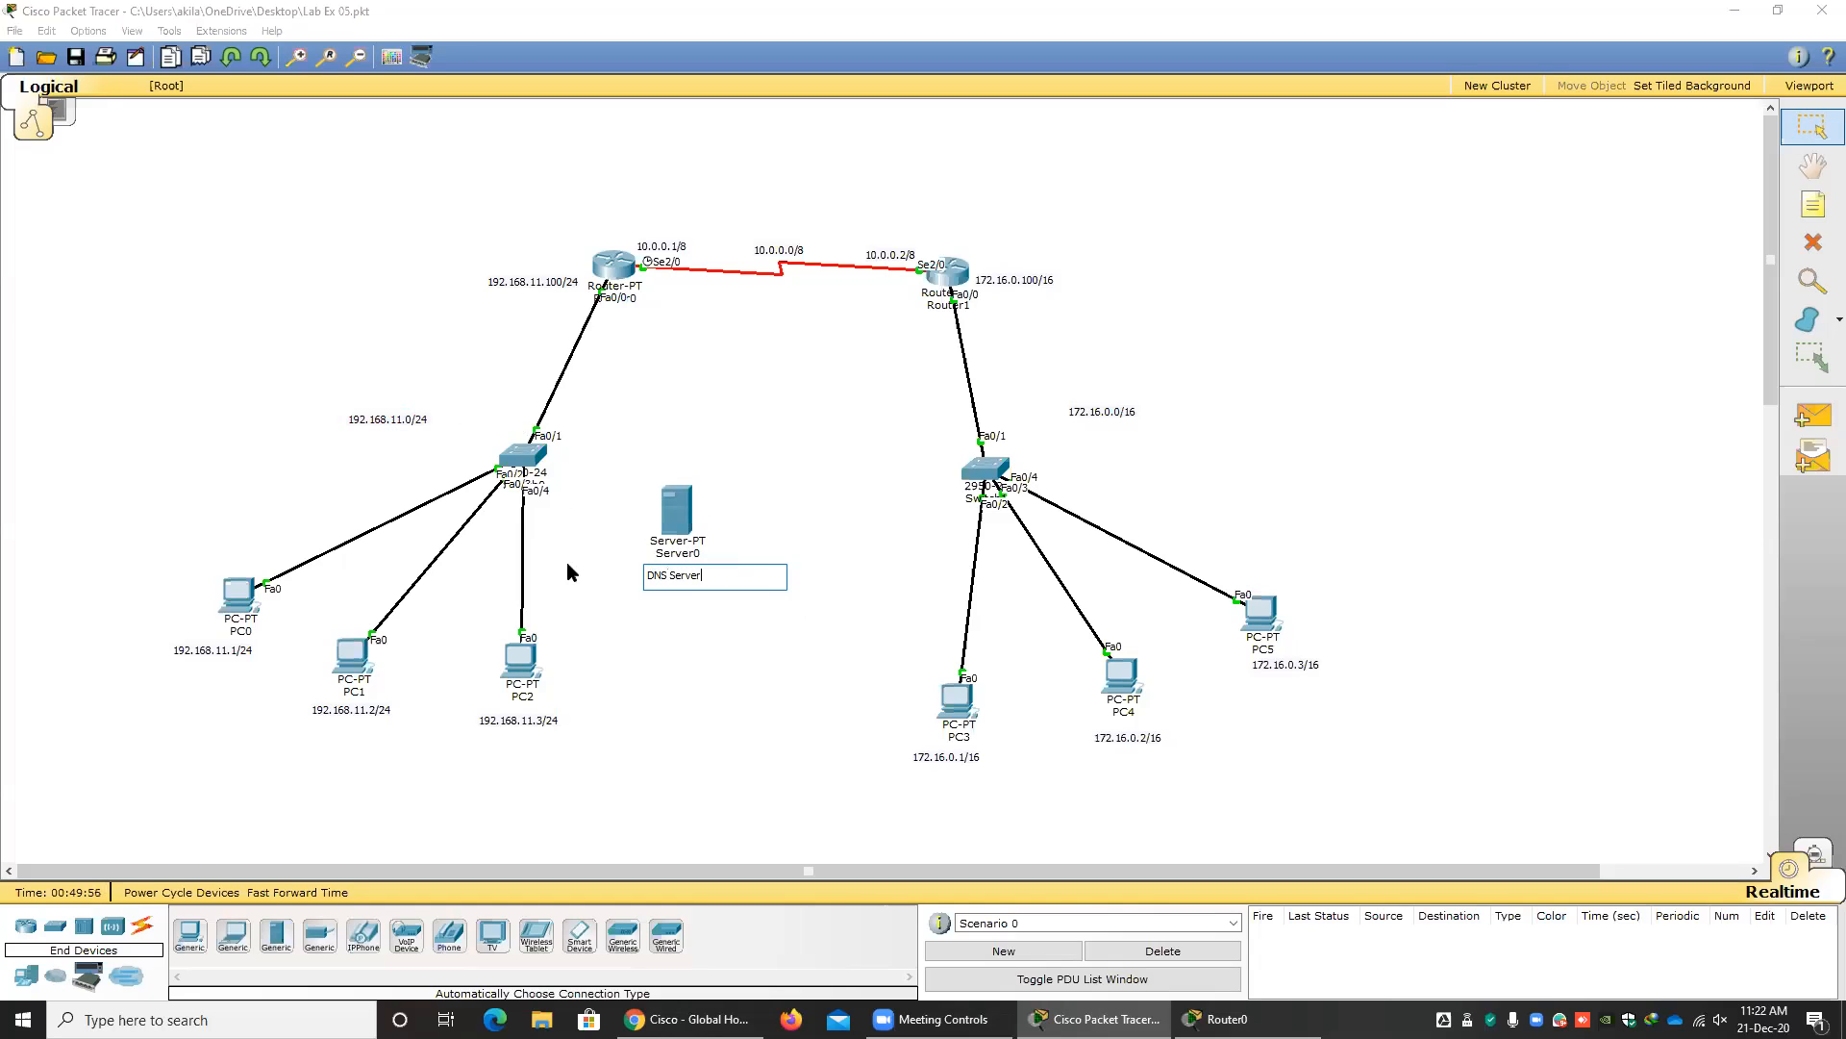
{"action": "left_click", "coordinate": [732, 673]}
{"action": "left_click_drag", "start_coordinate": [659, 579], "coordinate": [725, 511]}
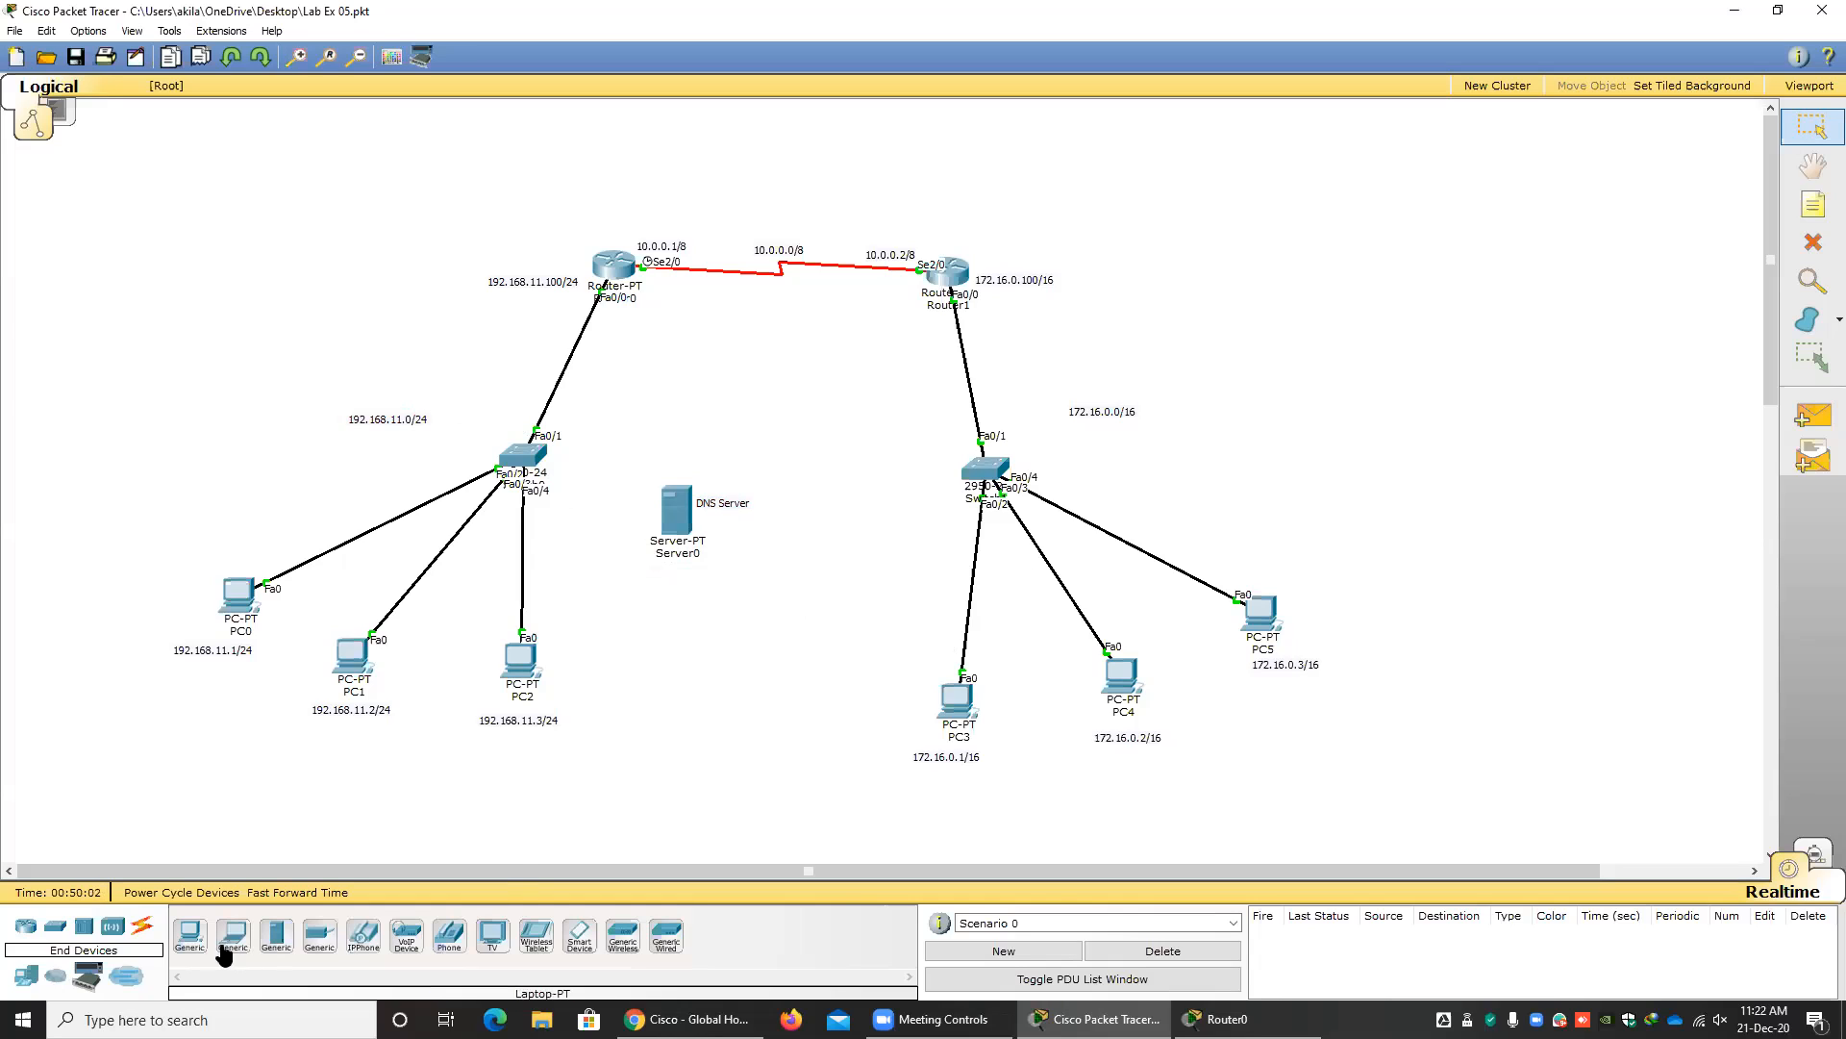
Connect the DNS server to the 192.168.11.0/24 network's switch using the automatically chosen connection type.
{"action": "left_click", "coordinate": [141, 926]}
{"action": "left_click", "coordinate": [189, 935]}
{"action": "left_click", "coordinate": [673, 510]}
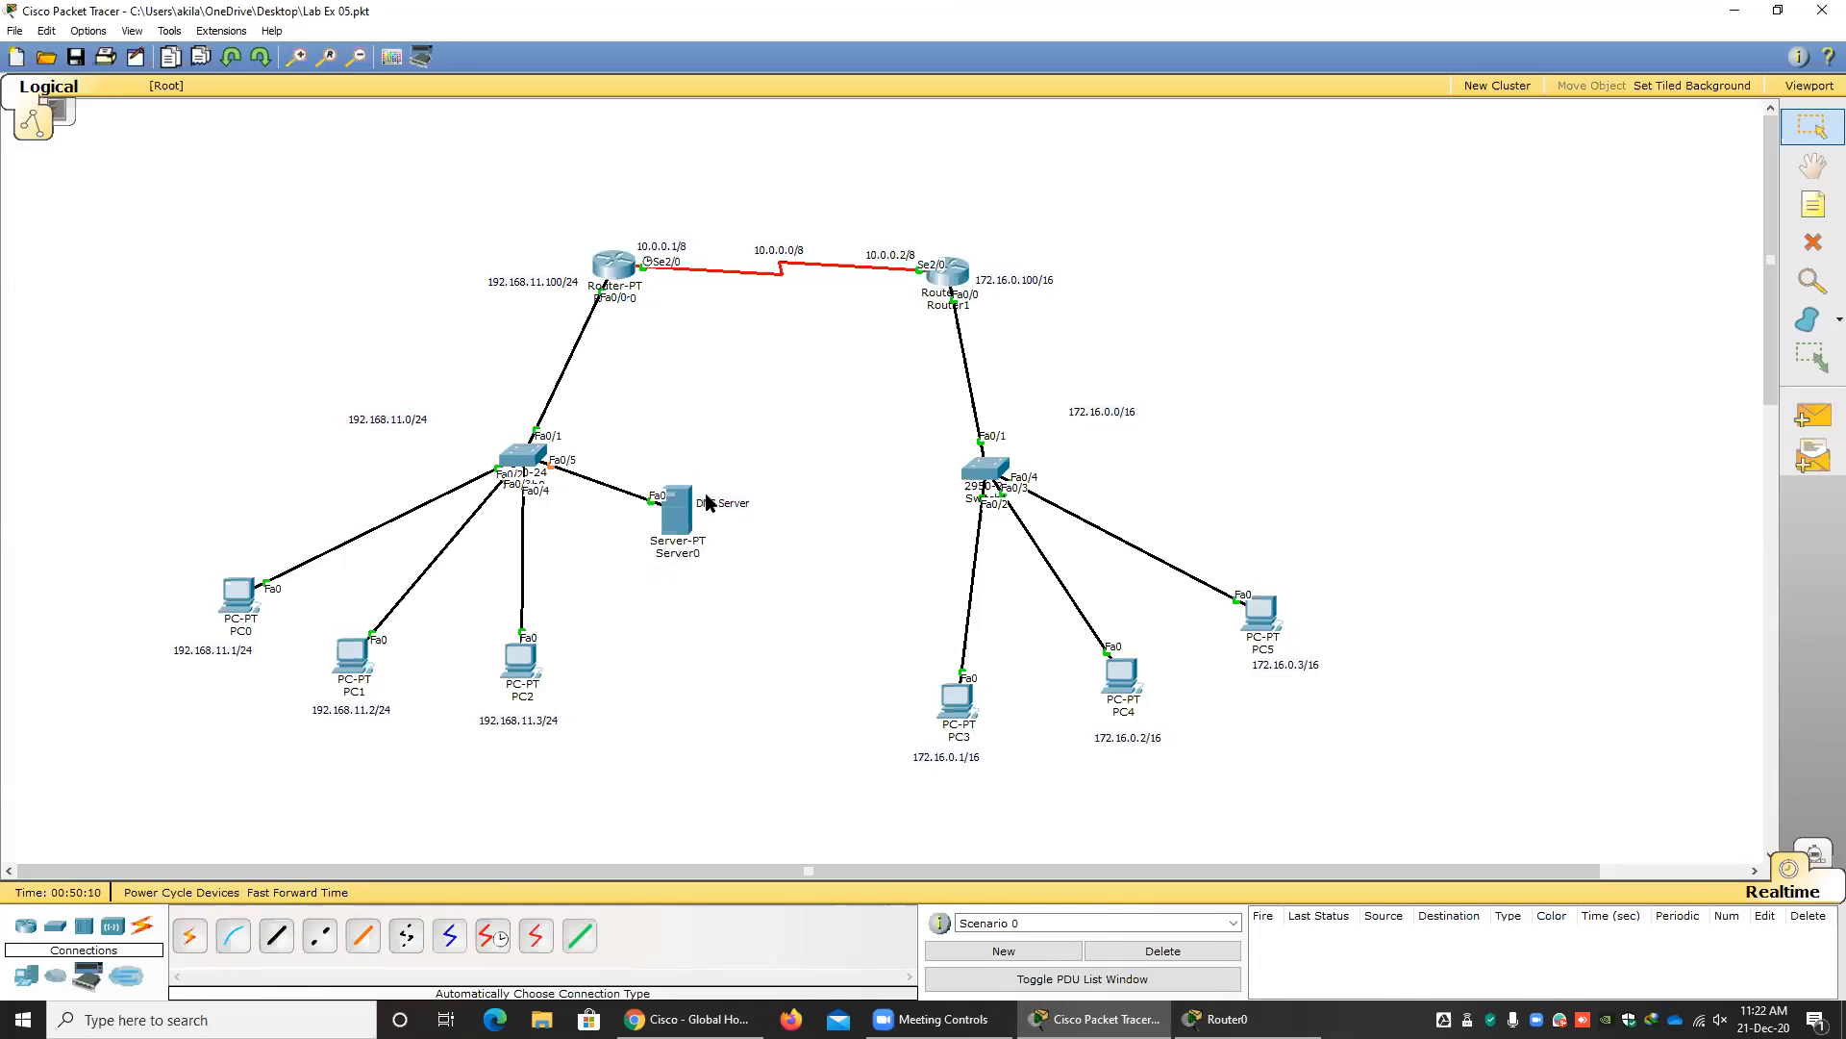
Give the DNS server the static IP address 192.168.11.200 with subnet mask 255.255.255.0.
{"action": "mouse_move", "coordinate": [678, 517]}
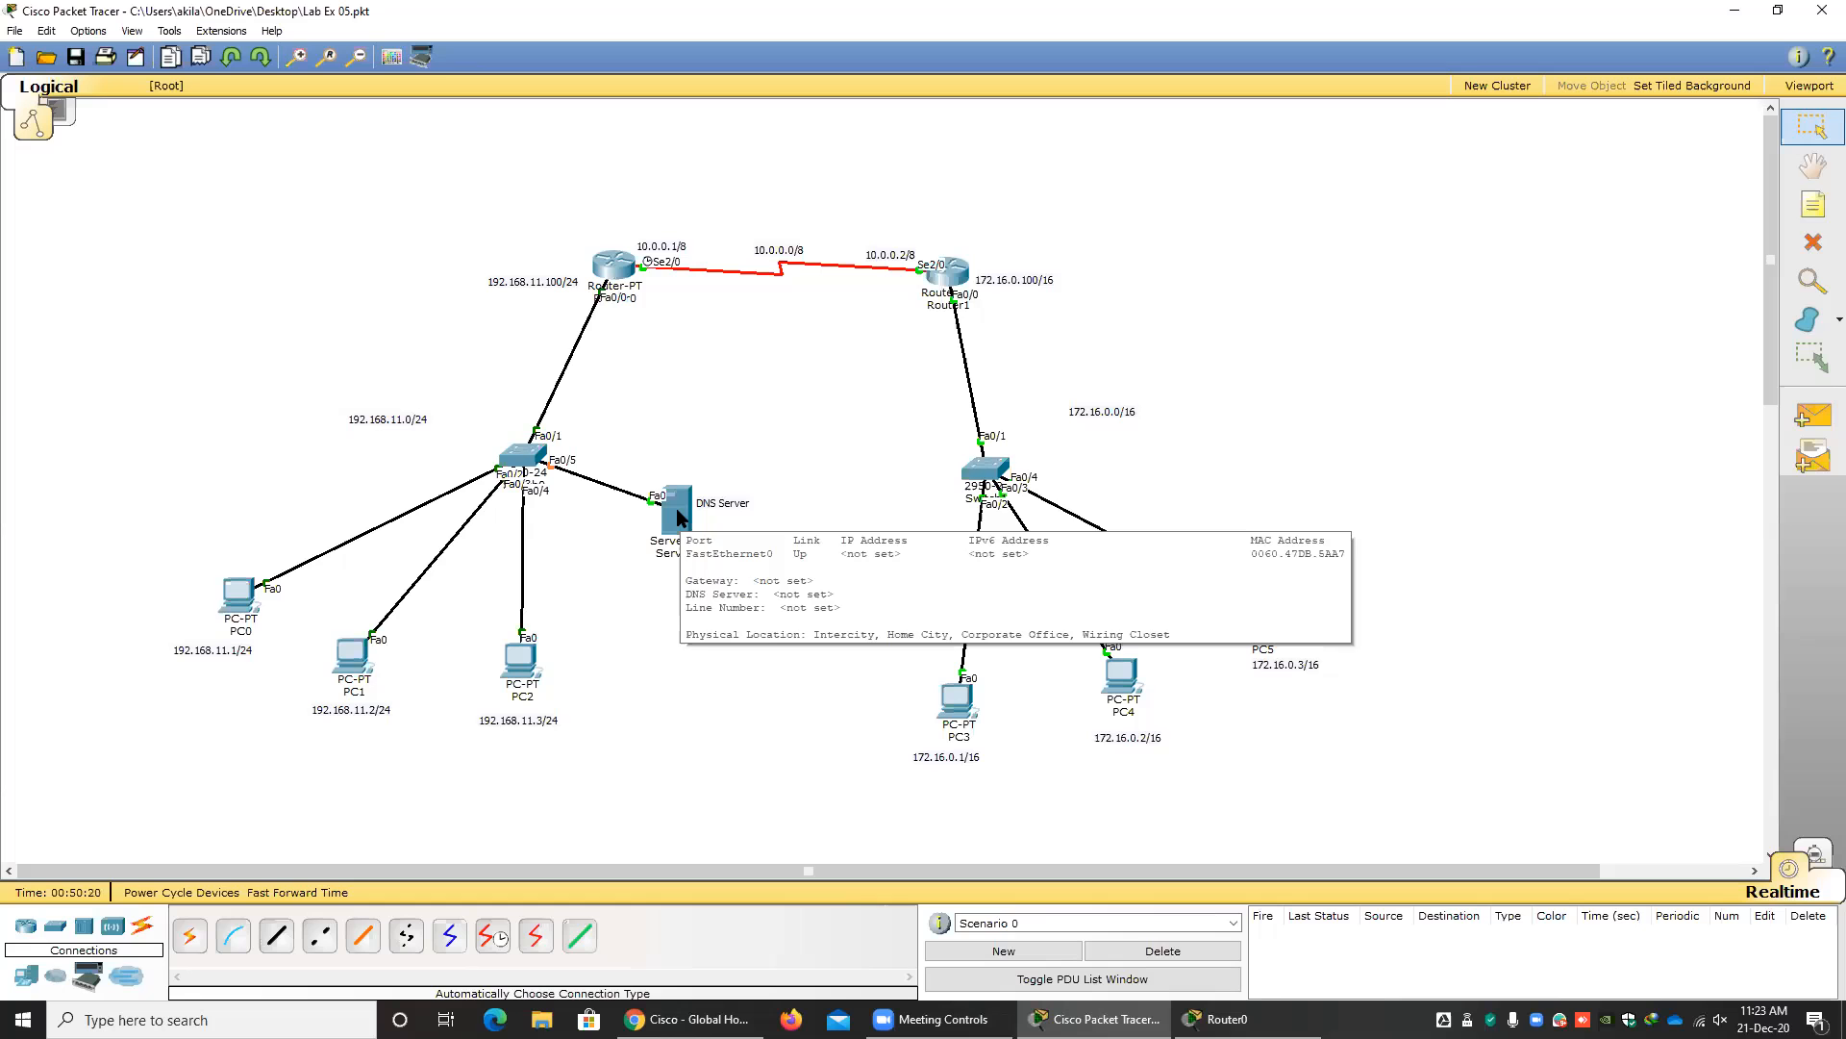
{"action": "left_click", "coordinate": [678, 516]}
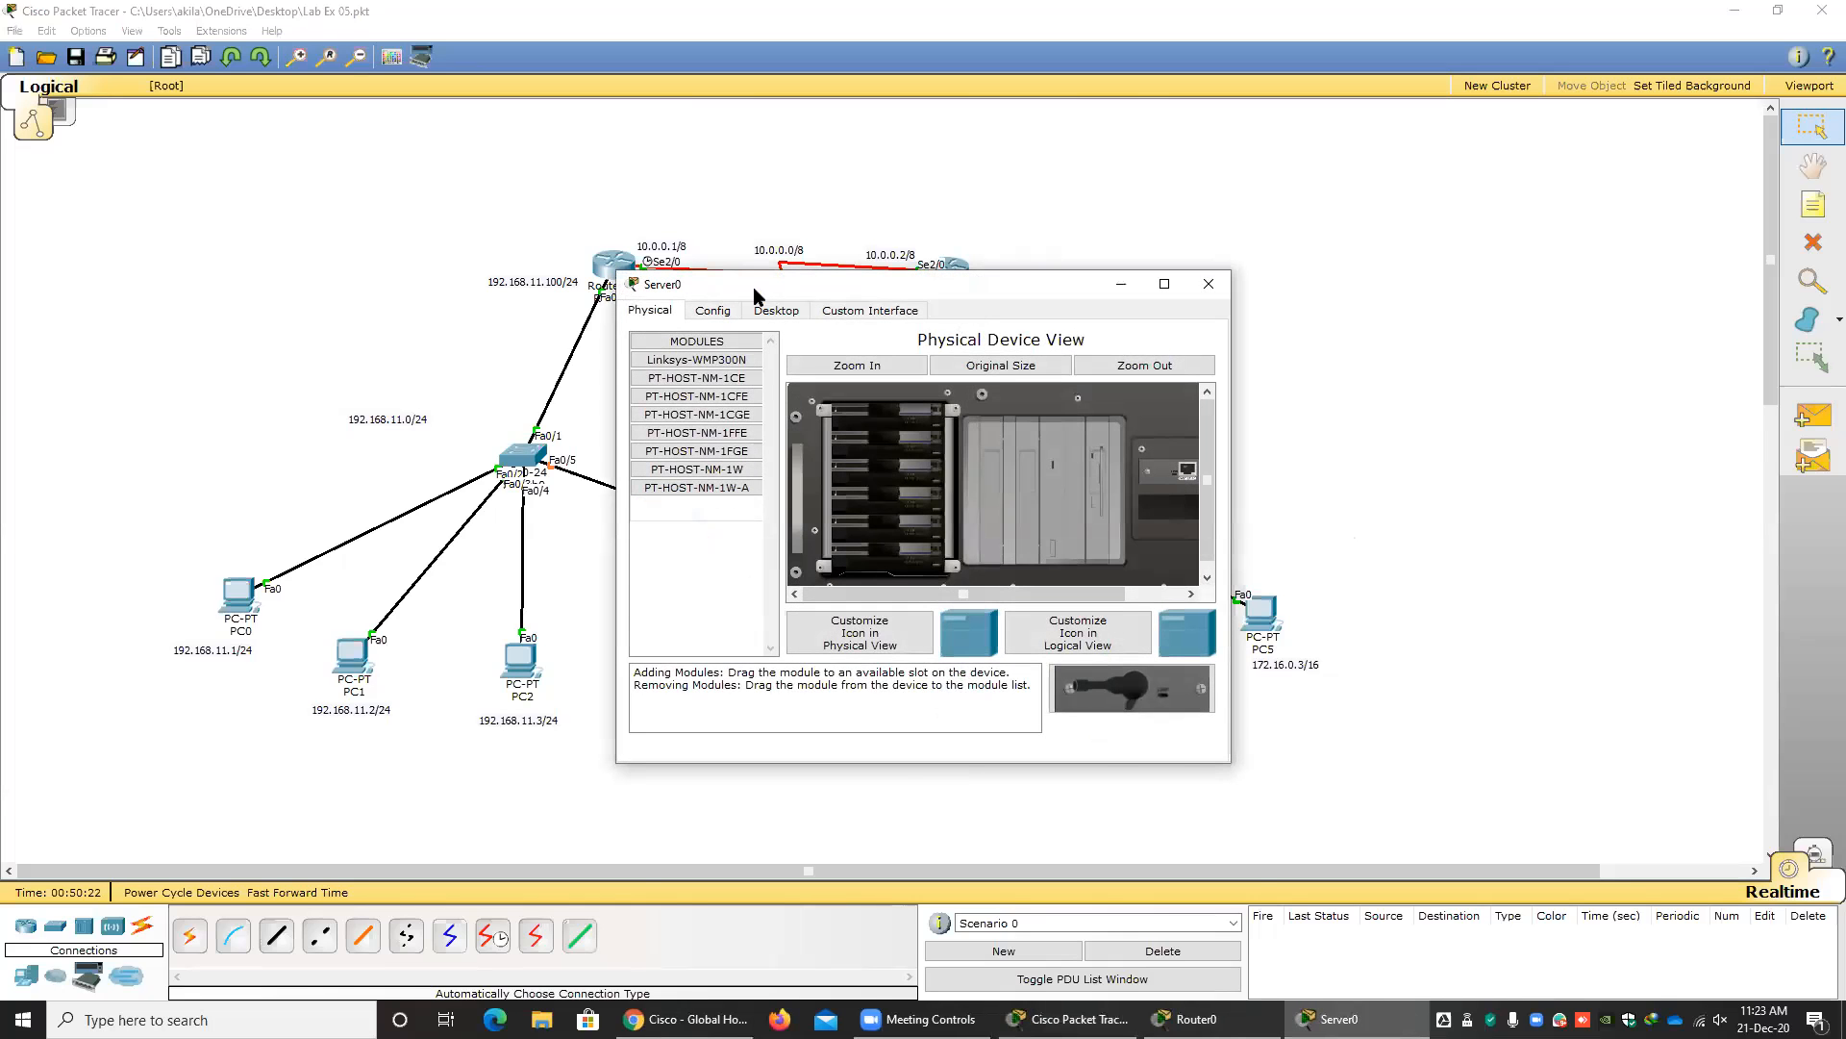
{"action": "left_click", "coordinate": [806, 430]}
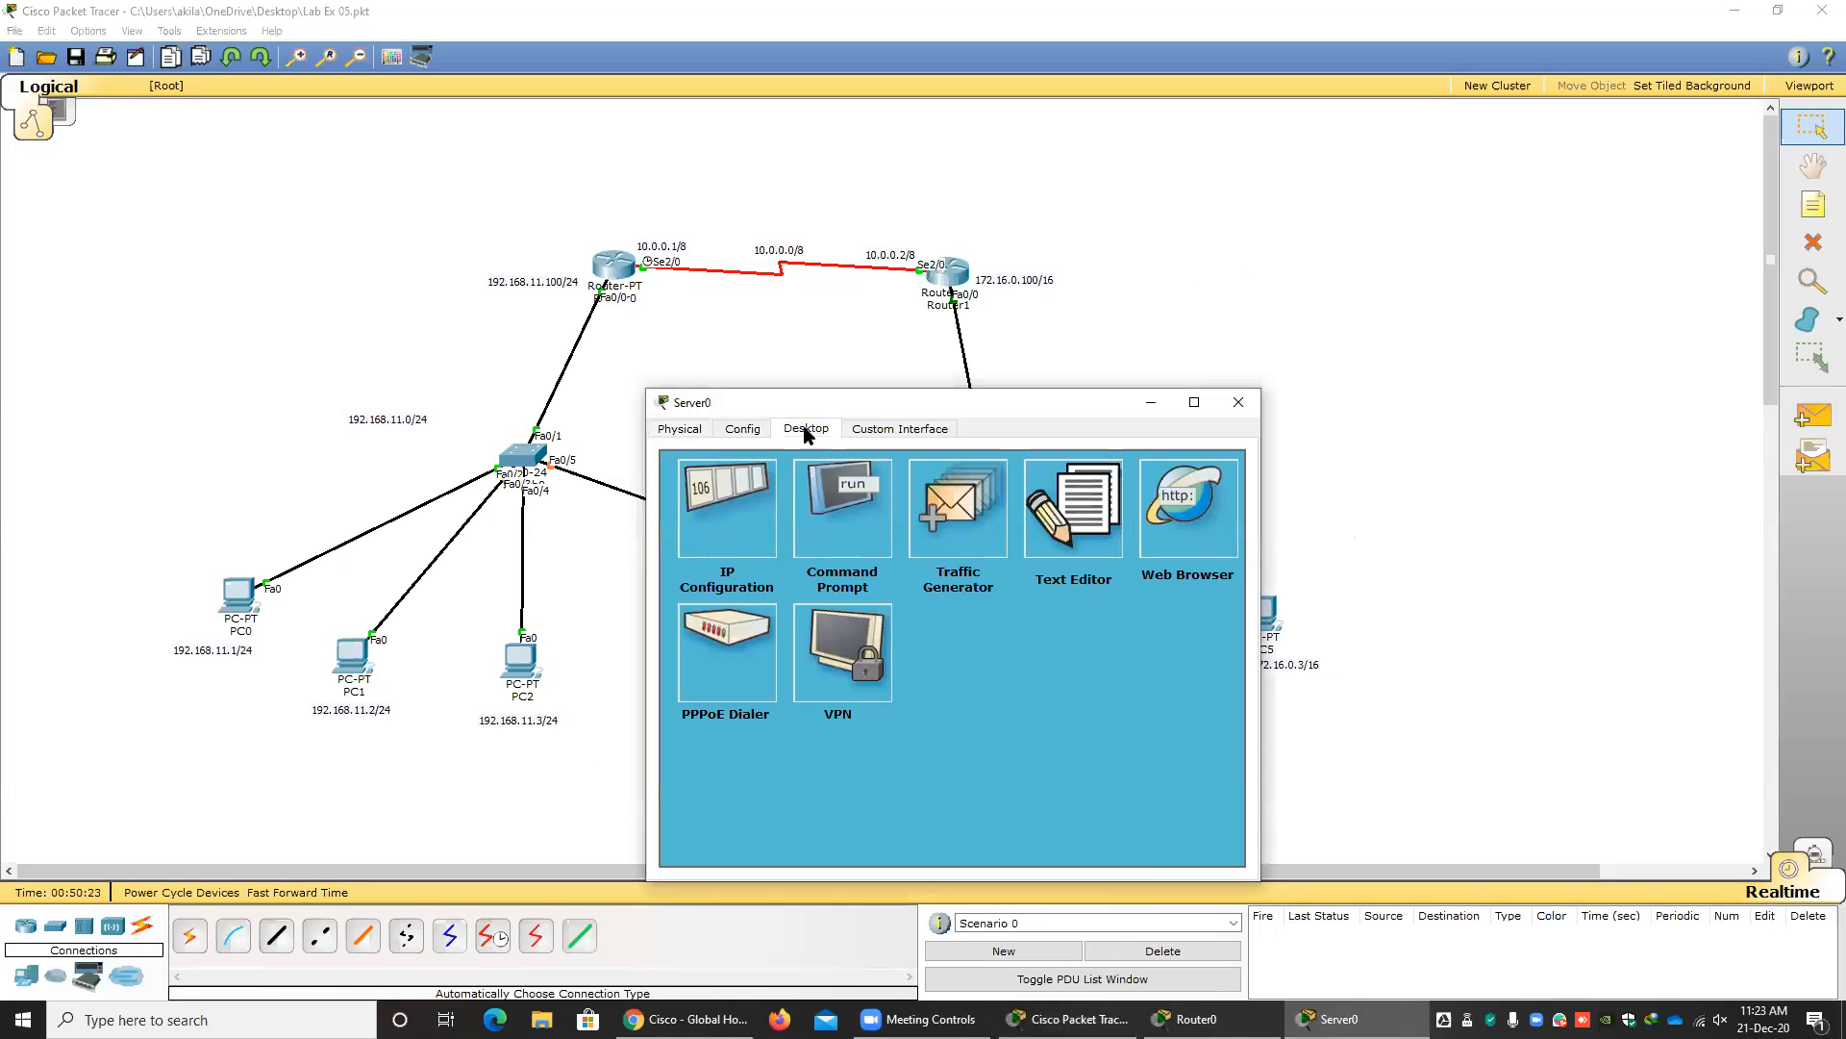
{"action": "left_click", "coordinate": [747, 516]}
{"action": "left_click", "coordinate": [835, 603]}
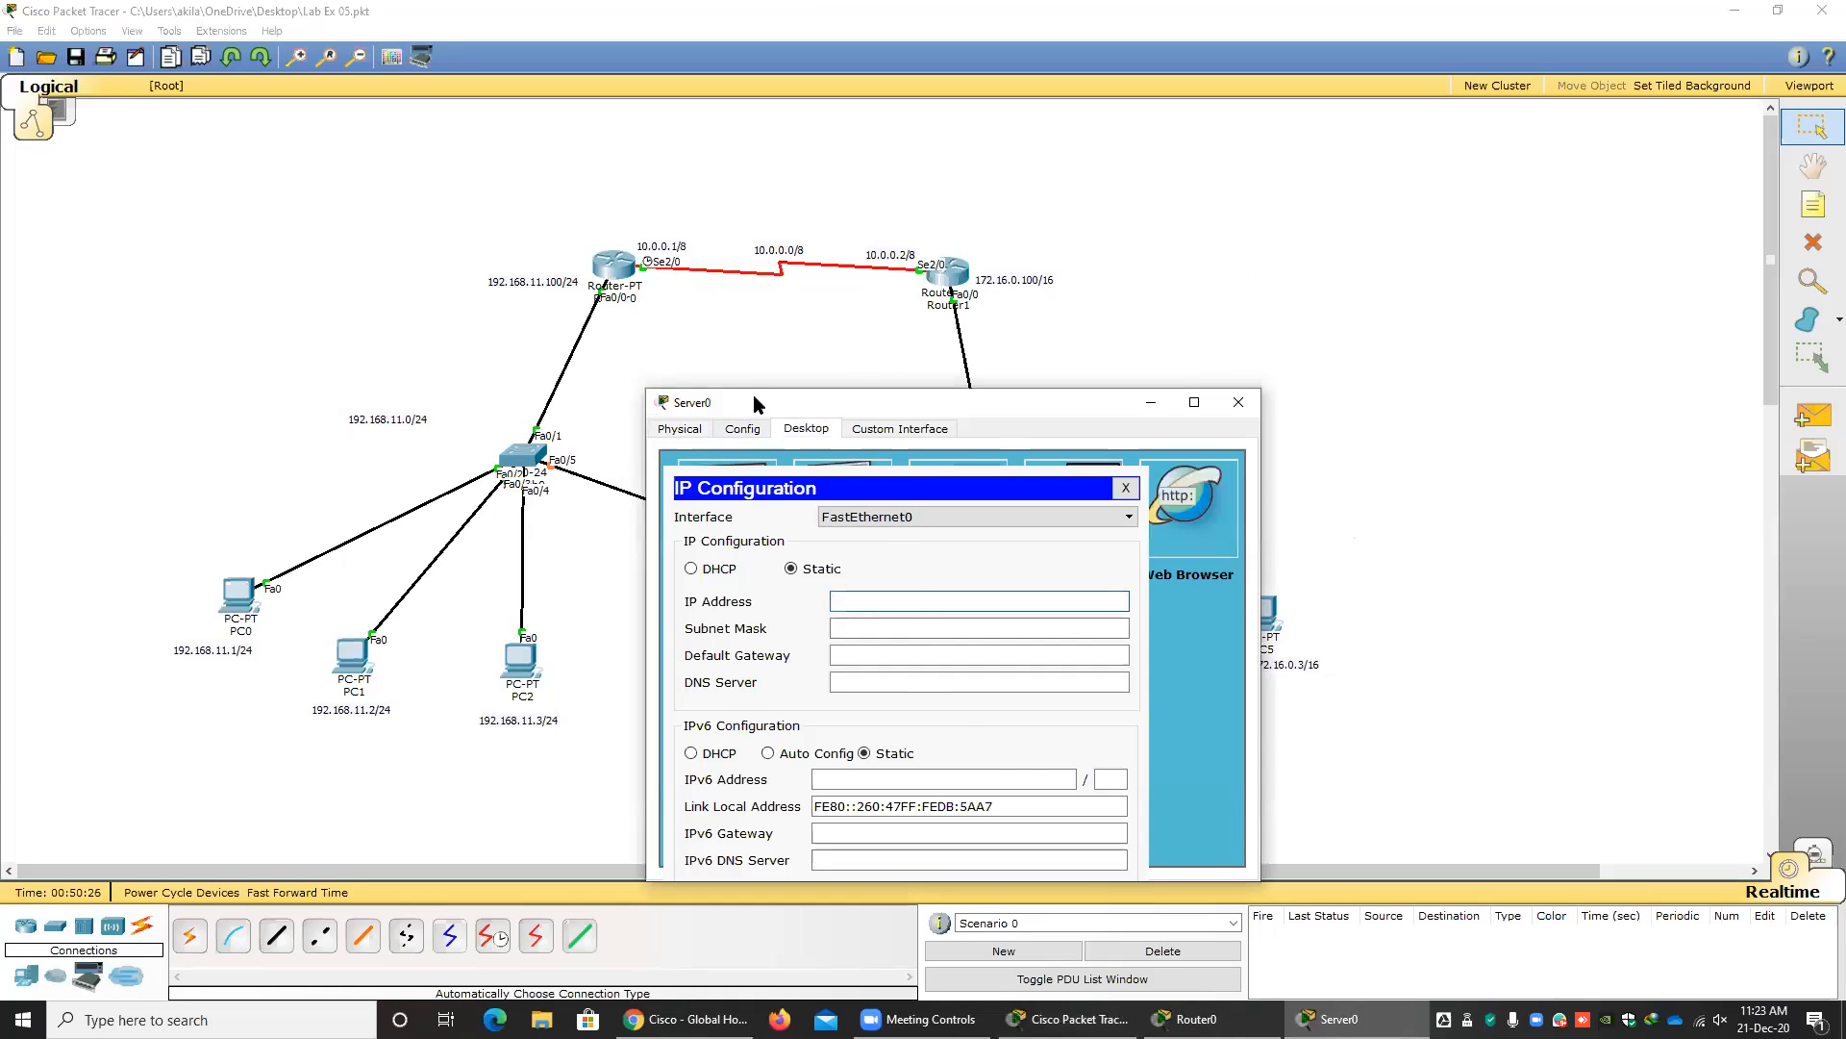
{"action": "type", "text": "192.168"}
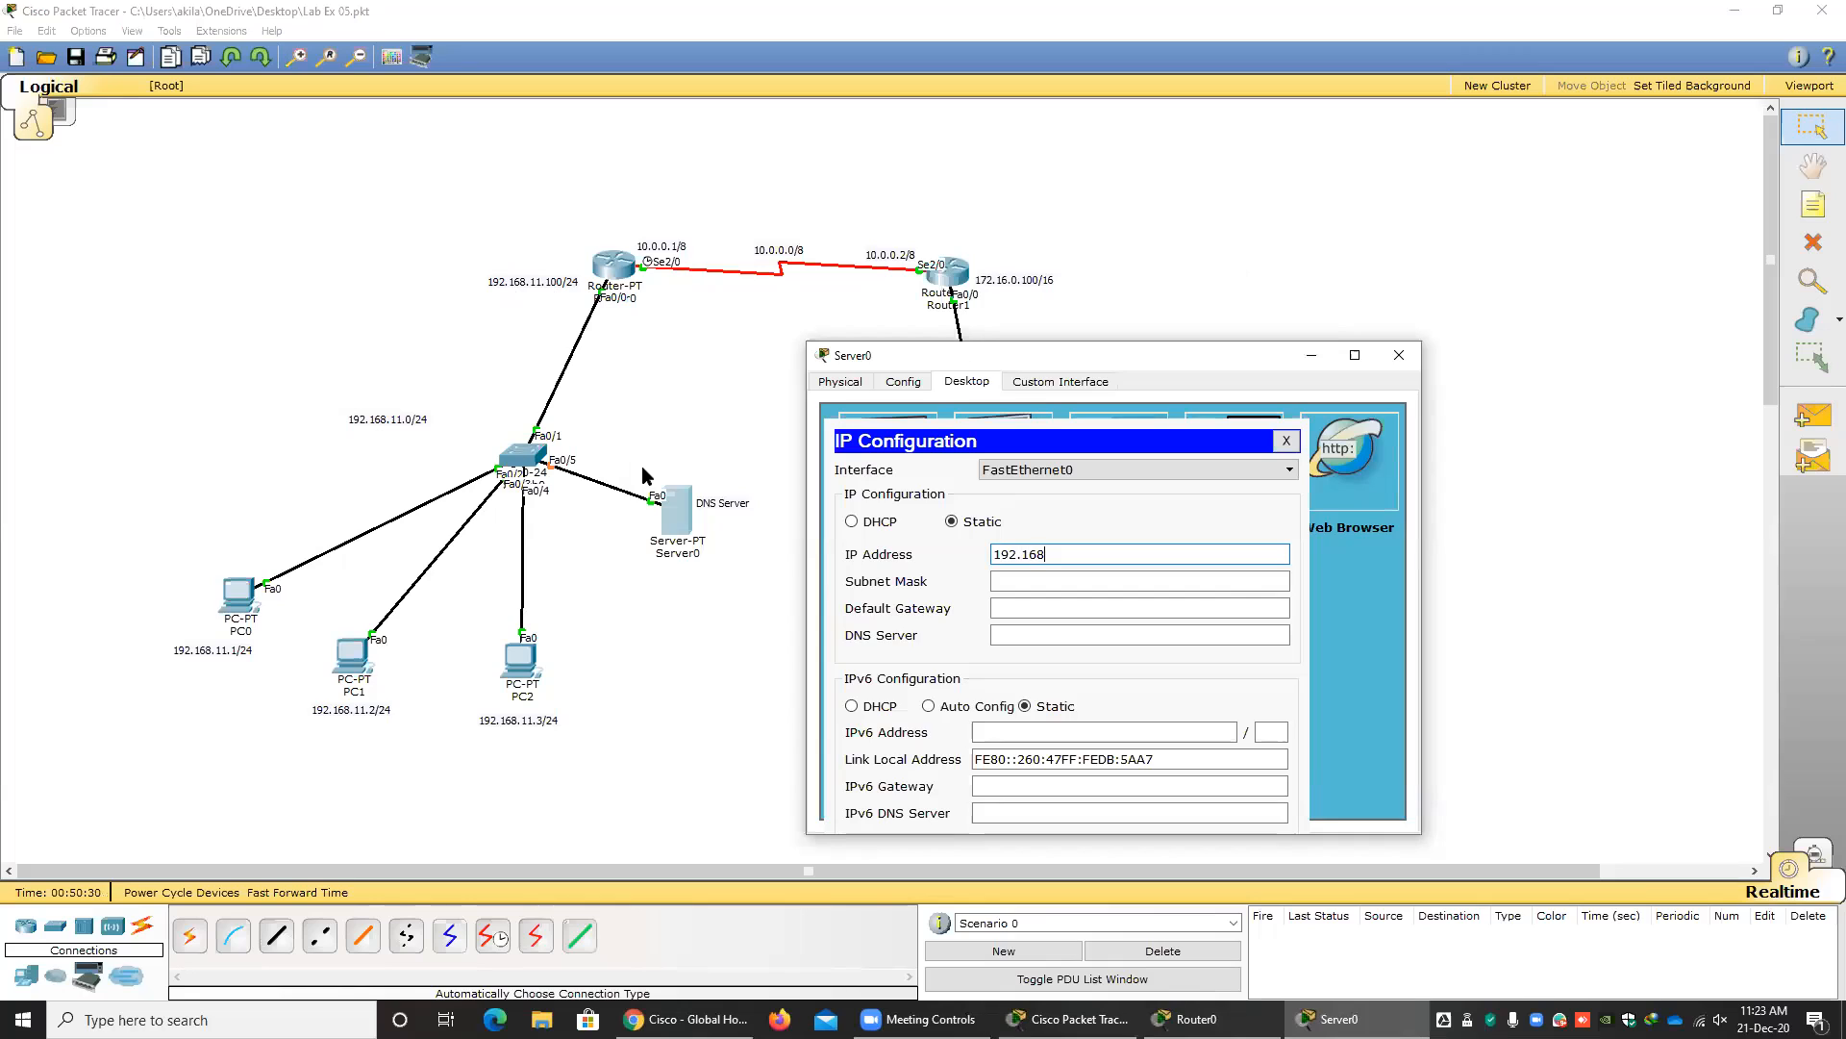
{"action": "type", "text": ".11.200"}
{"action": "key", "text": "Tab"}
{"action": "key", "text": "Tab"}
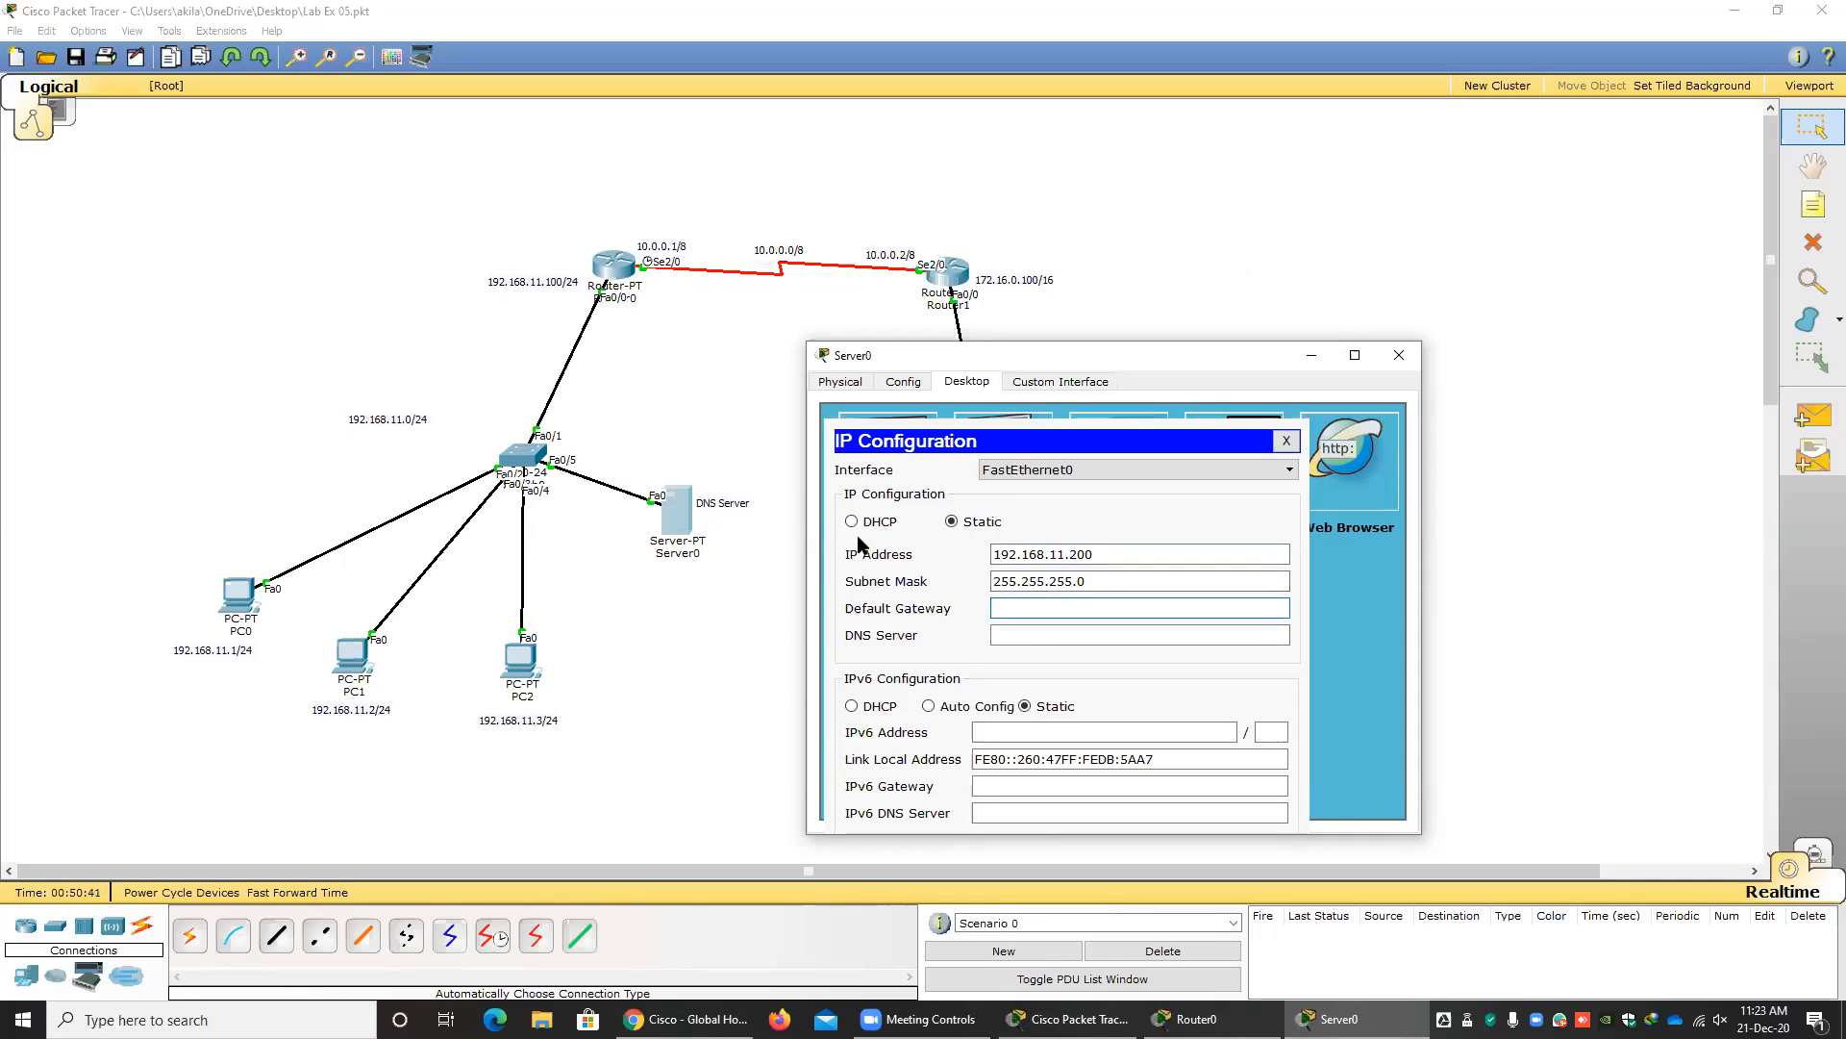
Set the DNS server's default gateway to 192.168.11.100 and close its configuration window.
{"action": "type", "text": "192.168.11.100"}
{"action": "left_click", "coordinate": [1116, 636]}
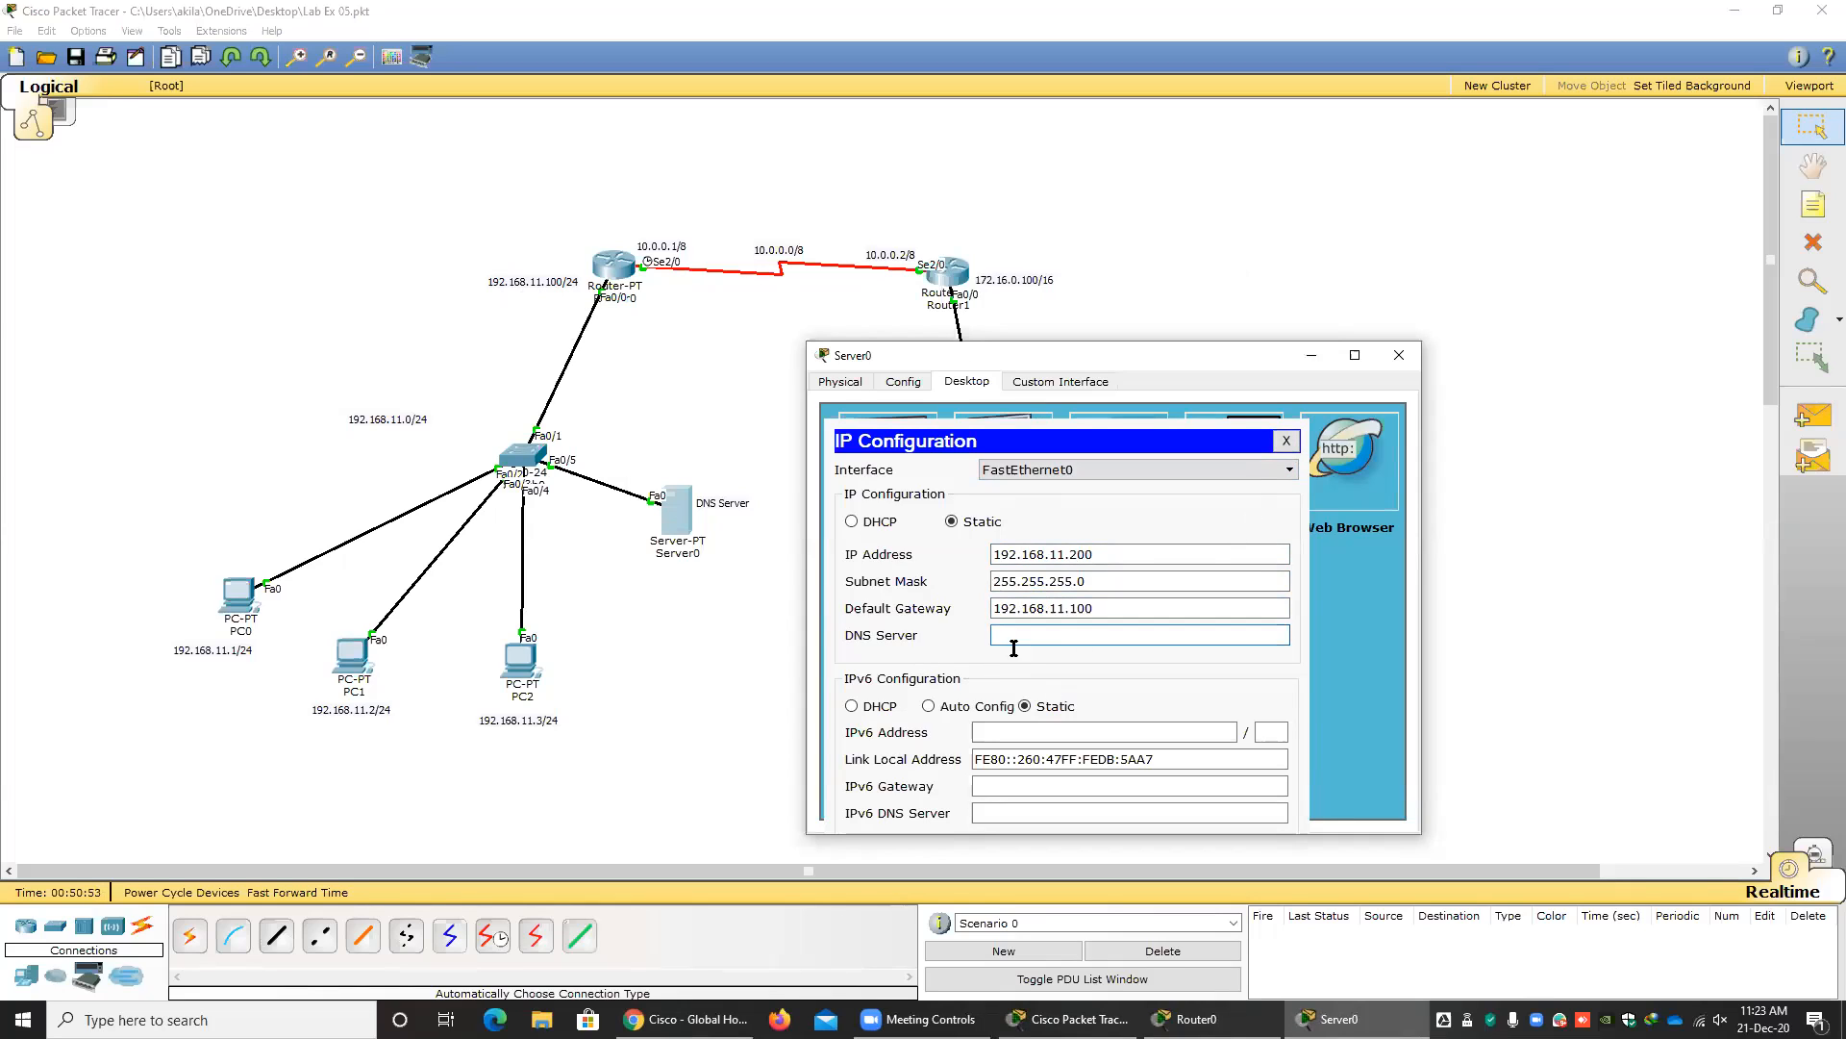
{"action": "left_click", "coordinate": [1288, 440]}
{"action": "left_click", "coordinate": [1400, 355]}
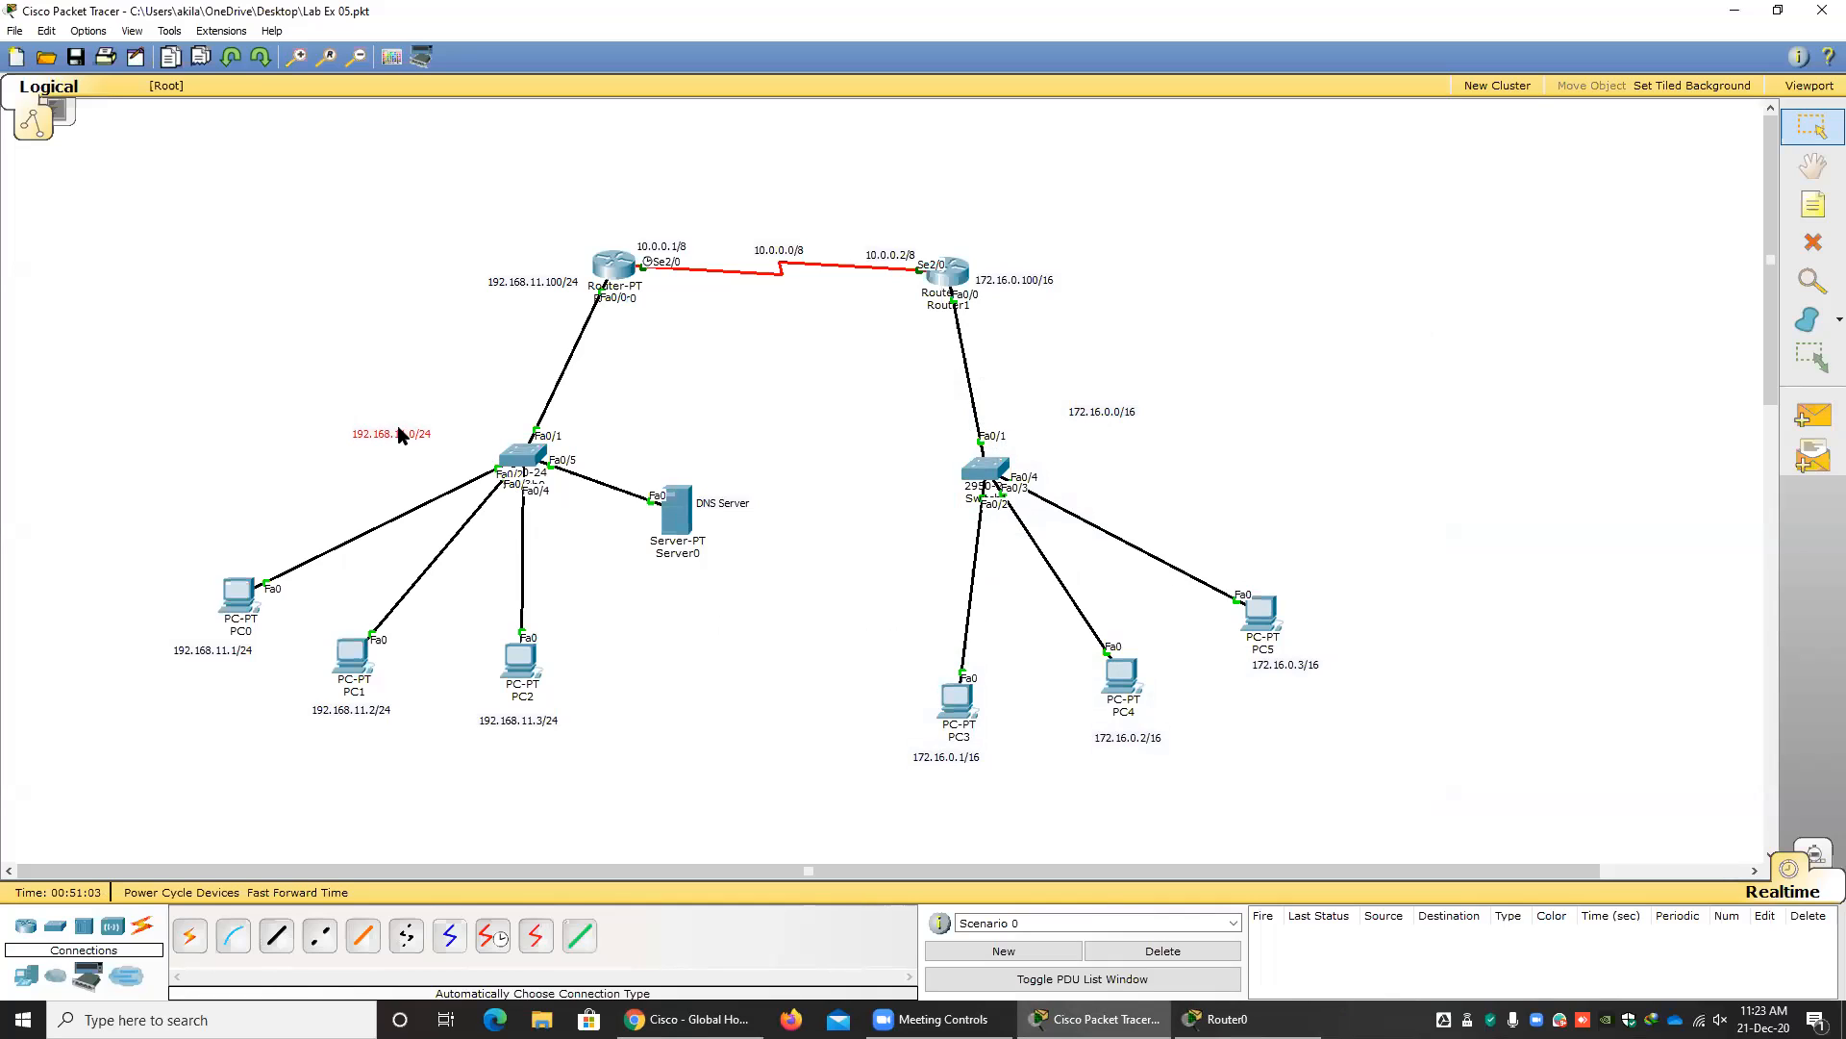
Copy the 192.168.11.0/24 label below the DNS server and change its text to 192.168.11.200/24.
{"action": "left_click_drag", "start_coordinate": [404, 435], "coordinate": [694, 567]}
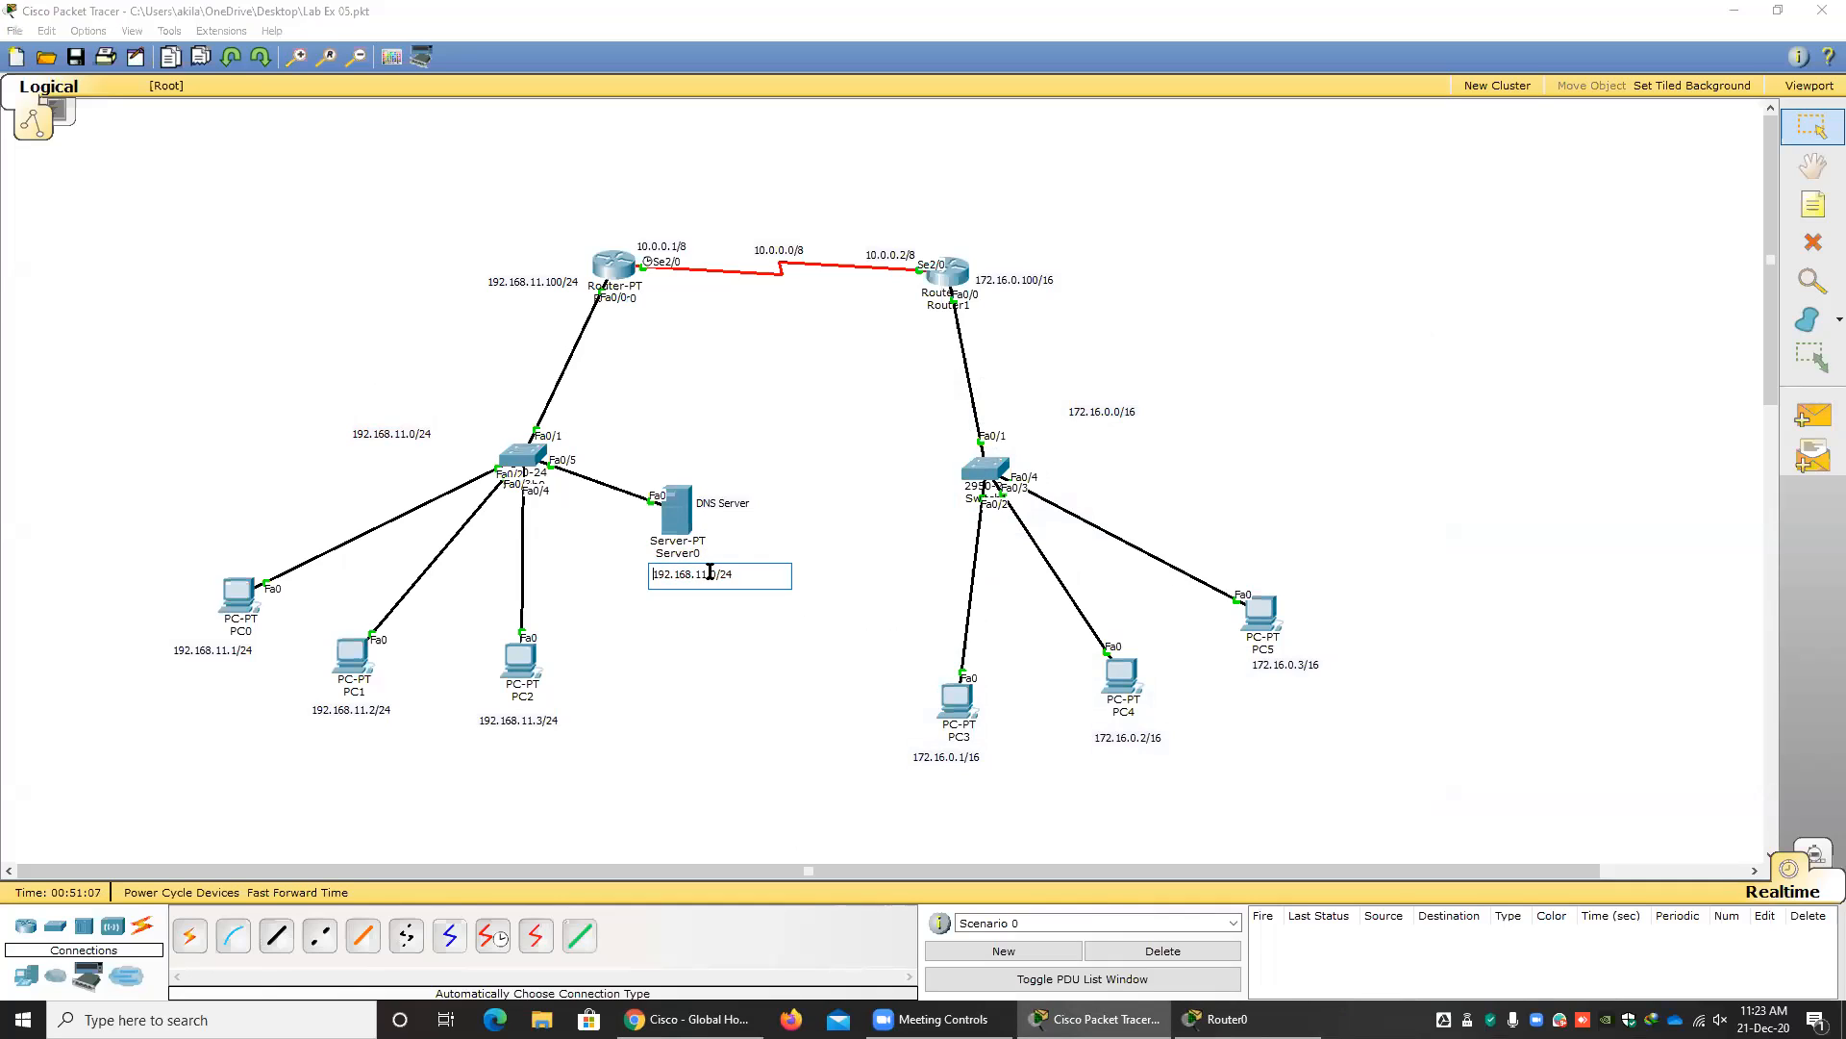
{"action": "type", "text": "20"}
{"action": "left_click", "coordinate": [803, 657]}
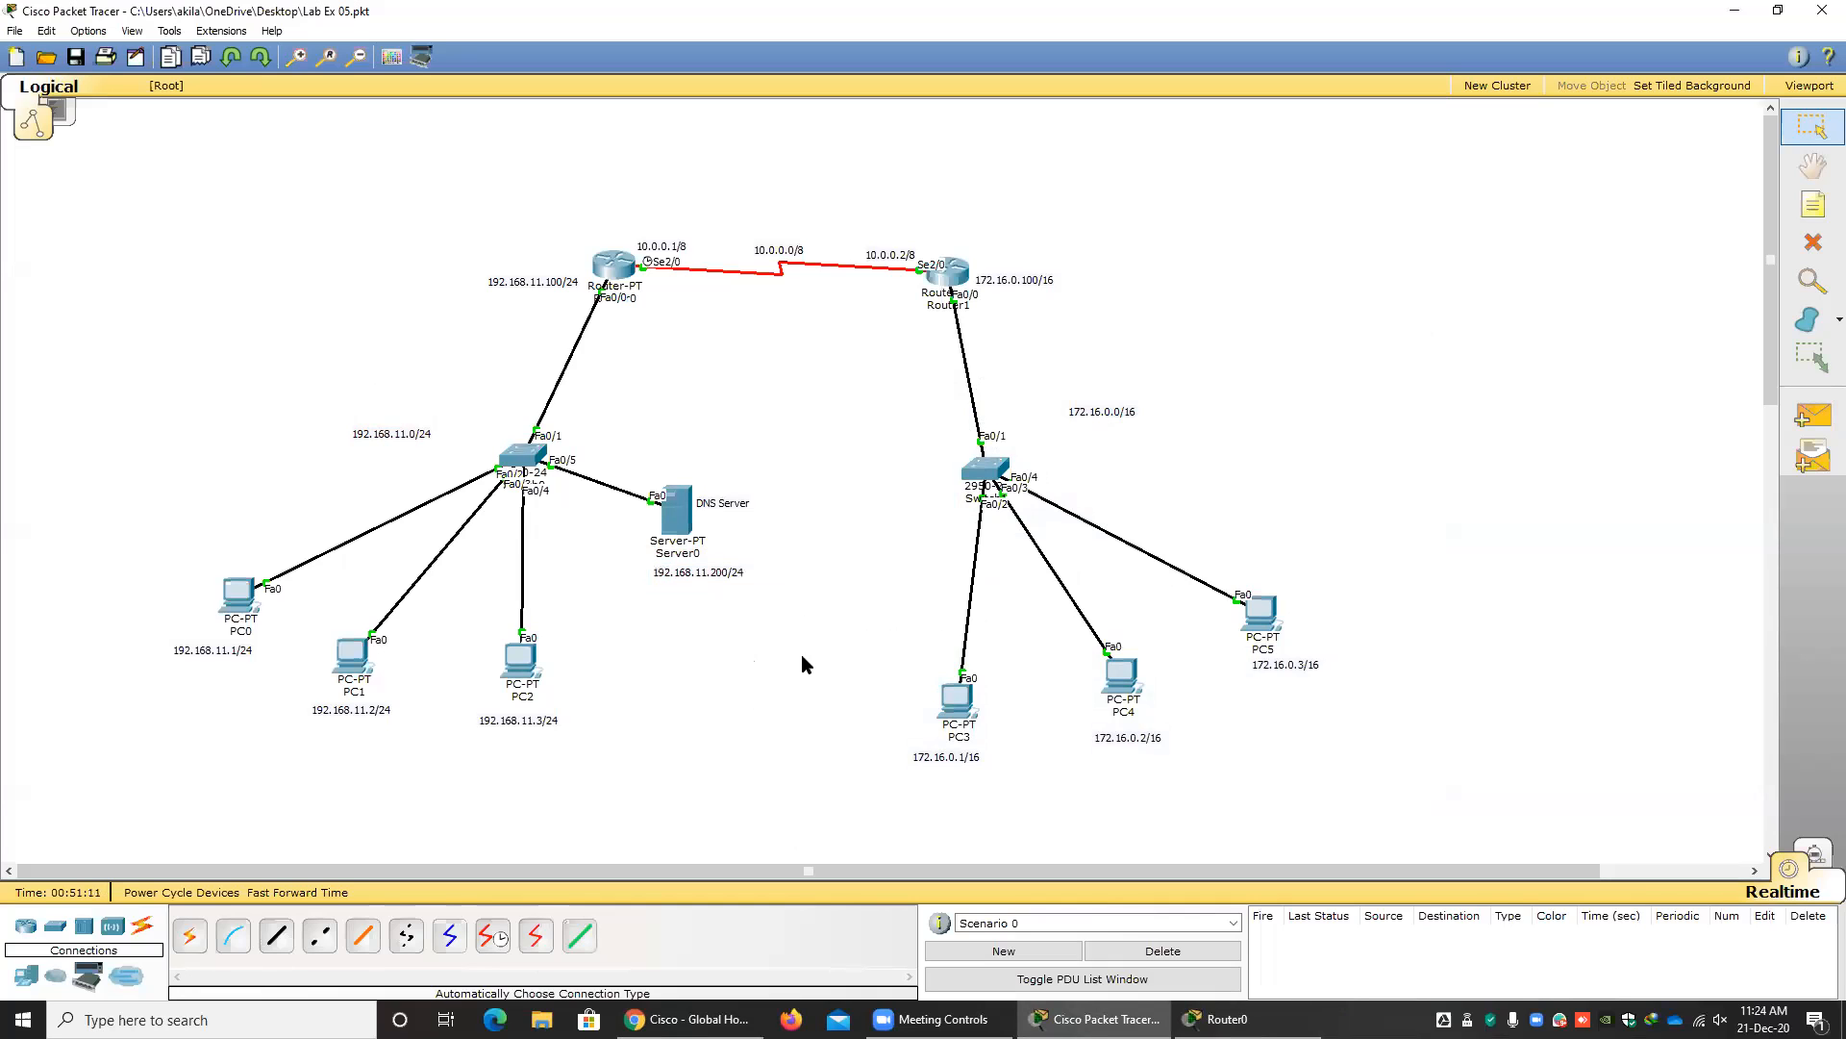
Review the pool's network and default router on Router0, and set its DNS server to 192.168.11.200.
{"action": "left_click", "coordinate": [623, 271]}
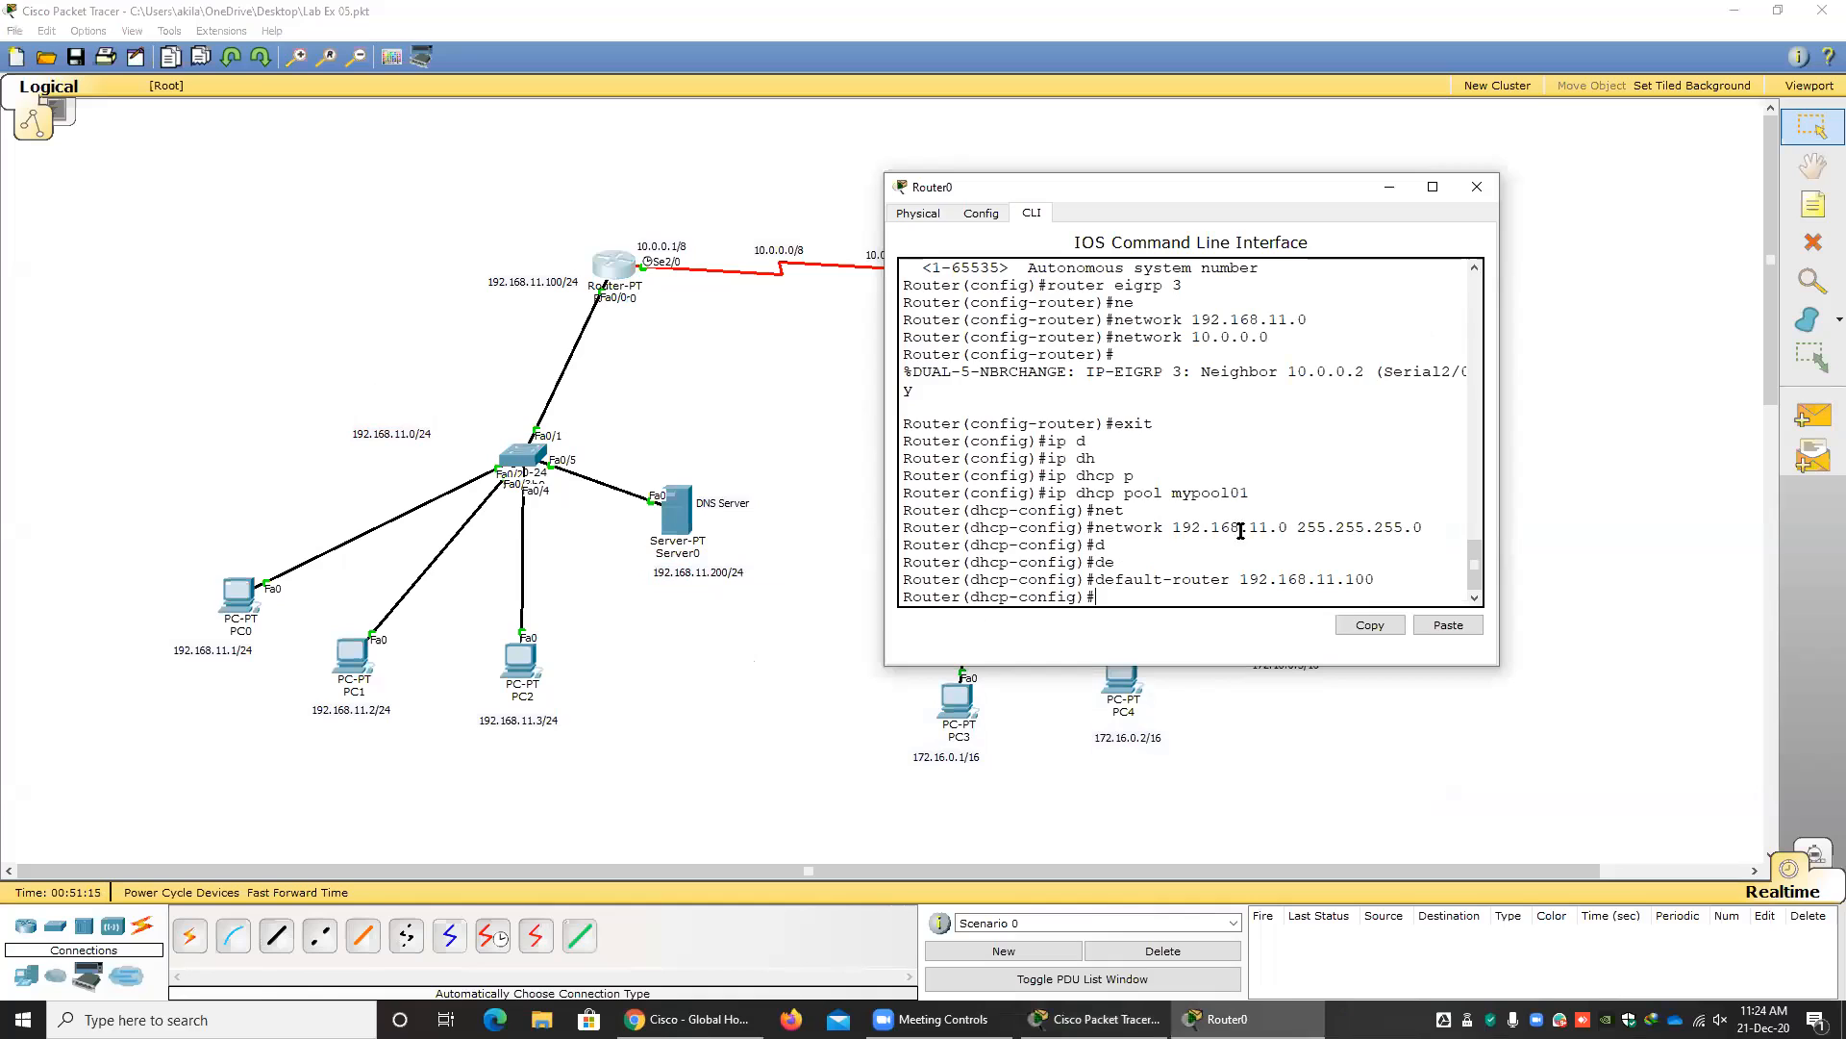
{"action": "left_click_drag", "start_coordinate": [1413, 527], "coordinate": [1162, 525]}
{"action": "left_click_drag", "start_coordinate": [1337, 579], "coordinate": [1147, 581]}
{"action": "left_click", "coordinate": [1111, 593]}
{"action": "type", "text": "dn"}
{"action": "key", "text": "Tab"}
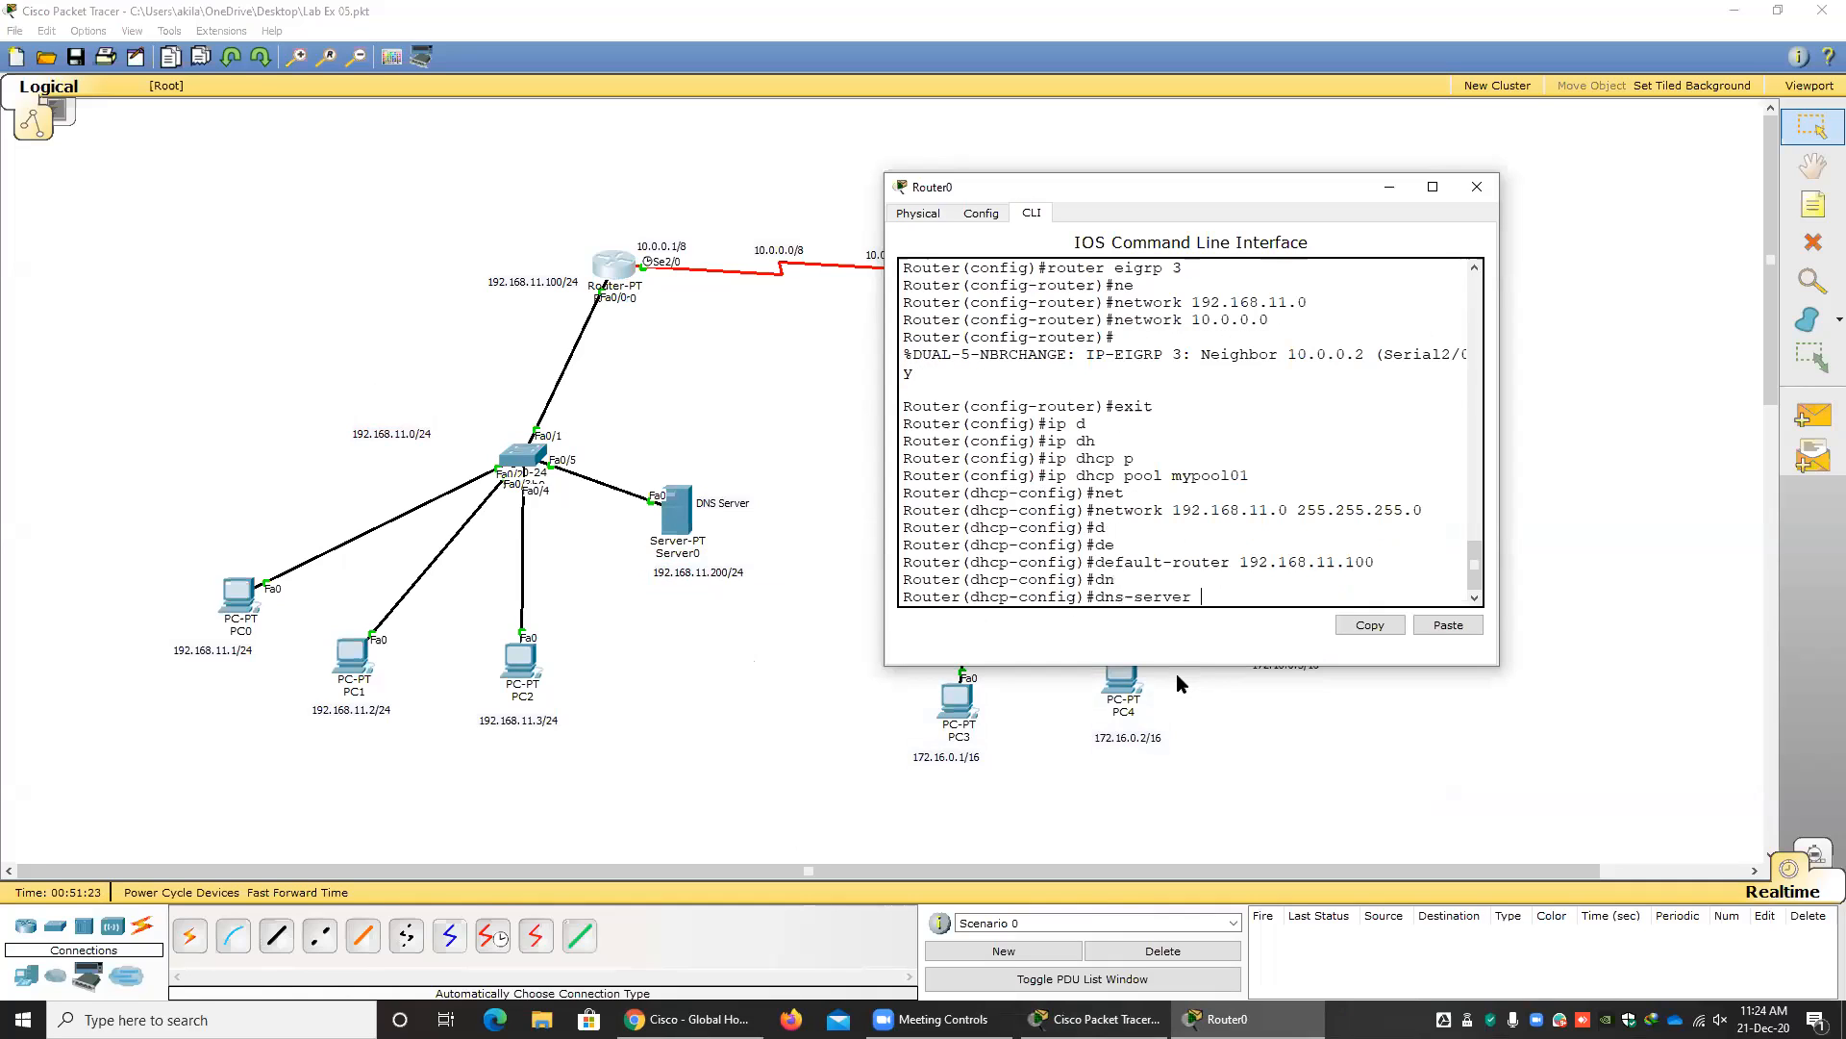
{"action": "type", "text": "192.168.11.200"}
{"action": "key", "text": "Return"}
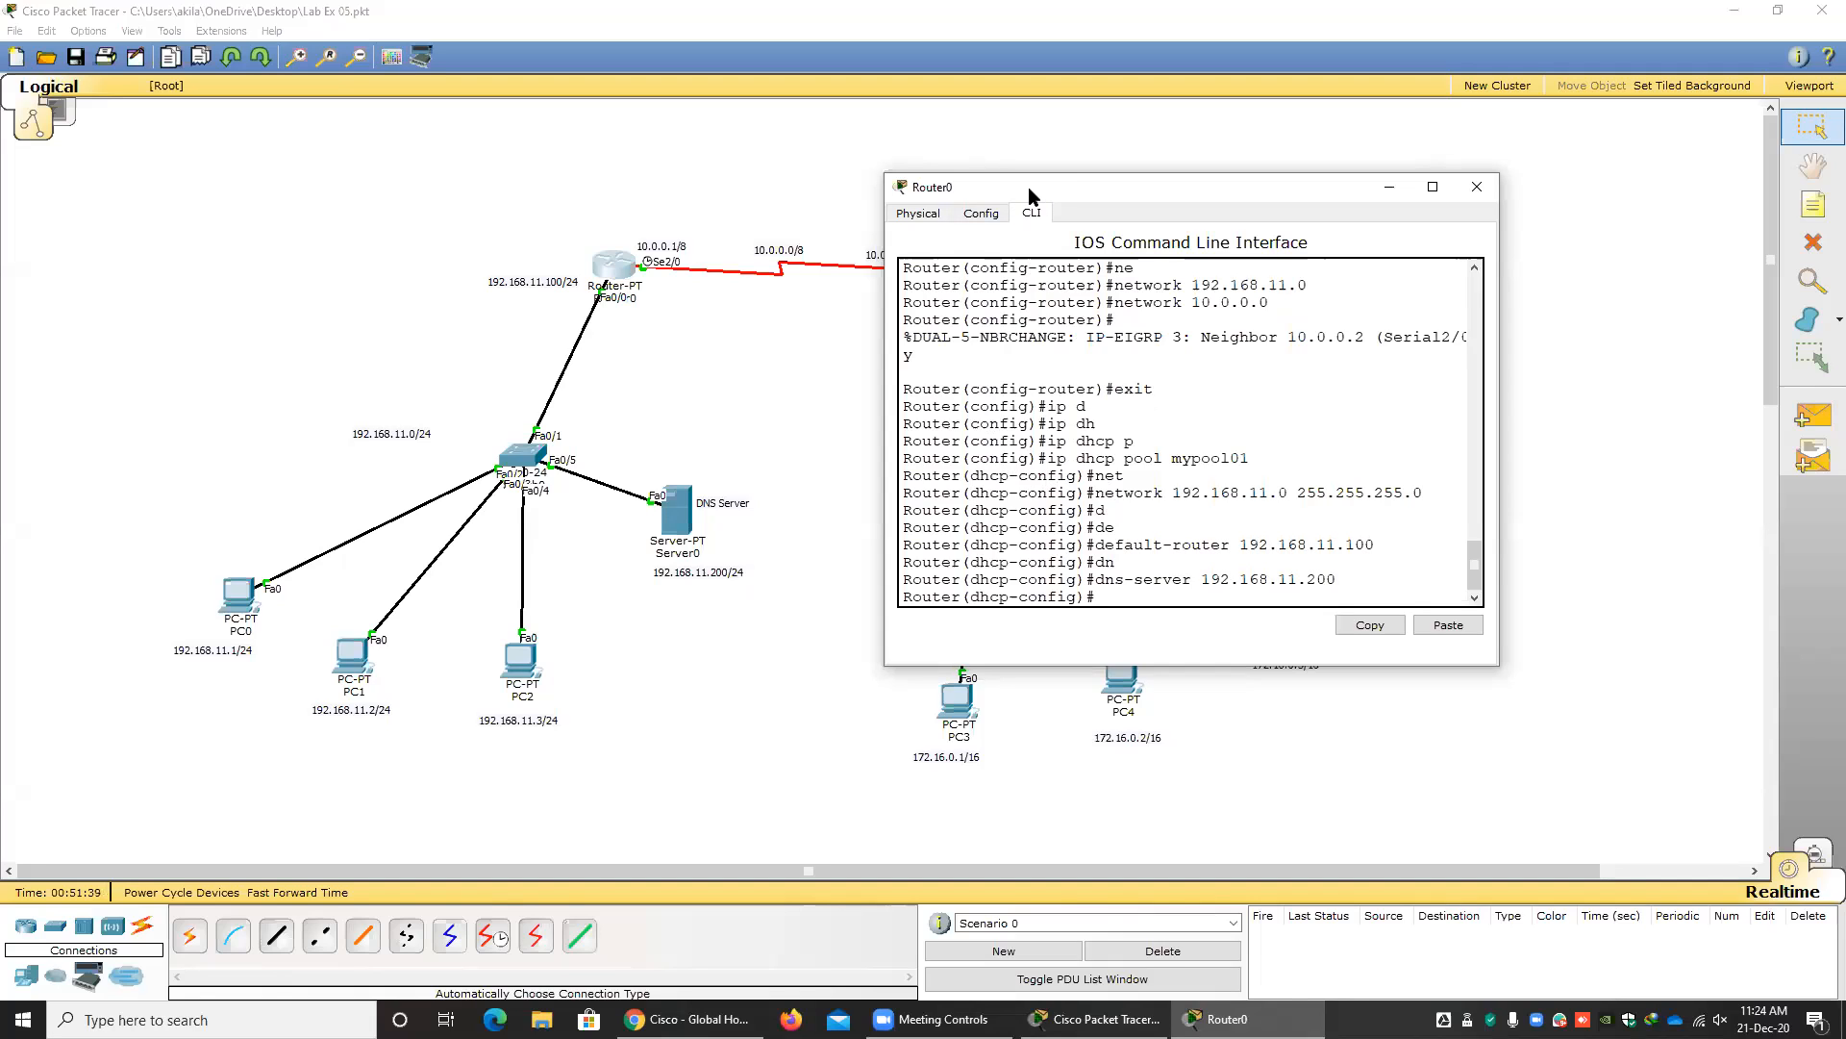
Close Router0's window and switch PC0's IP configuration from static to DHCP.
{"action": "left_click_drag", "start_coordinate": [1029, 194], "coordinate": [836, 194]}
{"action": "left_click", "coordinate": [1285, 189]}
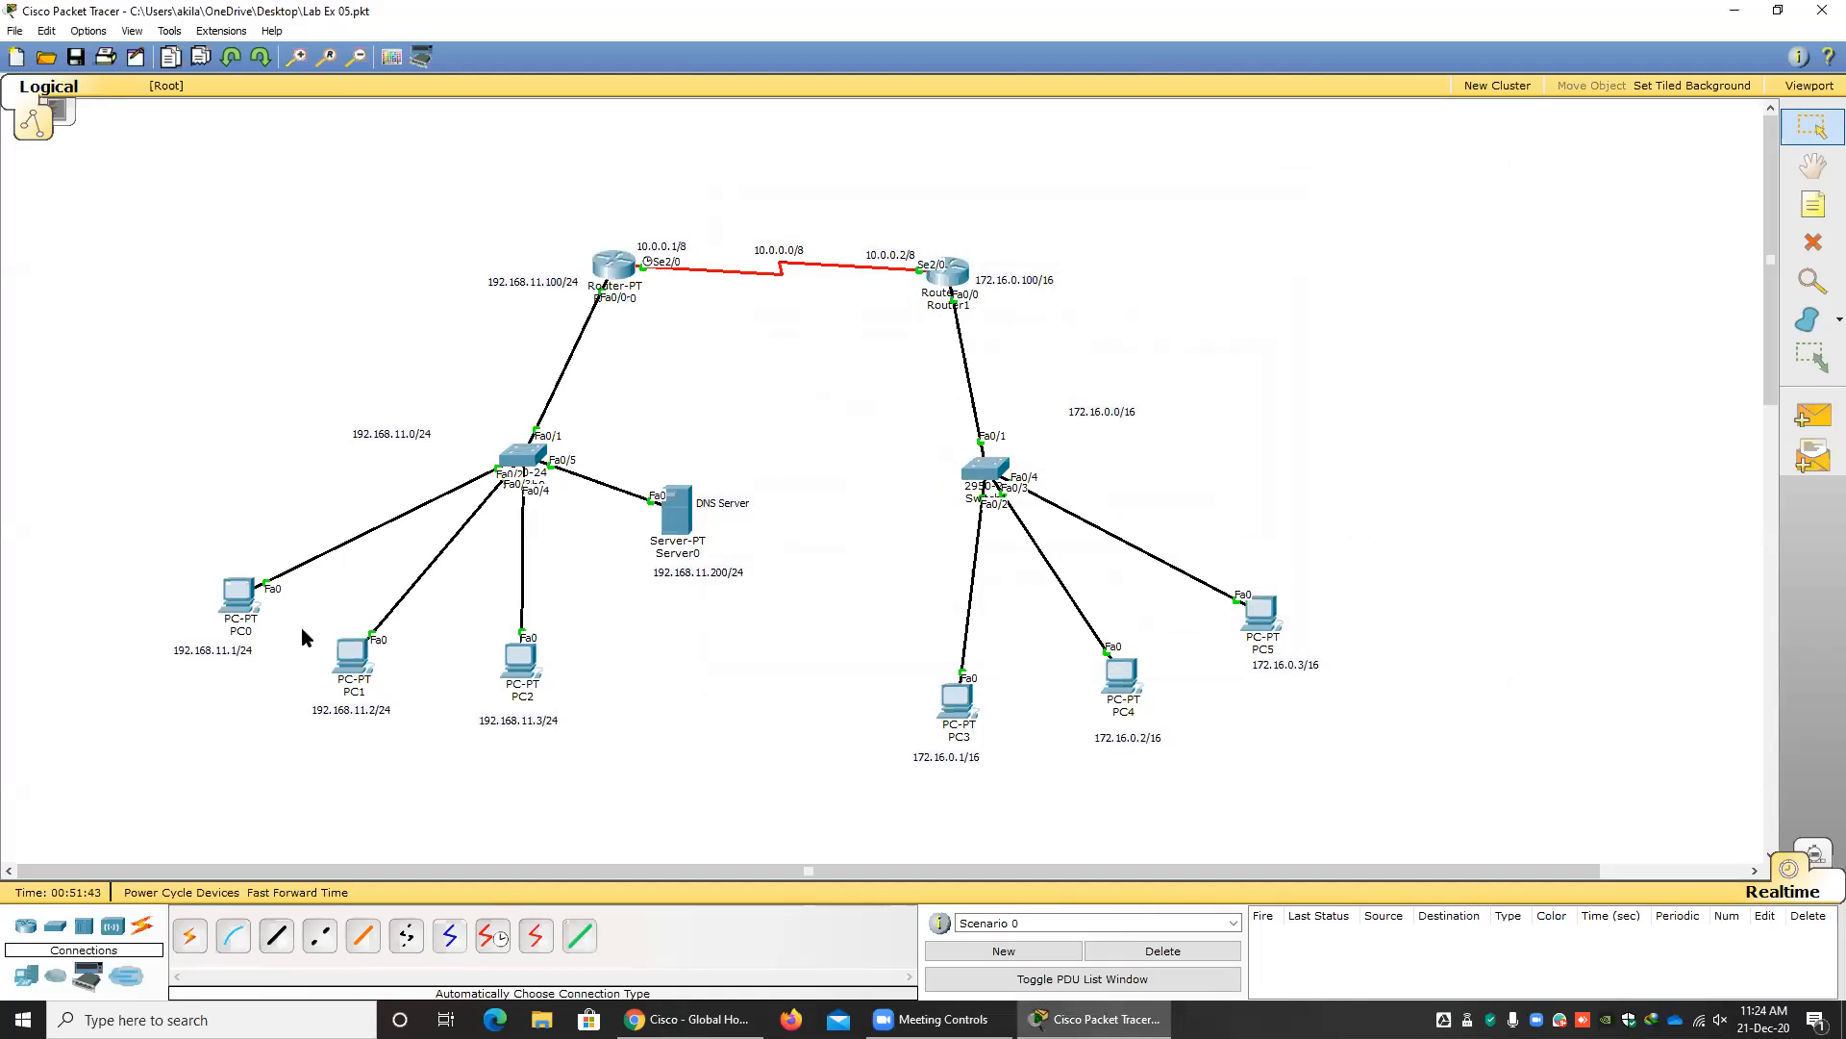
{"action": "left_click", "coordinate": [237, 603]}
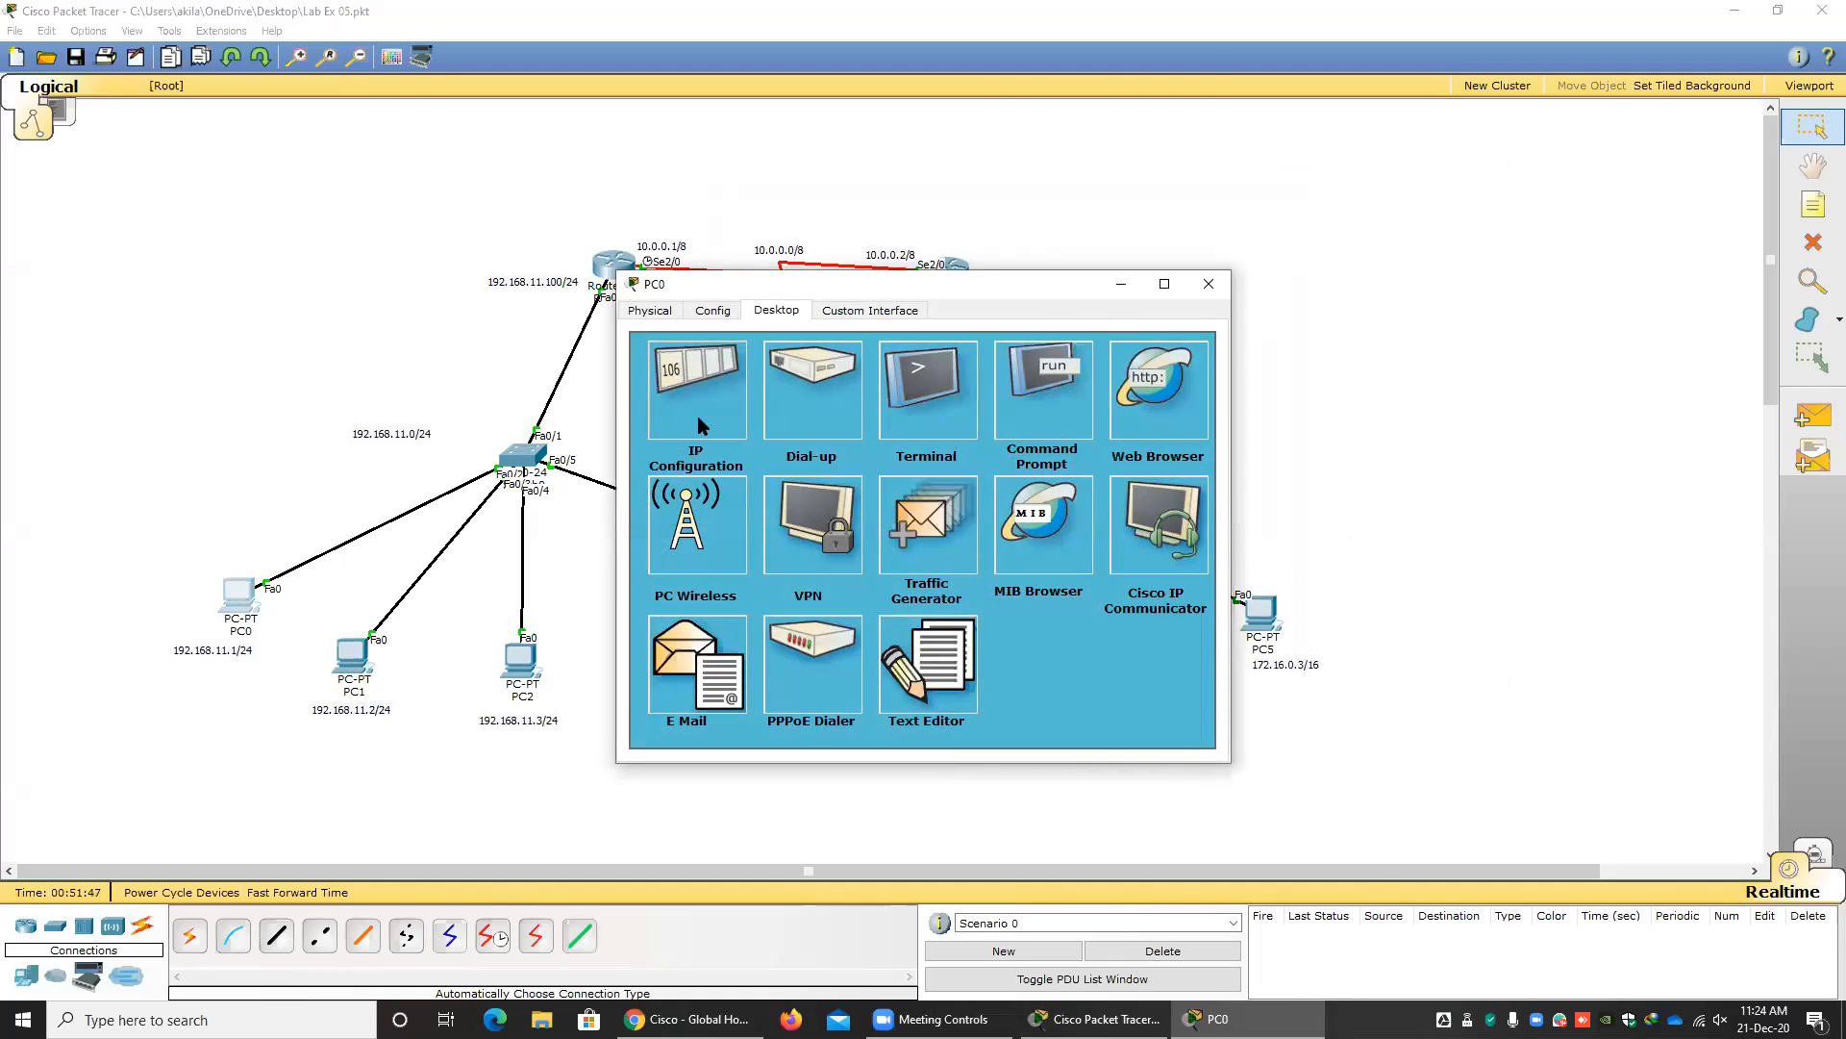
{"action": "left_click", "coordinate": [701, 427]}
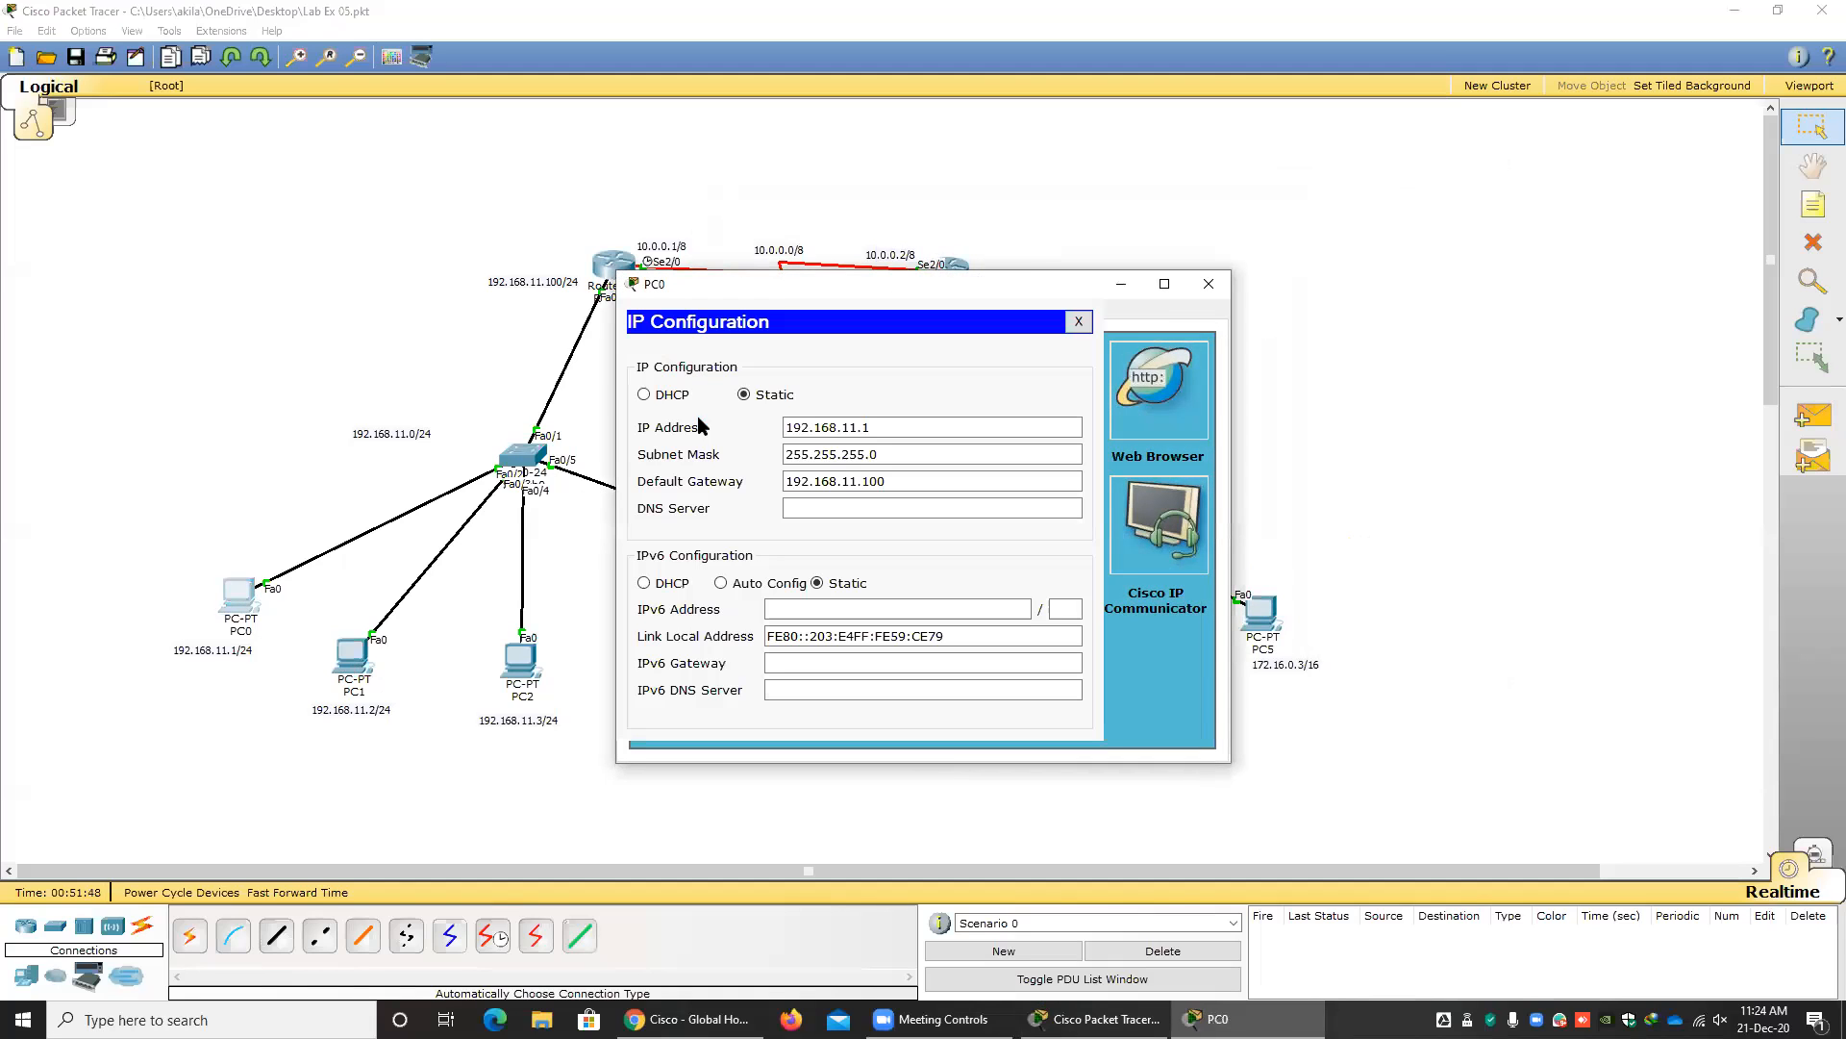
{"action": "left_click", "coordinate": [643, 394]}
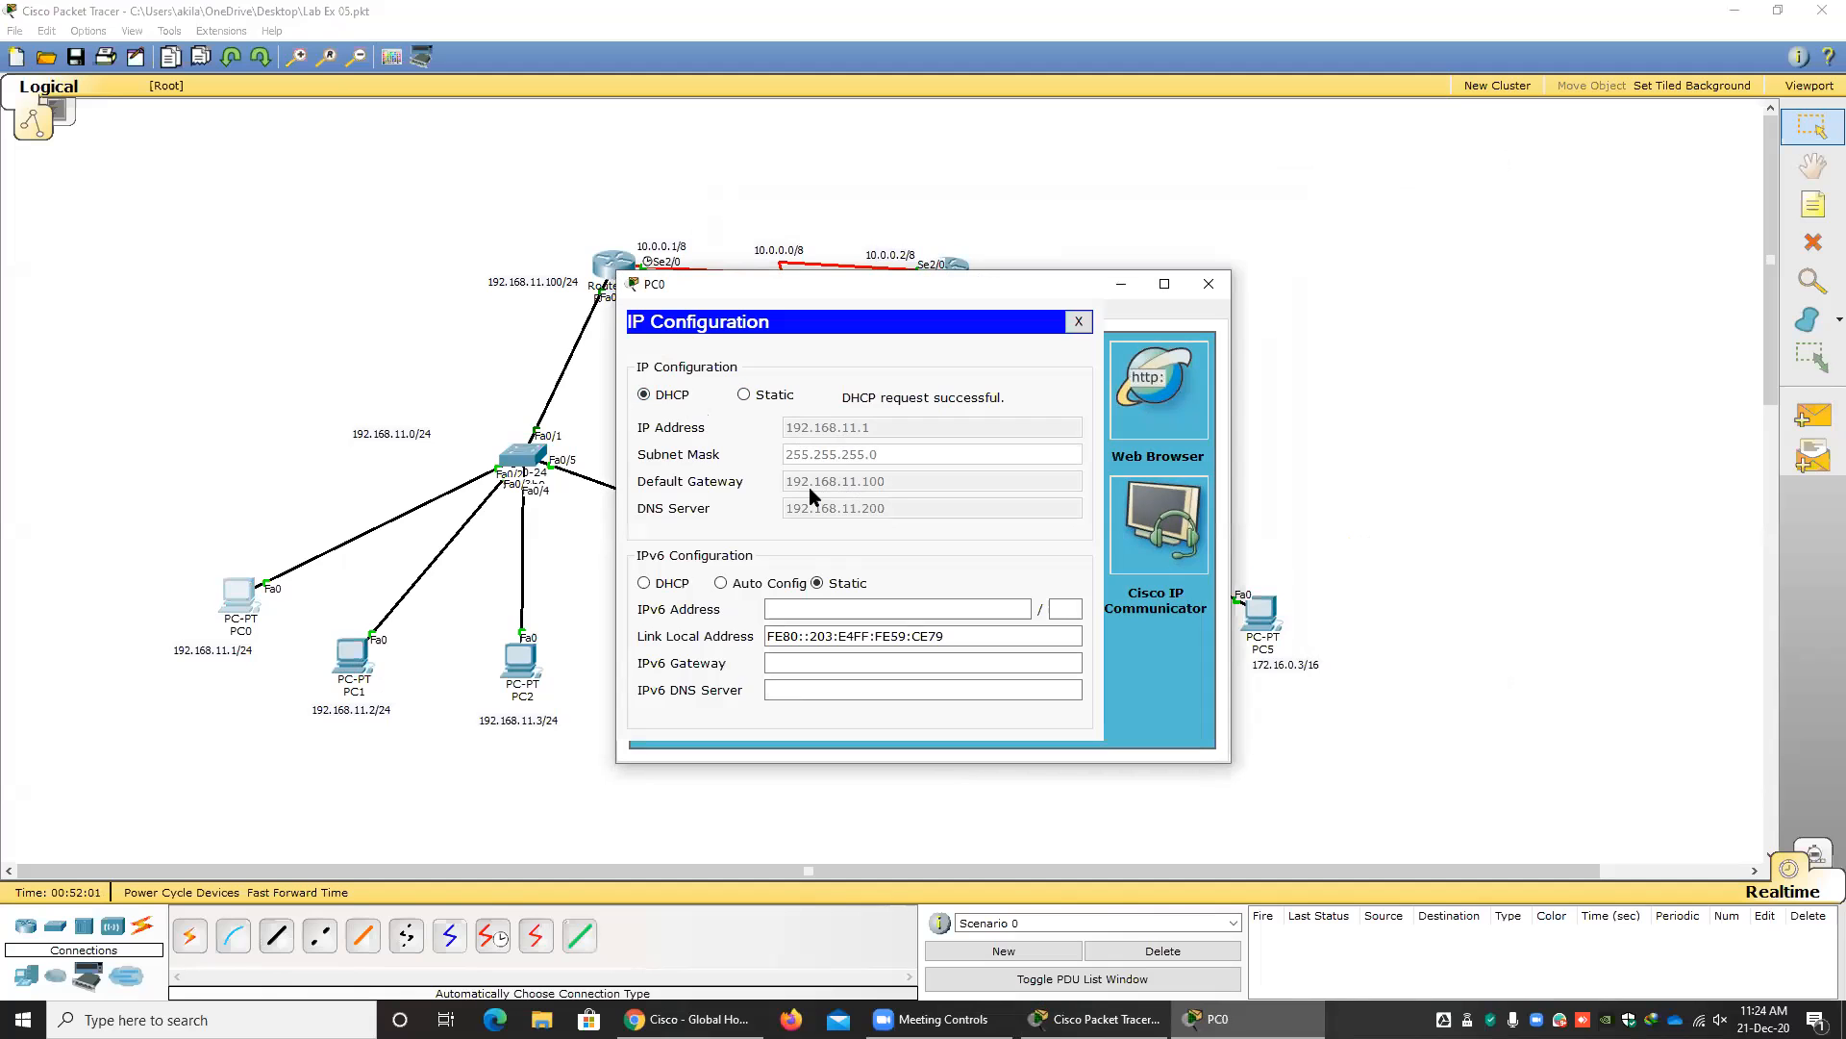
Compare PC0's DHCP-assigned address, mask, gateway and DNS server with Router0's pool commands side by side, and close PC0's window.
{"action": "left_click_drag", "start_coordinate": [766, 287], "coordinate": [491, 329]}
{"action": "left_click", "coordinate": [621, 270]}
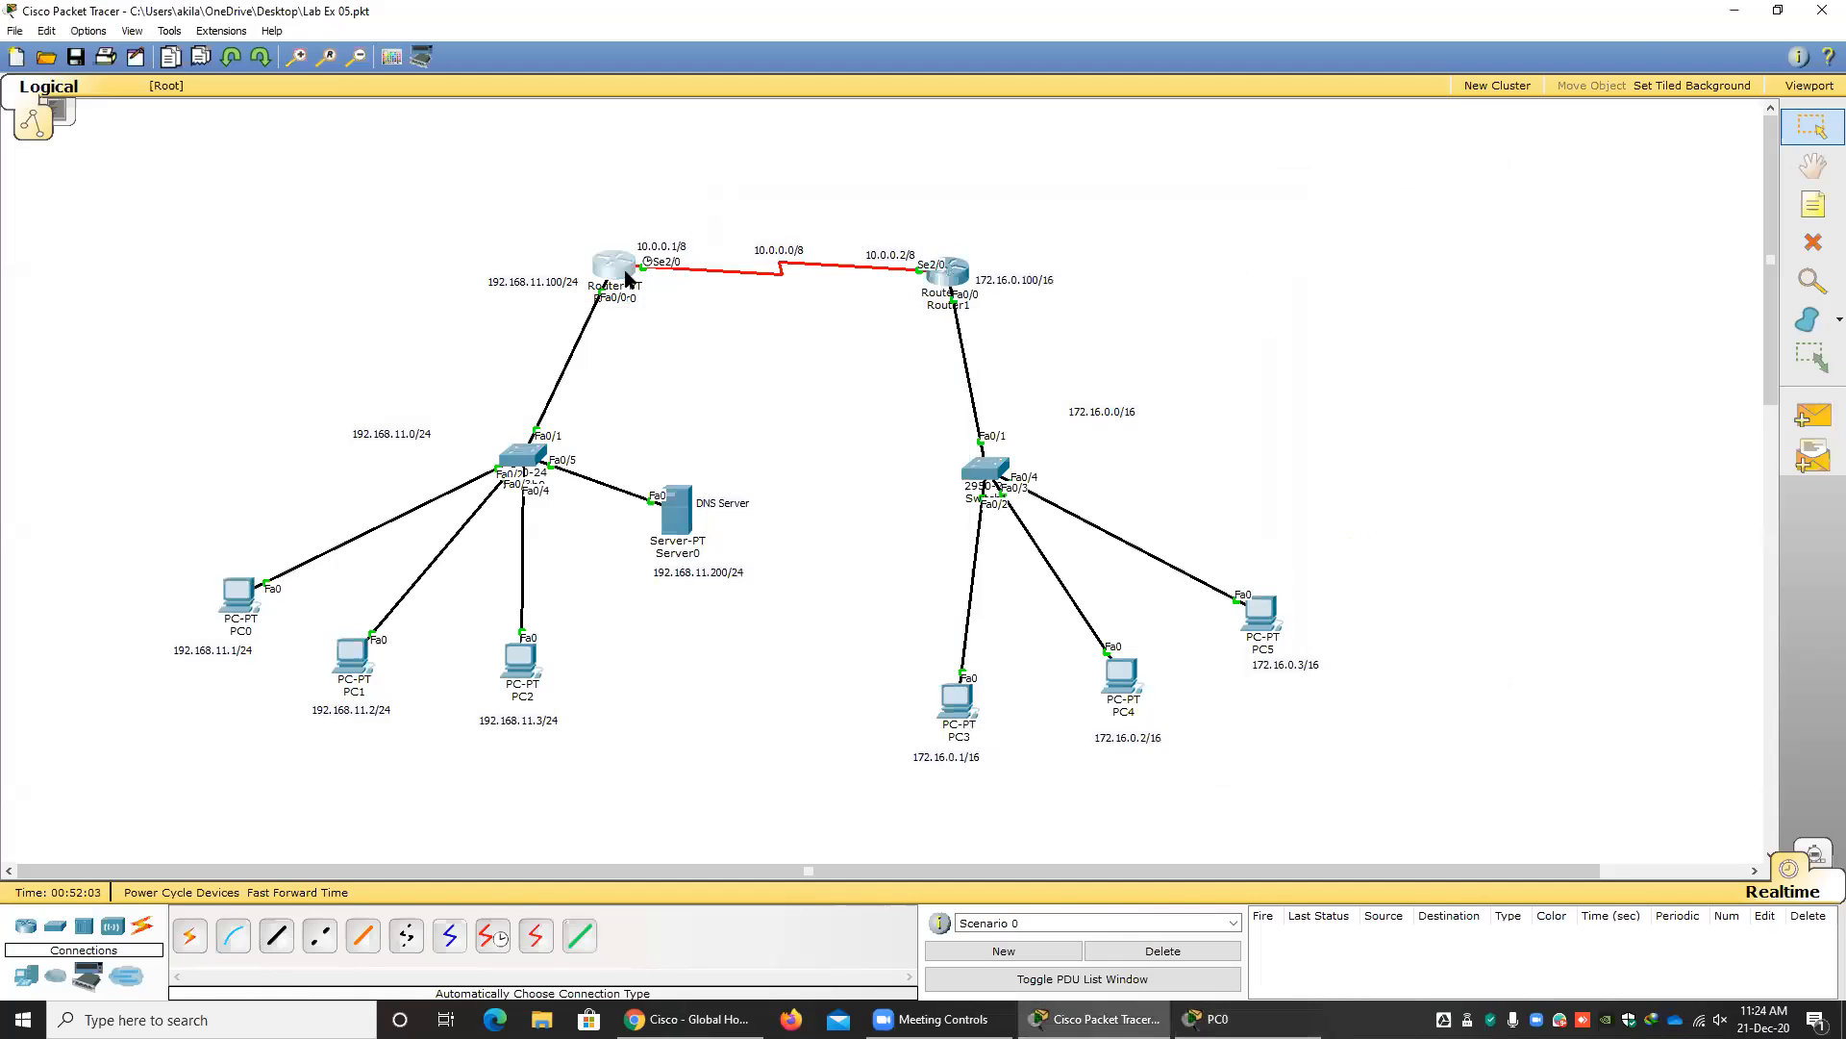
{"action": "left_click_drag", "start_coordinate": [828, 293], "coordinate": [1261, 316]}
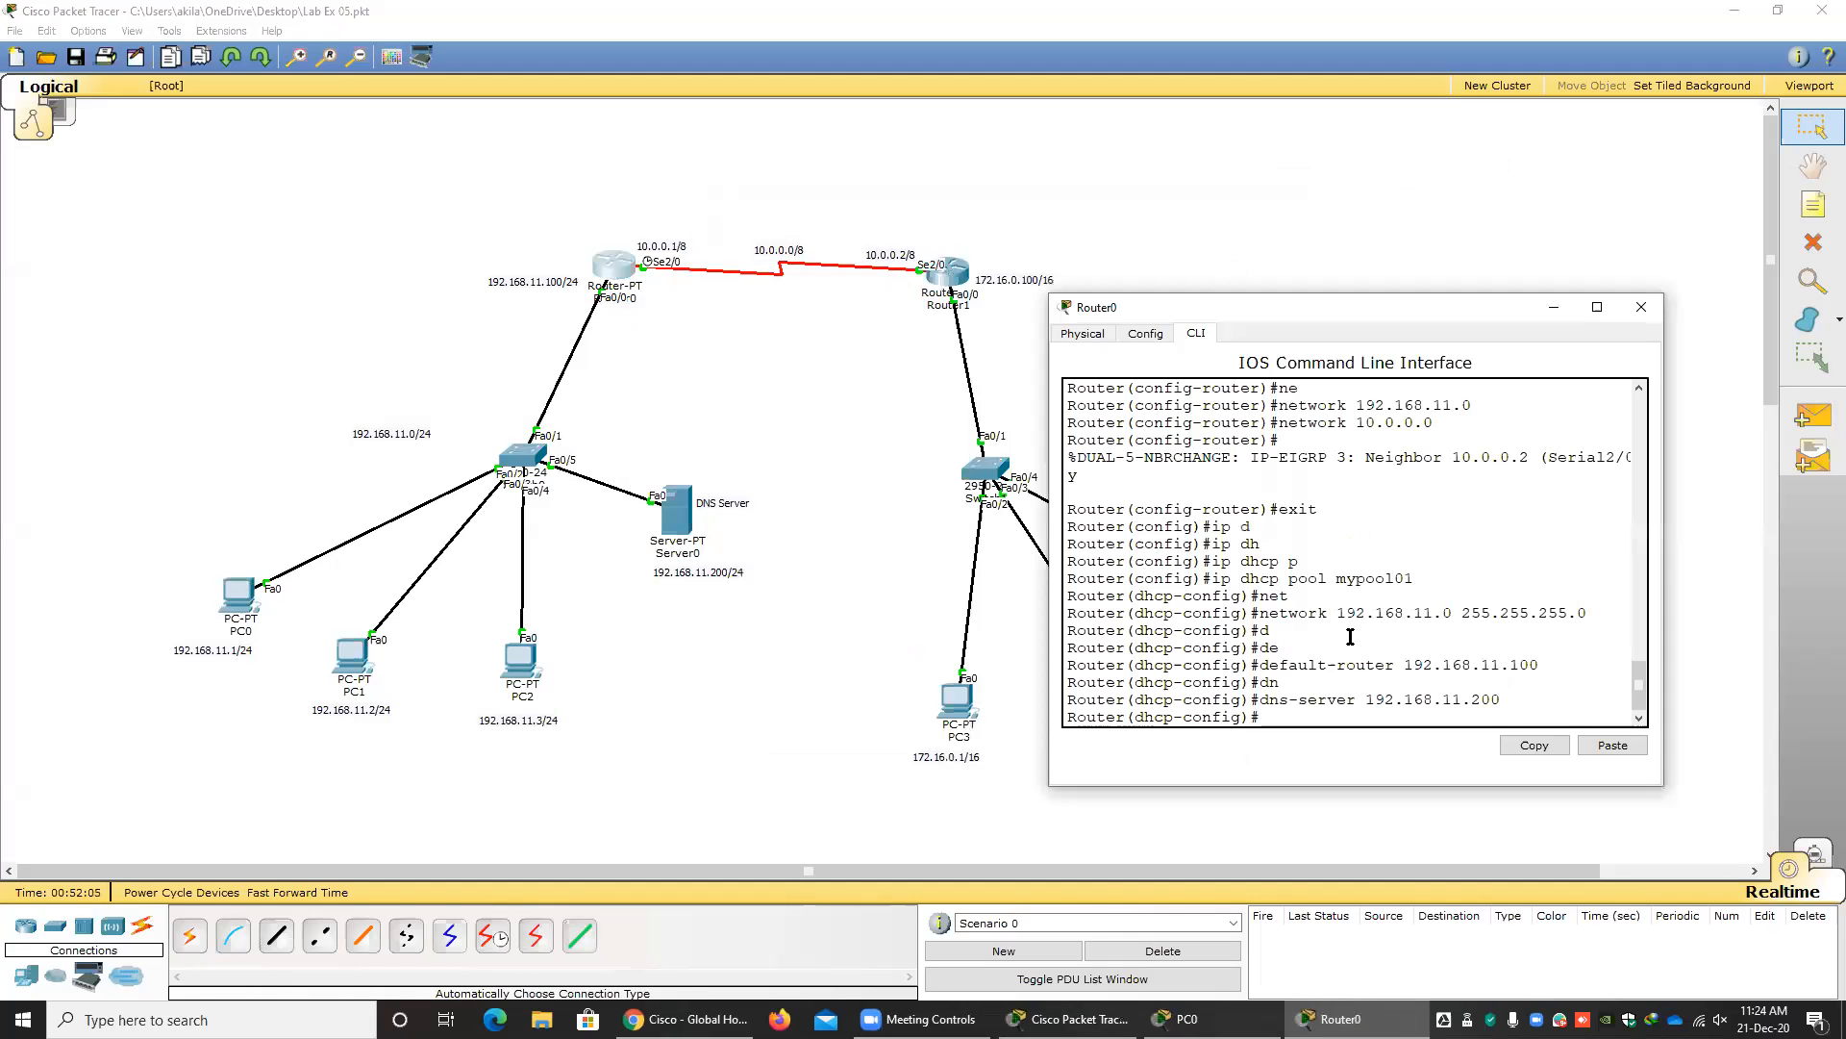
{"action": "left_click", "coordinate": [1181, 1019]}
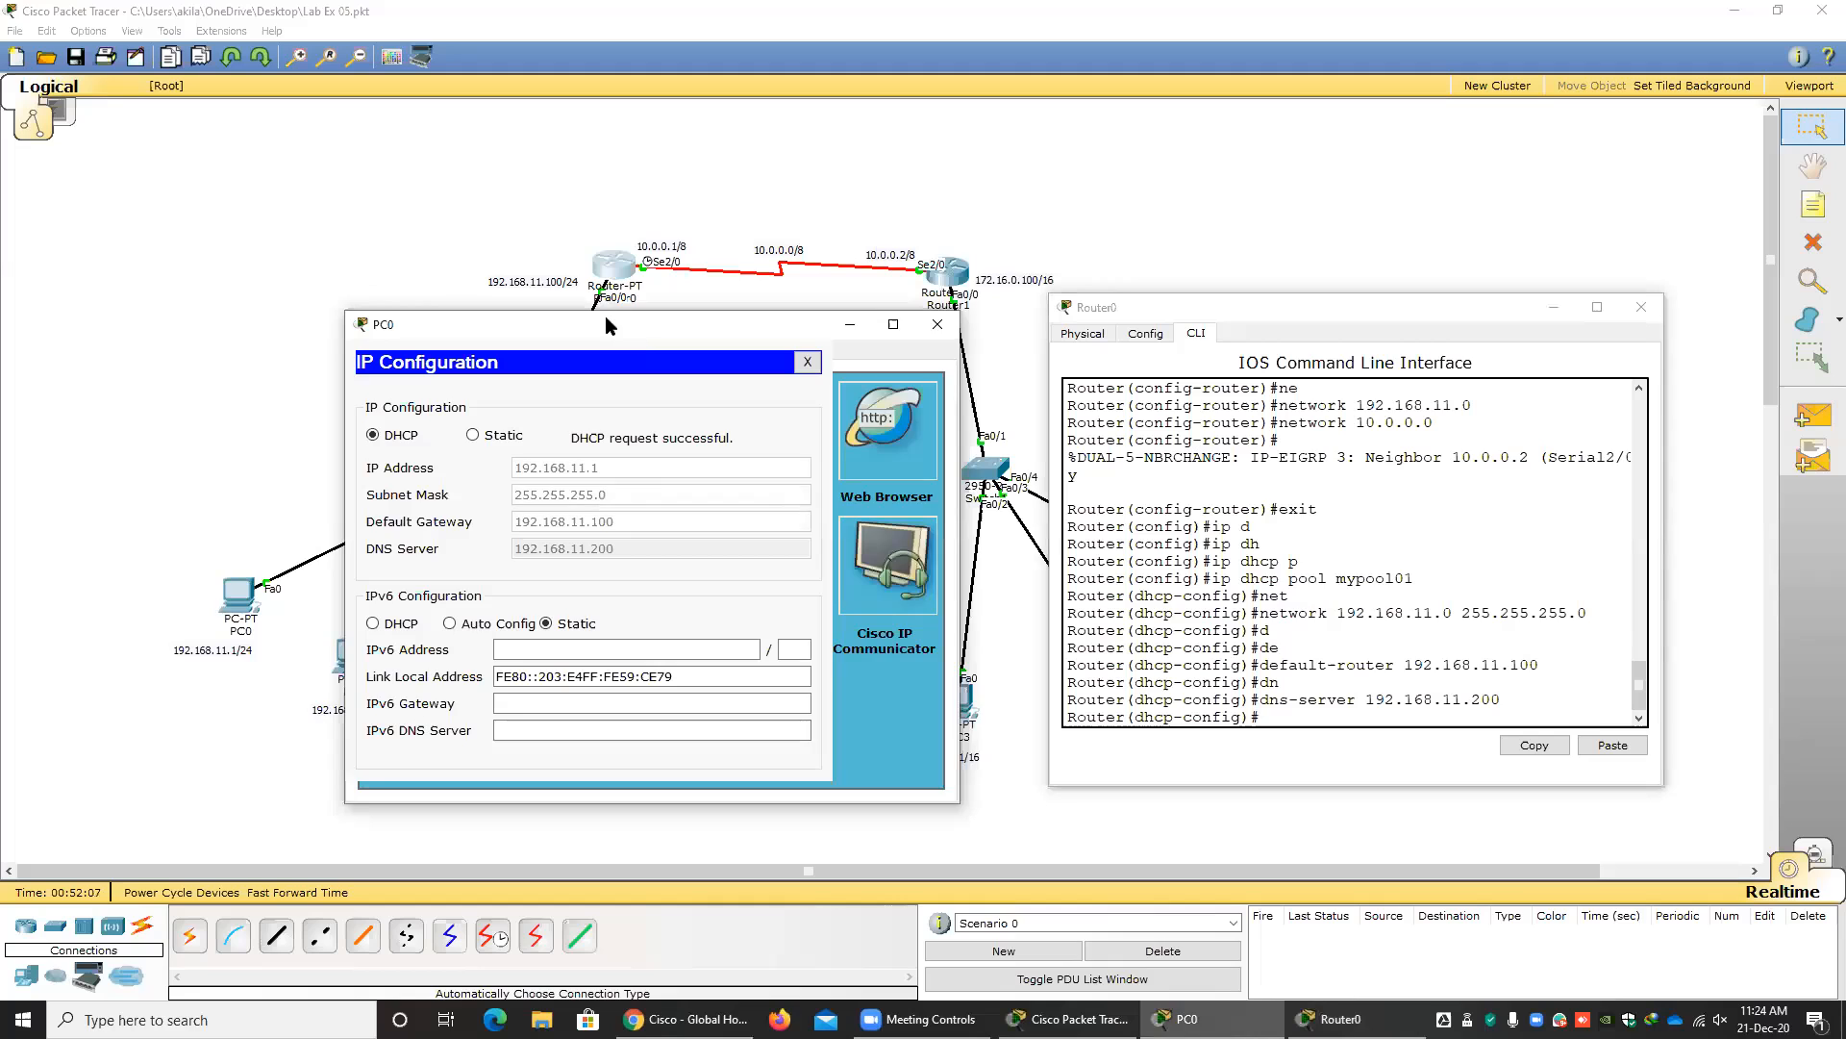
{"action": "left_click_drag", "start_coordinate": [606, 325], "coordinate": [477, 286]}
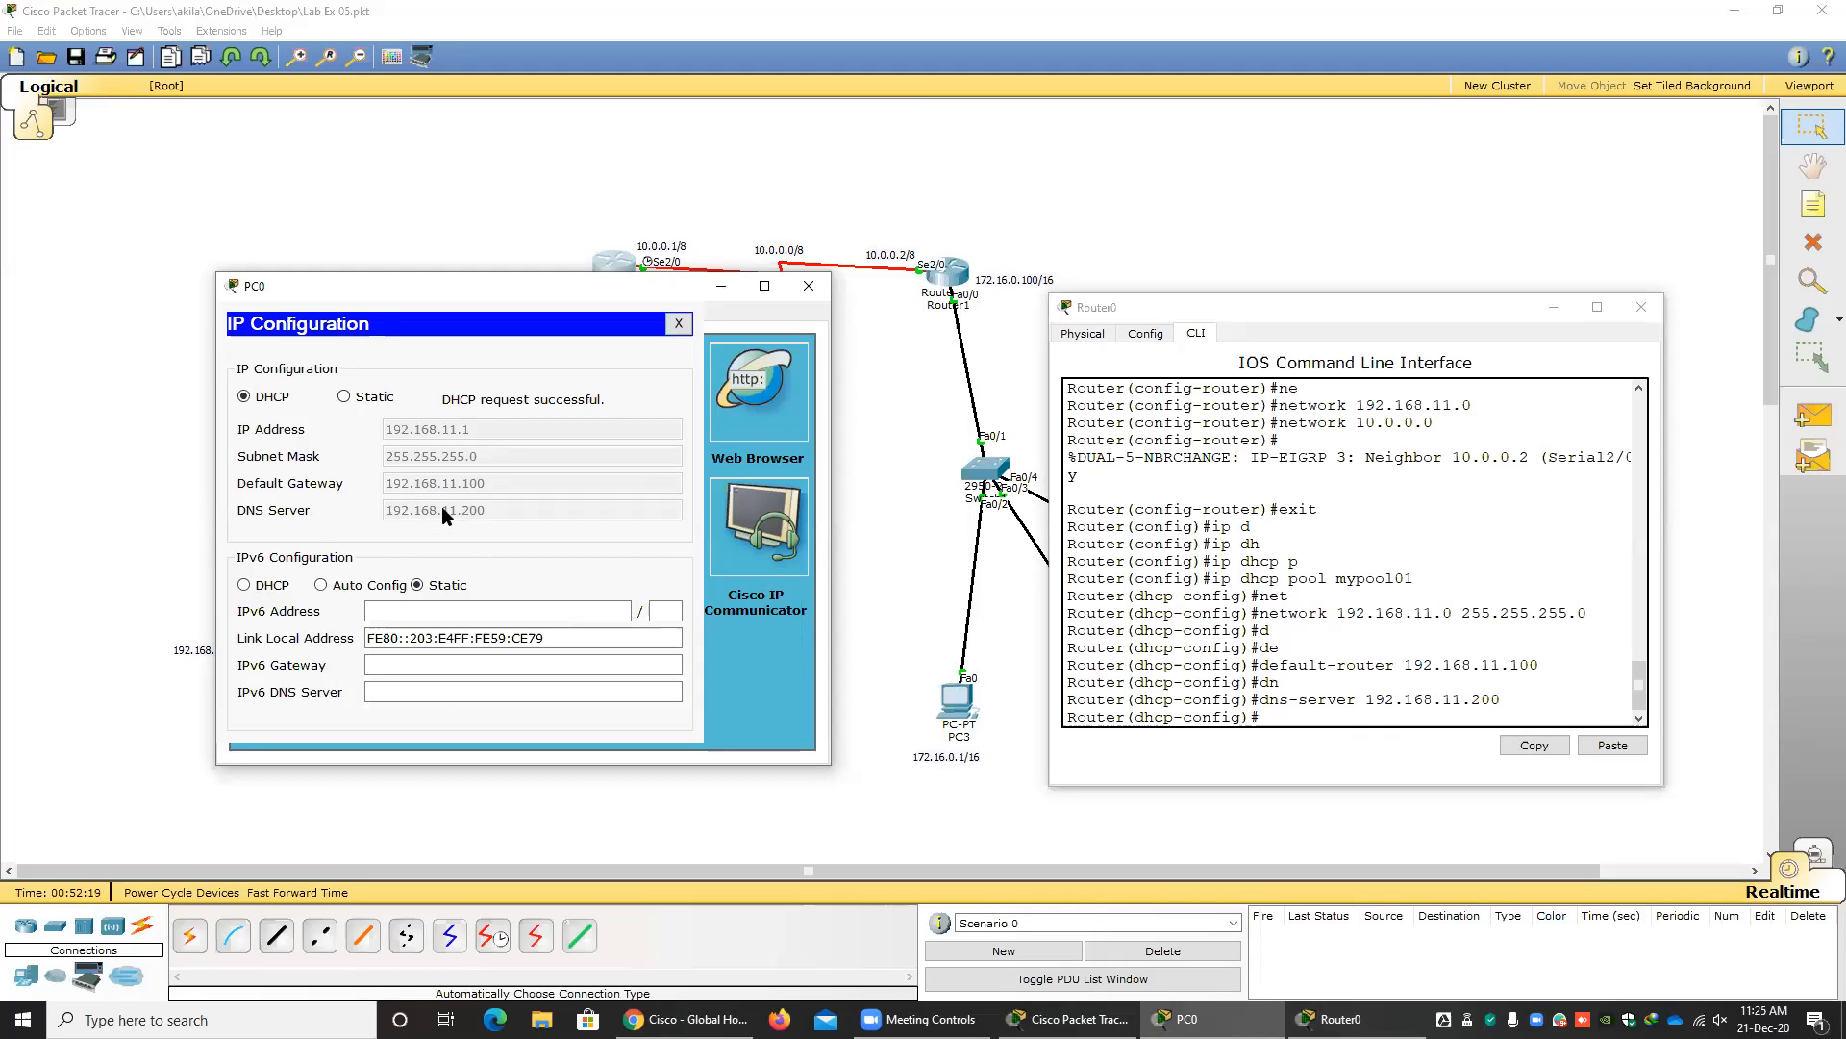
{"action": "left_click", "coordinate": [678, 324]}
{"action": "left_click", "coordinate": [808, 285]}
Switch PC1's IP configuration from static to DHCP.
{"action": "left_click", "coordinate": [355, 660]}
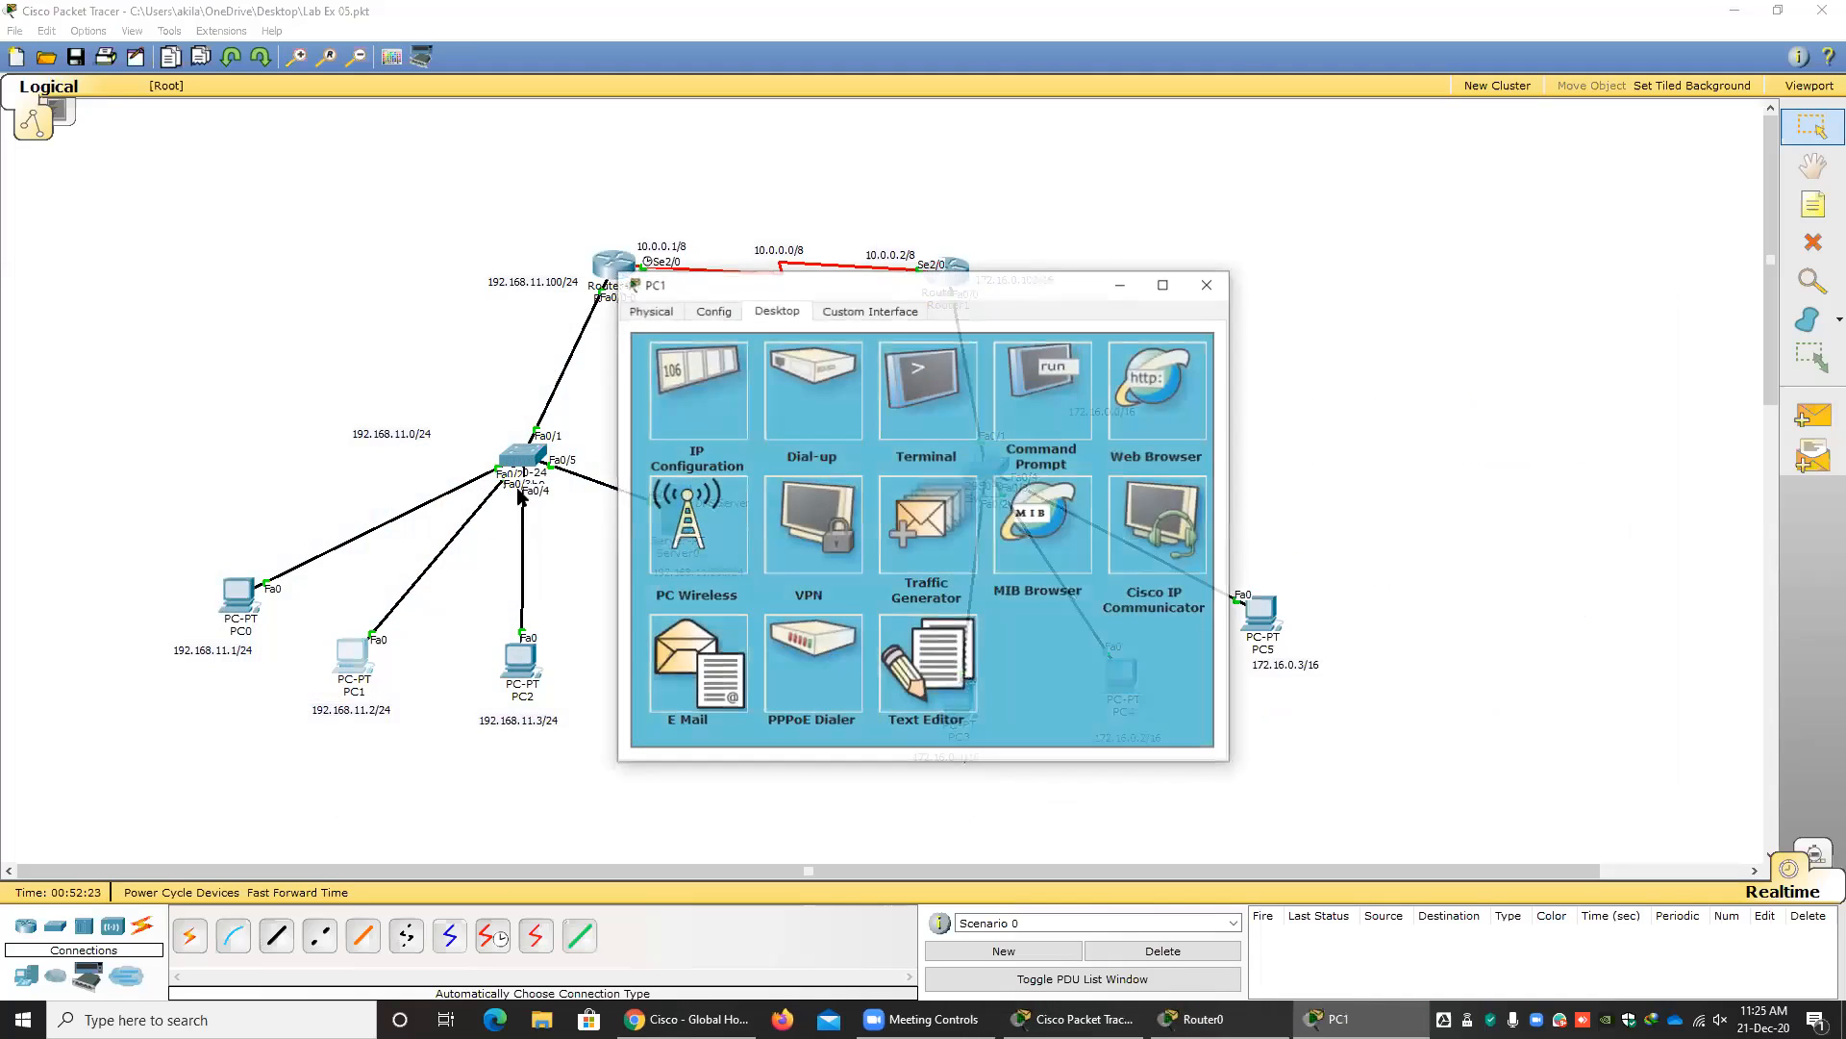
{"action": "left_click", "coordinate": [699, 404]}
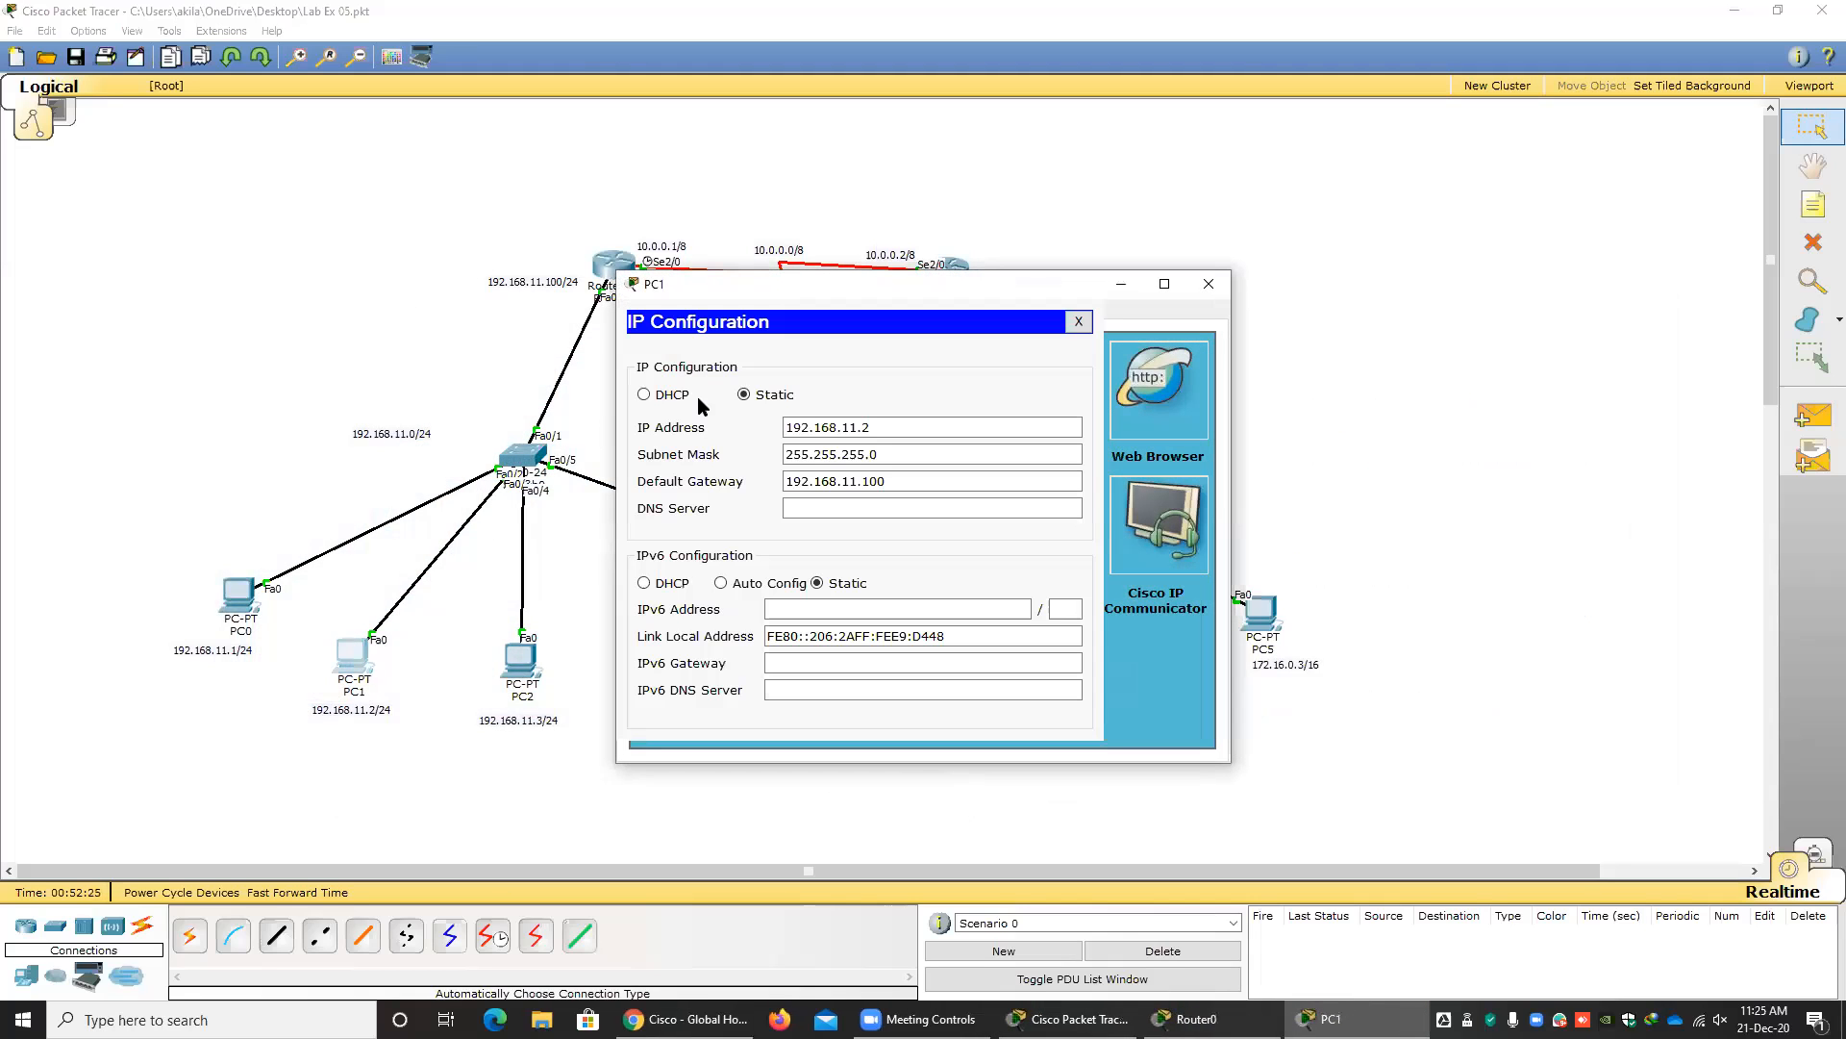
{"action": "left_click", "coordinate": [645, 394]}
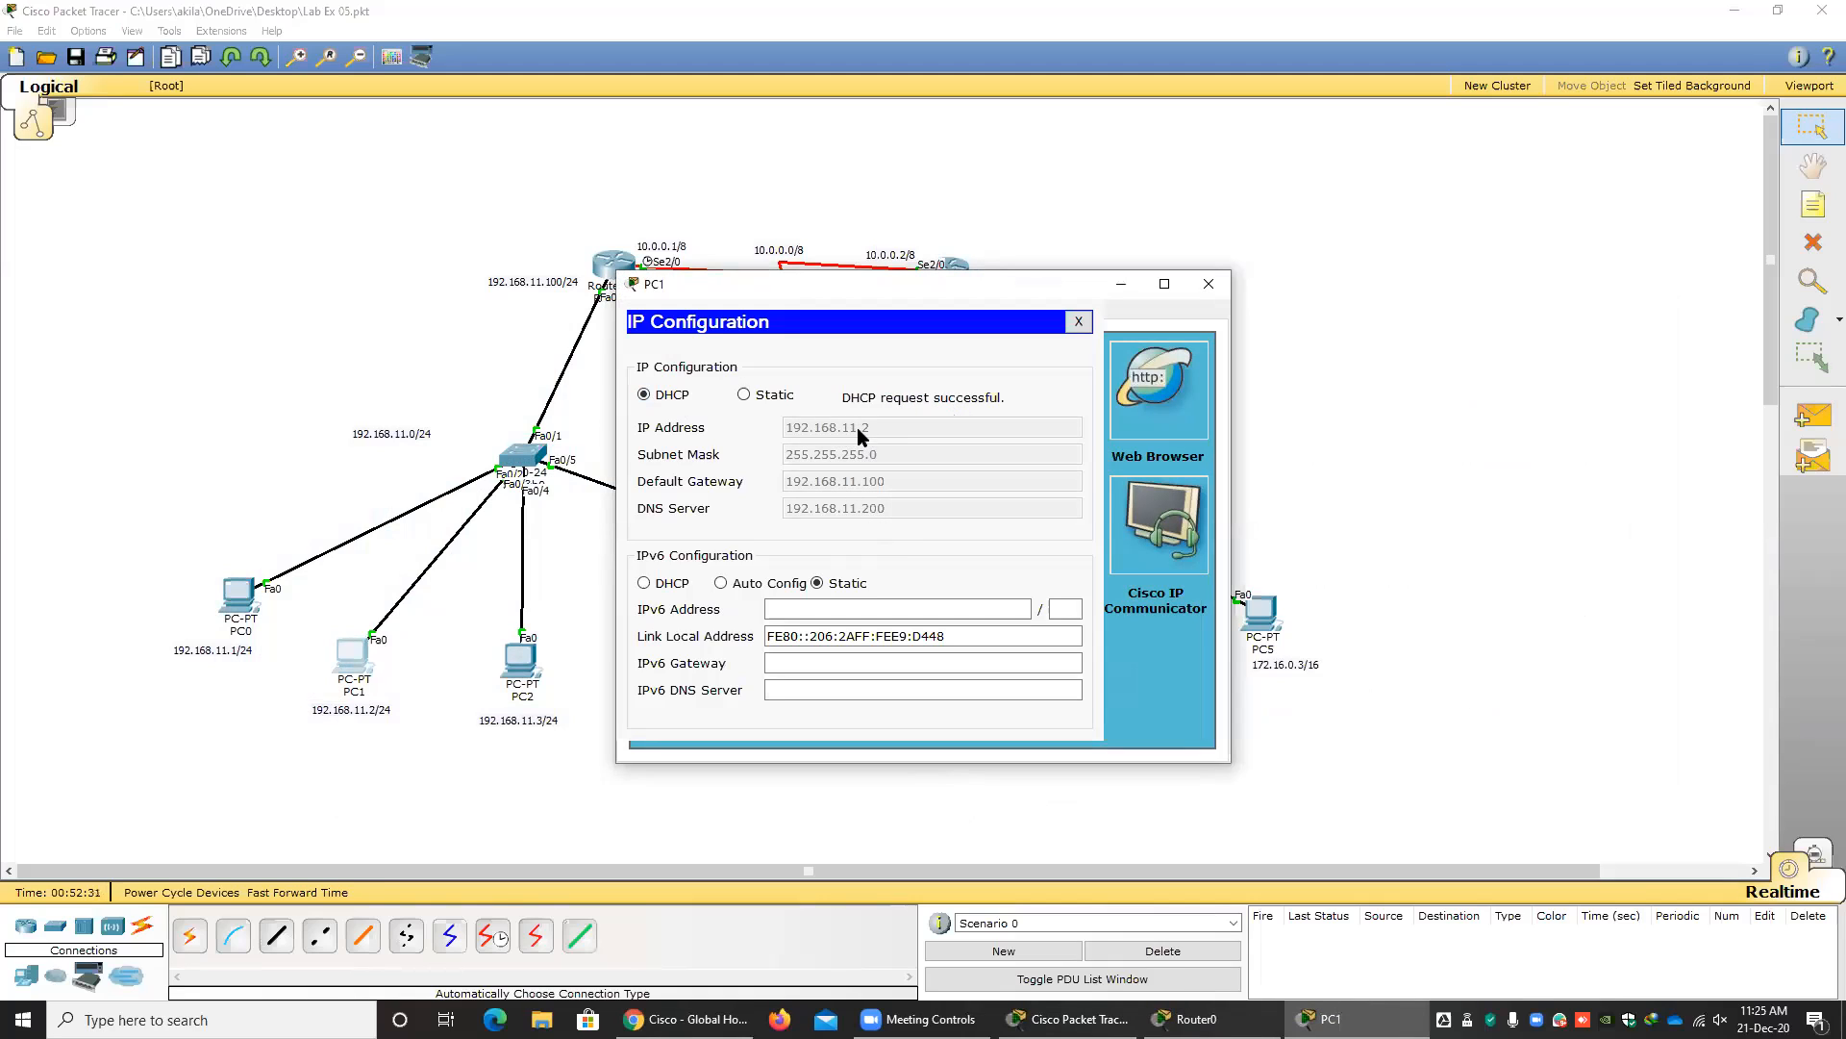
Compare the DHCP-assigned addresses, gateway and DNS server of PC0 and PC1, and close both PC windows.
{"action": "left_click", "coordinate": [248, 608]}
{"action": "left_click", "coordinate": [691, 400]}
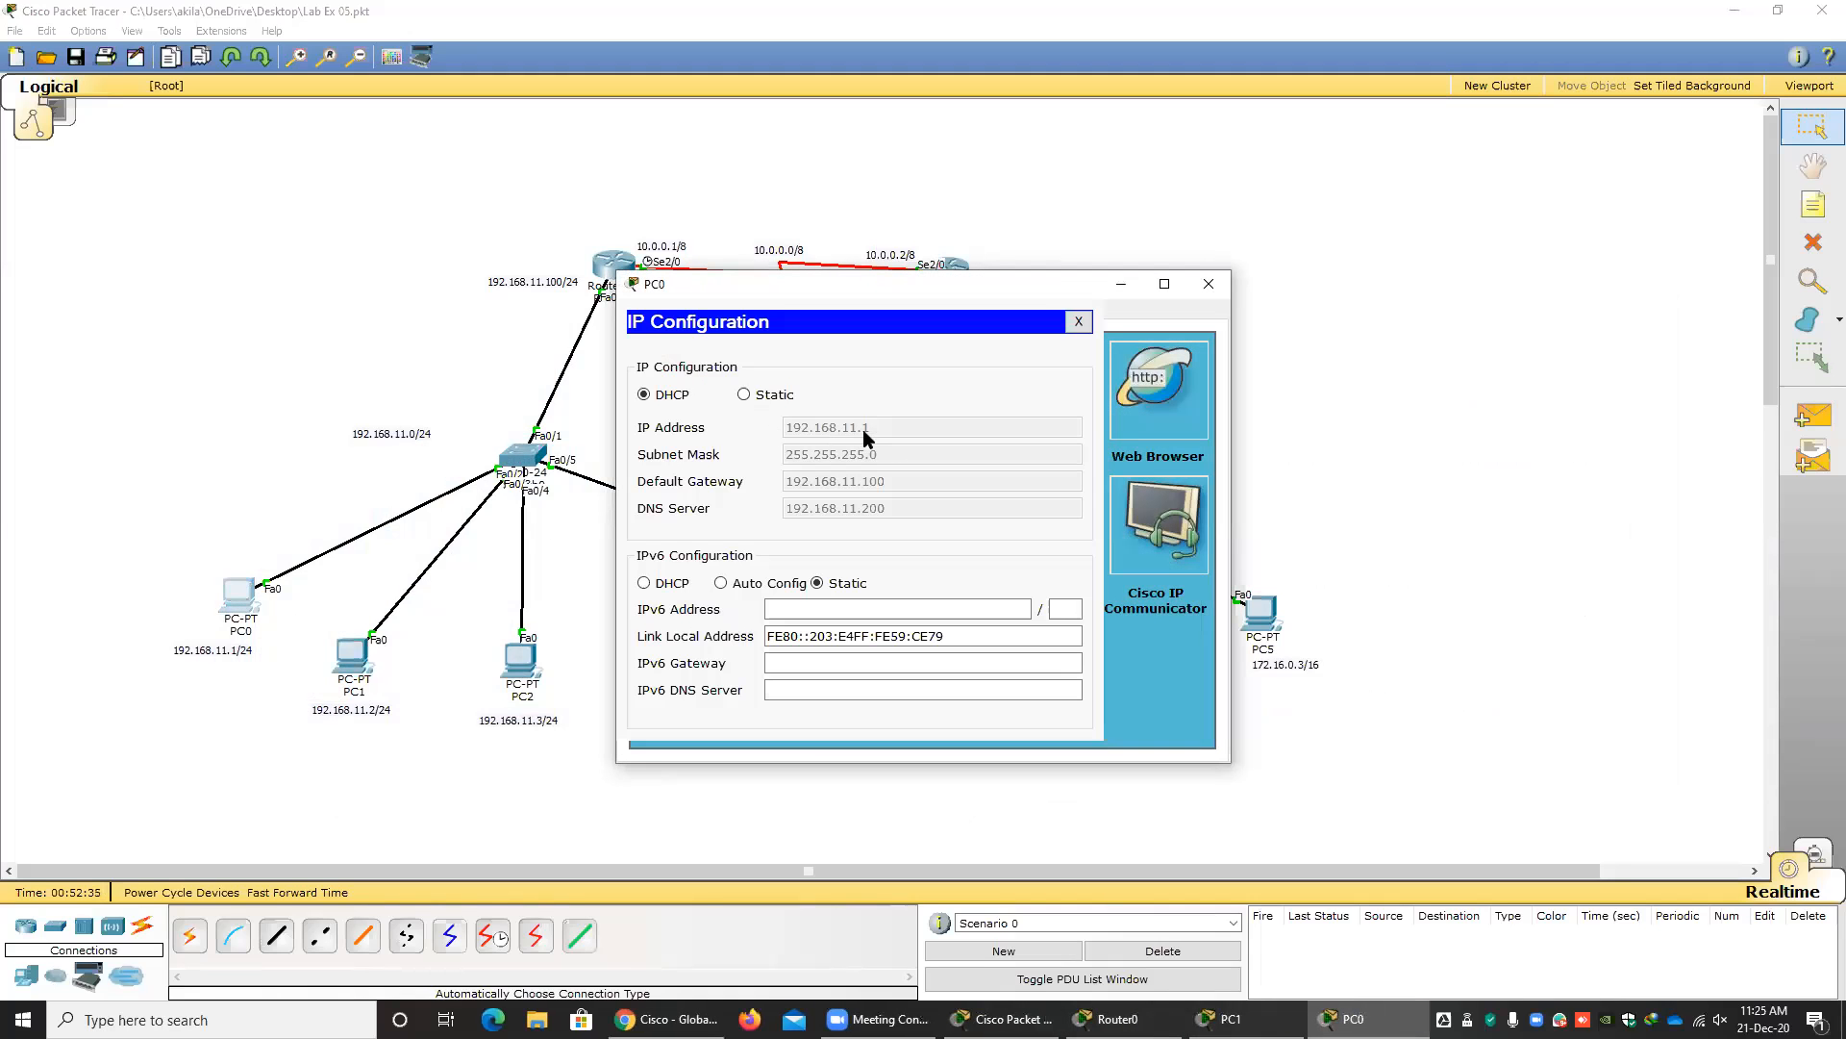
{"action": "left_click", "coordinate": [1078, 321]}
{"action": "left_click", "coordinate": [1209, 283]}
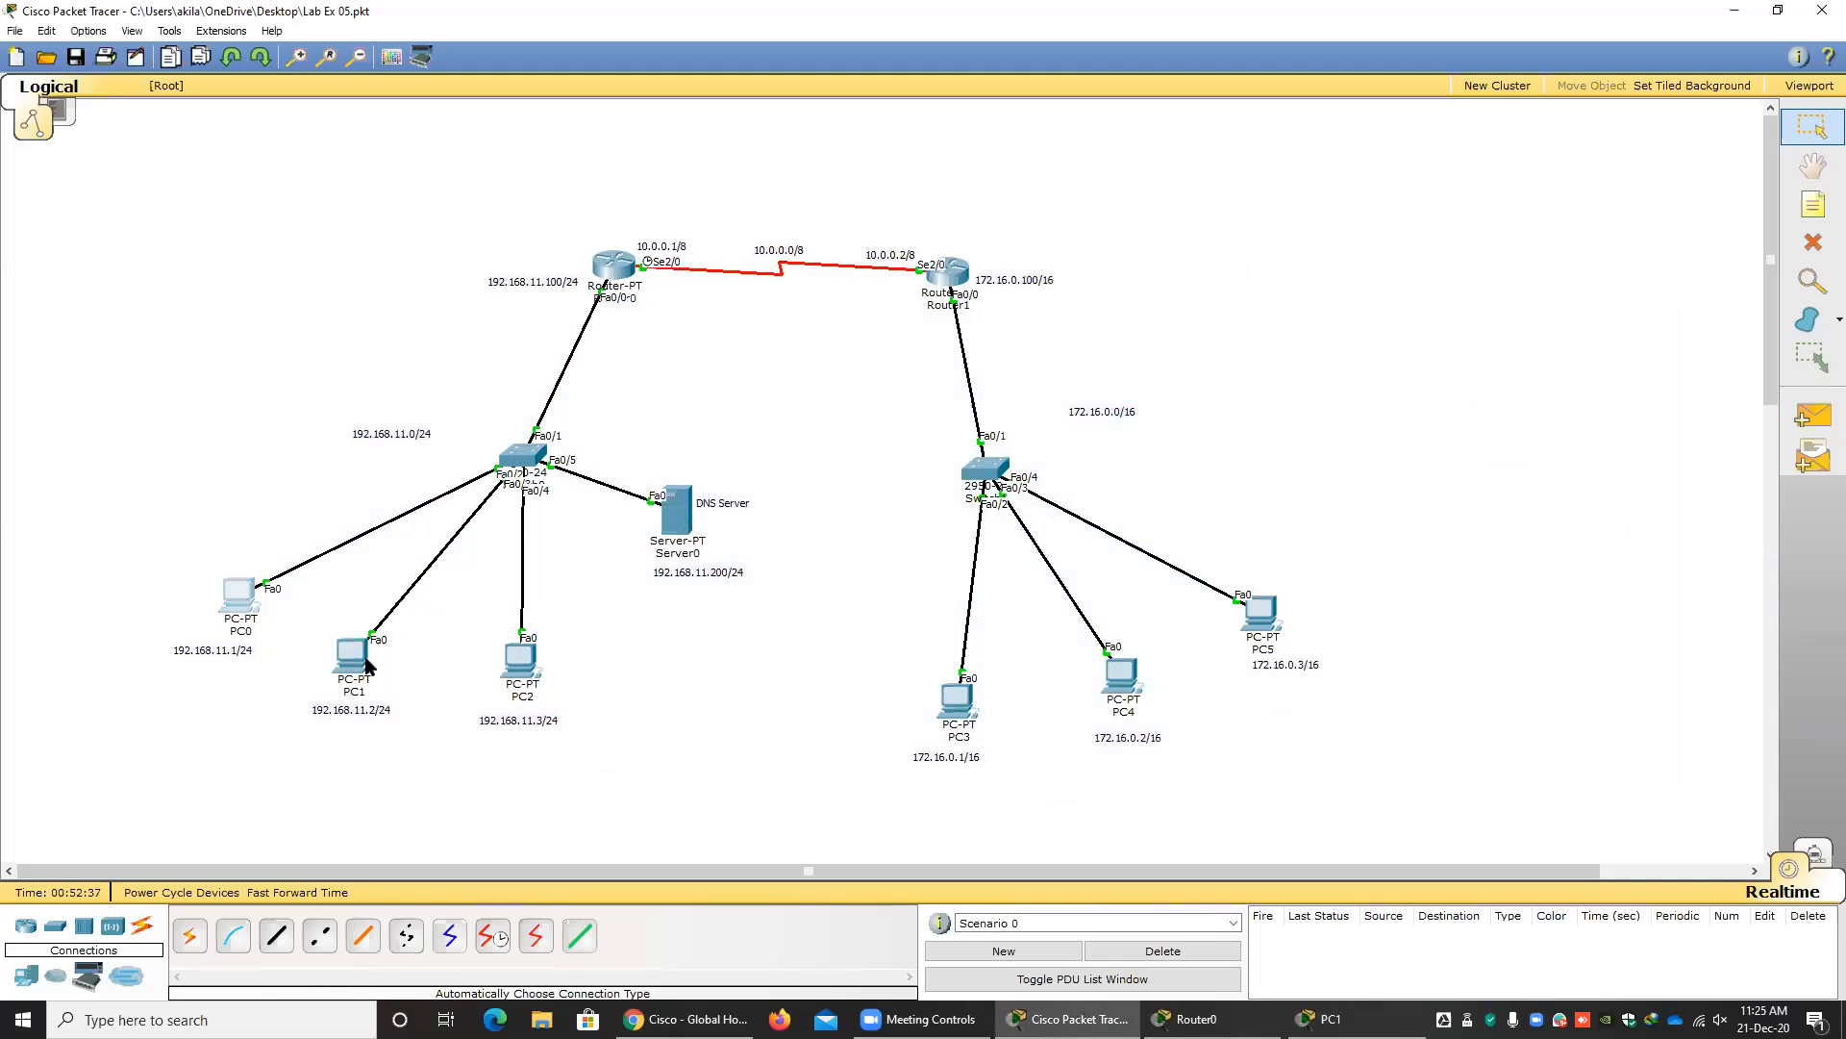
{"action": "left_click", "coordinate": [365, 660]}
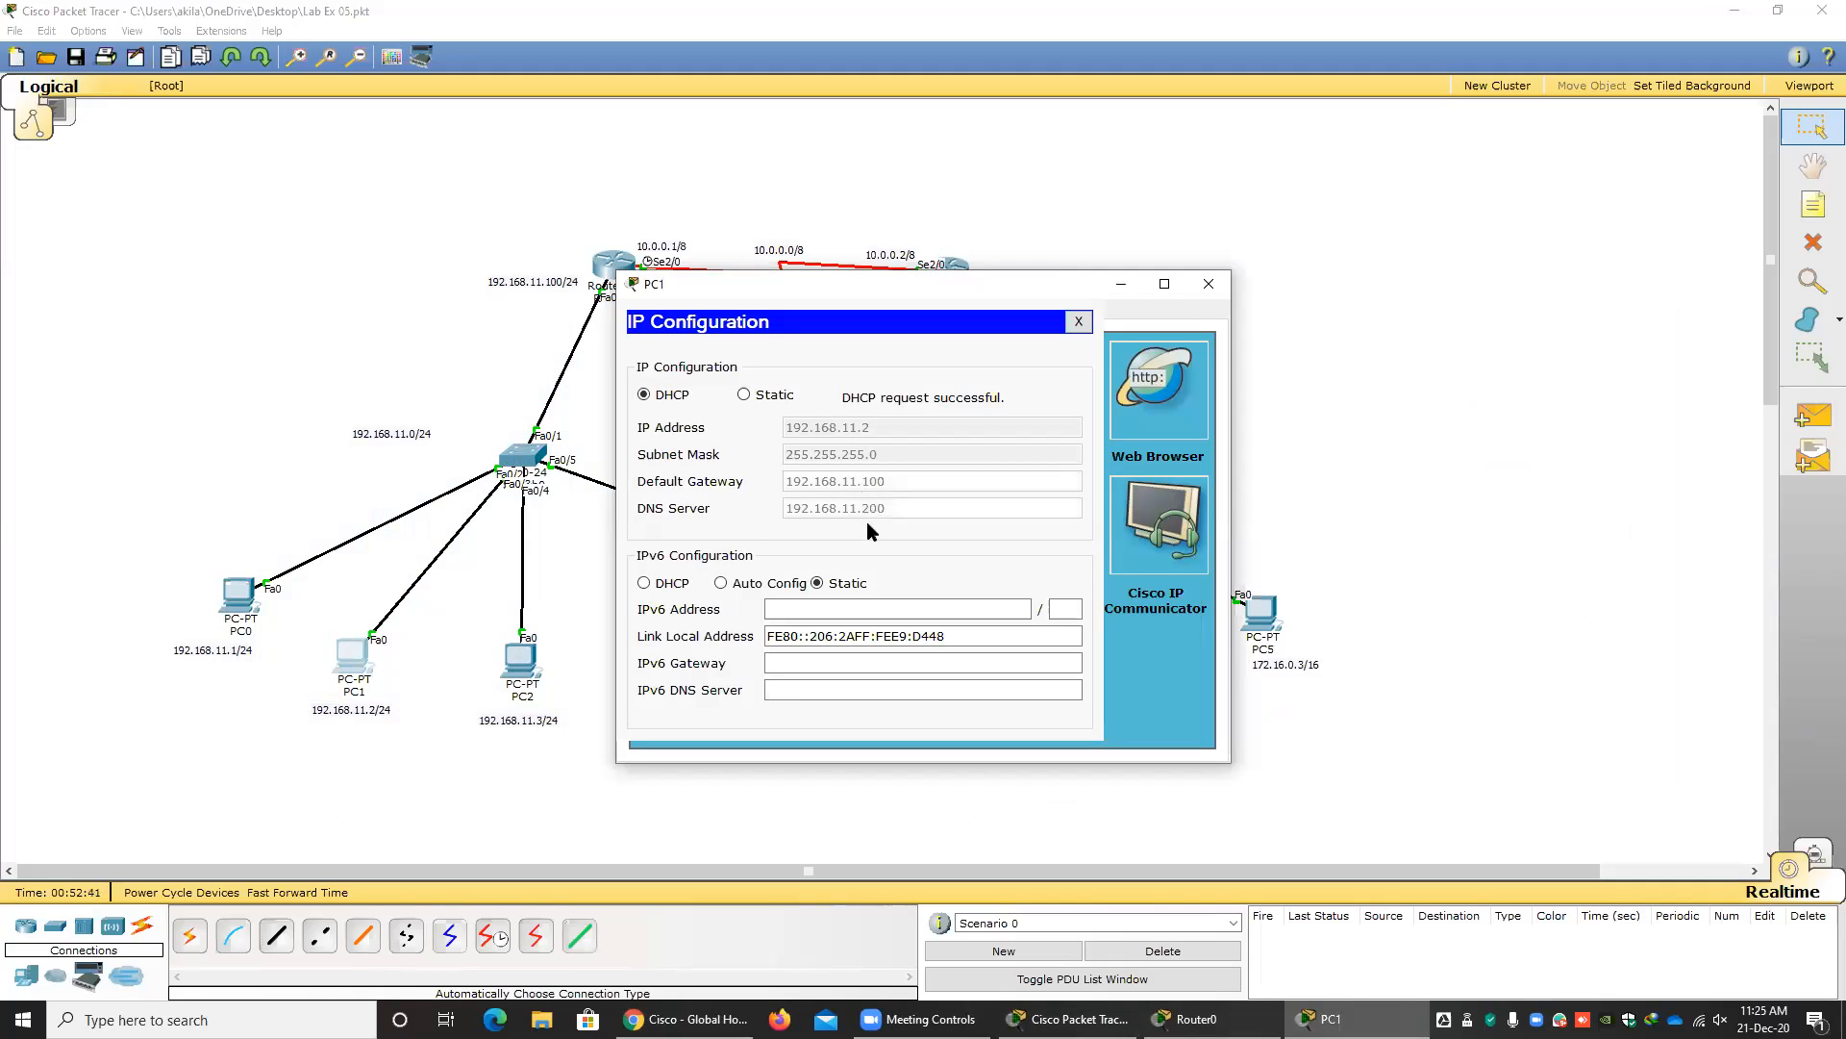
{"action": "left_click", "coordinate": [1078, 321]}
{"action": "left_click", "coordinate": [1202, 289]}
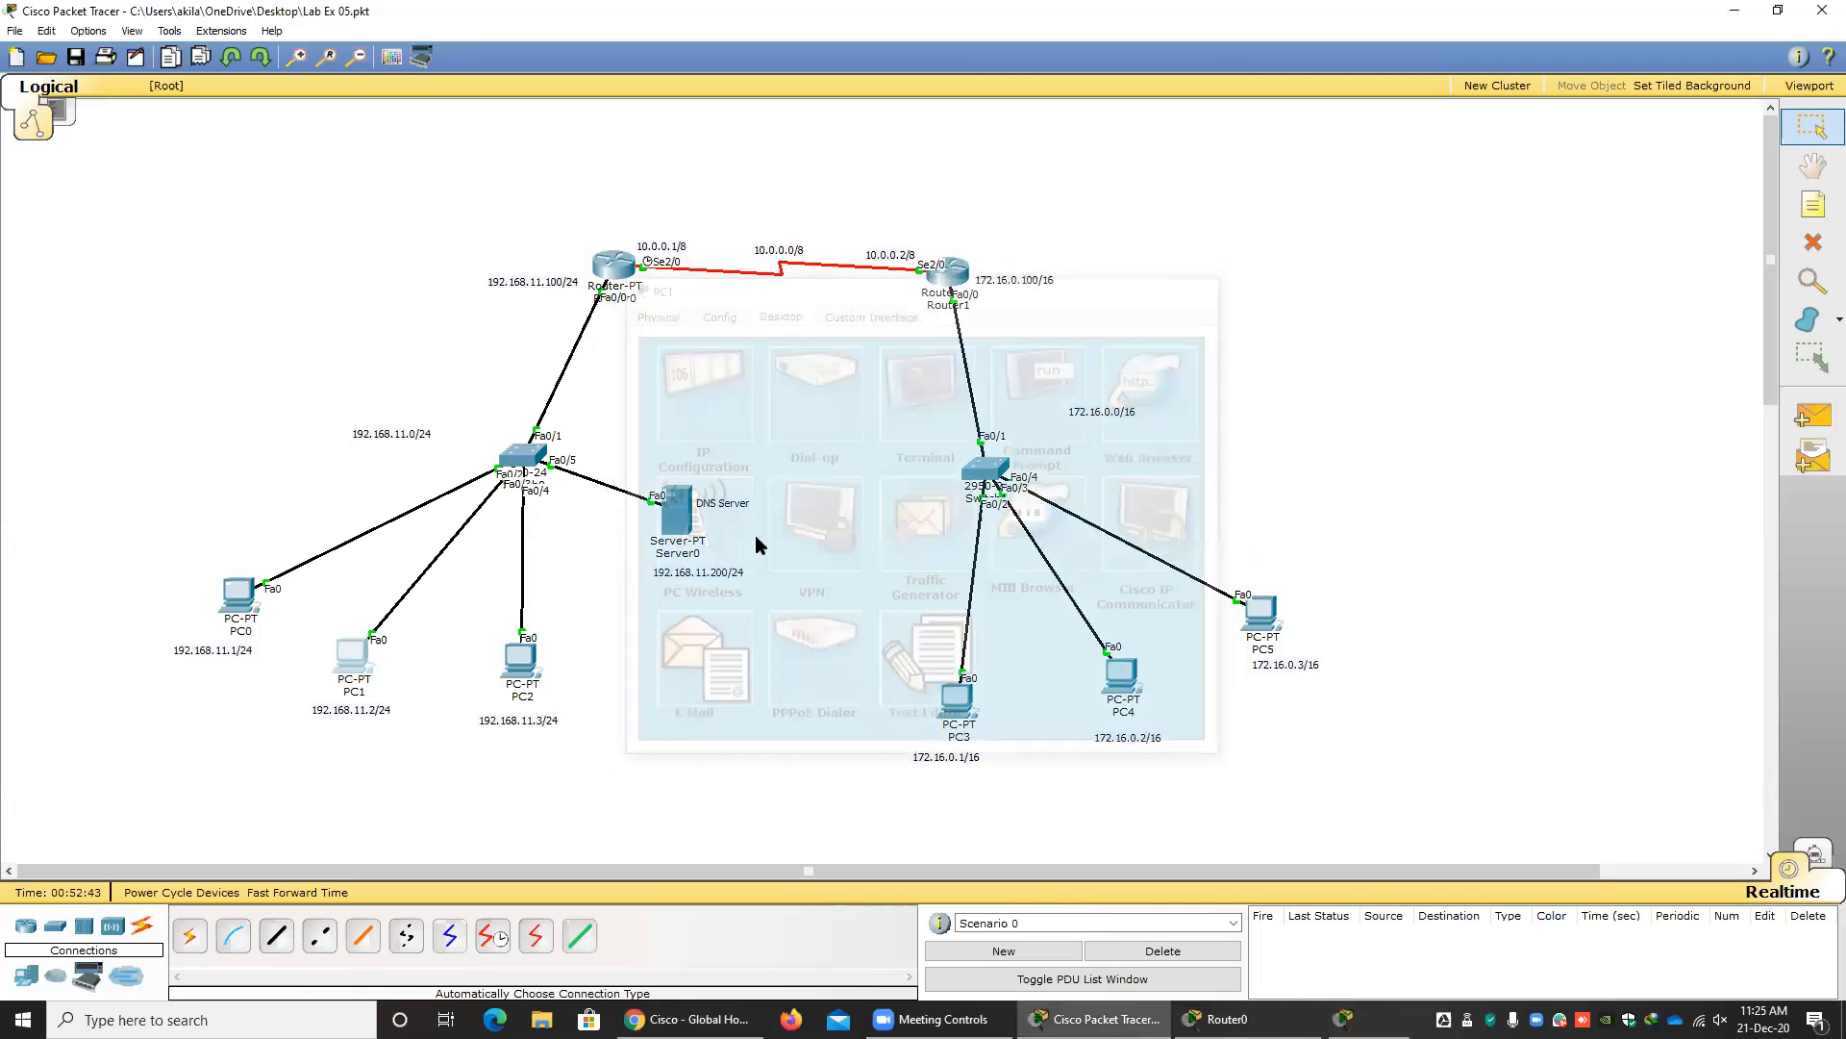
Switch PC2's IP configuration from static to DHCP and close its window.
{"action": "left_click", "coordinate": [522, 656]}
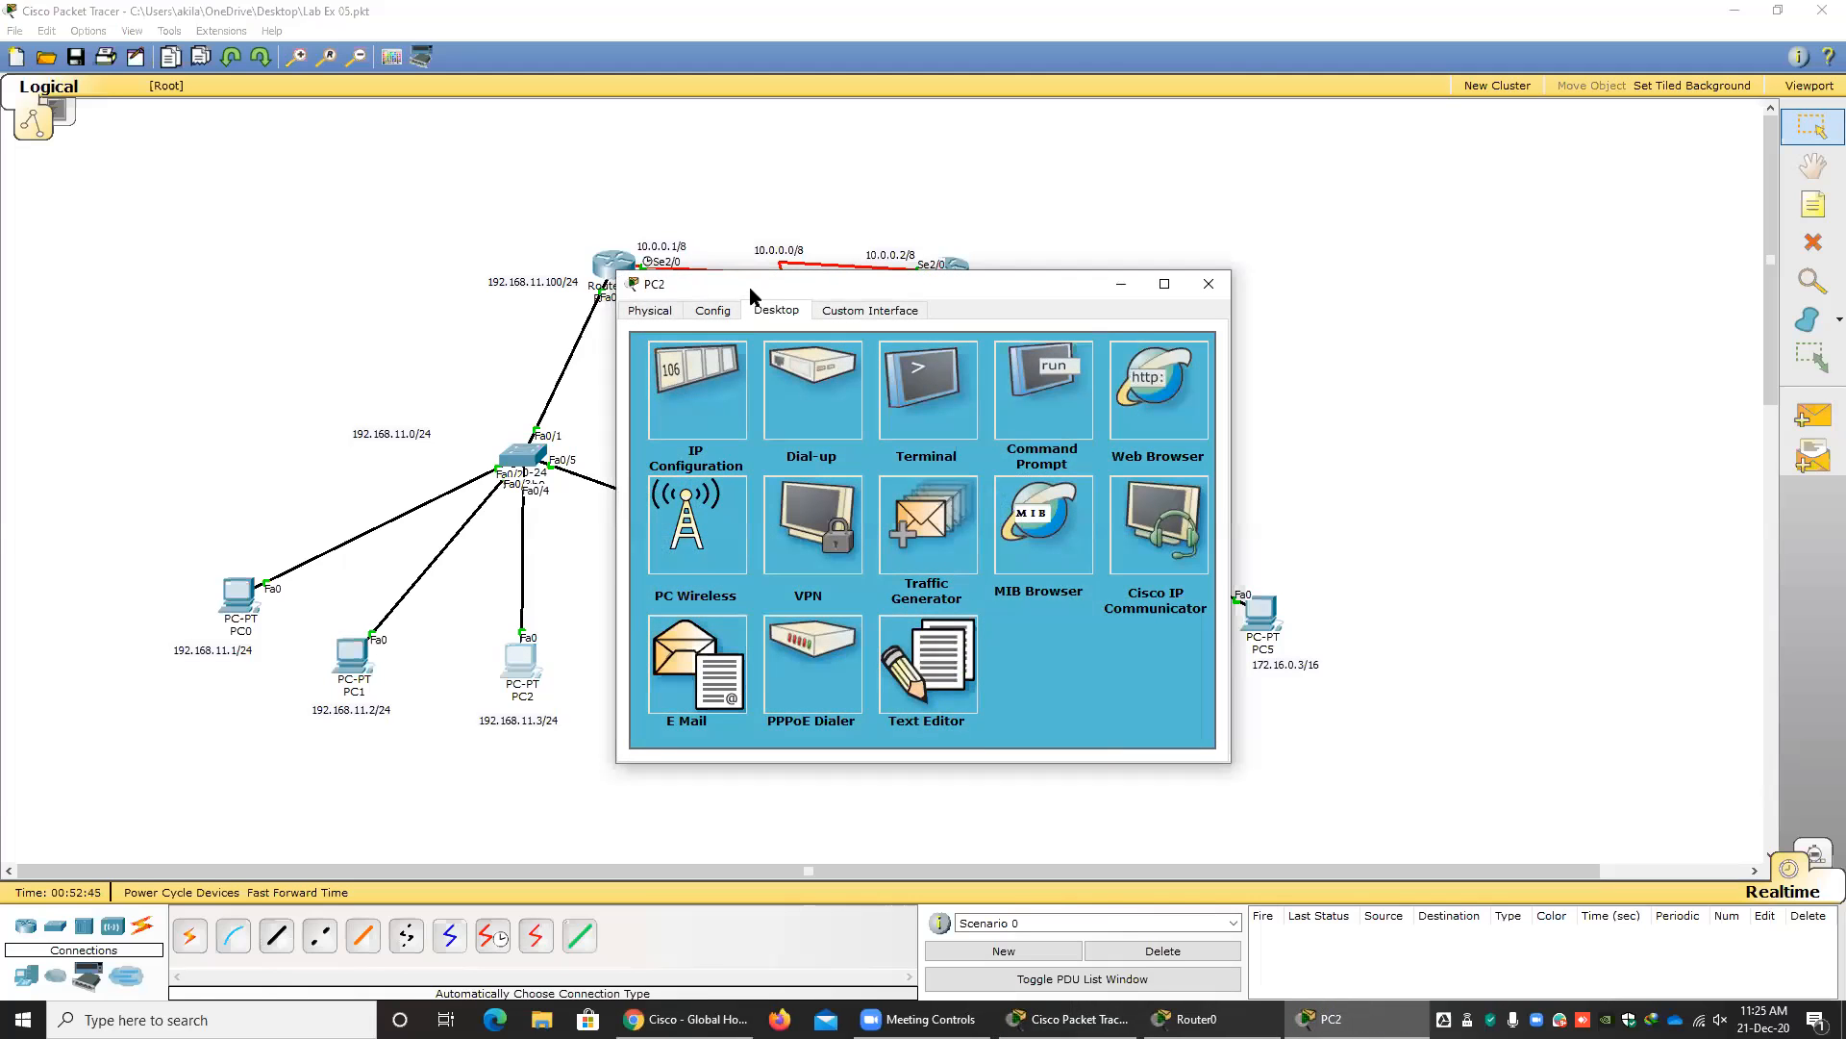
{"action": "left_click_drag", "start_coordinate": [730, 282], "coordinate": [480, 254]}
{"action": "left_click", "coordinate": [447, 358]}
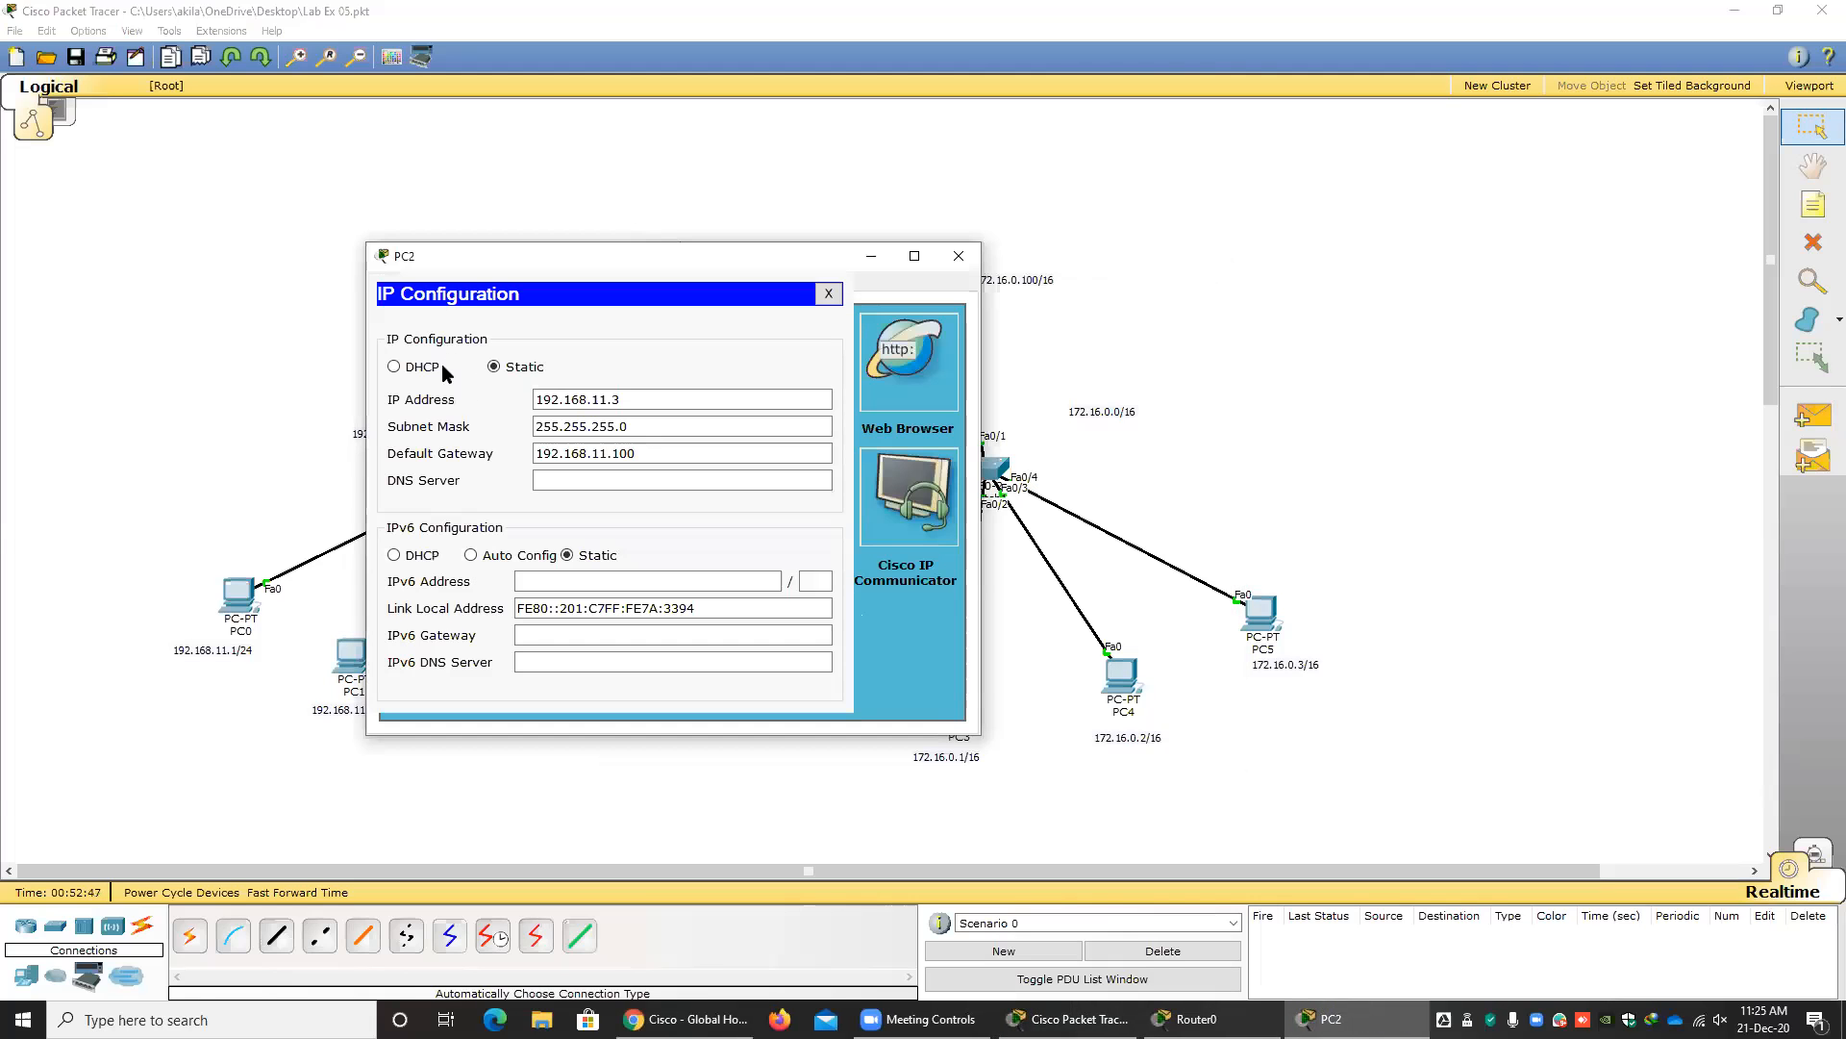
{"action": "left_click", "coordinate": [414, 367]}
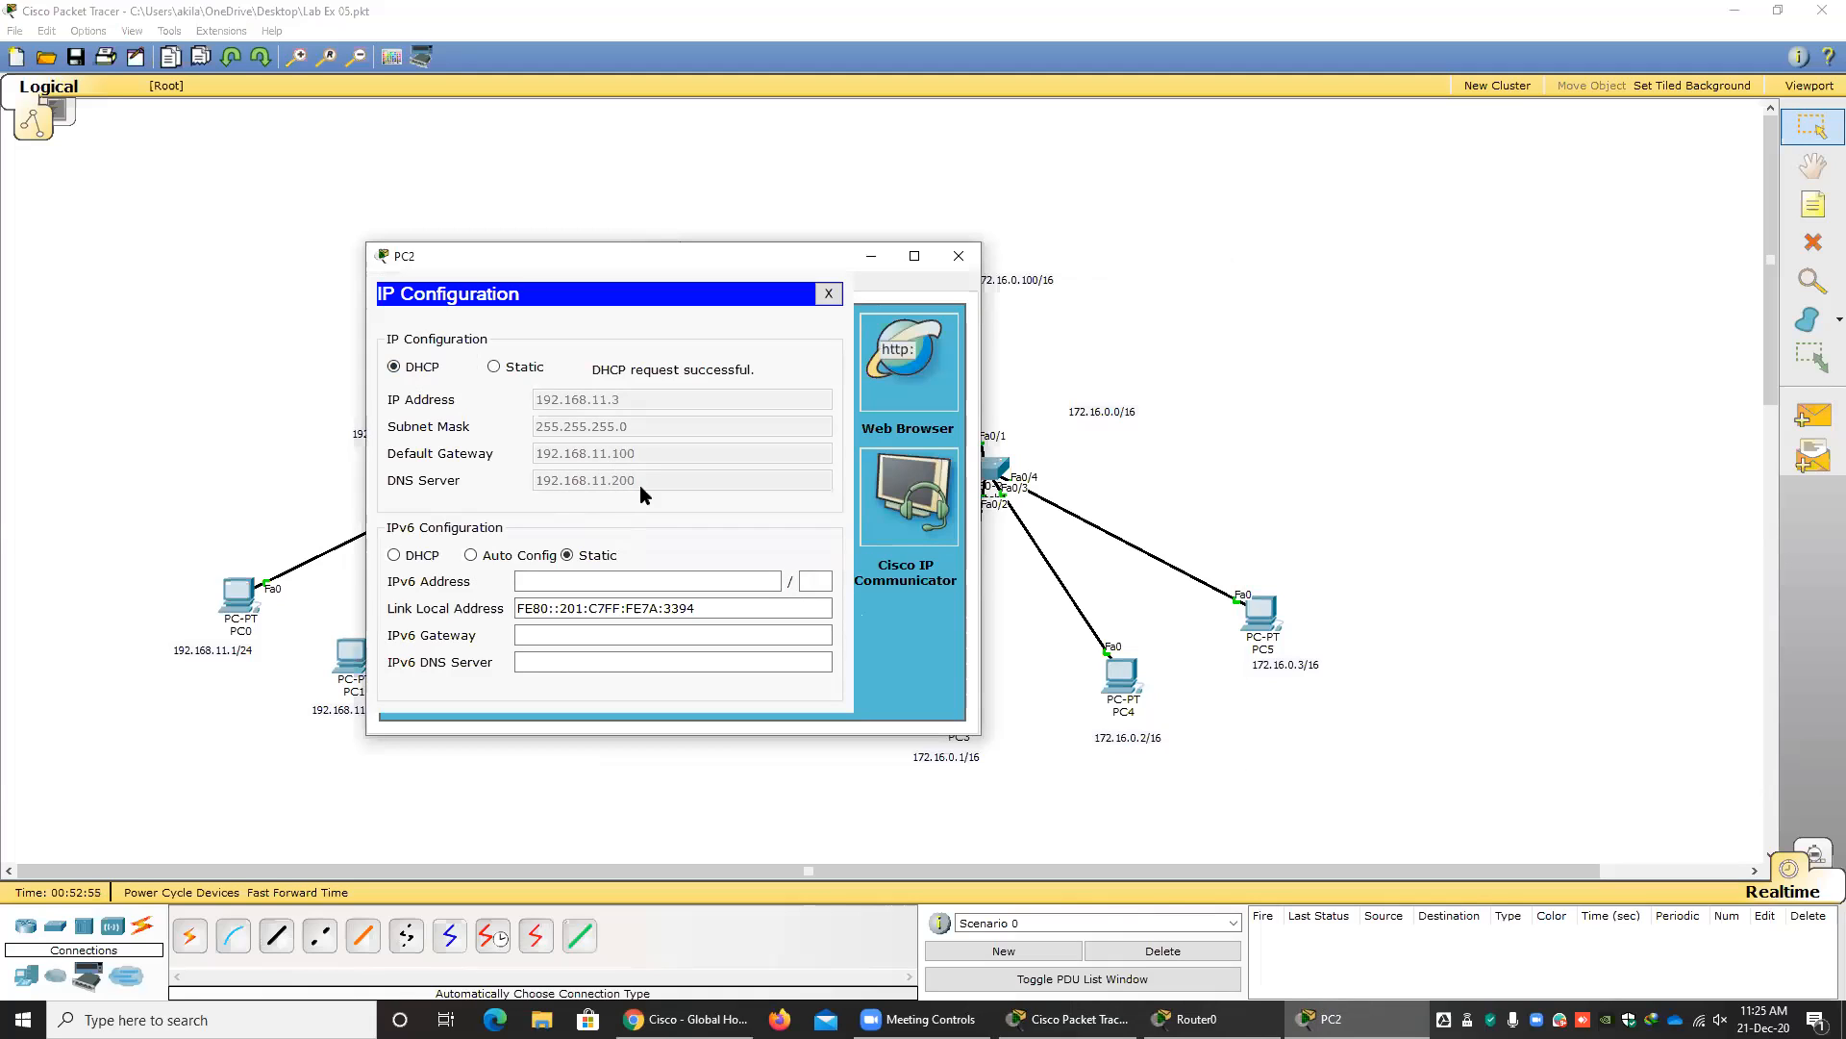
{"action": "left_click", "coordinate": [828, 293]}
{"action": "left_click", "coordinate": [960, 257]}
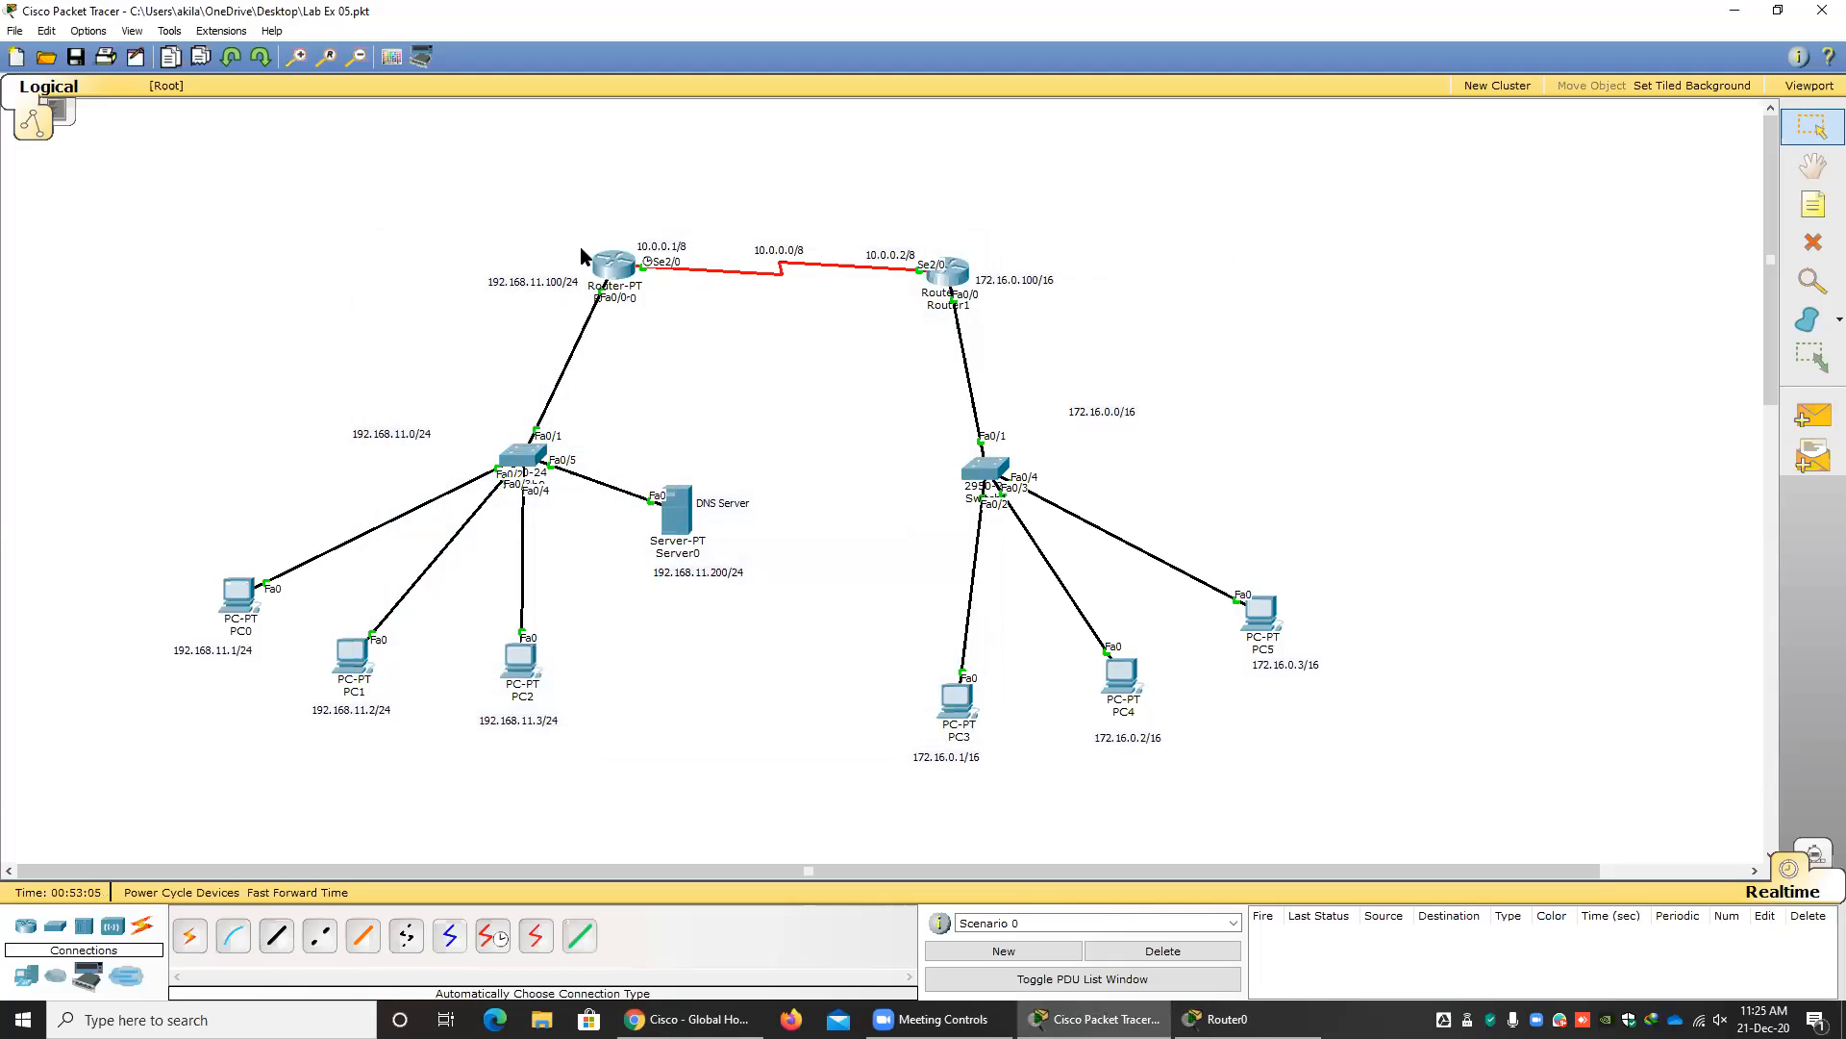
Move Router0 slightly down and to the left in the topology, and check that PC0's IP configuration uses DHCP.
{"action": "mouse_move", "coordinate": [615, 269]}
{"action": "left_mouse_down"}
{"action": "mouse_move", "coordinate": [612, 252]}
{"action": "mouse_move", "coordinate": [607, 286]}
{"action": "left_mouse_up"}
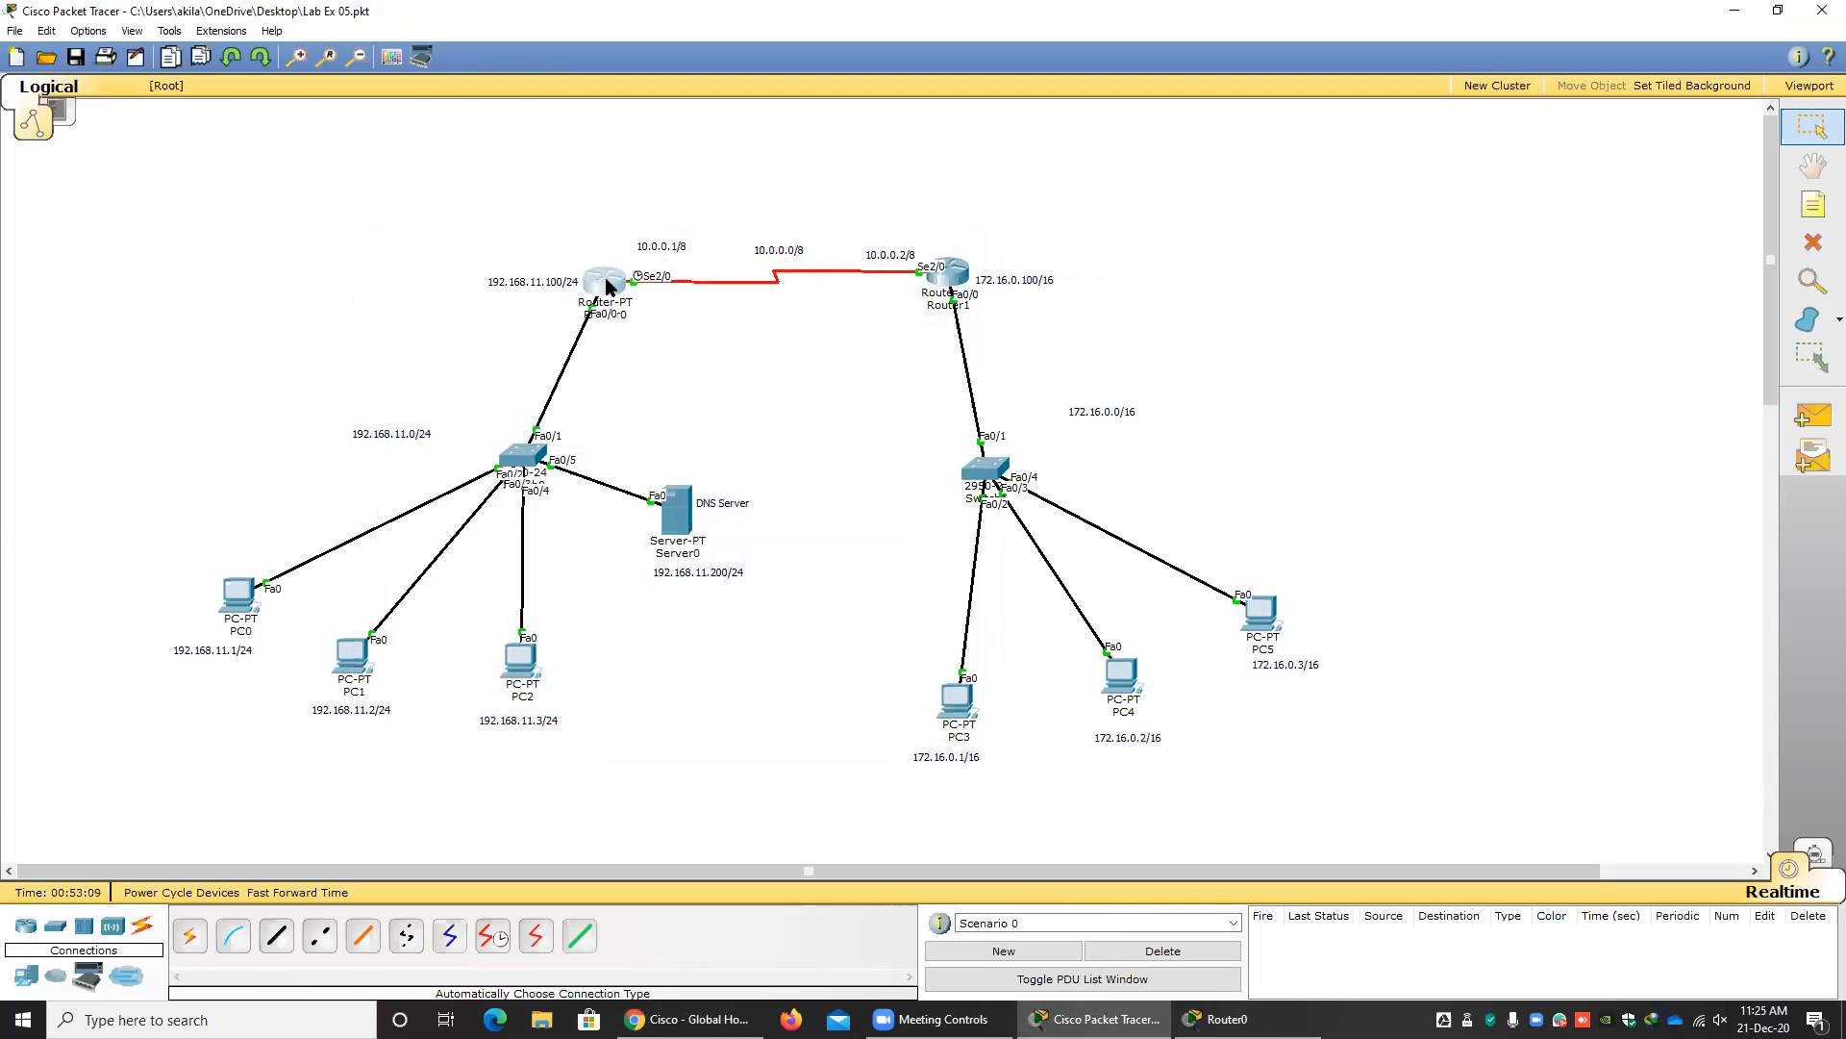
{"action": "left_click", "coordinate": [246, 606]}
{"action": "left_click", "coordinate": [671, 400]}
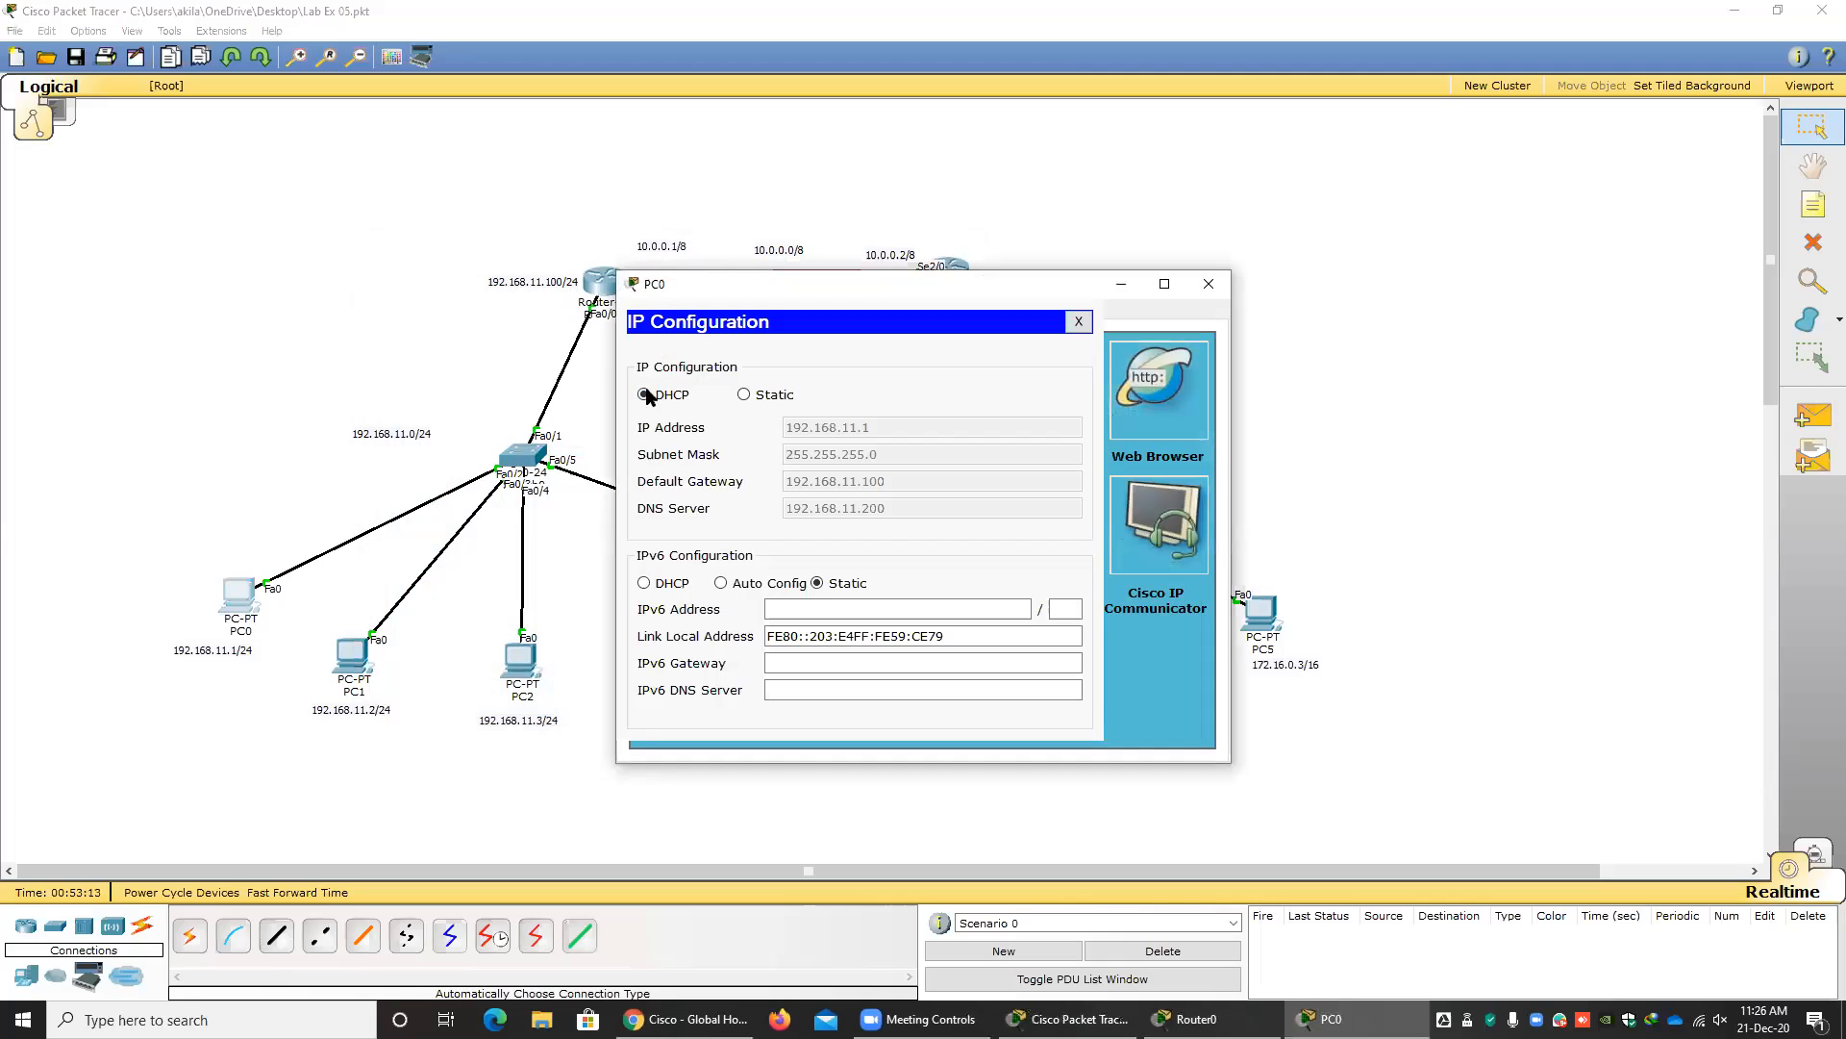
{"action": "left_click", "coordinate": [1094, 317]}
{"action": "left_click", "coordinate": [1208, 286]}
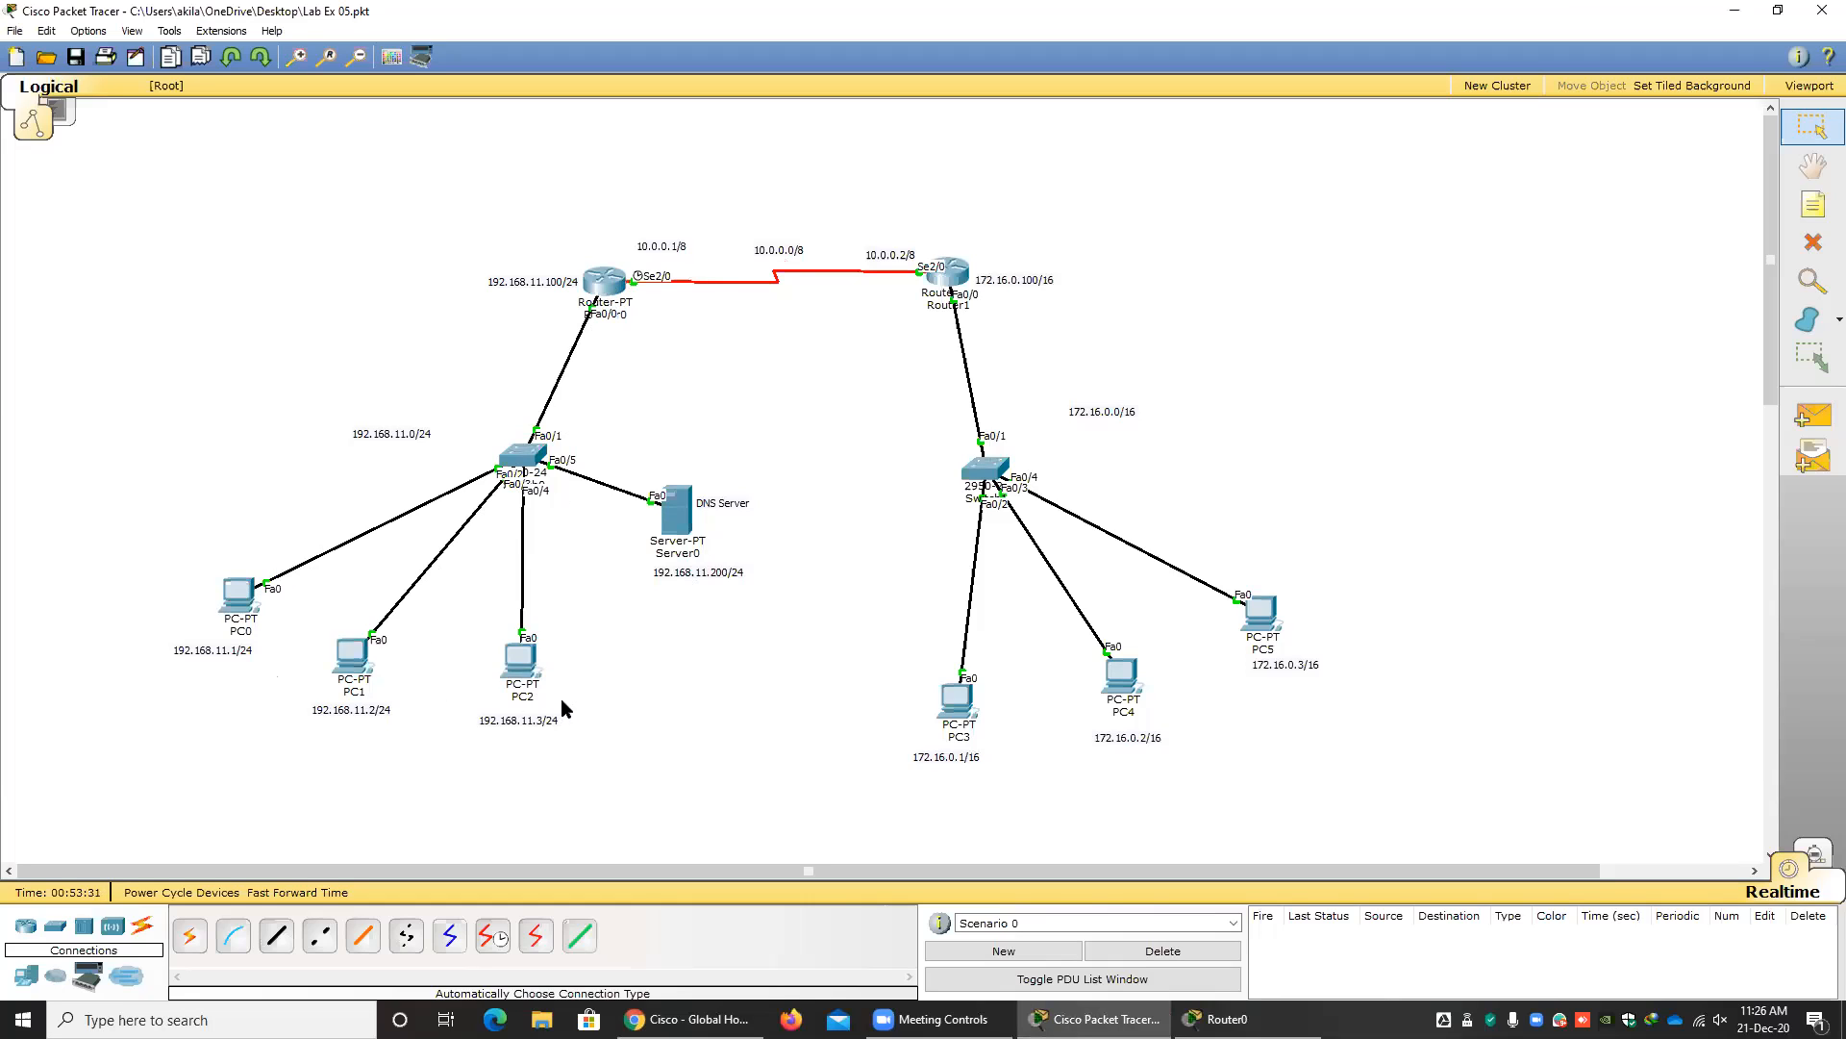
Test connectivity with simple PDUs from PC2 to PC3 and from PC1 to PC4, and delete the test scenario.
{"action": "mouse_move", "coordinate": [330, 666]}
{"action": "left_click", "coordinate": [1813, 416]}
{"action": "left_click", "coordinate": [522, 659]}
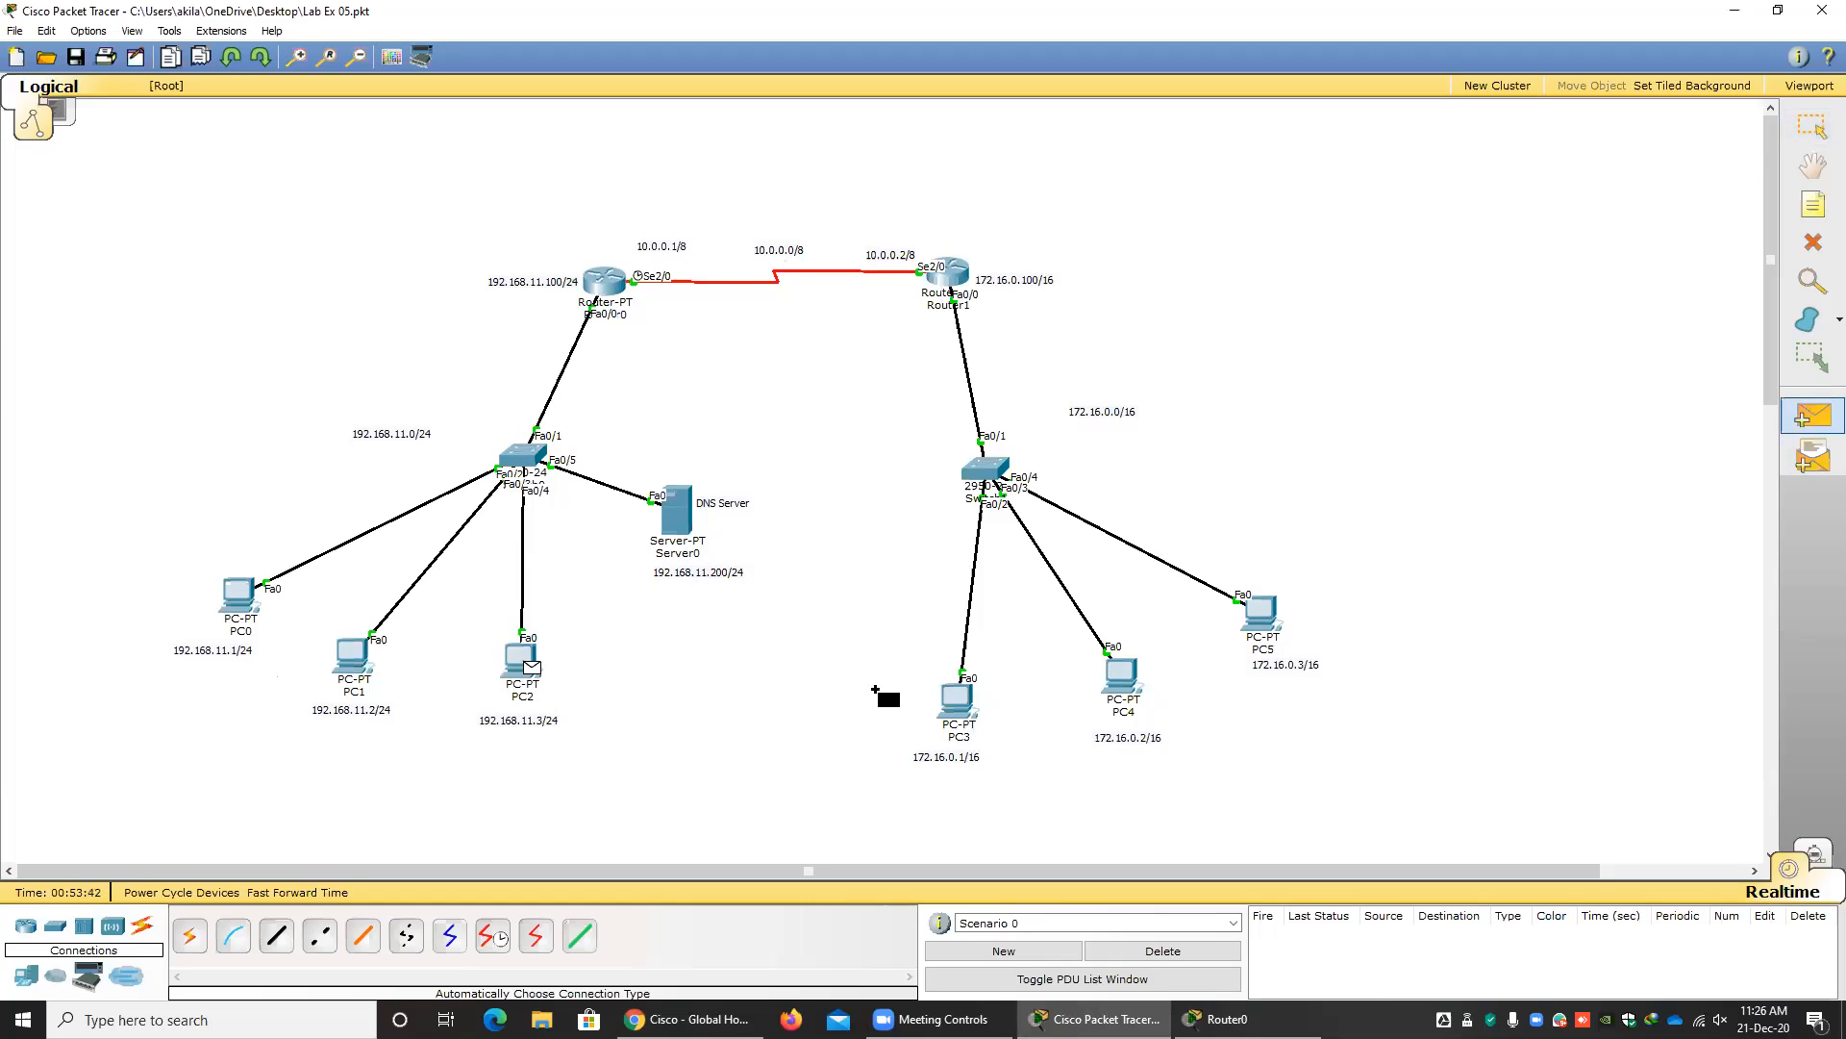
{"action": "left_click", "coordinate": [957, 699]}
{"action": "left_click", "coordinate": [1813, 415]}
{"action": "left_click", "coordinate": [352, 658]}
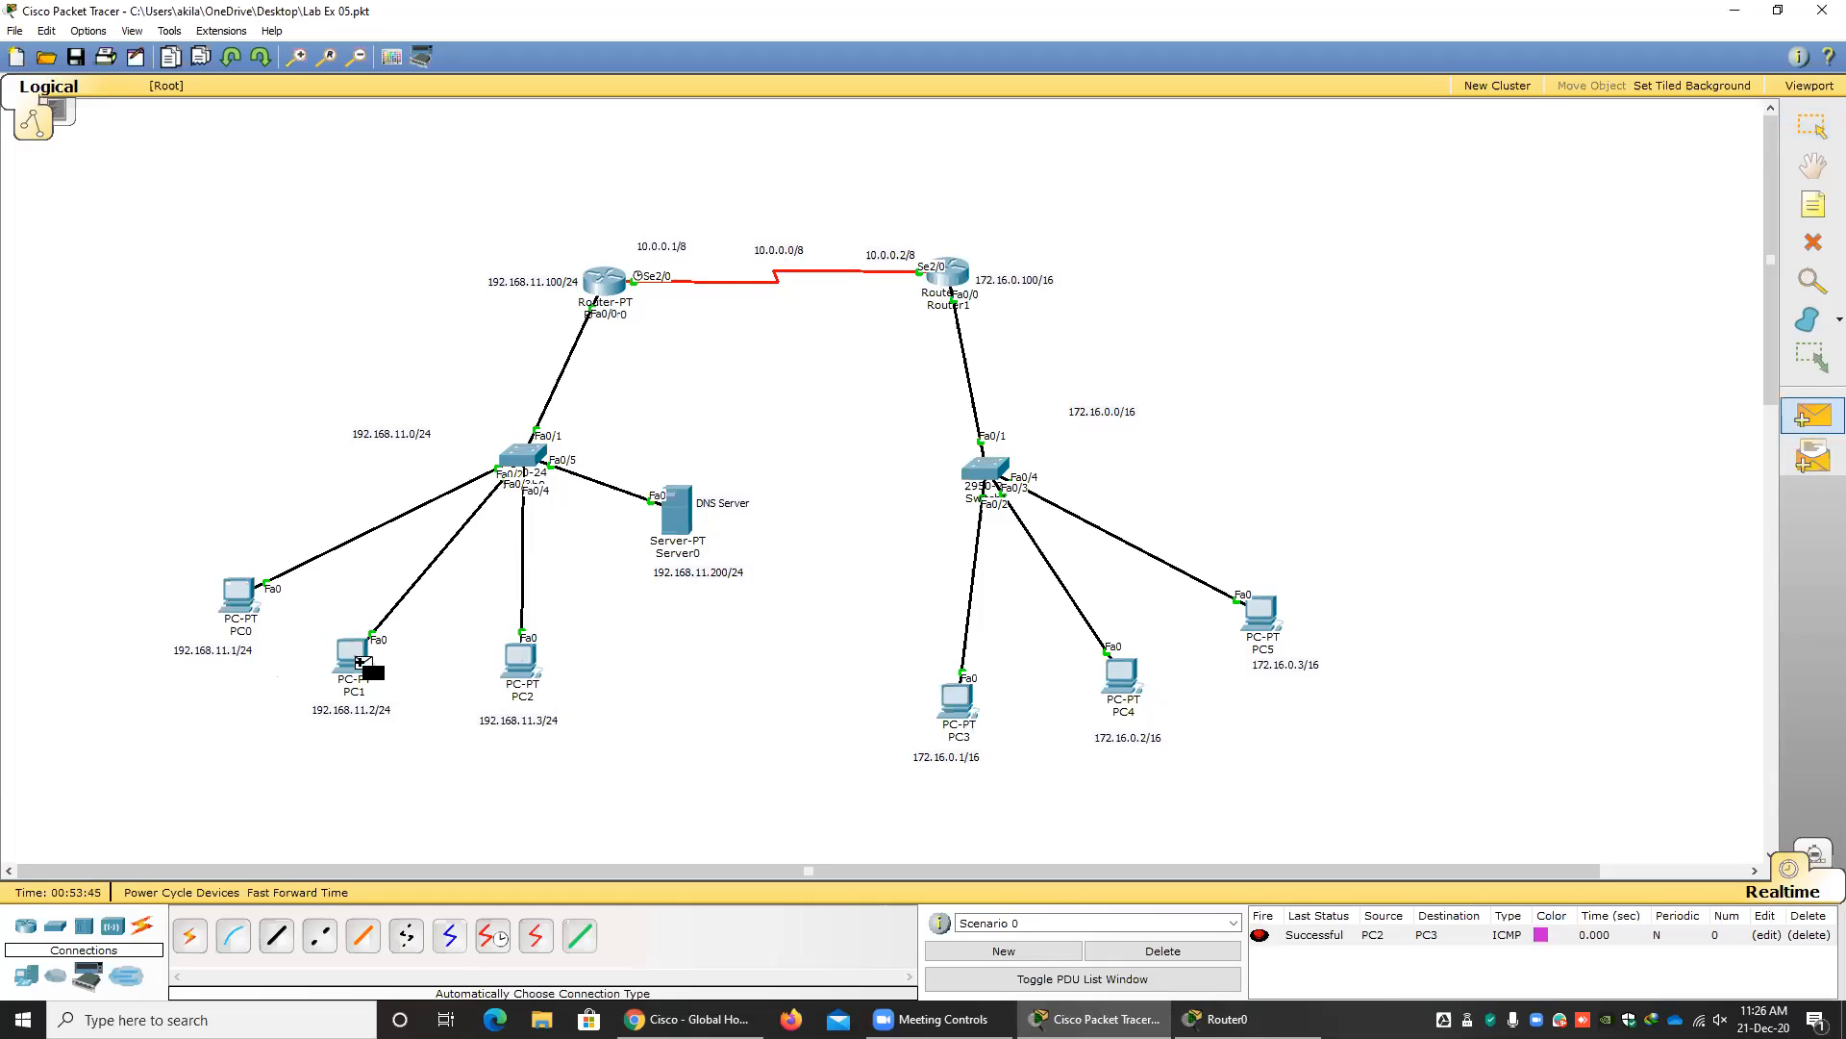
{"action": "left_click", "coordinate": [1118, 678]}
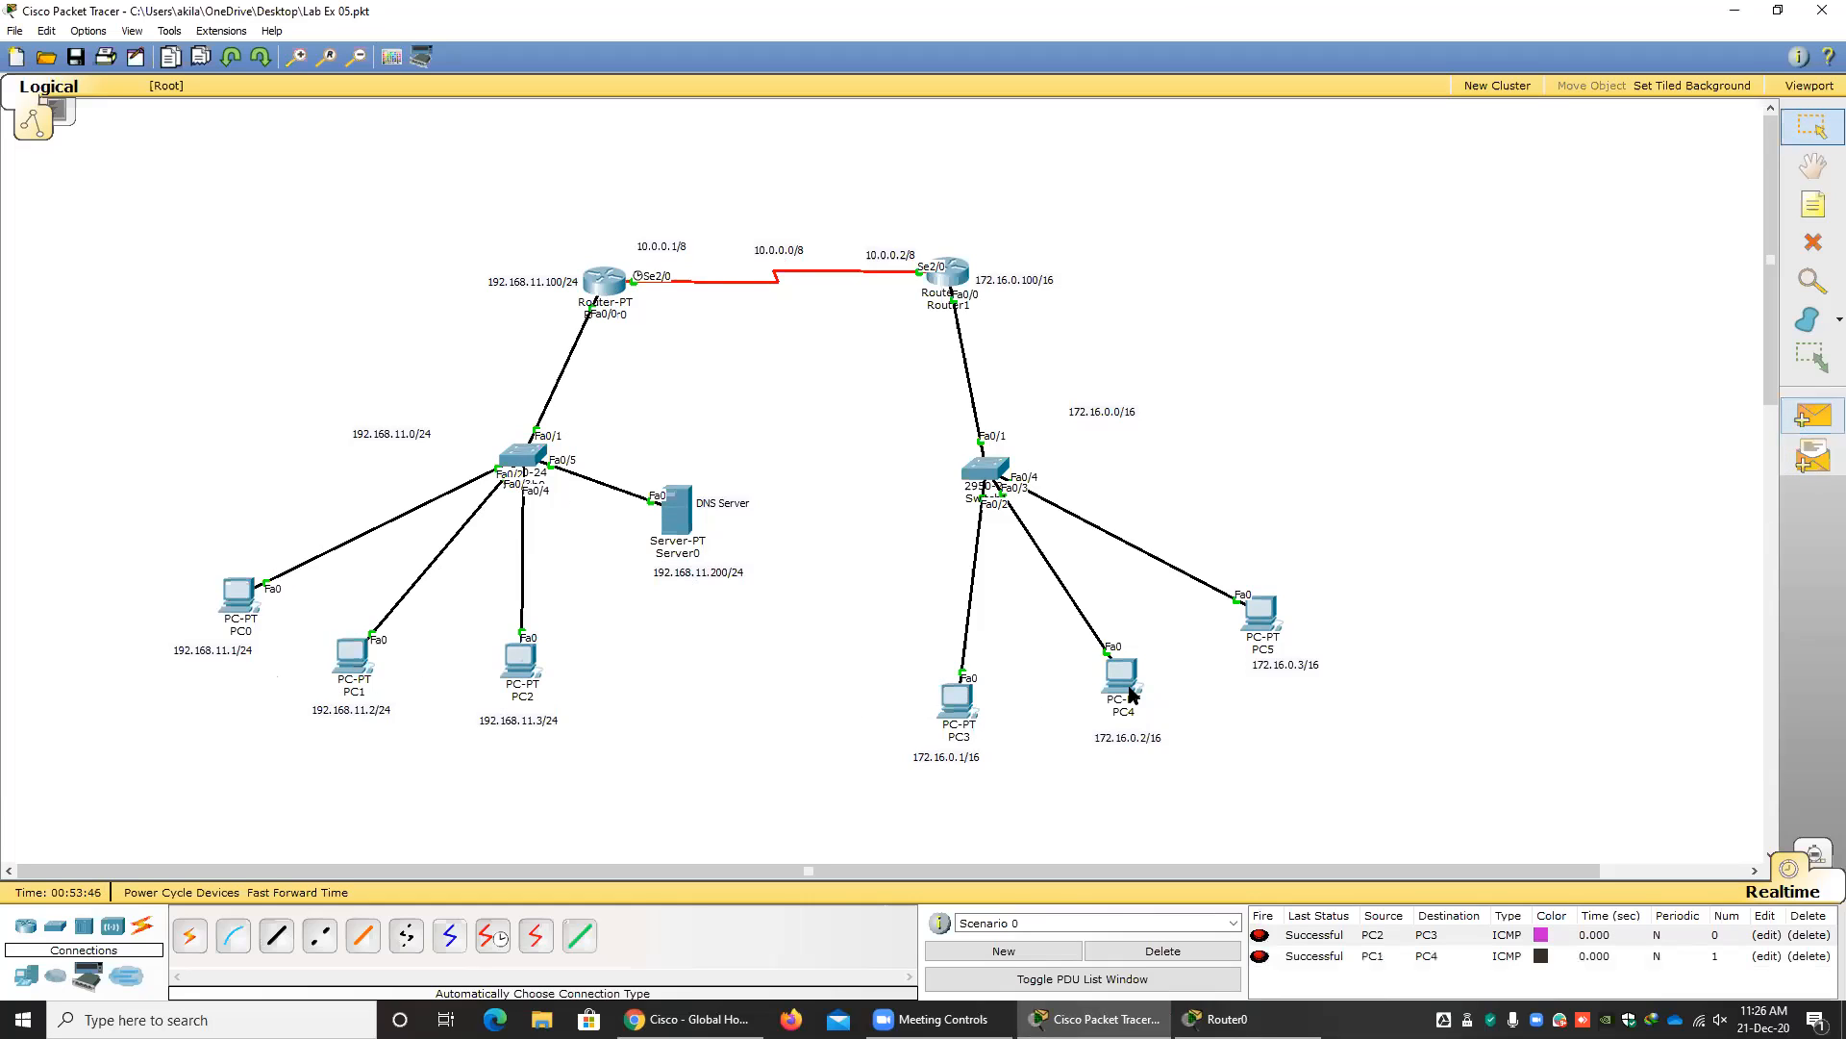
{"action": "left_click", "coordinate": [1204, 953]}
Test connectivity with simple PDUs from Server0 to PC3 and from PC5 to Server0, and delete the test scenario.
{"action": "left_click", "coordinate": [1813, 415]}
{"action": "left_click", "coordinate": [688, 515]}
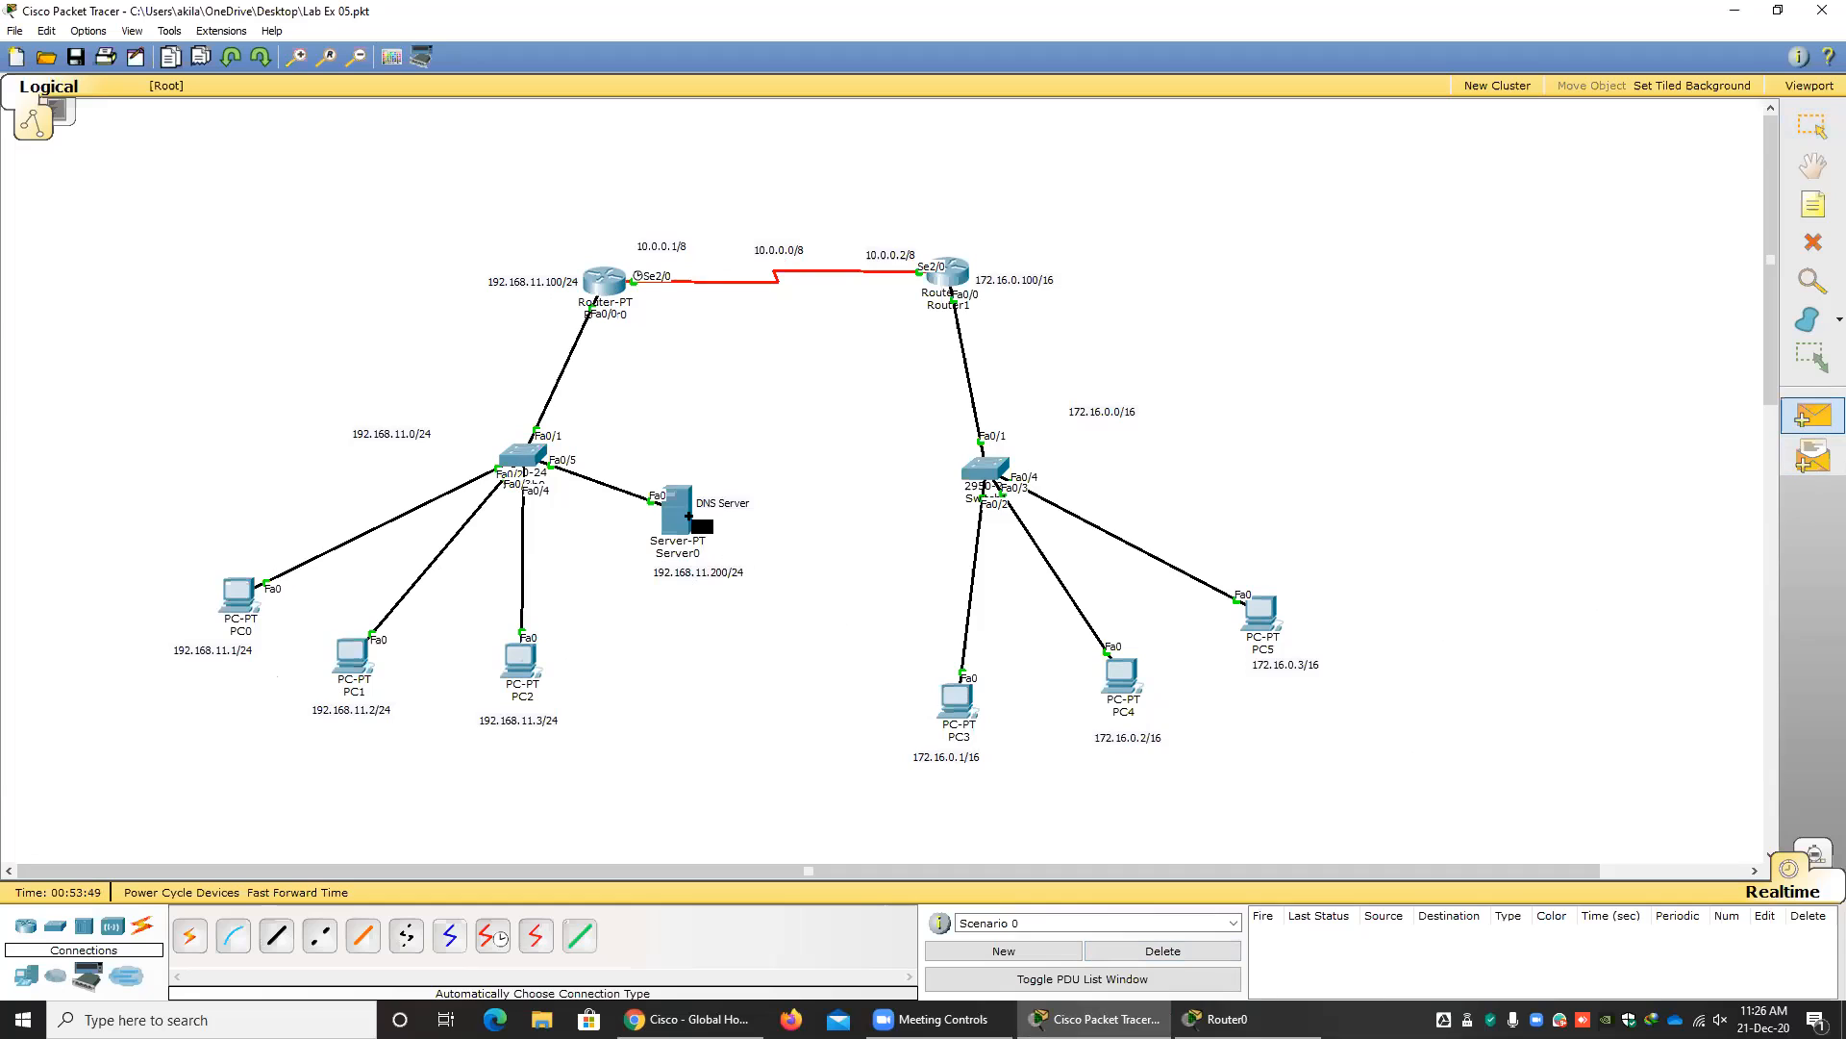
{"action": "left_click", "coordinate": [957, 699]}
{"action": "left_click", "coordinate": [1813, 415]}
{"action": "left_click", "coordinate": [1279, 620]}
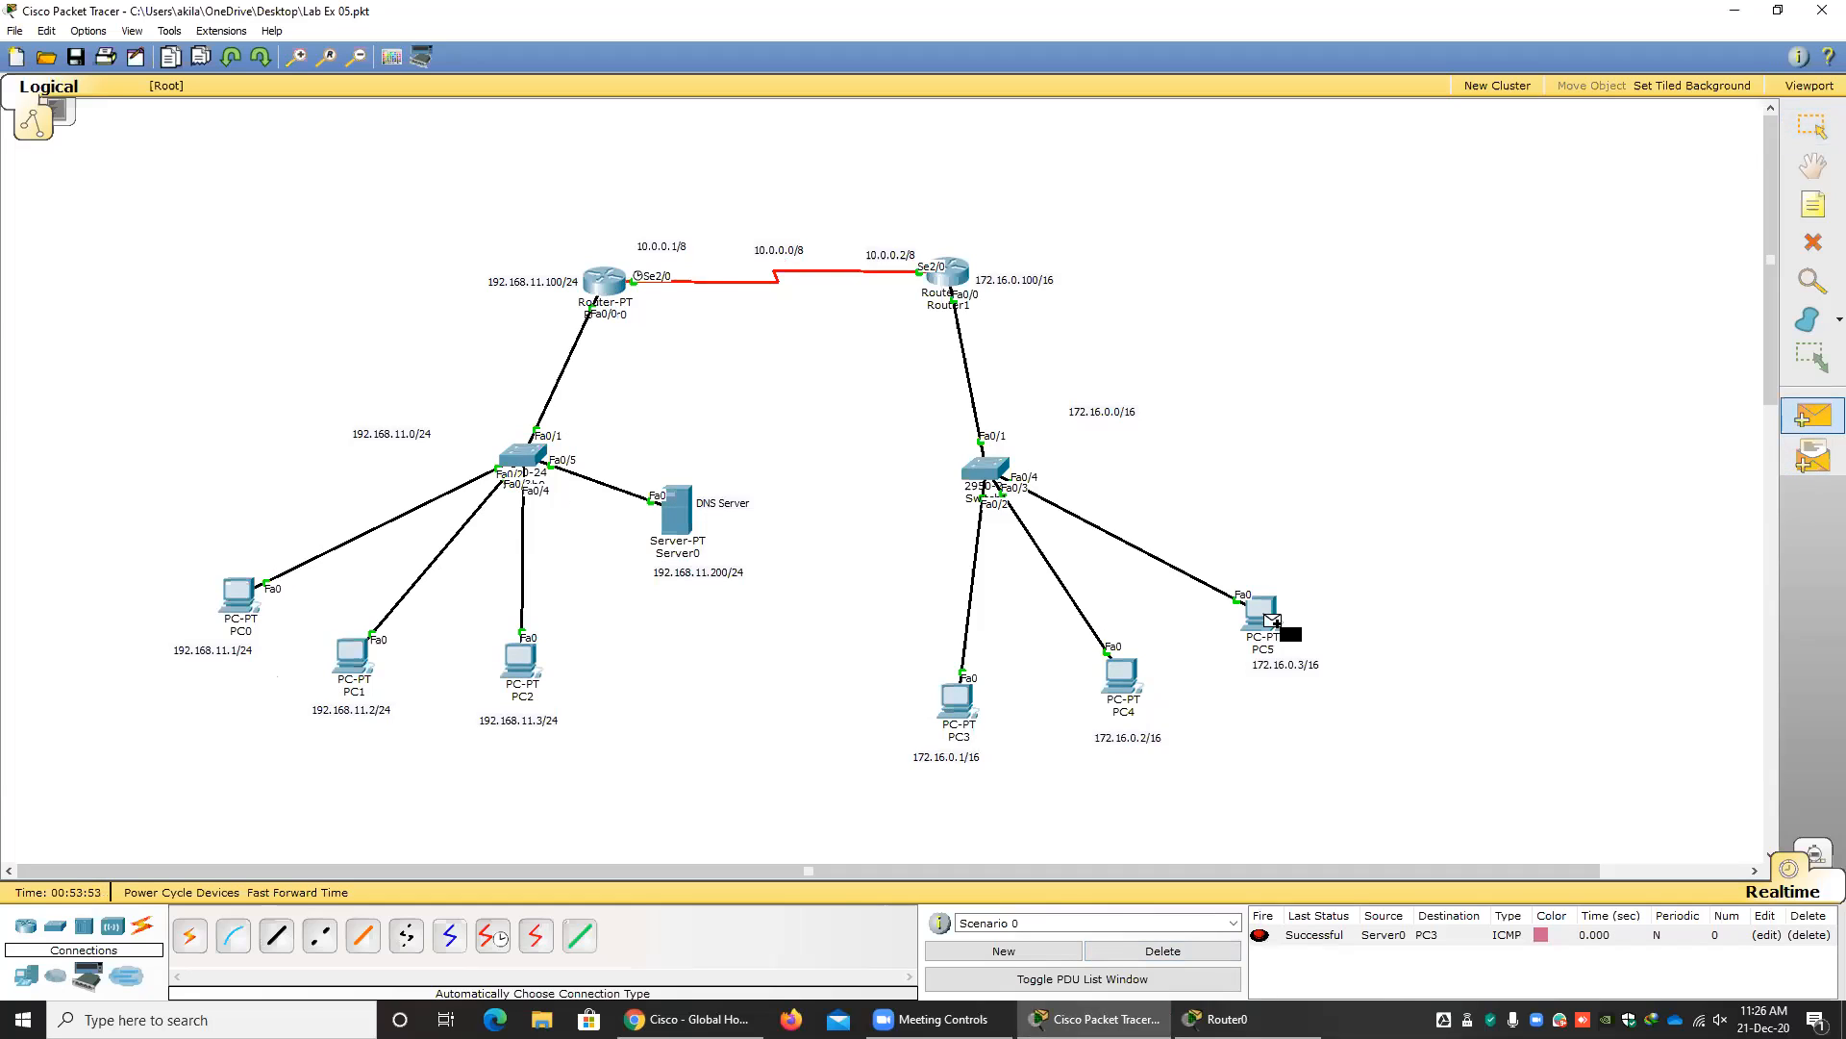
{"action": "left_click", "coordinate": [679, 520]}
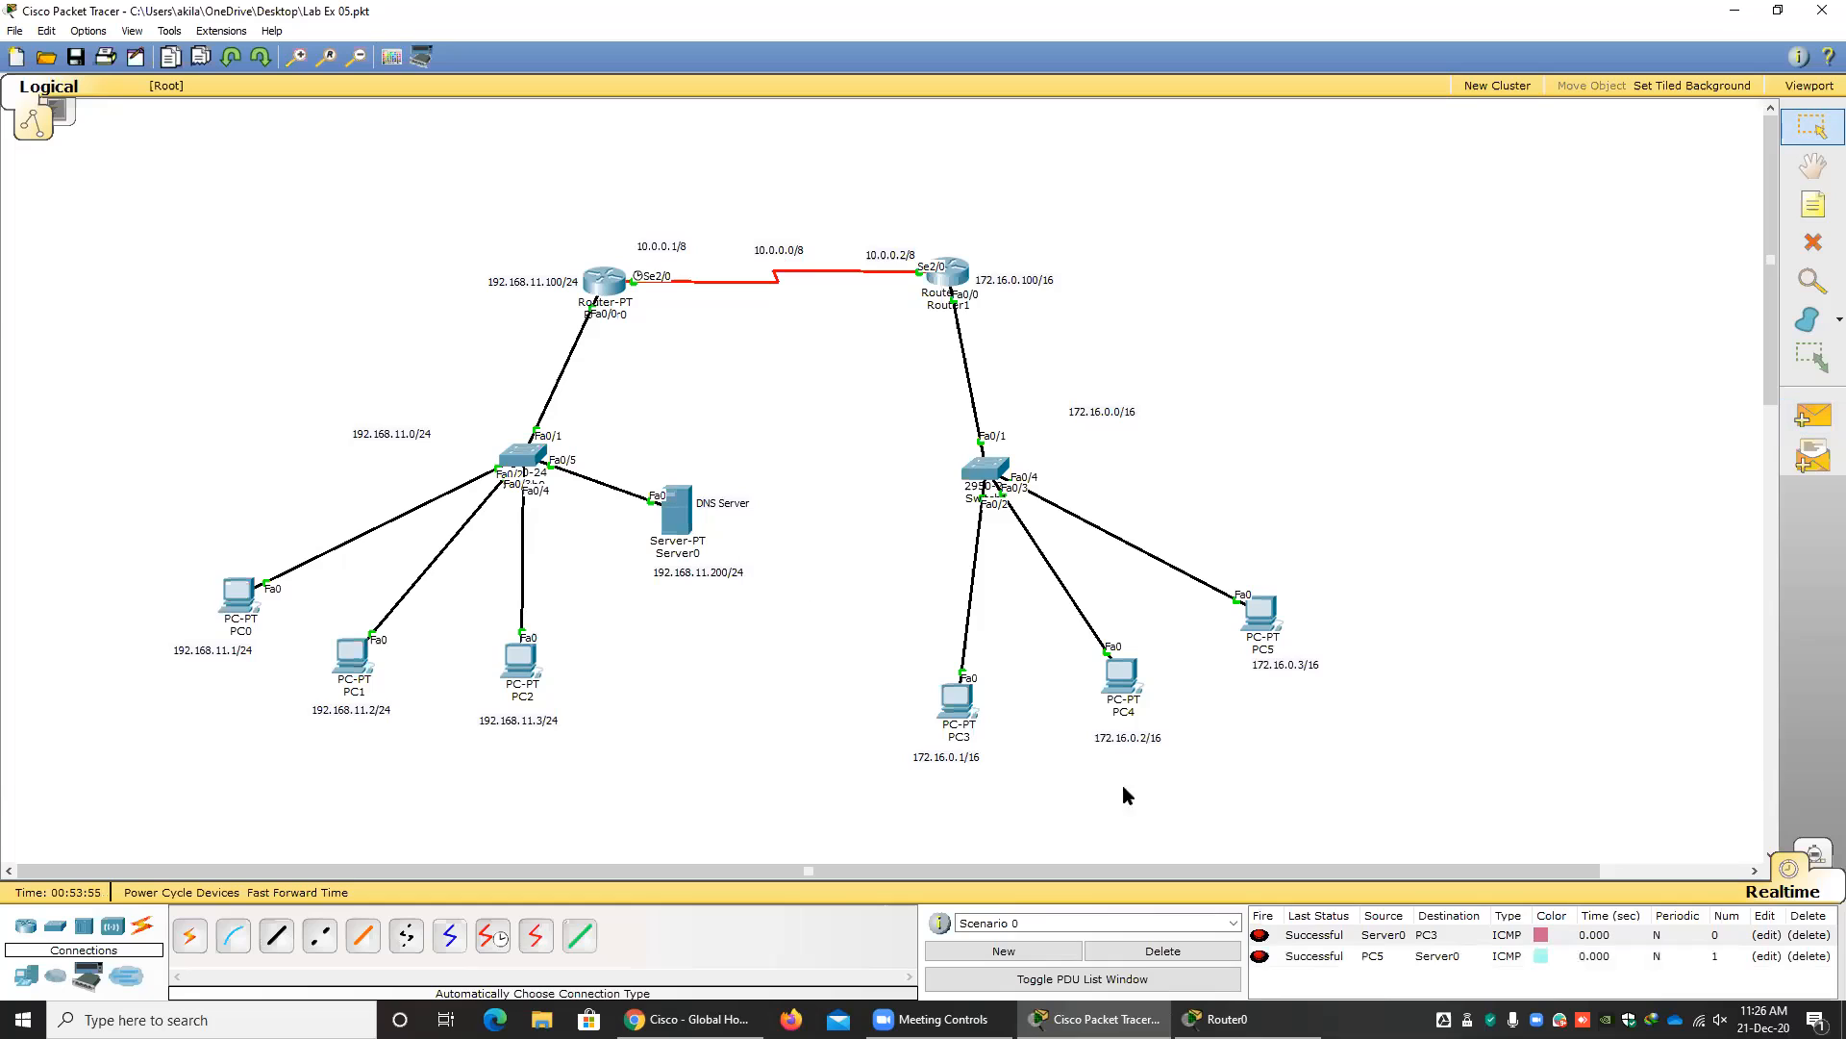
{"action": "left_click", "coordinate": [1179, 952]}
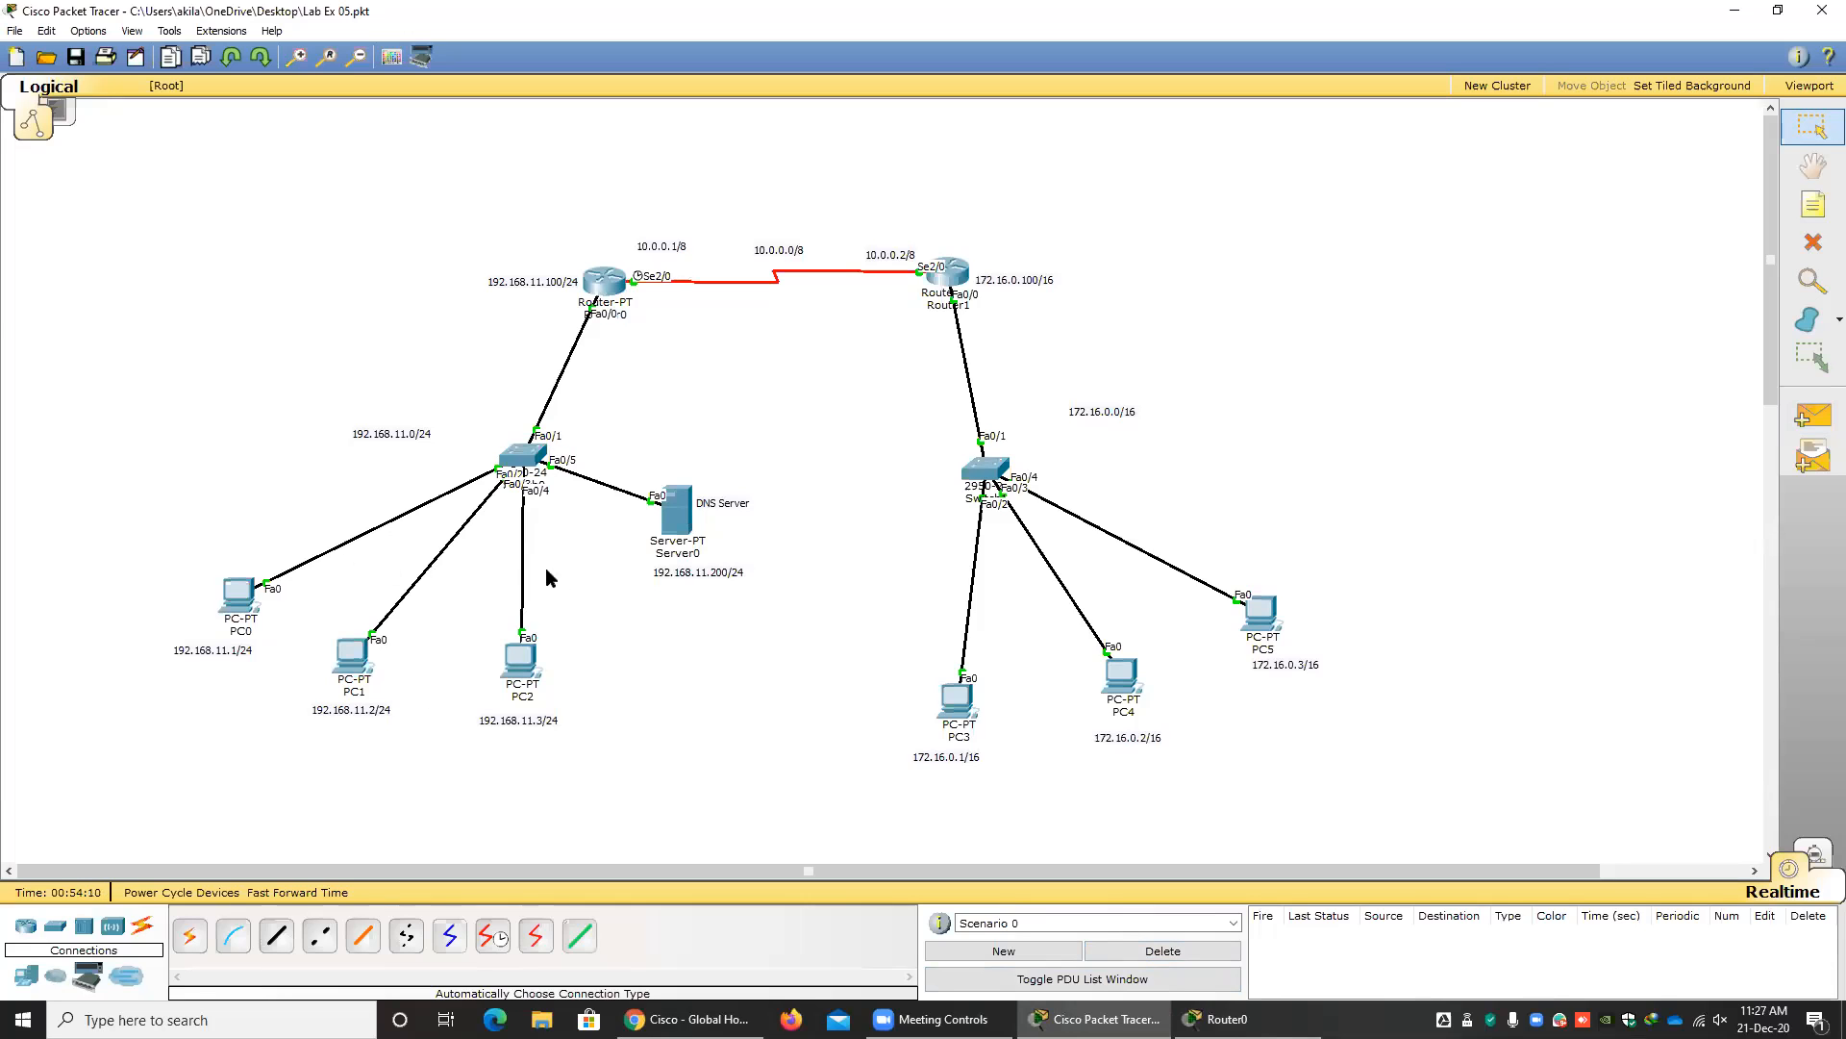
Examine the network address and mask of DHCP pool mypool01 in Router0's command line.
{"action": "left_click", "coordinate": [605, 281]}
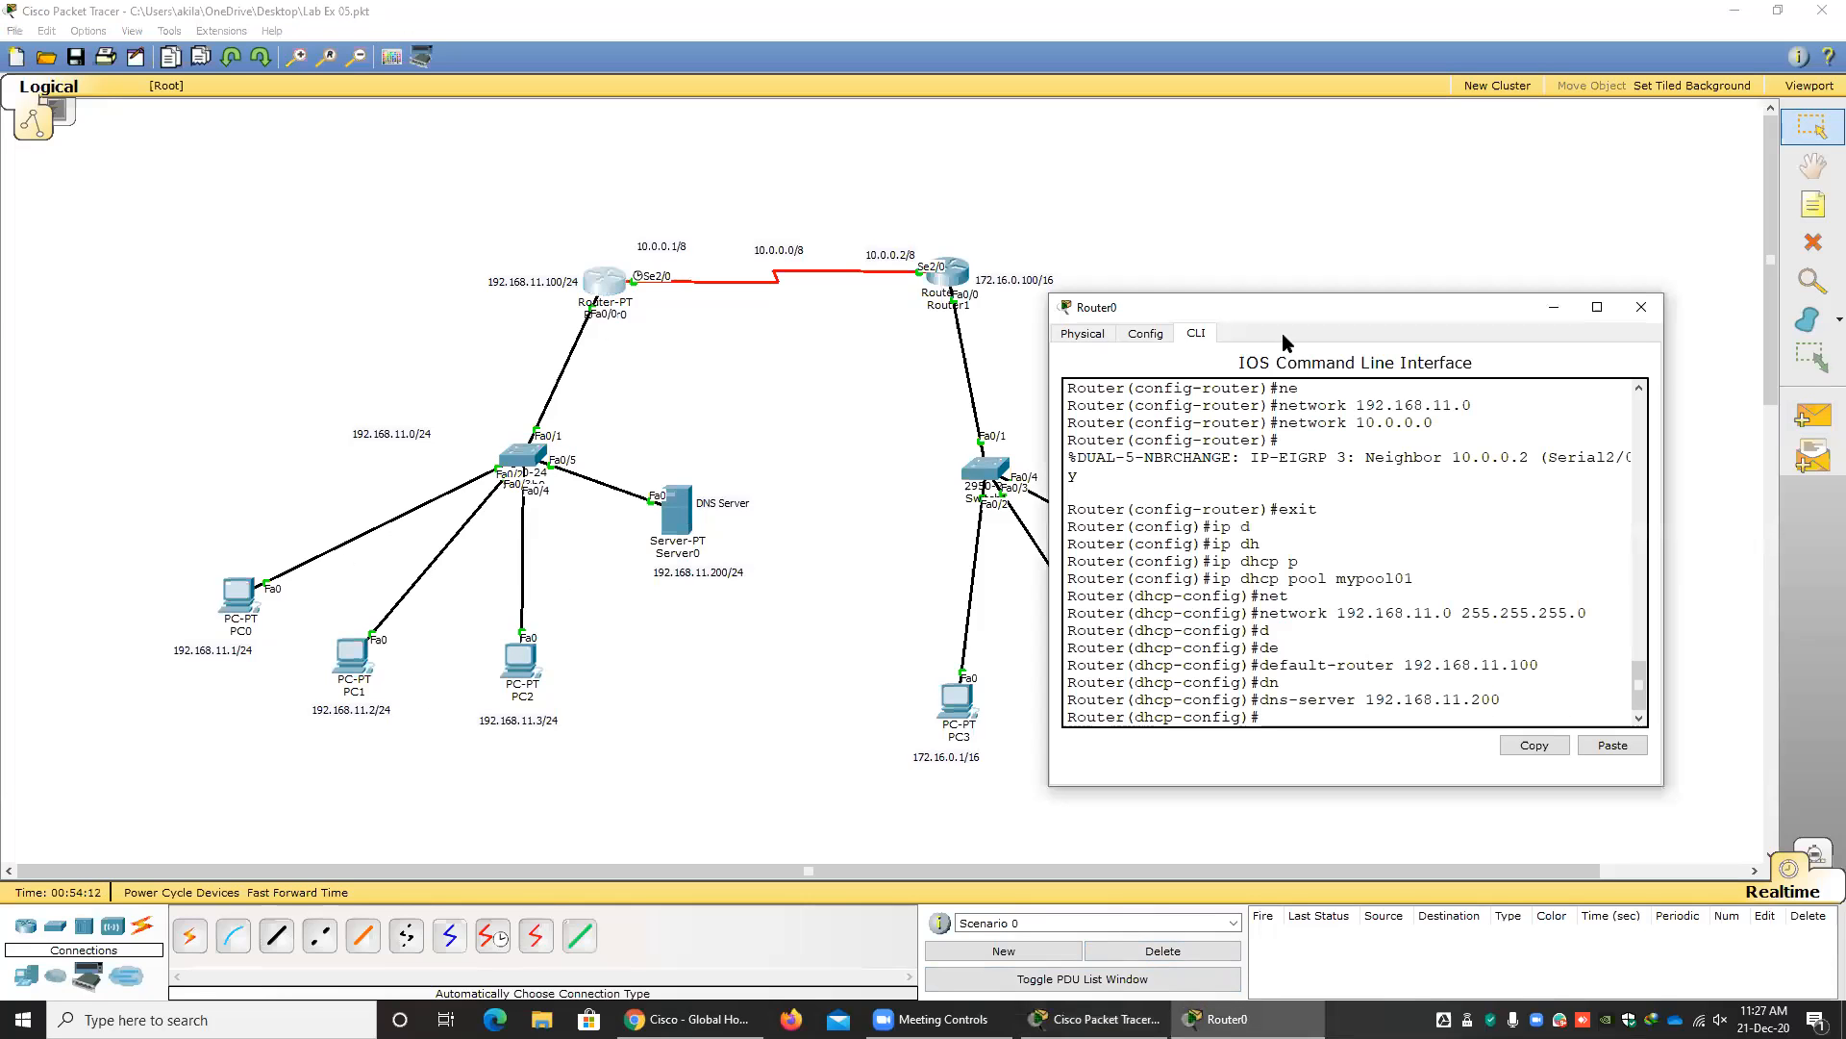
{"action": "left_click_drag", "start_coordinate": [1256, 308], "coordinate": [1002, 288]}
{"action": "left_click_drag", "start_coordinate": [1199, 593], "coordinate": [1079, 592]}
{"action": "left_click", "coordinate": [1199, 594]}
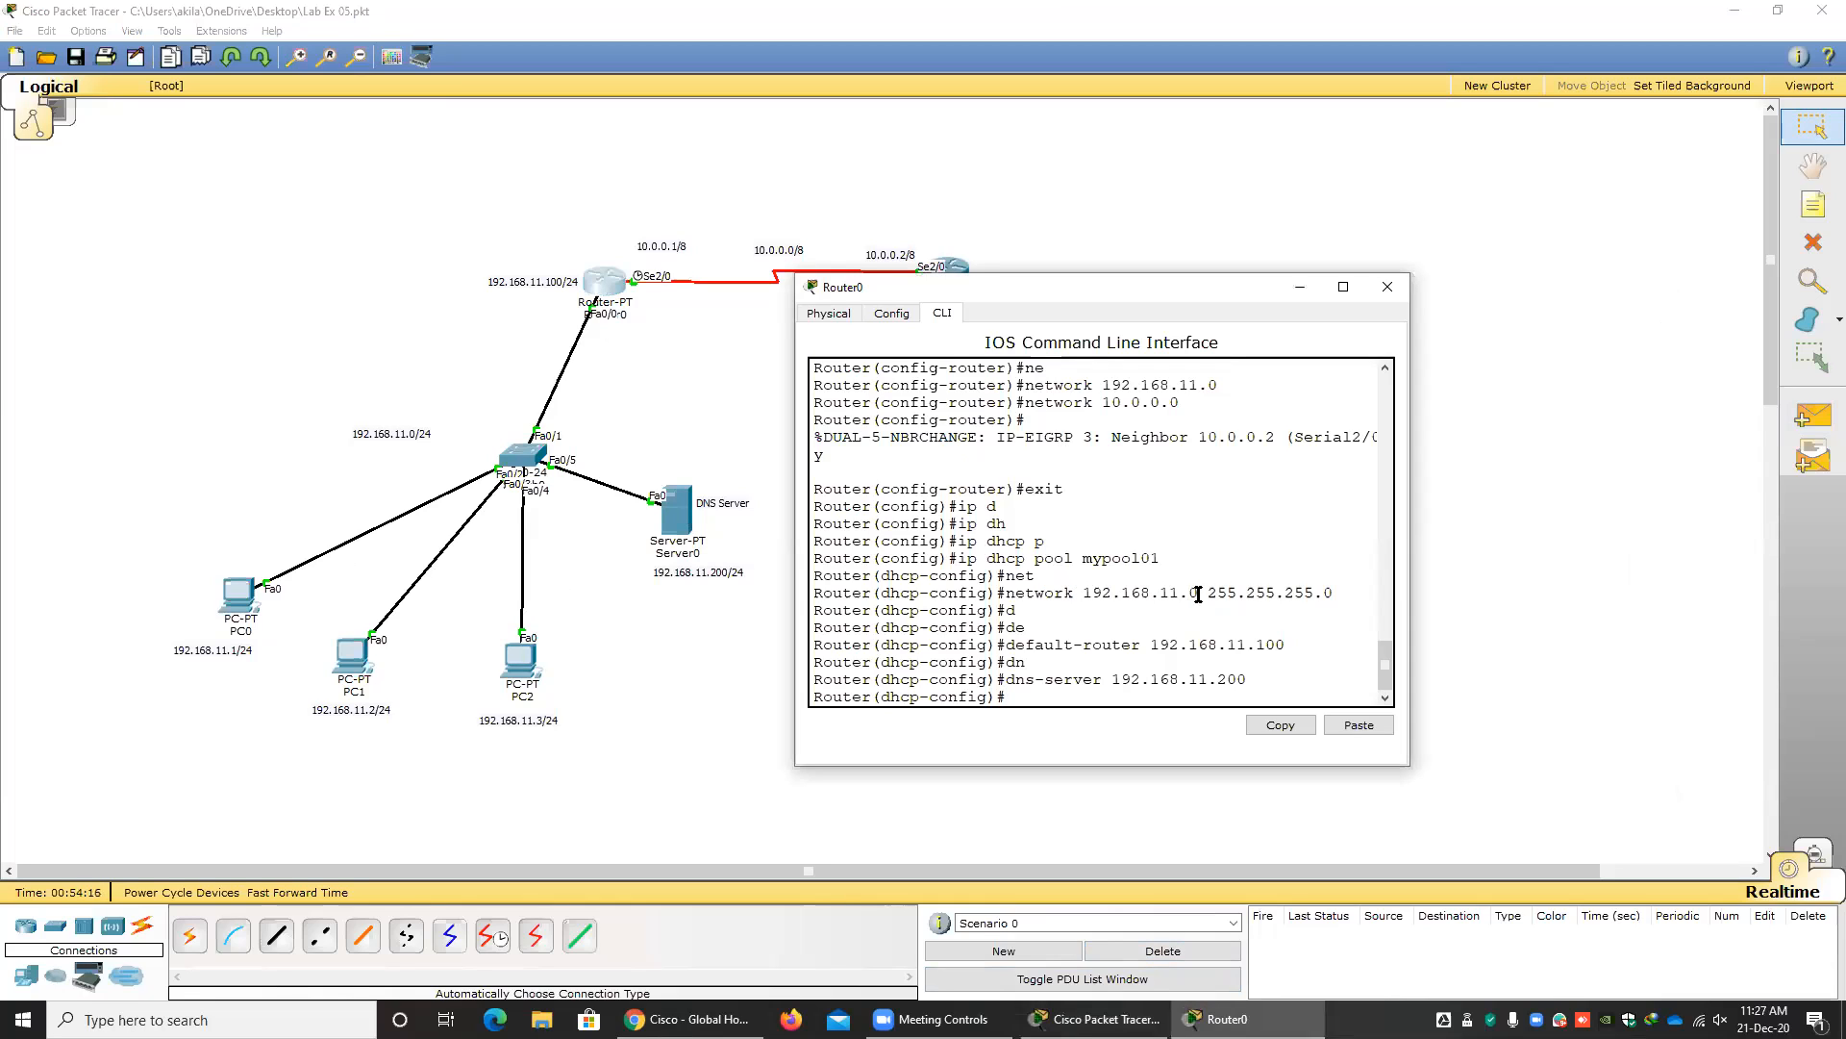
{"action": "left_click_drag", "start_coordinate": [1199, 592], "coordinate": [1191, 592]}
{"action": "left_click", "coordinate": [1198, 598]}
{"action": "left_click_drag", "start_coordinate": [1198, 594], "coordinate": [1190, 593]}
{"action": "left_click", "coordinate": [1197, 589]}
Review the IP addresses that DHCP assigned to PC0 and PC1, and close their windows.
{"action": "left_click", "coordinate": [244, 602]}
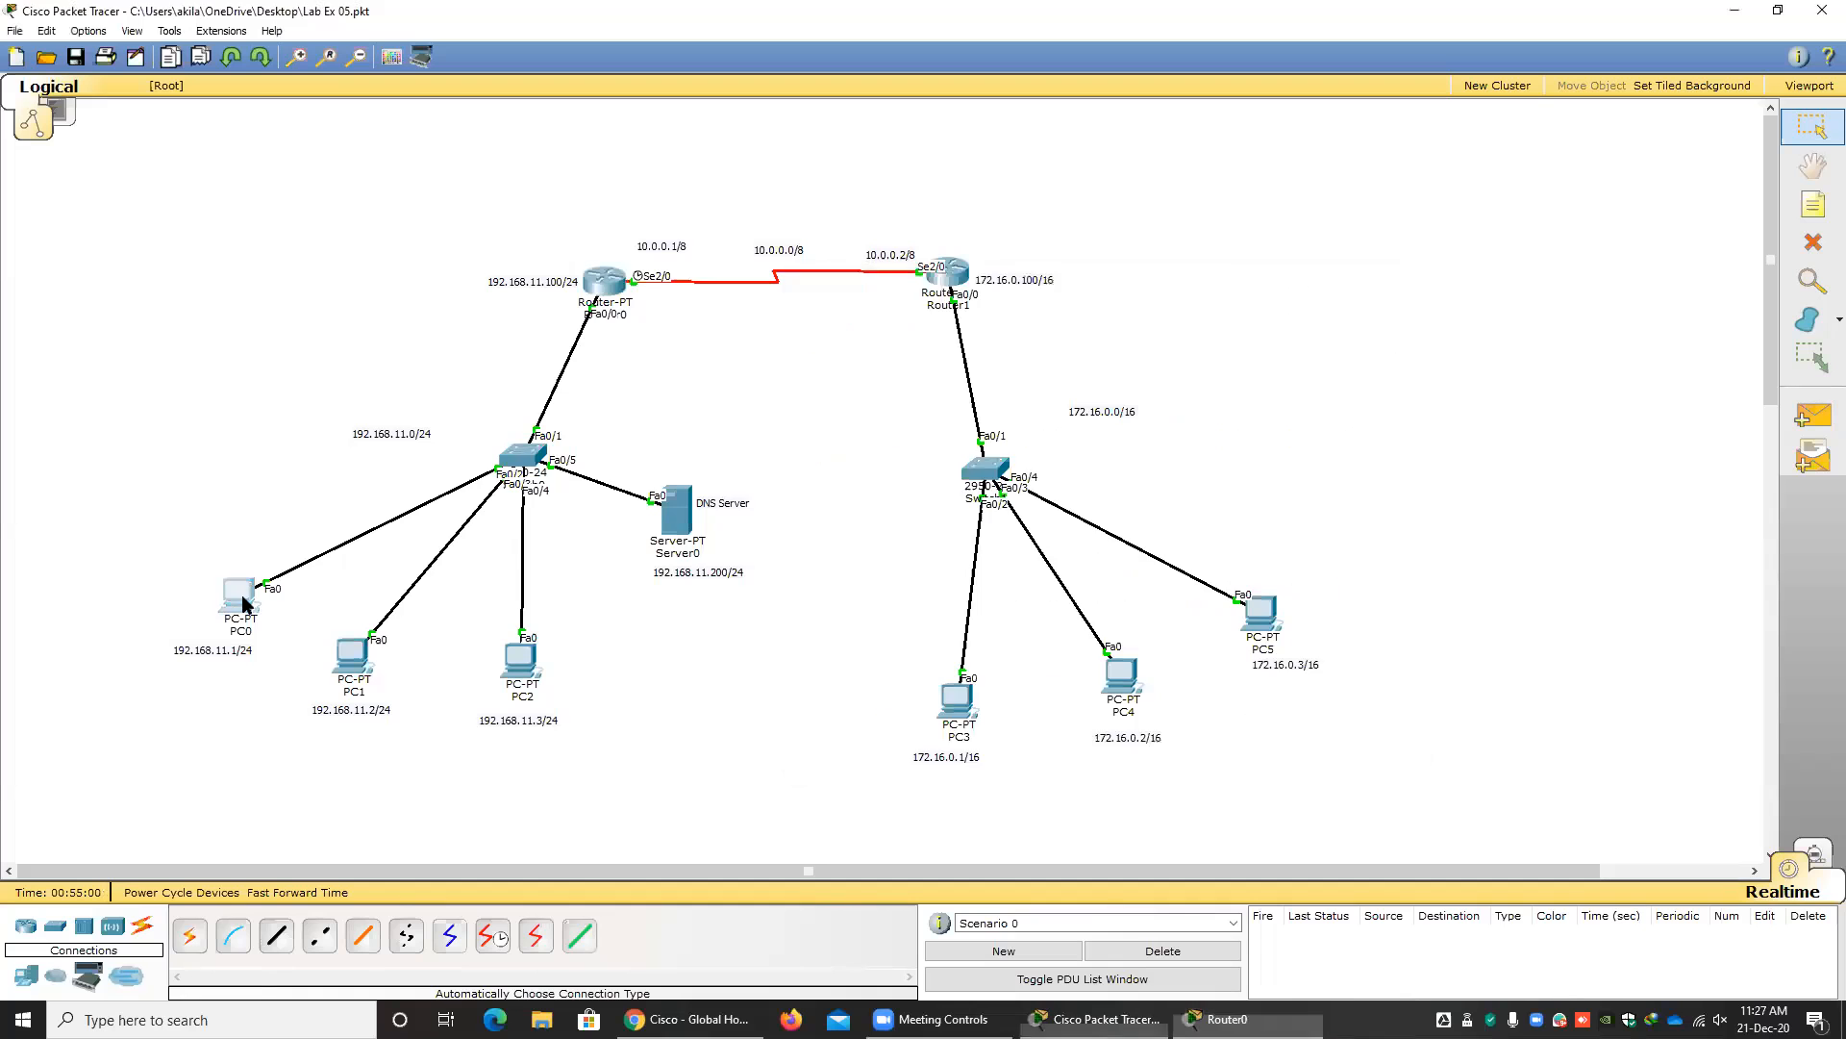
{"action": "left_click", "coordinate": [244, 602]}
{"action": "left_click", "coordinate": [718, 418]}
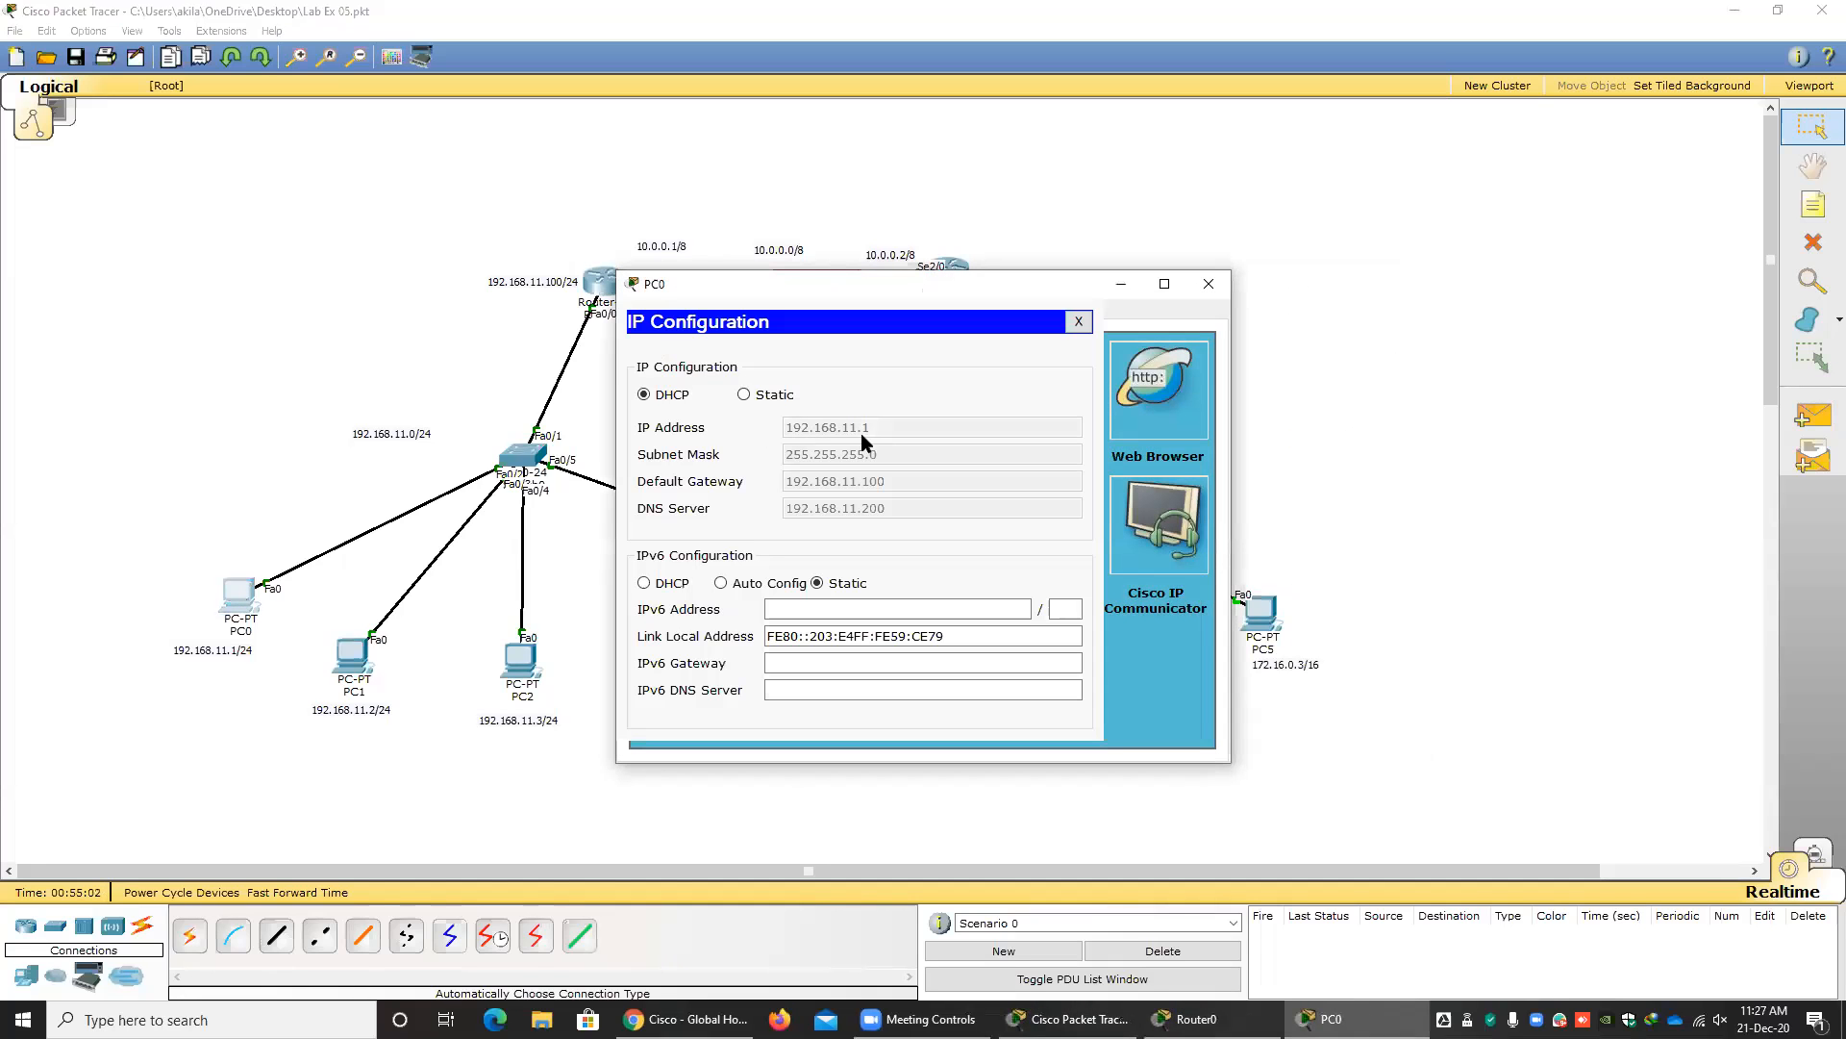
{"action": "left_click", "coordinate": [1209, 284]}
{"action": "left_click", "coordinate": [352, 657]}
{"action": "left_click", "coordinate": [721, 404]}
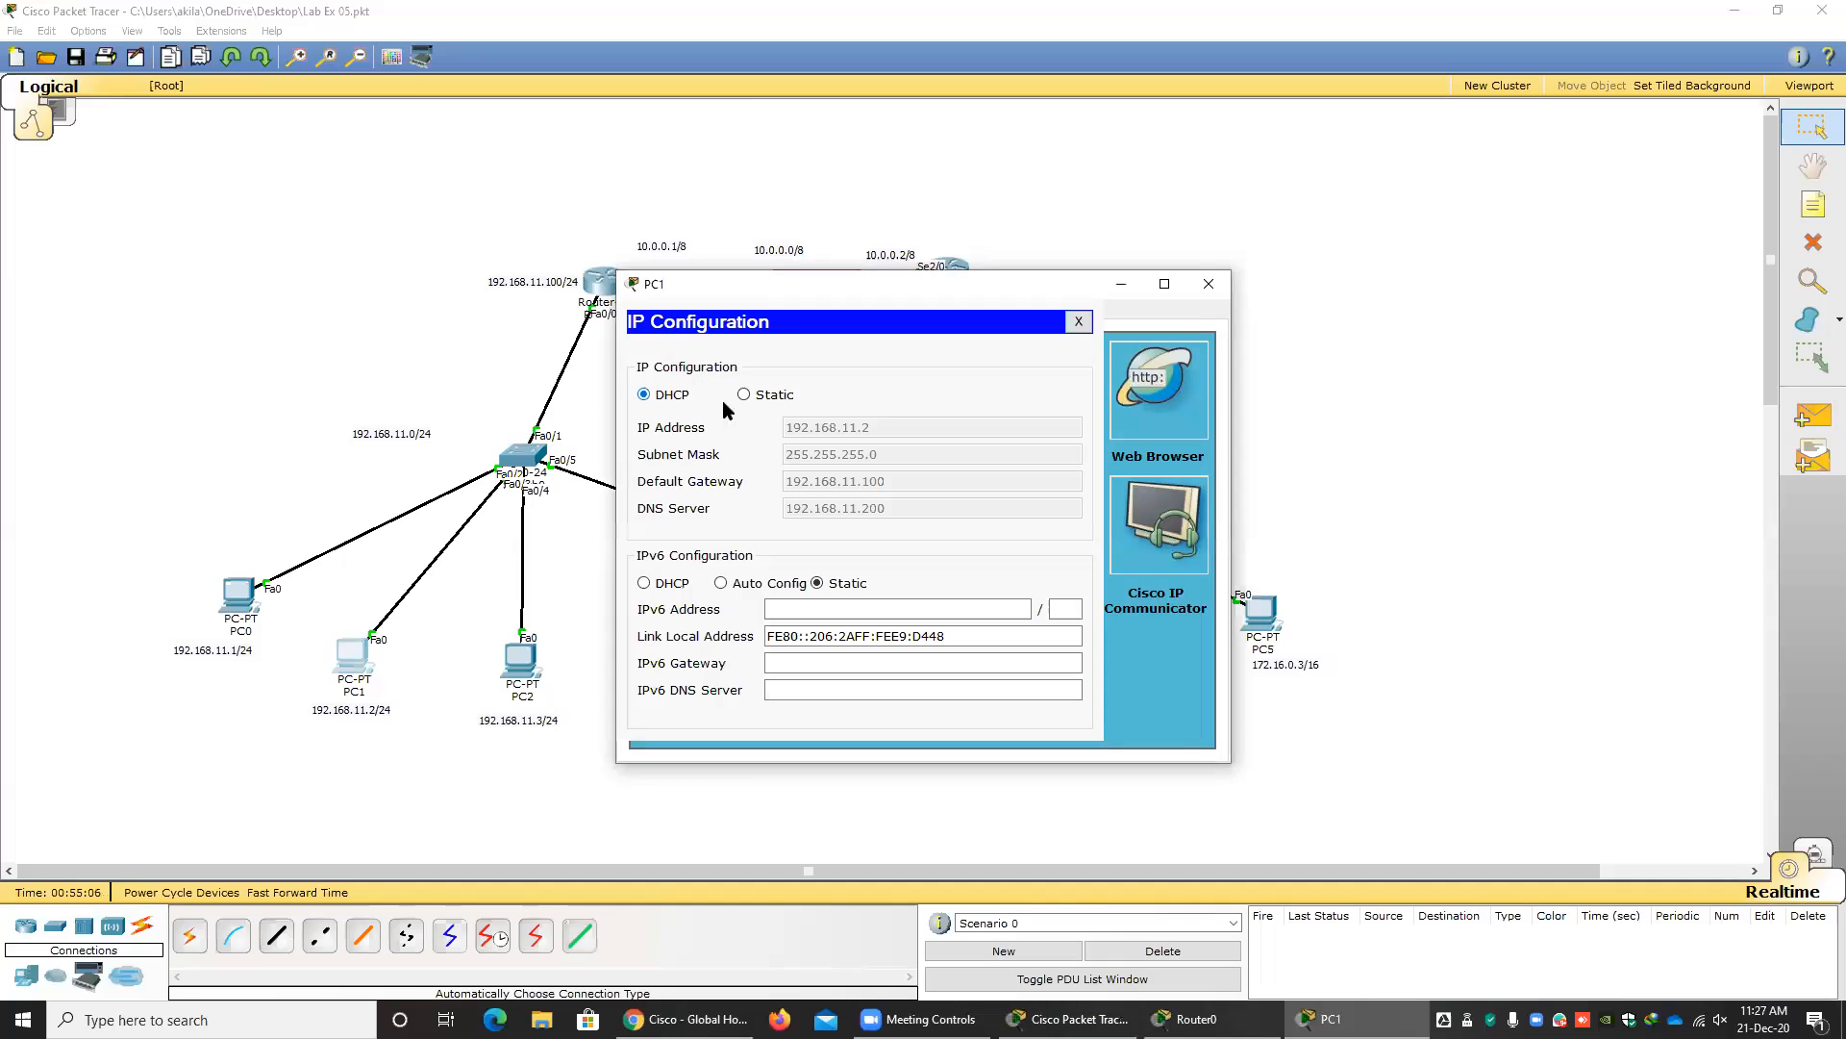
{"action": "left_click", "coordinate": [1079, 321]}
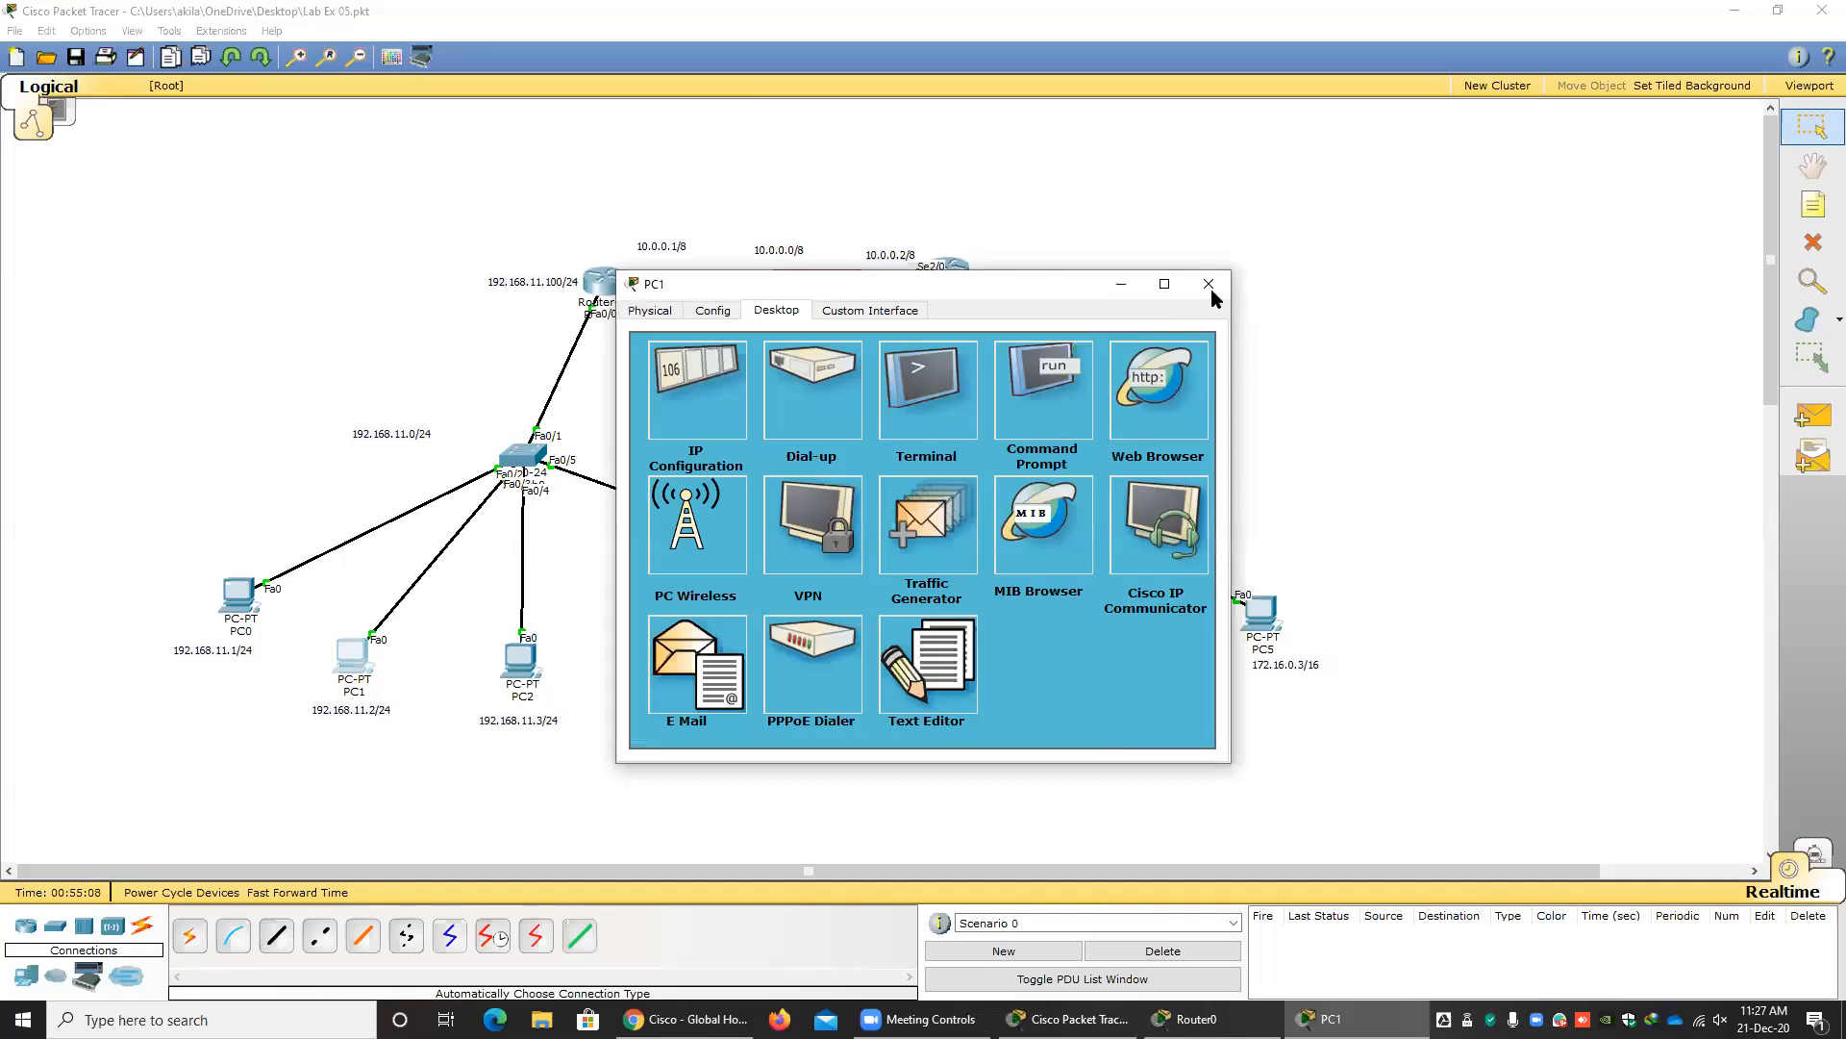
{"action": "left_click", "coordinate": [1209, 284]}
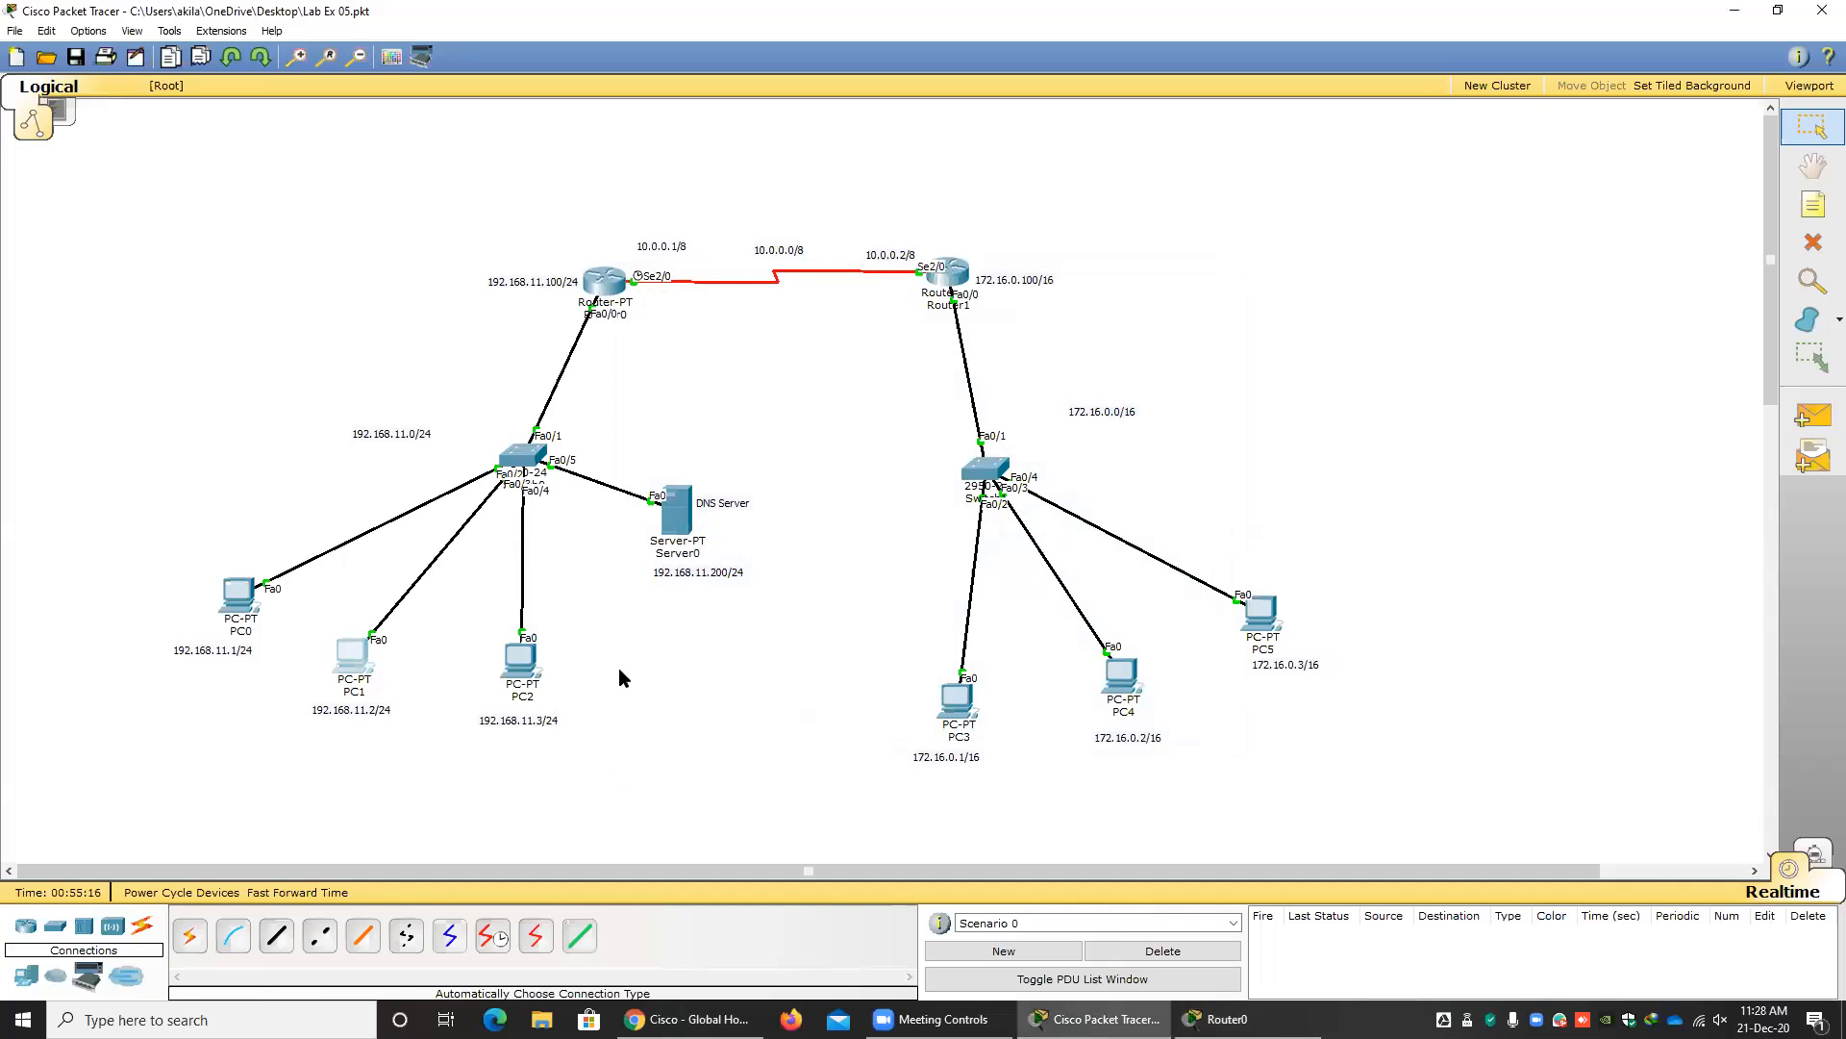
Try to start an ip dhcp command in Router0's DHCP pool configuration mode, and clear the line.
{"action": "left_click", "coordinate": [607, 283]}
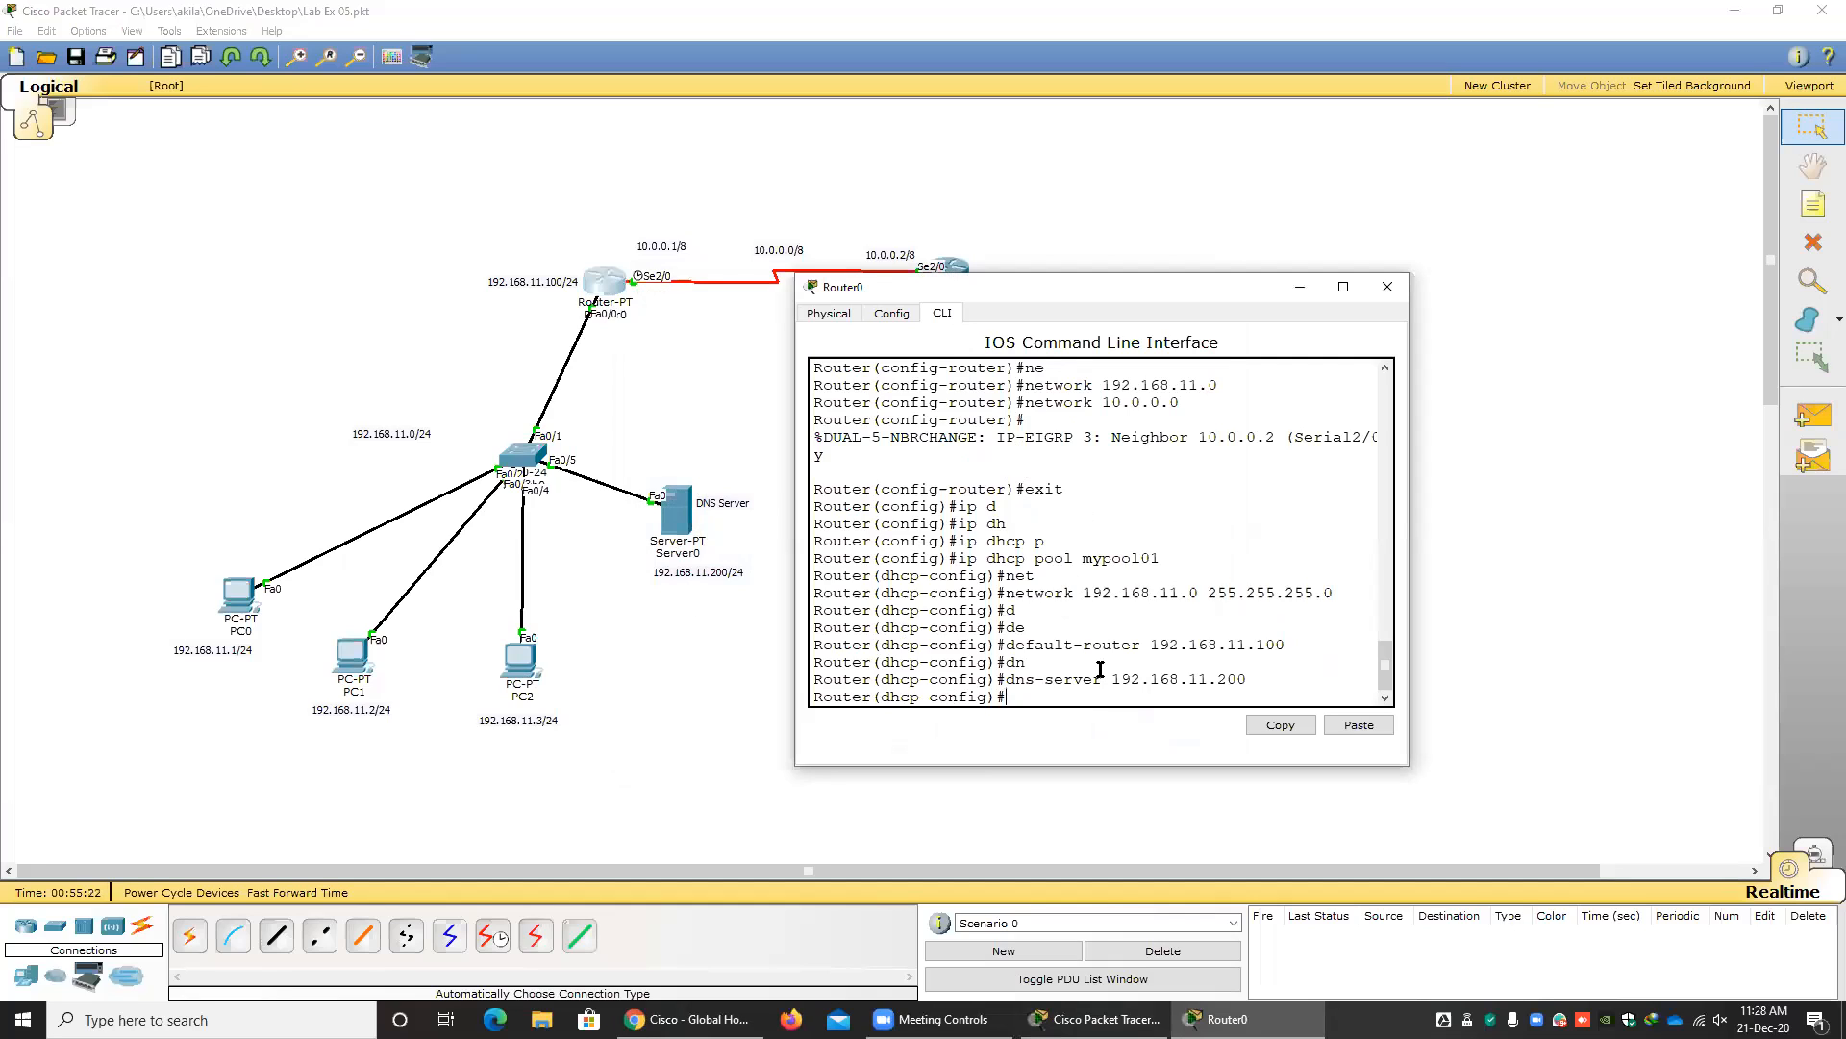
{"action": "type", "text": "ip dh"}
{"action": "key", "text": "Tab"}
{"action": "key", "text": "BackSpace"}
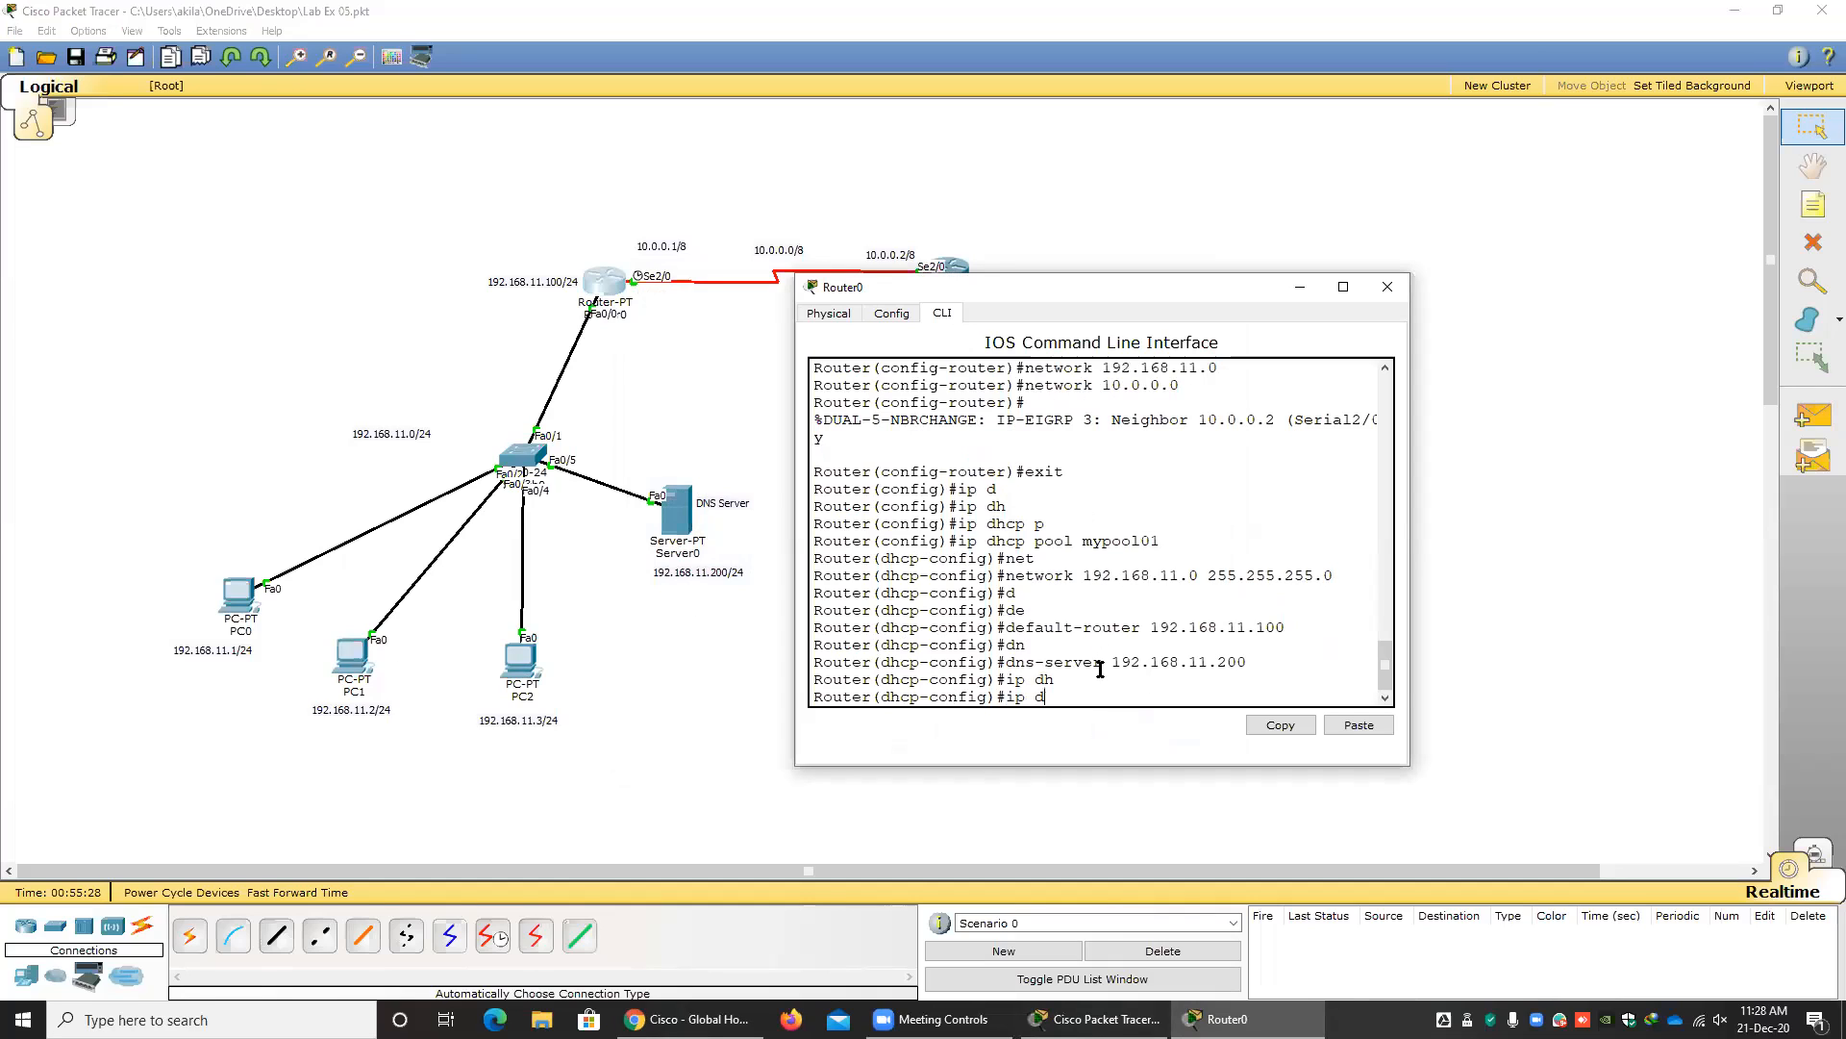
{"action": "type", "text": "hc"}
{"action": "key", "text": "Tab"}
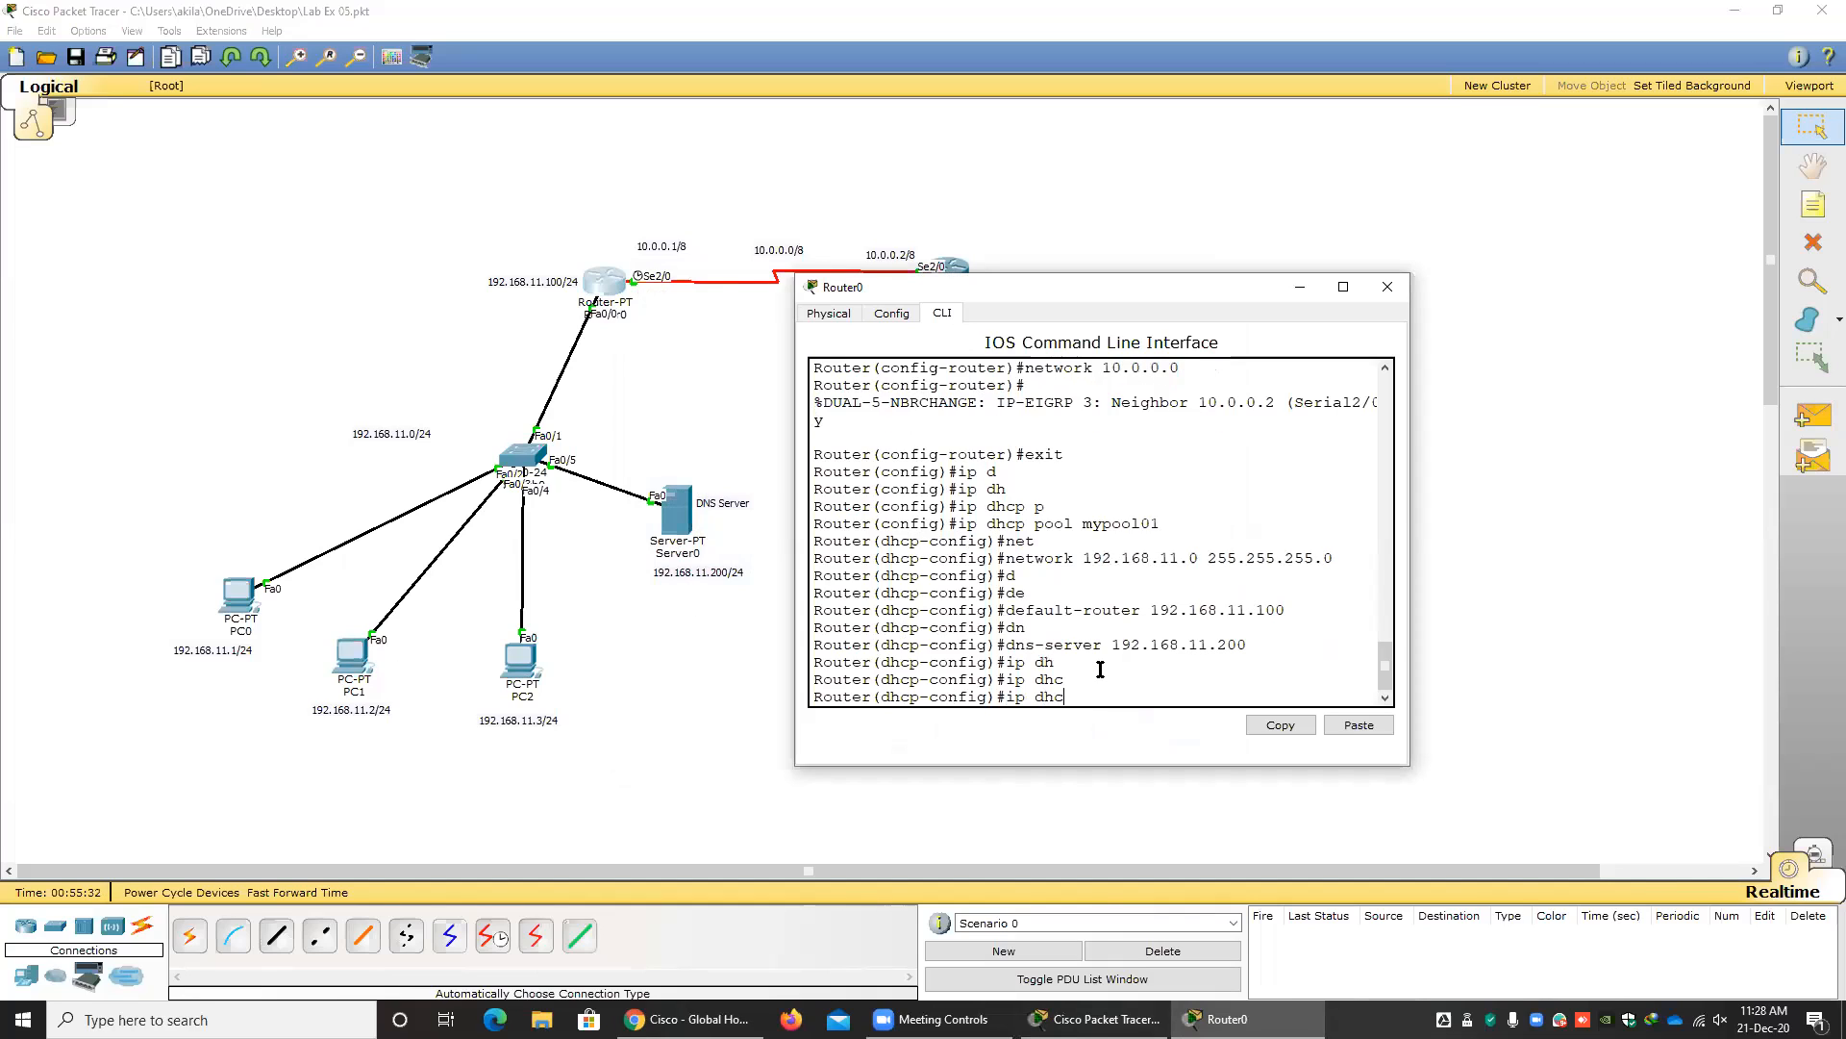
{"action": "key", "text": "BackSpace"}
{"action": "key", "text": "BackSpace"}
{"action": "key", "text": "BackSpace"}
{"action": "key", "text": "BackSpace"}
{"action": "key", "text": "BackSpace"}
{"action": "key", "text": "BackSpace"}
Exit the DHCP pool configuration mode on Router0 to global configuration.
{"action": "left_click_drag", "start_coordinate": [998, 697], "coordinate": [883, 697]}
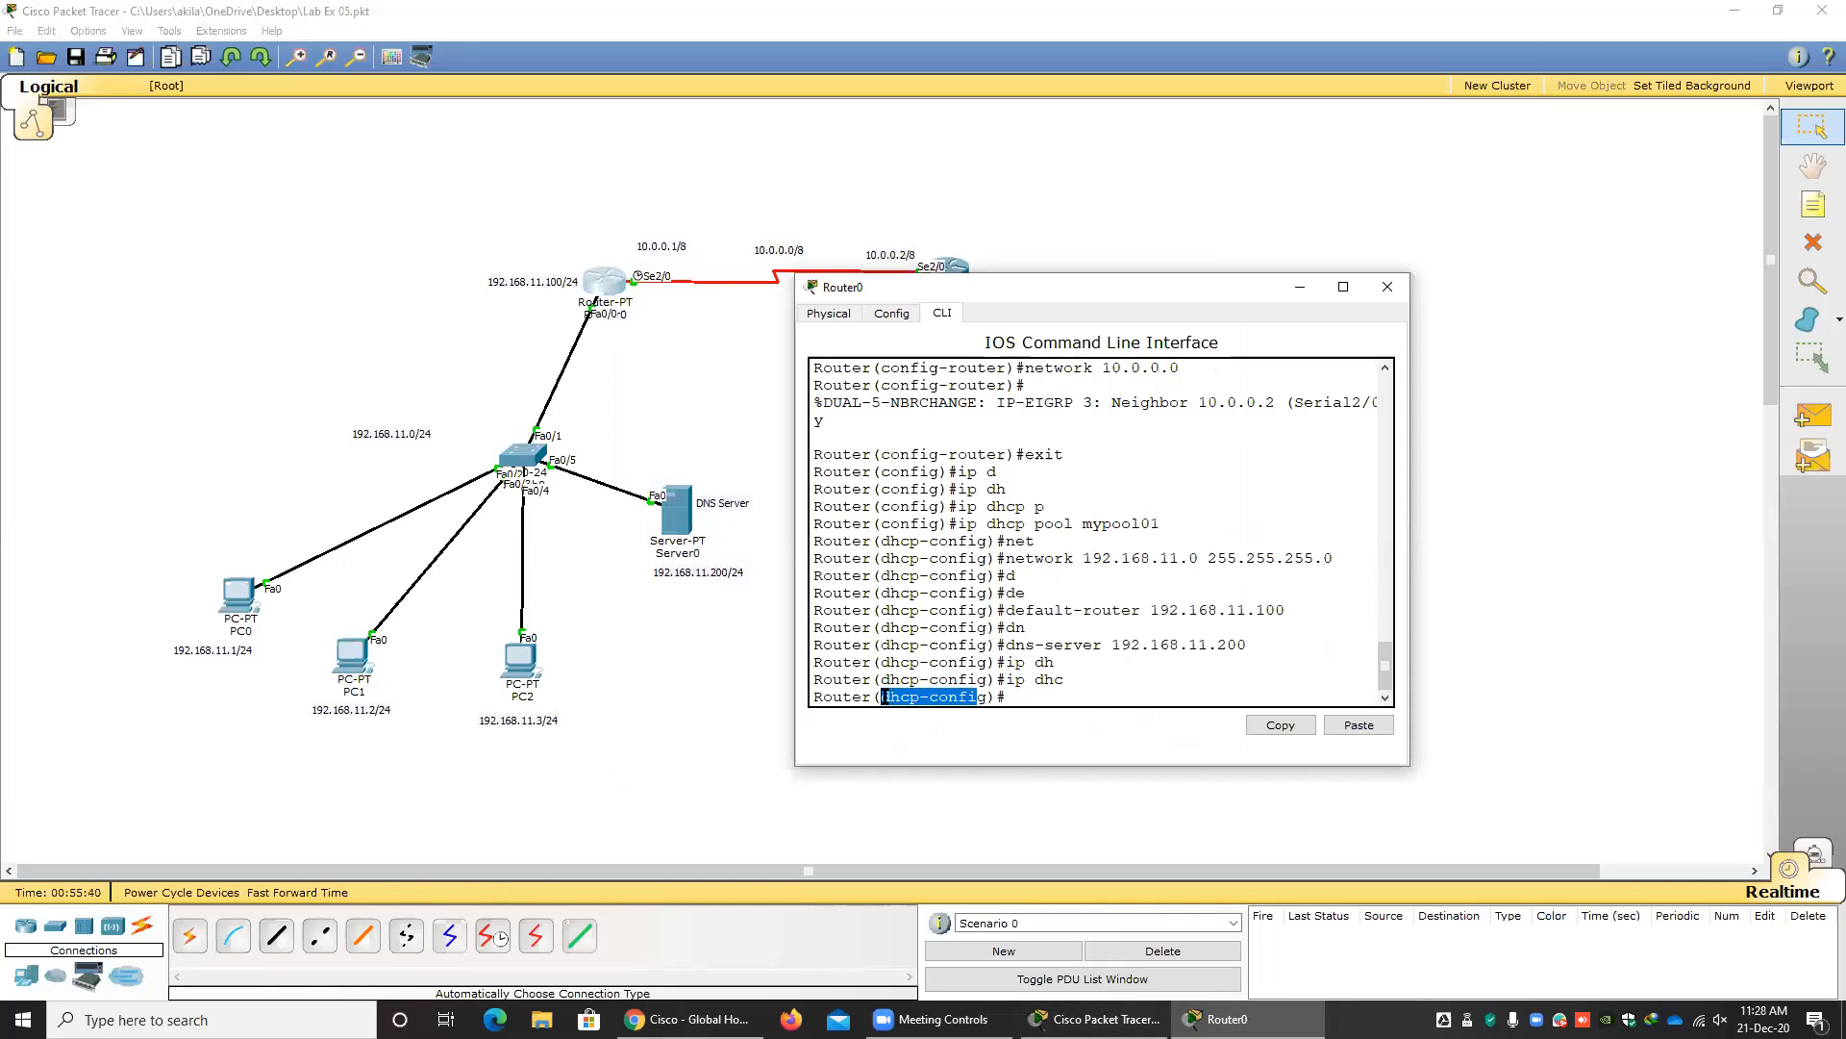
{"action": "left_click", "coordinate": [1012, 700]}
{"action": "type", "text": "exit"}
{"action": "key", "text": "Return"}
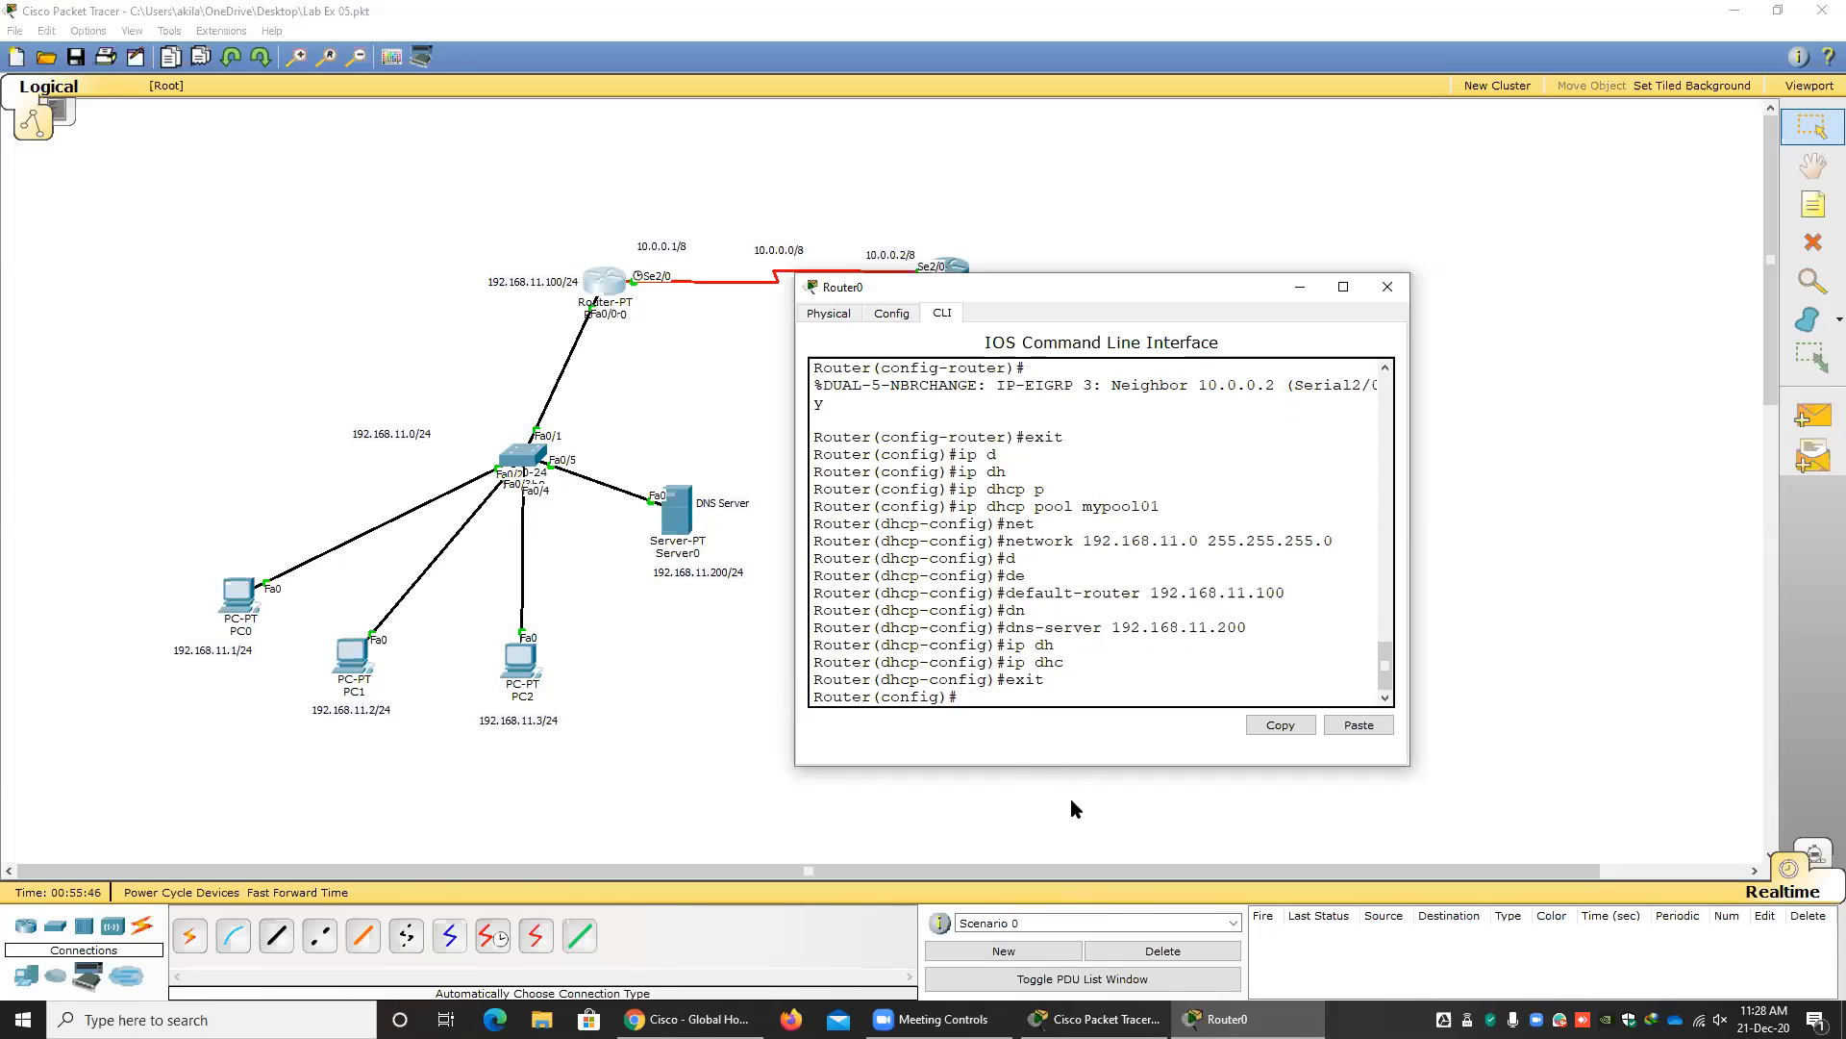
Exclude the address range 192.168.11.1 to 192.168.11.10 from DHCP assignment on Router0, and close its window.
{"action": "type", "text": "ip dh"}
{"action": "key", "text": "Tab"}
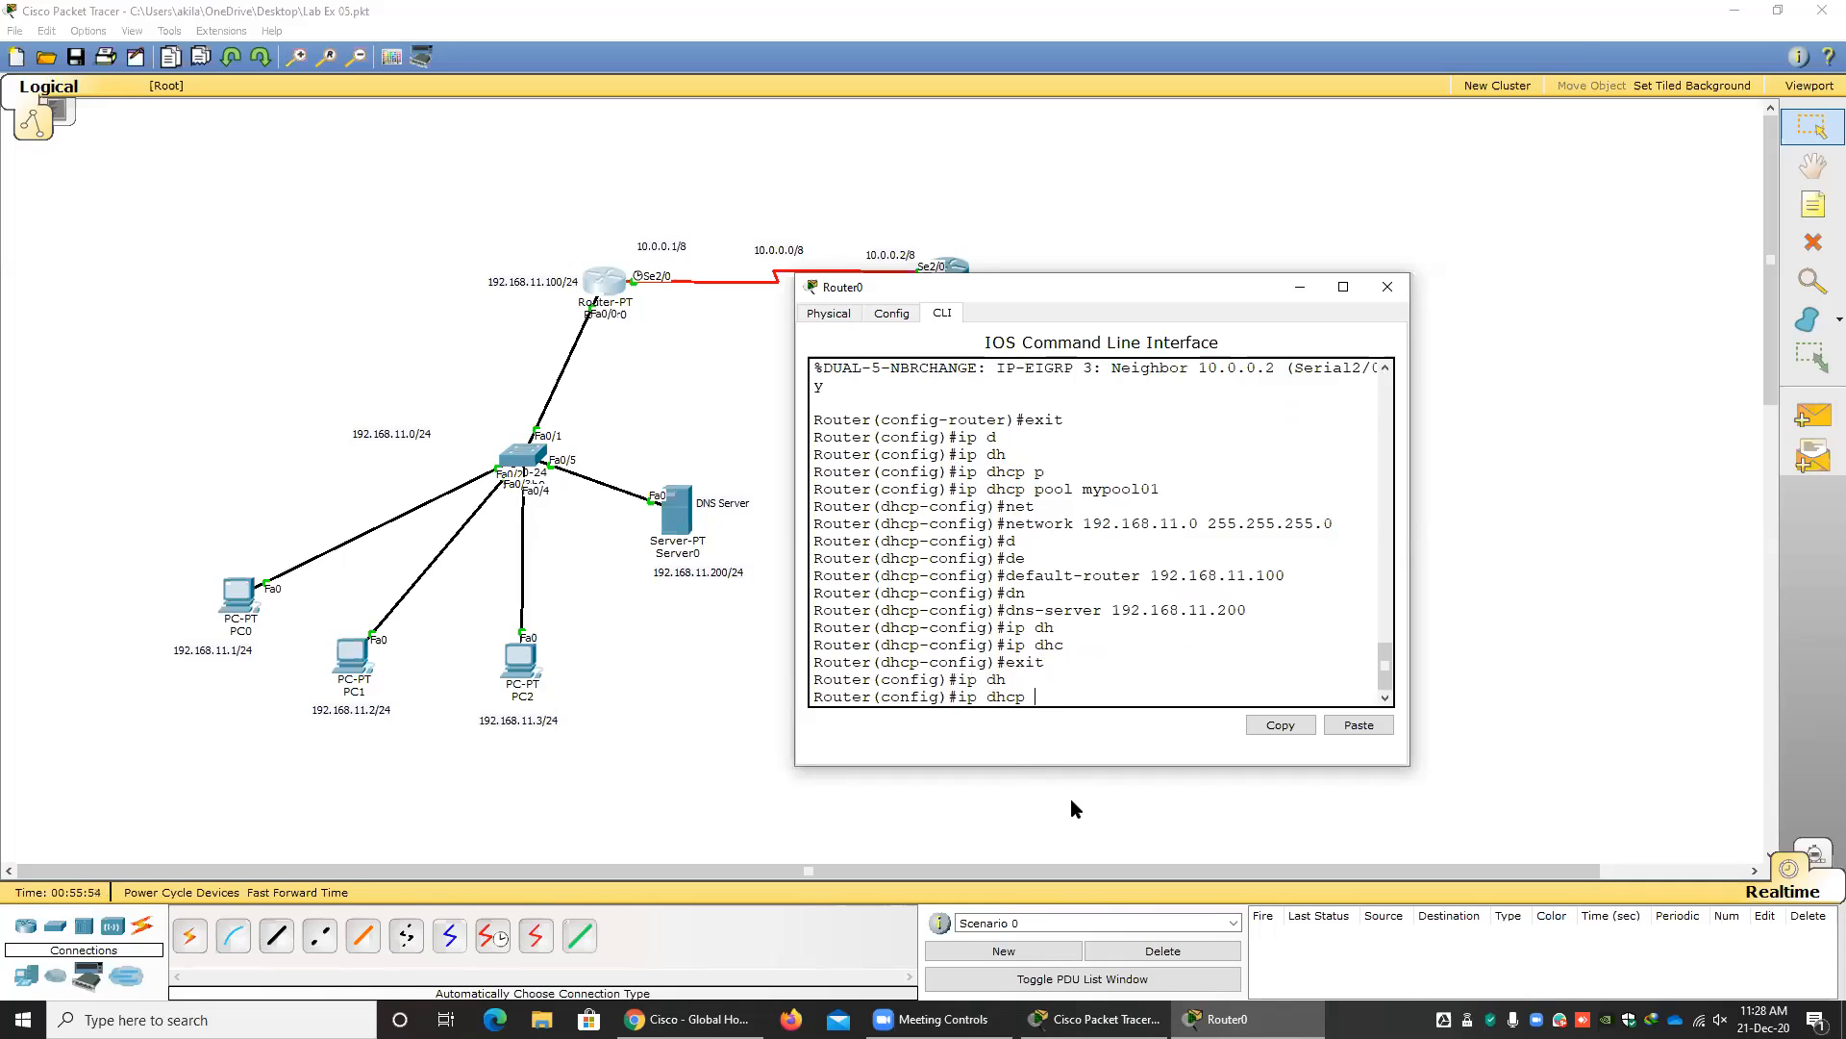
{"action": "type", "text": "e"}
{"action": "key", "text": "Tab"}
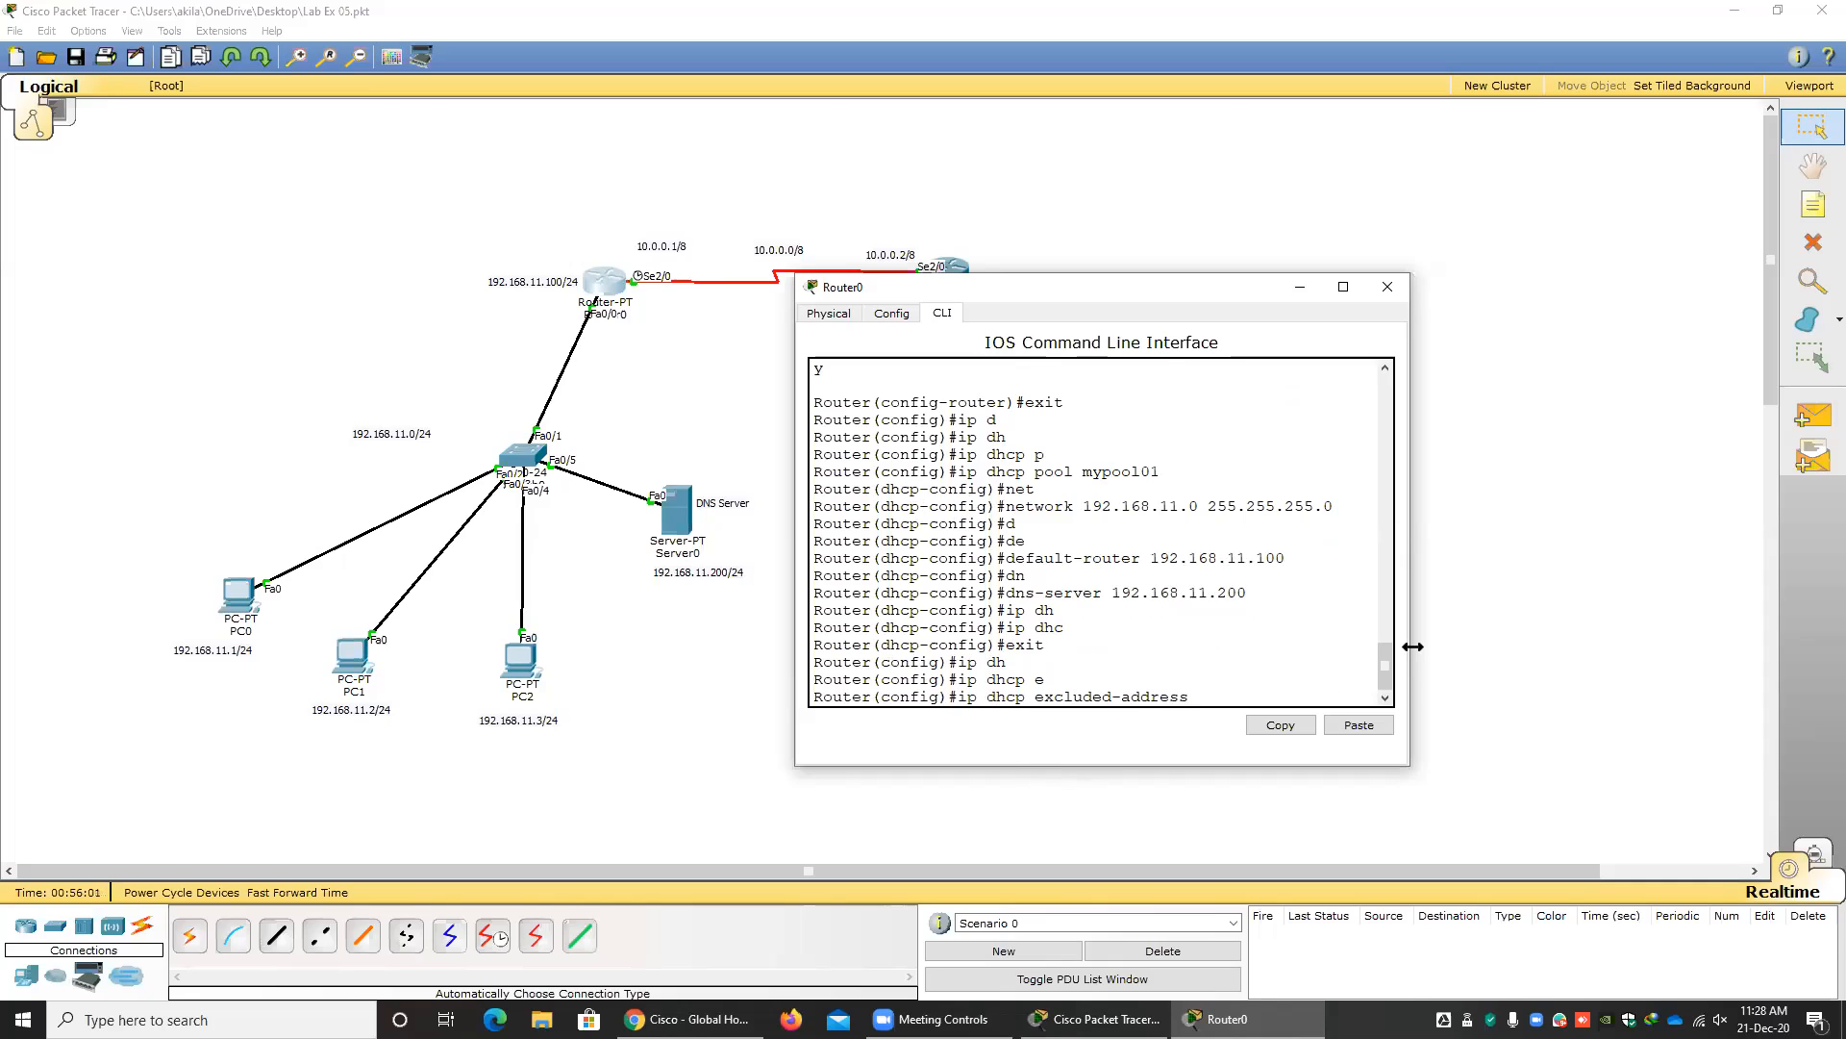
{"action": "left_click_drag", "start_coordinate": [1413, 646], "coordinate": [1748, 647]}
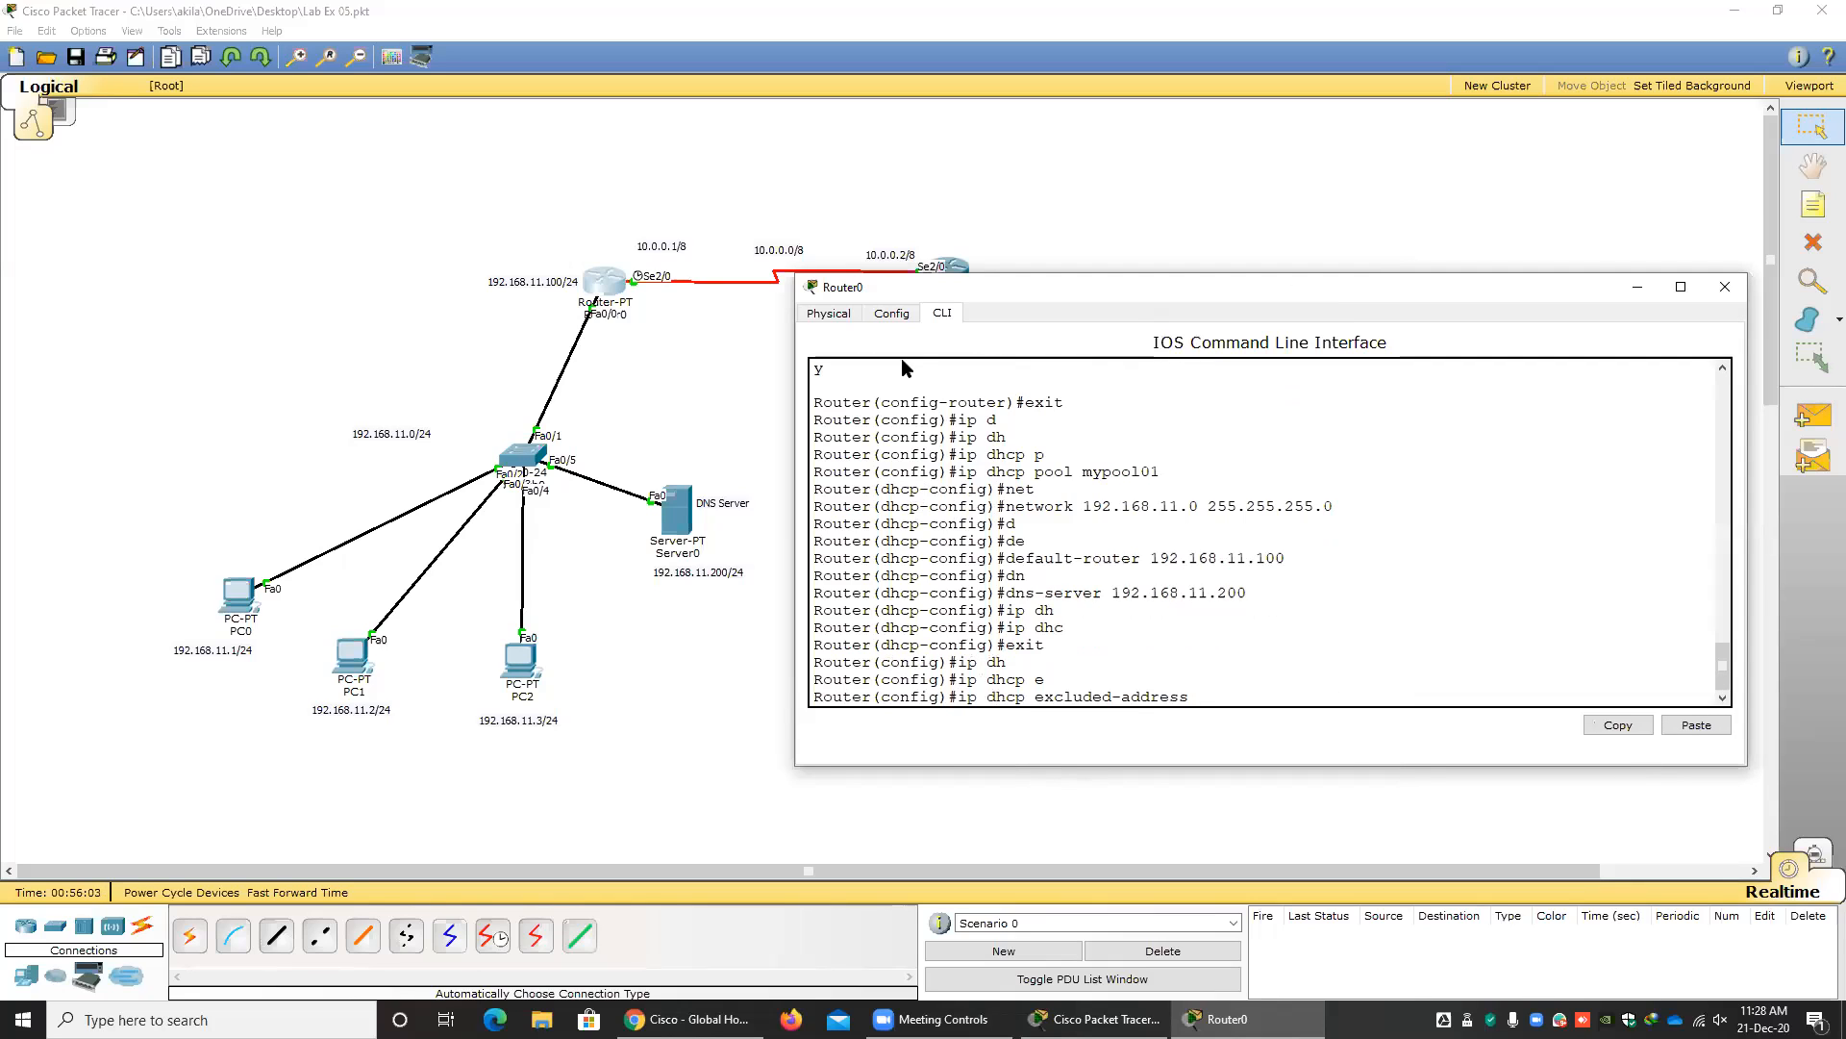
{"action": "left_click_drag", "start_coordinate": [1117, 296], "coordinate": [887, 357]}
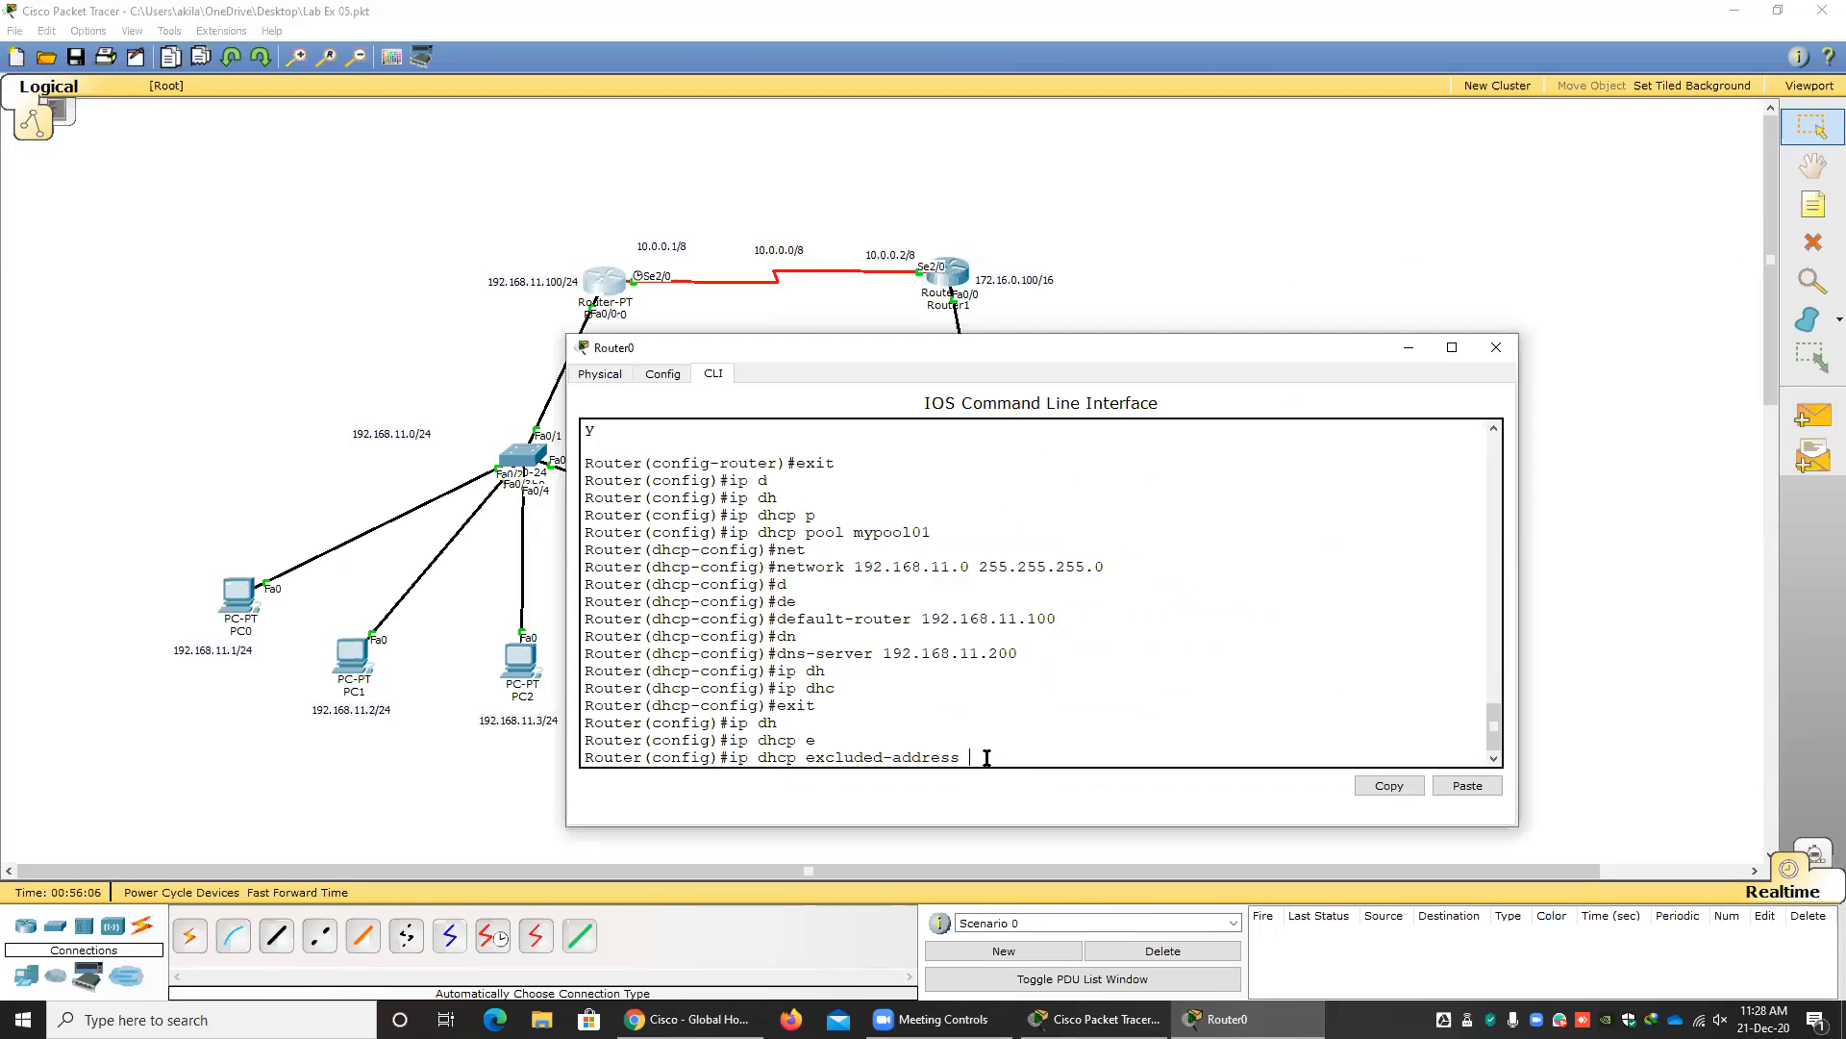
{"action": "type", "text": "192.168.11.1 192.168.11.10"}
{"action": "left_click_drag", "start_coordinate": [989, 757], "coordinate": [1220, 752]}
{"action": "left_click", "coordinate": [1256, 752]}
{"action": "key", "text": "Return"}
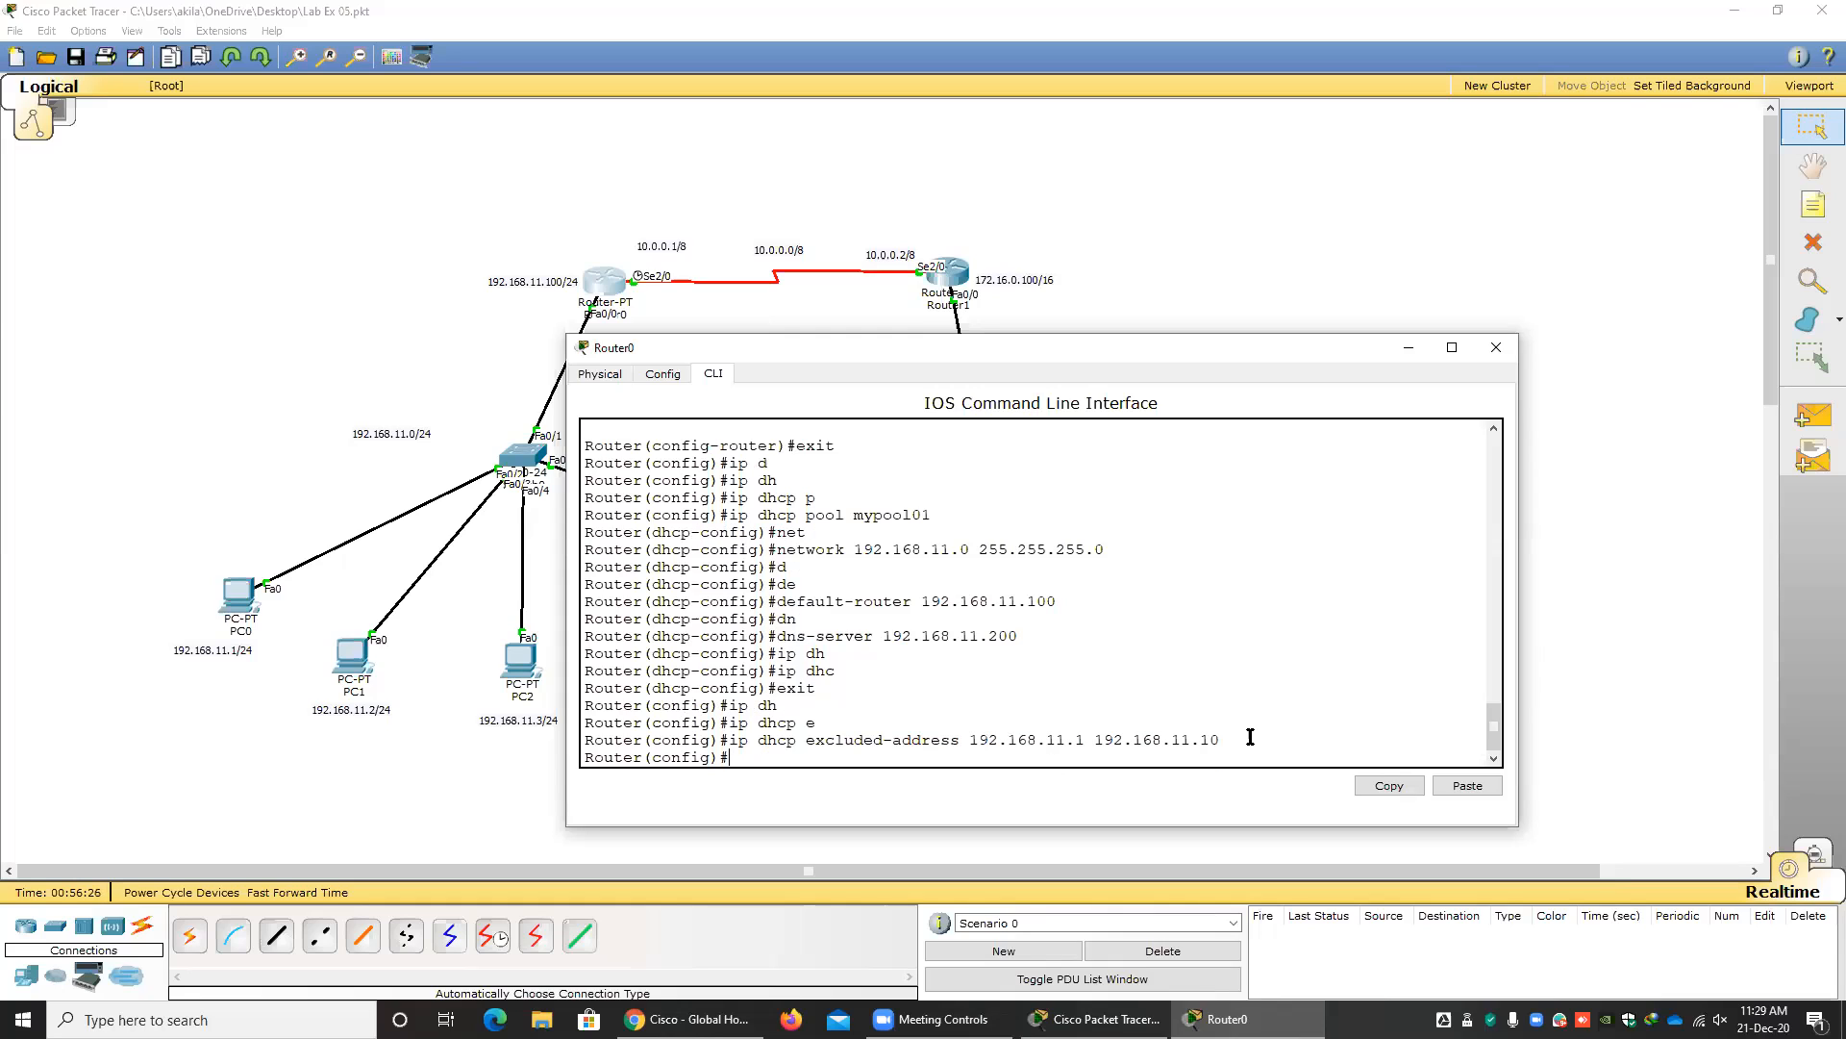
{"action": "left_click", "coordinate": [1496, 347]}
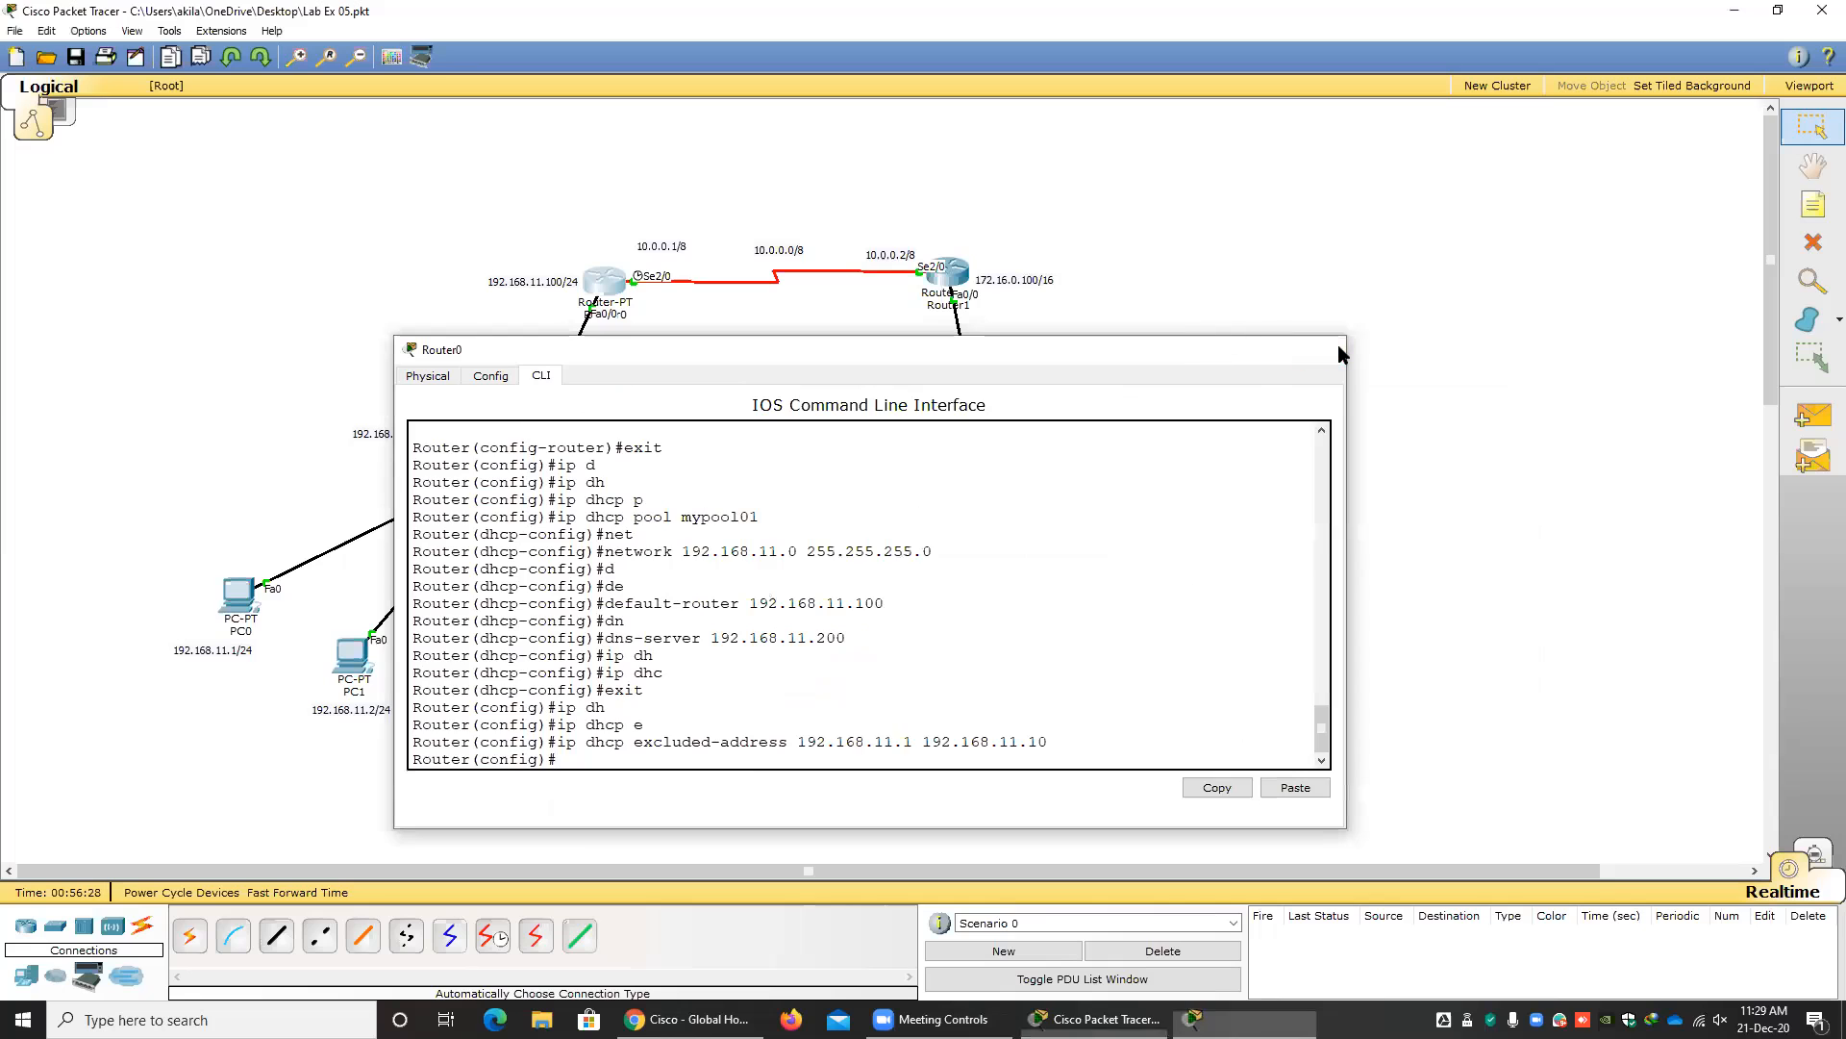
Renew PC0's DHCP lease by switching its IP configuration to static and back to DHCP, and close its window.
{"action": "left_click", "coordinate": [230, 601]}
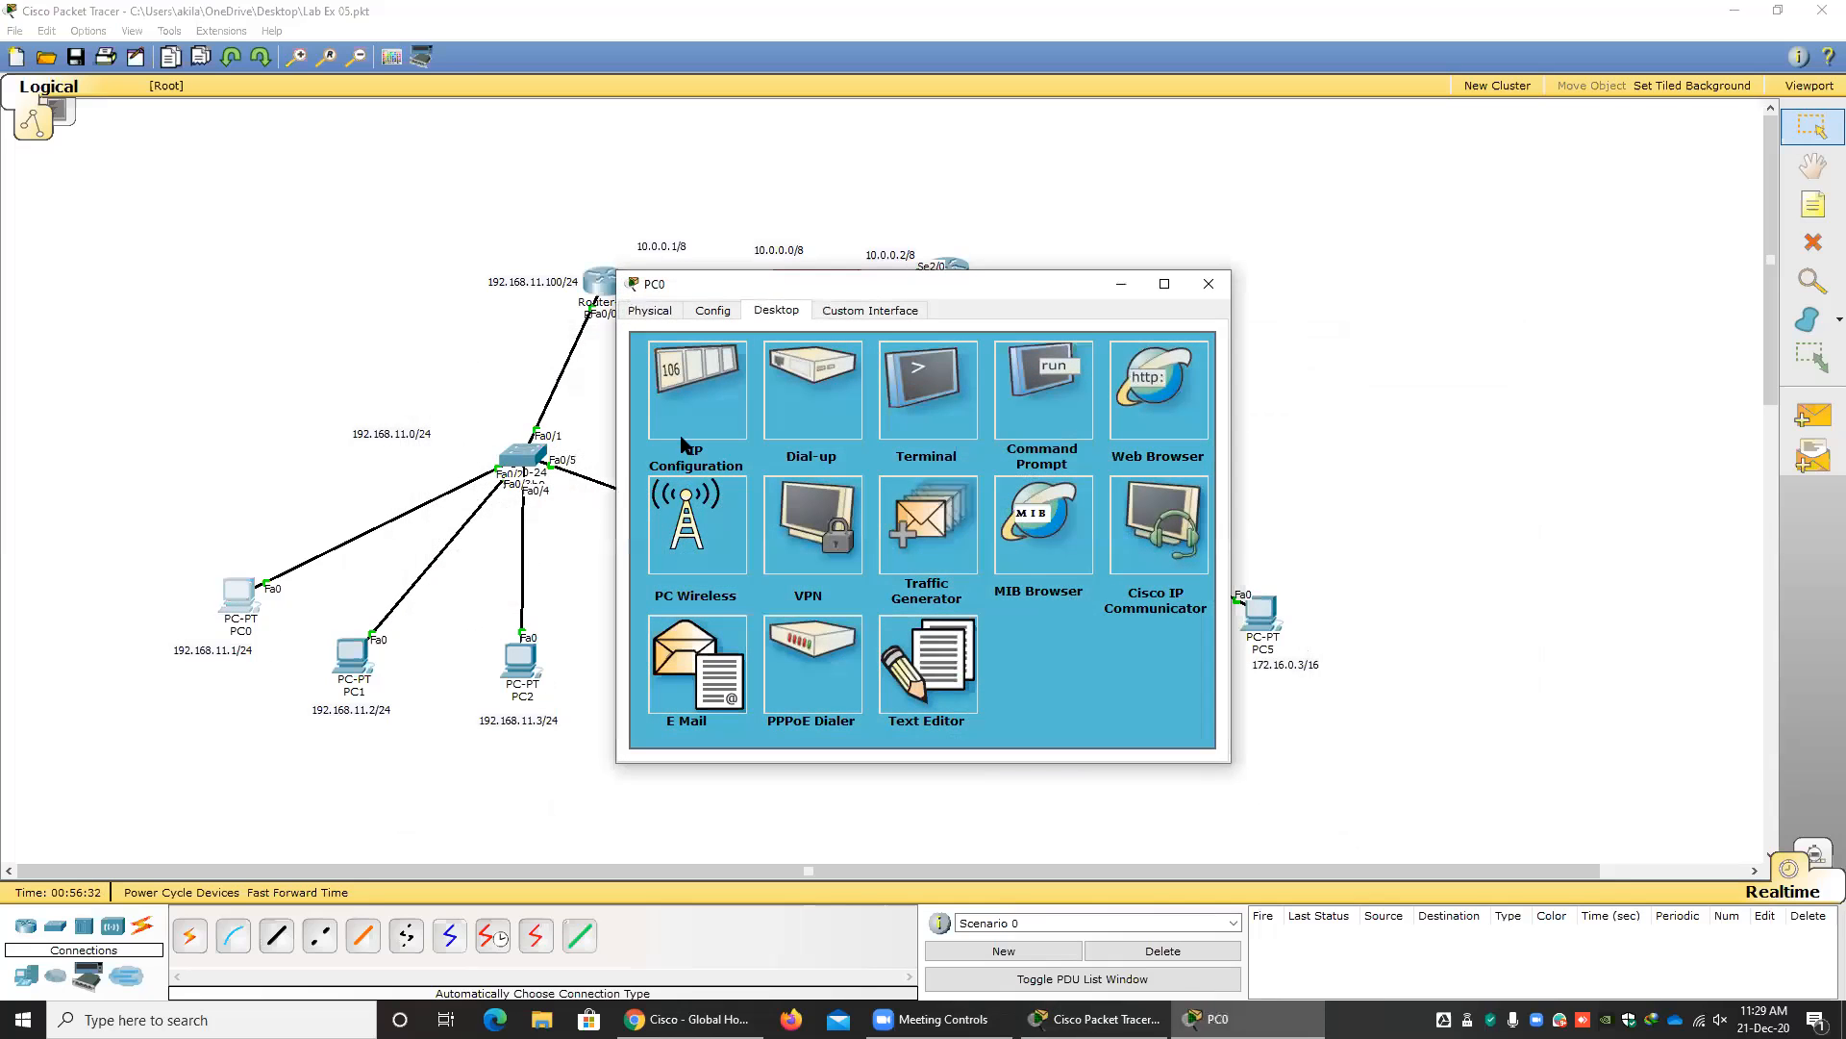
{"action": "left_click", "coordinate": [686, 438]}
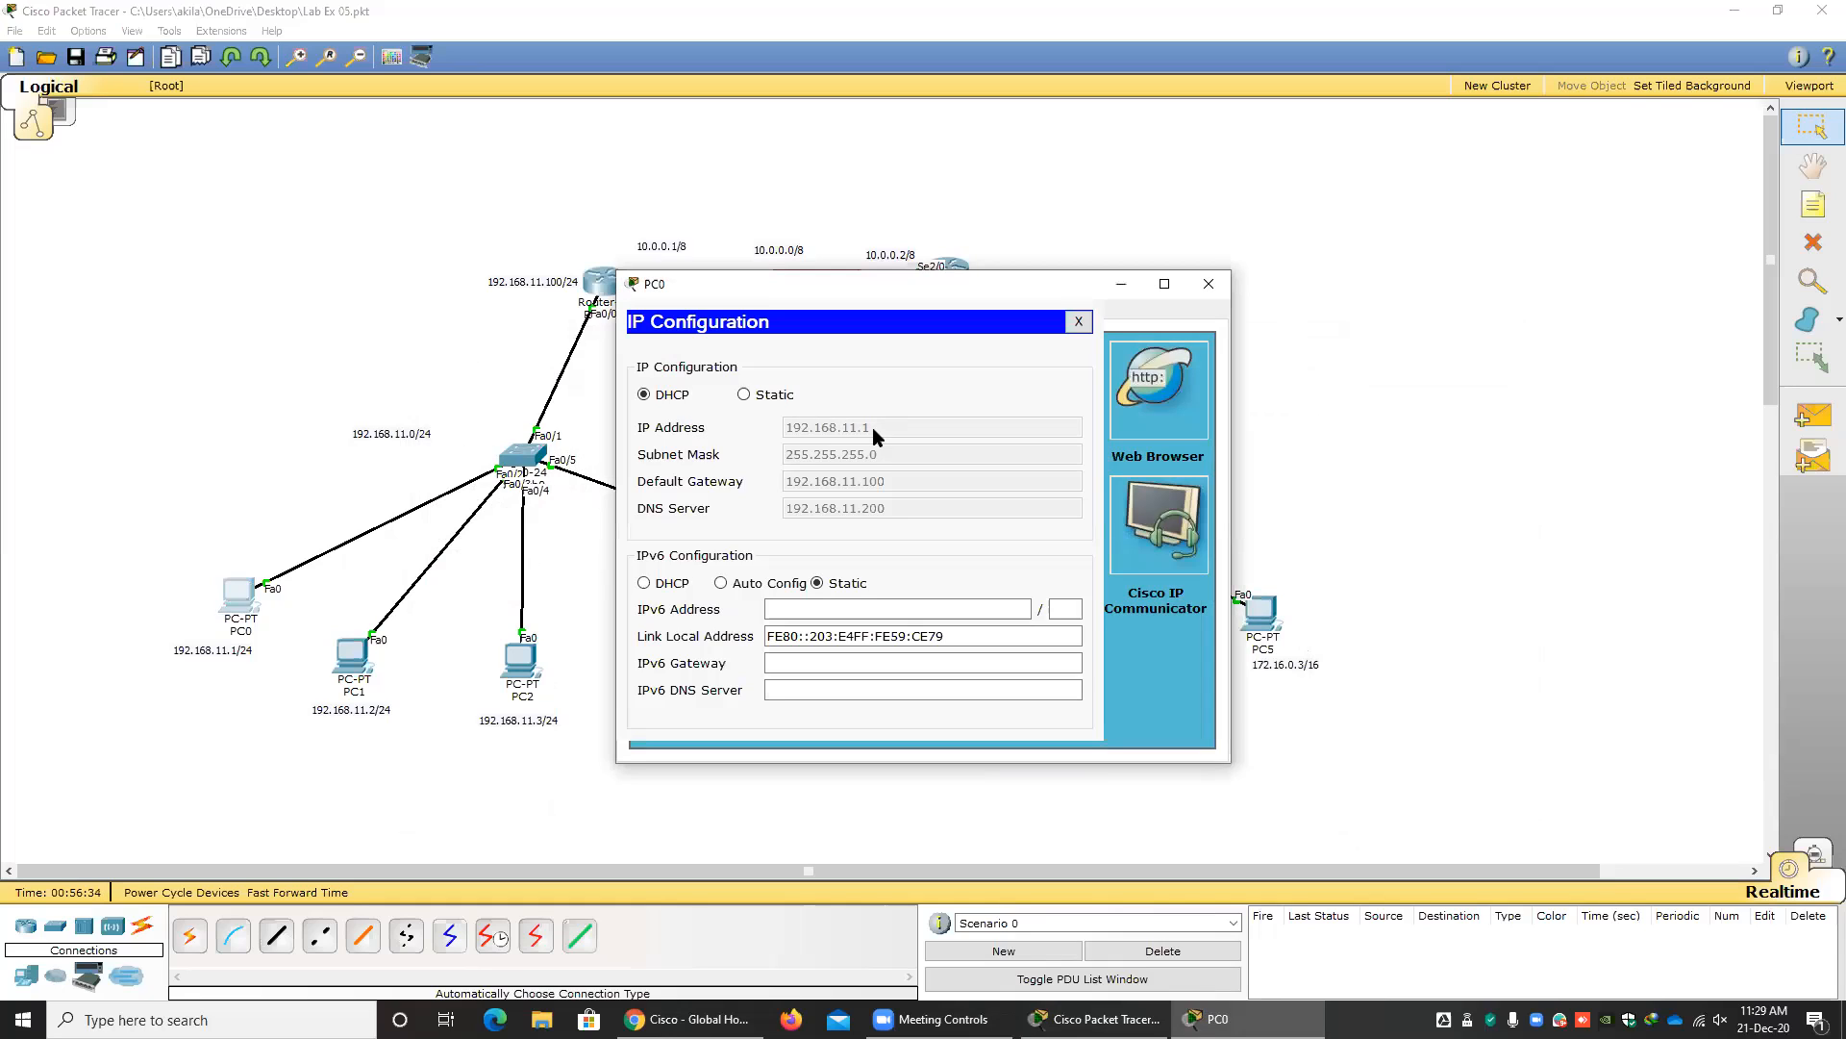
{"action": "left_click", "coordinate": [743, 395]}
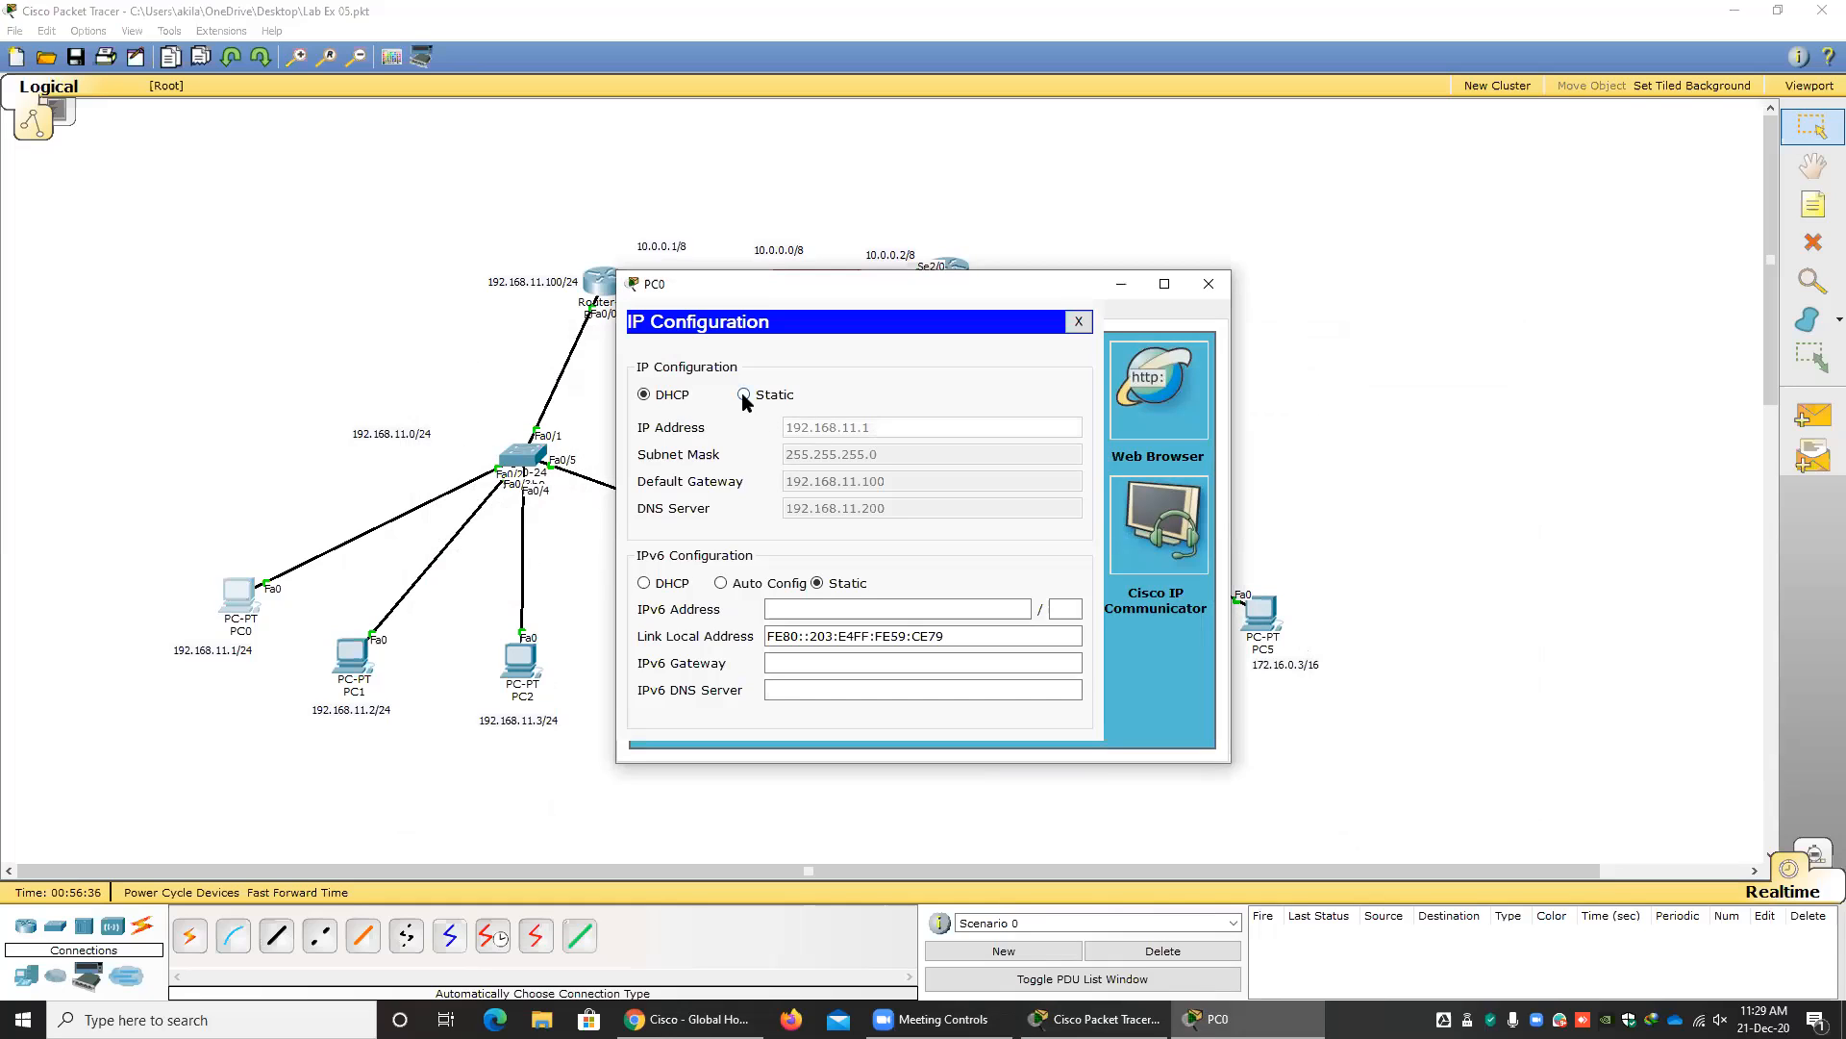
{"action": "left_click", "coordinate": [645, 395]}
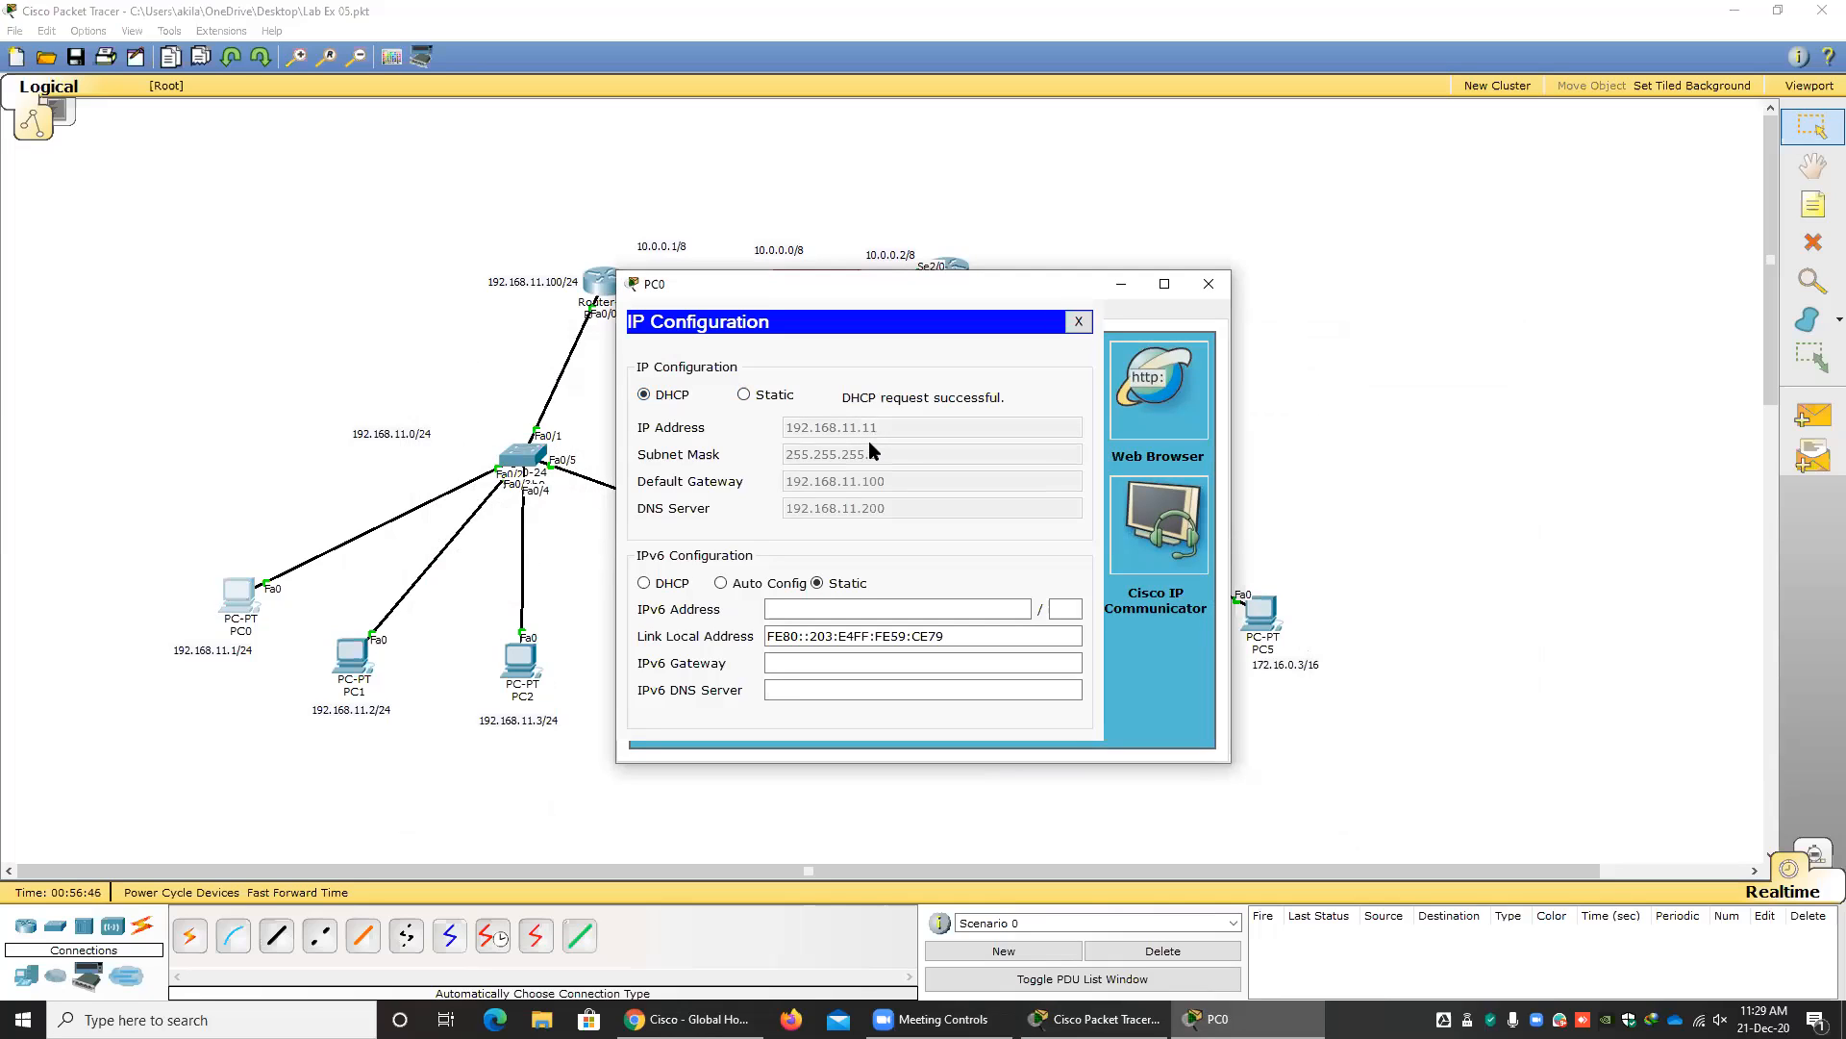
{"action": "left_click", "coordinate": [1208, 283]}
Renew PC1's DHCP lease by switching its IP configuration to static and back to DHCP, and close its window.
{"action": "left_click", "coordinate": [382, 666]}
{"action": "left_click", "coordinate": [702, 489]}
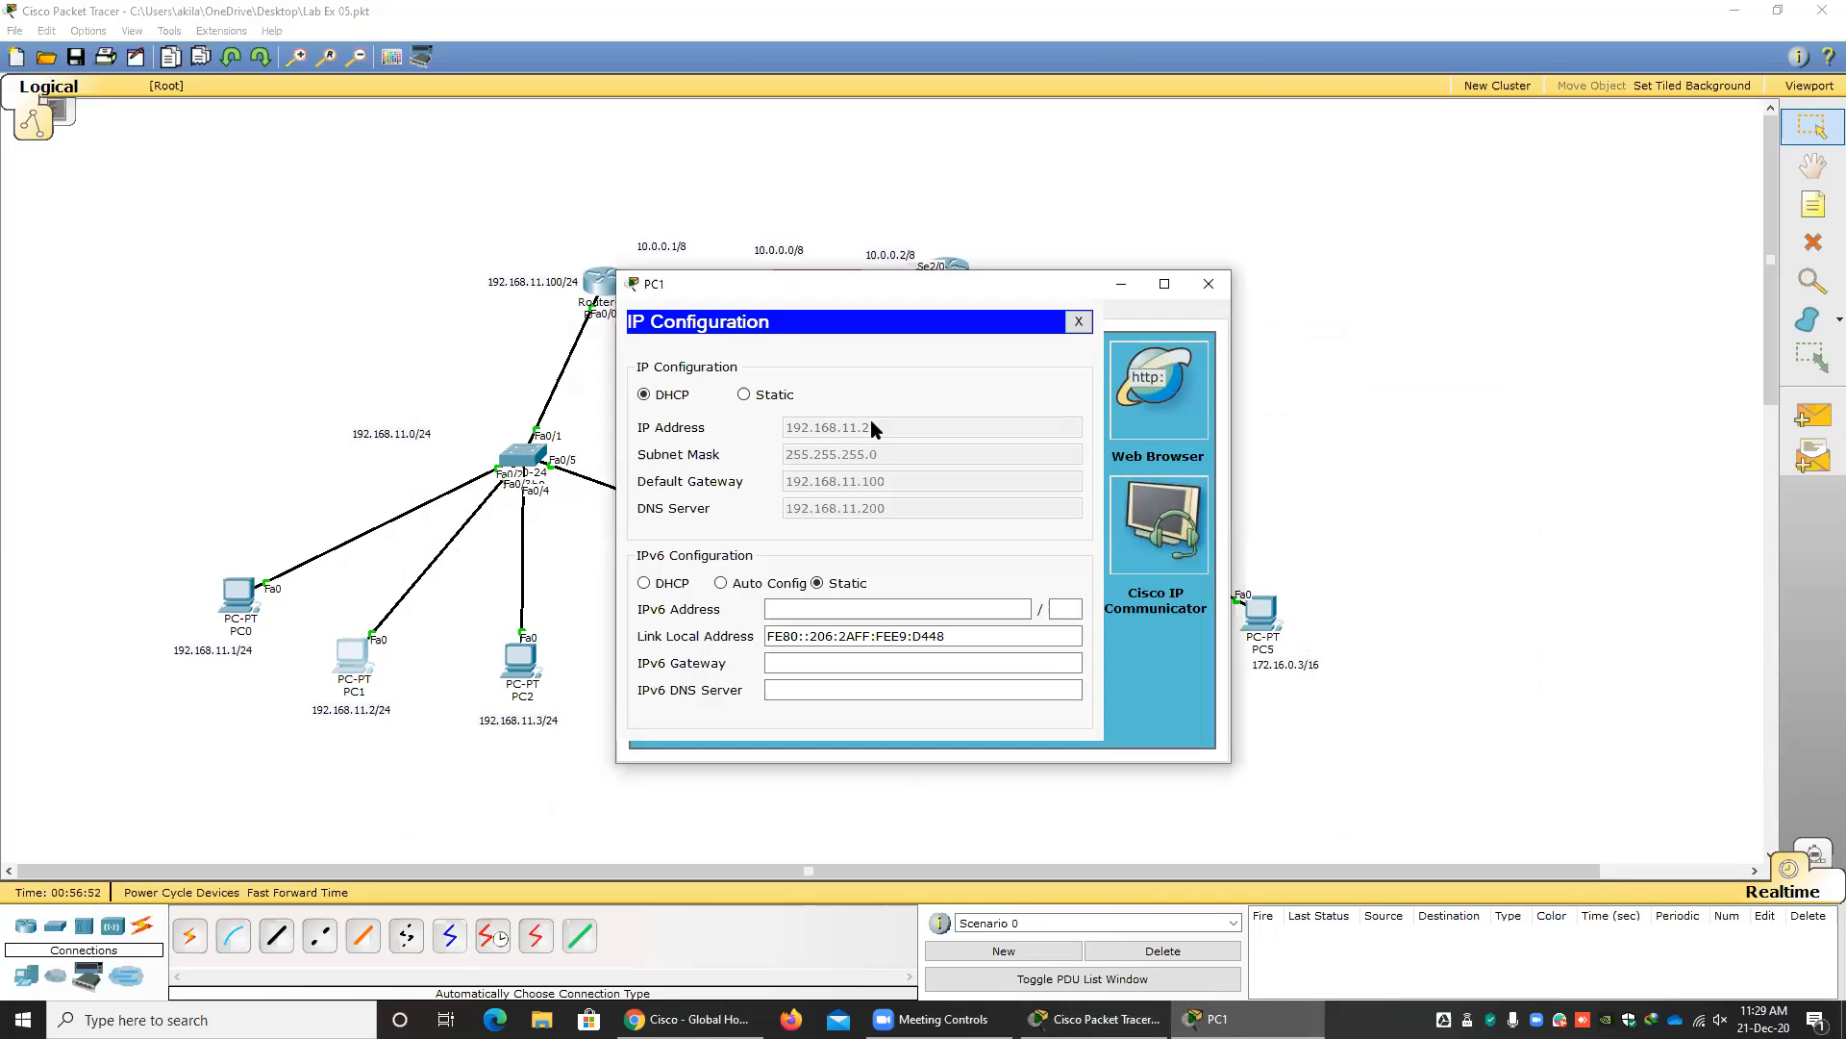
{"action": "left_click", "coordinate": [744, 394]}
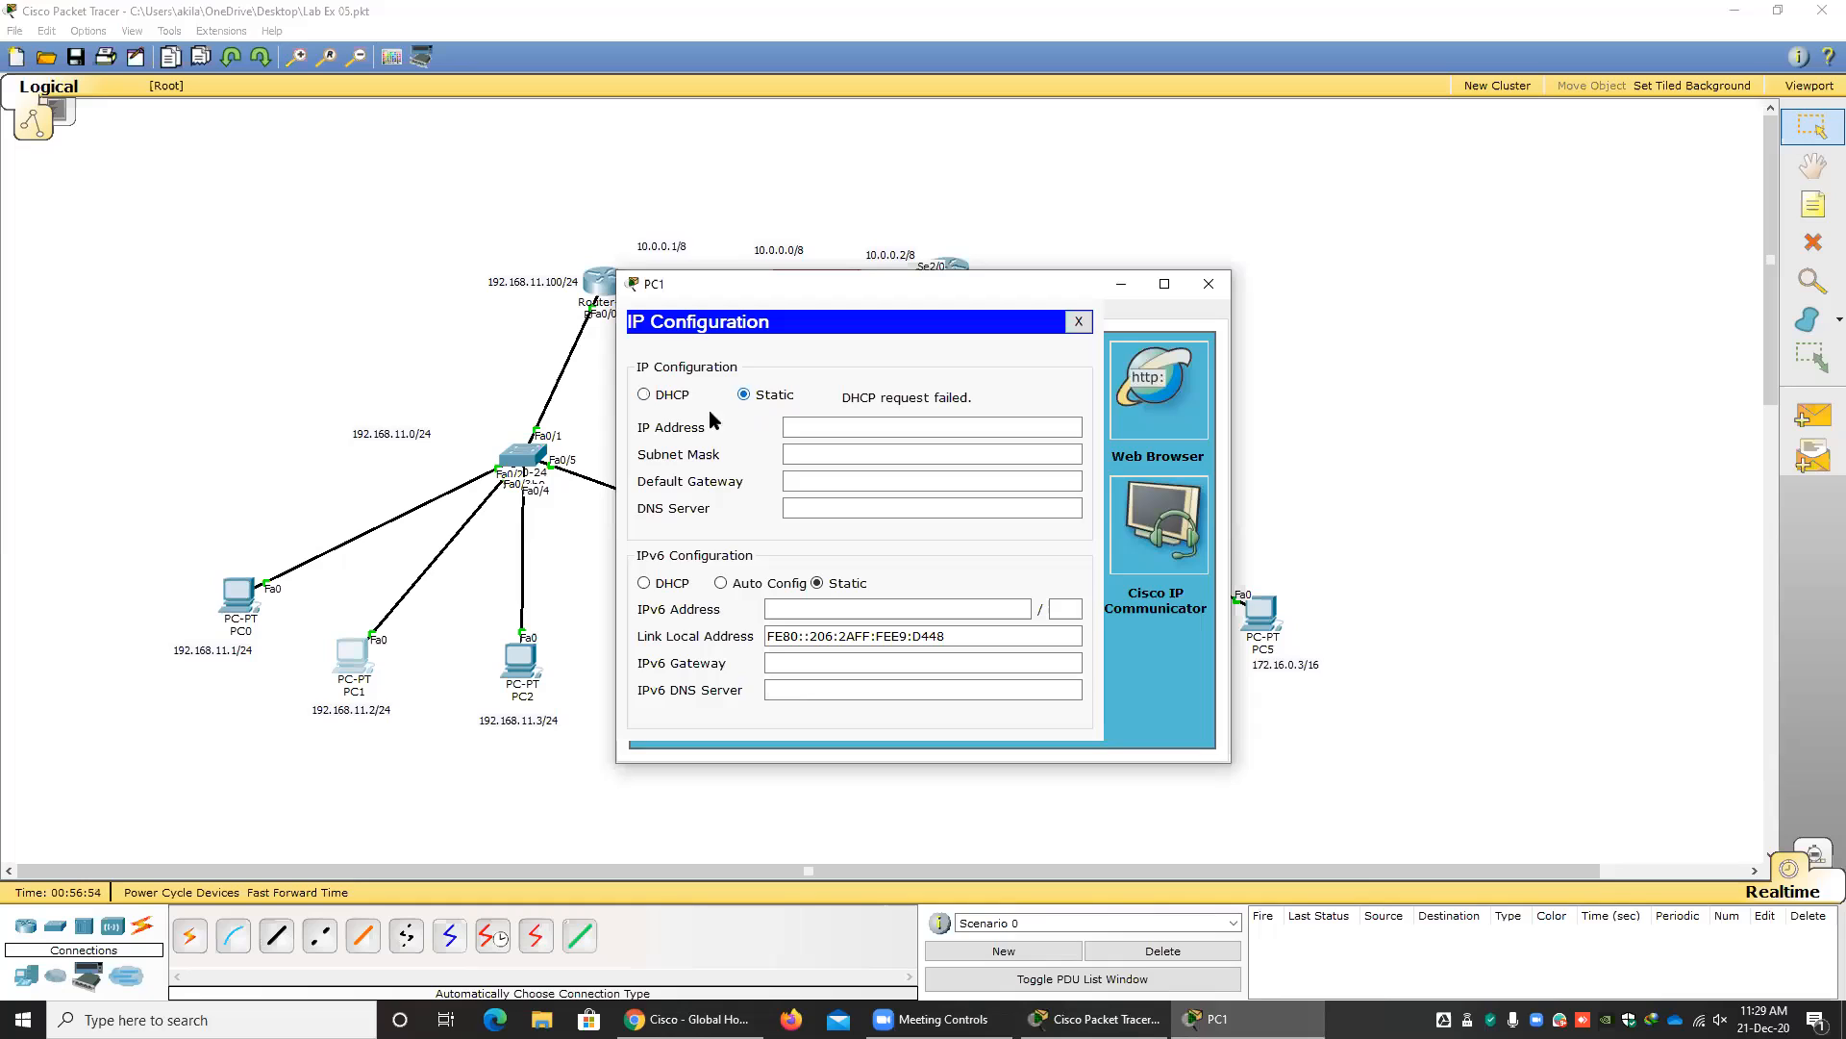
{"action": "left_click", "coordinate": [646, 395]}
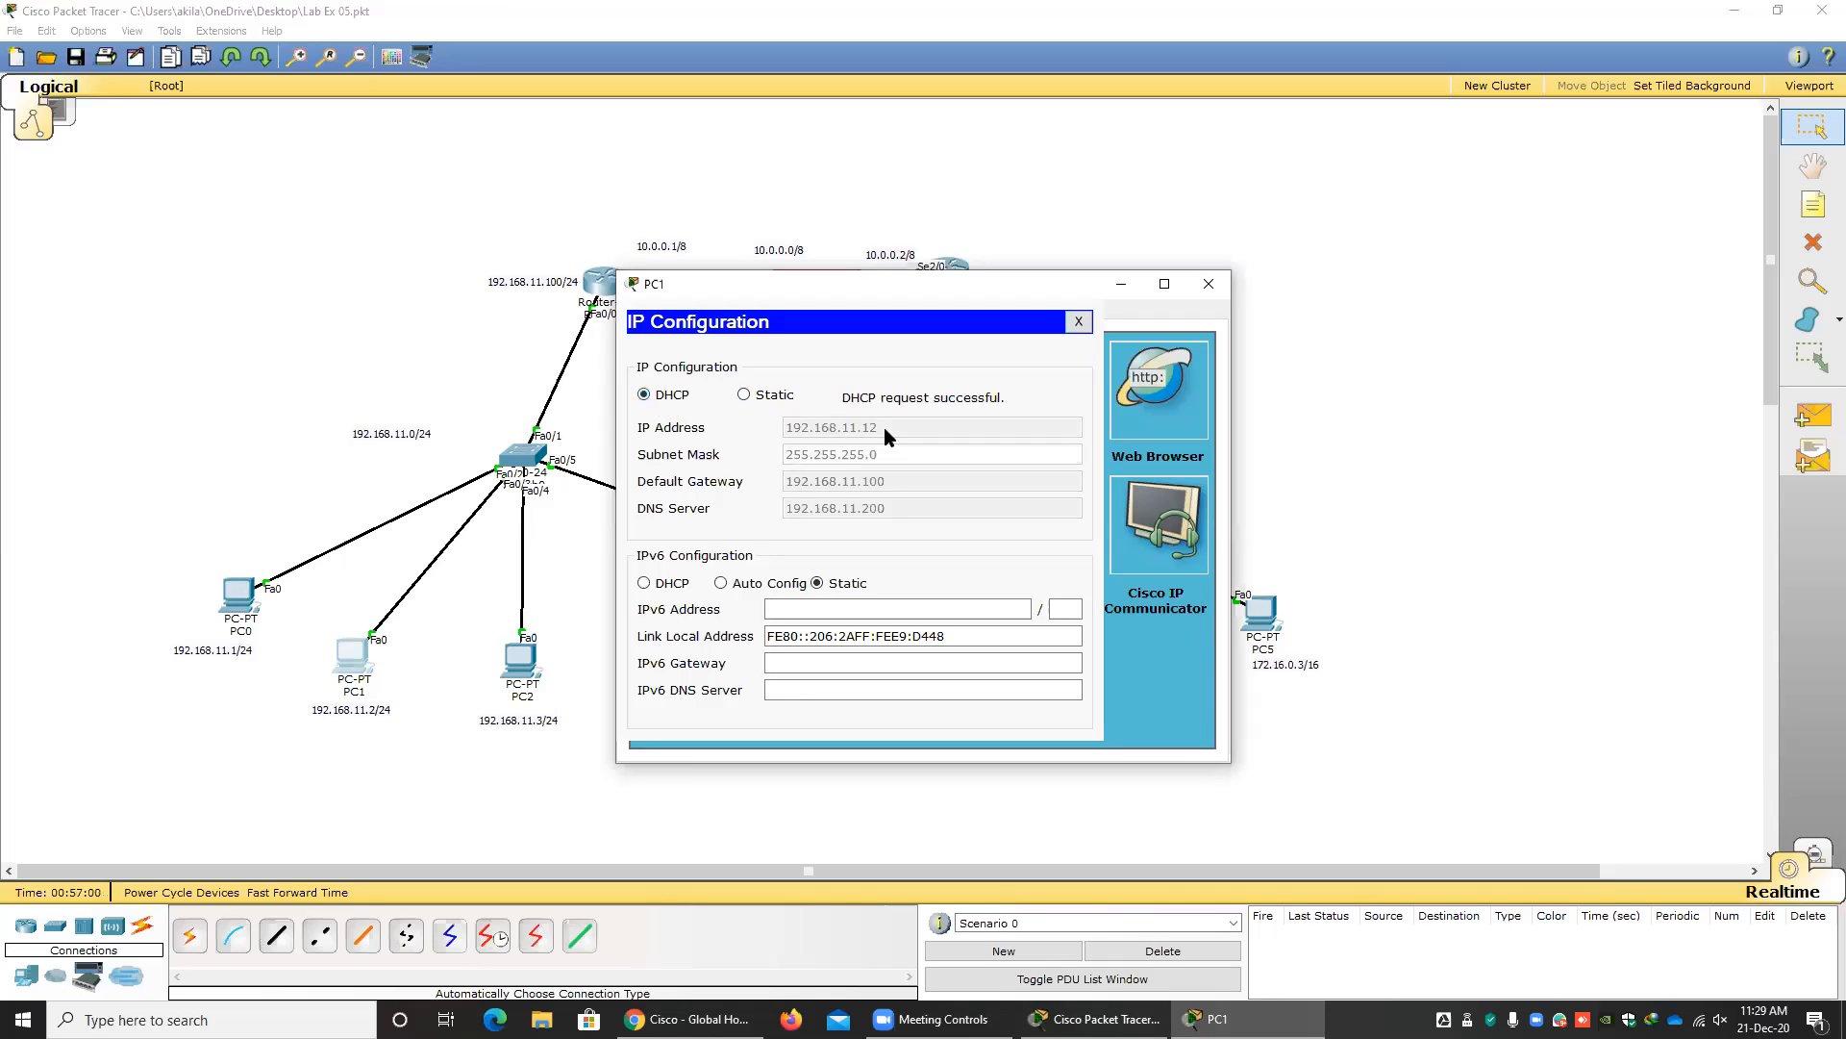
{"action": "left_click", "coordinate": [1209, 285]}
Renew PC2's DHCP lease by switching its IP configuration to static and back to DHCP, and close its window.
{"action": "left_click", "coordinate": [522, 662]}
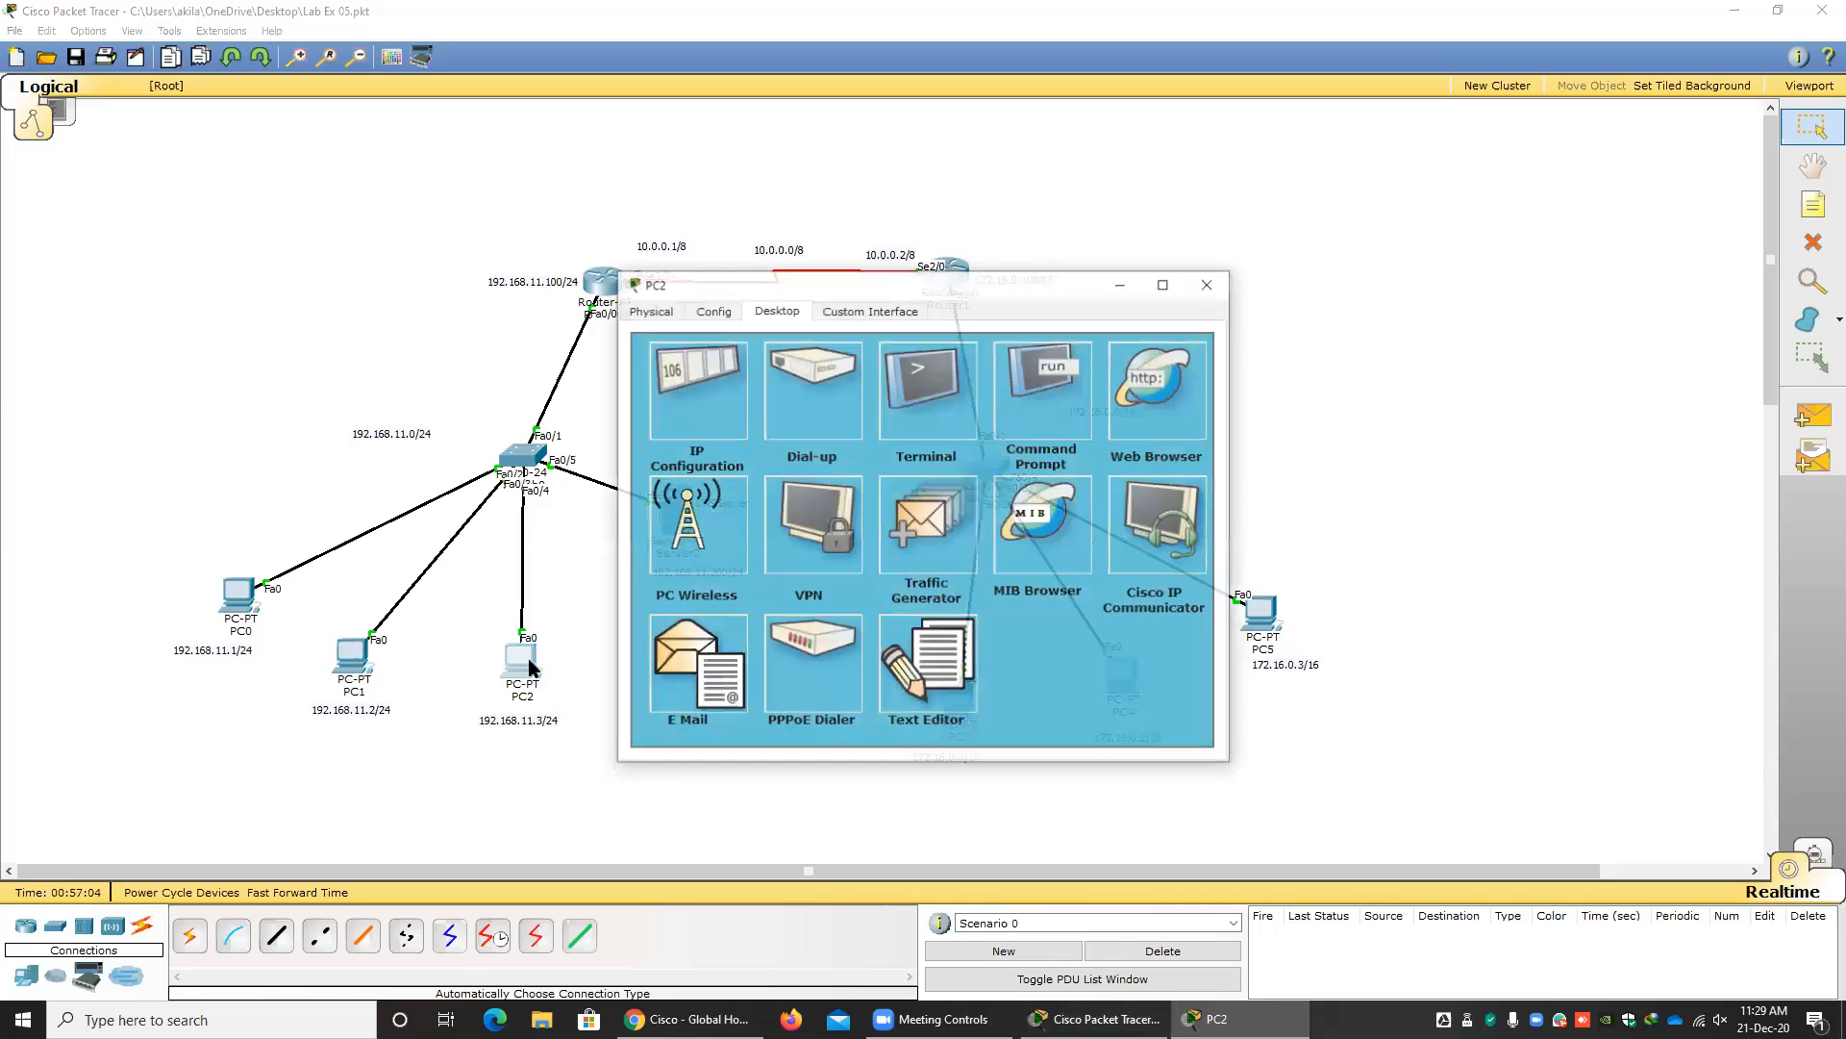
{"action": "left_click", "coordinate": [707, 402]}
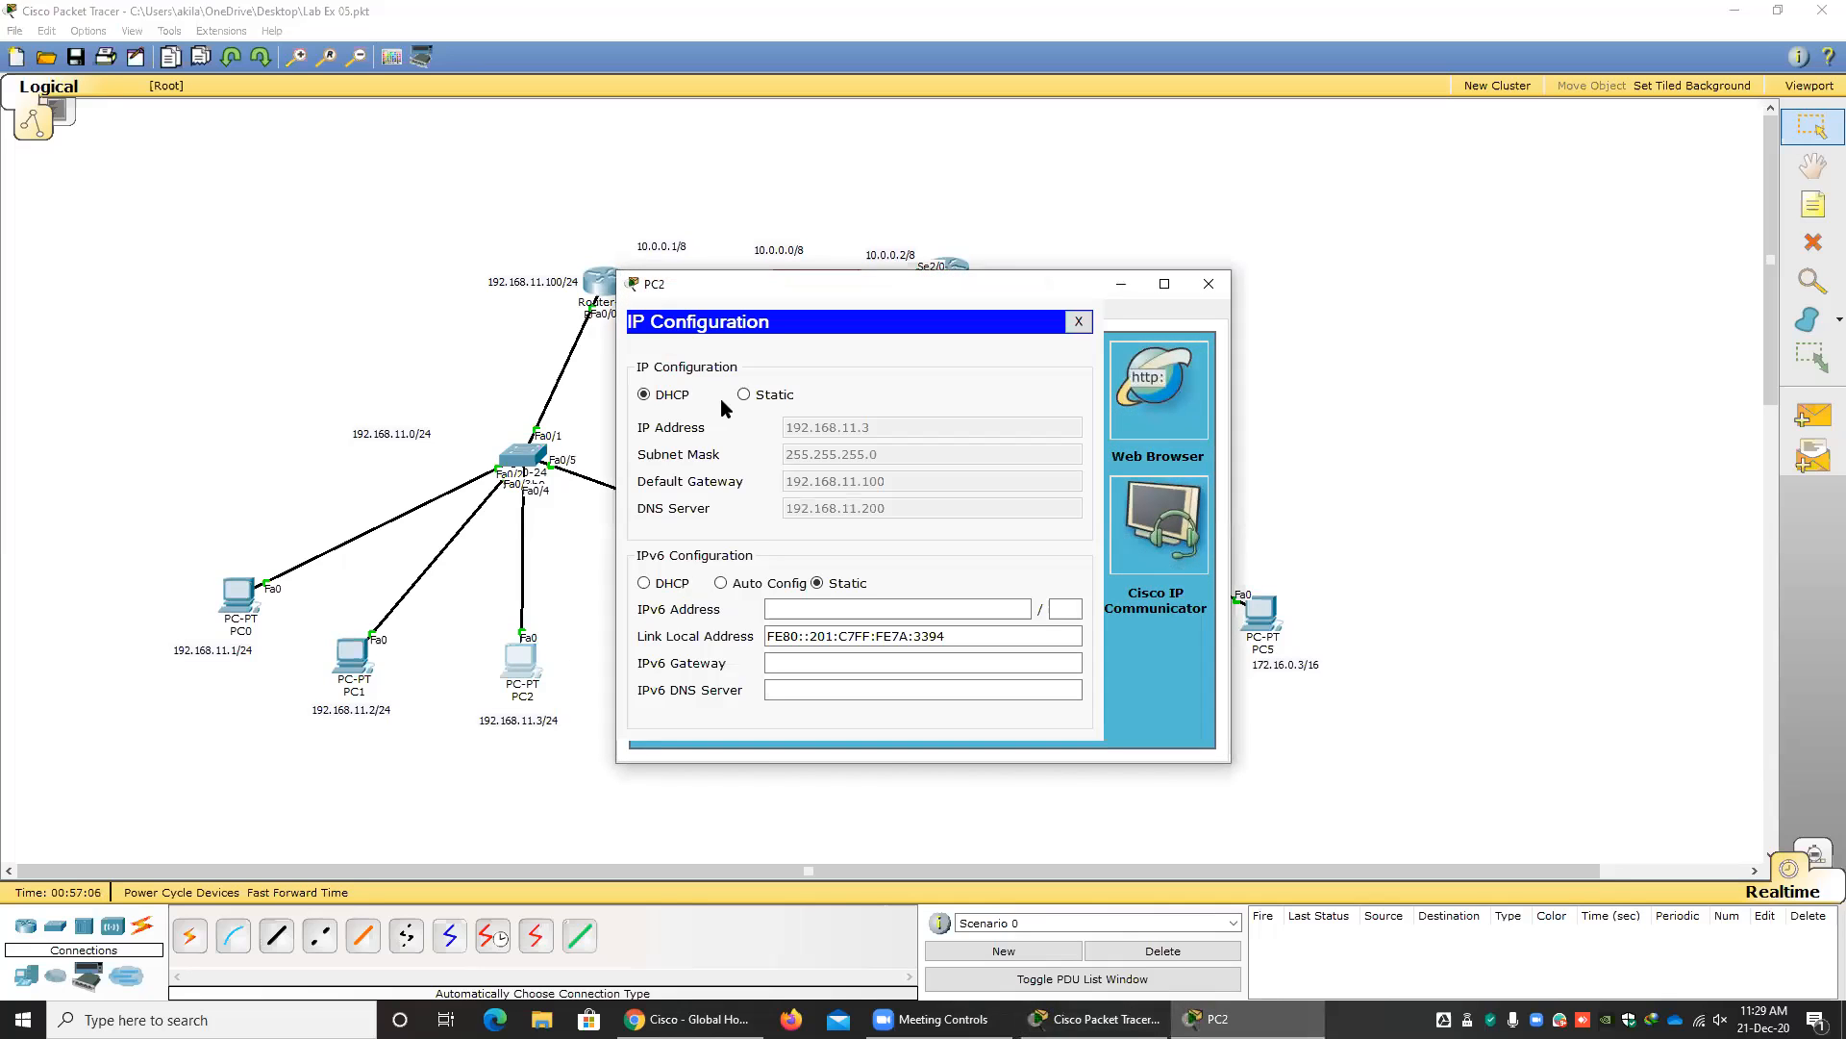
{"action": "left_click", "coordinate": [745, 395]}
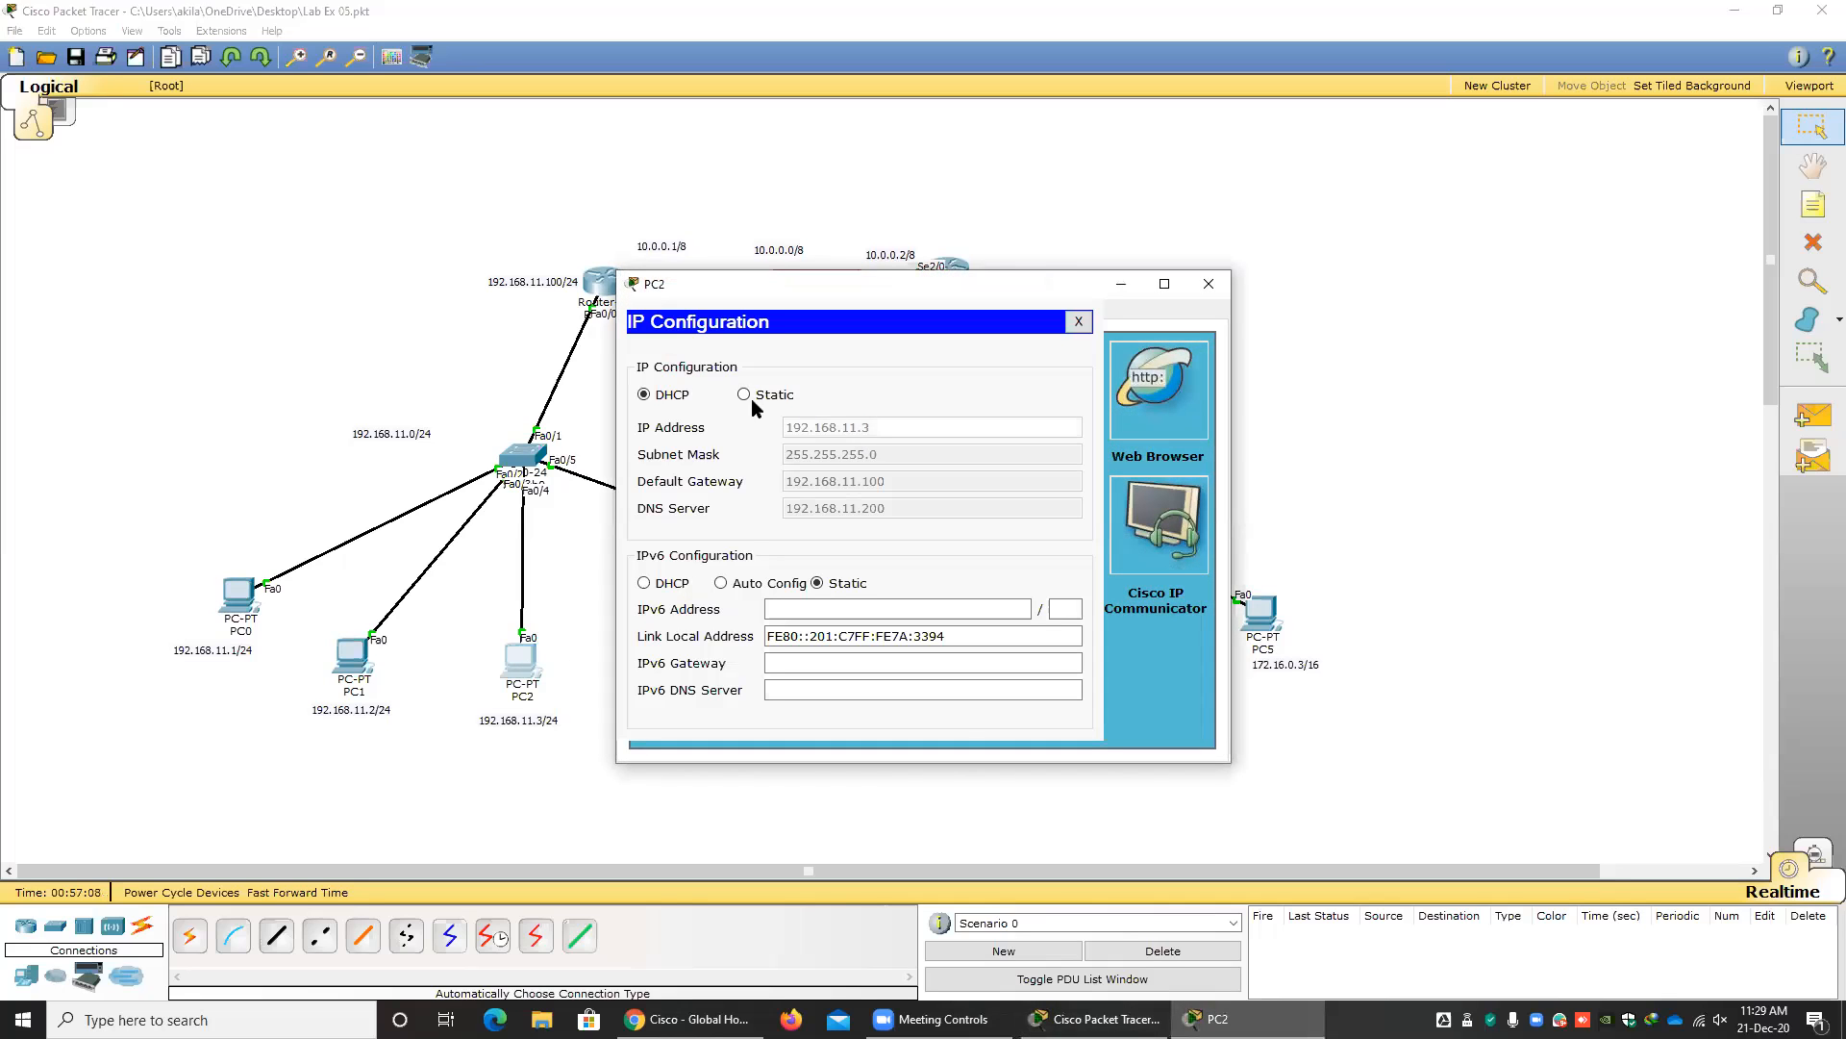
{"action": "left_click", "coordinate": [645, 394]}
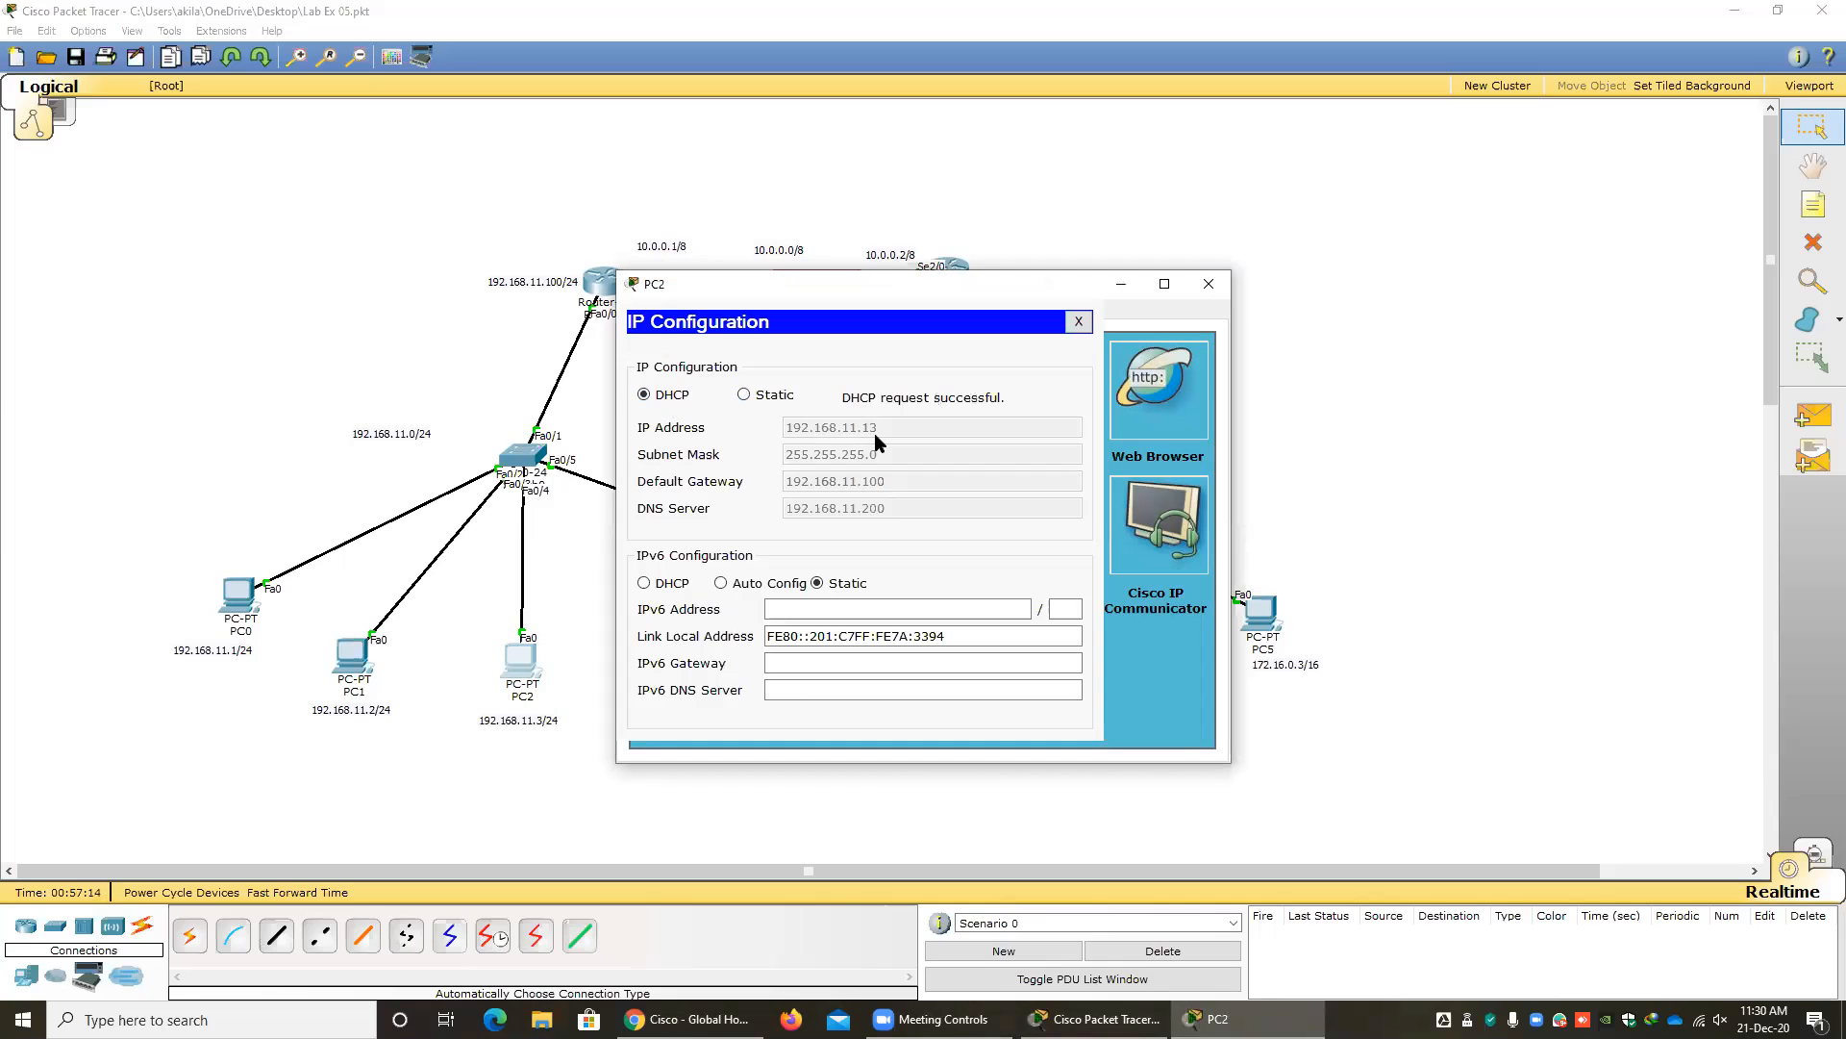
{"action": "left_click", "coordinate": [1078, 321]}
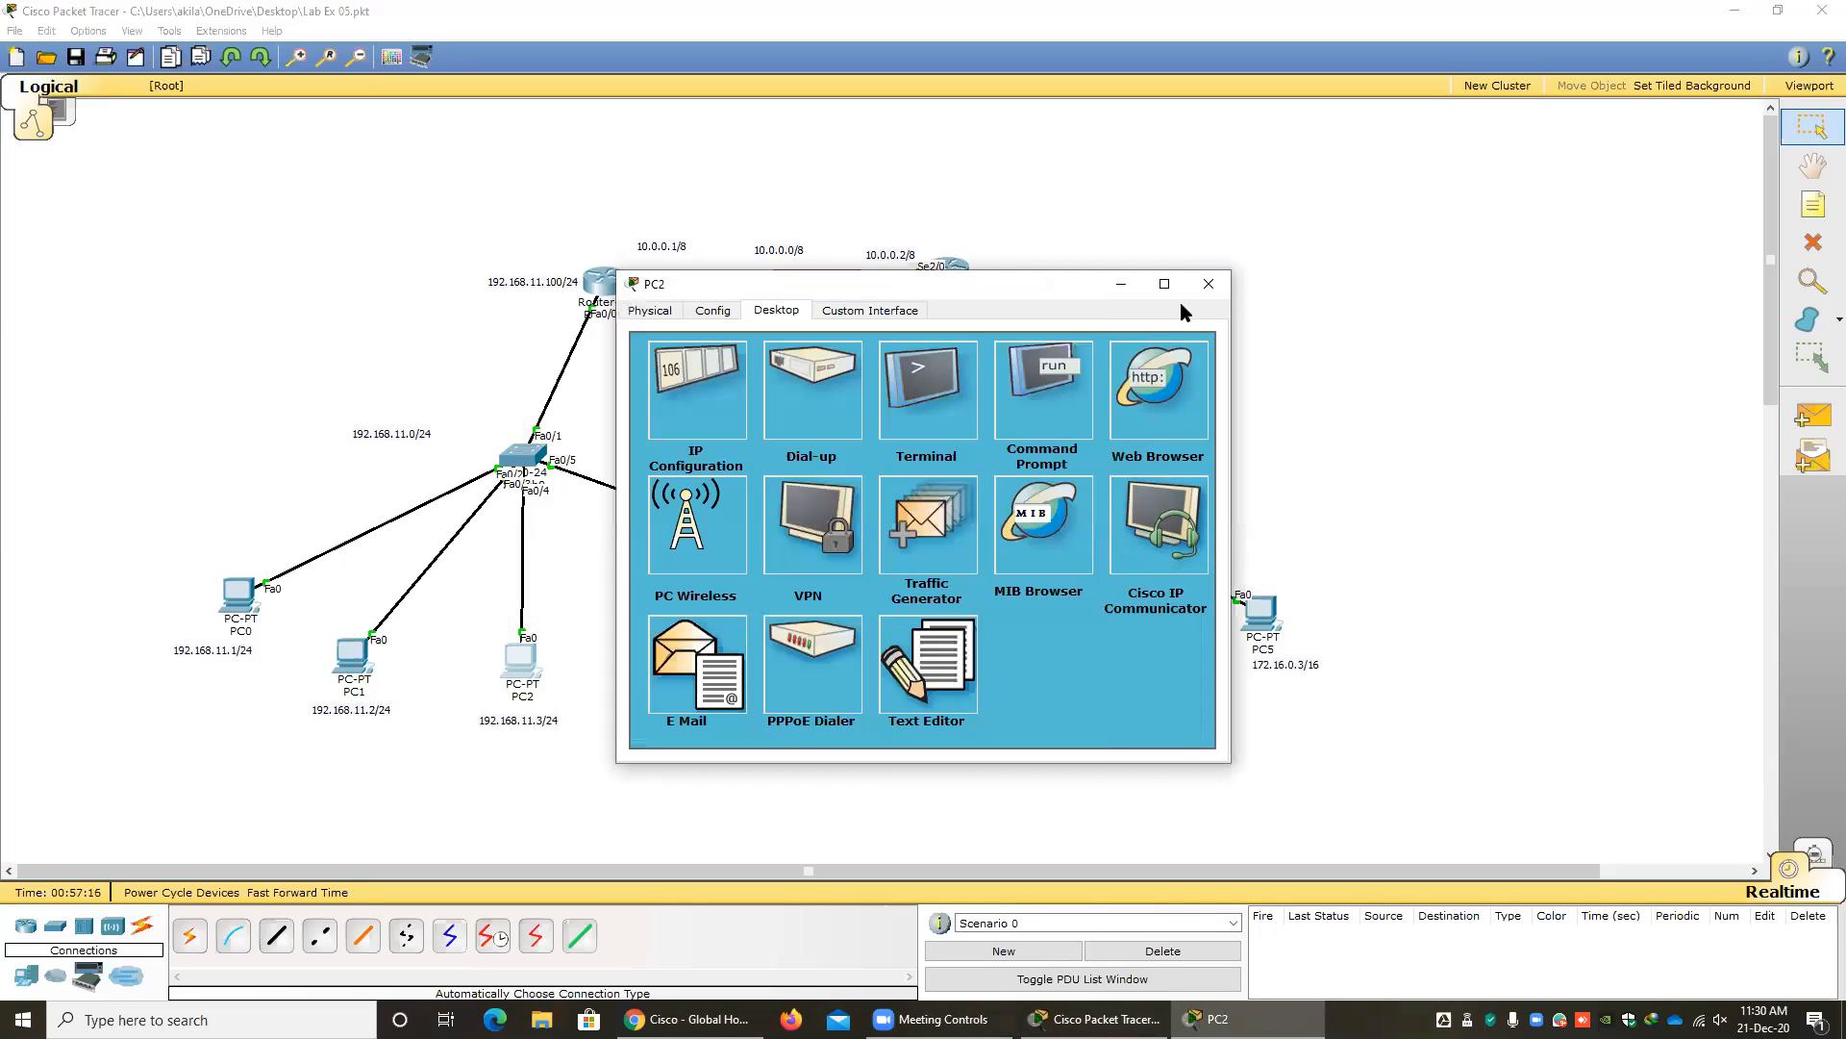
{"action": "left_click", "coordinate": [1205, 291]}
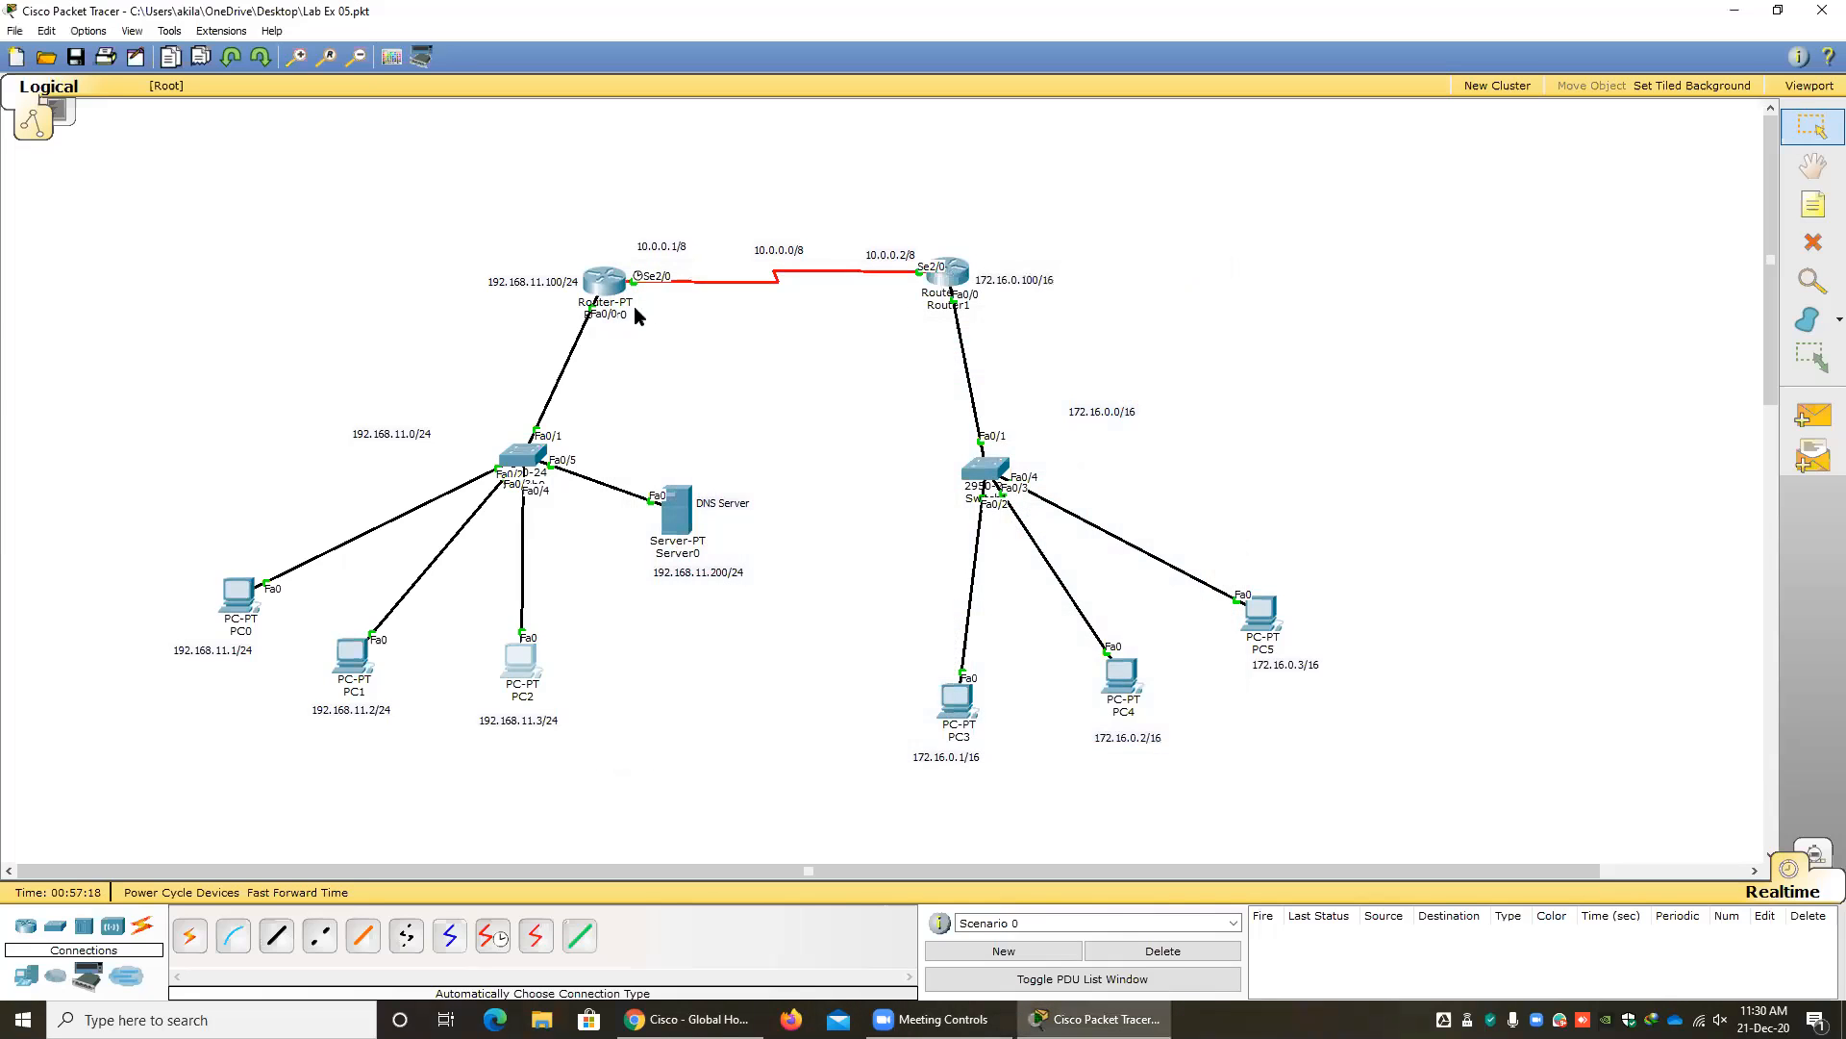
Review the DHCP pool and excluded-address commands in Router0's command line, and close the router window.
{"action": "left_click", "coordinate": [604, 282]}
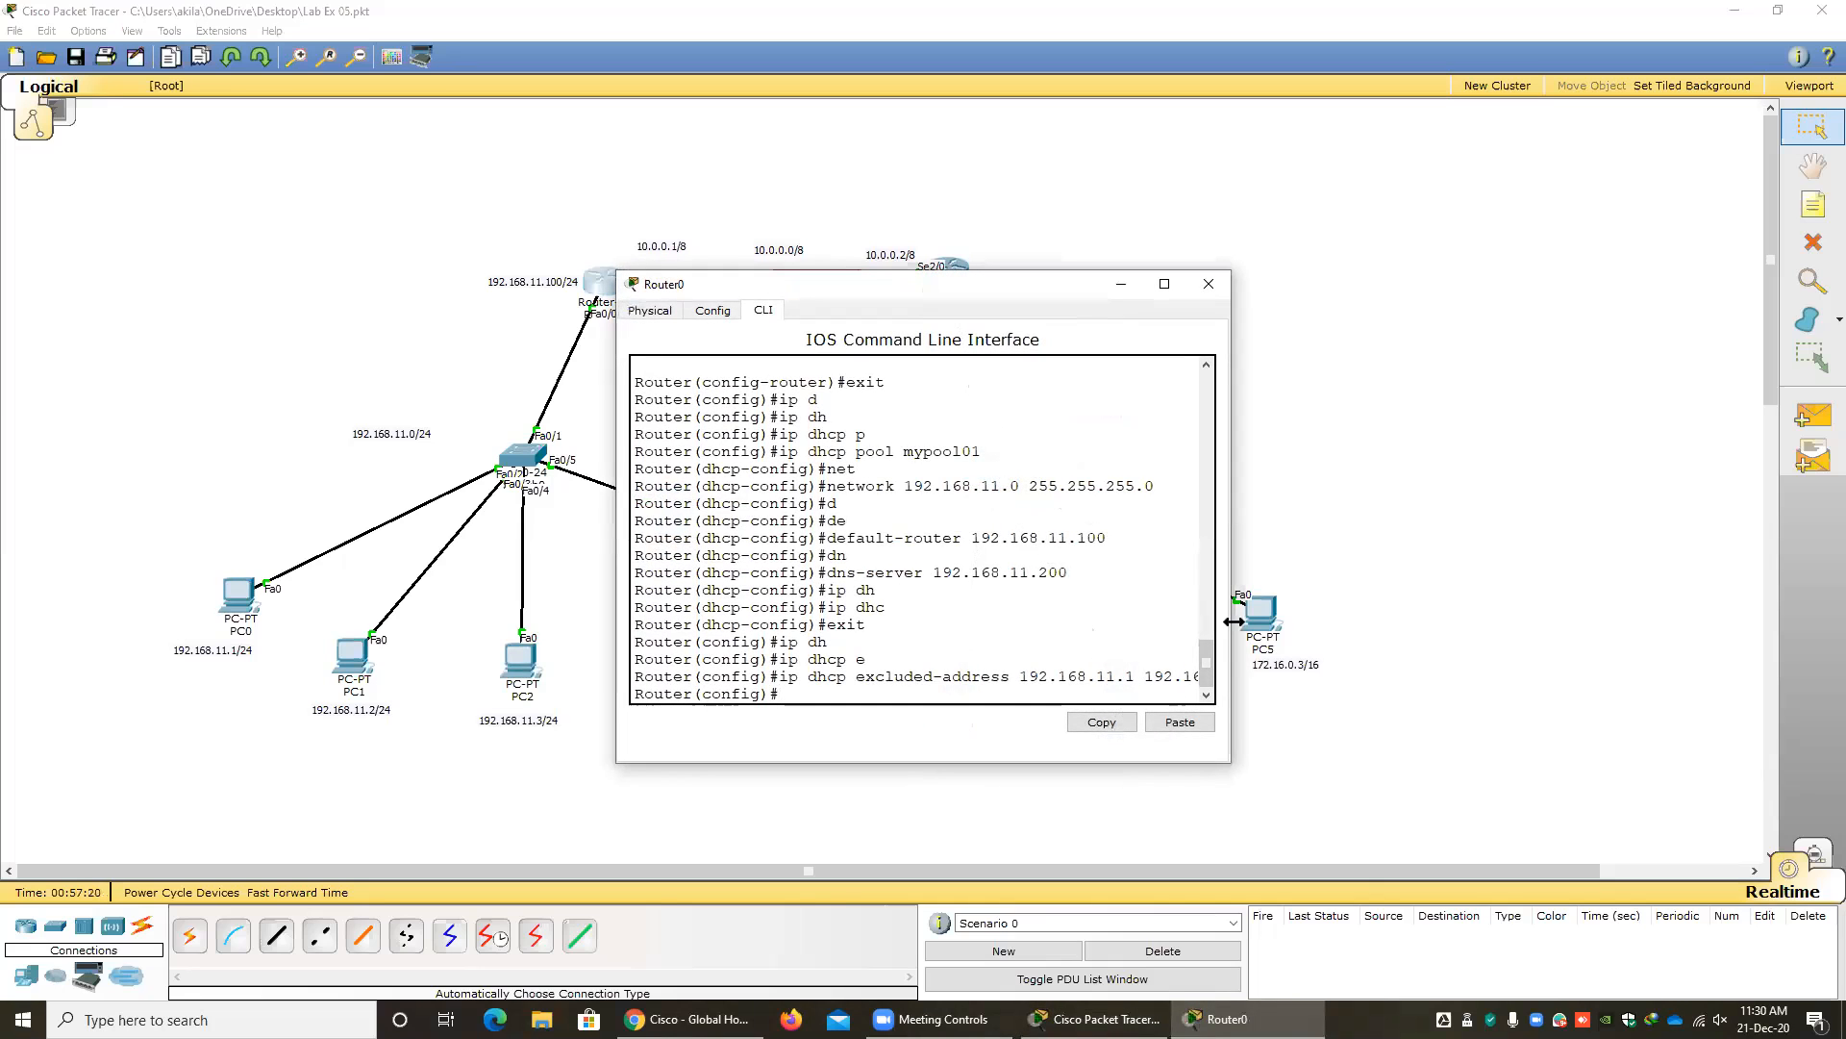
{"action": "left_click_drag", "start_coordinate": [1233, 620], "coordinate": [1472, 625]}
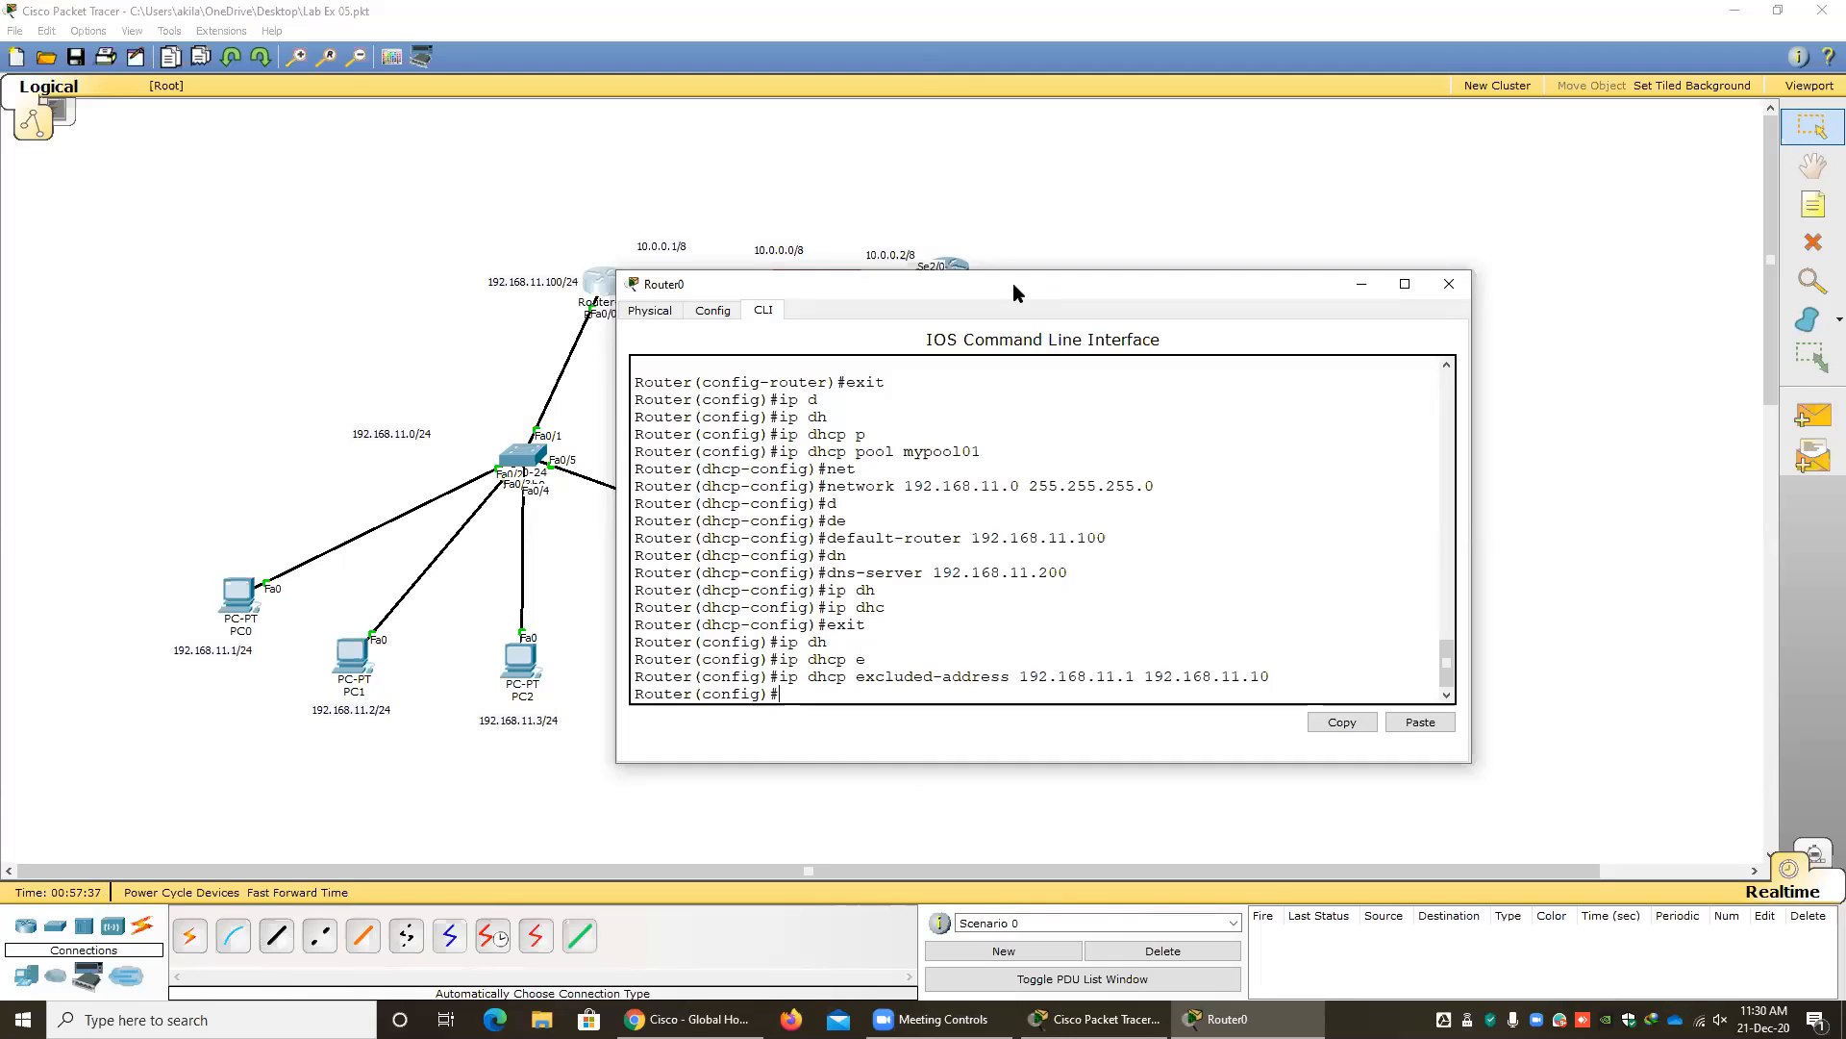
{"action": "left_click_drag", "start_coordinate": [1013, 283], "coordinate": [612, 372]}
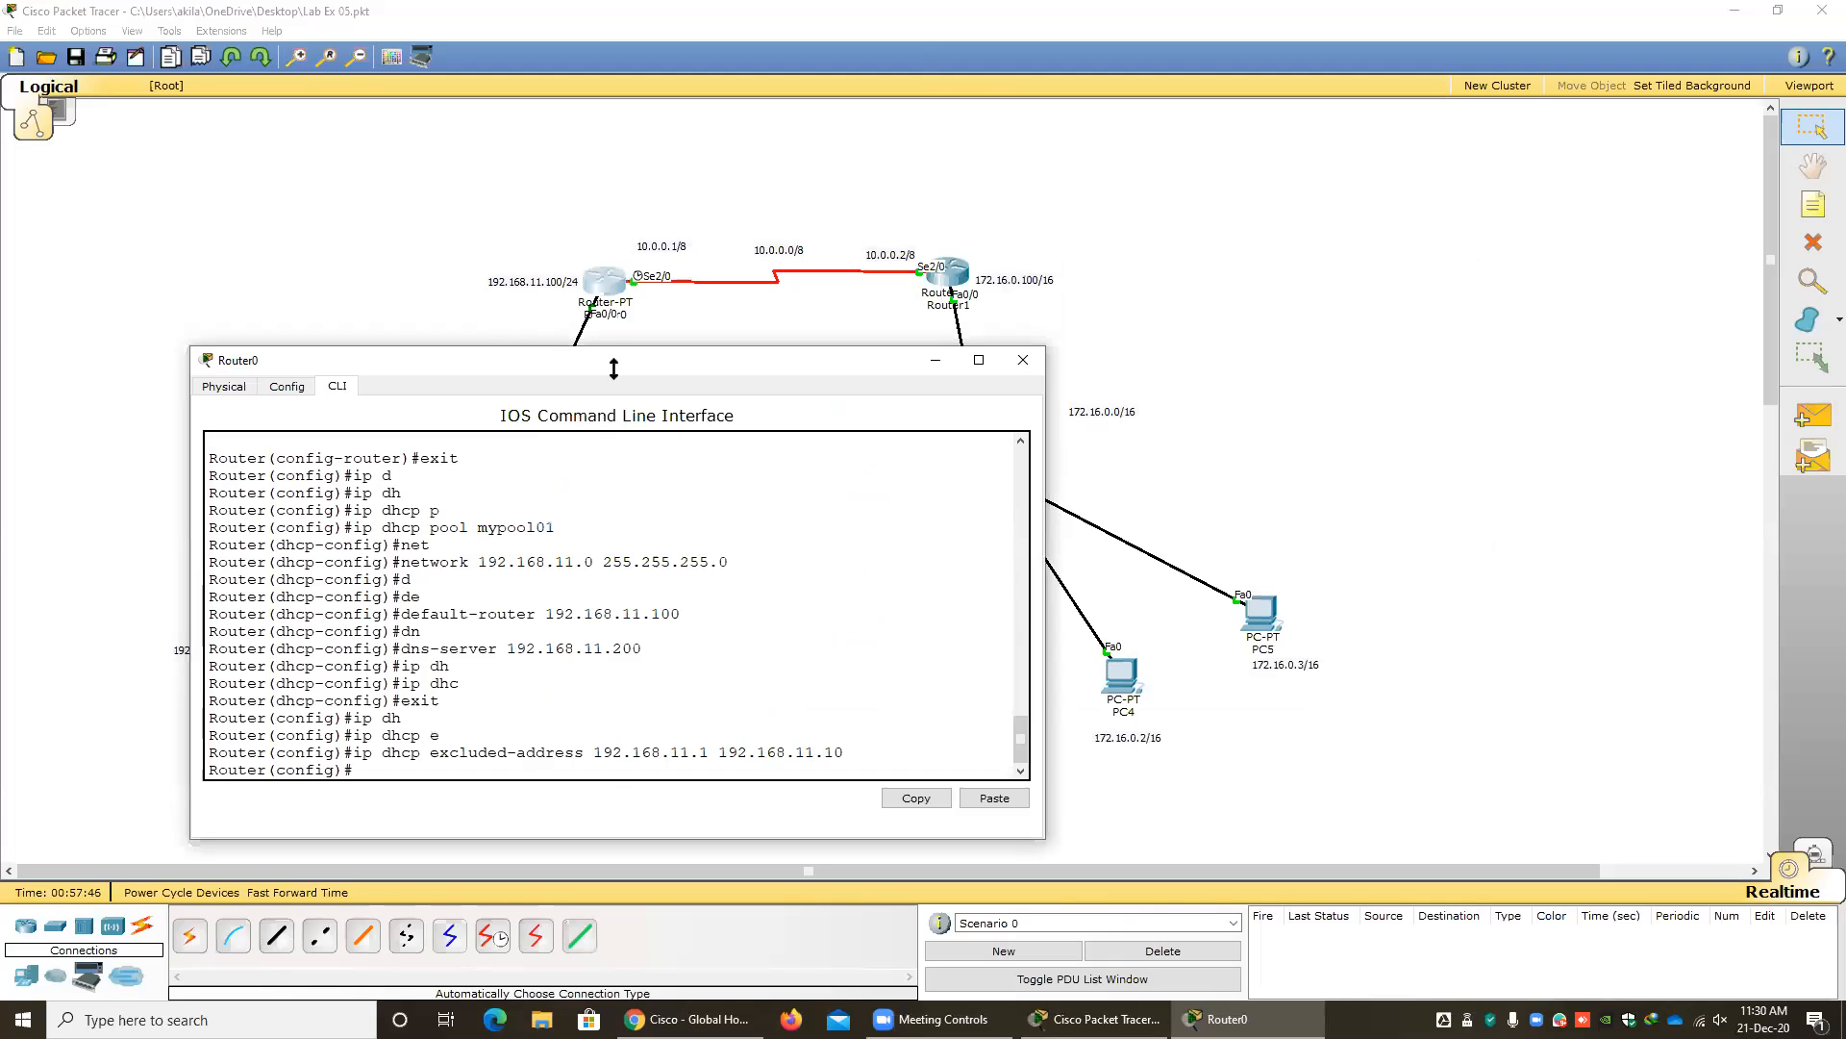
{"action": "left_click", "coordinate": [1023, 361]}
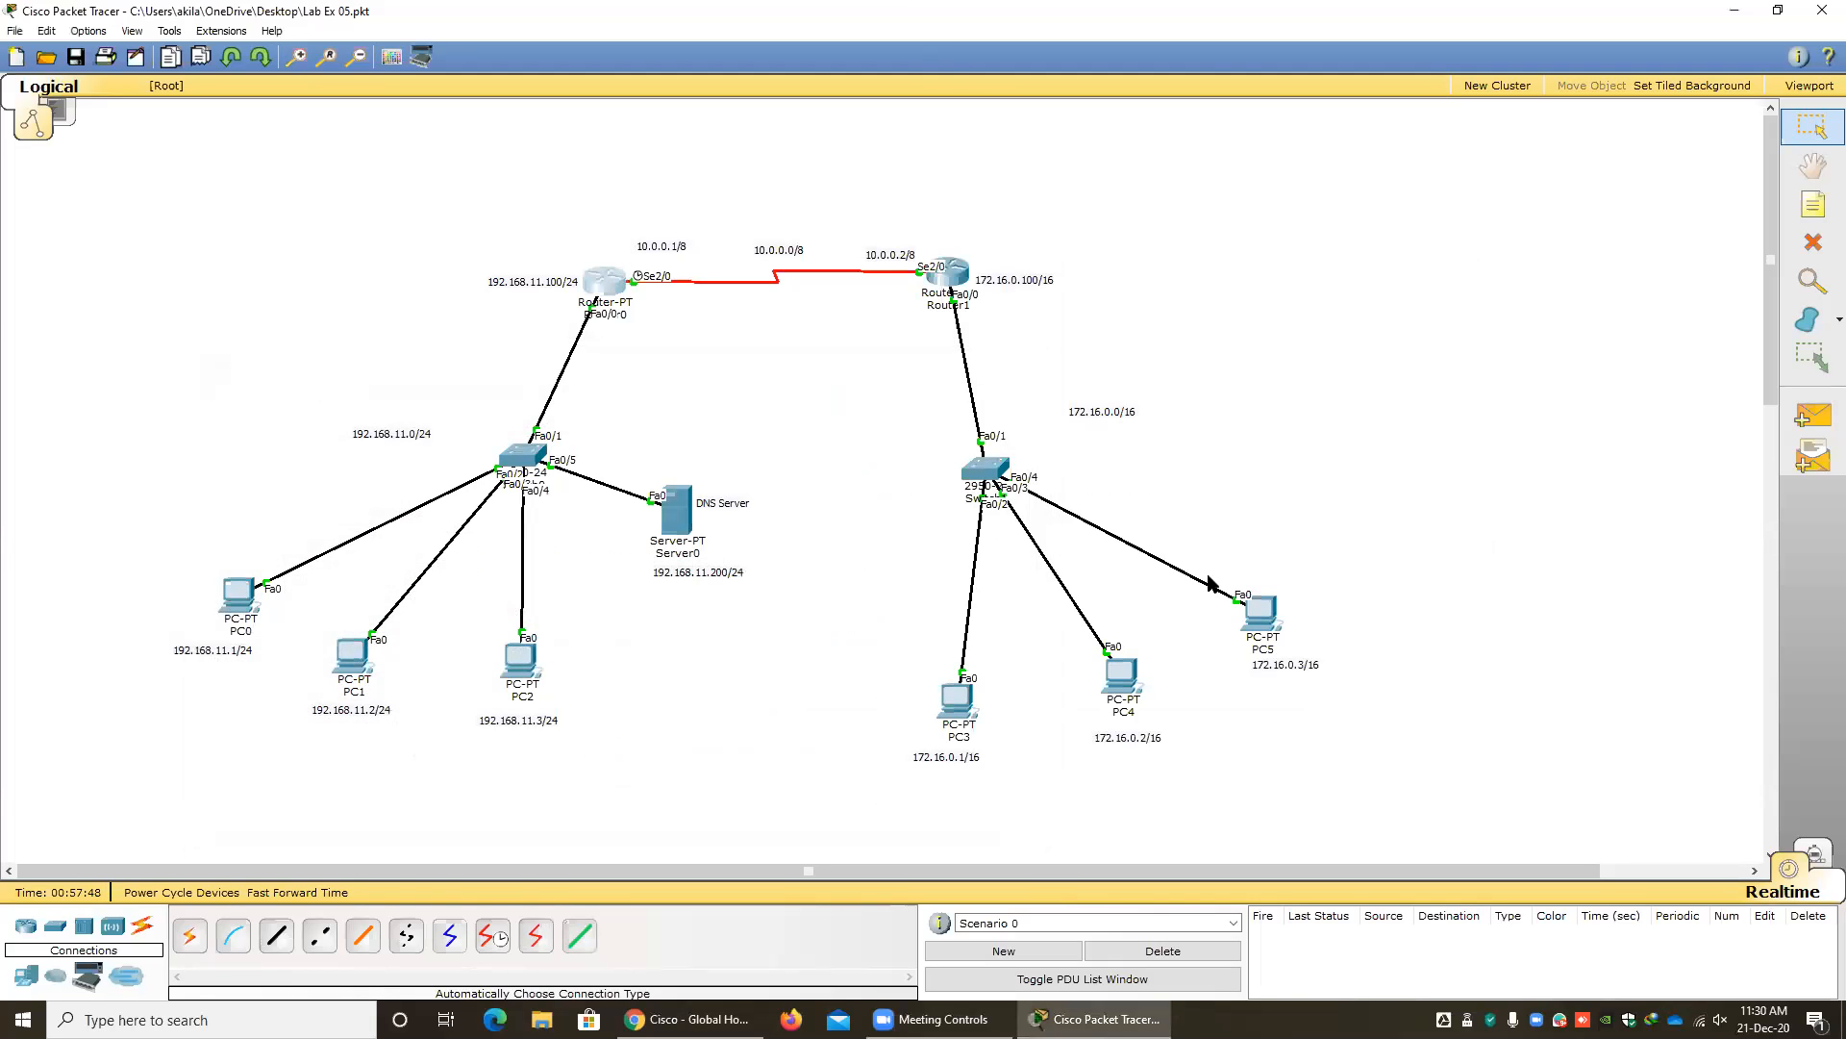
Add a generic server to the 172.16.0.0/16 network, above PC5.
{"action": "left_click_drag", "start_coordinate": [1336, 779], "coordinate": [900, 399]}
{"action": "left_click", "coordinate": [1112, 437]}
{"action": "left_click", "coordinate": [29, 977]}
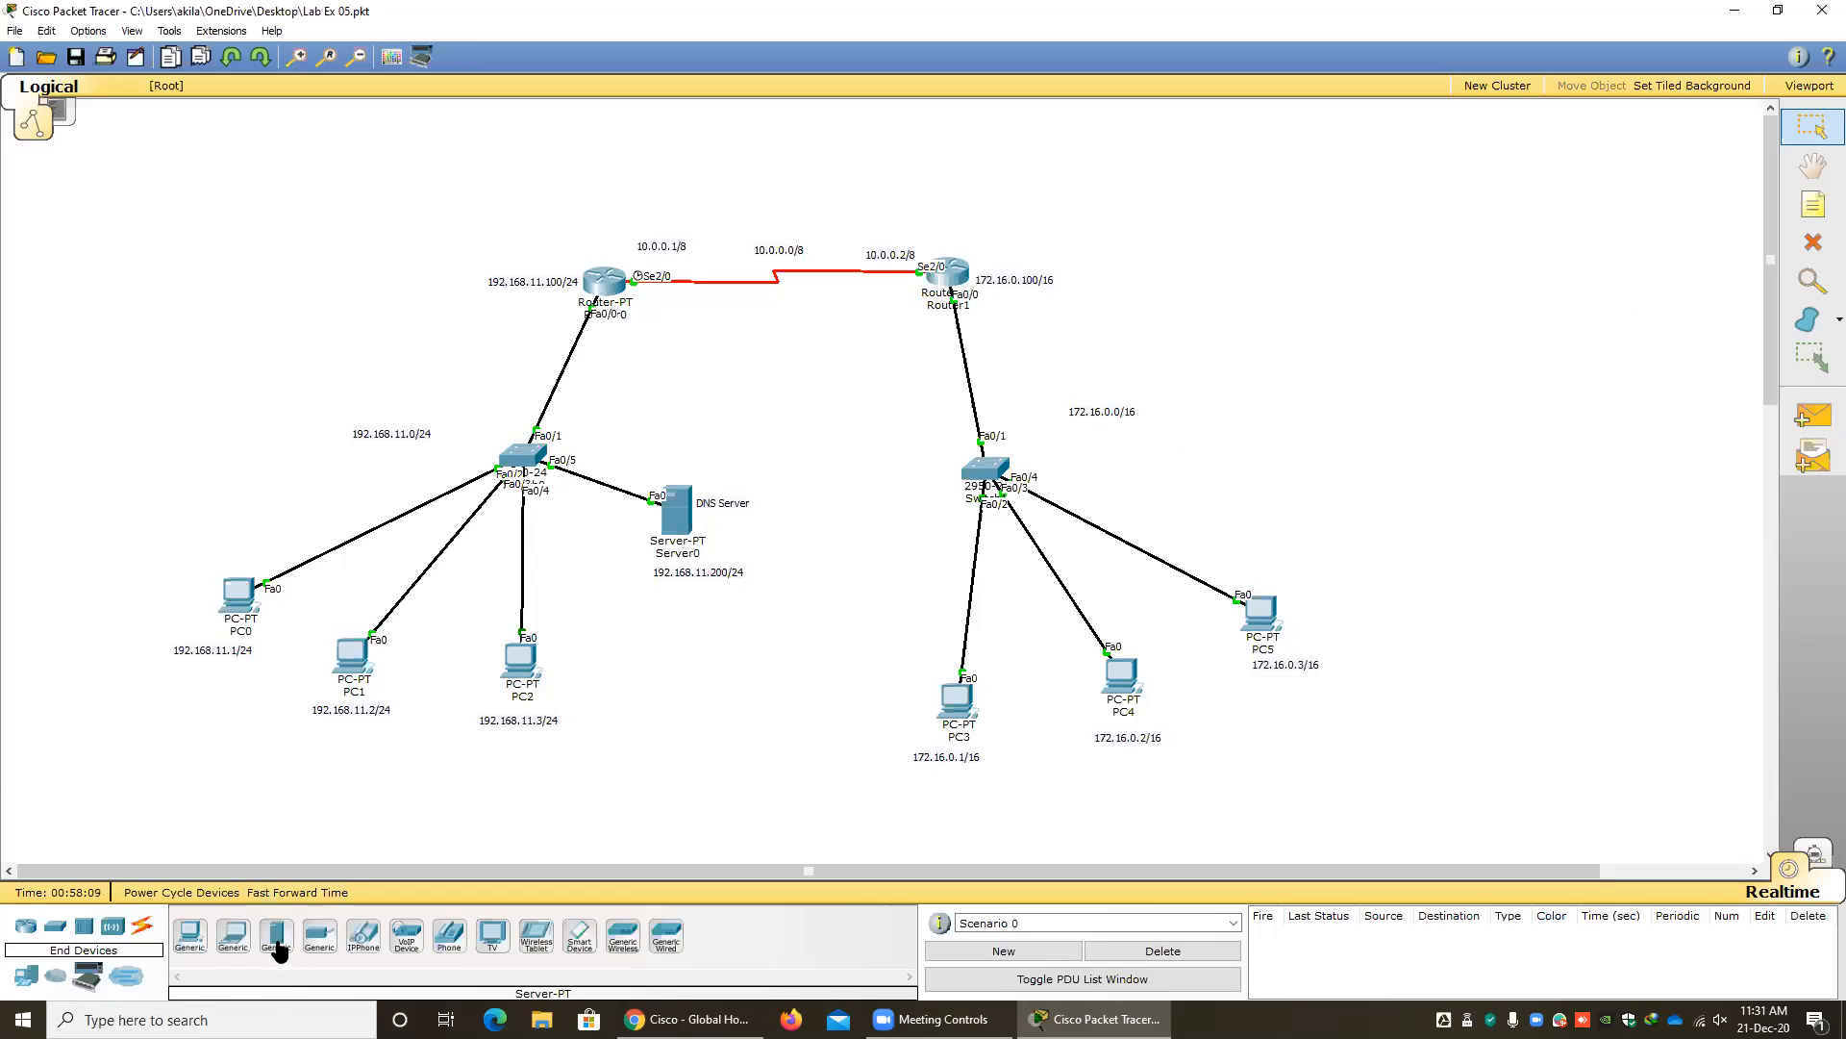
{"action": "left_click_drag", "start_coordinate": [279, 947], "coordinate": [1281, 476]}
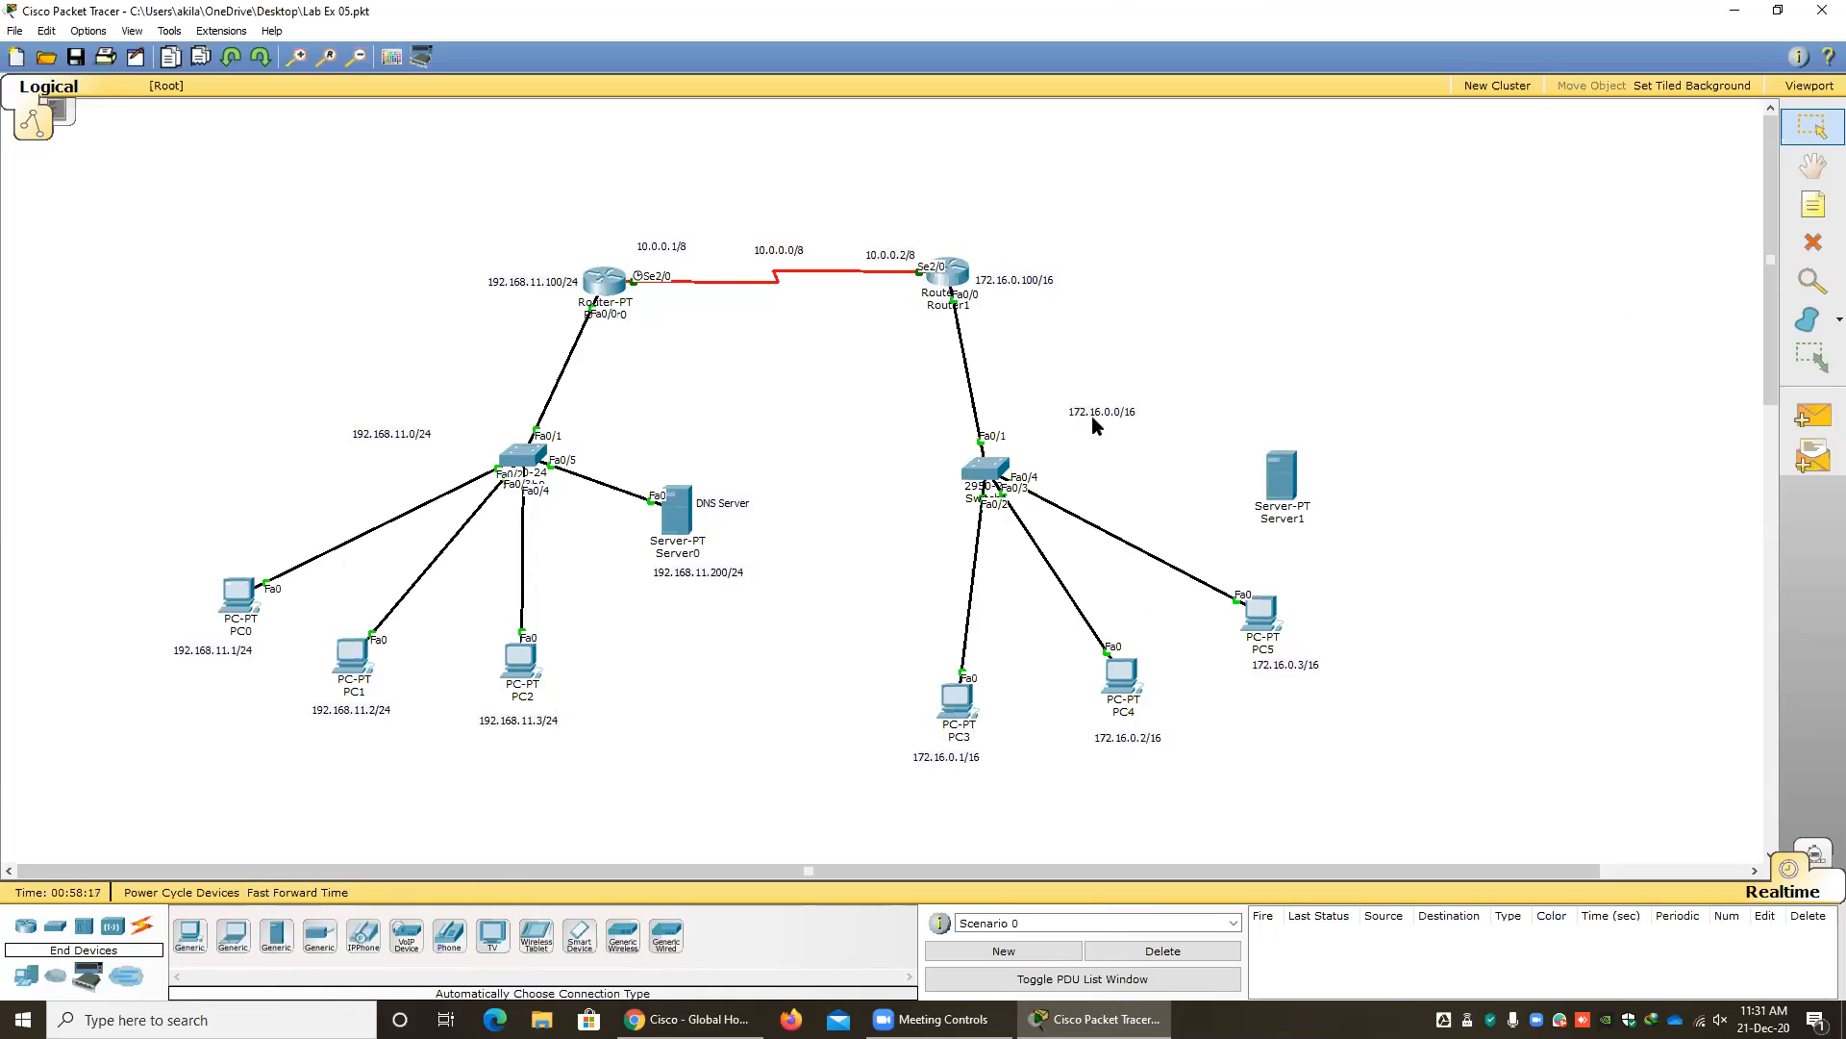
Place a copy of the 172.16.0.0/16 label beside the new server and change its text to DHCP Server.
{"action": "key", "text": "ctrl+v"}
{"action": "left_click_drag", "start_coordinate": [1092, 365], "coordinate": [1364, 492]}
{"action": "double_click", "coordinate": [1343, 479]}
{"action": "left_click_drag", "start_coordinate": [1397, 480], "coordinate": [1242, 604]}
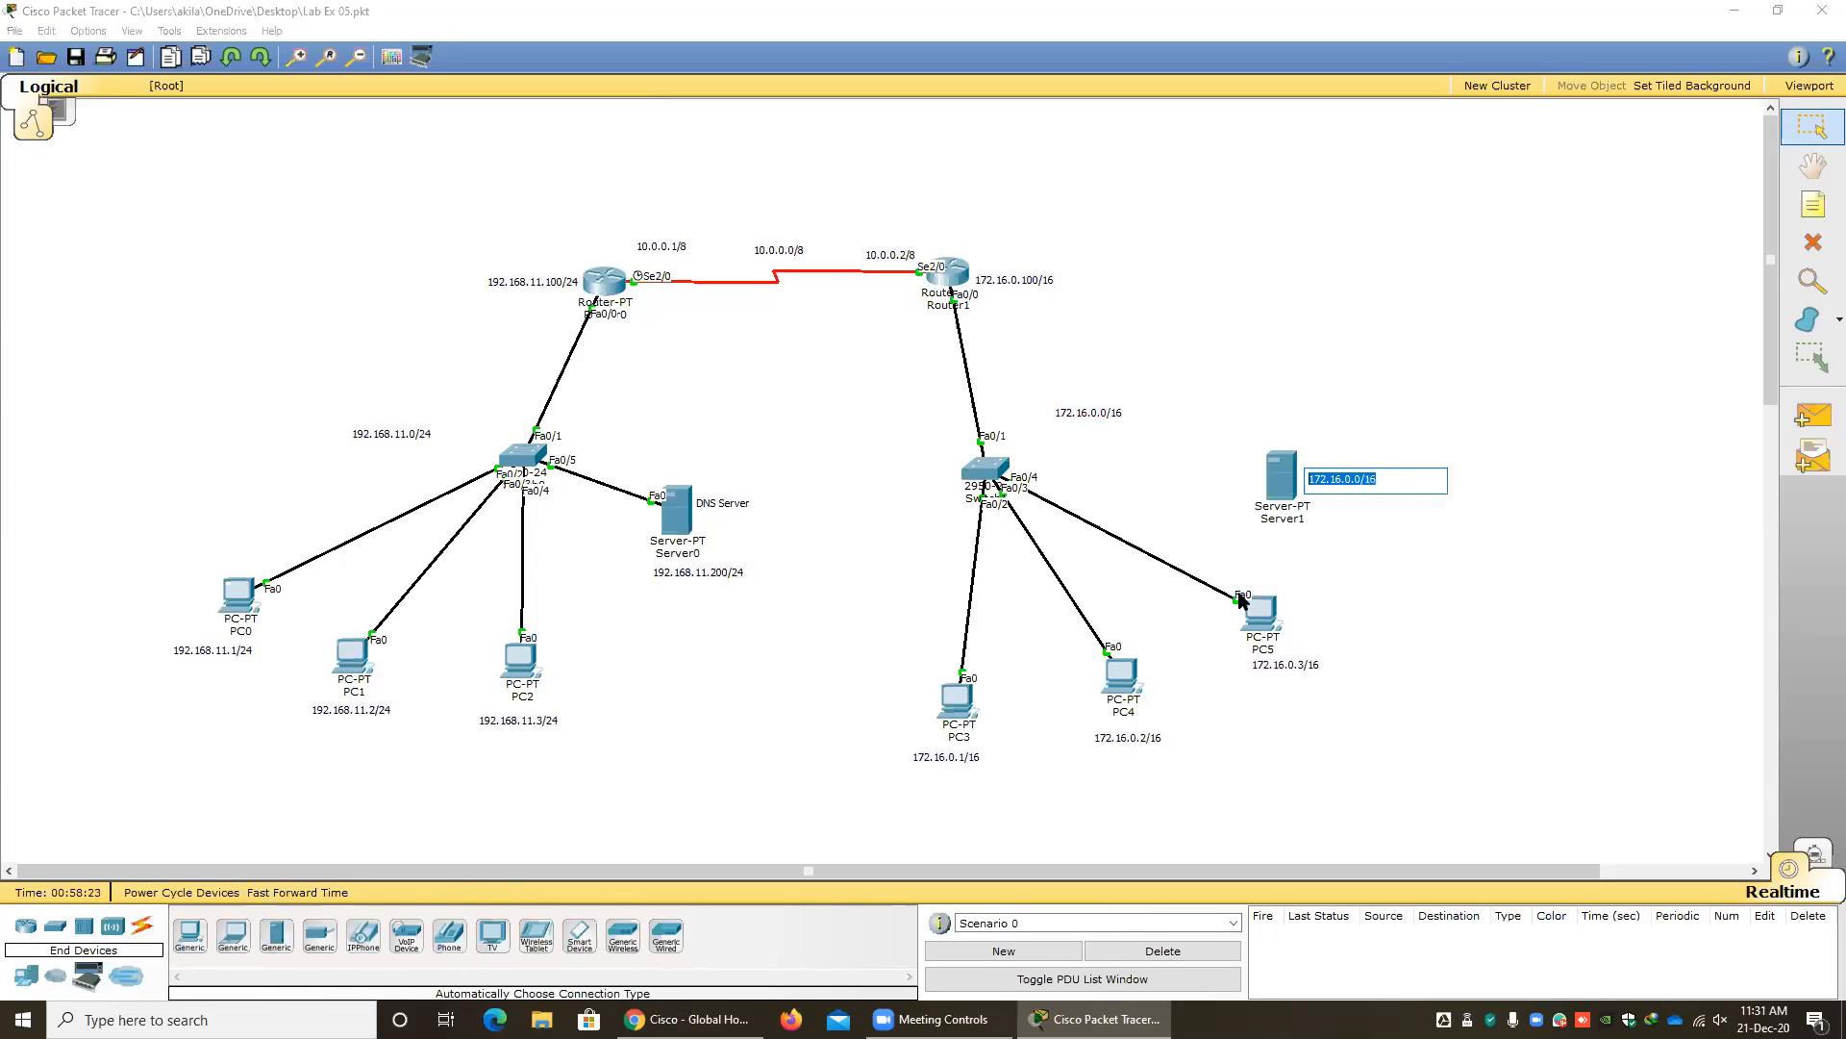
{"action": "type", "text": "DHCP Server"}
{"action": "left_click", "coordinate": [1450, 577]}
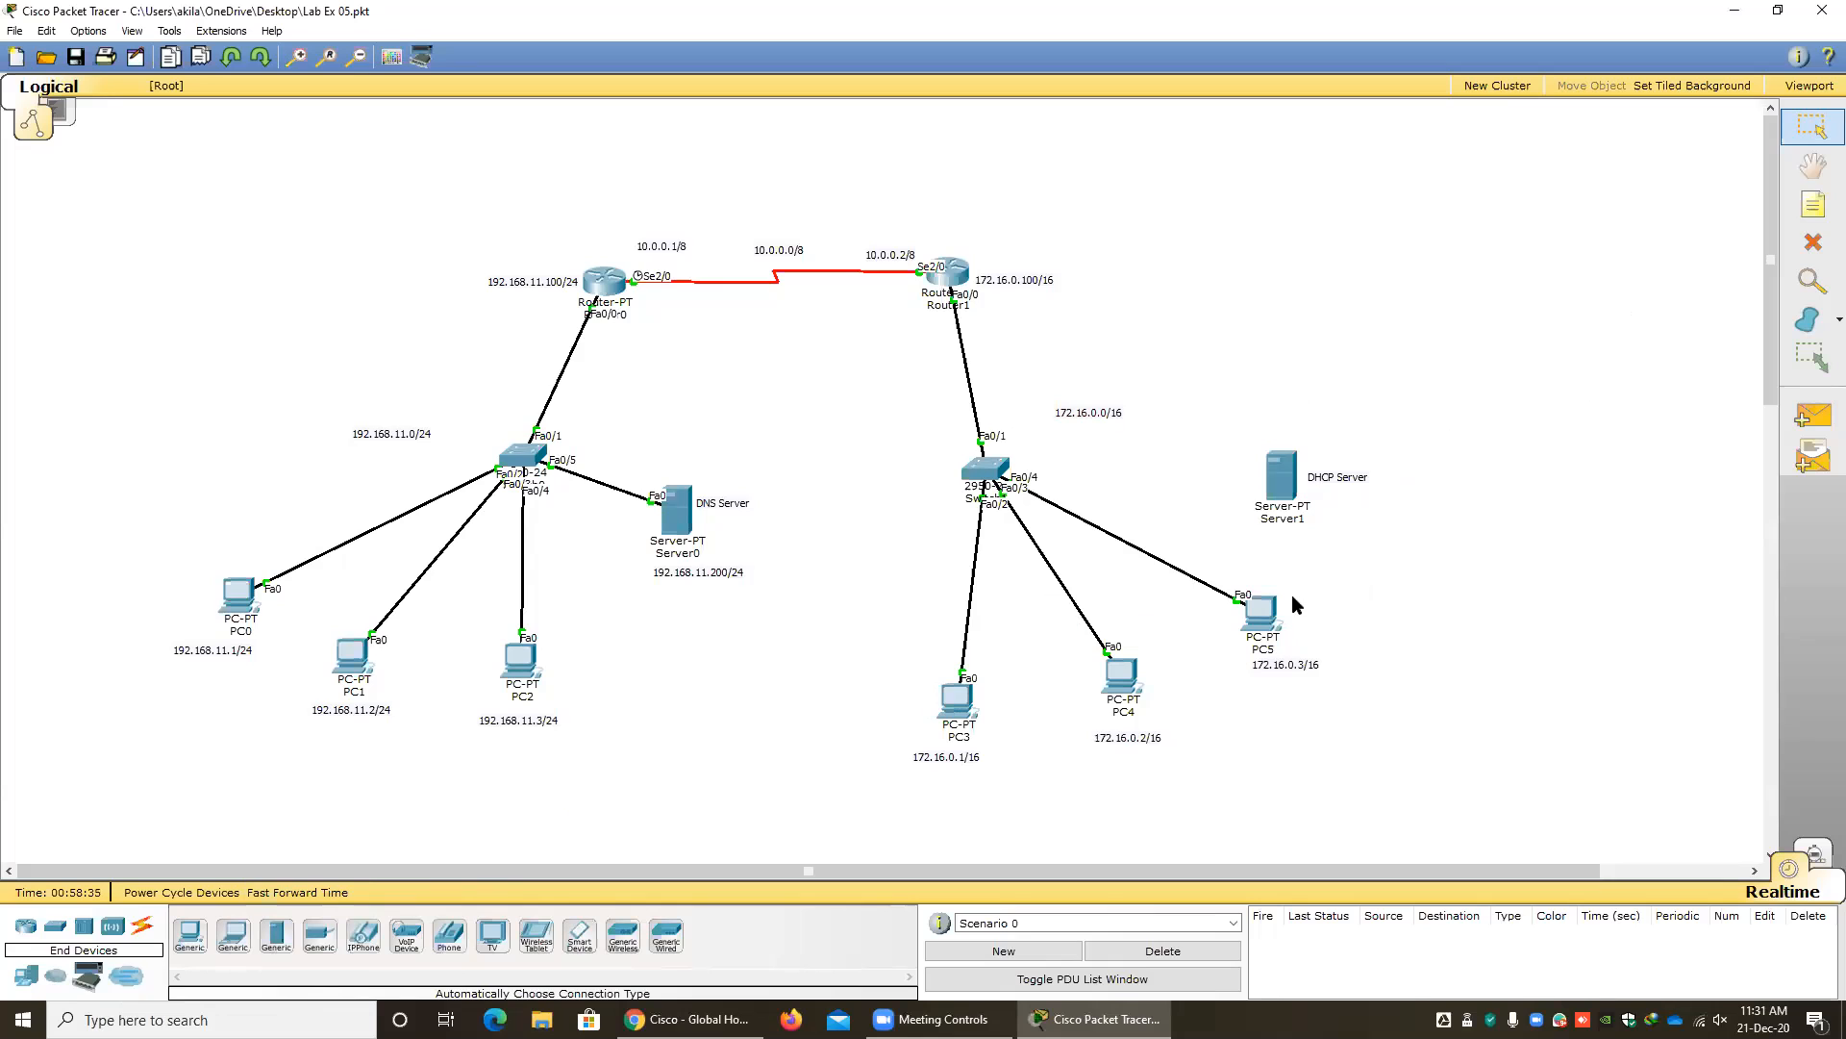
Connect the switch of the 172.16.0.0/16 network to the DHCP server with an automatically chosen cable.
{"action": "left_click", "coordinate": [142, 931]}
{"action": "left_click", "coordinate": [190, 934]}
{"action": "left_click", "coordinate": [986, 476]}
{"action": "left_click", "coordinate": [1274, 465]}
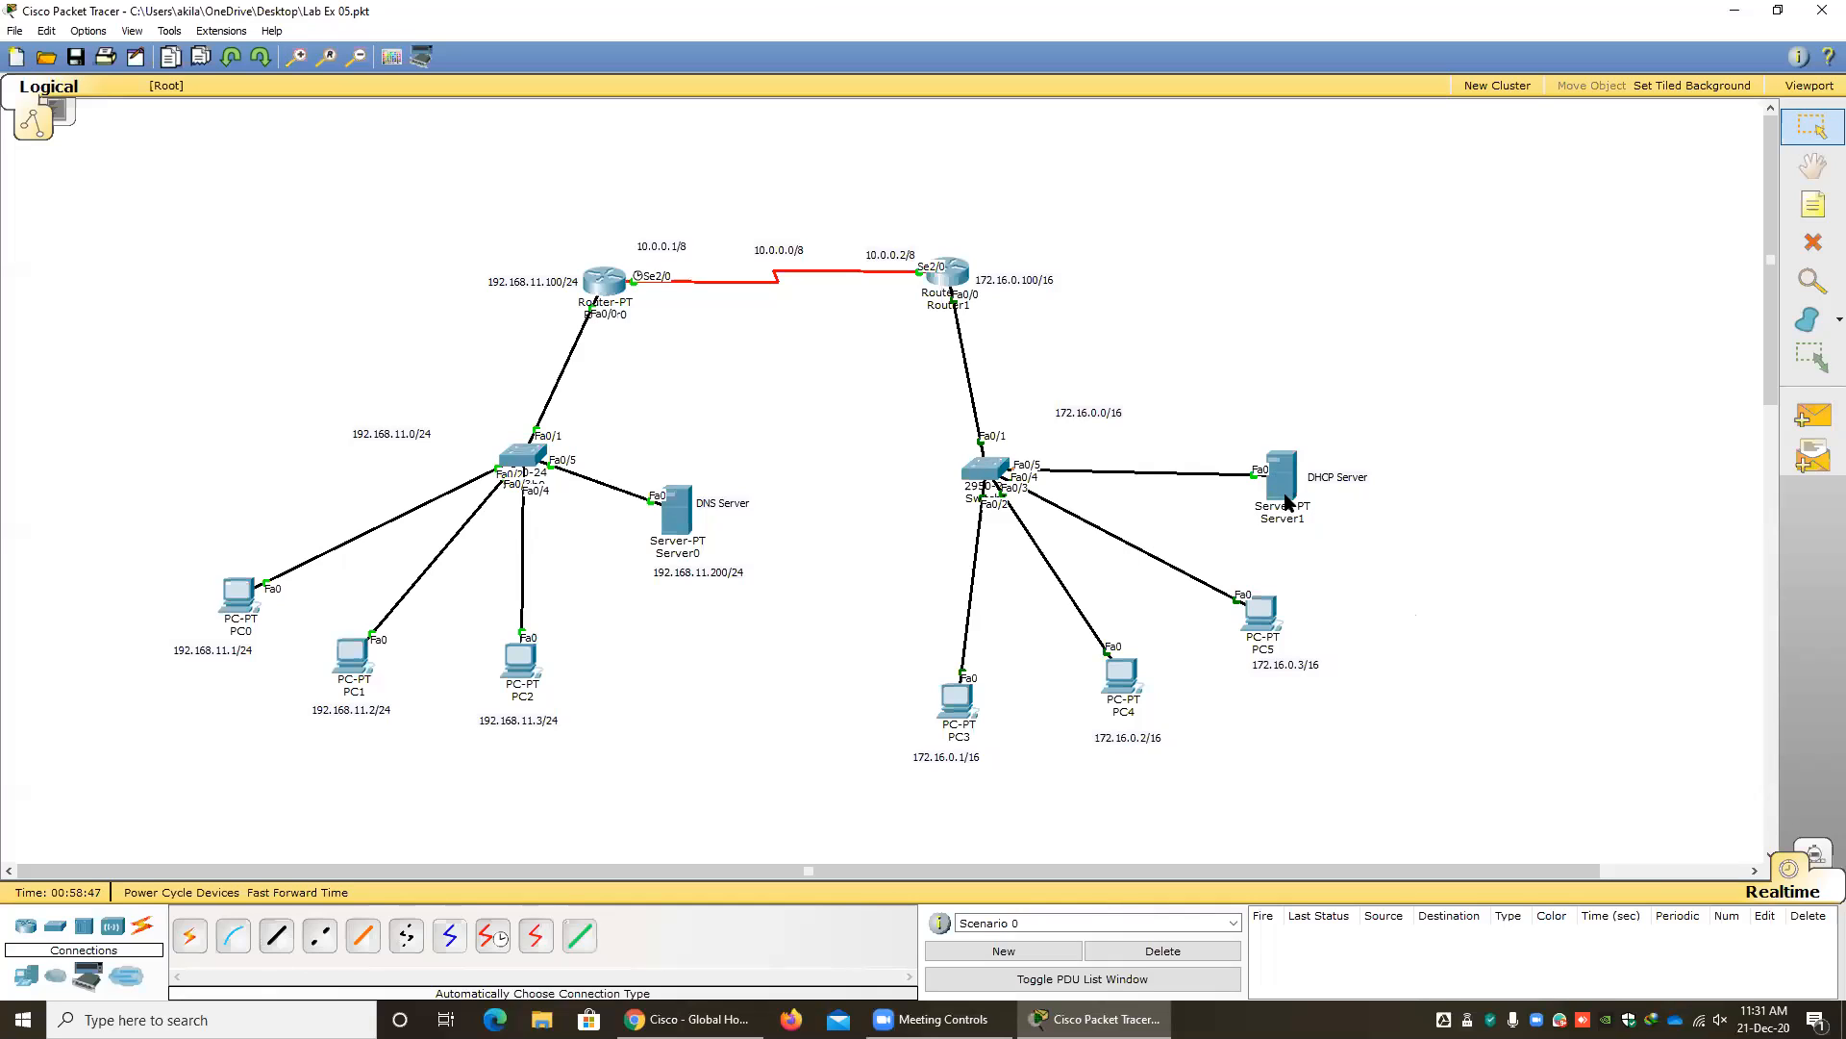
Set the DHCP server's static IP address to 172.16.0.50 in its IP configuration.
{"action": "mouse_move", "coordinate": [1293, 496]}
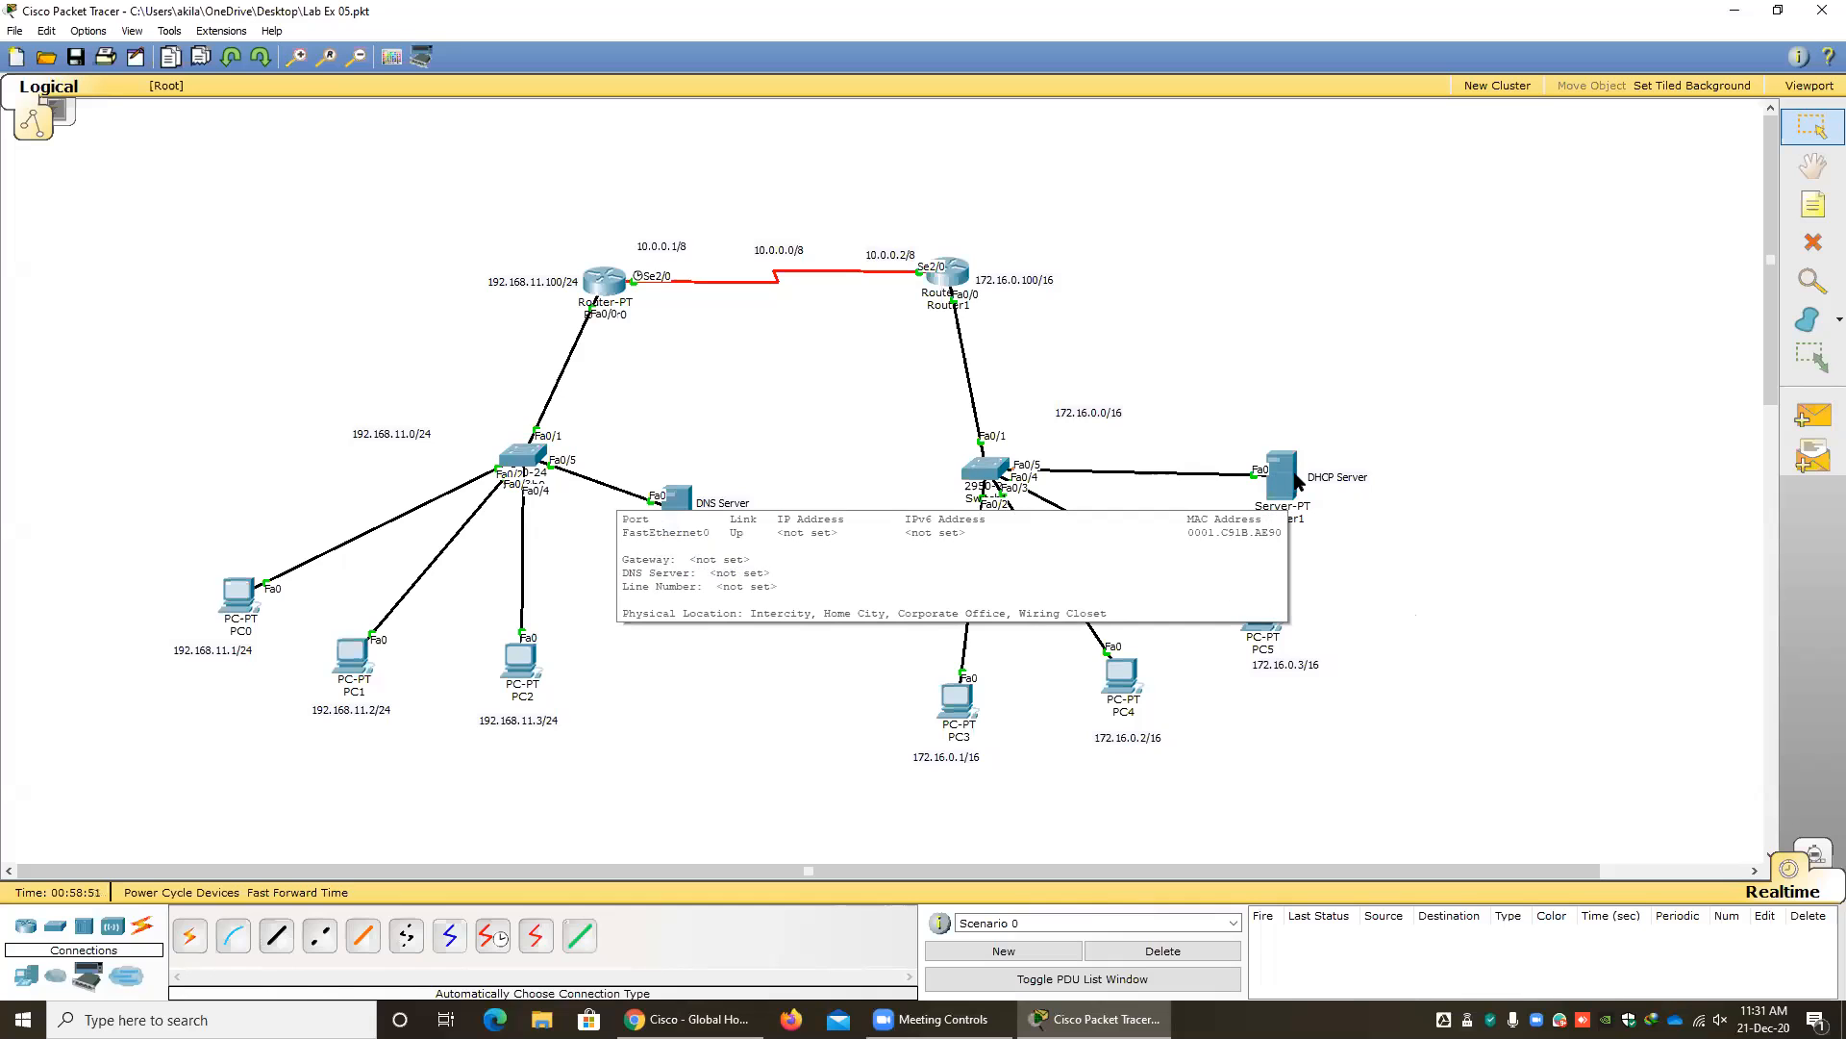
{"action": "left_click", "coordinate": [1297, 481]}
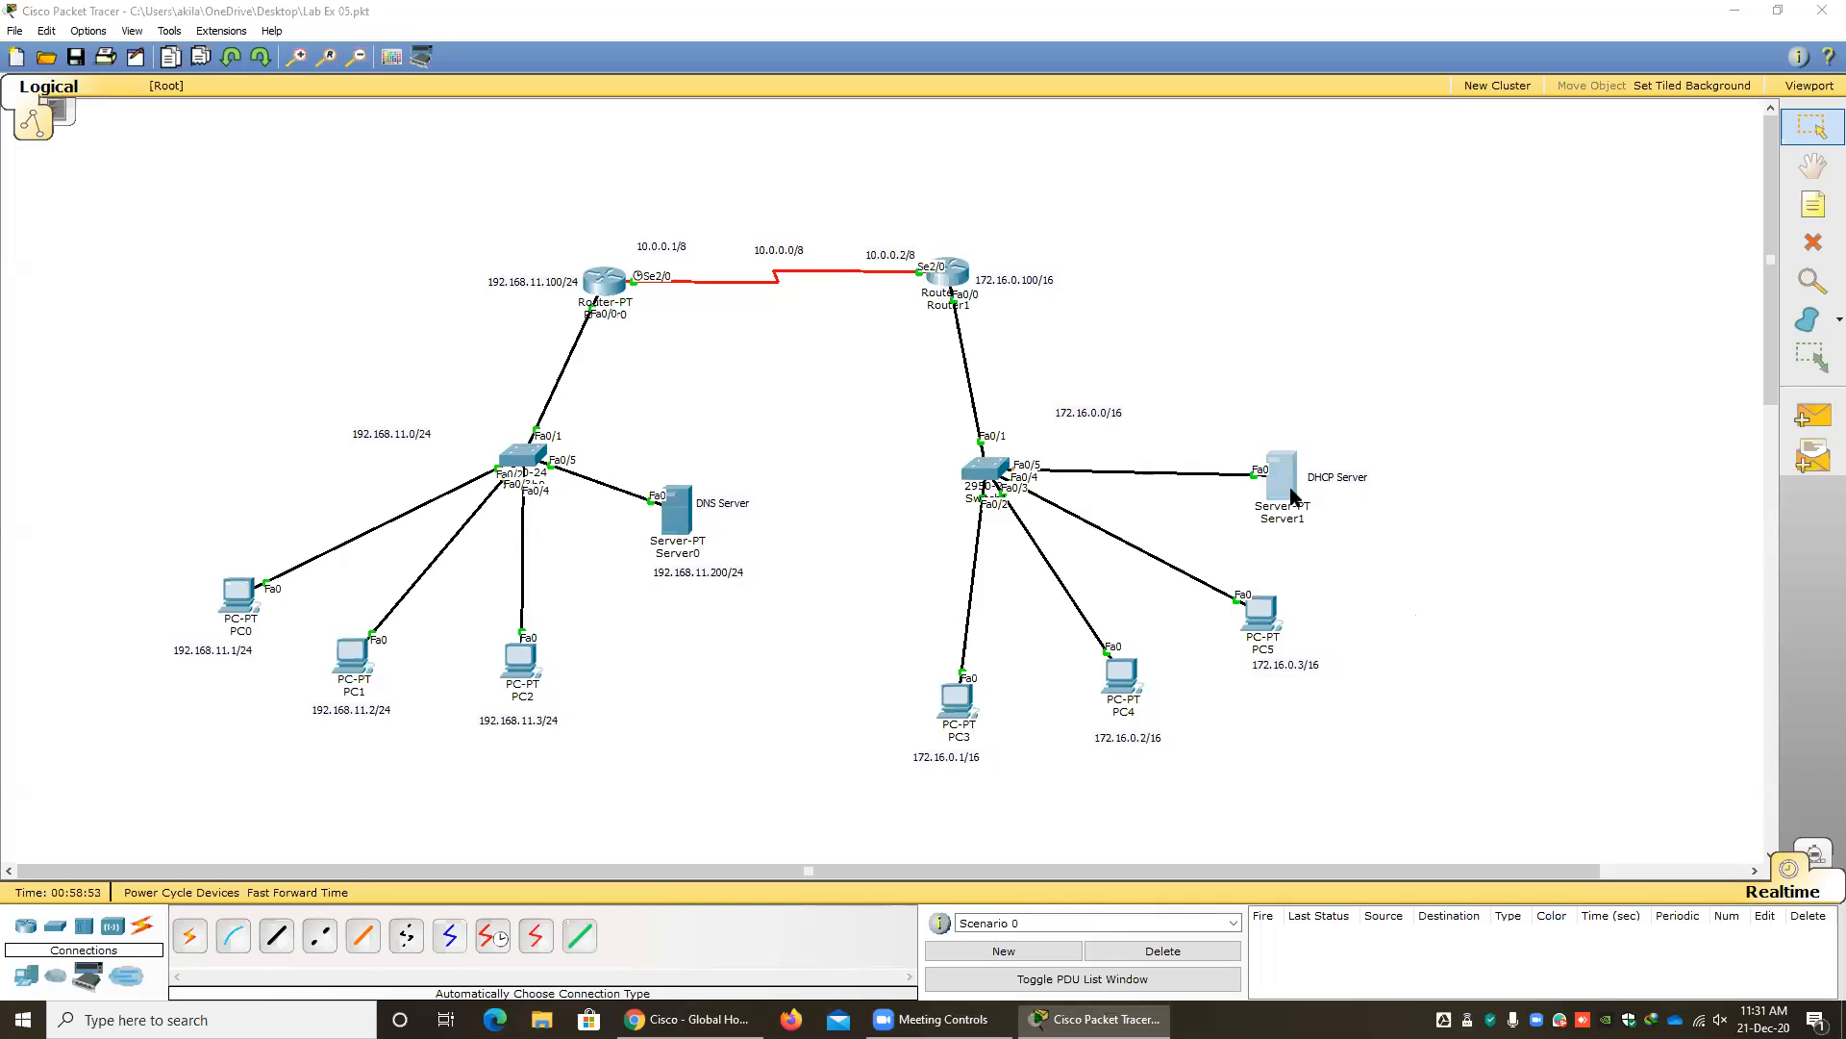
{"action": "left_click", "coordinate": [776, 310]}
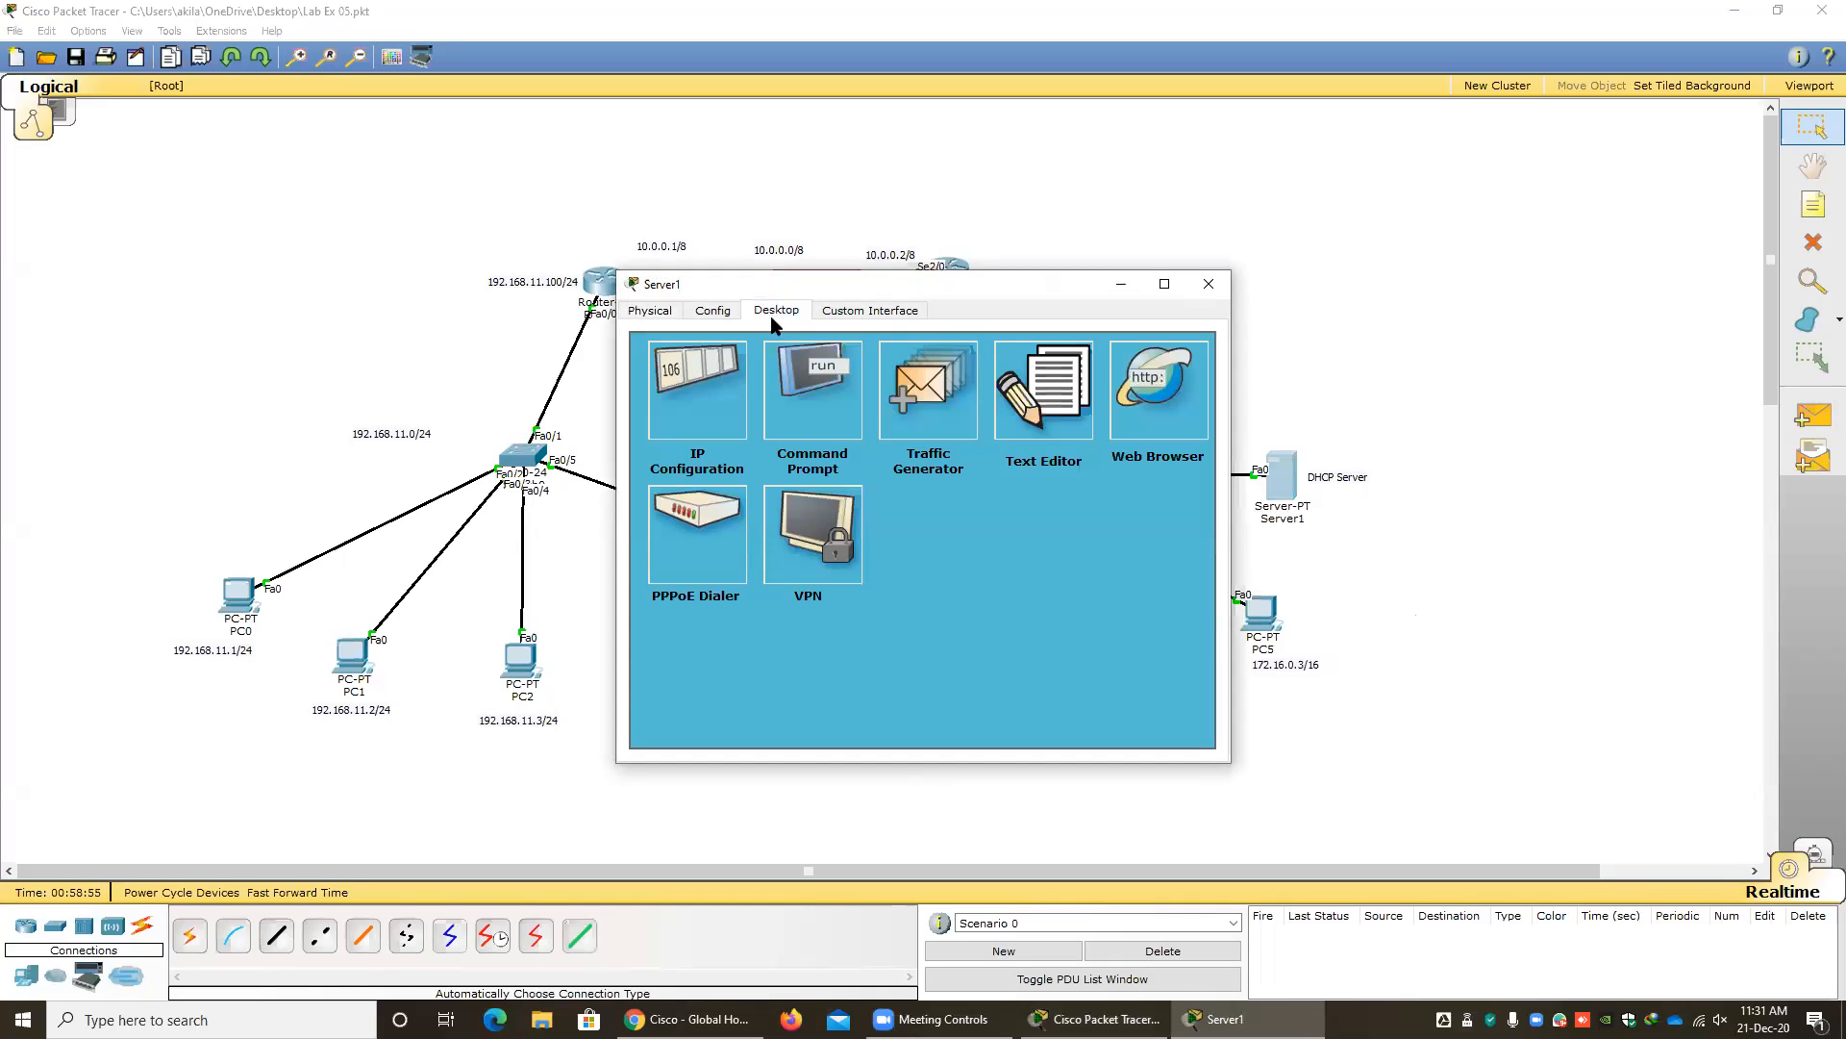
{"action": "left_click", "coordinate": [711, 396]}
{"action": "left_click", "coordinate": [939, 482]}
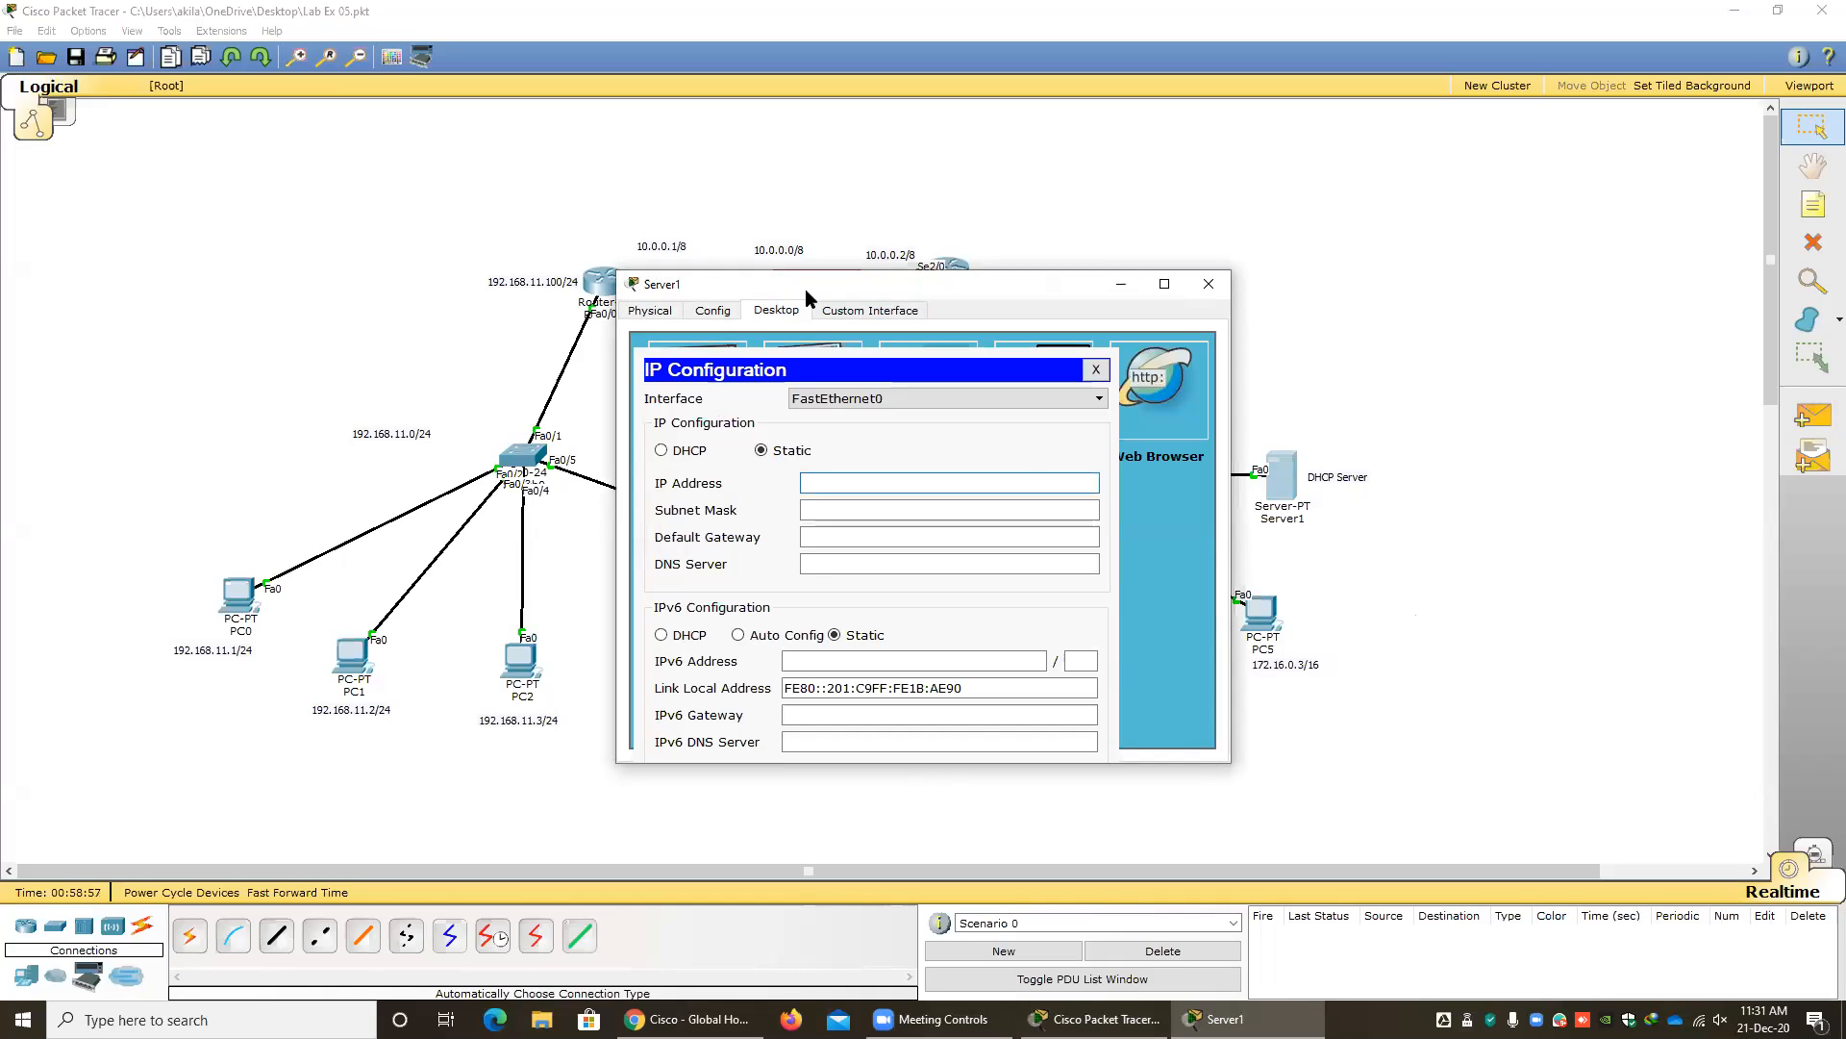
{"action": "left_click_drag", "start_coordinate": [805, 288], "coordinate": [403, 229]}
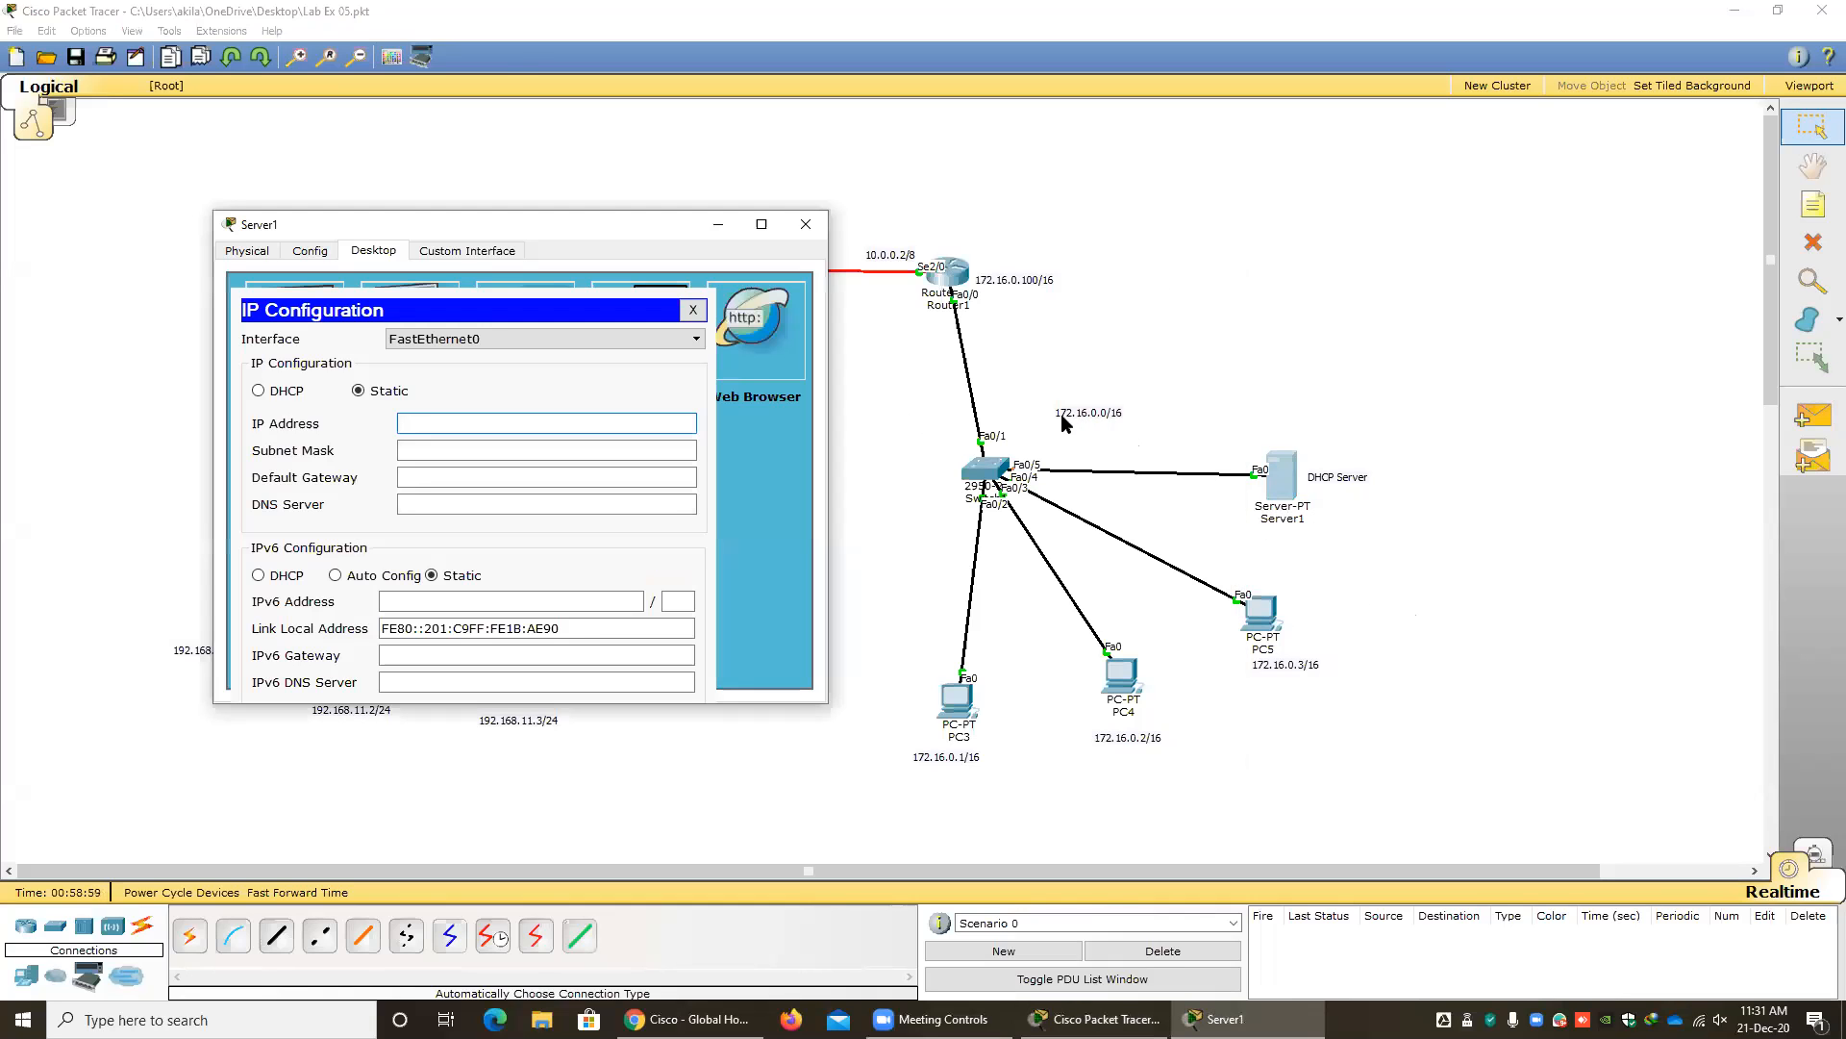
{"action": "type", "text": "172.16"}
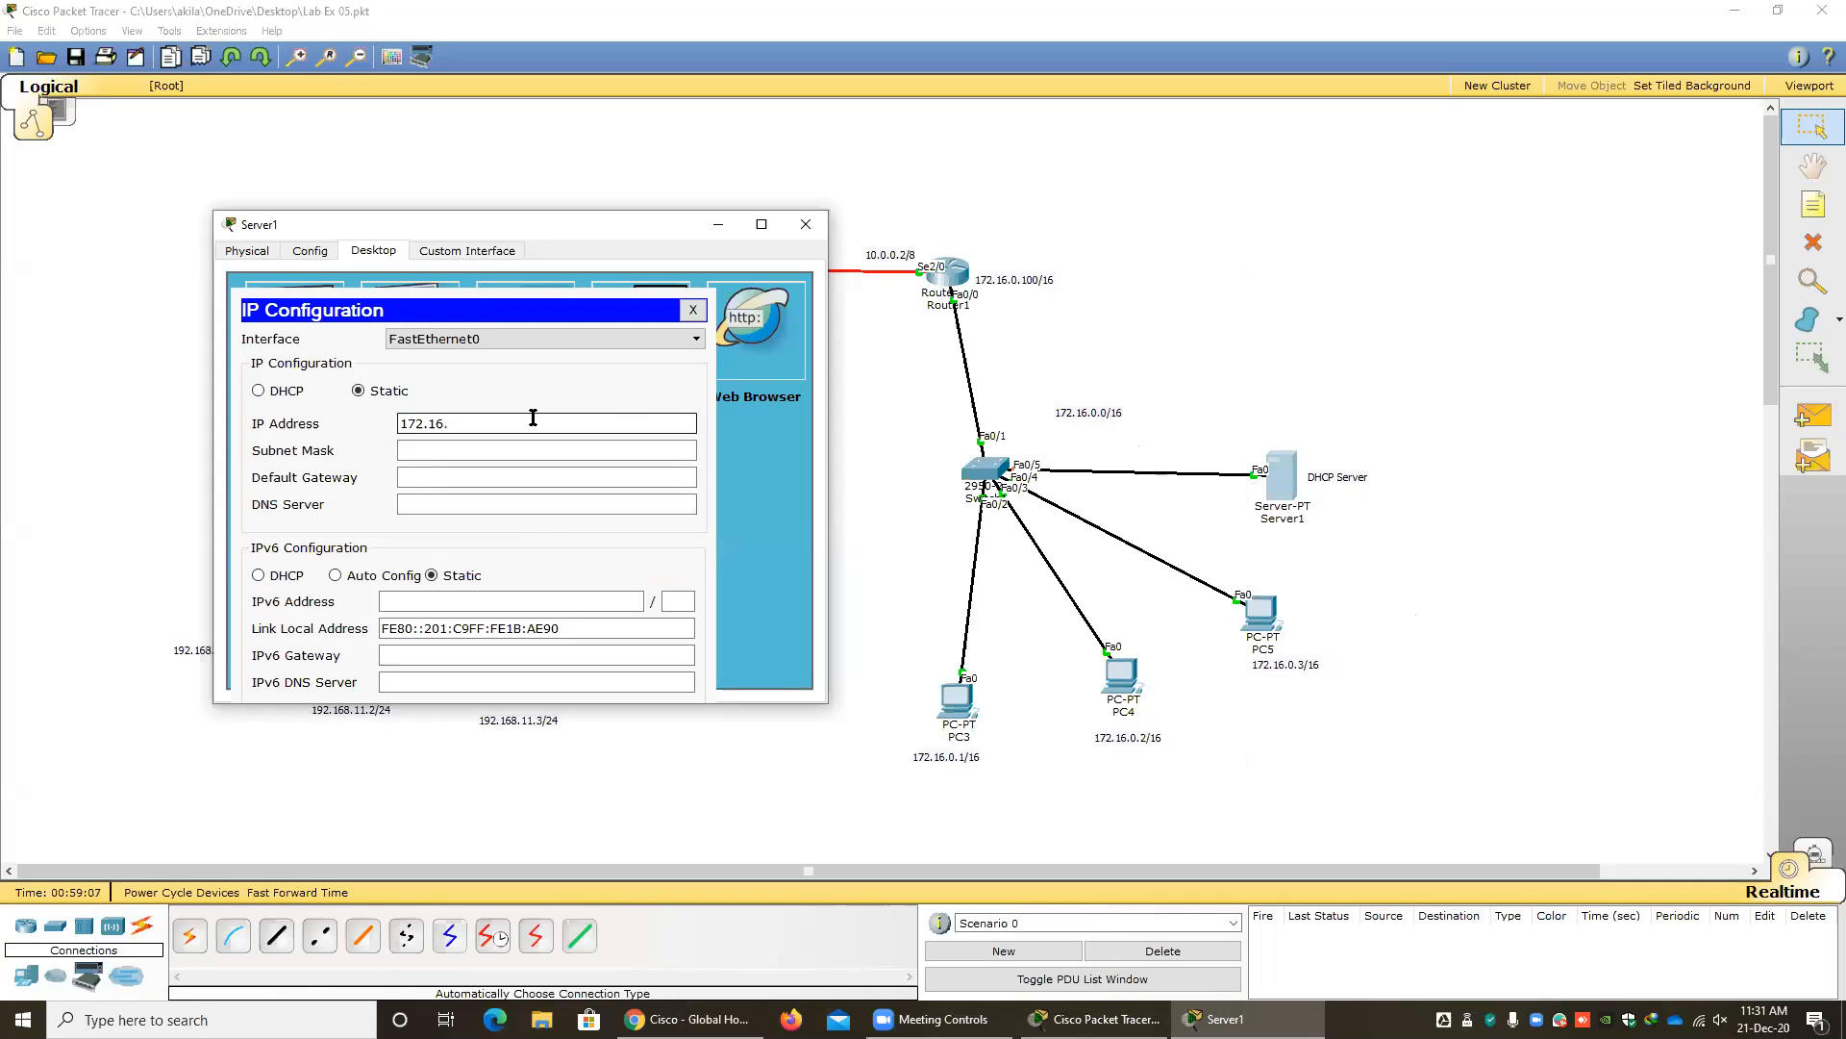
{"action": "type", "text": ".0."}
{"action": "type", "text": "50"}
{"action": "left_click", "coordinate": [558, 482]}
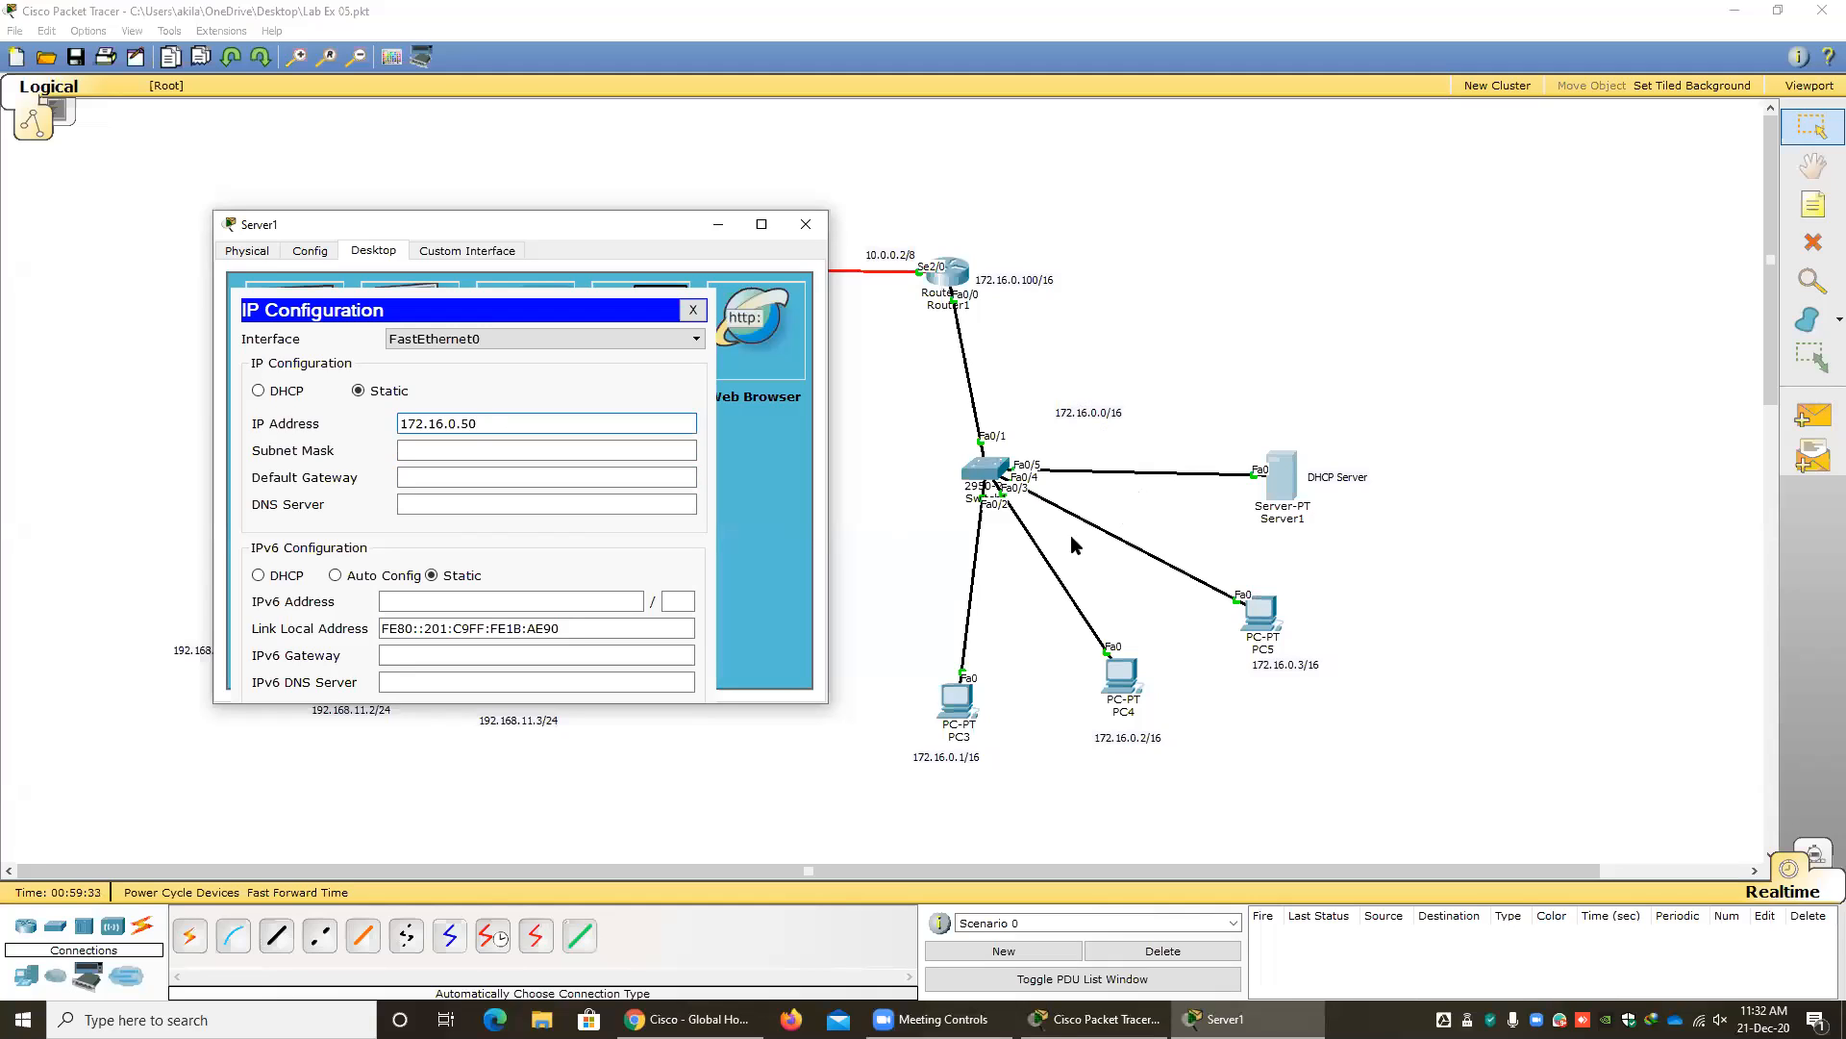
Give the DHCP server the subnet mask 255.255.0.0 and the default gateway 172.16.0.100, then close its IP configuration.
{"action": "key", "text": "Tab"}
{"action": "key", "text": "Tab"}
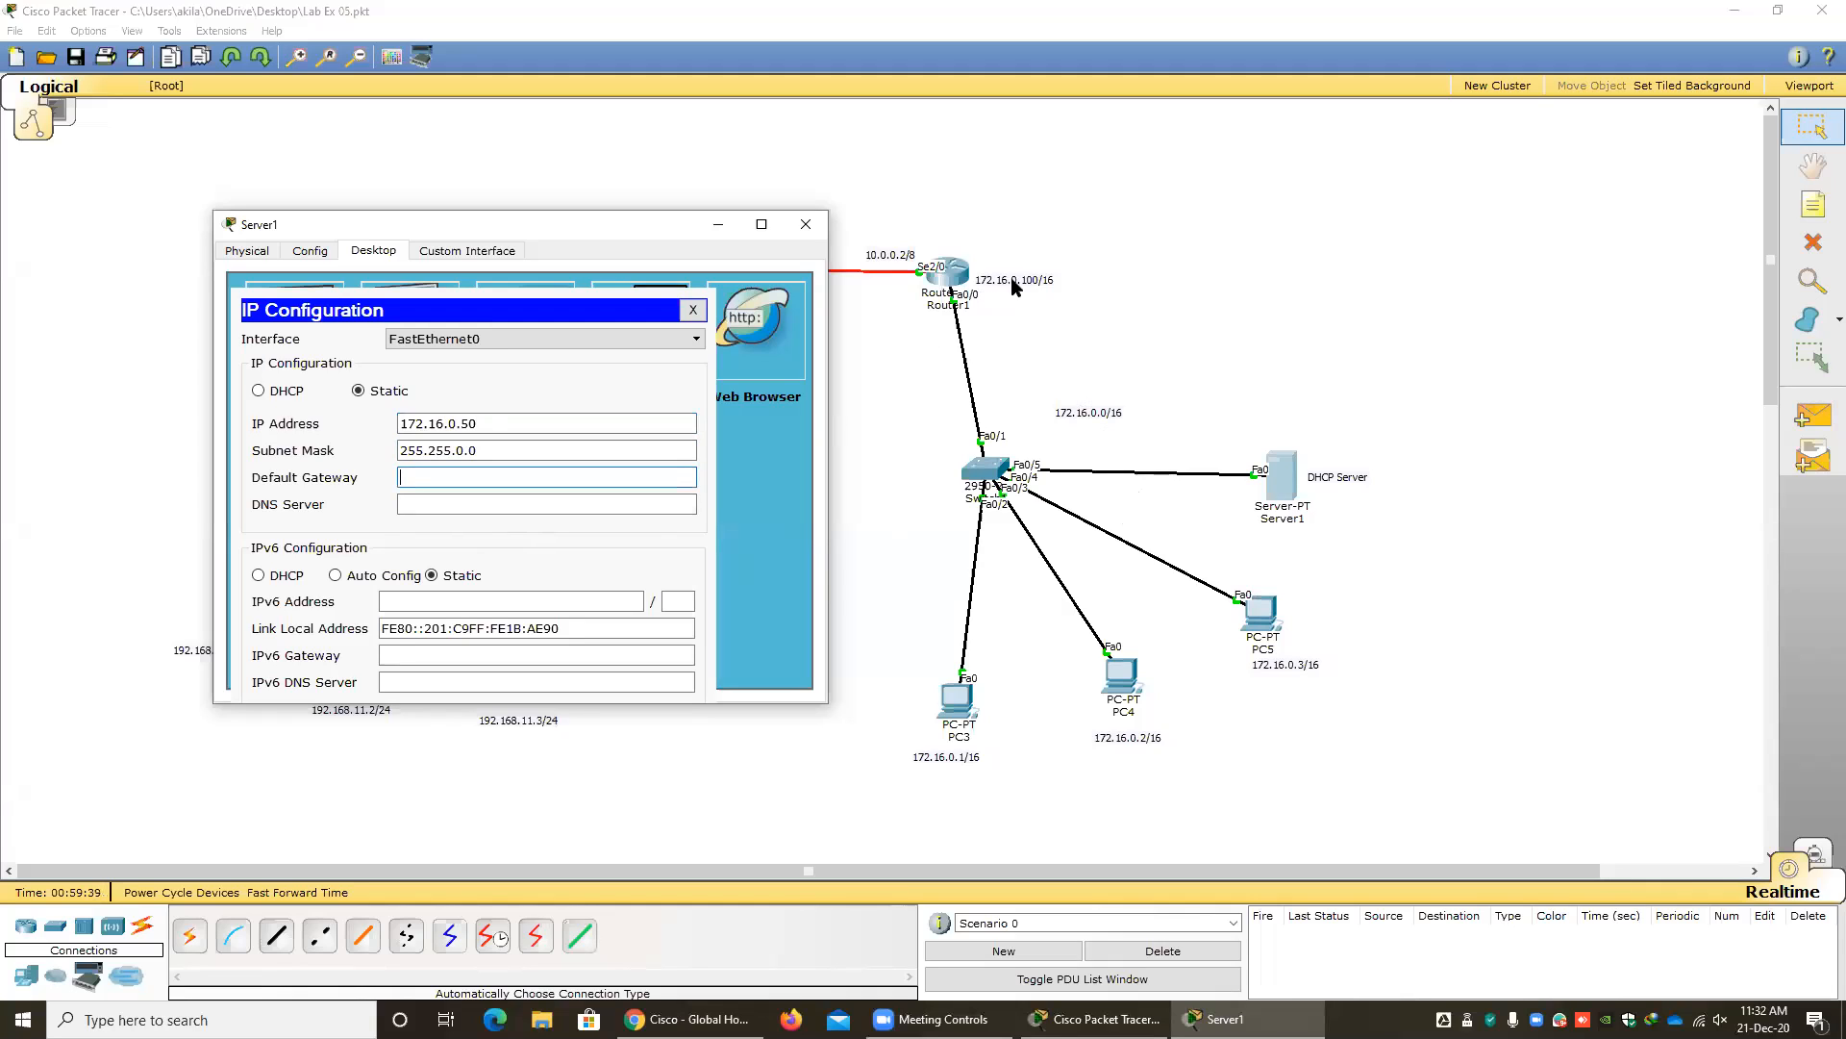
{"action": "type", "text": "172.16.0.100"}
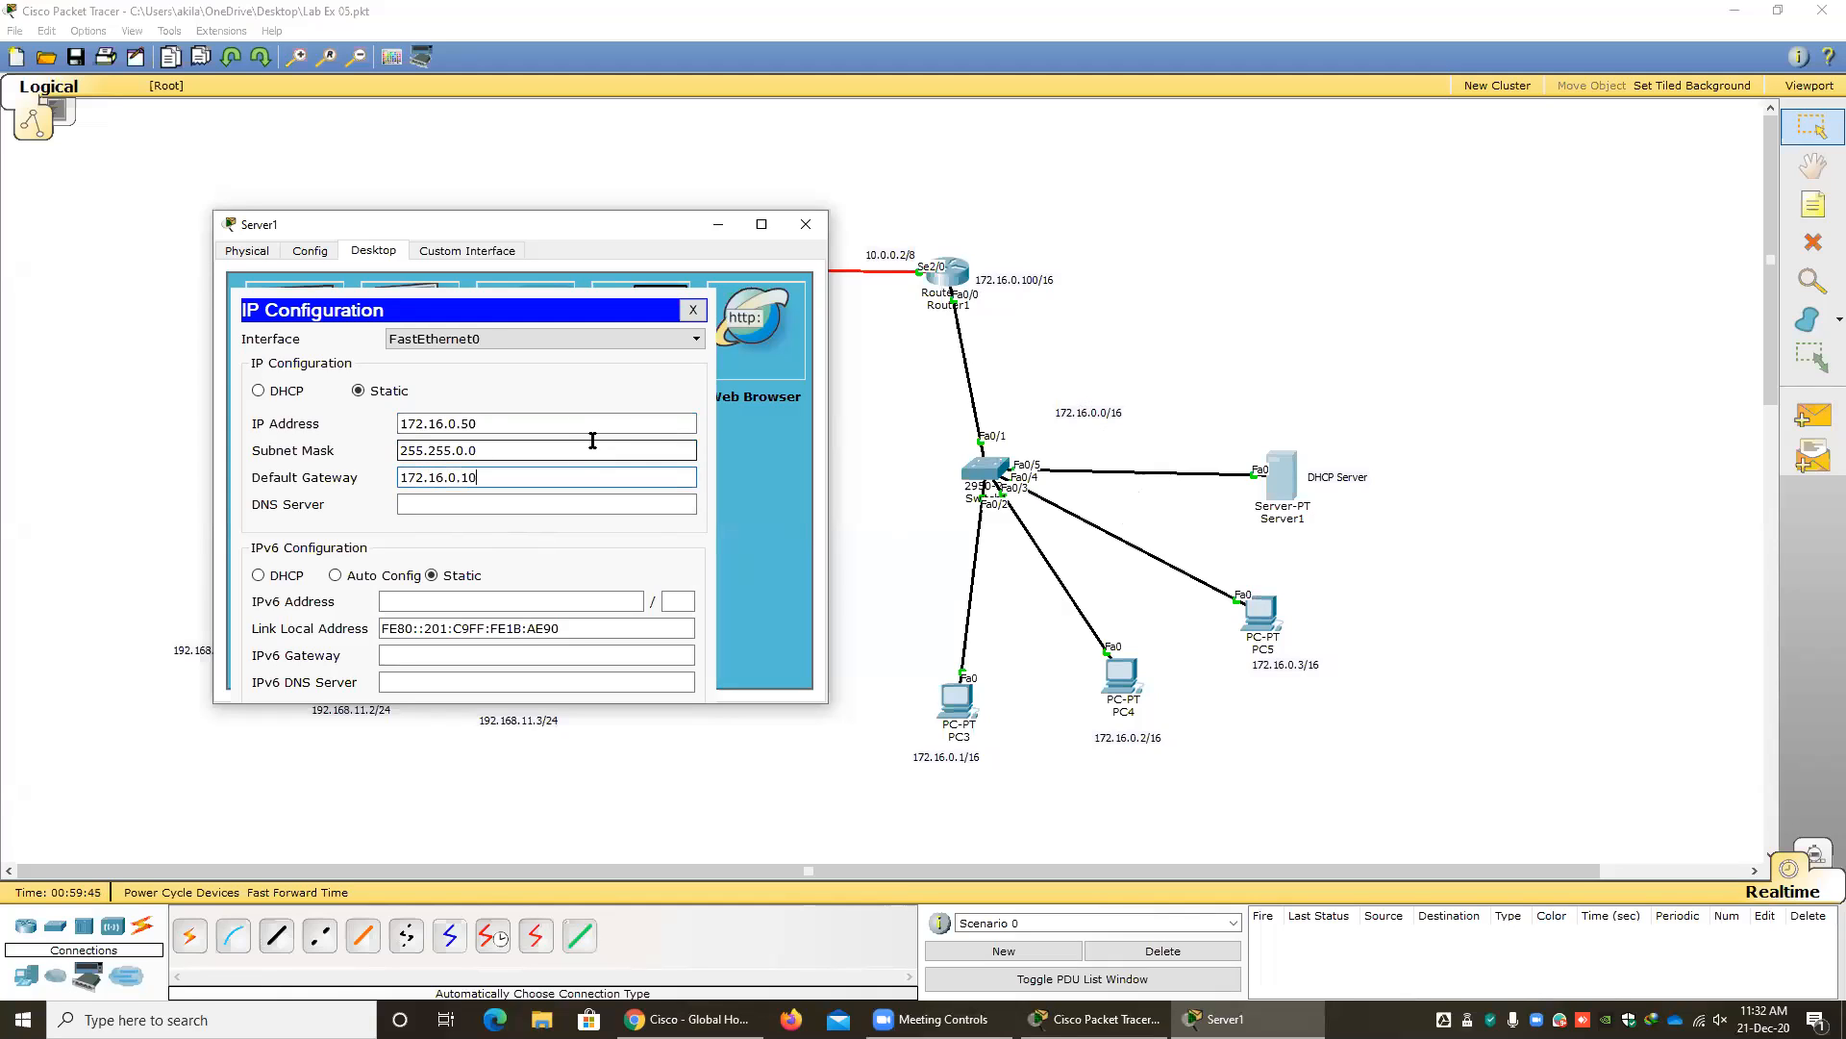
{"action": "left_click", "coordinate": [692, 309]}
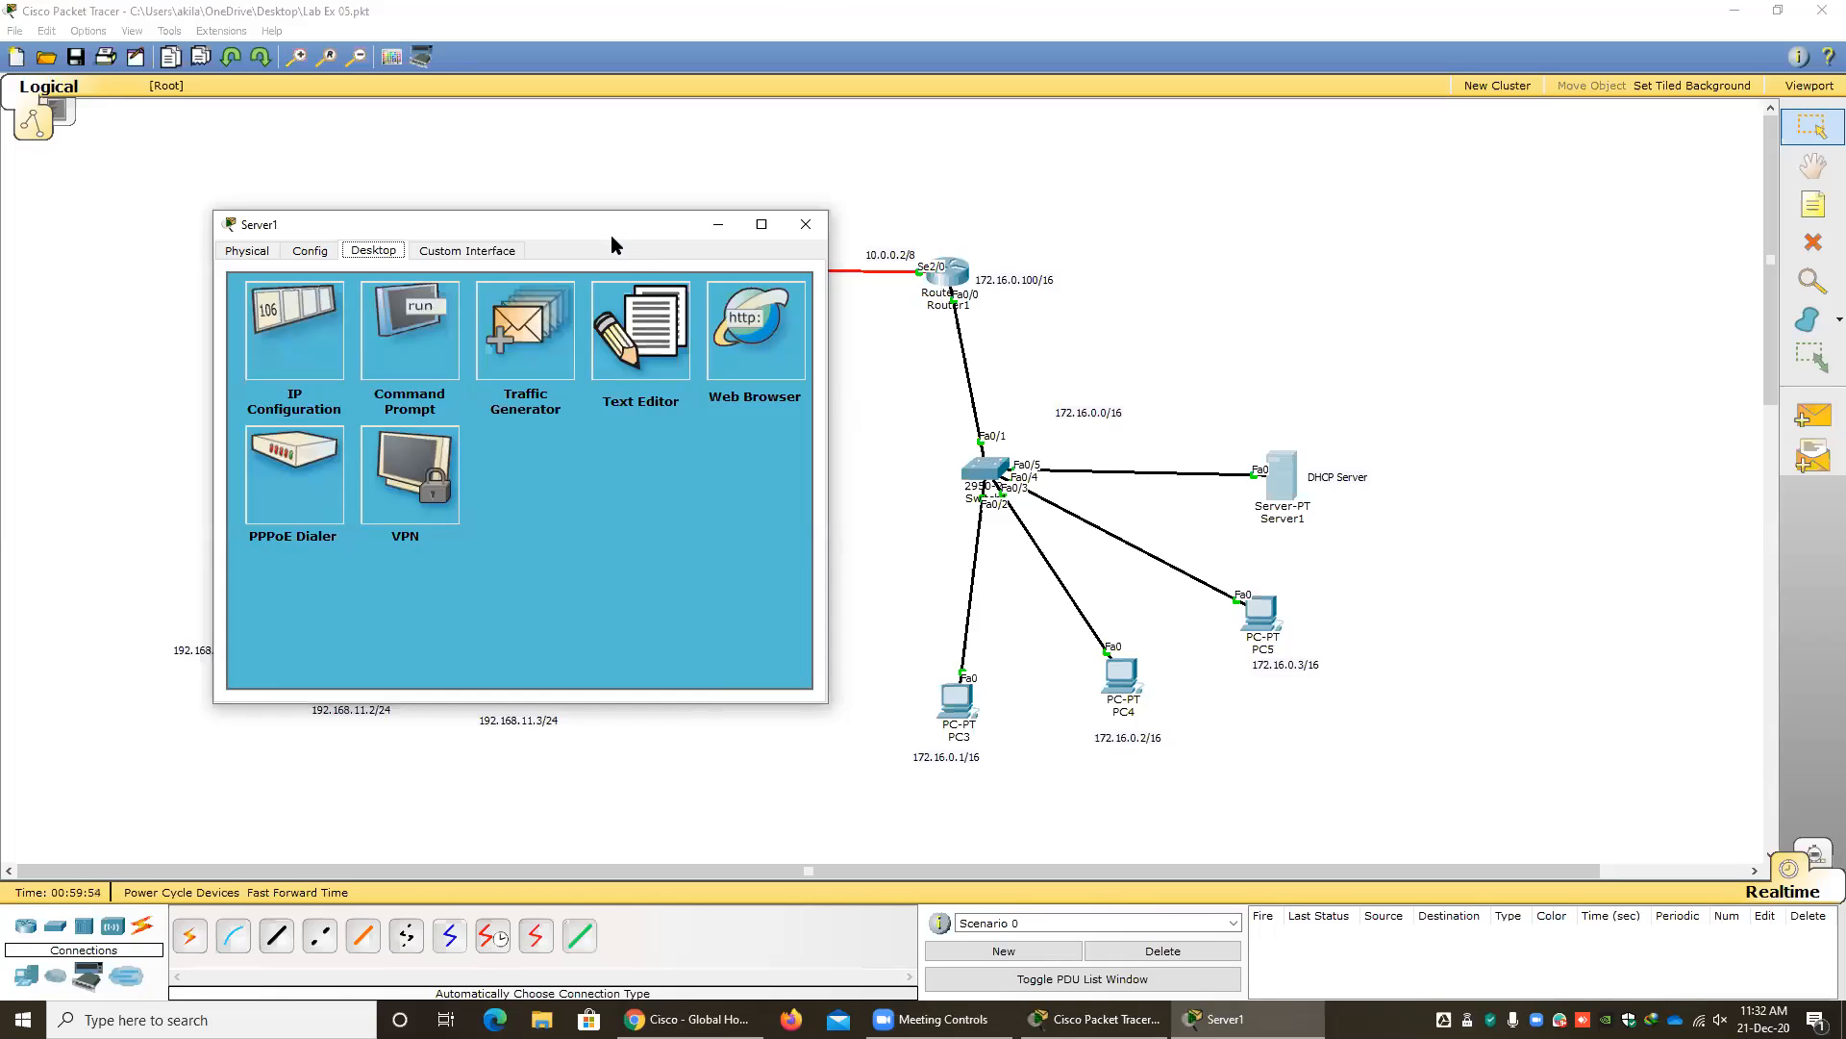
Review the DHCP pool commands in Router0's command line, including the network, default-router and dns-server entries.
{"action": "left_click_drag", "start_coordinate": [611, 246], "coordinate": [1016, 340]}
{"action": "left_click", "coordinate": [615, 289]}
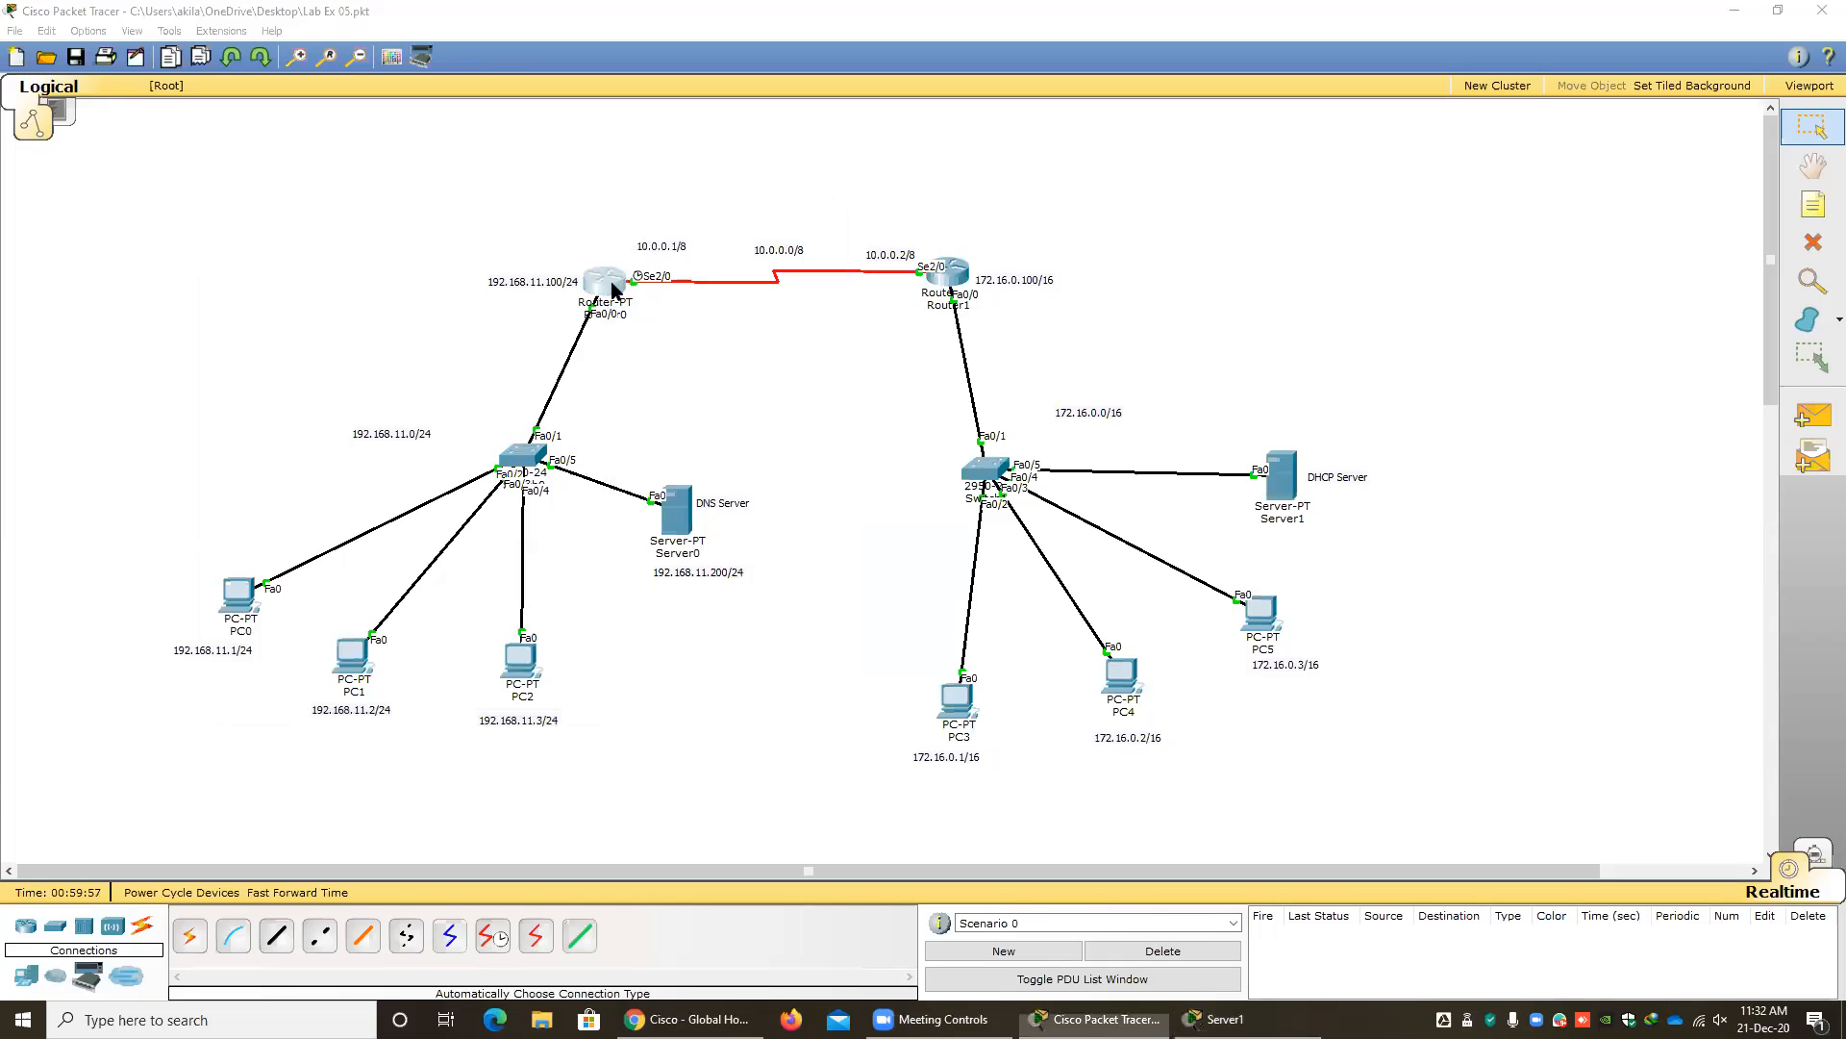
{"action": "left_click", "coordinate": [612, 288]}
{"action": "left_click_drag", "start_coordinate": [981, 452], "coordinate": [1060, 486]}
{"action": "left_click_drag", "start_coordinate": [913, 572], "coordinate": [875, 589]}
{"action": "left_click_drag", "start_coordinate": [956, 544], "coordinate": [1026, 541]}
{"action": "left_click_drag", "start_coordinate": [984, 578], "coordinate": [1011, 575]}
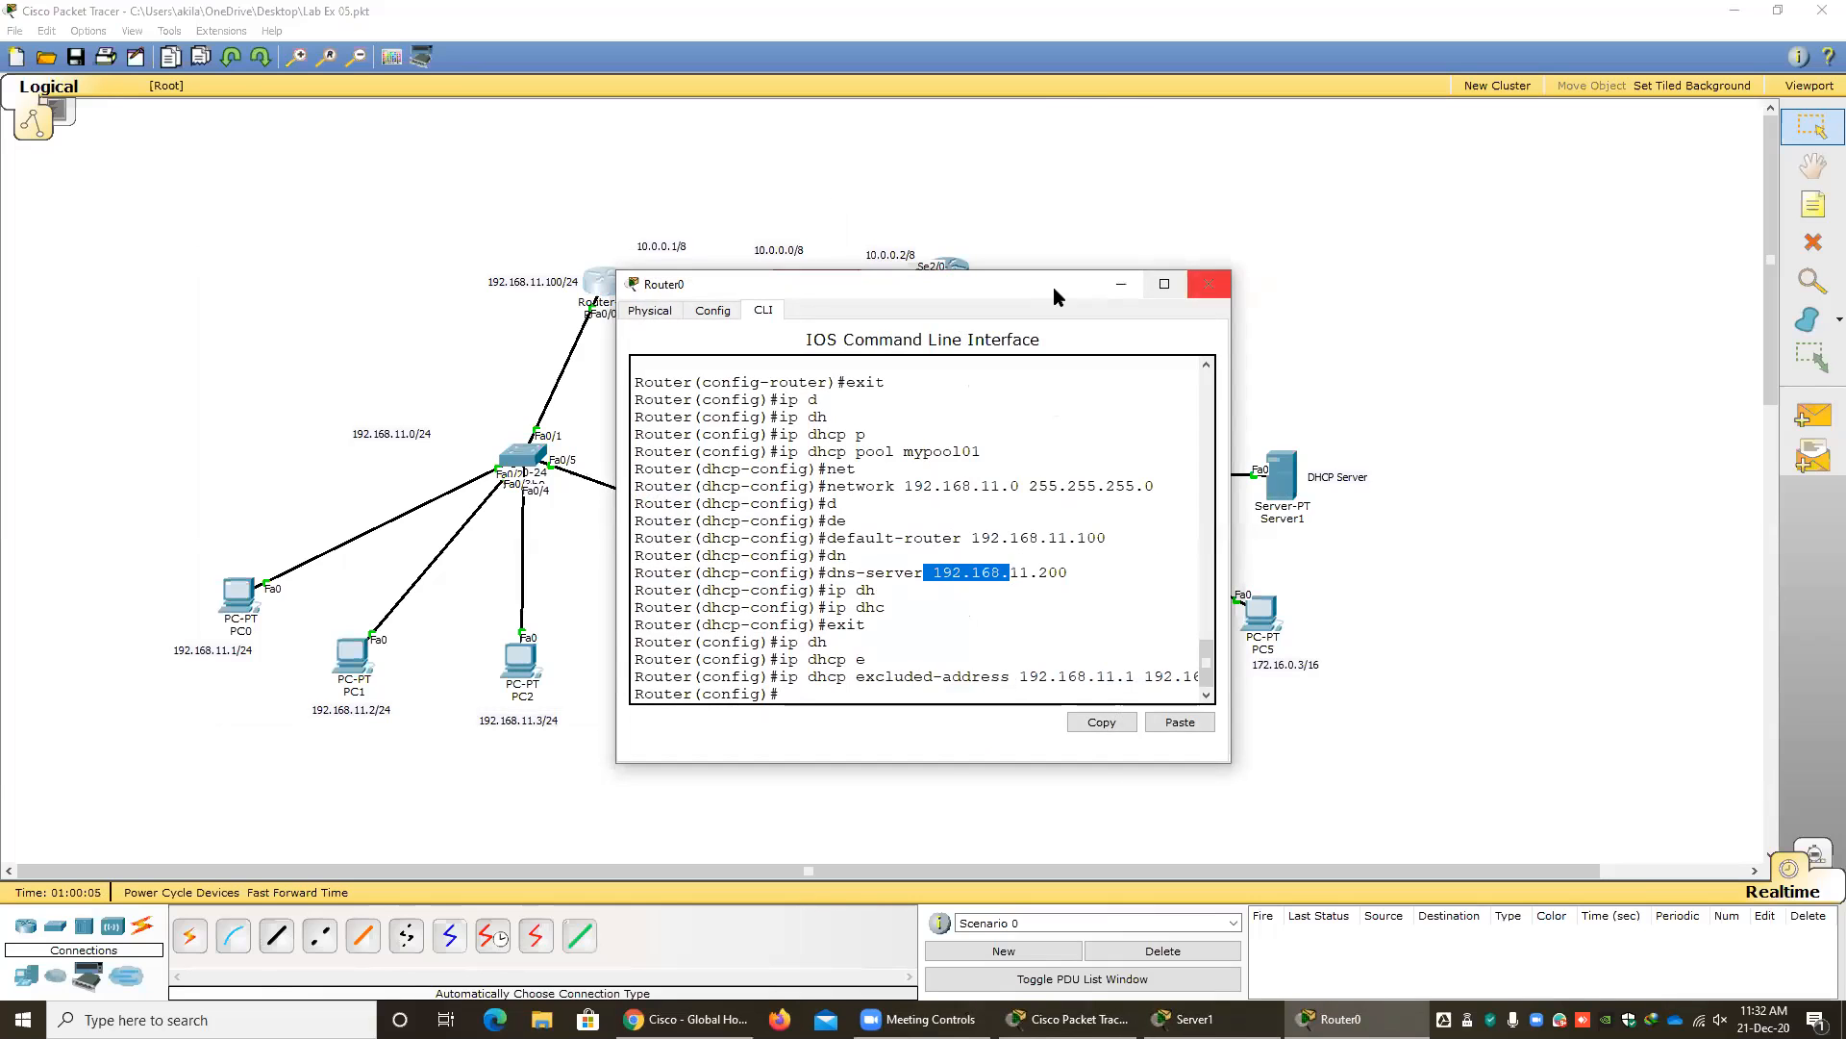
{"action": "left_click_drag", "start_coordinate": [1053, 287], "coordinate": [625, 241]}
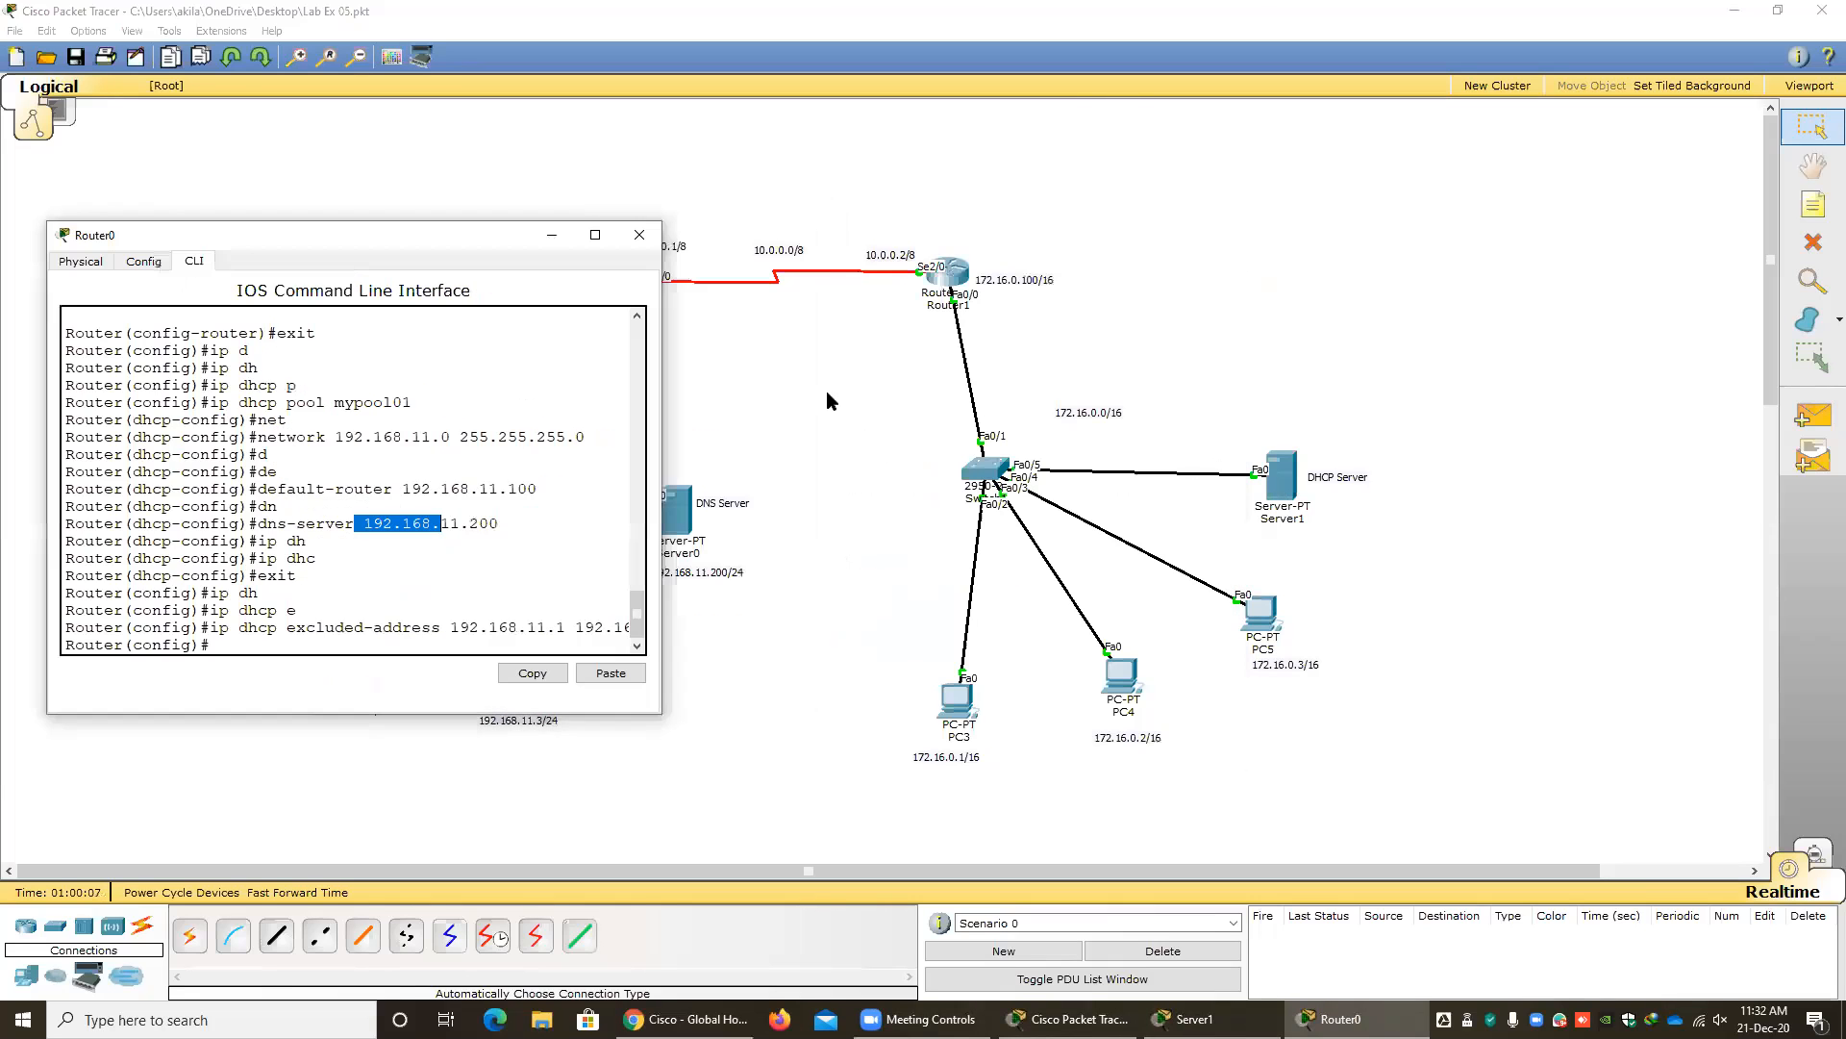
Open the DHCP service settings of the DHCP server on the 172.16.0.0/16 network.
{"action": "left_click", "coordinate": [1279, 475]}
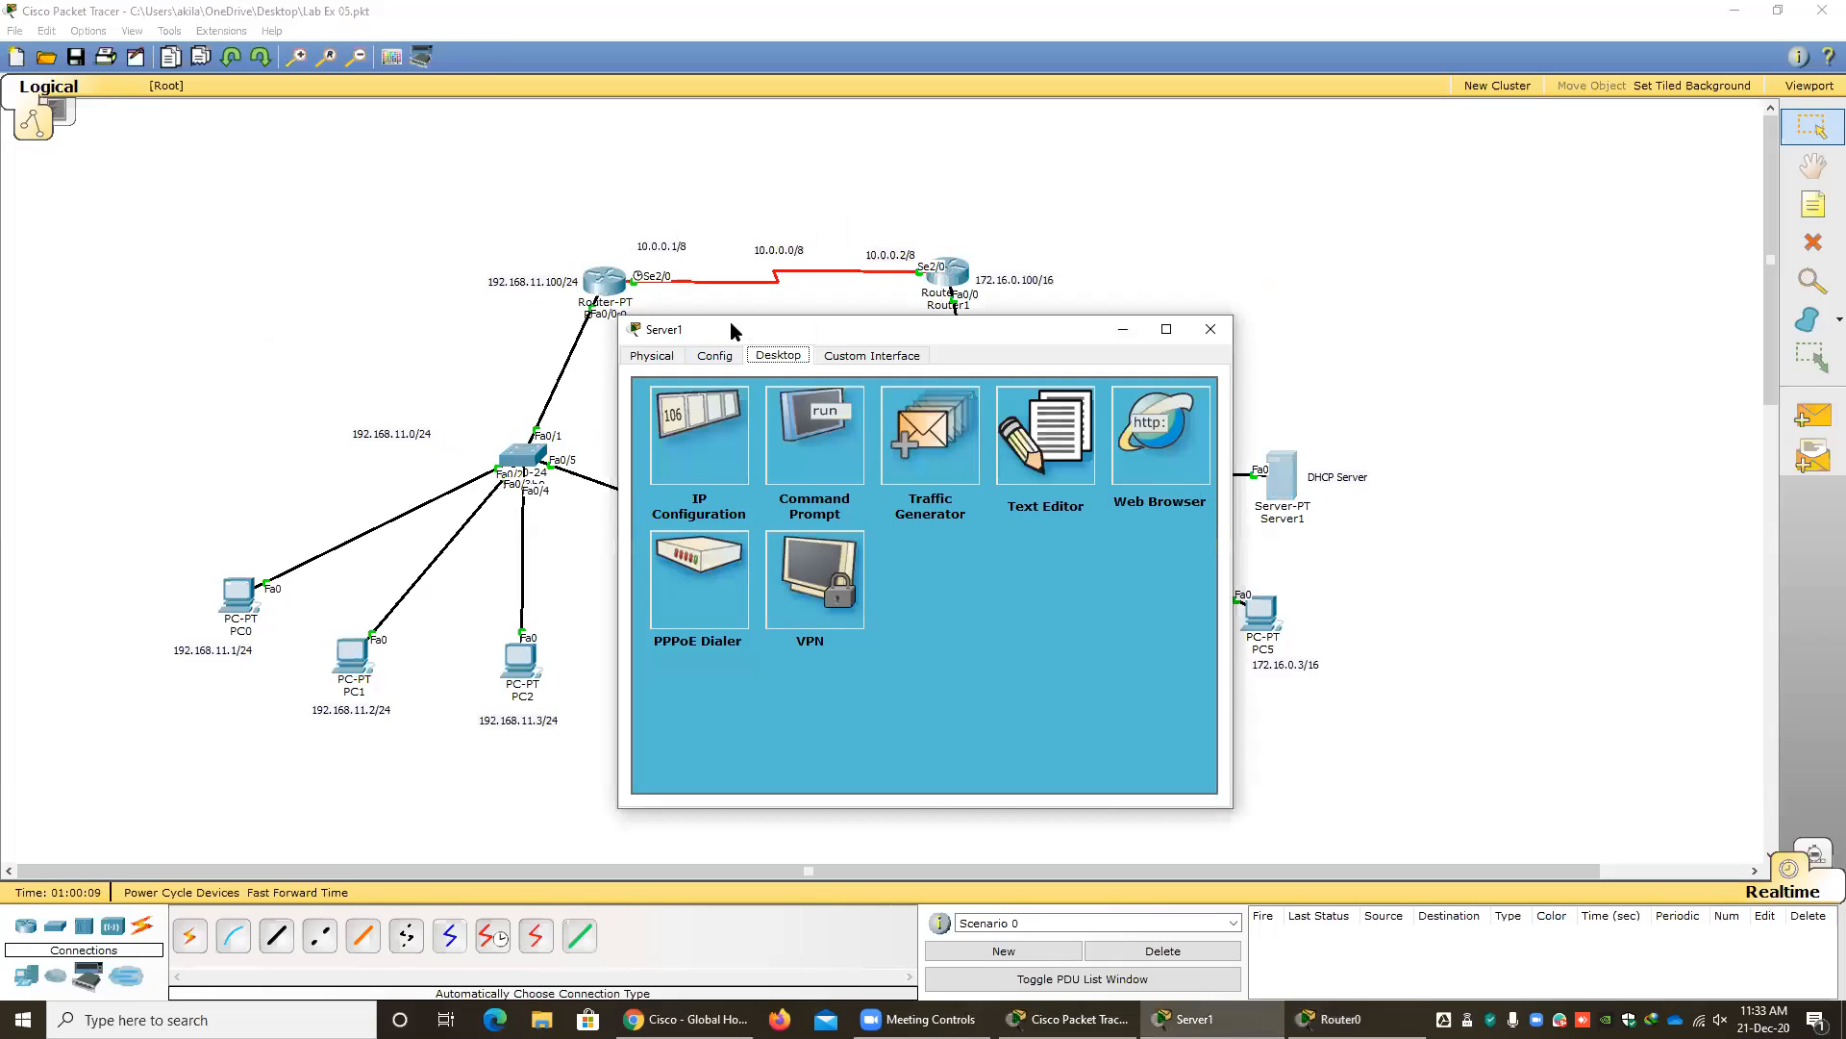
{"action": "left_click_drag", "start_coordinate": [731, 330], "coordinate": [496, 296]}
{"action": "left_click", "coordinate": [477, 302]}
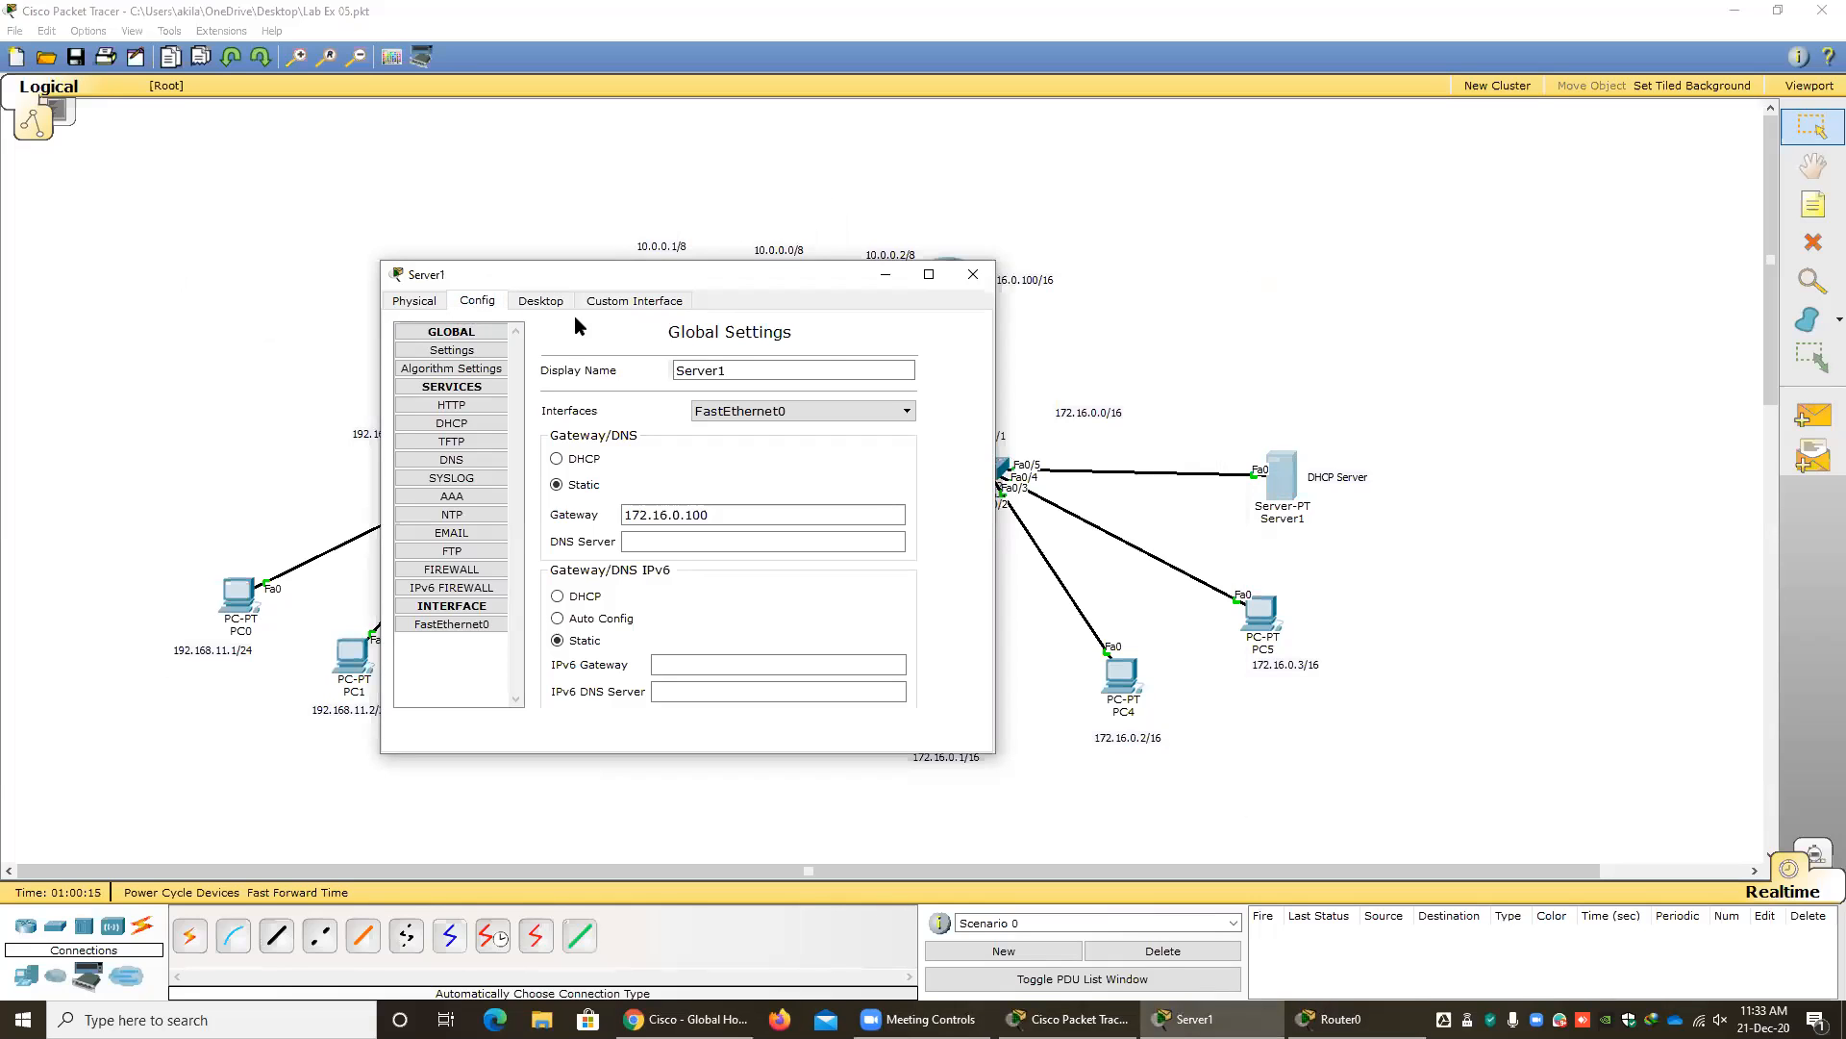
{"action": "left_click", "coordinate": [965, 279]}
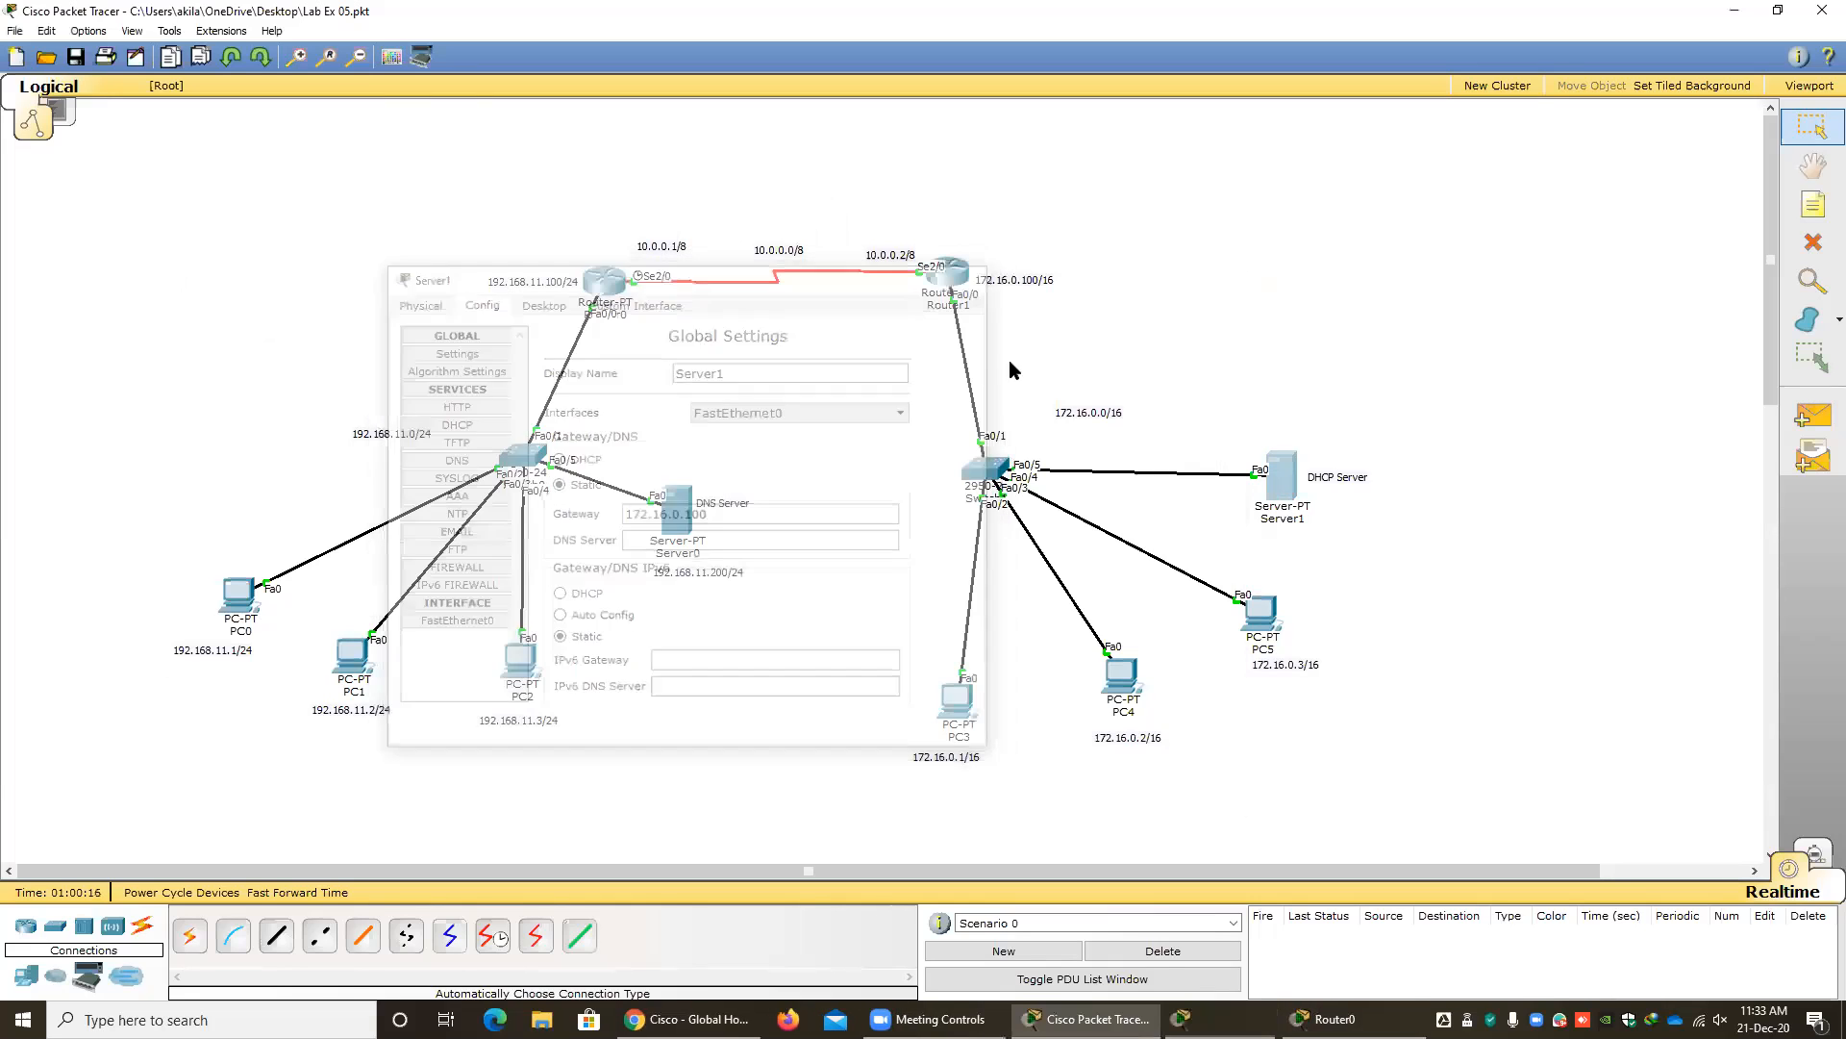
{"action": "left_click", "coordinate": [1297, 483]}
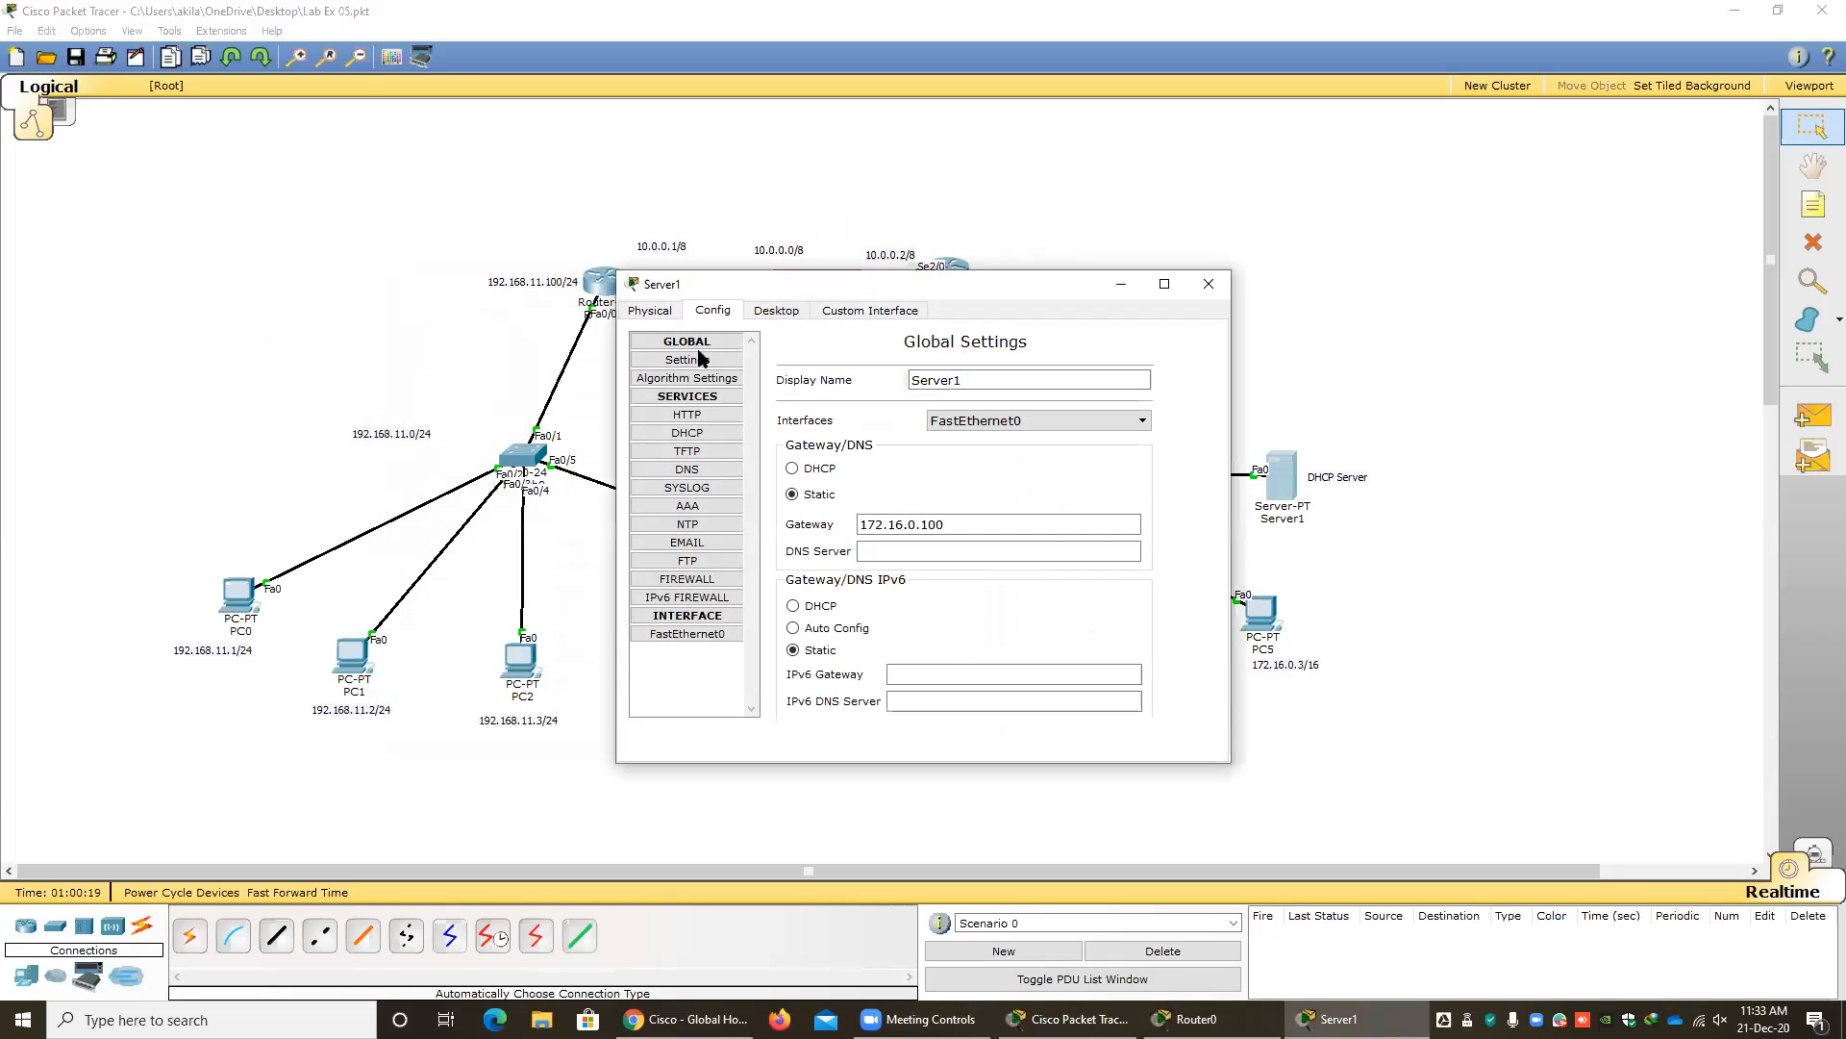
{"action": "left_click", "coordinate": [766, 315]}
{"action": "left_click", "coordinate": [710, 312]}
{"action": "left_click", "coordinate": [697, 435]}
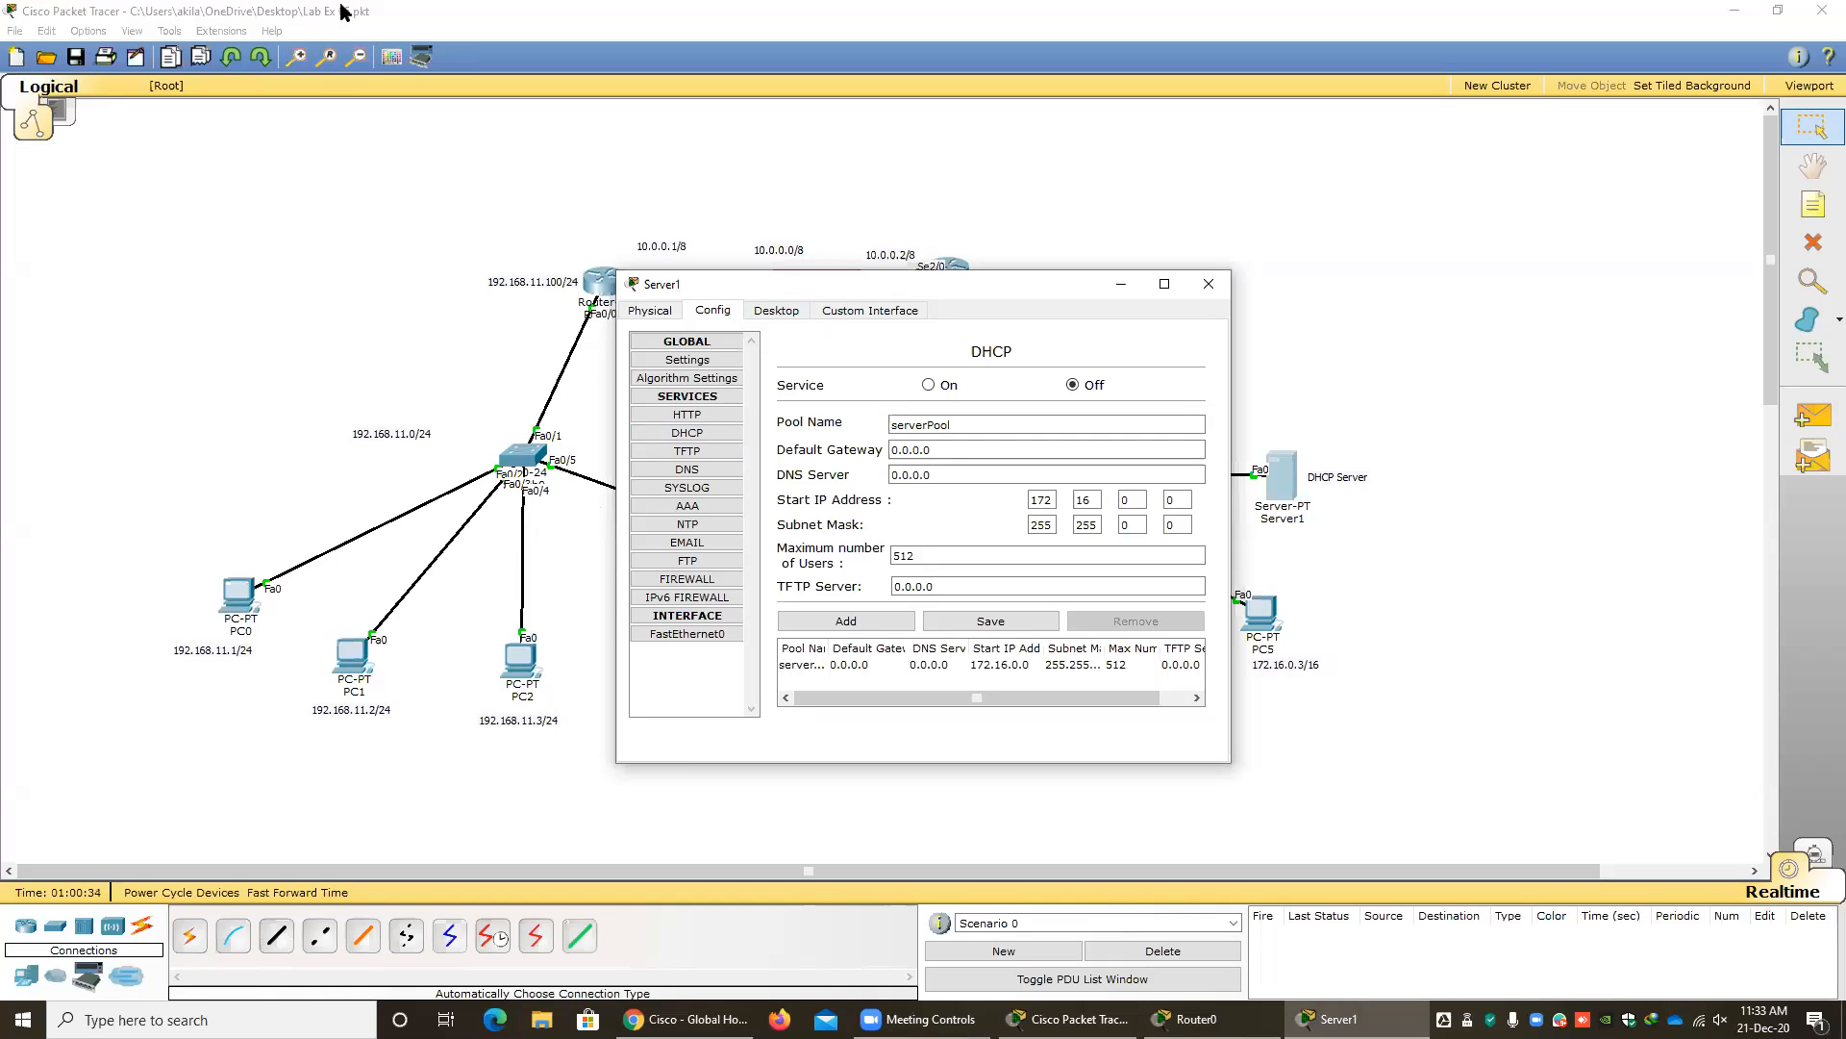
Check the program's version information, then return to the DHCP server's service settings.
{"action": "left_click", "coordinate": [267, 36]}
{"action": "left_click", "coordinate": [270, 31]}
{"action": "left_click", "coordinate": [290, 124]}
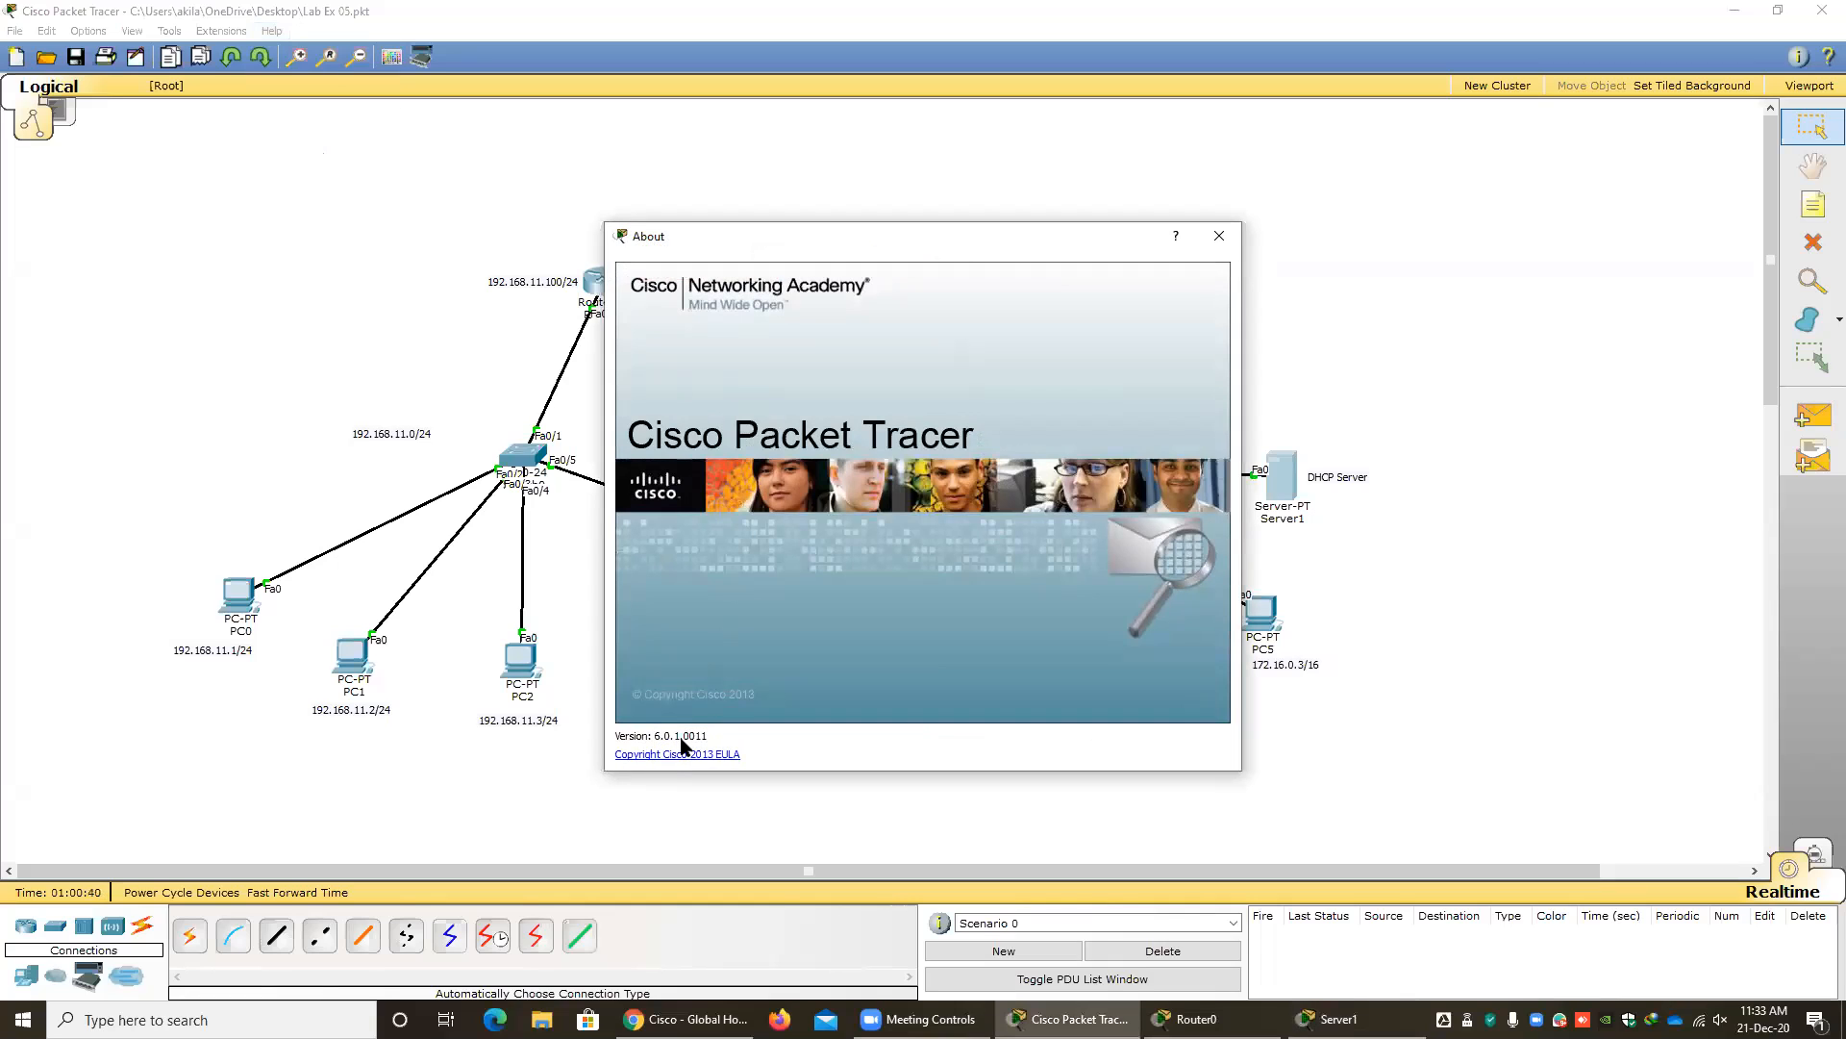
{"action": "left_click", "coordinate": [1218, 242]}
{"action": "left_click", "coordinate": [1286, 487]}
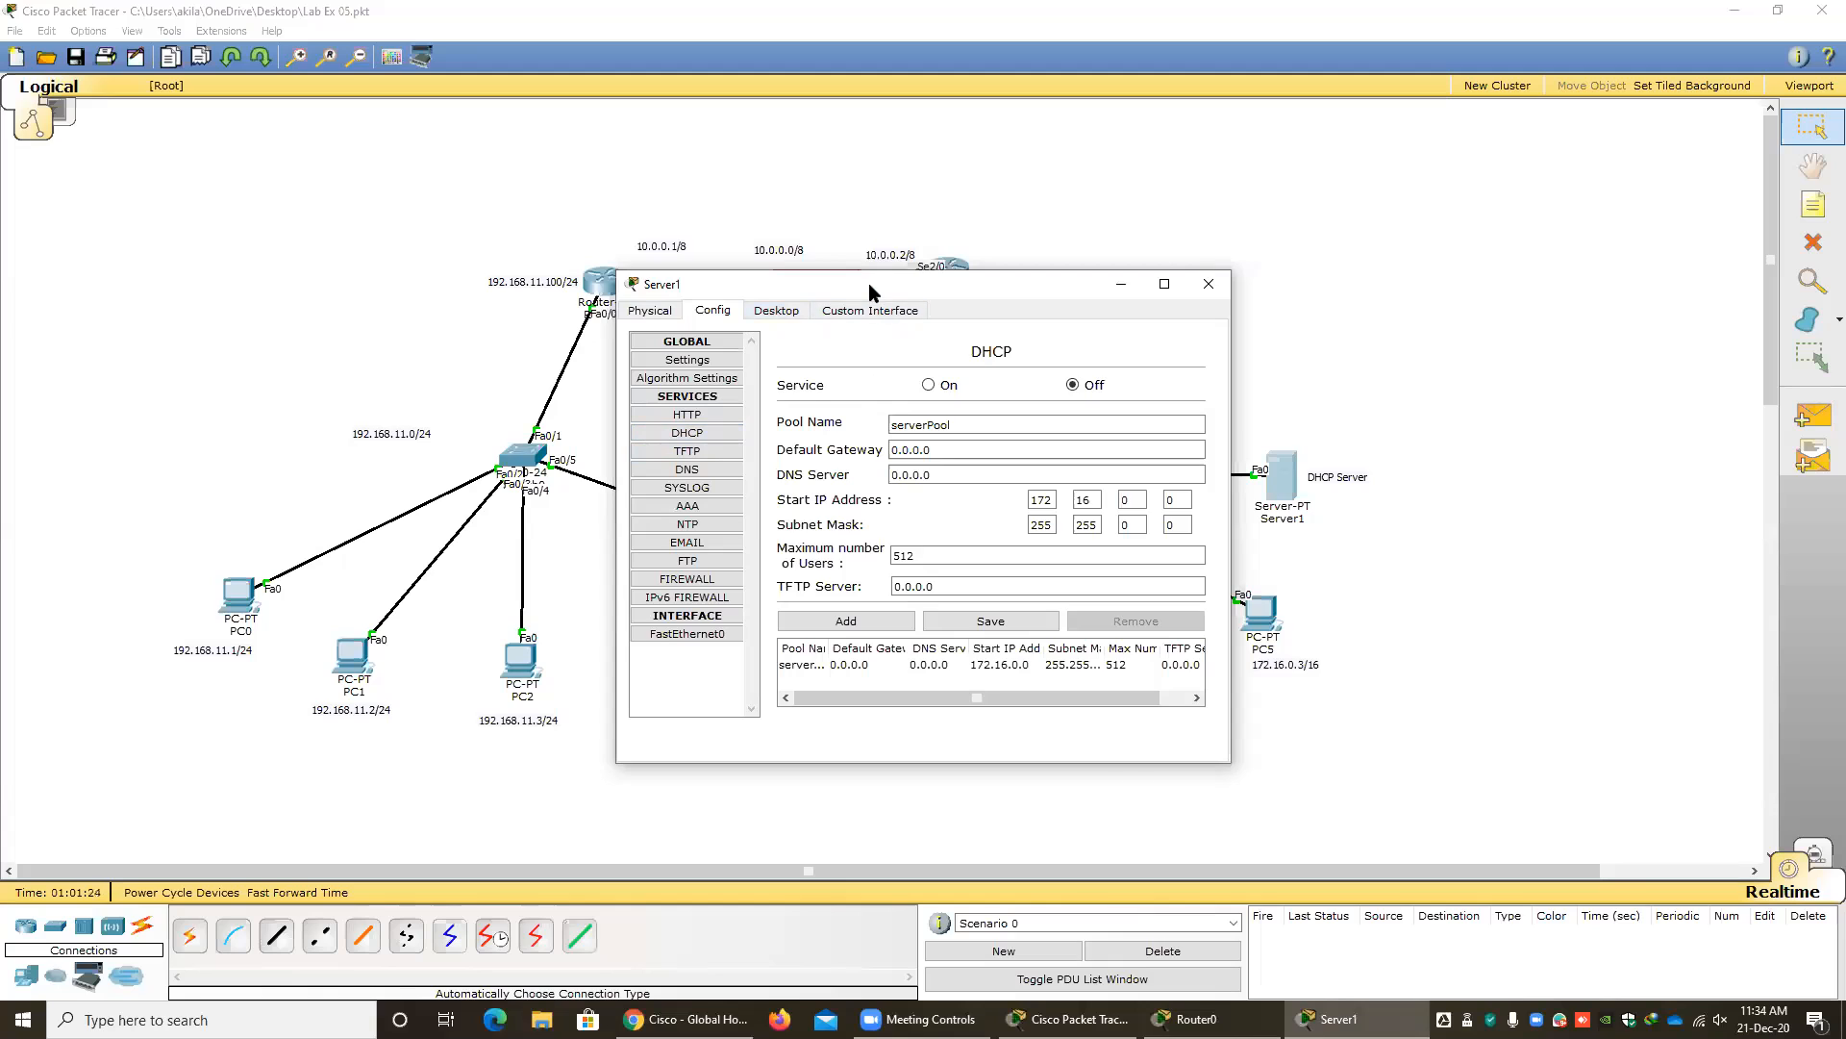
Name the DHCP pool mypool02 in the server's DHCP service settings.
{"action": "left_click_drag", "start_coordinate": [869, 283], "coordinate": [792, 171]}
{"action": "left_click_drag", "start_coordinate": [885, 316], "coordinate": [756, 313]}
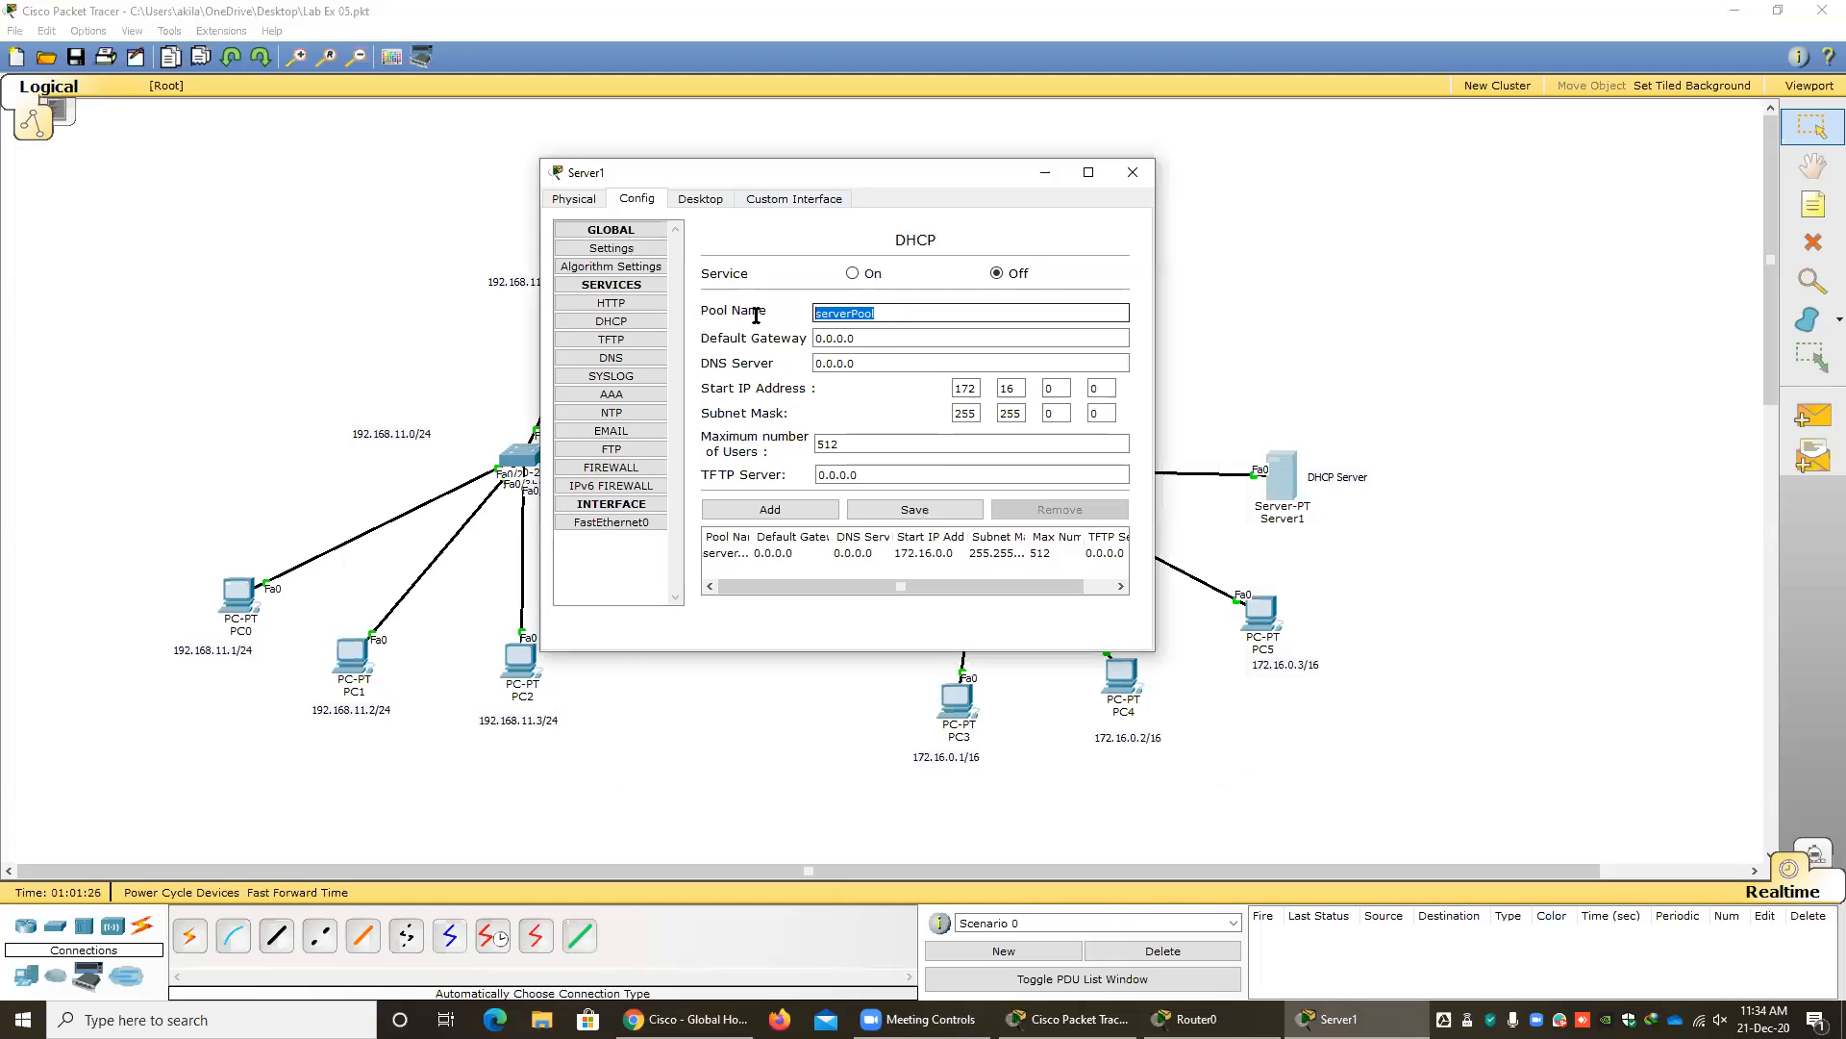
{"action": "left_click", "coordinate": [880, 315]}
{"action": "left_click_drag", "start_coordinate": [907, 313], "coordinate": [685, 312]}
{"action": "type", "text": "mypool"}
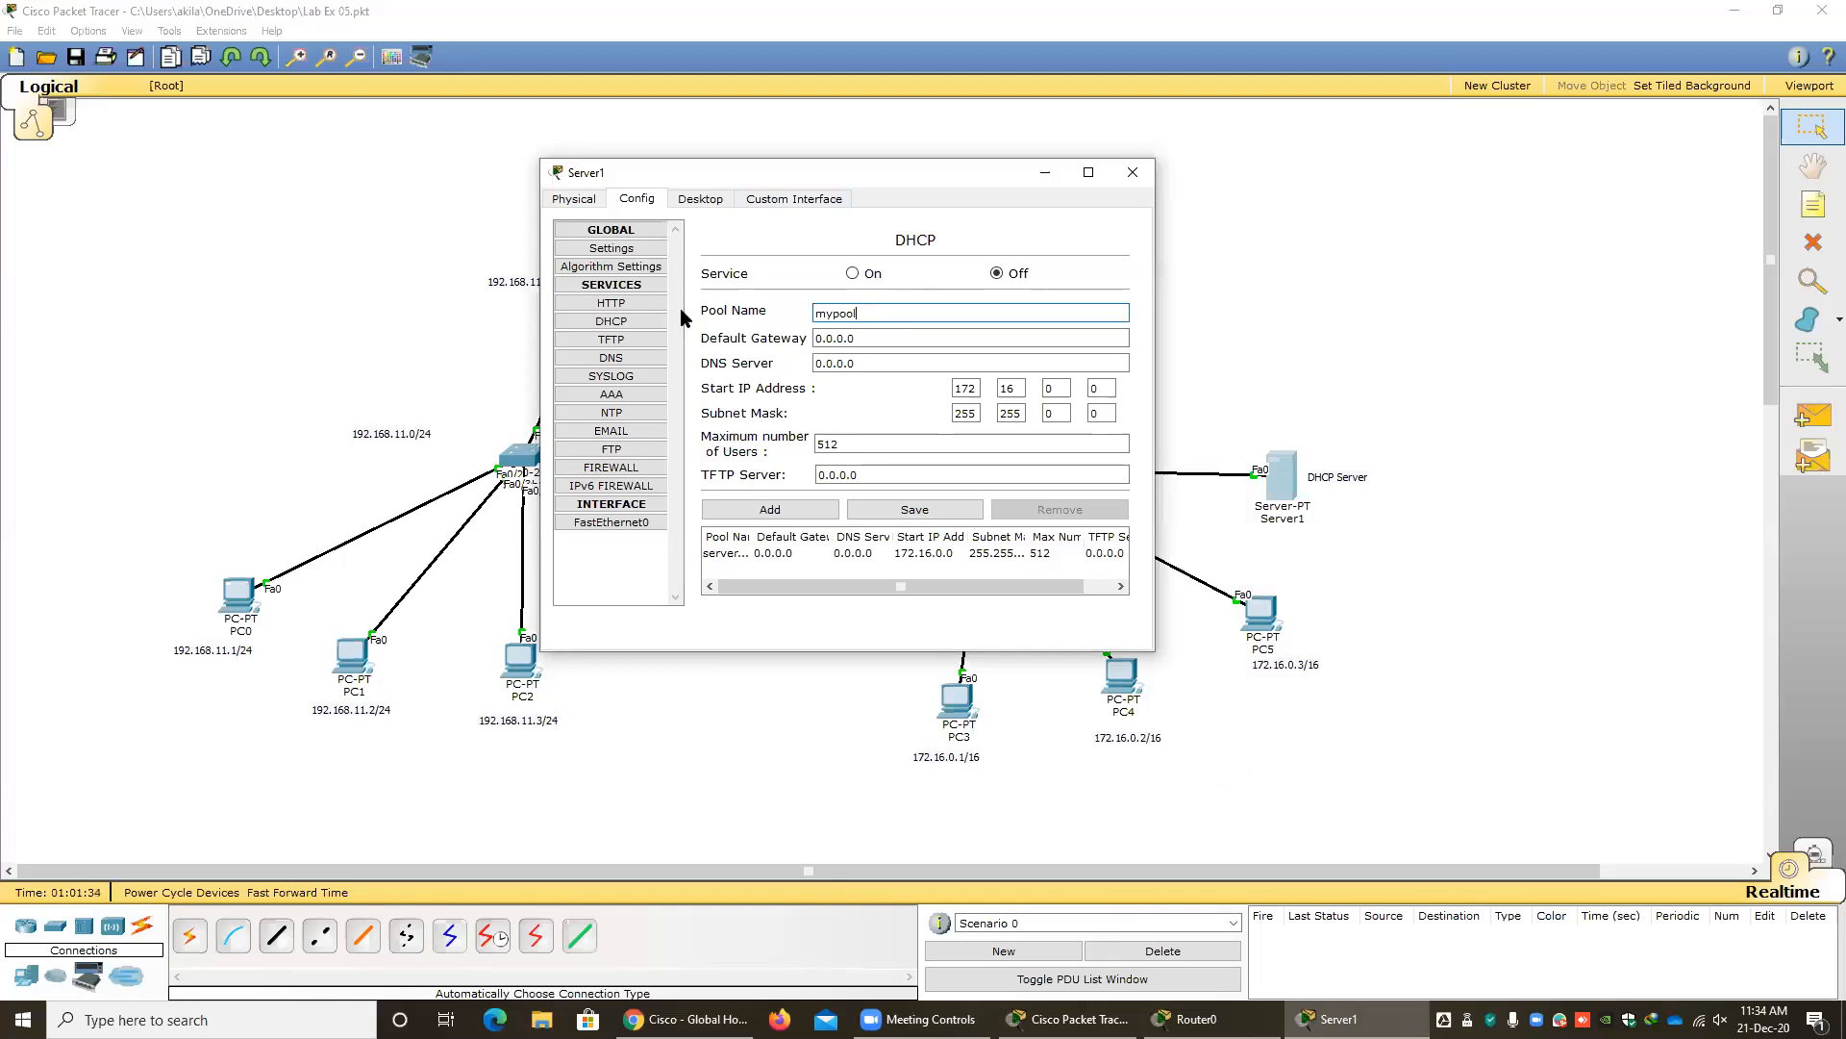
{"action": "type", "text": "02"}
{"action": "key", "text": "Tab"}
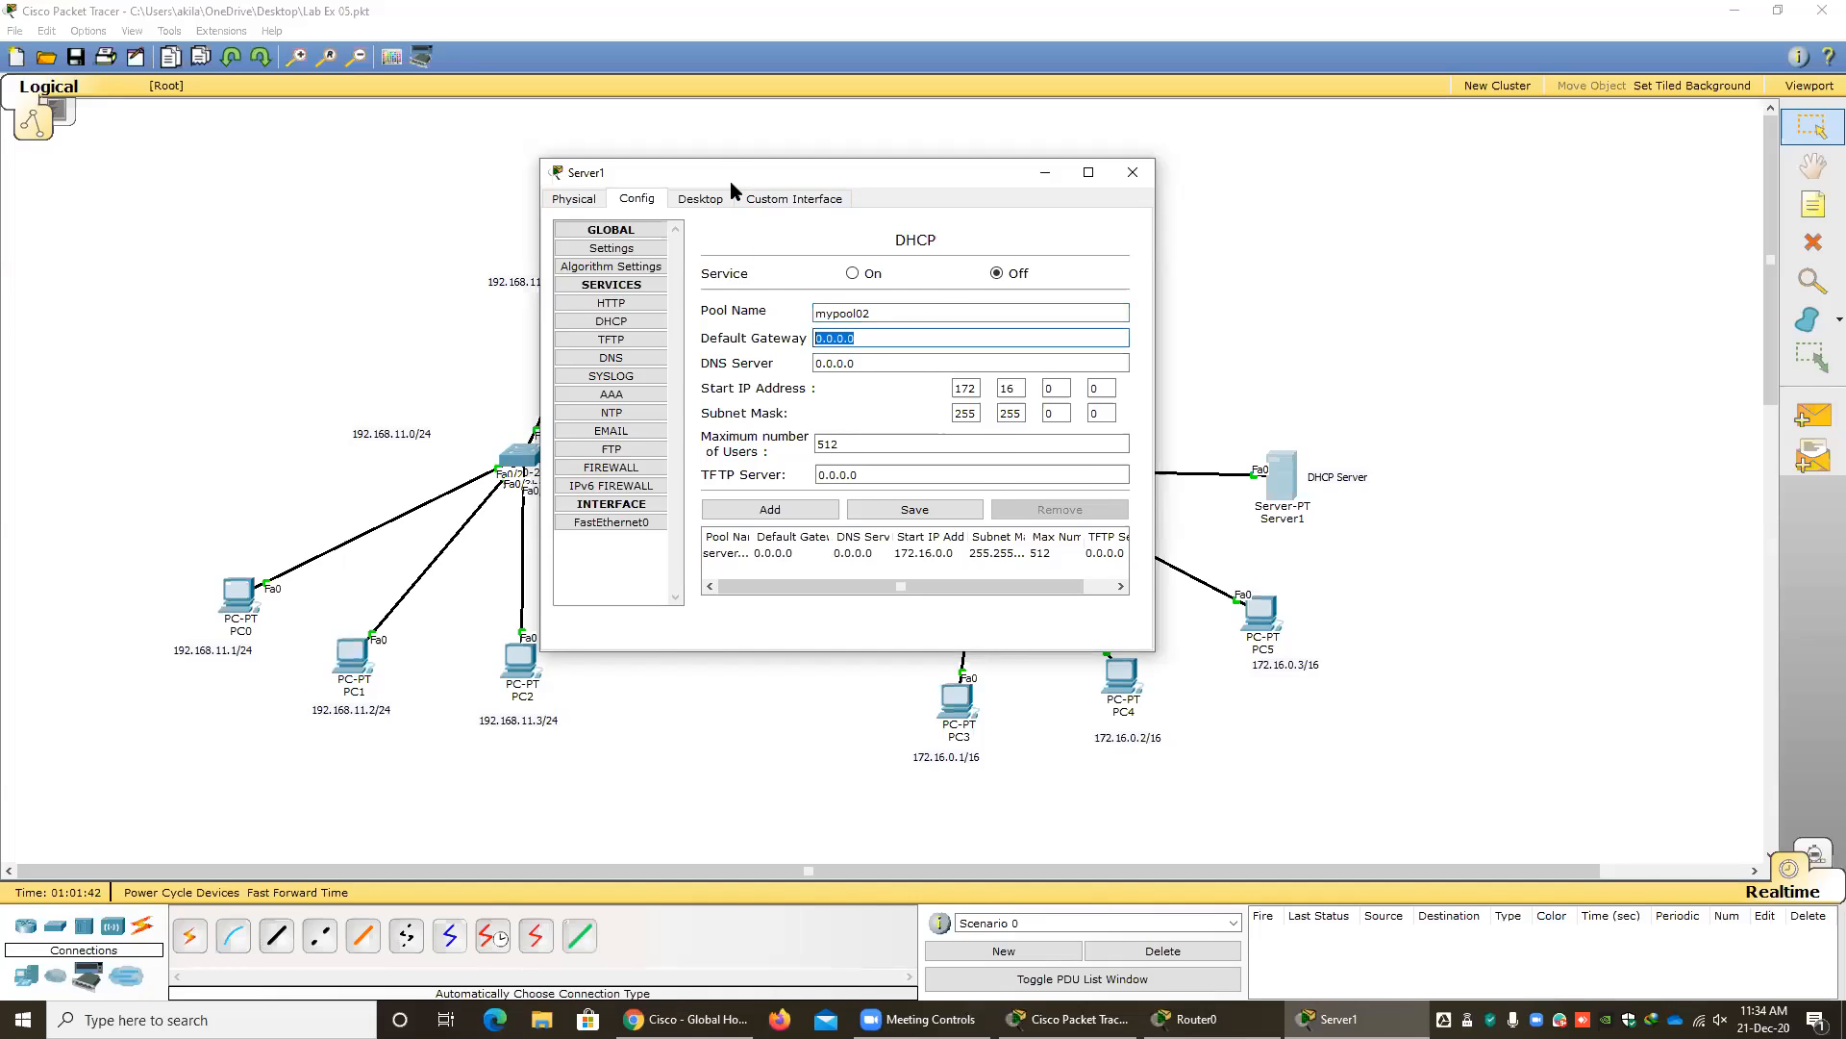
Set the pool's default gateway to 172.16.0.100, the address of Router1's LAN interface.
{"action": "left_click_drag", "start_coordinate": [730, 181], "coordinate": [465, 330]}
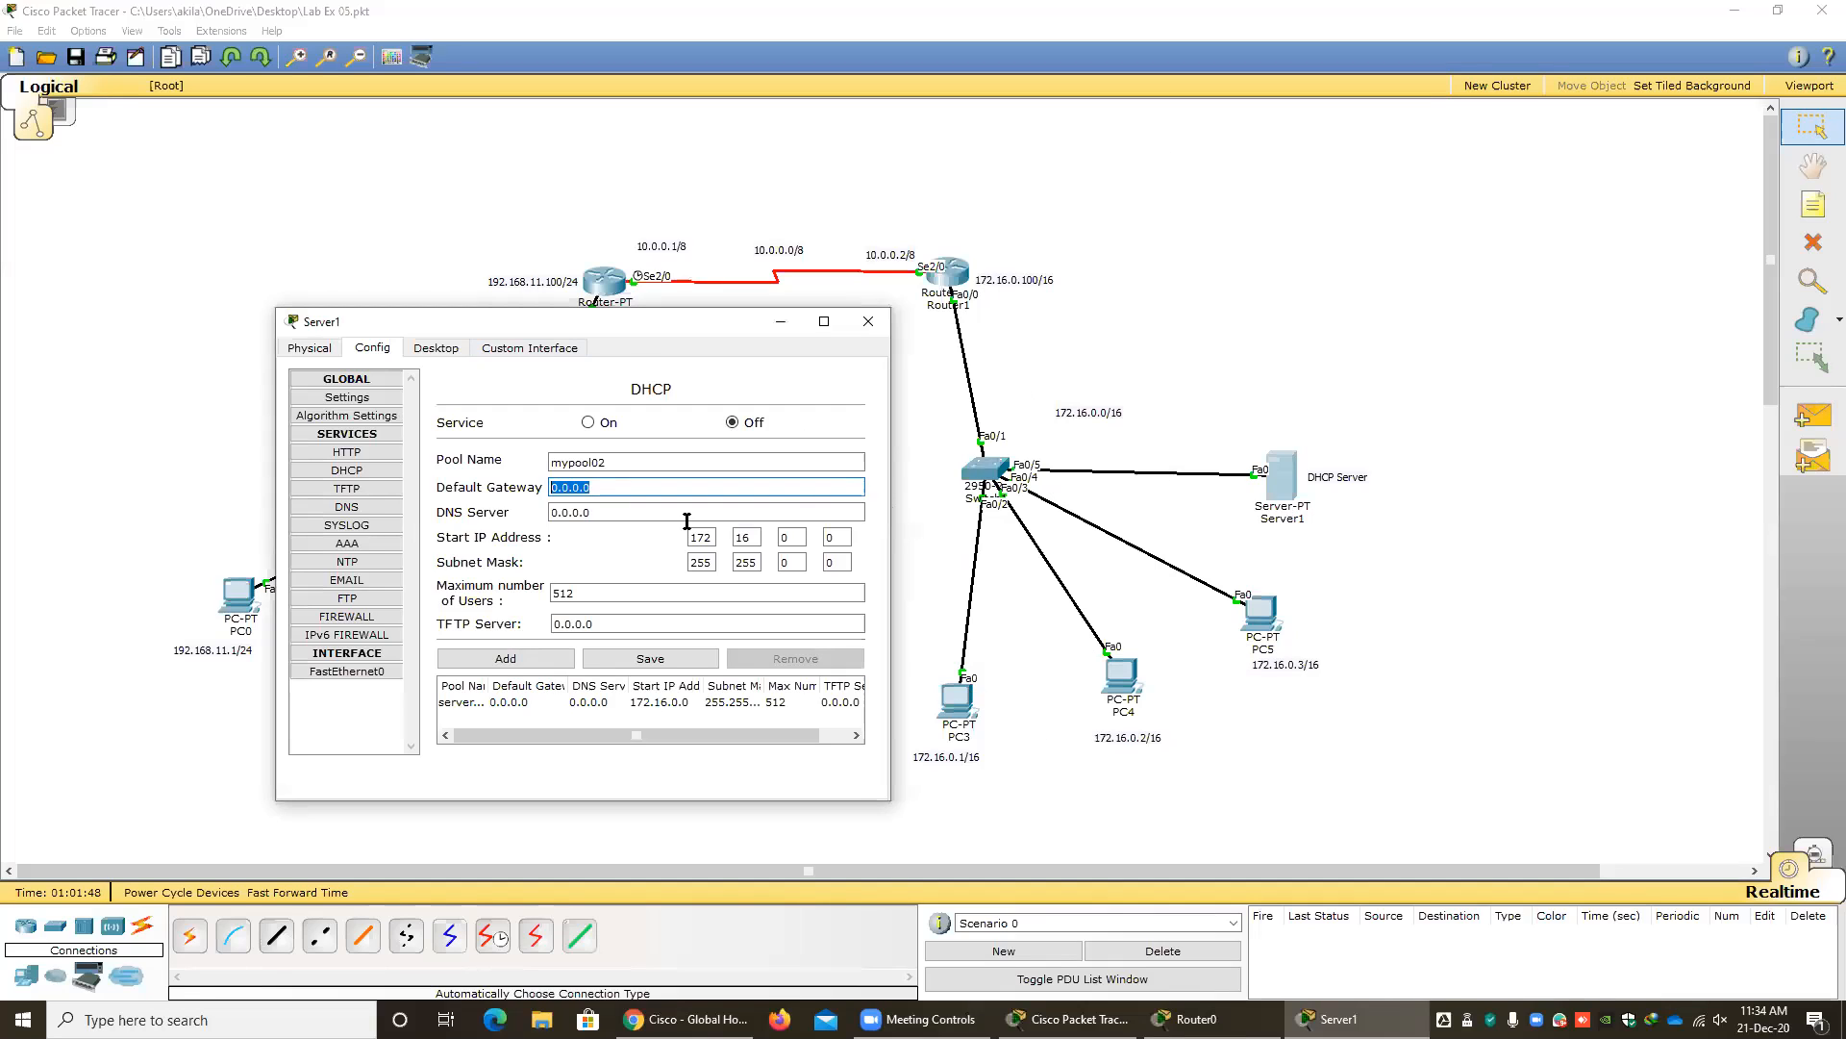
{"action": "type", "text": "172.16.0.100"}
{"action": "key", "text": "Tab"}
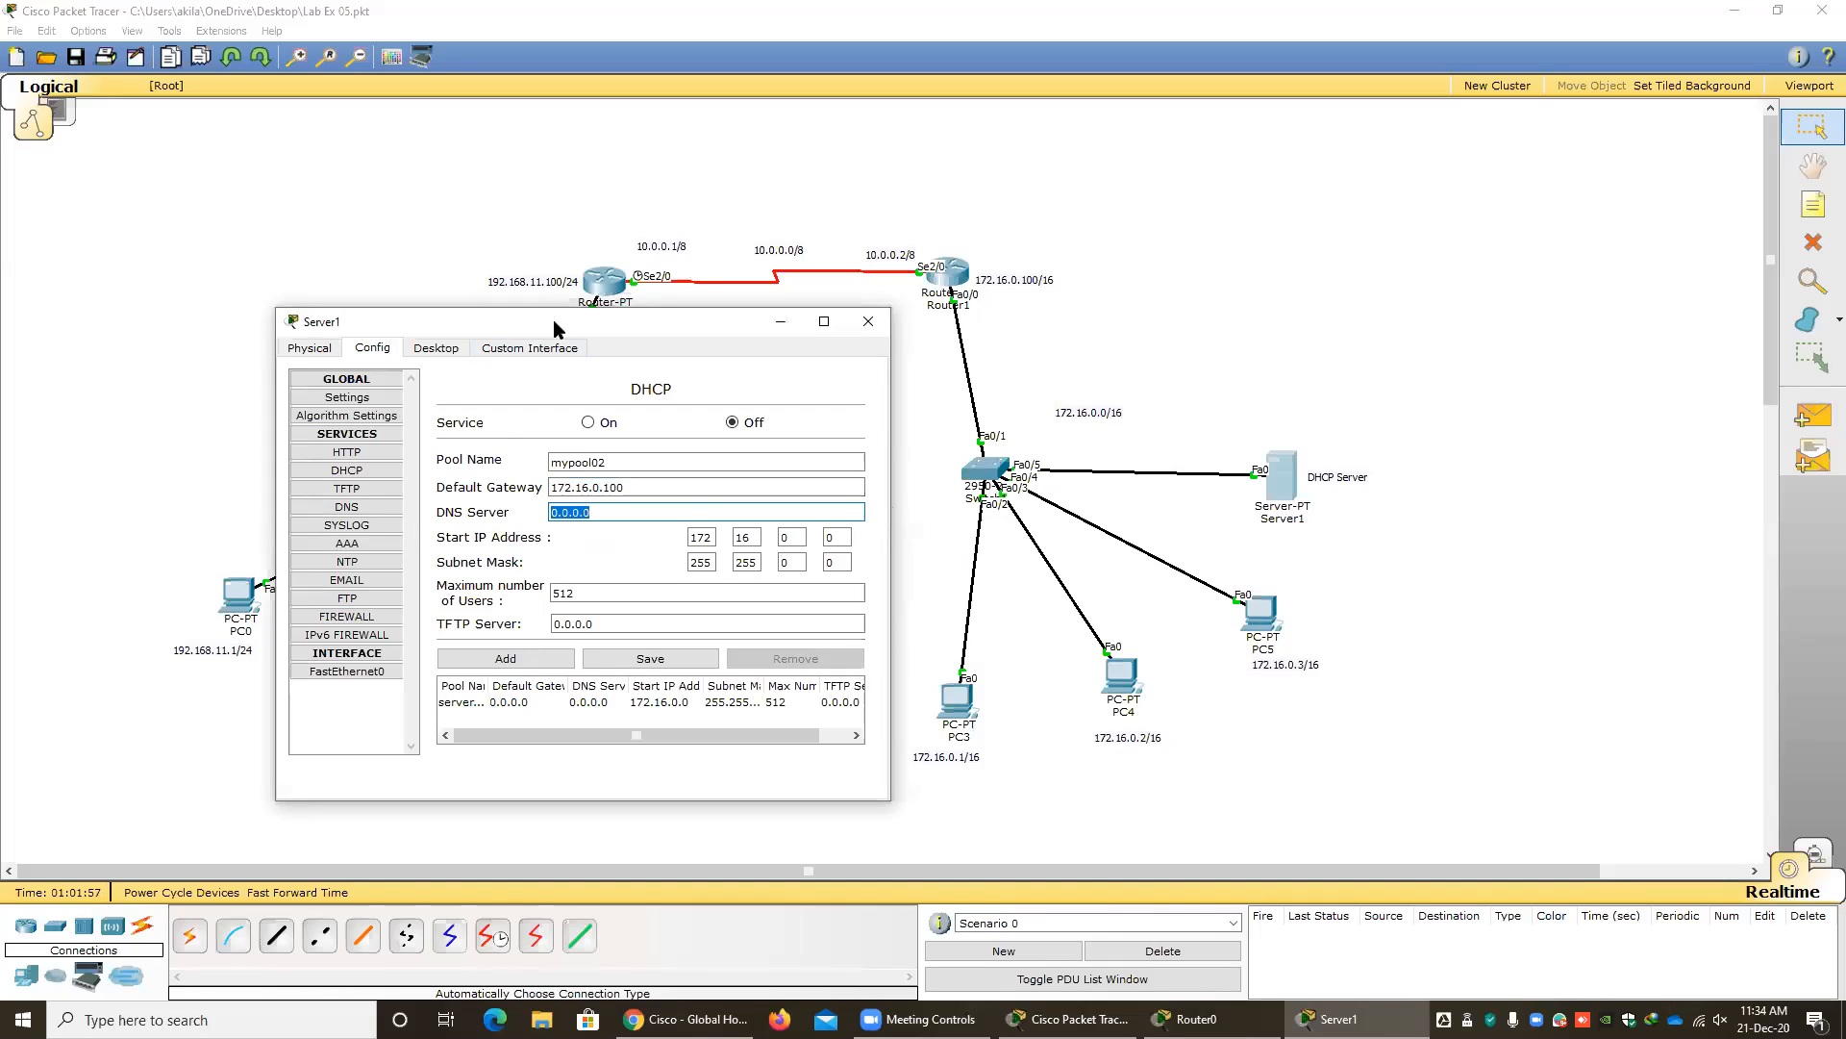
{"action": "left_click_drag", "start_coordinate": [554, 325], "coordinate": [641, 659]}
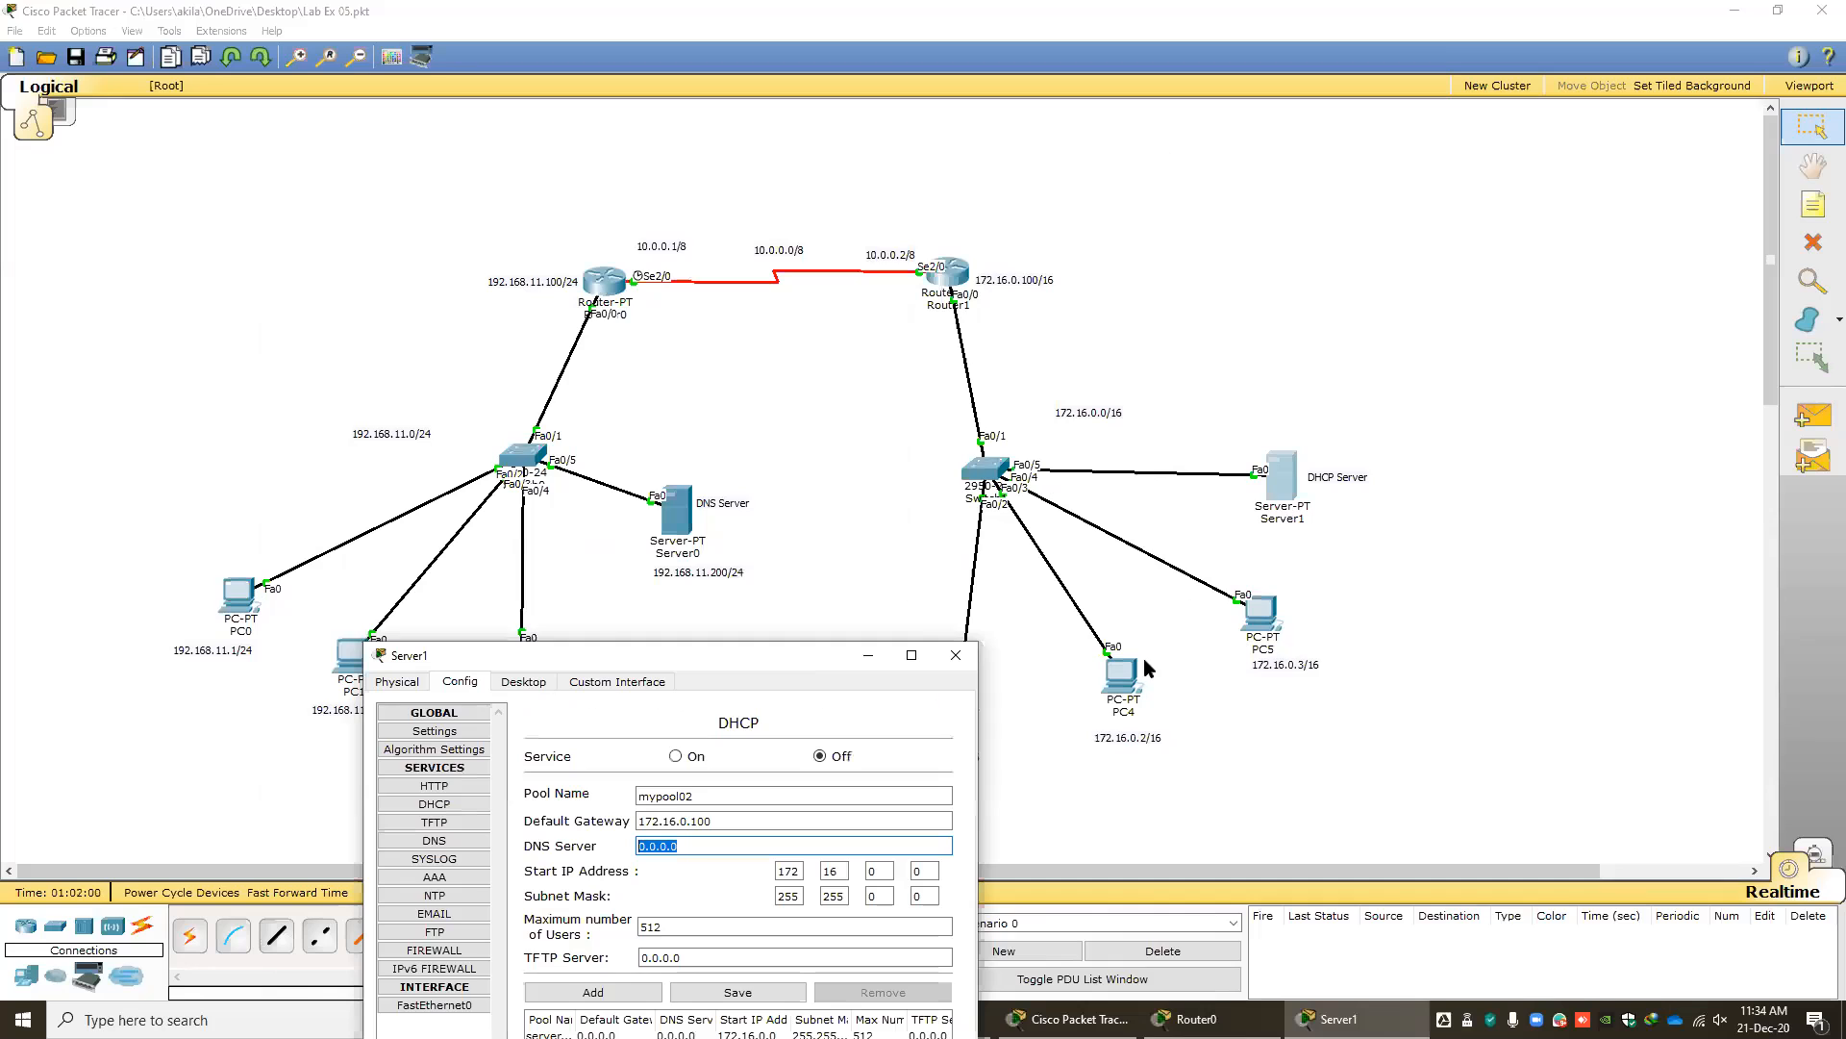
{"action": "left_click_drag", "start_coordinate": [791, 653], "coordinate": [805, 331]}
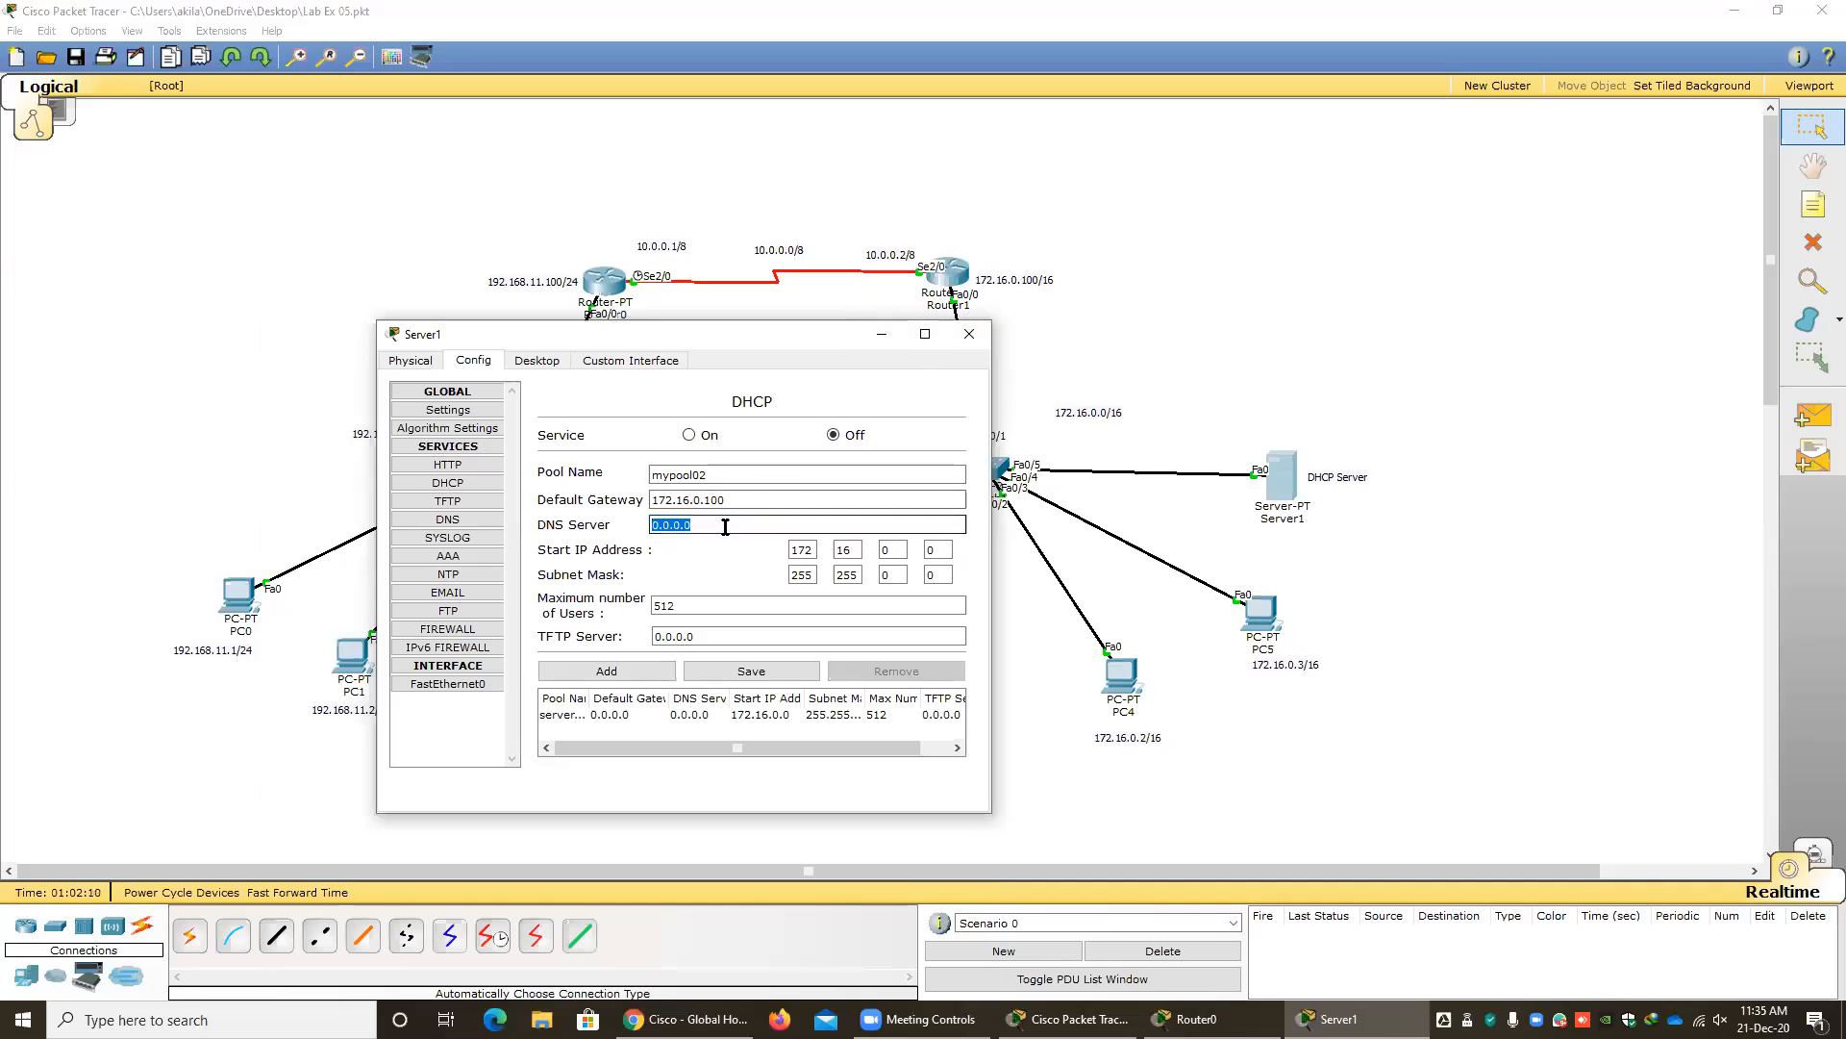
{"action": "type", "text": "172.16.0.100"}
{"action": "key", "text": "BackSpace"}
{"action": "key", "text": "BackSpace"}
{"action": "key", "text": "BackSpace"}
{"action": "key", "text": "BackSpace"}
{"action": "key", "text": "BackSpace"}
{"action": "key", "text": "BackSpace"}
{"action": "key", "text": "BackSpace"}
{"action": "key", "text": "BackSpace"}
{"action": "key", "text": "BackSpace"}
{"action": "key", "text": "BackSpace"}
{"action": "key", "text": "BackSpace"}
{"action": "key", "text": "BackSpace"}
Set the pool's DNS server to 192.168.11.200, the address of the DNS server on the other LAN.
{"action": "left_click_drag", "start_coordinate": [700, 339], "coordinate": [1431, 482]}
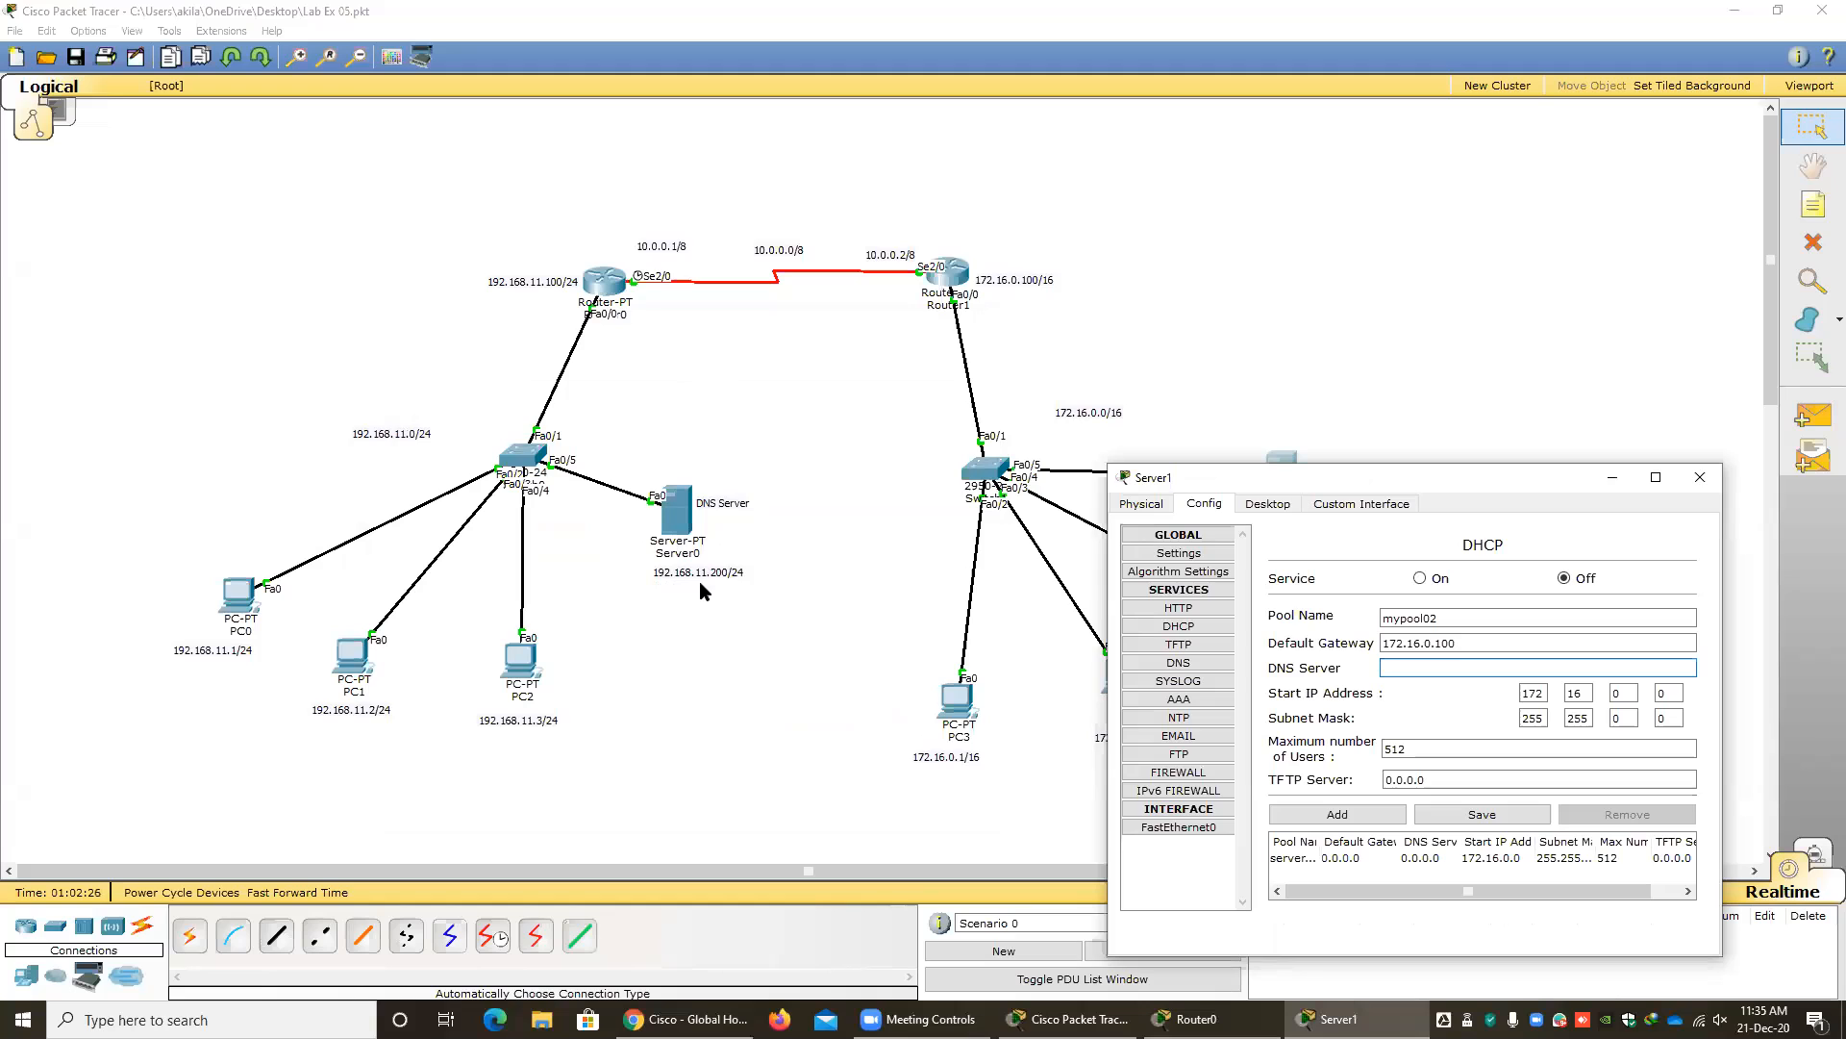
{"action": "left_click_drag", "start_coordinate": [1221, 475], "coordinate": [1173, 438]}
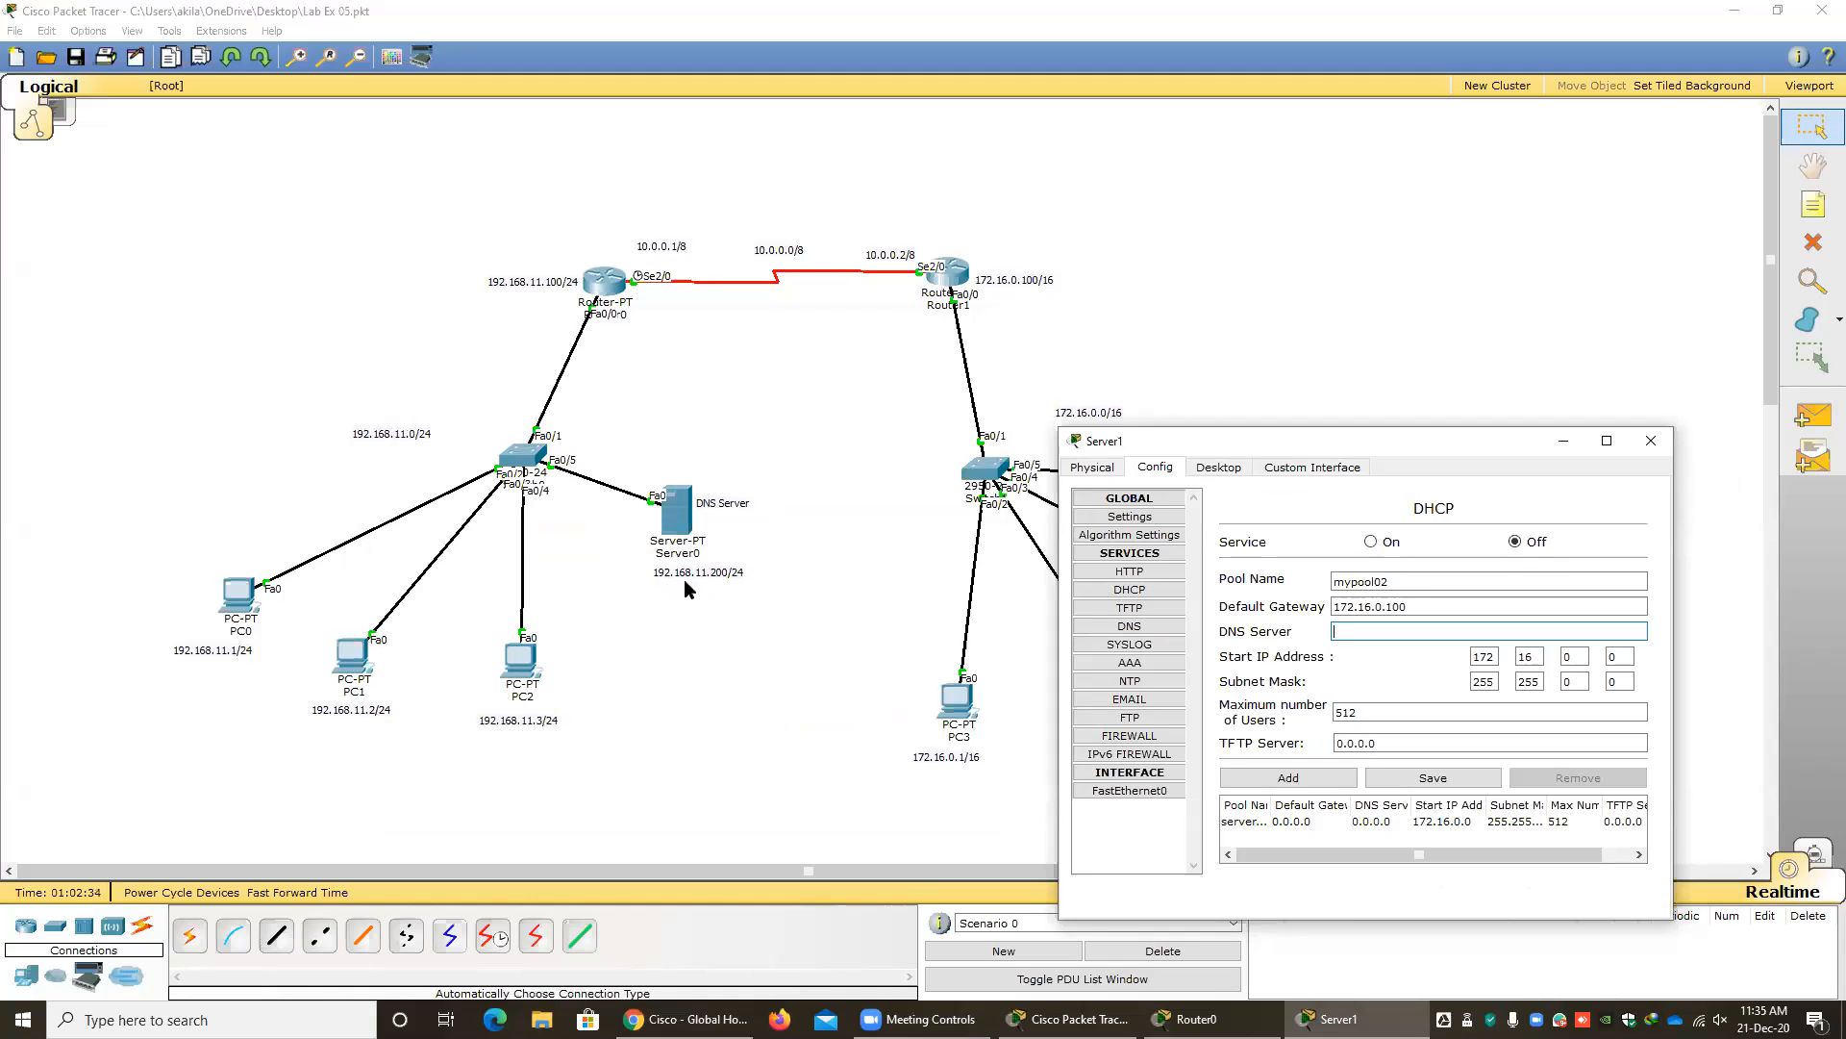
{"action": "left_click_drag", "start_coordinate": [1139, 439], "coordinate": [477, 351]}
{"action": "left_click", "coordinate": [689, 545]}
{"action": "type", "text": "19"}
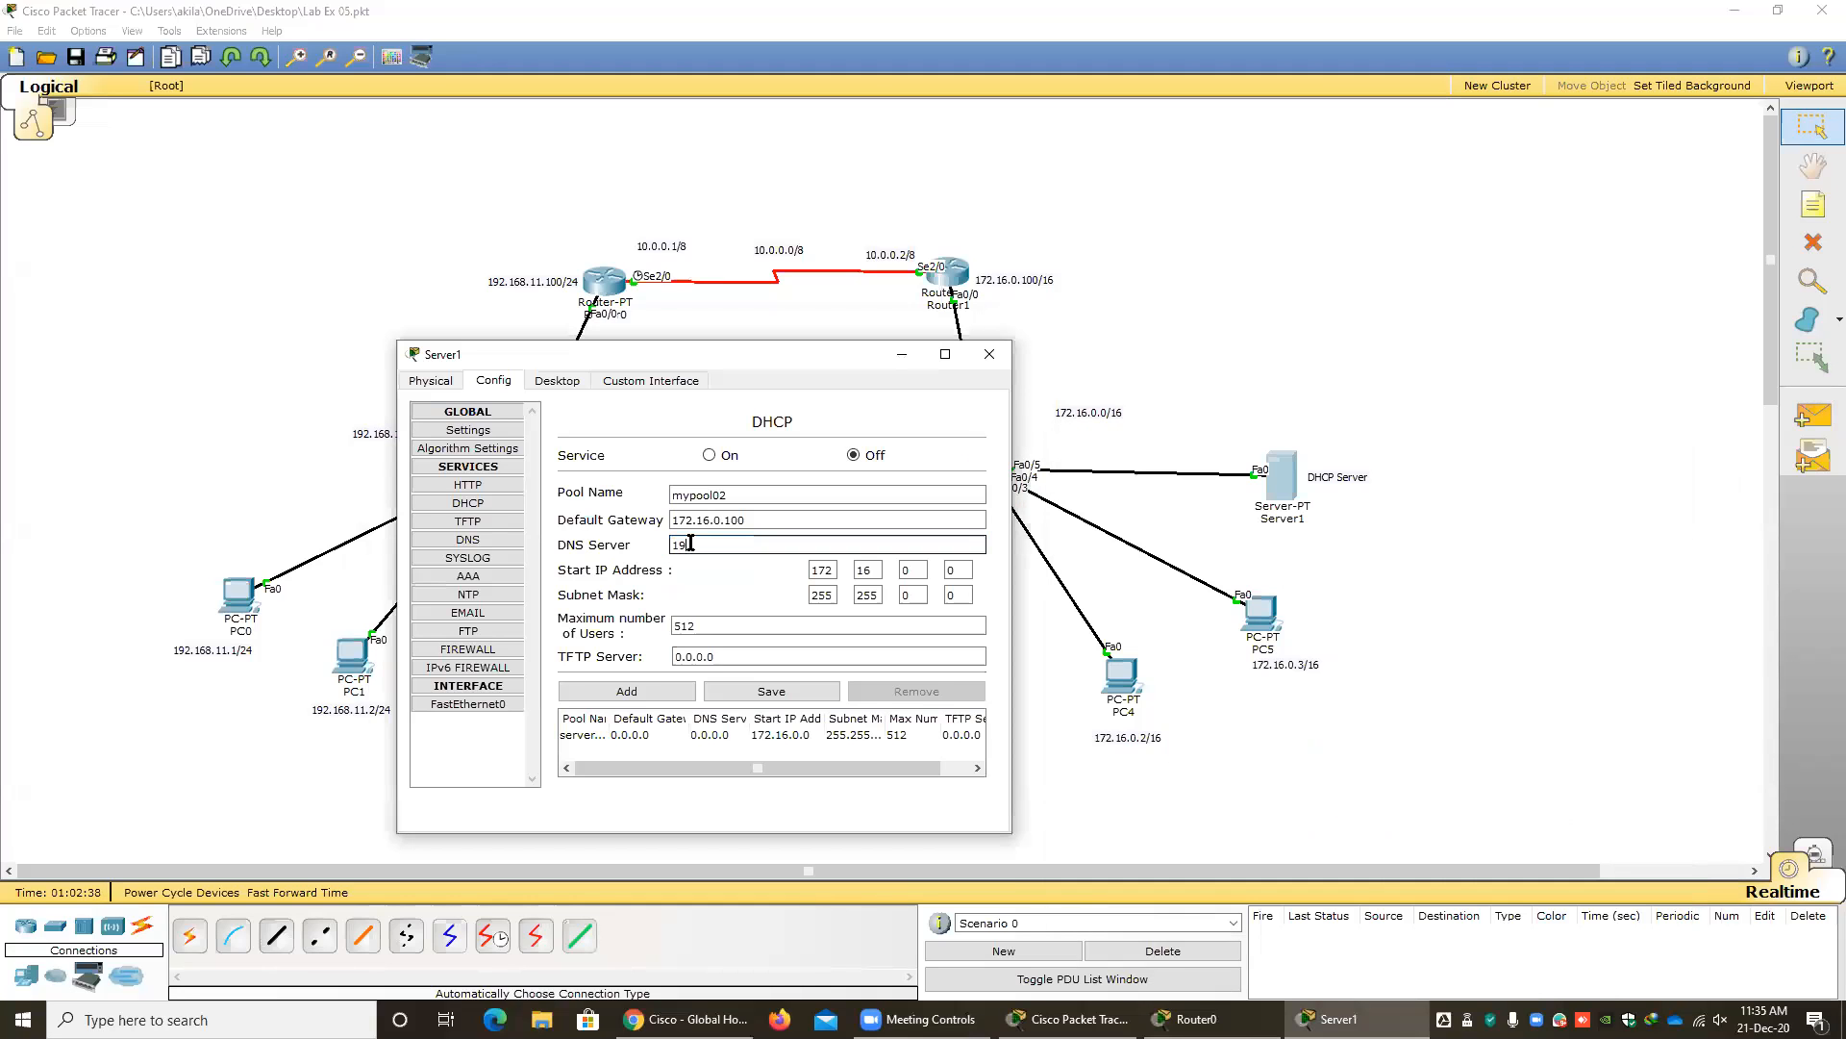
{"action": "type", "text": "2.168"}
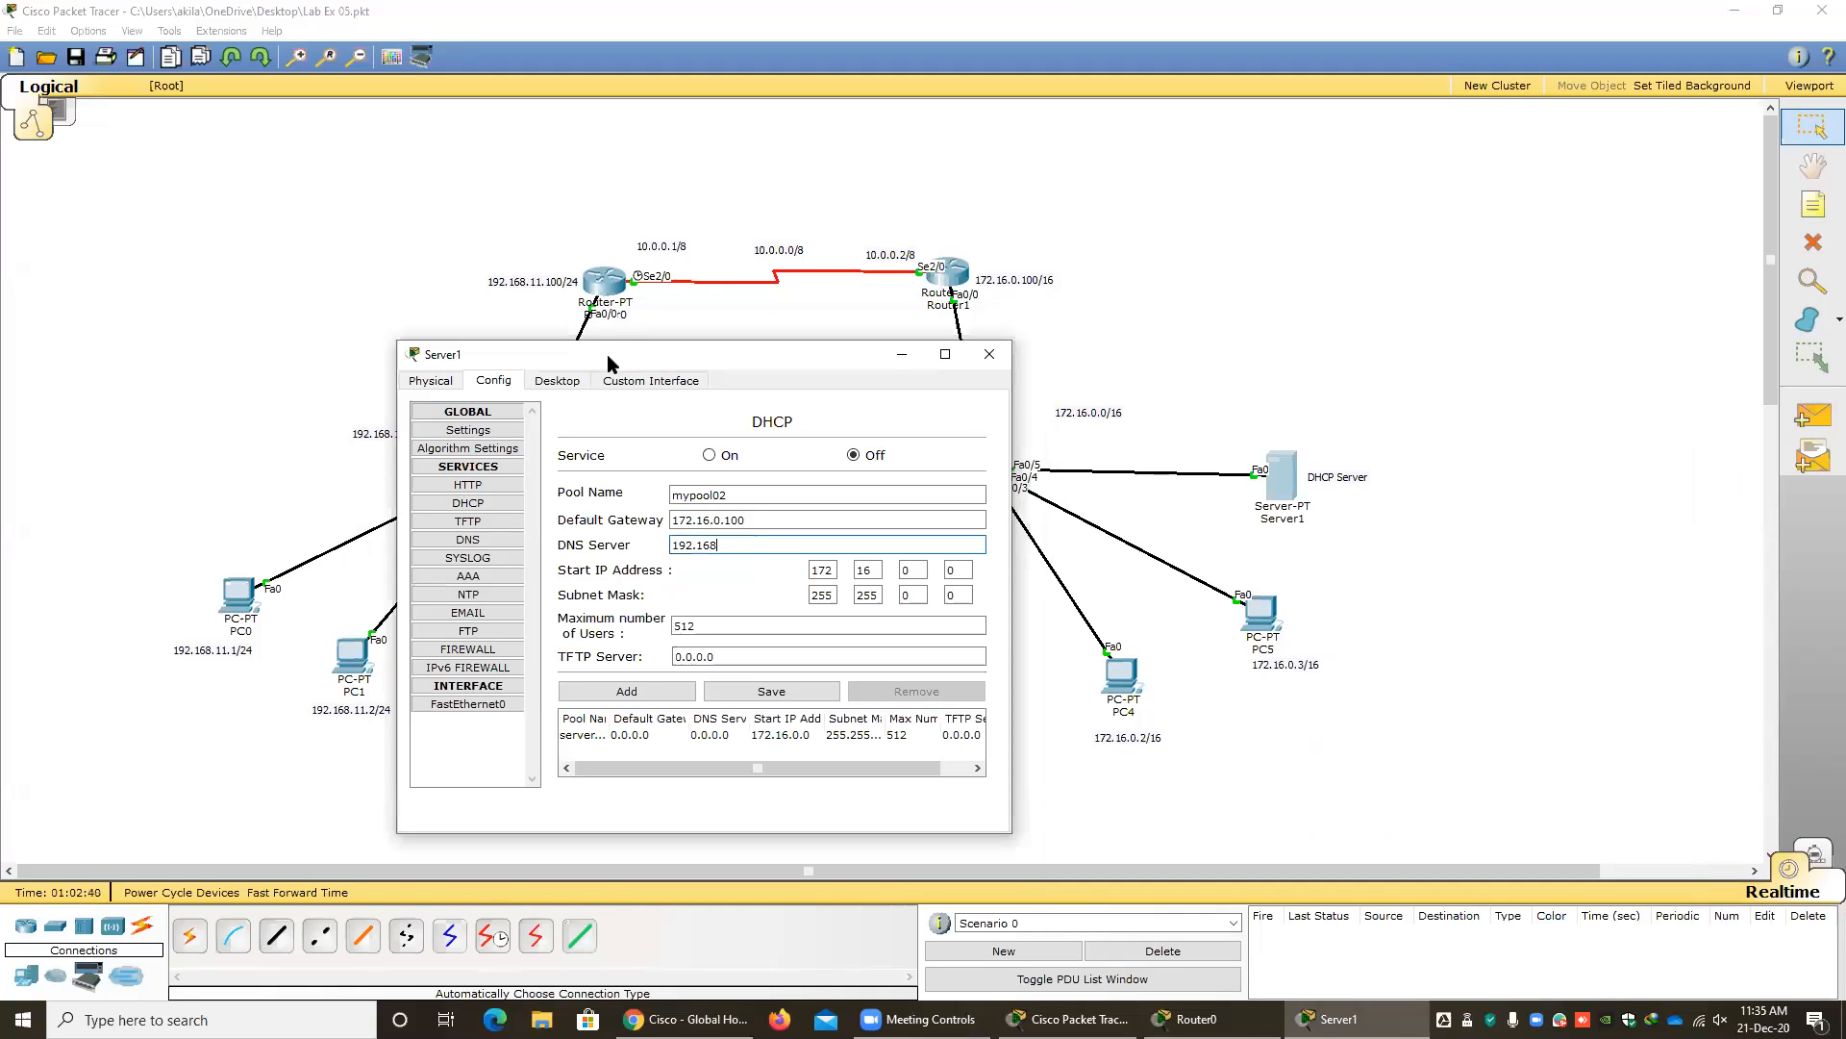
{"action": "left_click_drag", "start_coordinate": [596, 356], "coordinate": [195, 399]}
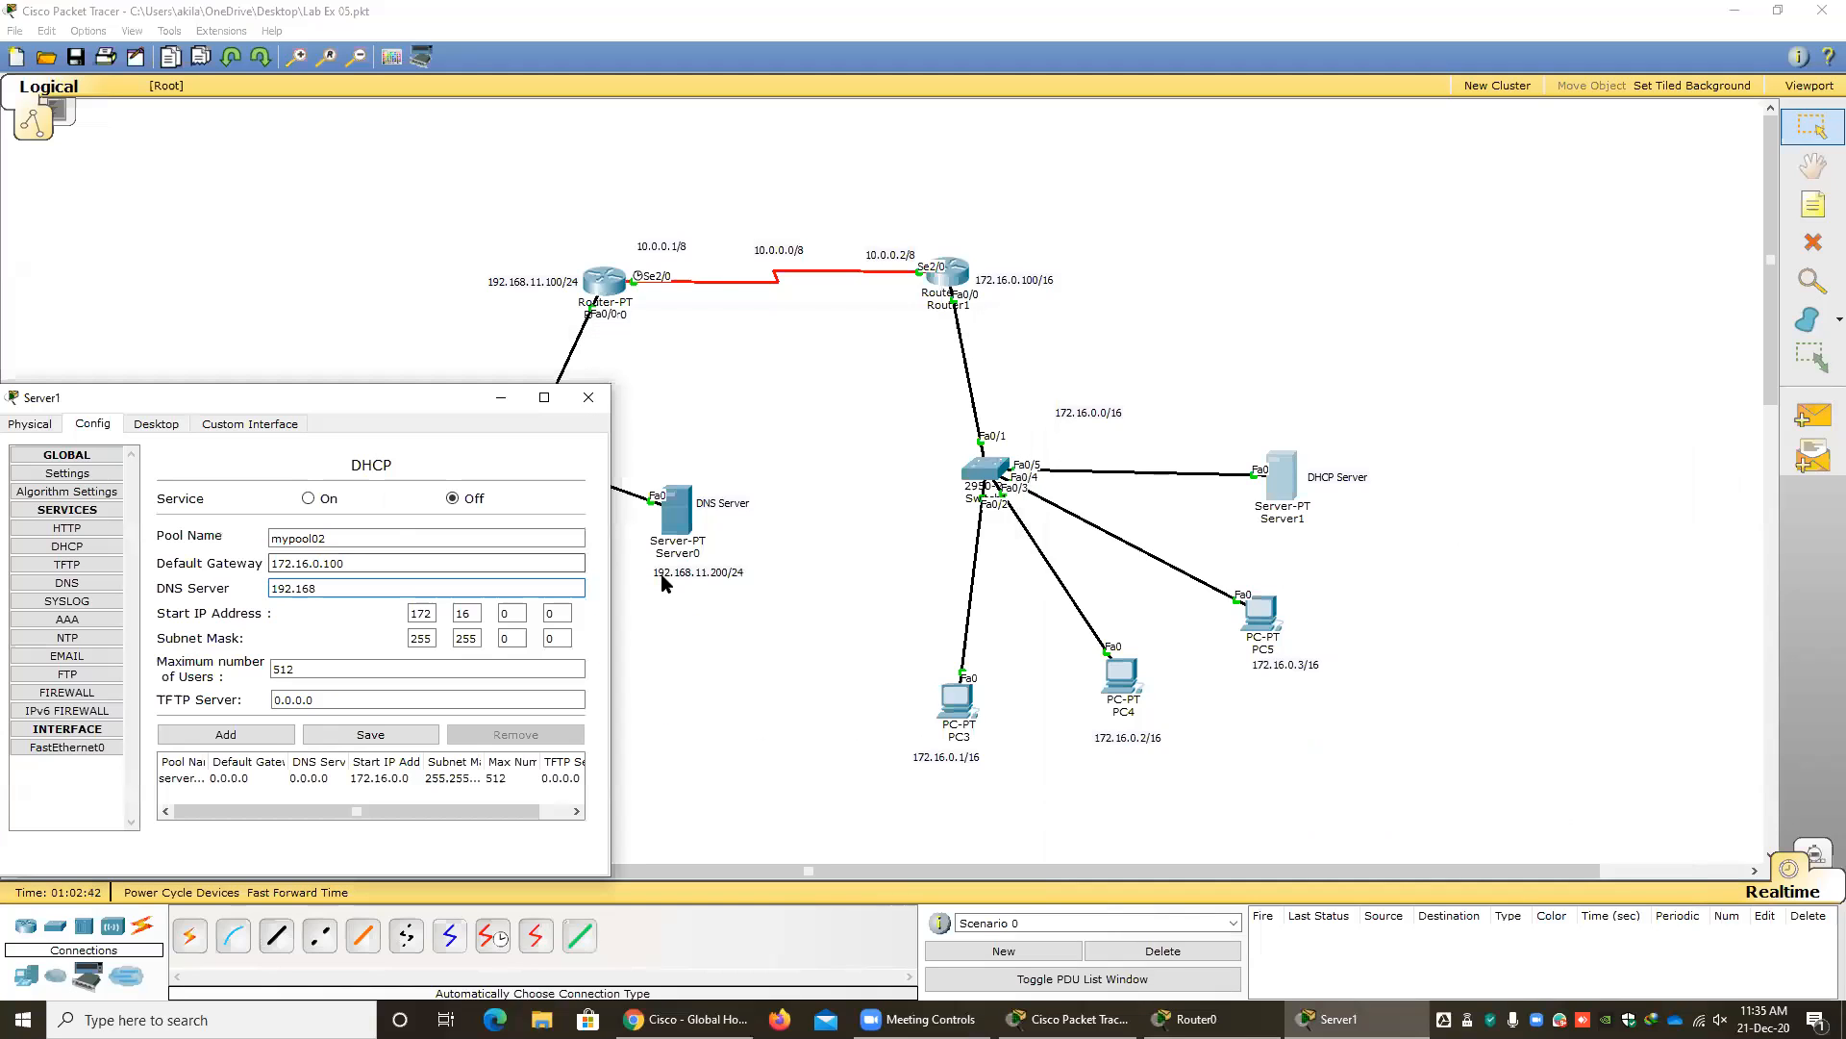
{"action": "type", "text": ".11.200"}
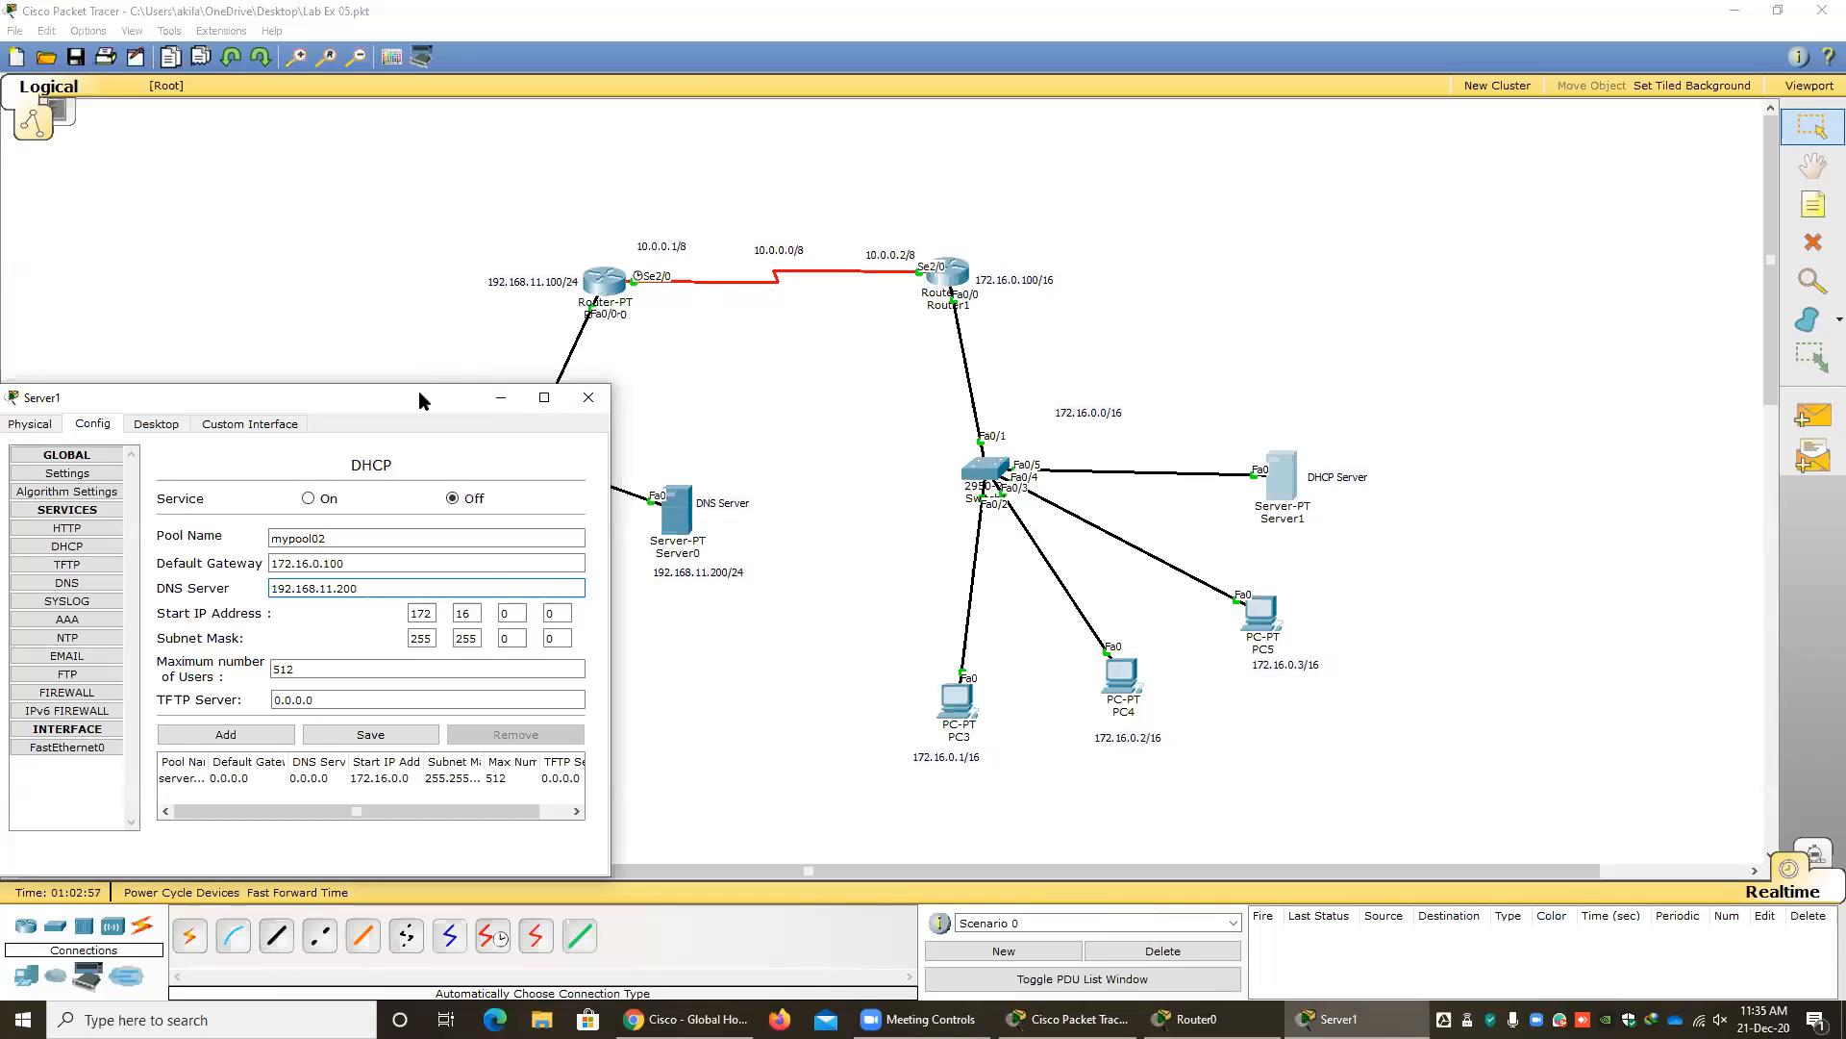
{"action": "left_click_drag", "start_coordinate": [419, 399], "coordinate": [685, 307]}
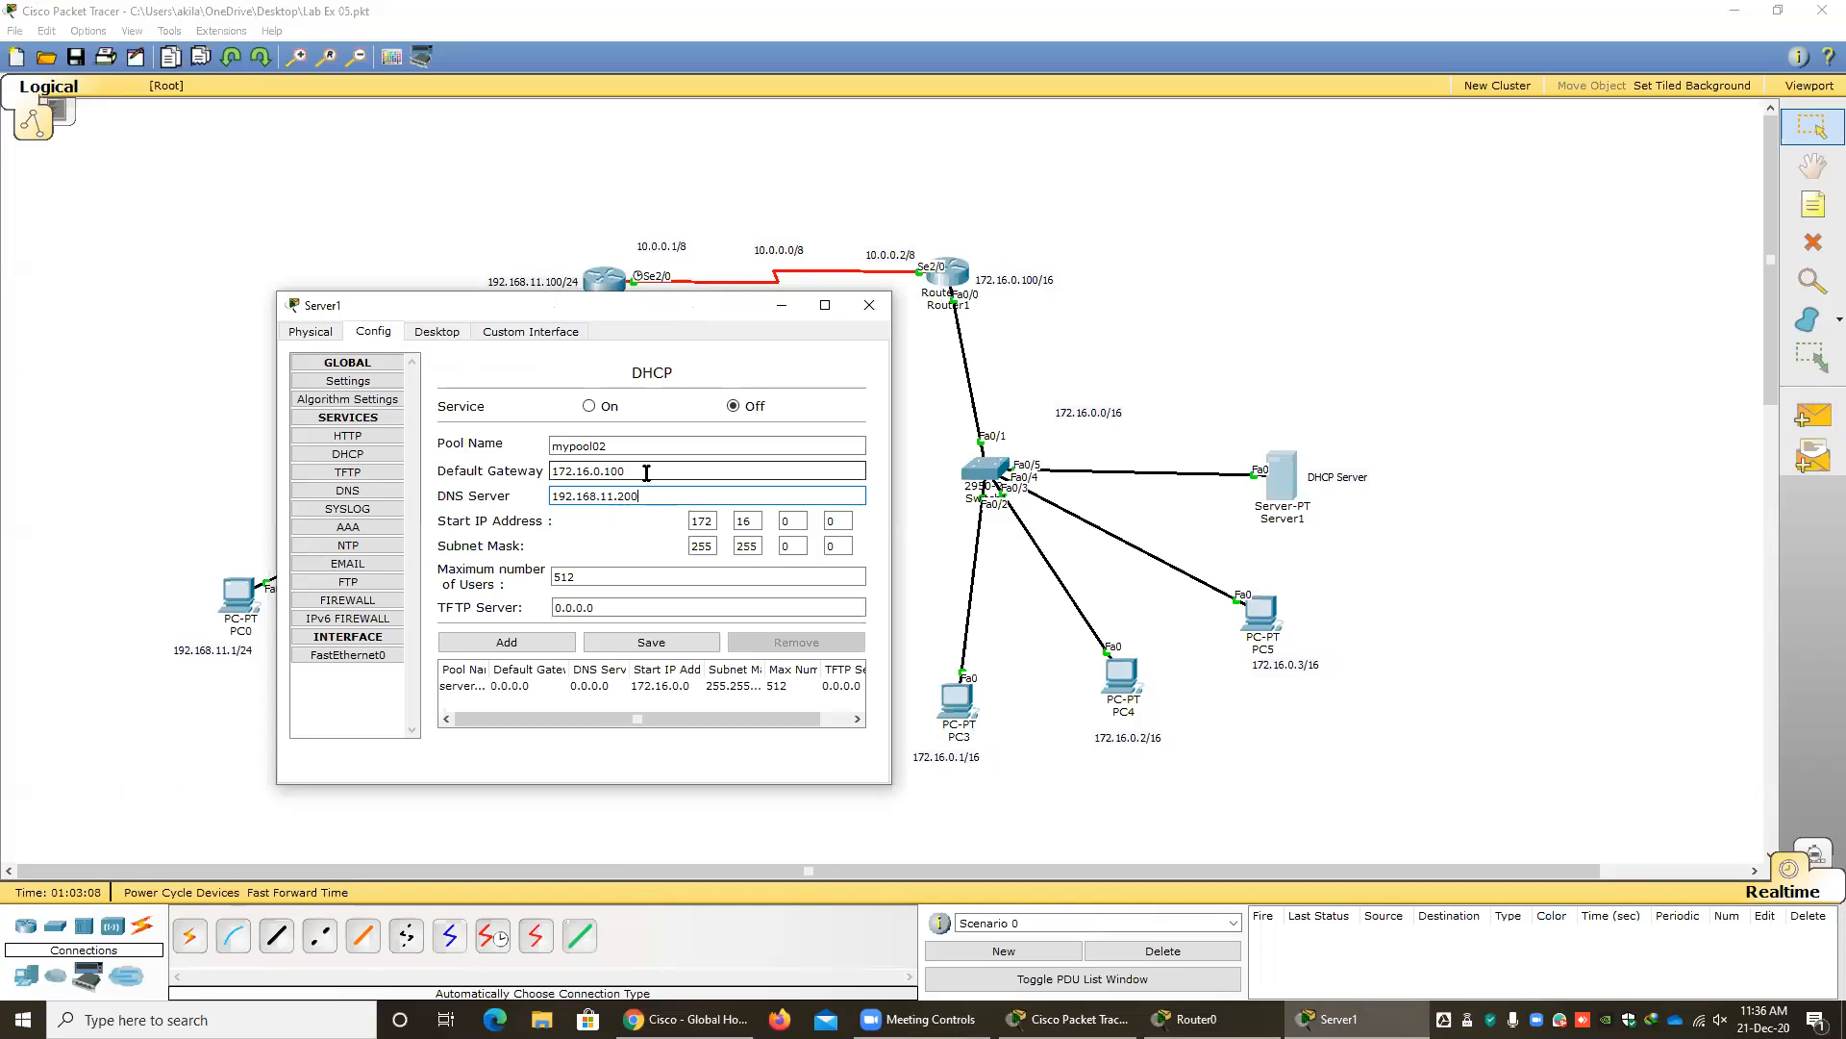
{"action": "left_click_drag", "start_coordinate": [652, 474], "coordinate": [498, 465]}
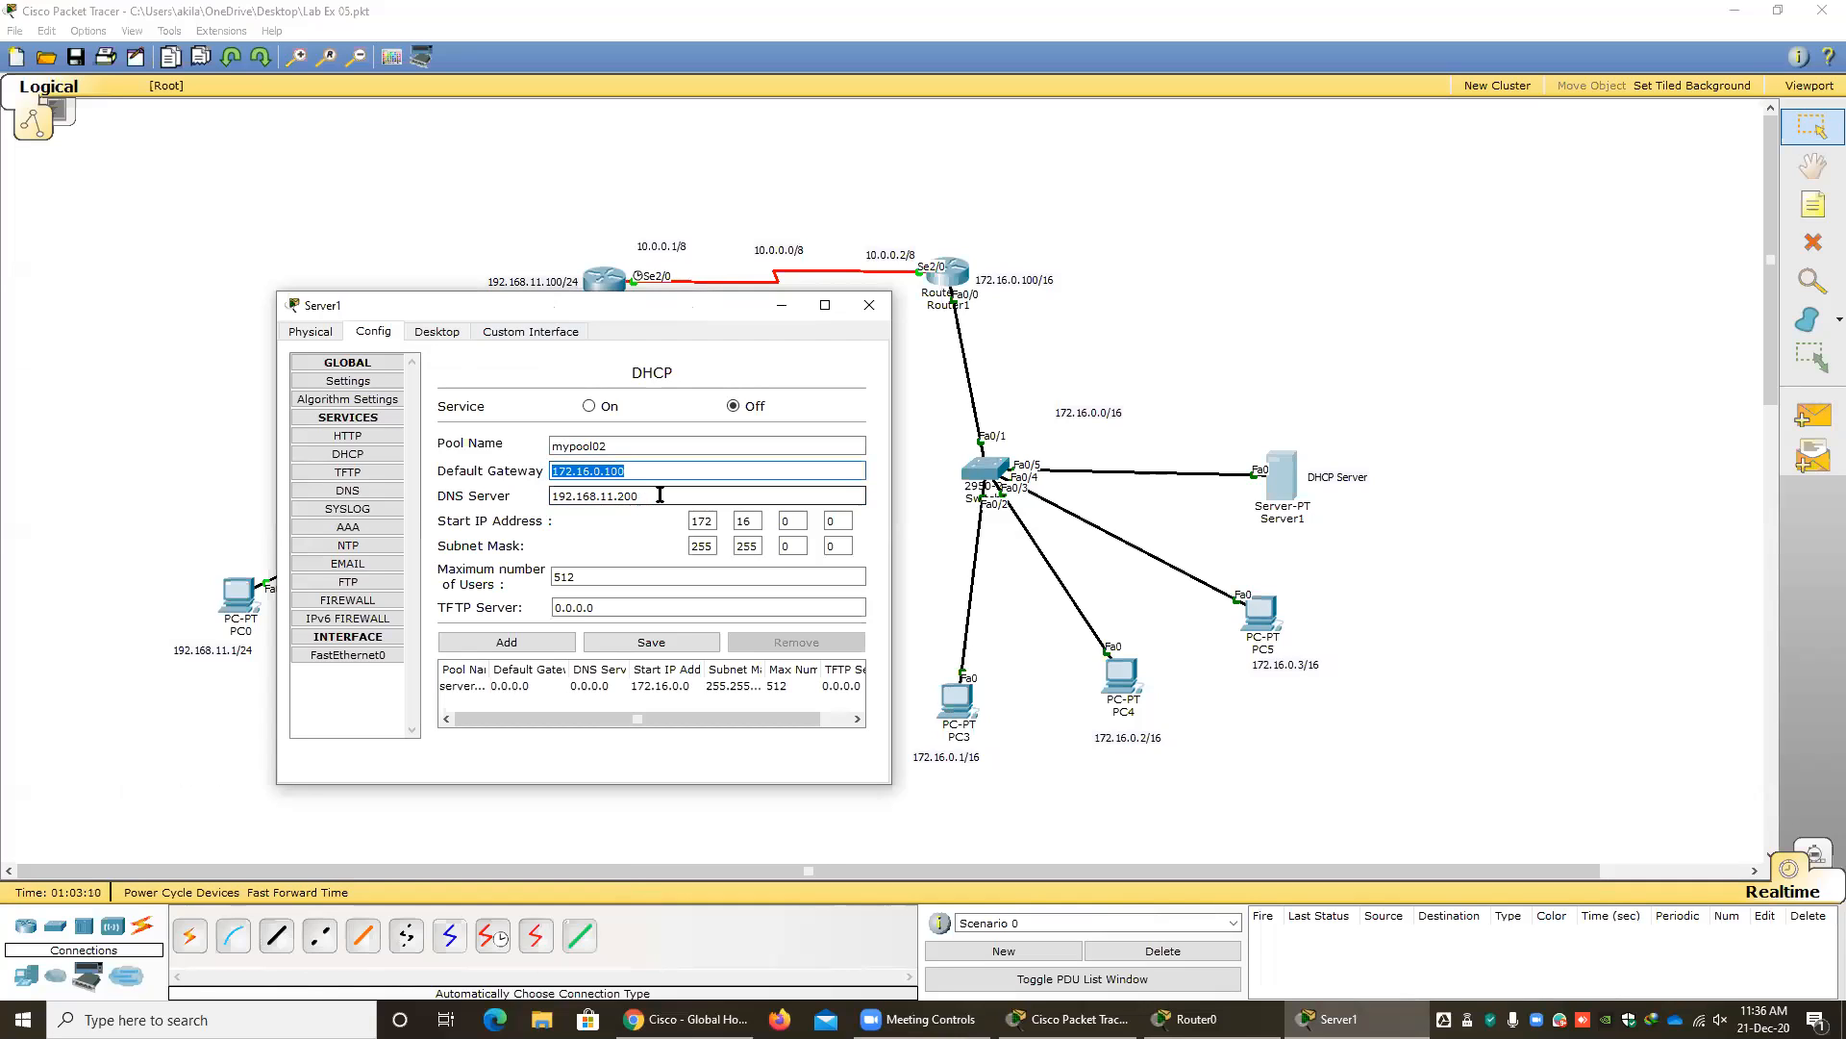
{"action": "left_click_drag", "start_coordinate": [651, 496], "coordinate": [525, 491]}
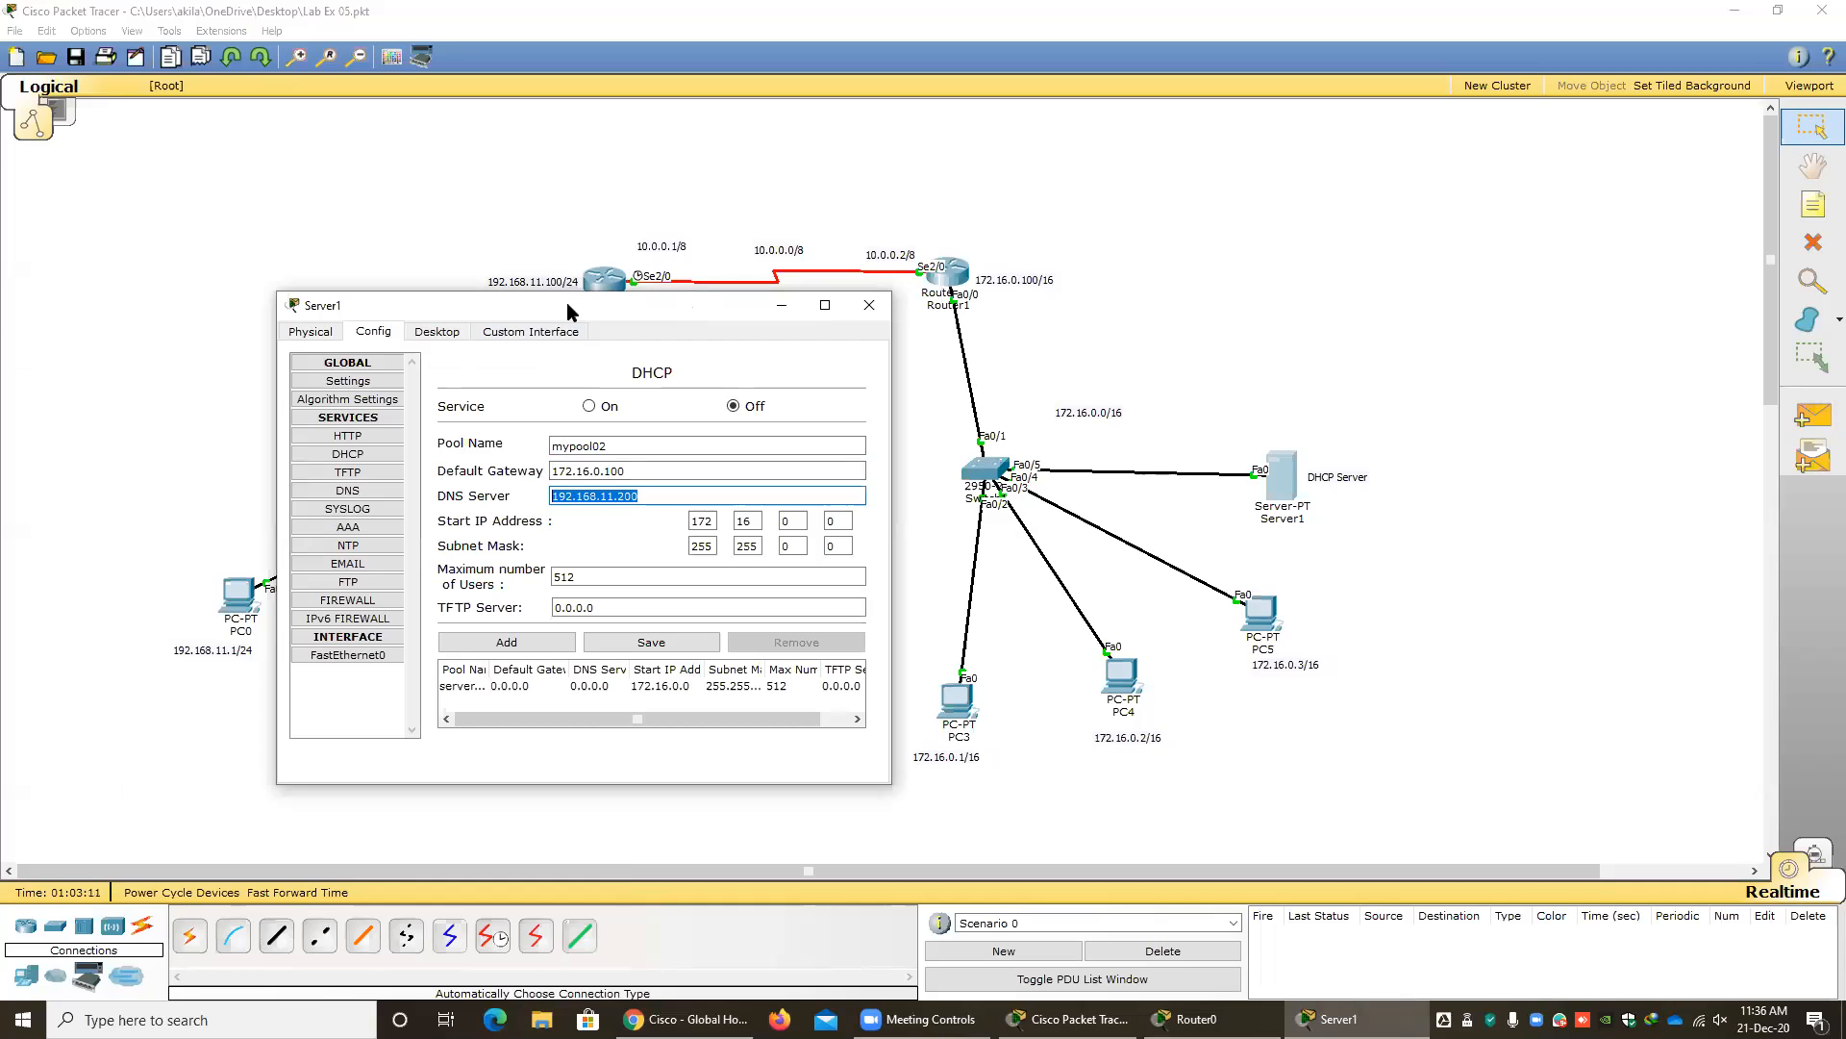
{"action": "left_click_drag", "start_coordinate": [568, 302], "coordinate": [570, 326]}
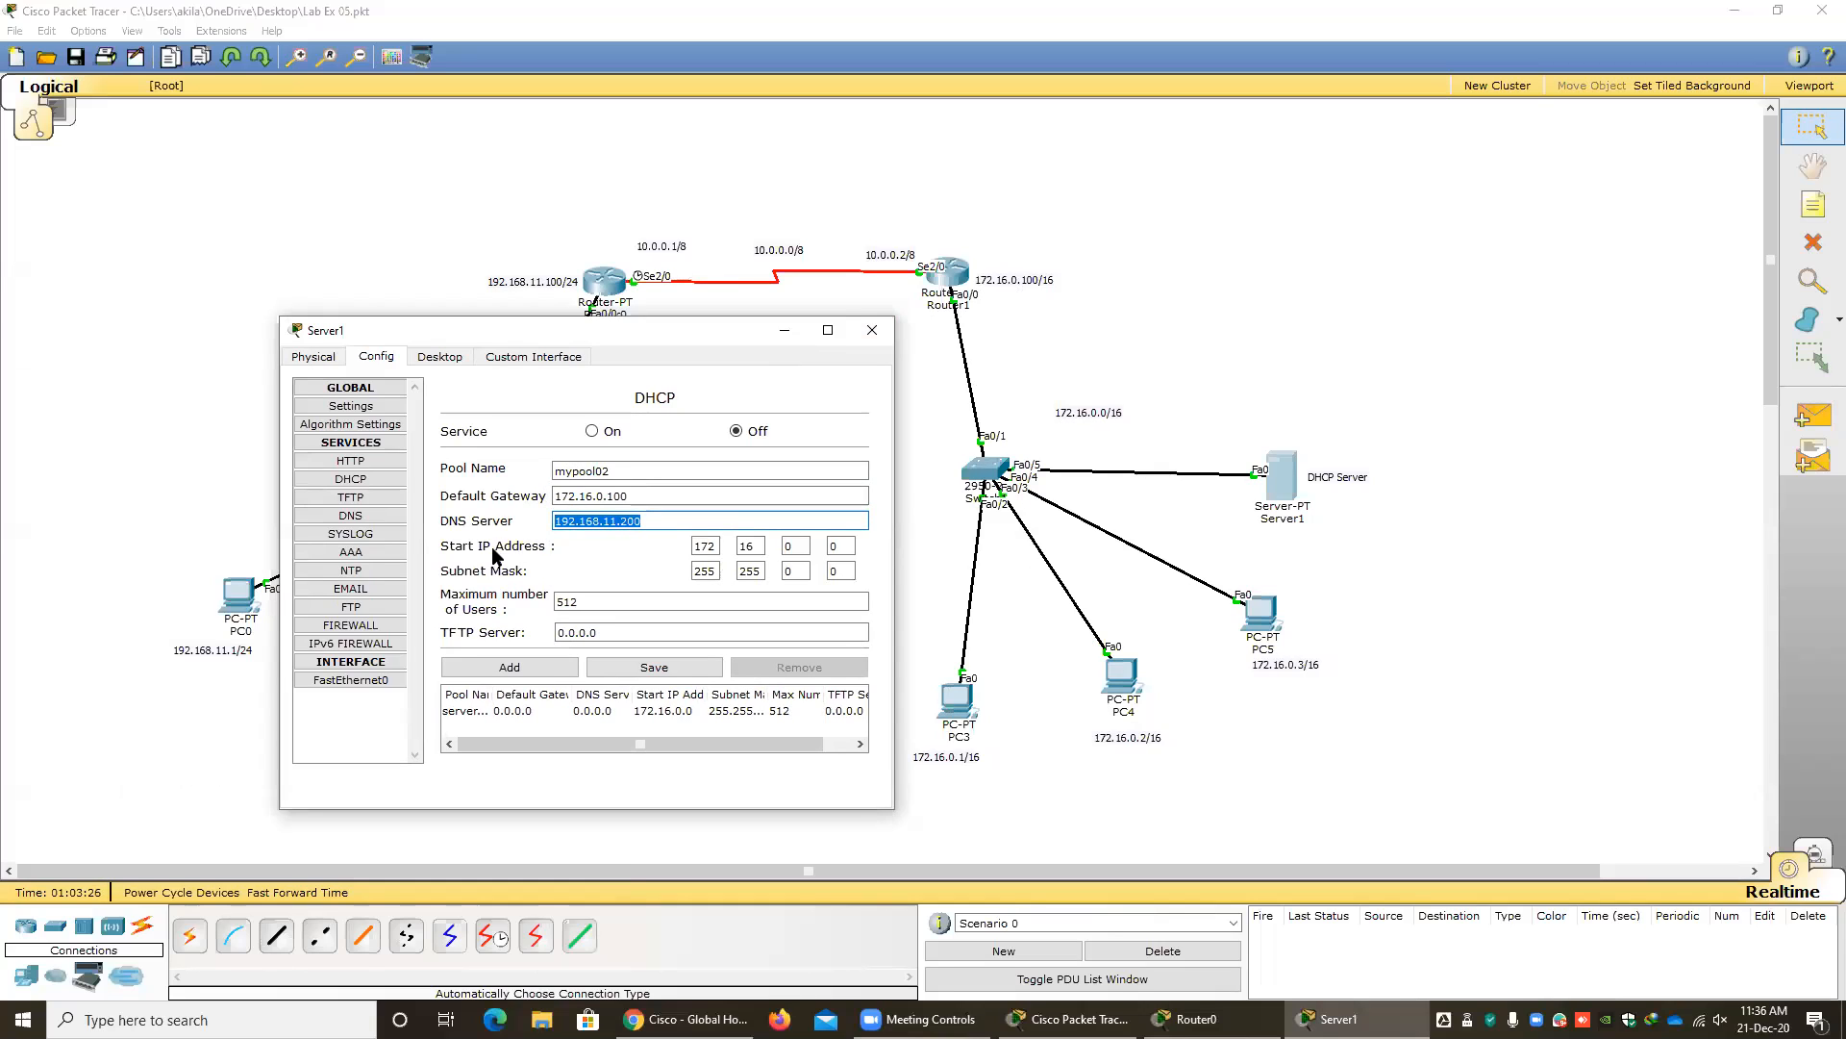
{"action": "left_click", "coordinate": [758, 548]}
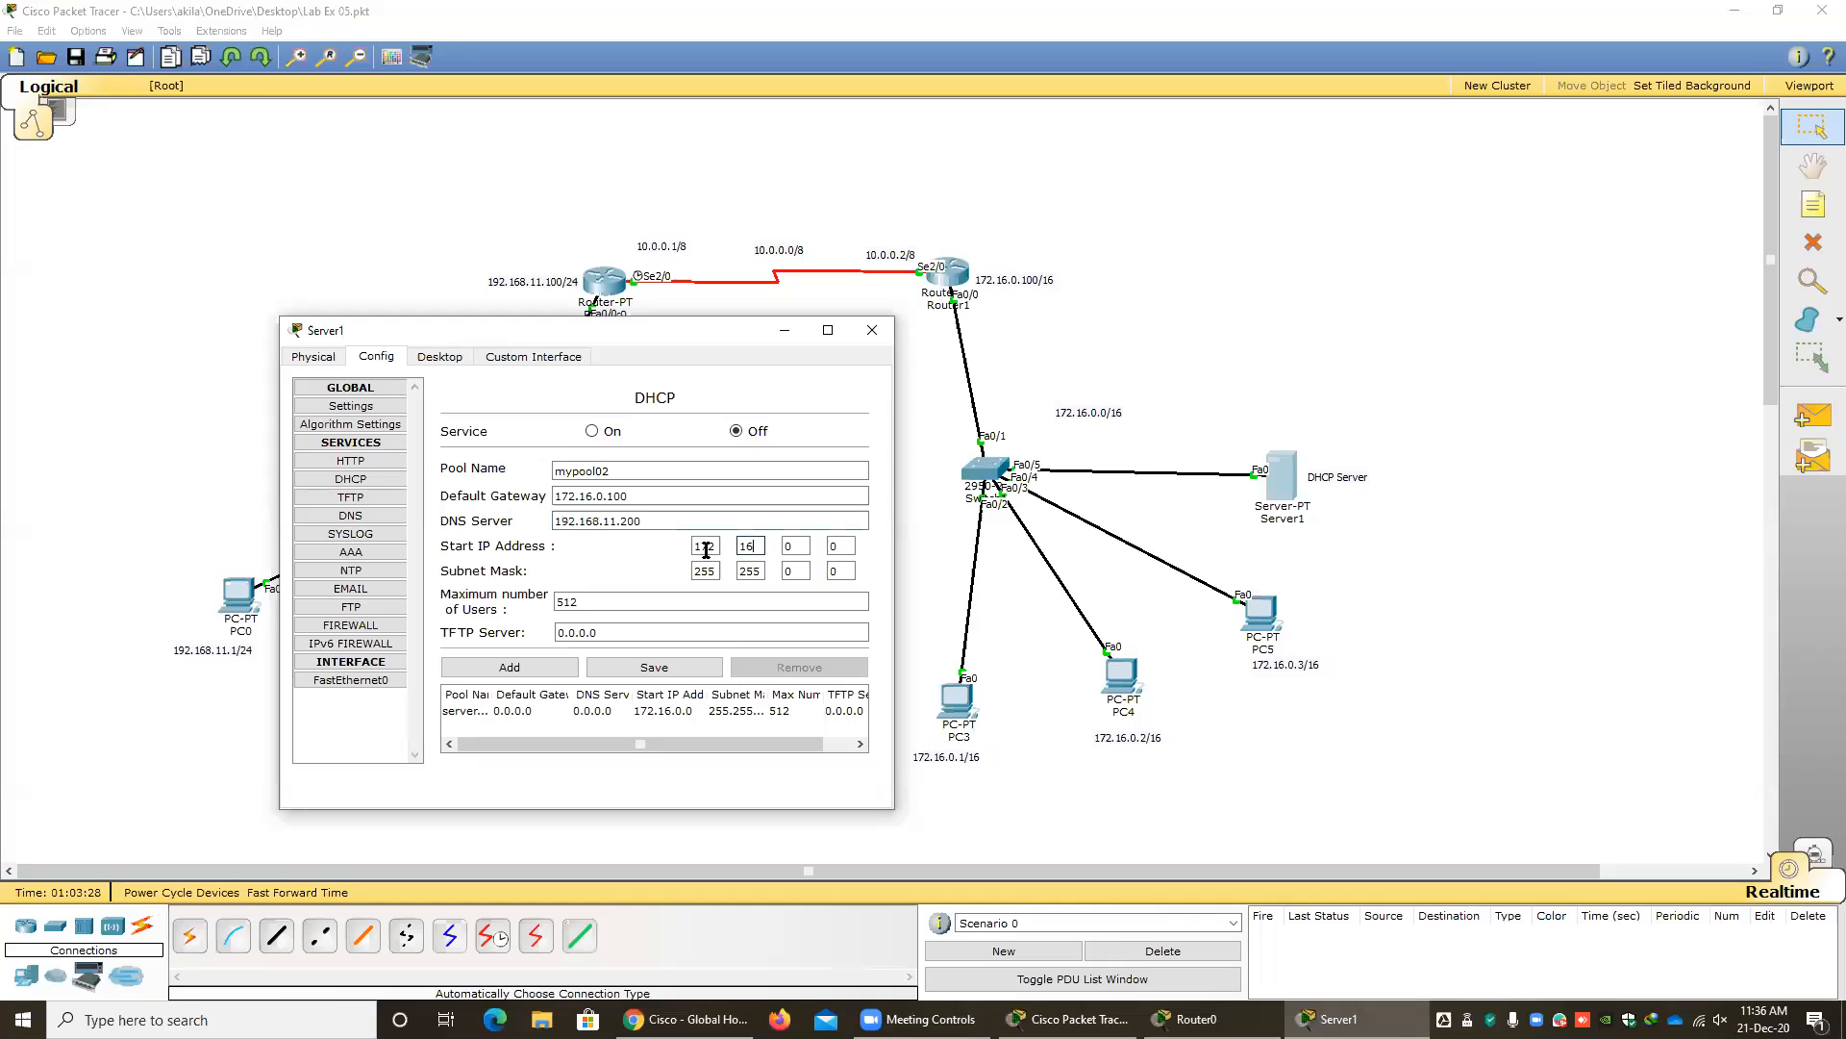
{"action": "left_click", "coordinate": [795, 550]}
{"action": "left_click", "coordinate": [841, 549]}
{"action": "left_click_drag", "start_coordinate": [843, 548], "coordinate": [816, 544]}
{"action": "type", "text": "1"}
{"action": "type", "text": "0"}
{"action": "left_click", "coordinate": [758, 571]}
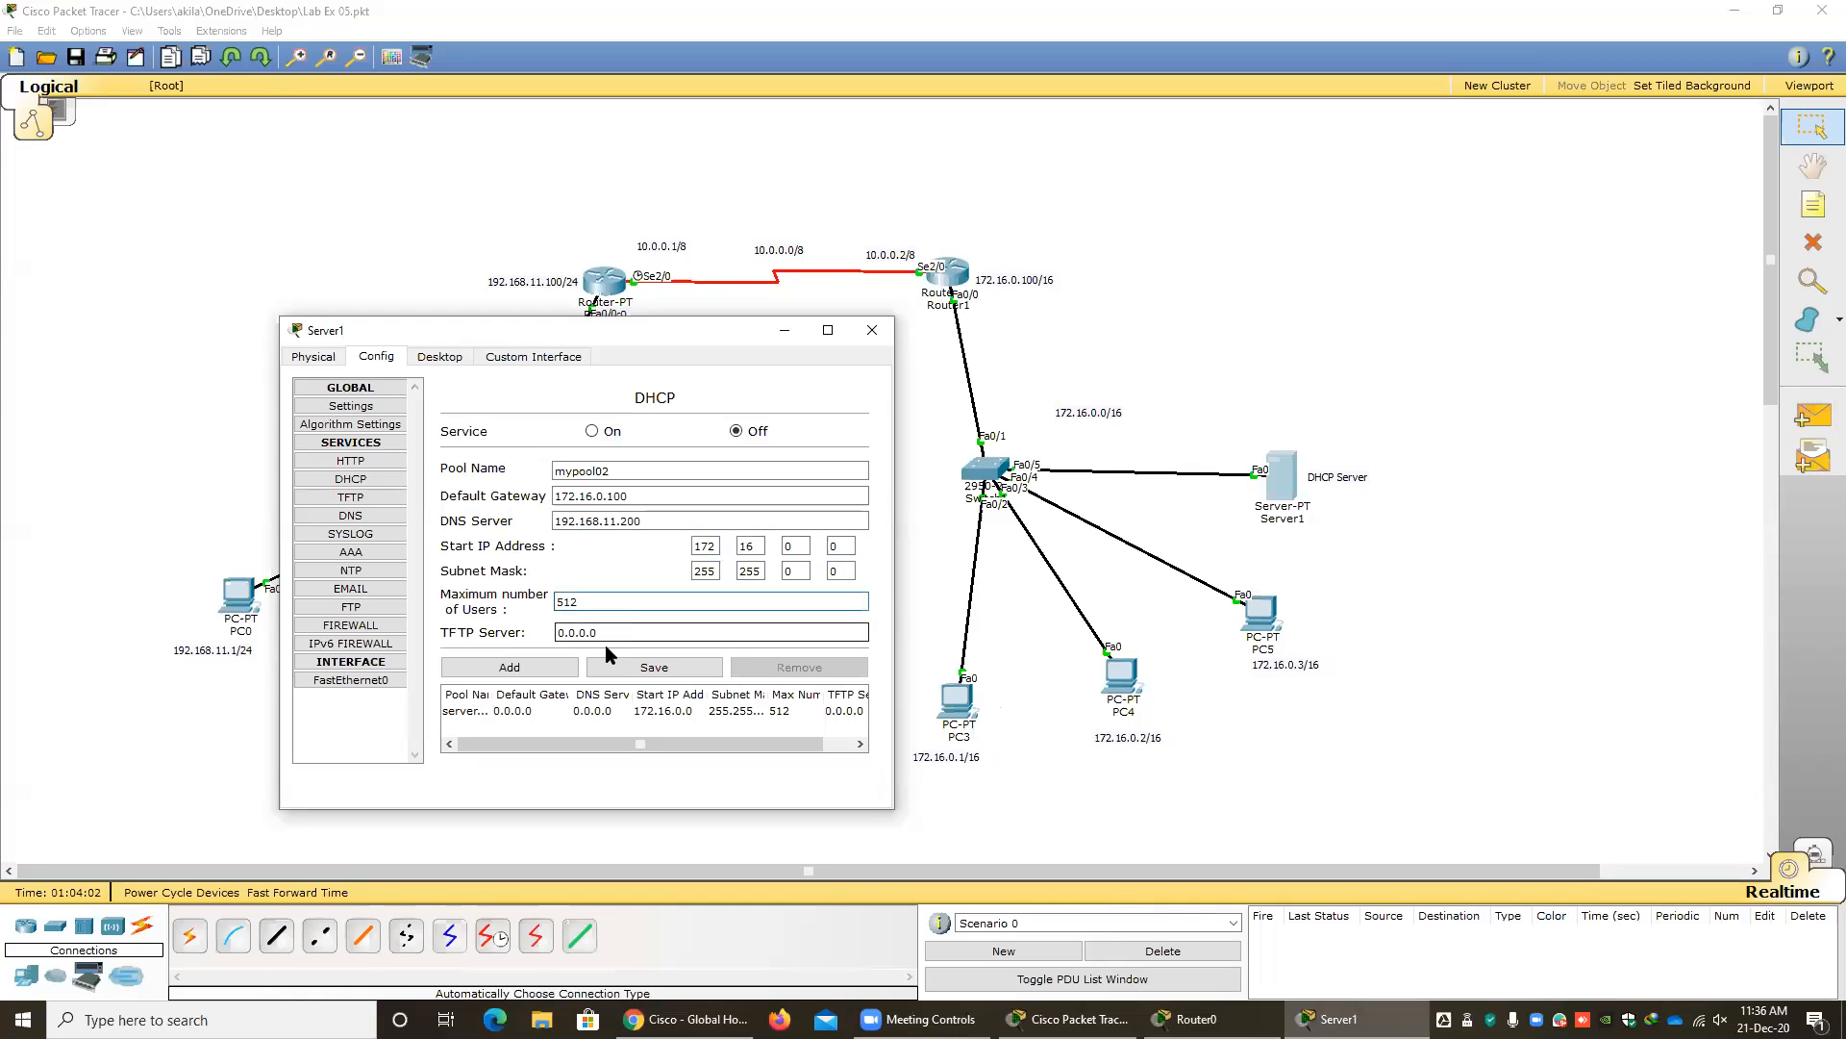
Add mypool02 to the DHCP server's pools and widen the window to show the pool table's columns.
{"action": "left_click", "coordinate": [514, 673]}
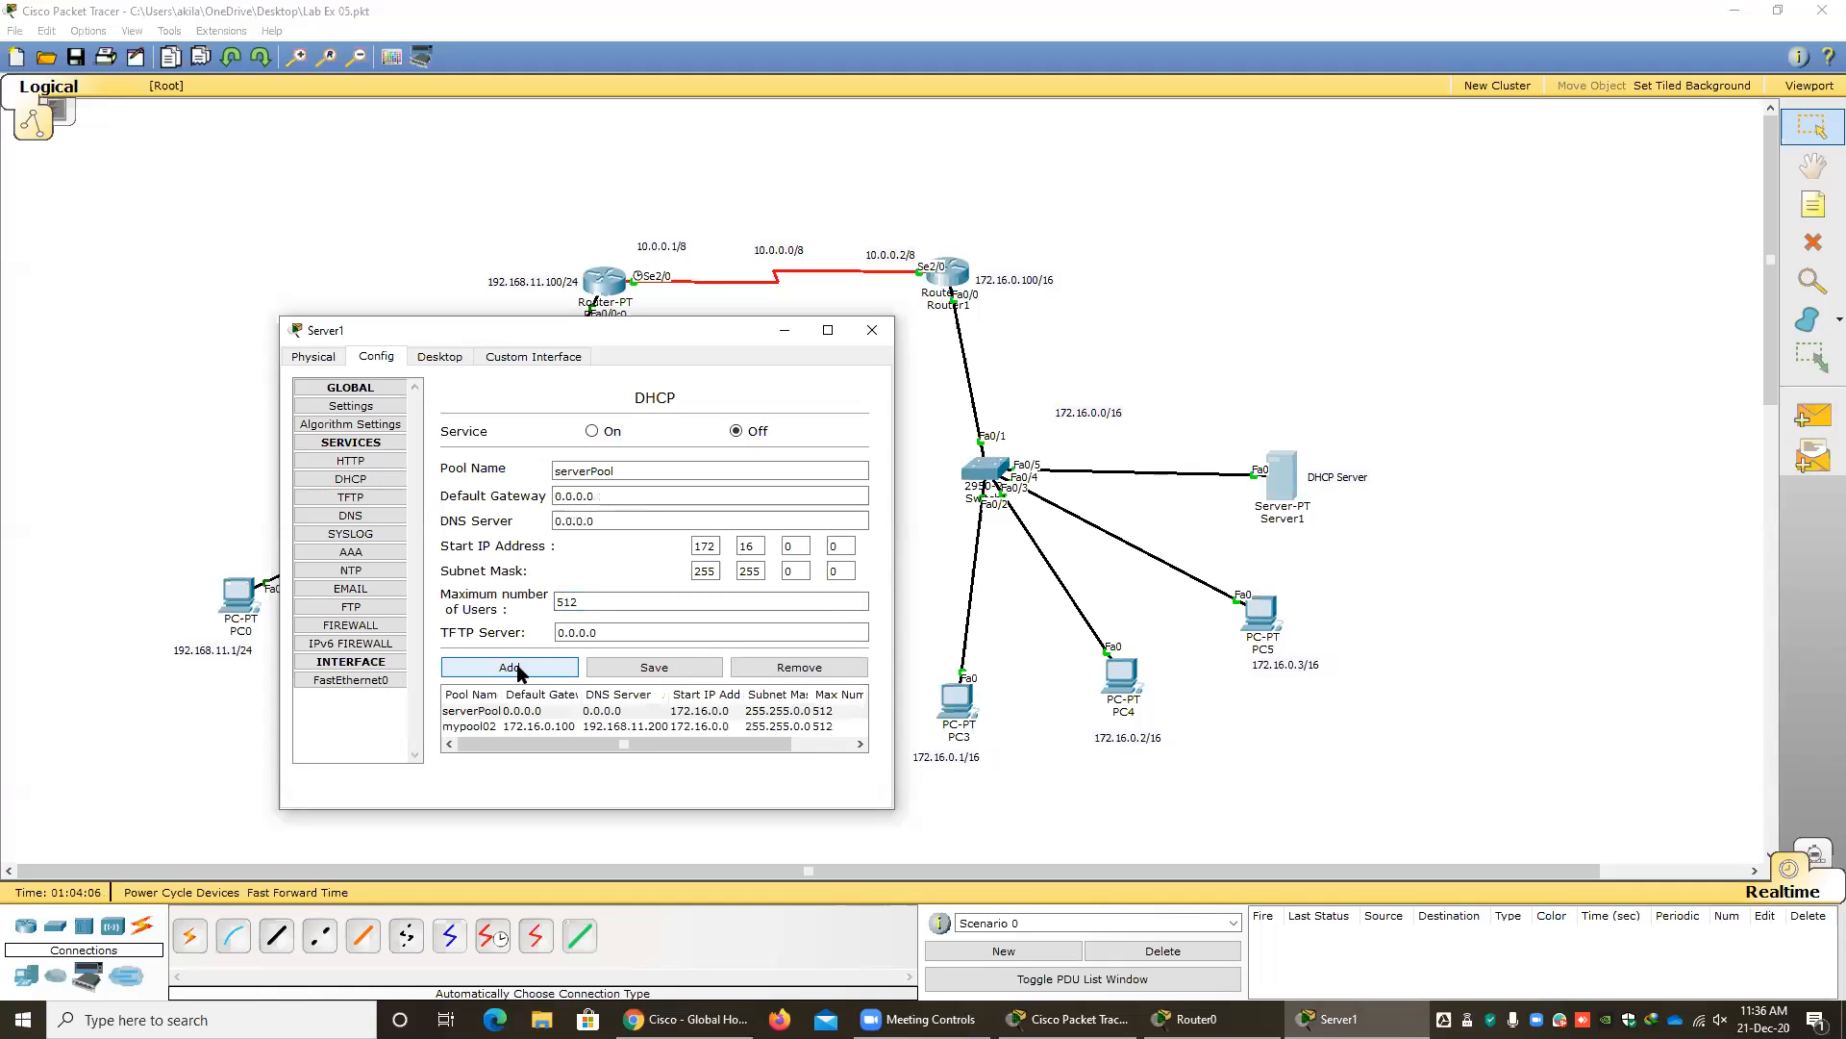
{"action": "left_click", "coordinate": [486, 711]}
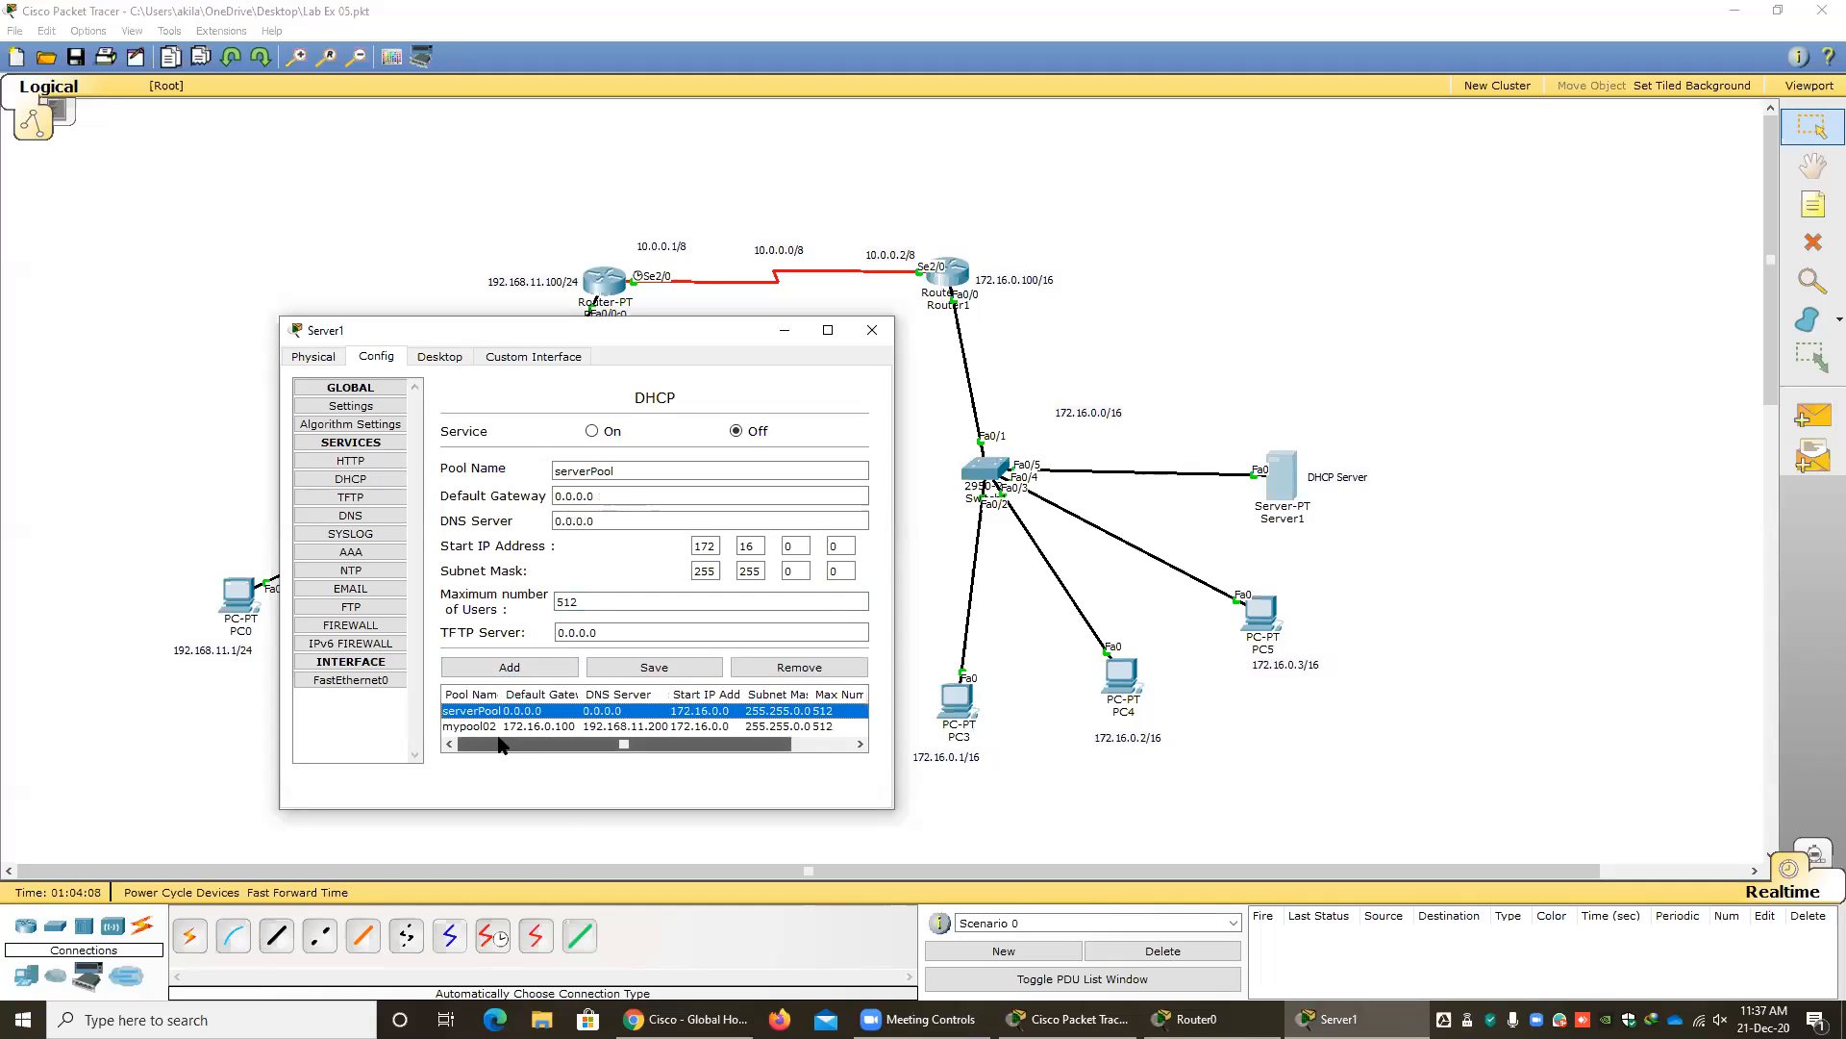
{"action": "left_click", "coordinate": [488, 728]}
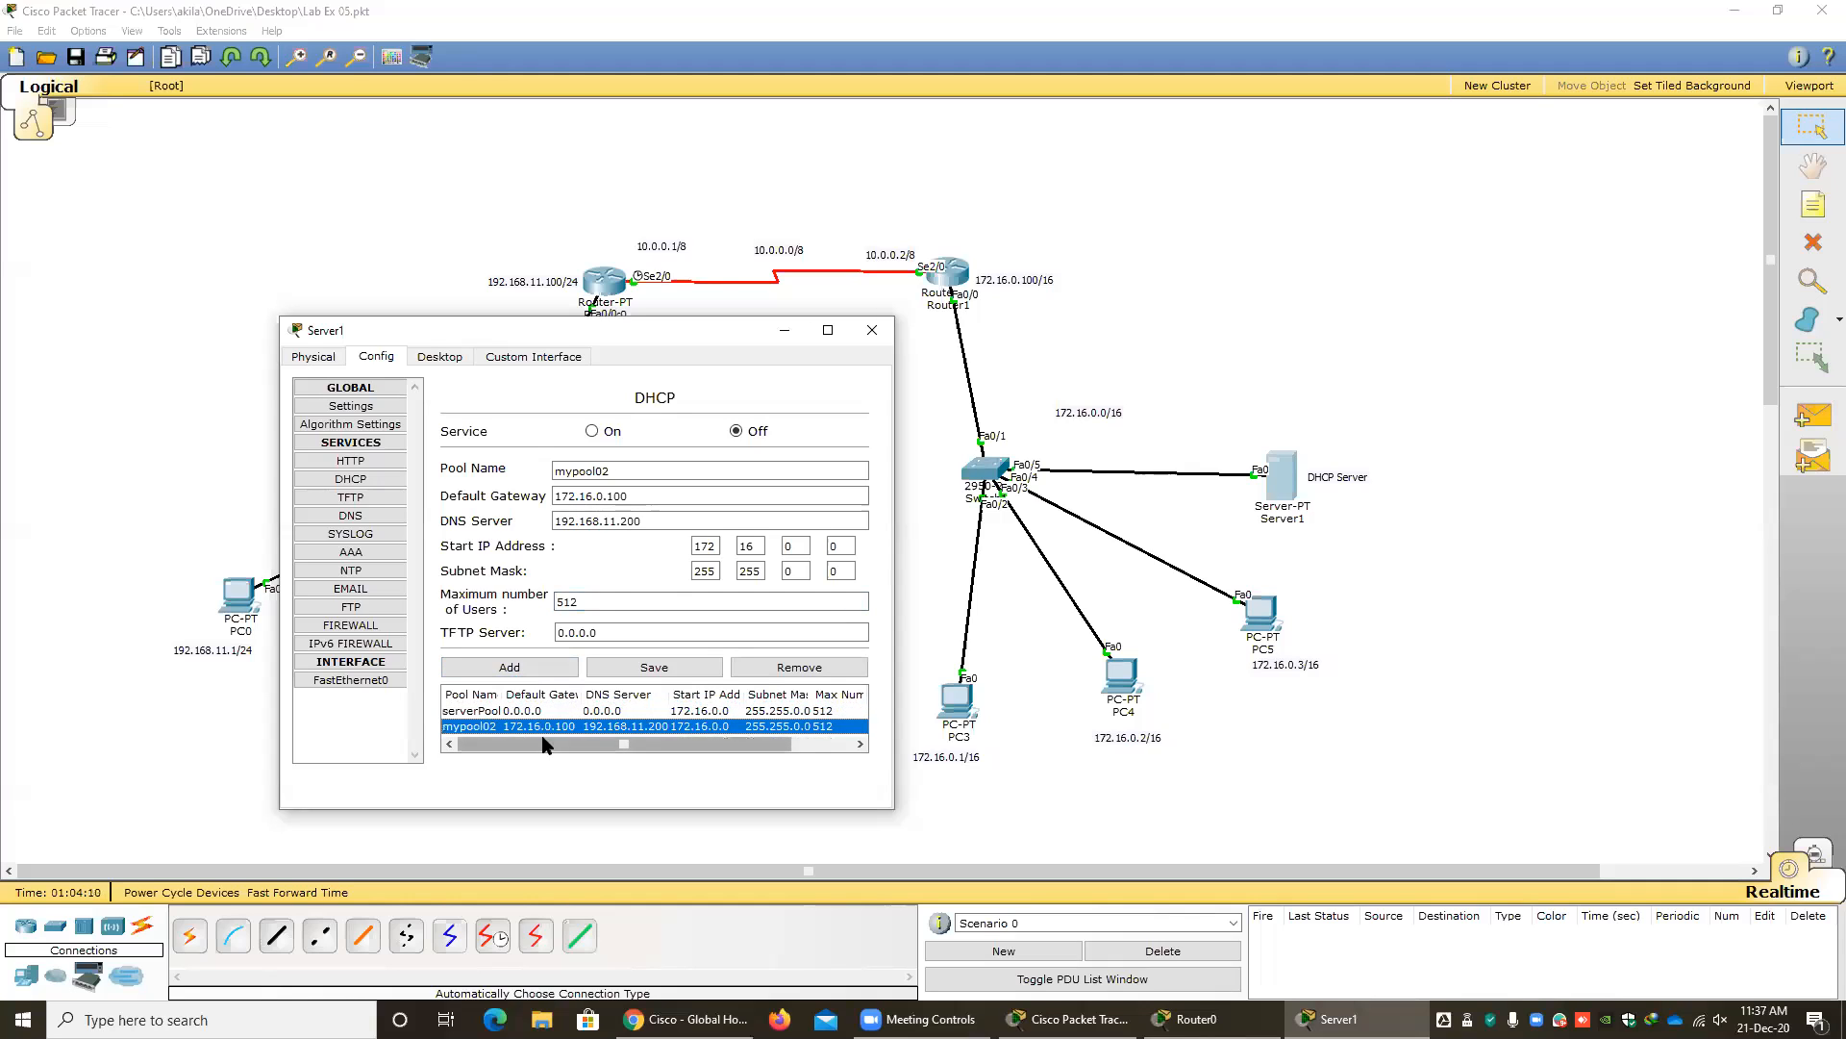
{"action": "left_click_drag", "start_coordinate": [895, 757], "coordinate": [1305, 719]}
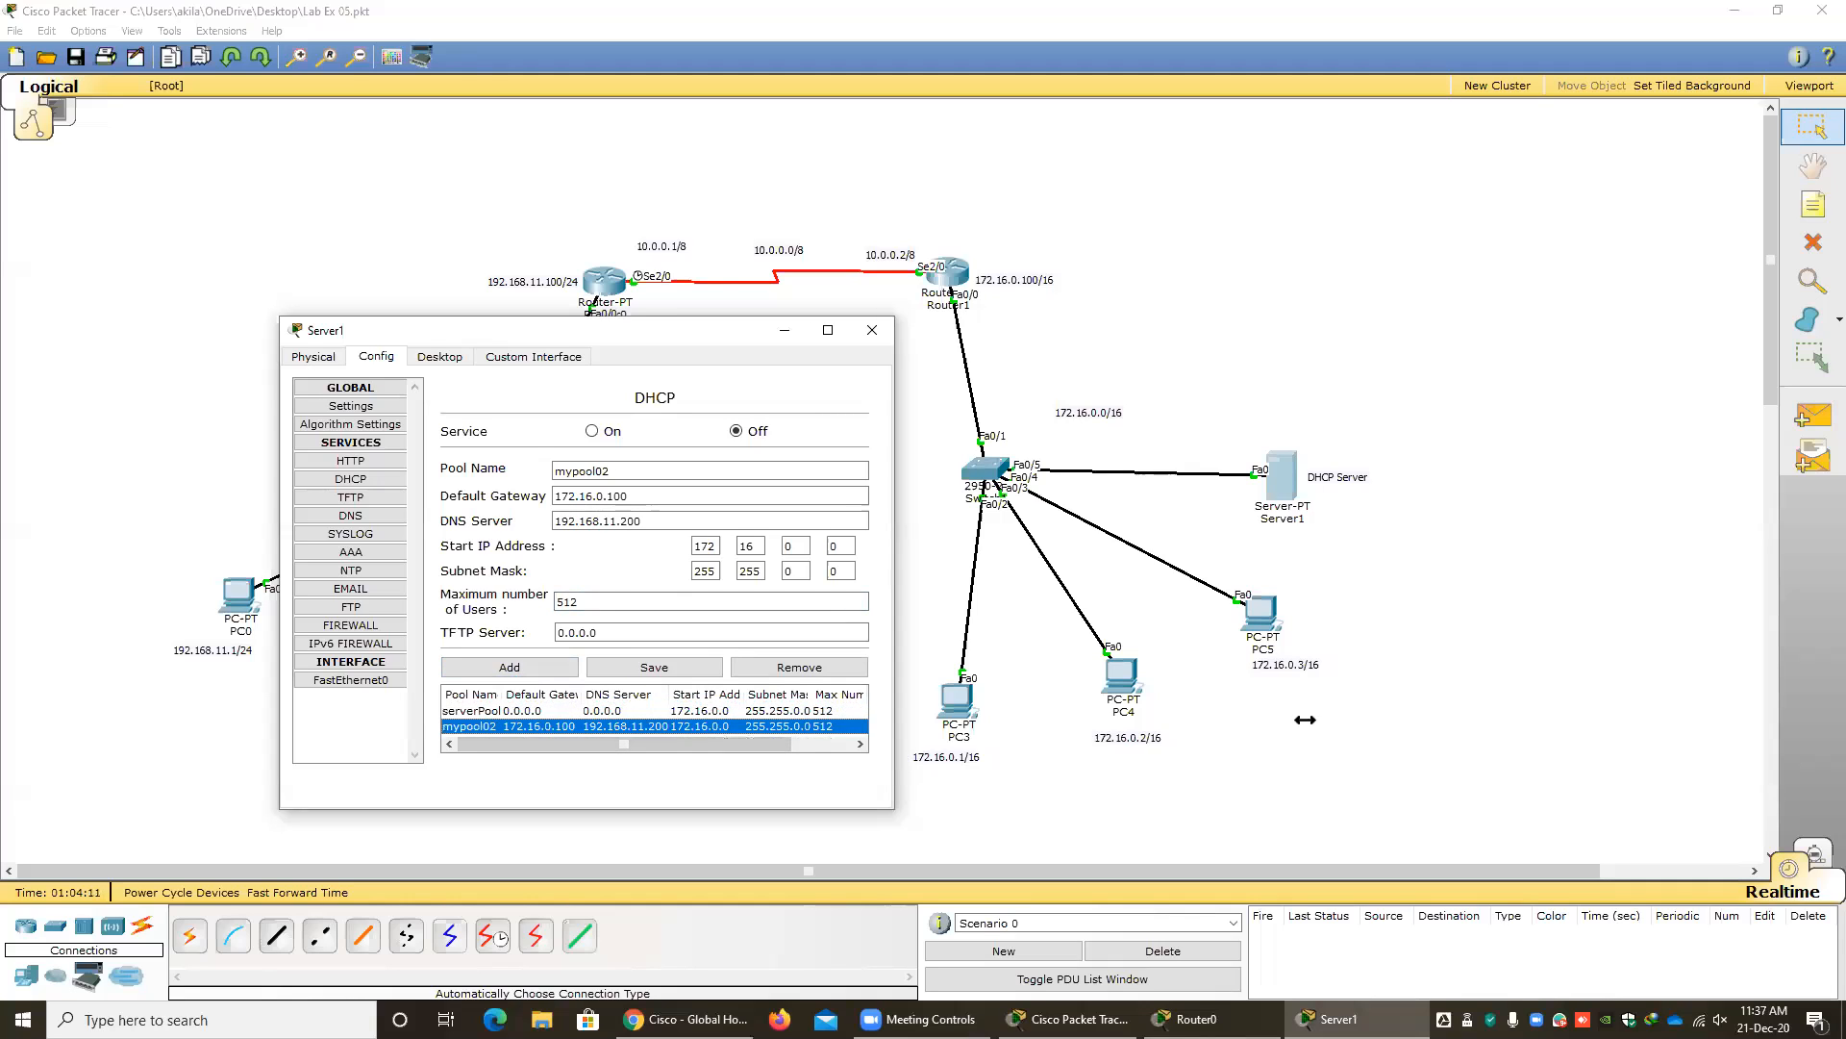
Try to remove the default serverPool pool from the DHCP server and dismiss the resulting dialog.
{"action": "left_click", "coordinate": [496, 714]}
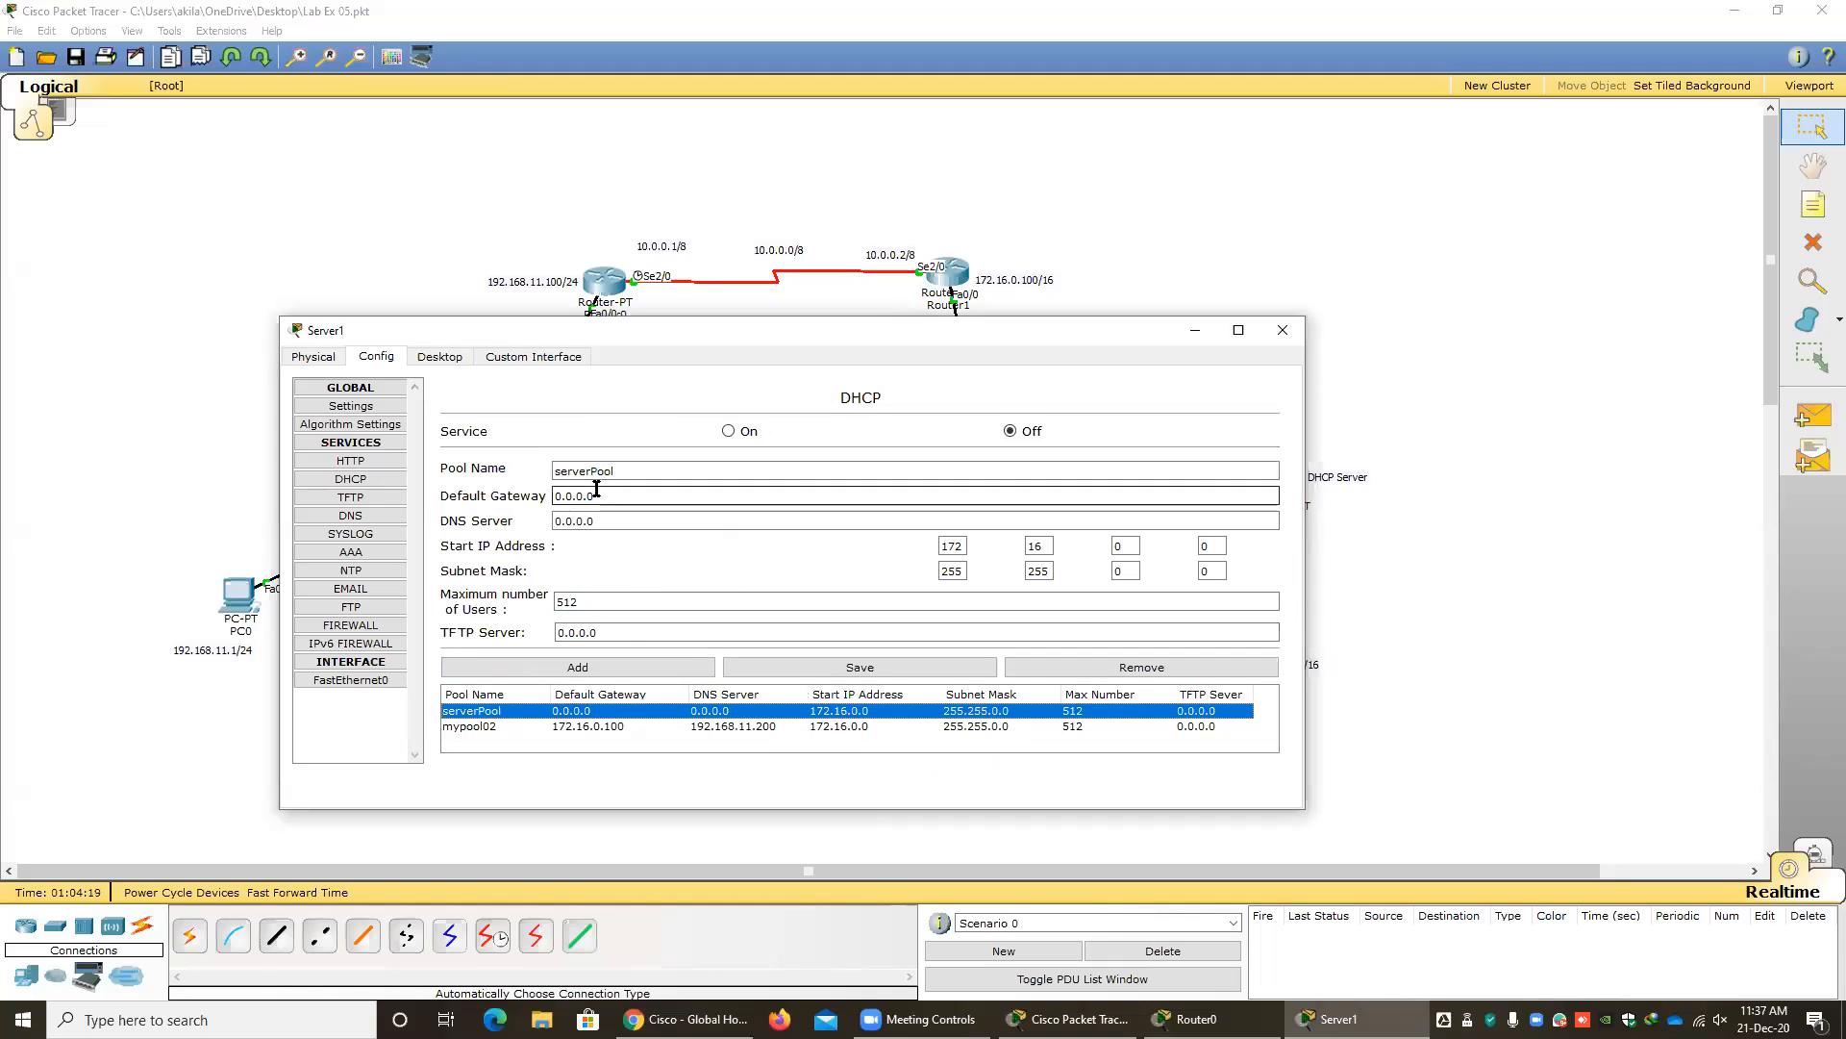
{"action": "left_click", "coordinate": [1111, 670]}
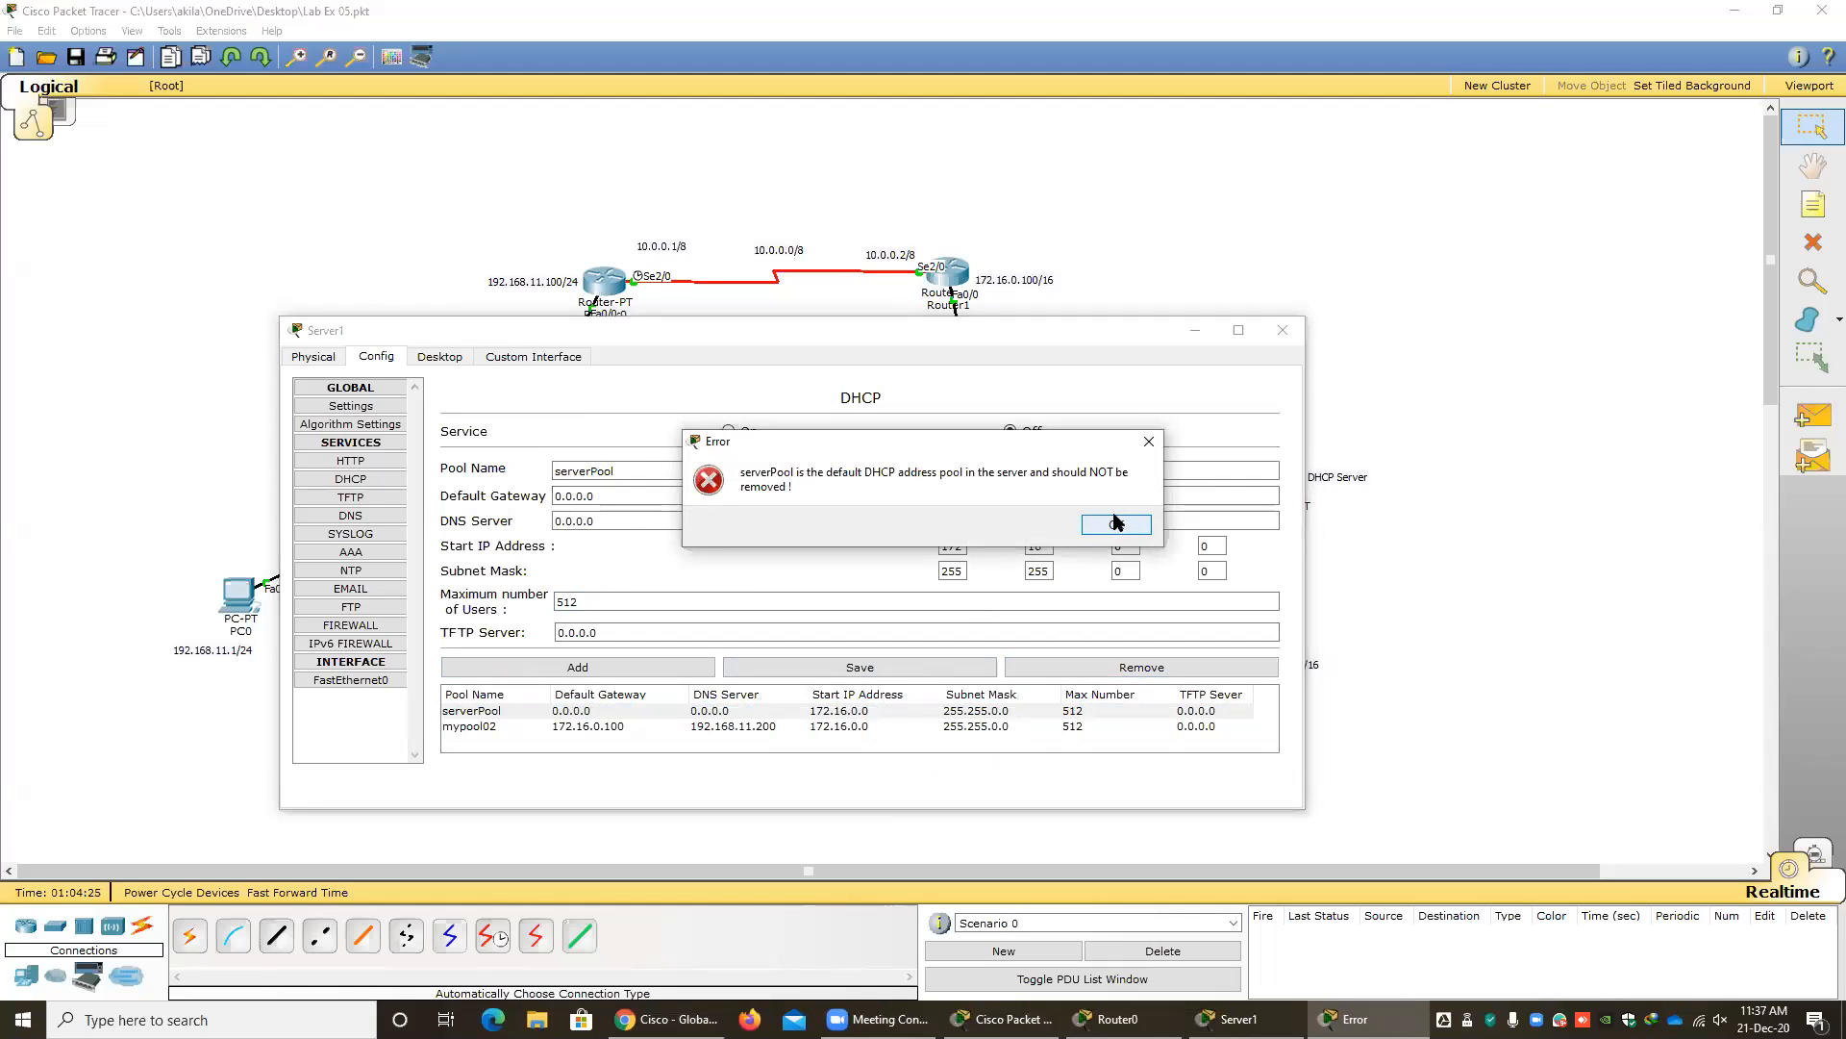
{"action": "left_click", "coordinate": [1115, 520]}
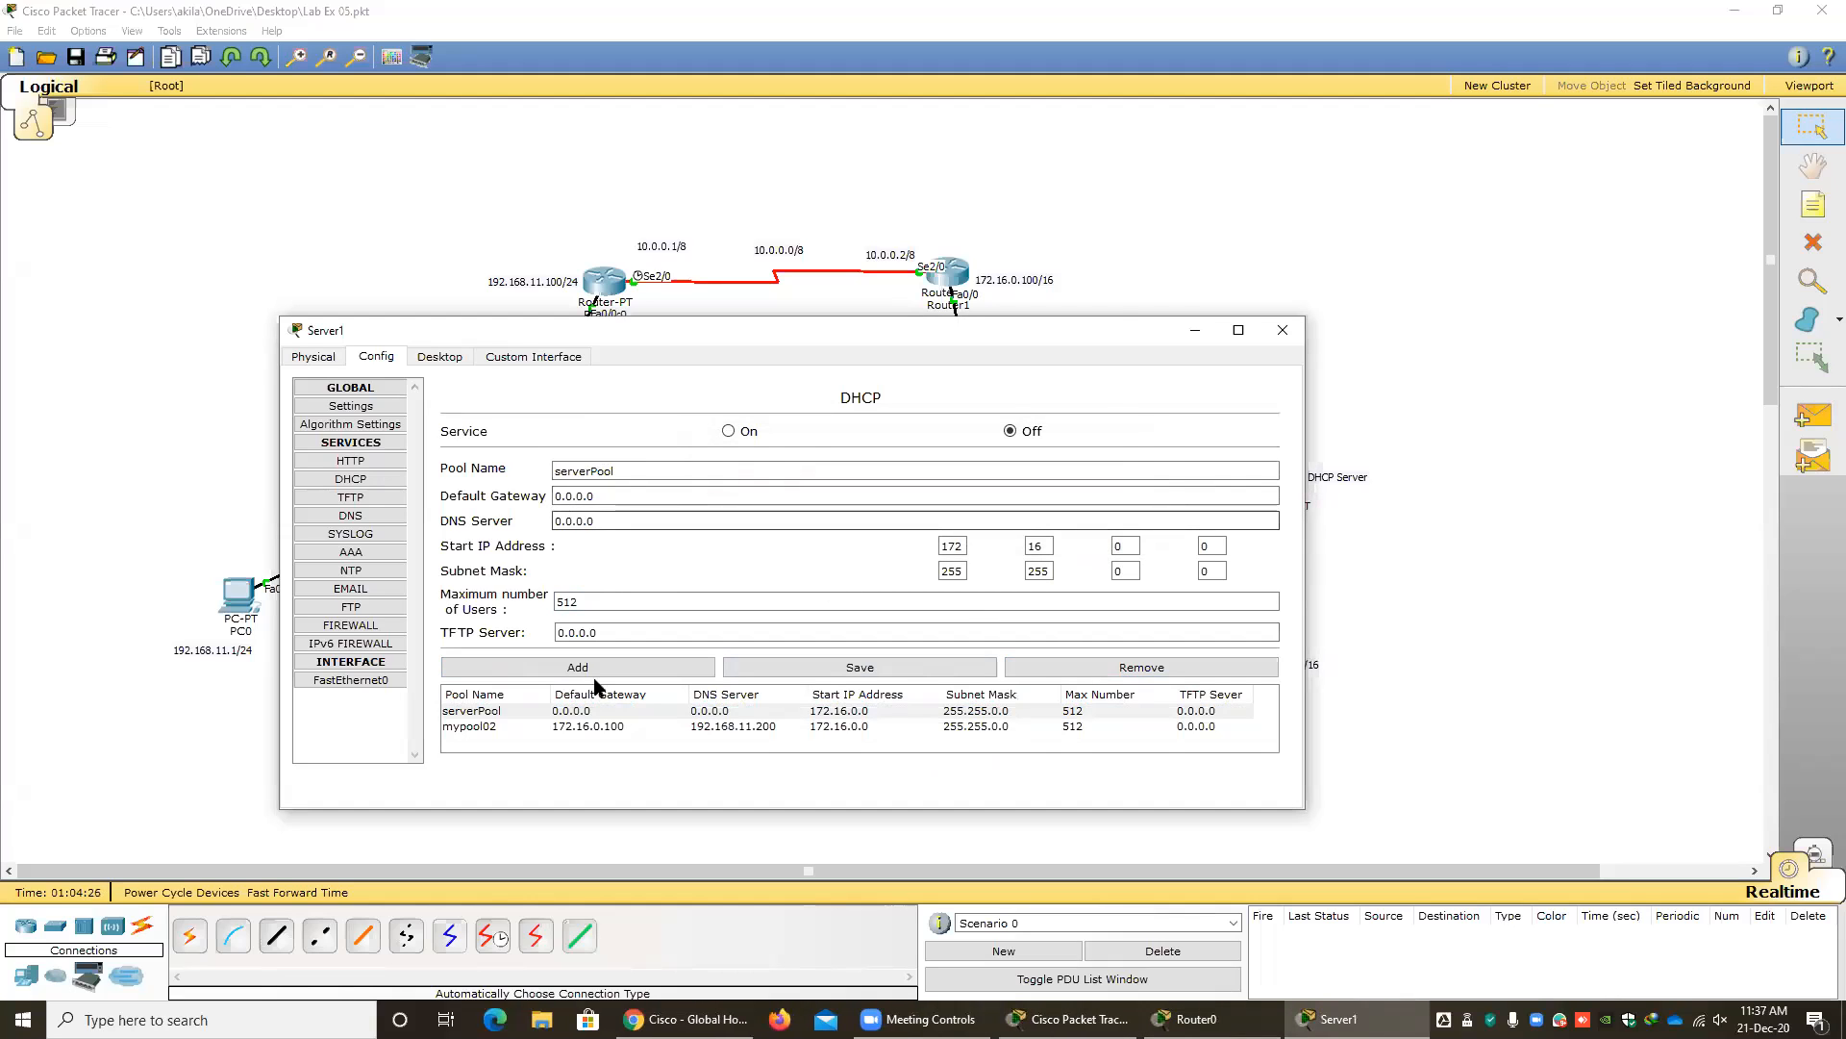
Turn on the DHCP service with mypool02 selected, then close the server's configuration.
{"action": "left_click", "coordinate": [476, 728]}
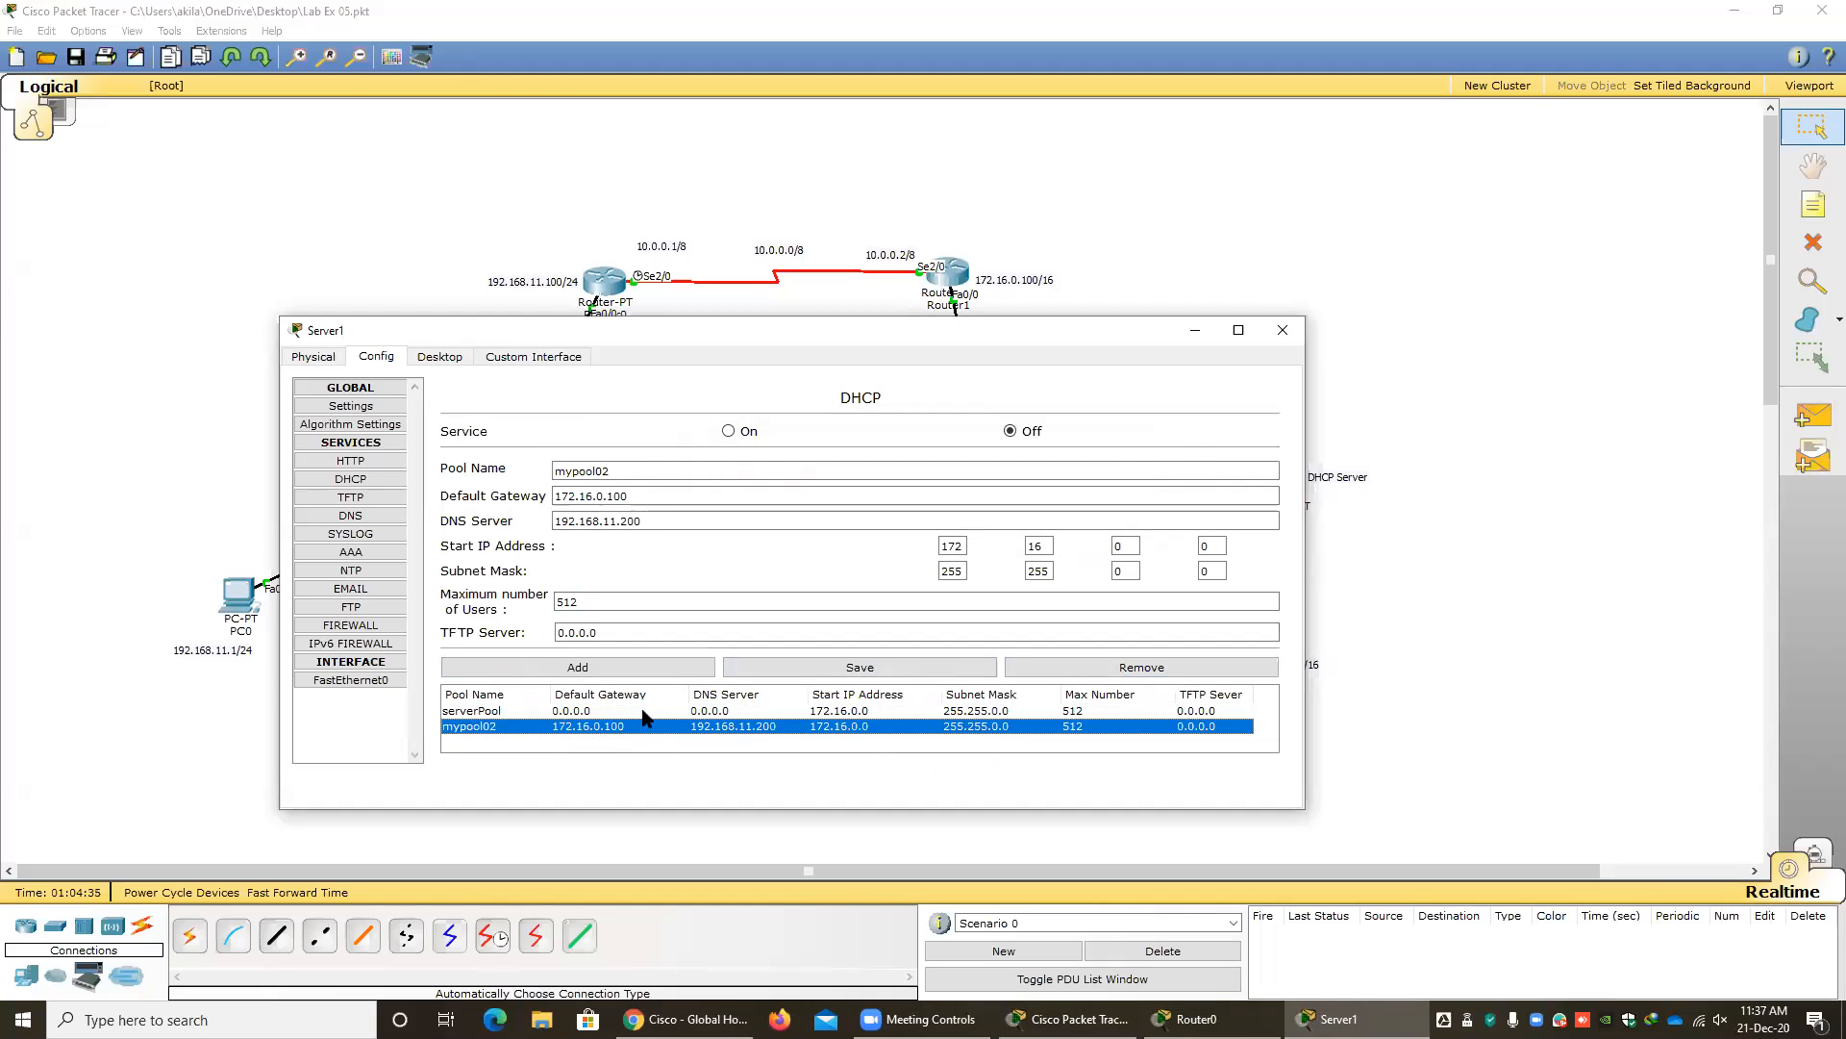
{"action": "left_click", "coordinate": [729, 437]}
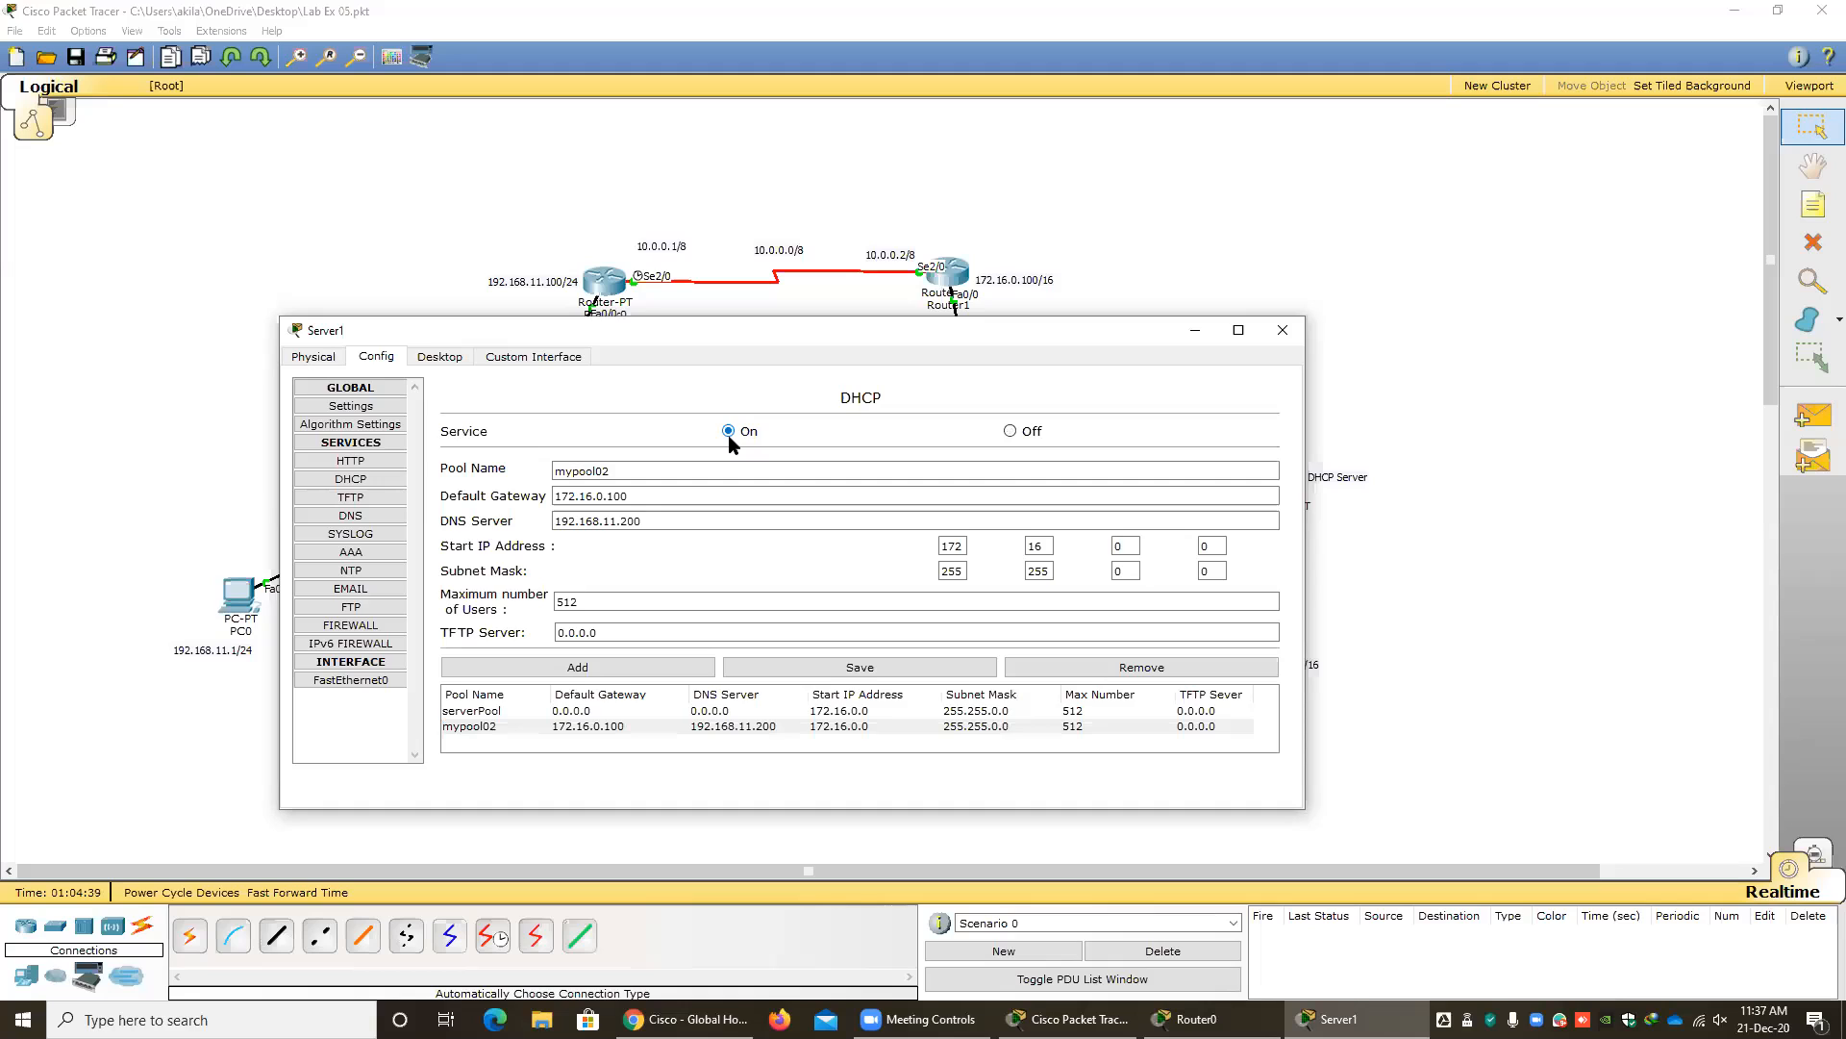
{"action": "left_click", "coordinate": [702, 727]}
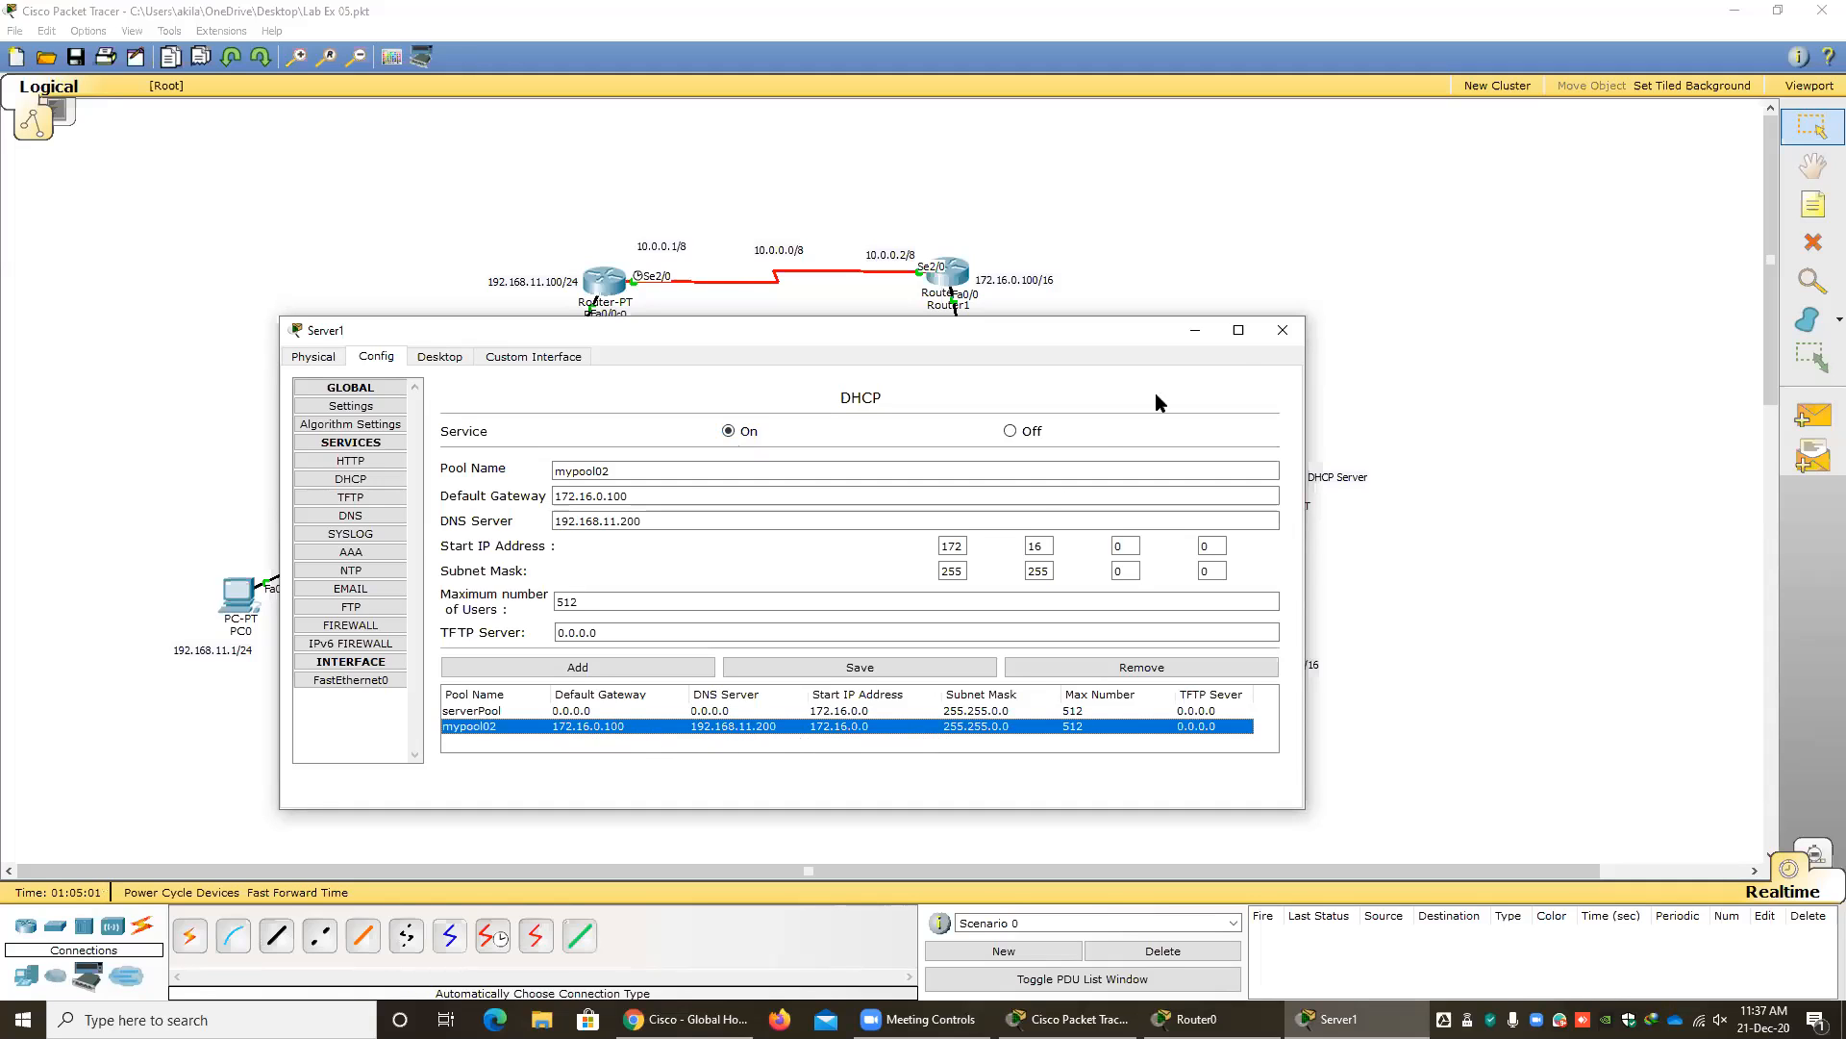
{"action": "left_click", "coordinate": [1282, 333]}
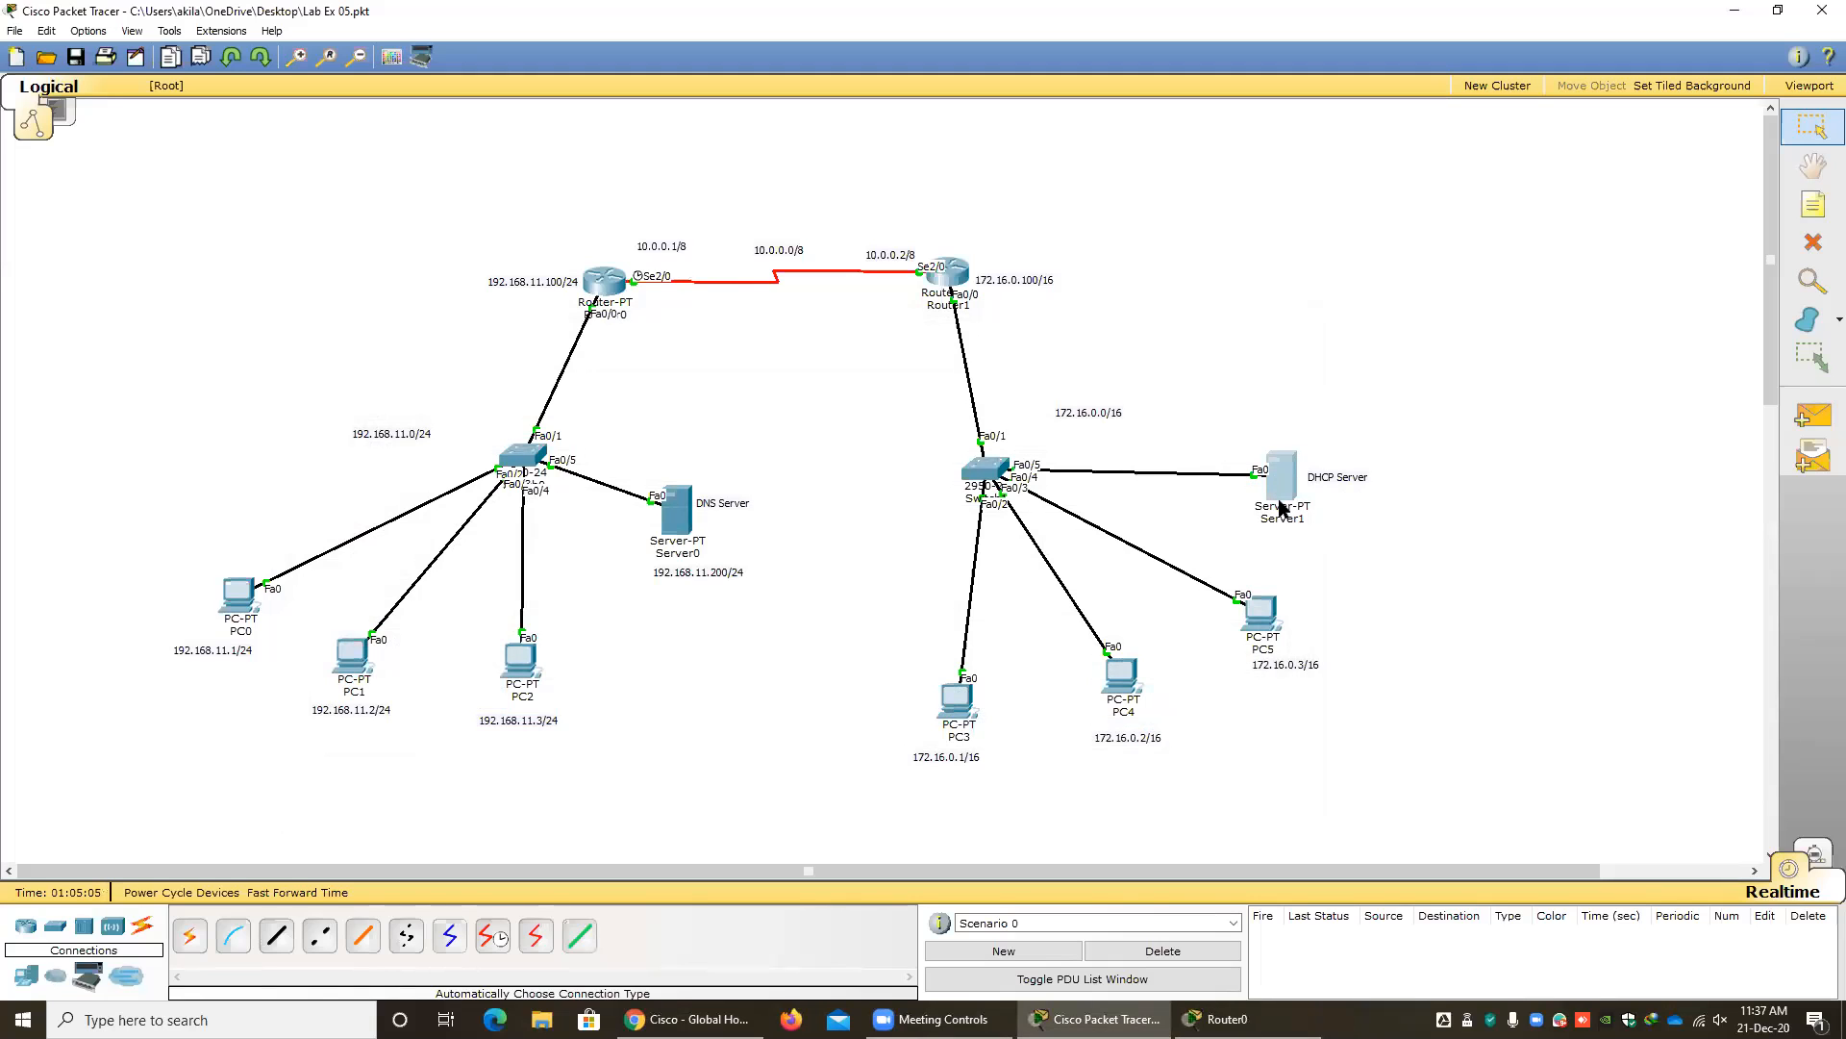
Switch PC3's IP configuration from static to DHCP.
{"action": "left_click", "coordinate": [958, 717]}
{"action": "left_click", "coordinate": [695, 400]}
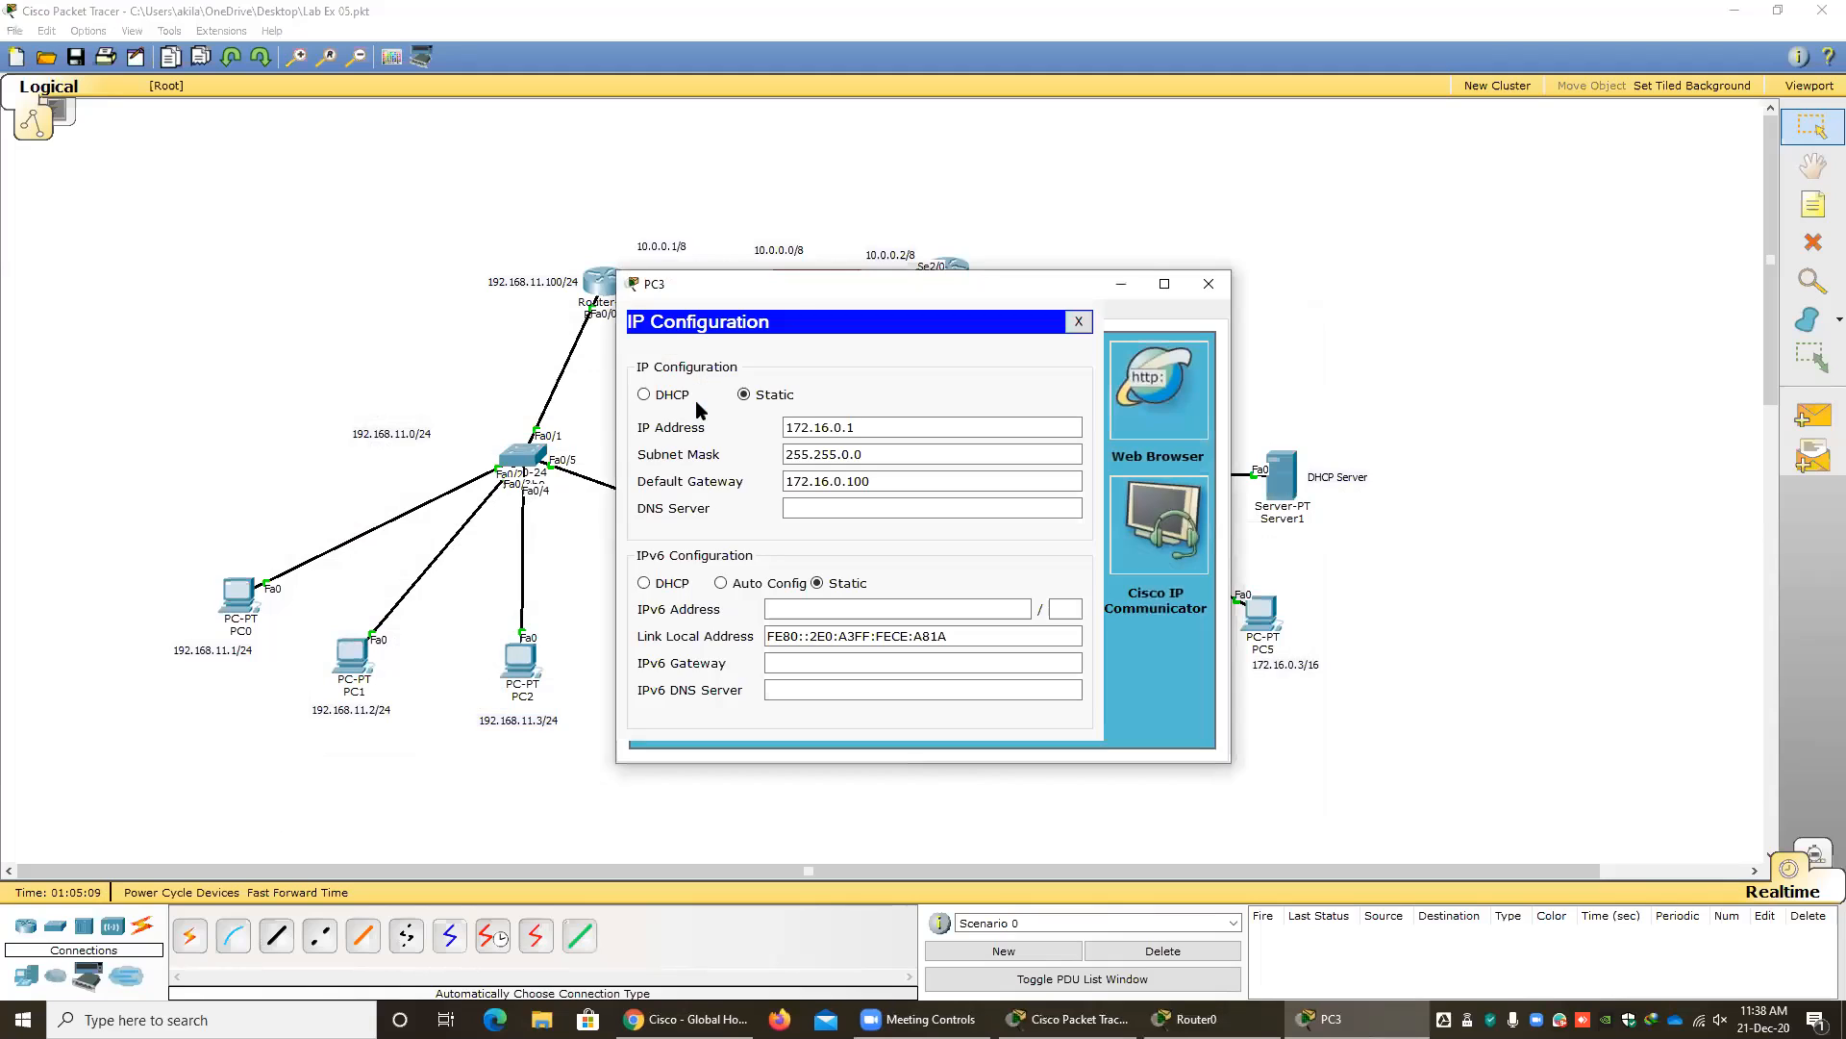
{"action": "left_click", "coordinate": [643, 396]}
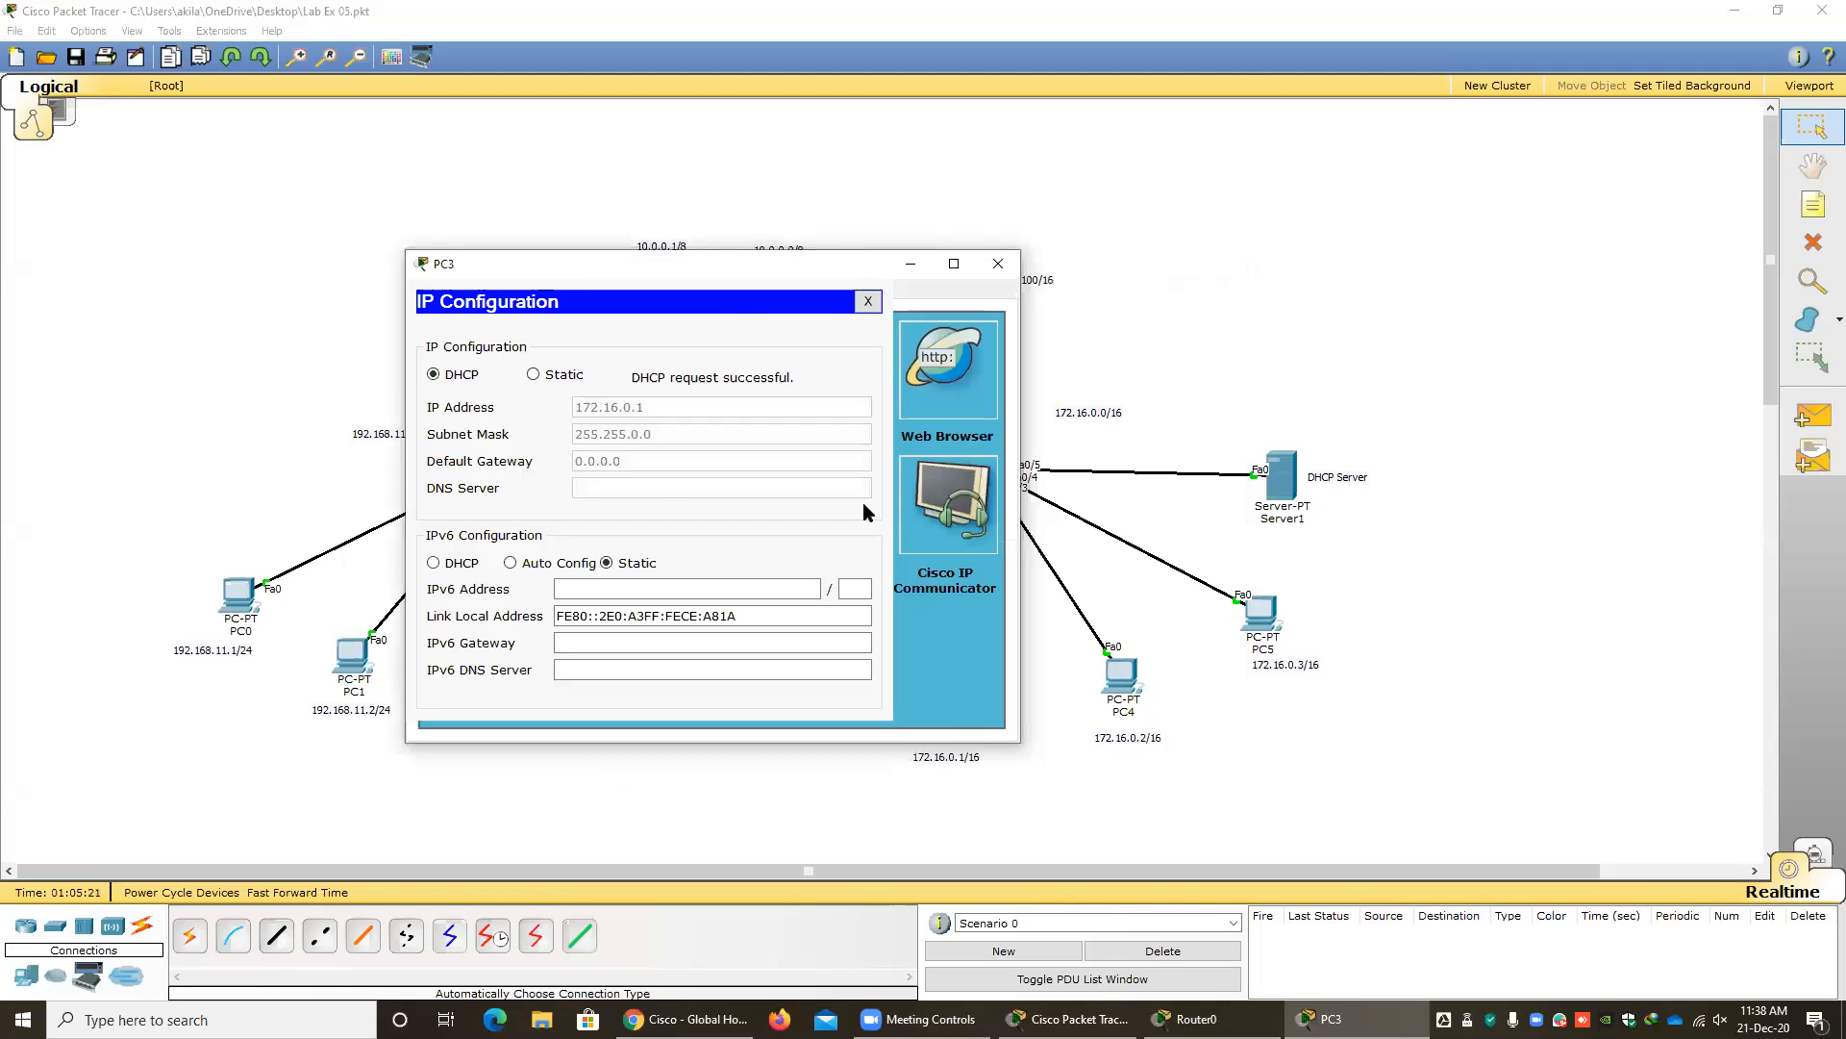
Reopen the DHCP server's DHCP service settings and examine the mypool02 entry.
{"action": "left_click", "coordinate": [1289, 478]}
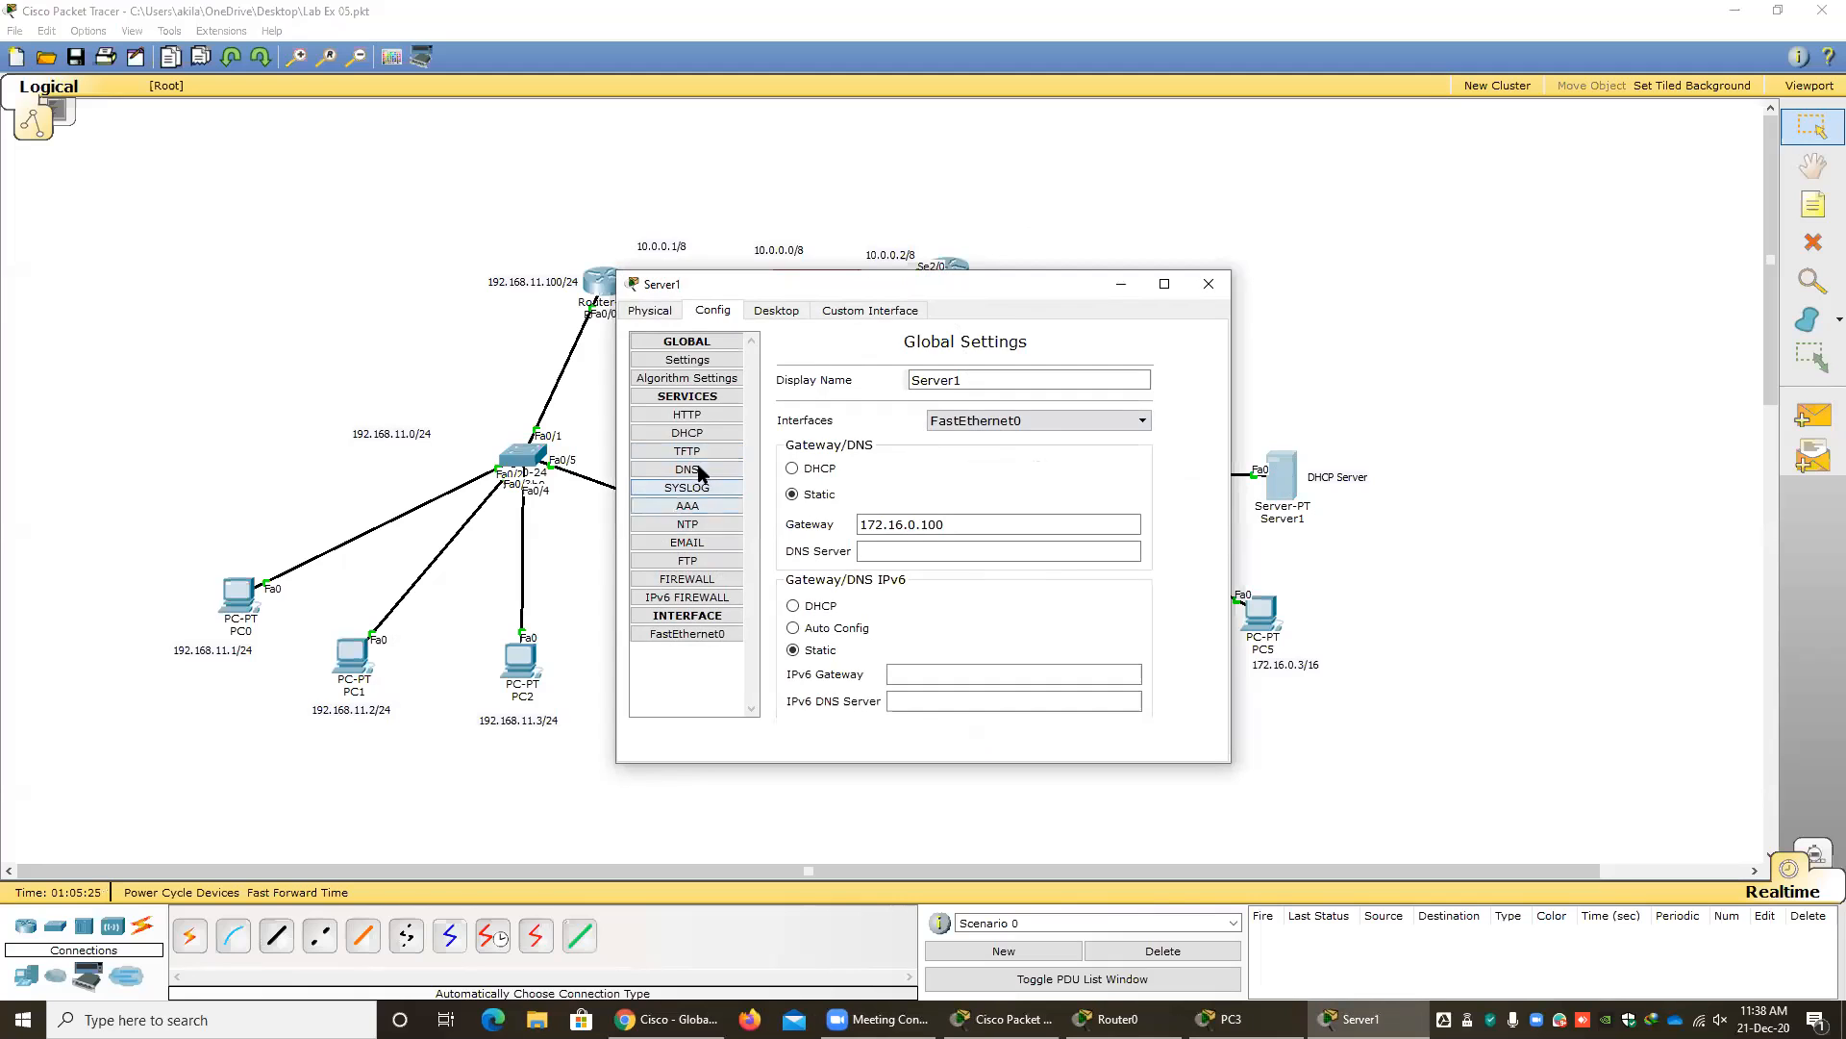
{"action": "left_click", "coordinate": [687, 416]}
{"action": "left_click", "coordinate": [687, 433]}
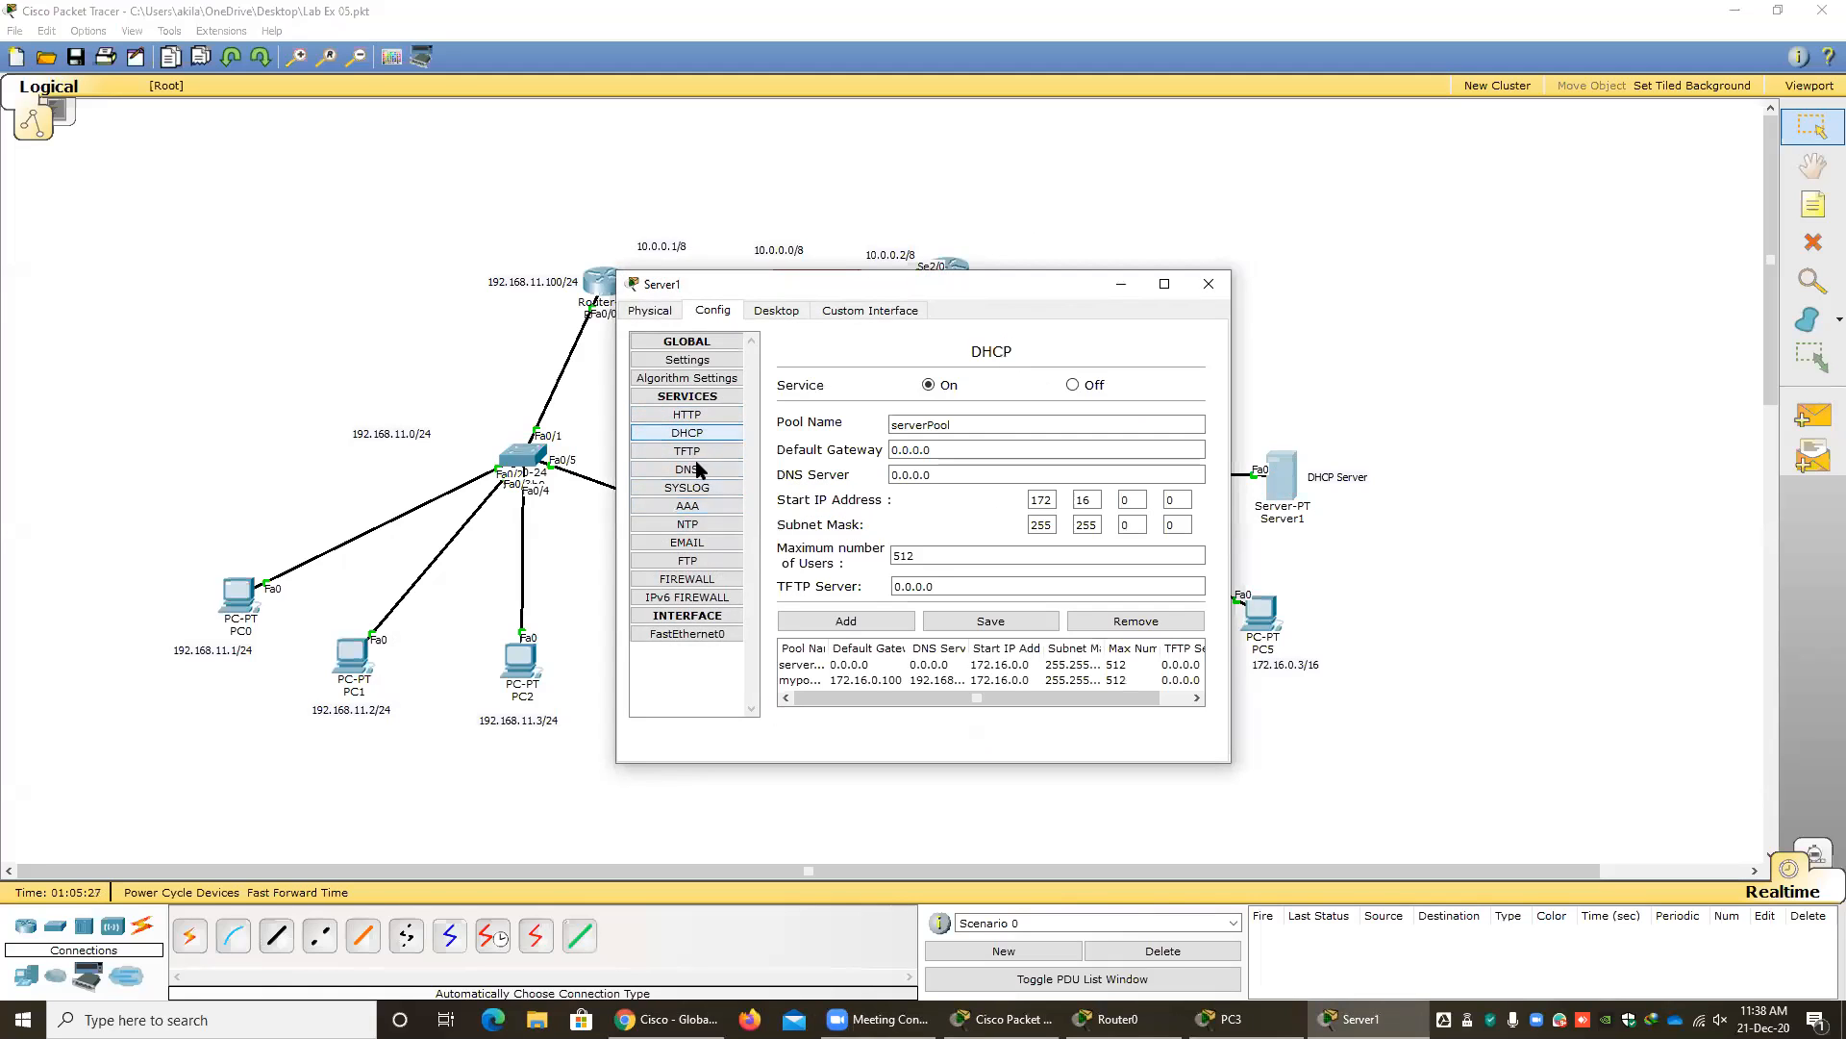
{"action": "left_click", "coordinate": [873, 680]}
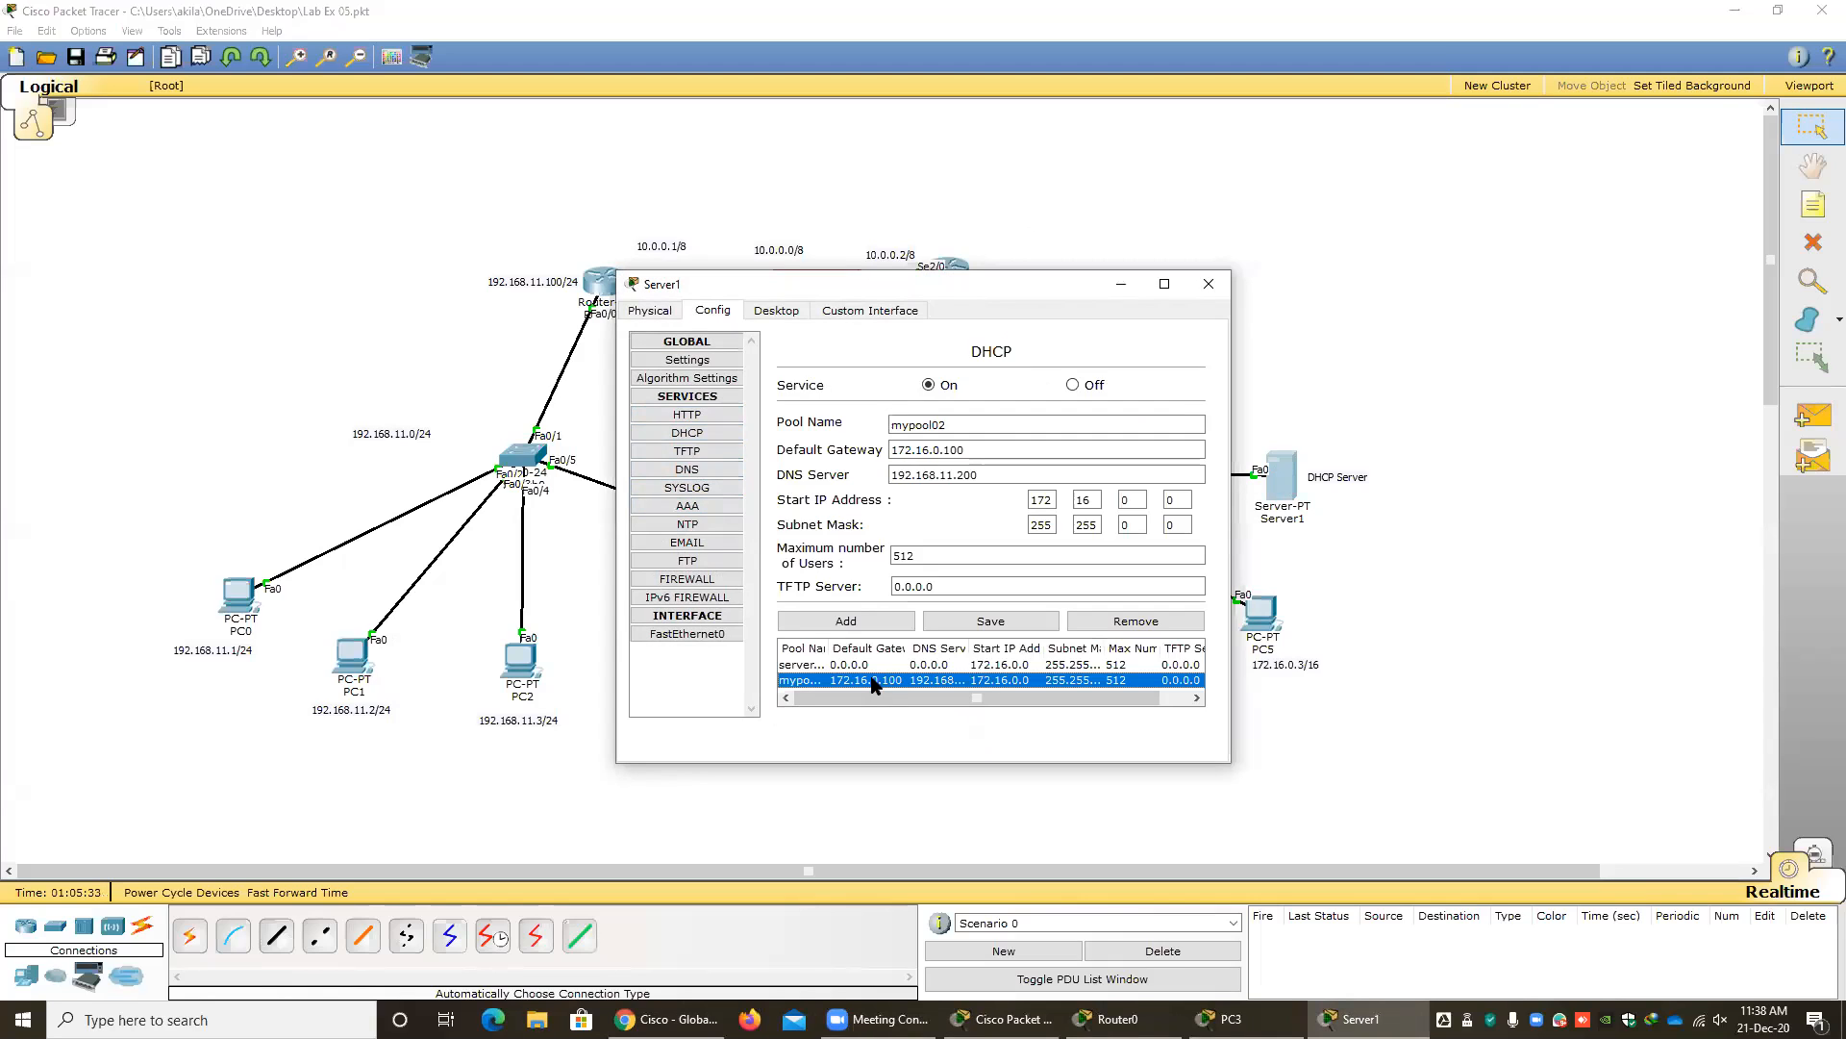
Compare the serverPool and mypool02 entries in the DHCP server's pool list, widening the window to read all columns.
{"action": "left_click", "coordinate": [862, 664]}
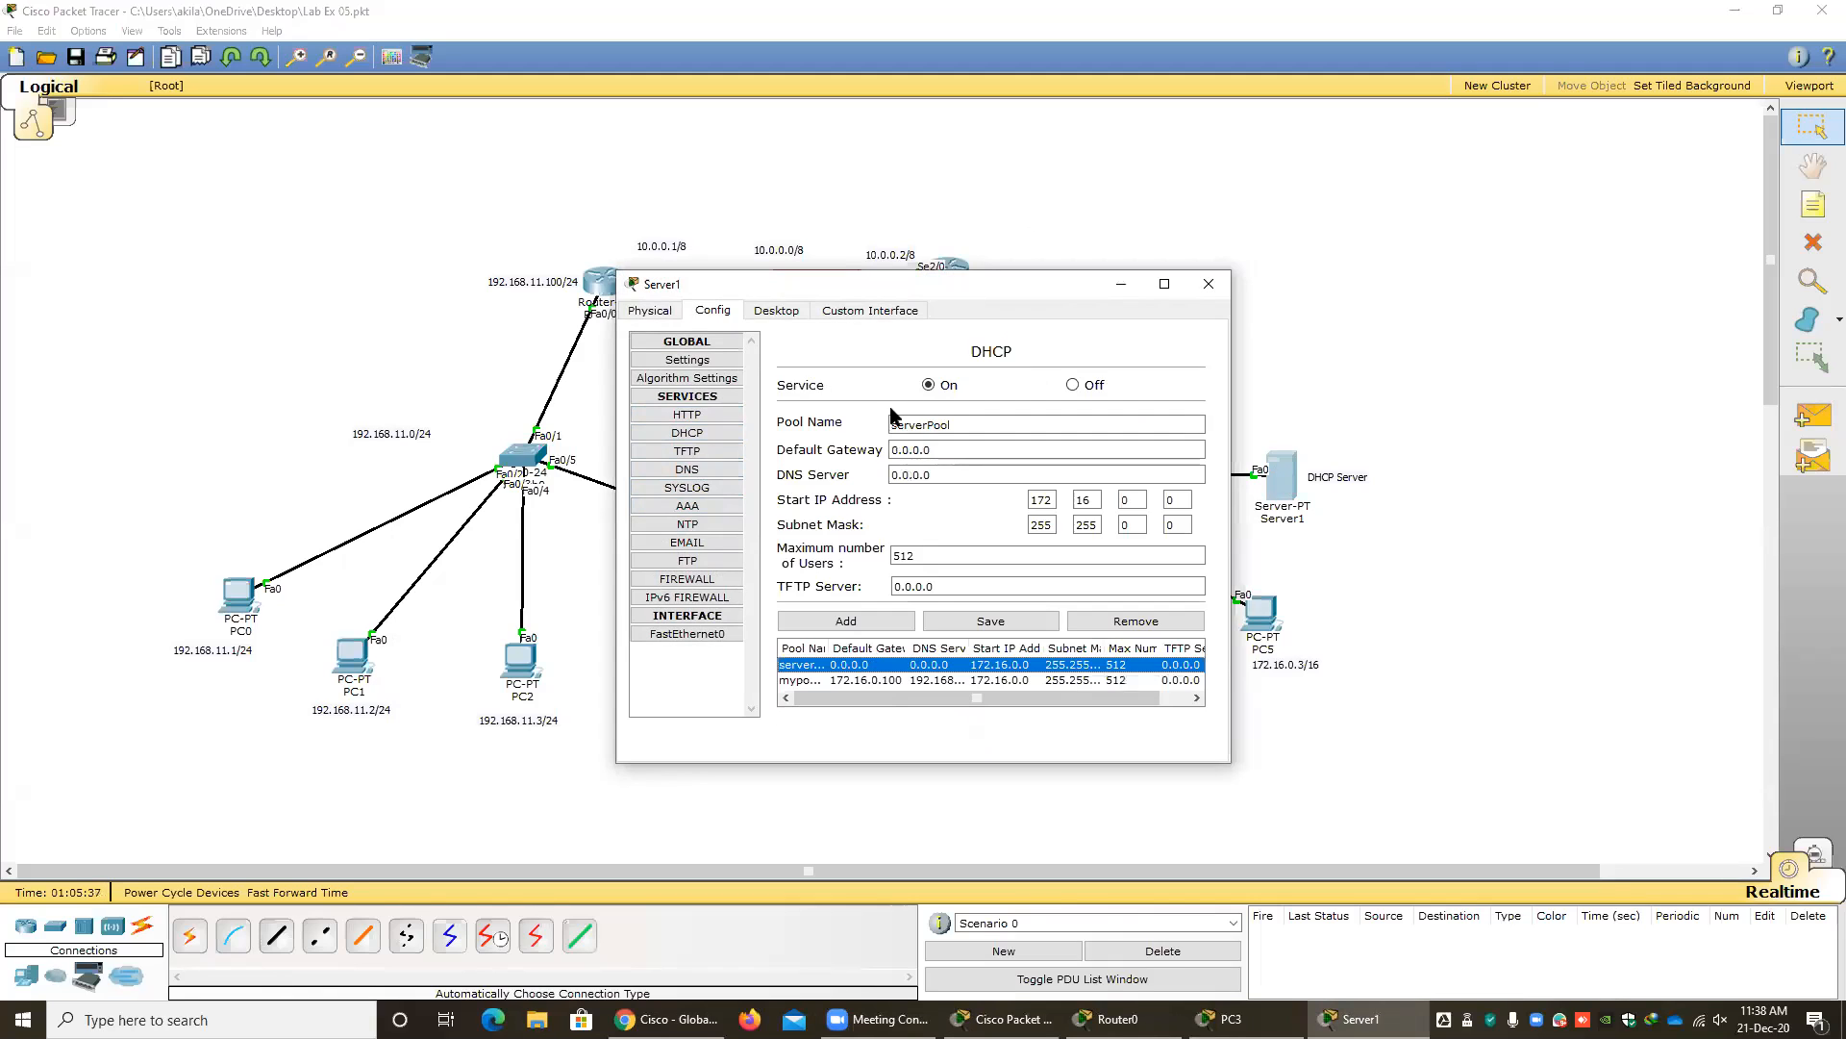
{"action": "left_click", "coordinate": [851, 680]}
{"action": "left_click", "coordinate": [851, 666]}
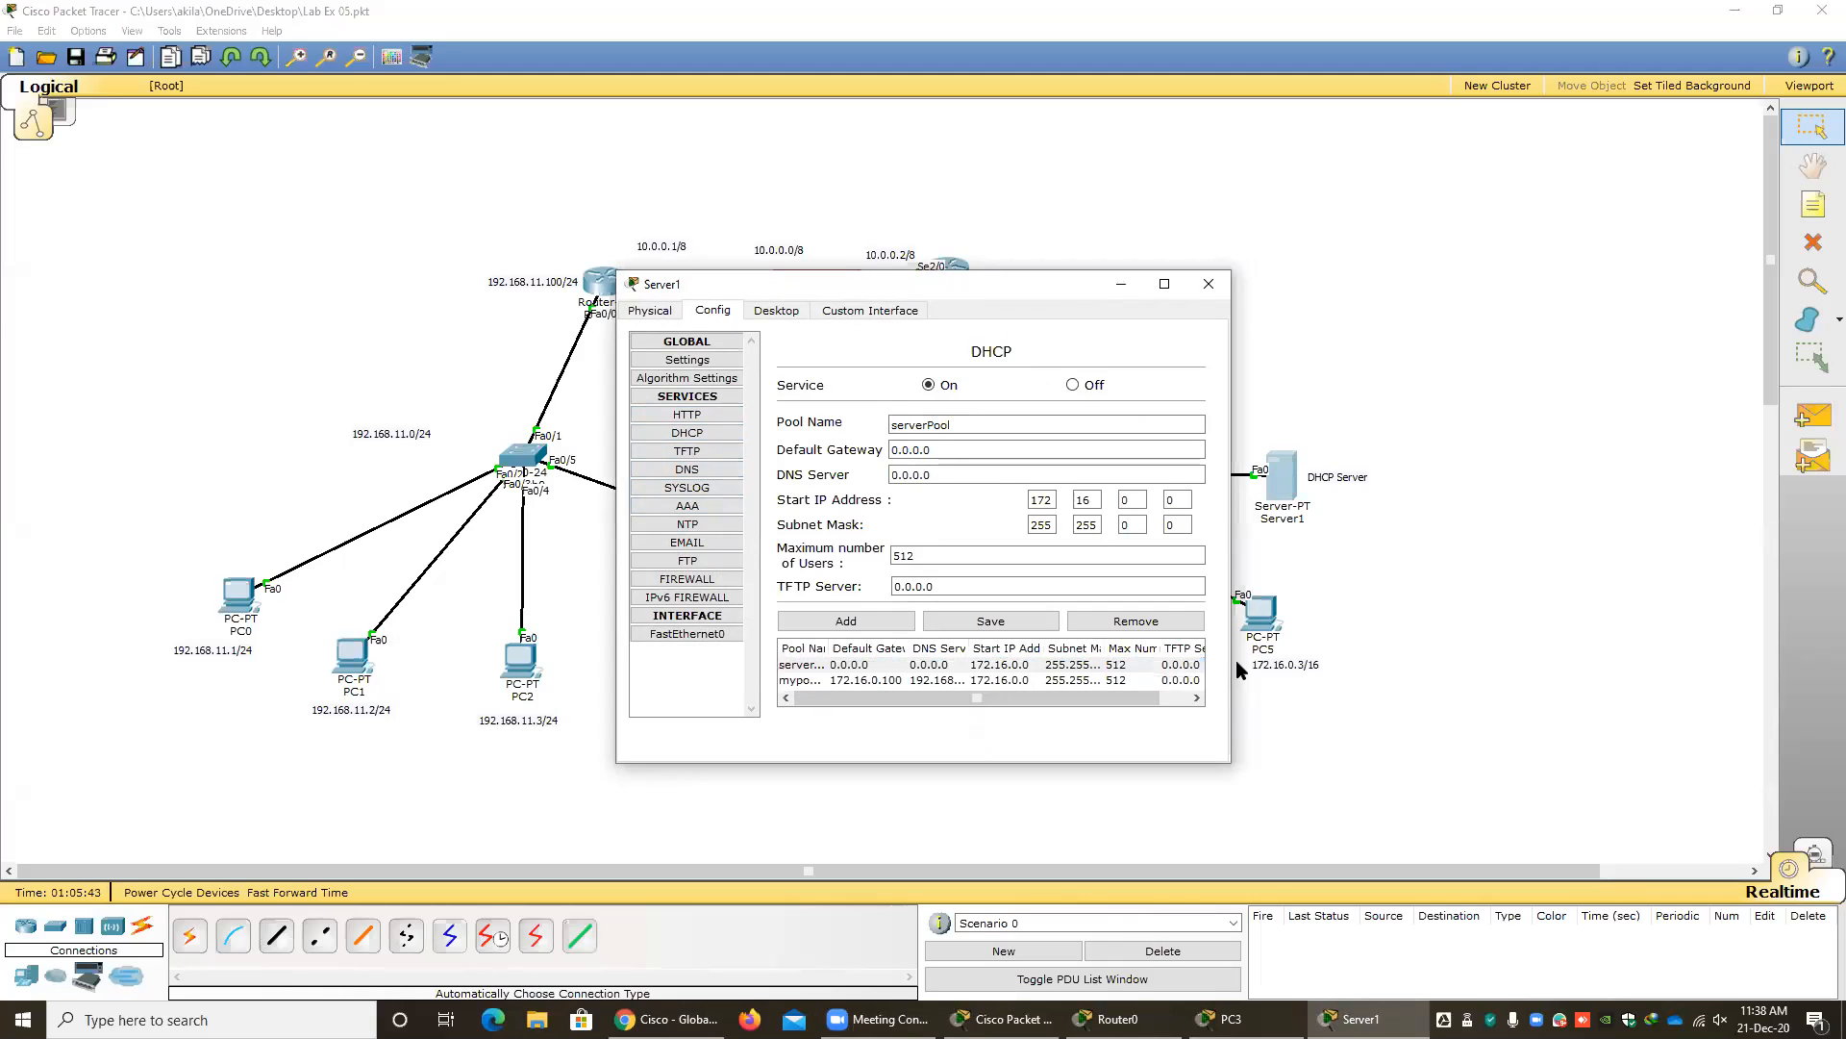
{"action": "left_click_drag", "start_coordinate": [1234, 661], "coordinate": [1688, 662]}
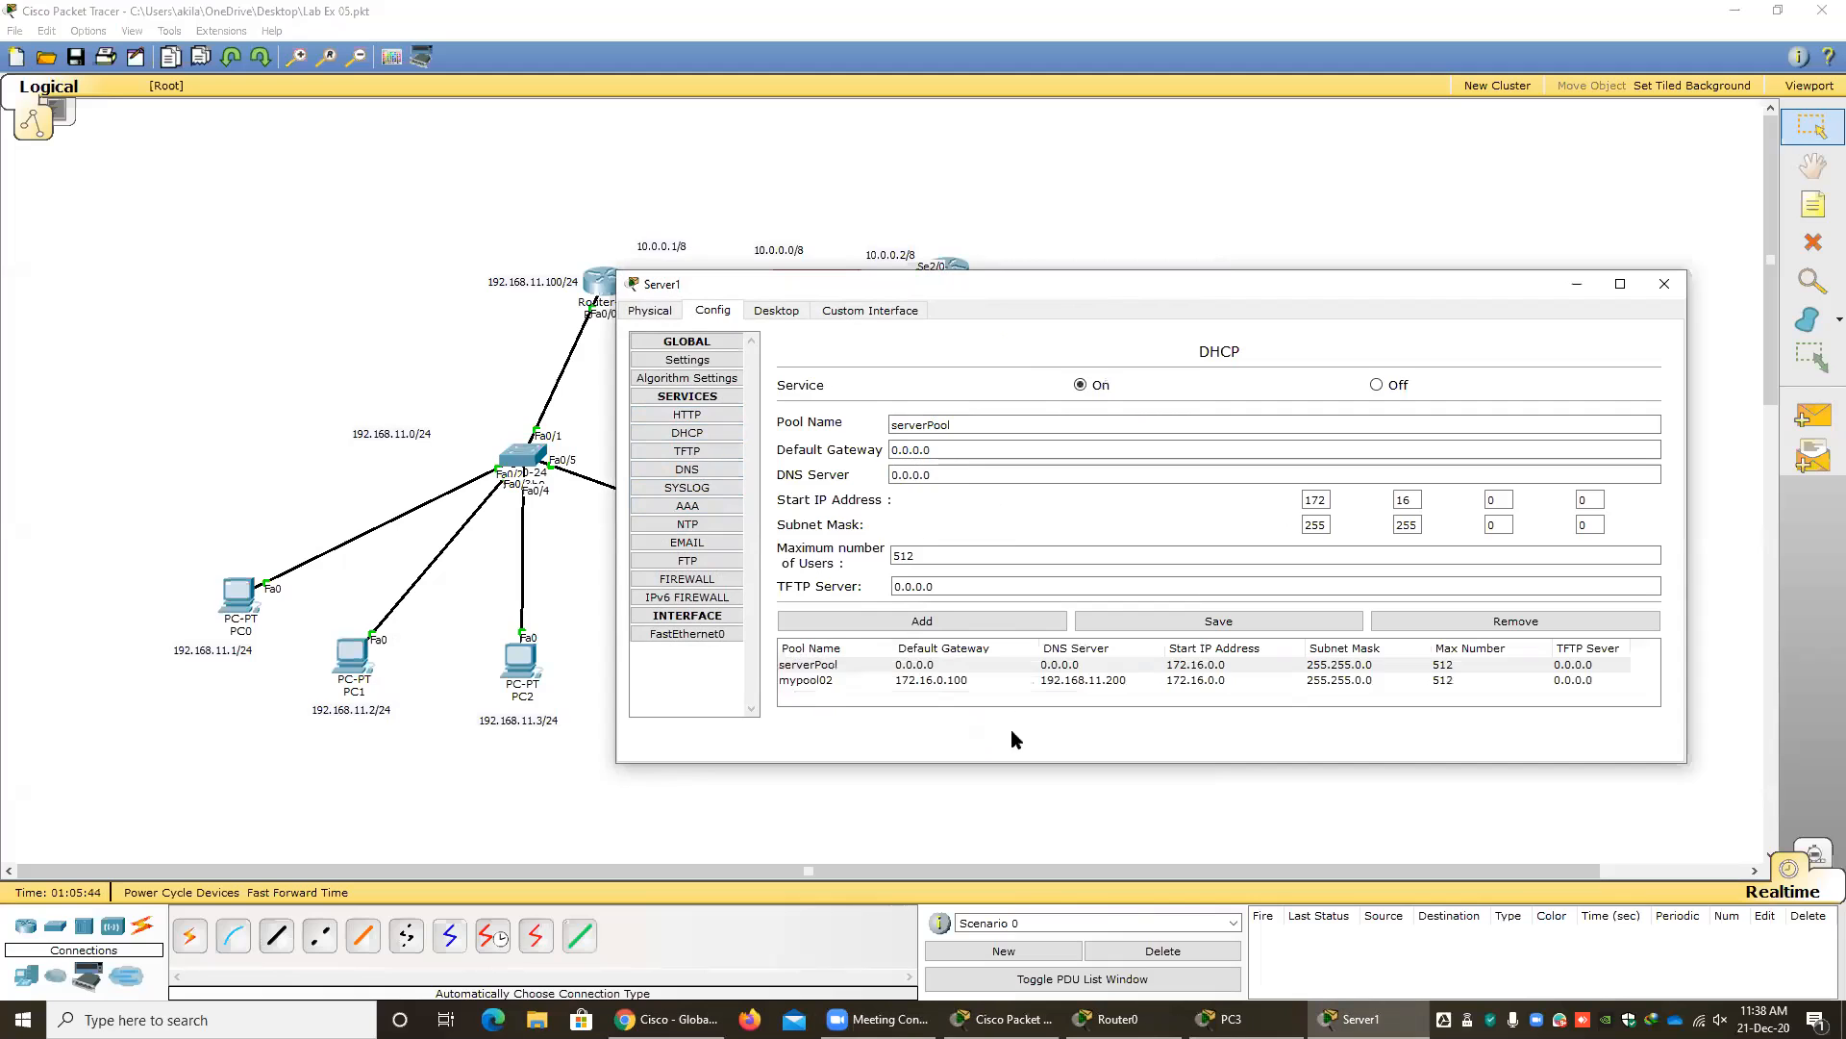
{"action": "left_click", "coordinate": [829, 670]}
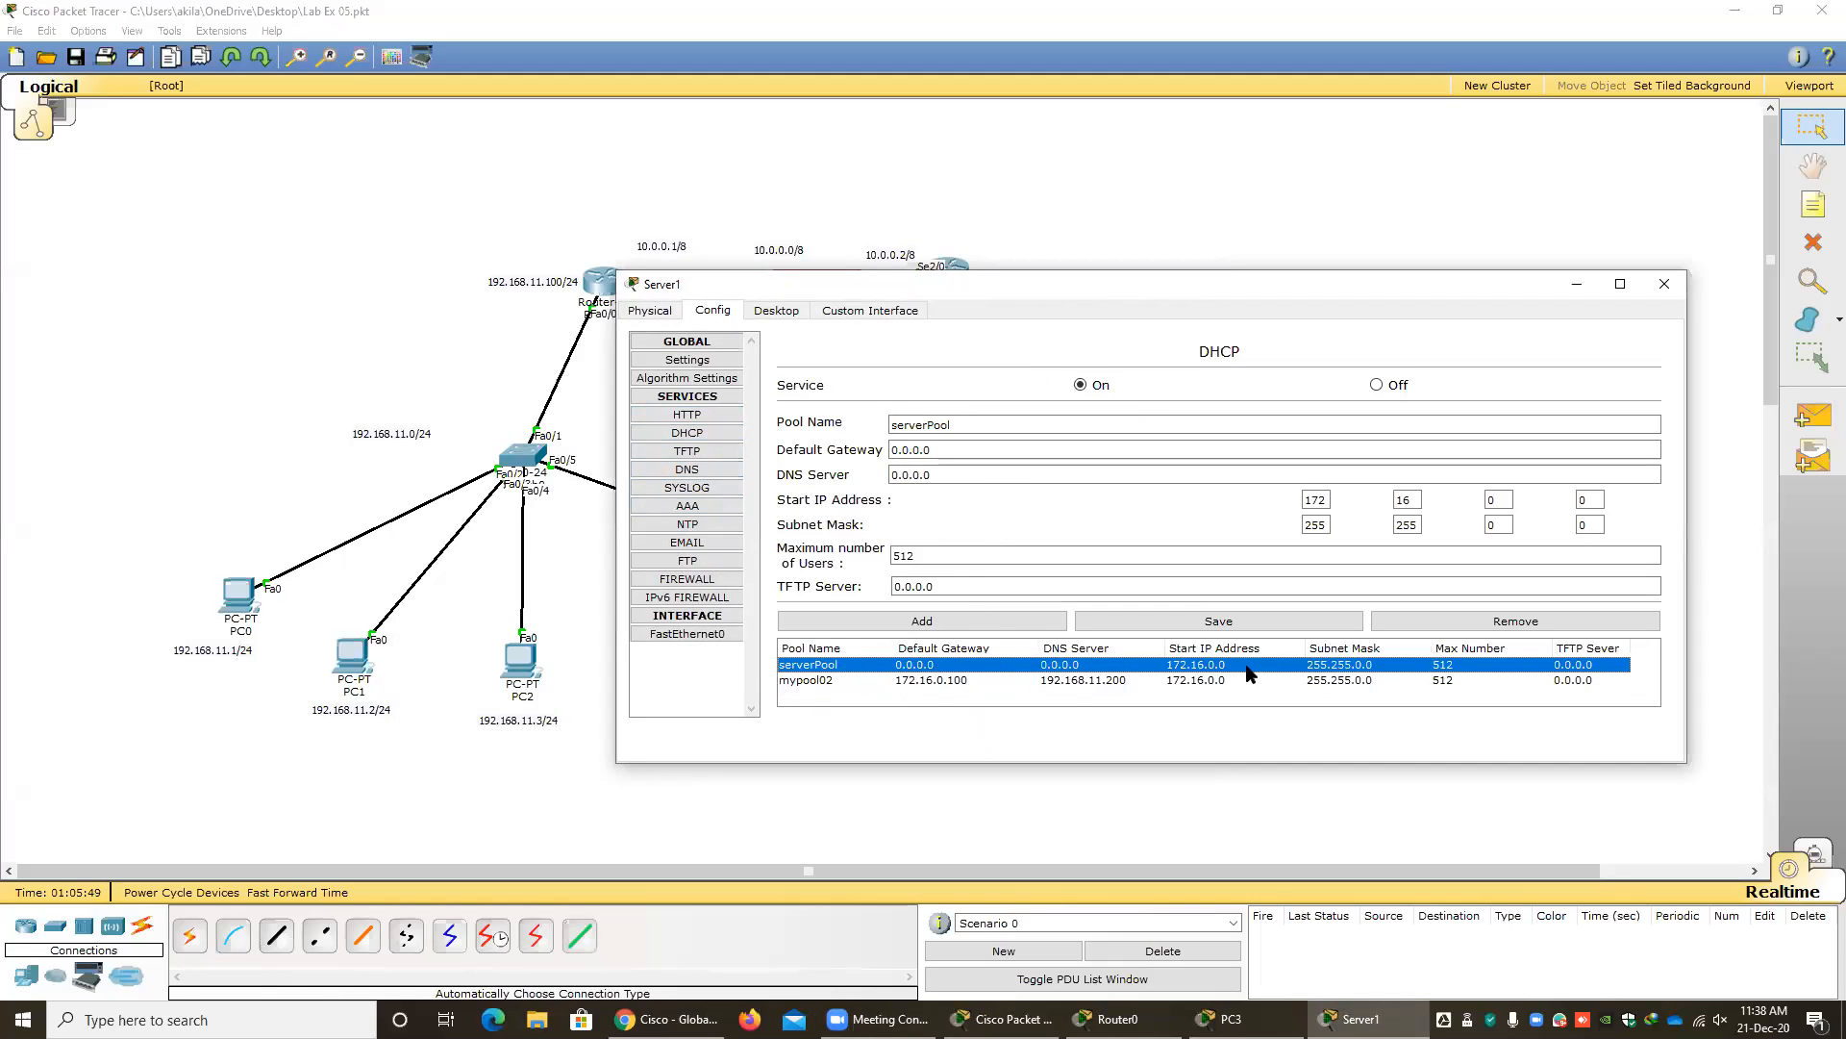
Switch the DHCP service off with serverPool selected, then back on with mypool02 selected.
{"action": "left_click", "coordinate": [1377, 385]}
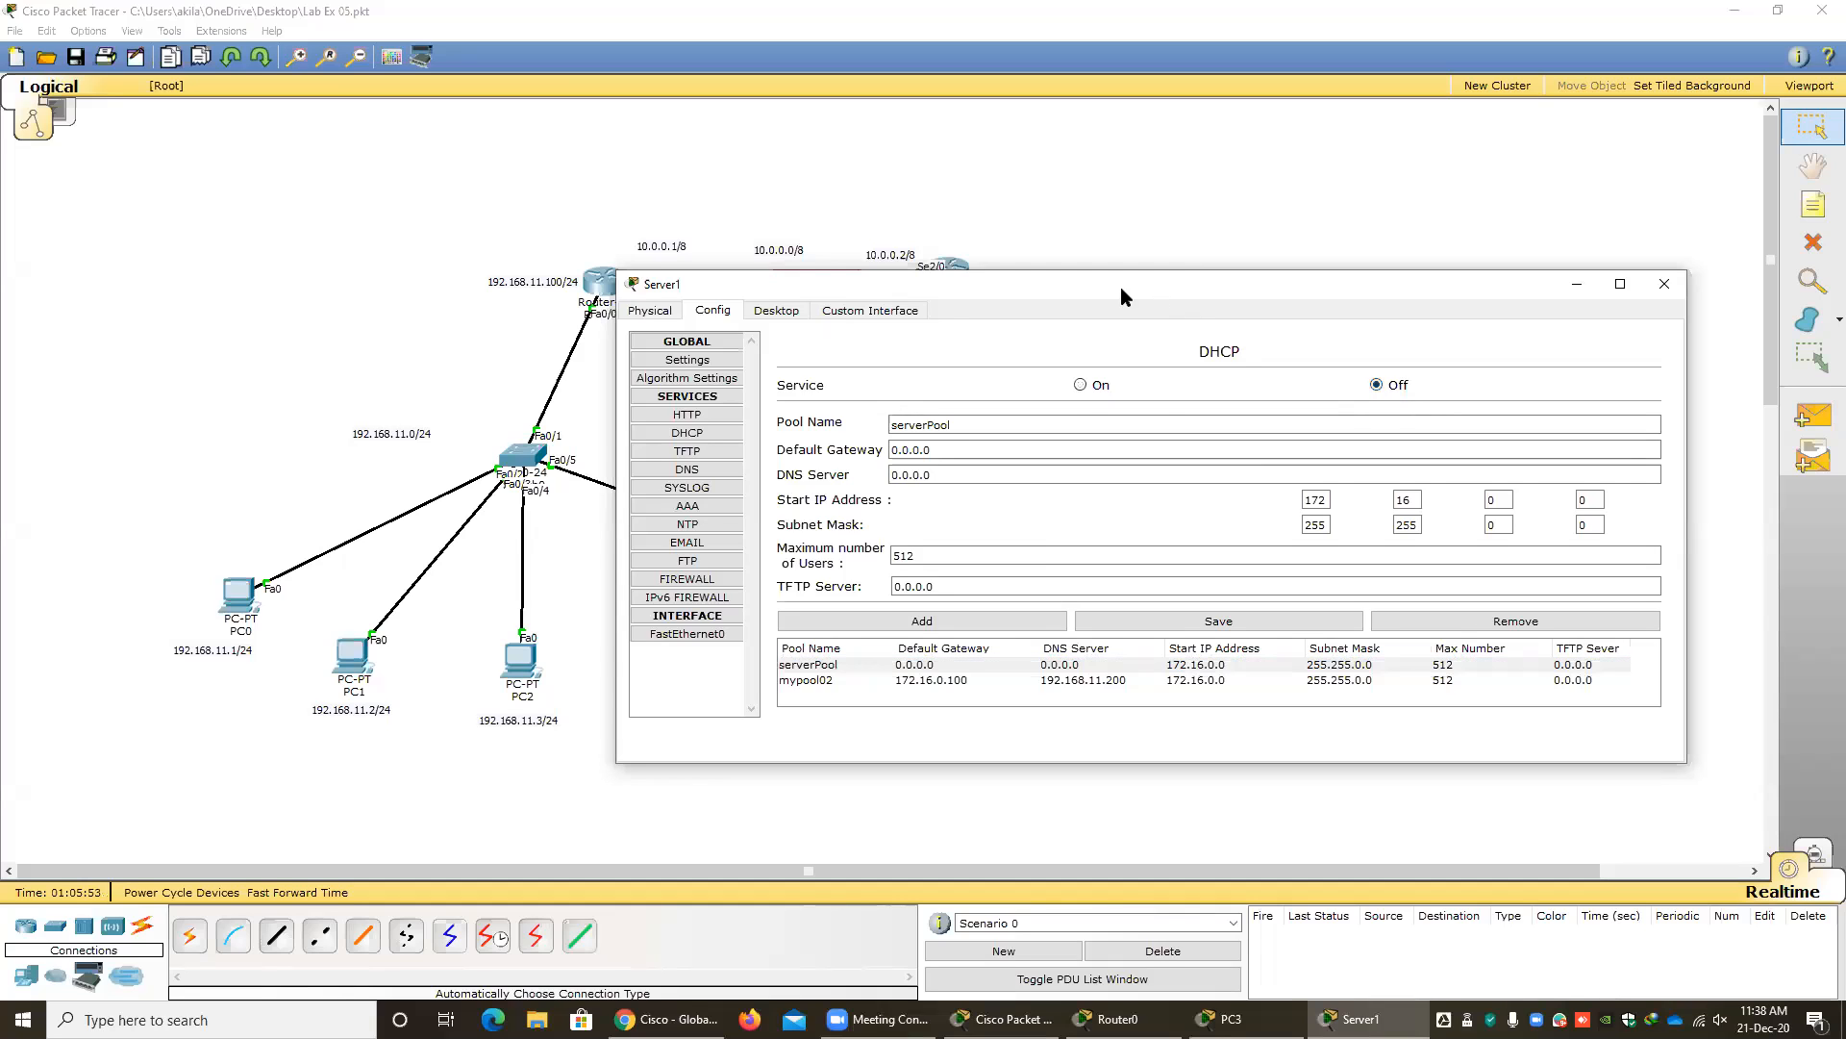
{"action": "left_click_drag", "start_coordinate": [1121, 288], "coordinate": [885, 288]}
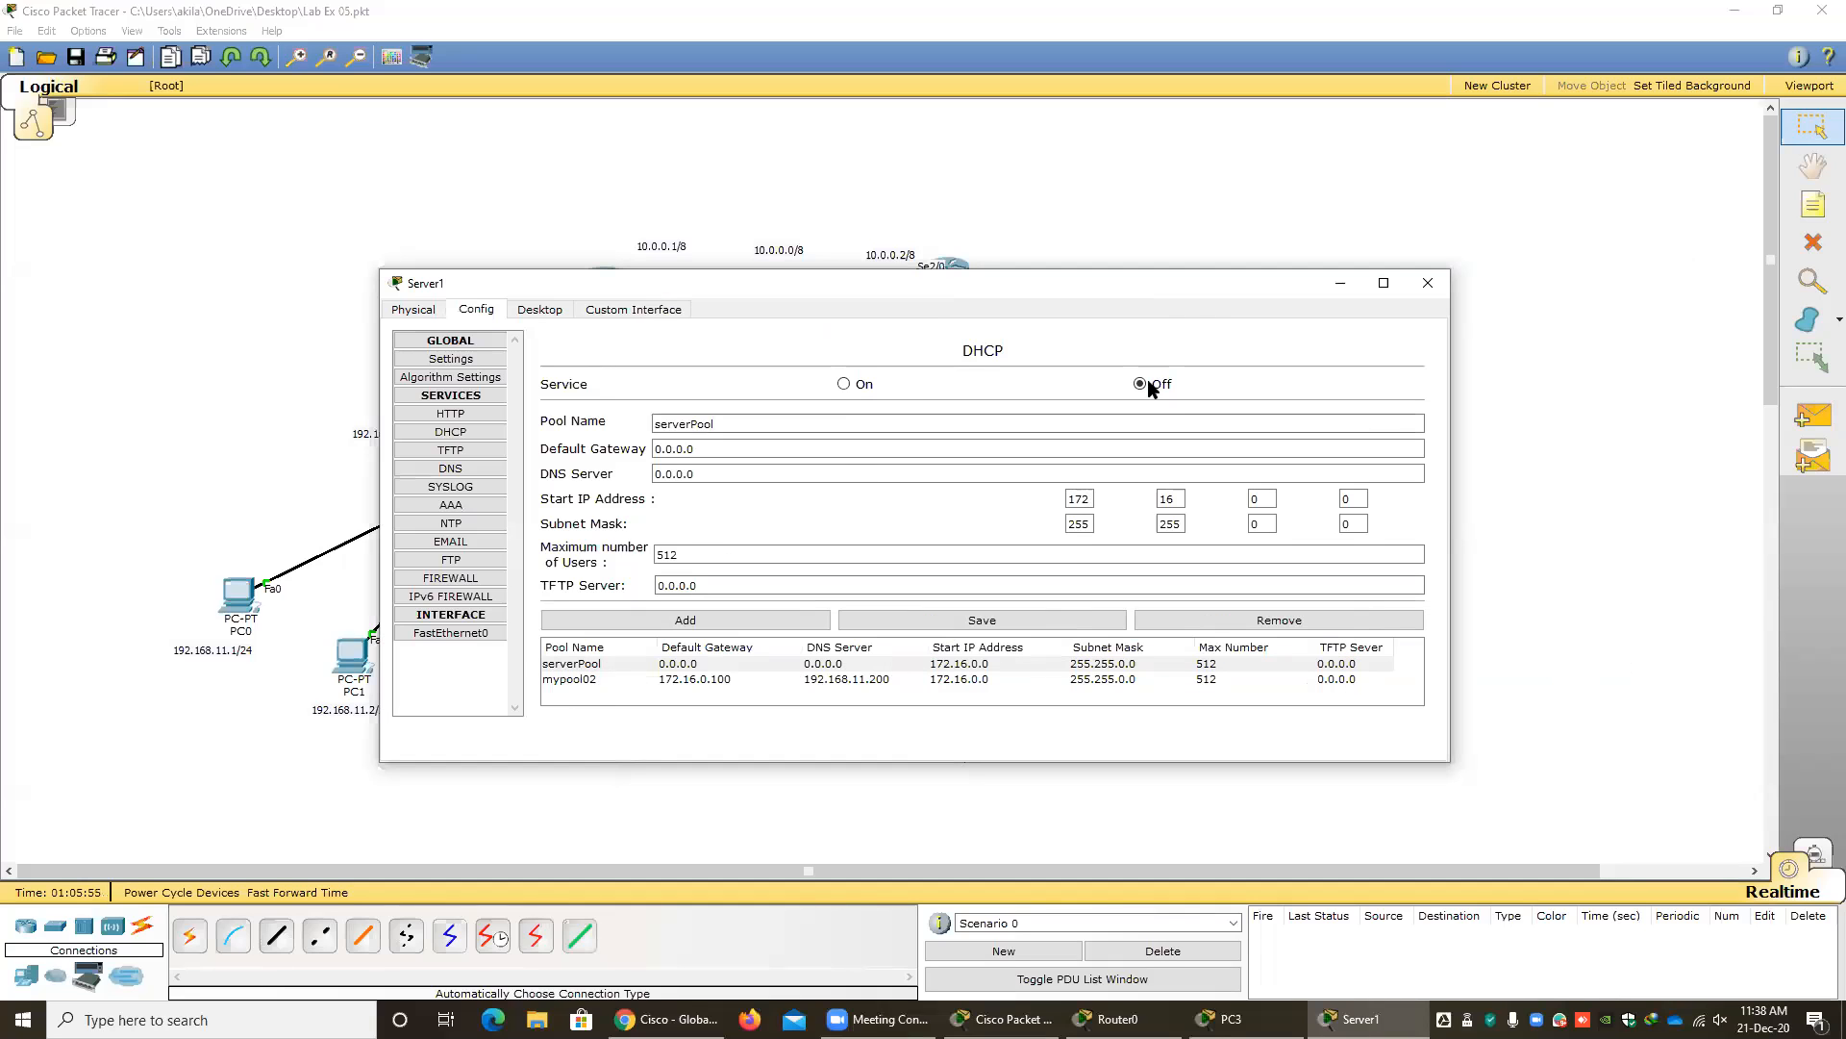
{"action": "left_click", "coordinate": [689, 680]}
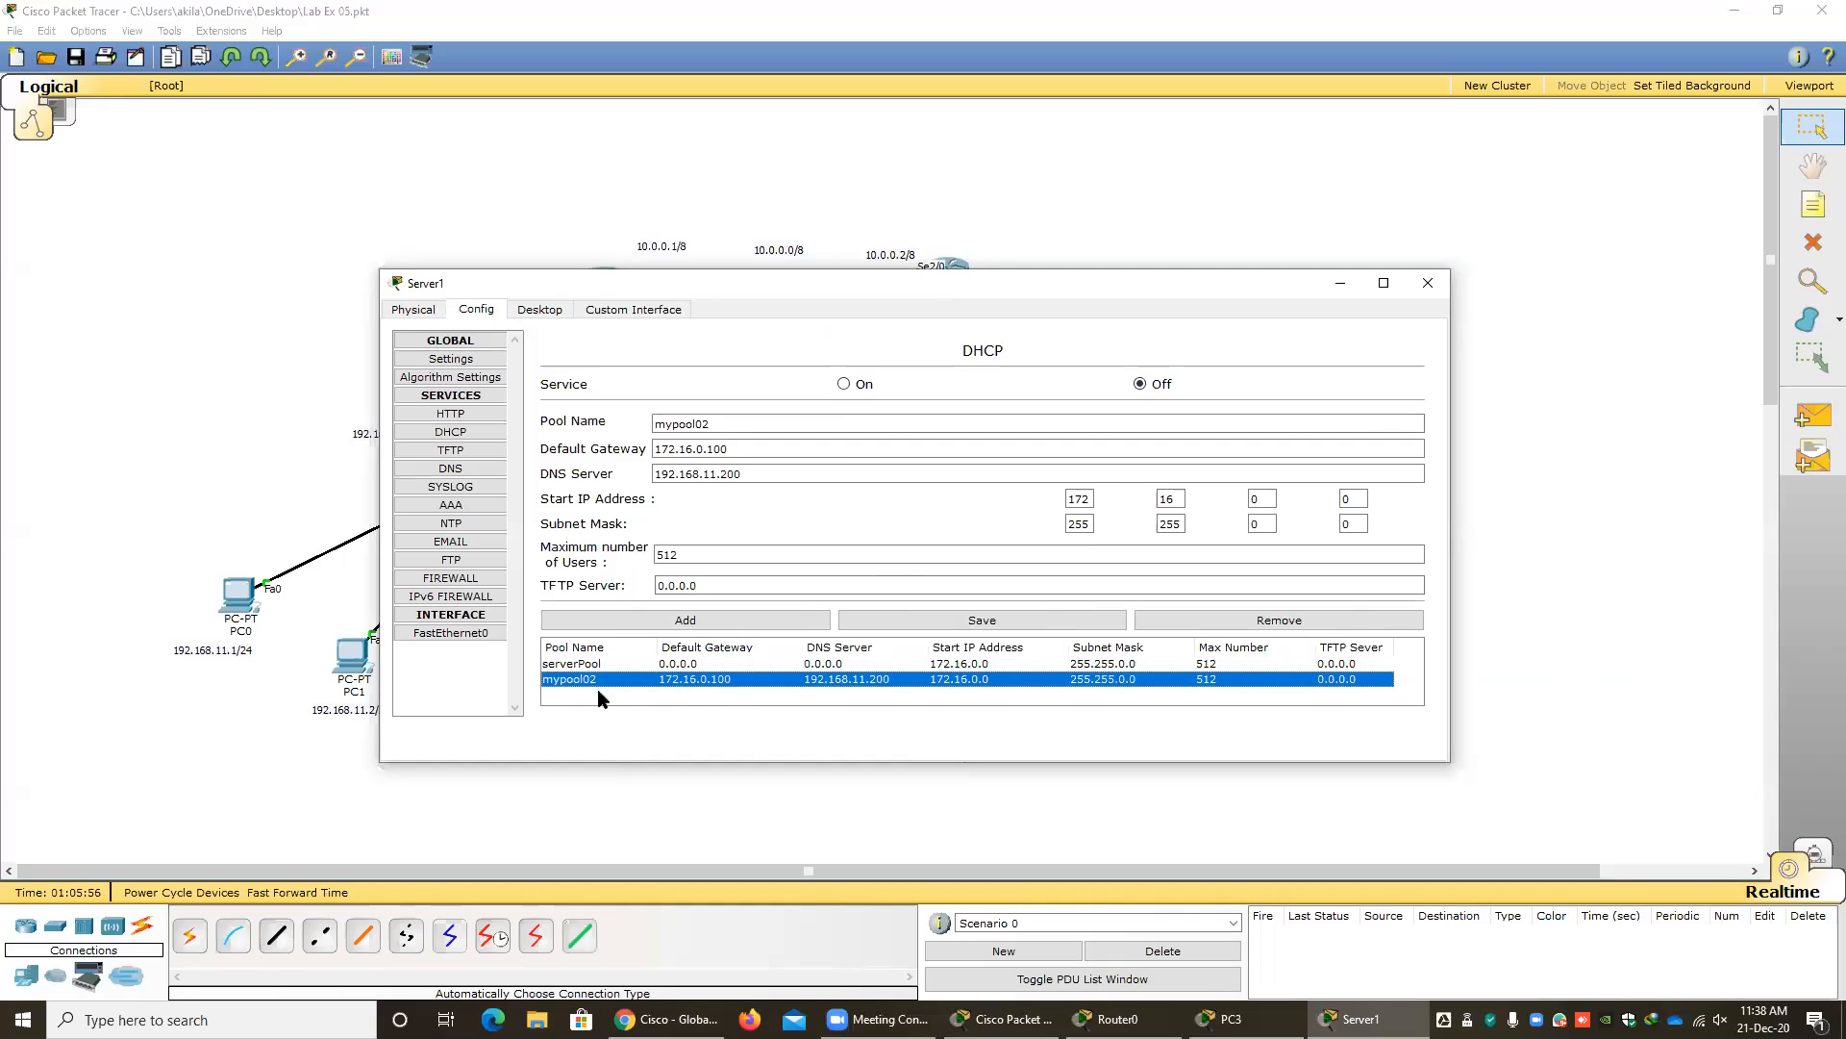
{"action": "left_click", "coordinate": [846, 384]}
Try again to remove the default serverPool entry from the DHCP server and dismiss the resulting dialog.
{"action": "left_click", "coordinate": [824, 665]}
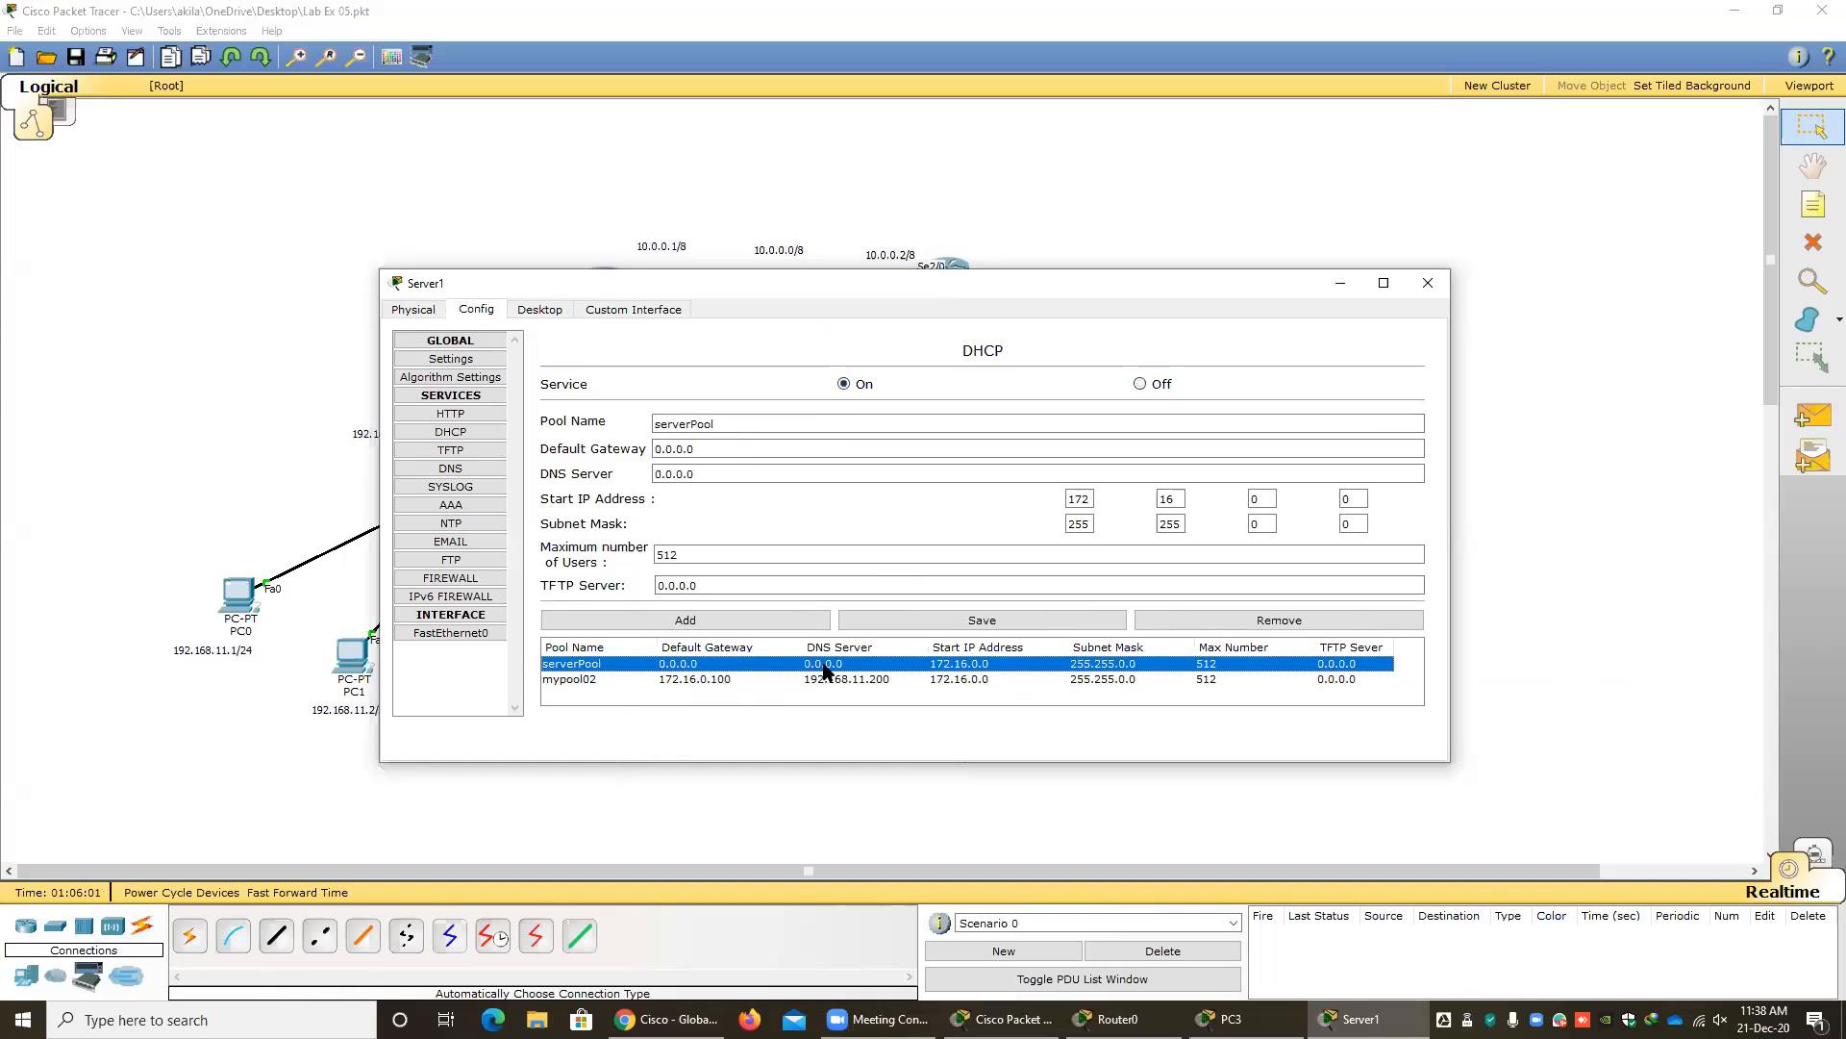
{"action": "left_click", "coordinate": [827, 678]}
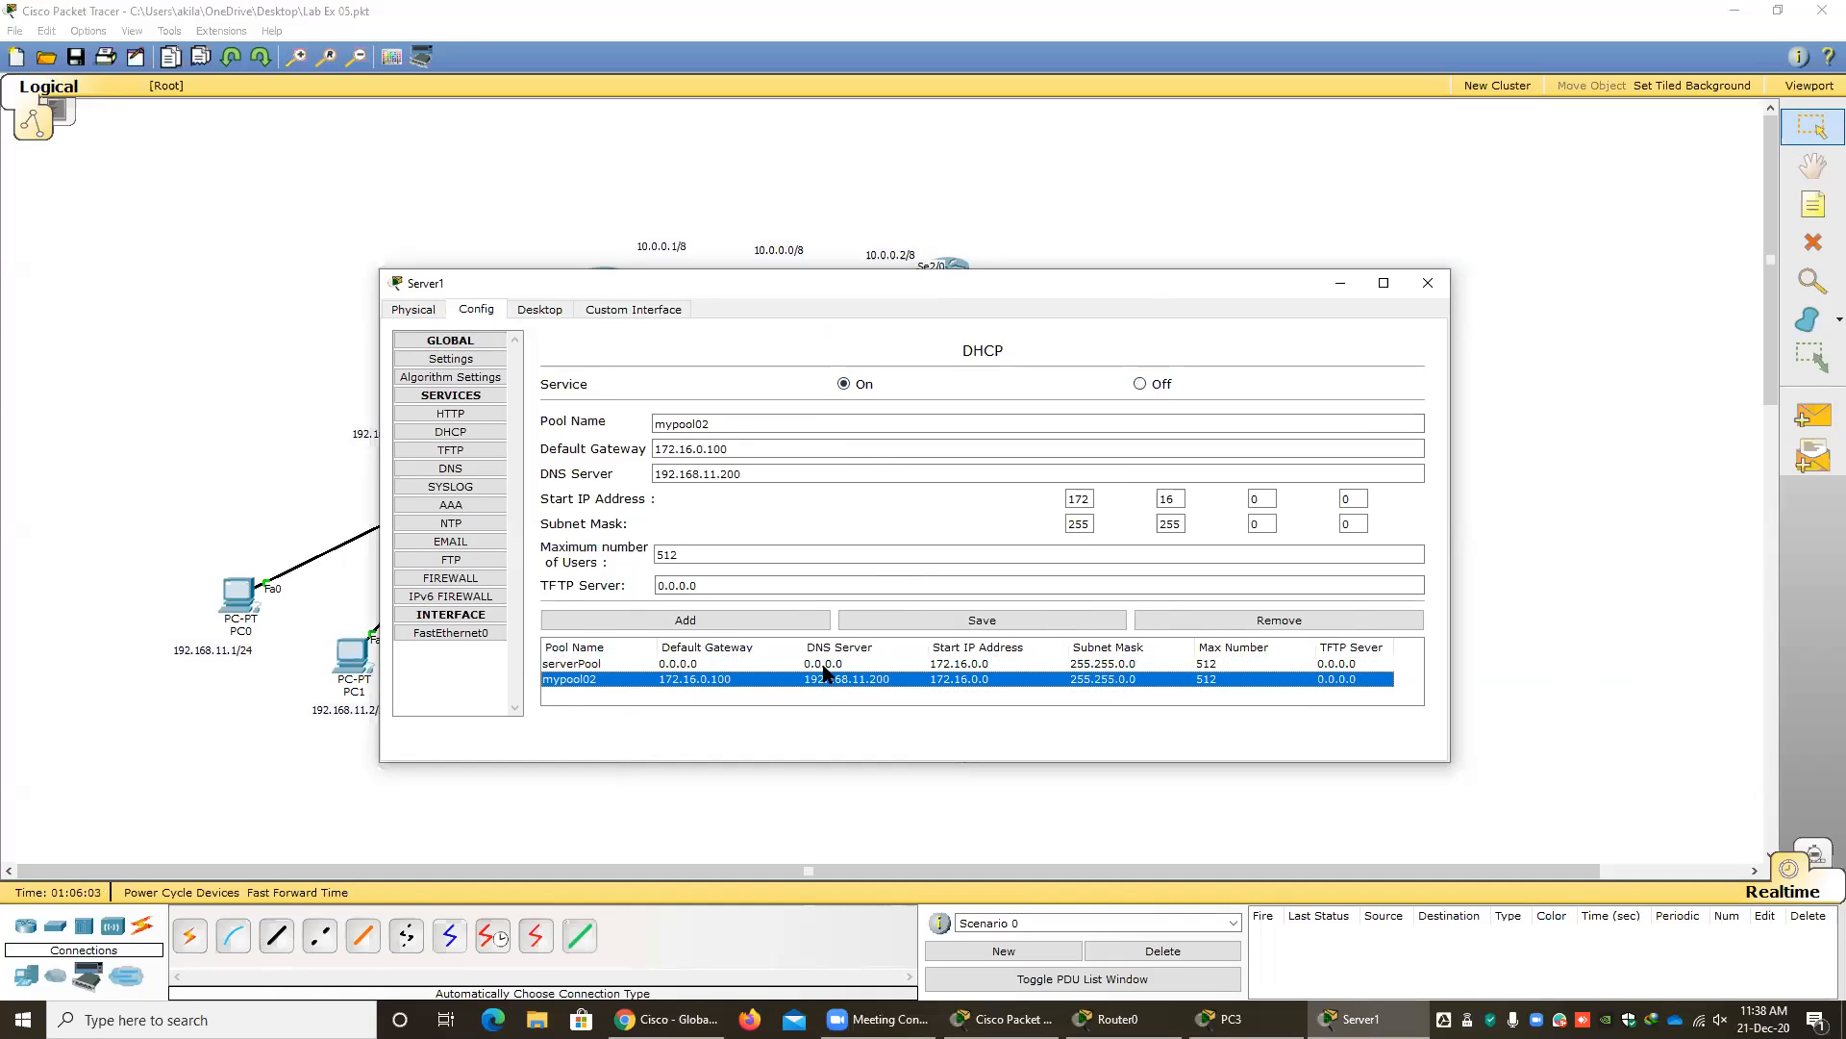
{"action": "left_click", "coordinate": [824, 663]}
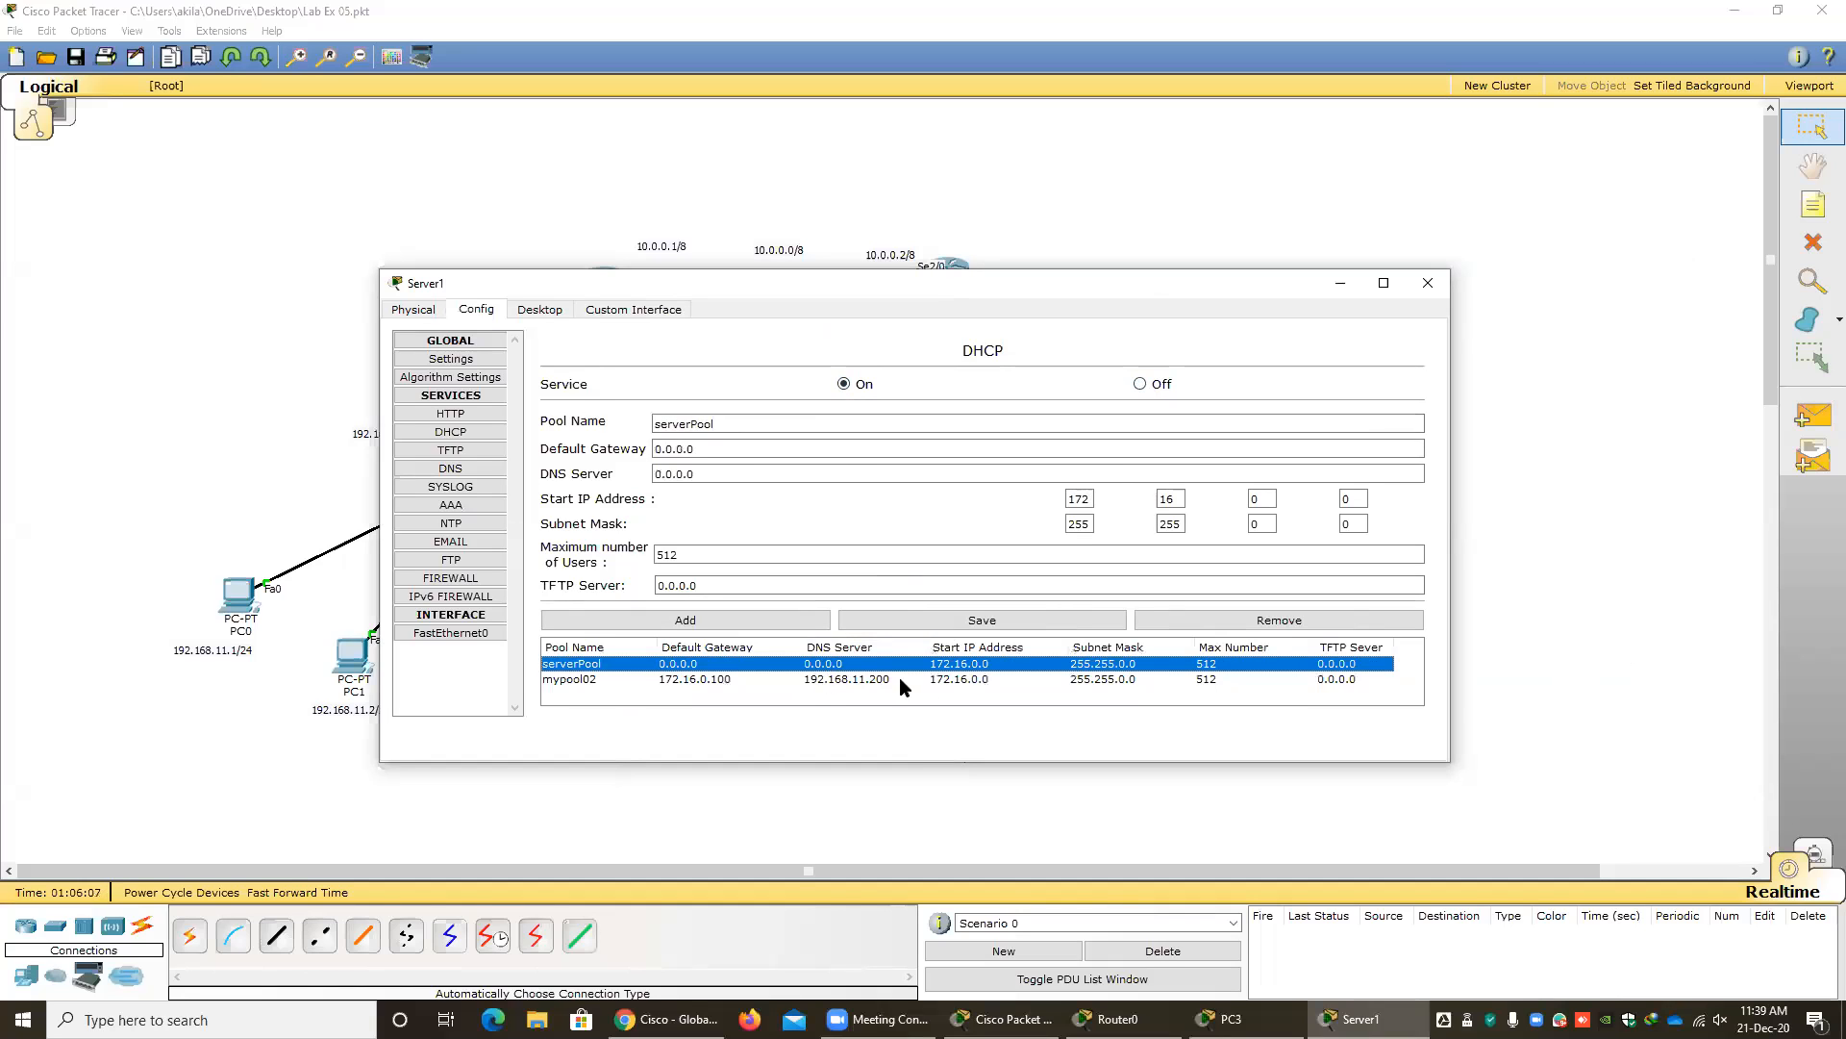
{"action": "left_click", "coordinate": [1209, 622]}
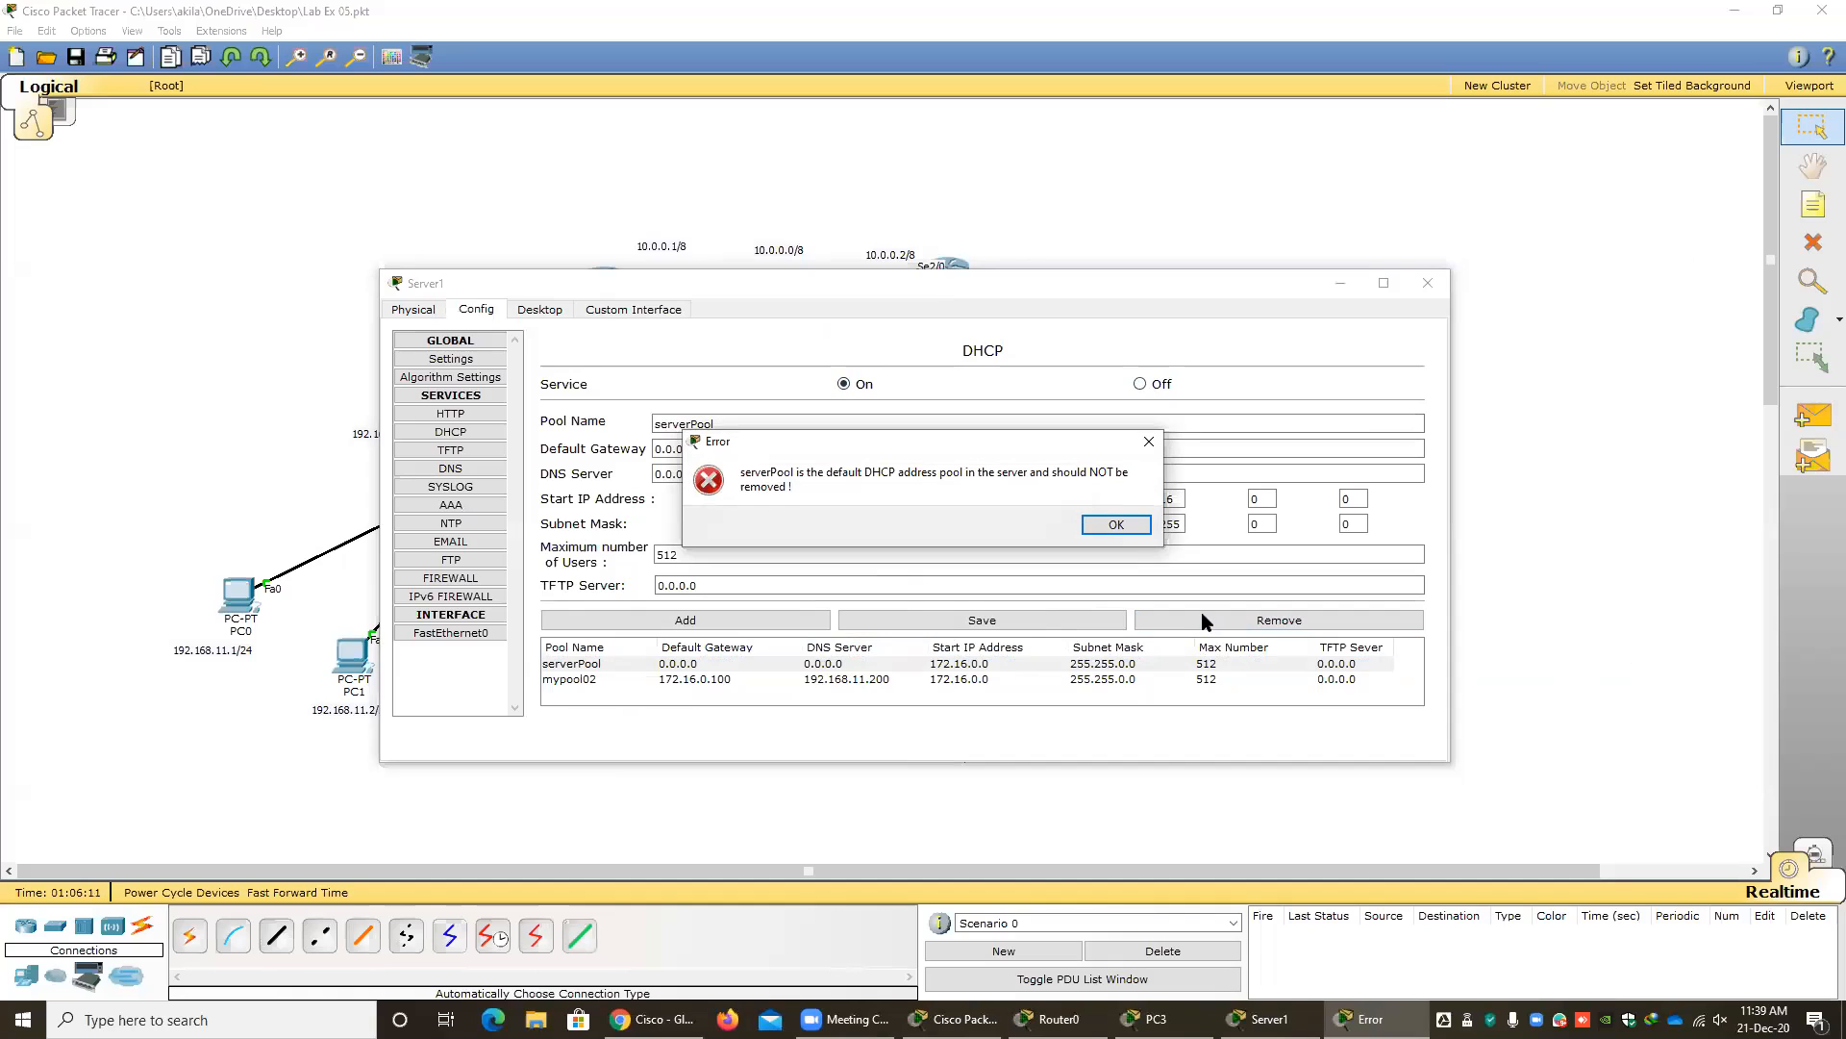
{"action": "left_click", "coordinate": [1119, 524]}
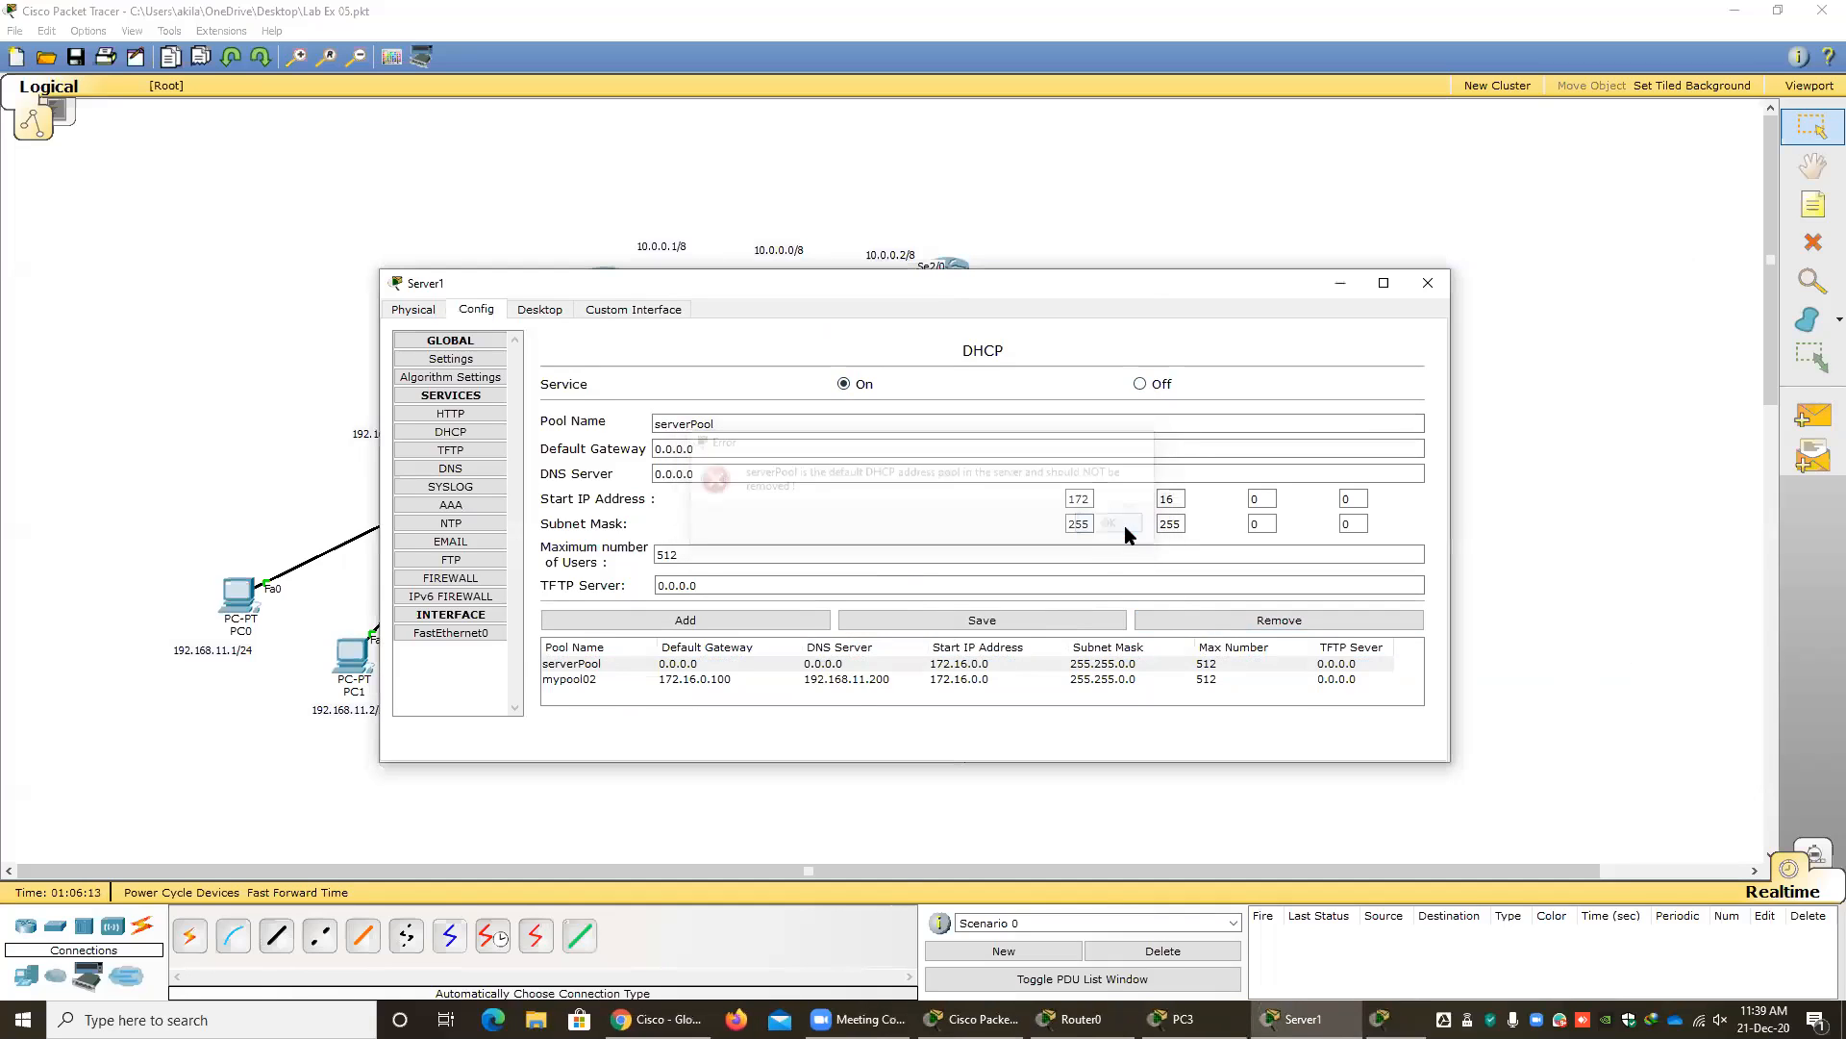
Remove the mypool02 pool from the DHCP server.
{"action": "left_click", "coordinate": [848, 679]}
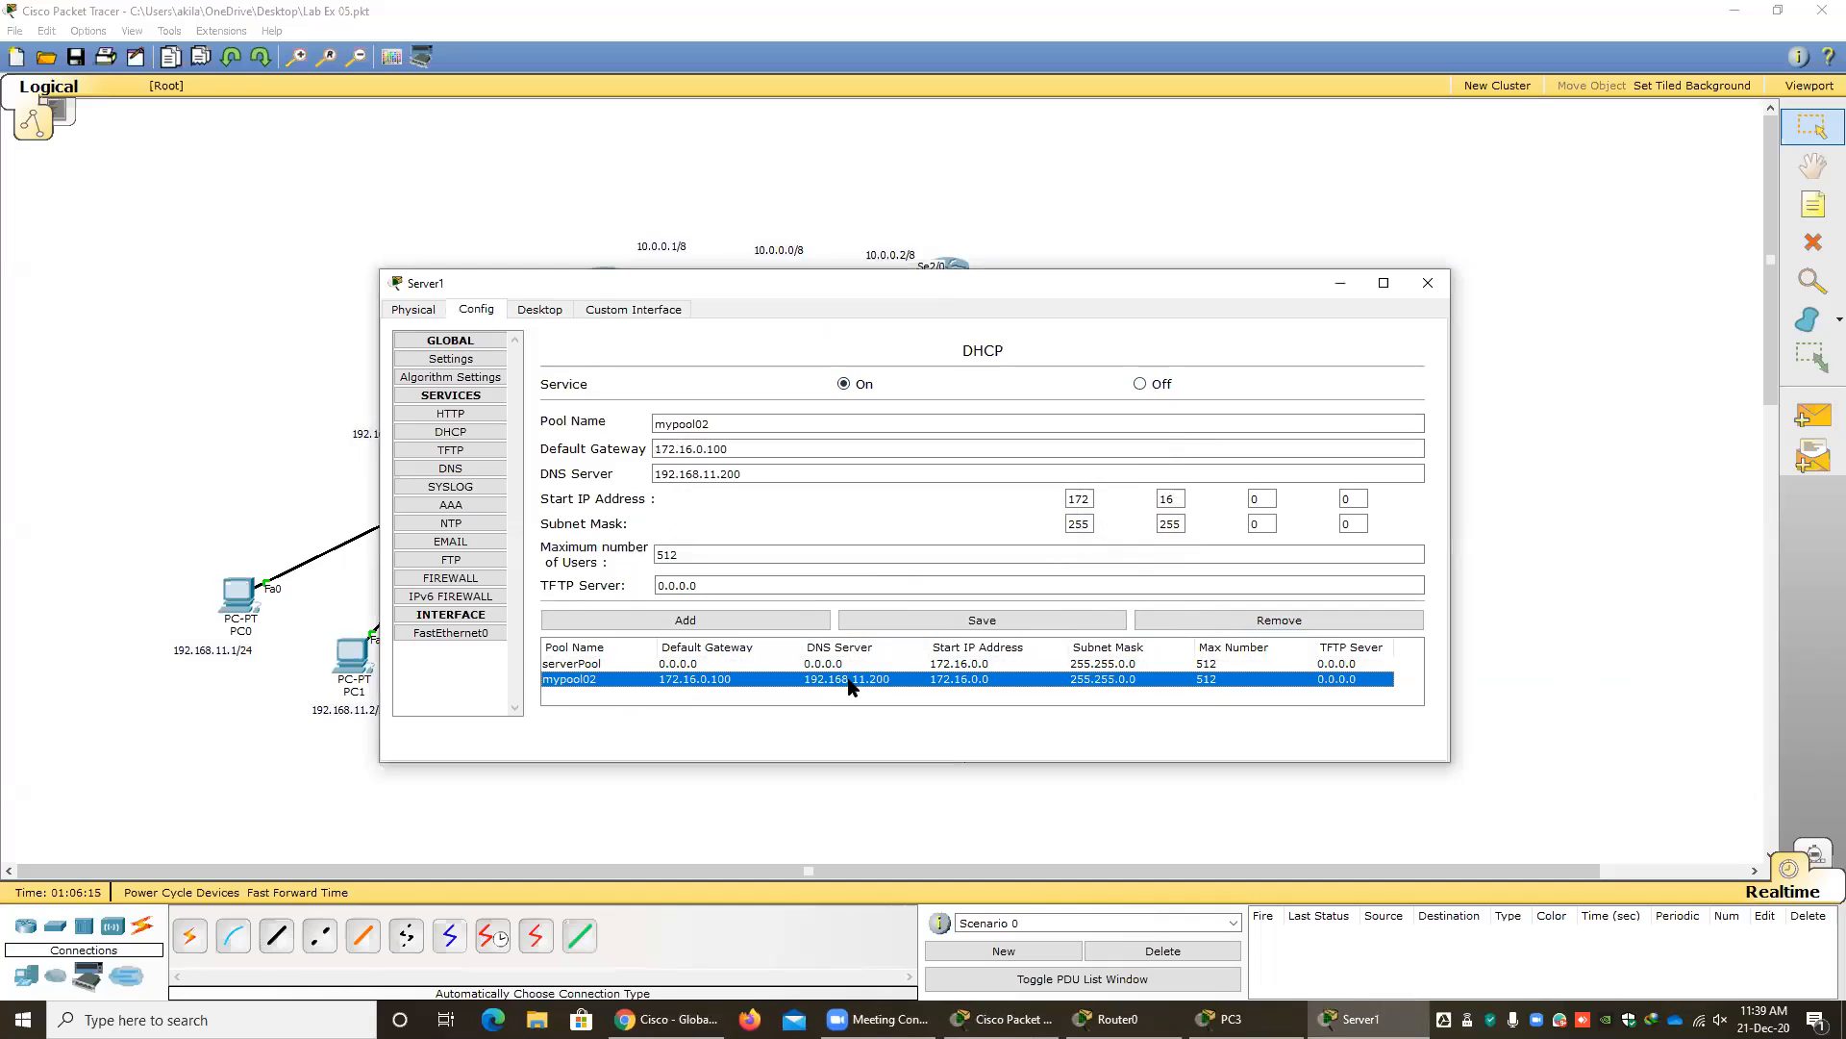
{"action": "left_click", "coordinate": [1216, 623]}
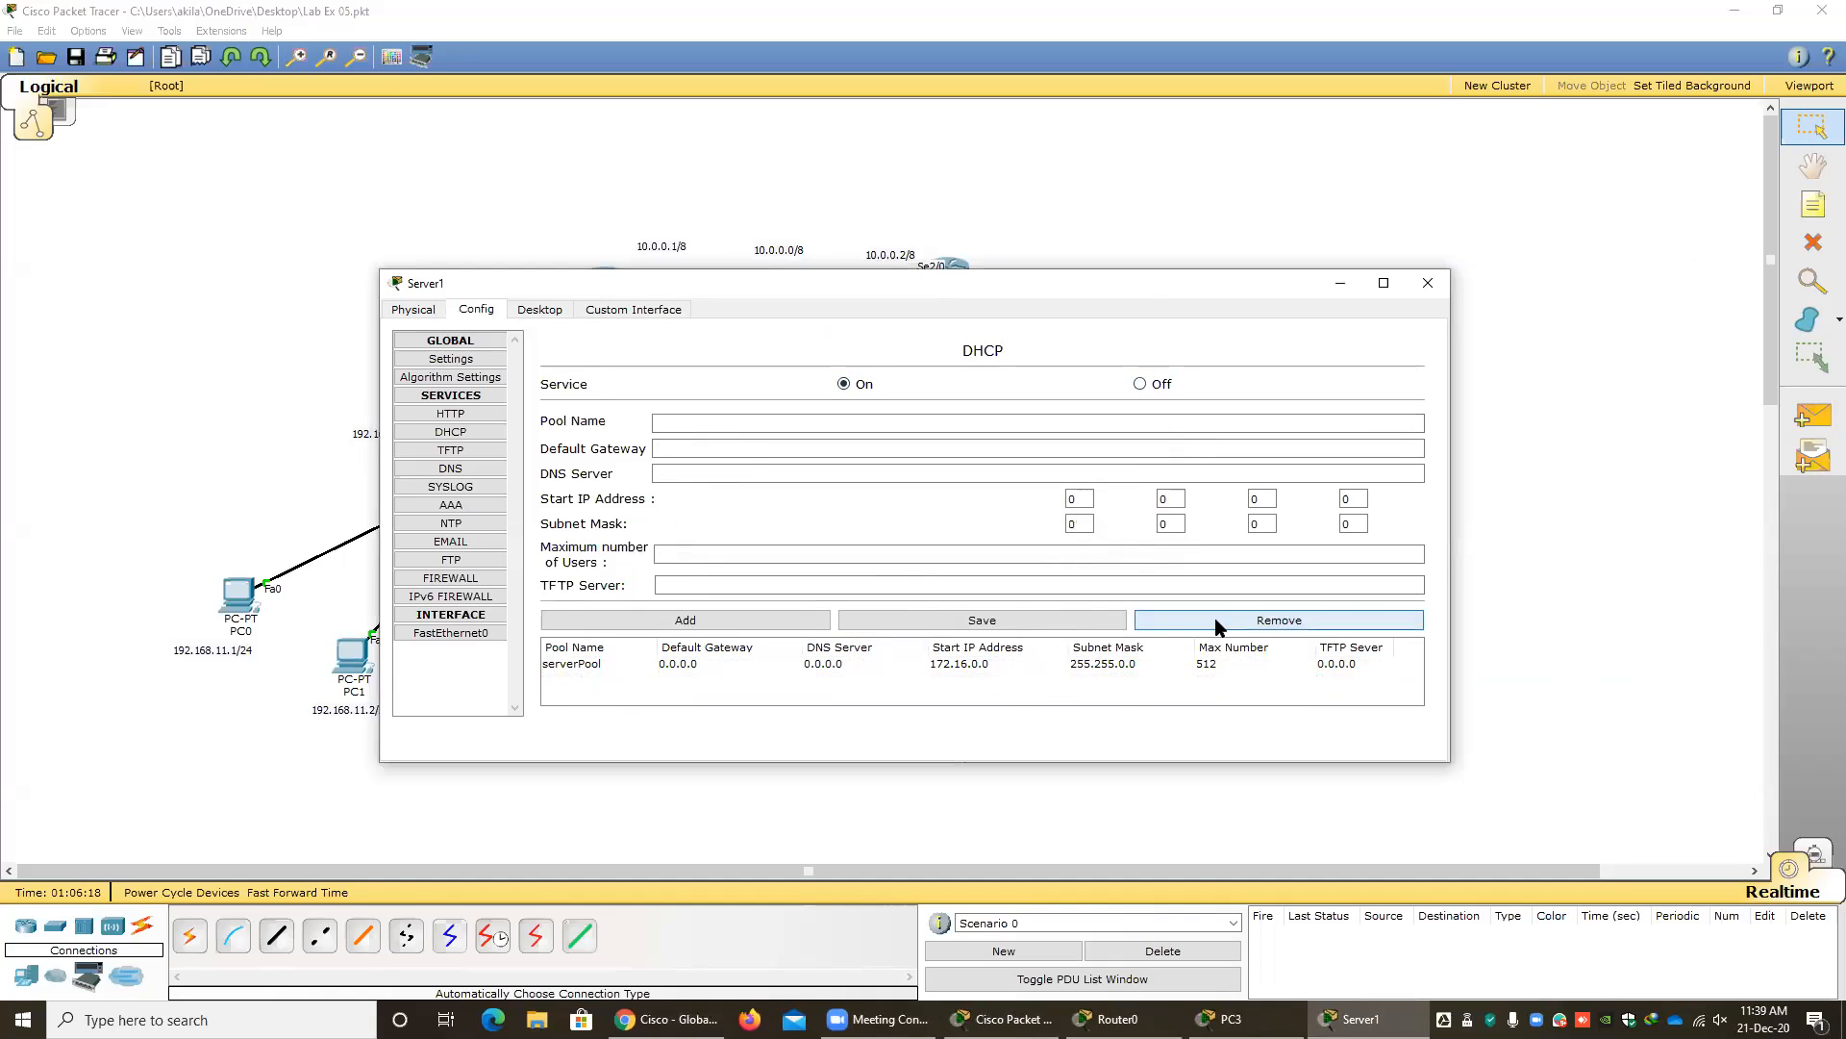
Select the serverPool entry and replace its pool name with mypool02.
{"action": "left_click", "coordinate": [941, 665]}
{"action": "left_click", "coordinate": [725, 421]}
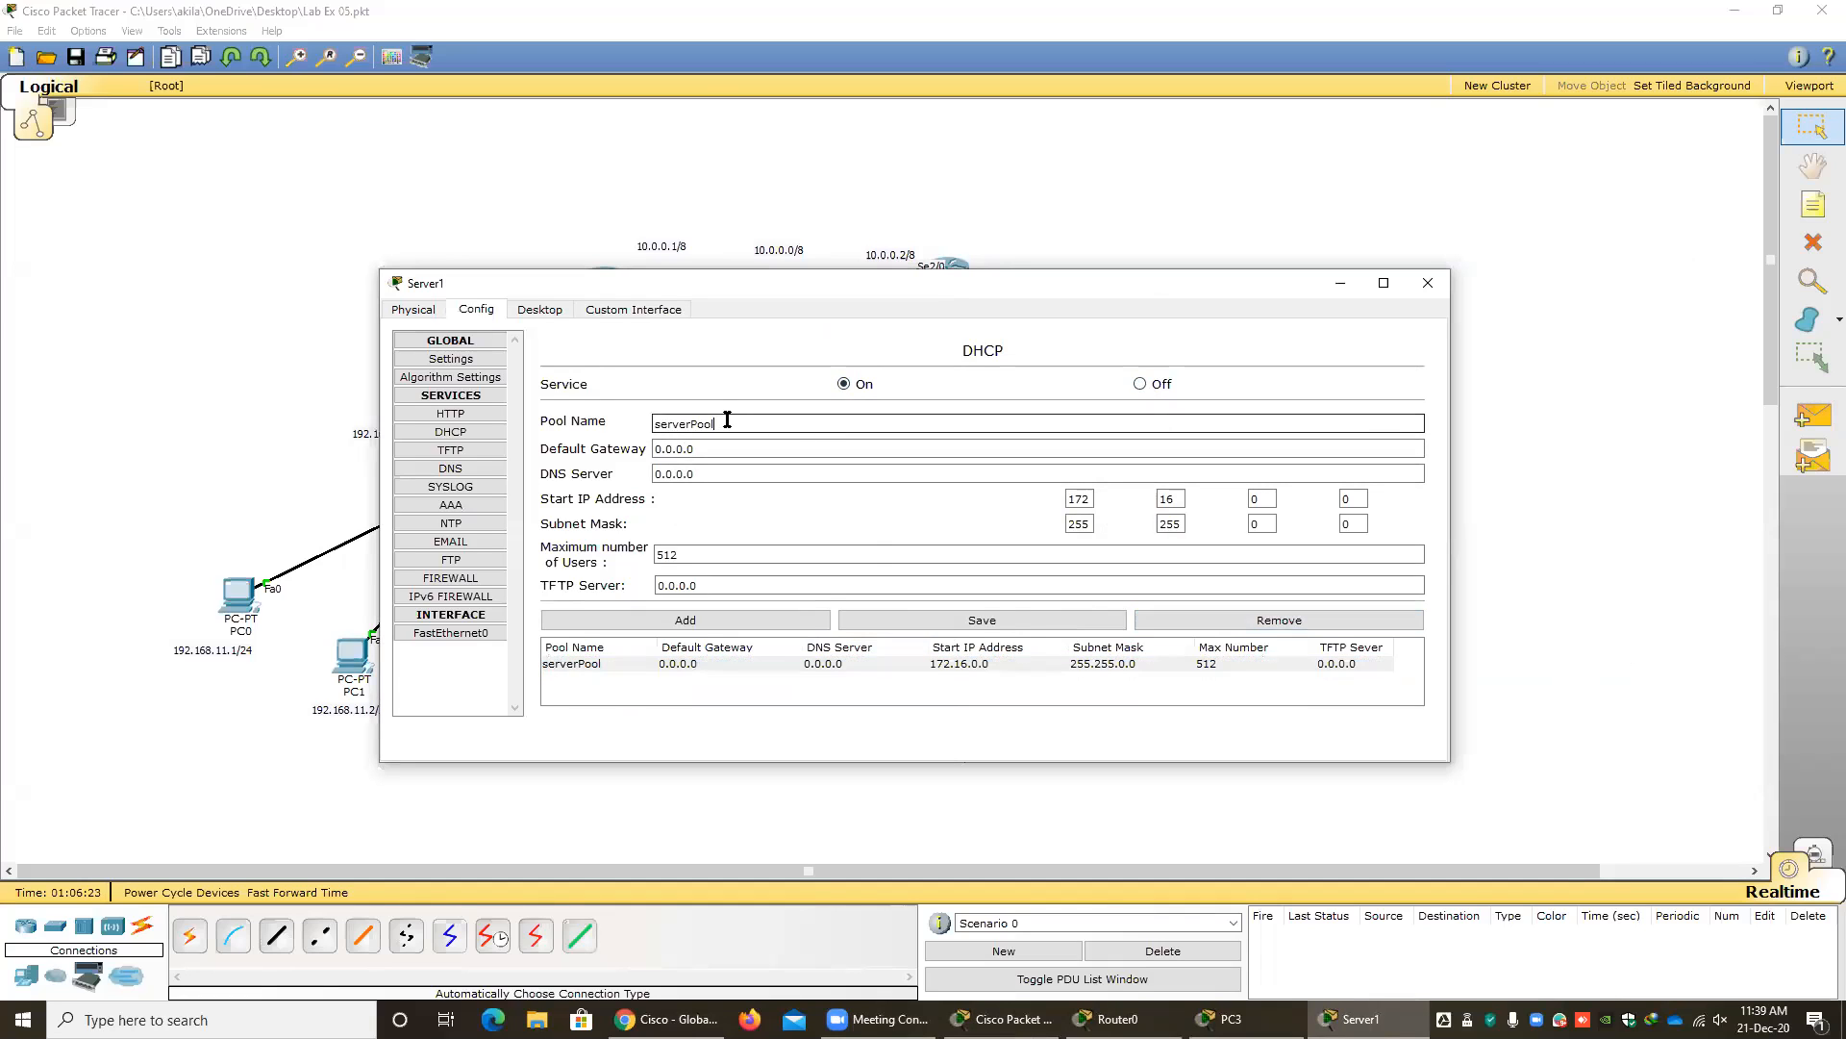
{"action": "left_click_drag", "start_coordinate": [739, 421], "coordinate": [511, 441]}
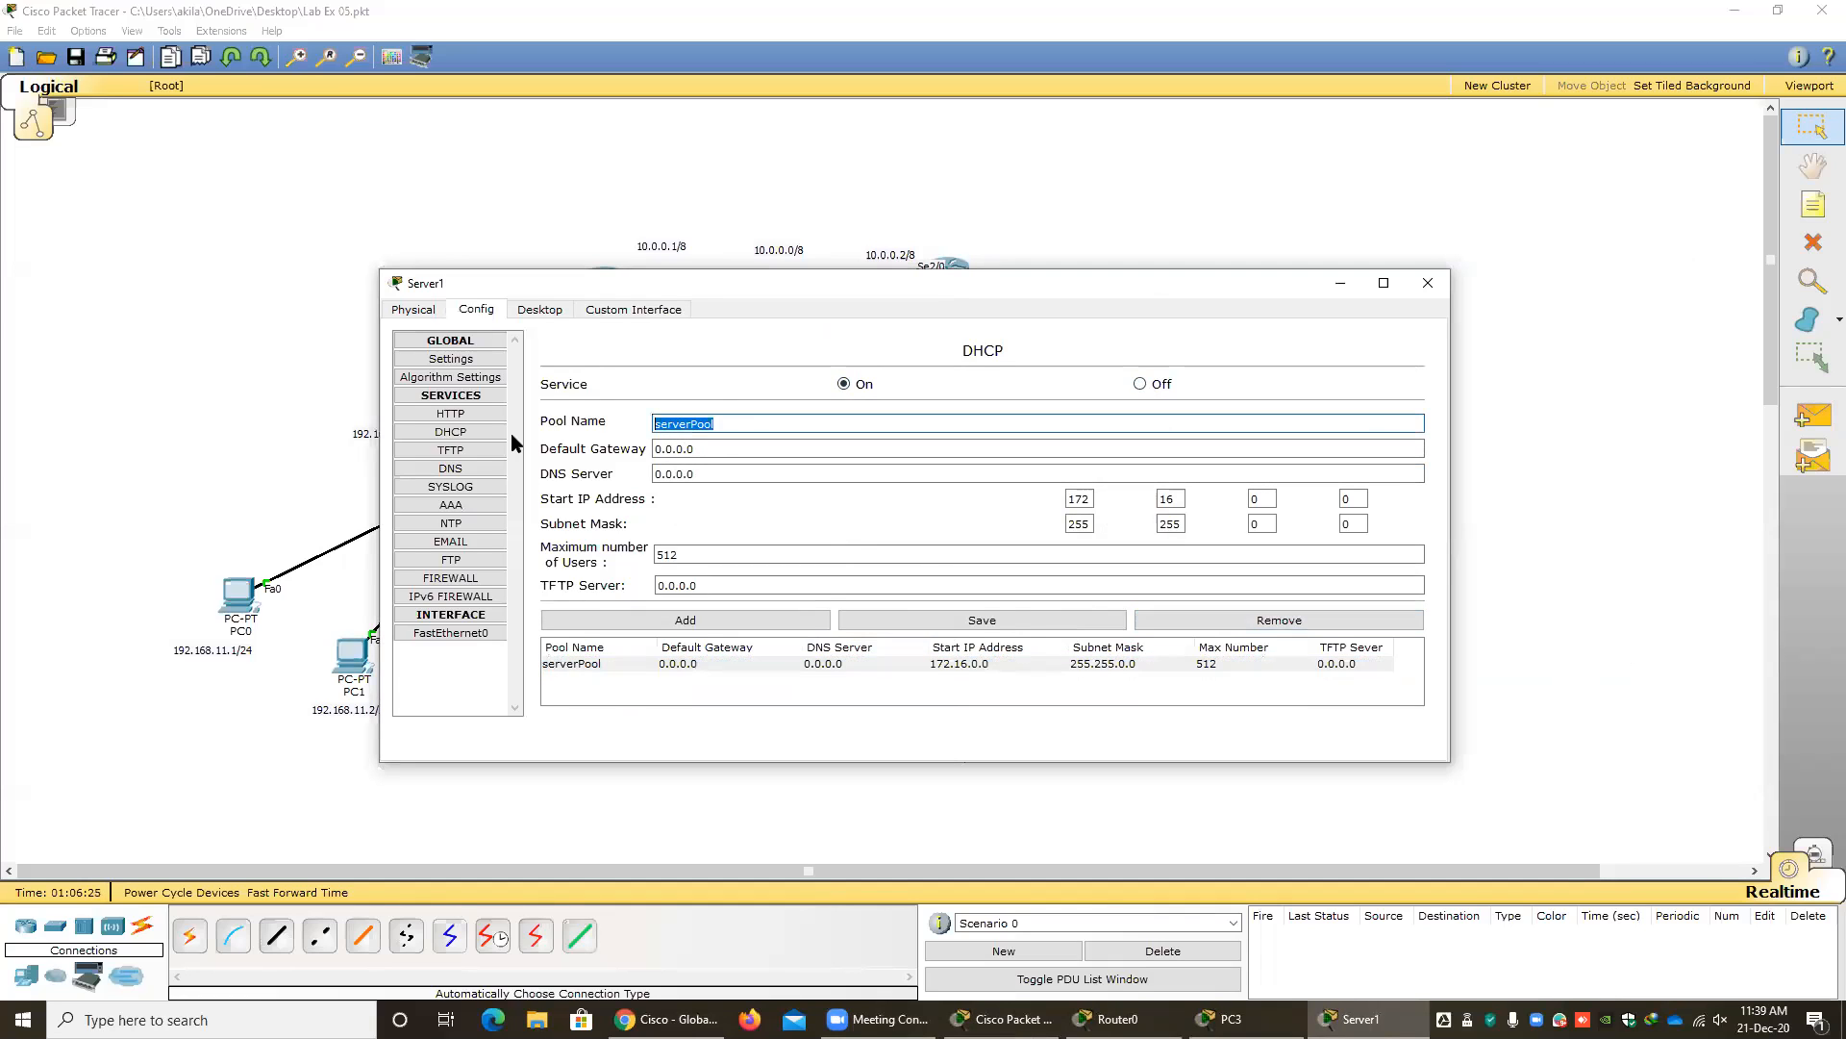
{"action": "type", "text": "mypool02"}
{"action": "key", "text": "Tab"}
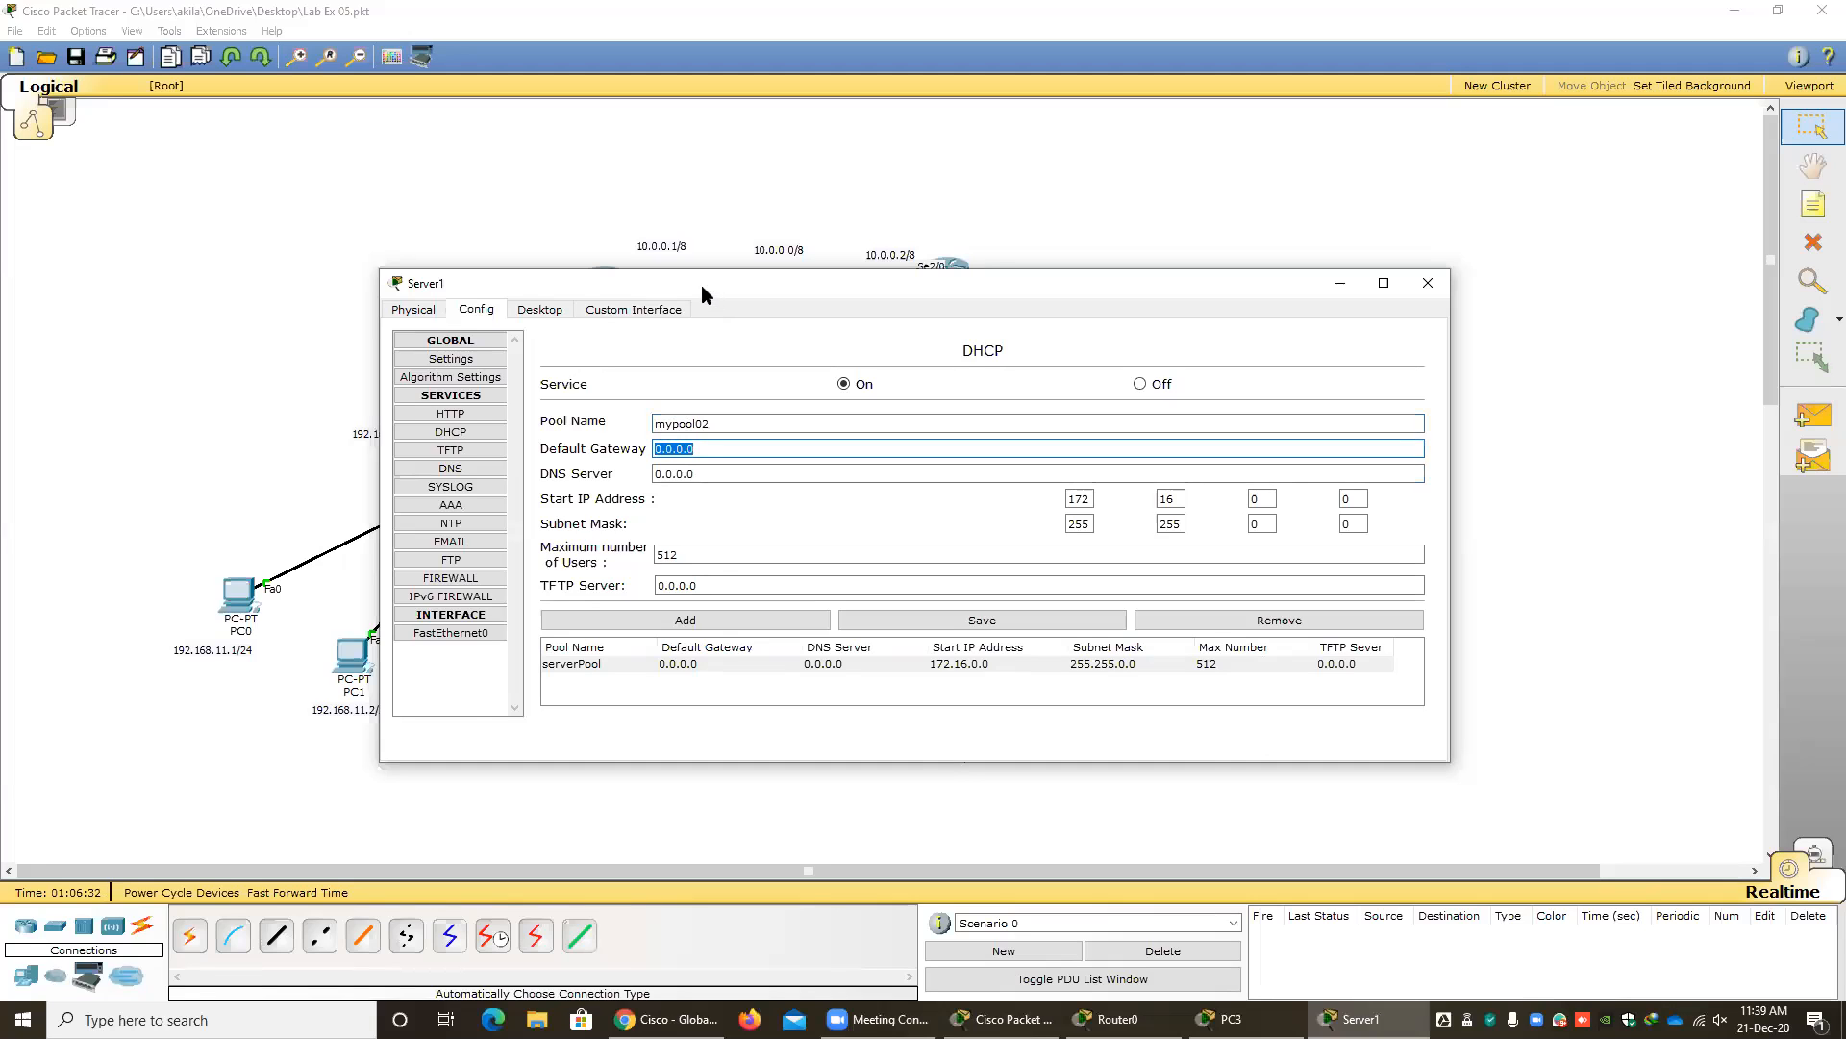
Enter 172.16.0.100 as the default gateway for the pool named mypool02.
{"action": "left_click_drag", "start_coordinate": [701, 284], "coordinate": [477, 366]}
{"action": "type", "text": "172.16.0.100"}
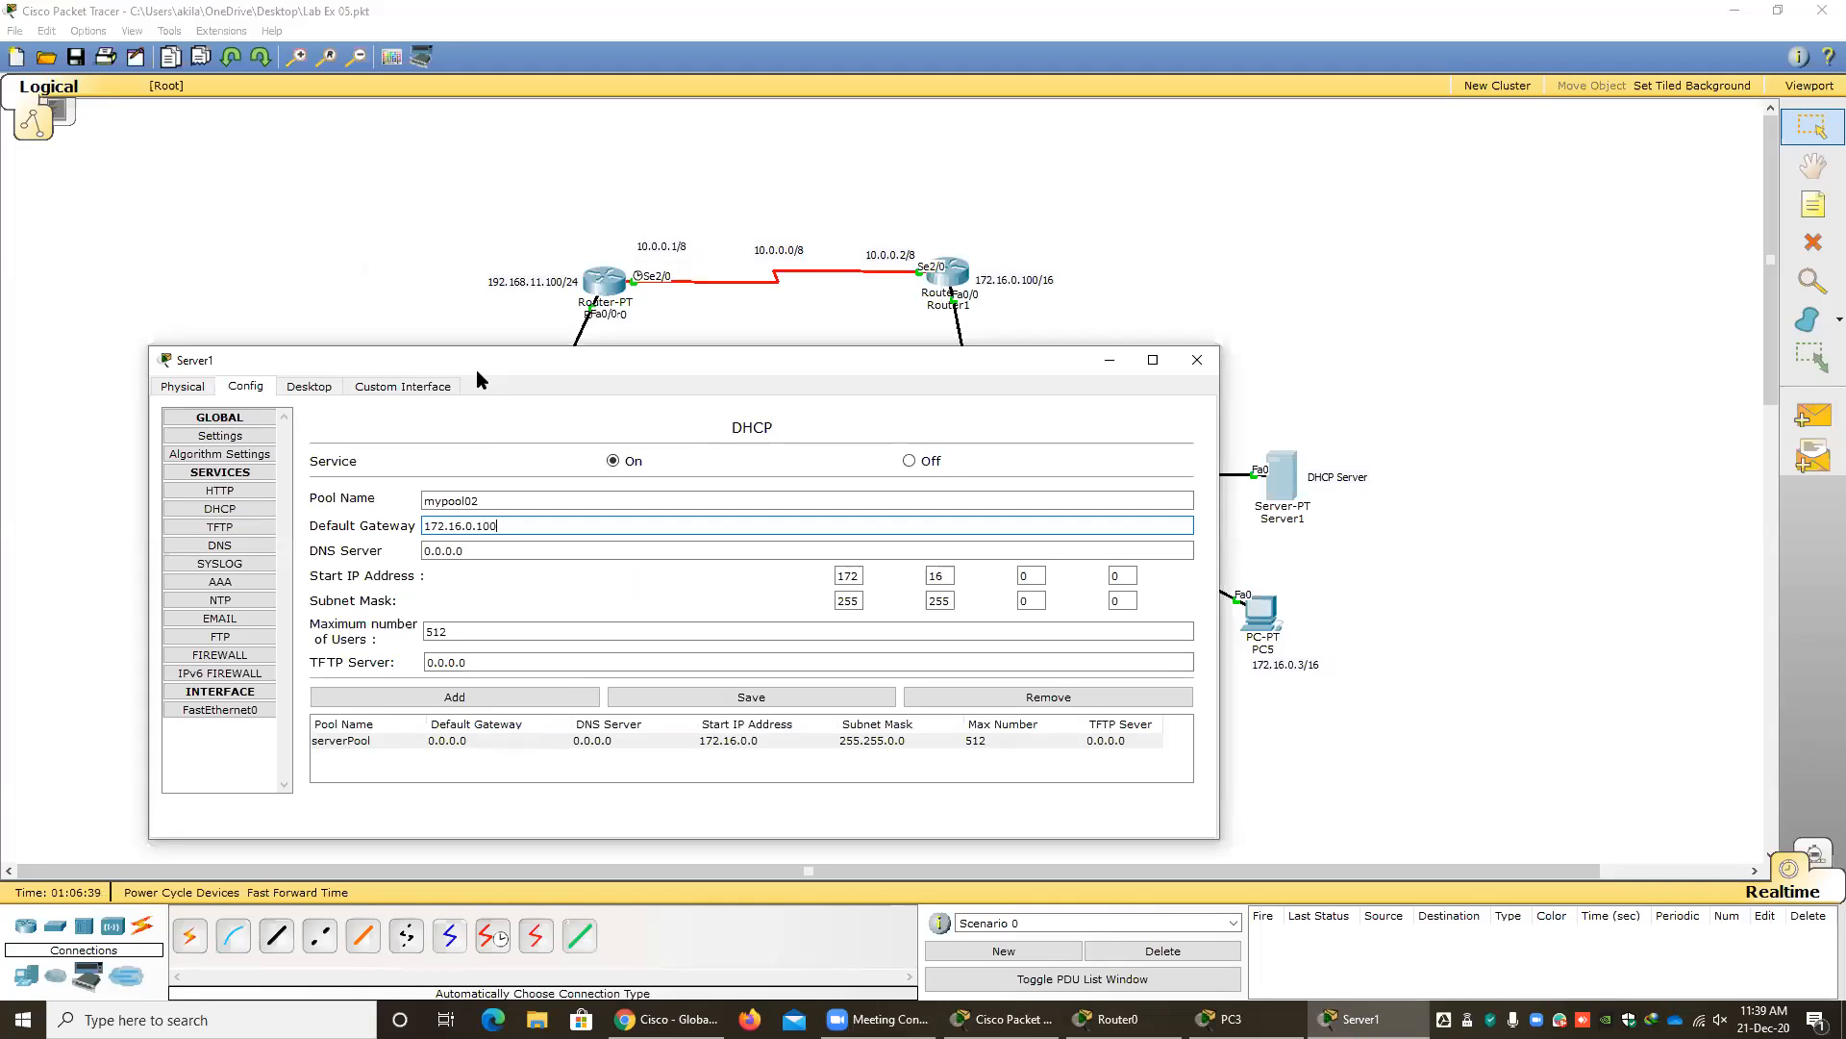
{"action": "key", "text": "Tab"}
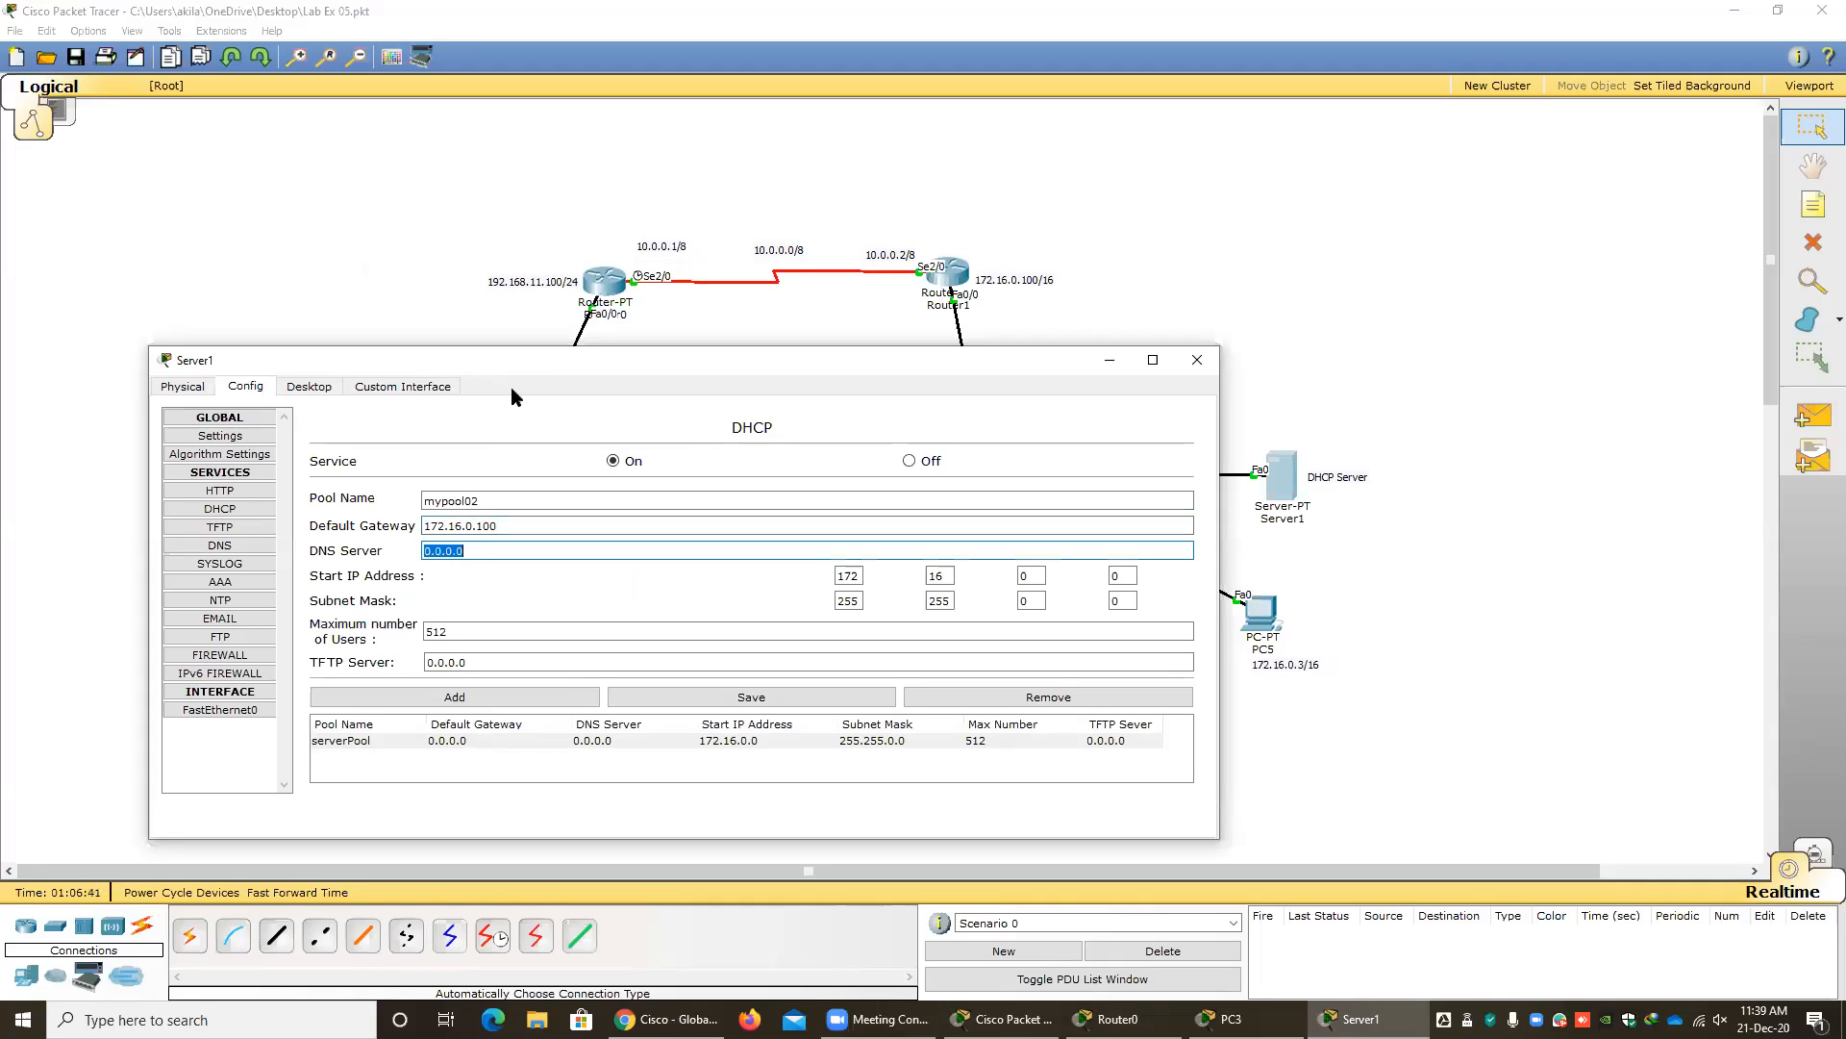
Enter 192.168.11.200 as the DNS server for the pool named mypool02.
{"action": "left_click_drag", "start_coordinate": [530, 372], "coordinate": [1210, 318]}
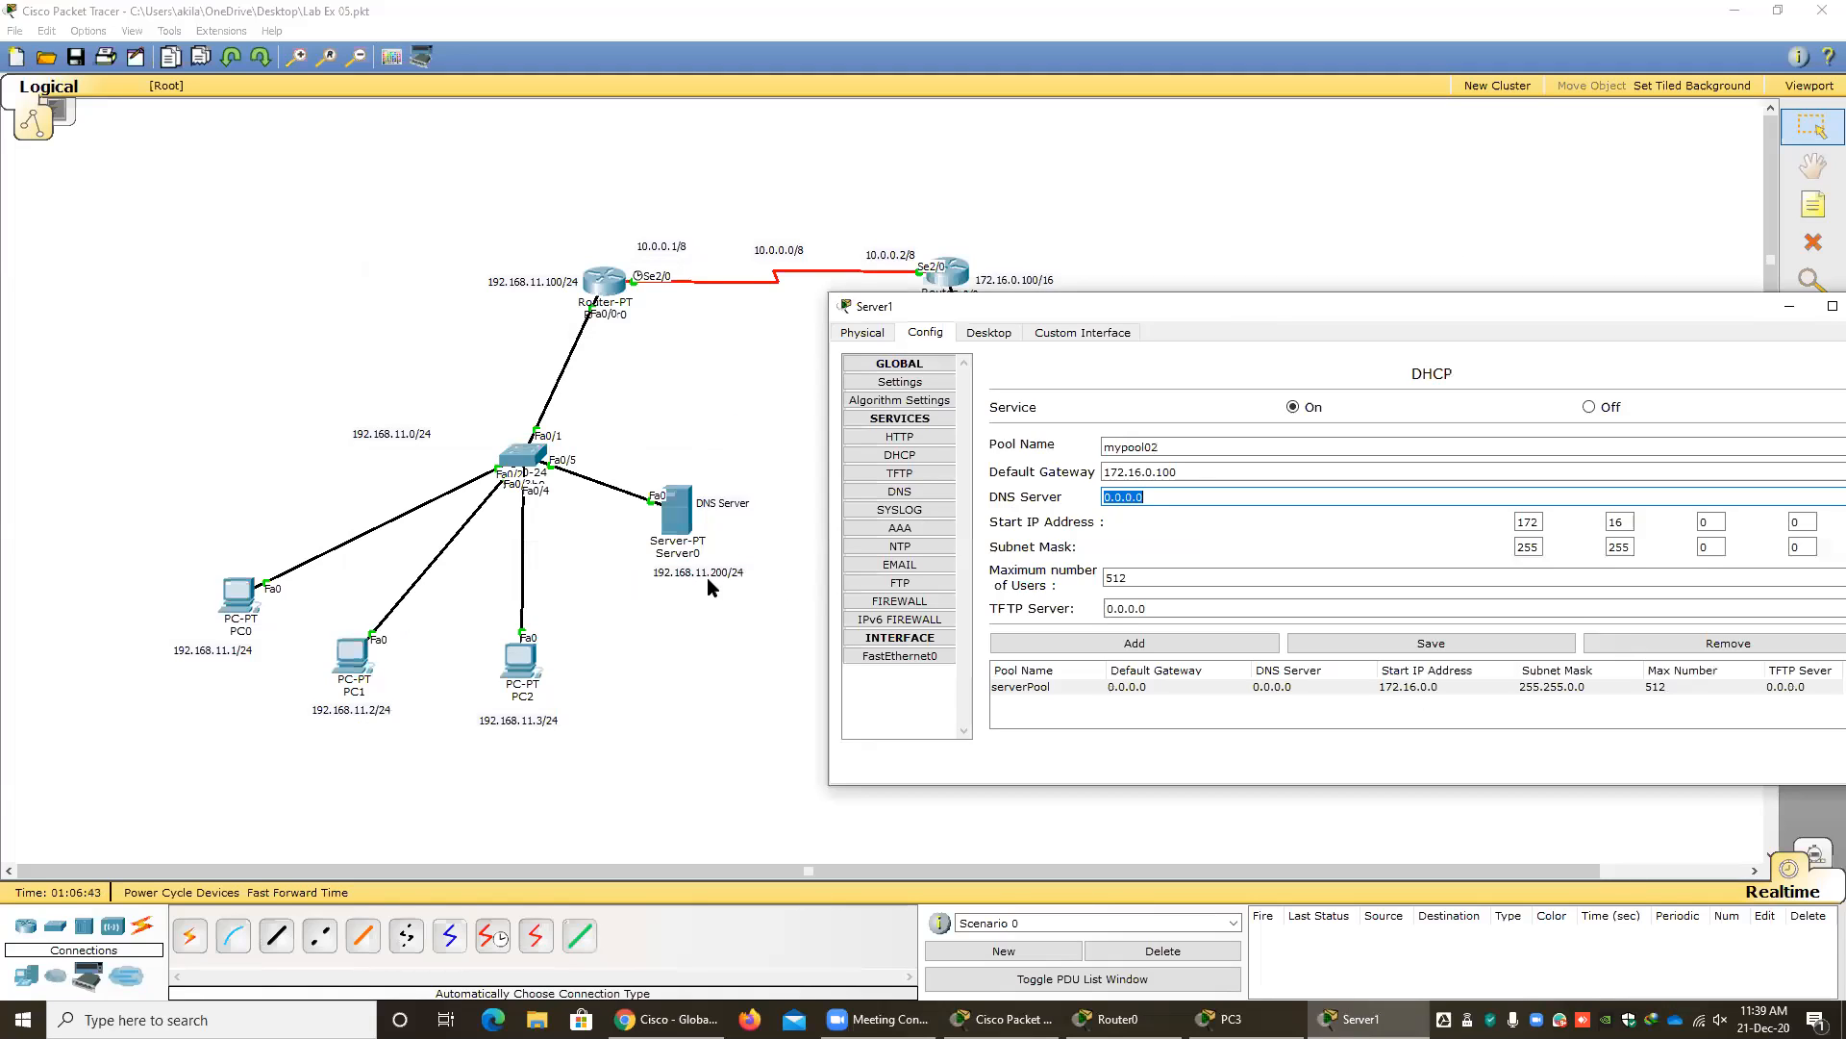
{"action": "left_click_drag", "start_coordinate": [1012, 307], "coordinate": [991, 304]}
{"action": "type", "text": "17"}
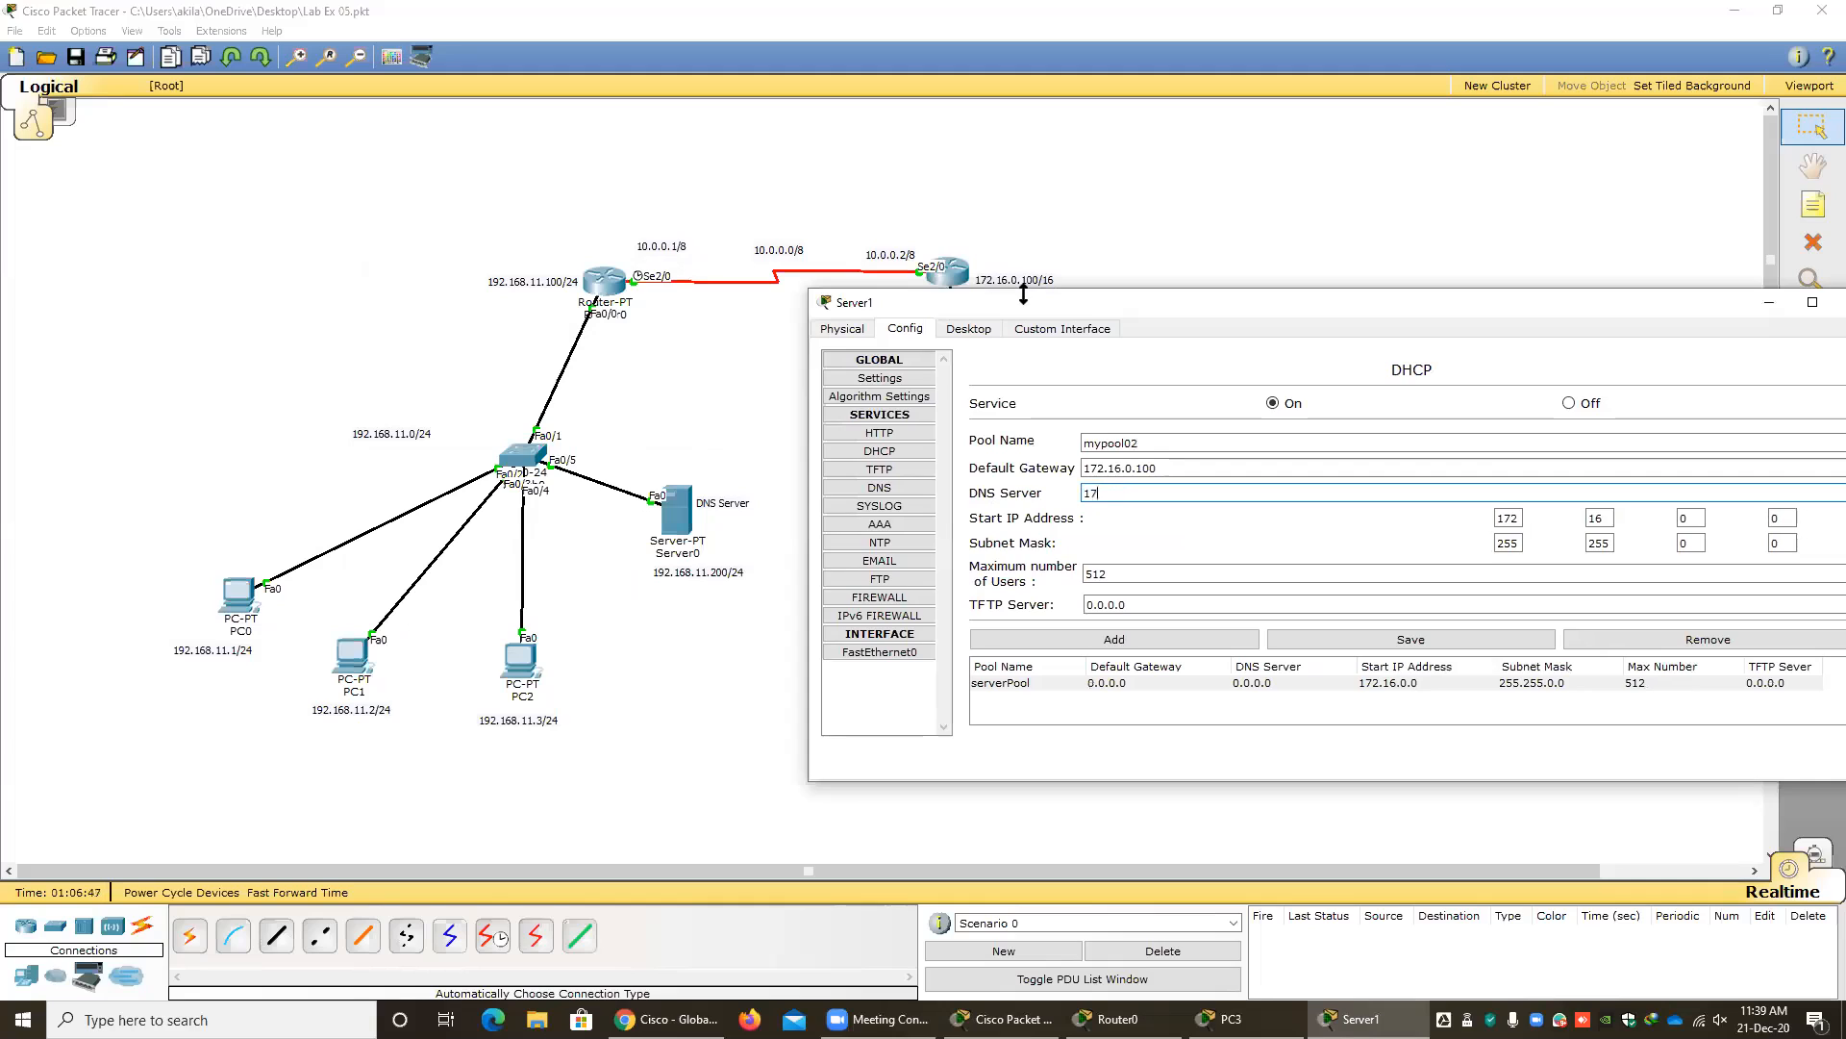
{"action": "type", "text": "22"}
{"action": "key", "text": "BackSpace"}
{"action": "key", "text": "BackSpace"}
{"action": "type", "text": "2.168.11.200"}
Try to save the renamed pool over serverPool, keeping start address 172.16.0.0, and dismiss the resulting dialog.
{"action": "left_click_drag", "start_coordinate": [1076, 307], "coordinate": [740, 302]}
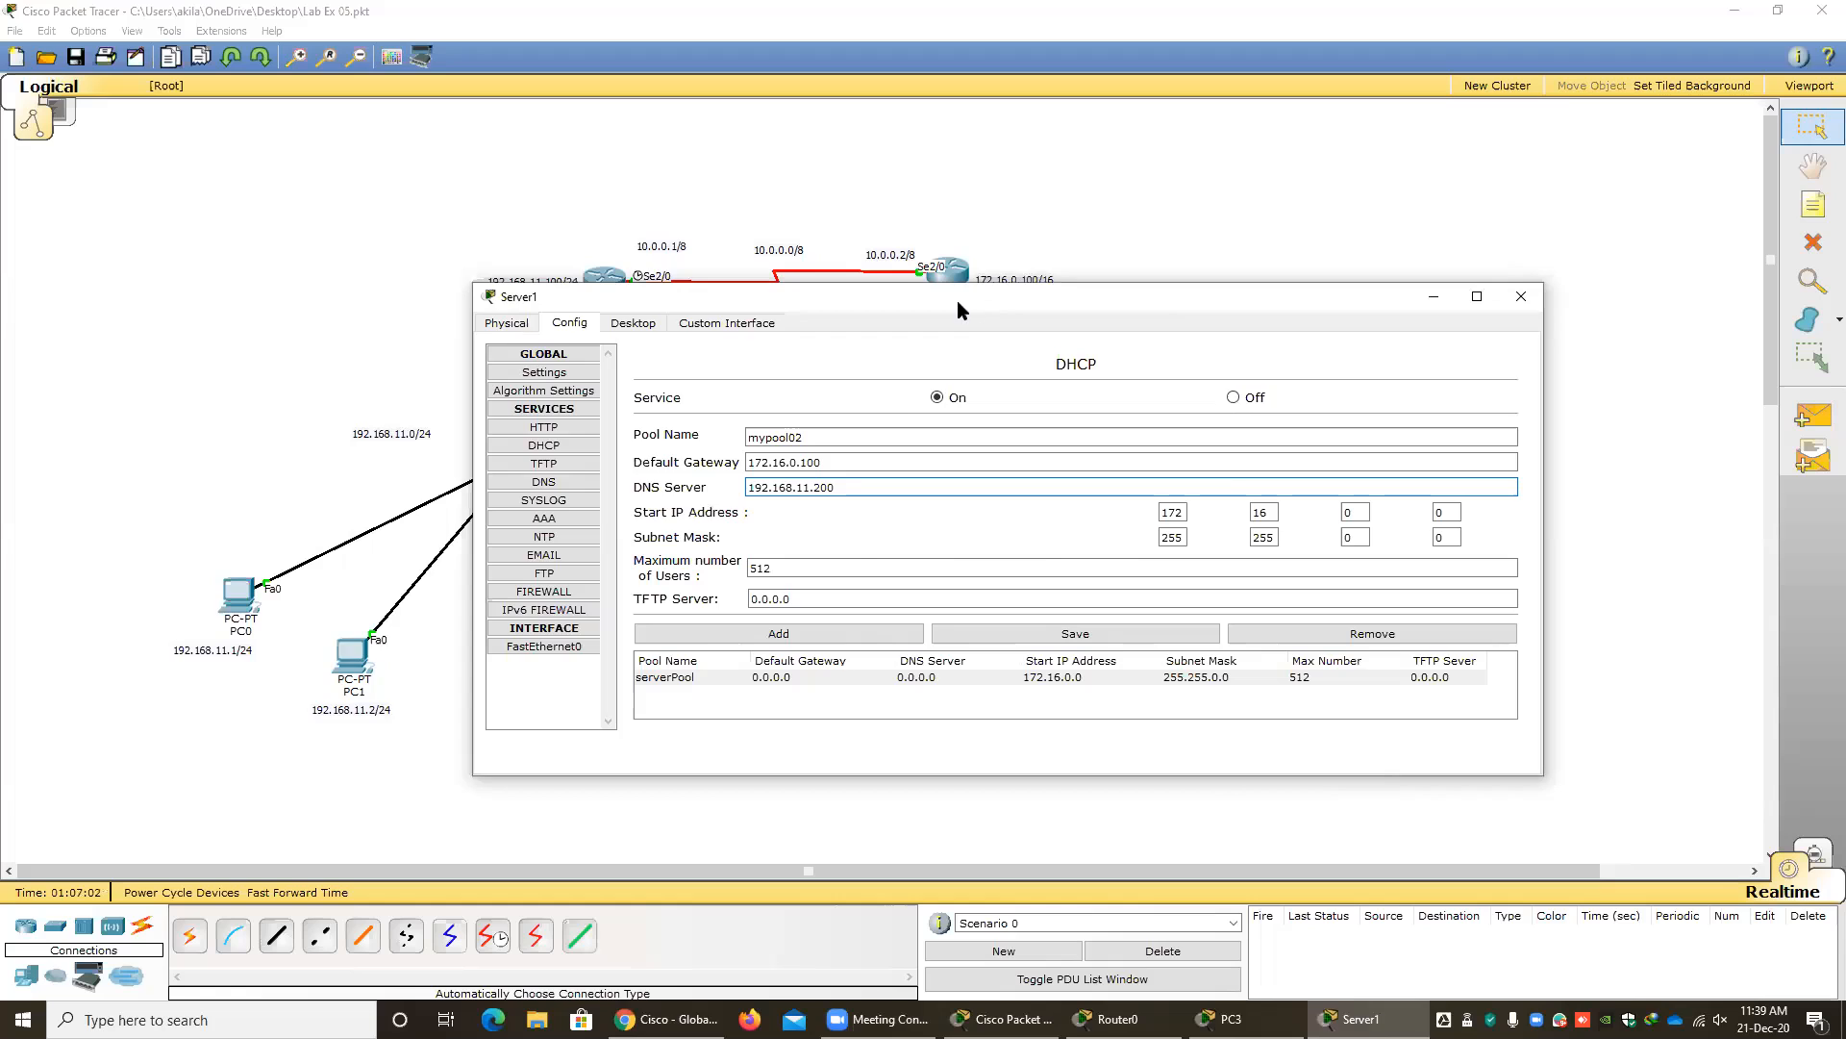
{"action": "left_click_drag", "start_coordinate": [956, 300], "coordinate": [634, 293]}
{"action": "left_click", "coordinate": [1124, 505]}
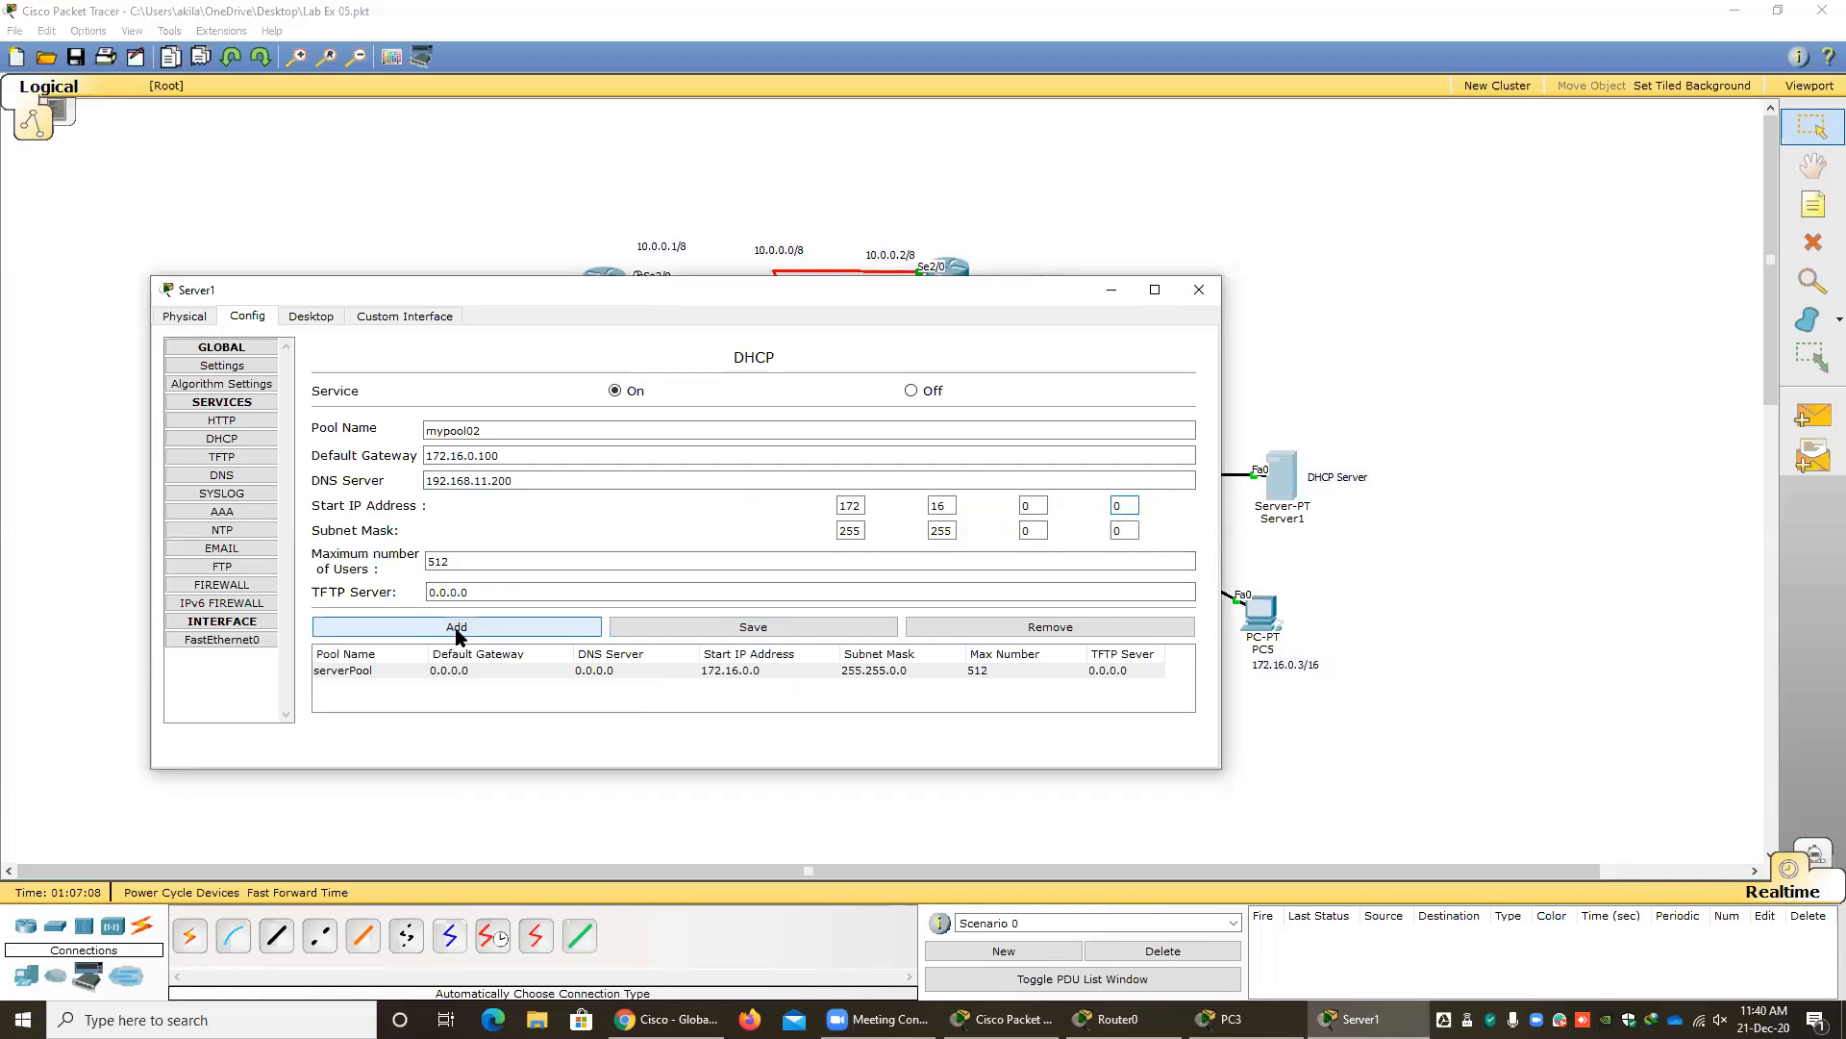
{"action": "left_click", "coordinate": [740, 630]}
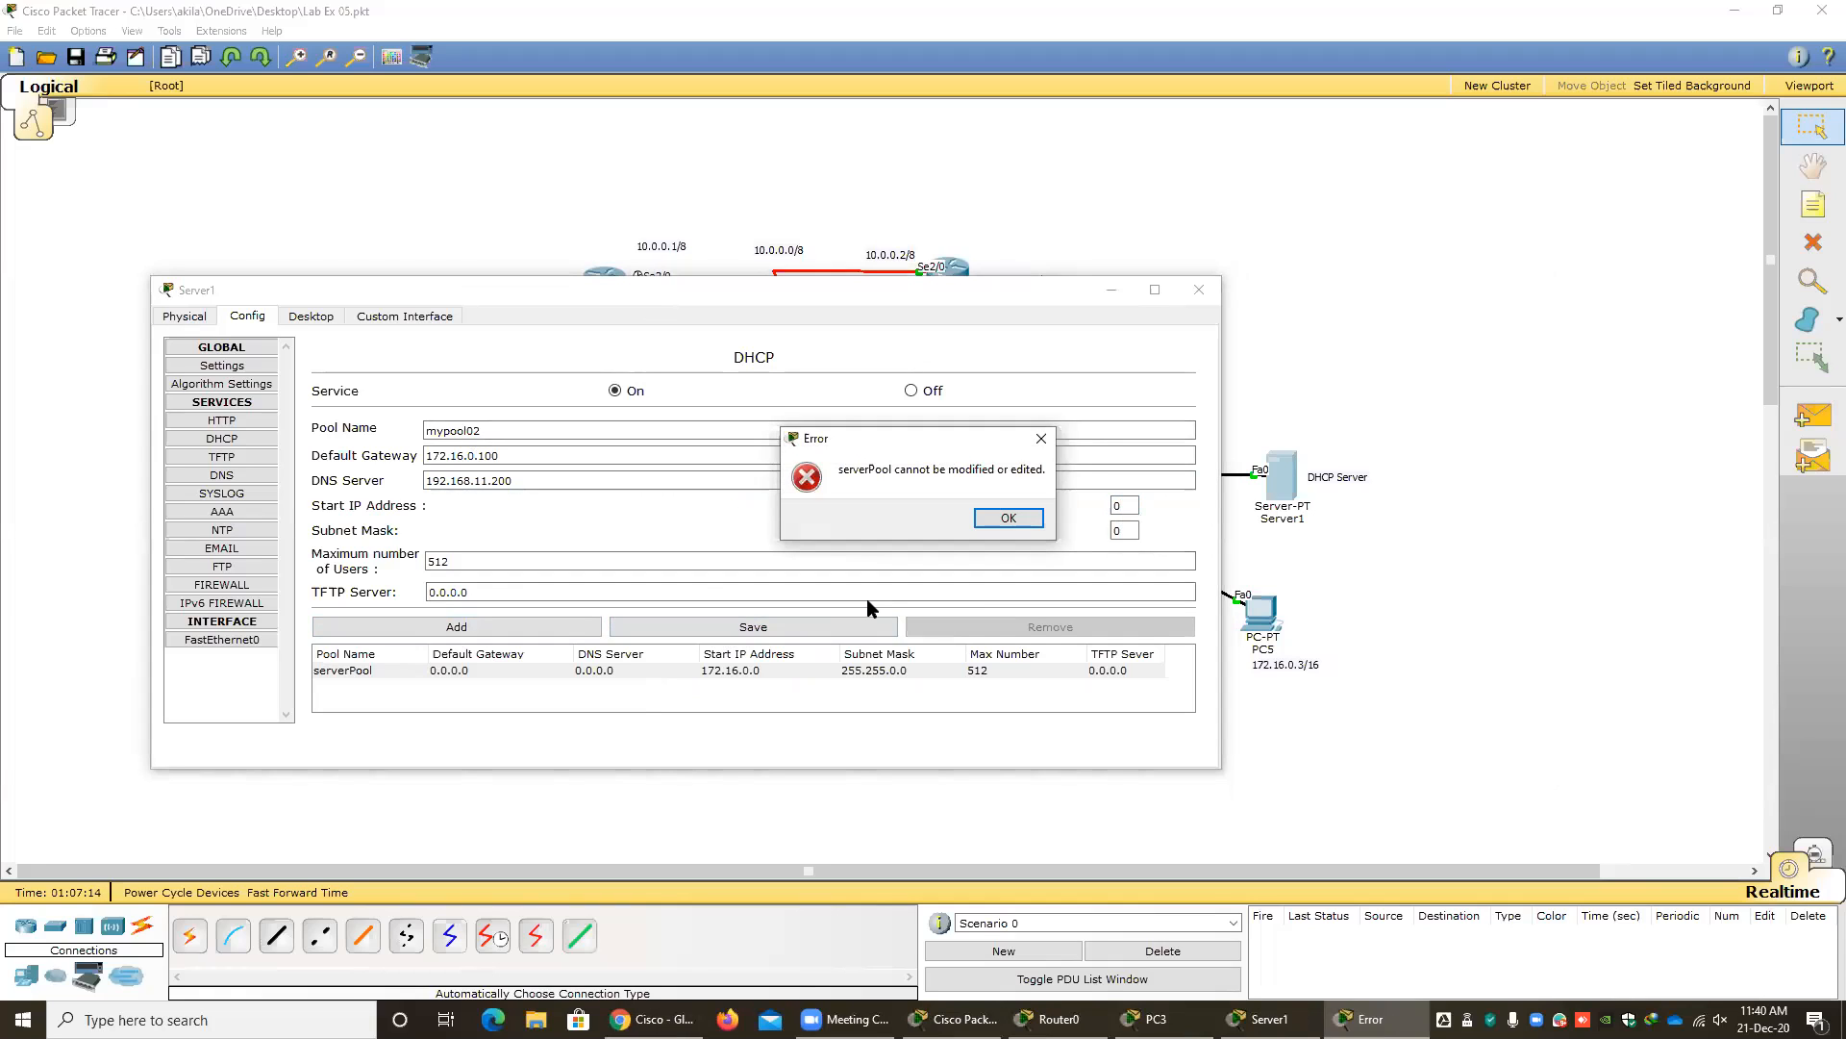
{"action": "left_click", "coordinate": [1007, 520]}
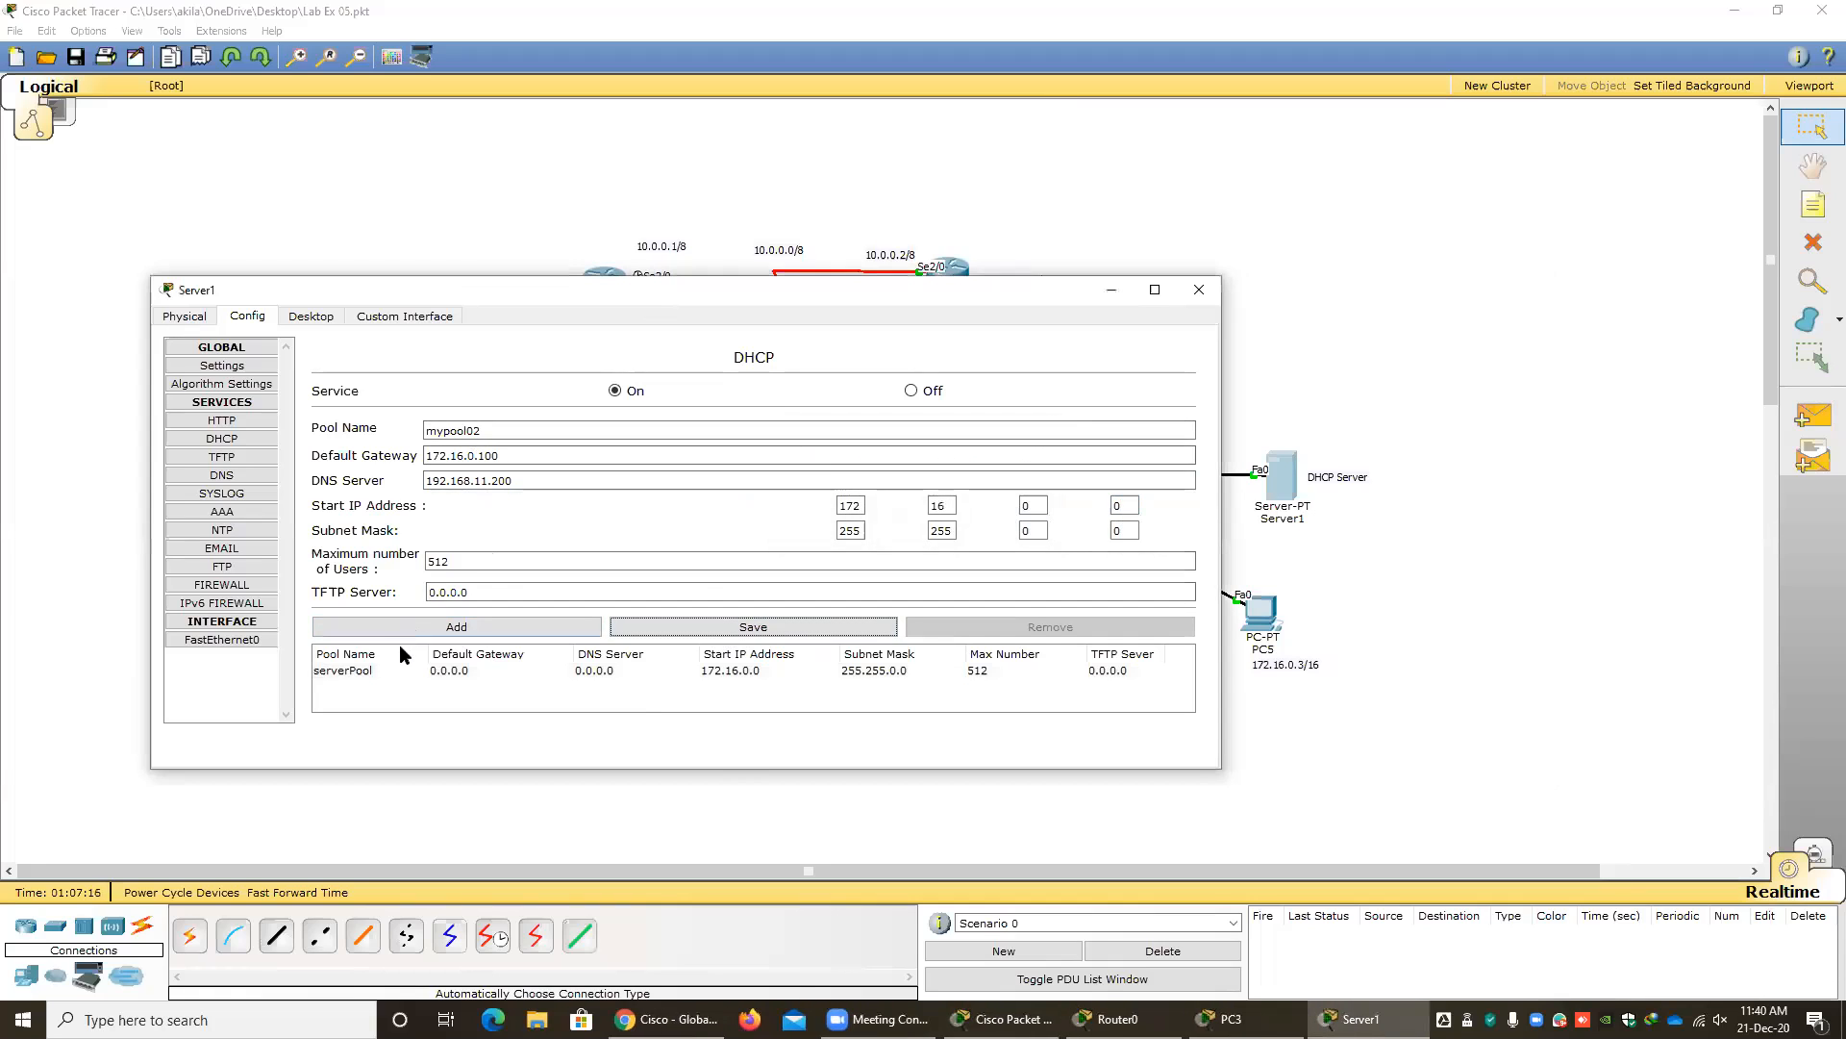
Reload the serverPool entry and set its default gateway to 172.16.0.100, keeping the original pool name.
{"action": "left_click", "coordinate": [358, 679]}
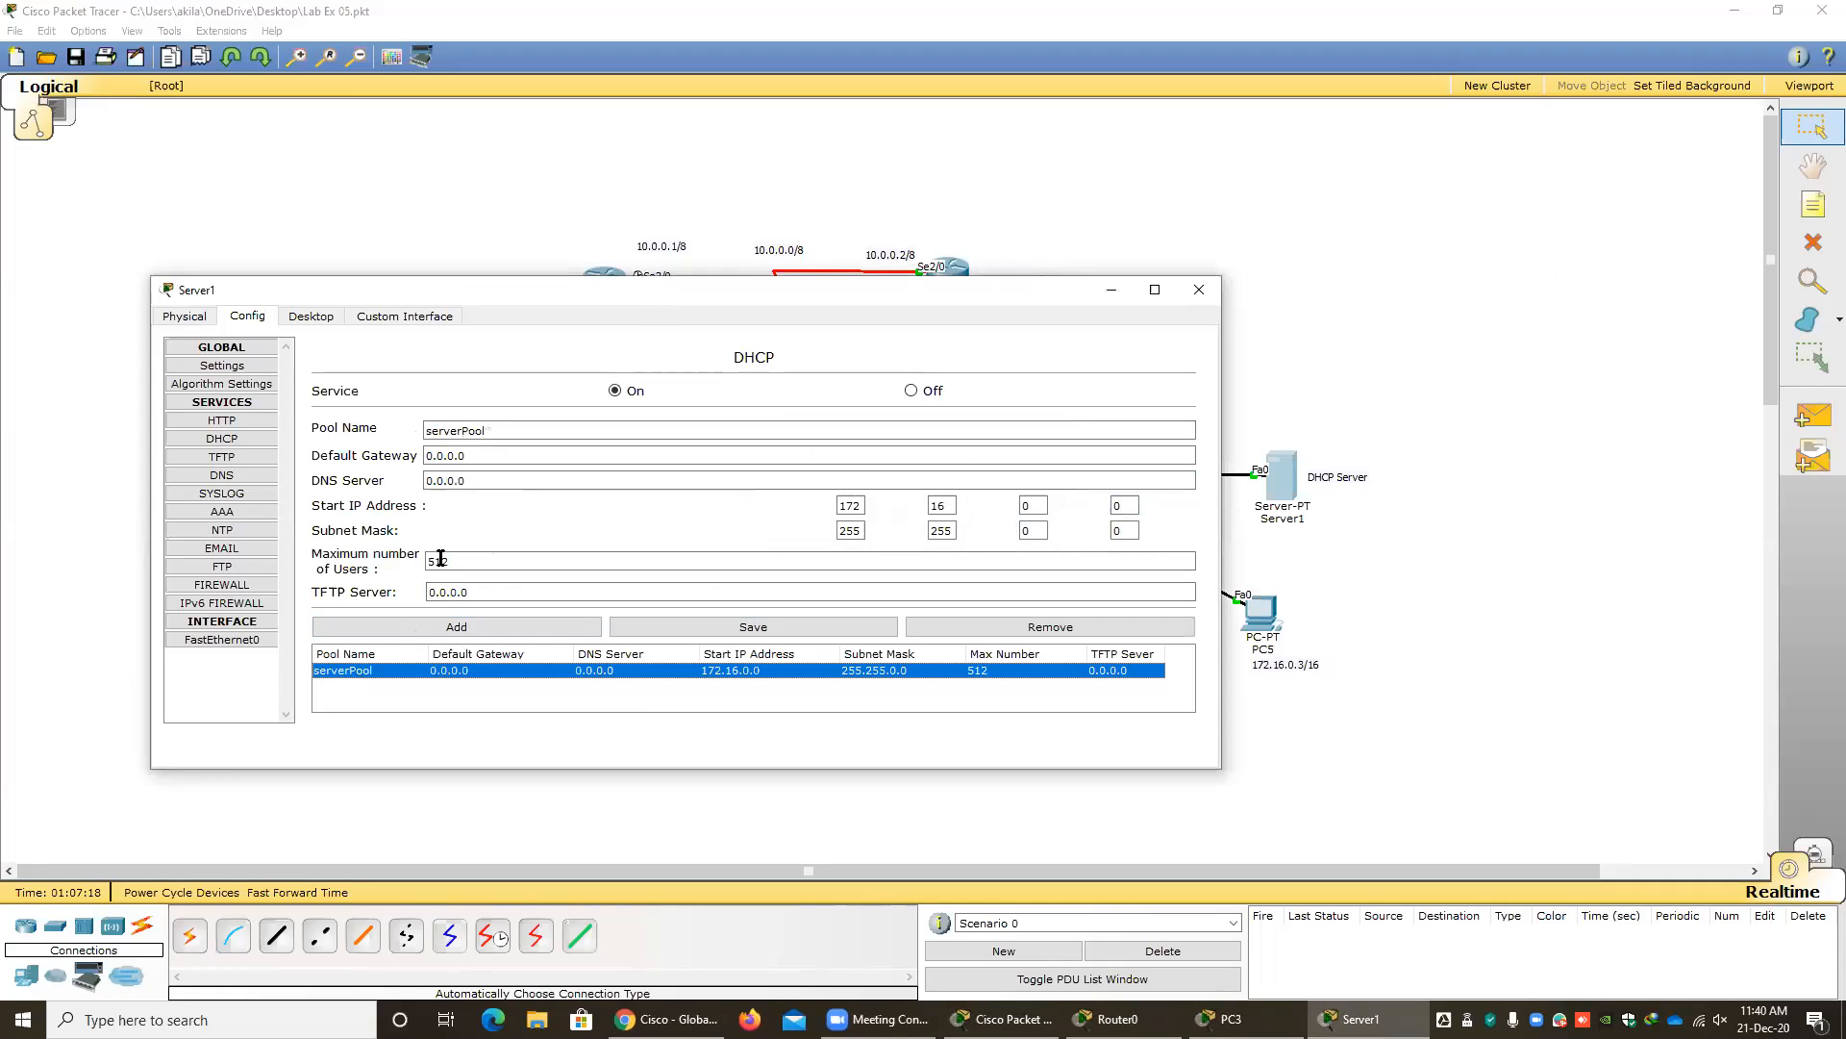
{"action": "left_click", "coordinate": [505, 432]}
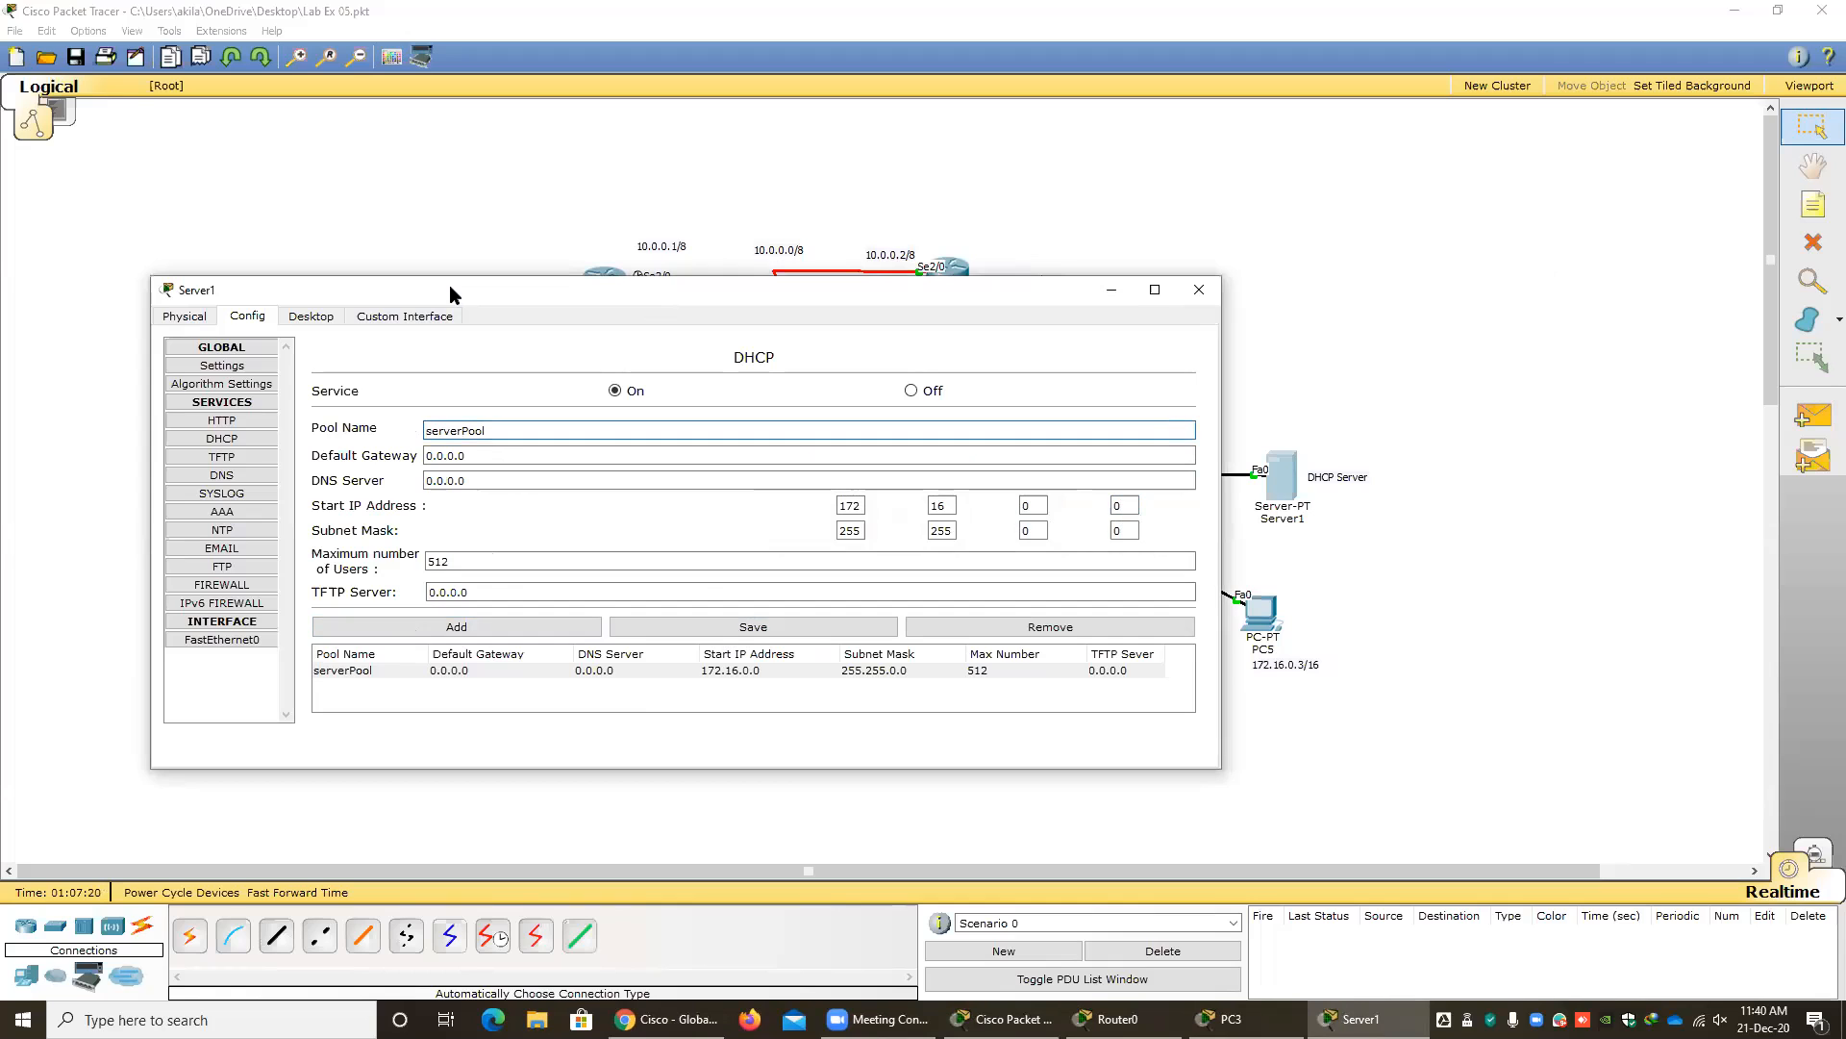
{"action": "left_click_drag", "start_coordinate": [449, 285], "coordinate": [998, 243]}
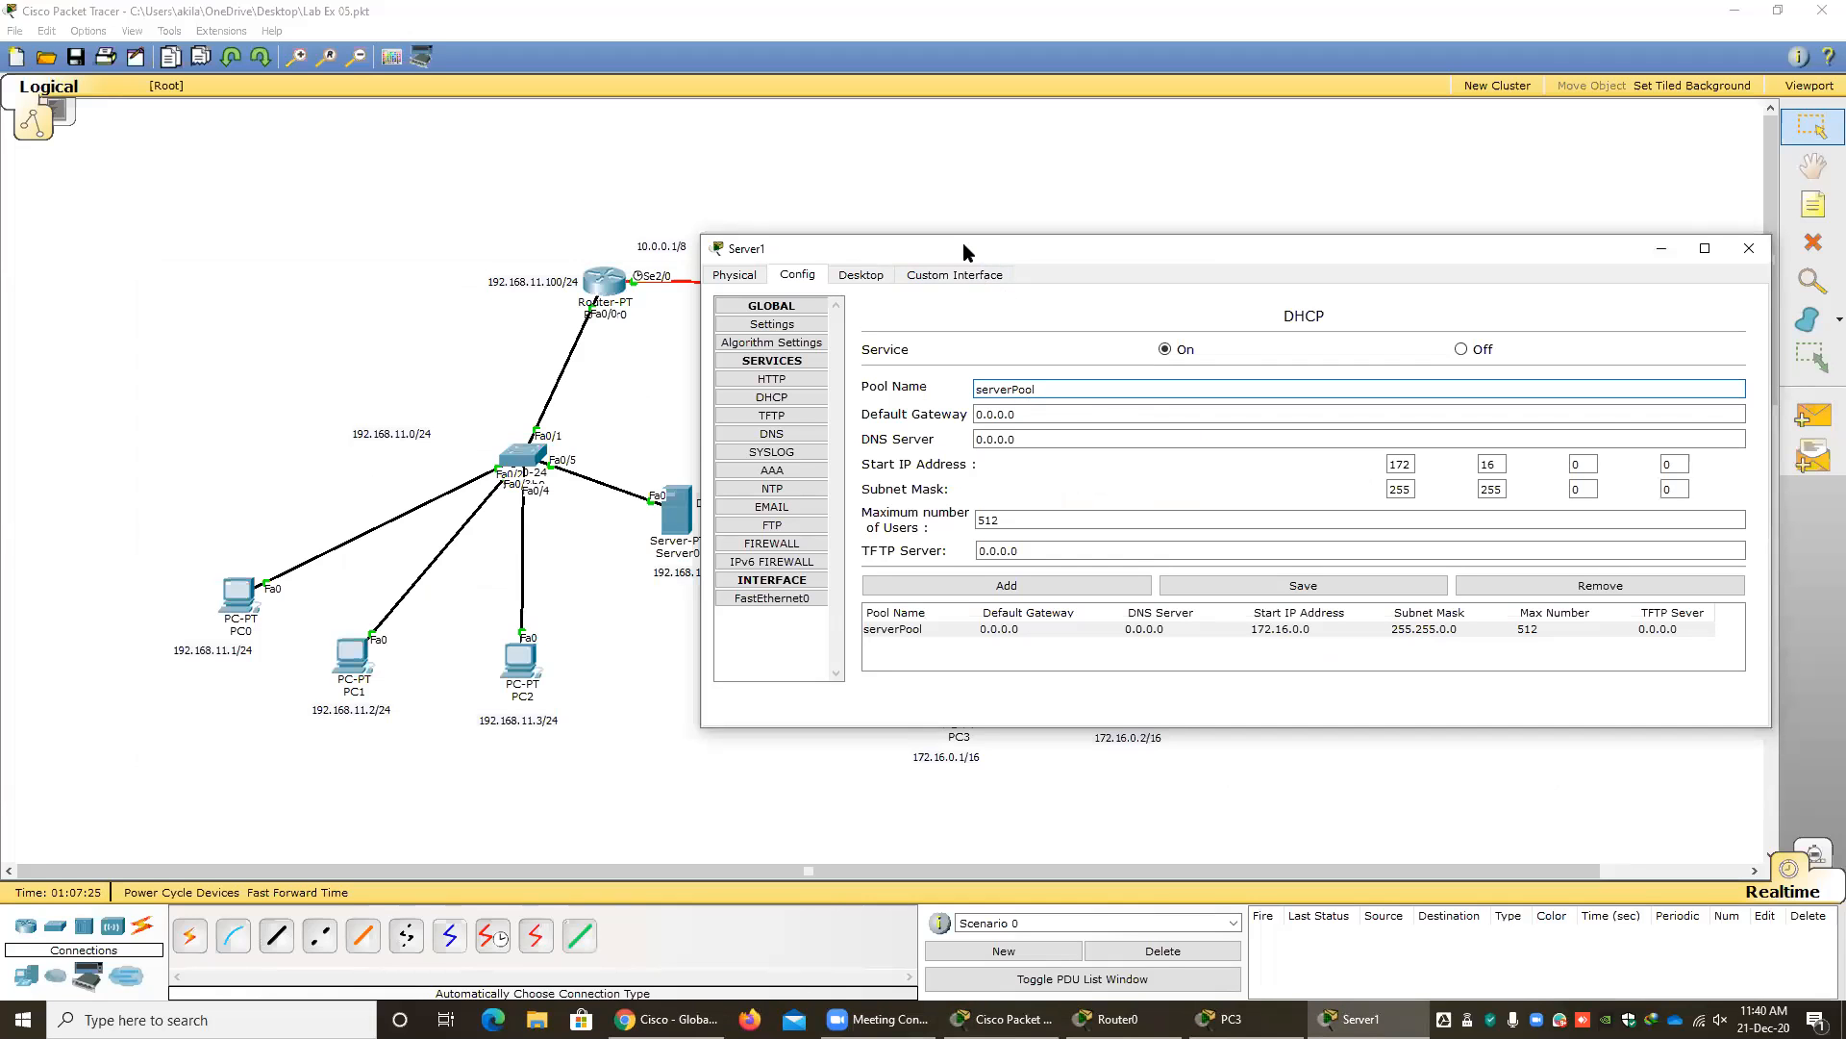
{"action": "left_click_drag", "start_coordinate": [962, 242], "coordinate": [655, 377]}
{"action": "double_click", "coordinate": [723, 548]}
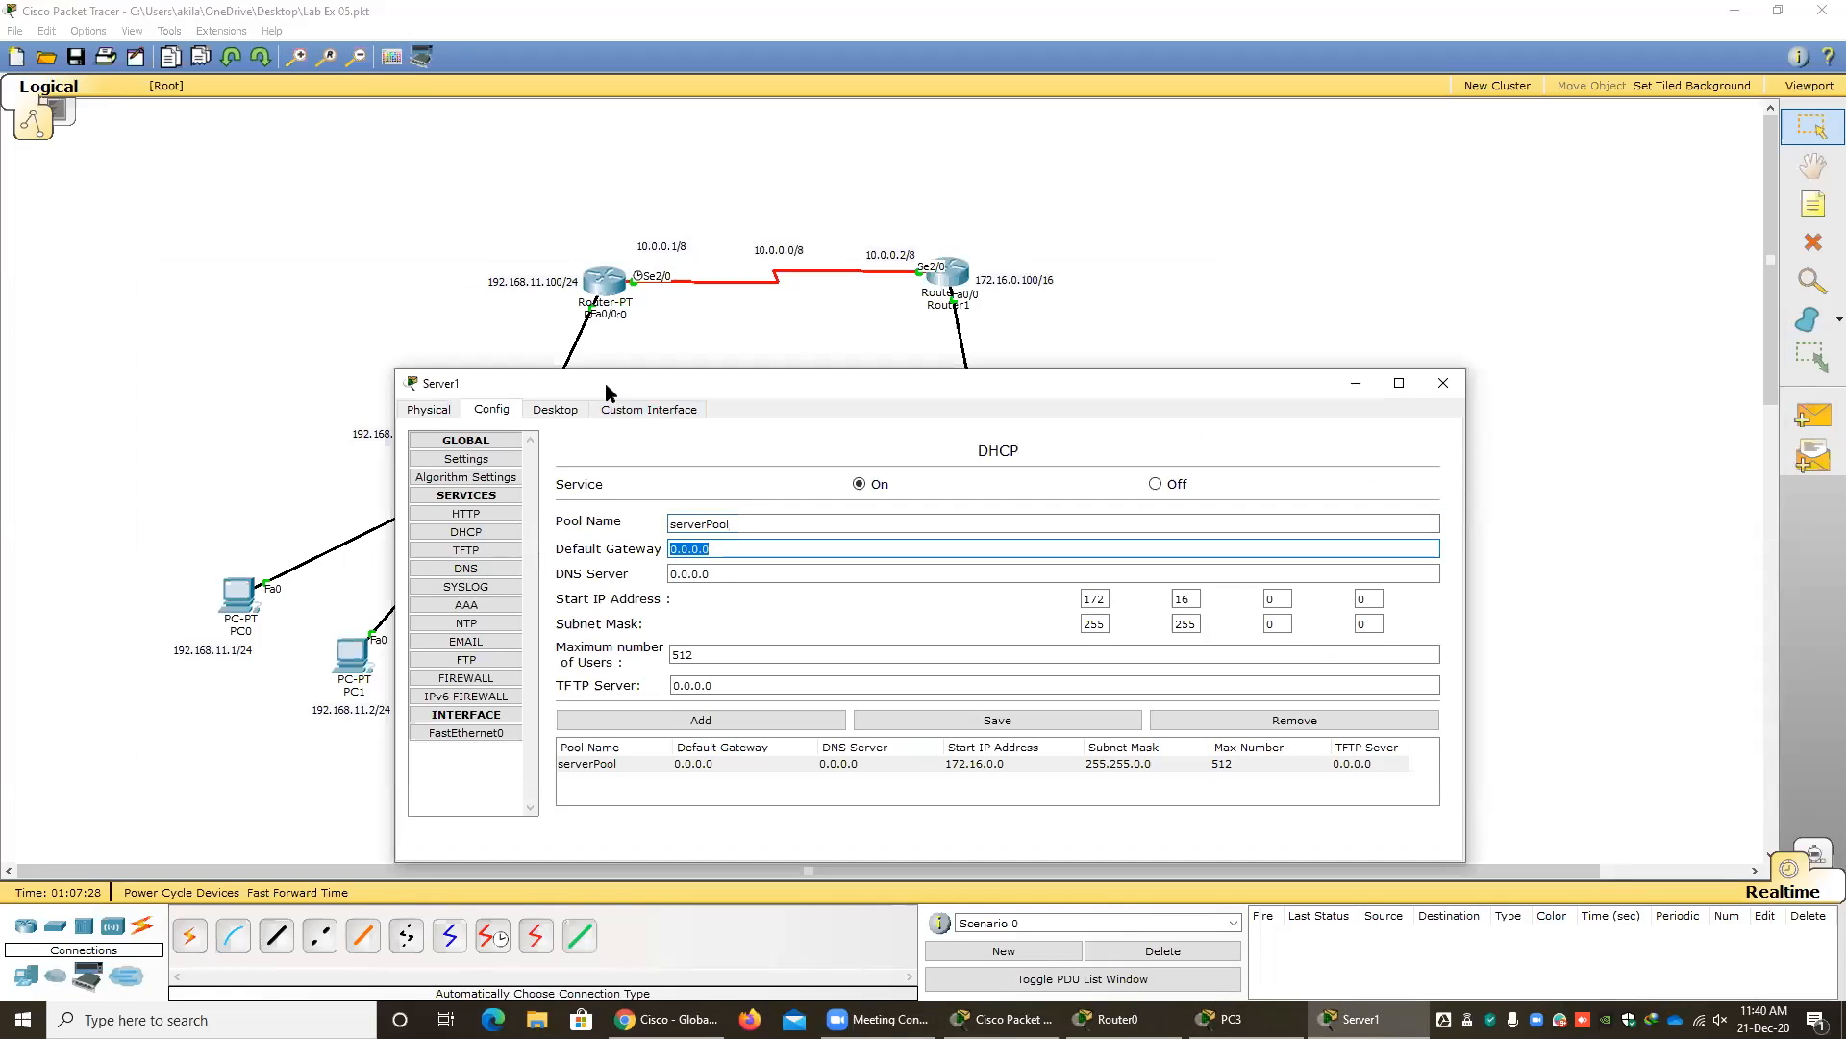
{"action": "left_click_drag", "start_coordinate": [609, 383], "coordinate": [1030, 335]}
{"action": "type", "text": "172.16.0.100"}
{"action": "key", "text": "Tab"}
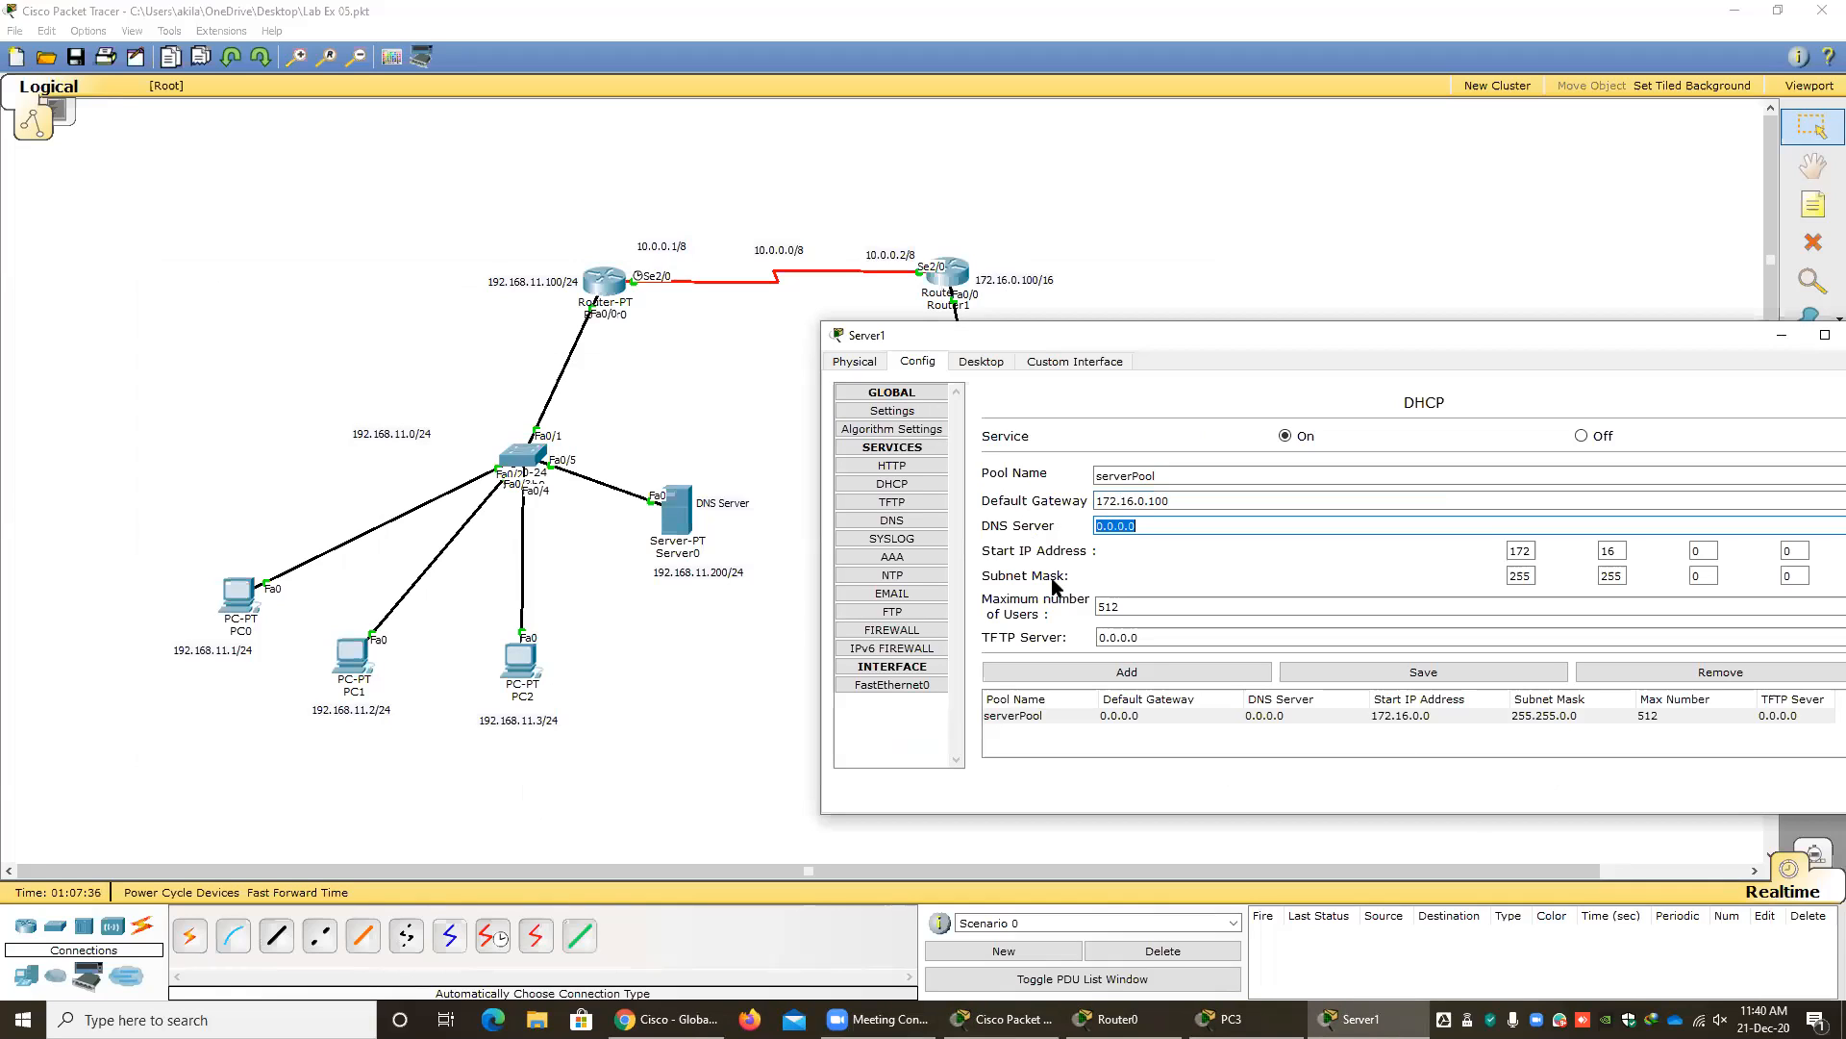
Set serverPool's DNS server to 192.168.11.200, then save the pool and close the server's configuration.
{"action": "type", "text": "192"}
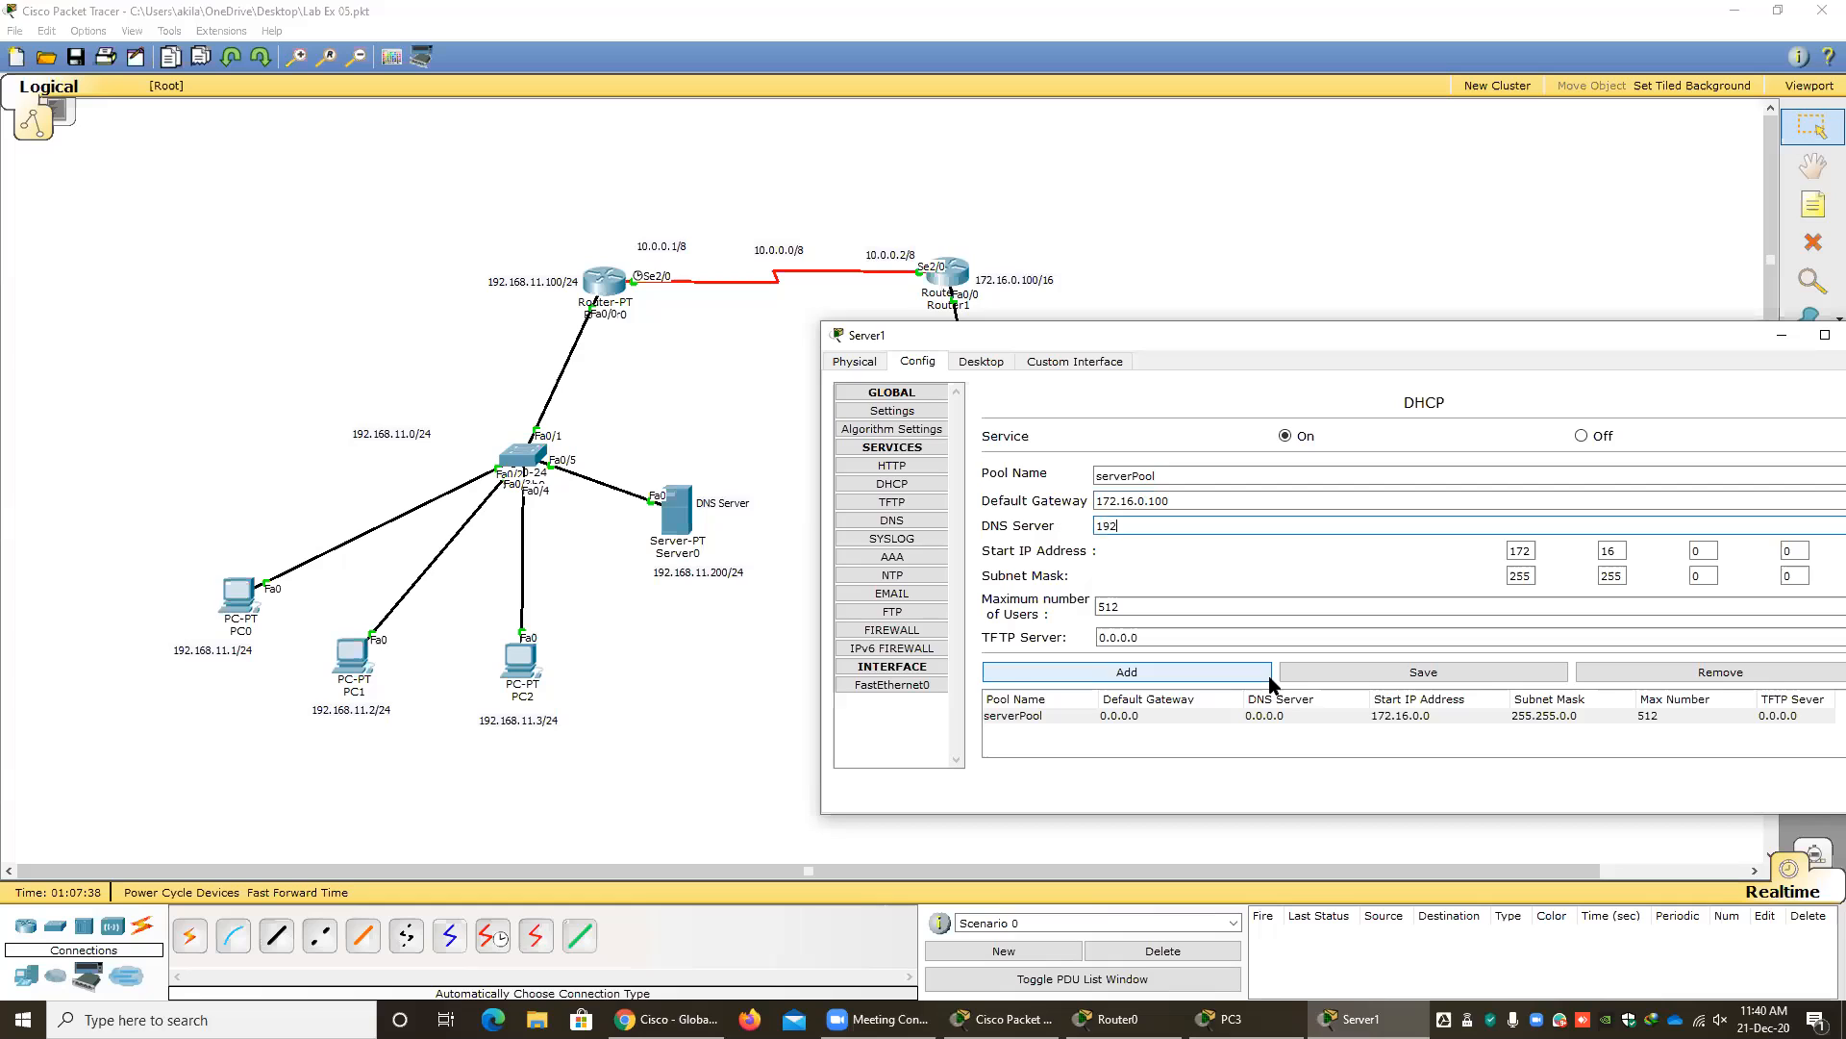
{"action": "type", "text": ".168.11.200"}
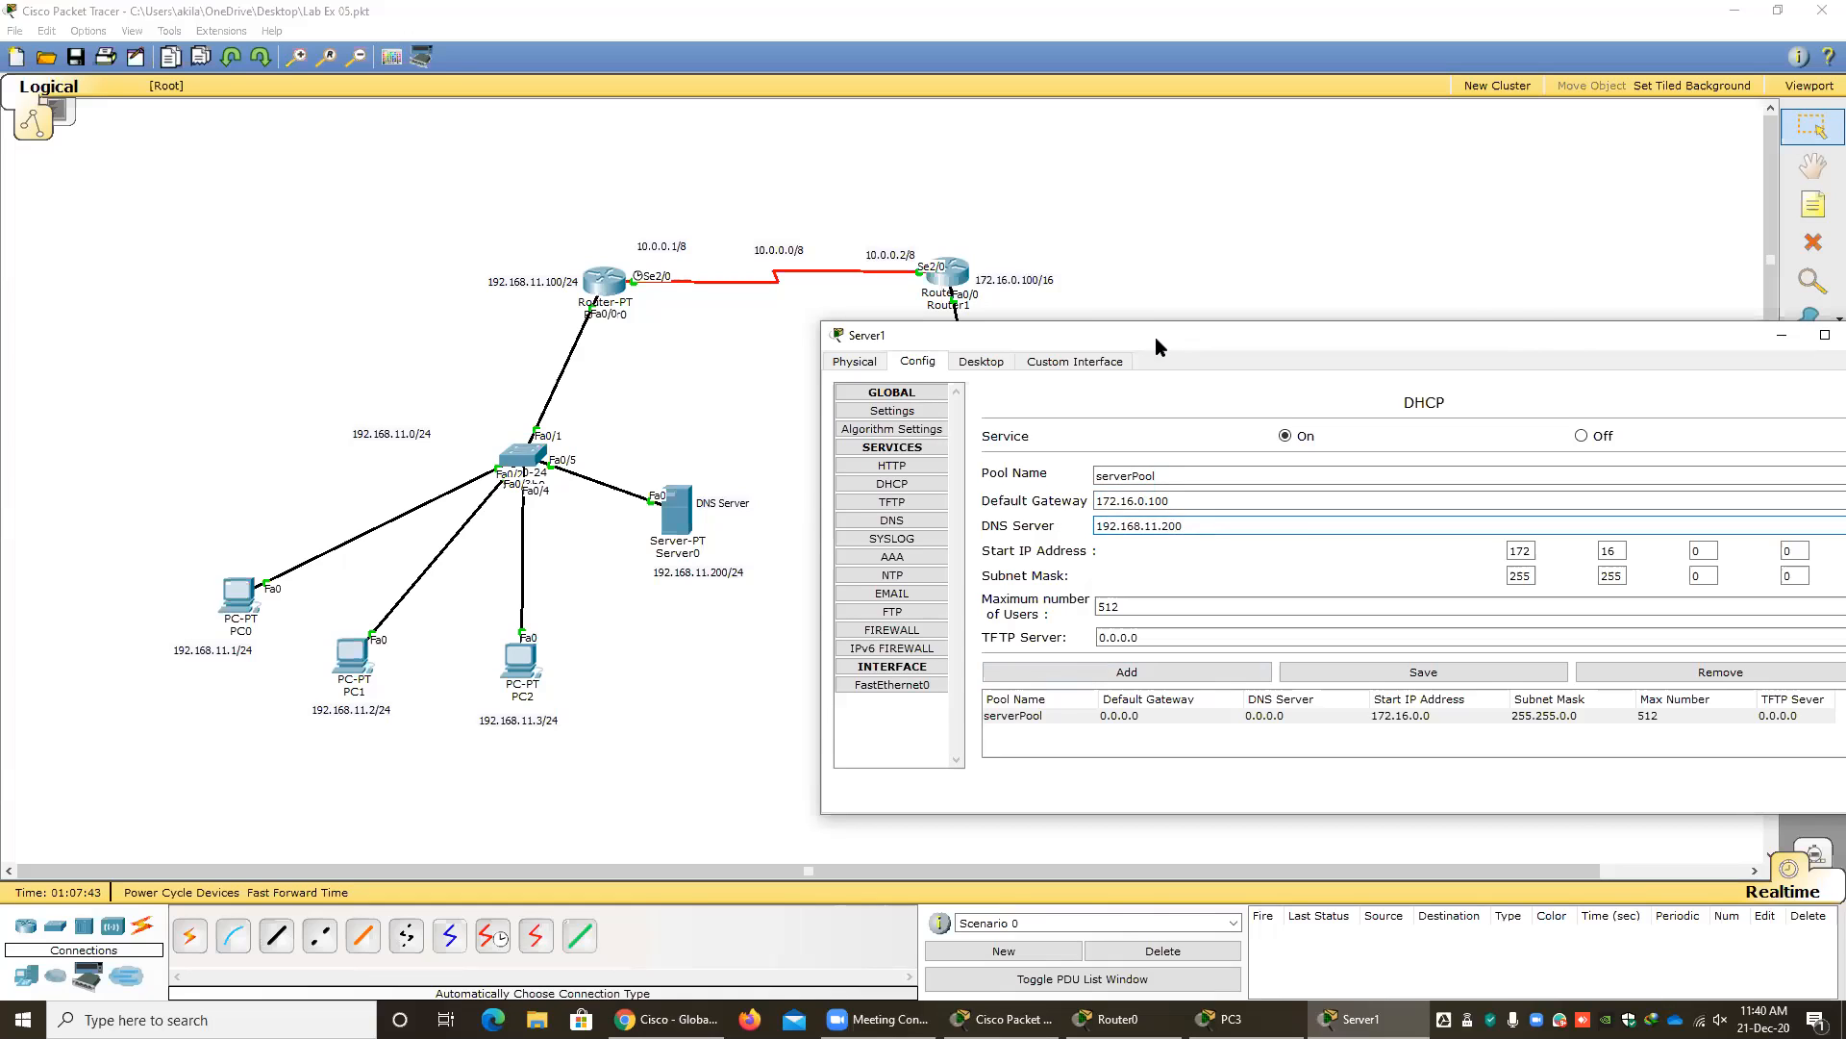
{"action": "left_click_drag", "start_coordinate": [1156, 337], "coordinate": [849, 338]}
{"action": "left_click", "coordinate": [1135, 673]}
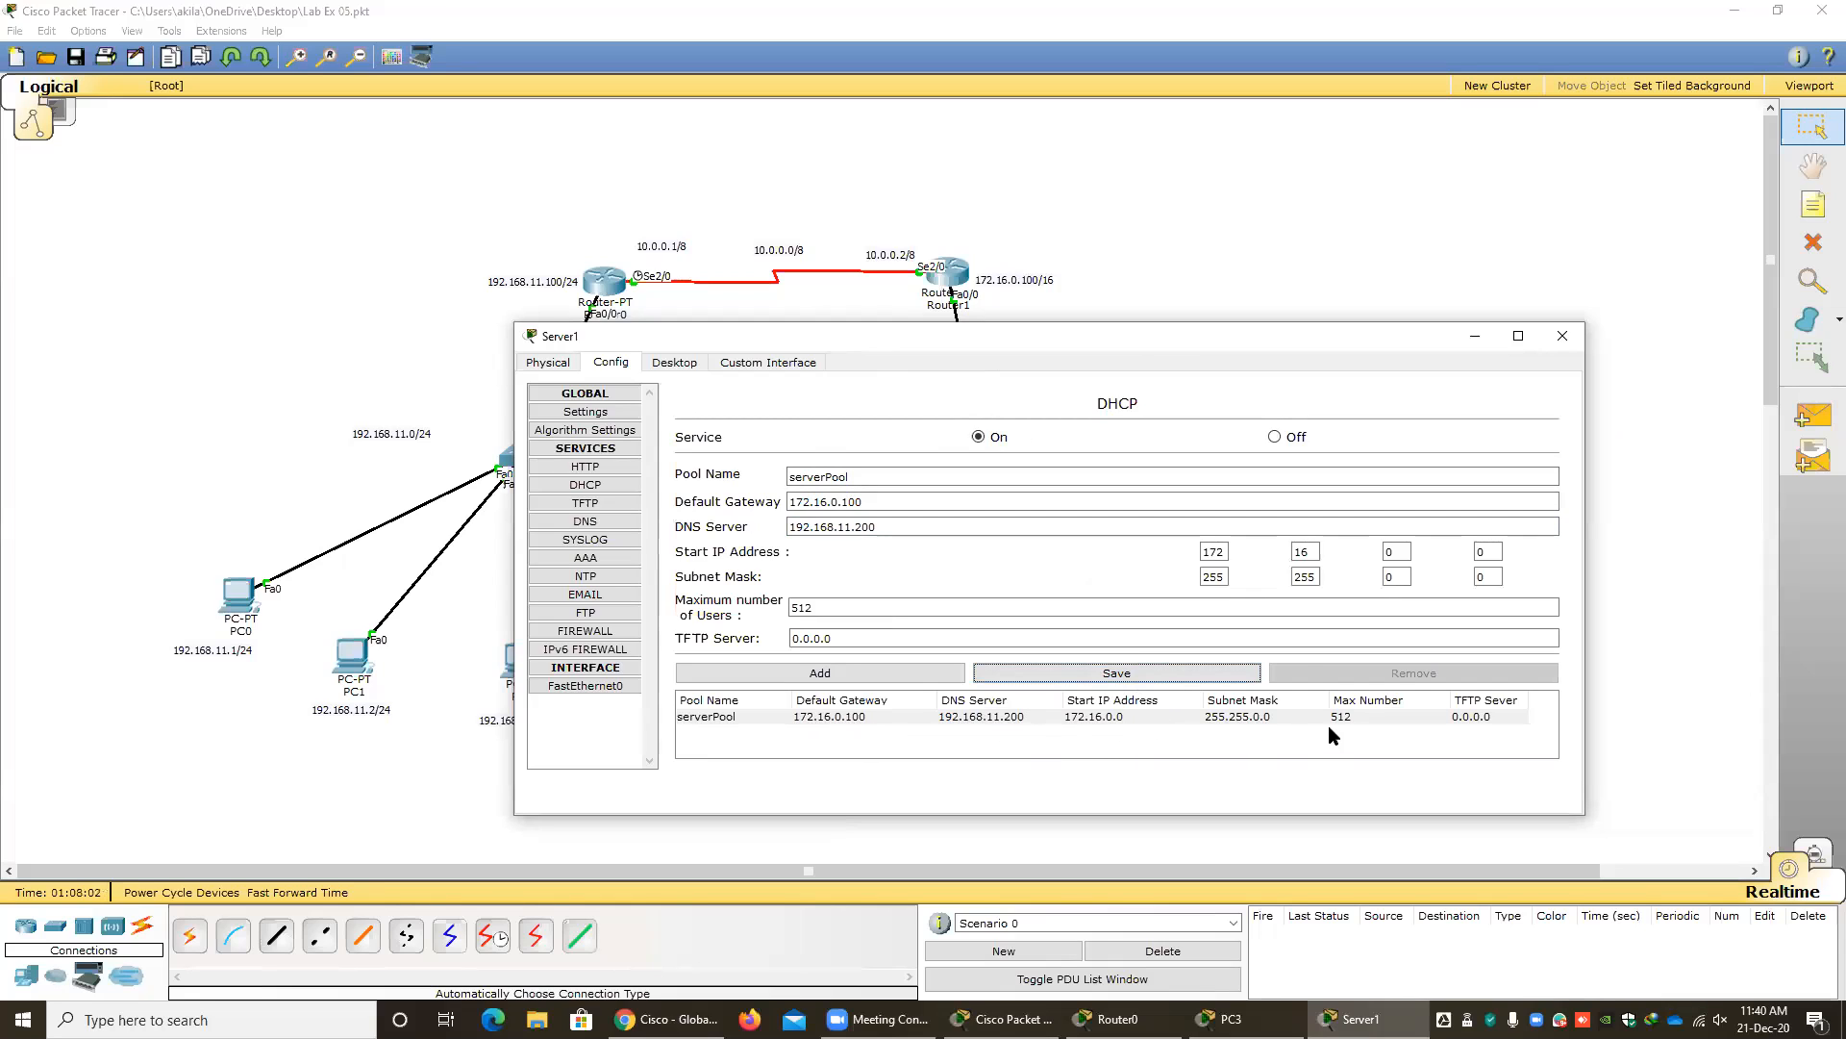
{"action": "left_click_drag", "start_coordinate": [1001, 337], "coordinate": [684, 348]}
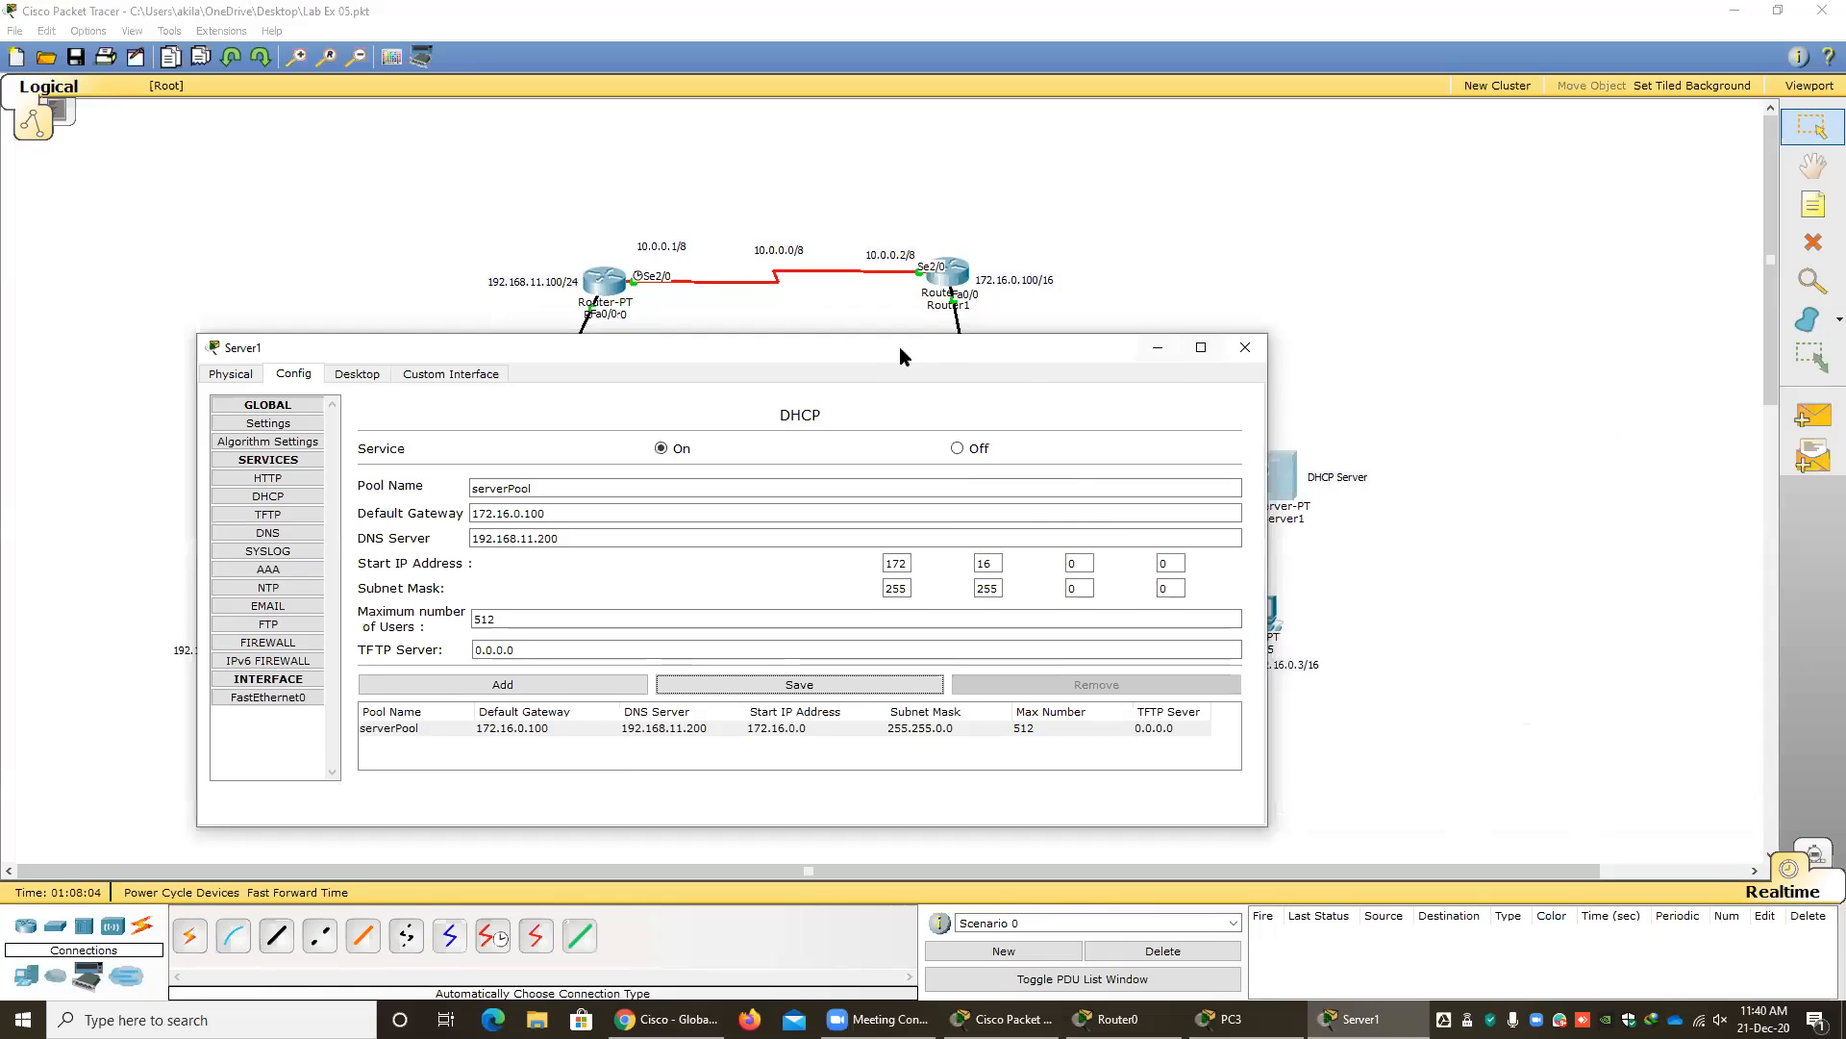
{"action": "left_click", "coordinate": [1245, 347]}
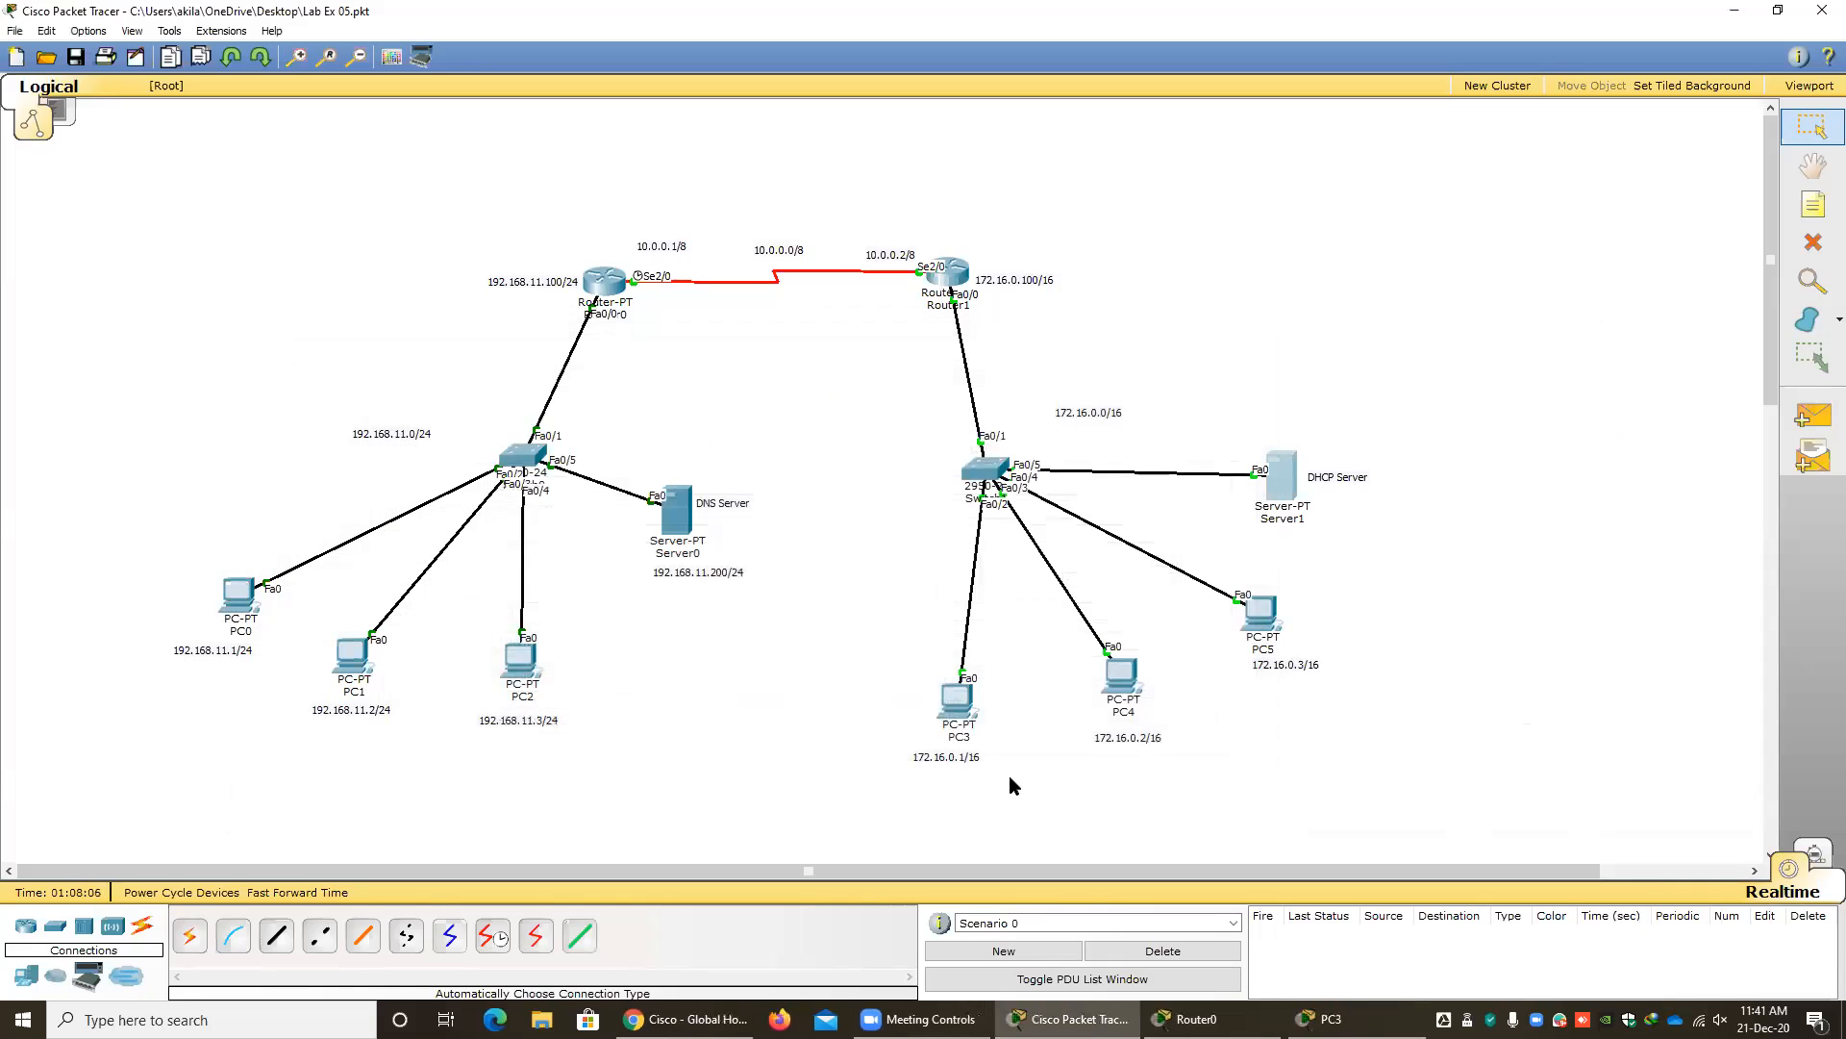
Renew PC3's DHCP lease by switching its addressing to Static and back to DHCP, then close its configuration.
{"action": "left_click", "coordinate": [944, 716]}
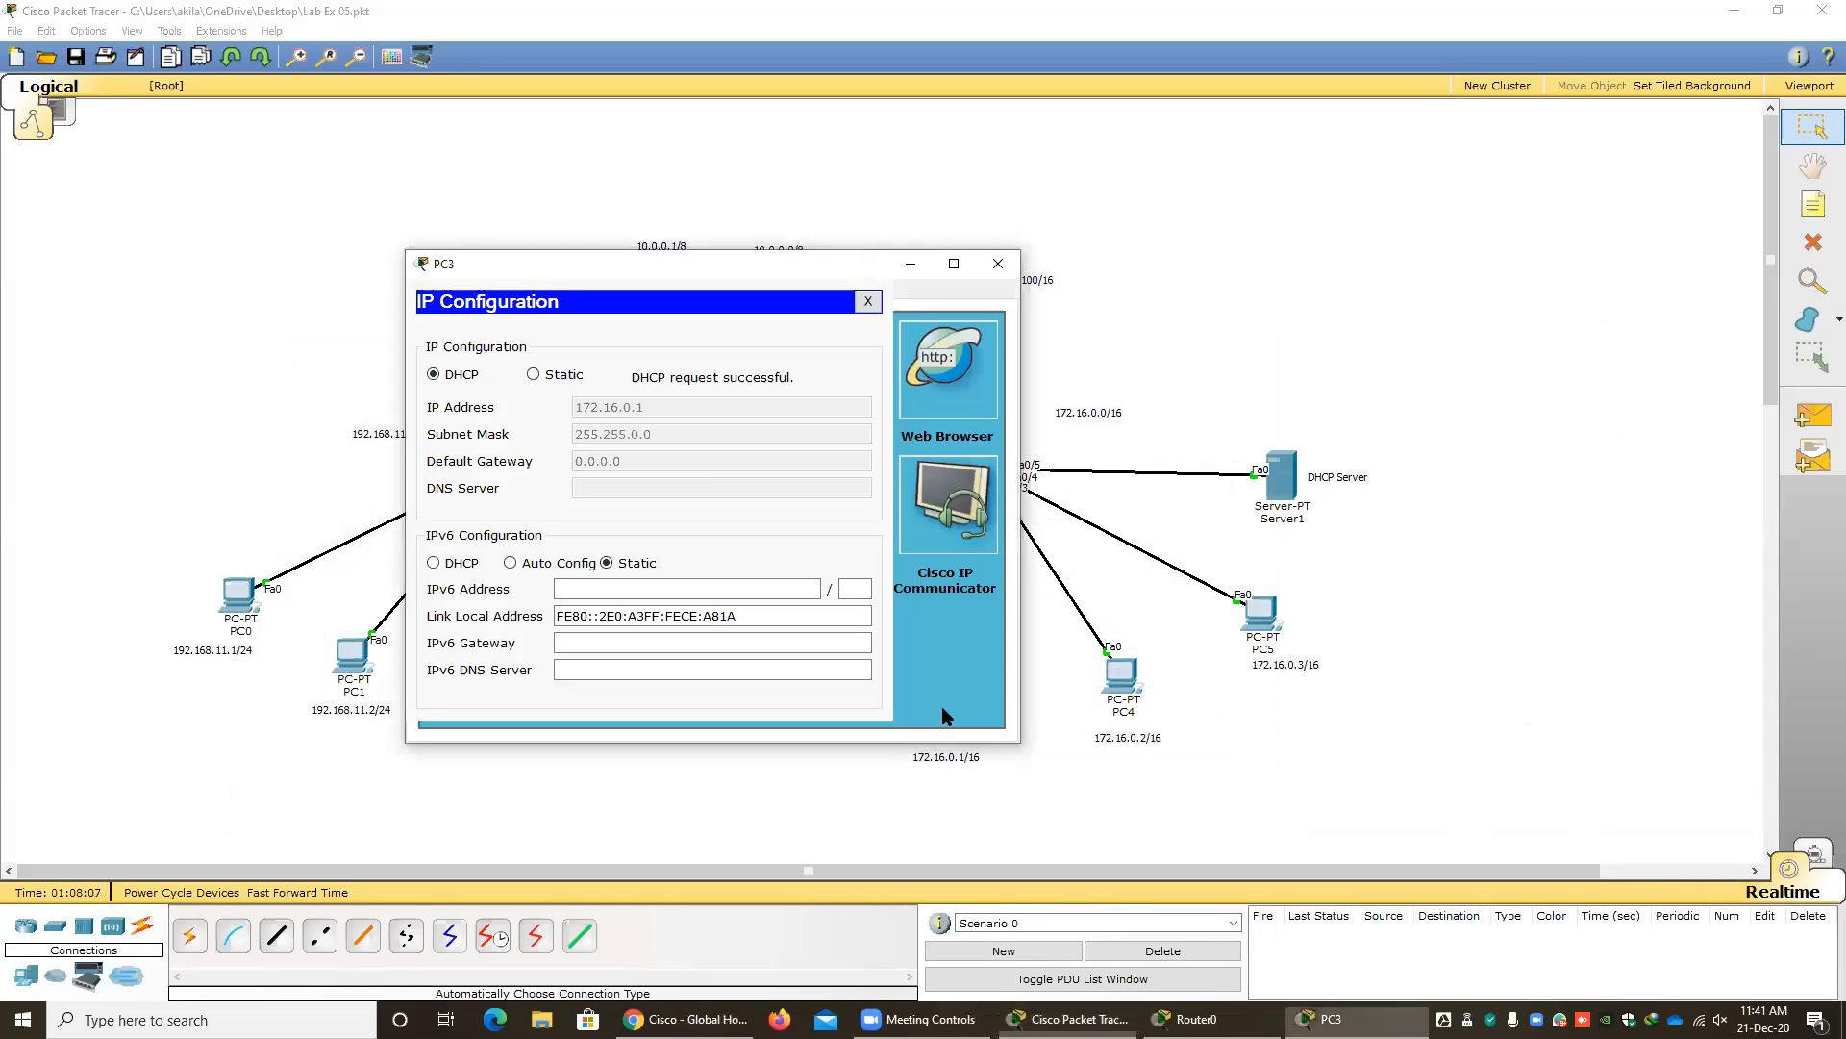
{"action": "left_click", "coordinate": [533, 375]}
{"action": "left_click", "coordinate": [437, 375]}
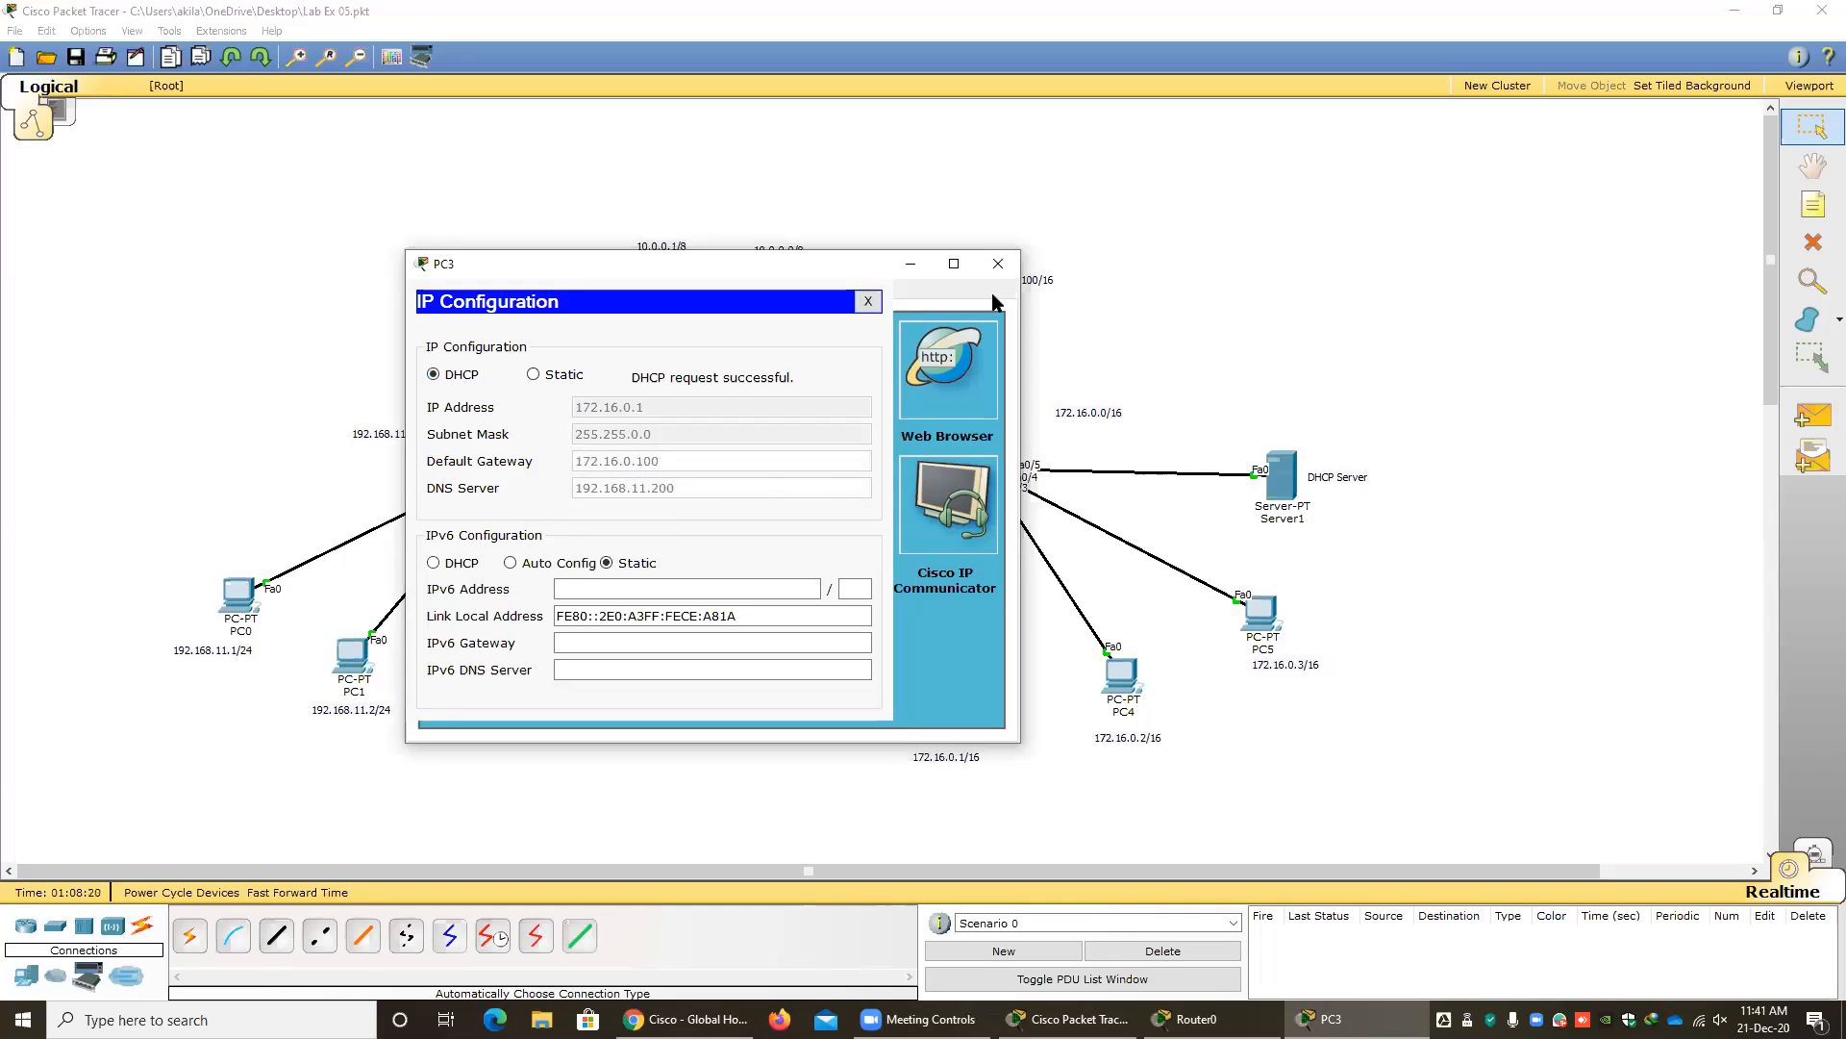
{"action": "left_click", "coordinate": [998, 263]}
Set PC4's IP configuration to DHCP and close its window.
{"action": "left_click", "coordinate": [1122, 676]}
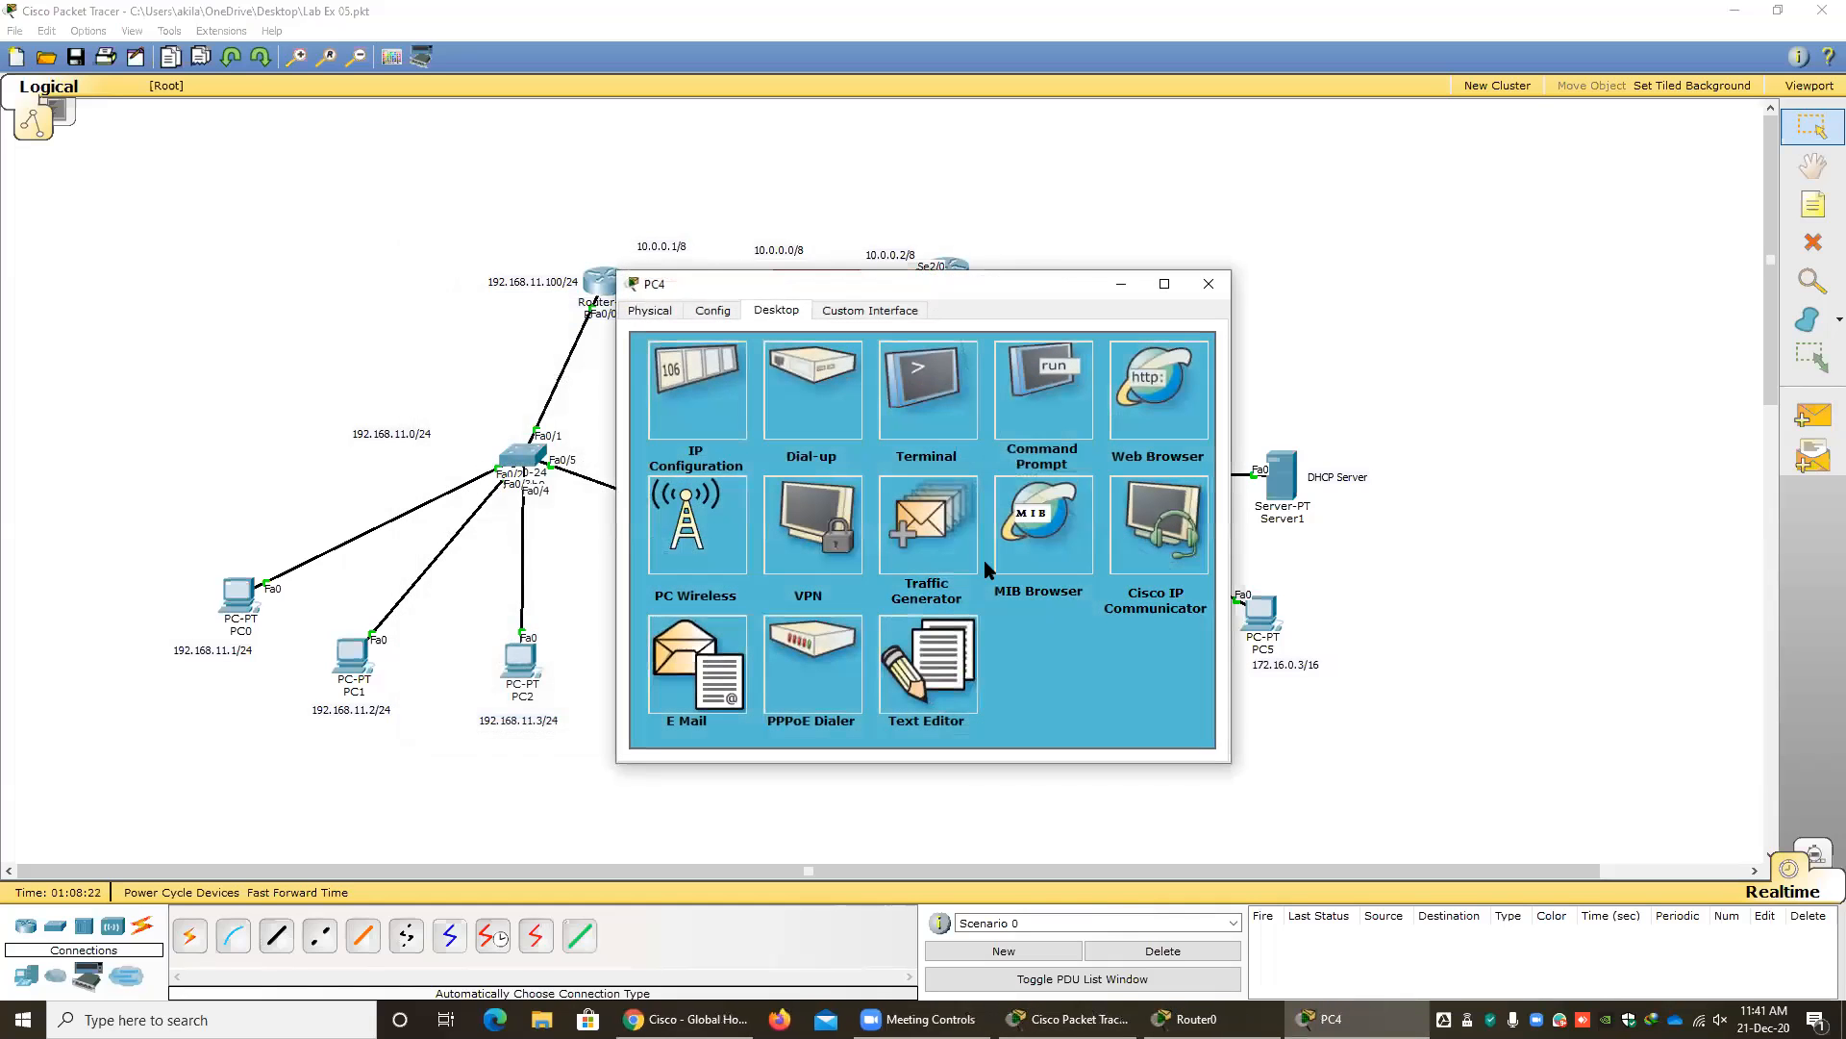
{"action": "left_click", "coordinate": [701, 424]}
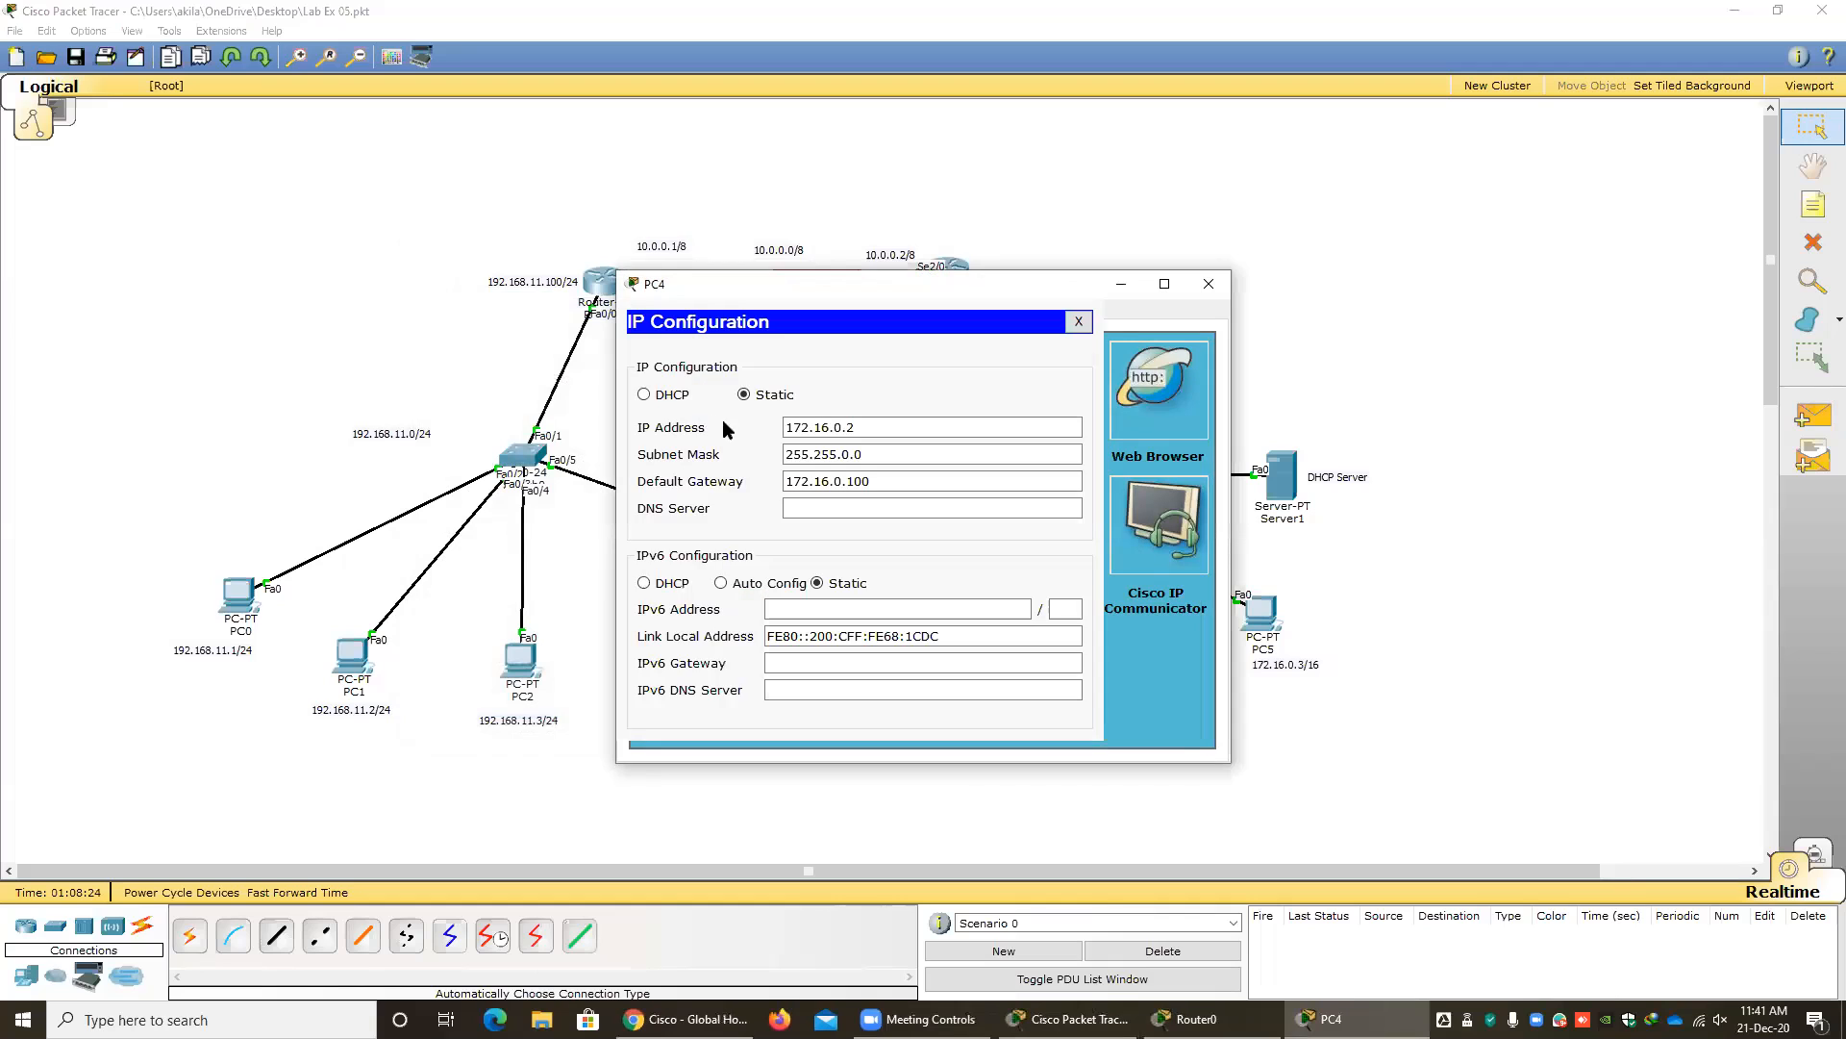
{"action": "left_click", "coordinate": [644, 394]}
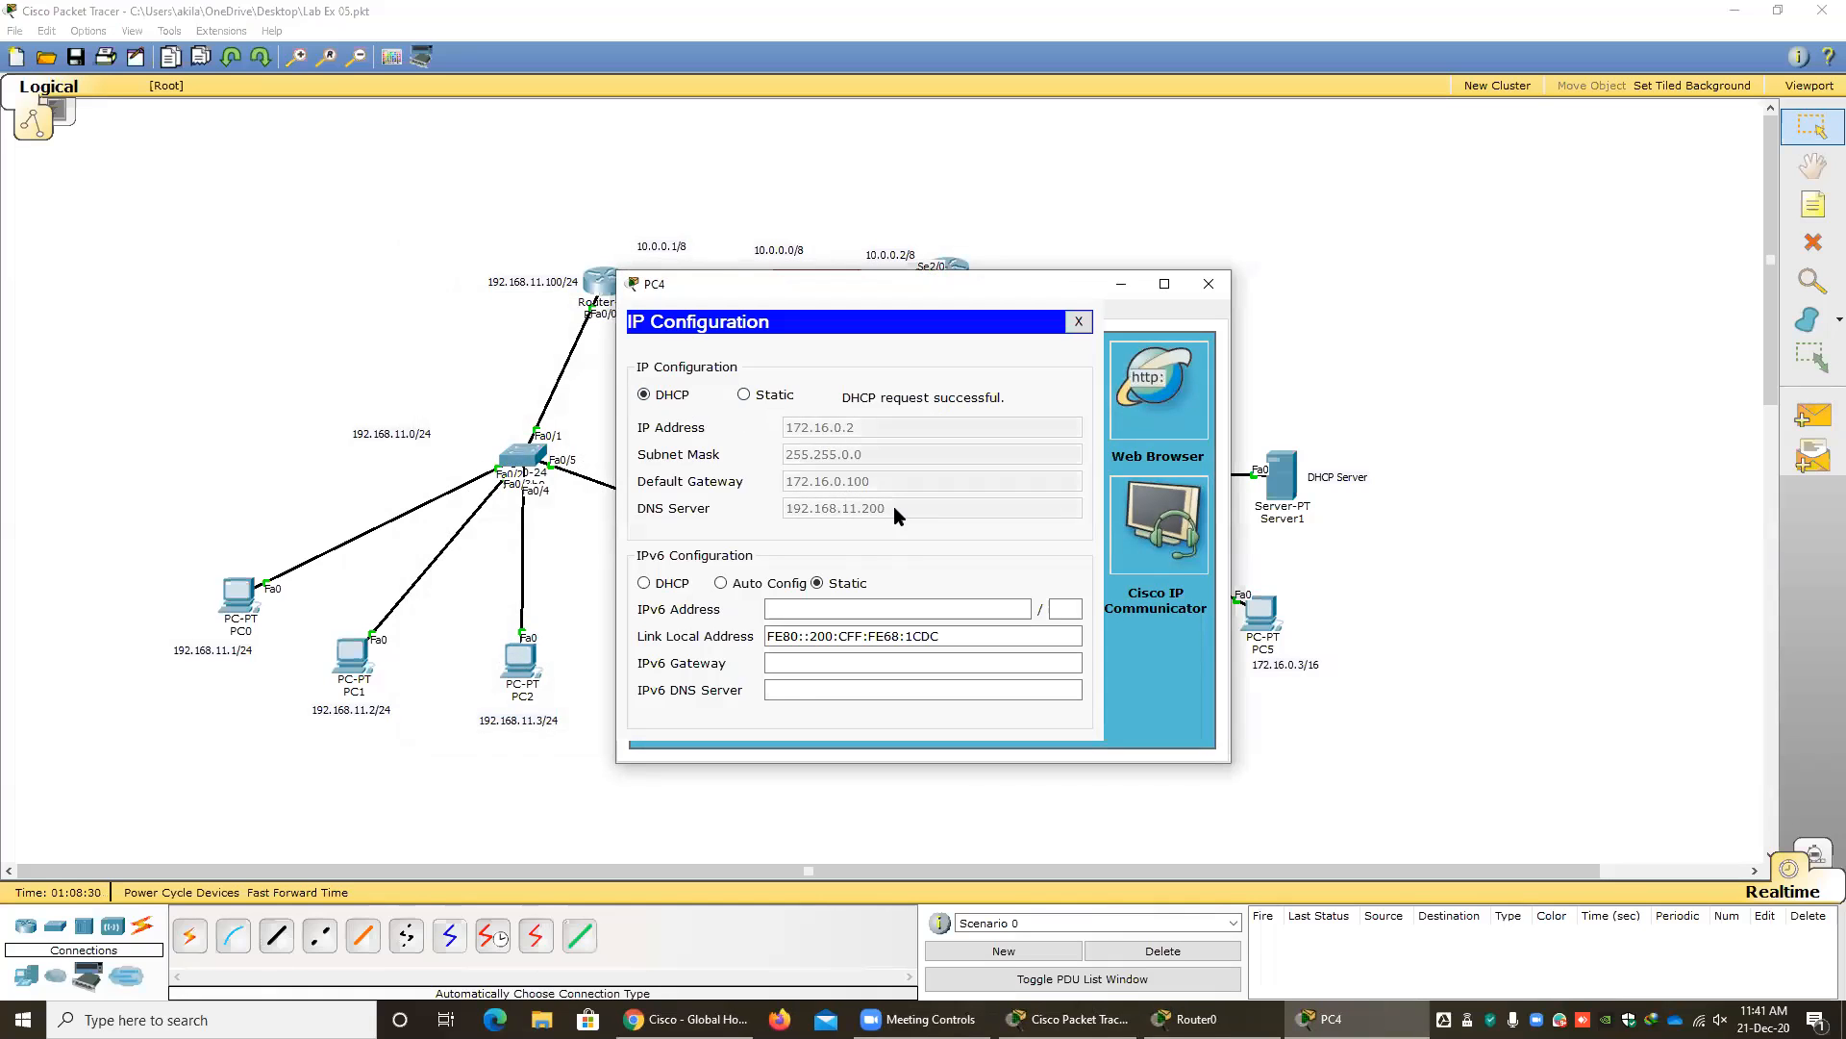
{"action": "left_click", "coordinate": [1078, 321]}
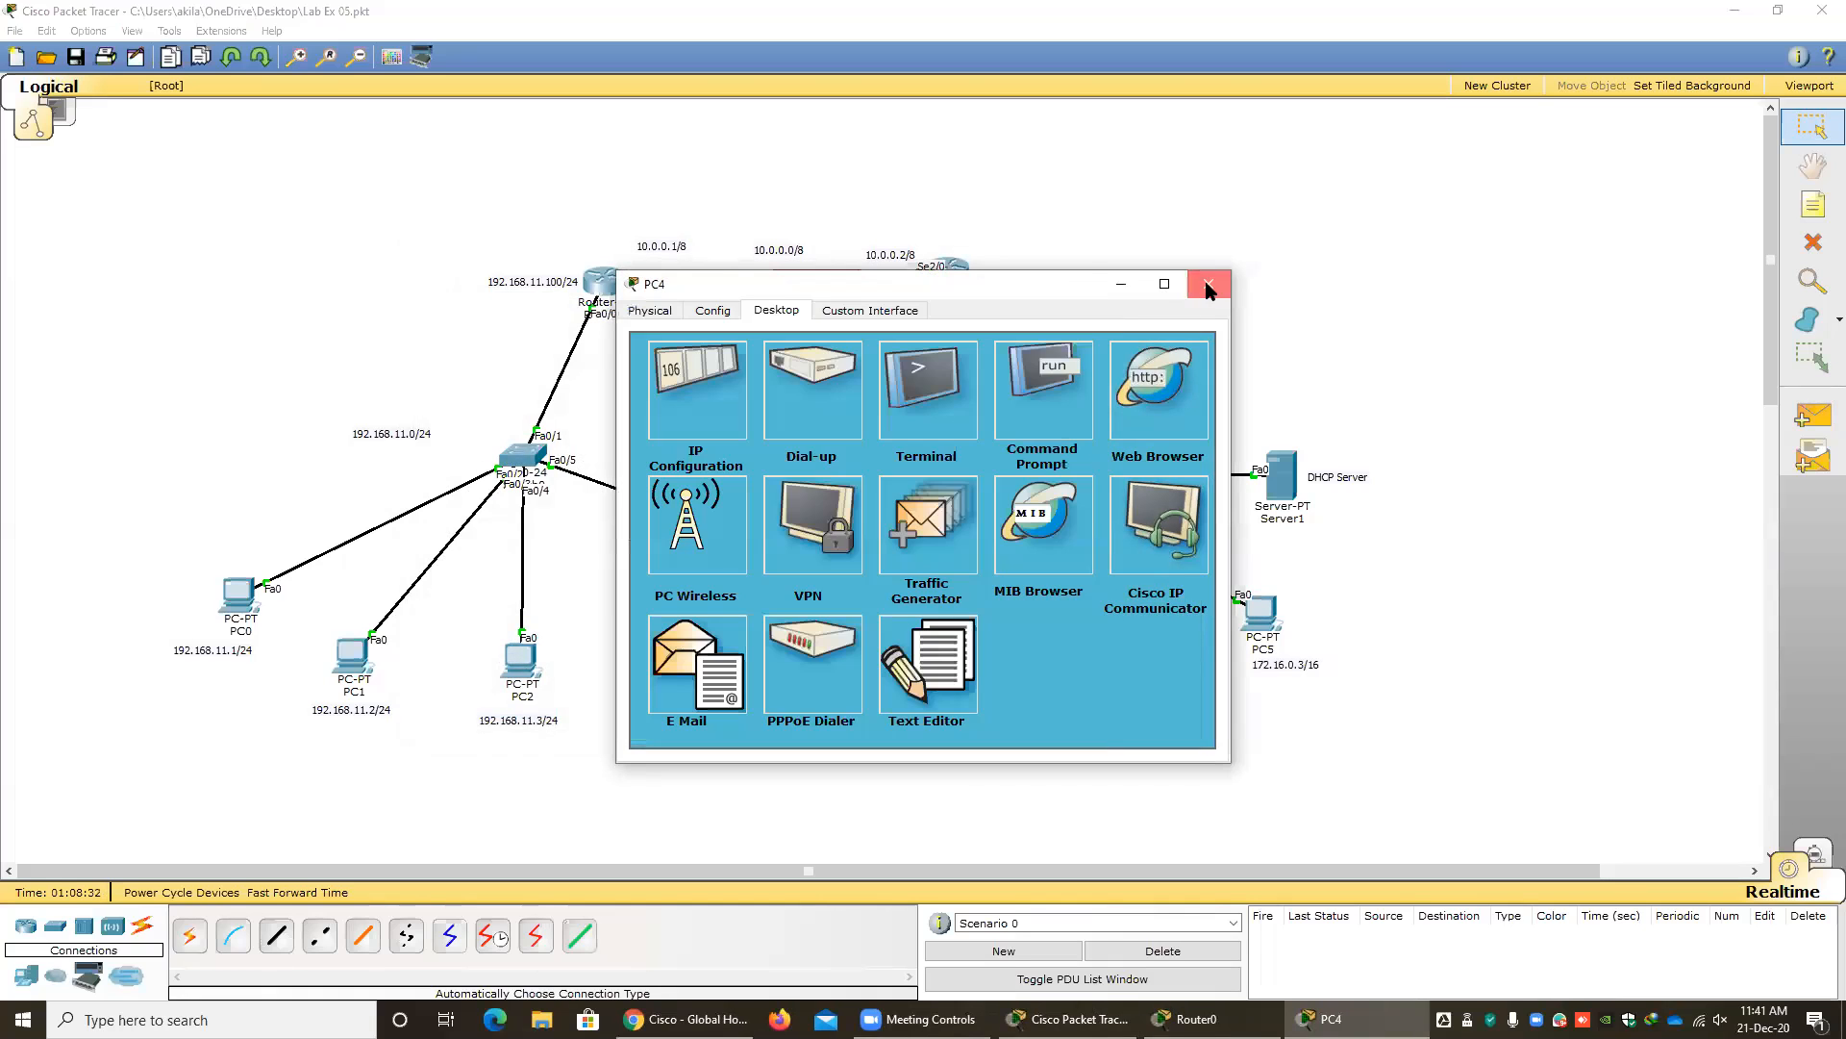
{"action": "left_click", "coordinate": [1208, 283]}
Set PC5's IP configuration to DHCP and close its window.
{"action": "left_click", "coordinate": [1269, 621]}
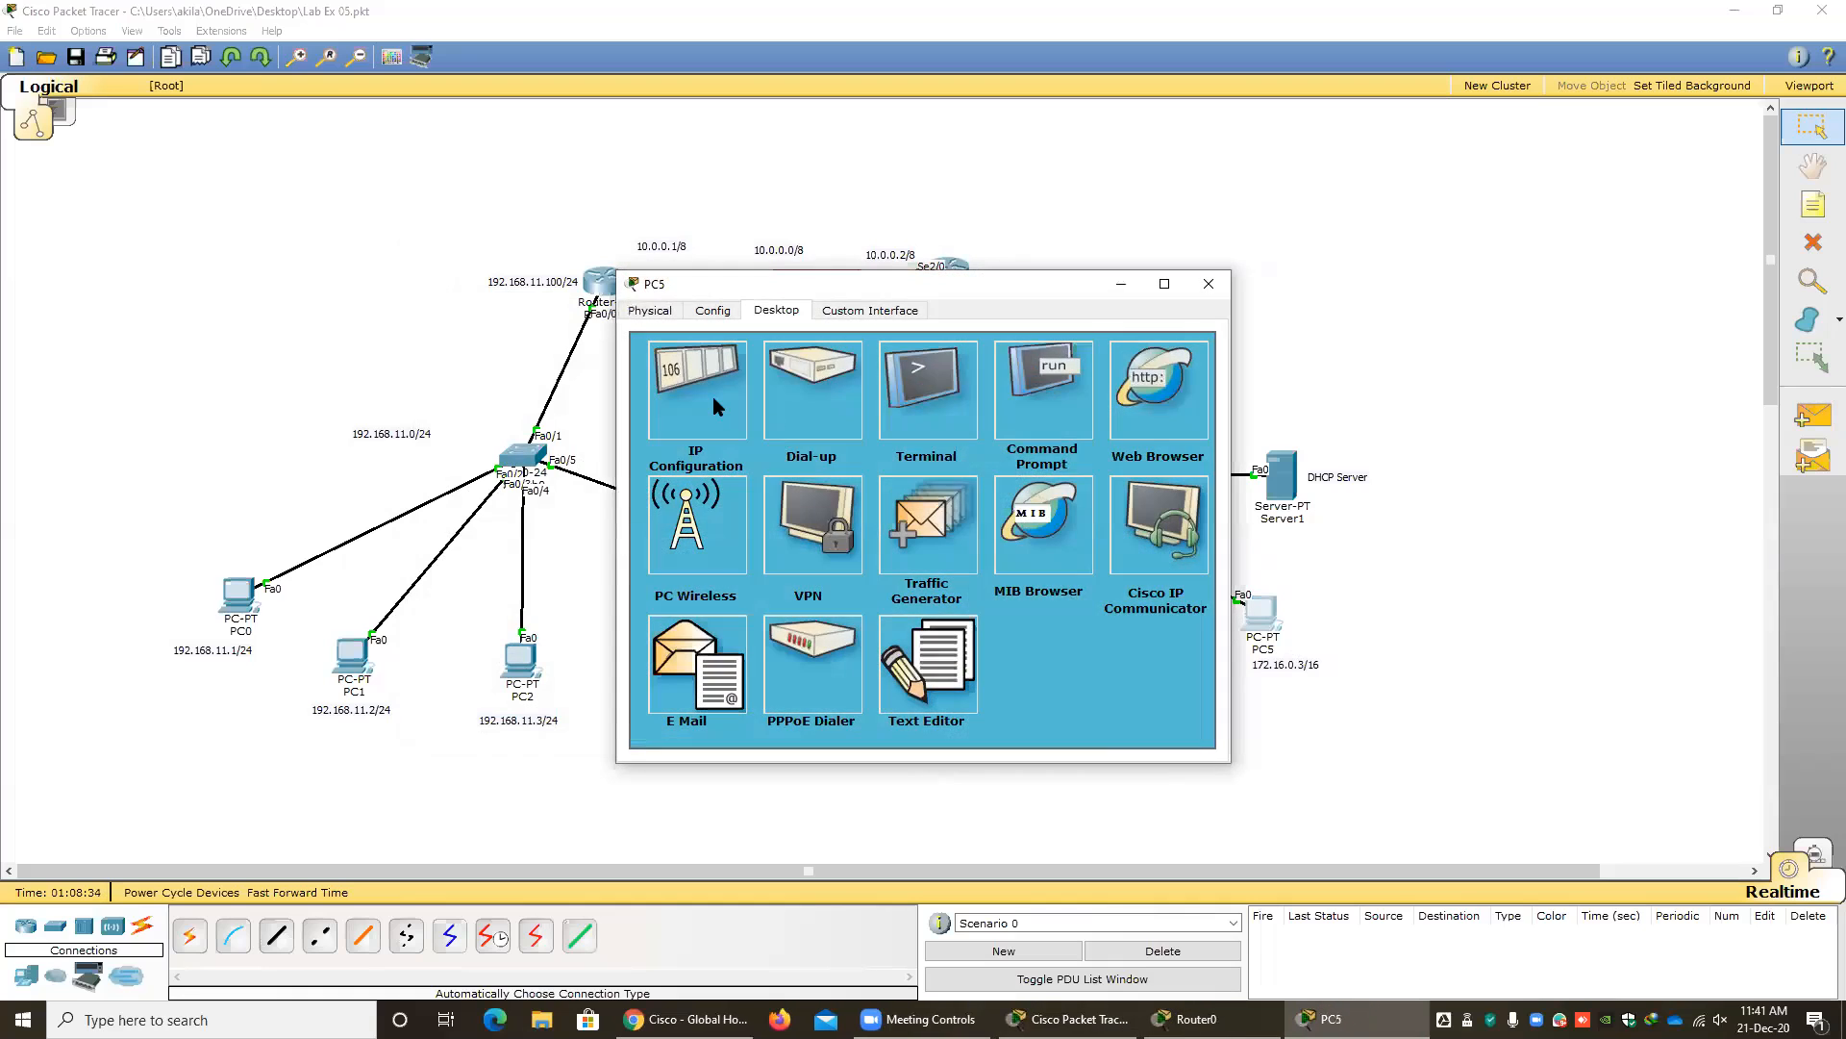
{"action": "left_click", "coordinate": [707, 398]}
{"action": "left_click", "coordinate": [647, 397]}
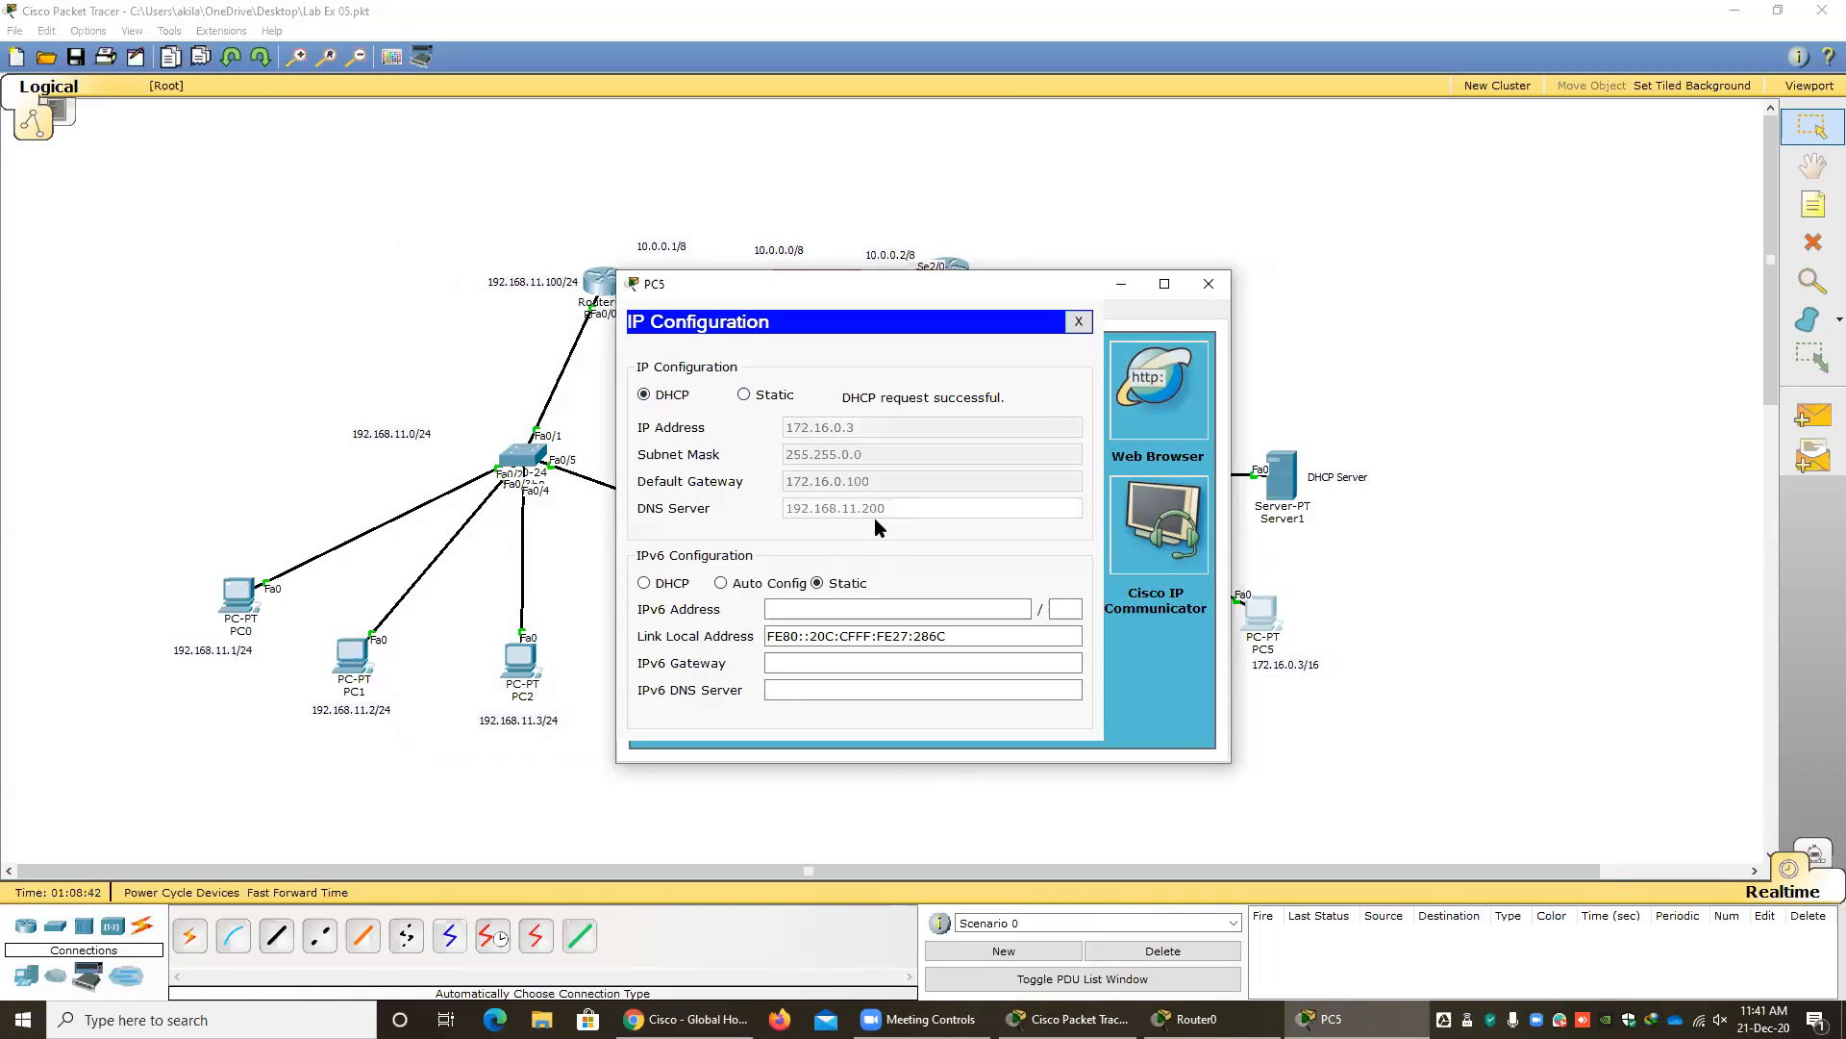
{"action": "left_click", "coordinate": [1076, 322]}
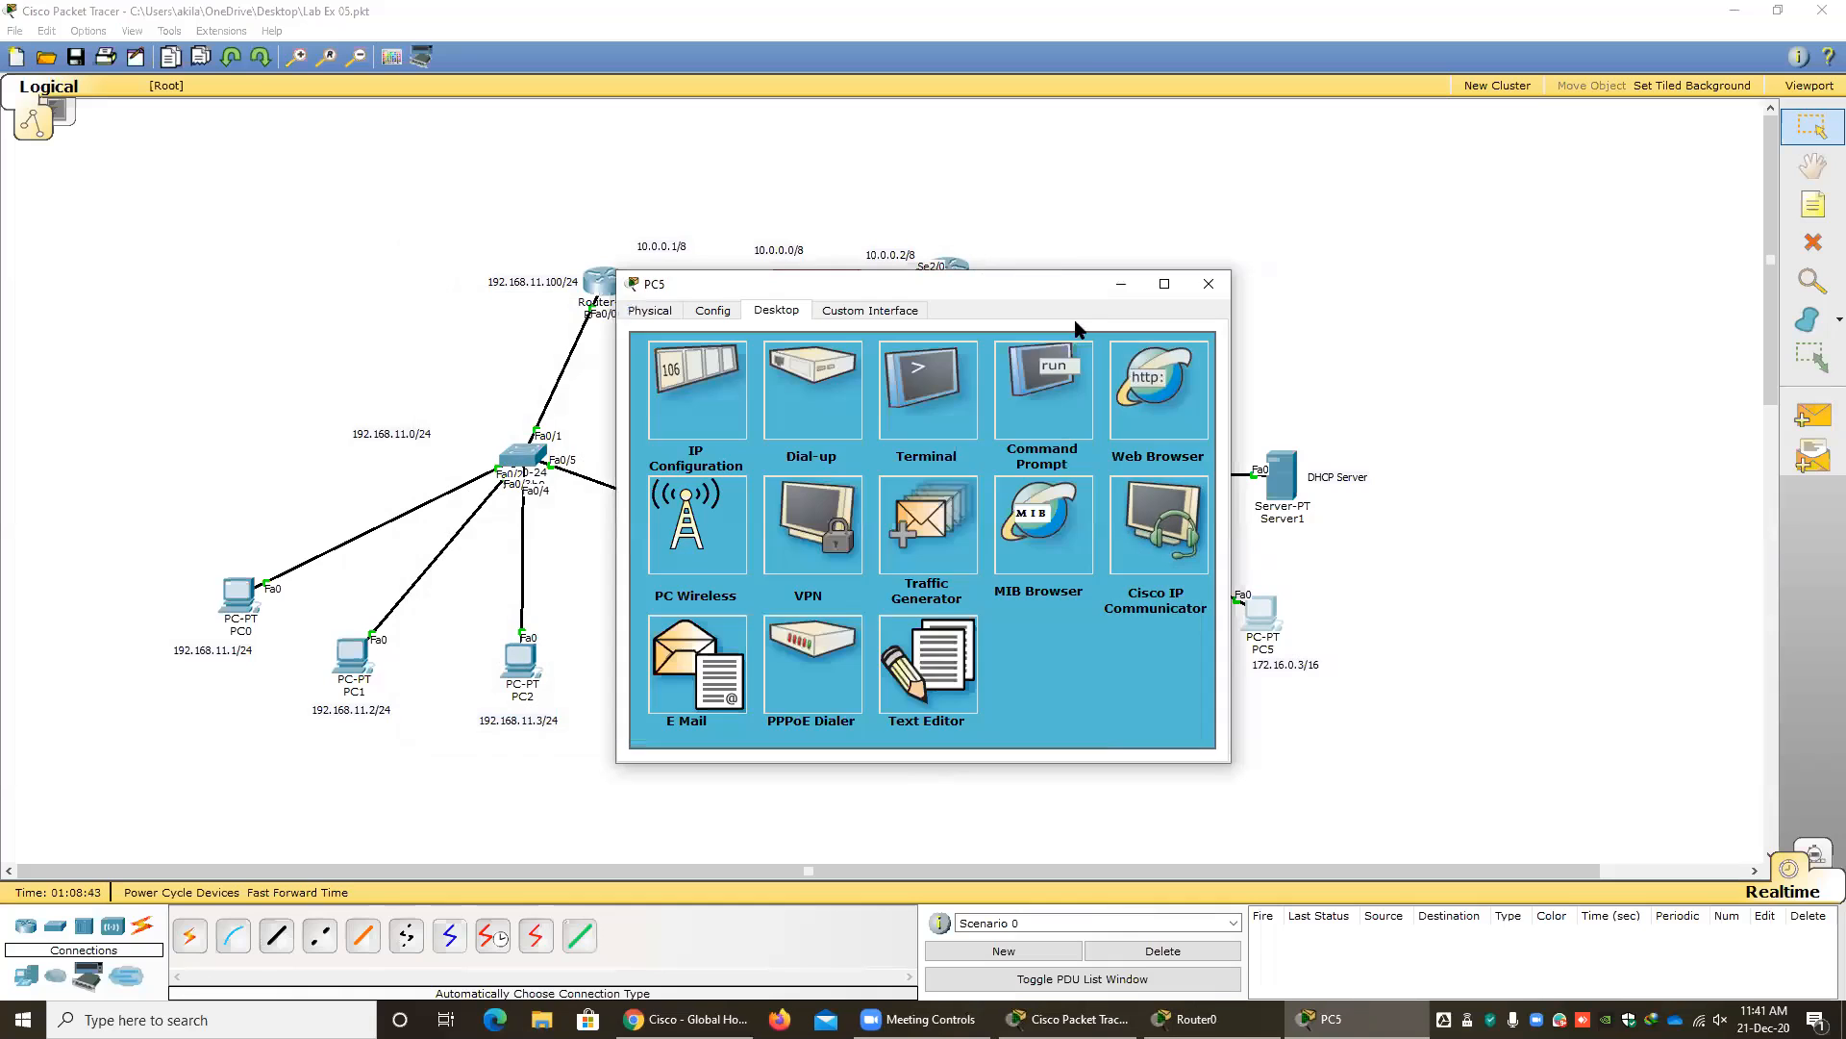
{"action": "left_click", "coordinate": [1209, 282]}
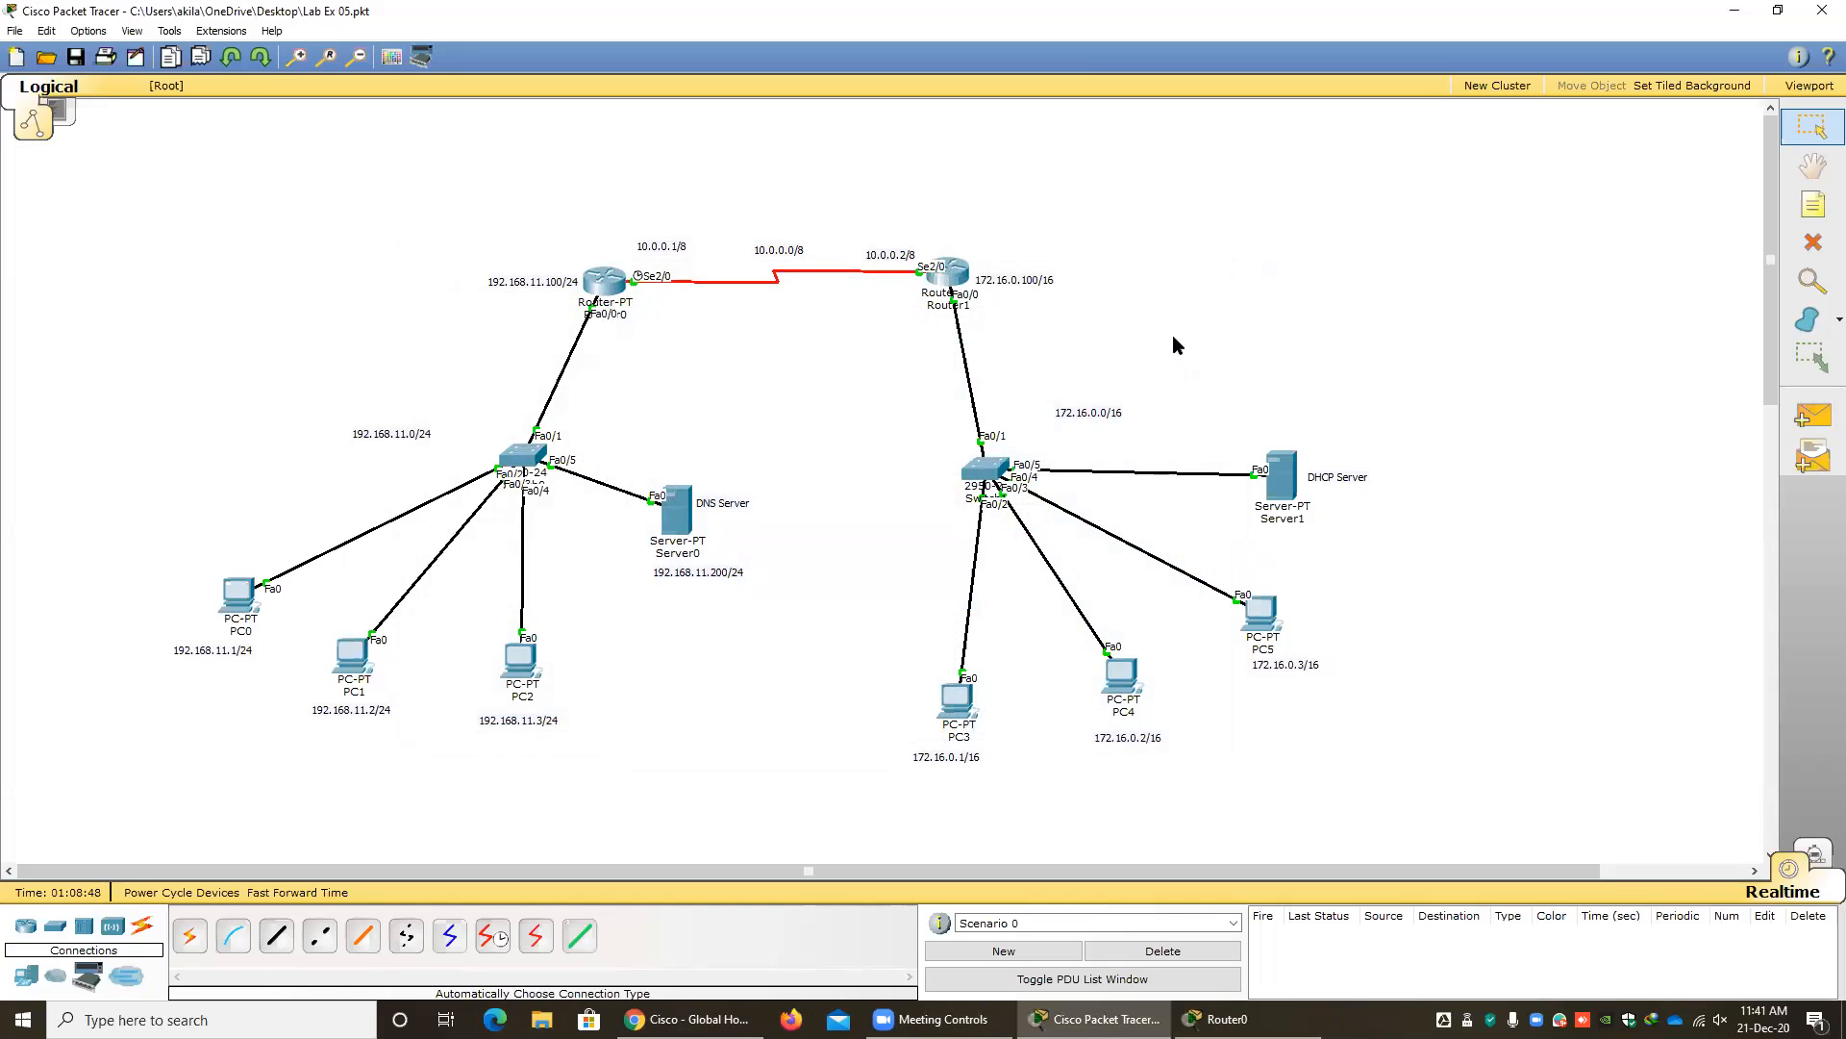
Test connectivity between the two LANs with simple PDUs from PC2 to PC3 and from PC5 to PC1.
{"action": "left_click", "coordinate": [1812, 415]}
{"action": "left_click", "coordinate": [520, 662]}
{"action": "left_click", "coordinate": [957, 698]}
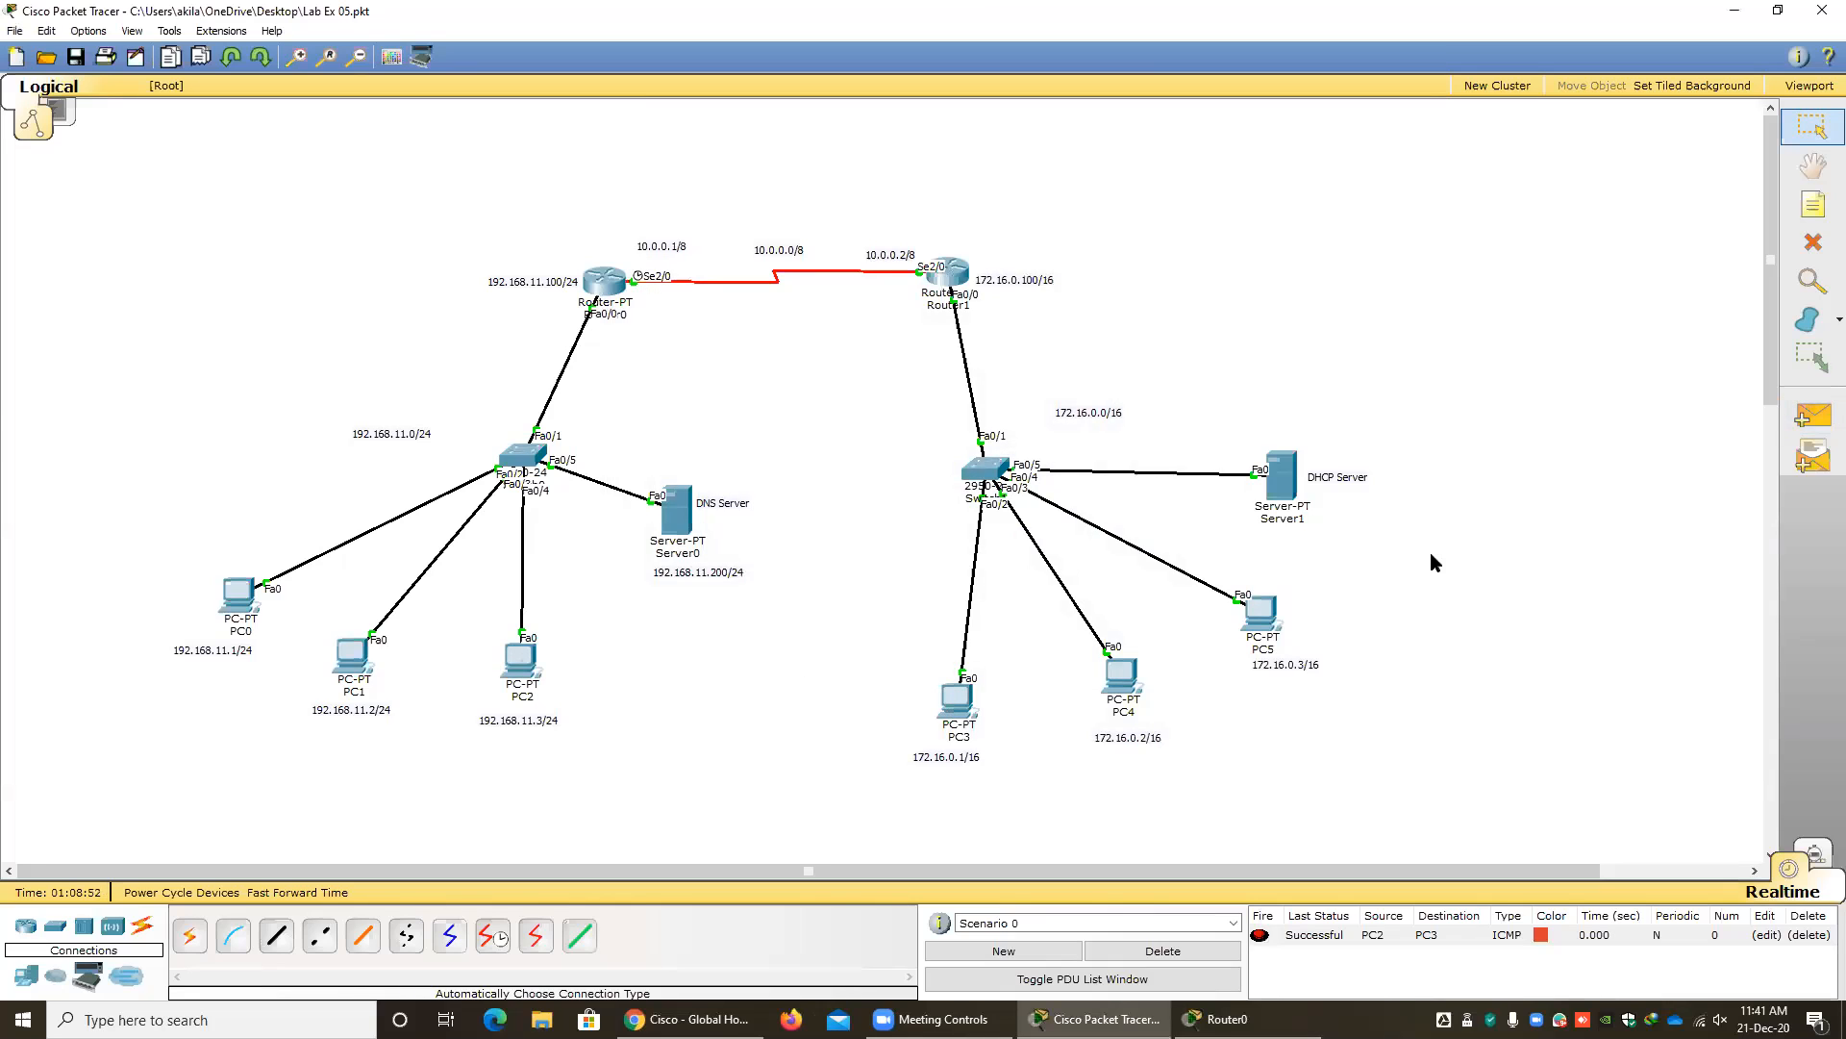
{"action": "left_click", "coordinate": [1813, 415]}
{"action": "left_click", "coordinate": [1259, 615]}
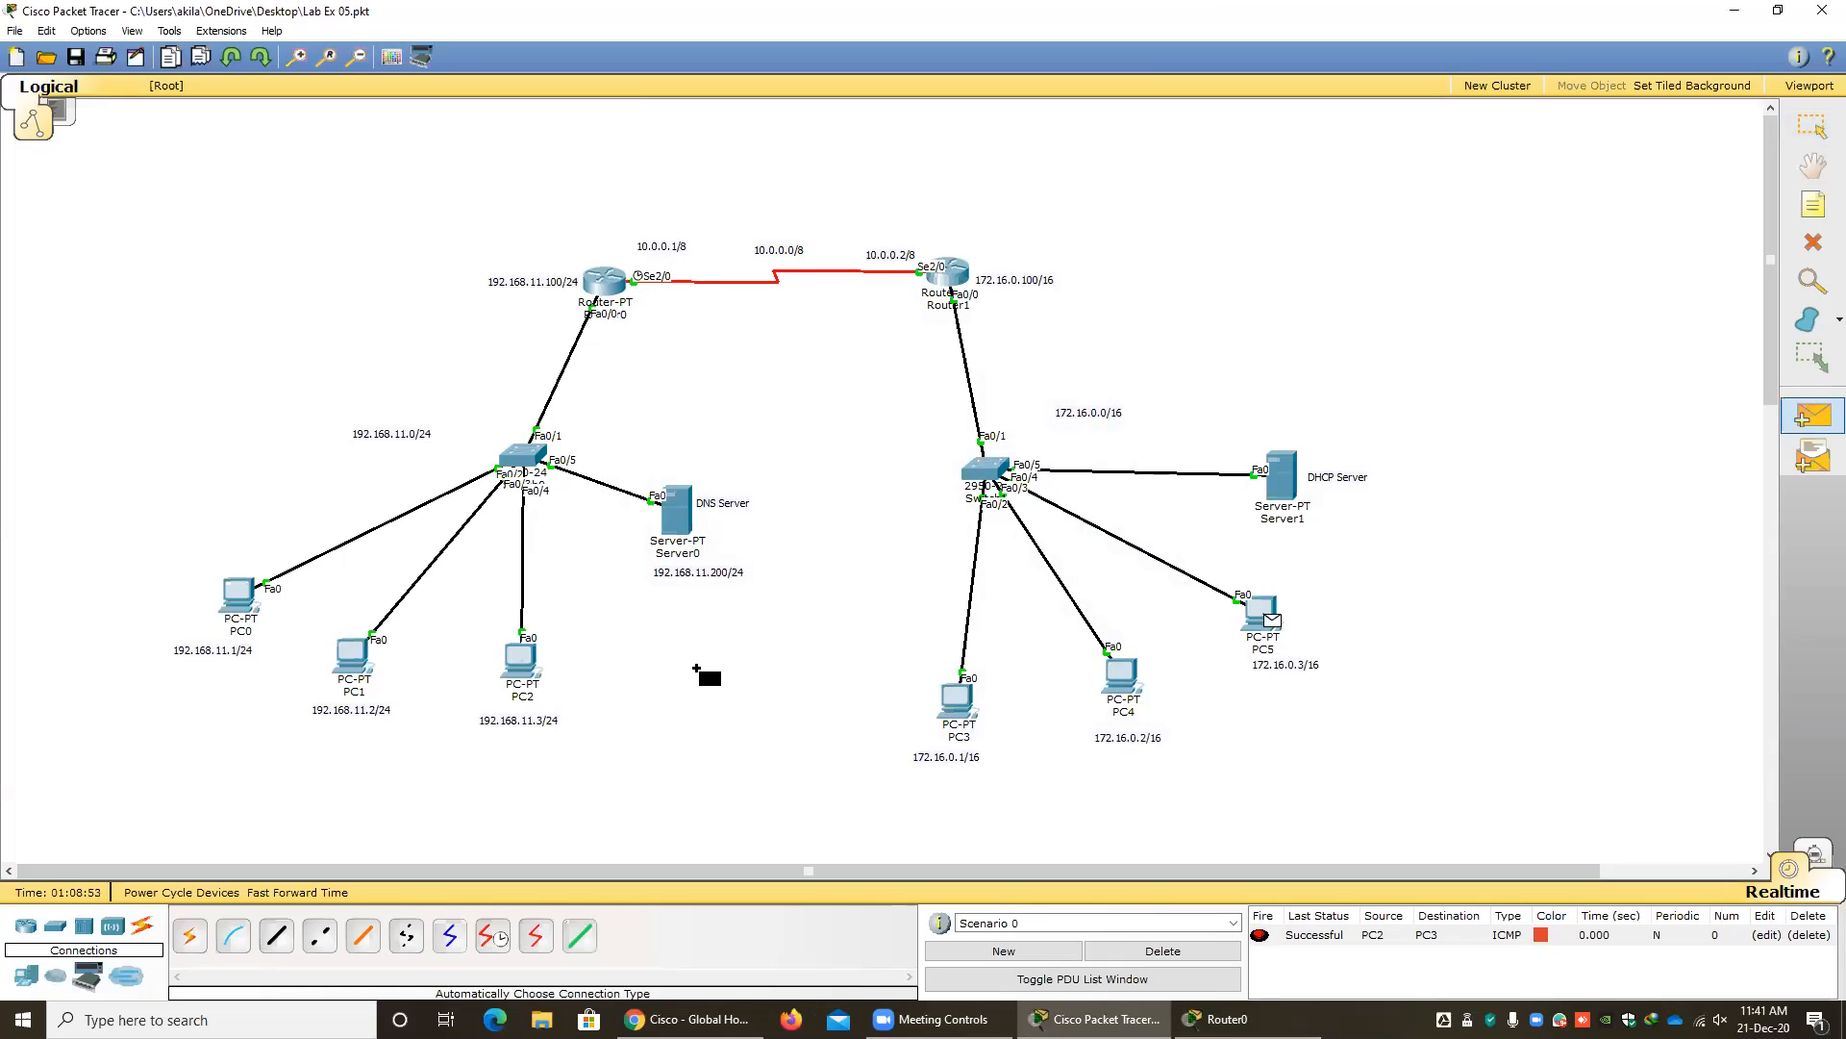
{"action": "left_click", "coordinate": [358, 662]}
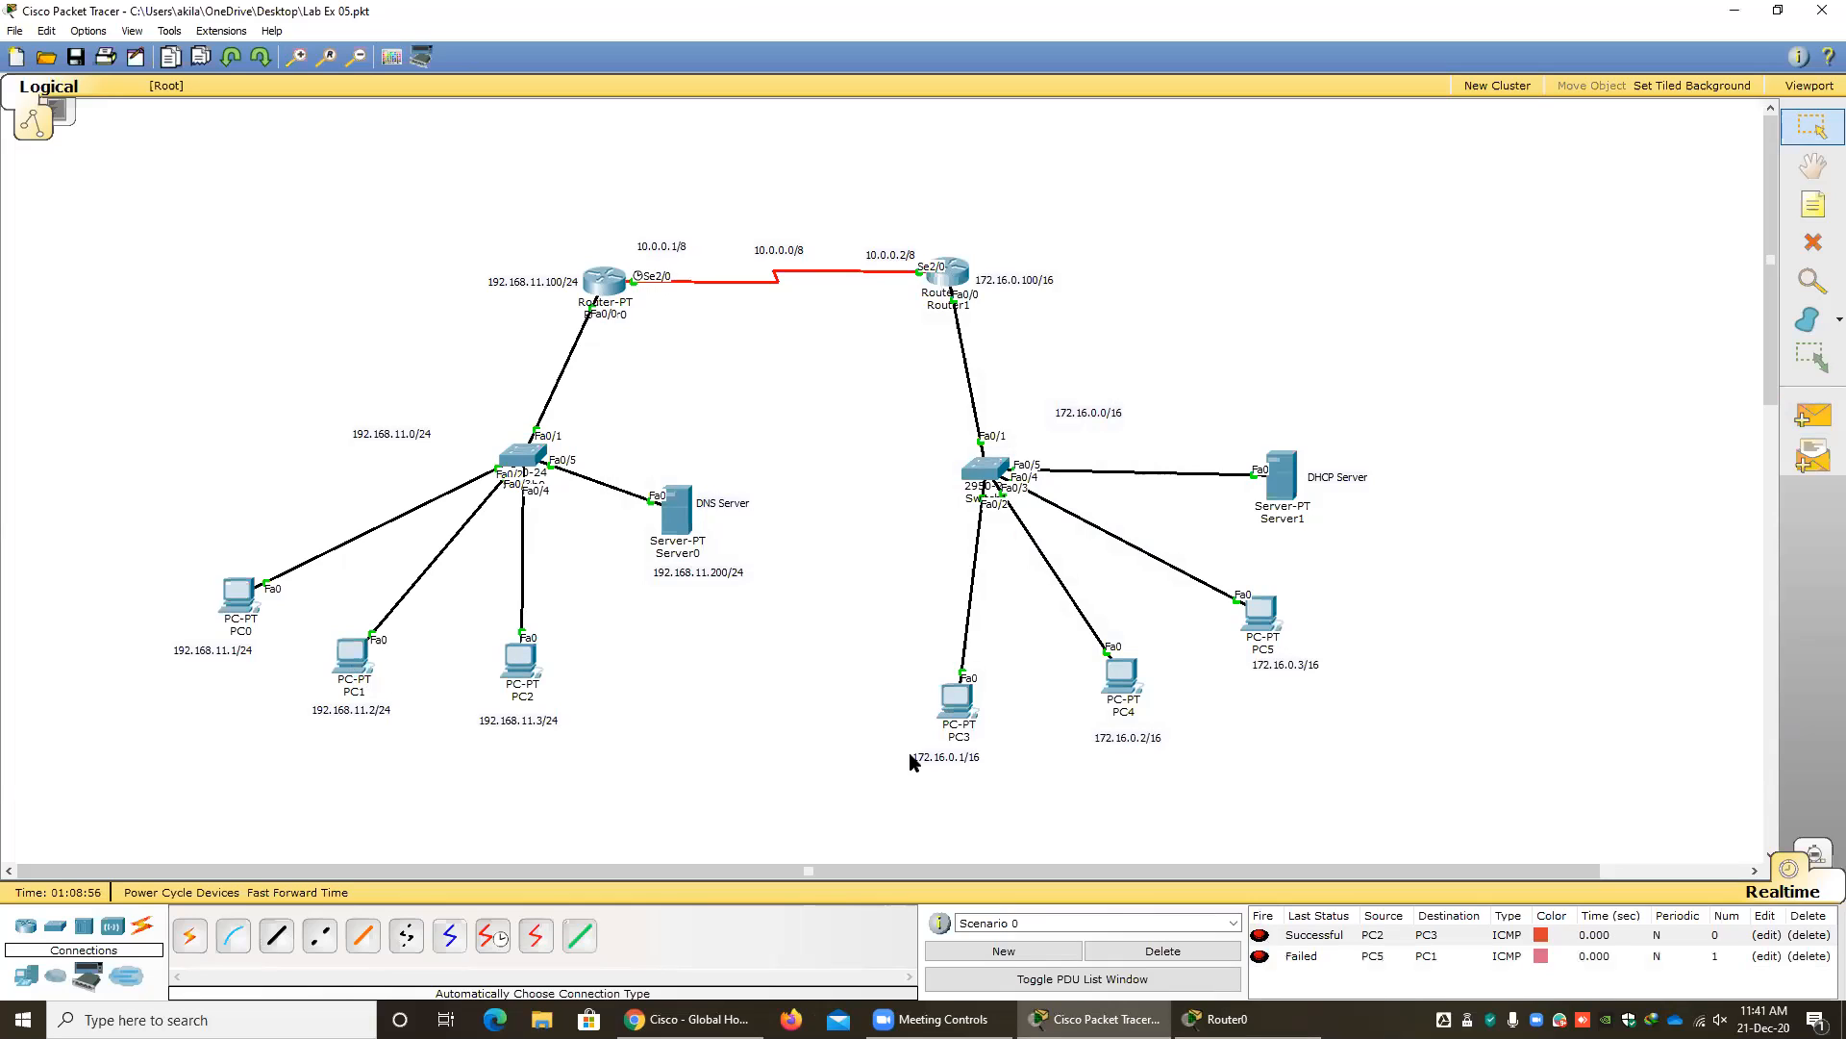
Resend a simple PDU from PC5 to PC1, then delete the scenario's PDU list.
{"action": "left_click", "coordinate": [1813, 417]}
{"action": "left_click", "coordinate": [1262, 613]}
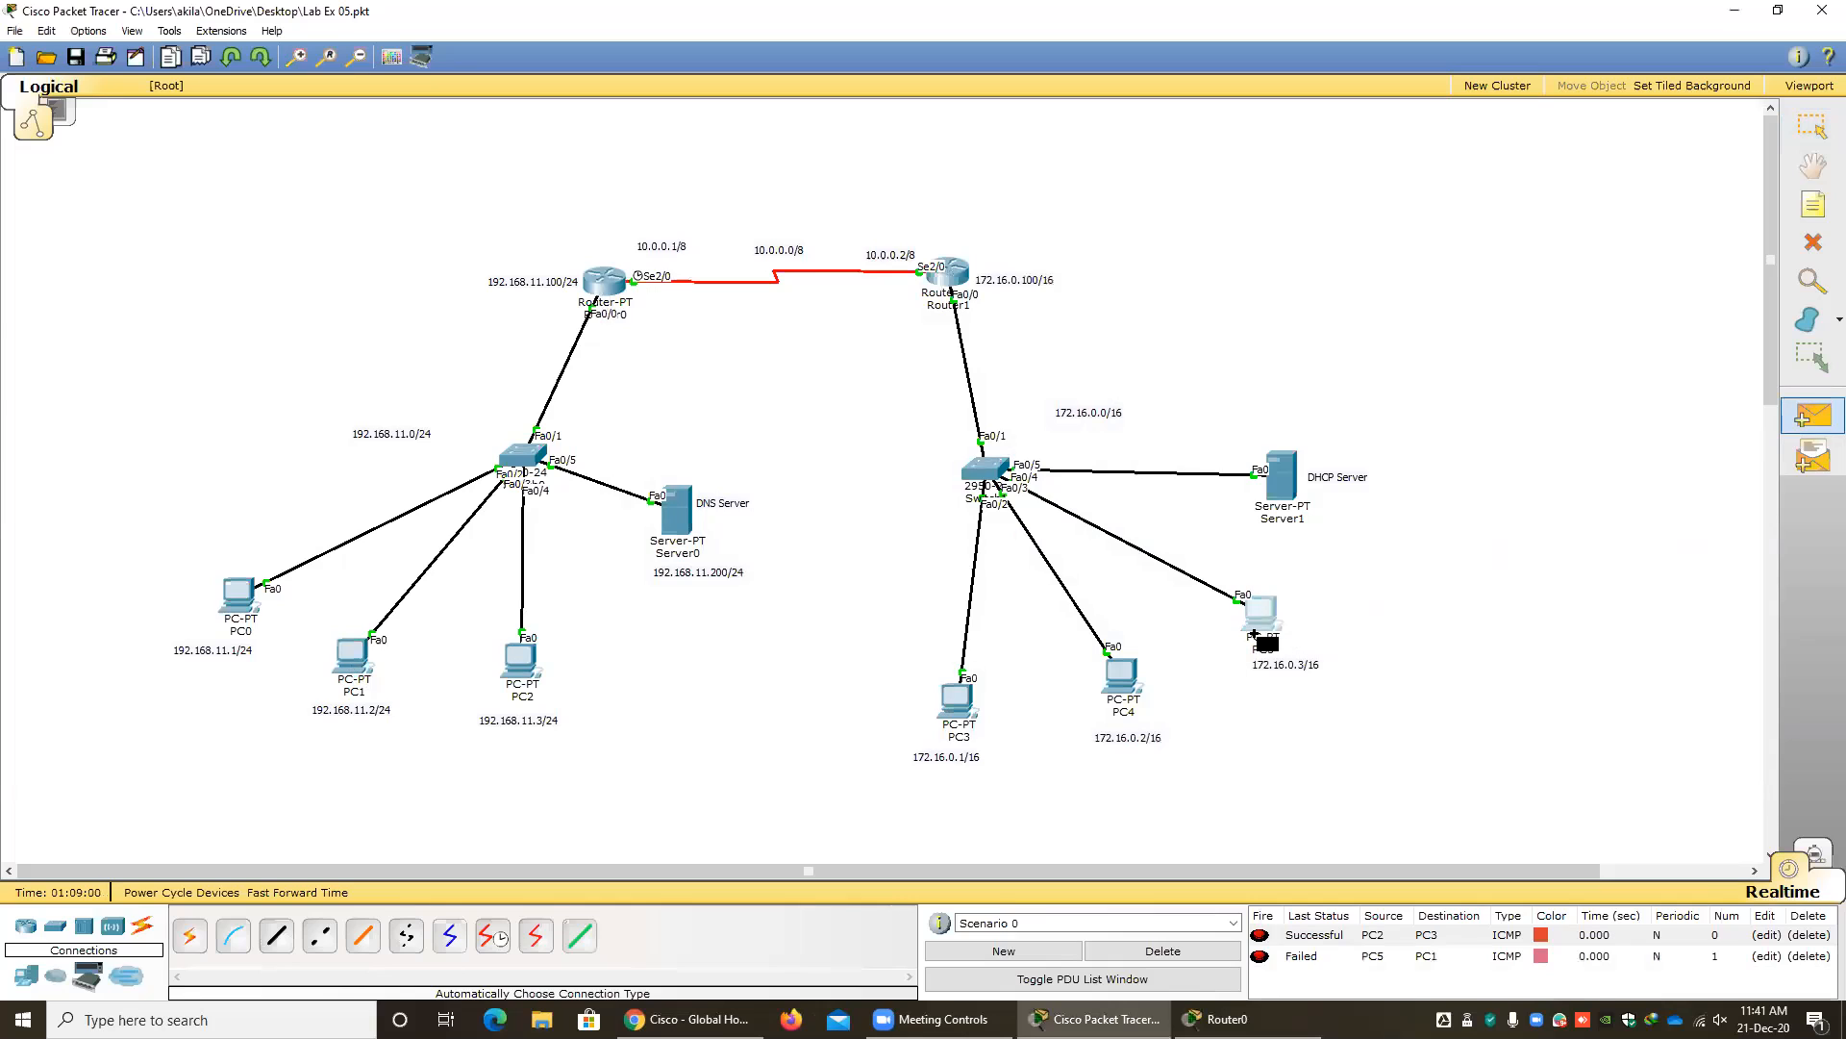
{"action": "left_click", "coordinate": [364, 664]}
{"action": "left_click", "coordinate": [1186, 951]}
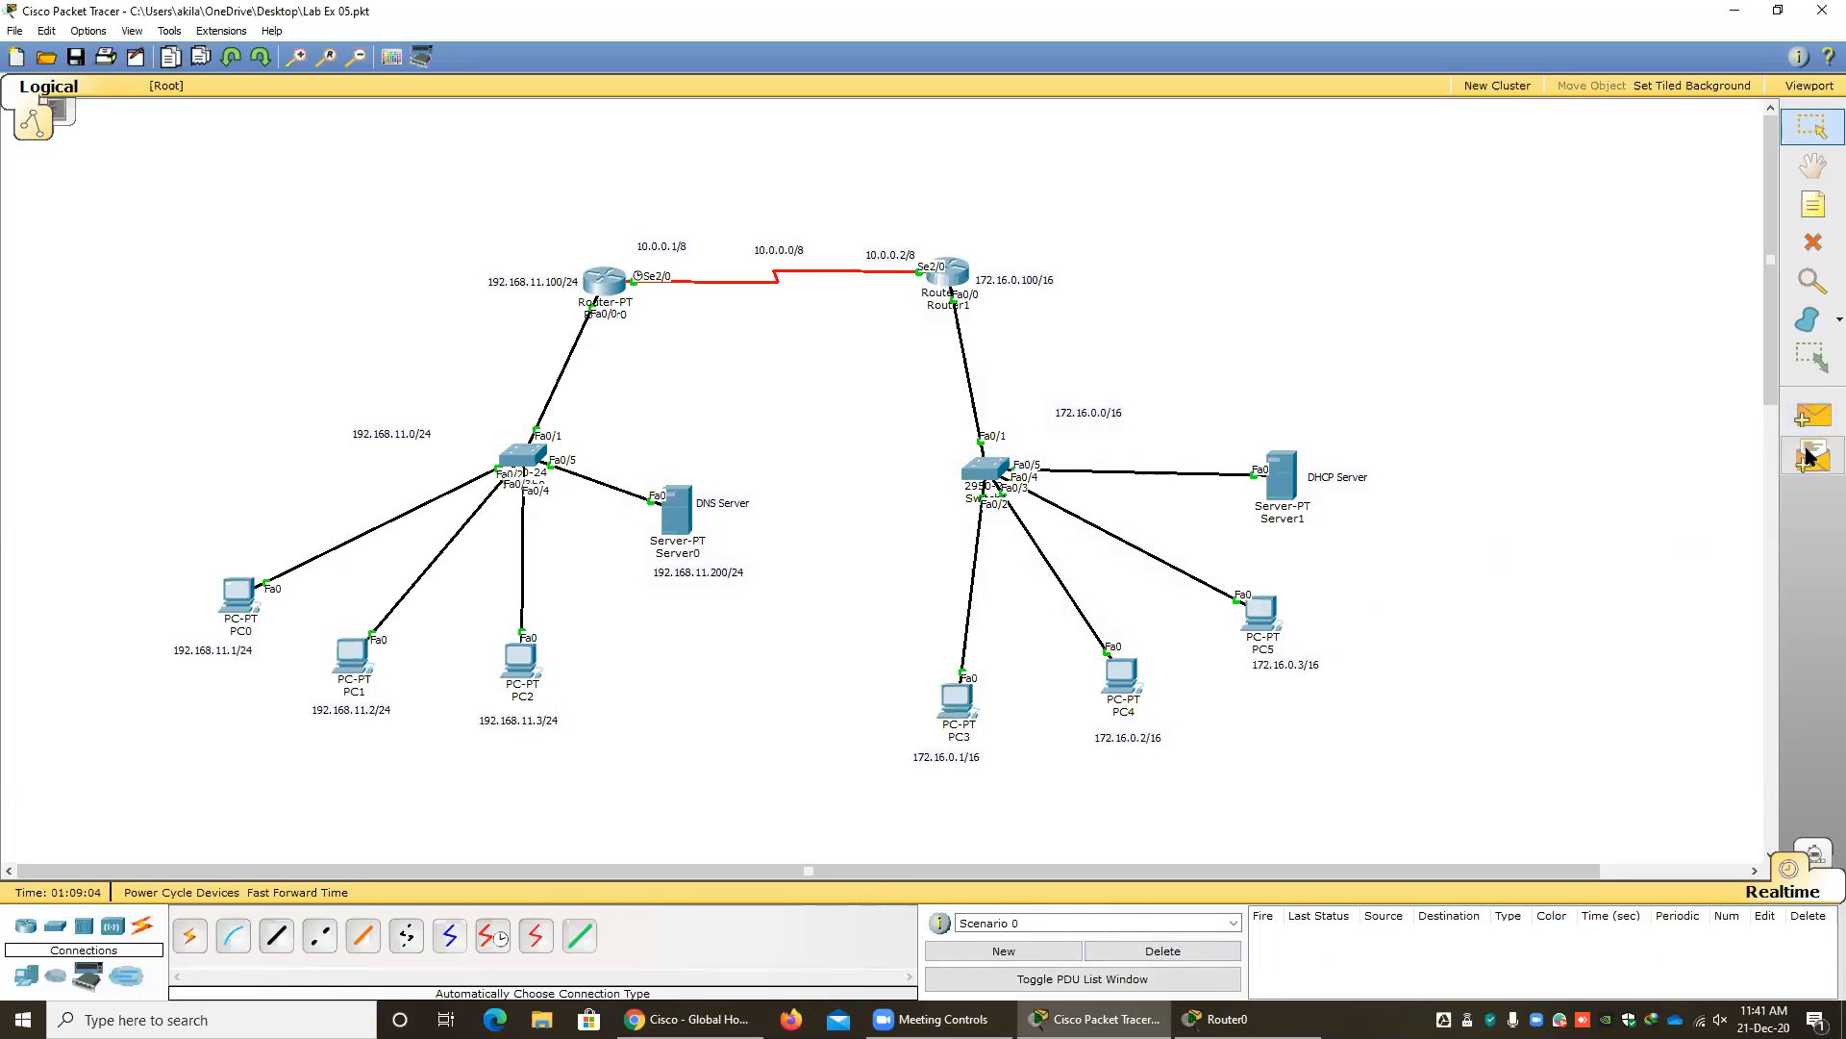
Send simple PDUs from Server1 to Server0 and to PC1, then delete the scenario's PDU list.
{"action": "left_click", "coordinate": [1812, 417]}
{"action": "left_click", "coordinate": [1281, 497]}
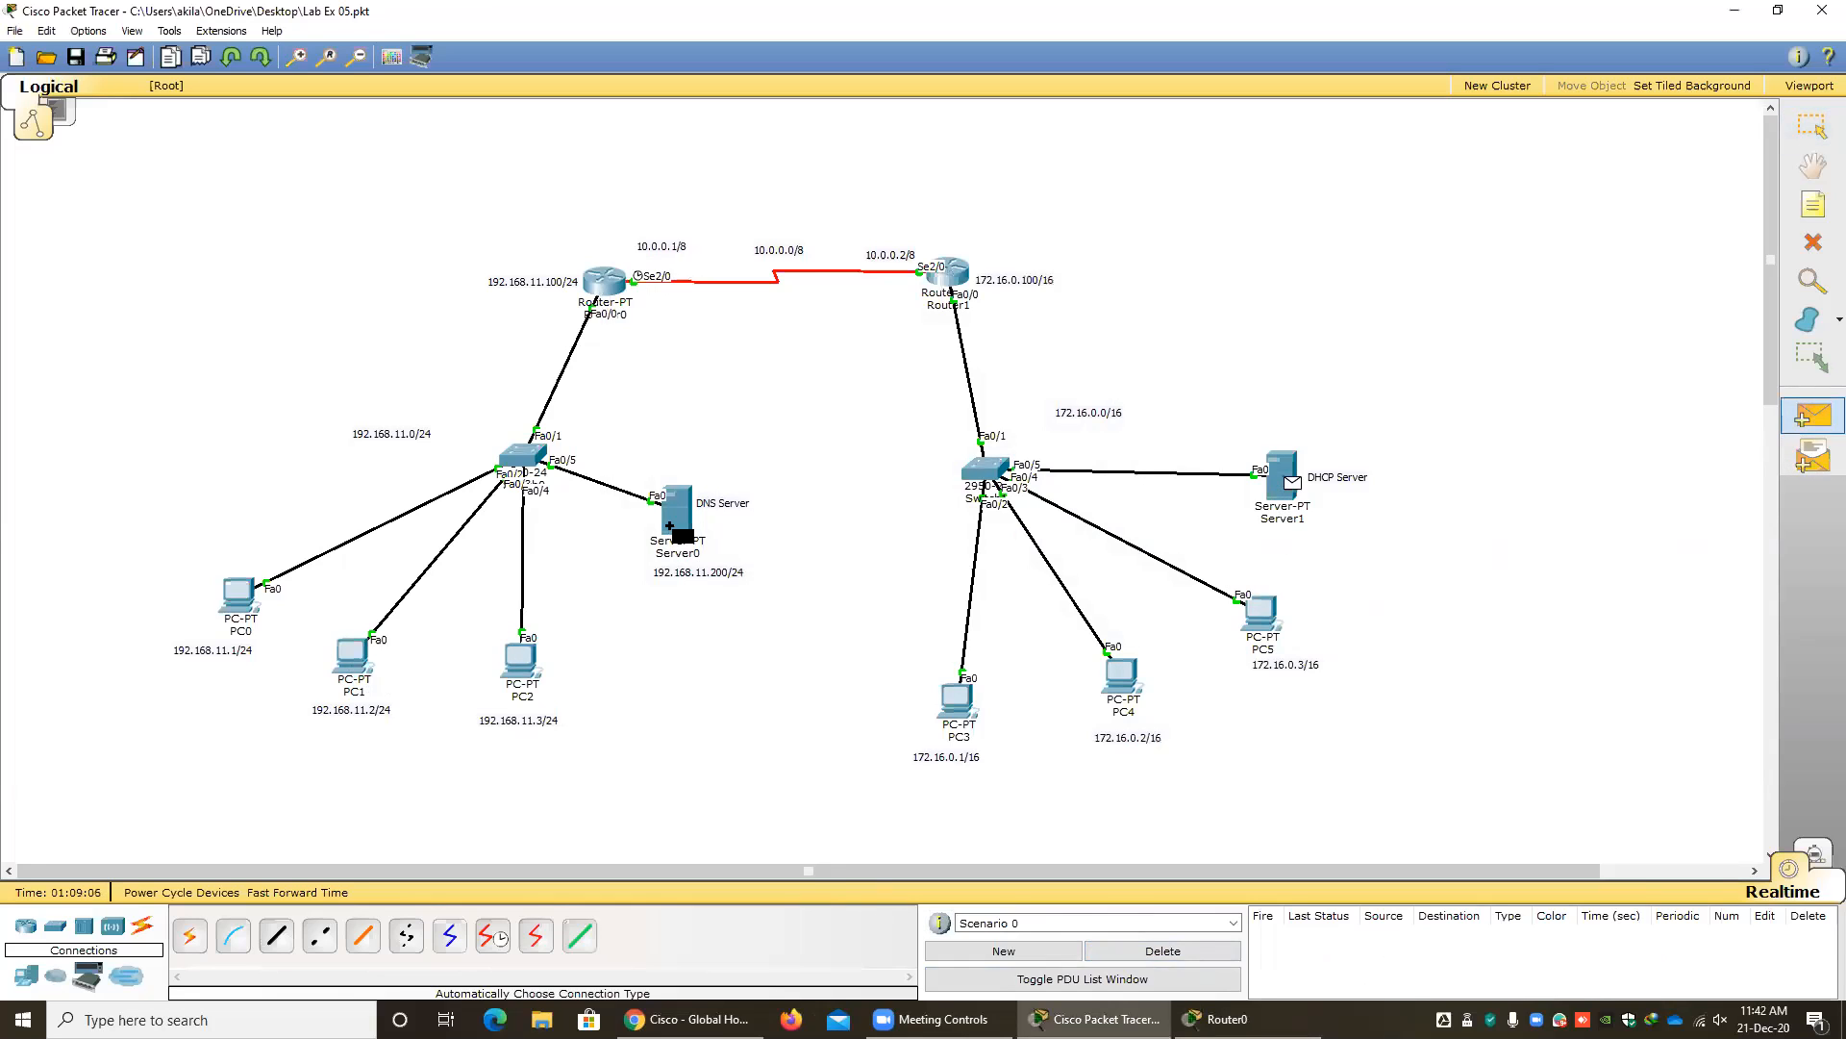
{"action": "left_click", "coordinate": [673, 519]}
{"action": "left_click", "coordinate": [1813, 417]}
{"action": "left_click", "coordinate": [1291, 488]}
{"action": "key", "text": "Escape"}
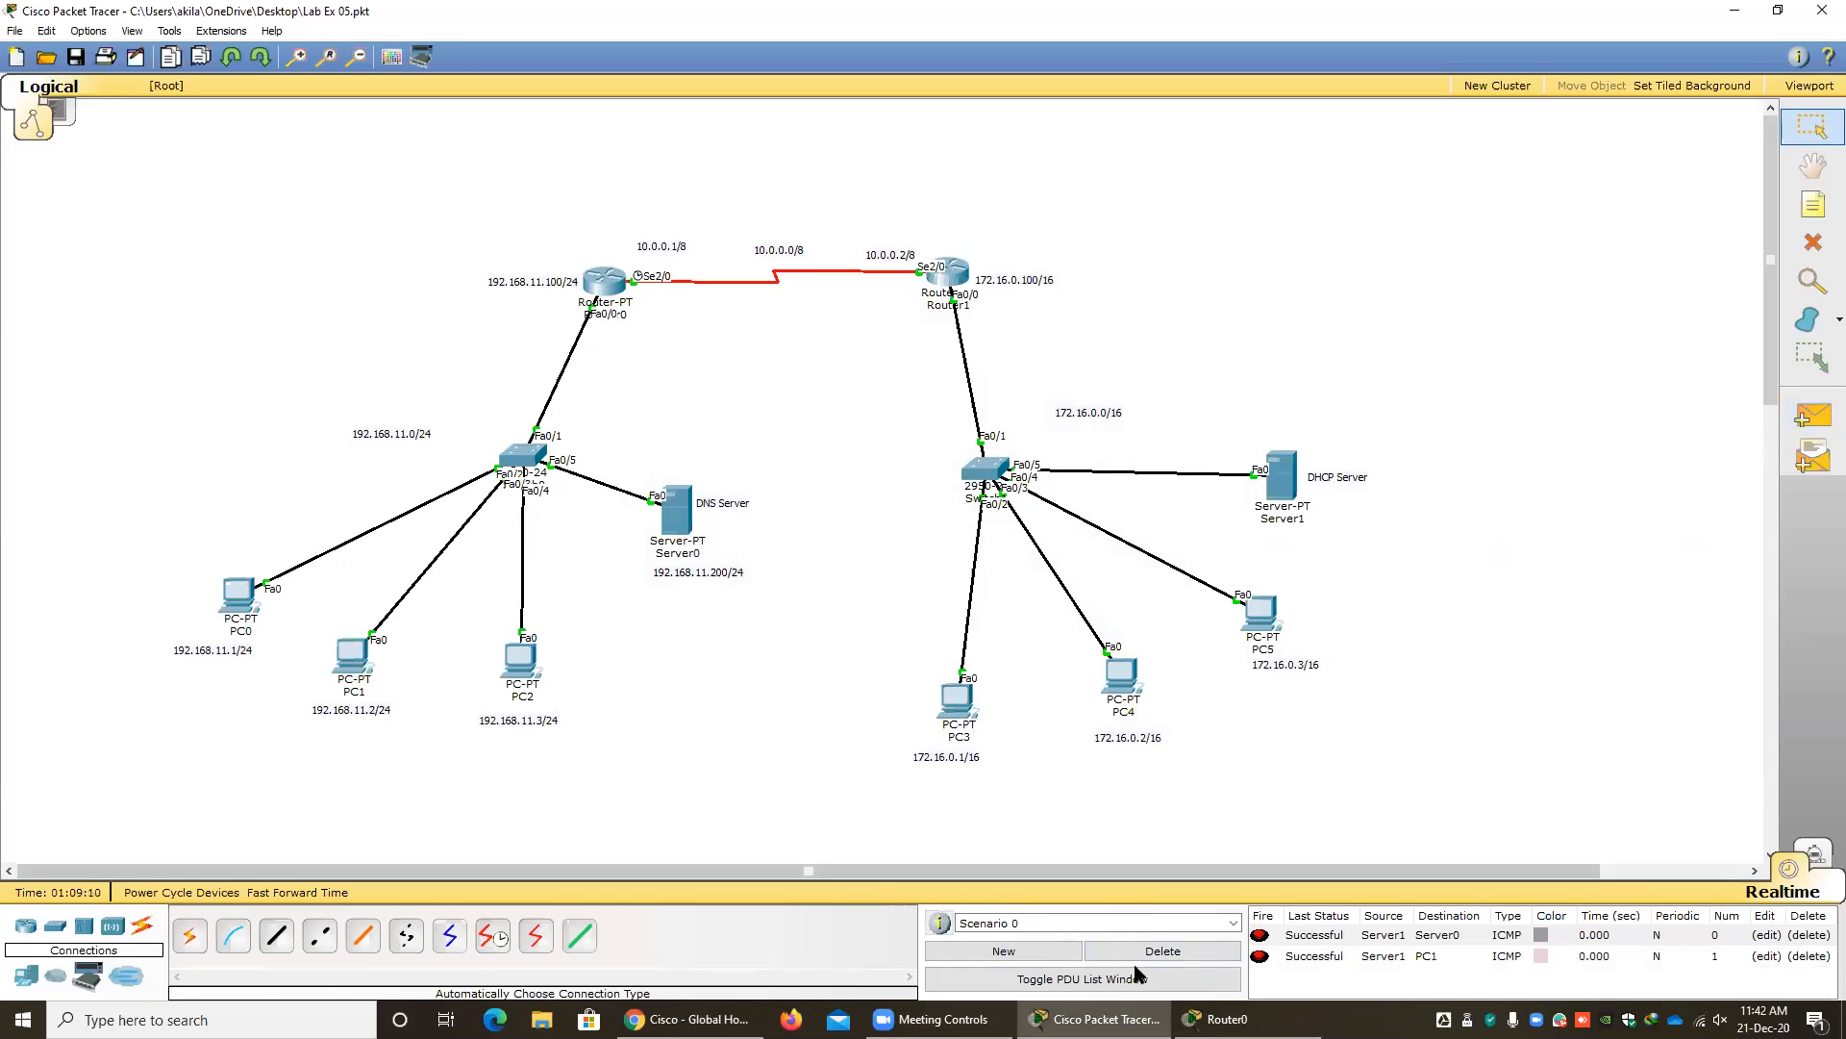
{"action": "left_click", "coordinate": [1163, 950]}
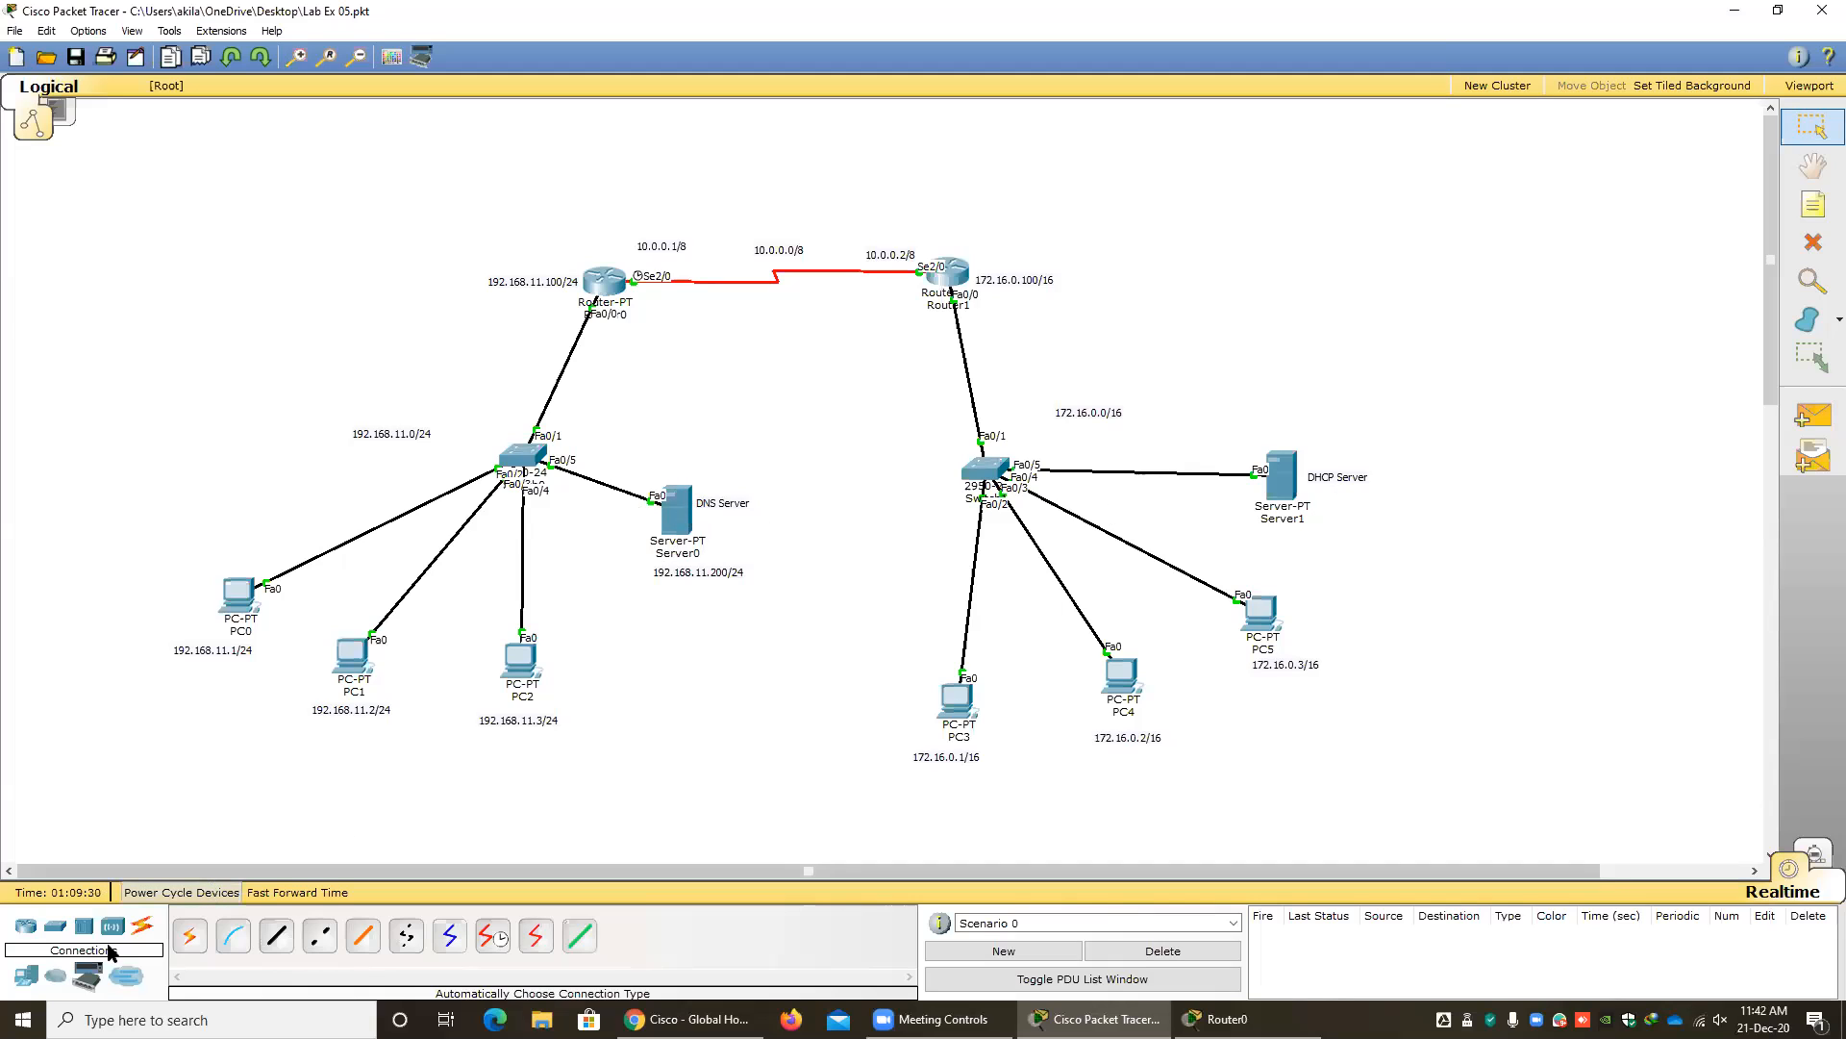
Add a generic server above PC0, and move the 192.168.11.0/24 label closer to its switch.
{"action": "left_click", "coordinate": [34, 979]}
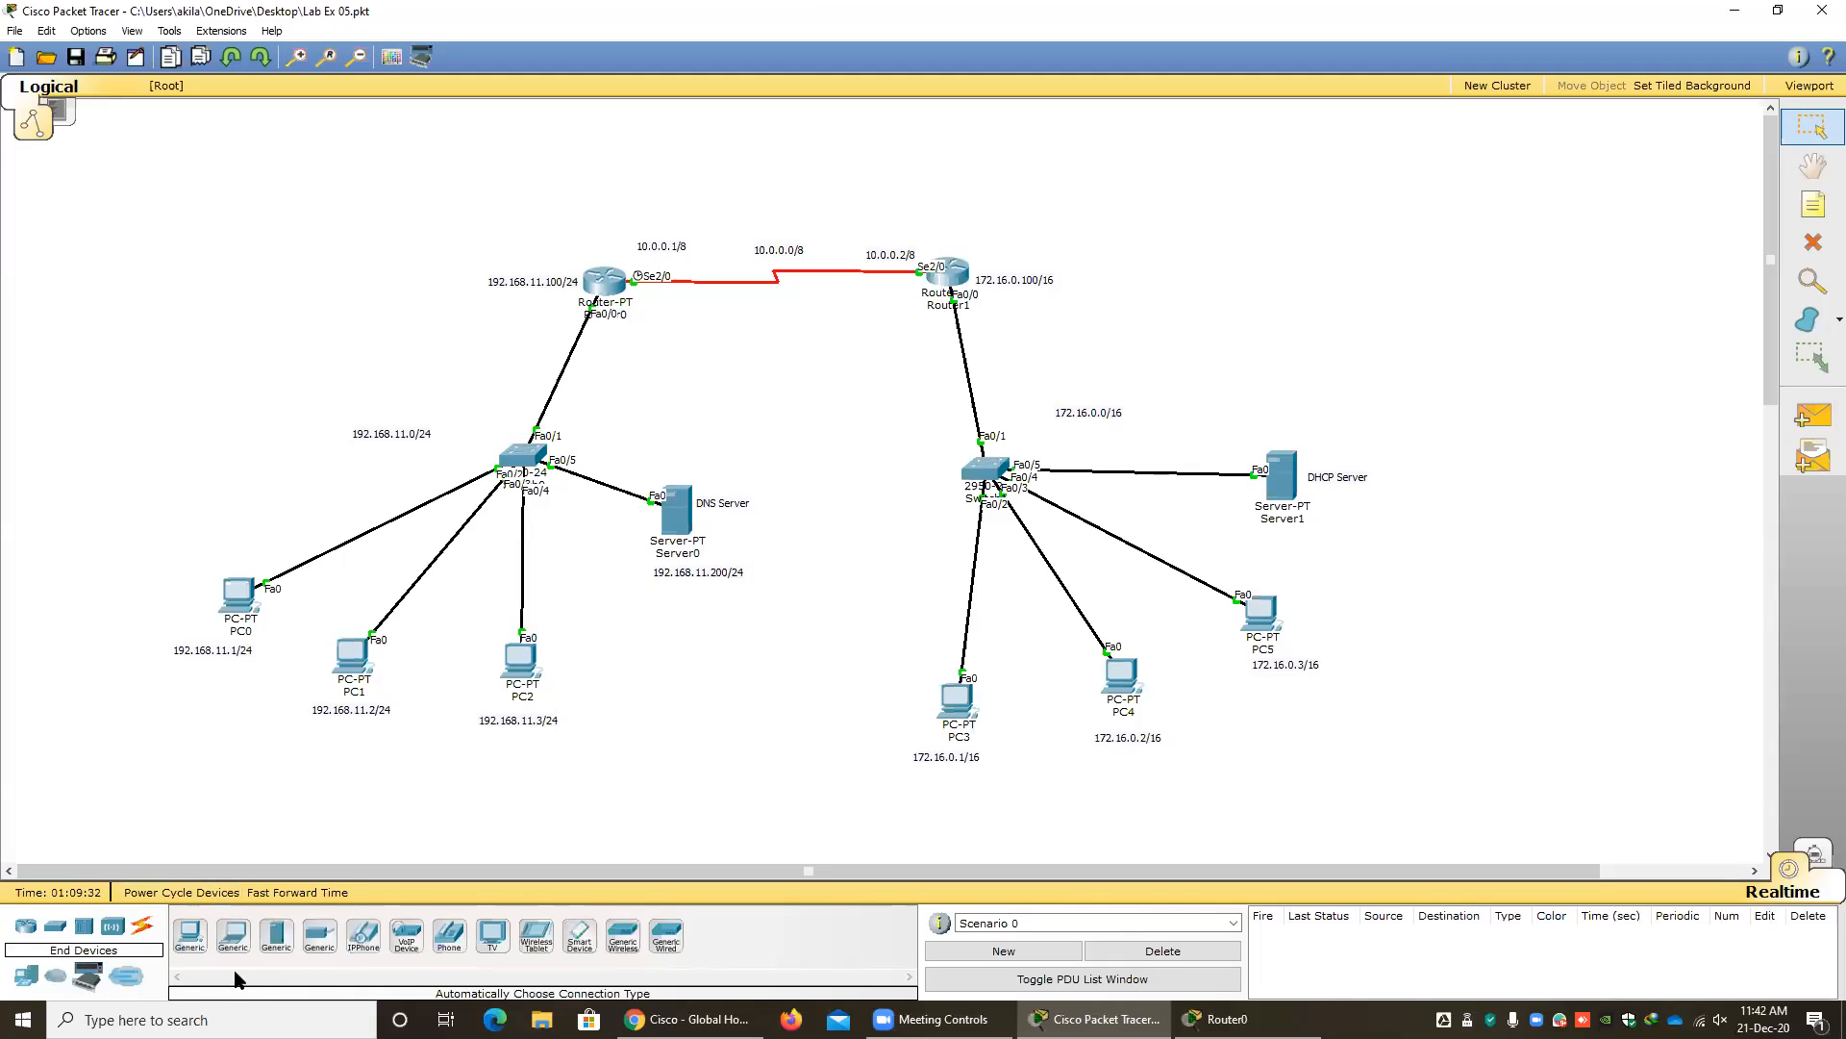
{"action": "left_click_drag", "start_coordinate": [276, 945], "coordinate": [219, 457]}
{"action": "left_click_drag", "start_coordinate": [385, 435], "coordinate": [456, 402]}
{"action": "left_click_drag", "start_coordinate": [223, 469], "coordinate": [248, 466]}
Copy the 192.168.11.0/24 label beside the new server and change the copy's text to "Web Server".
{"action": "left_click_drag", "start_coordinate": [457, 398], "coordinate": [154, 455]}
{"action": "double_click", "coordinate": [160, 456]}
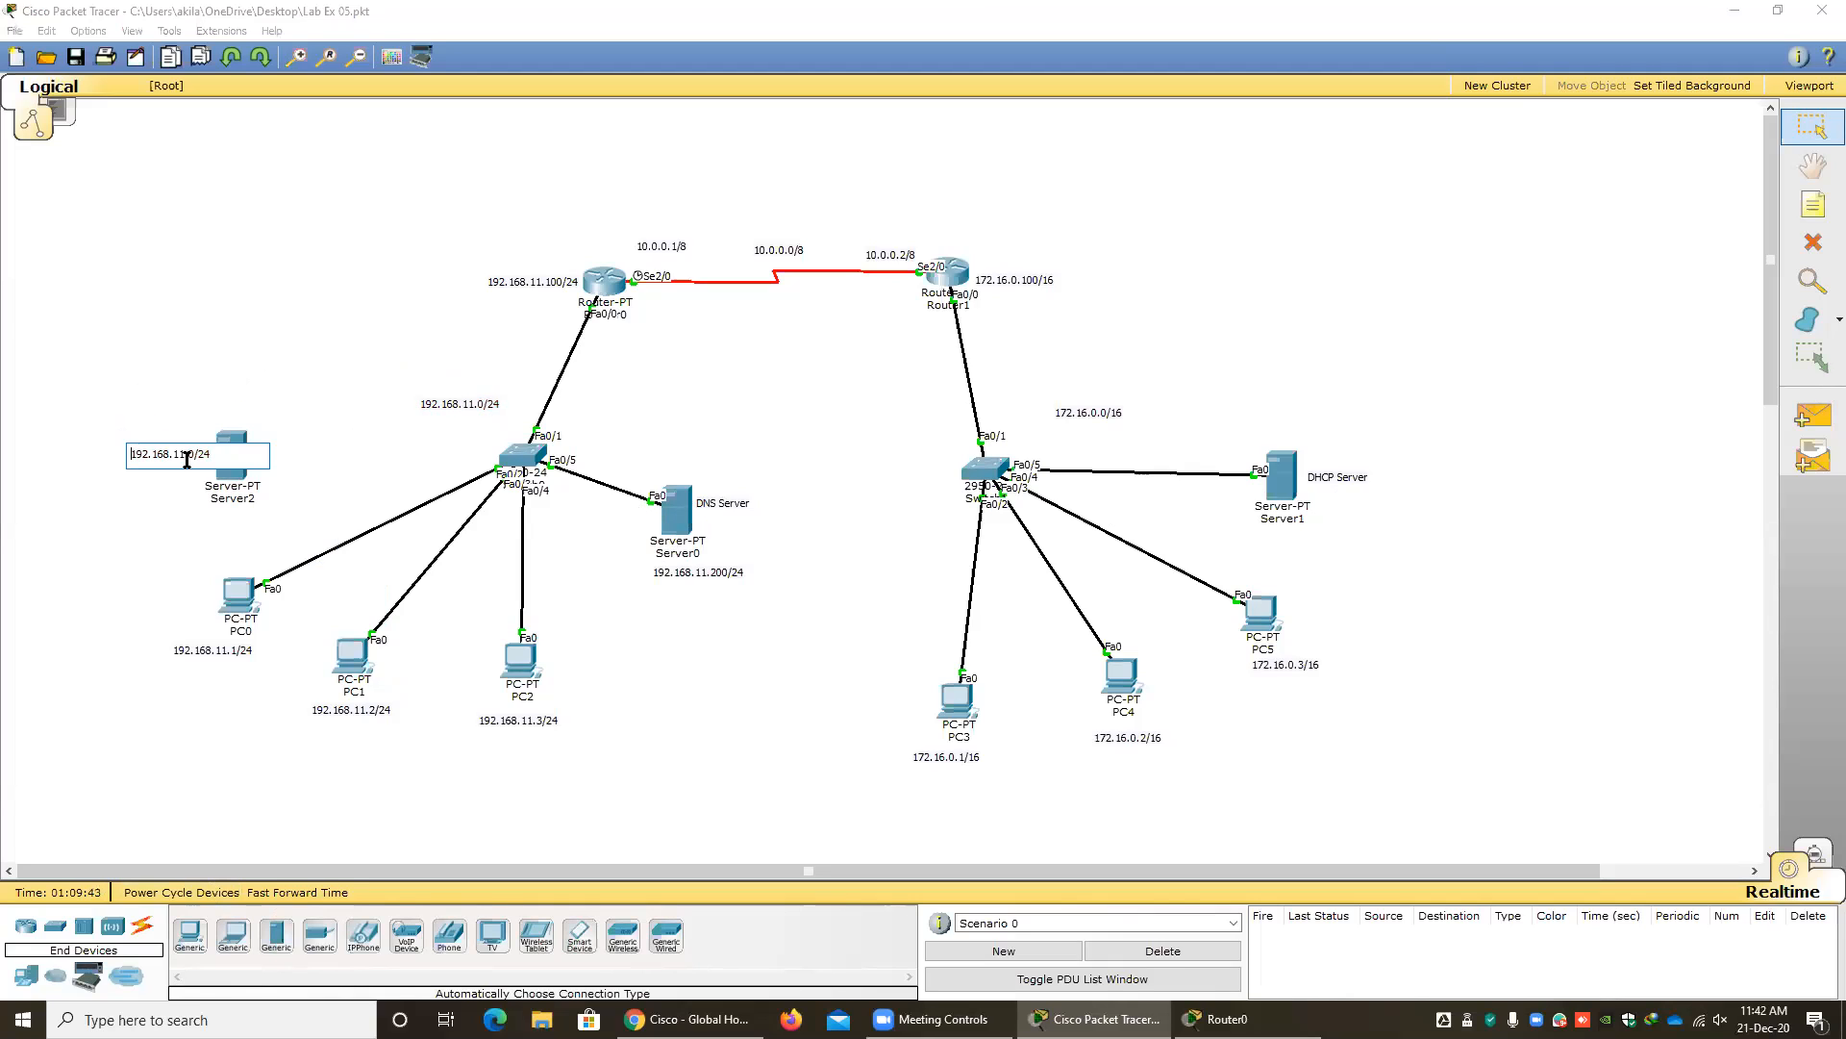
{"action": "type", "text": "Web Server"}
{"action": "left_click", "coordinate": [124, 505]}
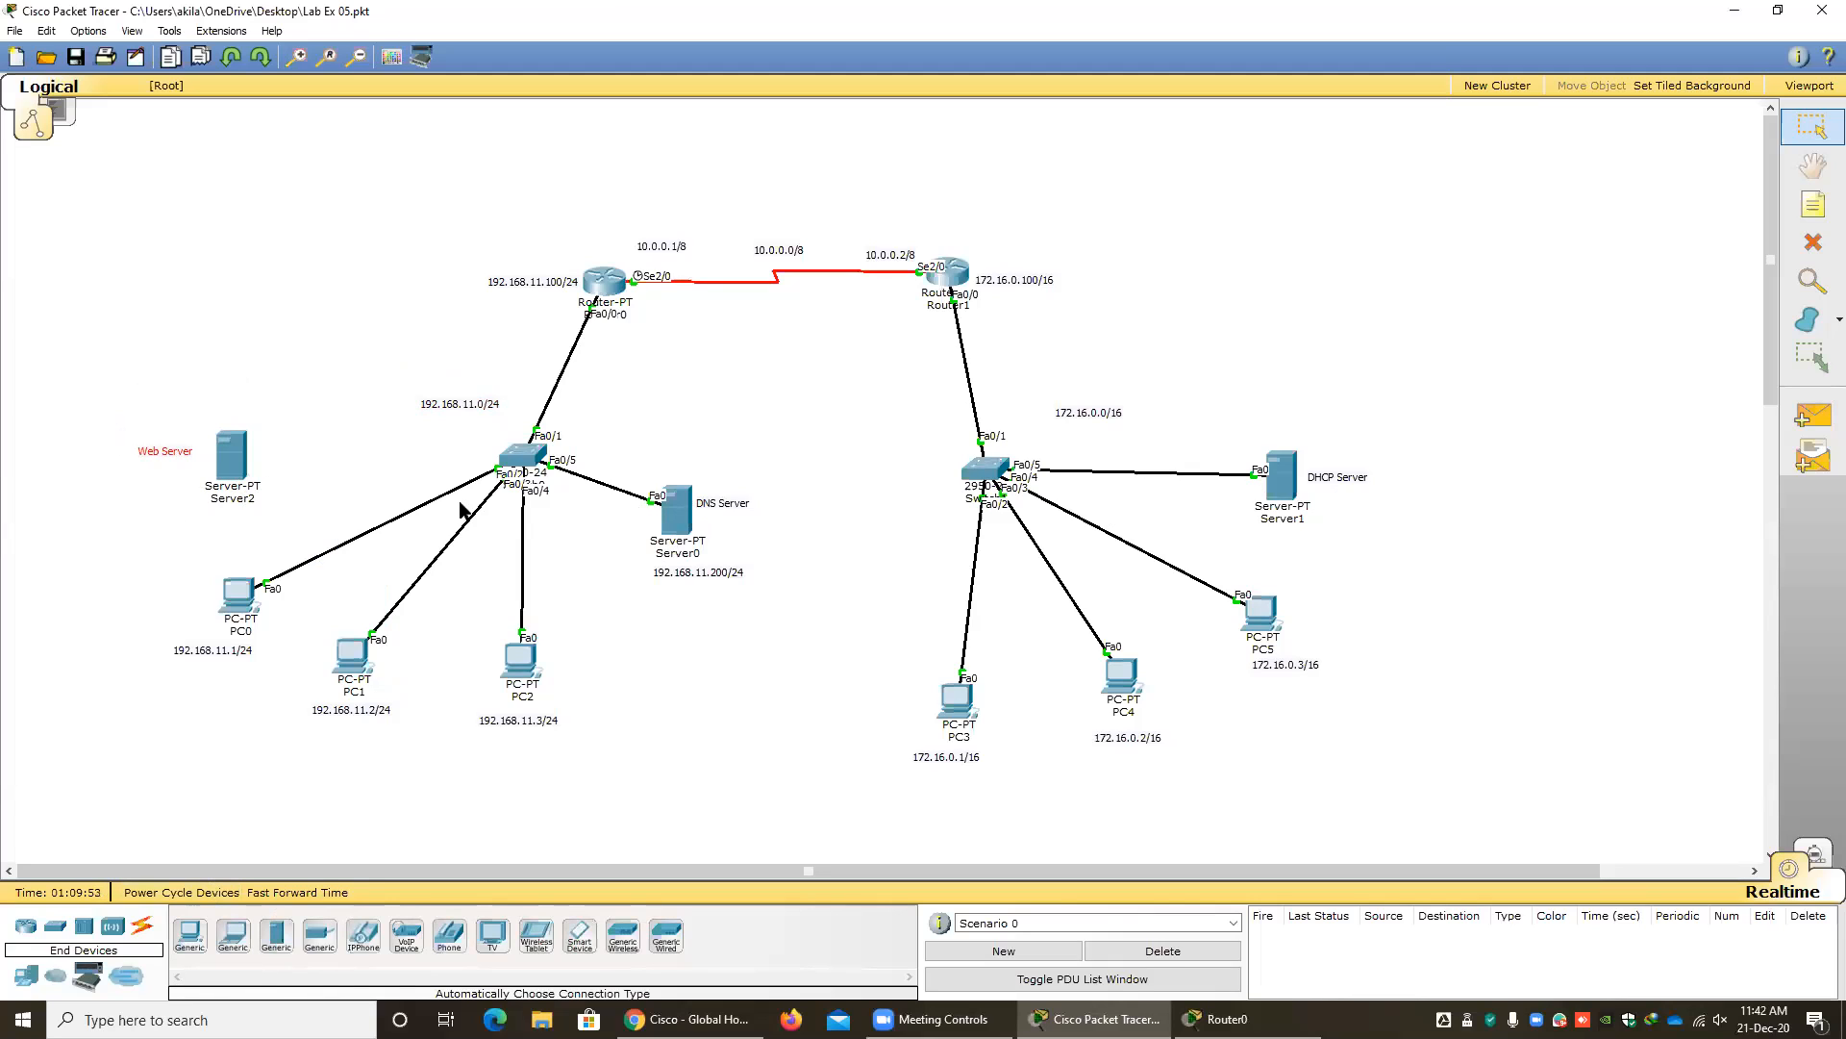
Connect the 192.168.11.0/24 switch to the web server using an automatically chosen cable type.
{"action": "left_click", "coordinate": [142, 925]}
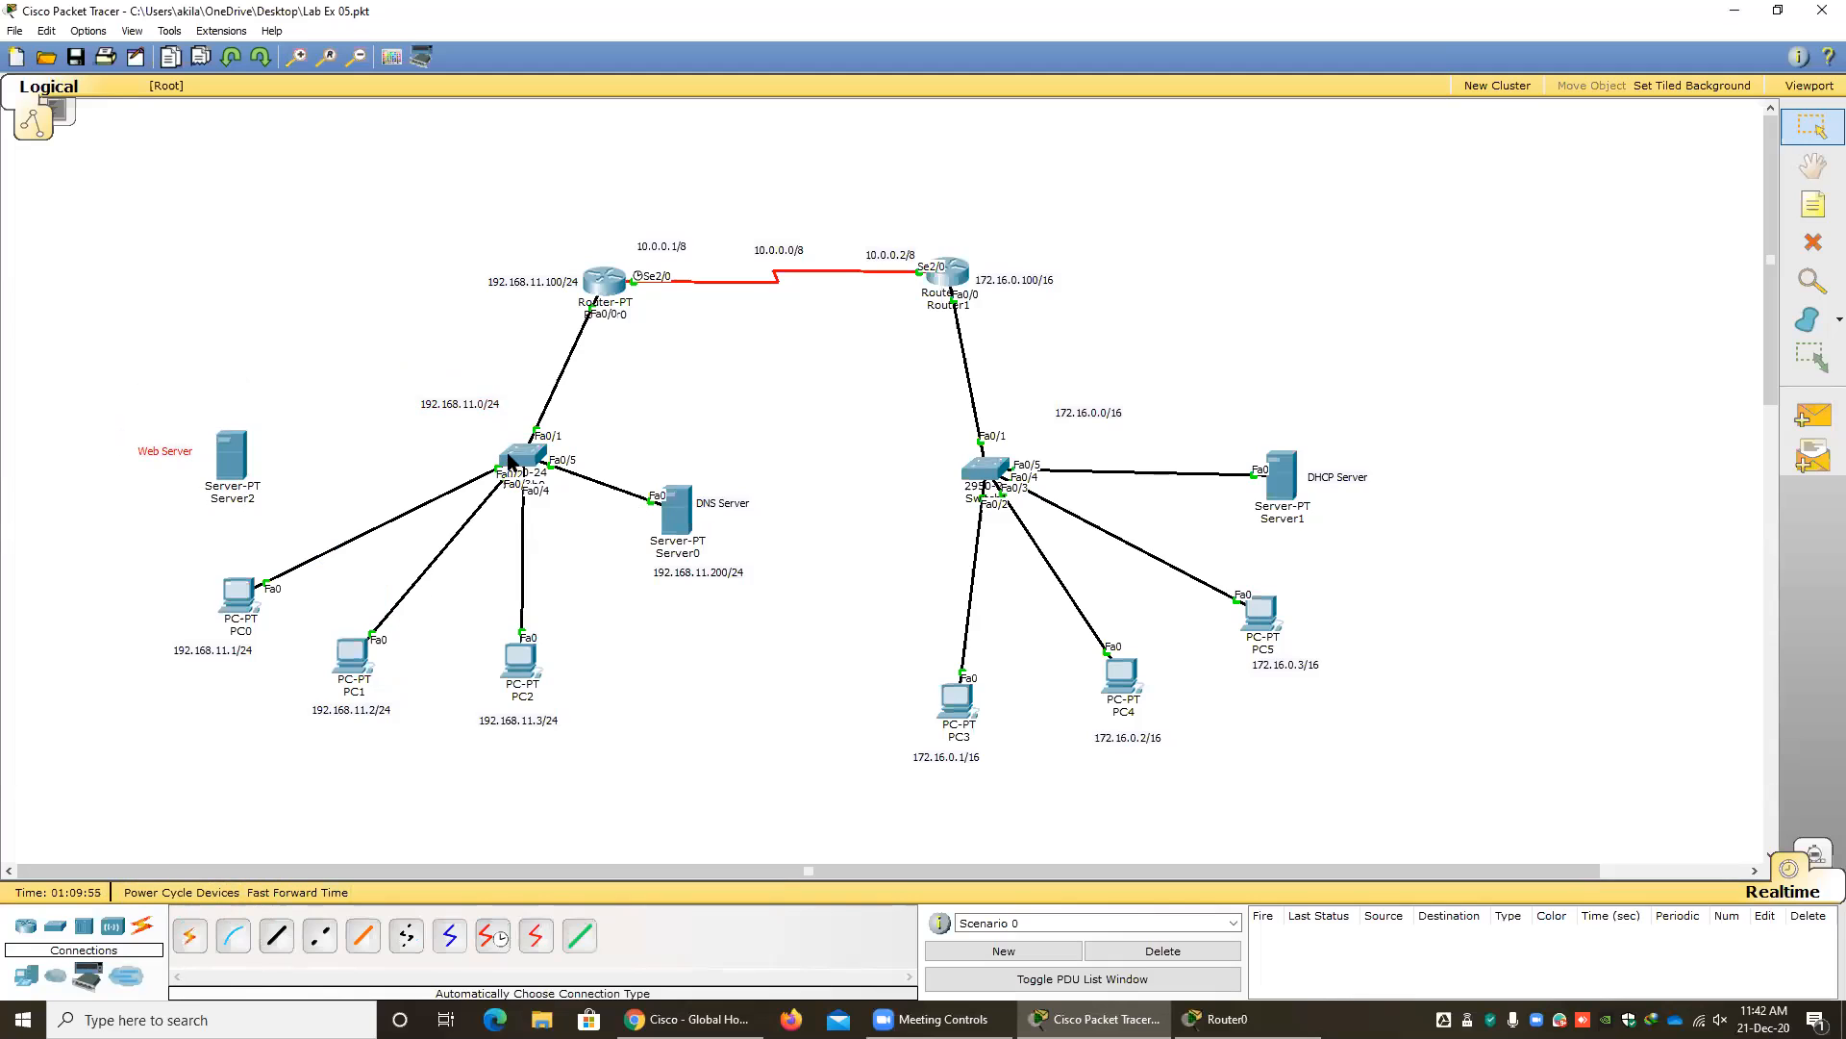
{"action": "left_click", "coordinate": [190, 935]}
{"action": "left_click", "coordinate": [522, 488]}
{"action": "left_click", "coordinate": [231, 458]}
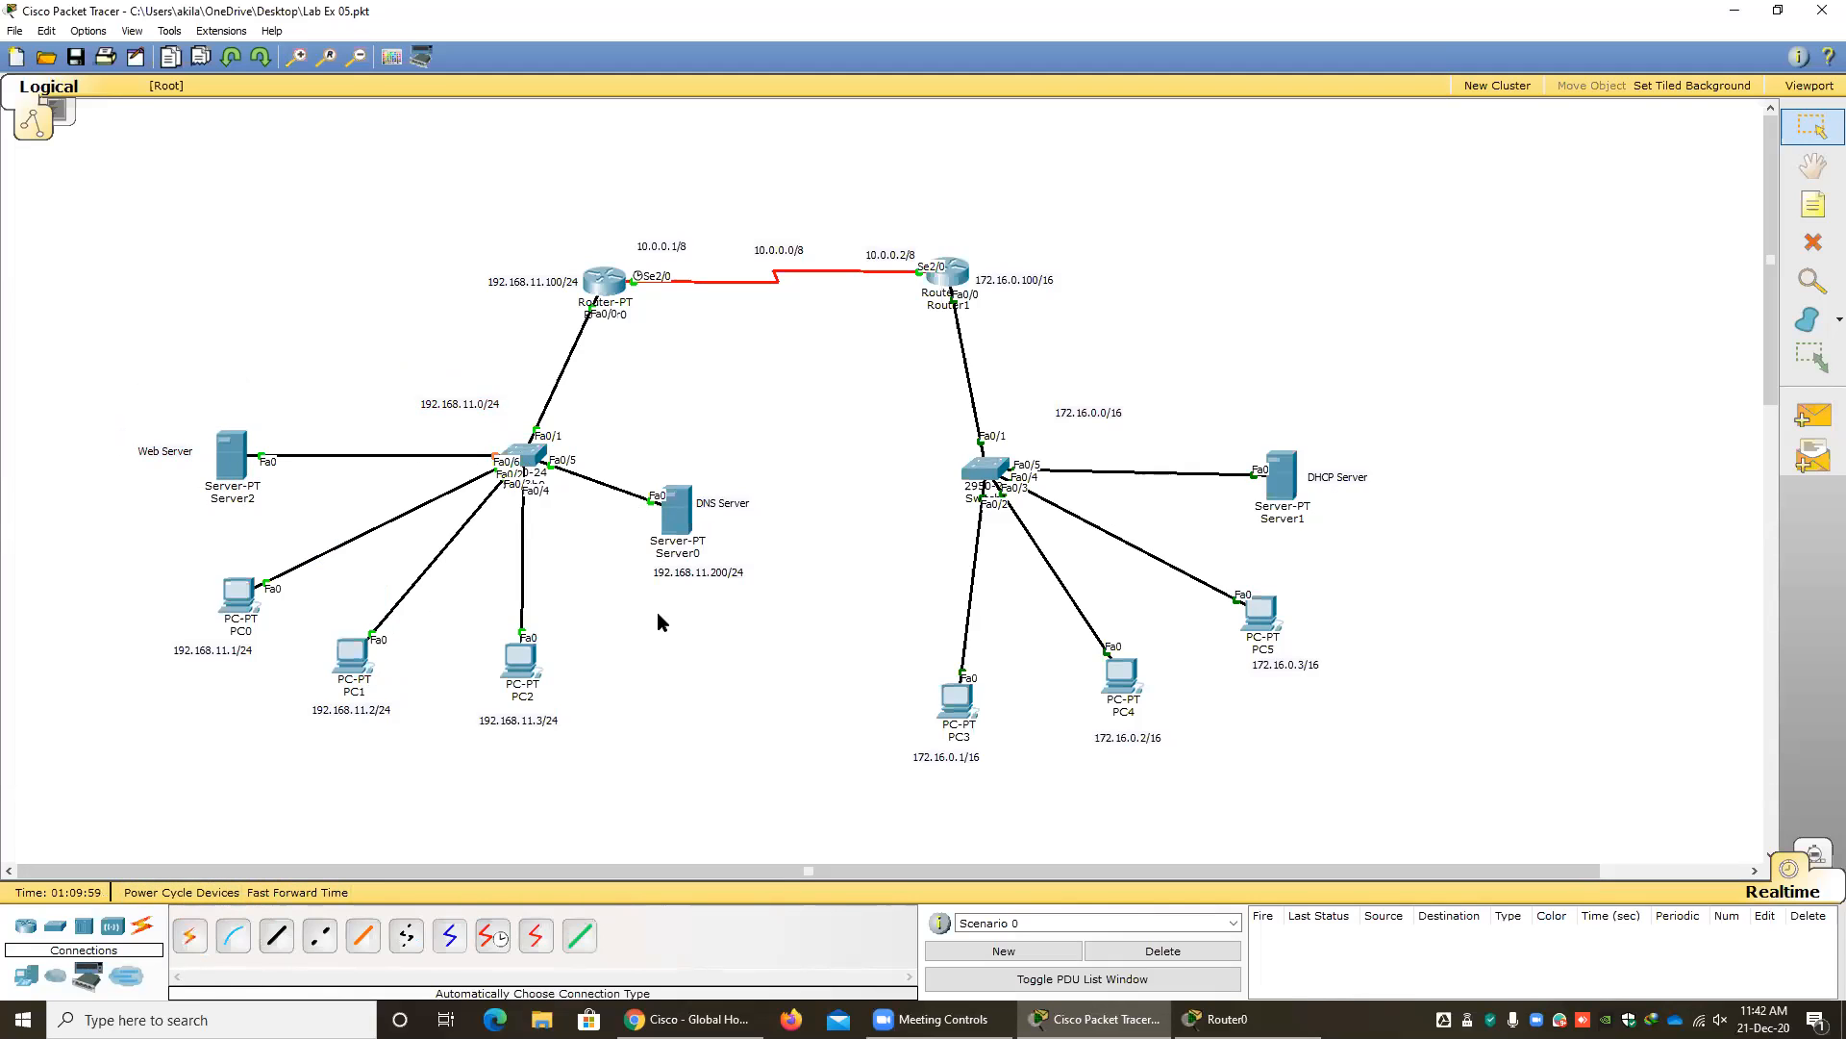
Review the DHCP pool and excluded-address commands in Router0's CLI, widening the window to read them, then close it.
{"action": "mouse_move", "coordinate": [231, 468]}
{"action": "left_click", "coordinate": [604, 287]}
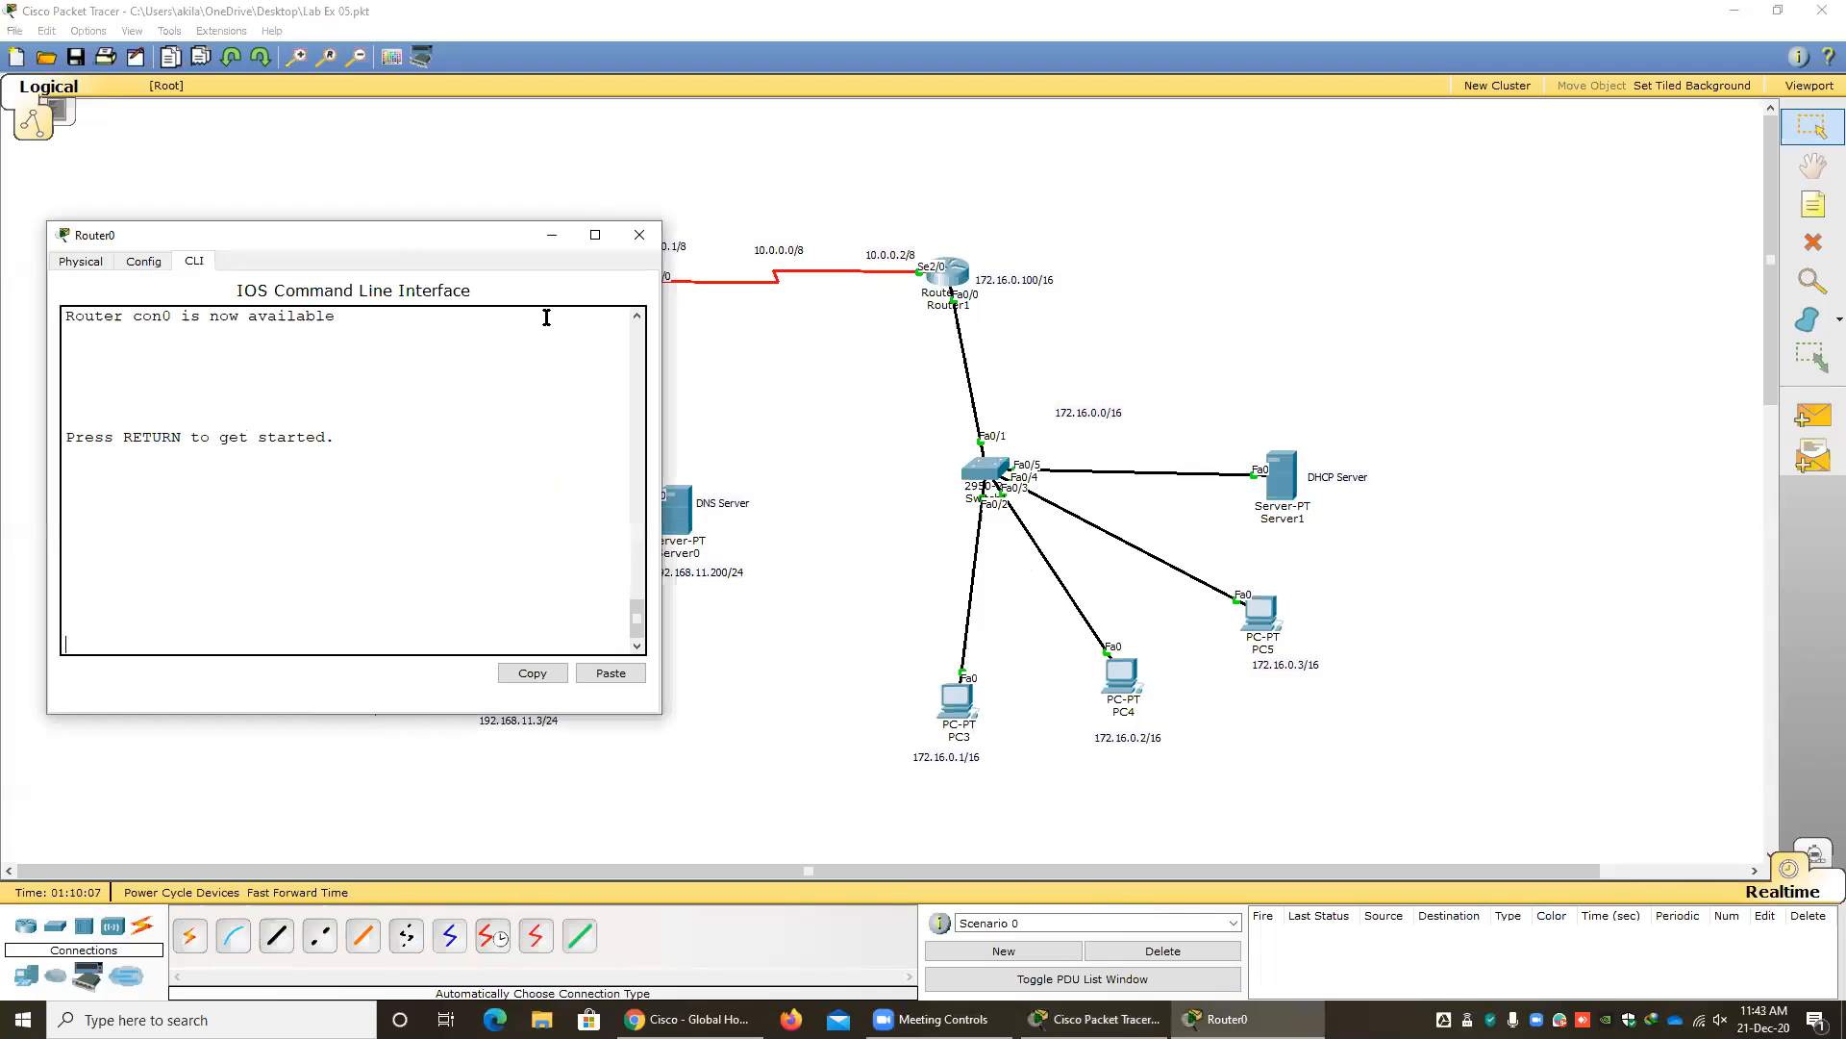
{"action": "left_click_drag", "start_coordinate": [389, 235], "coordinate": [769, 358]}
{"action": "scroll", "coordinate": [747, 462], "scroll_direction": "up", "scroll_amount": 9}
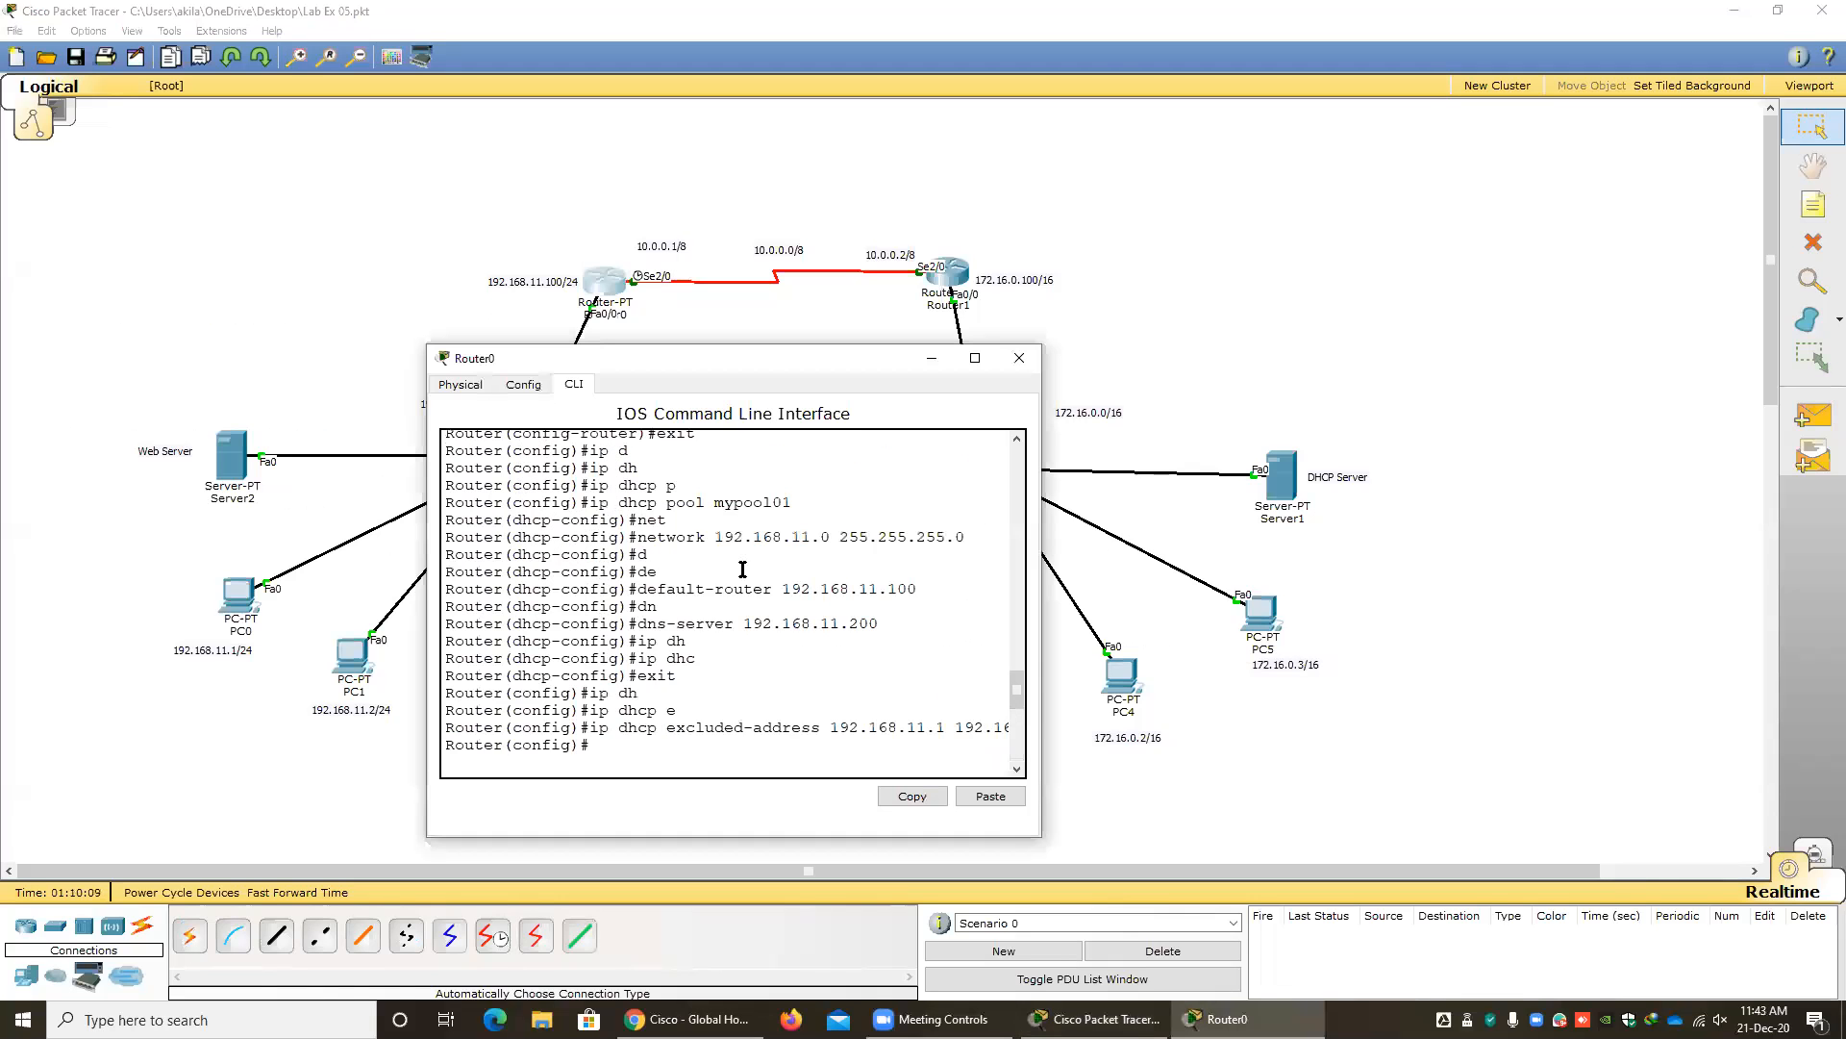
{"action": "scroll", "coordinate": [743, 569], "scroll_direction": "down", "scroll_amount": 2}
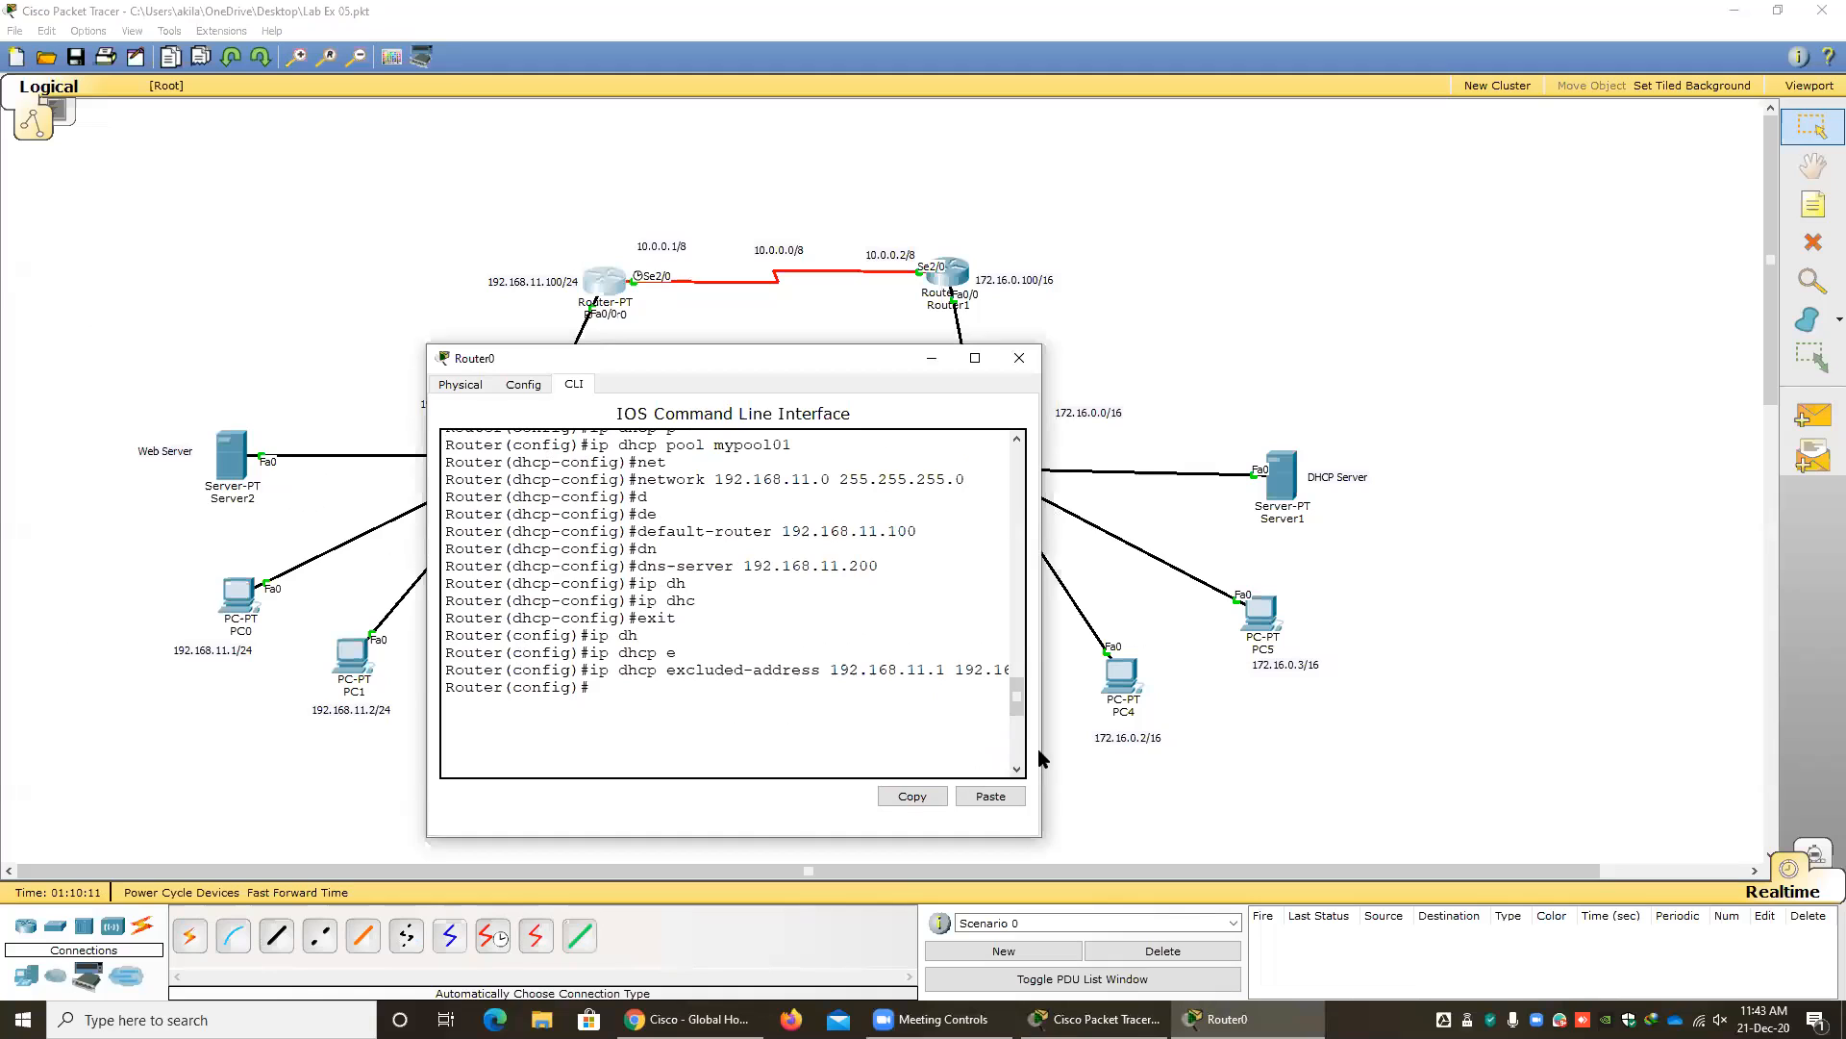
{"action": "left_click_drag", "start_coordinate": [1043, 748], "coordinate": [1347, 748]}
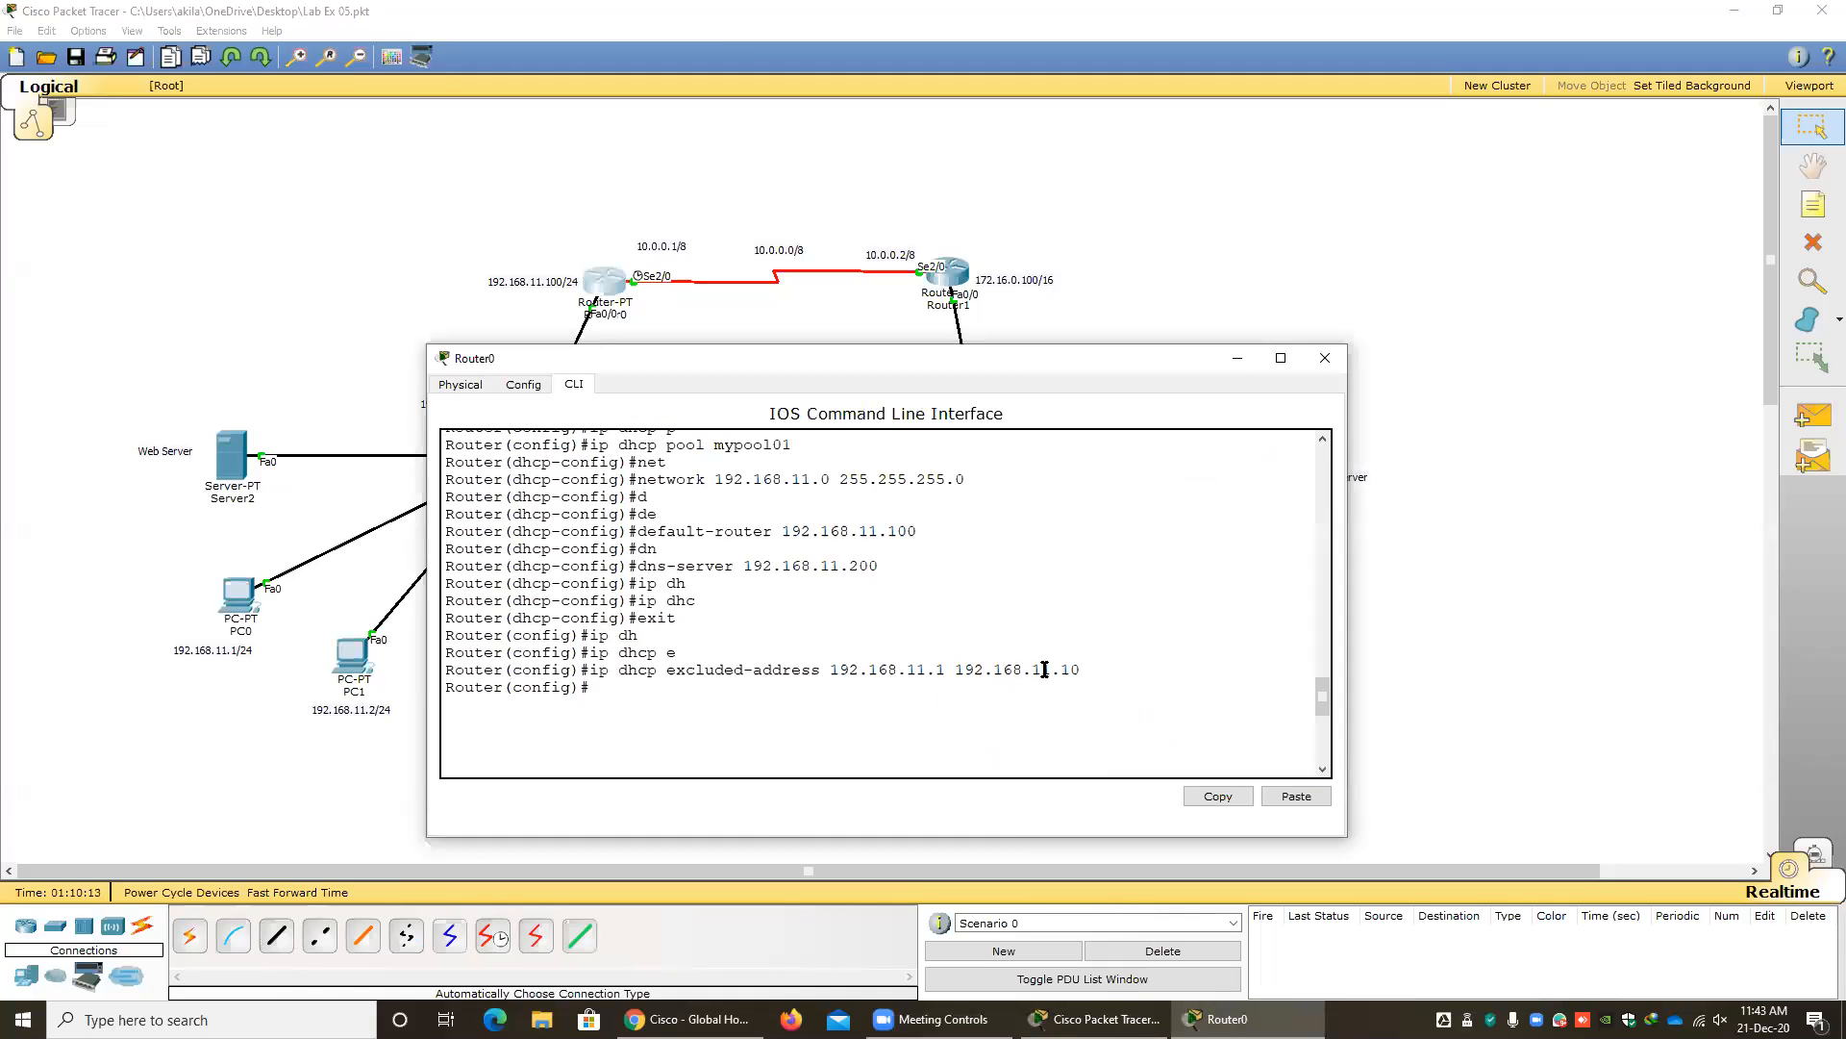
{"action": "left_click", "coordinate": [1325, 357]}
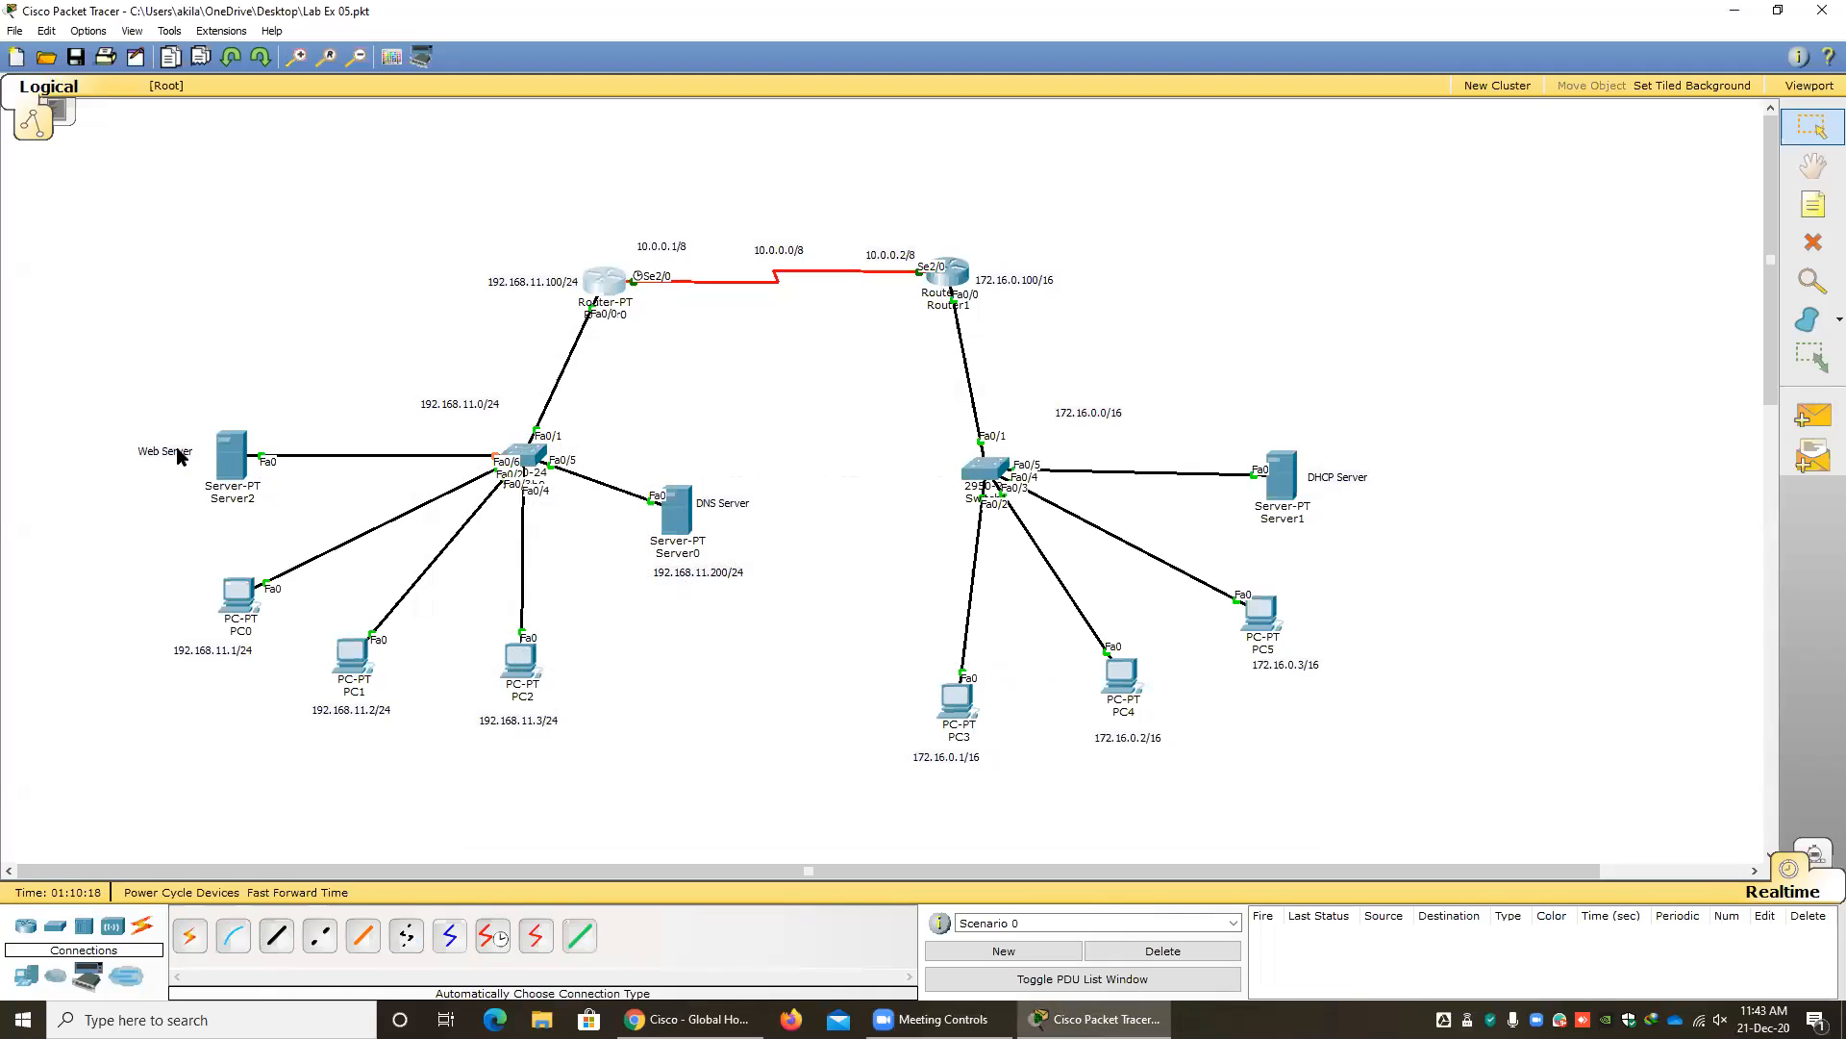
Open the IP configuration of the web server, Server2.
{"action": "left_click", "coordinate": [231, 456]}
{"action": "left_click_drag", "start_coordinate": [764, 282], "coordinate": [525, 251]}
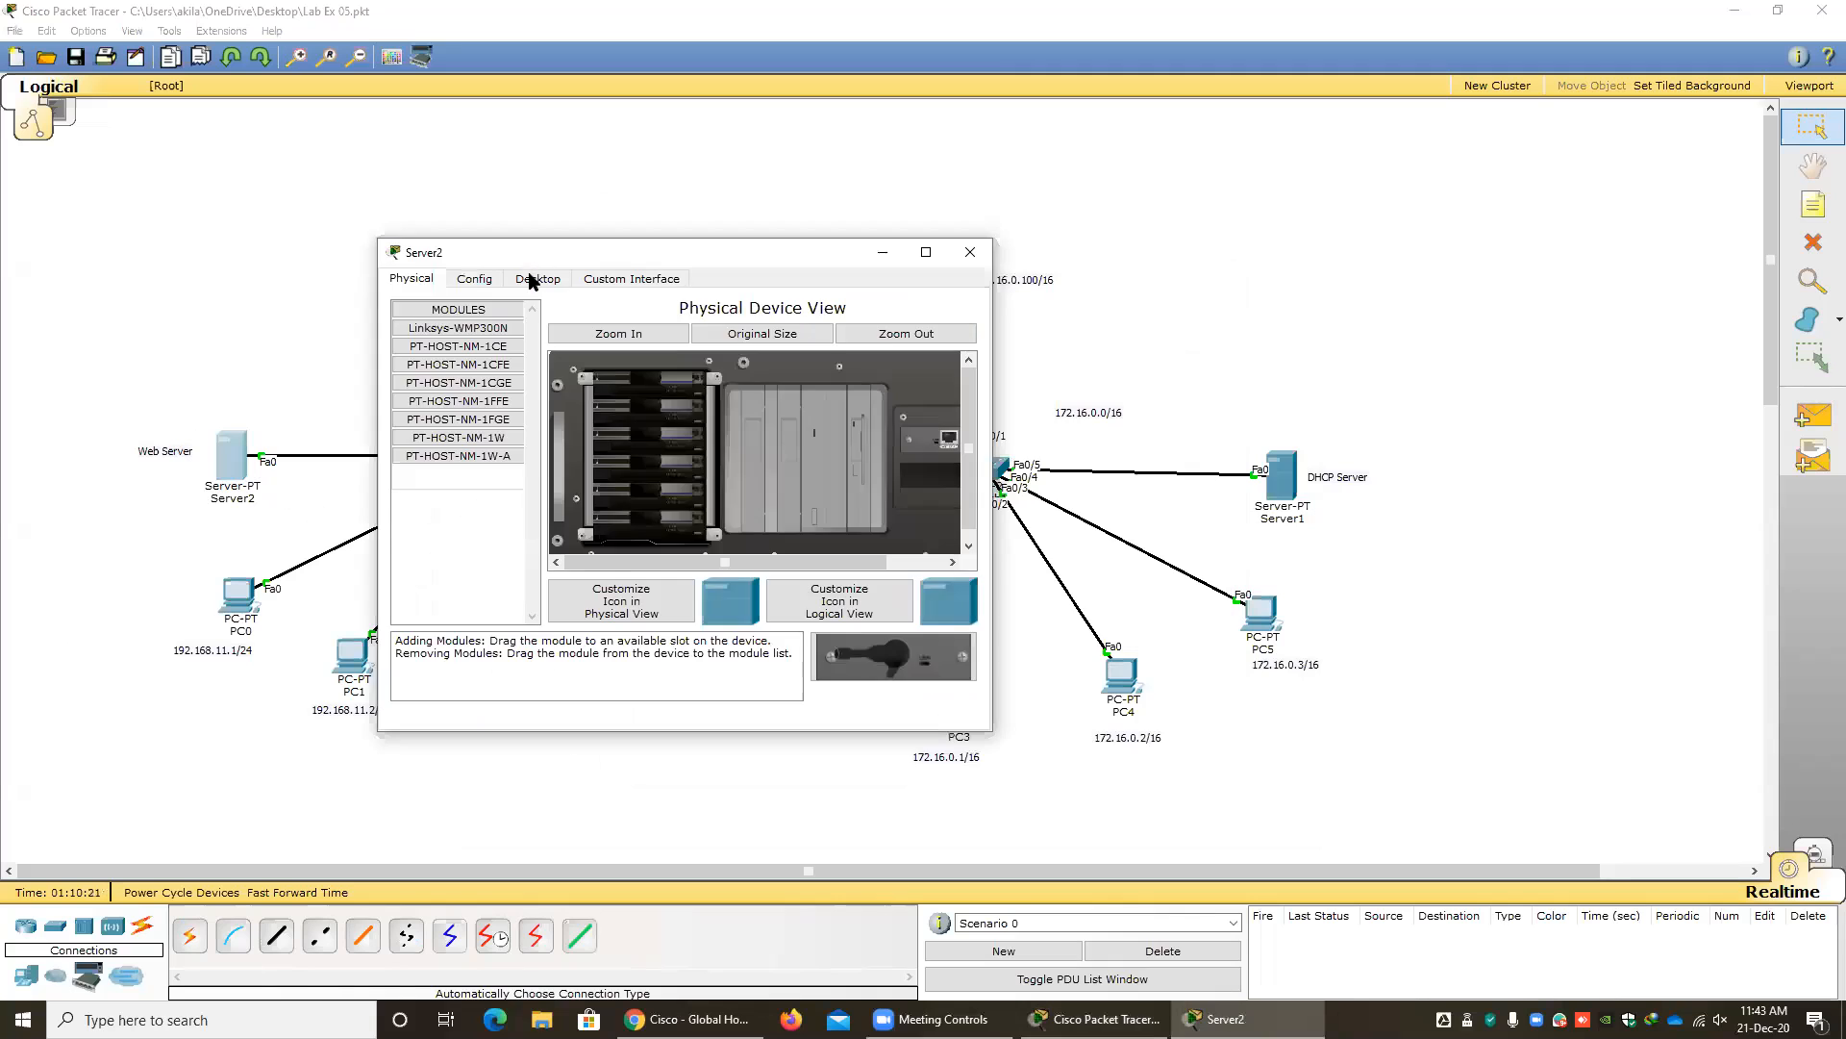
{"action": "left_click", "coordinate": [536, 279]}
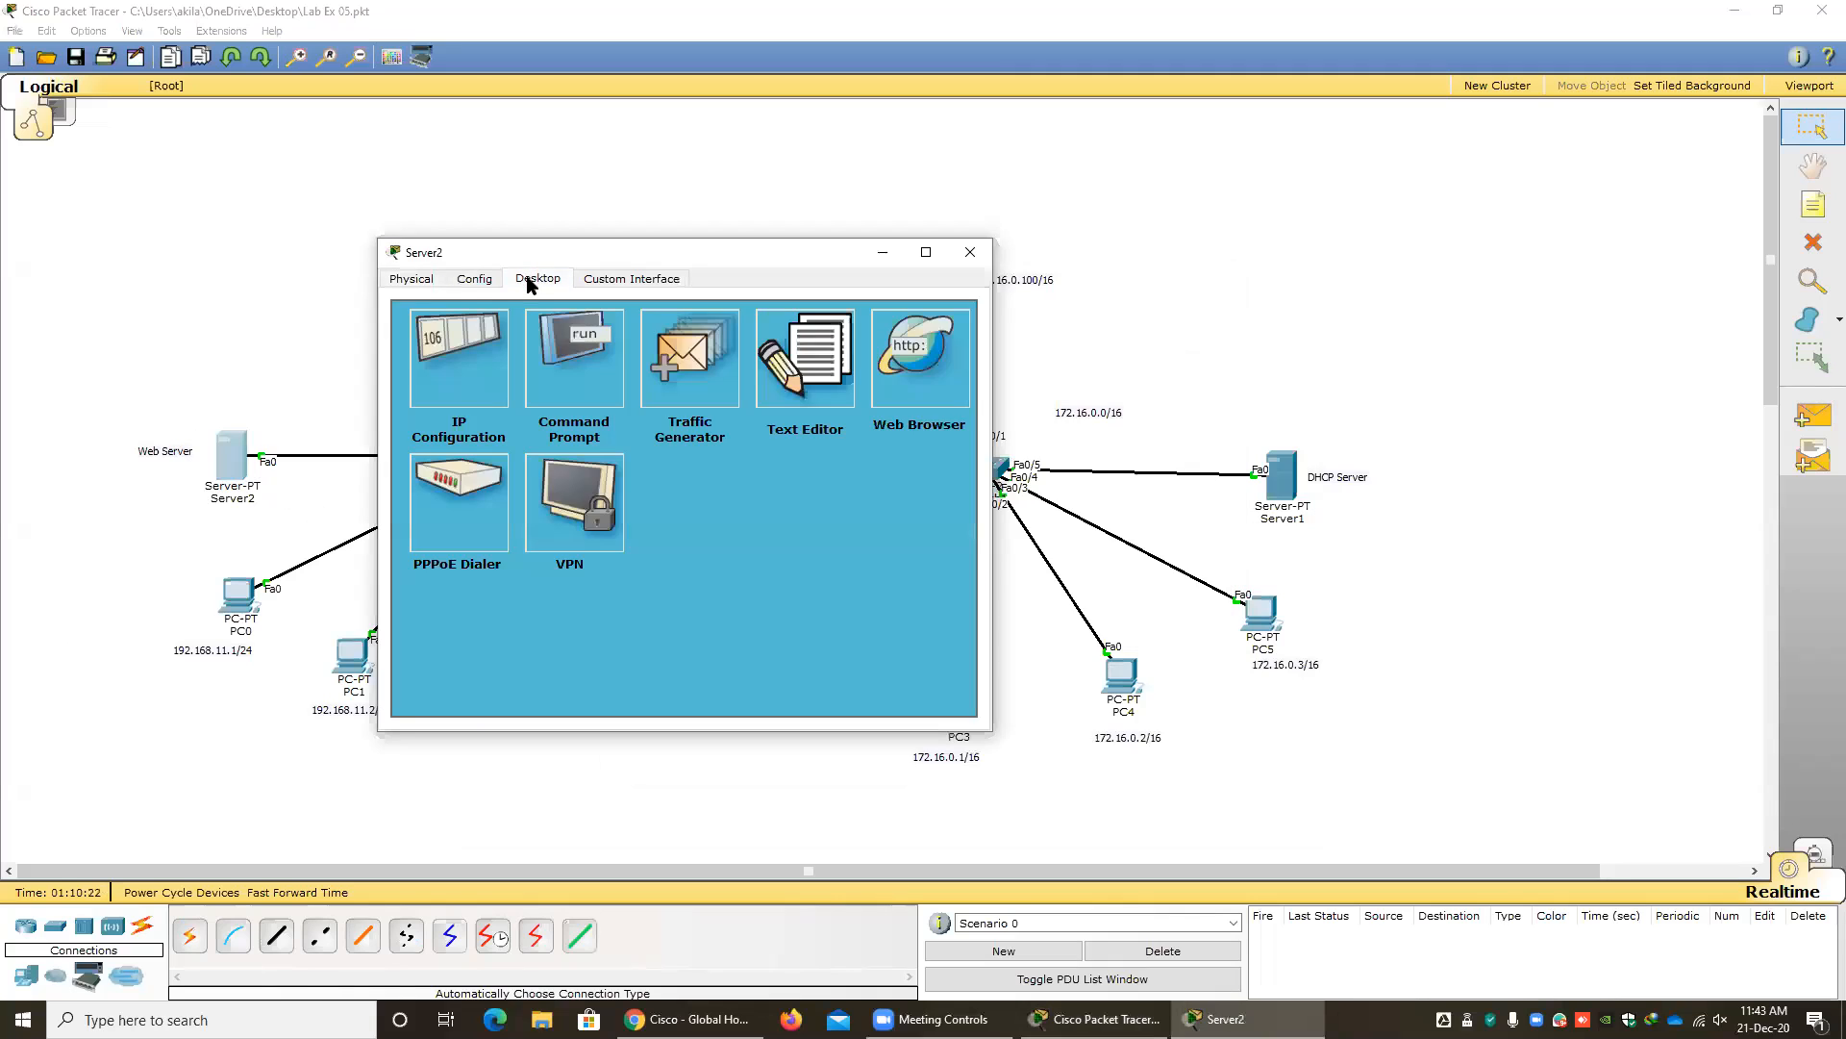
{"action": "left_click", "coordinate": [471, 345]}
Request Server2's address through DHCP, toggling to Static and back to repeat the request.
{"action": "left_click", "coordinate": [424, 418]}
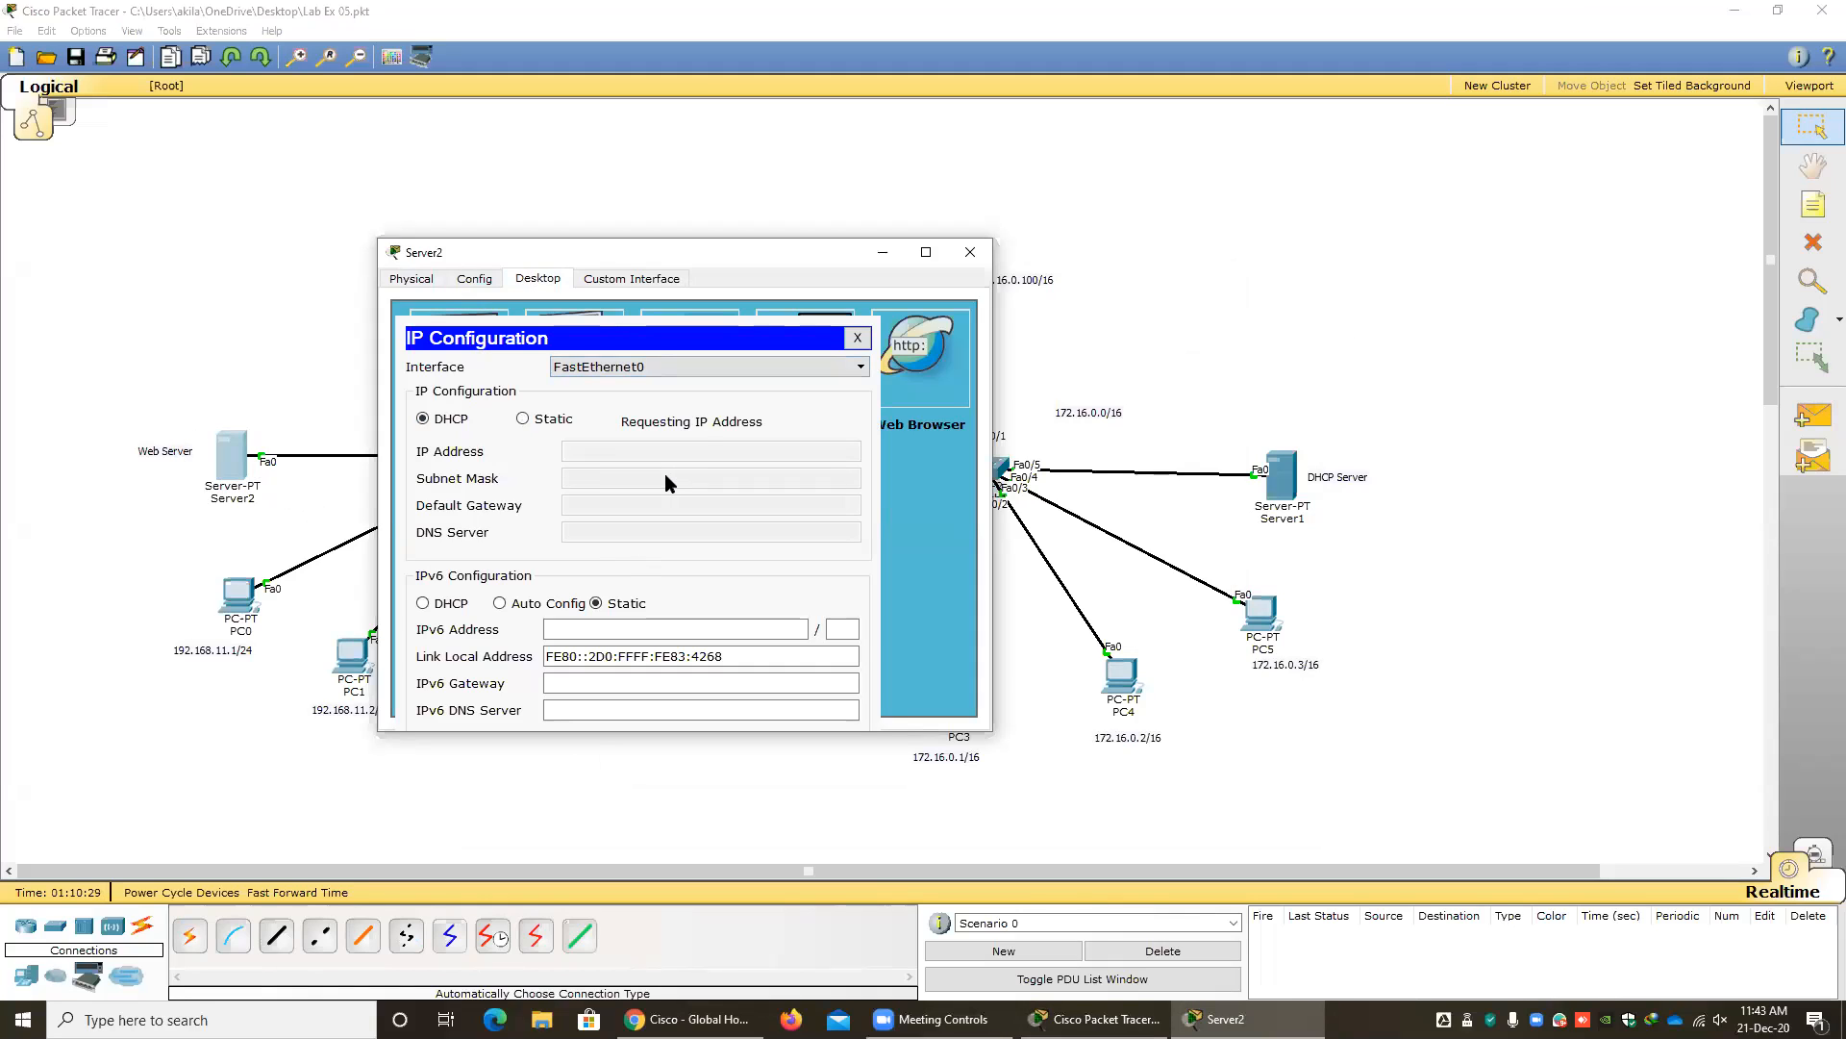
{"action": "left_click", "coordinate": [523, 418]}
{"action": "left_click", "coordinate": [424, 419]}
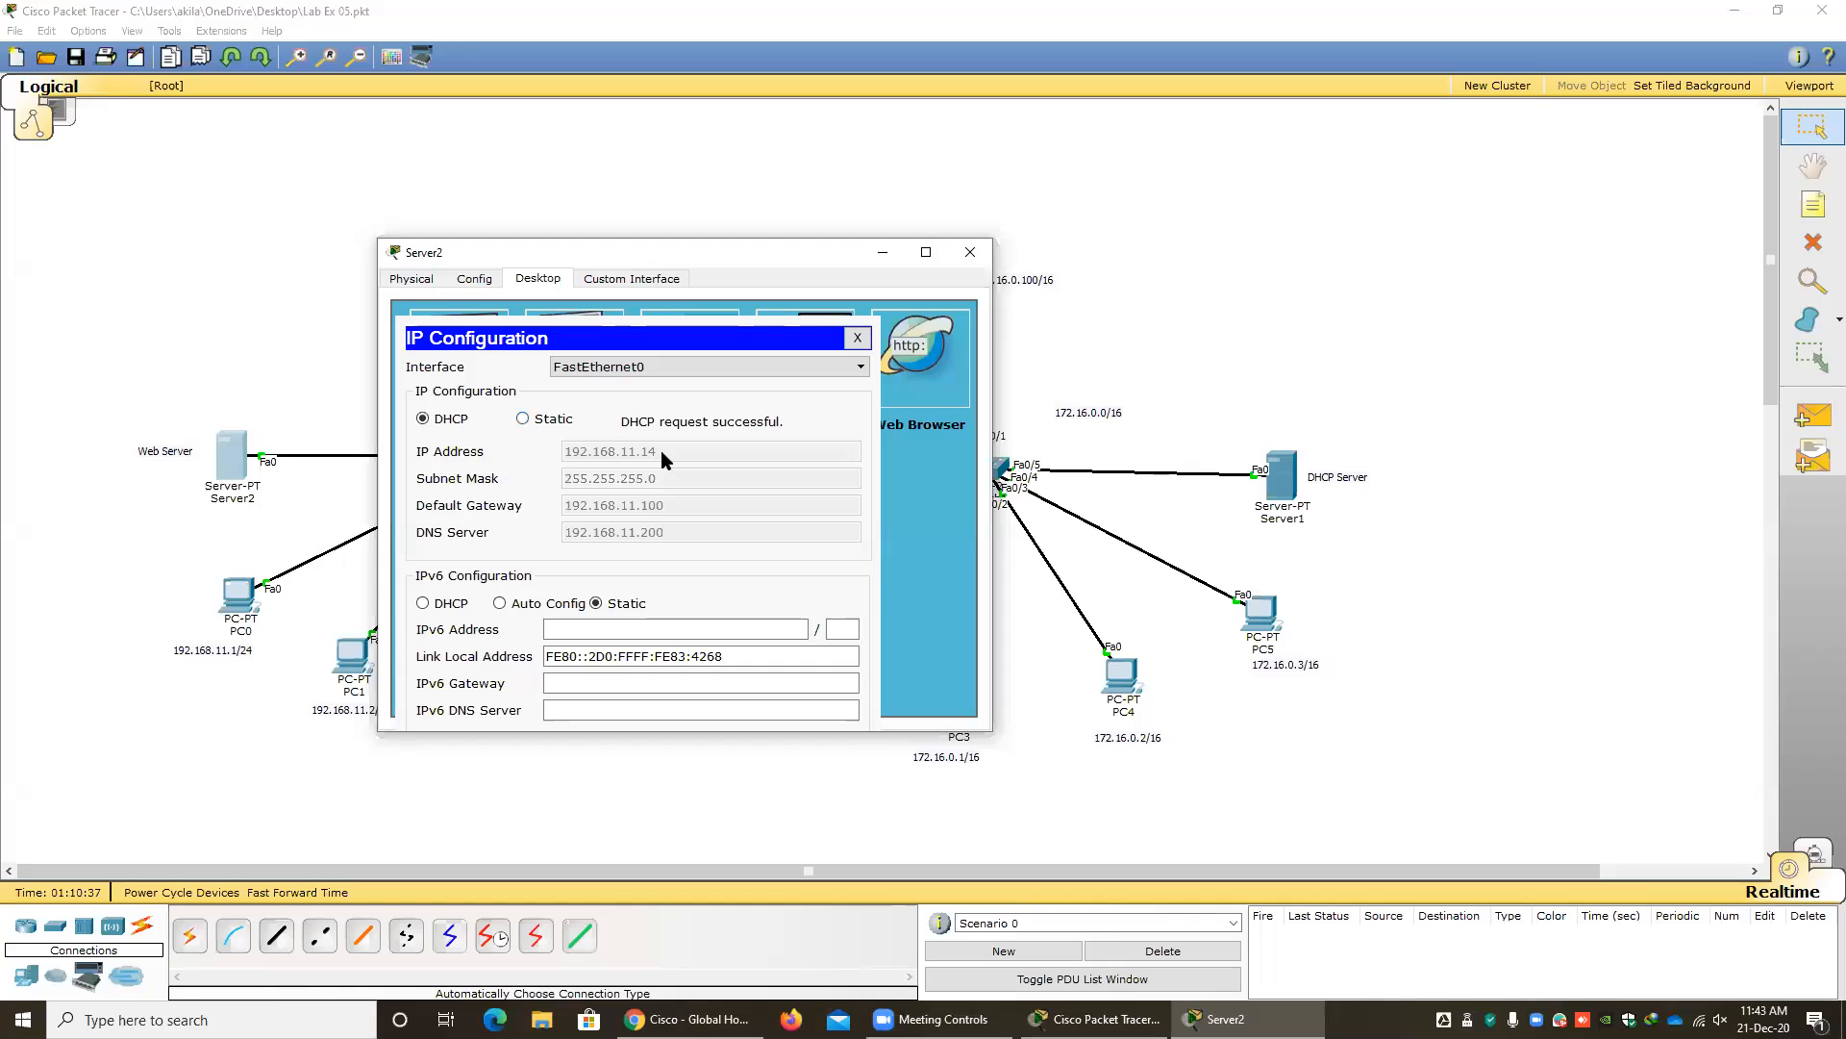
Switch Server2 to static addressing and set its IP address to 192.168.11.1.
{"action": "left_click", "coordinate": [522, 418]}
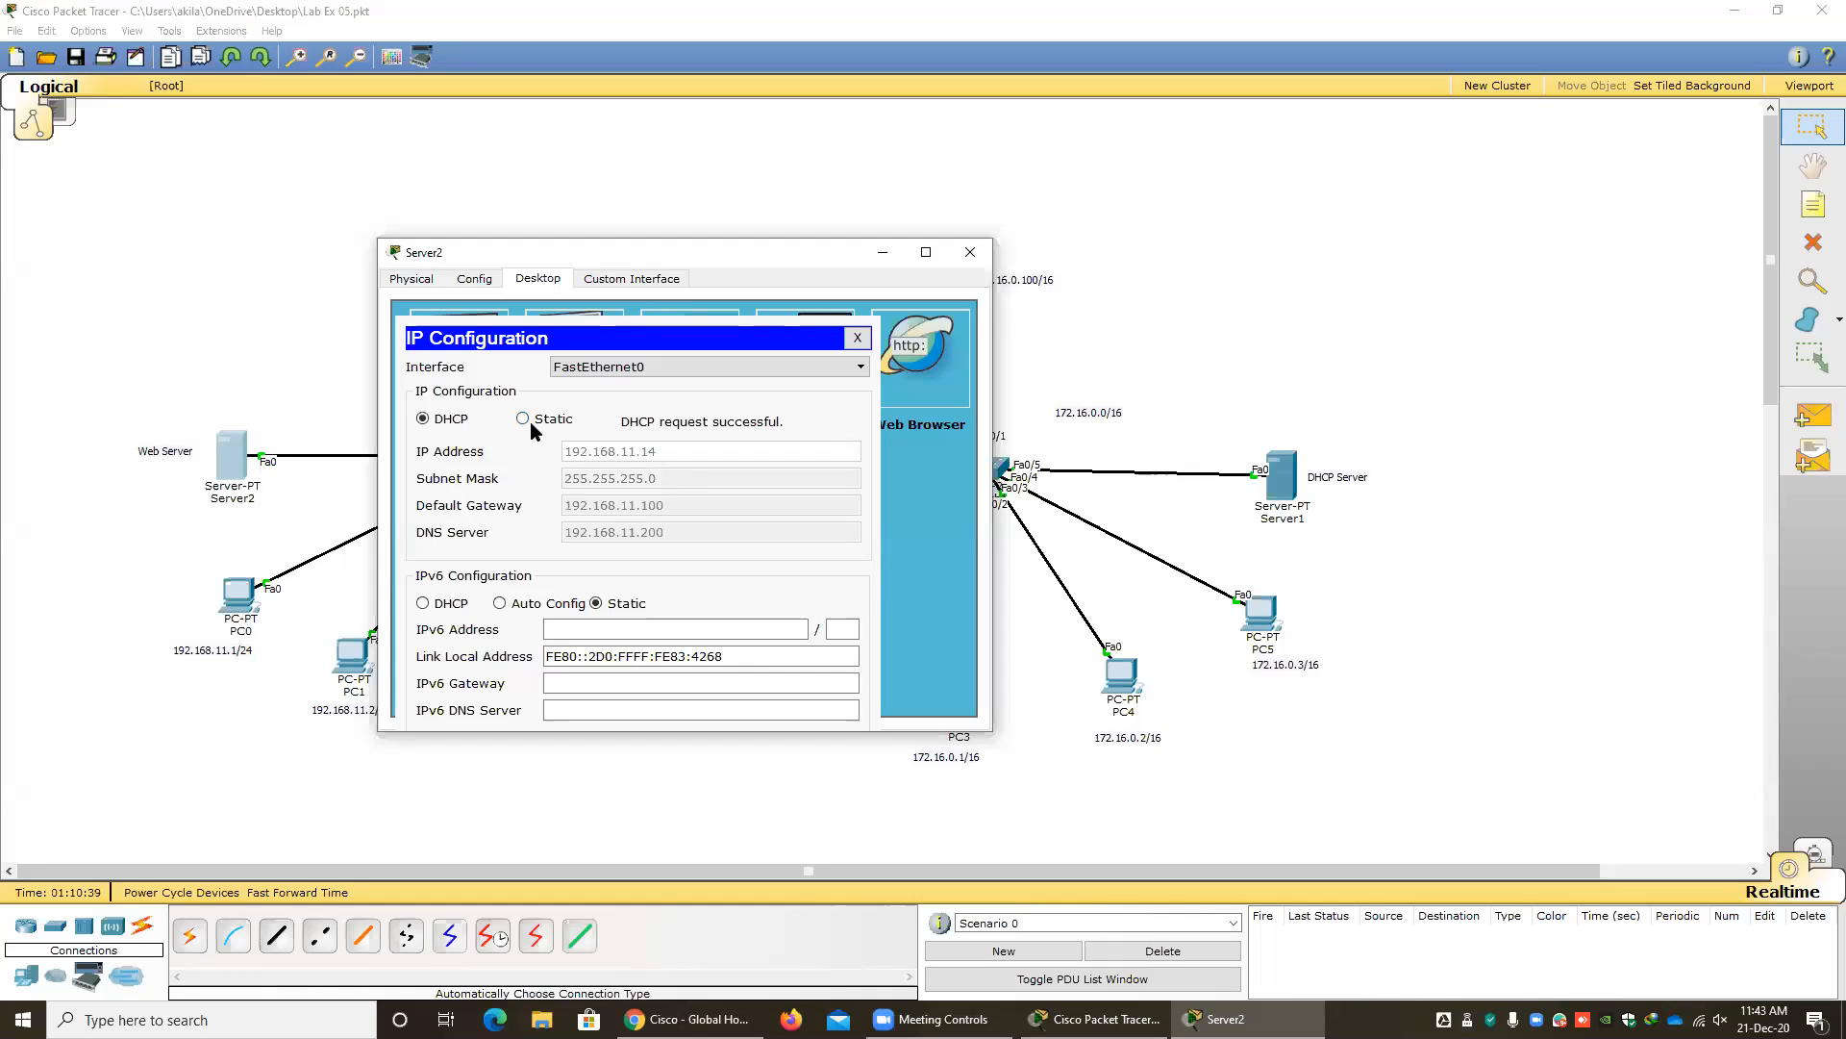
{"action": "left_click", "coordinate": [600, 460]}
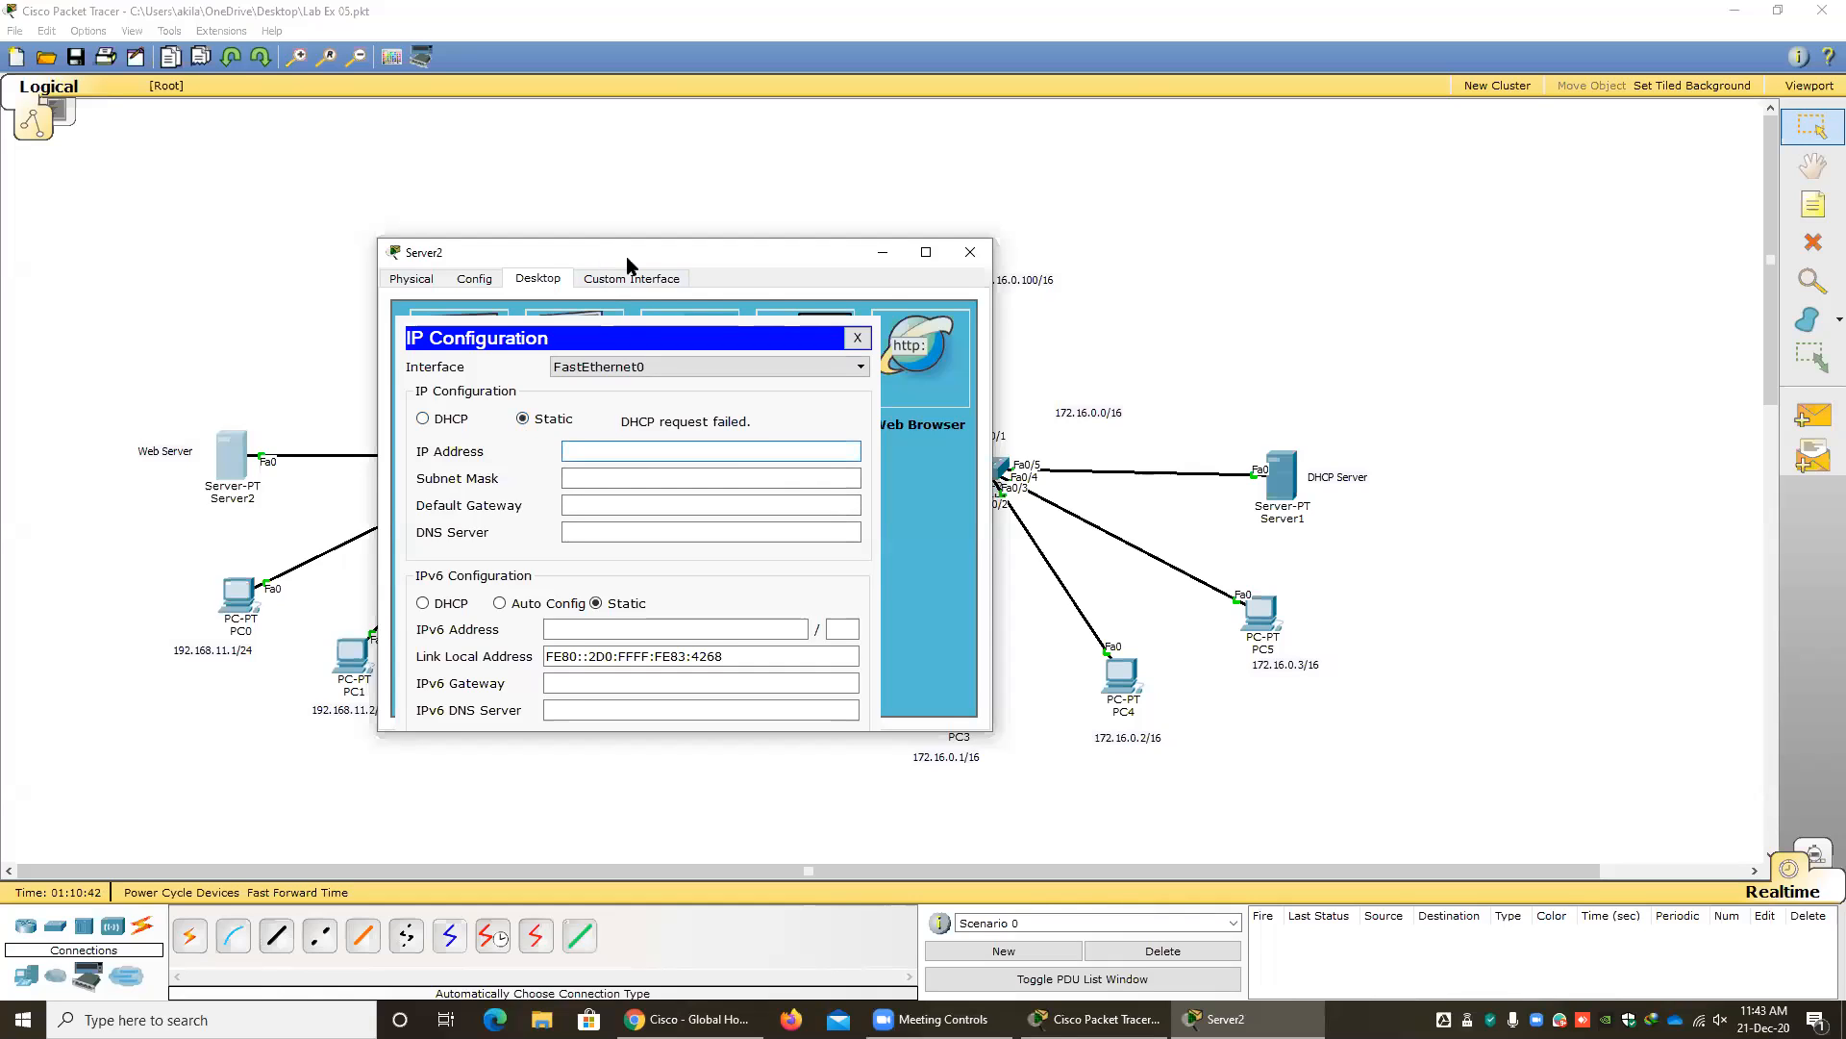
{"action": "left_click_drag", "start_coordinate": [627, 265], "coordinate": [665, 270]}
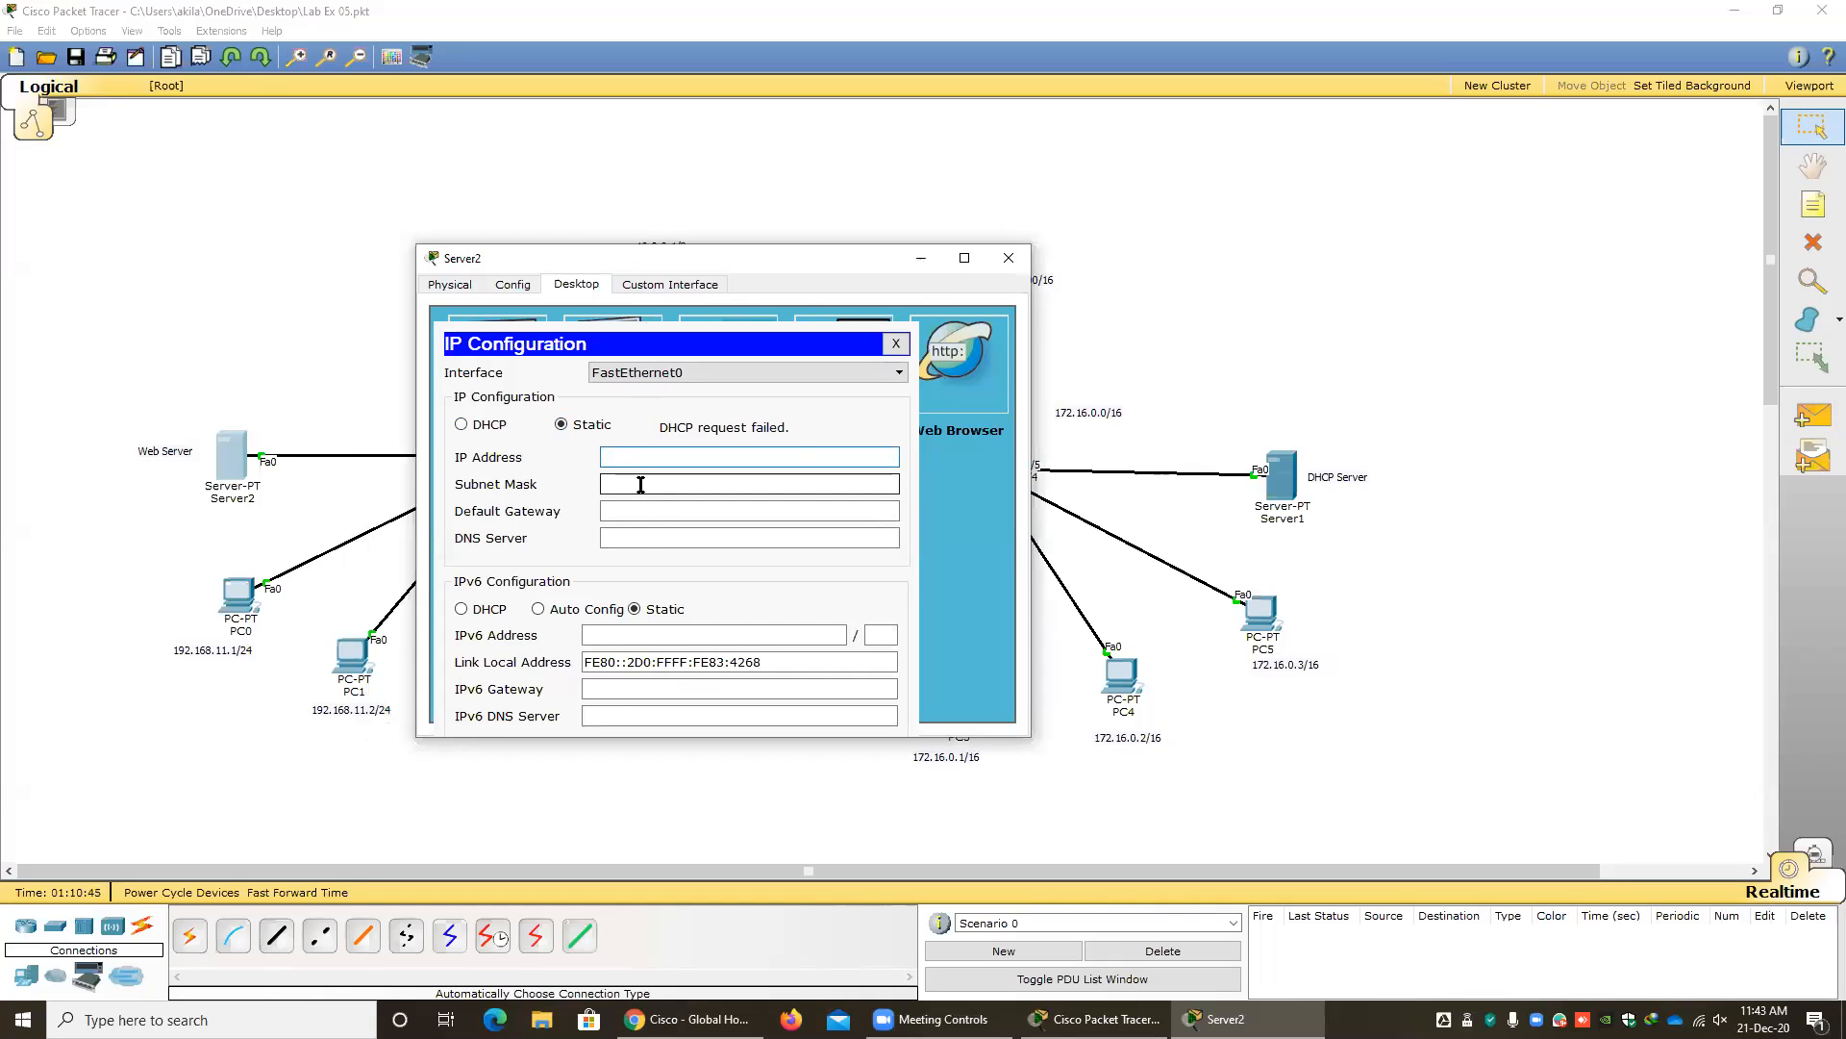
{"action": "type", "text": "192.168"}
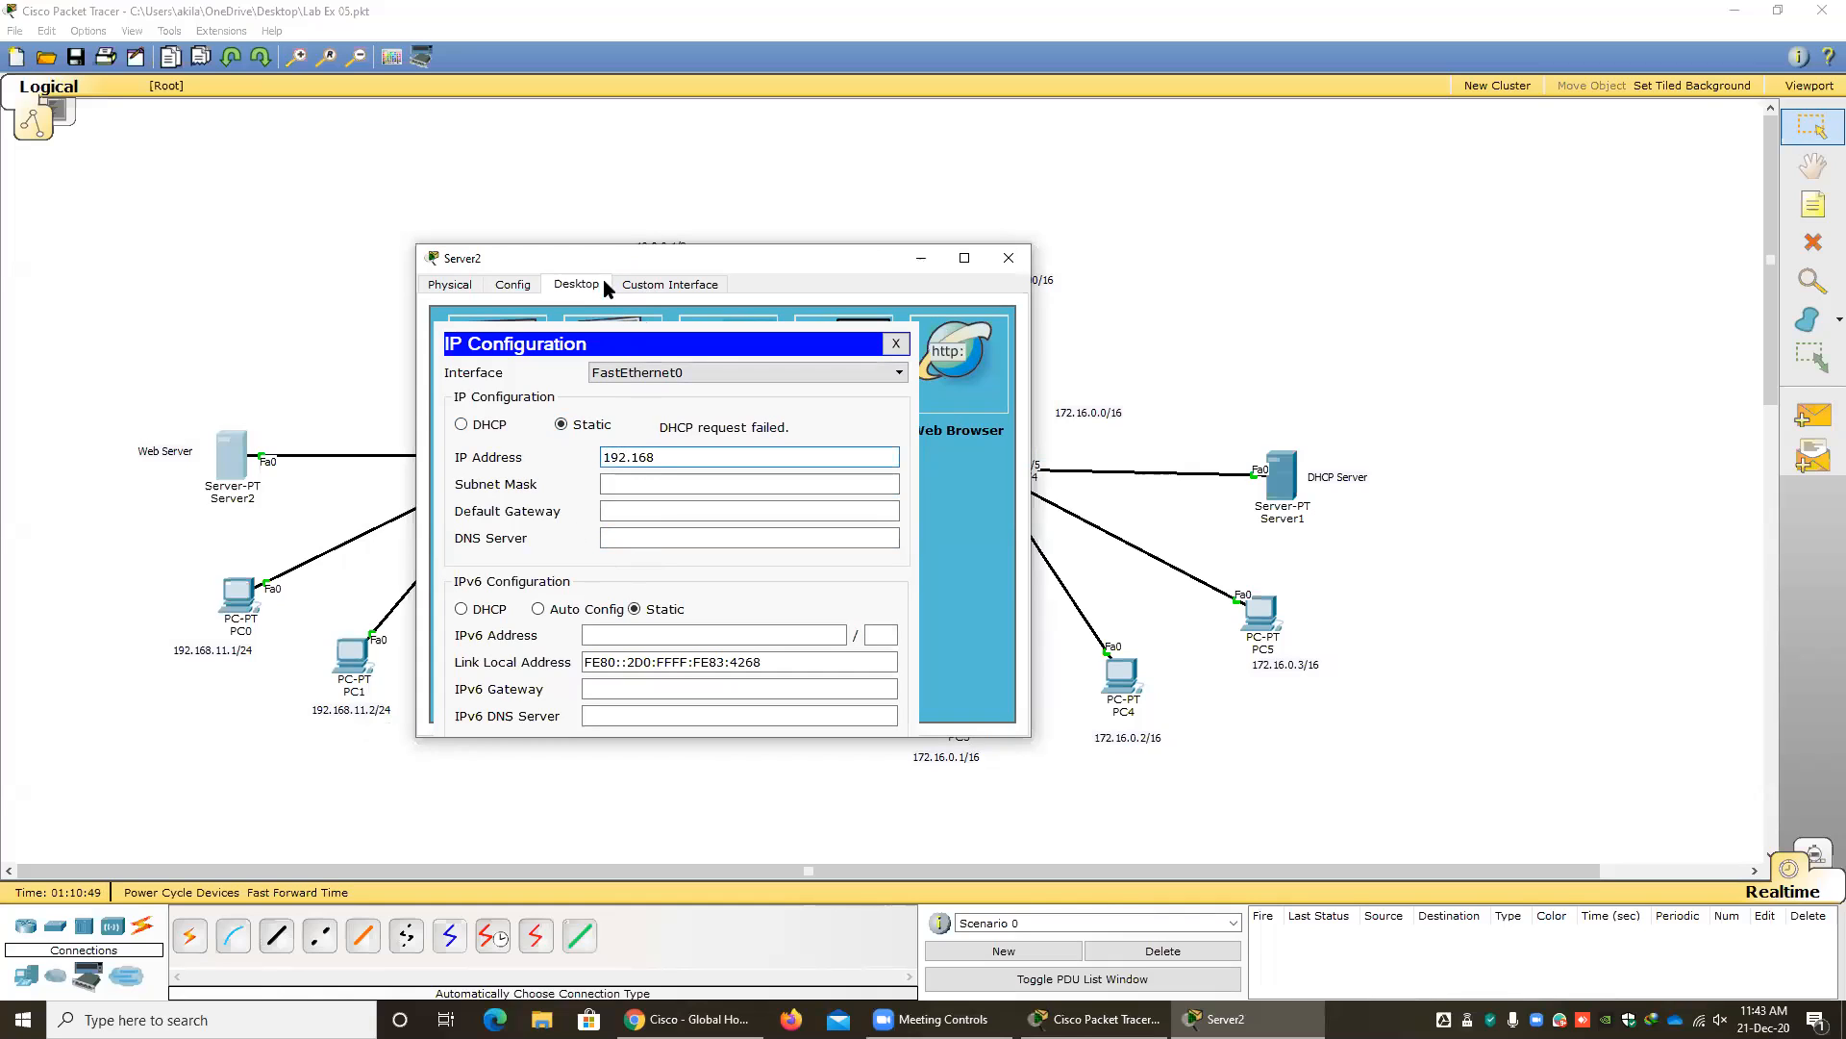
{"action": "left_click_drag", "start_coordinate": [599, 254], "coordinate": [865, 247]}
{"action": "type", "text": "11."}
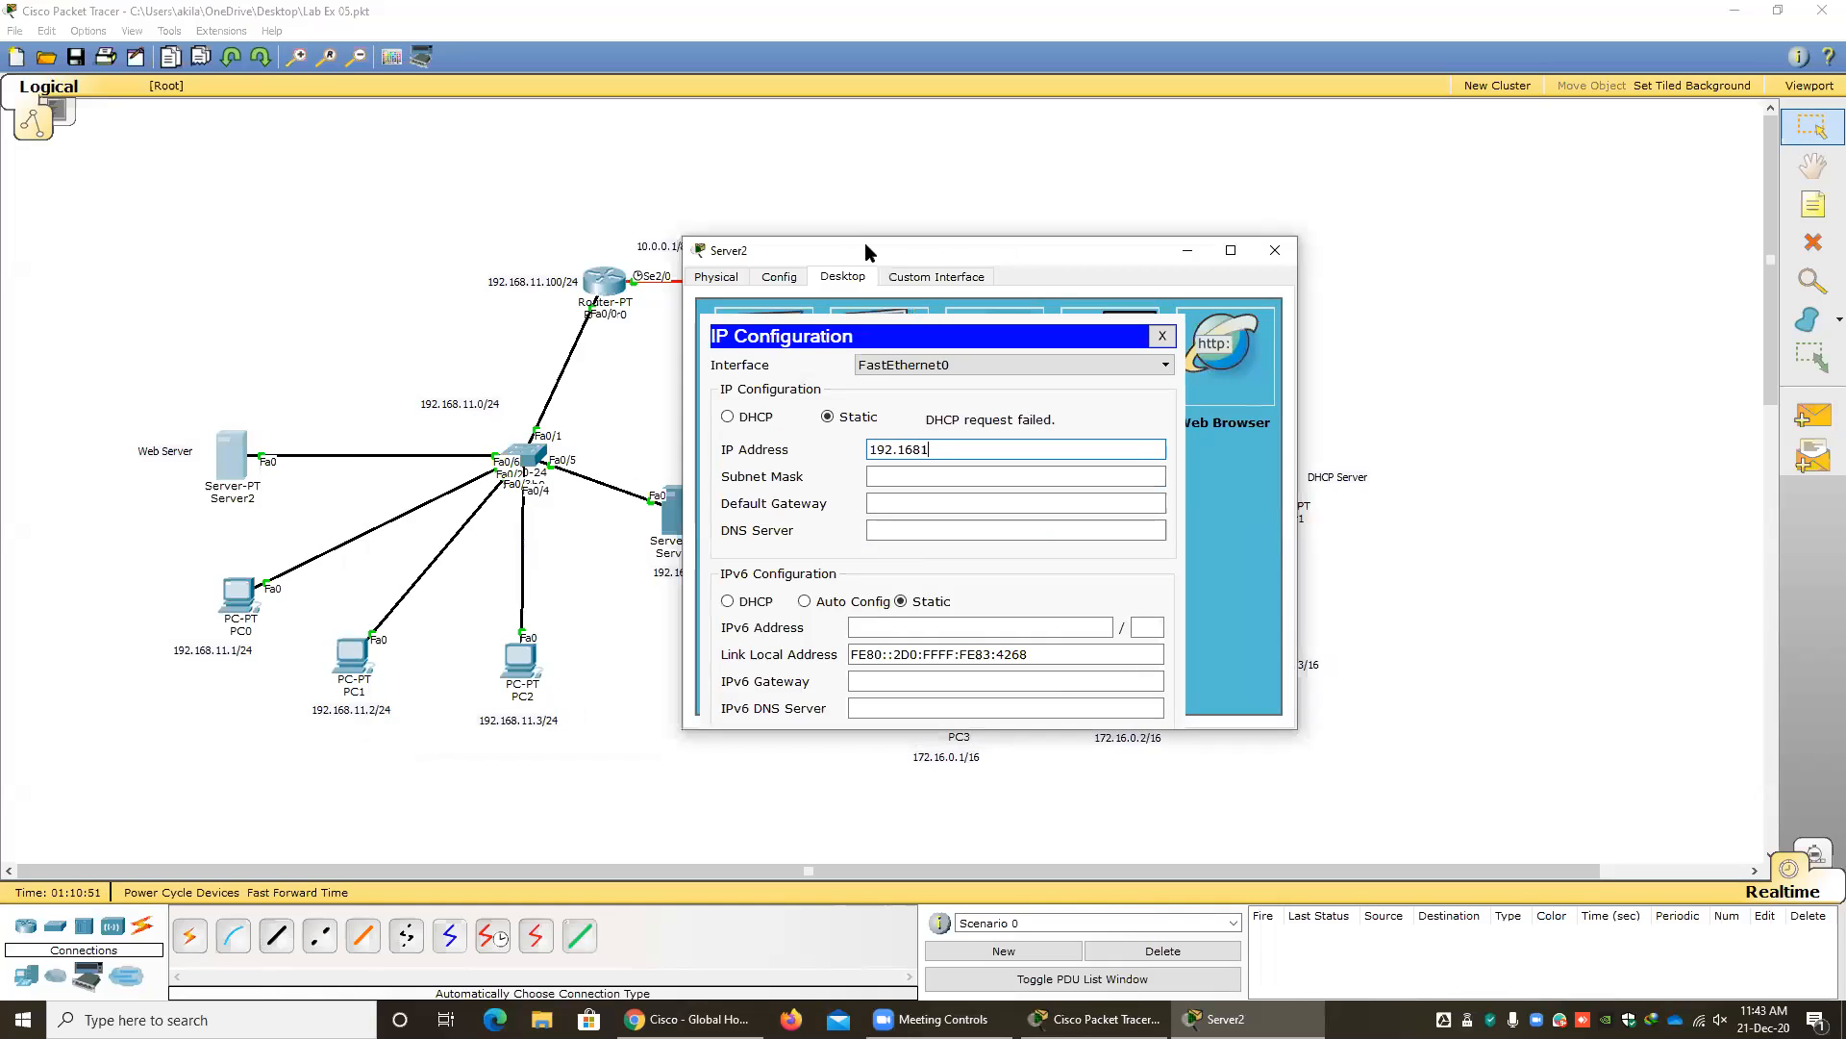
{"action": "key", "text": "BackSpace"}
{"action": "type", "text": ".11.1"}
Fill in Server2's subnet mask 255.255.255.0 and set its default gateway to 192.168.11.100.
{"action": "key", "text": "Tab"}
{"action": "key", "text": "Tab"}
{"action": "type", "text": "192."}
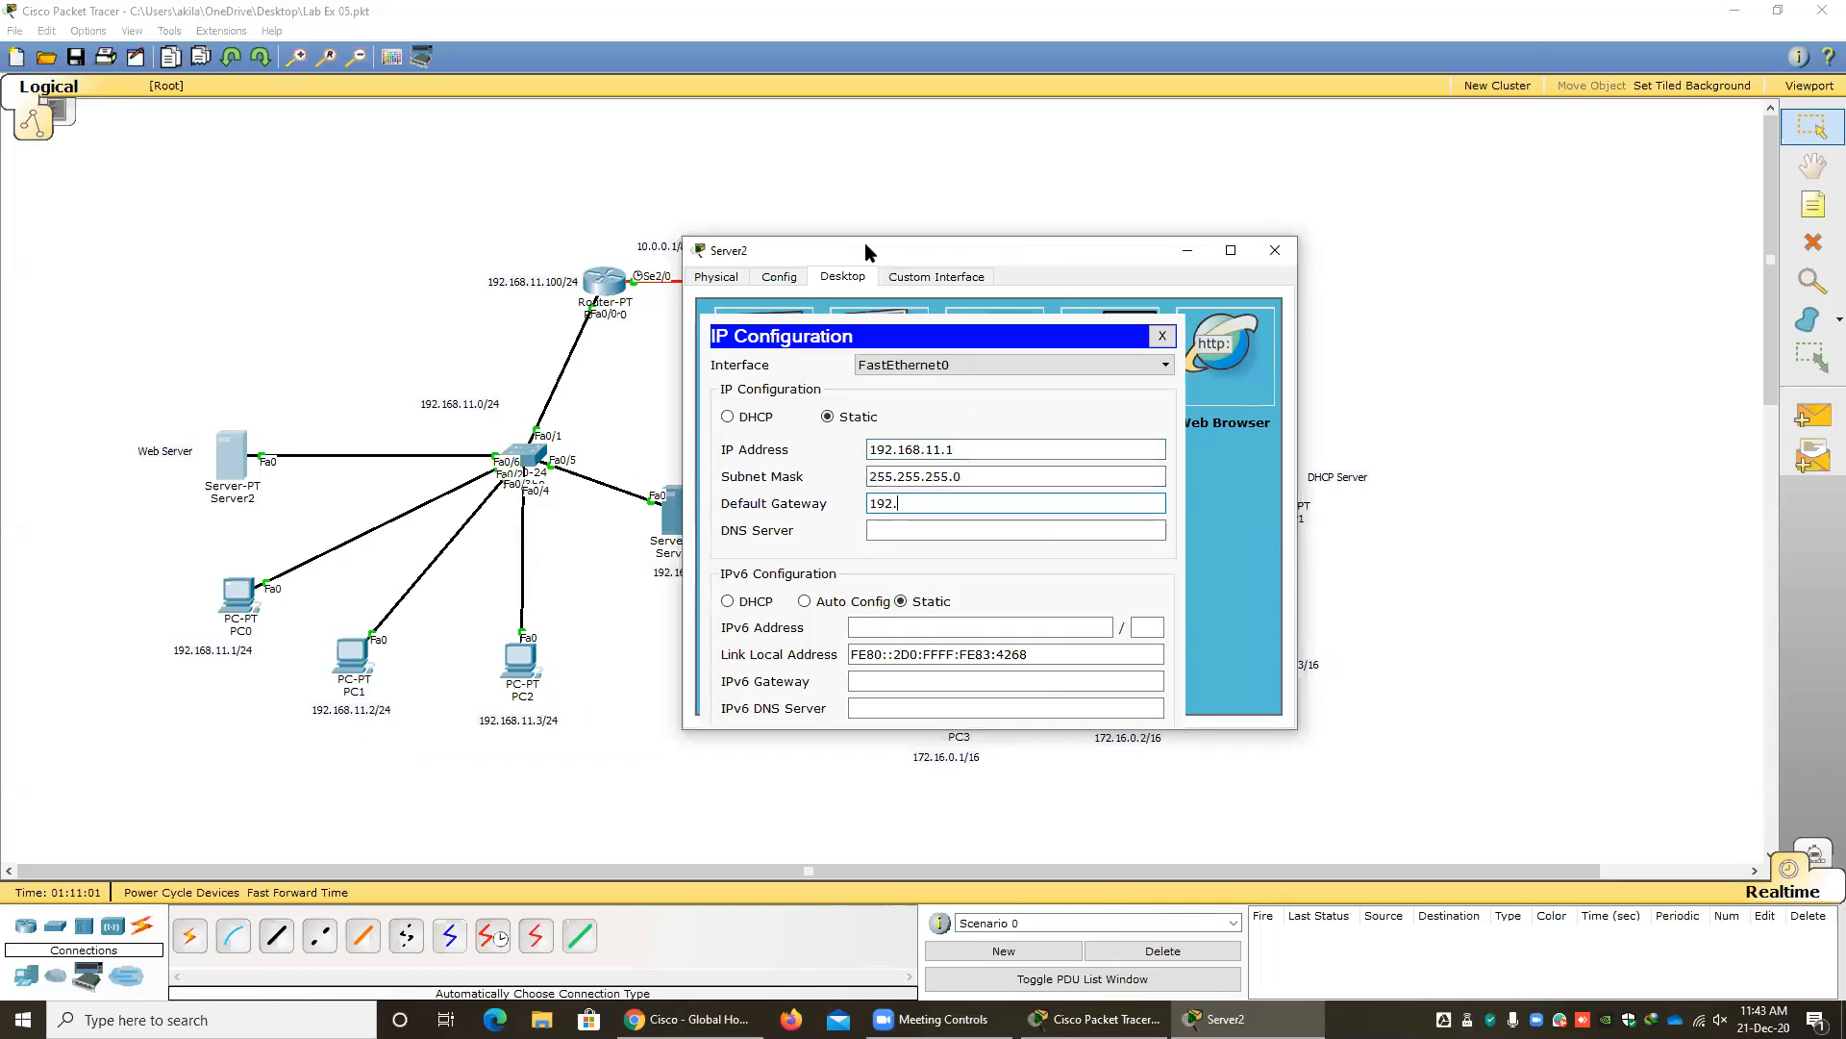
{"action": "type", "text": "168.11.100"}
{"action": "left_click", "coordinate": [885, 531]}
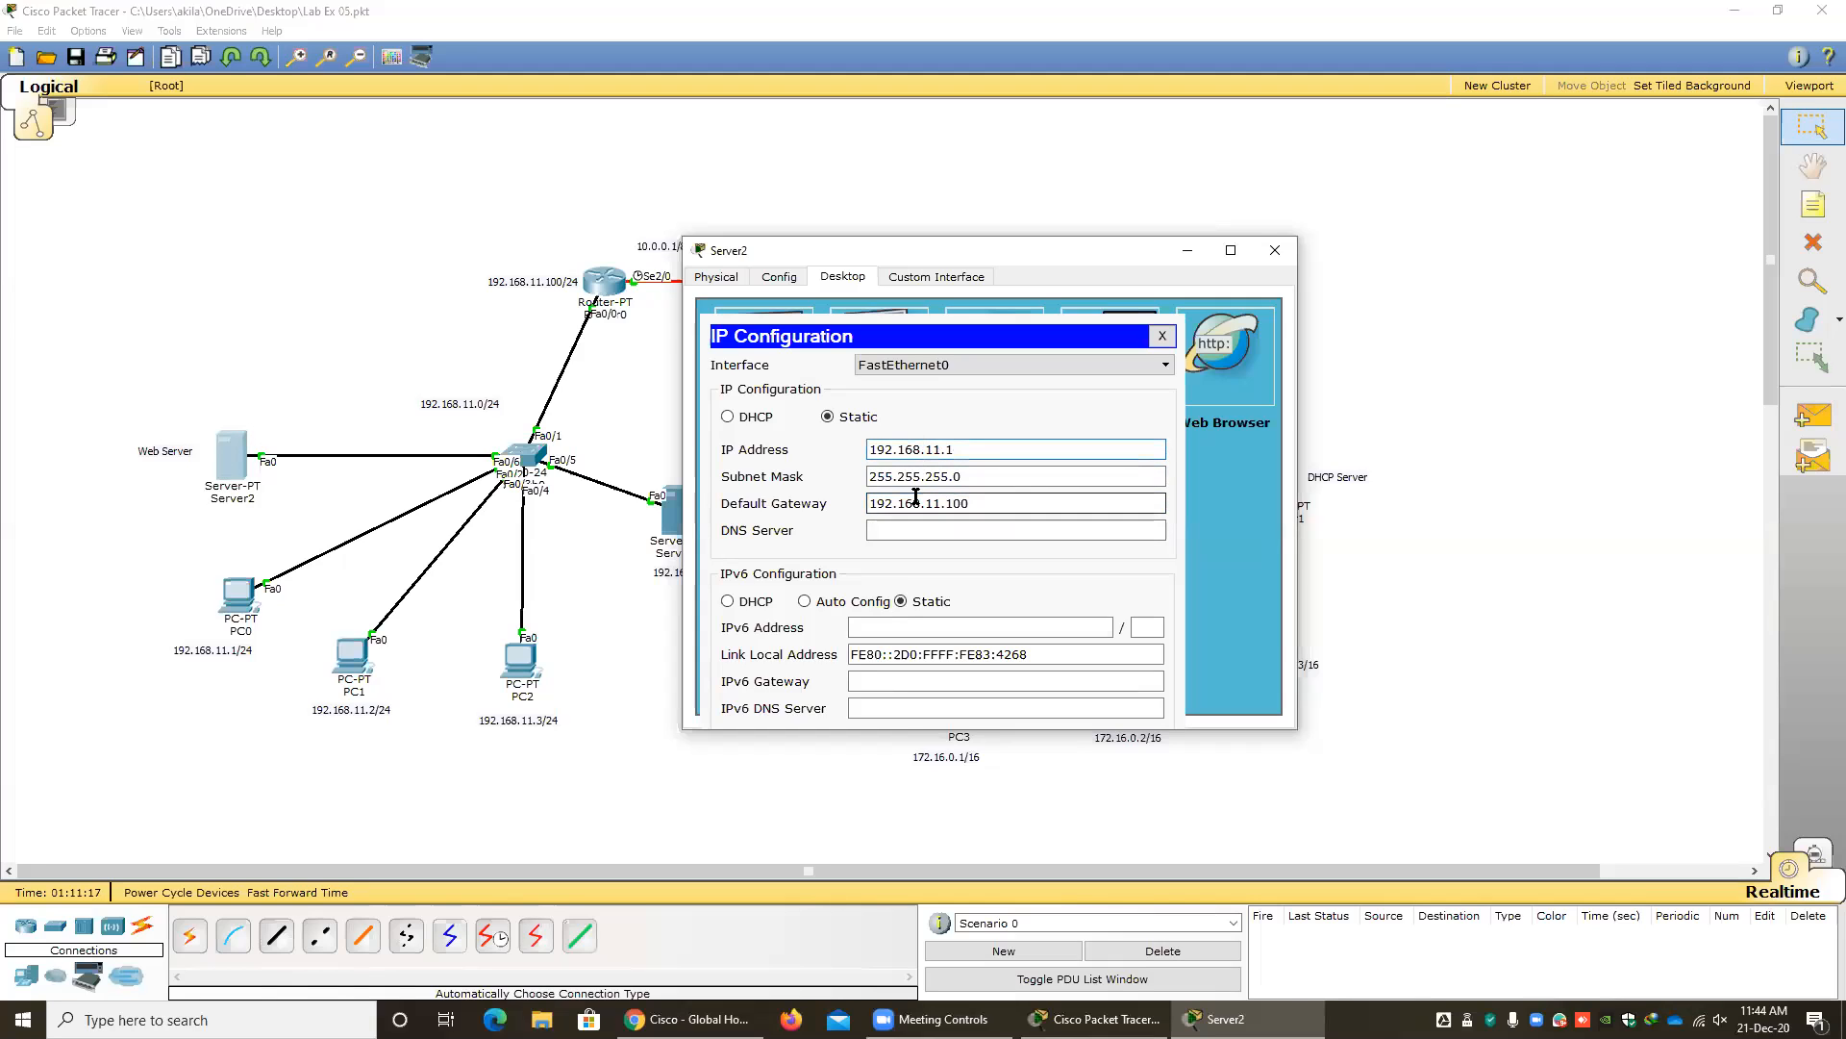
{"action": "left_click", "coordinate": [941, 449]}
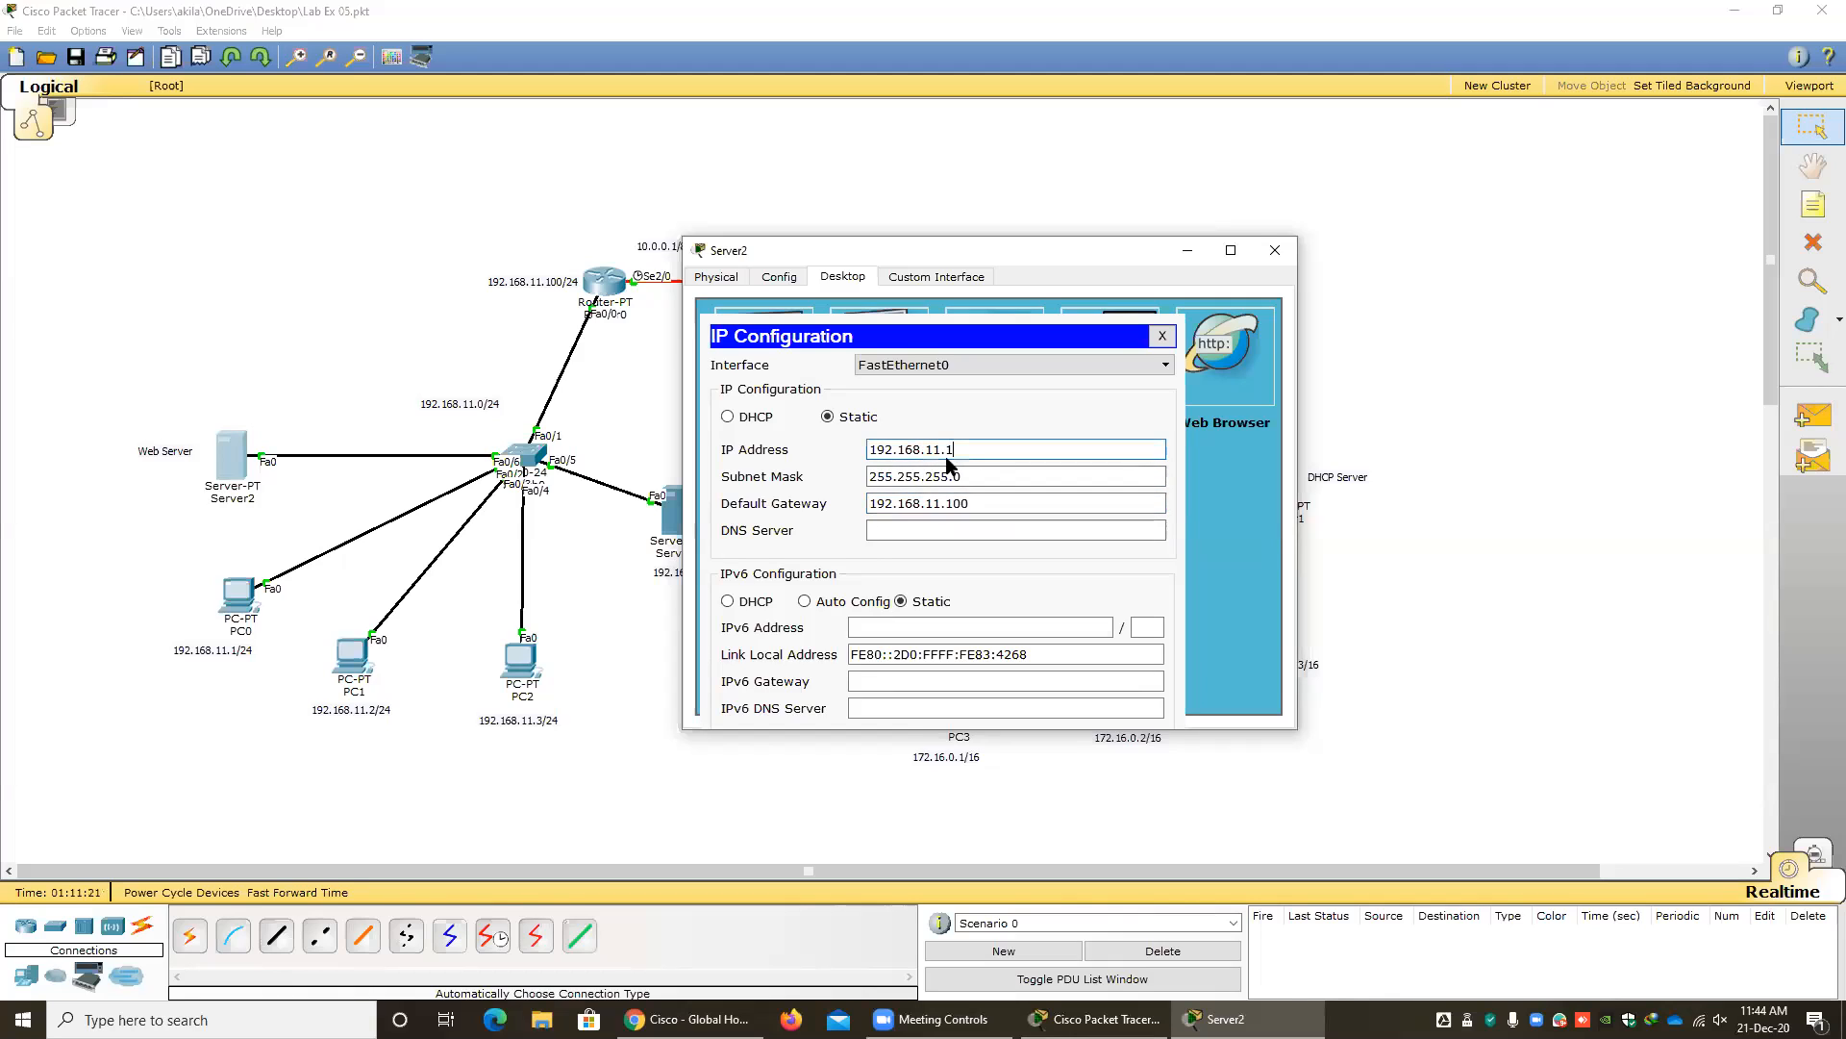
{"action": "left_click_drag", "start_coordinate": [870, 250], "coordinate": [1034, 249]}
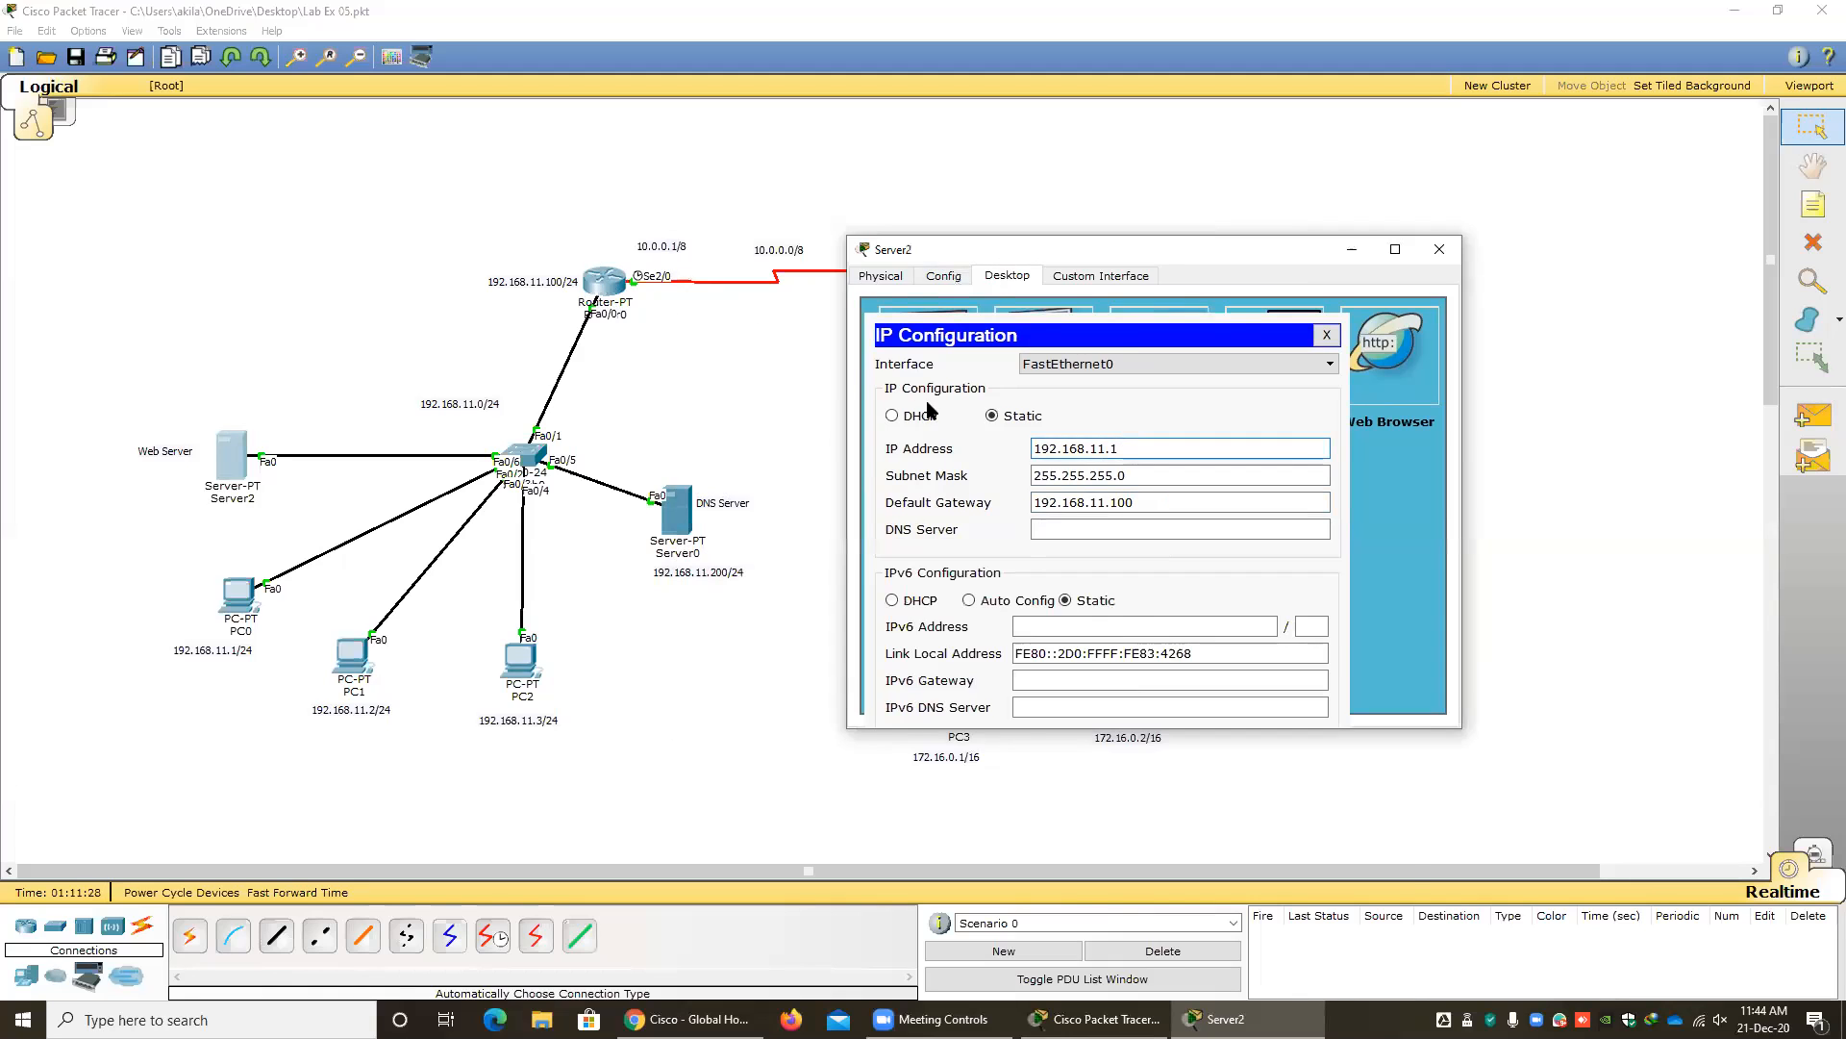
Place a copy of the DHCP Server label above Router0.
{"action": "left_click", "coordinate": [755, 362]}
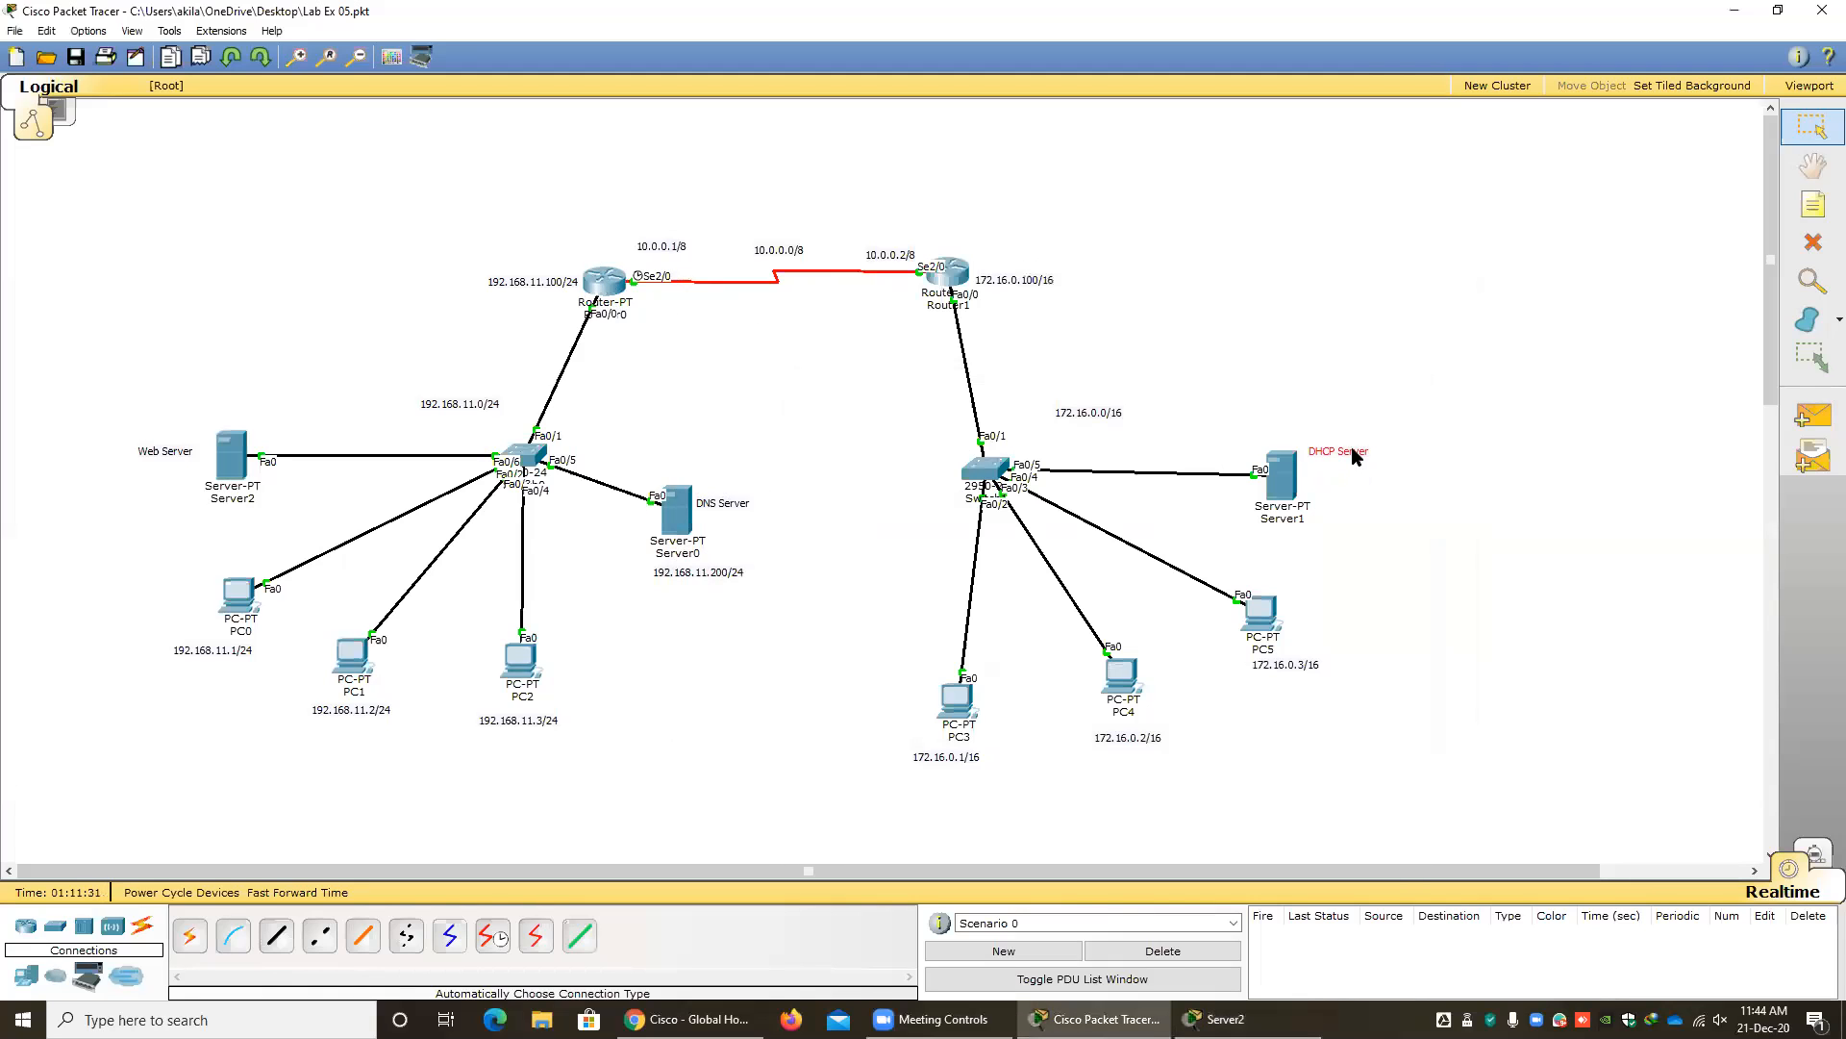
{"action": "left_click_drag", "start_coordinate": [1352, 446], "coordinate": [584, 265]}
{"action": "left_click", "coordinate": [719, 389]}
Read the DHCP excluded-address range in Router0's CLI, widening the window to see it fully, then close it.
{"action": "left_click", "coordinate": [1219, 1020]}
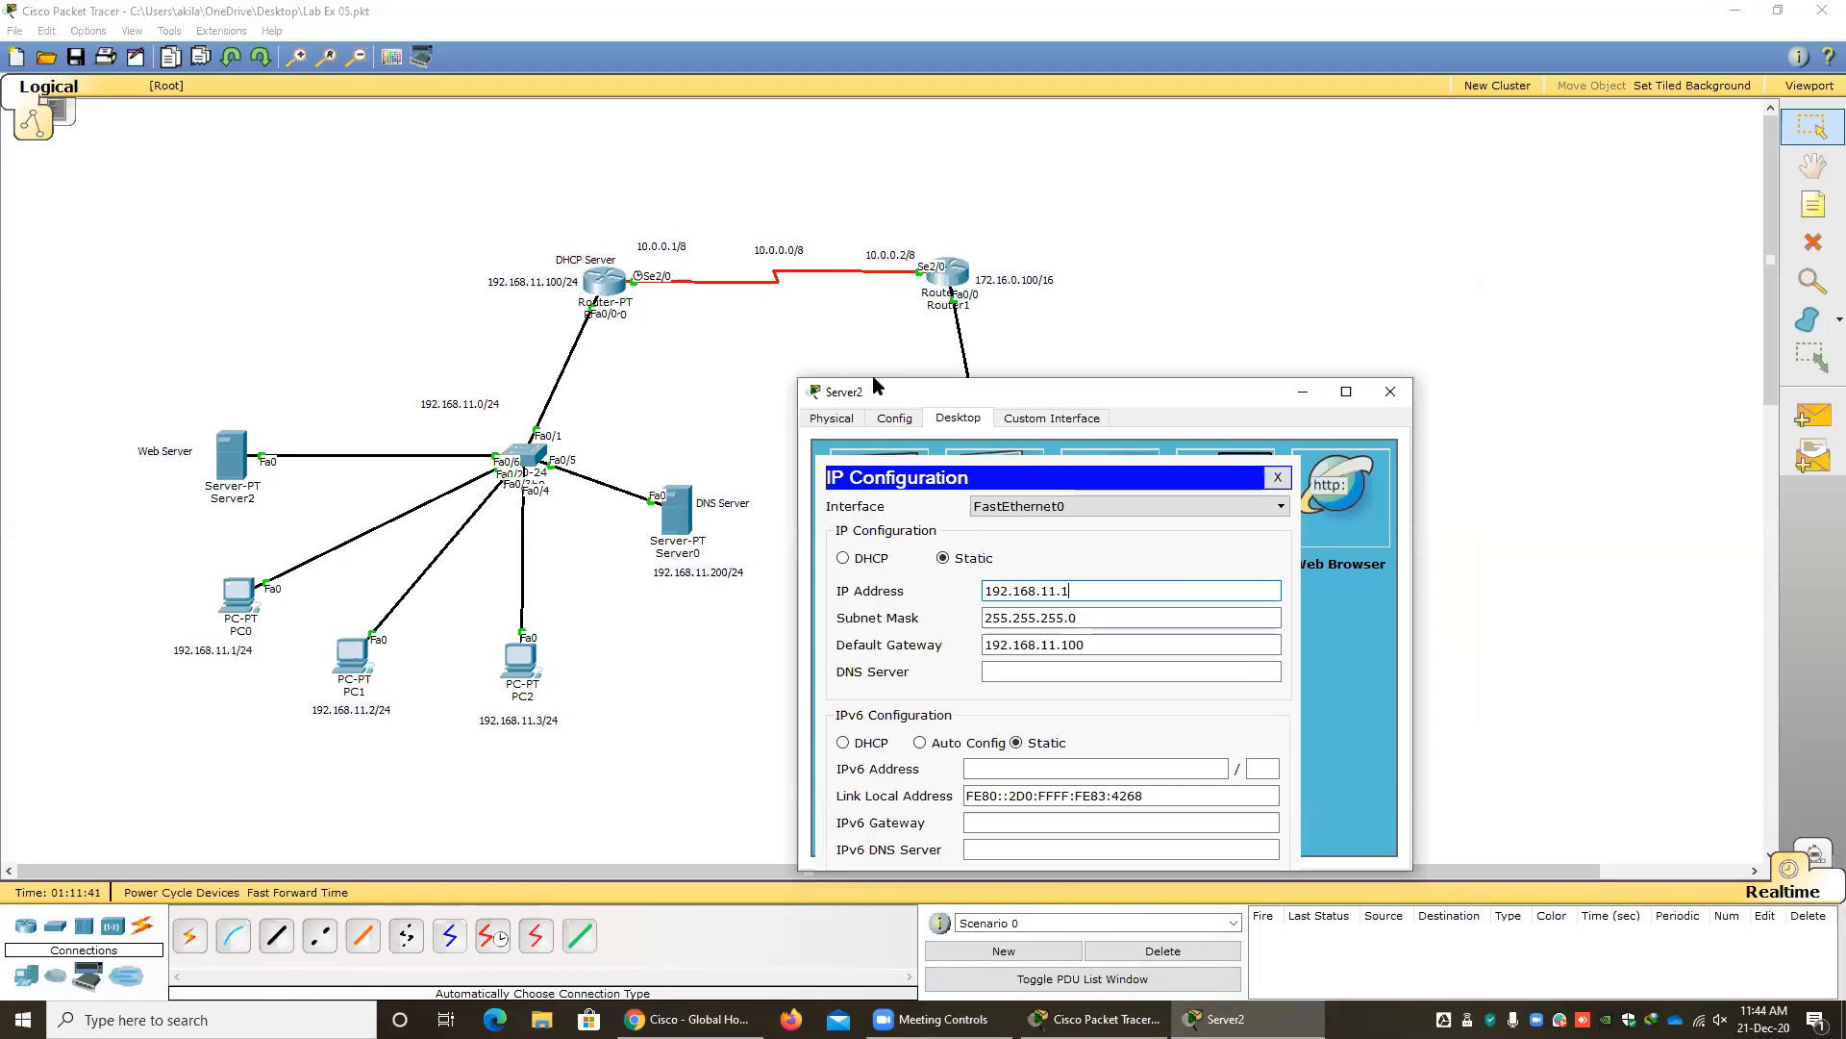
{"action": "left_click_drag", "start_coordinate": [874, 380], "coordinate": [768, 311]}
{"action": "left_click", "coordinate": [609, 281]}
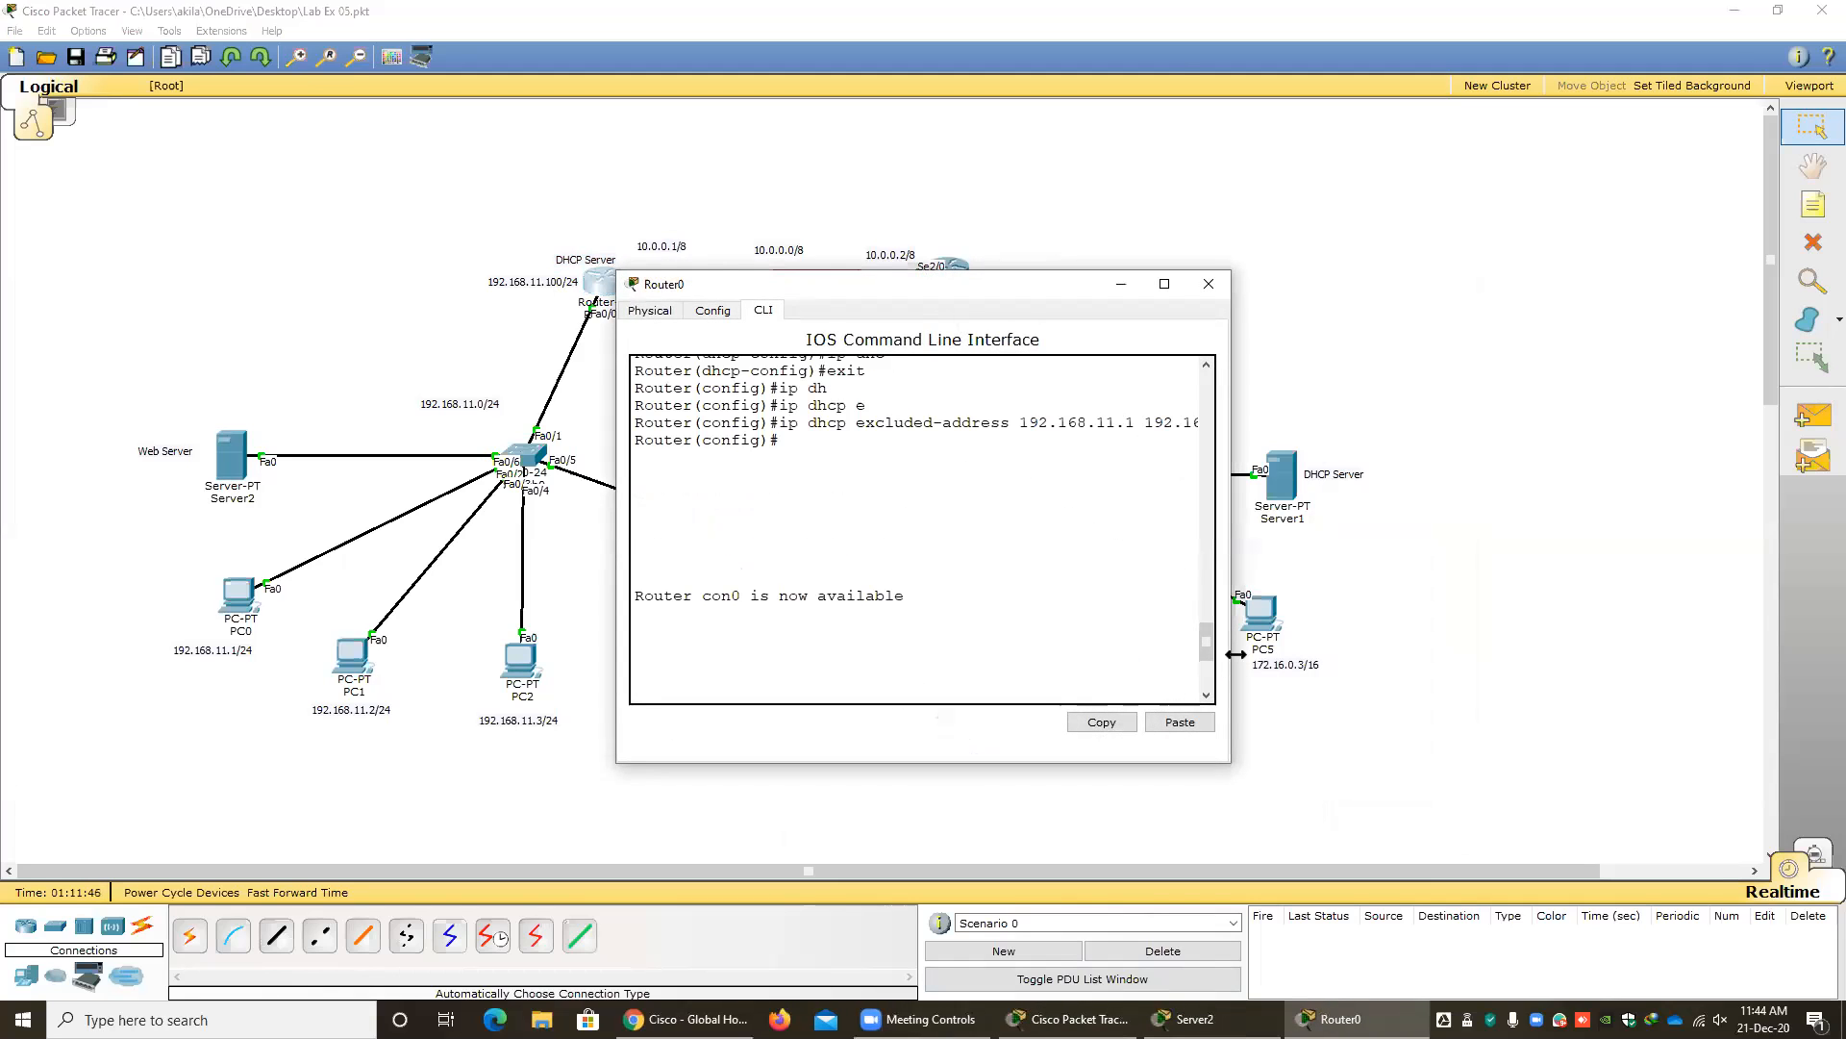
{"action": "left_click_drag", "start_coordinate": [1236, 654], "coordinate": [1486, 654]}
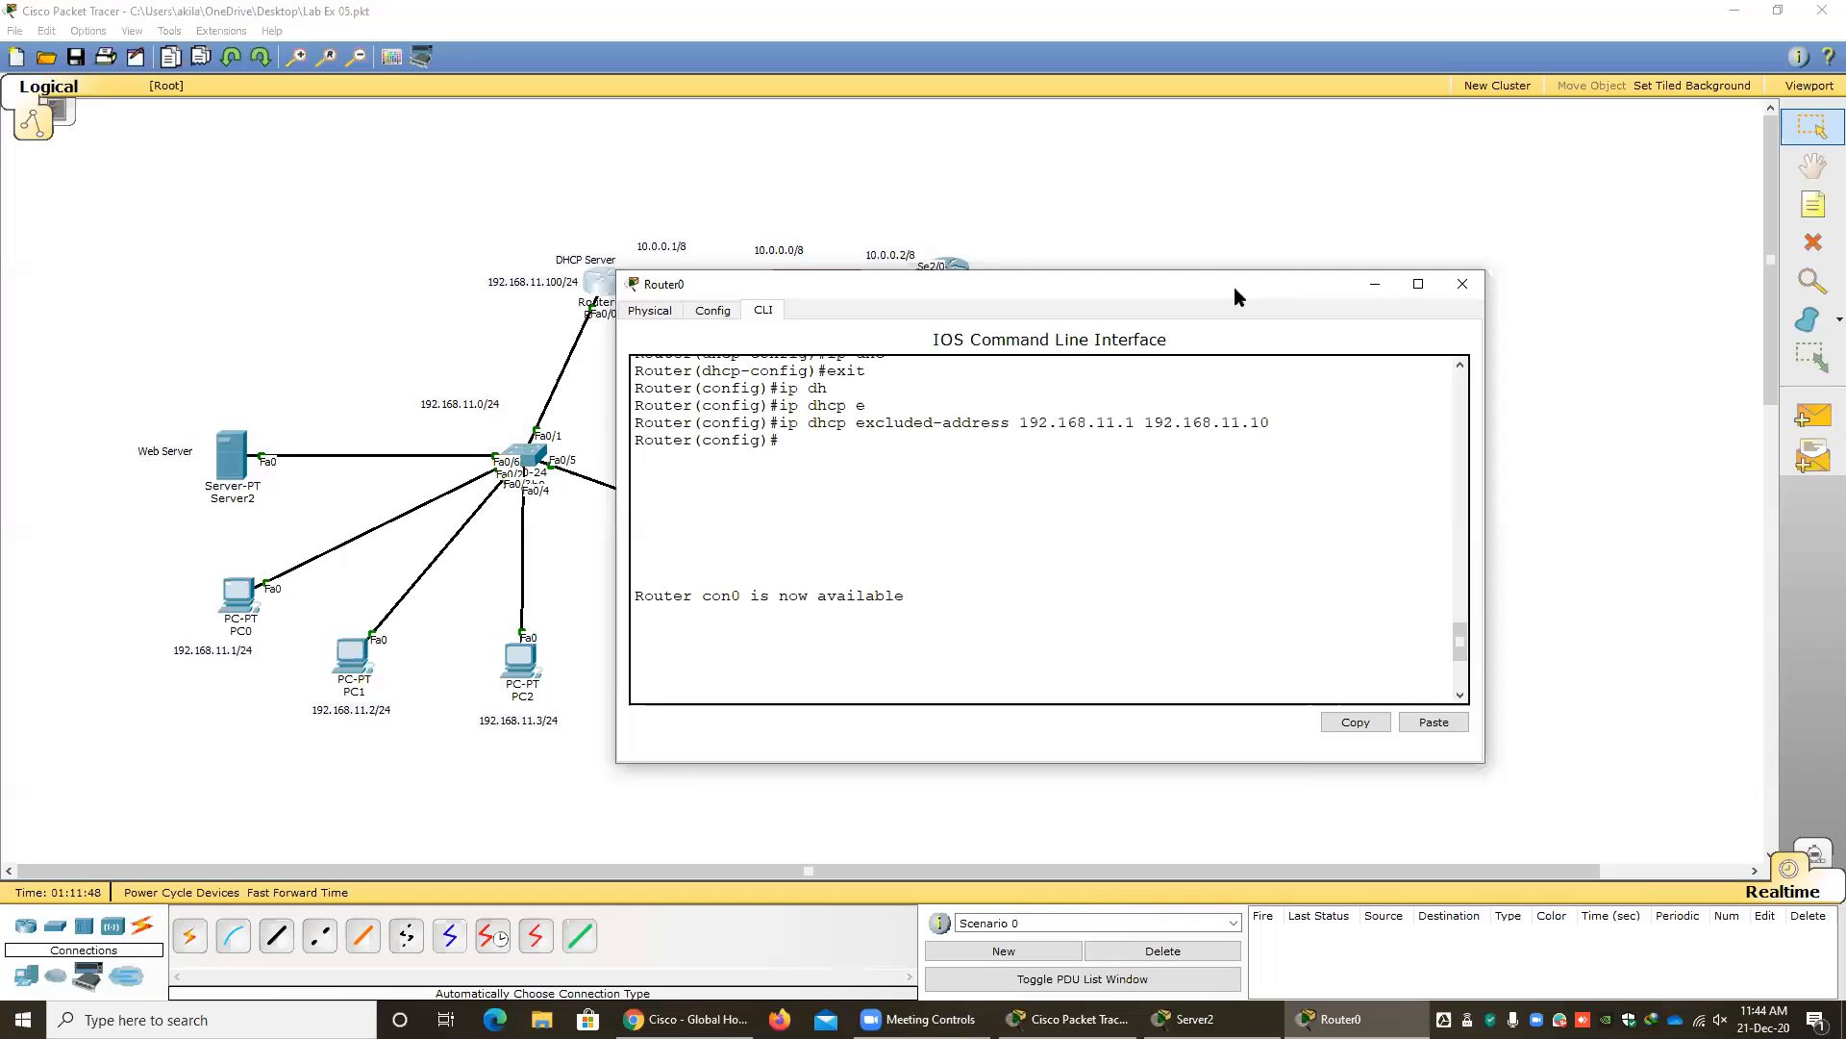
{"action": "left_click_drag", "start_coordinate": [1266, 283], "coordinate": [1092, 291]}
{"action": "left_click", "coordinate": [1289, 292]}
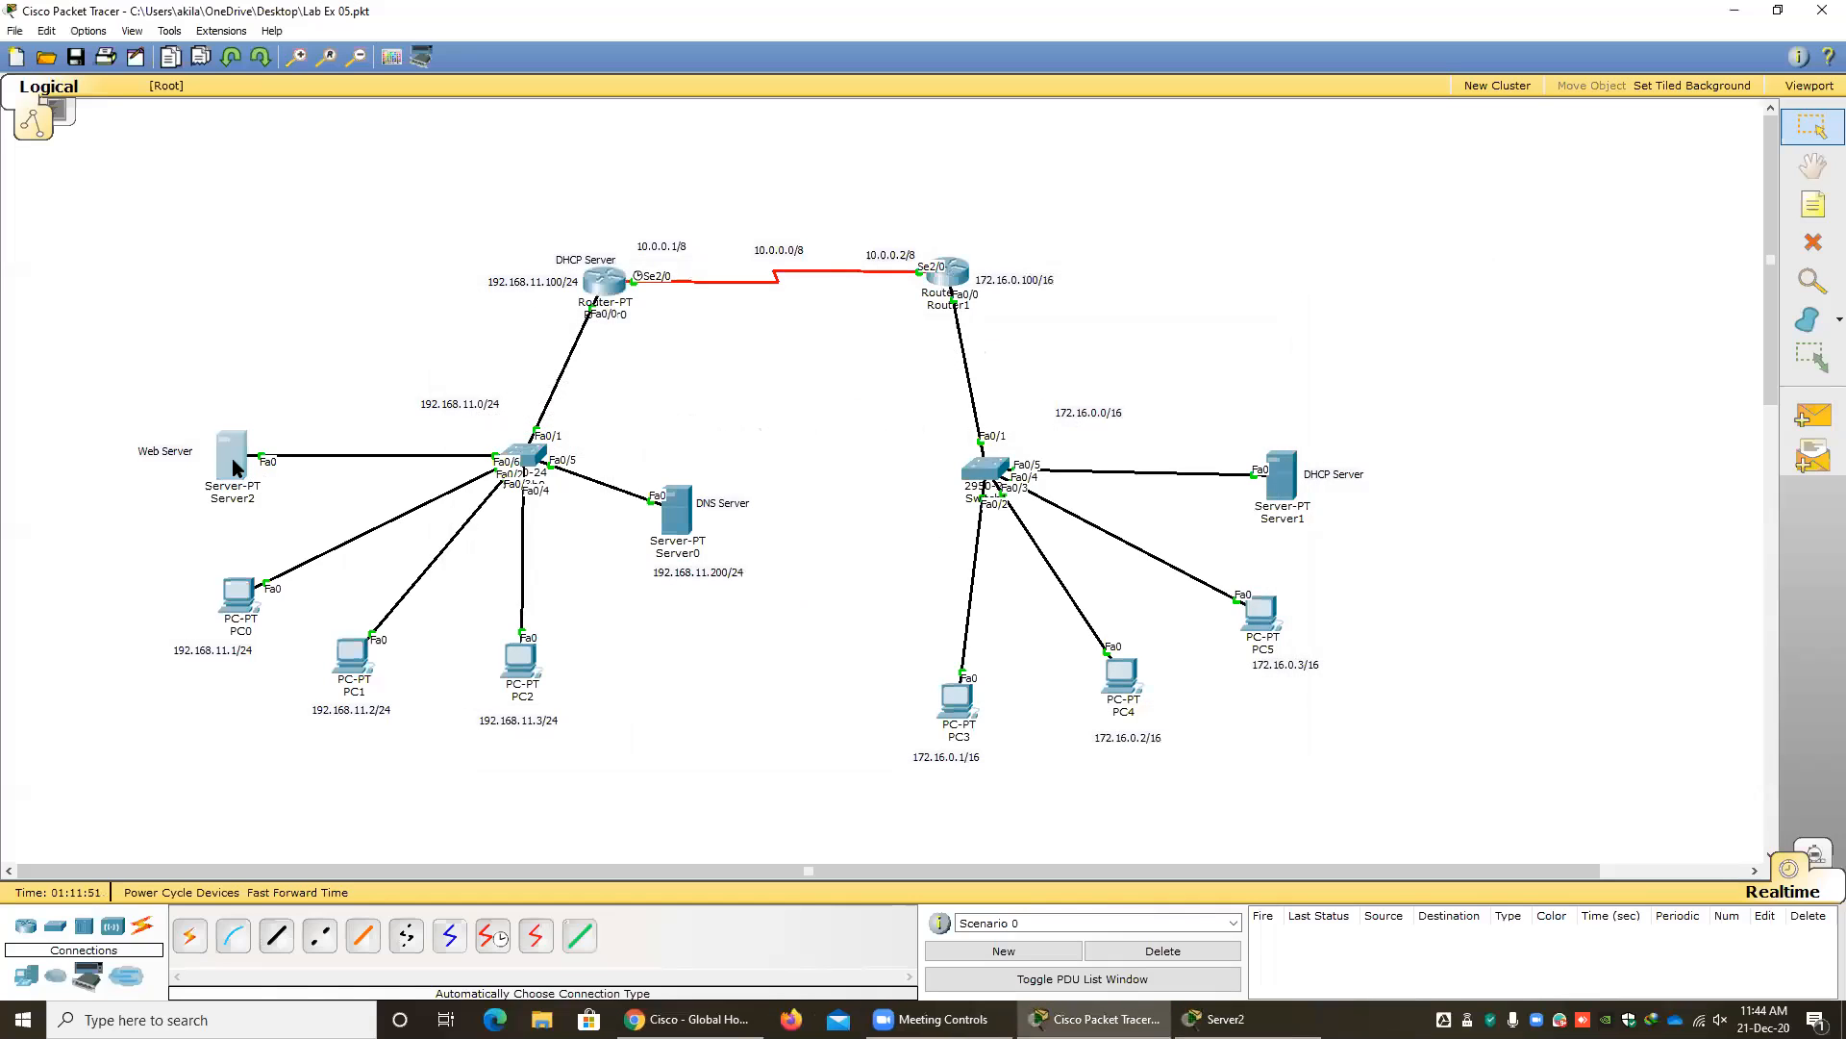
Bring Server2's IP configuration back up to check it, then close it along with the device window.
{"action": "left_click", "coordinate": [234, 468]}
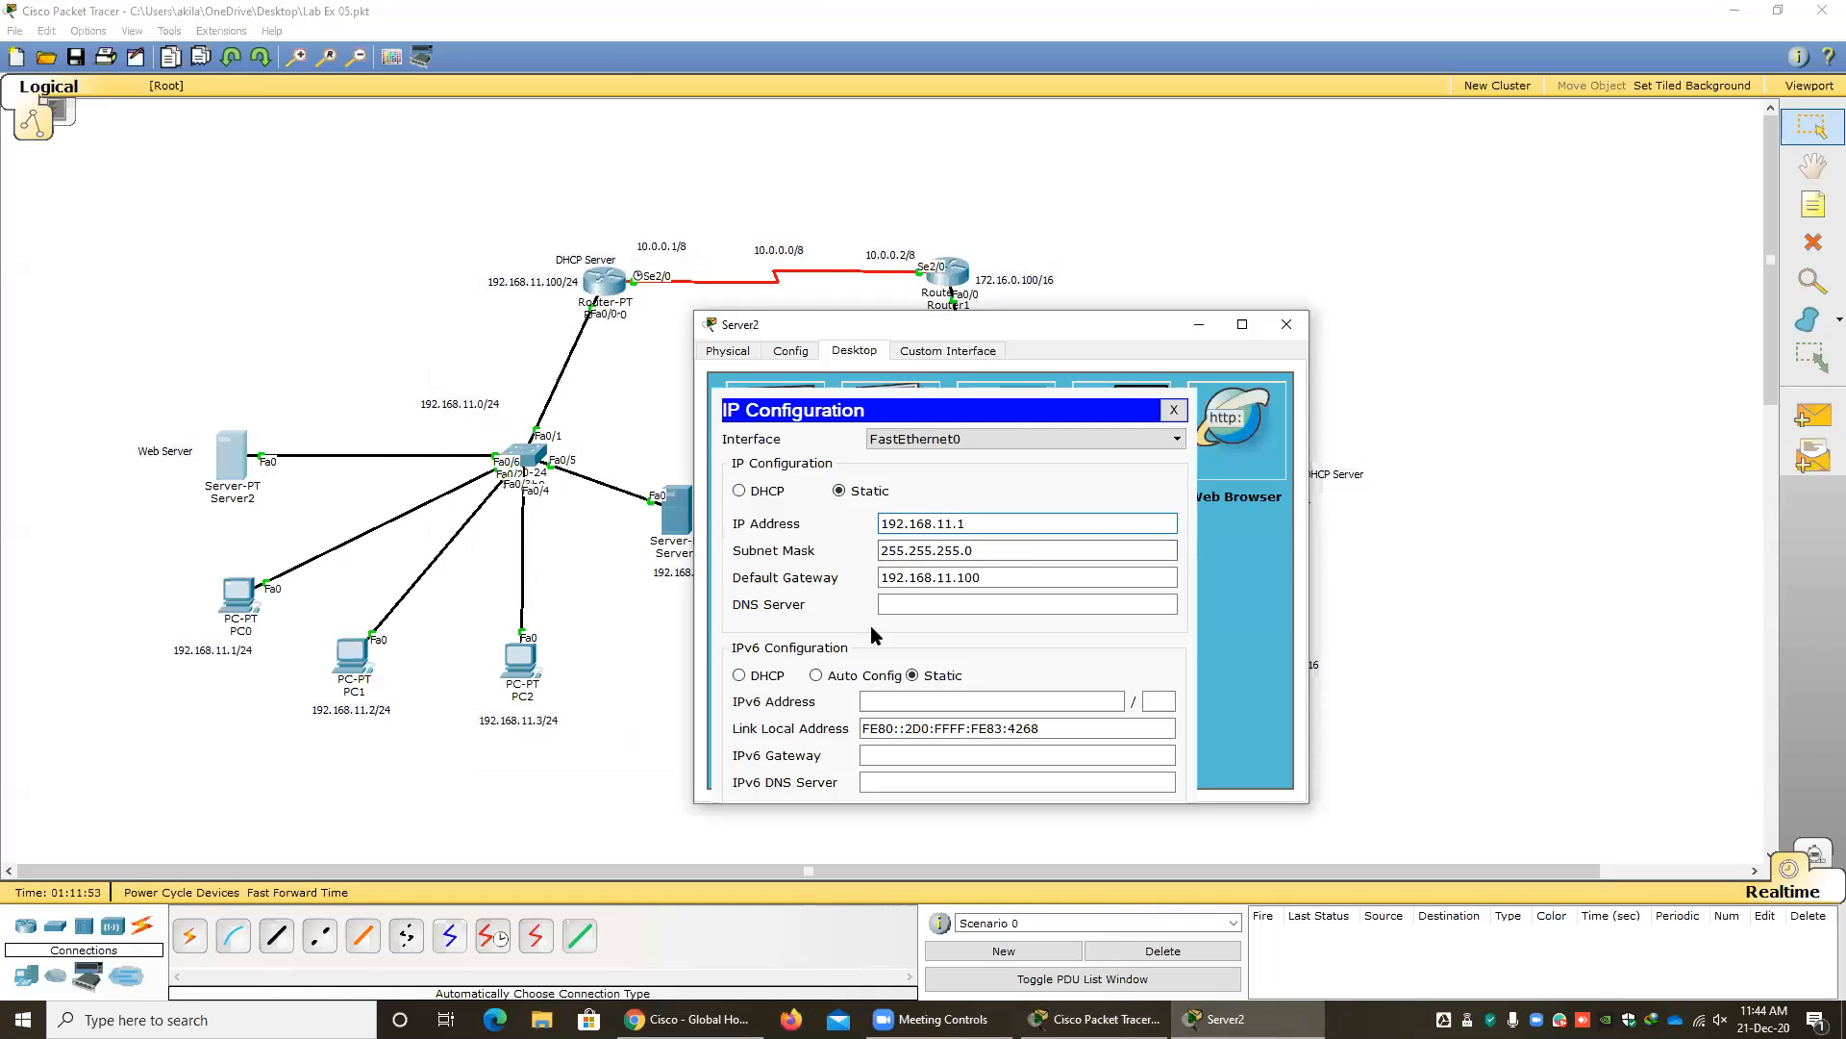
{"action": "left_click", "coordinate": [1174, 411]}
{"action": "left_click", "coordinate": [1287, 324]}
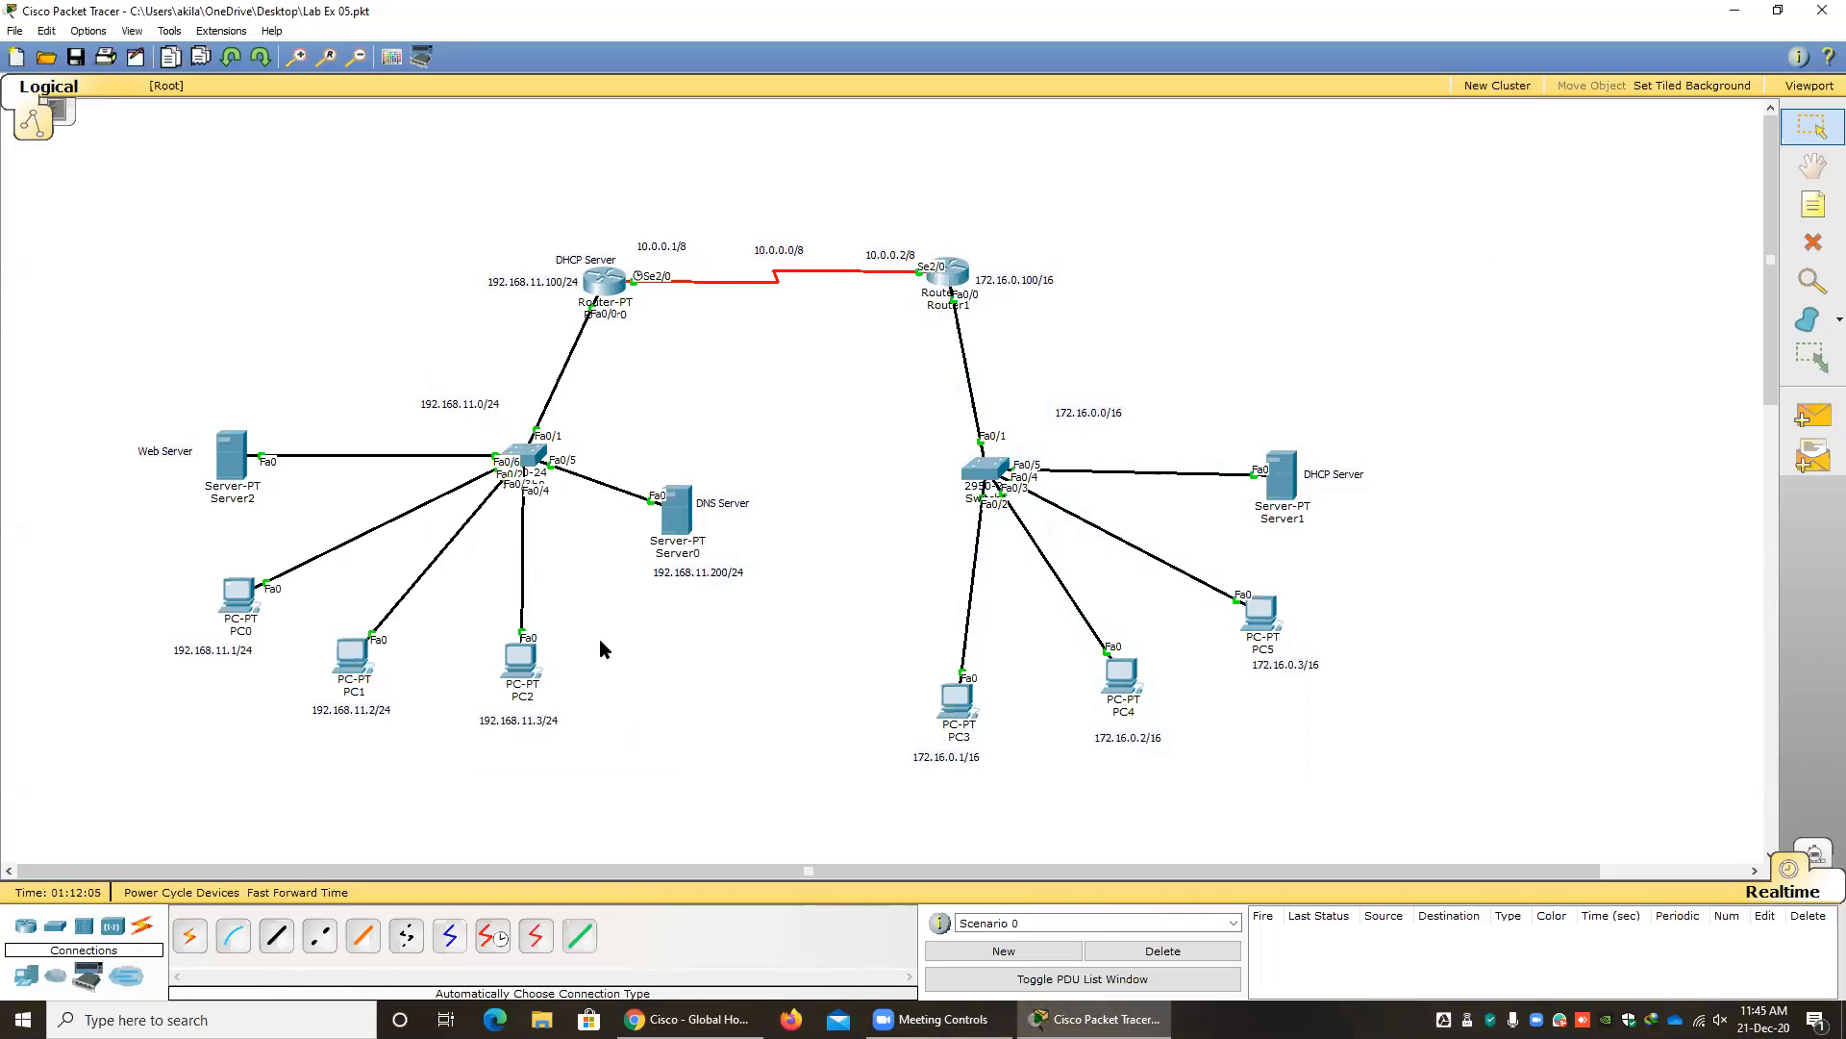
Open the web browser on PC3, ready to enter an address.
{"action": "left_click", "coordinate": [962, 707]}
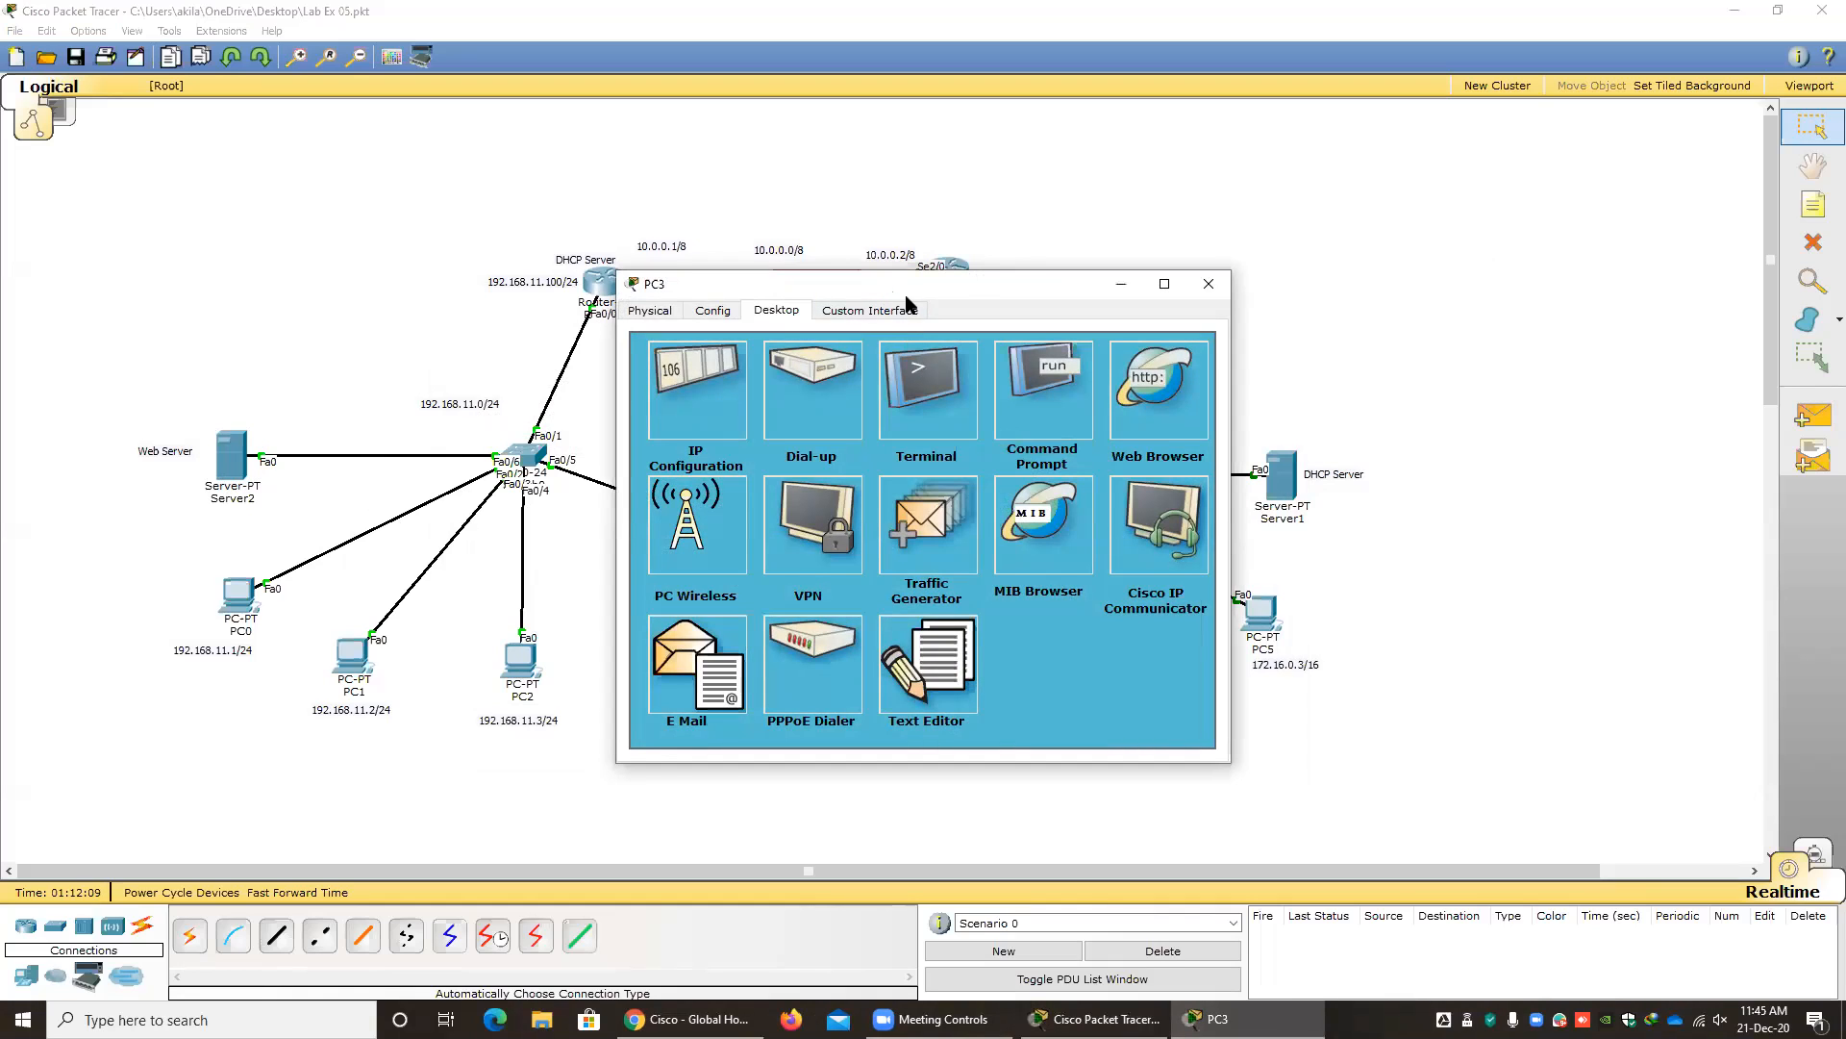
{"action": "left_click_drag", "start_coordinate": [906, 296], "coordinate": [1068, 348]}
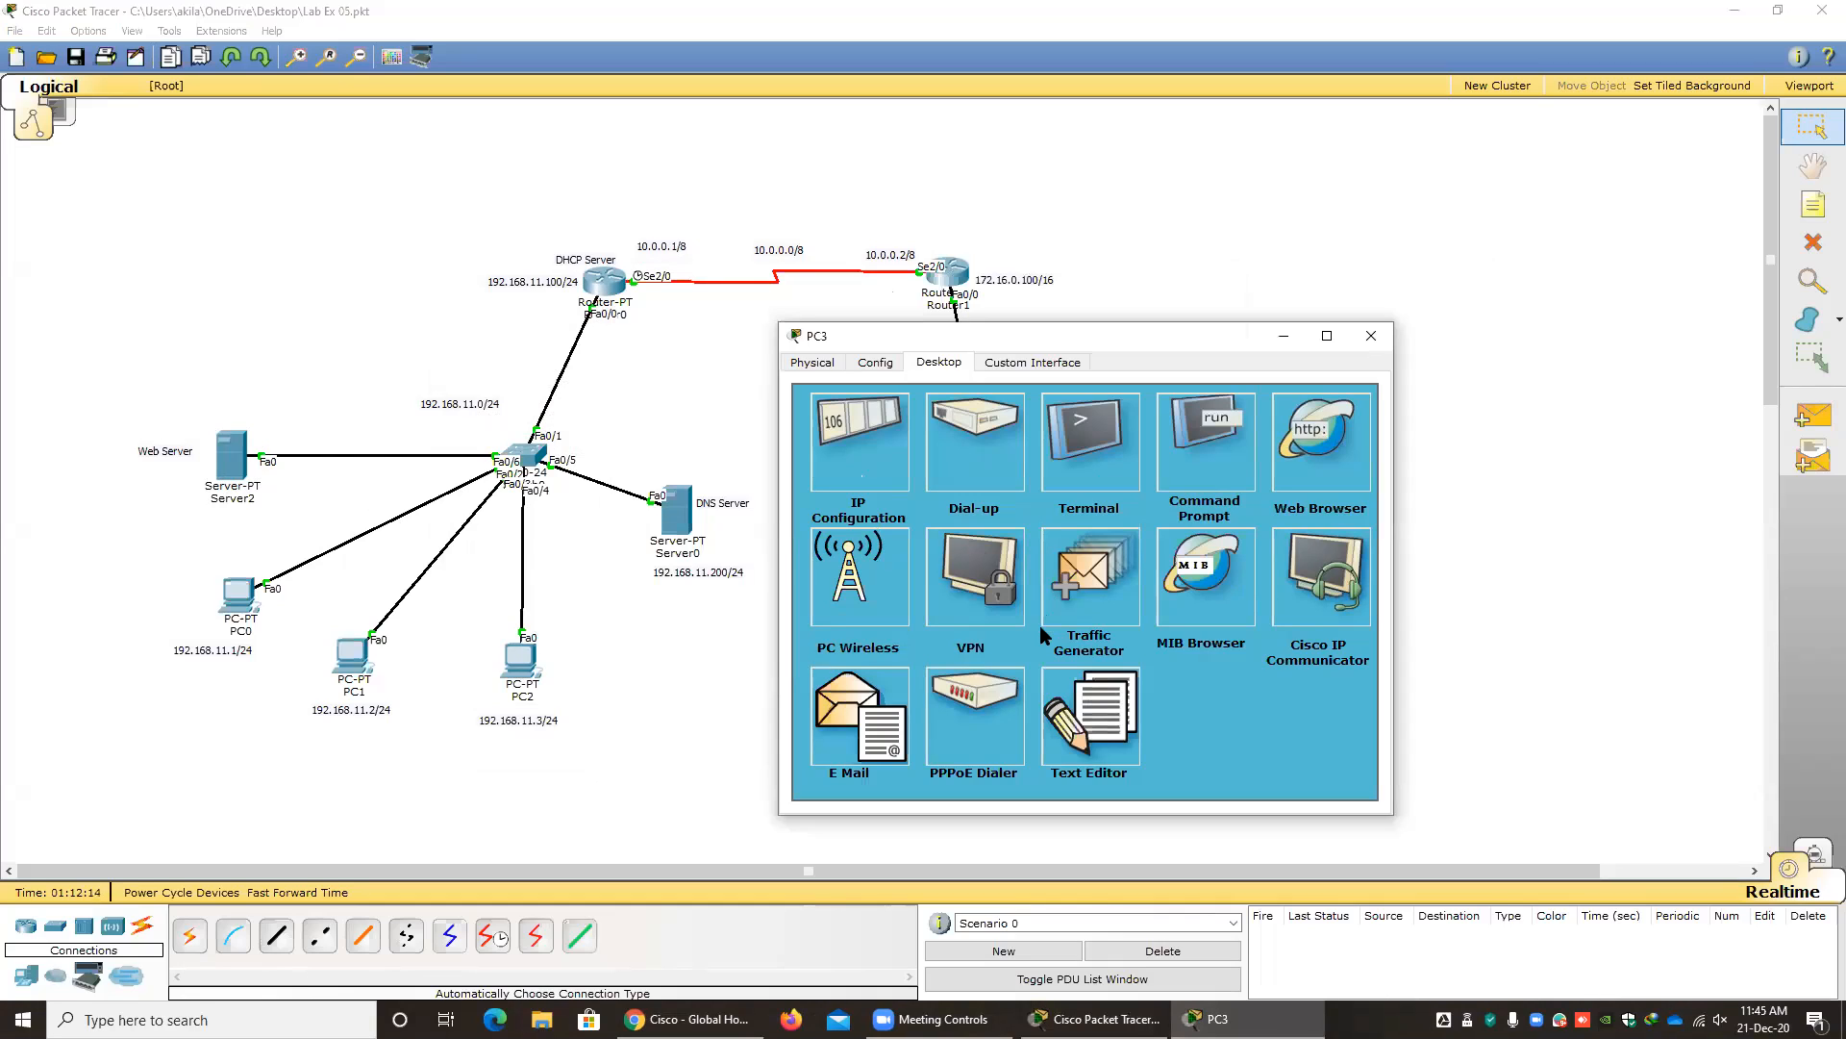
{"action": "left_click", "coordinate": [1319, 458]}
{"action": "left_click", "coordinate": [940, 435]}
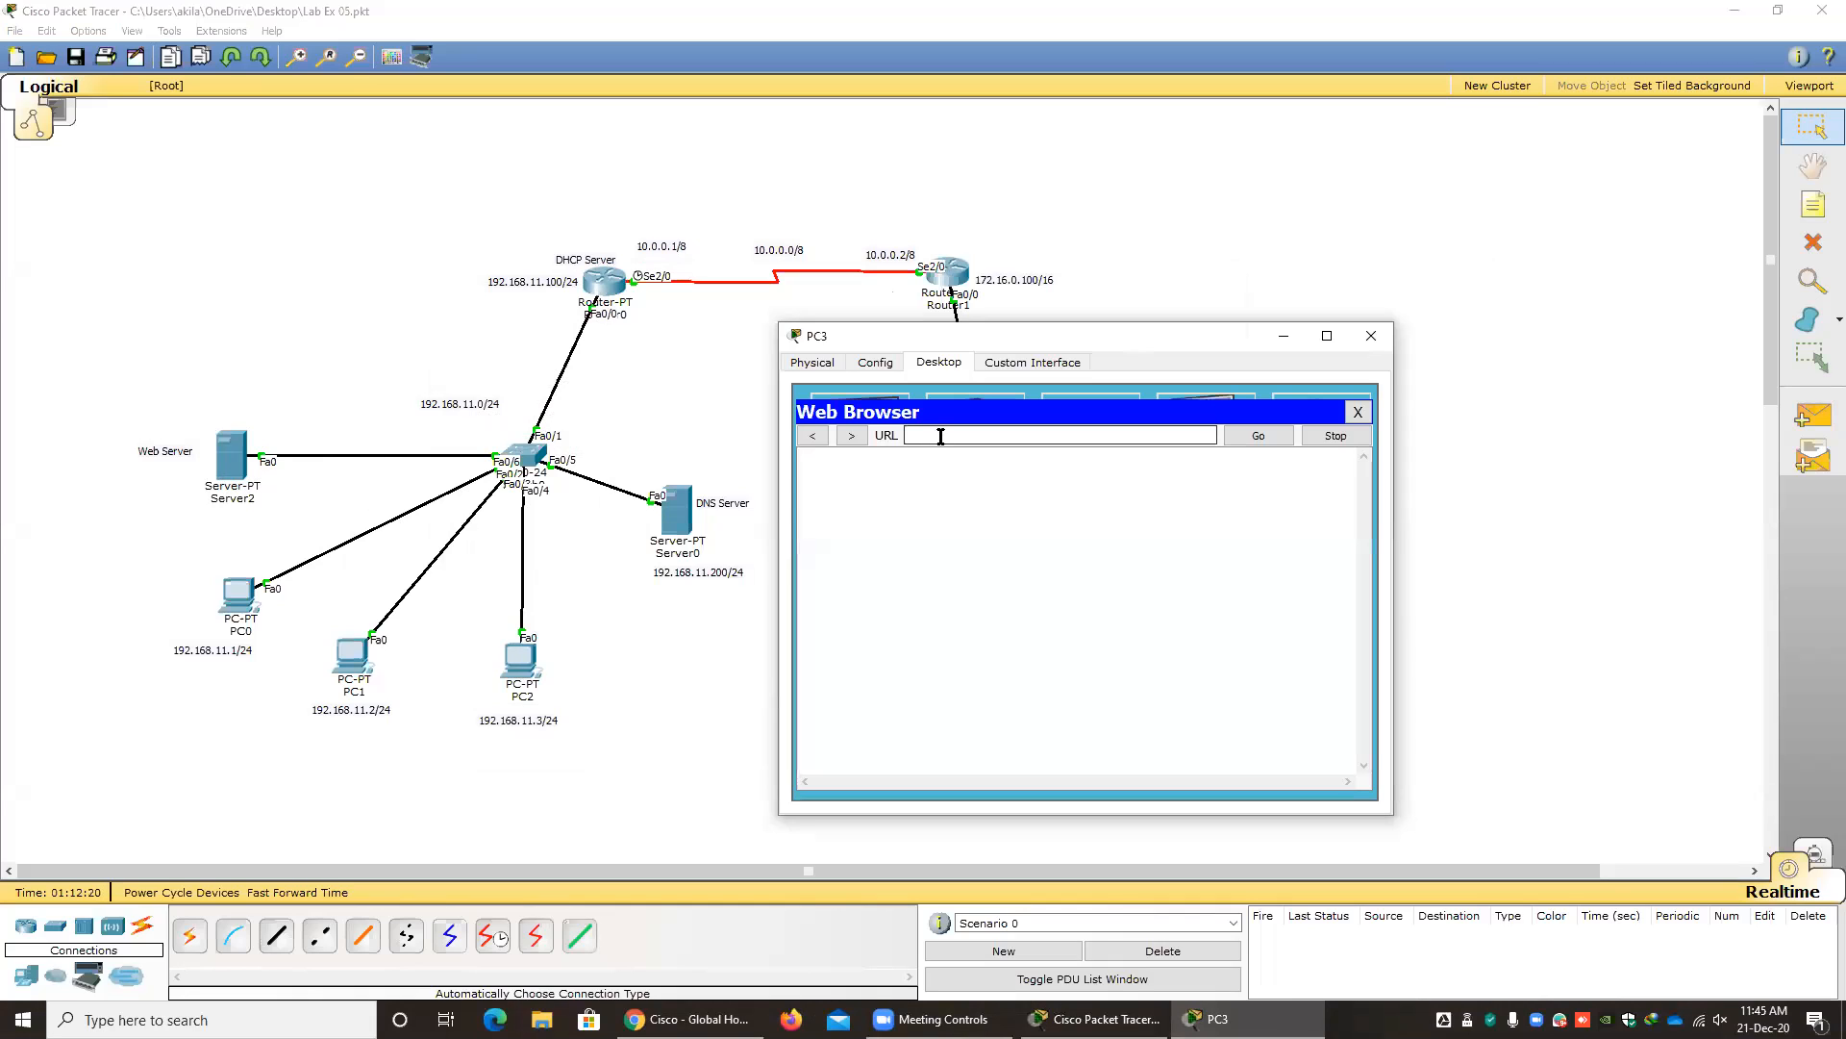
Try to label Server2 with a copy of the 192.168.11.0/24 network label, then delete the copy.
{"action": "left_click", "coordinate": [307, 502]}
{"action": "left_click_drag", "start_coordinate": [452, 410], "coordinate": [515, 422]}
{"action": "key", "text": "ctrl+c"}
{"action": "key", "text": "ctrl+v"}
{"action": "left_click_drag", "start_coordinate": [350, 406], "coordinate": [196, 519]}
{"action": "left_click", "coordinate": [366, 369]}
{"action": "double_click", "coordinate": [233, 512]}
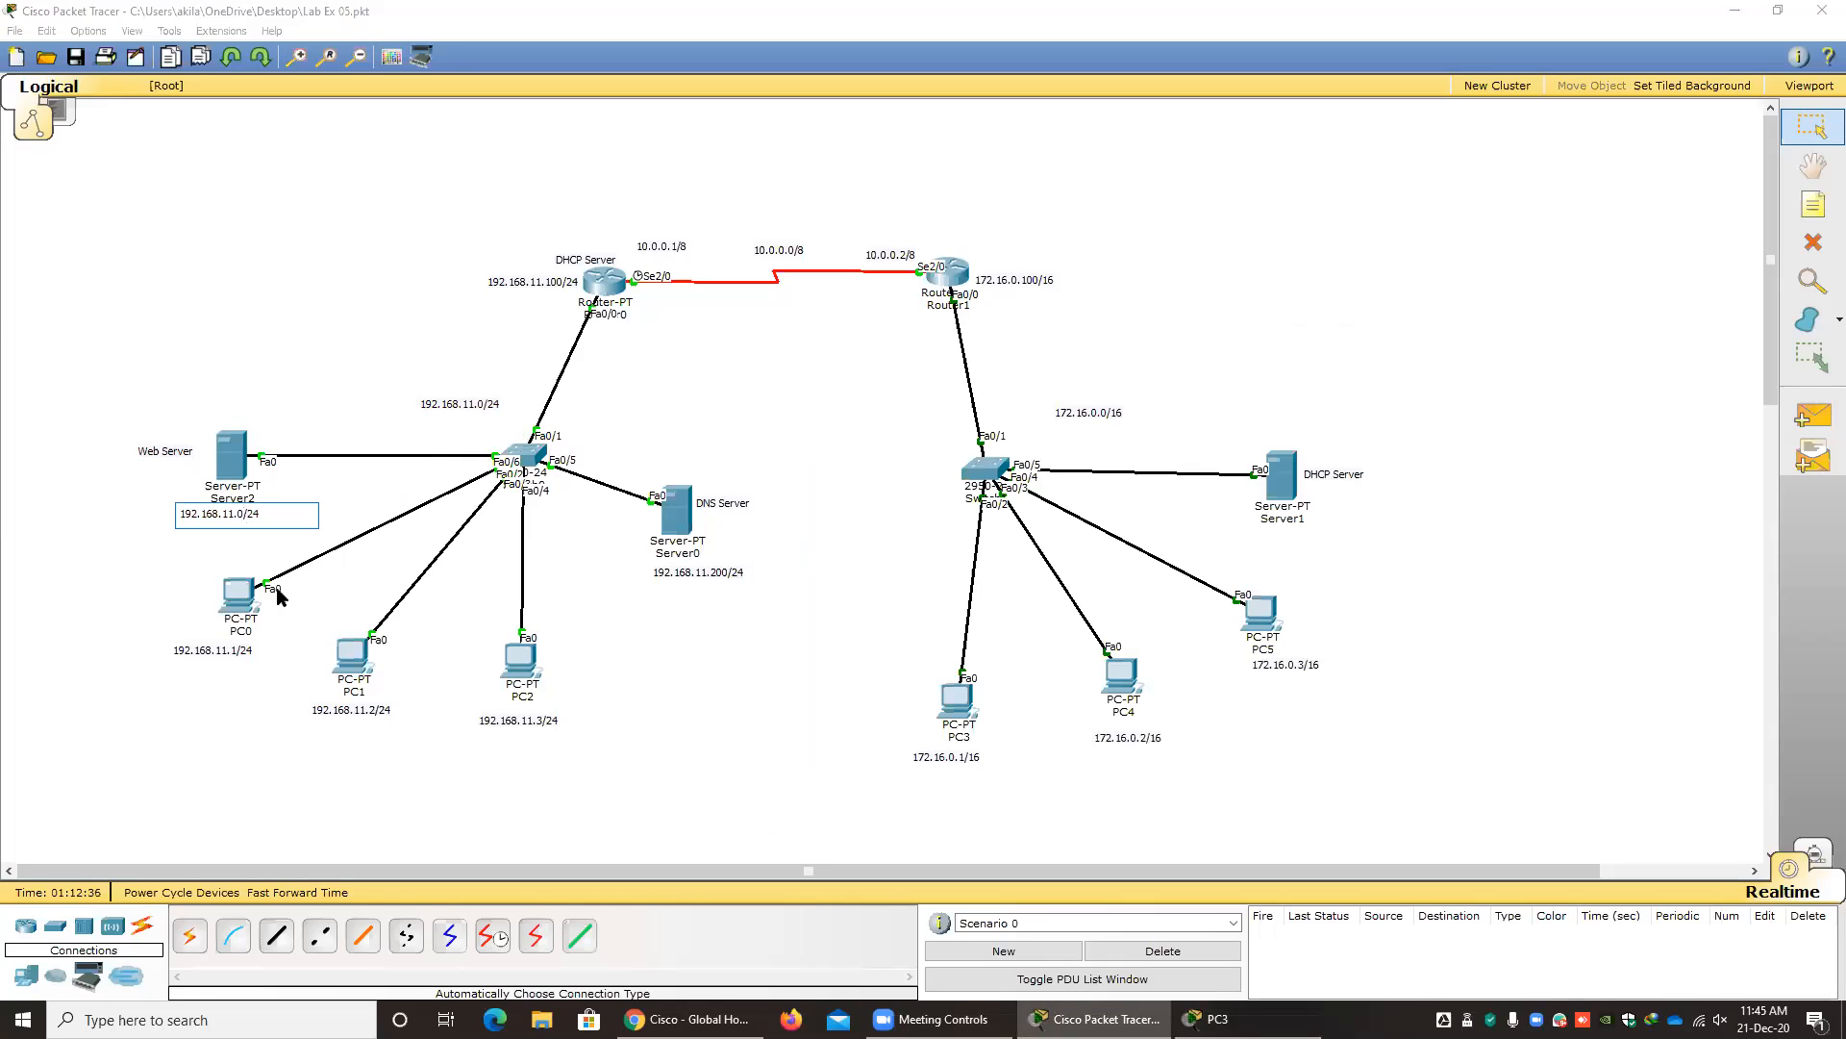
{"action": "left_click", "coordinate": [187, 564]}
{"action": "left_click_drag", "start_coordinate": [210, 520], "coordinate": [150, 562]}
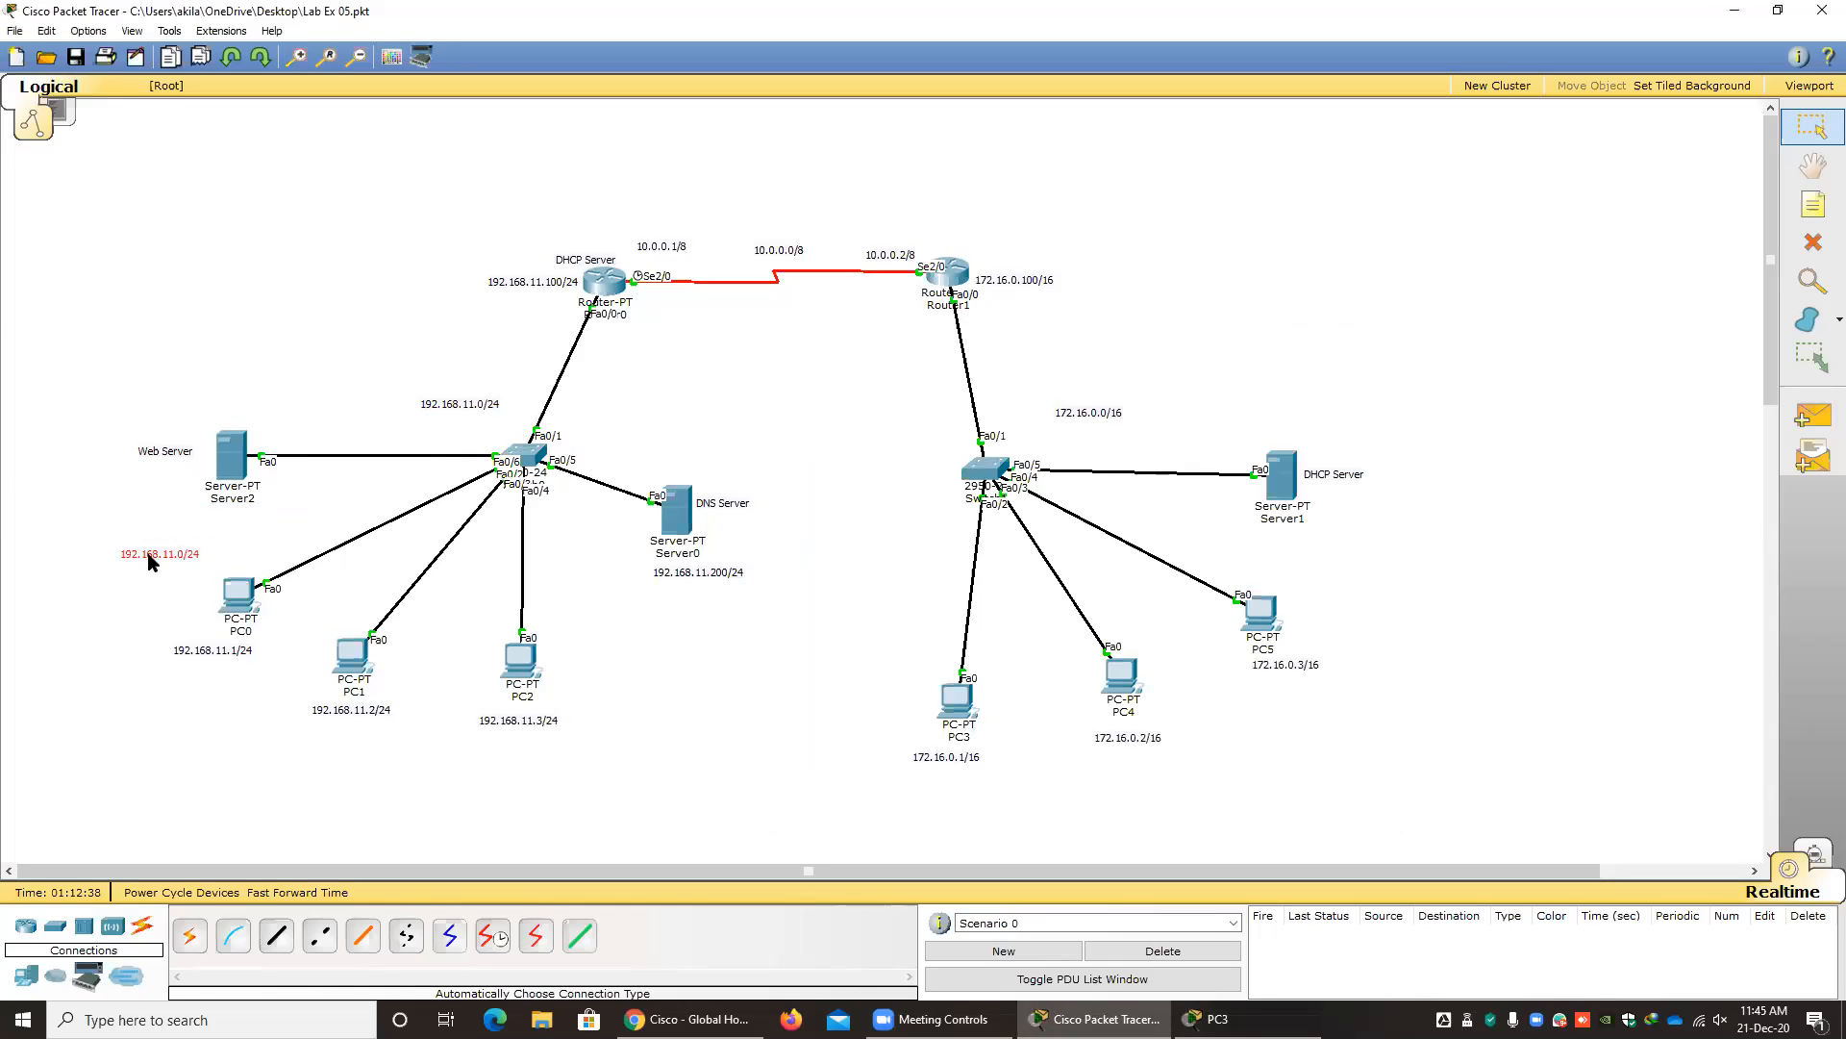
{"action": "key", "text": "Delete"}
{"action": "left_click", "coordinate": [856, 535]}
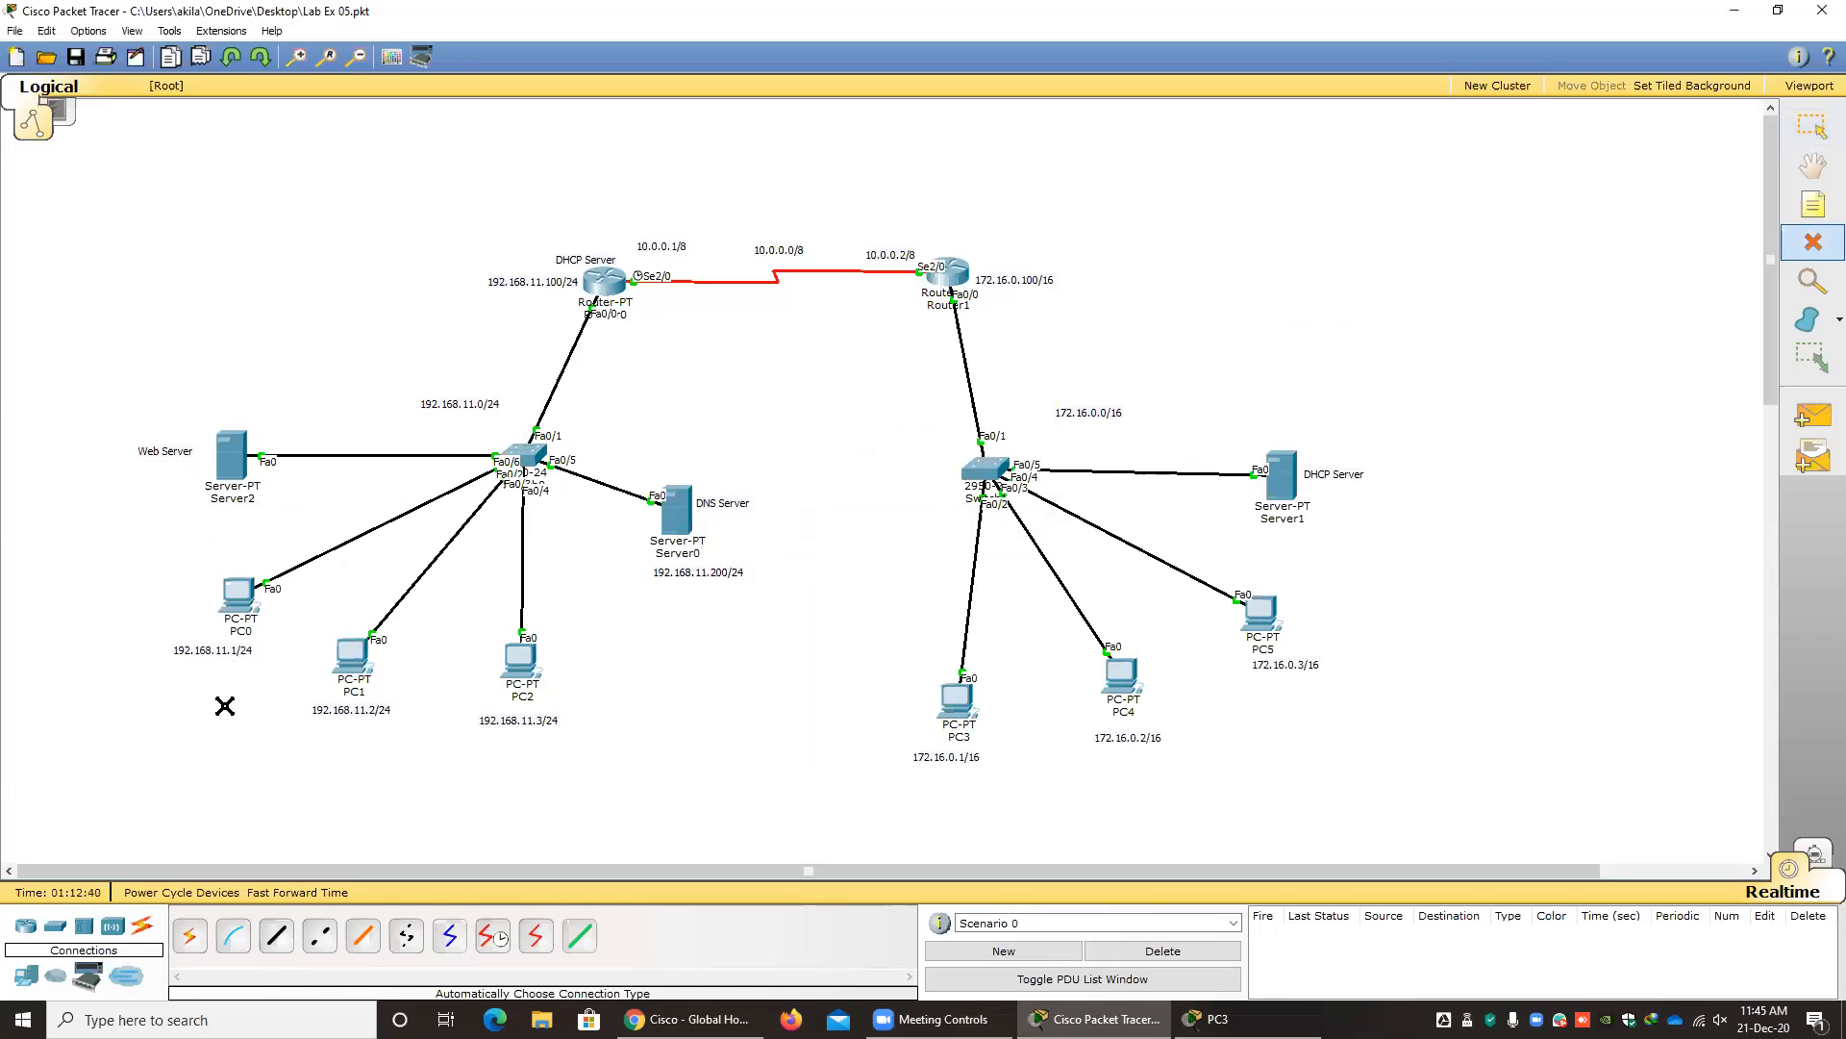
{"action": "key", "text": "Escape"}
Move the 192.168.11.1/24 label from below PC0 to below the web server, Server2.
{"action": "left_click", "coordinate": [211, 648]}
{"action": "left_click_drag", "start_coordinate": [211, 648], "coordinate": [216, 569]}
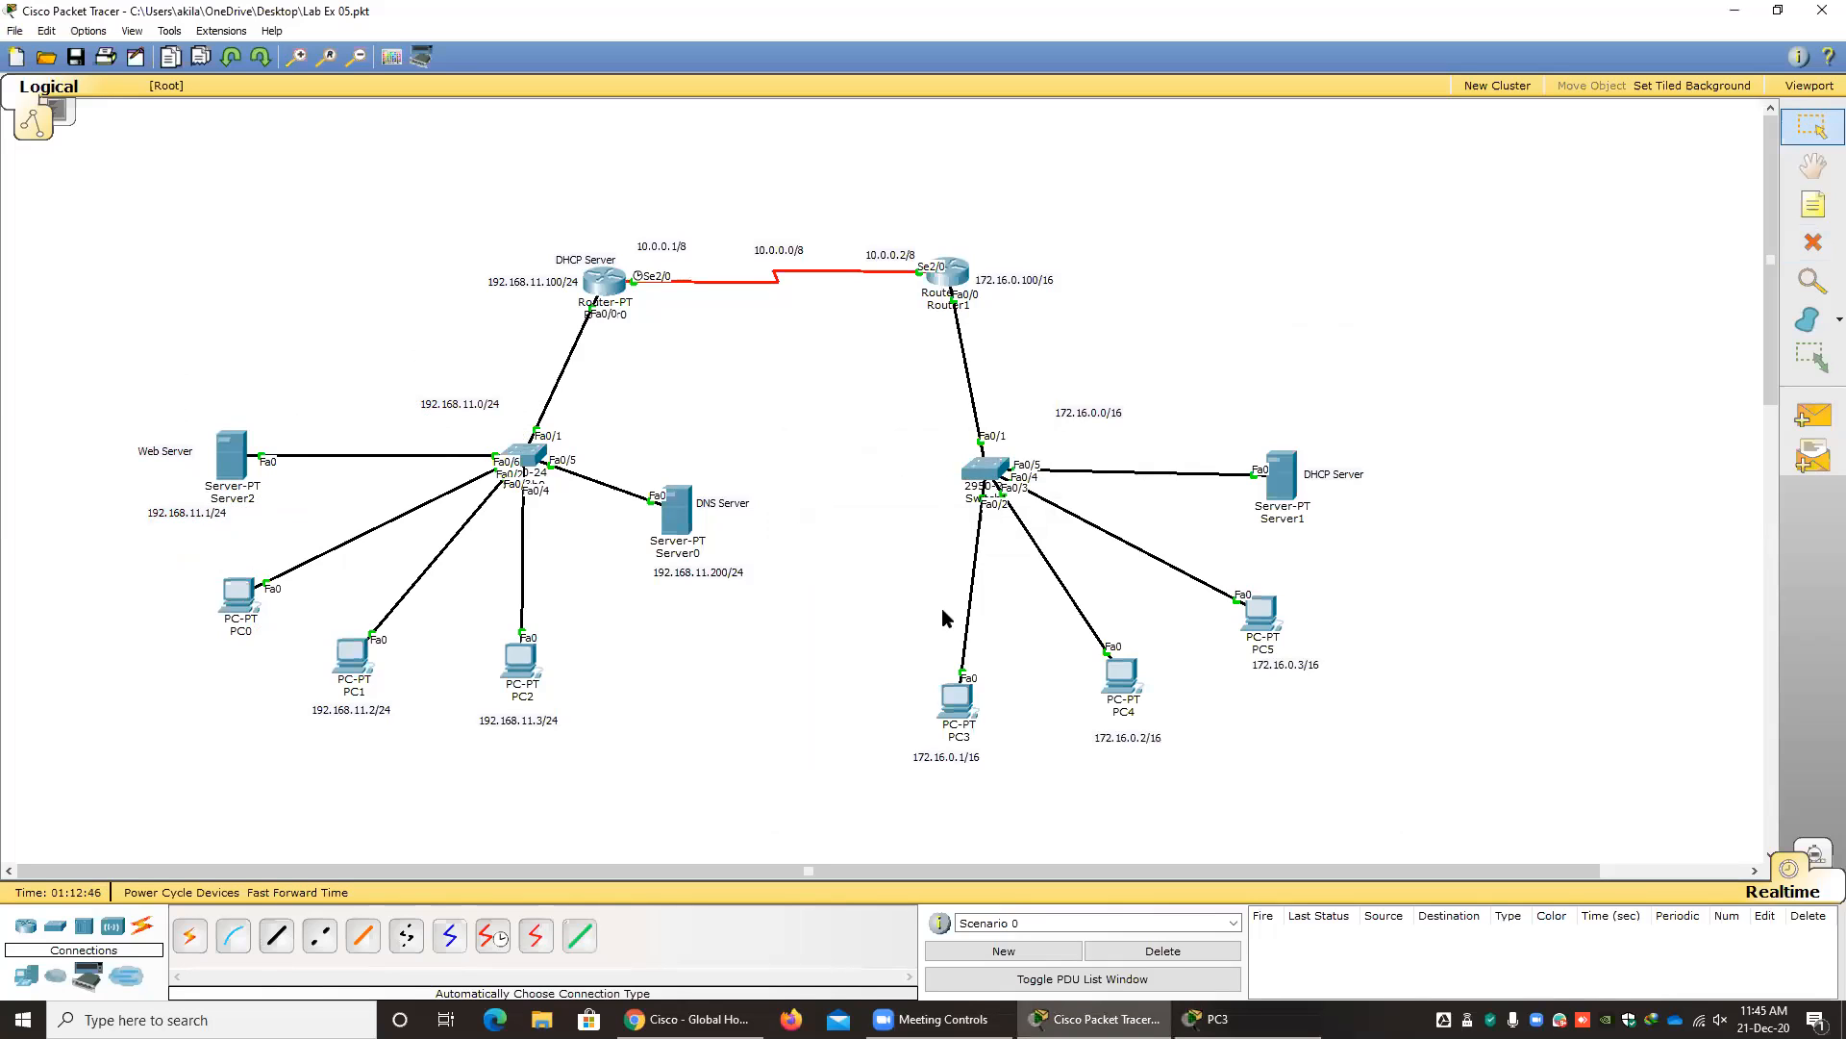
Load the web server's page at 192.168.11.1 in PC3's browser.
{"action": "left_click", "coordinate": [962, 702]}
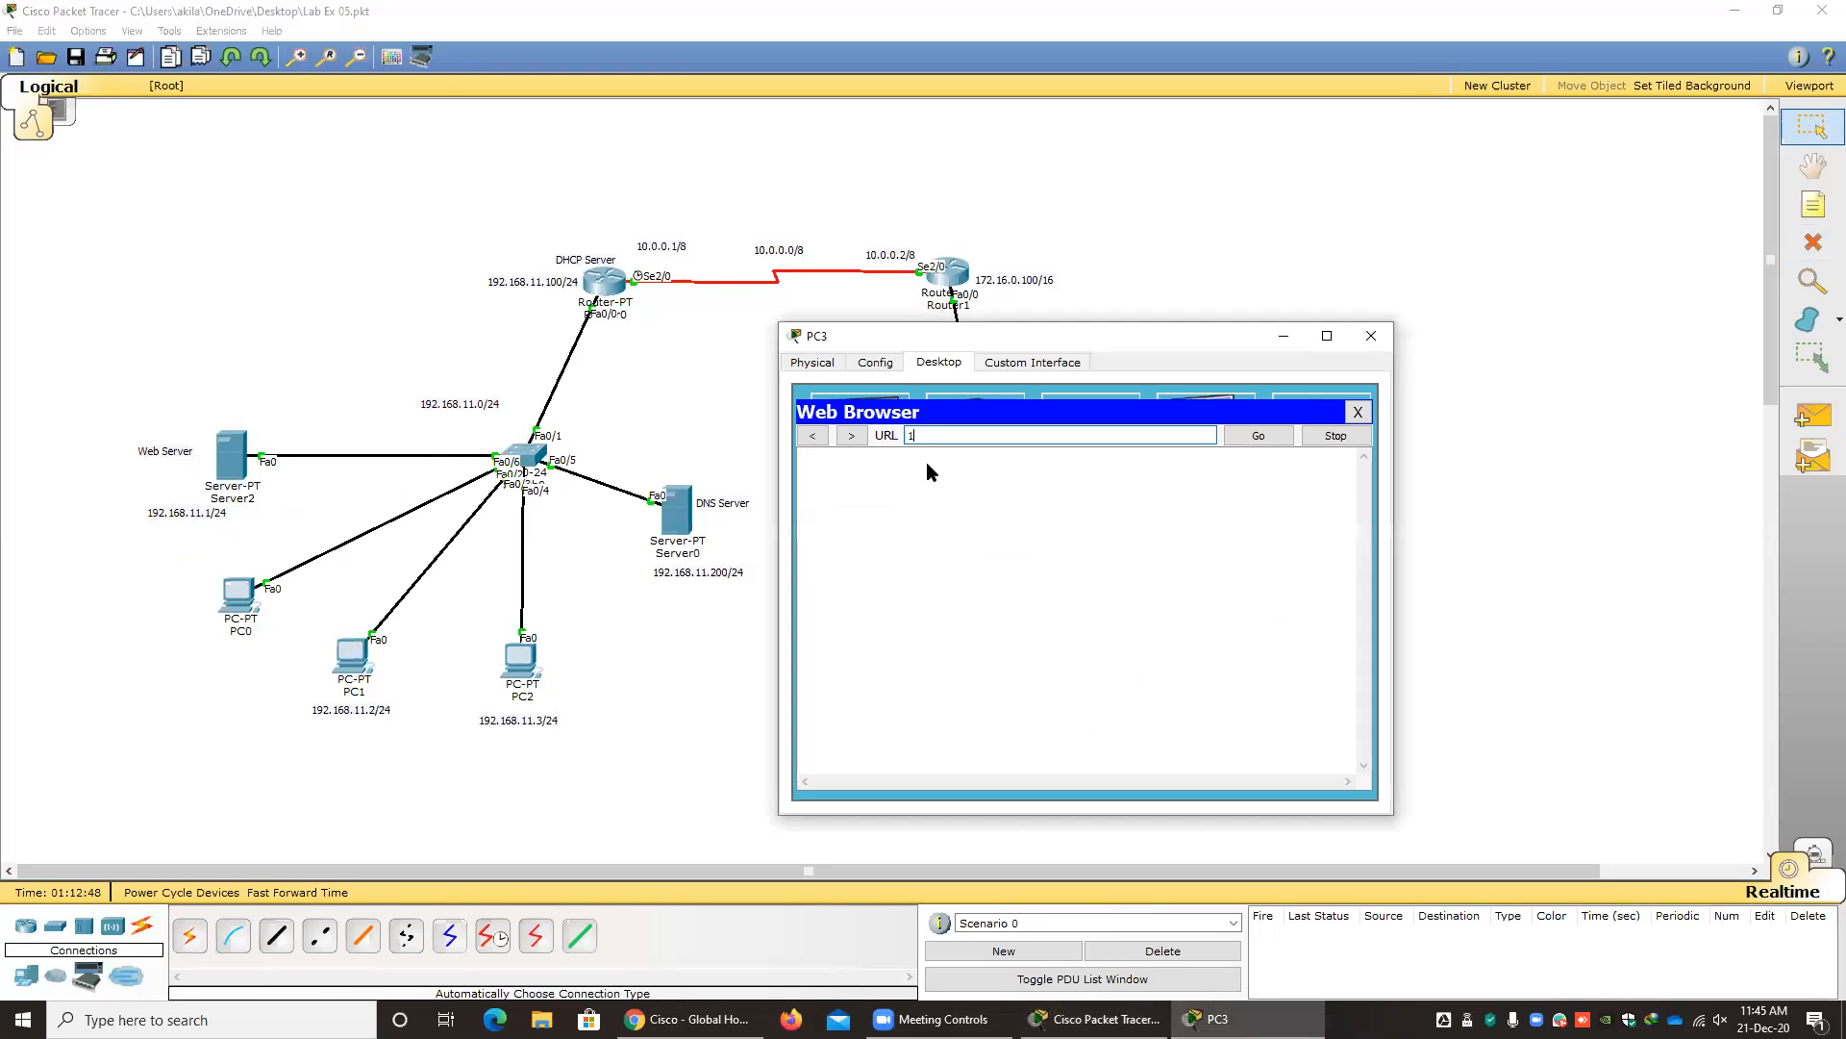
{"action": "type", "text": "192.196"}
{"action": "key", "text": "Return"}
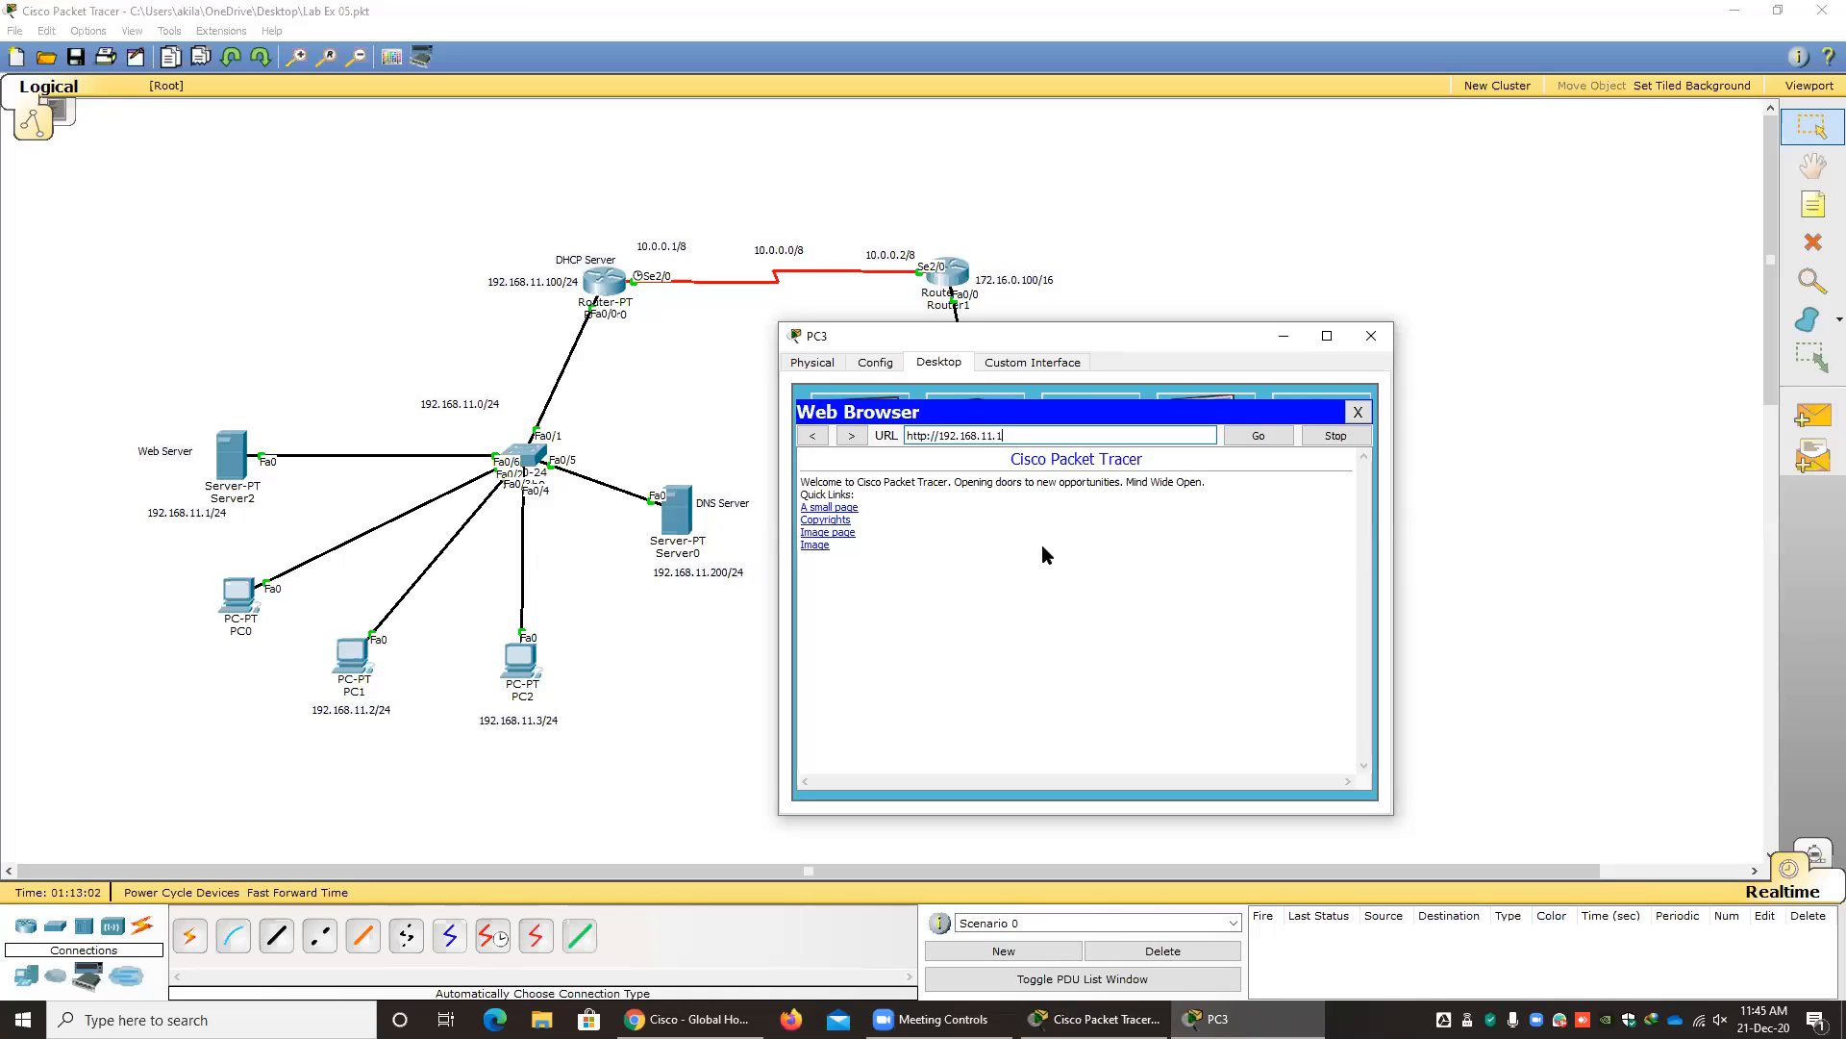
Reopen PC3's web browser and load 192.168.11.1 again.
{"action": "left_click", "coordinate": [1357, 411]}
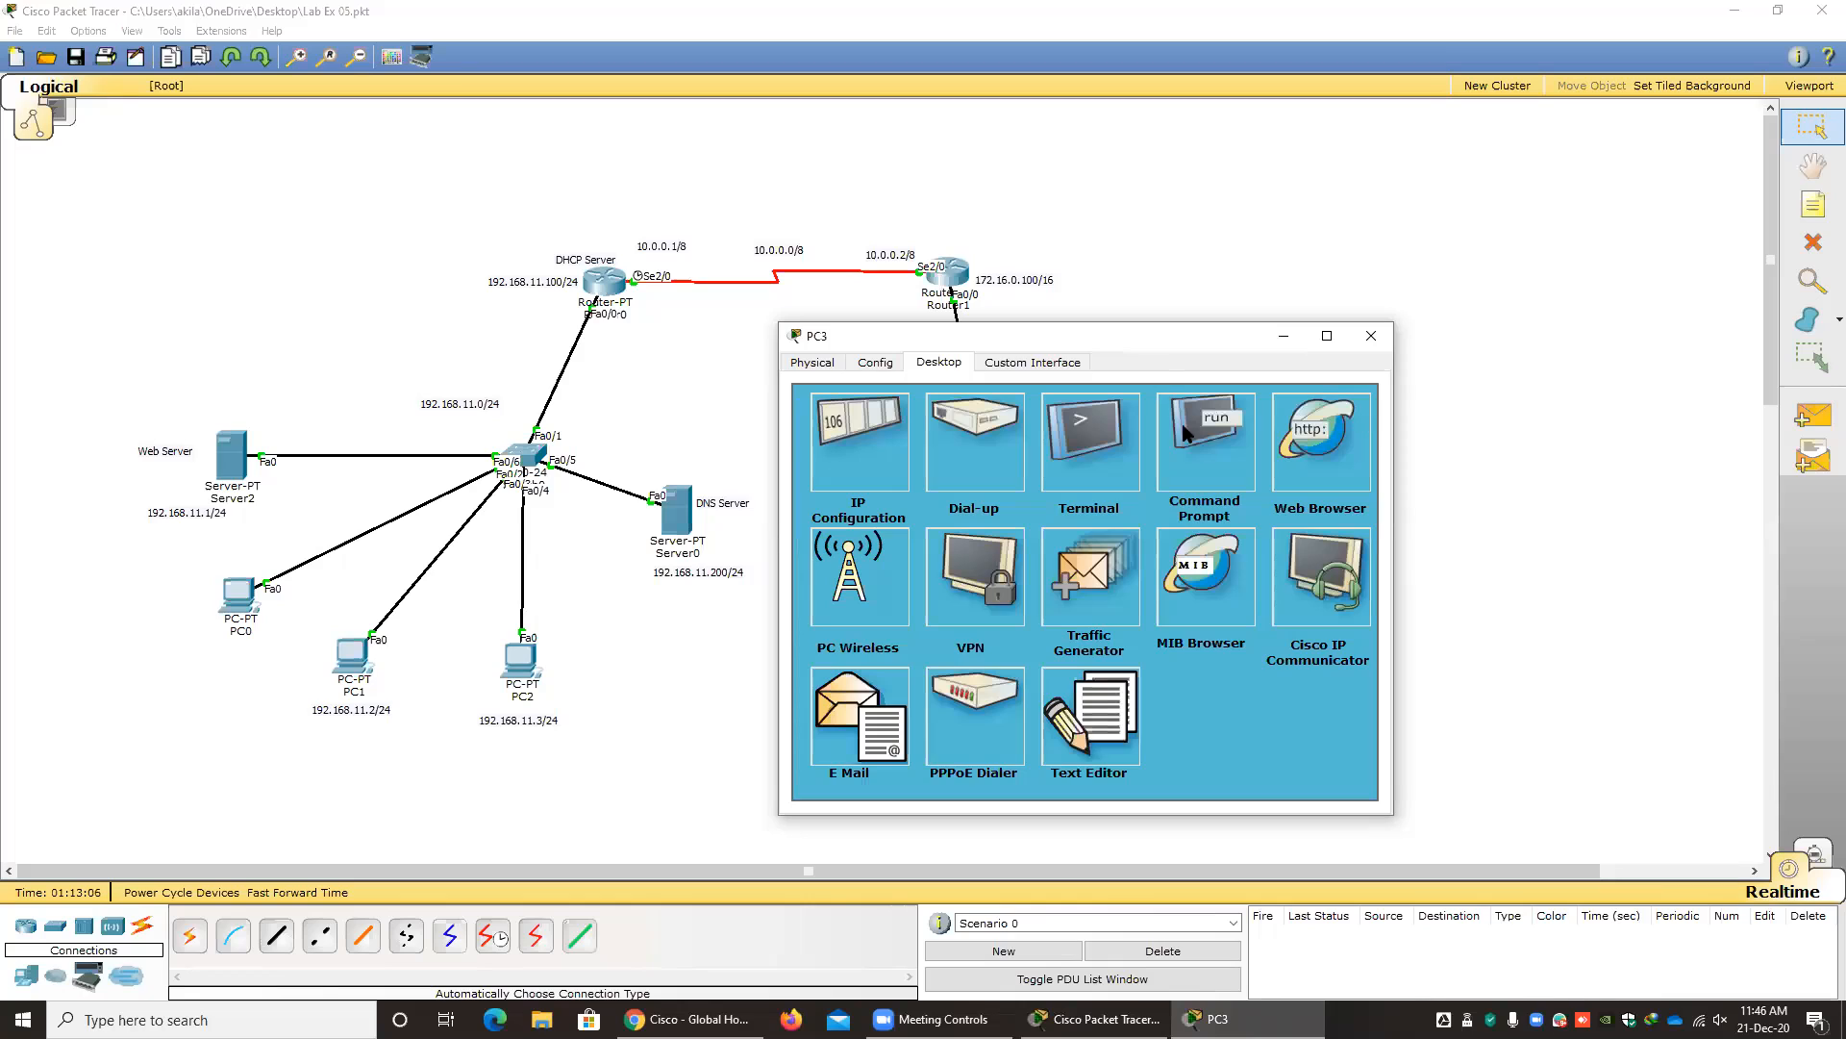
{"action": "left_click", "coordinate": [1346, 454]}
{"action": "type", "text": "19"}
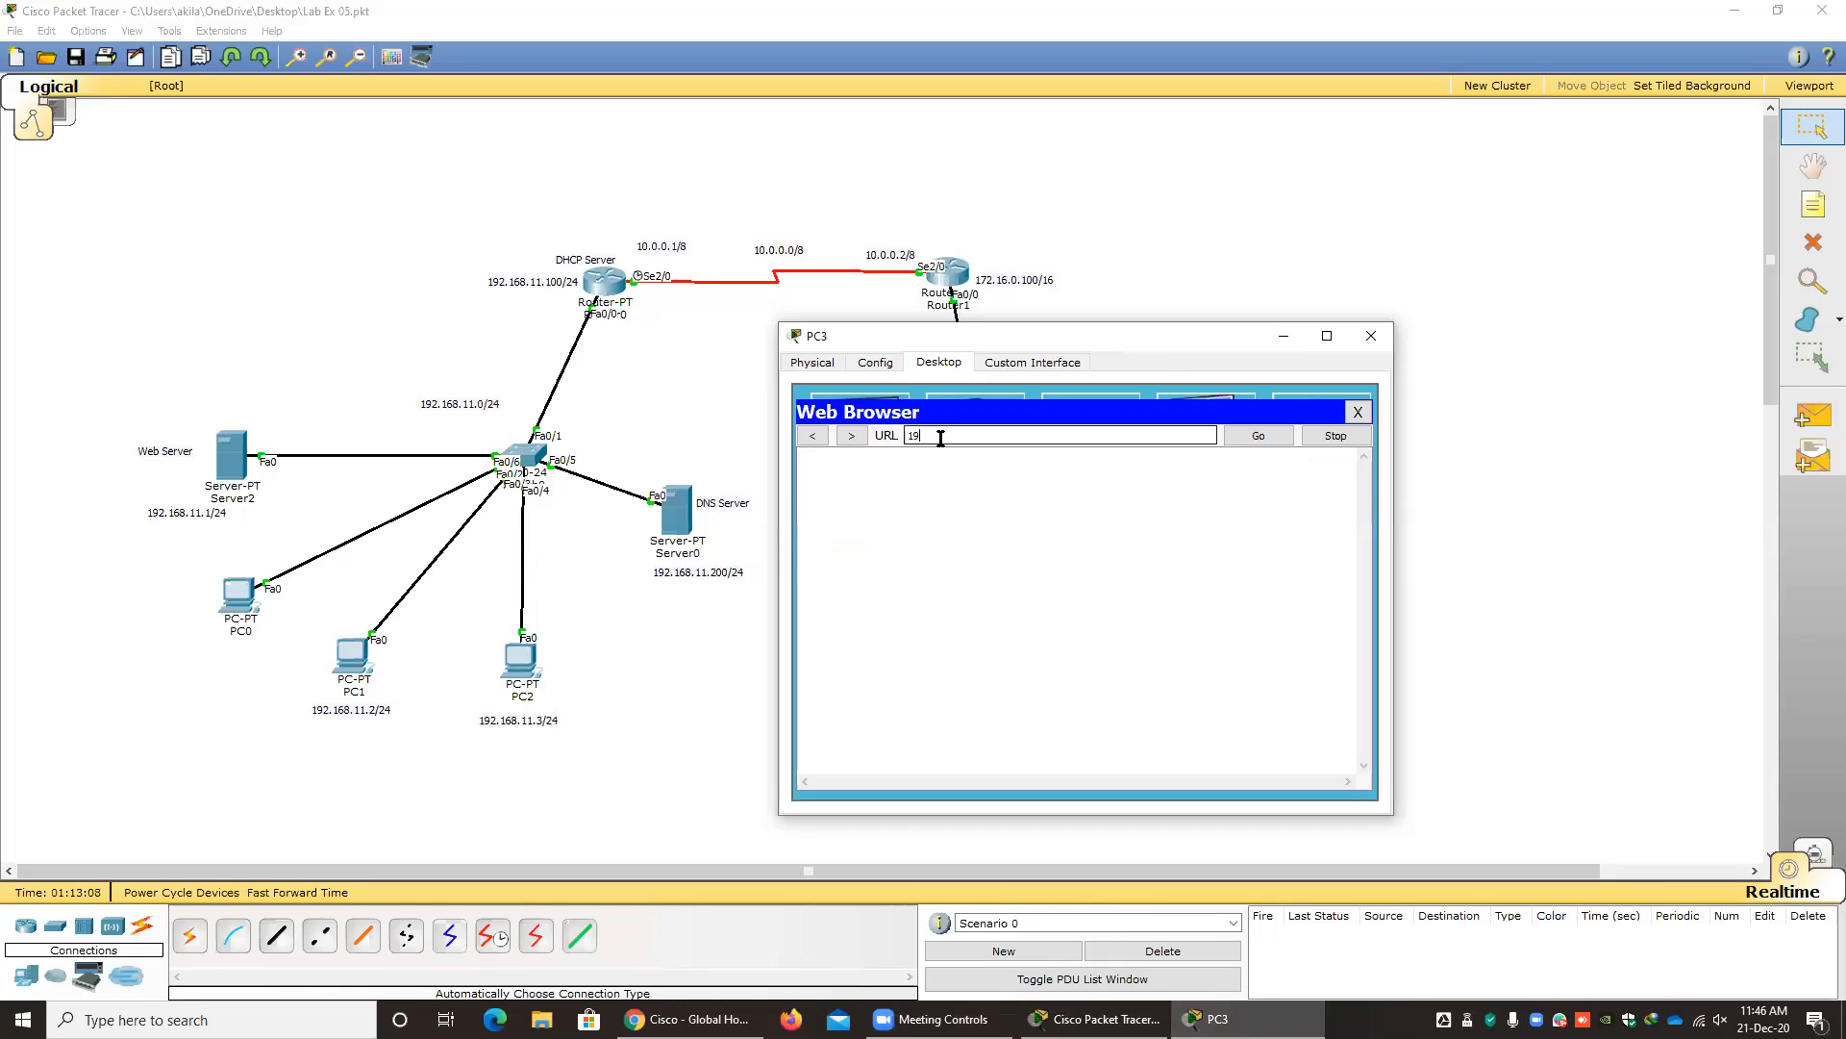
{"action": "type", "text": "2.168.11.1"}
{"action": "key", "text": "Return"}
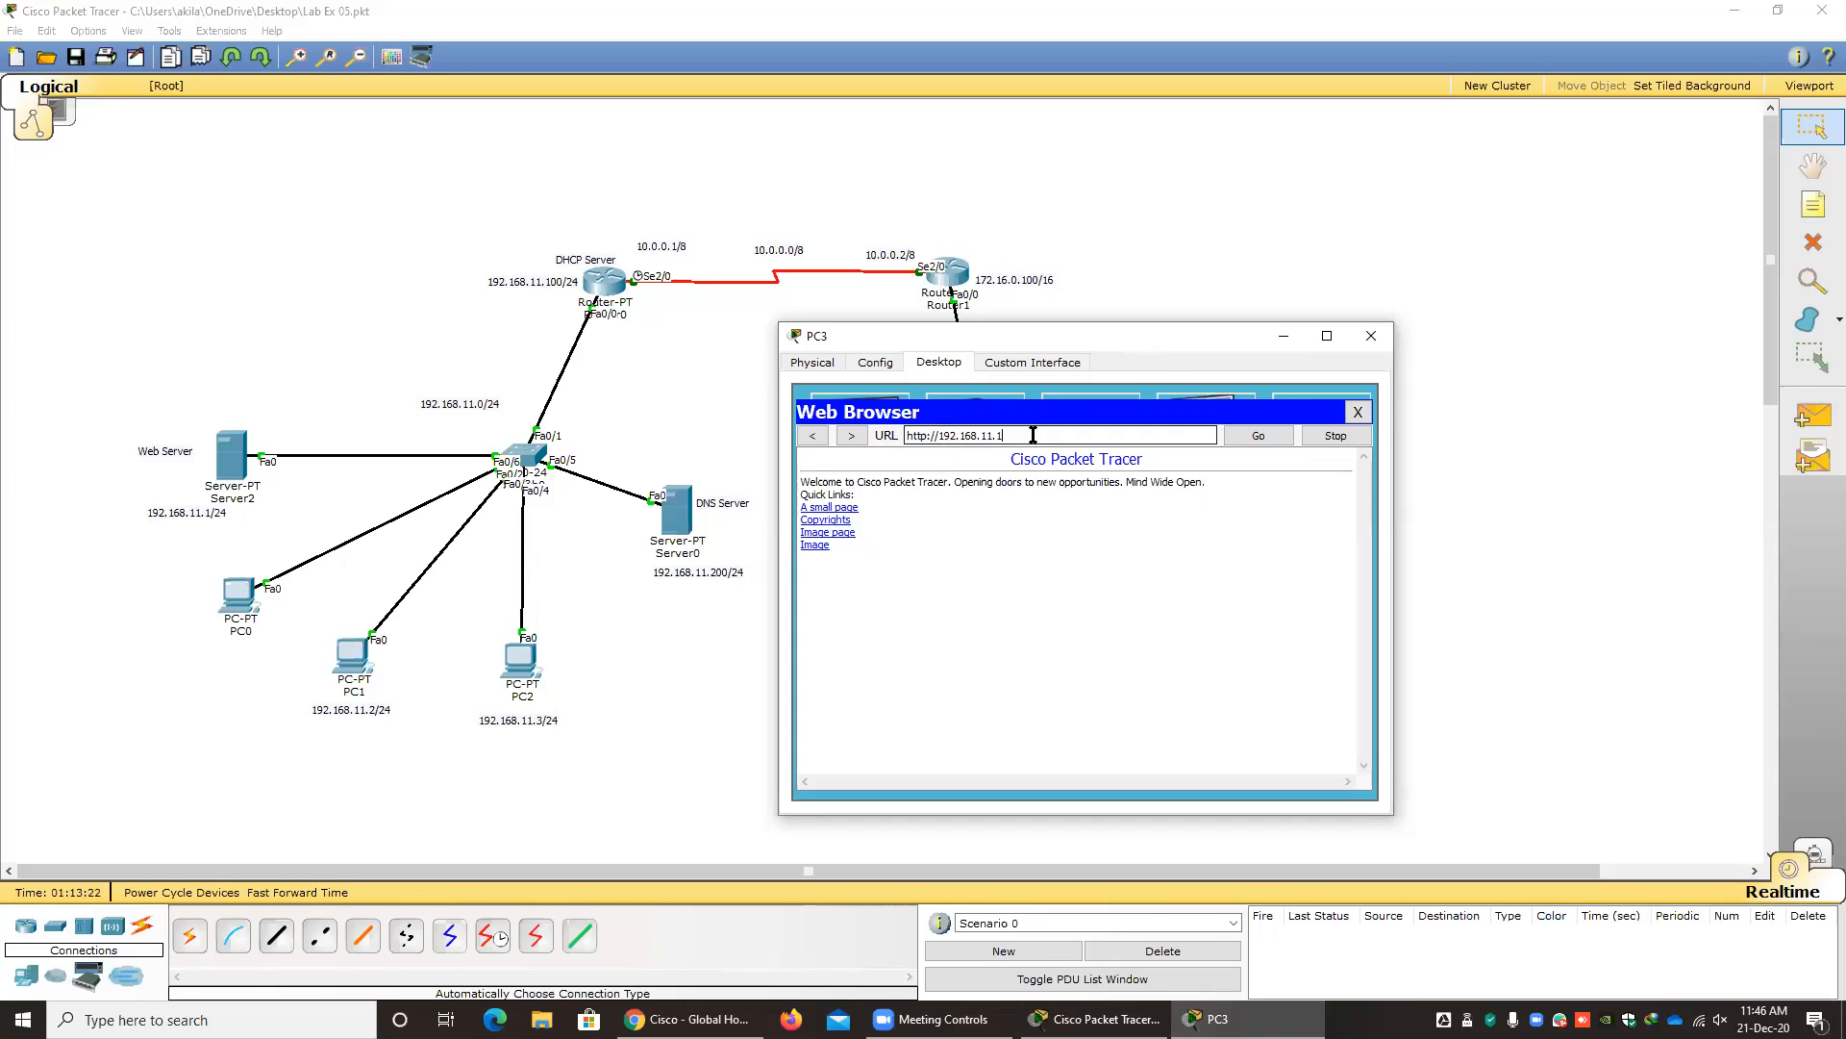
Replace the address in PC3's browser with mysite.com and try to load it.
{"action": "left_click_drag", "start_coordinate": [1036, 435], "coordinate": [874, 456]}
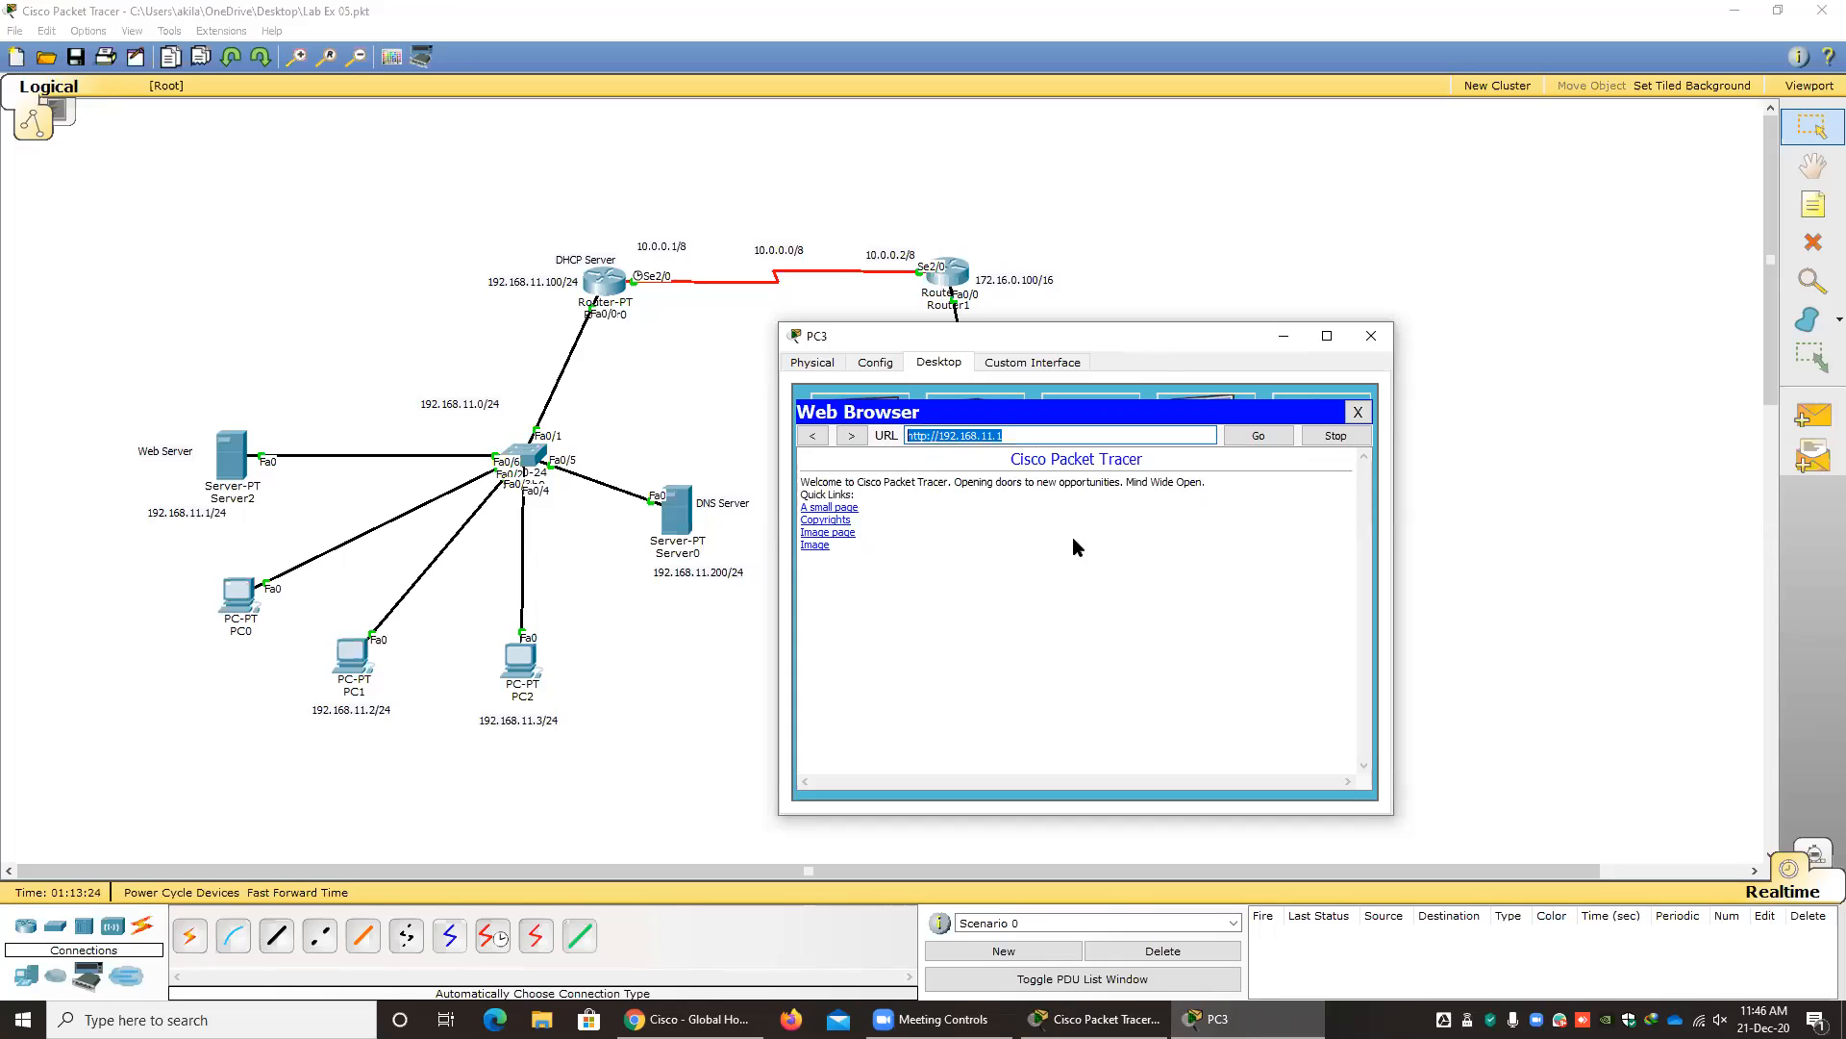
{"action": "type", "text": "mysite.com"}
{"action": "key", "text": "Return"}
Restart PC3's web browser, request mysite.com once more, and move the window clear of the DNS server.
{"action": "left_click", "coordinate": [1358, 411]}
{"action": "left_click", "coordinate": [1335, 441]}
{"action": "left_click", "coordinate": [974, 435]}
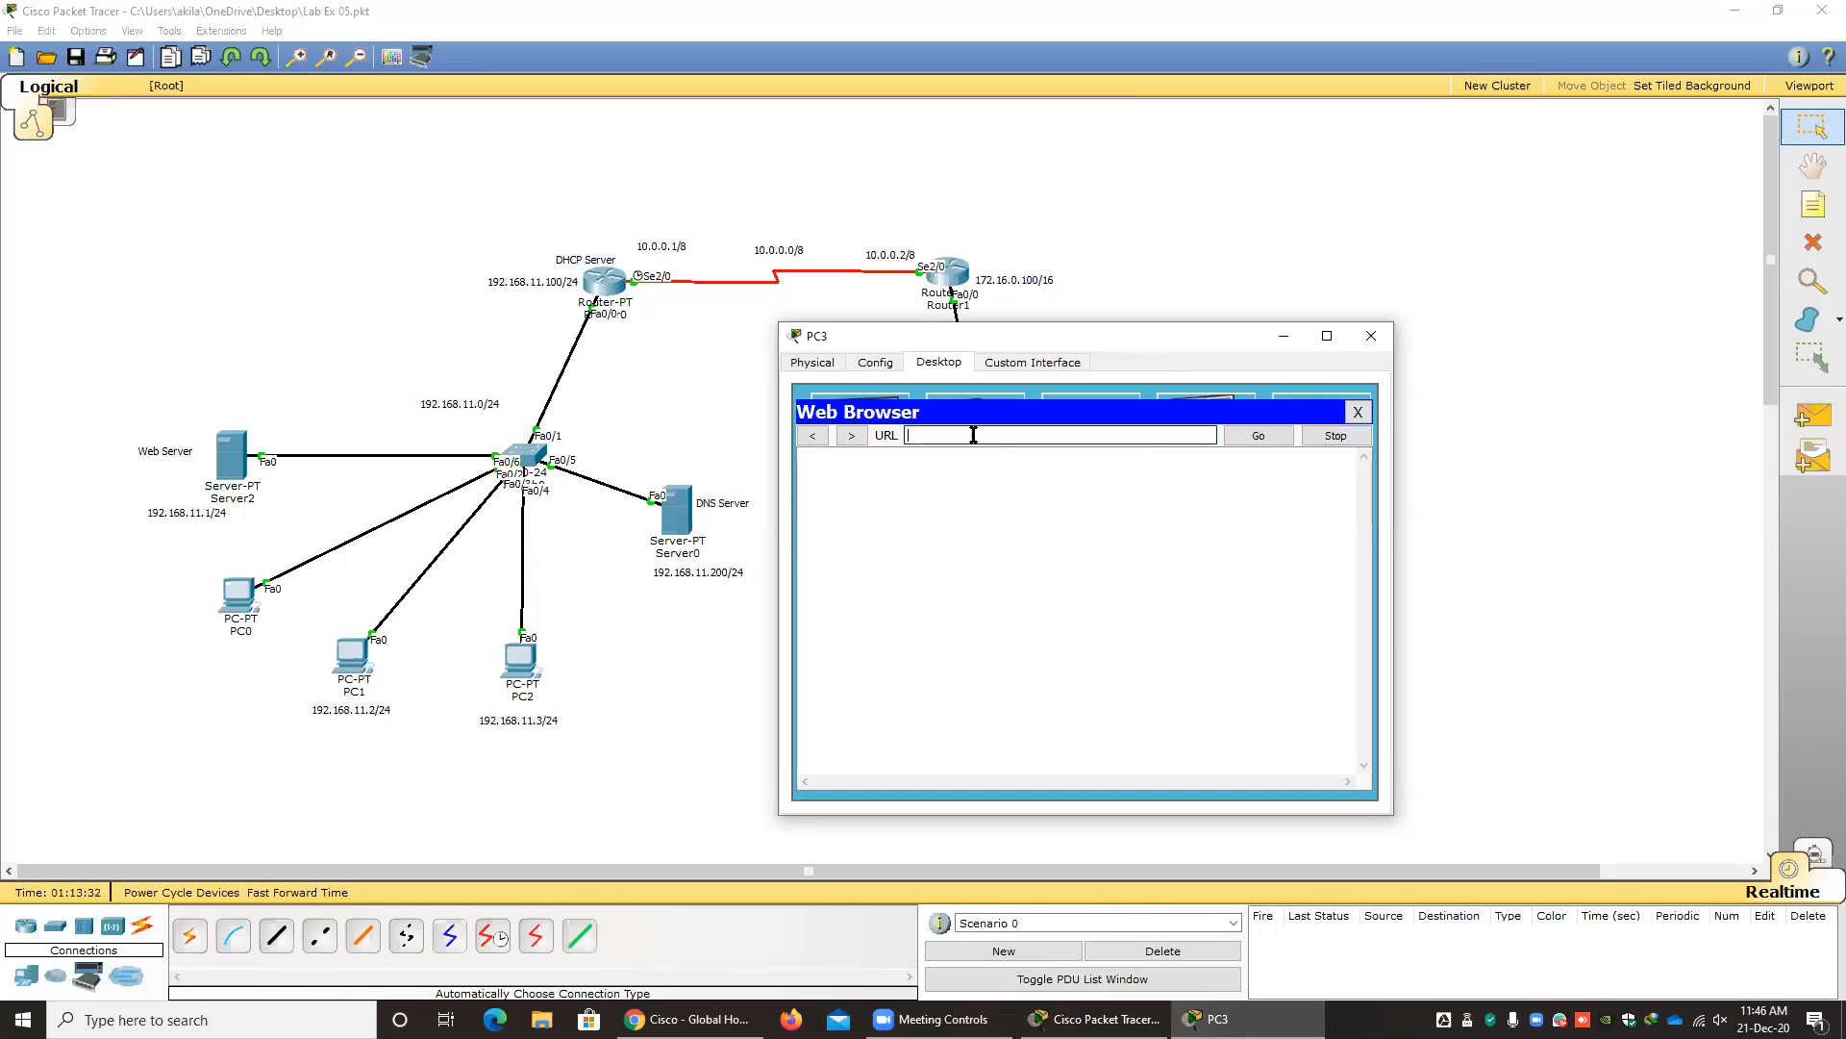
{"action": "type", "text": "mysite"}
{"action": "key", "text": "Return"}
{"action": "left_click_drag", "start_coordinate": [993, 338], "coordinate": [1092, 357]}
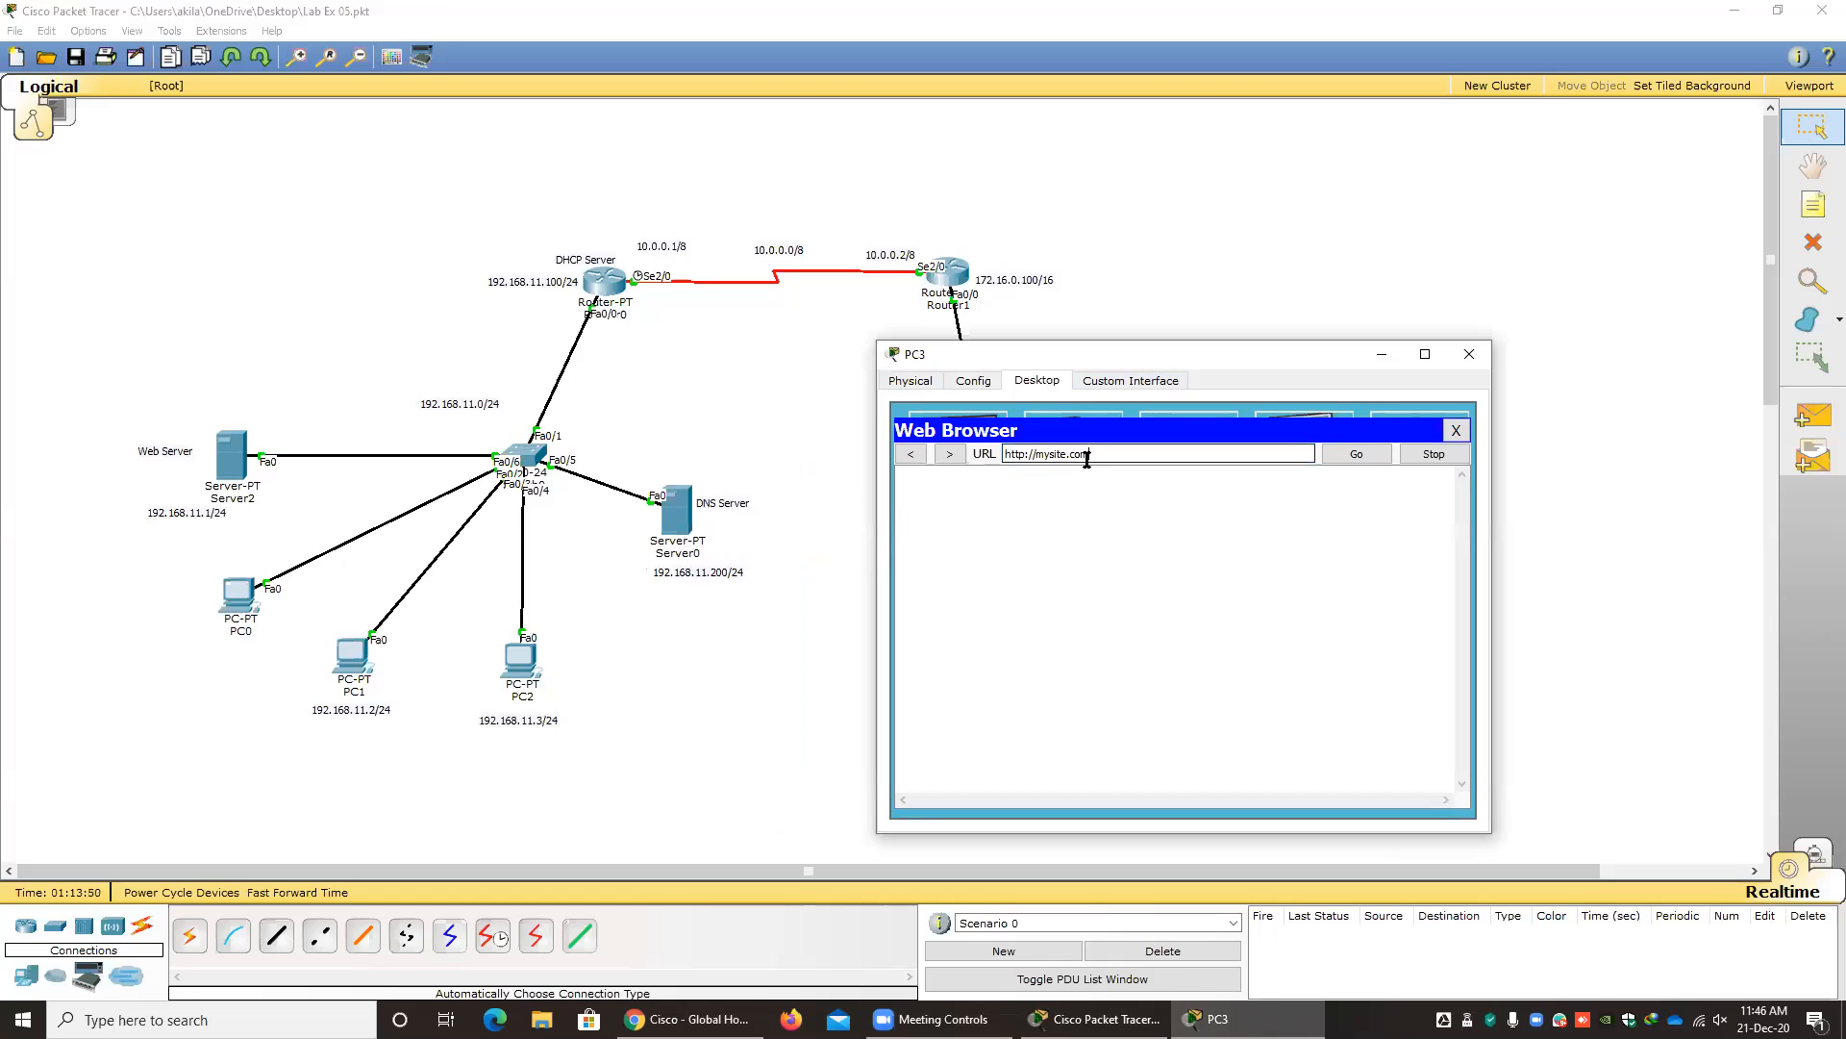
Open the DNS service settings of the DNS server, Server0.
{"action": "left_click", "coordinate": [681, 525]}
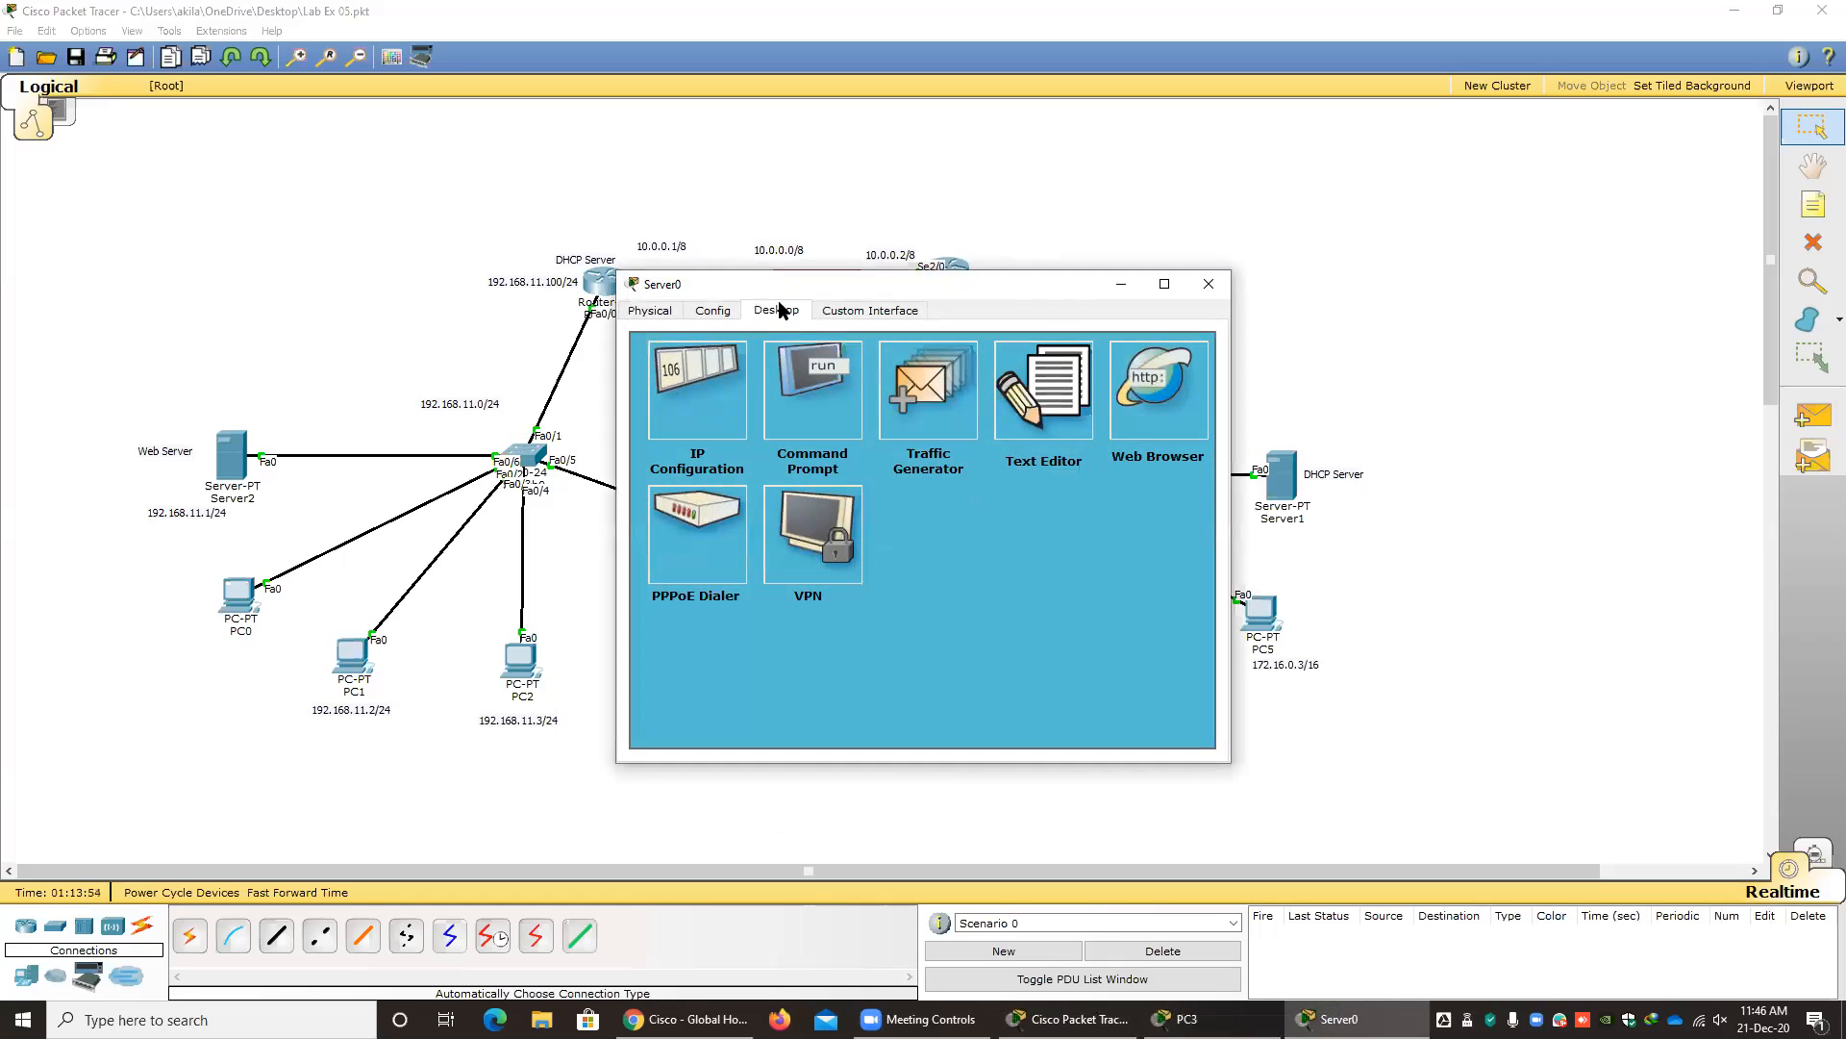
{"action": "left_click_drag", "start_coordinate": [770, 277], "coordinate": [566, 272]}
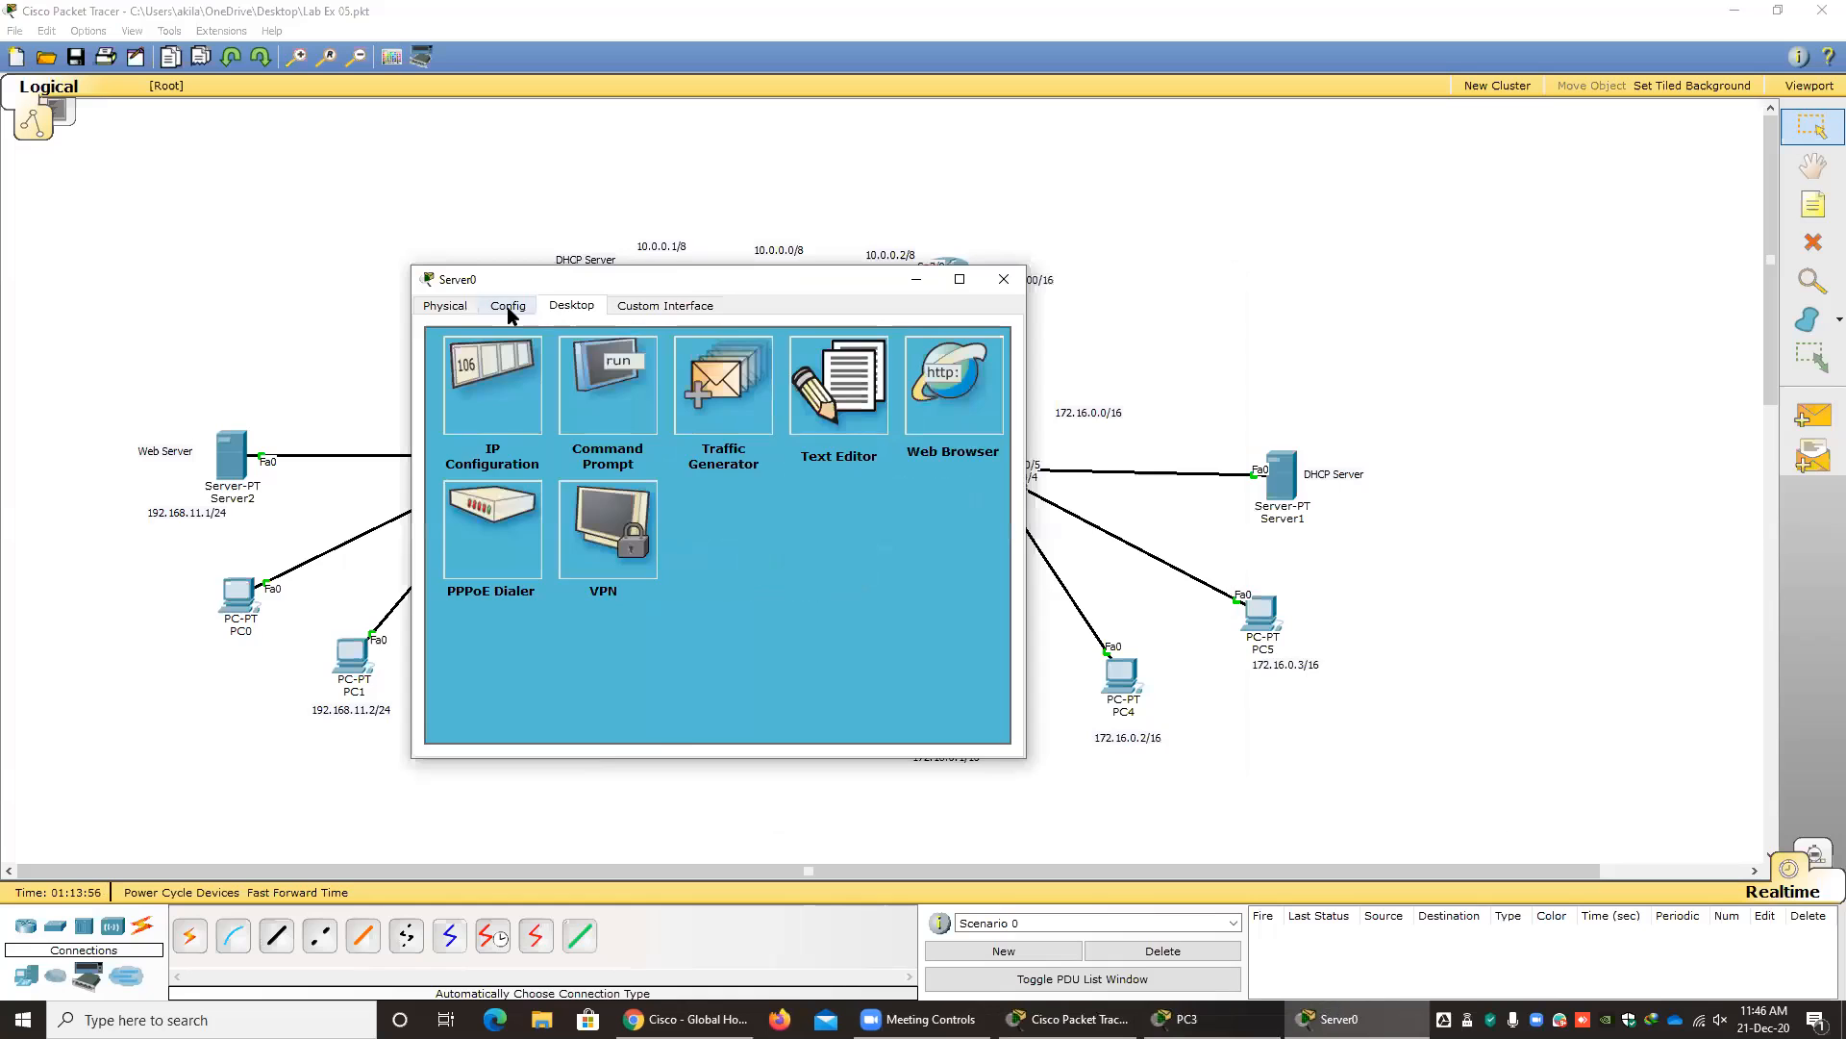
{"action": "left_click", "coordinate": [508, 305]}
{"action": "left_click_drag", "start_coordinate": [623, 280], "coordinate": [595, 352]}
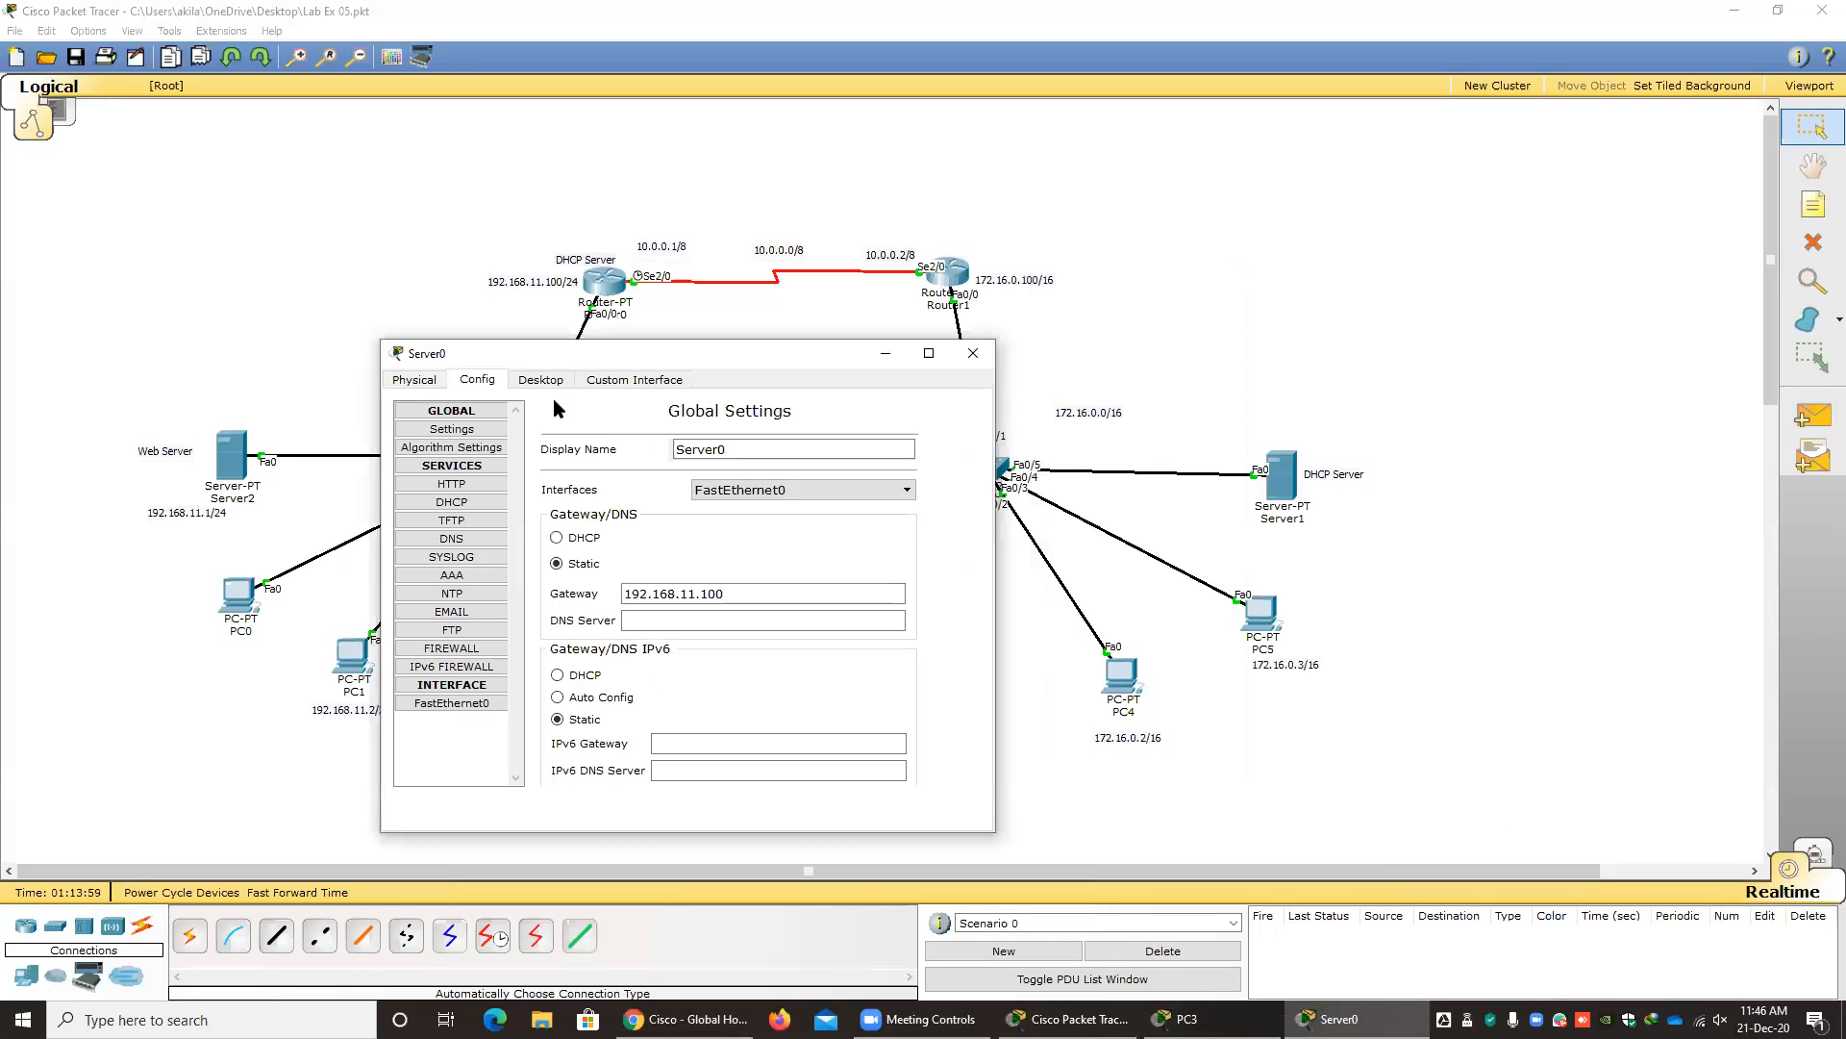
{"action": "left_click", "coordinate": [454, 538]}
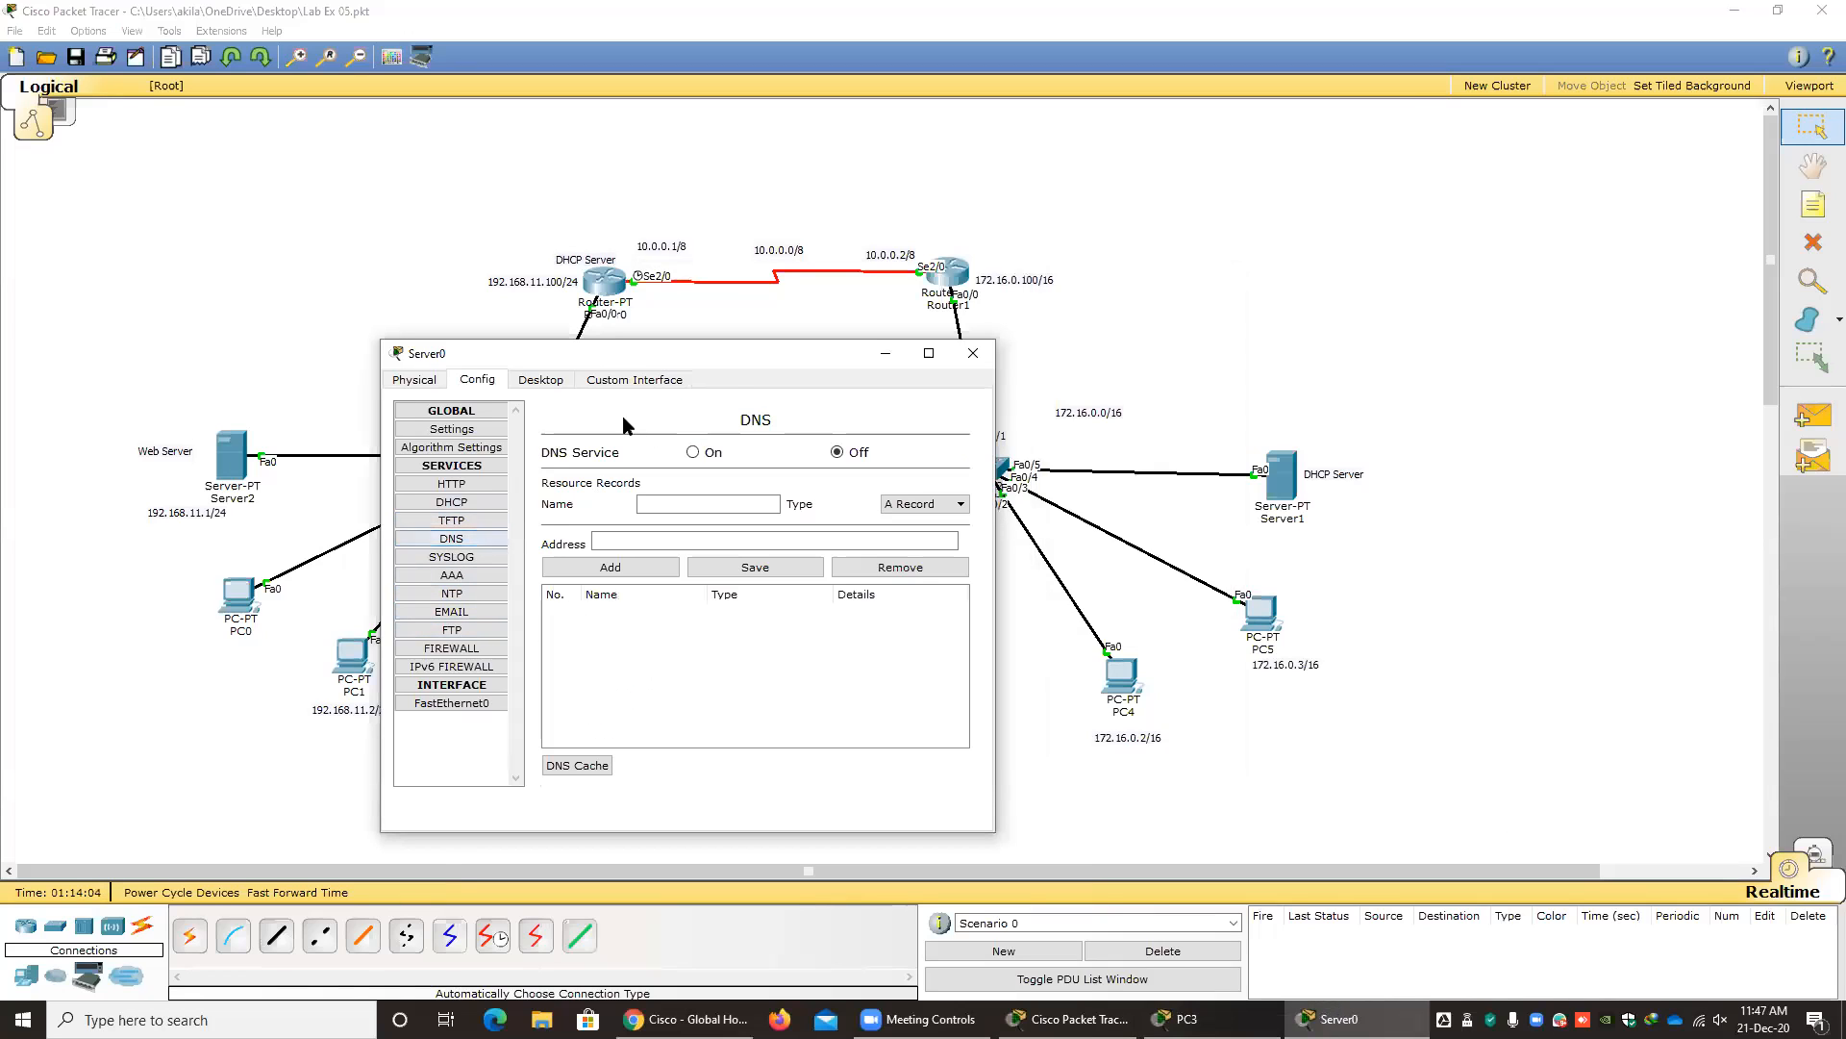
Add an A record to Server0's DNS service that maps mysite.com to the web server address 192.168.11.1.
{"action": "left_click_drag", "start_coordinate": [608, 352], "coordinate": [407, 298]}
{"action": "left_click", "coordinate": [477, 452]}
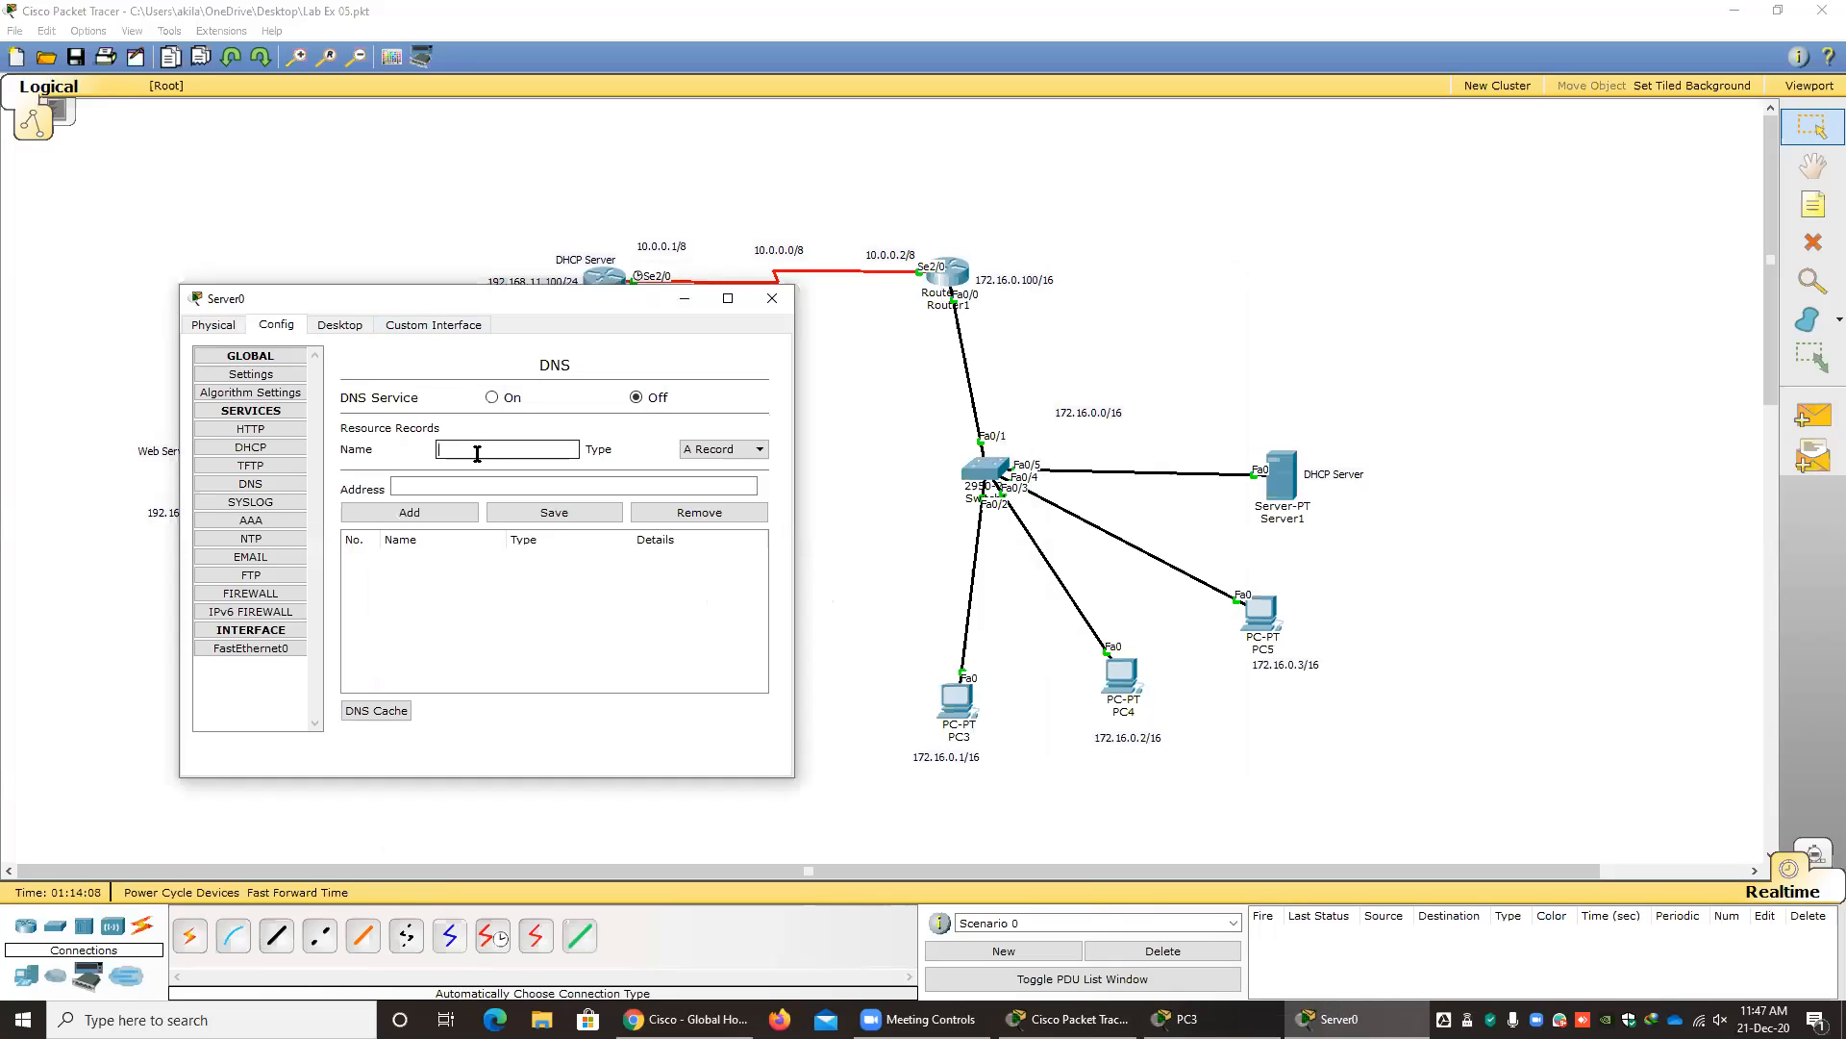
{"action": "type", "text": "mysite.com"}
{"action": "left_click", "coordinate": [539, 486]}
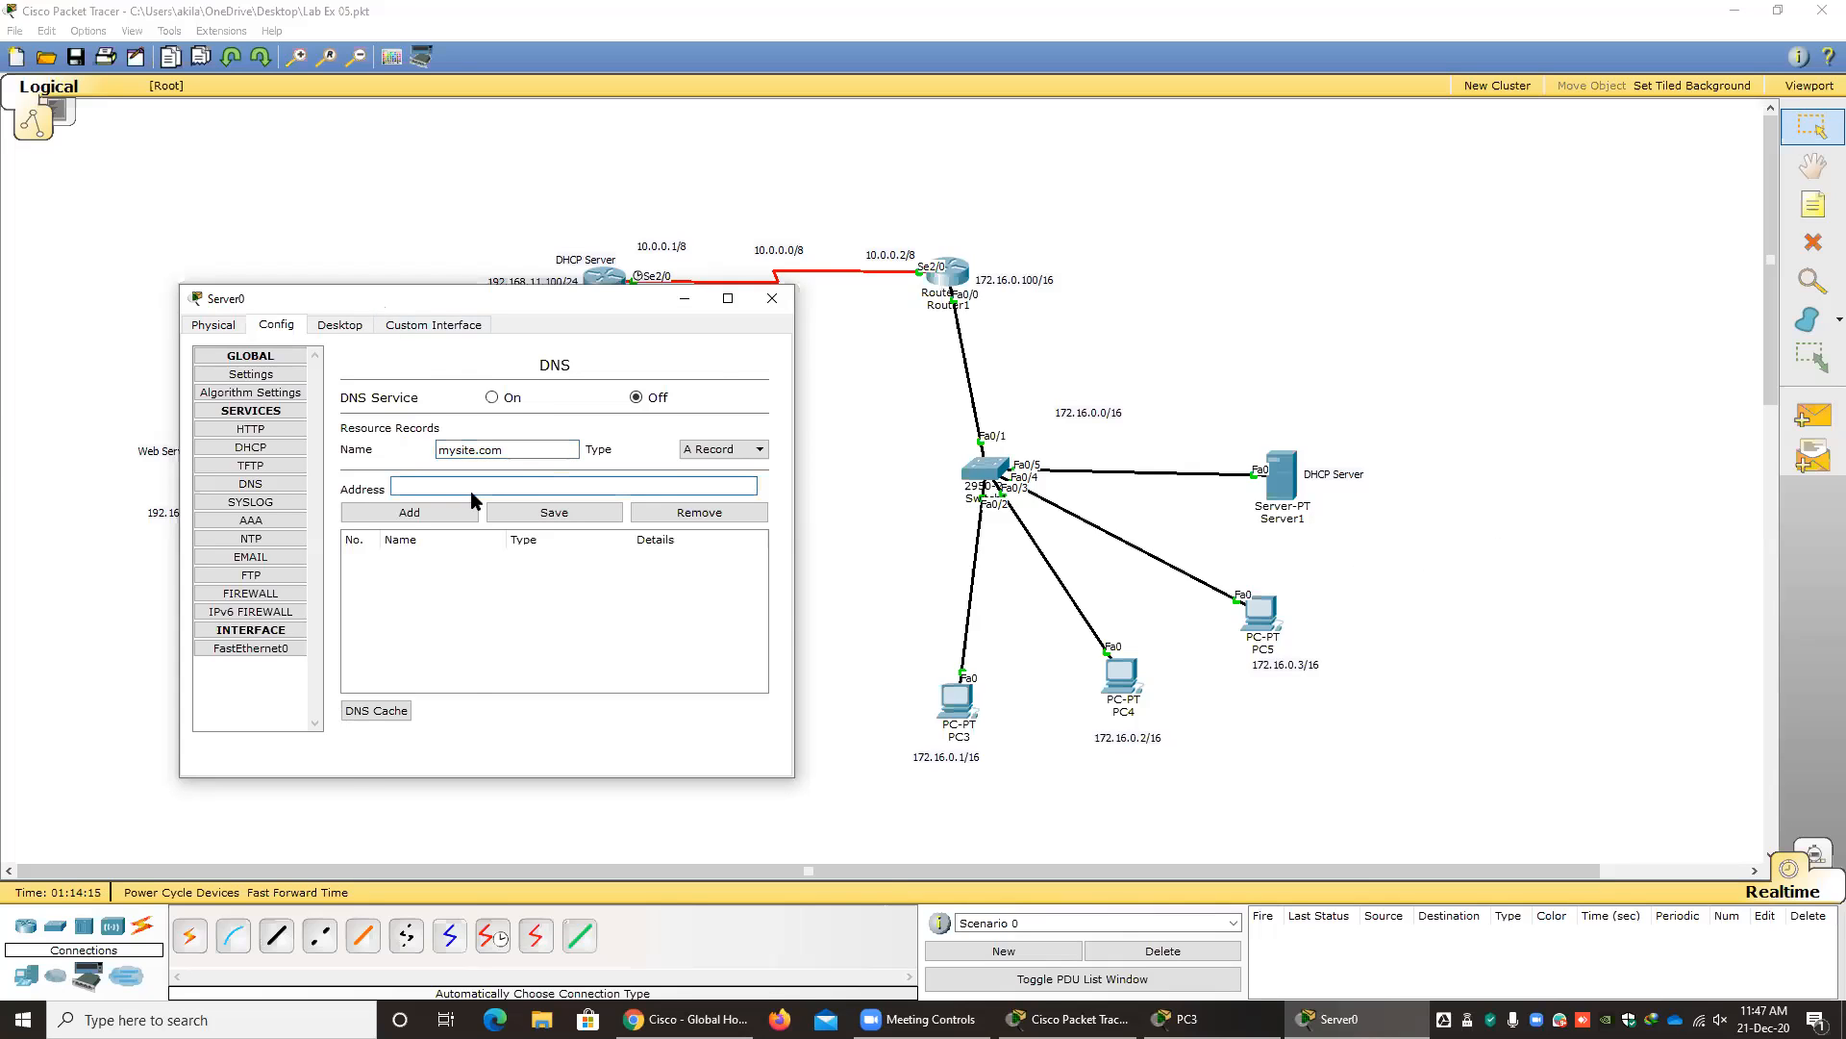
{"action": "left_click_drag", "start_coordinate": [377, 298], "coordinate": [472, 487]}
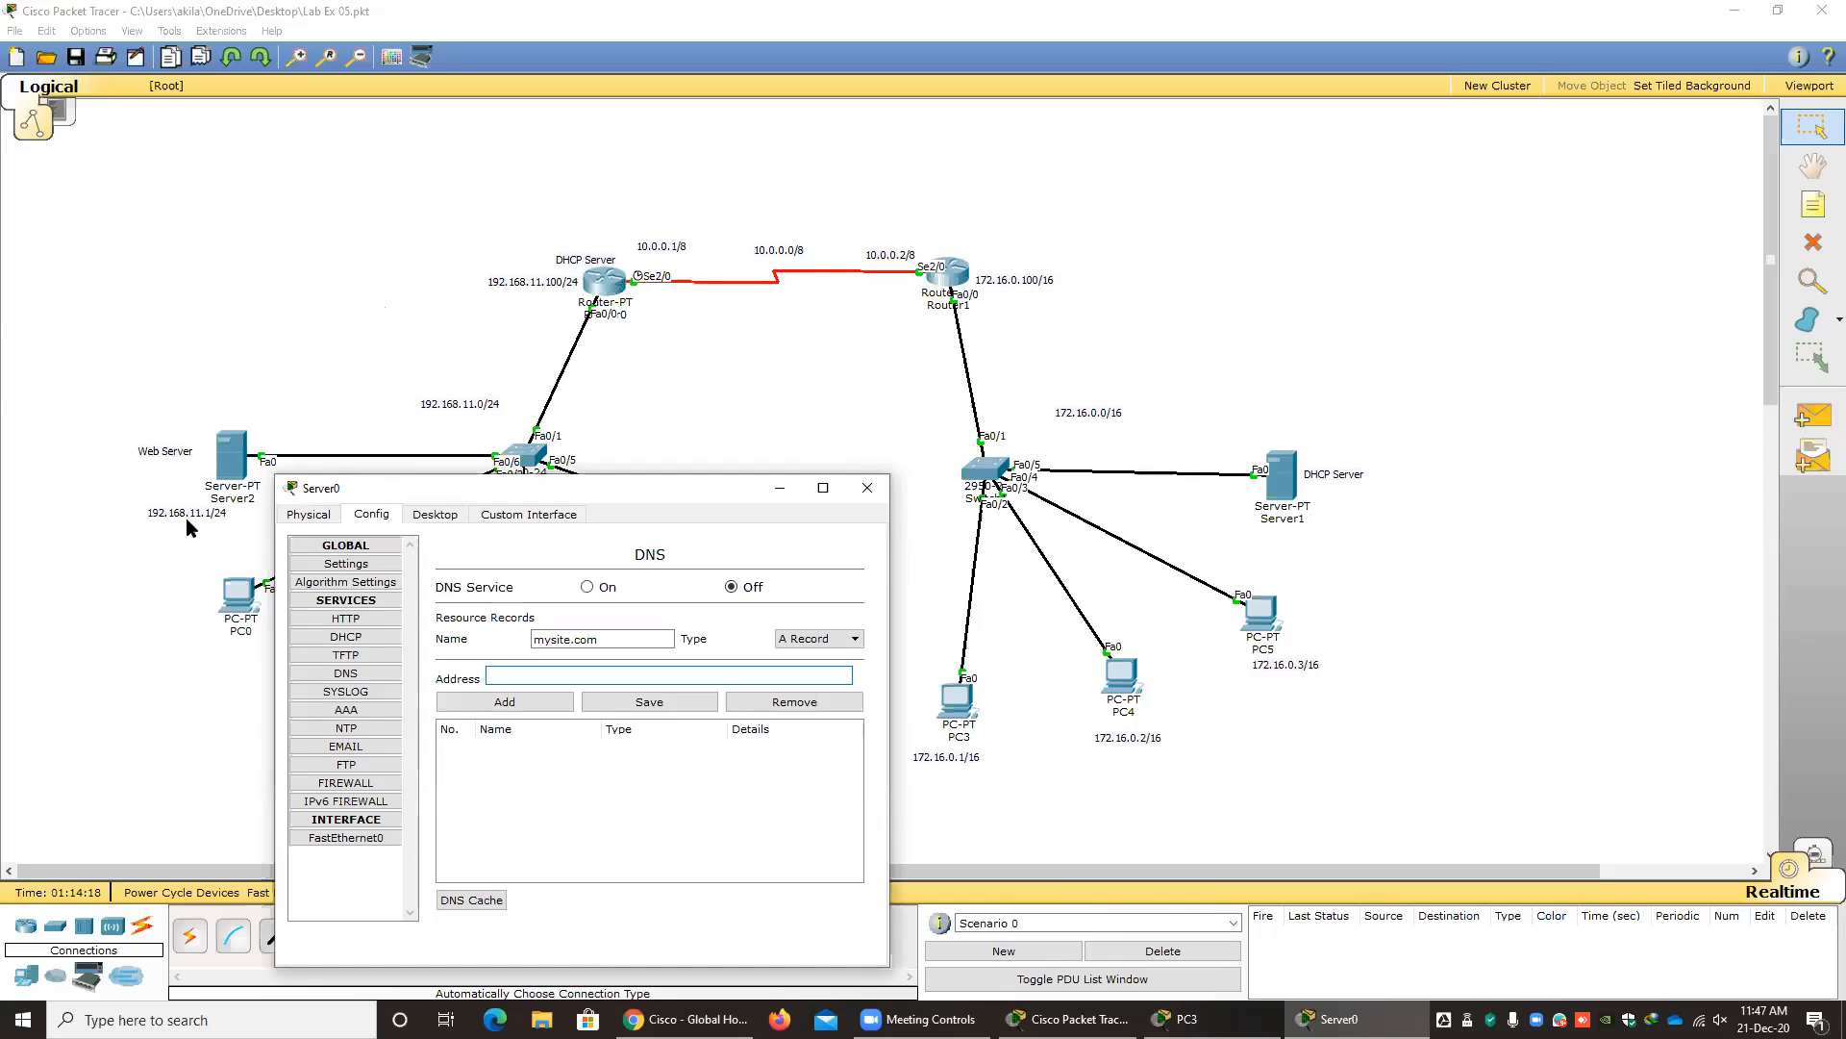
{"action": "left_click_drag", "start_coordinate": [380, 486], "coordinate": [397, 361]}
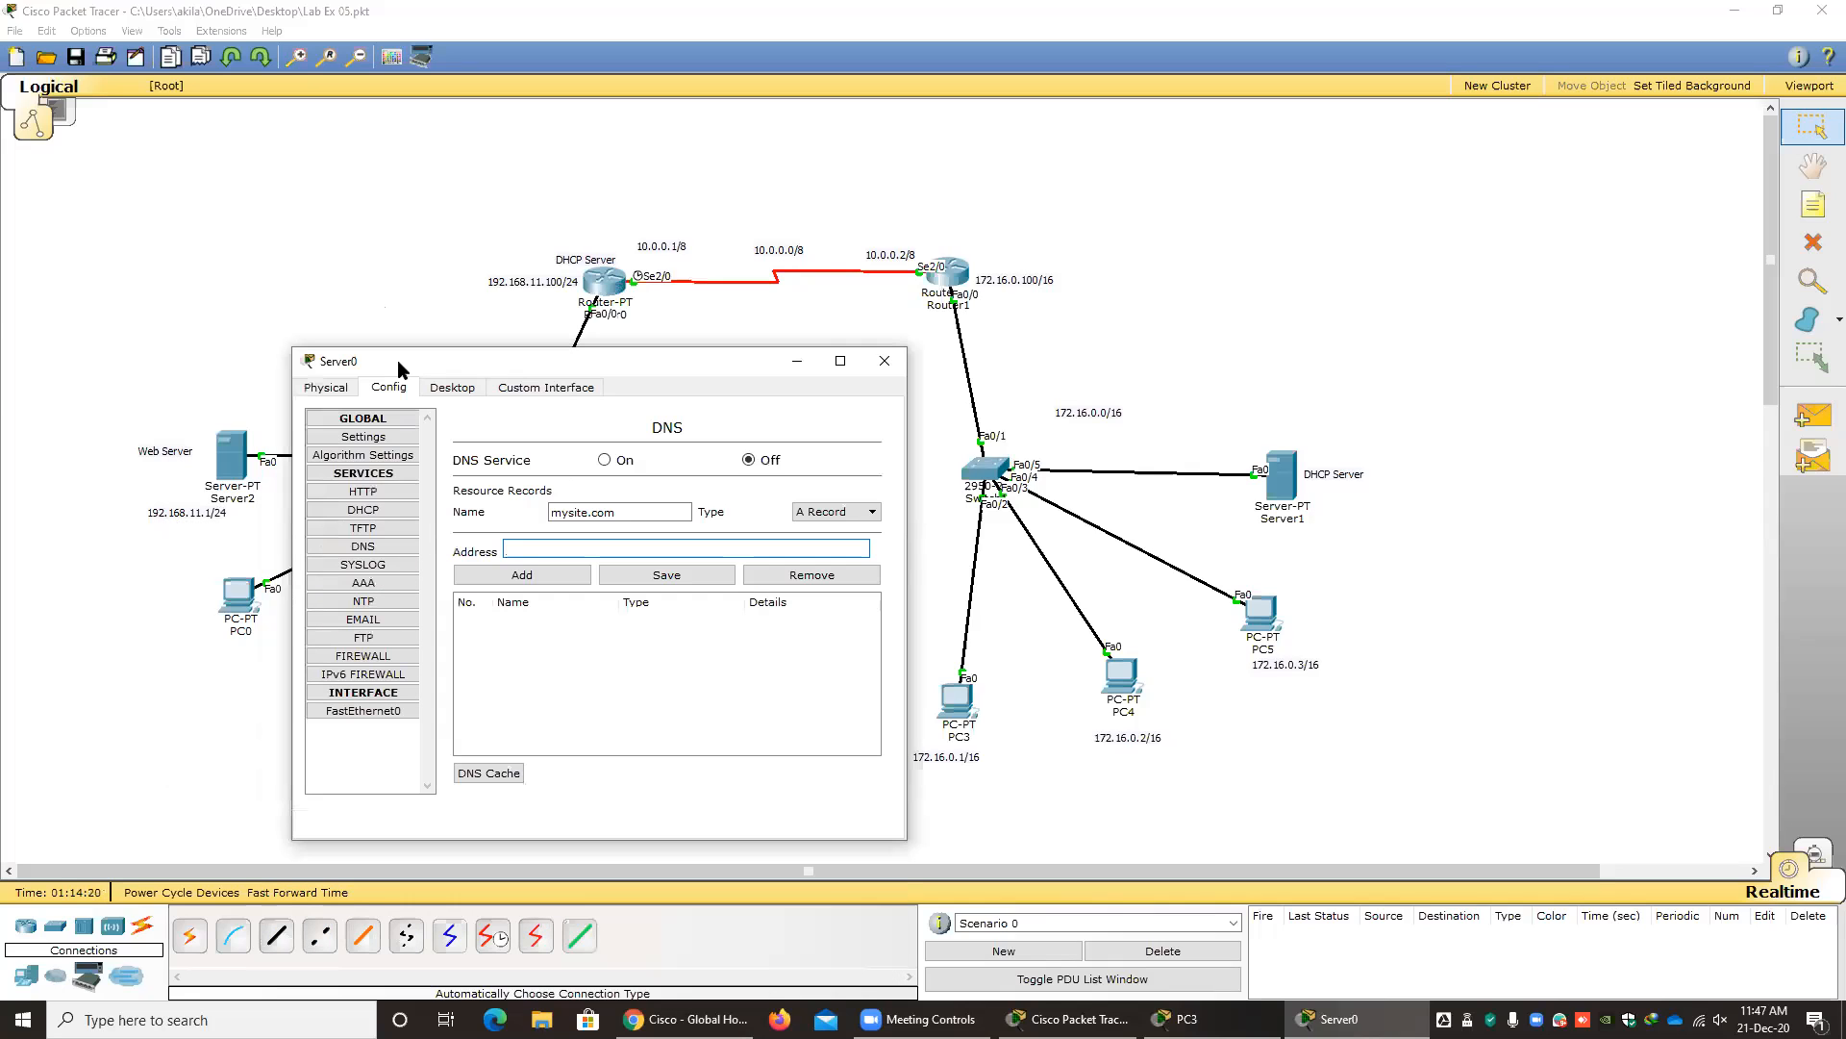
{"action": "type", "text": "192.168.11.1"}
{"action": "left_click", "coordinate": [835, 510]}
{"action": "left_click", "coordinate": [829, 524]}
{"action": "left_click", "coordinate": [516, 575]}
{"action": "left_click", "coordinate": [512, 621]}
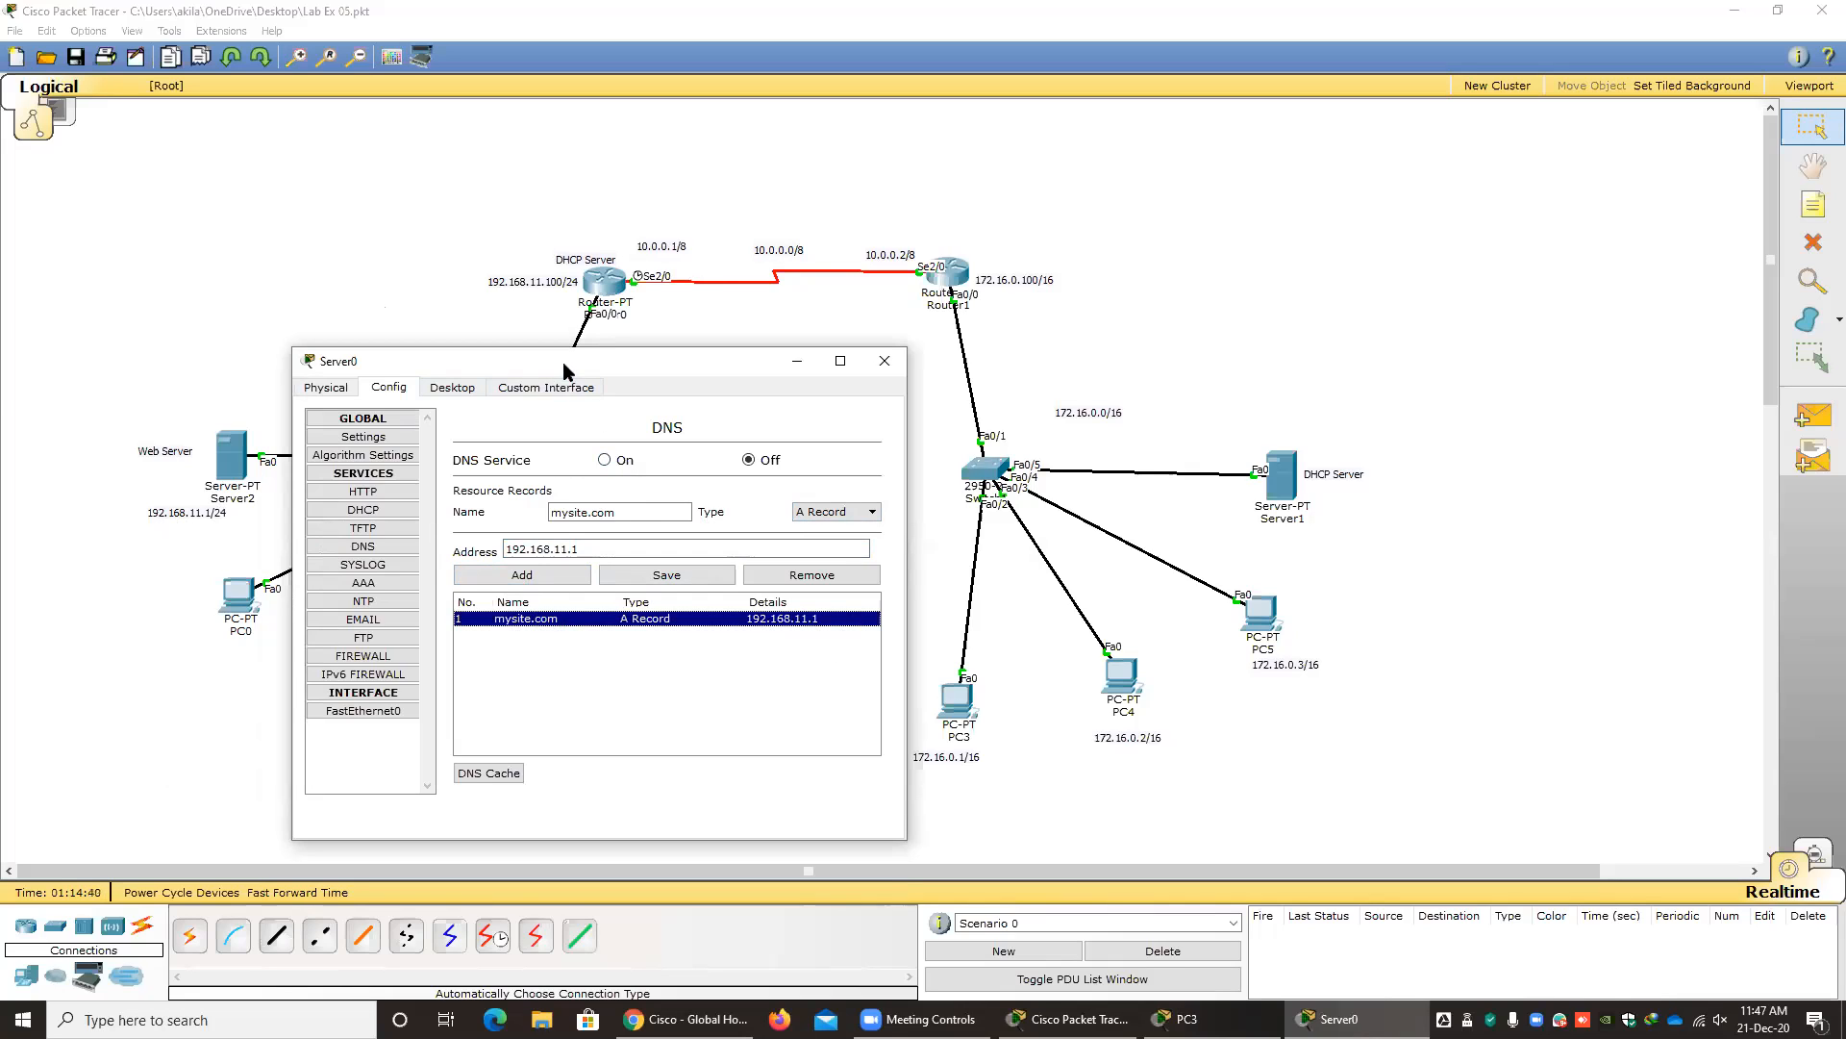
Turn on Server0's DNS service and close its configuration window.
{"action": "left_click_drag", "start_coordinate": [566, 361], "coordinate": [645, 457]}
{"action": "left_click", "coordinate": [576, 553]}
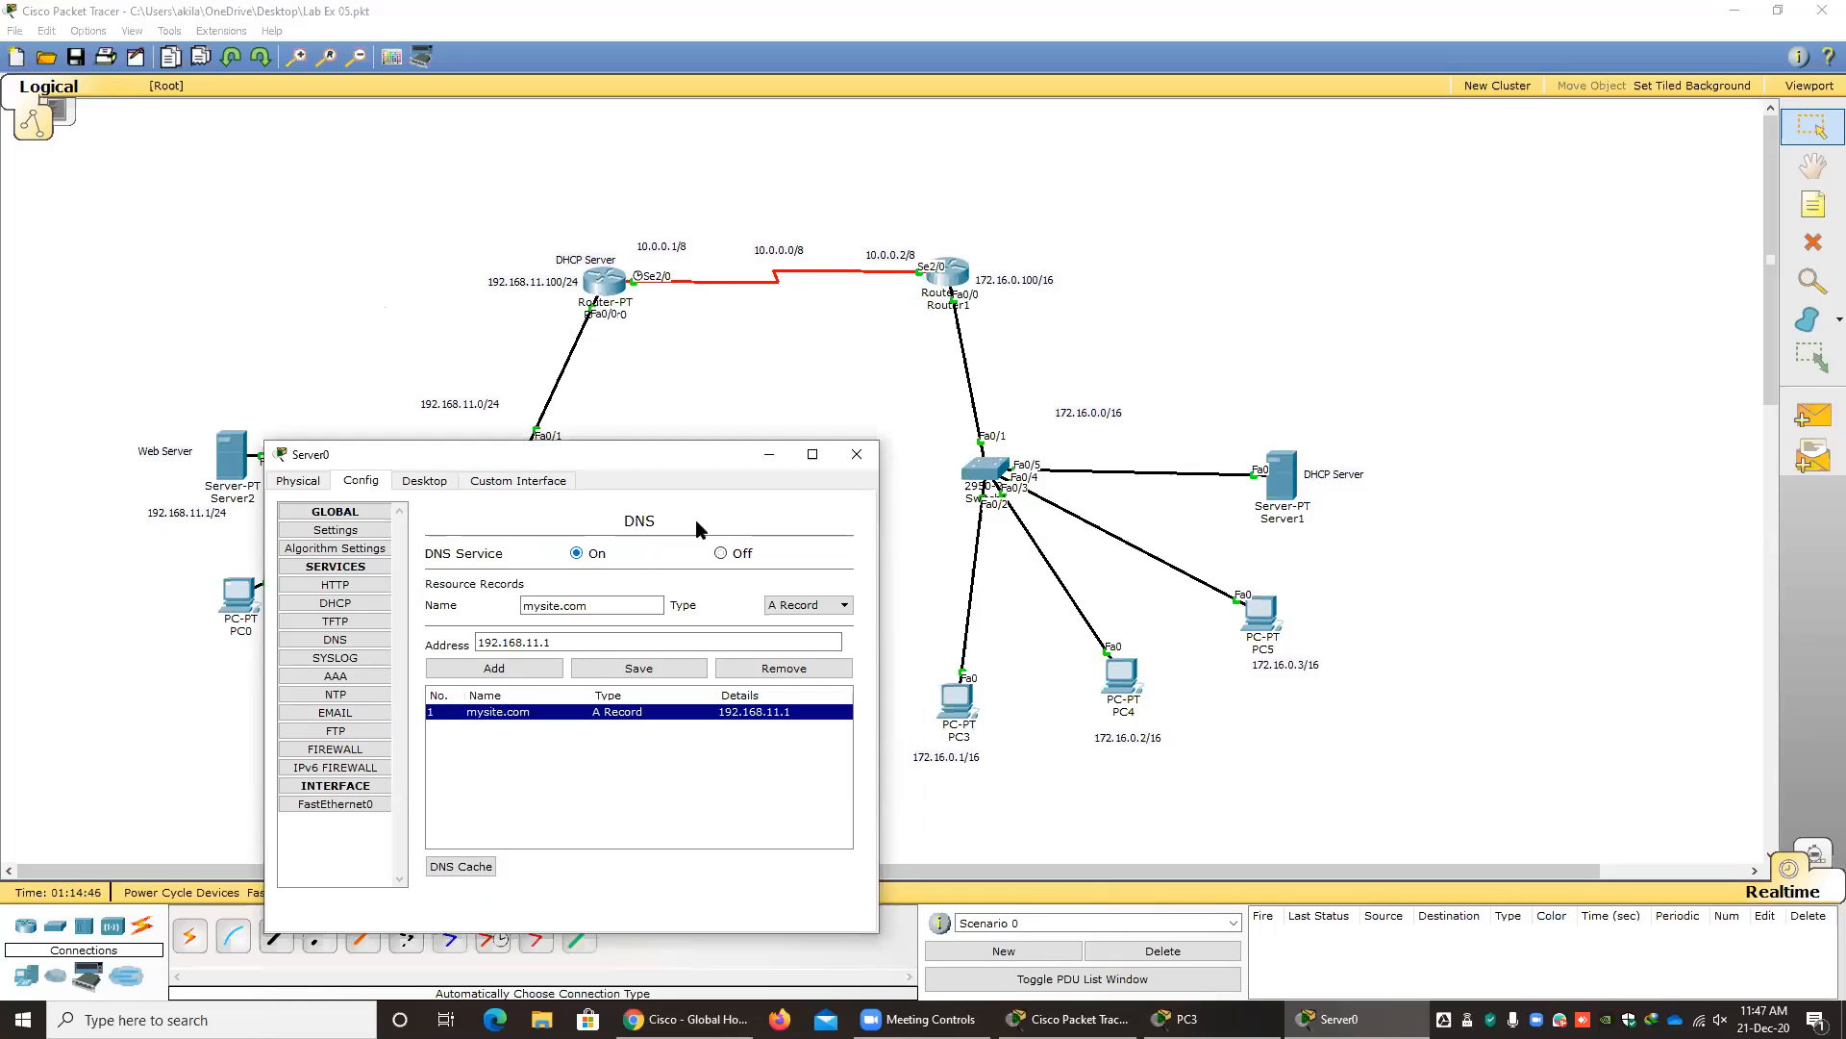
{"action": "left_click_drag", "start_coordinate": [665, 461], "coordinate": [591, 422]}
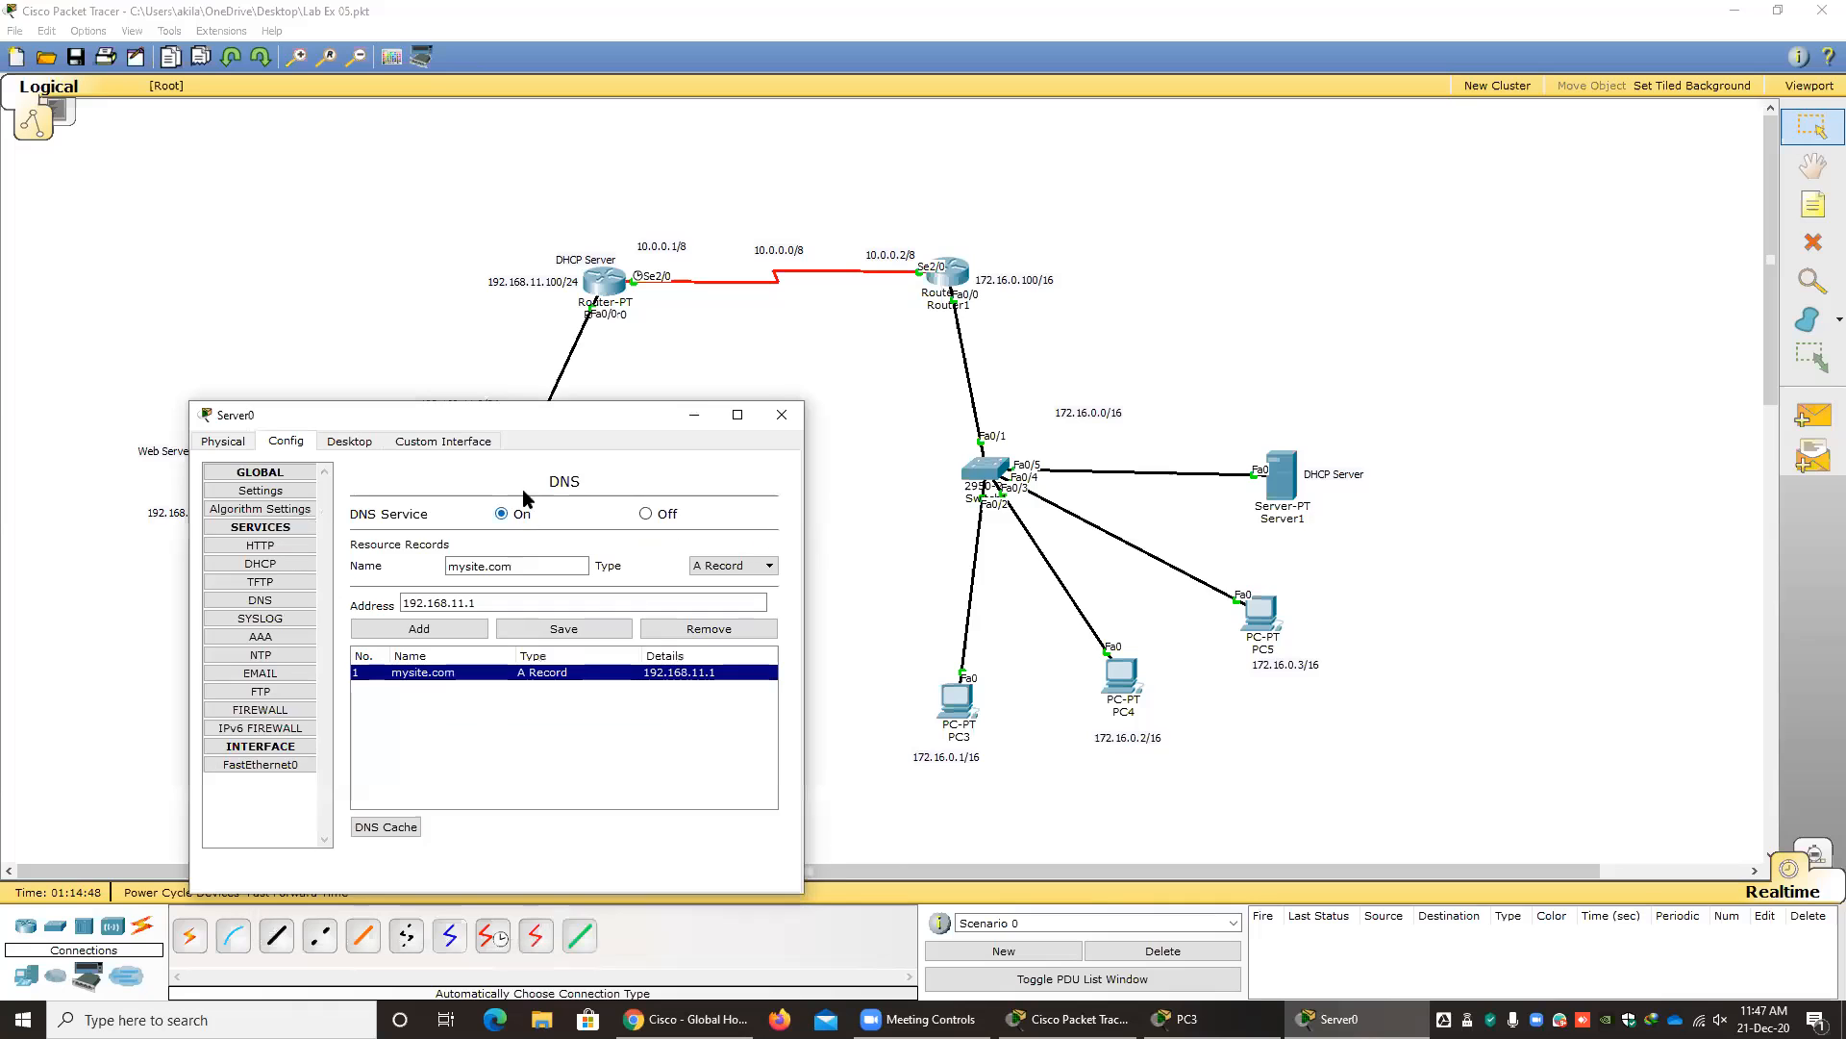
{"action": "left_click_drag", "start_coordinate": [475, 413], "coordinate": [448, 338]}
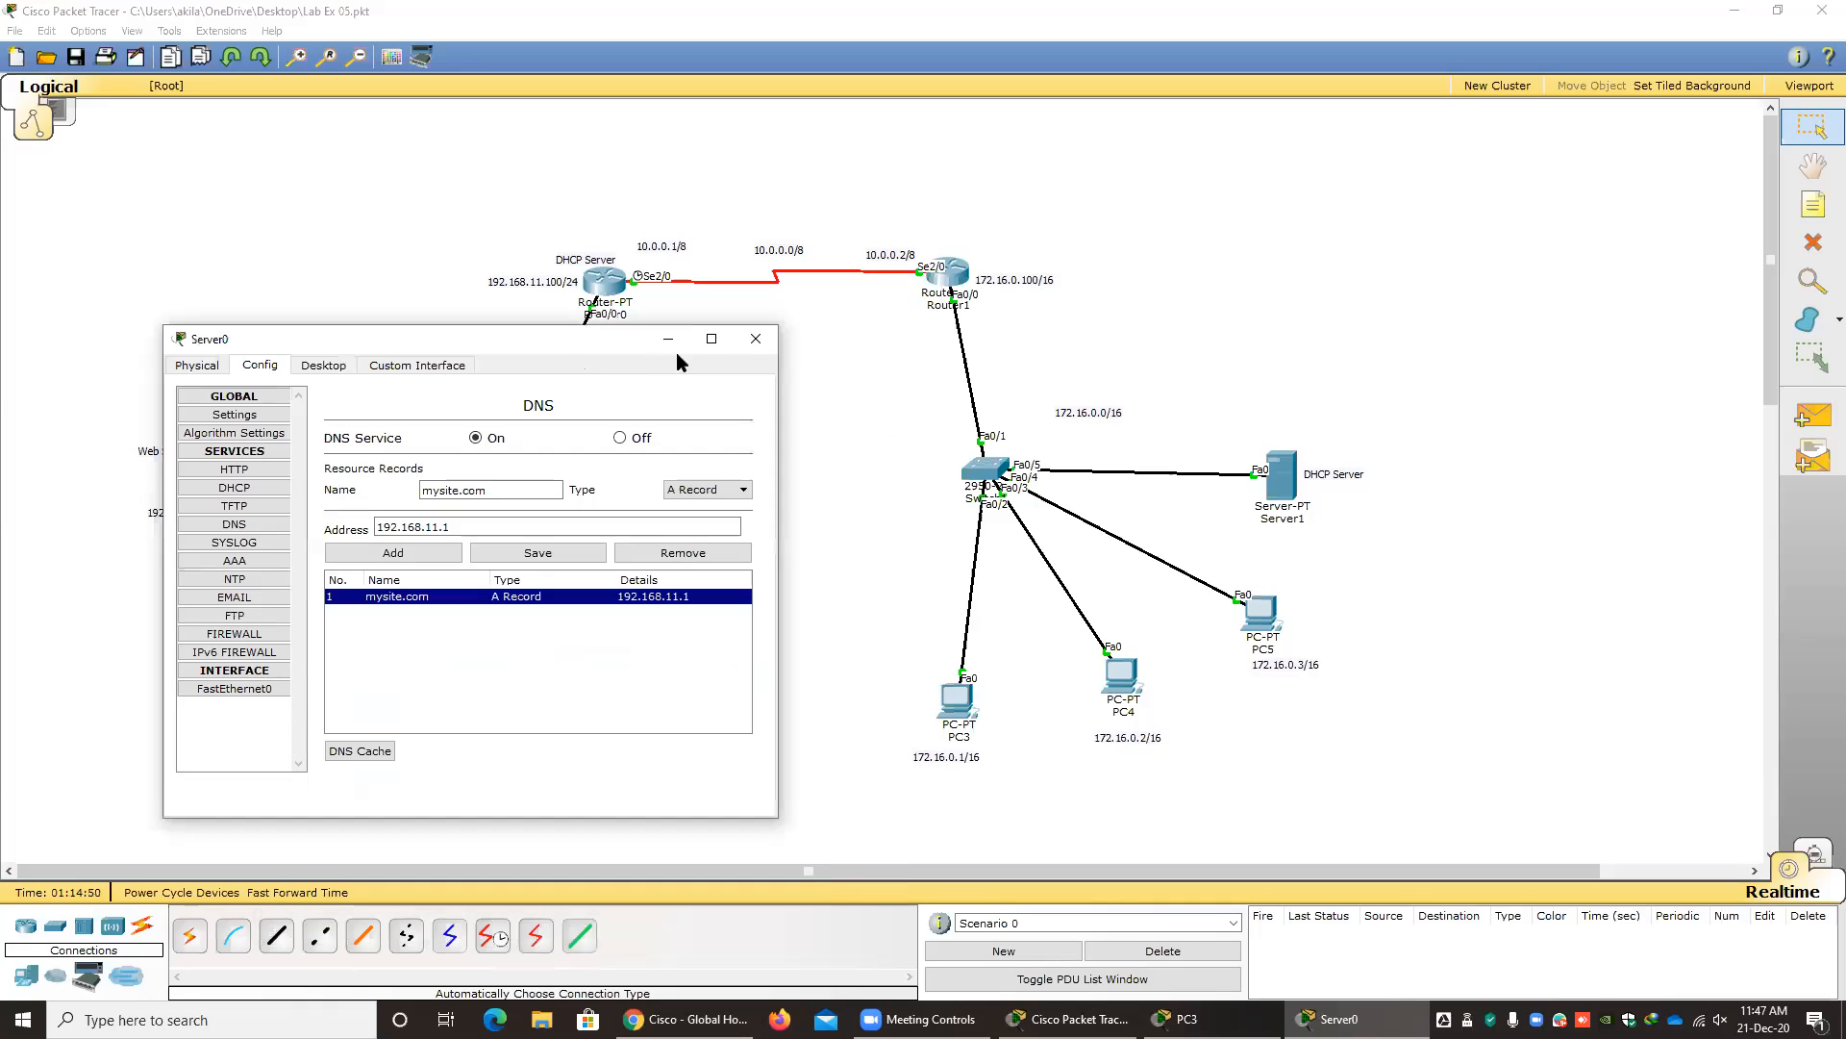
{"action": "left_click", "coordinate": [756, 340]}
Load mysite.com again in PC3's web browser, keeping the topology in view, and close the browser and PC3's window.
{"action": "left_click", "coordinate": [959, 699]}
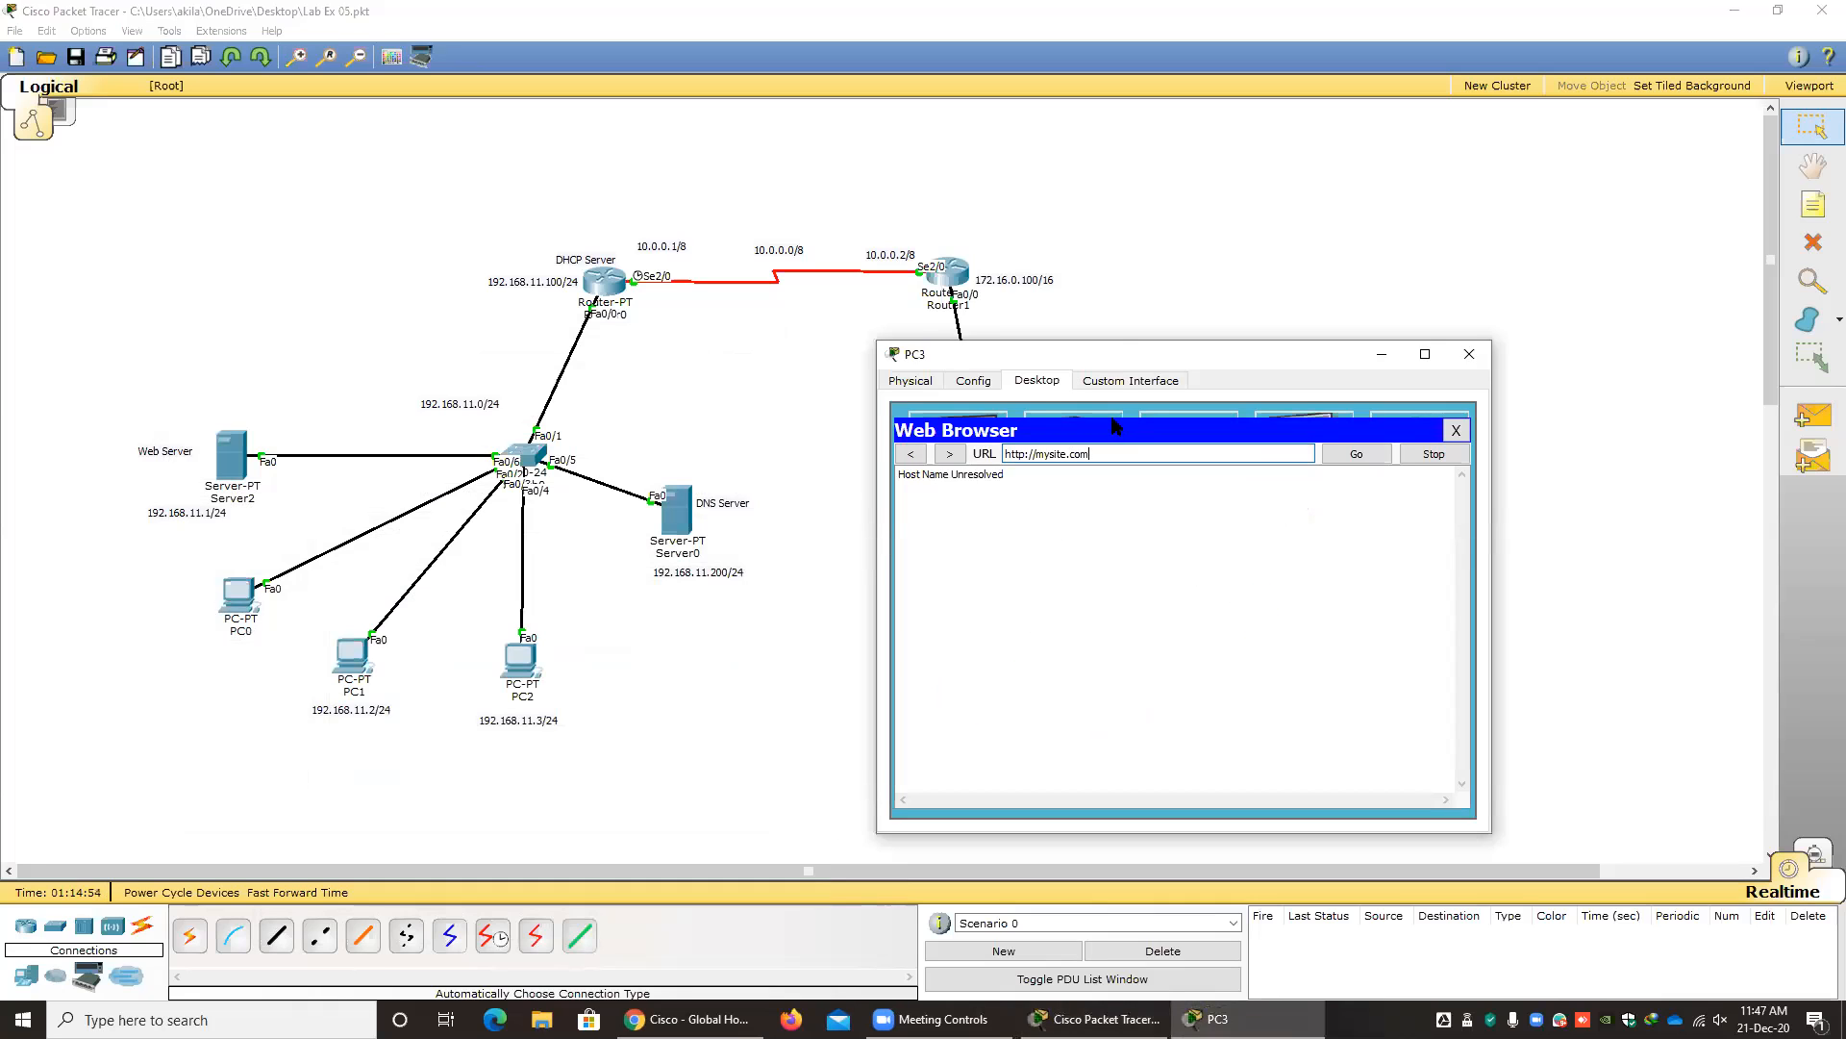
{"action": "left_click_drag", "start_coordinate": [1116, 350], "coordinate": [985, 342]}
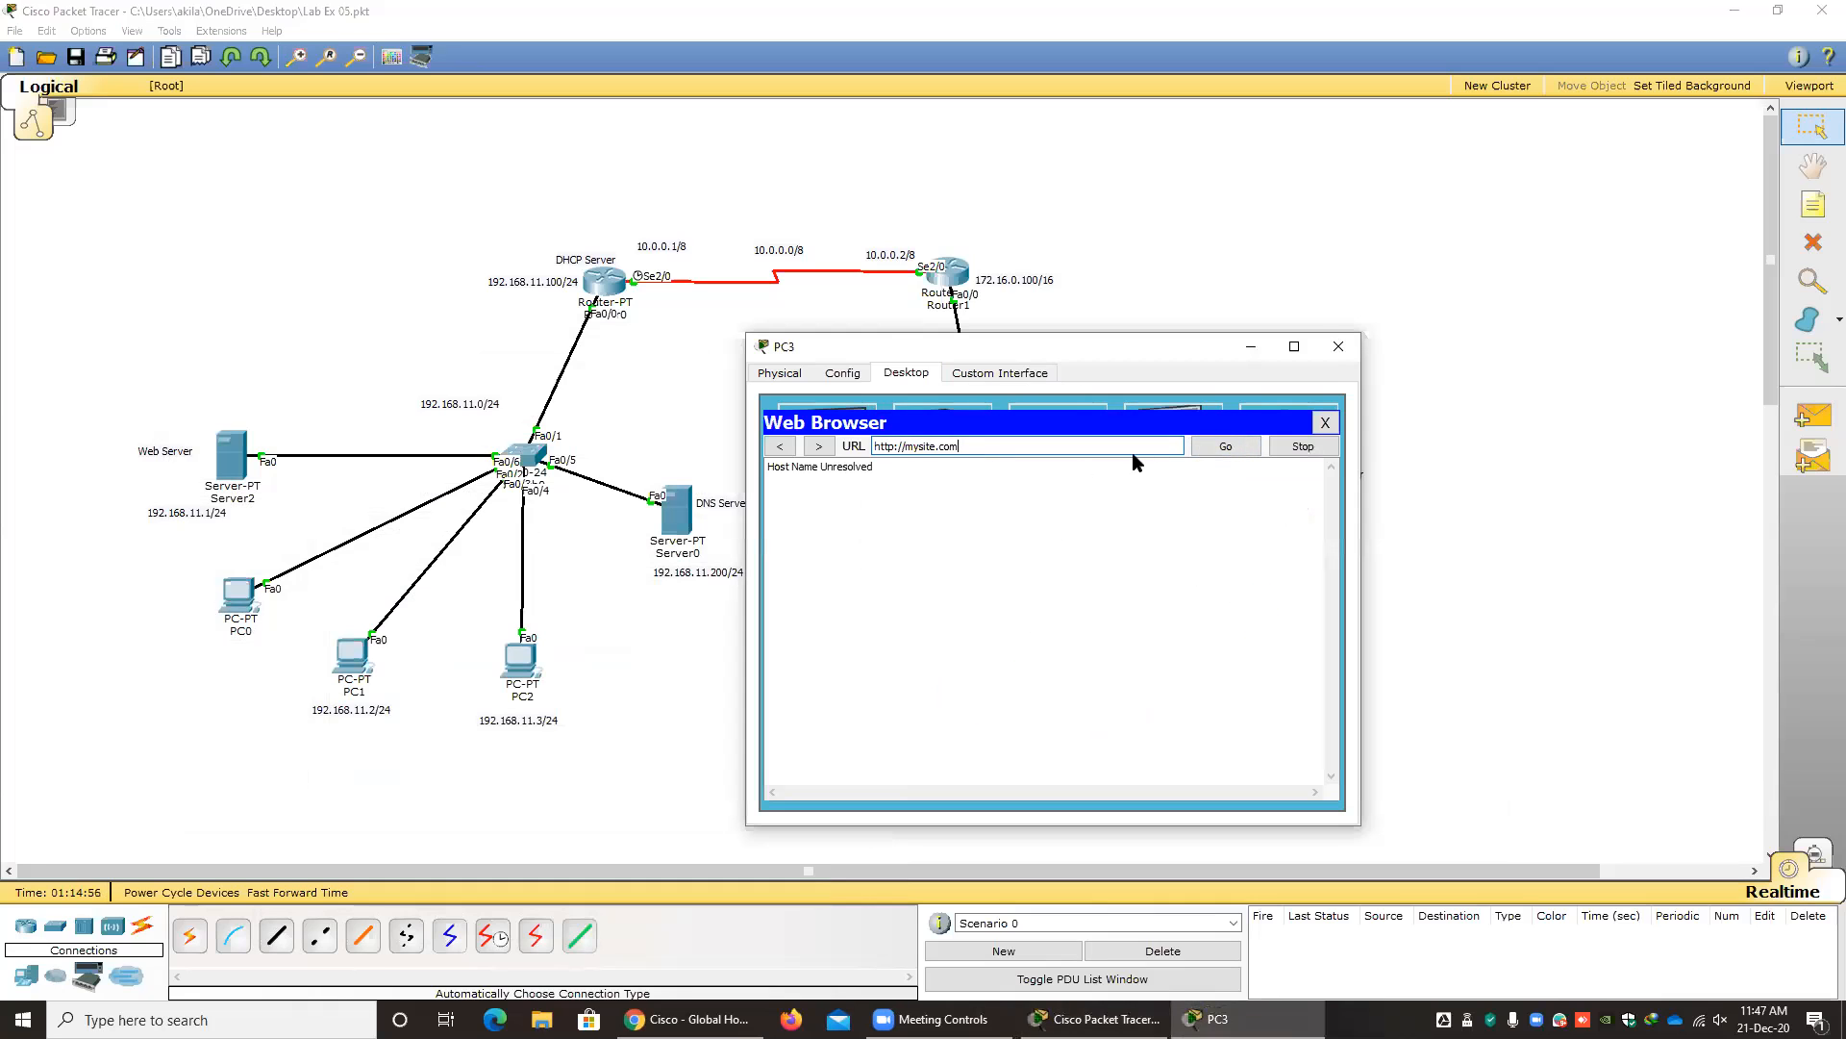
{"action": "left_click", "coordinate": [1225, 449]}
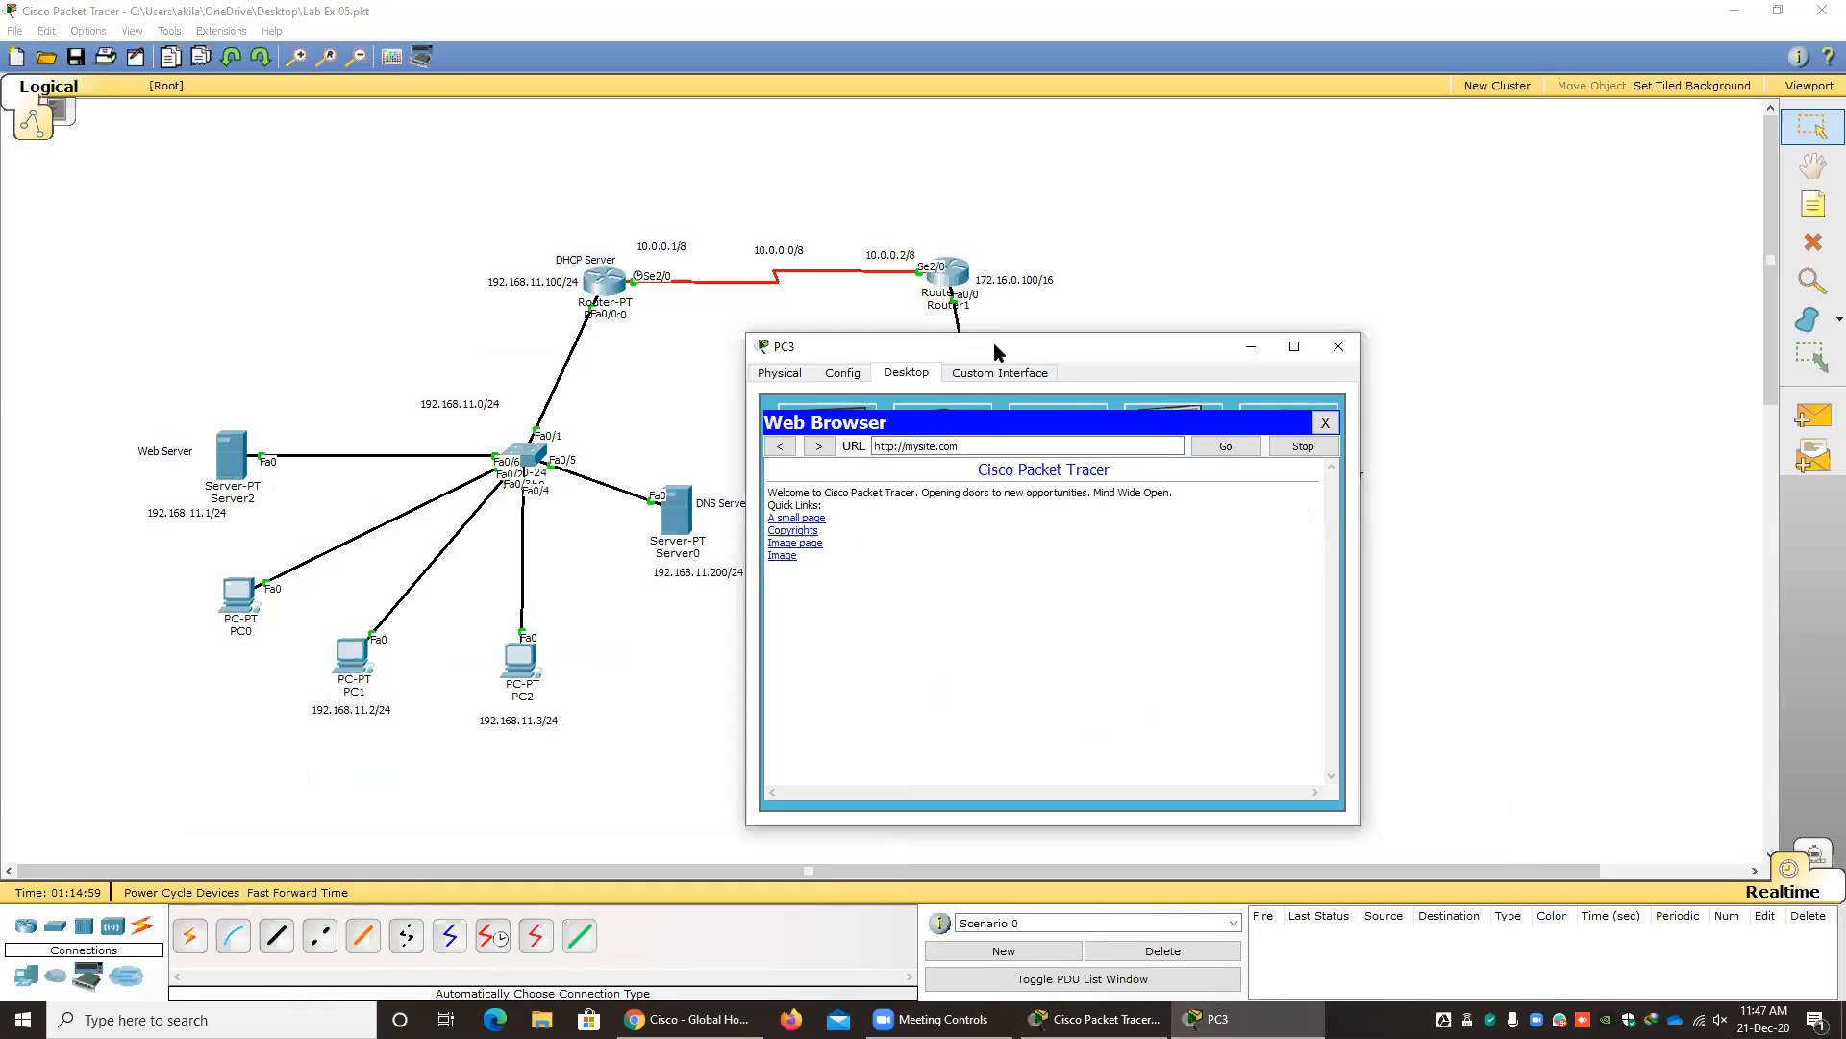
{"action": "left_click_drag", "start_coordinate": [994, 342], "coordinate": [1140, 369]}
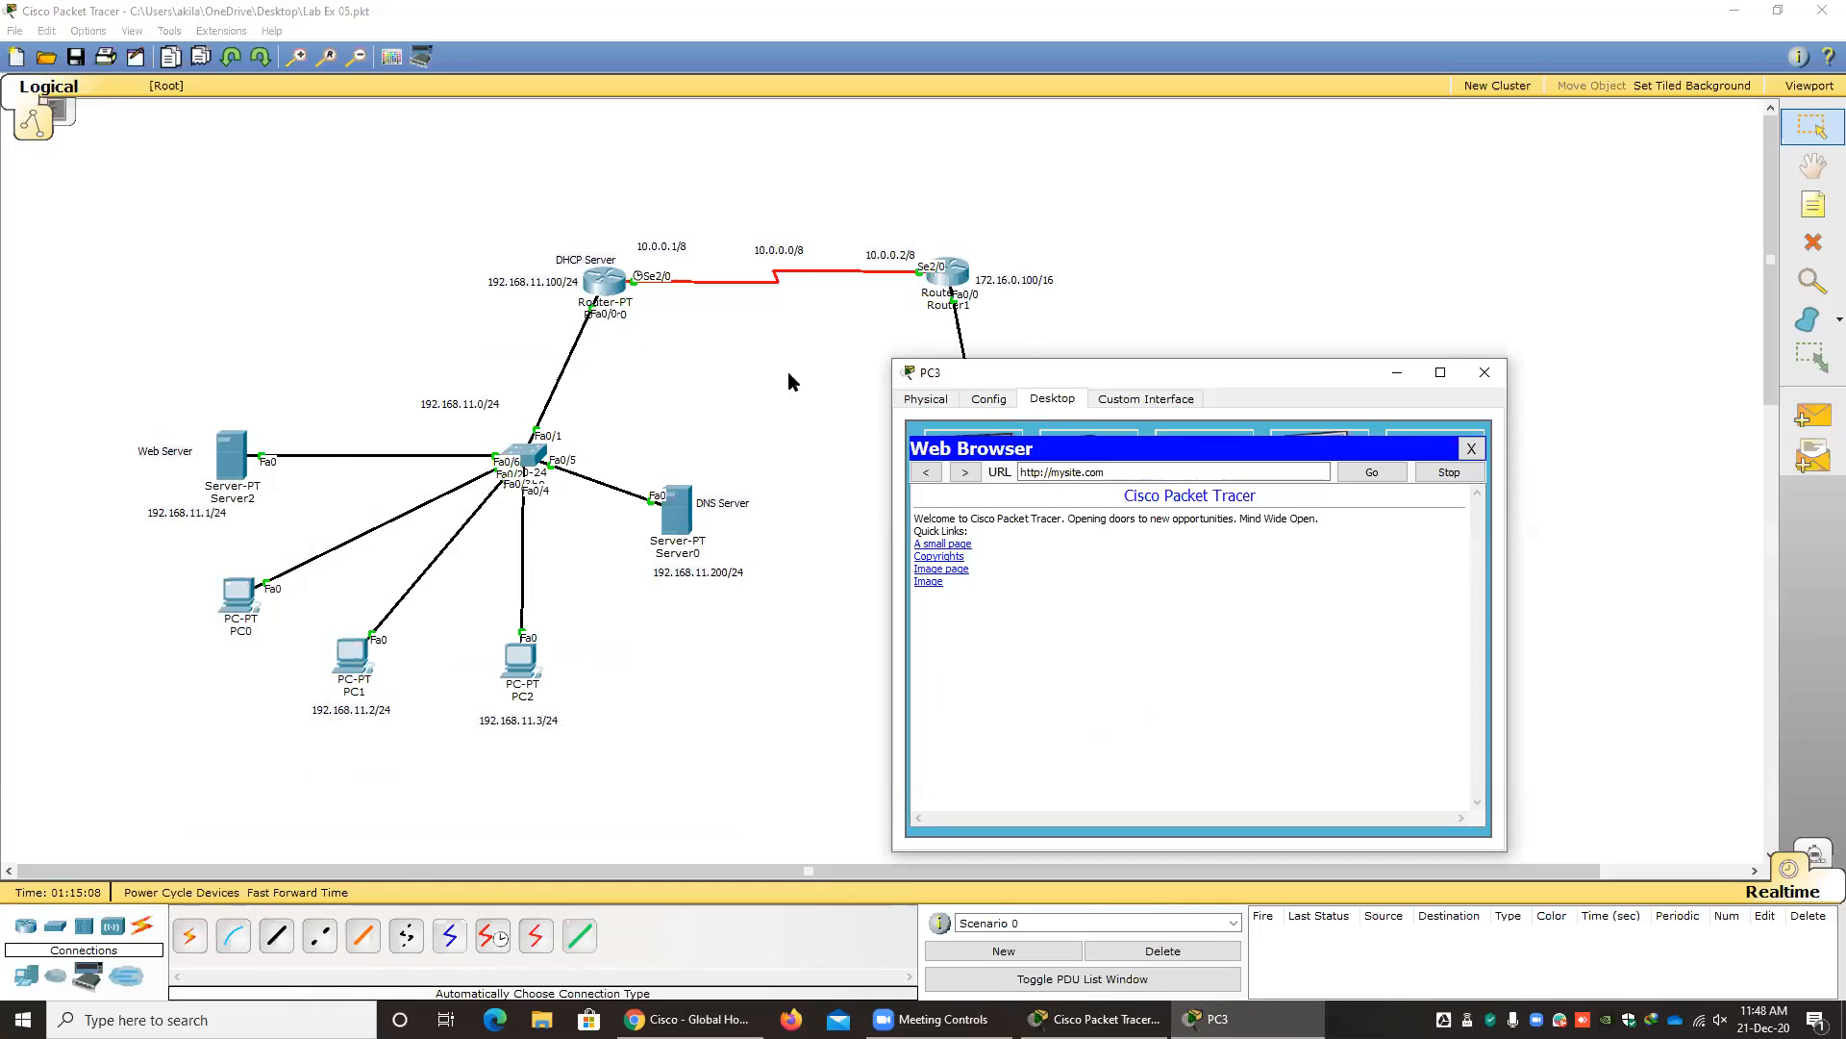
{"action": "left_click_drag", "start_coordinate": [990, 373], "coordinate": [1237, 378]}
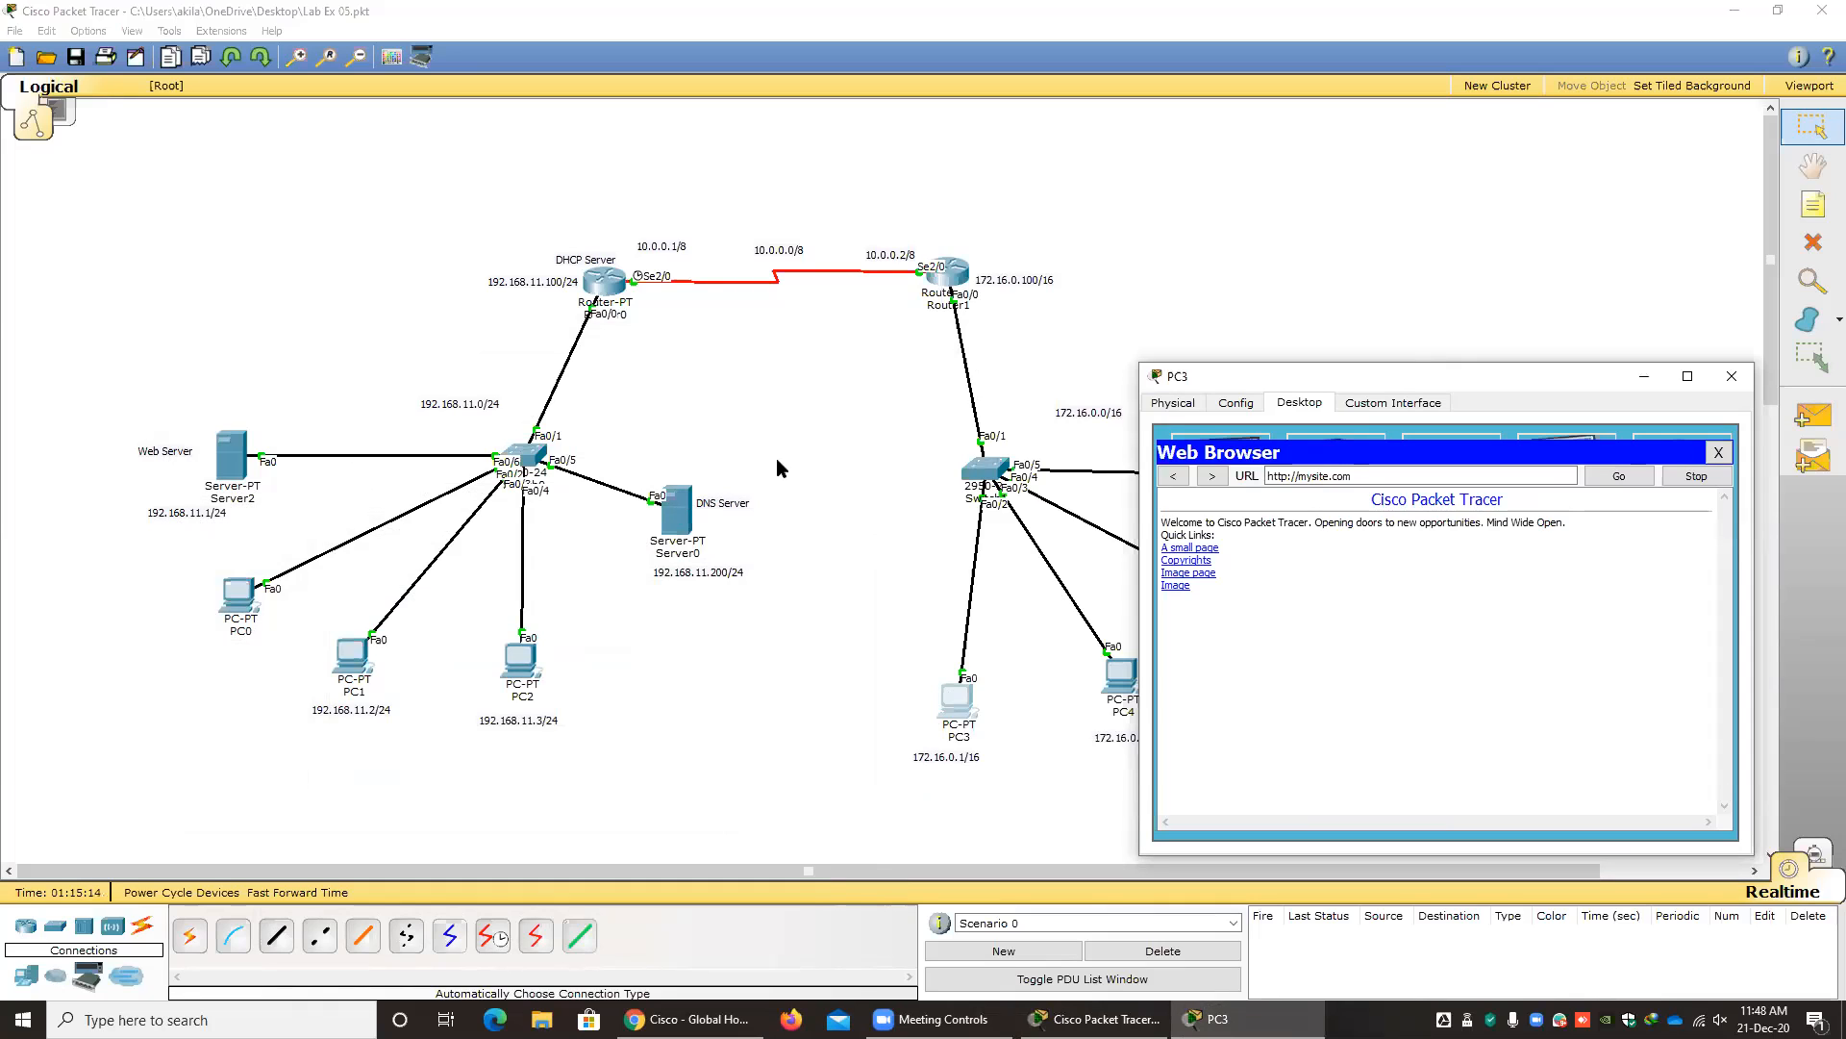
{"action": "left_click_drag", "start_coordinate": [1222, 375], "coordinate": [846, 284]}
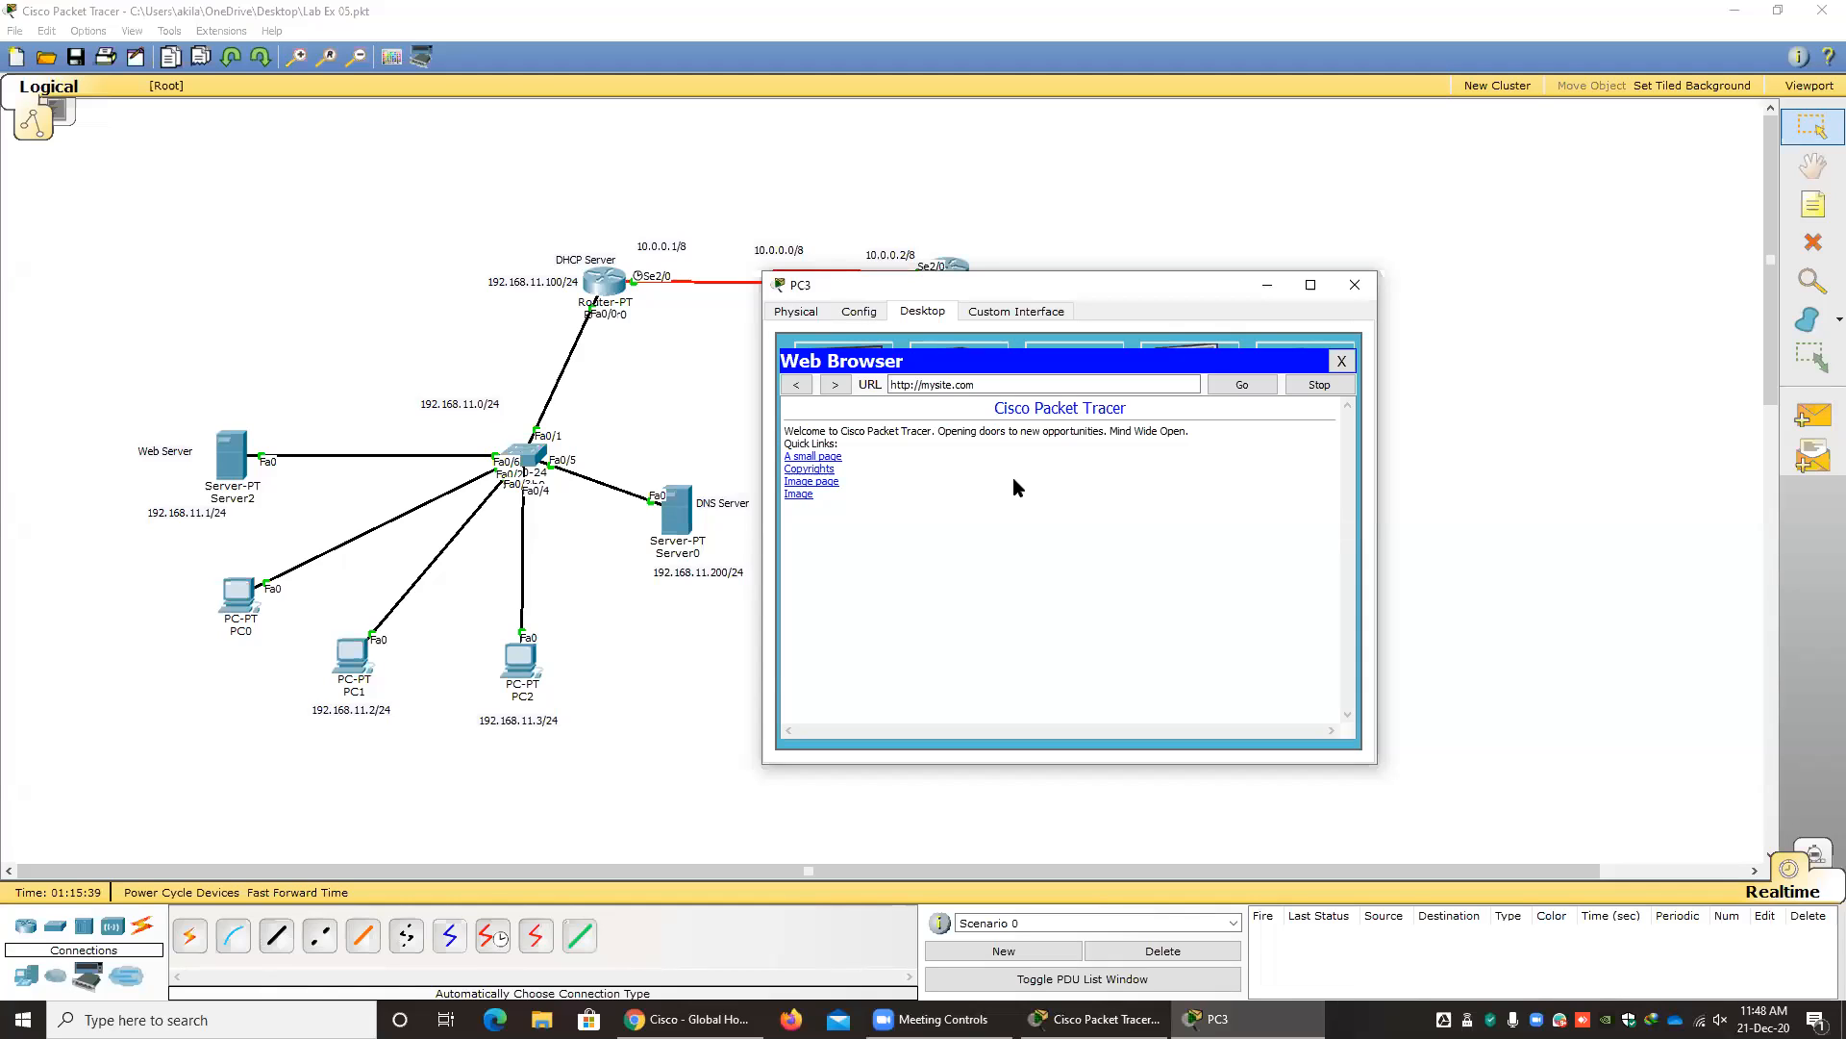
{"action": "left_click", "coordinate": [1341, 362]}
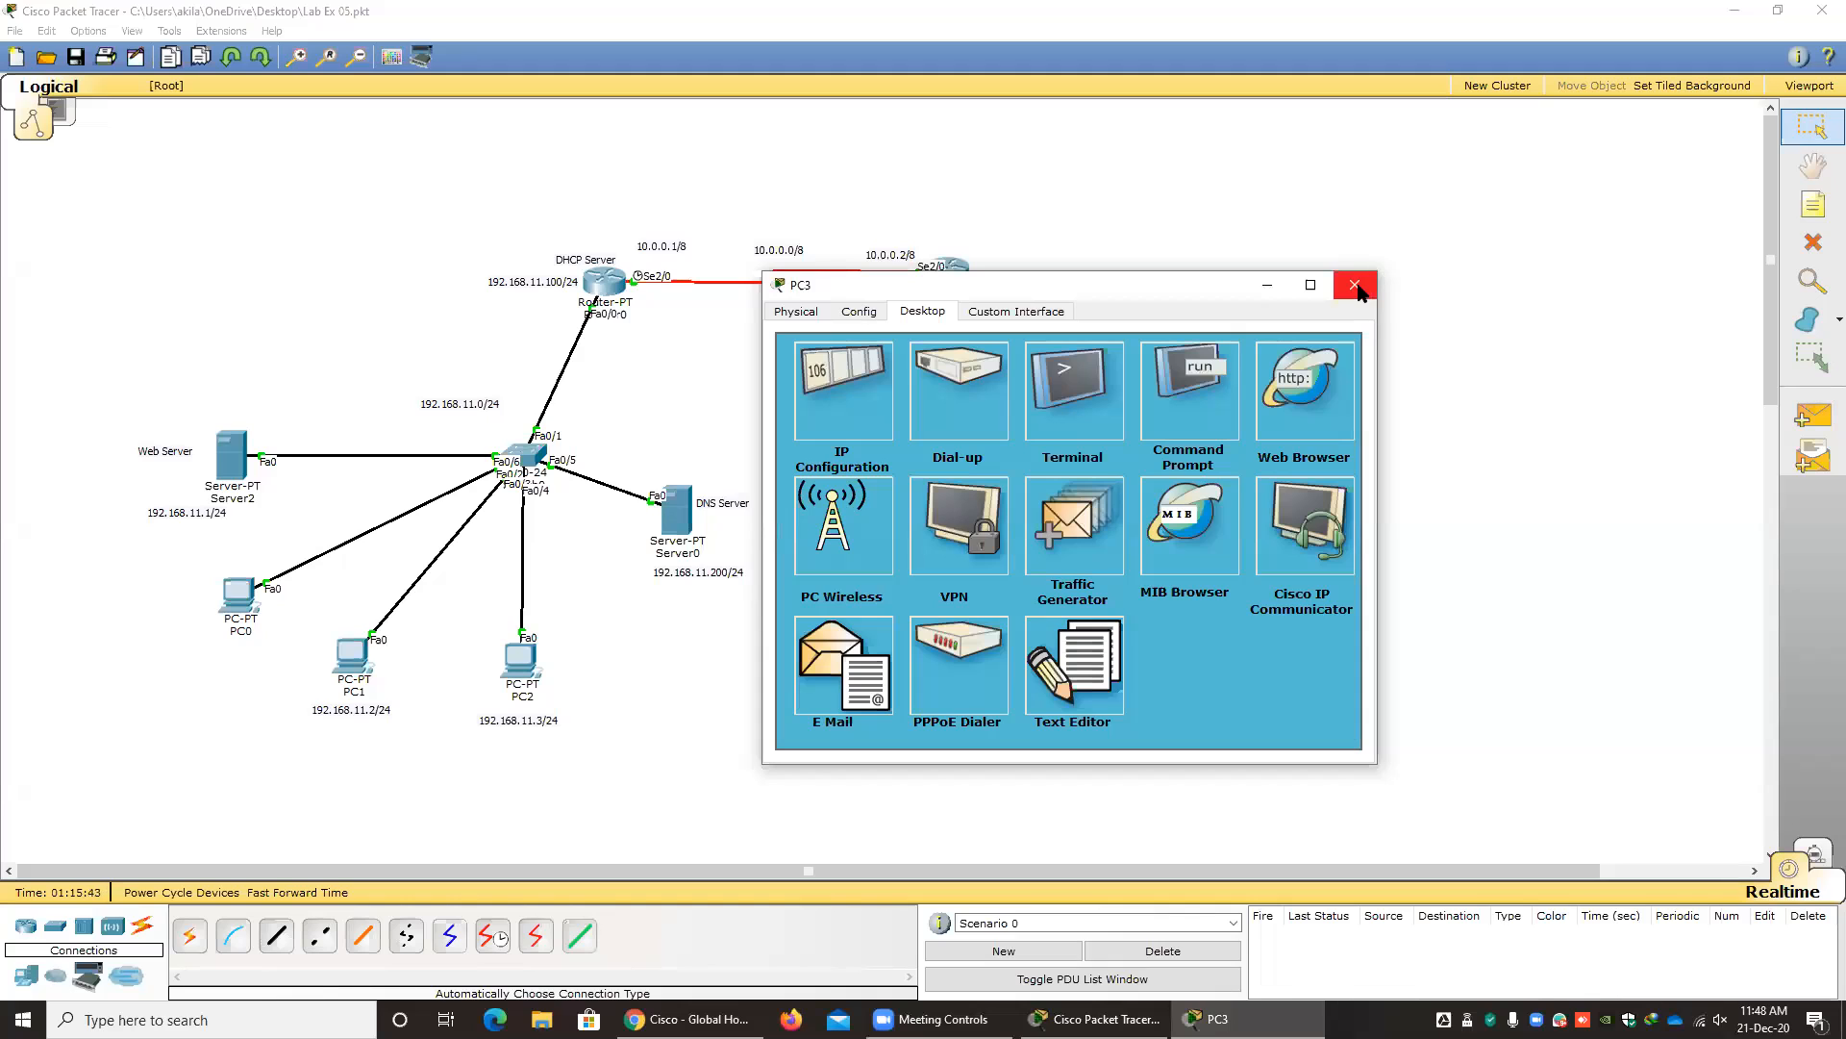
{"action": "left_click", "coordinate": [1357, 286]}
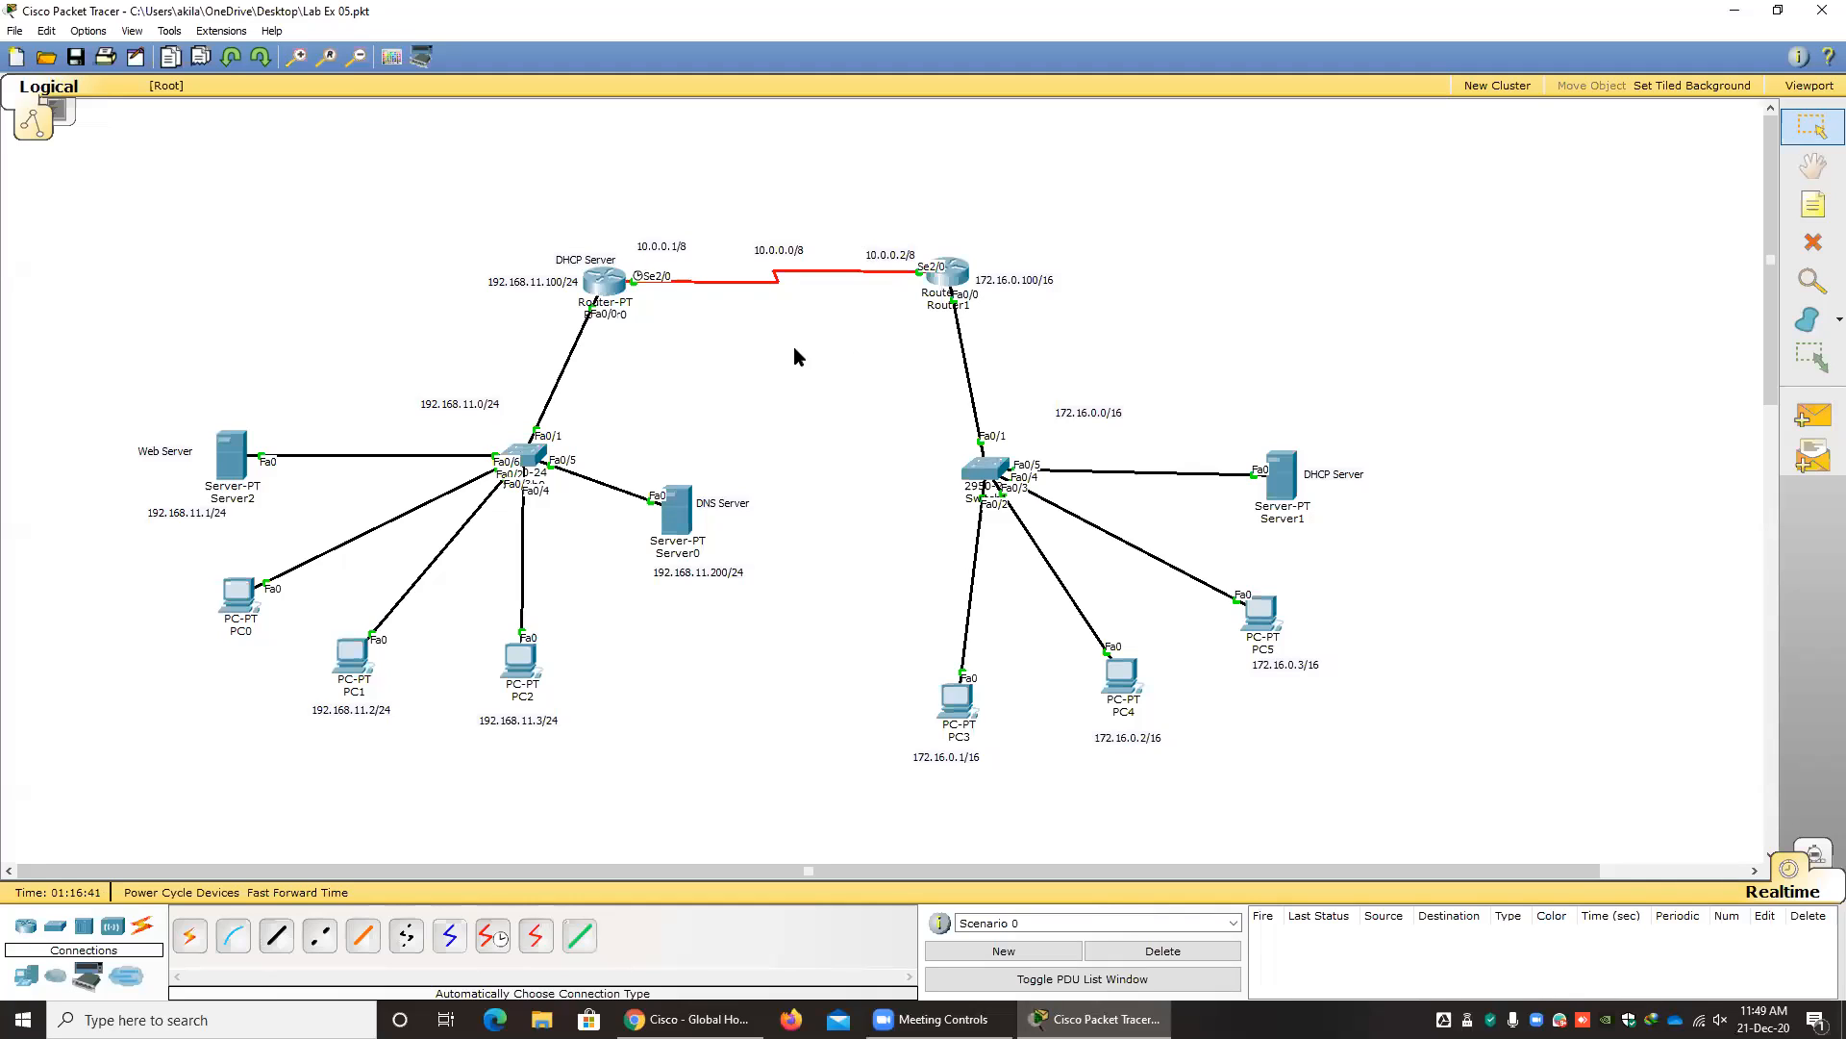
Open Router0's command line and enter global configuration mode with enable and configure terminal.
{"action": "left_click", "coordinate": [615, 286]}
{"action": "left_click_drag", "start_coordinate": [723, 281], "coordinate": [585, 274]}
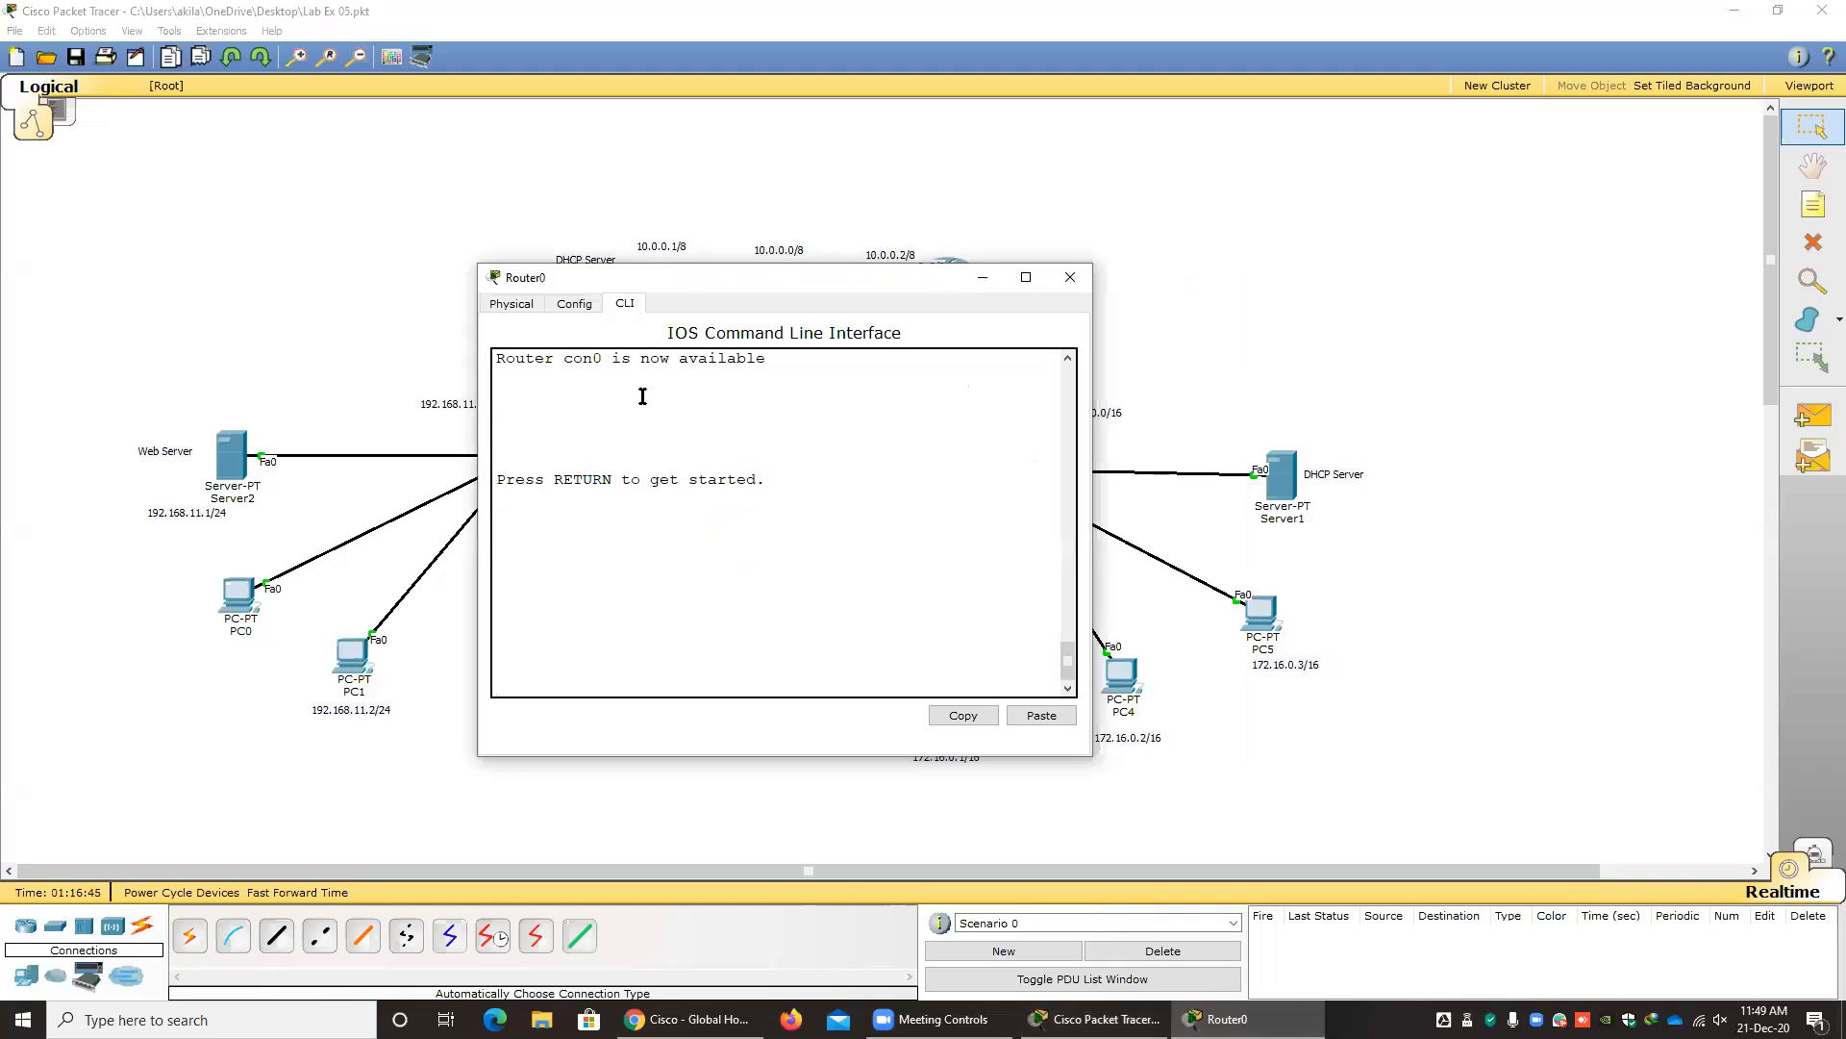
{"action": "key", "text": "Return"}
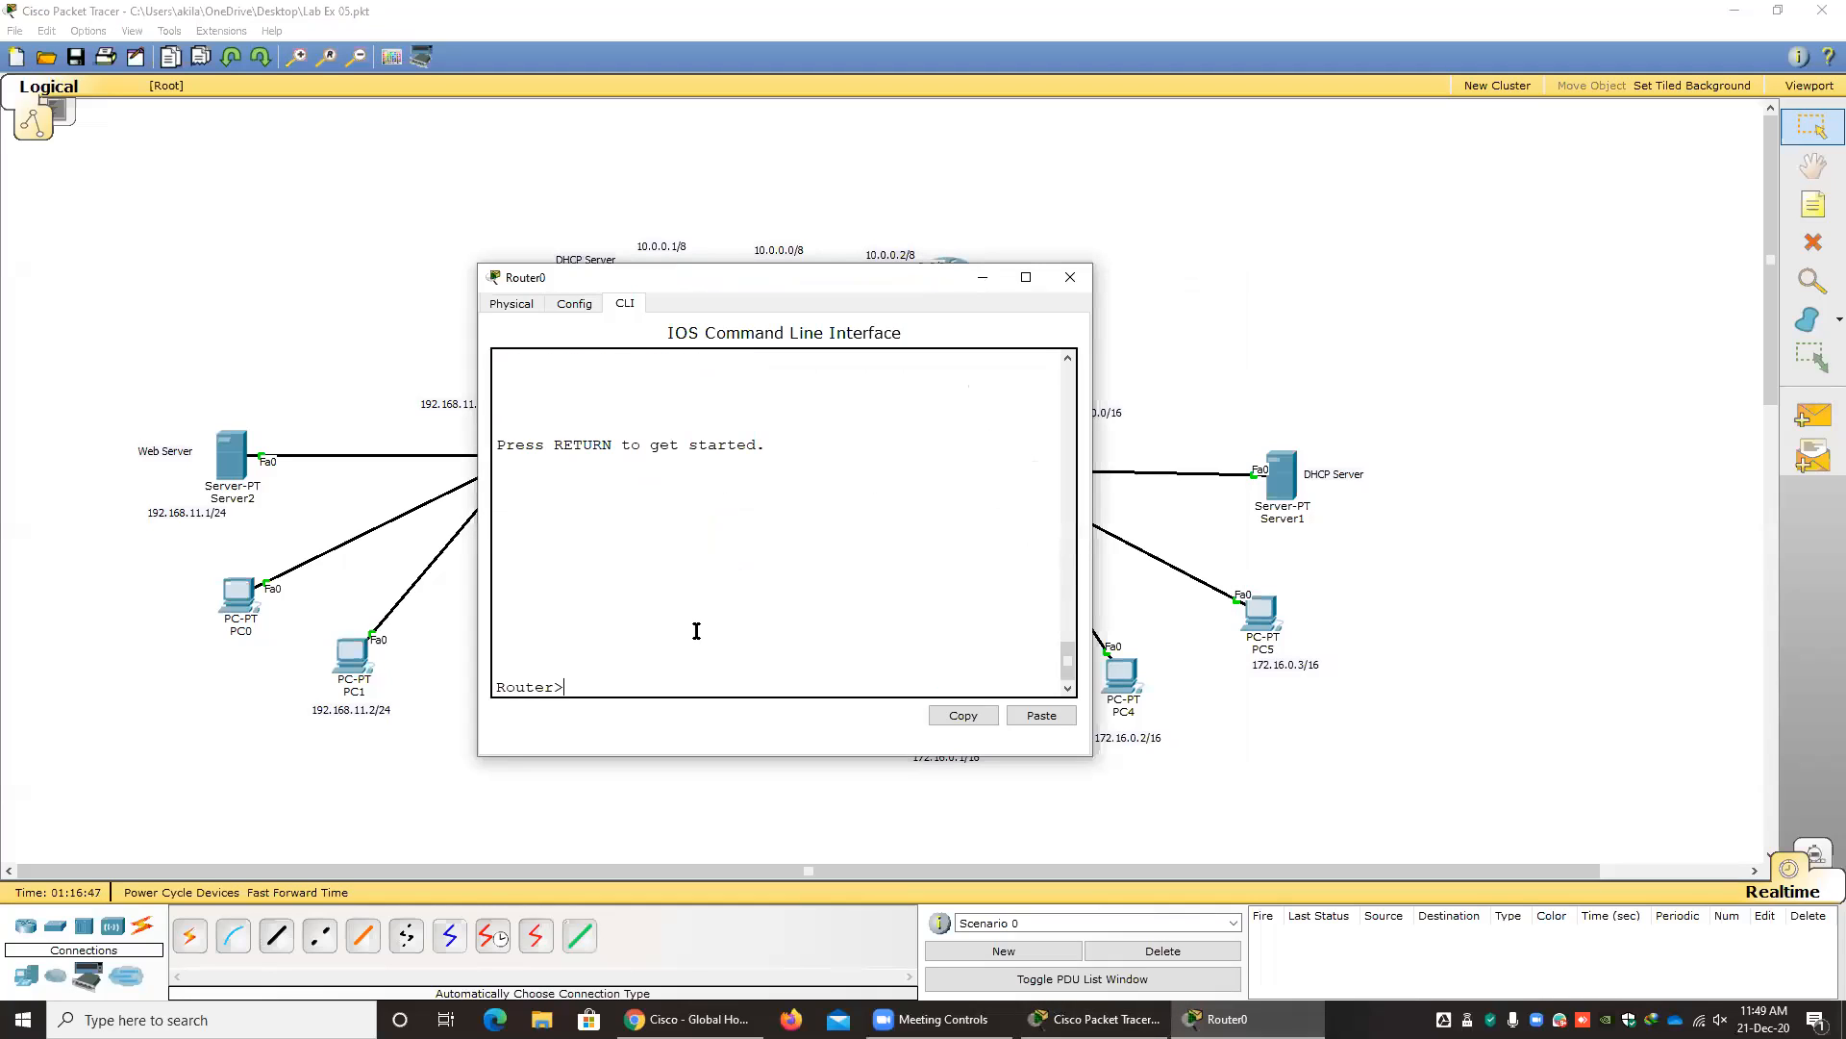
{"action": "type", "text": "en"}
{"action": "key", "text": "Return"}
{"action": "type", "text": "conf"}
{"action": "key", "text": "Tab"}
{"action": "type", "text": "t"}
{"action": "key", "text": "Tab"}
{"action": "key", "text": "Return"}
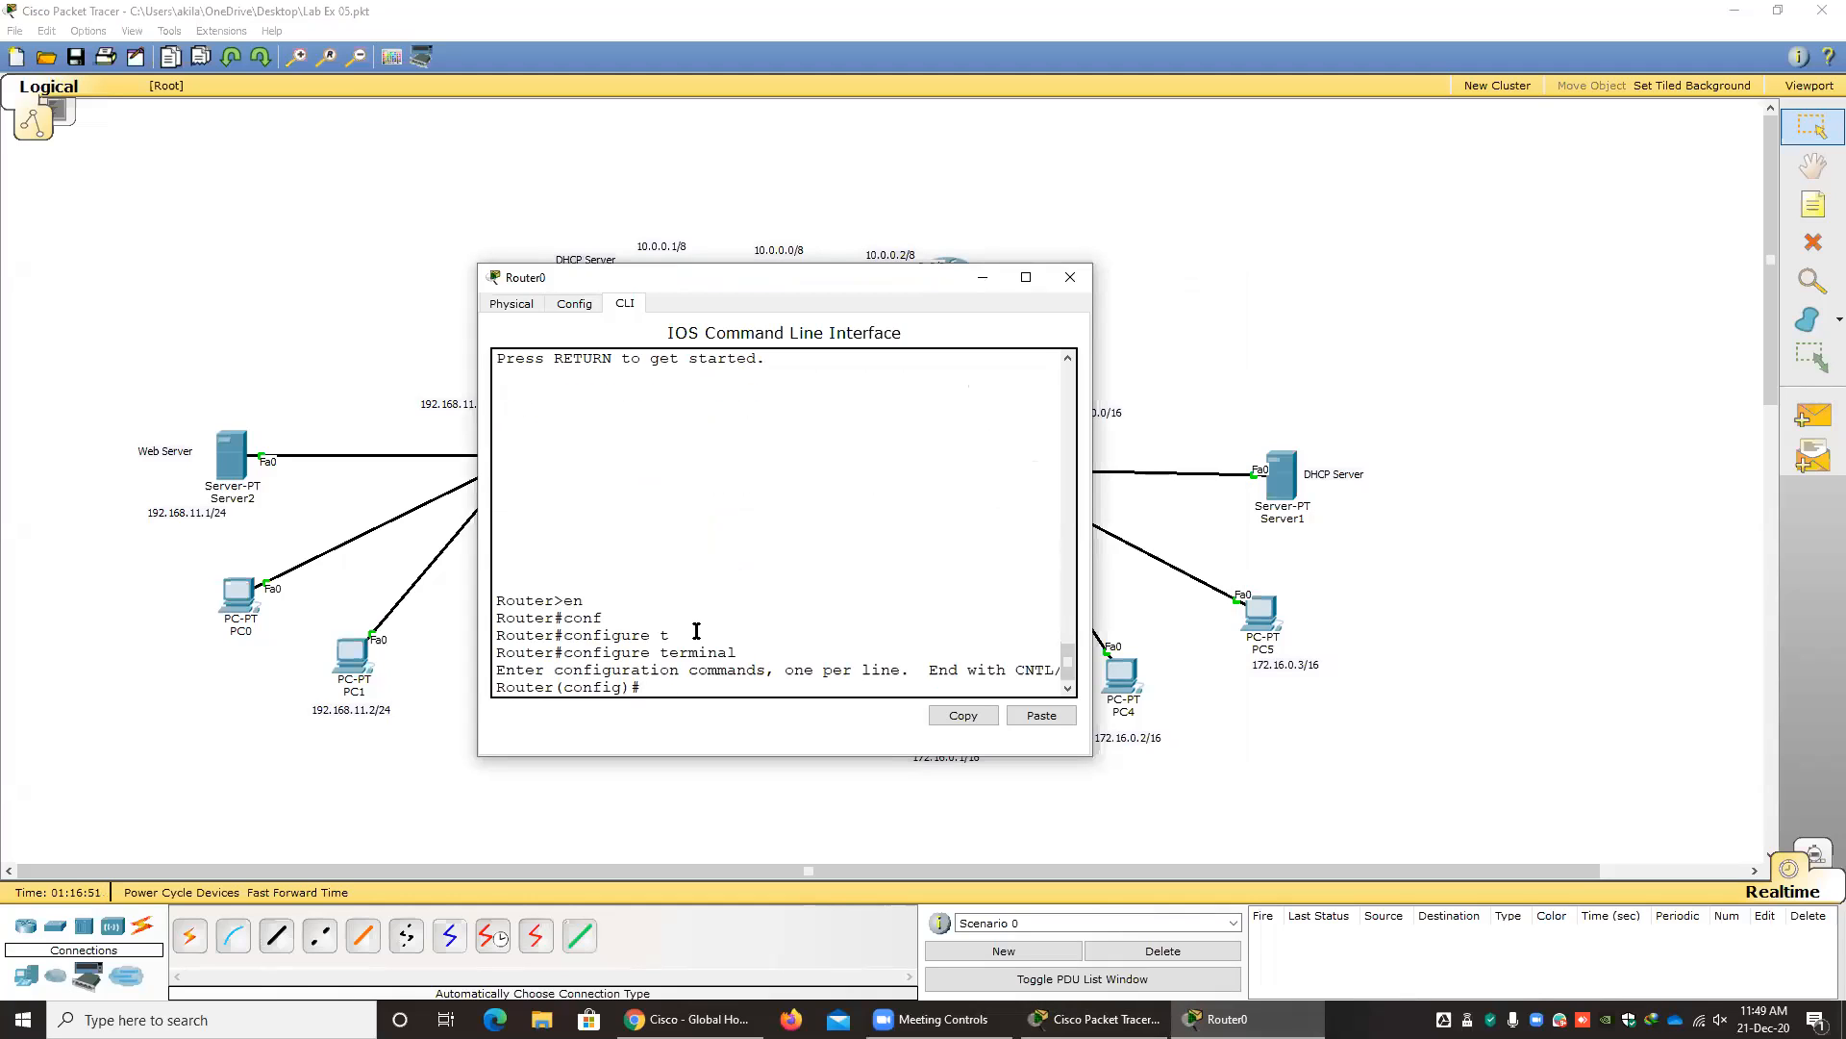
Start RIP routing configuration on Router0 with the router rip command.
{"action": "left_click_drag", "start_coordinate": [658, 288], "coordinate": [483, 96]}
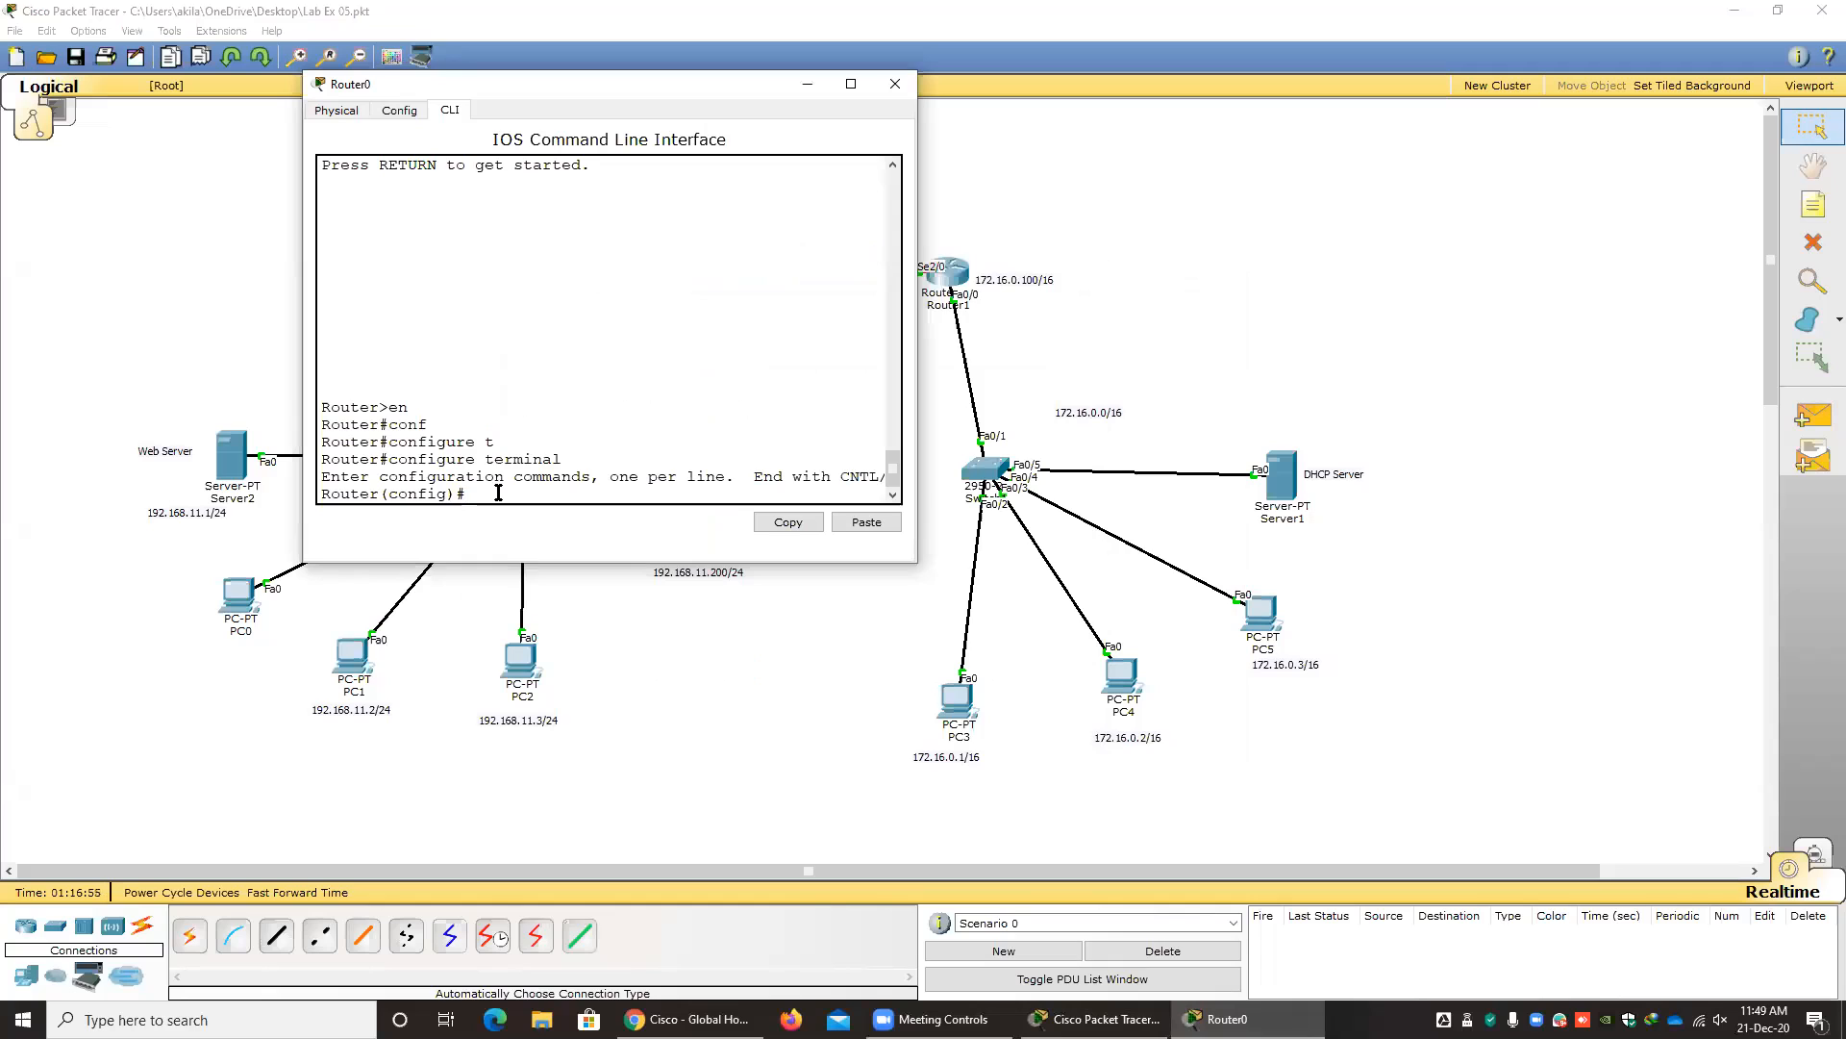
{"action": "type", "text": "ro"}
{"action": "key", "text": "Tab"}
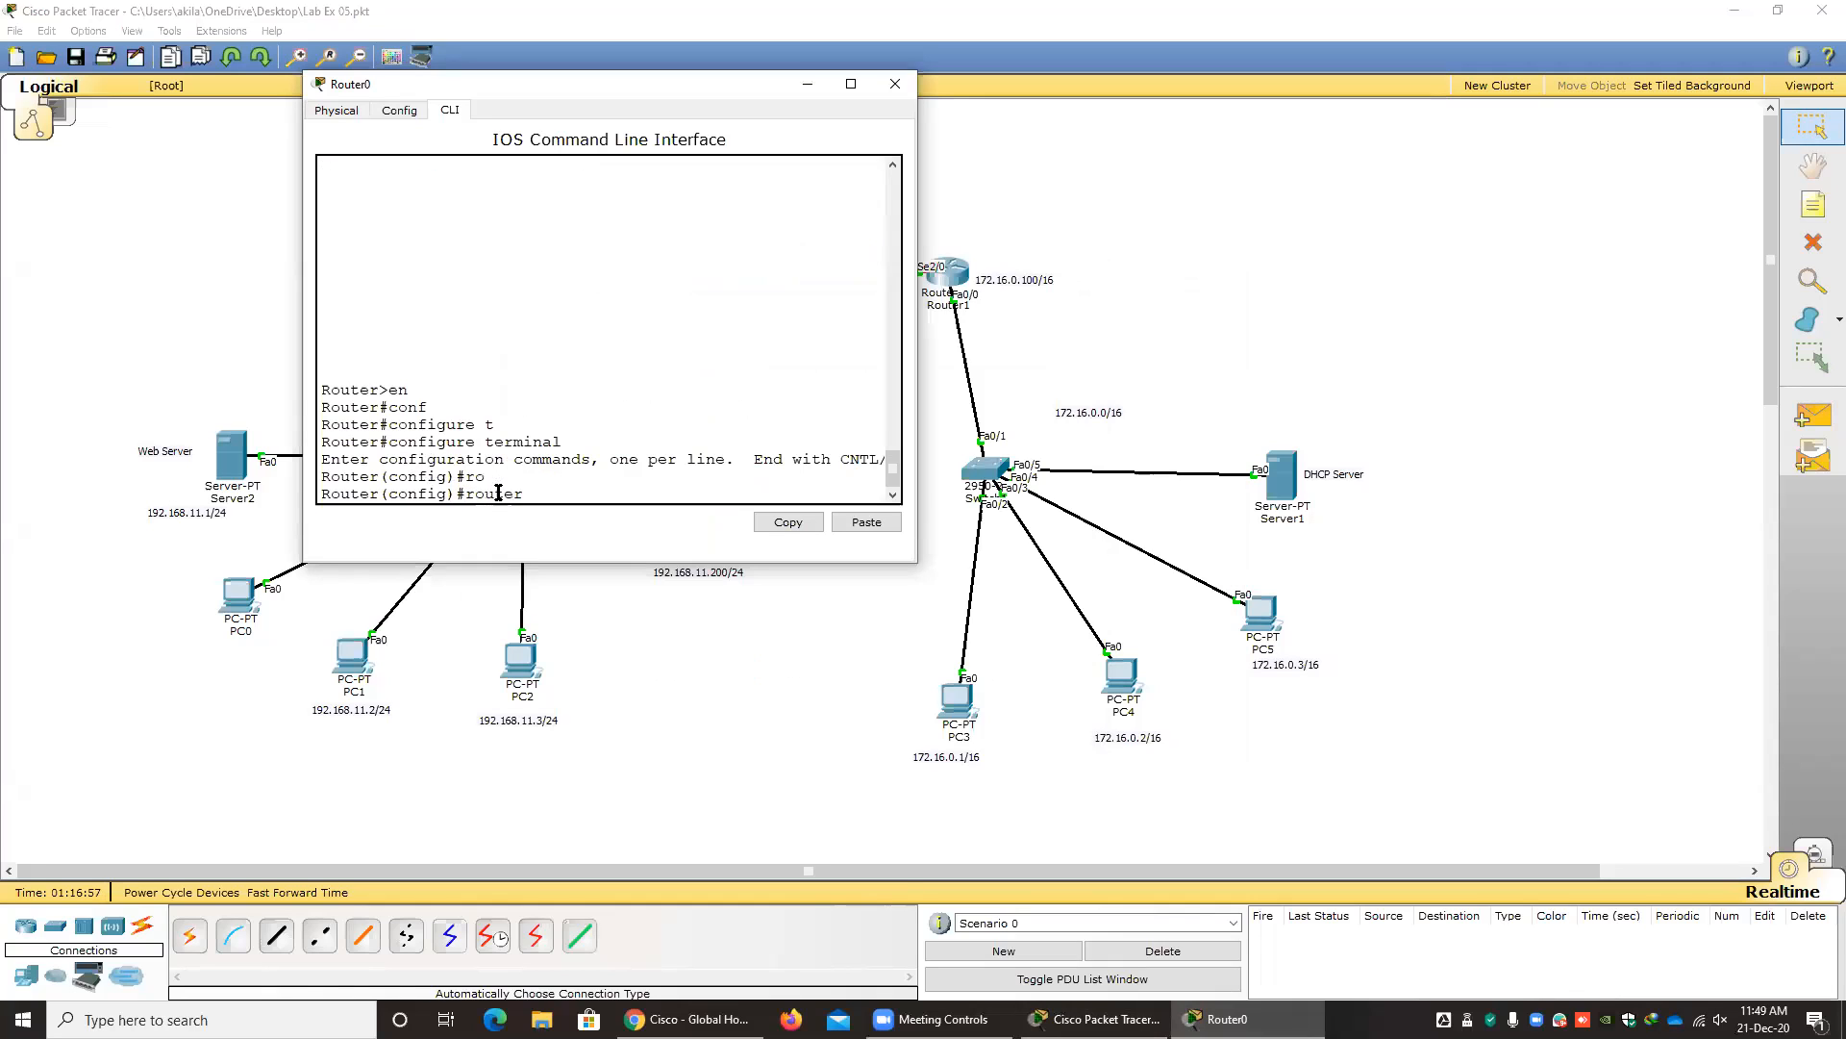
{"action": "type", "text": "rip"}
{"action": "key", "text": "Return"}
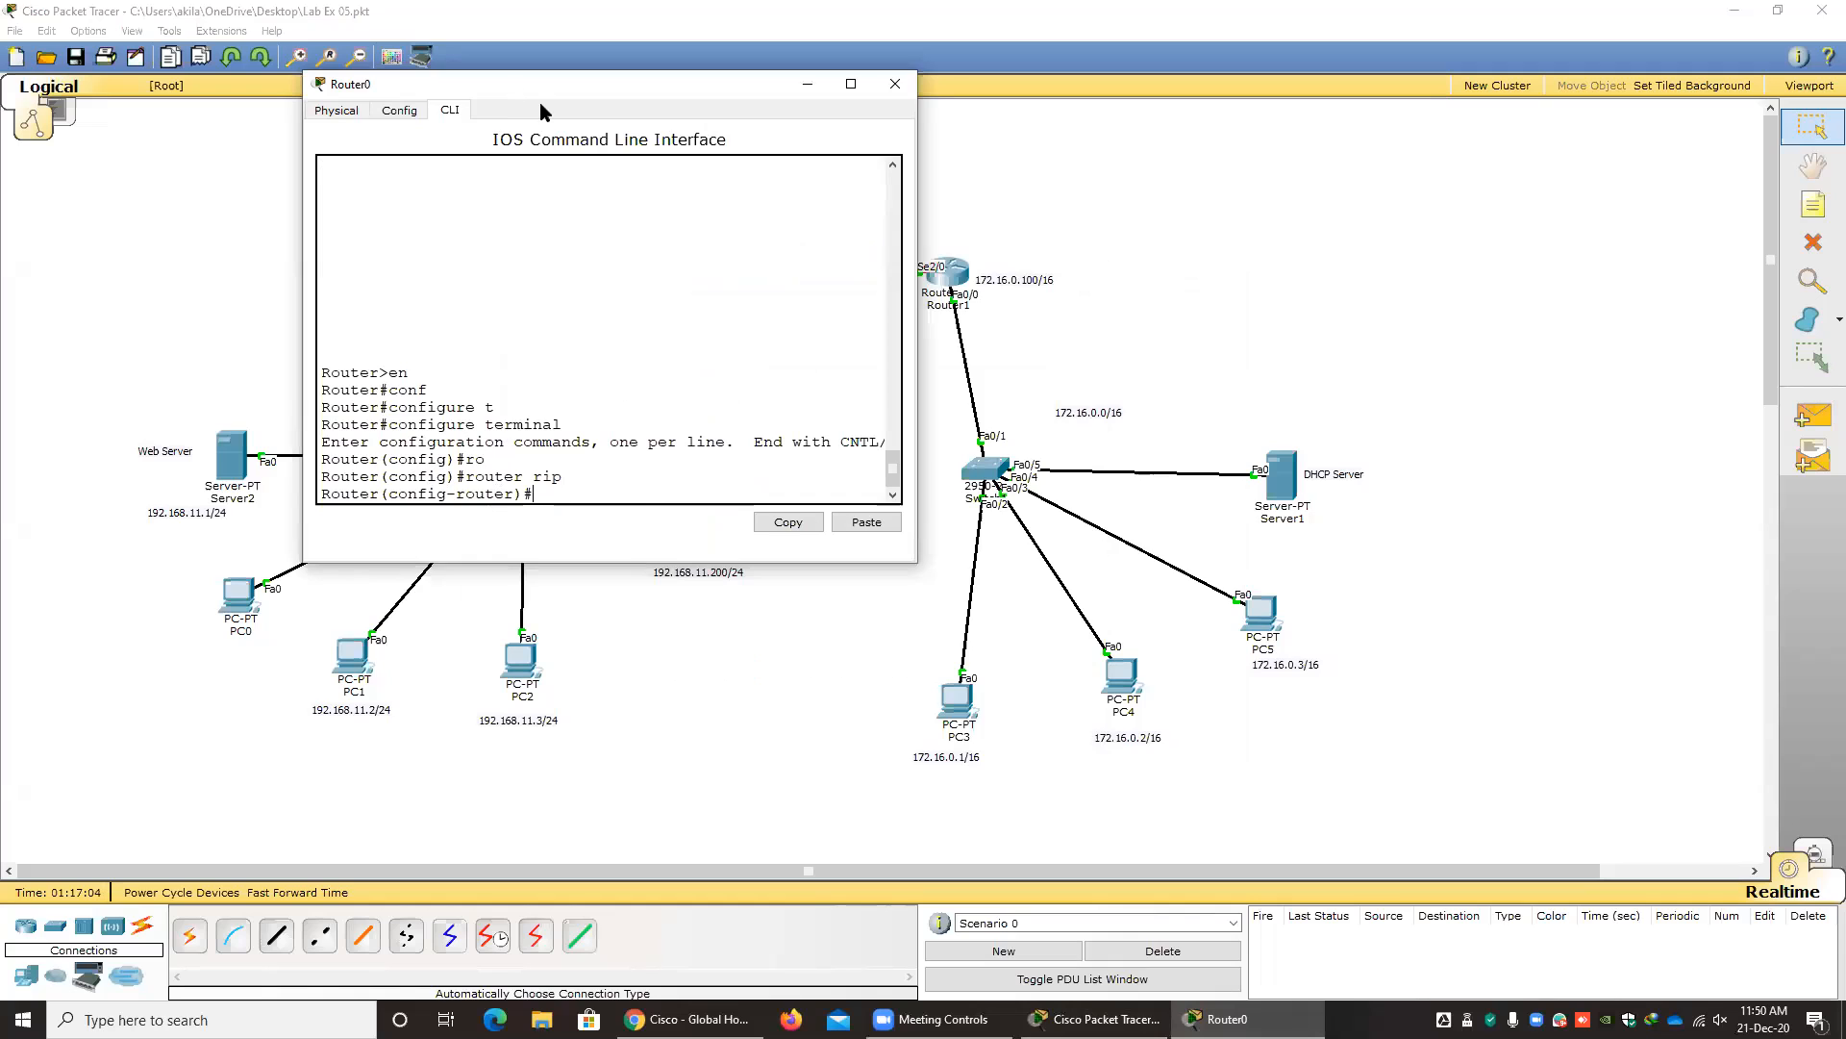
Advertise the network 192.168.11.0 in Router0's RIP configuration.
{"action": "left_click_drag", "start_coordinate": [540, 101], "coordinate": [934, 326]}
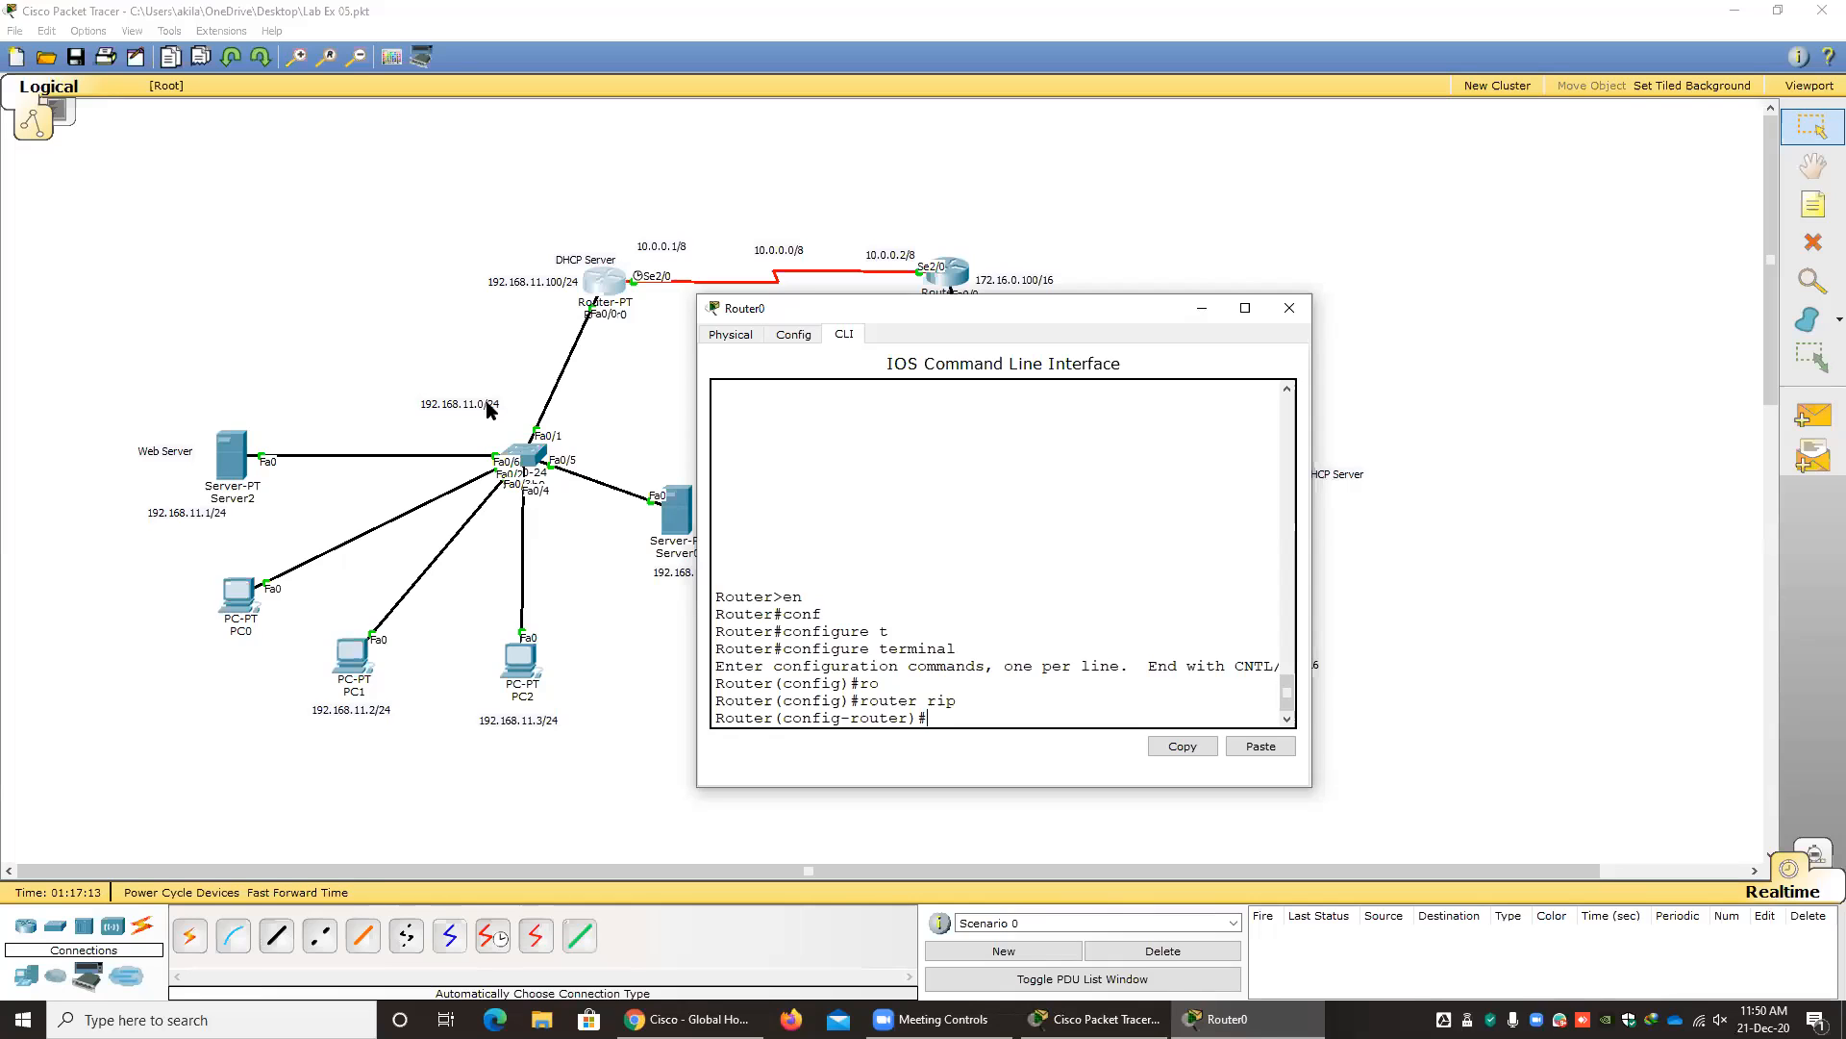
{"action": "type", "text": "new"}
{"action": "key", "text": "BackSpace"}
{"action": "type", "text": "t"}
{"action": "key", "text": "Tab"}
{"action": "type", "text": "192.1"}
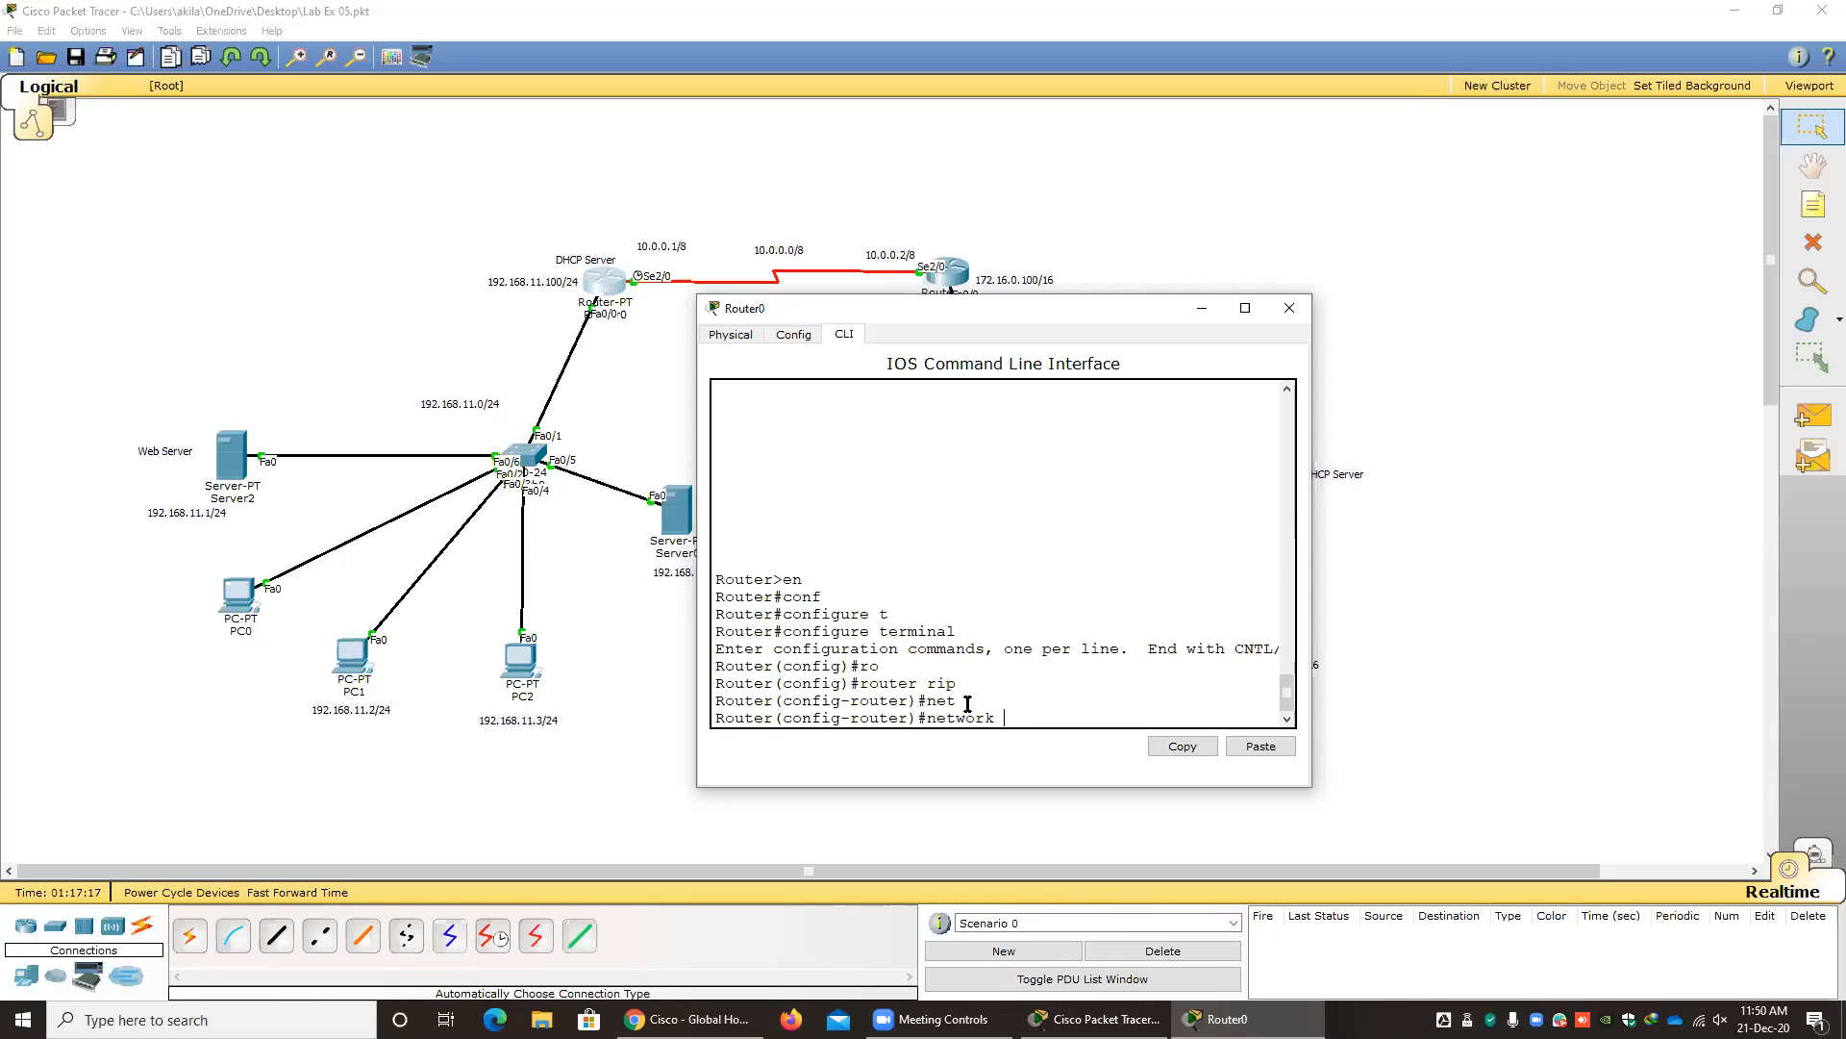
{"action": "type", "text": "68.11.0"}
{"action": "key", "text": "Return"}
Add the network 10.0.0.0 to Router0's RIP configuration and close the router's window.
{"action": "key", "text": "Up"}
{"action": "key", "text": "BackSpace"}
{"action": "key", "text": "BackSpace"}
{"action": "key", "text": "BackSpace"}
{"action": "key", "text": "BackSpace"}
{"action": "key", "text": "BackSpace"}
{"action": "key", "text": "BackSpace"}
{"action": "key", "text": "BackSpace"}
{"action": "key", "text": "BackSpace"}
{"action": "key", "text": "BackSpace"}
{"action": "key", "text": "BackSpace"}
{"action": "key", "text": "BackSpace"}
{"action": "type", "text": "10.0.0.0"}
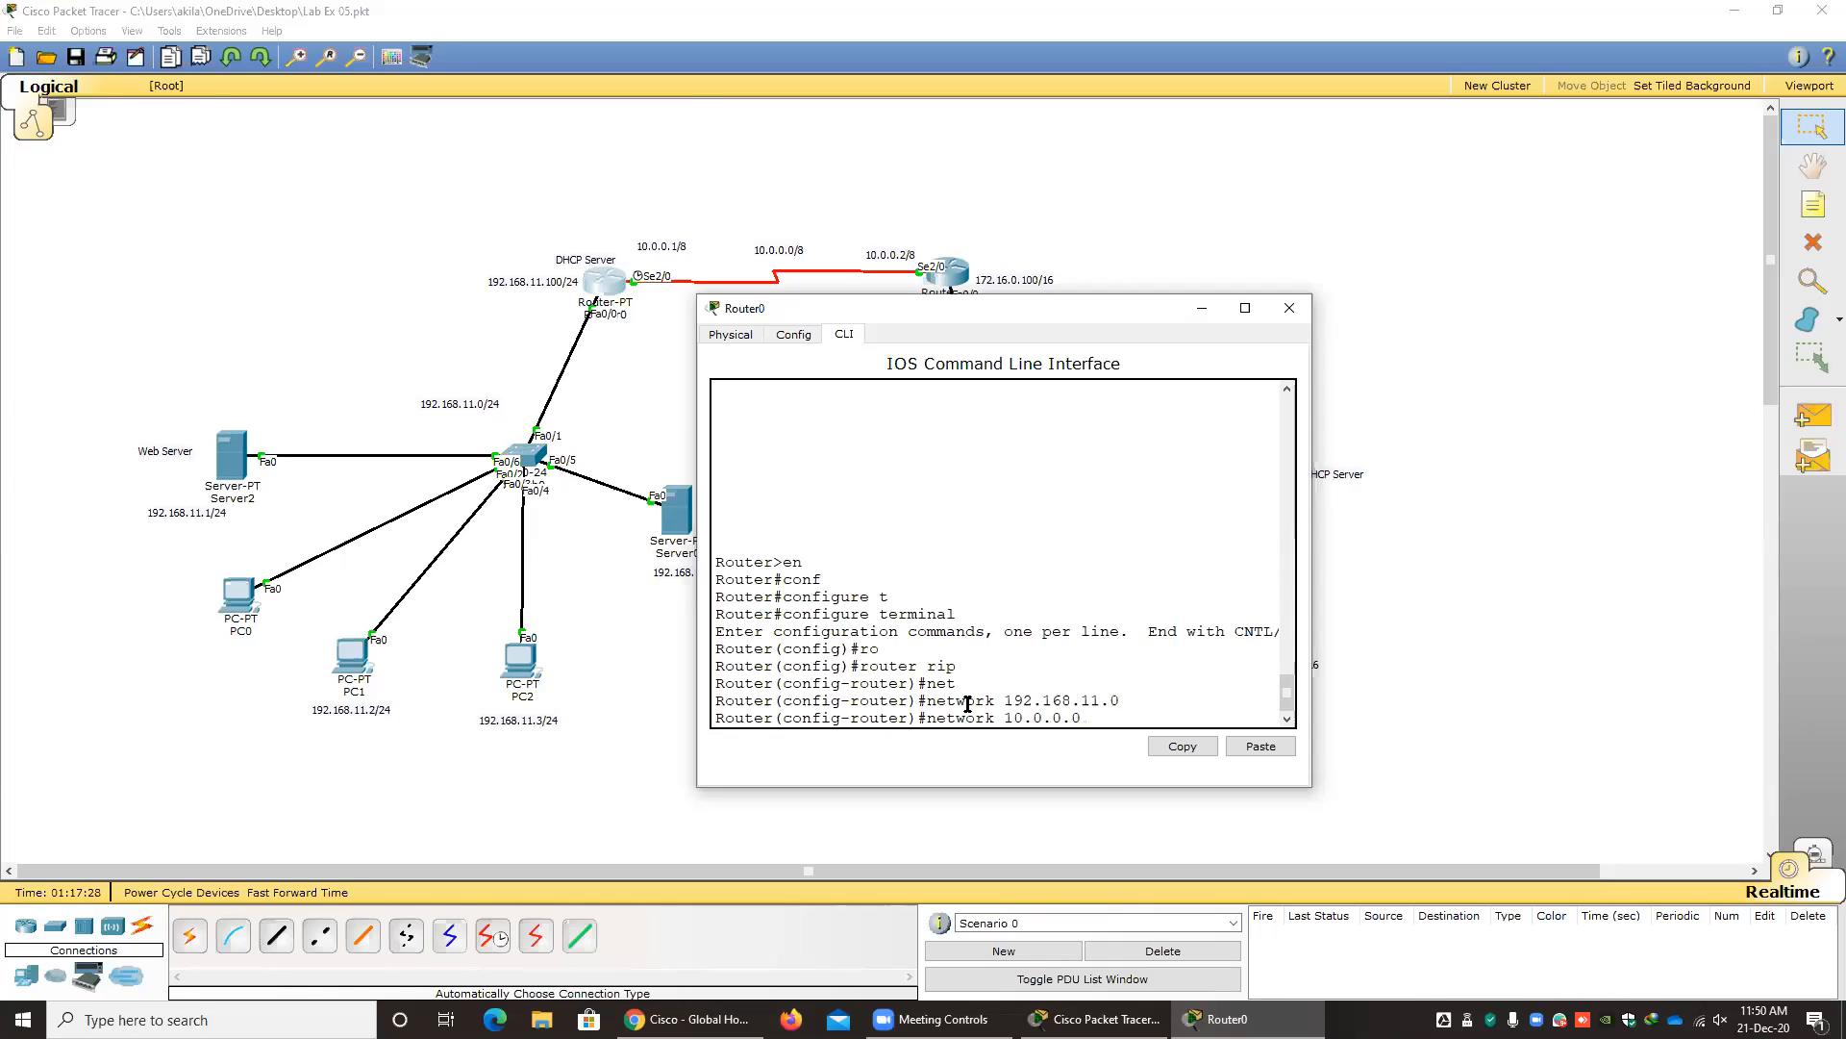
{"action": "key", "text": "Return"}
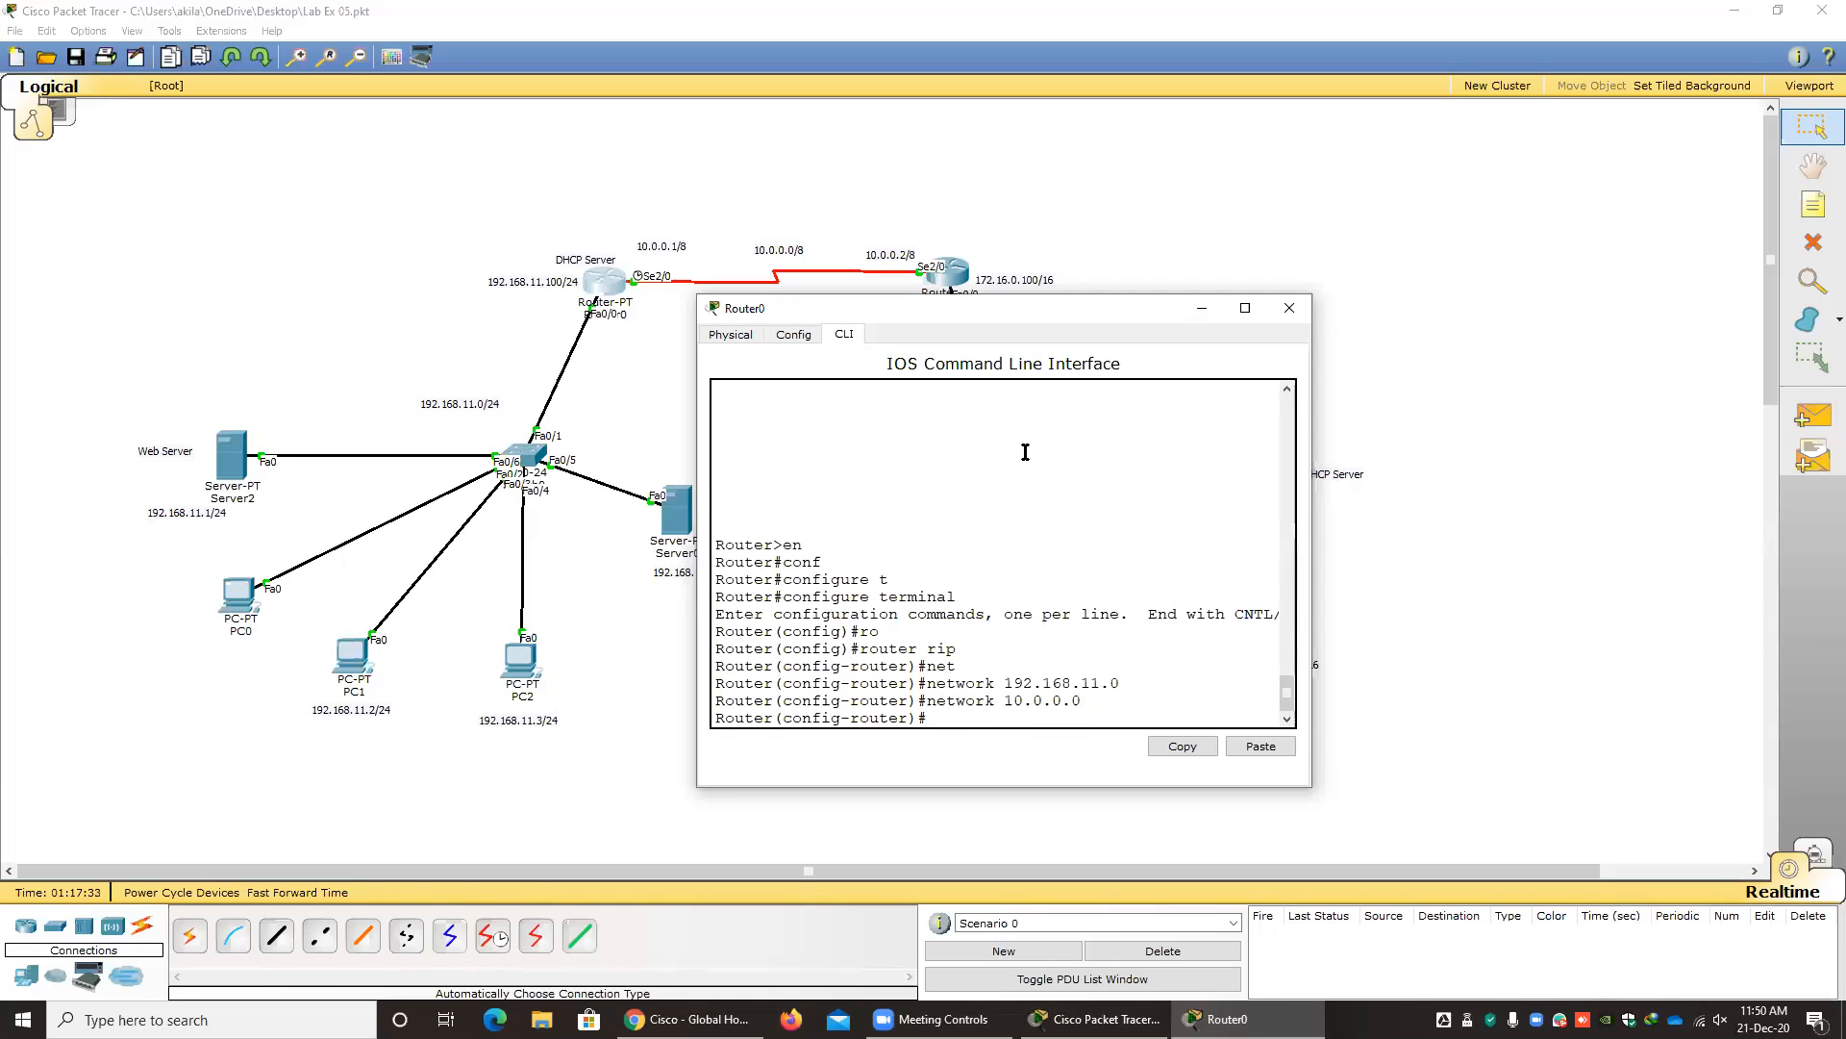
{"action": "left_click", "coordinate": [1289, 307]}
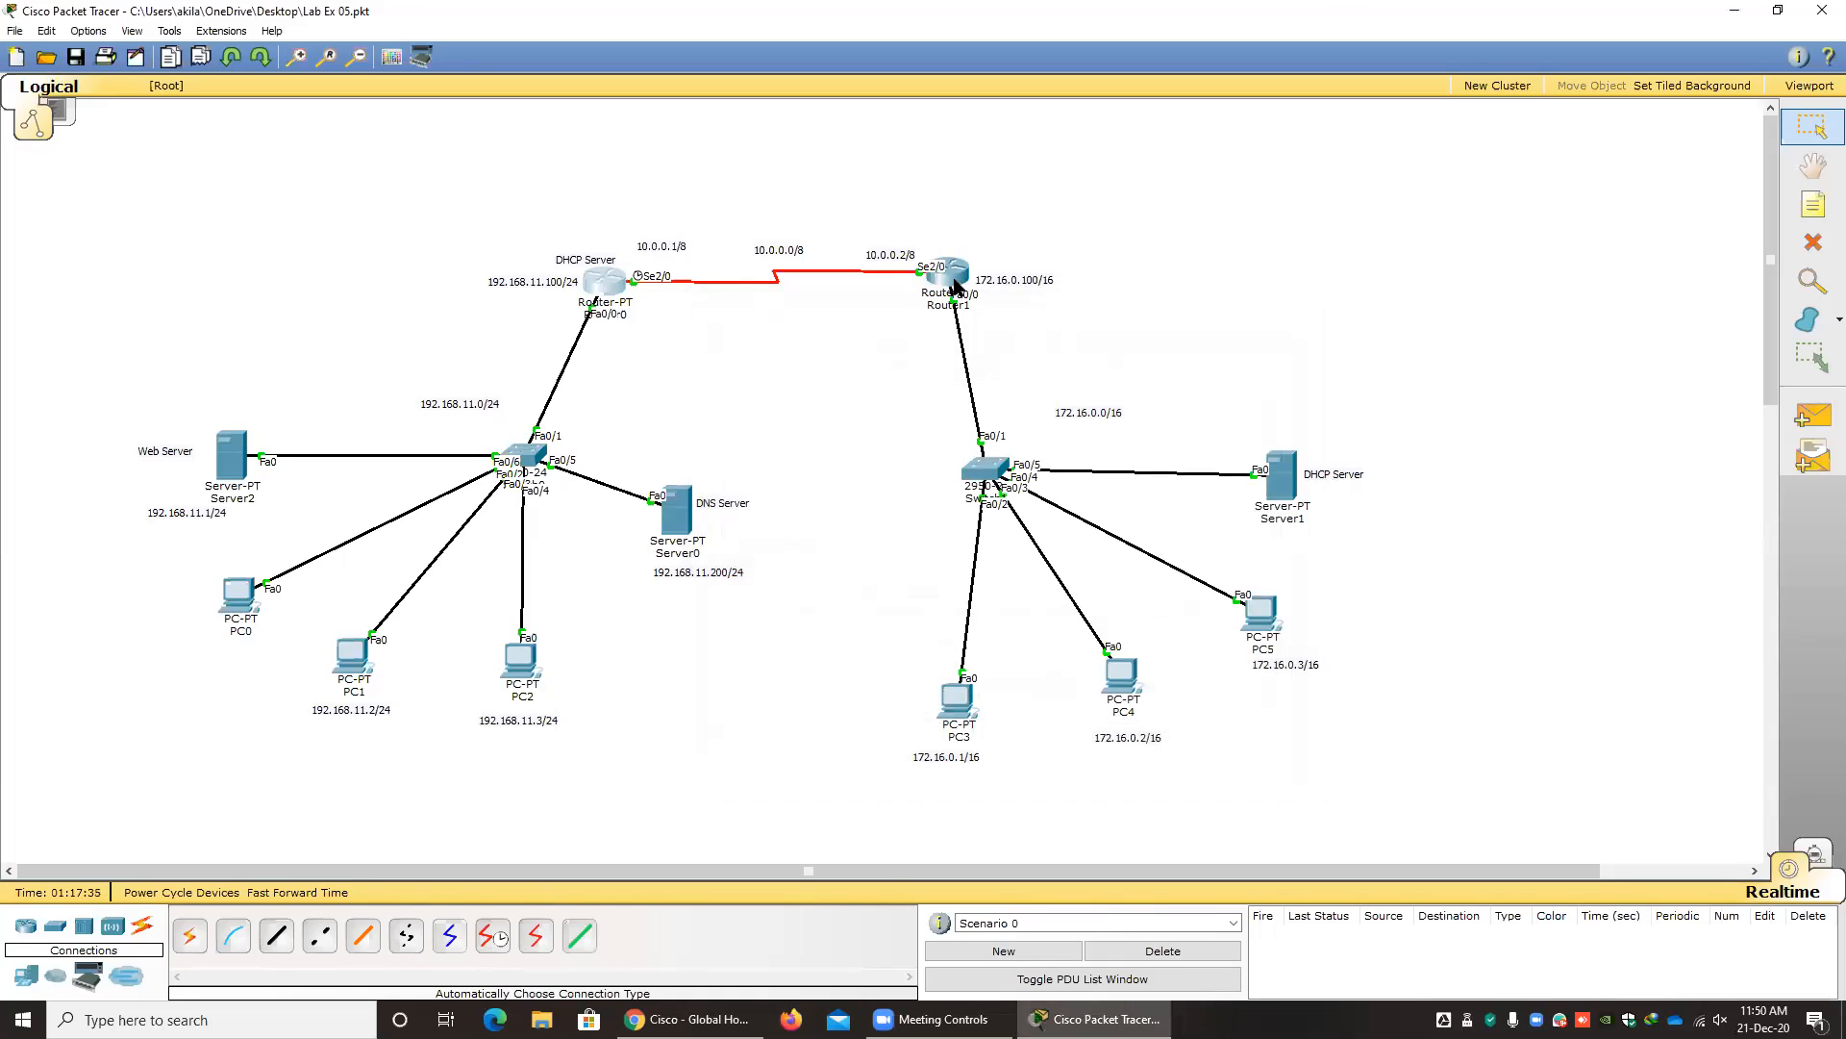
Open Router1's command line and enter global configuration mode with enable and configure terminal.
{"action": "left_click", "coordinate": [954, 275]}
{"action": "left_click_drag", "start_coordinate": [938, 285], "coordinate": [1046, 303]}
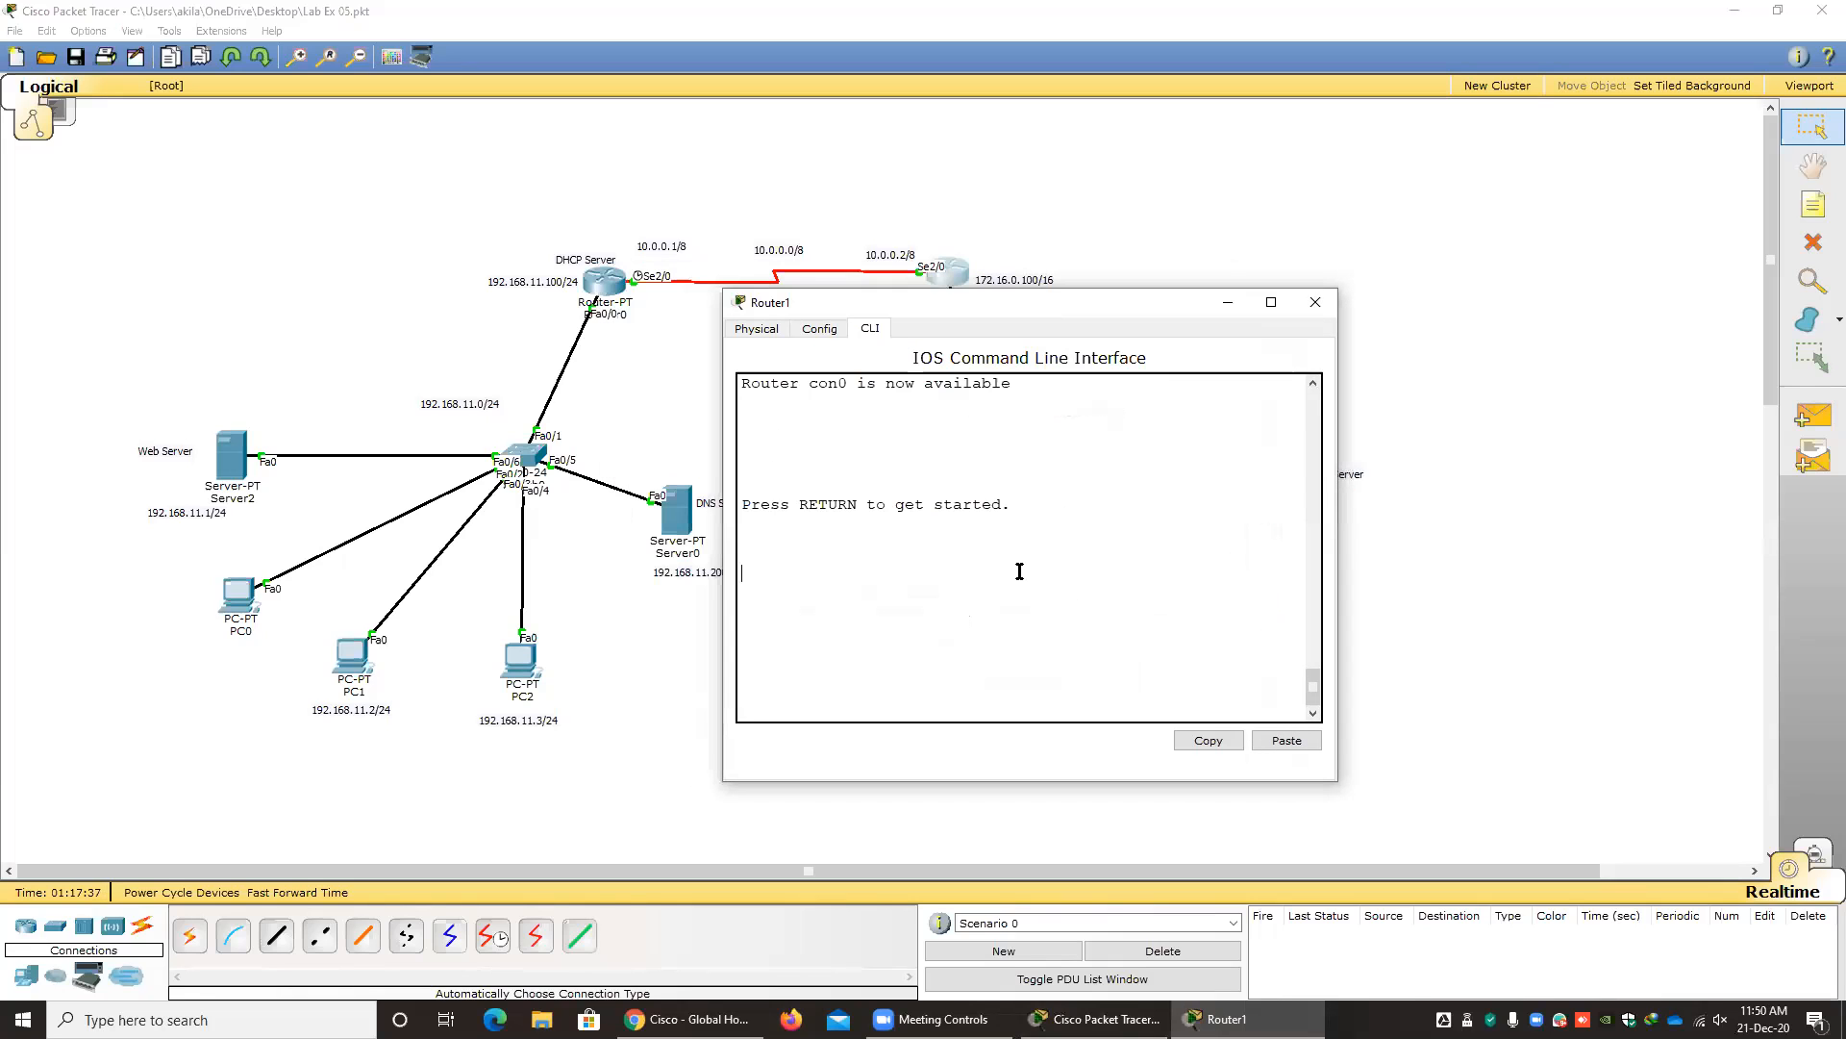
{"action": "key", "text": "Return"}
{"action": "type", "text": "en"}
{"action": "key", "text": "Return"}
{"action": "type", "text": "conf"}
{"action": "key", "text": "Tab"}
{"action": "type", "text": "t"}
{"action": "key", "text": "Tab"}
{"action": "key", "text": "Return"}
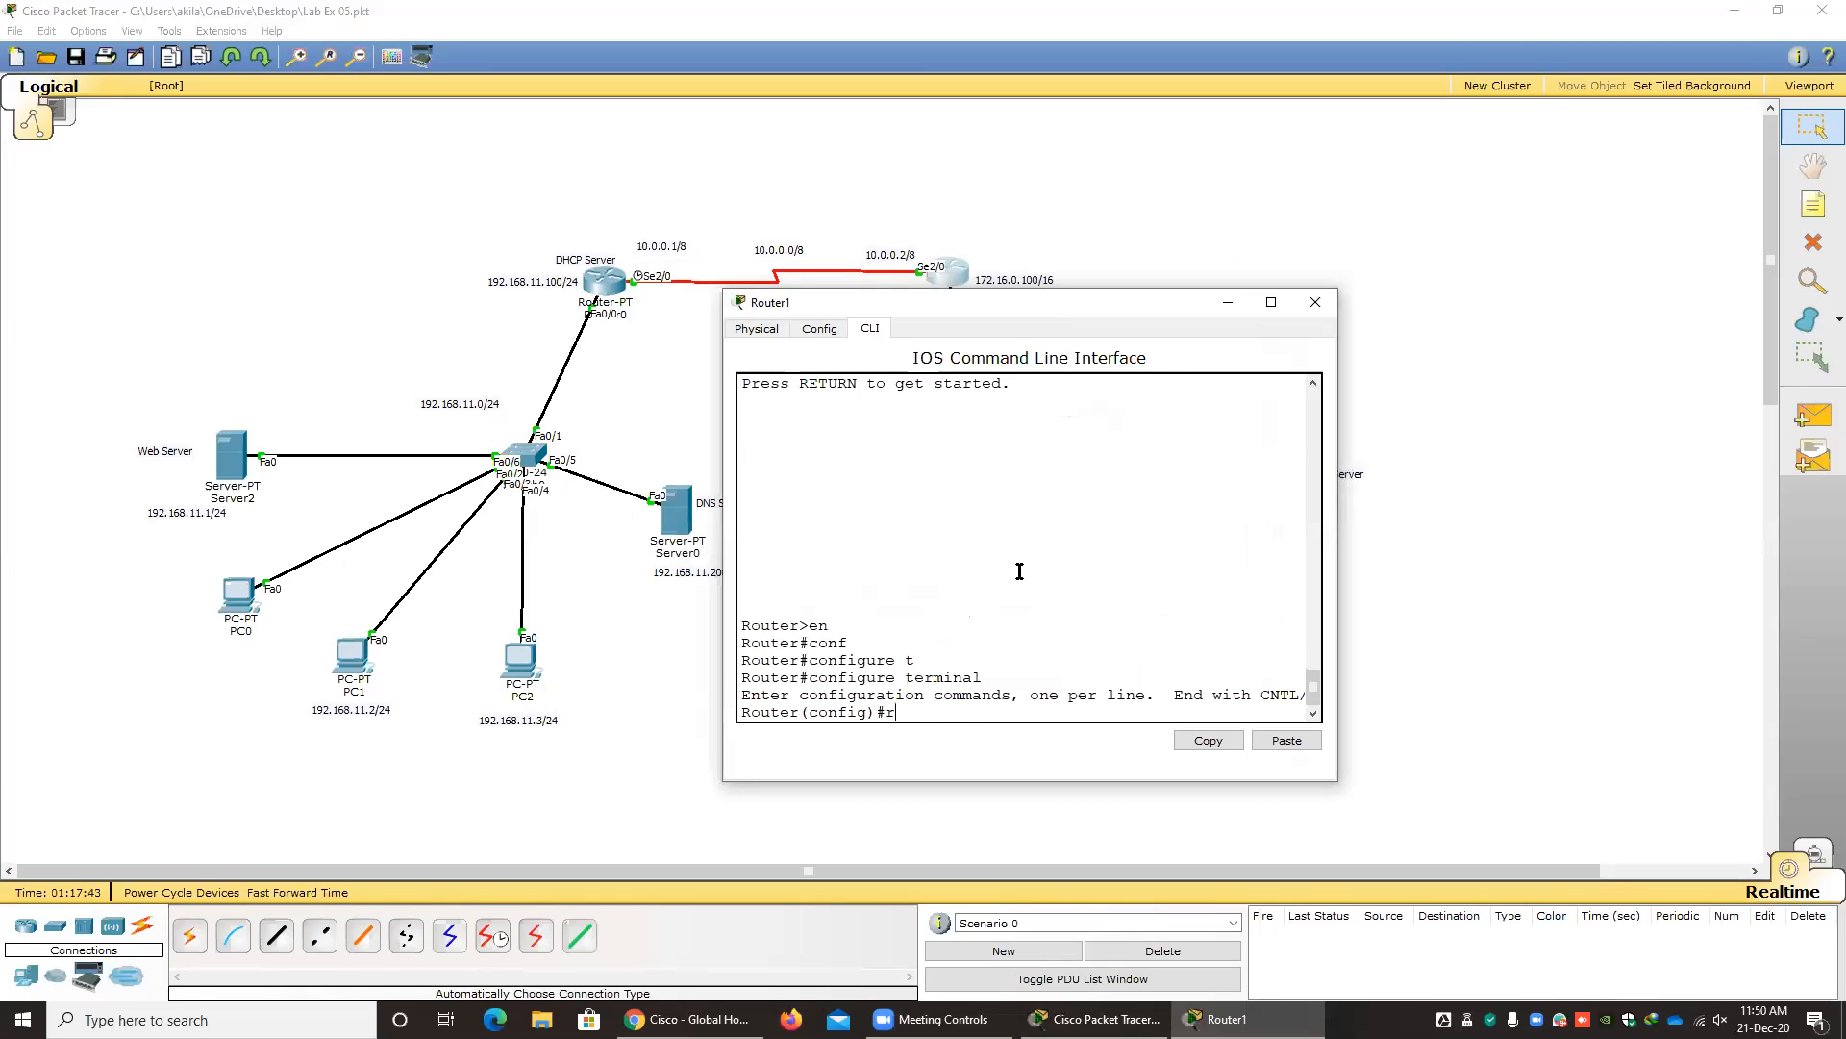
Start RIP routing configuration on Router1 with the router rip command.
{"action": "type", "text": "ro"}
{"action": "key", "text": "Tab"}
{"action": "type", "text": "r"}
{"action": "key", "text": "Tab"}
{"action": "key", "text": "Return"}
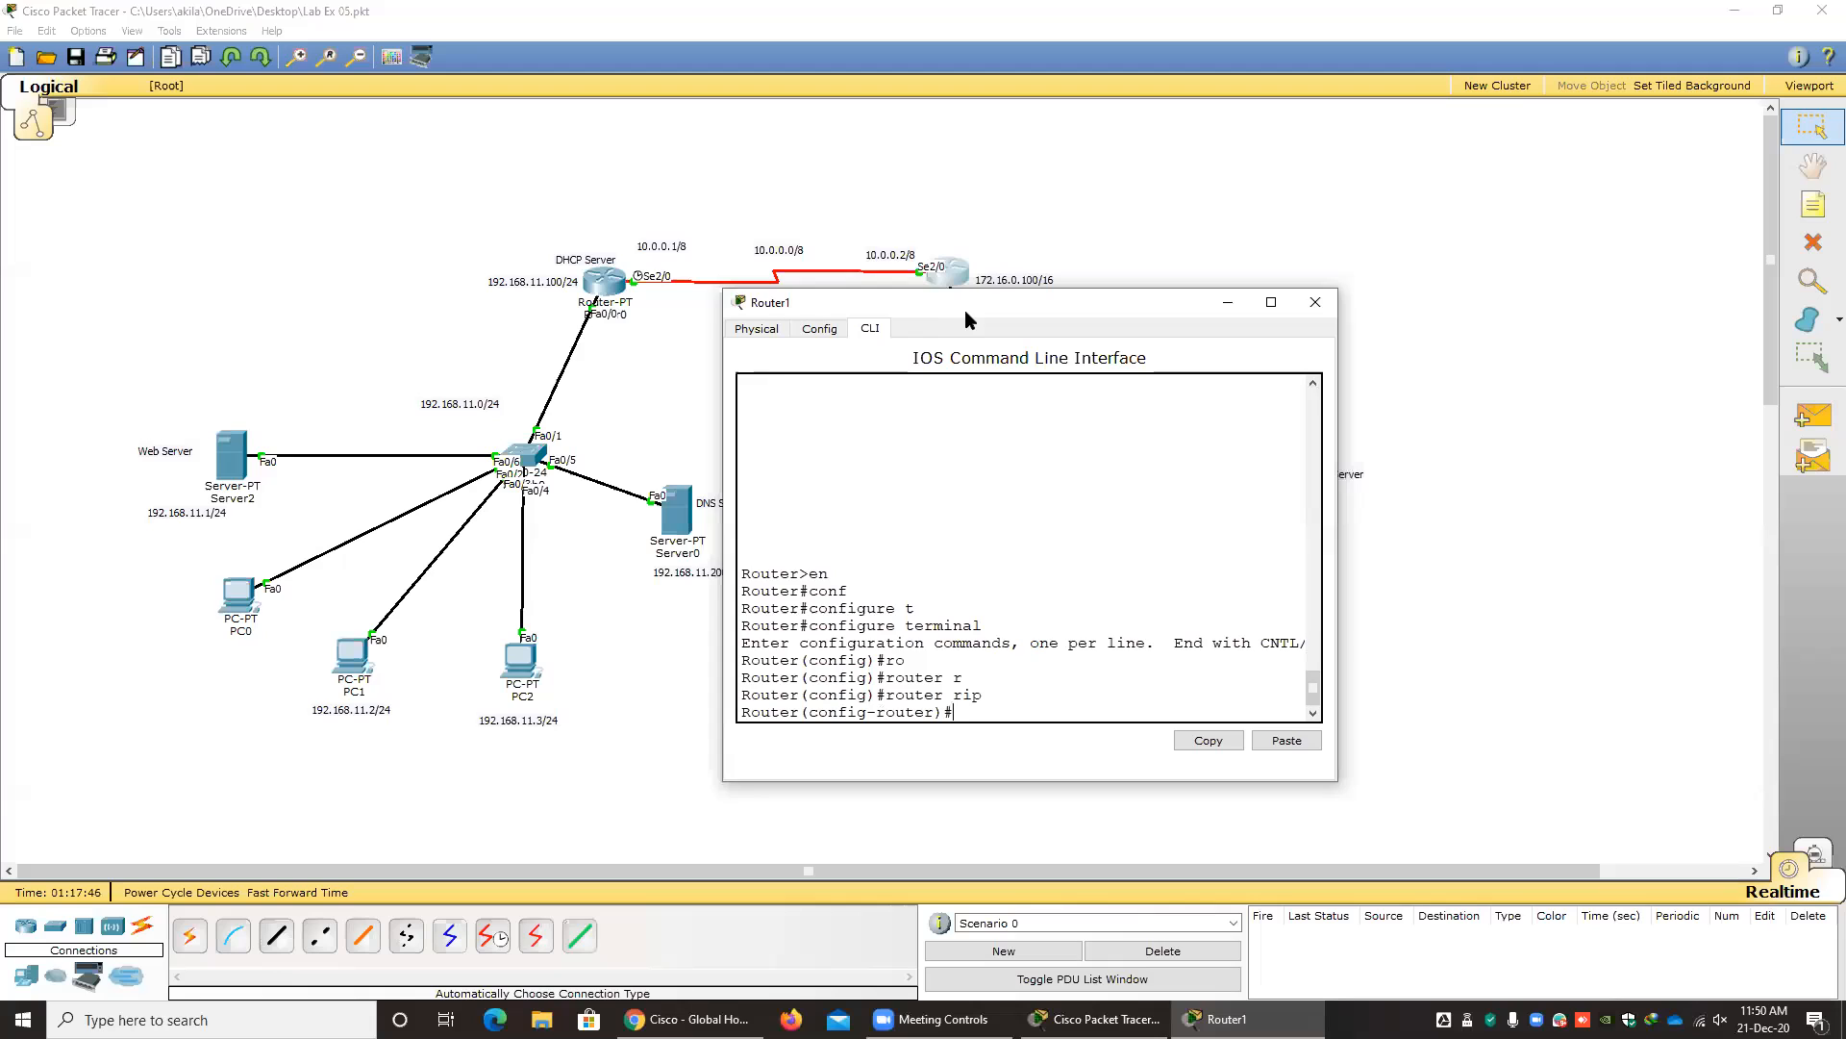
Advertise the network 10.0.0.0 in Router1's RIP configuration.
{"action": "left_click_drag", "start_coordinate": [966, 309], "coordinate": [951, 348]}
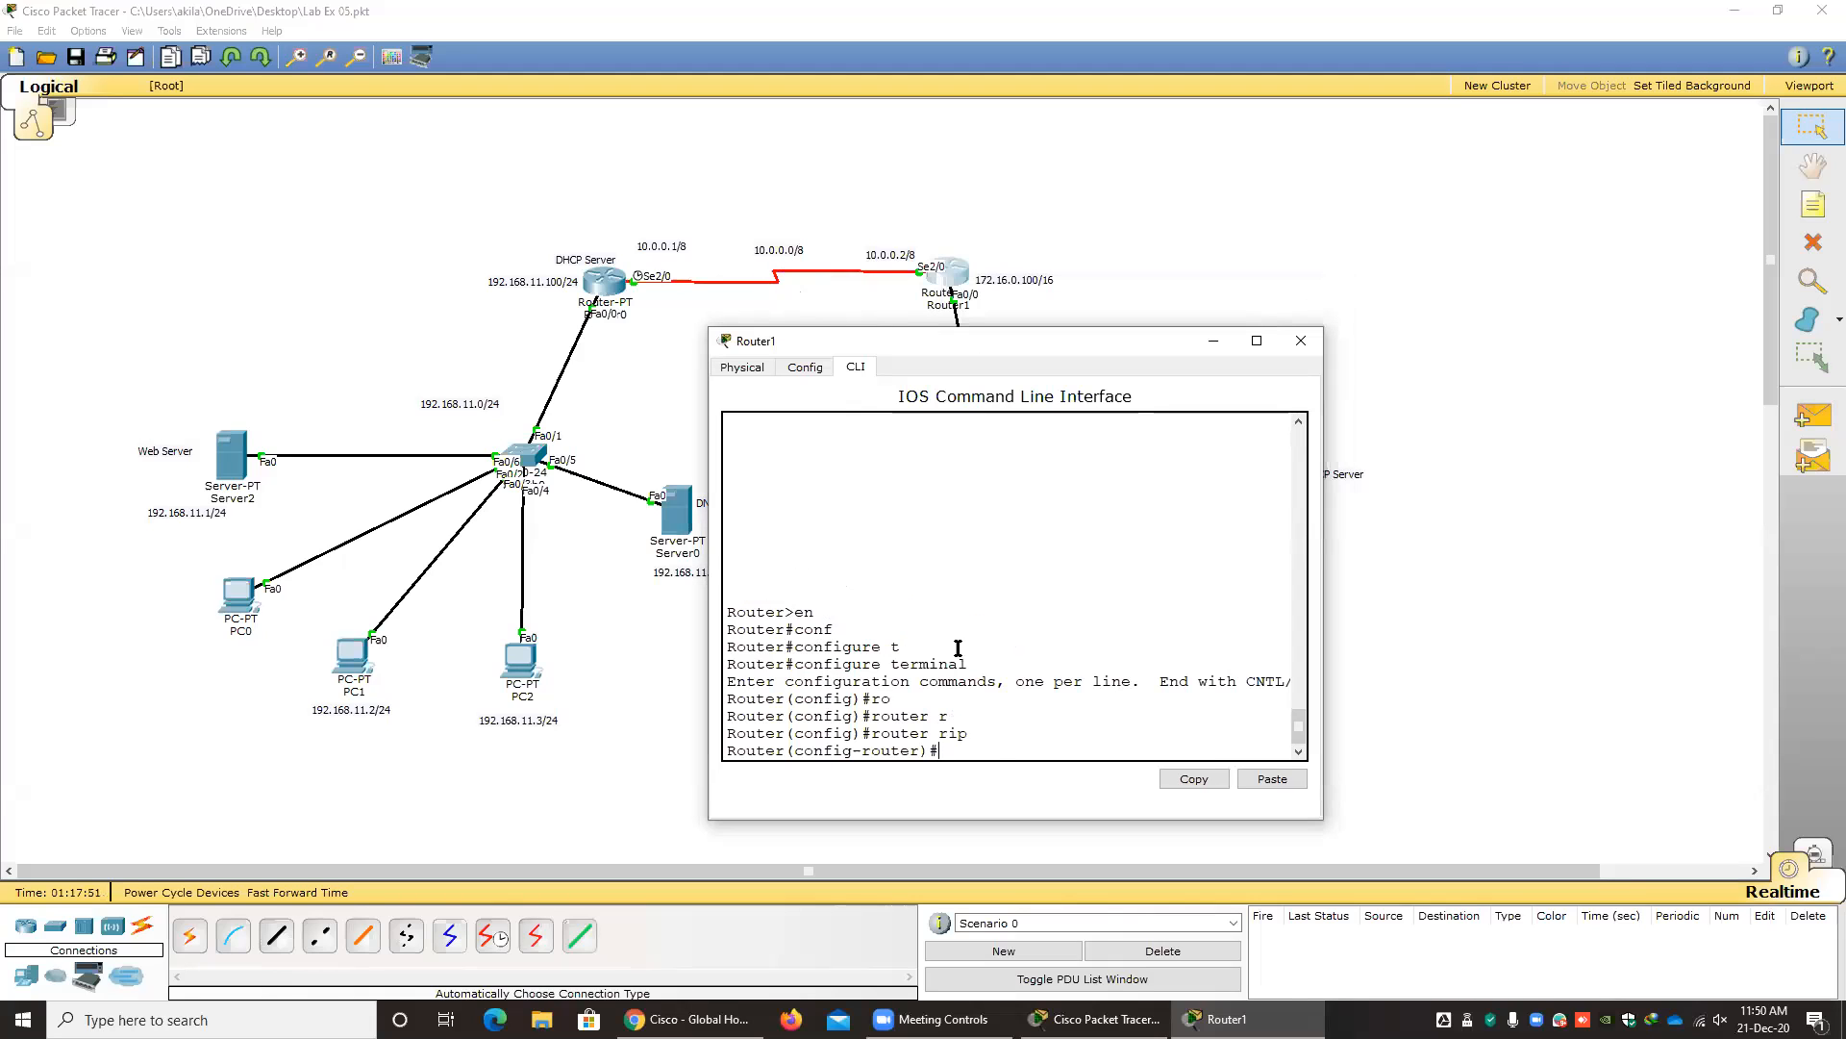
{"action": "type", "text": "n"}
{"action": "key", "text": "Tab"}
{"action": "type", "text": "e"}
{"action": "key", "text": "Tab"}
{"action": "type", "text": "t"}
{"action": "key", "text": "Tab"}
{"action": "type", "text": "10.0.0.0"}
{"action": "key", "text": "Return"}
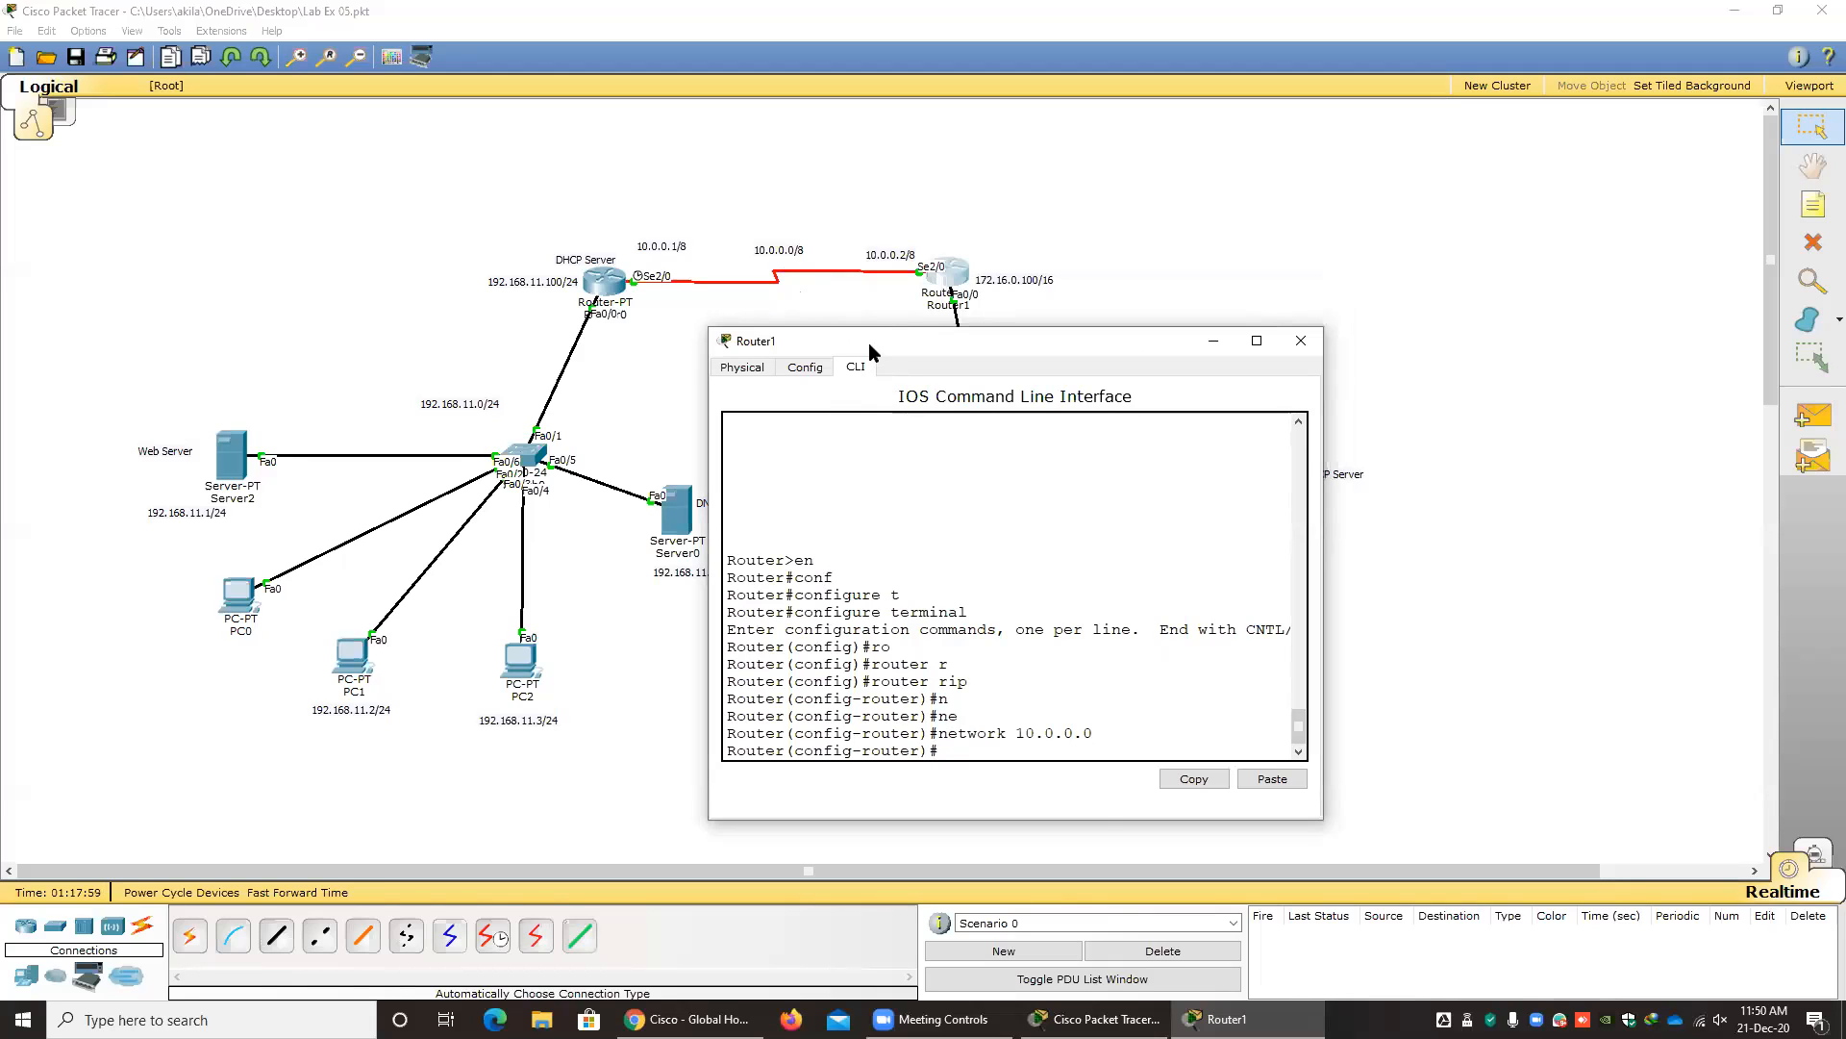
Add the network 172.16.0.0 to Router1's RIP configuration and close the router's window.
{"action": "left_click_drag", "start_coordinate": [859, 351], "coordinate": [391, 344]}
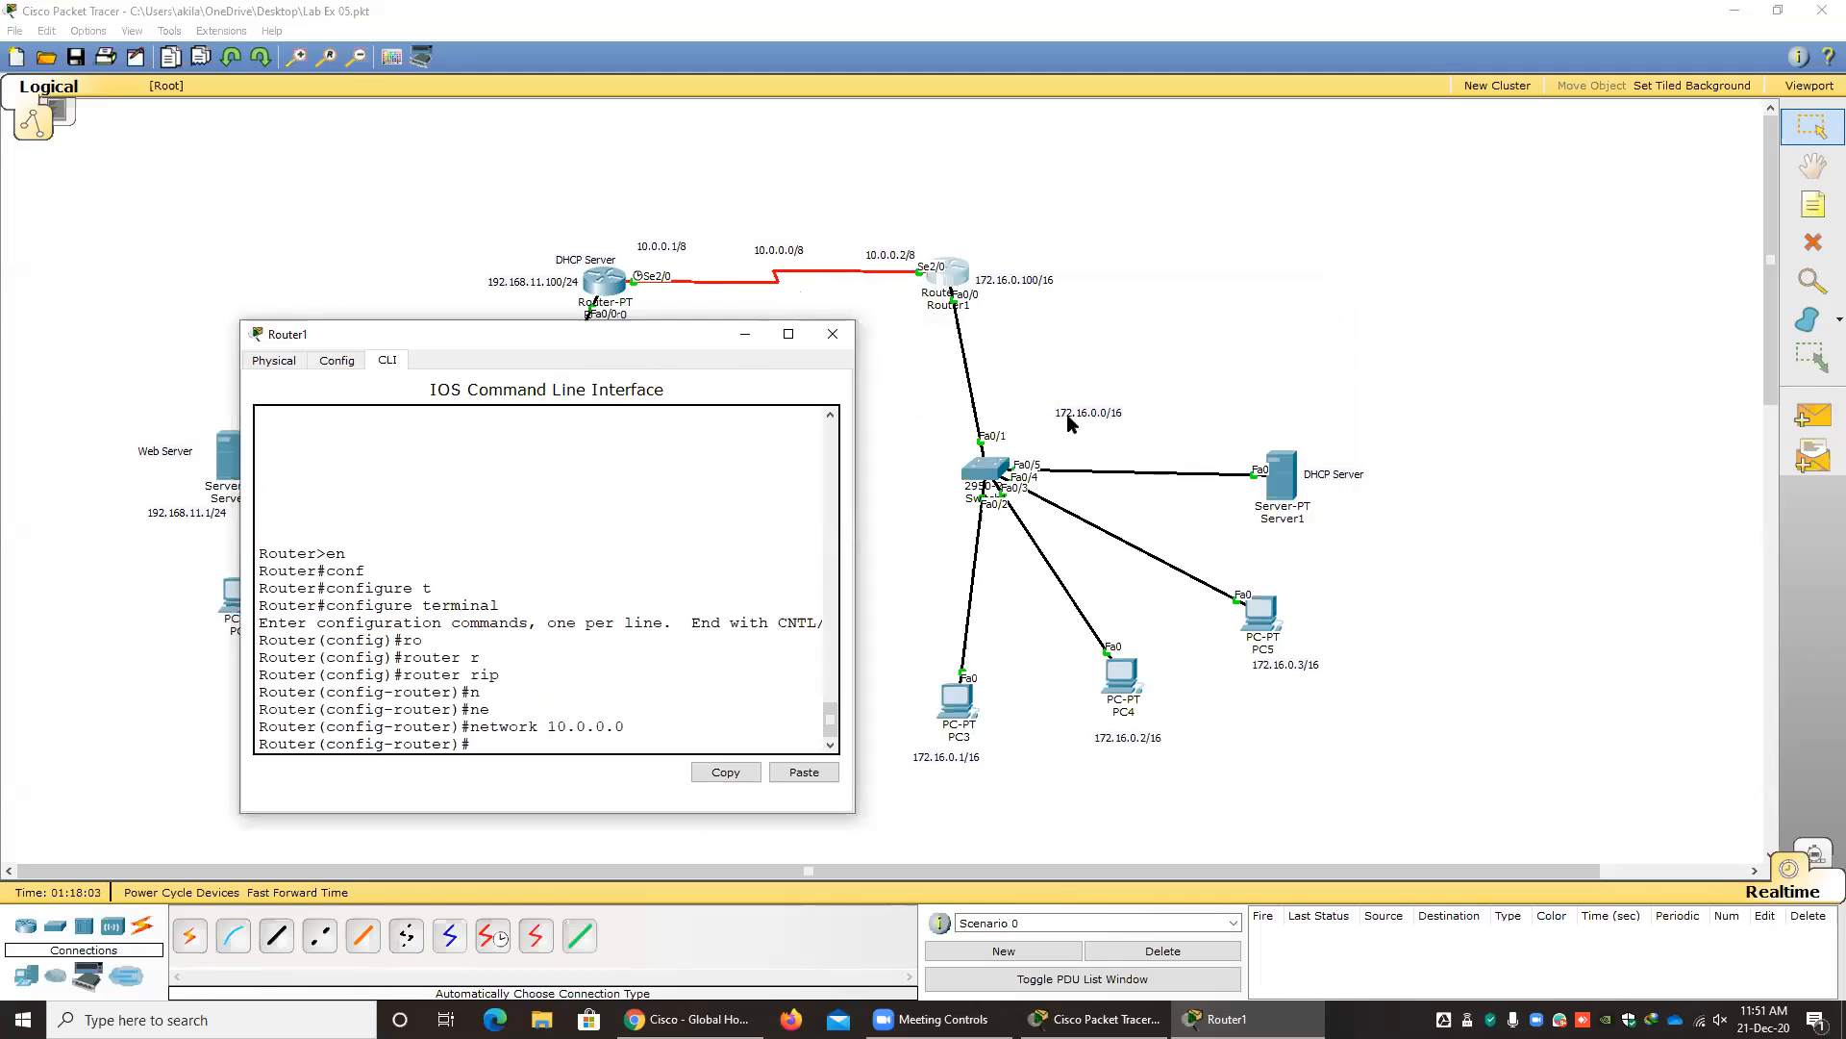
{"action": "key", "text": "Up"}
{"action": "key", "text": "BackSpace"}
{"action": "key", "text": "BackSpace"}
{"action": "key", "text": "BackSpace"}
{"action": "key", "text": "BackSpace"}
{"action": "key", "text": "BackSpace"}
{"action": "key", "text": "BackSpace"}
{"action": "type", "text": "72.16.0.0"}
{"action": "key", "text": "Return"}
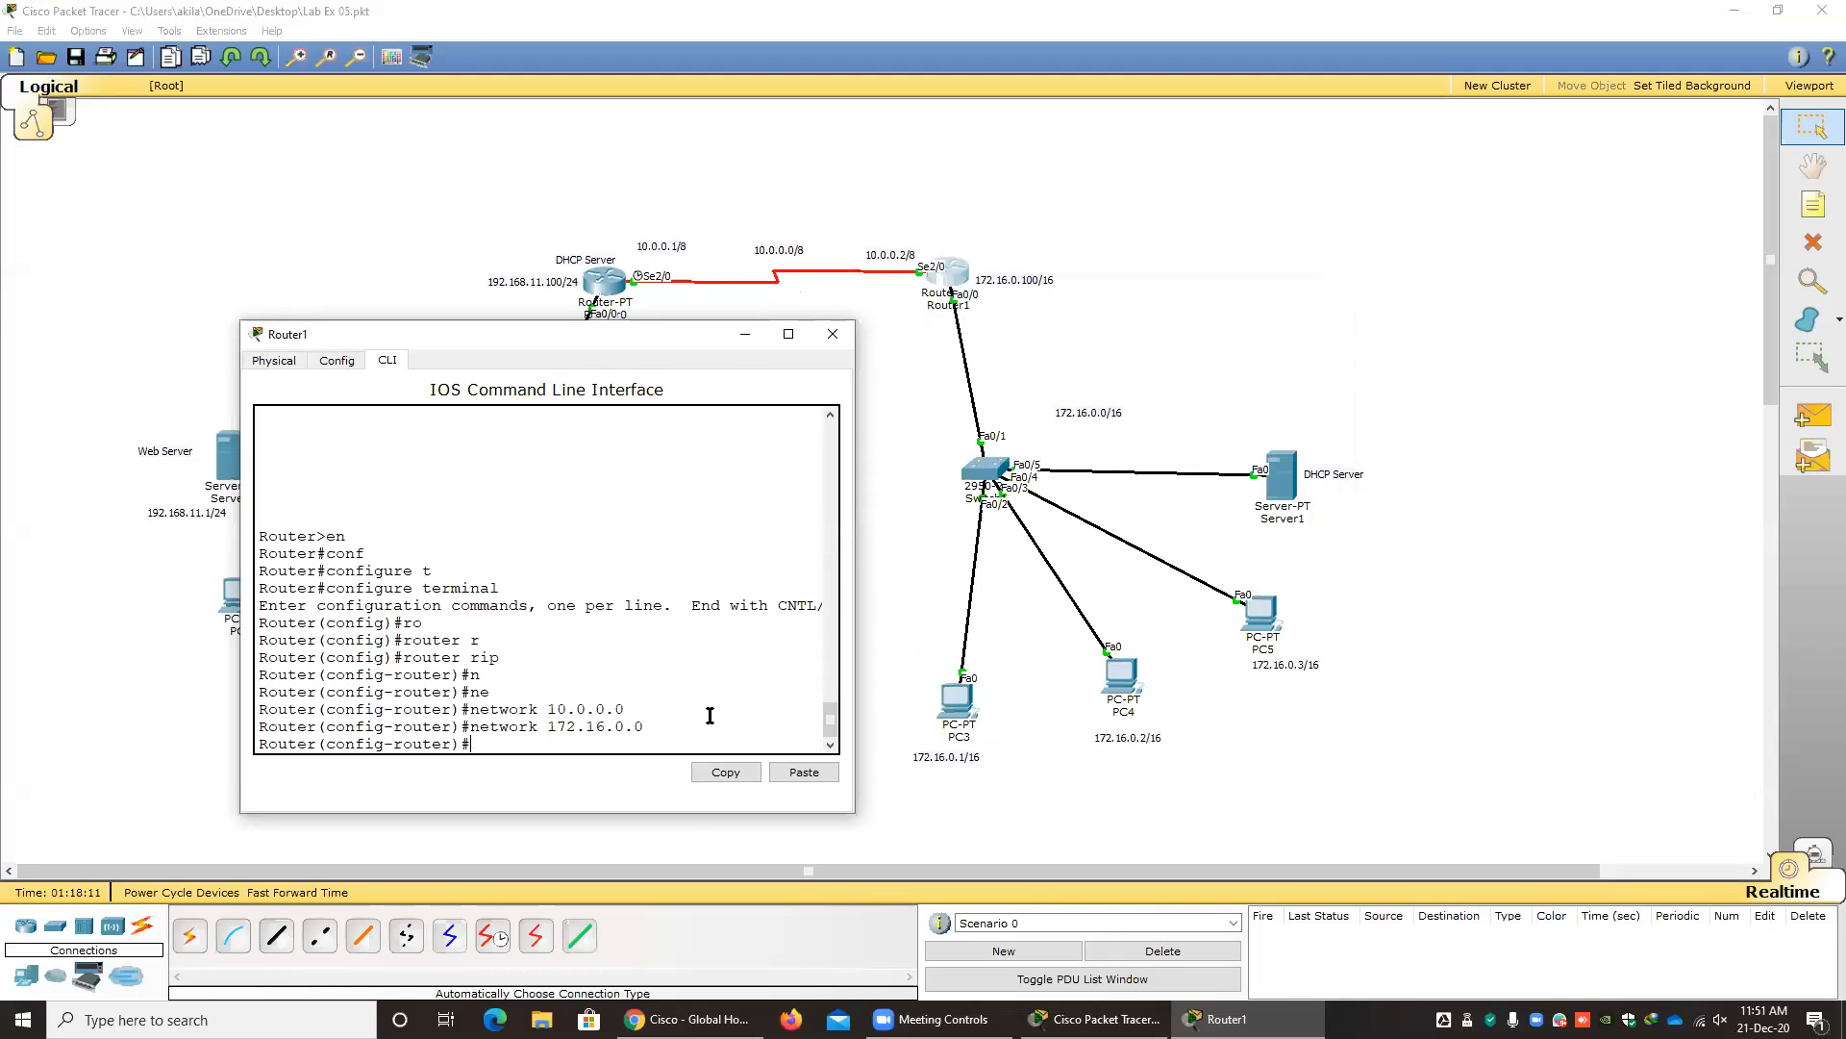
{"action": "left_click", "coordinate": [833, 334]}
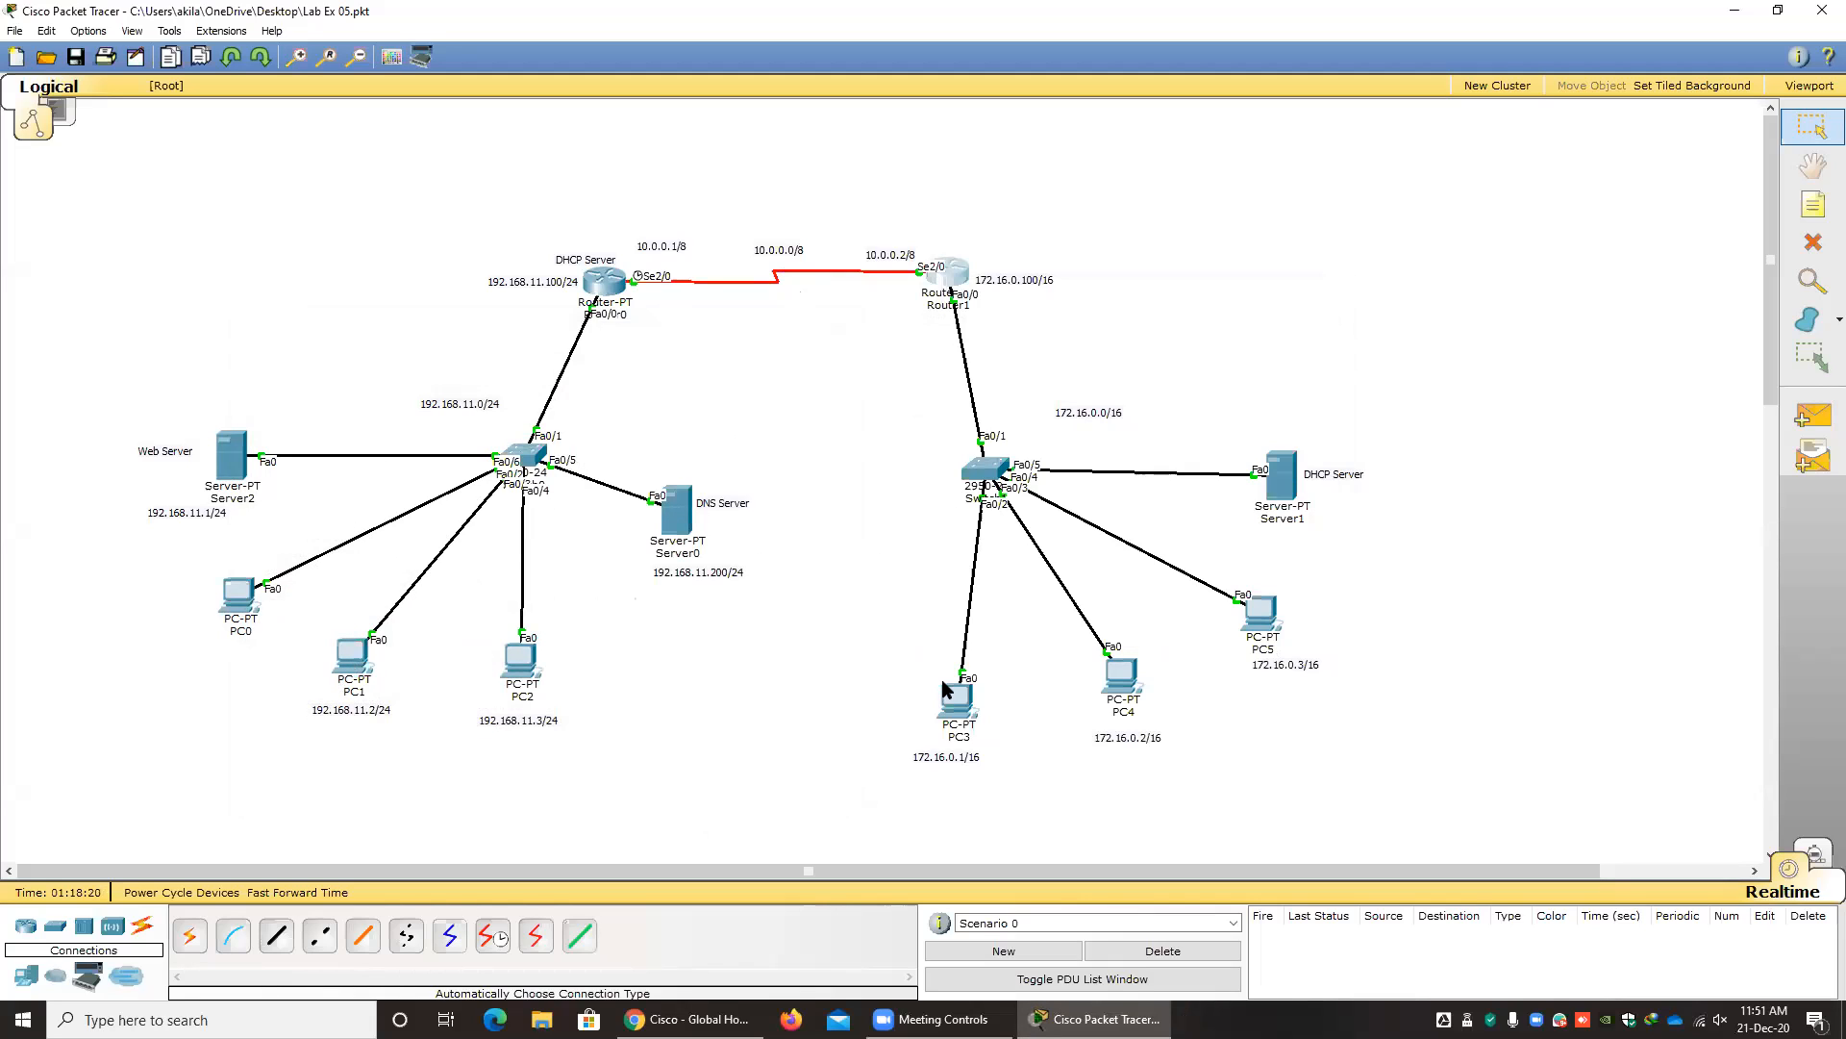
Open Router0's command line and leave its RIP configuration mode with the exit command.
{"action": "left_click", "coordinate": [600, 286]}
{"action": "left_click_drag", "start_coordinate": [776, 284], "coordinate": [468, 288]}
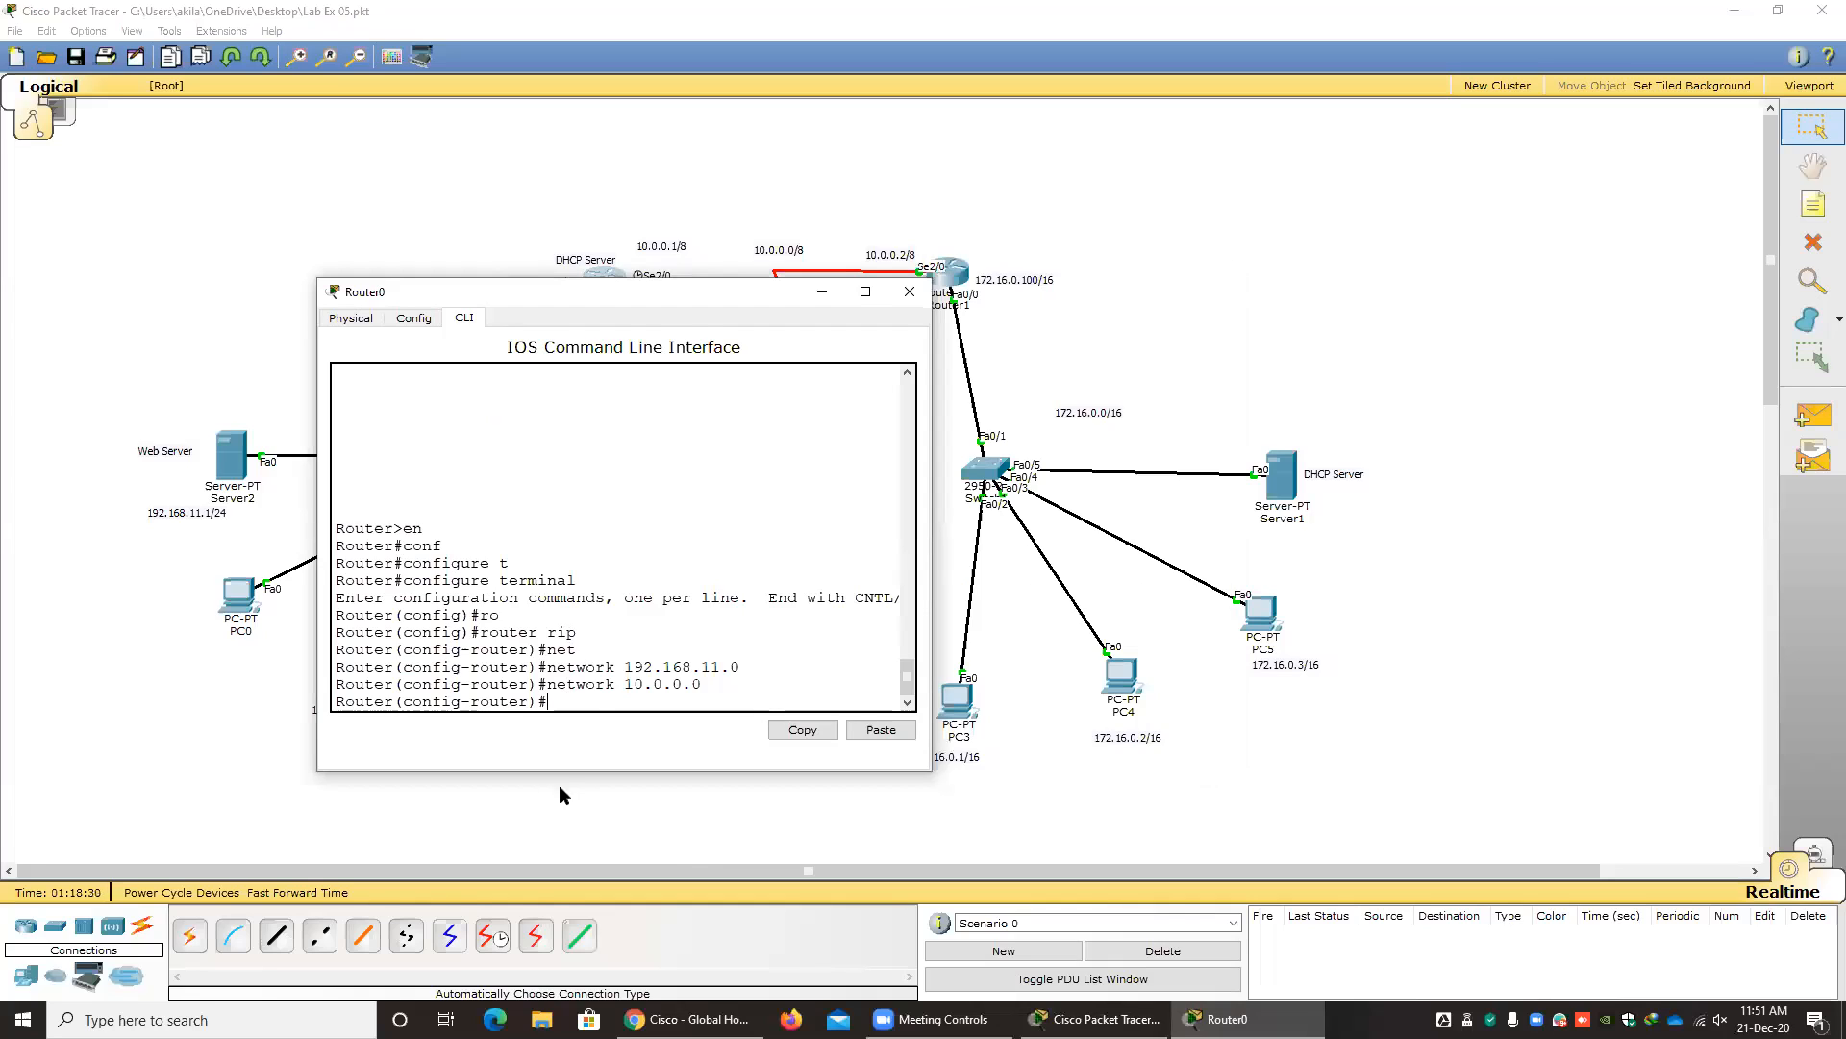
{"action": "type", "text": "exit"}
{"action": "key", "text": "Return"}
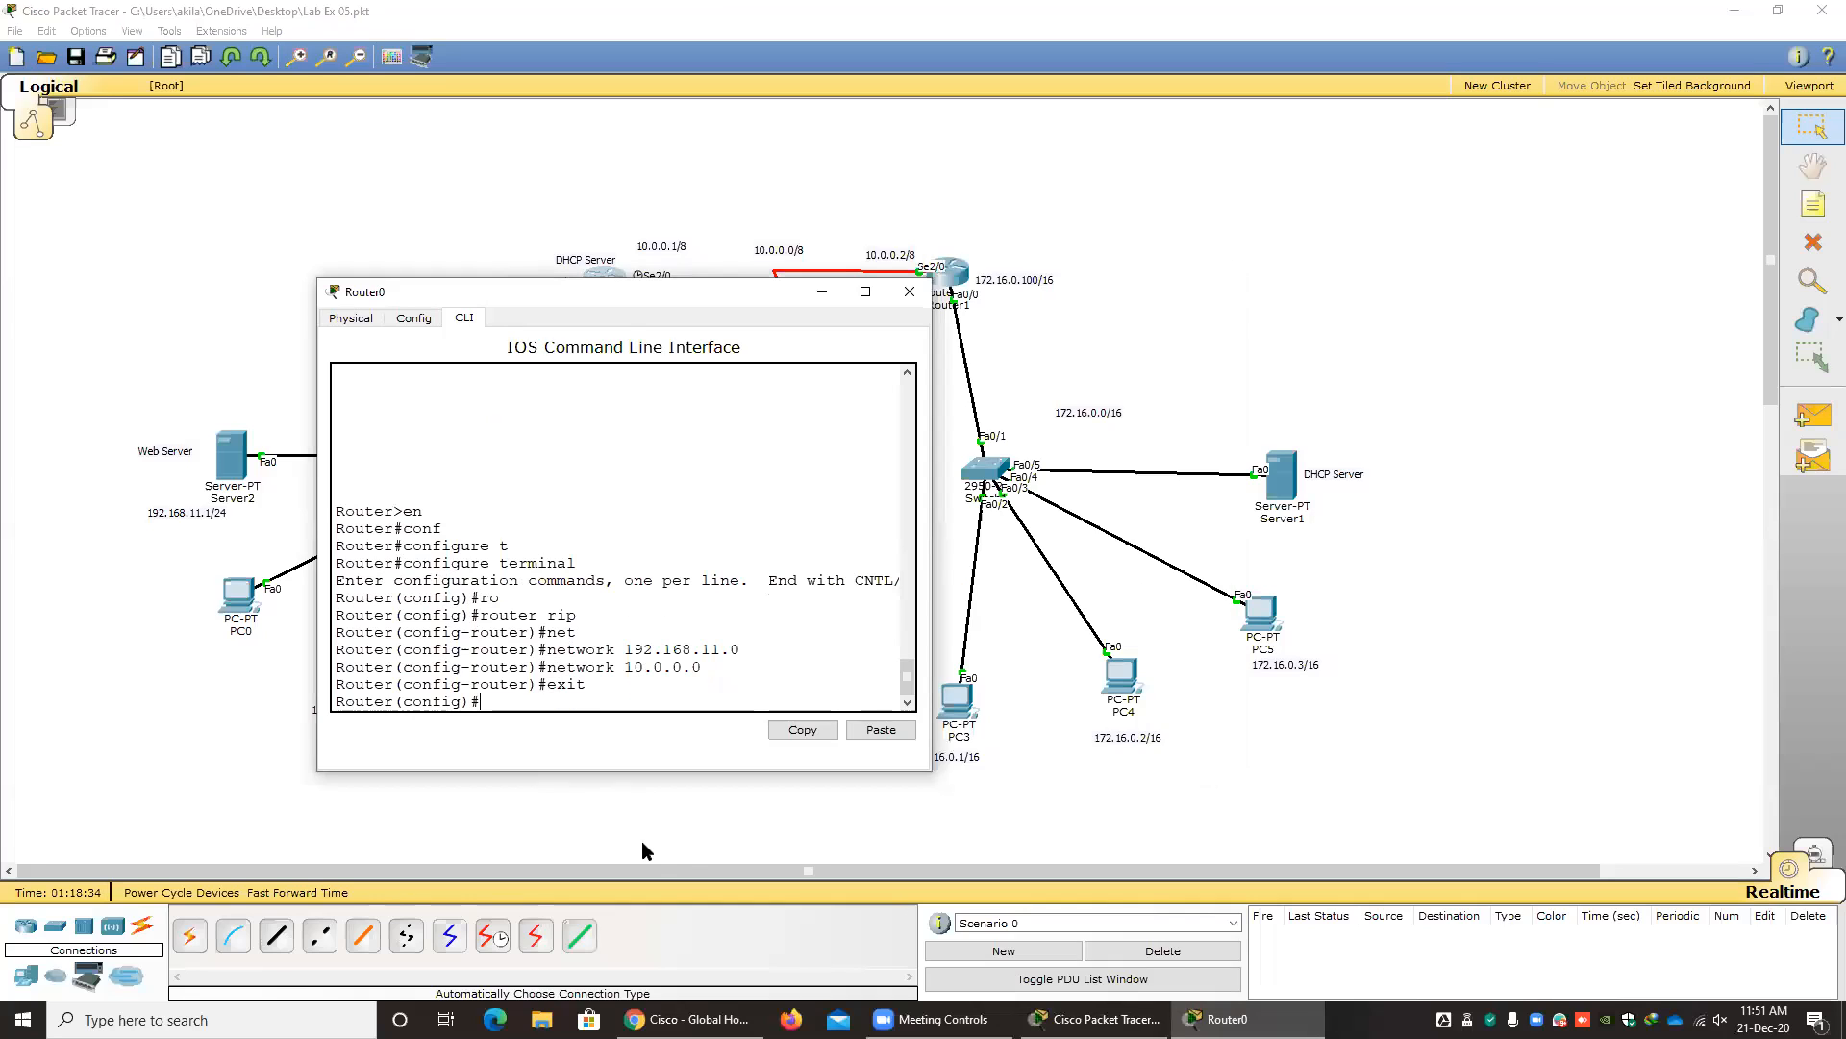
{"action": "type", "text": "no ro"}
{"action": "key", "text": "Tab"}
{"action": "type", "text": "r"}
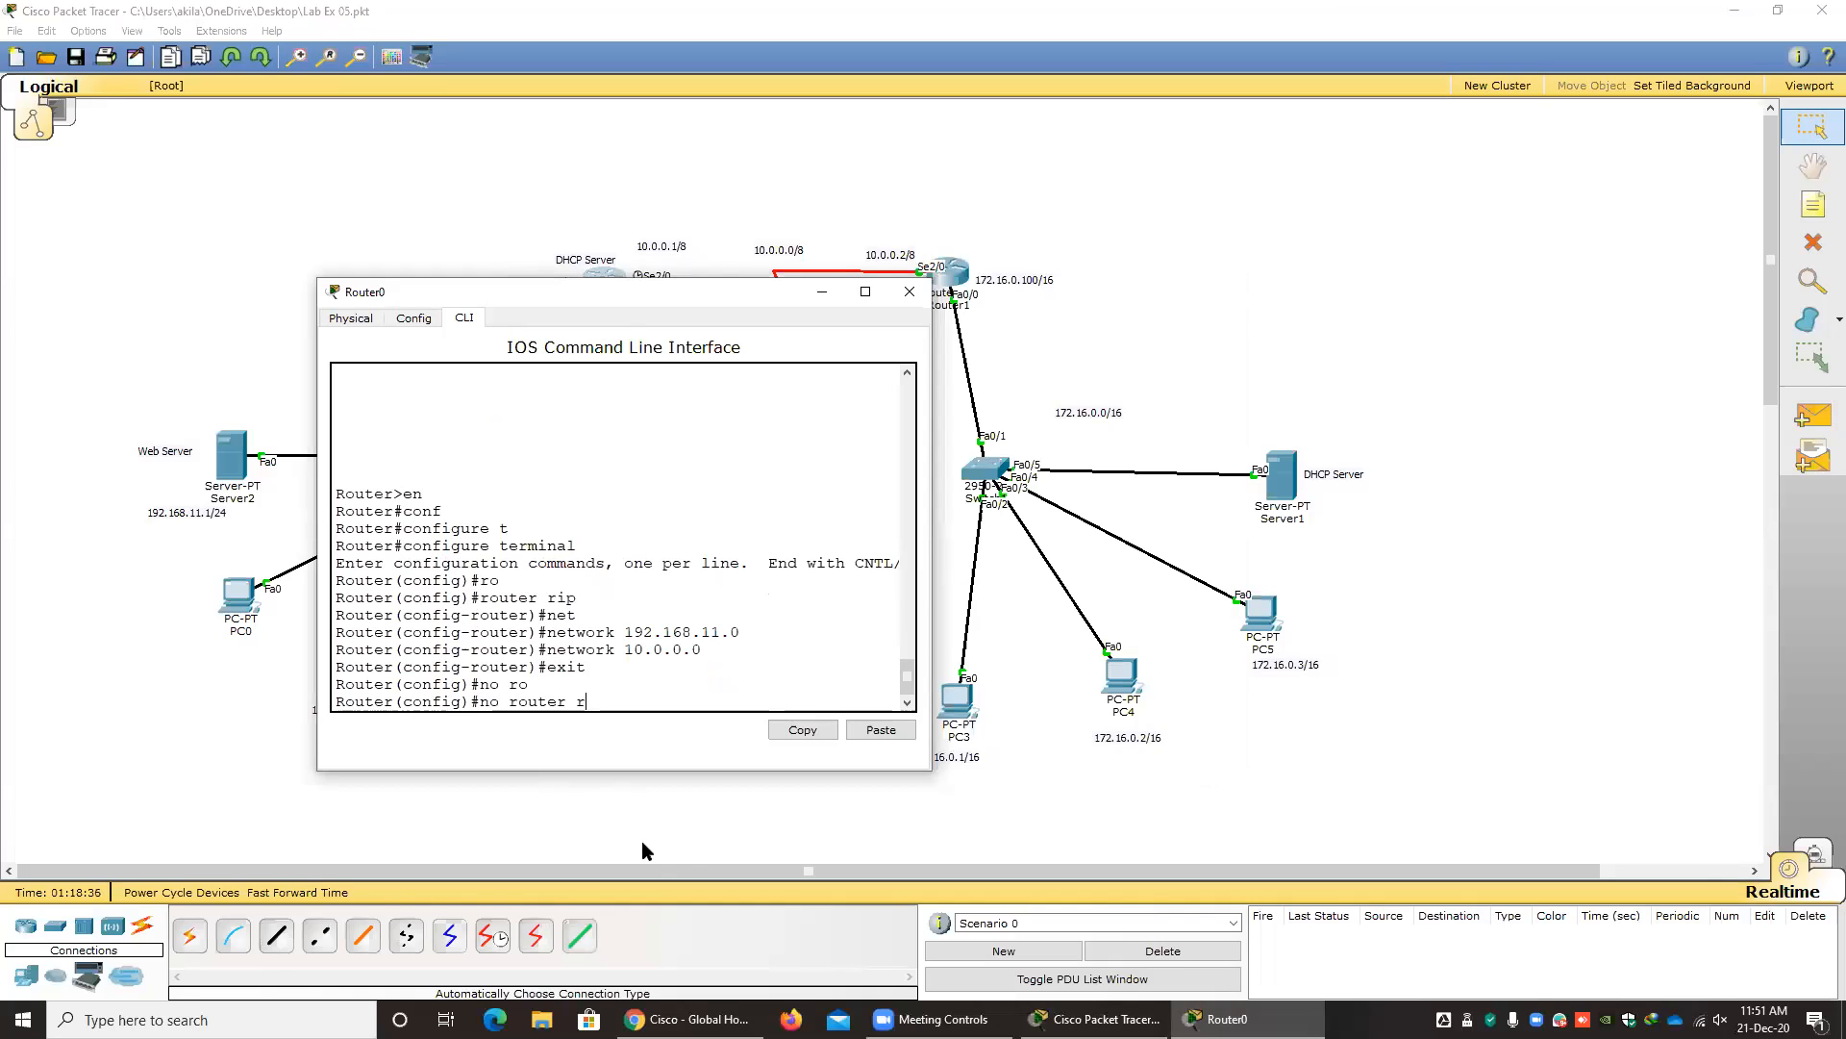
{"action": "key", "text": "BackSpace"}
{"action": "key", "text": "BackSpace"}
{"action": "key", "text": "BackSpace"}
{"action": "key", "text": "BackSpace"}
{"action": "key", "text": "BackSpace"}
{"action": "key", "text": "BackSpace"}
{"action": "key", "text": "BackSpace"}
{"action": "key", "text": "BackSpace"}
{"action": "key", "text": "BackSpace"}
{"action": "key", "text": "BackSpace"}
{"action": "key", "text": "BackSpace"}
Re-enter RIP configuration mode on Router0 with the router rip command.
{"action": "key", "text": "Up"}
{"action": "key", "text": "Up"}
{"action": "key", "text": "Up"}
{"action": "key", "text": "Up"}
{"action": "key", "text": "Up"}
{"action": "key", "text": "Up"}
{"action": "key", "text": "Return"}
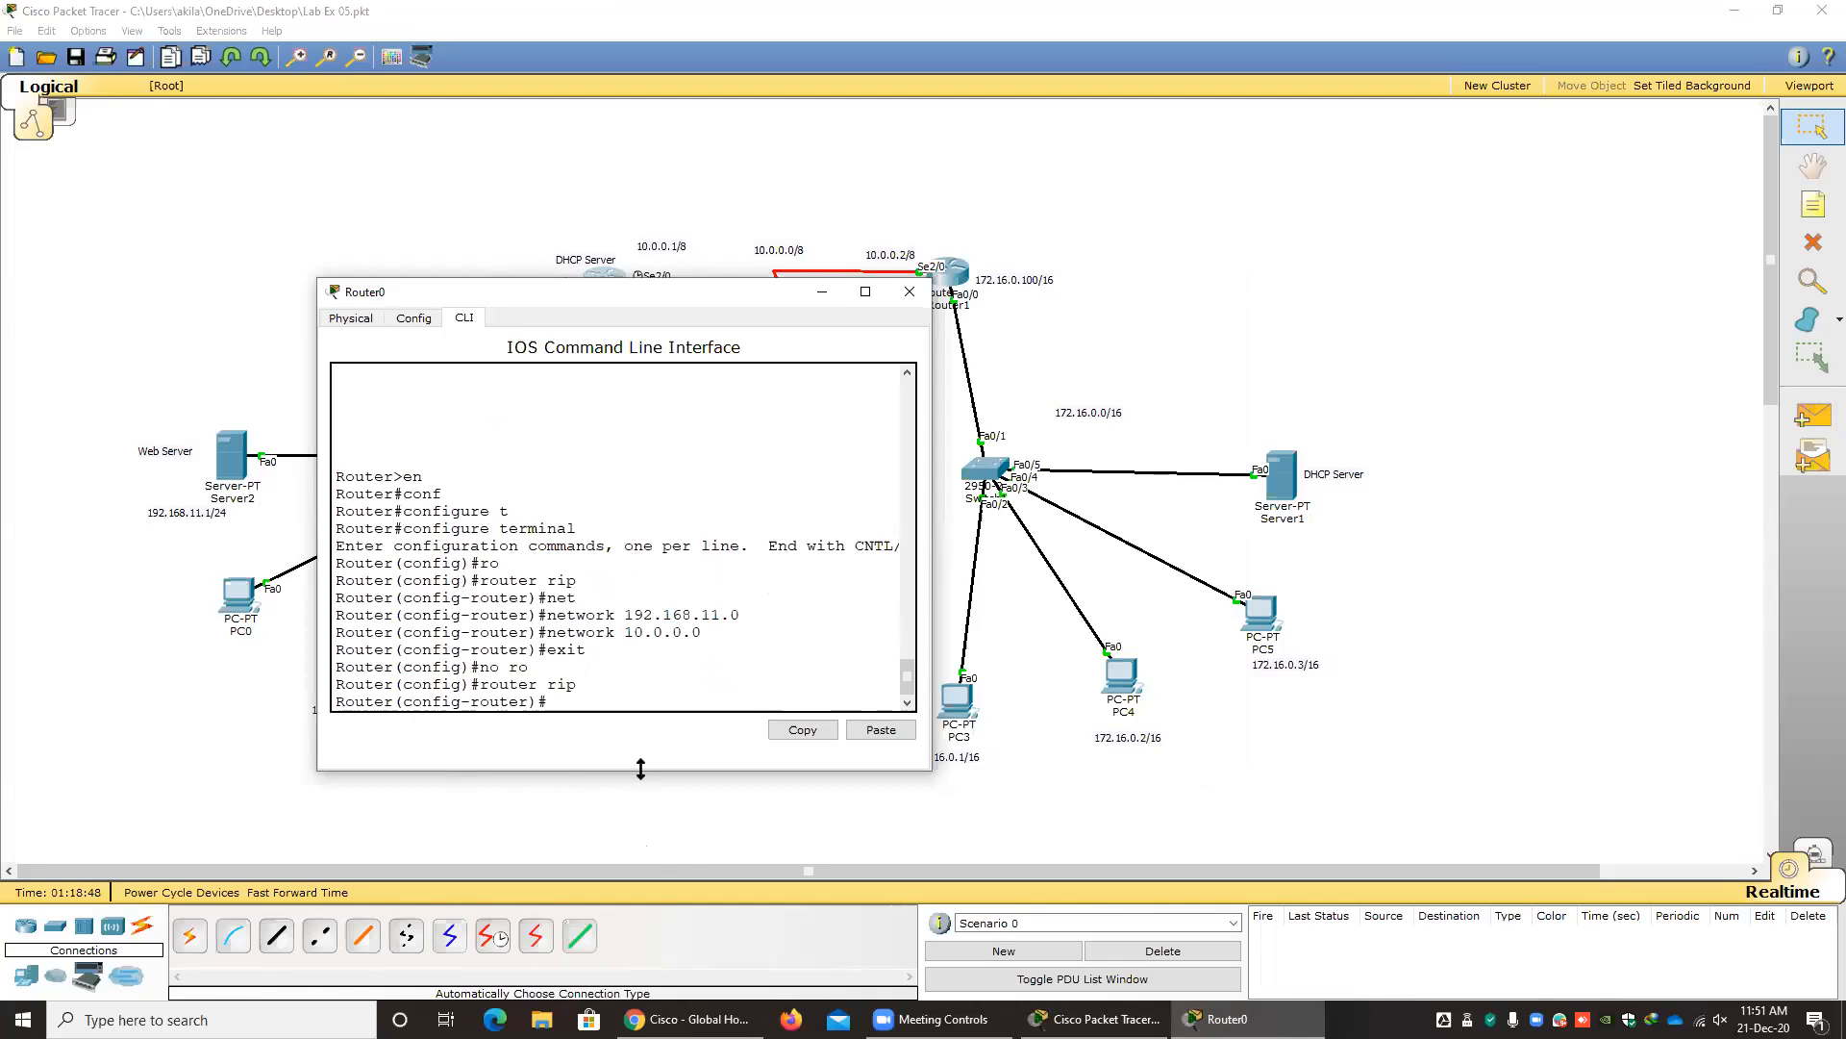
Advertise the network 192.168.11.0 again in Router0's RIP configuration.
{"action": "key", "text": "Up"}
{"action": "key", "text": "Up"}
{"action": "key", "text": "Up"}
{"action": "key", "text": "Up"}
{"action": "key", "text": "BackSpace"}
{"action": "key", "text": "BackSpace"}
{"action": "key", "text": "BackSpace"}
{"action": "key", "text": "BackSpace"}
{"action": "key", "text": "BackSpace"}
{"action": "key", "text": "BackSpace"}
{"action": "key", "text": "BackSpace"}
{"action": "key", "text": "BackSpace"}
{"action": "key", "text": "BackSpace"}
{"action": "key", "text": "BackSpace"}
{"action": "key", "text": "BackSpace"}
{"action": "key", "text": "BackSpace"}
{"action": "key", "text": "BackSpace"}
{"action": "key", "text": "BackSpace"}
{"action": "key", "text": "BackSpace"}
{"action": "type", "text": "ne"}
{"action": "key", "text": "Tab"}
{"action": "type", "text": "192.168"}
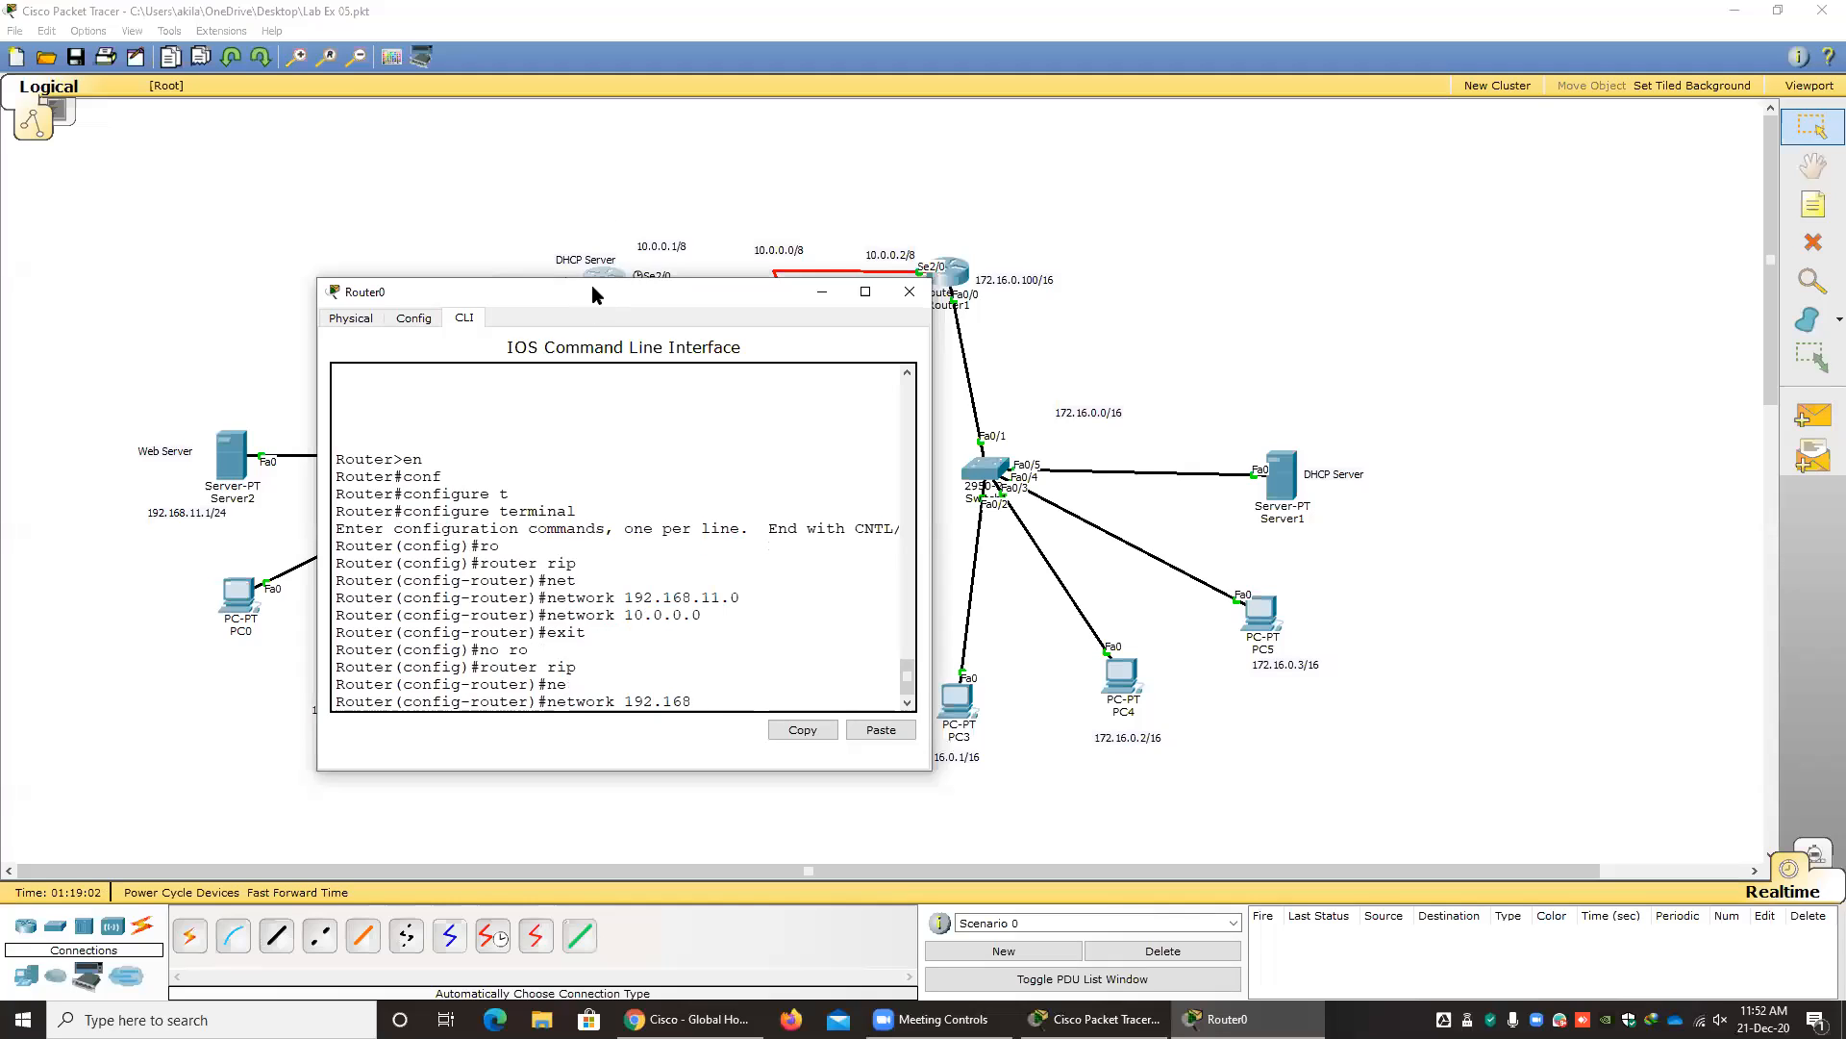
{"action": "left_click_drag", "start_coordinate": [592, 286], "coordinate": [846, 324]}
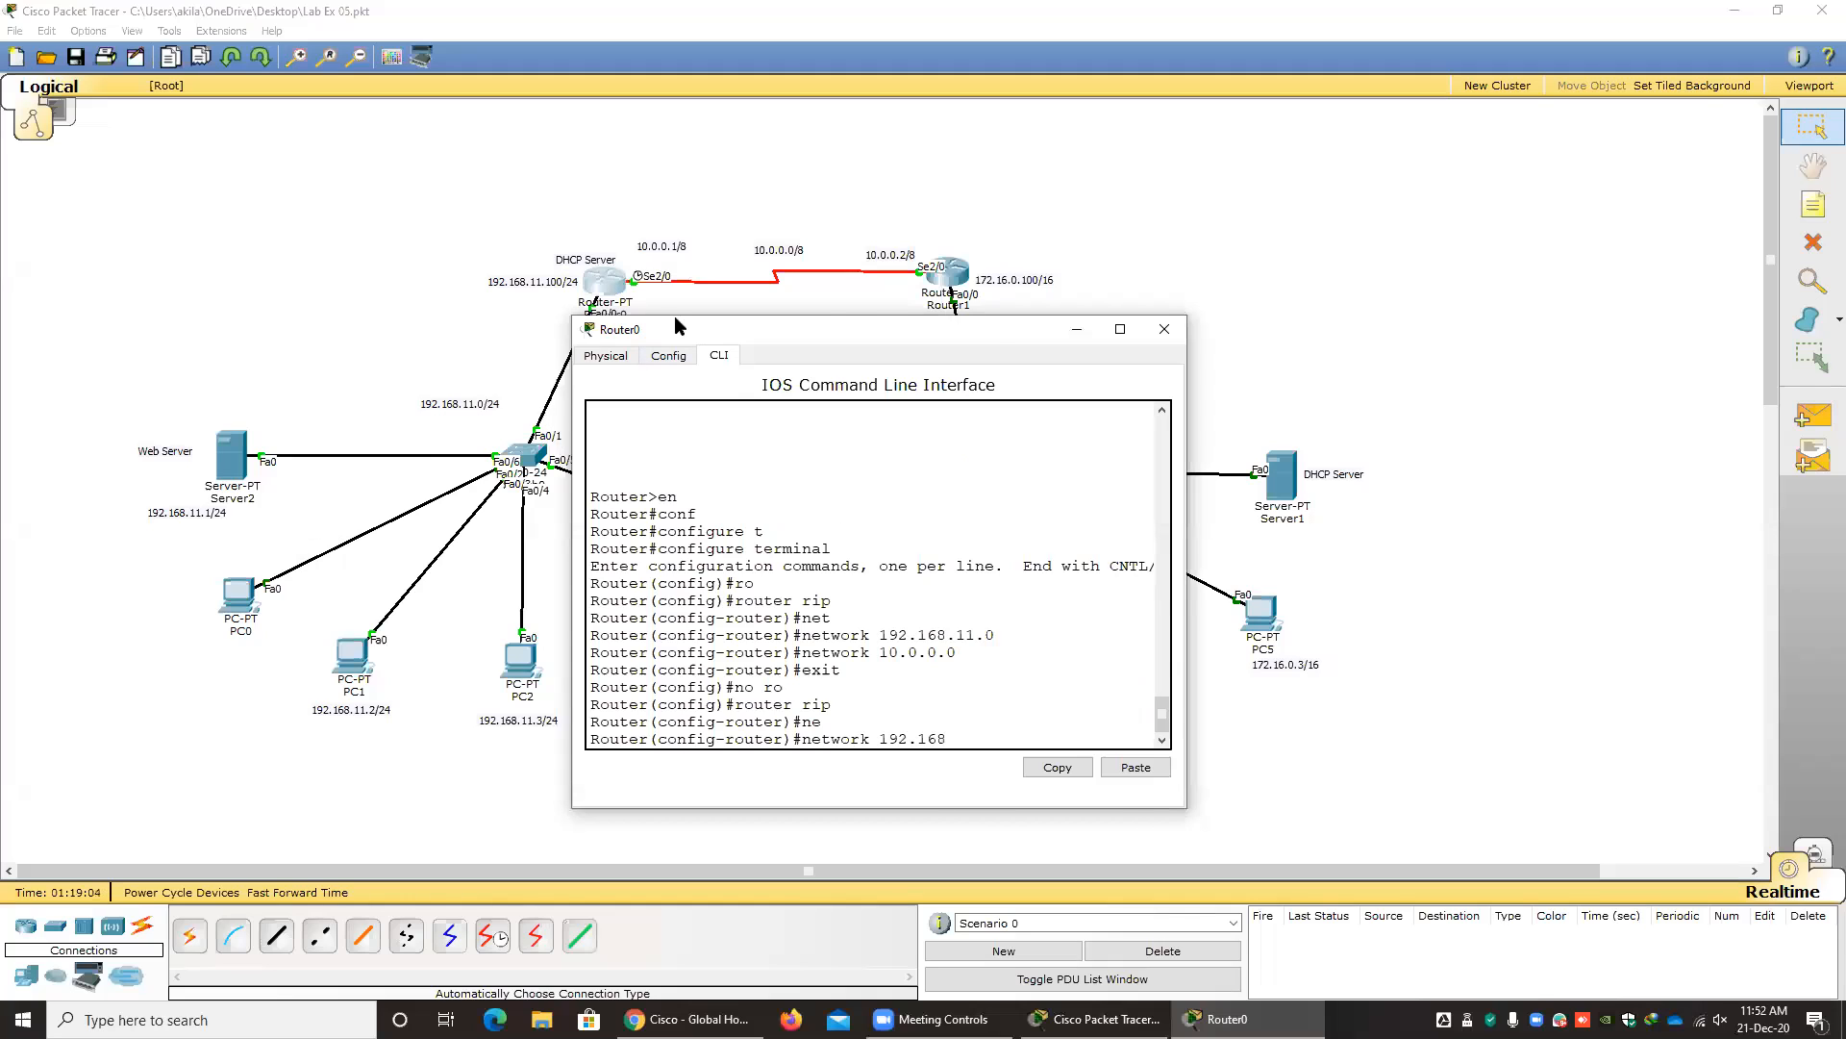
{"action": "left_click_drag", "start_coordinate": [696, 327], "coordinate": [501, 265]}
{"action": "type", "text": "11."}
{"action": "key", "text": "BackSpace"}
{"action": "key", "text": "BackSpace"}
{"action": "key", "text": "BackSpace"}
{"action": "type", "text": "11.0"}
{"action": "key", "text": "Return"}
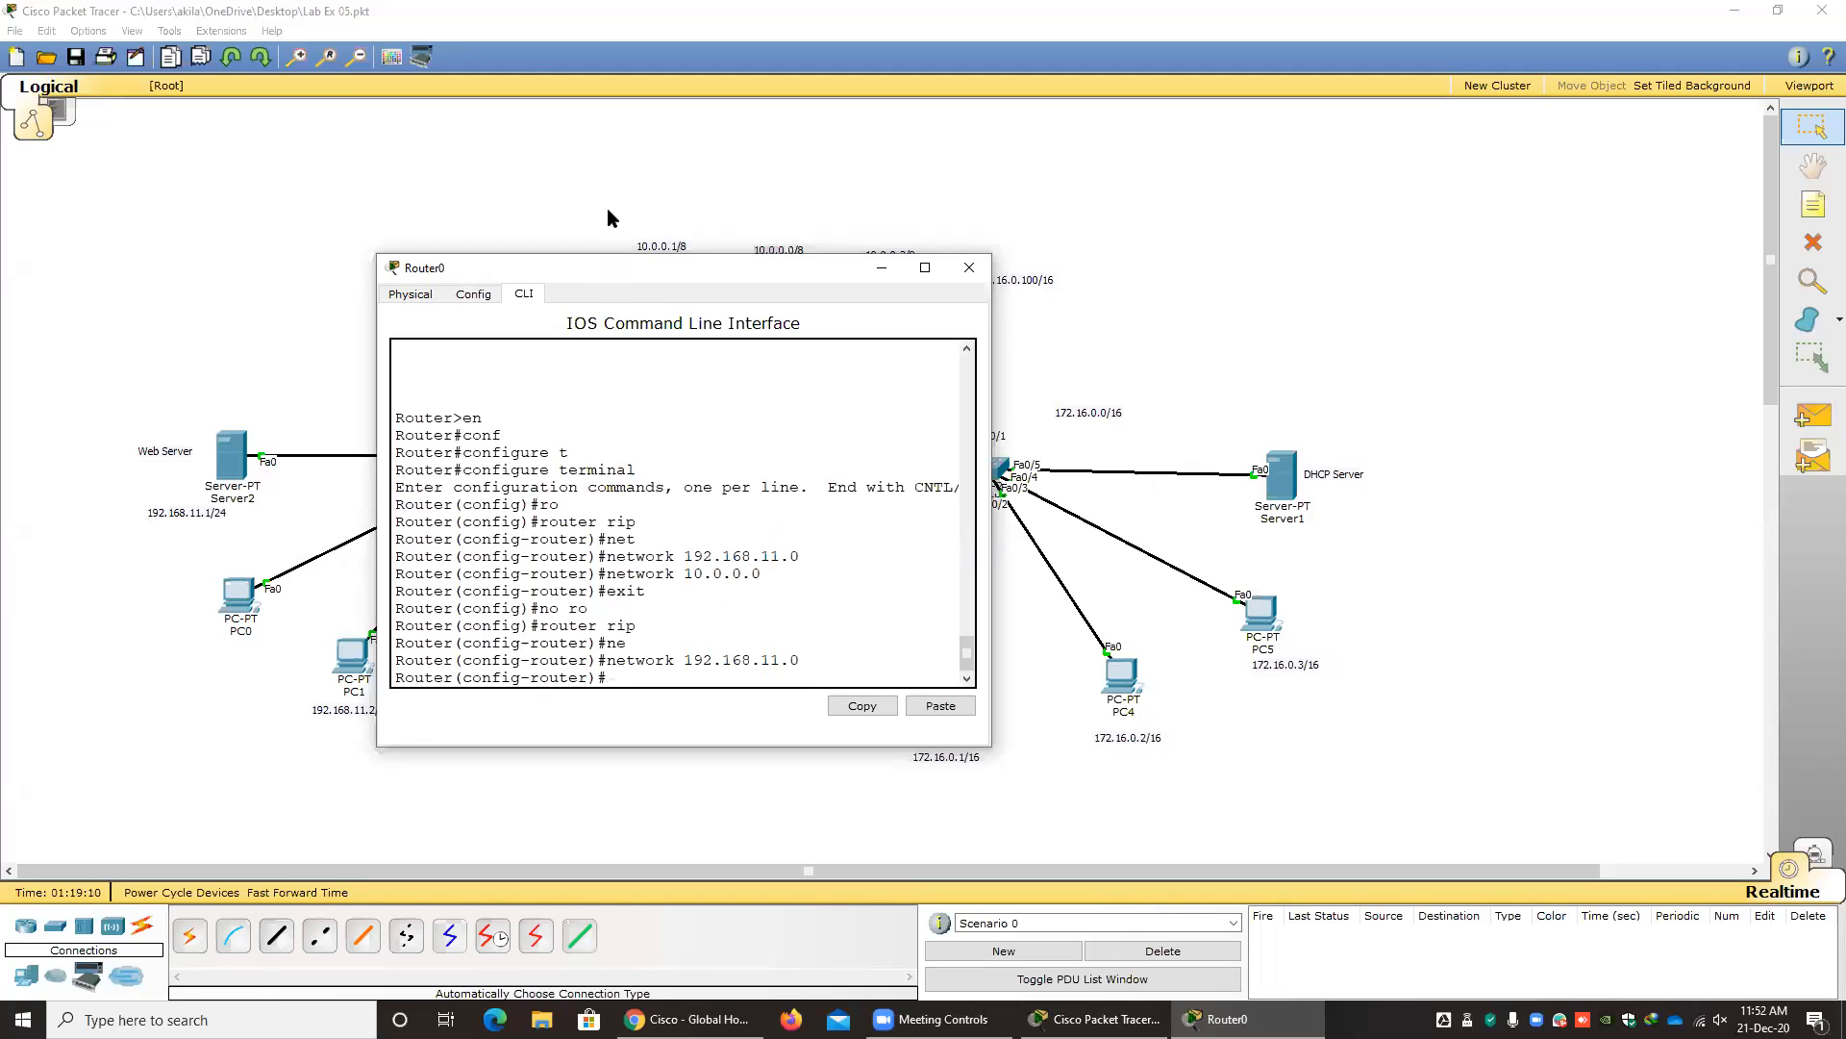
Add the network 11.0.0.0 to Router0's RIP configuration.
{"action": "left_click_drag", "start_coordinate": [612, 270], "coordinate": [596, 389]}
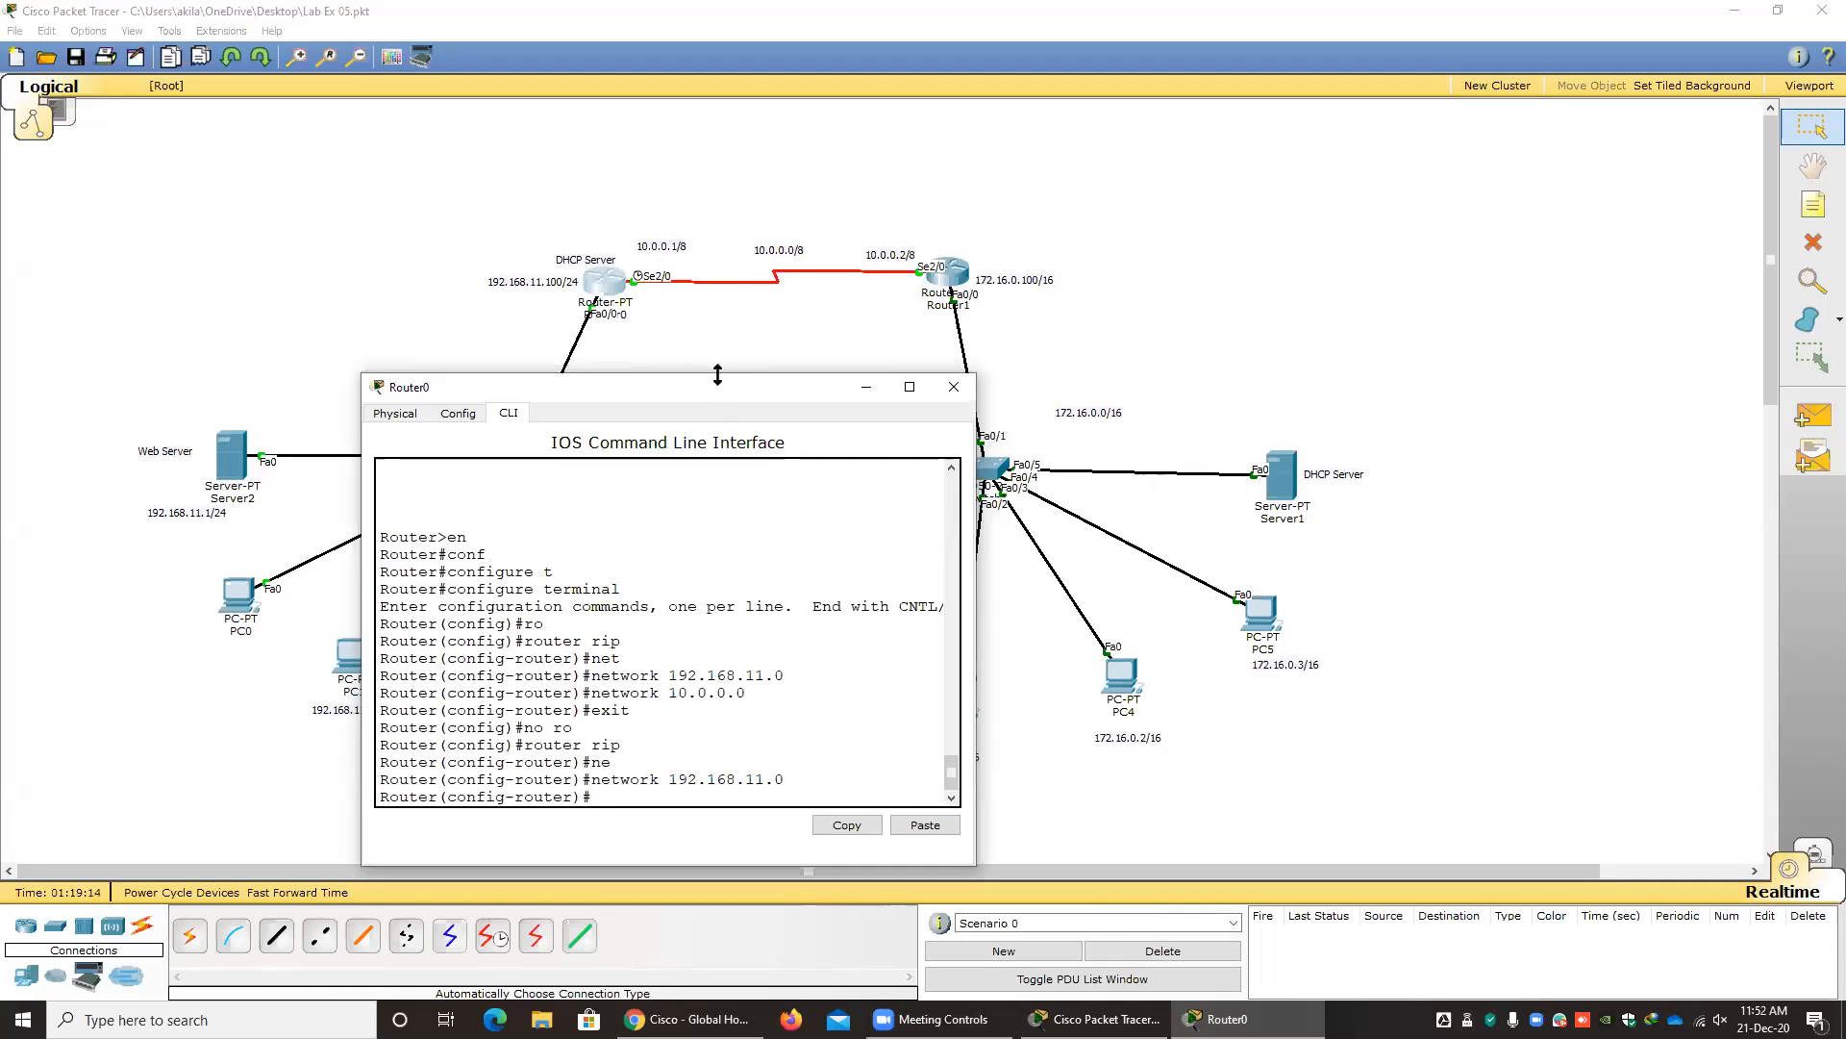
{"action": "left_click_drag", "start_coordinate": [707, 391], "coordinate": [707, 284]}
{"action": "key", "text": "Up"}
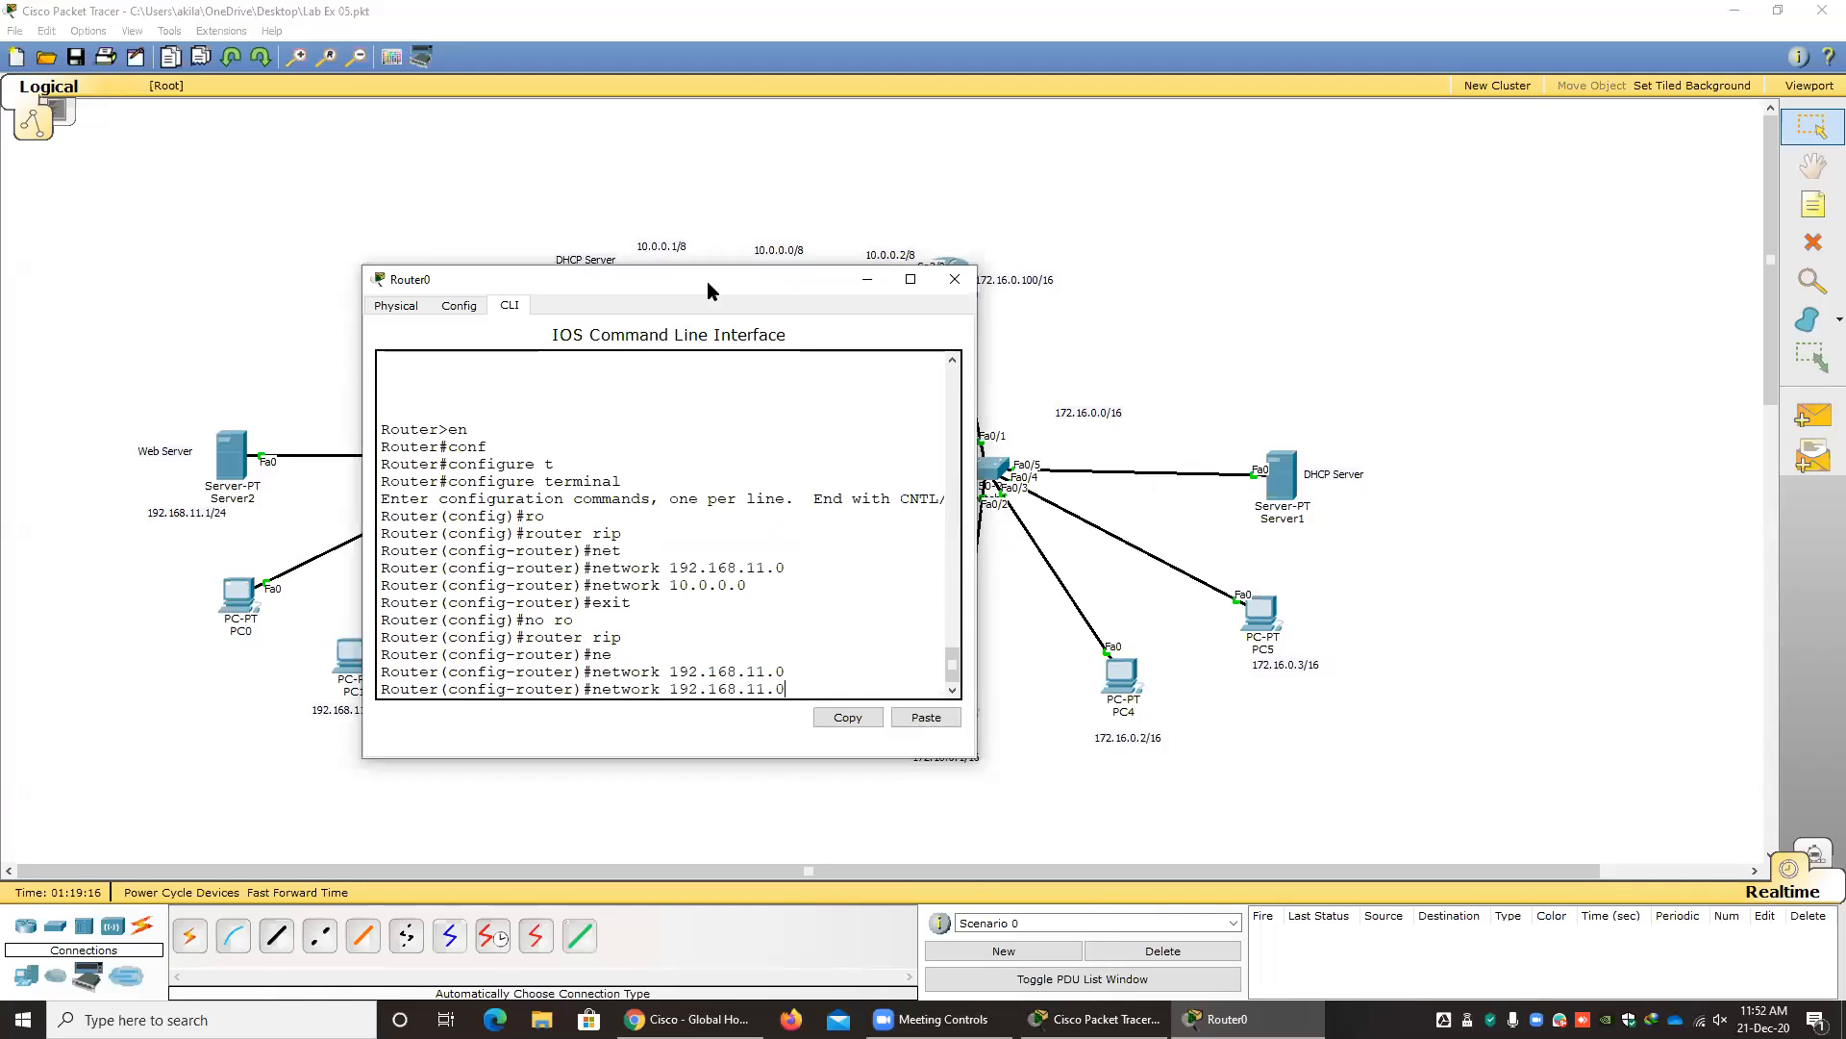
{"action": "key", "text": "BackSpace"}
{"action": "key", "text": "BackSpace"}
{"action": "key", "text": "BackSpace"}
{"action": "key", "text": "BackSpace"}
{"action": "key", "text": "BackSpace"}
{"action": "key", "text": "BackSpace"}
{"action": "key", "text": "BackSpace"}
{"action": "key", "text": "BackSpace"}
{"action": "key", "text": "BackSpace"}
{"action": "key", "text": "BackSpace"}
{"action": "key", "text": "BackSpace"}
{"action": "key", "text": "BackSpace"}
{"action": "type", "text": "11.0.0.0"}
{"action": "left_click_drag", "start_coordinate": [742, 292], "coordinate": [785, 334]}
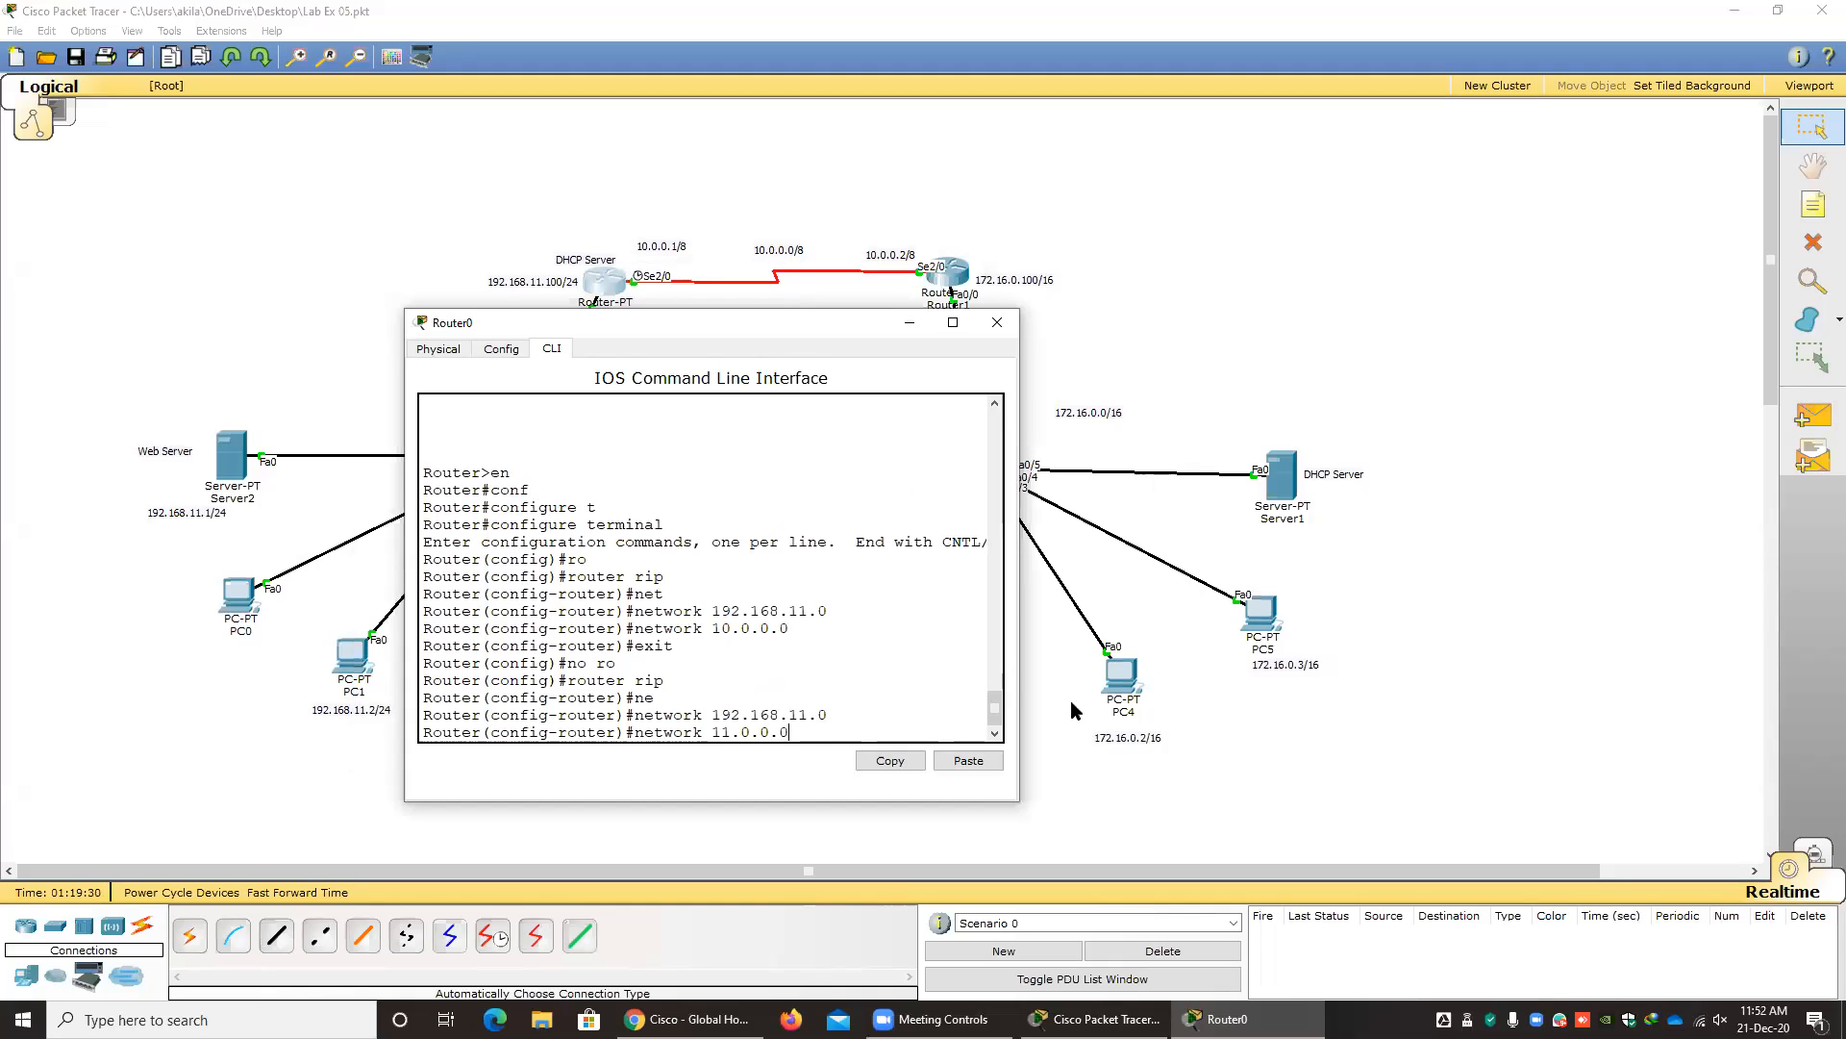
{"action": "key", "text": "Return"}
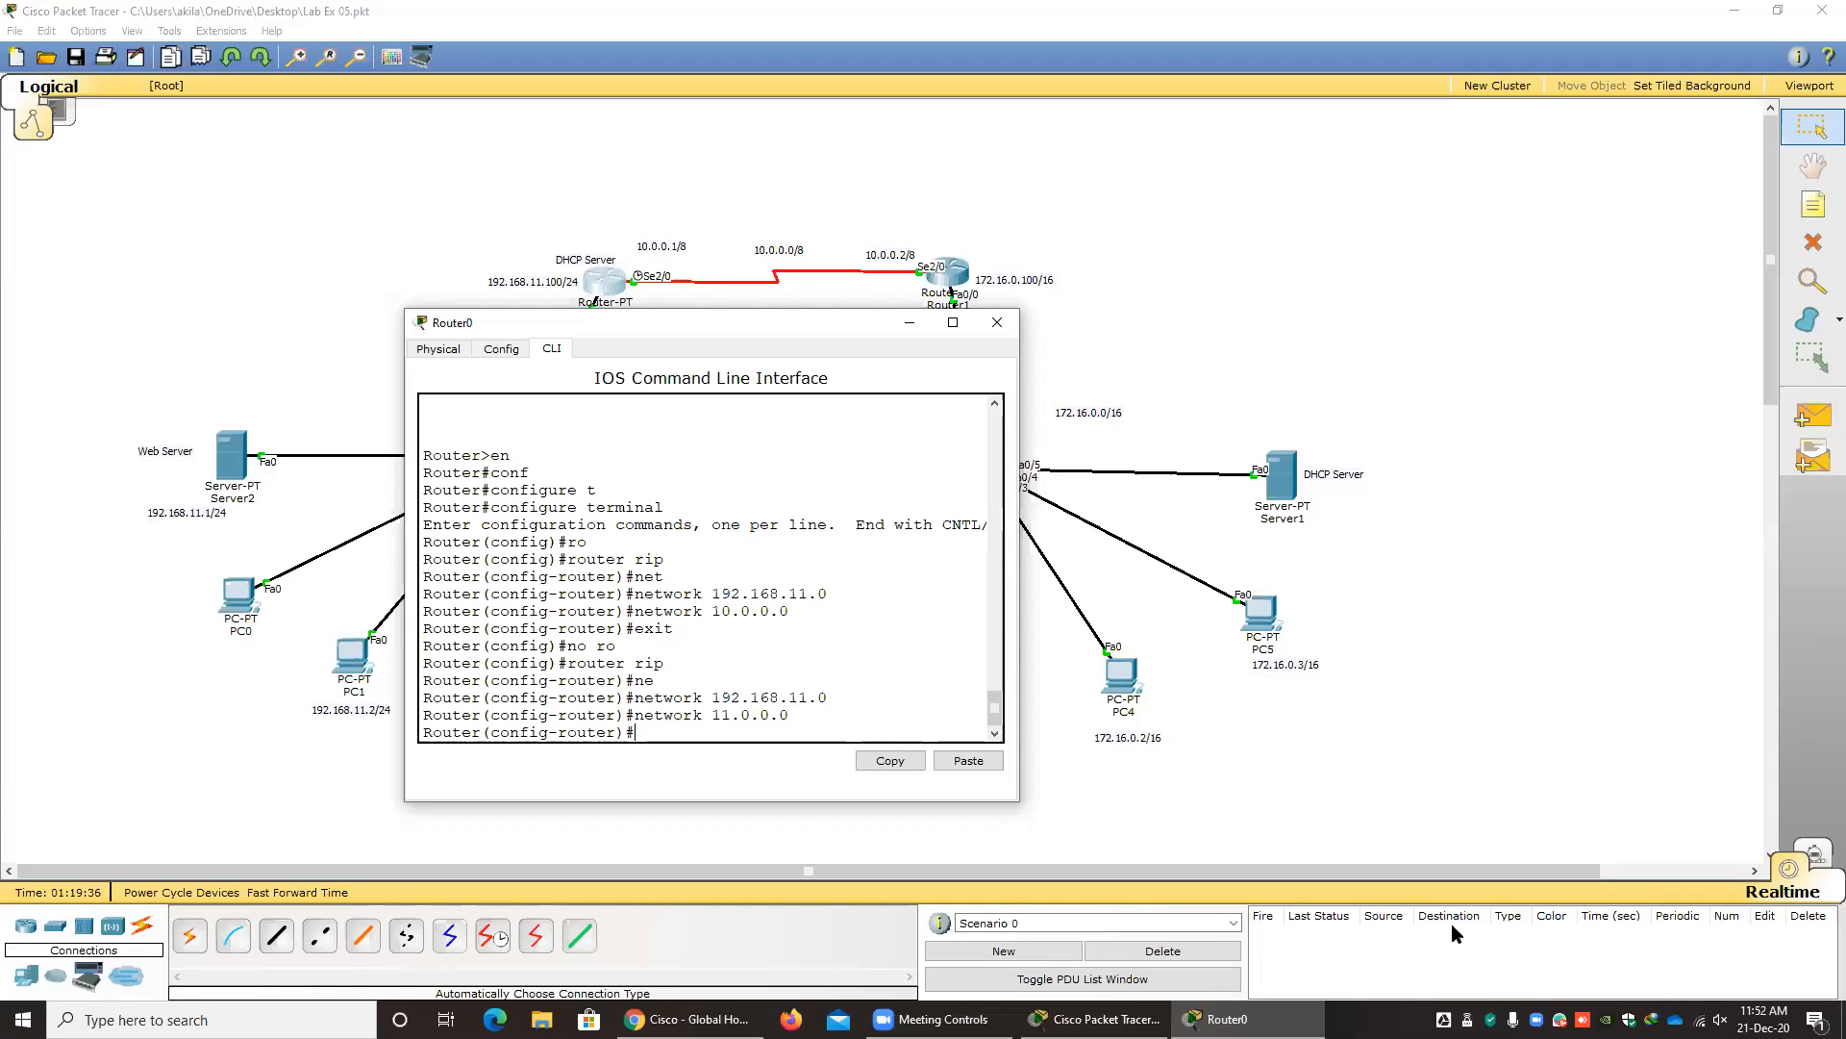
Remove the network 11.0.0.0 from Router0's RIP configuration with the no network command.
{"action": "key", "text": "Up"}
{"action": "key", "text": "Left"}
{"action": "type", "text": "no"}
{"action": "key", "text": "Return"}
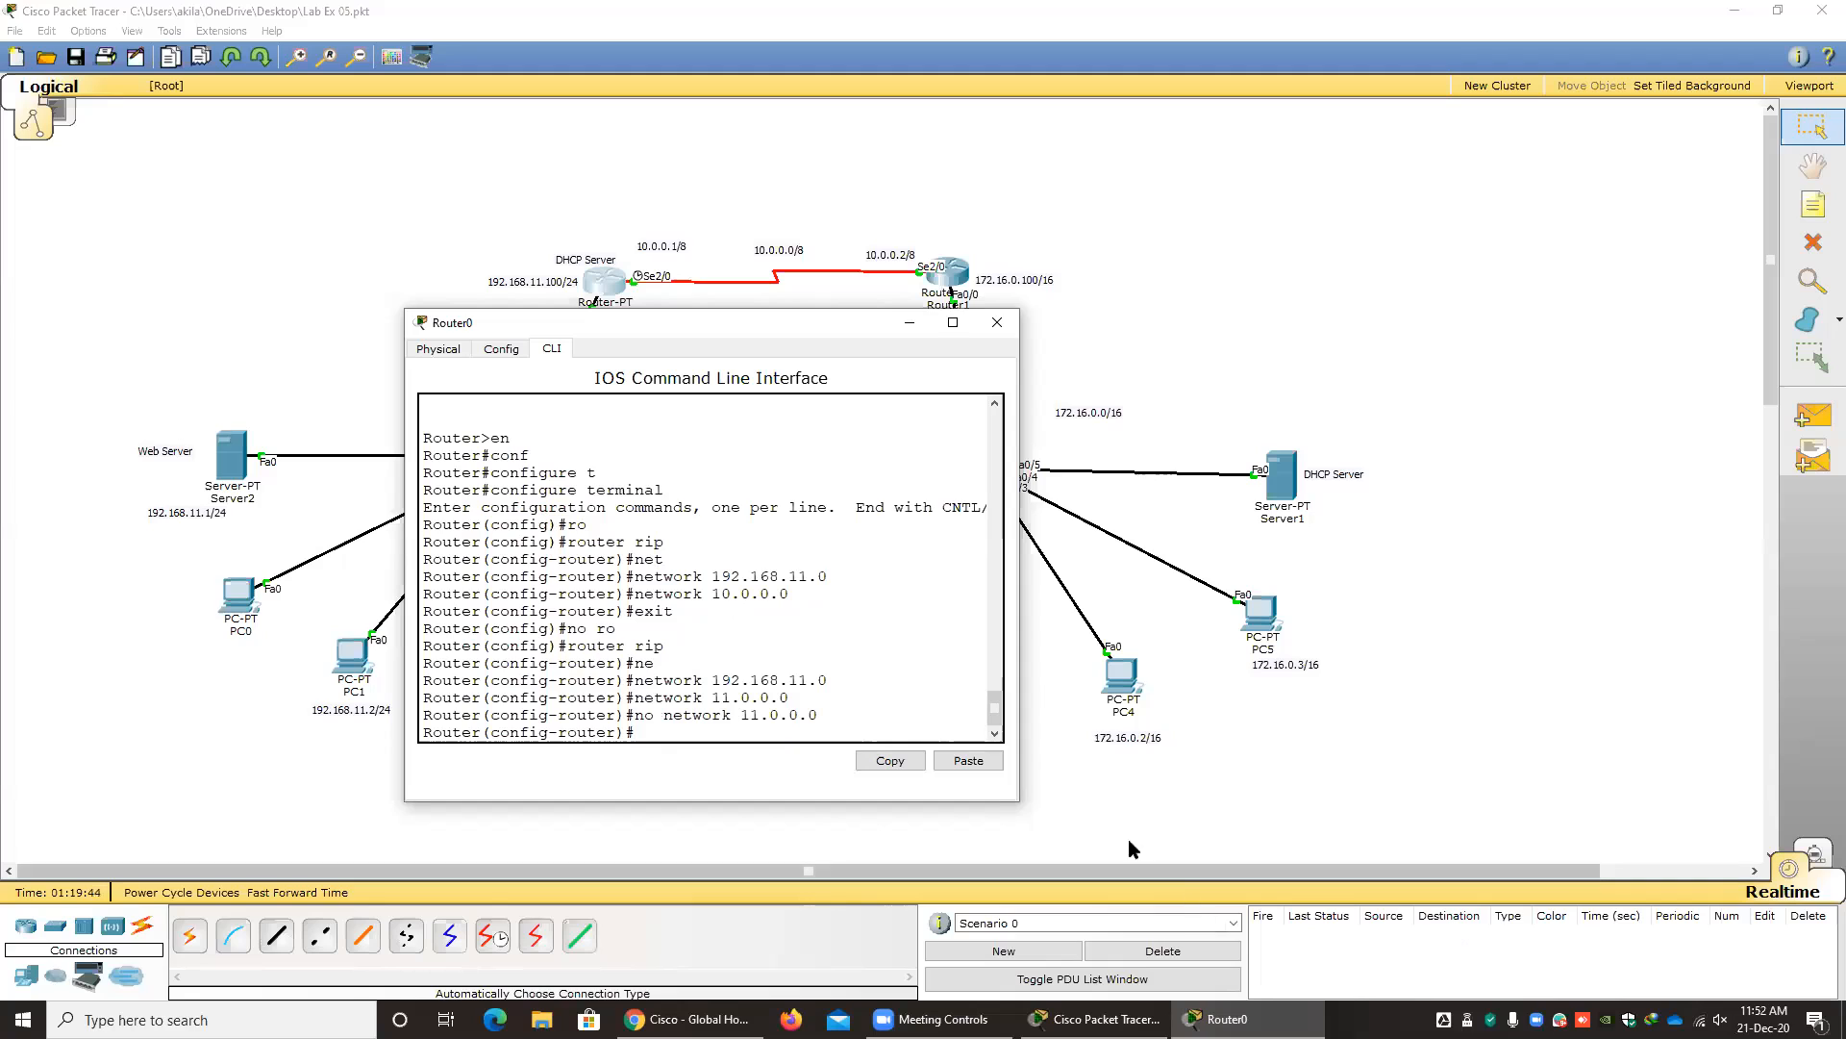
{"action": "left_click", "coordinate": [743, 717]}
{"action": "double_click", "coordinate": [766, 716]}
{"action": "left_click_drag", "start_coordinate": [833, 681], "coordinate": [723, 676]}
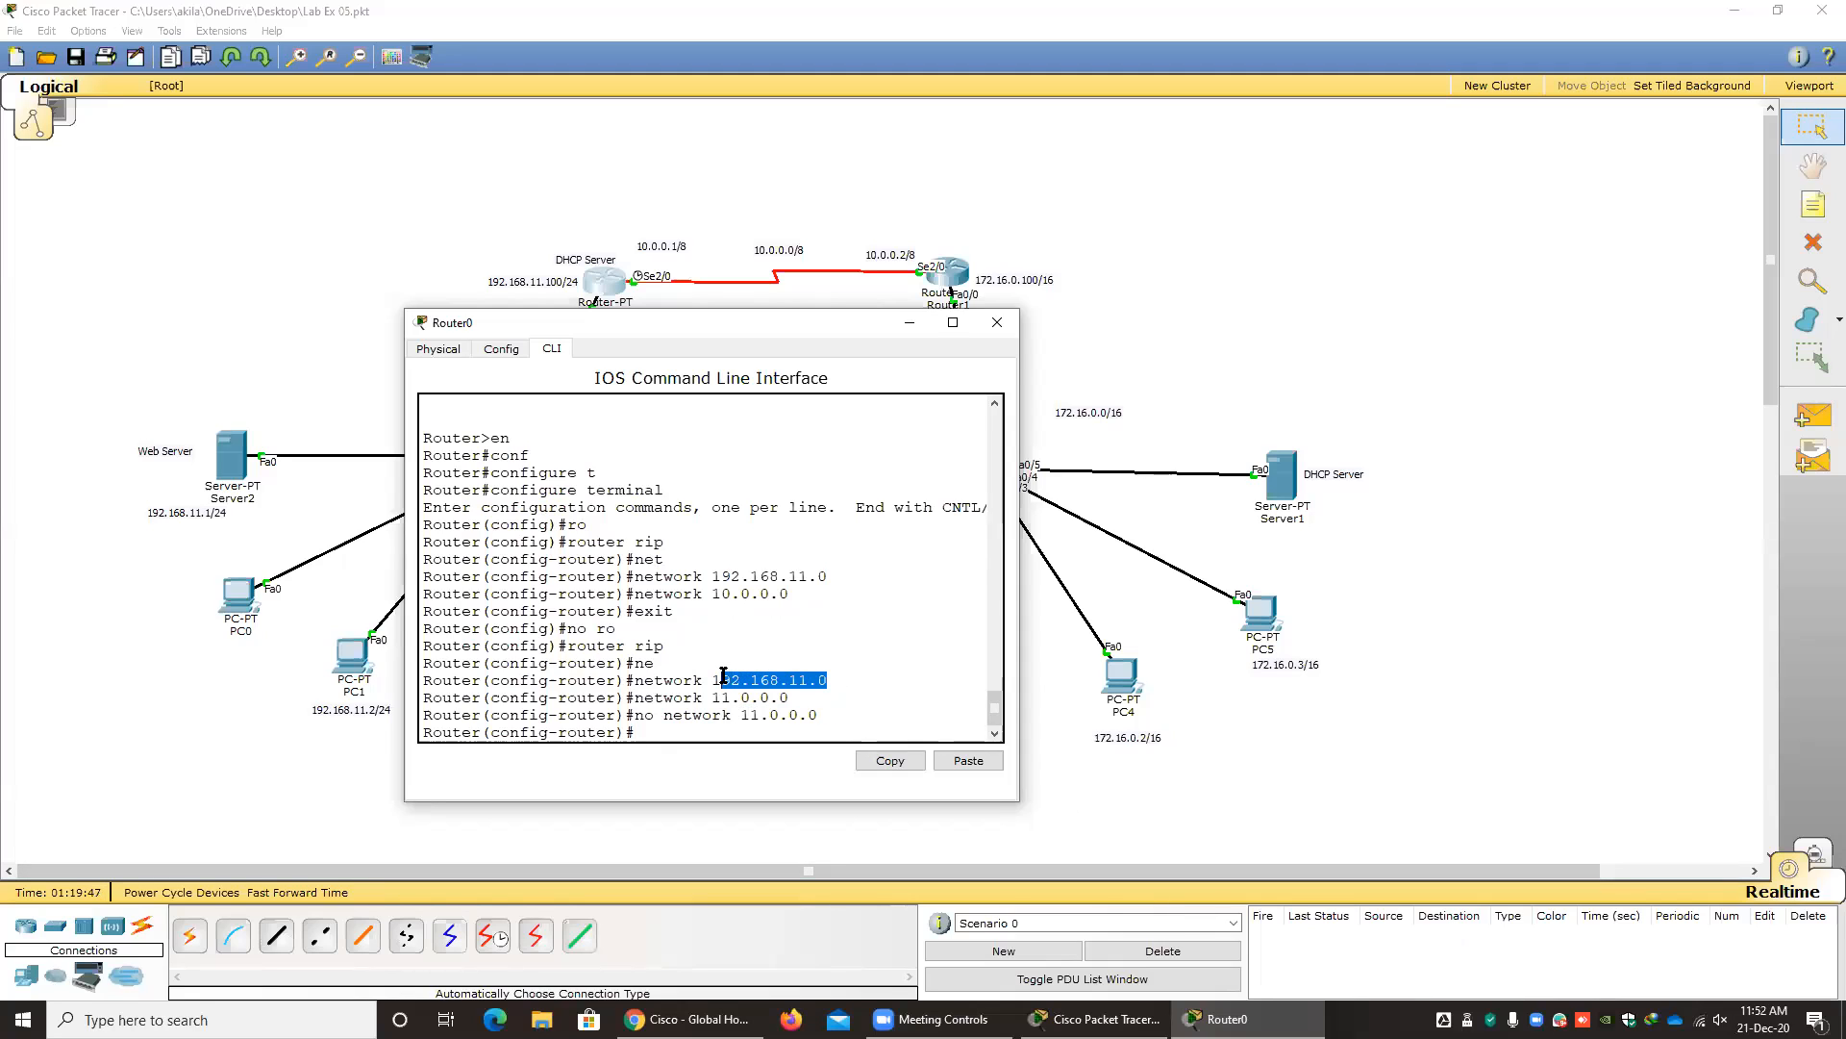
Advertise the network 10.0.0.0 again in Router0's RIP configuration.
{"action": "left_click", "coordinate": [672, 721]}
{"action": "key", "text": "Up"}
{"action": "key", "text": "BackSpace"}
{"action": "key", "text": "Up"}
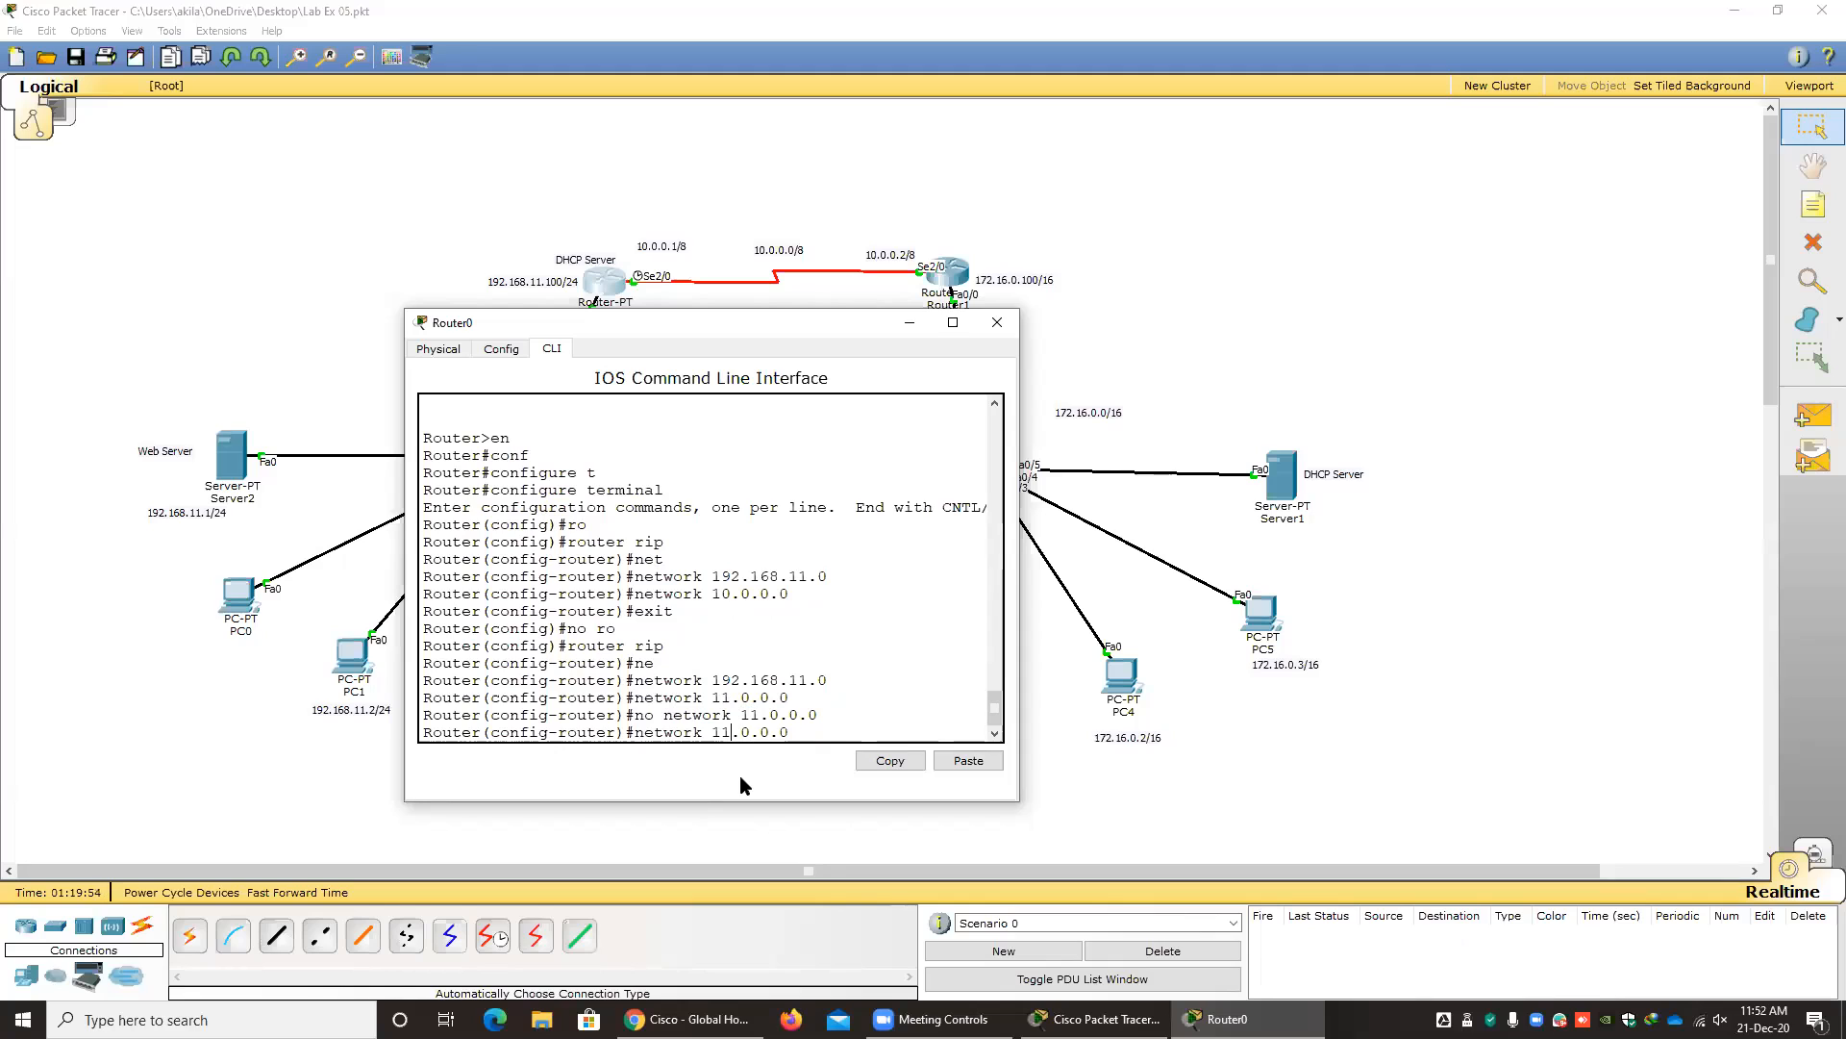
{"action": "key", "text": "Return"}
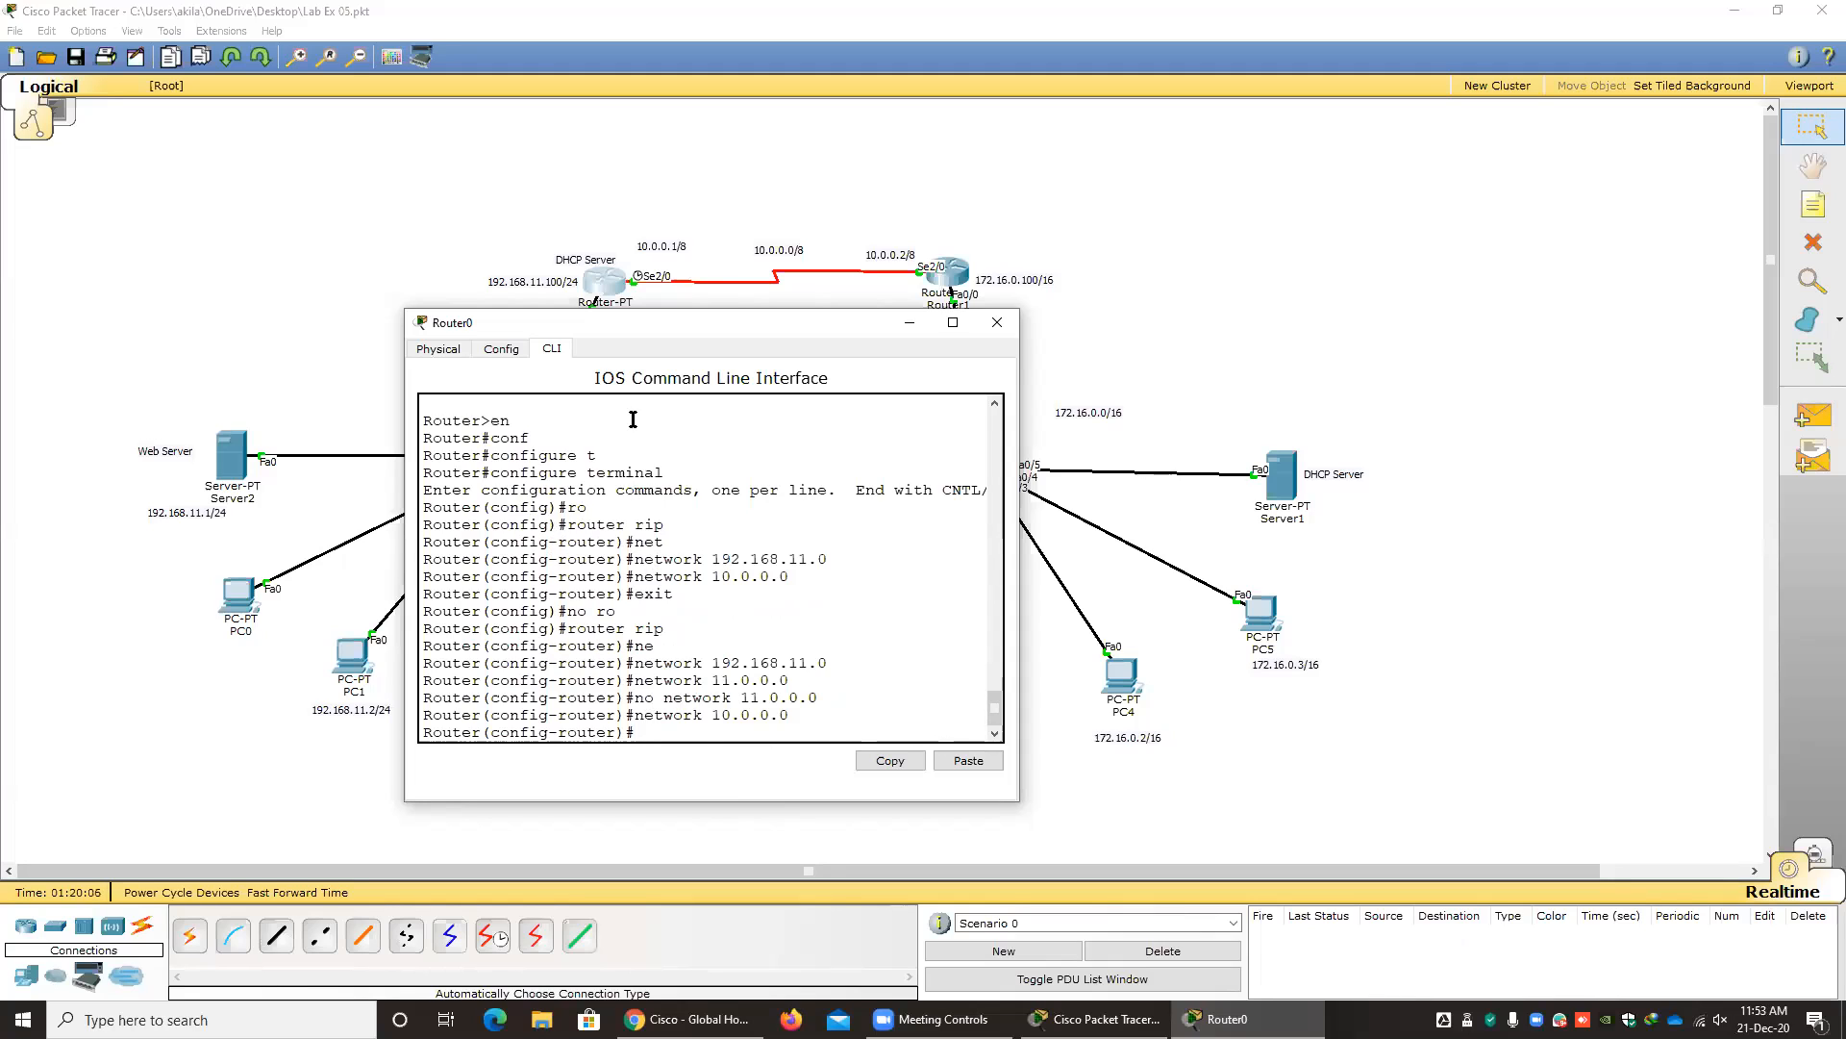
Exit to global configuration mode on Router0 and remove RIP routing with no router rip.
{"action": "type", "text": "exit"}
{"action": "key", "text": "Return"}
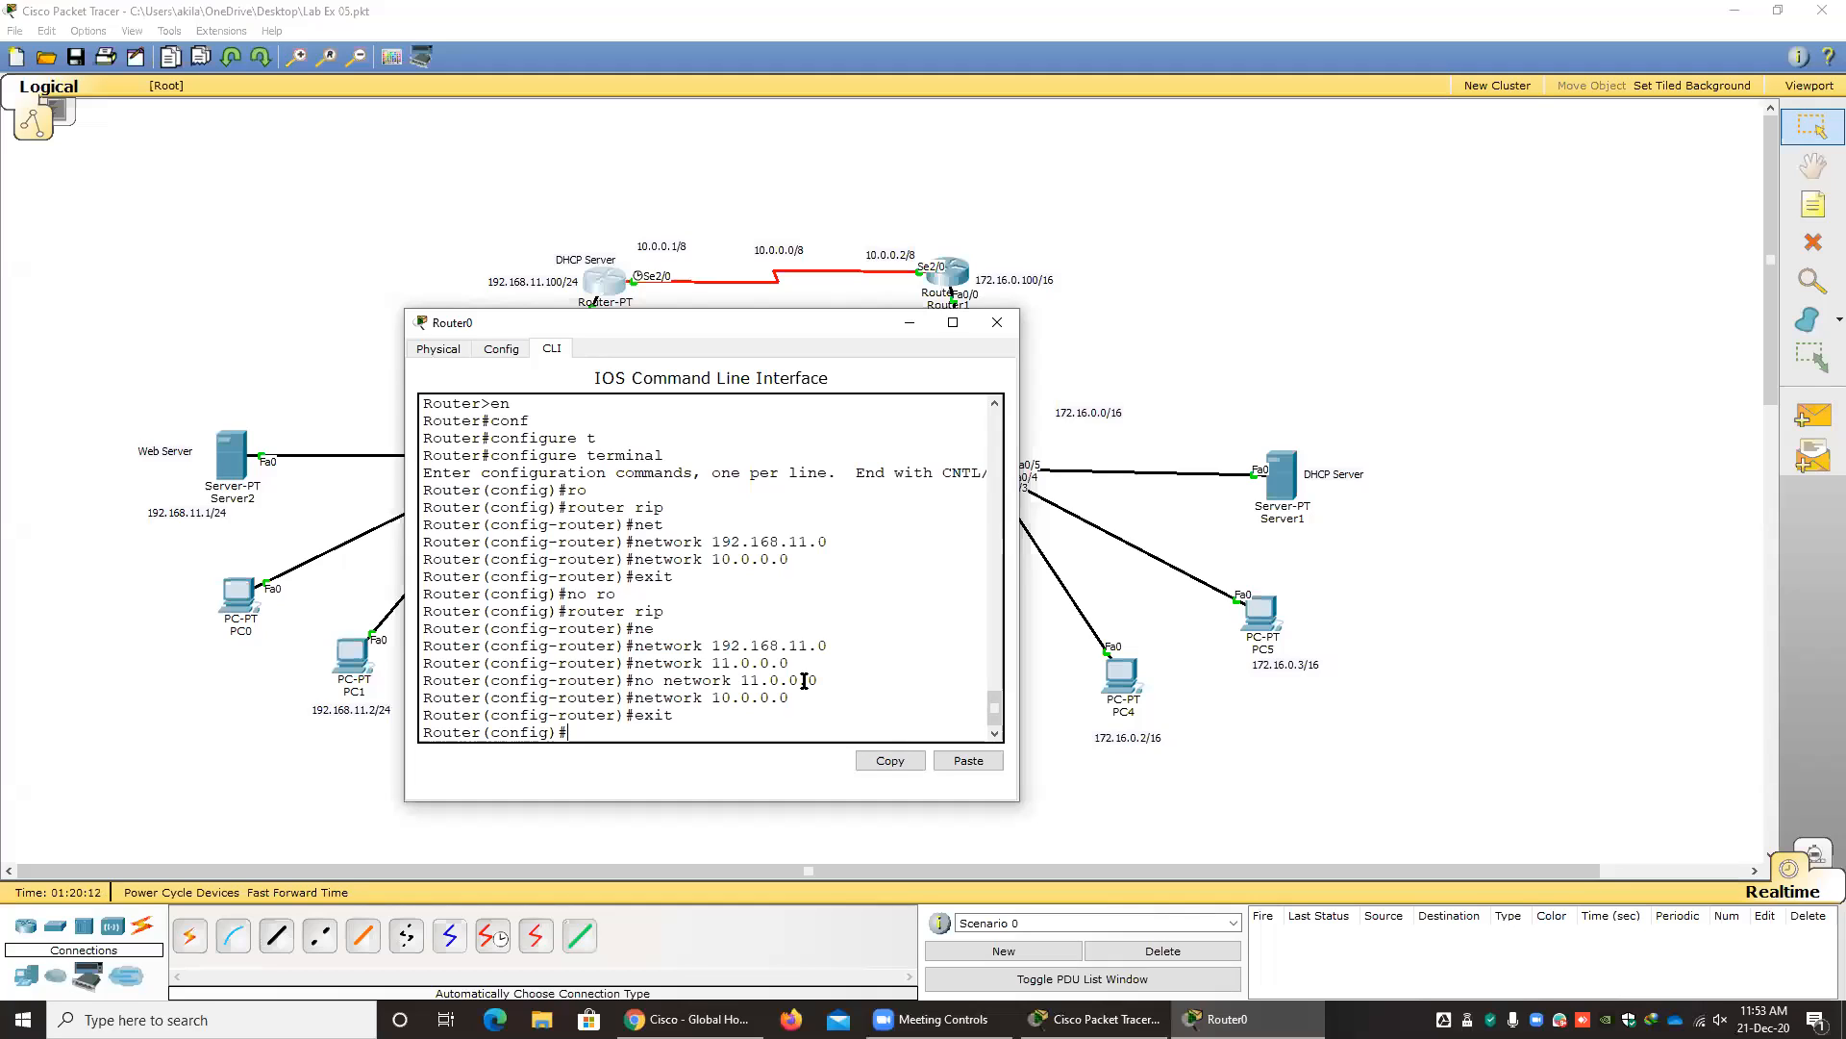
{"action": "type", "text": "network 10.0.0.0"}
{"action": "key", "text": "Up"}
{"action": "key", "text": "Up"}
{"action": "key", "text": "Up"}
{"action": "key", "text": "Up"}
{"action": "key", "text": "Up"}
{"action": "key", "text": "Up"}
{"action": "key", "text": "Up"}
{"action": "type", "text": "no"}
{"action": "key", "text": "Return"}
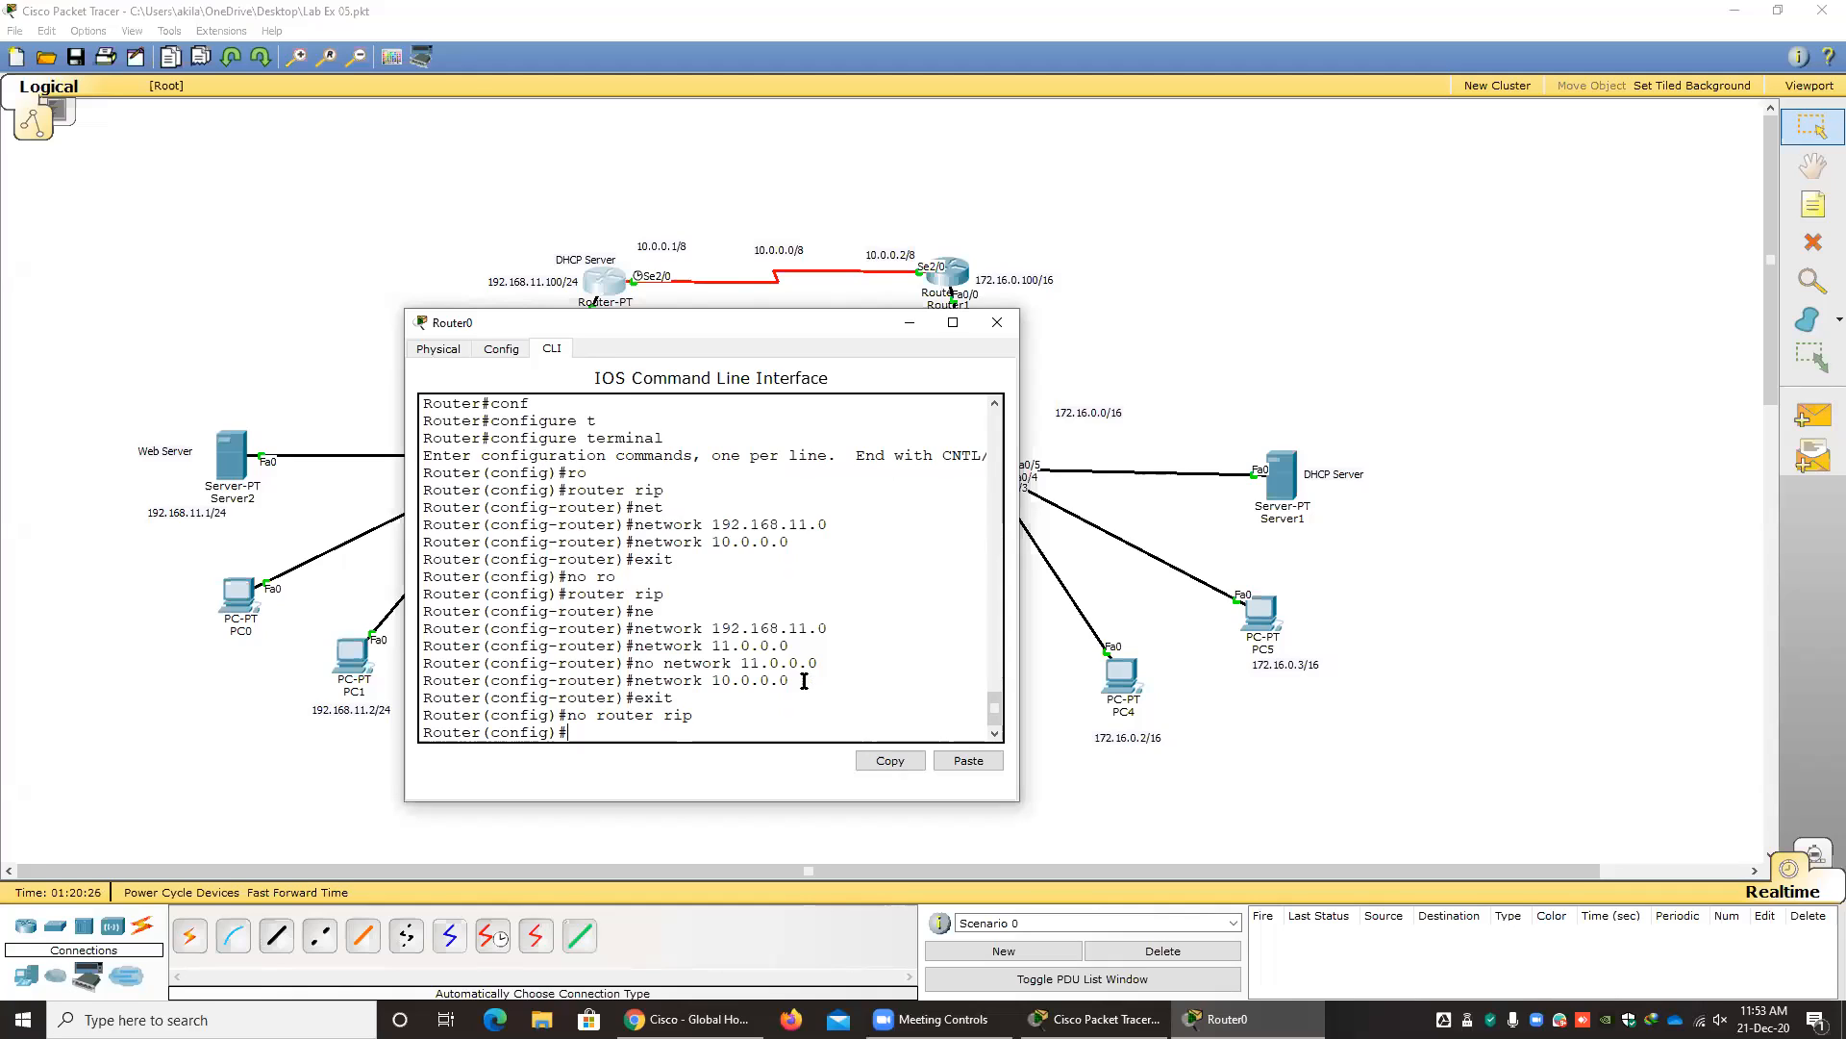
Start EIGRP routing on Router0 with autonomous system number 10.
{"action": "type", "text": "ro"}
{"action": "key", "text": "Tab"}
{"action": "type", "text": "e"}
{"action": "key", "text": "Tab"}
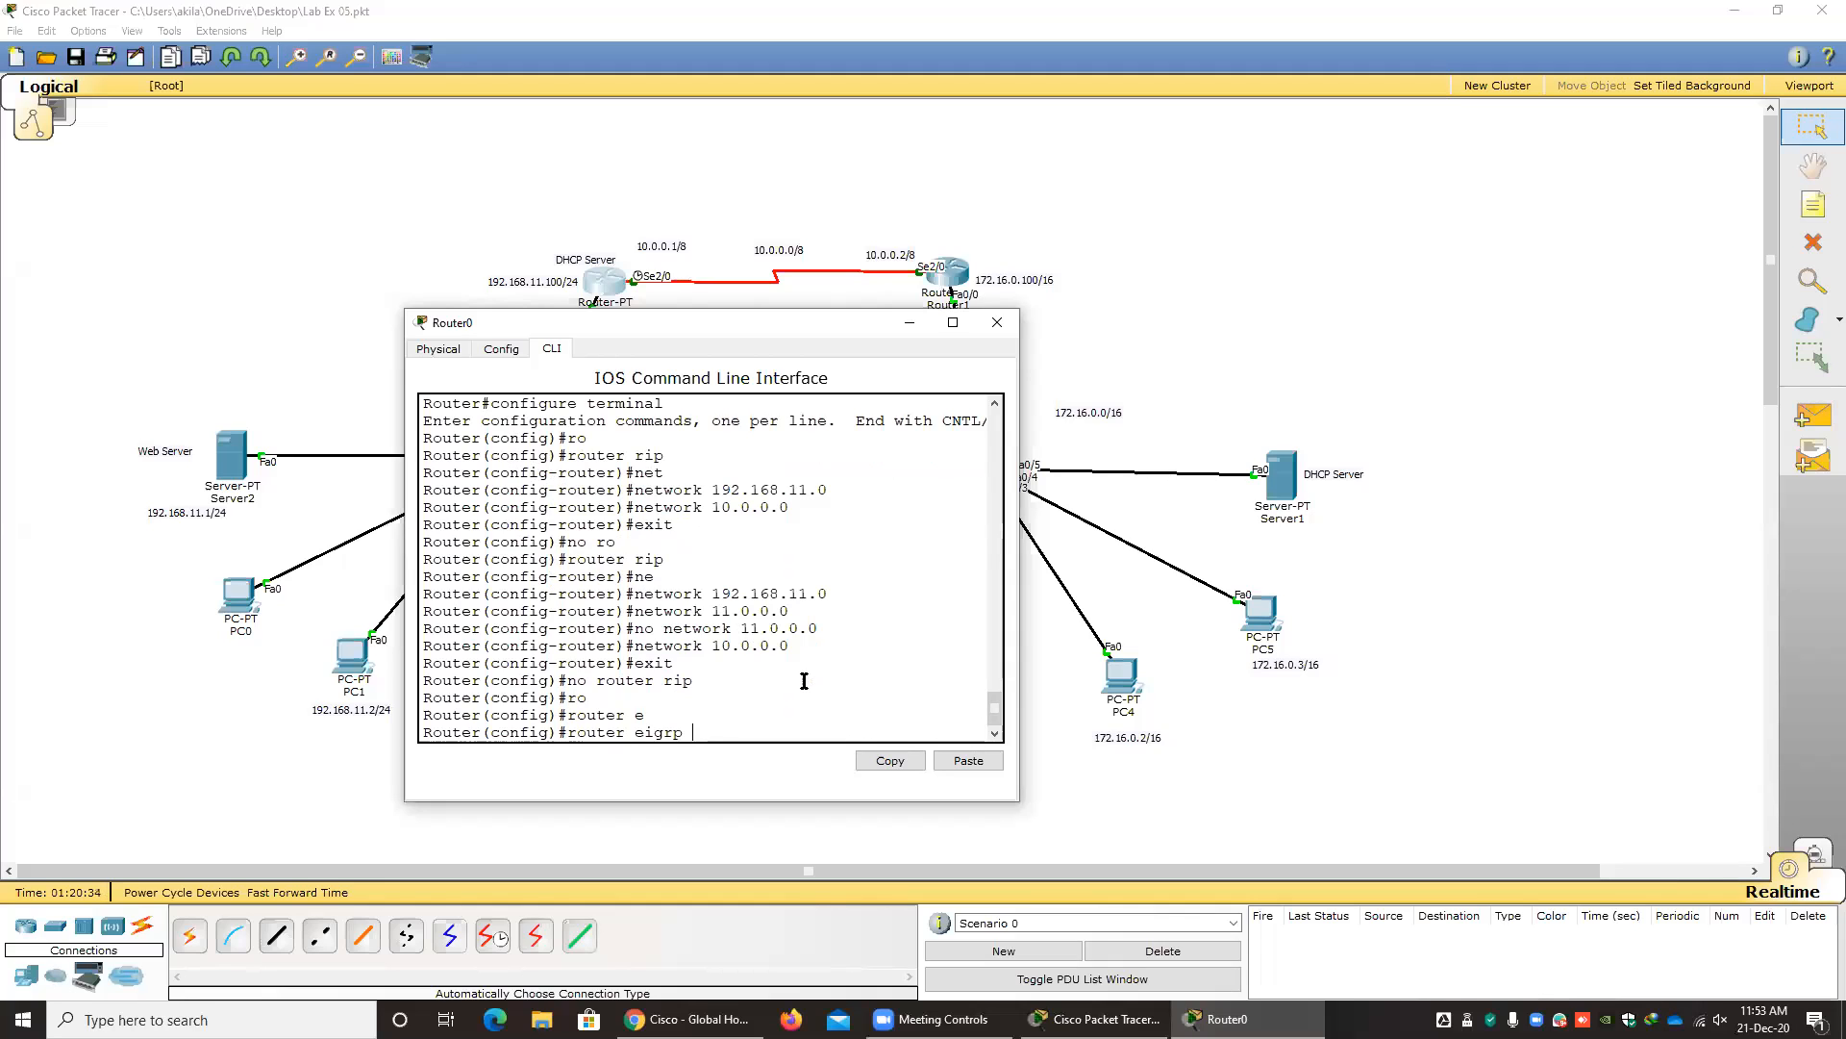
{"action": "type", "text": "10"}
{"action": "key", "text": "Return"}
Advertise the network 10.0.0.0 in Router0's EIGRP configuration.
{"action": "type", "text": "ne"}
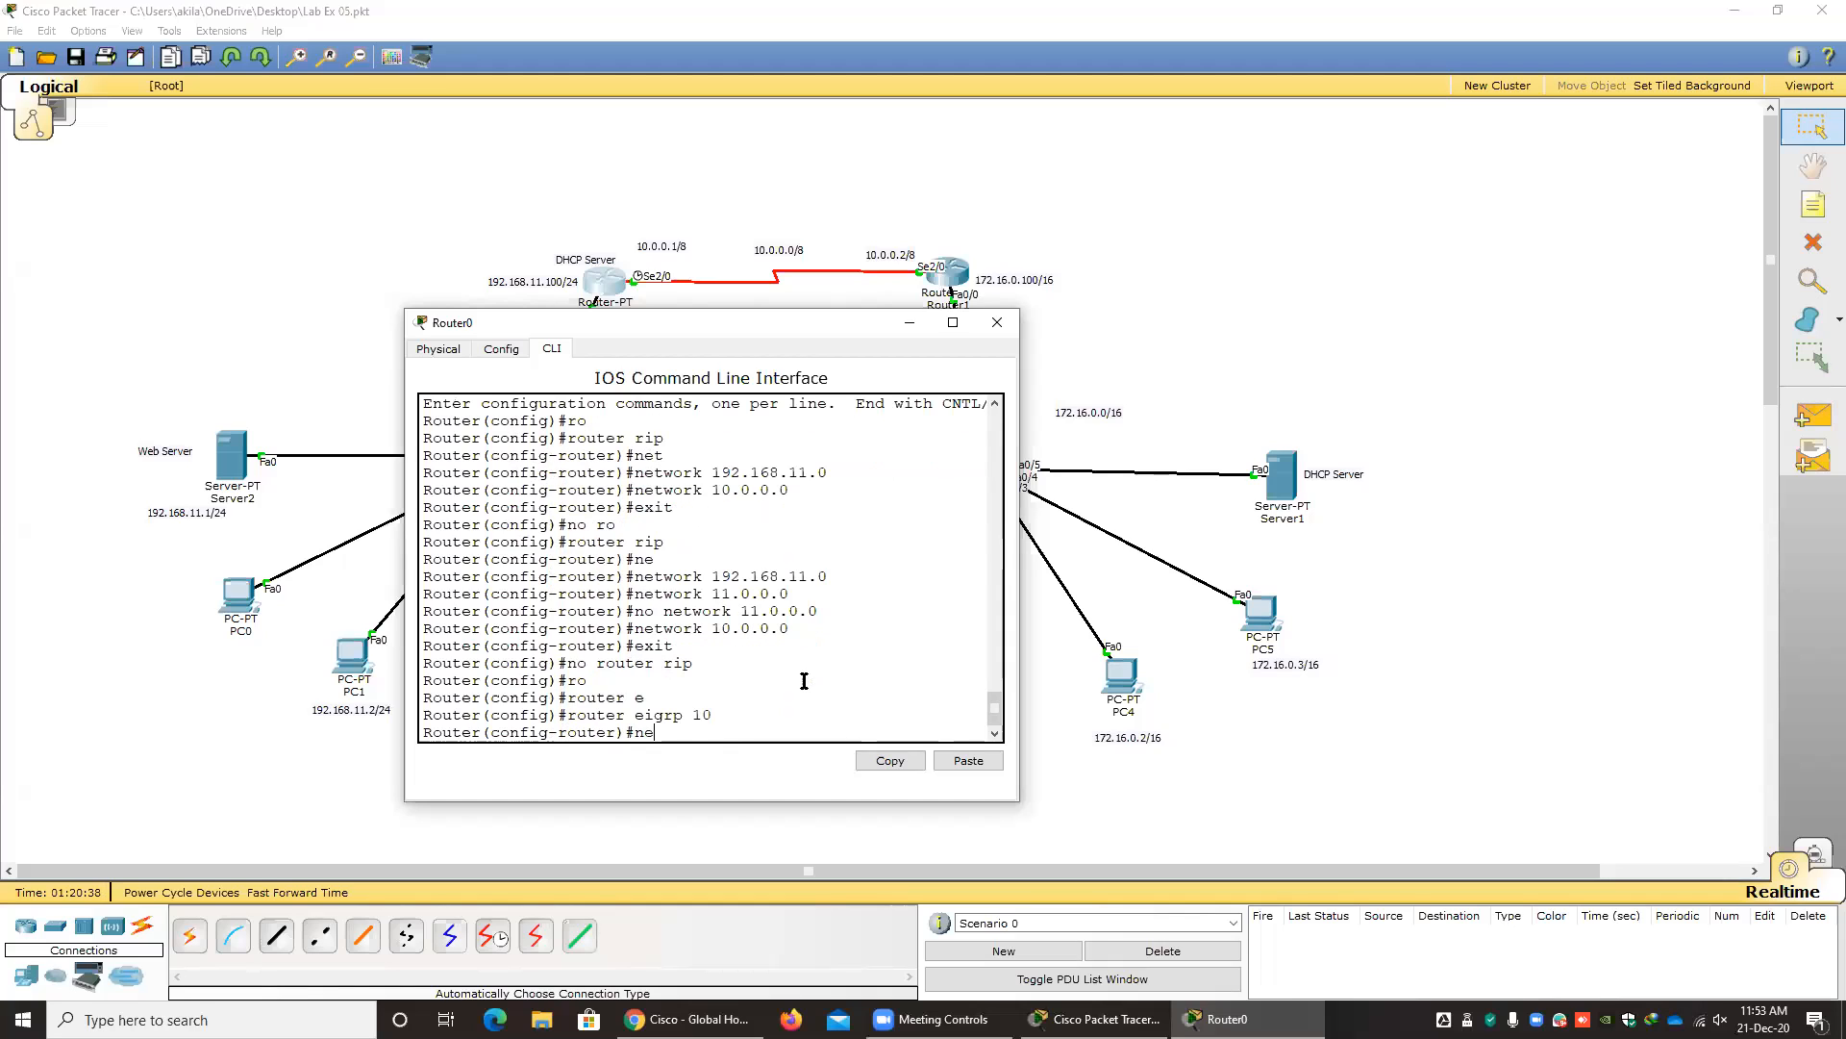
{"action": "key", "text": "Tab"}
{"action": "type", "text": "10.0.0.0"}
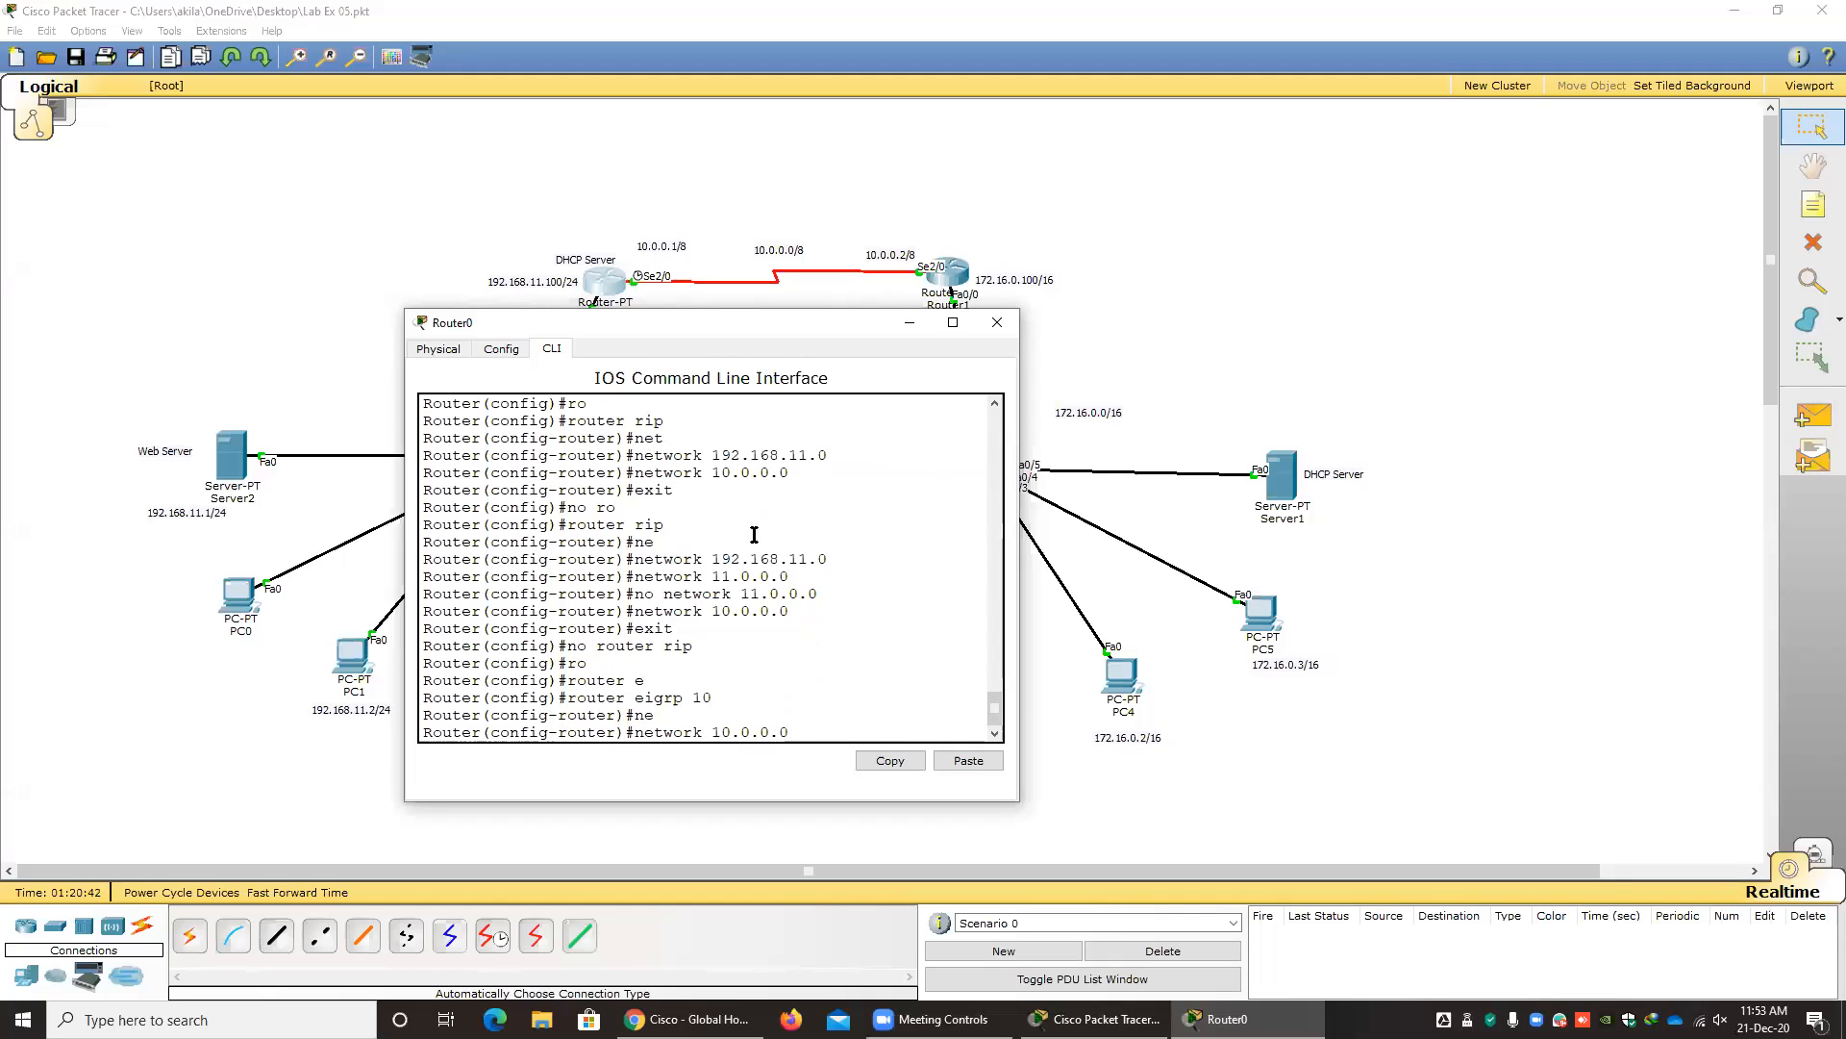
{"action": "key", "text": "Return"}
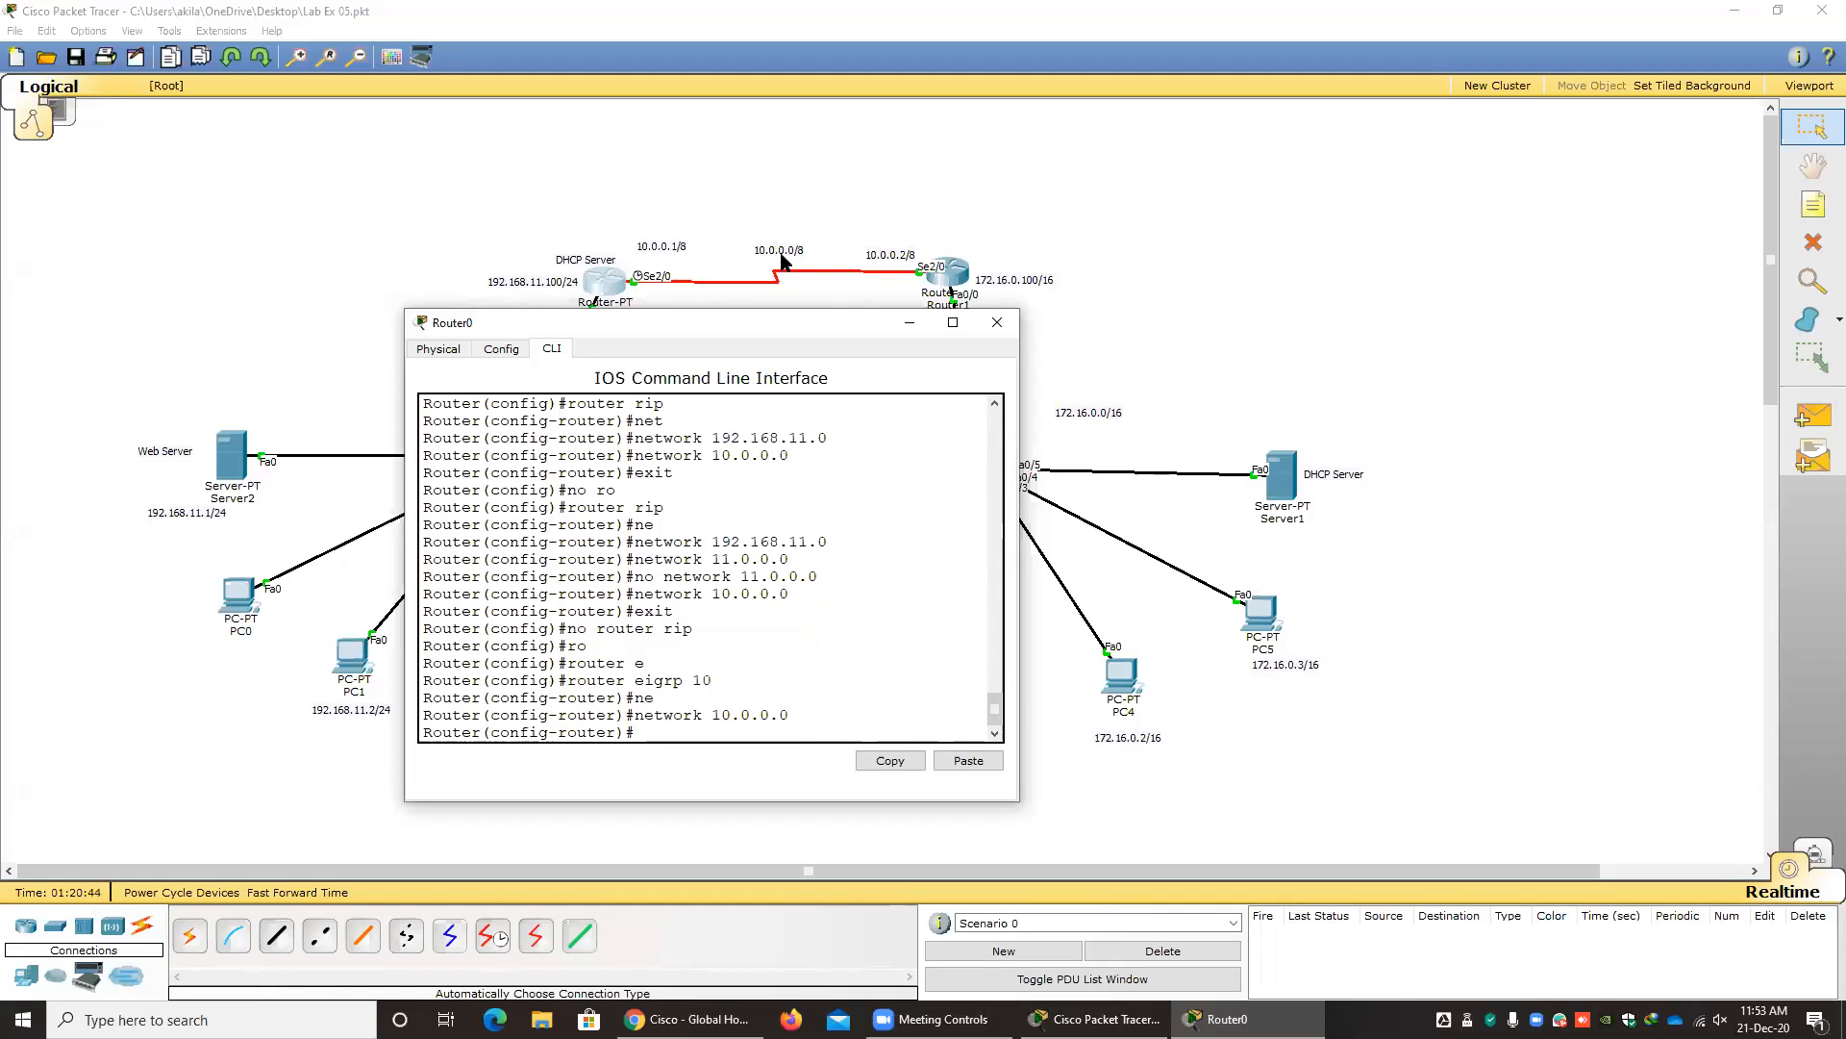
Add the network 192.168.11.0 to Router0's EIGRP configuration and close the router's window.
{"action": "left_click_drag", "start_coordinate": [893, 329], "coordinate": [1076, 321]}
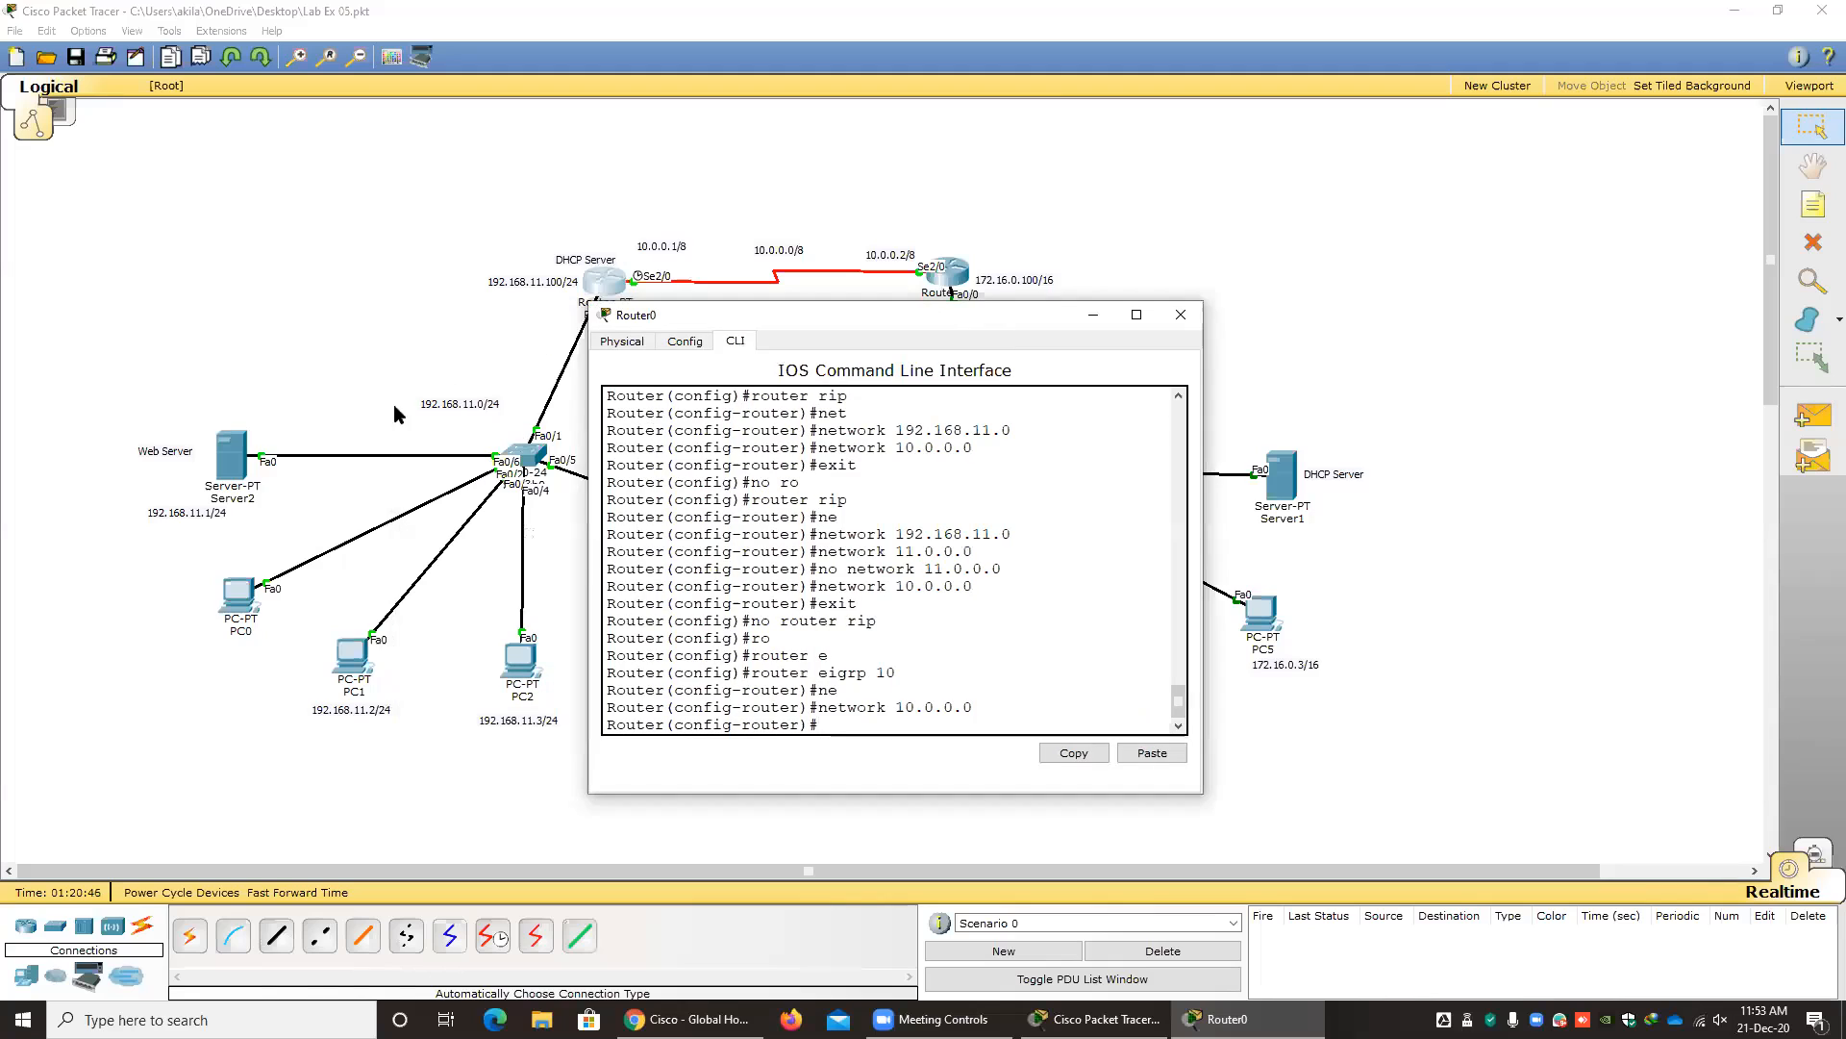
{"action": "key", "text": "Up"}
{"action": "key", "text": "BackSpace"}
{"action": "key", "text": "BackSpace"}
{"action": "key", "text": "BackSpace"}
{"action": "key", "text": "BackSpace"}
{"action": "key", "text": "BackSpace"}
{"action": "type", "text": "192.168.11.0"}
{"action": "key", "text": "Return"}
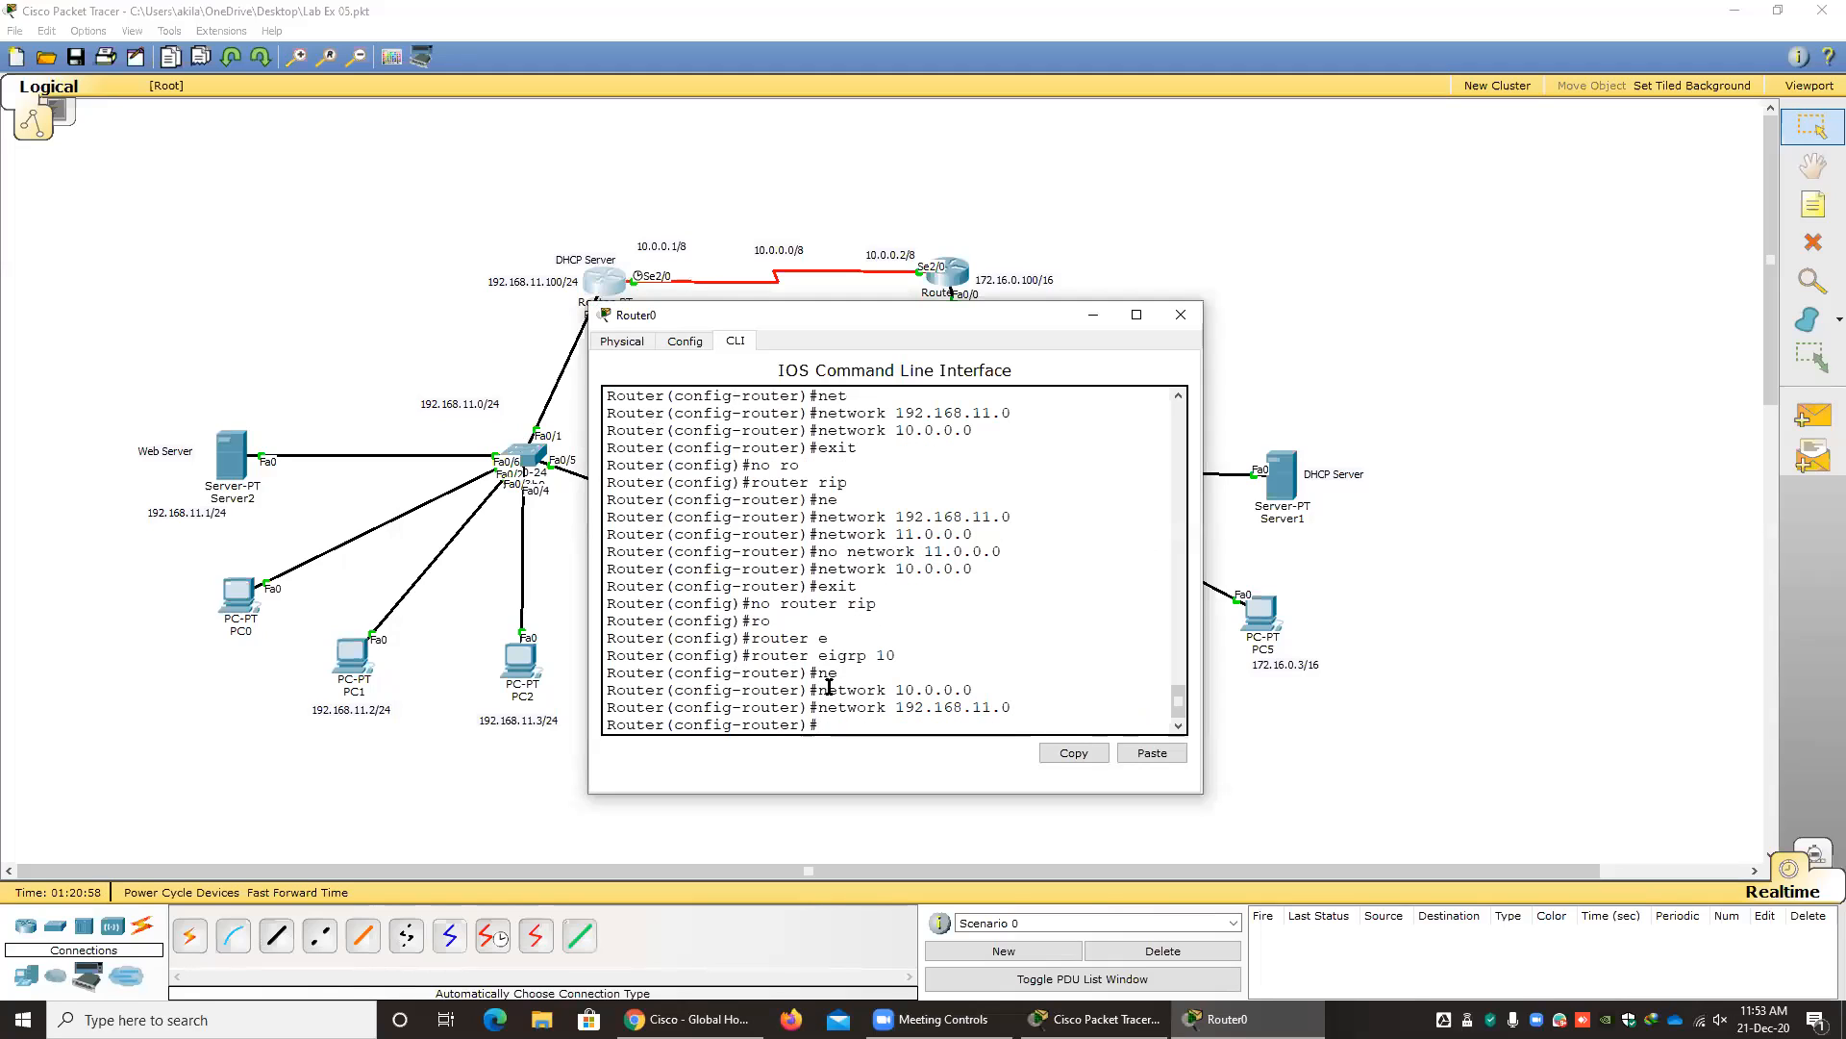
{"action": "left_click", "coordinate": [1198, 324]}
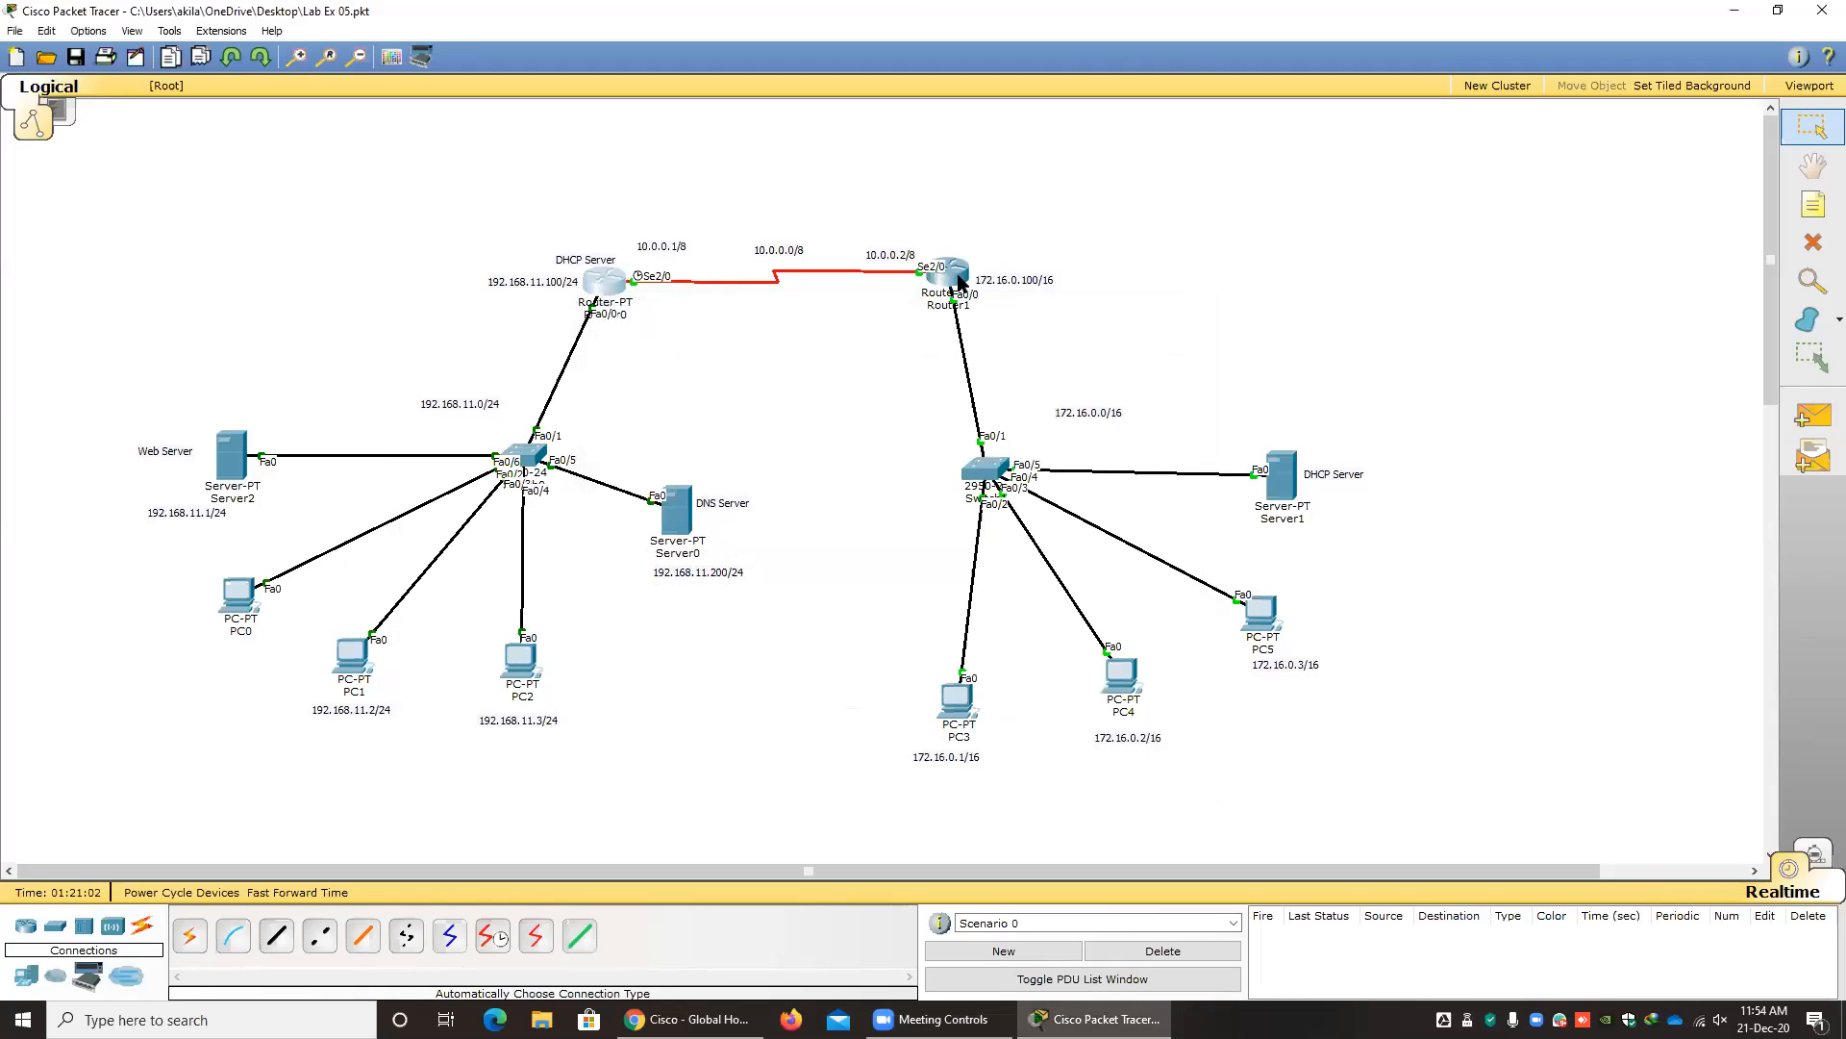
Open Router1's command line, exit to global configuration mode and remove RIP routing with no router rip.
{"action": "left_click", "coordinate": [959, 280]}
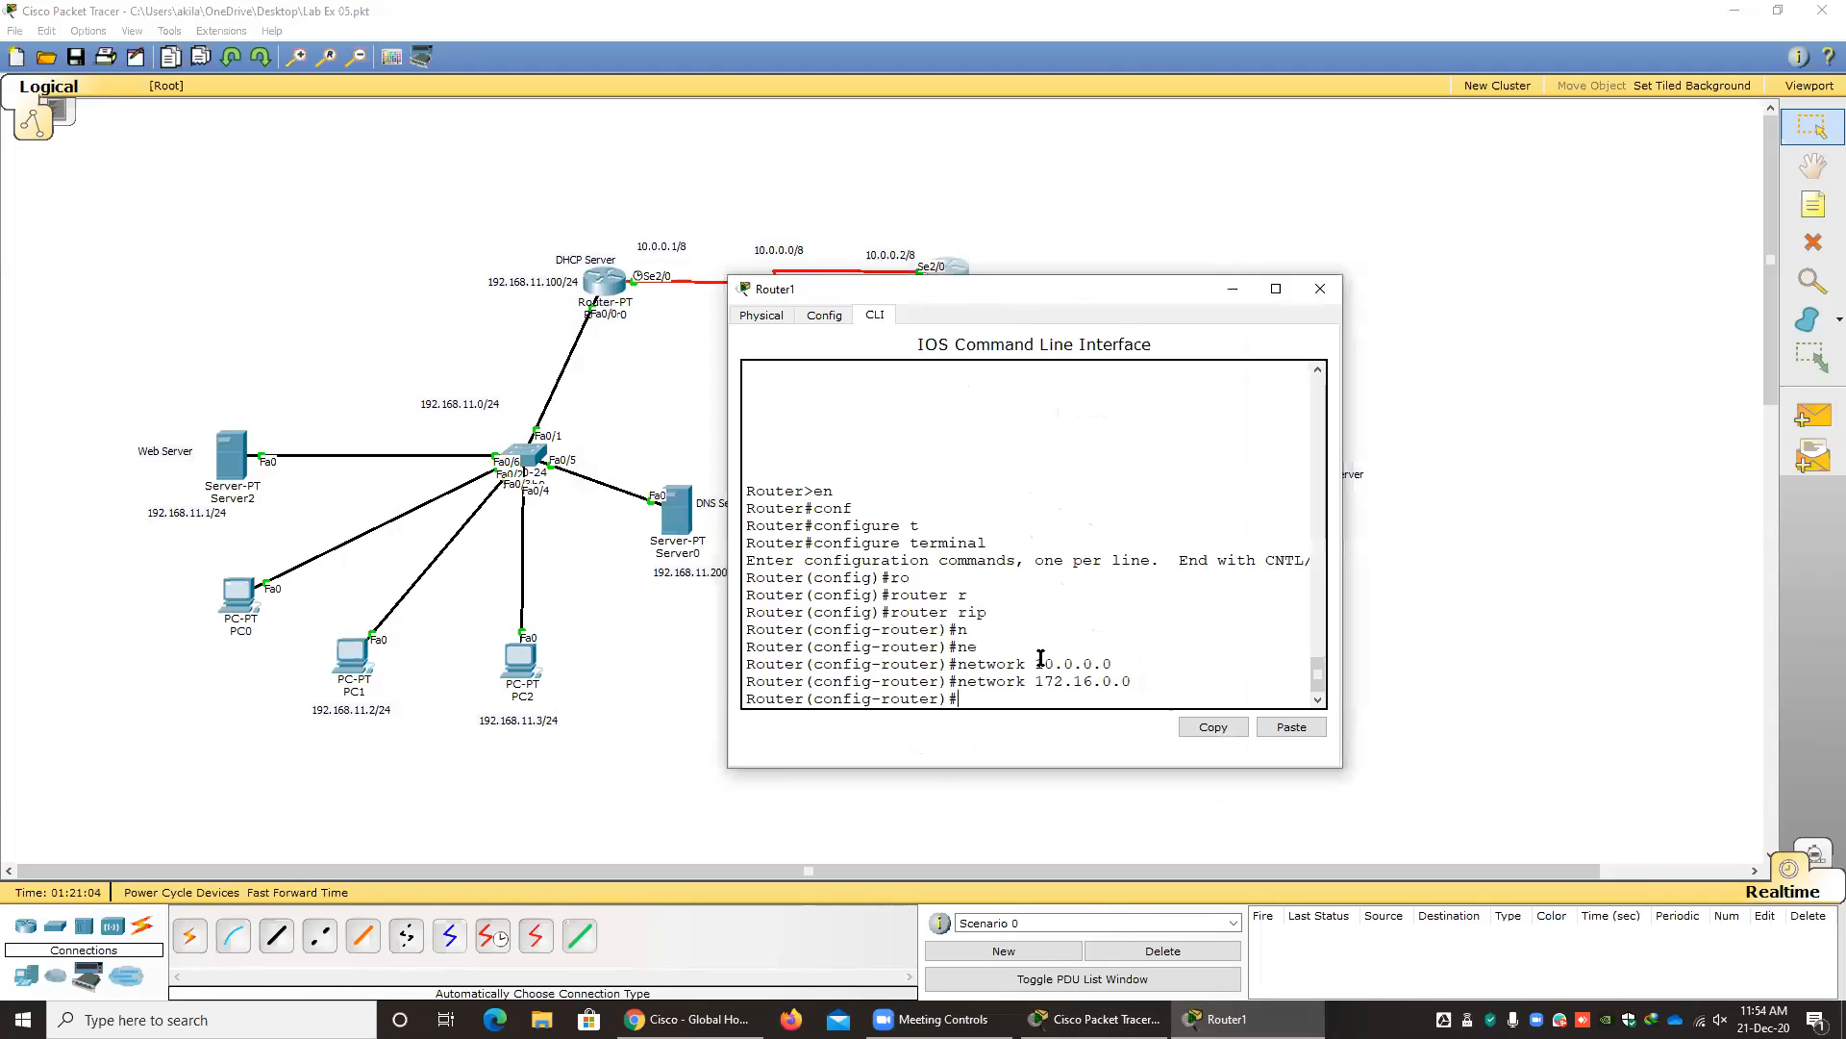
{"action": "type", "text": "exit"}
{"action": "key", "text": "Return"}
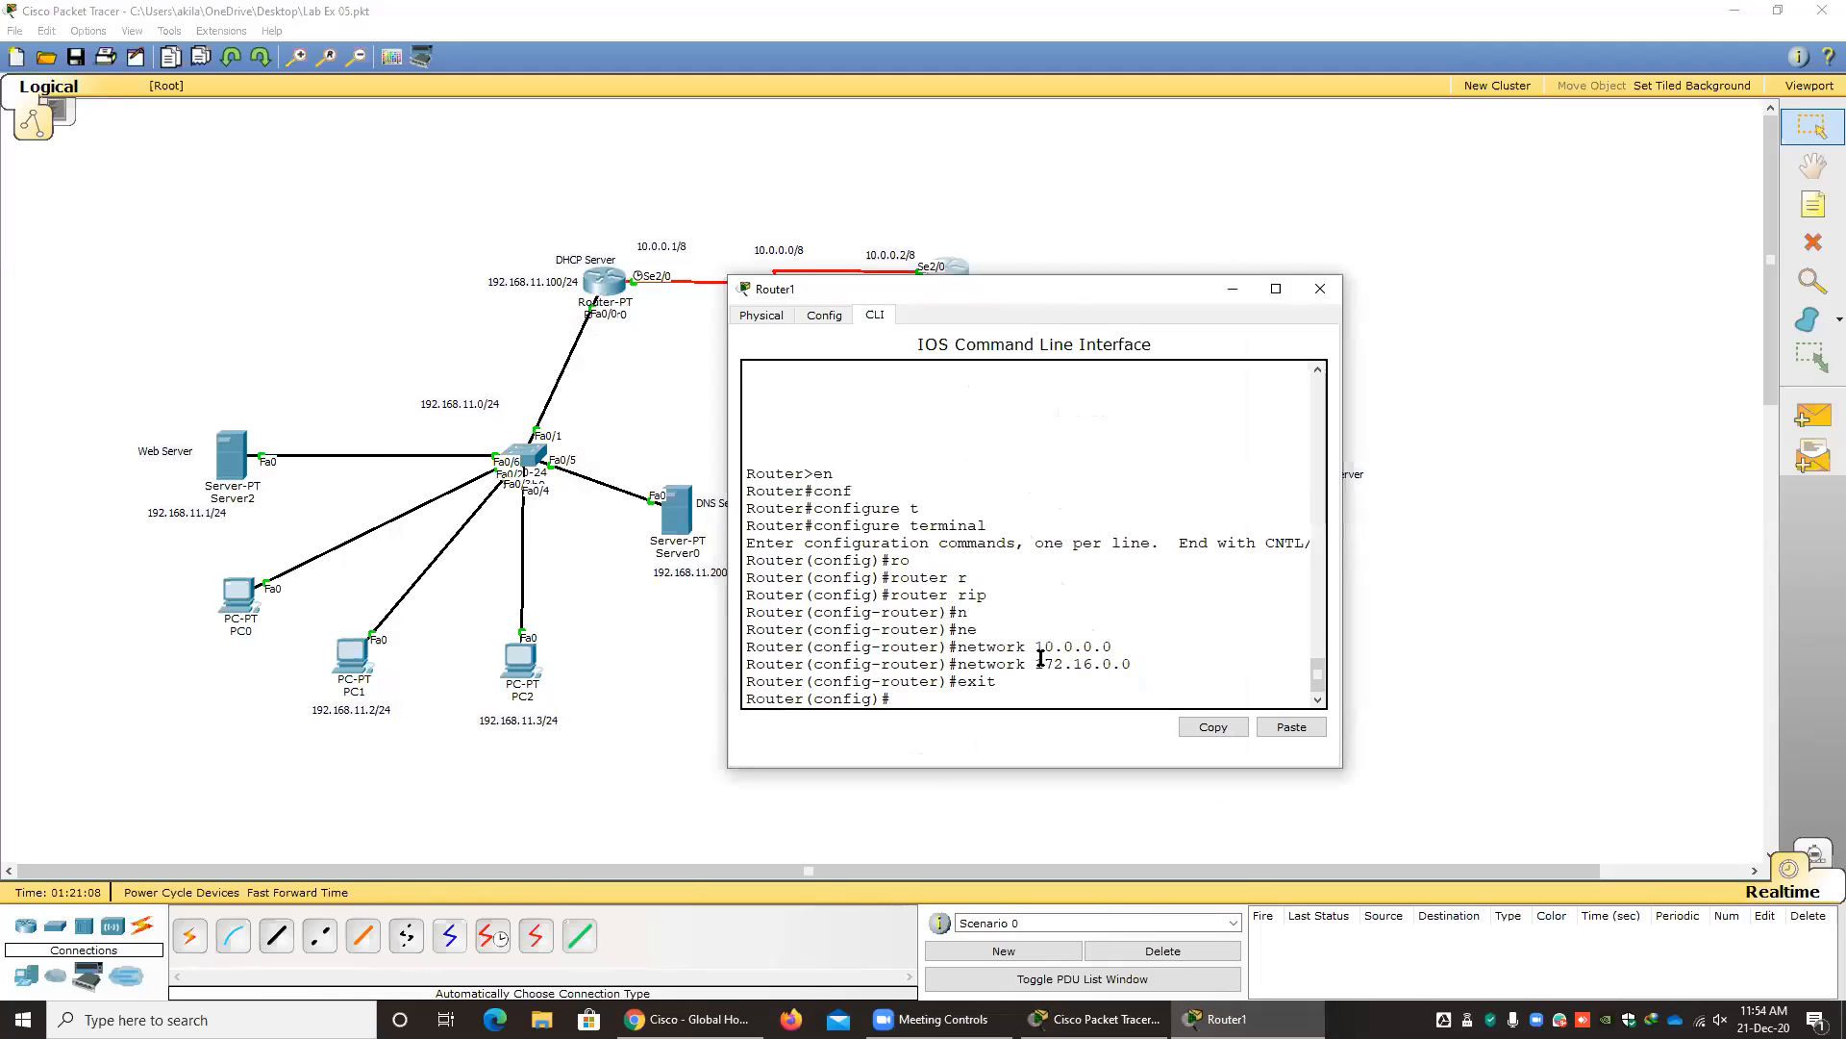
{"action": "type", "text": "no ro"}
{"action": "key", "text": "Tab"}
{"action": "type", "text": "rip"}
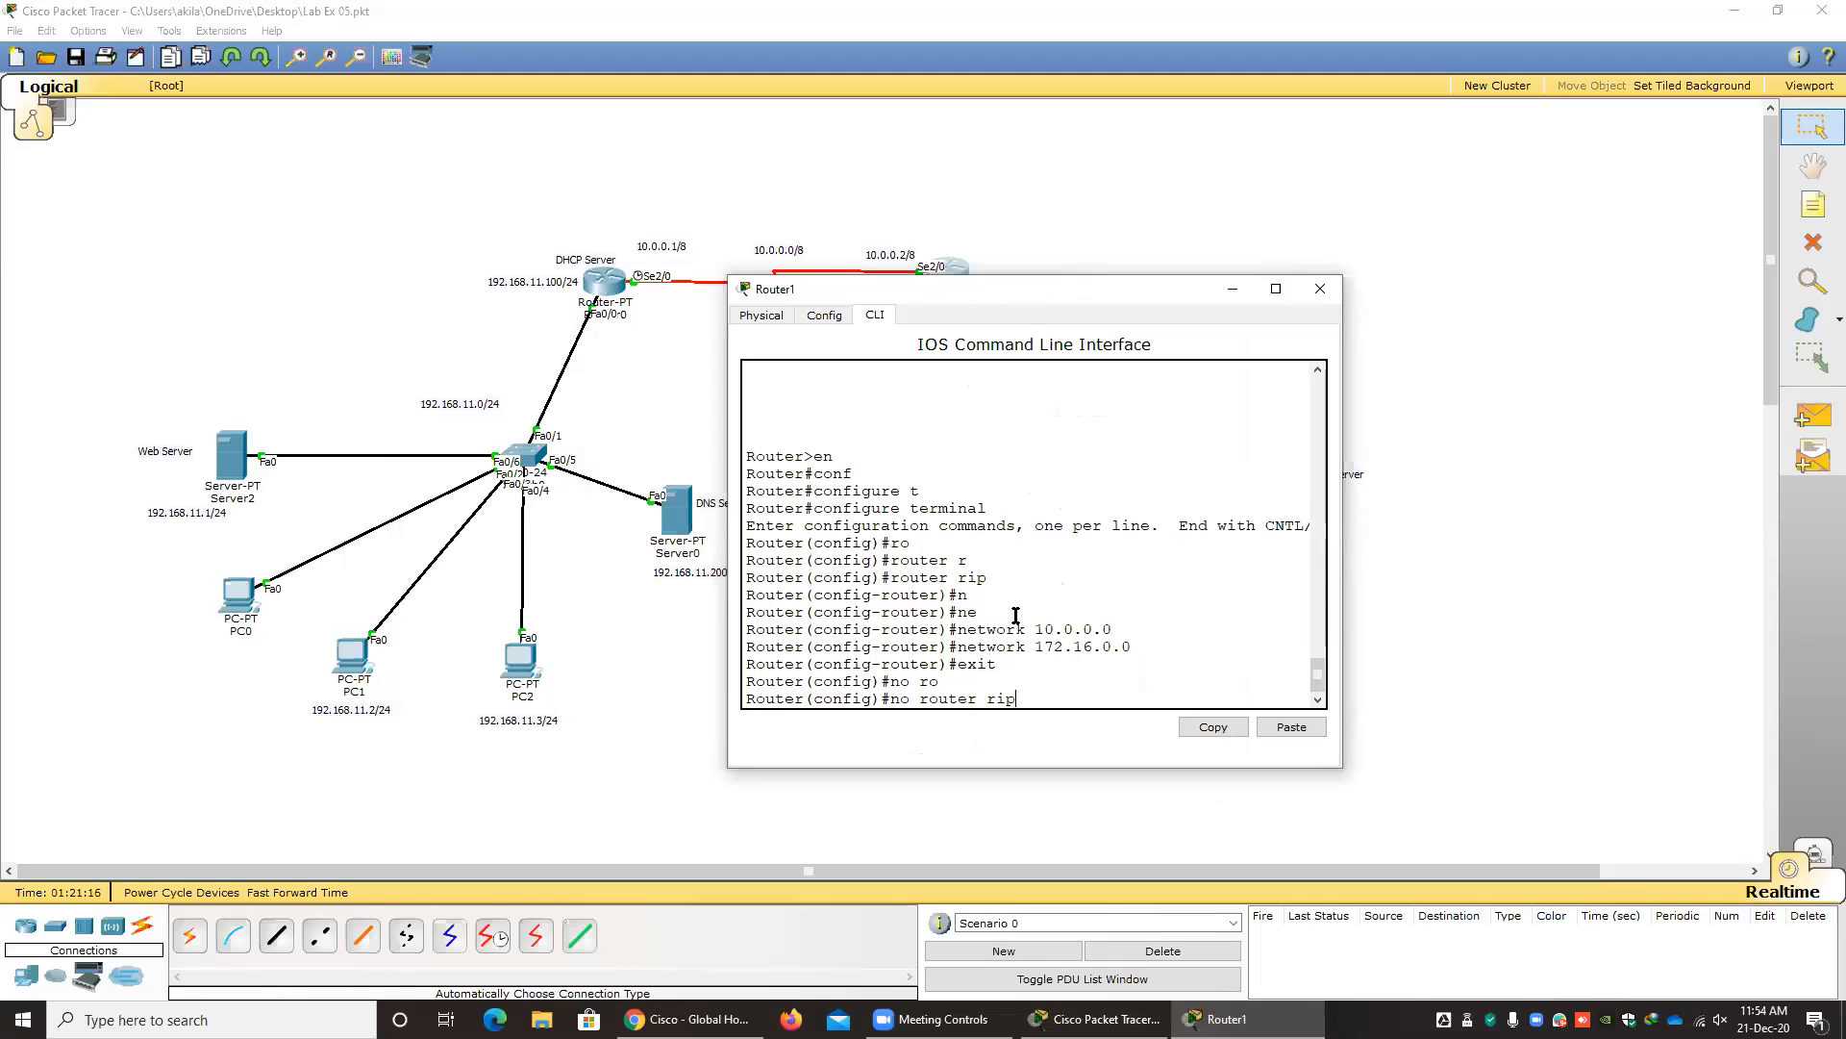
{"action": "left_click_drag", "start_coordinate": [891, 698], "coordinate": [1027, 696]}
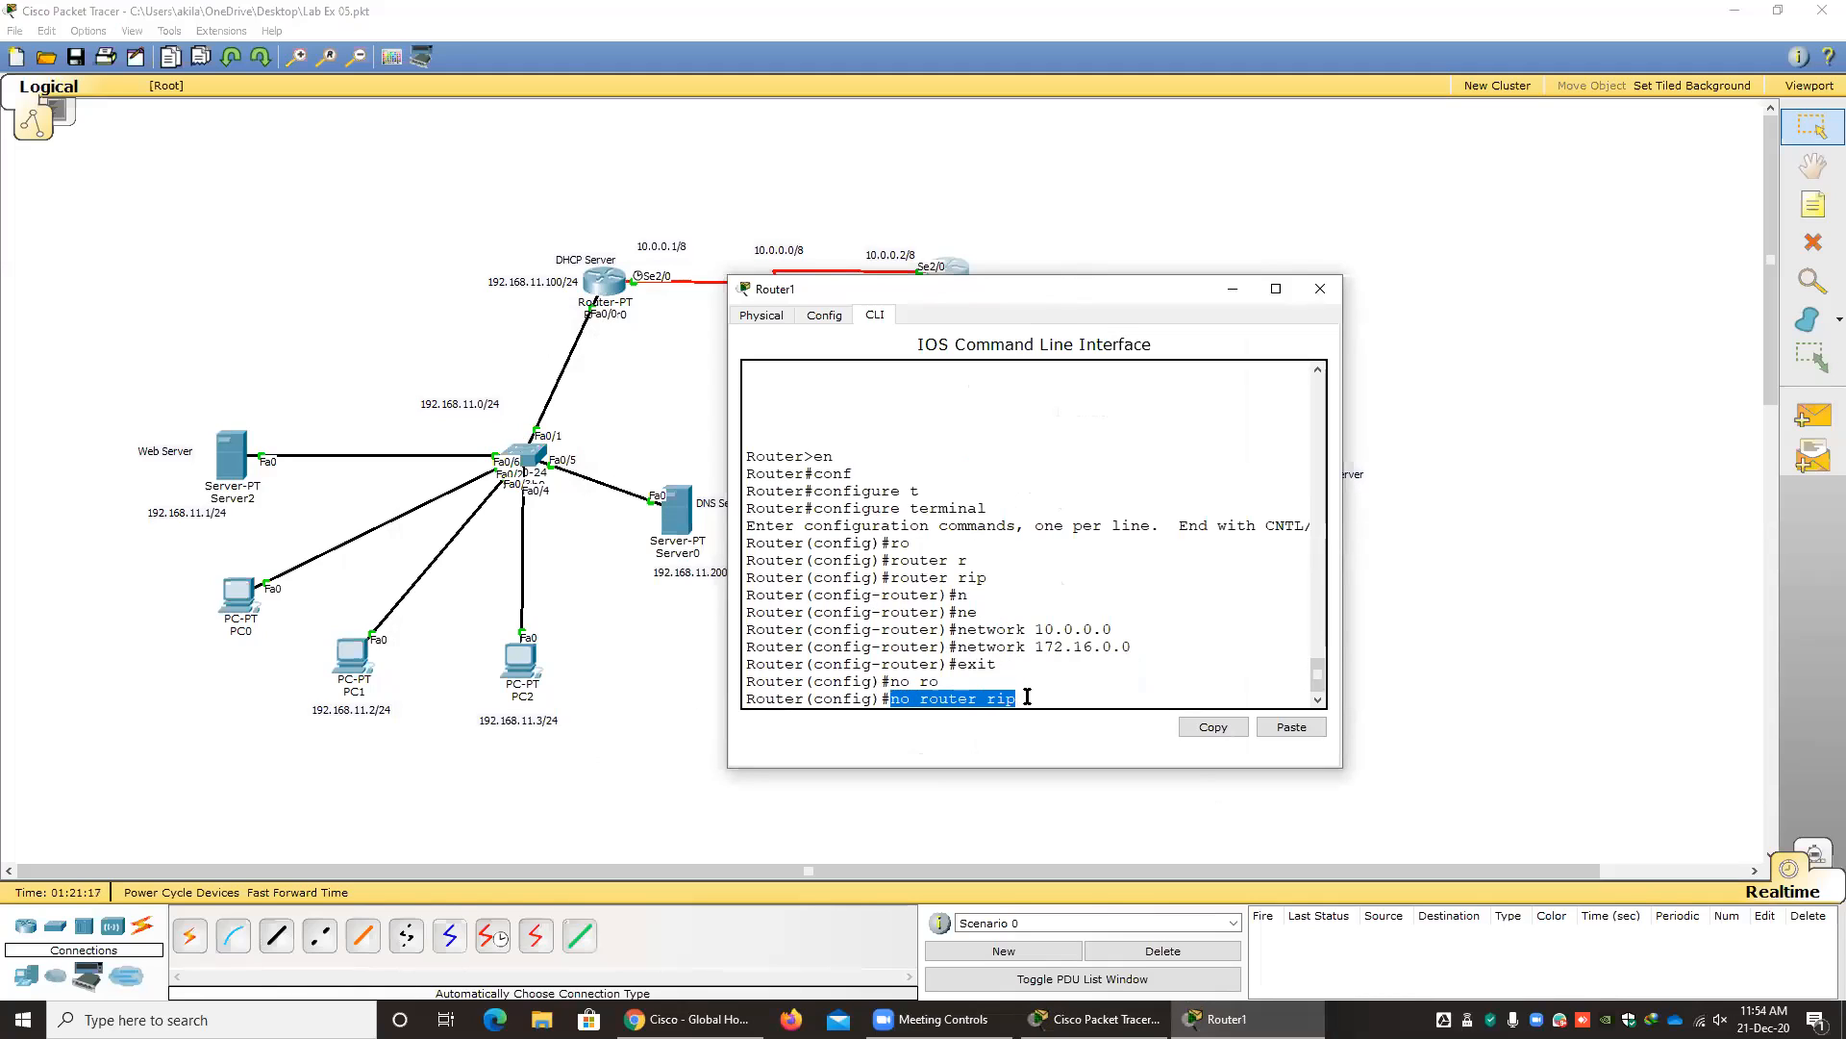
{"action": "left_click_drag", "start_coordinate": [921, 562], "coordinate": [986, 571]}
{"action": "left_click_drag", "start_coordinate": [891, 698], "coordinate": [1019, 701]}
{"action": "left_click", "coordinate": [1020, 701]}
{"action": "key", "text": "Return"}
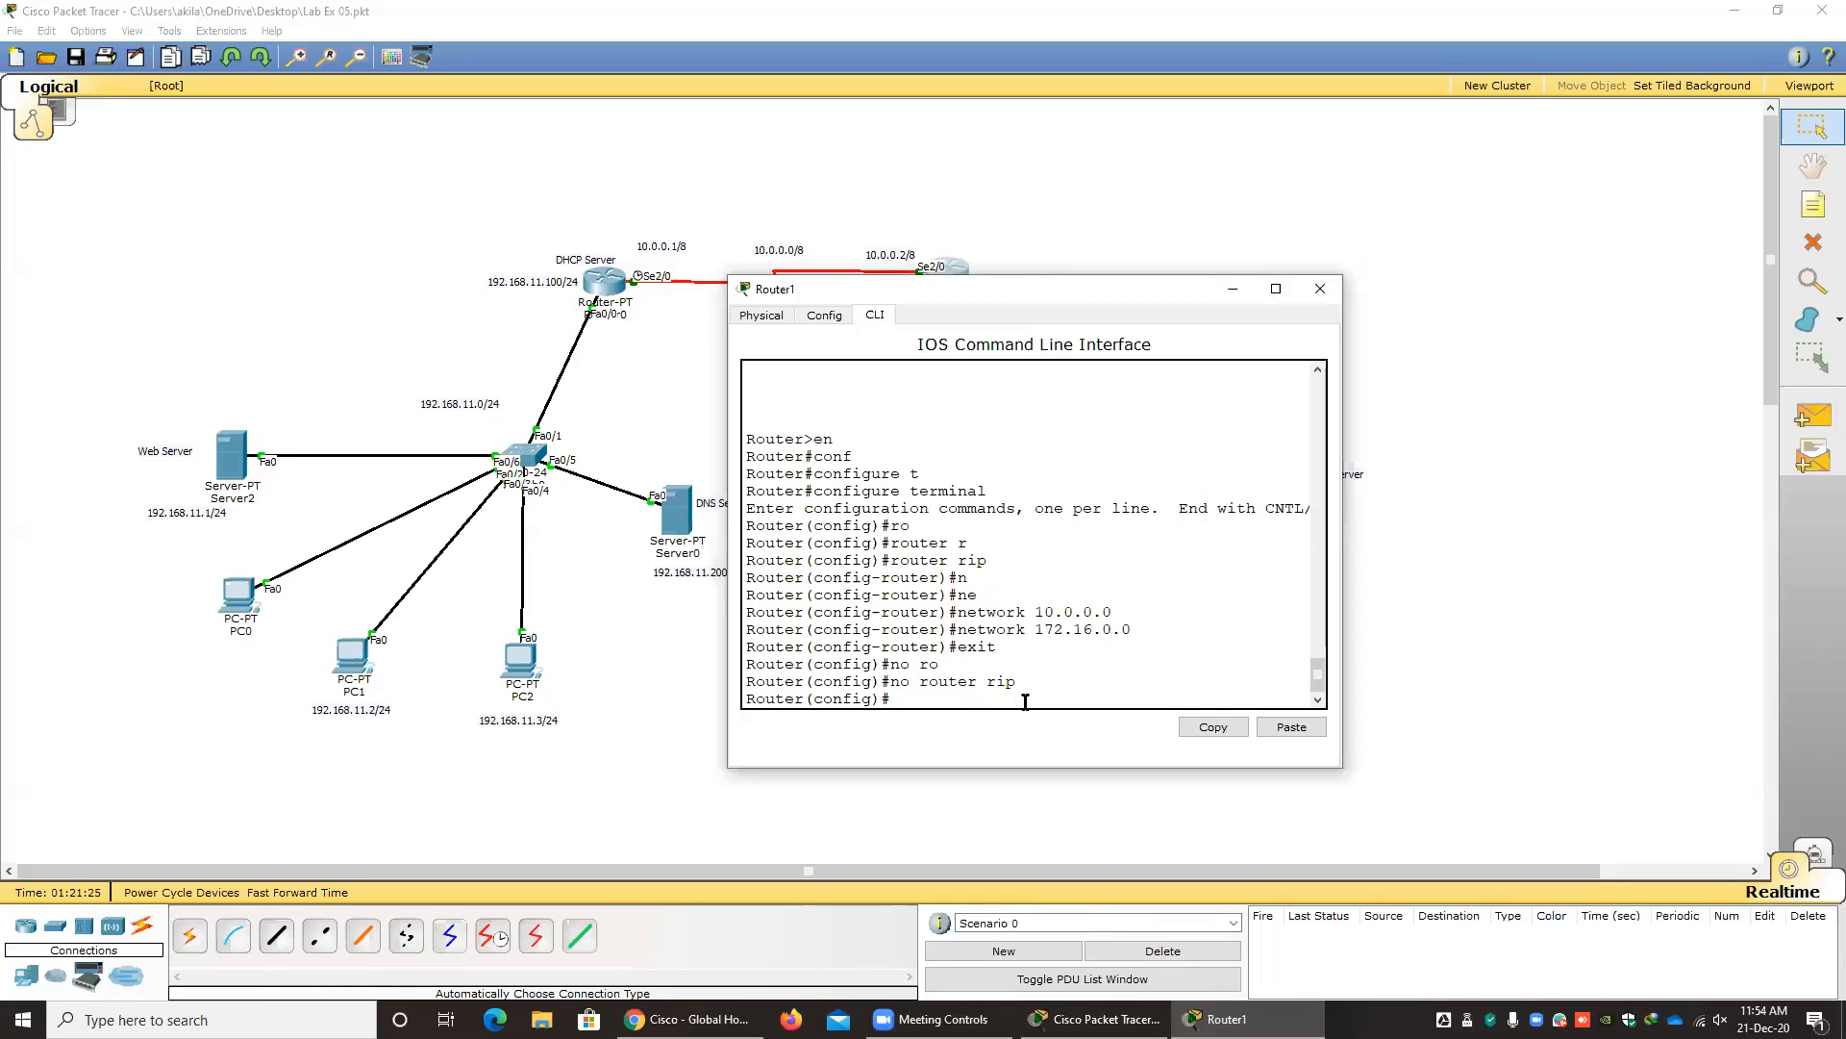
Start EIGRP routing on Router1 with autonomous system number 10.
{"action": "type", "text": "ro"}
{"action": "key", "text": "Tab"}
{"action": "type", "text": "e"}
{"action": "key", "text": "Tab"}
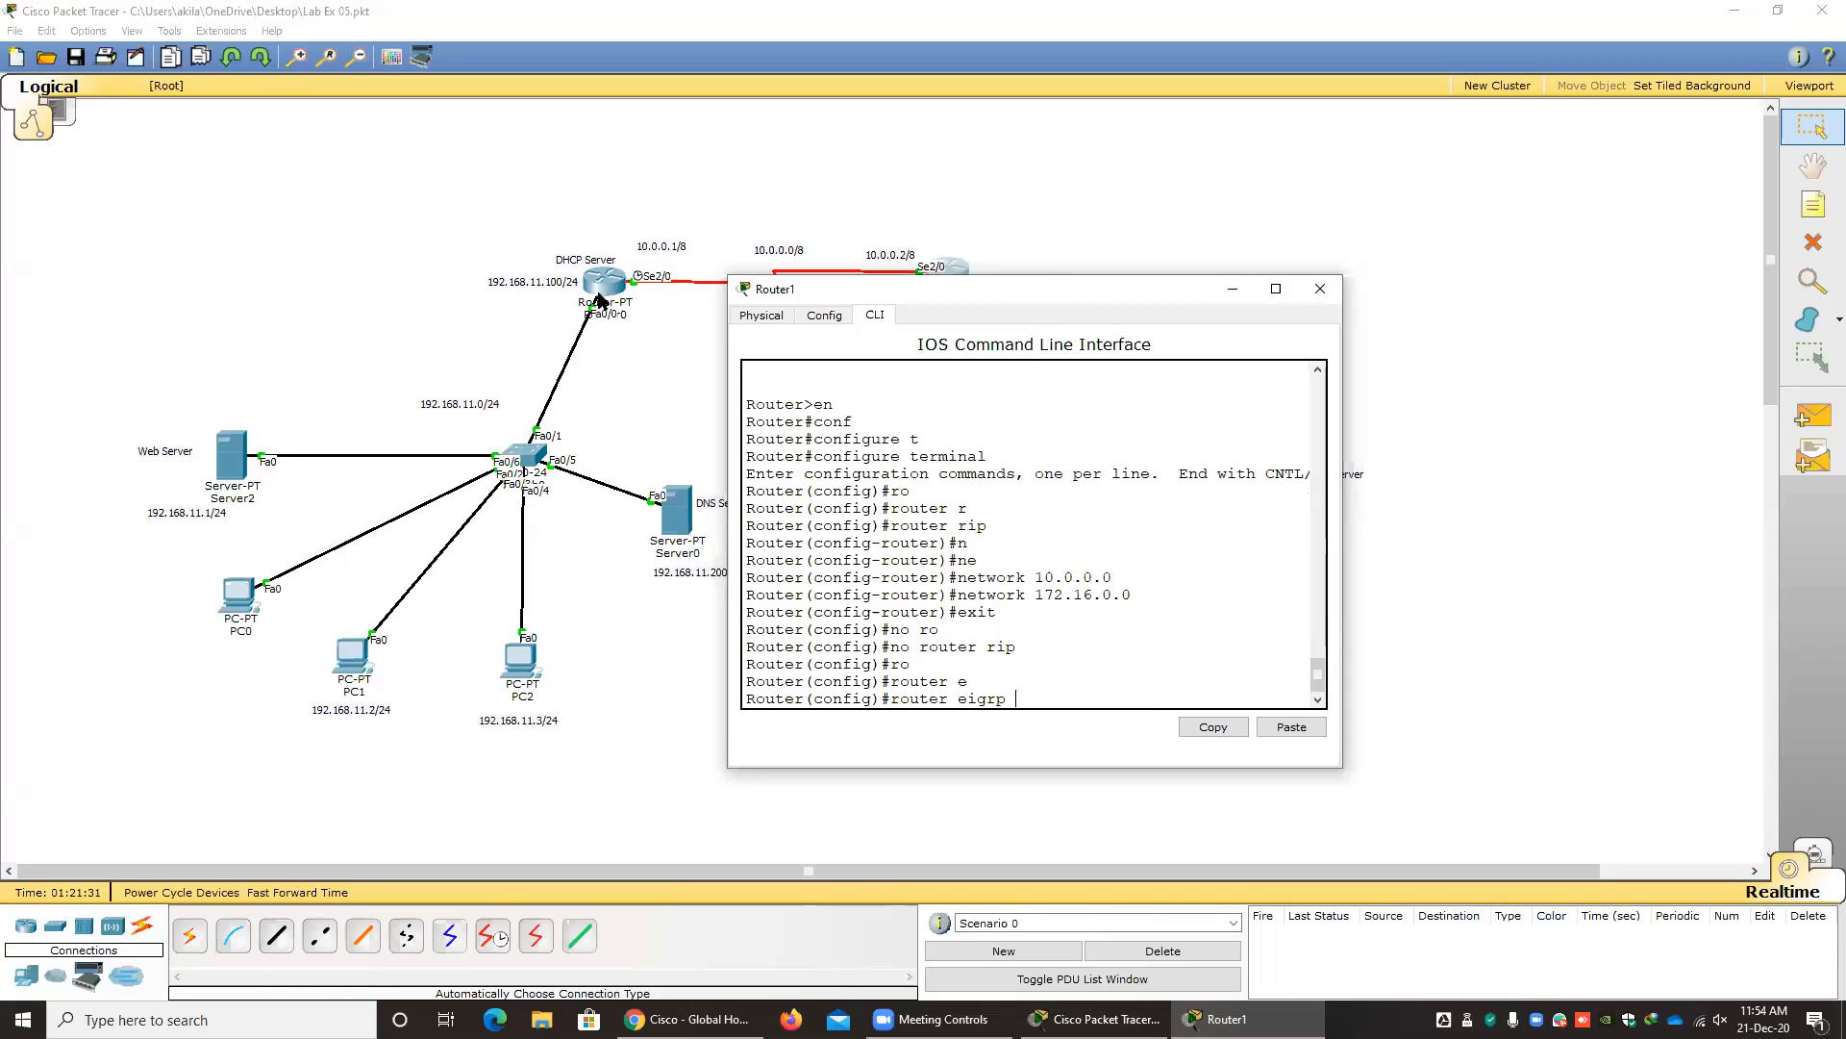
{"action": "type", "text": "10"}
{"action": "key", "text": "Return"}
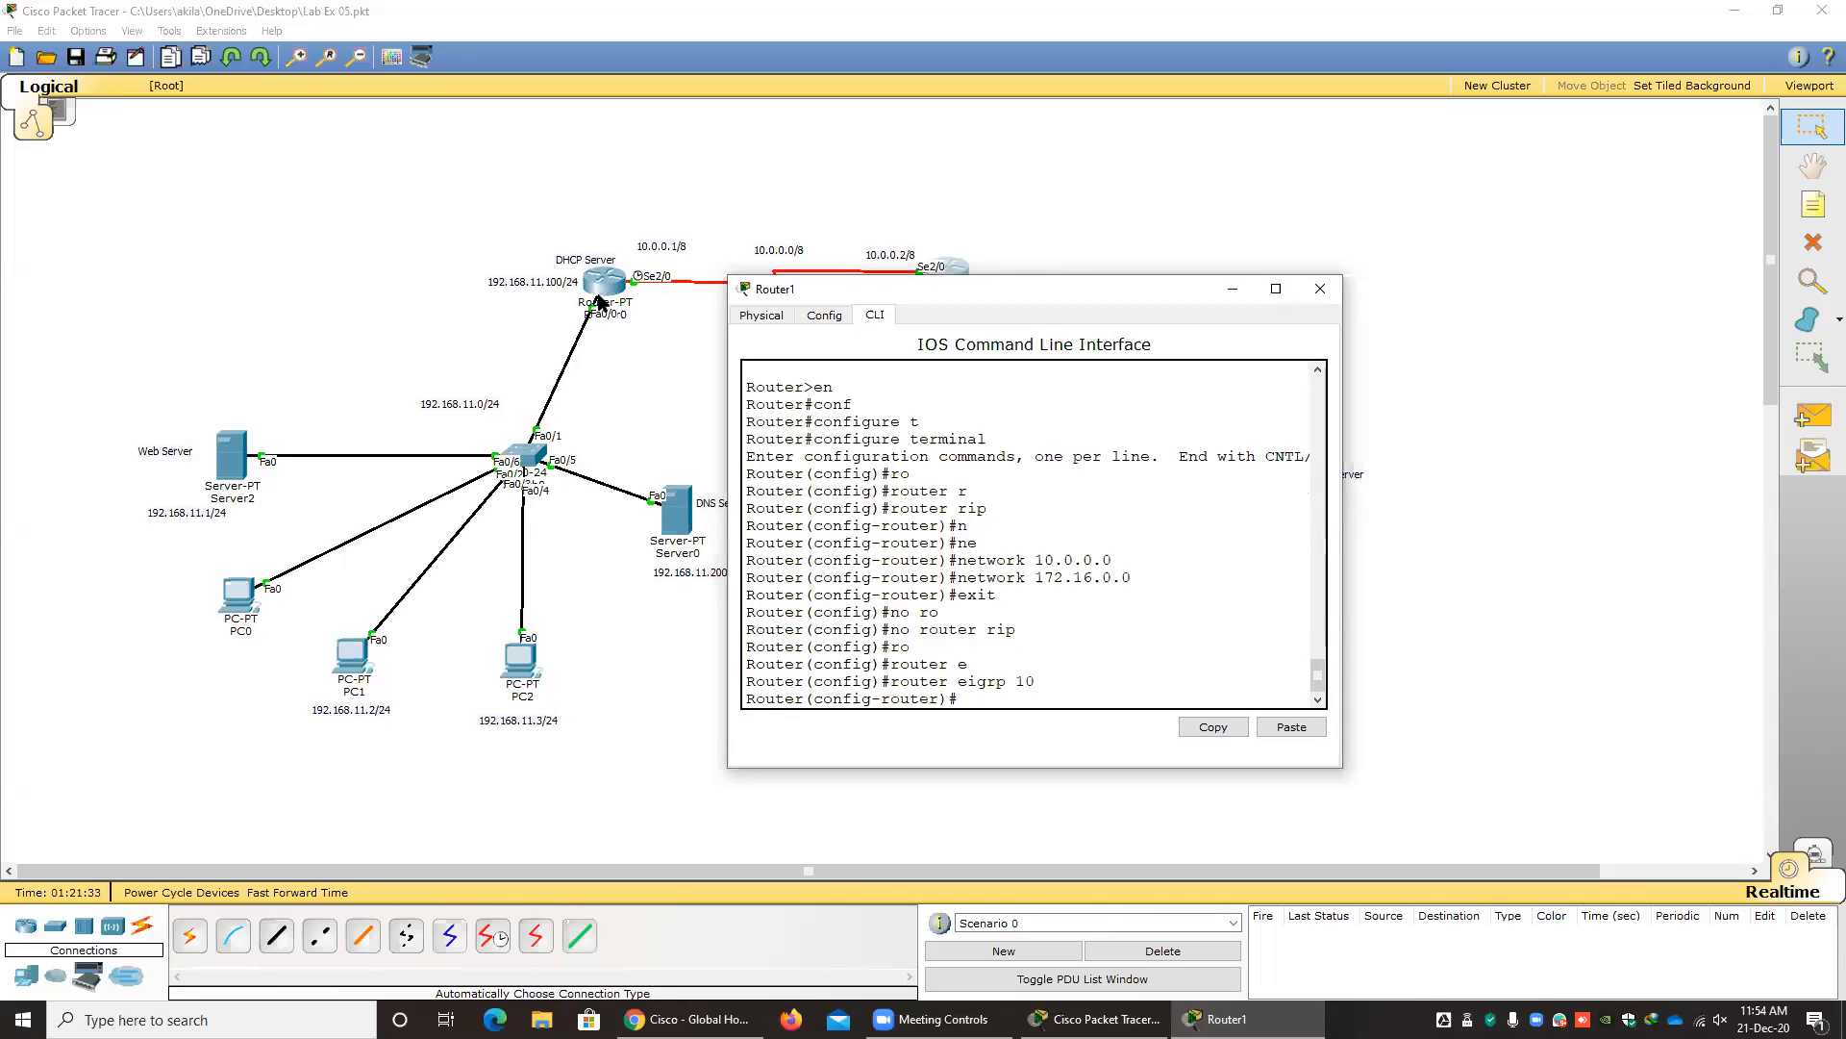
Advertise the network 10.0.0.0 in Router1's EIGRP configuration.
{"action": "type", "text": "ne"}
{"action": "key", "text": "Tab"}
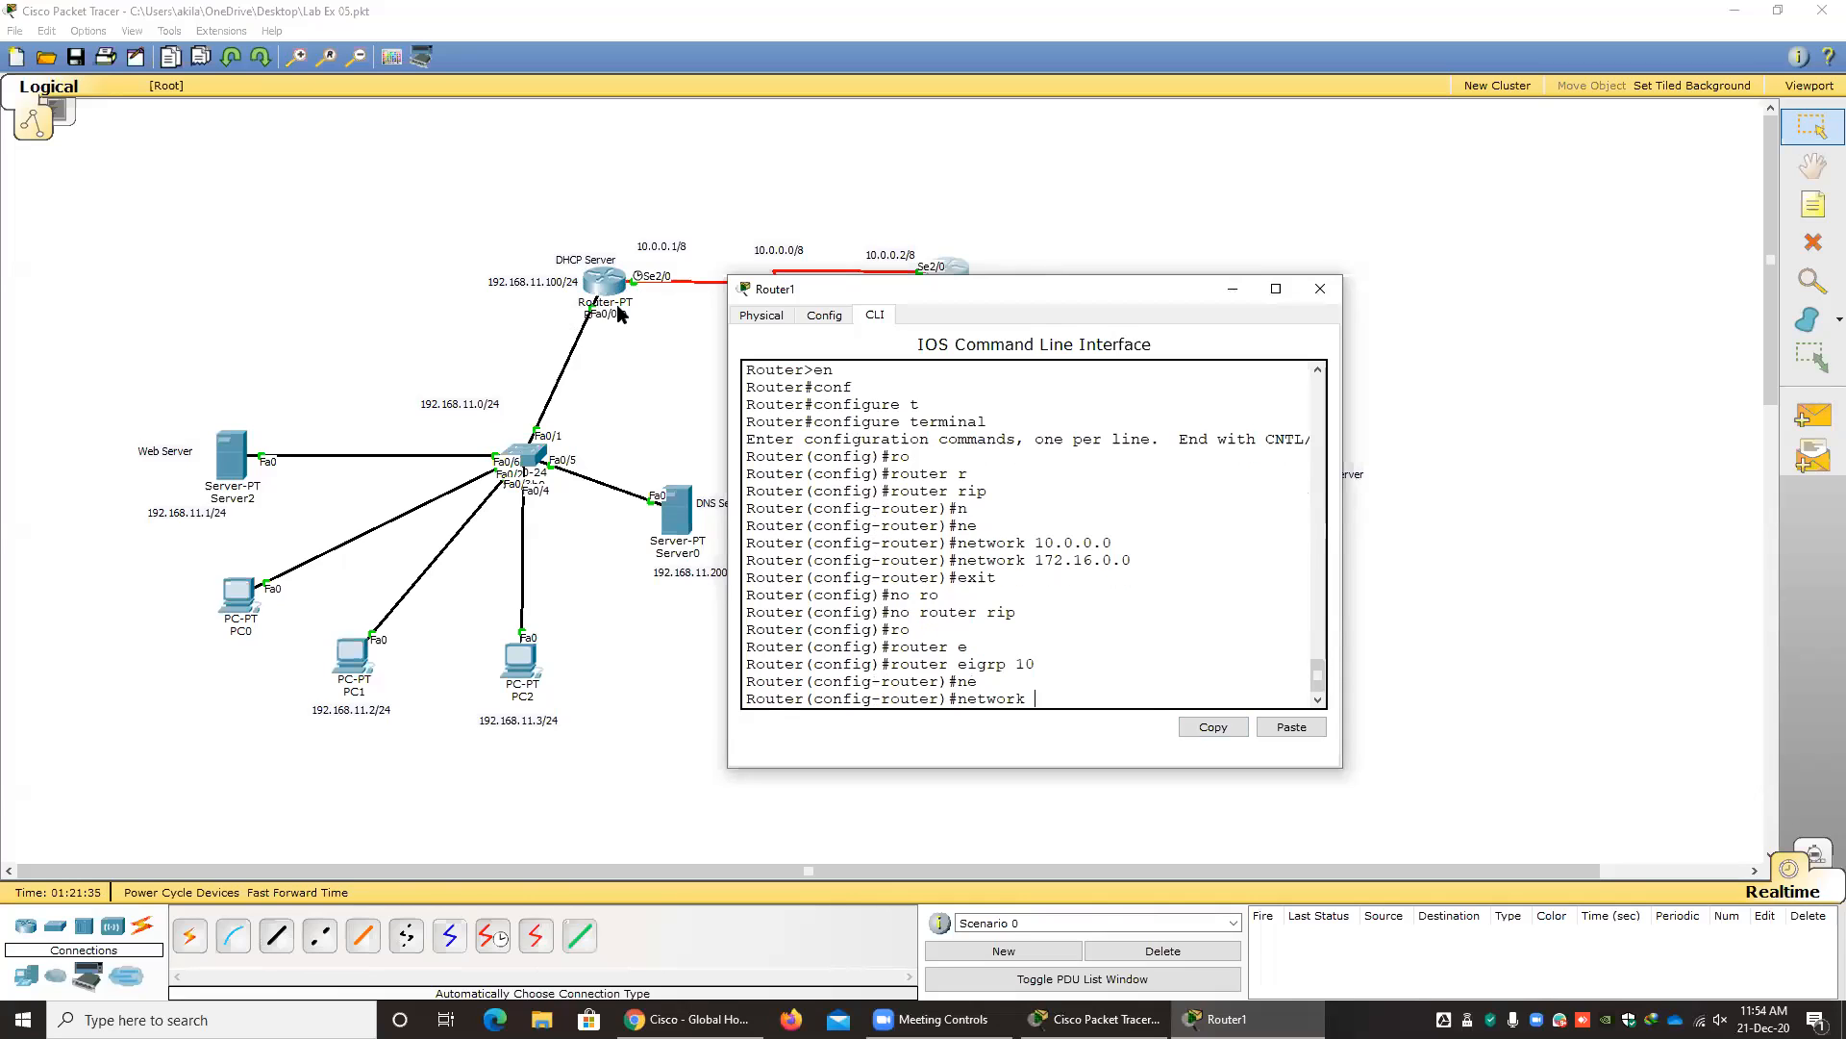
{"action": "left_click_drag", "start_coordinate": [867, 292], "coordinate": [776, 350]}
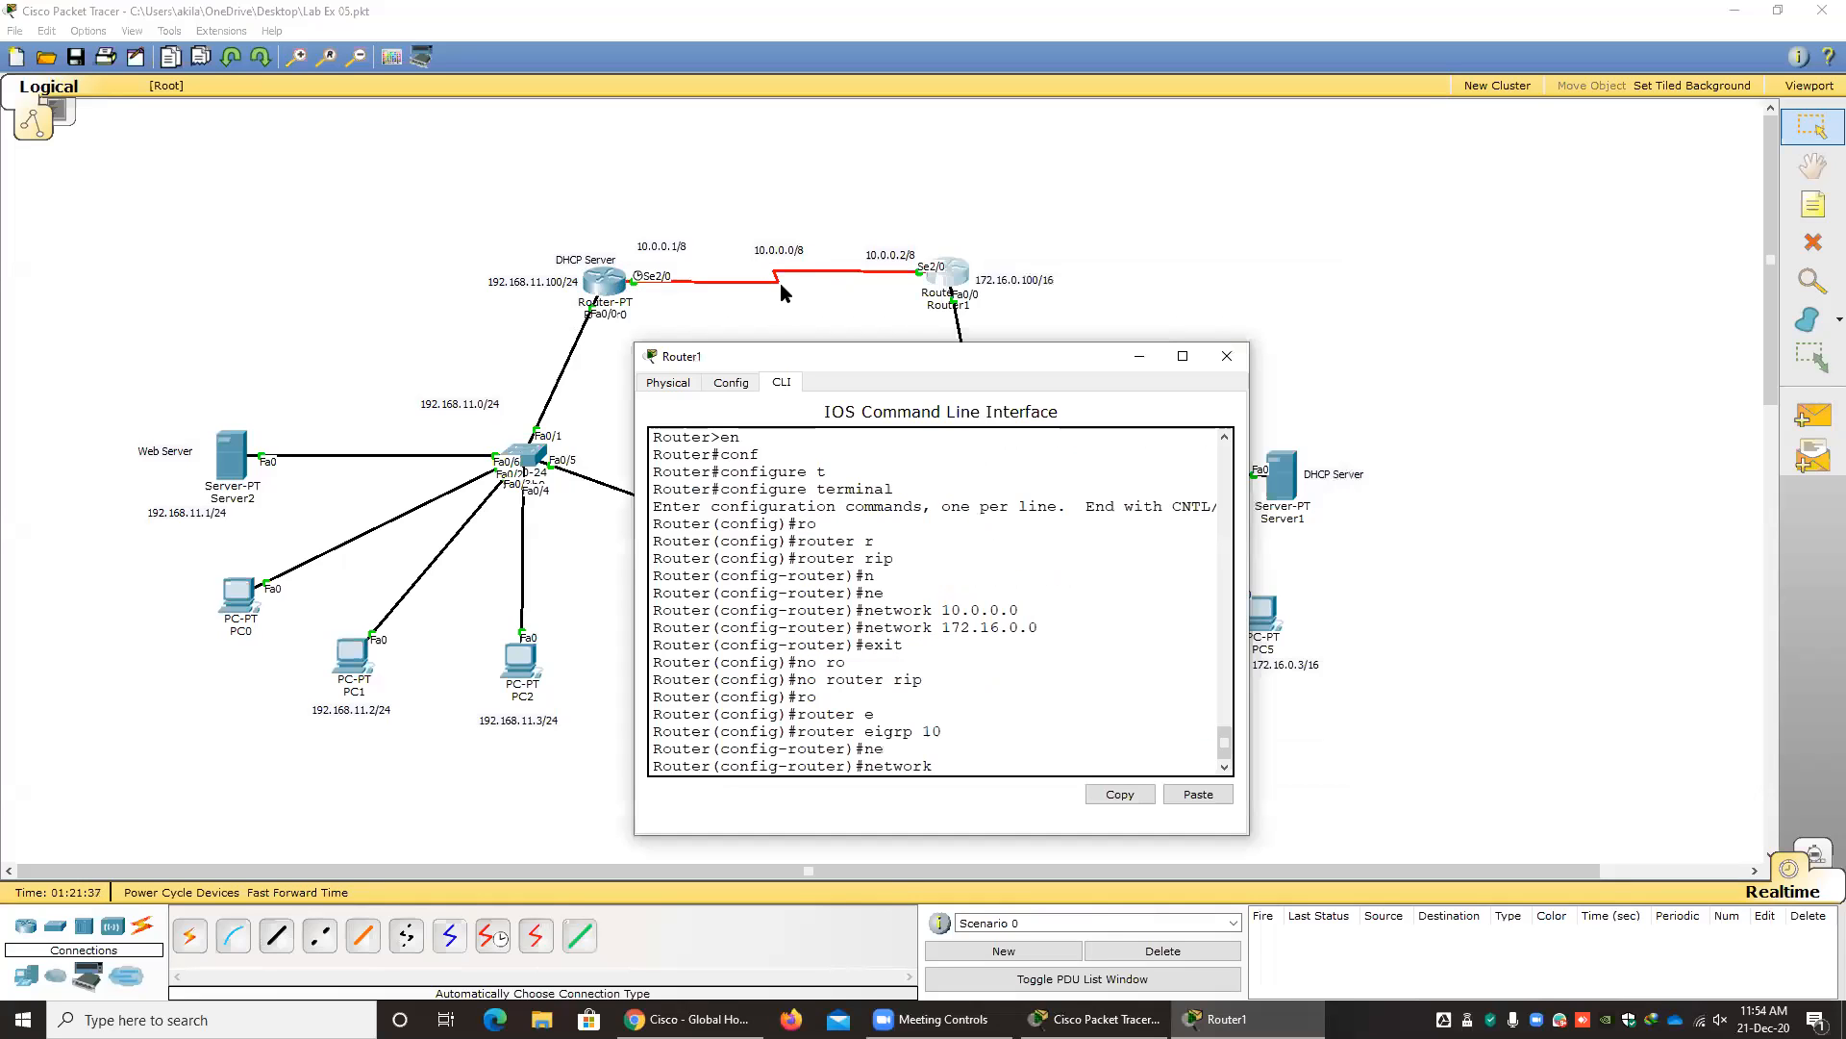
{"action": "type", "text": "10.0.0.0"}
{"action": "key", "text": "Return"}
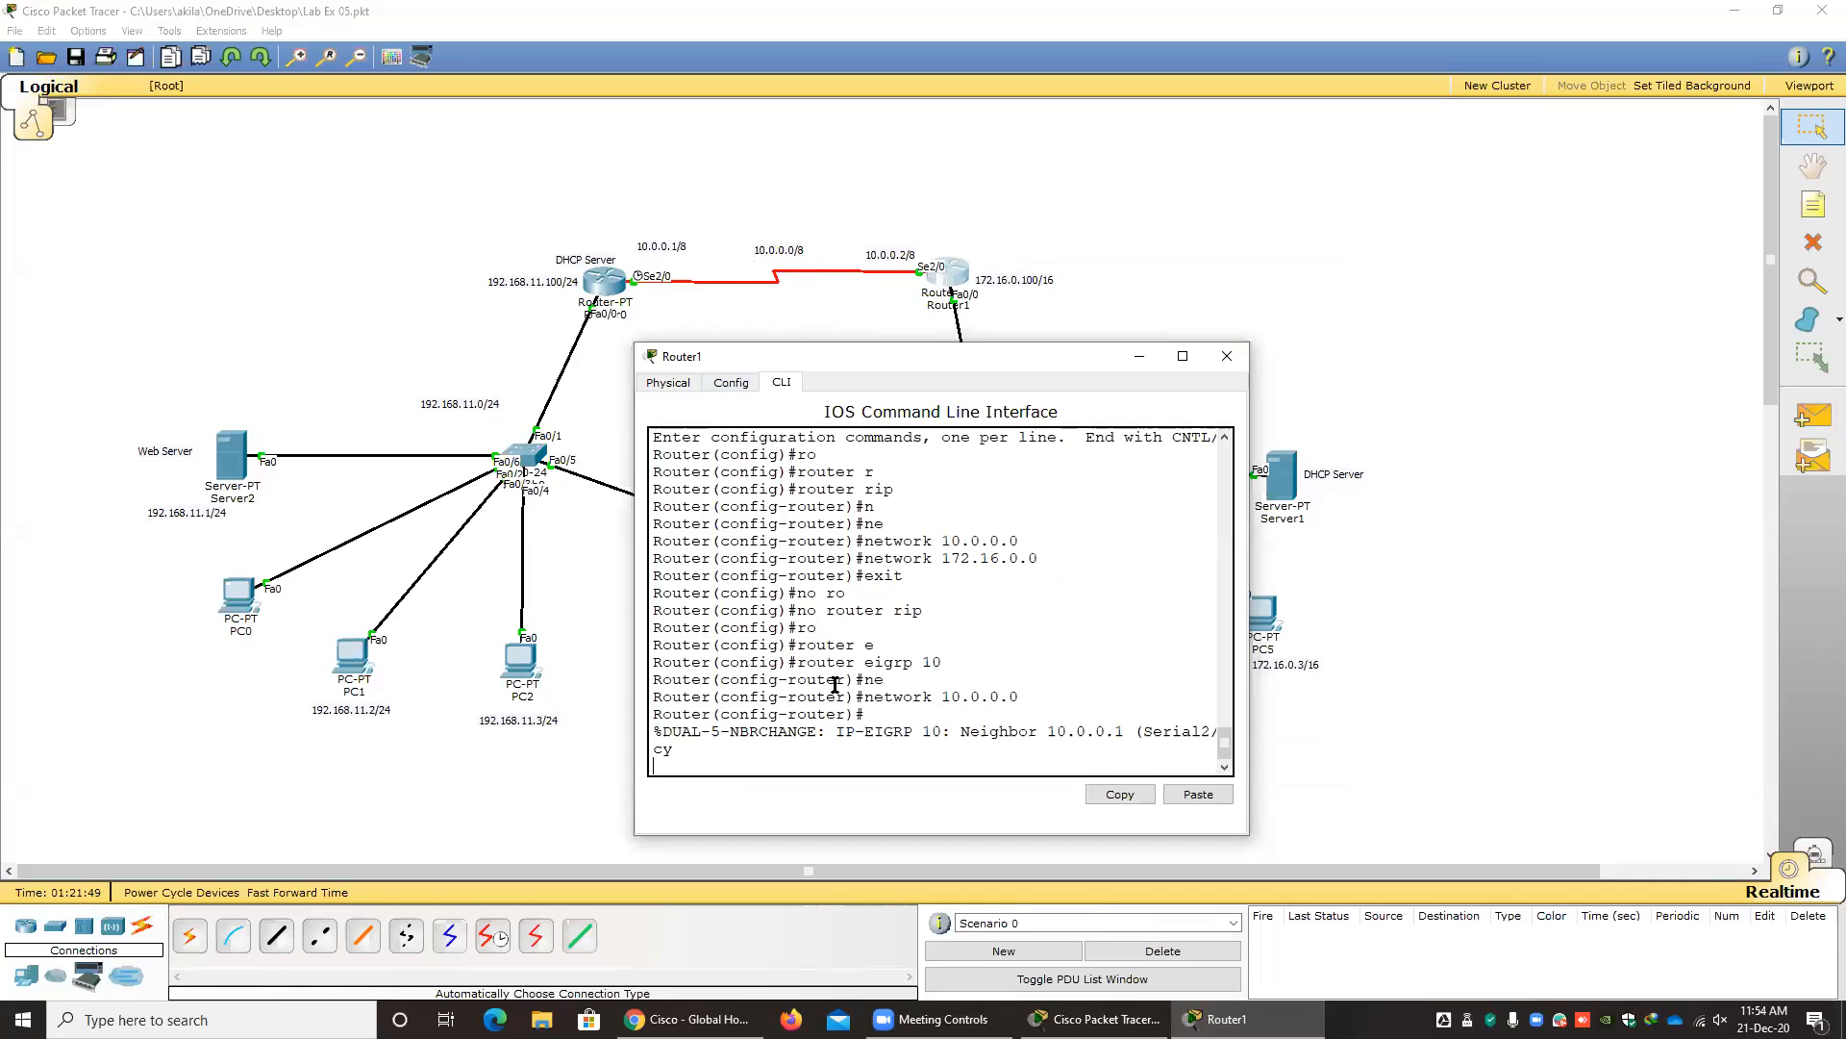
{"action": "key", "text": "Return"}
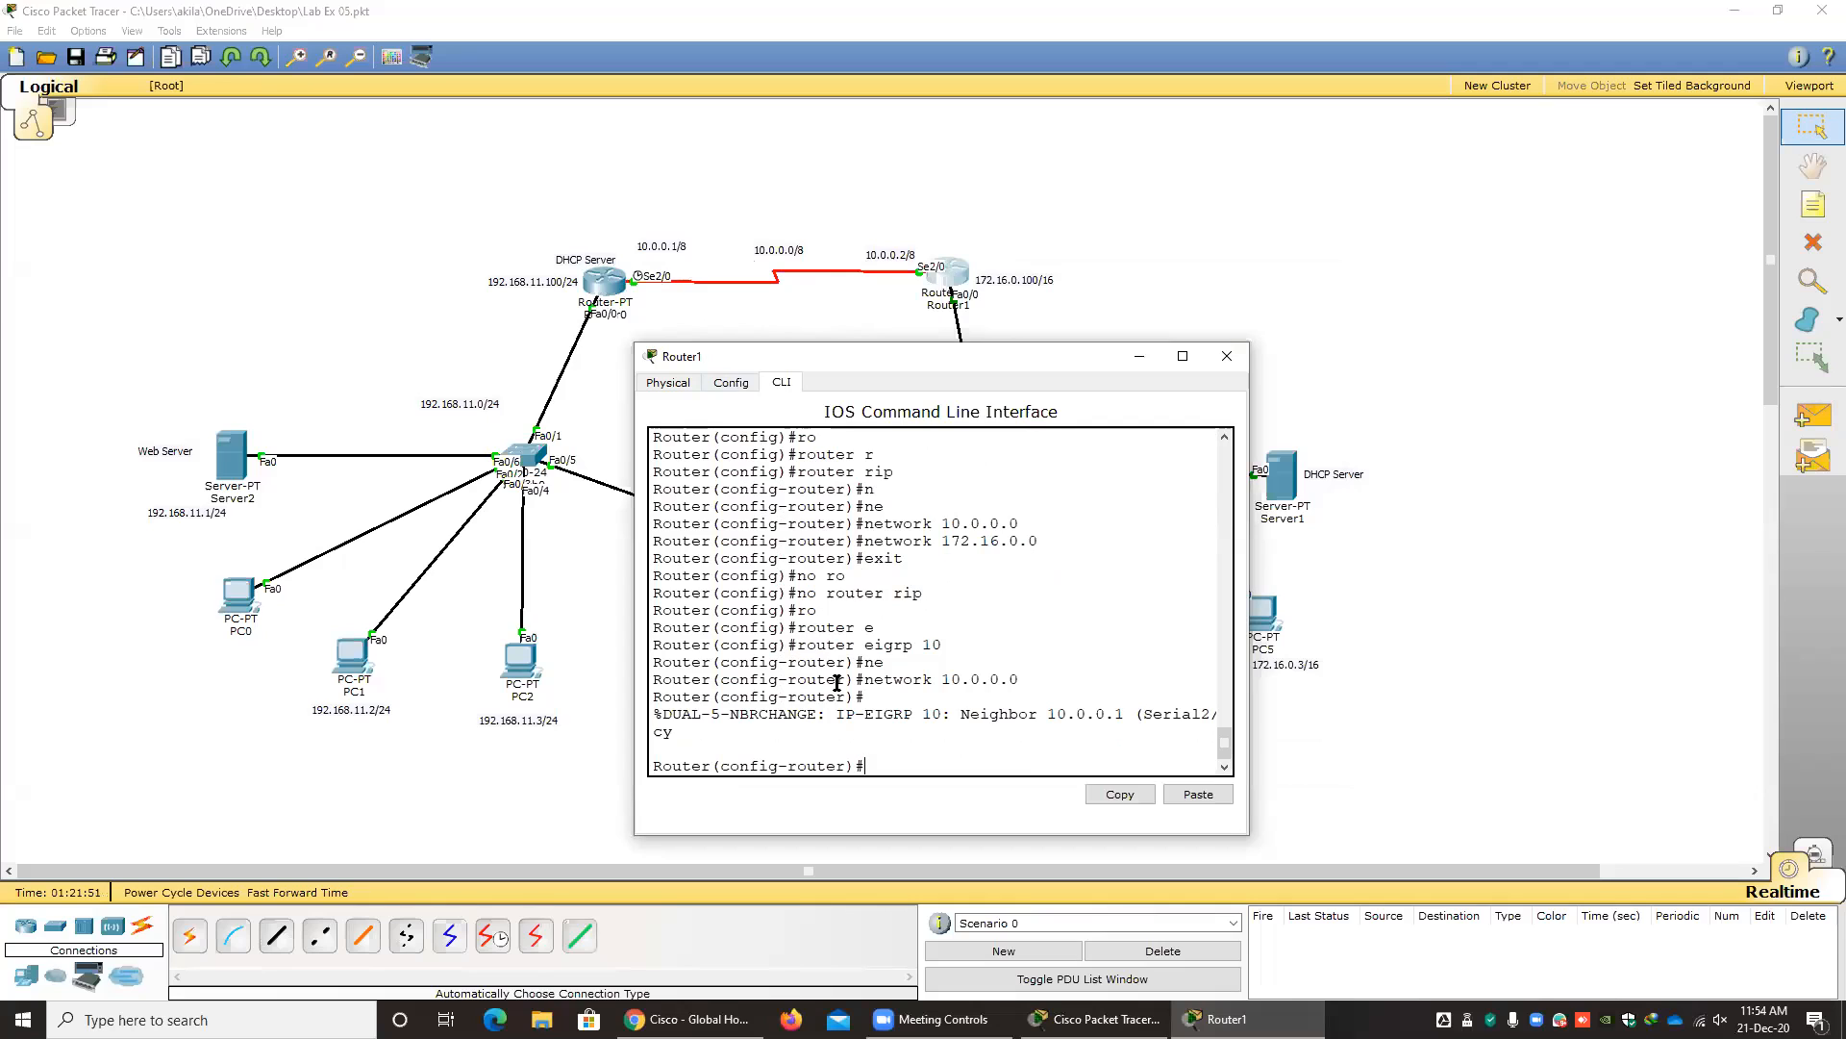
Add the network 172.16.0.0 to Router1's EIGRP configuration and close the router's window.
{"action": "key", "text": "Up"}
{"action": "key", "text": "BackSpace"}
{"action": "key", "text": "BackSpace"}
{"action": "key", "text": "BackSpace"}
{"action": "key", "text": "BackSpace"}
{"action": "key", "text": "BackSpace"}
{"action": "left_click_drag", "start_coordinate": [944, 353], "coordinate": [632, 346]}
{"action": "type", "text": "1"}
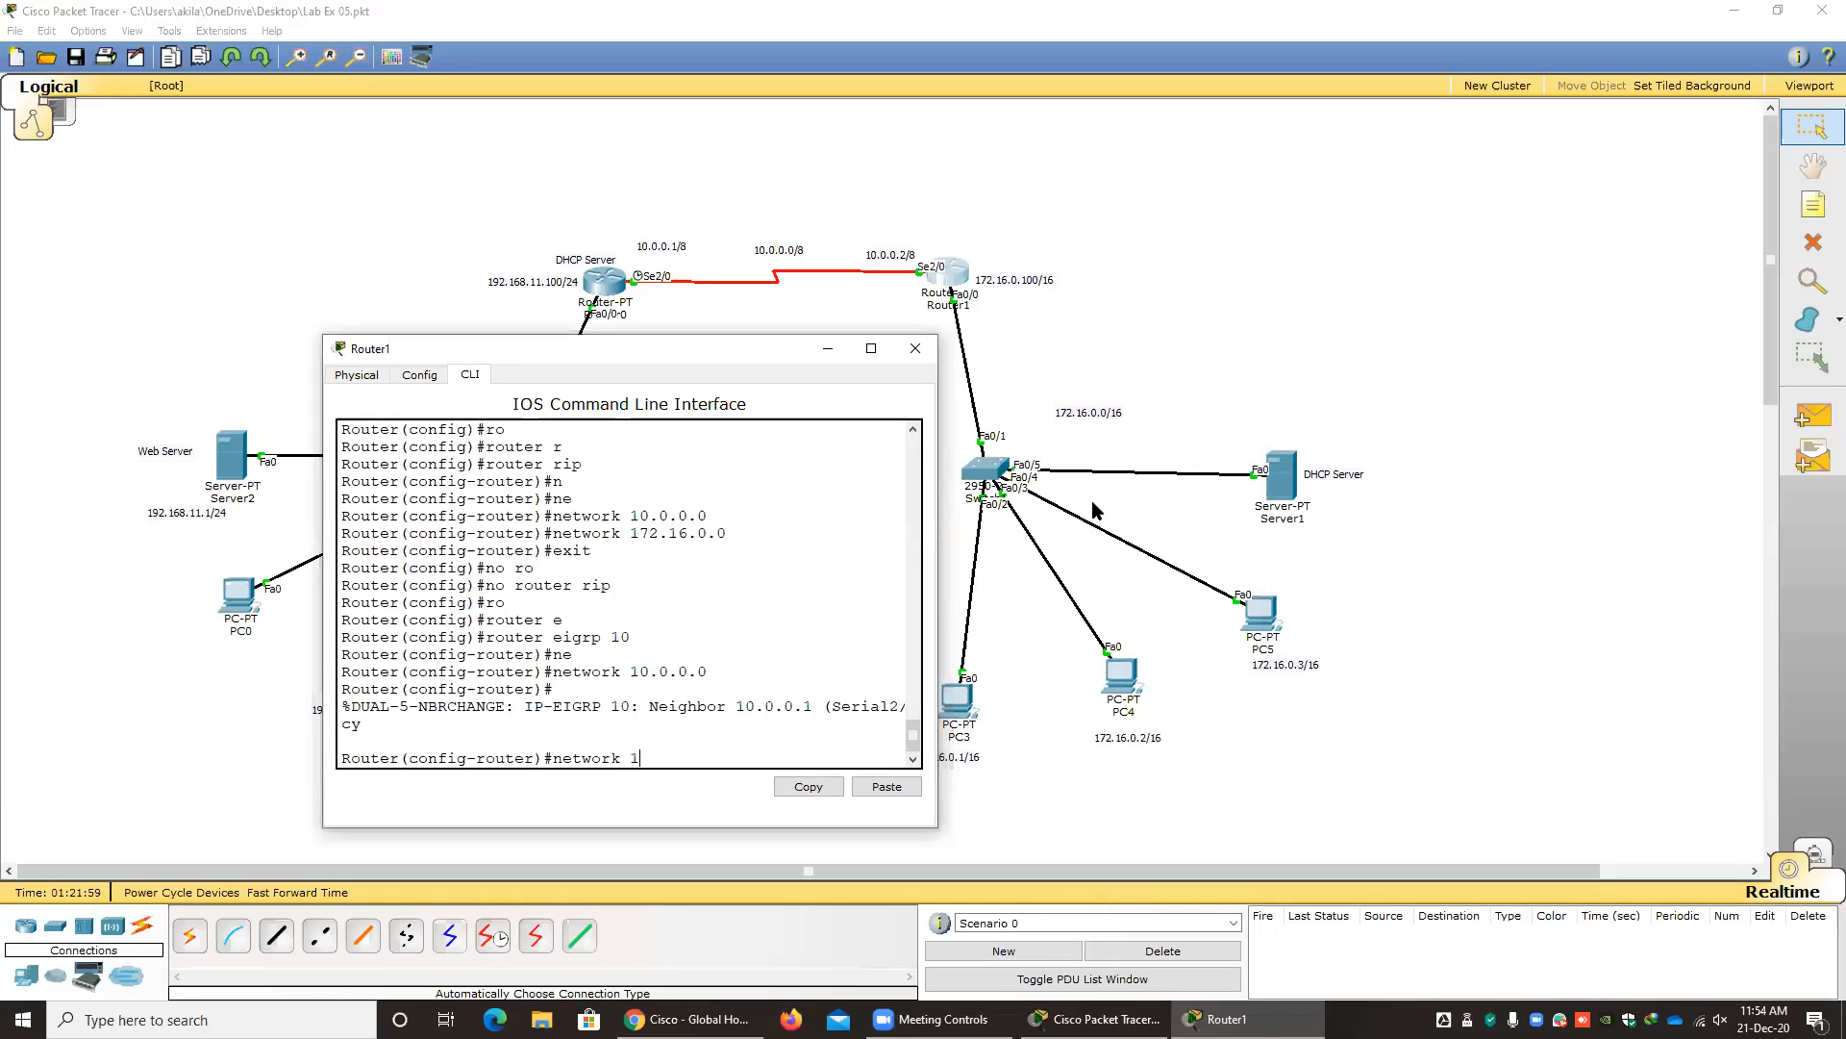
{"action": "type", "text": "72.16.0.0"}
{"action": "key", "text": "Return"}
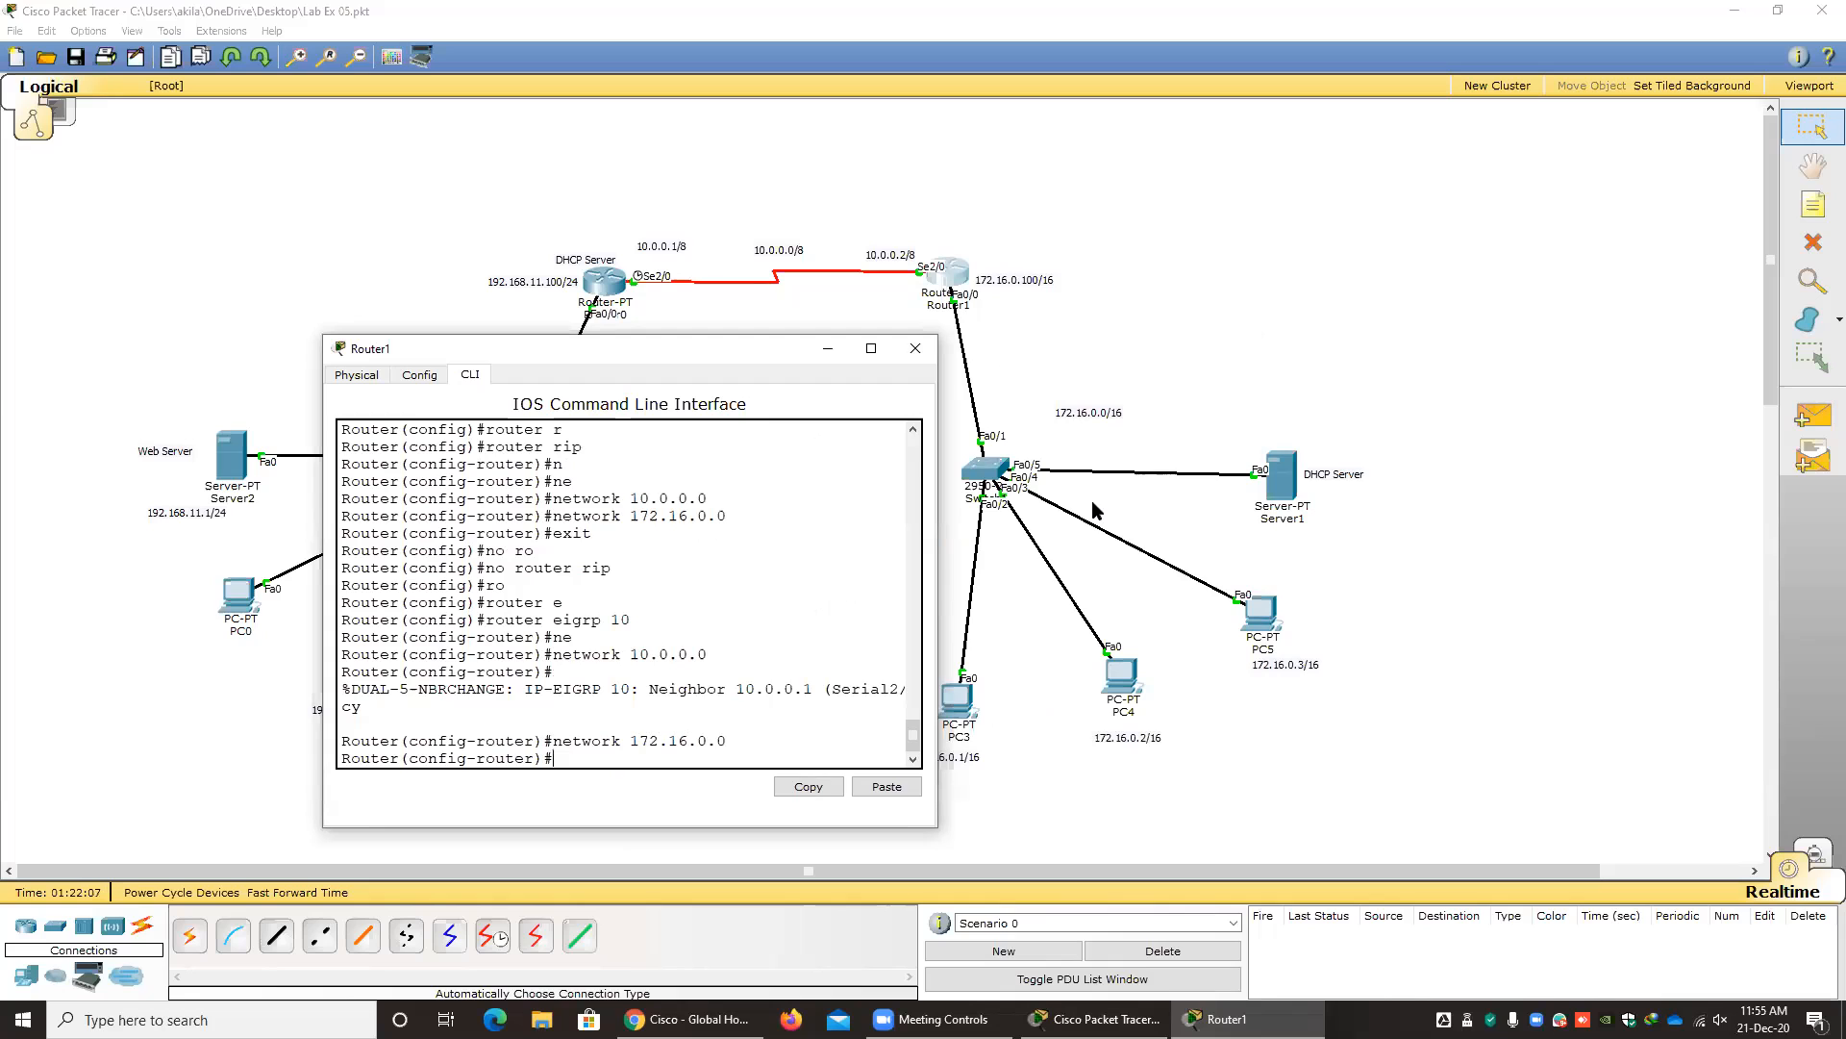
{"action": "left_click", "coordinate": [915, 352]}
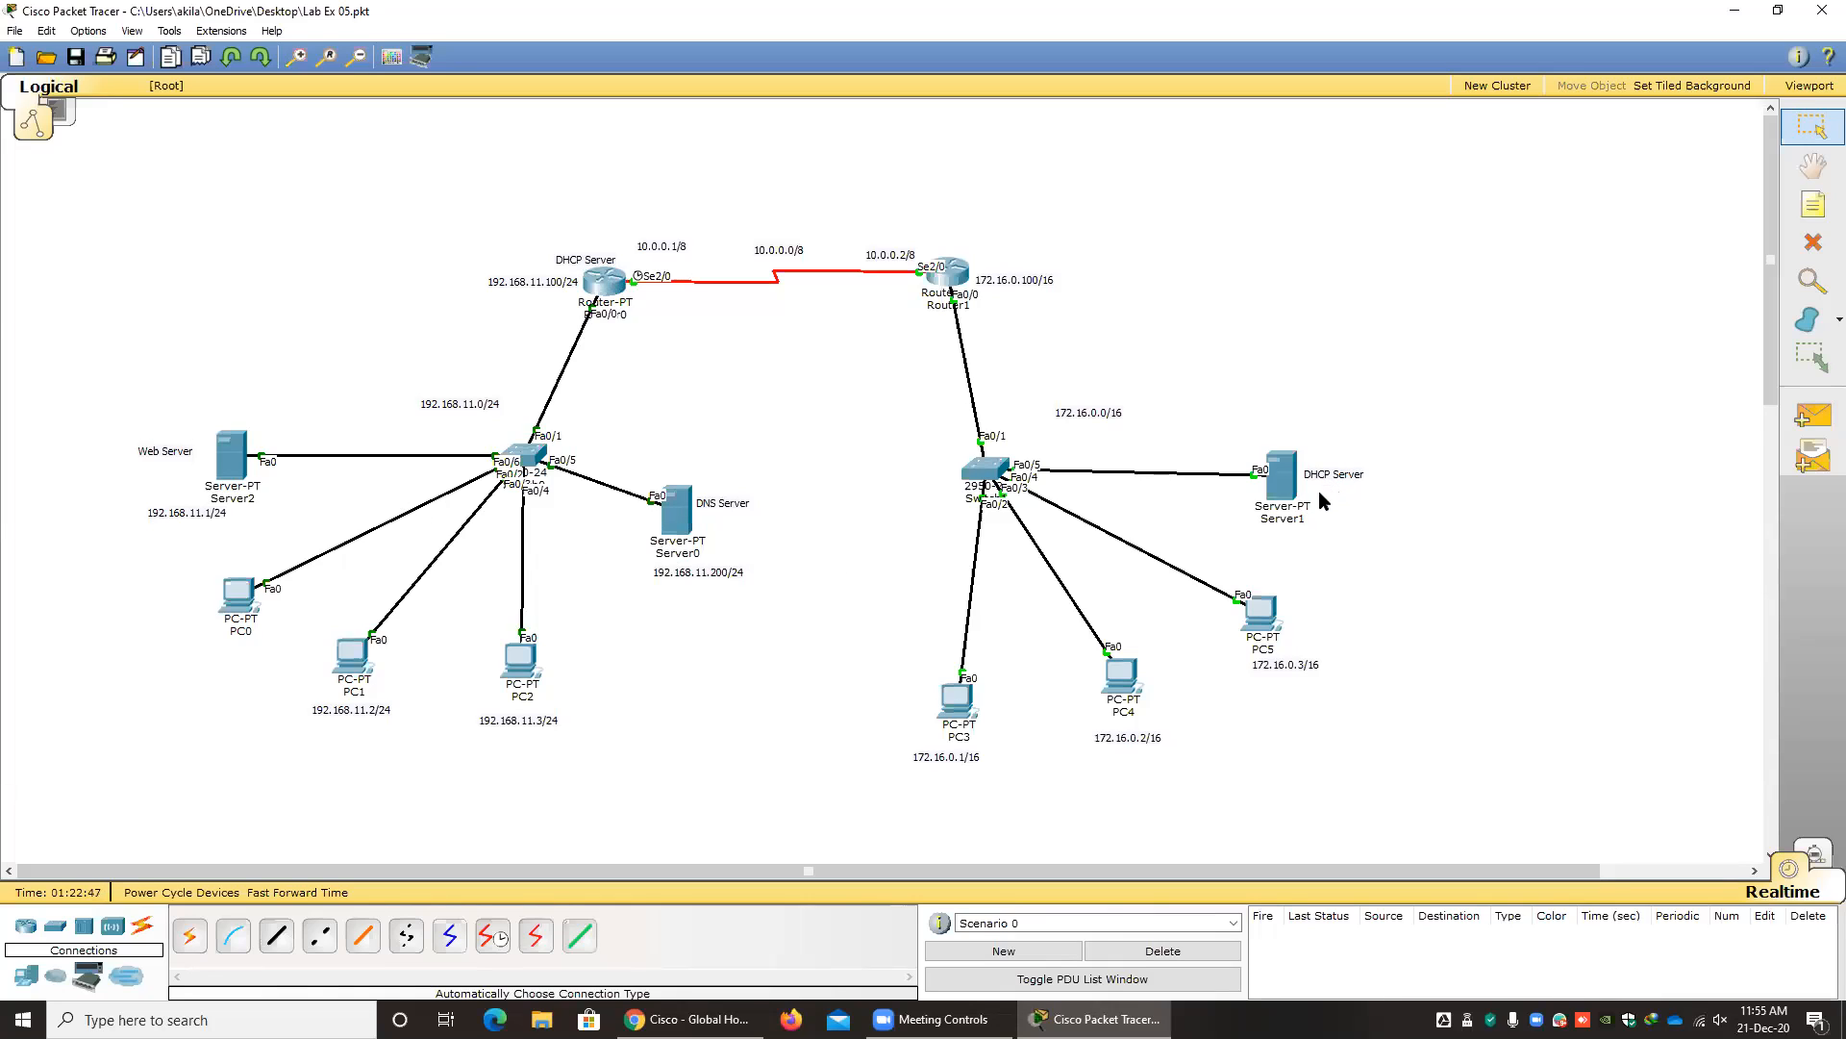
Open Router0's command line and exit its EIGRP configuration back to global configuration mode.
{"action": "left_click", "coordinate": [605, 281]}
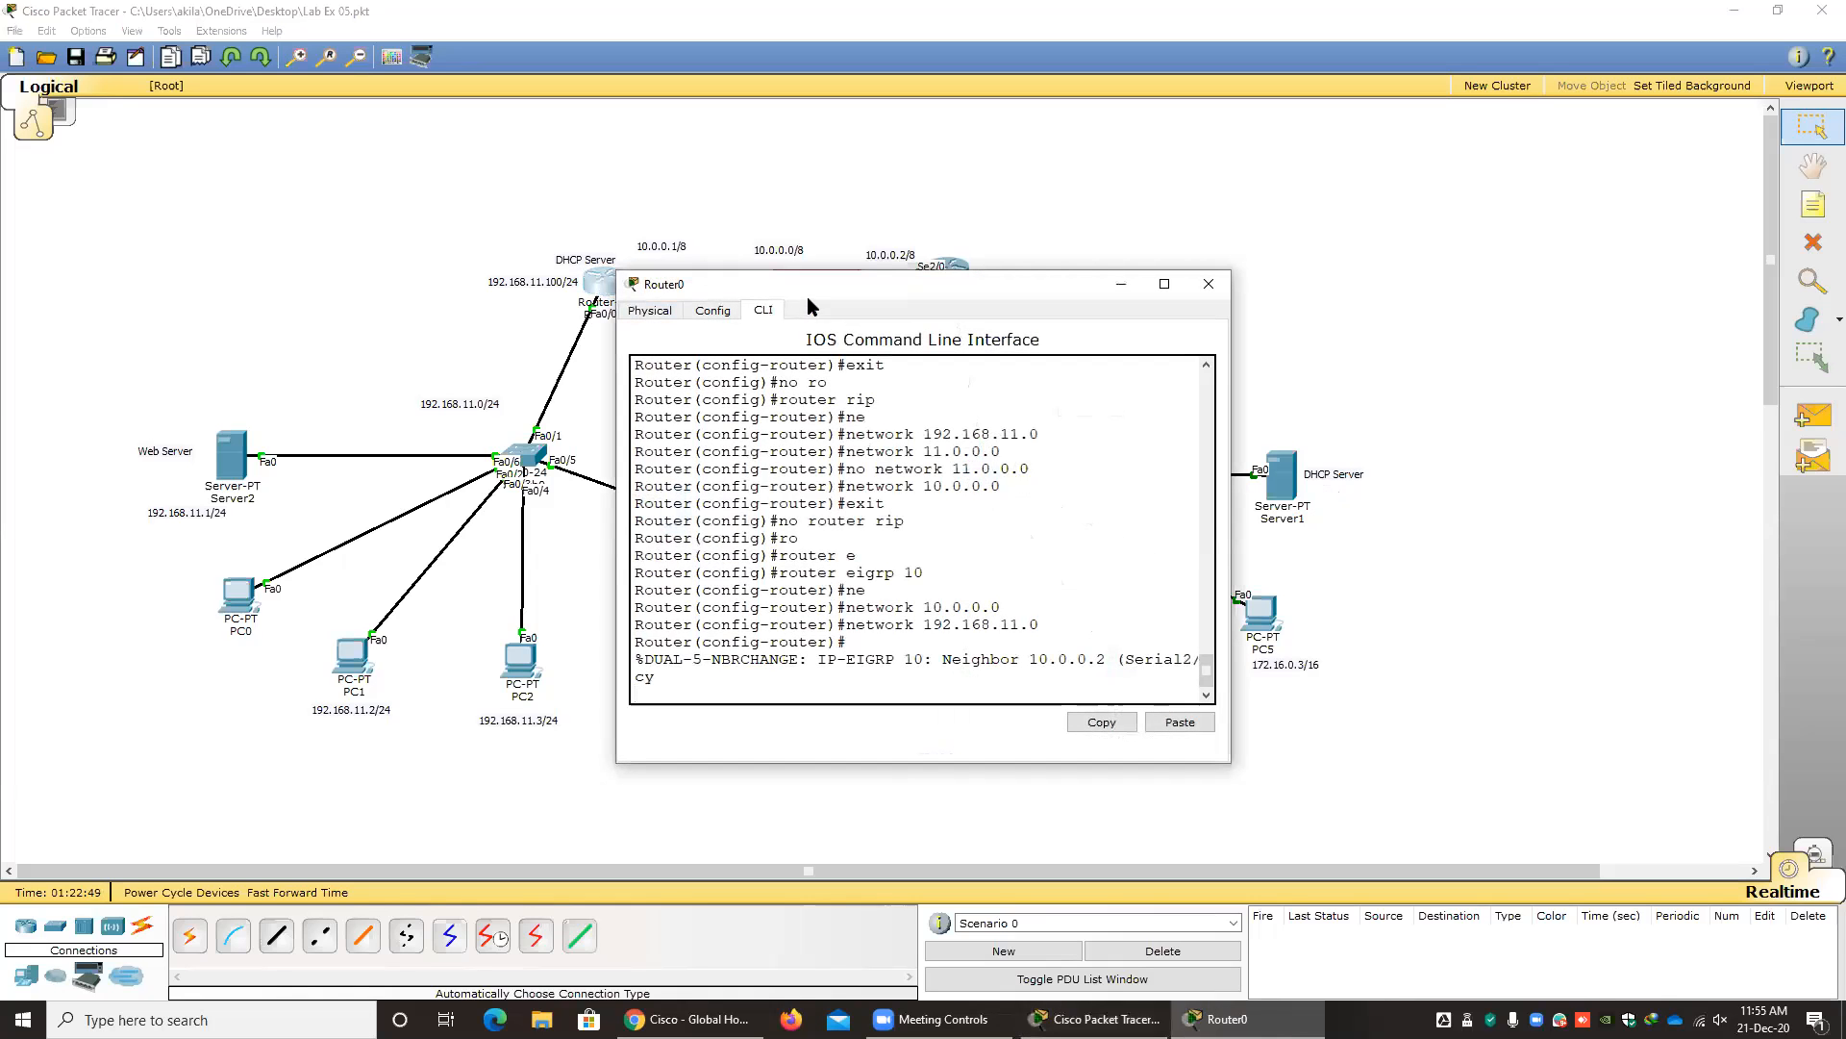
{"action": "left_click_drag", "start_coordinate": [793, 285], "coordinate": [584, 332]}
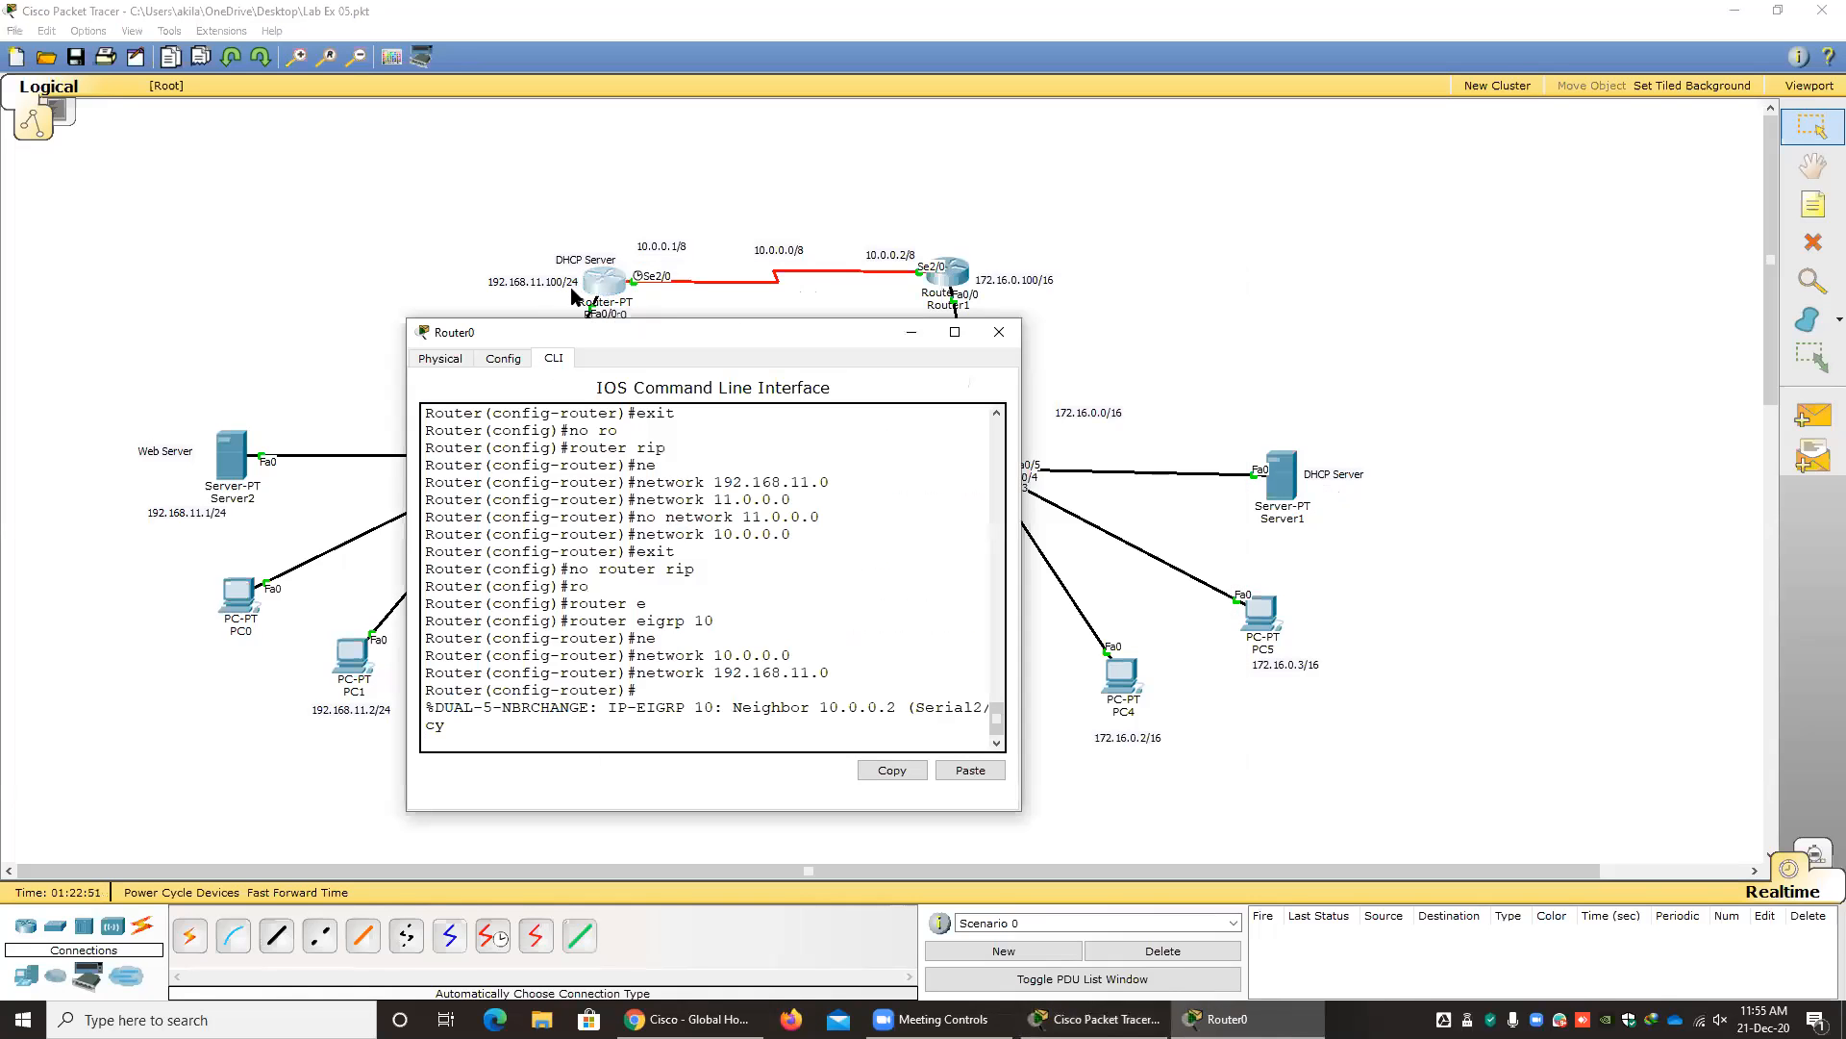
{"action": "key", "text": "Return"}
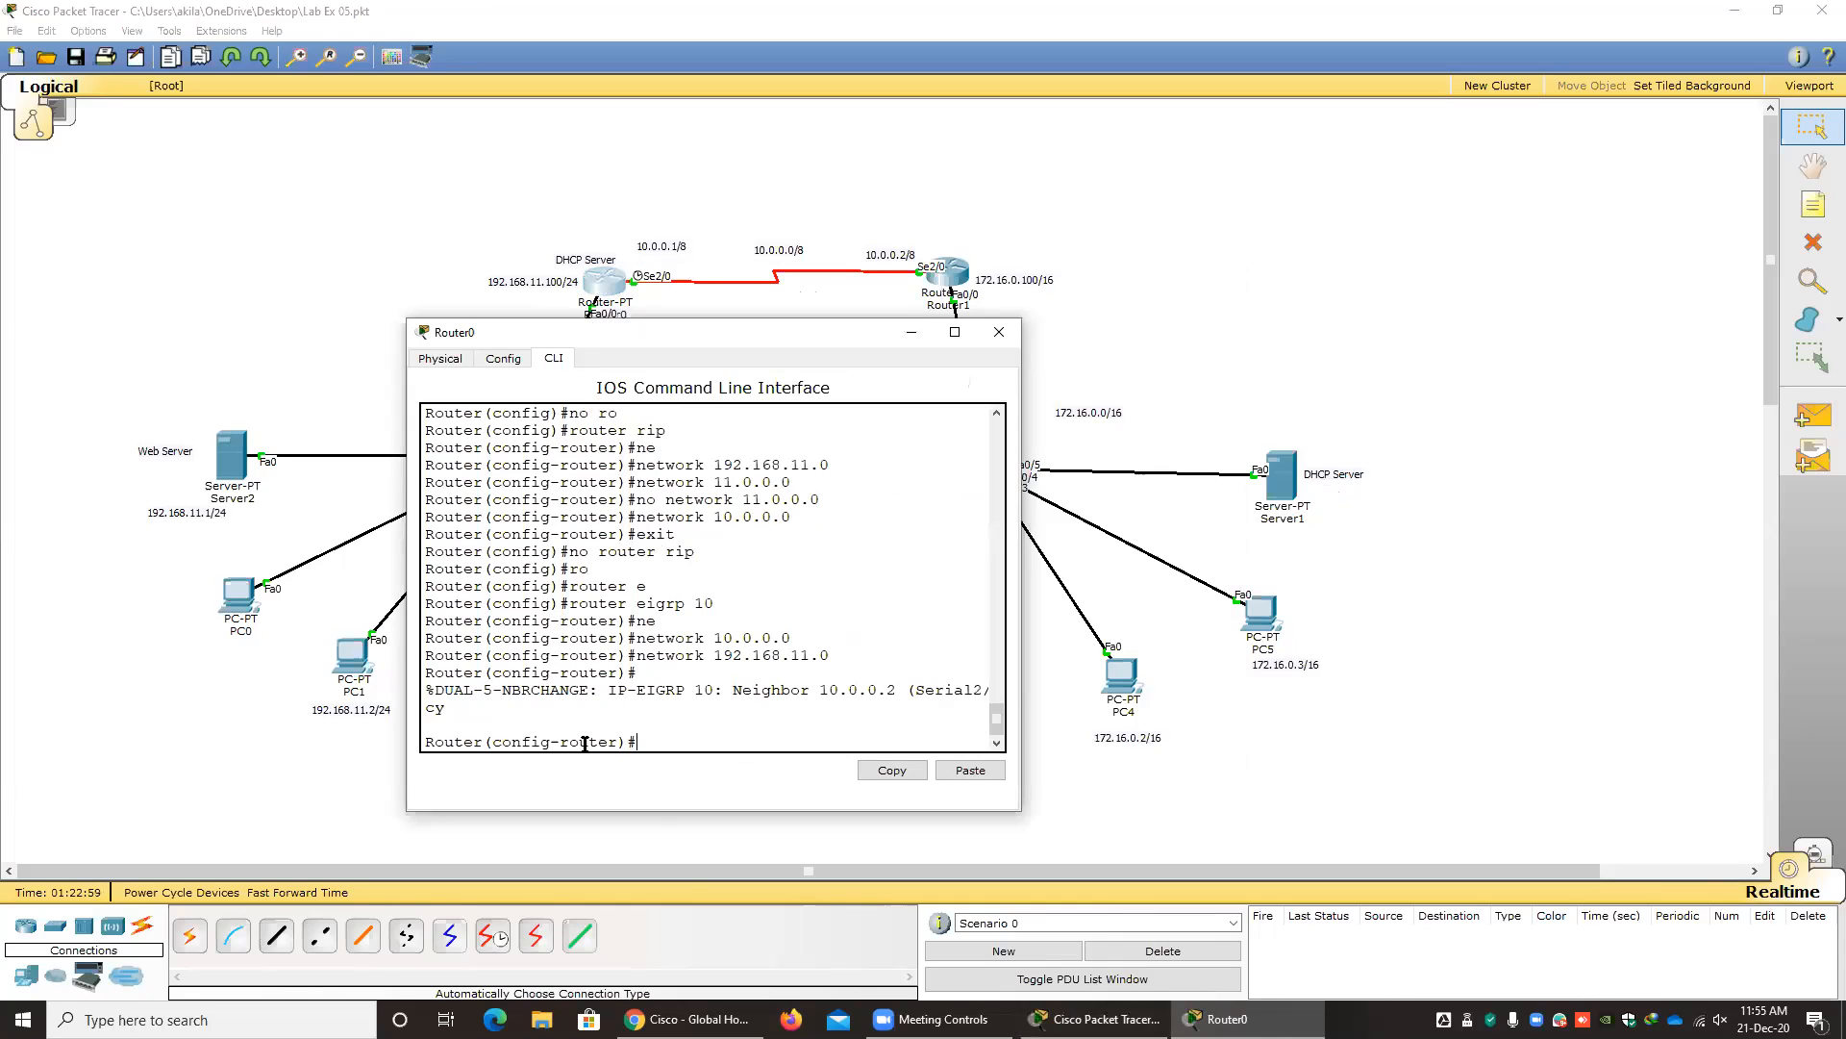
{"action": "type", "text": "exit"}
{"action": "key", "text": "Return"}
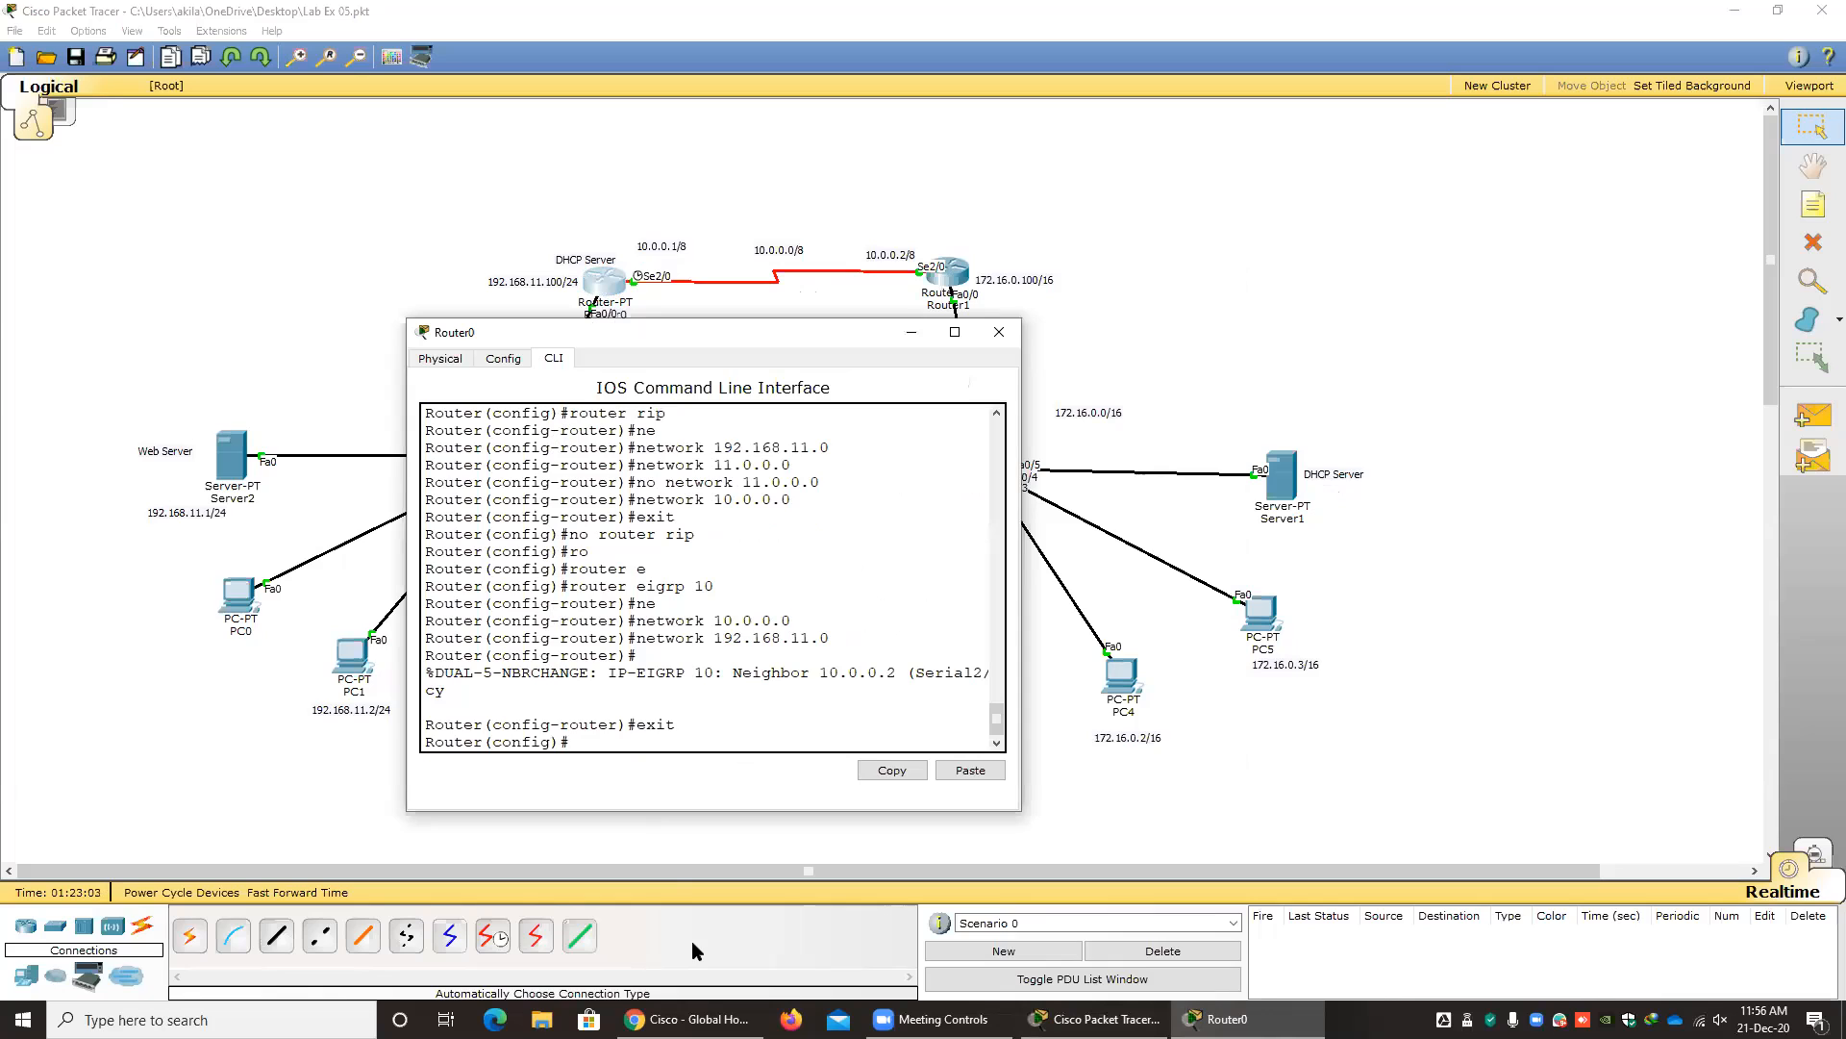
Try to create a DHCP pool on Router0 with the command ip dhcp mypool3.
{"action": "type", "text": "ip dhc"}
{"action": "key", "text": "Tab"}
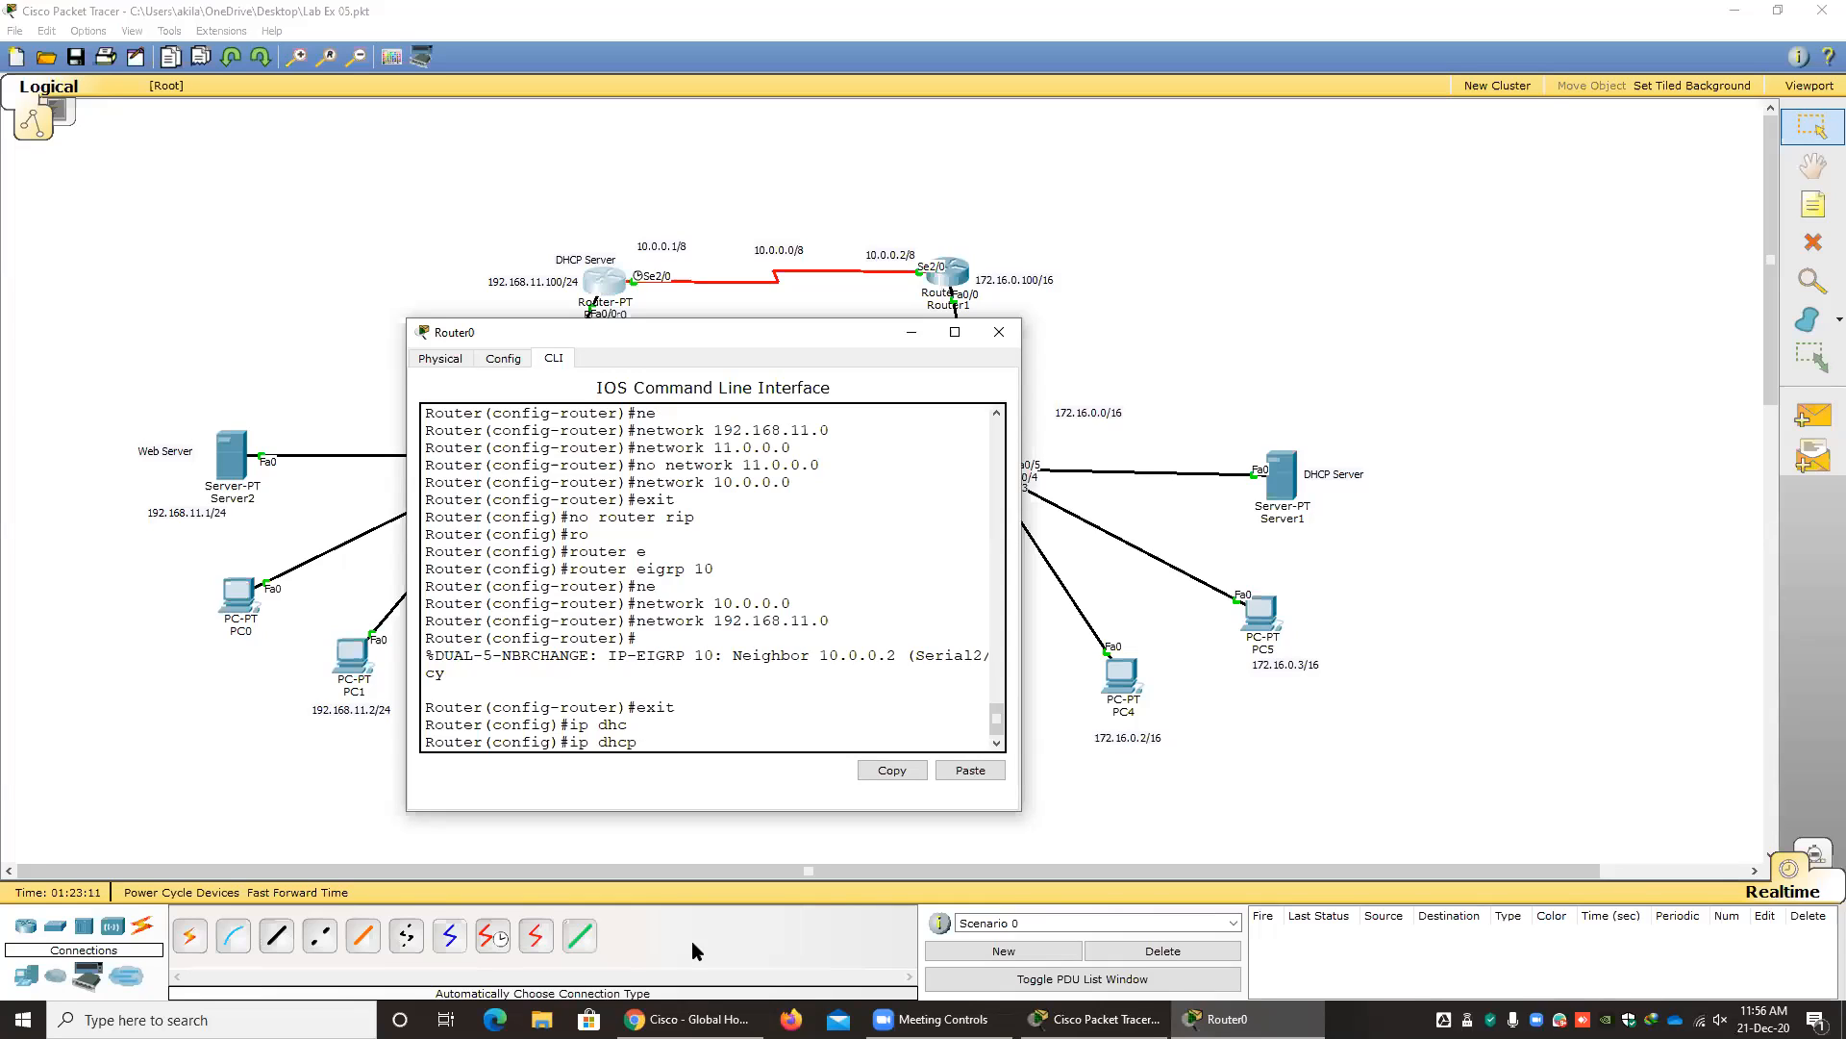
{"action": "type", "text": "mypool"}
{"action": "type", "text": "3"}
{"action": "key", "text": "Return"}
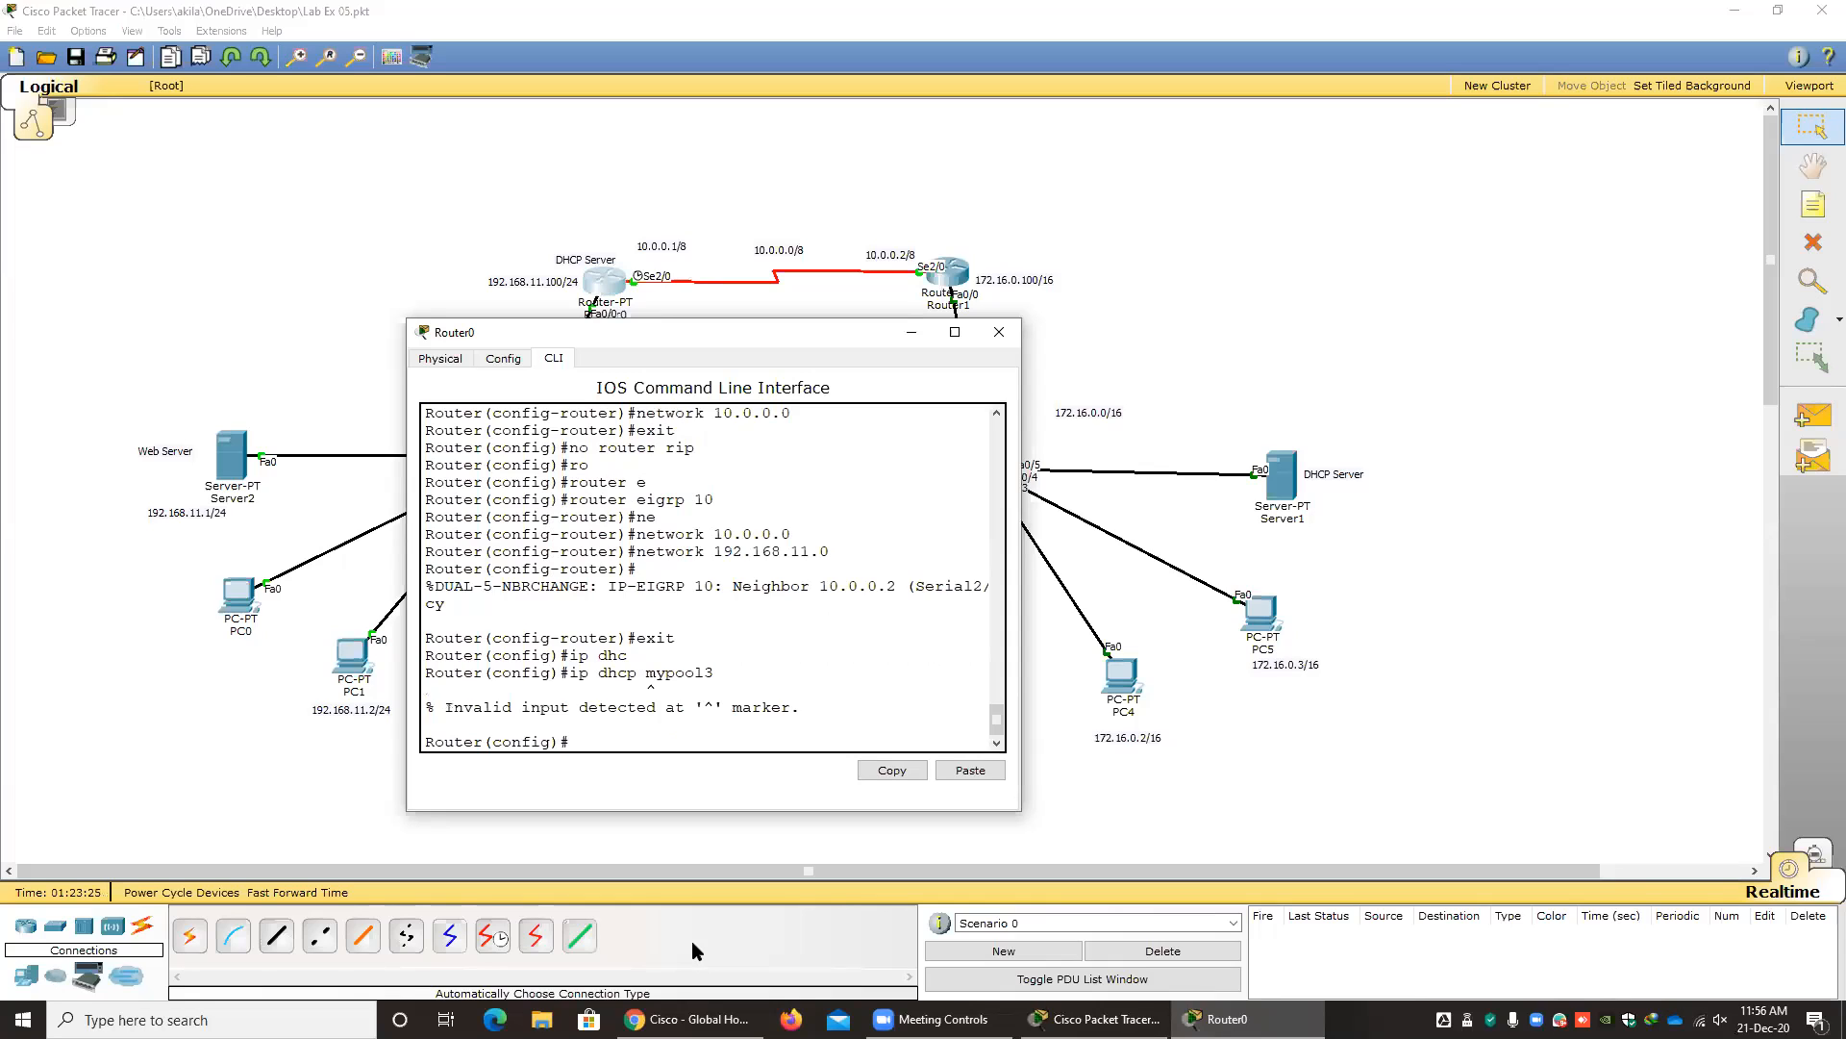
Create the DHCP pool mypool3 on Router0 with ip dhcp pool mypool3.
{"action": "key", "text": "Up"}
{"action": "key", "text": "BackSpace"}
{"action": "key", "text": "BackSpace"}
{"action": "key", "text": "BackSpace"}
{"action": "key", "text": "BackSpace"}
{"action": "key", "text": "BackSpace"}
{"action": "key", "text": "BackSpace"}
{"action": "key", "text": "BackSpace"}
{"action": "type", "text": "p"}
{"action": "key", "text": "Tab"}
{"action": "type", "text": "my"}
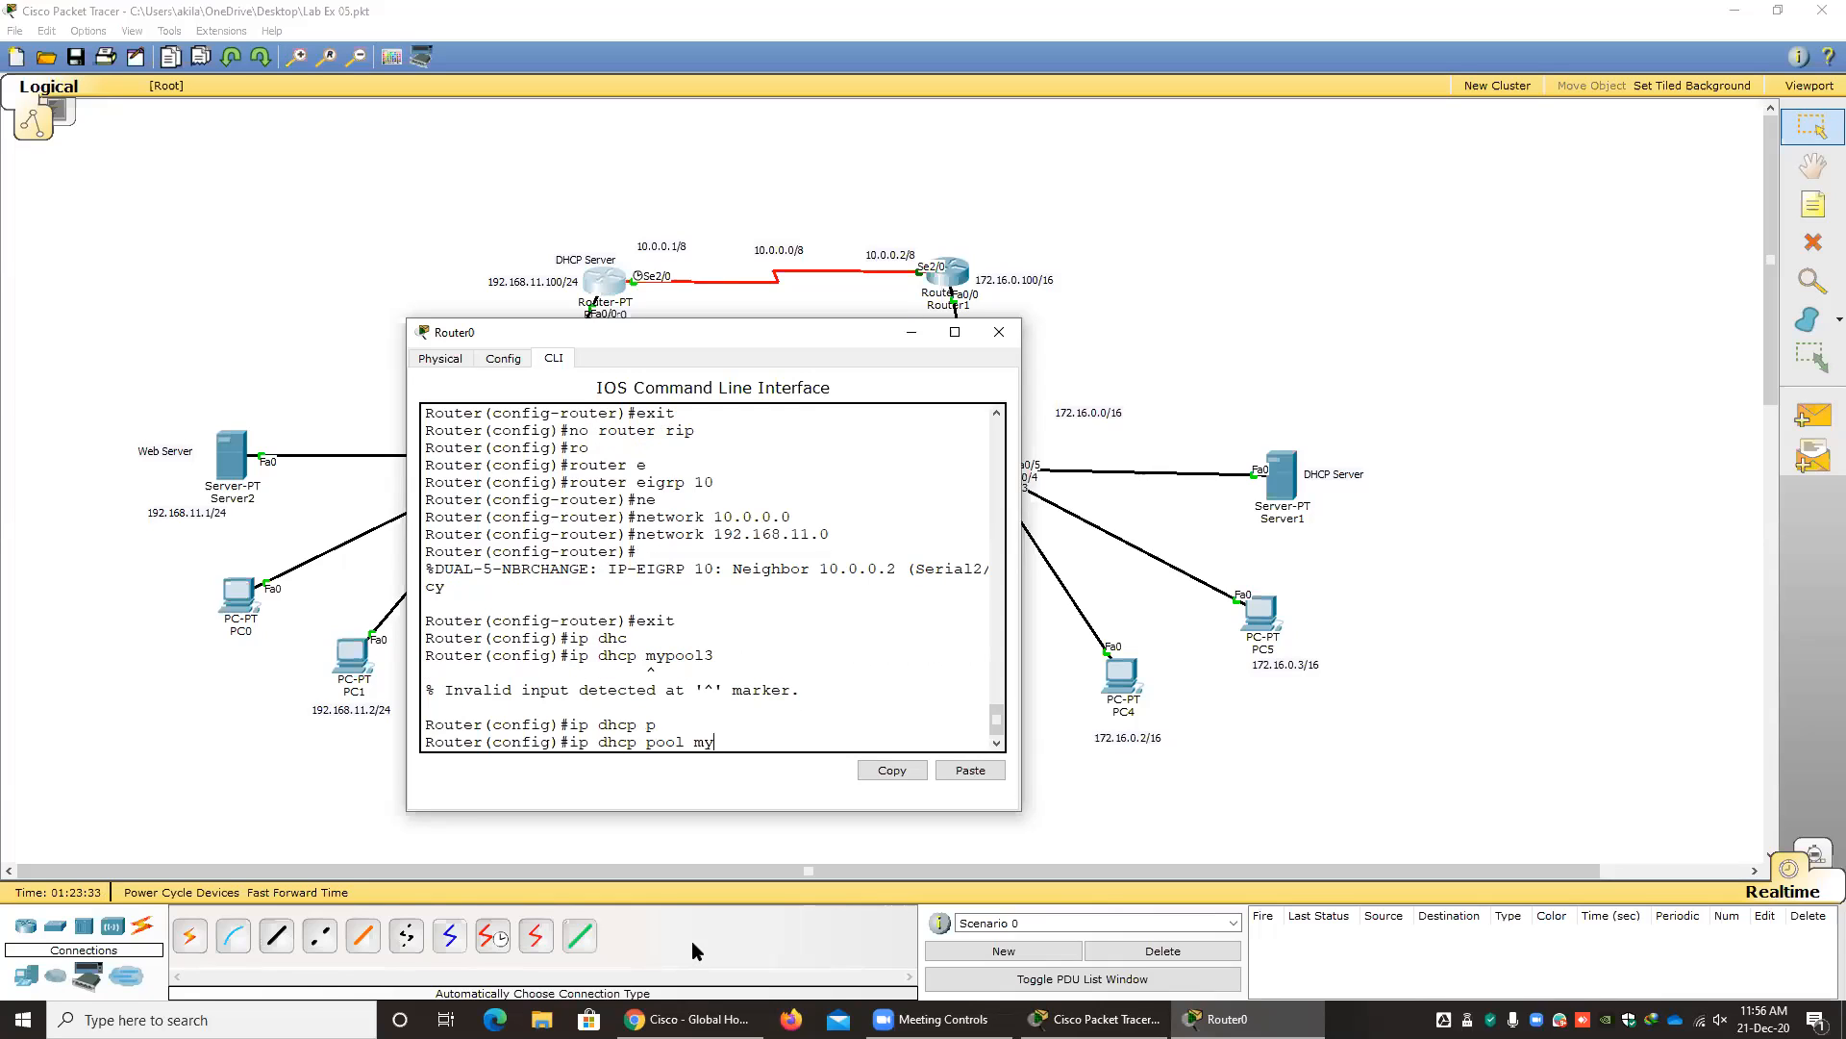
{"action": "type", "text": "pool3"}
{"action": "key", "text": "Return"}
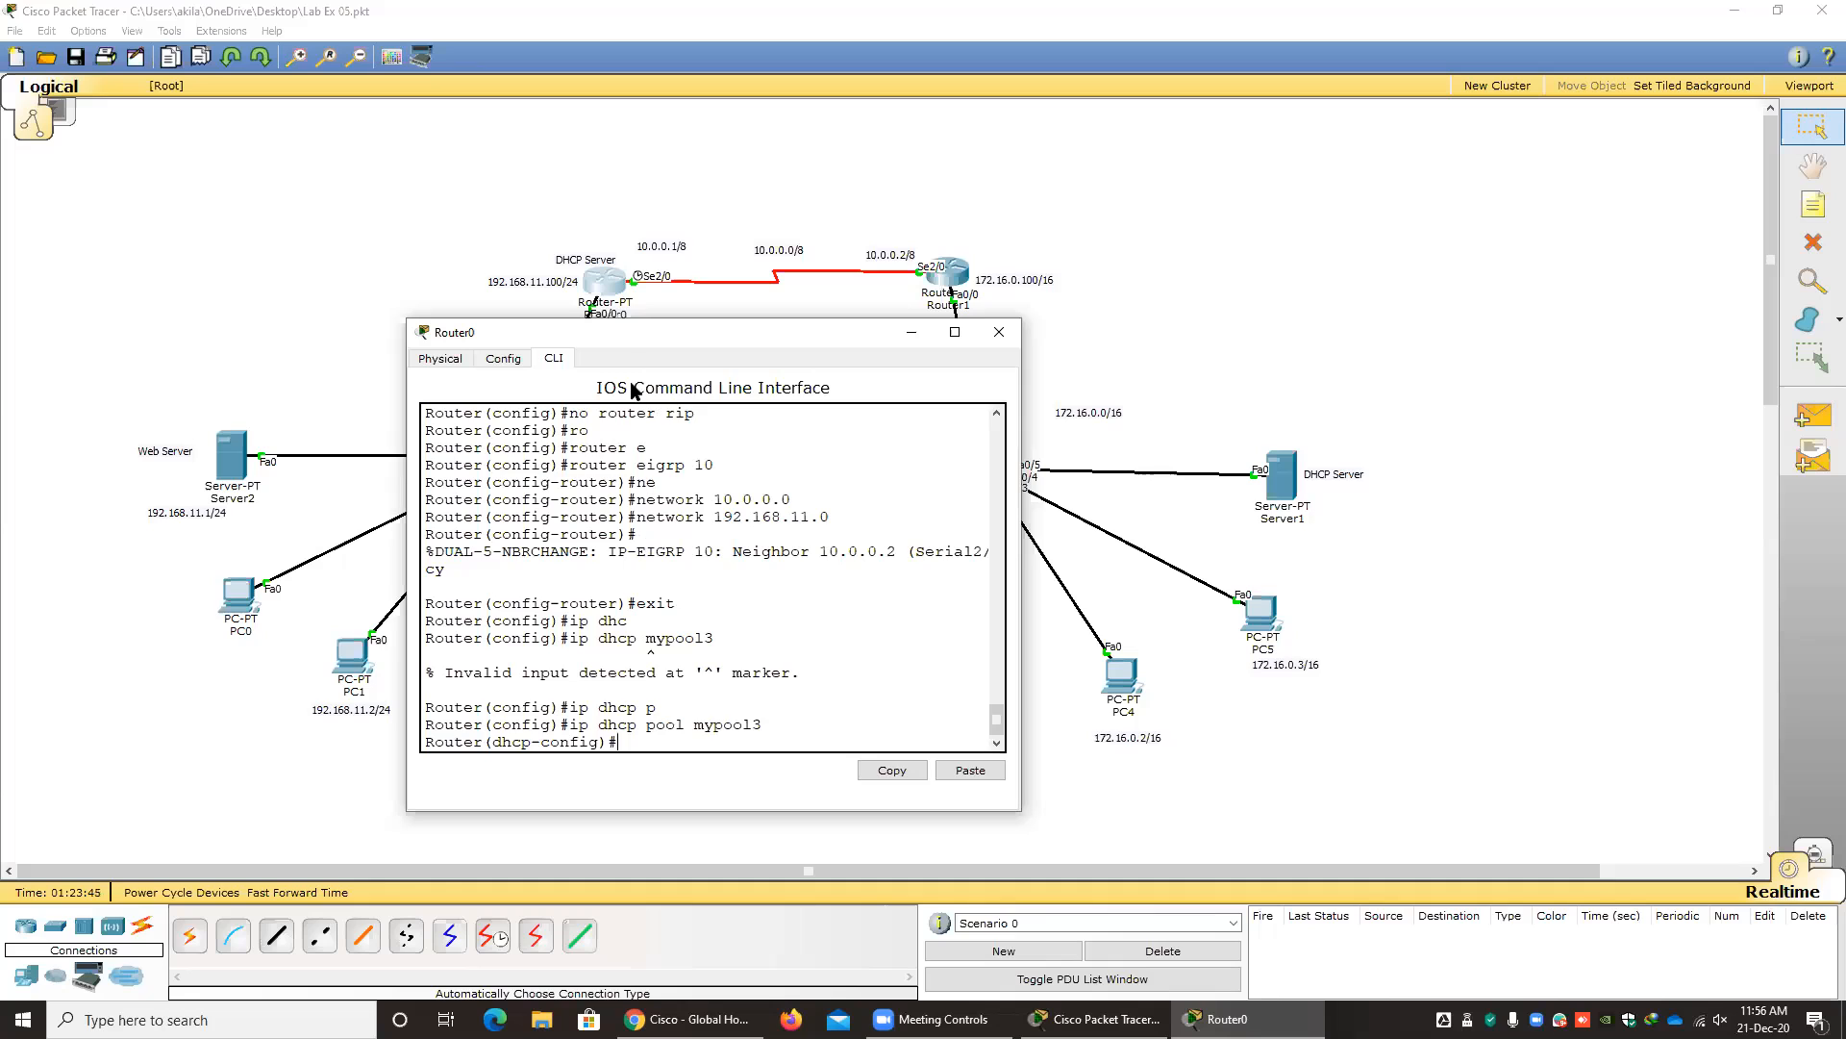
Assign the network 192.168.11.0 with mask 255.255.255.0 to the DHCP pool mypool3.
{"action": "left_click_drag", "start_coordinate": [866, 332], "coordinate": [1176, 263]}
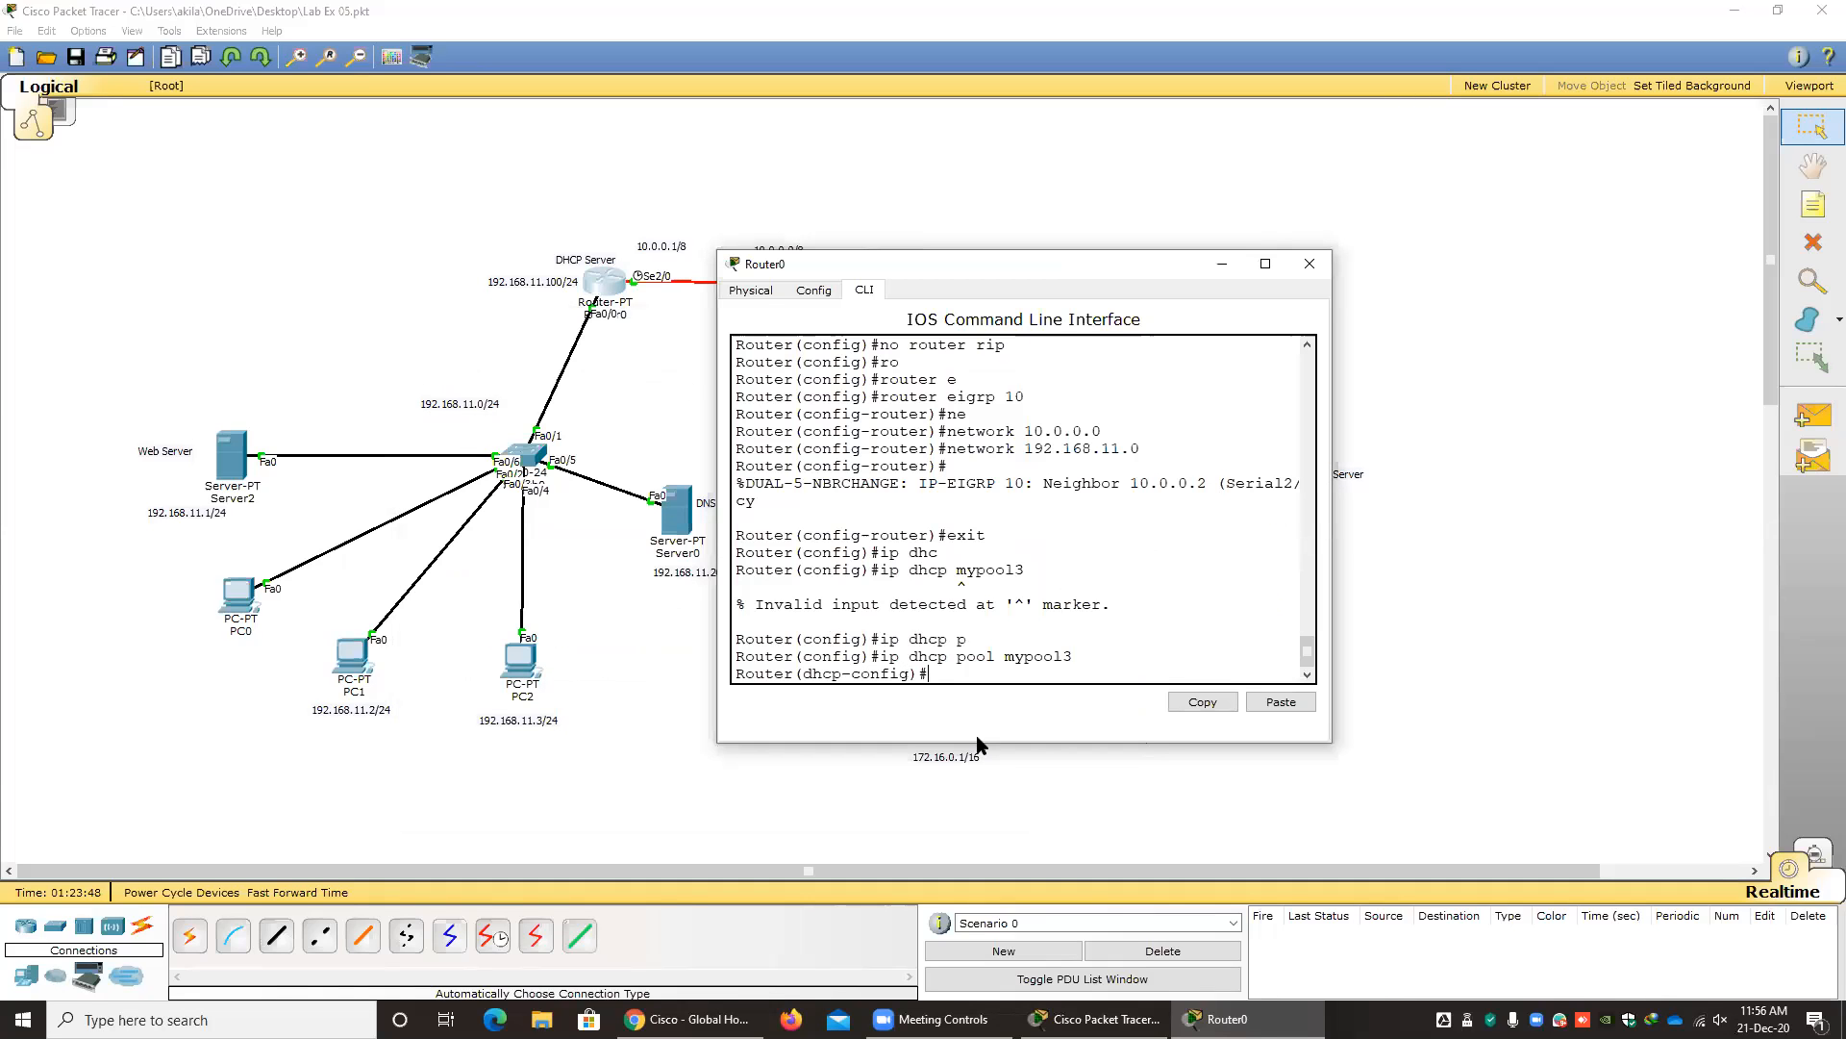
{"action": "type", "text": "n"}
{"action": "key", "text": "Tab"}
{"action": "type", "text": "e"}
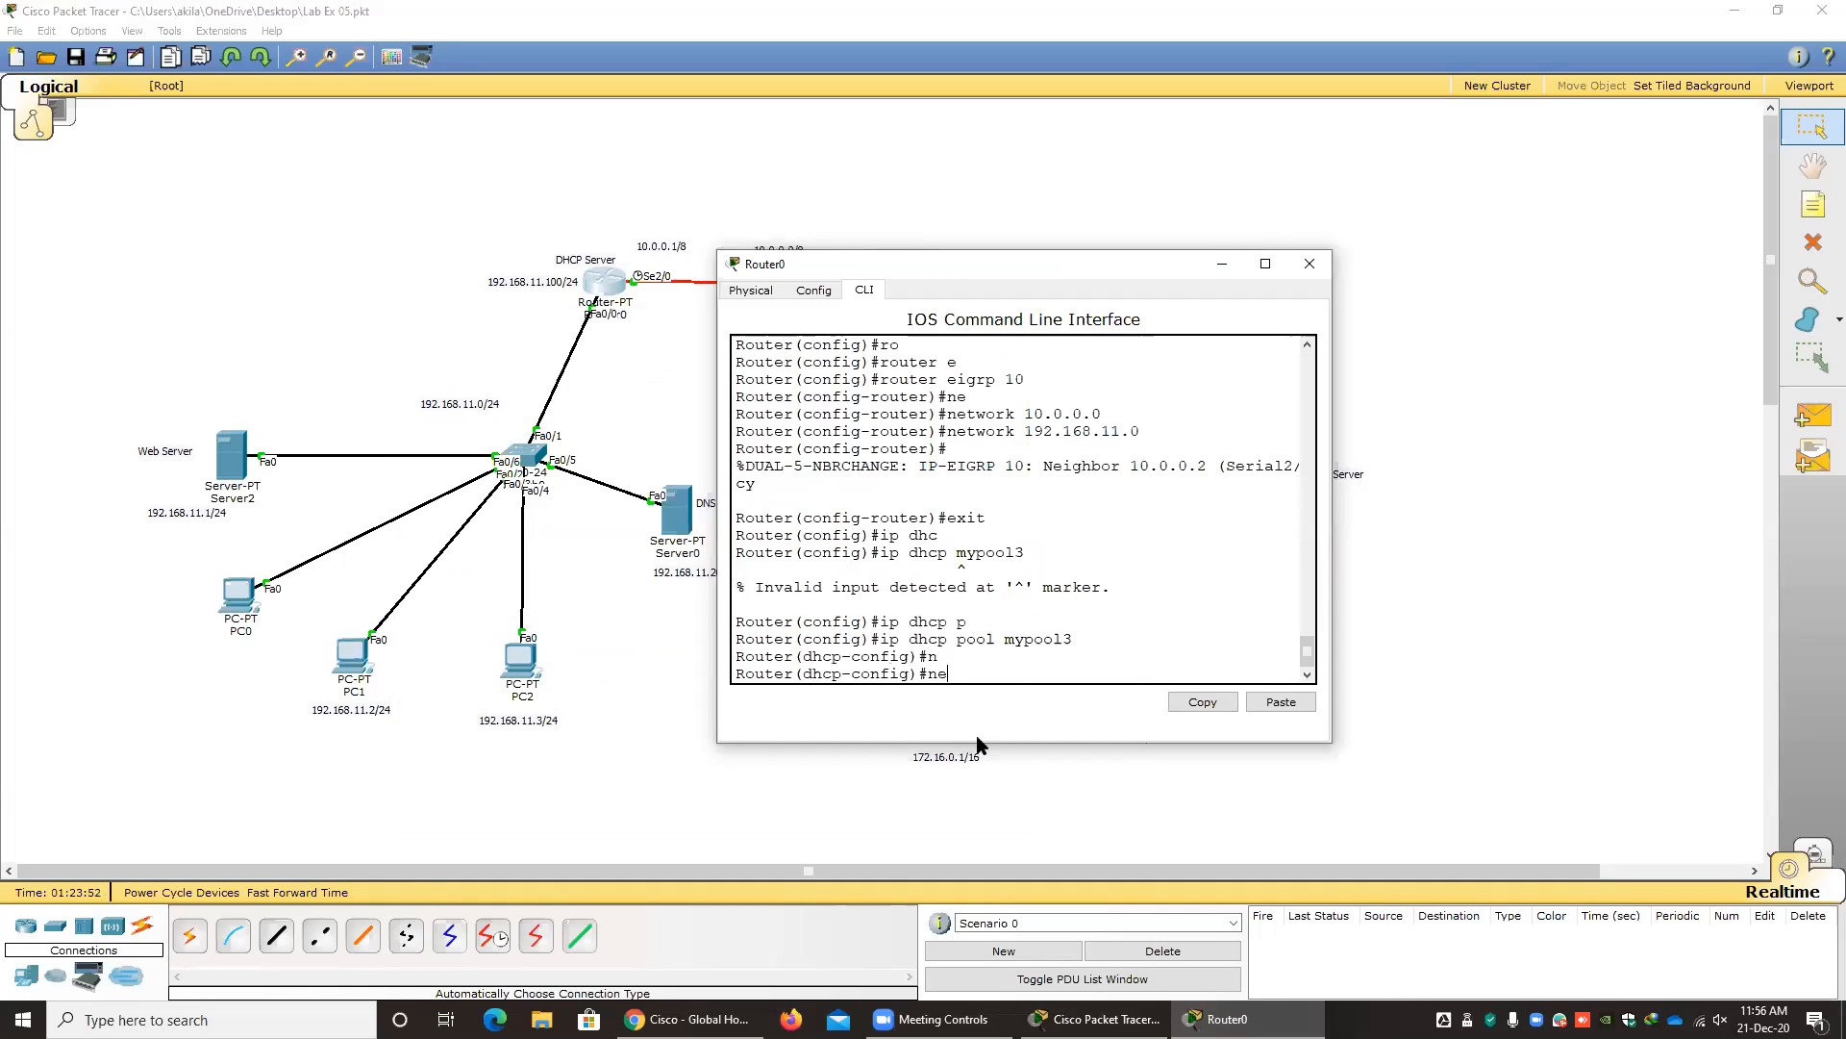
{"action": "key", "text": "Tab"}
{"action": "type", "text": "1"}
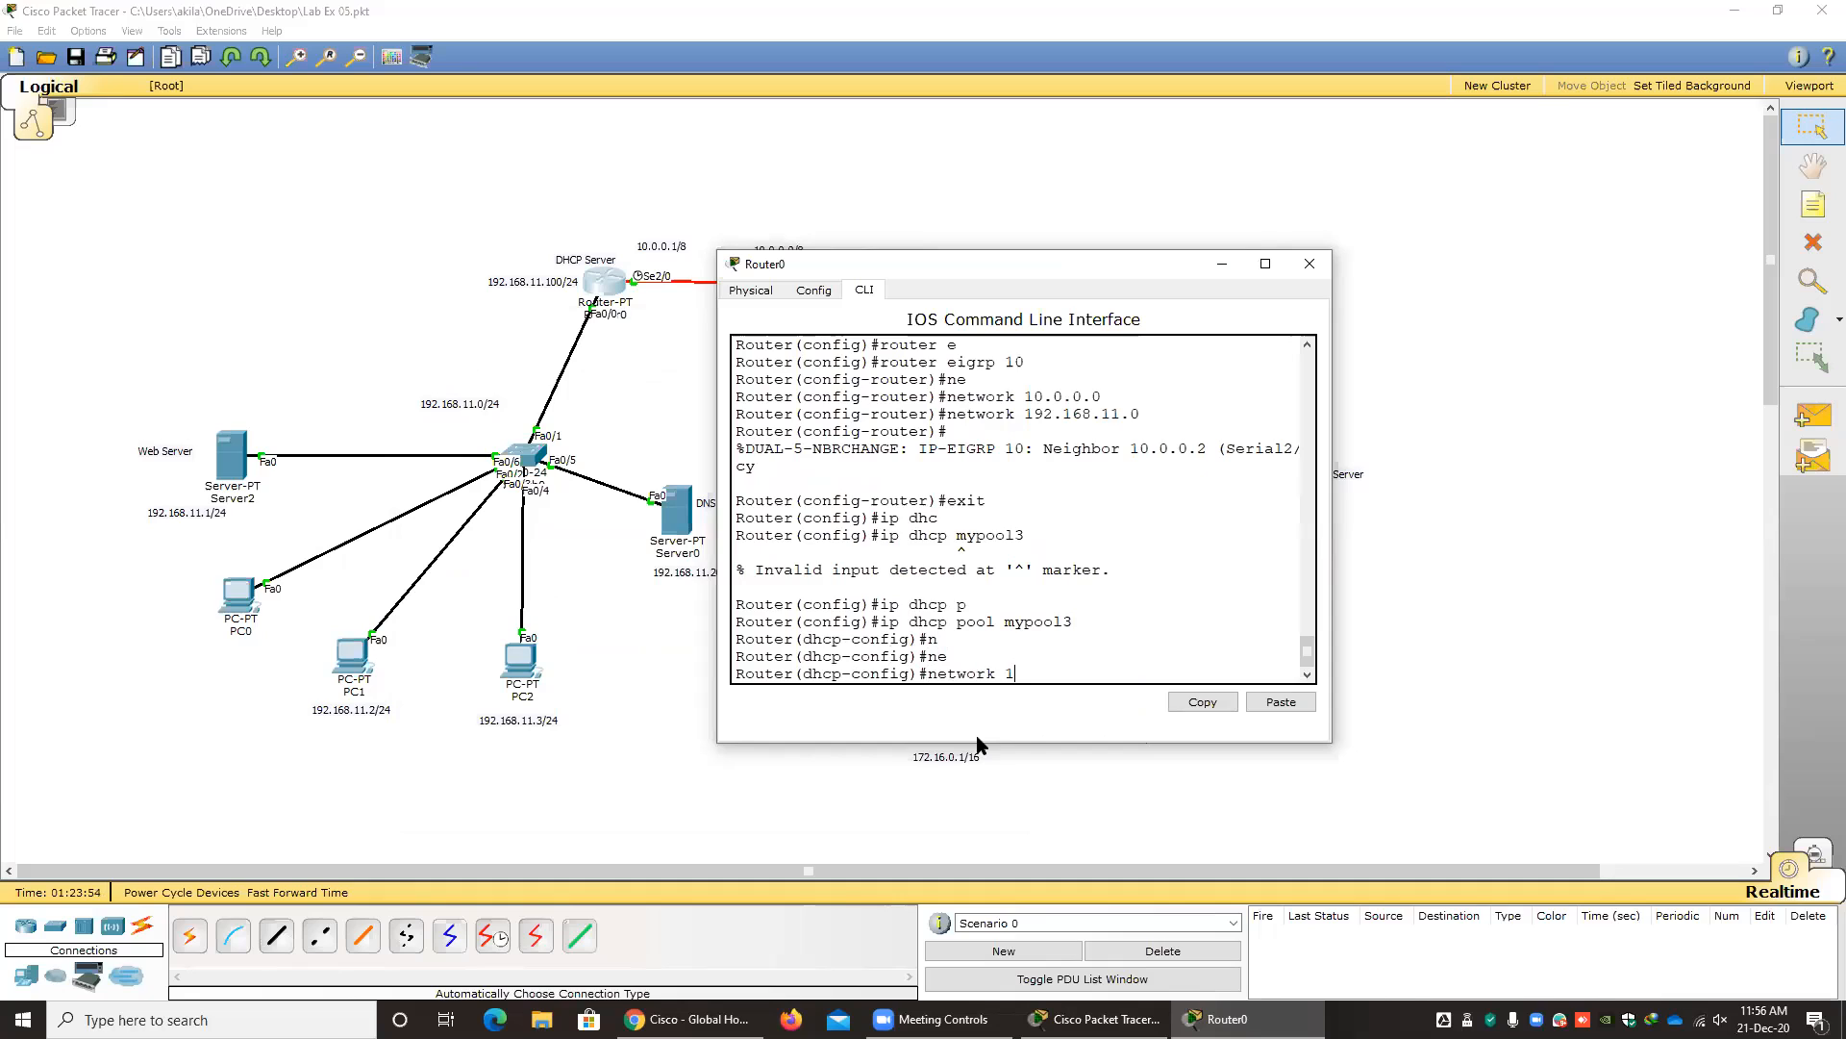
{"action": "type", "text": "92.168.11.0 255.255.255.0"}
{"action": "key", "text": "Return"}
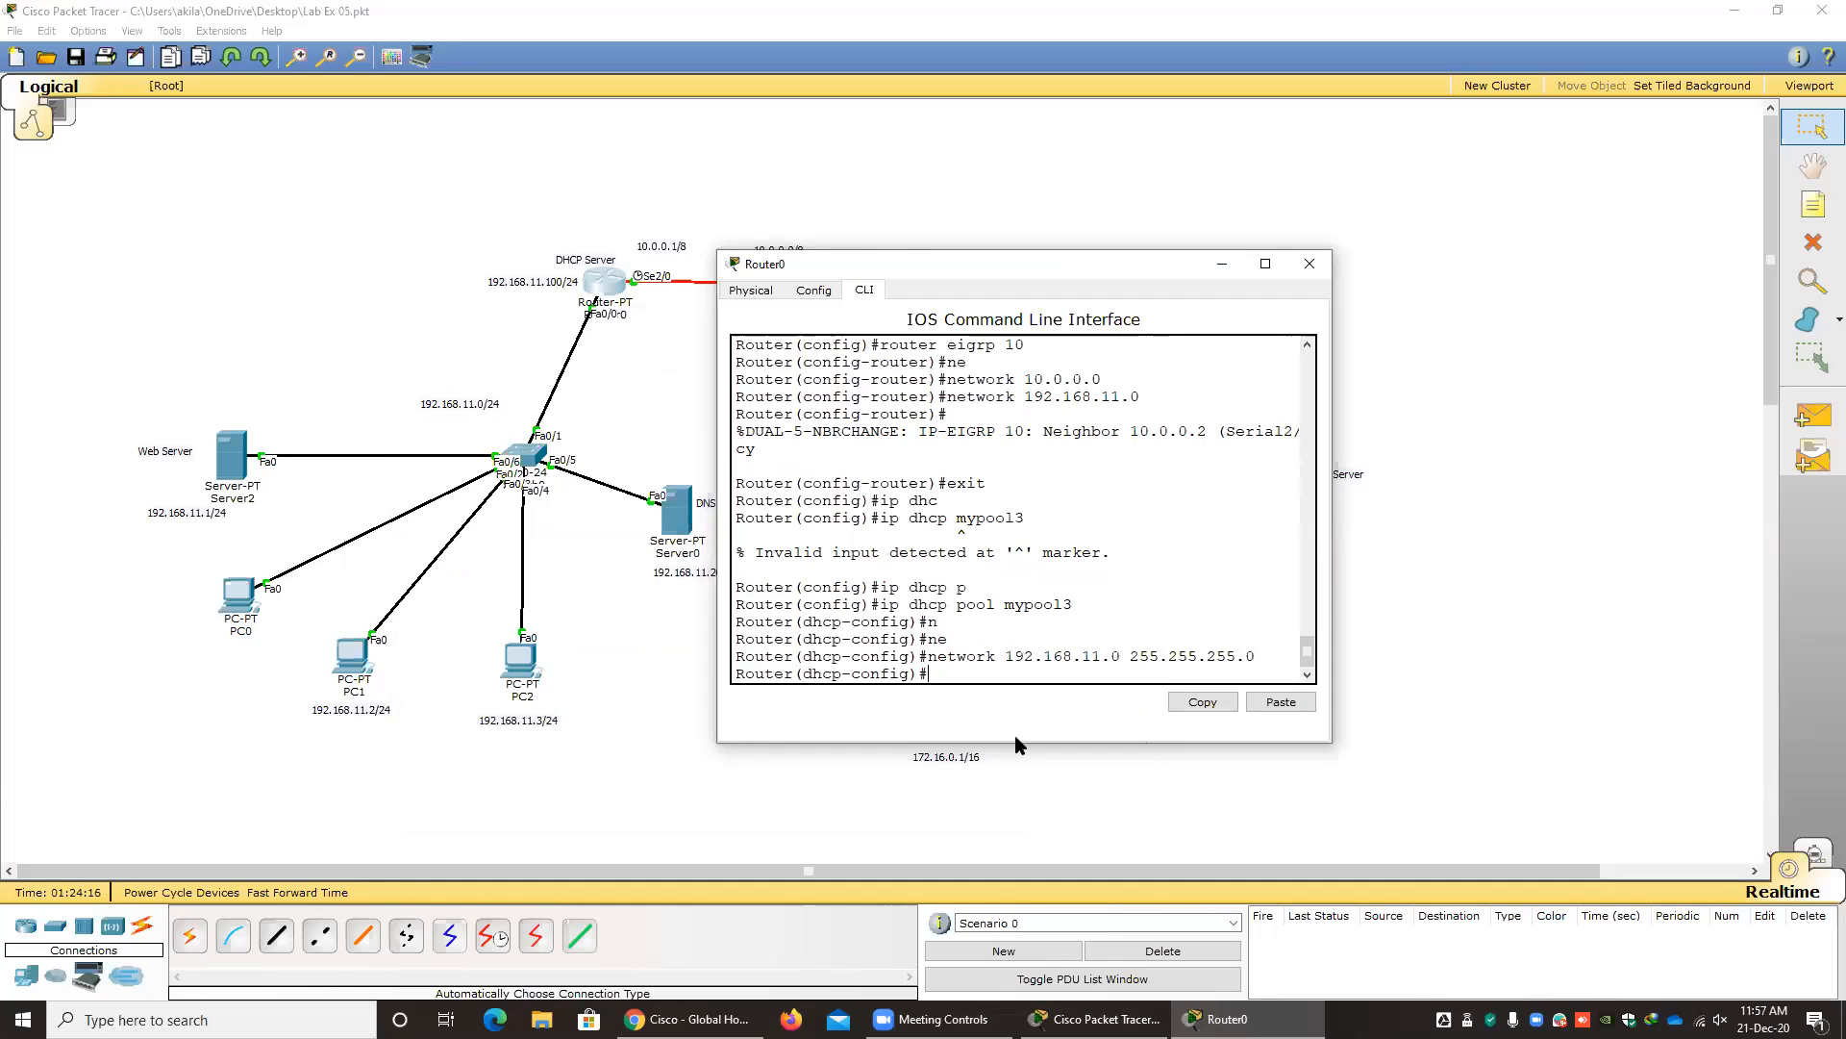
Set the DHCP pool's default router to 192.168.11.100.
{"action": "type", "text": "de"}
{"action": "key", "text": "Tab"}
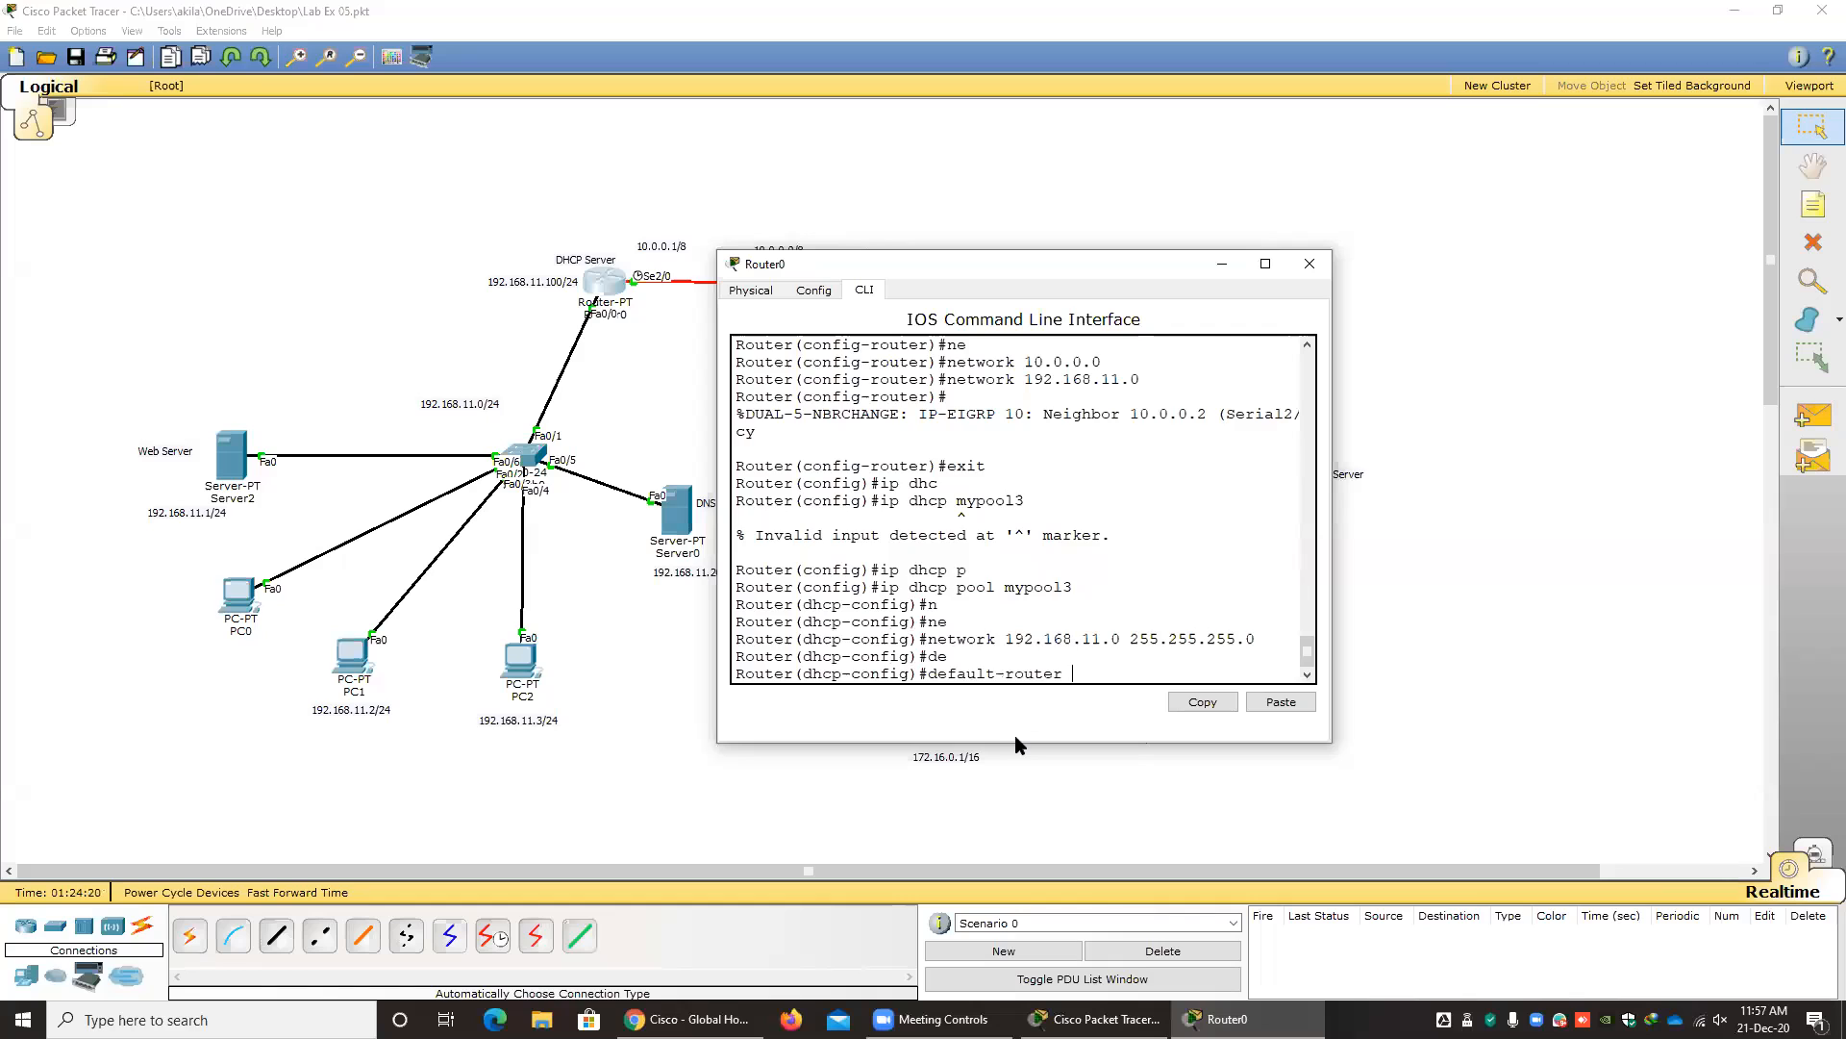
{"action": "type", "text": "192.168.11.100"}
{"action": "key", "text": "Return"}
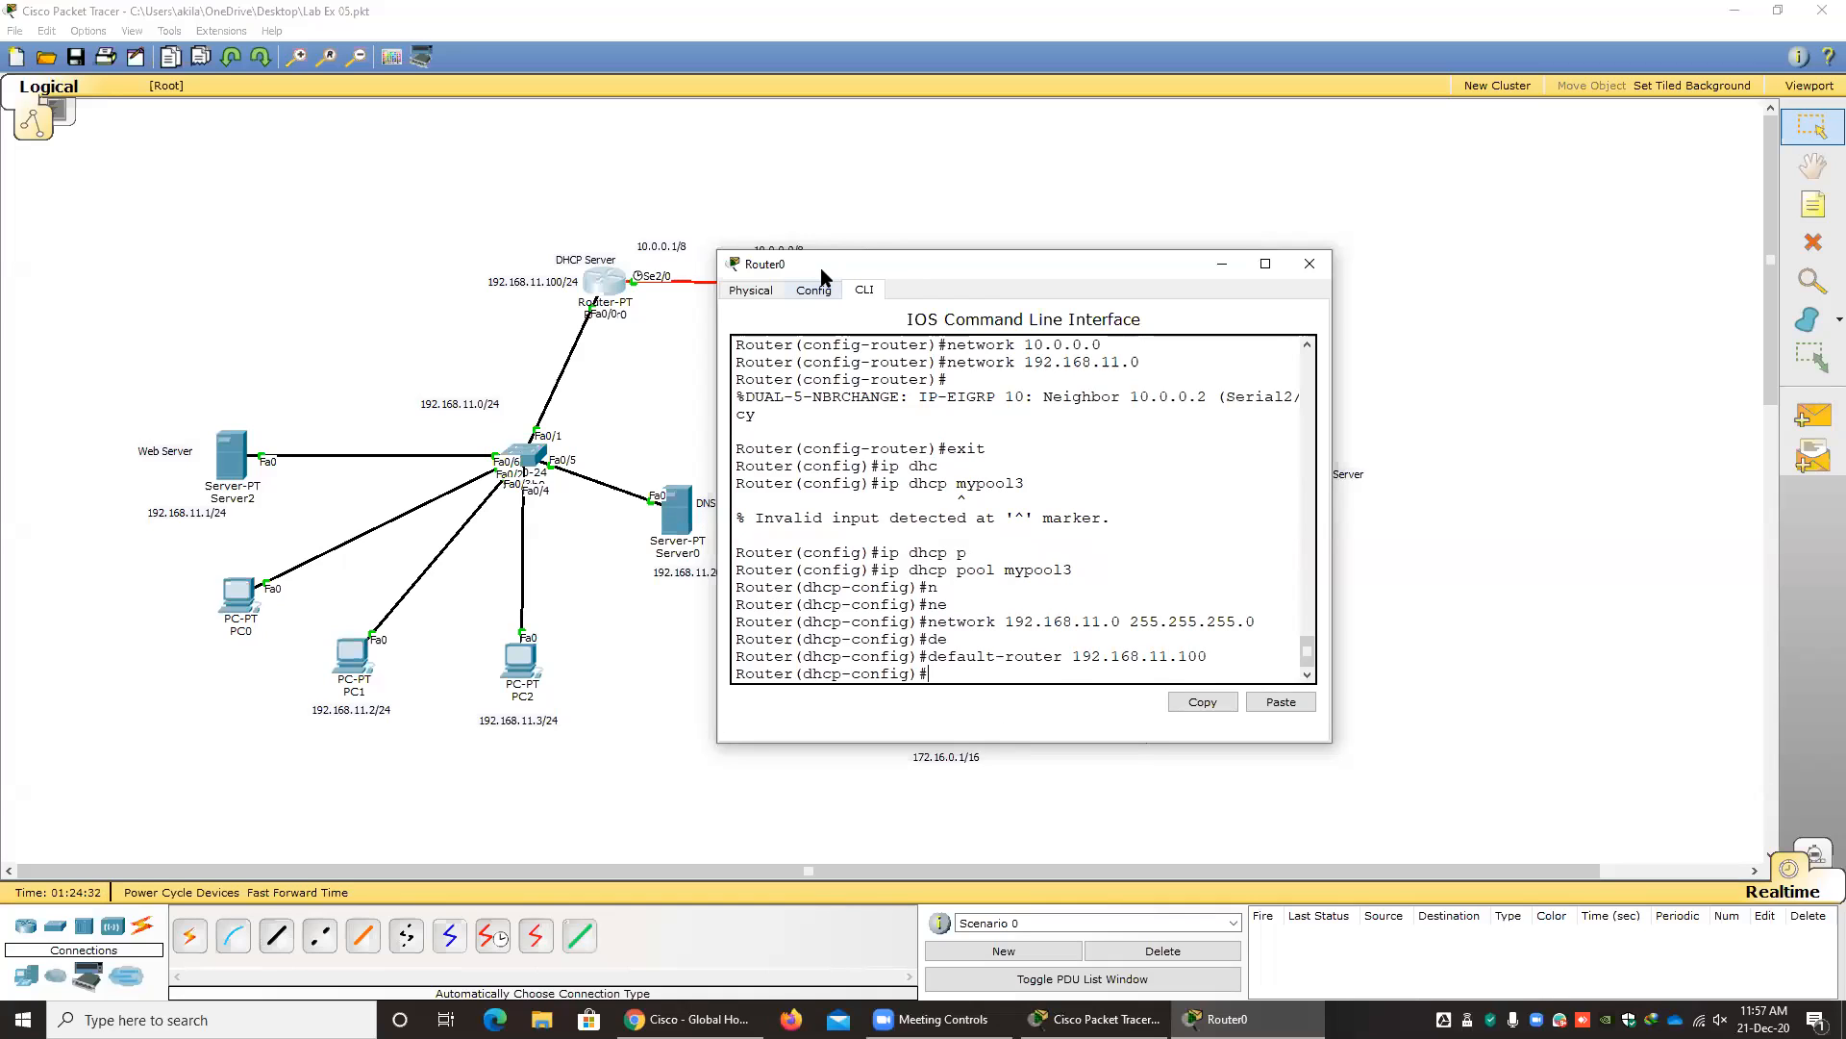
Set the DHCP pool's DNS server to 192.168.11.200.
{"action": "left_click_drag", "start_coordinate": [977, 258], "coordinate": [1132, 245]}
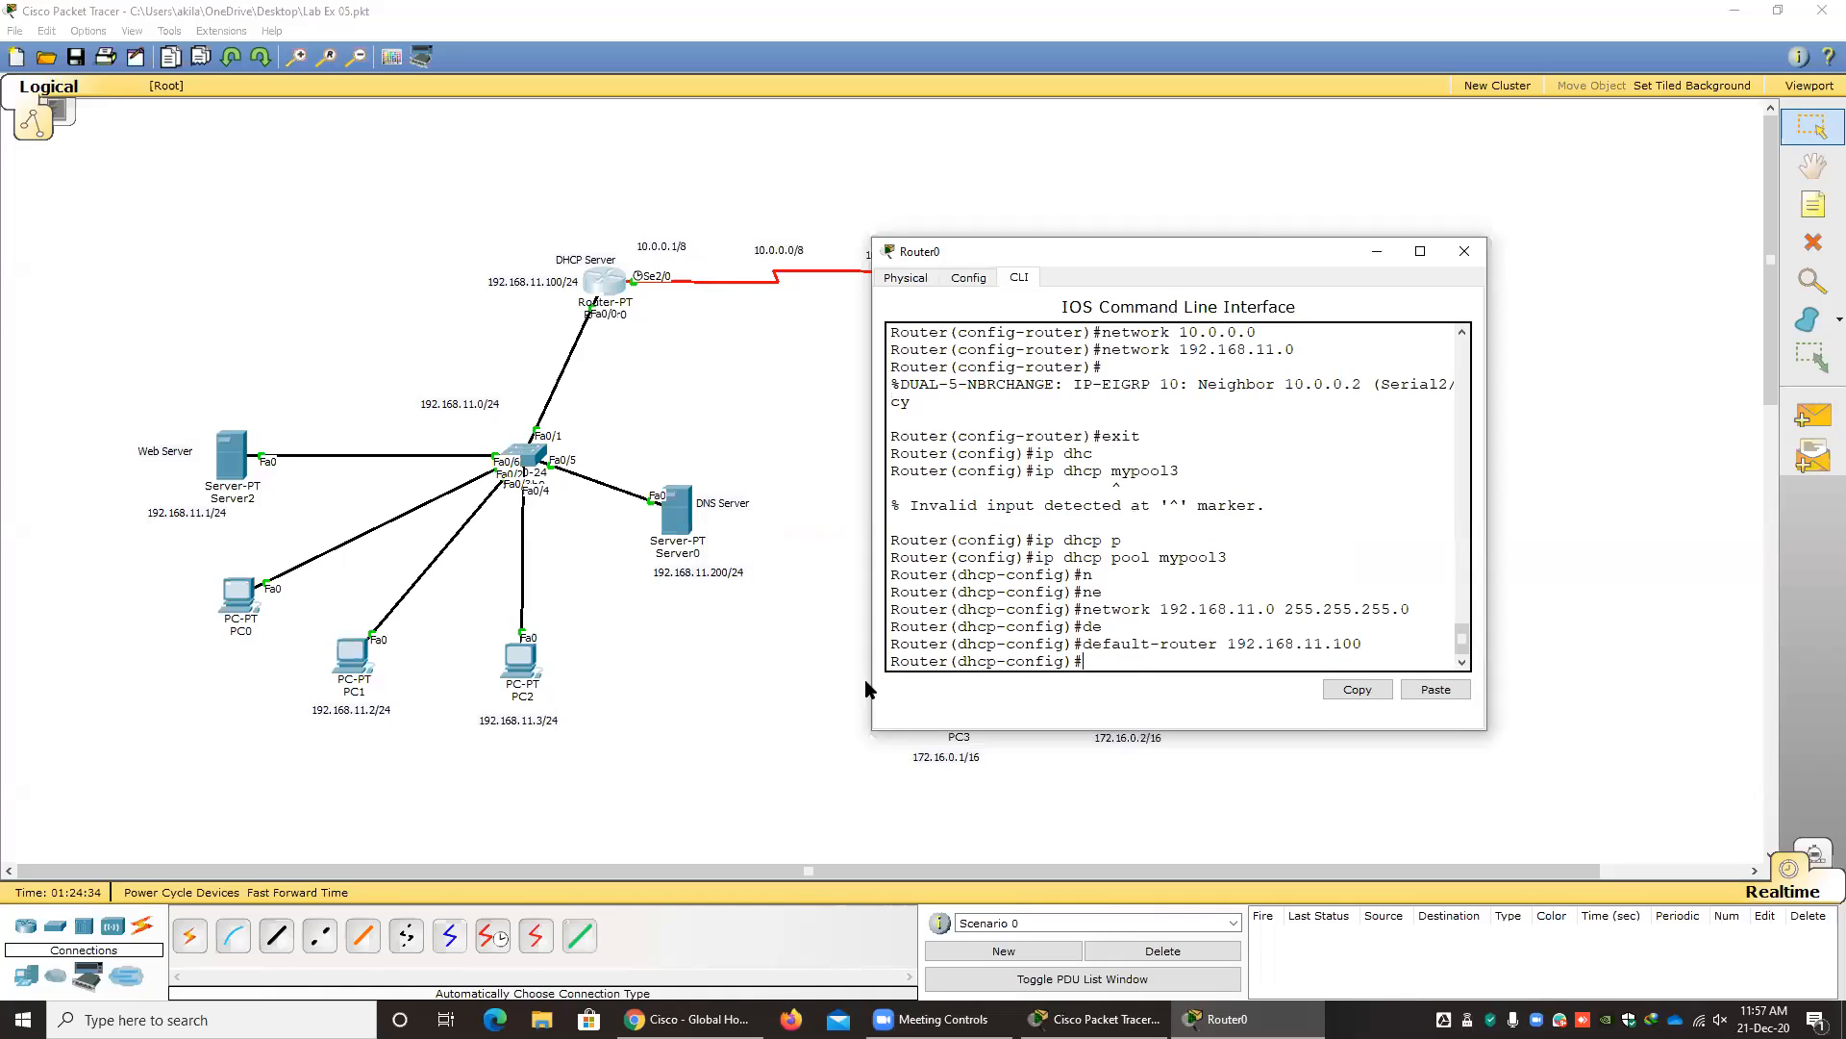
{"action": "type", "text": "dn"}
{"action": "key", "text": "Tab"}
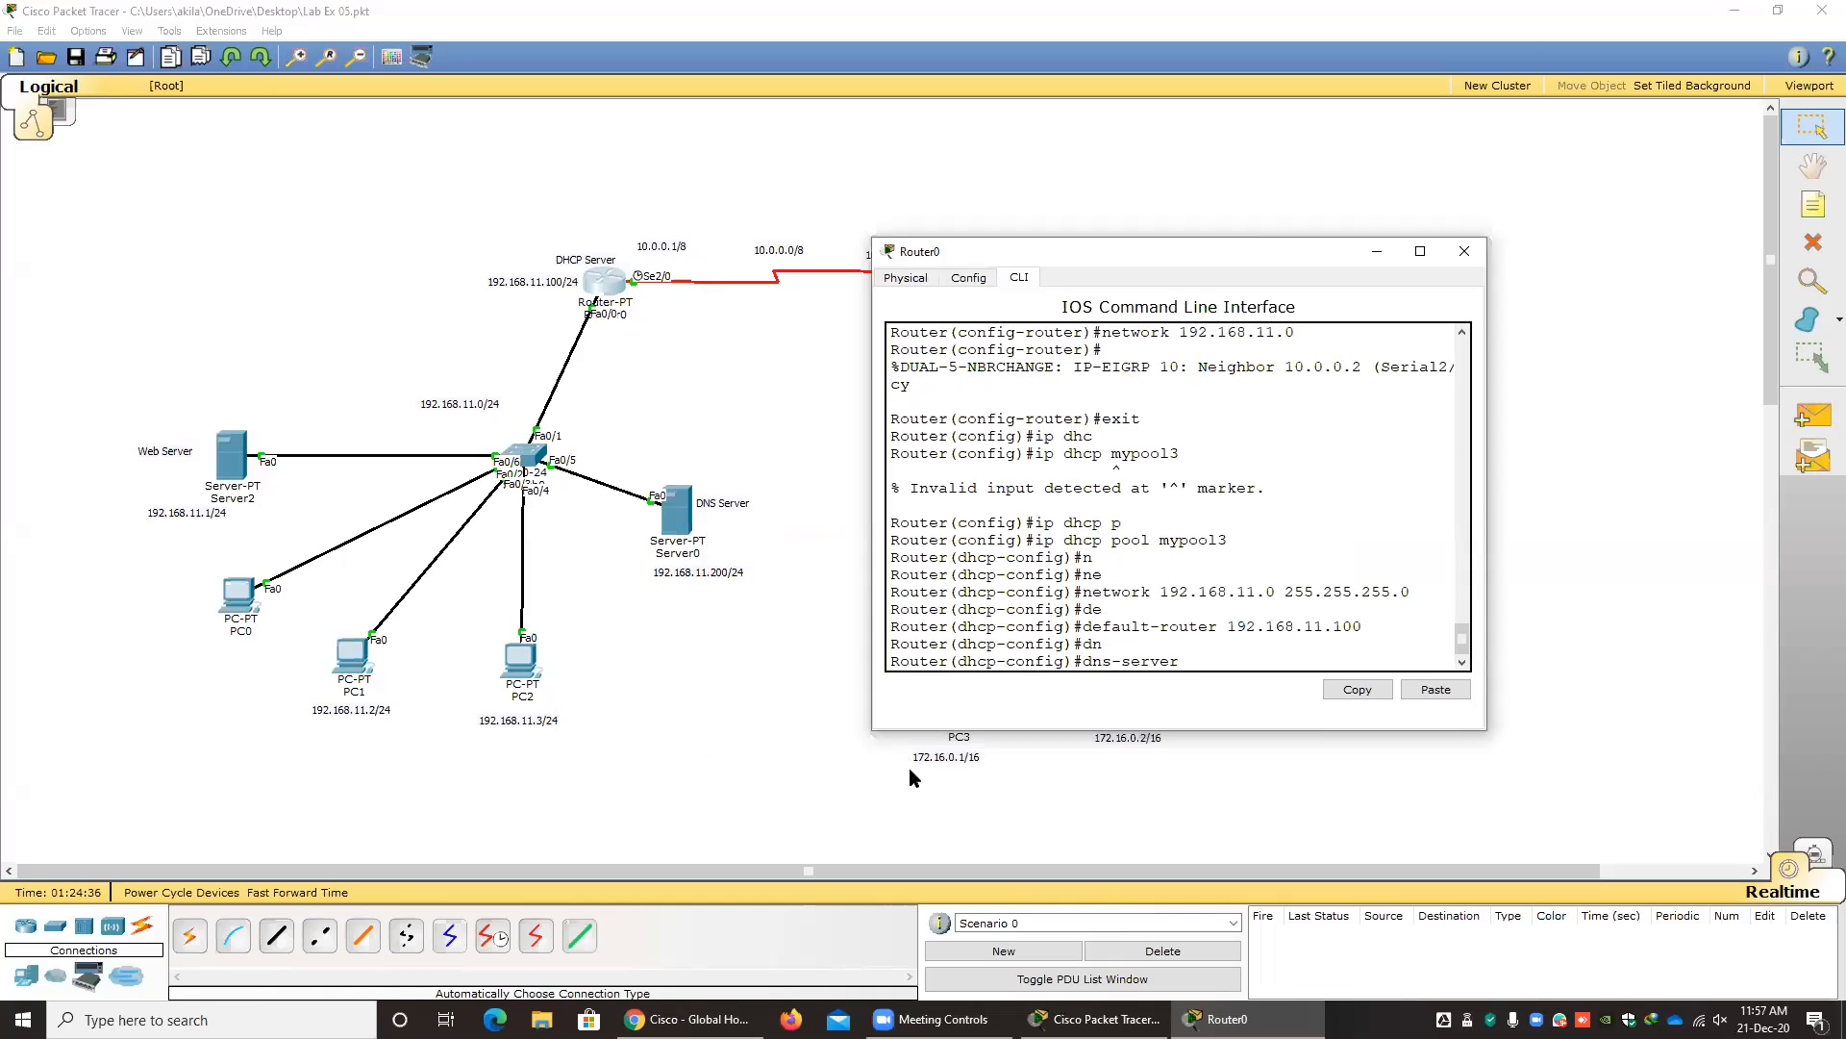
{"action": "type", "text": "192.168.11.200"}
{"action": "key", "text": "Return"}
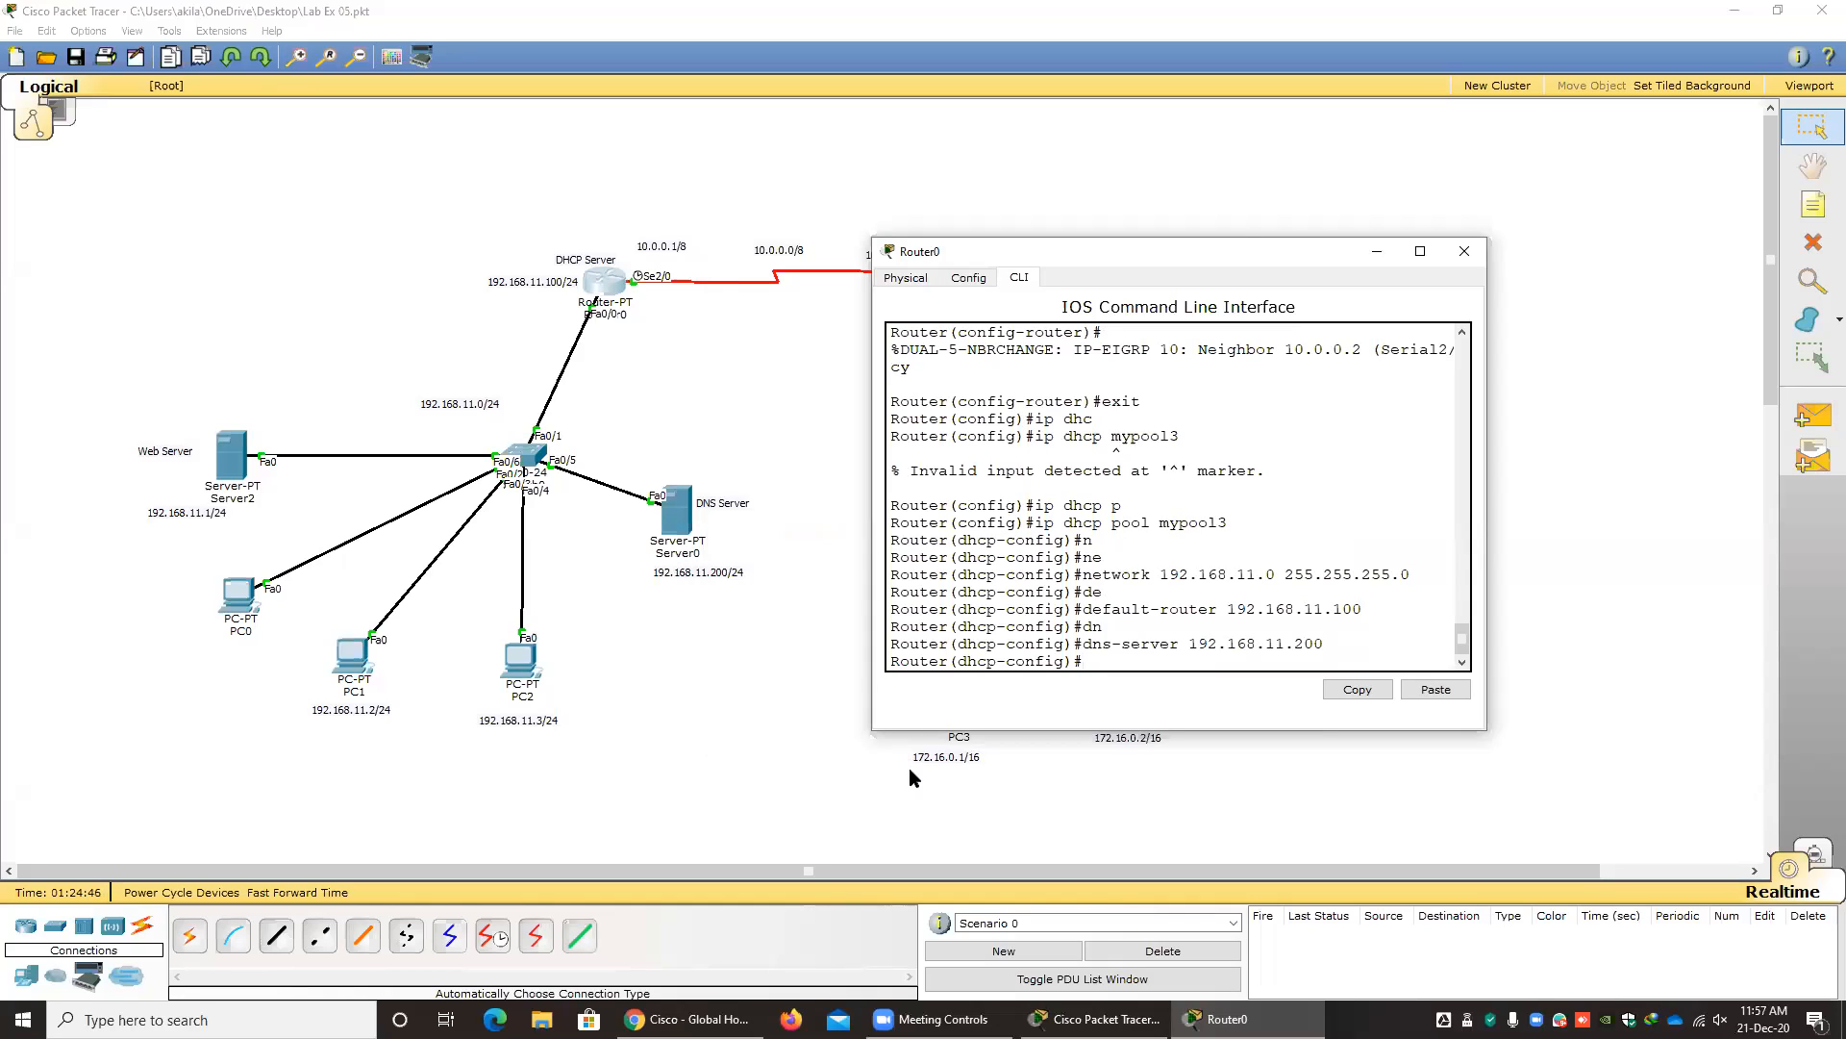
{"action": "key", "text": "Return"}
{"action": "key", "text": "Return"}
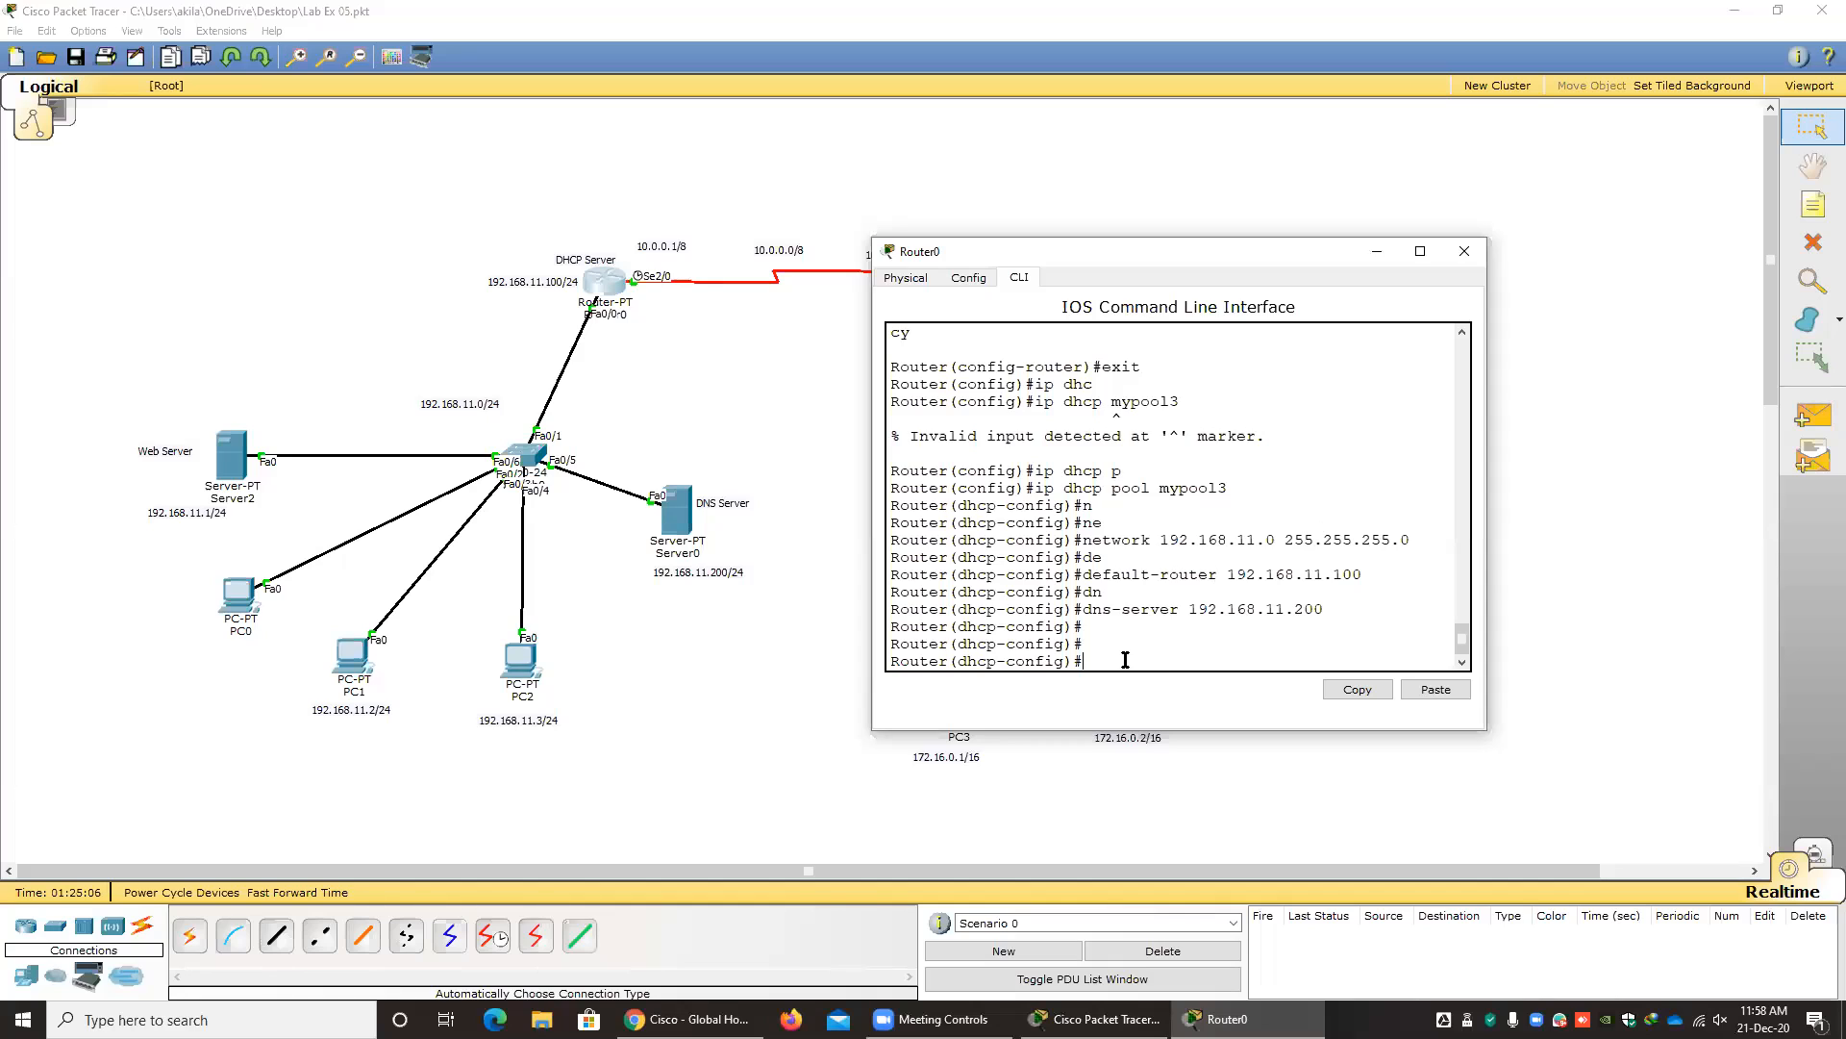
Exit the pool configuration, exclude addresses 192.168.11.5 to 192.168.11.10 from DHCP and close Router0's window.
{"action": "type", "text": "exit"}
{"action": "key", "text": "Return"}
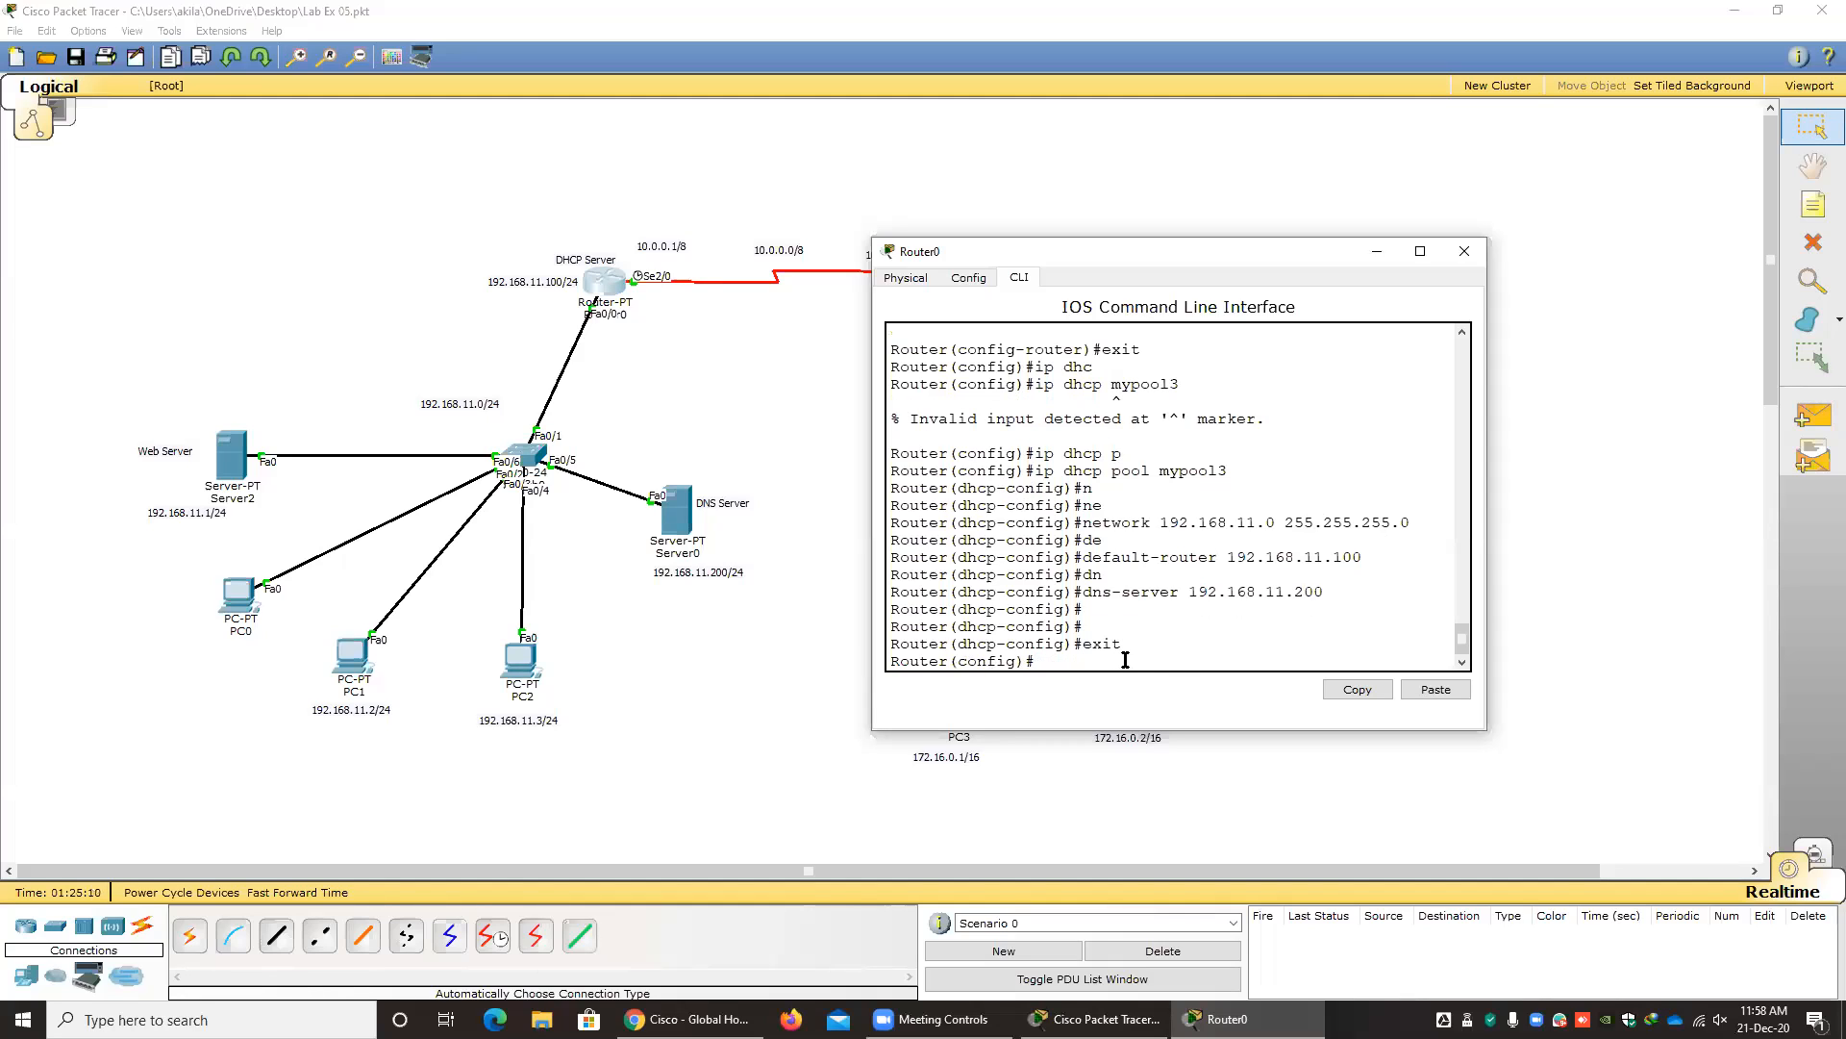
{"action": "type", "text": "ip dh"}
{"action": "key", "text": "Tab"}
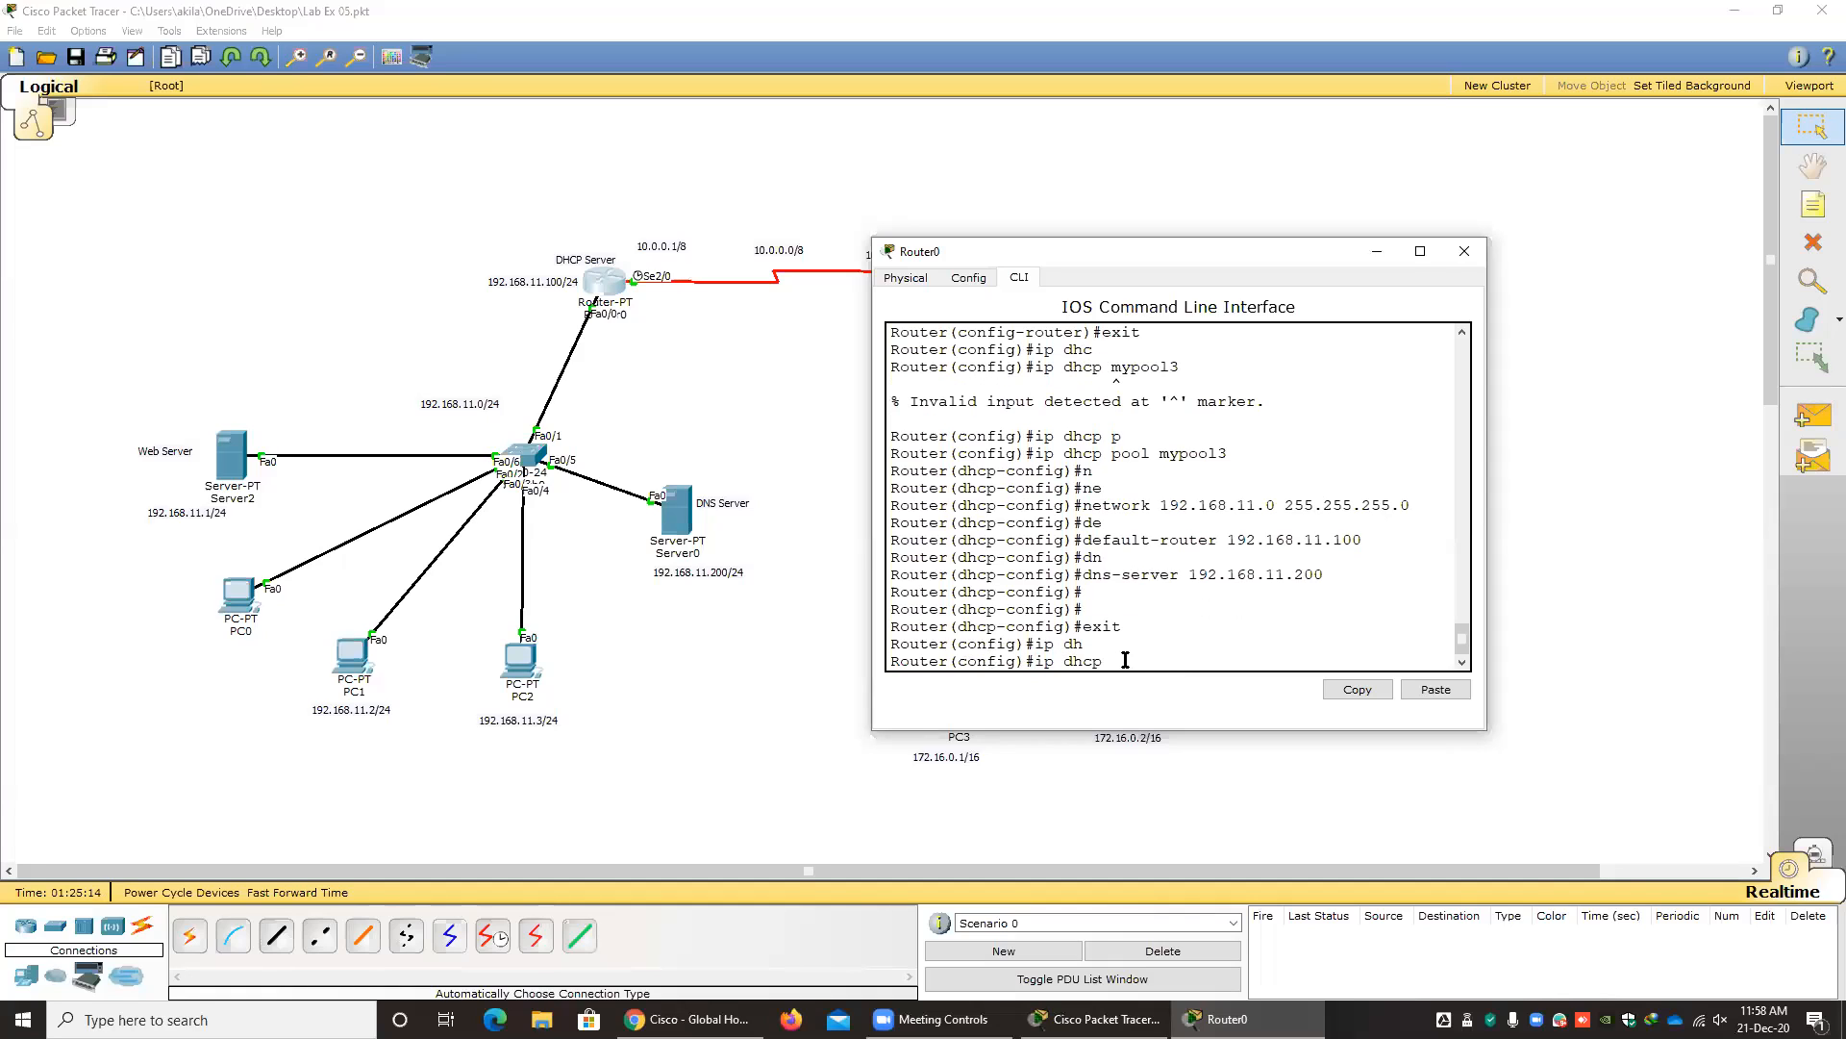
{"action": "type", "text": "e"}
{"action": "key", "text": "Tab"}
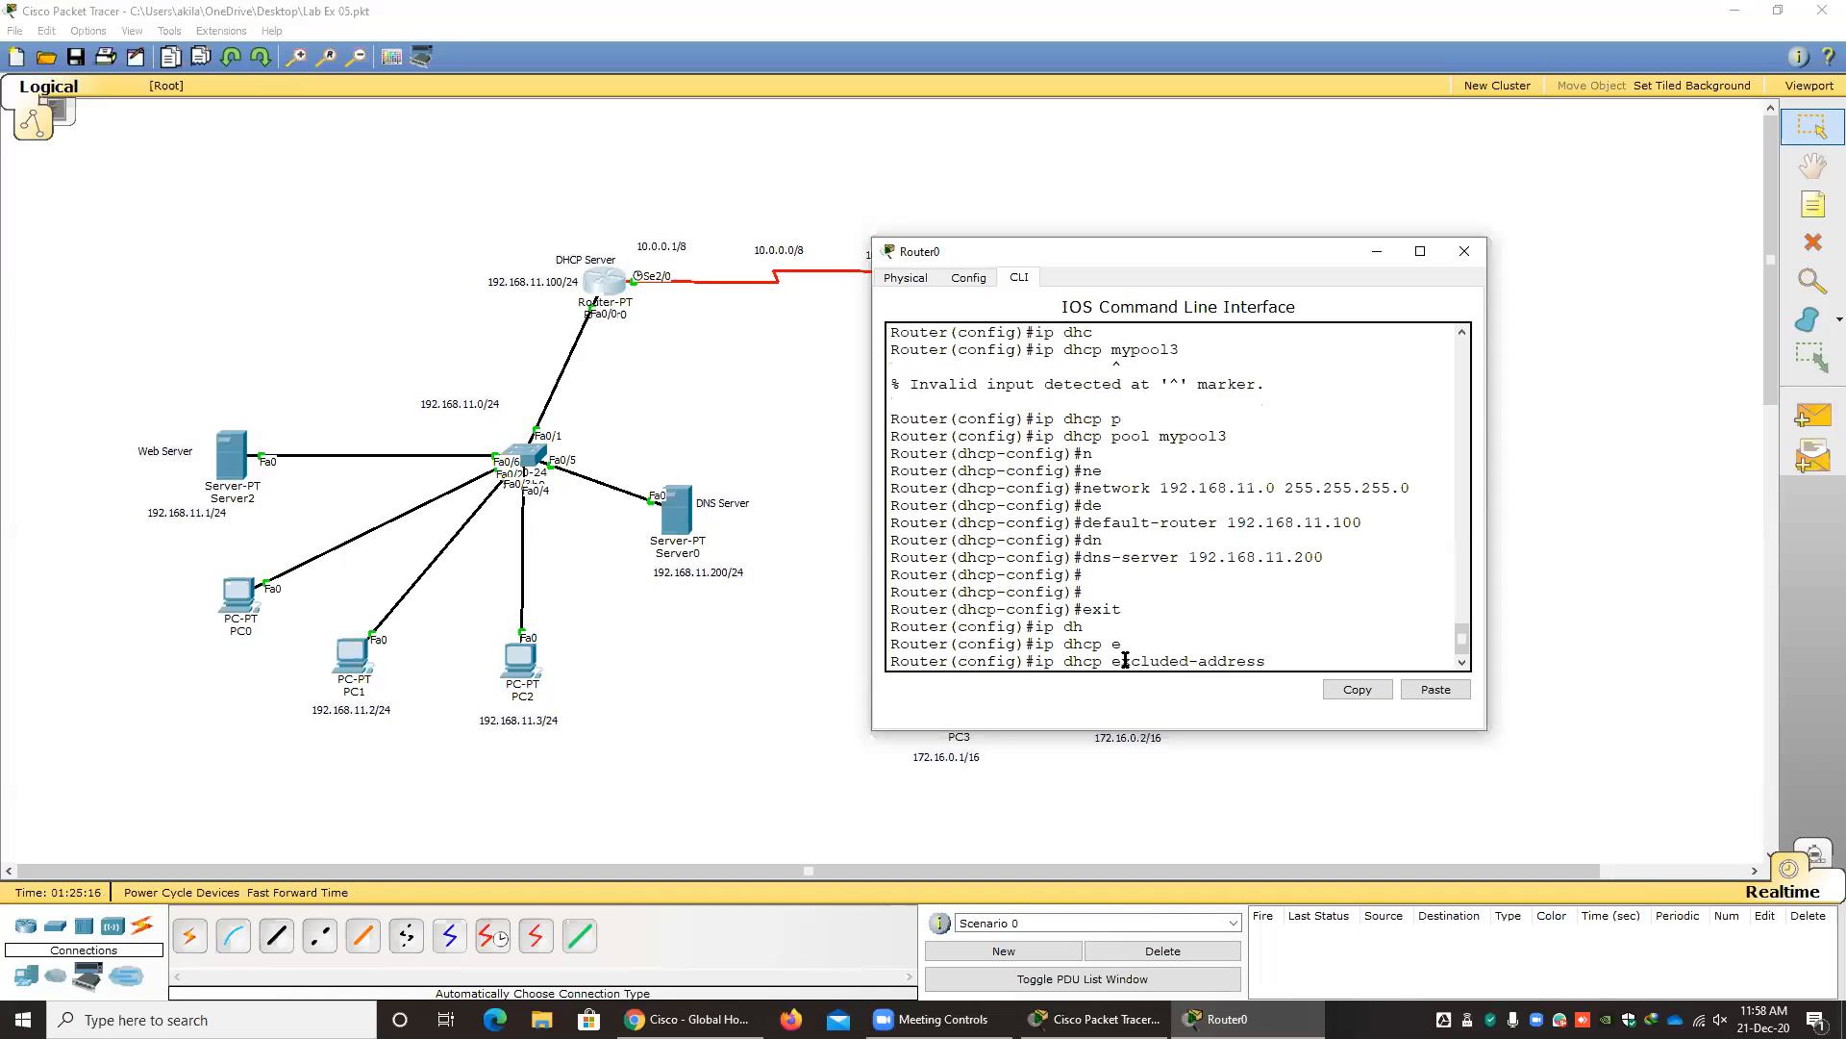
{"action": "type", "text": "192.168.11.5"}
{"action": "left_click_drag", "start_coordinate": [1490, 581], "coordinate": [1792, 581]}
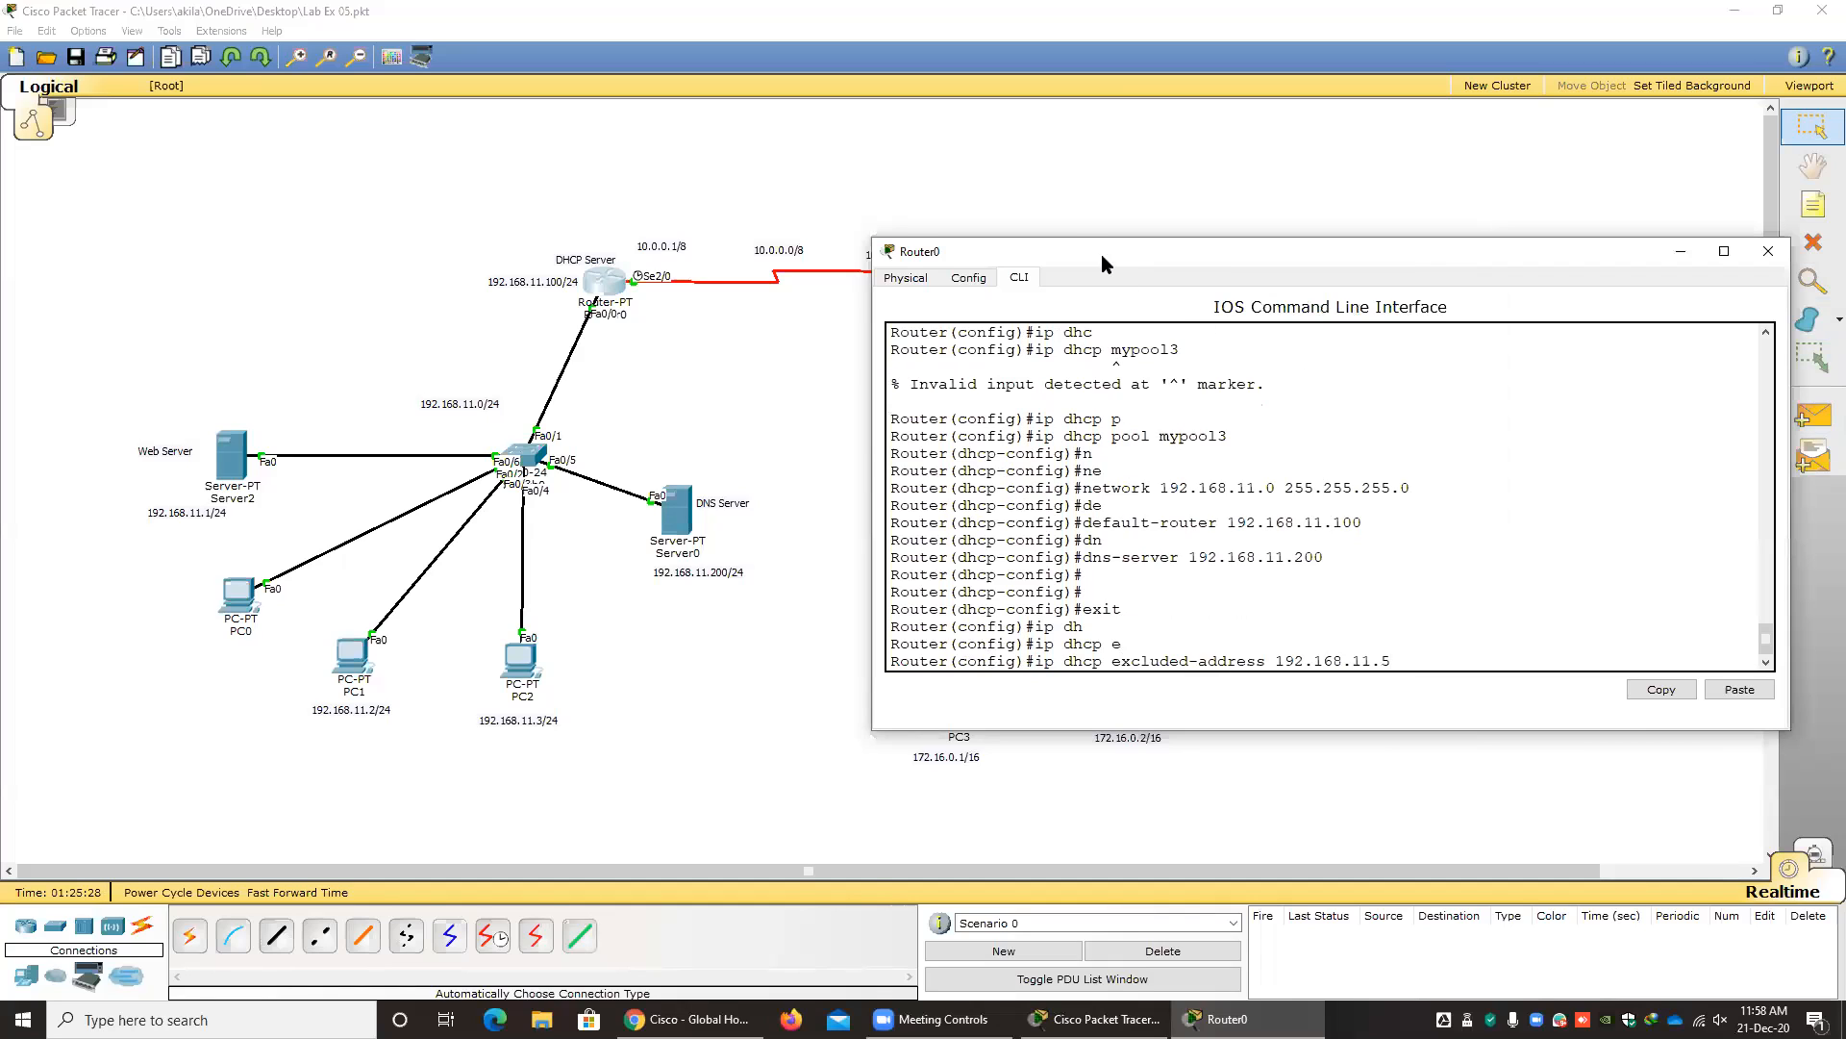
{"action": "left_click_drag", "start_coordinate": [1100, 254], "coordinate": [818, 271]}
{"action": "type", "text": "192.168.11.10"}
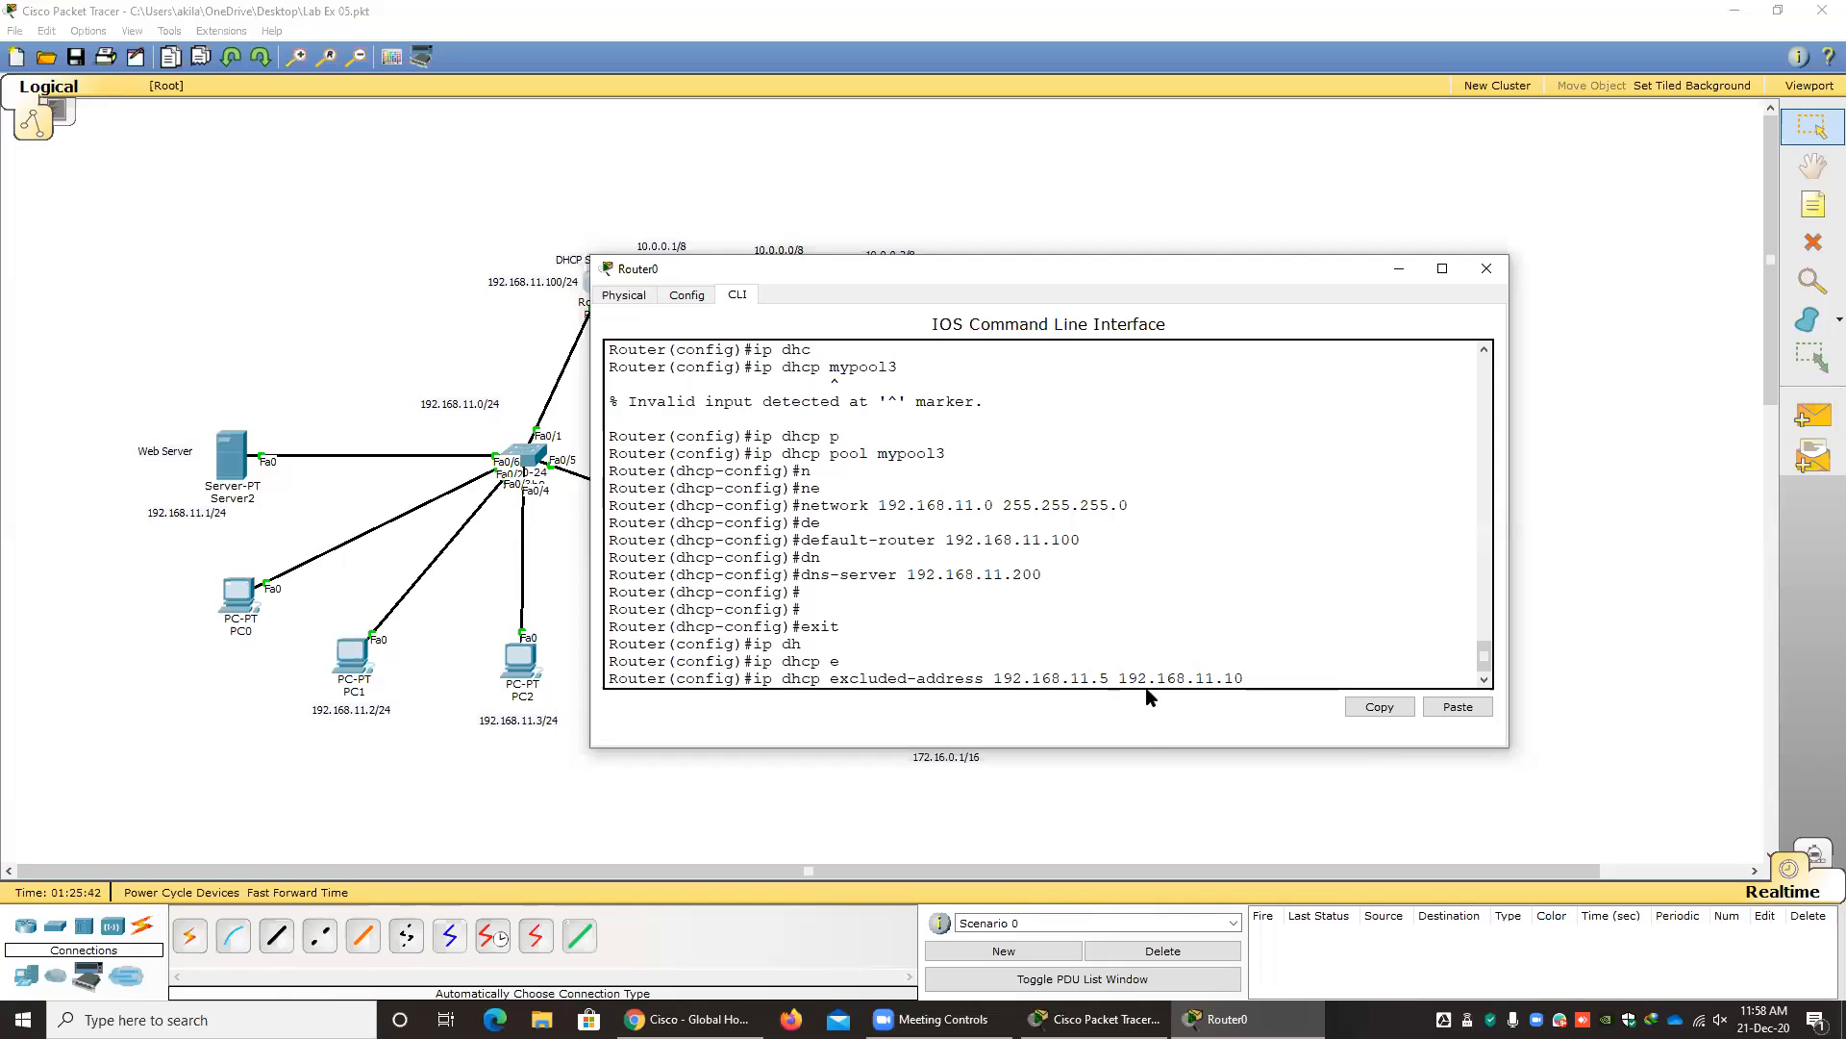
{"action": "key", "text": "Return"}
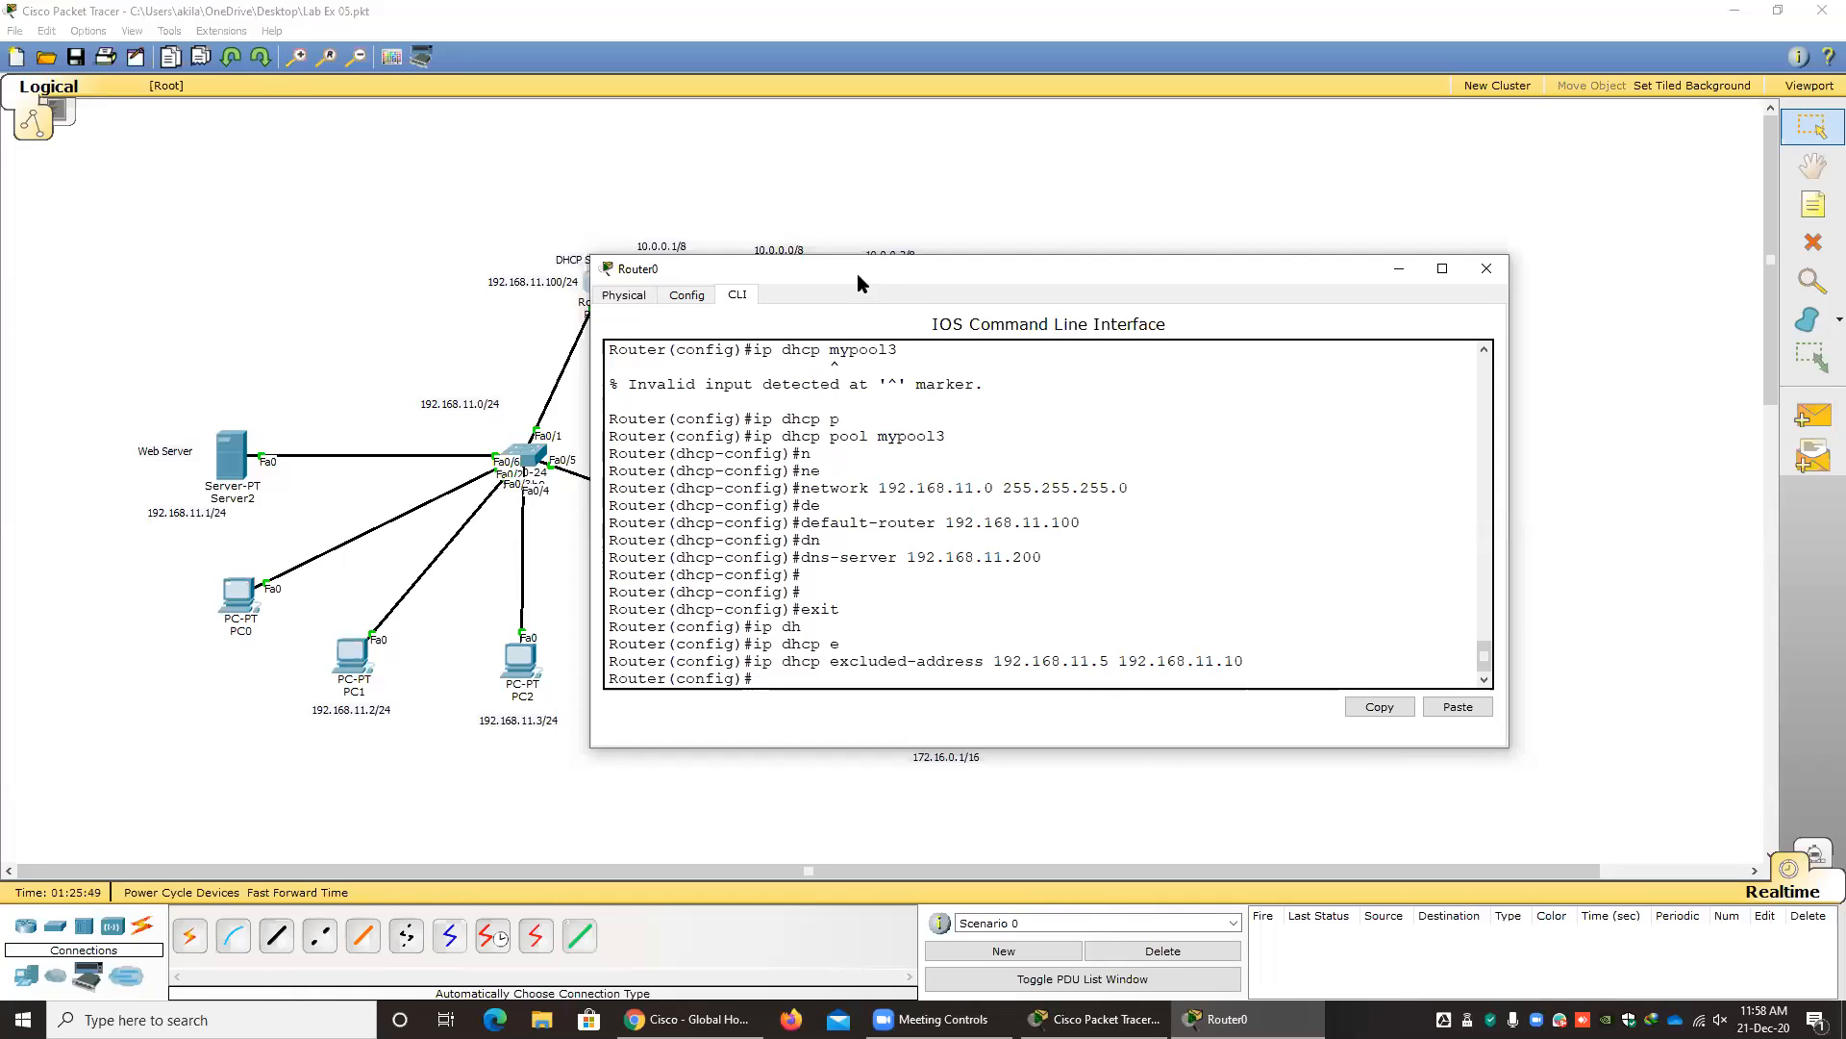
{"action": "left_click_drag", "start_coordinate": [857, 273], "coordinate": [597, 271]}
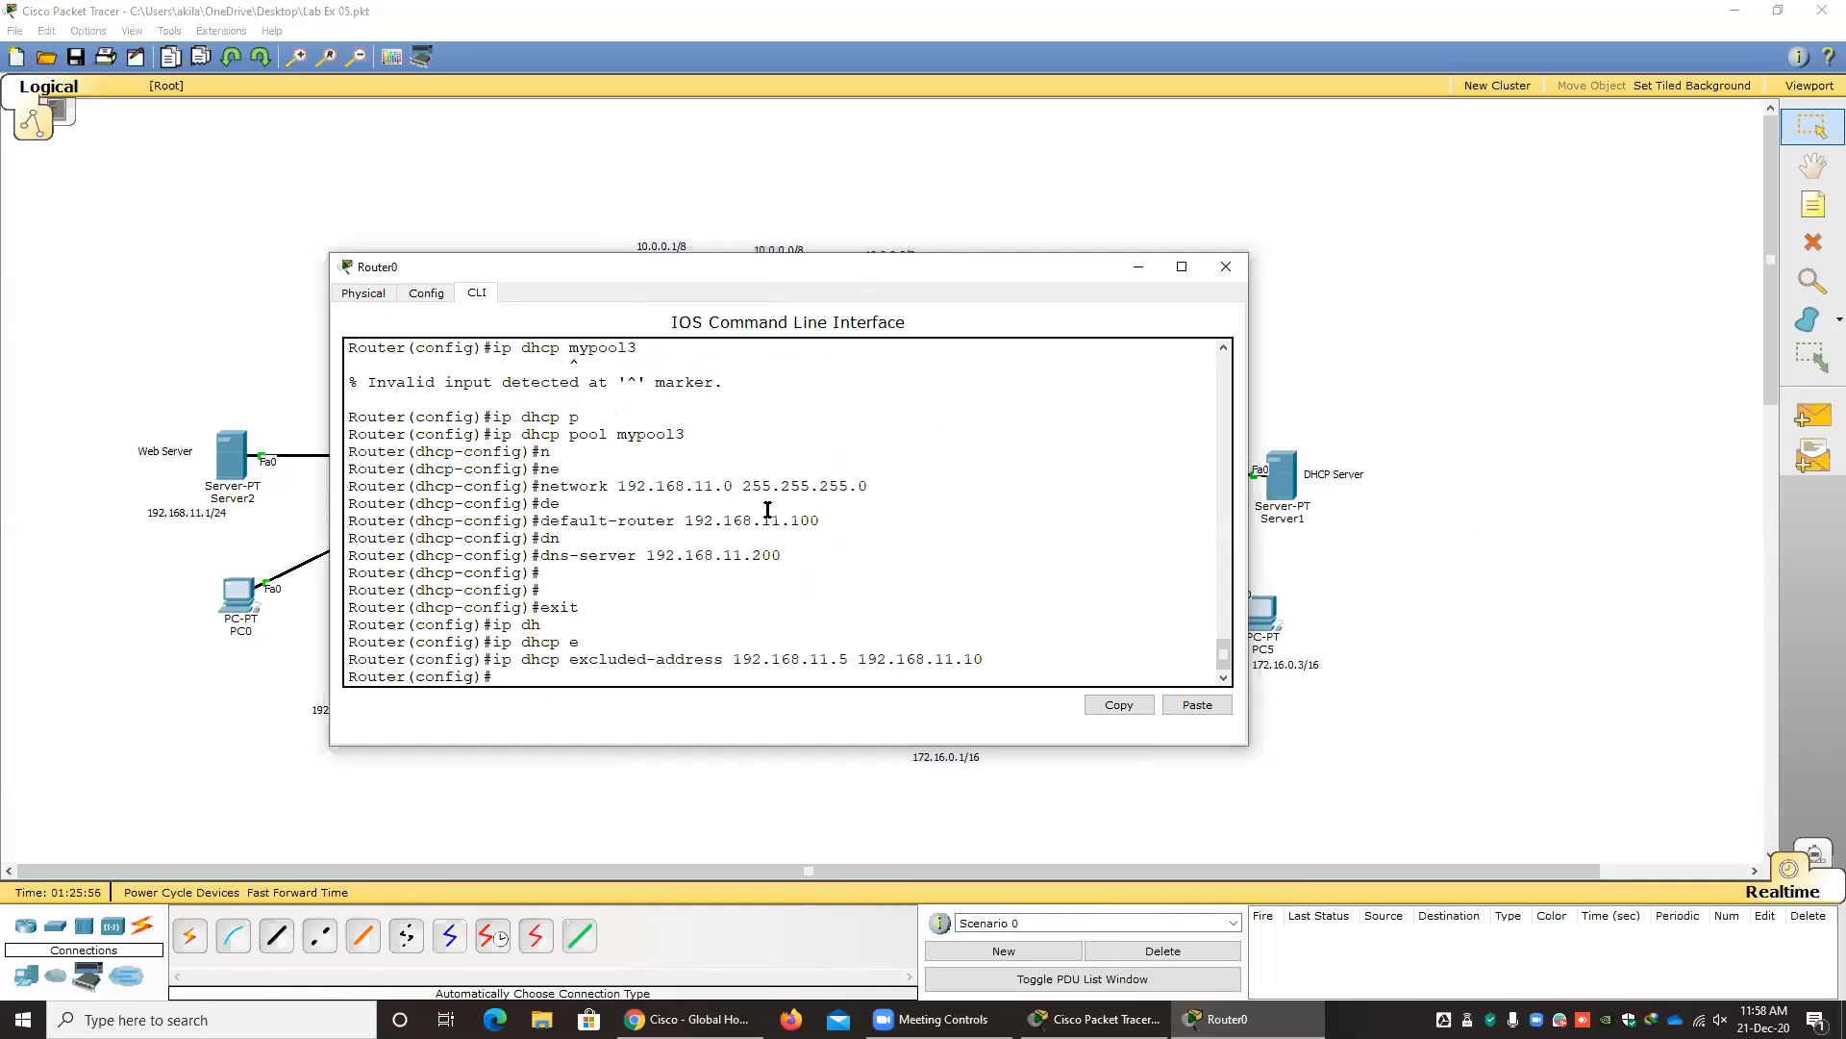
{"action": "left_click", "coordinate": [1226, 266]}
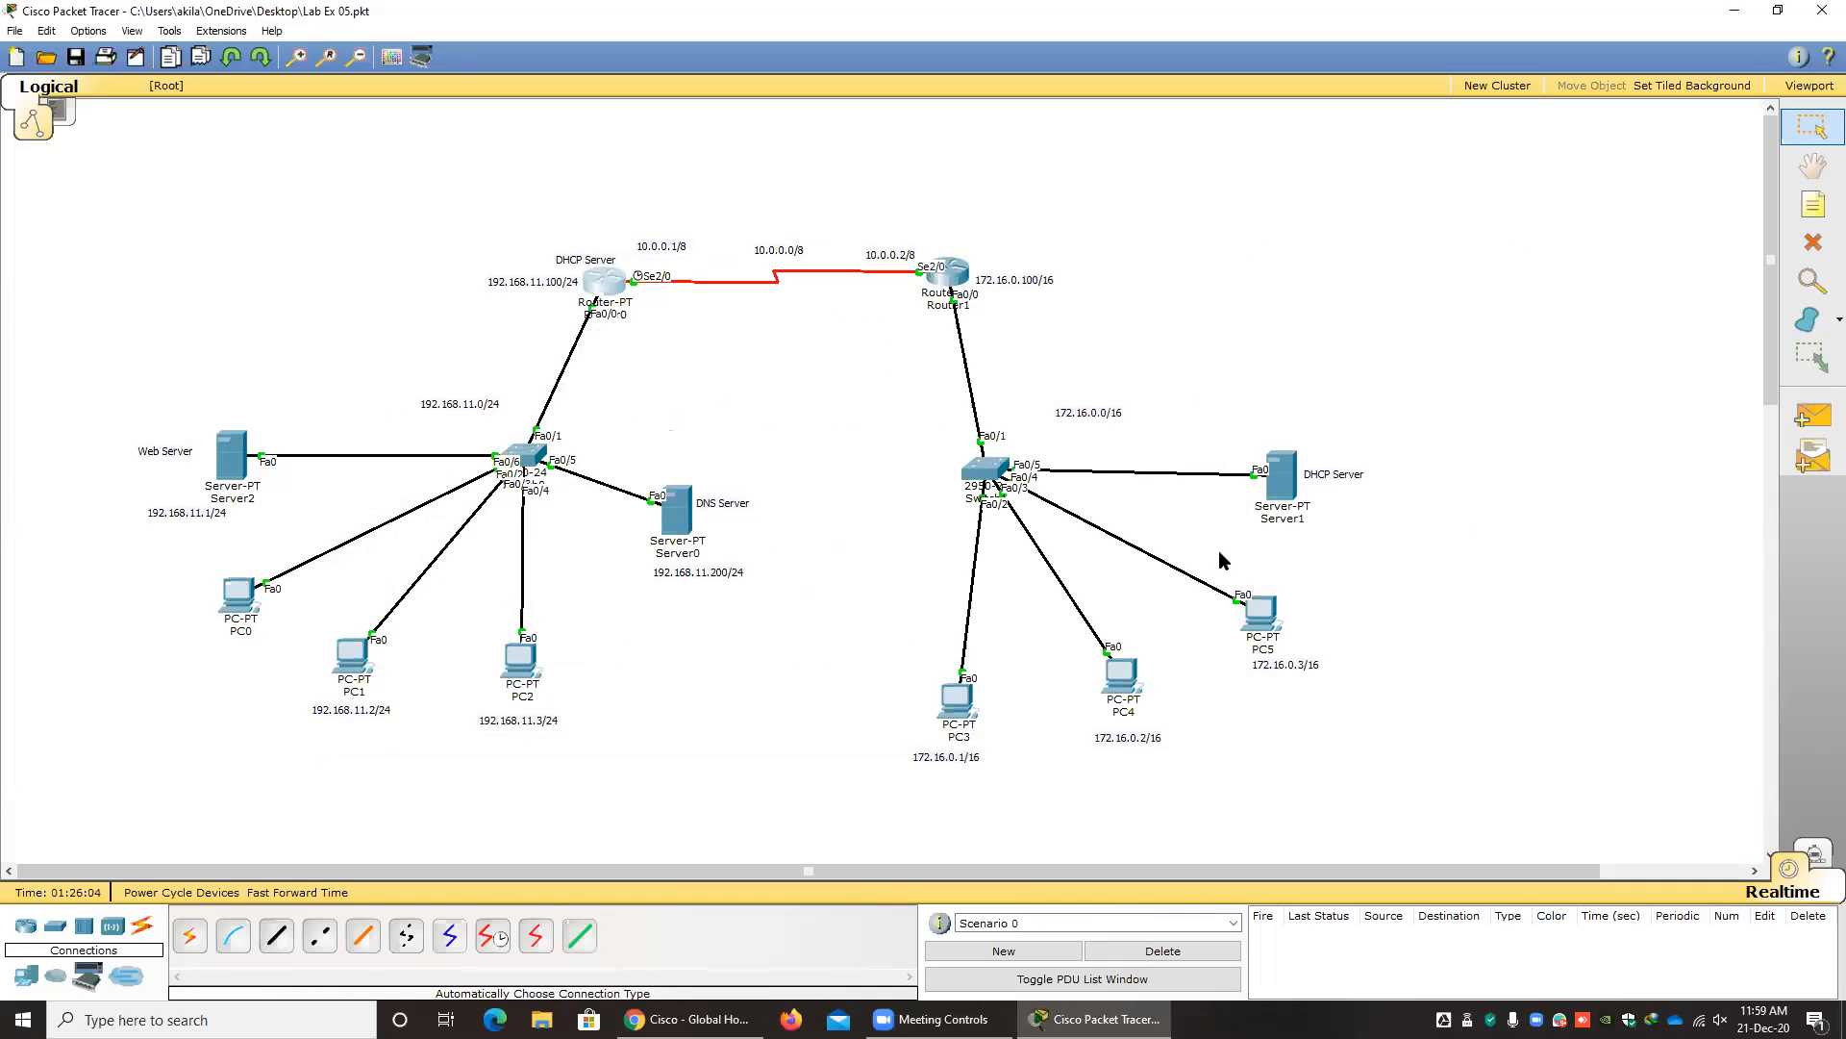
Open Server1's DHCP service settings and review serverPool's default gateway, DNS server, start IP address and subnet mask.
{"action": "left_click", "coordinate": [1291, 481]}
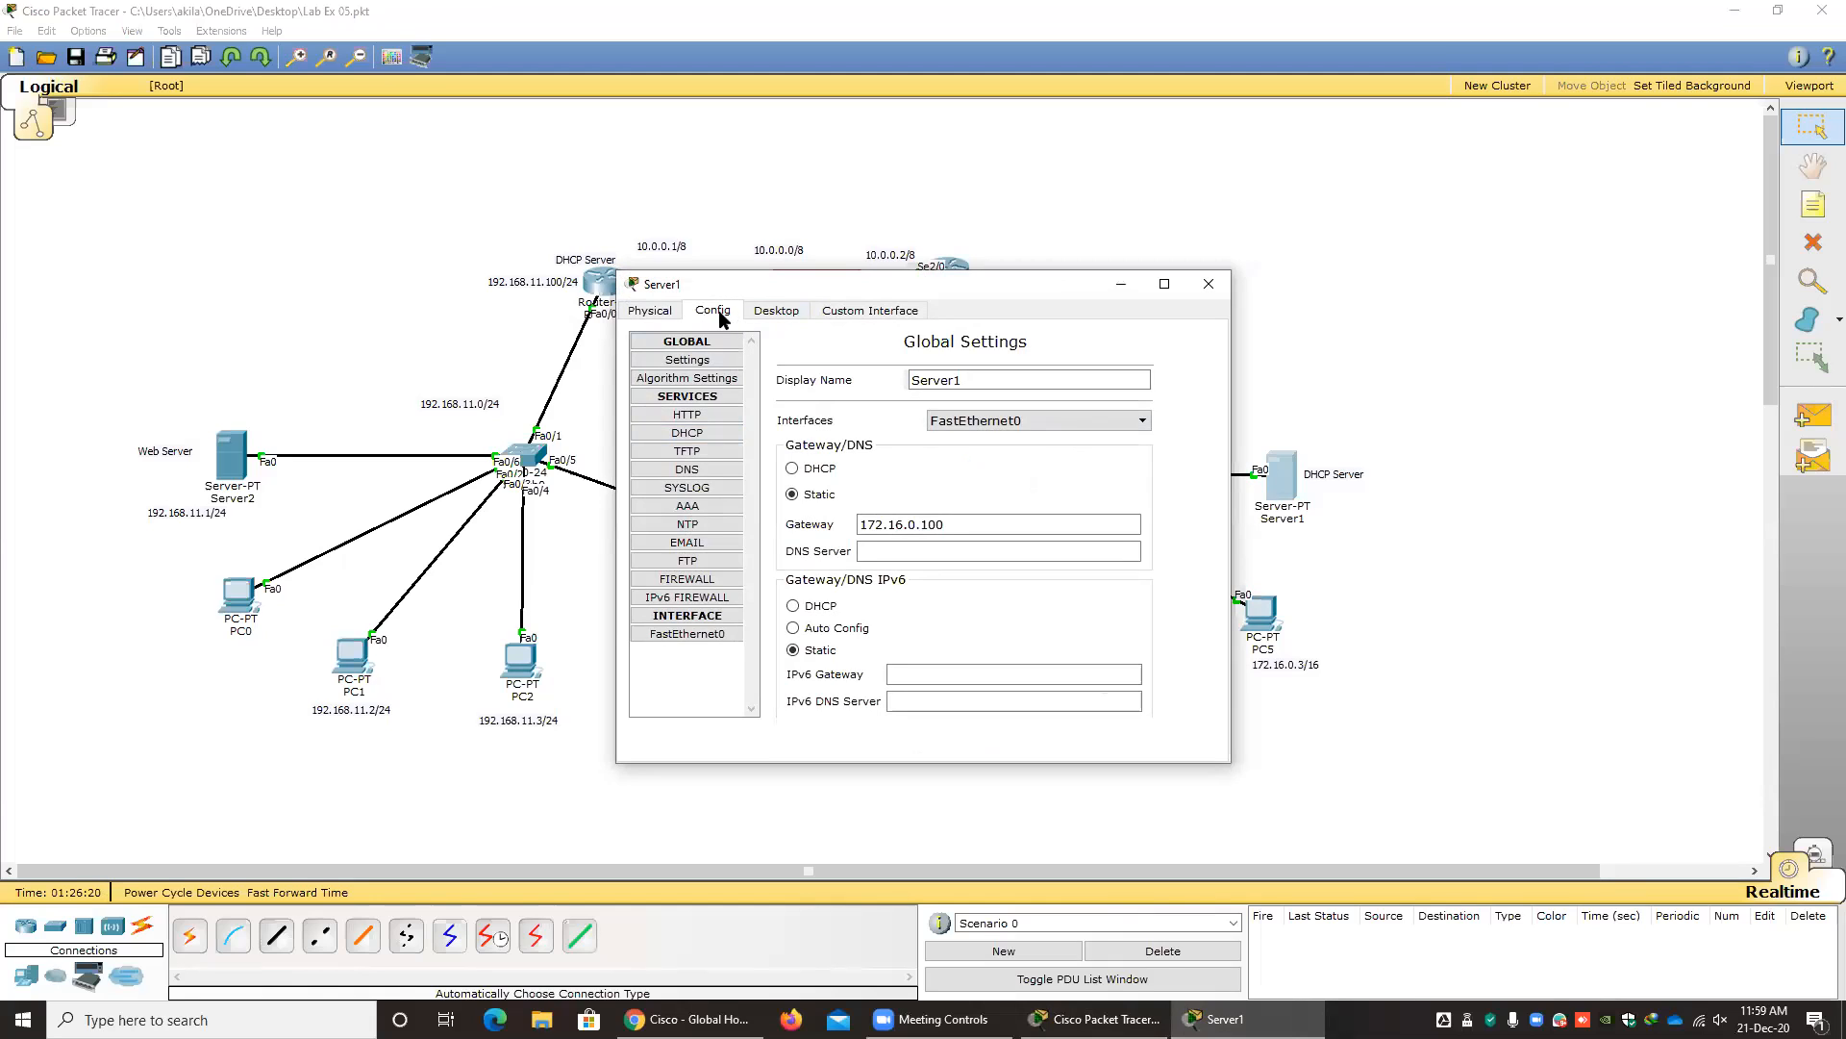
{"action": "left_click", "coordinate": [689, 433]}
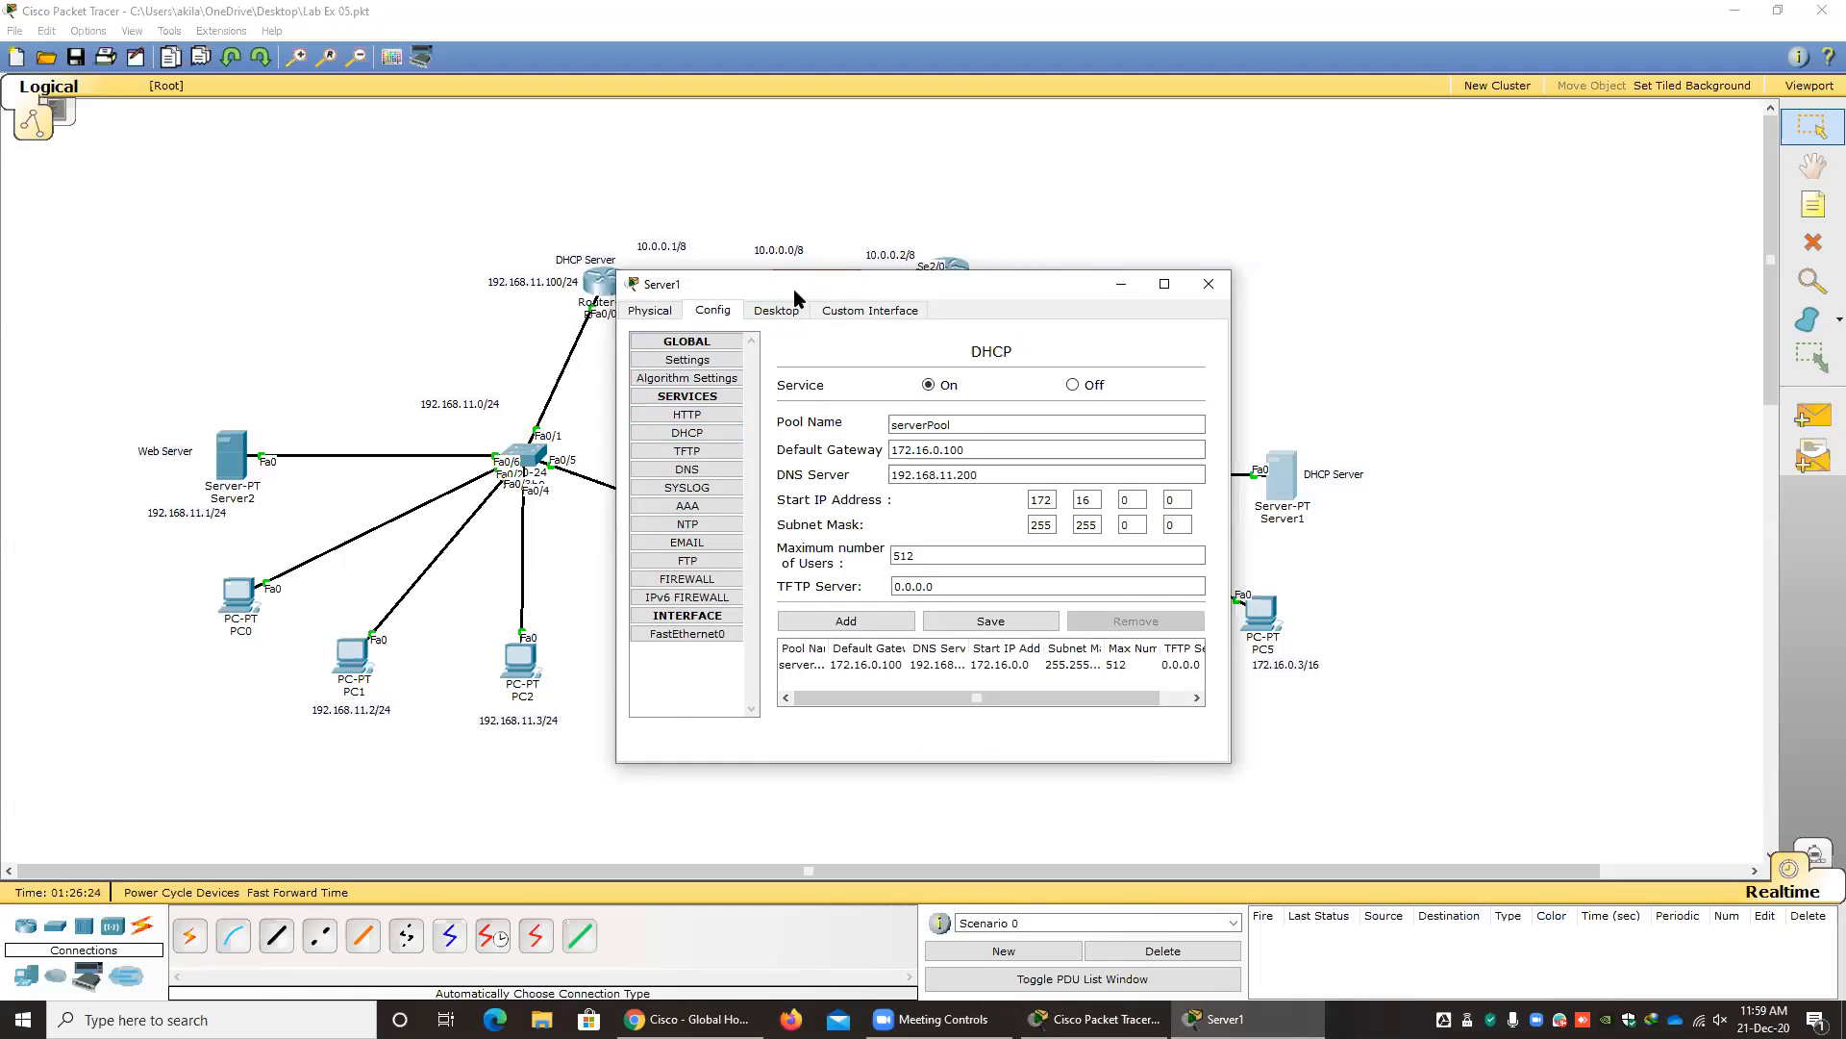
{"action": "left_click_drag", "start_coordinate": [793, 289], "coordinate": [716, 295]}
{"action": "left_click_drag", "start_coordinate": [891, 430], "coordinate": [762, 437]}
{"action": "left_click_drag", "start_coordinate": [901, 460], "coordinate": [765, 458]}
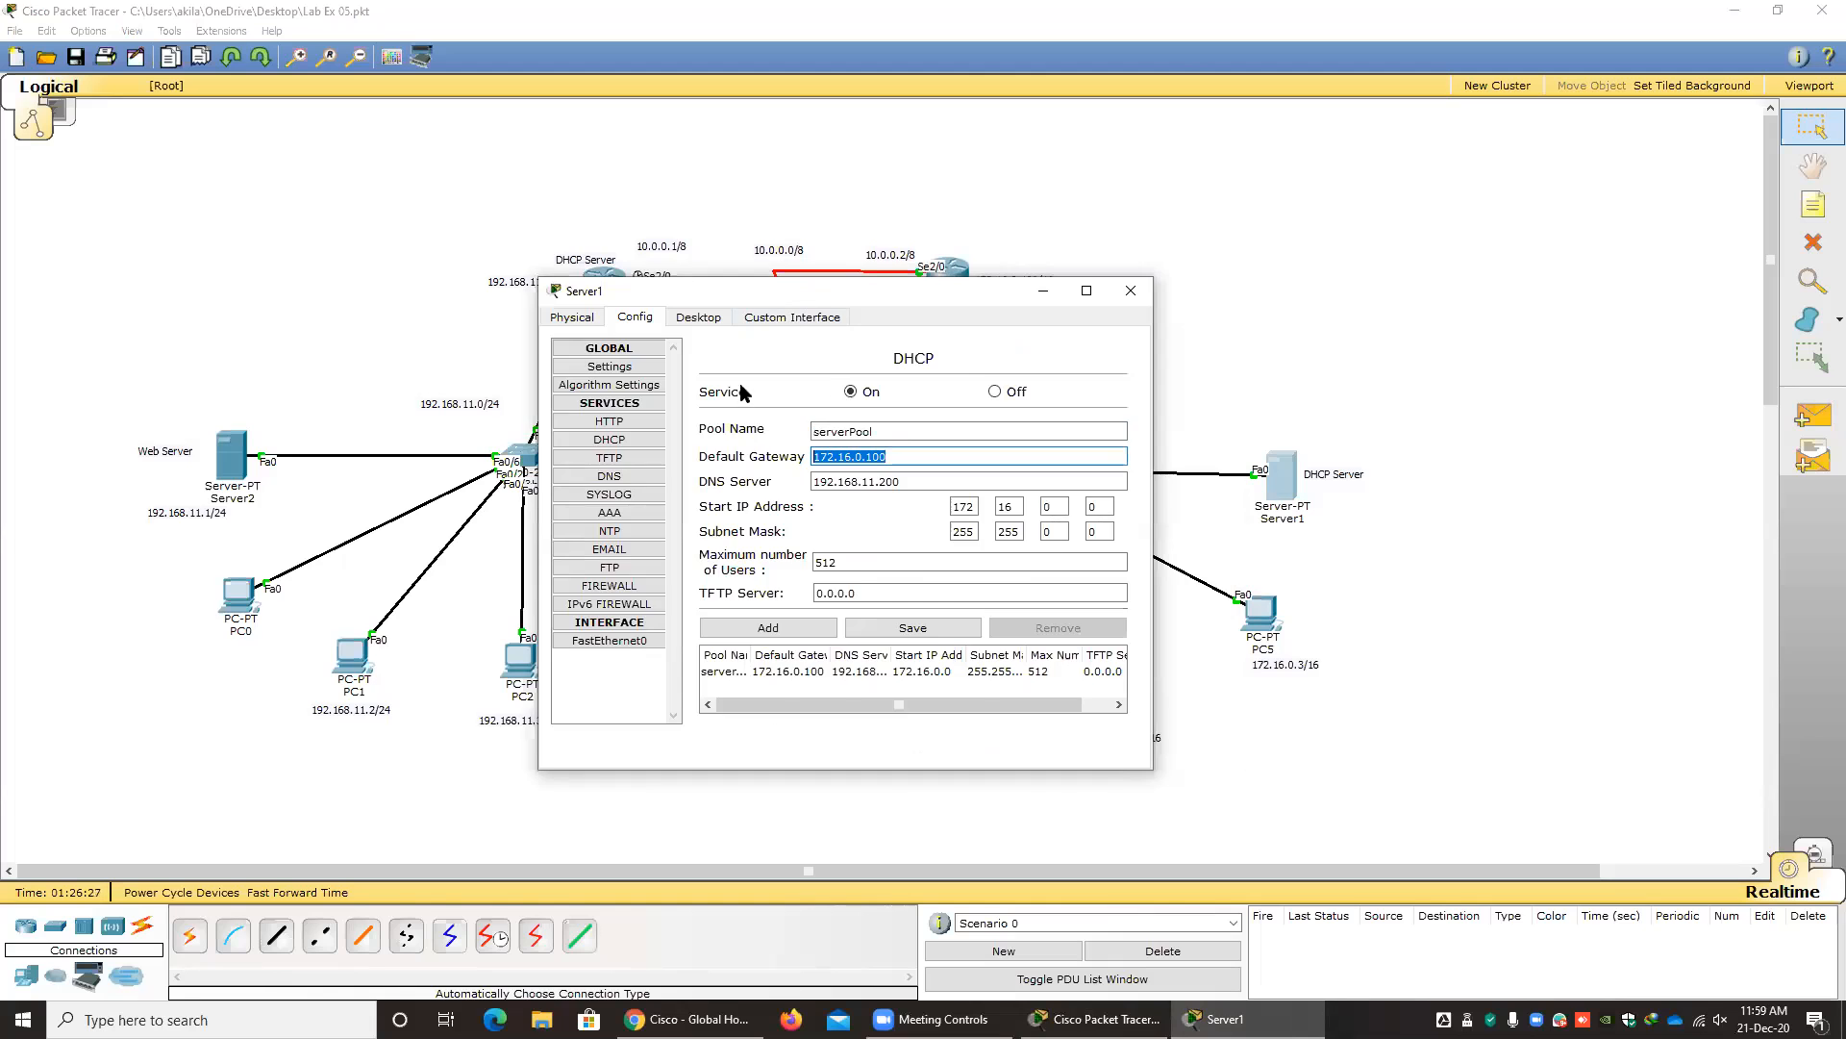
{"action": "left_click_drag", "start_coordinate": [791, 293], "coordinate": [734, 389]}
{"action": "left_click", "coordinate": [603, 289]}
{"action": "left_click_drag", "start_coordinate": [982, 544], "coordinate": [1106, 540]}
{"action": "left_click_drag", "start_coordinate": [954, 572], "coordinate": [1039, 573]}
{"action": "left_click_drag", "start_coordinate": [973, 503], "coordinate": [1039, 503]}
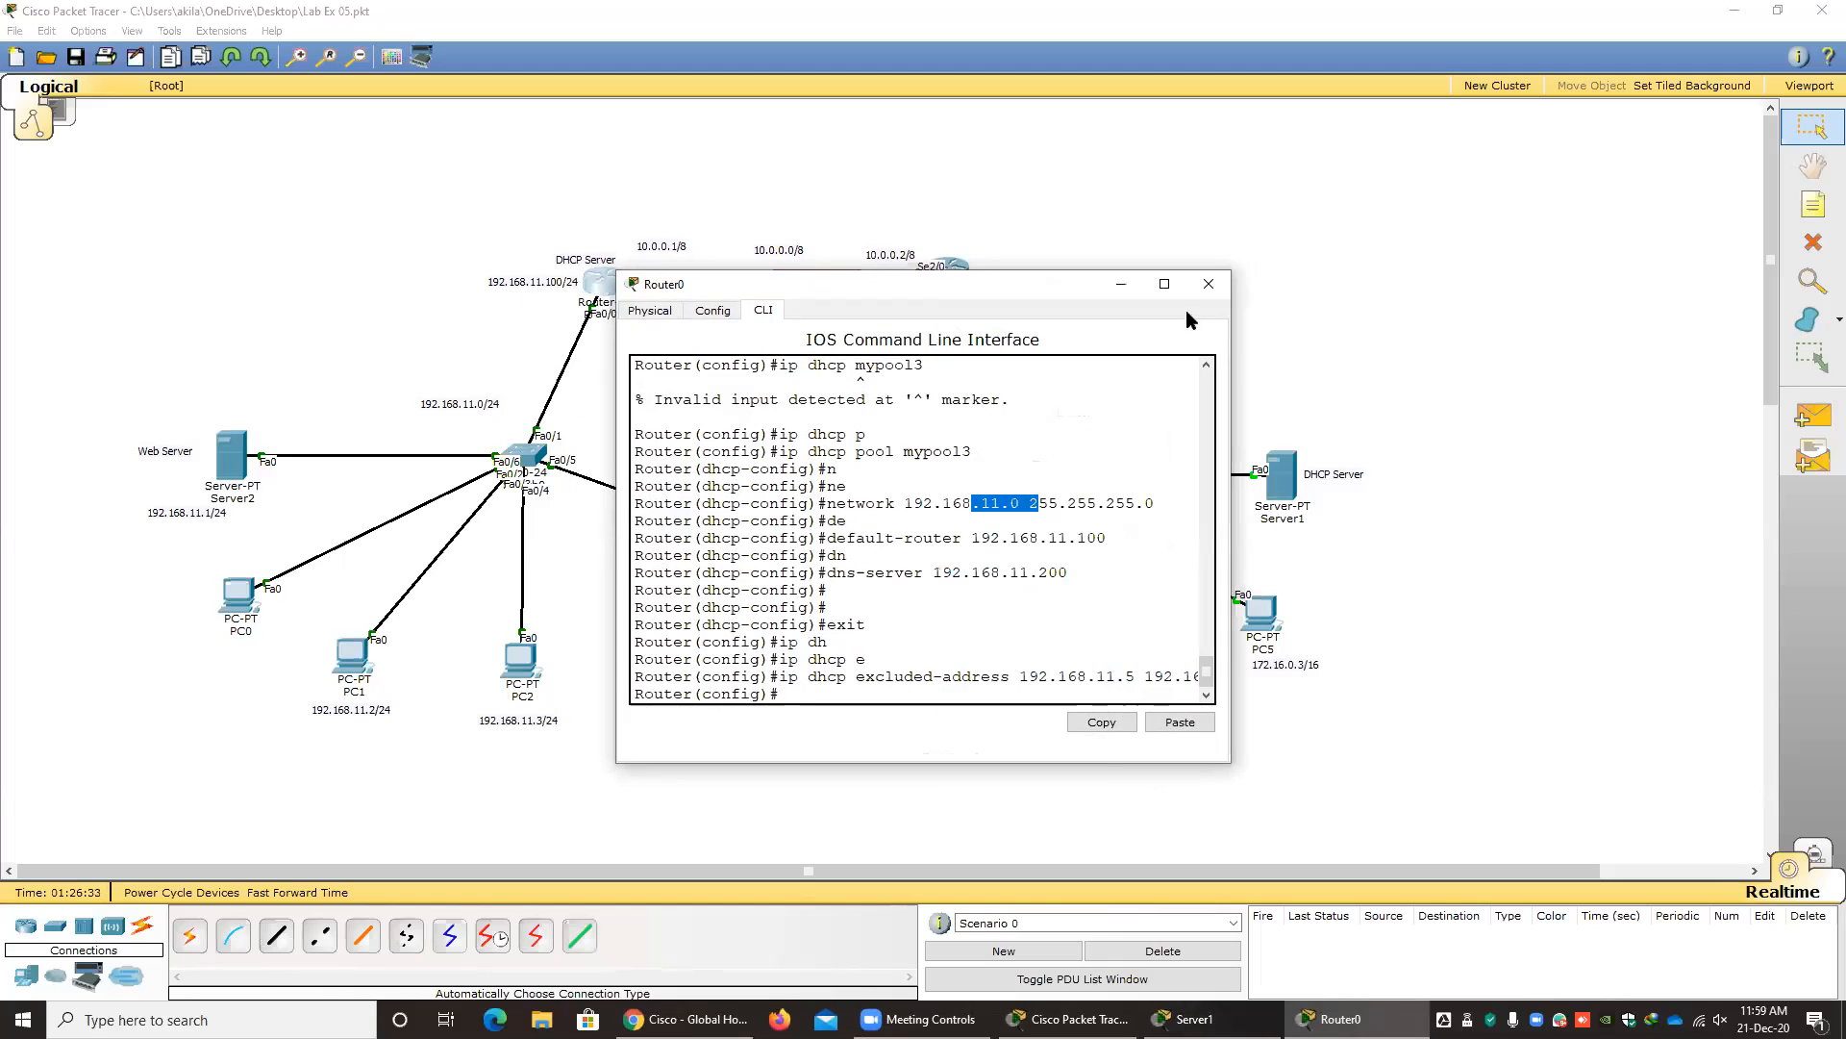
{"action": "left_click", "coordinate": [1280, 474]}
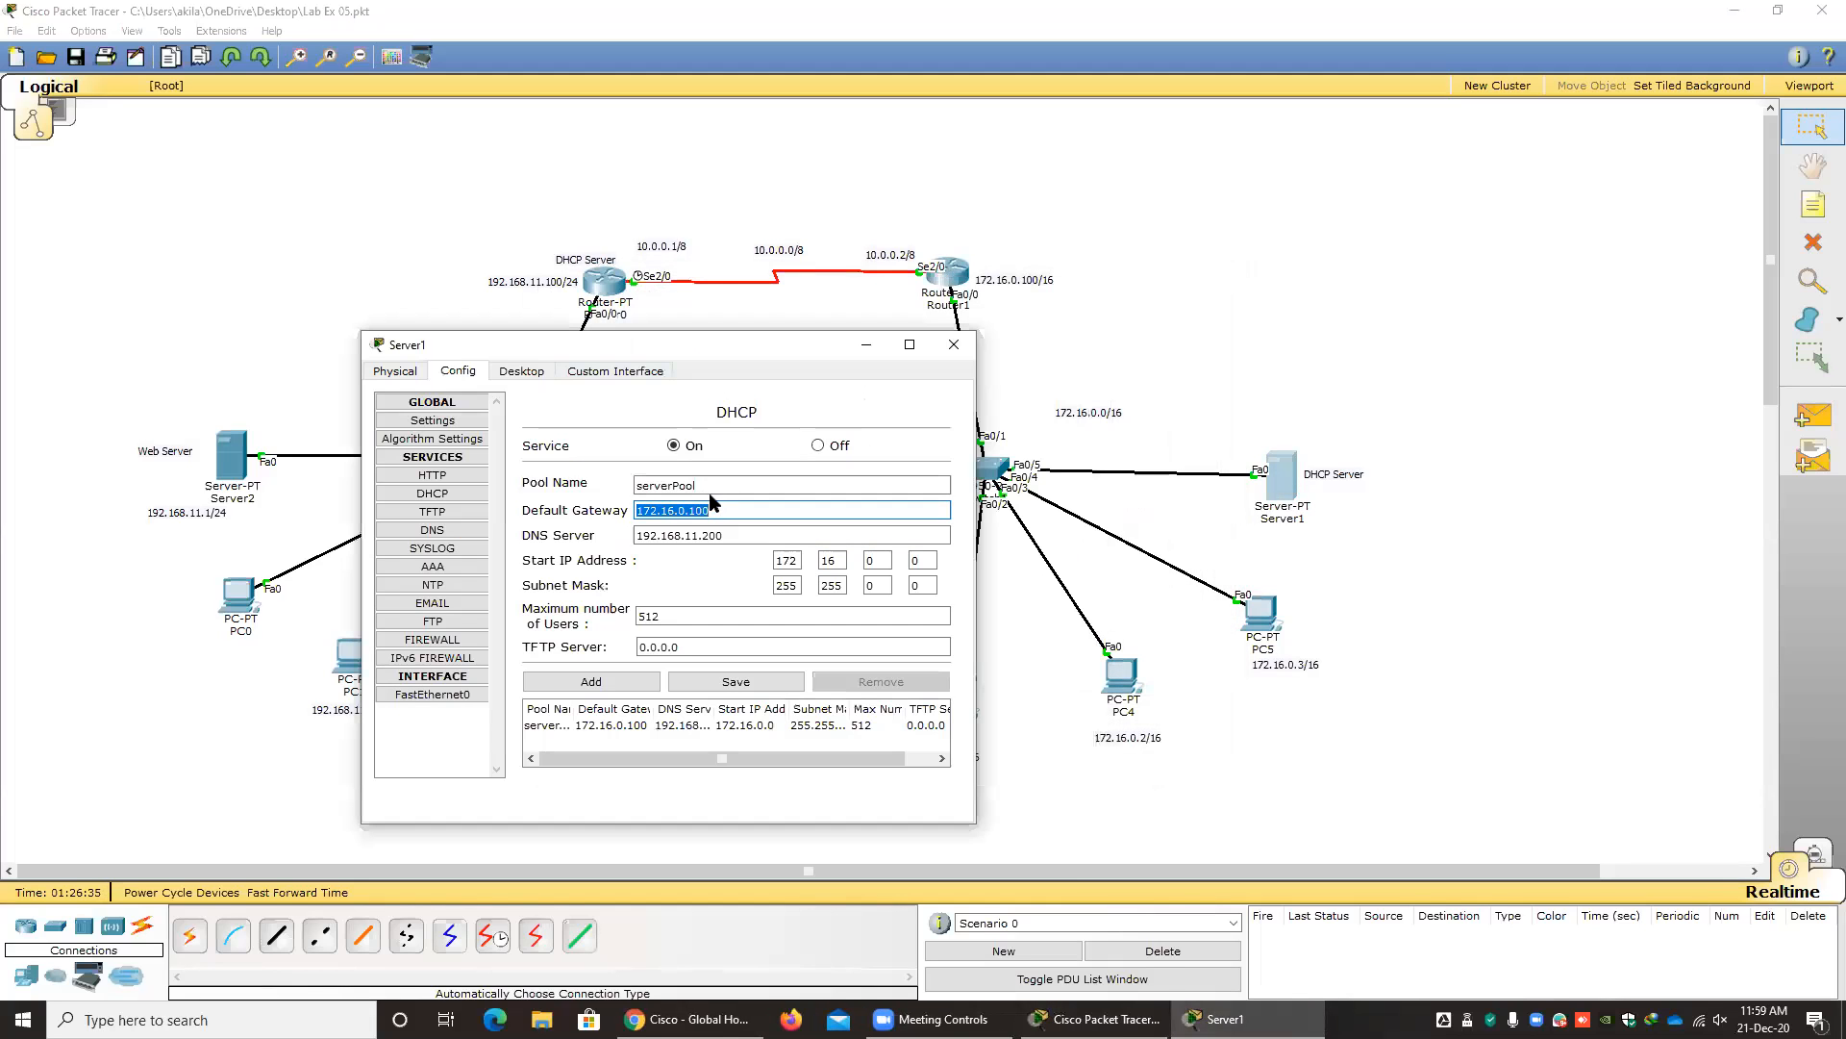
{"action": "left_click_drag", "start_coordinate": [650, 535], "coordinate": [856, 563]}
{"action": "left_click", "coordinate": [924, 561]}
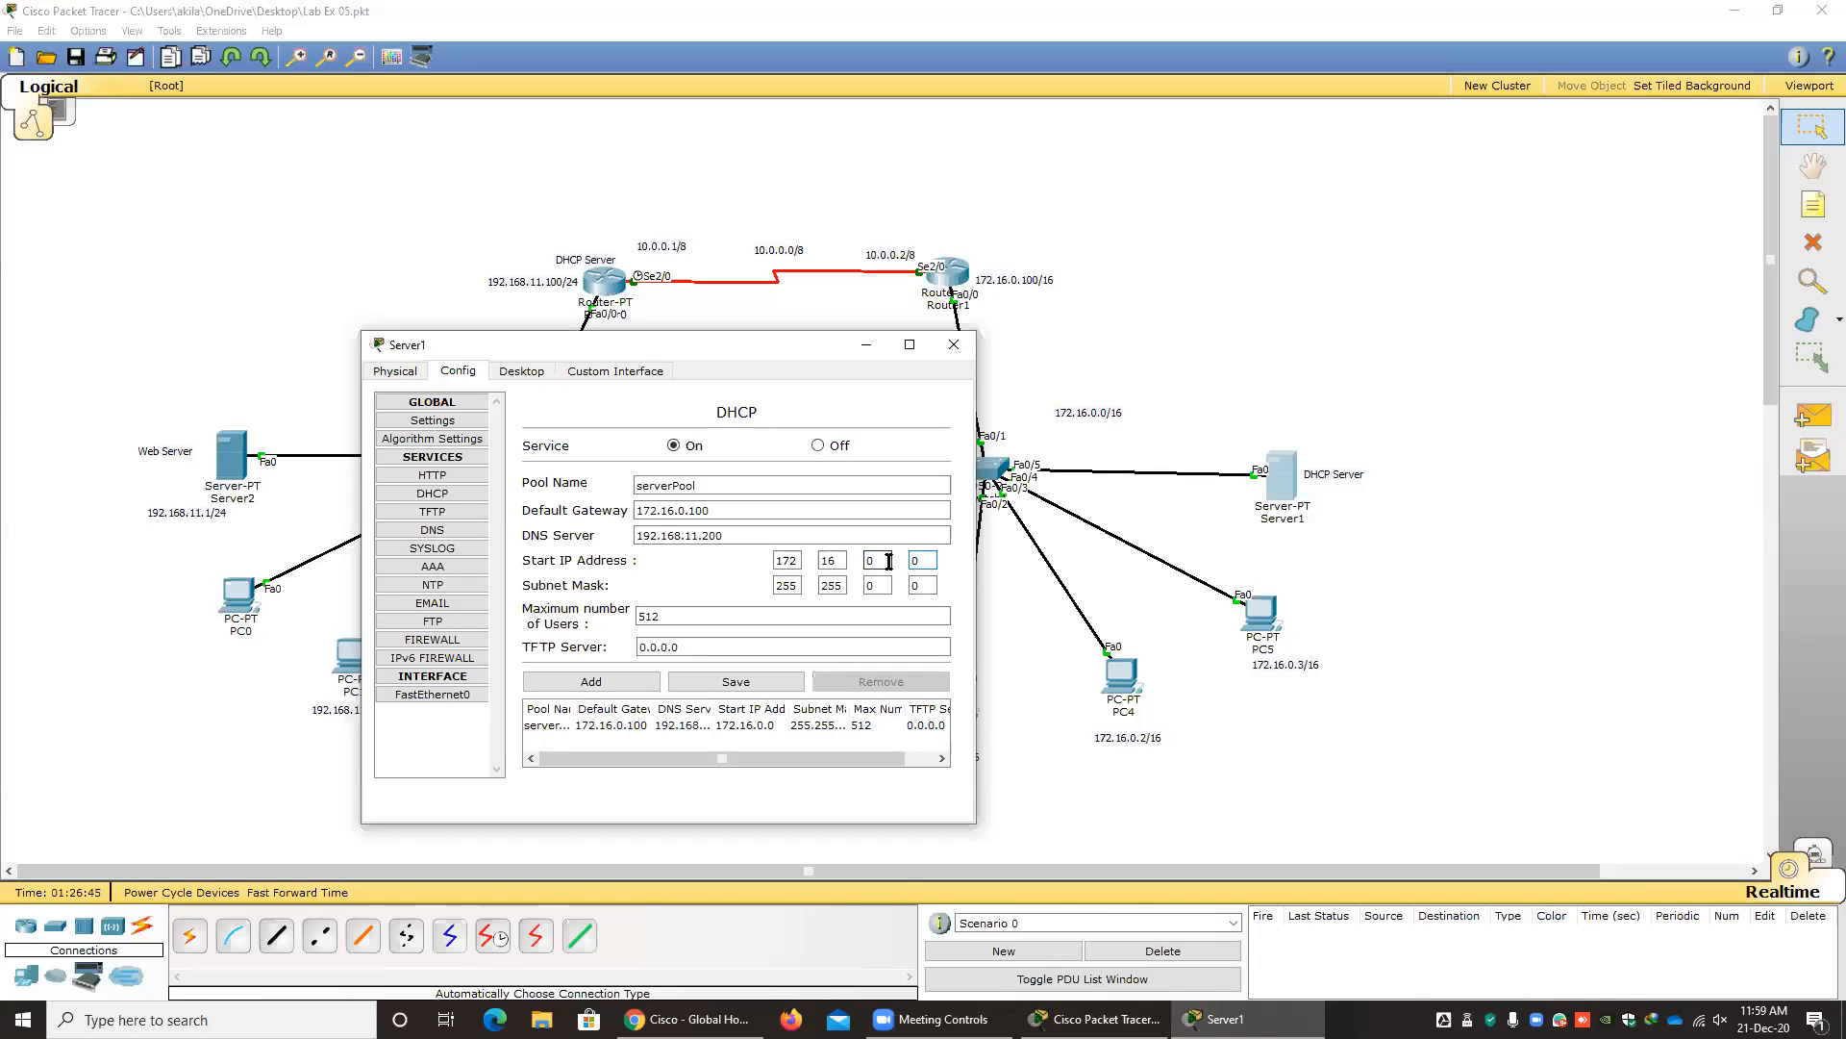
Set serverPool's maximum number of users to 512, save the pool and widen the window to show its full entry.
{"action": "left_click", "coordinate": [700, 612]}
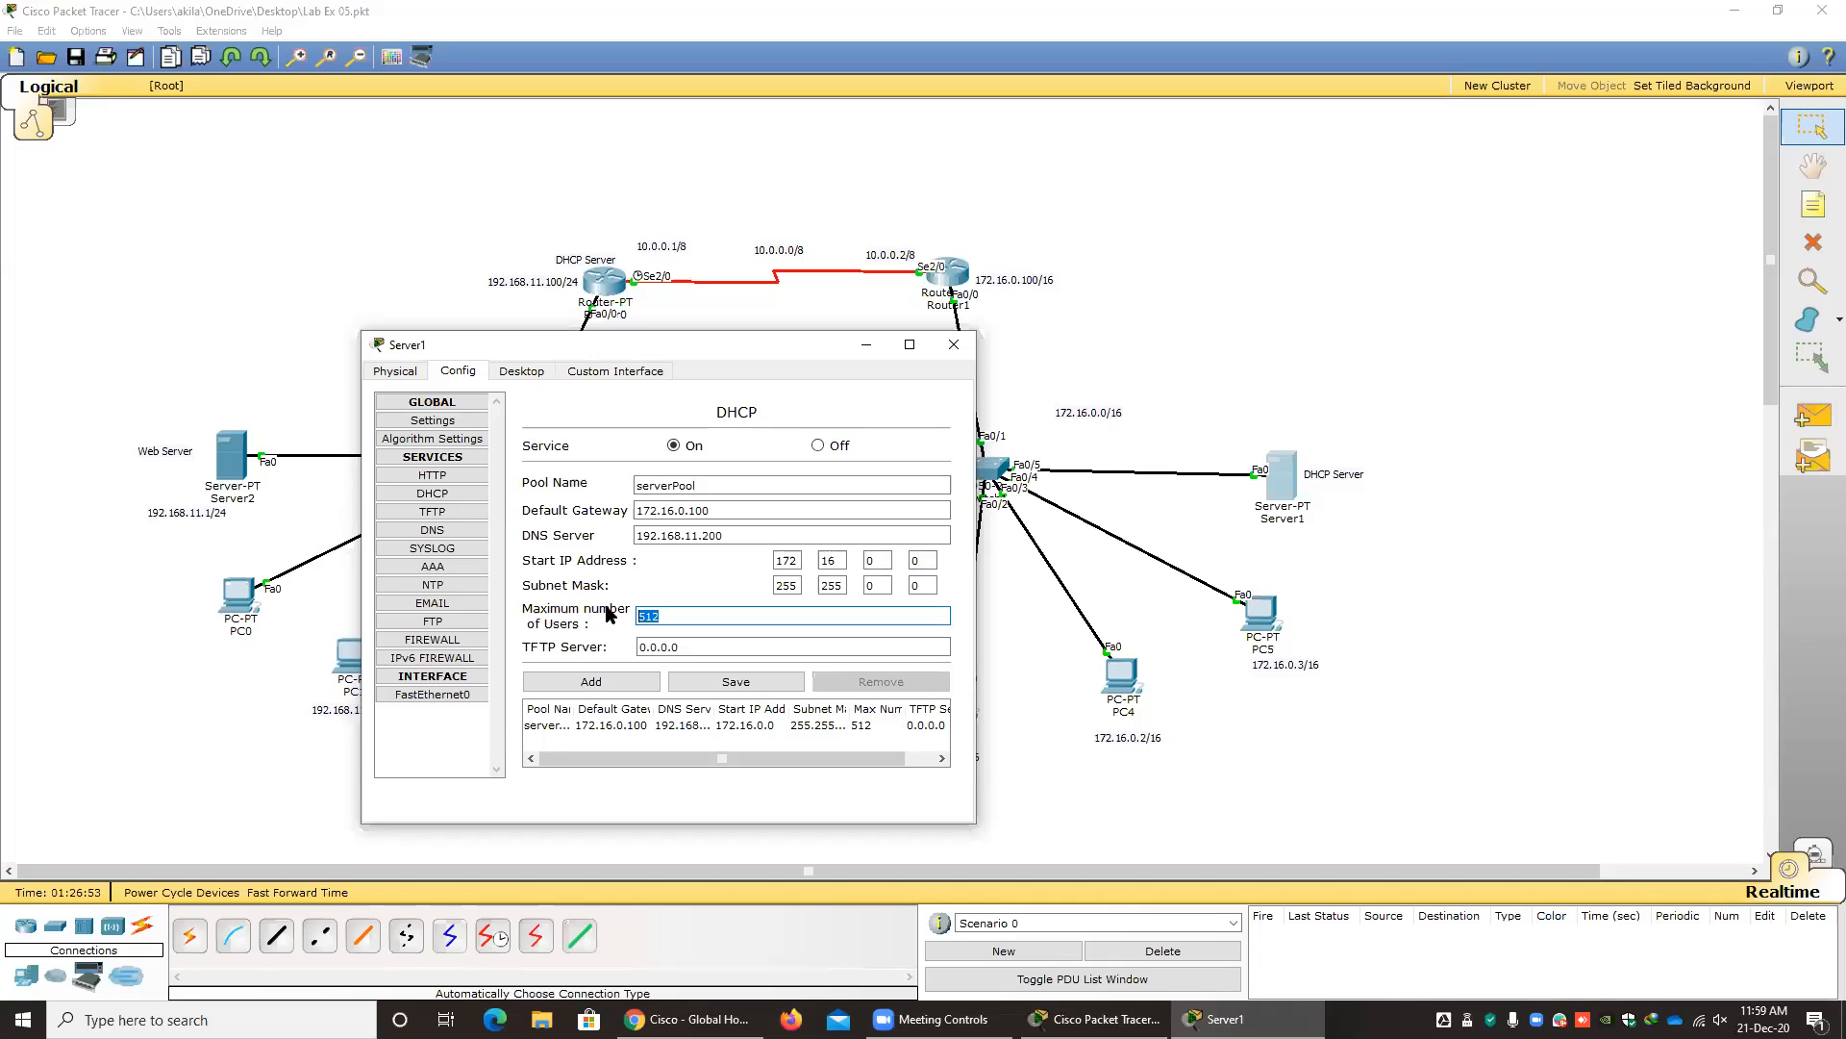
{"action": "type", "text": "200"}
{"action": "key", "text": "BackSpace"}
{"action": "key", "text": "BackSpace"}
{"action": "key", "text": "BackSpace"}
{"action": "type", "text": "512"}
{"action": "left_click", "coordinate": [768, 689]}
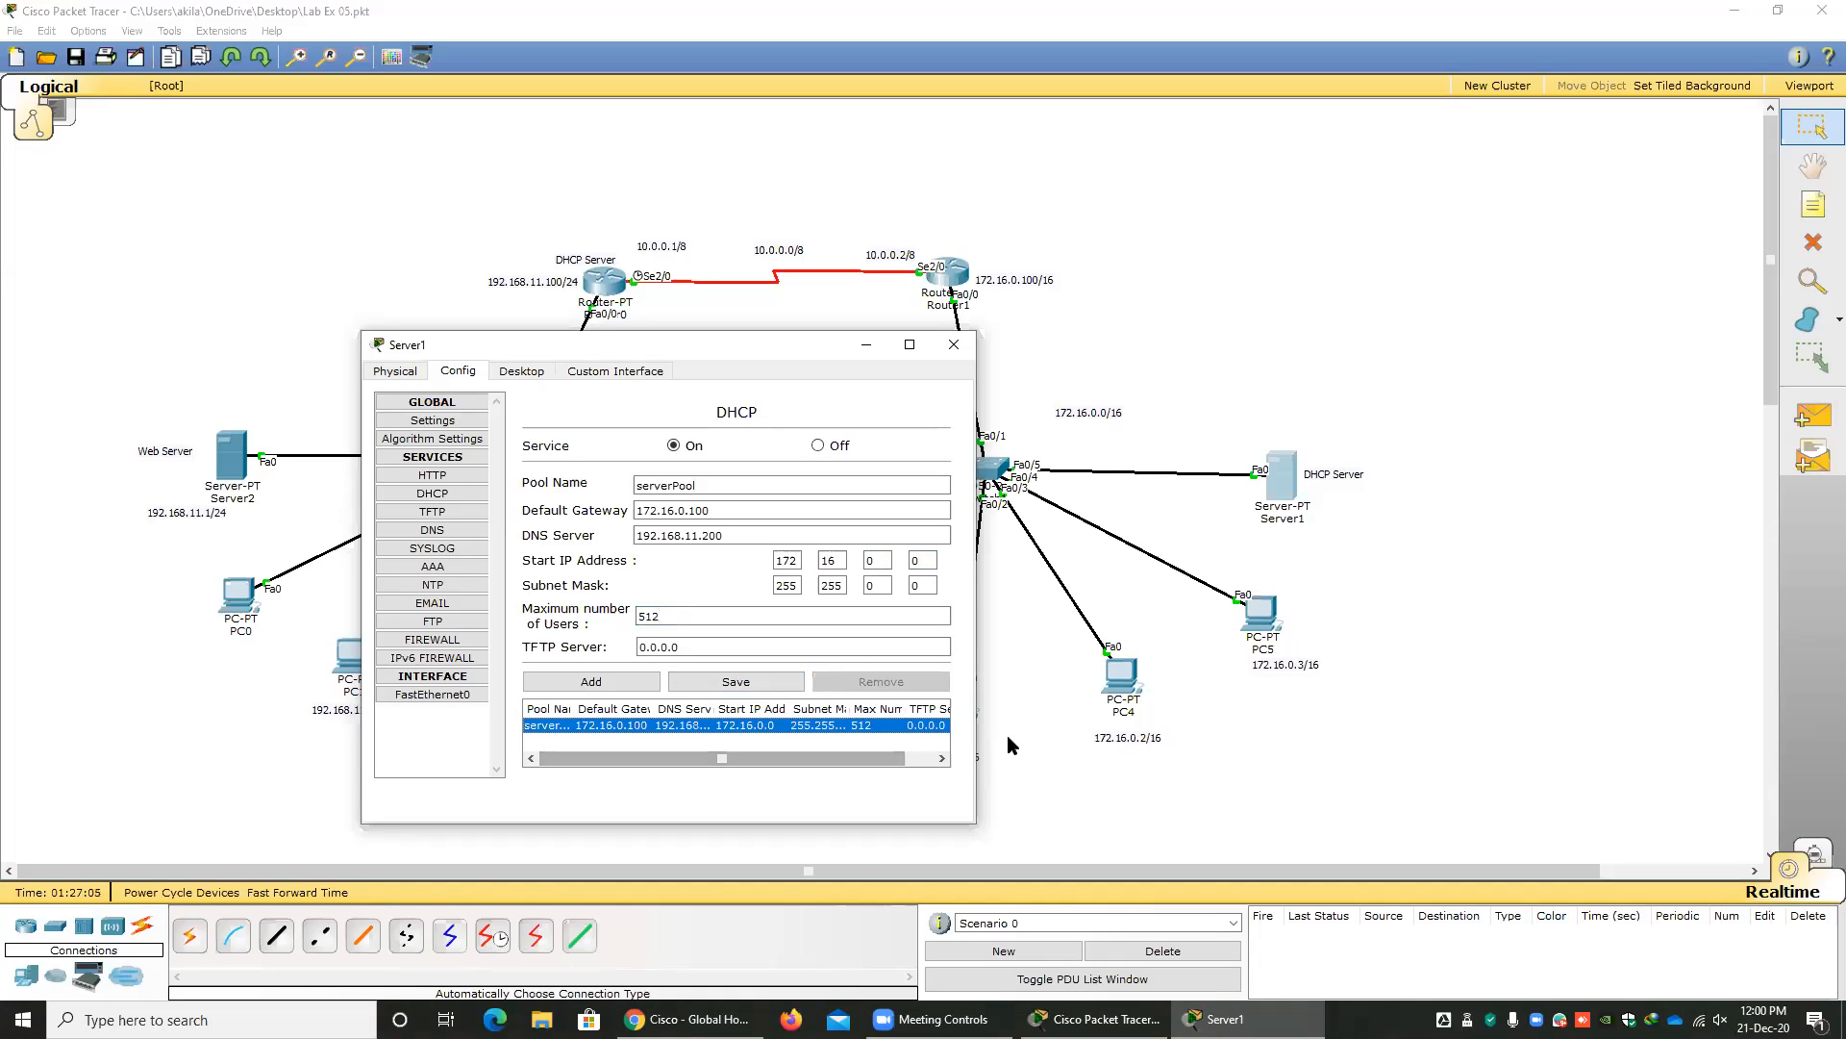
{"action": "left_click_drag", "start_coordinate": [982, 725], "coordinate": [1453, 725]}
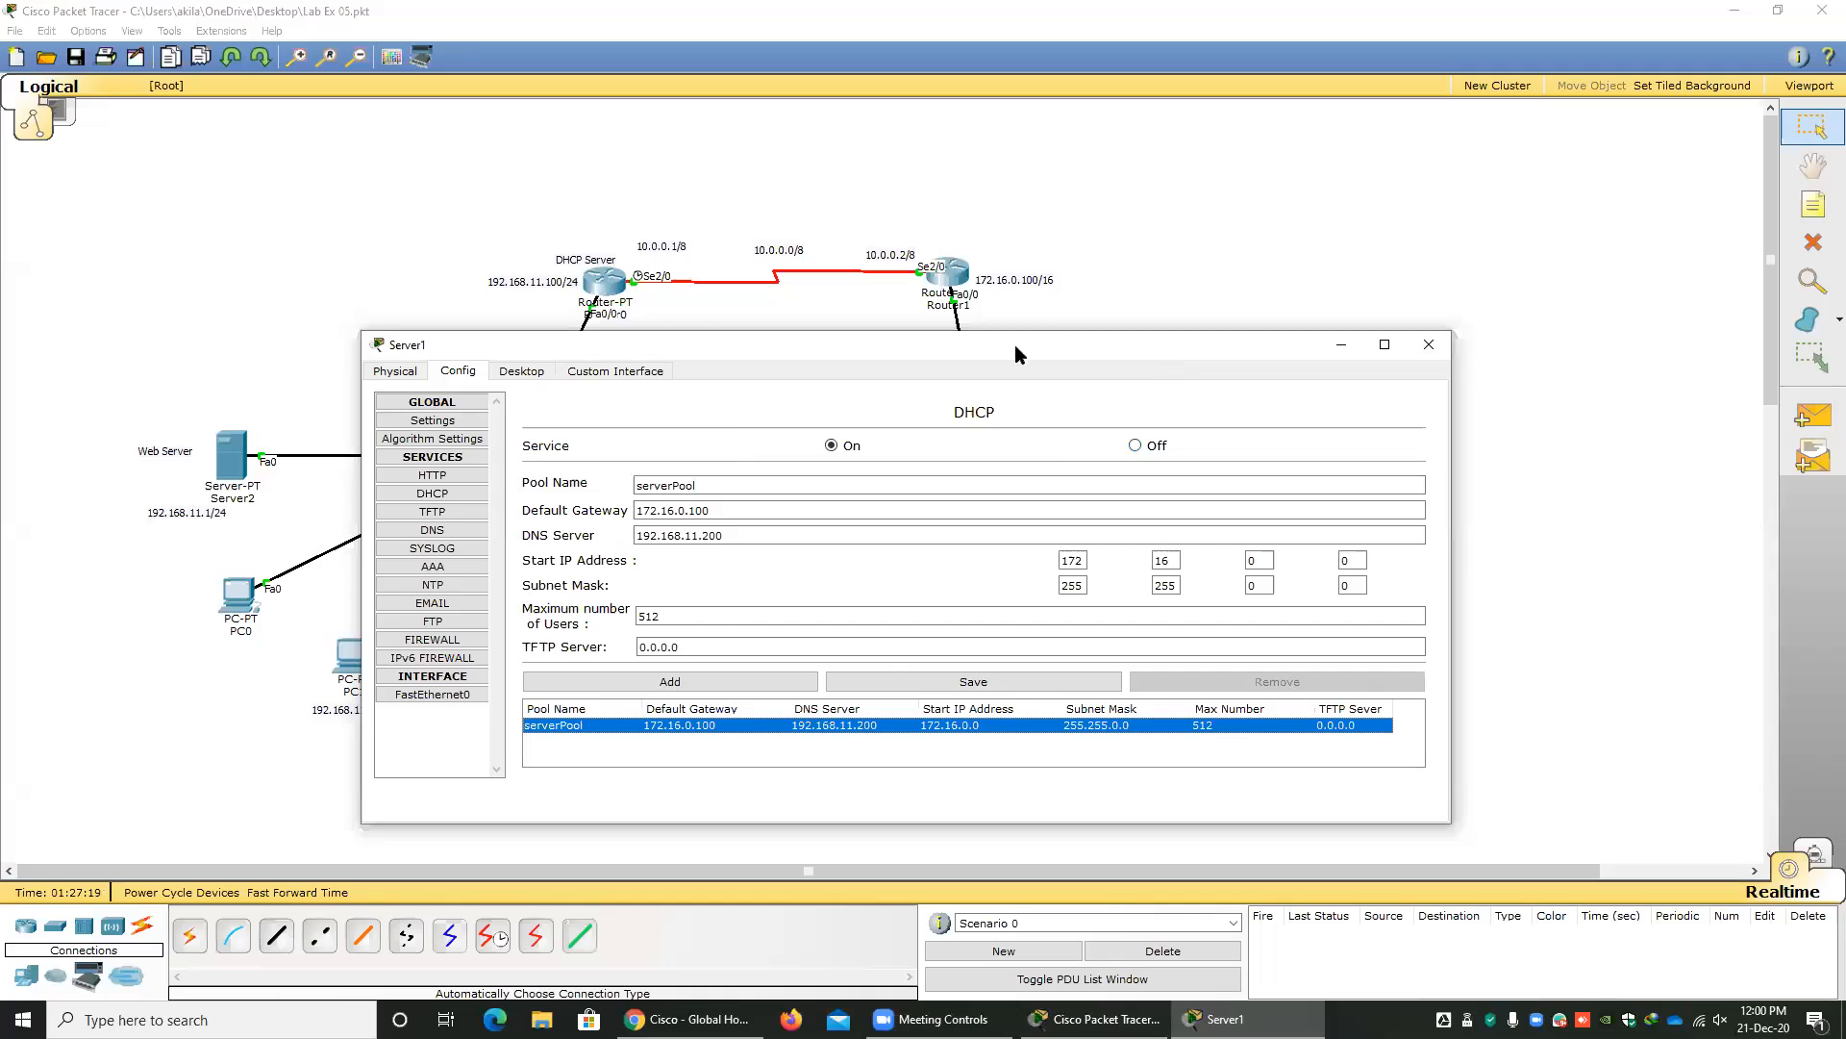
Close Server1's window, switch PC3's IP configuration to static and back to DHCP to request a new address, and close PC3.
{"action": "left_click_drag", "start_coordinate": [1163, 354], "coordinate": [1008, 342]}
{"action": "left_click", "coordinate": [1271, 333]}
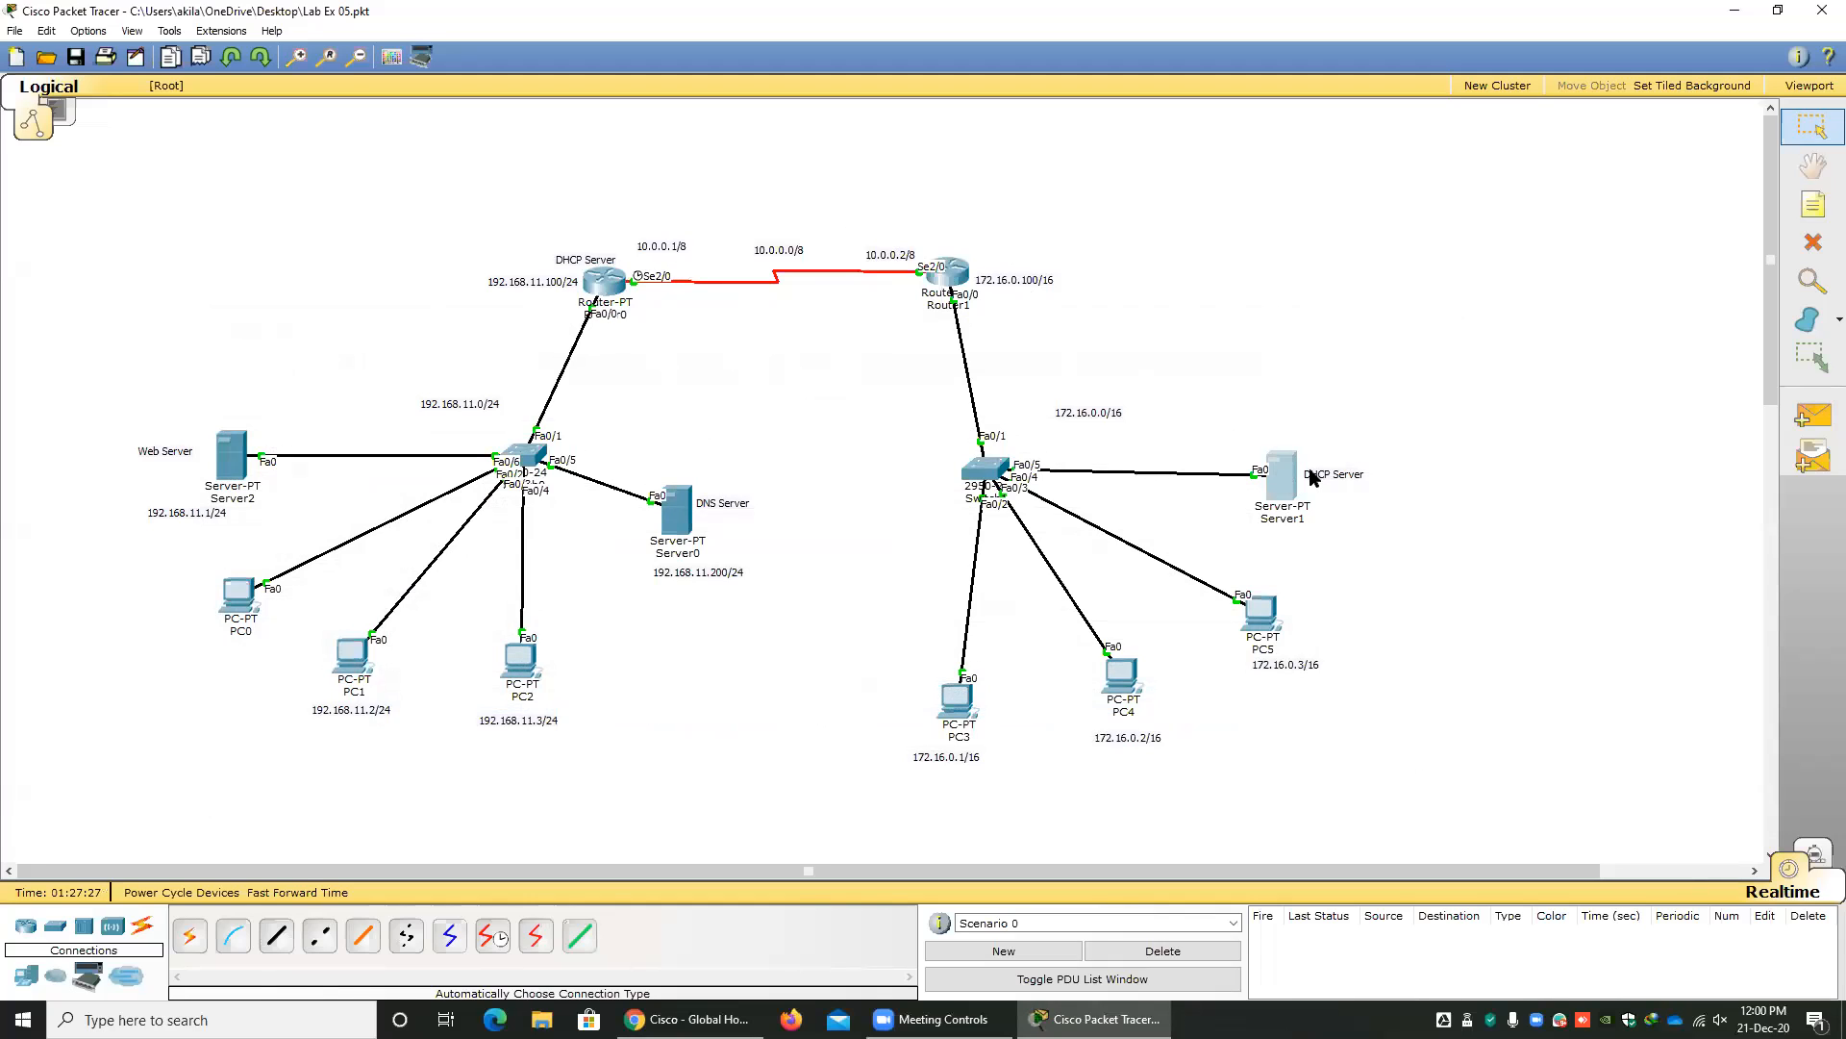
{"action": "left_click", "coordinate": [951, 707]}
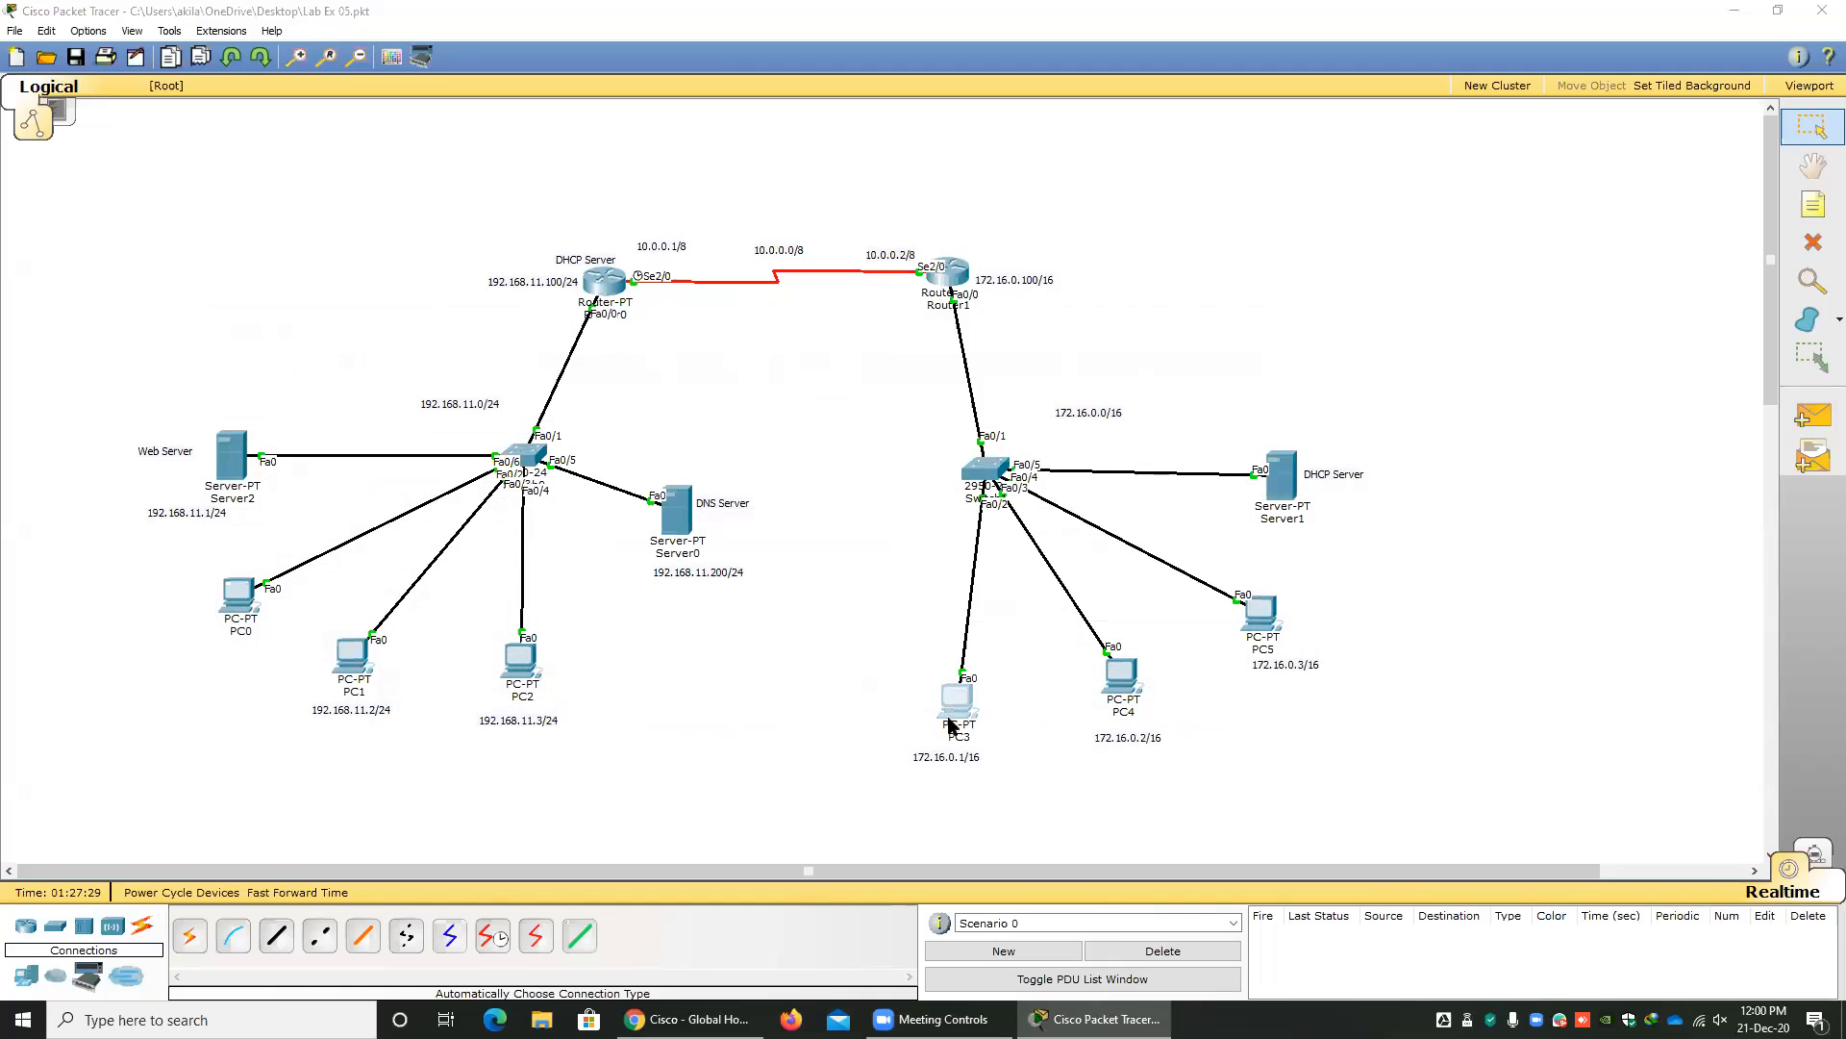
{"action": "left_click", "coordinate": [701, 389]}
{"action": "left_click", "coordinate": [746, 396]}
{"action": "left_click", "coordinate": [646, 395]}
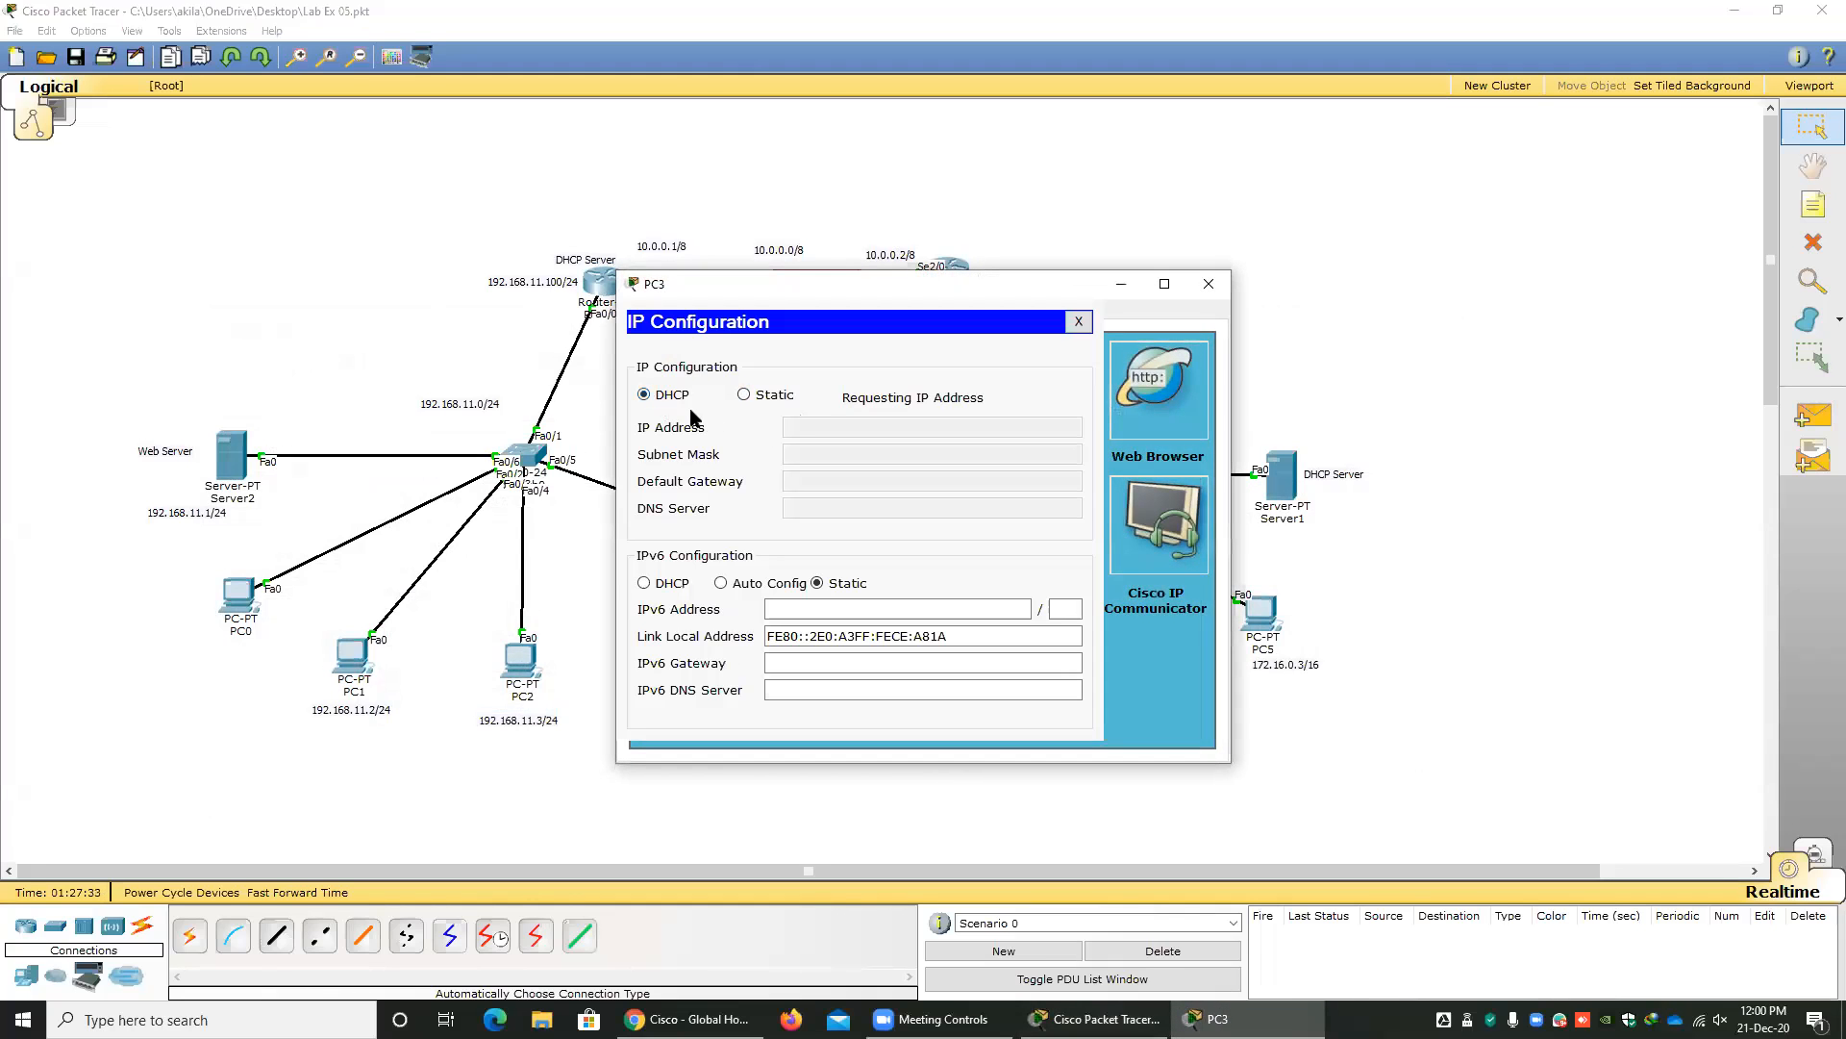
{"action": "left_click", "coordinate": [1078, 322]}
{"action": "left_click", "coordinate": [1208, 283]}
Renew PC0's address by switching its IP configuration to static and back to DHCP, and close PC0's window.
{"action": "left_click", "coordinate": [238, 596]}
{"action": "left_click", "coordinate": [702, 388]}
{"action": "left_click", "coordinate": [743, 395]}
{"action": "left_click", "coordinate": [644, 396]}
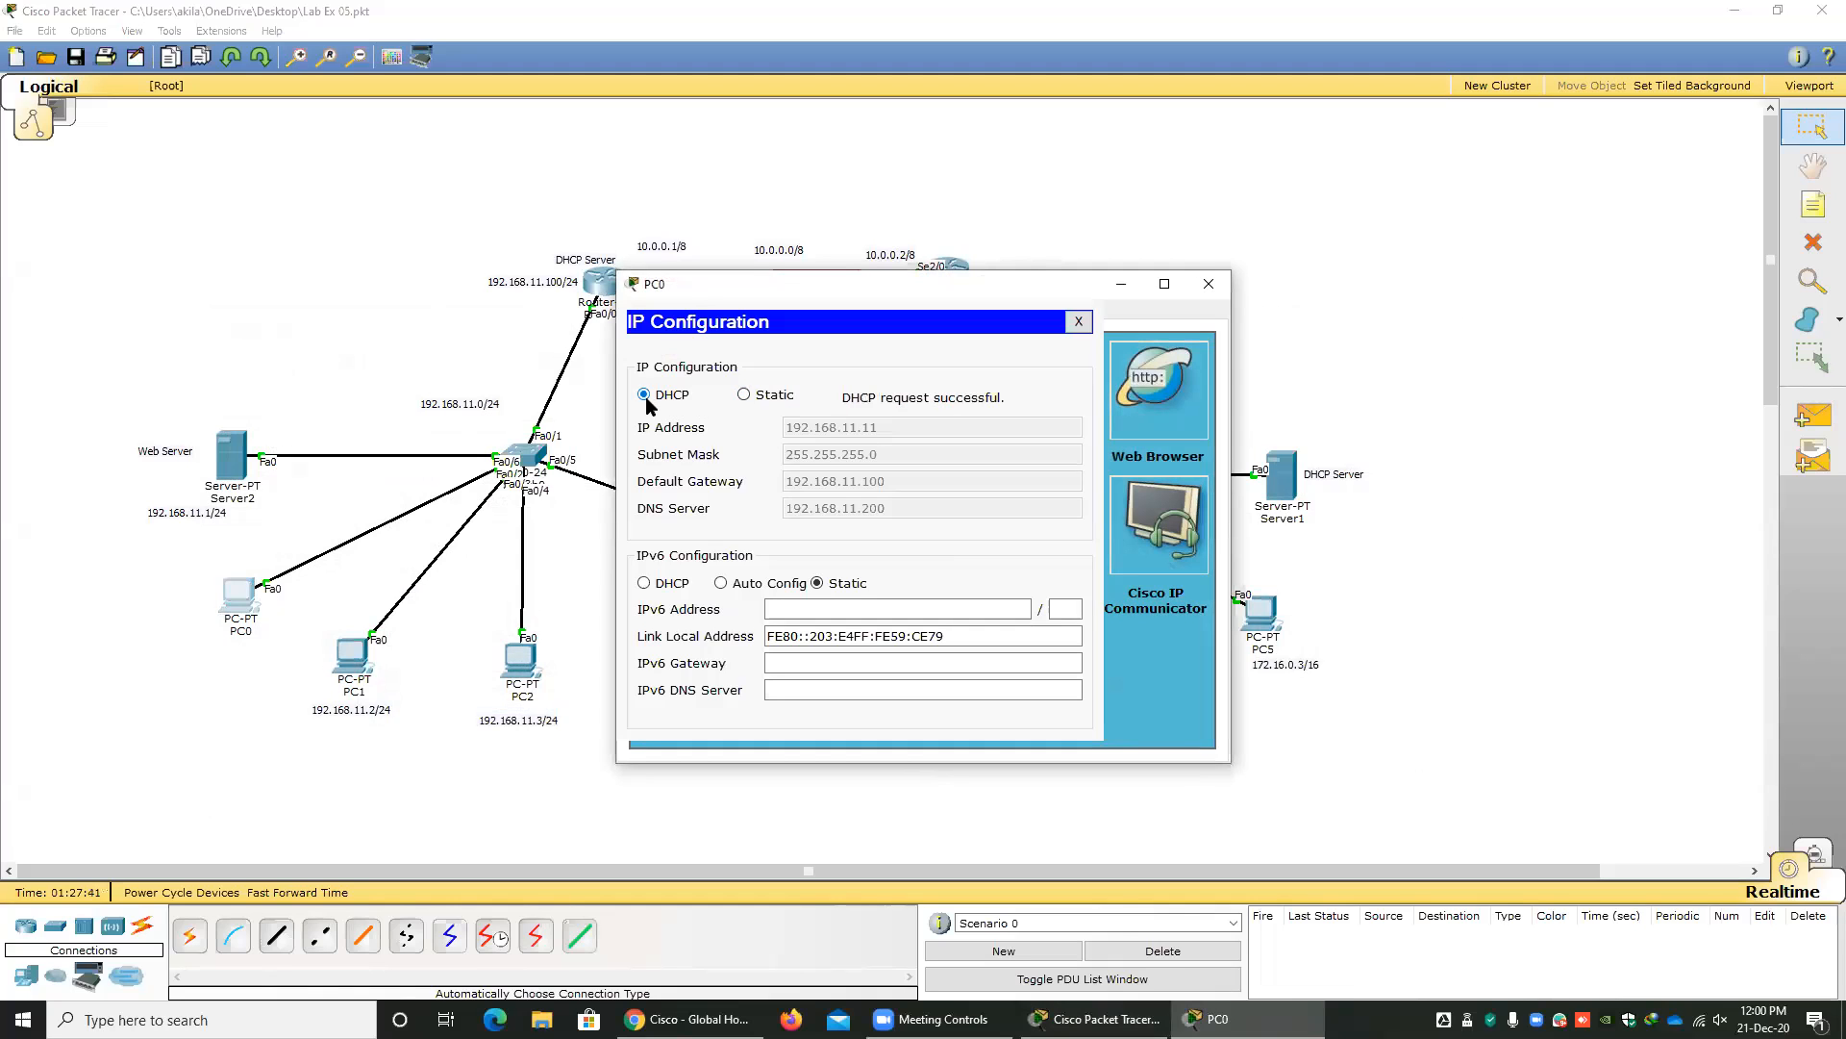
{"action": "left_click", "coordinate": [1079, 322]}
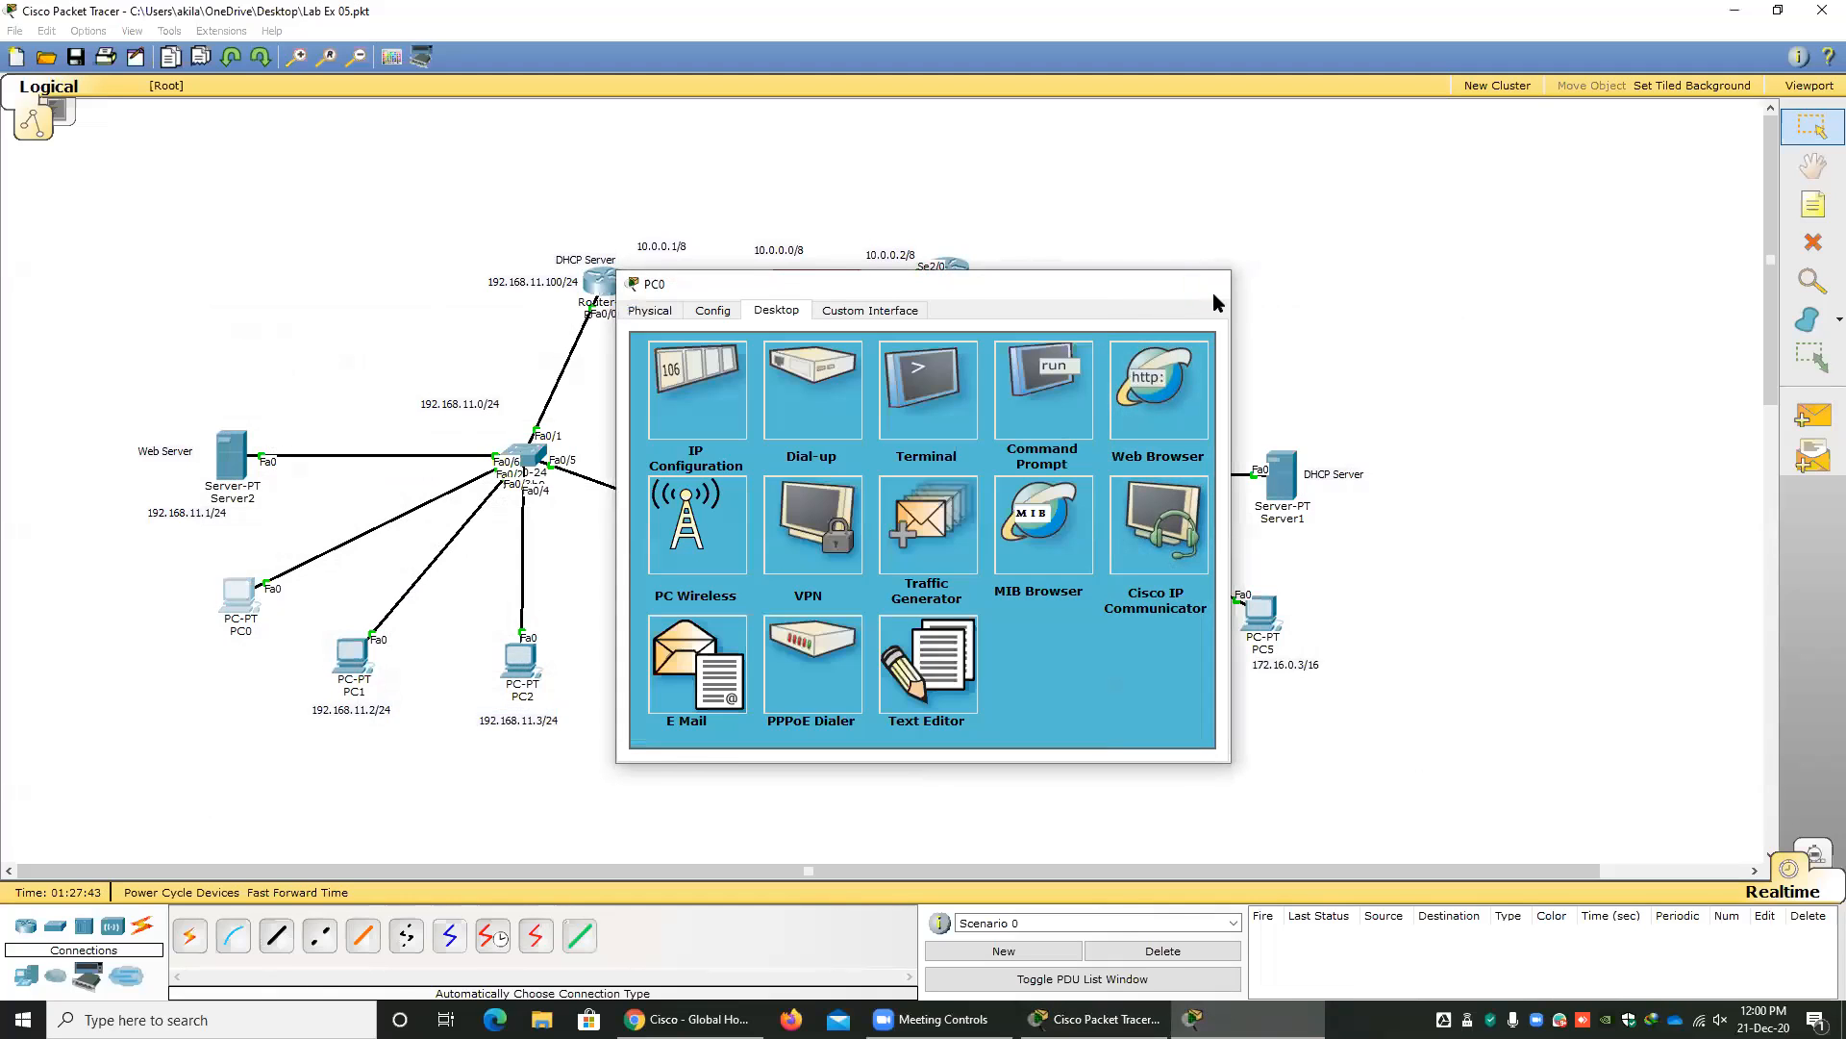
{"action": "left_click", "coordinate": [1209, 285]}
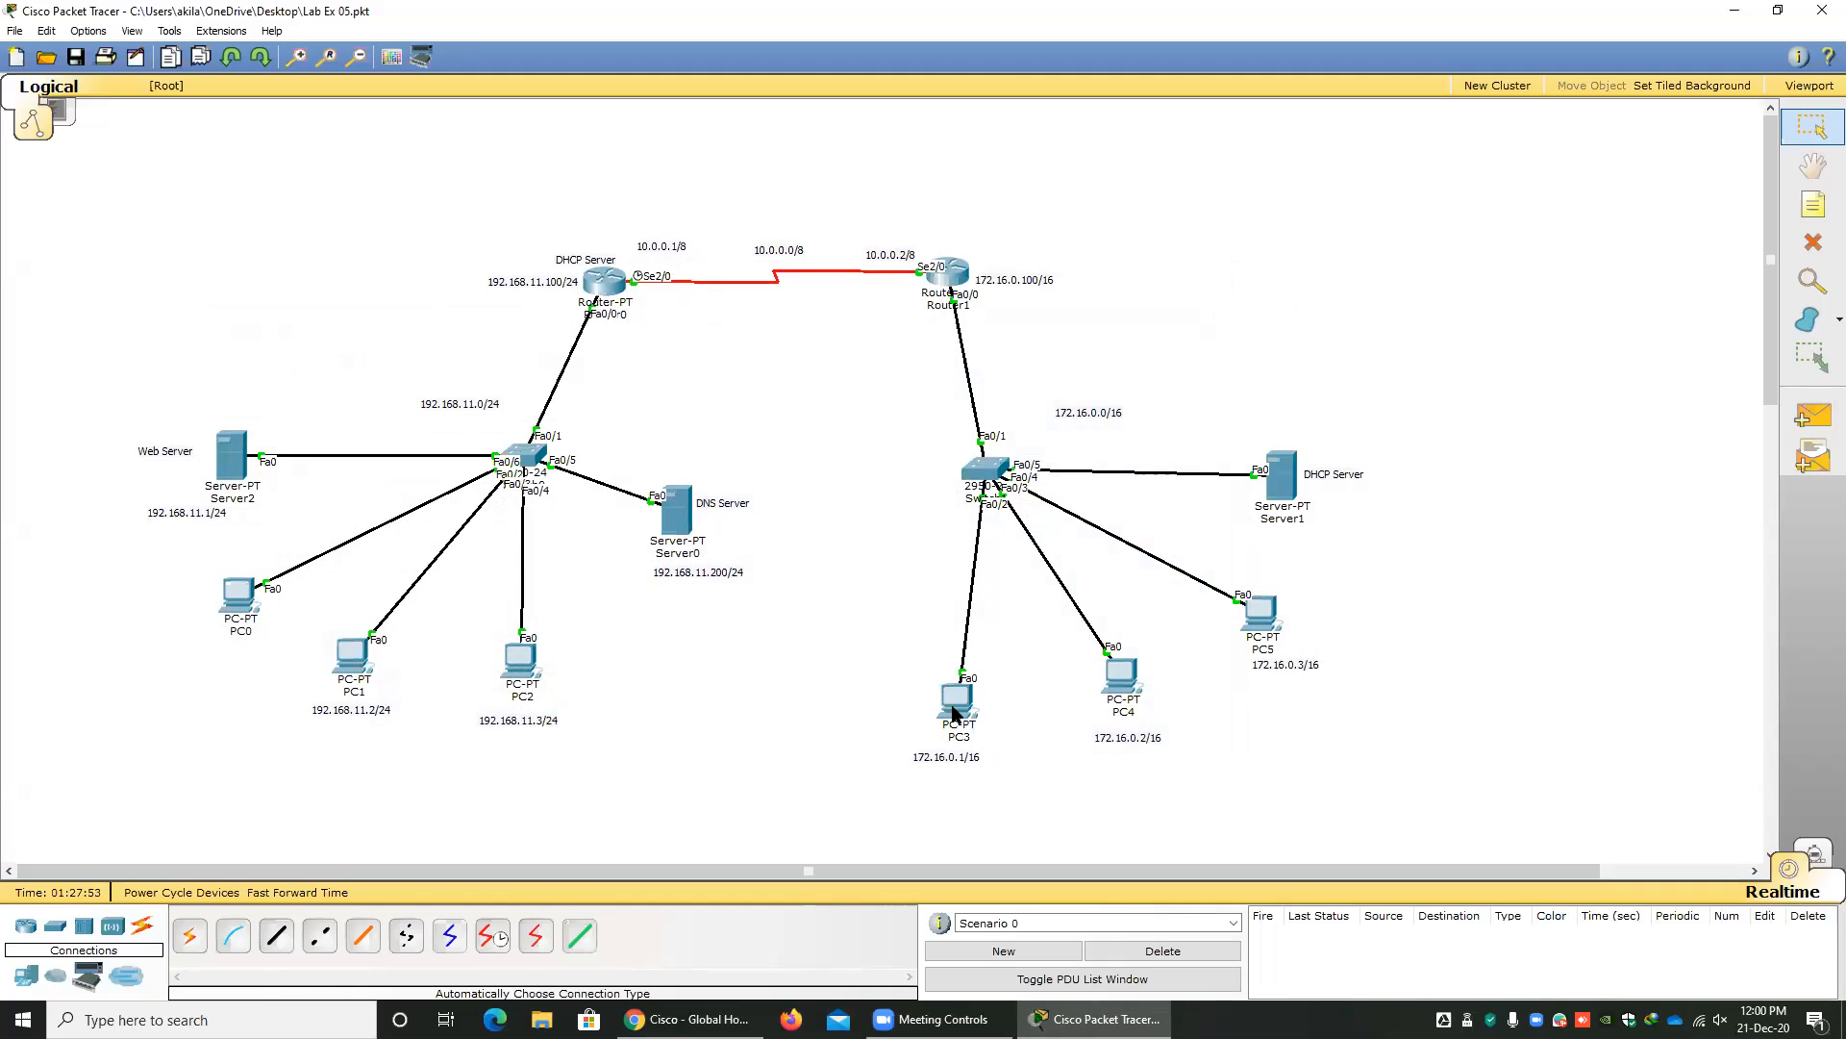
Open Server0's DNS service, review the mysite.com A record and its address, and close the window.
{"action": "left_click", "coordinate": [685, 527]}
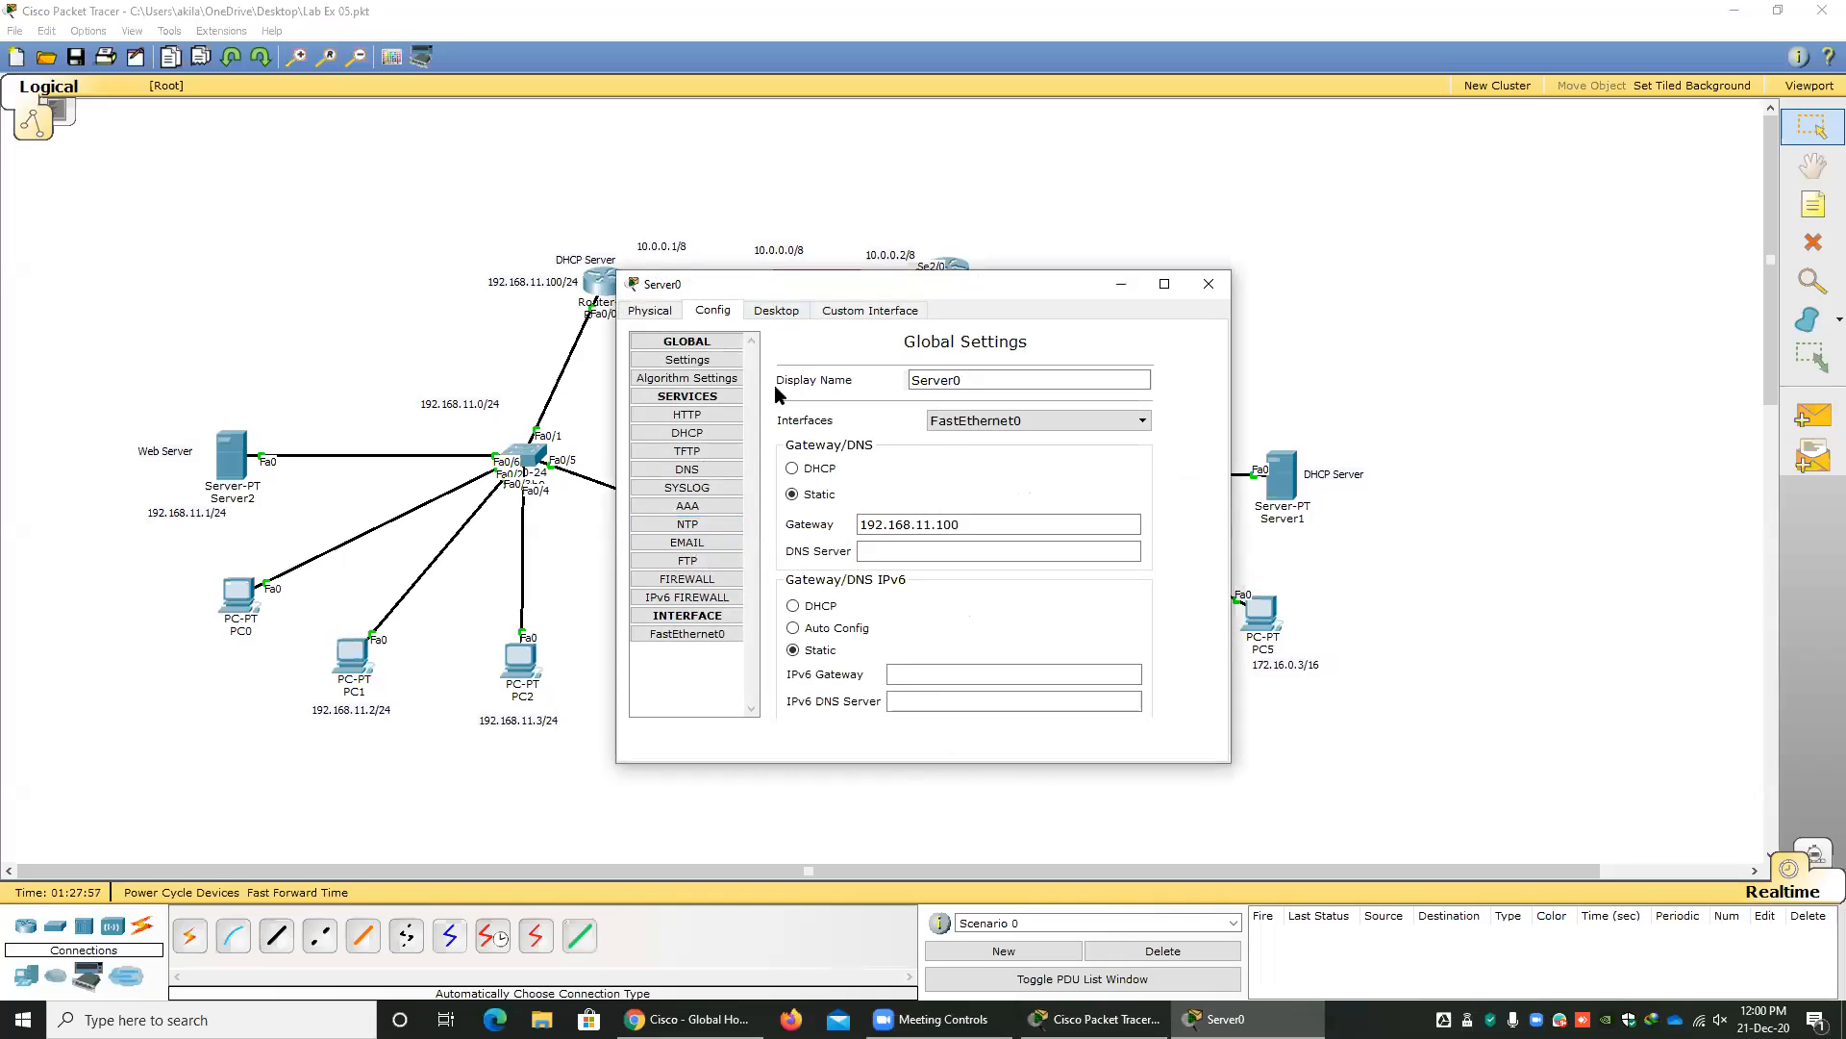
{"action": "left_click", "coordinate": [685, 471]}
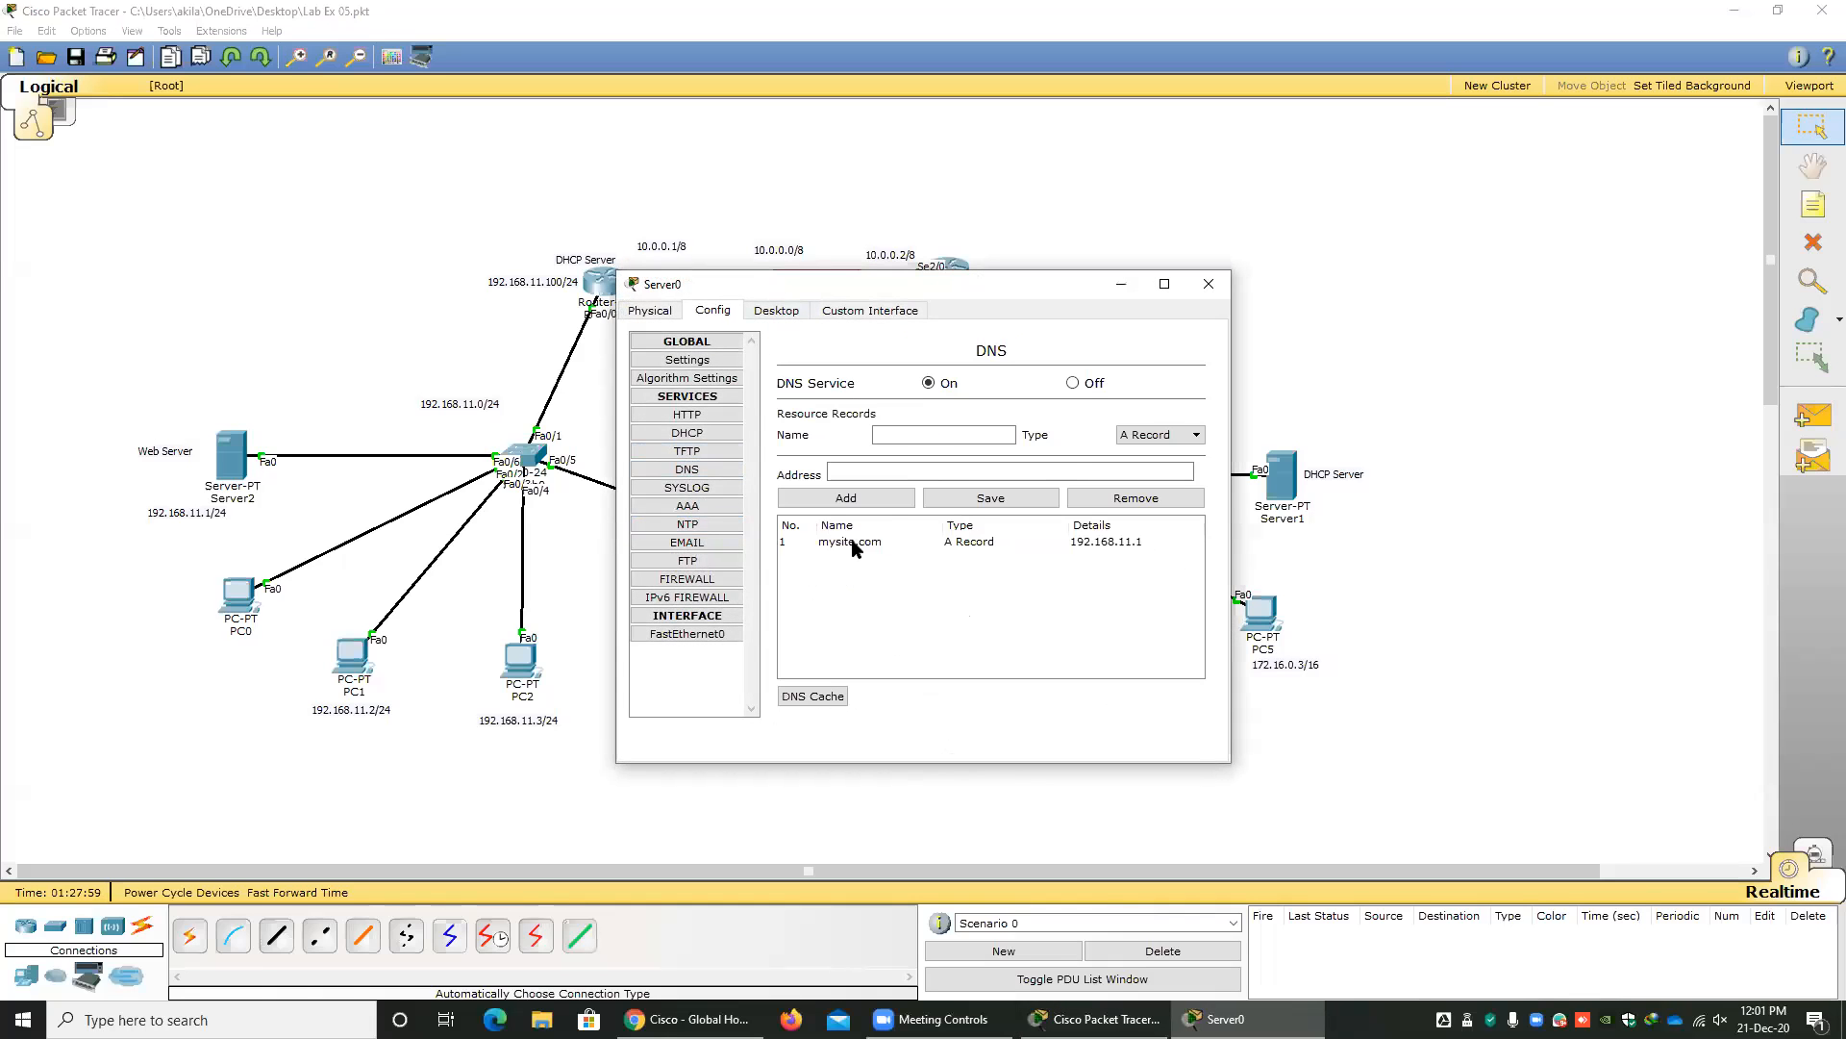
{"action": "left_click", "coordinate": [866, 541]}
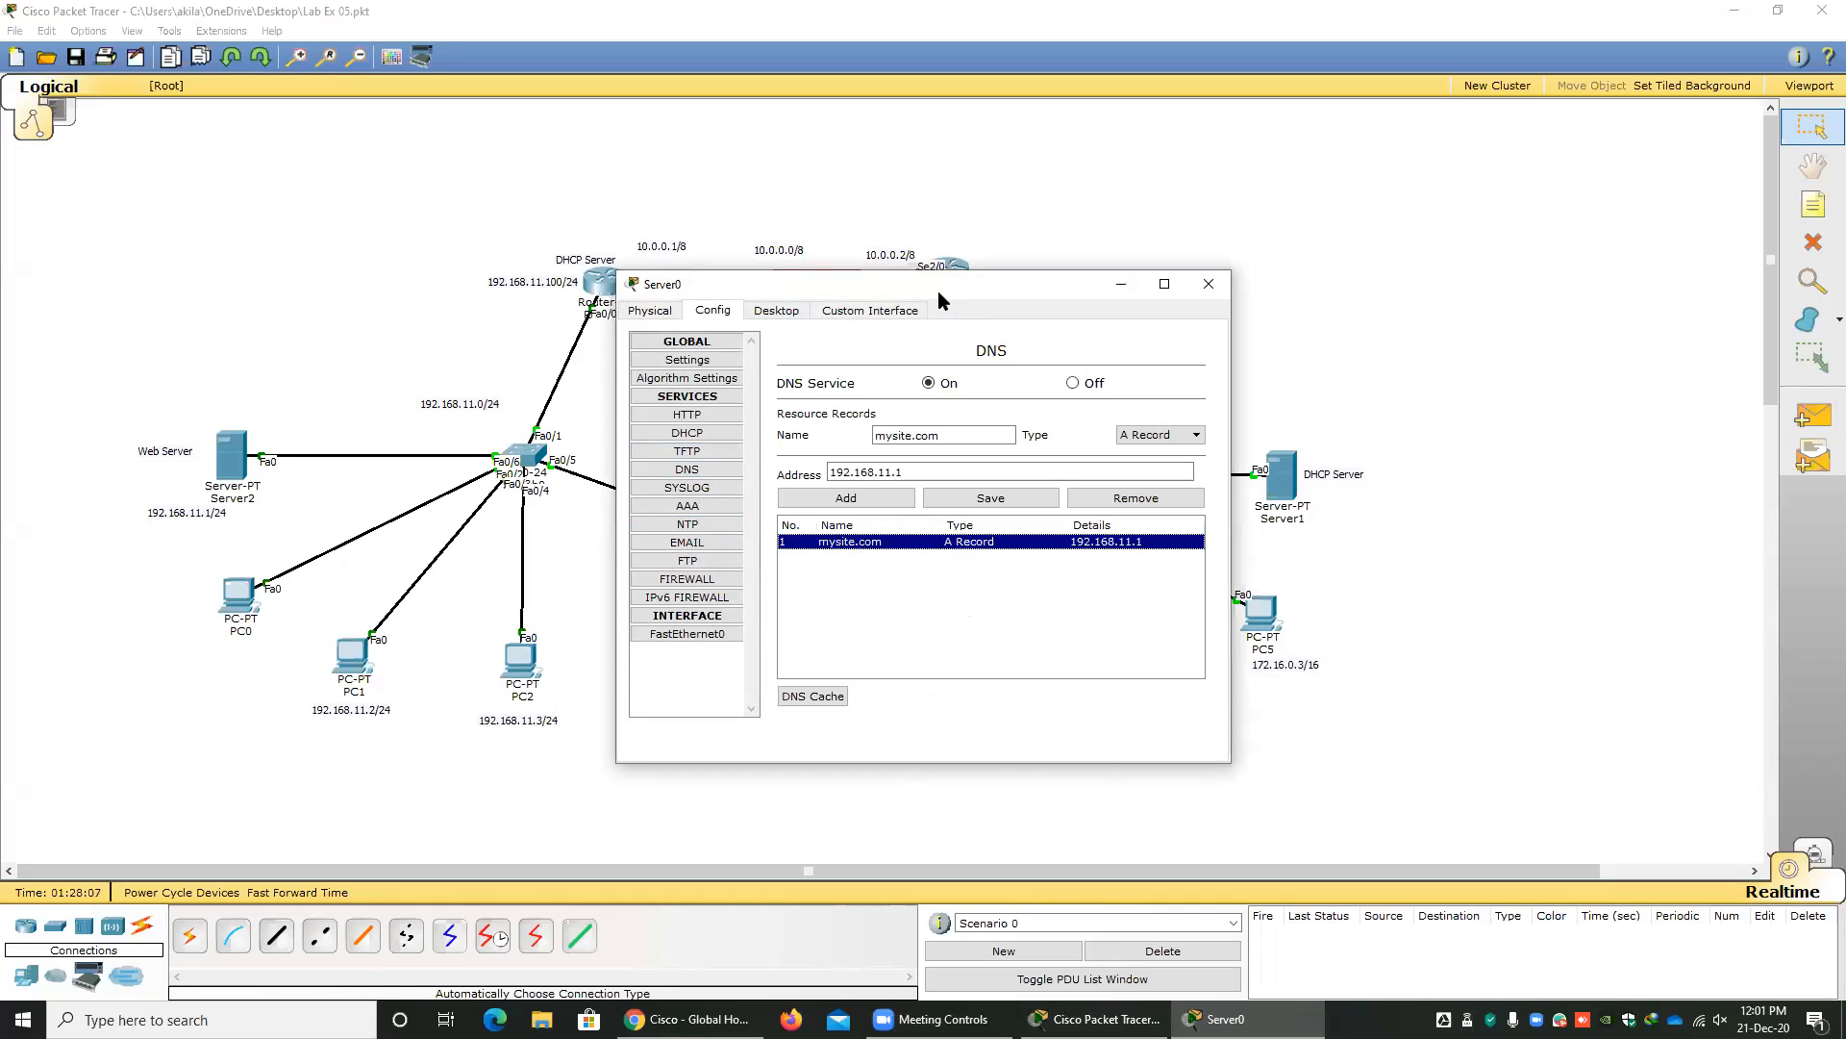
{"action": "left_click_drag", "start_coordinate": [931, 286], "coordinate": [753, 285]}
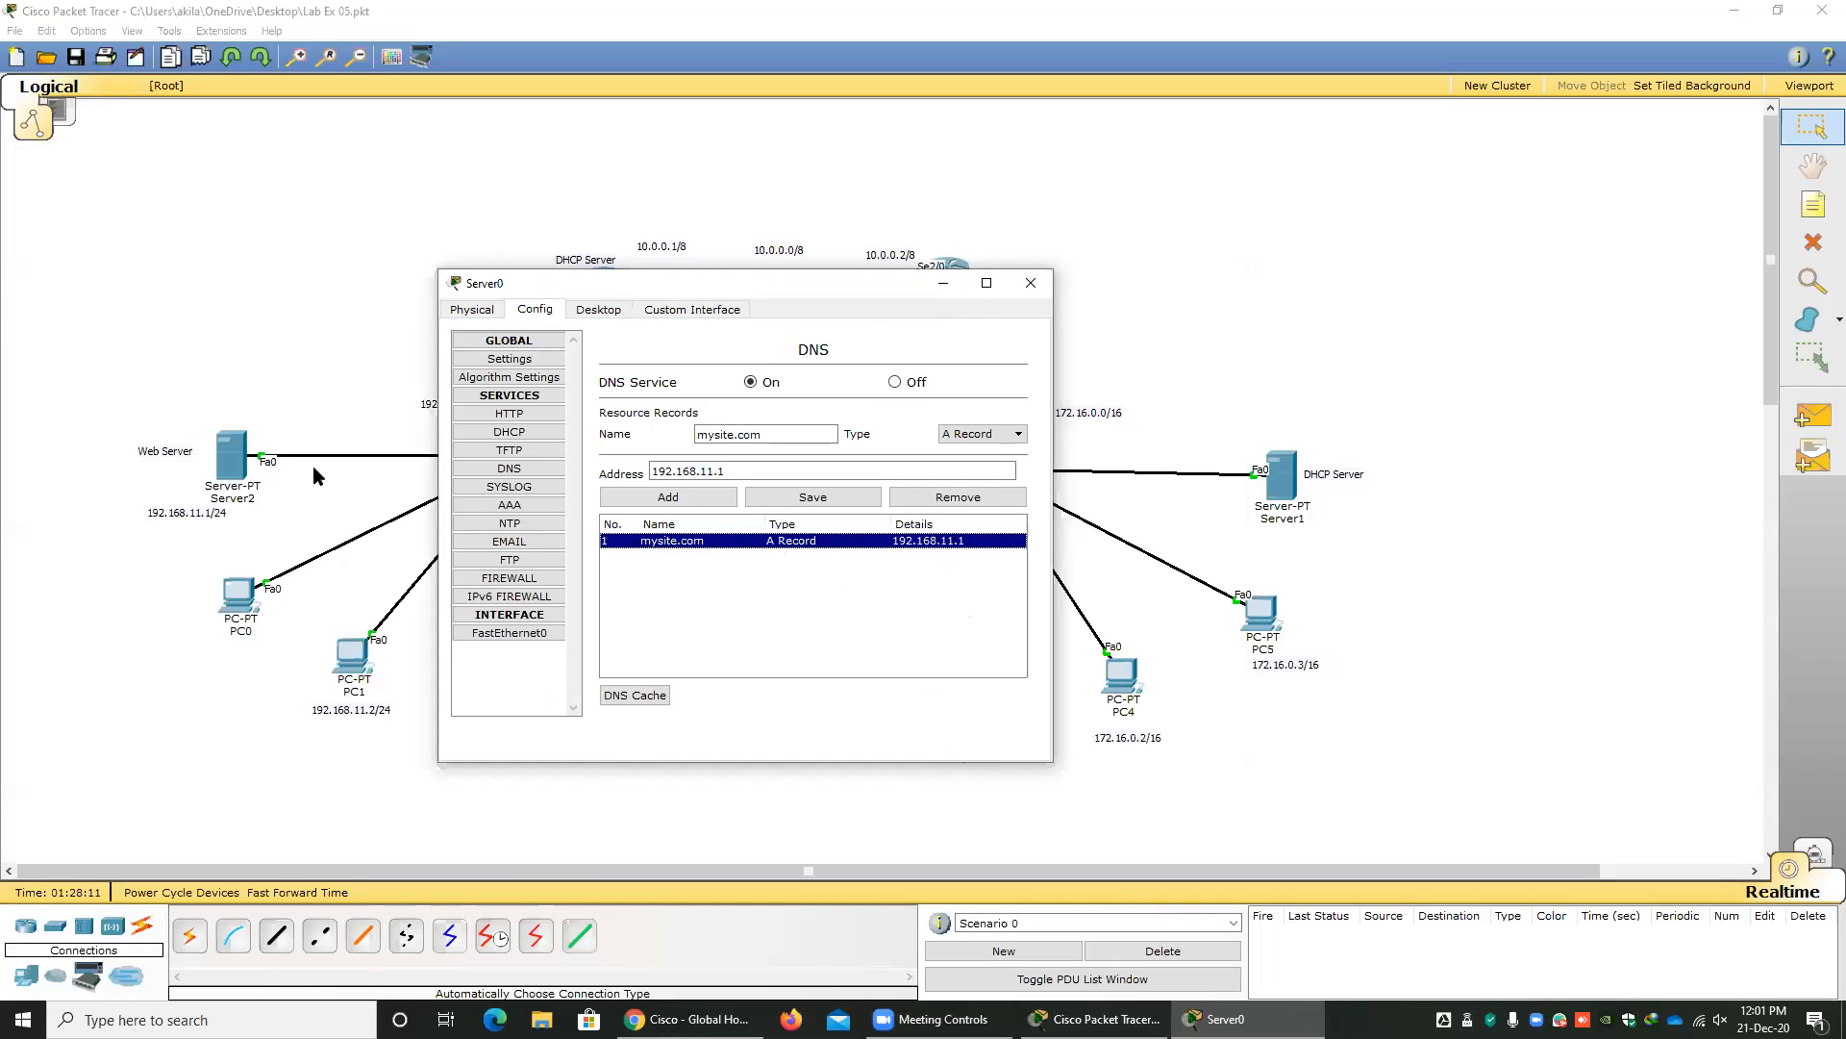
{"action": "left_click", "coordinate": [1031, 283]}
Load mysite.com in PC3's web browser to test DNS and web access, and close PC3's window.
{"action": "left_click", "coordinate": [970, 710]}
{"action": "left_click", "coordinate": [1137, 382]}
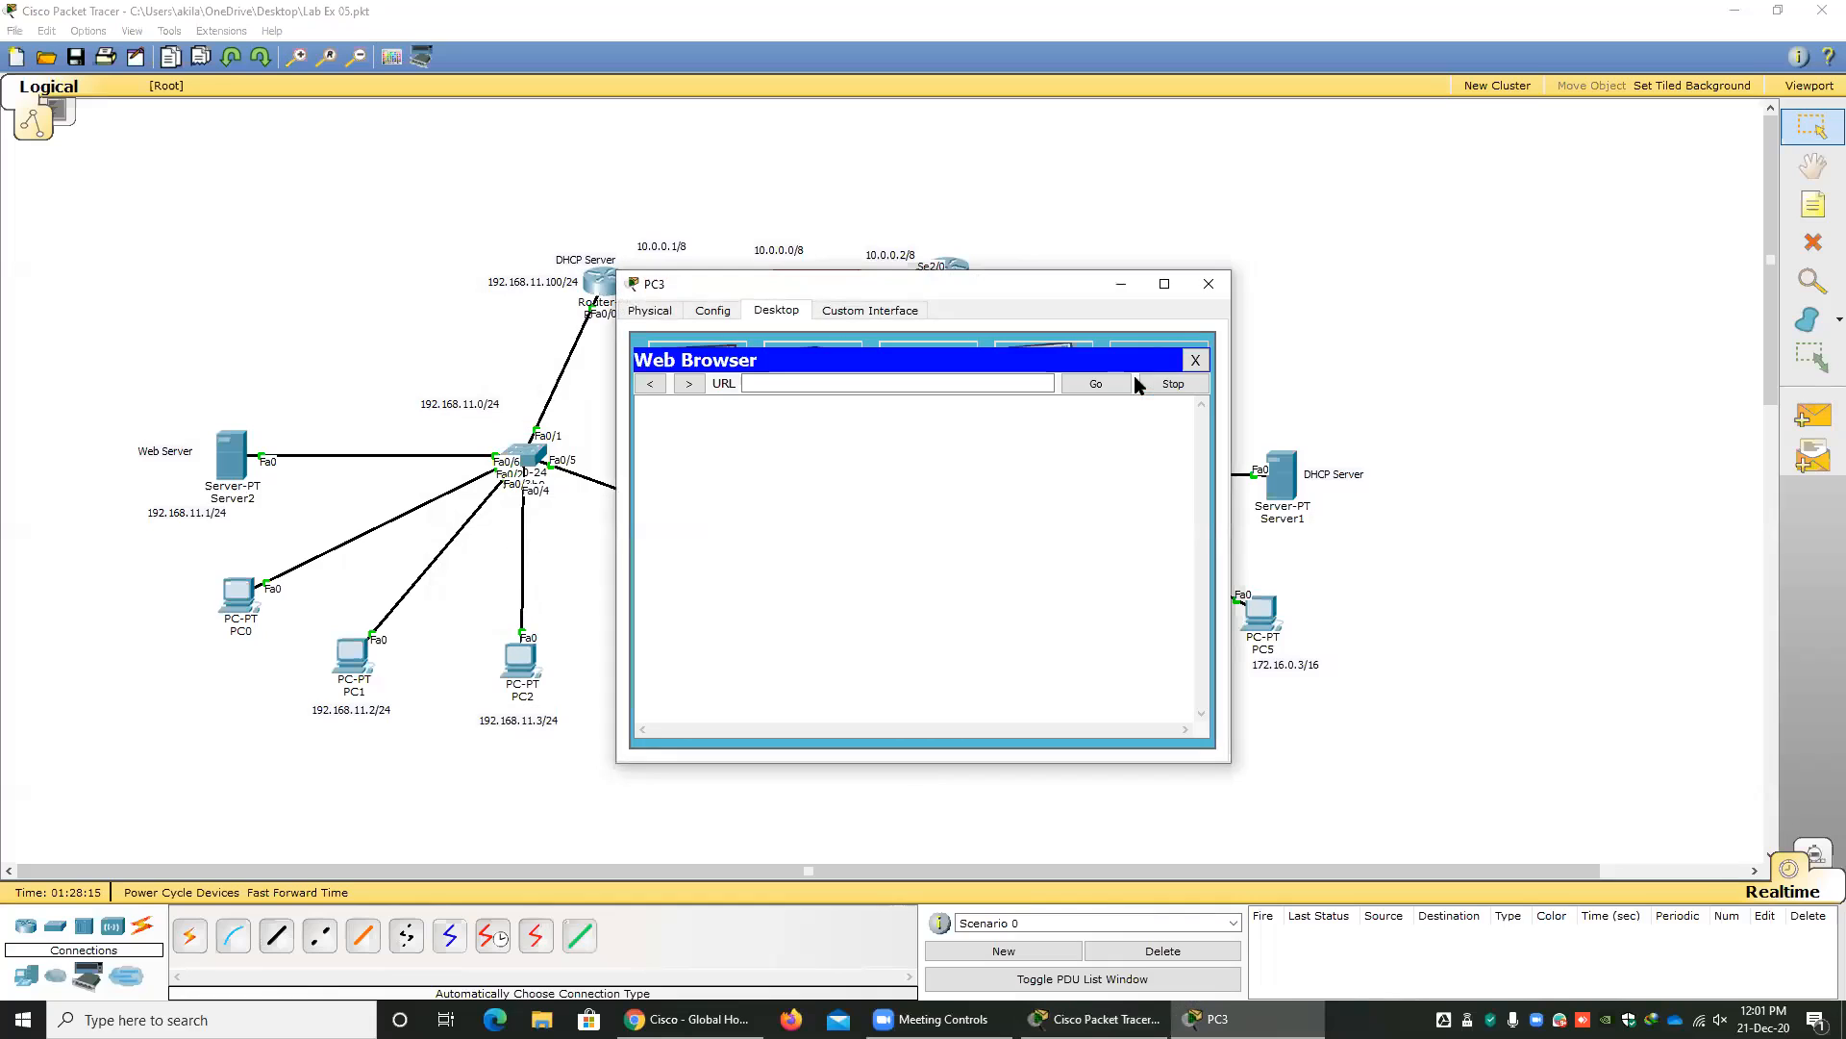
{"action": "left_click", "coordinate": [821, 381]}
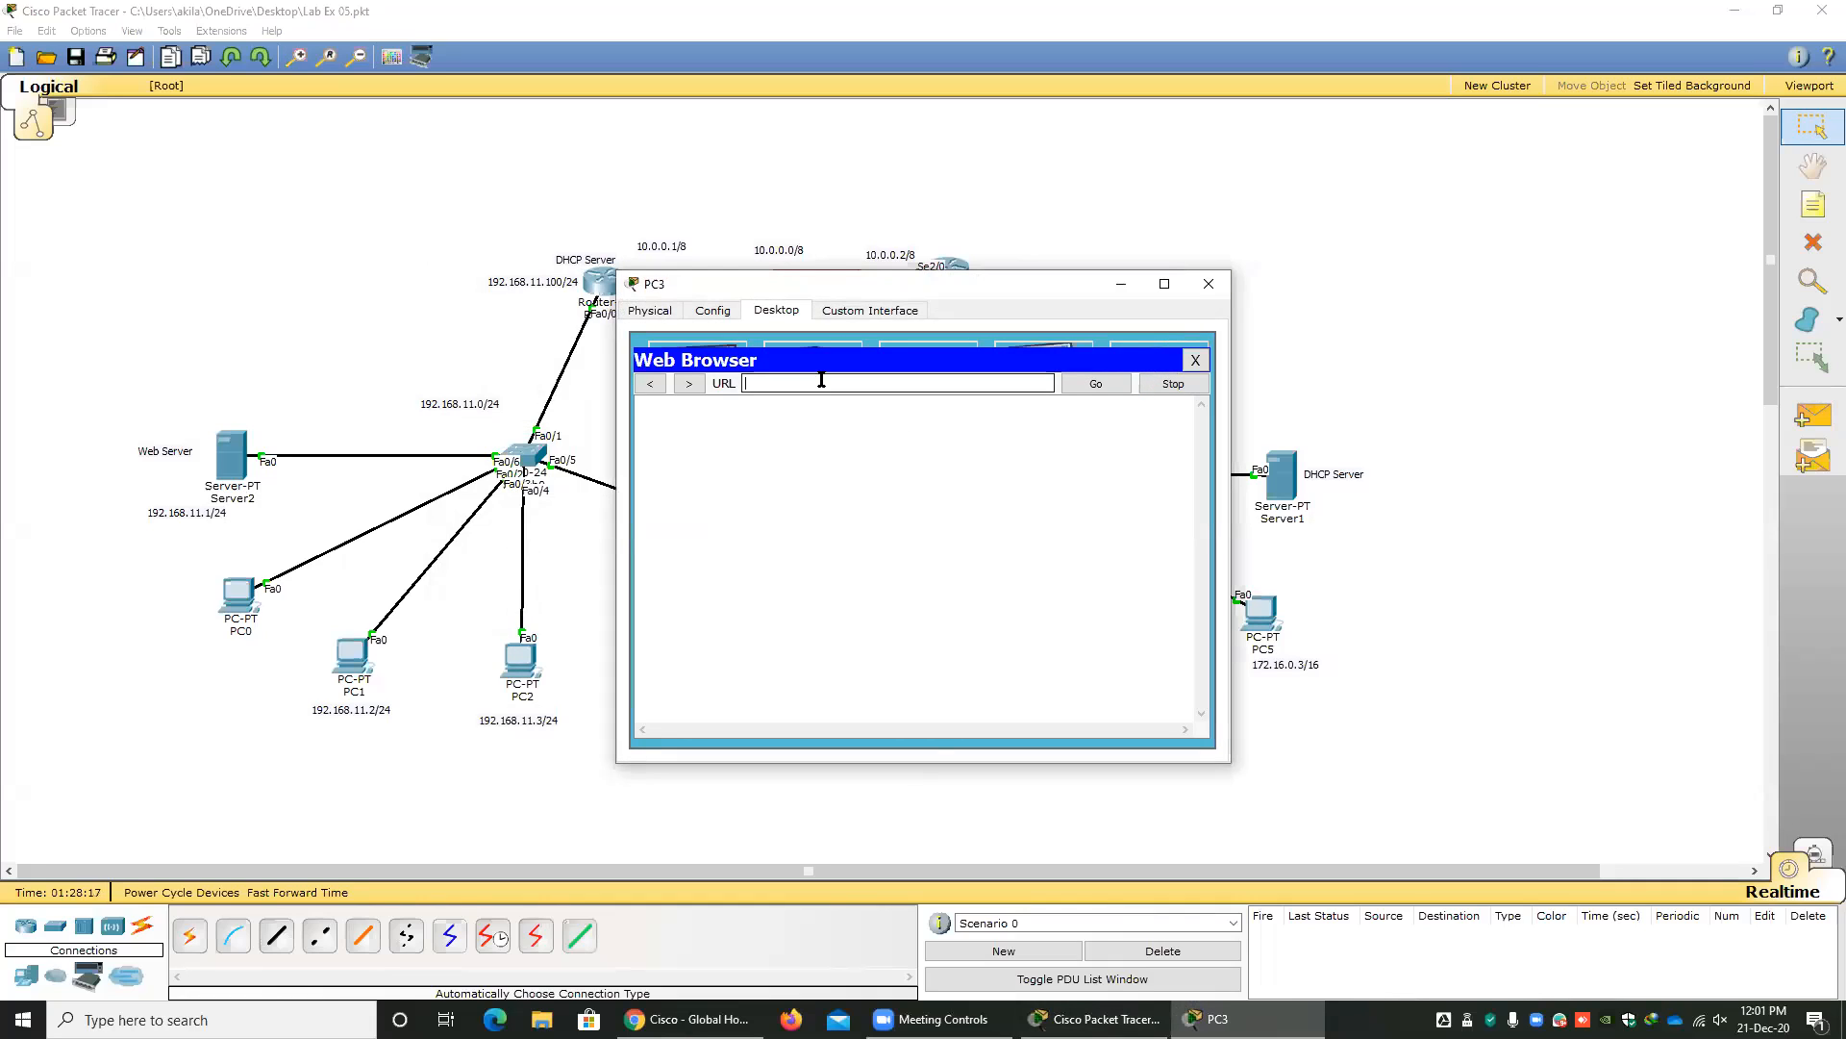
{"action": "type", "text": "mysite.com"}
{"action": "key", "text": "Return"}
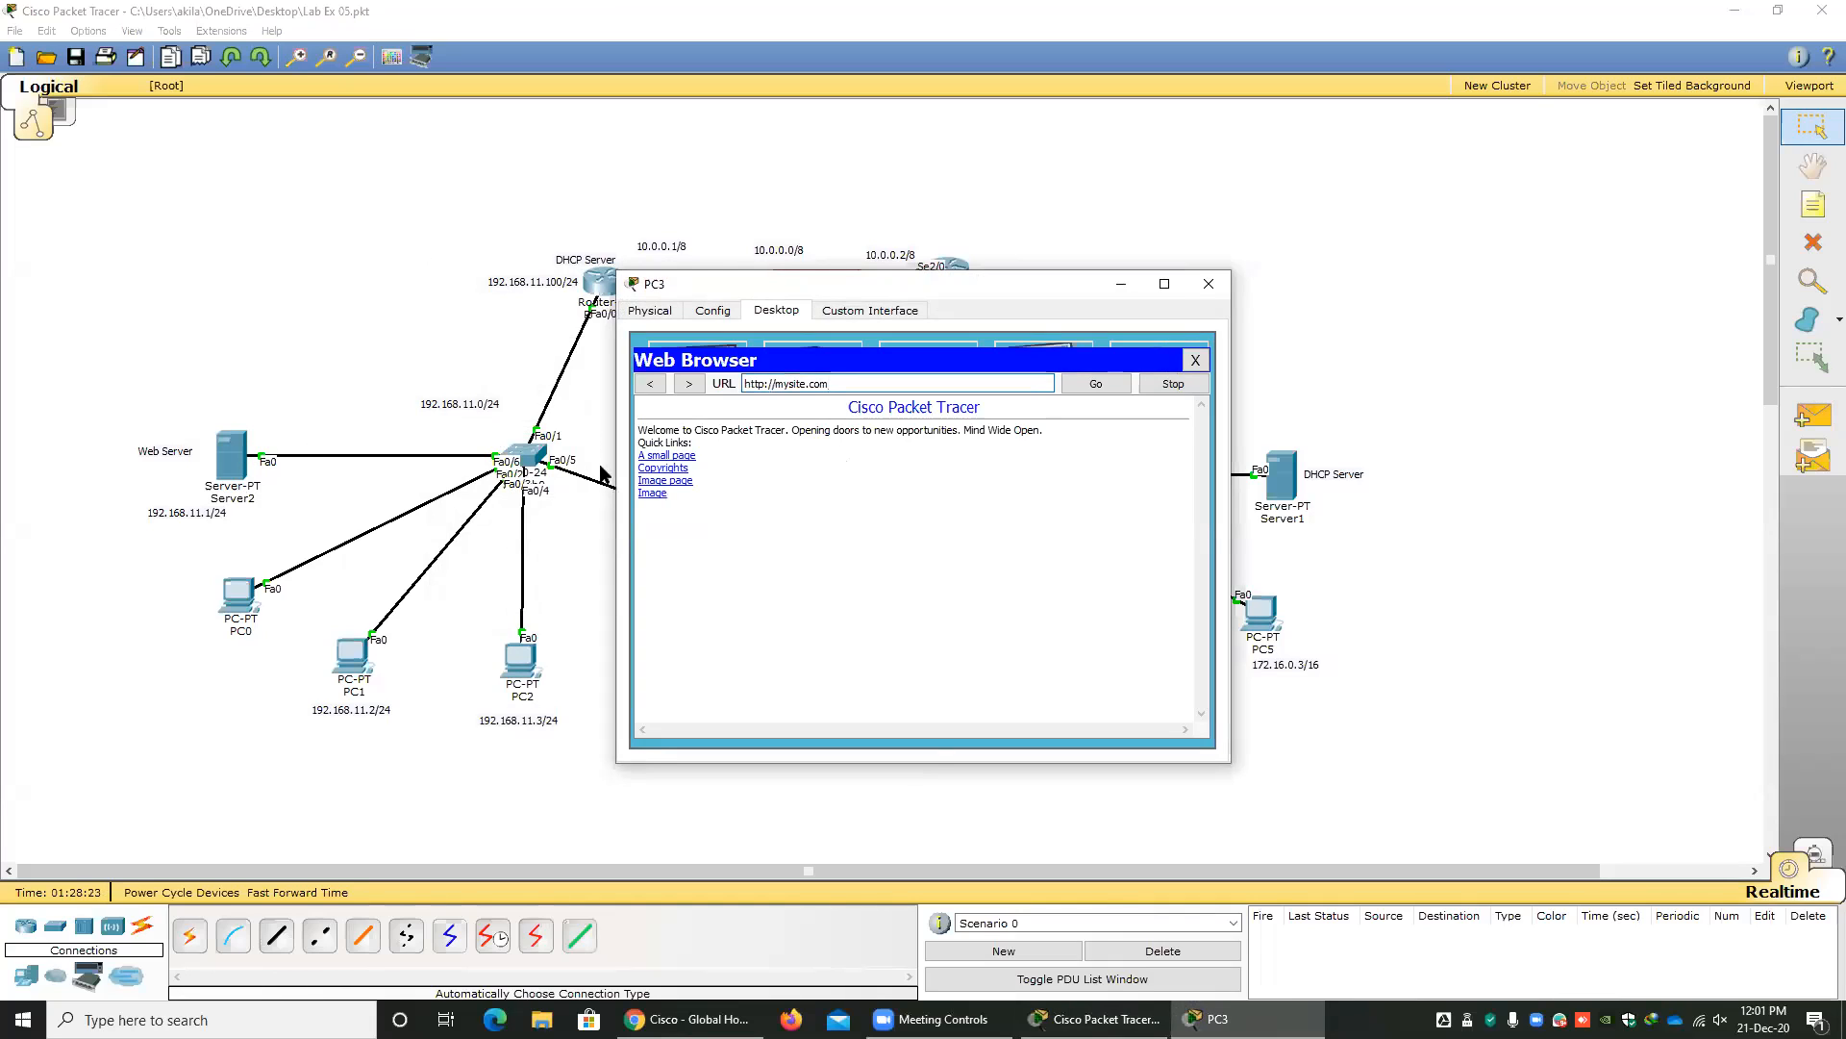
{"action": "left_click", "coordinate": [1209, 285]}
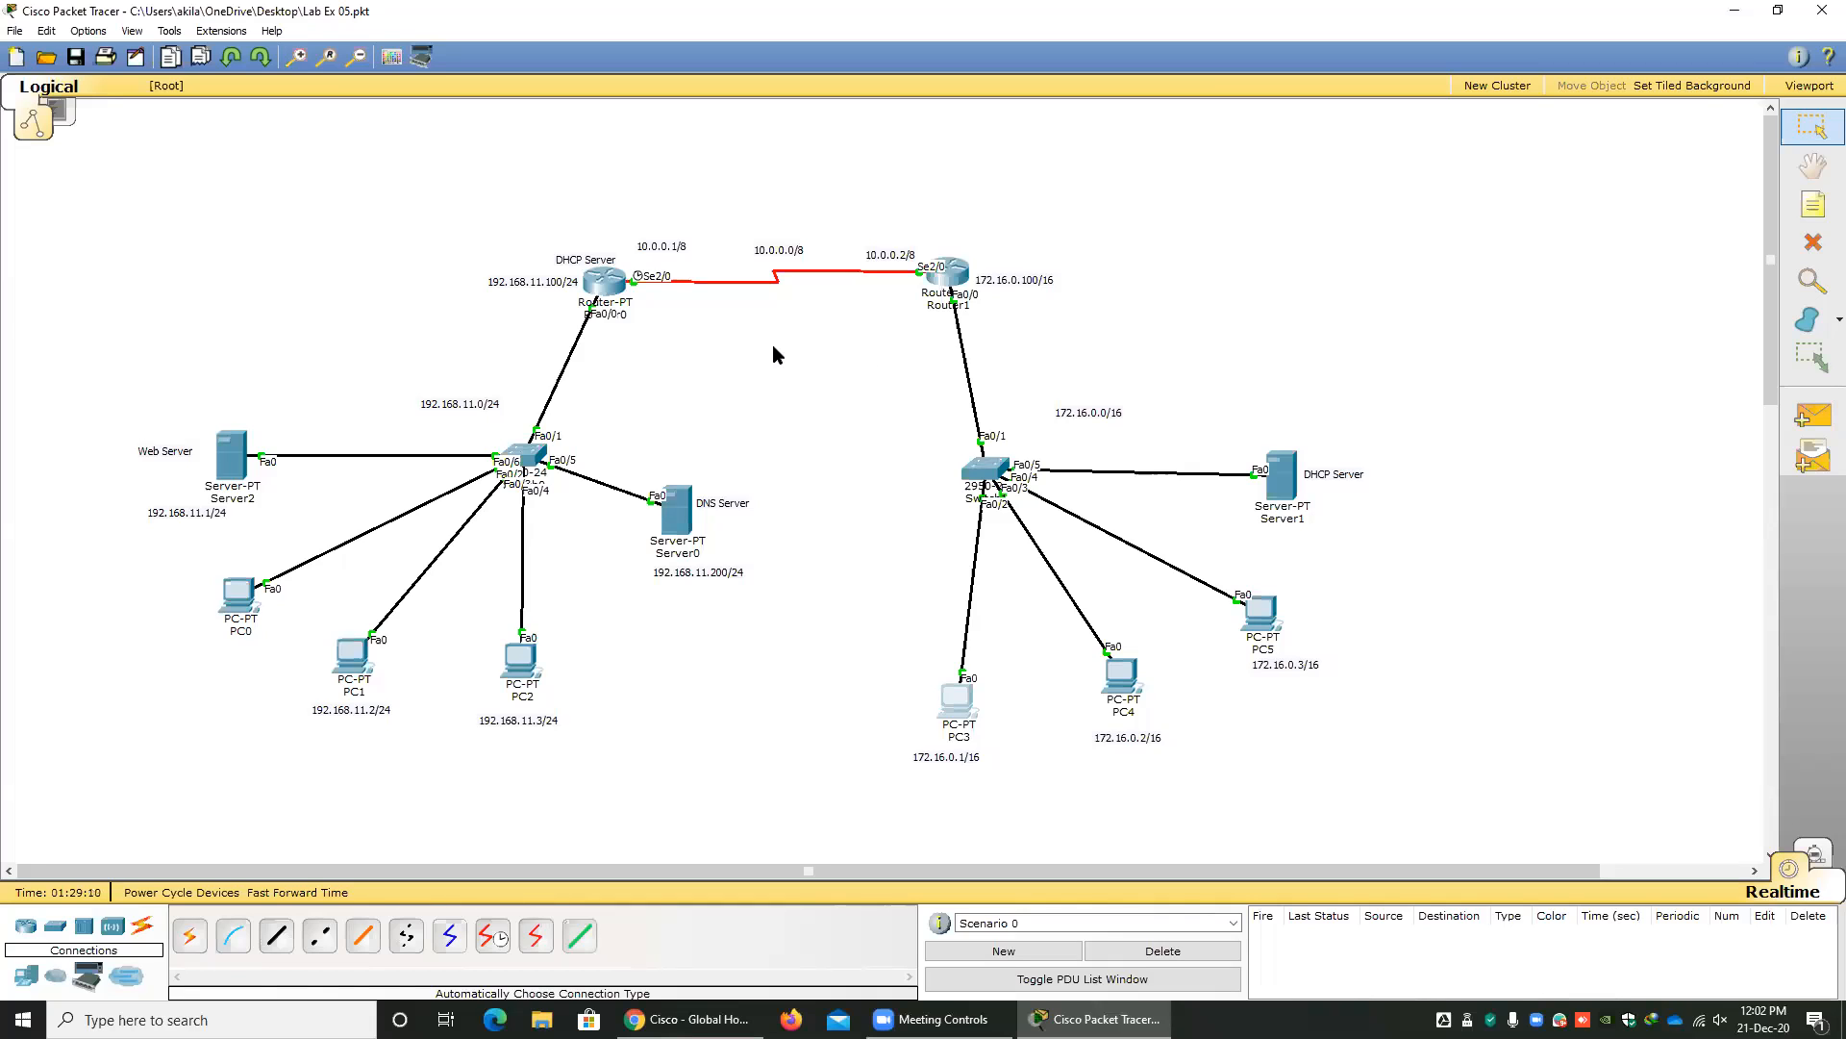
Highlight the devices of the 192.168.11.0/24 network and those of the 172.16.0.0/16 network in turn, and clear the selection.
{"action": "left_click_drag", "start_coordinate": [429, 350], "coordinate": [736, 793]}
{"action": "left_click_drag", "start_coordinate": [165, 383], "coordinate": [811, 741]}
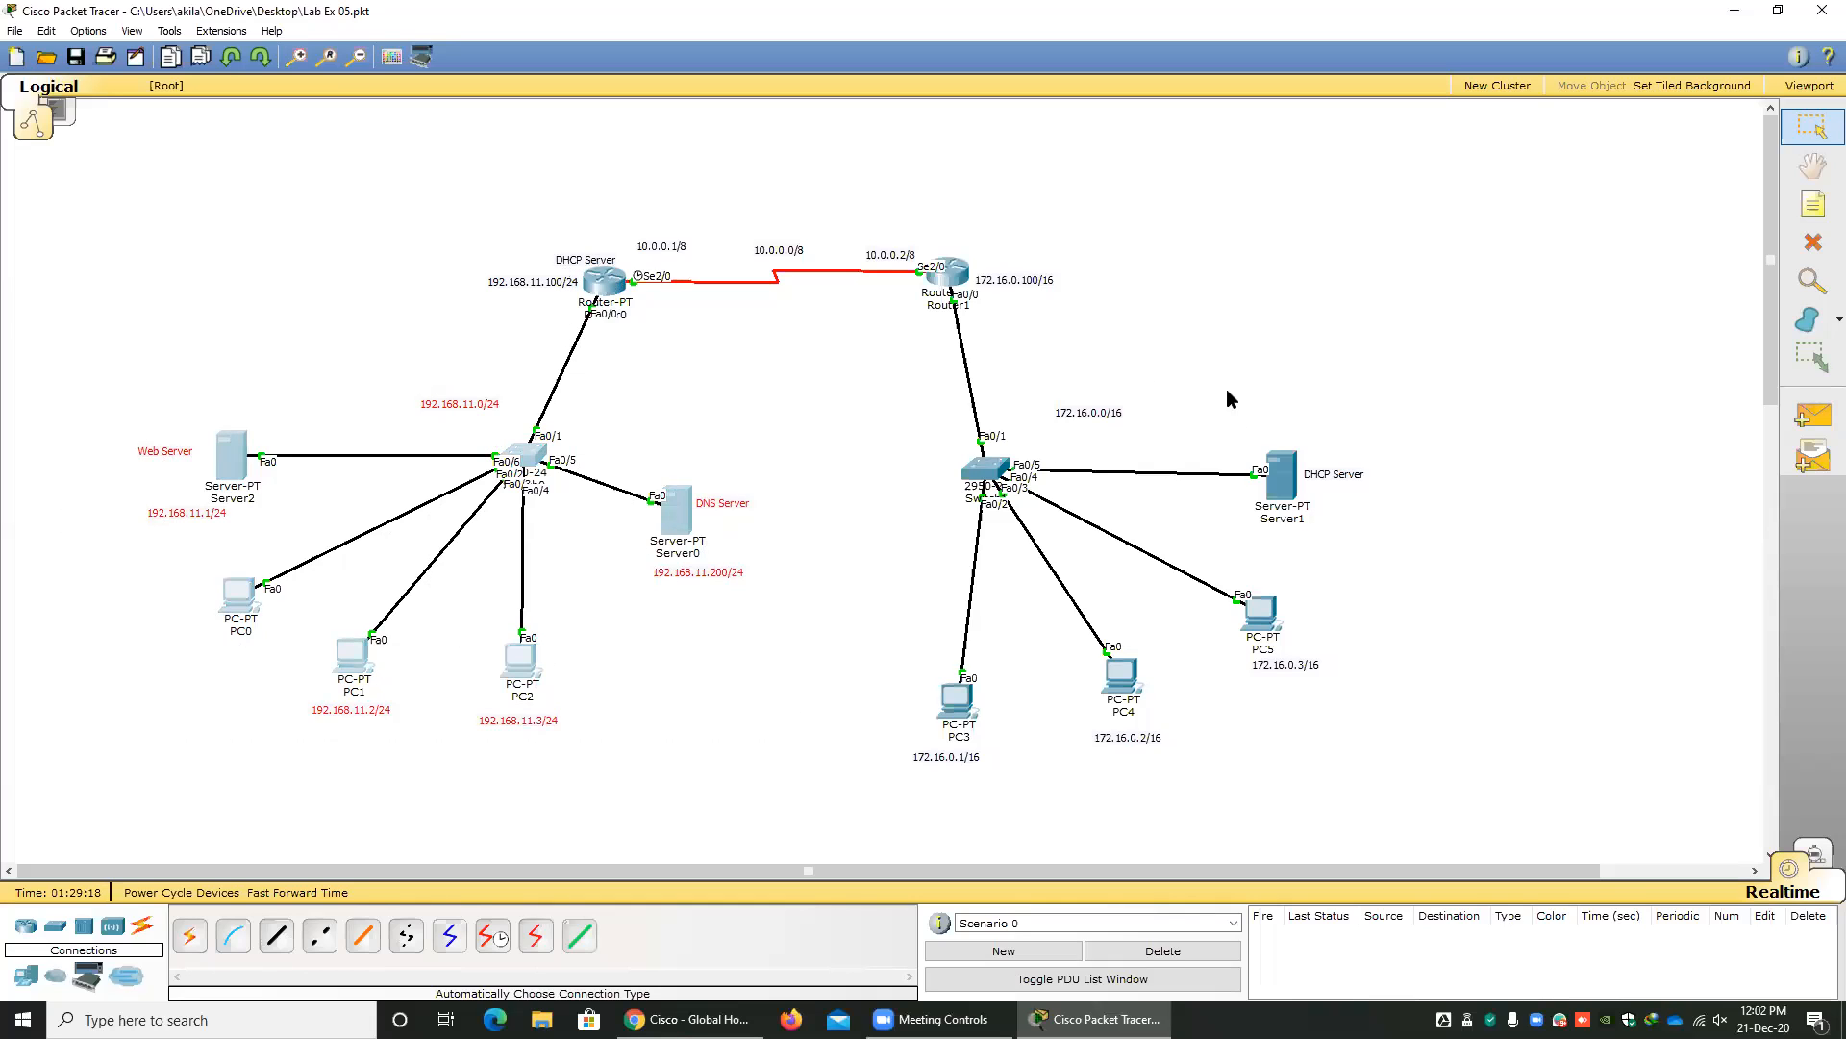
{"action": "left_click_drag", "start_coordinate": [867, 405], "coordinate": [1467, 779]}
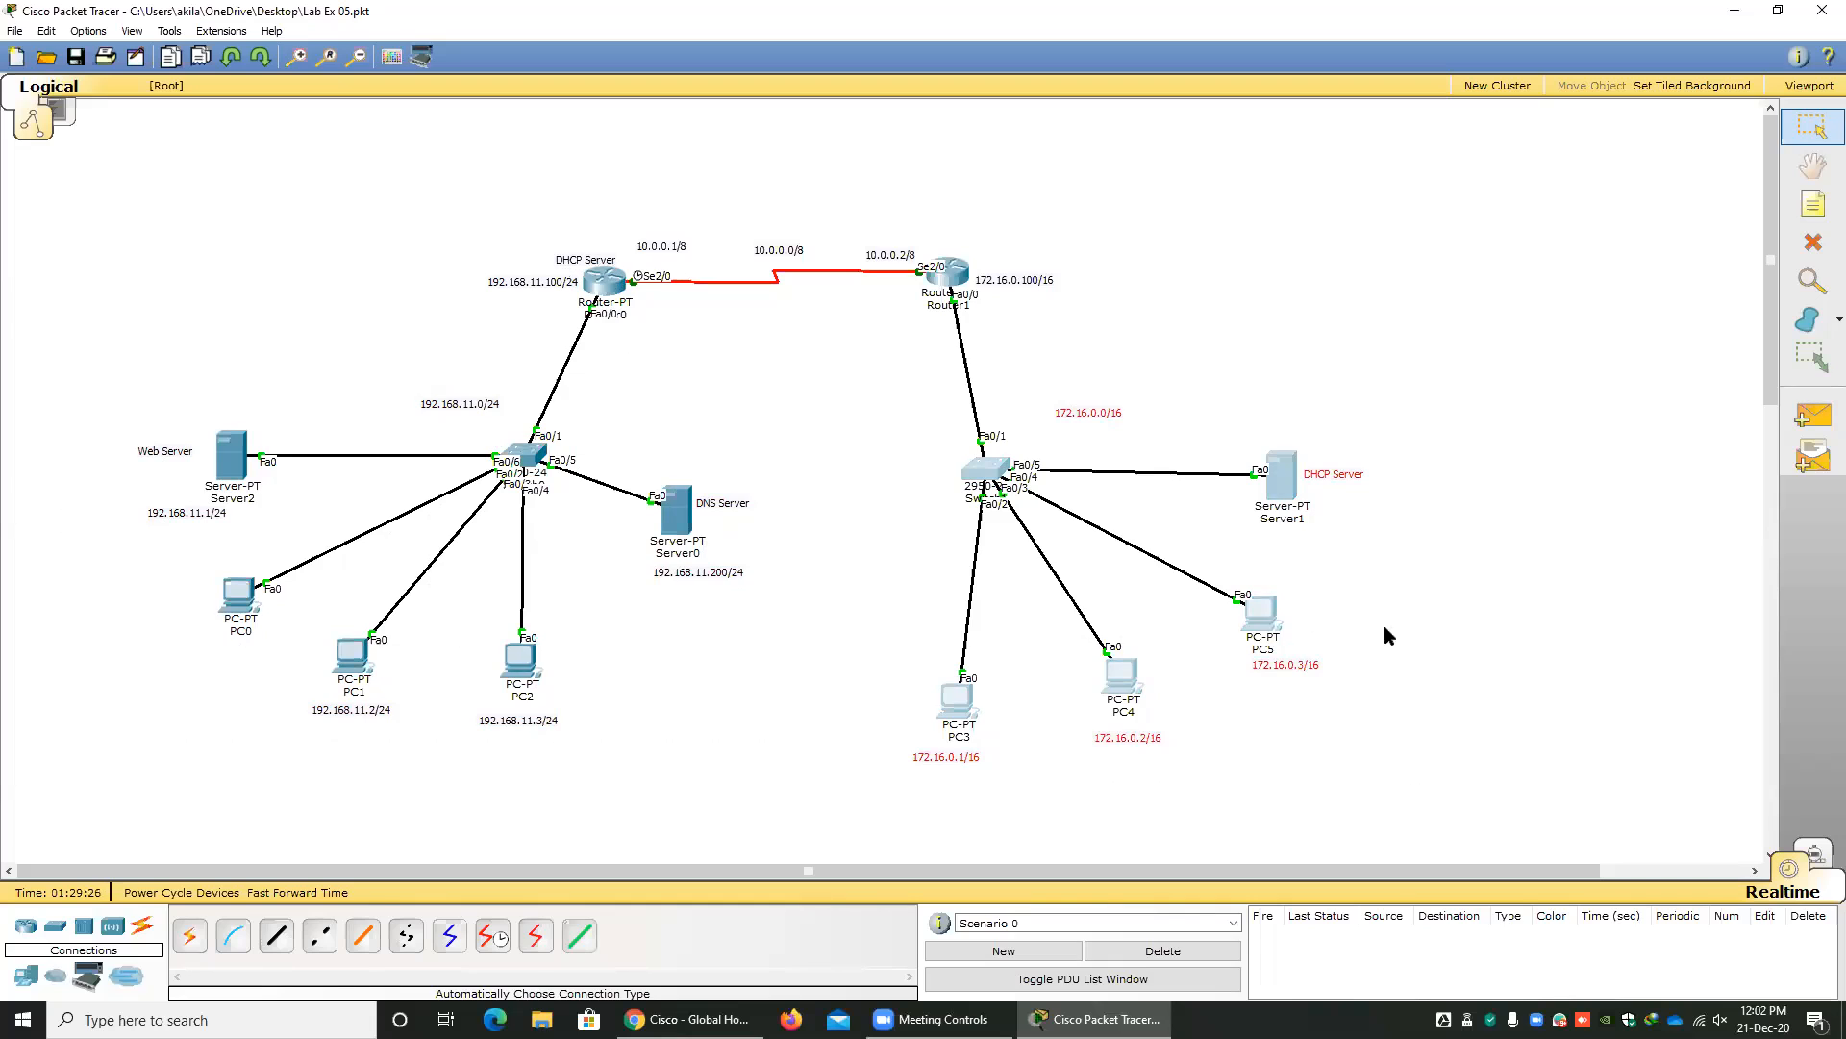
{"action": "left_click", "coordinate": [1424, 609]}
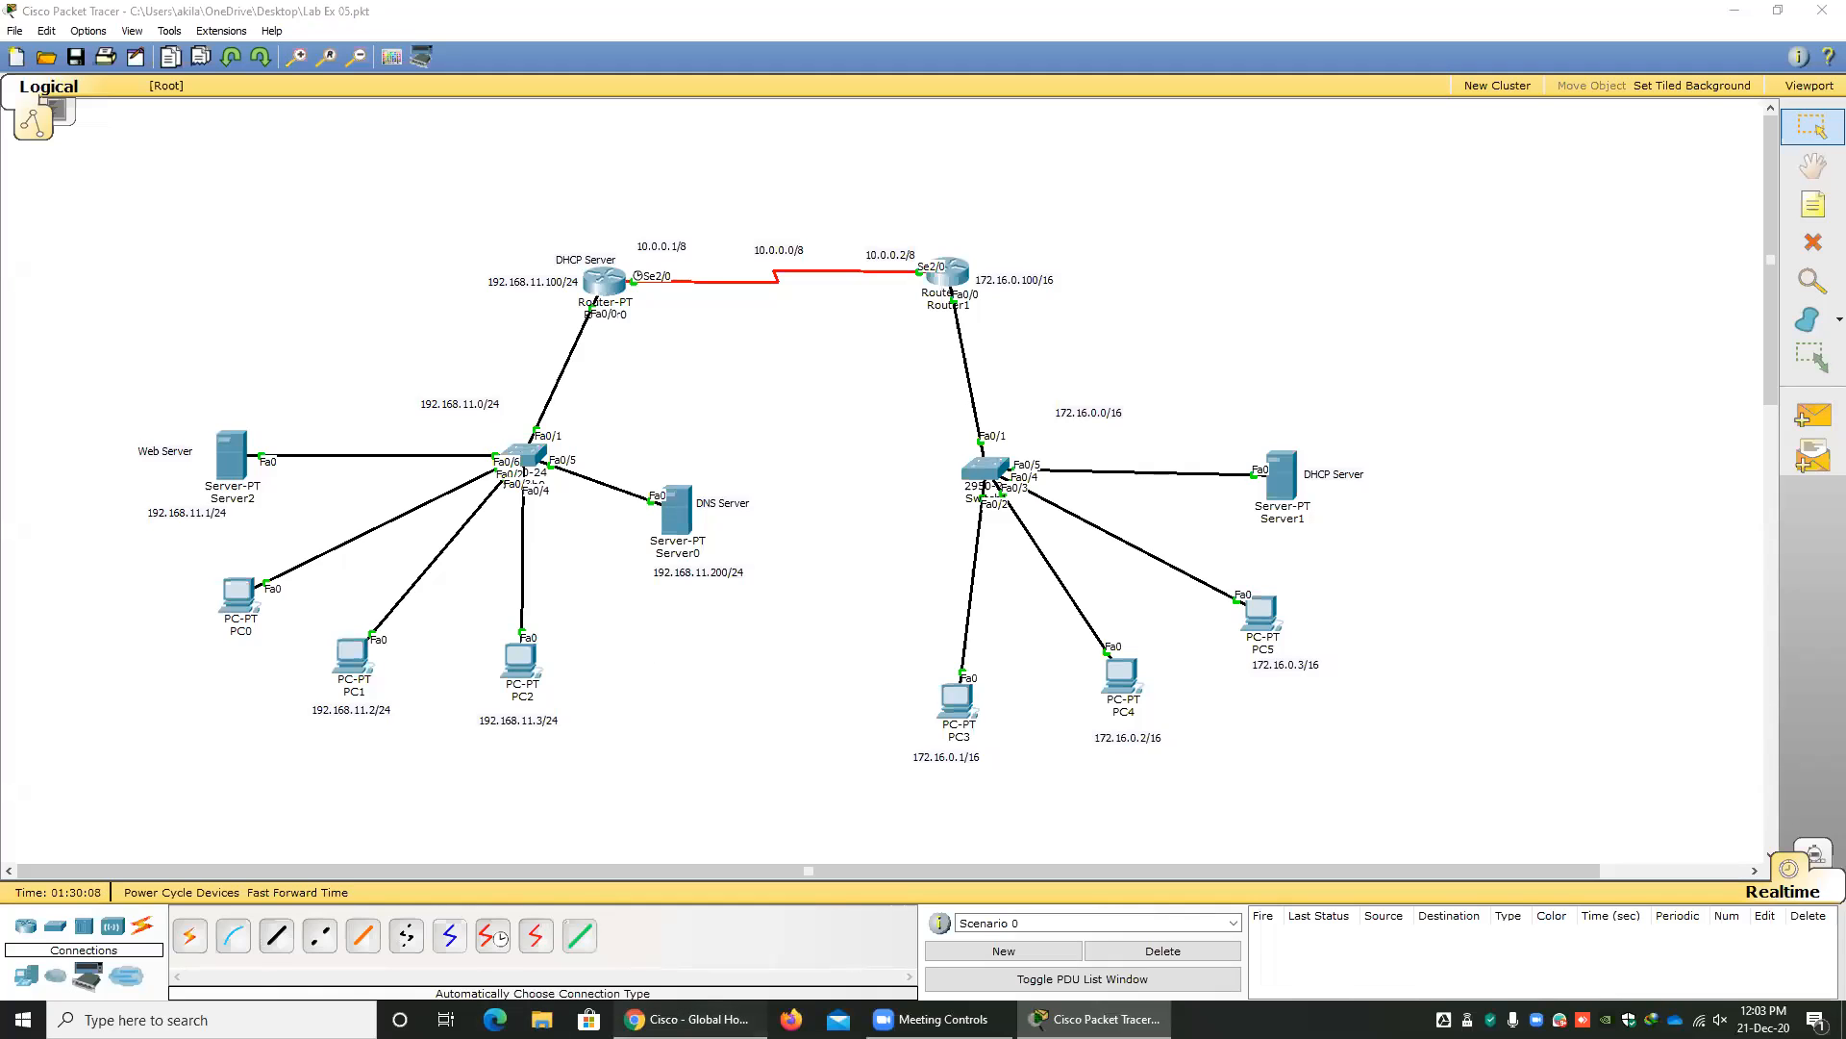
Switch to Chrome and go back from the Labsheet_05 PDF to the B18_IN 2510 course page.
{"action": "left_click", "coordinate": [687, 1018]}
{"action": "left_click", "coordinate": [308, 13]}
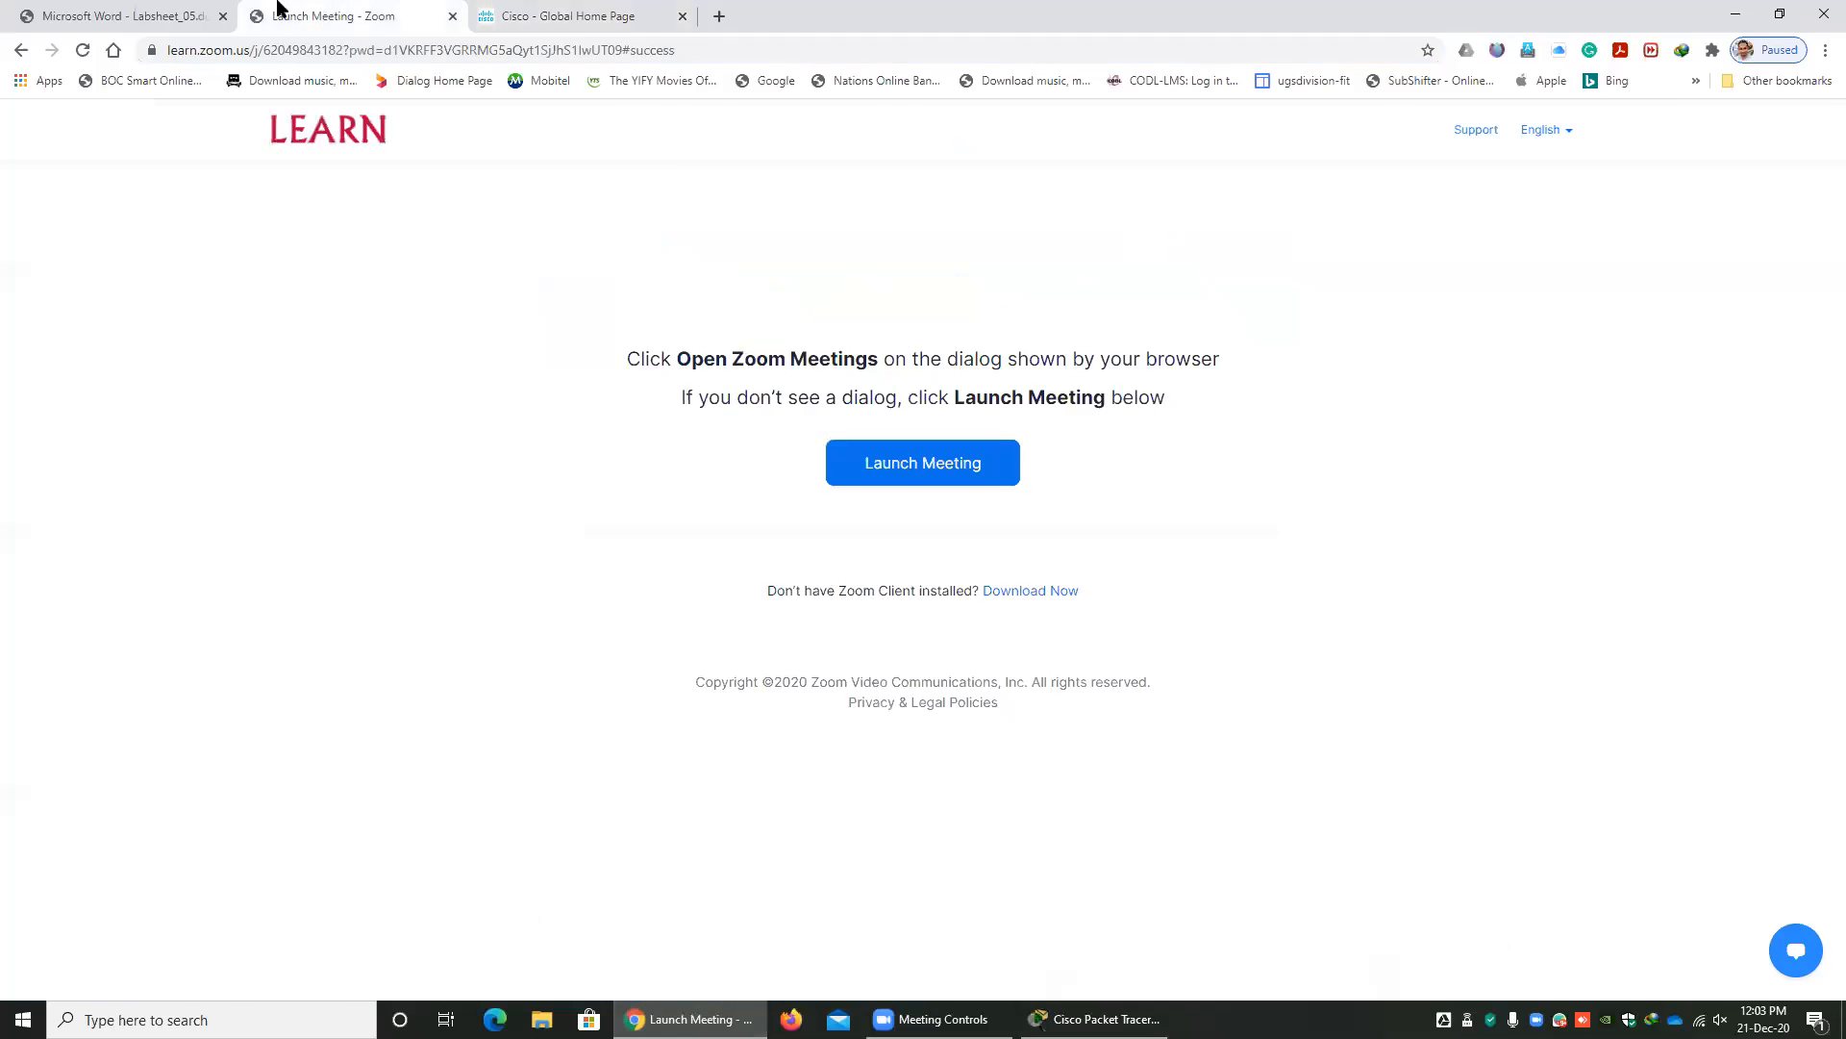
{"action": "left_click", "coordinate": [156, 9]}
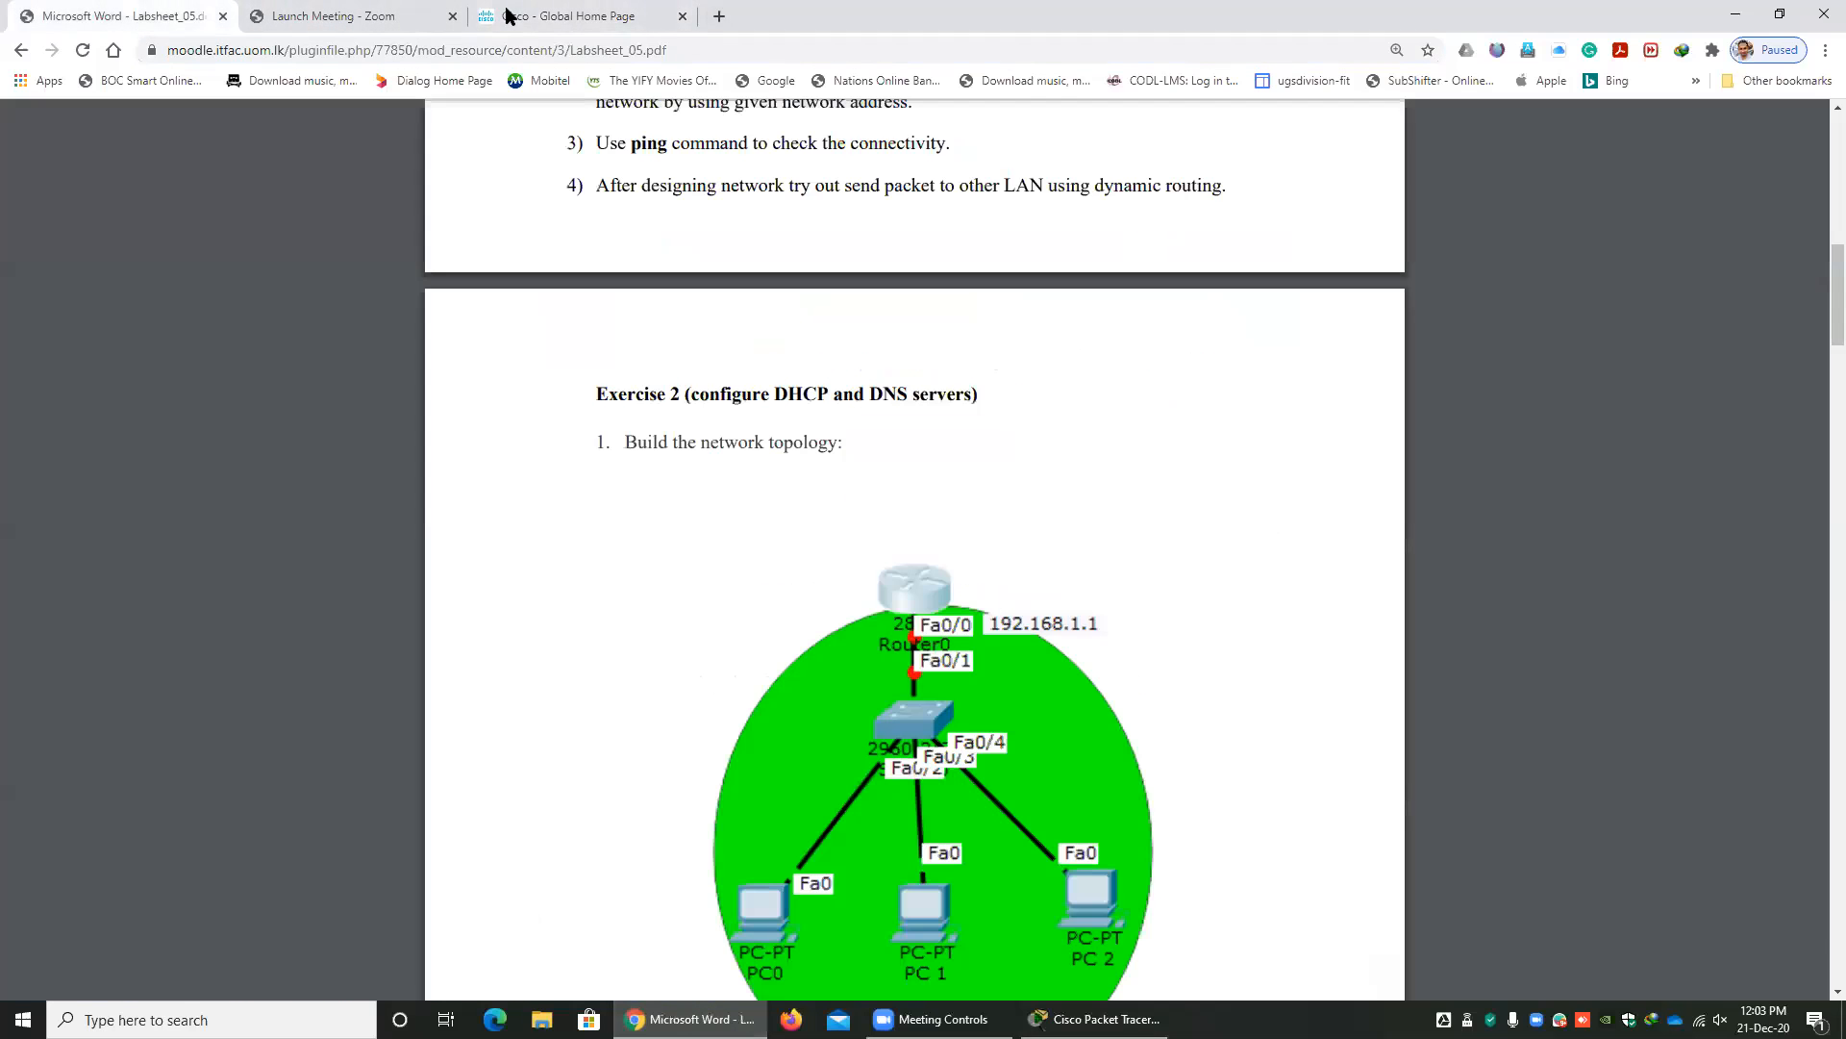
{"action": "left_click", "coordinate": [420, 8]}
{"action": "left_click", "coordinate": [85, 16]}
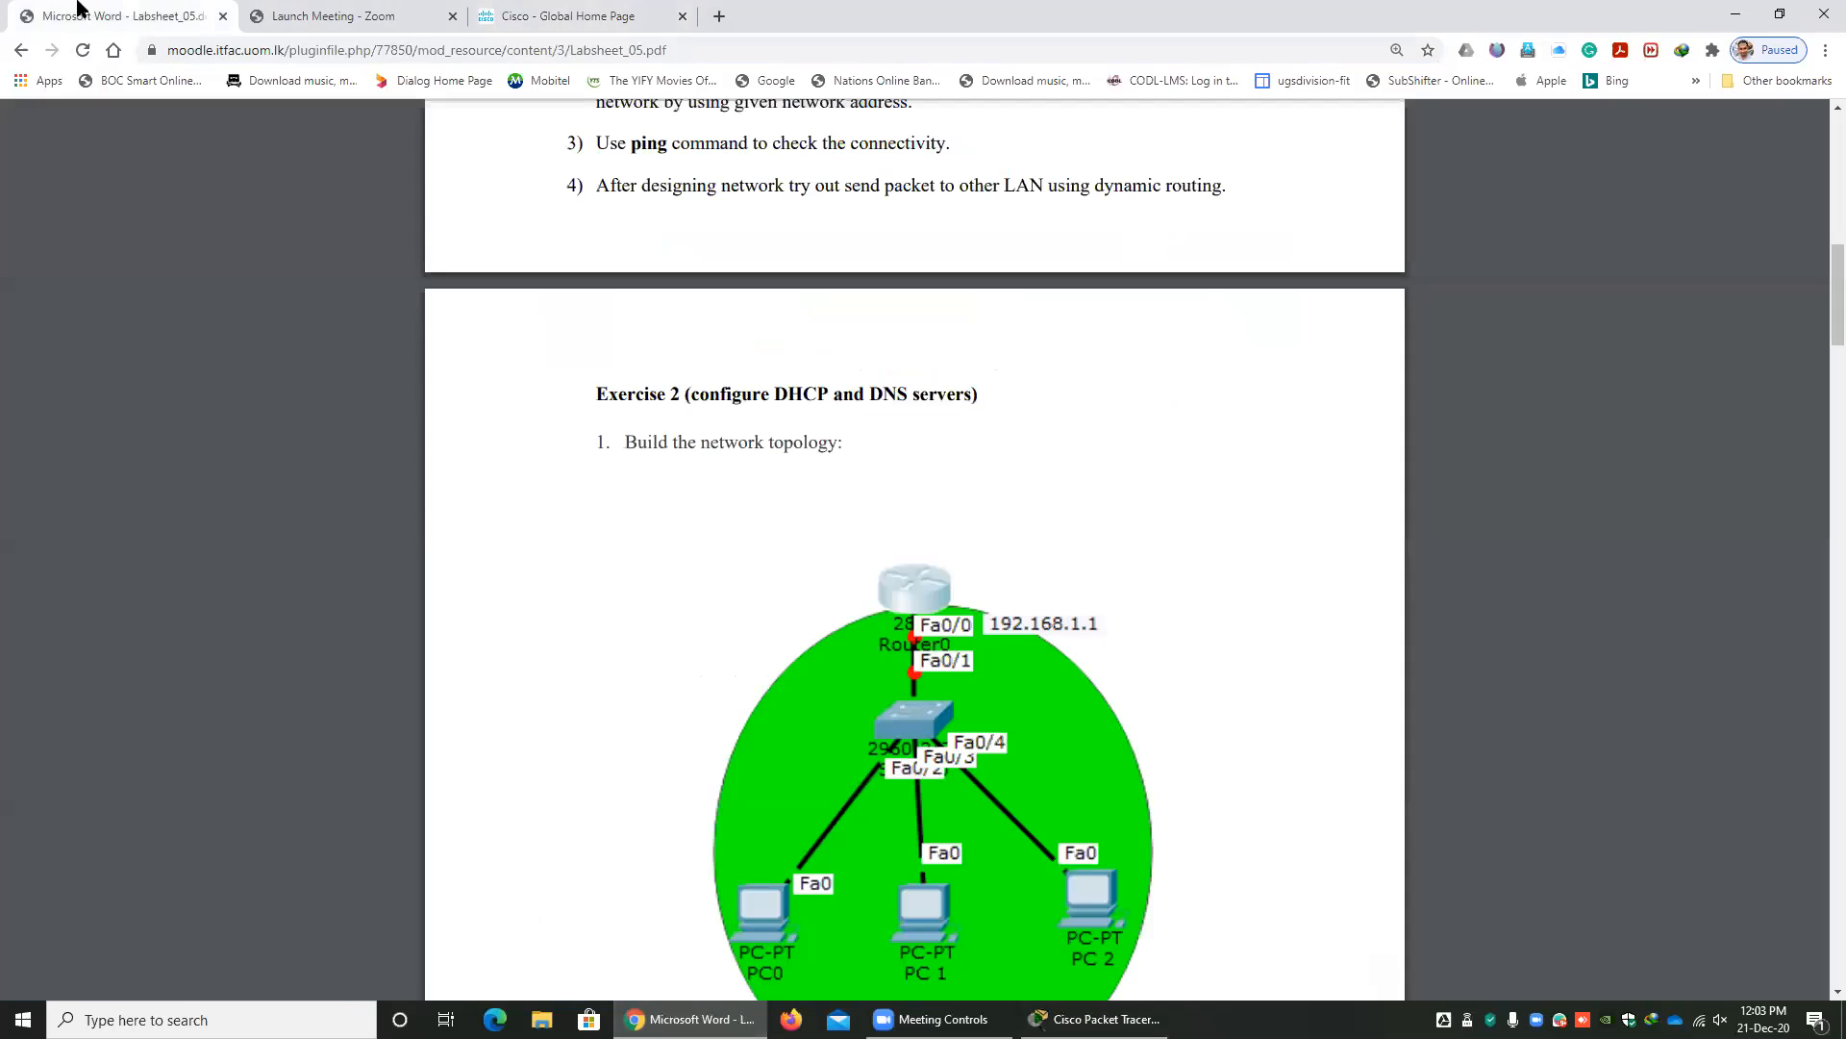
{"action": "left_click", "coordinate": [21, 50]}
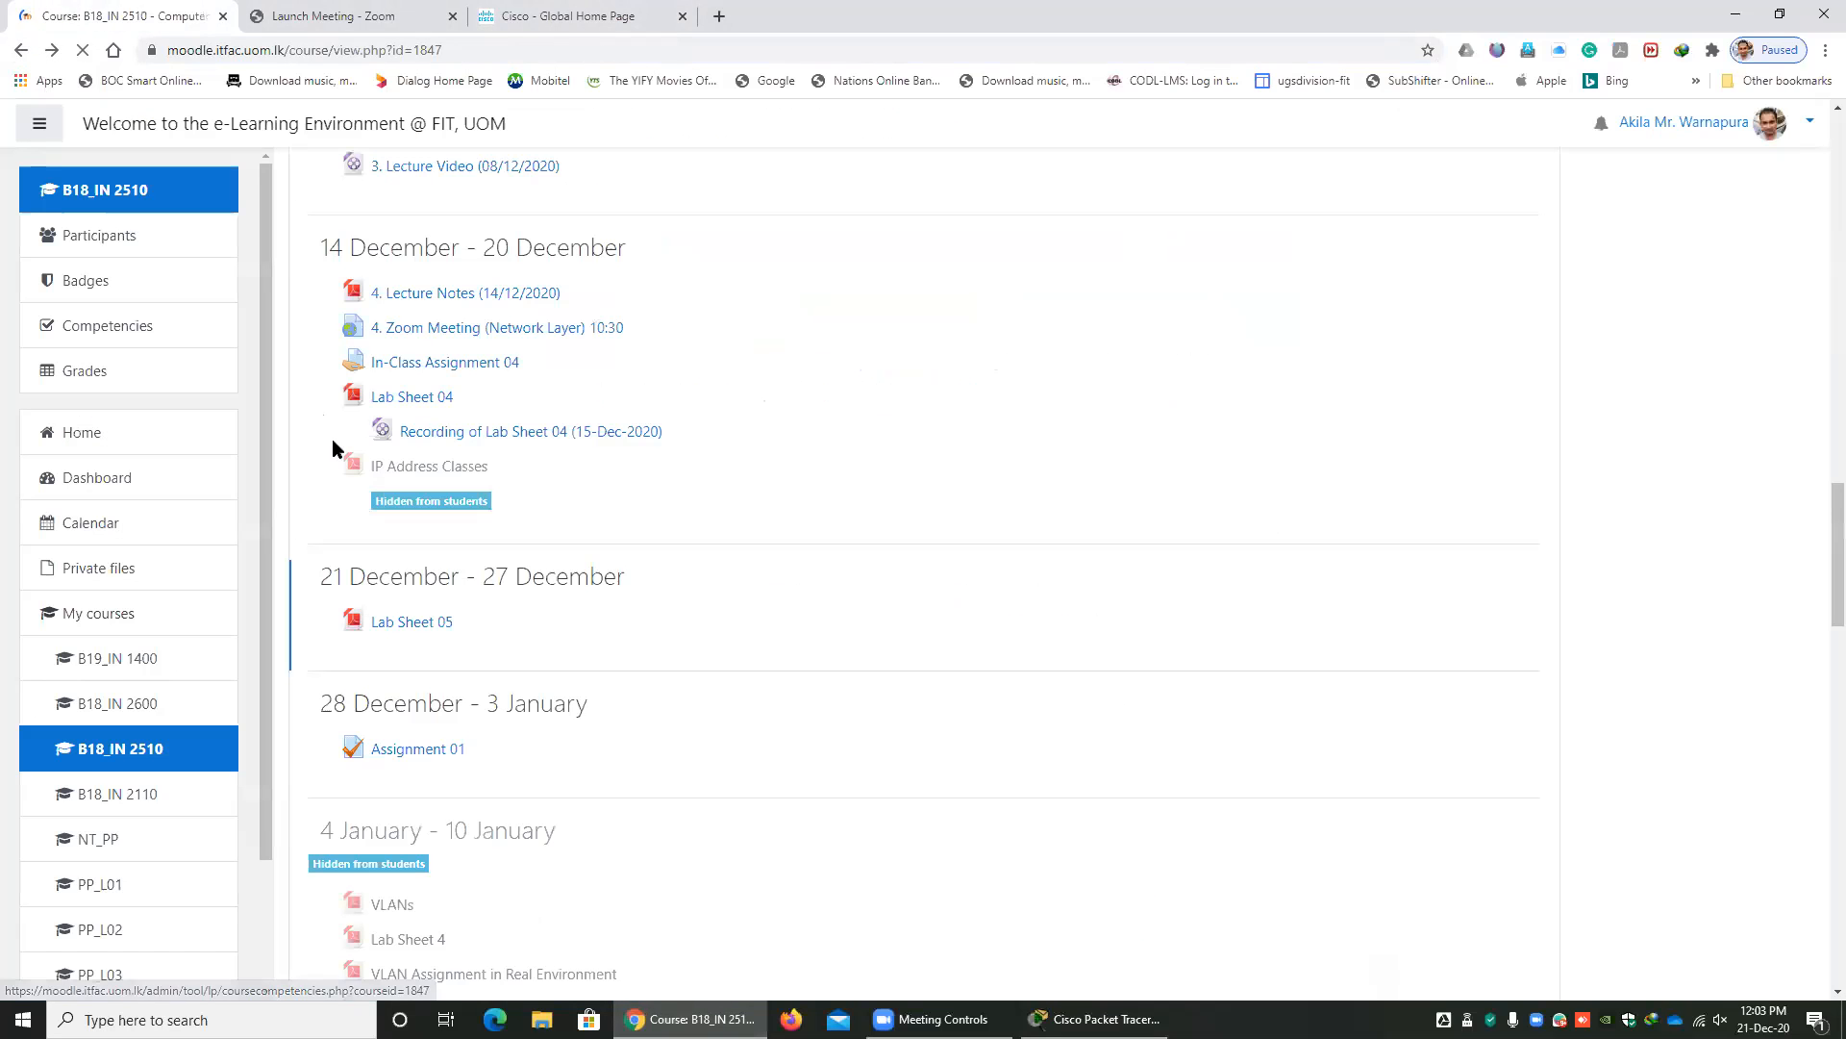
Open Assignment 01 in the 28 December - 3 January section and examine the quiz's closing time and time limit.
{"action": "scroll", "coordinate": [551, 617], "scroll_direction": "down", "scroll_amount": 2}
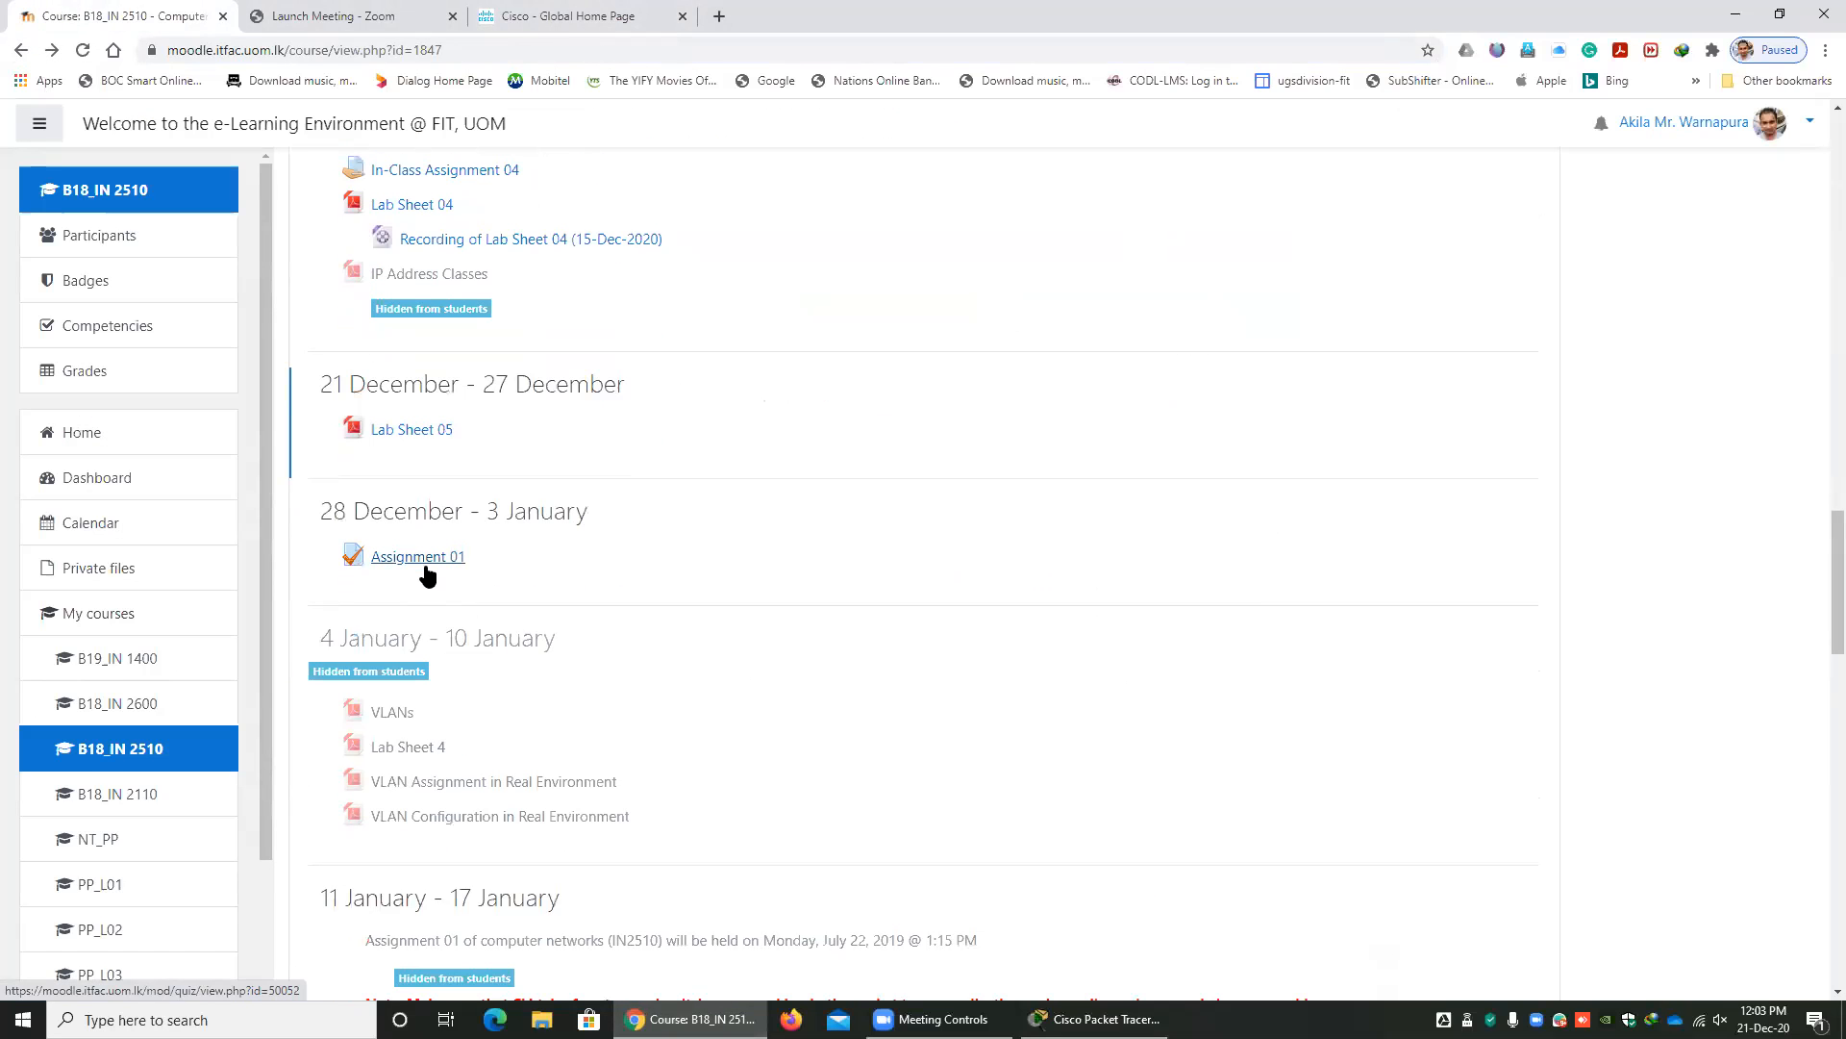
{"action": "left_click", "coordinate": [405, 563]}
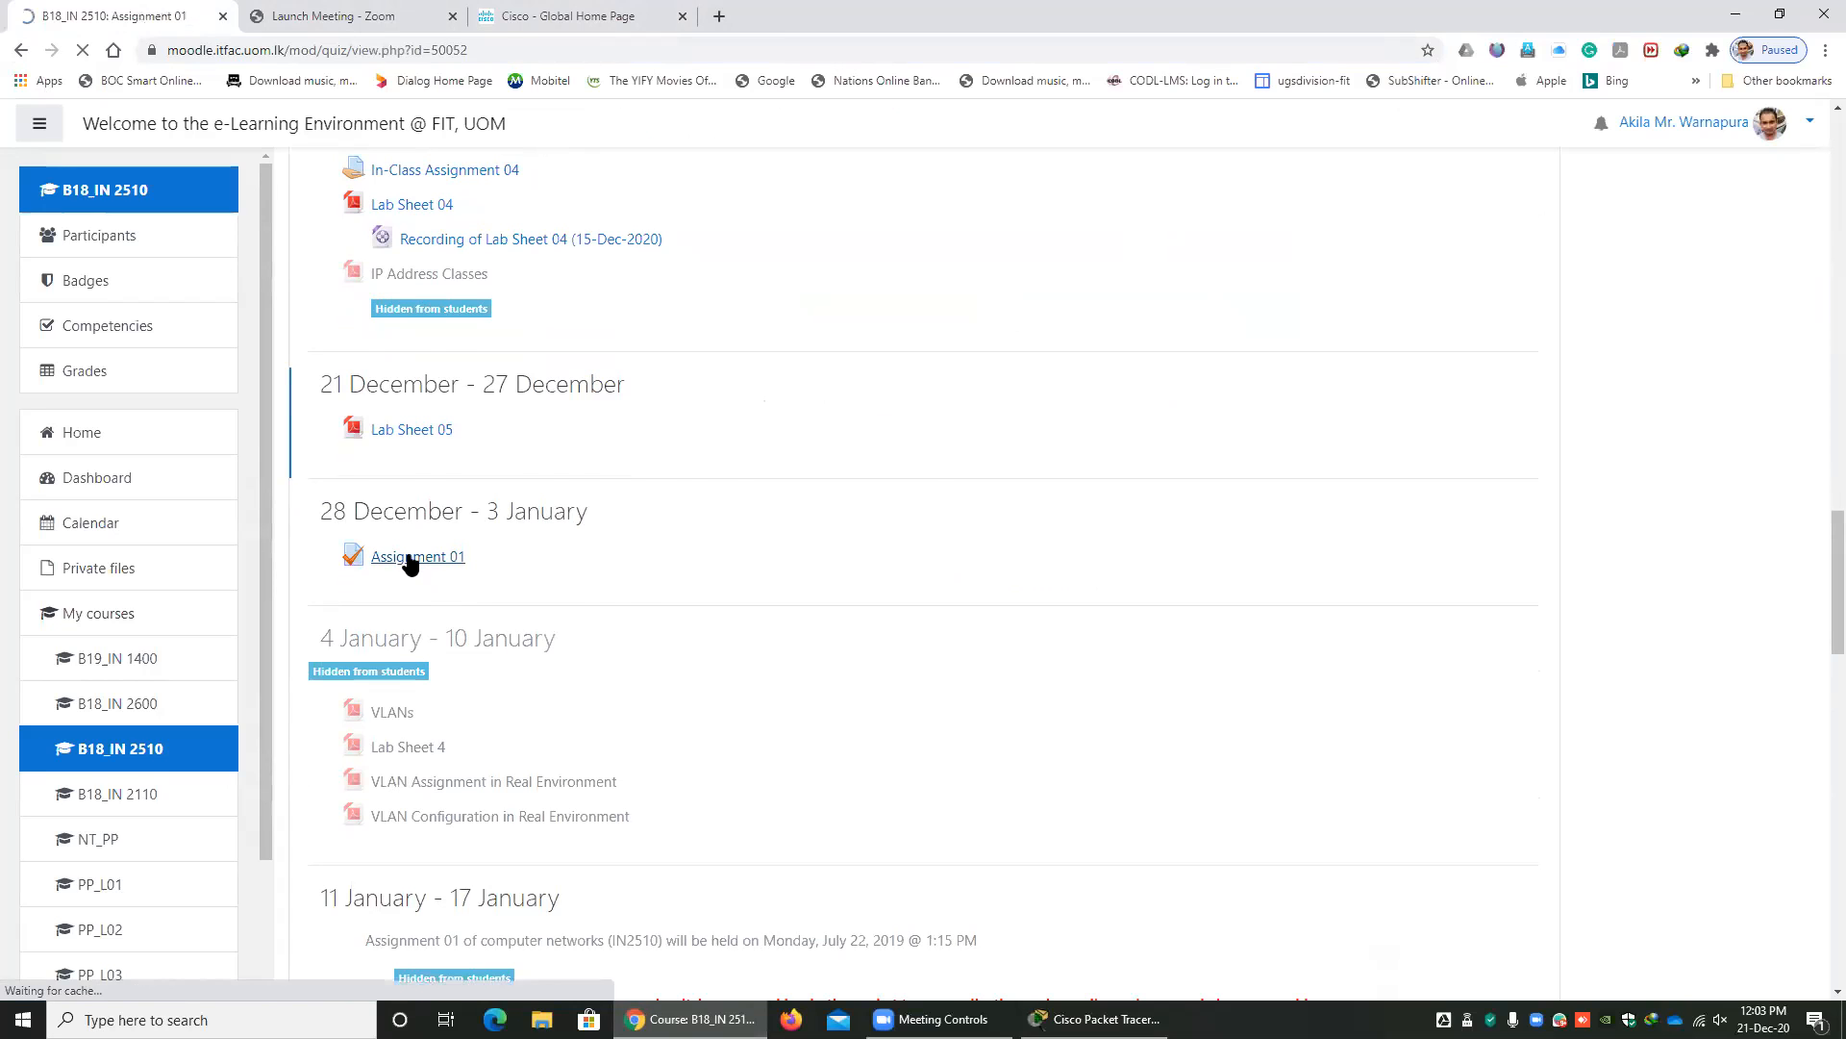
{"action": "left_click_drag", "start_coordinate": [1062, 808], "coordinate": [1235, 805]}
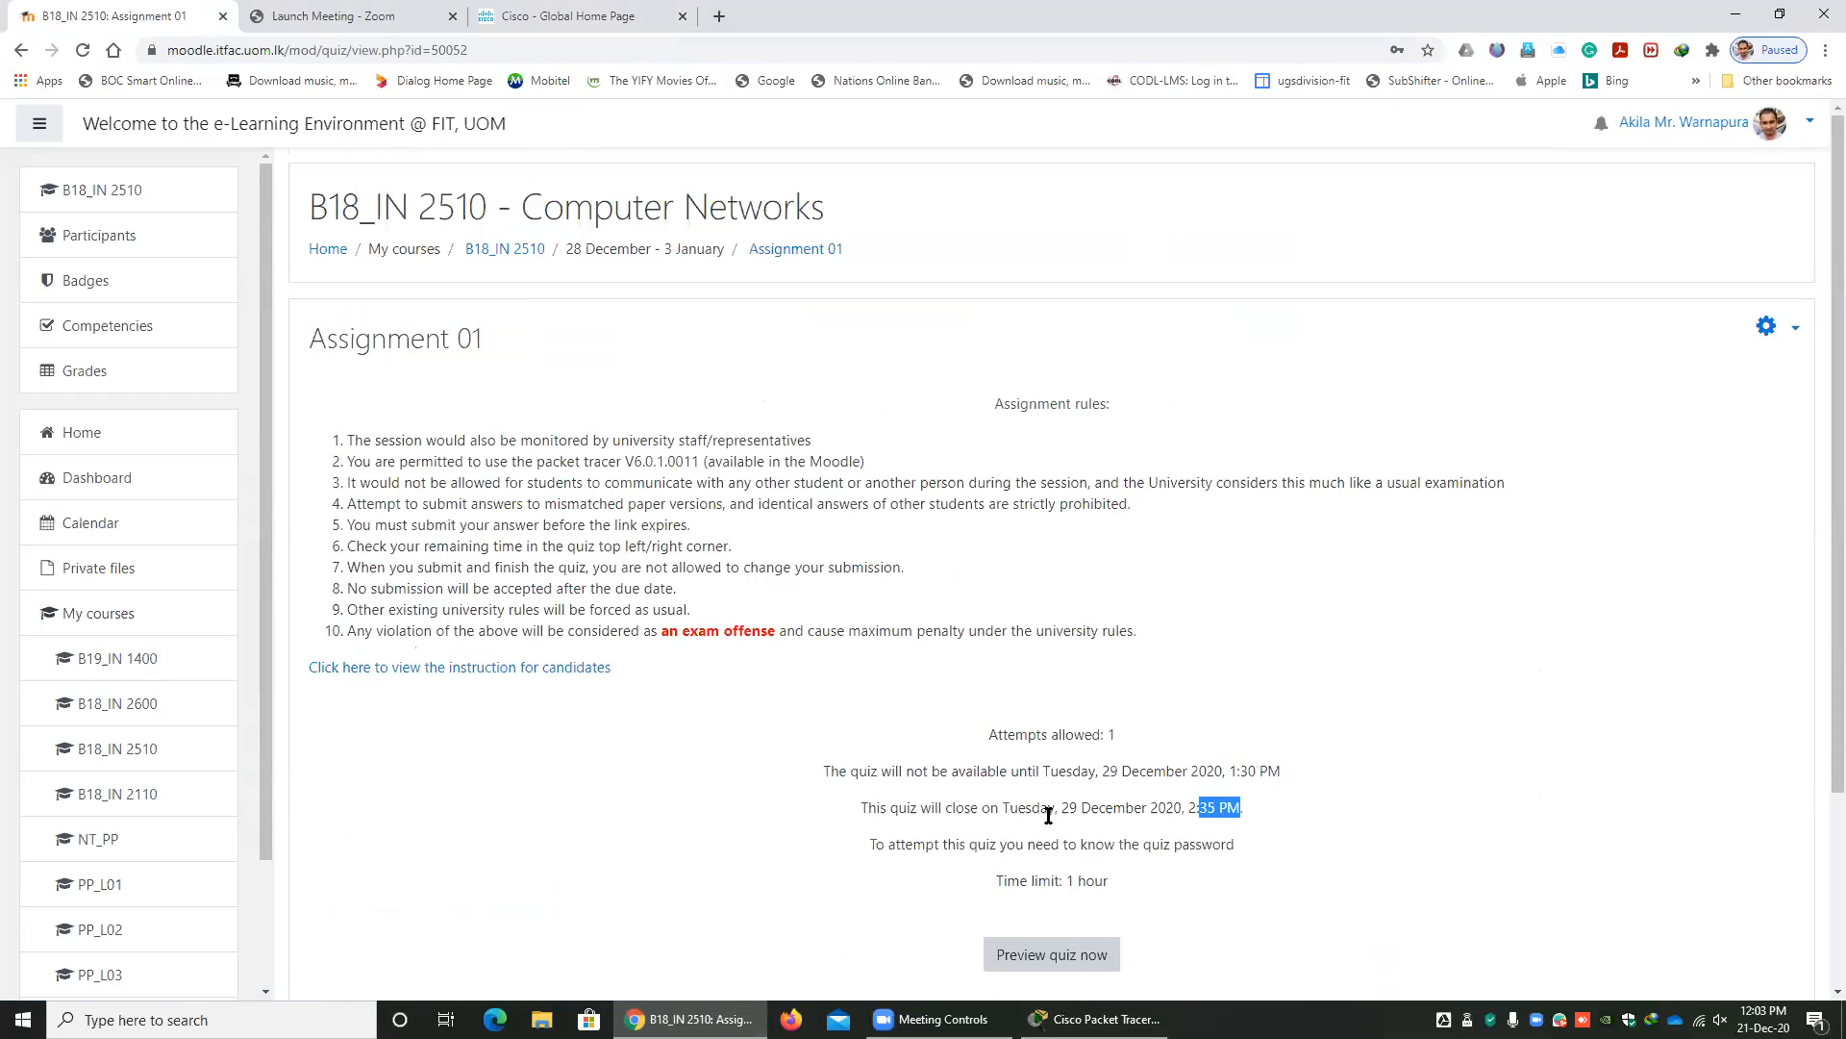
{"action": "left_click_drag", "start_coordinate": [1068, 882], "coordinate": [1112, 881]}
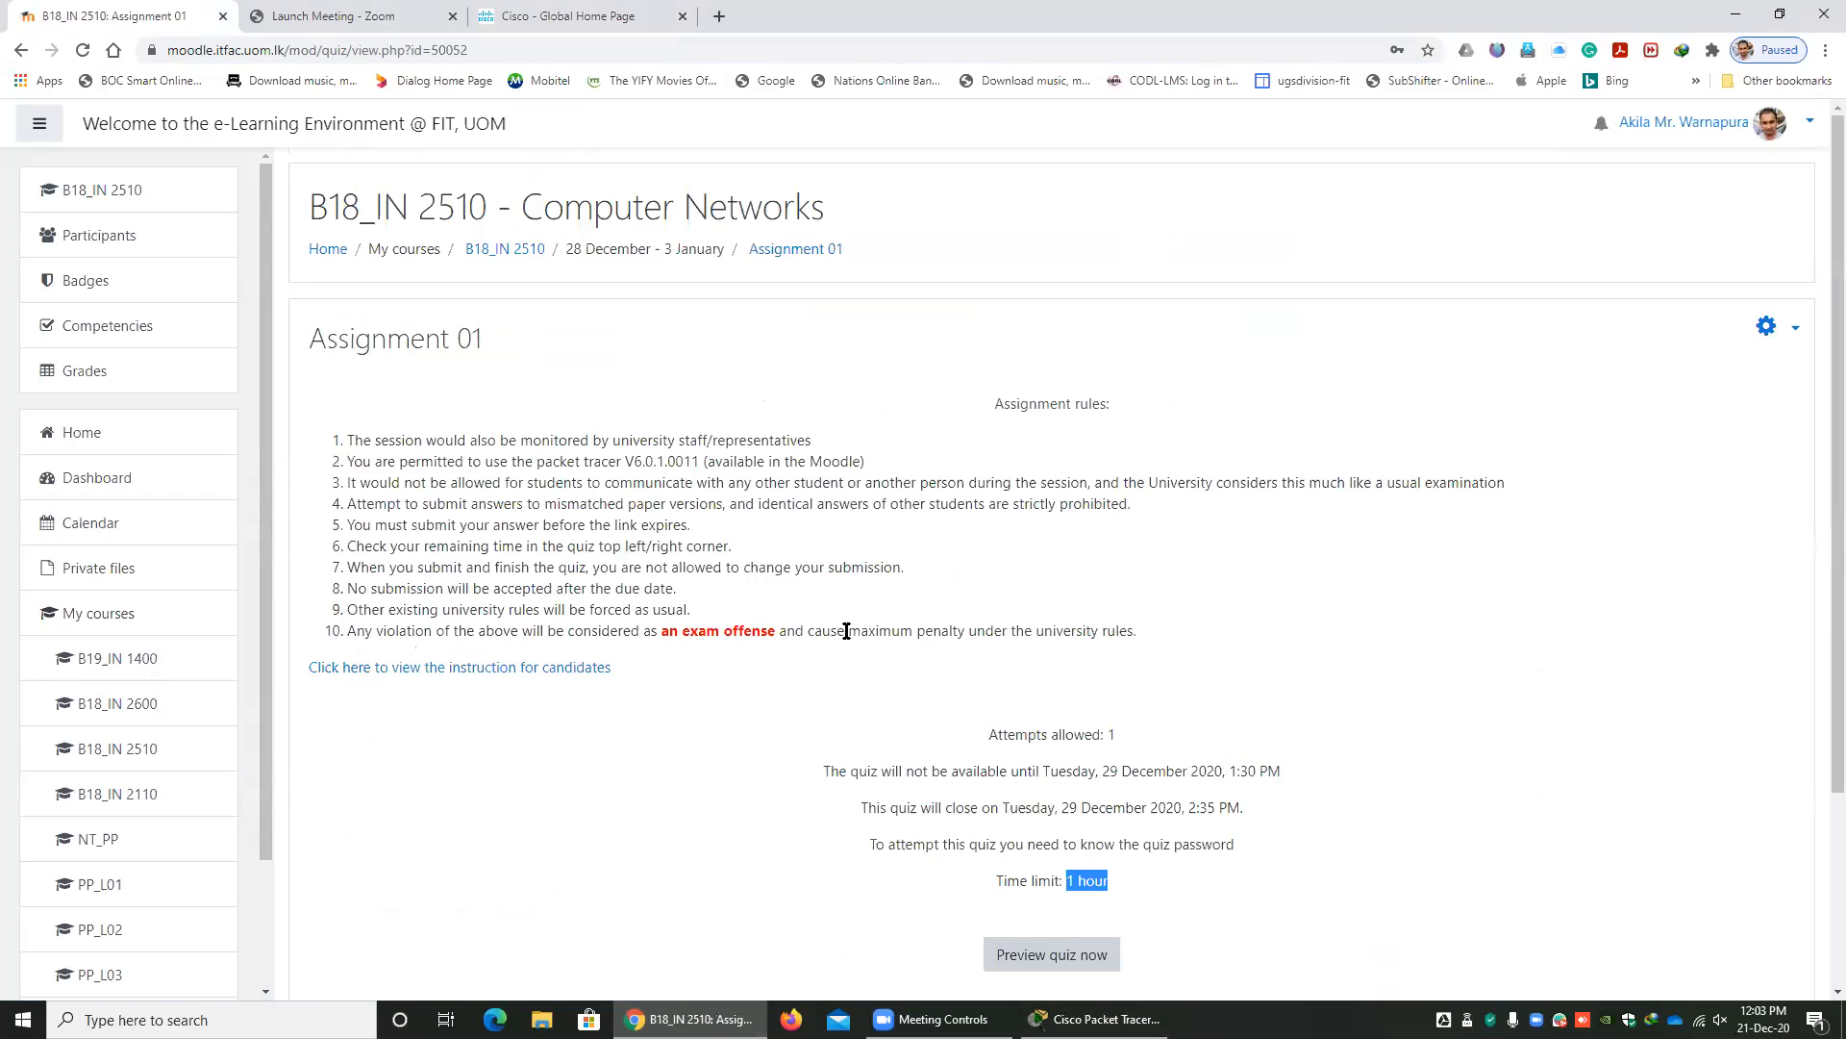
Return to the course page and review the lab sheets from Lab Sheet 02 through Lab Sheet 05.
{"action": "left_click", "coordinate": [17, 49]}
{"action": "scroll", "coordinate": [598, 435], "scroll_direction": "up", "scroll_amount": 8}
{"action": "scroll", "coordinate": [590, 441], "scroll_direction": "up", "scroll_amount": 15}
{"action": "scroll", "coordinate": [510, 479], "scroll_direction": "down", "scroll_amount": 6}
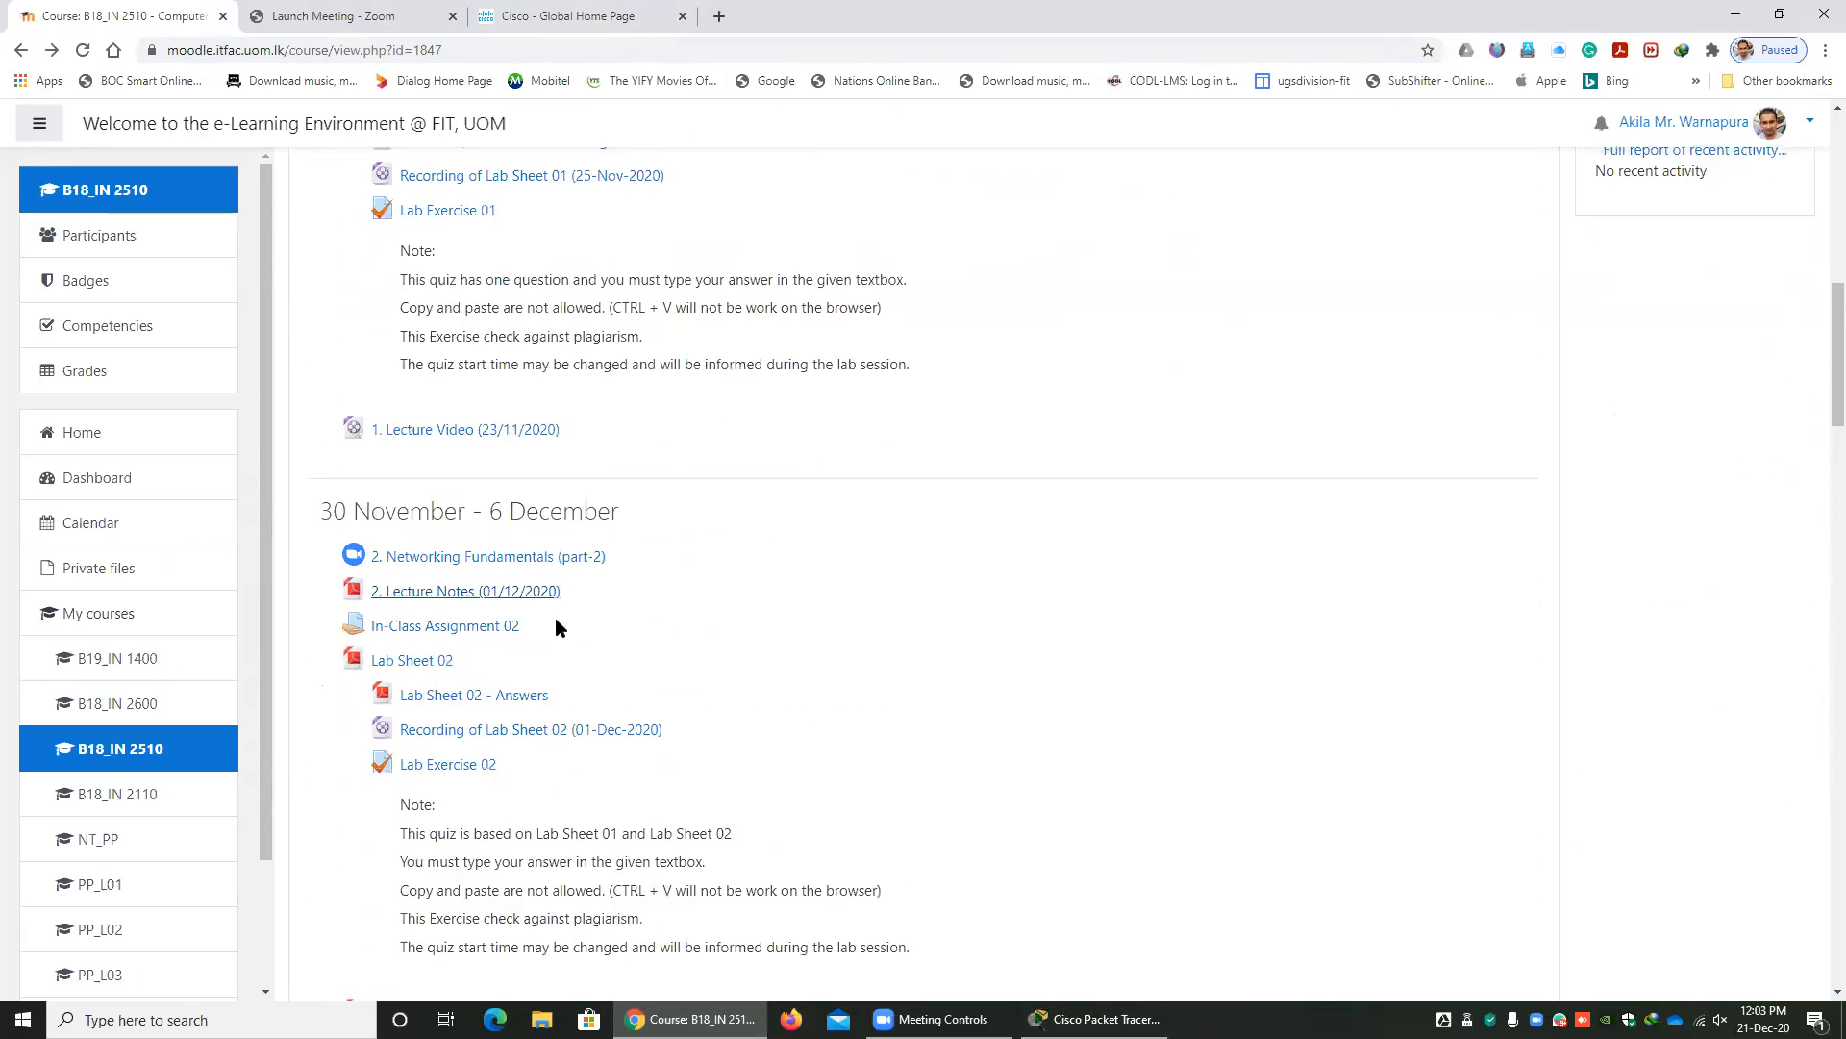
{"action": "left_click_drag", "start_coordinate": [536, 647], "coordinate": [453, 660]}
{"action": "scroll", "coordinate": [491, 639], "scroll_direction": "down", "scroll_amount": 6}
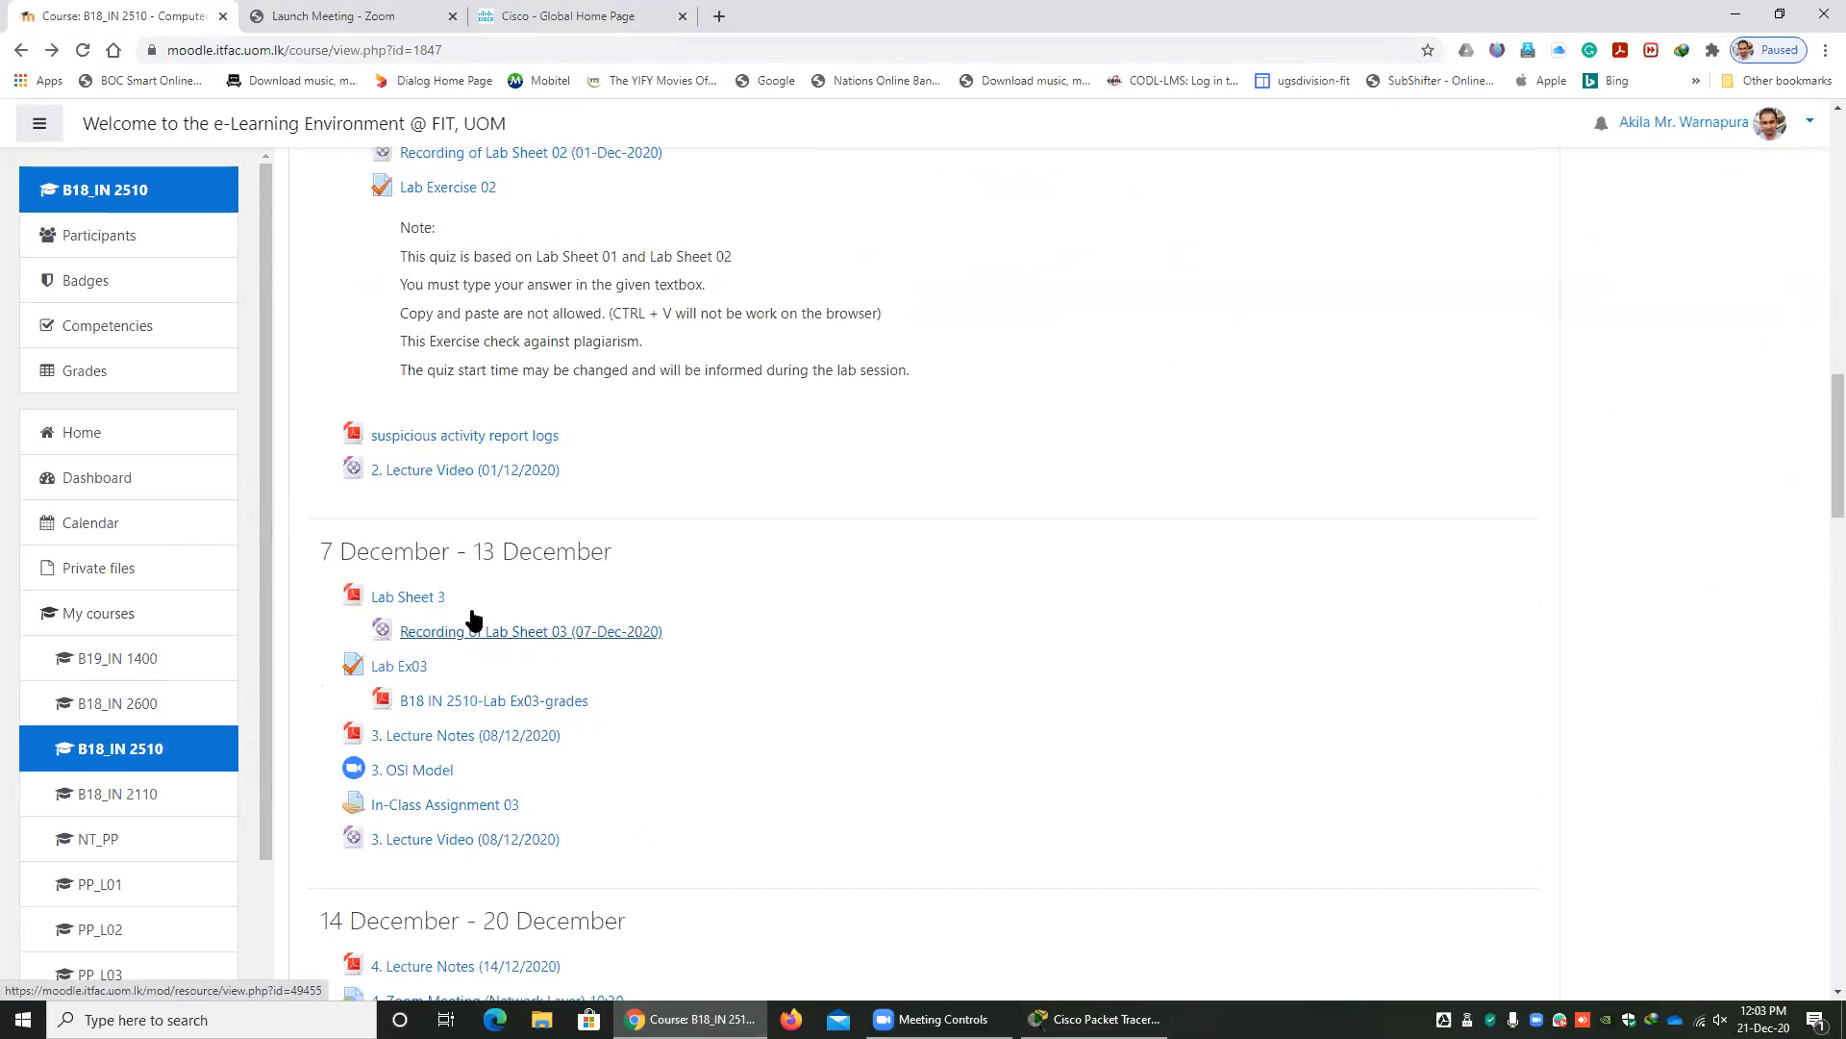
{"action": "scroll", "coordinate": [466, 600], "scroll_direction": "down", "scroll_amount": 4}
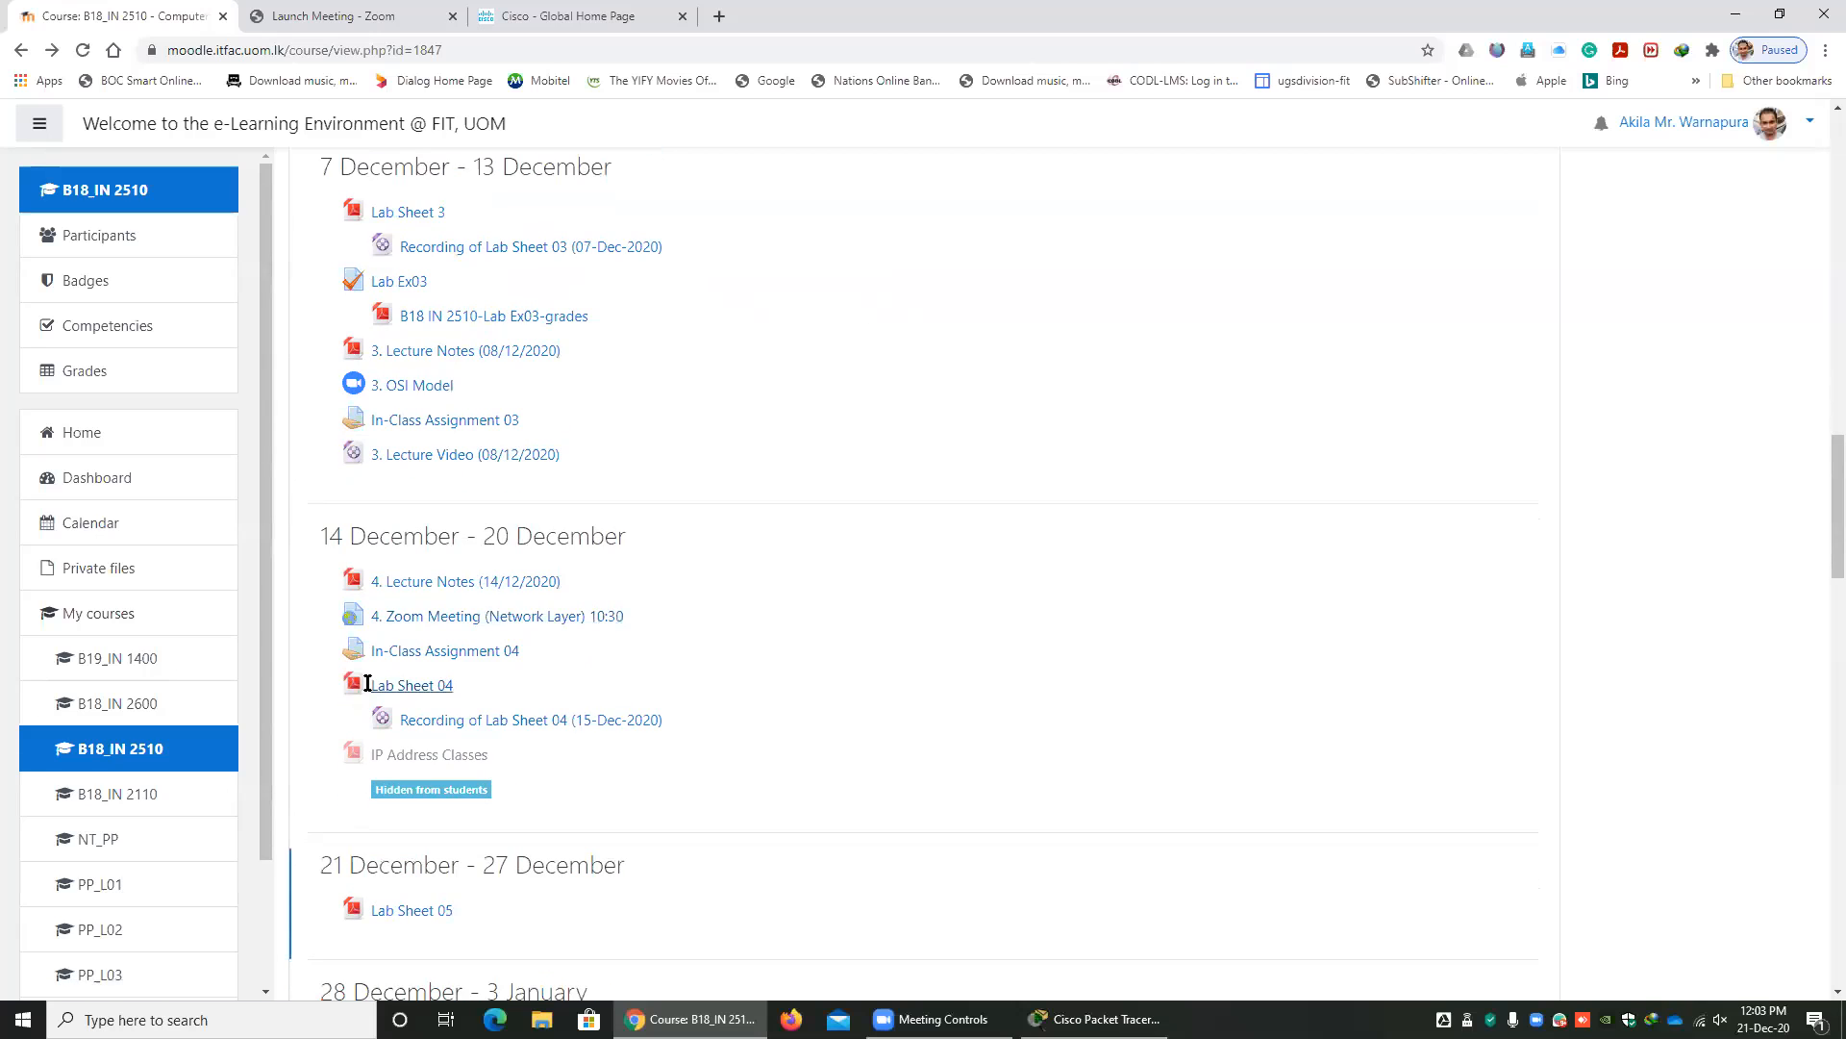
{"action": "left_click_drag", "start_coordinate": [368, 684], "coordinate": [486, 679]}
{"action": "scroll", "coordinate": [487, 677], "scroll_direction": "down", "scroll_amount": 5}
{"action": "left_click_drag", "start_coordinate": [470, 453], "coordinate": [292, 441]}
{"action": "left_click", "coordinate": [481, 452]}
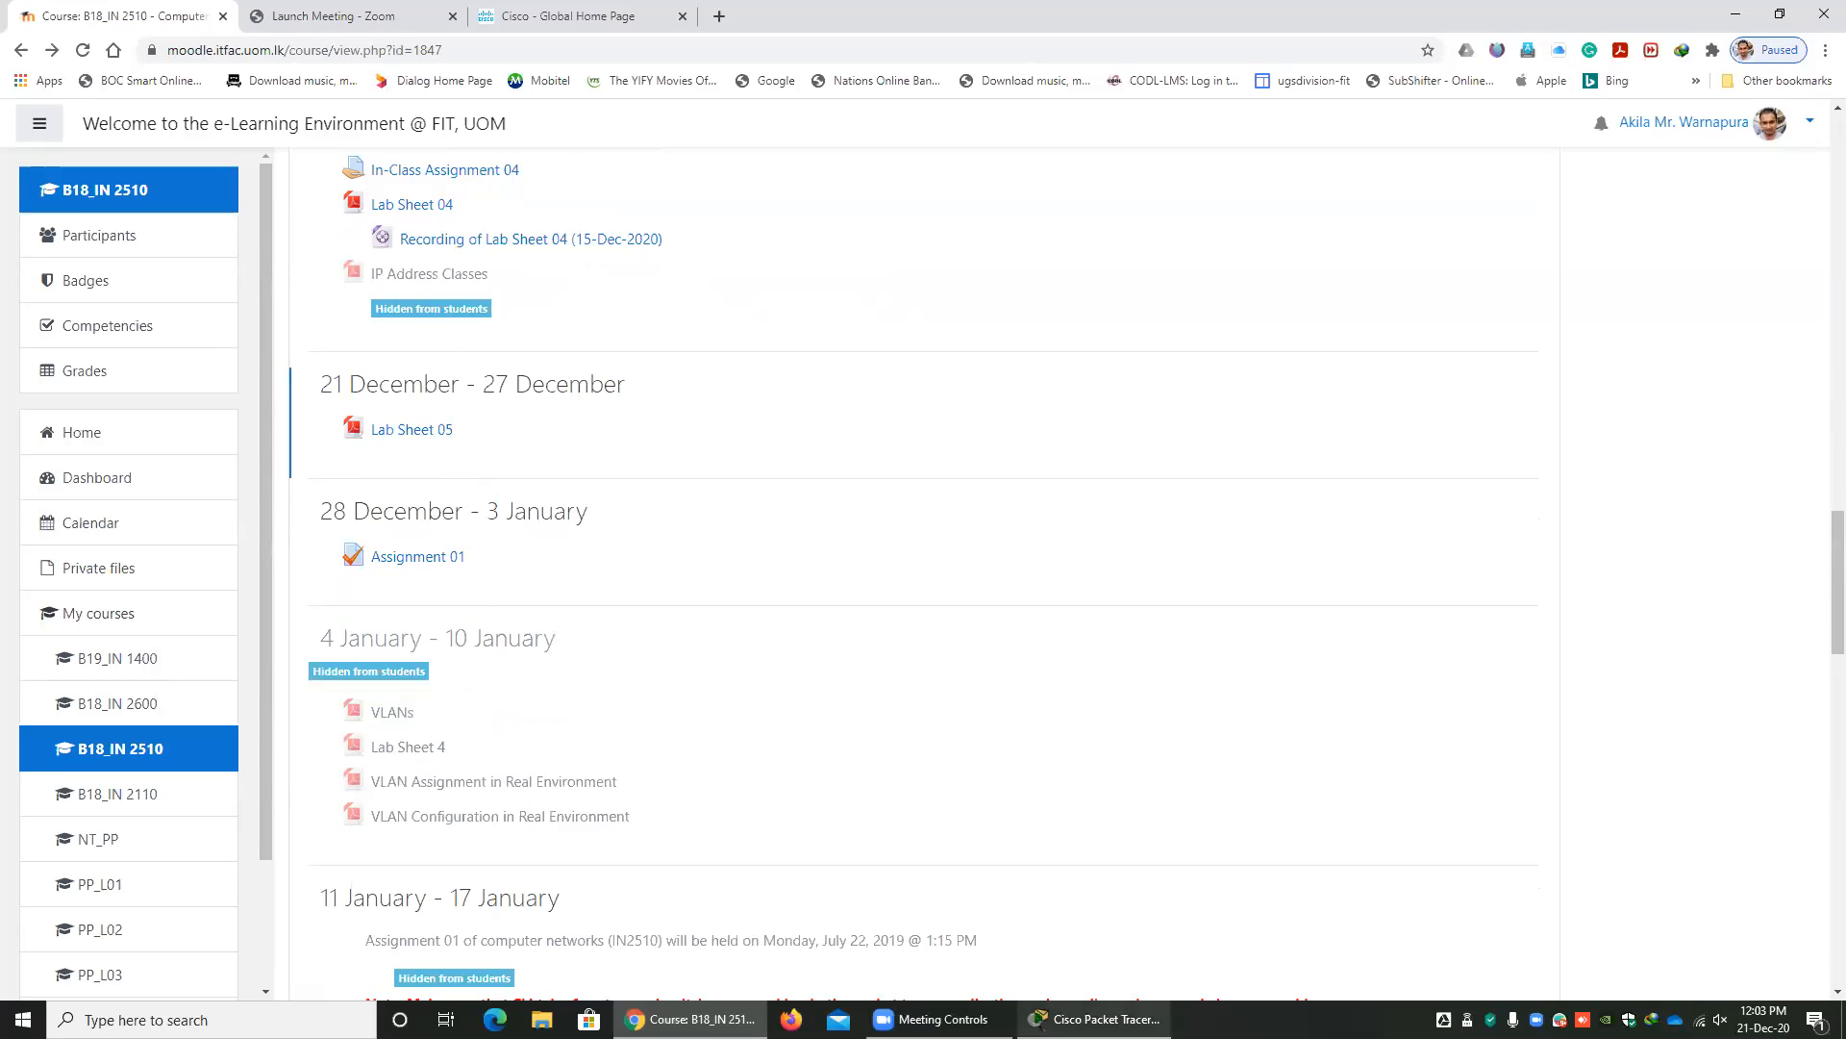
Check the topology in Packet Tracer, return to the course page in Chrome and review the earlier weeks' lab sheets, exercises and recordings.
{"action": "left_click", "coordinate": [1097, 1018]}
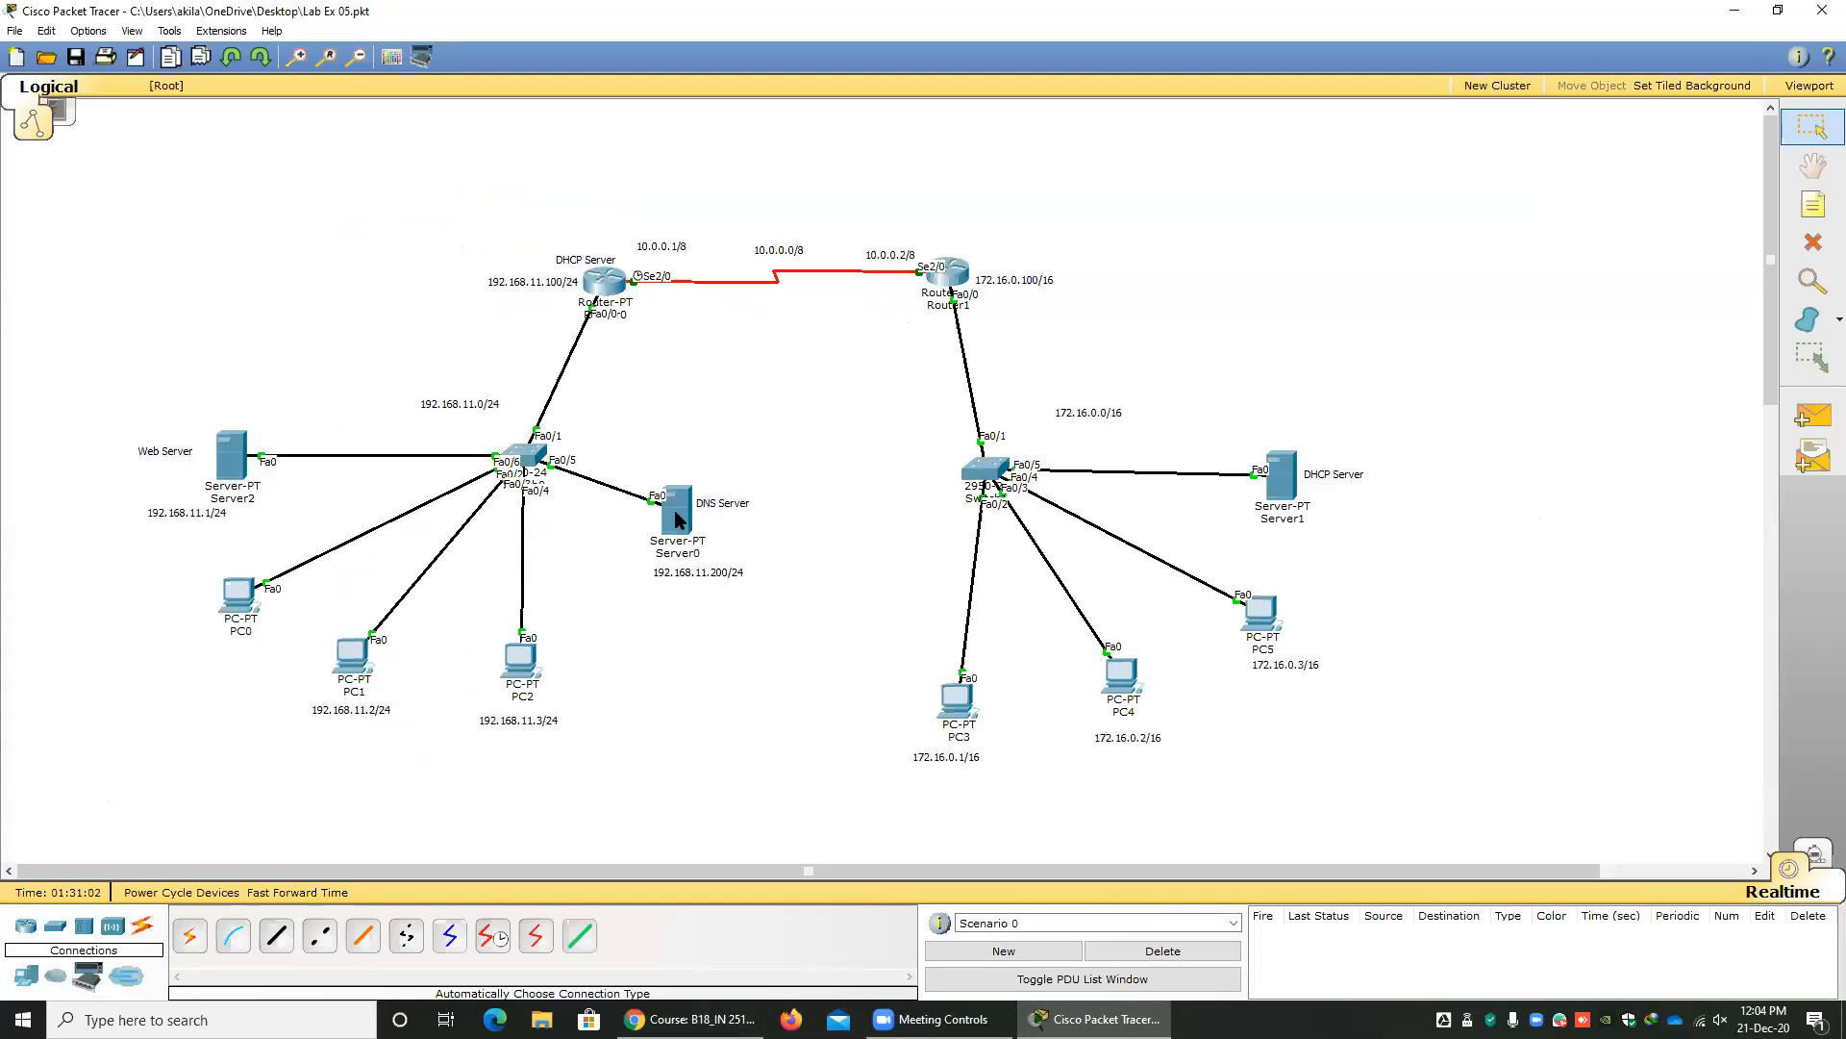
{"action": "mouse_move", "coordinate": [237, 484]}
{"action": "left_click", "coordinate": [691, 1018]}
{"action": "scroll", "coordinate": [497, 559], "scroll_direction": "up", "scroll_amount": 10}
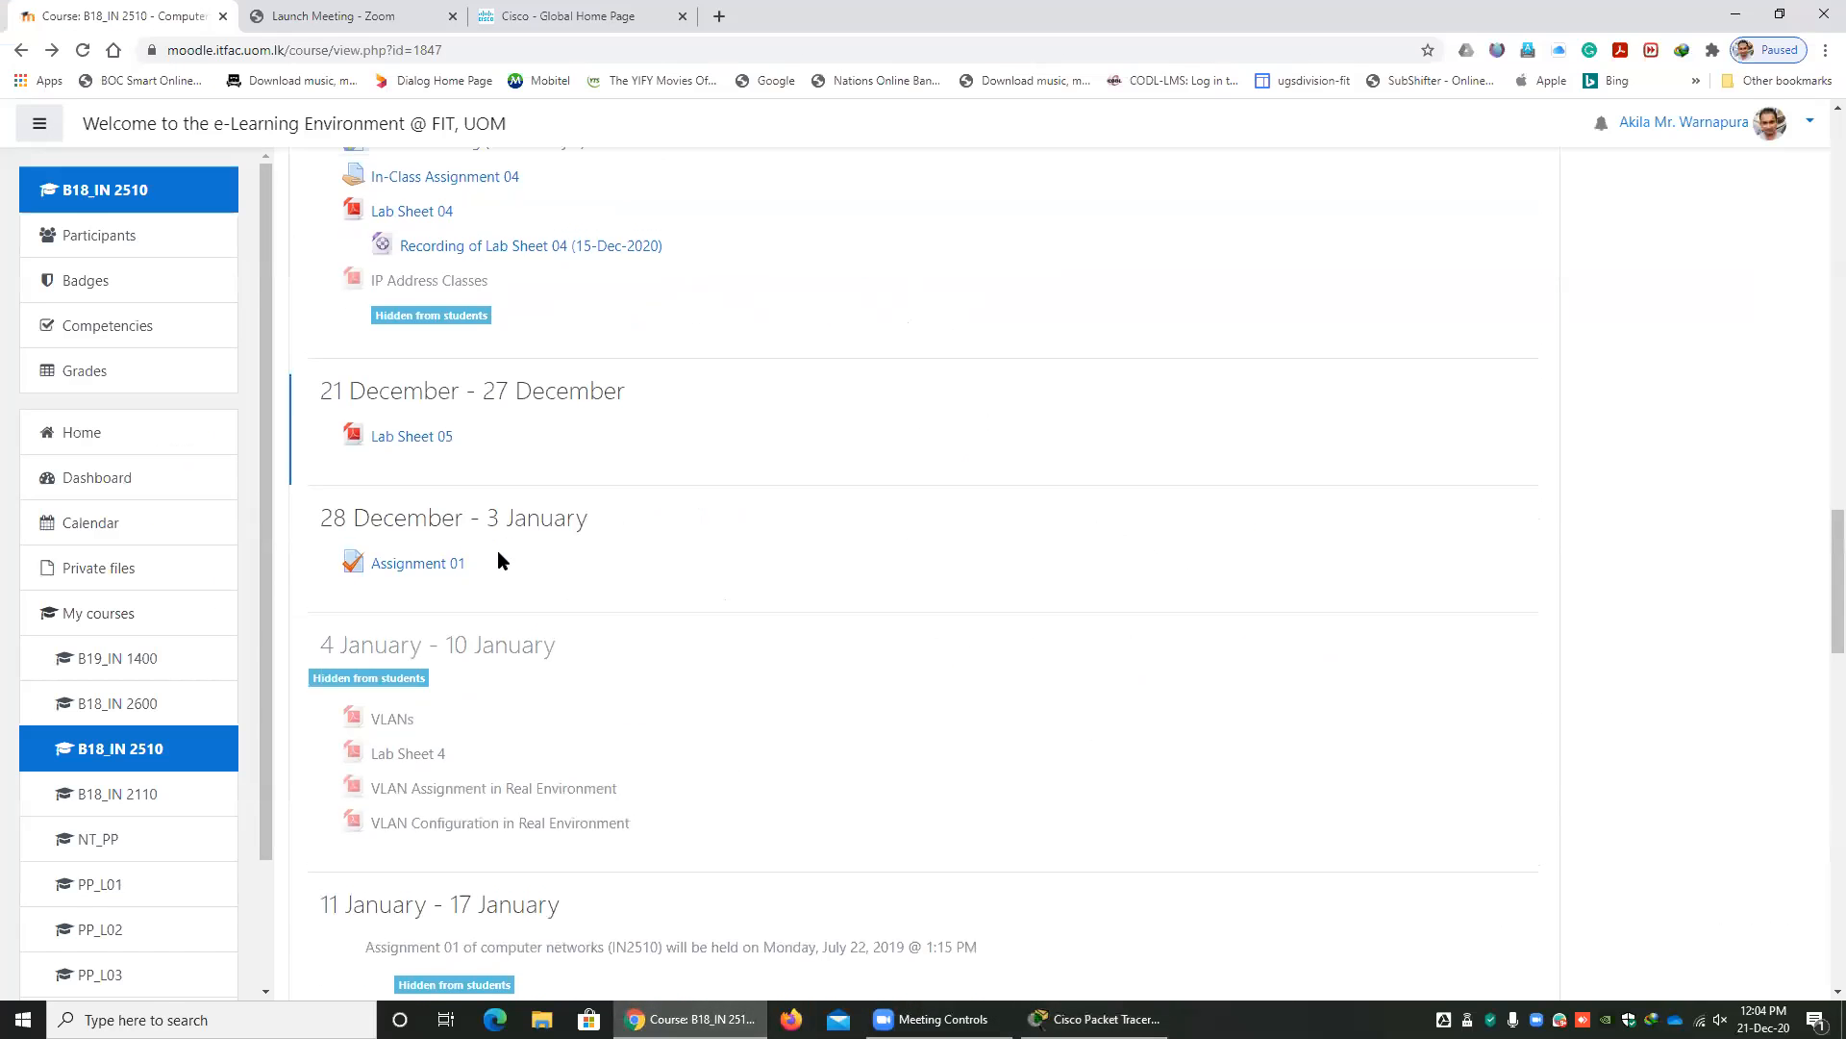
{"action": "scroll", "coordinate": [497, 559], "scroll_direction": "up", "scroll_amount": 6}
{"action": "scroll", "coordinate": [519, 577], "scroll_direction": "down", "scroll_amount": 5}
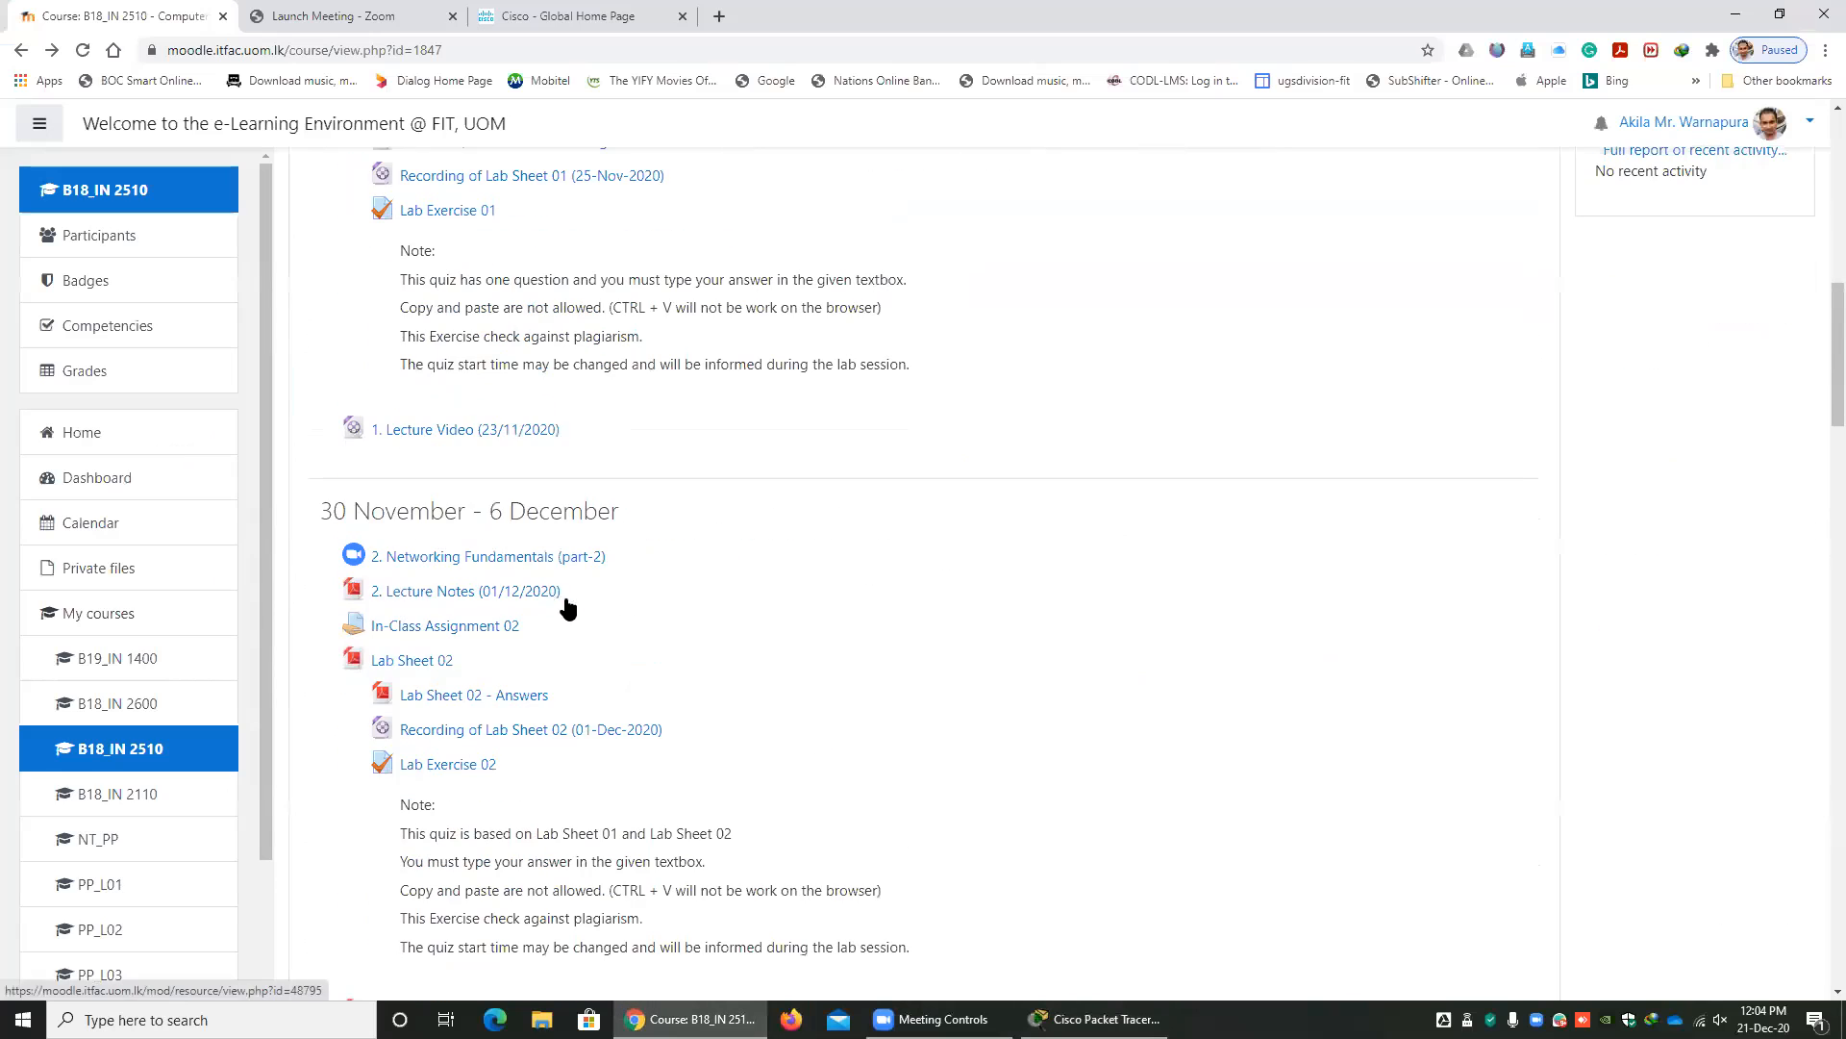
{"action": "scroll", "coordinate": [524, 712], "scroll_direction": "down", "scroll_amount": 4}
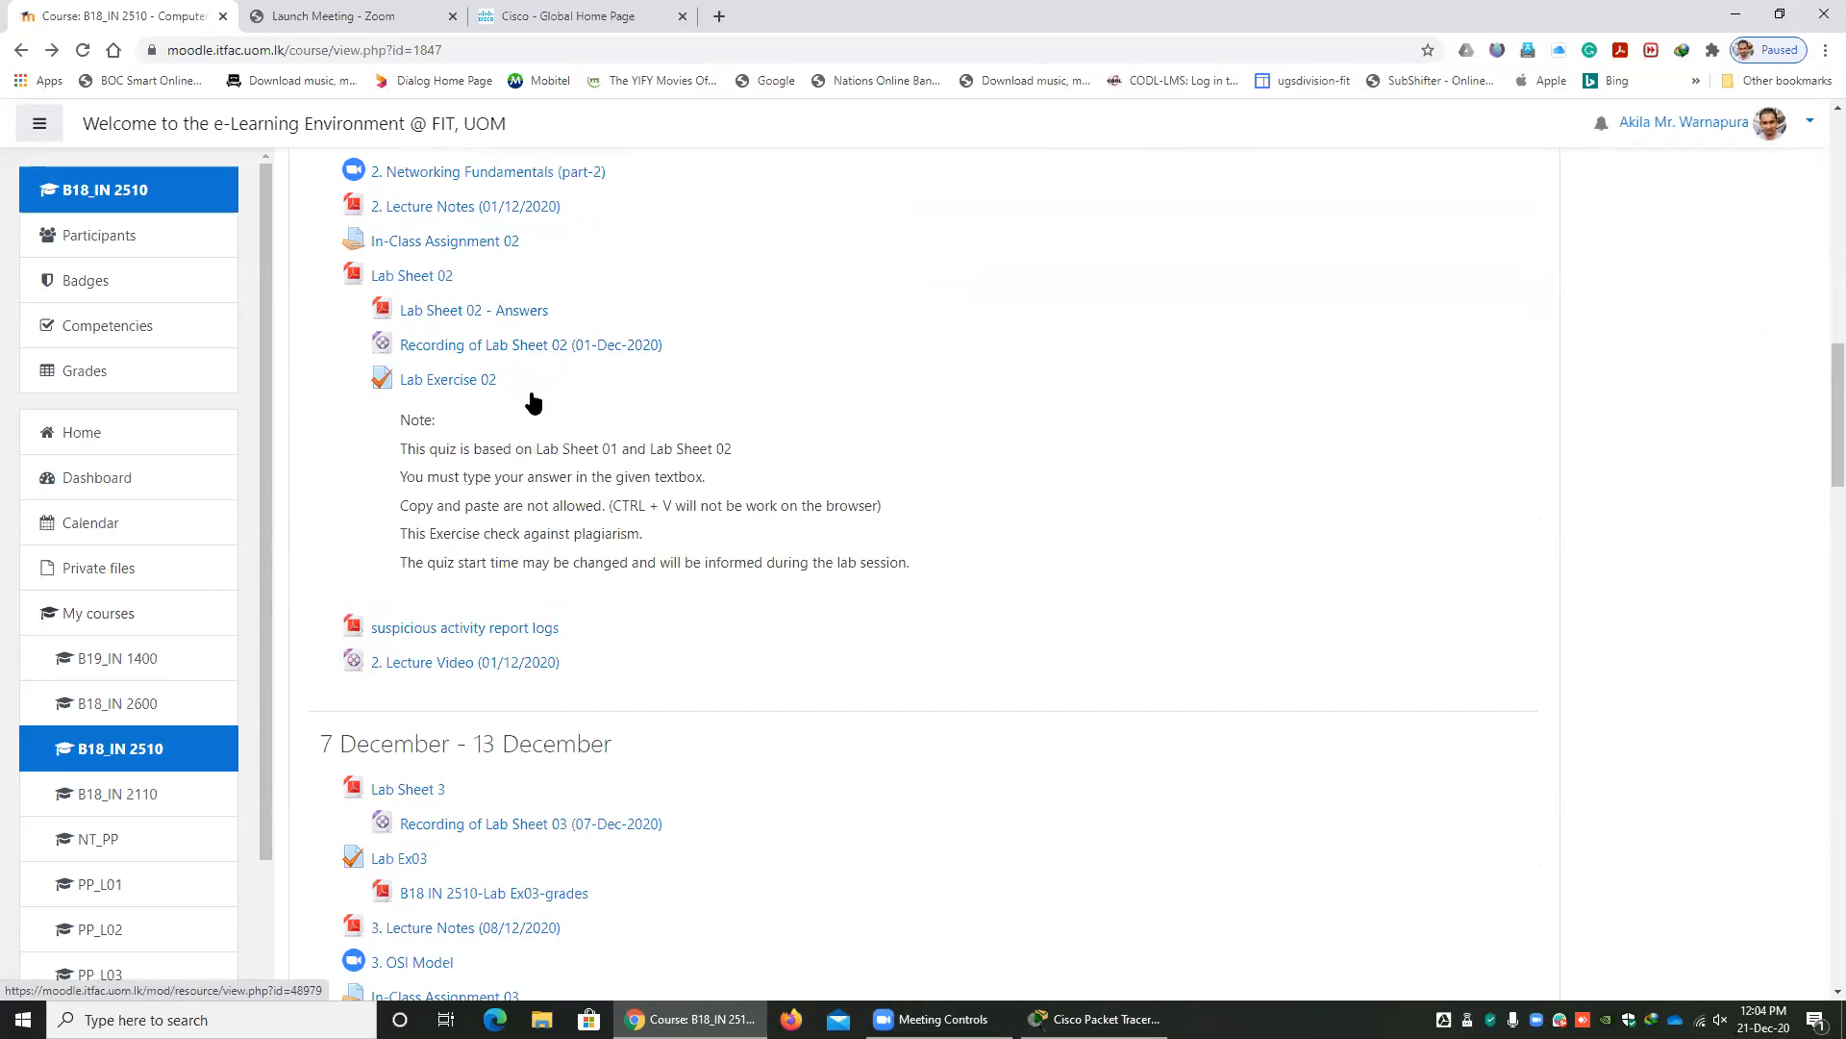
{"action": "scroll", "coordinate": [443, 456], "scroll_direction": "down", "scroll_amount": 2}
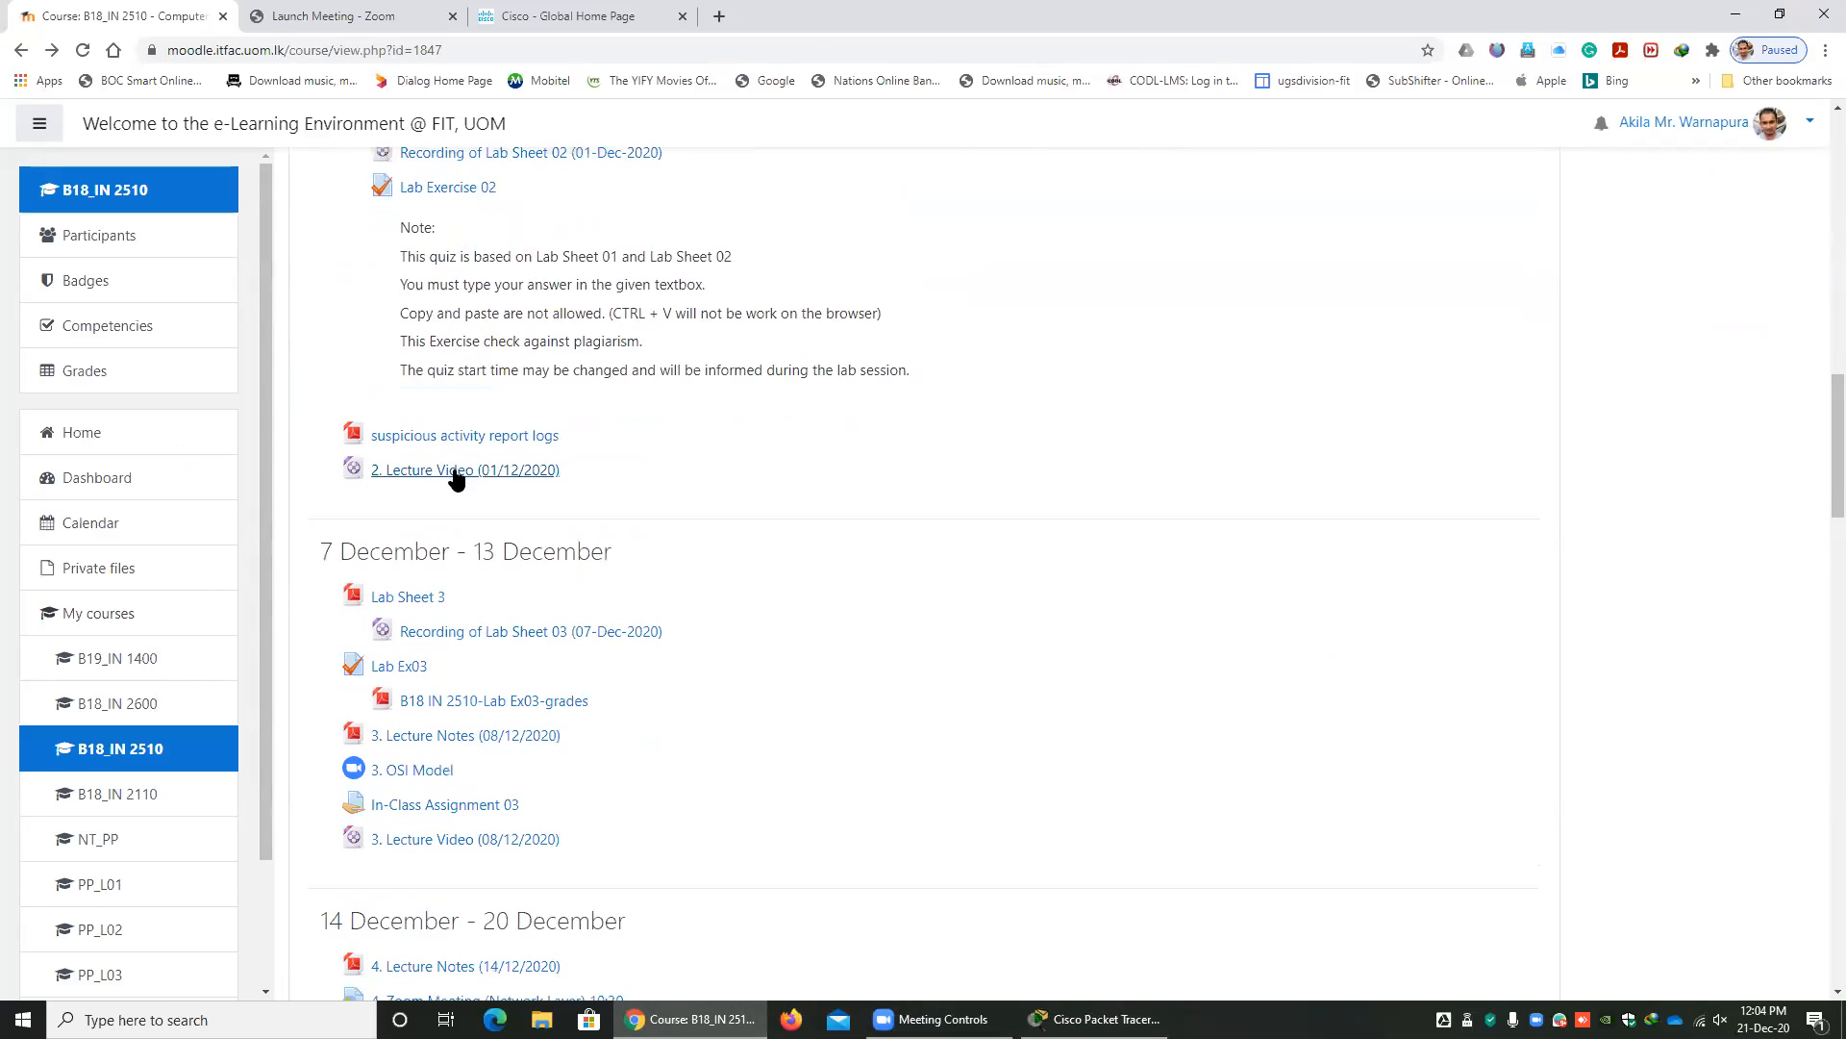
{"action": "scroll", "coordinate": [503, 507], "scroll_direction": "down", "scroll_amount": 2}
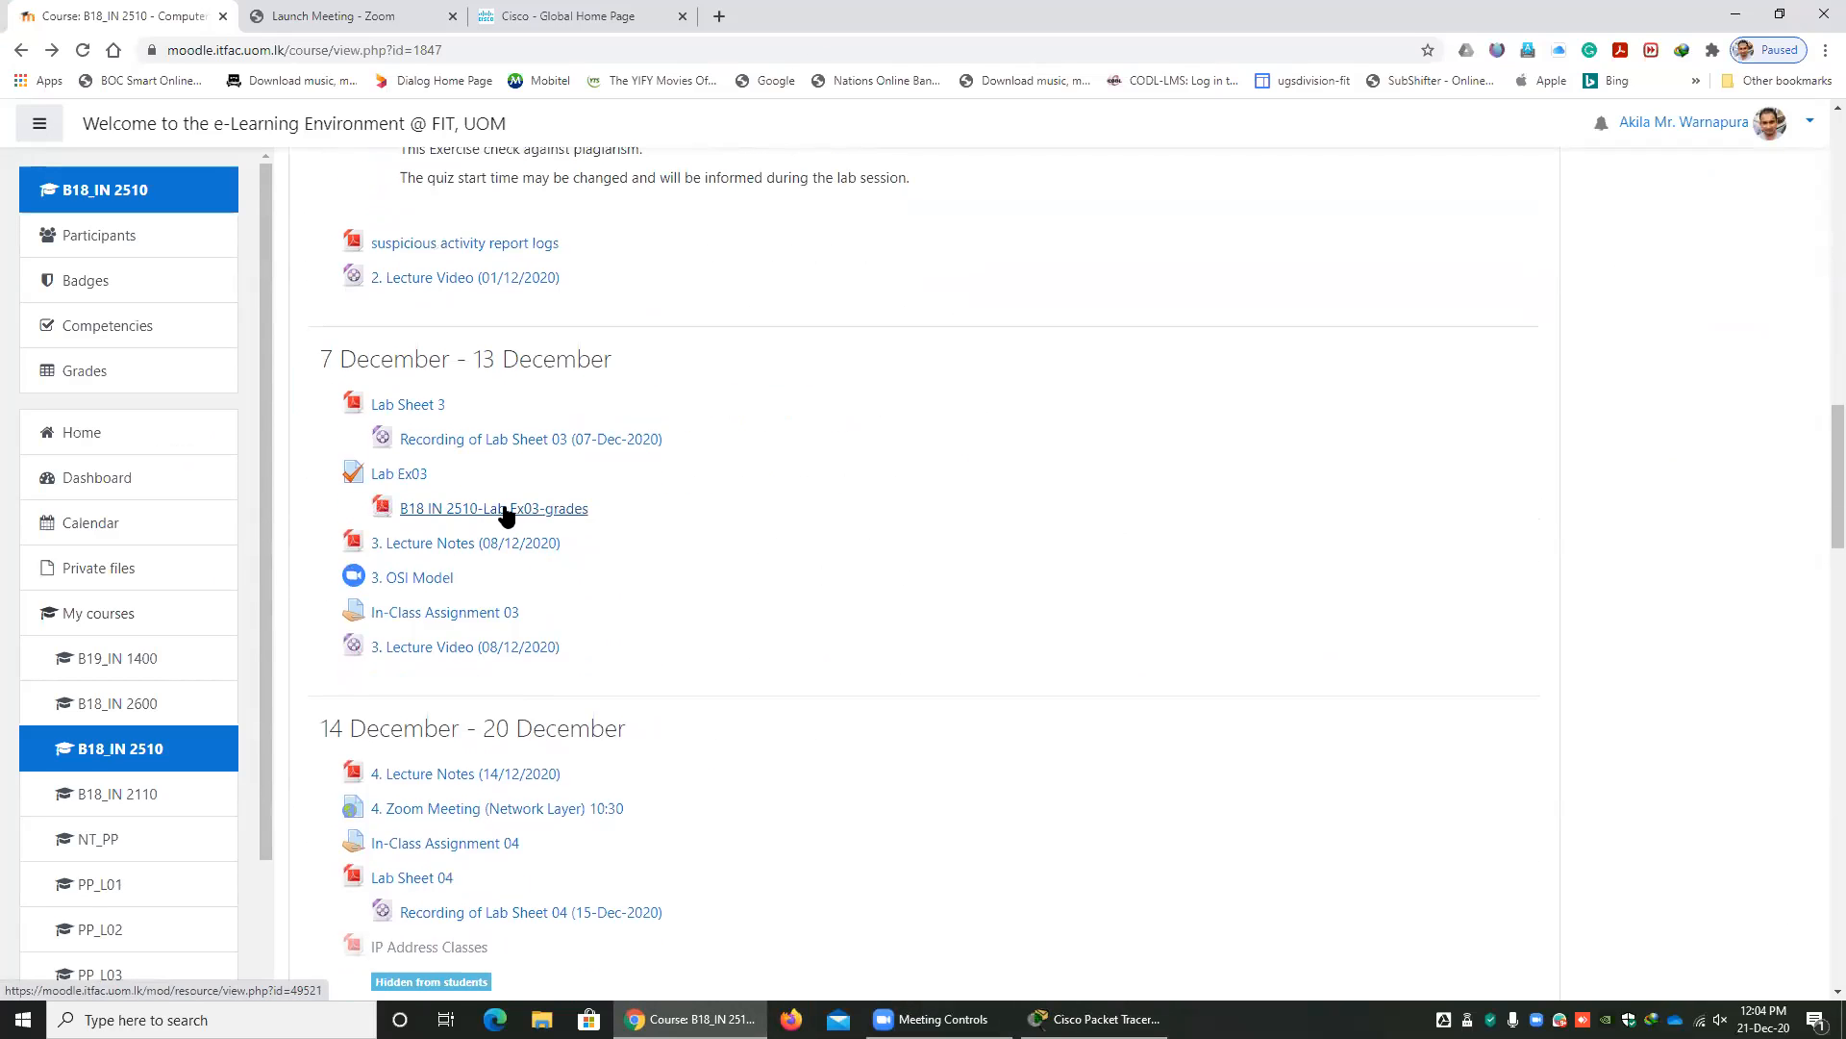
{"action": "scroll", "coordinate": [505, 517], "scroll_direction": "up", "scroll_amount": 5}
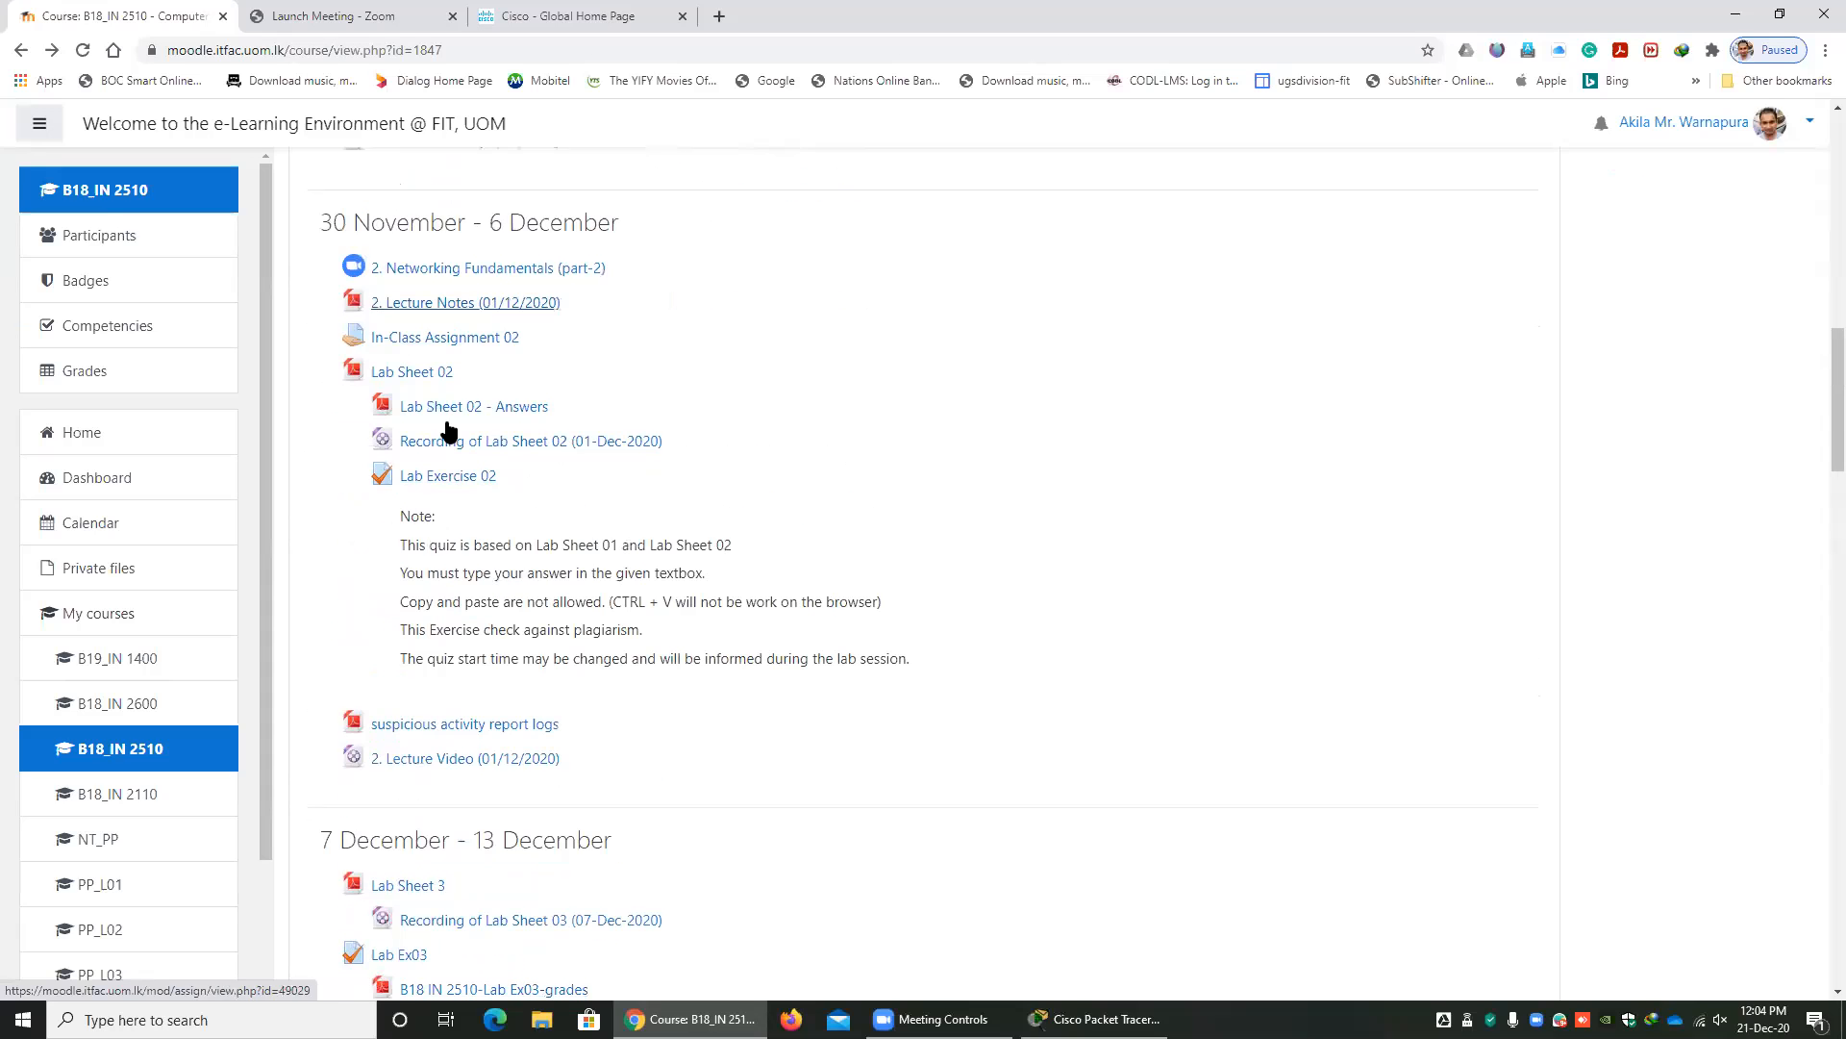
Review the course page's weekly sections, open the Lab Sheet 04 PDF and return to the course page.
{"action": "scroll", "coordinate": [552, 647], "scroll_direction": "up", "scroll_amount": 1}
{"action": "scroll", "coordinate": [550, 674], "scroll_direction": "down", "scroll_amount": 5}
{"action": "scroll", "coordinate": [549, 731], "scroll_direction": "down", "scroll_amount": 3}
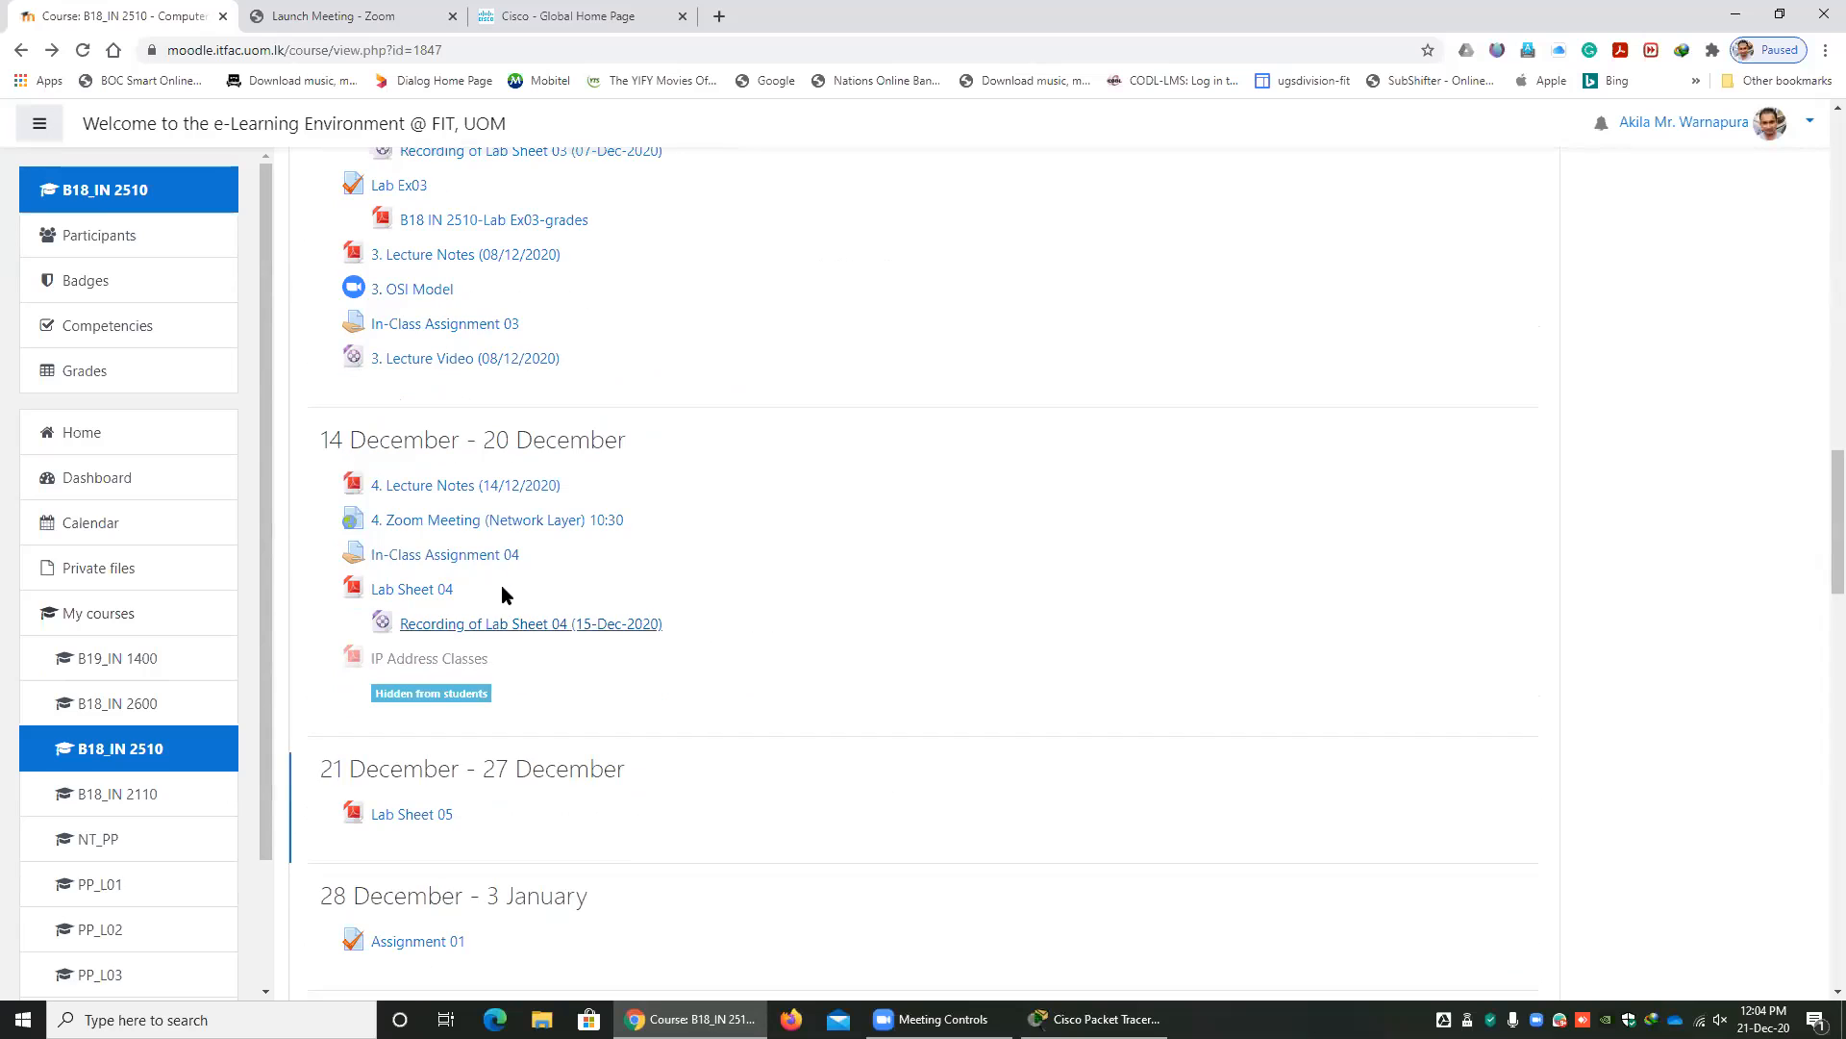
{"action": "left_click", "coordinate": [423, 591]}
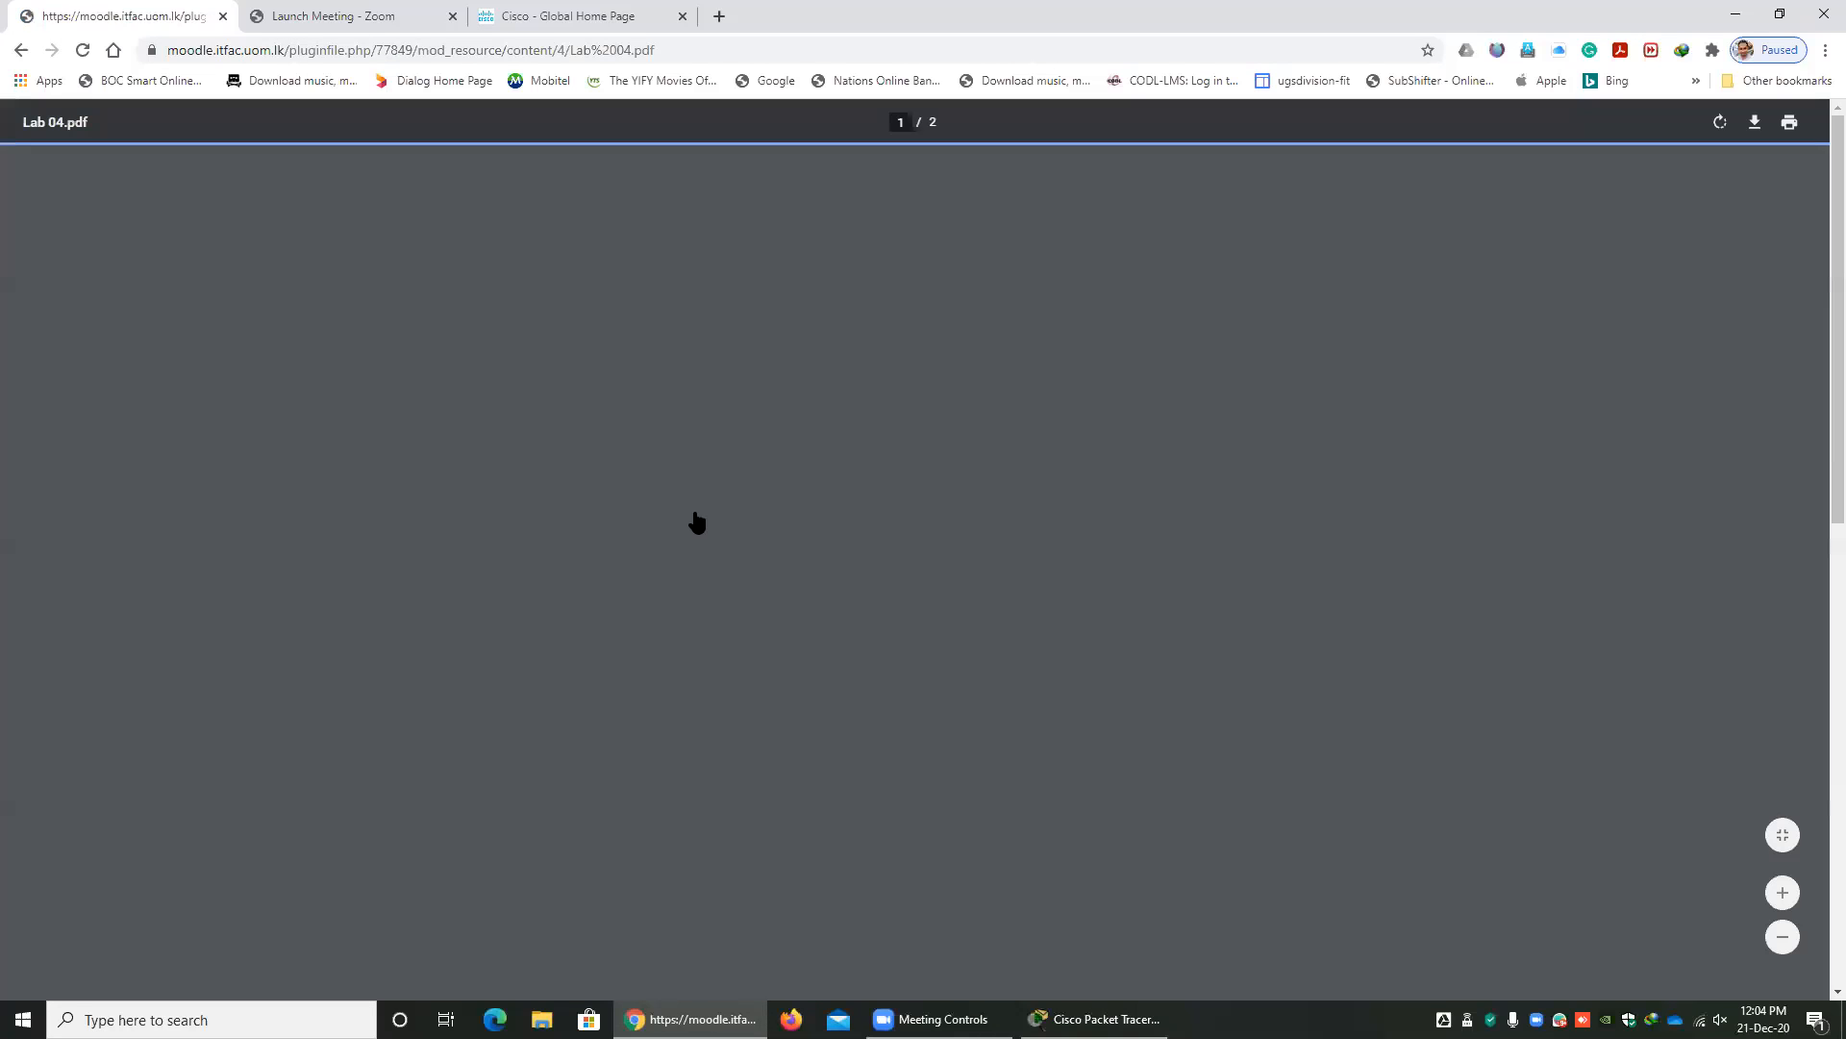
{"action": "scroll", "coordinate": [829, 464], "scroll_direction": "down", "scroll_amount": 7}
{"action": "key", "text": "alt+Left"}
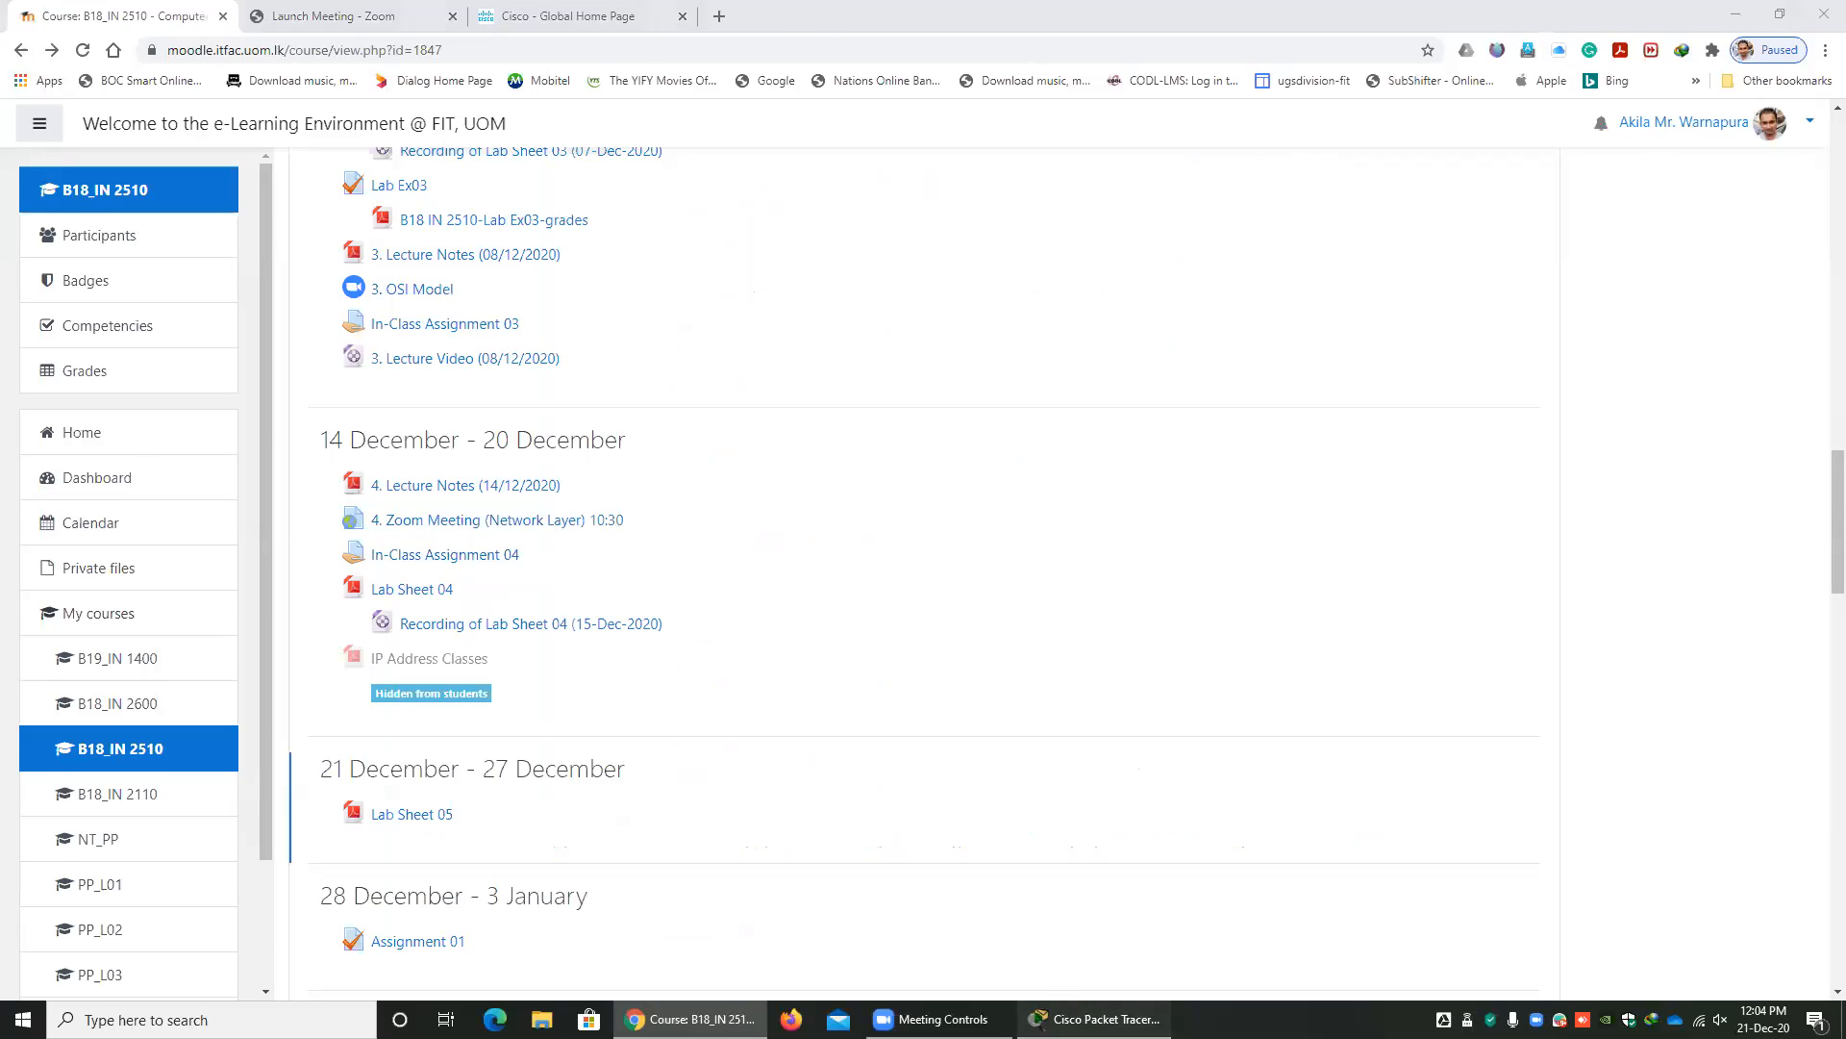
Switch to Packet Tracer and examine the 192.168.11.0/24, 10.0.0.0/8 and 172.16.0.0/16 networks in the topology.
{"action": "left_click", "coordinate": [1096, 1018]}
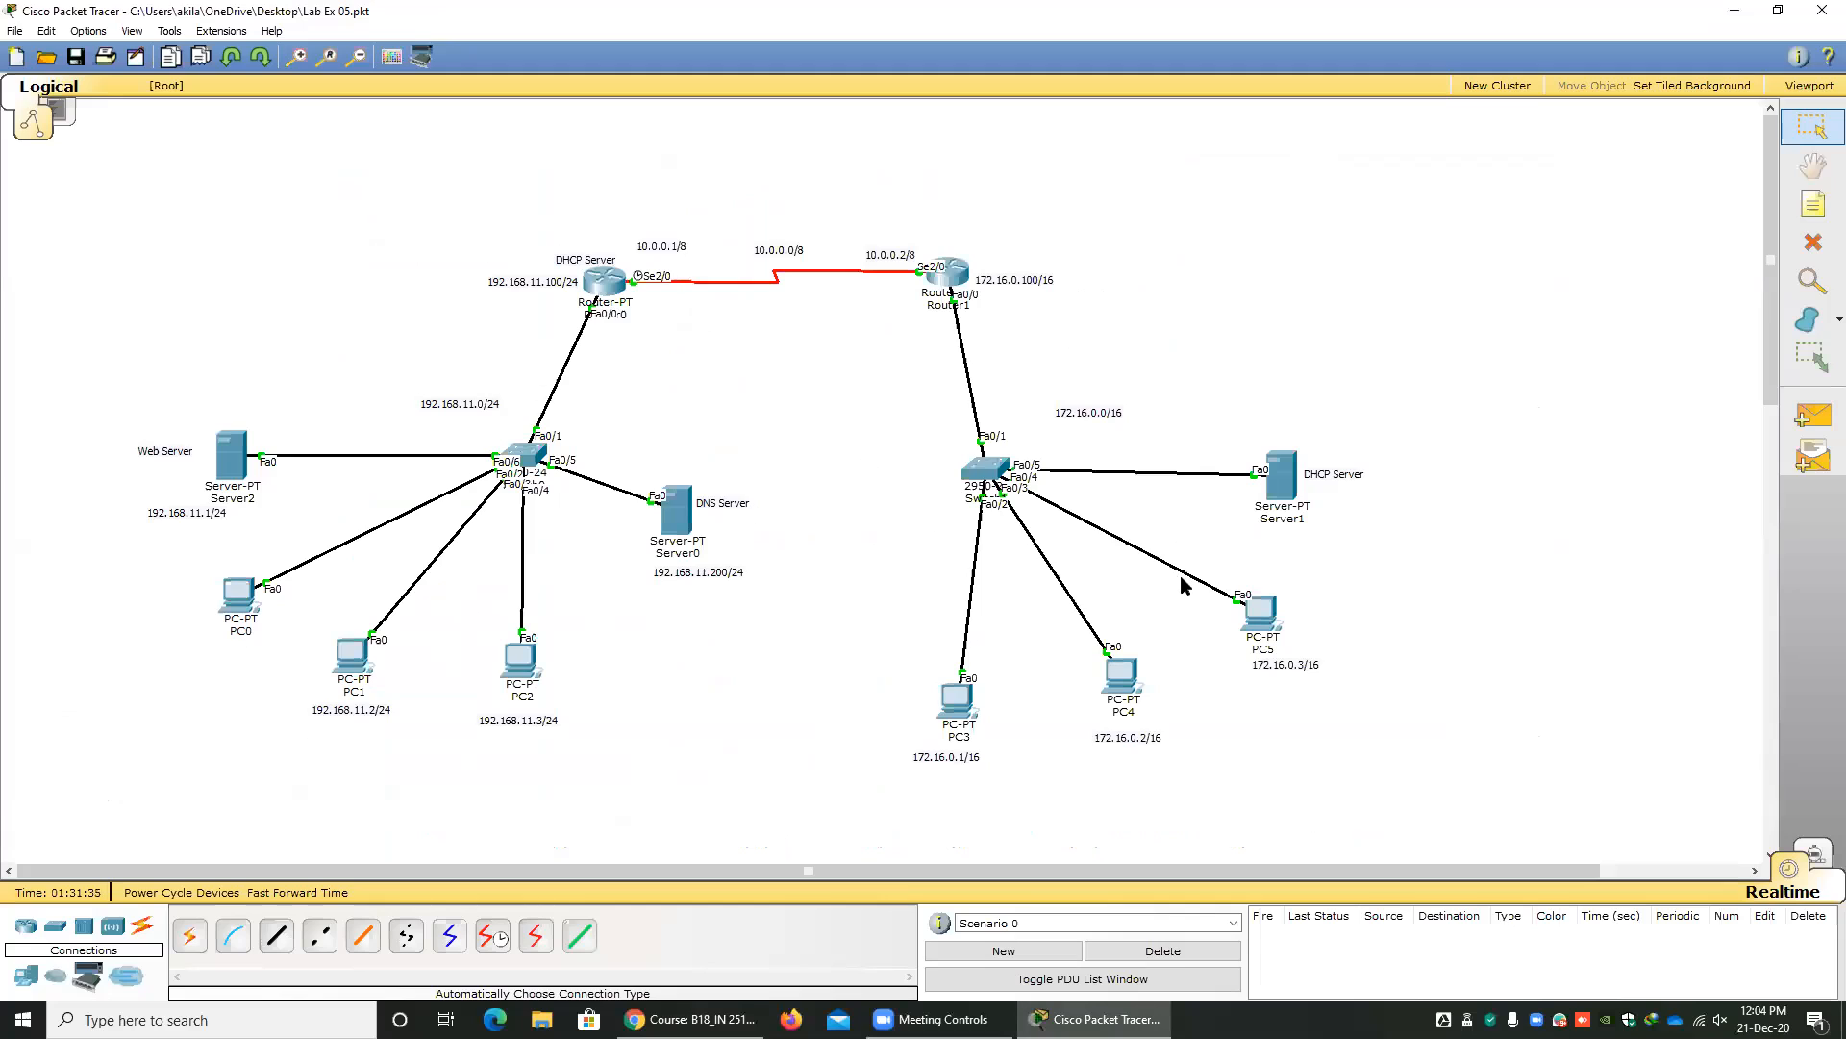
{"action": "left_click_drag", "start_coordinate": [387, 385], "coordinate": [502, 423]}
{"action": "left_click_drag", "start_coordinate": [751, 237], "coordinate": [817, 275]}
{"action": "left_click_drag", "start_coordinate": [1050, 387], "coordinate": [1183, 467]}
Return to Chrome and review the course page from Lab Sheet 3 through Lab Sheet 05 and Assignment 01.
{"action": "left_click", "coordinate": [688, 1018]}
{"action": "scroll", "coordinate": [596, 625], "scroll_direction": "up", "scroll_amount": 1}
{"action": "scroll", "coordinate": [563, 500], "scroll_direction": "up", "scroll_amount": 4}
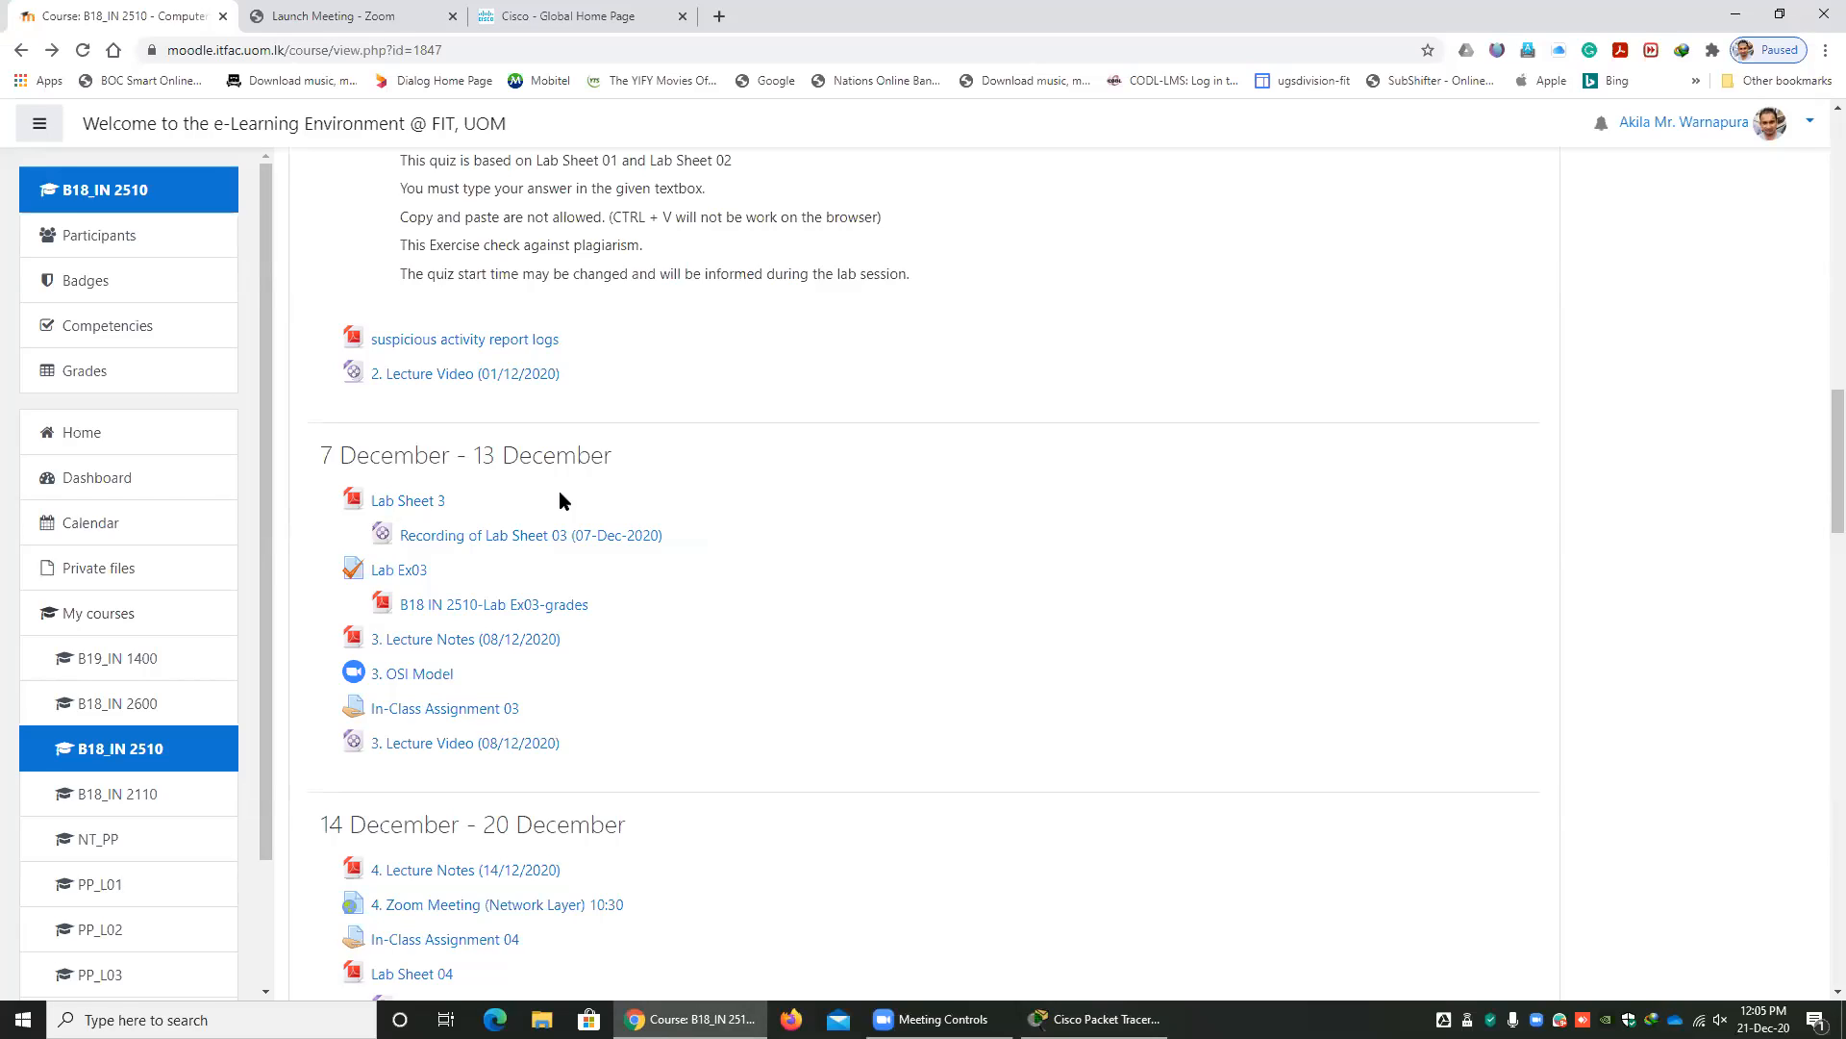
{"action": "scroll", "coordinate": [572, 539], "scroll_direction": "down", "scroll_amount": 6}
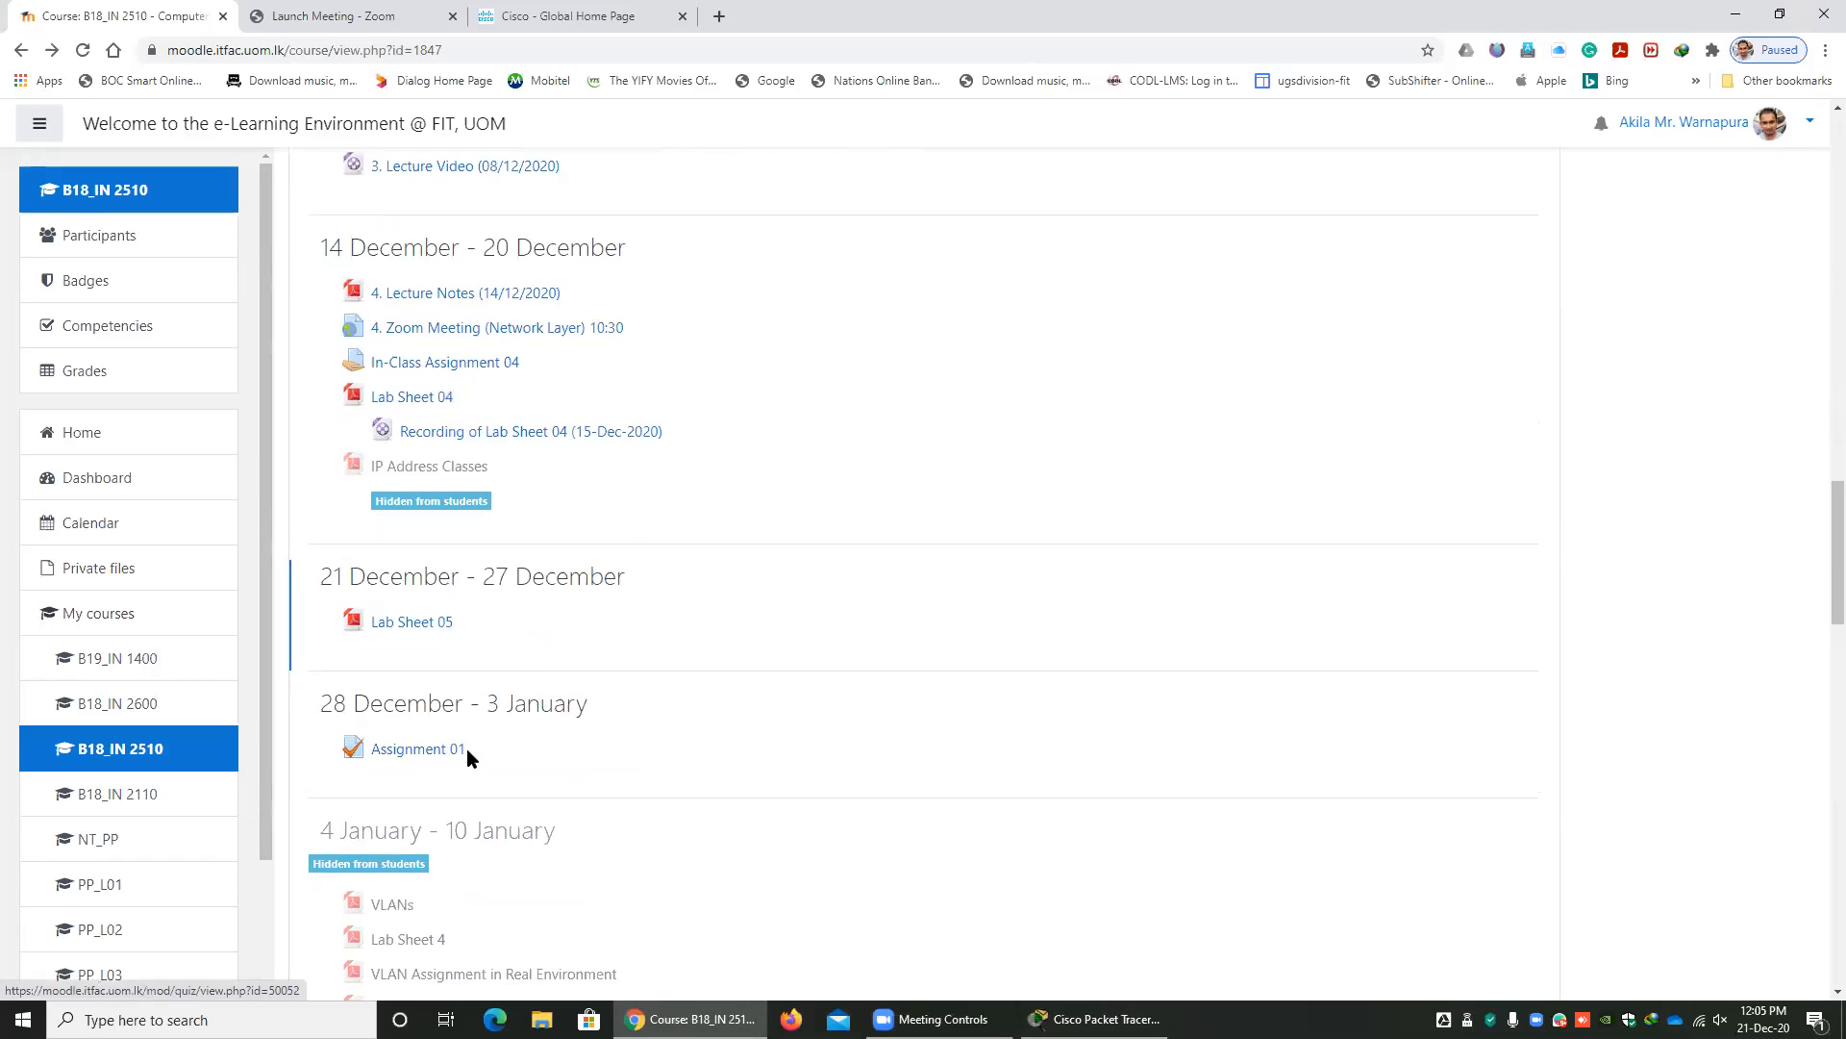
{"action": "left_click_drag", "start_coordinate": [481, 624], "coordinate": [354, 627]}
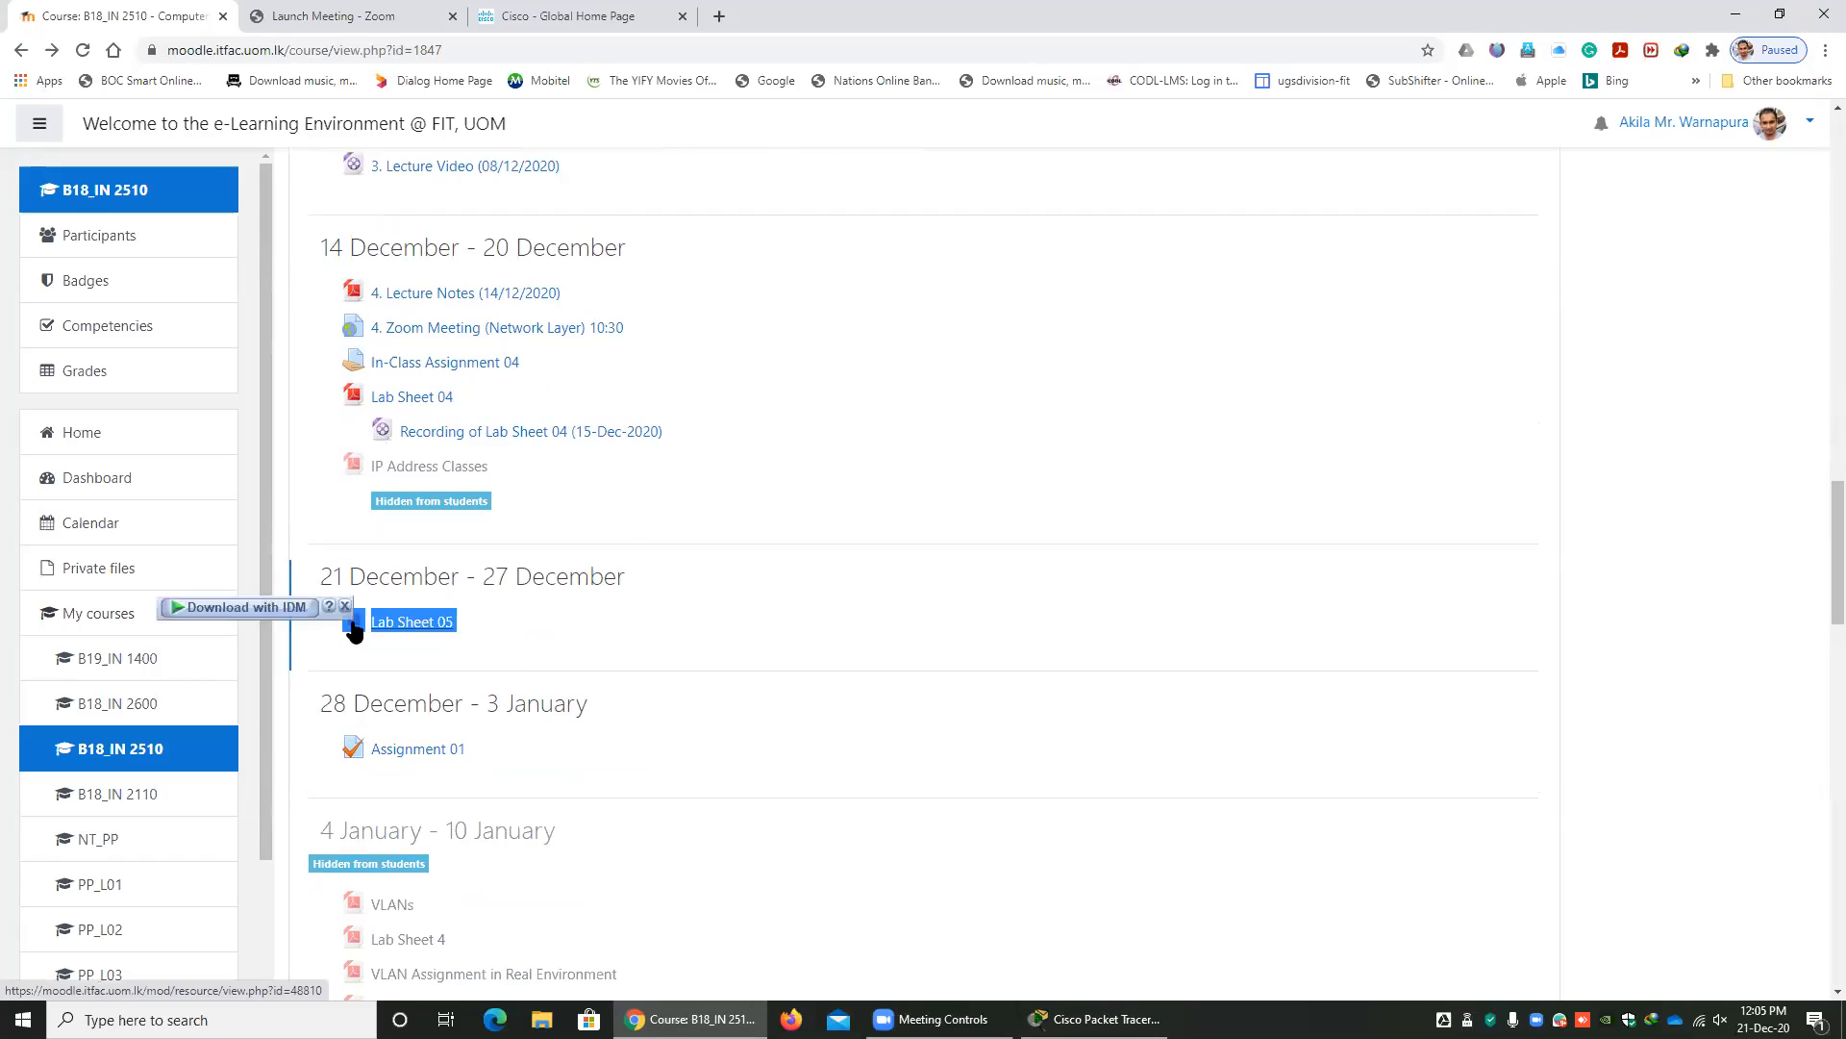
{"action": "left_click", "coordinate": [505, 634]}
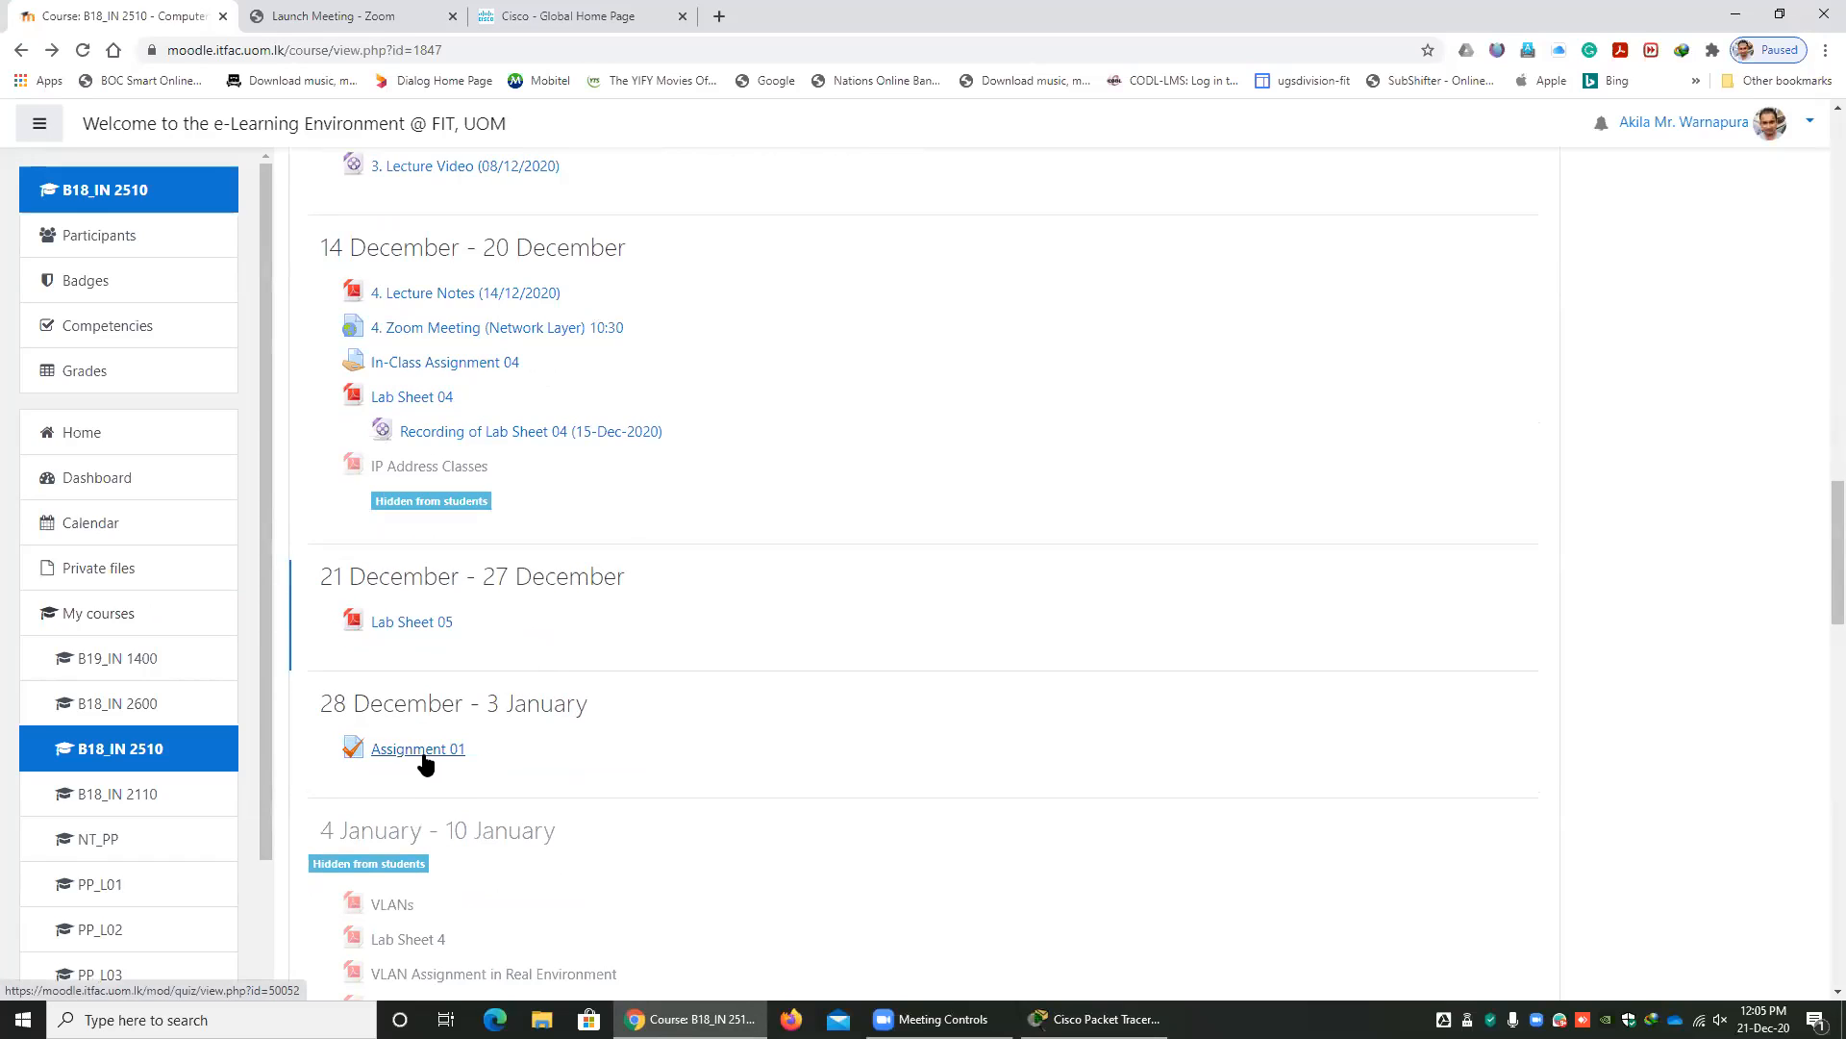
{"action": "left_click_drag", "start_coordinate": [469, 640], "coordinate": [429, 679]}
{"action": "left_click", "coordinate": [540, 631]}
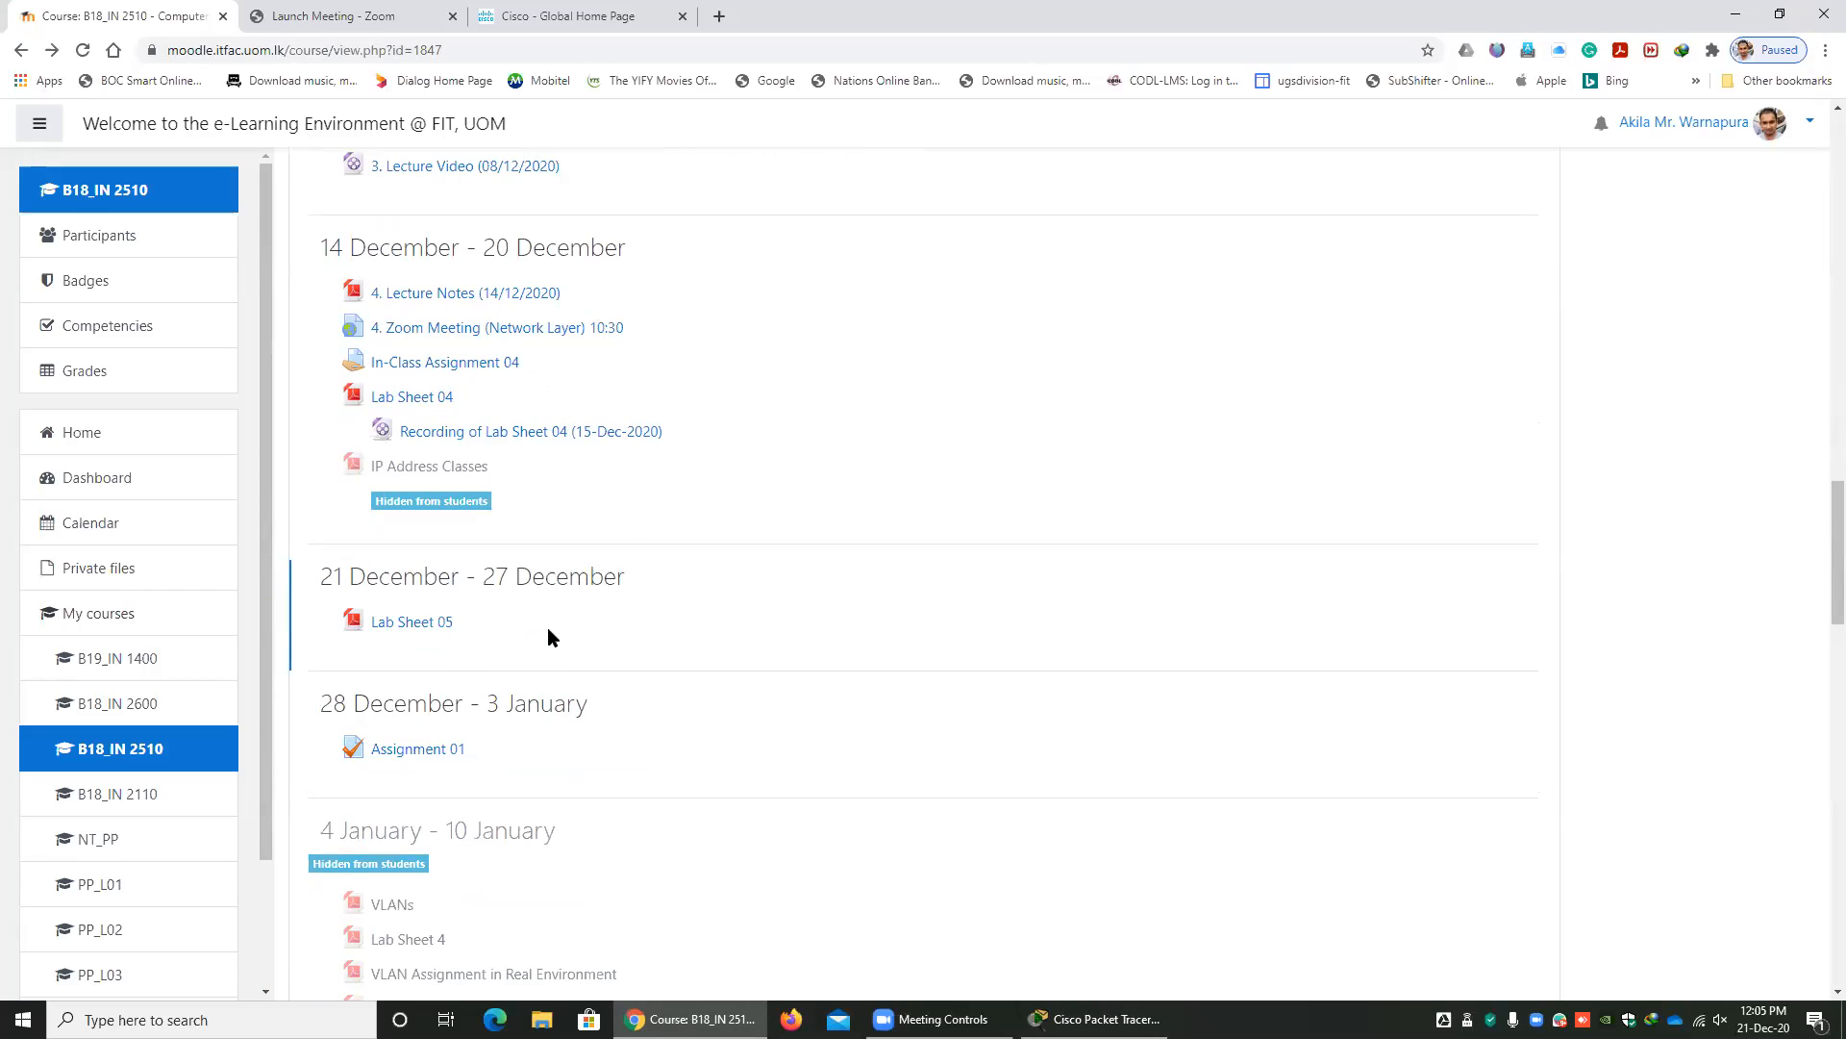
Glance at the Packet Tracer topology, then in Chrome open the Lab Ex03 quiz and its report of student attempts.
{"action": "left_click", "coordinate": [1096, 1020]}
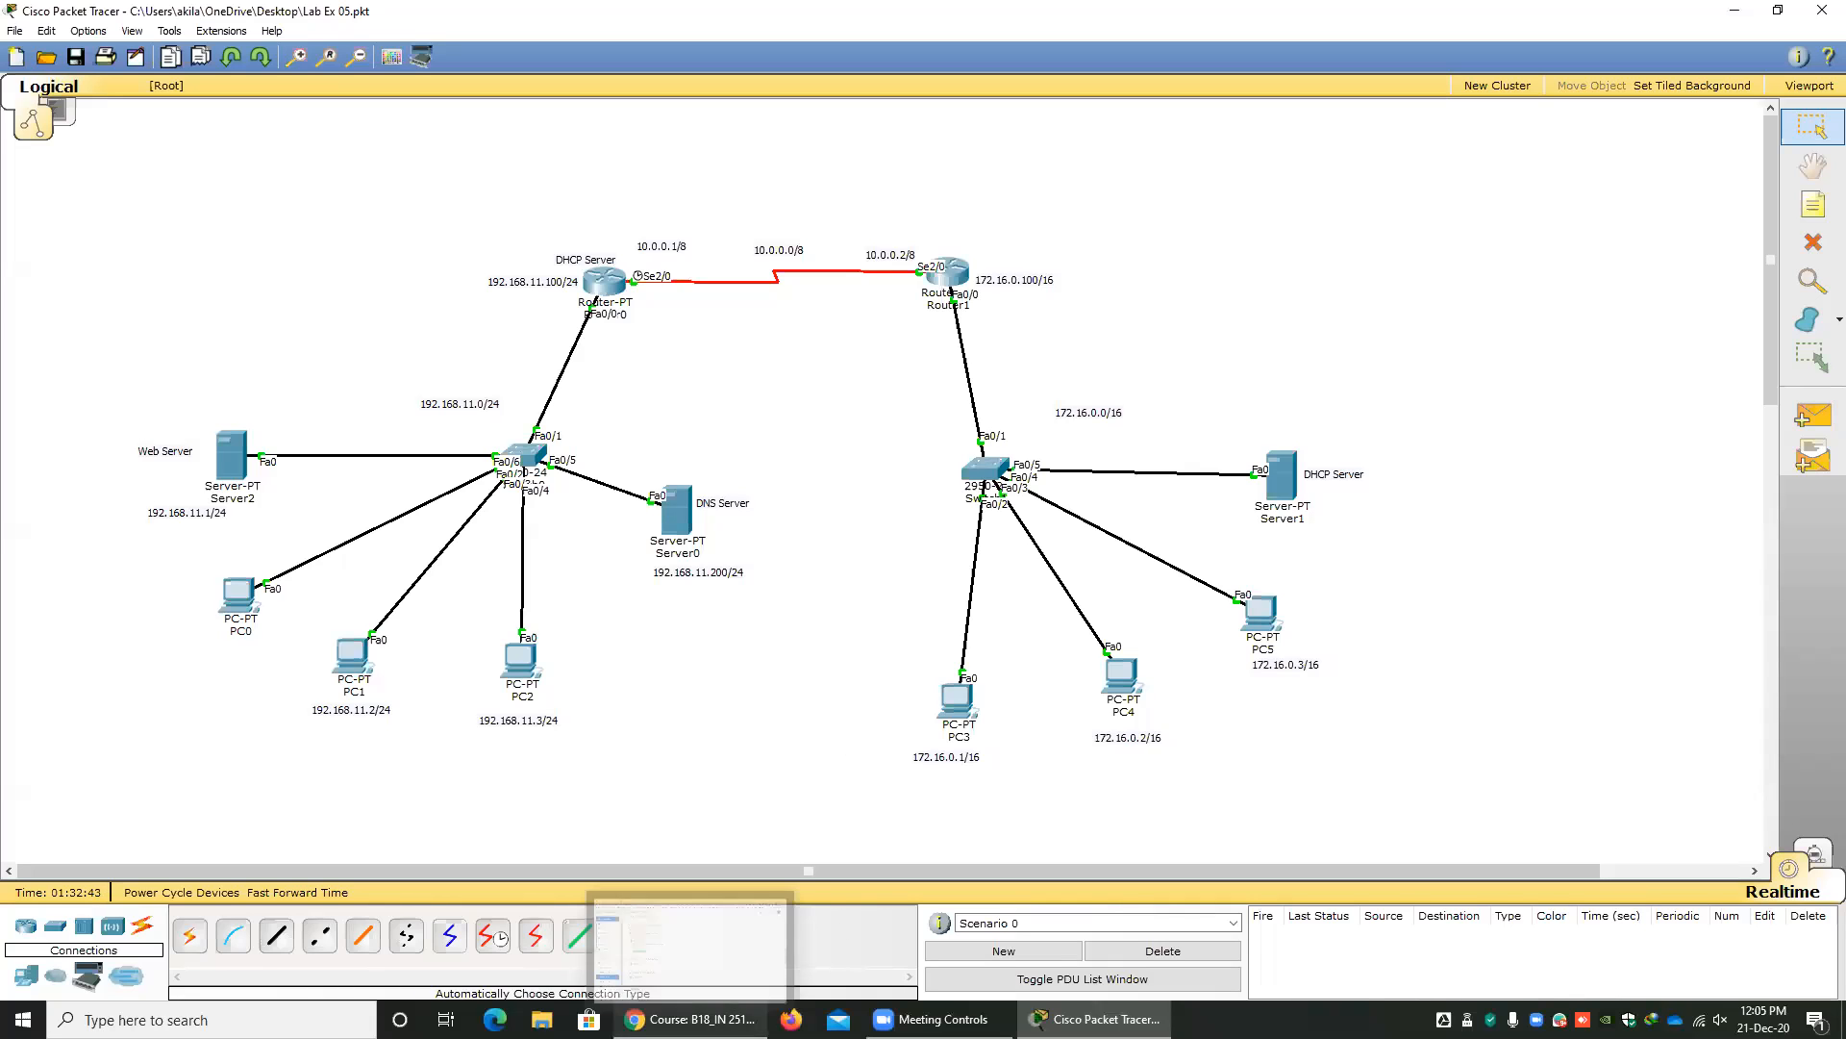
{"action": "left_click", "coordinate": [689, 1019]}
{"action": "scroll", "coordinate": [555, 396], "scroll_direction": "up", "scroll_amount": 5}
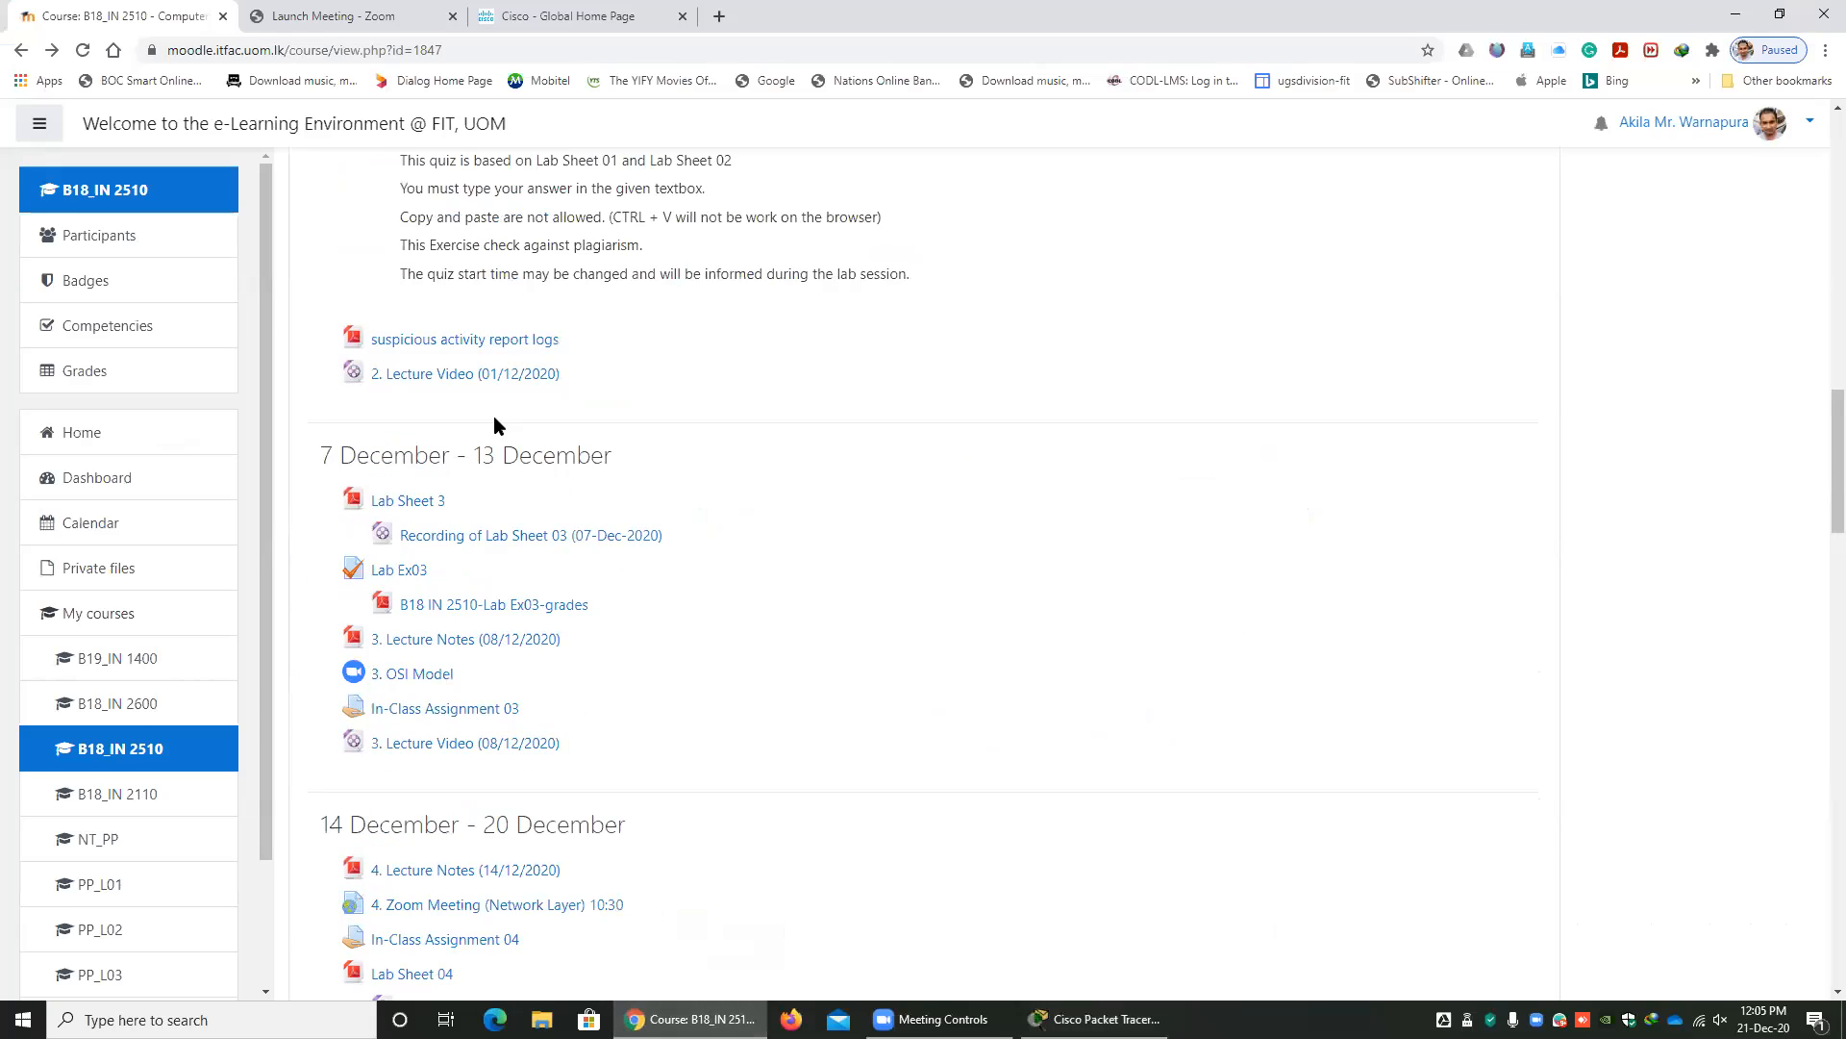
{"action": "left_click", "coordinate": [408, 860]}
{"action": "scroll", "coordinate": [741, 720], "scroll_direction": "down", "scroll_amount": 1}
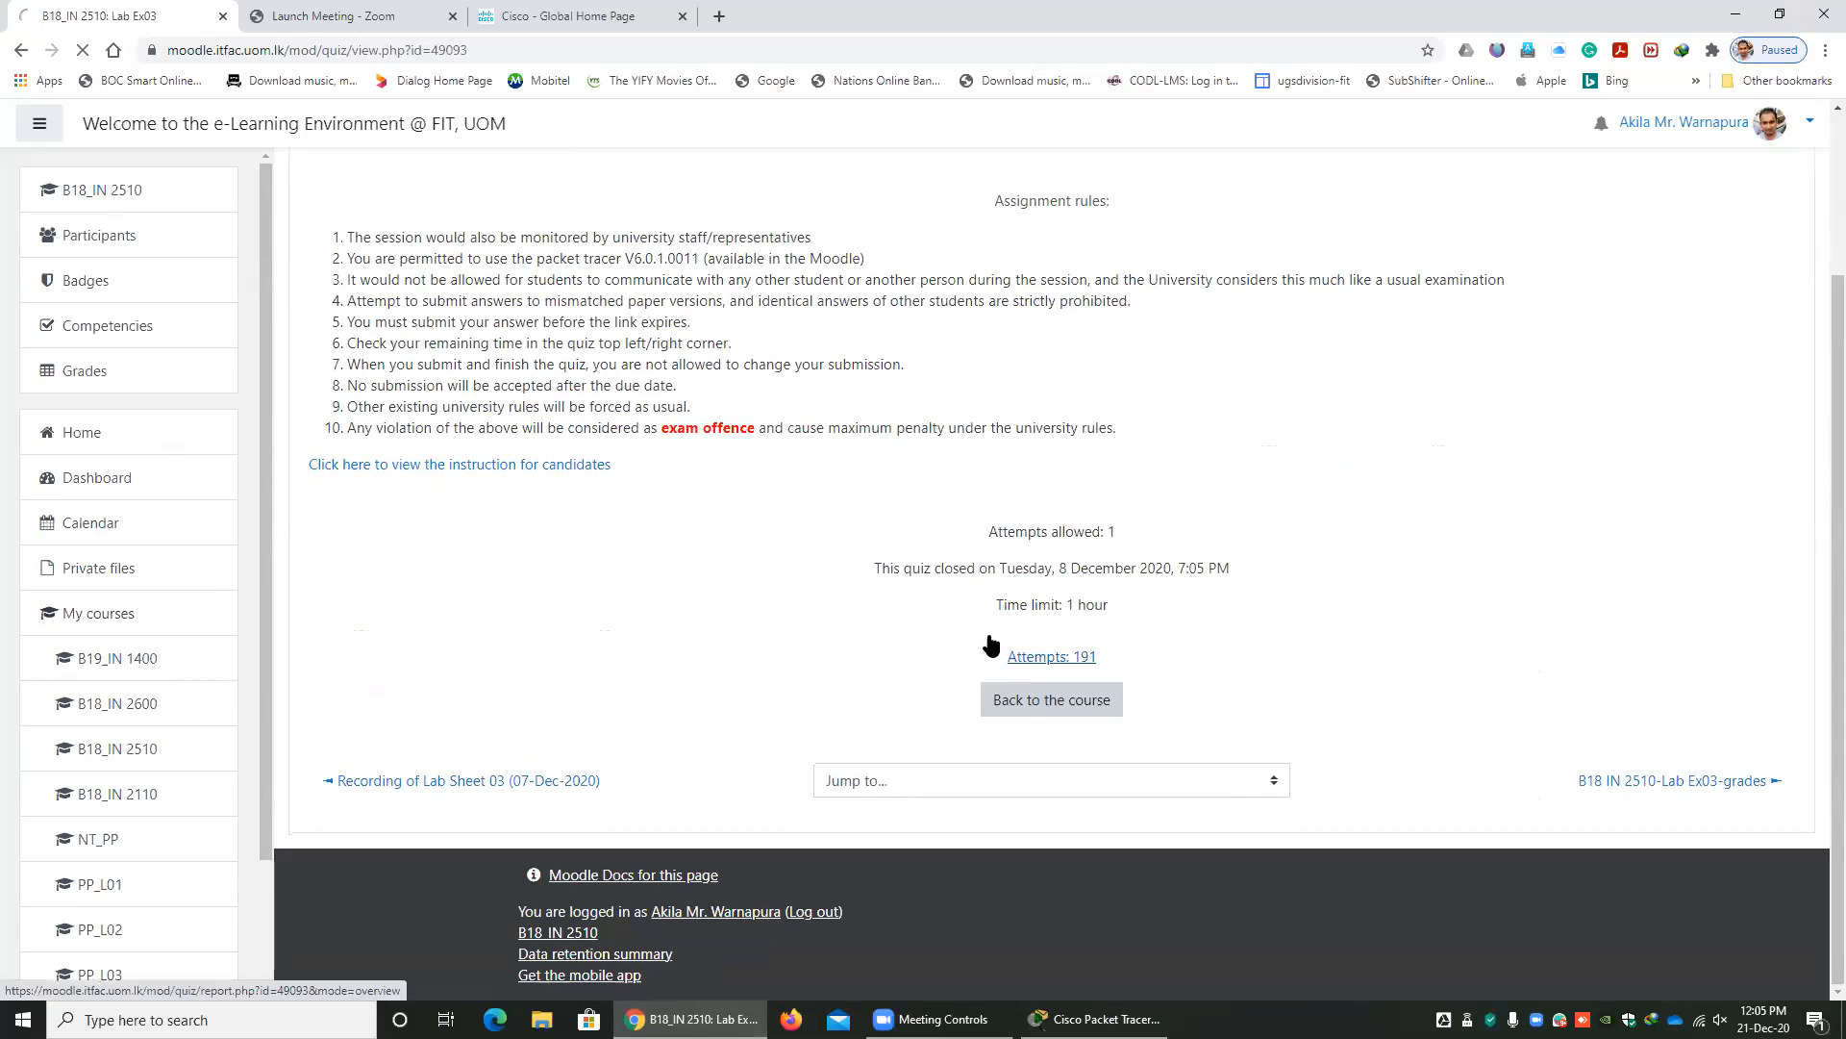
{"action": "left_click", "coordinate": [1029, 658]}
{"action": "scroll", "coordinate": [867, 636], "scroll_direction": "down", "scroll_amount": 5}
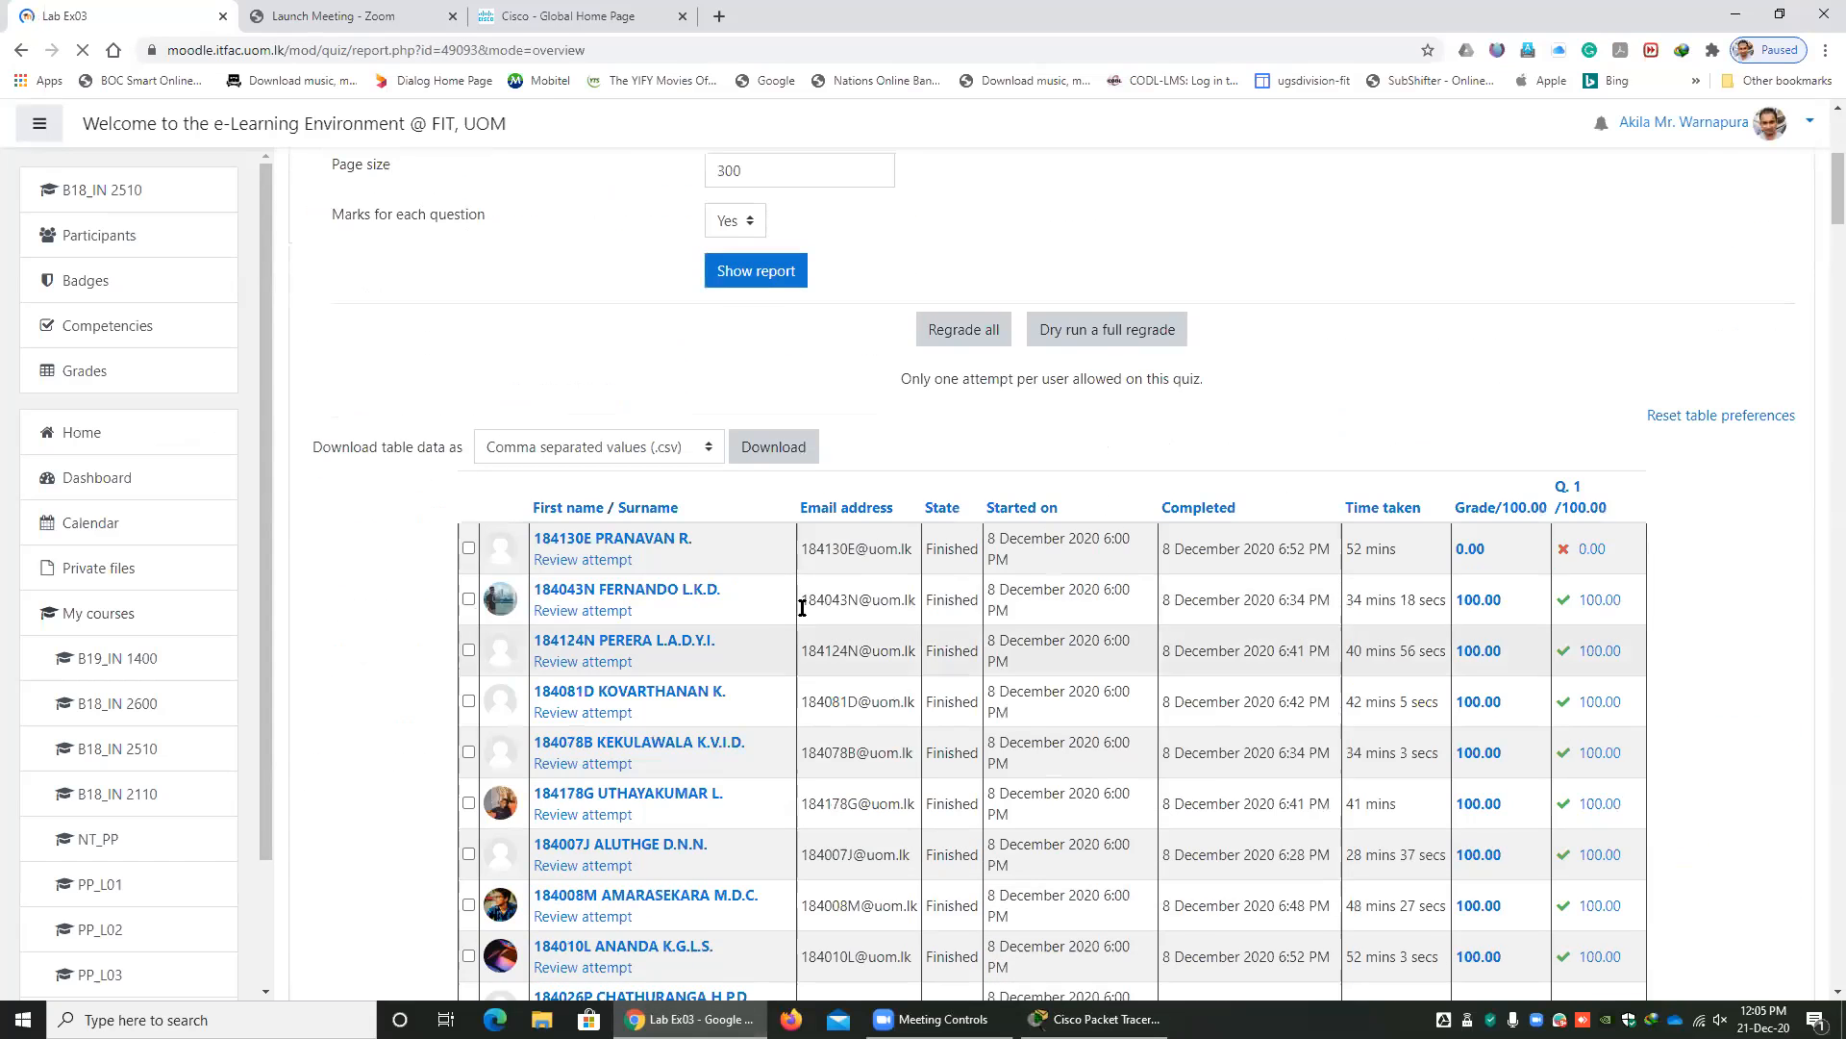
Review the first listed student's Lab Ex03 attempt, examining the grade, comment and response history, and return to the attempts report.
{"action": "left_click", "coordinate": [588, 562]}
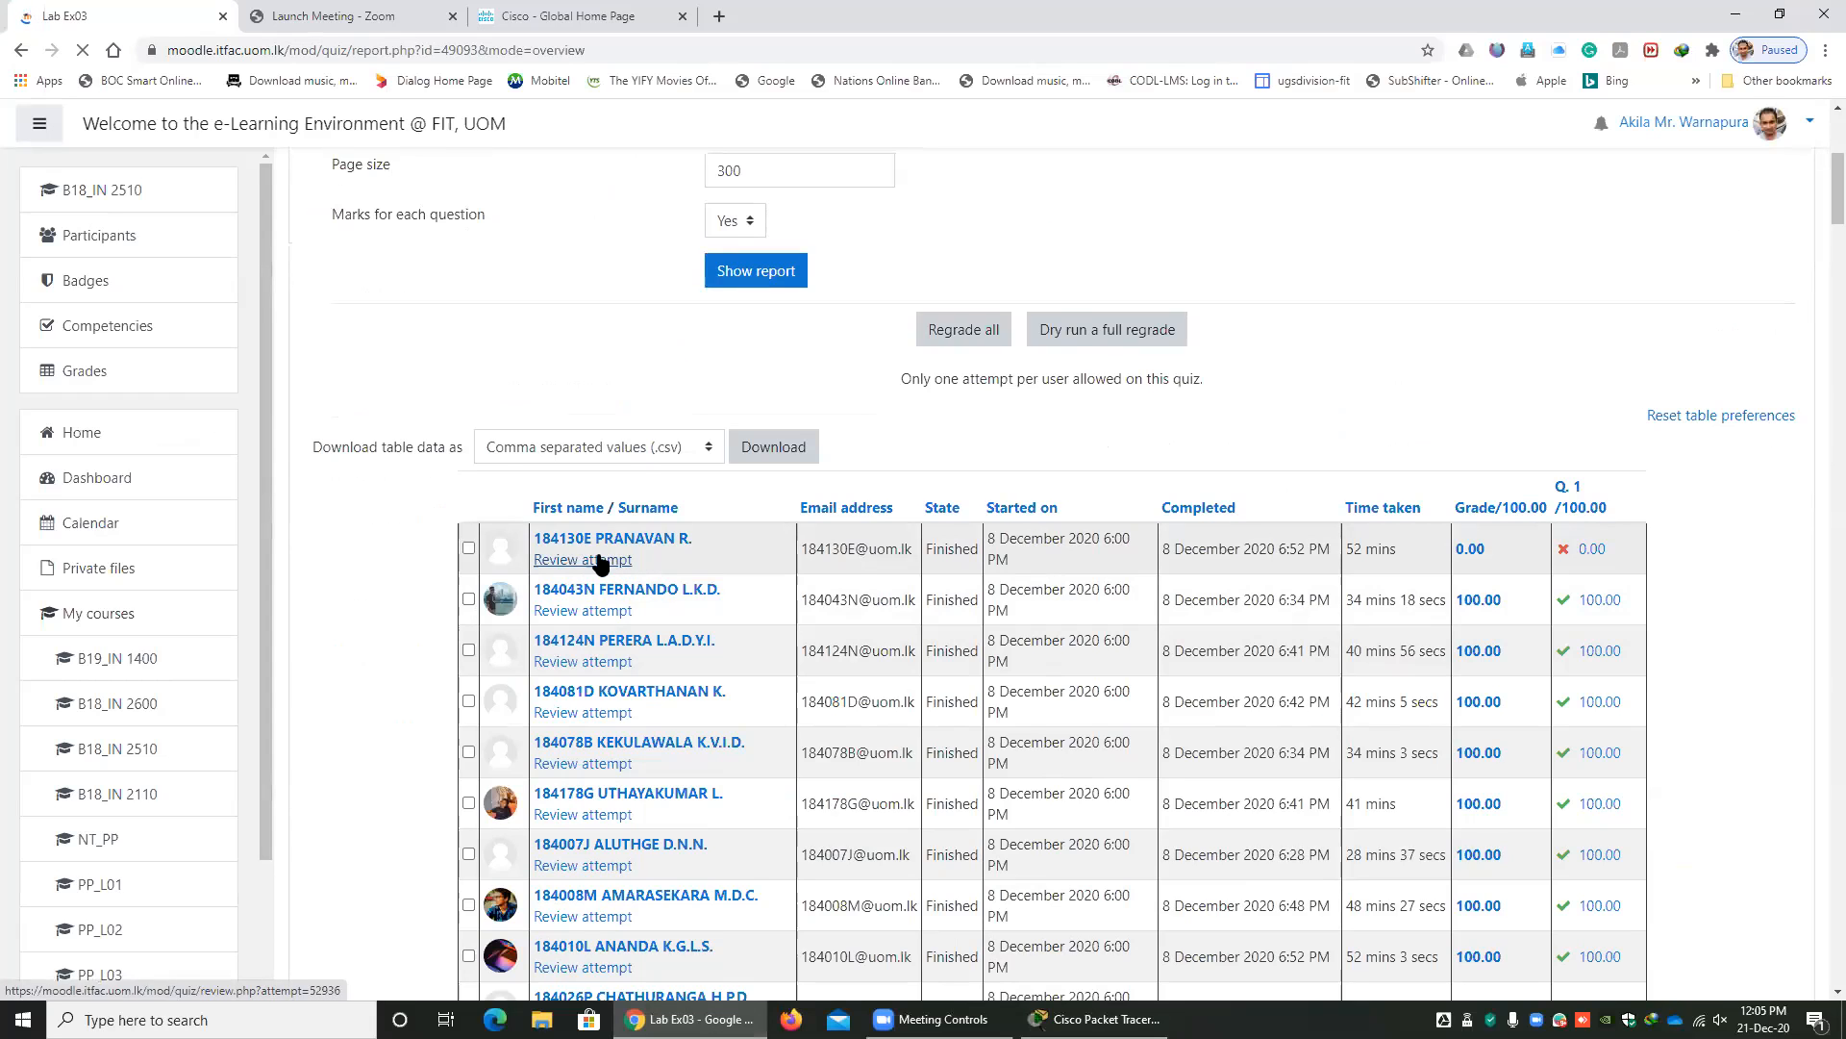
{"action": "scroll", "coordinate": [746, 542], "scroll_direction": "down", "scroll_amount": 3}
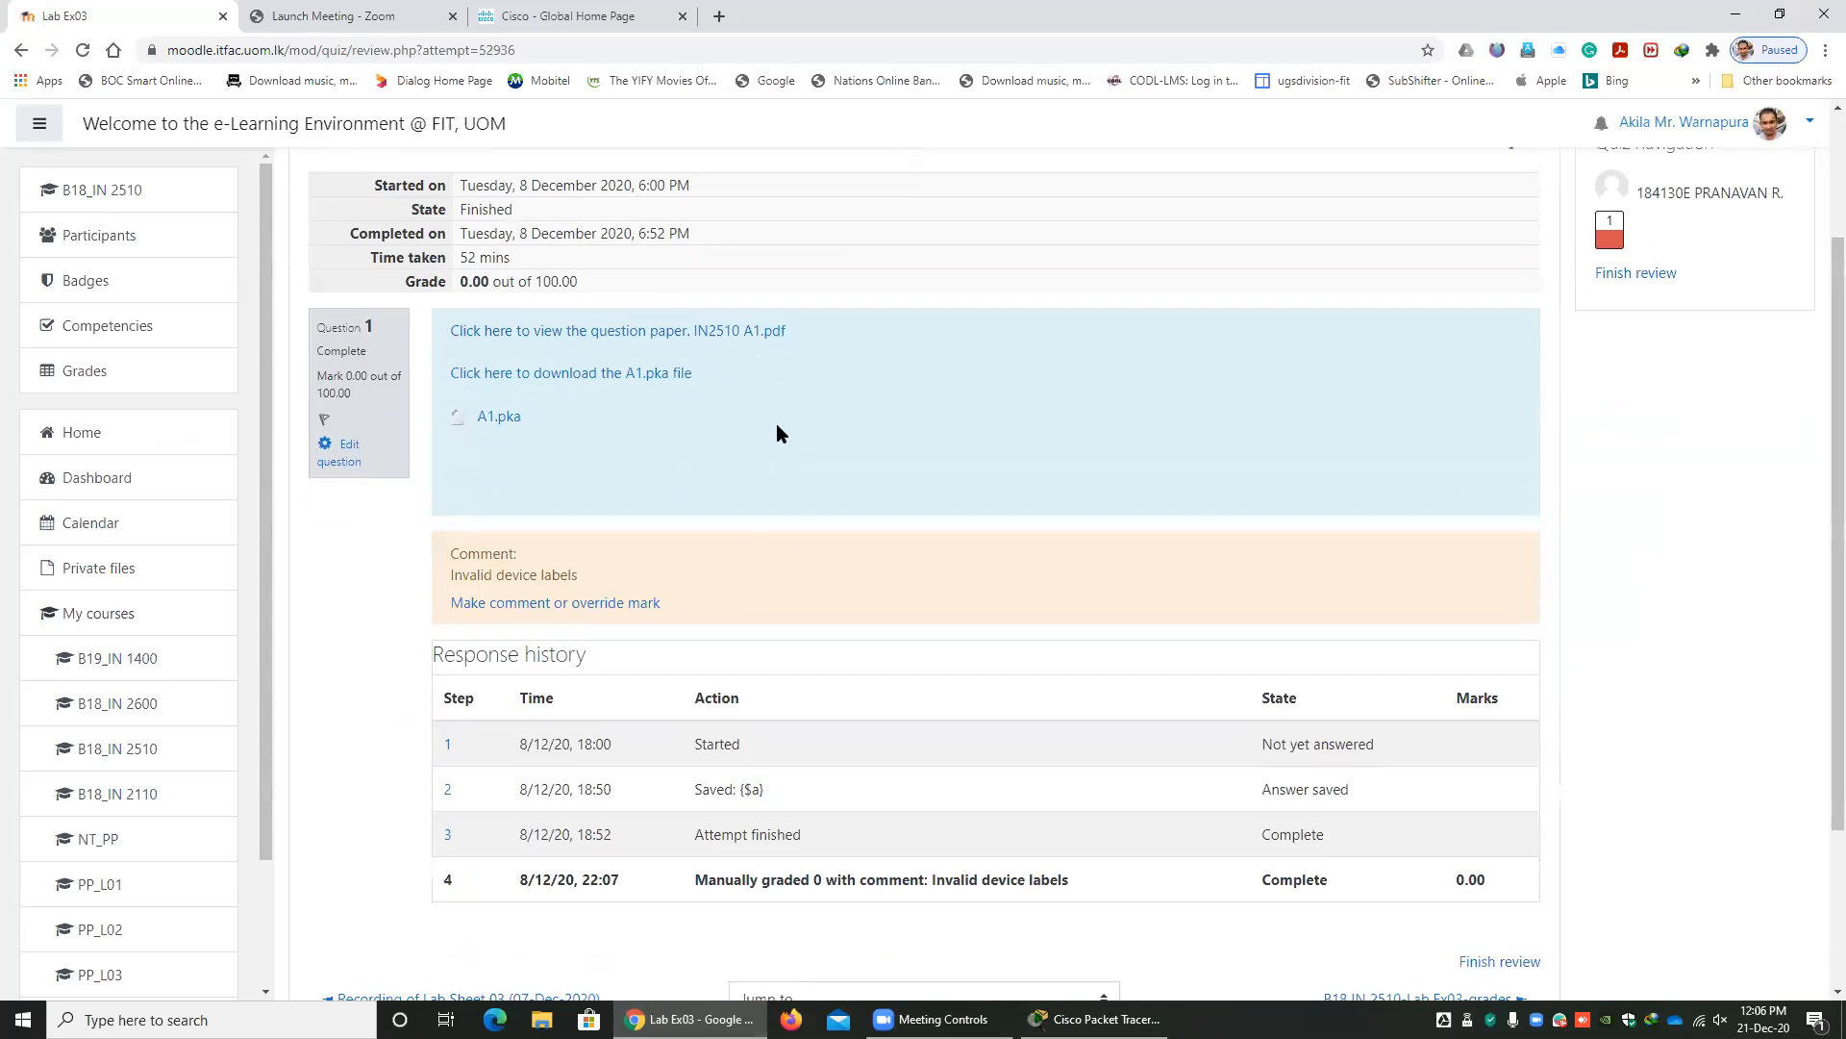
{"action": "scroll", "coordinate": [776, 423], "scroll_direction": "up", "scroll_amount": 3}
{"action": "scroll", "coordinate": [775, 388], "scroll_direction": "down", "scroll_amount": 4}
{"action": "scroll", "coordinate": [737, 433], "scroll_direction": "up", "scroll_amount": 4}
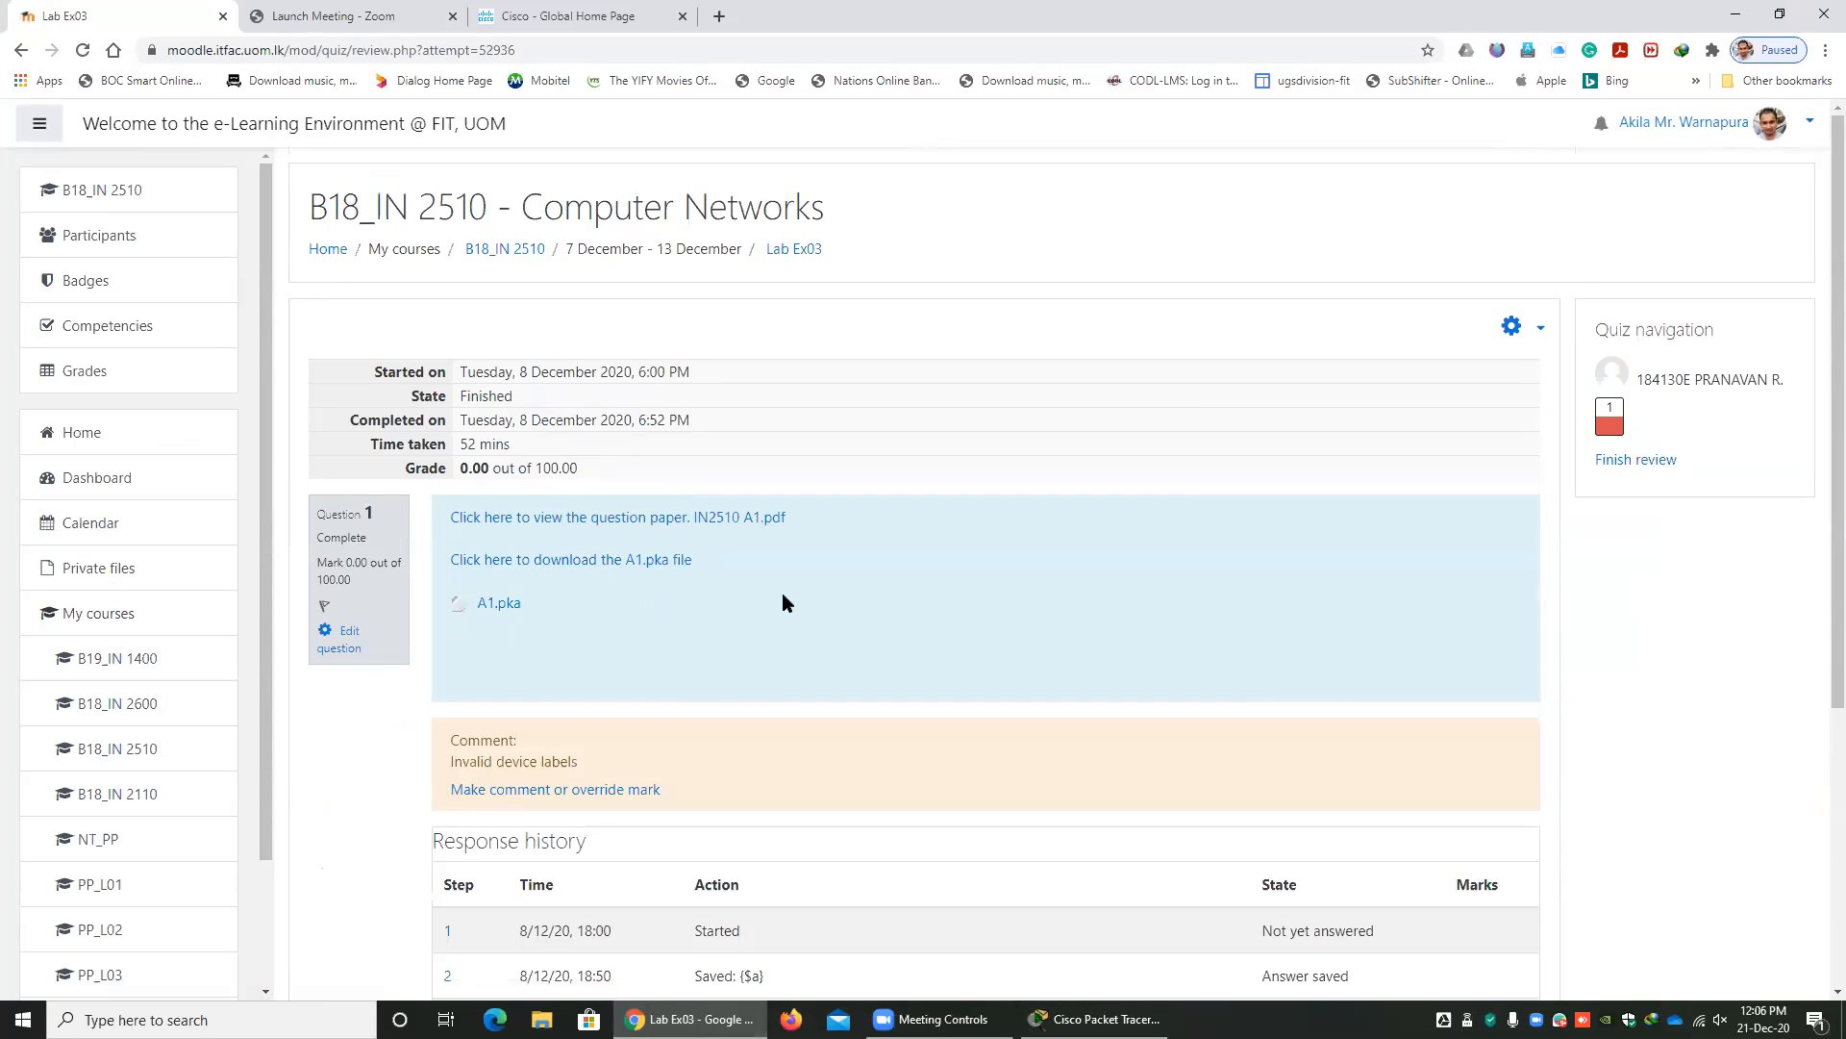
{"action": "scroll", "coordinate": [615, 628], "scroll_direction": "down", "scroll_amount": 2}
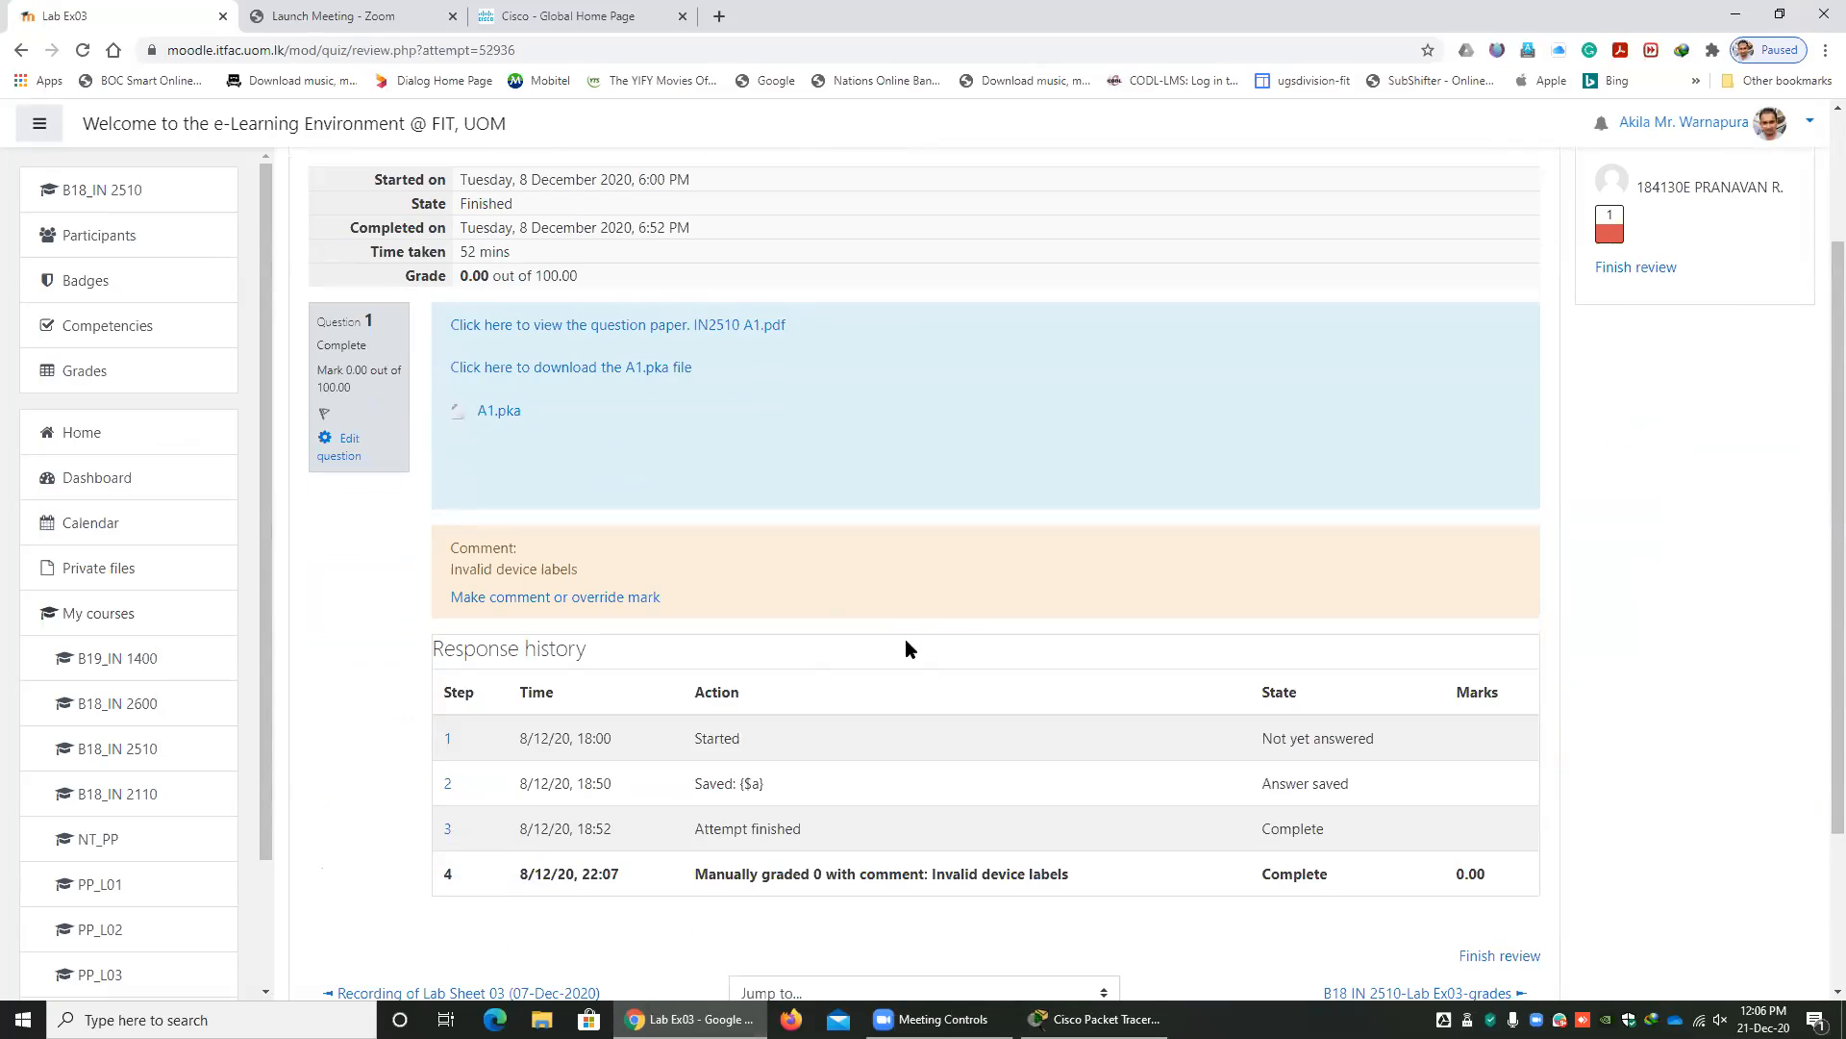
{"action": "left_click", "coordinate": [20, 50]}
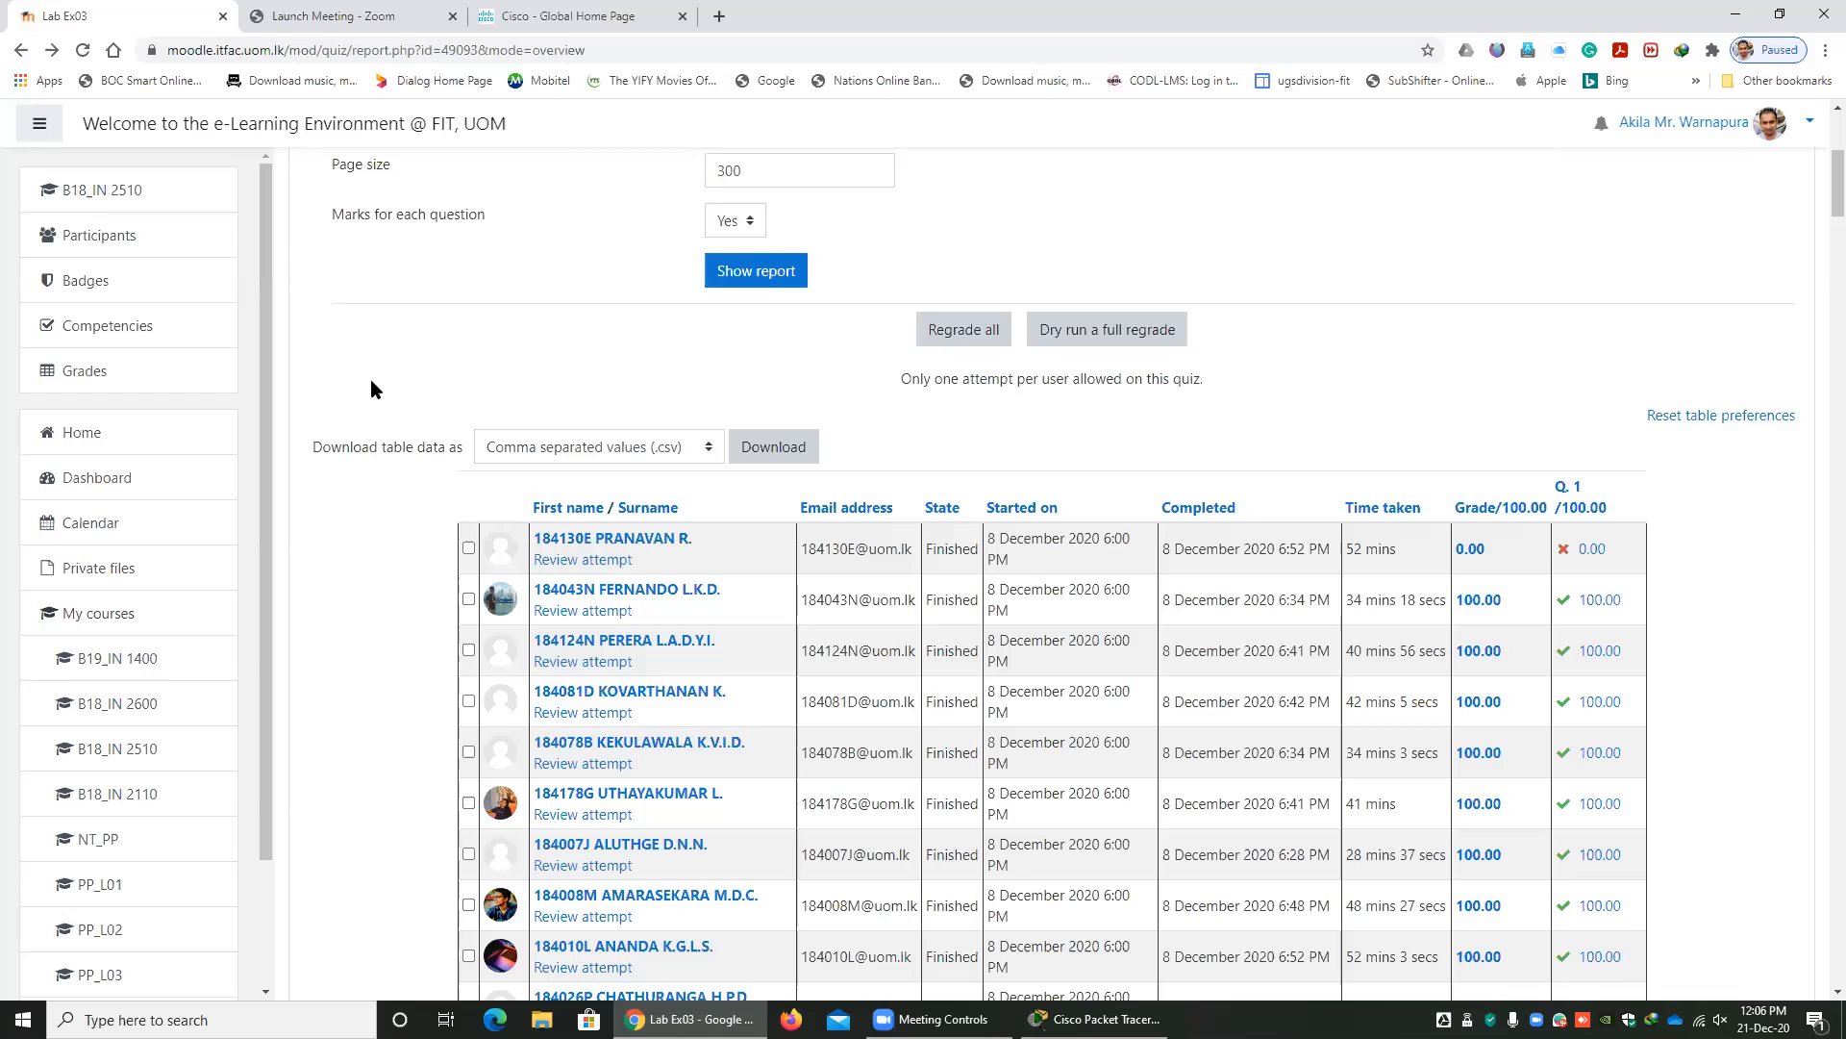
Switch to Packet Tracer, move Router0 closer to the DNS server and rename it Router3.
{"action": "left_click", "coordinate": [1096, 1019]}
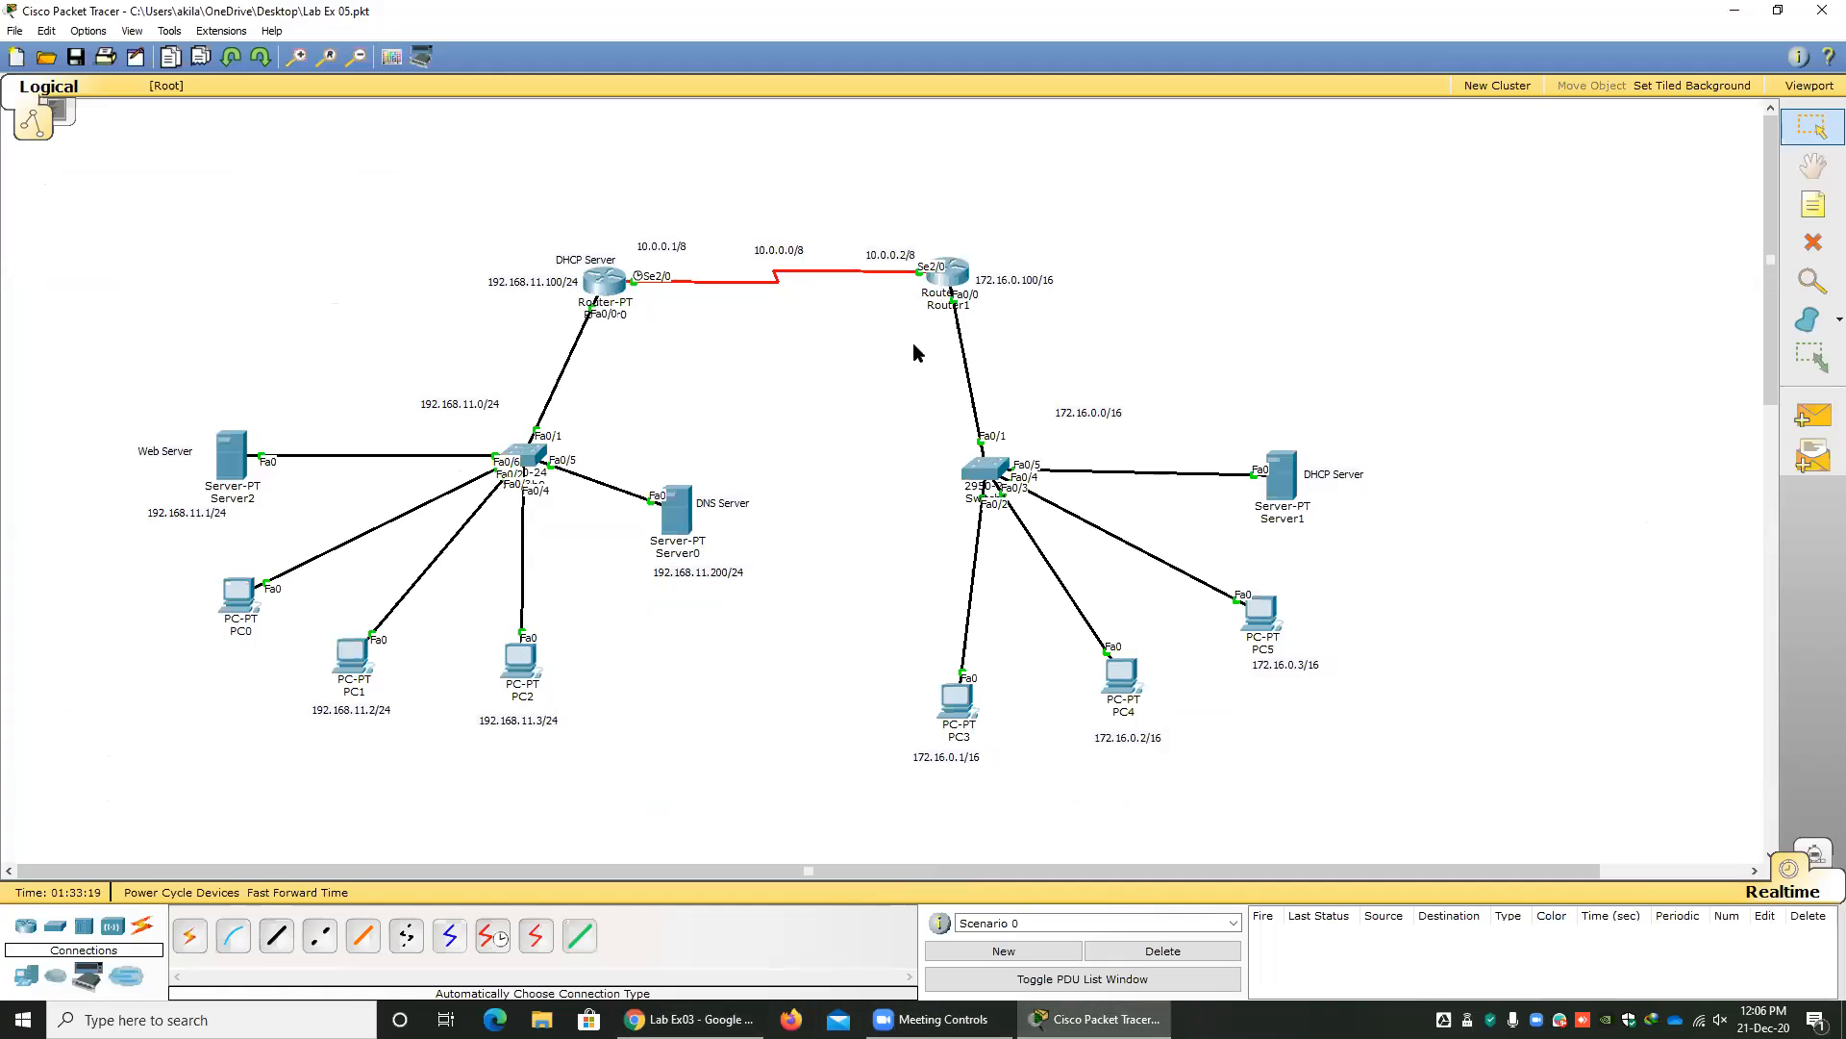
{"action": "left_click_drag", "start_coordinate": [611, 298], "coordinate": [722, 386]}
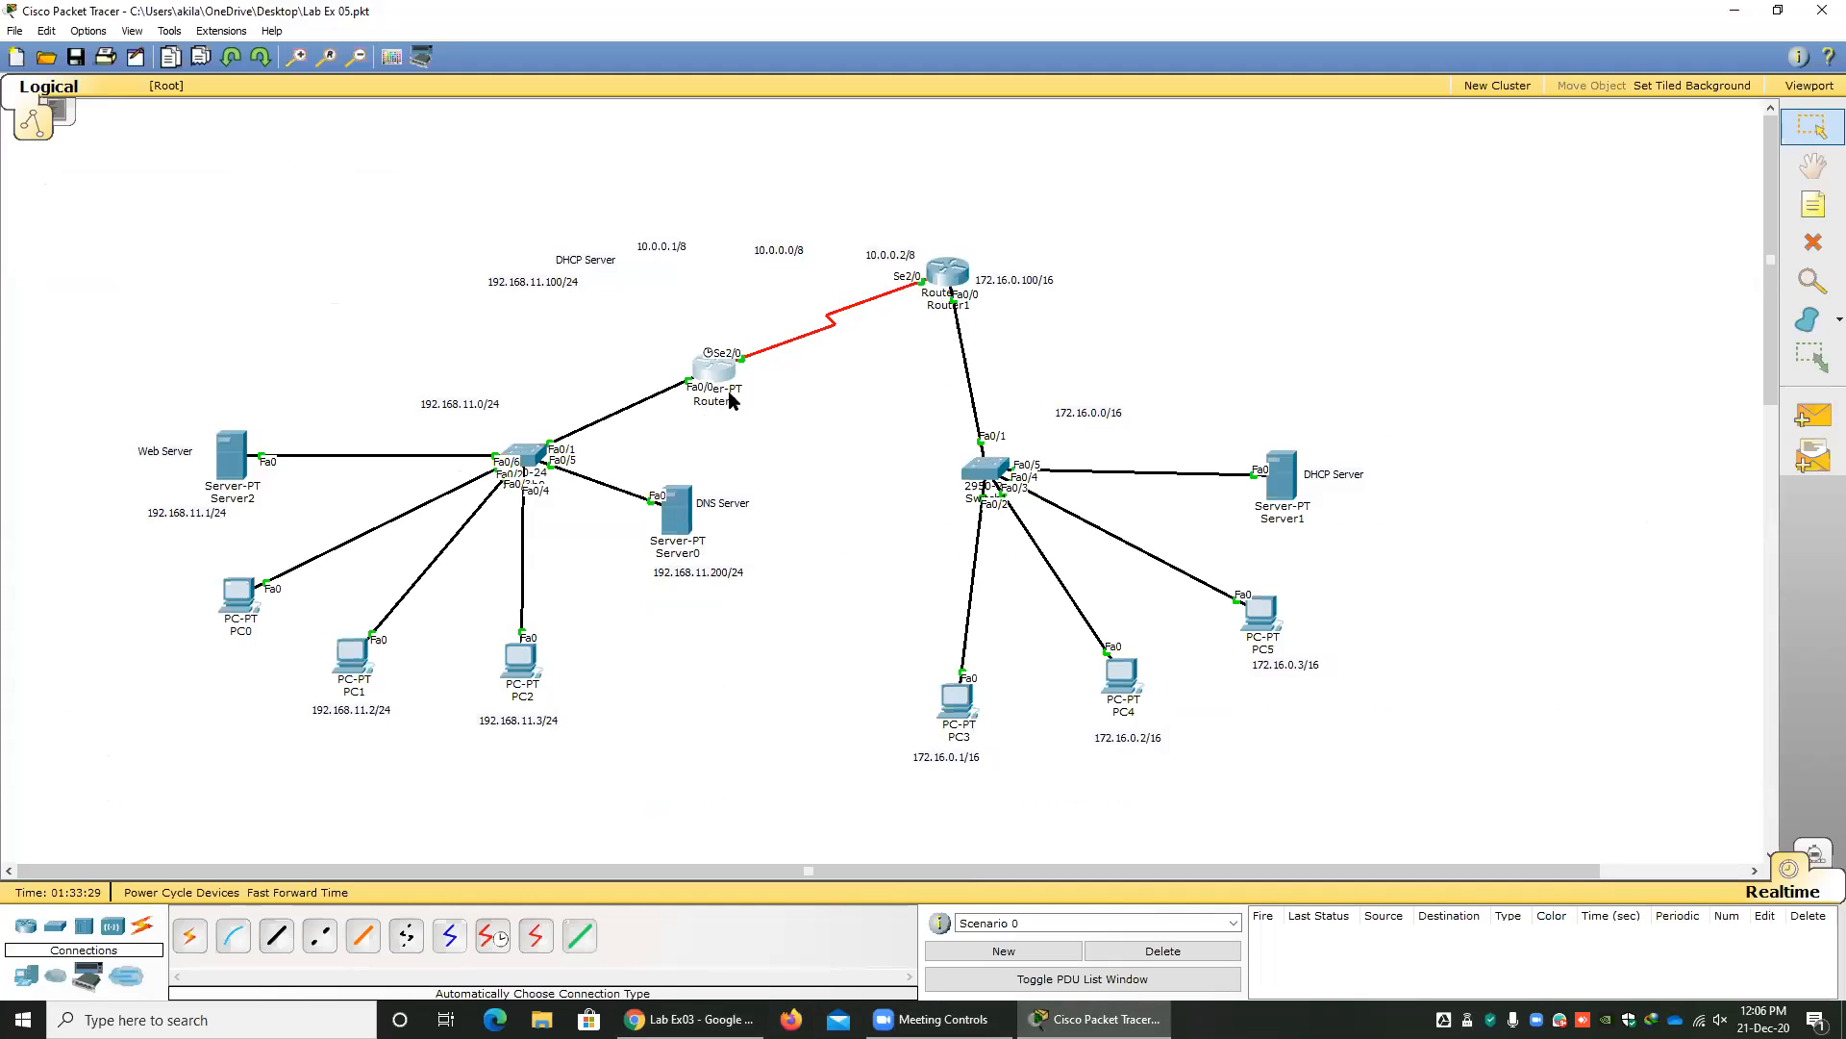
{"action": "left_click", "coordinate": [717, 402]}
{"action": "key", "text": "BackSpace"}
{"action": "type", "text": "3"}
{"action": "left_click", "coordinate": [795, 483]}
Return to Chrome, go back to the course page and open Lab Sheet 05 to view its topology.
{"action": "left_click", "coordinate": [692, 1019]}
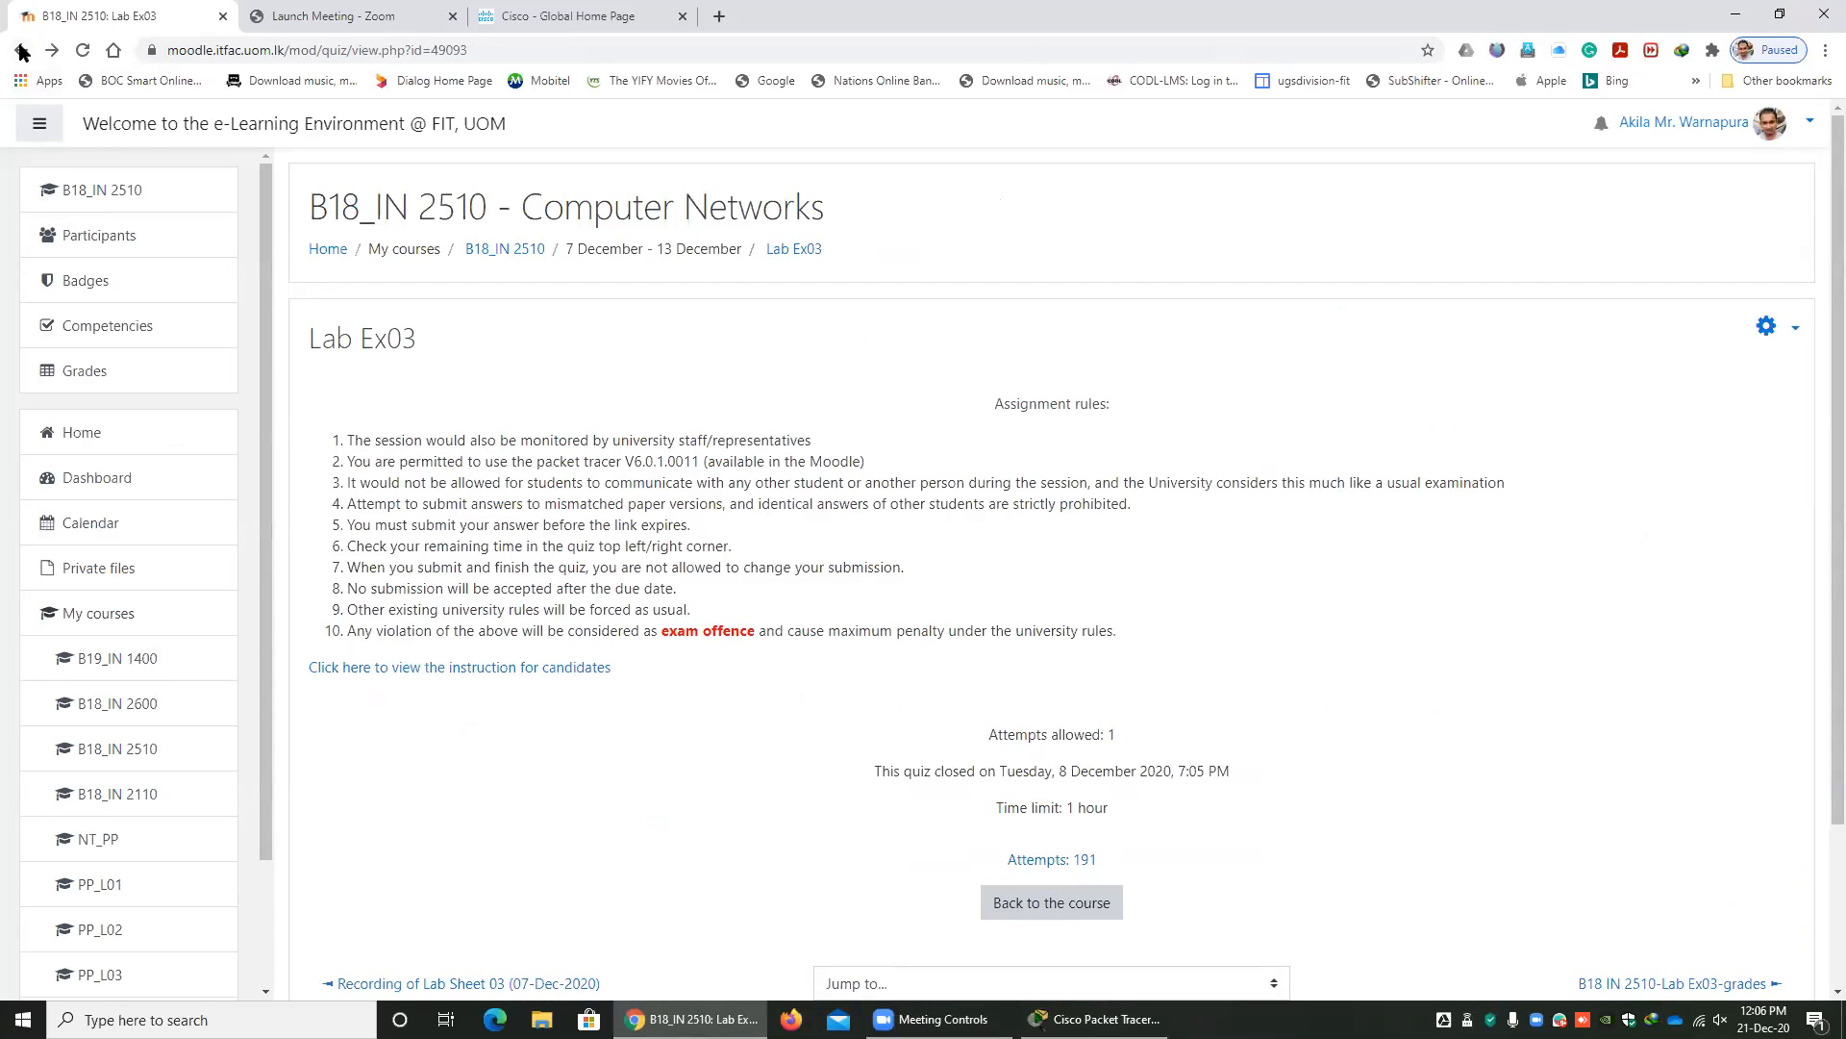
{"action": "left_click", "coordinate": [22, 50]}
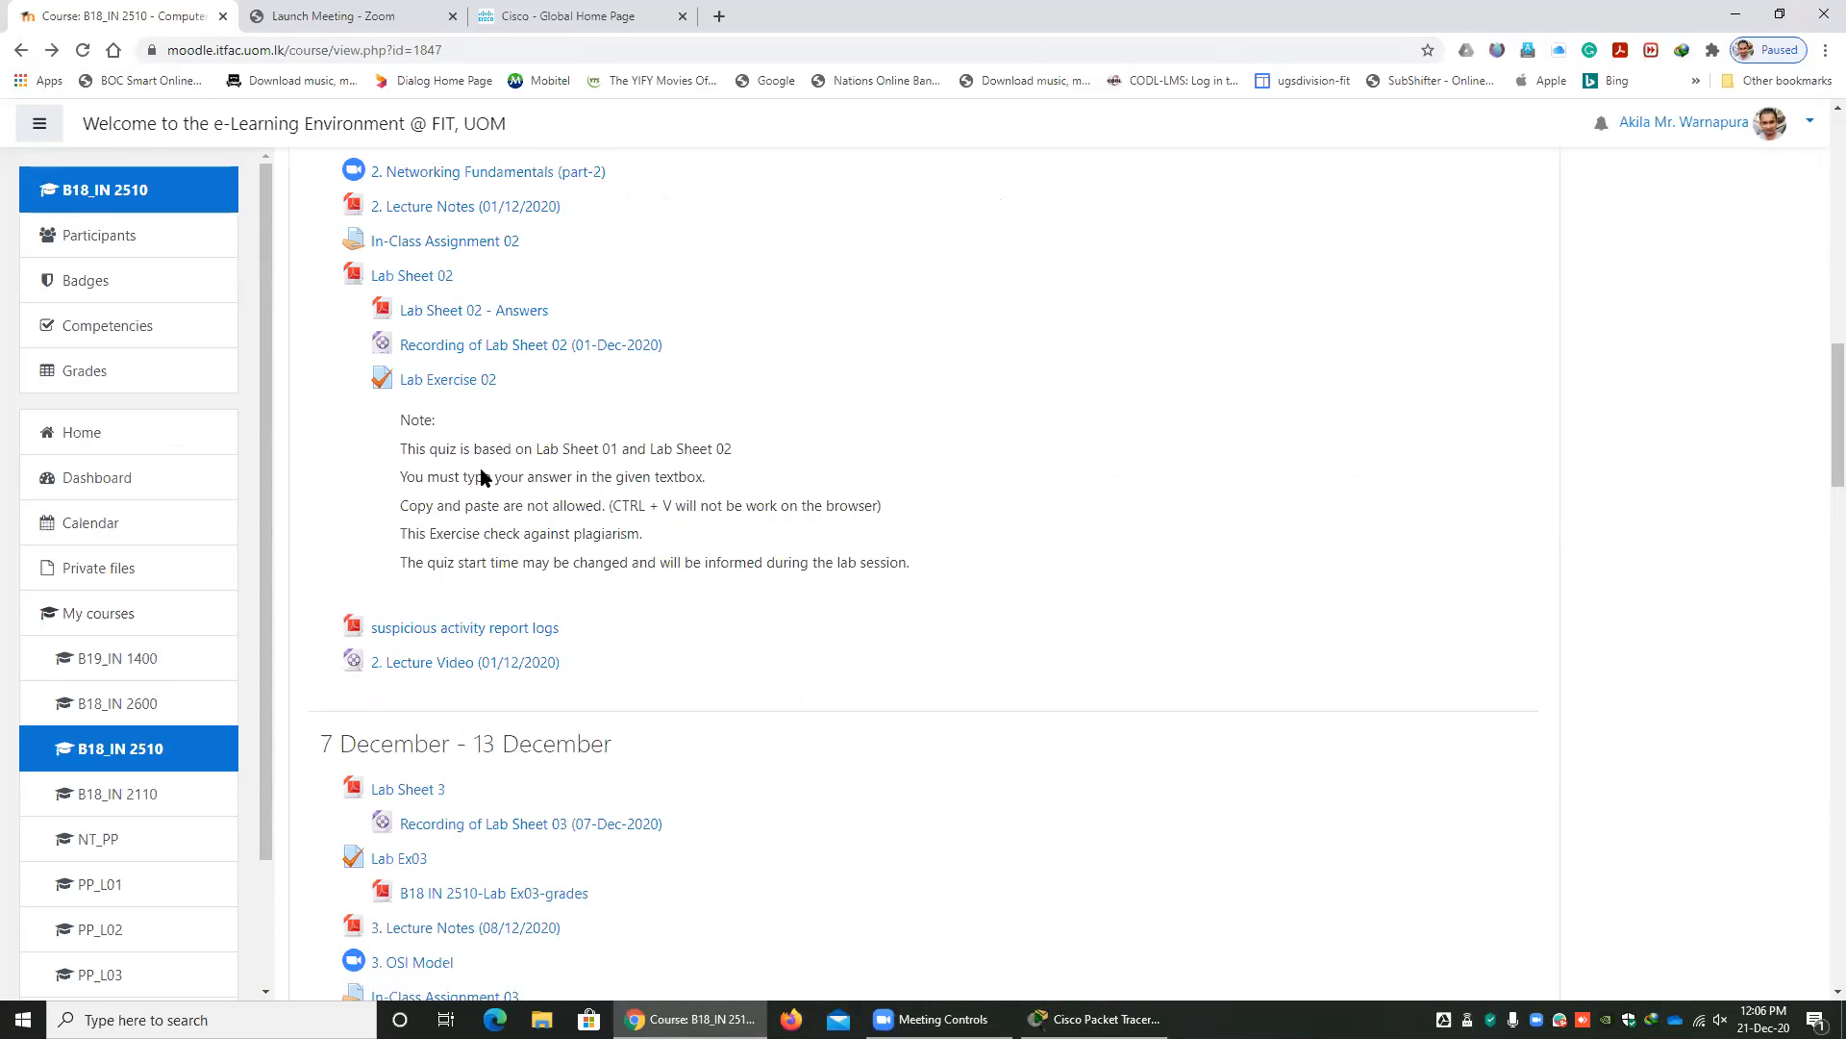
{"action": "scroll", "coordinate": [481, 476], "scroll_direction": "down", "scroll_amount": 9}
{"action": "scroll", "coordinate": [445, 503], "scroll_direction": "down", "scroll_amount": 4}
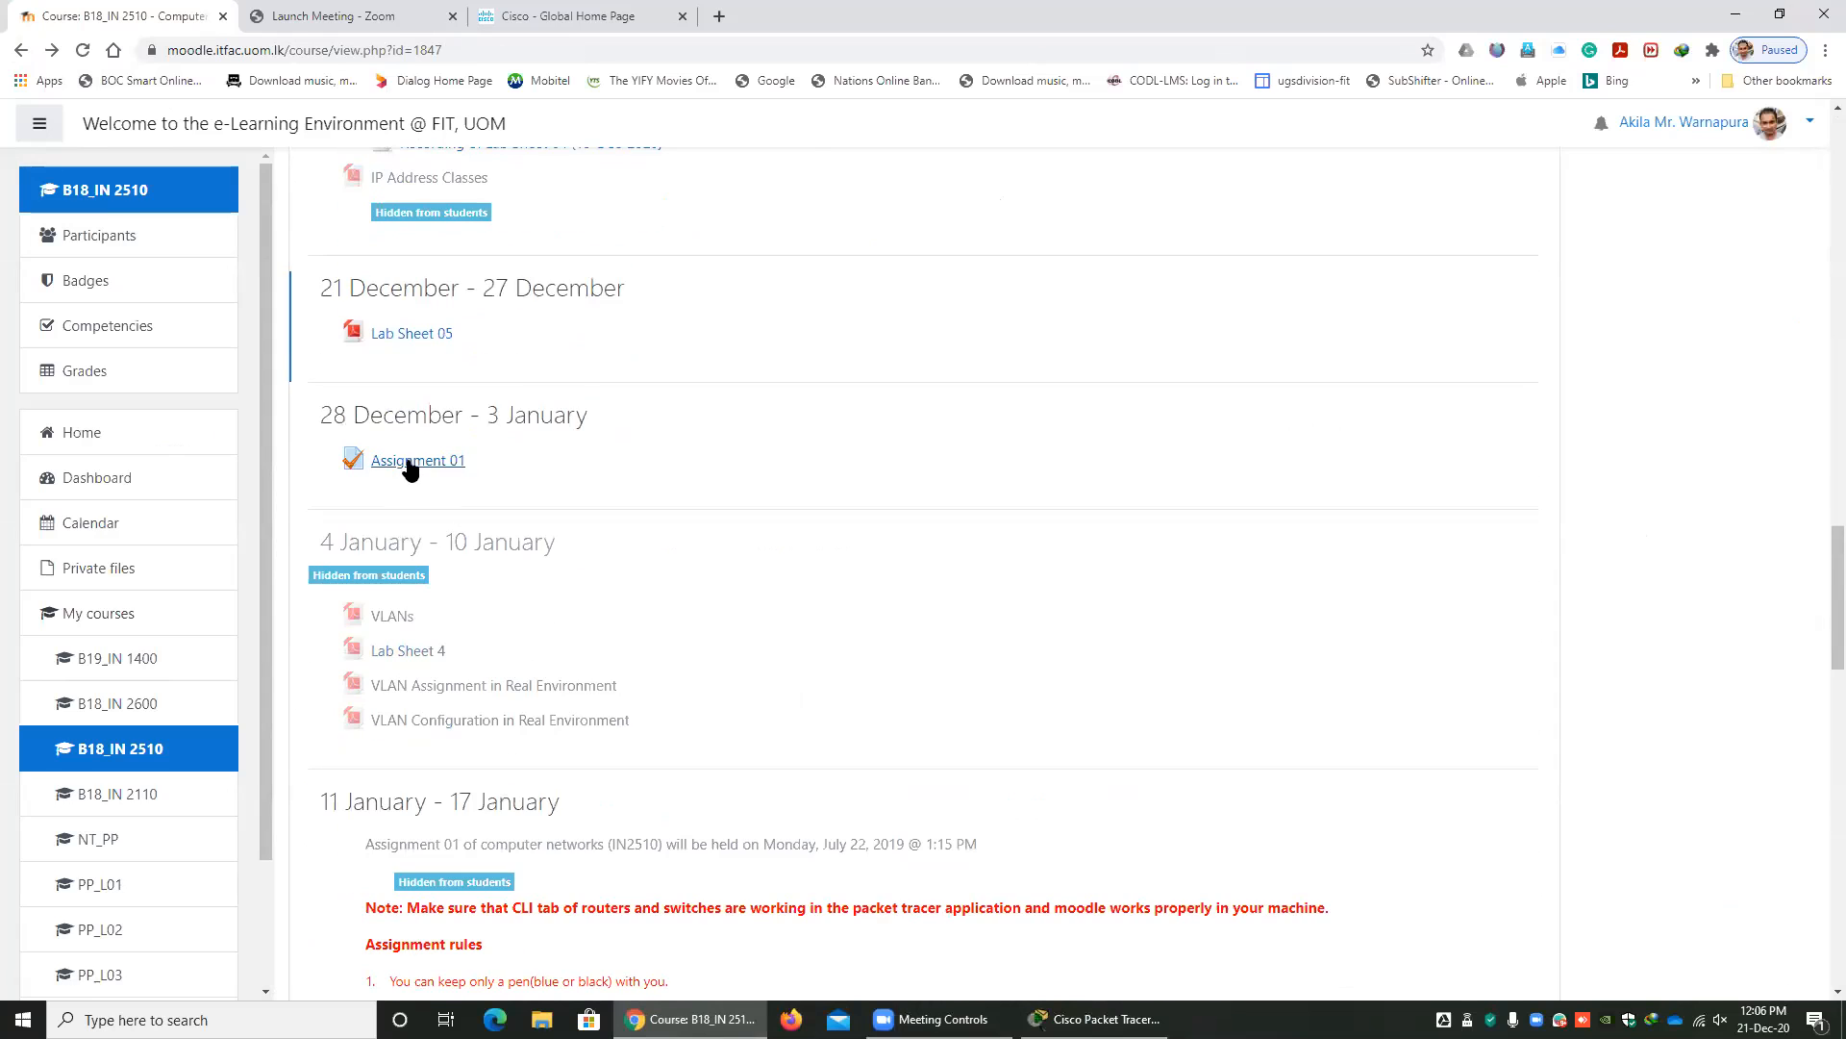
{"action": "left_click", "coordinate": [412, 337]}
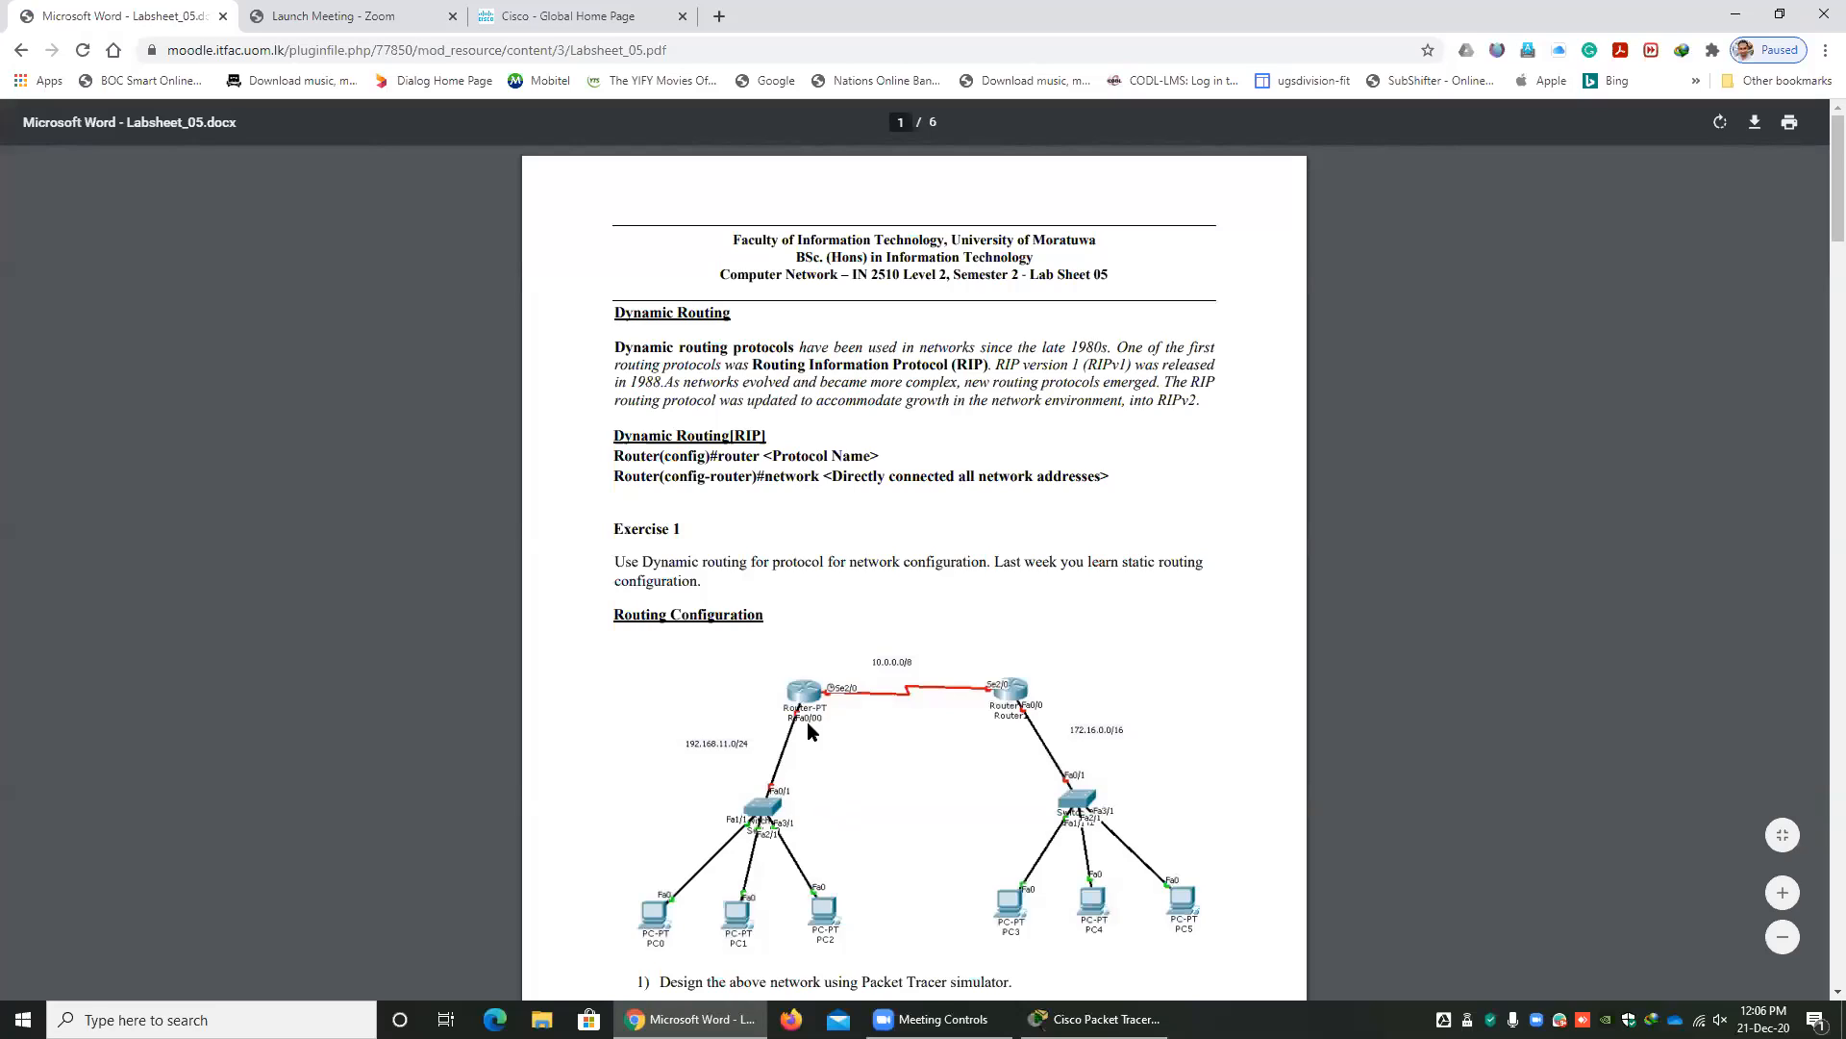
Switch to Packet Tracer and rename Router3 as Router0.
{"action": "key", "text": "alt+Tab"}
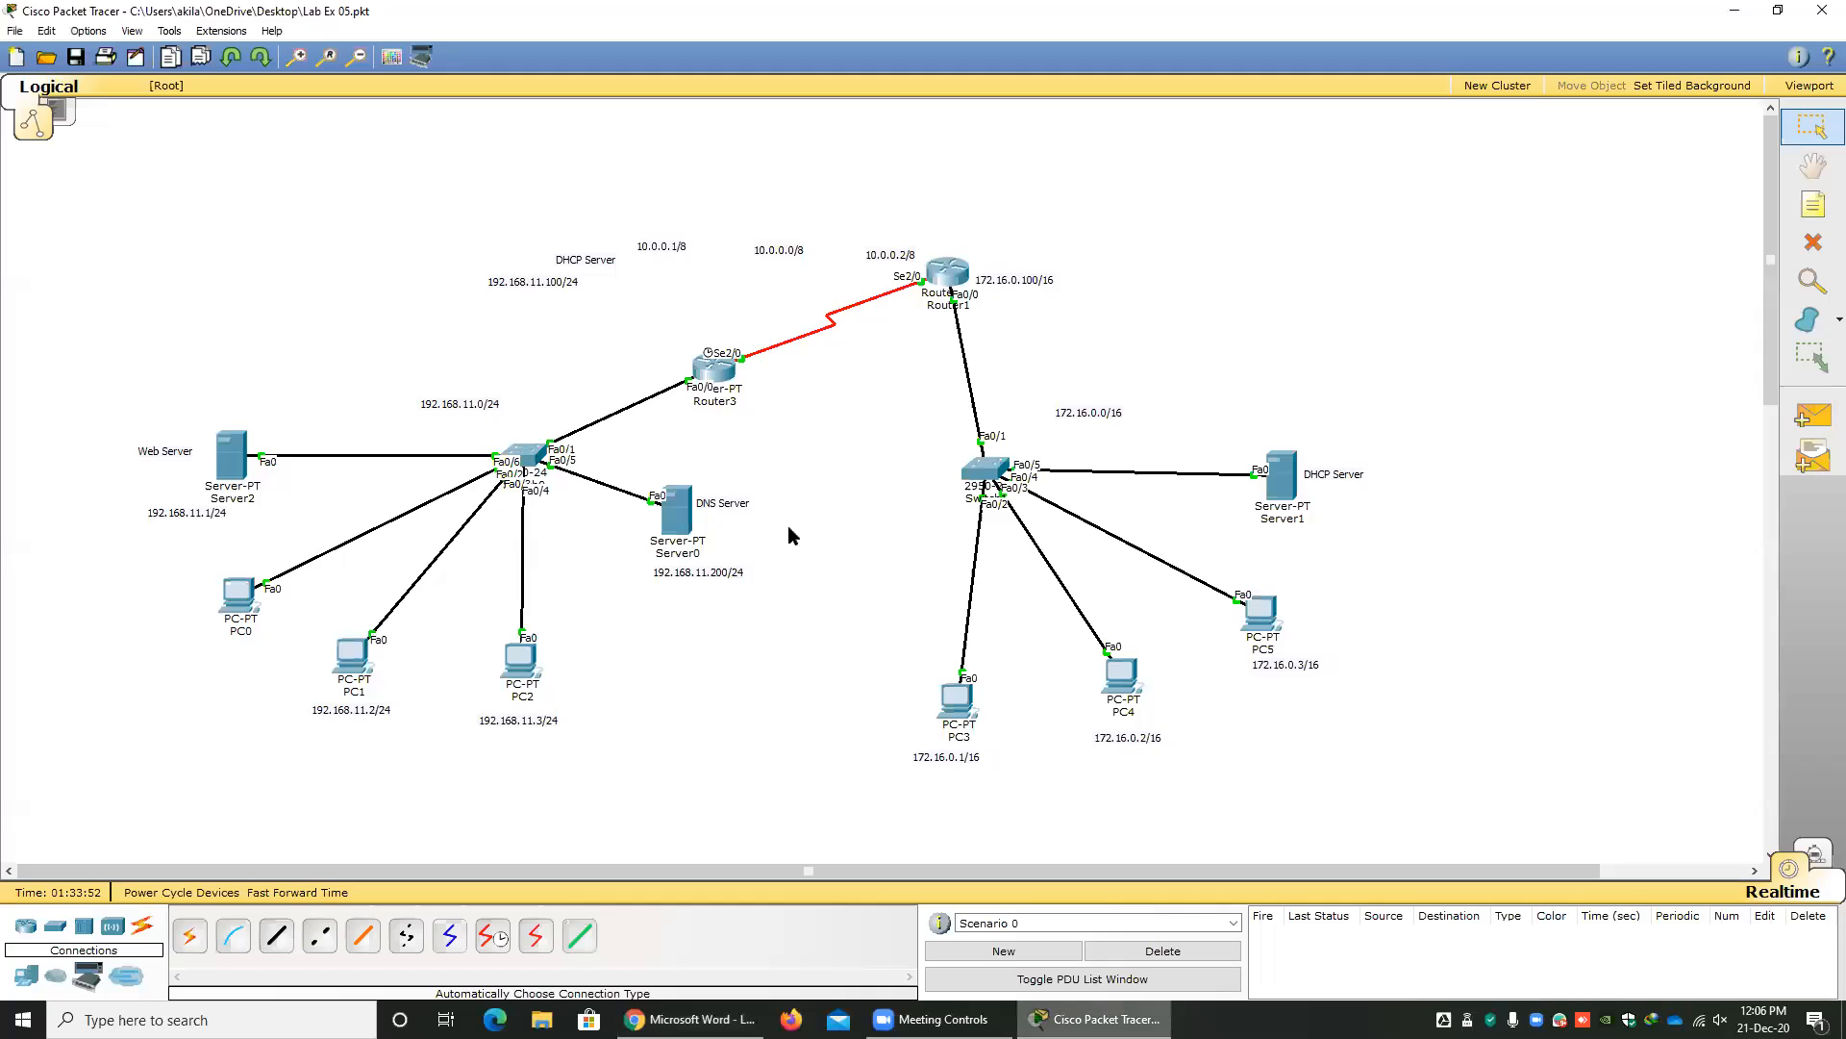
{"action": "left_click", "coordinate": [729, 401]}
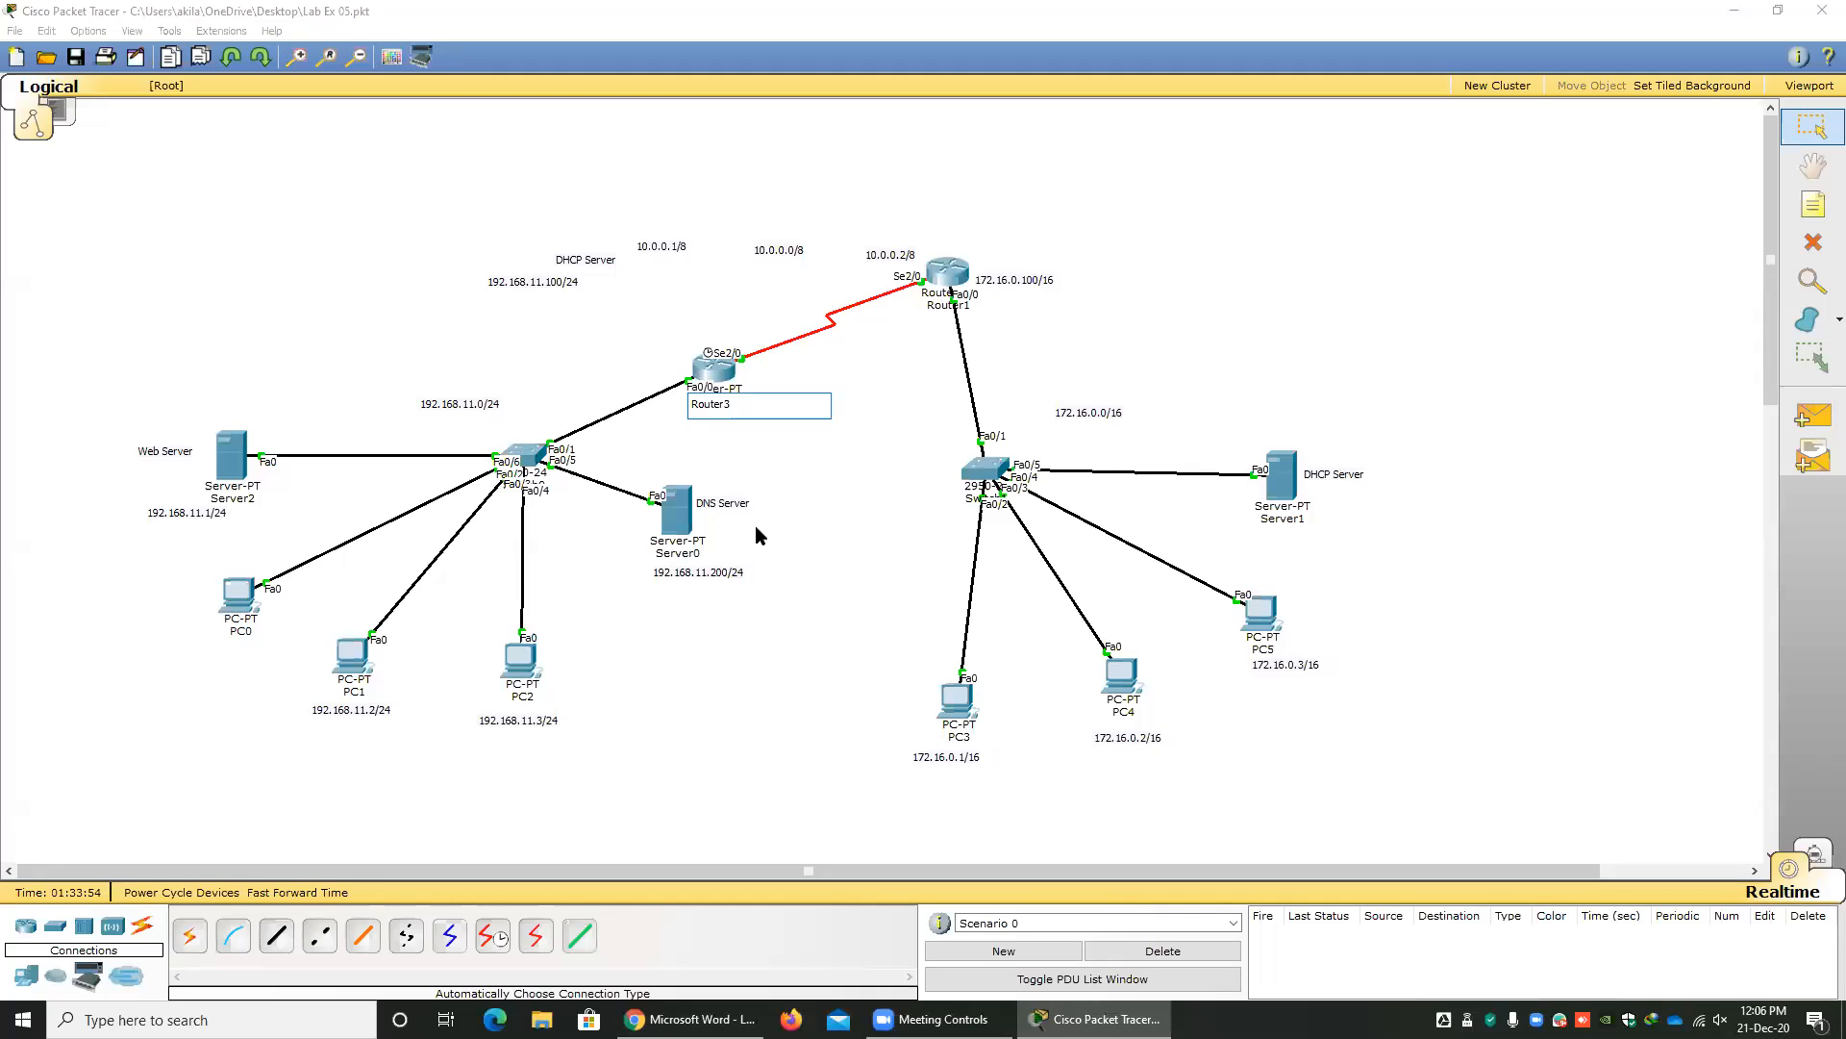
{"action": "type", "text": "0"}
{"action": "left_click", "coordinate": [810, 474]}
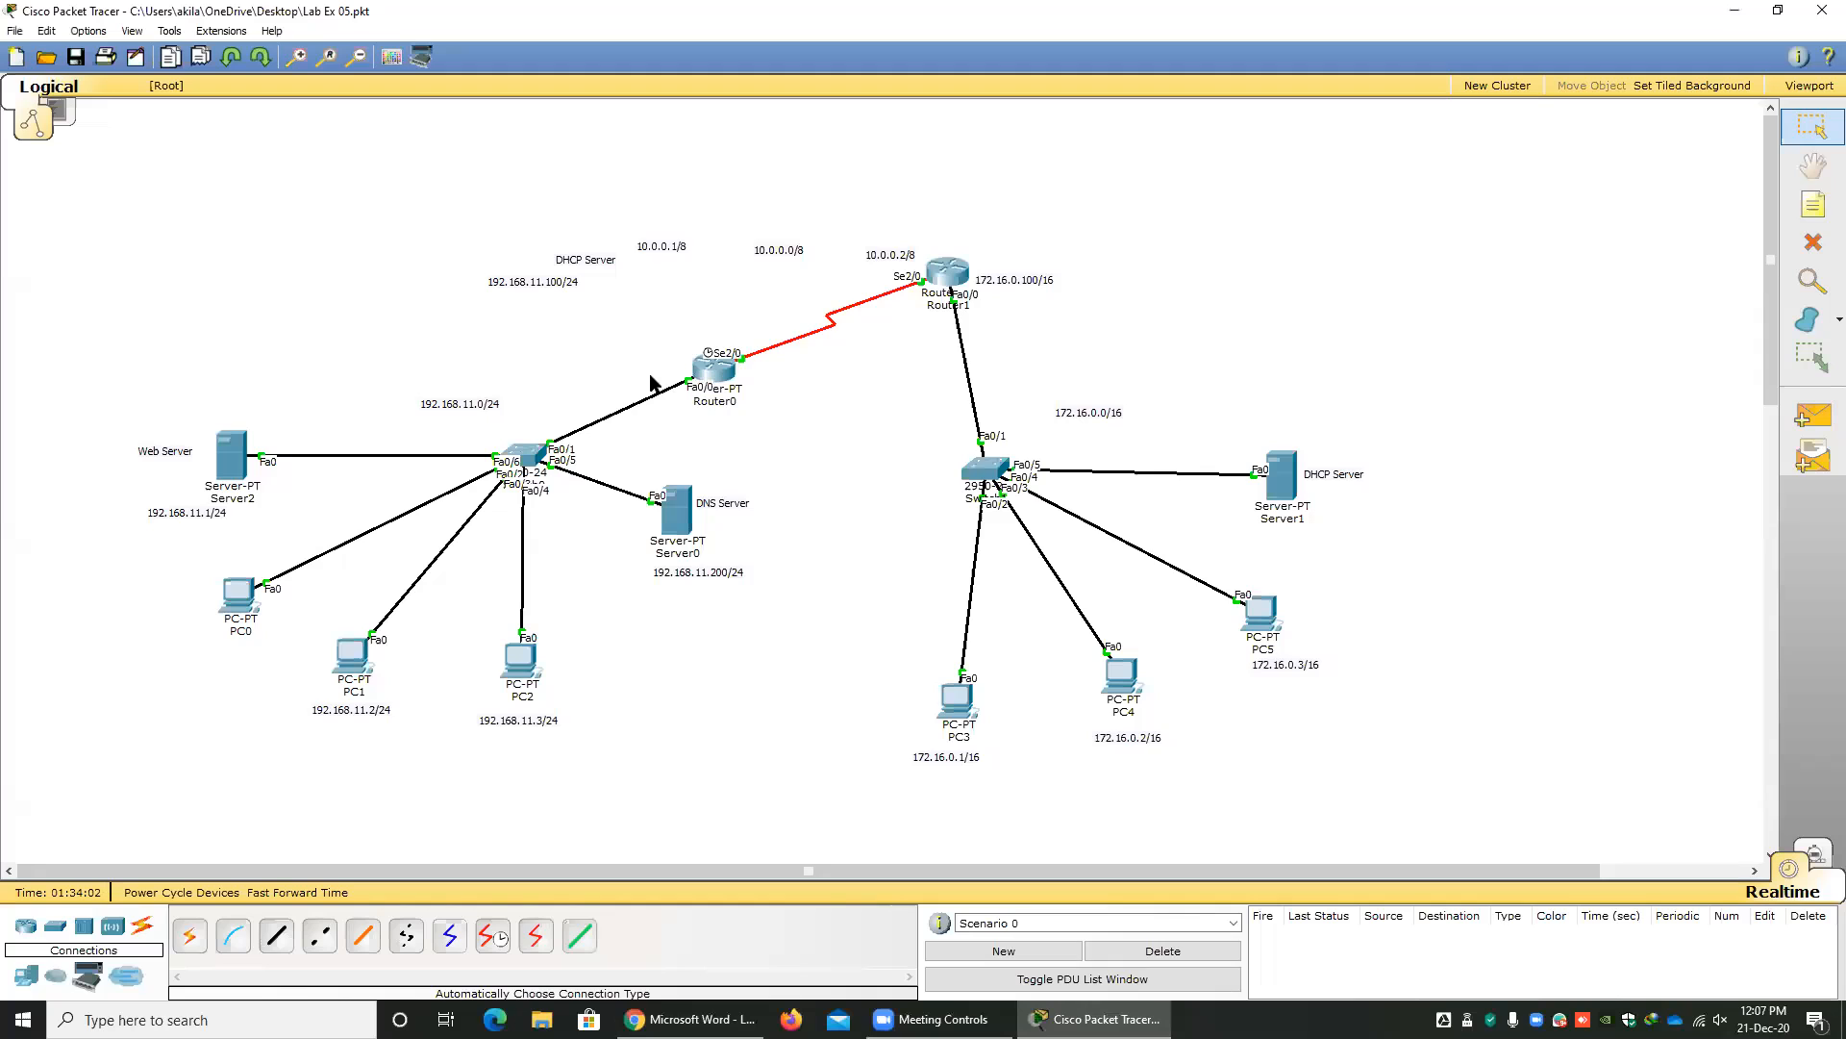
{"action": "left_click", "coordinate": [719, 404]}
{"action": "left_click", "coordinate": [742, 454]}
{"action": "mouse_move", "coordinate": [695, 368]}
{"action": "left_click", "coordinate": [729, 403]}
{"action": "left_click", "coordinate": [773, 462]}
Return to Chrome, leave the Lab Sheet 05 PDF and locate Lab Ex03 in the course page's 7 December - 13 December section.
{"action": "left_click", "coordinate": [691, 1018]}
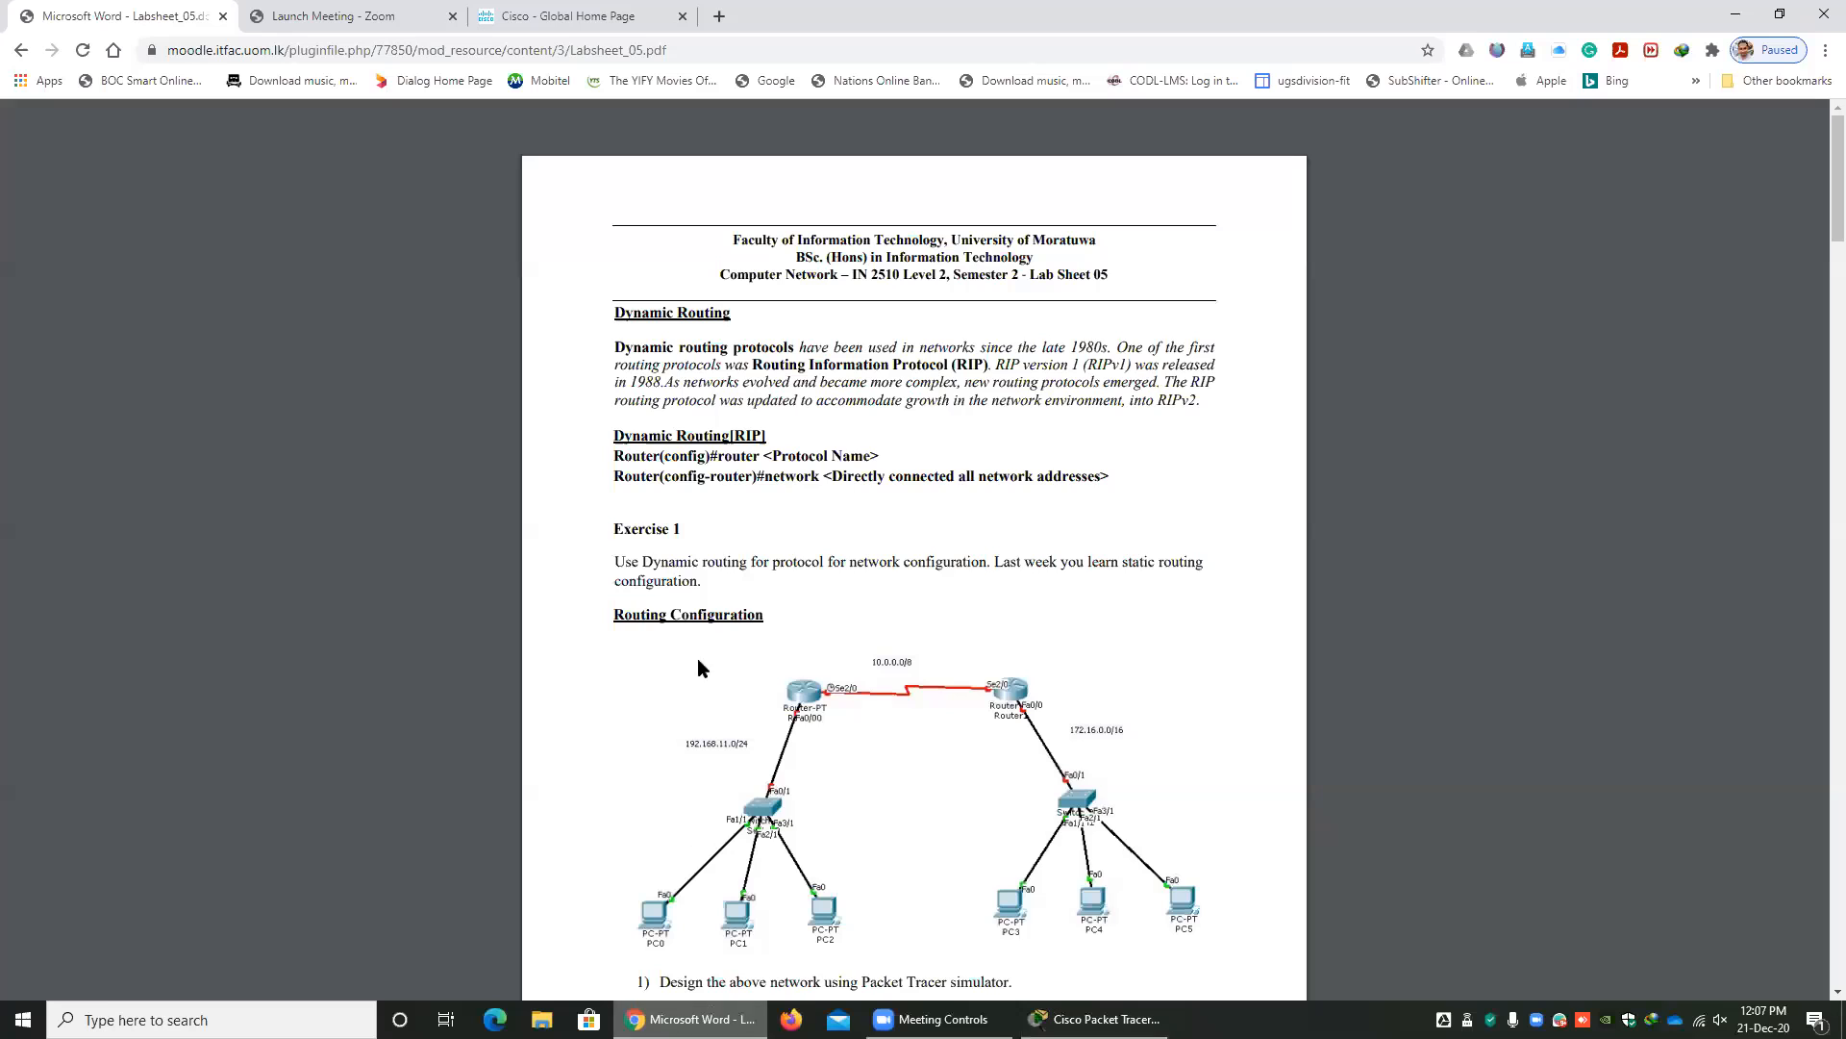
{"action": "left_click", "coordinate": [21, 50]}
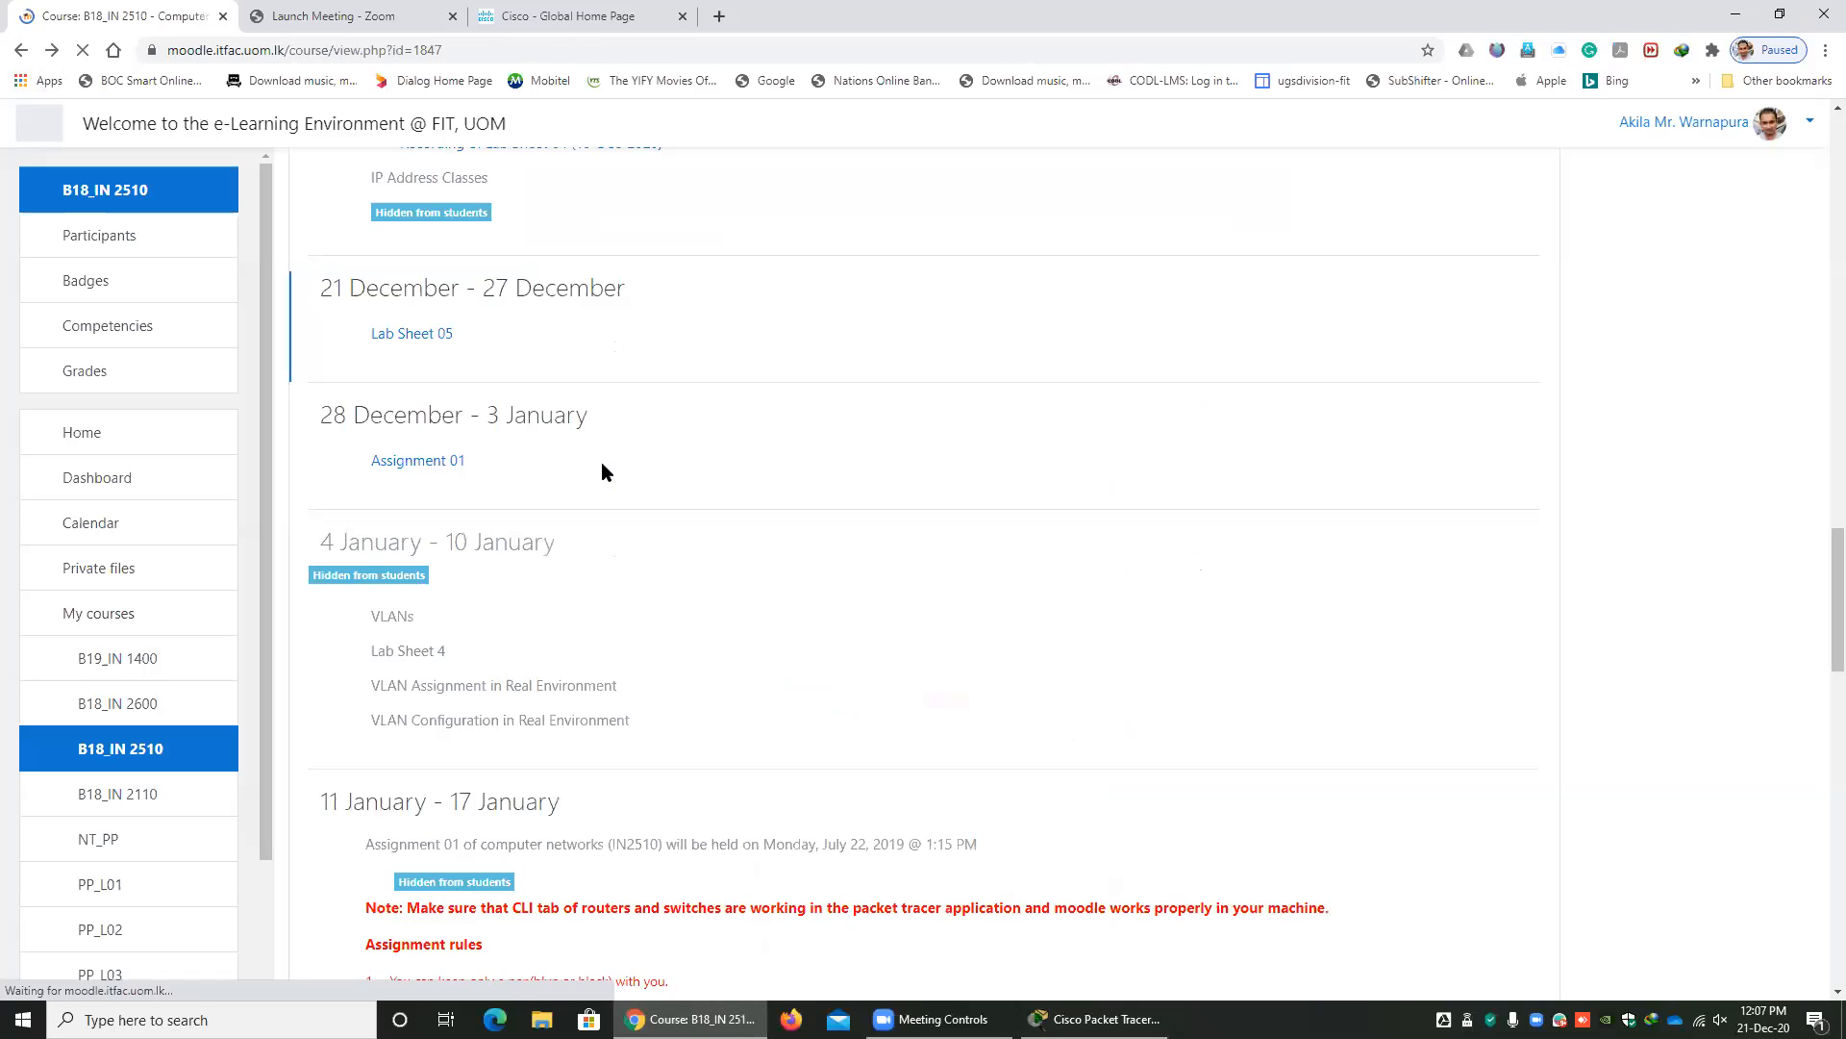
{"action": "scroll", "coordinate": [552, 469], "scroll_direction": "up", "scroll_amount": 4}
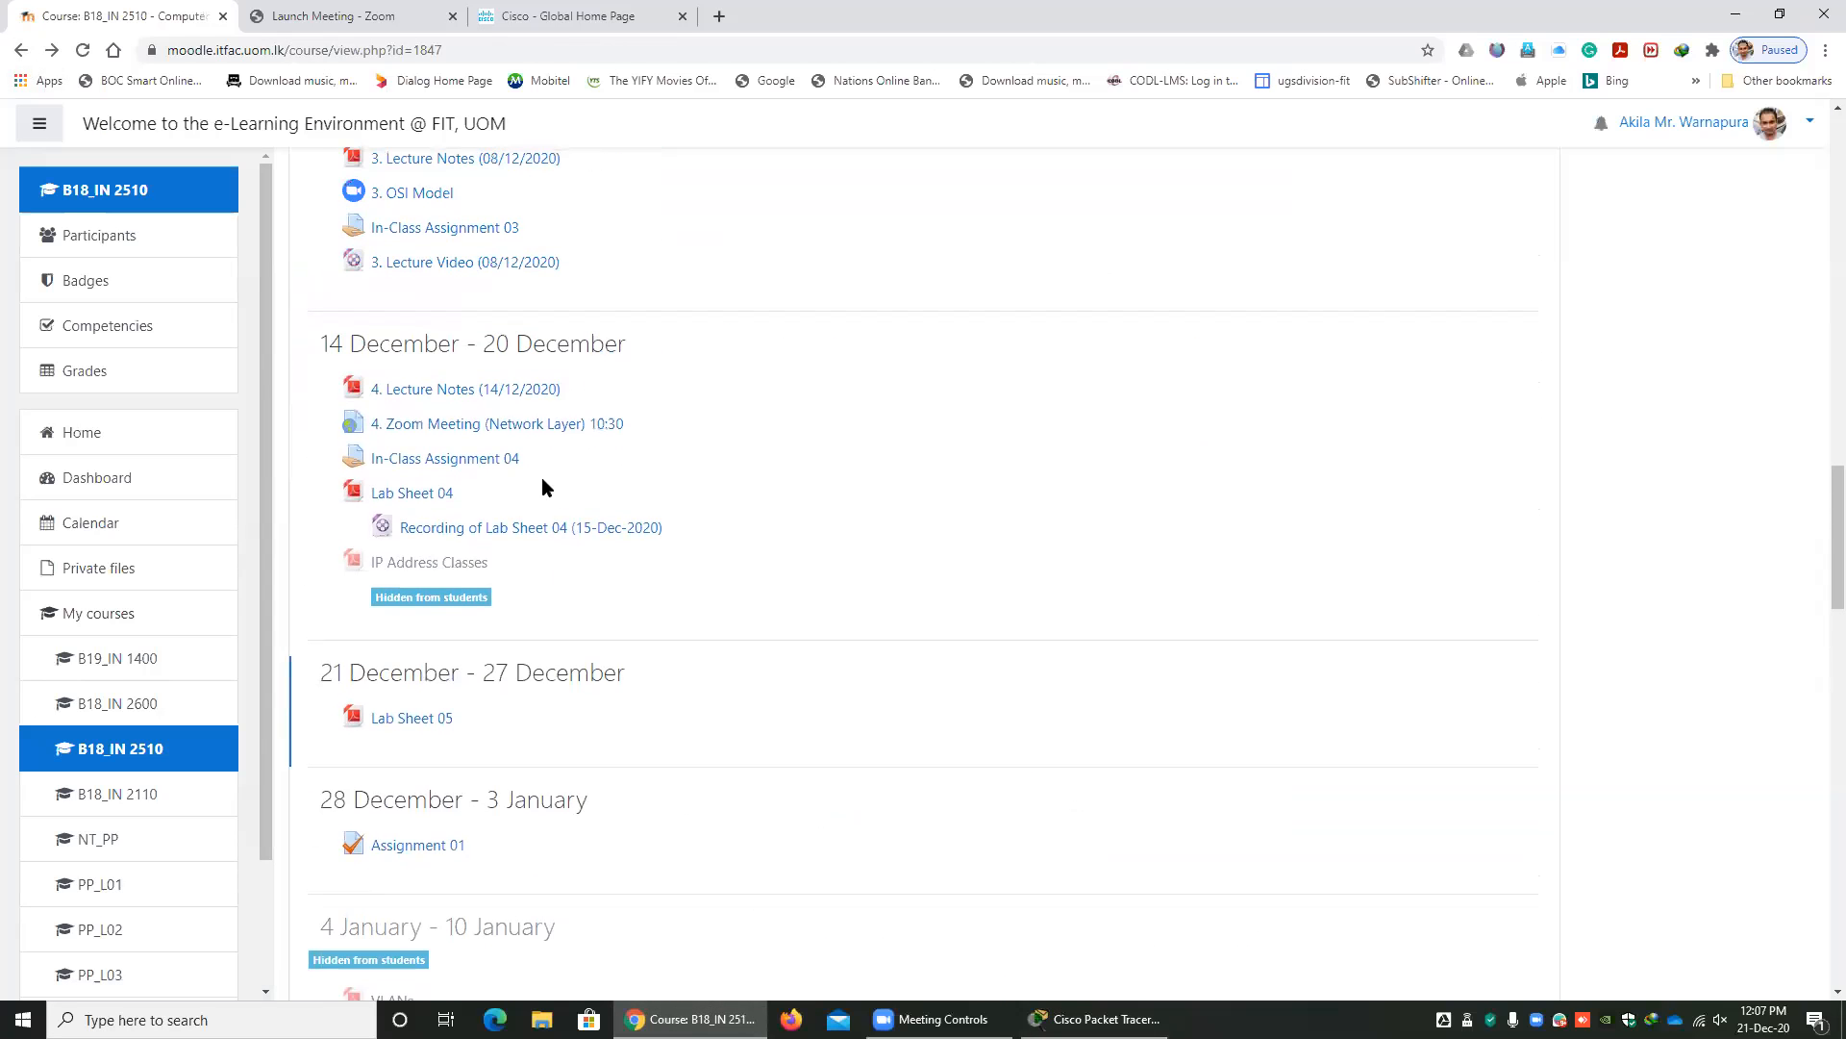
{"action": "scroll", "coordinate": [461, 485], "scroll_direction": "up", "scroll_amount": 3}
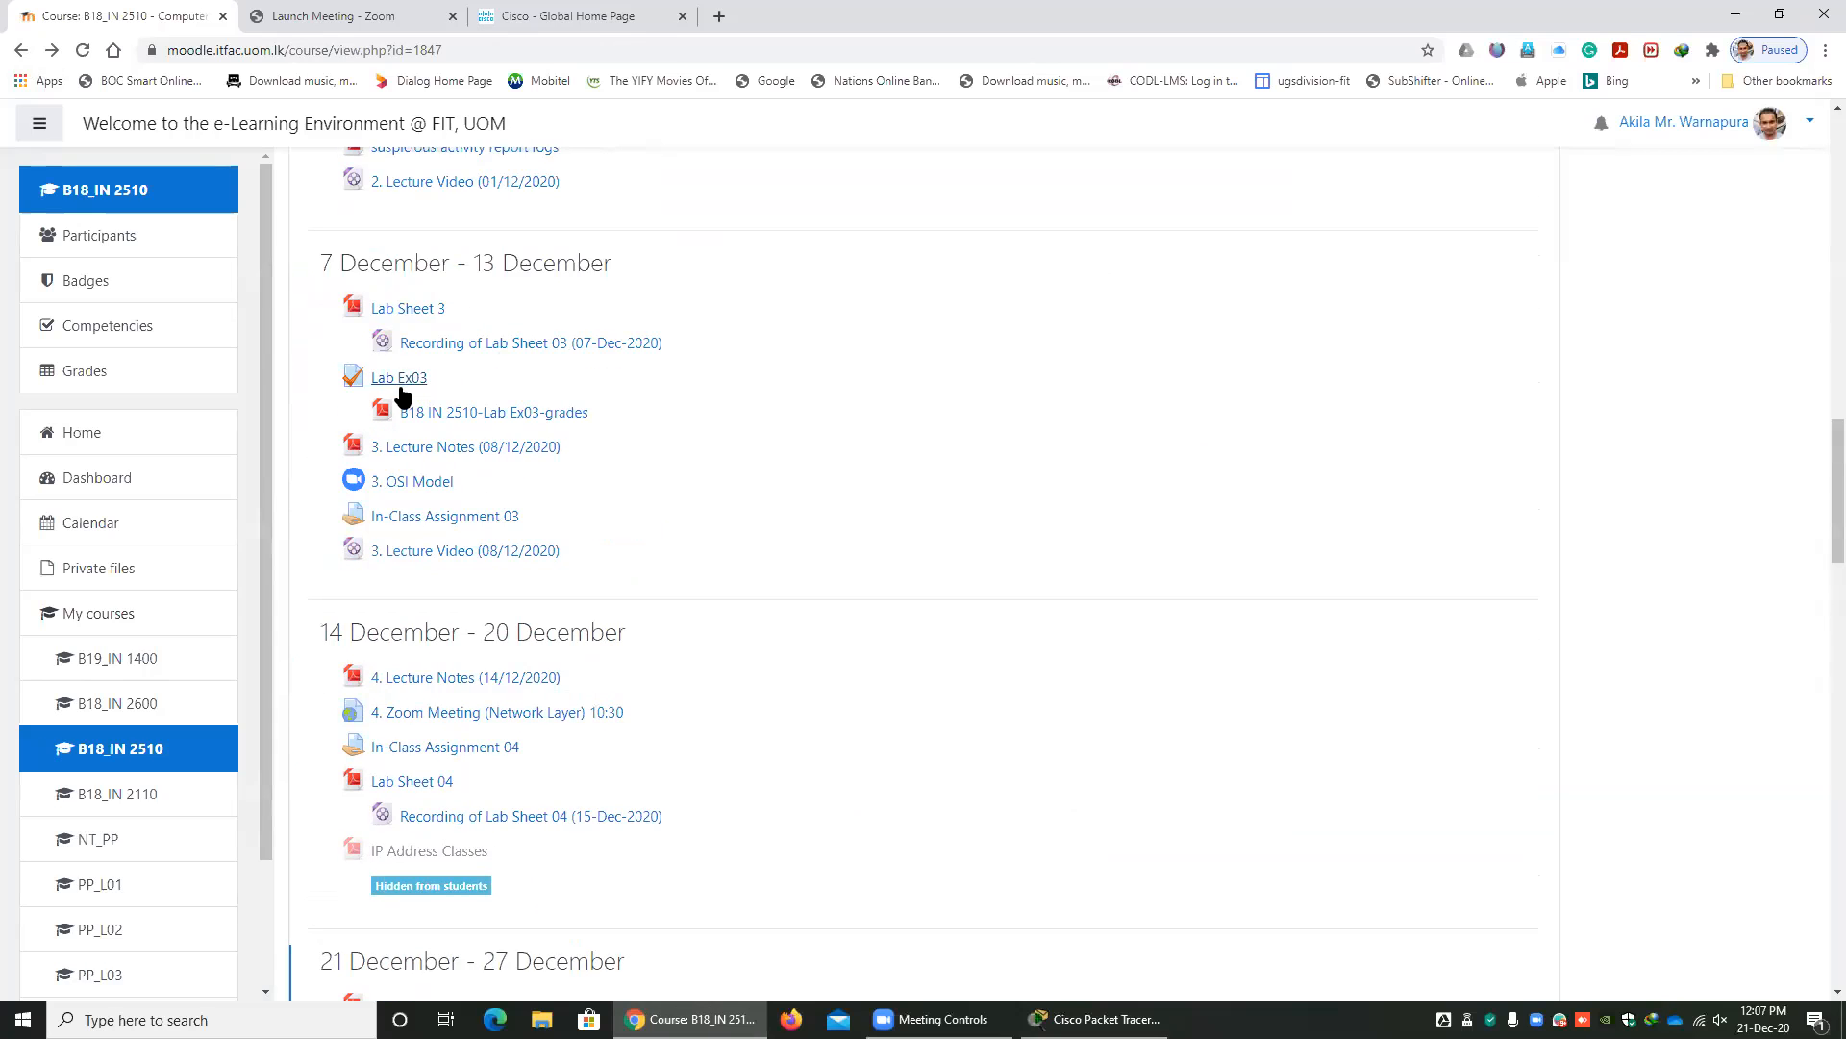
Switch to Packet Tracer, rename the moved router with a space as Router 0, and set its name back to Router0.
{"action": "left_click", "coordinate": [1096, 1018]}
{"action": "left_click", "coordinate": [714, 402]}
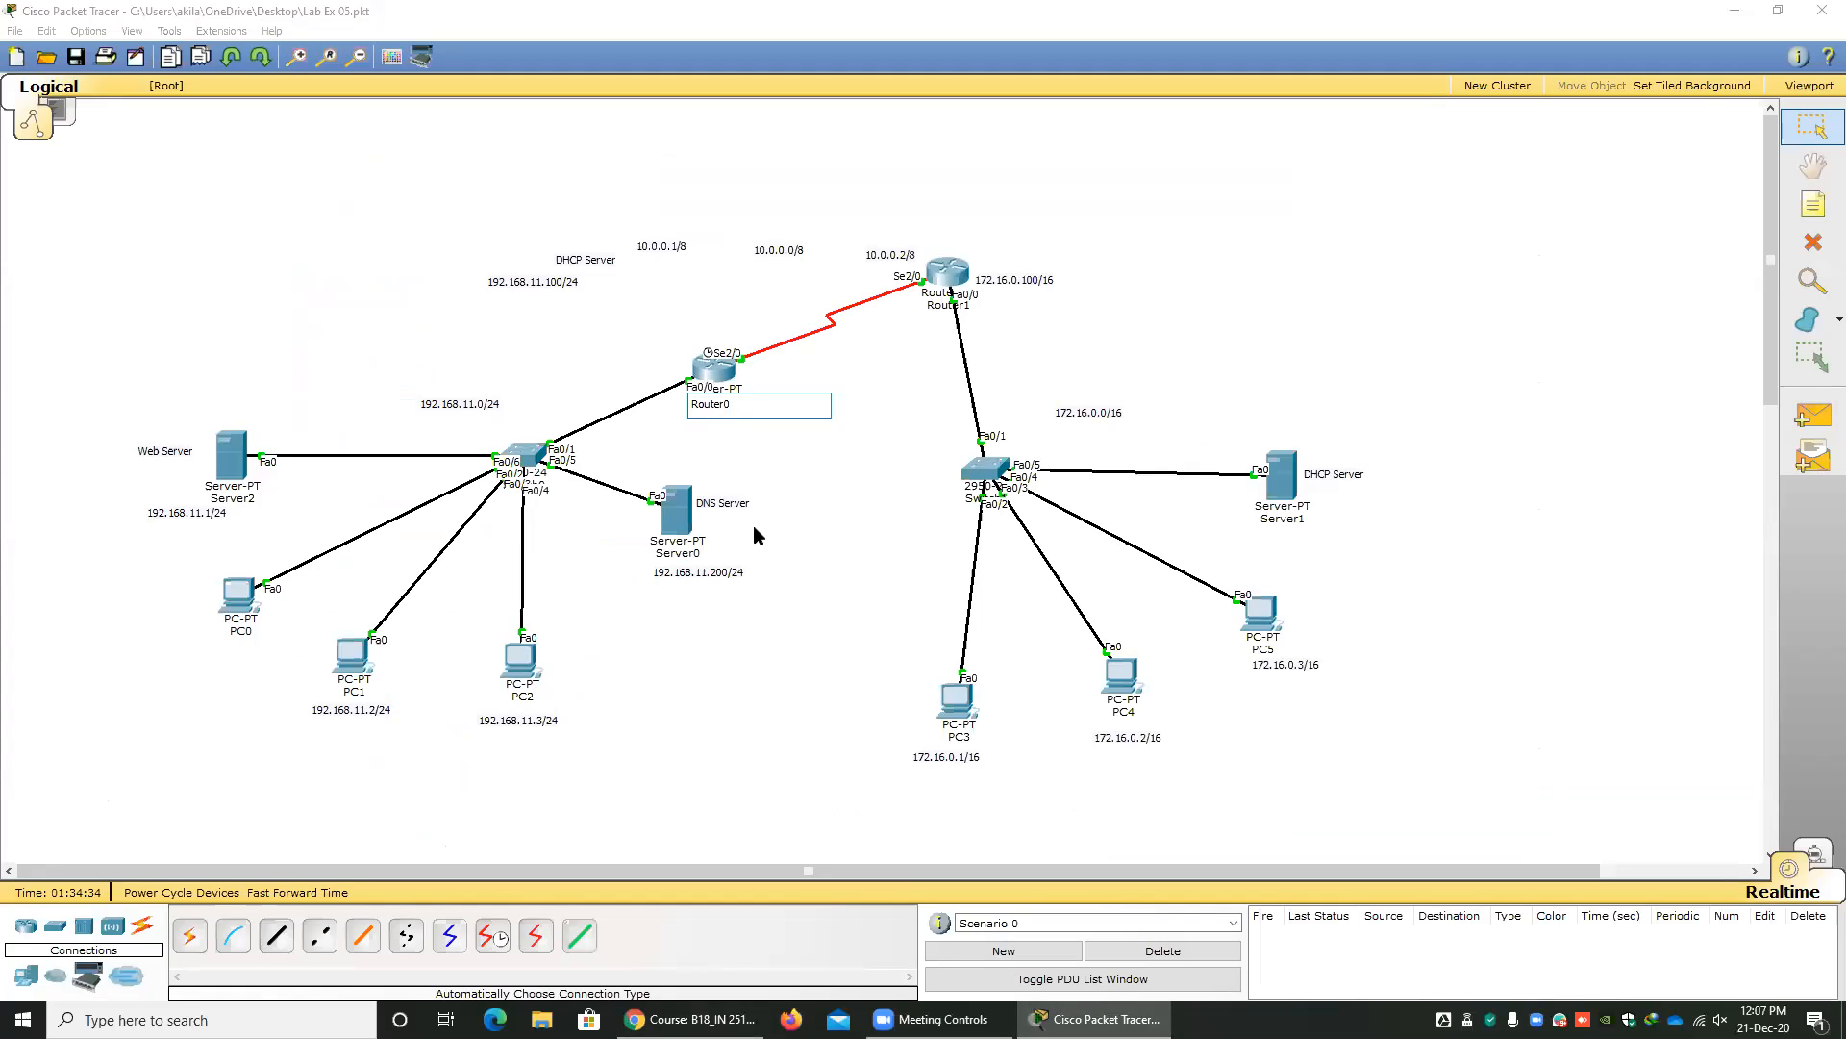
{"action": "left_click", "coordinate": [828, 483]}
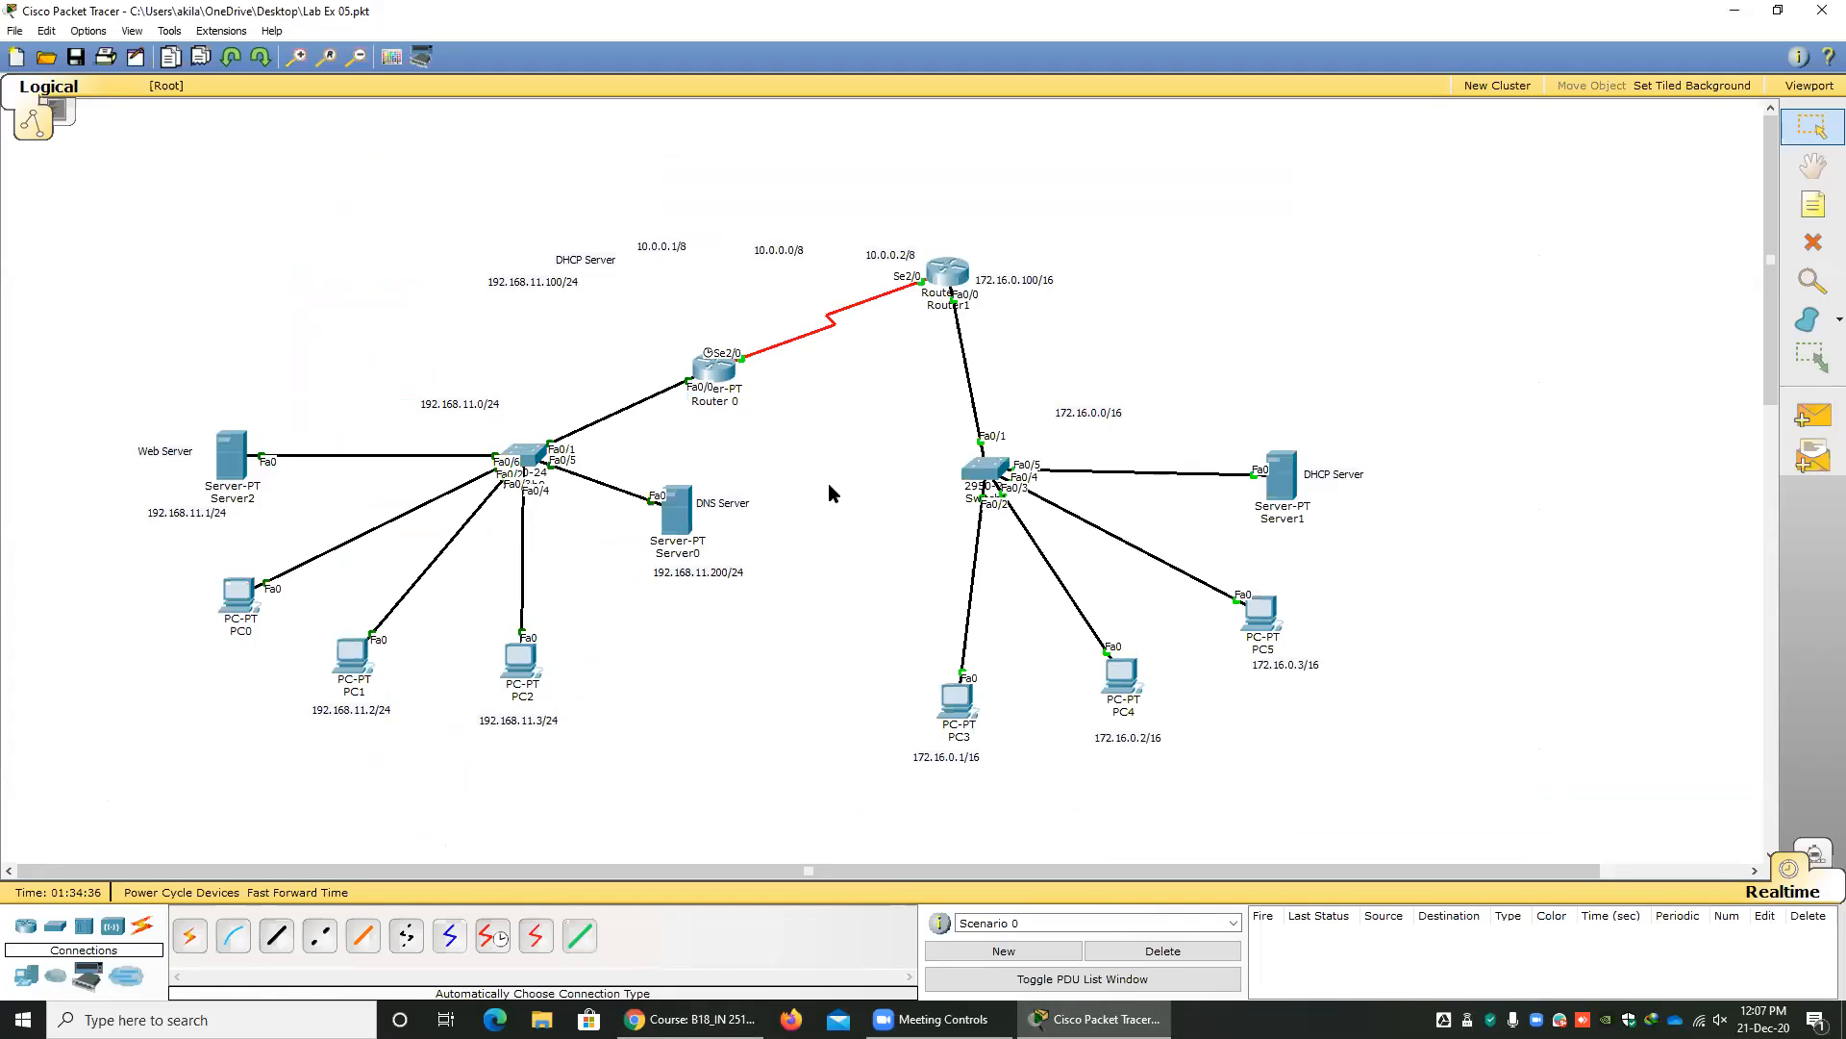
{"action": "left_click", "coordinate": [724, 402]}
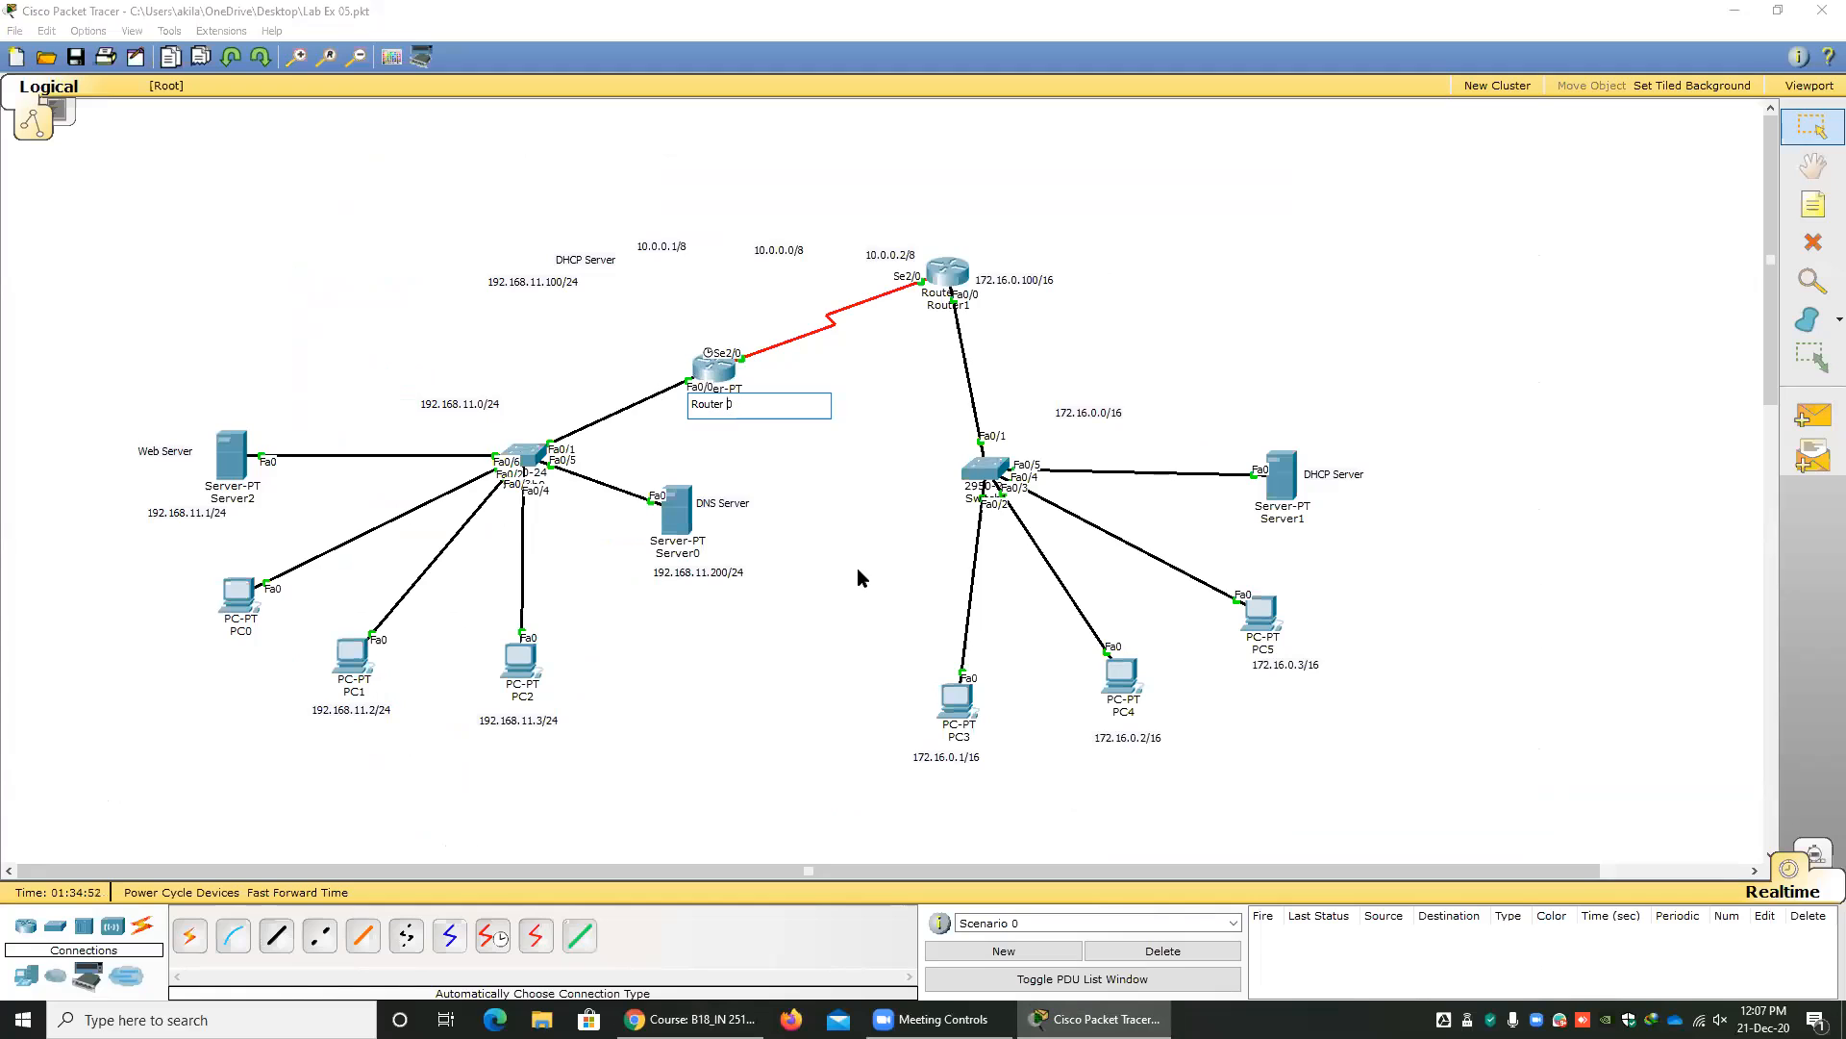
{"action": "left_click", "coordinate": [839, 463]}
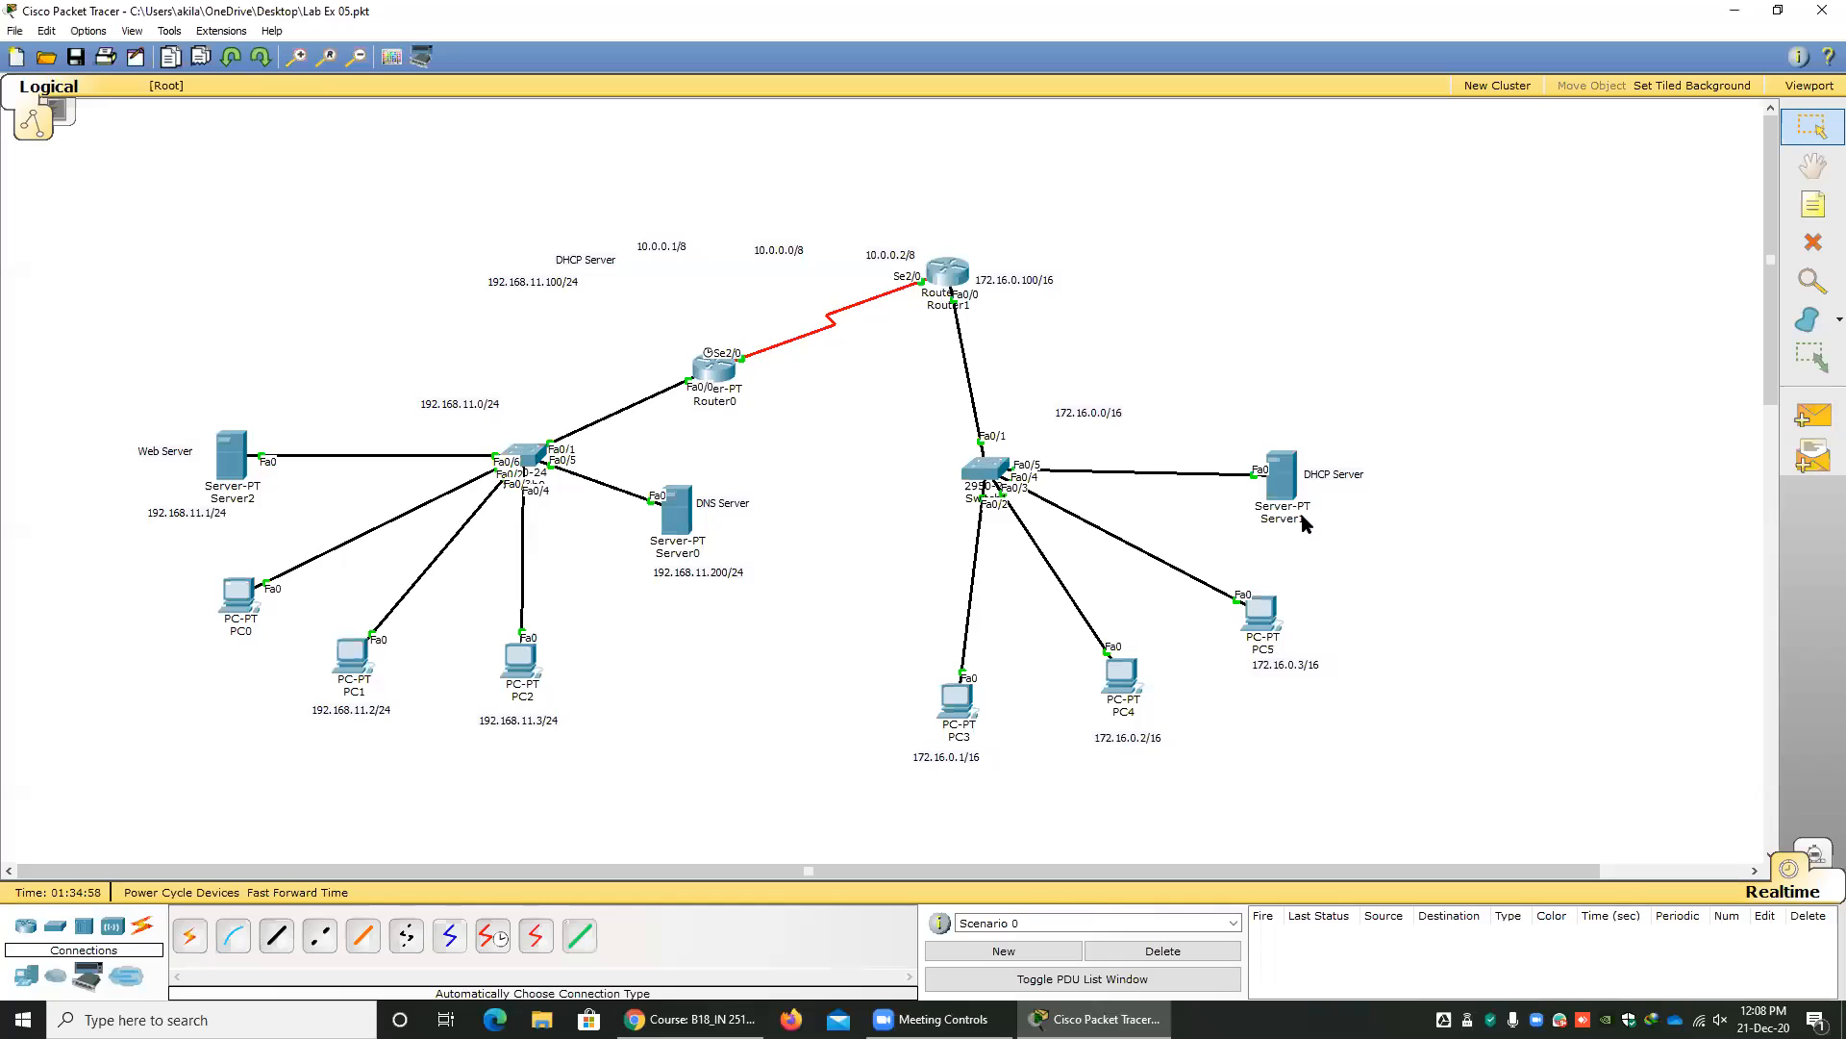
Move Router0 down to the middle of the workspace, open and close its configuration window, and move it back up near Router1.
{"action": "mouse_move", "coordinate": [1301, 524]}
{"action": "left_click_drag", "start_coordinate": [716, 382], "coordinate": [896, 577]}
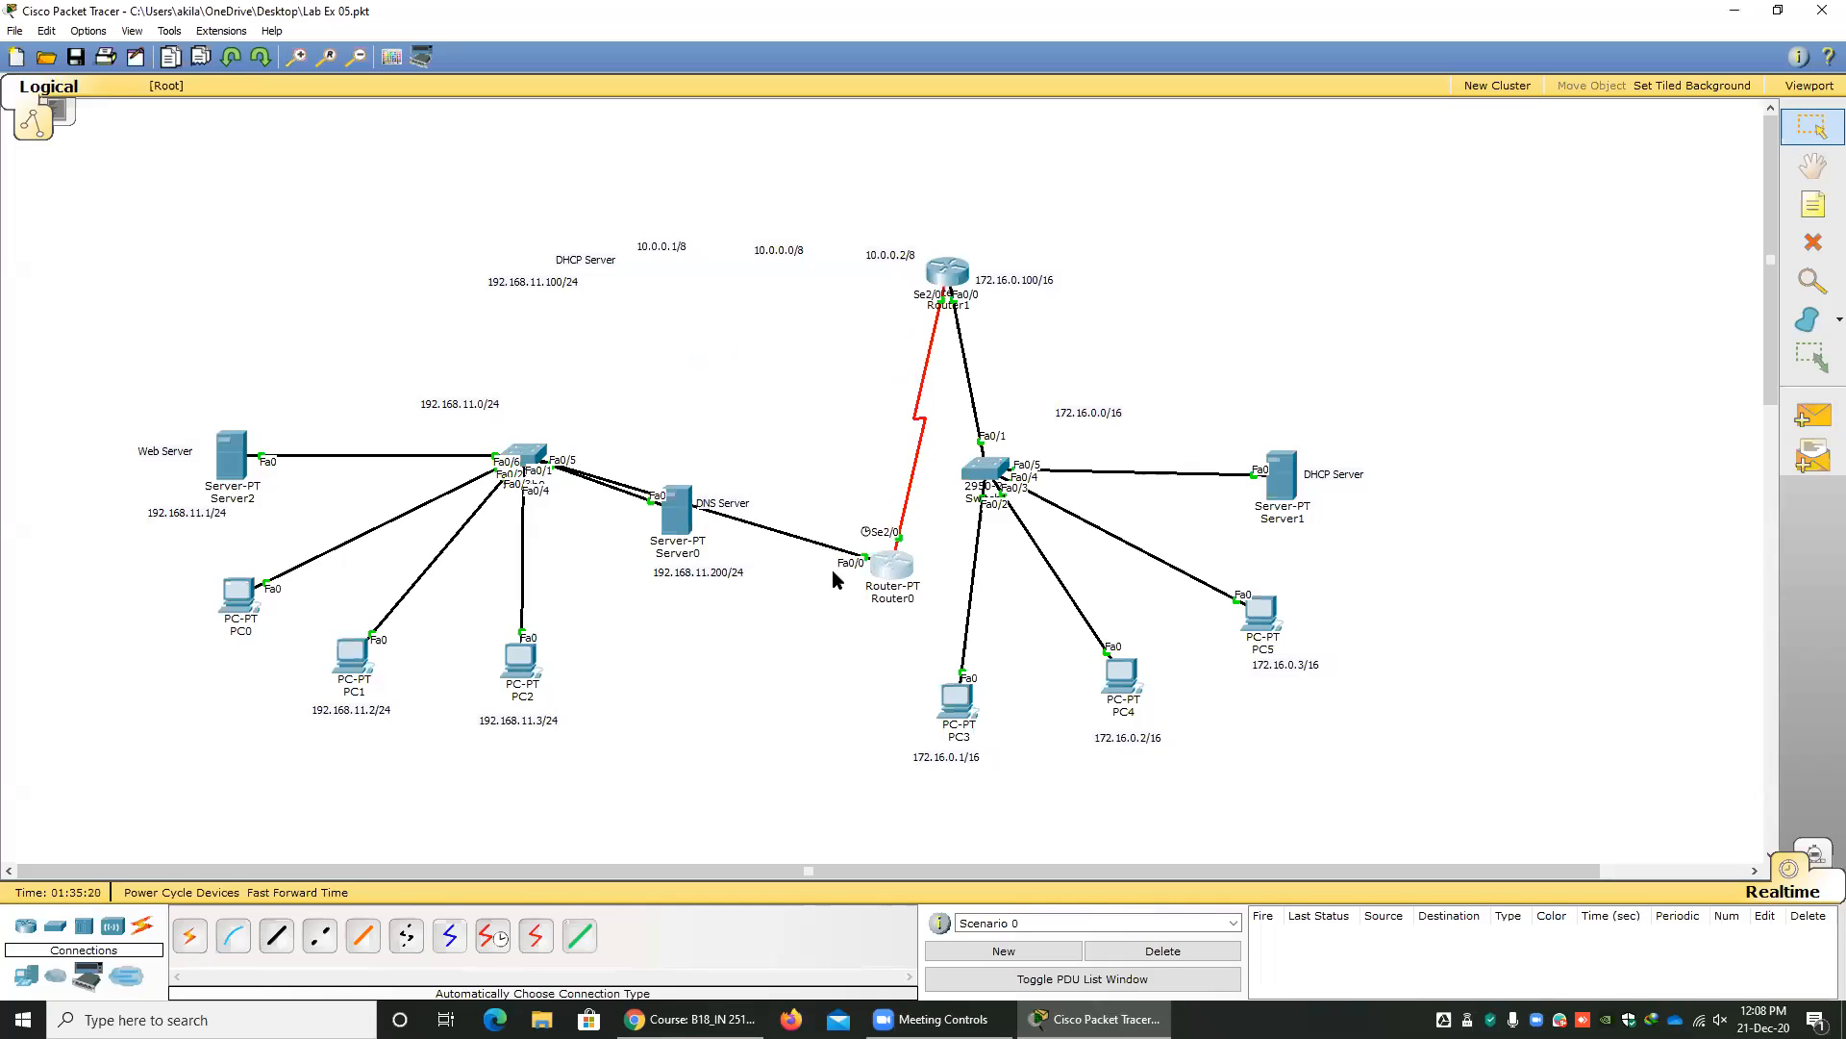
{"action": "left_click", "coordinate": [891, 574]}
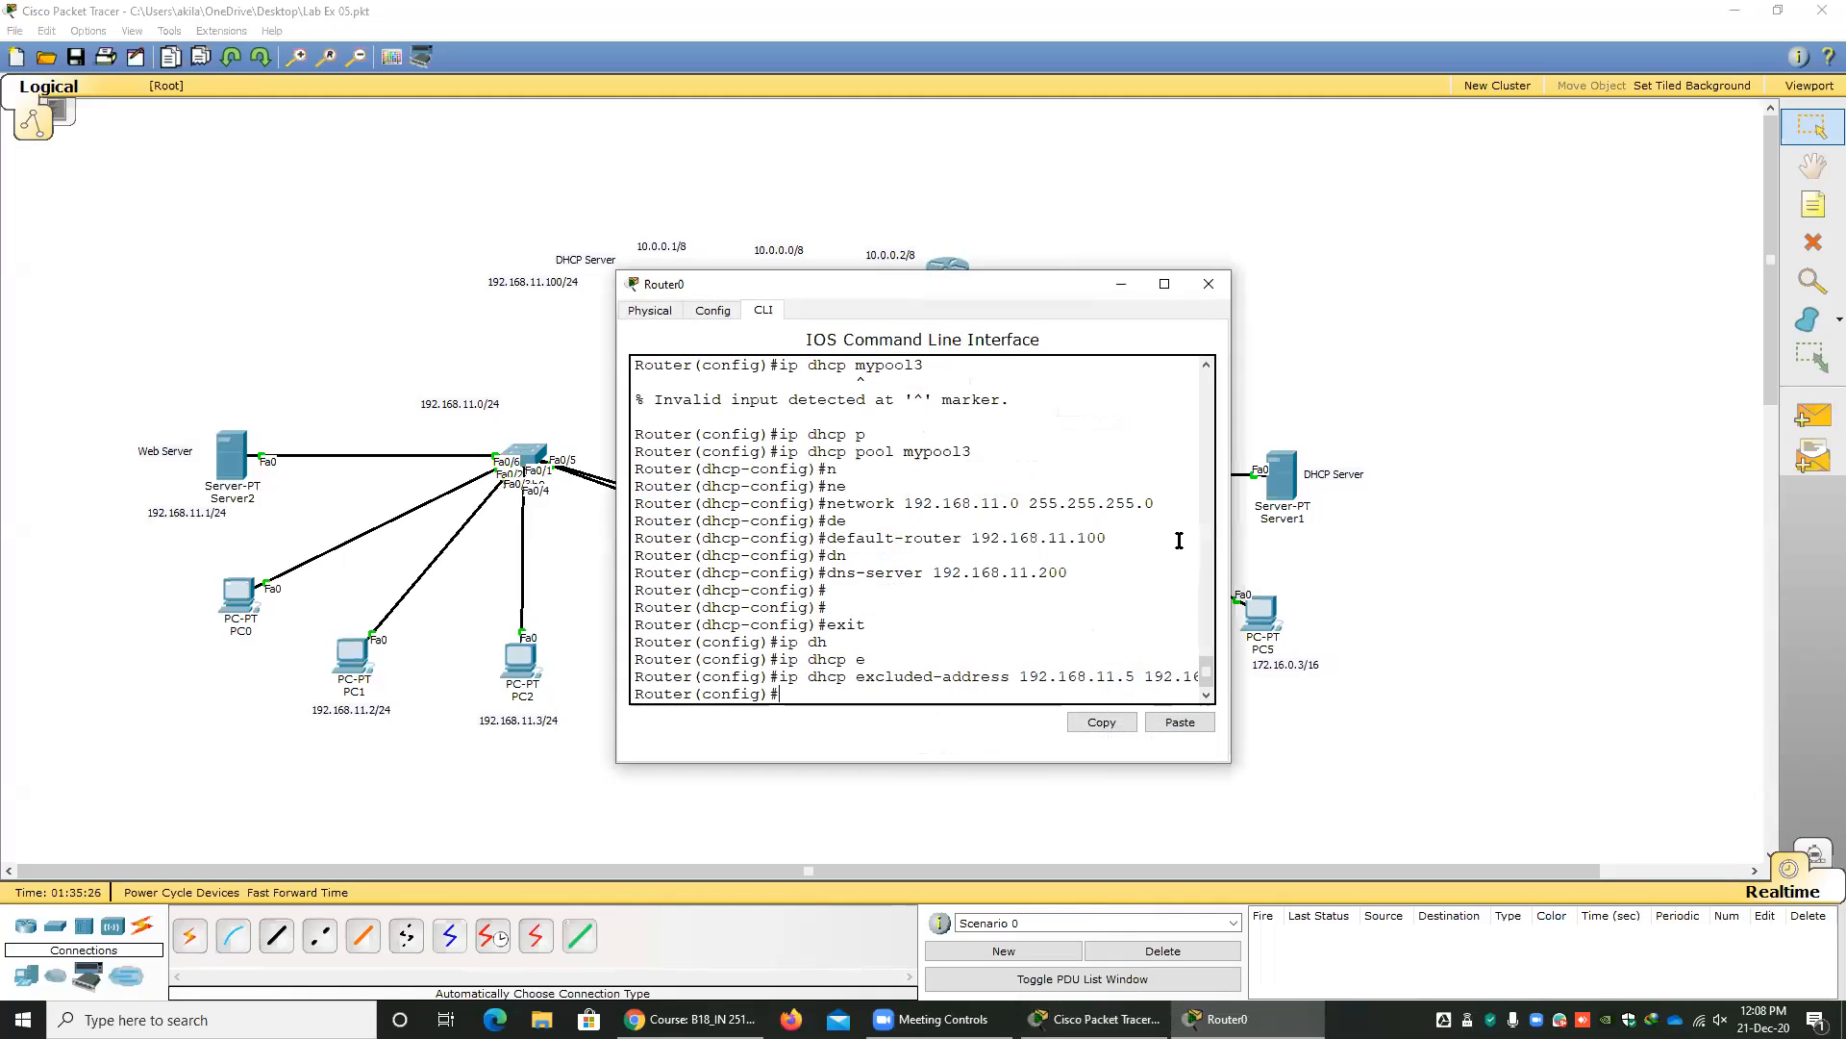
{"action": "left_click", "coordinate": [1208, 285]}
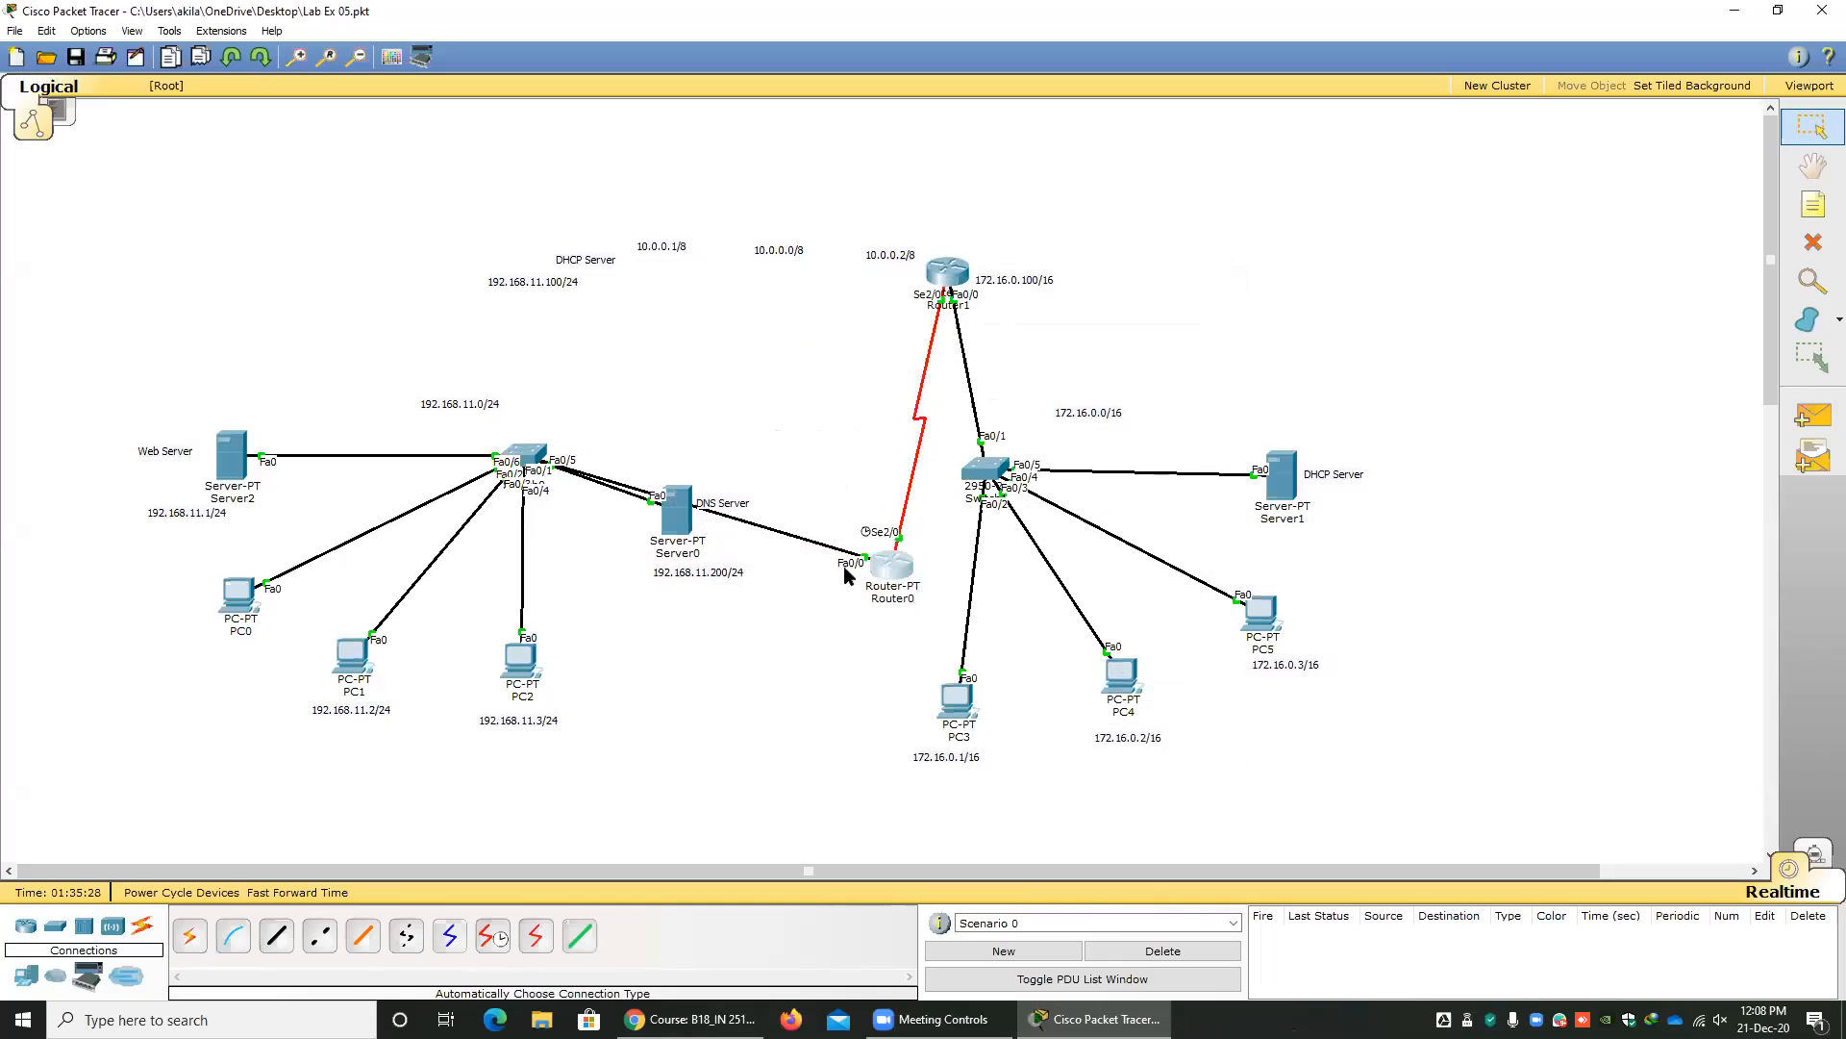
{"action": "left_click_drag", "start_coordinate": [896, 575], "coordinate": [723, 310]}
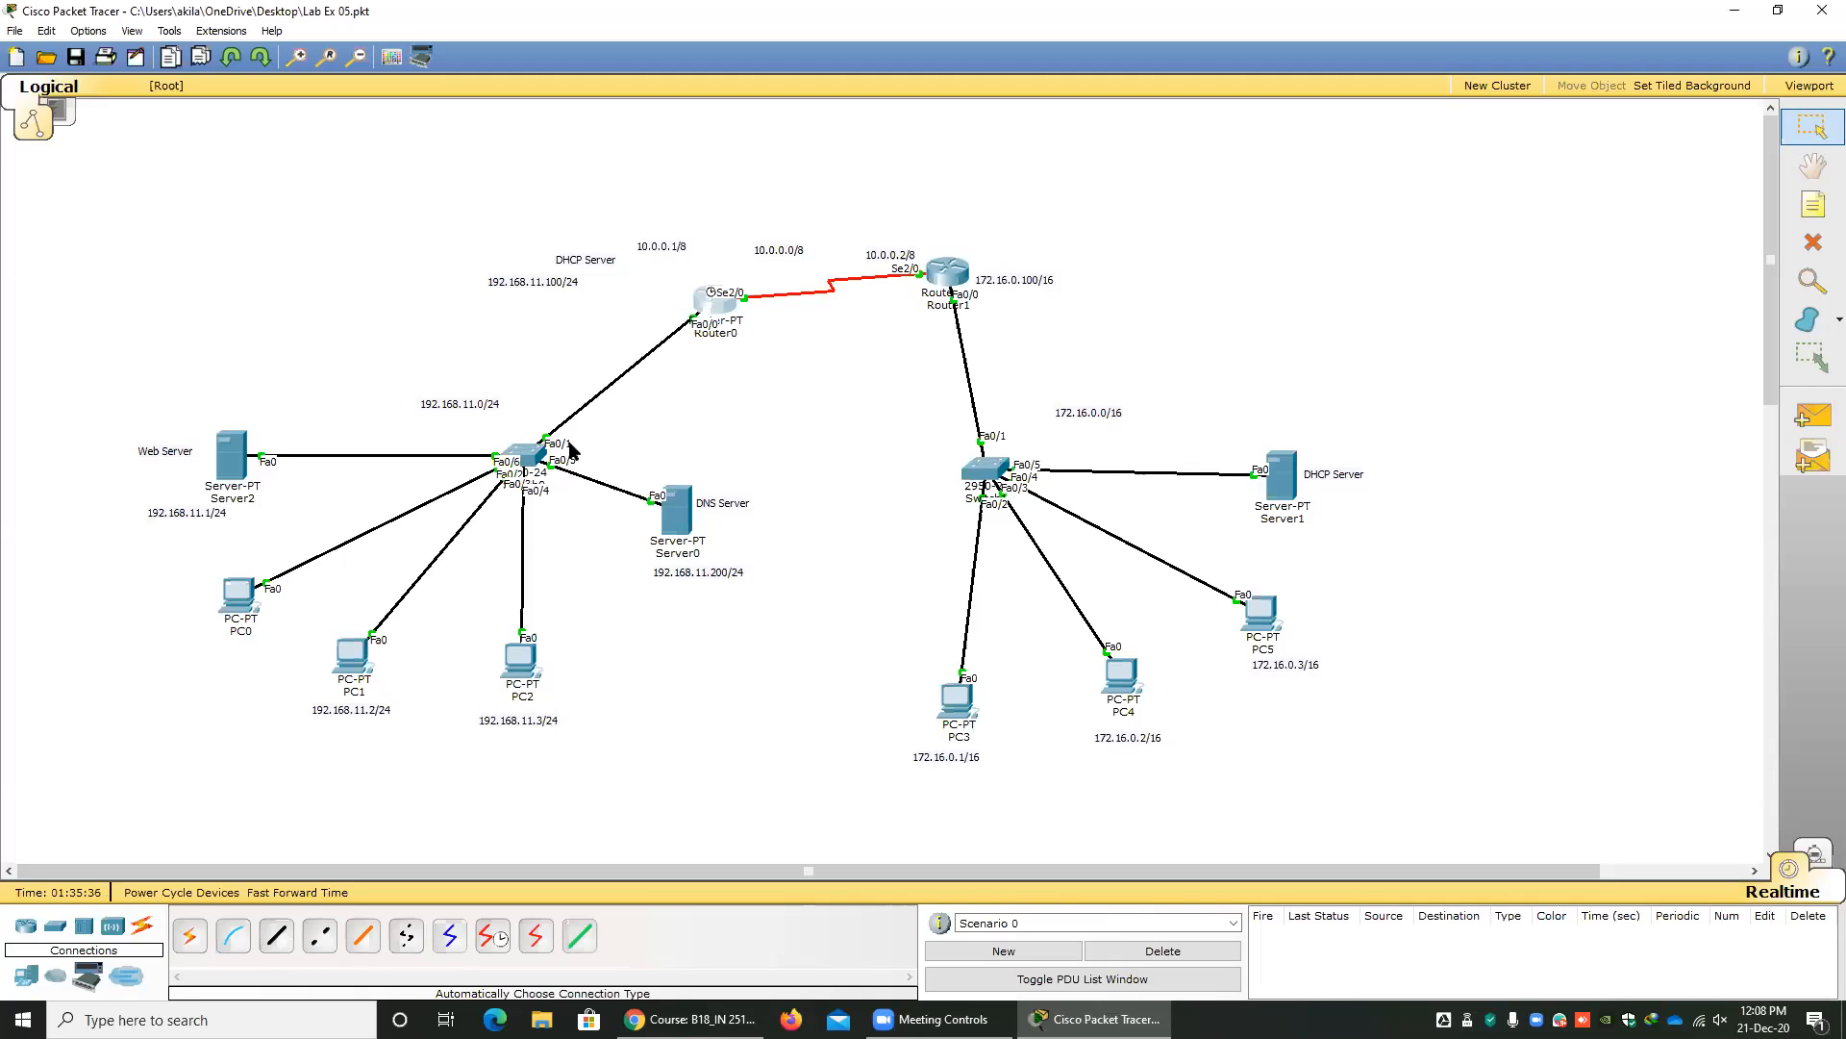
Move Switch0 below the PCs and back up near its original place, and shift the web server Server2 slightly toward it.
{"action": "left_click_drag", "start_coordinate": [528, 466], "coordinate": [761, 753]}
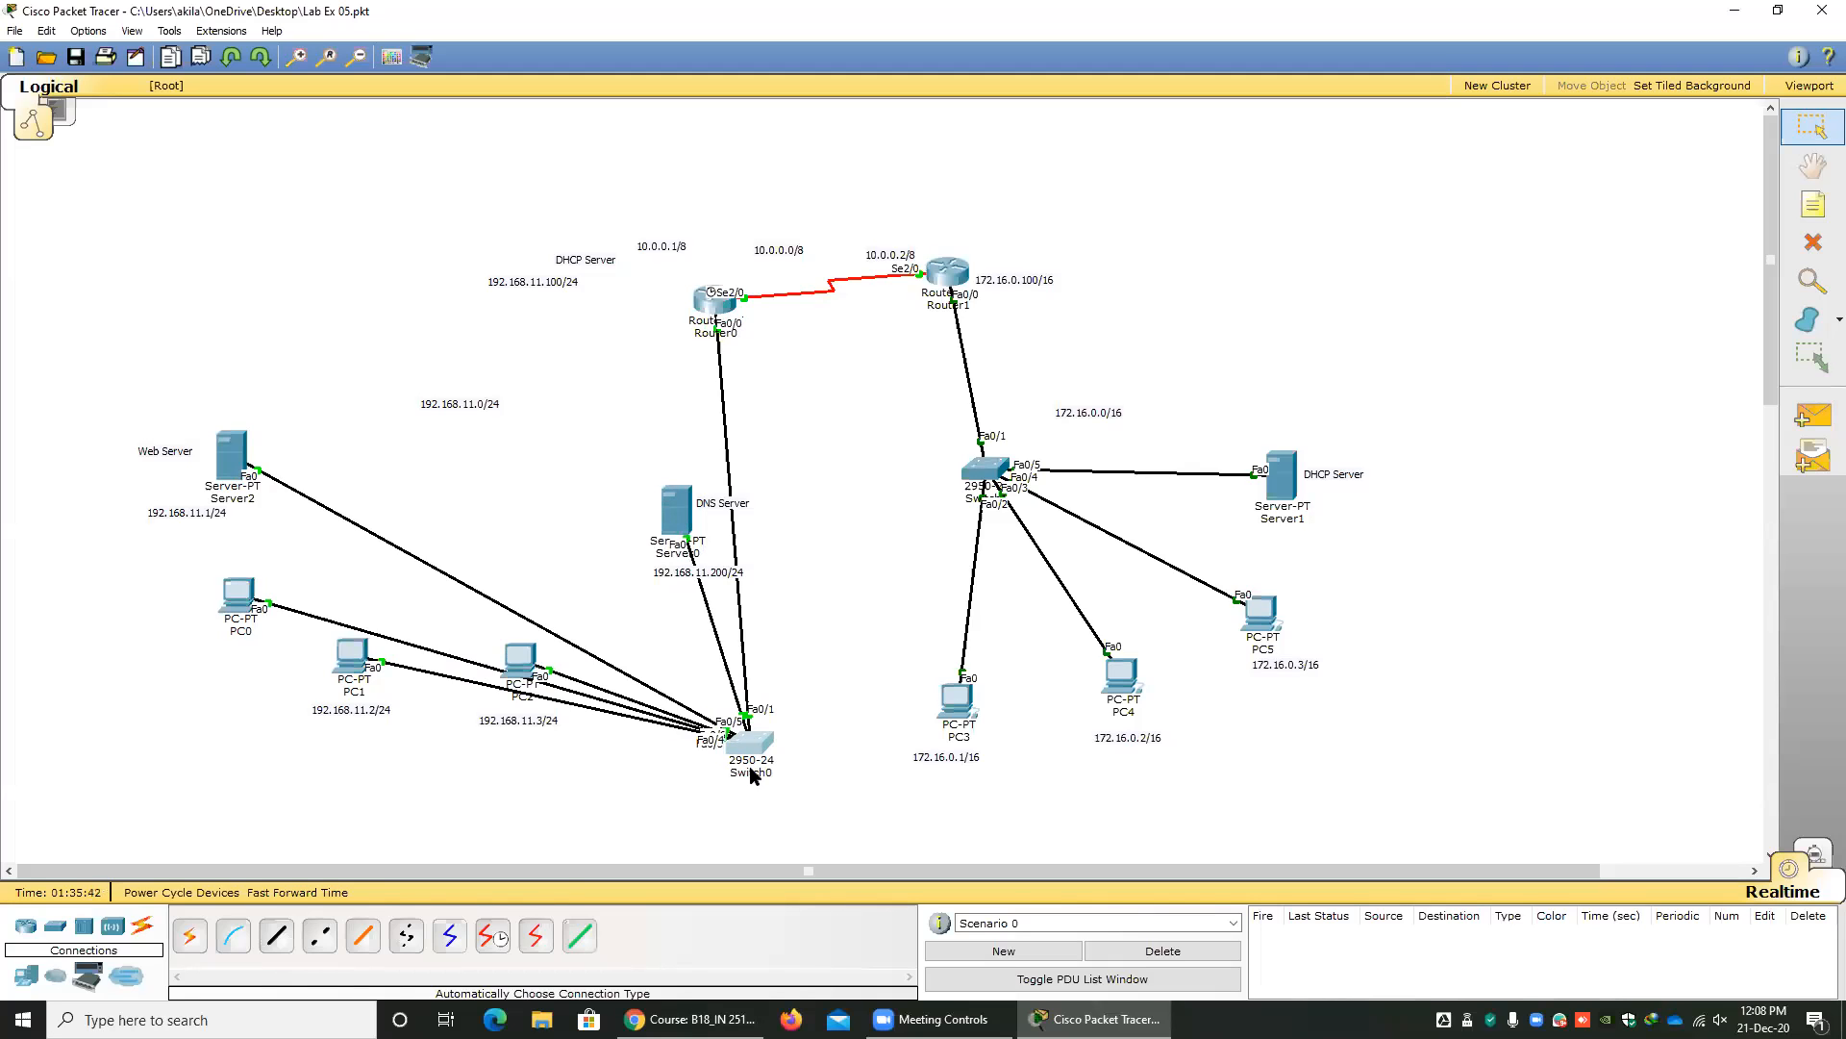
{"action": "left_click_drag", "start_coordinate": [743, 753], "coordinate": [505, 471]}
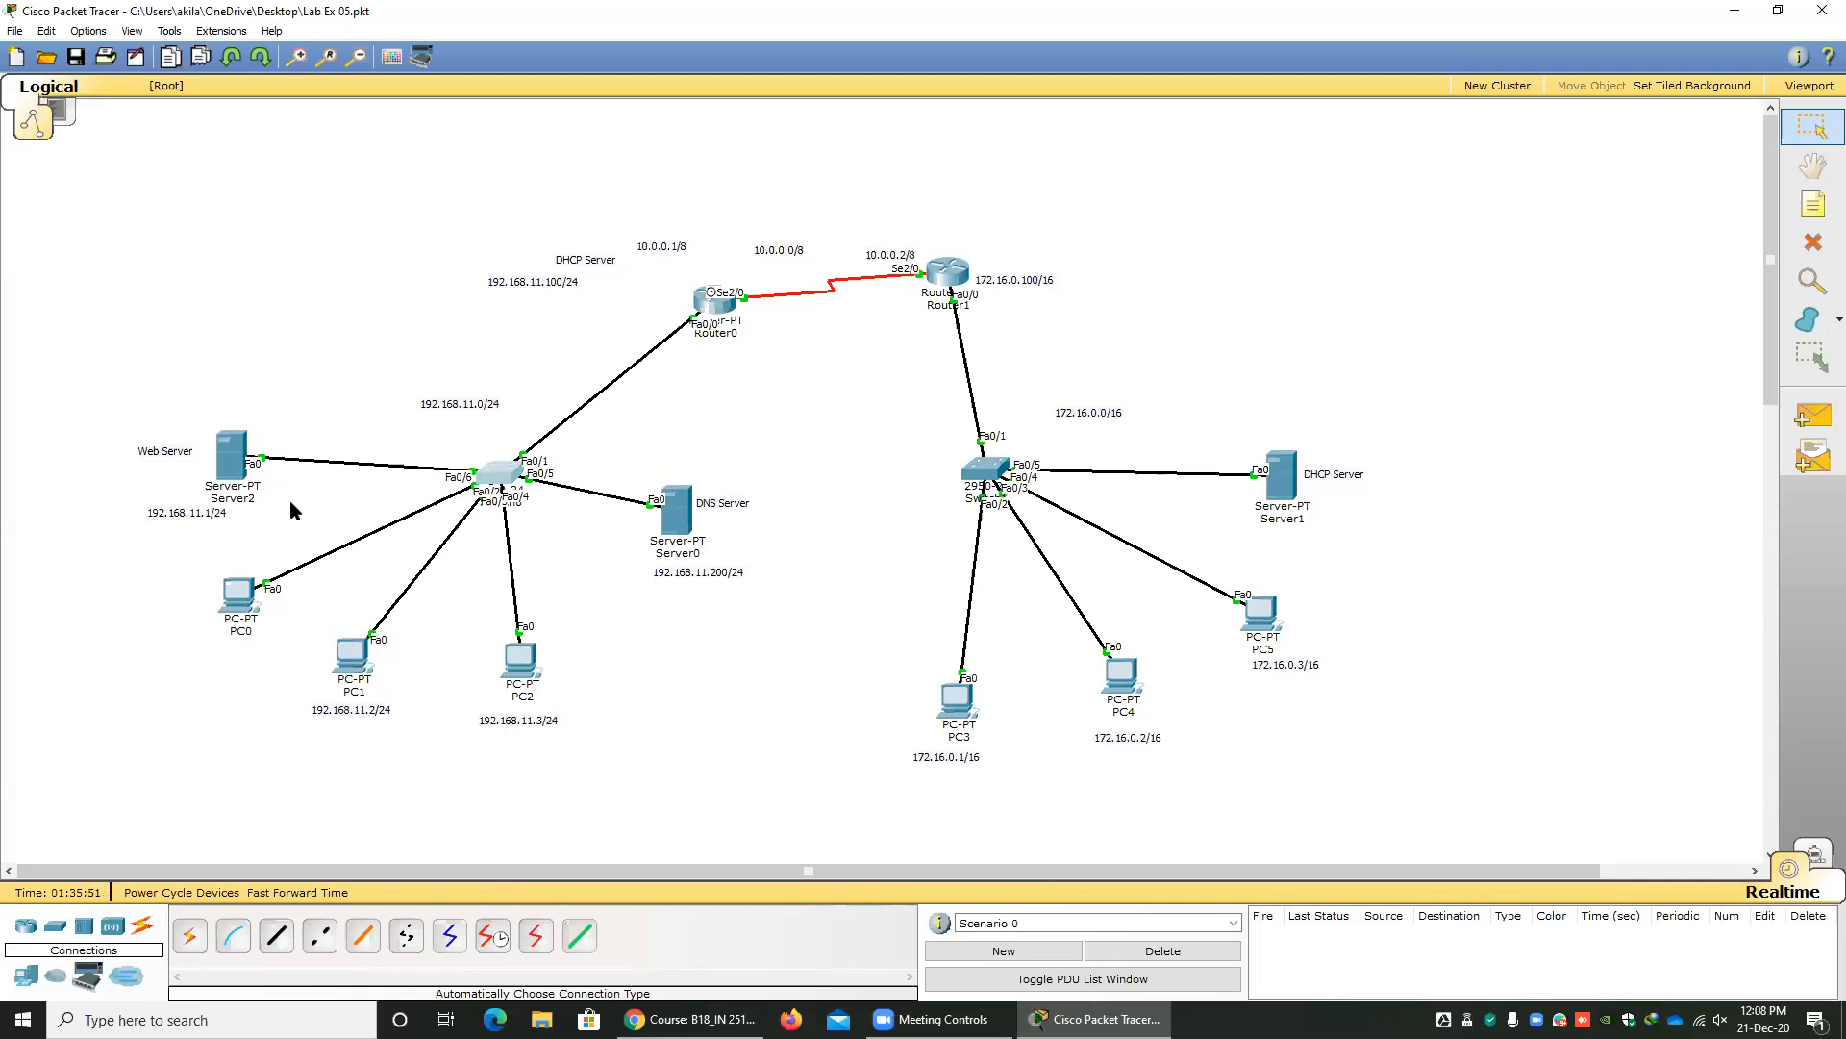
{"action": "left_click_drag", "start_coordinate": [231, 471], "coordinate": [270, 458]}
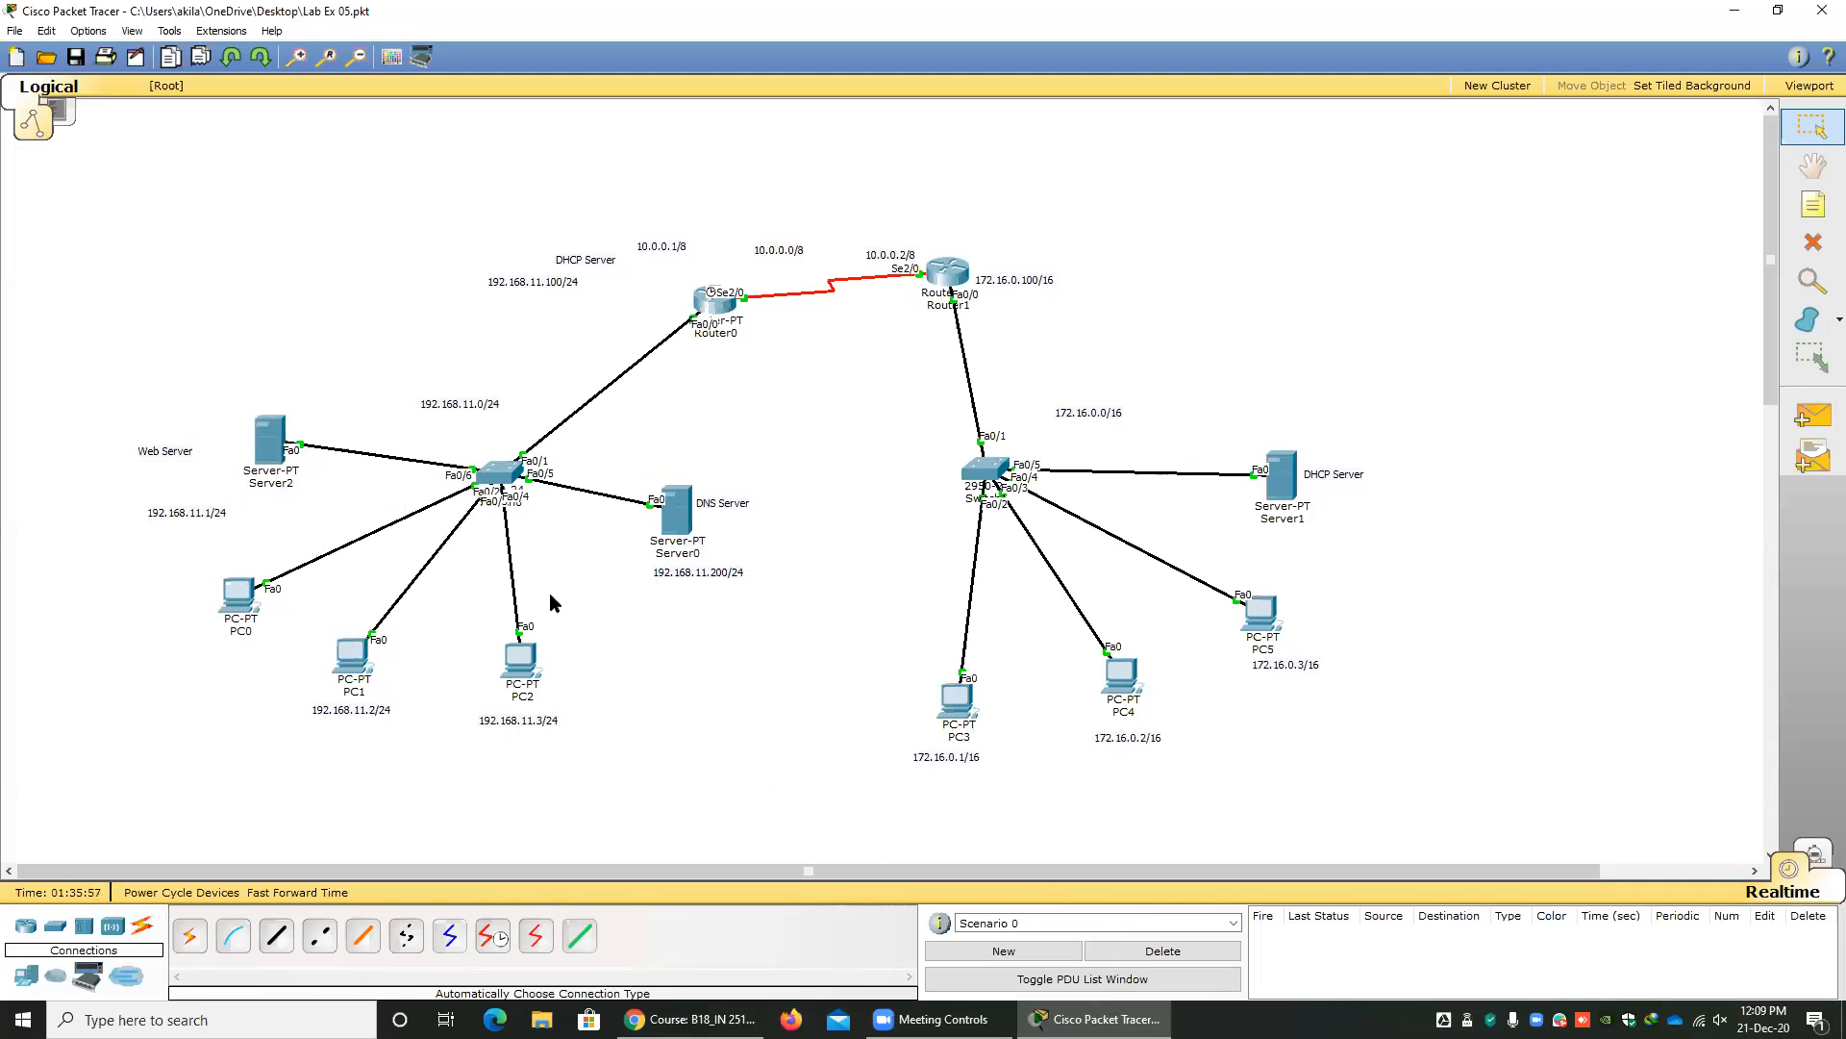
Rename the web server Server2 as Server3 and set its name back to Server2.
{"action": "left_click", "coordinate": [275, 484]}
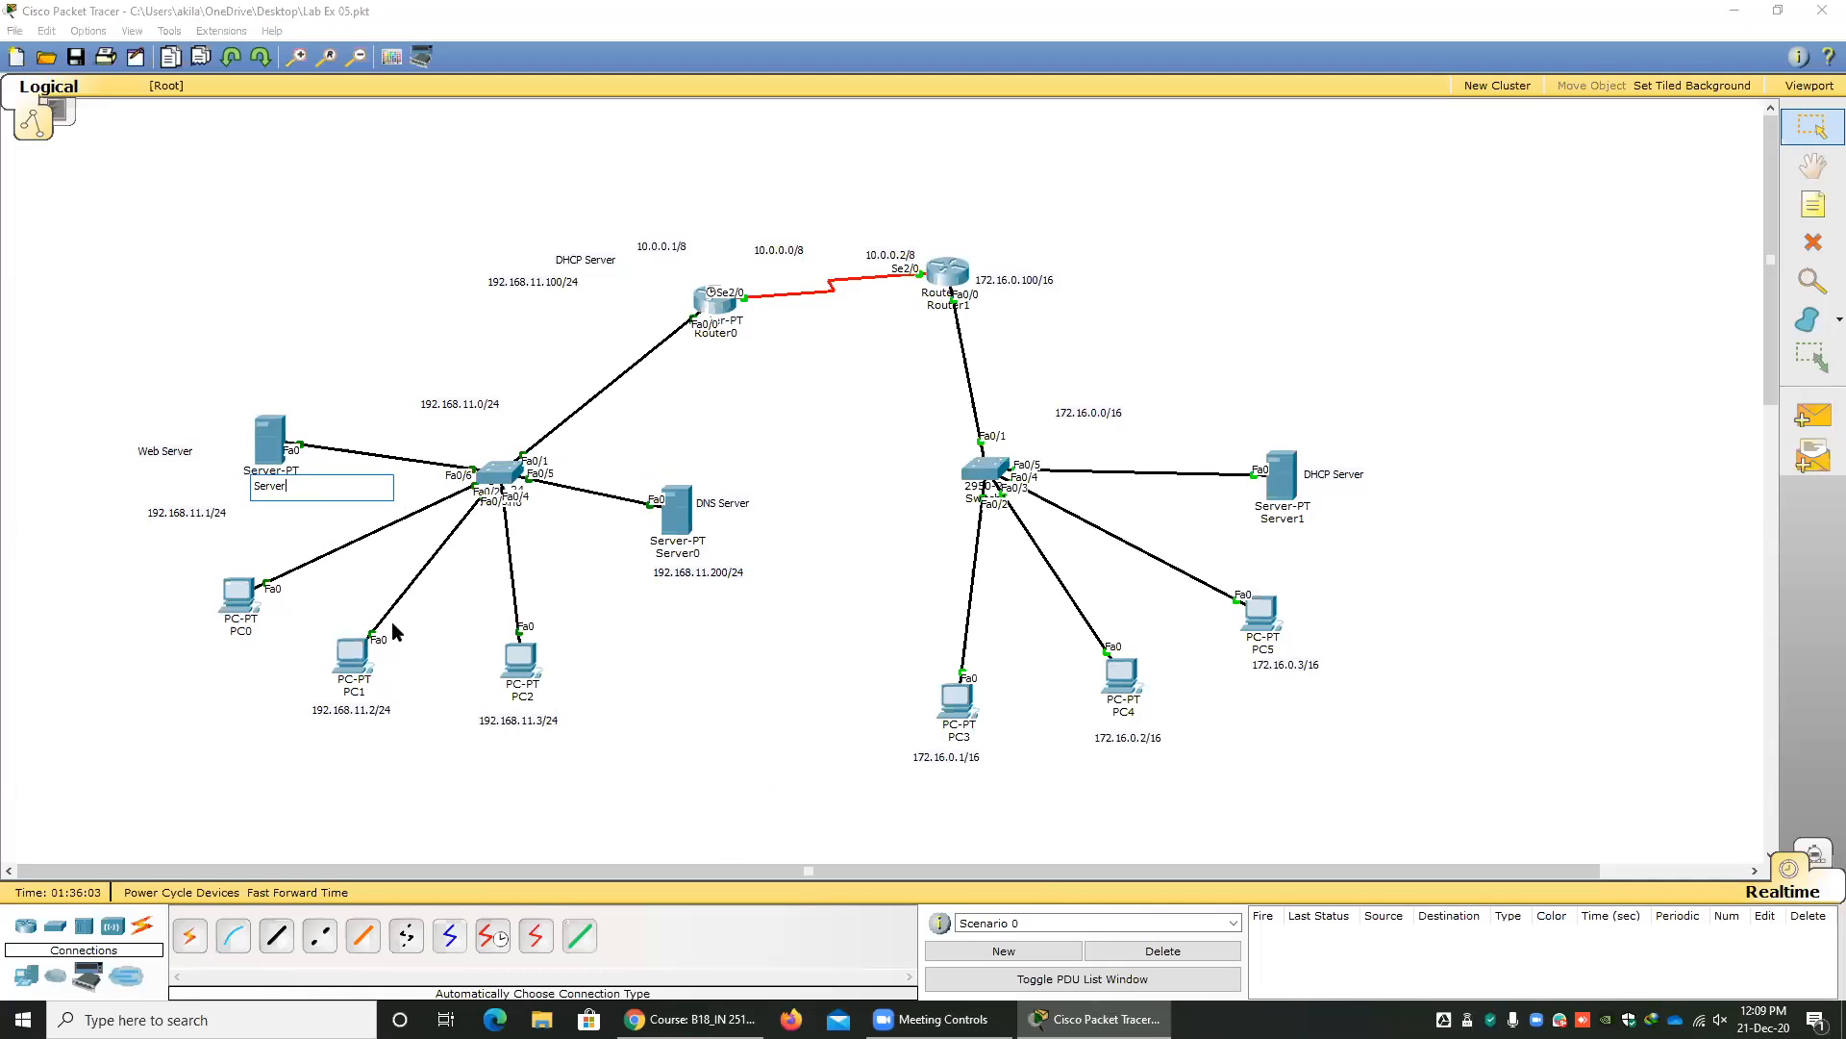
{"action": "left_click", "coordinate": [672, 670]}
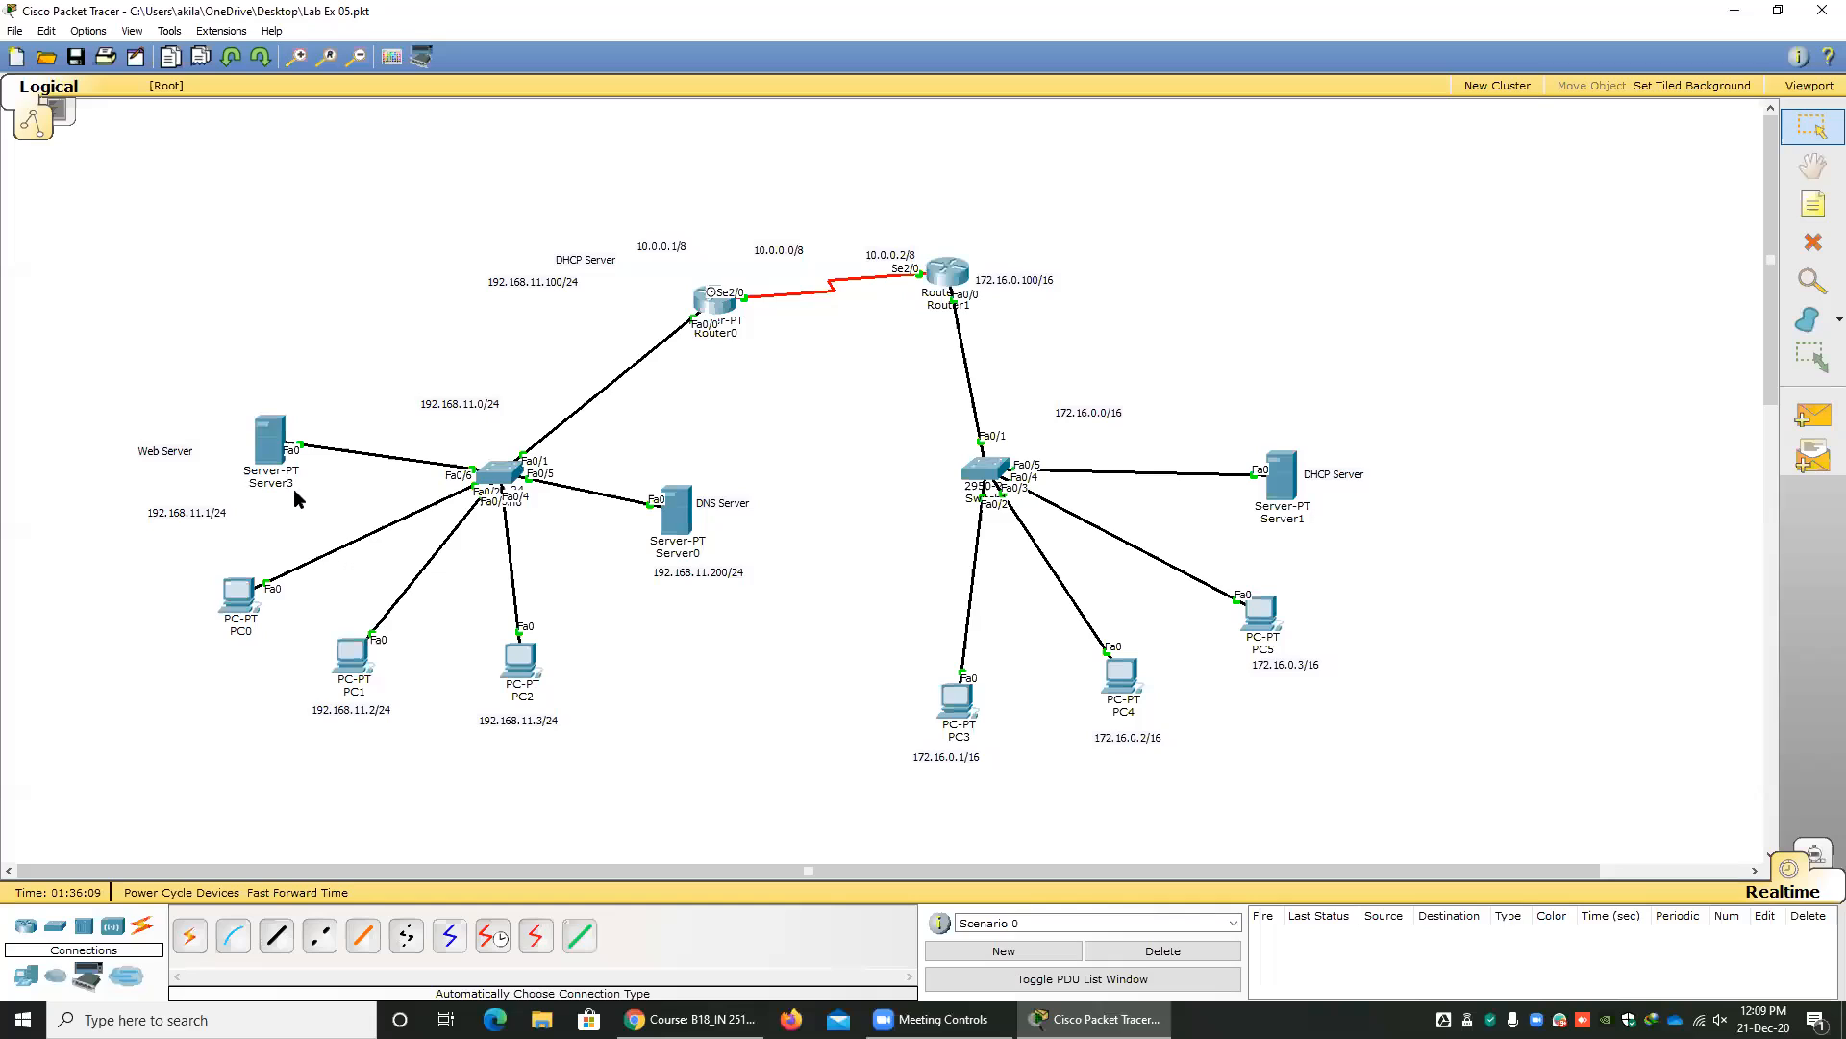
{"action": "left_click", "coordinate": [262, 481]}
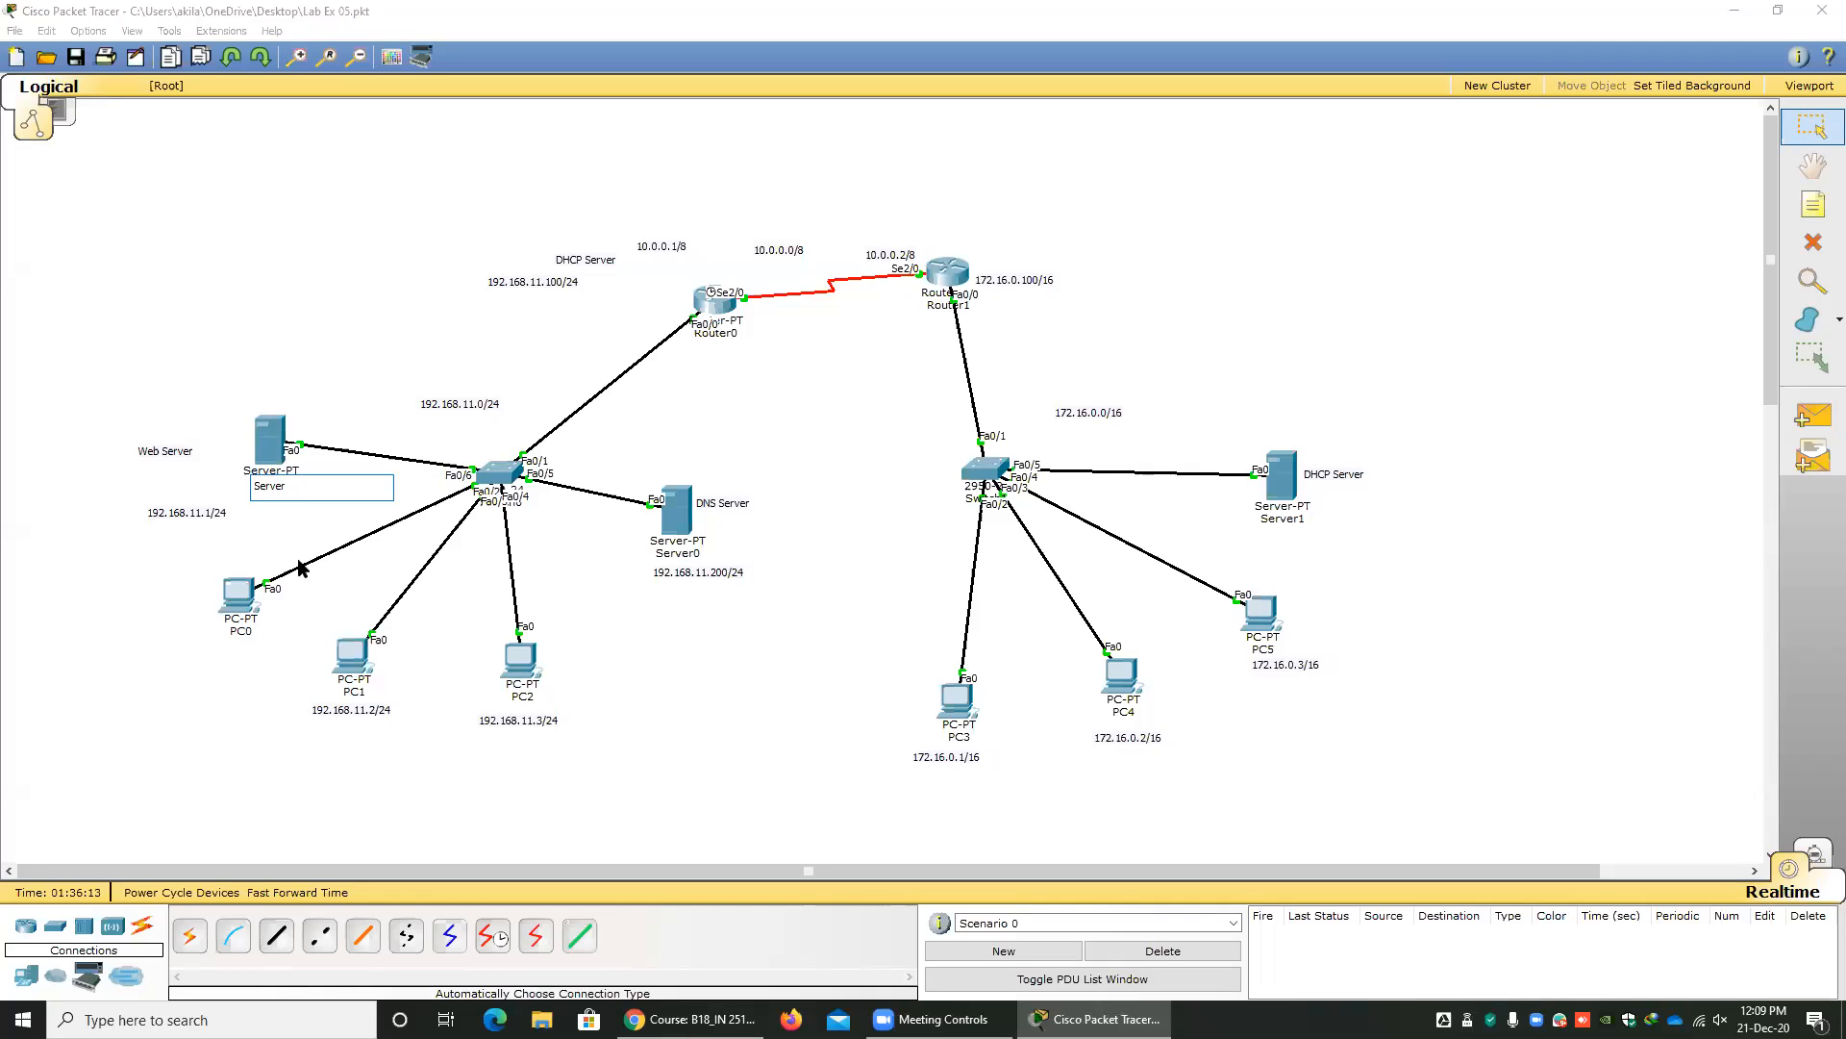
{"action": "type", "text": "2"}
{"action": "left_click", "coordinate": [684, 598]}
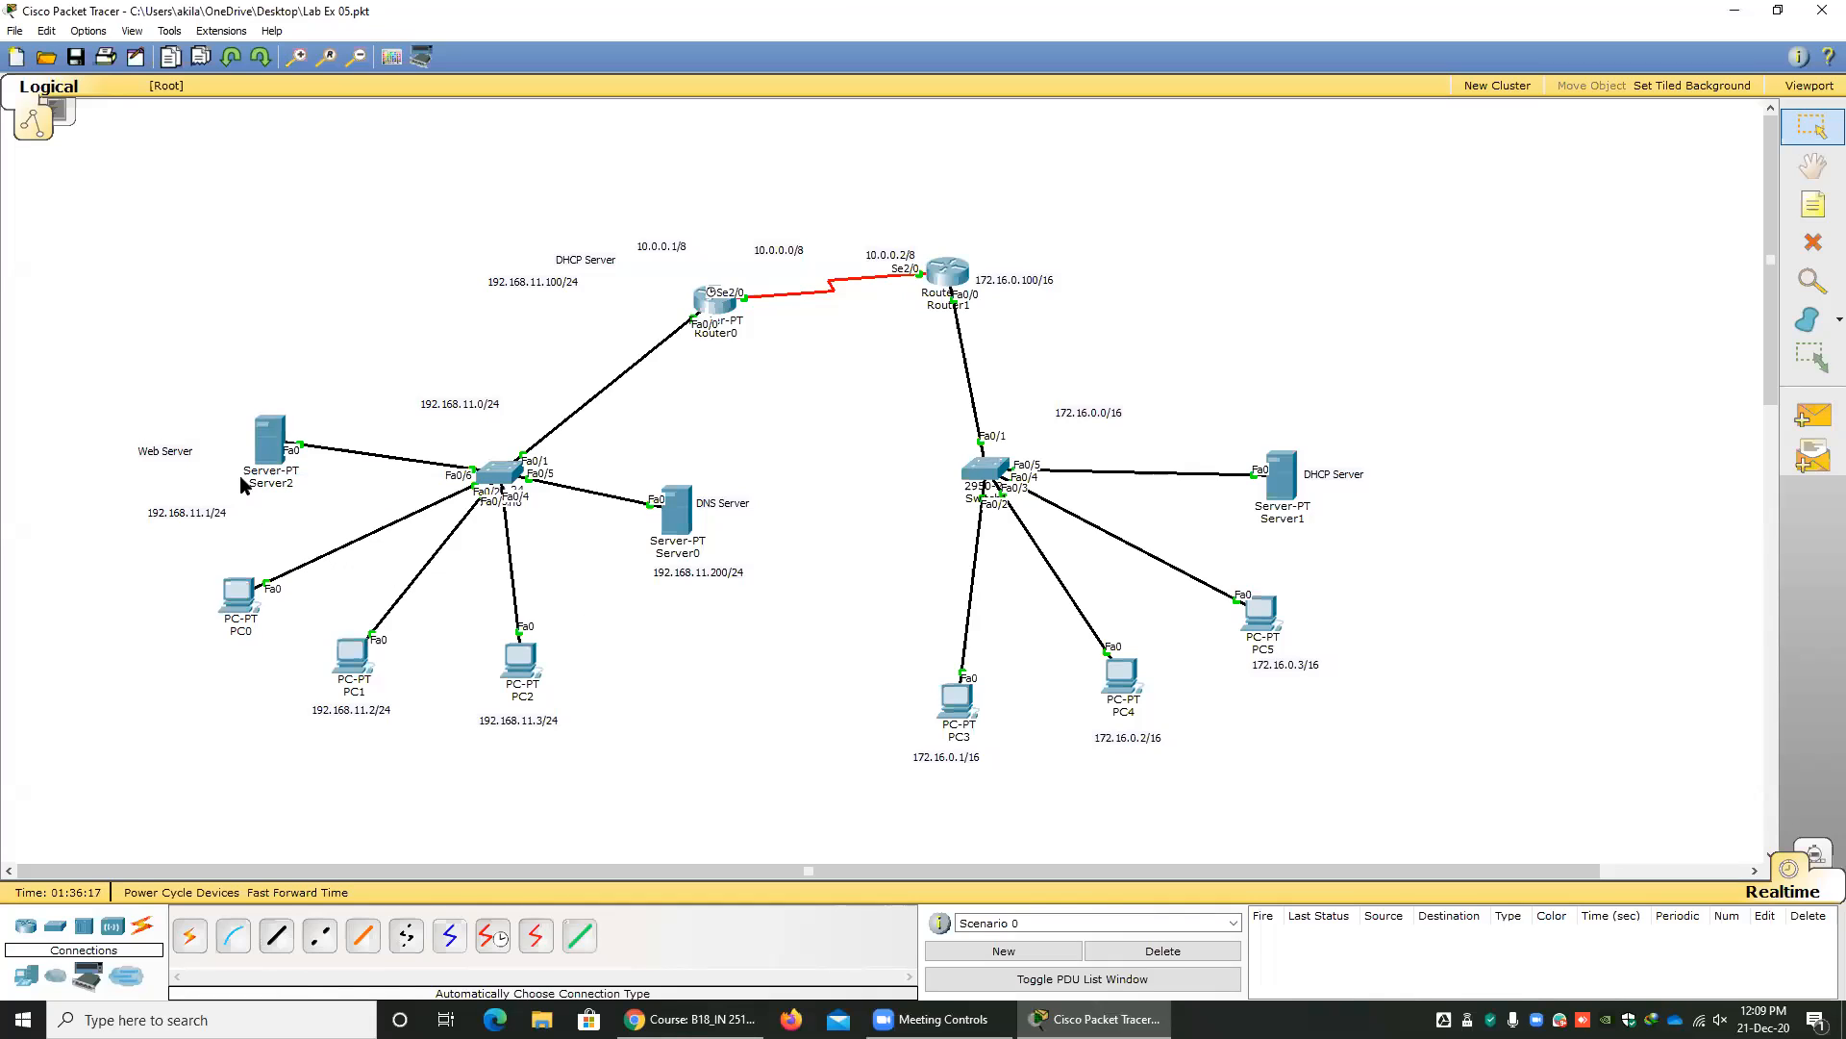
Rename the web server with a space as Server 2 and remove the space from its name again.
{"action": "left_click", "coordinate": [291, 481]}
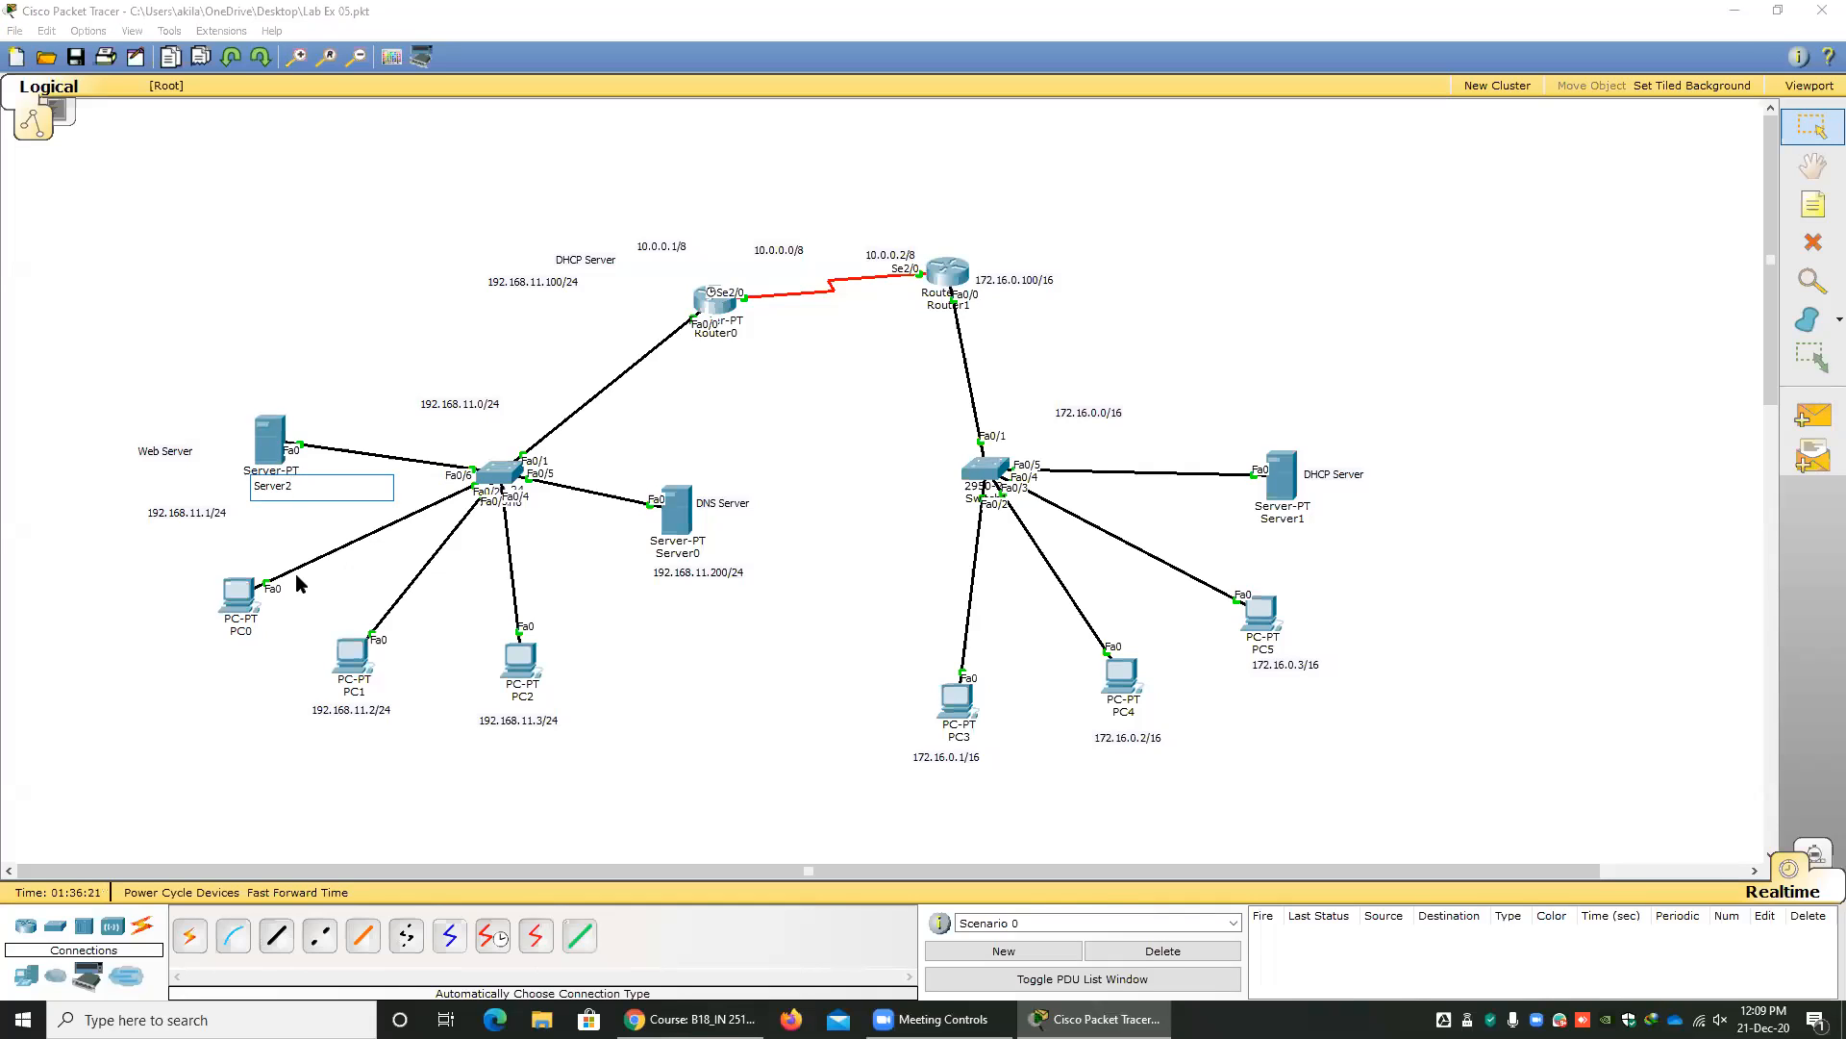
{"action": "key", "text": "Return"}
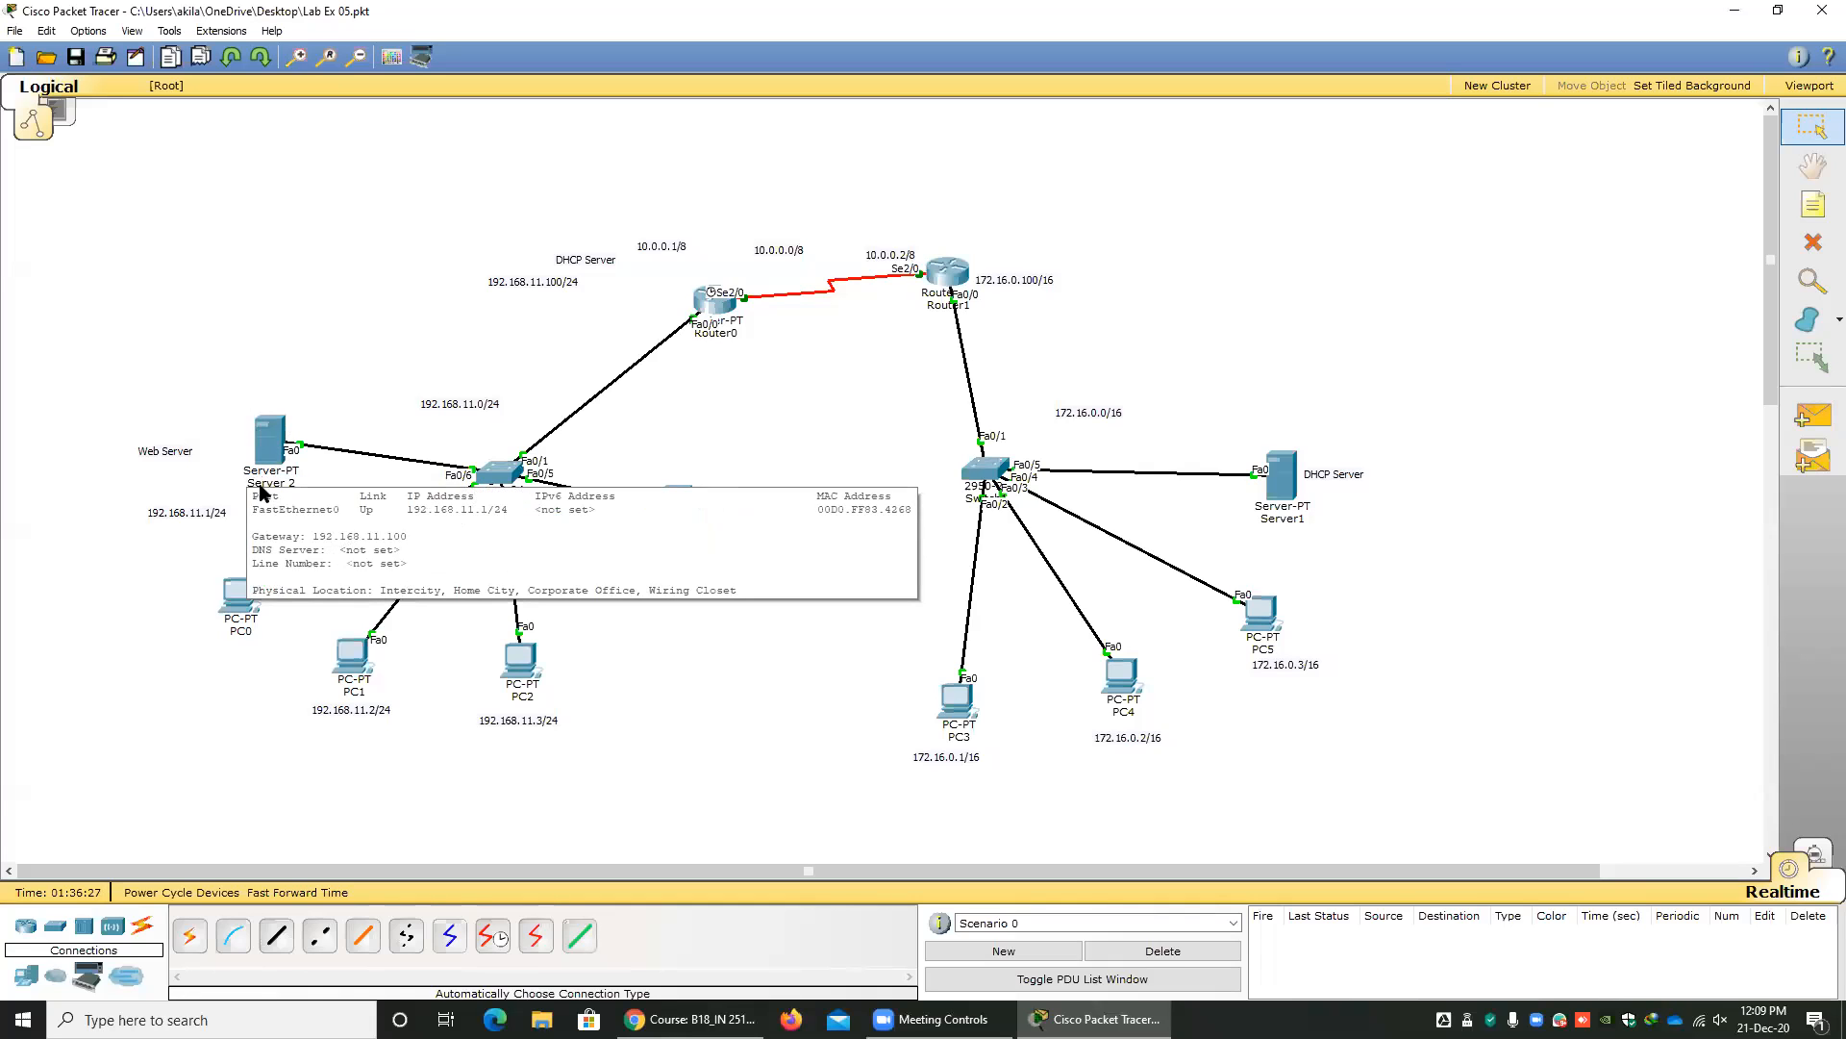
{"action": "left_click", "coordinate": [280, 485]}
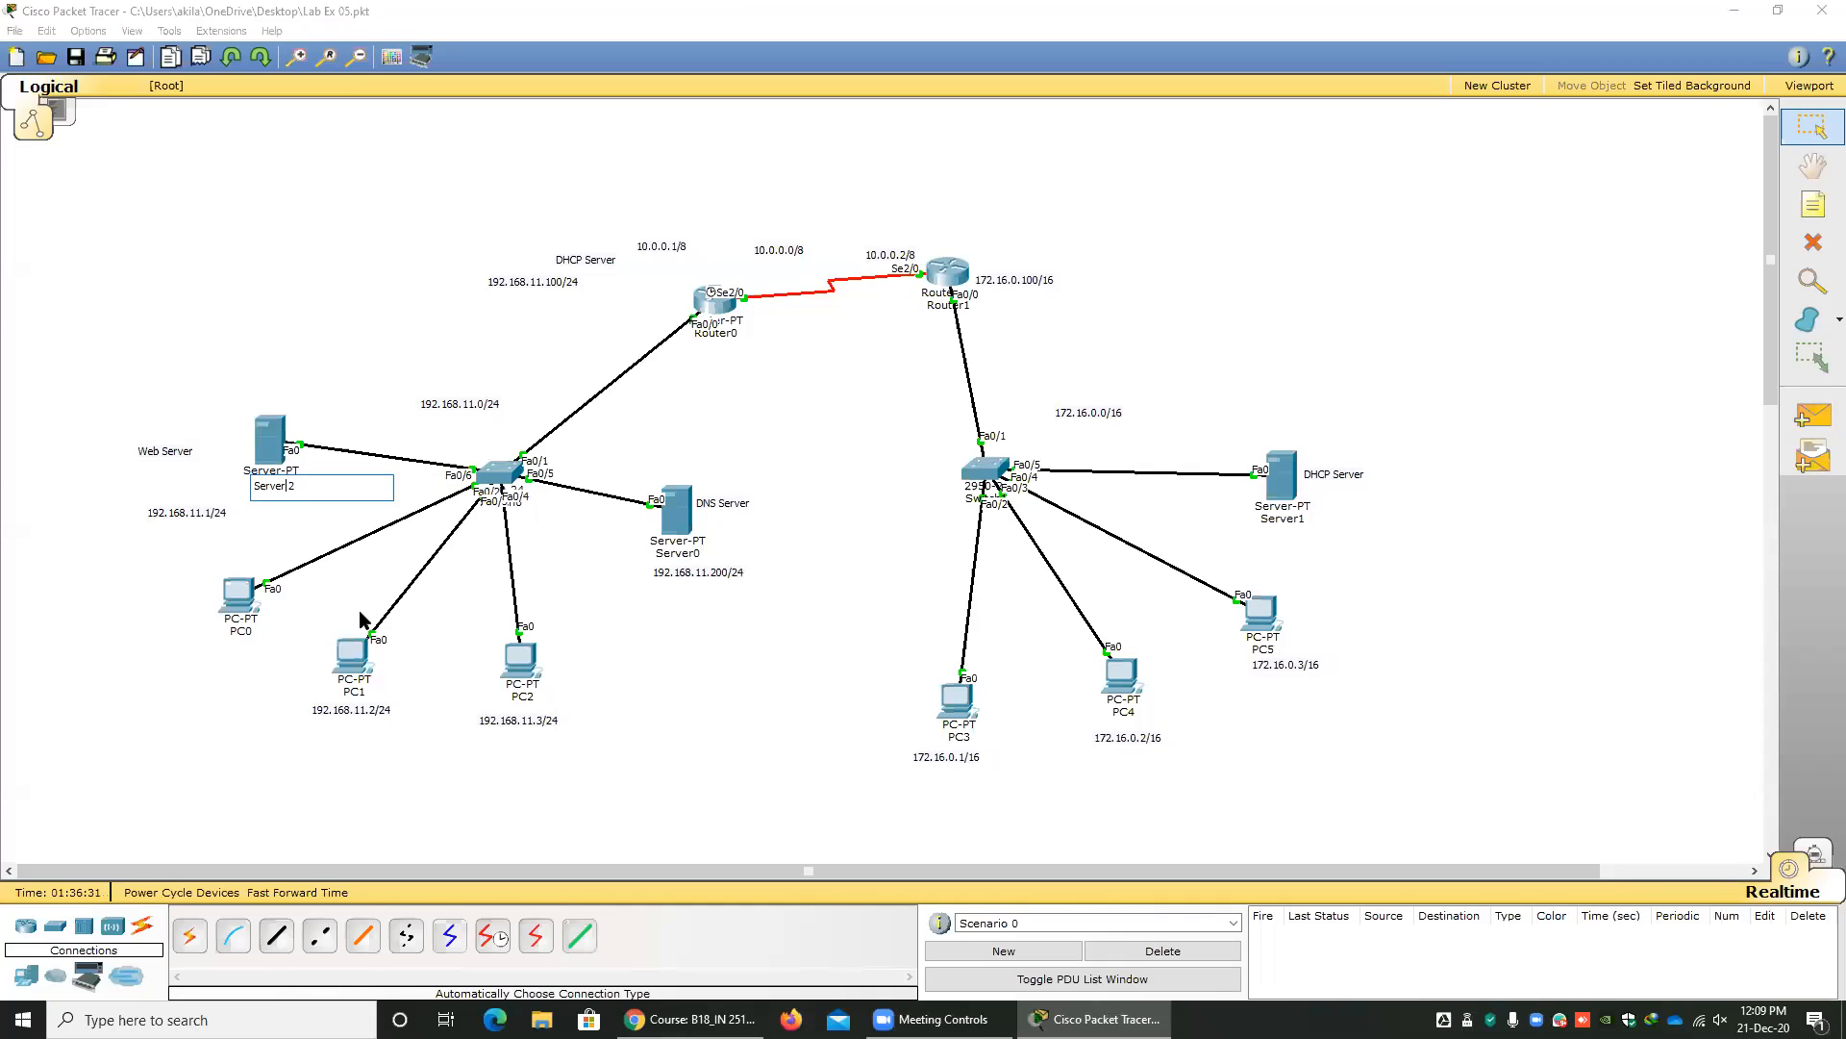
{"action": "left_click", "coordinate": [654, 625]}
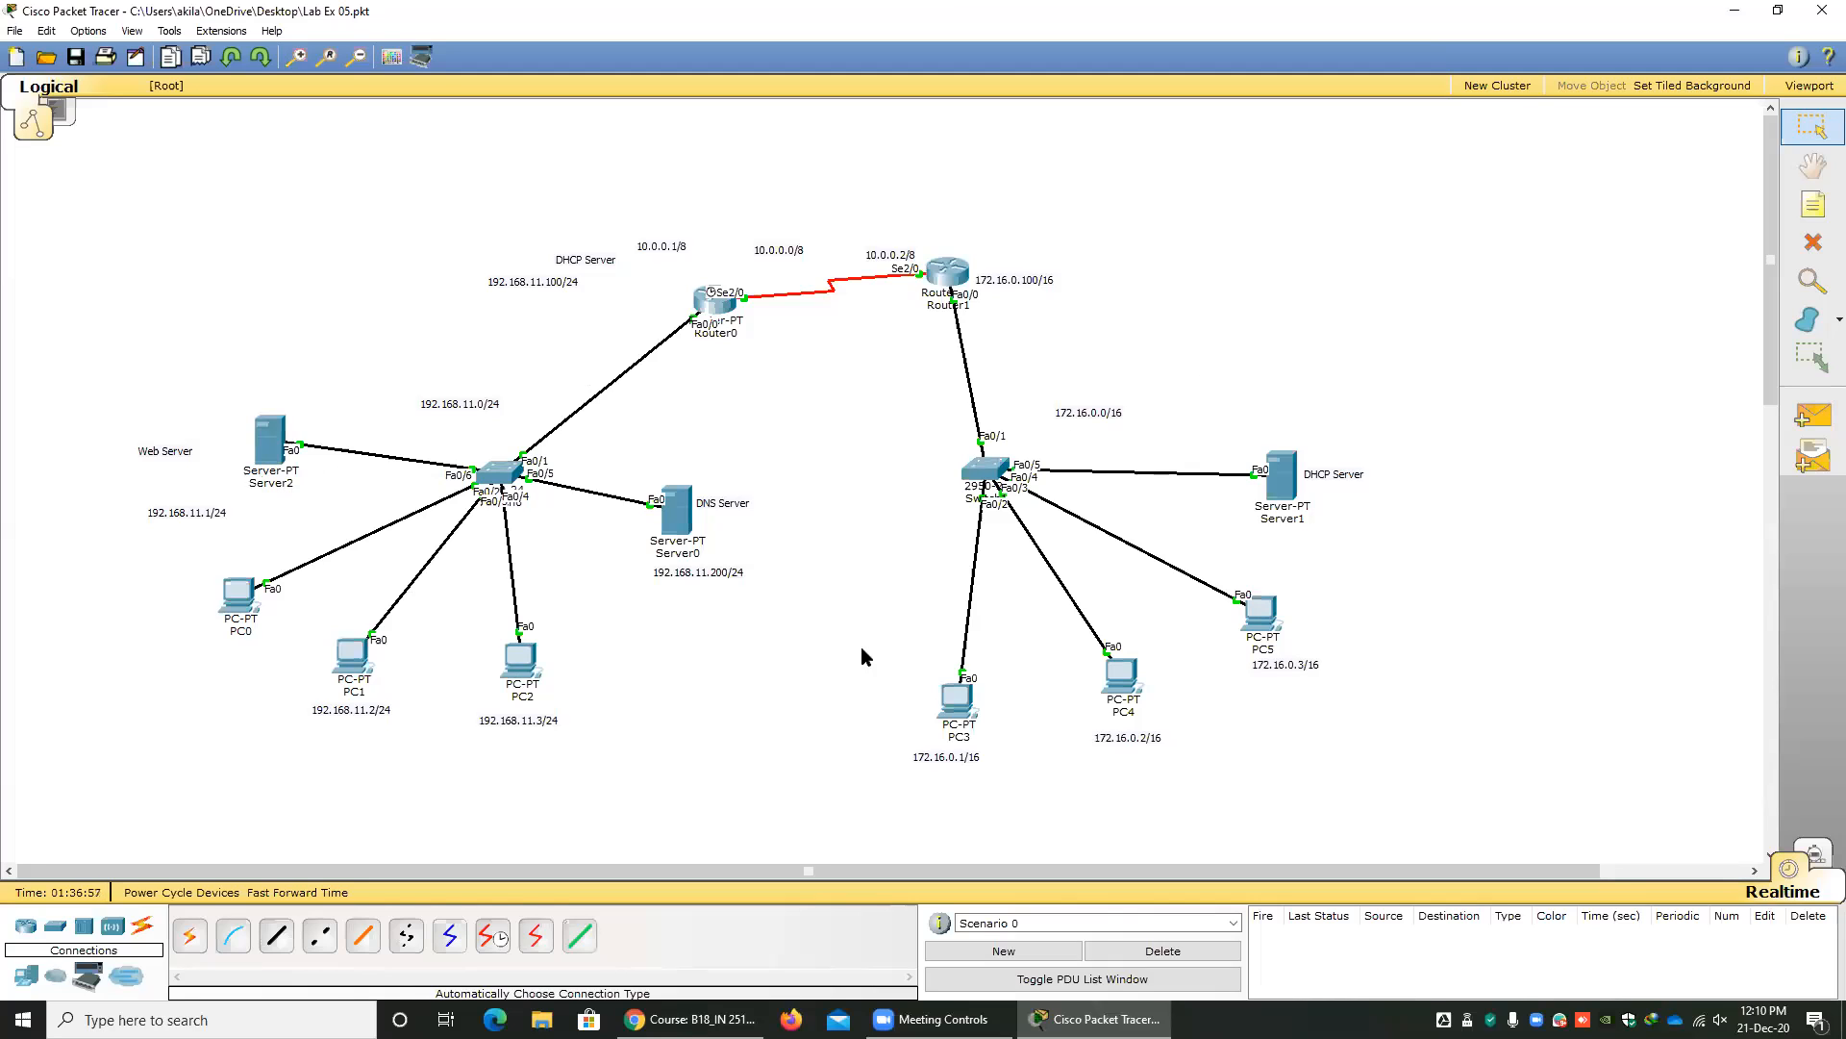
Move Router0 down level with Switch0 and list the available router models.
{"action": "mouse_move", "coordinate": [25, 925]}
{"action": "left_mouse_down"}
{"action": "mouse_move", "coordinate": [54, 902]}
{"action": "mouse_move", "coordinate": [29, 926]}
{"action": "left_mouse_up"}
{"action": "left_click_drag", "start_coordinate": [728, 317], "coordinate": [795, 437]}
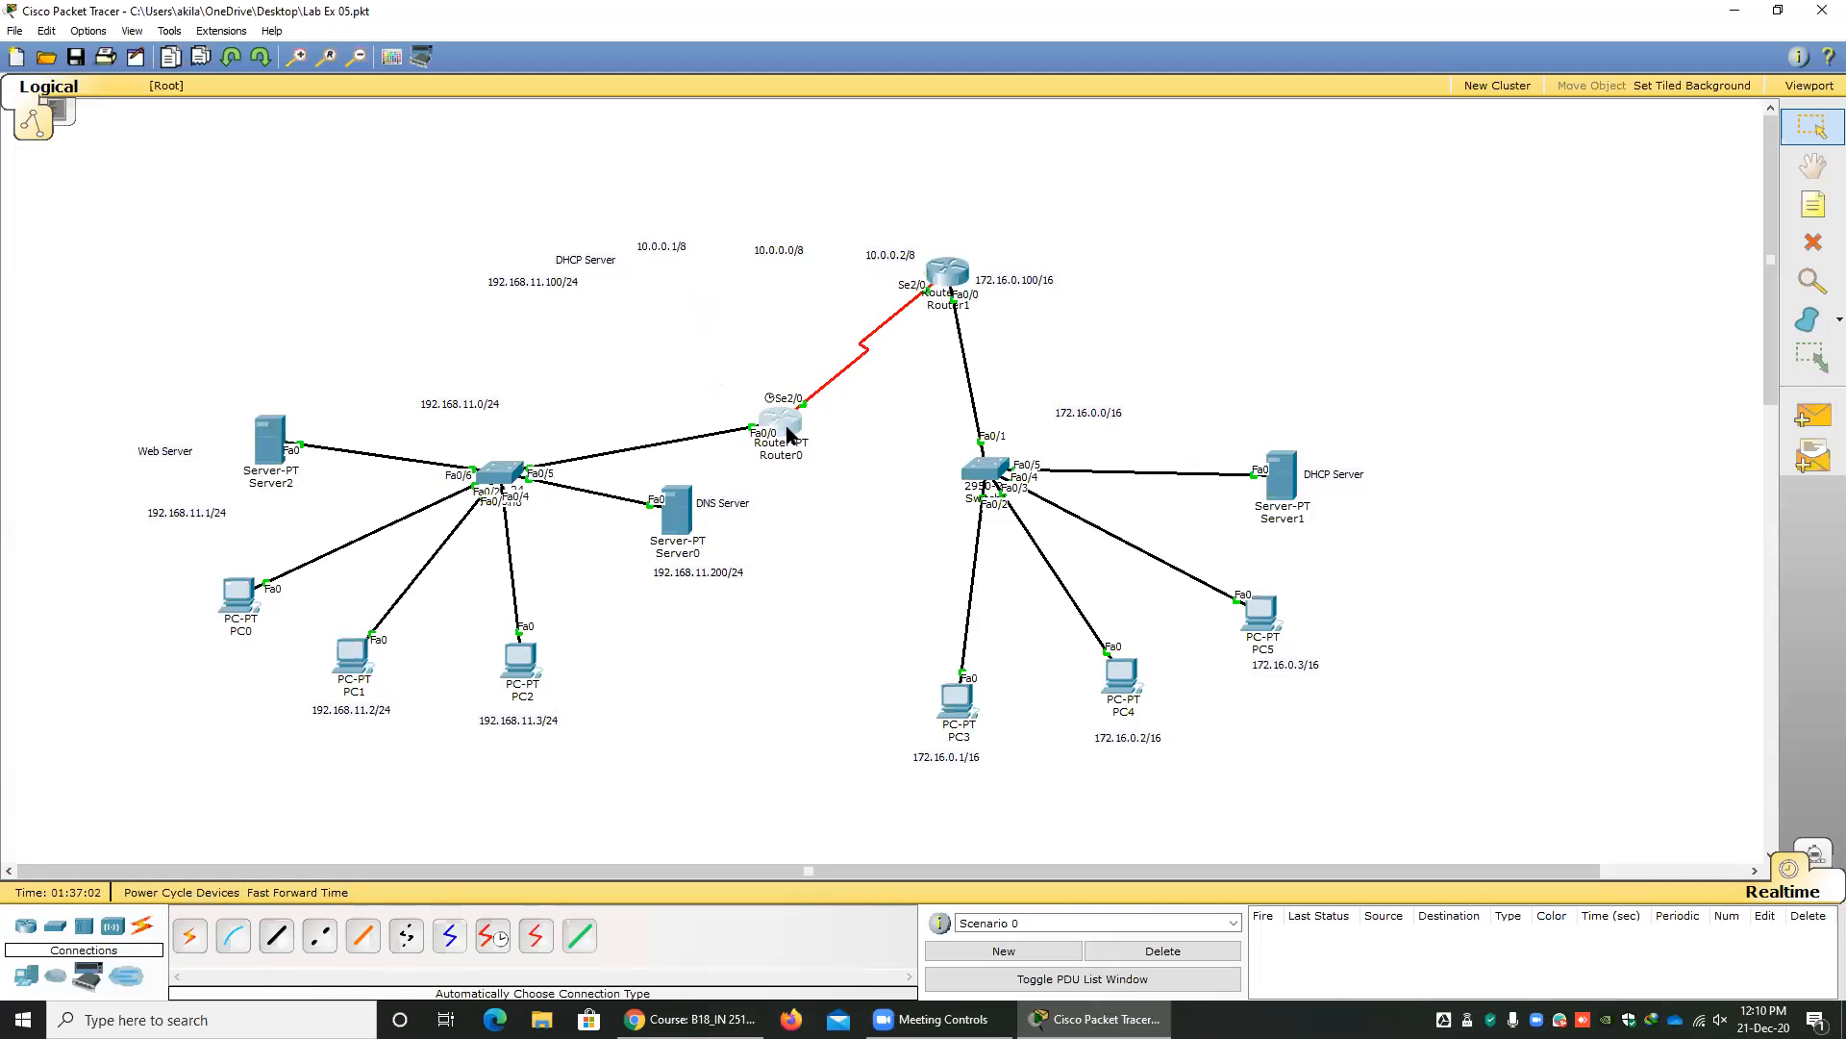
{"action": "left_click", "coordinate": [27, 927]}
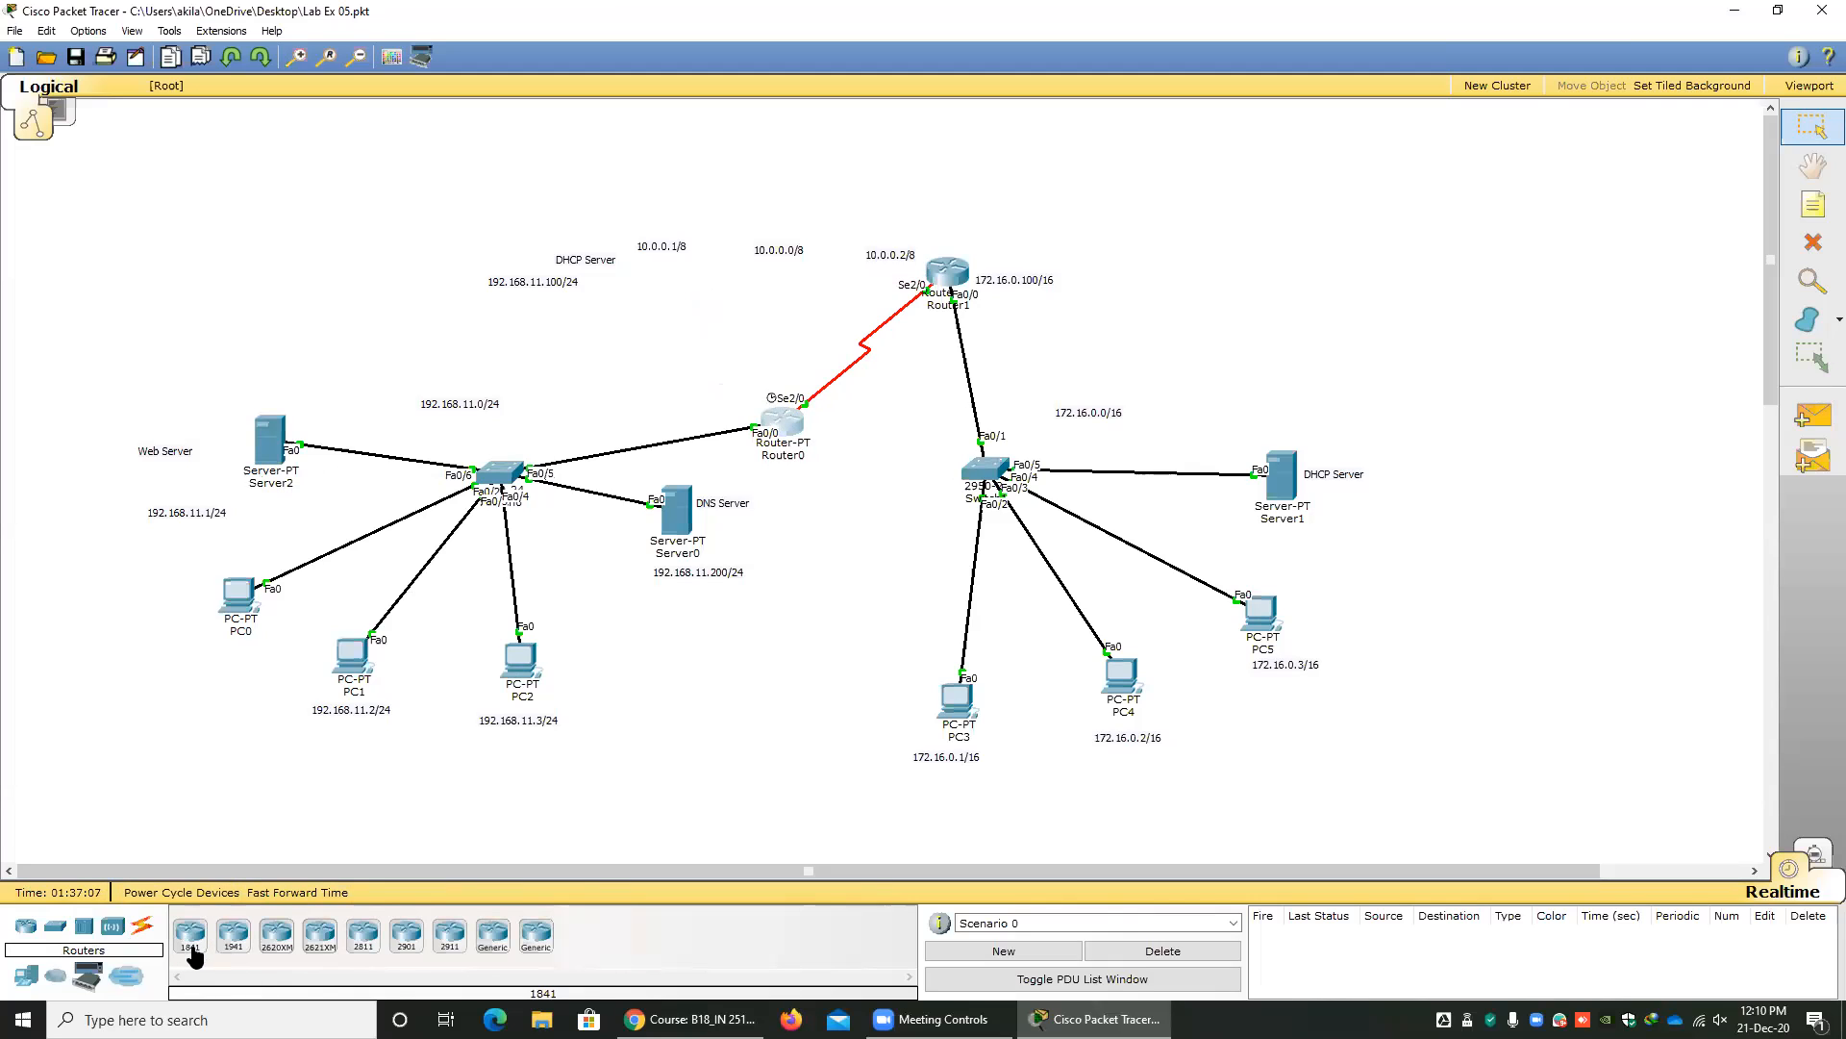
{"action": "left_click_drag", "start_coordinate": [799, 445], "coordinate": [800, 478]}
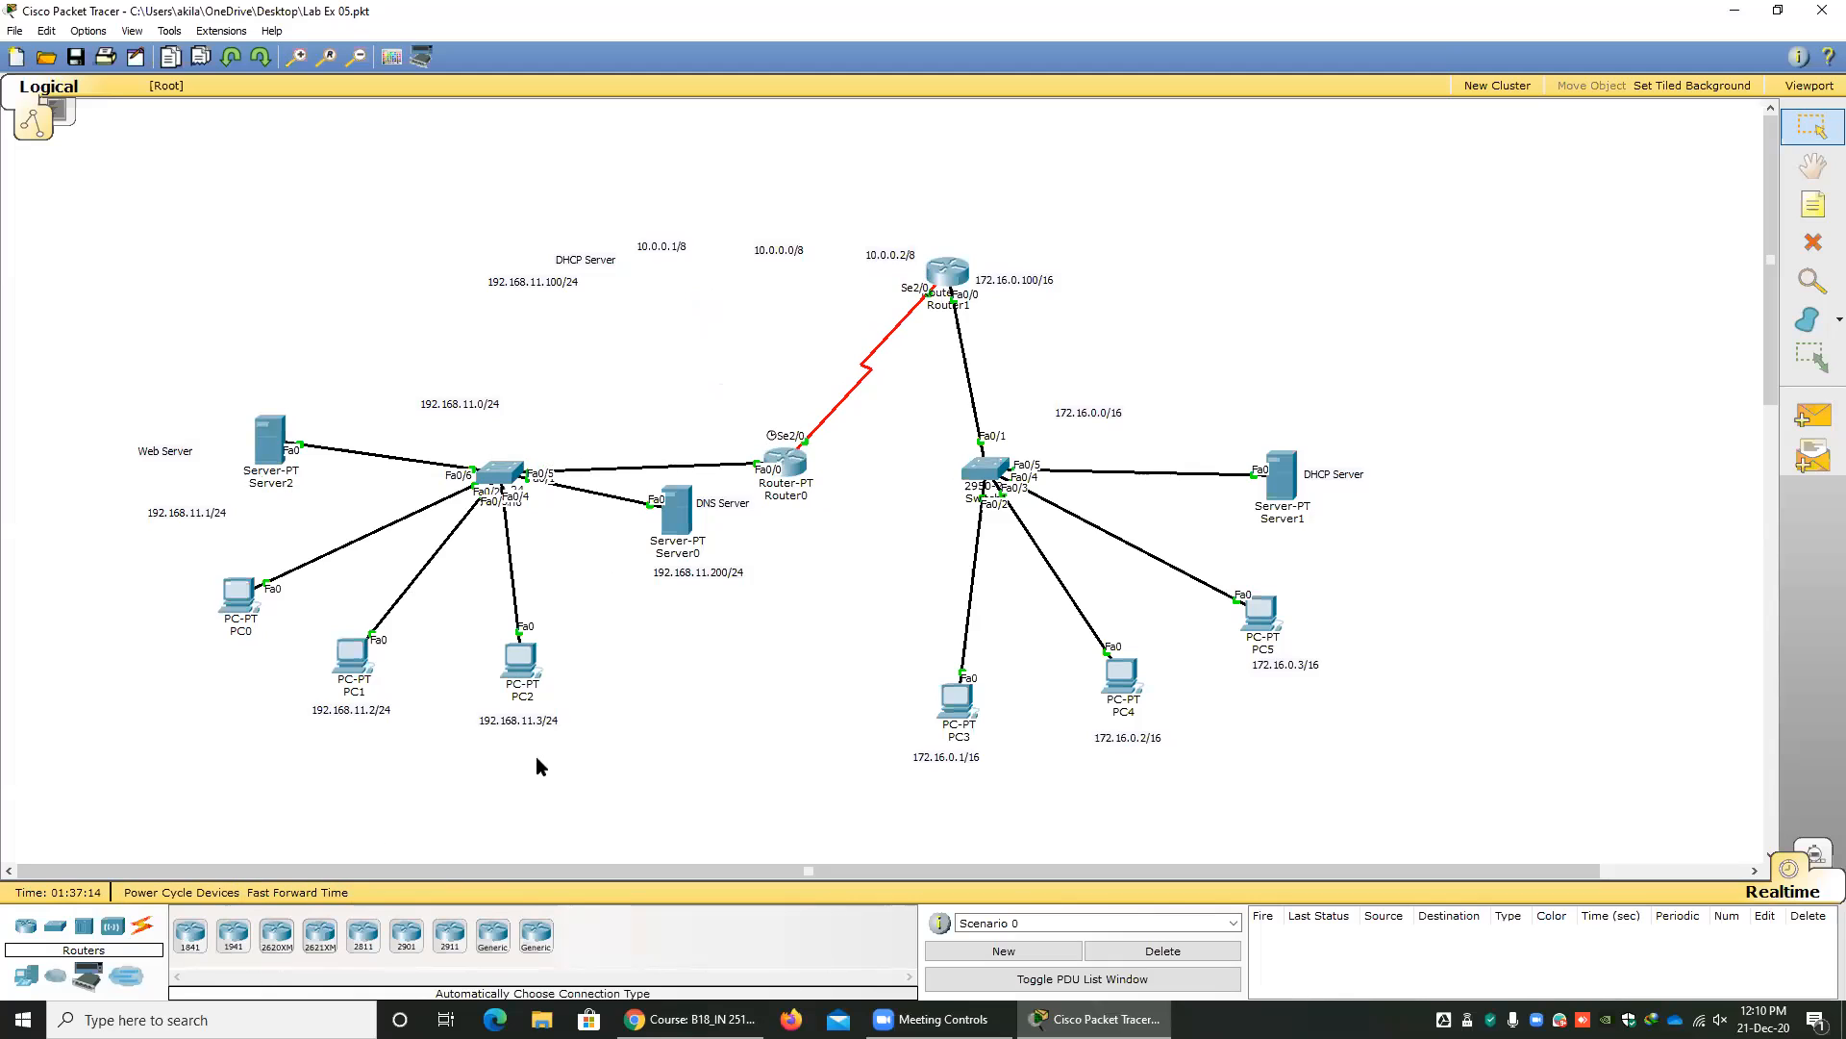
Delete both routers, Router0 and Router1, from the topology.
{"action": "key", "text": "Delete"}
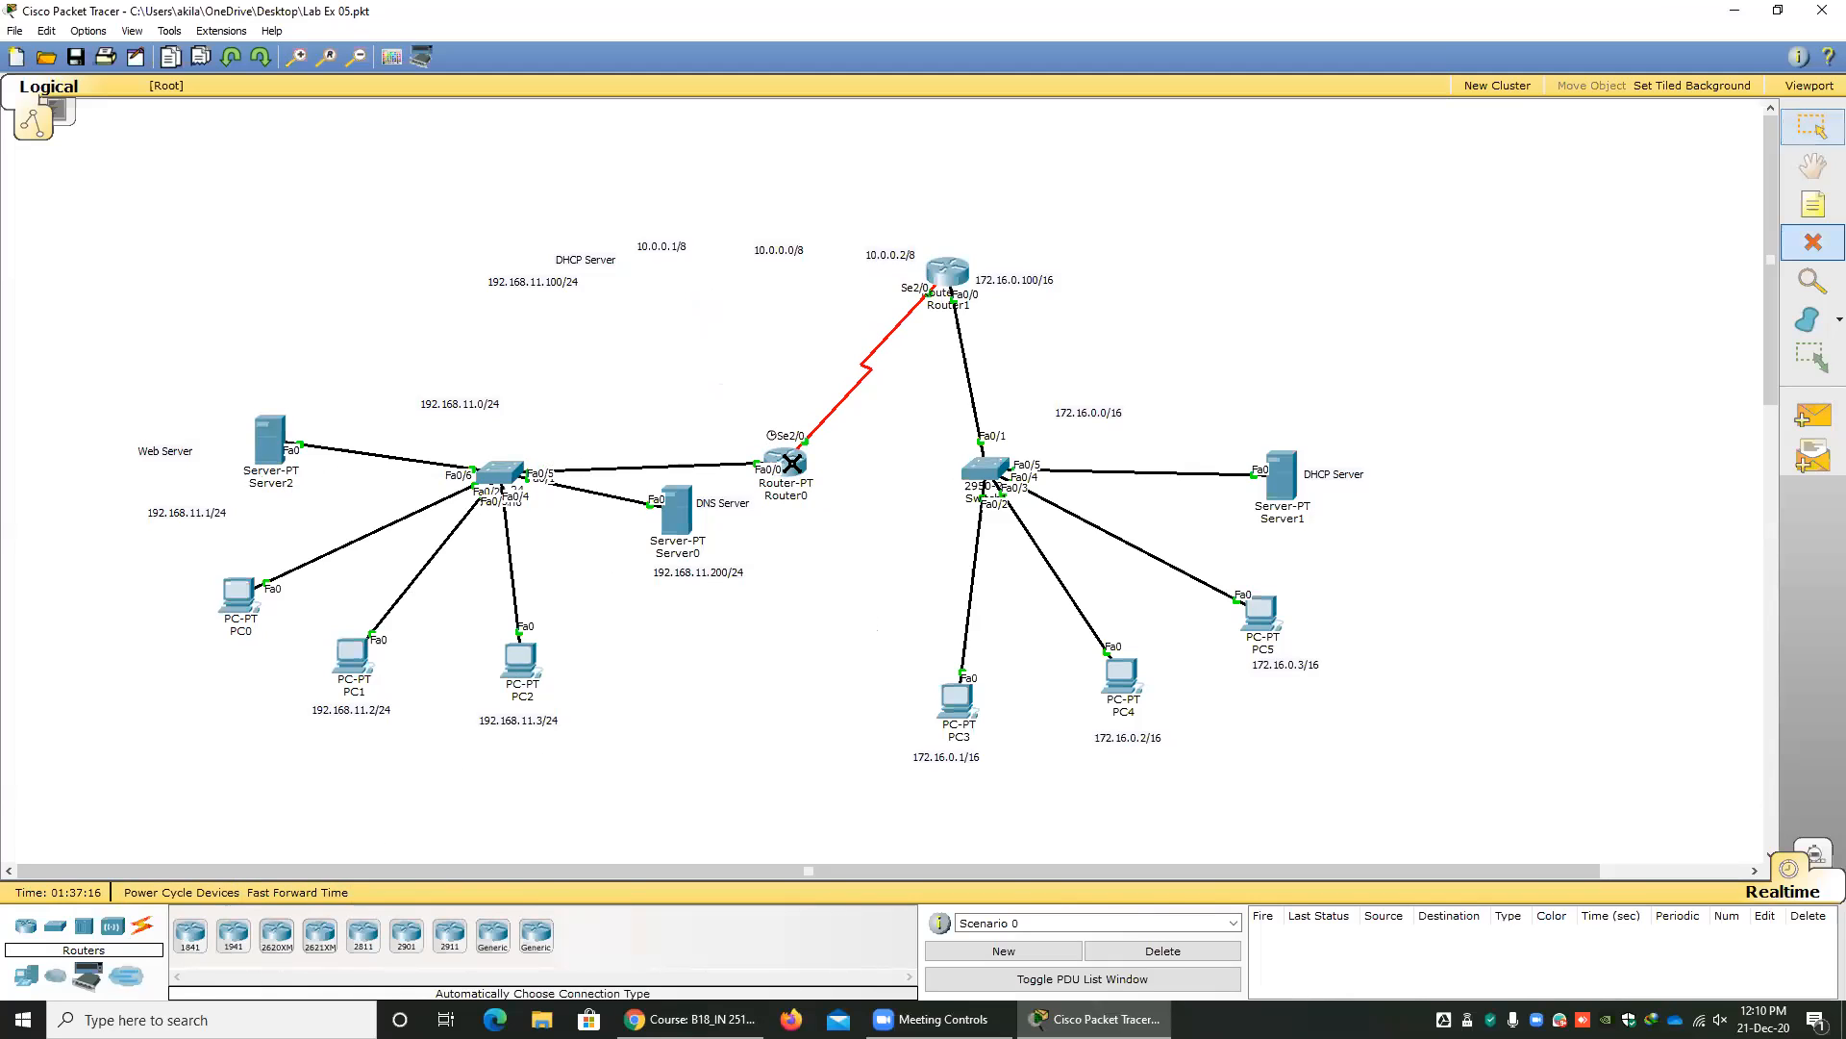
{"action": "left_click", "coordinate": [785, 464]}
{"action": "left_click", "coordinate": [937, 279]}
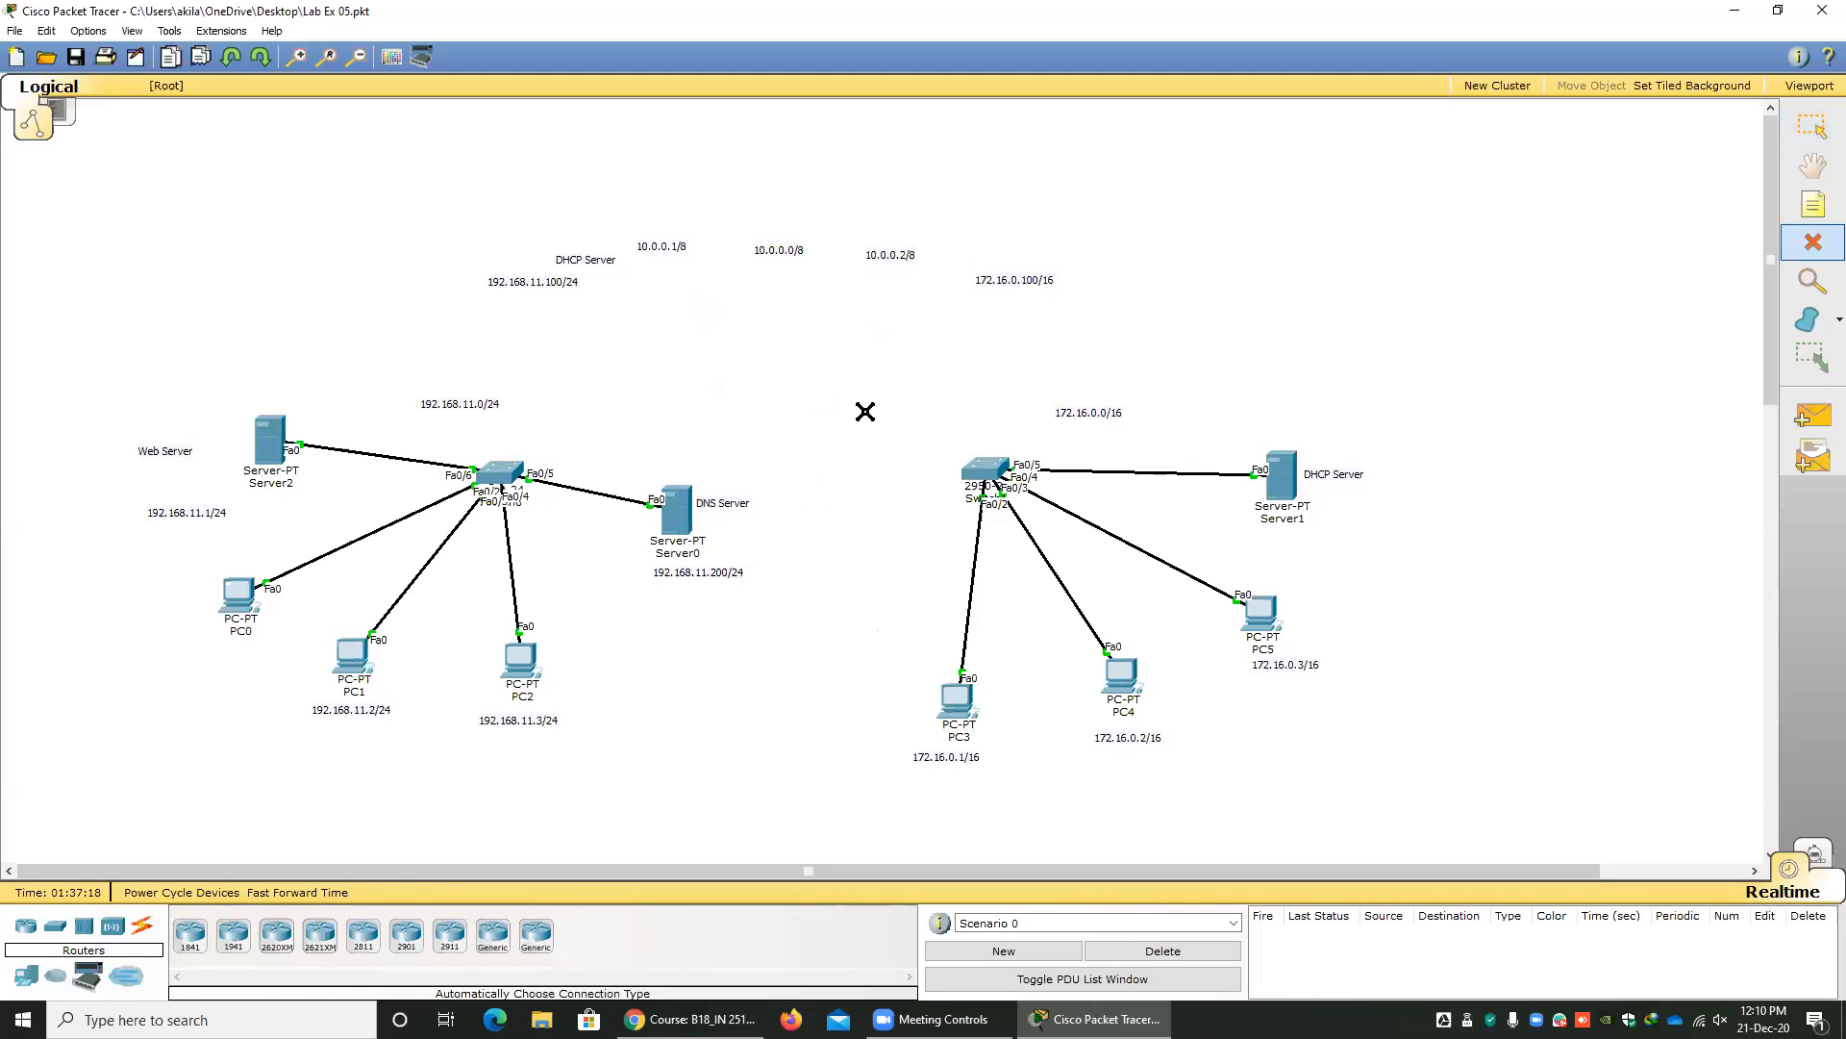
Place two 1841 routers in the space between the two switches and move the first one closer to the second.
{"action": "left_click_drag", "start_coordinate": [193, 935], "coordinate": [614, 389]}
{"action": "left_click", "coordinate": [850, 375]}
{"action": "left_click_drag", "start_coordinate": [616, 402], "coordinate": [672, 377]}
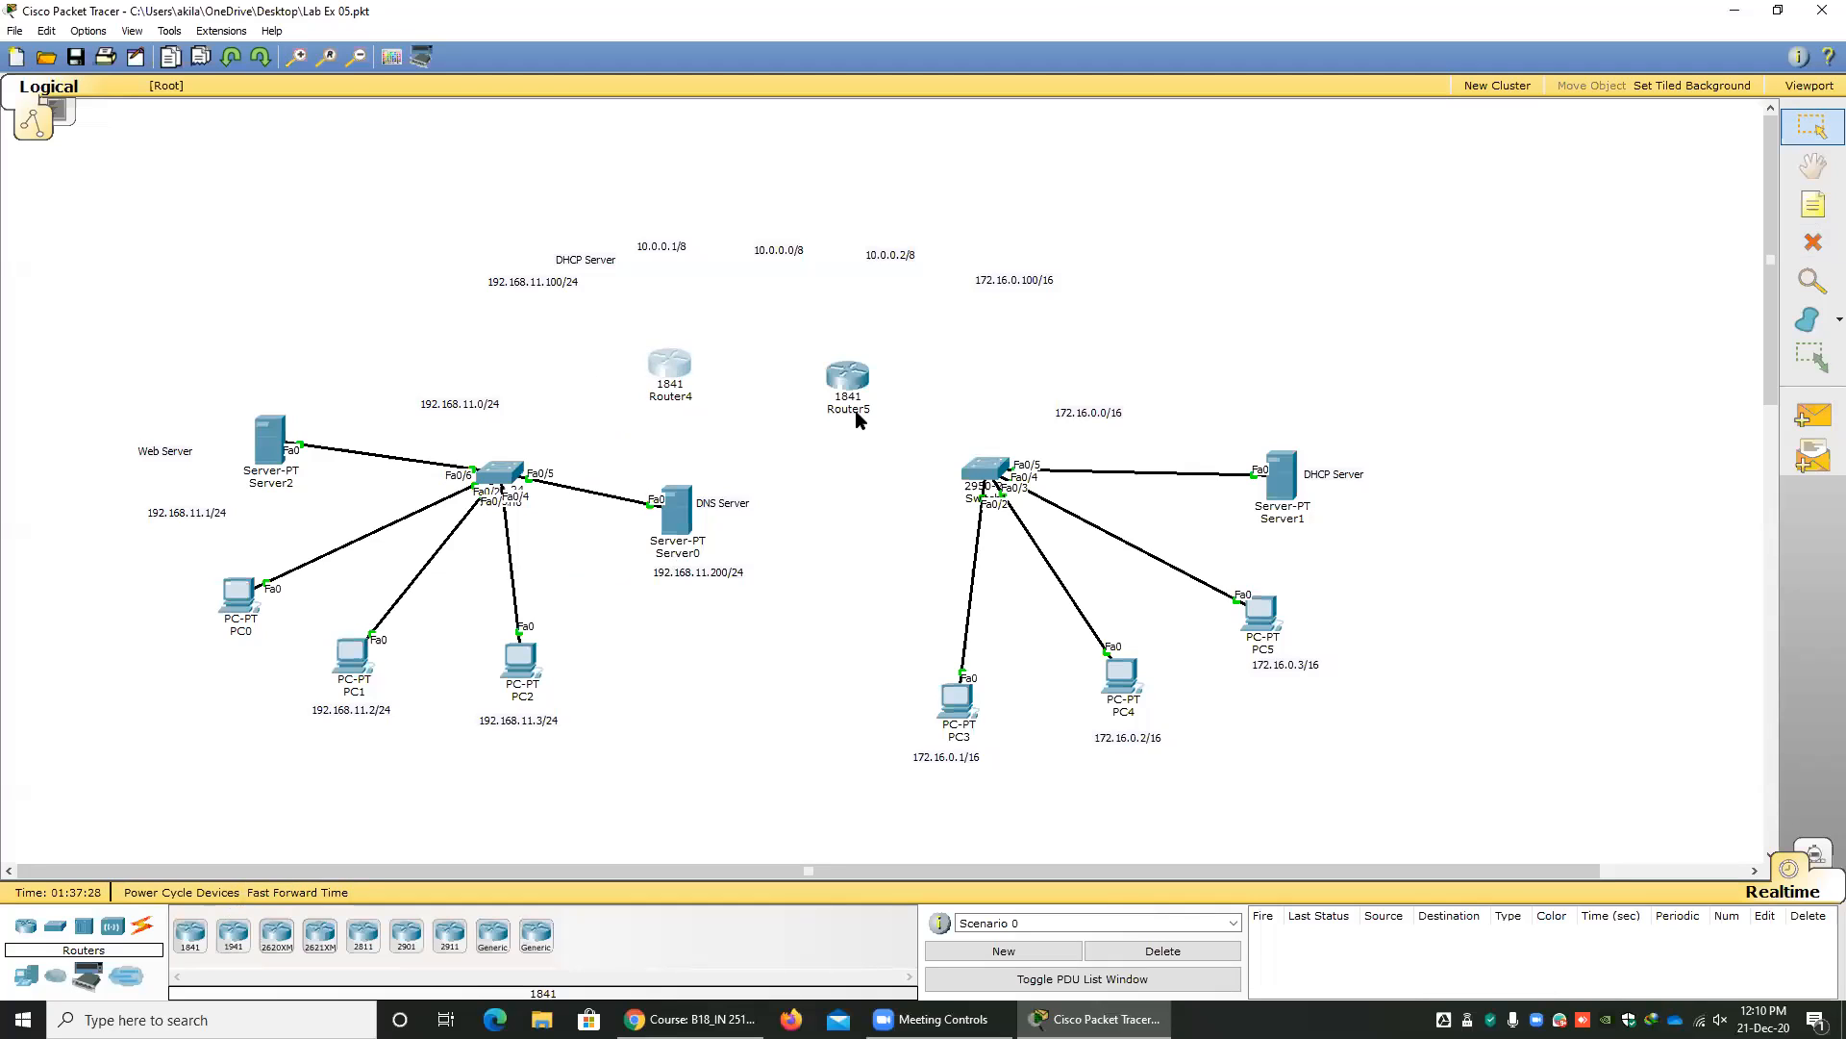
Rename the new 1841 router Router4 as Router0.
{"action": "mouse_move", "coordinate": [859, 420]}
{"action": "mouse_move", "coordinate": [667, 367]}
{"action": "left_click", "coordinate": [684, 408]}
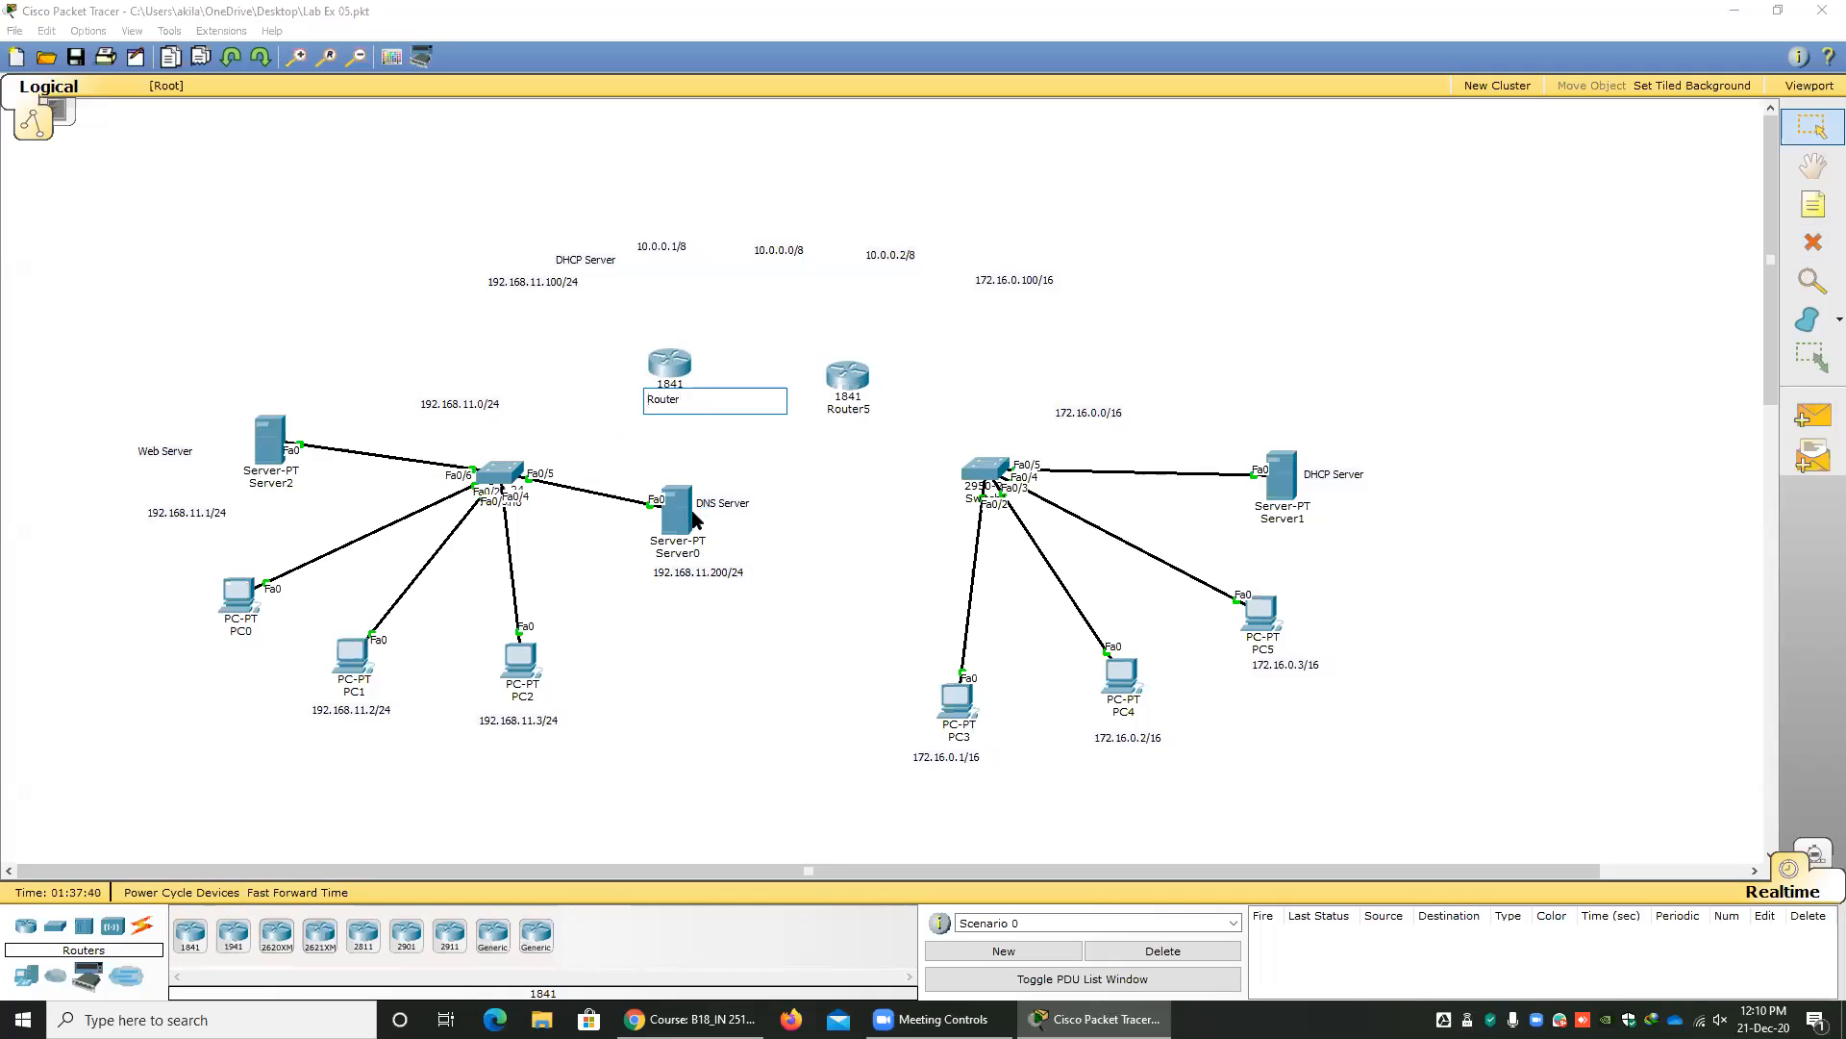
{"action": "left_click", "coordinate": [819, 528]}
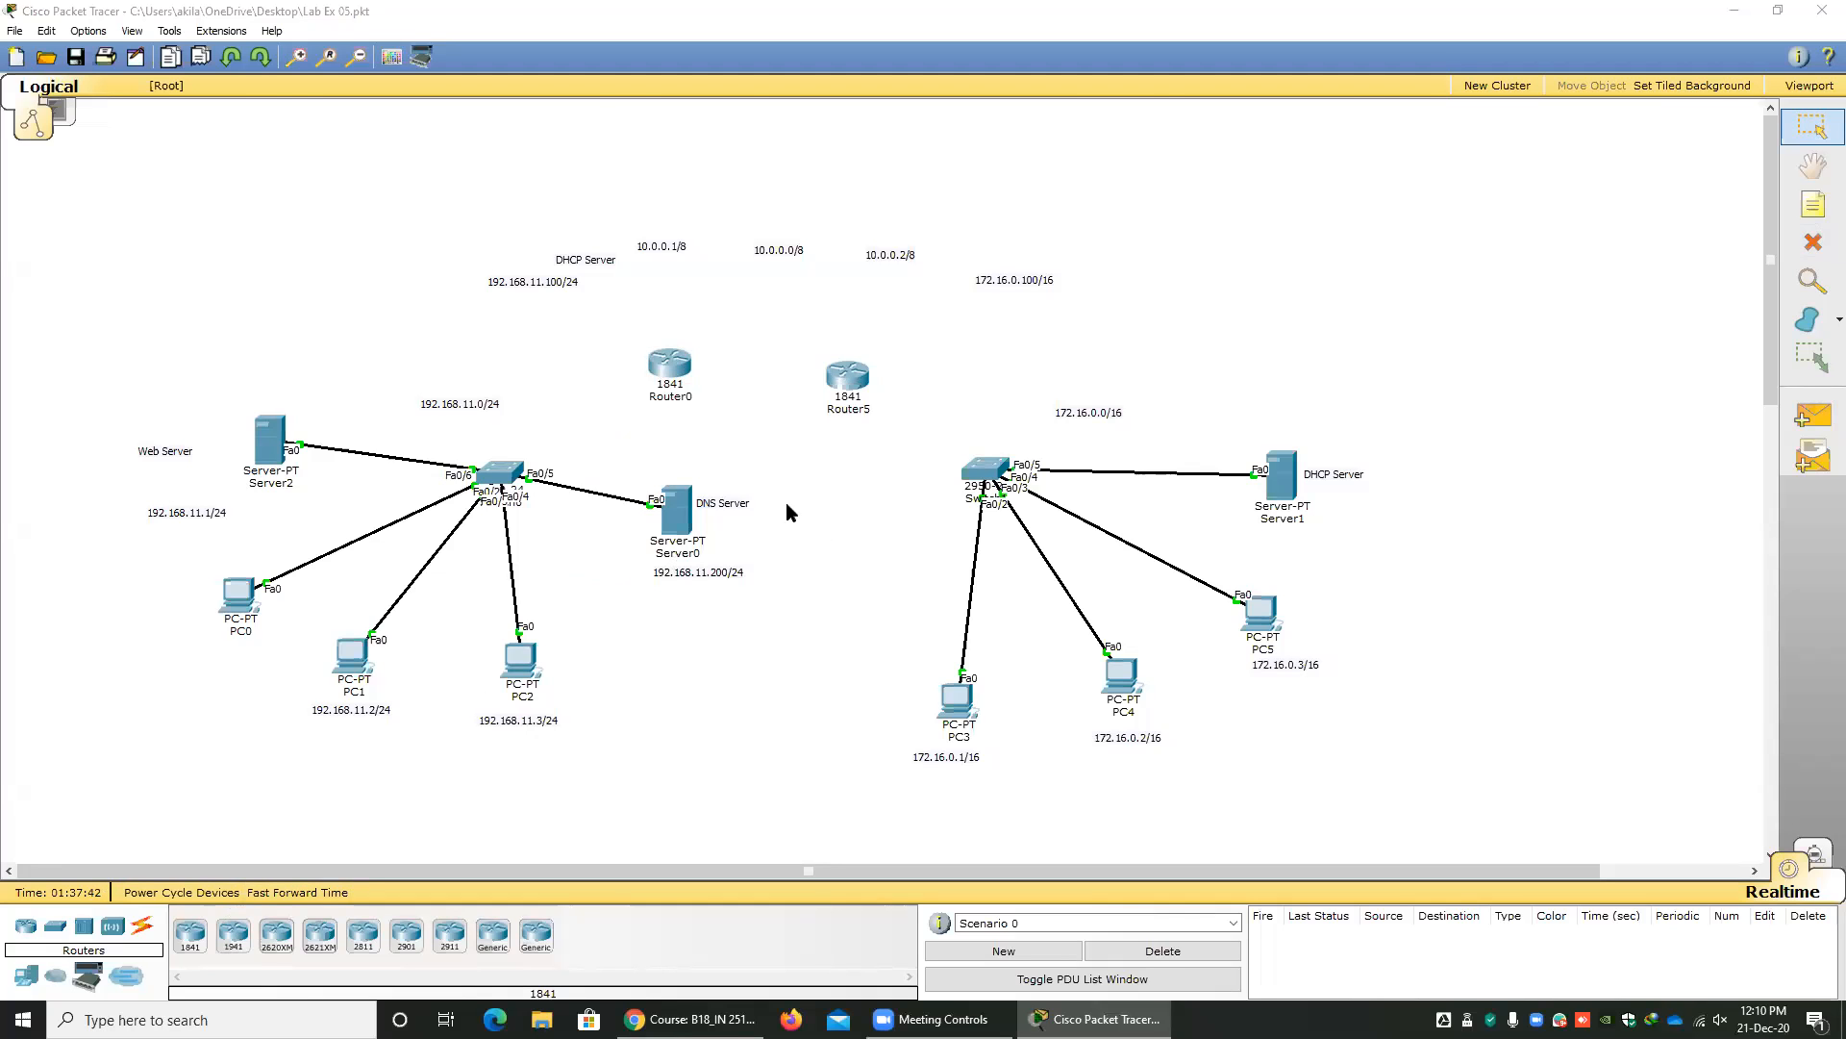
Switch to Chrome, open Lab Sheet 04 from the 14 December - 20 December section, look through it and return to the course page.
{"action": "key", "text": "alt+Tab"}
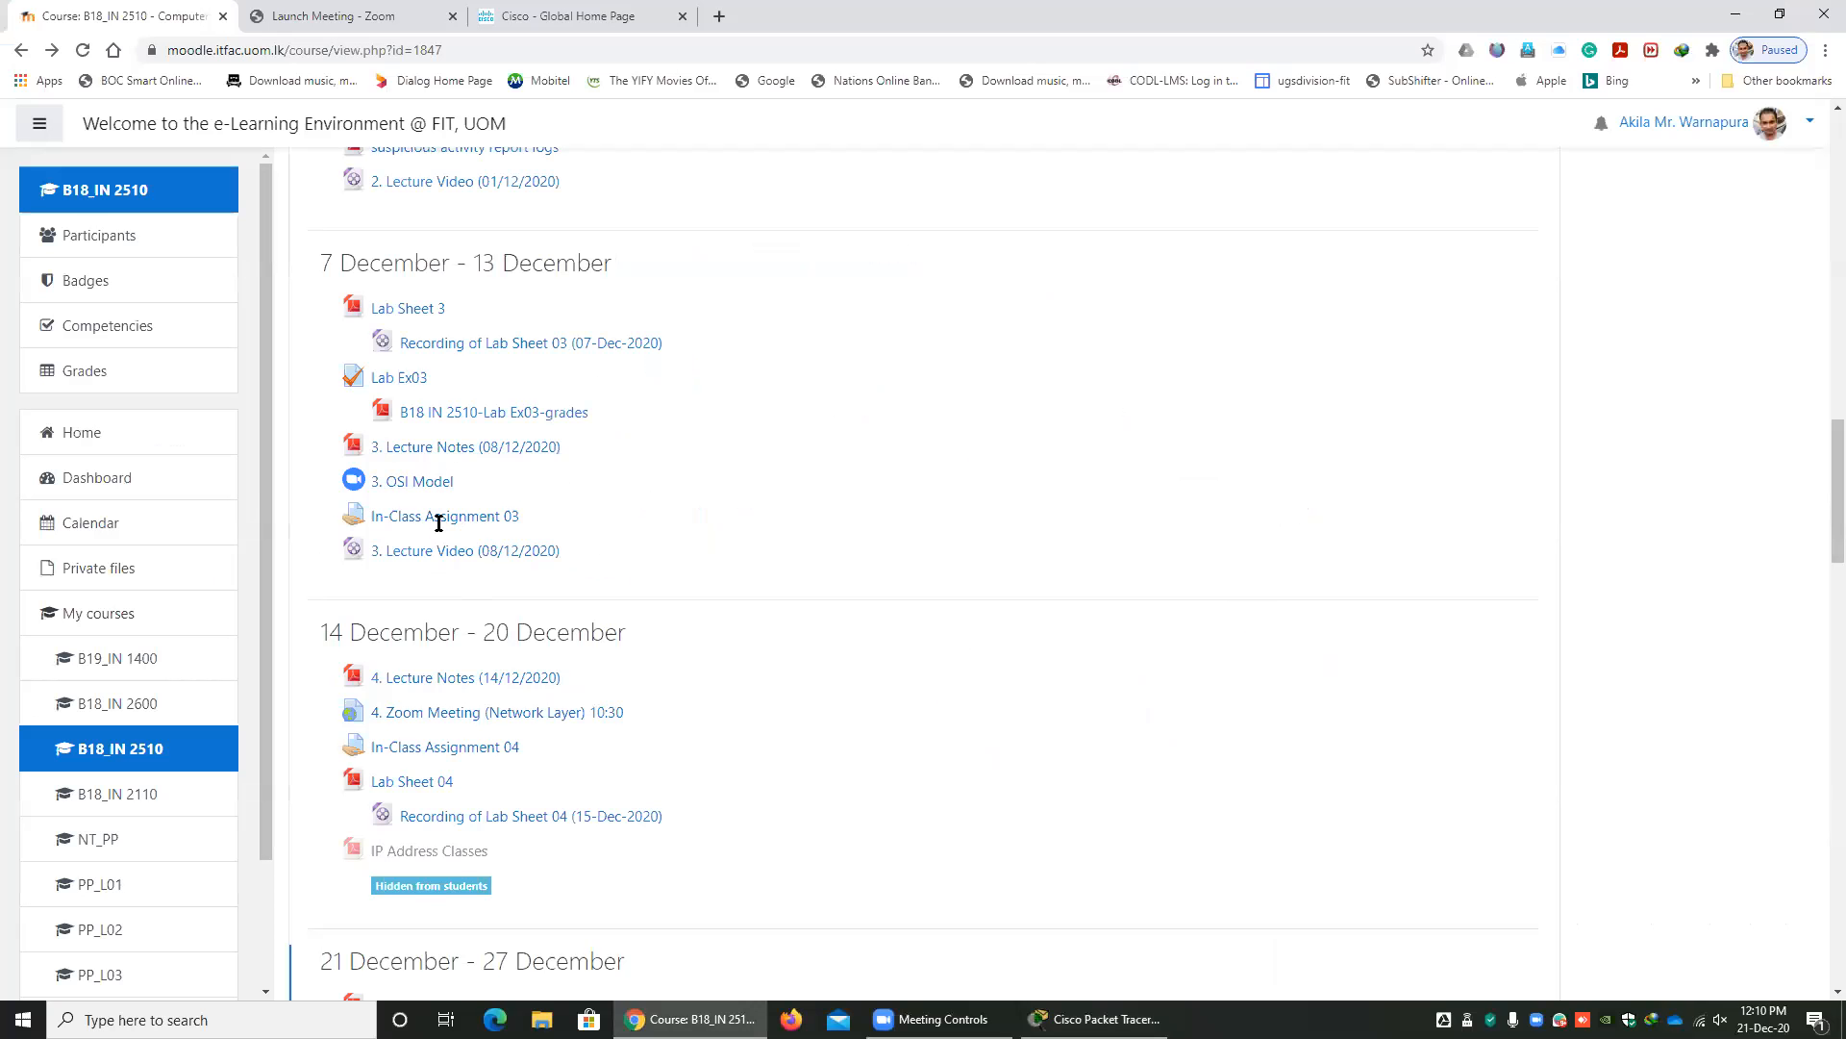
{"action": "scroll", "coordinate": [441, 528], "scroll_direction": "down", "scroll_amount": 4}
{"action": "left_click", "coordinate": [412, 397]}
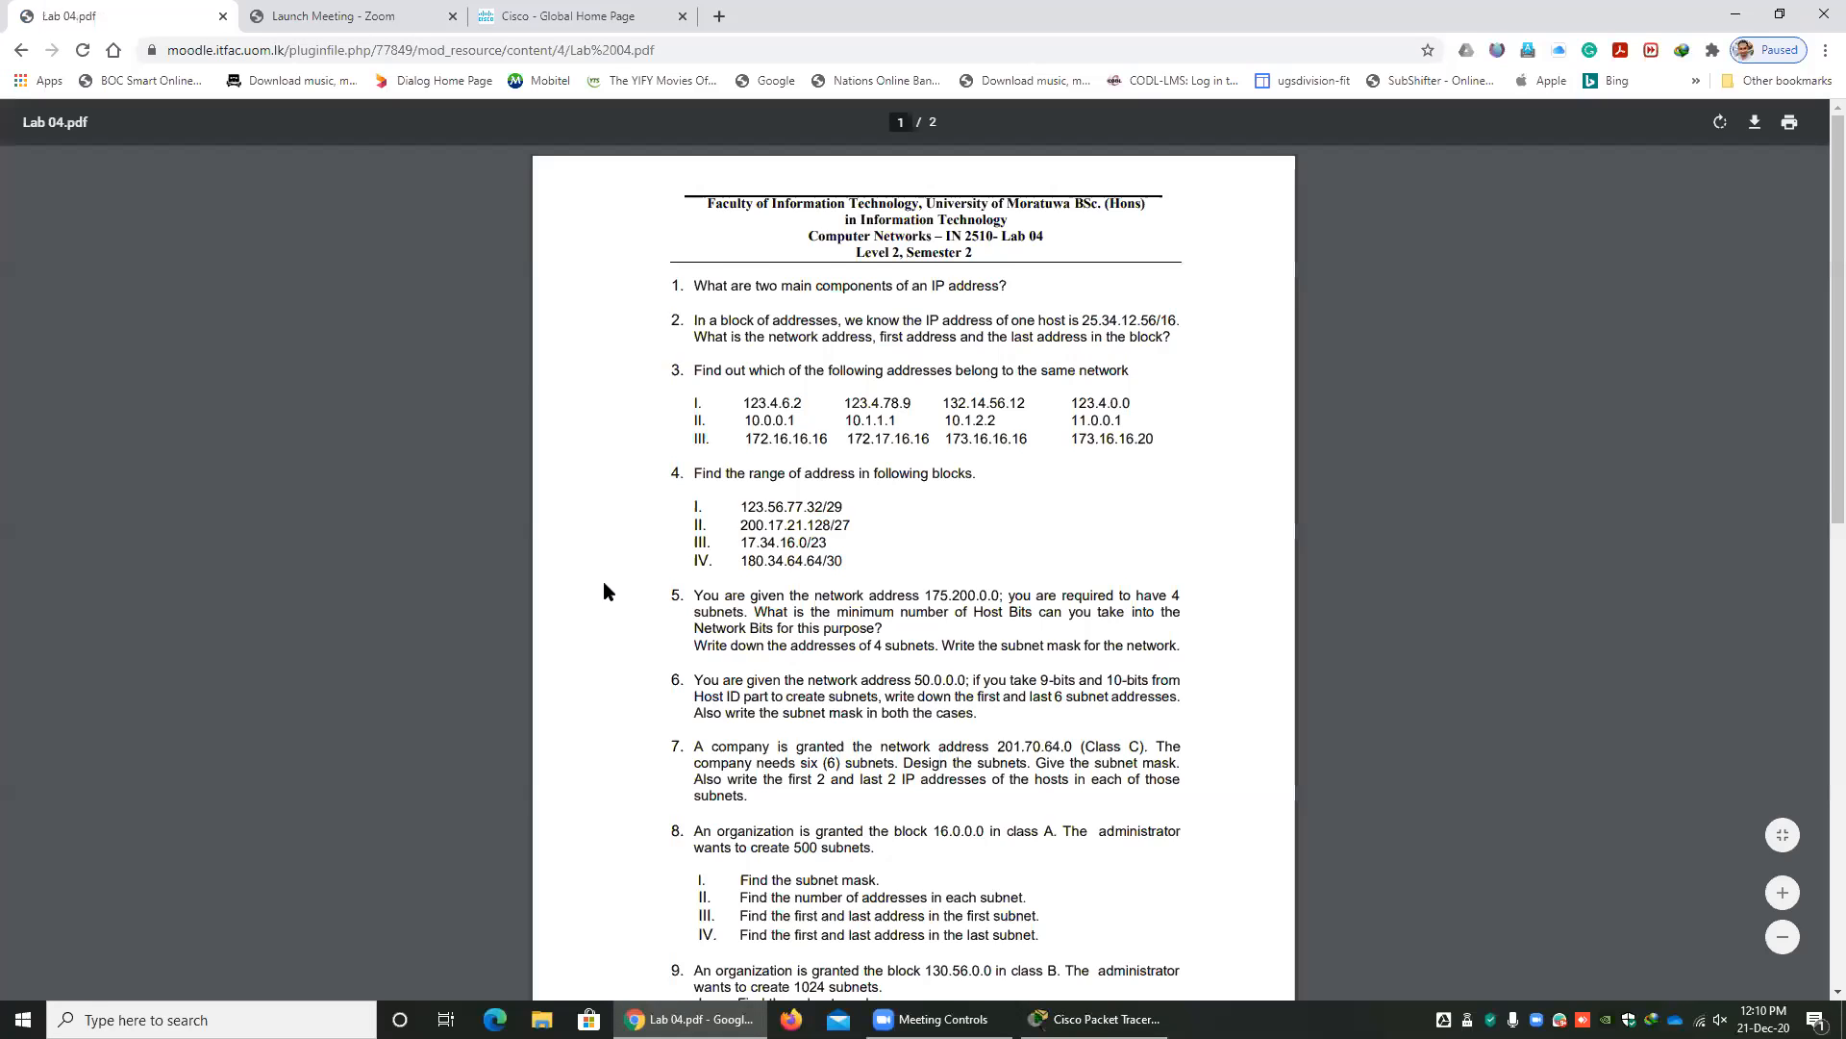
{"action": "scroll", "coordinate": [603, 581], "scroll_direction": "down", "scroll_amount": 9}
{"action": "scroll", "coordinate": [120, 193], "scroll_direction": "up", "scroll_amount": 5}
{"action": "left_click", "coordinate": [24, 52]}
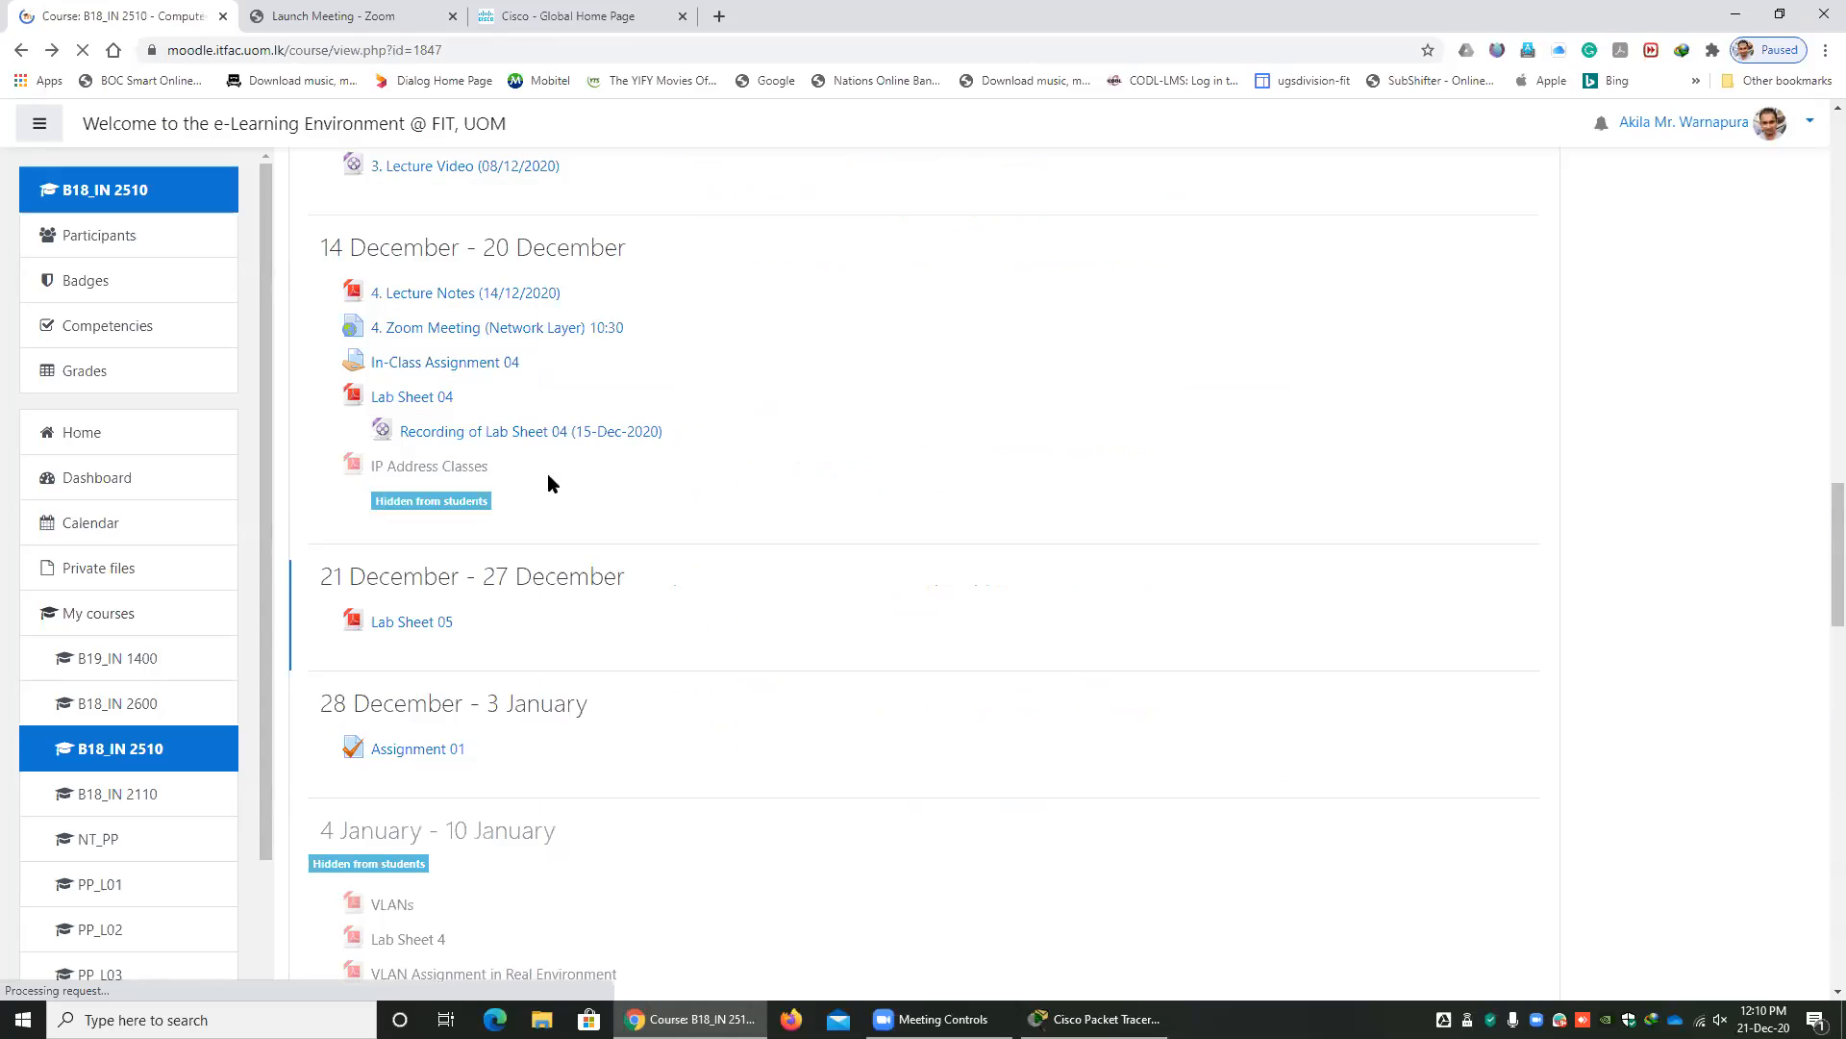
Open Lab Sheet 3 from the 7 December - 13 December section and view the Exercise 1 network diagram.
{"action": "scroll", "coordinate": [453, 394], "scroll_direction": "up", "scroll_amount": 3}
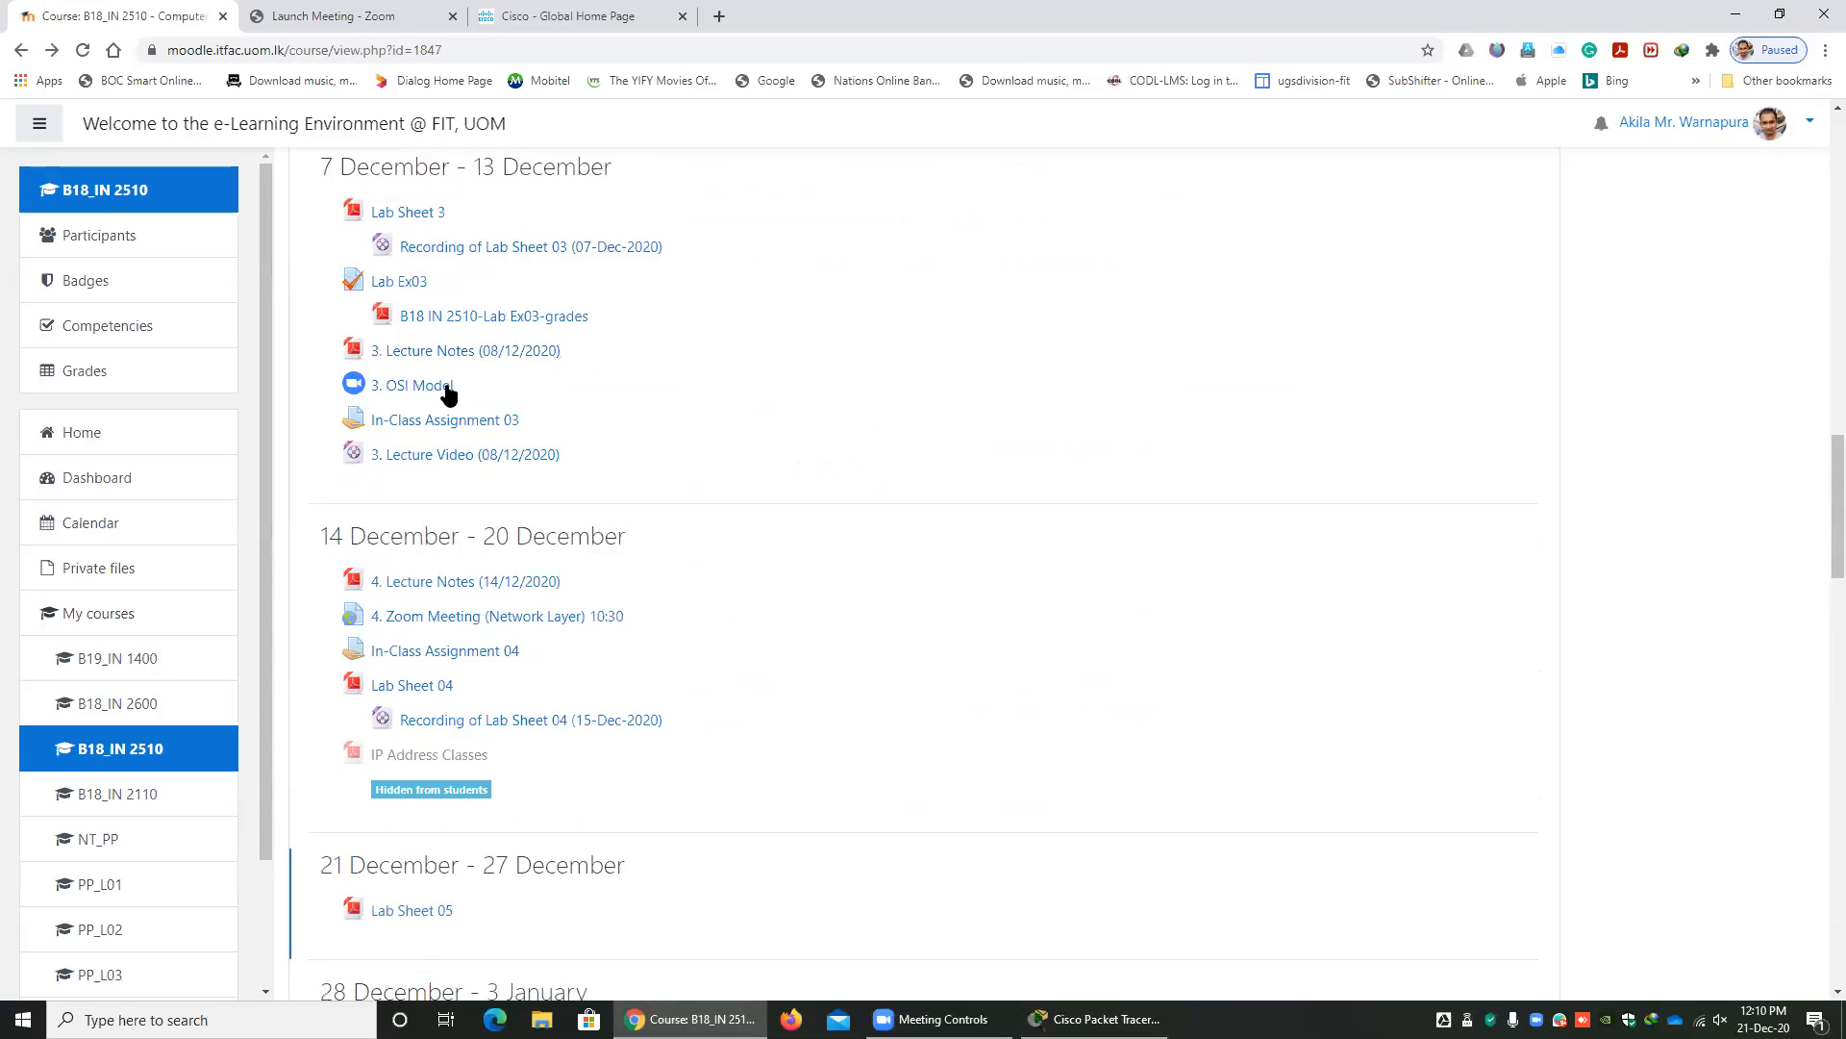
{"action": "left_click", "coordinate": [402, 223]}
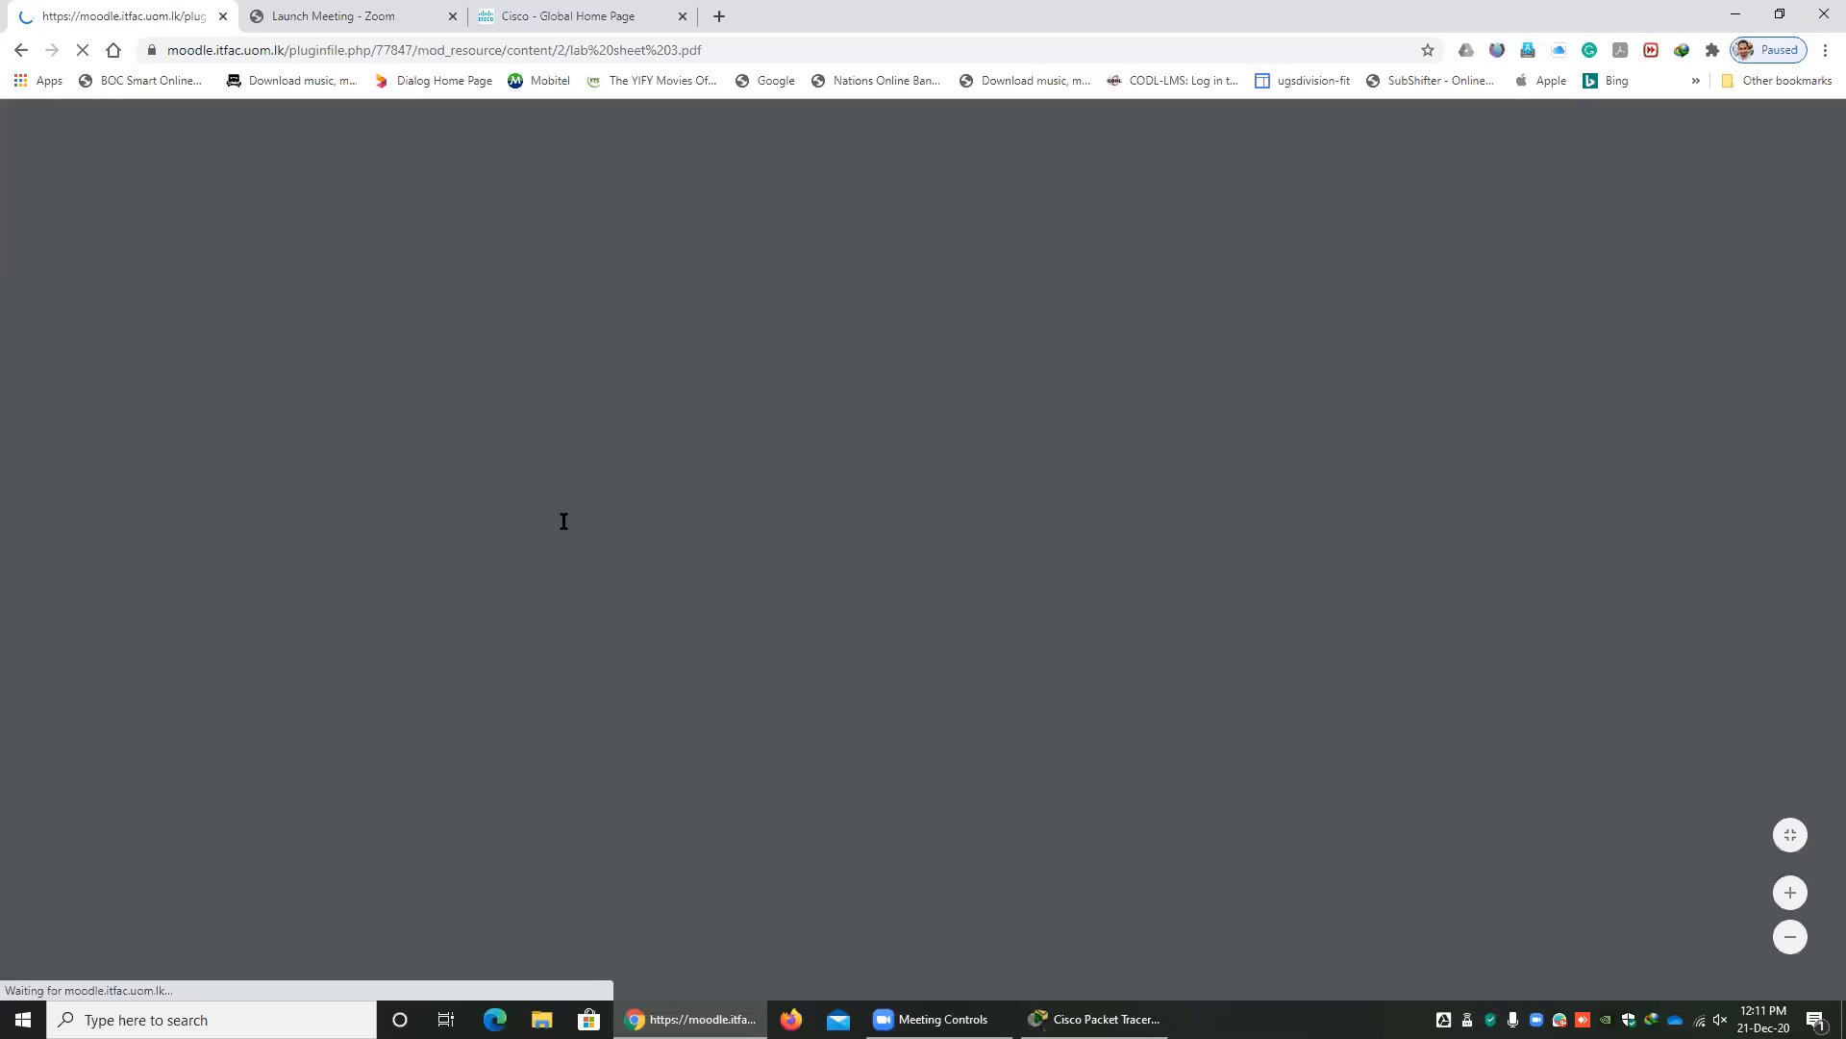
{"action": "scroll", "coordinate": [677, 647], "scroll_direction": "down", "scroll_amount": 7}
{"action": "scroll", "coordinate": [677, 646], "scroll_direction": "down", "scroll_amount": 7}
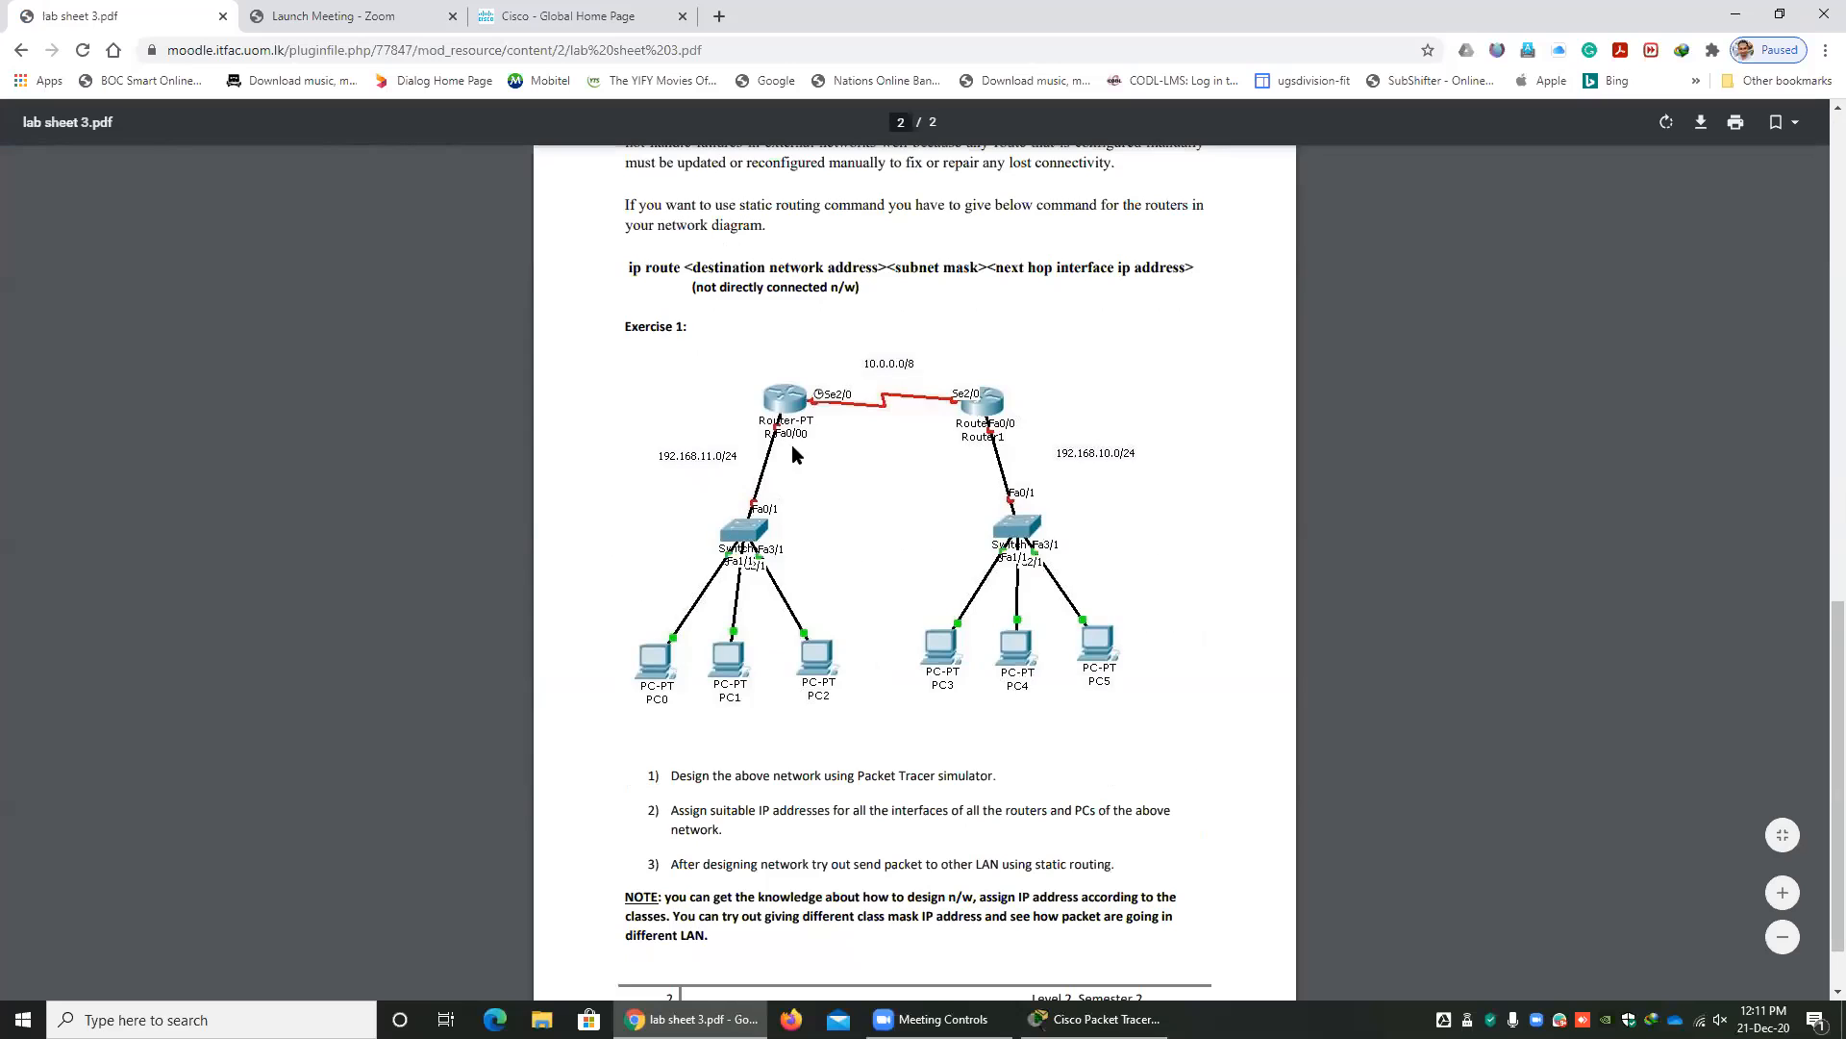
Switch to Packet Tracer and rename the second 1841 router, Router5, as Router1.
{"action": "key", "text": "alt+Tab"}
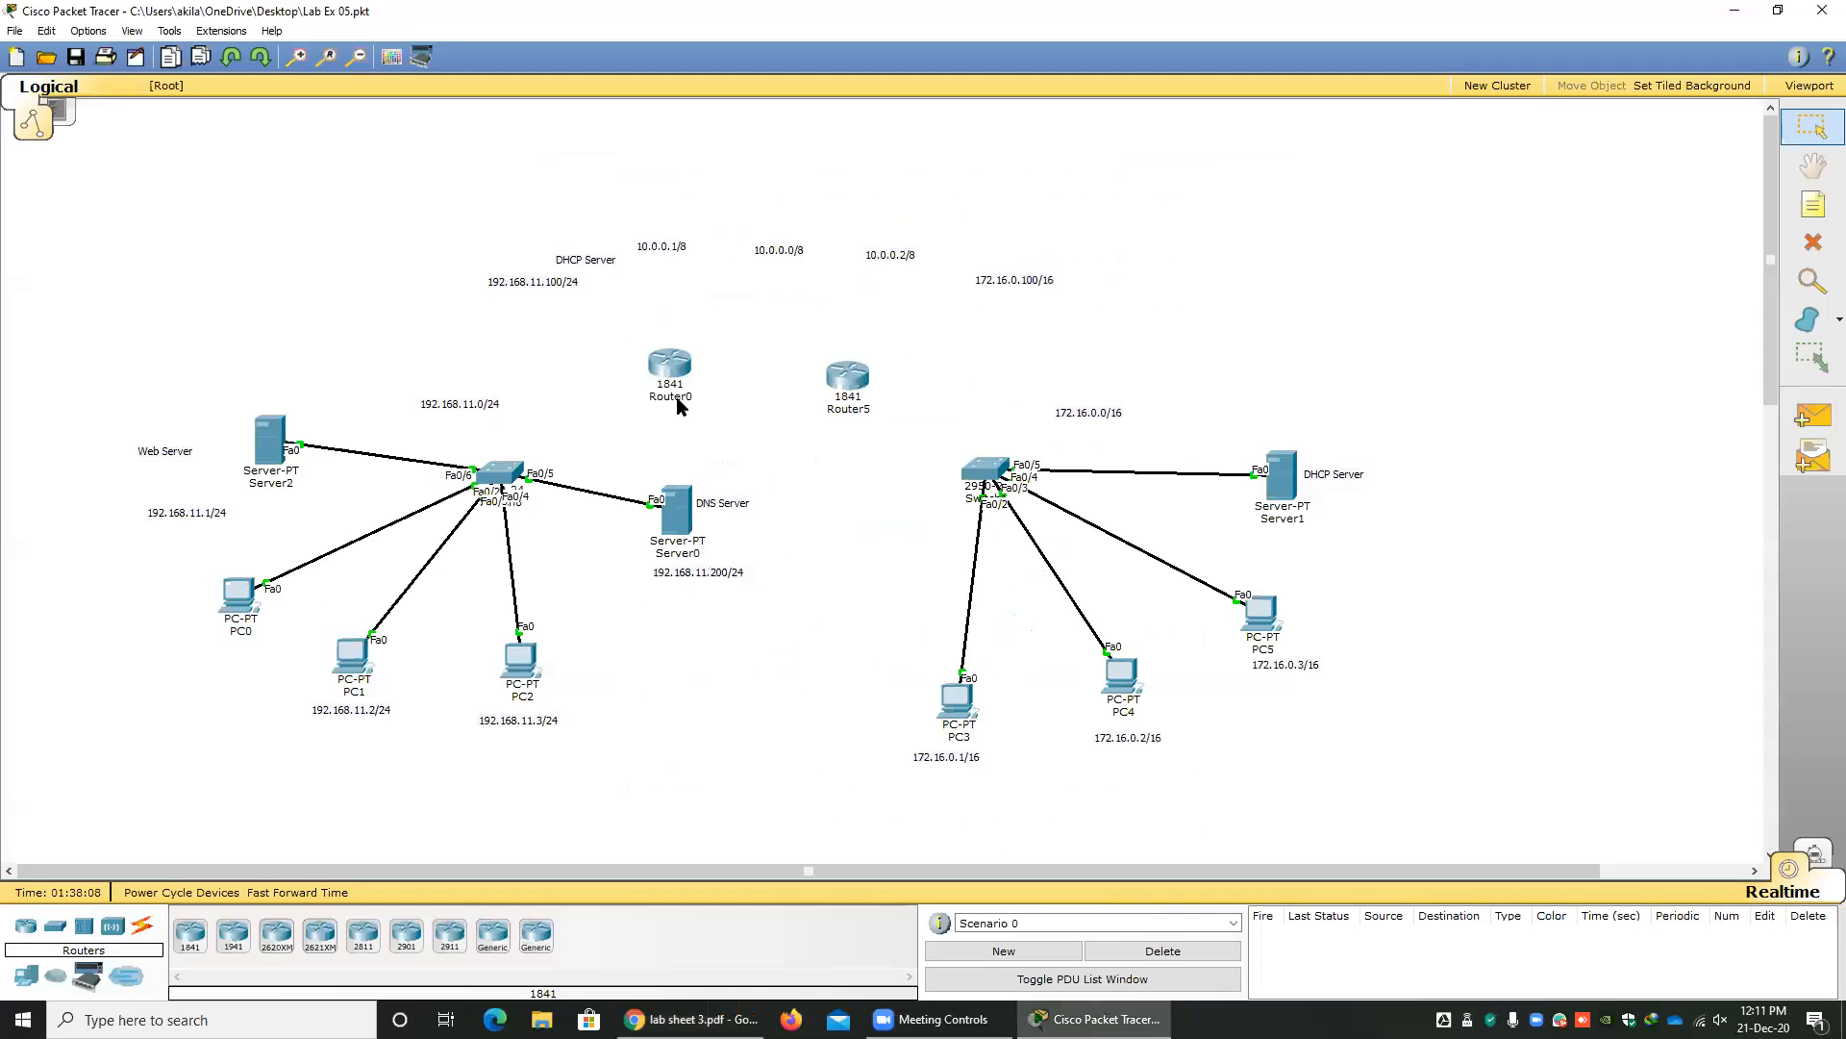
{"action": "left_click", "coordinate": [844, 411]}
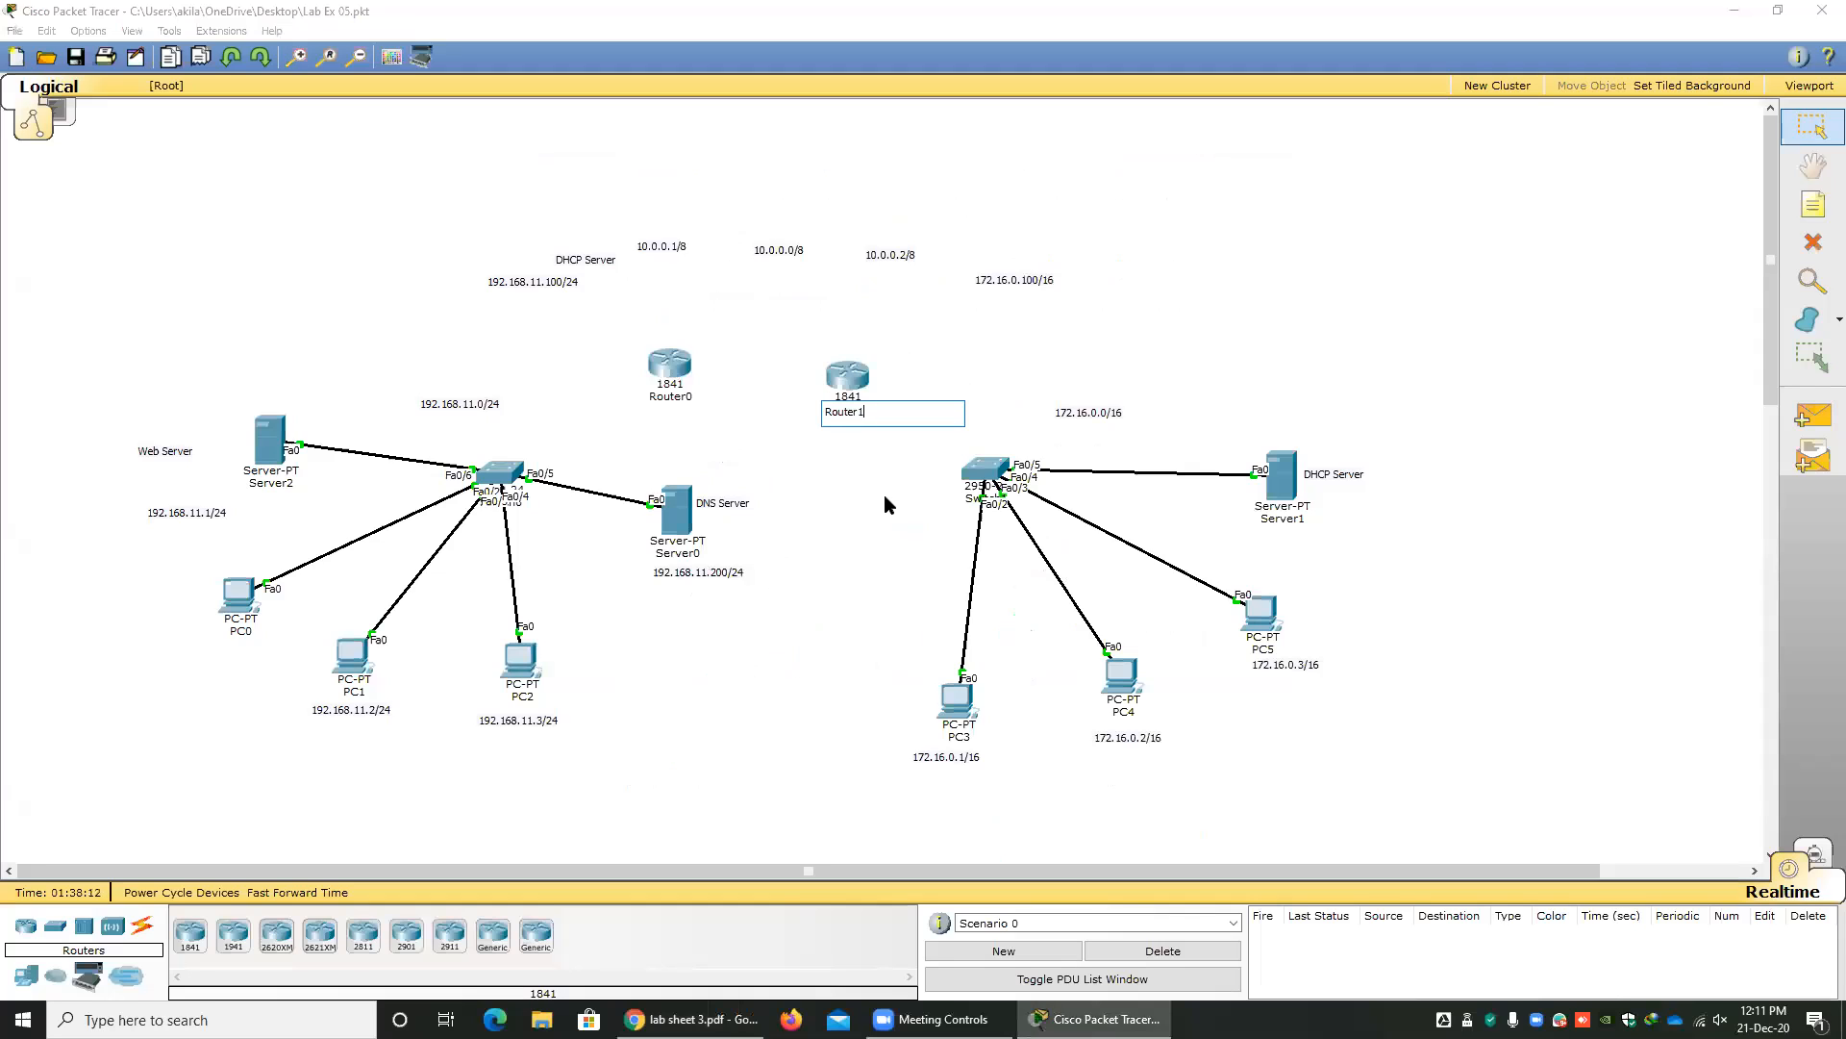
{"action": "key", "text": "Return"}
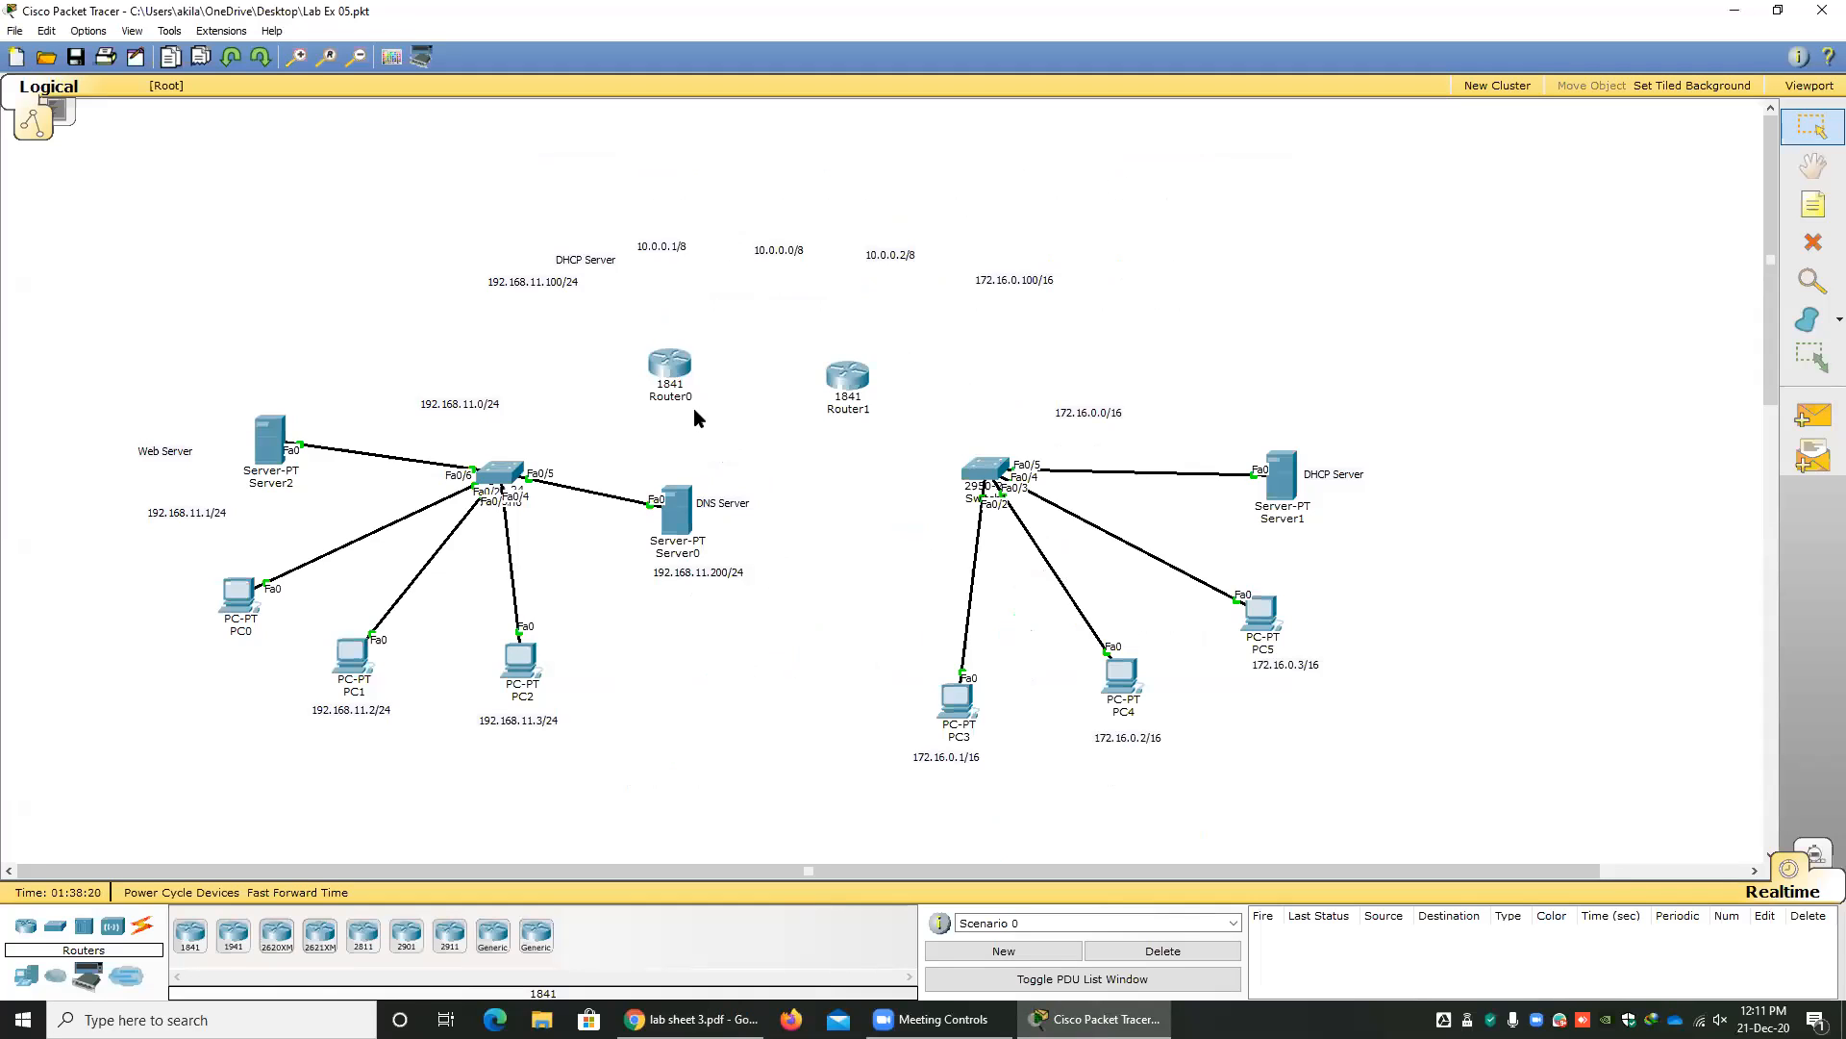
{"action": "mouse_move", "coordinate": [666, 408]}
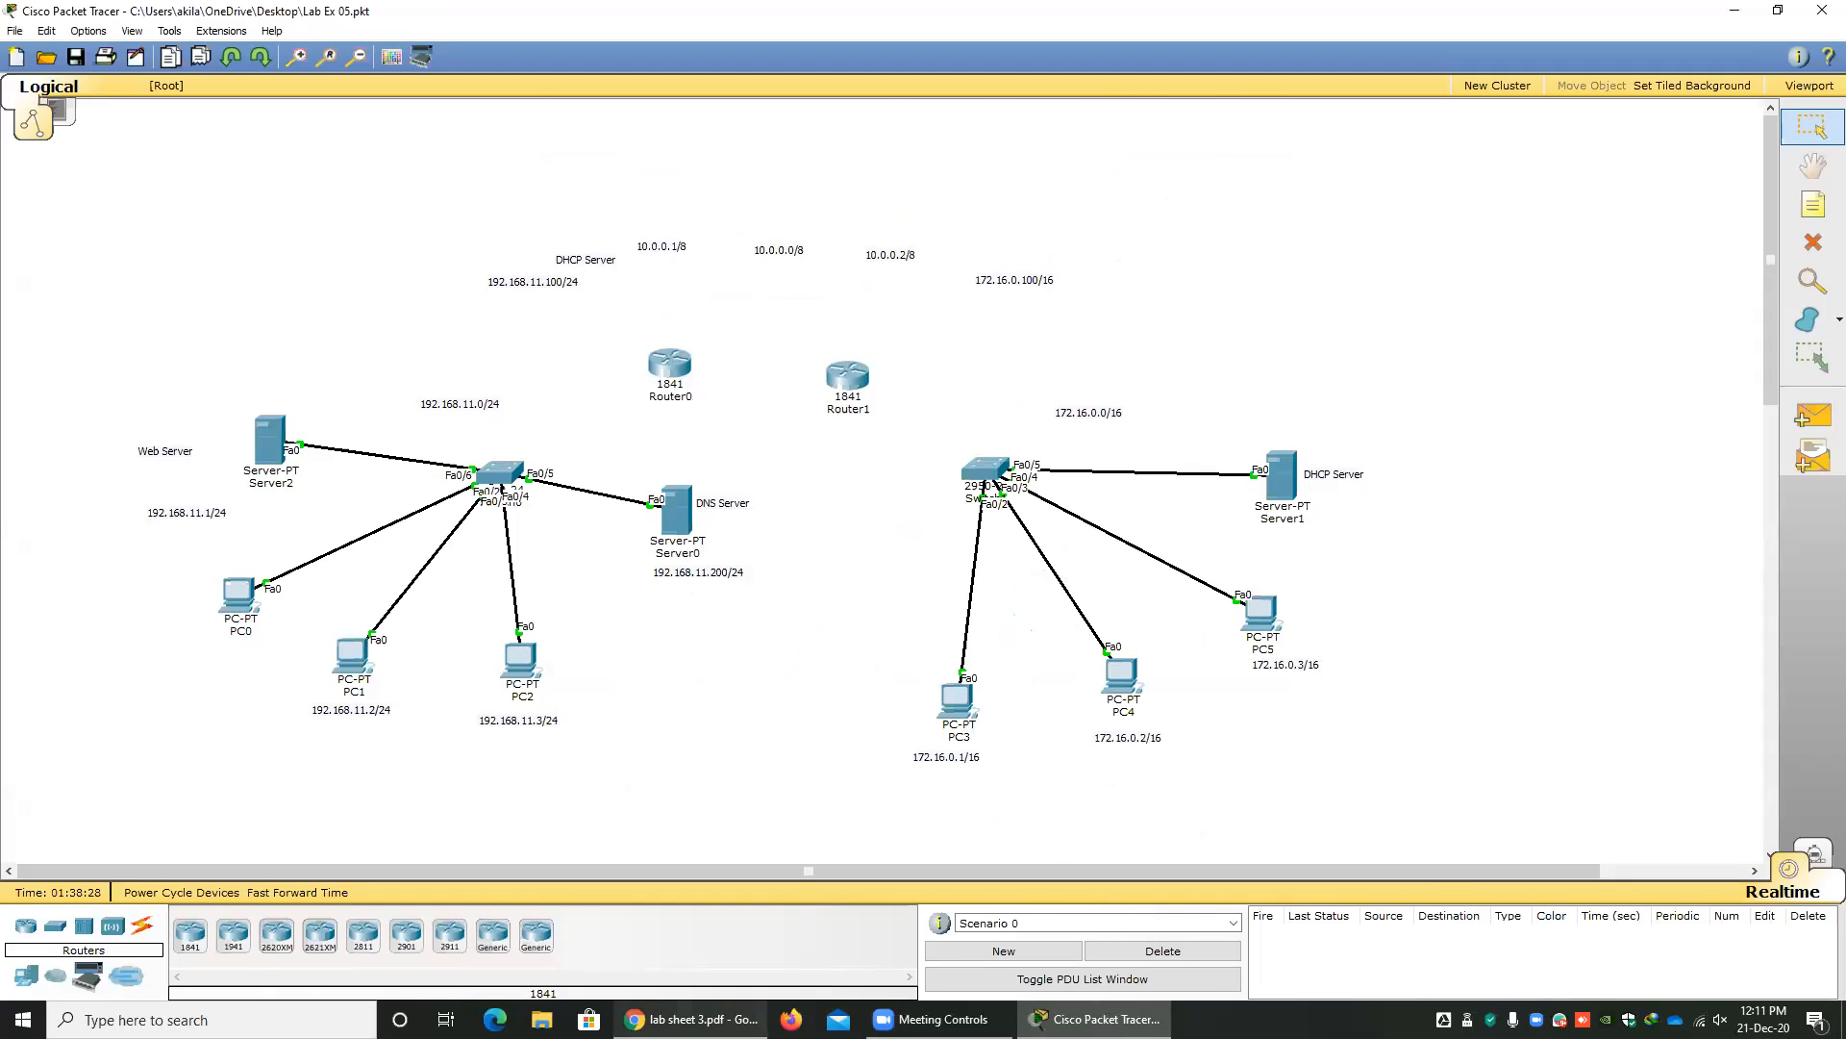
Switch to Chrome and go back from the Lab Sheet 3 PDF to the course page.
{"action": "left_click", "coordinate": [688, 1019]}
{"action": "left_click", "coordinate": [334, 15]}
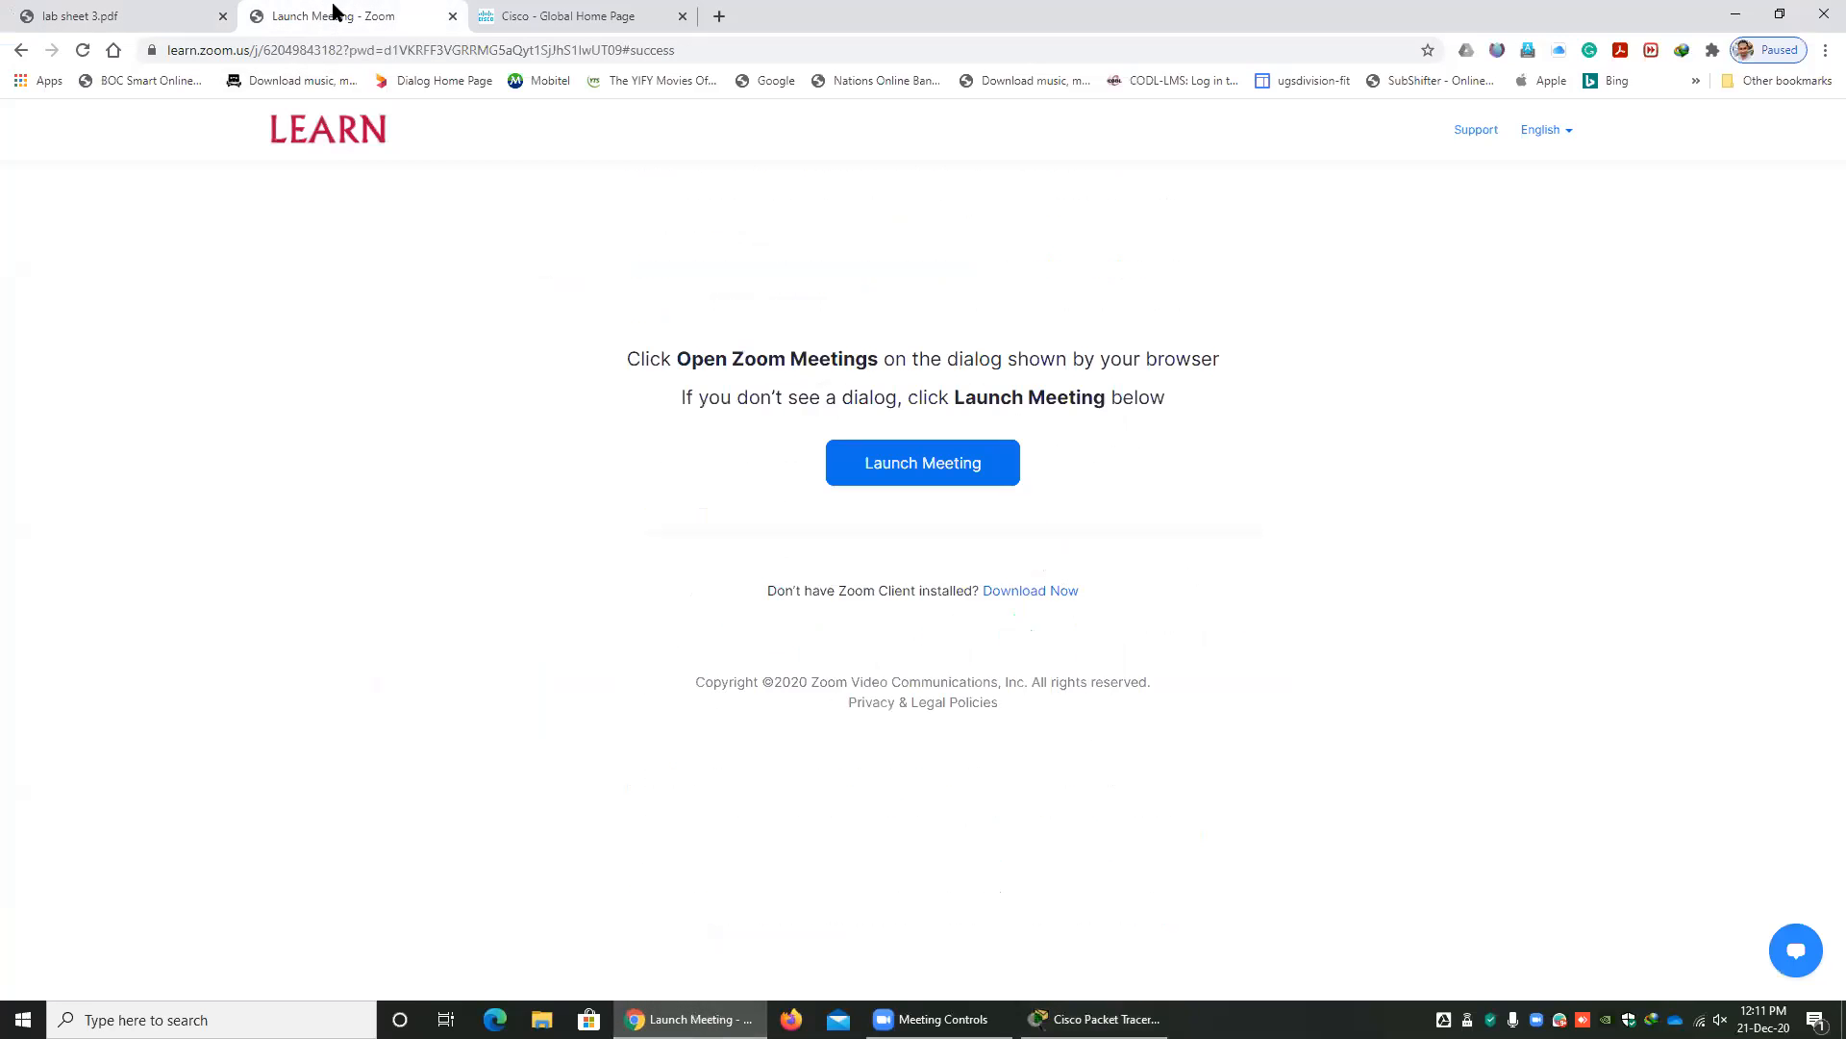
{"action": "left_click", "coordinate": [144, 15]}
{"action": "left_click", "coordinate": [23, 50]}
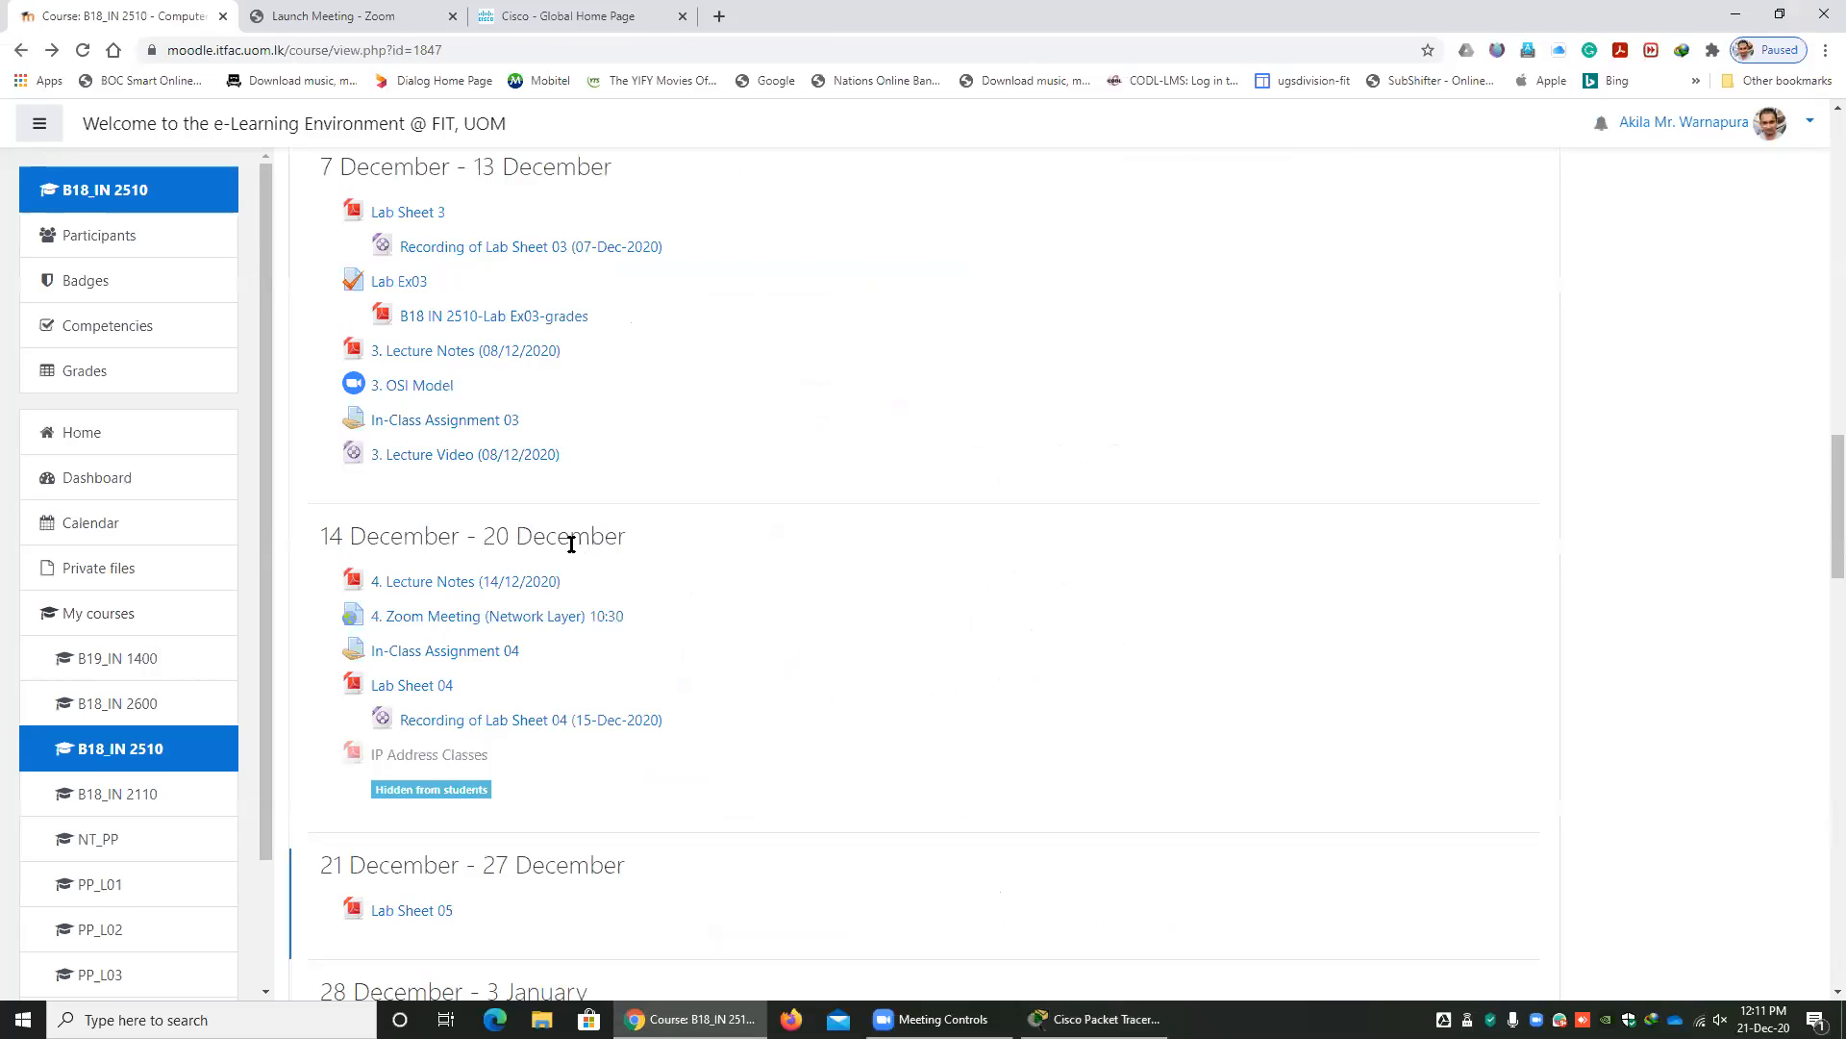
Turn on editing for the B18_IN 2510 - Computer Networks course page.
{"action": "scroll", "coordinate": [520, 535], "scroll_direction": "up", "scroll_amount": 3}
{"action": "scroll", "coordinate": [517, 545], "scroll_direction": "down", "scroll_amount": 2}
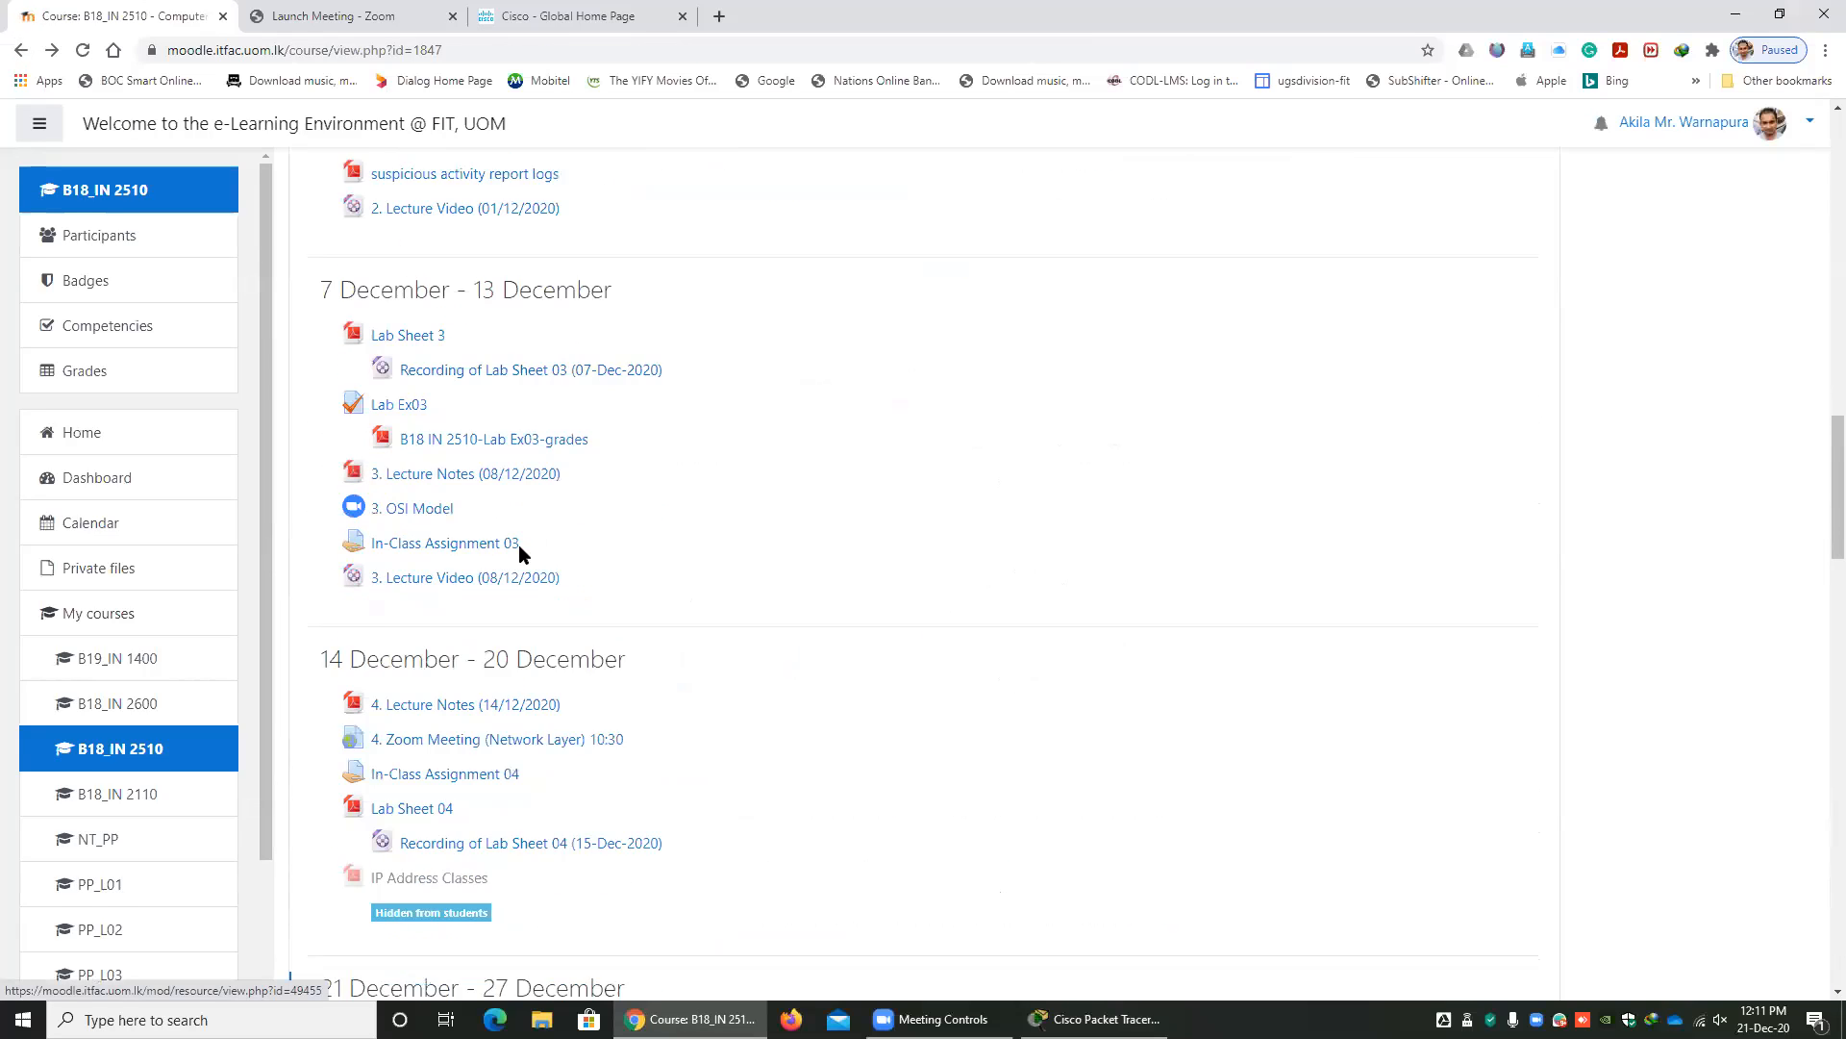
{"action": "scroll", "coordinate": [546, 567], "scroll_direction": "up", "scroll_amount": 15}
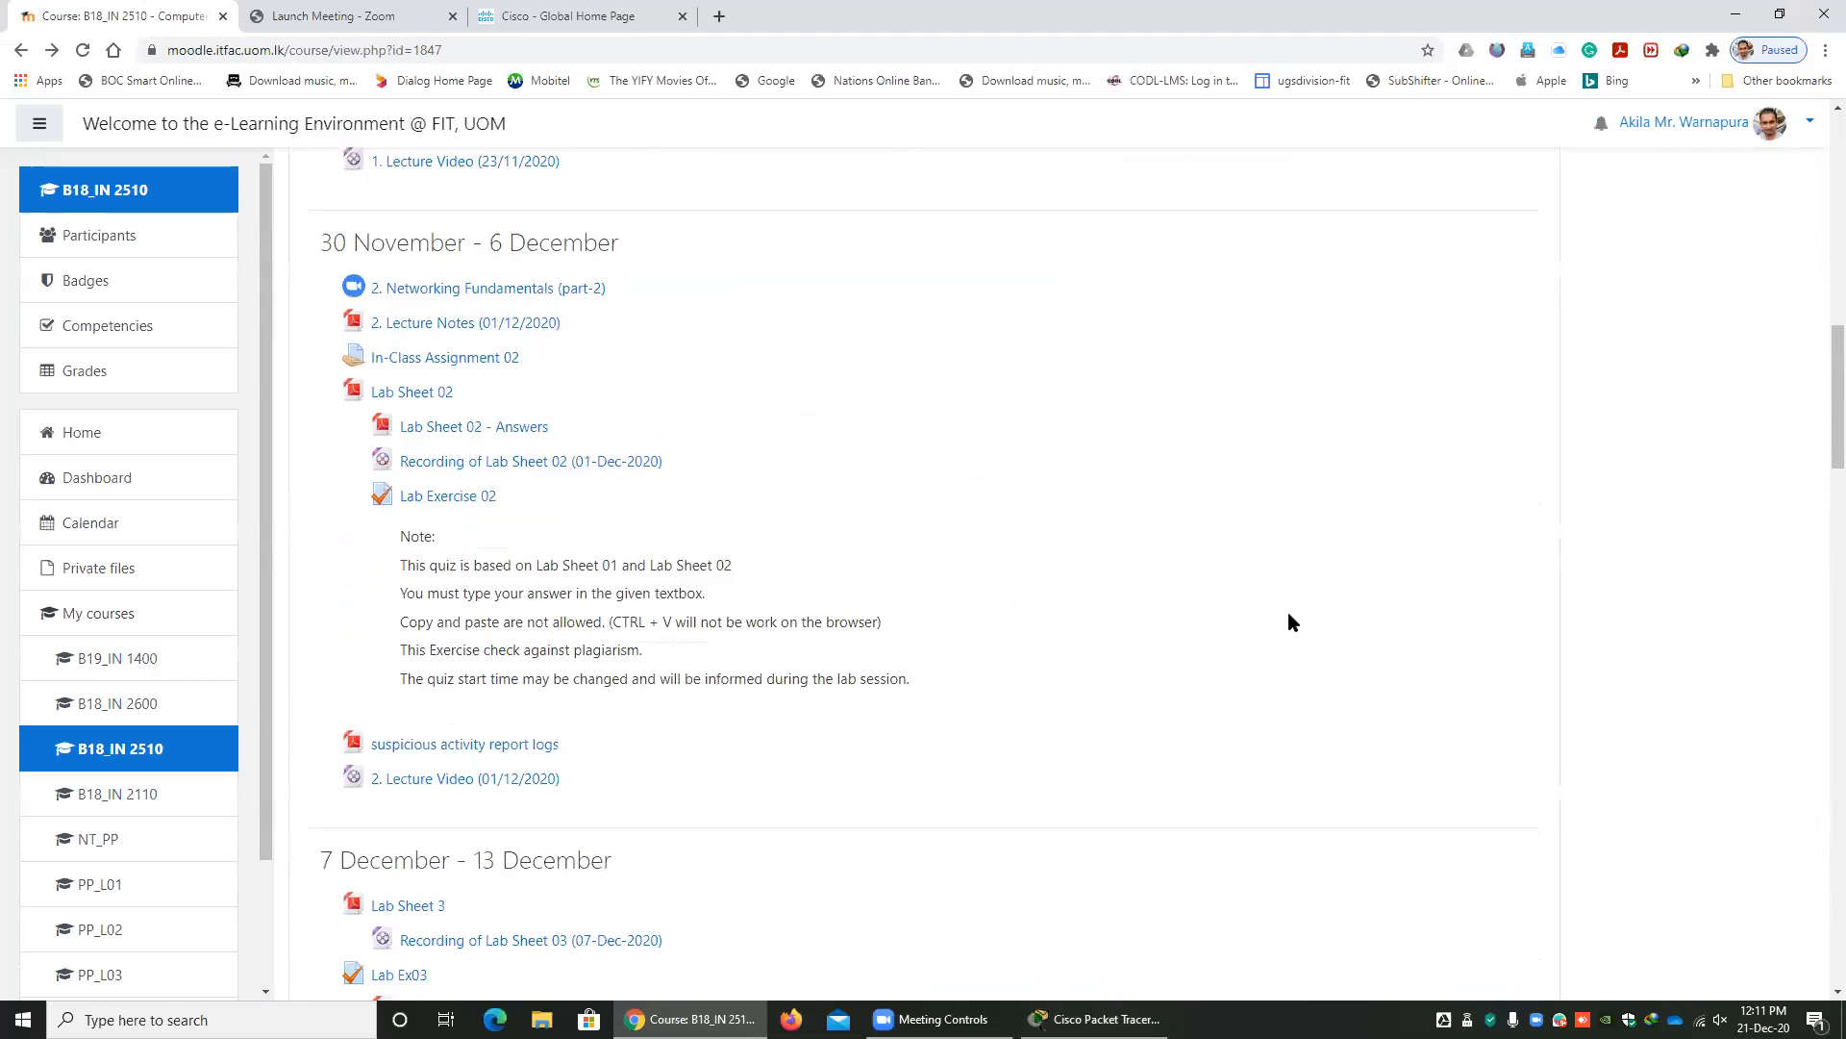
{"action": "scroll", "coordinate": [1145, 610], "scroll_direction": "up", "scroll_amount": 6}
{"action": "key", "text": "alt+Tab"}
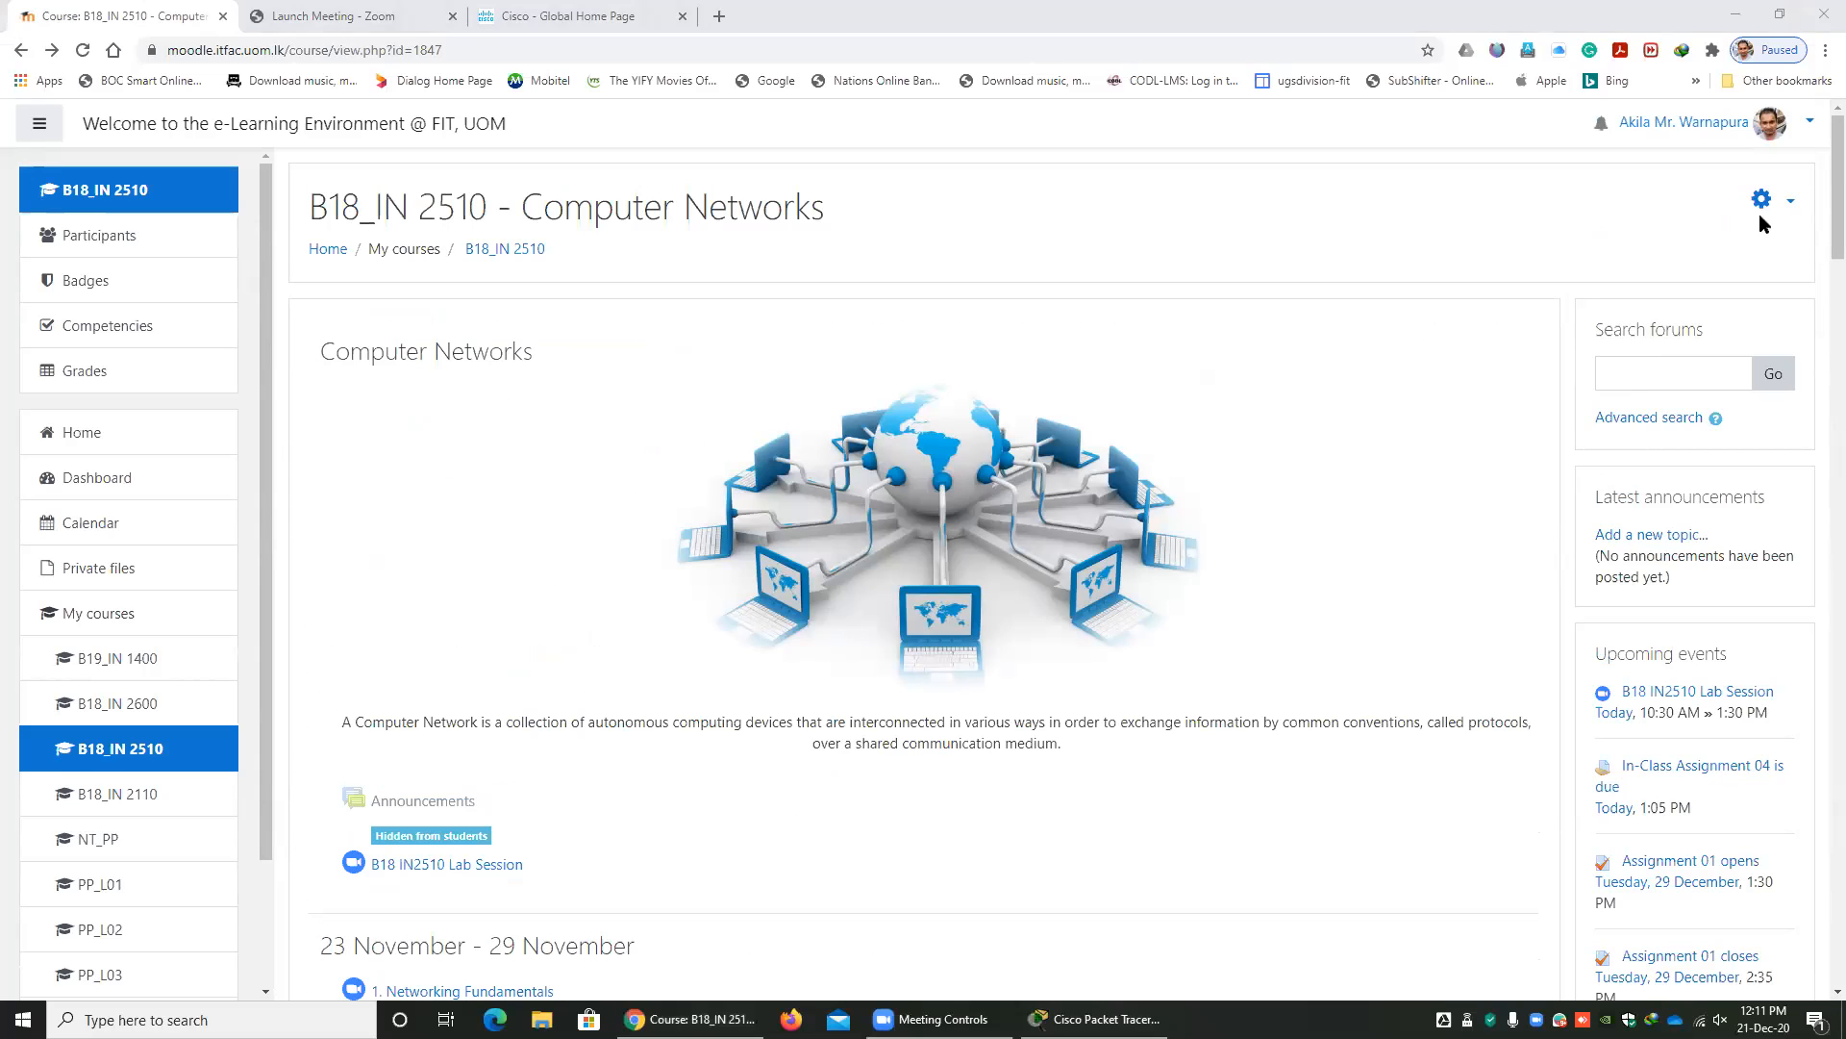
{"action": "left_click", "coordinate": [1764, 202]}
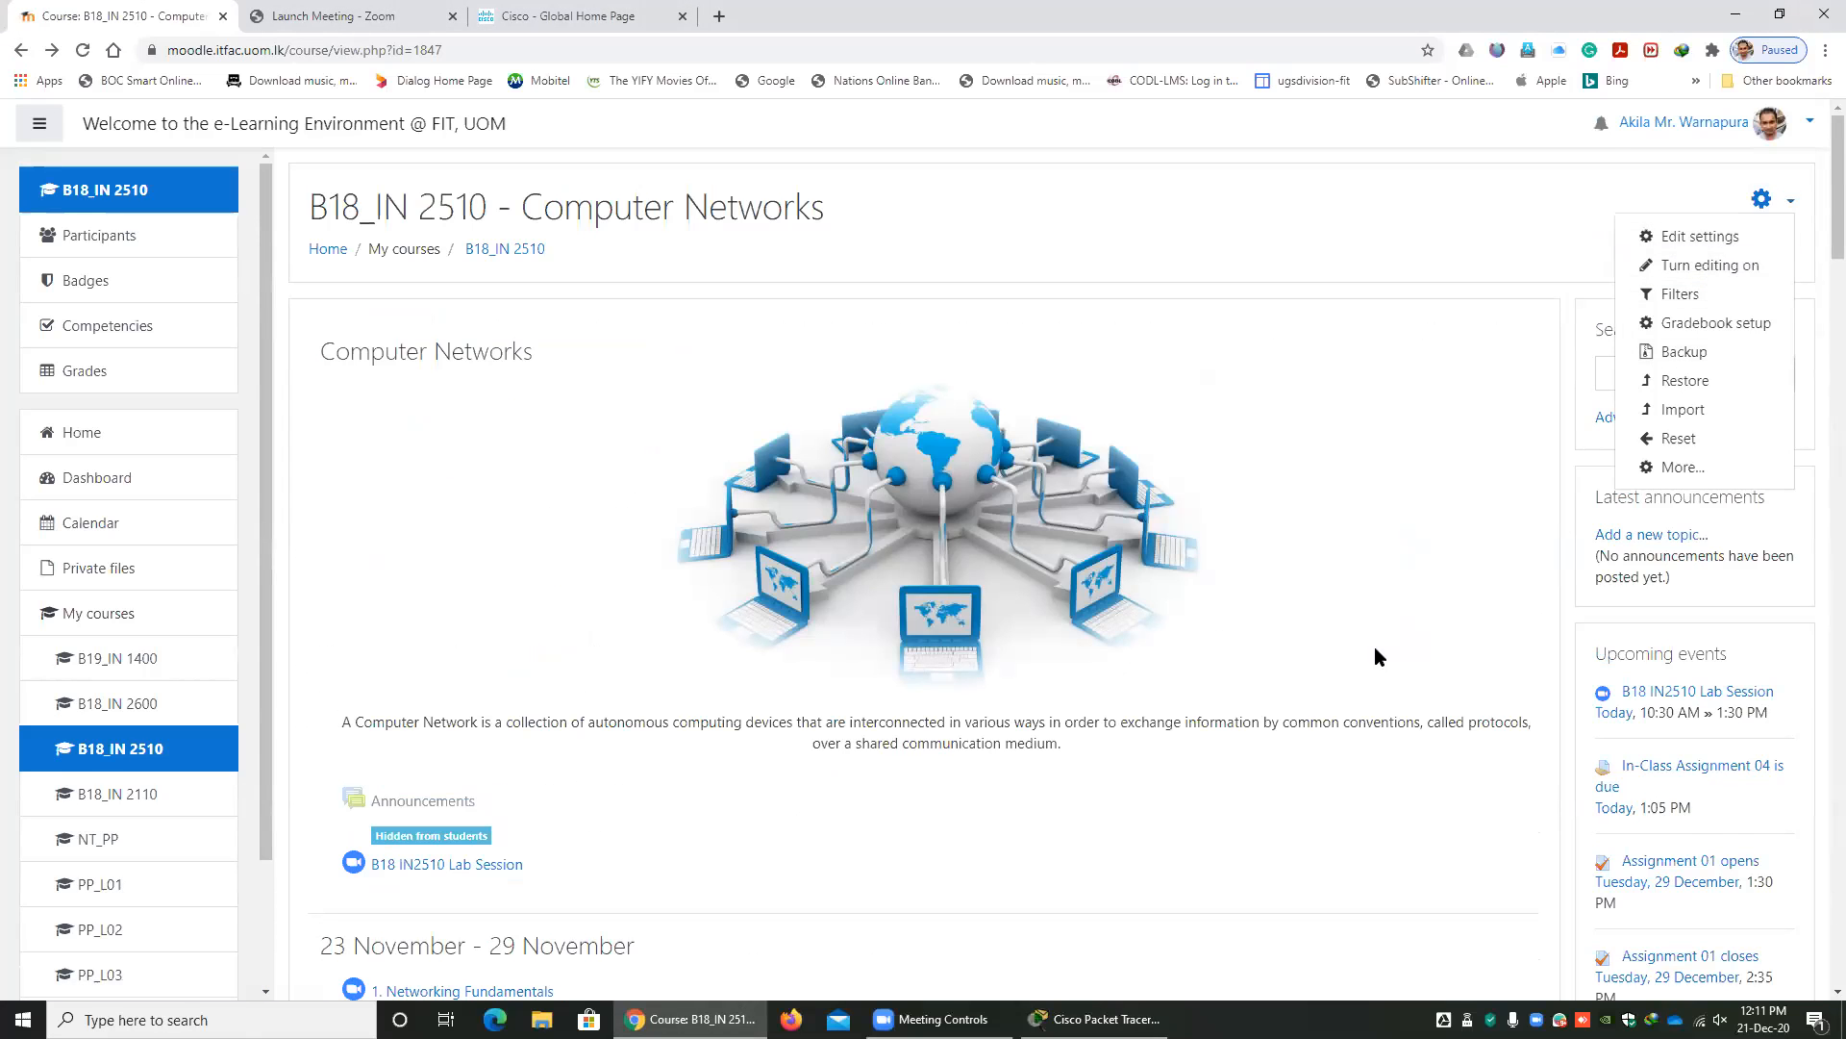
{"action": "scroll", "coordinate": [1376, 647], "scroll_direction": "down", "scroll_amount": 15}
{"action": "scroll", "coordinate": [1302, 646], "scroll_direction": "down", "scroll_amount": 5}
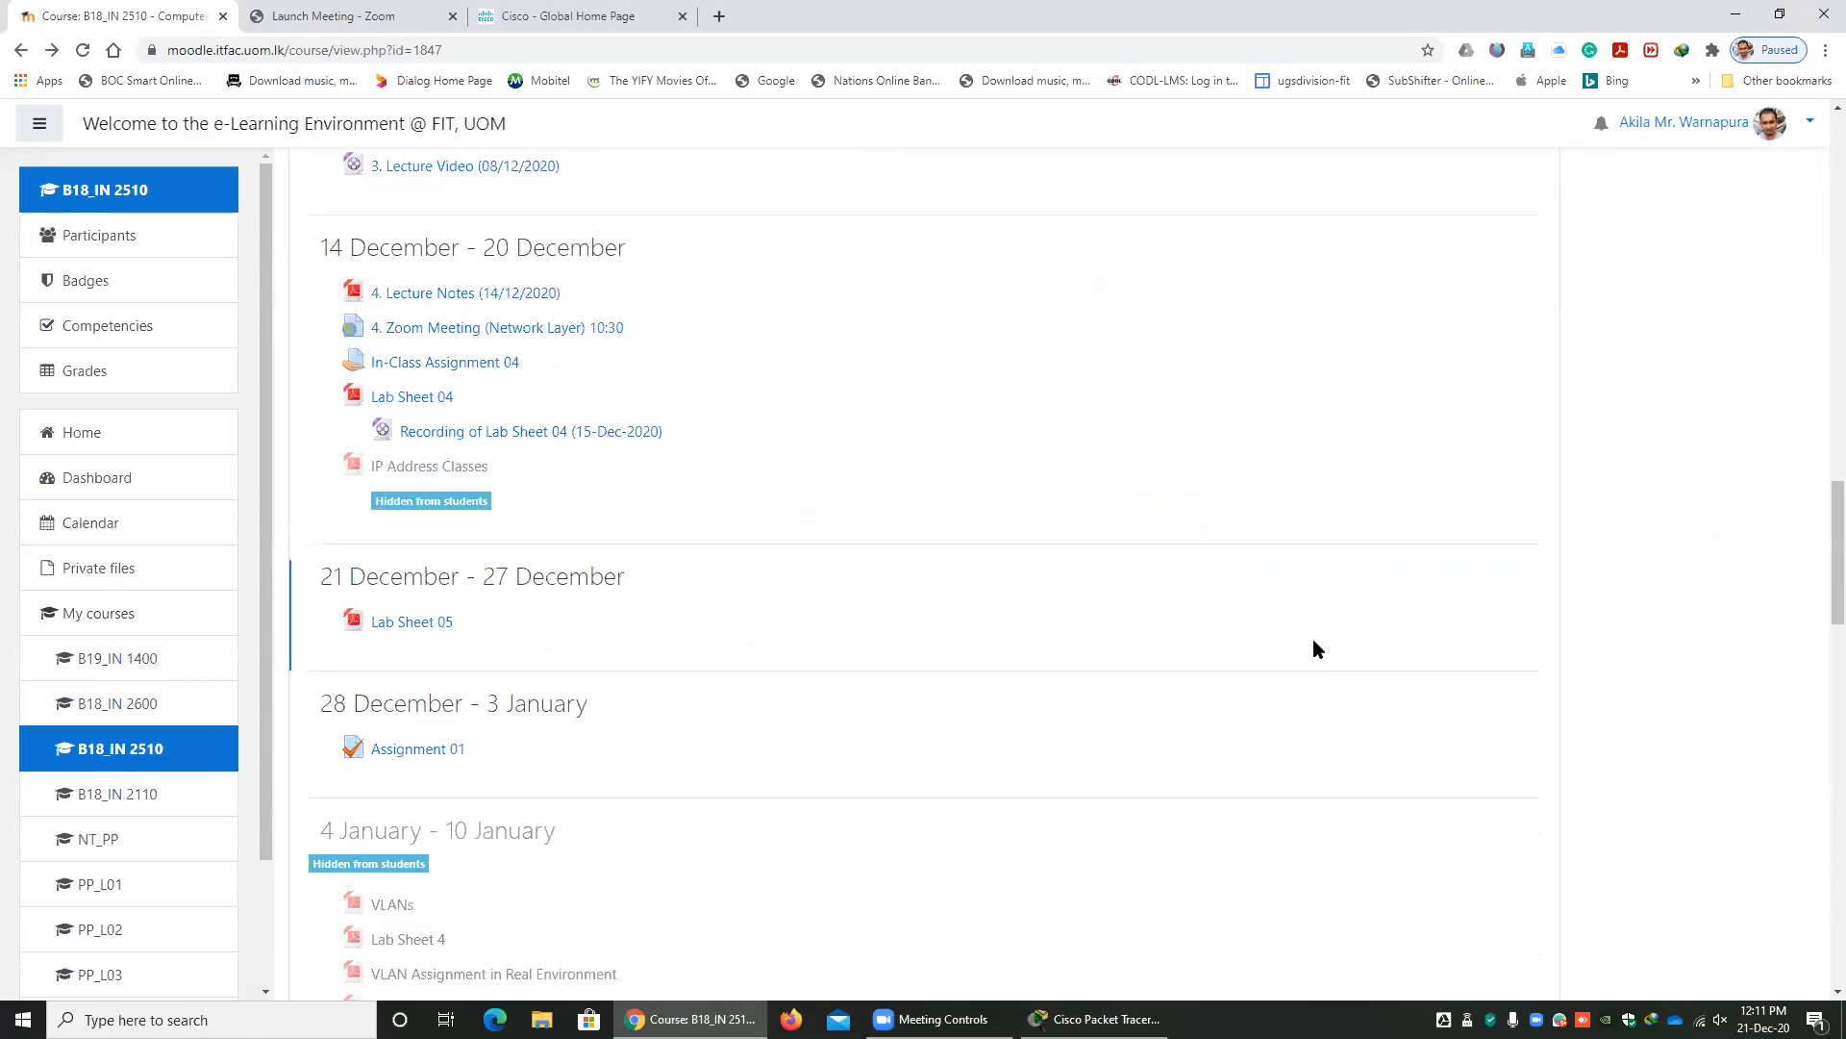
{"action": "scroll", "coordinate": [1313, 638], "scroll_direction": "up", "scroll_amount": 17}
{"action": "scroll", "coordinate": [1378, 615], "scroll_direction": "up", "scroll_amount": 5}
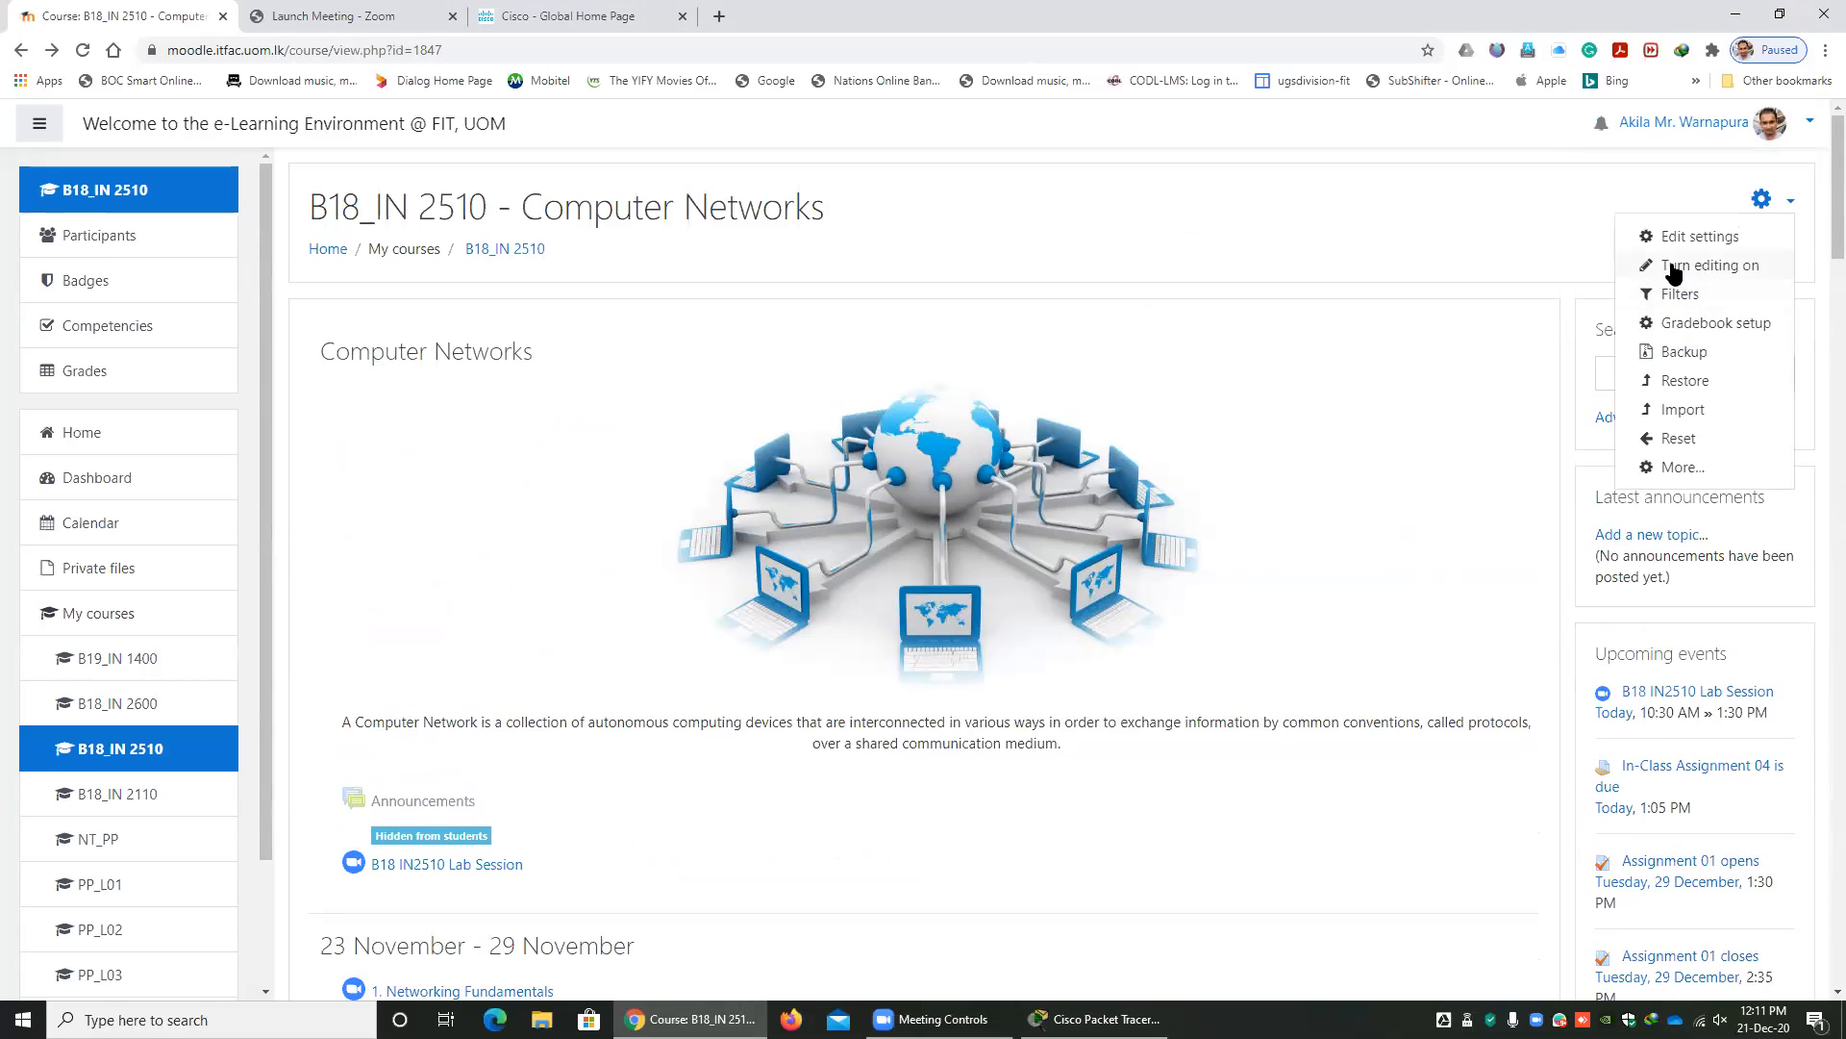
{"action": "left_click", "coordinate": [1676, 269]}
Add a new Quiz activity to the general section at the start of the course, below the B18 IN2510 Lab Session.
{"action": "scroll", "coordinate": [1433, 621], "scroll_direction": "down", "scroll_amount": 3}
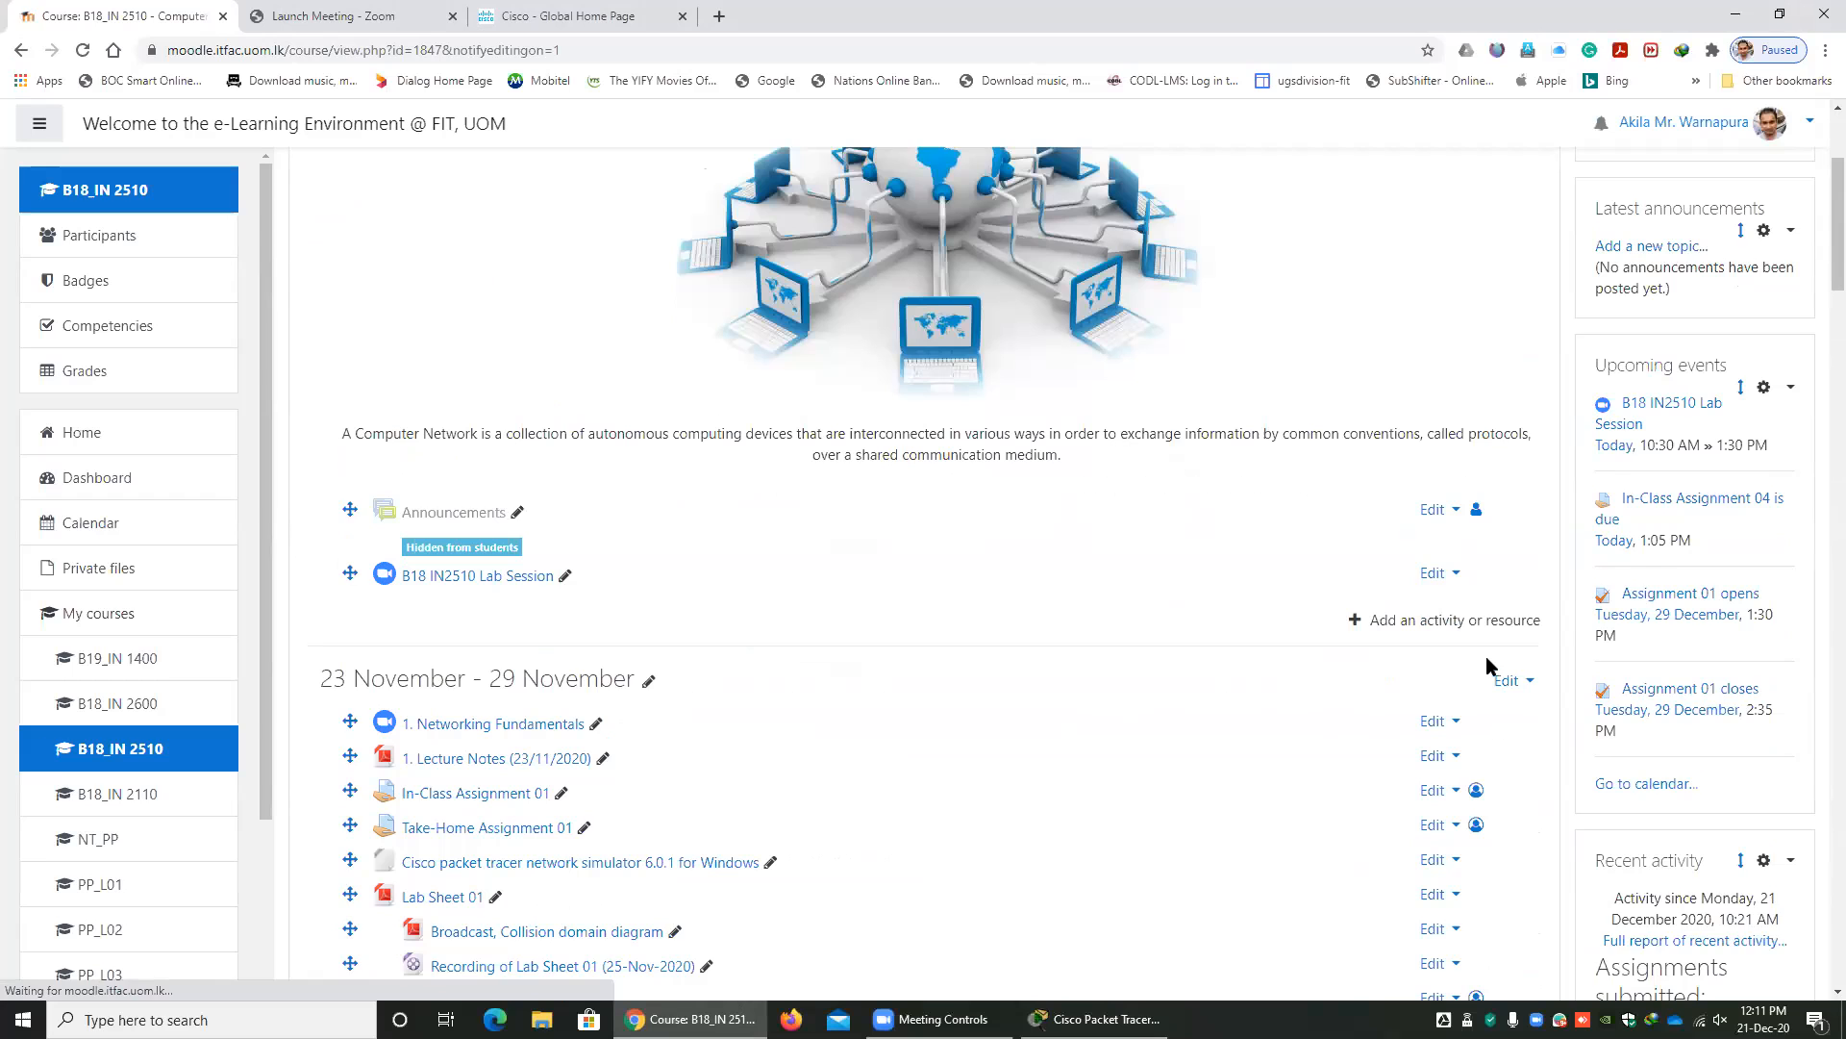
{"action": "left_click", "coordinate": [1446, 620]}
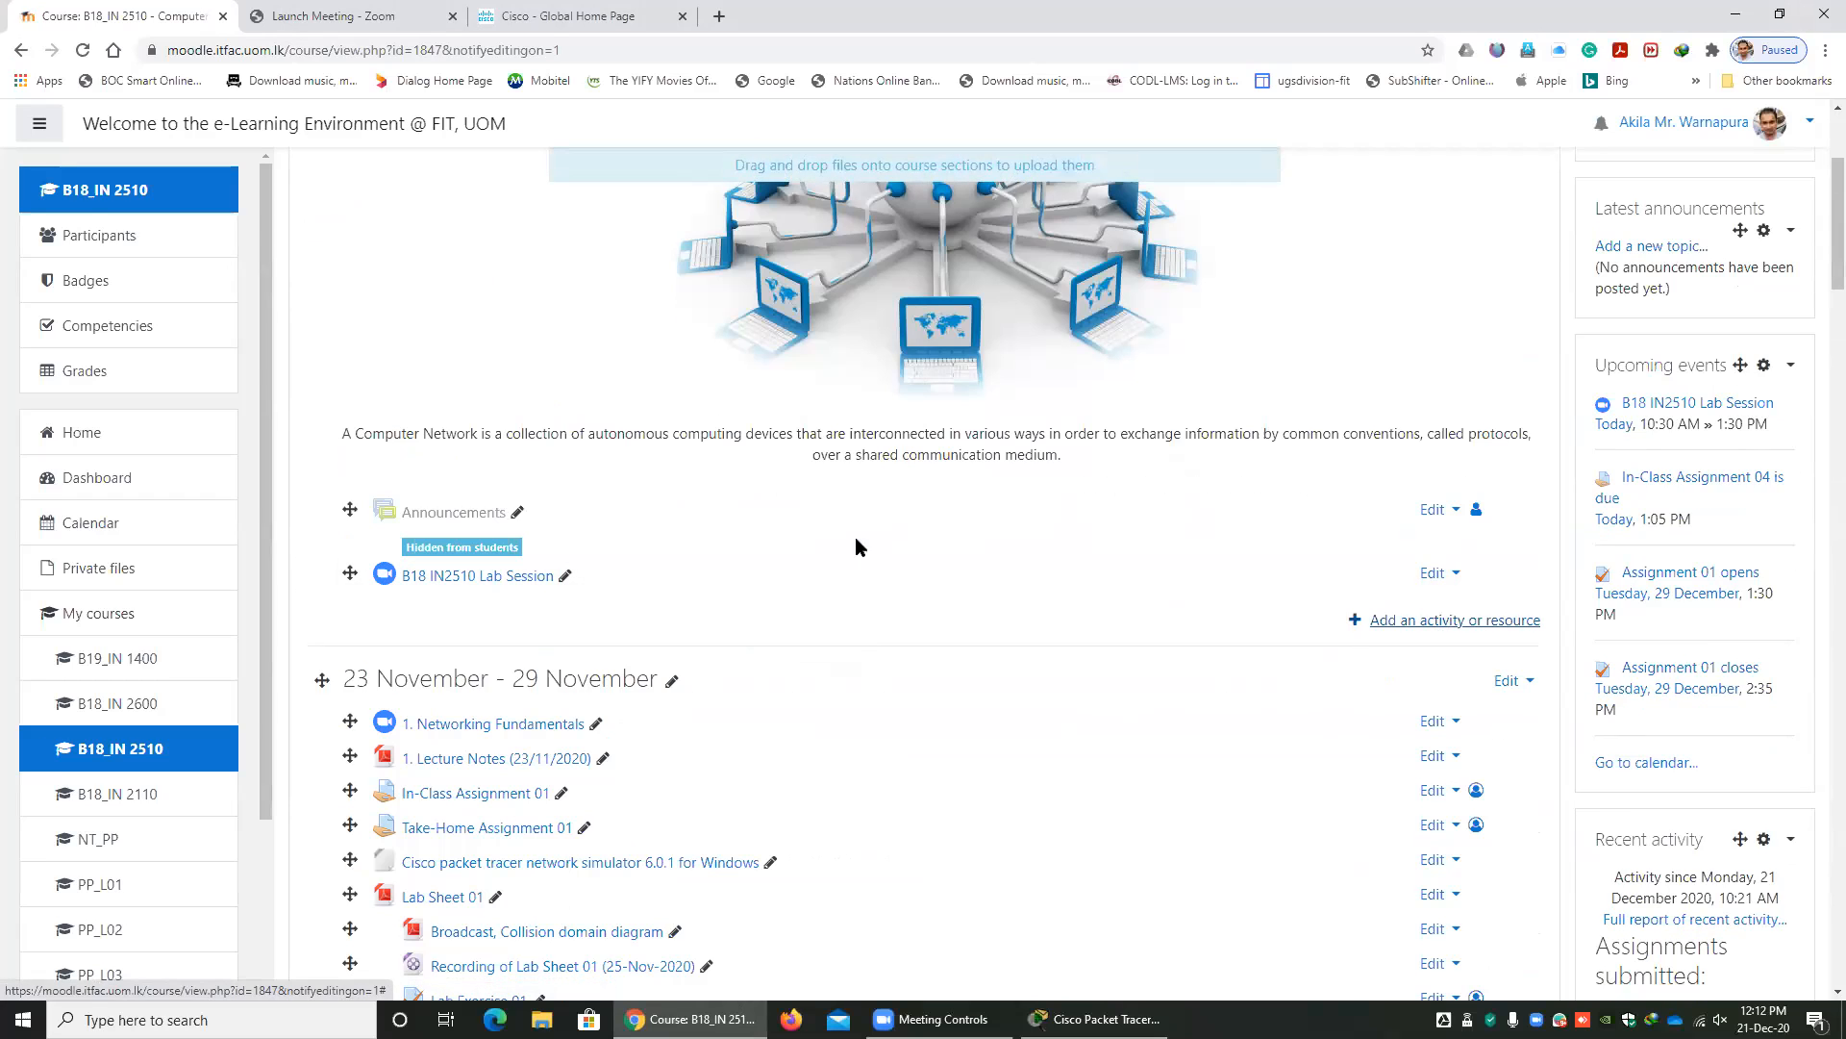
{"action": "scroll", "coordinate": [767, 616], "scroll_direction": "down", "scroll_amount": 3}
{"action": "left_click", "coordinate": [760, 413]}
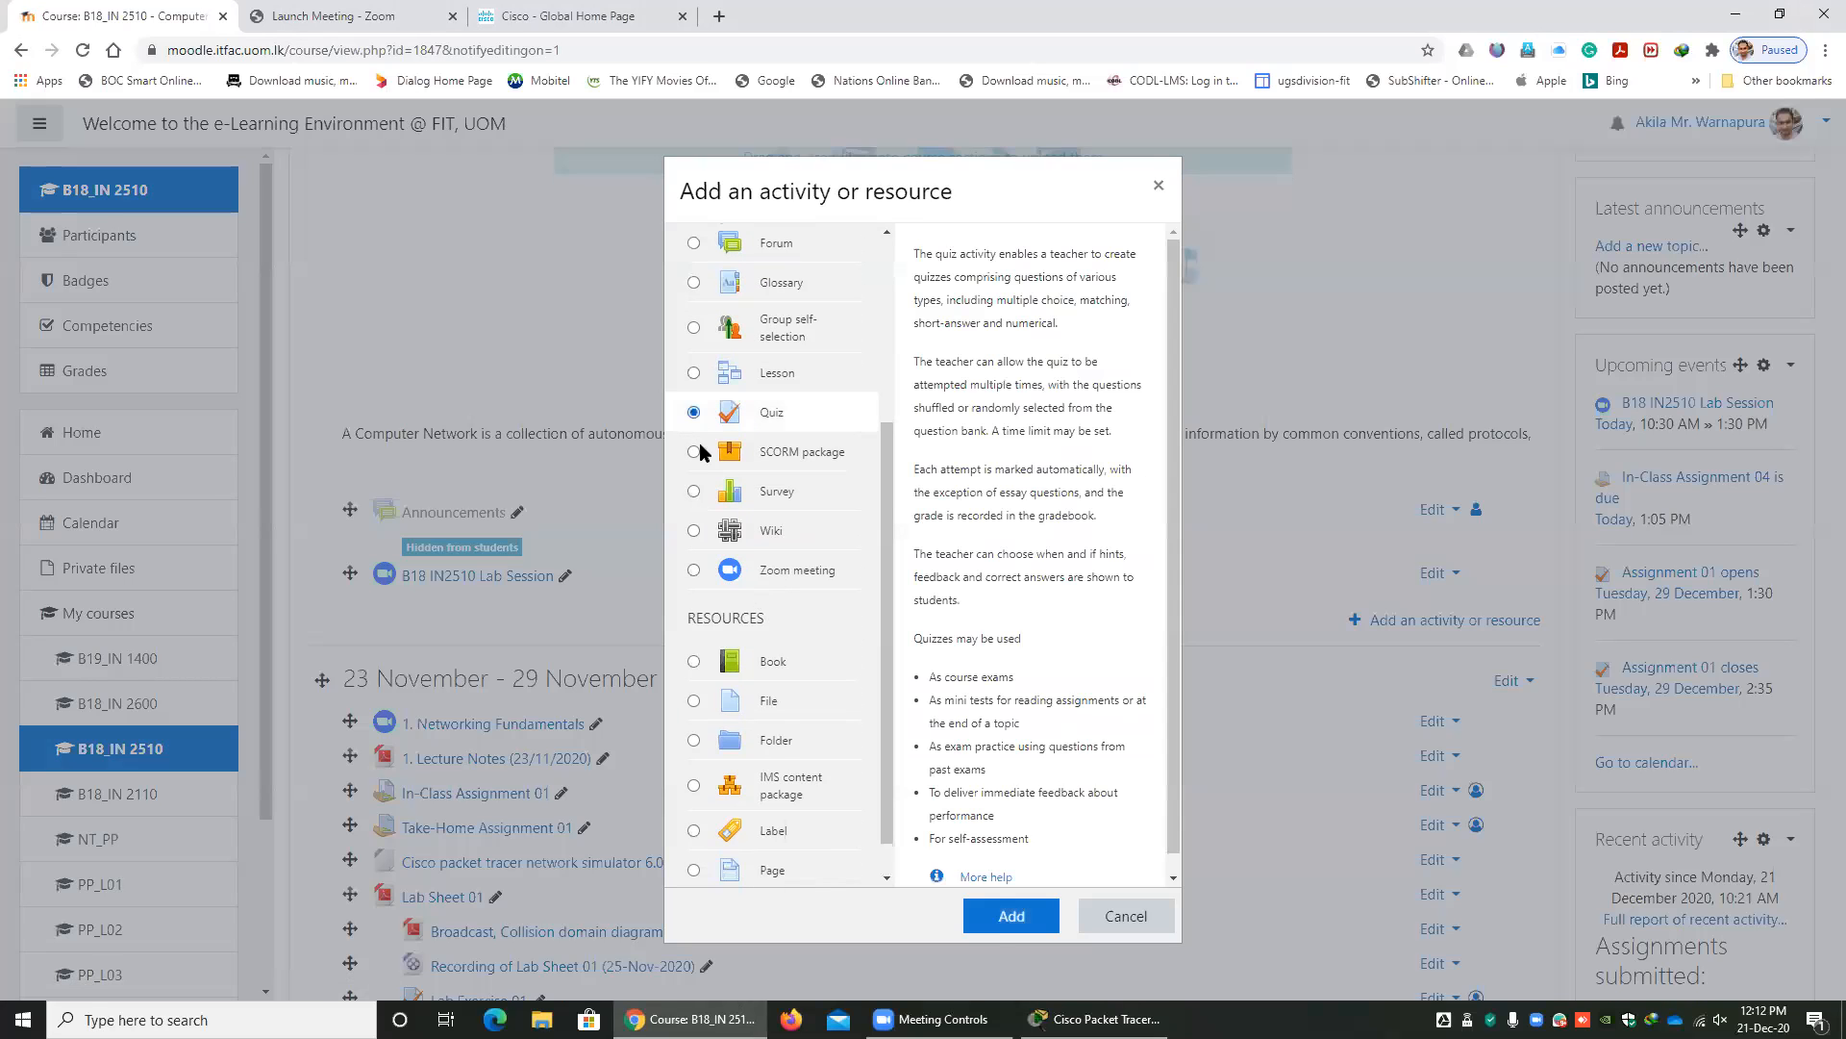
{"action": "left_click", "coordinate": [991, 919]}
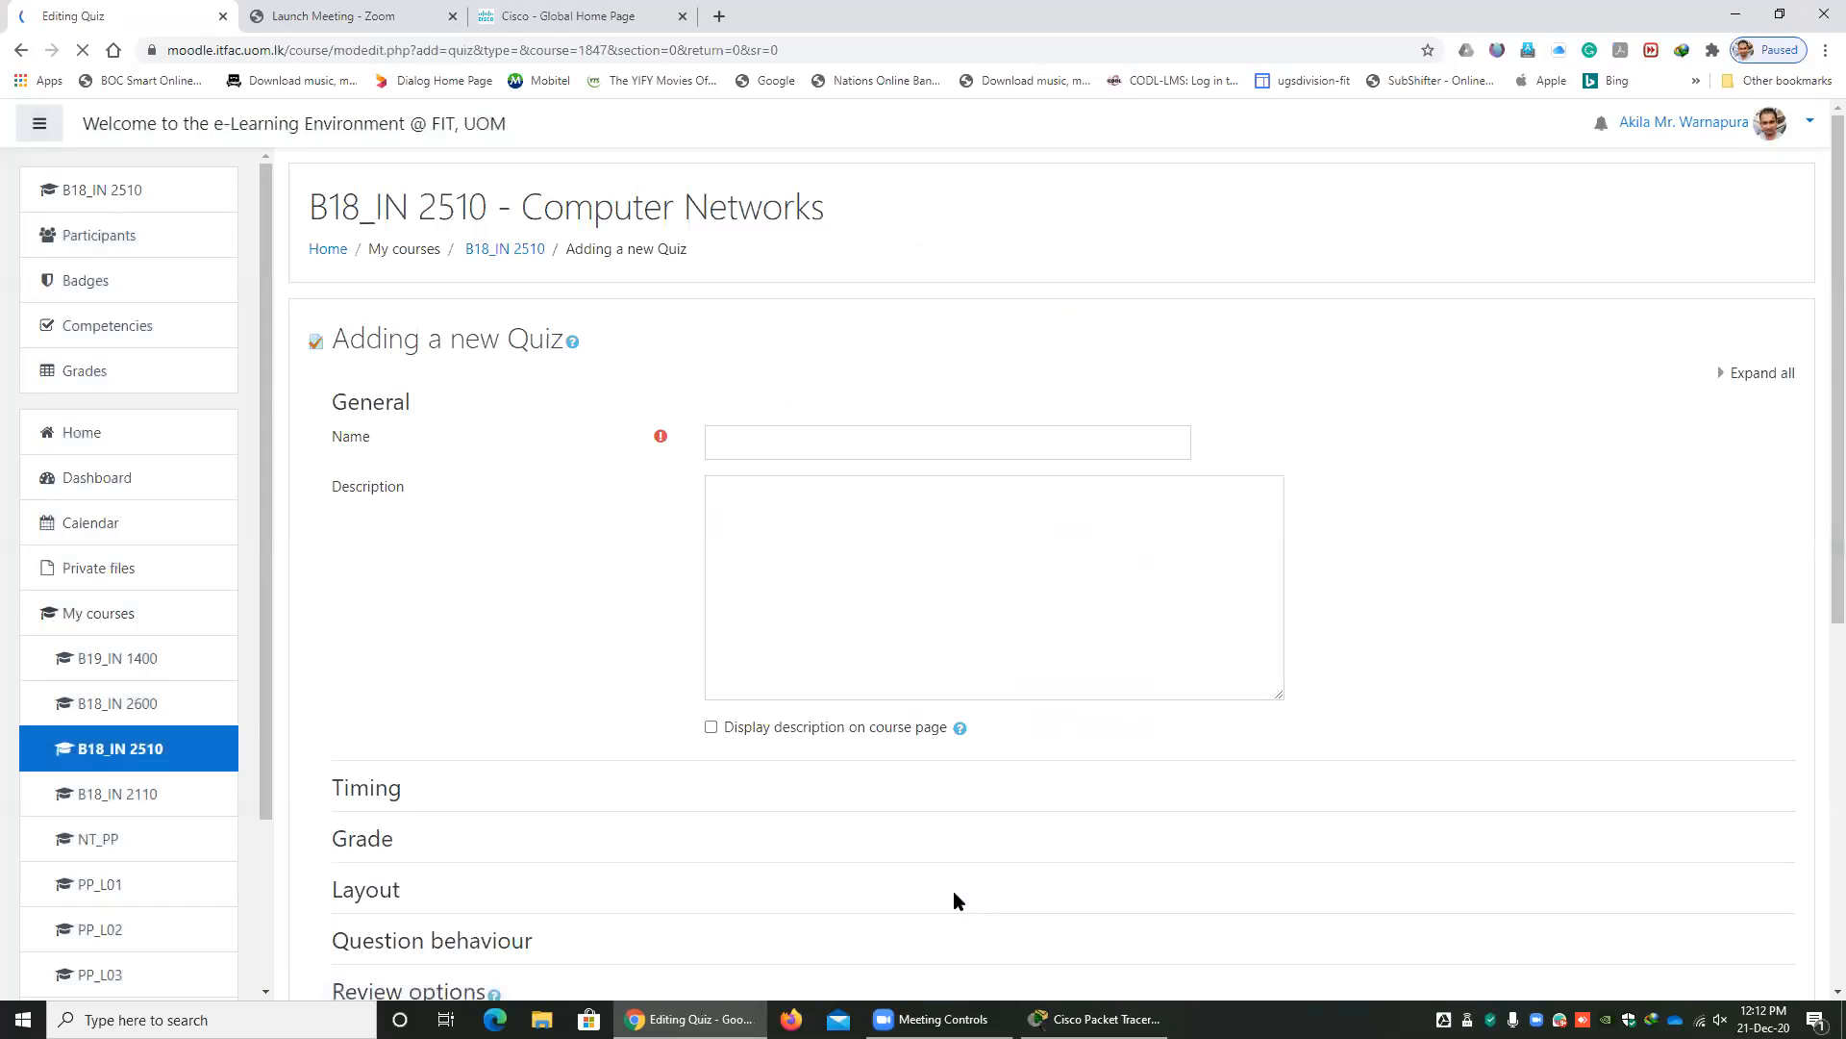
Name the new quiz "test" and enter "test" as its description.
{"action": "left_click", "coordinate": [867, 447]}
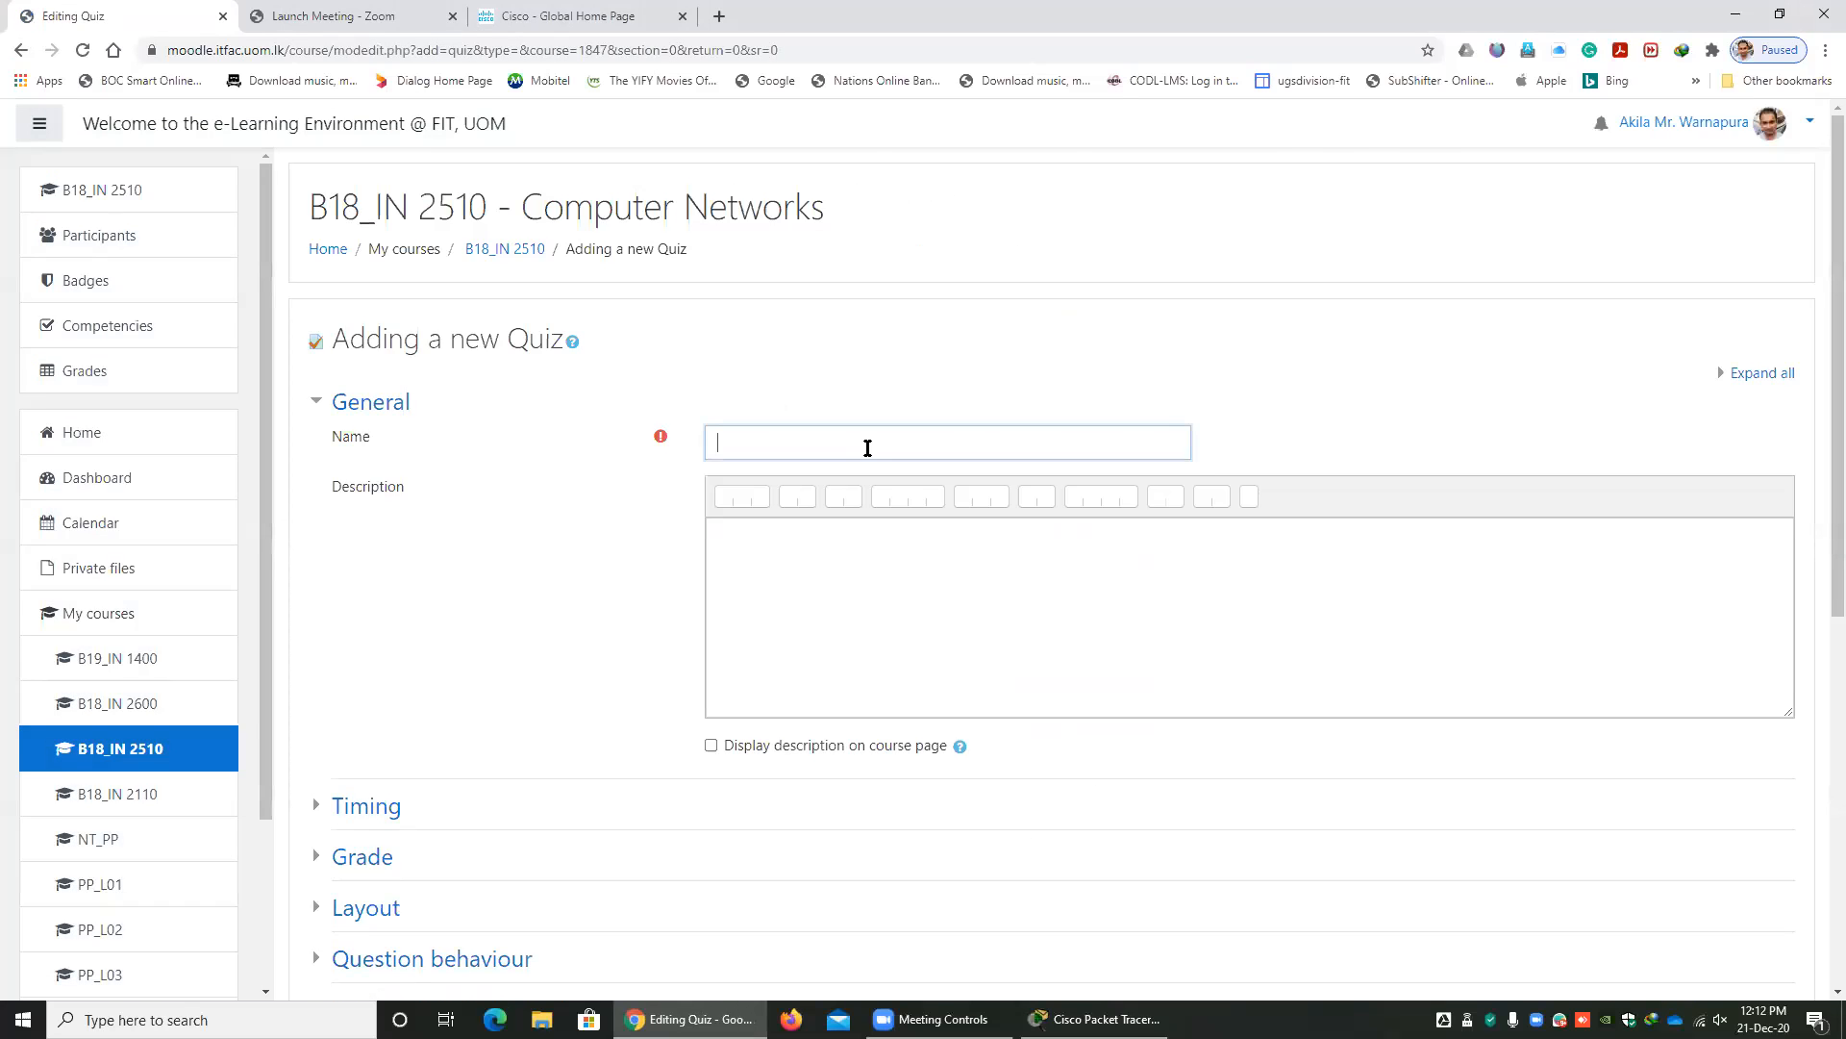
{"action": "type", "text": "test"}
{"action": "left_click", "coordinate": [850, 584]}
{"action": "type", "text": "test"}
Enable the quiz's opening and closing times, opening 21 December 2020 at 12:12 and closing the same day at 12:19.
{"action": "left_click", "coordinate": [1755, 375]}
{"action": "scroll", "coordinate": [1346, 615], "scroll_direction": "down", "scroll_amount": 4}
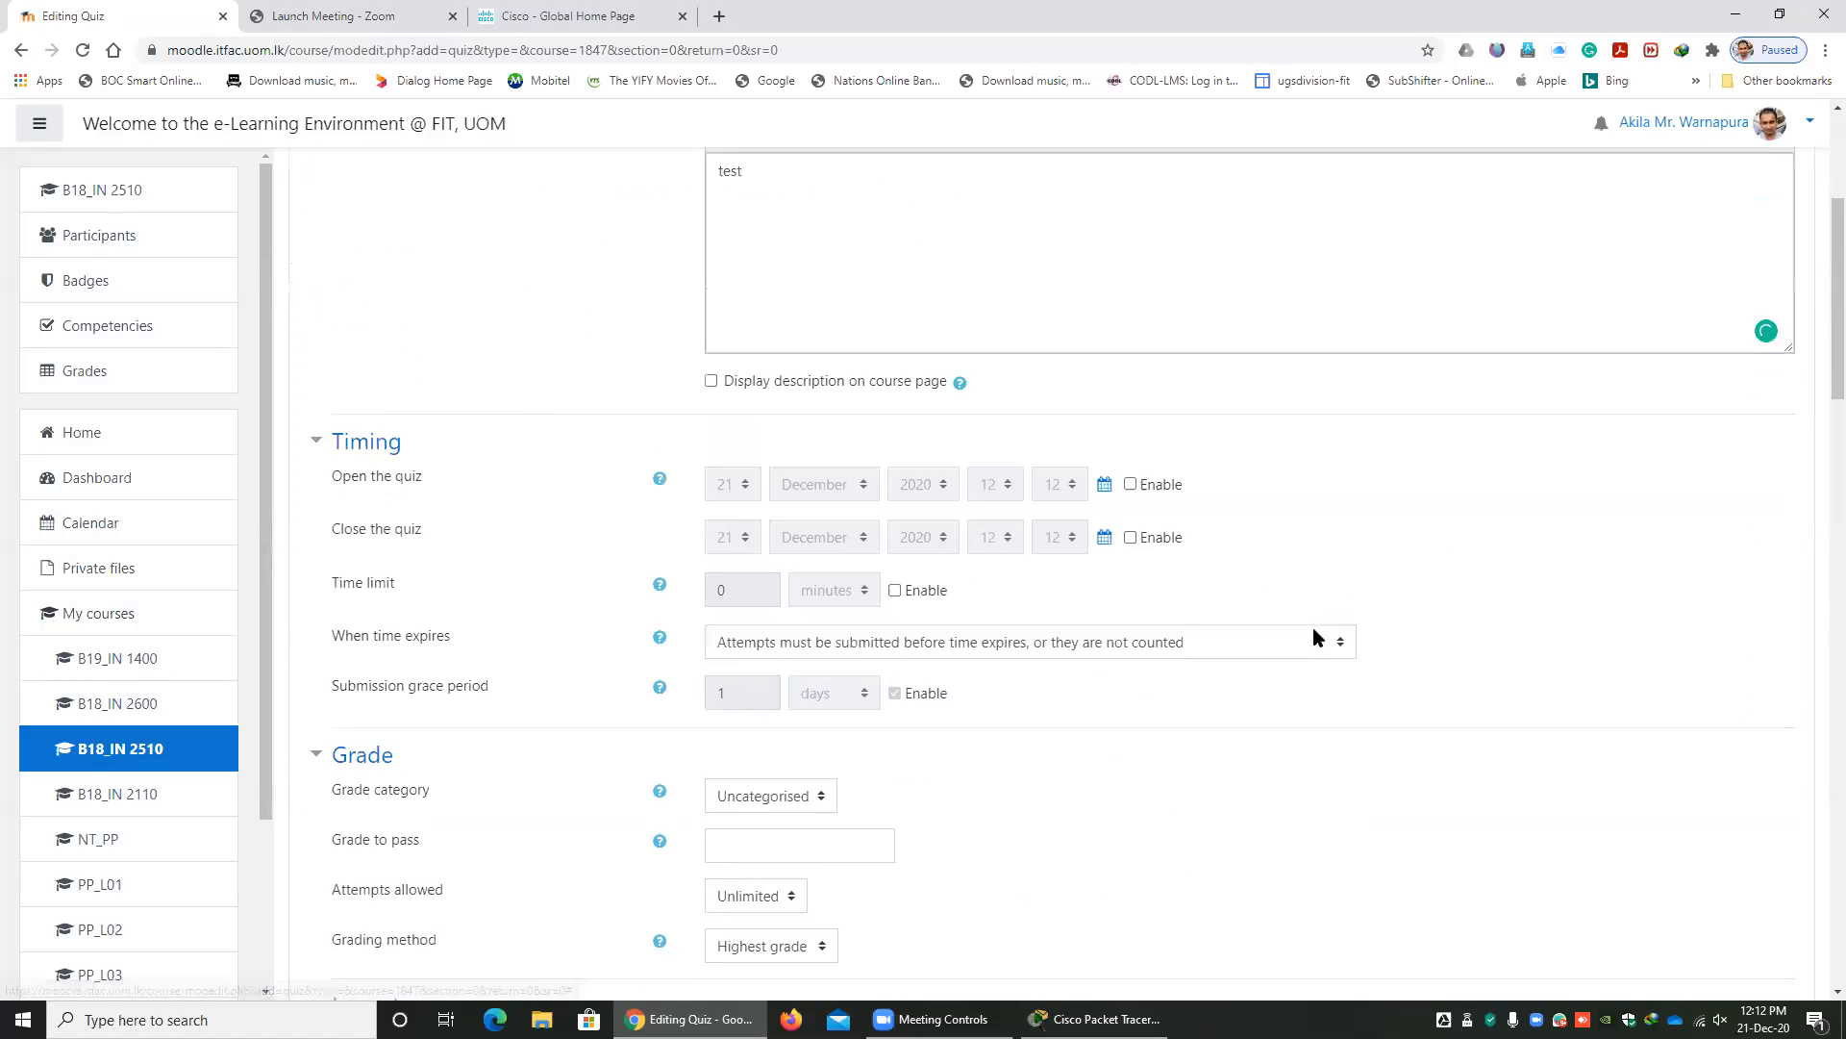
{"action": "scroll", "coordinate": [1093, 536], "scroll_direction": "up", "scroll_amount": 4}
{"action": "left_click", "coordinate": [1131, 760]}
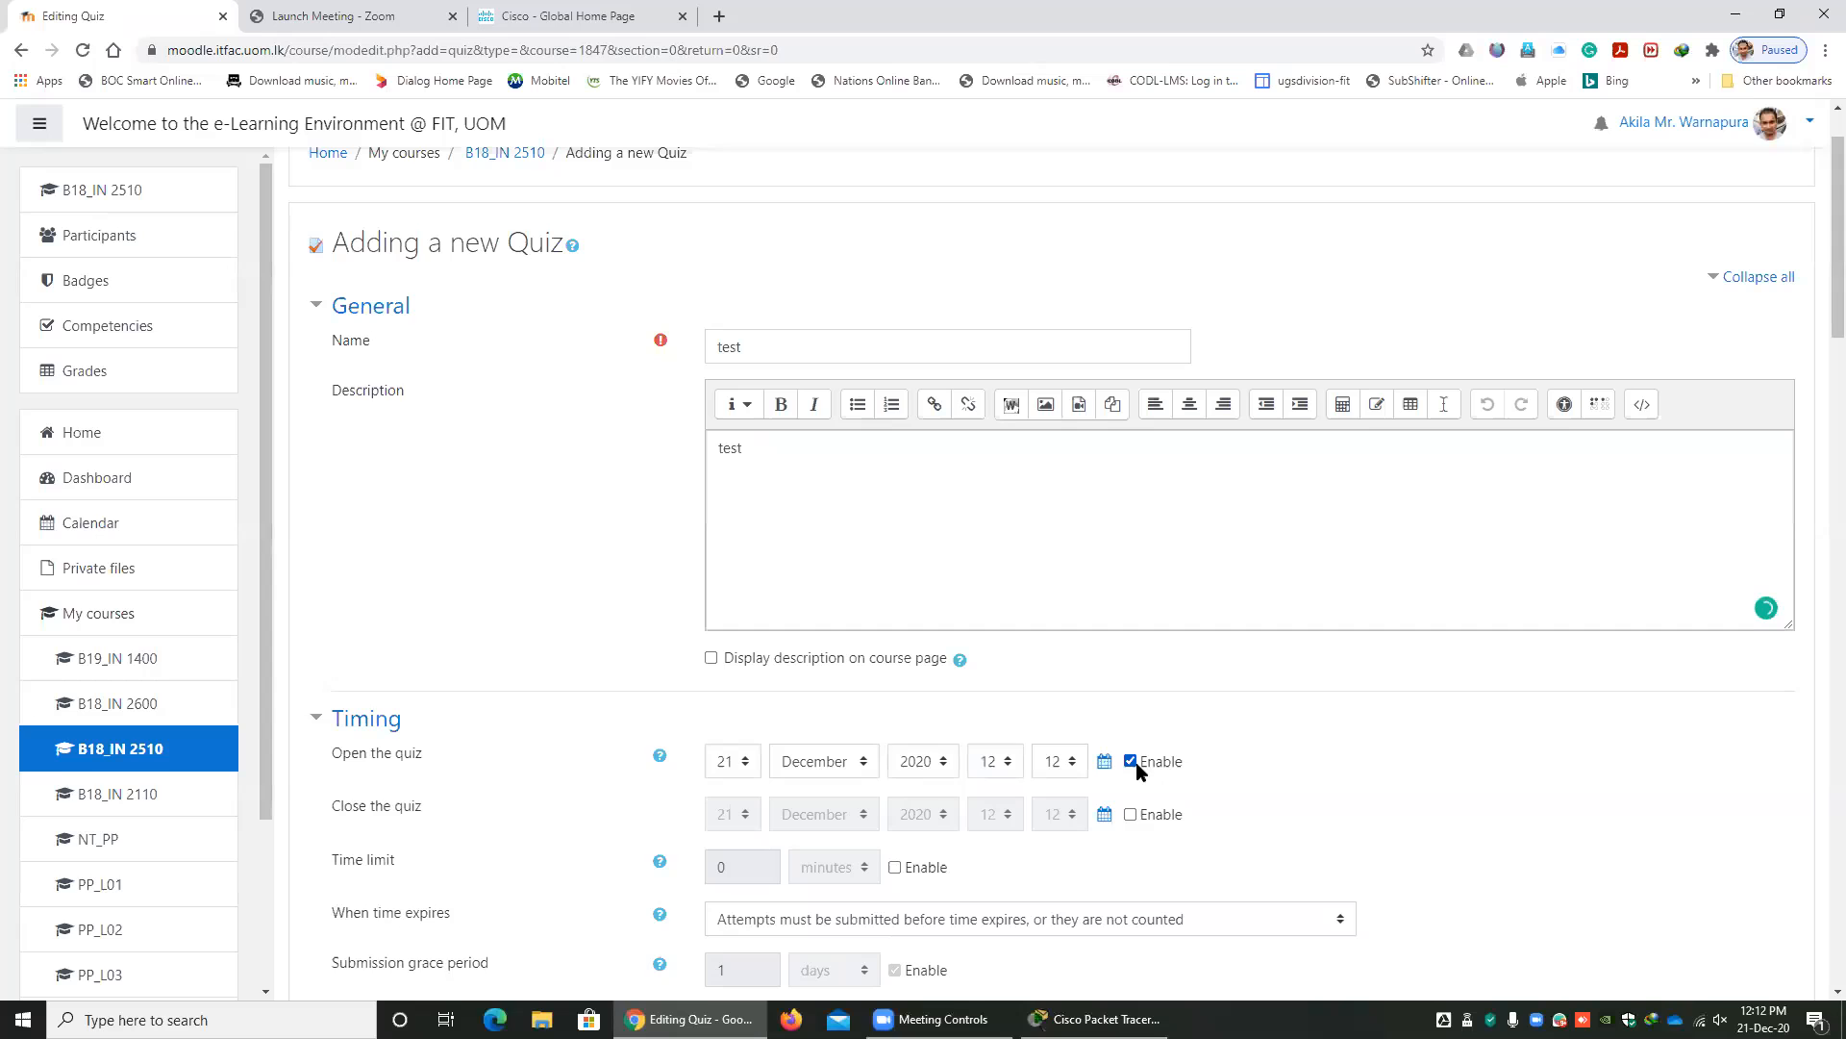
{"action": "left_click", "coordinate": [1130, 814]}
{"action": "left_click", "coordinate": [1060, 813]}
{"action": "left_click", "coordinate": [1064, 784]}
Enable a time limit of 1 minute and have open attempts submitted automatically when time expires.
{"action": "scroll", "coordinate": [972, 740], "scroll_direction": "down", "scroll_amount": 2}
{"action": "left_click", "coordinate": [894, 674]}
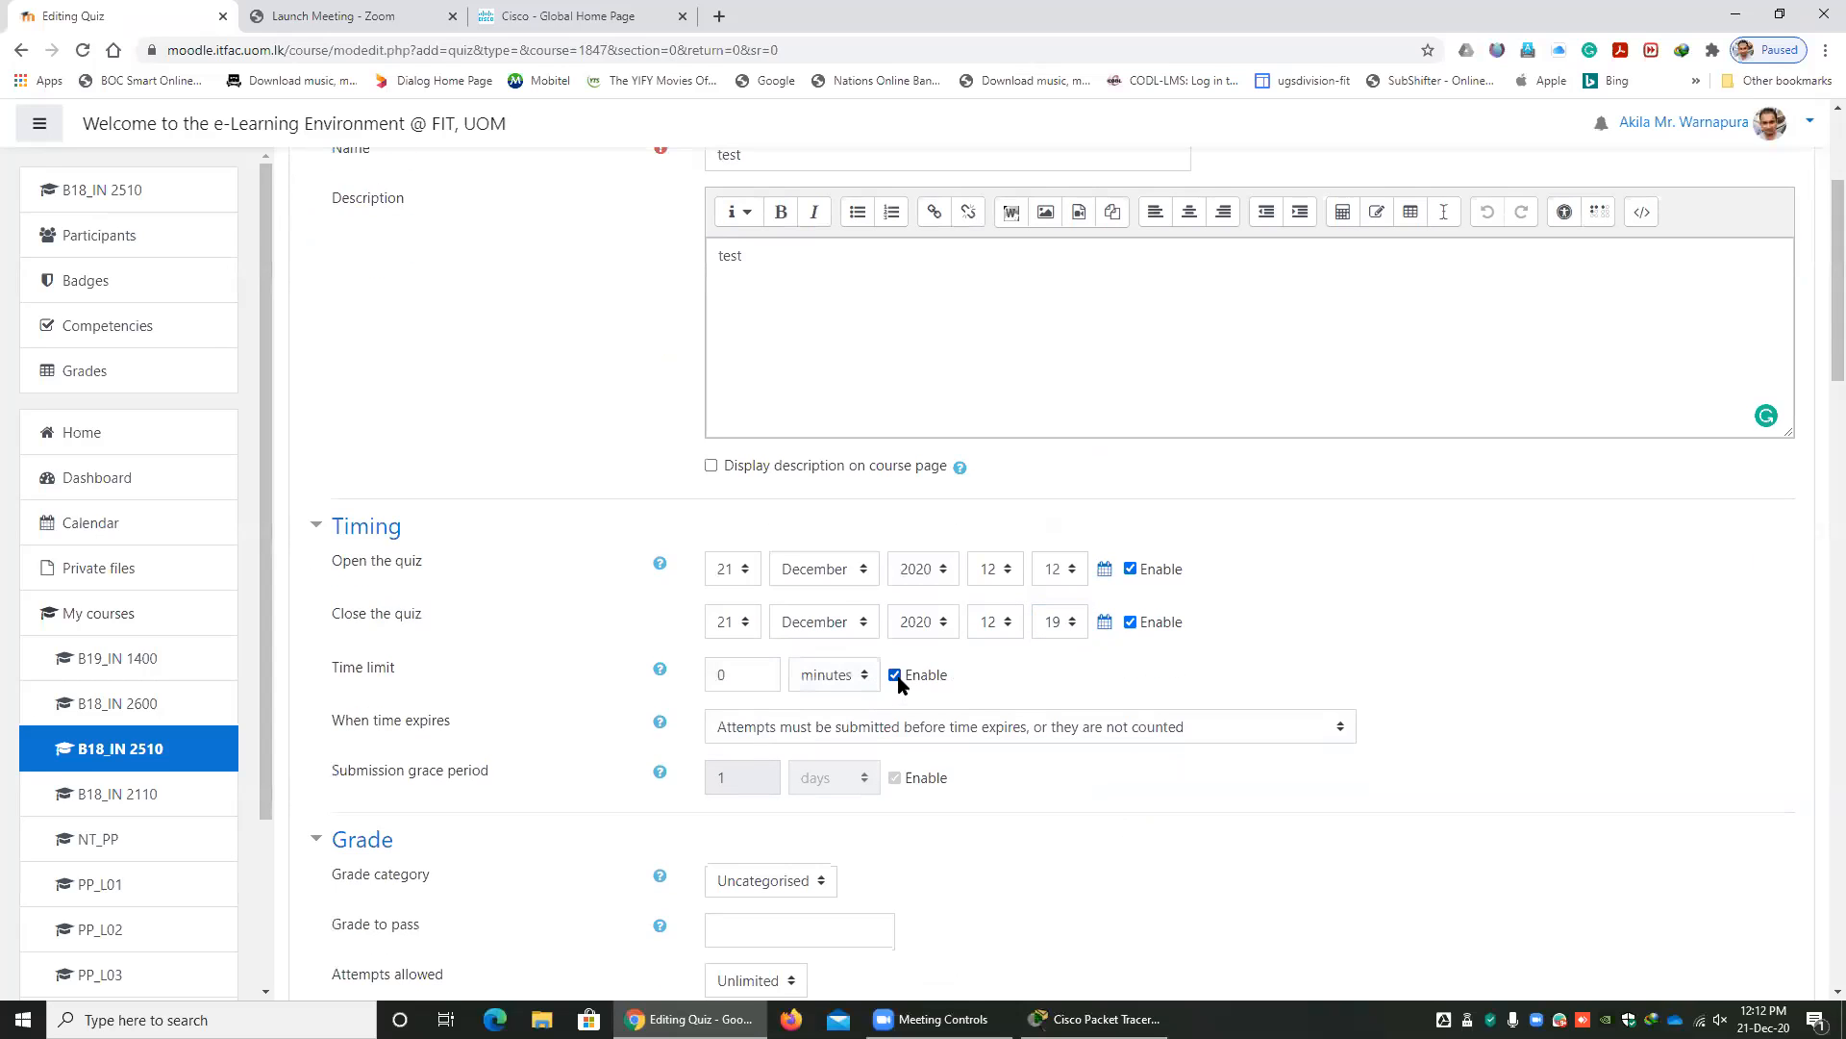
{"action": "double_click", "coordinate": [748, 674]}
{"action": "type", "text": "1"}
{"action": "left_click", "coordinate": [1092, 728]}
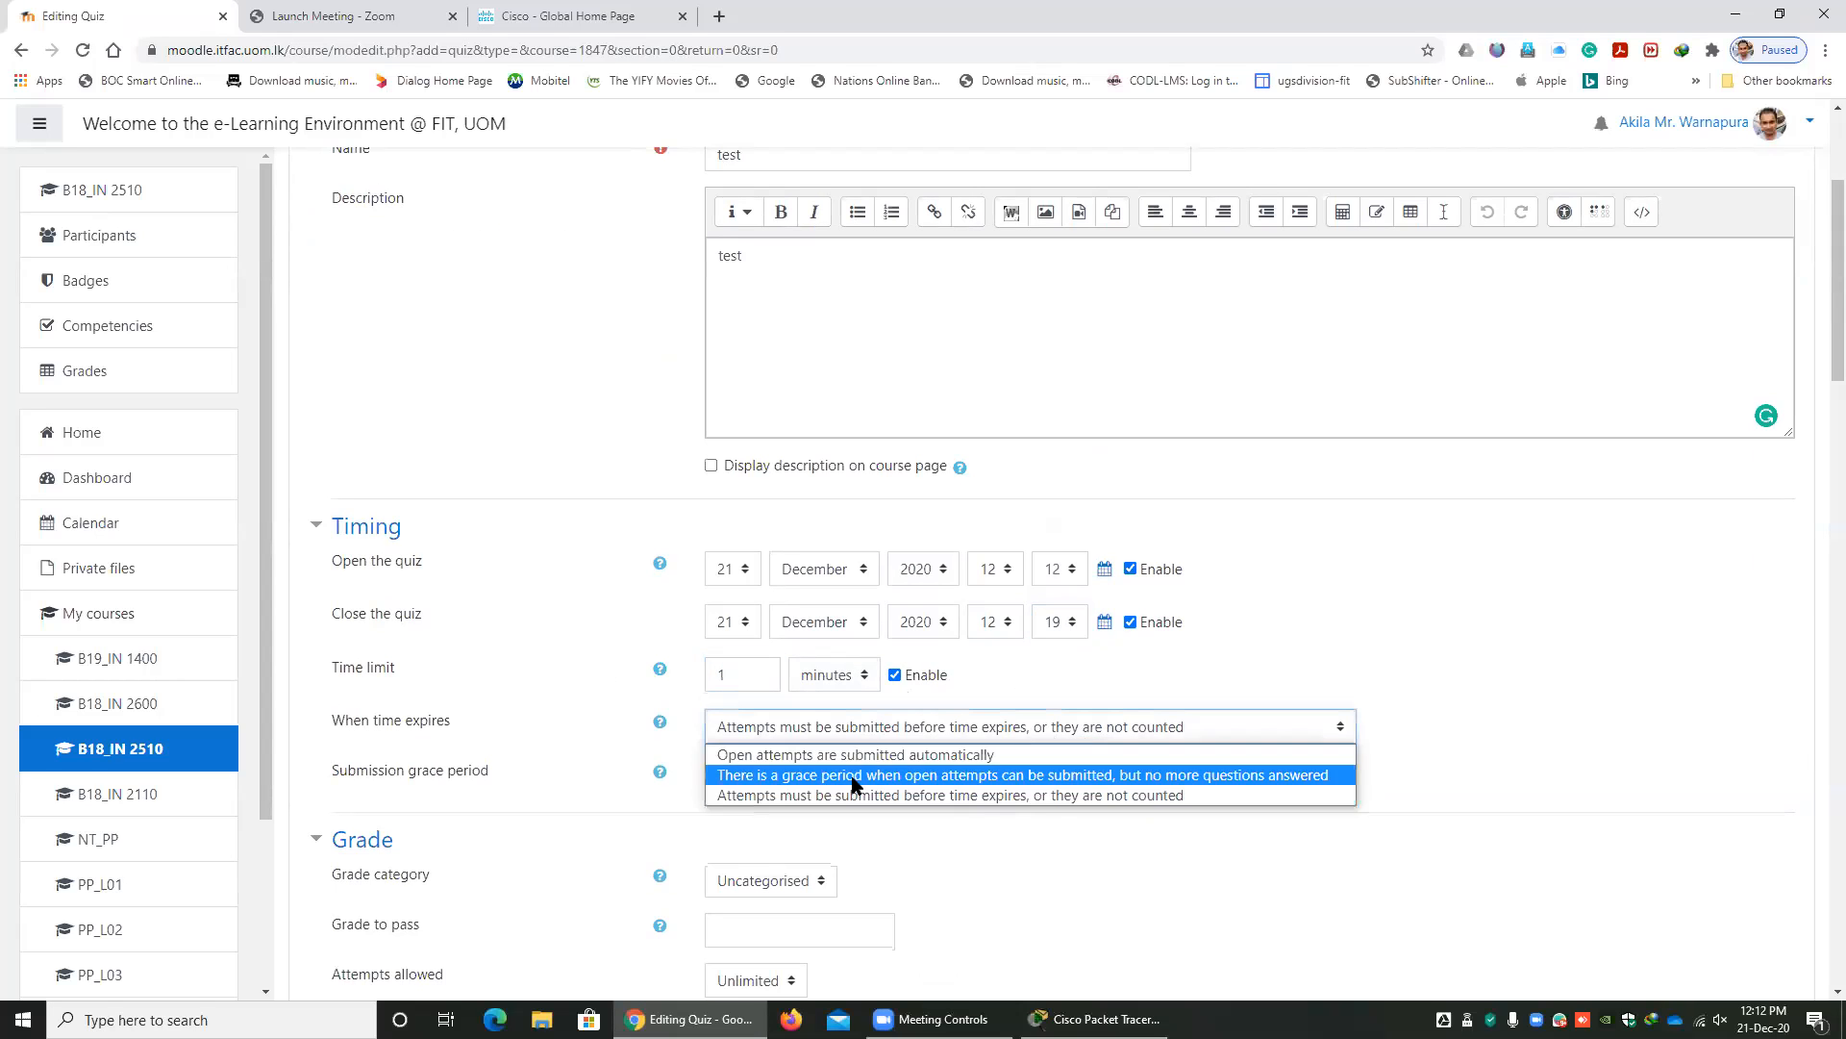
{"action": "left_click", "coordinate": [865, 751]}
Save the quiz back to the course, and open the test quiz for editing its questions.
{"action": "scroll", "coordinate": [1197, 703], "scroll_direction": "down", "scroll_amount": 1}
{"action": "scroll", "coordinate": [1198, 702], "scroll_direction": "down", "scroll_amount": 20}
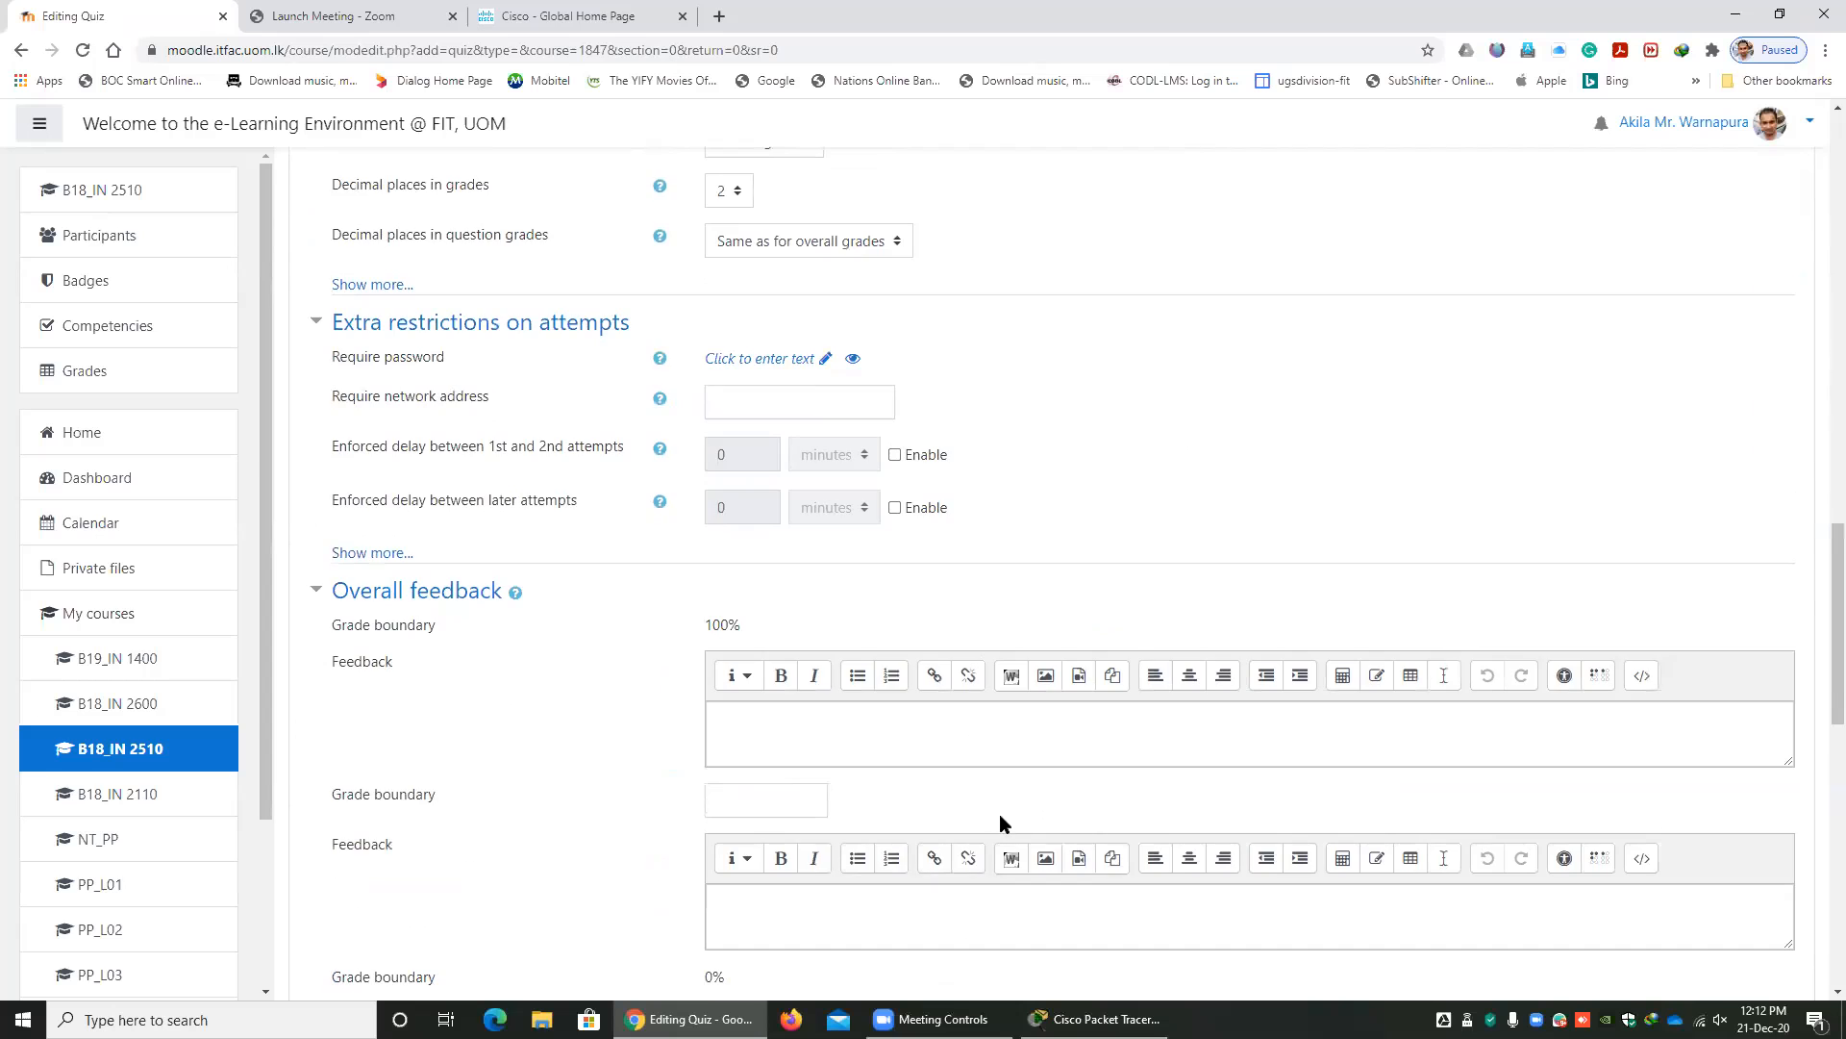
{"action": "scroll", "coordinate": [862, 798], "scroll_direction": "down", "scroll_amount": 4}
{"action": "left_click", "coordinate": [815, 759]}
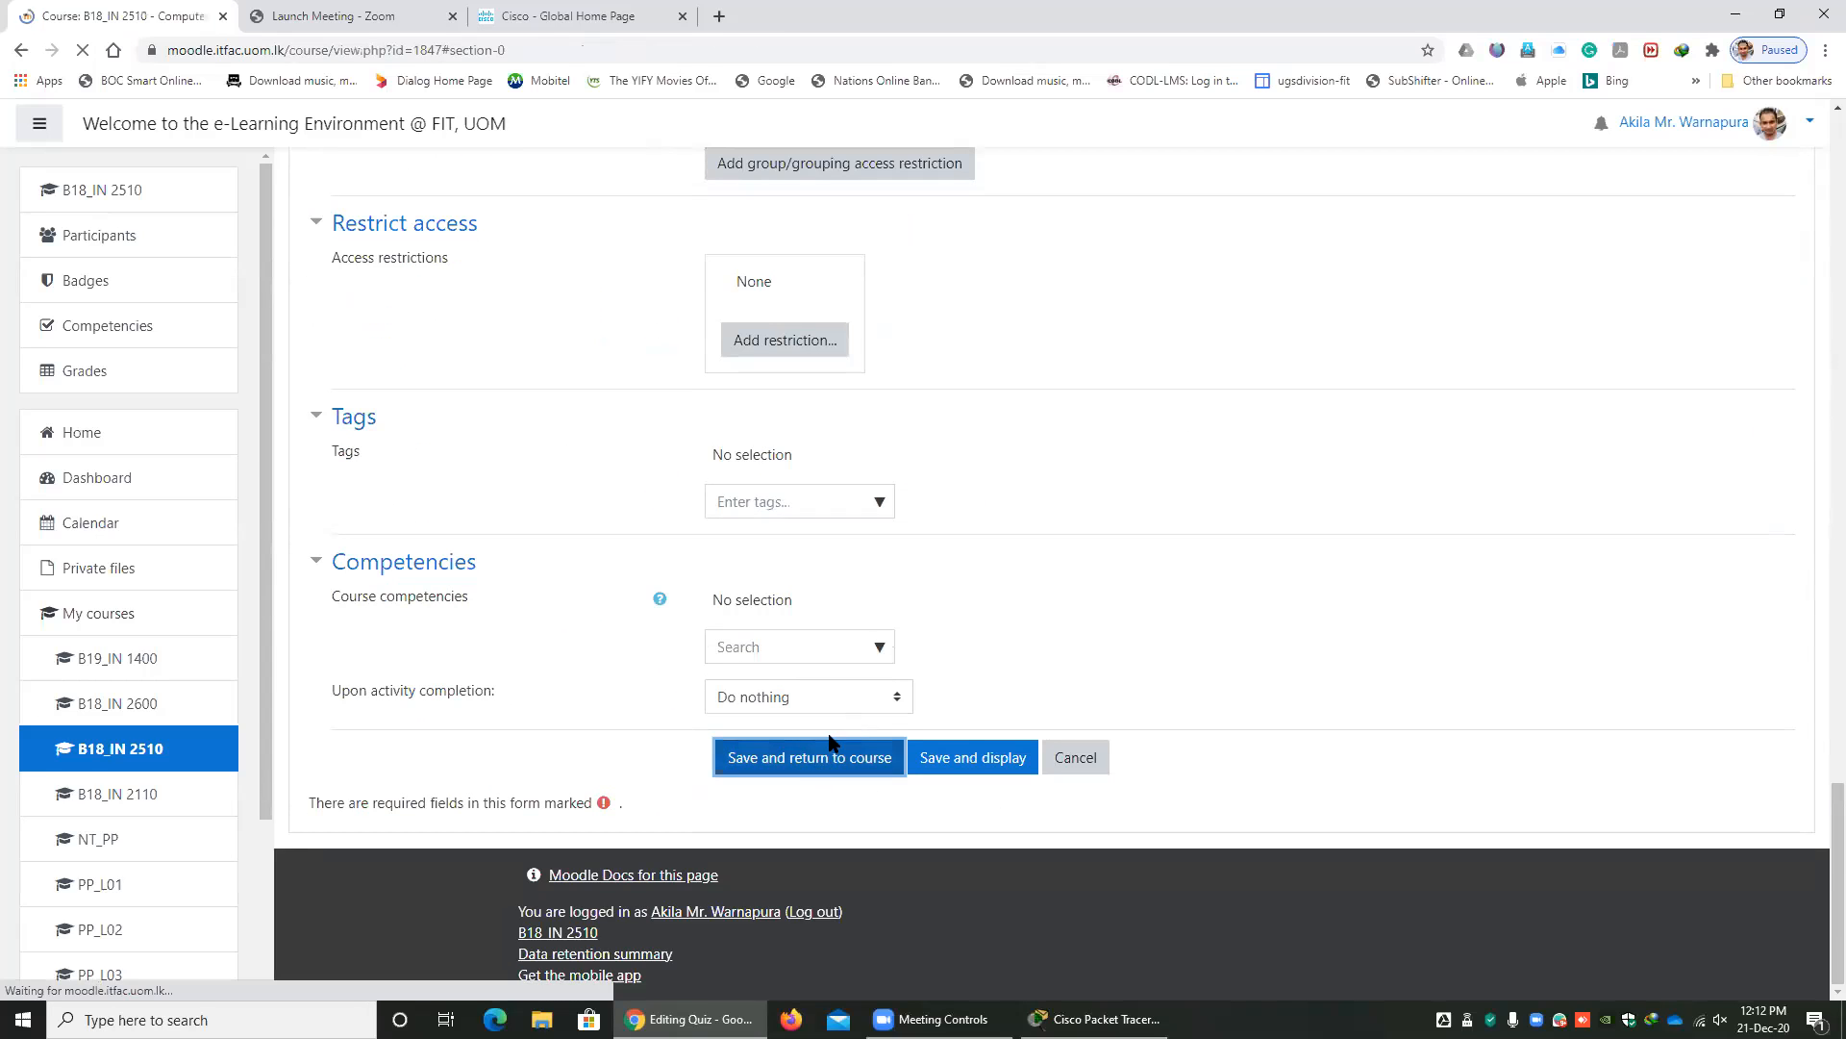
{"action": "left_click", "coordinate": [413, 700]}
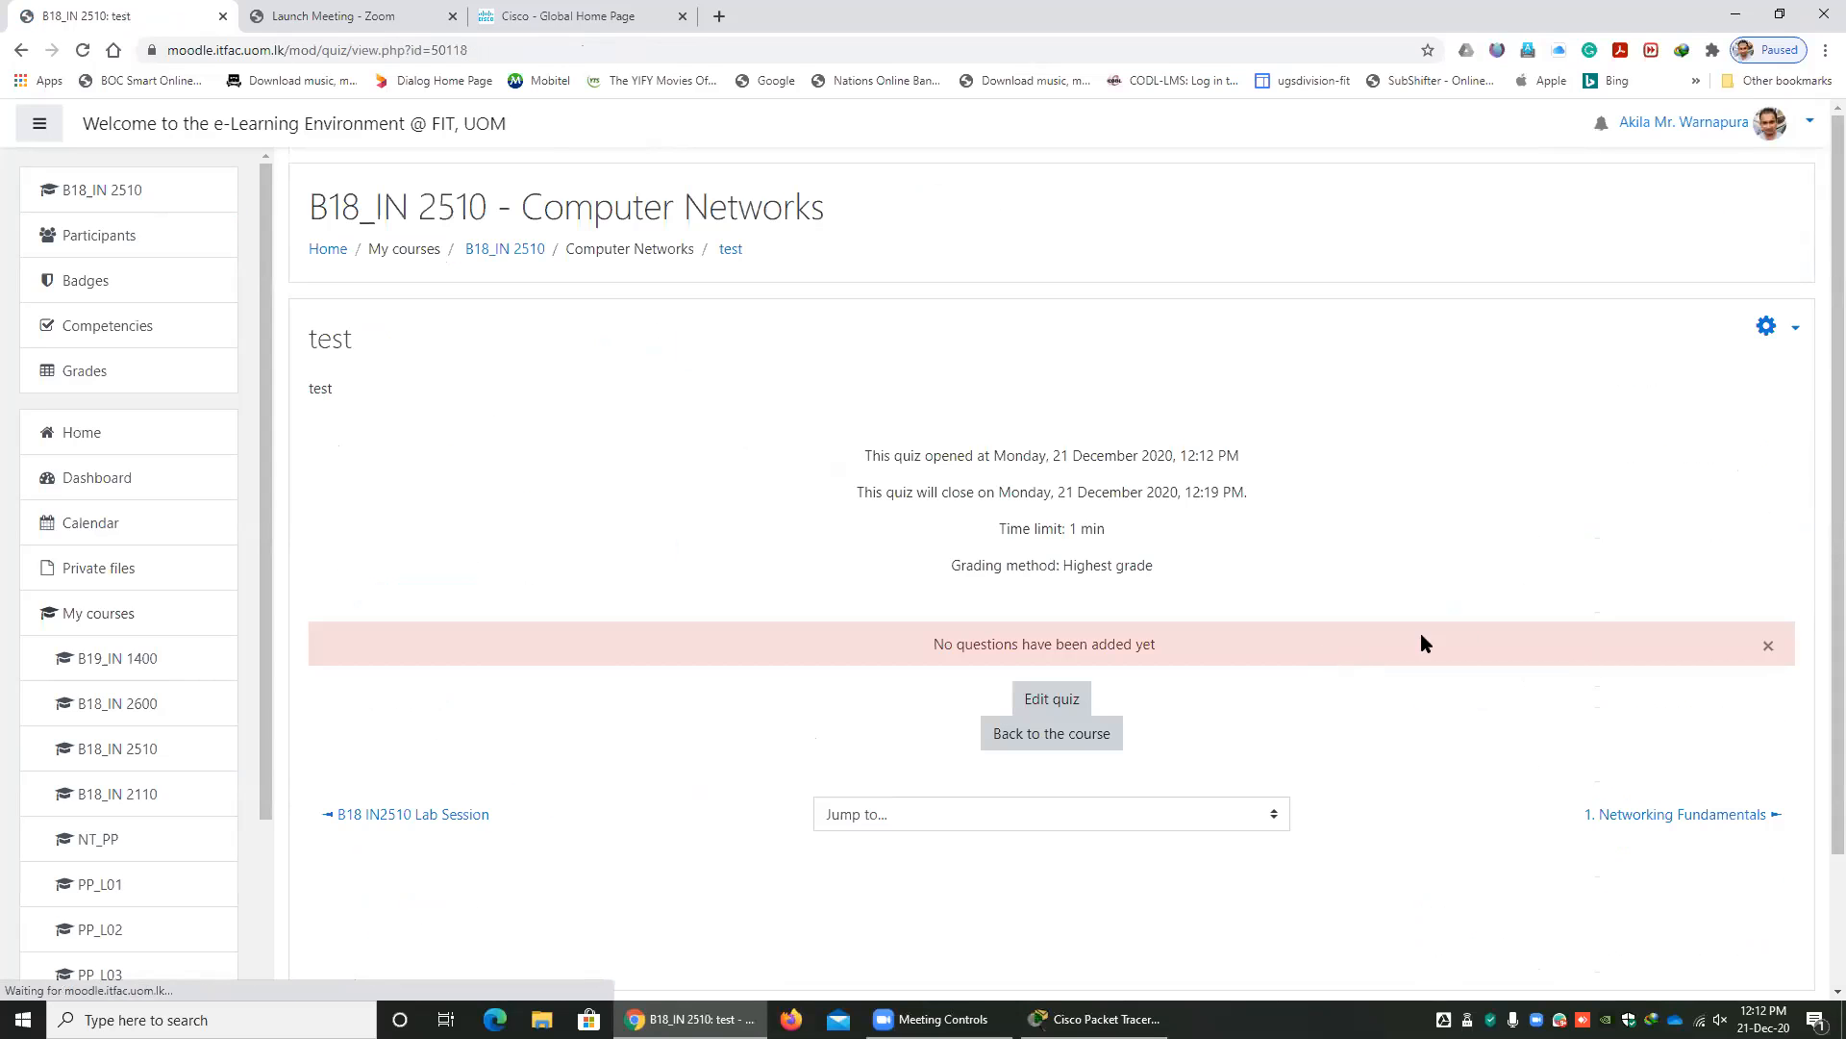
{"action": "left_click", "coordinate": [1066, 702]}
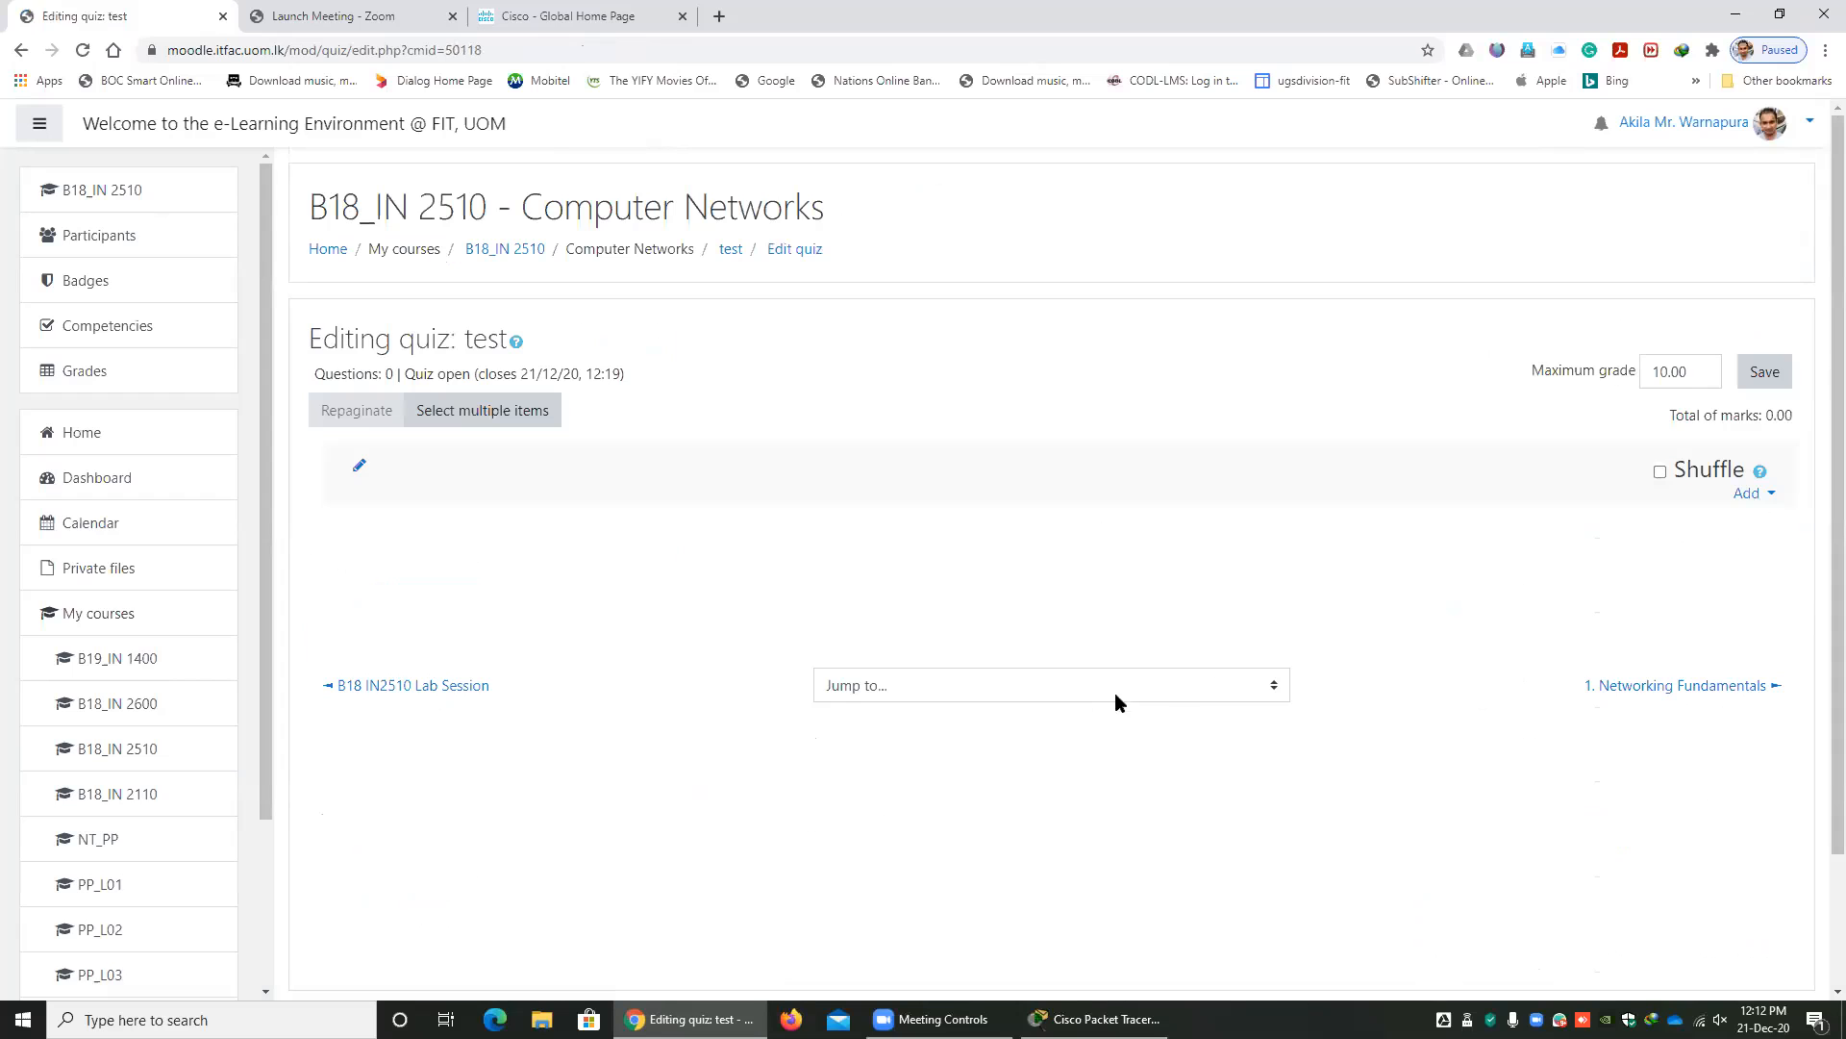
Add a new question of the Essay type to the test quiz.
{"action": "left_click", "coordinate": [1748, 492]}
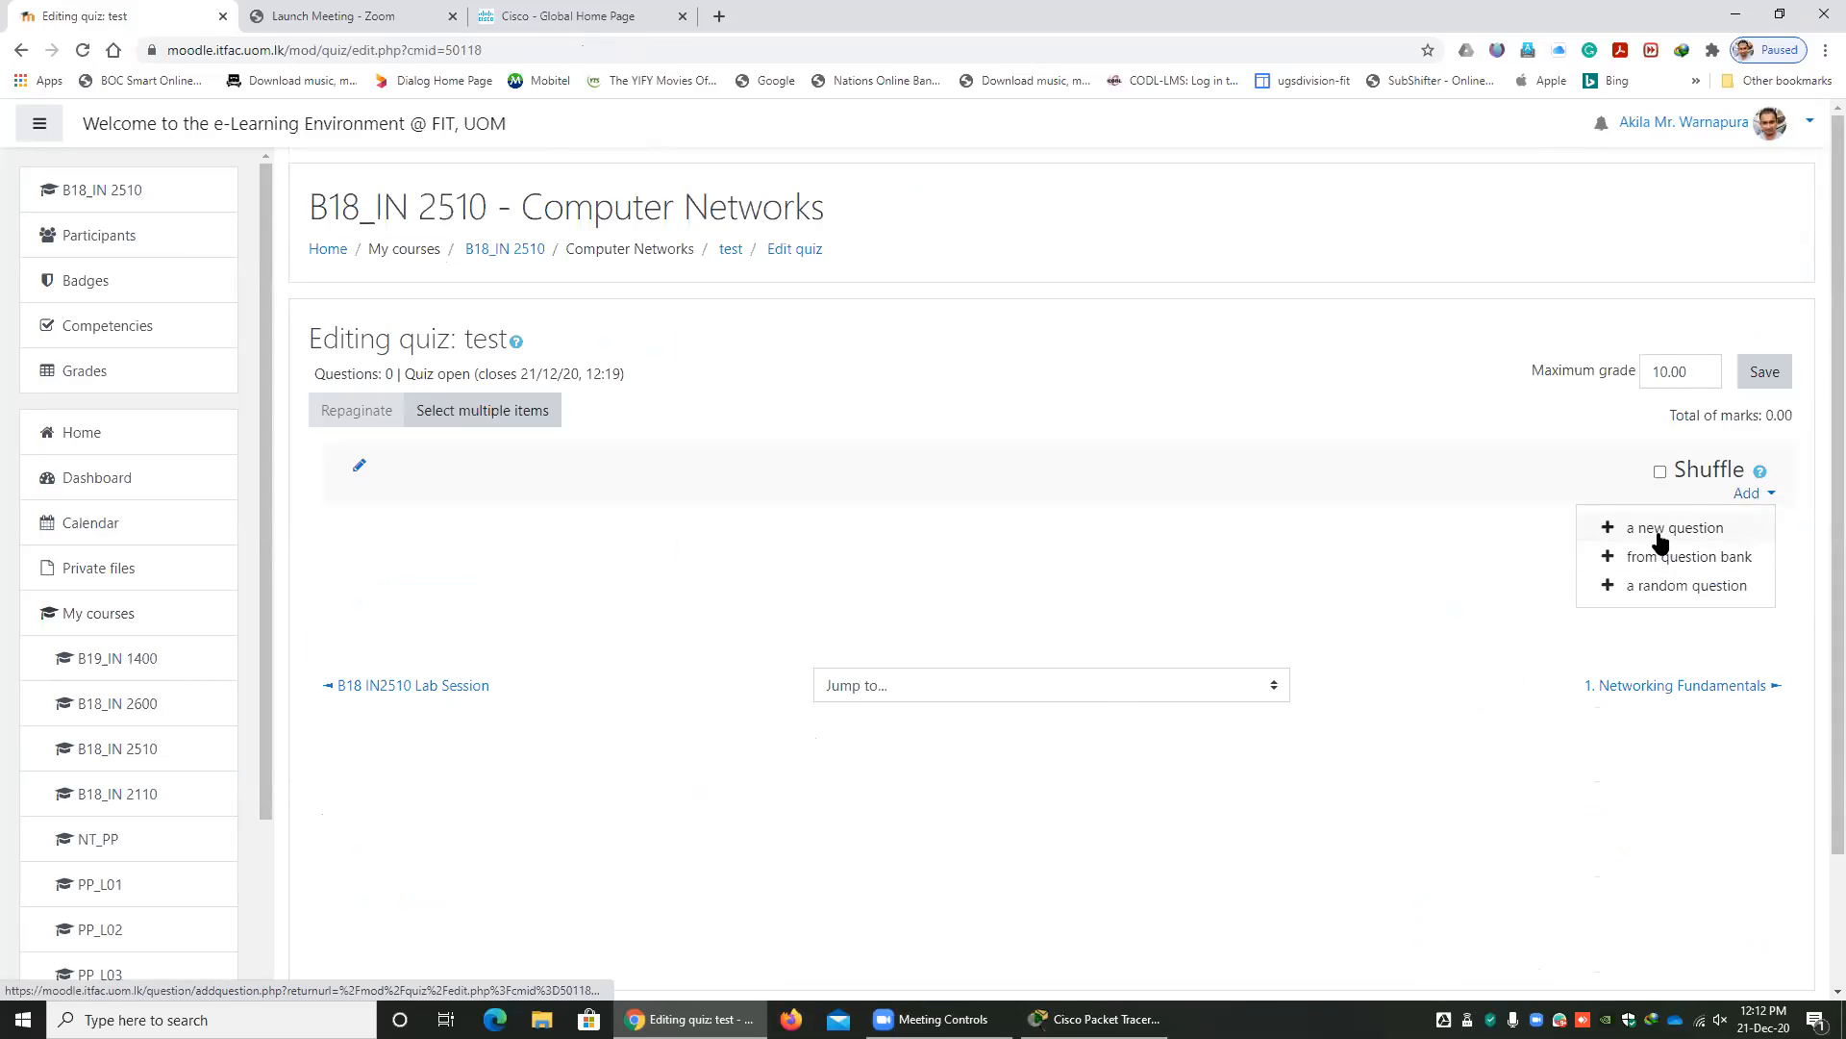
{"action": "left_click", "coordinate": [1577, 528]}
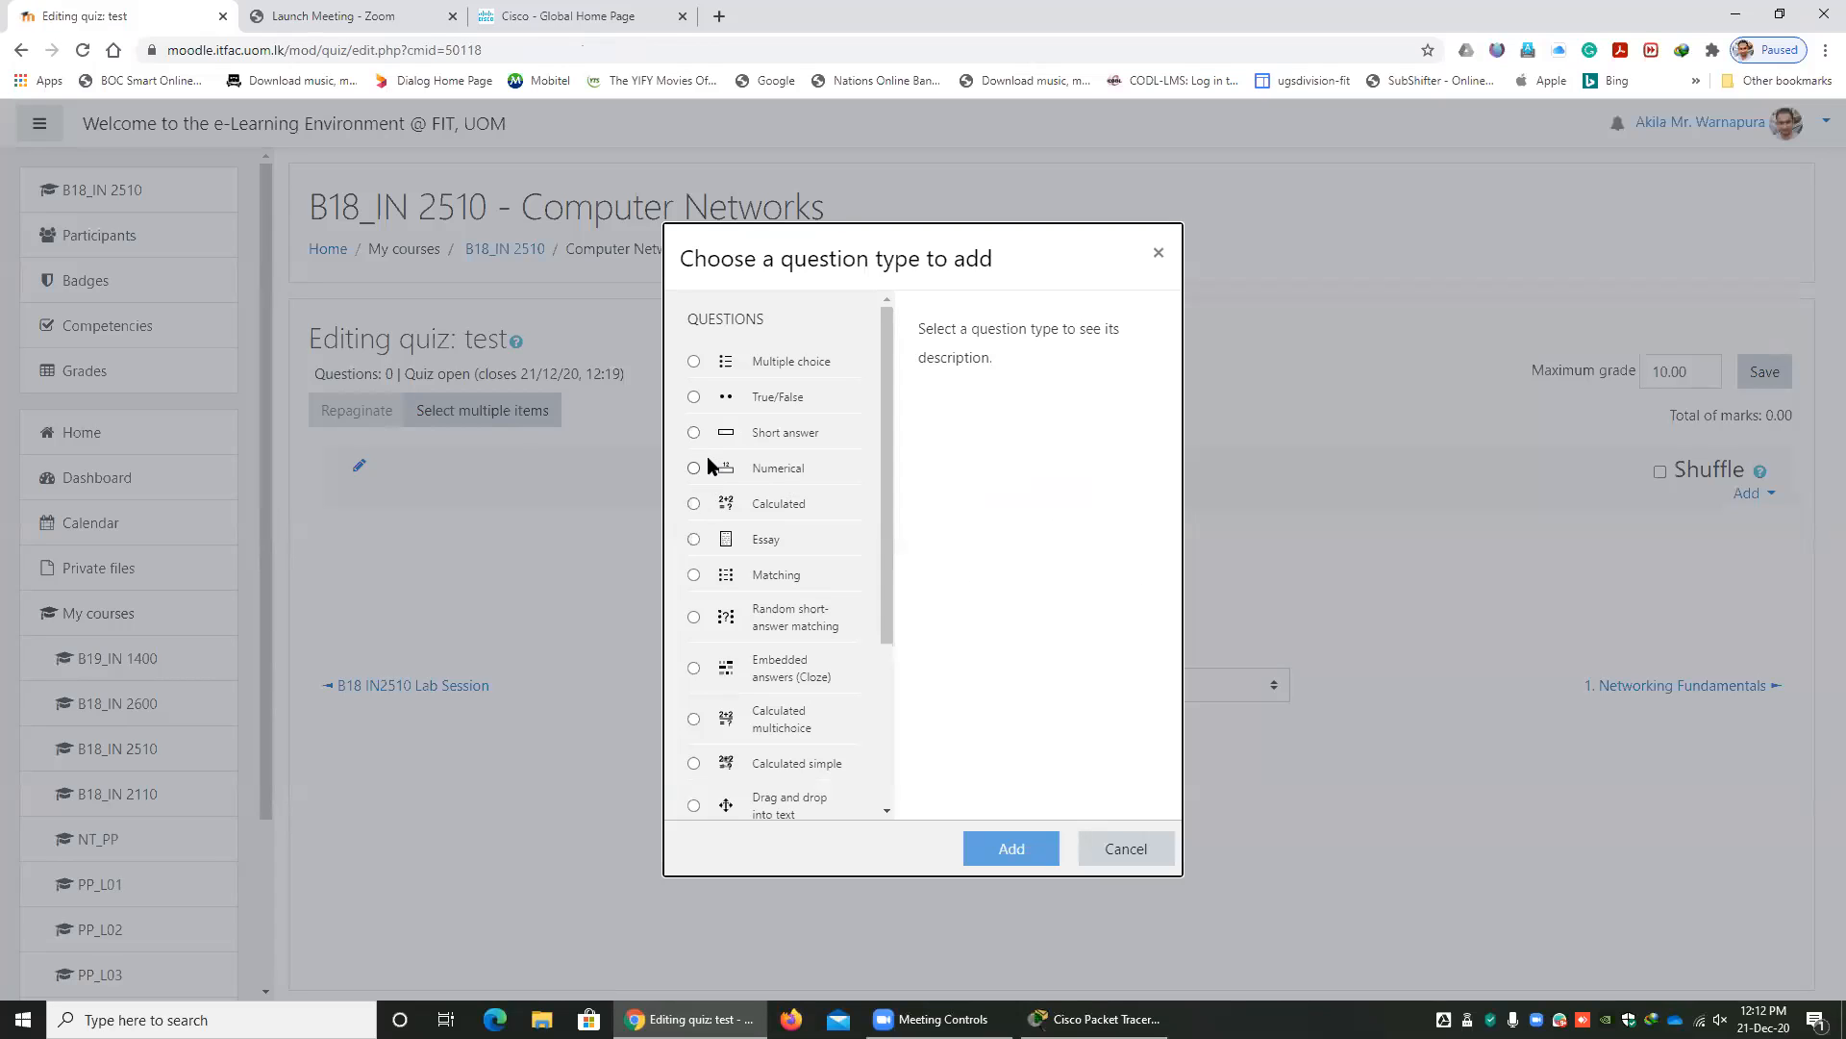
{"action": "left_click", "coordinate": [706, 538]}
{"action": "left_click", "coordinate": [1012, 850]}
{"action": "scroll", "coordinate": [927, 754], "scroll_direction": "down", "scroll_amount": 5}
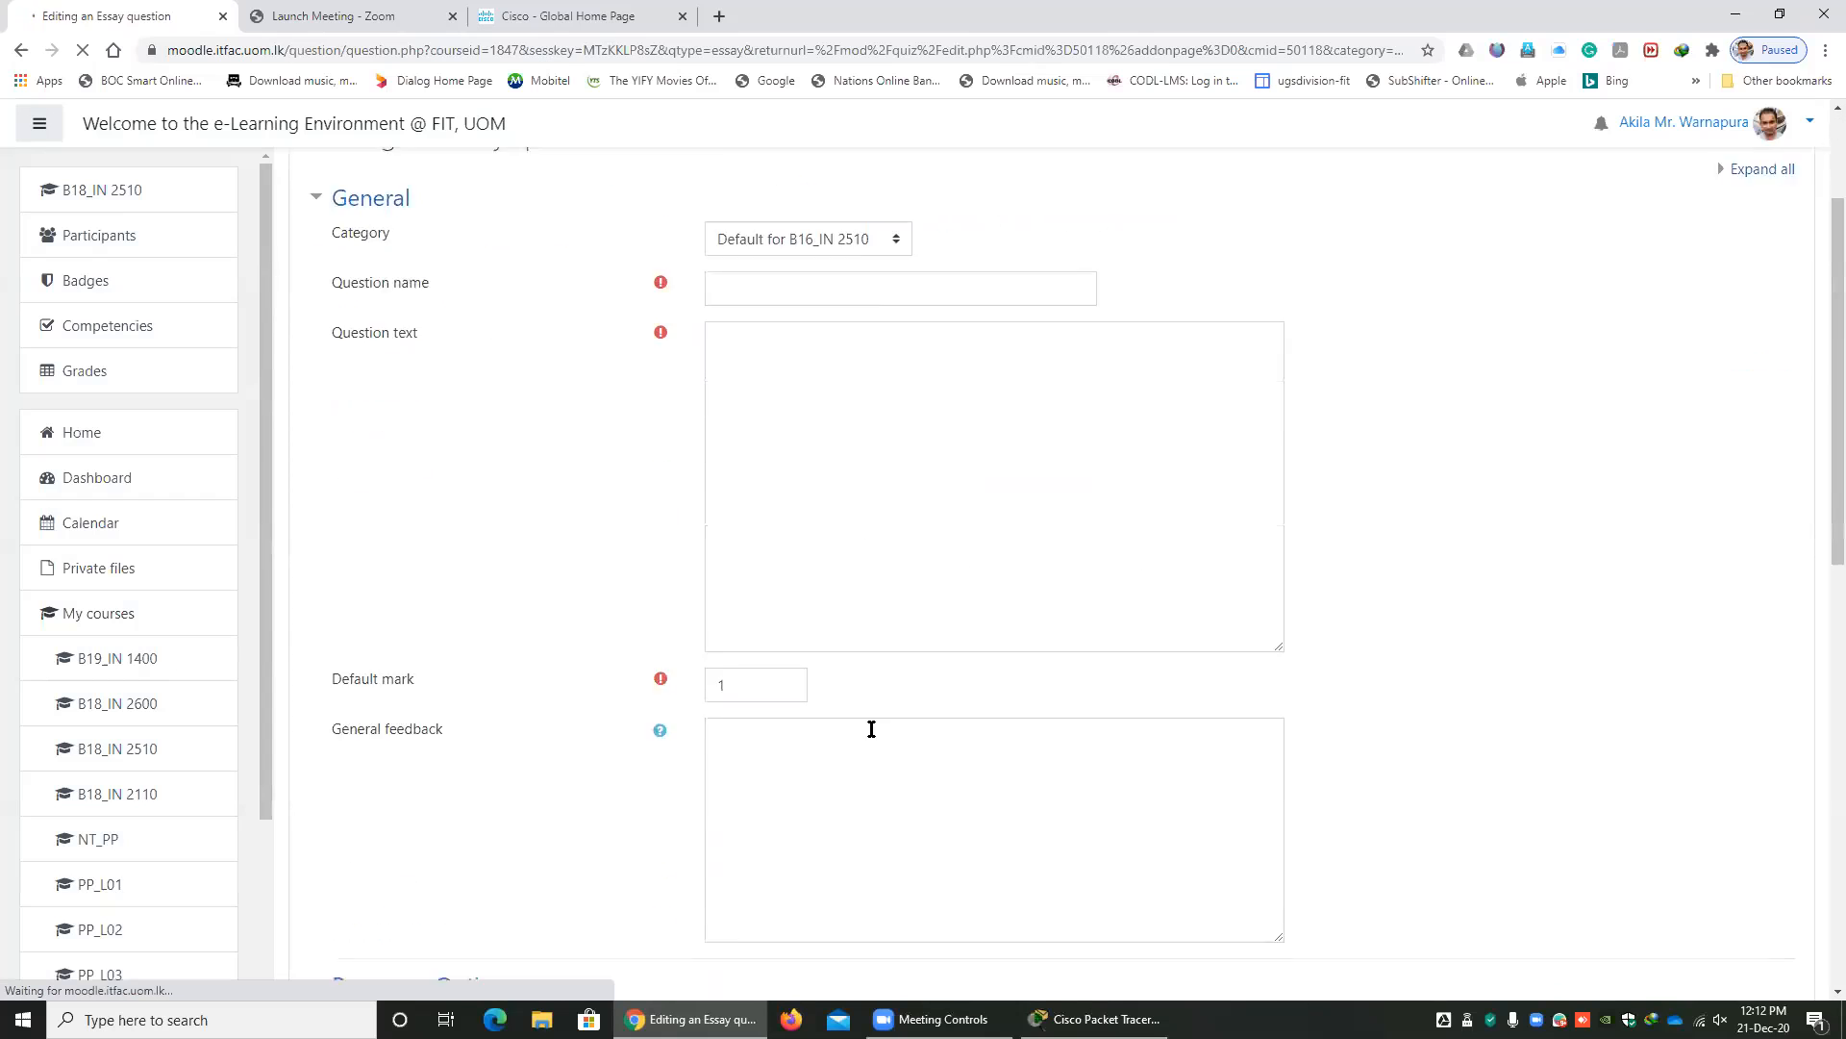
Name the essay question "1" and enter "test" as its question text.
{"action": "scroll", "coordinate": [820, 651], "scroll_direction": "up", "scroll_amount": 6}
{"action": "left_click", "coordinate": [770, 500]}
{"action": "type", "text": "1"}
{"action": "left_click", "coordinate": [825, 635]}
{"action": "type", "text": "test"}
Set the essay's response format to No online text and allow 1 attachment.
{"action": "scroll", "coordinate": [723, 712], "scroll_direction": "down", "scroll_amount": 1}
{"action": "scroll", "coordinate": [724, 711], "scroll_direction": "down", "scroll_amount": 6}
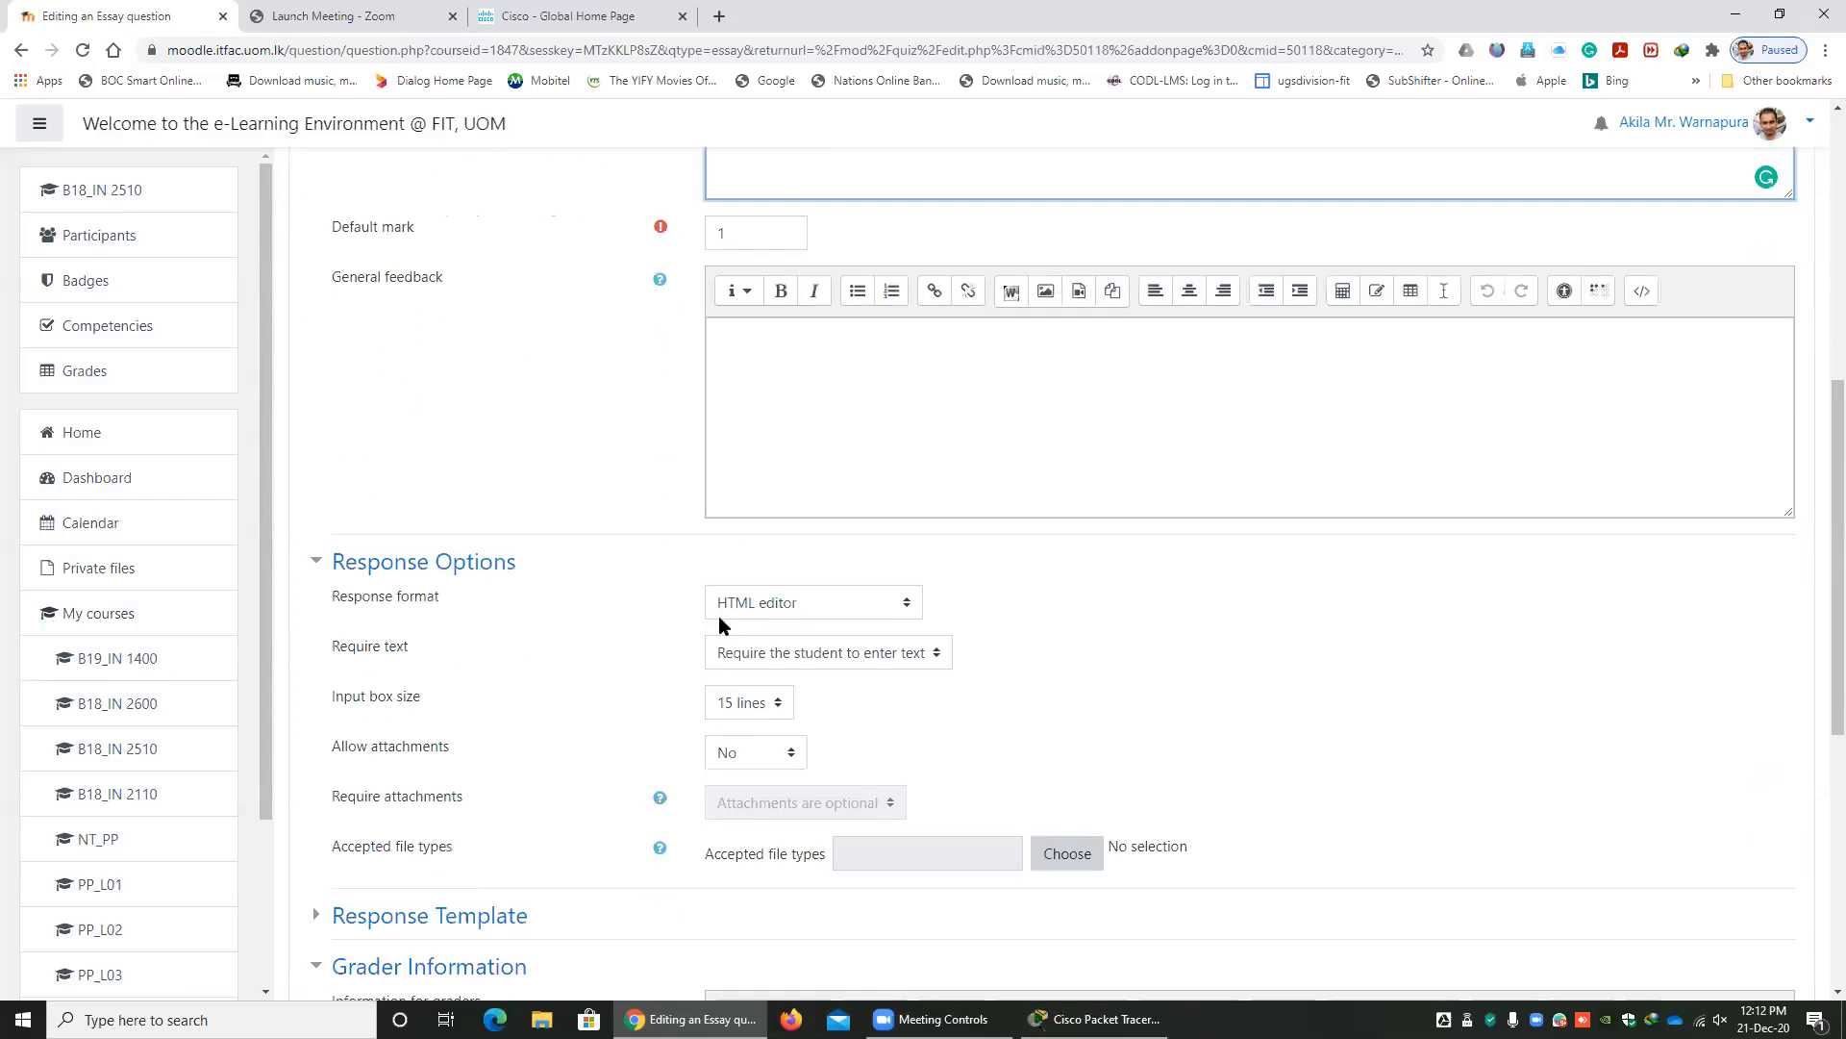
{"action": "left_click", "coordinate": [775, 608]}
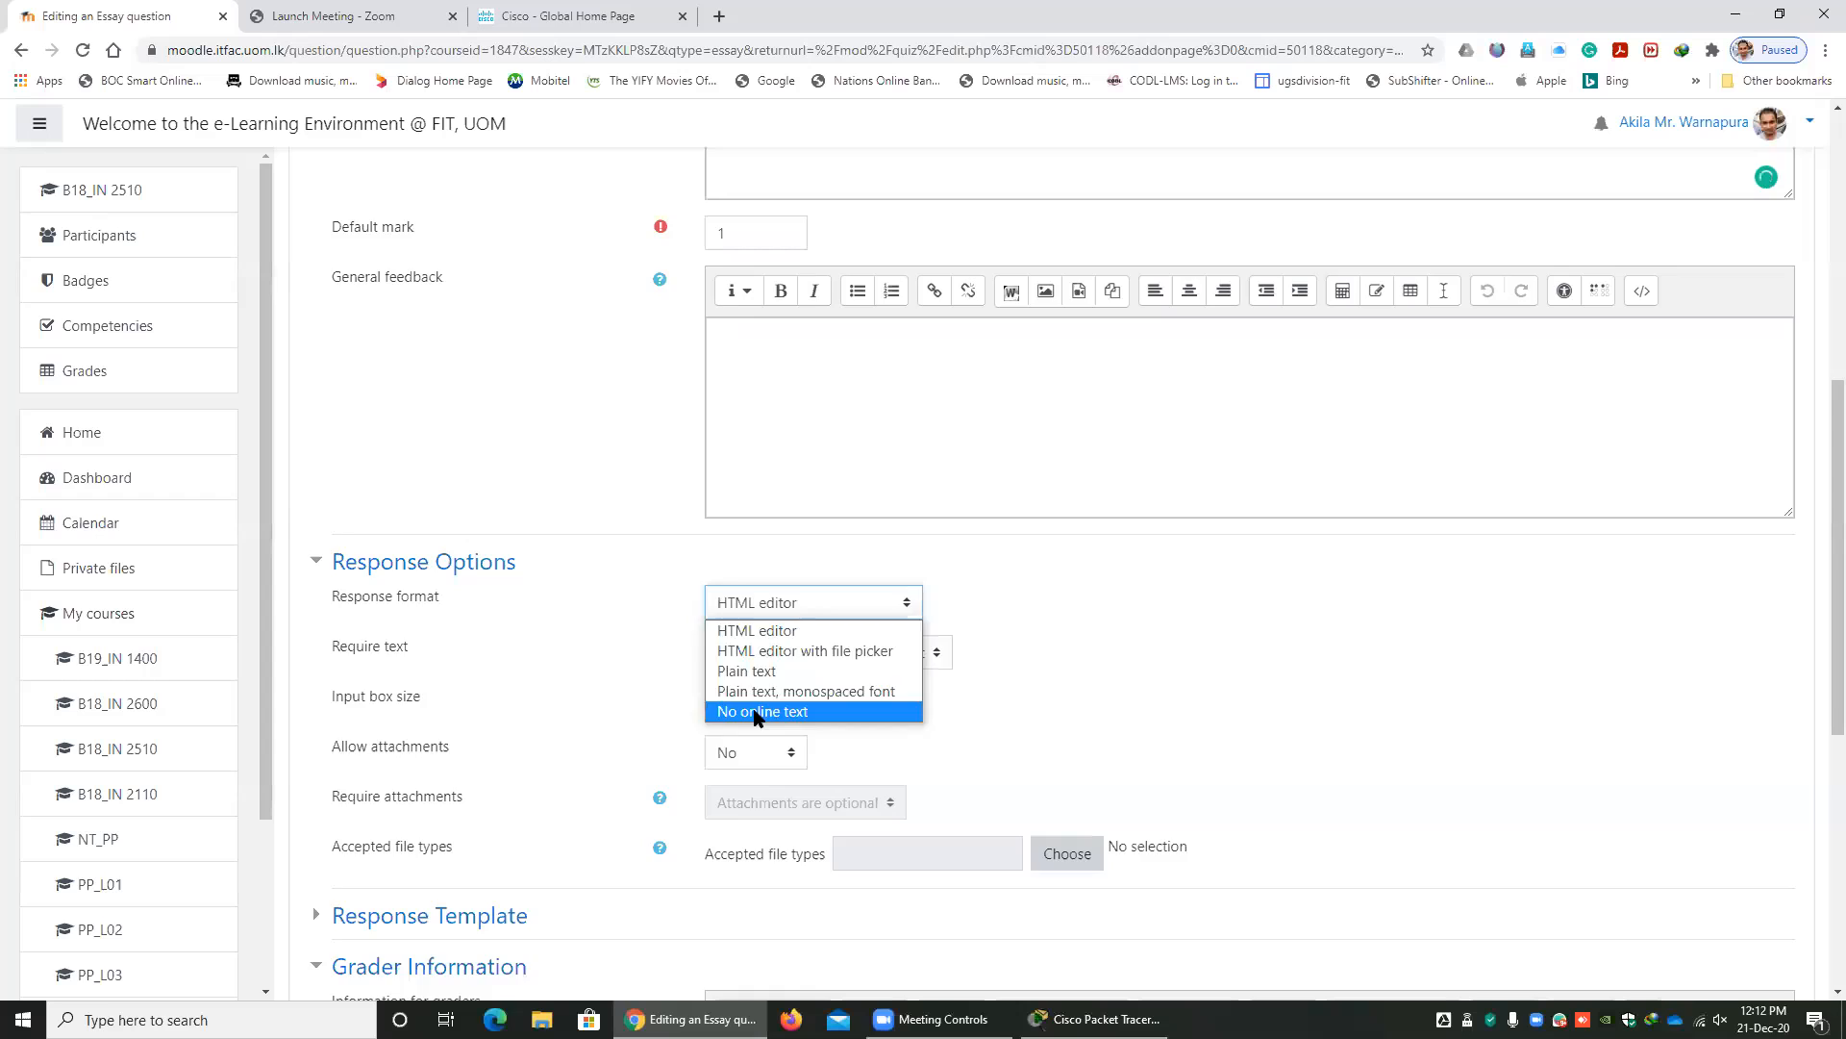
{"action": "left_click", "coordinate": [765, 708]}
{"action": "scroll", "coordinate": [804, 706], "scroll_direction": "down", "scroll_amount": 2}
{"action": "left_click", "coordinate": [753, 559]}
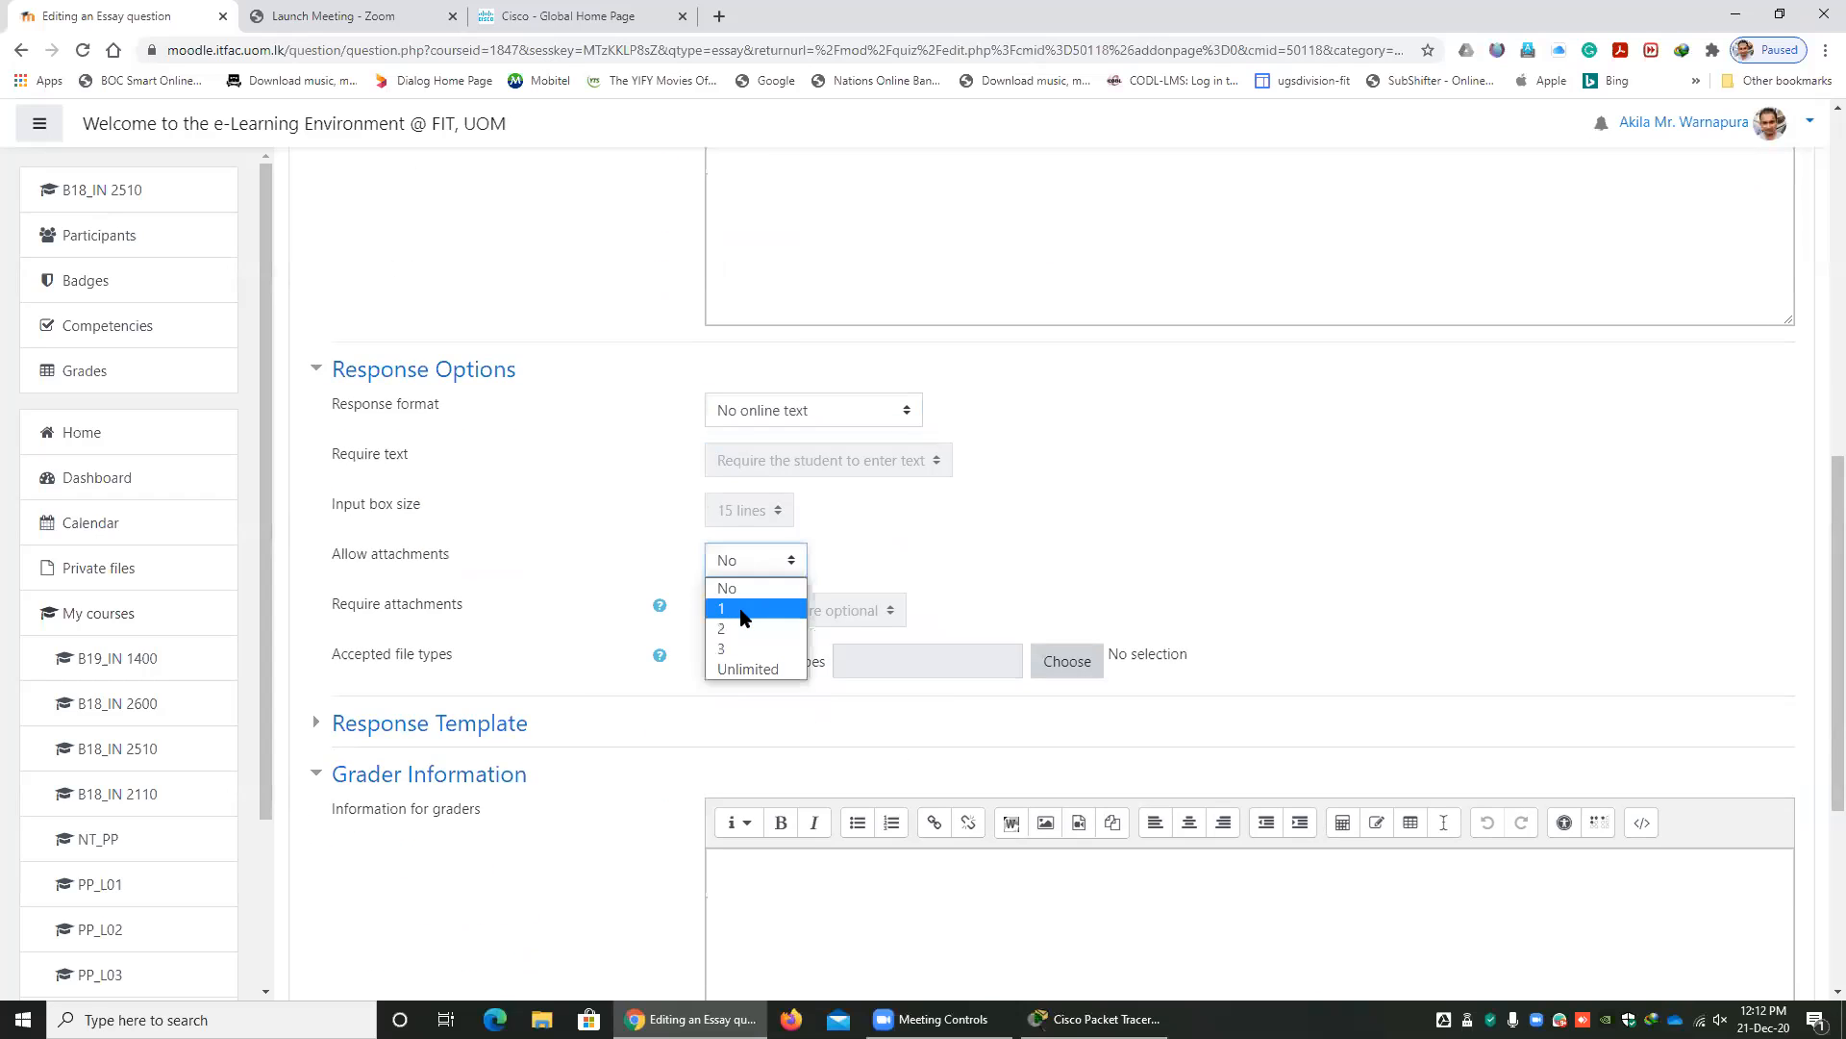
{"action": "left_click", "coordinate": [745, 607]}
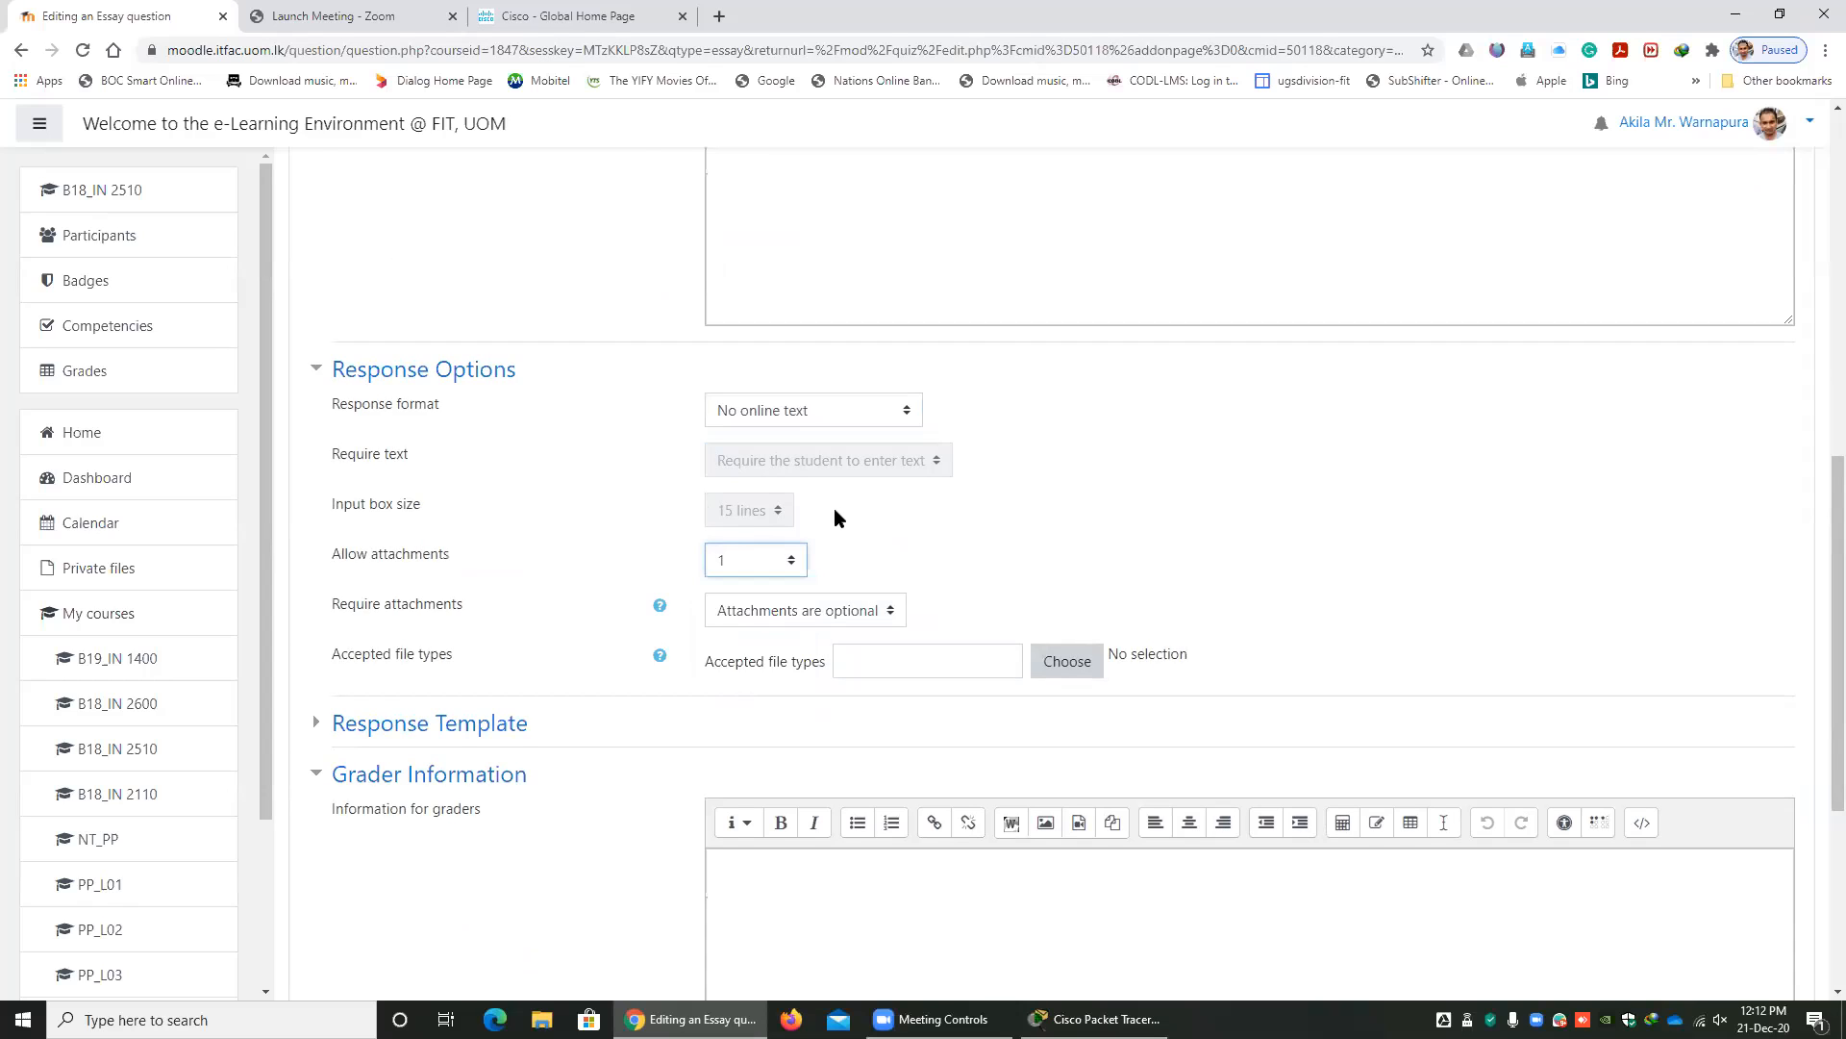
Require 1 attachment for the essay response and save the question into the quiz.
{"action": "left_click", "coordinate": [806, 613]}
{"action": "left_click", "coordinate": [740, 658]}
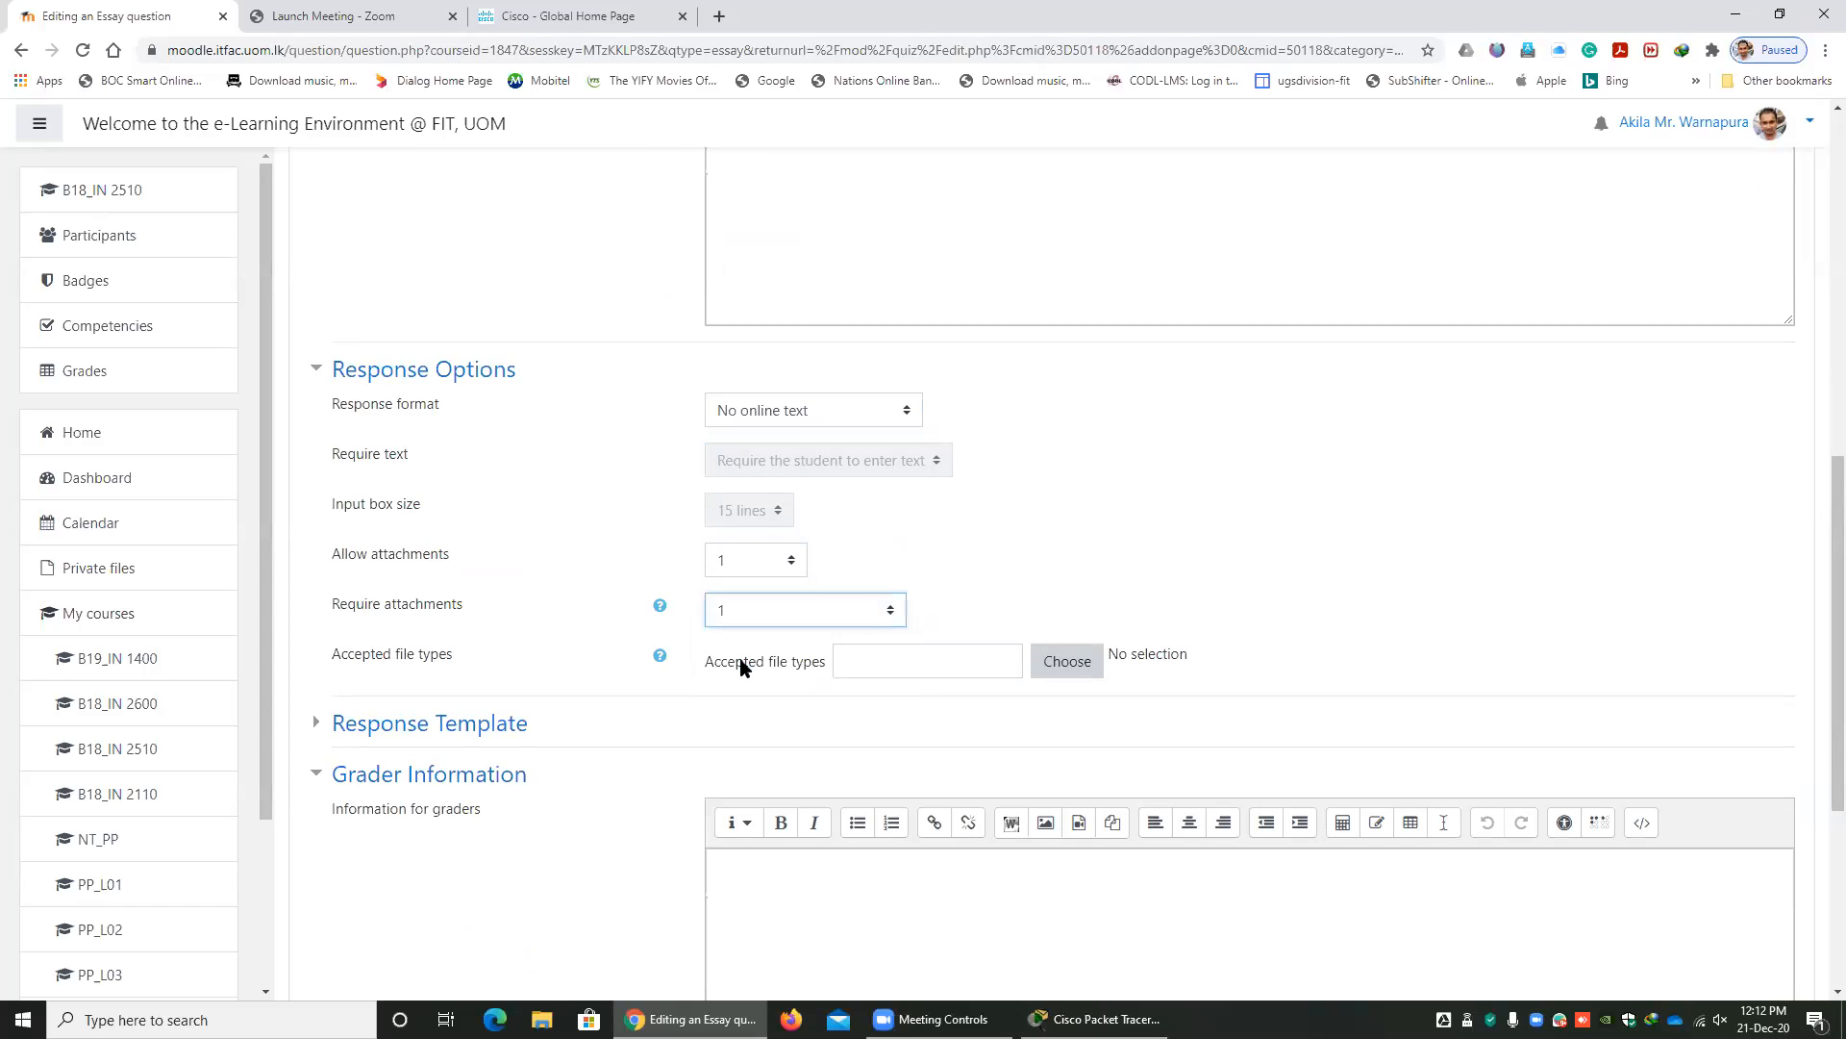
{"action": "left_click", "coordinate": [769, 567]}
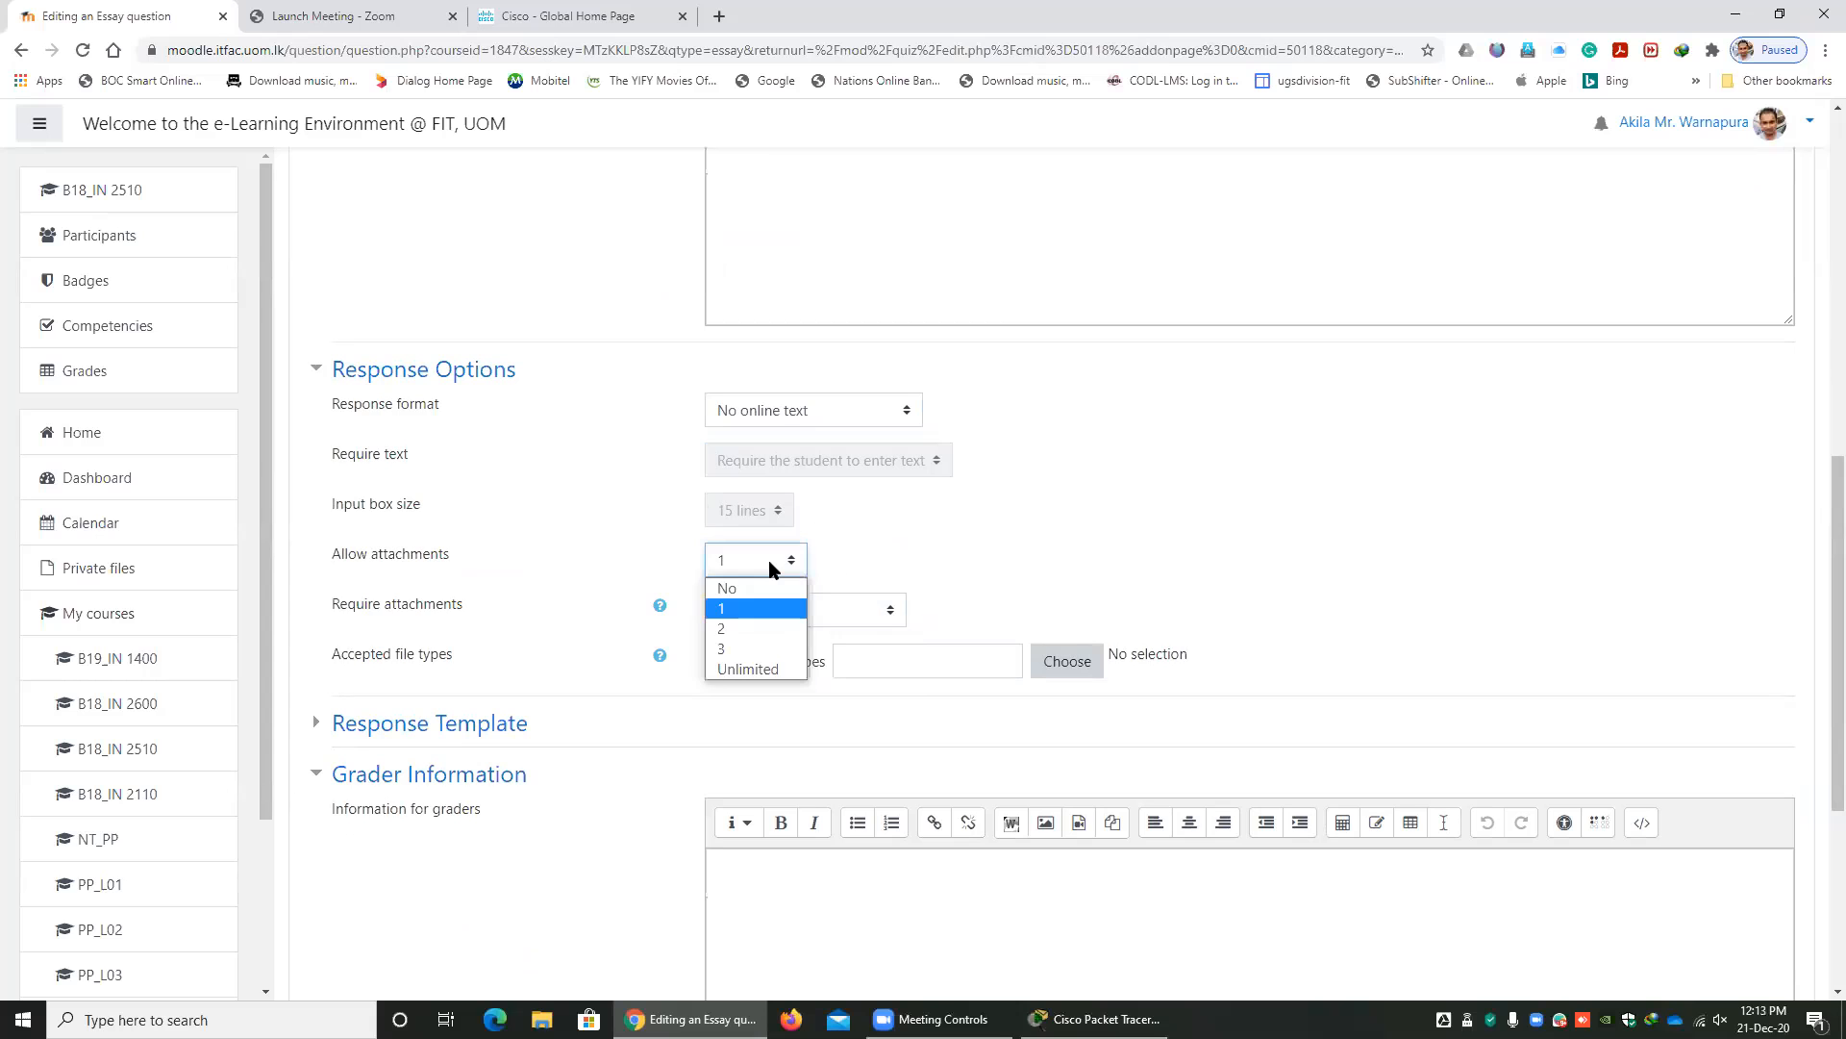
{"action": "left_click", "coordinate": [769, 567]}
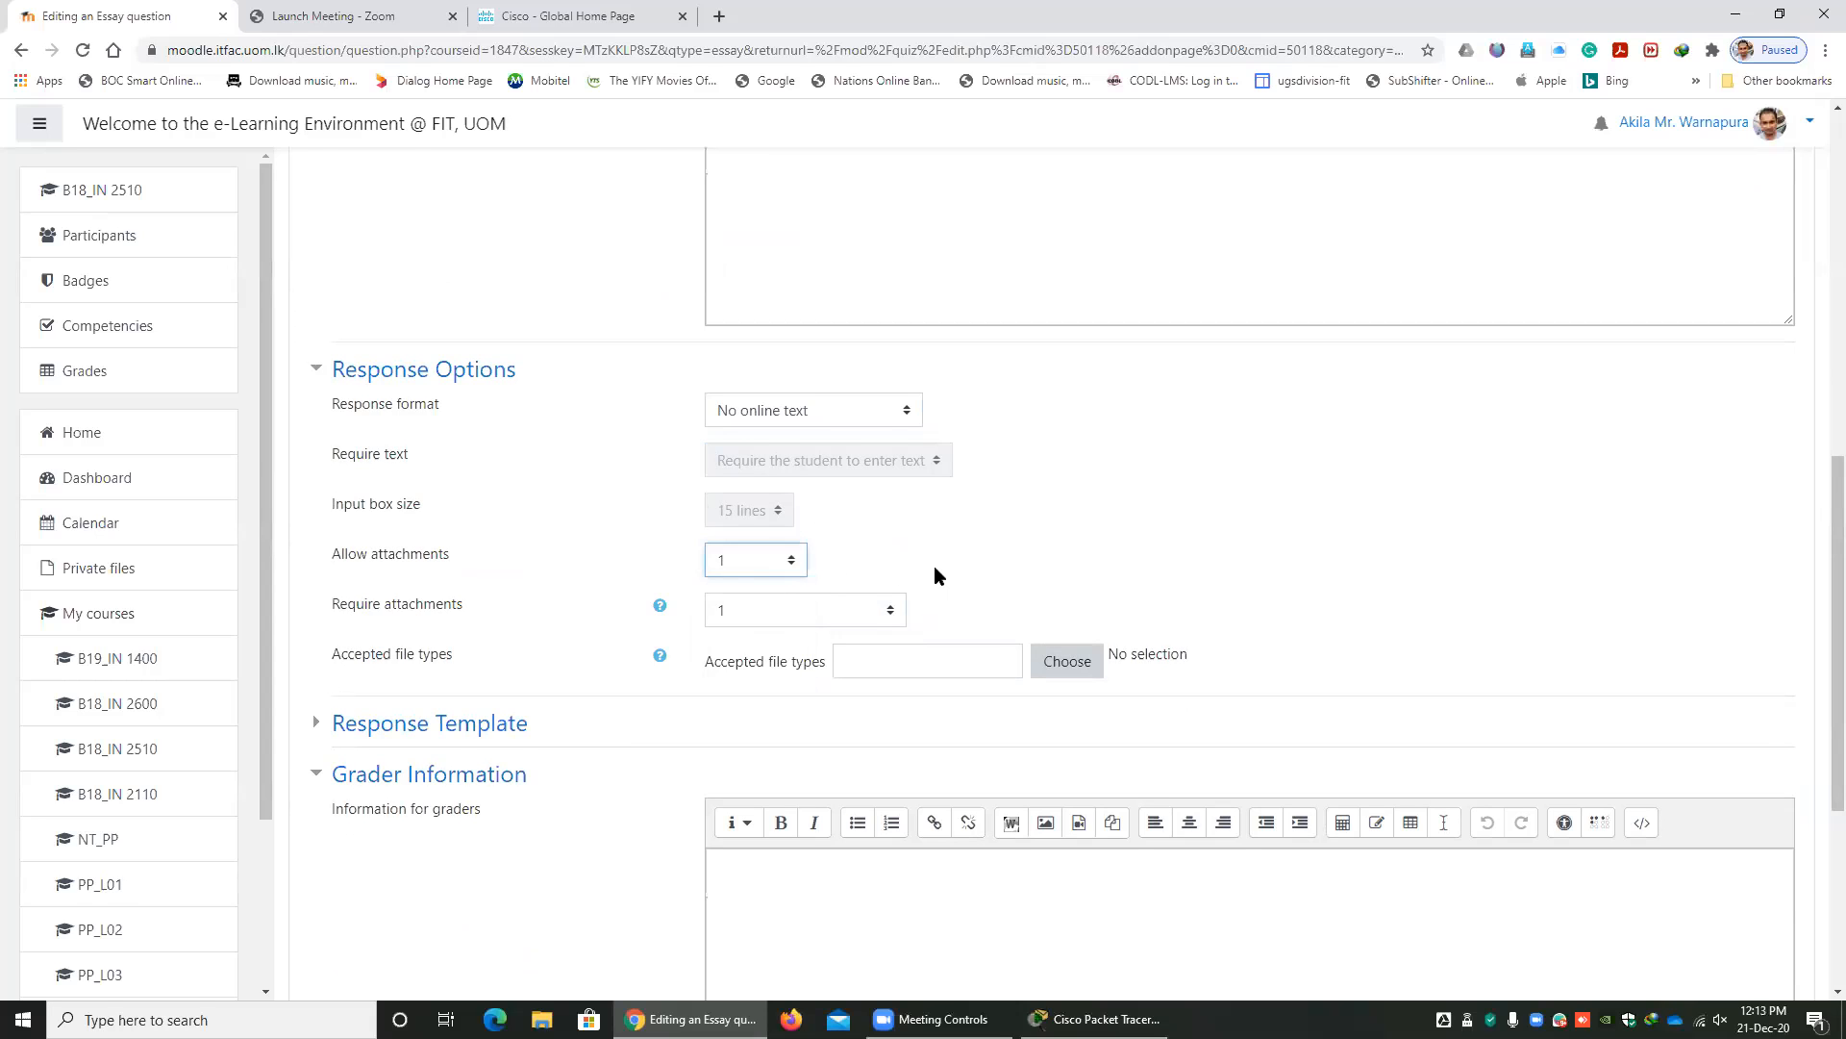
{"action": "scroll", "coordinate": [934, 568], "scroll_direction": "down", "scroll_amount": 1}
{"action": "scroll", "coordinate": [947, 644], "scroll_direction": "down", "scroll_amount": 3}
{"action": "left_click", "coordinate": [773, 759]}
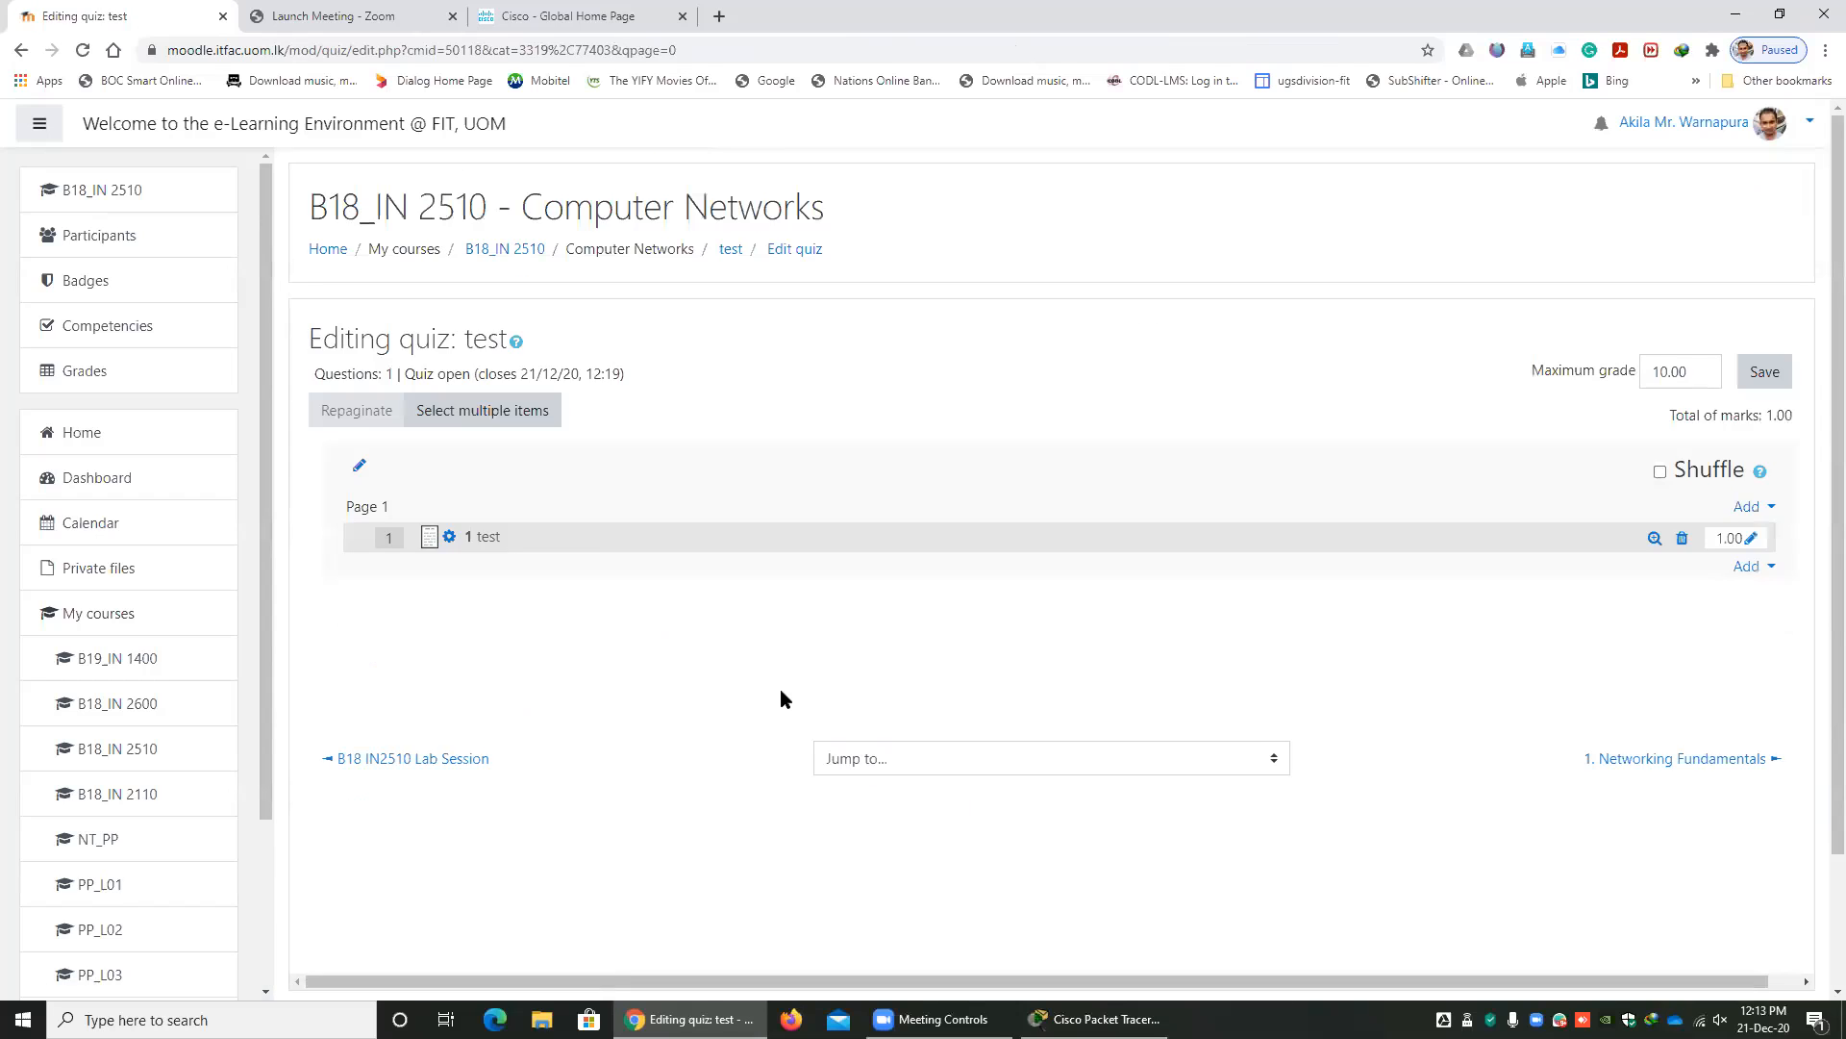
Return to the test quiz's page and start a preview attempt.
{"action": "left_click", "coordinate": [731, 250]}
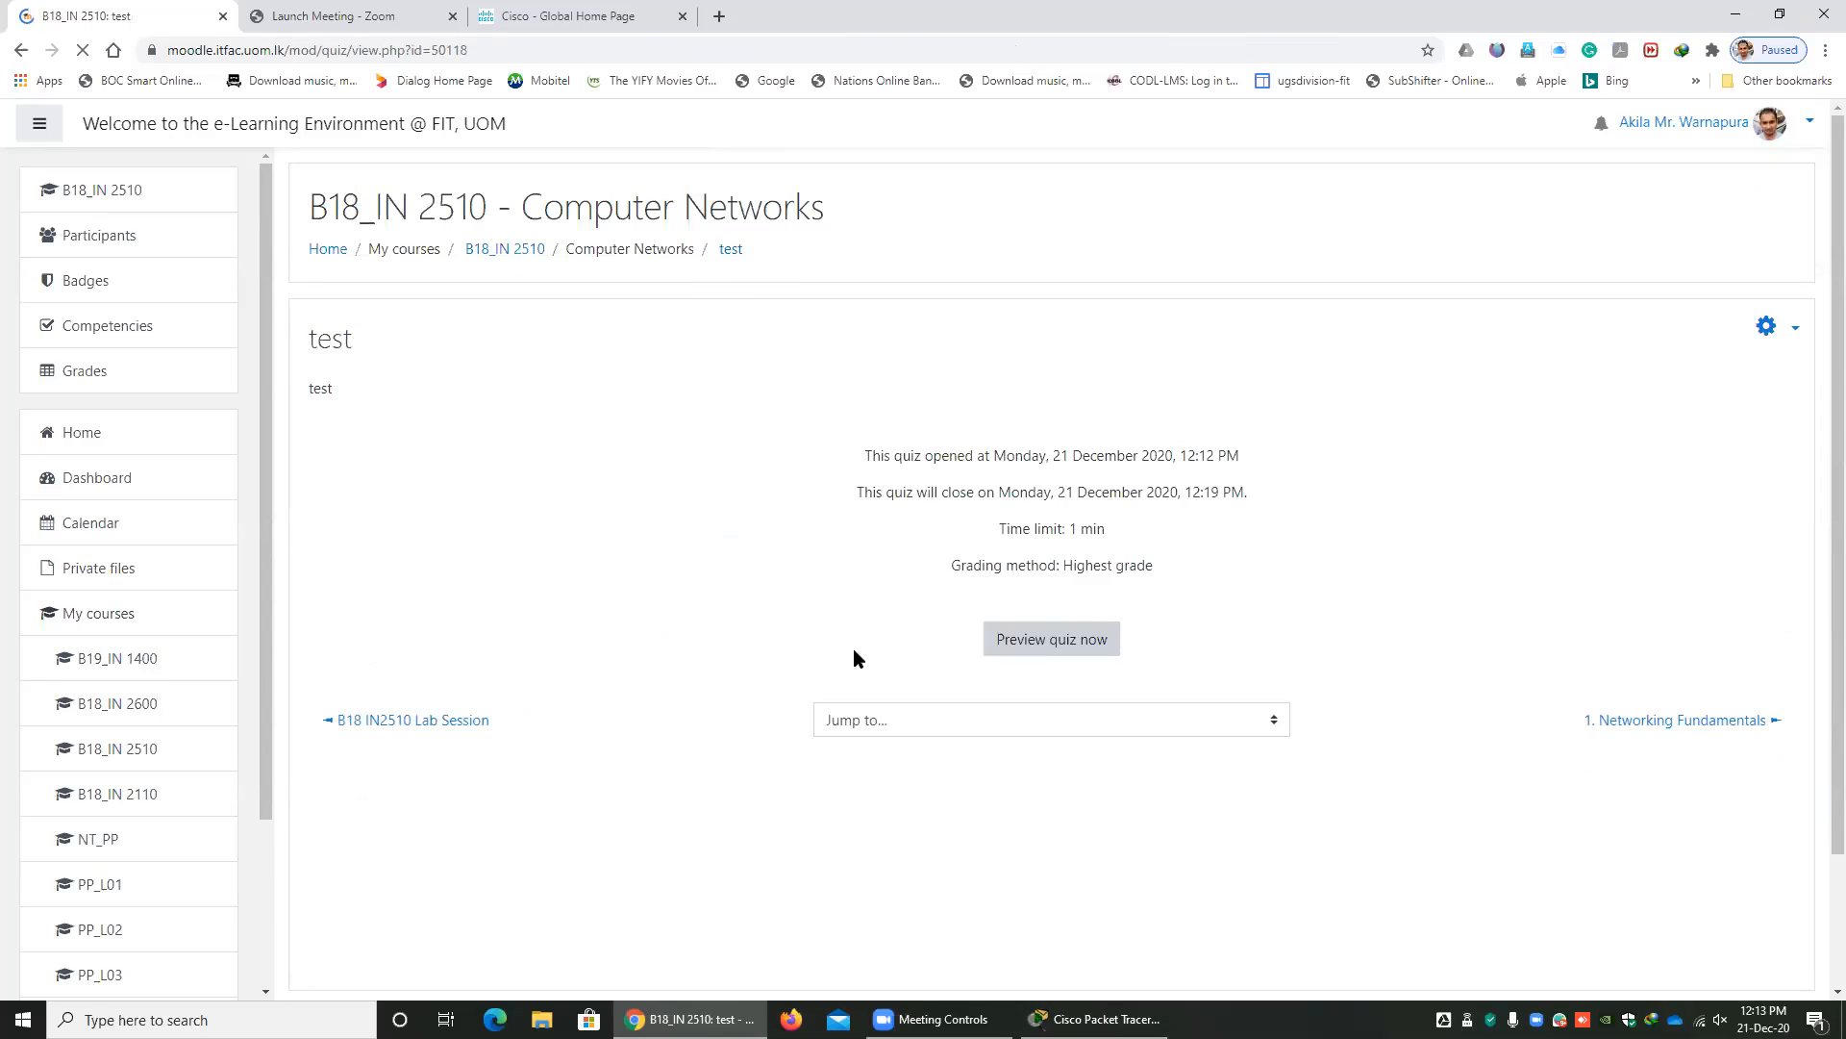
{"action": "left_click", "coordinate": [1017, 644]}
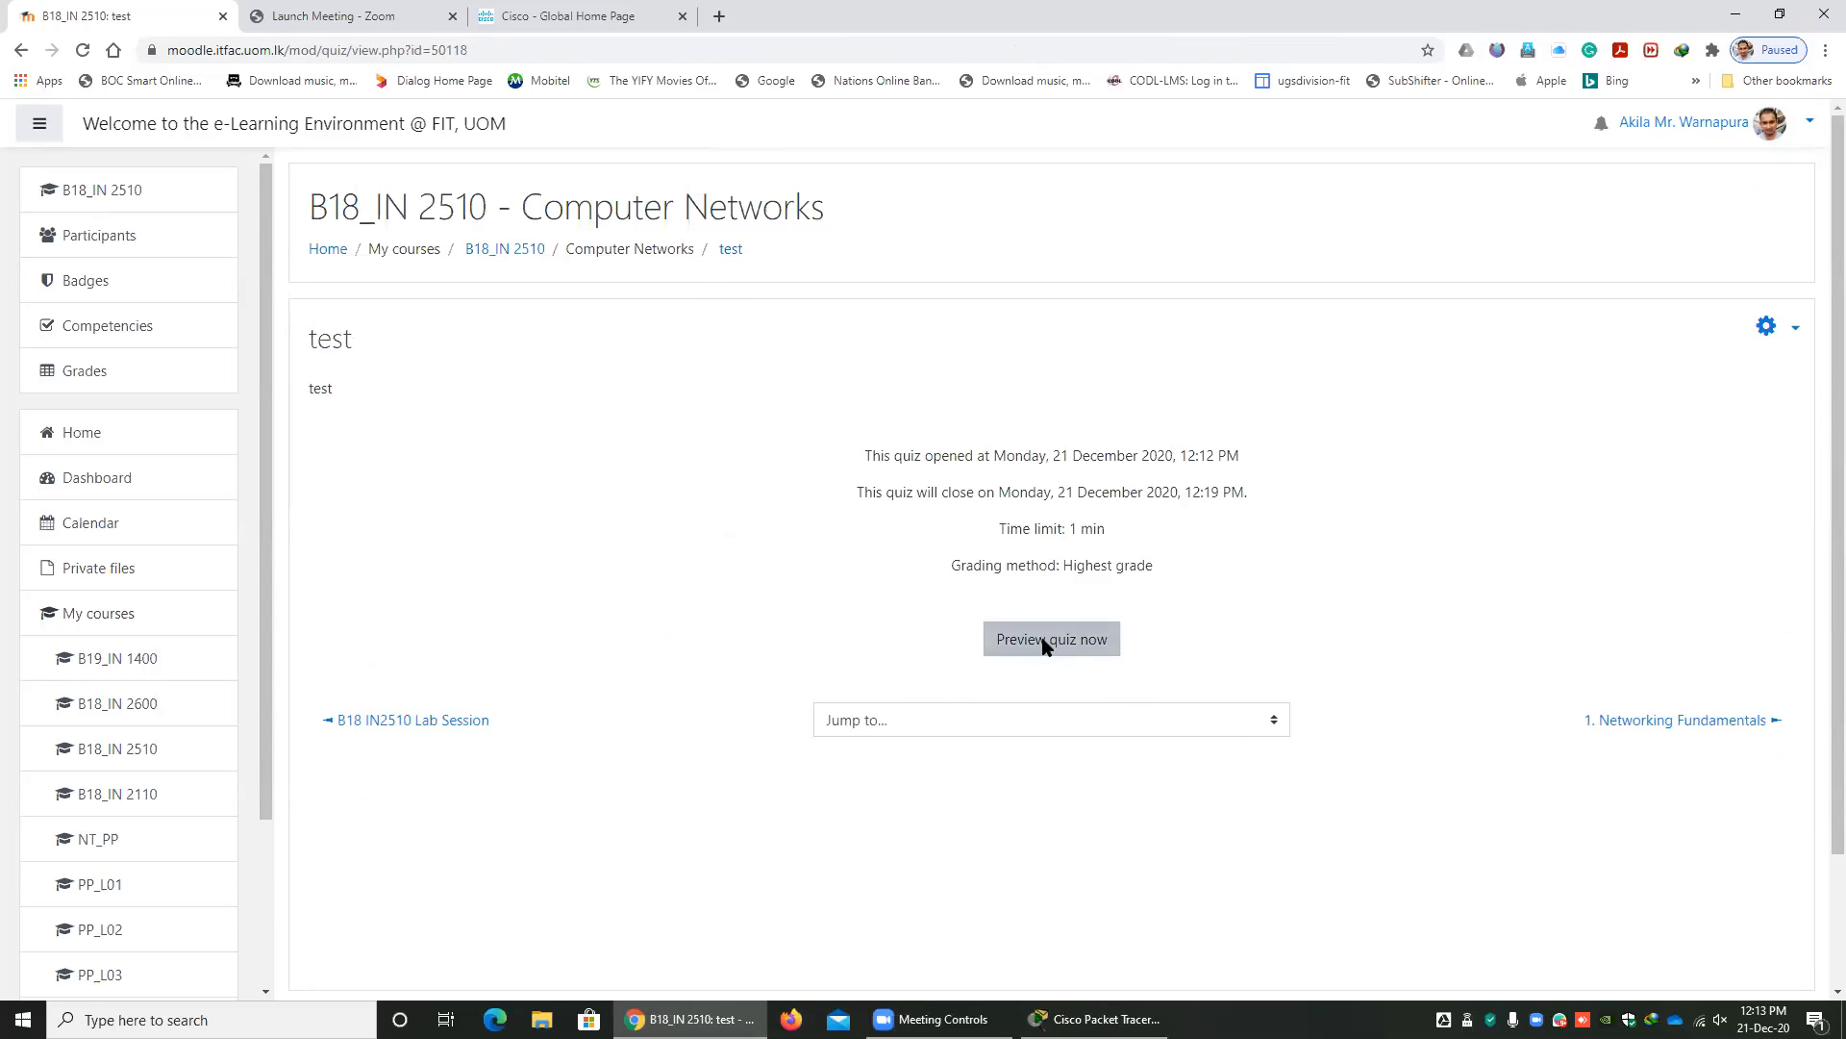
{"action": "left_click", "coordinate": [857, 656]}
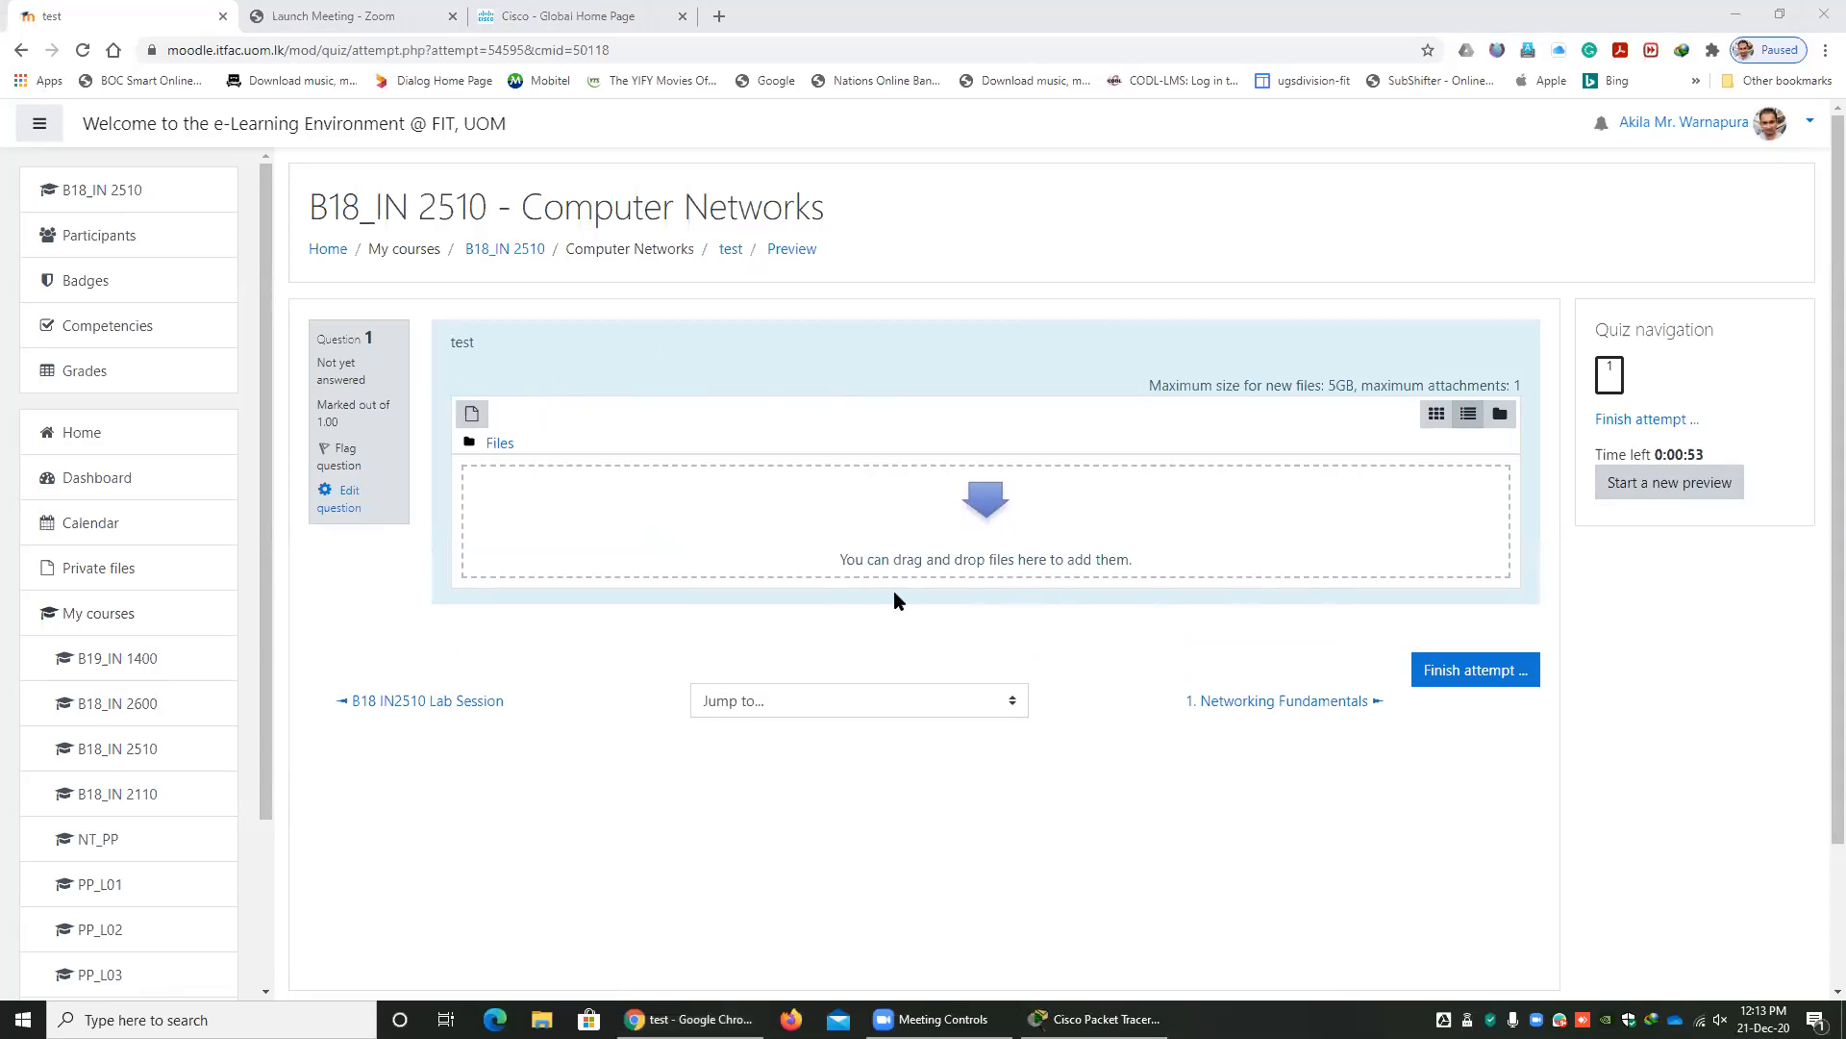
Restore the maximized browser window to a smaller size so the desktop files can be reached beside the quiz attempt.
{"action": "left_click", "coordinate": [1196, 33]}
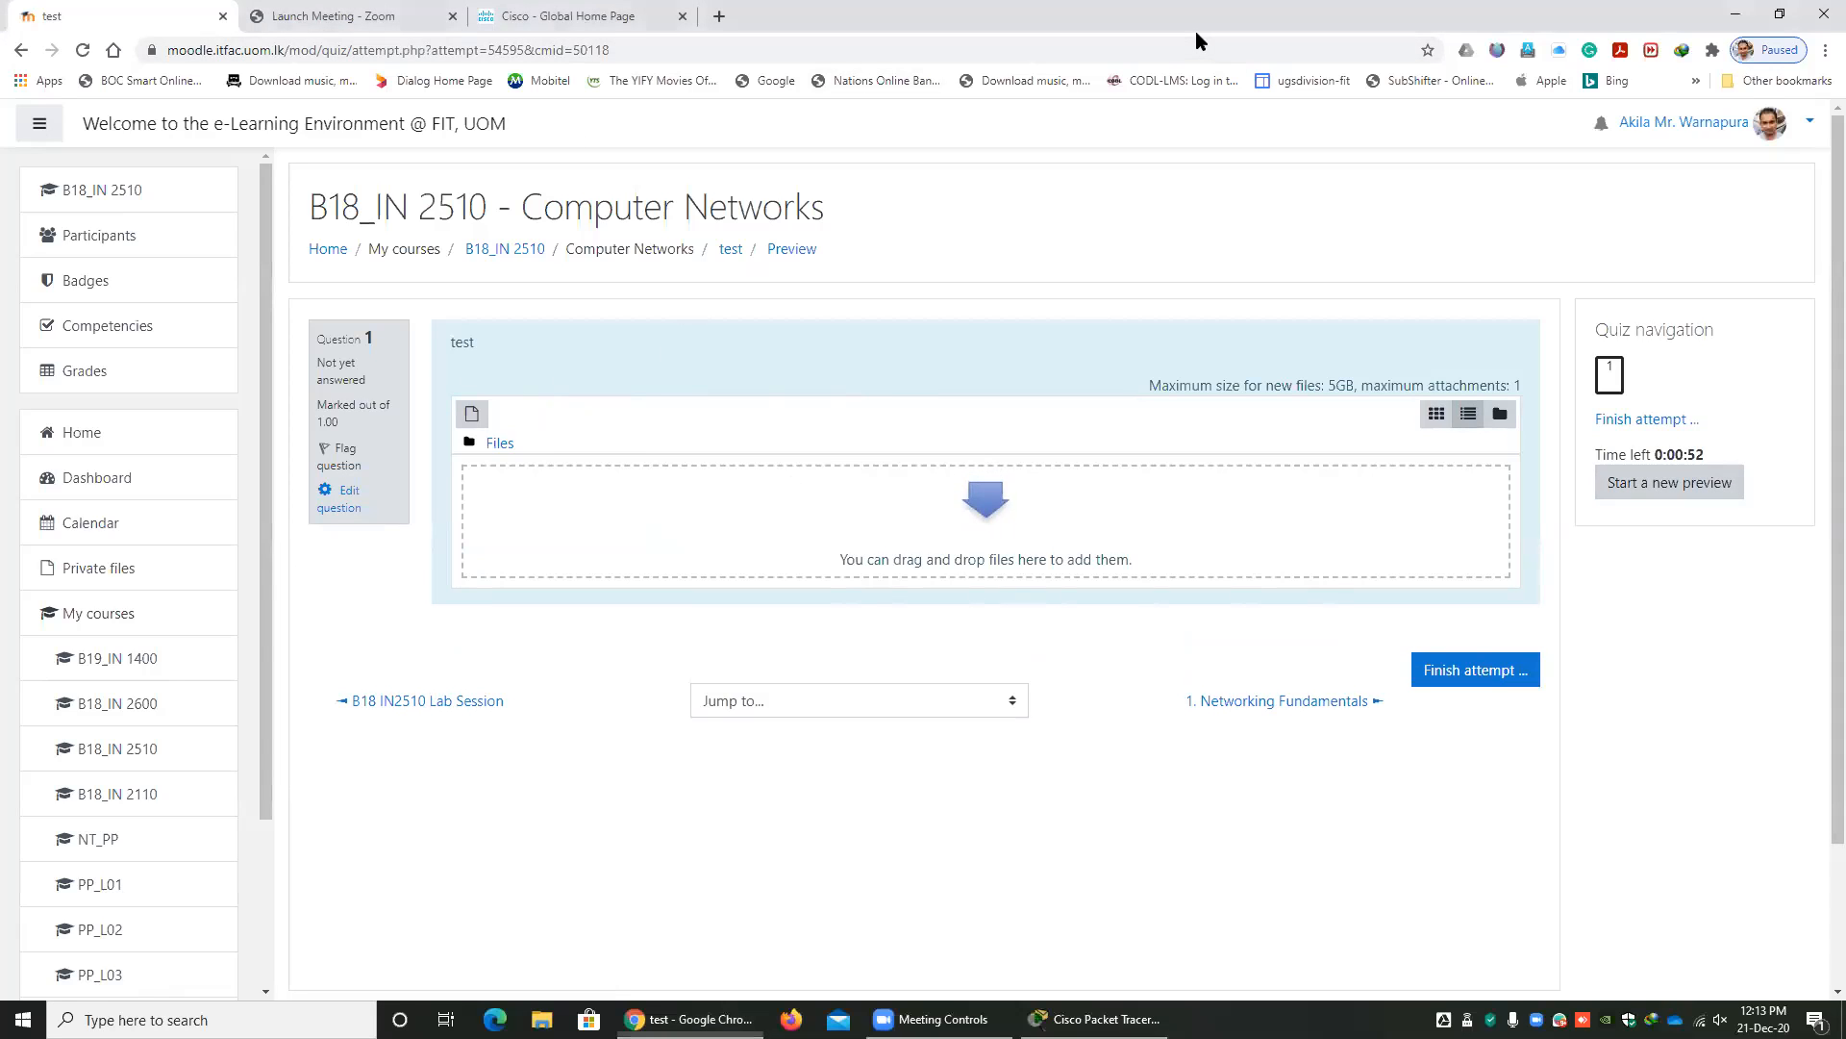
{"action": "double_click", "coordinate": [1197, 31]}
{"action": "left_click", "coordinate": [1734, 14]}
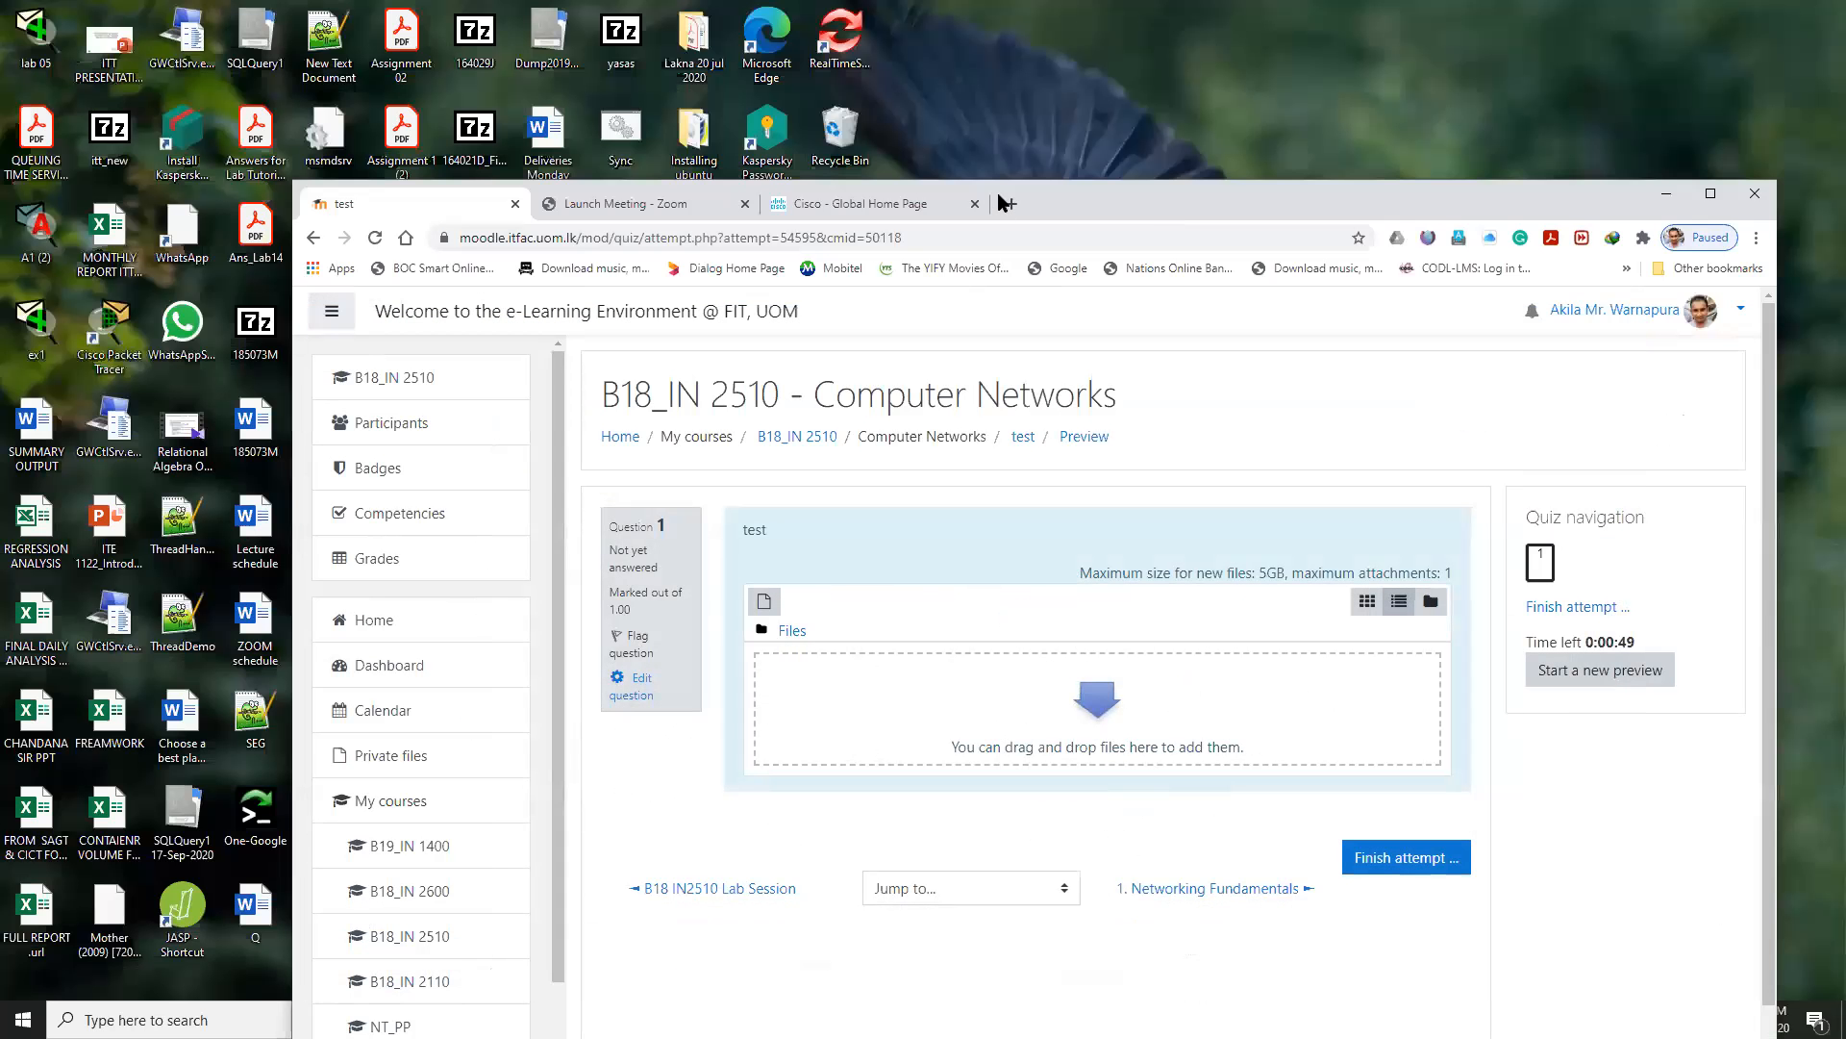
Upload A1 (2).pka from the desktop as the essay answer, maximize the browser again and finish the attempt to reach its summary.
{"action": "left_click_drag", "start_coordinate": [1138, 186], "coordinate": [1418, 59]}
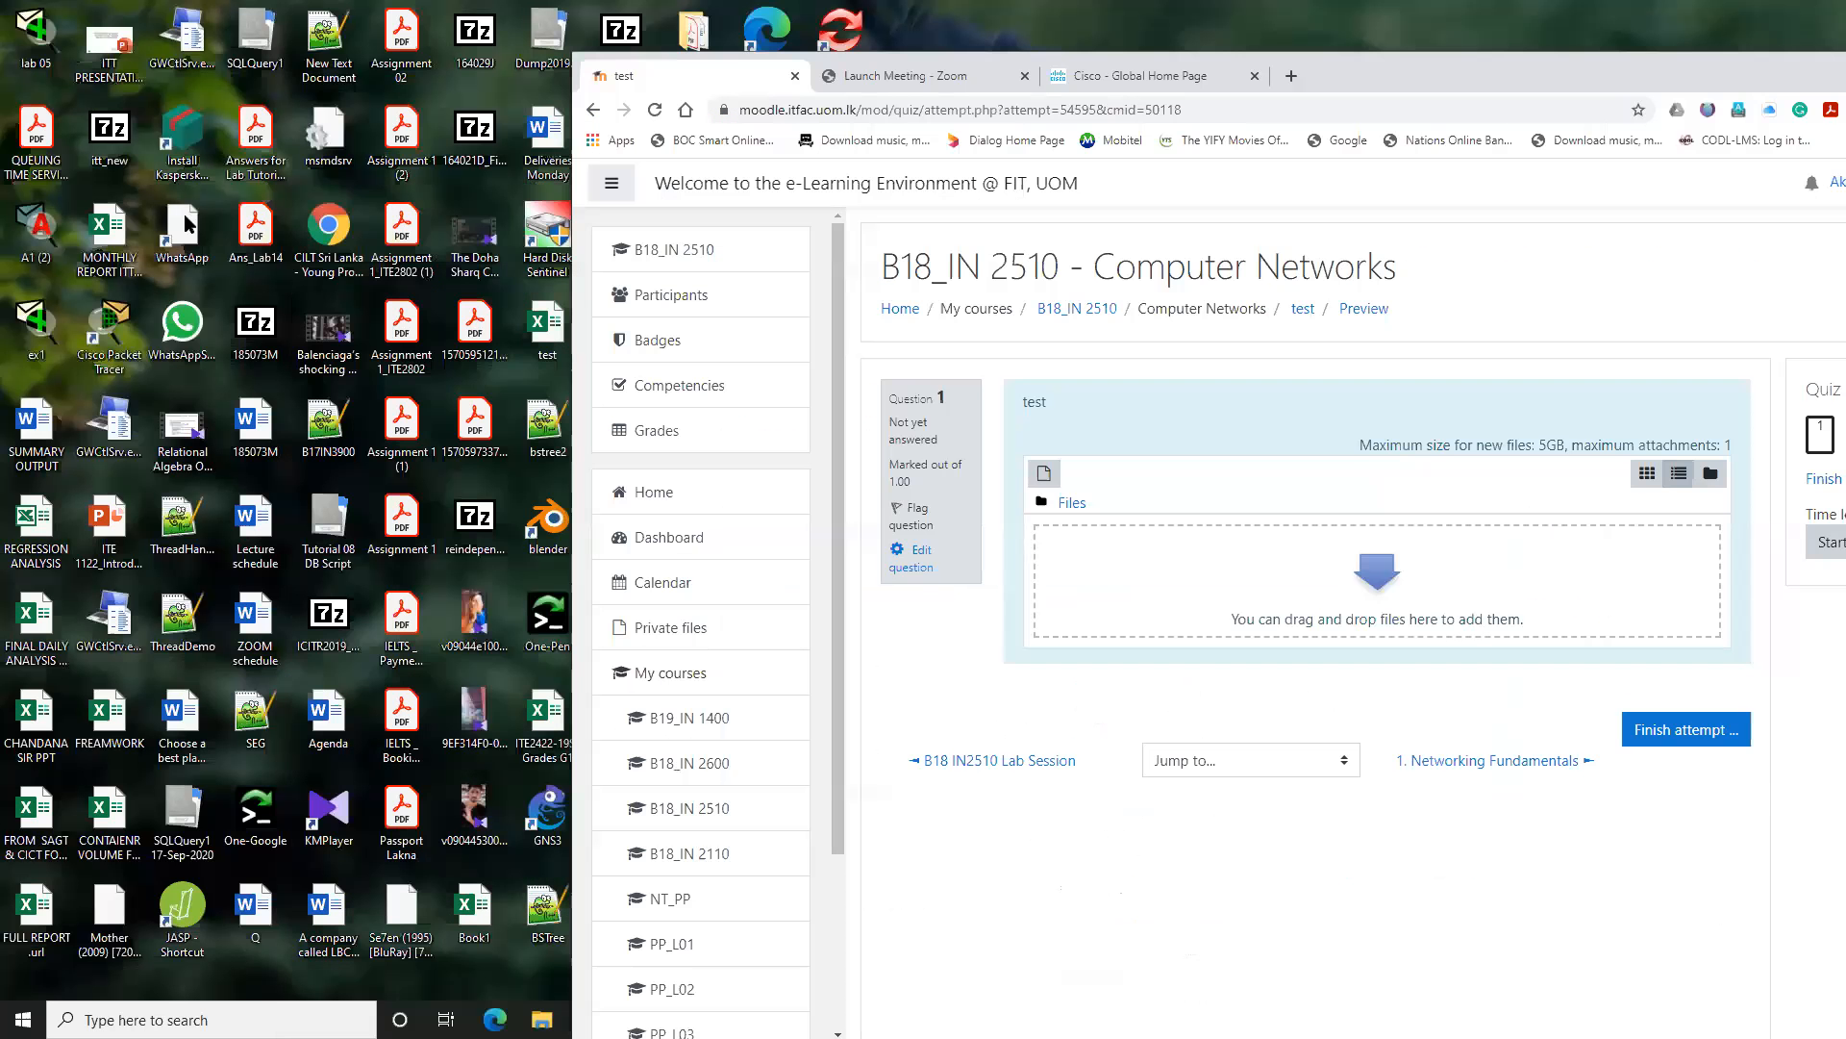
{"action": "left_click_drag", "start_coordinate": [34, 226], "coordinate": [1248, 556]}
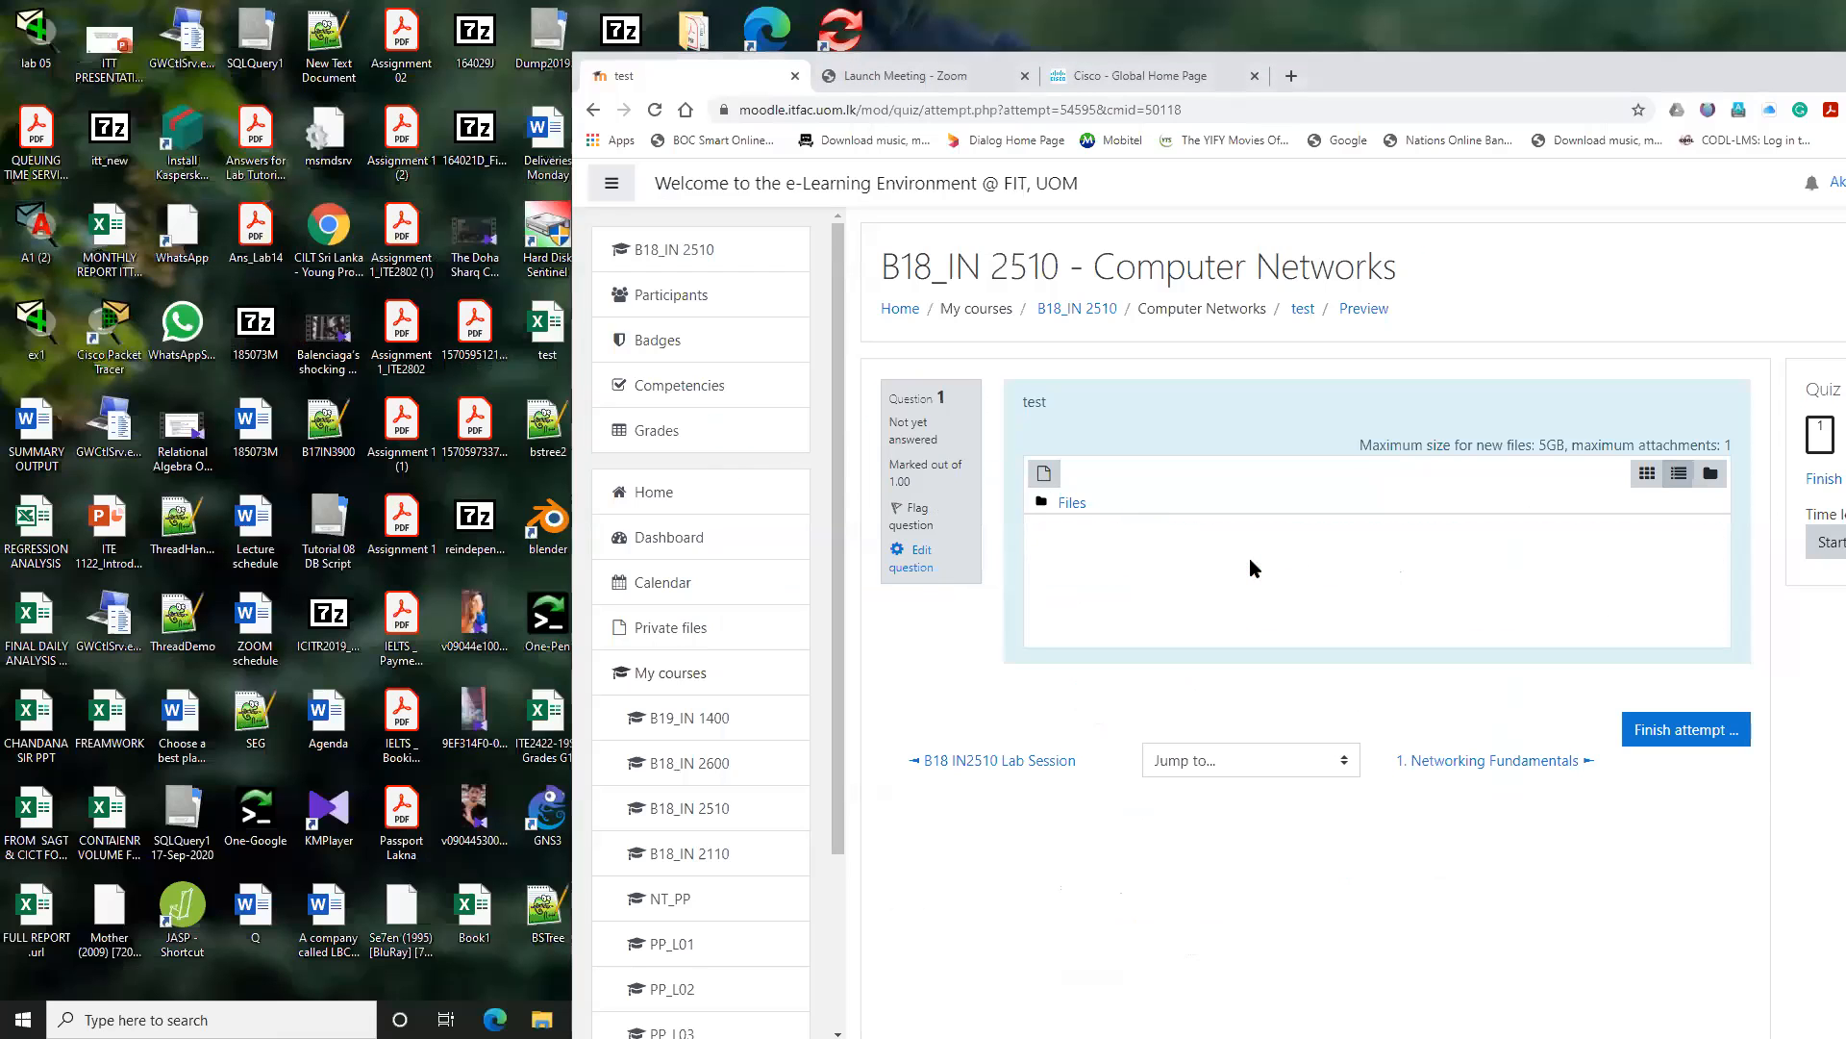
{"action": "double_click", "coordinate": [1359, 61]}
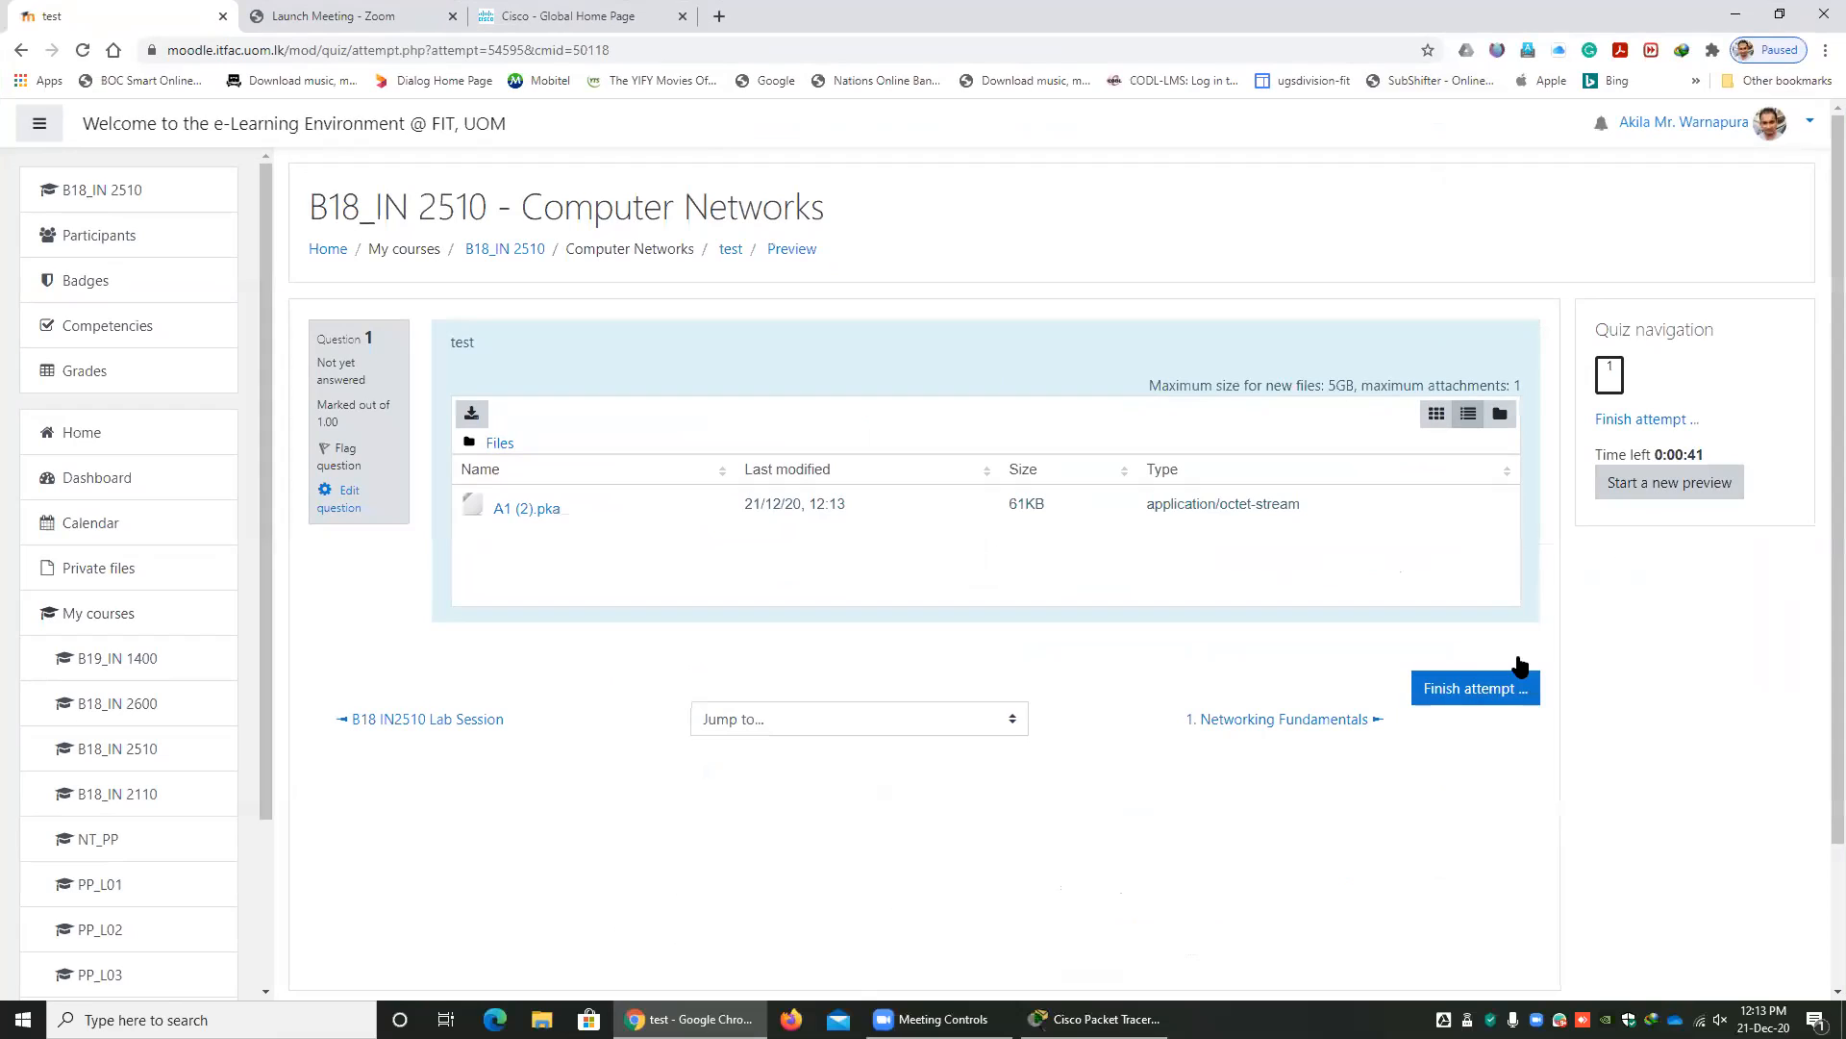
{"action": "left_click", "coordinate": [1481, 693]}
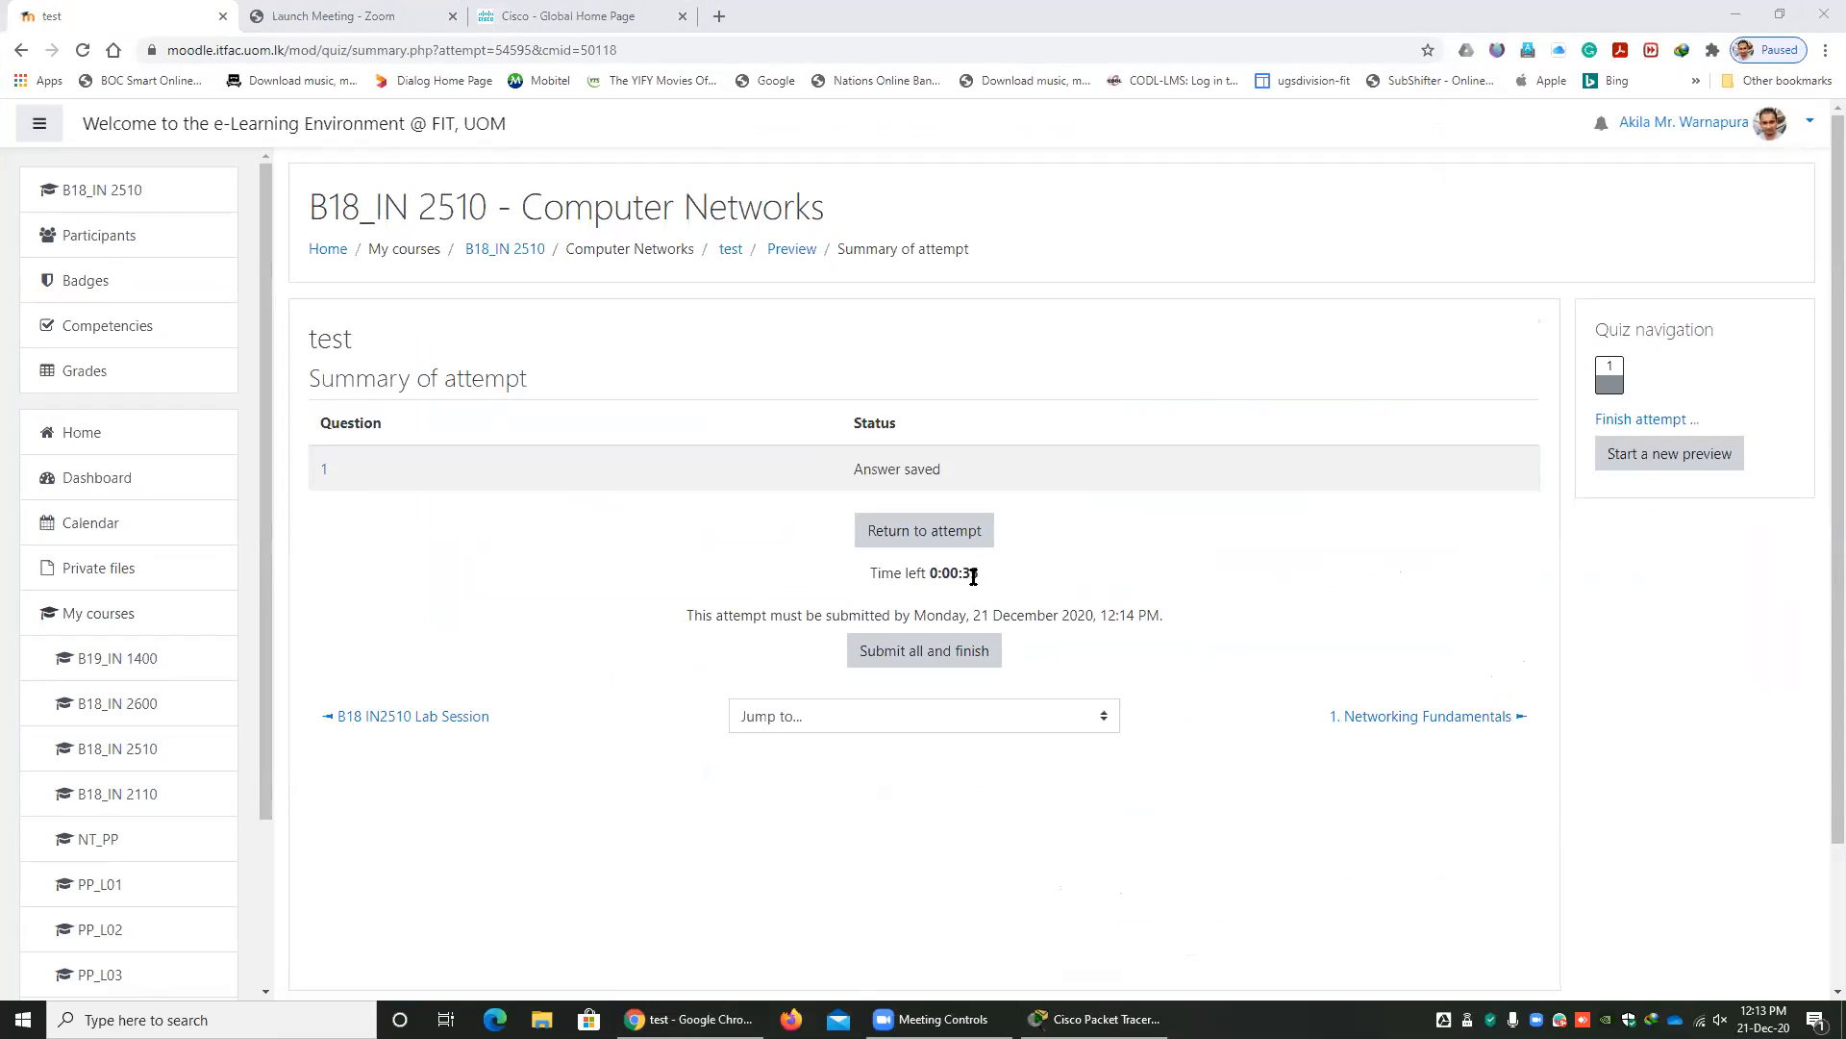
Return to the attempt and upload A1 (2).pka from the desktop again in place of the existing attachment.
{"action": "left_click", "coordinate": [921, 530]}
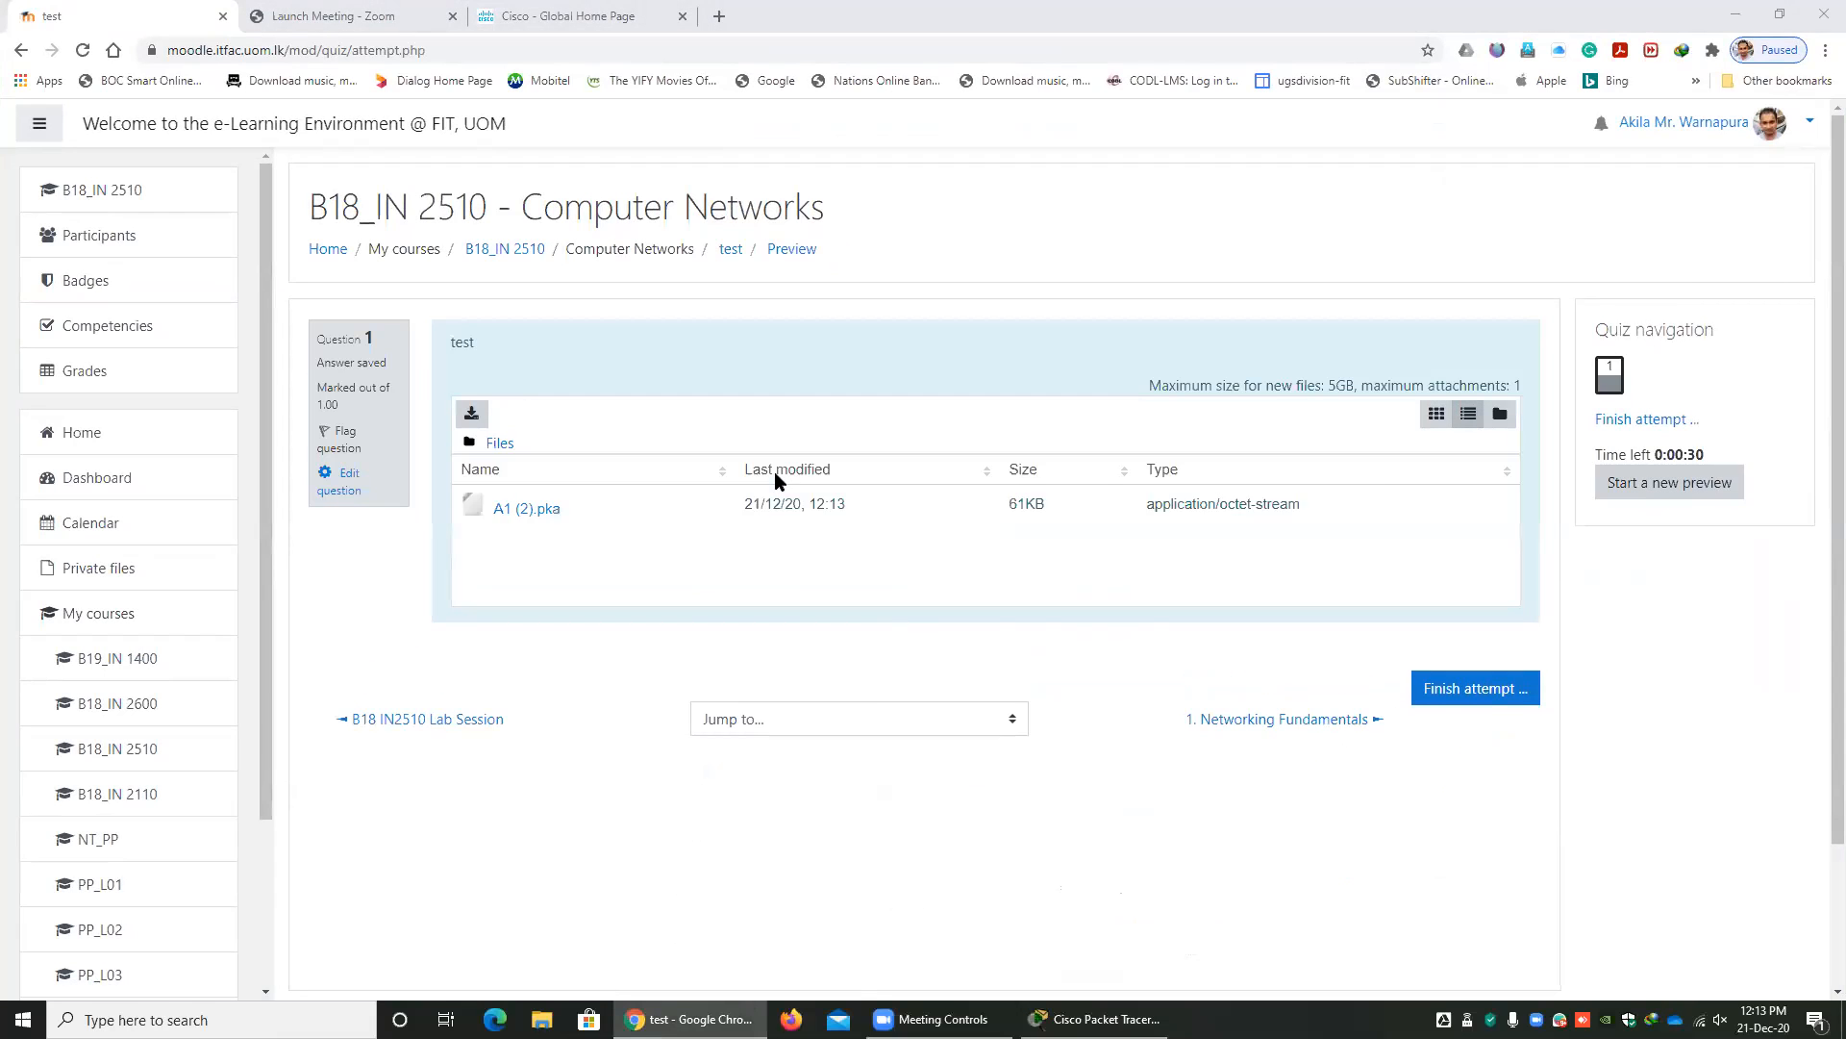
{"action": "double_click", "coordinate": [1280, 31]}
{"action": "left_click_drag", "start_coordinate": [38, 226], "coordinate": [1376, 639]}
{"action": "left_click", "coordinate": [1331, 706]}
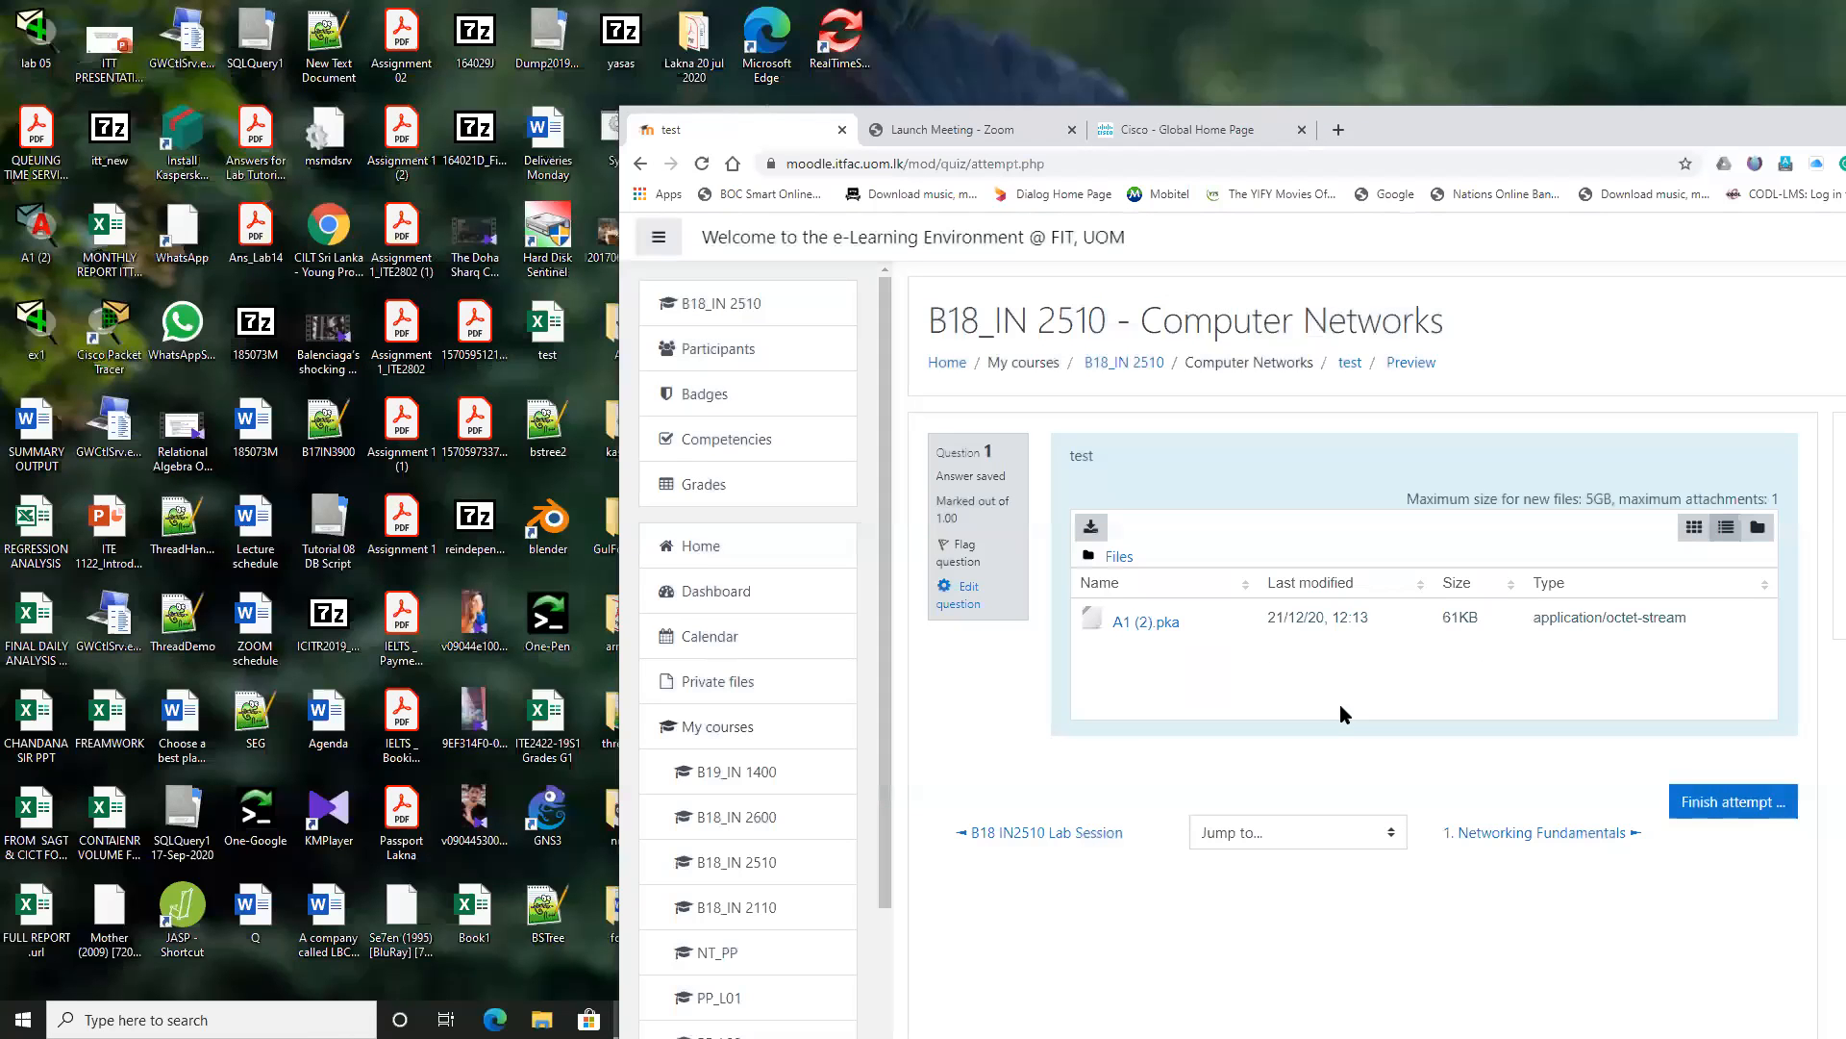
{"action": "left_click_drag", "start_coordinate": [35, 231], "coordinate": [1361, 637]}
{"action": "left_click", "coordinate": [1329, 712]}
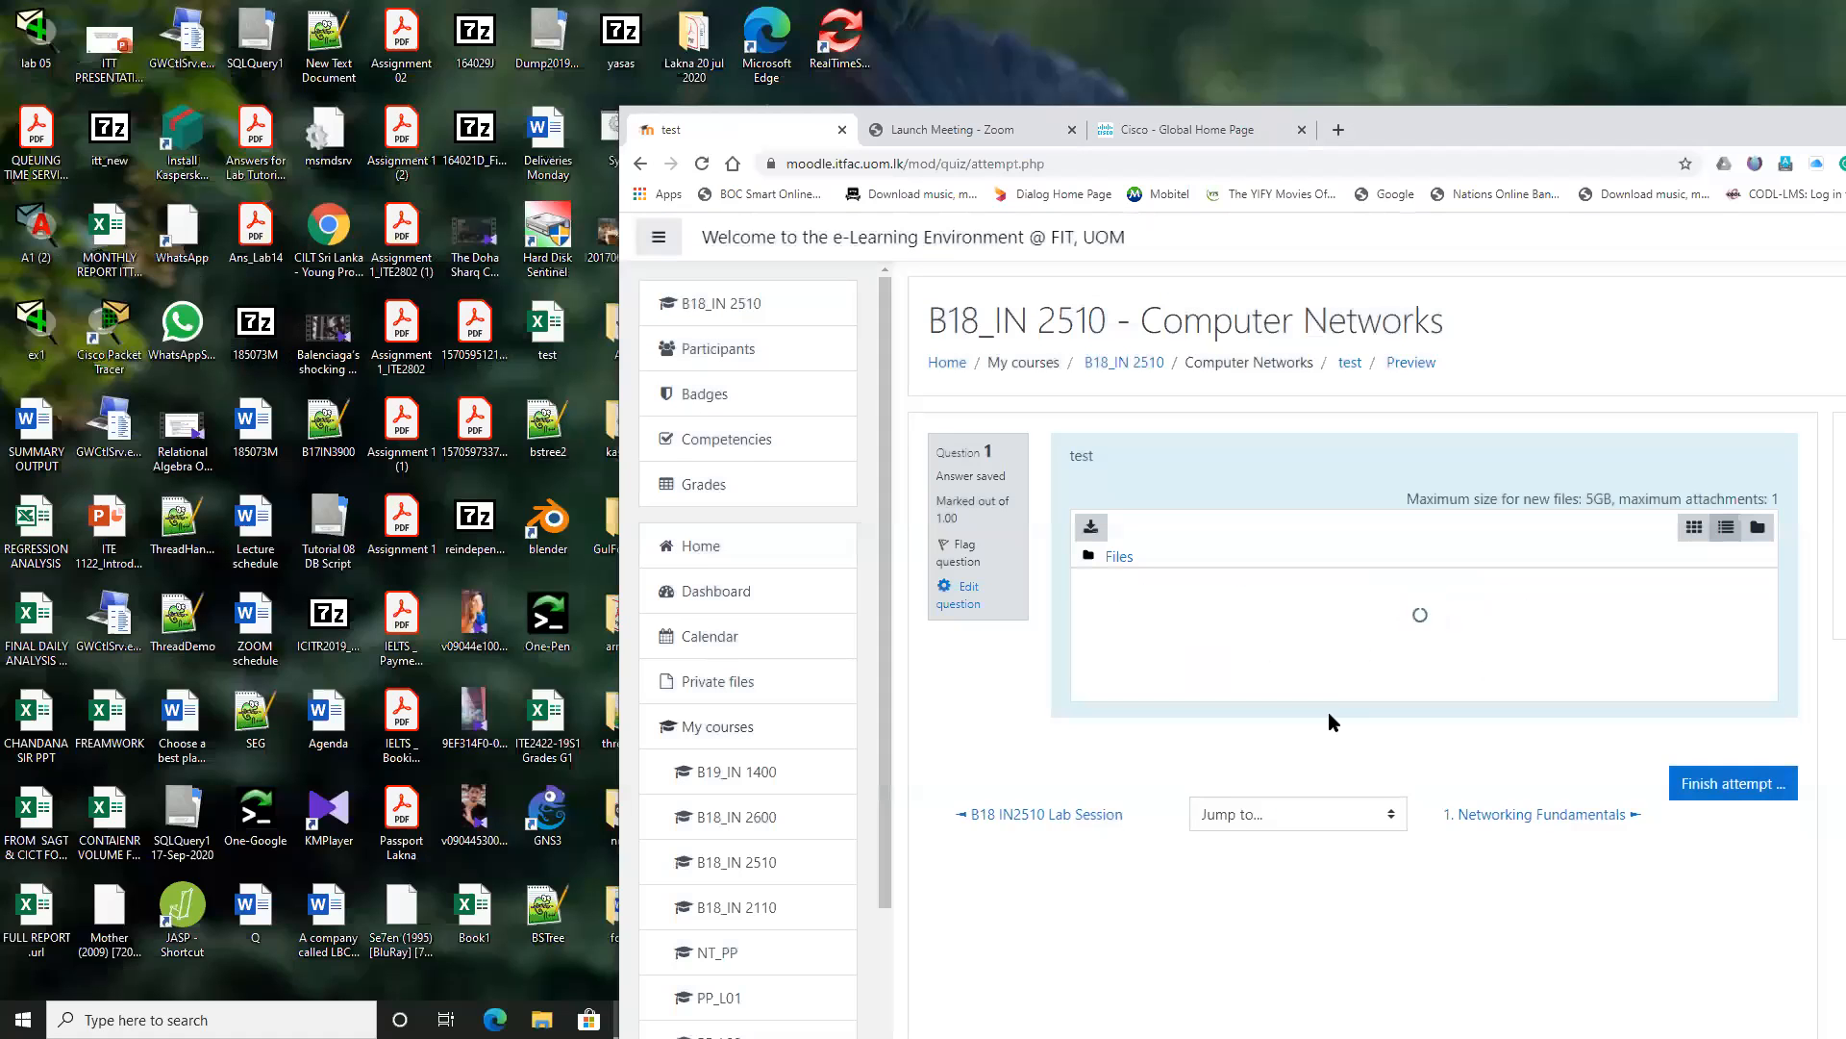
{"action": "double_click", "coordinate": [1410, 116]}
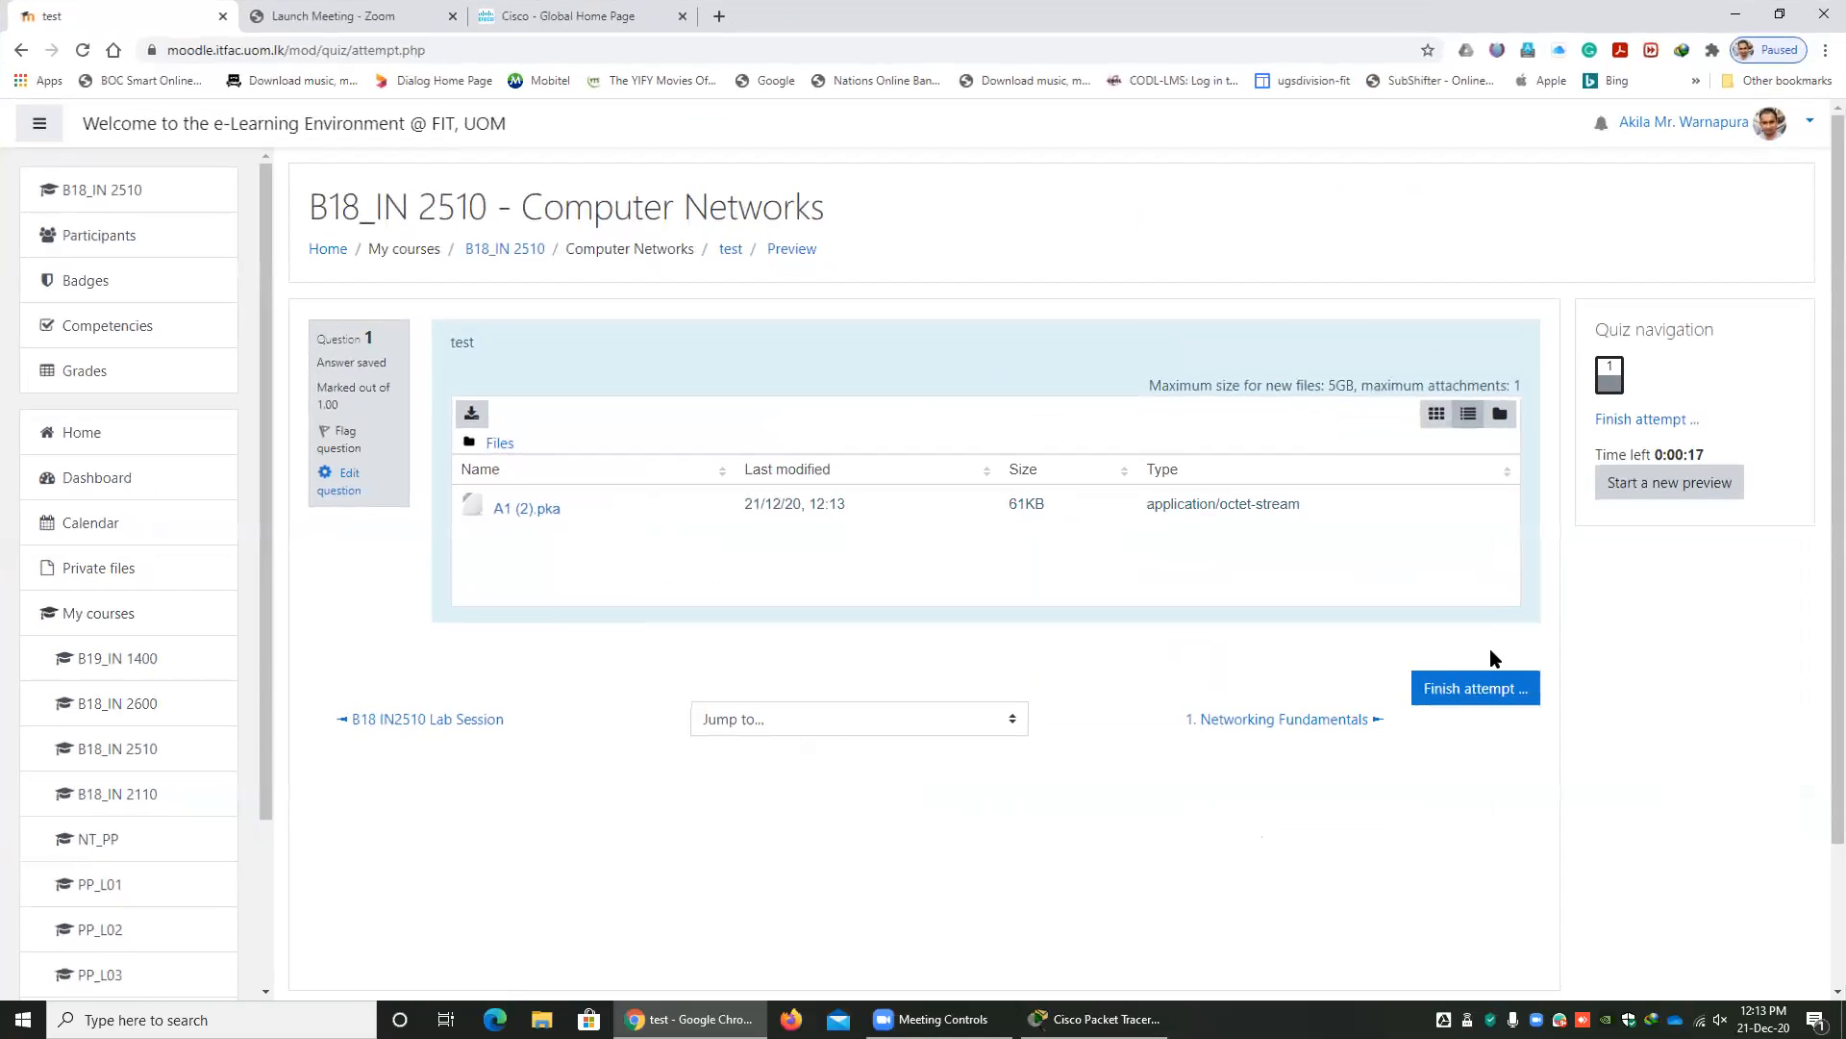
Finish the preview attempt and submit all answers, confirming the submission.
{"action": "left_click", "coordinate": [1478, 691]}
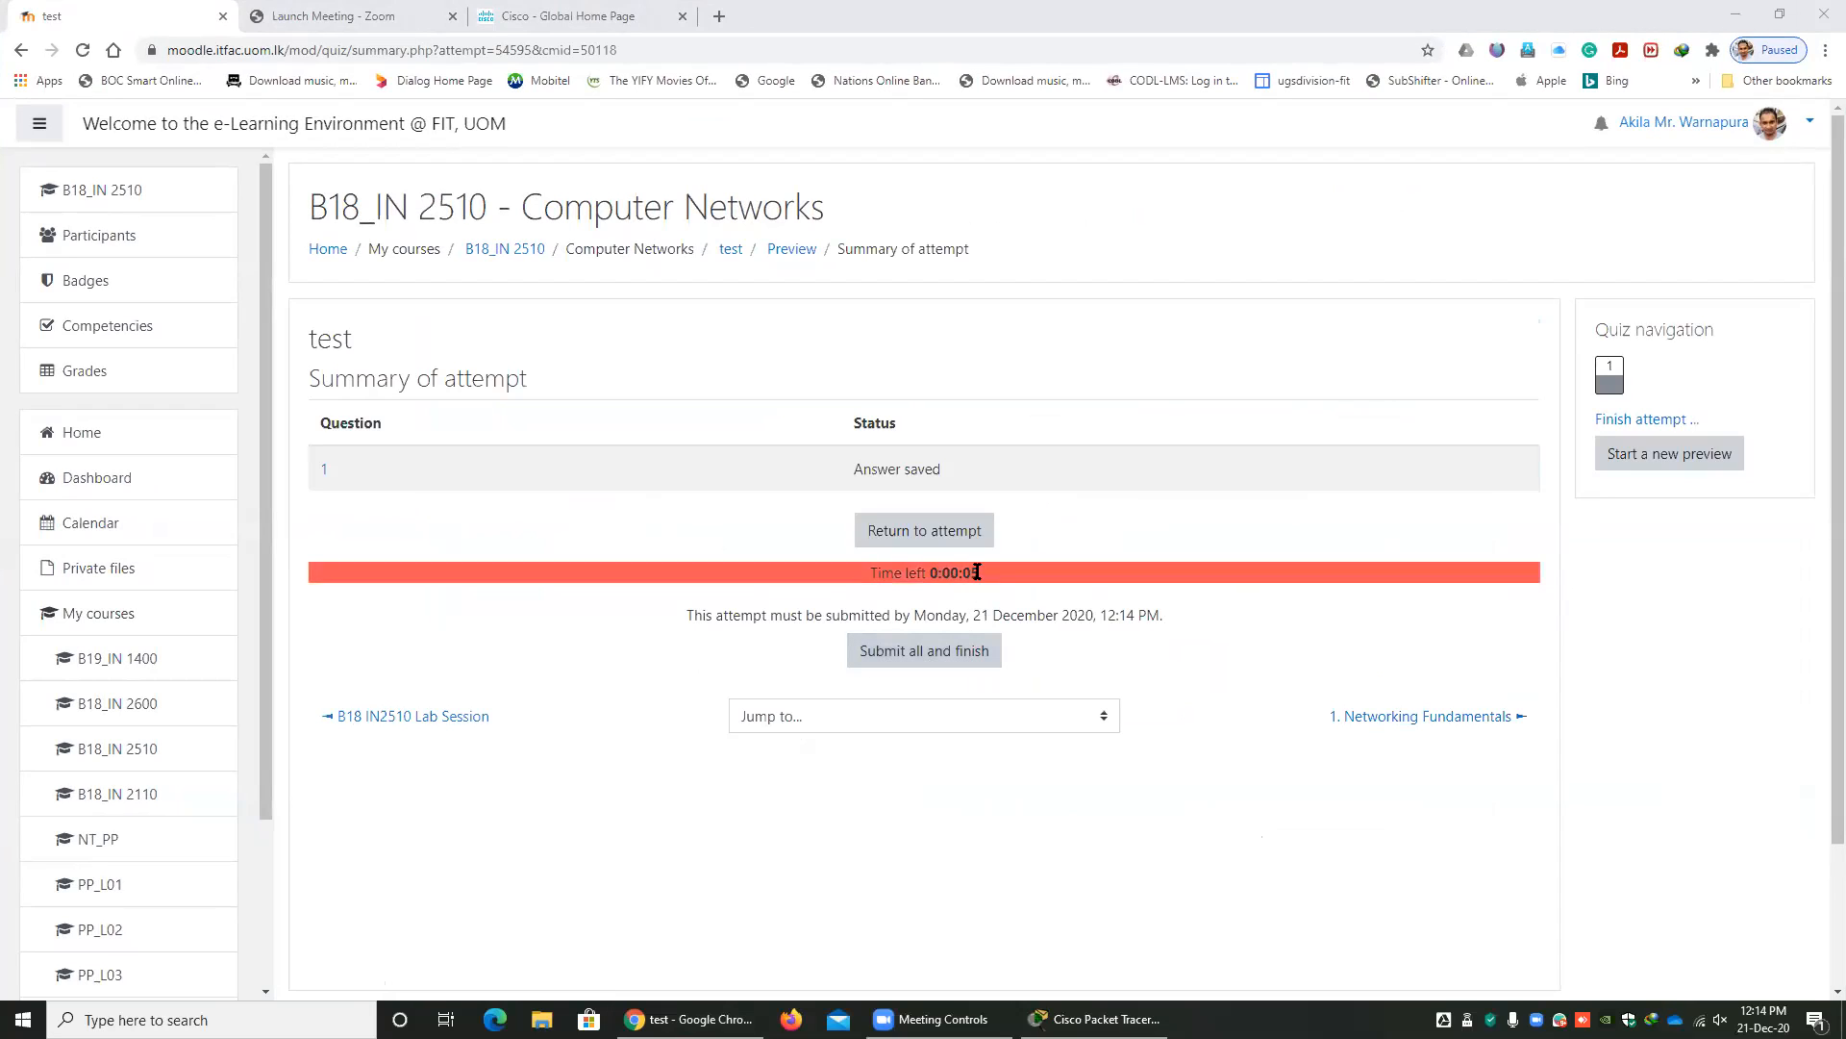
{"action": "left_click", "coordinate": [948, 662]}
{"action": "left_click", "coordinate": [947, 662]}
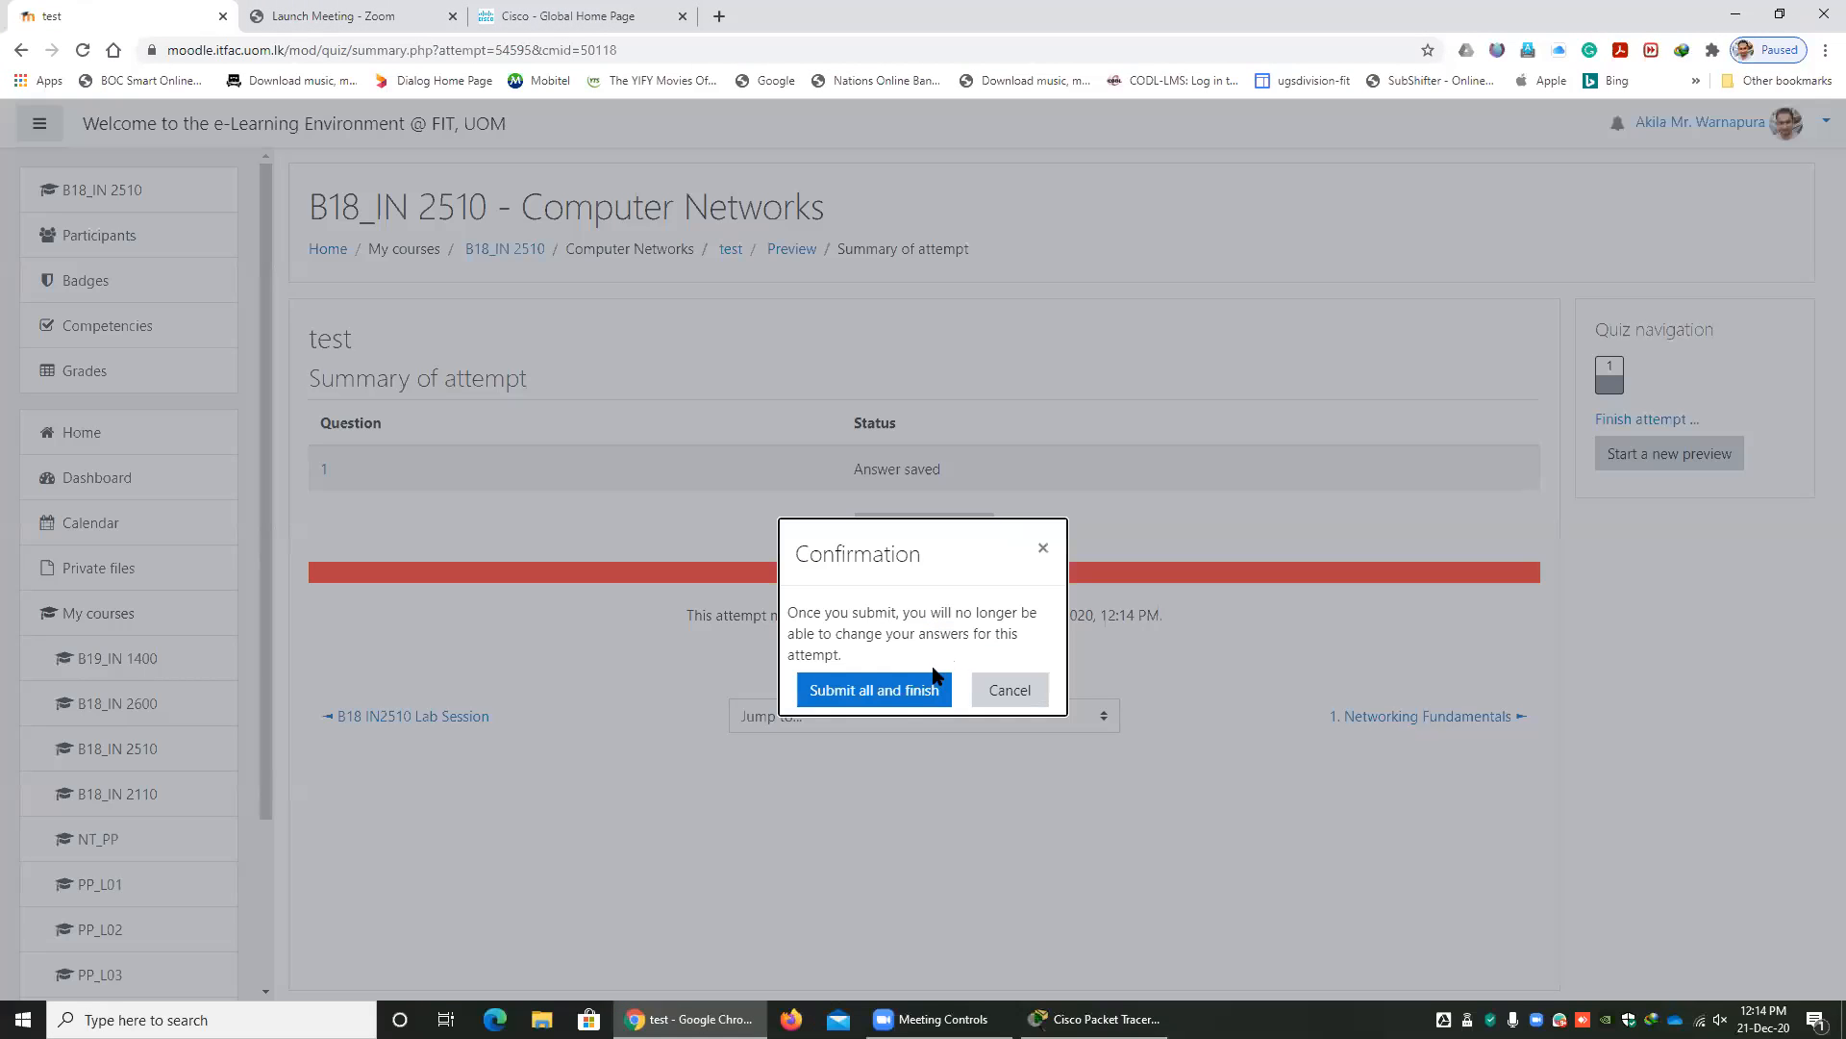
{"action": "left_click", "coordinate": [865, 690]}
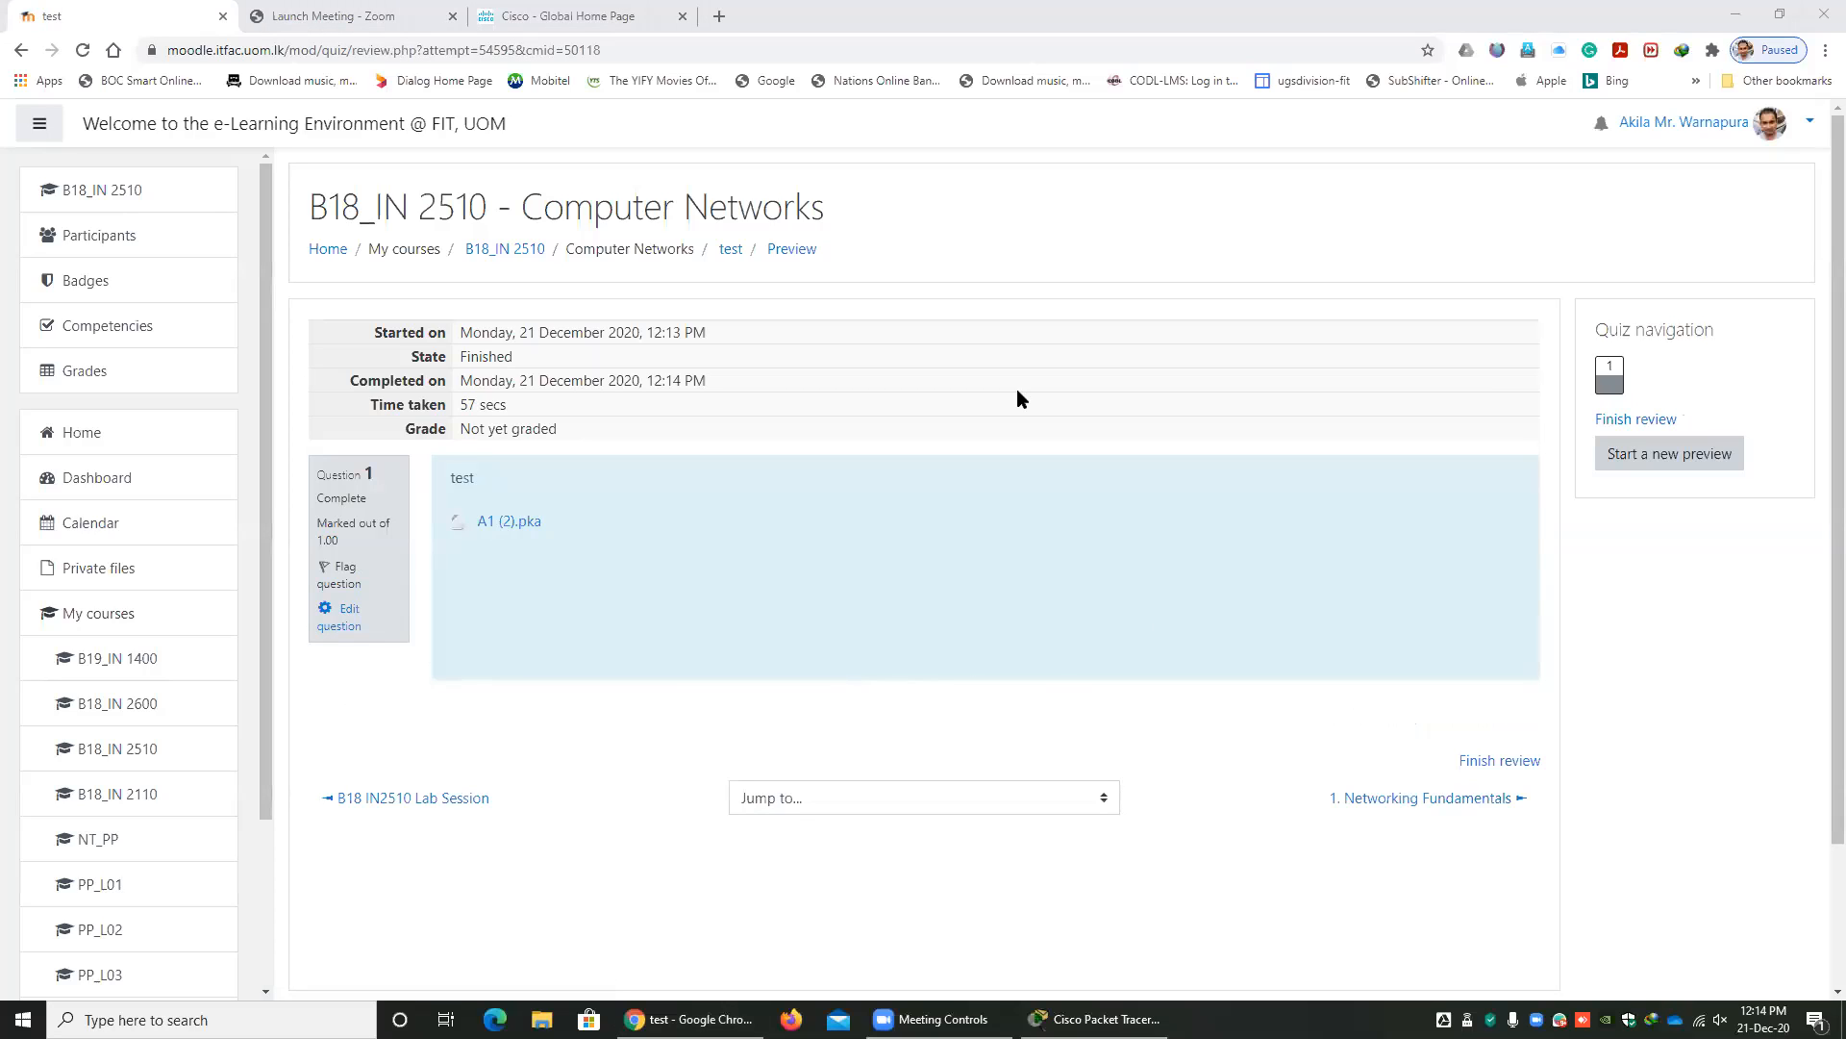
Return to the B18_IN 2510 course page and delete the test quiz.
{"action": "left_click", "coordinate": [505, 248]}
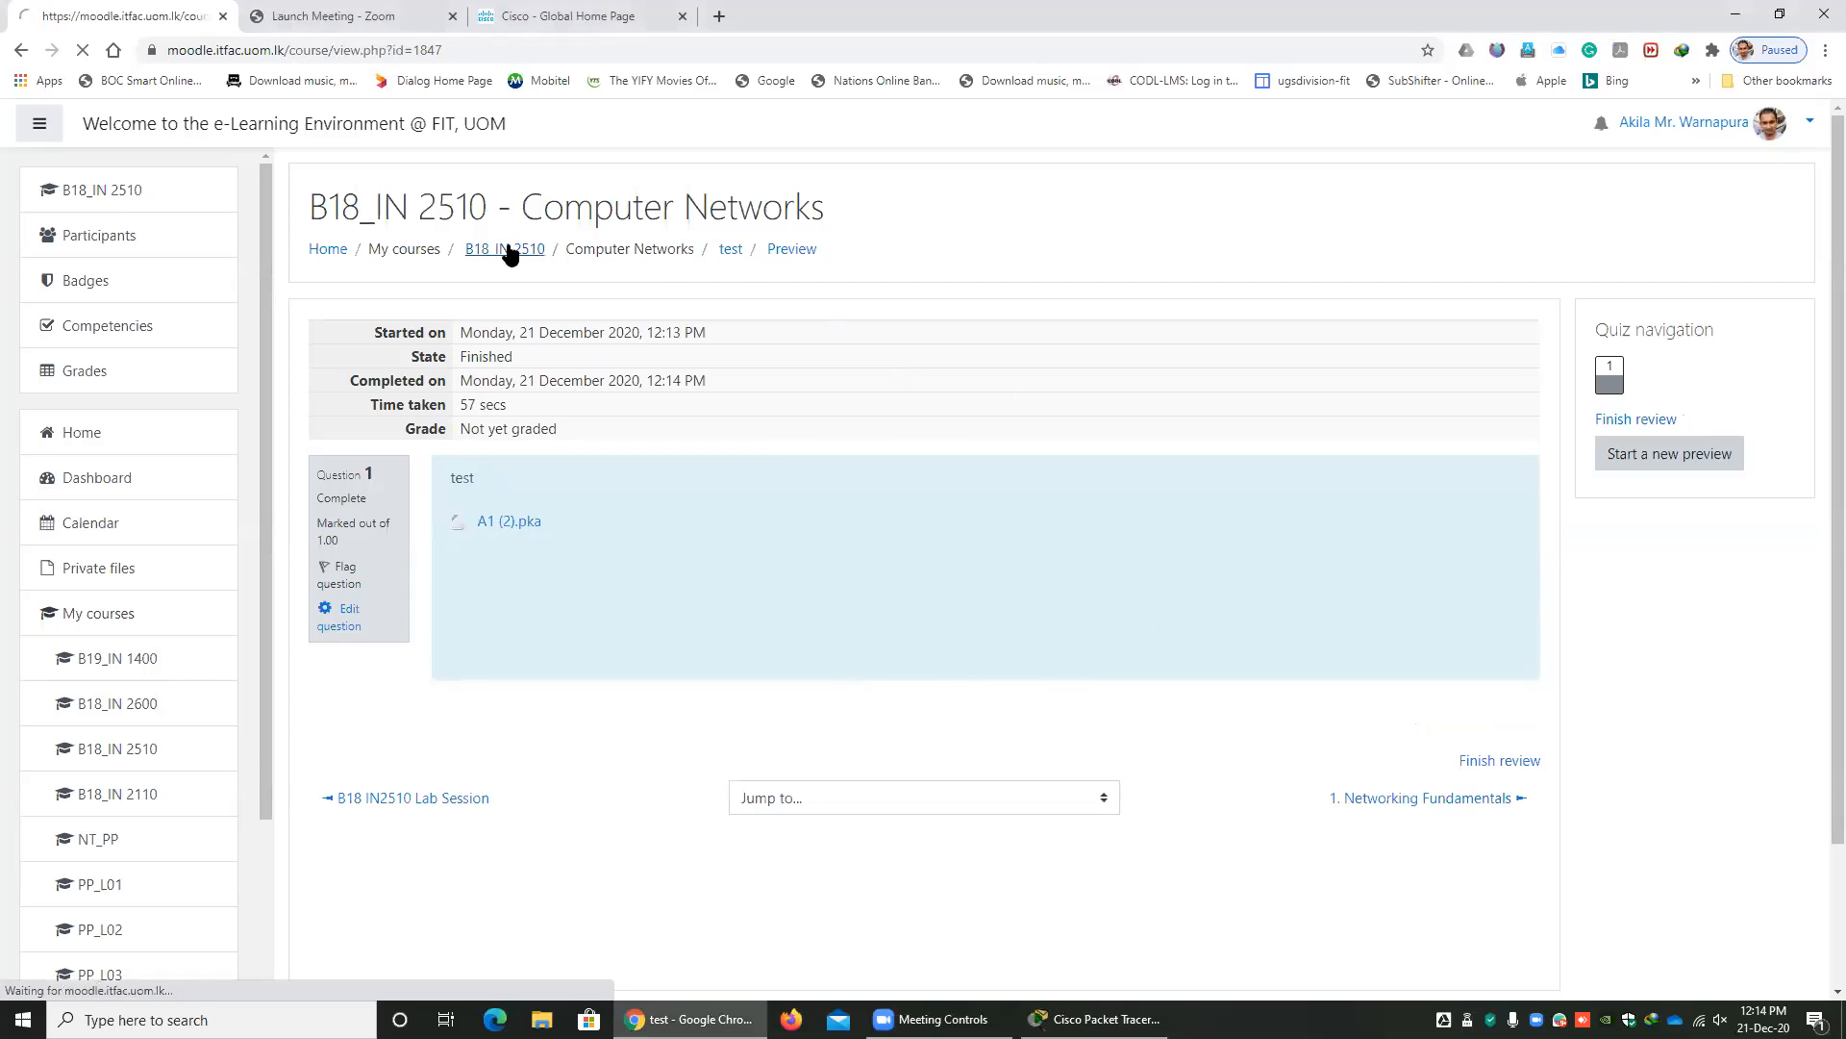
{"action": "scroll", "coordinate": [1388, 829], "scroll_direction": "down", "scroll_amount": 3}
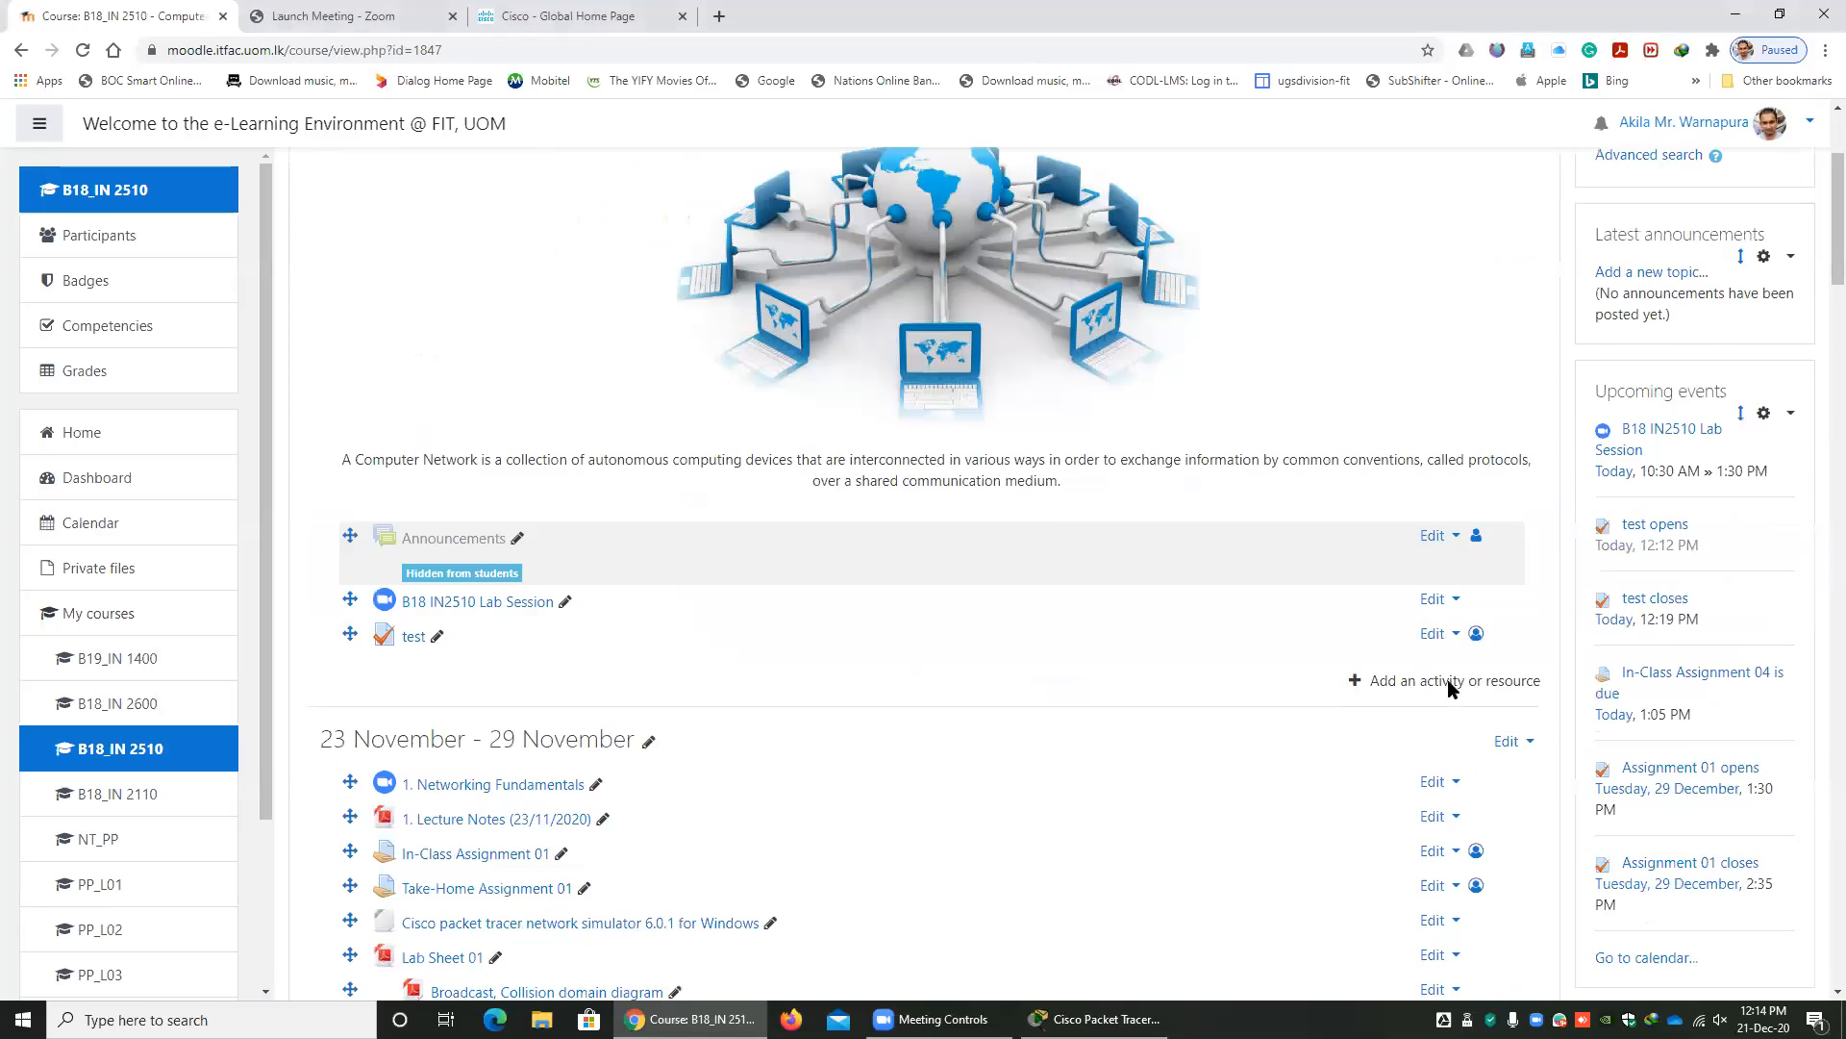
{"action": "left_click", "coordinate": [1435, 608]}
{"action": "left_click", "coordinate": [1383, 782]}
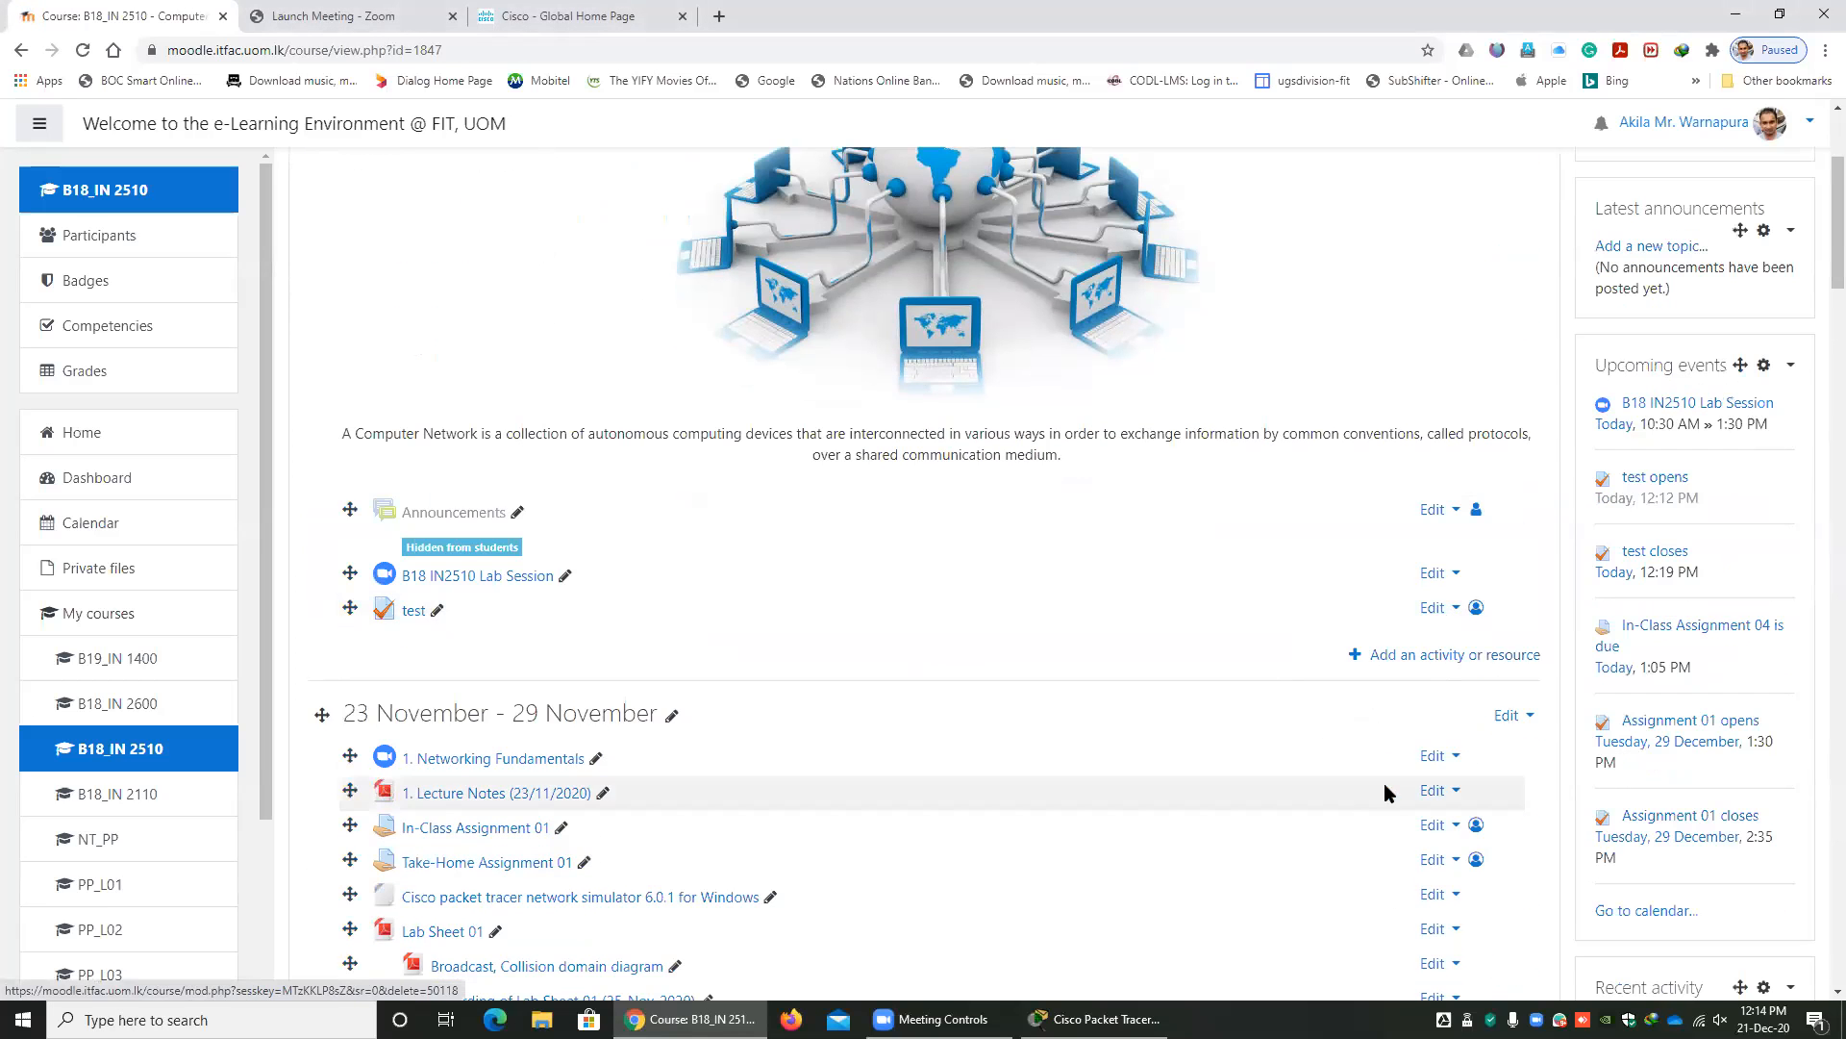
{"action": "left_click", "coordinate": [843, 649]}
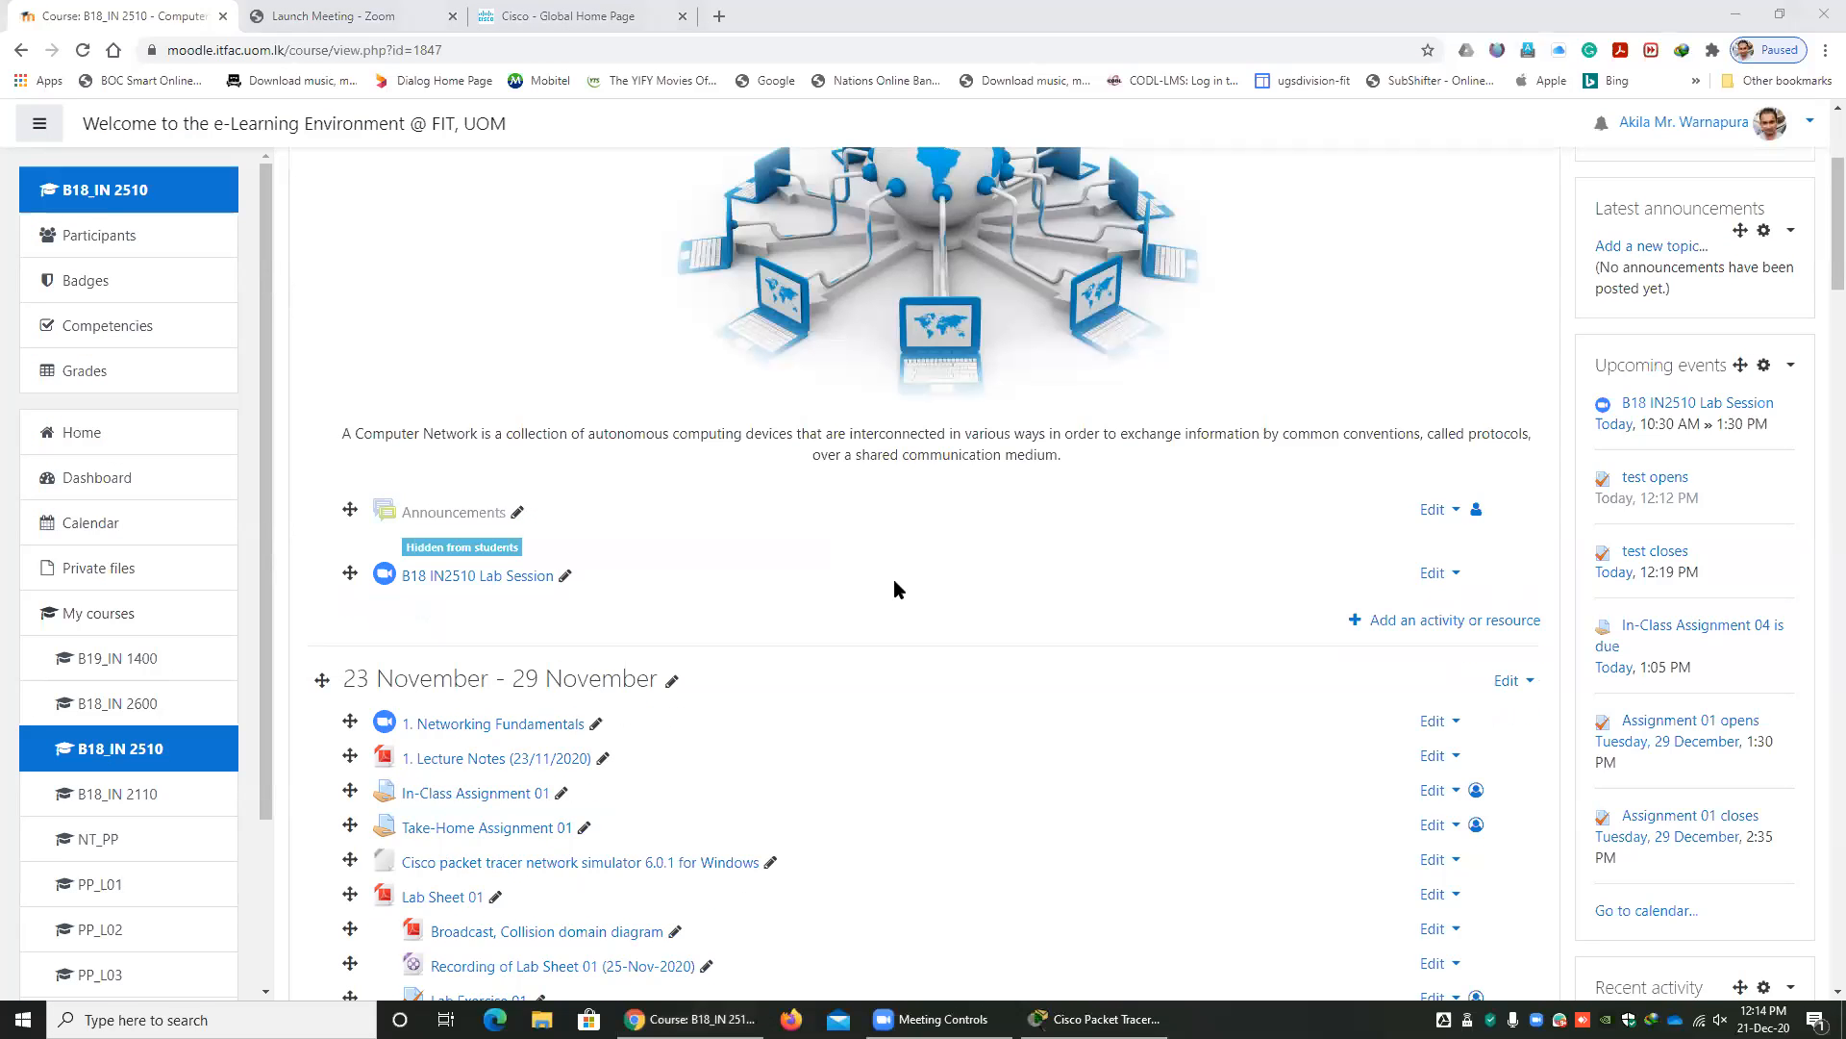
{"action": "left_click", "coordinate": [1739, 13]}
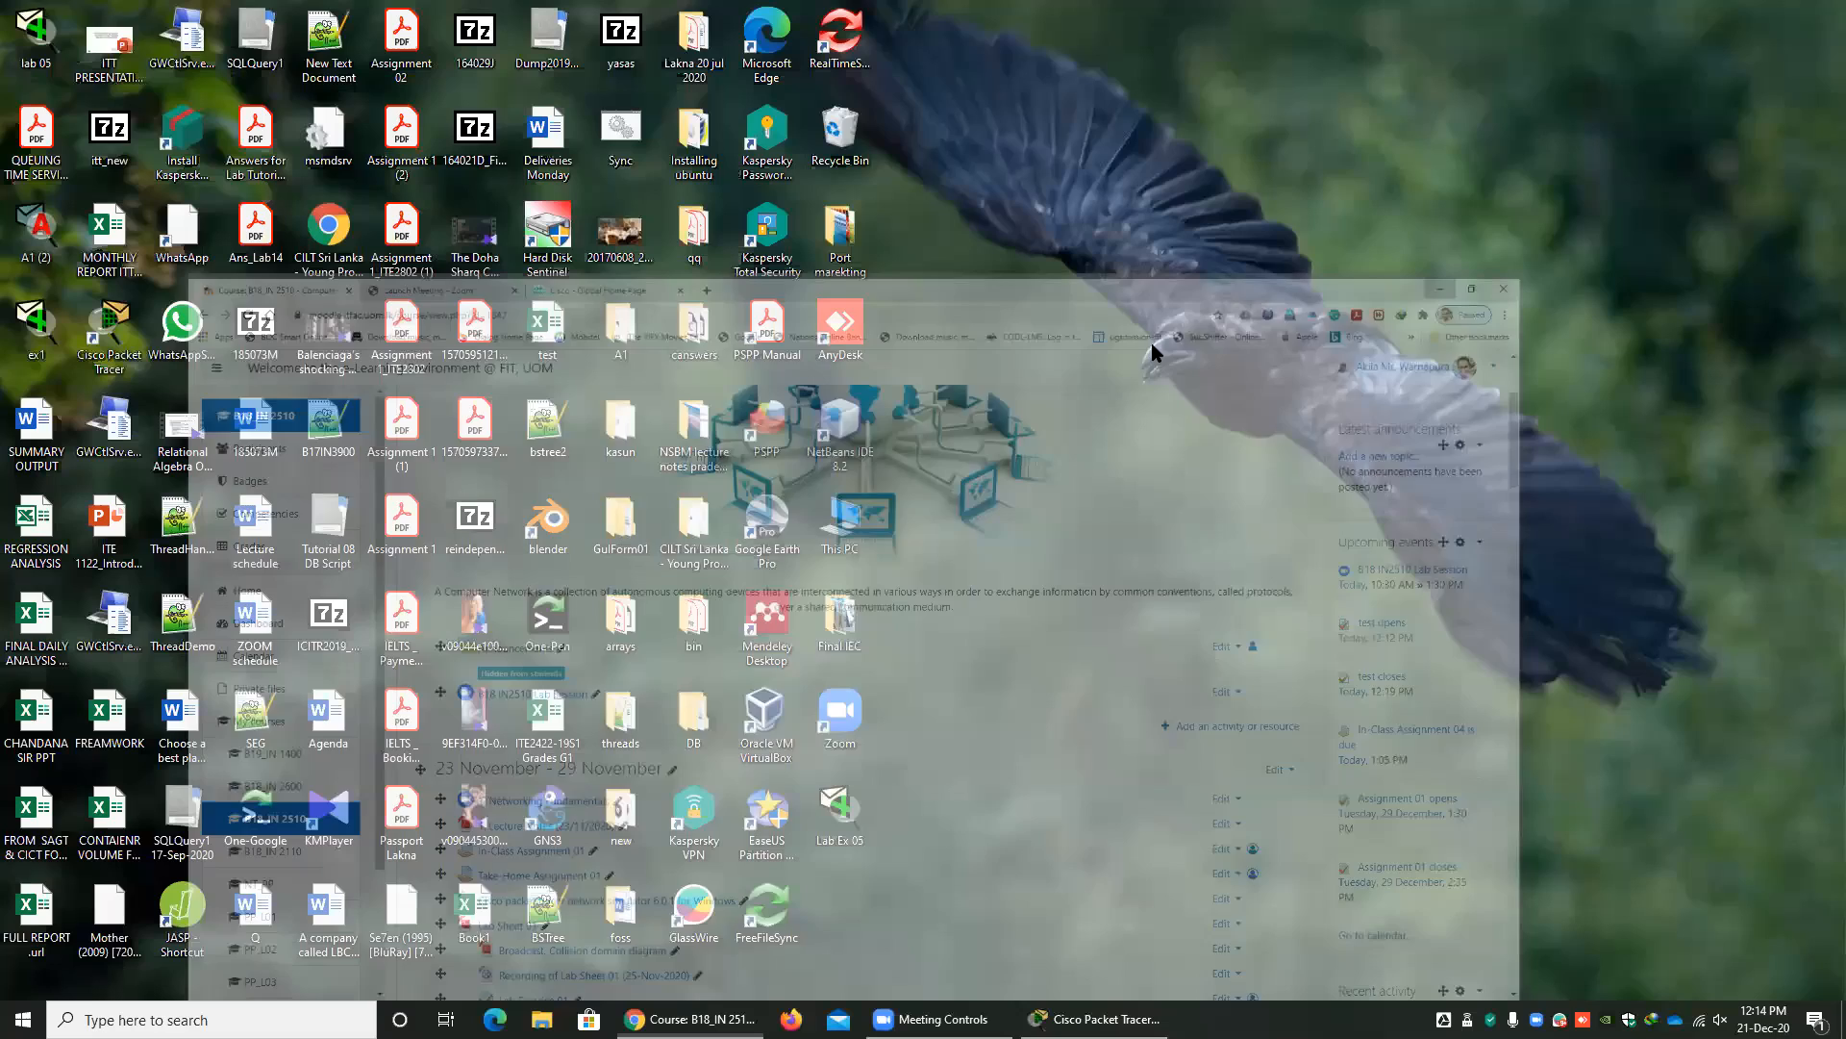
{"action": "left_click", "coordinate": [685, 1018]}
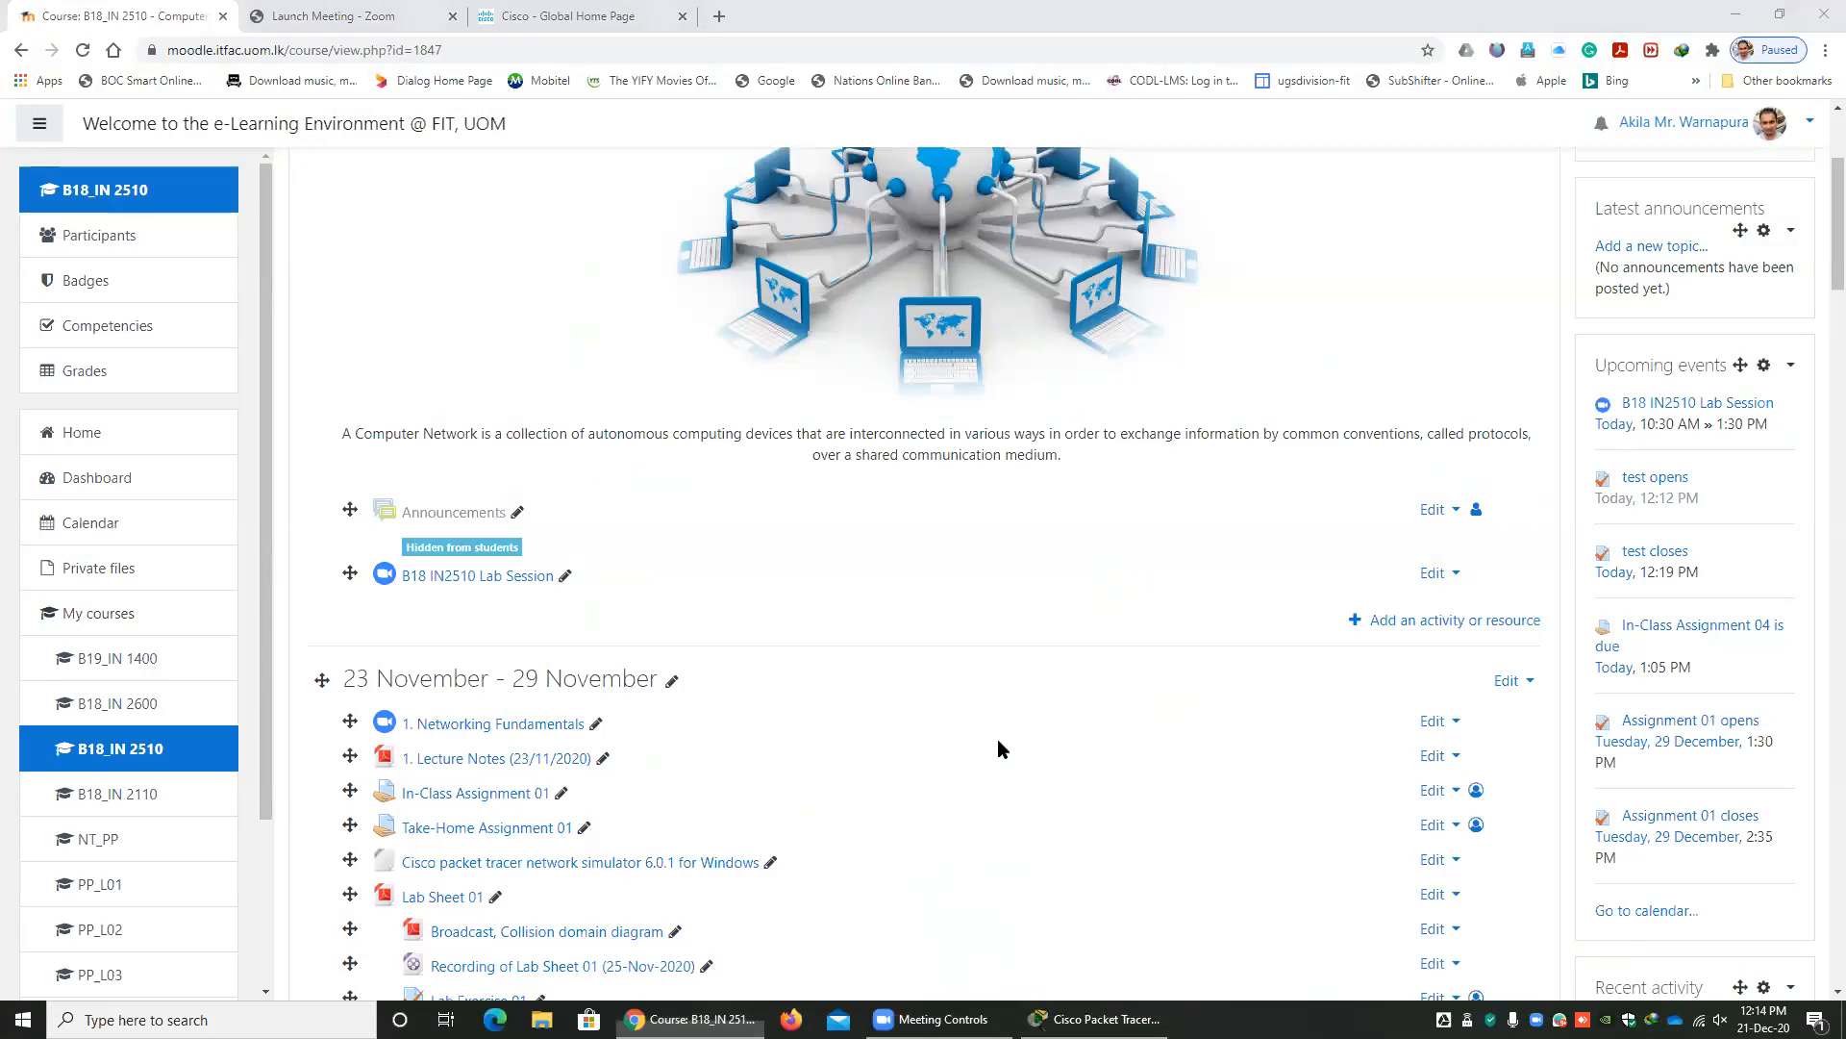